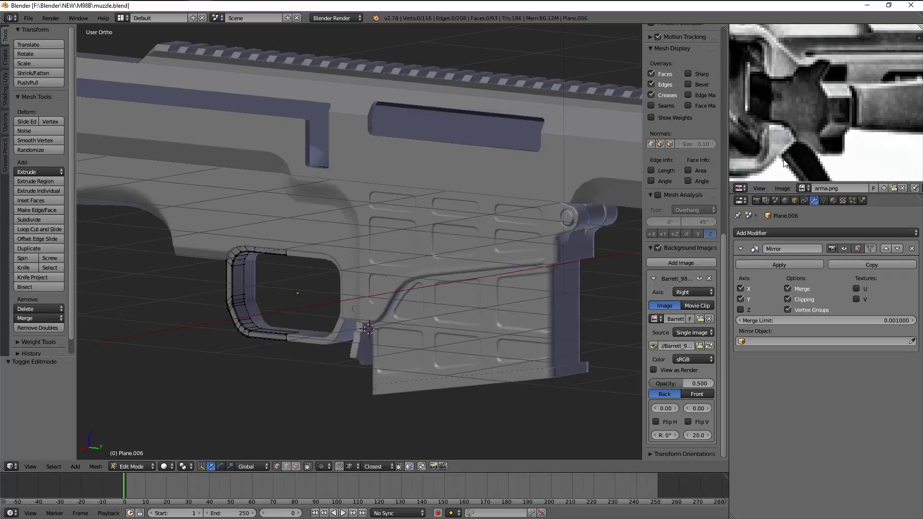
# Orbit around the trigger guard and select the trigger guard frame object
pyautogui.moveTo(336, 240); pyautogui.dragTo(388, 237, button='middle')
pyautogui.press('a')
pyautogui.press('KP_Decimal')
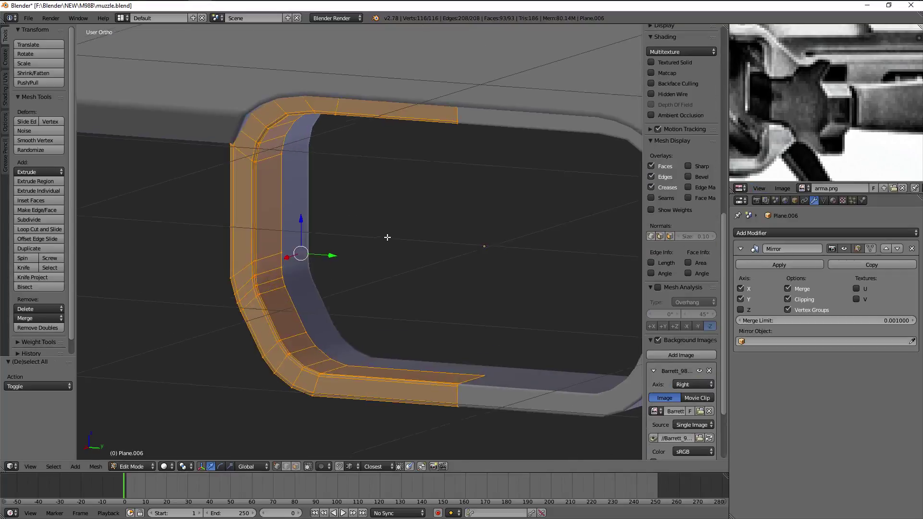
pyautogui.press('Tab')
pyautogui.scroll(-4, 439, 254)
pyautogui.scroll(3, 341, 240)
pyautogui.scroll(-2, 342, 244)
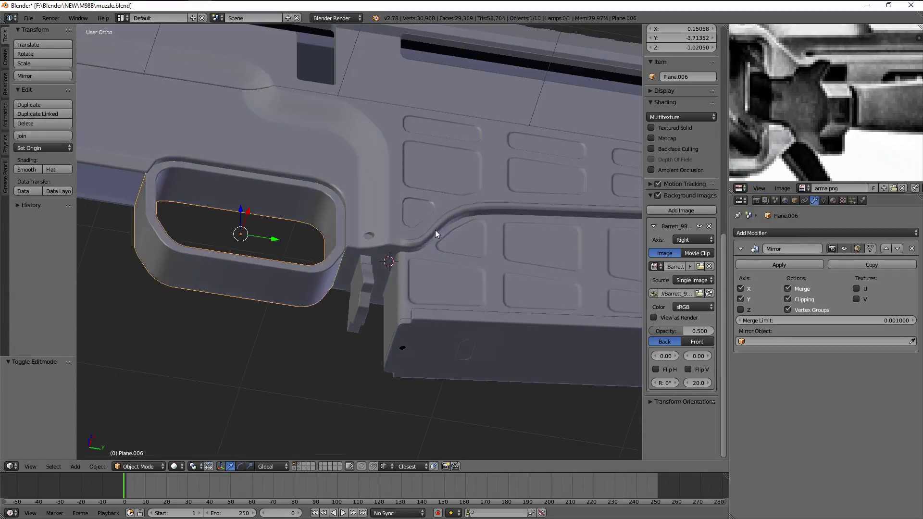
pyautogui.press('a')
pyautogui.rightClick(478, 305)
# Hide the obstructing piece under the receiver
pyautogui.scroll(1, 471, 306)
pyautogui.scroll(-3, 464, 302)
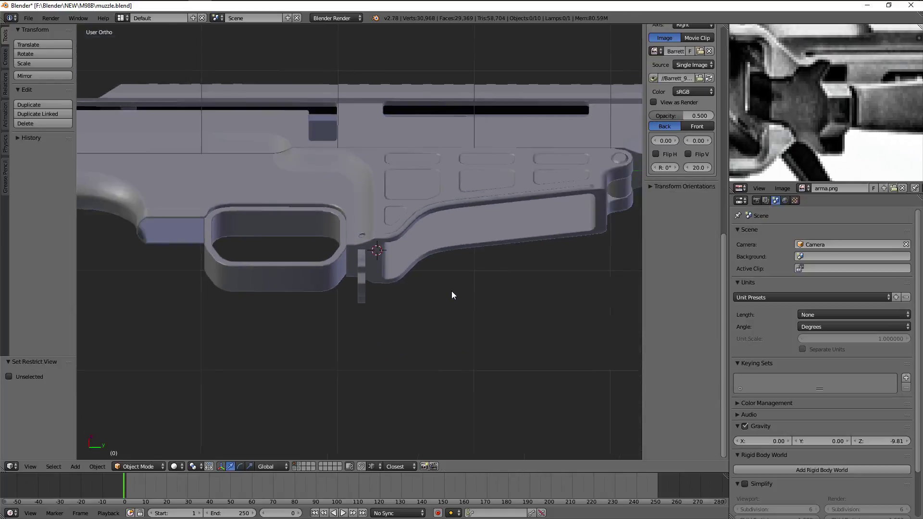
pyautogui.moveTo(451, 290)
pyautogui.mouseDown(button='middle')
pyautogui.moveTo(420, 255)
pyautogui.moveTo(377, 245)
pyautogui.moveTo(348, 293)
pyautogui.mouseUp(button='middle')
pyautogui.rightClick(378, 247)
pyautogui.hotkey('shift', 'h')
# Select the magazine release lever (Circle.002) and select its whole mesh in Edit Mode
pyautogui.press('Tab')
pyautogui.press('Tab')
pyautogui.rightClick(353, 268)
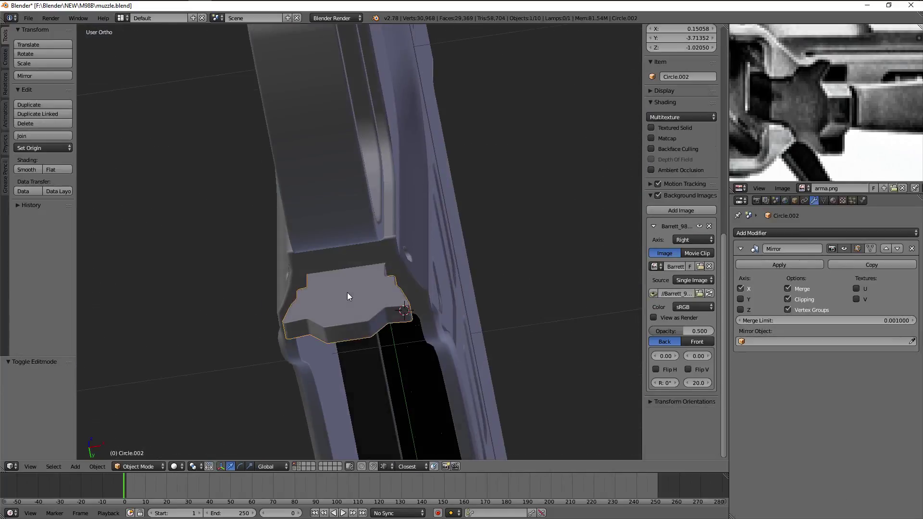
pyautogui.press('KP_3')
pyautogui.scroll(3, 347, 292)
pyautogui.press('Tab')
pyautogui.press('a')
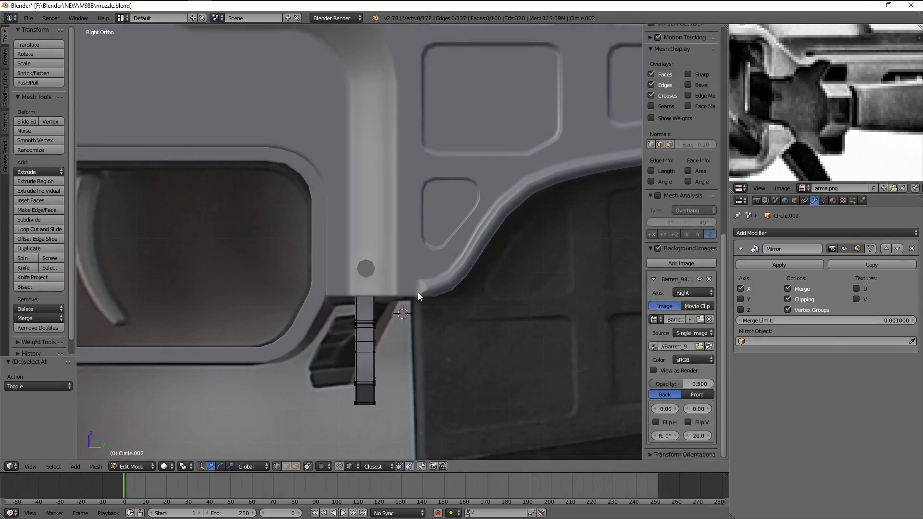
pyautogui.press('a')
# Tilt the lever about 29° and move it to its new position under the receiver
pyautogui.press('r')
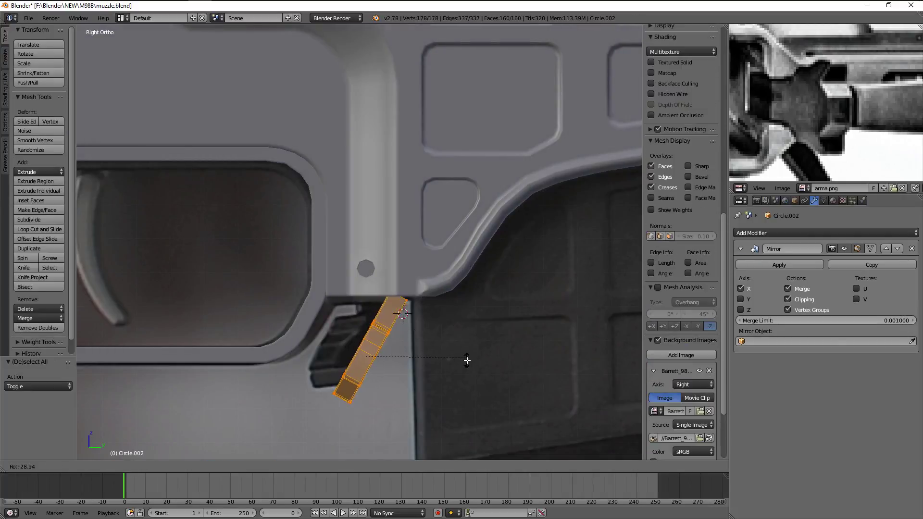
pyautogui.click(467, 357)
pyautogui.press('g')
pyautogui.click(456, 340)
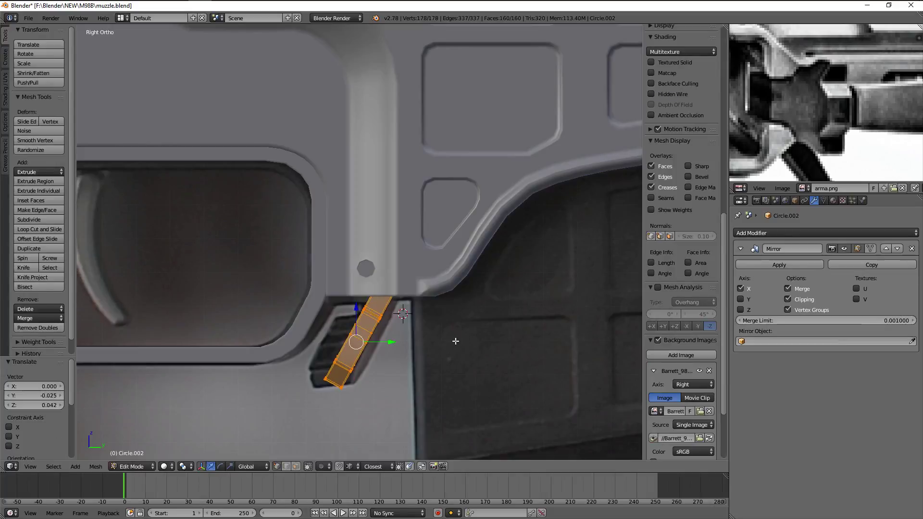
pyautogui.press('Tab')
# Check the lever's placement in the Right and Bottom orthographic views
pyautogui.moveTo(461, 340)
pyautogui.mouseDown(button='middle')
pyautogui.moveTo(446, 339)
pyautogui.moveTo(488, 315)
pyautogui.moveTo(448, 264)
pyautogui.moveTo(465, 308)
pyautogui.moveTo(449, 319)
pyautogui.mouseUp(button='middle')
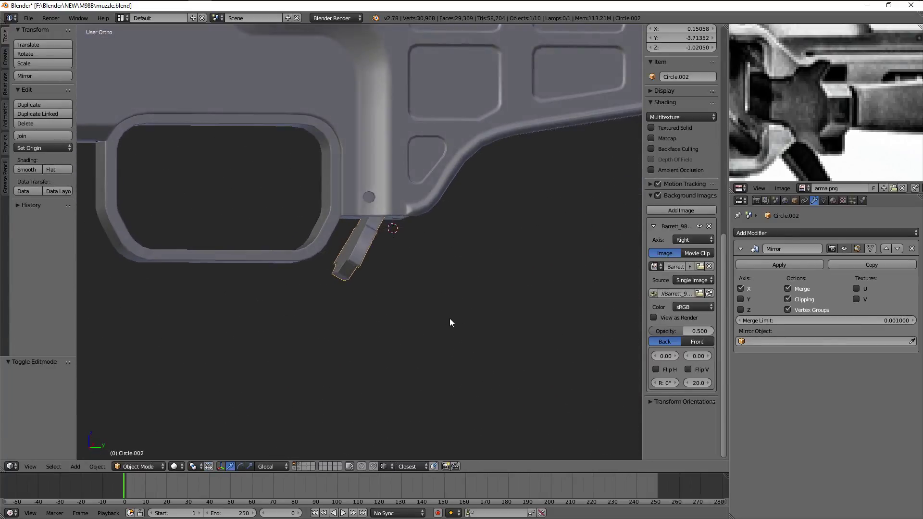
pyautogui.press('KP_3')
pyautogui.scroll(2, 448, 318)
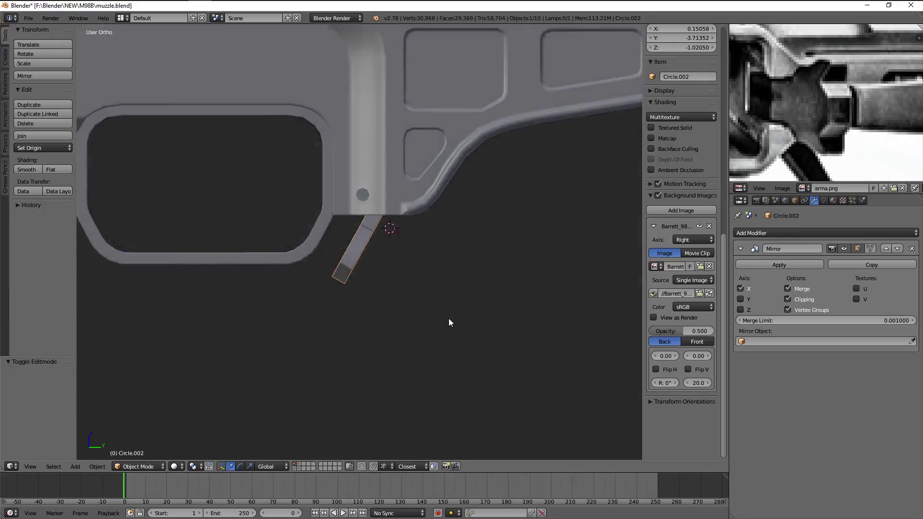
pyautogui.scroll(2, 449, 318)
pyautogui.press('ctrl+KP_7')
pyautogui.keyDown('shift'); pyautogui.moveTo(448, 318); pyautogui.dragTo(422, 282, button='middle'); pyautogui.keyUp('shift')
# Nudge the lever slightly along Y and give it a small extra rotation of about -1.8°
pyautogui.press('Tab')
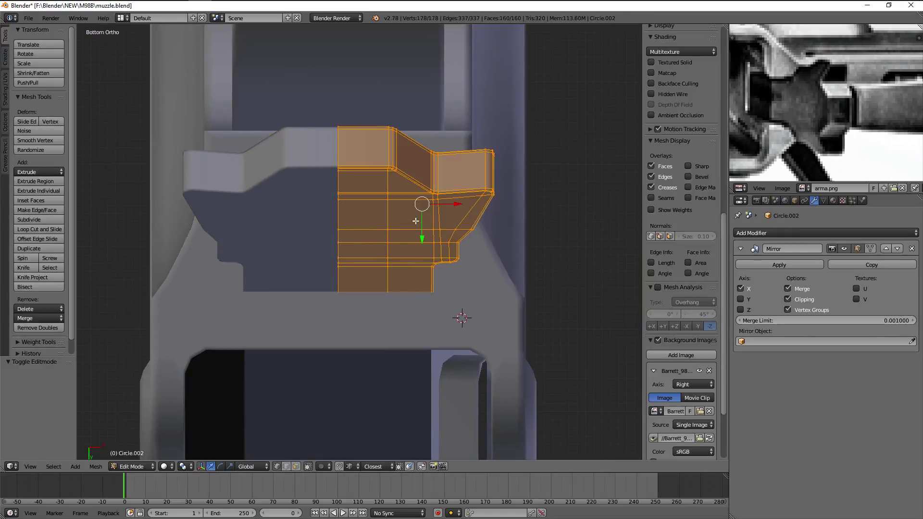
pyautogui.moveTo(422, 236); pyautogui.dragTo(427, 257)
pyautogui.moveTo(426, 257)
pyautogui.mouseDown(button='middle')
pyautogui.moveTo(377, 247)
pyautogui.moveTo(321, 332)
pyautogui.mouseUp(button='middle')
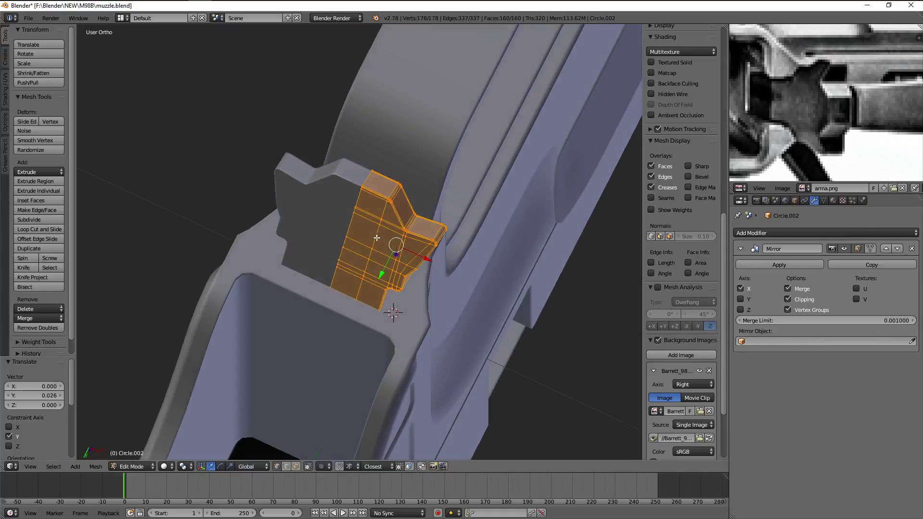
pyautogui.press('KP_3')
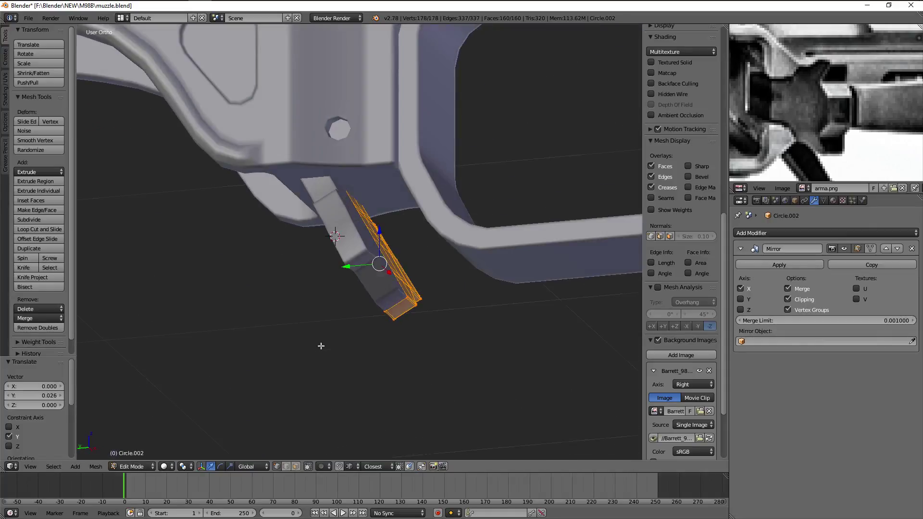
pyautogui.click(426, 245)
pyautogui.scroll(-2, 413, 246)
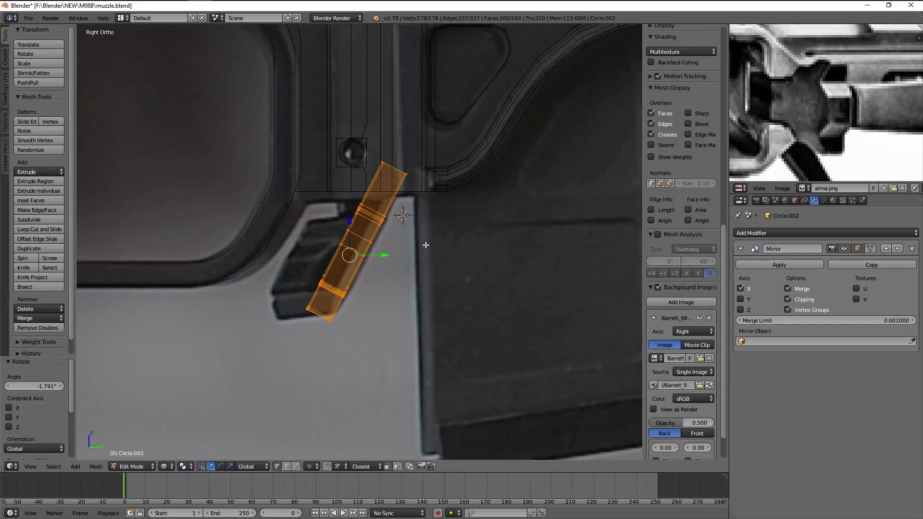
pyautogui.press('Tab')
pyautogui.press('KP_5')
pyautogui.press('KP_5')
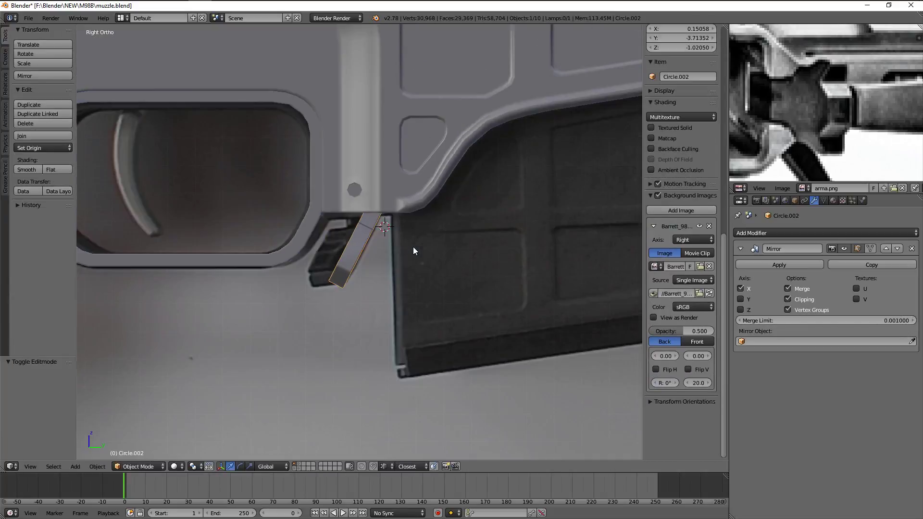
pyautogui.scroll(-2, 818, 136)
# Zoom and pan the arma.png reference to inspect the rifle photos of the release area
pyautogui.scroll(-2, 817, 136)
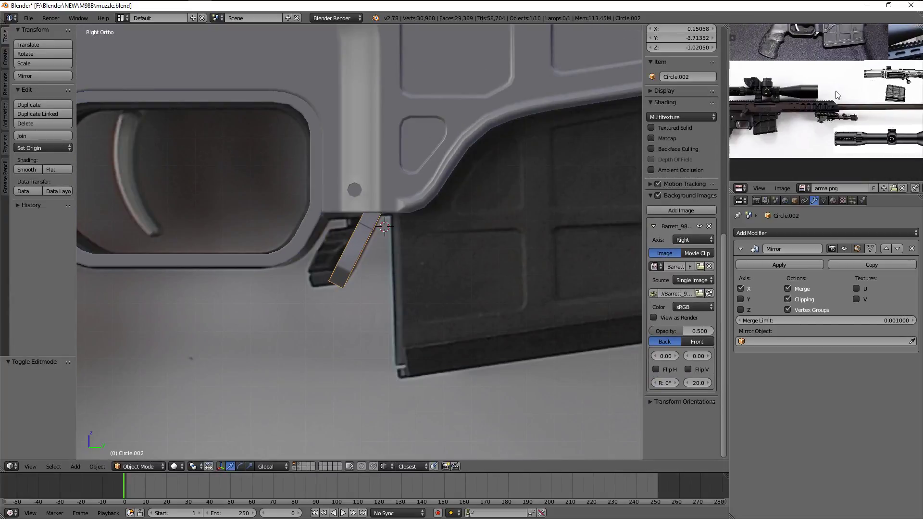
pyautogui.scroll(-2, 835, 86)
pyautogui.moveTo(842, 29)
pyautogui.mouseDown(button='middle')
pyautogui.moveTo(848, 88)
pyautogui.moveTo(812, 115)
pyautogui.mouseUp(button='middle')
pyautogui.scroll(2, 848, 88)
pyautogui.scroll(2, 869, 105)
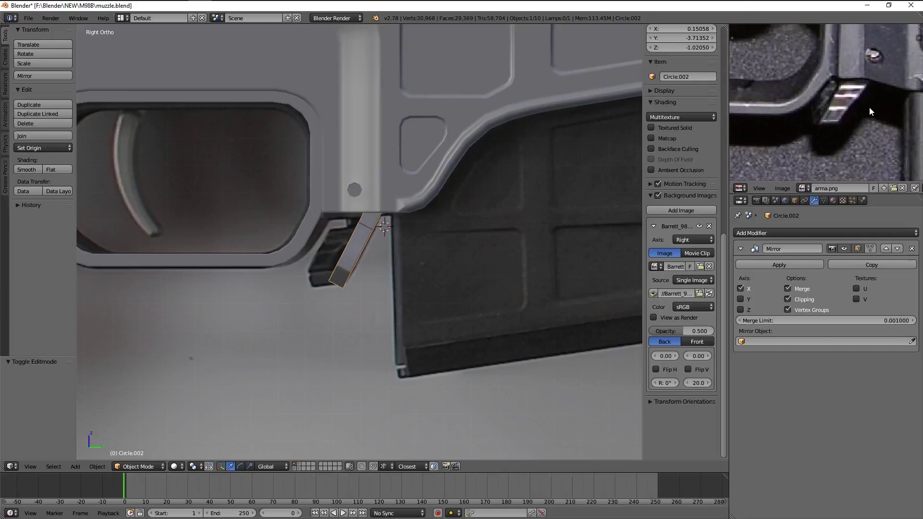
pyautogui.scroll(-2, 869, 110)
pyautogui.scroll(-2, 869, 110)
# Select the magazine block (Circle.001) and enter its Edit Mode close up
pyautogui.moveTo(536, 160)
pyautogui.mouseDown(button='middle')
pyautogui.moveTo(422, 237)
pyautogui.moveTo(376, 233)
pyautogui.moveTo(406, 237)
pyautogui.moveTo(435, 161)
pyautogui.moveTo(387, 206)
pyautogui.moveTo(370, 158)
pyautogui.moveTo(433, 247)
pyautogui.moveTo(422, 257)
pyautogui.mouseUp(button='middle')
pyautogui.scroll(5, 436, 160)
pyautogui.rightClick(384, 207)
pyautogui.press('Tab')
pyautogui.scroll(3, 369, 150)
# Select all of the block's mesh, zoom in around the receiver and return to Object Mode
pyautogui.press('a')
pyautogui.press('a')
pyautogui.scroll(3, 883, 124)
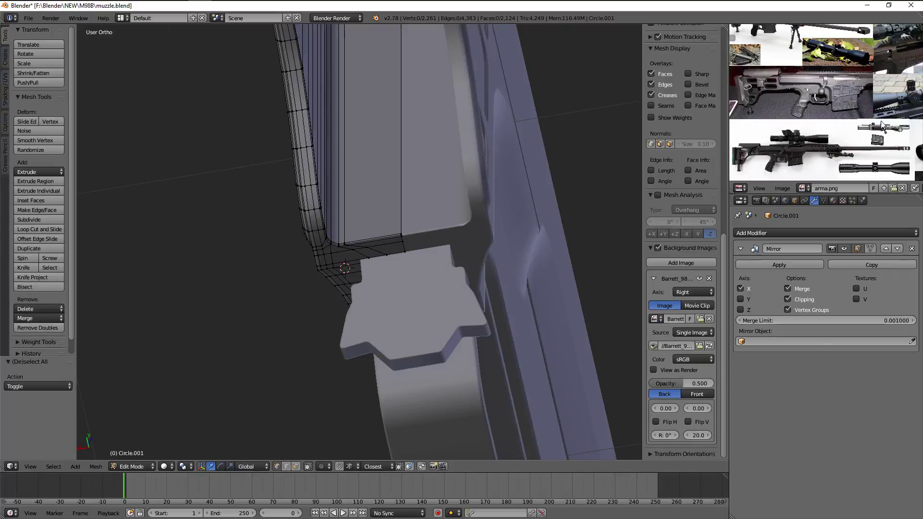
pyautogui.scroll(2, 883, 124)
pyautogui.scroll(1, 789, 105)
pyautogui.scroll(2, 835, 119)
pyautogui.scroll(2, 852, 99)
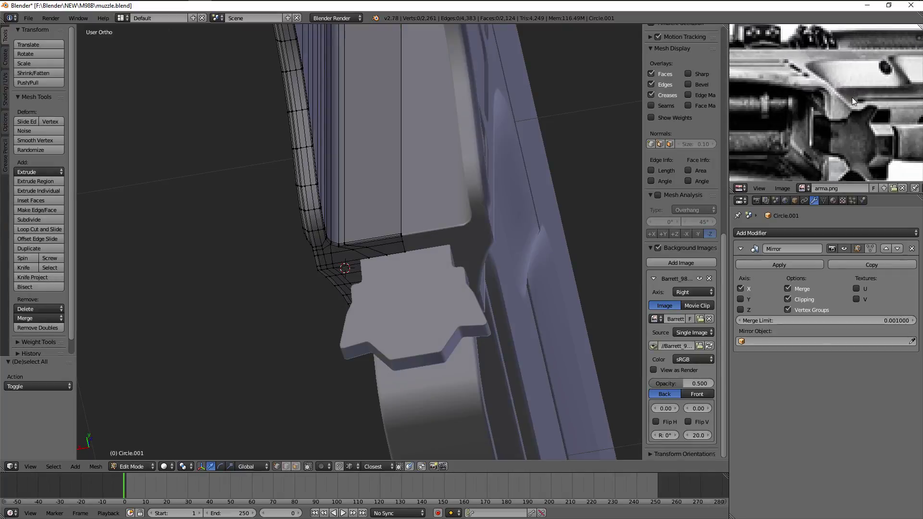
pyautogui.scroll(1, 852, 100)
pyautogui.moveTo(476, 145)
pyautogui.mouseDown(button='middle')
pyautogui.moveTo(488, 129)
pyautogui.moveTo(382, 168)
pyautogui.moveTo(436, 198)
pyautogui.mouseUp(button='middle')
pyautogui.press('Tab')
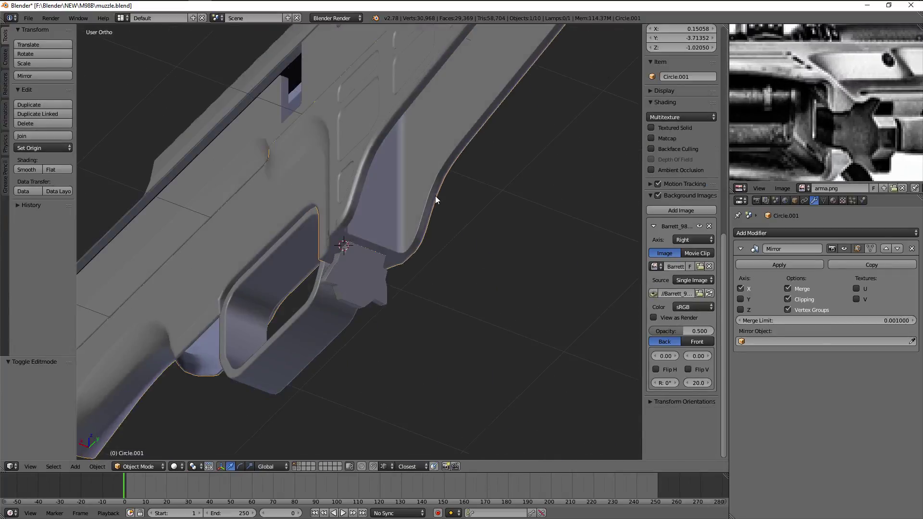
# Unhide all objects and view the receiver from the right in wireframe
pyautogui.hotkey('alt', 'h')
pyautogui.press('KP_3')
pyautogui.press('z')
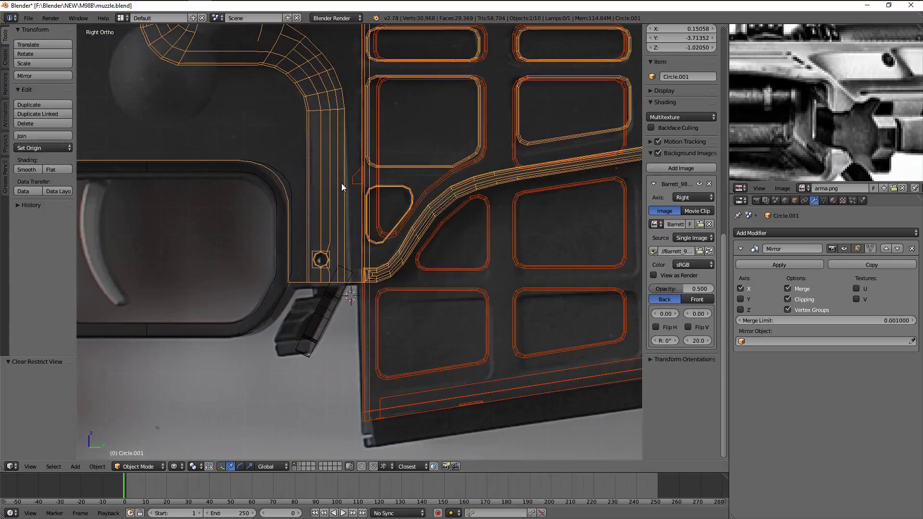
pyautogui.press('Tab')
pyautogui.press('Tab')
pyautogui.press('z')
pyautogui.moveTo(388, 234)
pyautogui.mouseDown(button='middle')
pyautogui.moveTo(382, 246)
pyautogui.moveTo(406, 227)
pyautogui.mouseUp(button='middle')
pyautogui.press('Tab')
pyautogui.press('z')
# Loop-cut a centred edge loop on the receiver wall and flatten it to zero on Z
pyautogui.hotkey('ctrl', 'r')
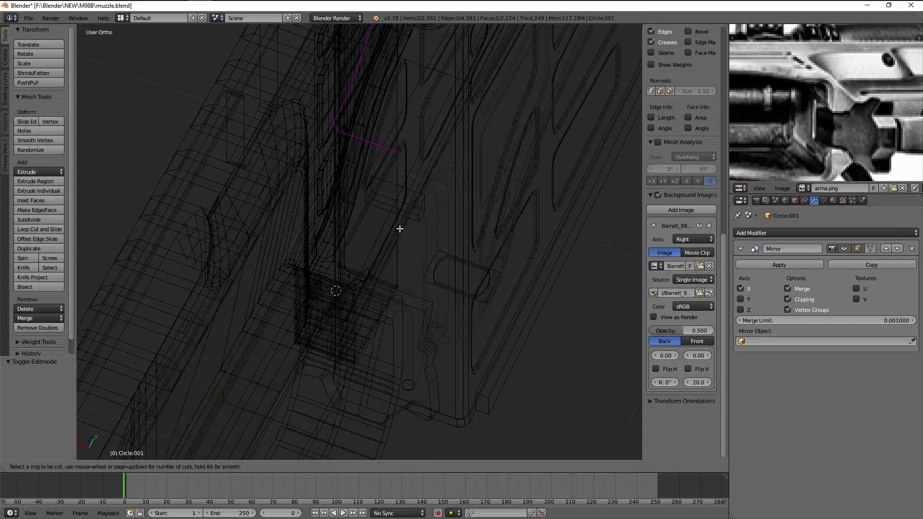
pyautogui.click(400, 228)
pyautogui.rightClick(407, 231)
pyautogui.press('KP_1')
pyautogui.press('s')
pyautogui.press('z')
pyautogui.press('0')
pyautogui.press('Return')
# Edge-slide the new loop to 0.385 along the wall above the magazine
pyautogui.scroll(-1, 439, 257)
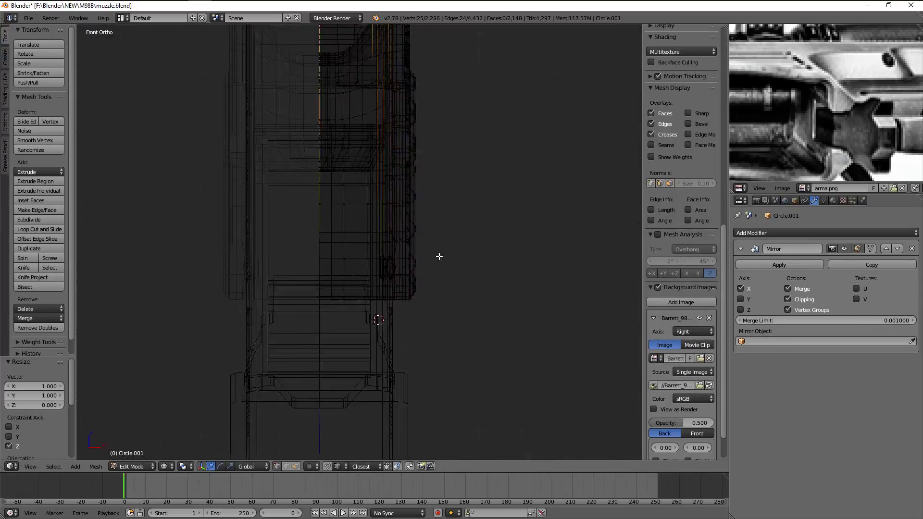
pyautogui.press('KP_3')
pyautogui.scroll(-2, 396, 222)
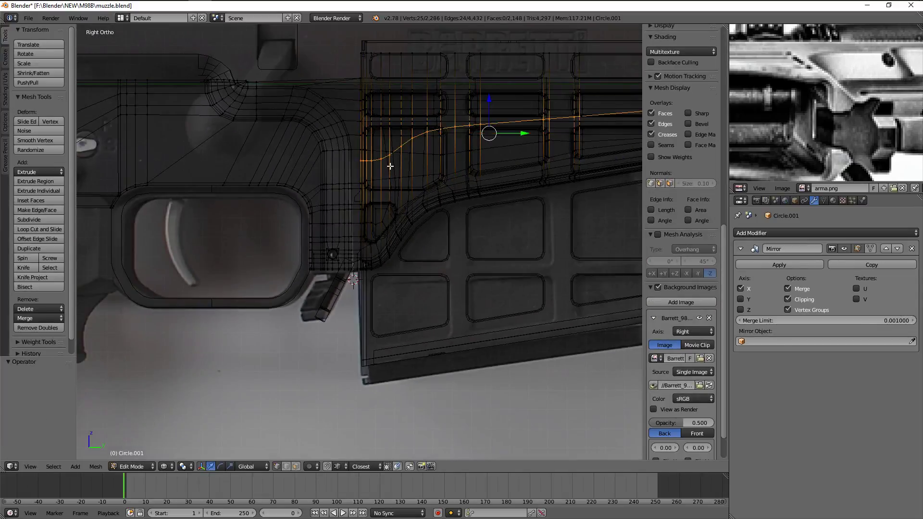
pyautogui.scroll(3, 390, 167)
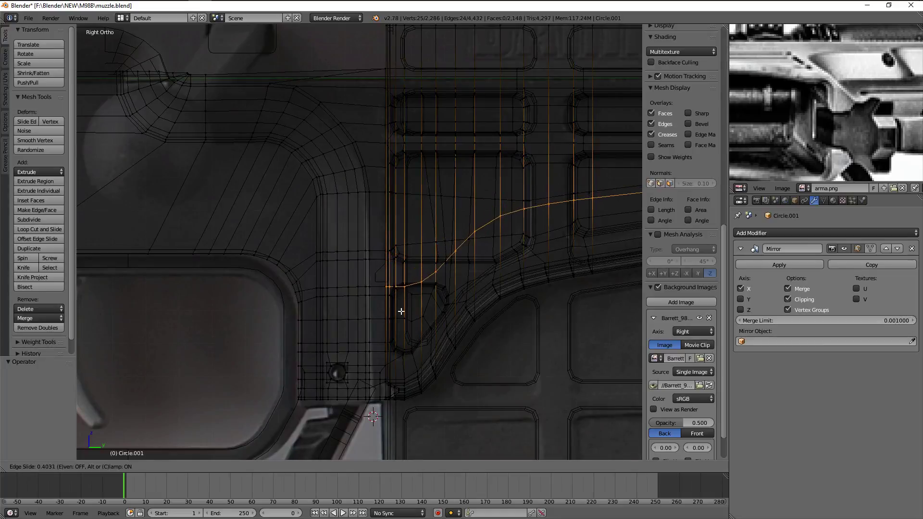
pyautogui.click(400, 310)
pyautogui.scroll(-2, 402, 305)
pyautogui.scroll(-2, 412, 304)
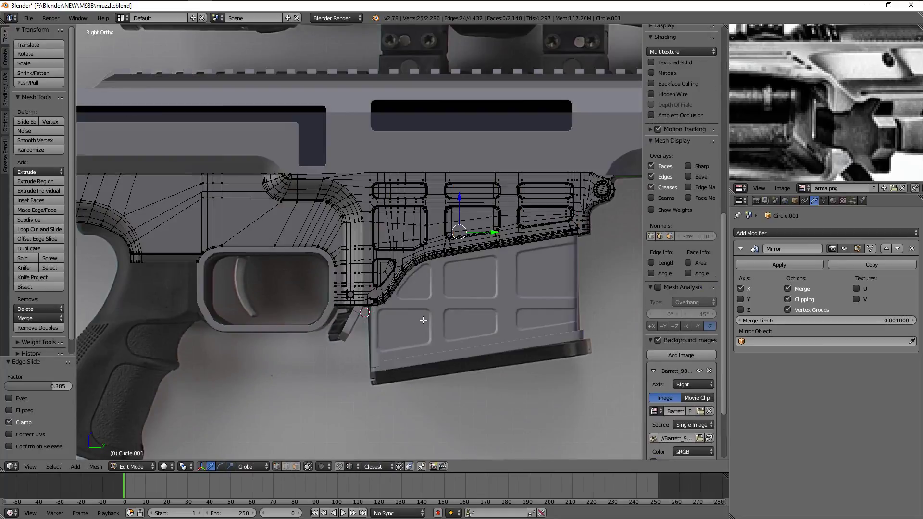
pyautogui.press('Tab')
pyautogui.moveTo(422, 319); pyautogui.dragTo(432, 306, button='middle')
pyautogui.rightClick(431, 302)
pyautogui.press('KP_Decimal')
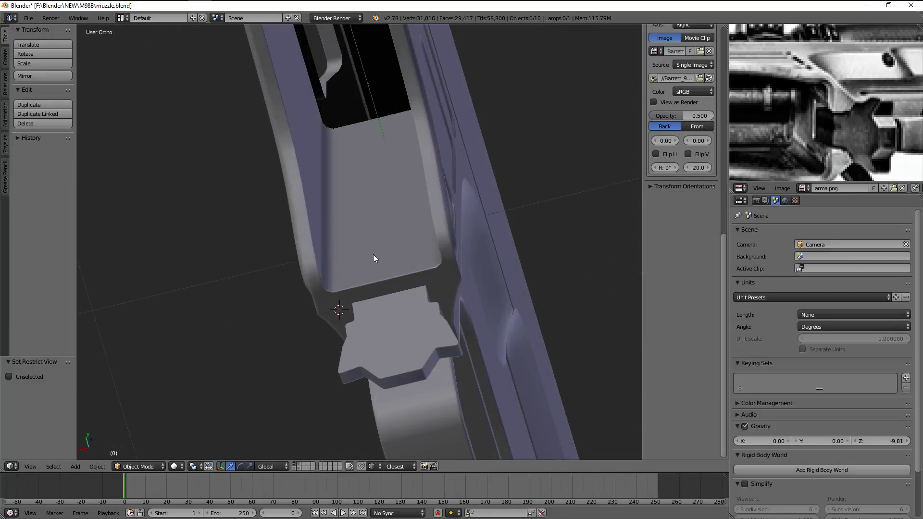
# Reopen the block's mesh and orbit to face the top corner of the magazine block
pyautogui.press('Tab')
pyautogui.press('a')
pyautogui.scroll(2, 374, 255)
pyautogui.scroll(1, 385, 264)
pyautogui.scroll(1, 336, 235)
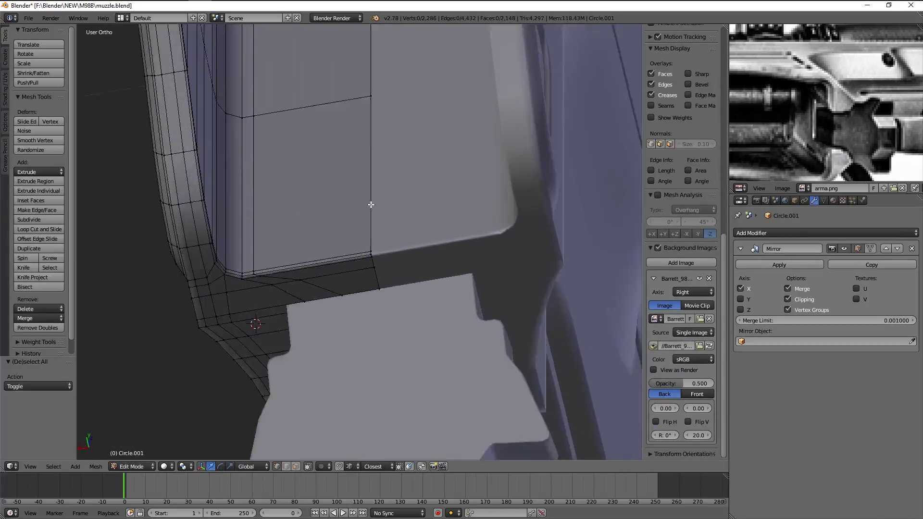
pyautogui.scroll(2, 370, 204)
pyautogui.press('Tab')
pyautogui.moveTo(364, 237); pyautogui.dragTo(389, 220, button='middle')
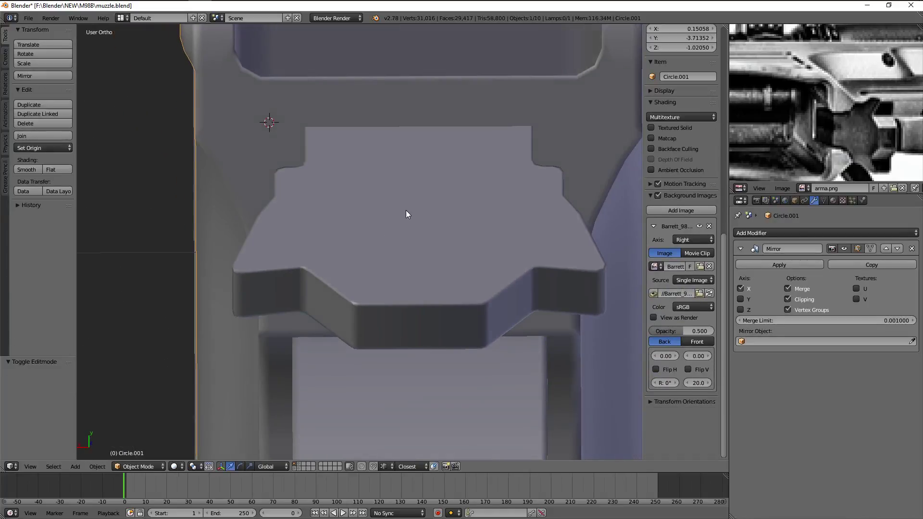
pyautogui.rightClick(406, 210)
pyautogui.hotkey('ctrl', 'z')
pyautogui.hotkey('ctrl', 'z')
pyautogui.moveTo(422, 154)
pyautogui.keyDown('shift'); pyautogui.mouseDown(button='middle')
pyautogui.moveTo(437, 259)
pyautogui.moveTo(379, 240)
pyautogui.mouseUp(button='middle'); pyautogui.keyUp('shift')
# Move the upper corner edge along X and reposition two corner vertices
pyautogui.rightClick(359, 306)
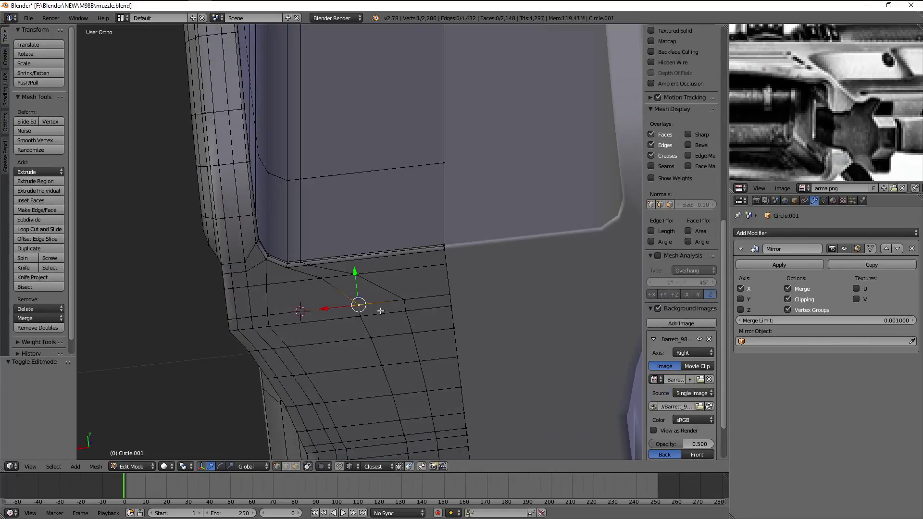
pyautogui.keyDown('shift'); pyautogui.moveTo(377, 310); pyautogui.dragTo(402, 259, button='middle'); pyautogui.keyUp('shift')
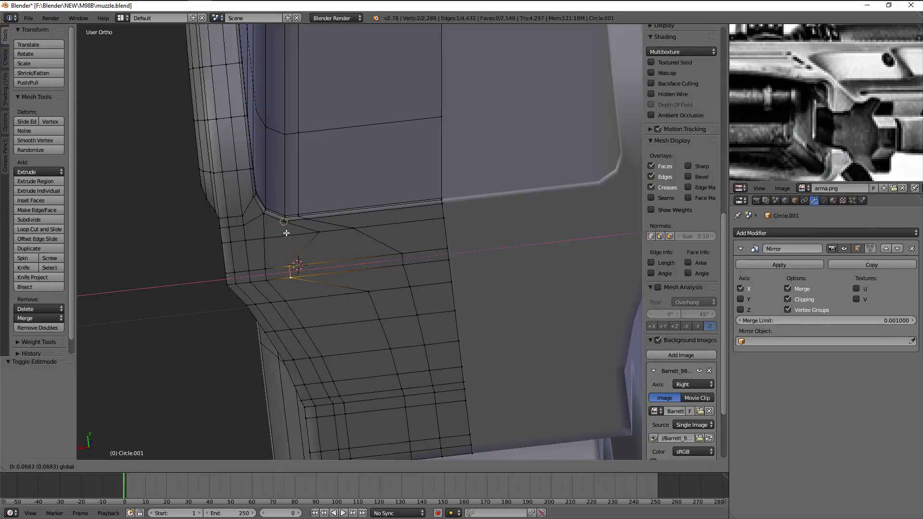
pyautogui.click(287, 233)
pyautogui.rightClick(287, 229)
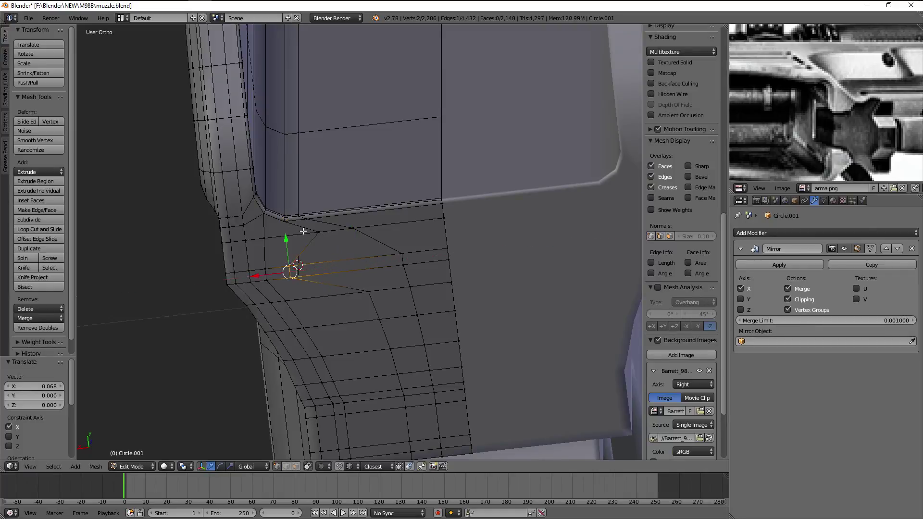
pyautogui.click(288, 260)
pyautogui.press('a')
pyautogui.rightClick(368, 289)
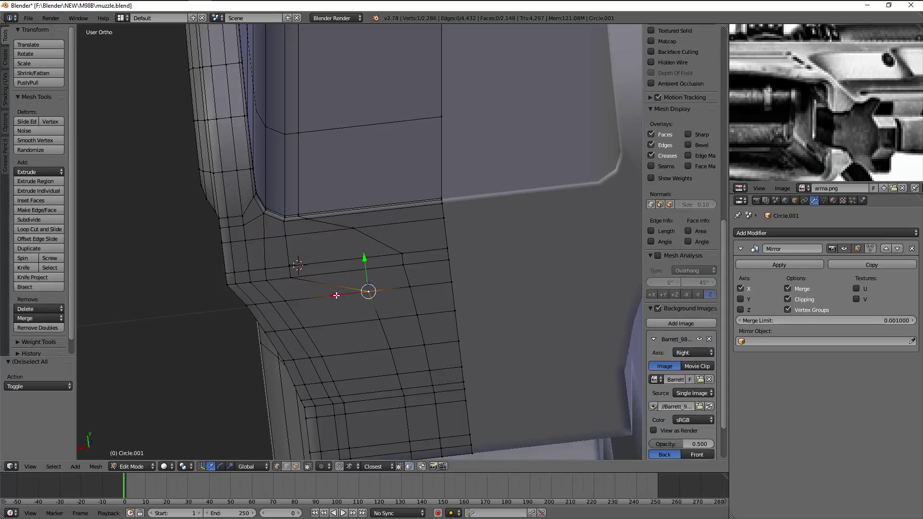
pyautogui.click(298, 283)
# Scale two corner vertices along X to straighten the corner, checking from the front
pyautogui.rightClick(403, 260)
pyautogui.keyDown('shift'); pyautogui.rightClick(354, 228); pyautogui.keyUp('shift')
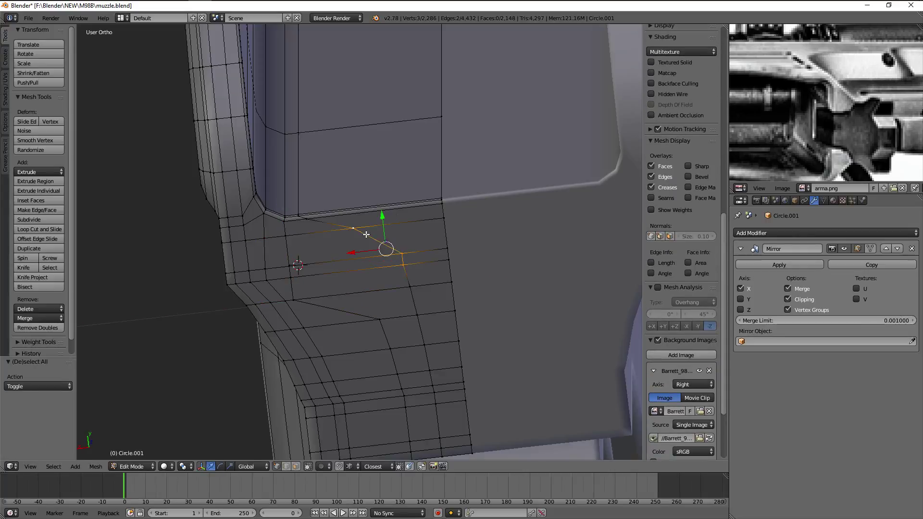
pyautogui.press('s')
pyautogui.press('x')
pyautogui.press('Return')
pyautogui.press('KP_1')
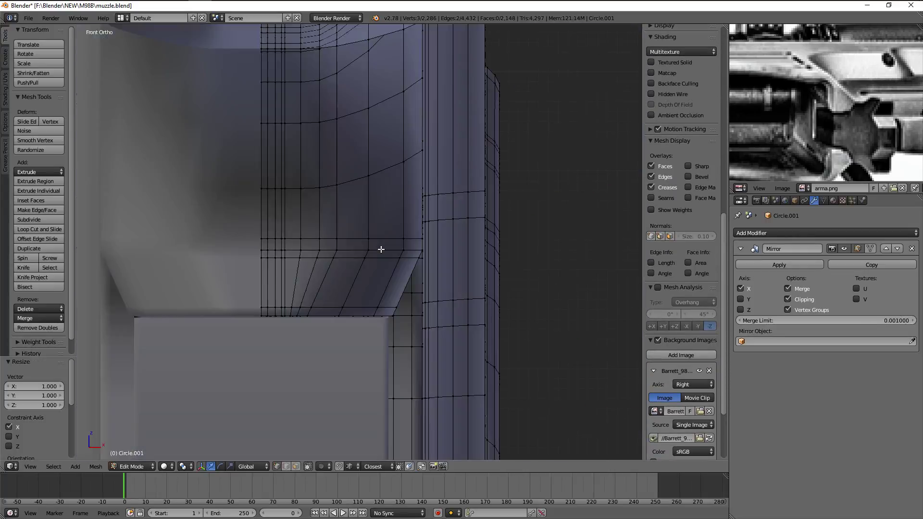
pyautogui.moveTo(382, 249)
pyautogui.mouseDown(button='middle')
pyautogui.moveTo(433, 268)
pyautogui.moveTo(392, 216)
pyautogui.mouseUp(button='middle')
pyautogui.press('s')
pyautogui.press('x')
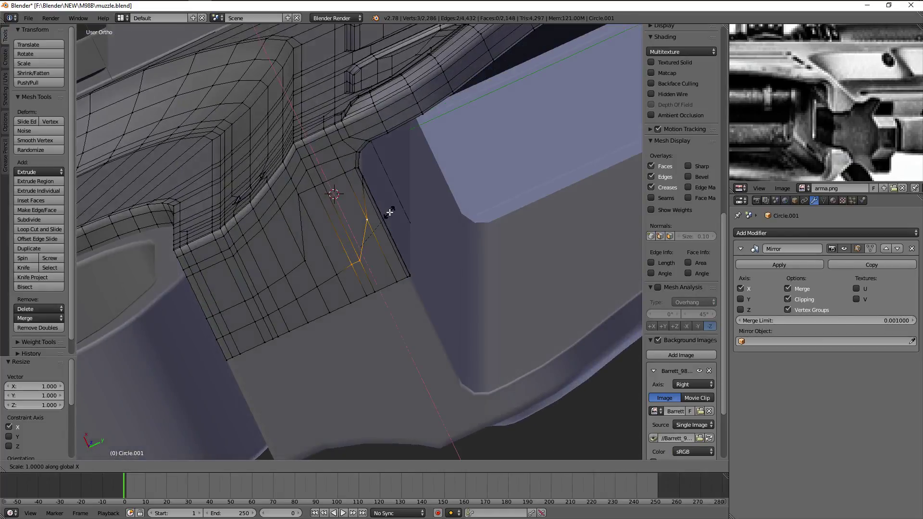
pyautogui.moveTo(390, 212)
pyautogui.mouseDown(button='middle')
pyautogui.moveTo(319, 159)
pyautogui.moveTo(316, 202)
pyautogui.moveTo(347, 200)
pyautogui.mouseUp(button='middle')
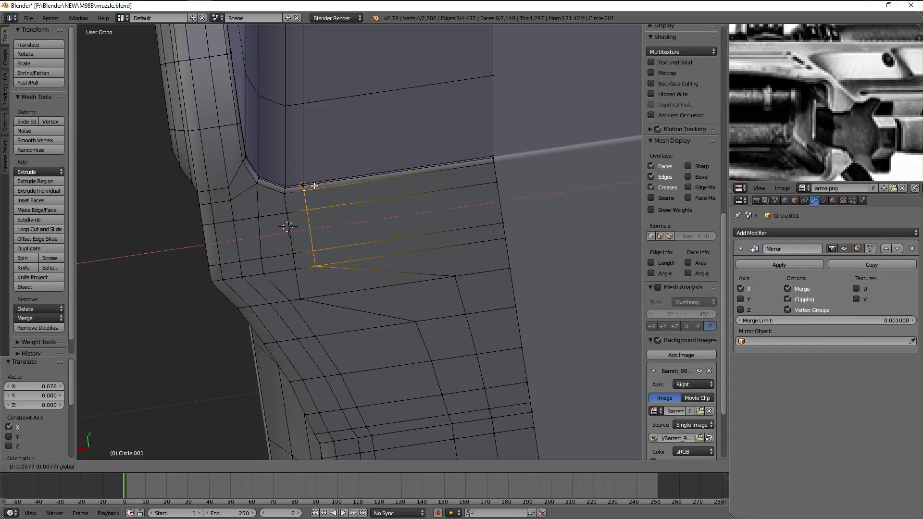
pyautogui.click(314, 185)
pyautogui.moveTo(314, 186)
pyautogui.mouseDown(button='middle')
pyautogui.moveTo(402, 233)
pyautogui.moveTo(418, 253)
pyautogui.mouseUp(button='middle')
# Move one more corner vertex and inspect the corner in wireframe
pyautogui.press('a')
pyautogui.rightClick(428, 259)
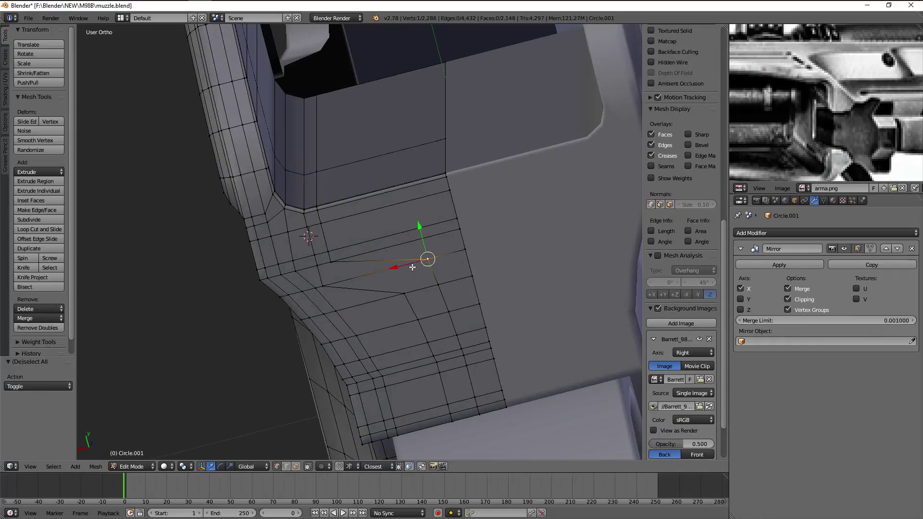
pyautogui.click(334, 271)
pyautogui.press('a')
pyautogui.moveTo(397, 208)
pyautogui.mouseDown(button='middle')
pyautogui.moveTo(414, 231)
pyautogui.moveTo(415, 213)
pyautogui.moveTo(414, 244)
pyautogui.mouseUp(button='middle')
pyautogui.press('z')
pyautogui.press('z')
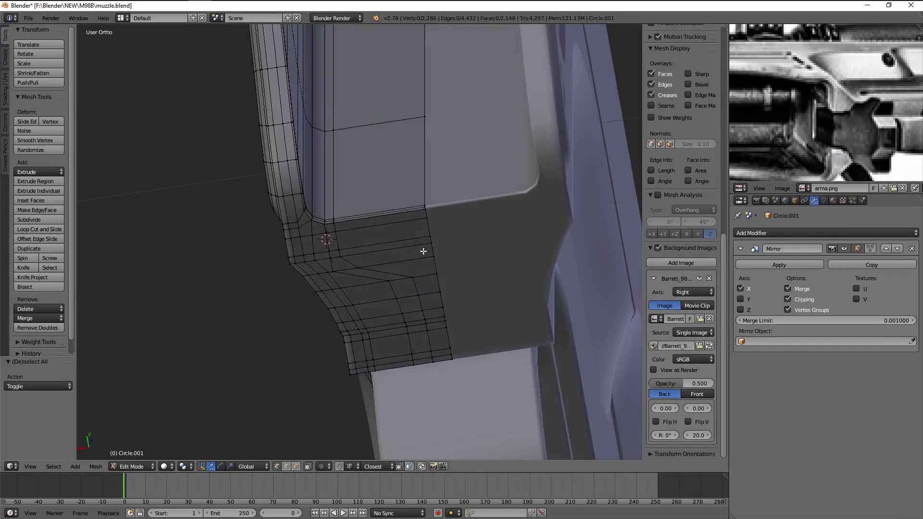
pyautogui.scroll(2, 406, 266)
pyautogui.moveTo(411, 285)
pyautogui.mouseDown(button='middle')
pyautogui.moveTo(412, 301)
pyautogui.moveTo(397, 218)
pyautogui.moveTo(398, 251)
pyautogui.moveTo(354, 255)
pyautogui.moveTo(379, 260)
pyautogui.moveTo(373, 247)
pyautogui.moveTo(367, 309)
pyautogui.moveTo(370, 286)
pyautogui.mouseUp(button='middle')
# Try a loop cut across the wall and select the wall face's bottom edge
pyautogui.hotkey('ctrl', 'r')
pyautogui.scroll(3, 370, 286)
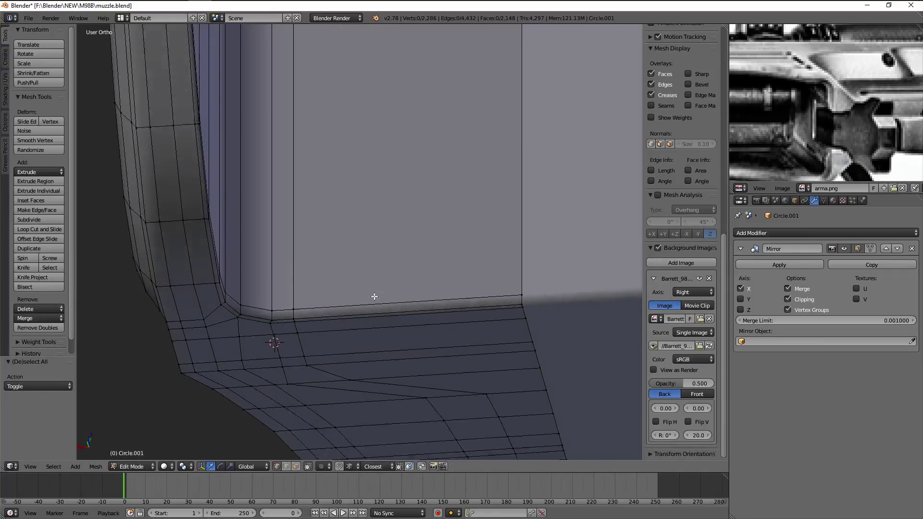
pyautogui.rightClick(348, 298)
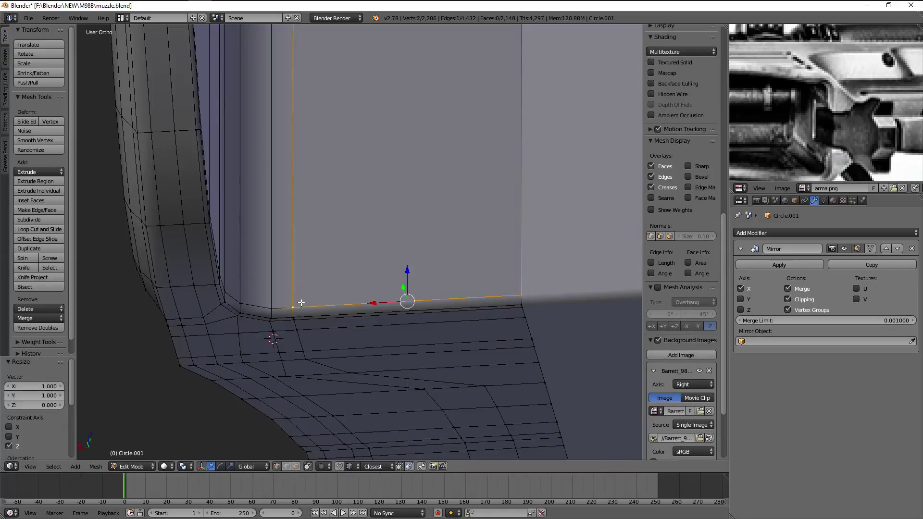
pyautogui.scroll(2, 301, 303)
pyautogui.moveTo(301, 302)
pyautogui.mouseDown(button='middle')
pyautogui.moveTo(329, 264)
pyautogui.moveTo(353, 196)
pyautogui.moveTo(350, 160)
pyautogui.moveTo(359, 189)
pyautogui.moveTo(344, 139)
pyautogui.mouseUp(button='middle')
pyautogui.press('a')
# Knife-cut a vertical edge into the receiver wall and straighten it with S X 0
pyautogui.press('k')
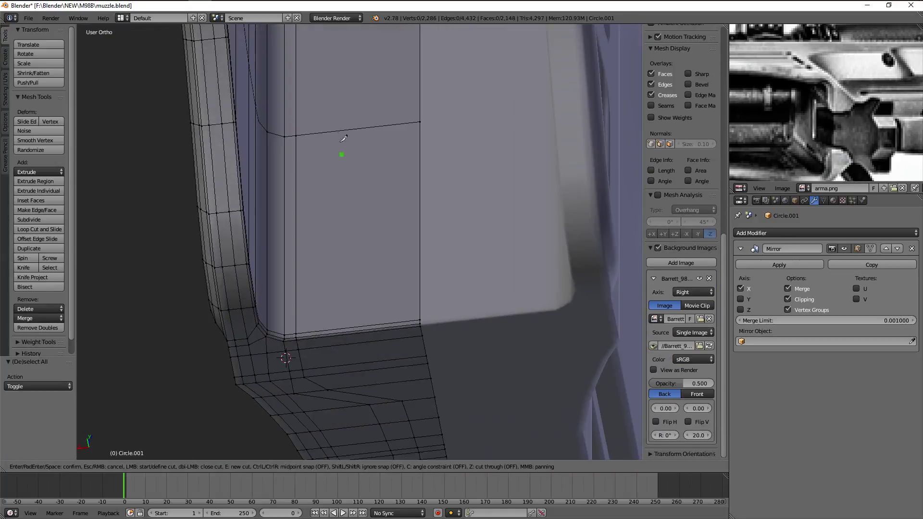
pyautogui.click(336, 131)
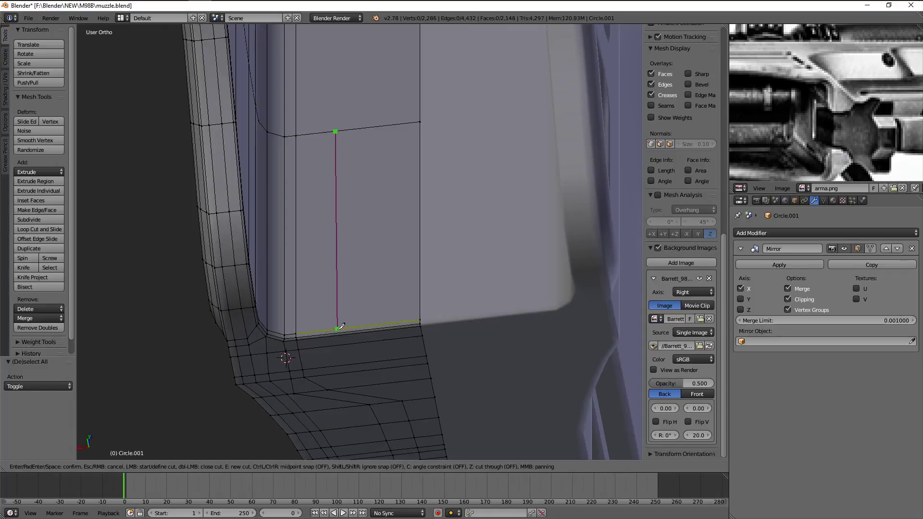
pyautogui.click(339, 327)
pyautogui.press('Return')
pyautogui.rightClick(337, 330)
pyautogui.keyDown('shift'); pyautogui.rightClick(335, 130); pyautogui.keyUp('shift')
pyautogui.press('s')
pyautogui.press('x')
pyautogui.press('0')
pyautogui.press('Return')
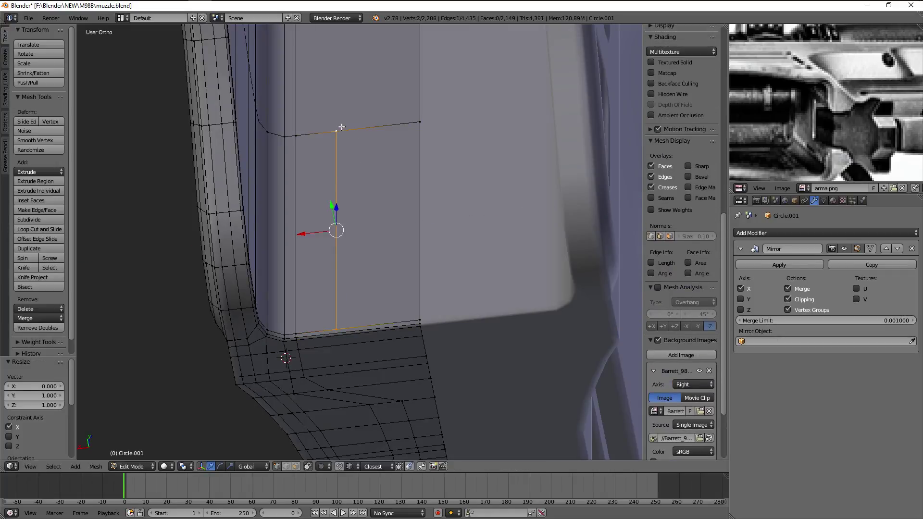
# Delete only the face beside the new edge, leaving a rectangular opening in the wall
pyautogui.moveTo(342, 126); pyautogui.dragTo(340, 124, button='middle')
pyautogui.press('a')
pyautogui.rightClick(447, 129)
pyautogui.keyDown('shift'); pyautogui.rightClick(442, 334); pyautogui.keyUp('shift')
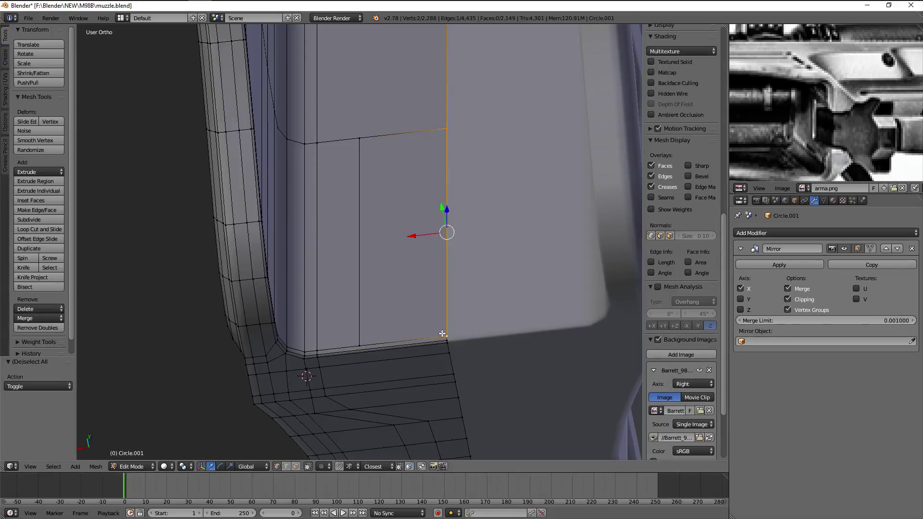
pyautogui.keyDown('shift'); pyautogui.rightClick(359, 336); pyautogui.keyUp('shift')
pyautogui.keyDown('shift'); pyautogui.rightClick(361, 156); pyautogui.keyUp('shift')
pyautogui.press('x')
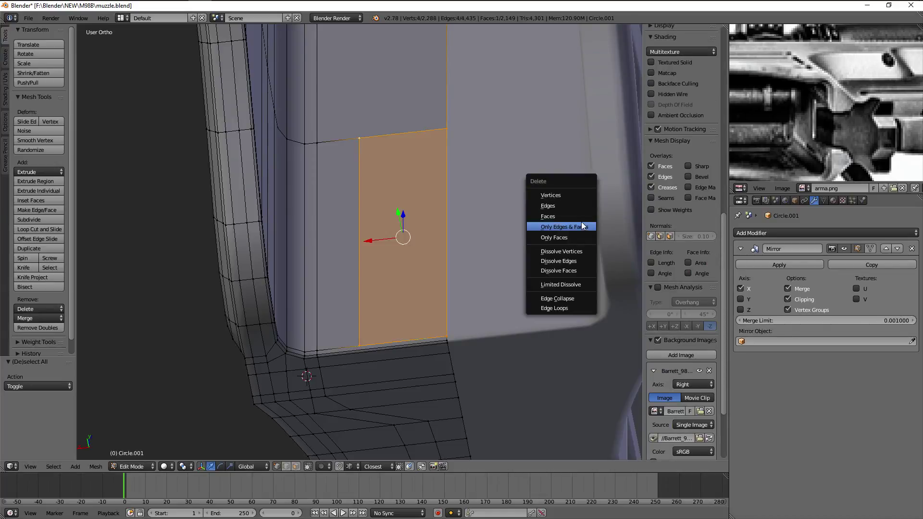
pyautogui.click(583, 226)
# Add new knife cuts on the lower face below the opening
pyautogui.moveTo(584, 219)
pyautogui.mouseDown(button='middle')
pyautogui.moveTo(501, 252)
pyautogui.moveTo(505, 227)
pyautogui.moveTo(450, 246)
pyautogui.moveTo(360, 216)
pyautogui.mouseUp(button='middle')
pyautogui.press('Tab')
pyautogui.press('Tab')
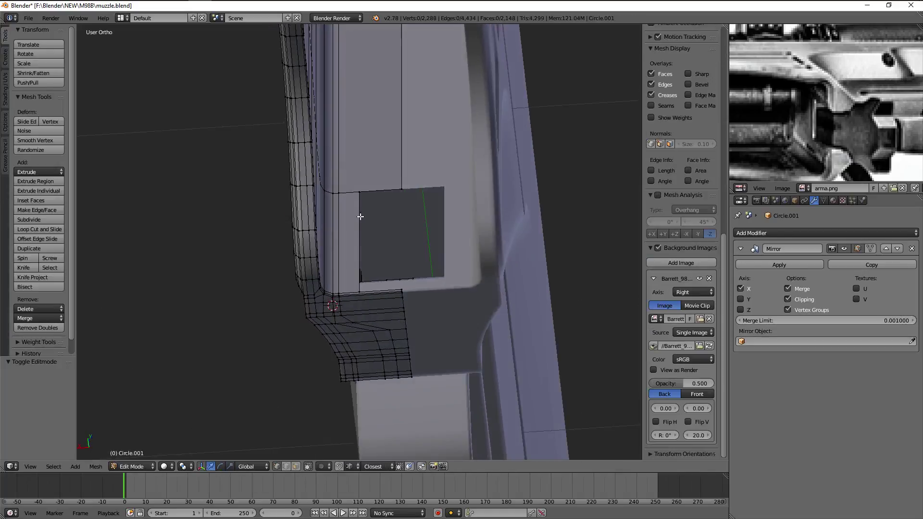
pyautogui.rightClick(360, 216)
pyautogui.scroll(4, 360, 217)
pyautogui.press('a')
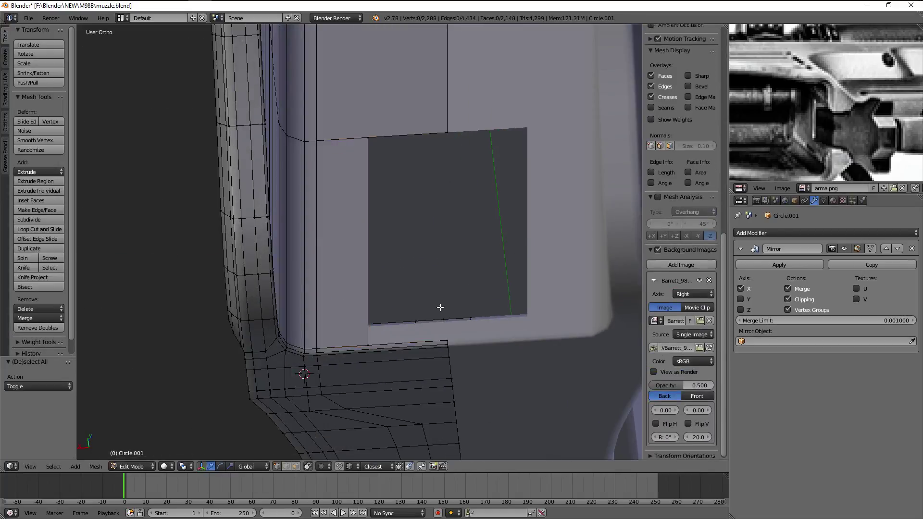
pyautogui.moveTo(439, 307); pyautogui.dragTo(436, 274, button='middle')
pyautogui.scroll(2, 436, 274)
pyautogui.scroll(1, 436, 274)
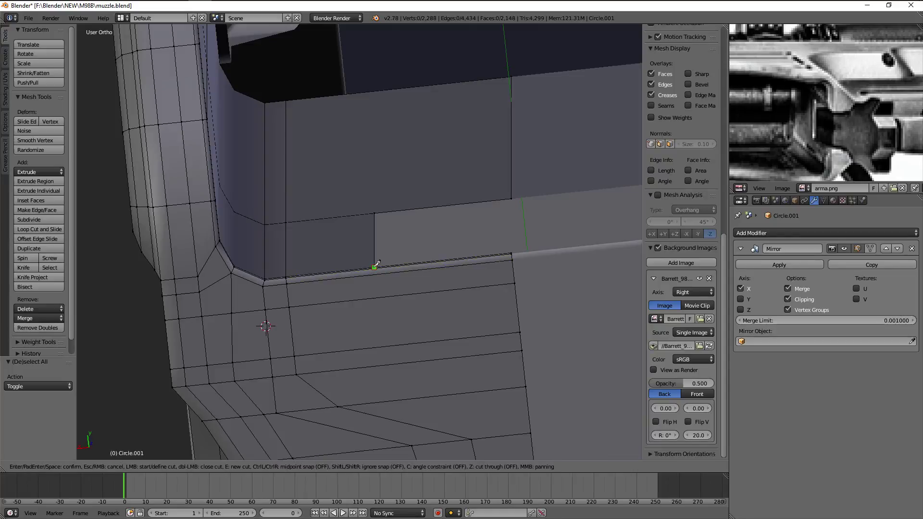
pyautogui.click(525, 313)
pyautogui.press('Return')
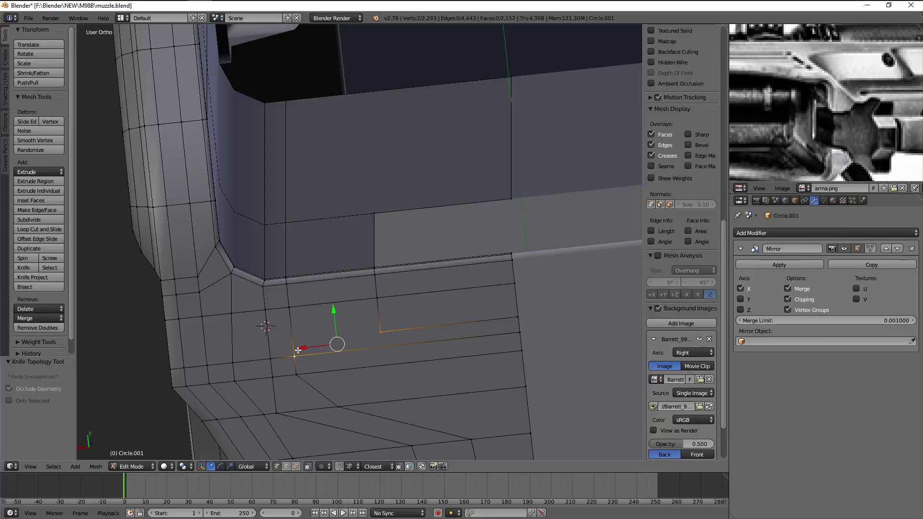
# Knife-cut a new edge from the corner vertex up to the top edge
pyautogui.press('a')
pyautogui.moveTo(348, 336)
pyautogui.mouseDown(button='middle')
pyautogui.moveTo(406, 226)
pyautogui.moveTo(431, 147)
pyautogui.moveTo(423, 215)
pyautogui.mouseUp(button='middle')
pyautogui.scroll(2, 420, 218)
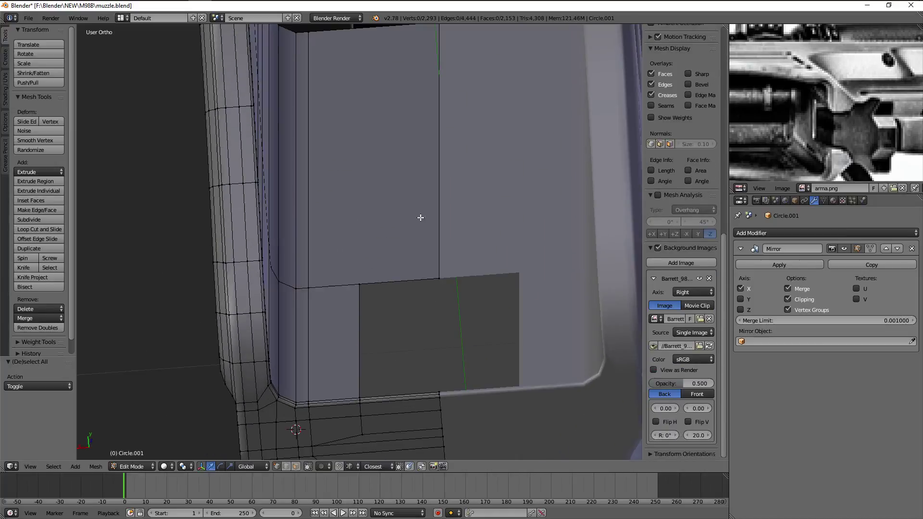
pyautogui.click(359, 284)
pyautogui.scroll(-1, 375, 246)
pyautogui.click(356, 134)
pyautogui.press('Return')
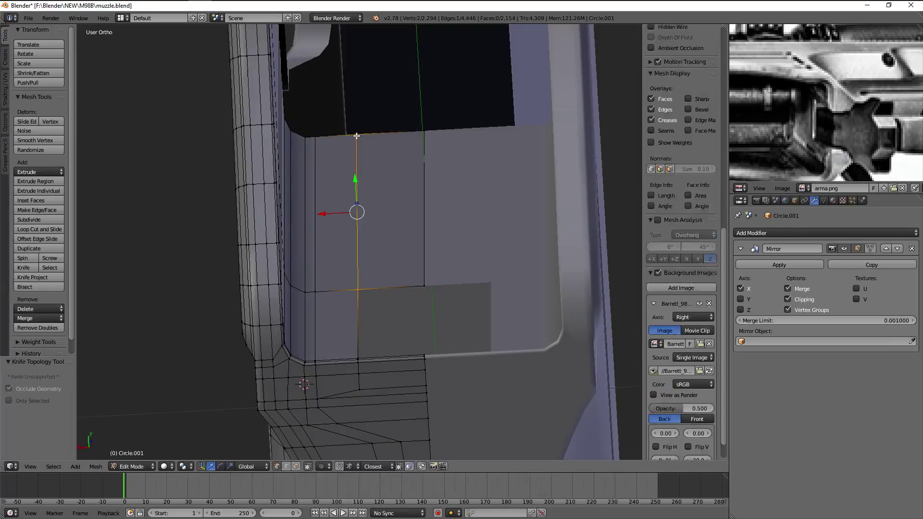
pyautogui.rightClick(355, 135)
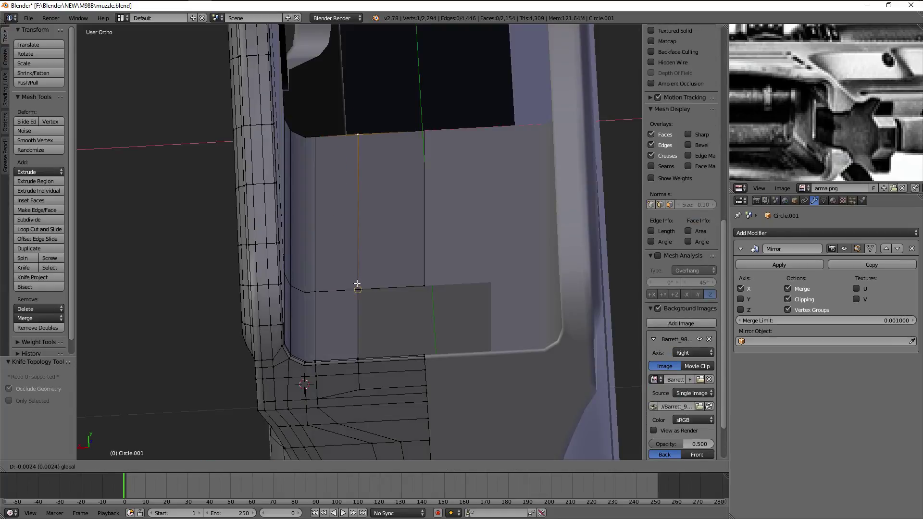
pyautogui.press('a')
pyautogui.moveTo(357, 284)
pyautogui.mouseDown(button='middle')
pyautogui.moveTo(375, 337)
pyautogui.moveTo(359, 296)
pyautogui.moveTo(353, 373)
pyautogui.mouseUp(button='middle')
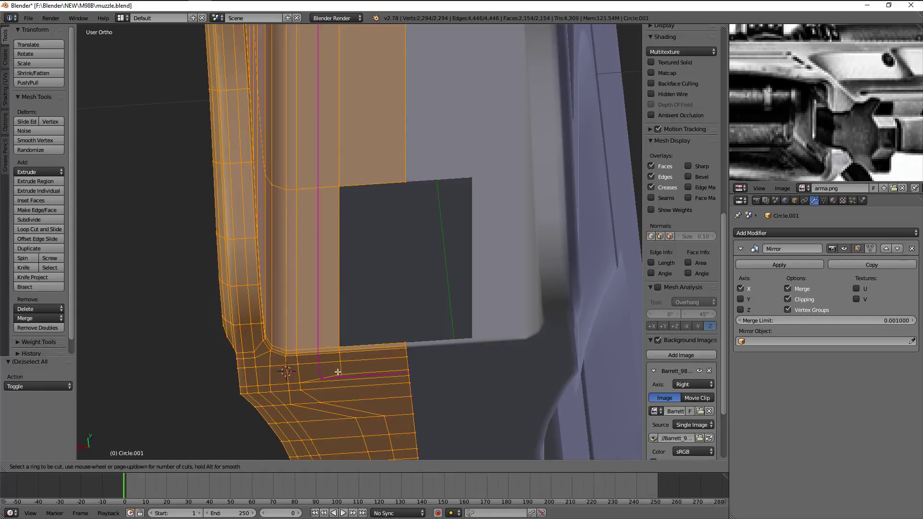
pyautogui.press('Escape')
# Delete the stray corner vertices in wireframe view and return to Object Mode
pyautogui.press('a')
pyautogui.scroll(-1, 421, 277)
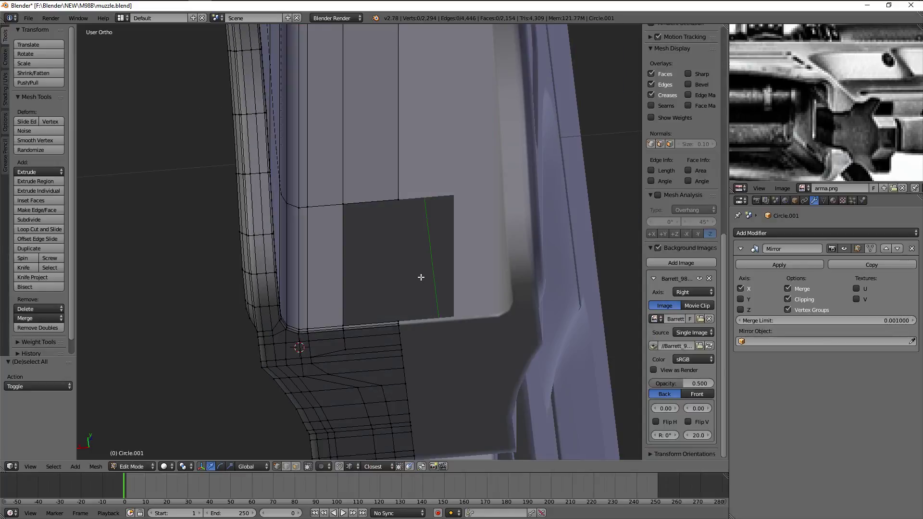
pyautogui.moveTo(409, 308)
pyautogui.mouseDown(button='middle')
pyautogui.moveTo(389, 234)
pyautogui.moveTo(402, 236)
pyautogui.mouseUp(button='middle')
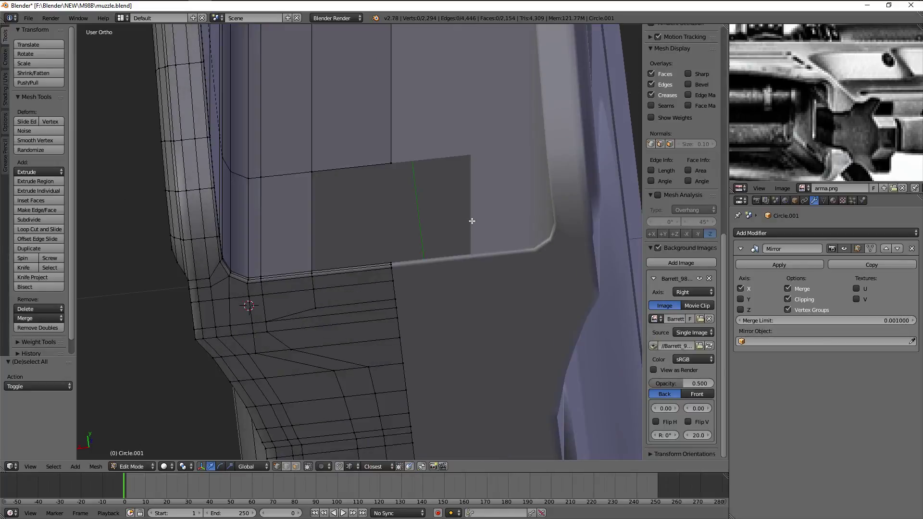
pyautogui.moveTo(376, 285); pyautogui.dragTo(379, 263, button='middle')
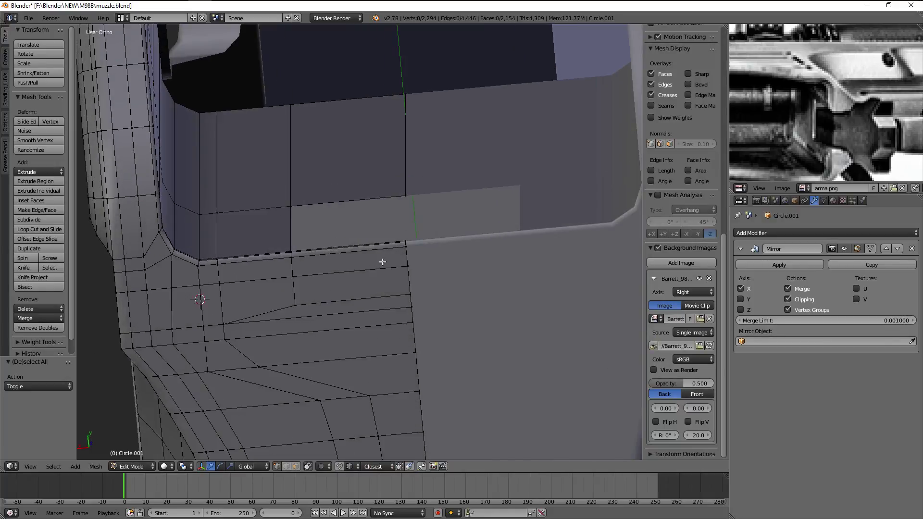
pyautogui.press('z')
pyautogui.press('z')
pyautogui.rightClick(406, 301)
pyautogui.press('x')
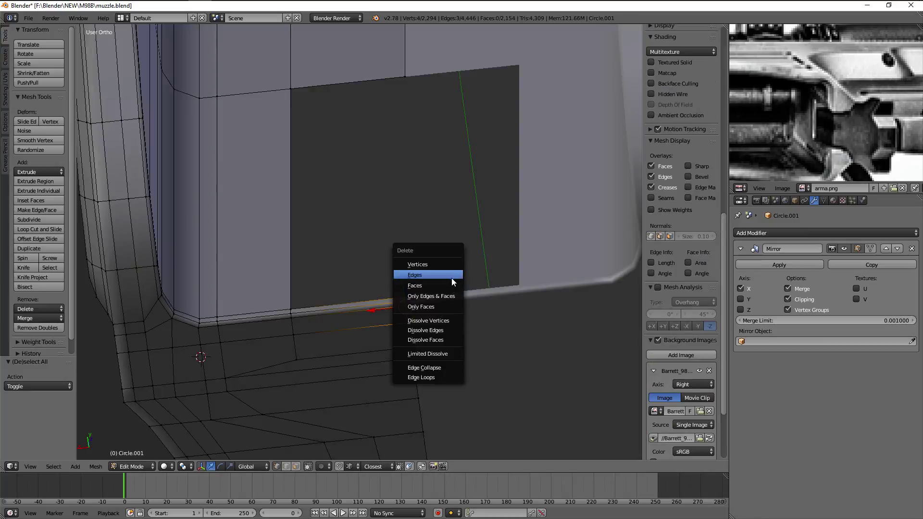
pyautogui.click(451, 272)
pyautogui.moveTo(435, 269)
pyautogui.mouseDown(button='middle')
pyautogui.moveTo(445, 229)
pyautogui.moveTo(446, 237)
pyautogui.moveTo(472, 228)
pyautogui.moveTo(444, 224)
pyautogui.mouseUp(button='middle')
pyautogui.press('Tab')
# Hide Plane.005 and briefly check Plane.002 in Edit Mode
pyautogui.press('a')
pyautogui.rightClick(416, 183)
pyautogui.press('h')
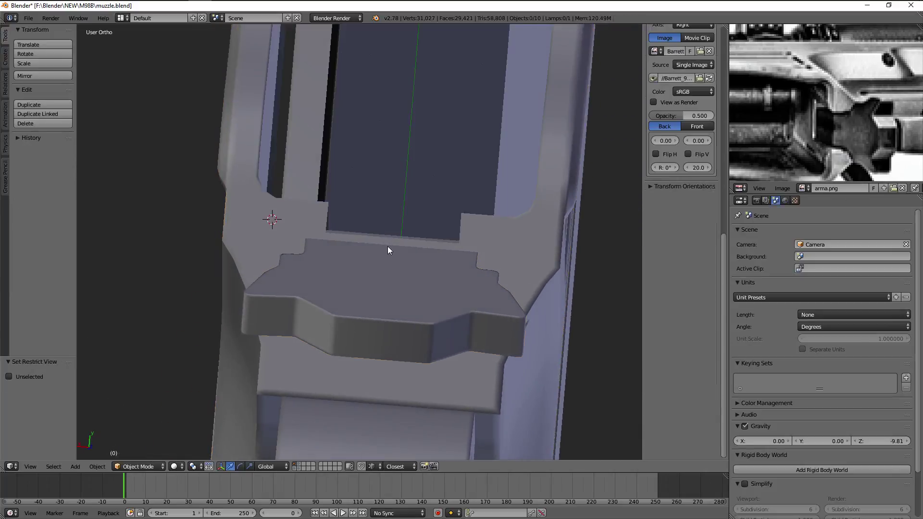
pyautogui.rightClick(387, 250)
pyautogui.rightClick(428, 233)
pyautogui.press('Tab')
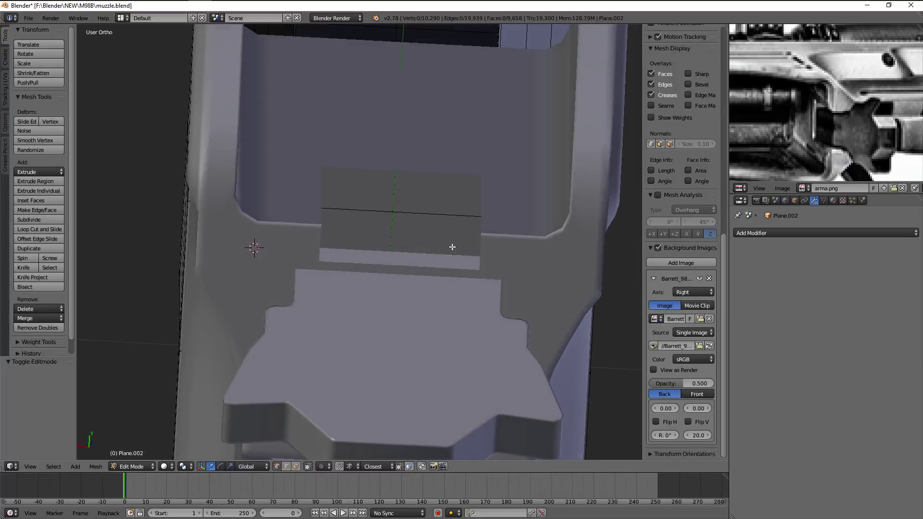
pyautogui.press('Tab')
# Select the wall strip's vertices on Circle.001 in wireframe view
pyautogui.rightClick(529, 249)
pyautogui.press('Tab')
pyautogui.scroll(3, 404, 270)
pyautogui.press('a')
pyautogui.rightClick(416, 276)
pyautogui.press('z')
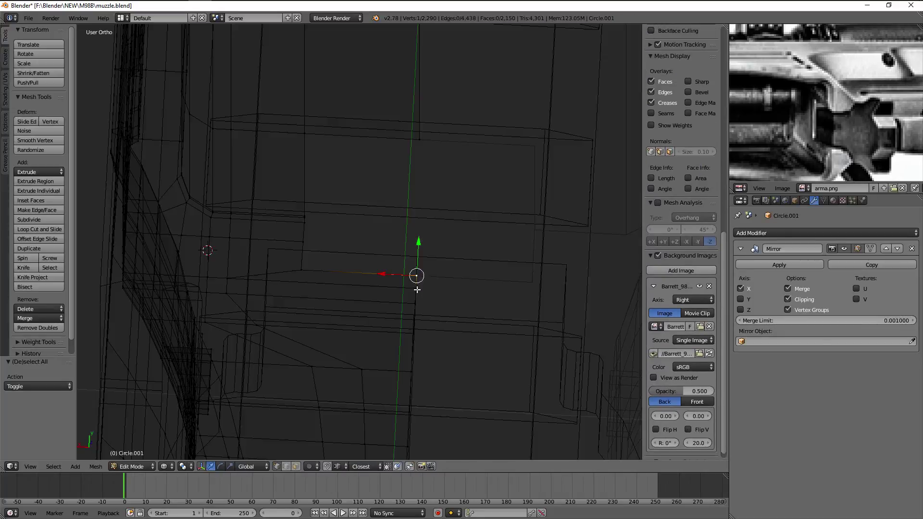
pyautogui.keyDown('shift'); pyautogui.rightClick(417, 289); pyautogui.keyUp('shift')
pyautogui.moveTo(424, 295)
pyautogui.mouseDown(button='middle')
pyautogui.moveTo(443, 298)
pyautogui.moveTo(476, 272)
pyautogui.moveTo(384, 266)
pyautogui.mouseUp(button='middle')
pyautogui.press('b')
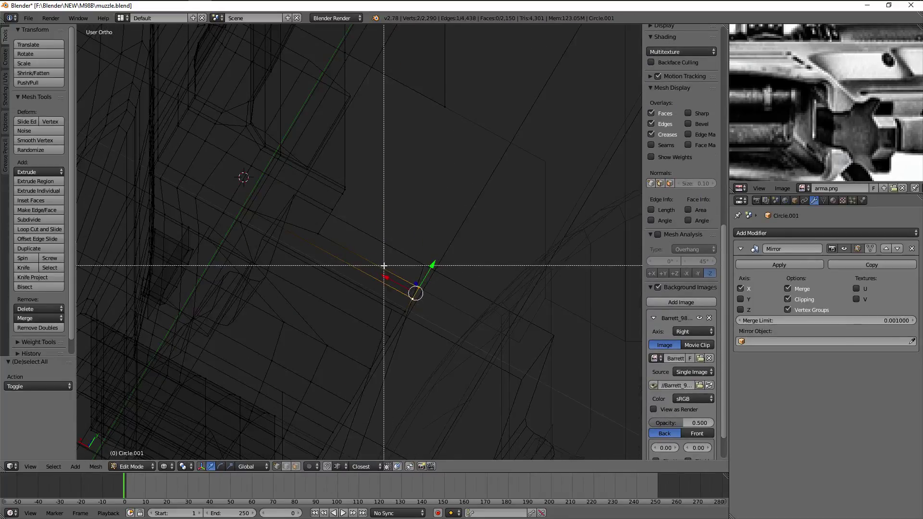
# Slide the selected wall strip along Y to lengthen the receiver wall
pyautogui.press('z')
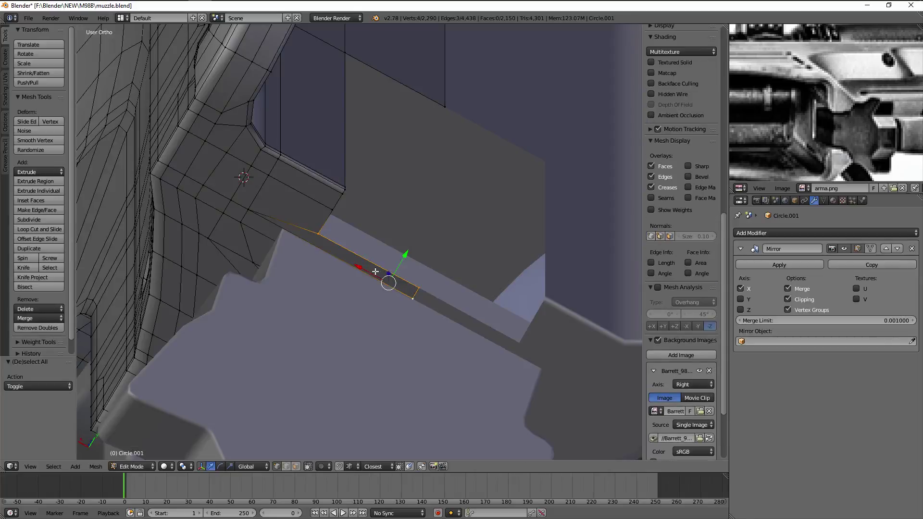
pyautogui.press('z')
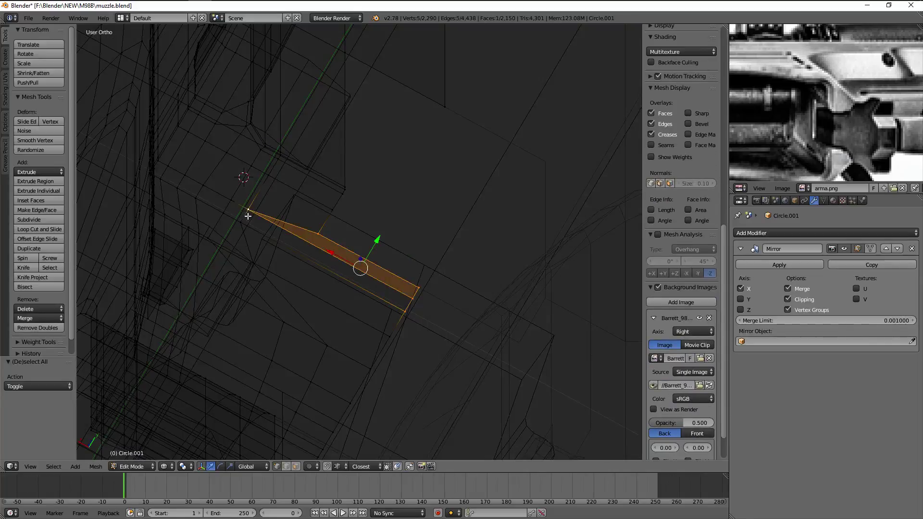
pyautogui.press('z')
pyautogui.moveTo(355, 233); pyautogui.dragTo(354, 246)
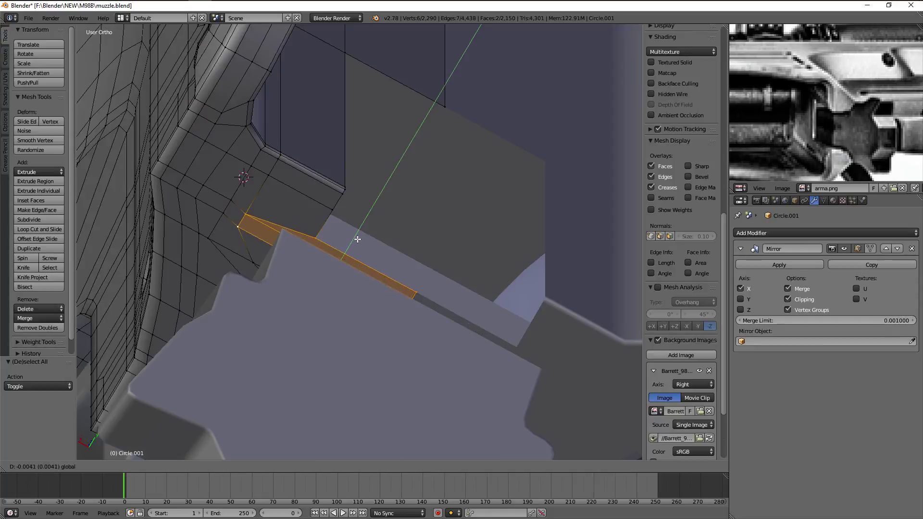
pyautogui.click(357, 239)
pyautogui.press('Tab')
# Nudge the whole magazine block (Circle.002) sideways along X
pyautogui.moveTo(357, 239)
pyautogui.mouseDown(button='middle')
pyautogui.moveTo(425, 252)
pyautogui.moveTo(397, 258)
pyautogui.mouseUp(button='middle')
pyautogui.rightClick(387, 294)
pyautogui.press('Tab')
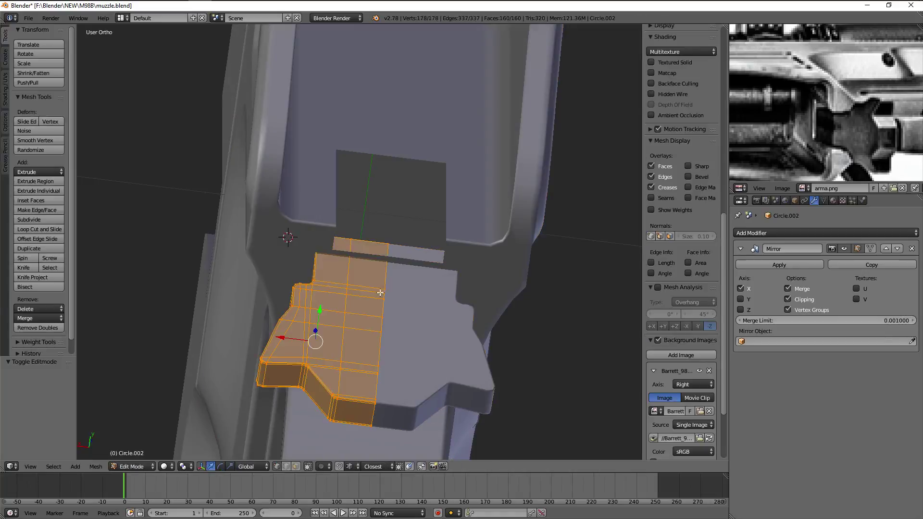
pyautogui.press('a')
pyautogui.press('a')
pyautogui.moveTo(288, 338); pyautogui.dragTo(299, 339)
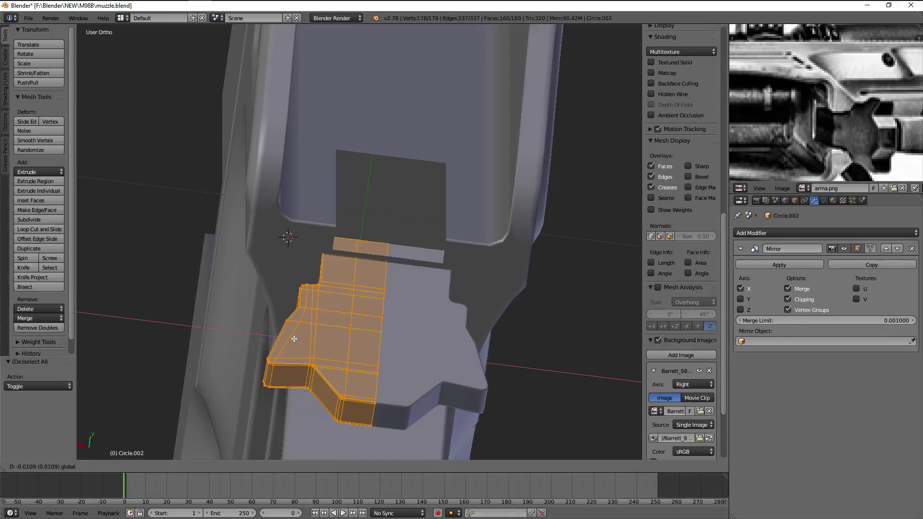
pyautogui.click(296, 338)
pyautogui.press('Tab')
# Extrude the receiver wall's edge to extend it
pyautogui.rightClick(328, 199)
pyautogui.press('Tab')
pyautogui.scroll(2, 328, 199)
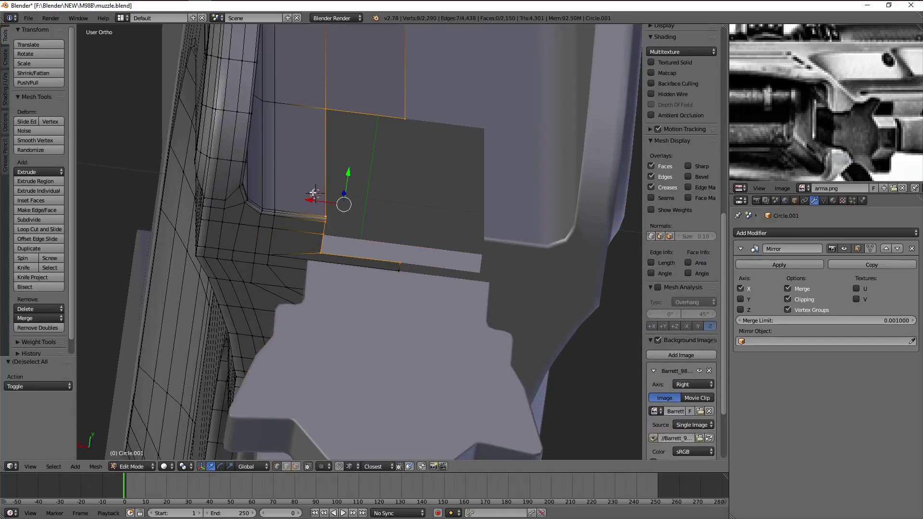
pyautogui.scroll(-5, 330, 169)
pyautogui.scroll(3, 321, 120)
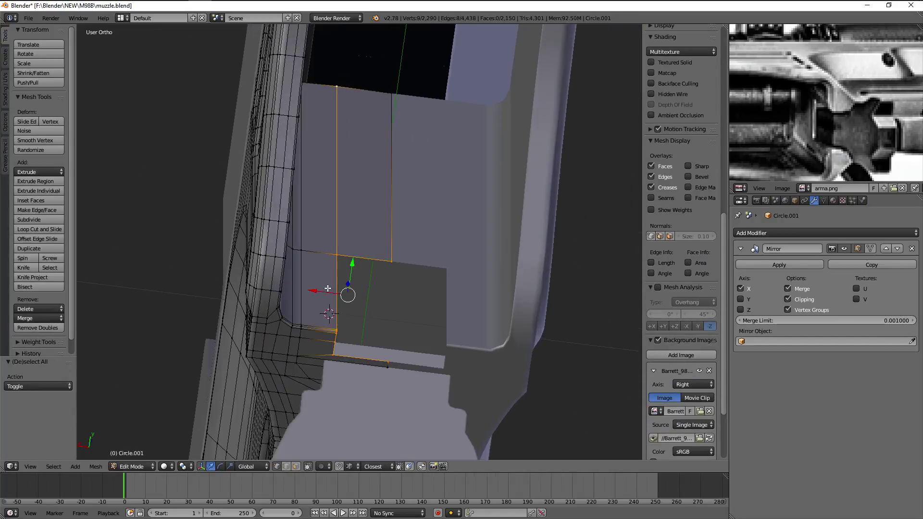
pyautogui.press('e')
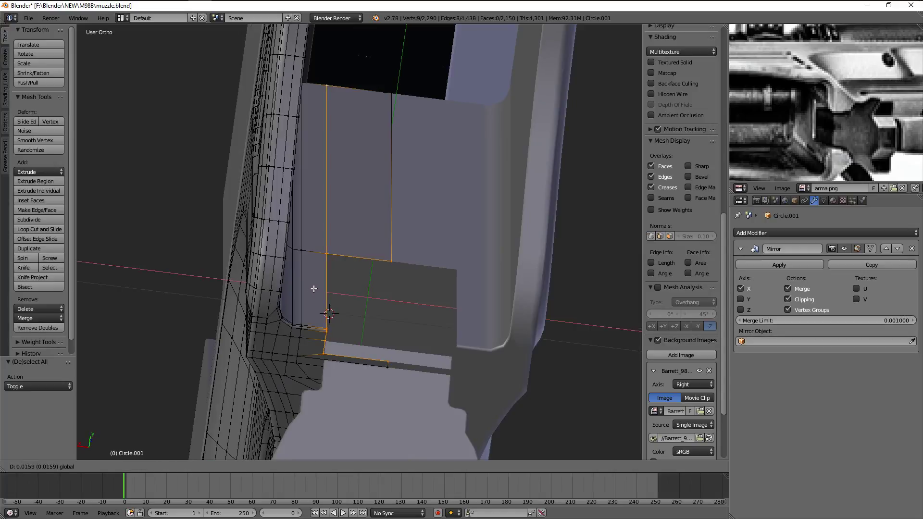
pyautogui.click(330, 365)
# Delete the stray vertex at the strip's end and leave Edit Mode
pyautogui.scroll(2, 344, 282)
pyautogui.scroll(2, 391, 243)
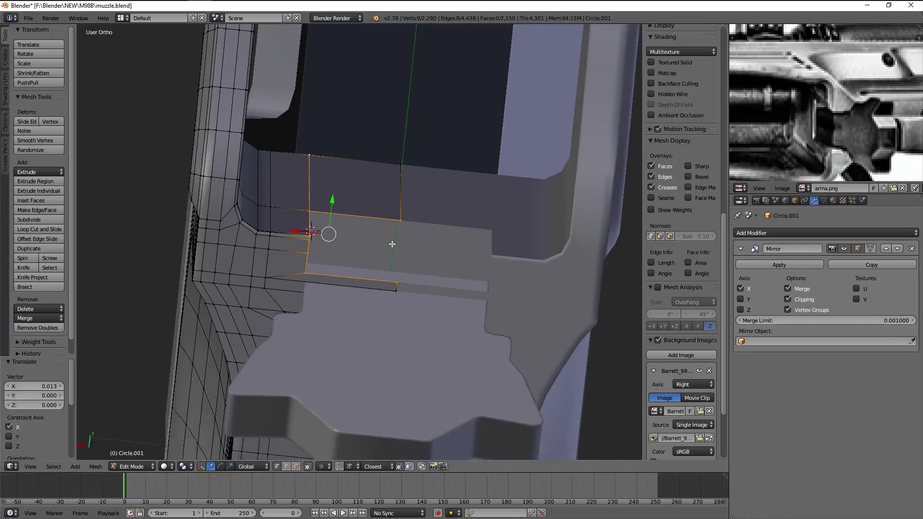
pyautogui.scroll(1, 394, 254)
pyautogui.press('a')
pyautogui.rightClick(405, 290)
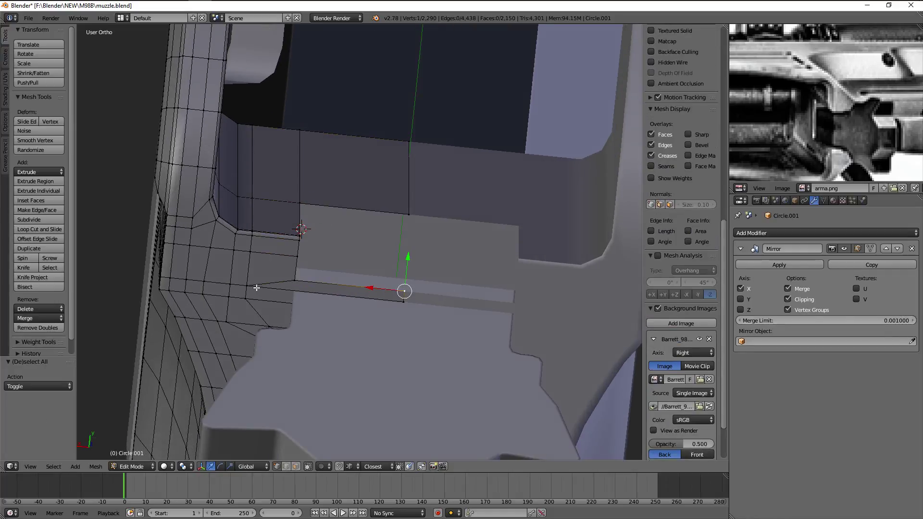
pyautogui.press('x')
pyautogui.click(458, 290)
pyautogui.scroll(1, 406, 259)
pyautogui.scroll(1, 391, 257)
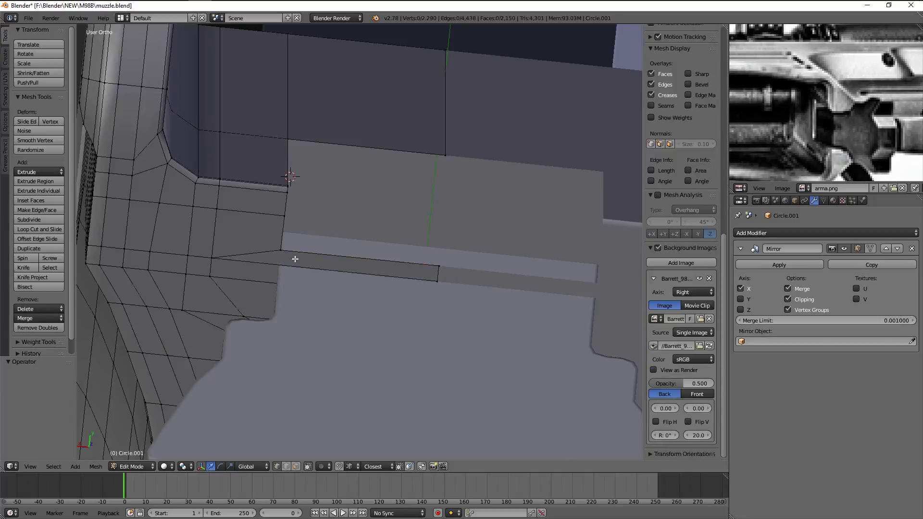
pyautogui.press('Tab')
# Knife-cut new edges in the lower wall, join two vertices and dissolve the unwanted edge
pyautogui.rightClick(388, 325)
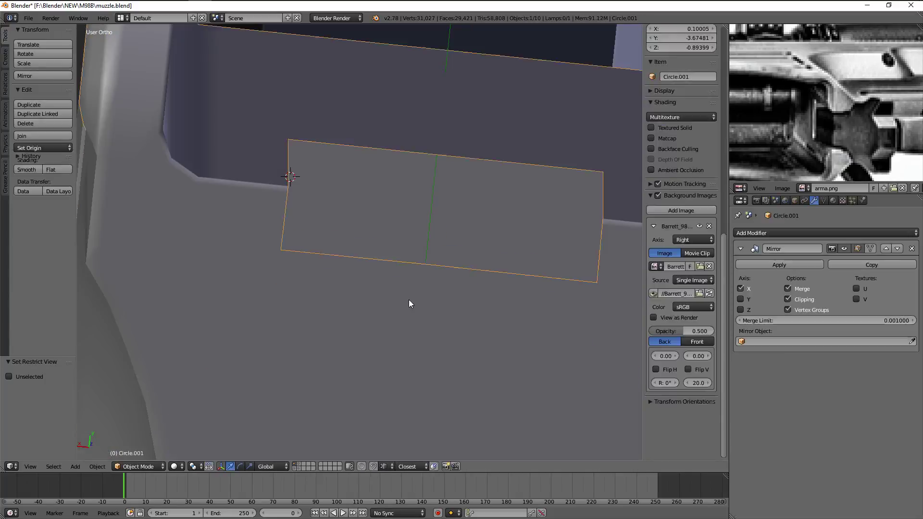
pyautogui.press('Tab')
pyautogui.press('k')
pyautogui.moveTo(390, 280); pyautogui.dragTo(350, 273, button='middle')
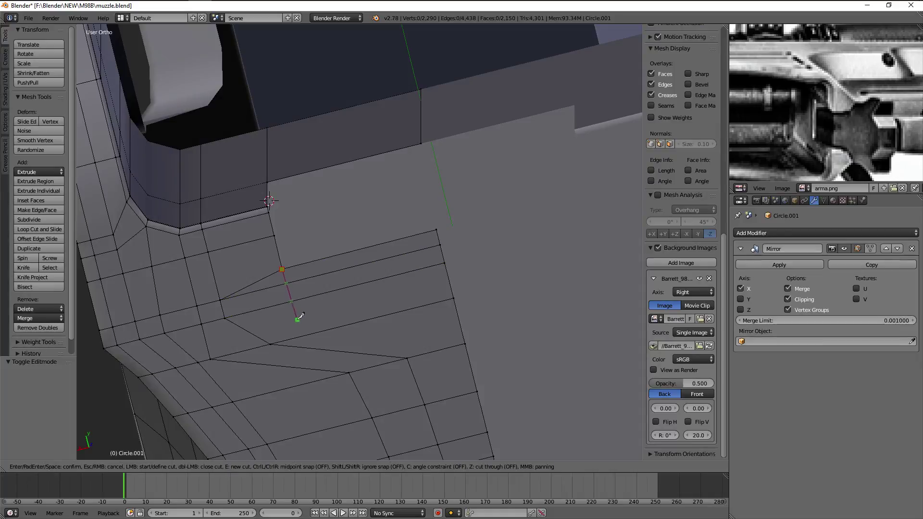
pyautogui.press('Return')
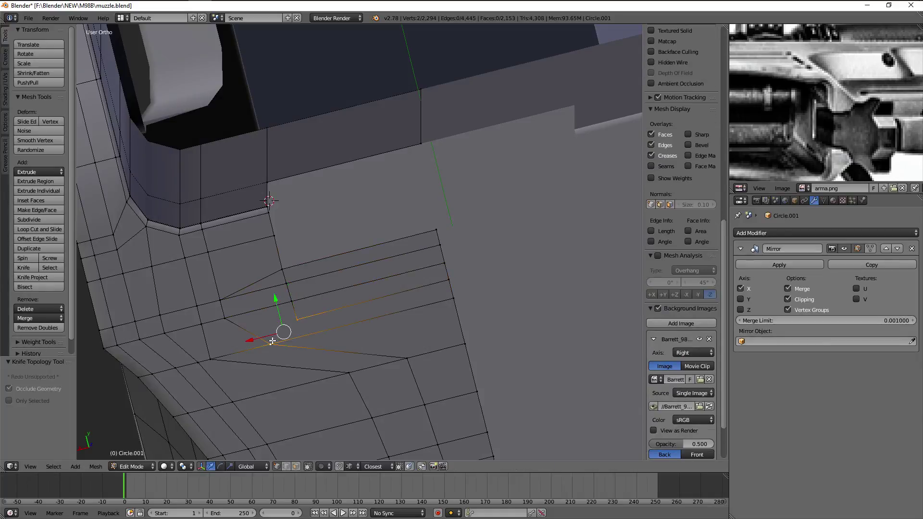
pyautogui.rightClick(282, 268)
pyautogui.keyDown('shift'); pyautogui.rightClick(219, 300); pyautogui.keyUp('shift')
pyautogui.press('j')
pyautogui.press('x')
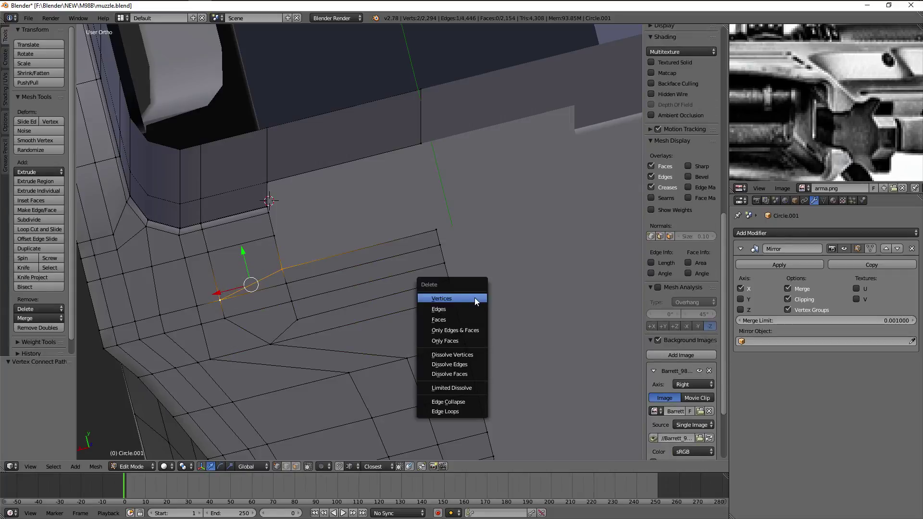
pyautogui.click(479, 364)
# Delete the stray vertices left along the cut line
pyautogui.press('a')
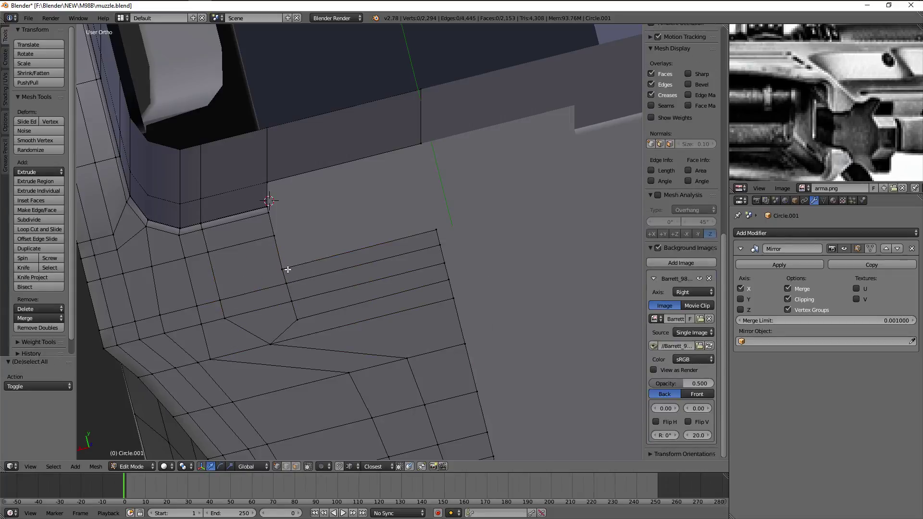
pyautogui.rightClick(282, 268)
pyautogui.rightClick(440, 245)
pyautogui.press('x')
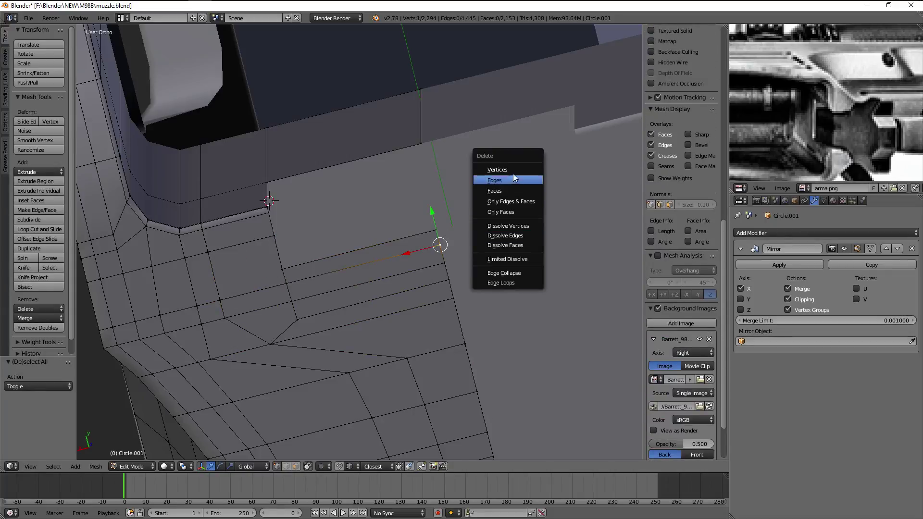
pyautogui.press('x')
pyautogui.click(455, 194)
pyautogui.rightClick(437, 242)
pyautogui.press('r')
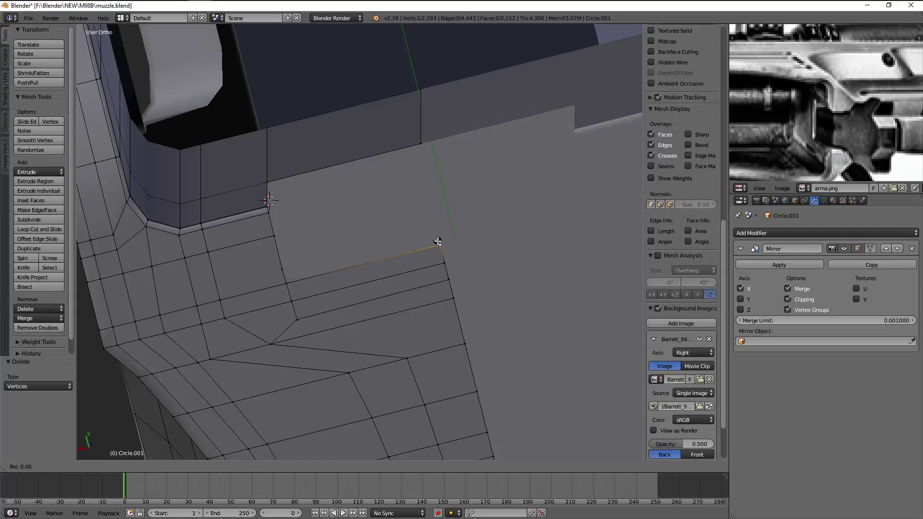
pyautogui.press('x')
pyautogui.click(446, 255)
pyautogui.rightClick(449, 275)
pyautogui.press('x')
pyautogui.click(450, 275)
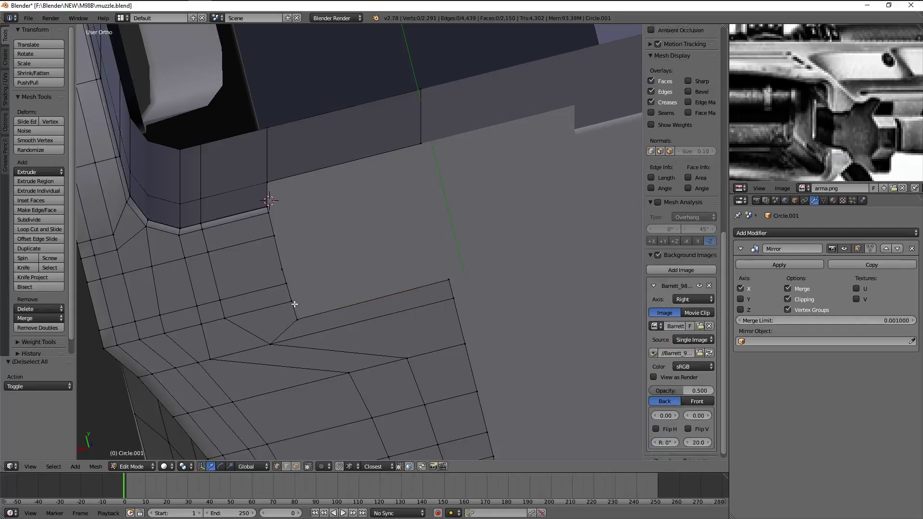
# Straighten the new edge's vertices into a line and shift it along X
pyautogui.rightClick(290, 300)
pyautogui.keyDown('shift'); pyautogui.rightClick(287, 283); pyautogui.keyUp('shift')
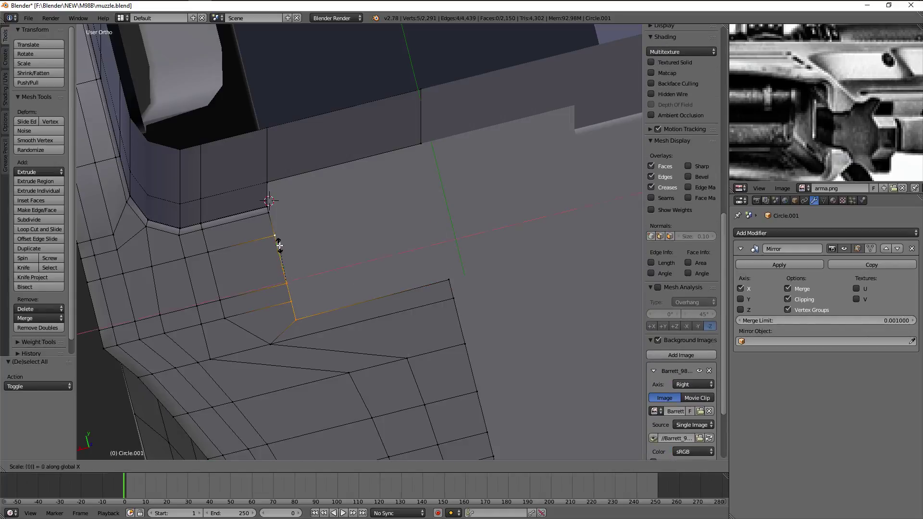
pyautogui.press('Return')
pyautogui.scroll(3, 279, 246)
pyautogui.scroll(-3, 319, 161)
pyautogui.press('g')
pyautogui.press('x')
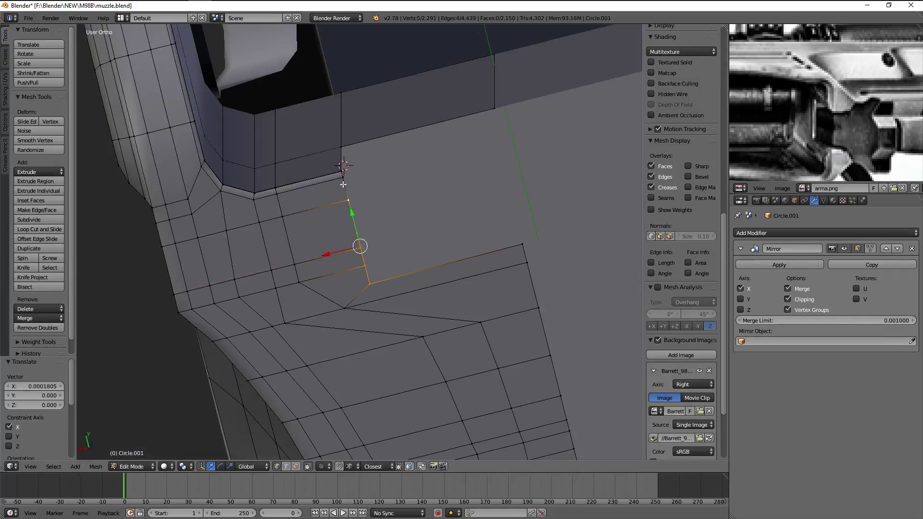
pyautogui.press('a')
pyautogui.hotkey('ctrl', 'r')
# Dissolve the leftover vertex, exit Edit Mode and unhide all parts with Alt+H
pyautogui.rightClick(355, 234)
pyautogui.press('x')
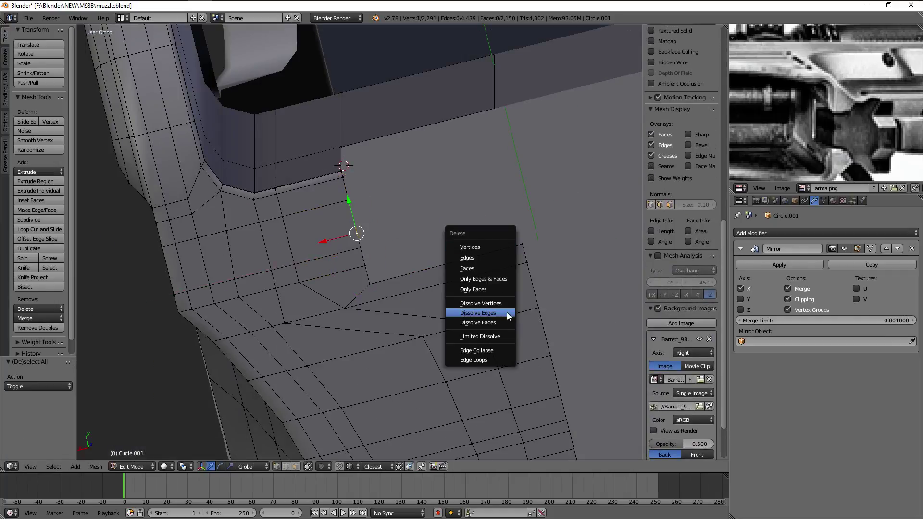
pyautogui.click(506, 312)
pyautogui.hotkey('ctrl', 'r')
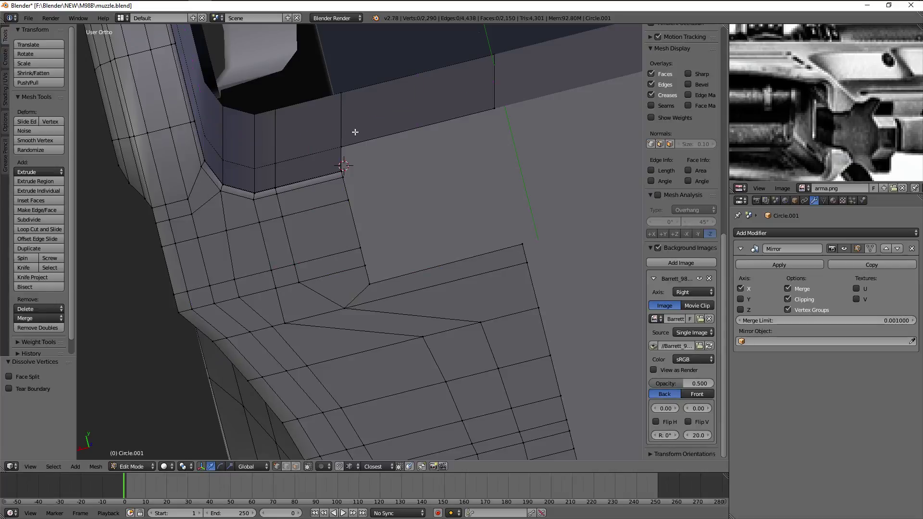
pyautogui.press('Tab')
pyautogui.moveTo(405, 176)
pyautogui.mouseDown(button='middle')
pyautogui.moveTo(455, 189)
pyautogui.moveTo(555, 181)
pyautogui.moveTo(480, 274)
pyautogui.moveTo(397, 270)
pyautogui.moveTo(468, 263)
pyautogui.moveTo(365, 213)
pyautogui.moveTo(350, 220)
pyautogui.moveTo(385, 237)
pyautogui.moveTo(352, 233)
pyautogui.moveTo(323, 252)
pyautogui.moveTo(374, 264)
pyautogui.moveTo(366, 259)
pyautogui.moveTo(381, 256)
pyautogui.moveTo(398, 278)
pyautogui.moveTo(385, 278)
pyautogui.moveTo(371, 221)
pyautogui.moveTo(375, 240)
pyautogui.mouseUp(button='middle')
pyautogui.hotkey('alt', 'h')
# Select the Circle.002 lever in Edit Mode and frame it against the reference in wireframe side view
pyautogui.rightClick(374, 264)
pyautogui.press('Tab')
pyautogui.press('a')
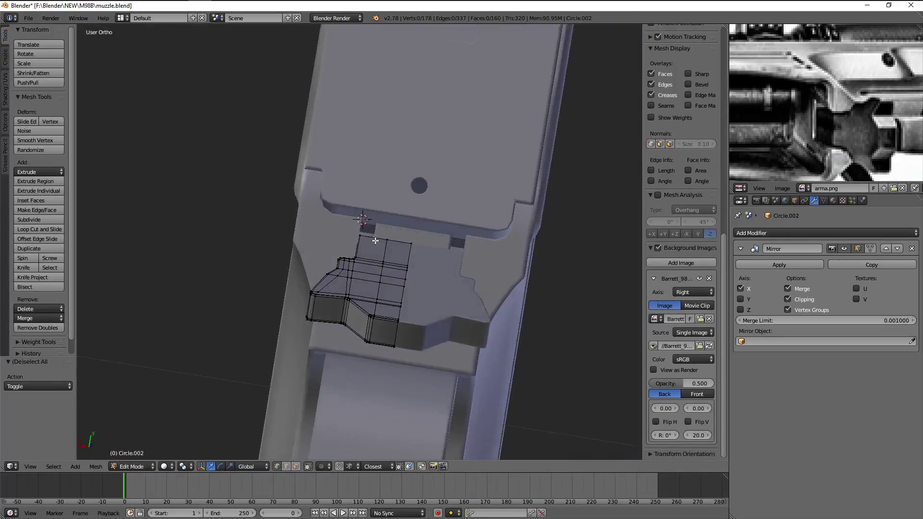
pyautogui.press('KP_3')
pyautogui.press('z')
pyautogui.scroll(3, 376, 239)
pyautogui.scroll(2, 374, 231)
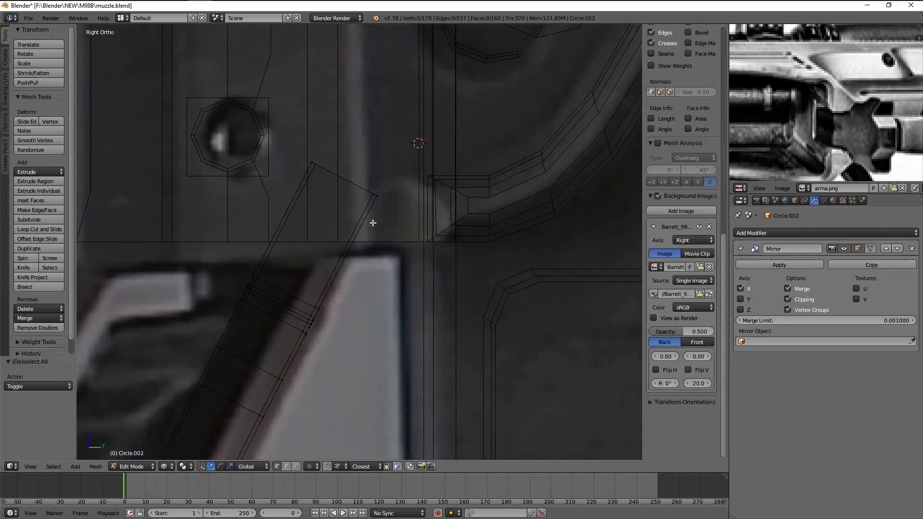
pyautogui.scroll(-3, 372, 222)
pyautogui.keyDown('shift'); pyautogui.moveTo(372, 223); pyautogui.dragTo(393, 181, button='middle'); pyautogui.keyUp('shift')
pyautogui.scroll(3, 428, 197)
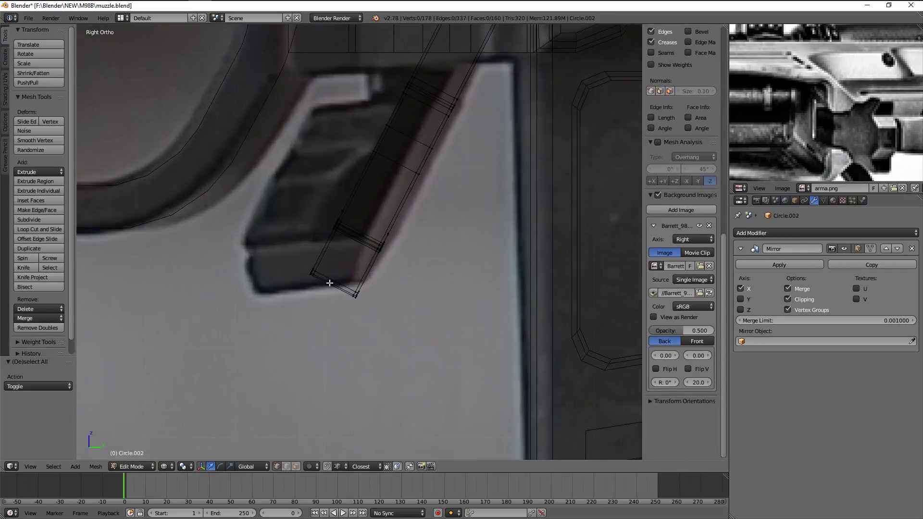
pyautogui.scroll(2, 329, 283)
pyautogui.press('z')
# Inspect the lever's bottom edge loop from an angle, then return to wireframe side view
pyautogui.keyDown('alt'); pyautogui.rightClick(315, 295); pyautogui.keyUp('alt')
pyautogui.moveTo(315, 296)
pyautogui.mouseDown(button='middle')
pyautogui.moveTo(379, 307)
pyautogui.moveTo(355, 294)
pyautogui.mouseUp(button='middle')
pyautogui.press('Tab')
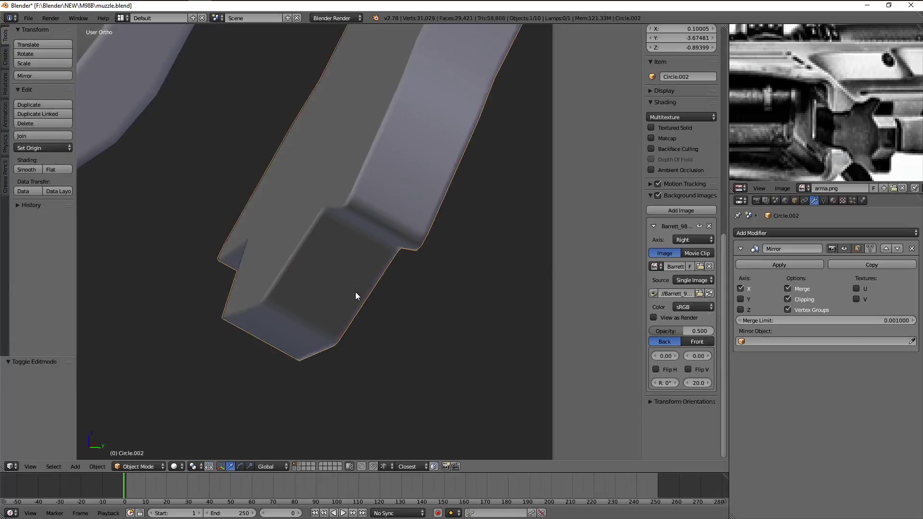
pyautogui.scroll(-5, 375, 279)
pyautogui.moveTo(394, 267)
pyautogui.mouseDown(button='middle')
pyautogui.moveTo(422, 204)
pyautogui.moveTo(384, 239)
pyautogui.mouseUp(button='middle')
pyautogui.press('KP_3')
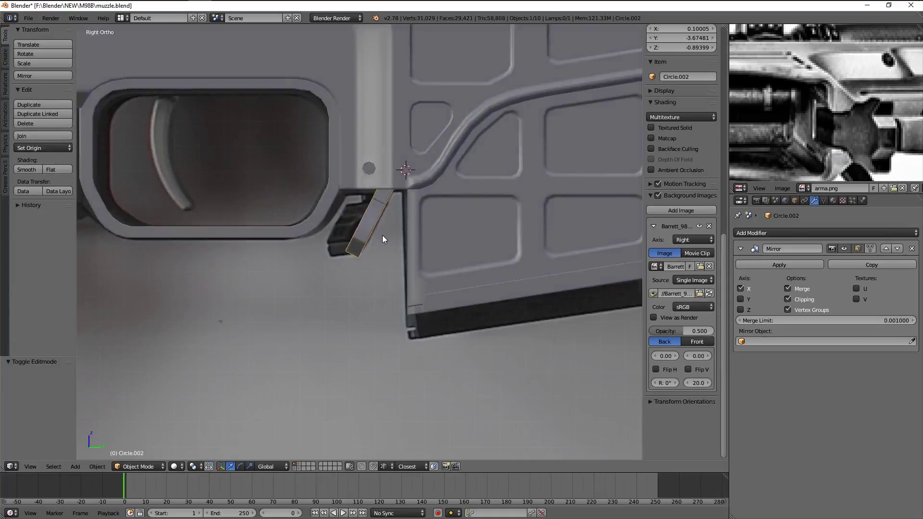
pyautogui.press('z')
pyautogui.scroll(3, 384, 244)
pyautogui.scroll(1, 382, 253)
# Box-select the lever's bottom-end vertices and rotate them level
pyautogui.press('Tab')
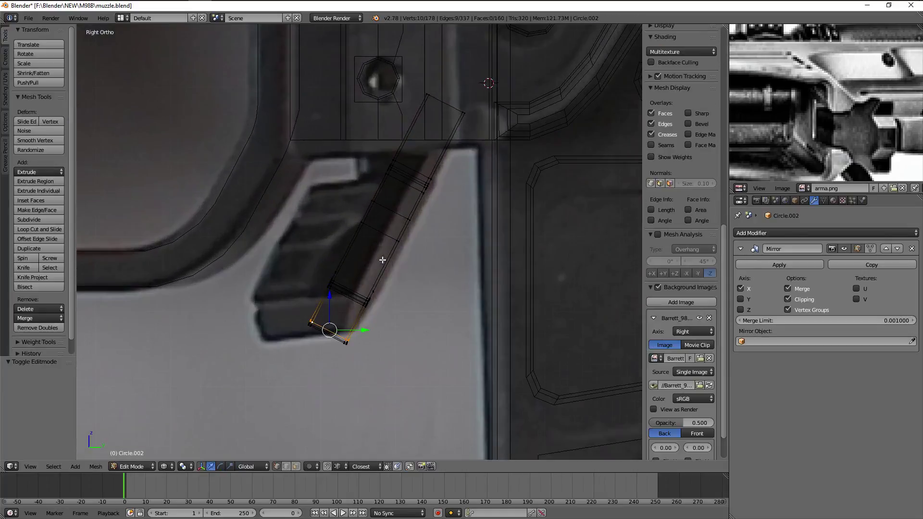
pyautogui.press('a')
pyautogui.scroll(5, 376, 224)
pyautogui.moveTo(344, 252); pyautogui.dragTo(344, 251)
pyautogui.press('b')
pyautogui.moveTo(332, 244); pyautogui.dragTo(402, 289)
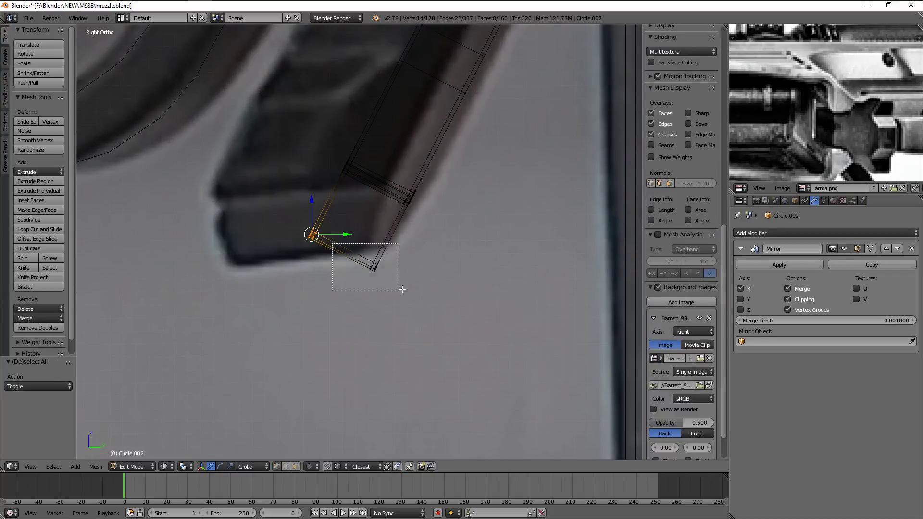
pyautogui.click(439, 204)
pyautogui.press('z')
pyautogui.moveTo(432, 212); pyautogui.dragTo(416, 247, button='middle')
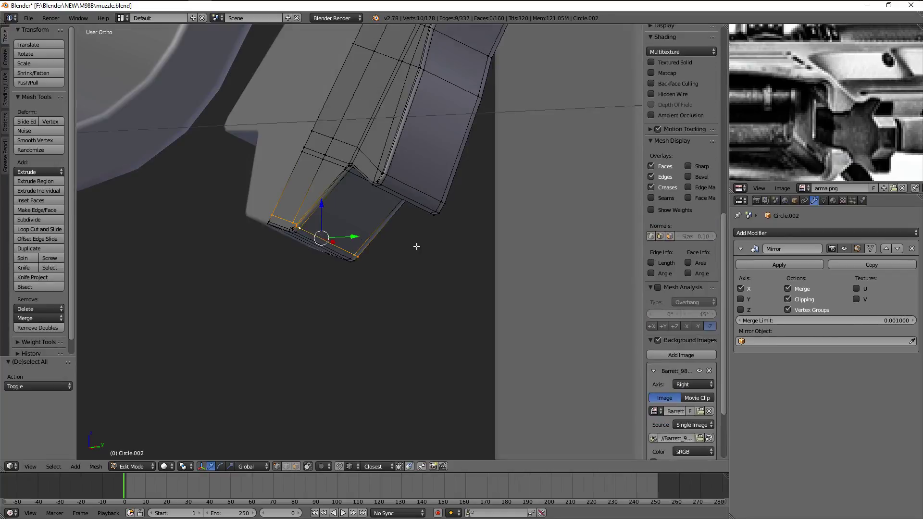
# Dissolve the extra edges at the lever's bottom end
pyautogui.press('x')
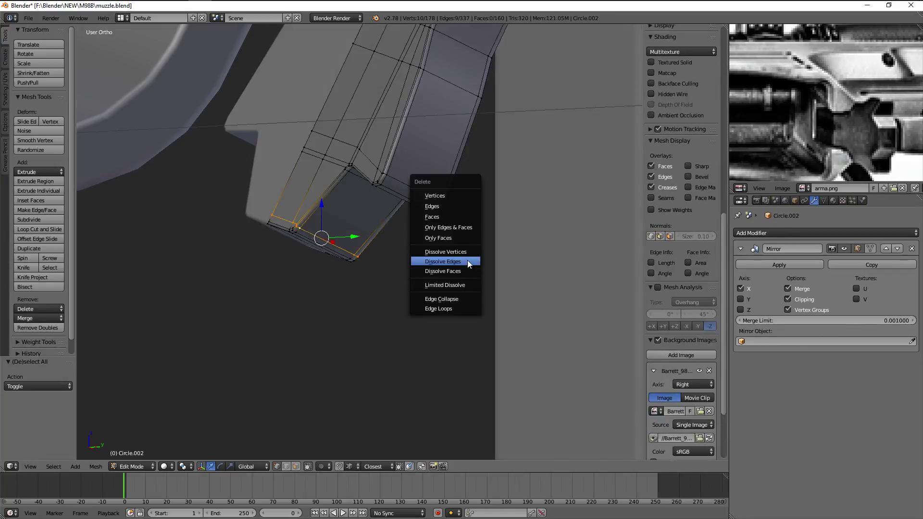
pyautogui.click(467, 261)
pyautogui.press('z')
pyautogui.press('KP_3')
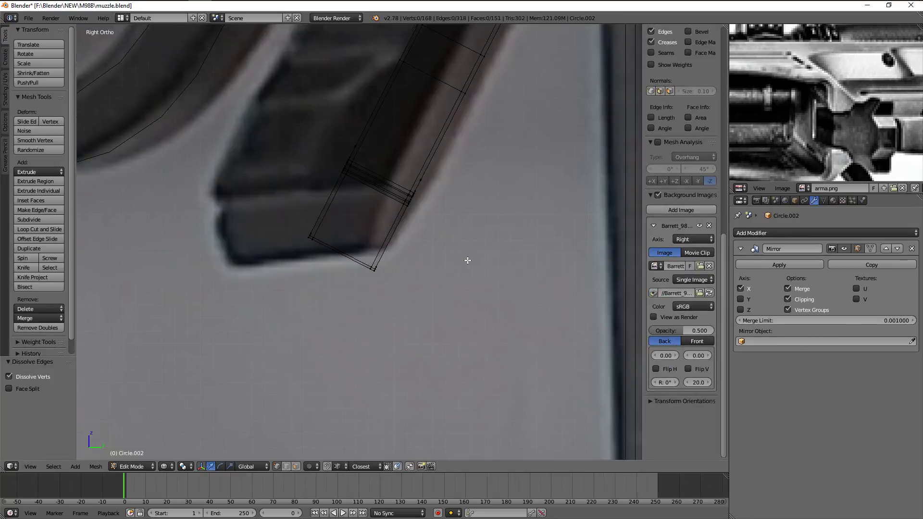
# Rotate the bottom-end vertices again and slide them horizontally to fit the reference
pyautogui.moveTo(284, 224); pyautogui.dragTo(354, 250)
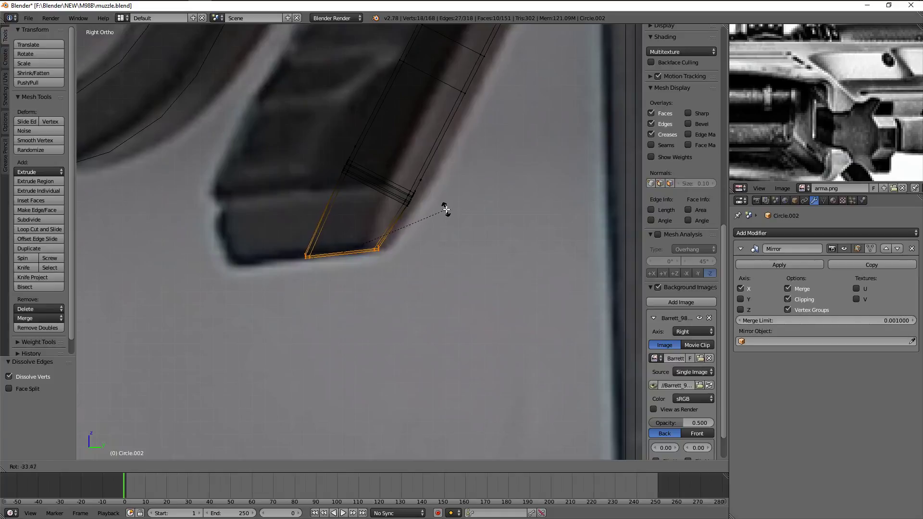
pyautogui.click(446, 210)
pyautogui.scroll(1, 407, 242)
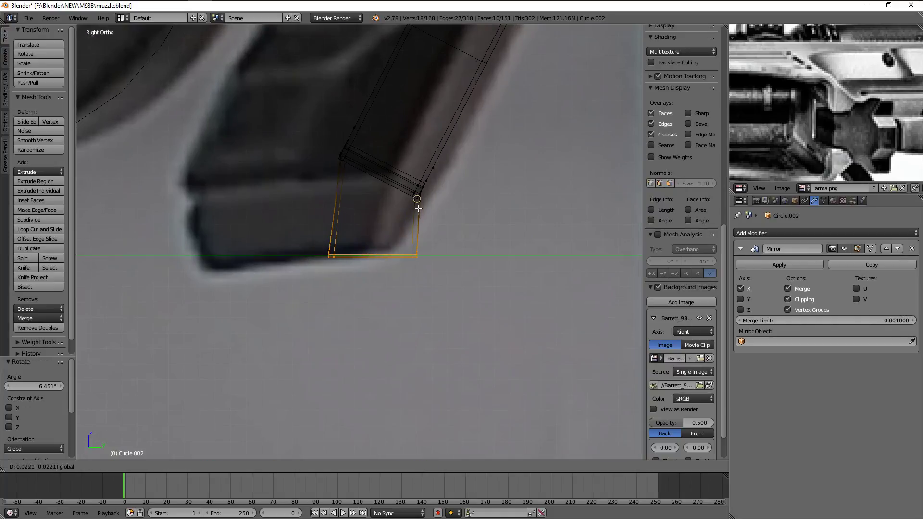
pyautogui.press('Escape')
pyautogui.moveTo(378, 255)
pyautogui.mouseDown()
pyautogui.moveTo(388, 256)
pyautogui.moveTo(320, 254)
pyautogui.mouseUp()
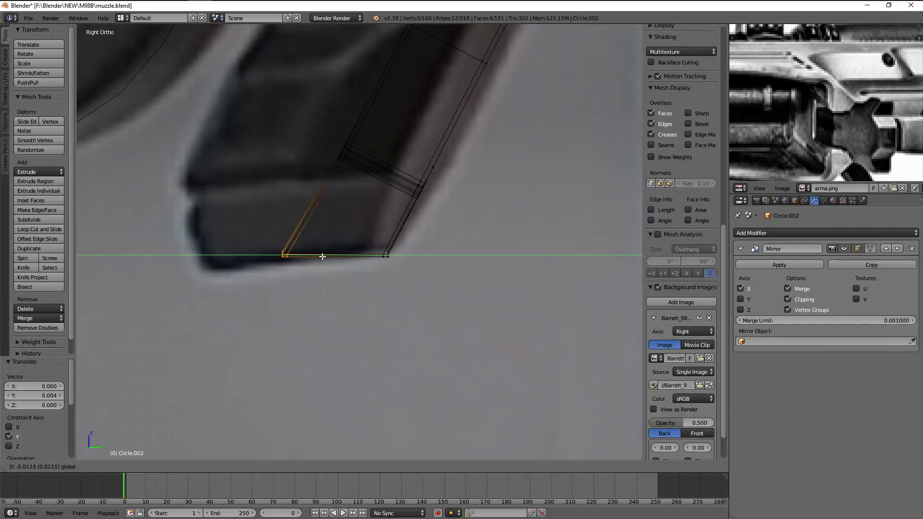
pyautogui.click(323, 256)
pyautogui.press('z')
pyautogui.press('Tab')
pyautogui.moveTo(369, 270)
pyautogui.mouseDown(button='middle')
pyautogui.moveTo(473, 299)
pyautogui.moveTo(498, 333)
pyautogui.moveTo(472, 301)
pyautogui.moveTo(449, 241)
pyautogui.moveTo(395, 260)
pyautogui.moveTo(414, 268)
pyautogui.mouseUp(button='middle')
# Move the lever's bottom face into place over the reference image
pyautogui.press('Tab')
pyautogui.press('KP_1')
pyautogui.press('z')
pyautogui.press('KP_3')
pyautogui.scroll(3, 396, 262)
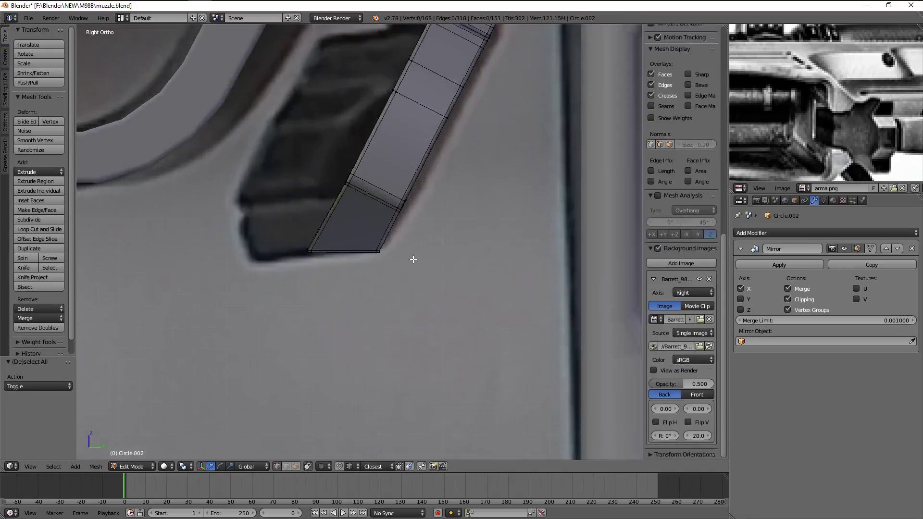
pyautogui.scroll(2, 396, 262)
pyautogui.press('a')
pyautogui.press('a')
pyautogui.scroll(3, 404, 252)
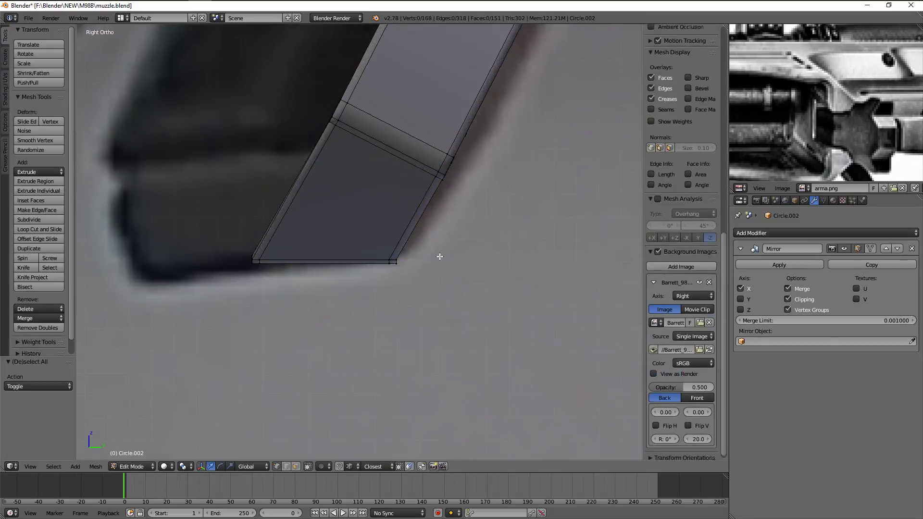
pyautogui.scroll(2, 436, 269)
pyautogui.press('a')
pyautogui.rightClick(408, 274)
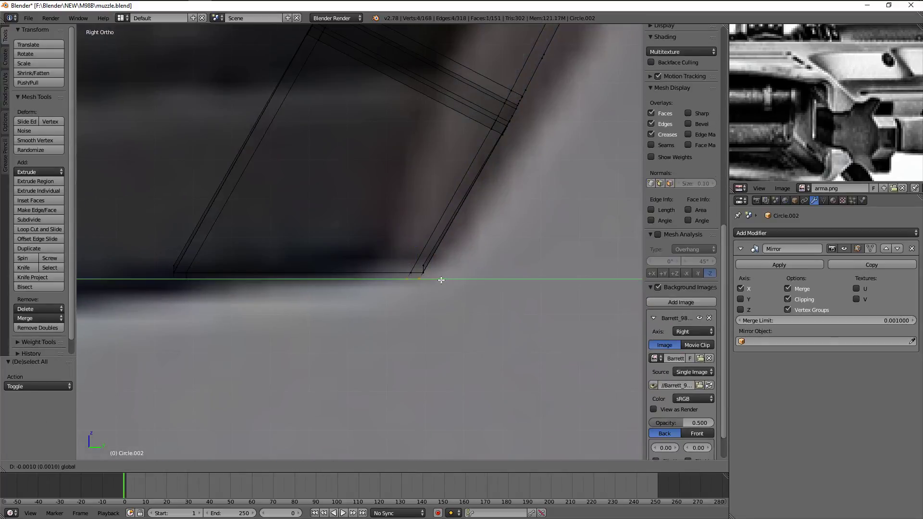
pyautogui.click(442, 280)
# Reposition the corner vertex at the lever's slanted edge
pyautogui.press('a')
pyautogui.scroll(2, 416, 262)
pyautogui.keyDown('alt'); pyautogui.rightClick(443, 269); pyautogui.keyUp('alt')
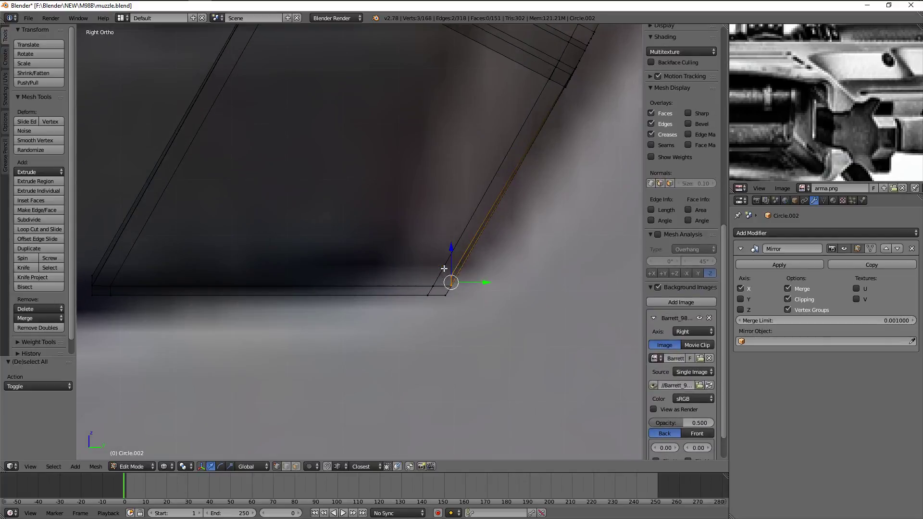
pyautogui.moveTo(445, 285); pyautogui.dragTo(462, 290, button='middle')
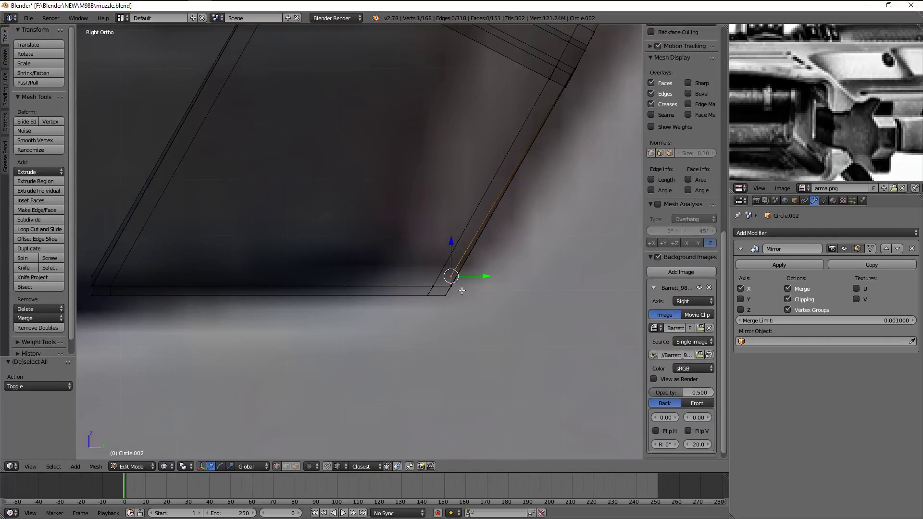
pyautogui.click(481, 275)
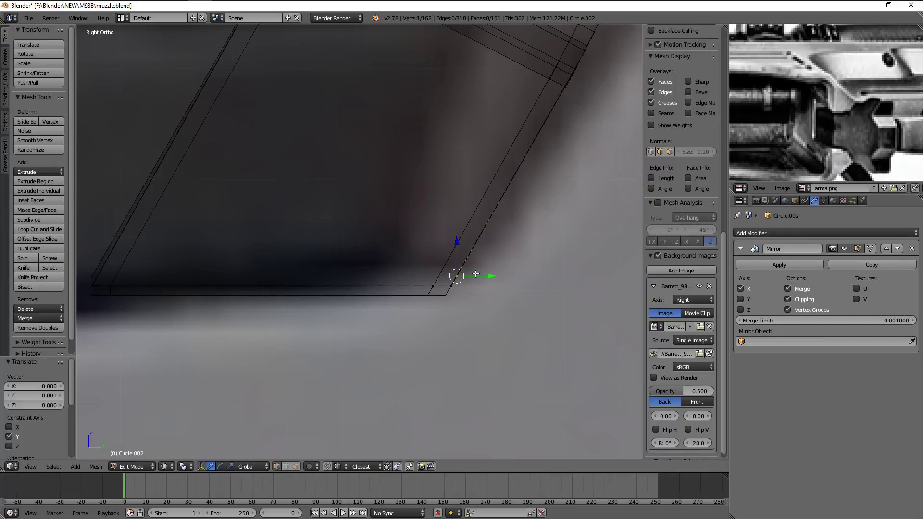
# Slide the lower-left corner vertex along Y into line, then review the squared-off end
pyautogui.press('a')
pyautogui.scroll(3, 188, 260)
pyautogui.press('b')
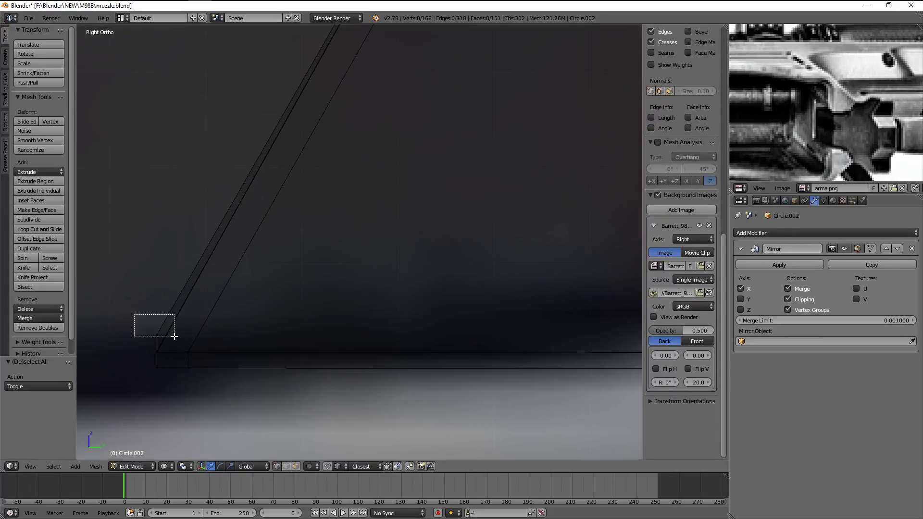
pyautogui.moveTo(134, 315); pyautogui.dragTo(175, 337)
pyautogui.press('g')
pyautogui.press('y')
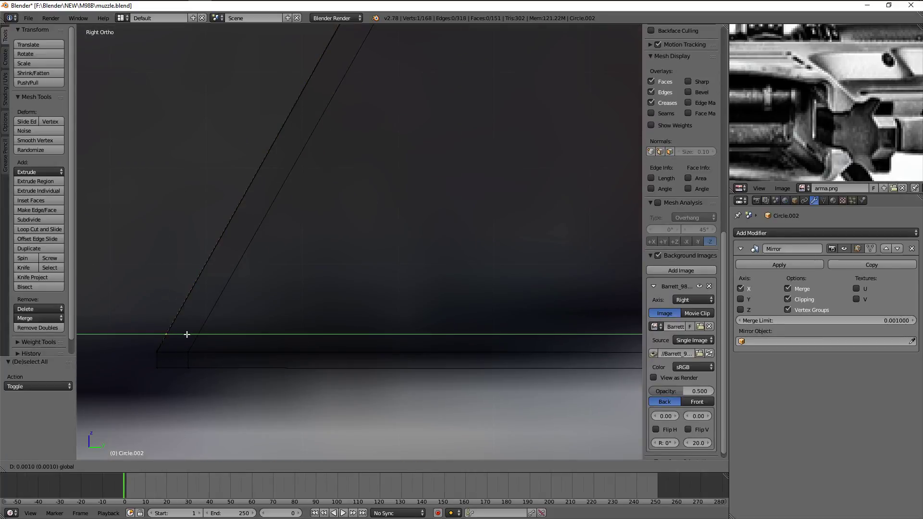
pyautogui.click(187, 334)
pyautogui.press('Tab')
pyautogui.moveTo(414, 331)
pyautogui.mouseDown(button='middle')
pyautogui.moveTo(362, 307)
pyautogui.moveTo(445, 339)
pyautogui.mouseUp(button='middle')
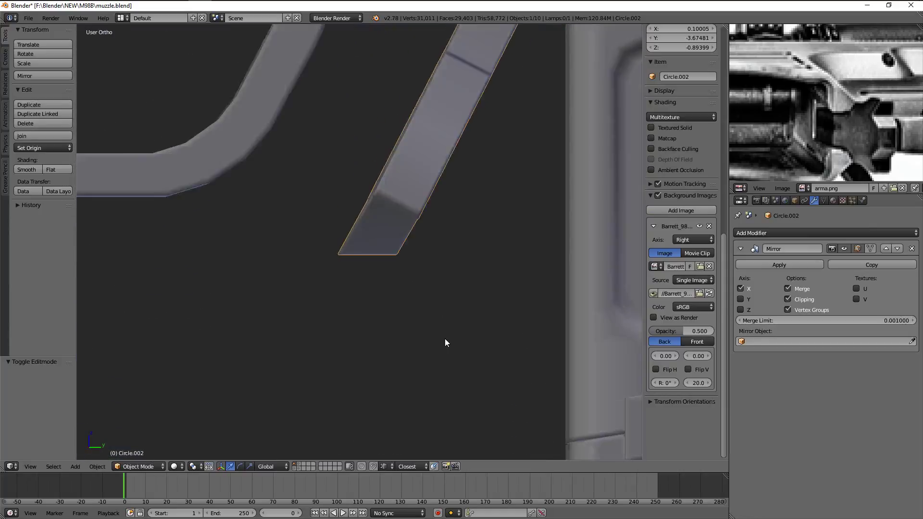
pyautogui.scroll(-5, 445, 342)
# Return to editing the lever in wireframe side view over the reference
pyautogui.moveTo(396, 315)
pyautogui.mouseDown(button='middle')
pyautogui.moveTo(376, 287)
pyautogui.moveTo(422, 270)
pyautogui.moveTo(453, 331)
pyautogui.moveTo(392, 324)
pyautogui.moveTo(437, 320)
pyautogui.mouseUp(button='middle')
pyautogui.scroll(3, 402, 299)
pyautogui.press('Tab')
pyautogui.press('KP_3')
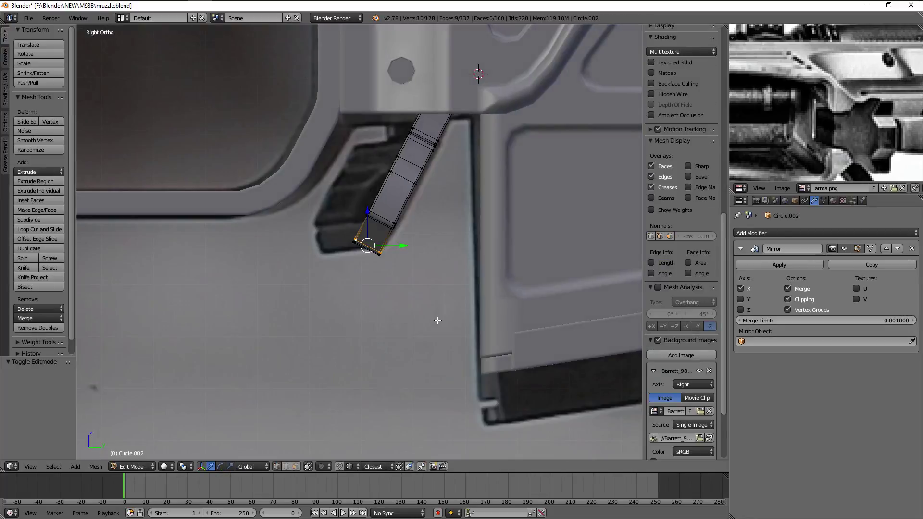
pyautogui.scroll(4, 438, 320)
pyautogui.scroll(-3, 447, 305)
pyautogui.press('z')
pyautogui.press('a')
# Add an edge loop near the lever's top end
pyautogui.scroll(1, 401, 286)
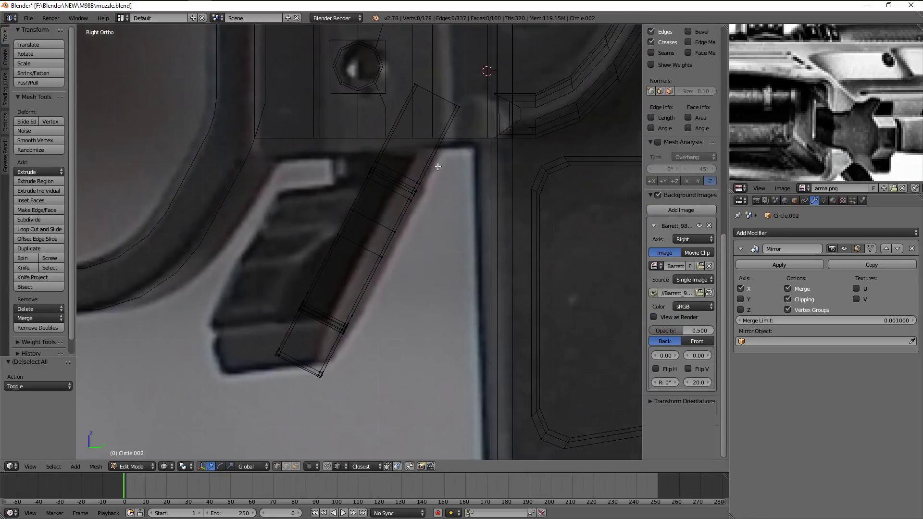
pyautogui.keyDown('shift'); pyautogui.scroll(1, 434, 215); pyautogui.keyUp('shift')
pyautogui.keyDown('shift'); pyautogui.scroll(4, 433, 214); pyautogui.keyUp('shift')
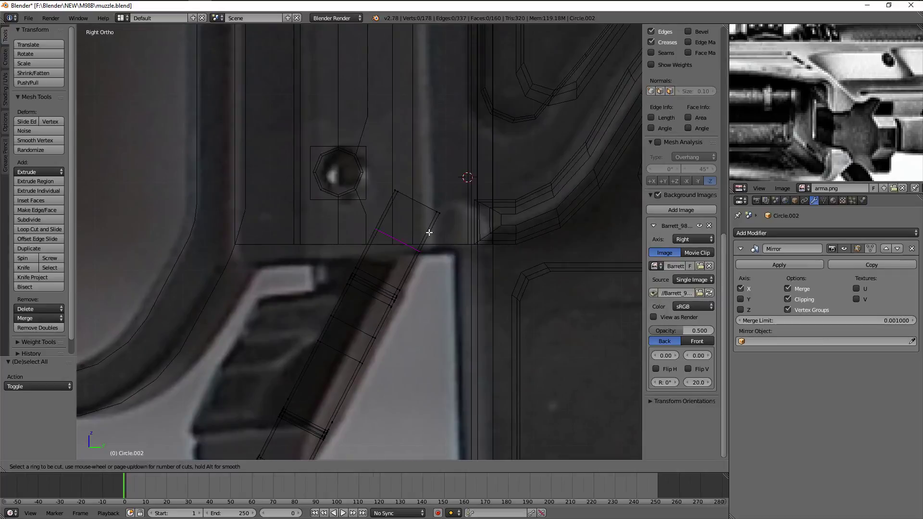
pyautogui.click(429, 233)
pyautogui.click(428, 236)
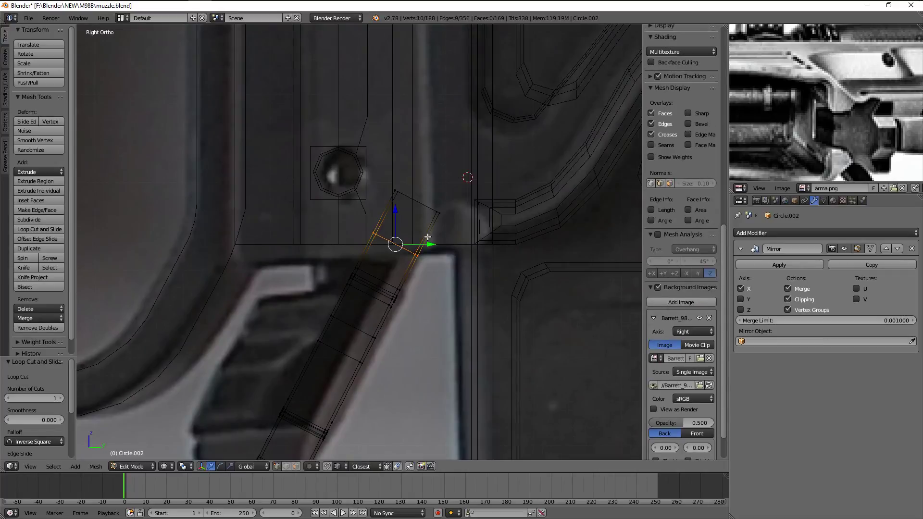
pyautogui.press('Escape')
# Move a top vertex along the receiver edge and dissolve the extra edges
pyautogui.scroll(3, 440, 242)
pyautogui.press('a')
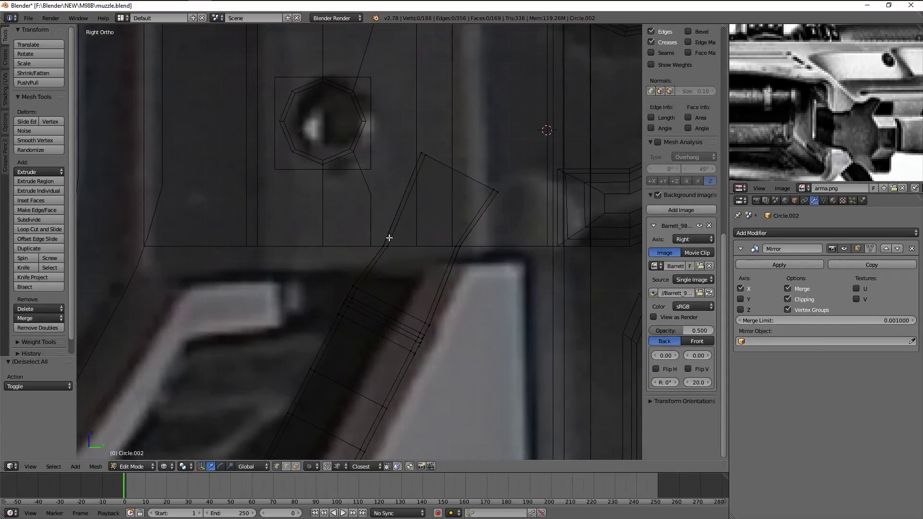
pyautogui.rightClick(416, 250)
pyautogui.moveTo(416, 250); pyautogui.dragTo(408, 245)
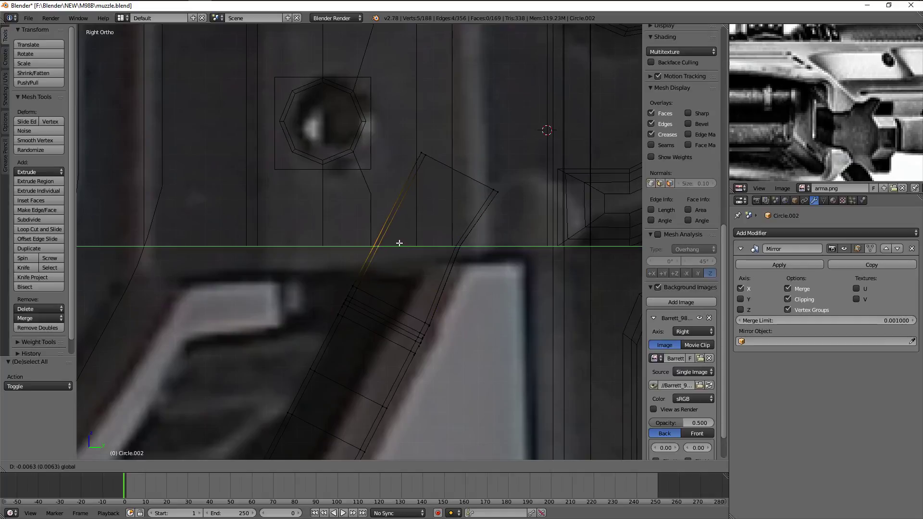
pyautogui.click(402, 244)
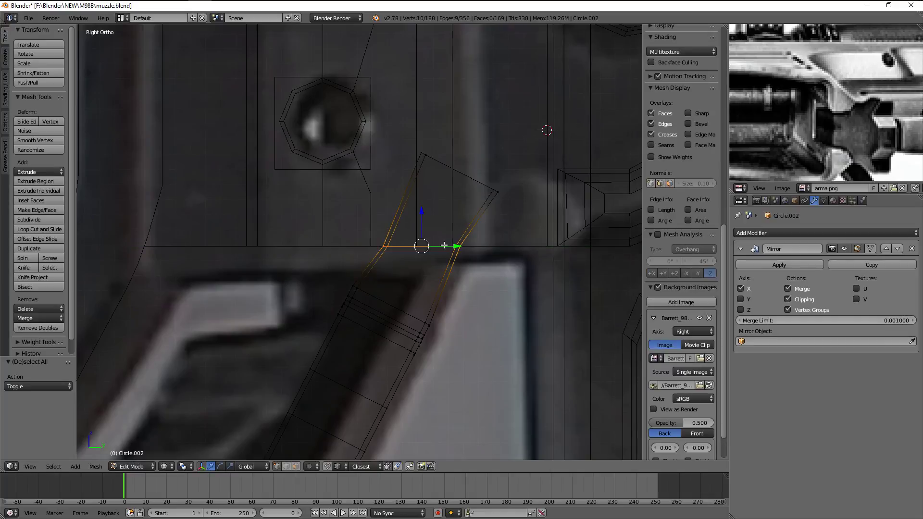
pyautogui.press('x')
pyautogui.click(443, 244)
pyautogui.scroll(1, 444, 245)
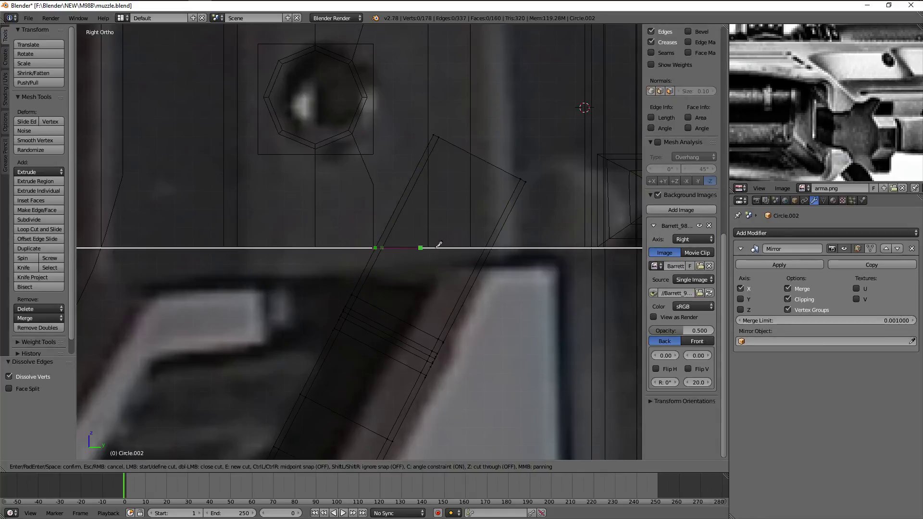
pyautogui.press('Return')
# Add another edge loop near the lever's top and lower its vertex
pyautogui.press('a')
pyautogui.moveTo(495, 253)
pyautogui.mouseDown(button='middle')
pyautogui.moveTo(474, 260)
pyautogui.moveTo(481, 252)
pyautogui.mouseUp(button='middle')
pyautogui.press('z')
pyautogui.moveTo(423, 252); pyautogui.dragTo(395, 249, button='middle')
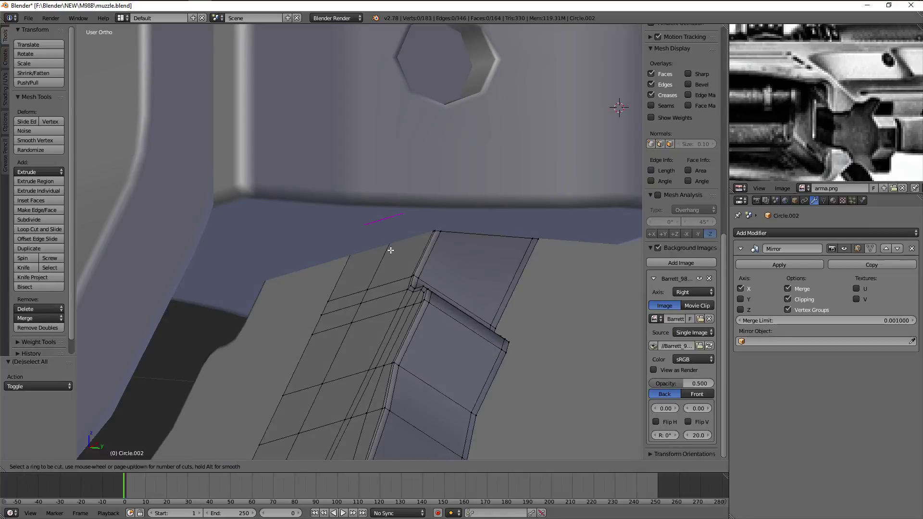
pyautogui.click(390, 250)
pyautogui.rightClick(390, 250)
pyautogui.press('z')
pyautogui.press('g')
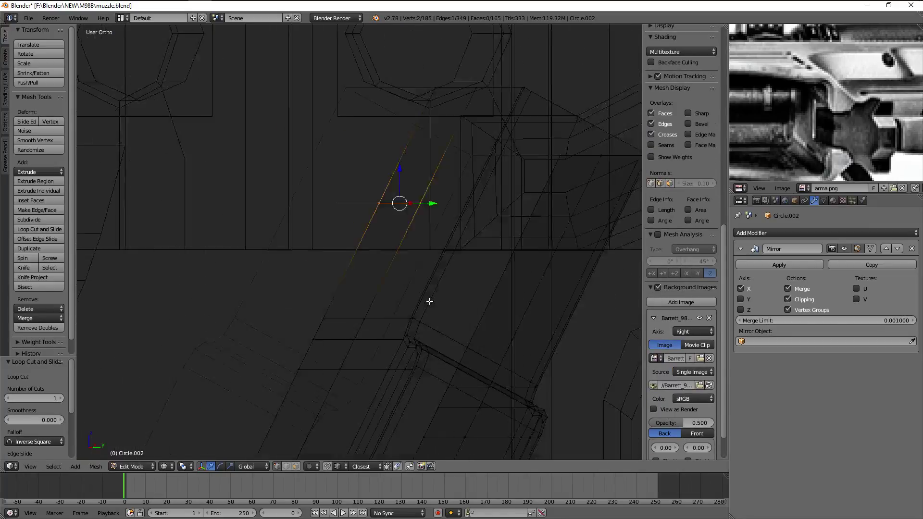
pyautogui.press('KP_3')
pyautogui.press('g')
pyautogui.click(402, 260)
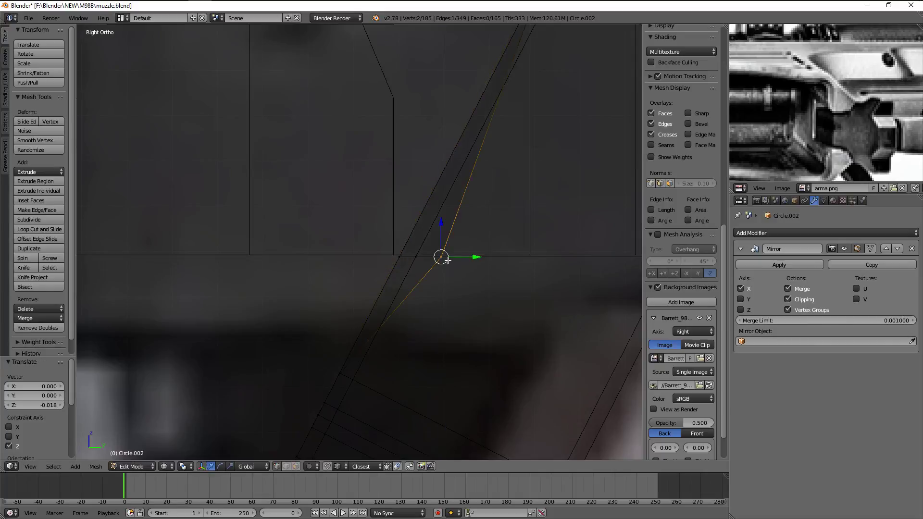
# Shift the vertex along Y to match the reference
pyautogui.press('g')
pyautogui.press('y')
pyautogui.click(393, 256)
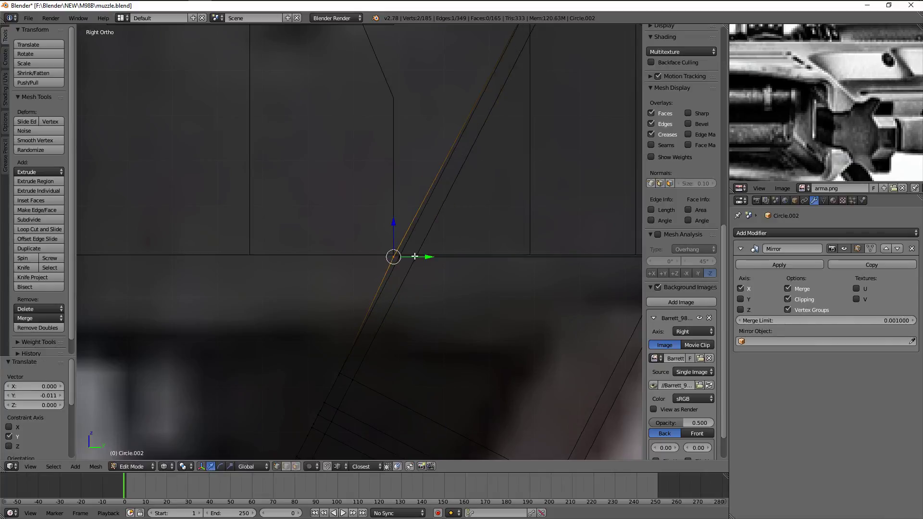
pyautogui.press('g')
pyautogui.press('y')
pyautogui.moveTo(531, 257)
pyautogui.mouseDown(button='middle')
pyautogui.moveTo(460, 243)
pyautogui.moveTo(513, 243)
pyautogui.moveTo(524, 226)
pyautogui.mouseUp(button='middle')
# Add a centred edge loop across the lever and slide its edges along Y
pyautogui.hotkey('ctrl', 'r')
pyautogui.click(529, 227)
pyautogui.rightClick(529, 227)
pyautogui.press('KP_3')
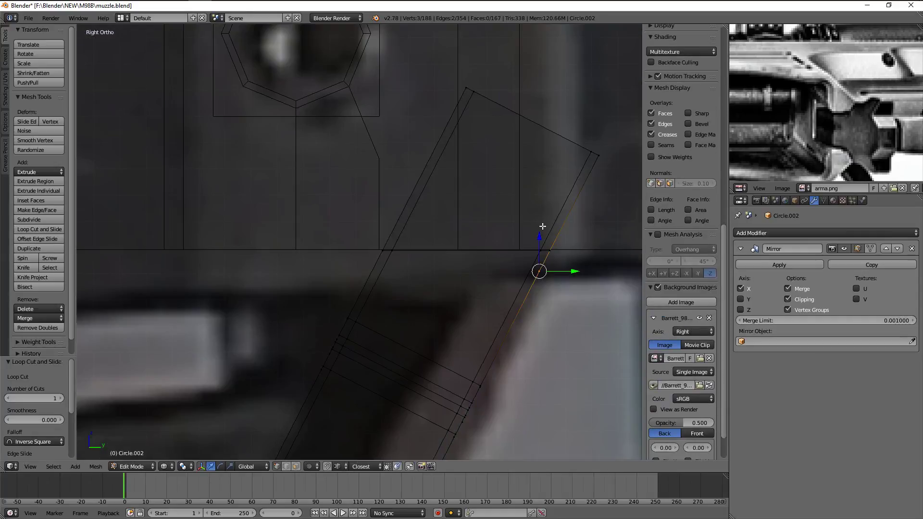
pyautogui.click(550, 245)
pyautogui.press('g')
pyautogui.press('y')
pyautogui.rightClick(553, 249)
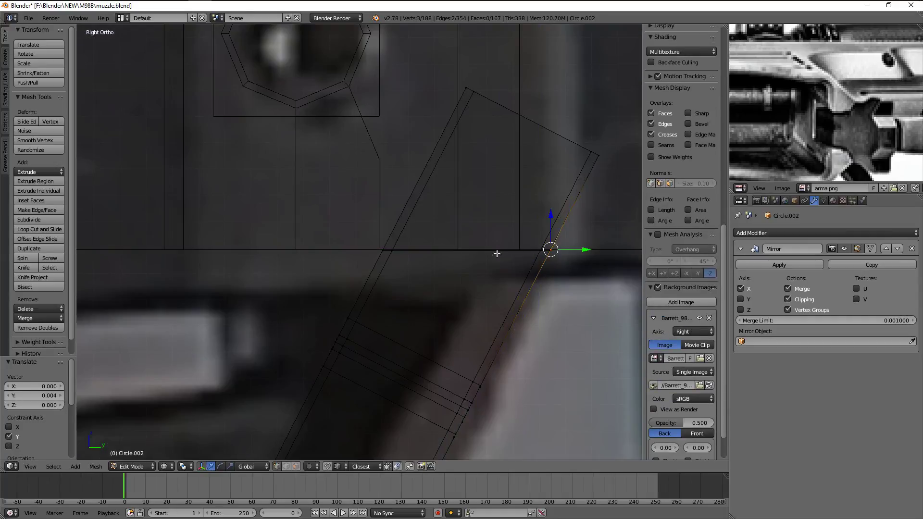
pyautogui.press('a')
pyautogui.moveTo(552, 250); pyautogui.dragTo(481, 225, button='middle')
# Join two lever vertices with a new edge using J
pyautogui.rightClick(476, 207)
pyautogui.press('z')
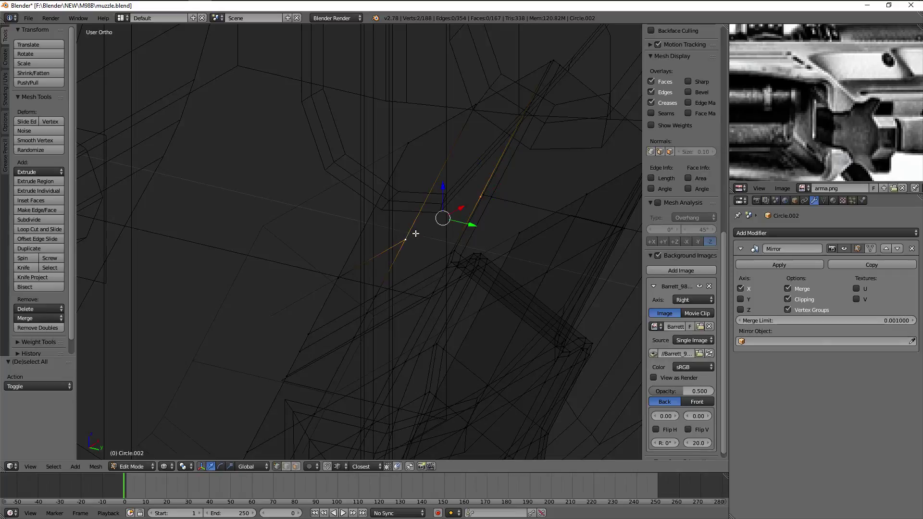
pyautogui.press('j')
pyautogui.moveTo(509, 233)
pyautogui.mouseDown(button='middle')
pyautogui.moveTo(458, 194)
pyautogui.moveTo(512, 213)
pyautogui.moveTo(501, 281)
pyautogui.moveTo(497, 198)
pyautogui.mouseUp(button='middle')
pyautogui.rightClick(485, 192)
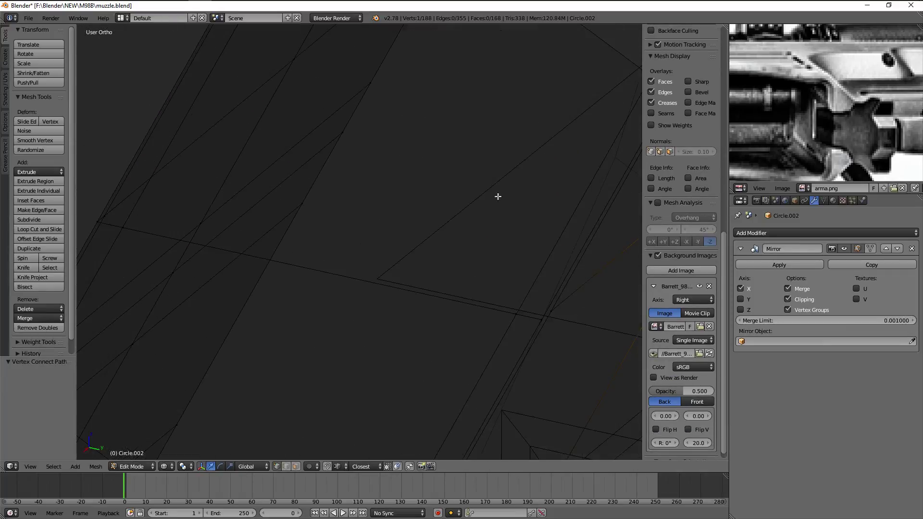
# Box-select the vertices on top of the slanted block in Right Ortho
pyautogui.press('a')
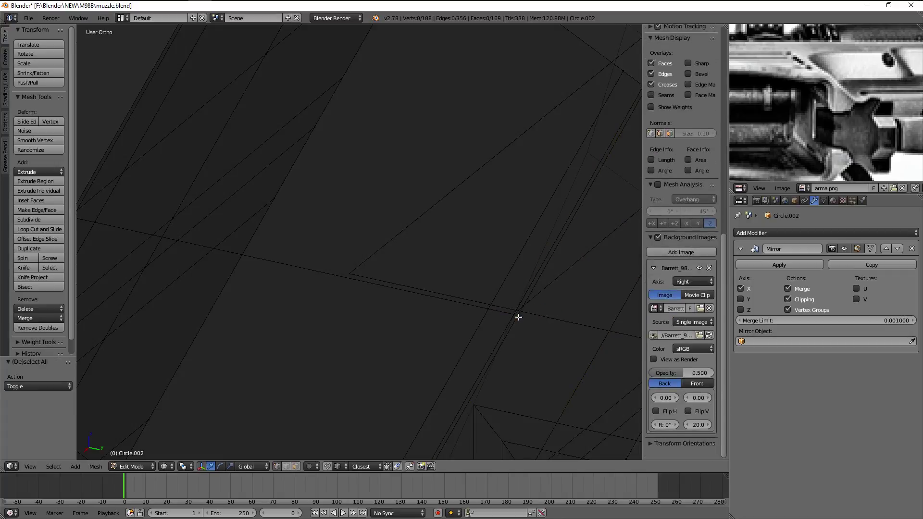
pyautogui.scroll(-5, 472, 229)
pyautogui.scroll(2, 472, 229)
pyautogui.press('KP_3')
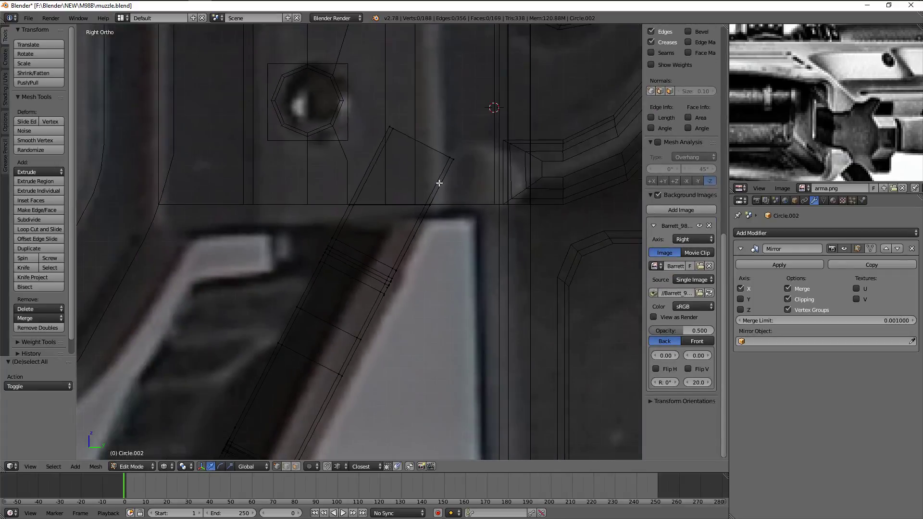
pyautogui.press('b')
pyautogui.moveTo(352, 113); pyautogui.dragTo(457, 155)
# Delete the stray vertices, then extrude the block's top edges straight up along Z and flatten them
pyautogui.press('x')
pyautogui.click(459, 115)
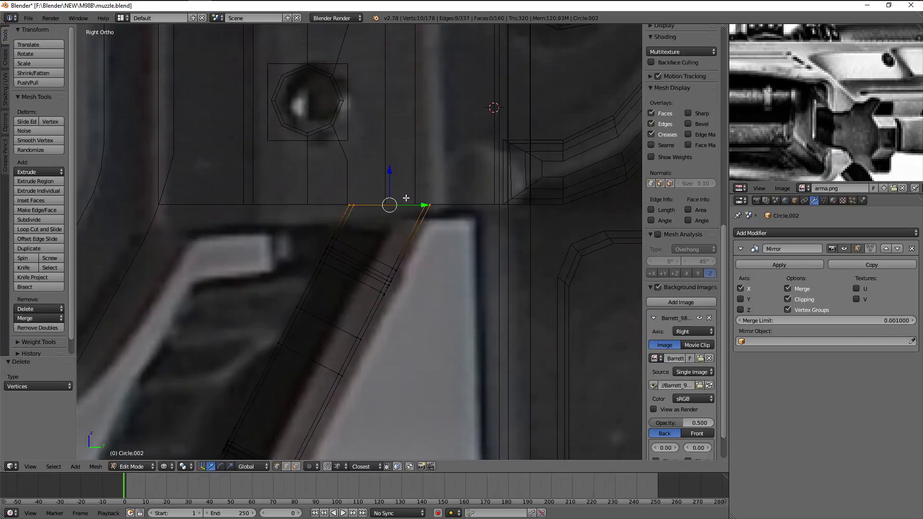
pyautogui.keyDown('shift'); pyautogui.moveTo(416, 187); pyautogui.dragTo(412, 227, button='middle'); pyautogui.keyUp('shift')
pyautogui.press('e')
pyautogui.press('z')
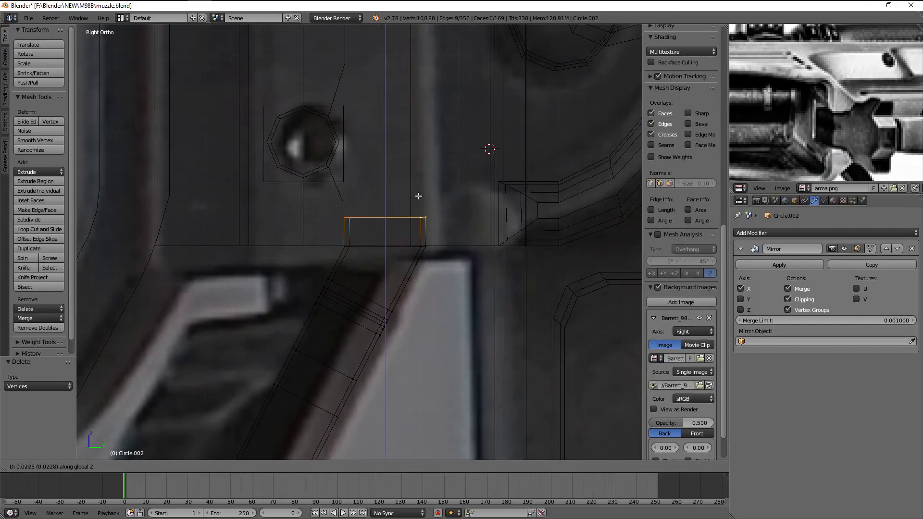
pyautogui.click(426, 202)
pyautogui.press('a')
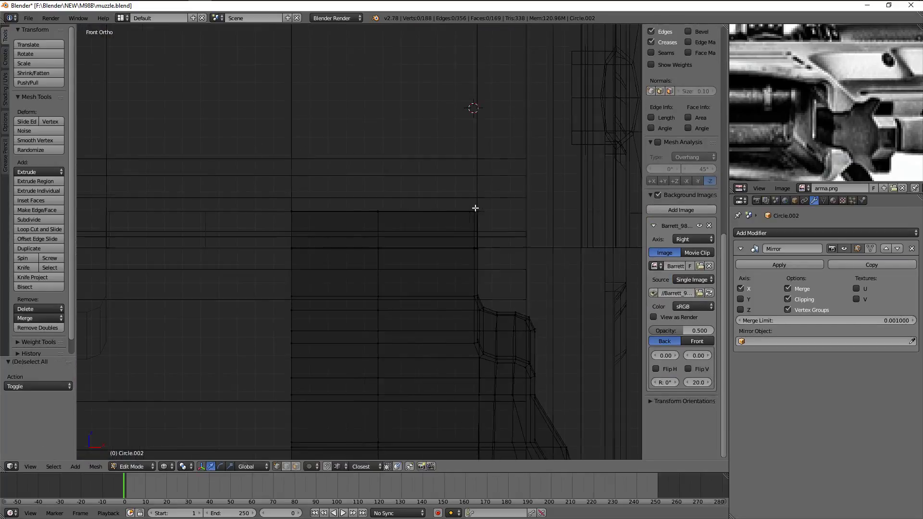
pyautogui.moveTo(472, 250); pyautogui.dragTo(476, 254)
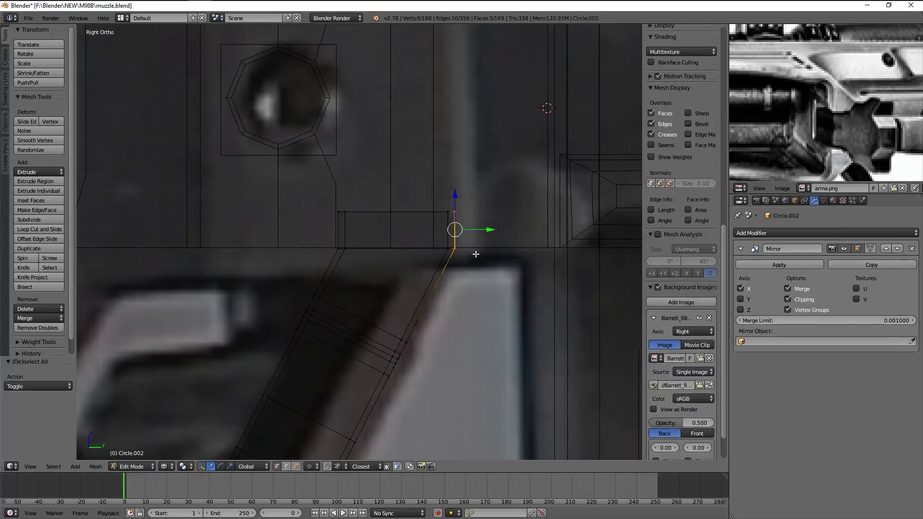
pyautogui.press('Return')
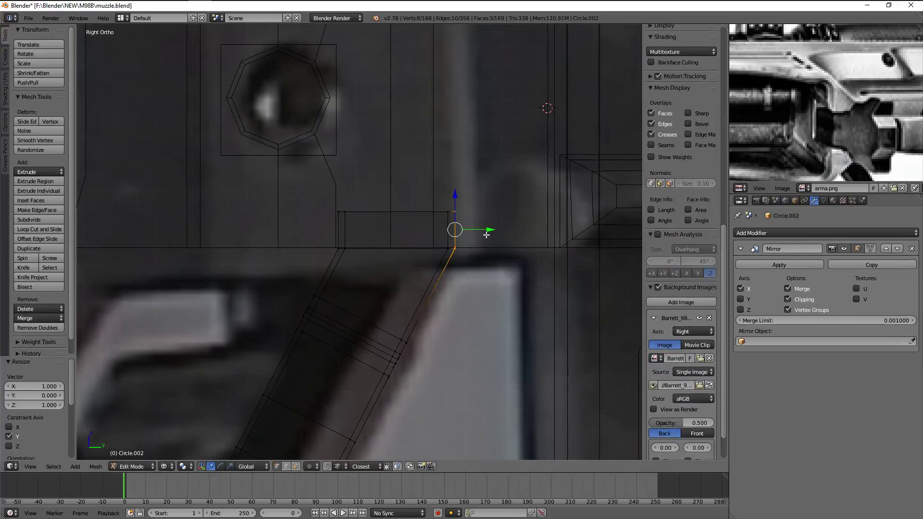
# Inspect the block, then push the new face strip inward along Y
pyautogui.scroll(-3, 486, 235)
pyautogui.press('Tab')
pyautogui.press('z')
pyautogui.moveTo(486, 234)
pyautogui.mouseDown(button='middle')
pyautogui.moveTo(513, 209)
pyautogui.moveTo(448, 212)
pyautogui.moveTo(413, 253)
pyautogui.moveTo(413, 202)
pyautogui.moveTo(433, 182)
pyautogui.mouseUp(button='middle')
pyautogui.press('h')
pyautogui.scroll(3, 396, 235)
pyautogui.hotkey('alt', 'h')
pyautogui.press('Tab')
pyautogui.press('g')
pyautogui.press('y')
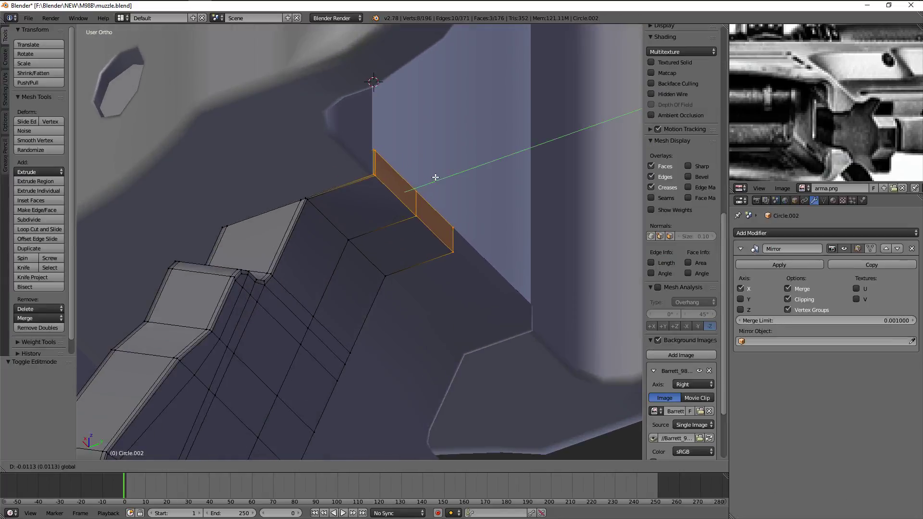
pyautogui.click(436, 177)
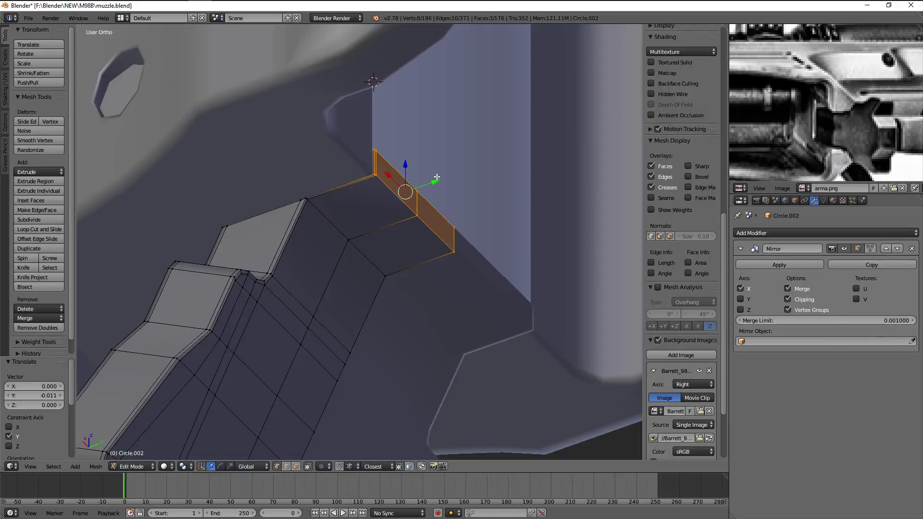
# Flatten the top strip's vertices to zero on Z and delete the unneeded faces
pyautogui.press('KP_3')
pyautogui.press('z')
pyautogui.press('a')
pyautogui.press('b')
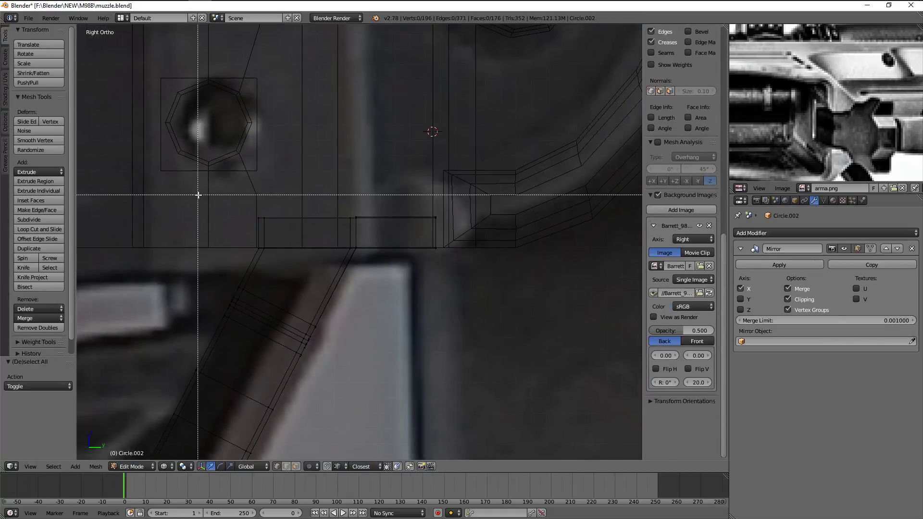
pyautogui.moveTo(478, 219); pyautogui.dragTo(477, 218)
pyautogui.scroll(3, 488, 226)
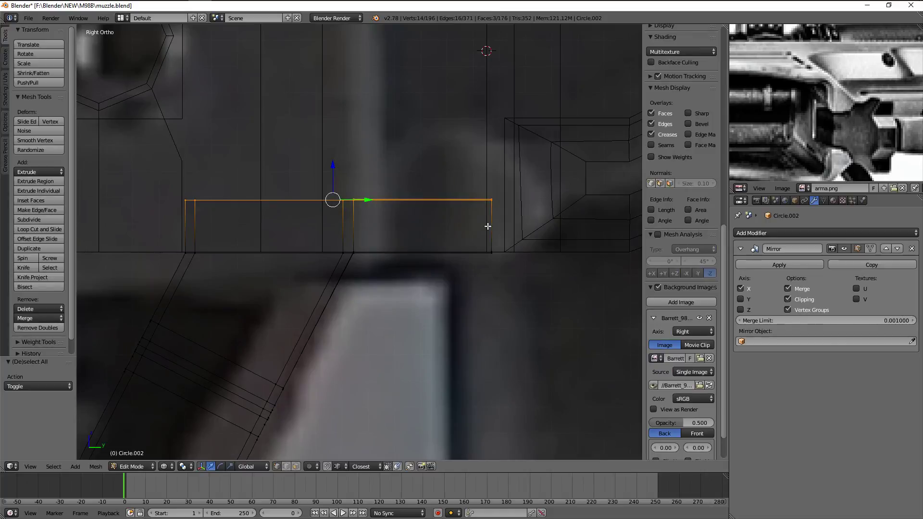
pyautogui.press('0')
pyautogui.press('Return')
pyautogui.moveTo(487, 226); pyautogui.dragTo(483, 278, button='middle')
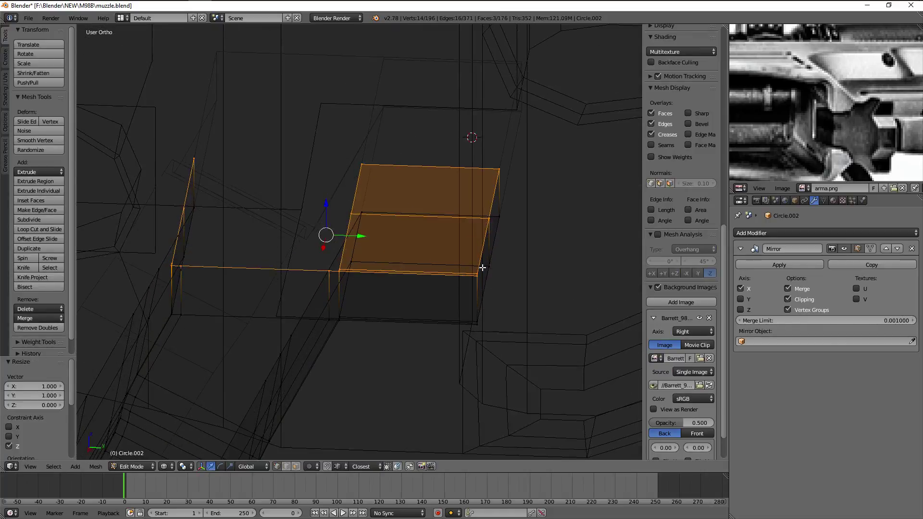
pyautogui.press('x')
pyautogui.click(478, 288)
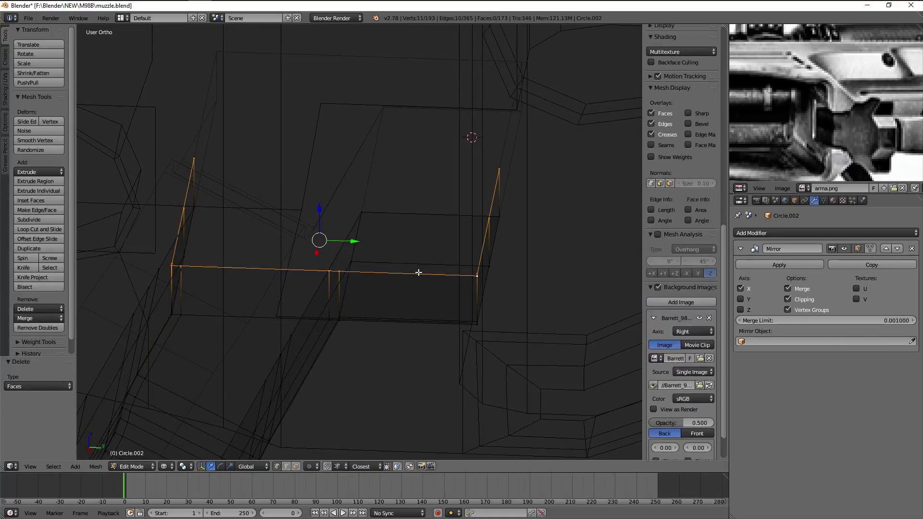
# Raise the strip's top edges along Z up the receiver side
pyautogui.press('KP_1')
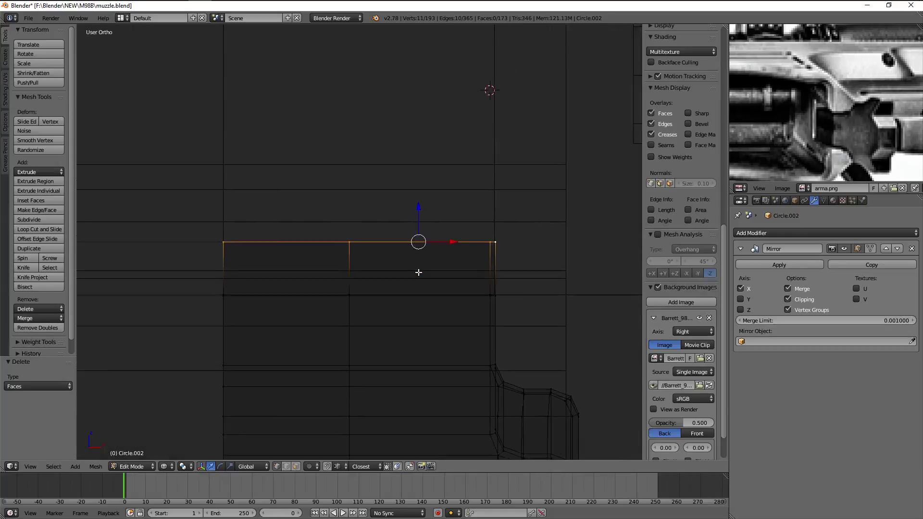
pyautogui.press('KP_3')
pyautogui.scroll(-3, 353, 191)
pyautogui.press('g')
pyautogui.press('z')
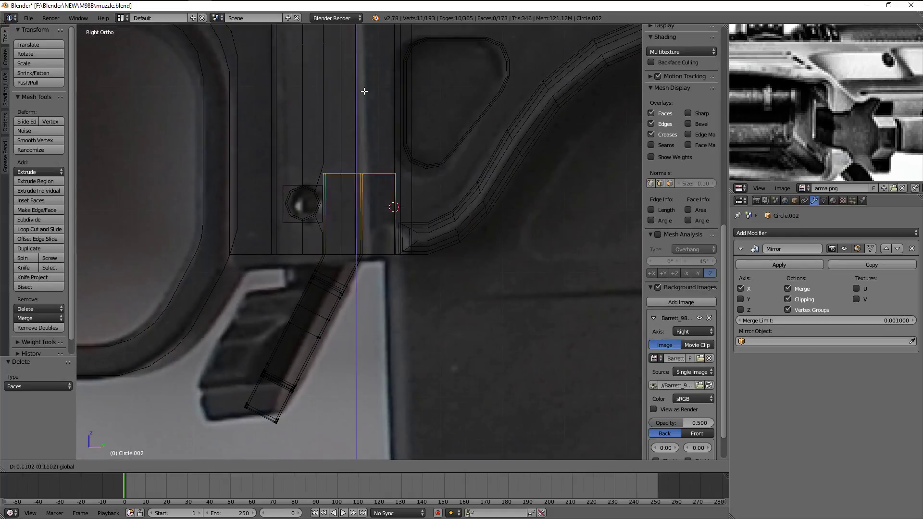
pyautogui.click(362, 92)
pyautogui.scroll(2, 438, 262)
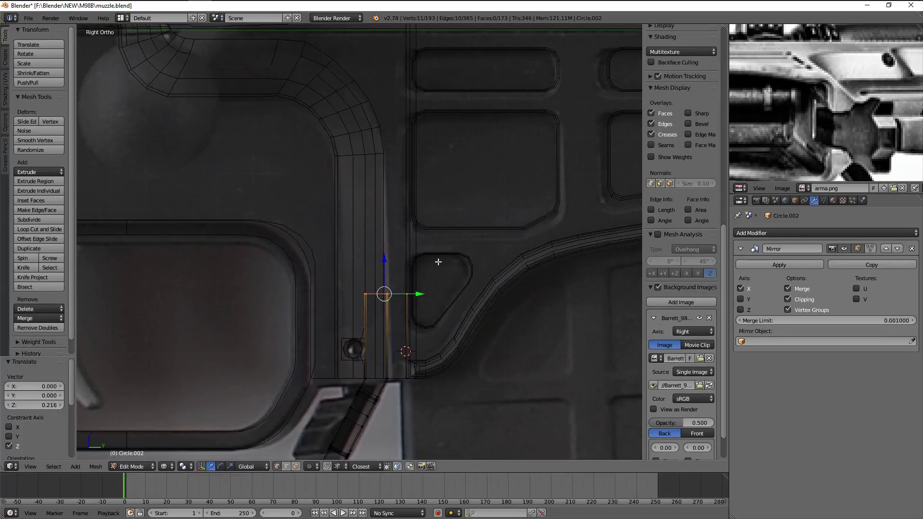
pyautogui.click(456, 212)
pyautogui.press('Tab')
pyautogui.press('Tab')
pyautogui.press('z')
pyautogui.moveTo(465, 225)
pyautogui.mouseDown(button='middle')
pyautogui.moveTo(374, 250)
pyautogui.moveTo(476, 215)
pyautogui.mouseUp(button='middle')
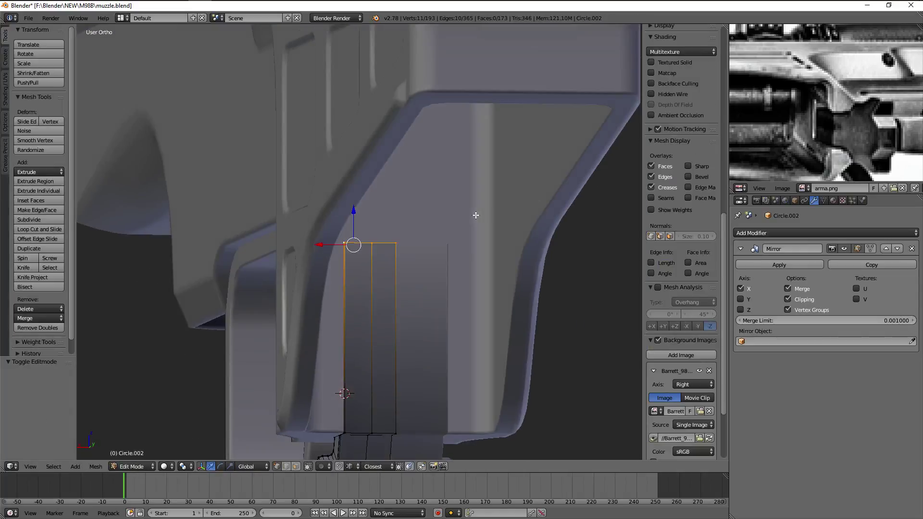
# Fine-tune the top edges' height with small vertical moves so the wall fits
pyautogui.press('g')
pyautogui.press('z')
pyautogui.click(479, 234)
pyautogui.scroll(3, 478, 229)
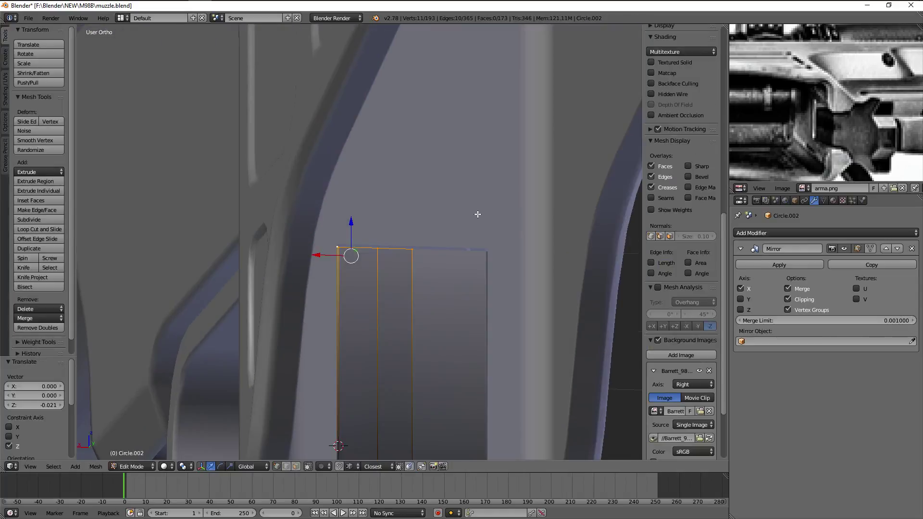
pyautogui.scroll(2, 479, 213)
pyautogui.press('g')
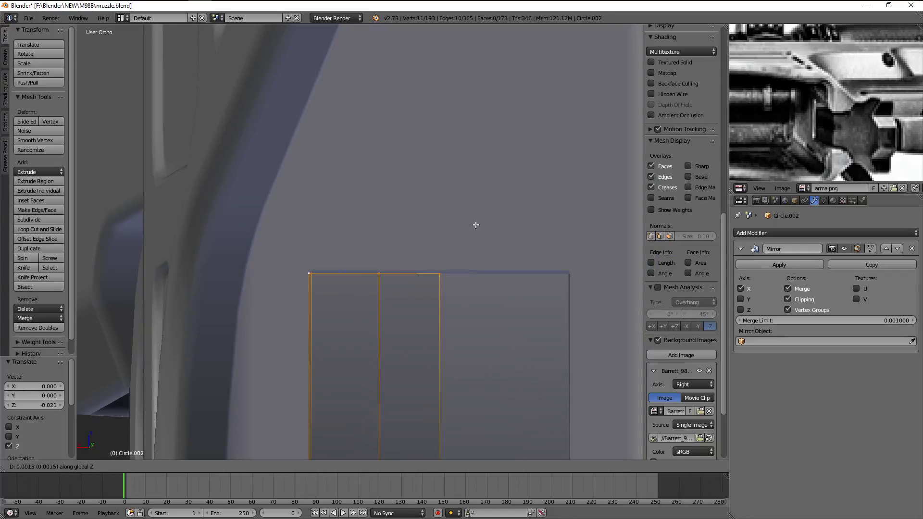
pyautogui.scroll(-3, 480, 220)
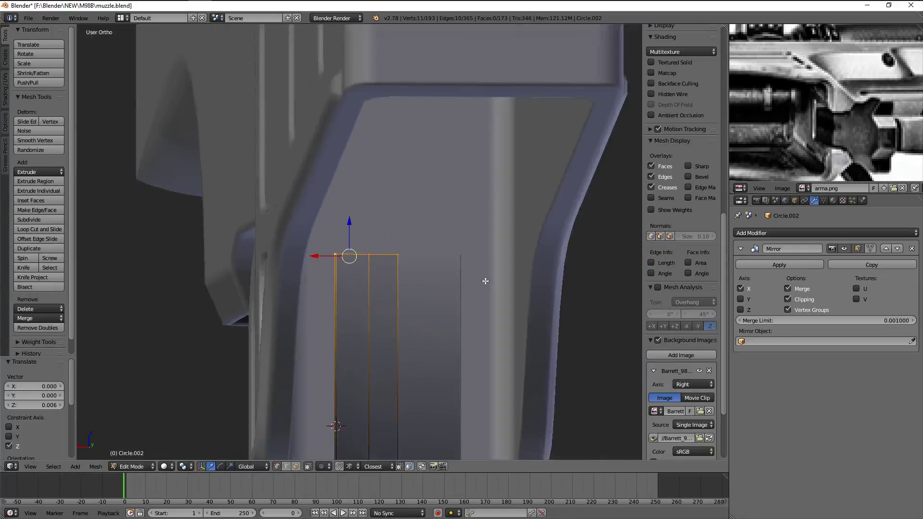
pyautogui.scroll(-3, 485, 276)
pyautogui.scroll(3, 471, 264)
pyautogui.press('a')
pyautogui.moveTo(410, 184); pyautogui.dragTo(339, 401, button='middle')
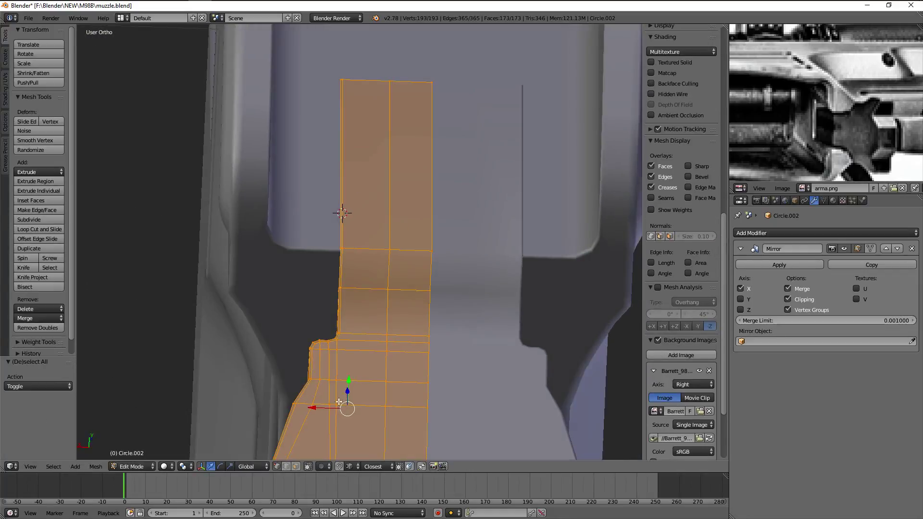
# Select the main receiver piece and check a vertical edge loop on it
pyautogui.press('Tab')
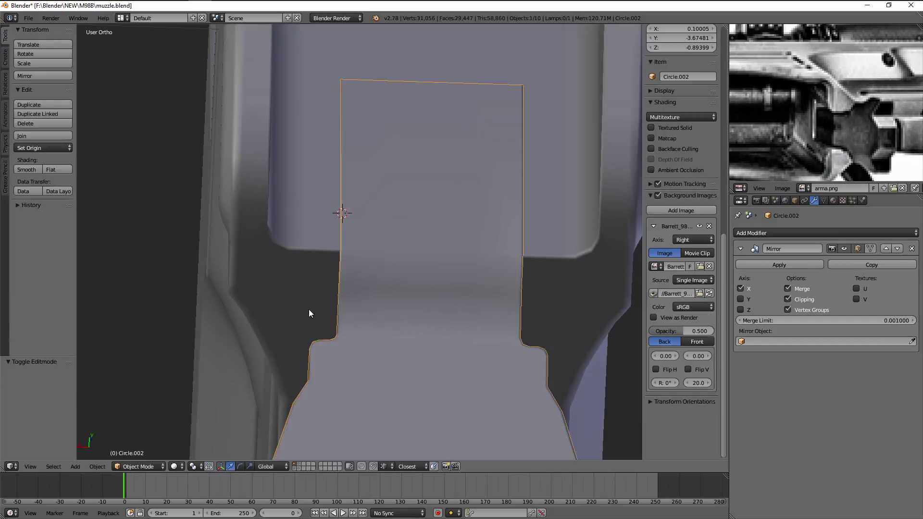
pyautogui.rightClick(326, 294)
pyautogui.press('Tab')
pyautogui.press('a')
pyautogui.keyDown('shift'); pyautogui.scroll(3, 349, 162); pyautogui.keyUp('shift')
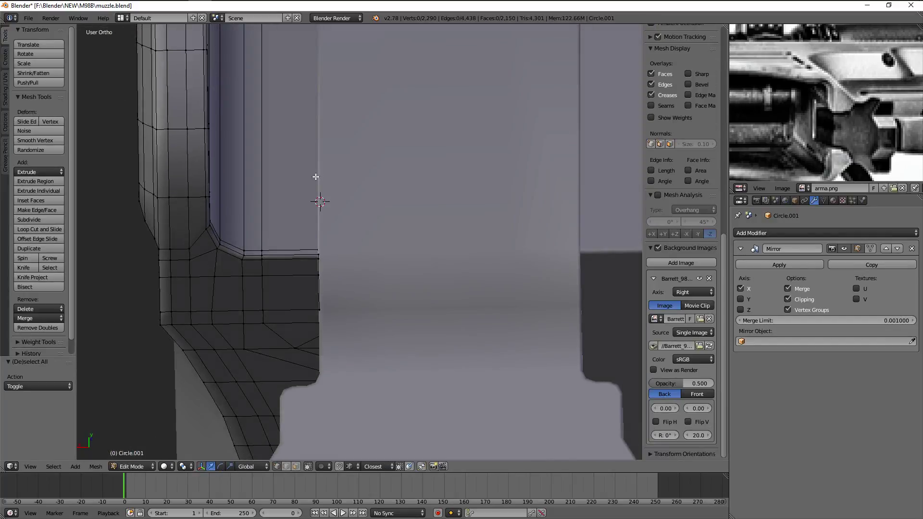
pyautogui.keyDown('alt'); pyautogui.rightClick(318, 207); pyautogui.keyUp('alt')
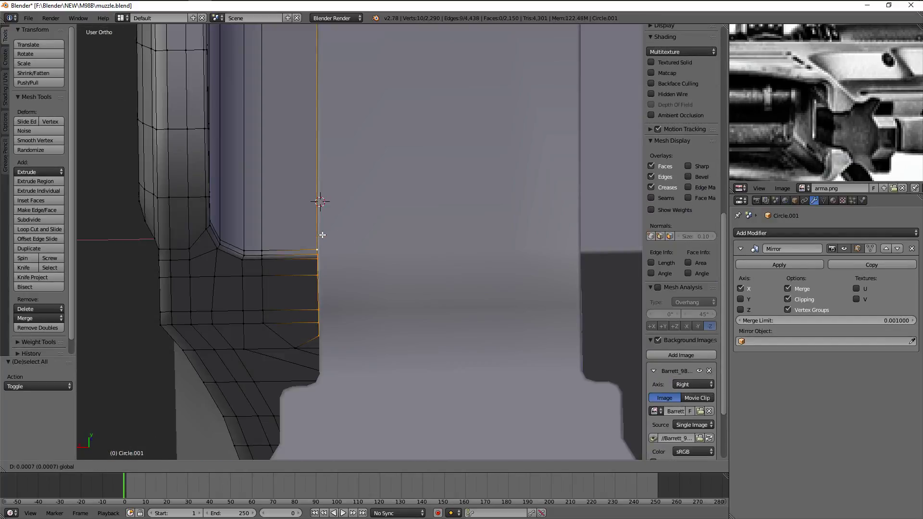
pyautogui.press('Tab')
# Orbit around the receiver and reselect the wall strip piece for mesh editing
pyautogui.scroll(-3, 322, 235)
pyautogui.scroll(3, 344, 280)
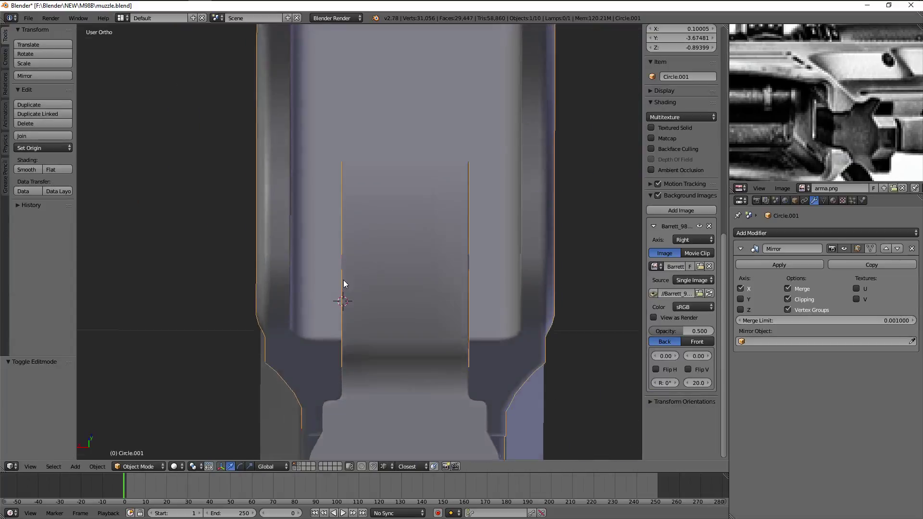
pyautogui.moveTo(343, 280)
pyautogui.mouseDown(button='middle')
pyautogui.moveTo(342, 299)
pyautogui.moveTo(346, 273)
pyautogui.moveTo(394, 249)
pyautogui.moveTo(440, 311)
pyautogui.mouseUp(button='middle')
pyautogui.scroll(-3, 394, 250)
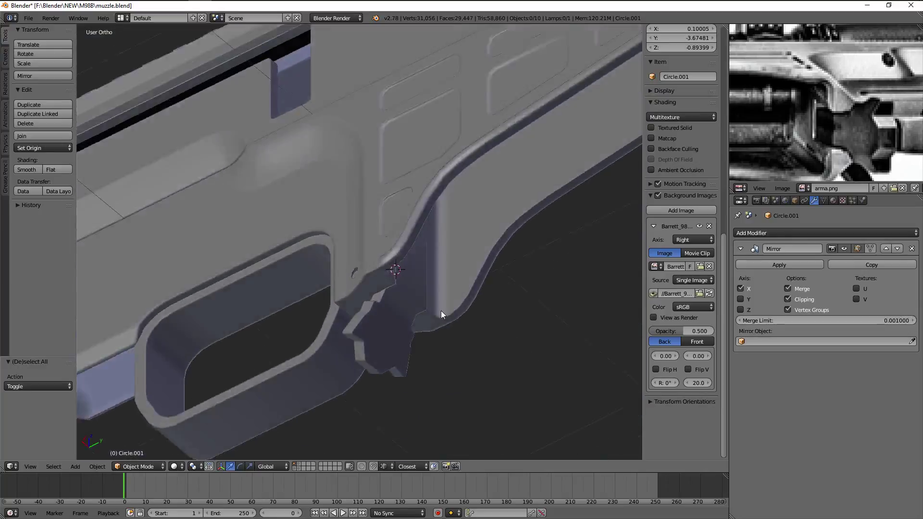
pyautogui.scroll(4, 441, 311)
pyautogui.rightClick(395, 310)
pyautogui.press('Tab')
# Add a loop cut across the wall strip and slide it into place
pyautogui.press('a')
pyautogui.scroll(3, 396, 306)
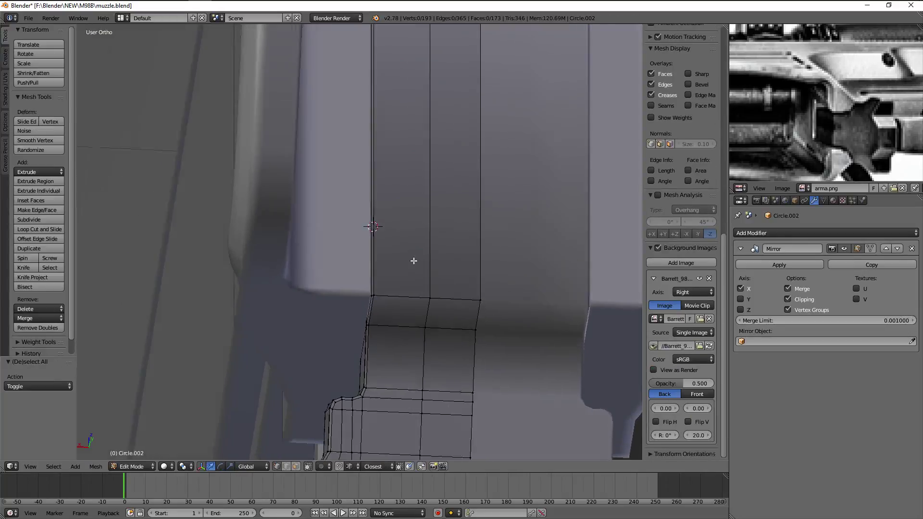
pyautogui.hotkey('ctrl', 'r')
pyautogui.click(392, 237)
pyautogui.click(454, 441)
pyautogui.press('g')
pyautogui.press('z')
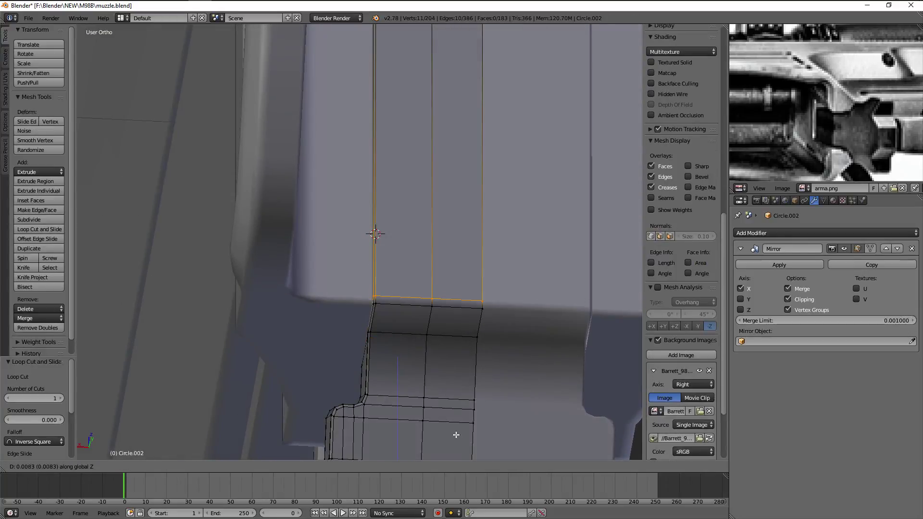
pyautogui.press('Escape')
# Cut two edge loops across the release block, sliding each into position
pyautogui.press('Tab')
pyautogui.press('Tab')
pyautogui.scroll(-3, 411, 371)
pyautogui.press('KP_3')
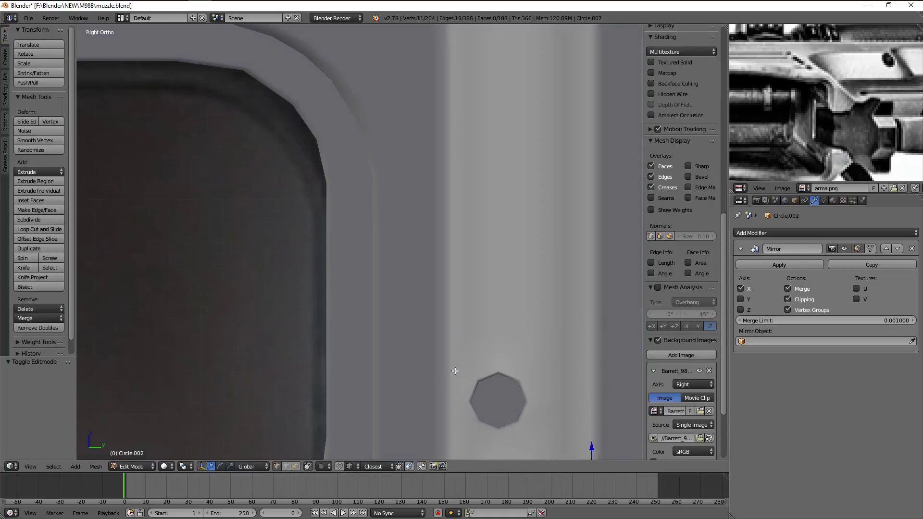
pyautogui.scroll(3, 407, 374)
pyautogui.moveTo(407, 374)
pyautogui.mouseDown(button='middle')
pyautogui.moveTo(315, 323)
pyautogui.moveTo(281, 274)
pyautogui.mouseUp(button='middle')
pyautogui.hotkey('ctrl', 'r')
pyautogui.click(286, 260)
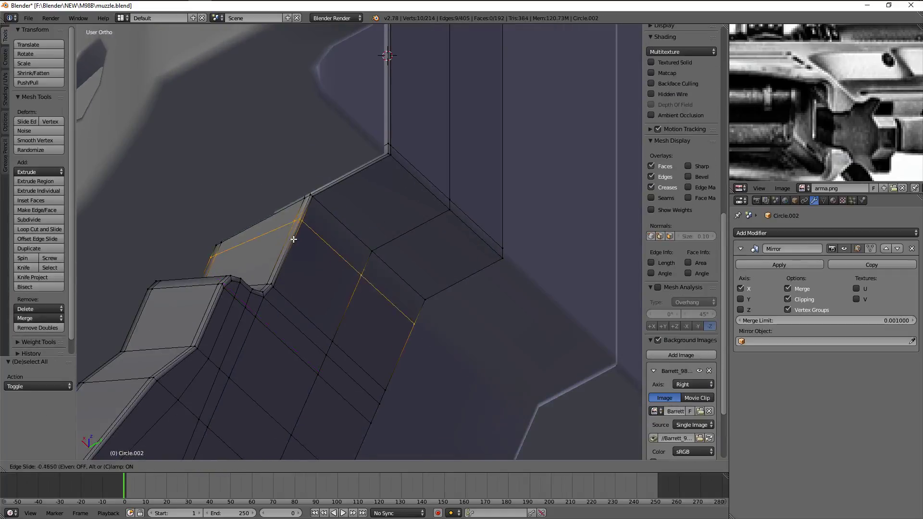
pyautogui.click(299, 228)
pyautogui.moveTo(367, 192); pyautogui.dragTo(402, 177, button='middle')
pyautogui.hotkey('ctrl', 'r')
pyautogui.click(383, 145)
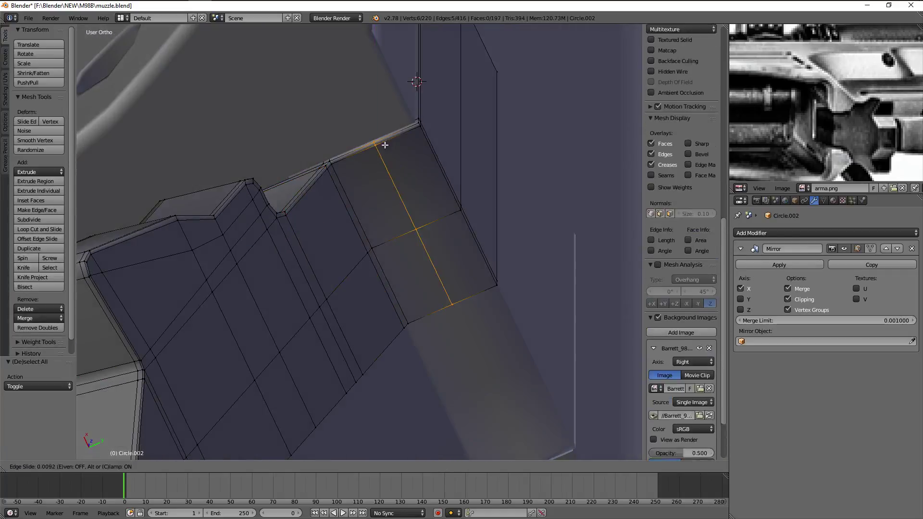
pyautogui.click(354, 160)
# Add one more edge loop, then inspect the block from below in object mode
pyautogui.hotkey('ctrl', 'r')
pyautogui.click(399, 142)
pyautogui.press('Tab')
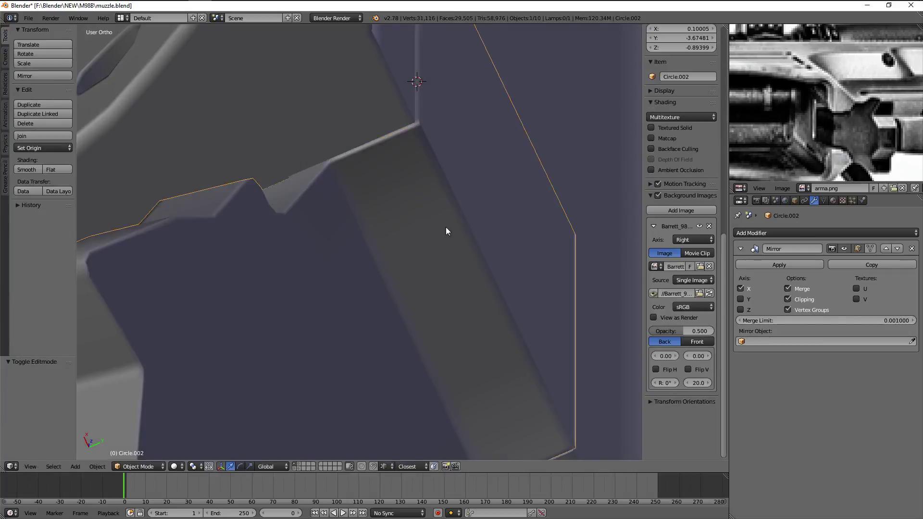
pyautogui.moveTo(446, 227); pyautogui.dragTo(433, 293, button='middle')
pyautogui.scroll(2, 433, 293)
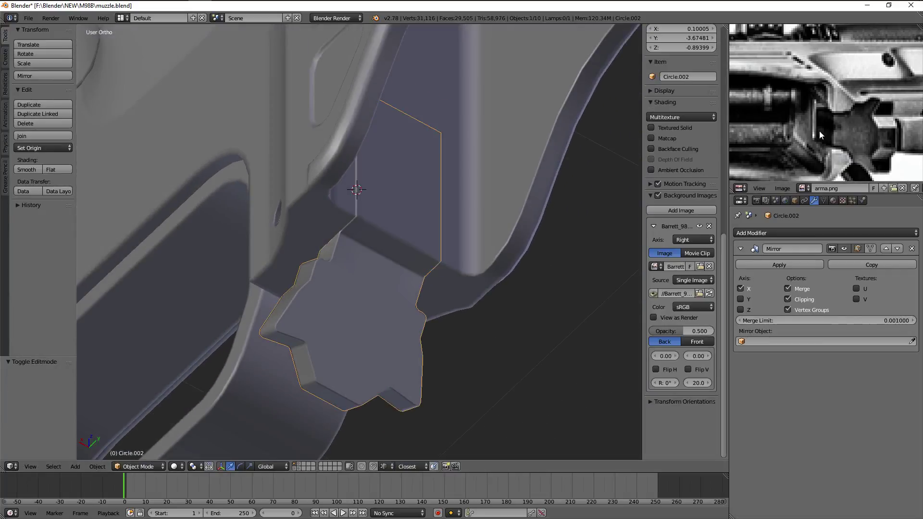
pyautogui.scroll(-3, 423, 230)
pyautogui.moveTo(423, 231)
pyautogui.mouseDown(button='middle')
pyautogui.moveTo(426, 241)
pyautogui.moveTo(423, 200)
pyautogui.mouseUp(button='middle')
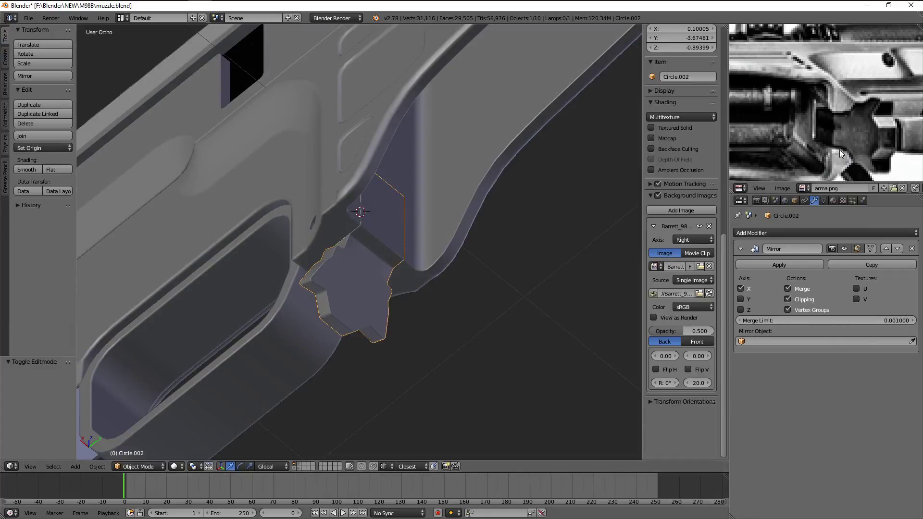
pyautogui.moveTo(423, 240)
pyautogui.mouseDown(button='middle')
pyautogui.moveTo(426, 273)
pyautogui.moveTo(418, 226)
pyautogui.mouseUp(button='middle')
pyautogui.press('Tab')
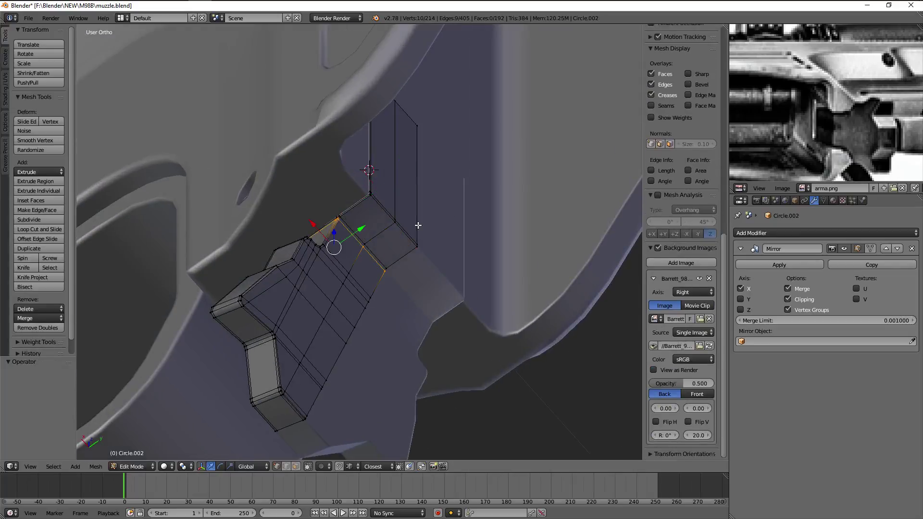
# Select the block's mesh in wireframe and dissolve the selected edges
pyautogui.press('a')
pyautogui.press('z')
pyautogui.scroll(3, 426, 241)
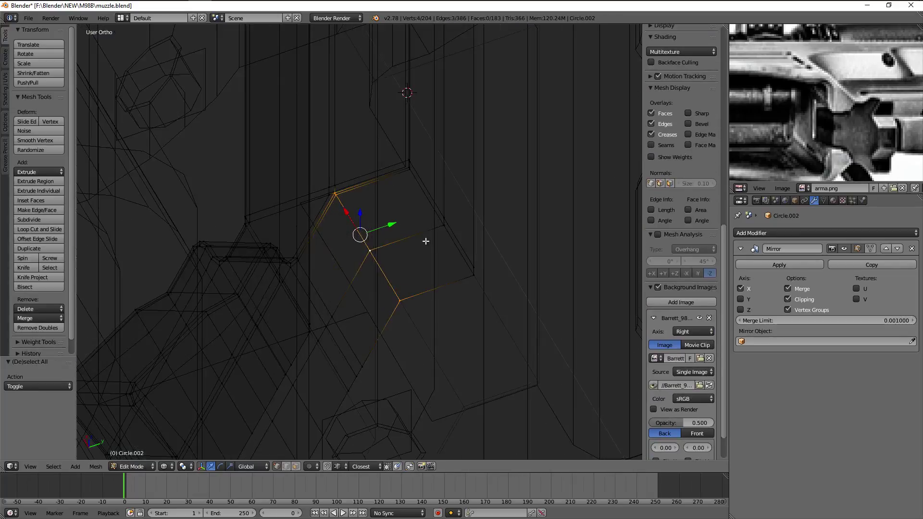
pyautogui.scroll(4, 425, 241)
pyautogui.press('x')
pyautogui.click(459, 264)
pyautogui.press('z')
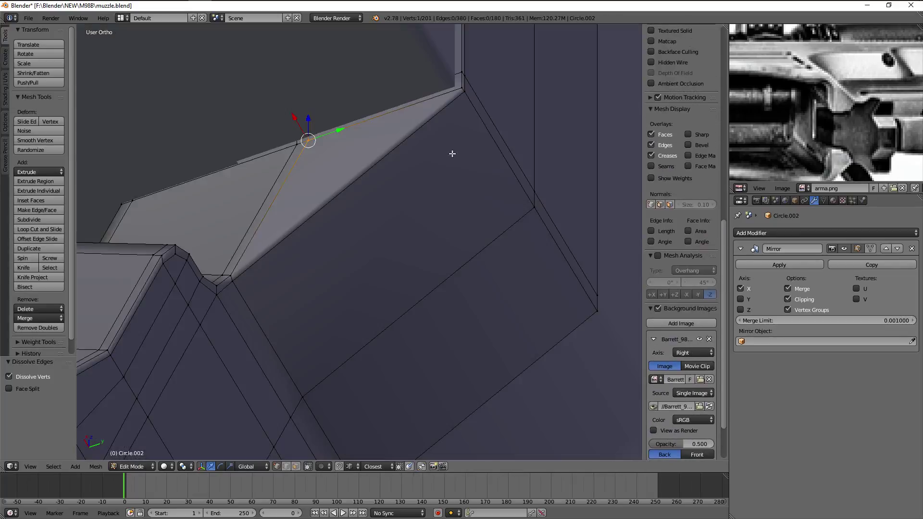
pyautogui.scroll(-3, 337, 231)
pyautogui.moveTo(233, 305); pyautogui.dragTo(391, 305, button='middle')
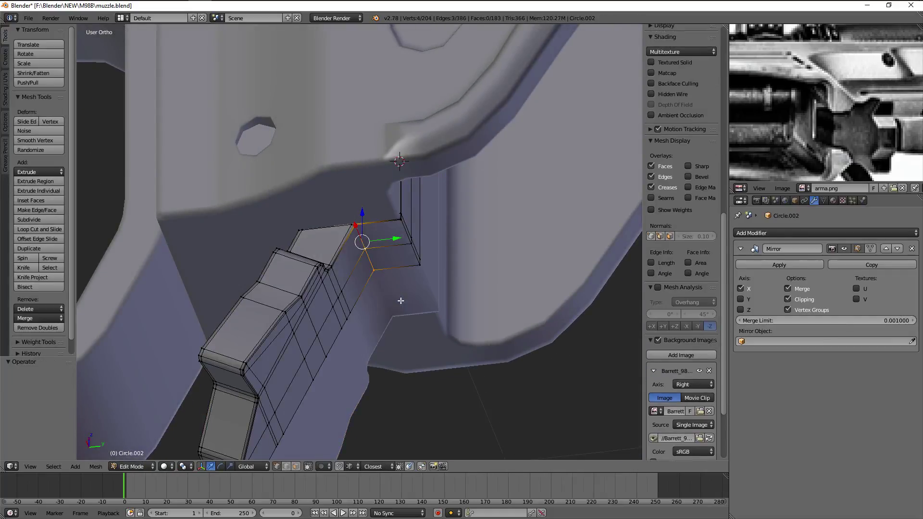
# Undo the last change and review the whole receiver before resuming edits
pyautogui.press('a')
pyautogui.press('a')
pyautogui.press('a')
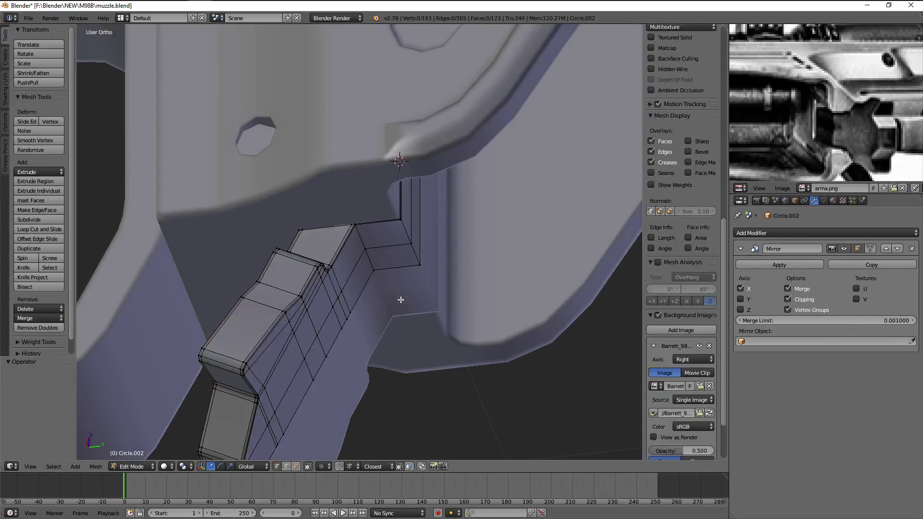
pyautogui.hotkey('ctrl', 'z')
pyautogui.hotkey('ctrl', 'z')
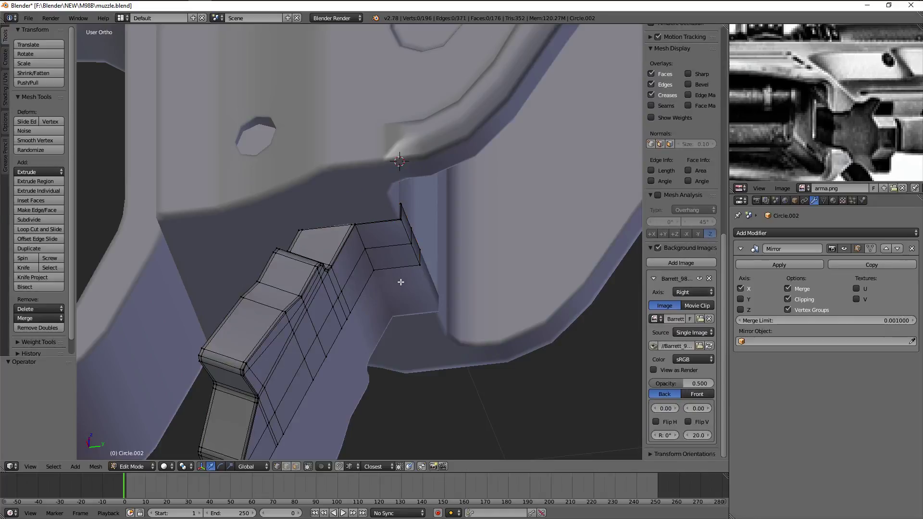
pyautogui.moveTo(400, 283); pyautogui.dragTo(335, 292, button='middle')
pyautogui.press('Tab')
pyautogui.scroll(-4, 375, 241)
pyautogui.moveTo(382, 236)
pyautogui.mouseDown(button='middle')
pyautogui.moveTo(449, 258)
pyautogui.moveTo(445, 277)
pyautogui.moveTo(416, 246)
pyautogui.mouseUp(button='middle')
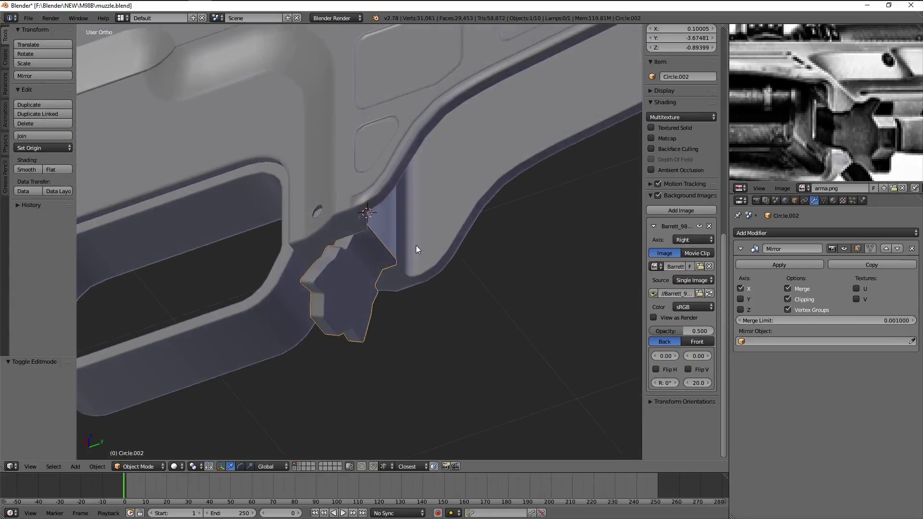
pyautogui.press('Tab')
pyautogui.scroll(3, 417, 245)
# Dissolve the surplus edge loops near the wall and delete the leftover vertices
pyautogui.press('x')
pyautogui.click(481, 221)
pyautogui.scroll(2, 412, 214)
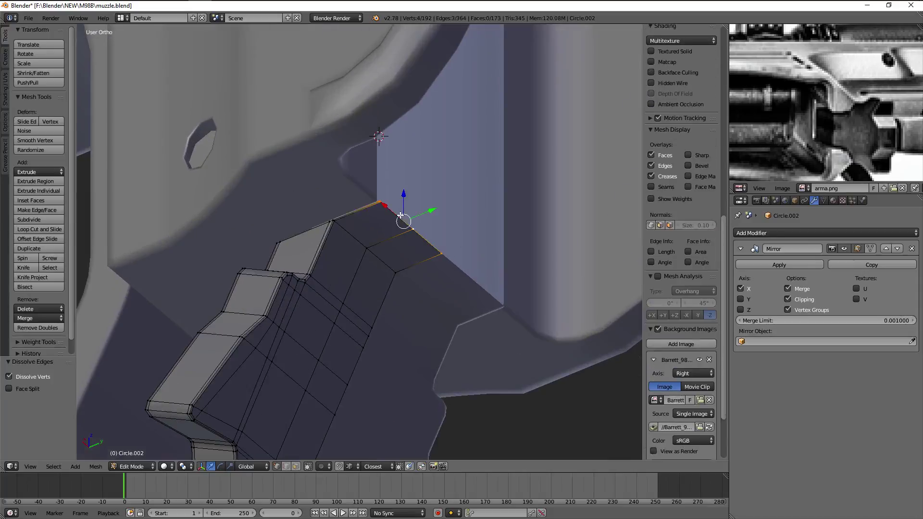
pyautogui.press('x')
pyautogui.click(402, 216)
pyautogui.press('x')
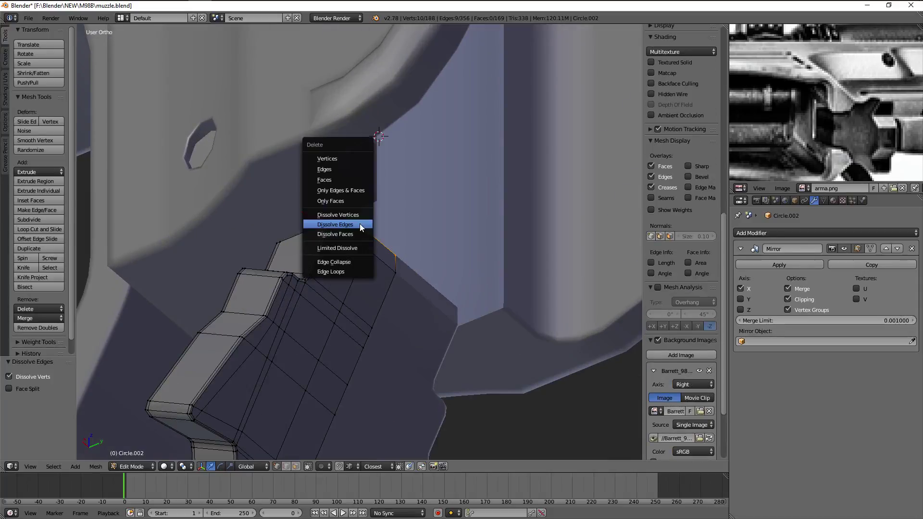
pyautogui.click(362, 159)
pyautogui.press('z')
pyautogui.press('KP_3')
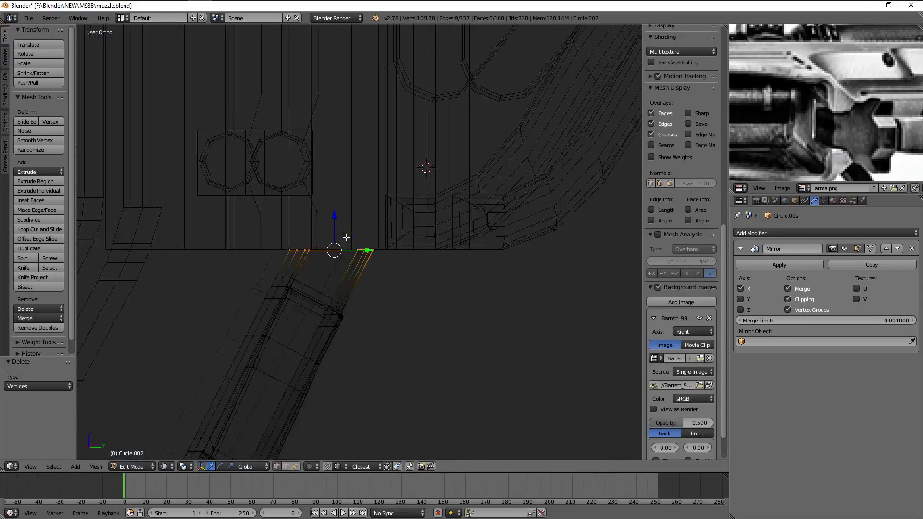
# Select the whole Circle.002 mesh and nudge it slightly along Y
pyautogui.scroll(2, 421, 242)
pyautogui.scroll(-4, 418, 242)
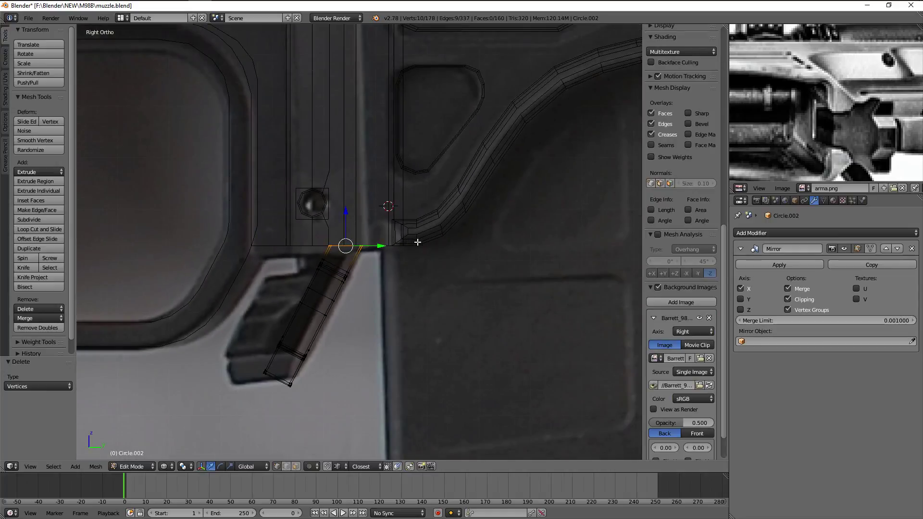
pyautogui.press('a')
pyautogui.press('a')
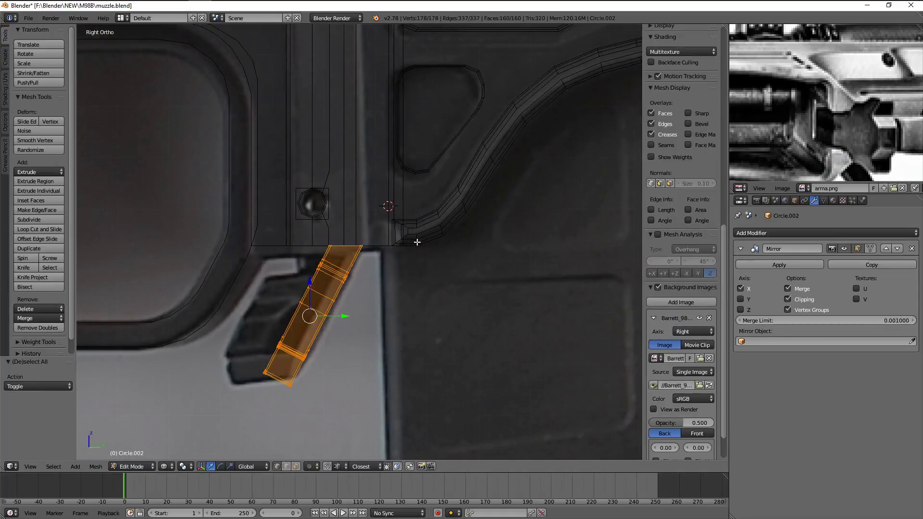
pyautogui.moveTo(348, 314); pyautogui.dragTo(365, 311)
pyautogui.press('z')
pyautogui.moveTo(433, 309)
pyautogui.mouseDown(button='middle')
pyautogui.moveTo(412, 241)
pyautogui.moveTo(354, 220)
pyautogui.moveTo(412, 245)
pyautogui.moveTo(411, 254)
pyautogui.moveTo(400, 242)
pyautogui.mouseUp(button='middle')
pyautogui.press('a')
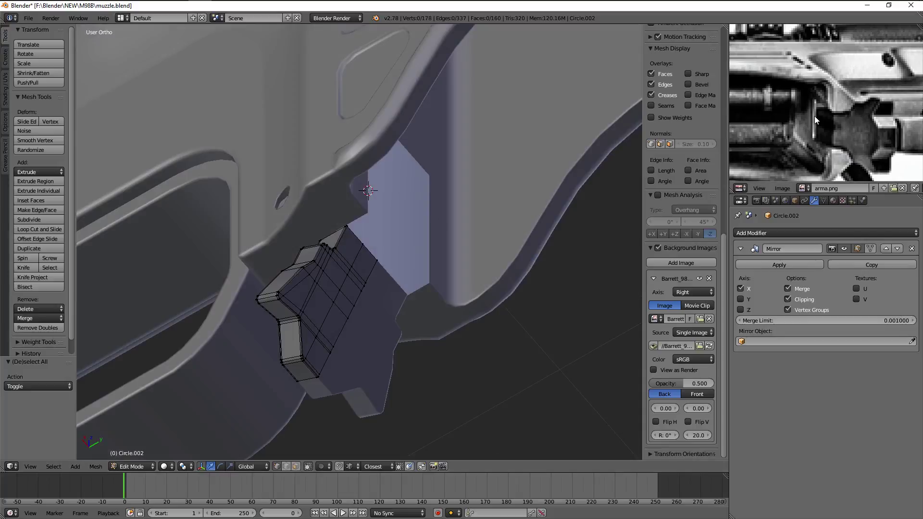
pyautogui.moveTo(377, 280)
pyautogui.mouseDown(button='middle')
pyautogui.moveTo(391, 236)
pyautogui.moveTo(352, 282)
pyautogui.mouseUp(button='middle')
# Extrude the block's open top edge loop up along Z into a vertical strip against the receiver wall
pyautogui.press('z')
pyautogui.keyDown('alt'); pyautogui.rightClick(354, 231); pyautogui.keyUp('alt')
pyautogui.press('KP_3')
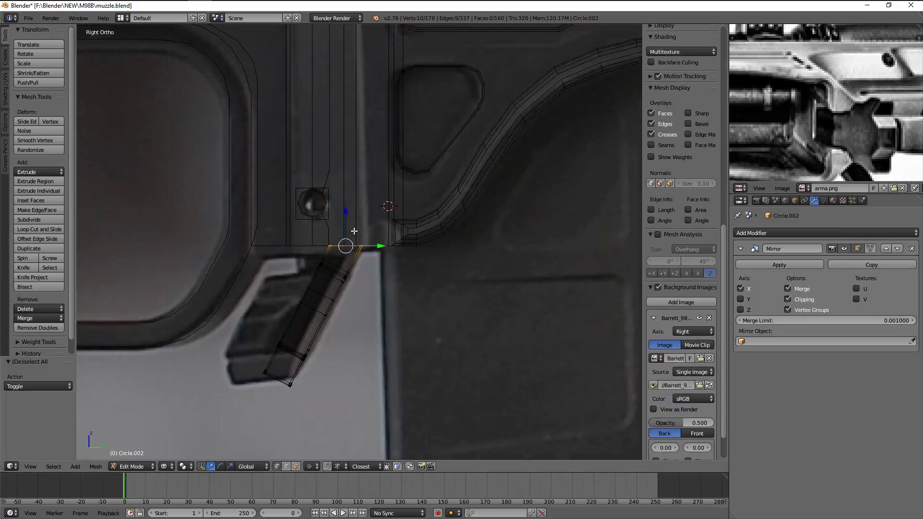
pyautogui.scroll(-2, 372, 250)
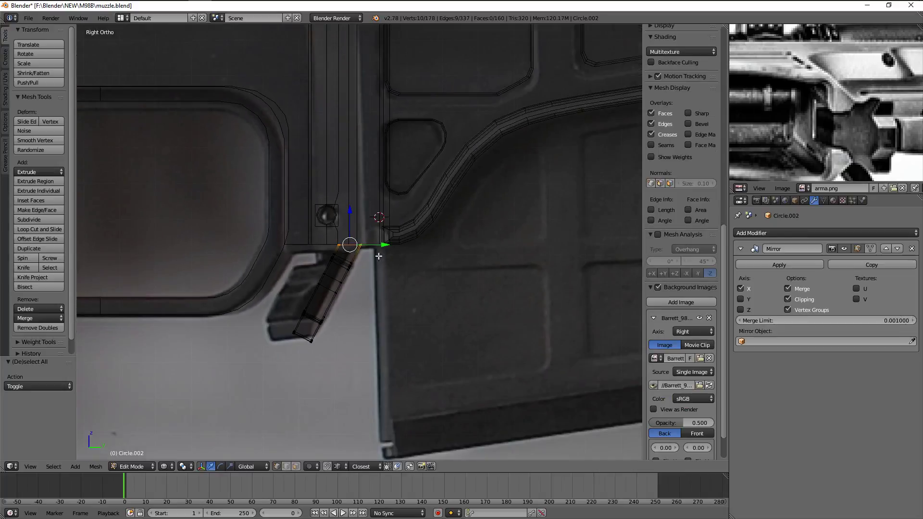
pyautogui.click(395, 103)
pyautogui.press('Tab')
pyautogui.press('z')
pyautogui.moveTo(435, 255)
pyautogui.mouseDown(button='middle')
pyautogui.moveTo(399, 204)
pyautogui.moveTo(348, 249)
pyautogui.moveTo(285, 223)
pyautogui.moveTo(336, 143)
pyautogui.mouseUp(button='middle')
pyautogui.press('Tab')
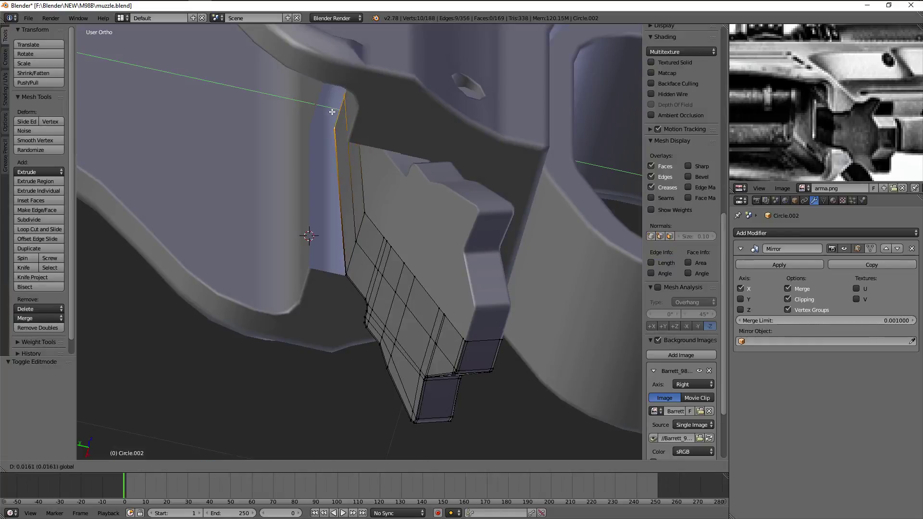
pyautogui.click(299, 264)
pyautogui.press('Tab')
pyautogui.moveTo(299, 264); pyautogui.dragTo(523, 335, button='middle')
# Rotate the lever's lower part about 16° to match the reference photo's slant
pyautogui.press('KP_3')
pyautogui.press('z')
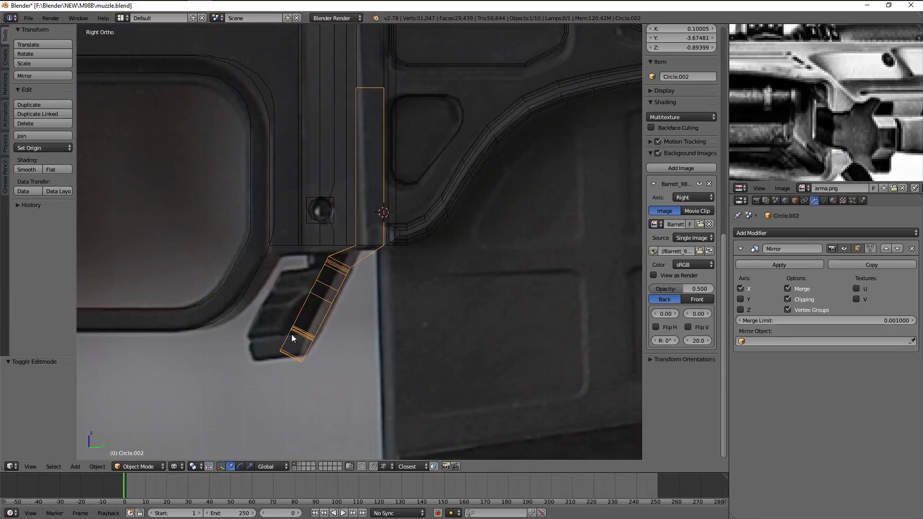
pyautogui.press('Tab')
pyautogui.press('a')
pyautogui.press('b')
pyautogui.moveTo(252, 250); pyautogui.dragTo(367, 395)
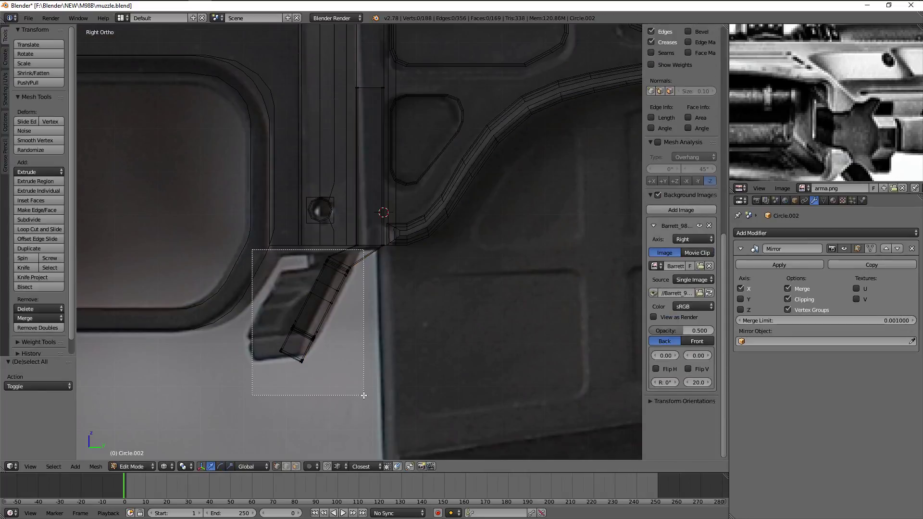
pyautogui.click(460, 321)
pyautogui.press('Tab')
pyautogui.press('z')
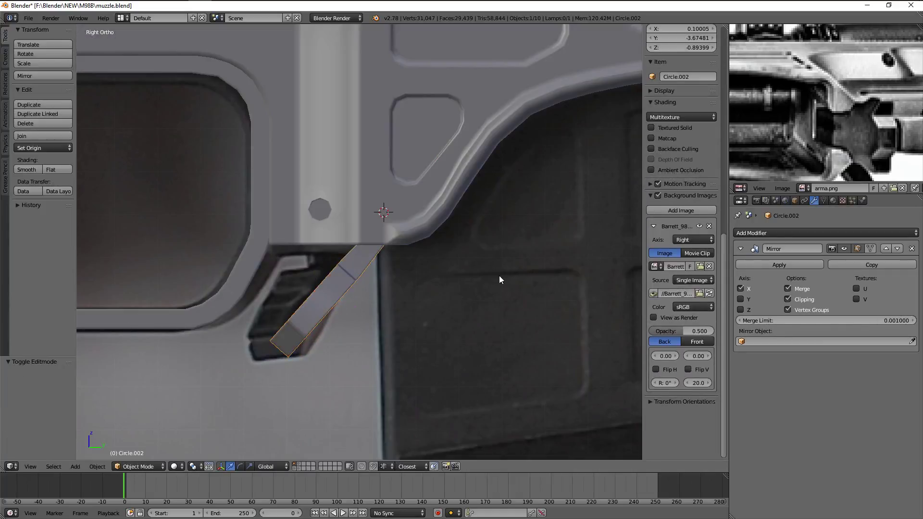
# Invert the selection in Edit Mode to pick the vertical wall strip
pyautogui.scroll(-3, 529, 288)
pyautogui.scroll(2, 457, 286)
pyautogui.press('z')
pyautogui.press('Tab')
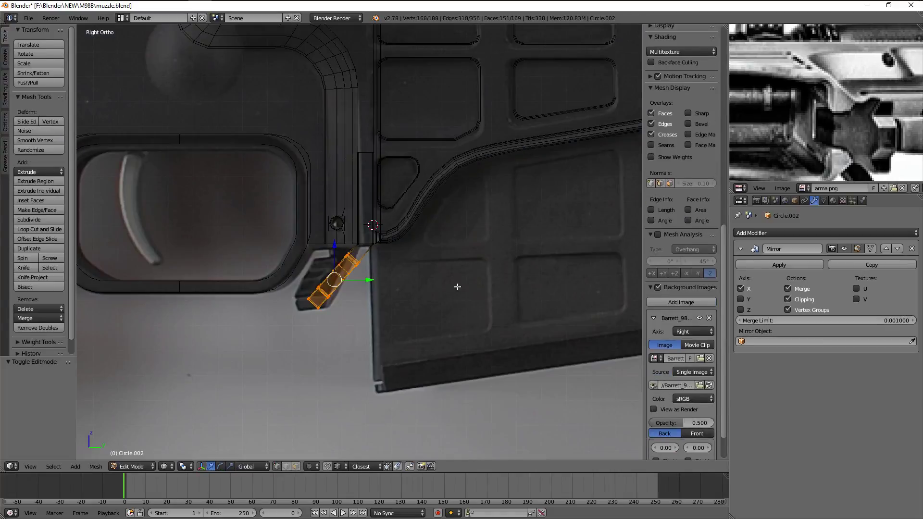
pyautogui.hotkey('ctrl', 'i')
# Extrude the wall strip's front edge and place it along the receiver
pyautogui.press('a')
pyautogui.scroll(2, 370, 230)
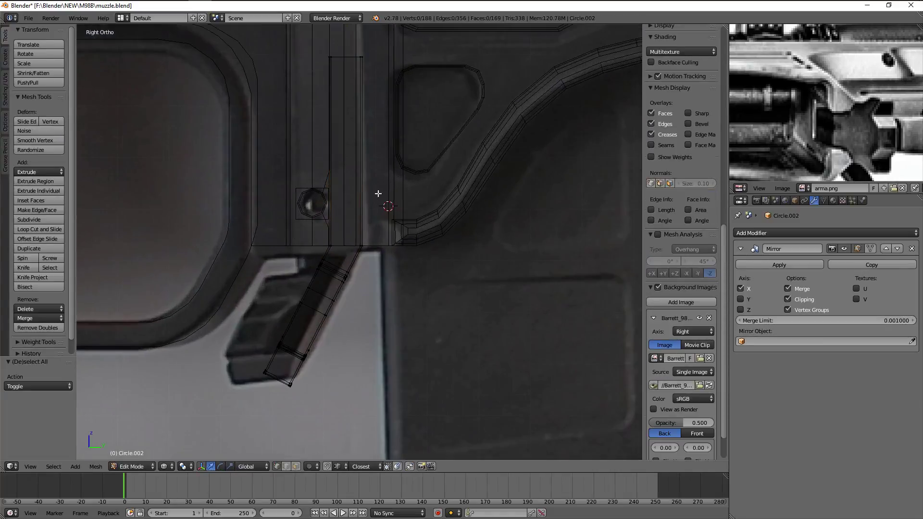
pyautogui.scroll(2, 413, 244)
pyautogui.moveTo(405, 331); pyautogui.dragTo(405, 330)
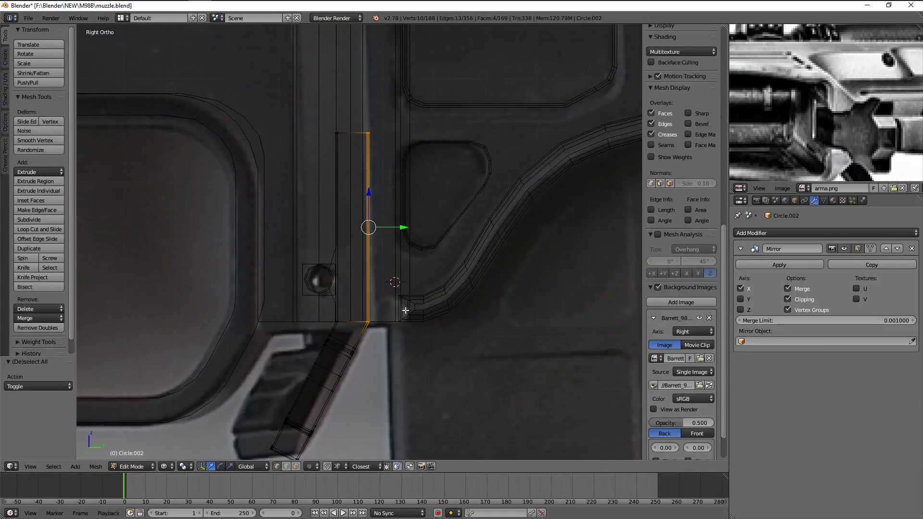
pyautogui.scroll(3, 404, 304)
pyautogui.scroll(2, 379, 304)
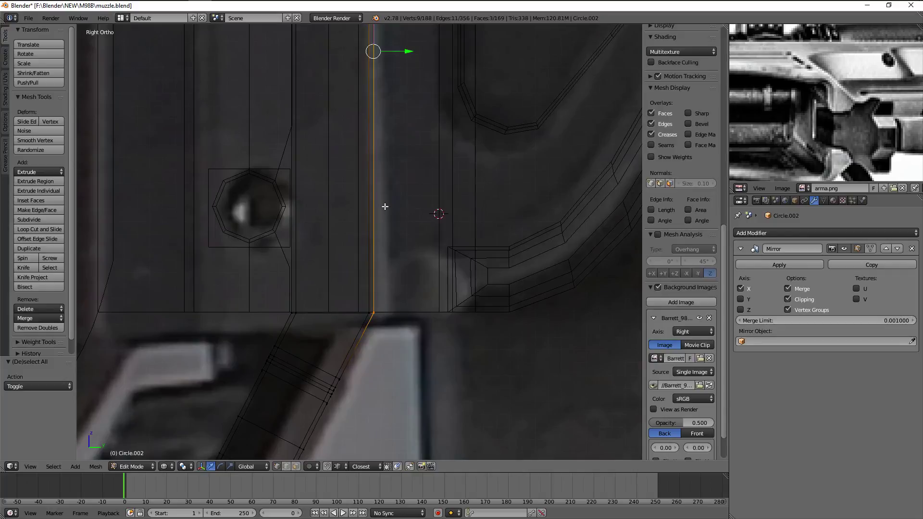
pyautogui.keyDown('shift'); pyautogui.scroll(3, 385, 207); pyautogui.keyUp('shift')
pyautogui.scroll(-3, 362, 109)
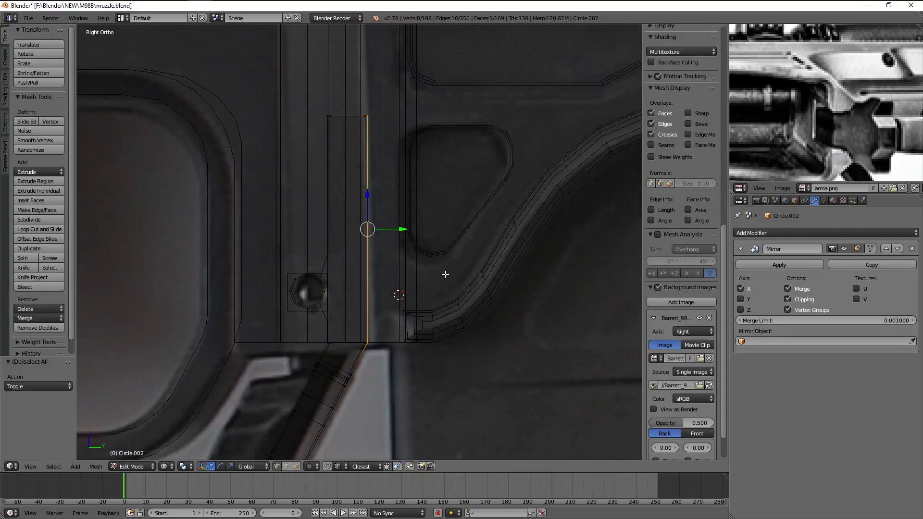
pyautogui.moveTo(445, 274)
pyautogui.keyDown('shift'); pyautogui.mouseDown(button='middle')
pyautogui.moveTo(410, 229)
pyautogui.moveTo(406, 146)
pyautogui.moveTo(348, 279)
pyautogui.moveTo(318, 285)
pyautogui.moveTo(355, 239)
pyautogui.mouseUp(button='middle'); pyautogui.keyUp('shift')
pyautogui.click(444, 241)
pyautogui.click(362, 218)
pyautogui.press('Tab')
pyautogui.press('Tab')
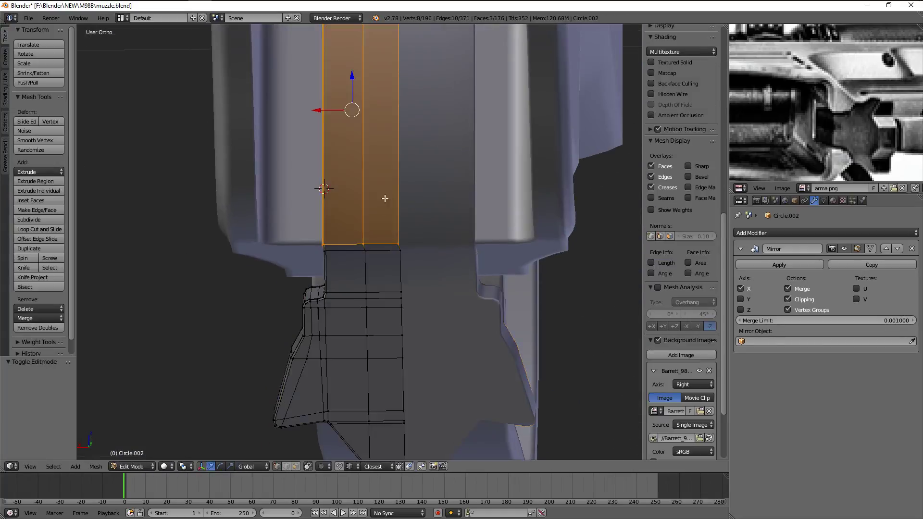
# Slide the new edge loop to the bottom edge and adjust it along Z
pyautogui.moveTo(381, 172); pyautogui.dragTo(337, 207, button='middle')
pyautogui.press('g')
pyautogui.press('g')
pyautogui.click(318, 284)
pyautogui.press('g')
pyautogui.press('z')
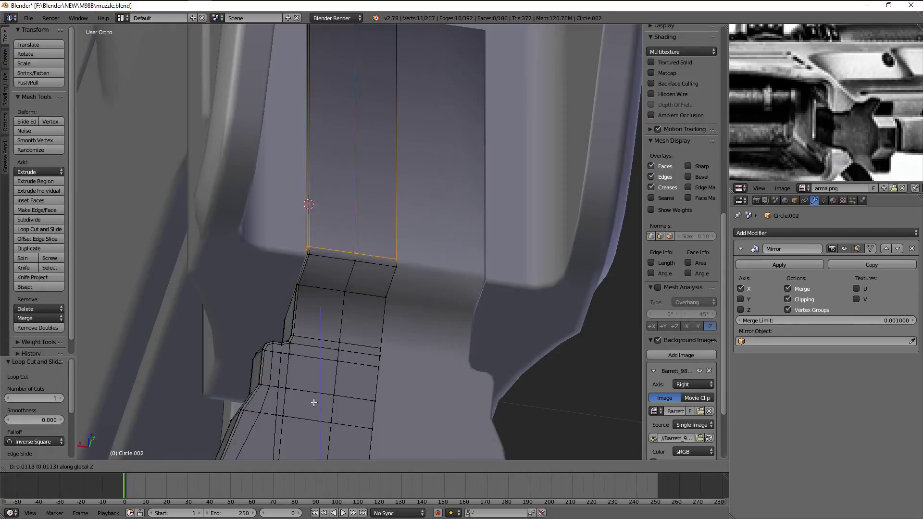
pyautogui.press('Tab')
pyautogui.moveTo(341, 348)
pyautogui.mouseDown(button='middle')
pyautogui.moveTo(489, 303)
pyautogui.moveTo(388, 294)
pyautogui.mouseUp(button='middle')
pyautogui.press('Tab')
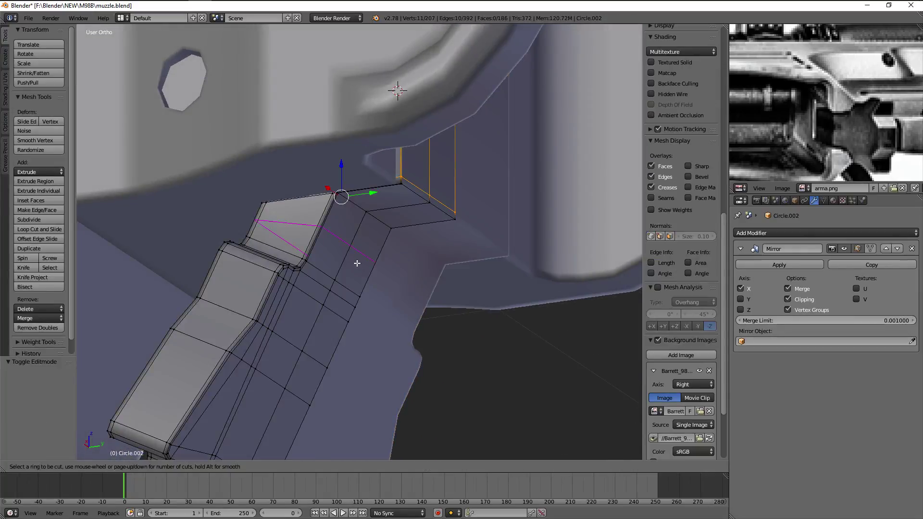
pyautogui.press('KP_3')
pyautogui.scroll(3, 373, 249)
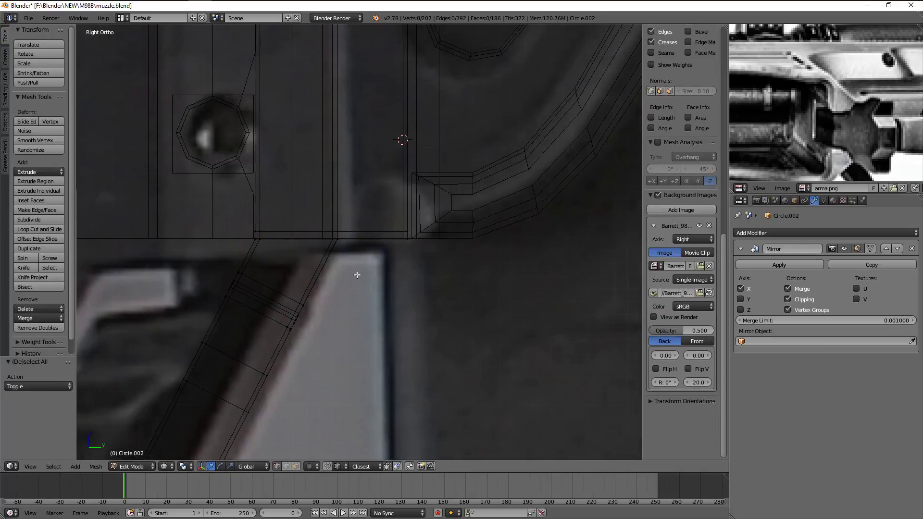
pyautogui.moveTo(356, 272); pyautogui.dragTo(359, 305, button='middle')
# Add two supporting loop cuts to the magazine release lever block
pyautogui.press('a')
pyautogui.hotkey('ctrl', 'r')
pyautogui.click(423, 293)
pyautogui.rightClick(423, 293)
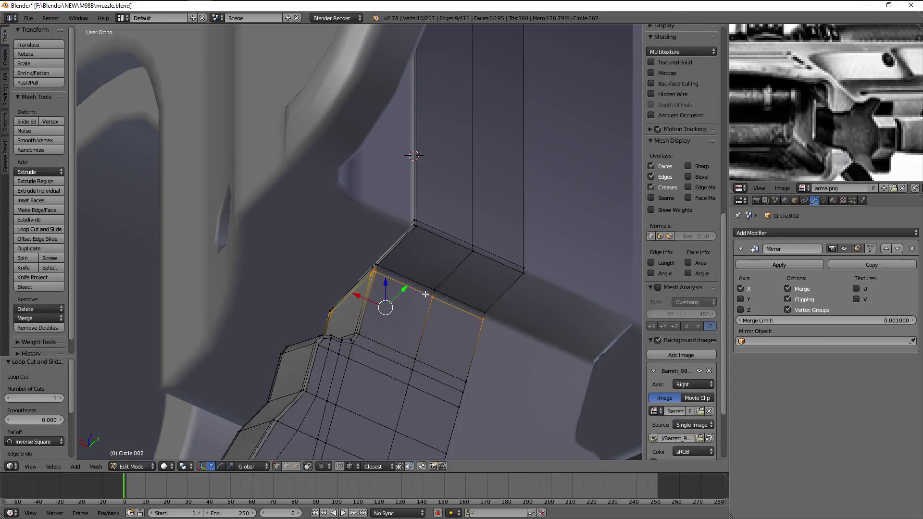
pyautogui.hotkey('ctrl', 'r')
pyautogui.click(439, 279)
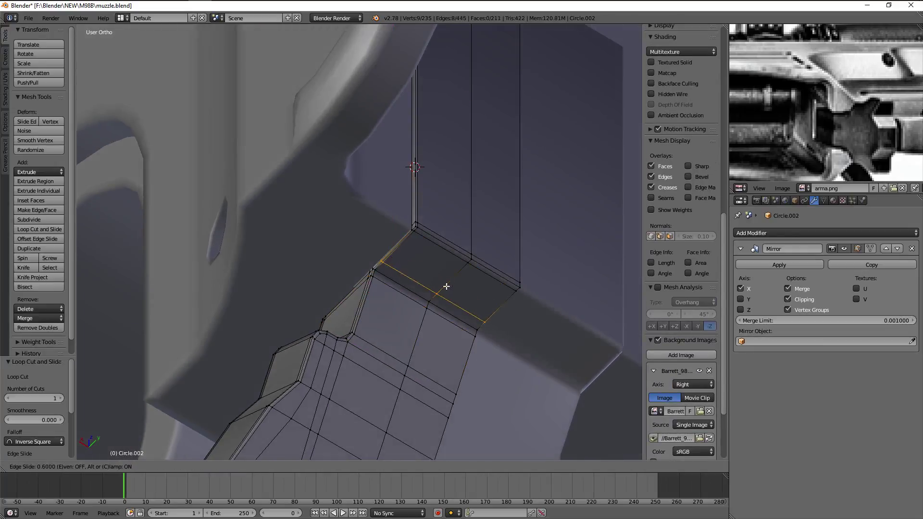
pyautogui.click(447, 286)
pyautogui.press('Tab')
pyautogui.moveTo(442, 288)
pyautogui.mouseDown(button='middle')
pyautogui.moveTo(432, 334)
pyautogui.moveTo(378, 311)
pyautogui.mouseUp(button='middle')
pyautogui.press('Tab')
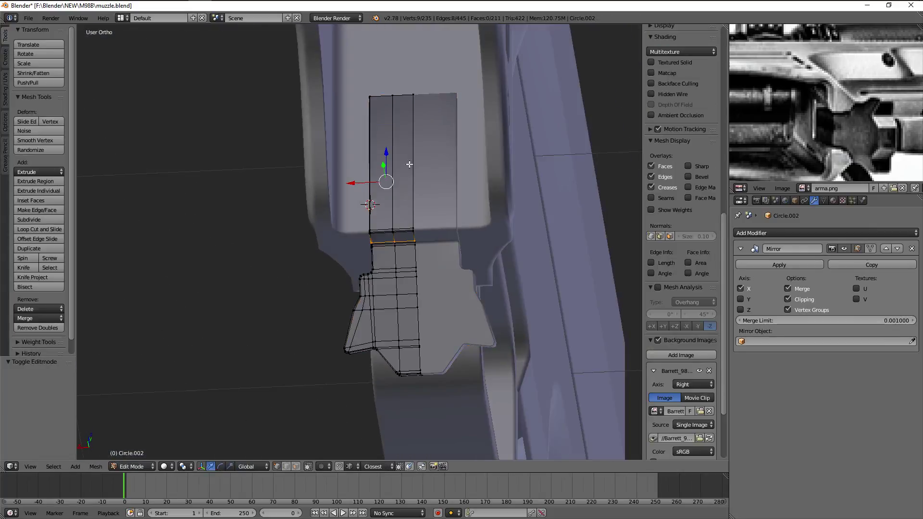
pyautogui.moveTo(409, 164)
pyautogui.mouseDown(button='middle')
pyautogui.moveTo(420, 305)
pyautogui.moveTo(418, 231)
pyautogui.mouseUp(button='middle')
pyautogui.scroll(3, 407, 319)
# Box-select the lever block's bottom vertices and lower them slightly along Z
pyautogui.press('a')
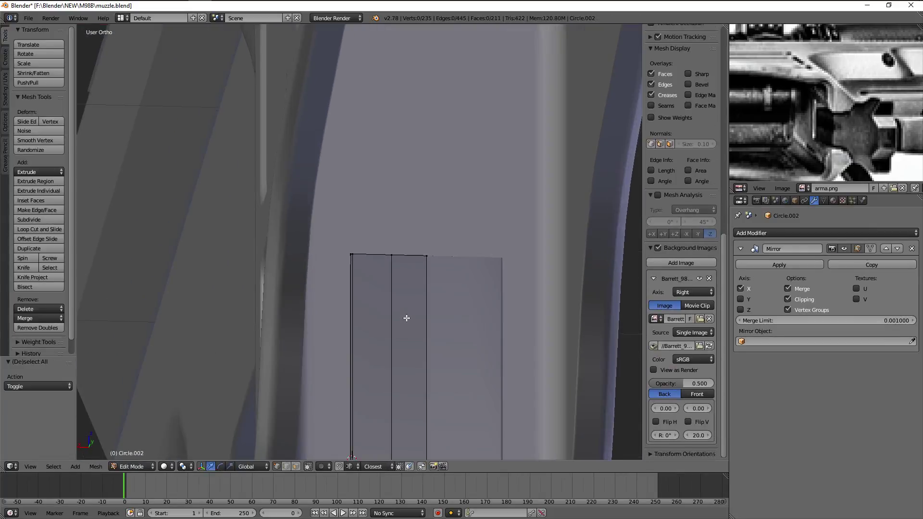
pyautogui.scroll(-3, 389, 321)
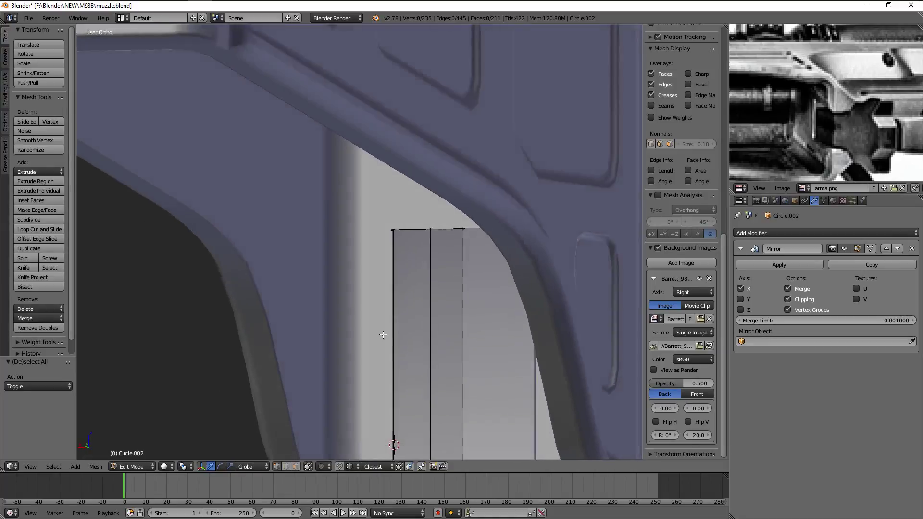
pyautogui.scroll(2, 381, 336)
pyautogui.press('z')
pyautogui.press('b')
pyautogui.moveTo(334, 199); pyautogui.dragTo(462, 264)
pyautogui.press('z')
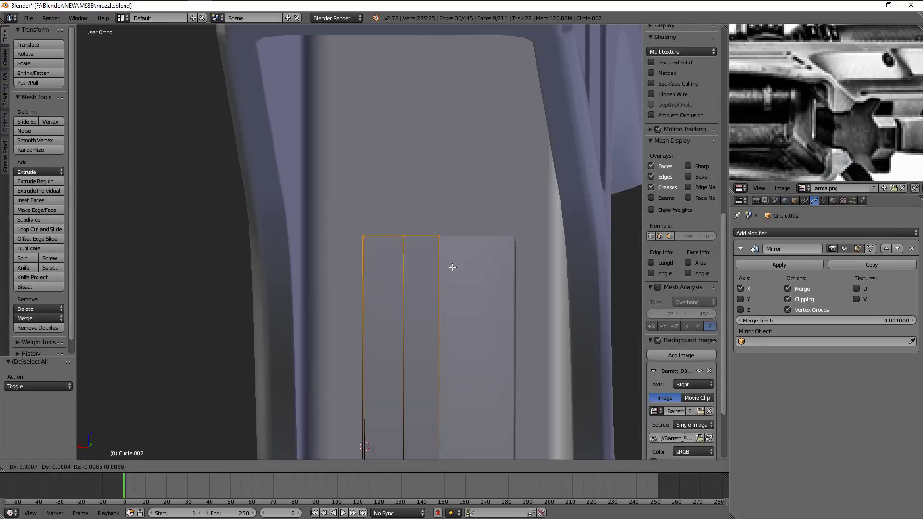
pyautogui.click(464, 270)
pyautogui.scroll(-3, 469, 284)
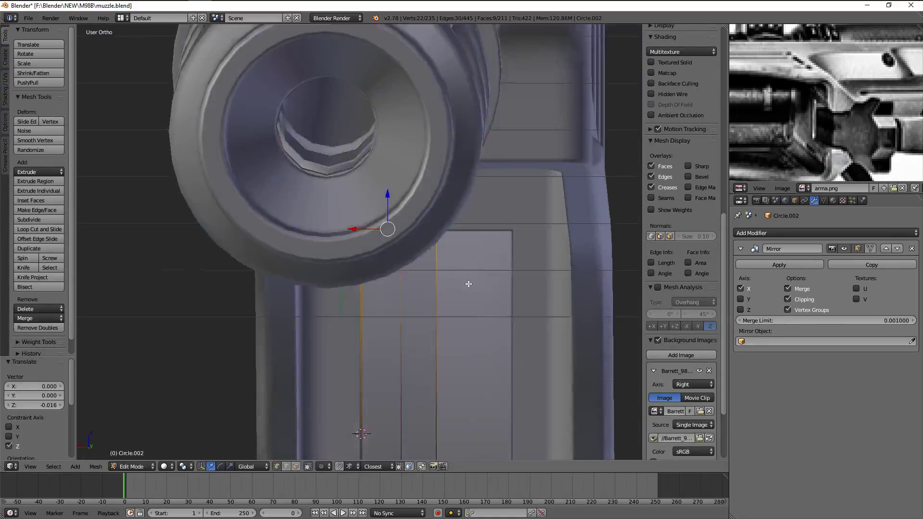
pyautogui.scroll(3, 470, 274)
pyautogui.scroll(2, 473, 275)
pyautogui.press('z')
pyautogui.scroll(-4, 470, 282)
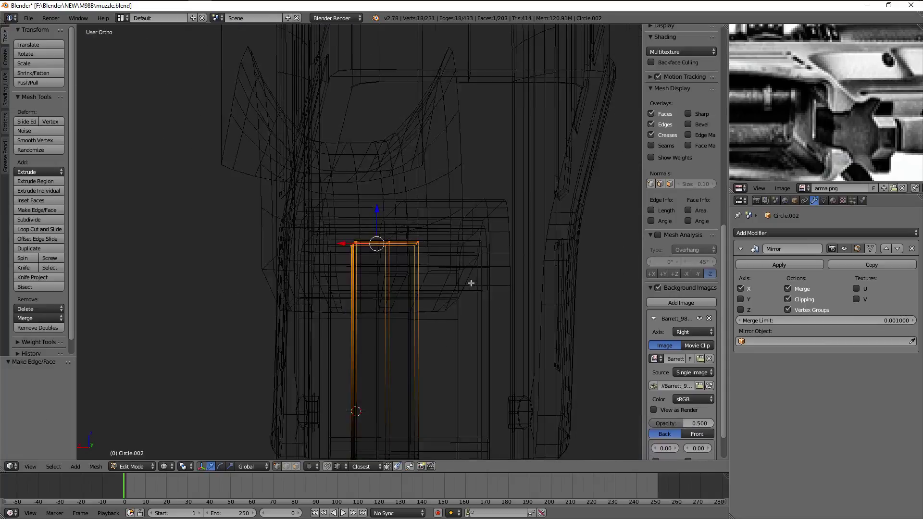
# Delete the stray column of vertices from the lever mesh
pyautogui.moveTo(470, 282); pyautogui.dragTo(558, 346, button='middle')
pyautogui.scroll(5, 558, 325)
pyautogui.moveTo(0, 284); pyautogui.dragTo(546, 305, button='middle')
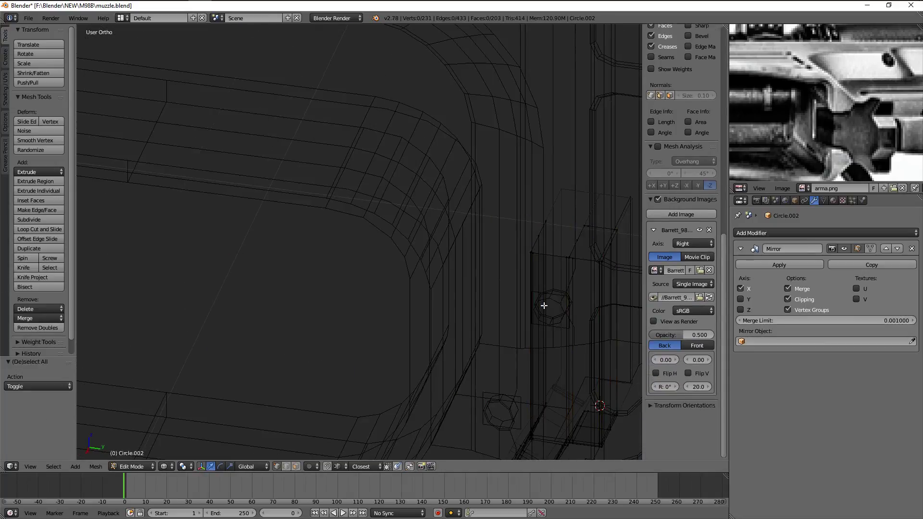
pyautogui.press('a')
pyautogui.keyDown('alt'); pyautogui.rightClick(532, 247); pyautogui.keyUp('alt')
pyautogui.press('x')
pyautogui.click(532, 248)
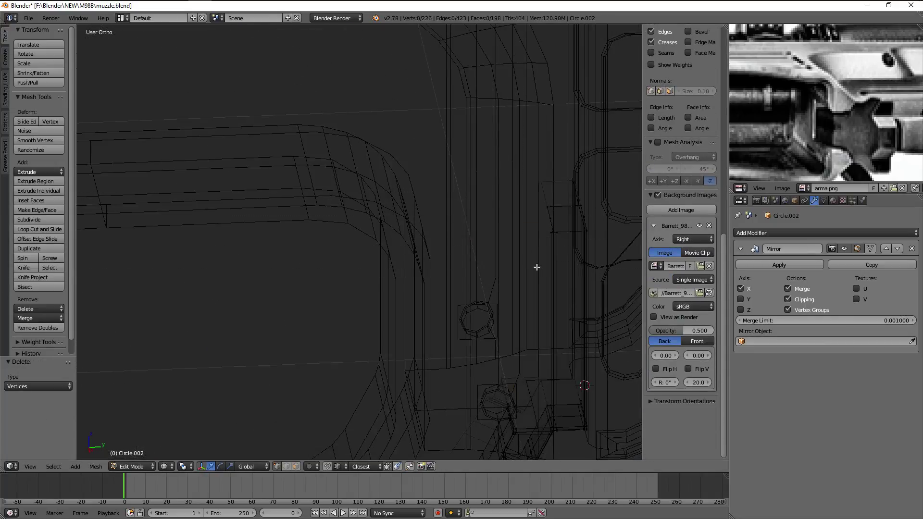
# Shift the whole lever slightly sideways after checking it in Object Mode
pyautogui.press('KP_3')
pyautogui.press('z')
pyautogui.scroll(2, 429, 179)
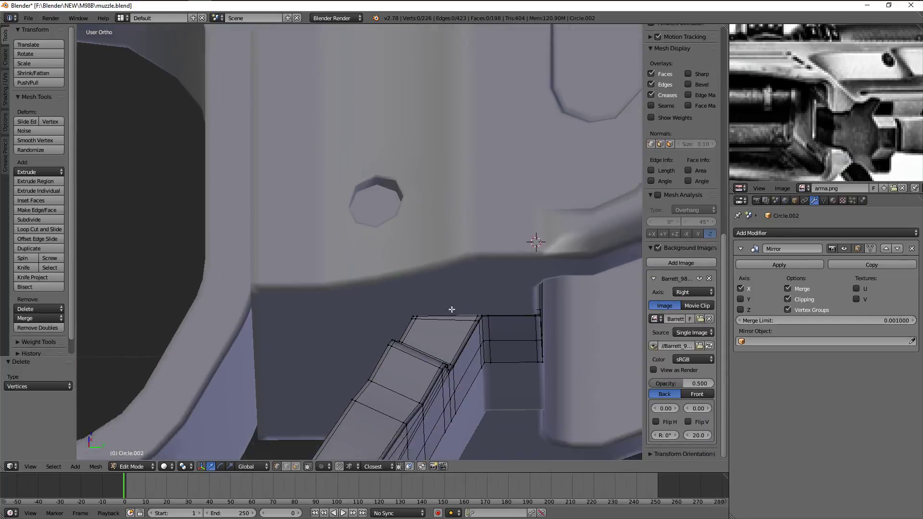
pyautogui.moveTo(471, 309)
pyautogui.mouseDown(button='middle')
pyautogui.moveTo(412, 250)
pyautogui.moveTo(440, 274)
pyautogui.moveTo(500, 277)
pyautogui.moveTo(504, 230)
pyautogui.moveTo(409, 312)
pyautogui.moveTo(465, 289)
pyautogui.moveTo(430, 354)
pyautogui.mouseUp(button='middle')
pyautogui.scroll(2, 412, 251)
pyautogui.press('Tab')
pyautogui.press('Tab')
pyautogui.press('a')
pyautogui.moveTo(393, 421); pyautogui.dragTo(395, 422)
pyautogui.press('a')
# Add a loop cut near the top of the wall strip, slid -0.9355
pyautogui.moveTo(395, 422); pyautogui.dragTo(464, 324, button='middle')
pyautogui.press('a')
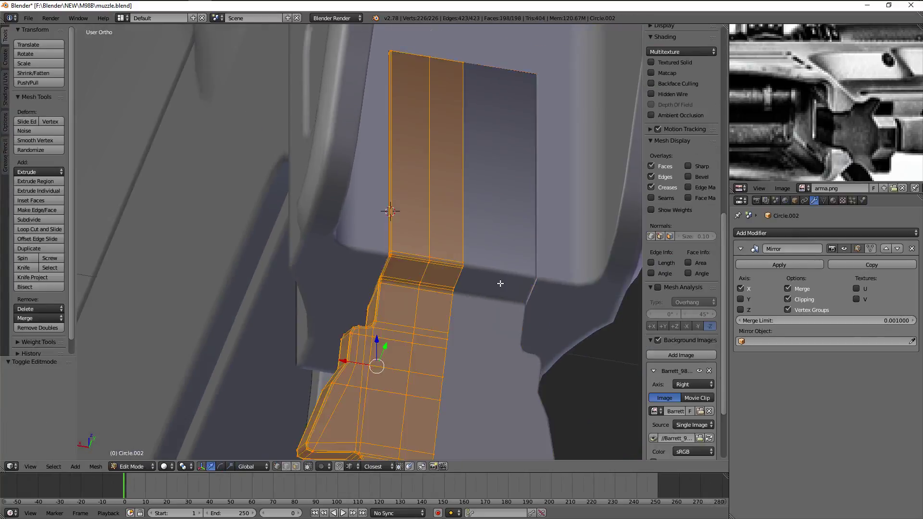
pyautogui.press('a')
pyautogui.moveTo(495, 283)
pyautogui.mouseDown(button='middle')
pyautogui.moveTo(431, 192)
pyautogui.moveTo(478, 200)
pyautogui.moveTo(451, 268)
pyautogui.moveTo(363, 284)
pyautogui.moveTo(299, 282)
pyautogui.moveTo(301, 208)
pyautogui.moveTo(506, 316)
pyautogui.mouseUp(button='middle')
pyautogui.hotkey('ctrl', 'r')
pyautogui.click(431, 192)
pyautogui.click(437, 107)
pyautogui.scroll(-3, 451, 169)
pyautogui.press('Tab')
# Orbit around the receiver to inspect the lever and trigger area
pyautogui.scroll(3, 506, 316)
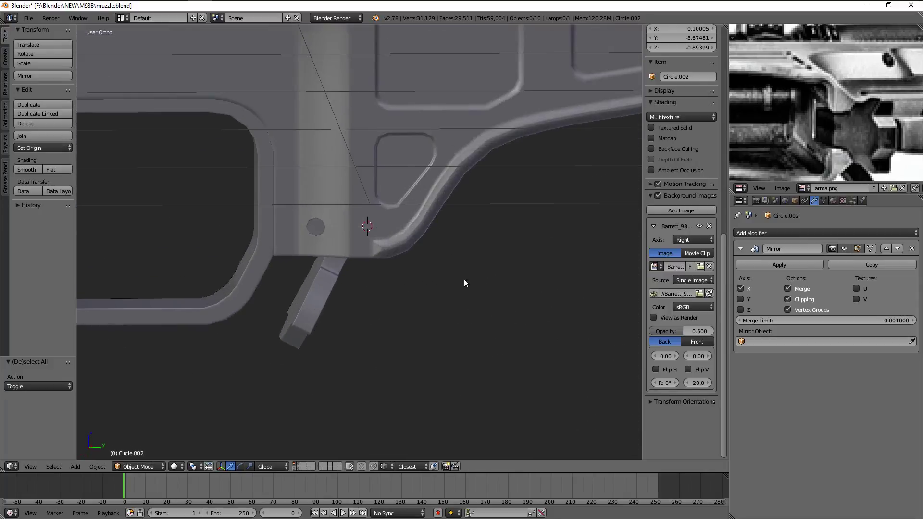
pyautogui.moveTo(463, 279); pyautogui.dragTo(417, 219, button='middle')
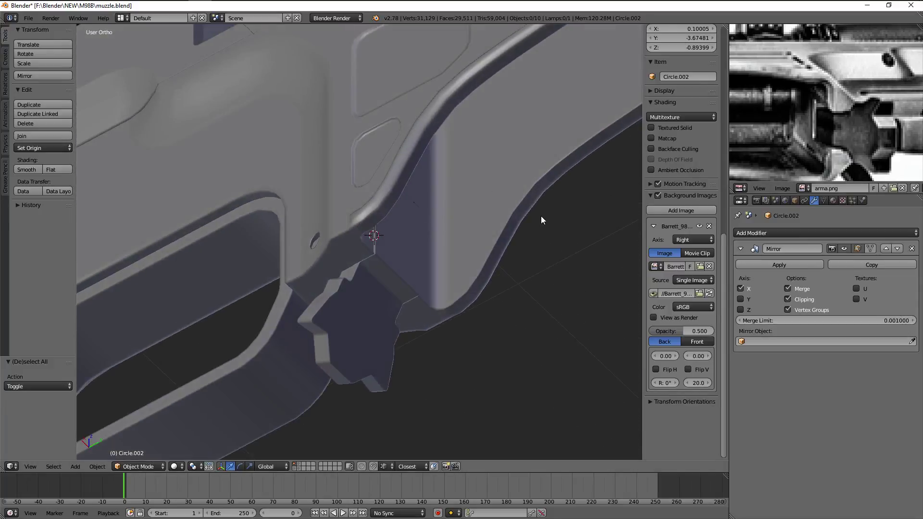
pyautogui.moveTo(538, 217)
pyautogui.mouseDown(button='middle')
pyautogui.moveTo(329, 312)
pyautogui.moveTo(468, 292)
pyautogui.moveTo(508, 319)
pyautogui.moveTo(457, 313)
pyautogui.moveTo(431, 232)
pyautogui.moveTo(446, 275)
pyautogui.moveTo(466, 284)
pyautogui.mouseUp(button='middle')
pyautogui.scroll(2, 454, 315)
pyautogui.scroll(3, 465, 299)
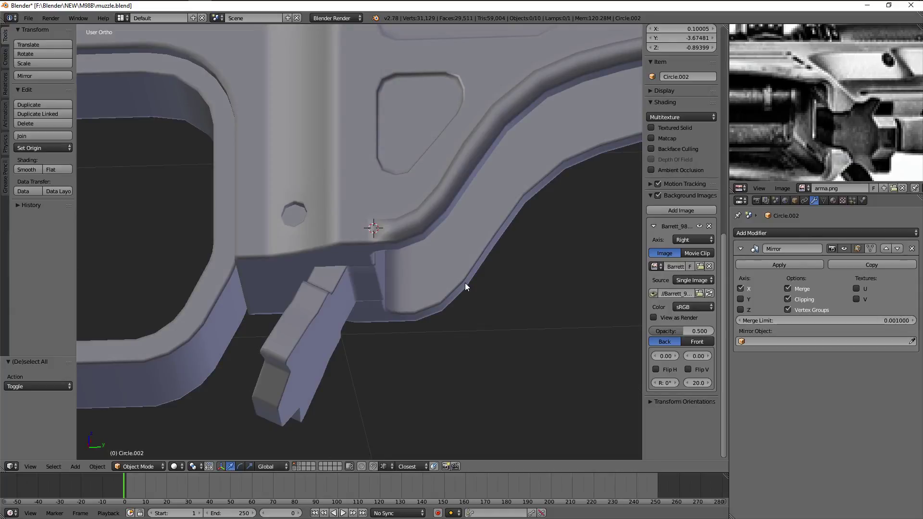
pyautogui.moveTo(465, 283)
pyautogui.mouseDown(button='middle')
pyautogui.moveTo(481, 232)
pyautogui.moveTo(504, 279)
pyautogui.moveTo(390, 262)
pyautogui.moveTo(405, 264)
pyautogui.moveTo(391, 240)
pyautogui.moveTo(404, 178)
pyautogui.mouseUp(button='middle')
# Select the lever and reveal the hidden receiver parts in right side wireframe view
pyautogui.rightClick(405, 263)
pyautogui.press('Tab')
pyautogui.press('Tab')
pyautogui.press('KP_3')
pyautogui.hotkey('alt', 'h')
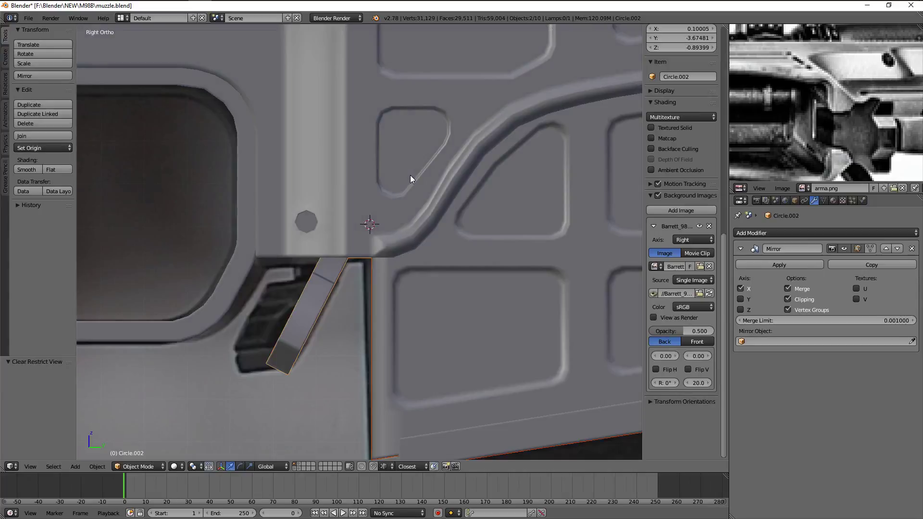
pyautogui.press('z')
pyautogui.scroll(2, 413, 173)
pyautogui.scroll(2, 427, 252)
pyautogui.scroll(-2, 427, 250)
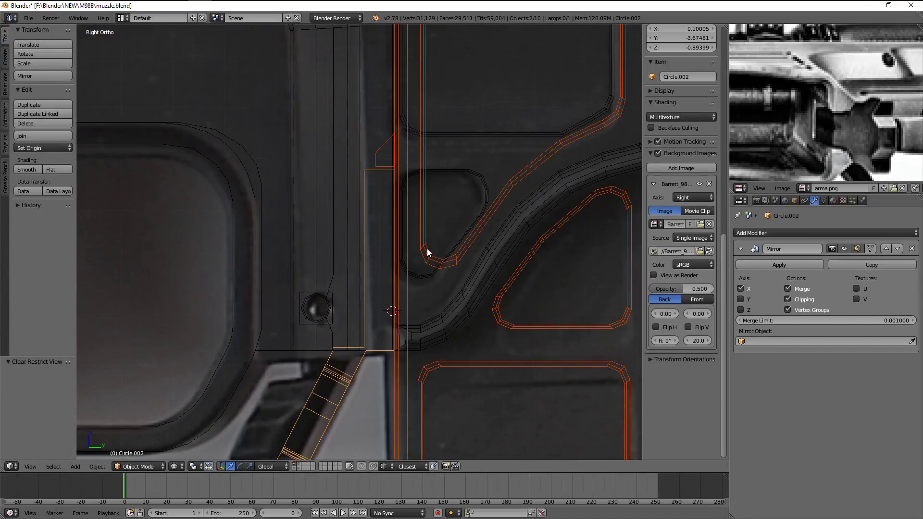
# Select all of the lever's vertices in Edit Mode for repositioning
pyautogui.press('z')
pyautogui.scroll(-4, 427, 252)
pyautogui.press('Tab')
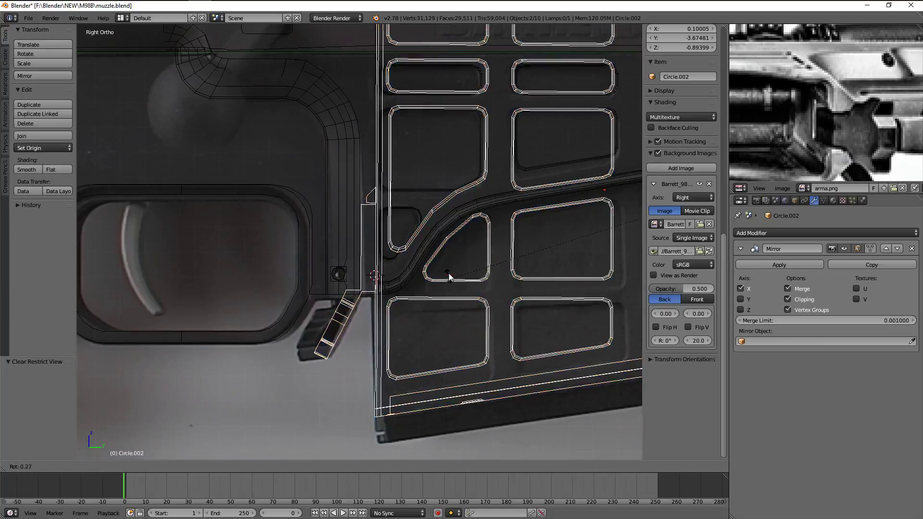
pyautogui.press('a')
pyautogui.press('a')
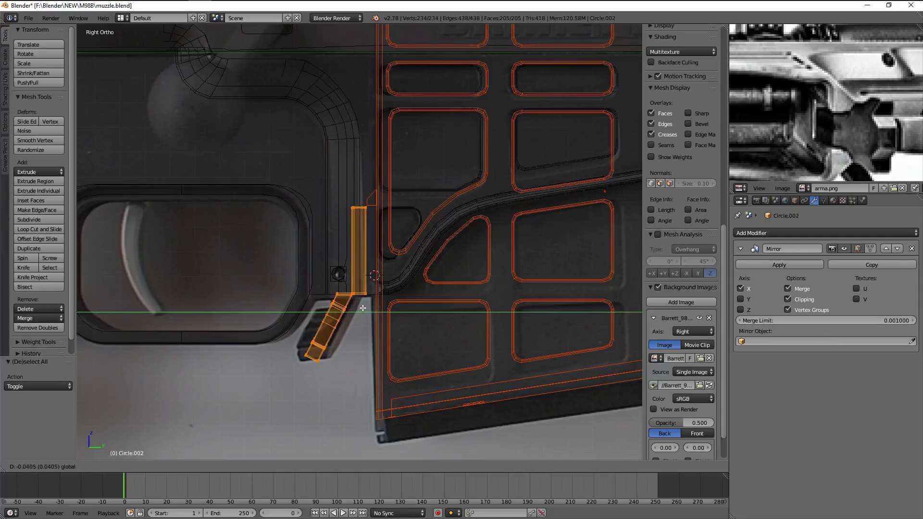
# Finish moving the lever, return to object mode and select the side plate Plane.005
pyautogui.click(362, 307)
pyautogui.press('r')
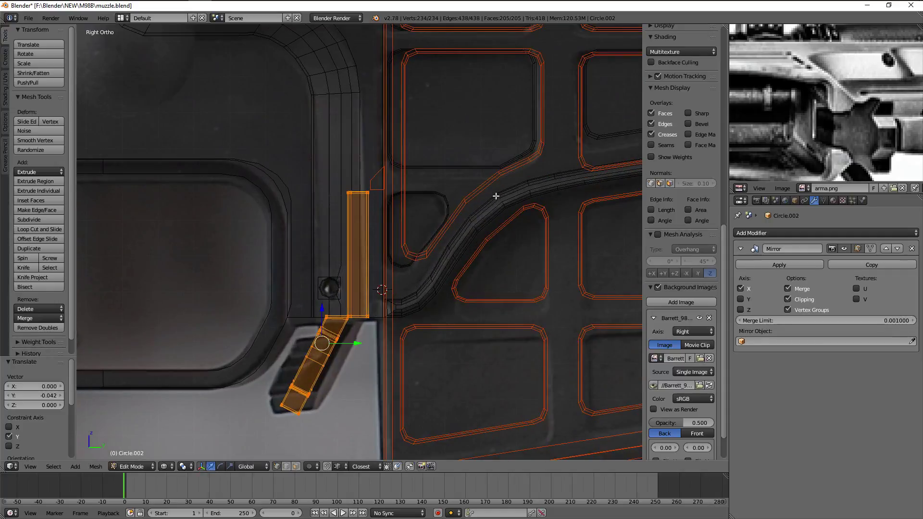
pyautogui.press('Tab')
pyautogui.press('z')
pyautogui.moveTo(515, 255)
pyautogui.mouseDown(button='middle')
pyautogui.moveTo(500, 189)
pyautogui.moveTo(515, 189)
pyautogui.moveTo(502, 287)
pyautogui.moveTo(506, 272)
pyautogui.moveTo(604, 215)
pyautogui.mouseUp(button='middle')
pyautogui.rightClick(502, 289)
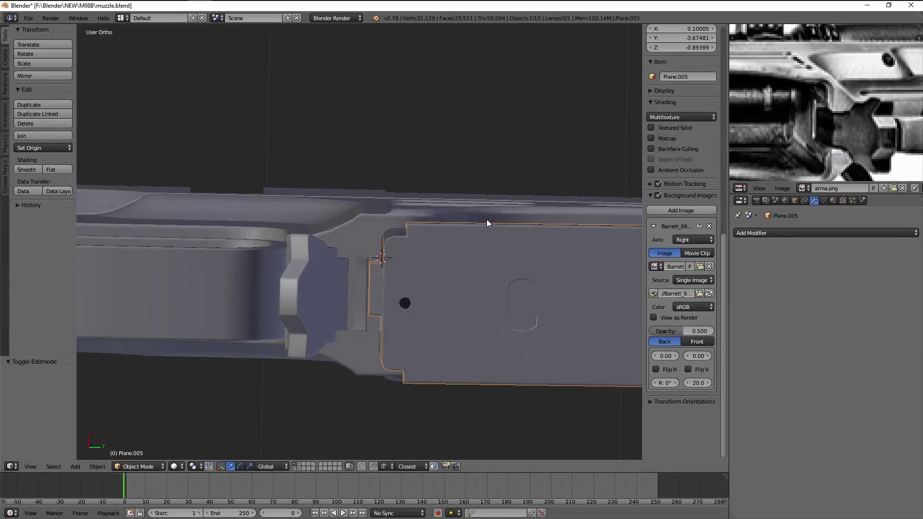
pyautogui.moveTo(487, 219)
pyautogui.mouseDown(button='middle')
pyautogui.moveTo(498, 230)
pyautogui.moveTo(473, 224)
pyautogui.moveTo(478, 206)
pyautogui.moveTo(489, 247)
pyautogui.moveTo(348, 311)
pyautogui.mouseUp(button='middle')
# Hide the side plate and edit the lever mesh in right side view
pyautogui.press('Tab')
pyautogui.press('Tab')
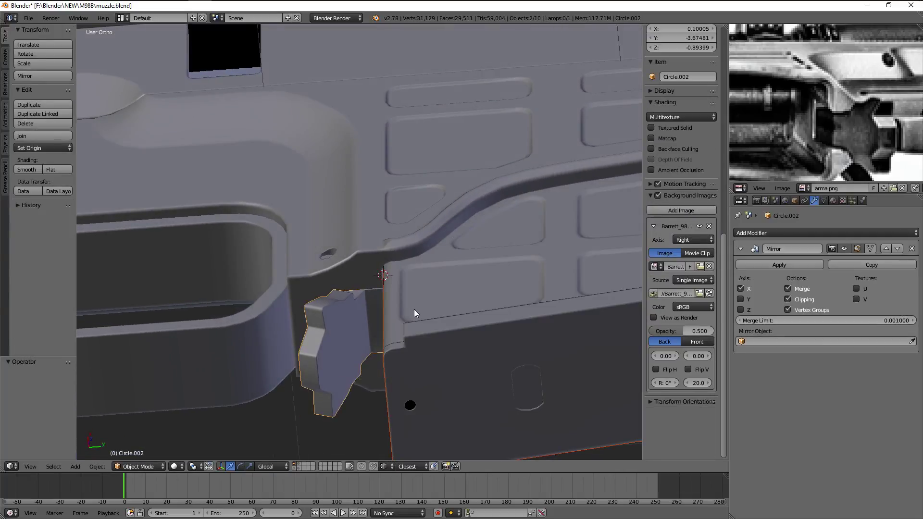
pyautogui.moveTo(418, 309); pyautogui.dragTo(420, 311, button='middle')
pyautogui.press('h')
pyautogui.rightClick(378, 328)
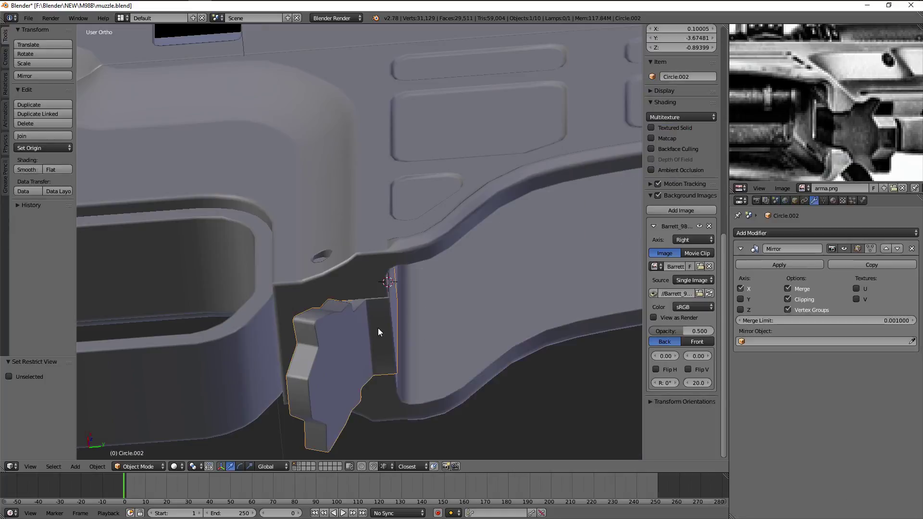
pyautogui.press('KP_3')
pyautogui.press('Tab')
# Delete the selected vertices and two stray vertices from the lever
pyautogui.press('x')
pyautogui.click(495, 236)
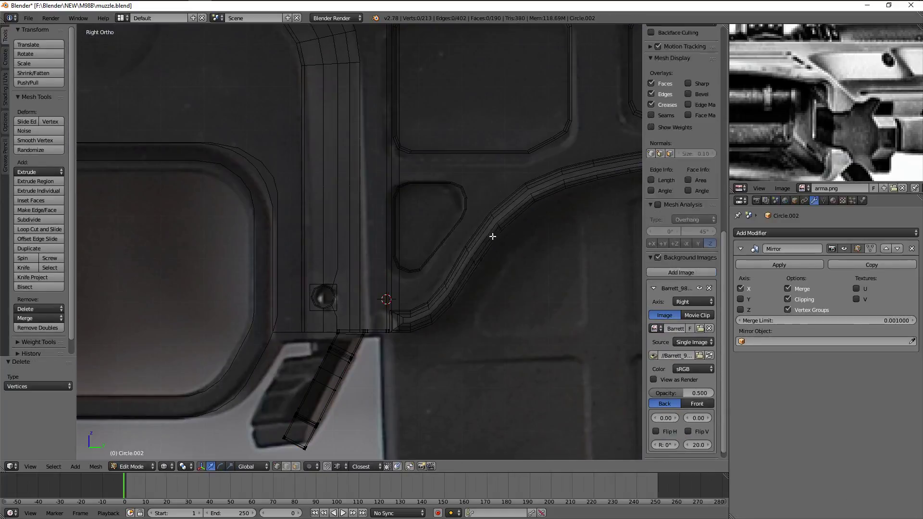
pyautogui.scroll(3, 427, 200)
pyautogui.scroll(2, 427, 211)
pyautogui.rightClick(452, 267)
pyautogui.press('x')
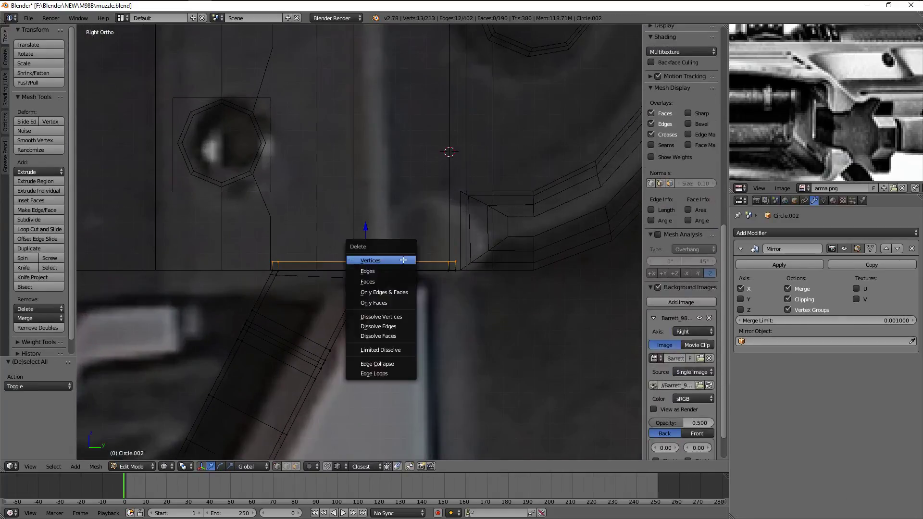
pyautogui.click(384, 262)
pyautogui.press('b')
pyautogui.moveTo(376, 257); pyautogui.dragTo(531, 288)
pyautogui.press('x')
pyautogui.click(532, 289)
pyautogui.scroll(2, 344, 281)
# Collapse the extra edge ring on the lever
pyautogui.keyDown('ctrl'); pyautogui.keyDown('alt'); pyautogui.rightClick(336, 276); pyautogui.keyUp('alt'); pyautogui.keyUp('ctrl')
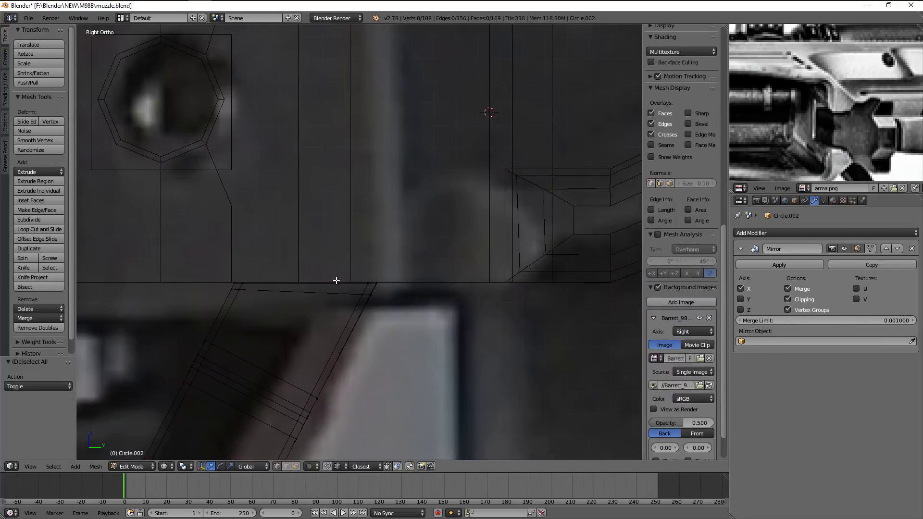
pyautogui.press('x')
pyautogui.click(320, 375)
pyautogui.scroll(-2, 384, 284)
pyautogui.scroll(-1, 392, 280)
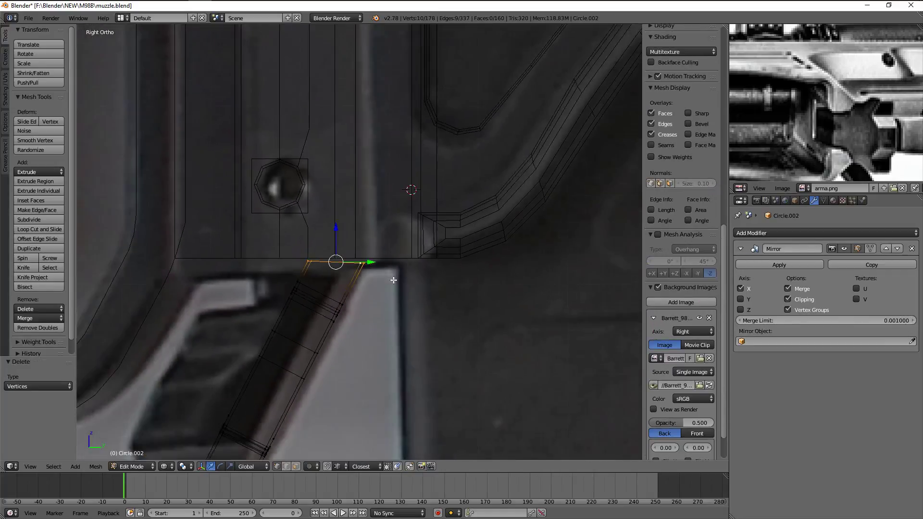
pyautogui.scroll(-1, 401, 273)
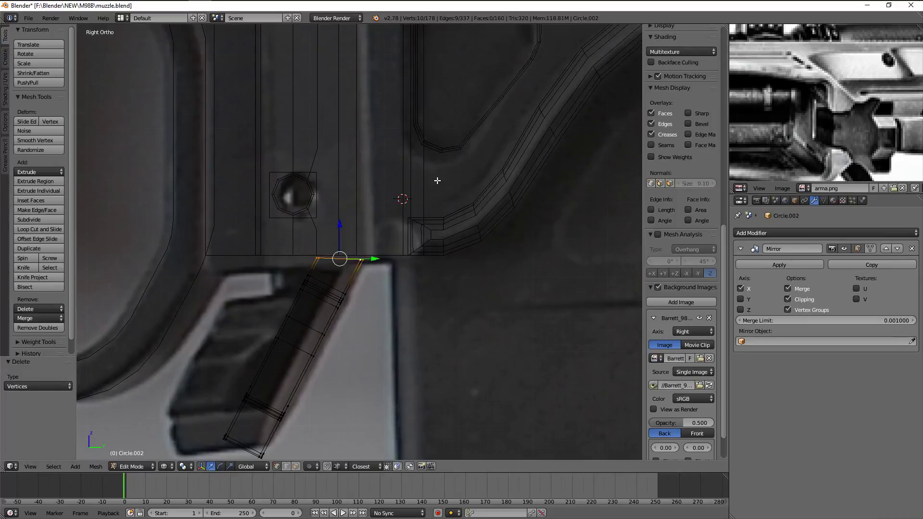
# Raise the lever's top vertices along Z
pyautogui.press('Tab')
pyautogui.keyDown('shift'); pyautogui.rightClick(411, 230); pyautogui.keyUp('shift')
pyautogui.press('Tab')
pyautogui.scroll(-1, 391, 233)
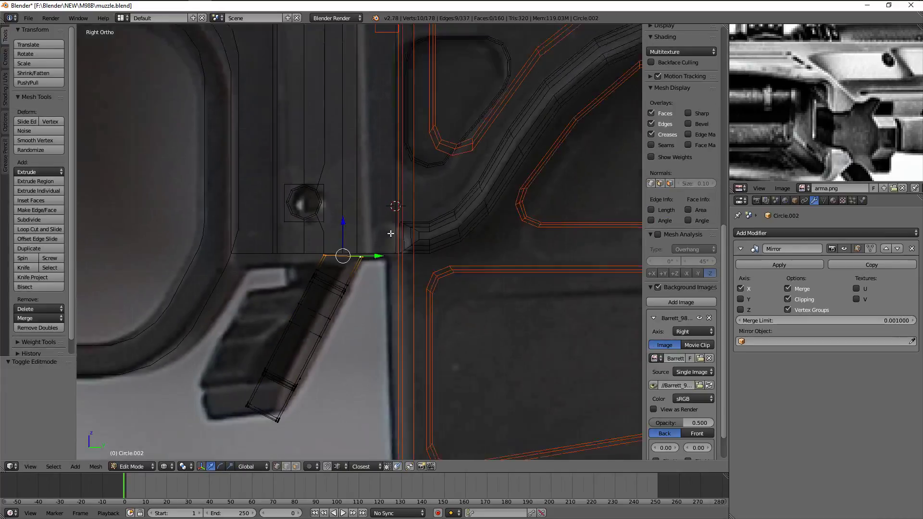
pyautogui.scroll(-2, 390, 233)
pyautogui.press('g')
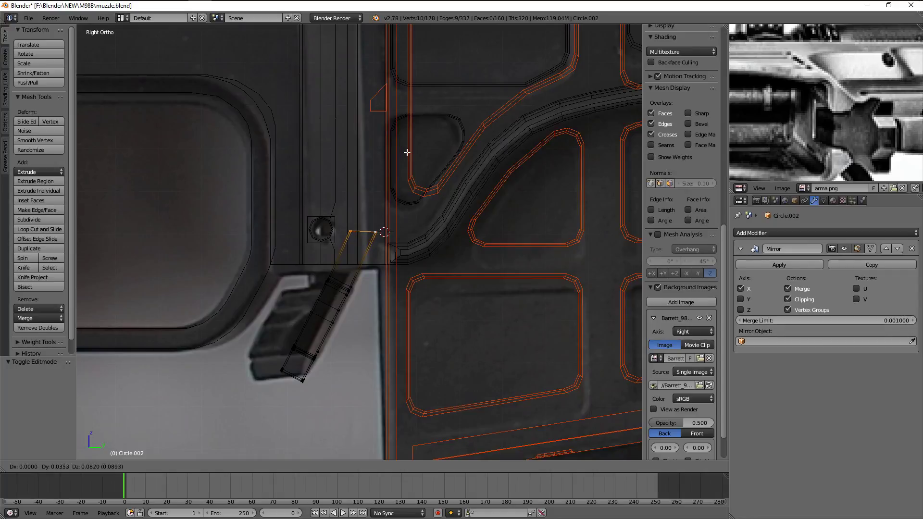
pyautogui.click(416, 51)
# Attempt a Z-axis scale on the lever's top edge, then cancel it
pyautogui.press('Tab')
pyautogui.press('Tab')
pyautogui.press('s')
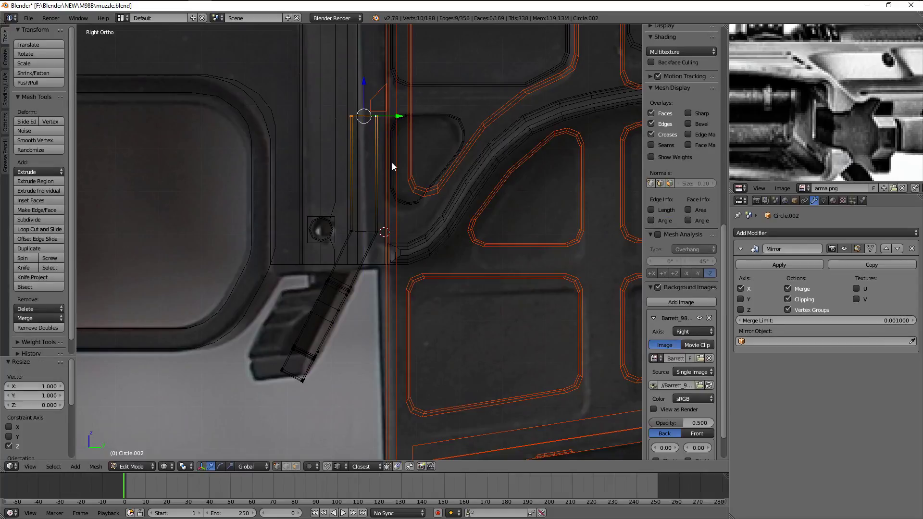
pyautogui.press('Tab')
pyautogui.press('Tab')
pyautogui.press('a')
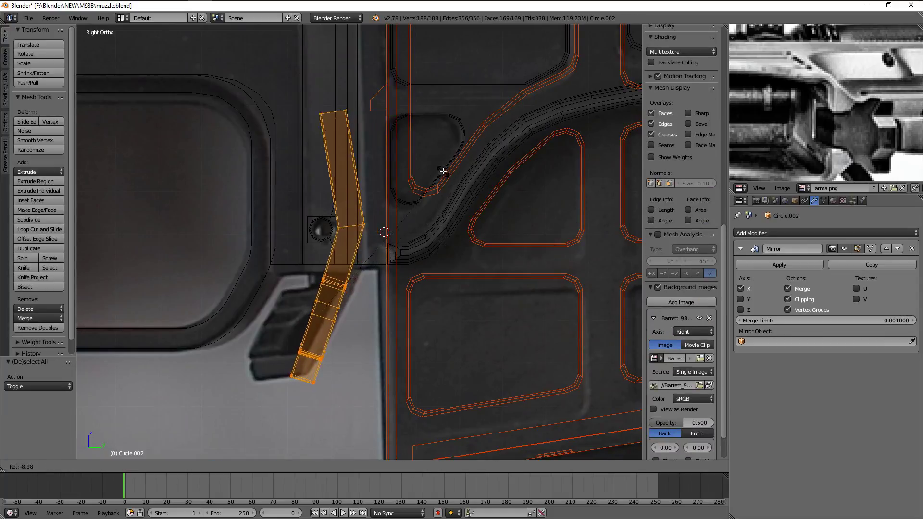
pyautogui.press('Escape')
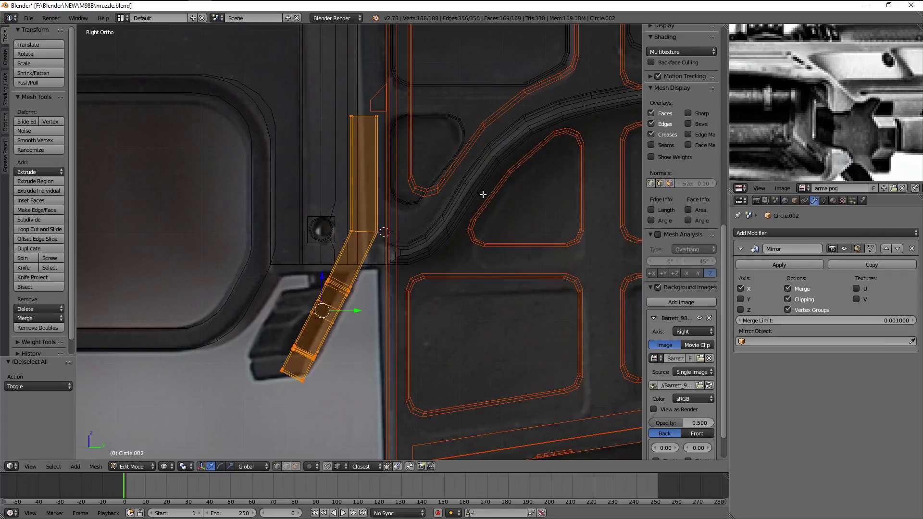
# Place the 3D cursor on the lever edge and restore the edge strip selection
pyautogui.scroll(2, 466, 210)
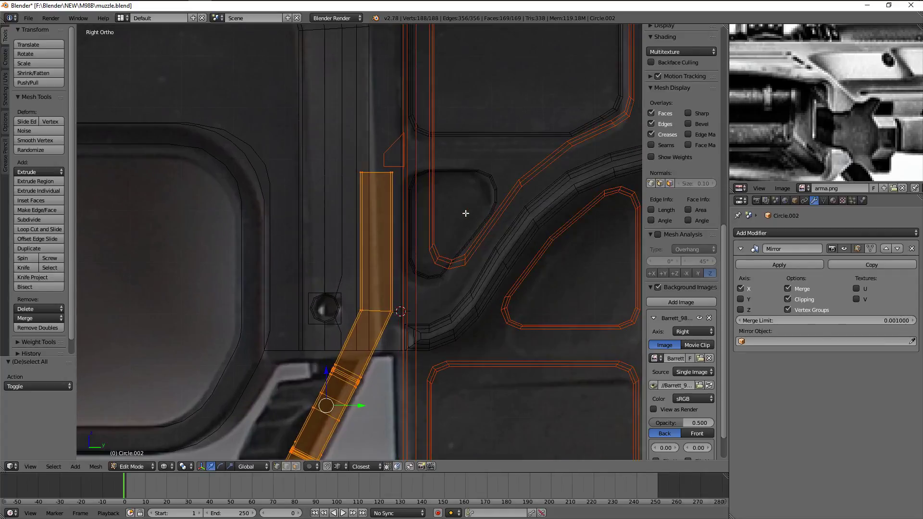
pyautogui.press('a')
pyautogui.press('z')
pyautogui.click(408, 323)
pyautogui.press('z')
pyautogui.hotkey('ctrl', 'z')
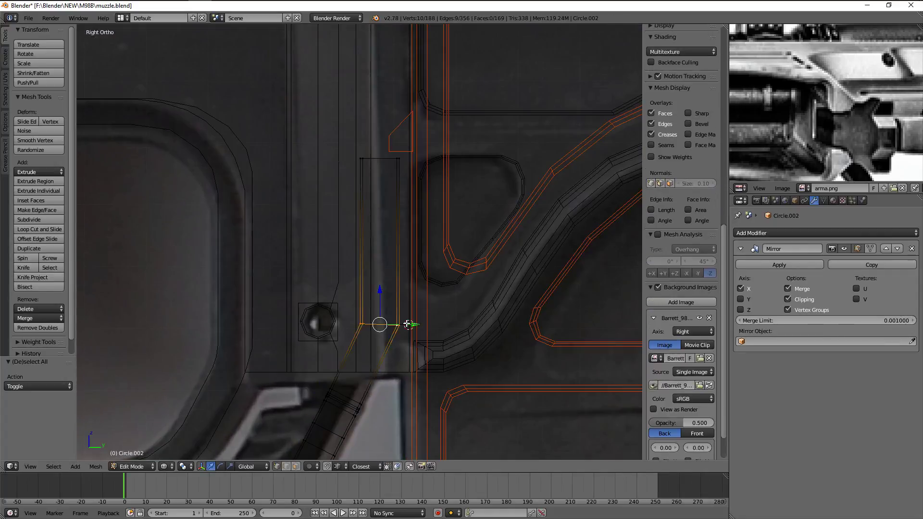
pyautogui.scroll(3, 408, 324)
# Temporarily hide the lever to inspect behind it, then unhide it
pyautogui.press('Tab')
pyautogui.press('z')
pyautogui.moveTo(604, 359)
pyautogui.mouseDown(button='middle')
pyautogui.moveTo(515, 297)
pyautogui.moveTo(541, 272)
pyautogui.moveTo(400, 308)
pyautogui.moveTo(466, 273)
pyautogui.moveTo(318, 299)
pyautogui.moveTo(385, 286)
pyautogui.moveTo(461, 308)
pyautogui.moveTo(395, 219)
pyautogui.moveTo(376, 242)
pyautogui.moveTo(402, 298)
pyautogui.mouseUp(button='middle')
pyautogui.press('h')
pyautogui.hotkey('alt', 'h')
# Add a loop cut across the lever and select its top edge loop
pyautogui.press('Tab')
pyautogui.press('a')
pyautogui.click(403, 299)
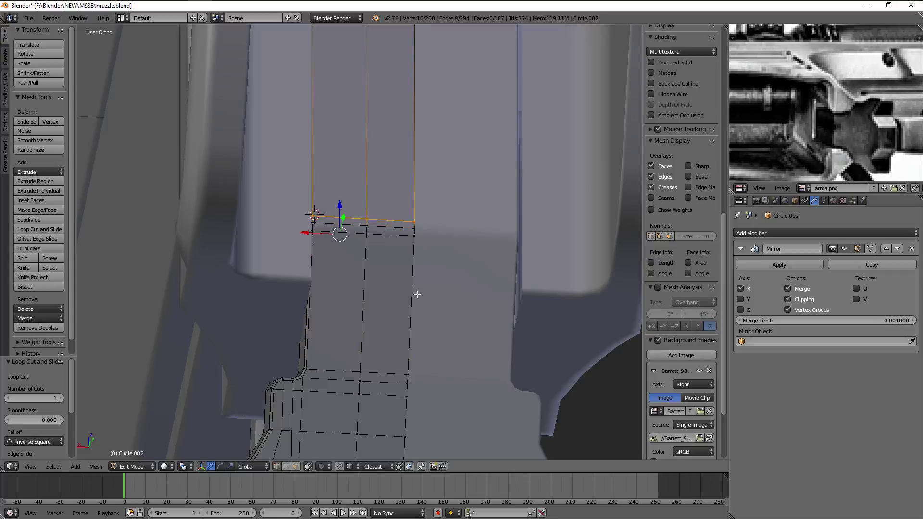
pyautogui.moveTo(417, 294)
pyautogui.mouseDown(button='middle')
pyautogui.moveTo(423, 253)
pyautogui.moveTo(404, 264)
pyautogui.moveTo(398, 204)
pyautogui.mouseUp(button='middle')
pyautogui.press('z')
pyautogui.press('a')
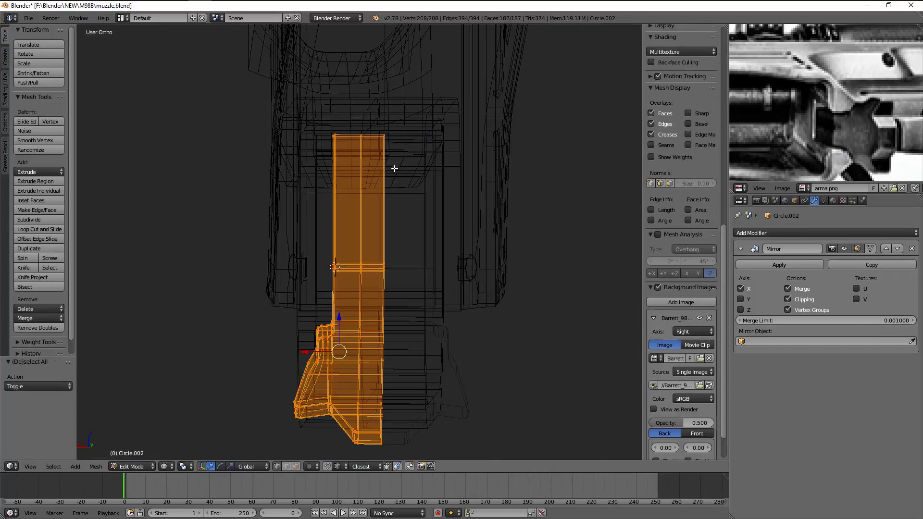
pyautogui.press('a')
pyautogui.keyDown('alt'); pyautogui.click(361, 134); pyautogui.keyUp('alt')
# Flatten the selected edge loop with S Z 0, then select the receiver
pyautogui.press('s')
pyautogui.press('z')
pyautogui.press('0')
pyautogui.press('Return')
pyautogui.scroll(4, 449, 149)
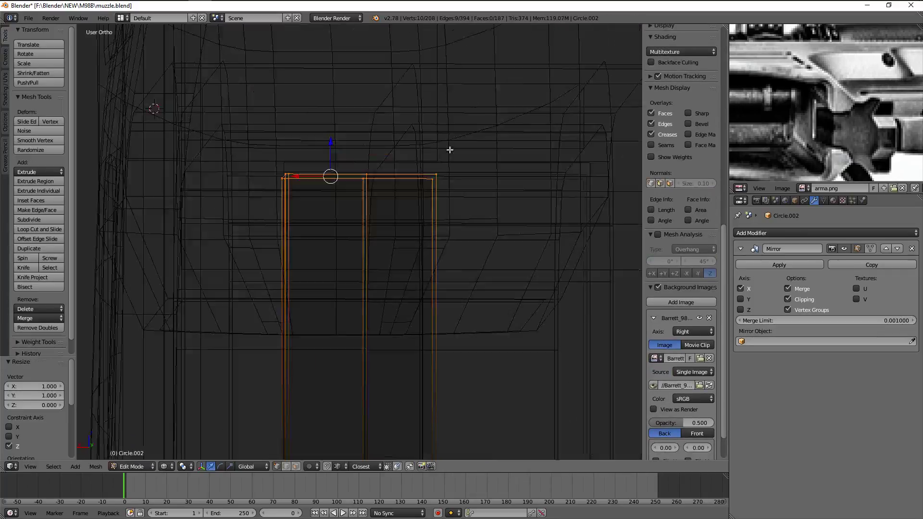
pyautogui.press('z')
pyautogui.moveTo(456, 169)
pyautogui.mouseDown(button='middle')
pyautogui.moveTo(425, 235)
pyautogui.moveTo(356, 219)
pyautogui.mouseUp(button='middle')
pyautogui.press('Tab')
pyautogui.rightClick(425, 236)
pyautogui.press('Tab')
# Select the receiver wall's inner corner edge loop in edit mode
pyautogui.press('a')
pyautogui.keyDown('alt'); pyautogui.rightClick(325, 260); pyautogui.keyUp('alt')
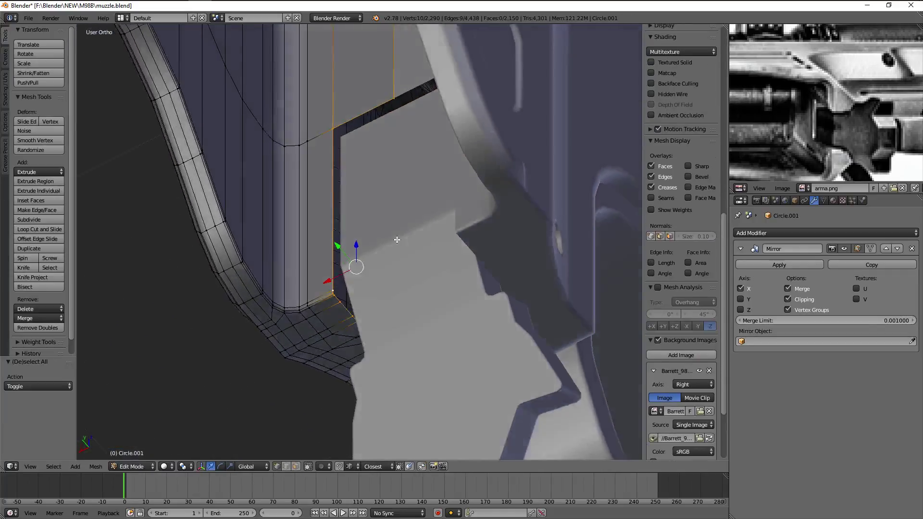
pyautogui.moveTo(326, 259)
pyautogui.mouseDown(button='middle')
pyautogui.moveTo(413, 247)
pyautogui.moveTo(402, 223)
pyautogui.moveTo(427, 219)
pyautogui.mouseUp(button='middle')
pyautogui.press('z')
pyautogui.press('z')
pyautogui.moveTo(491, 249)
pyautogui.mouseDown(button='middle')
pyautogui.moveTo(464, 201)
pyautogui.moveTo(477, 264)
pyautogui.moveTo(508, 239)
pyautogui.mouseUp(button='middle')
# Extrude the corner loop in place and scale it to 0.897, excluding Z
pyautogui.press('e')
pyautogui.press('Escape')
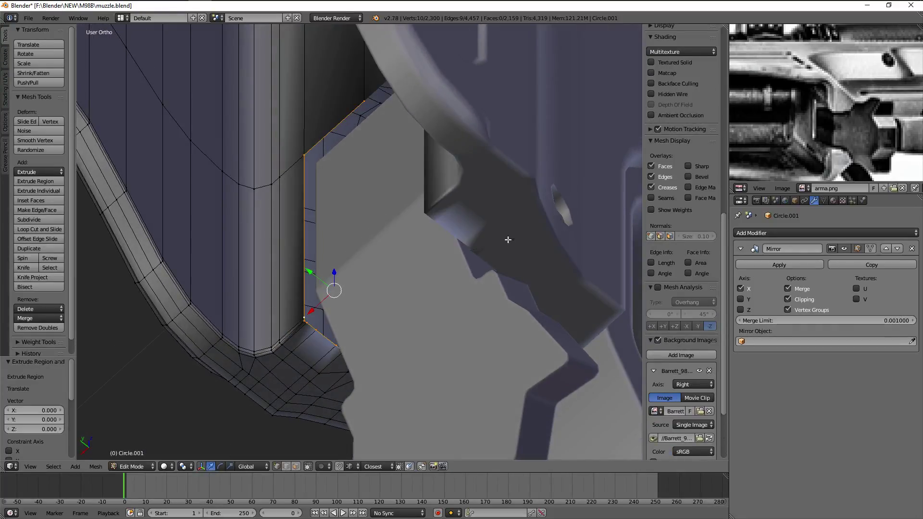
pyautogui.press('s')
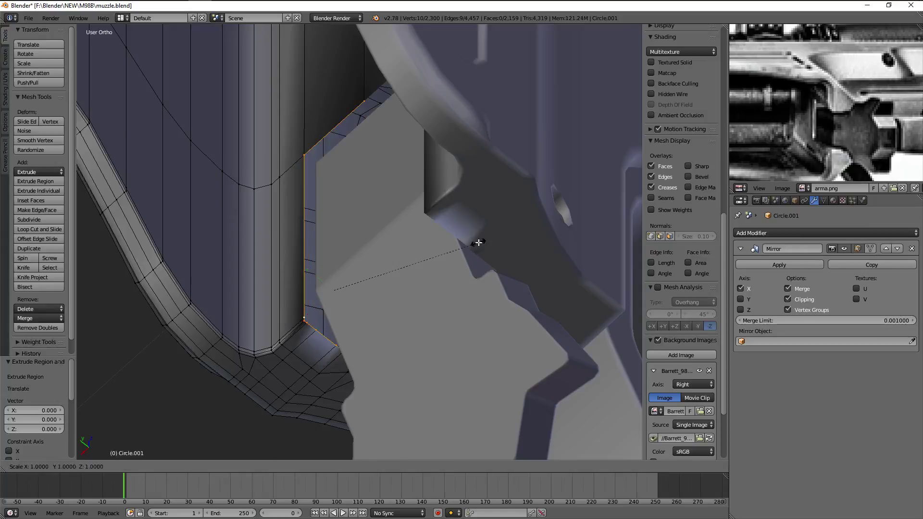
pyautogui.hotkey('shift', 'z')
pyautogui.hotkey('shift', 'z')
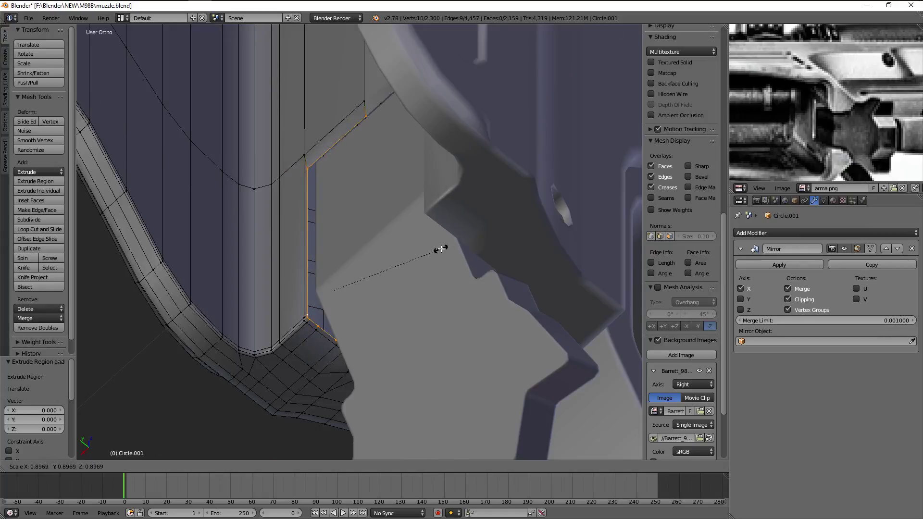
pyautogui.click(441, 249)
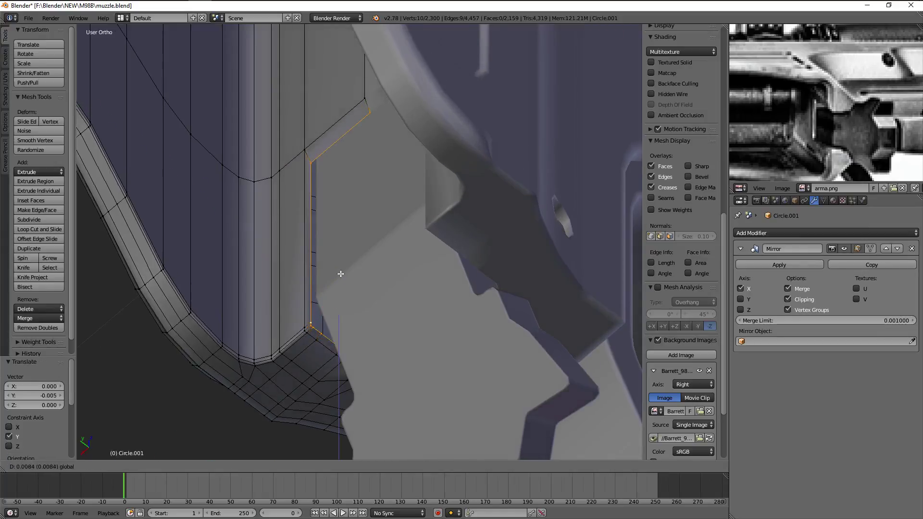
pyautogui.moveTo(351, 272); pyautogui.dragTo(435, 291, button='middle')
pyautogui.press('z')
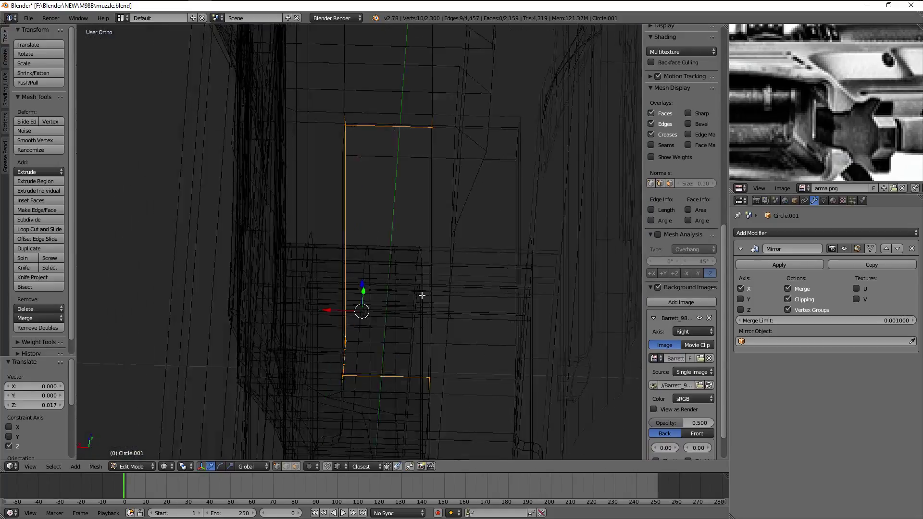
pyautogui.press('z')
# Isolate the receiver with Shift+H and edit it in right side view
pyautogui.press('Tab')
pyautogui.press('a')
pyautogui.rightClick(332, 272)
pyautogui.hotkey('shift', 'h')
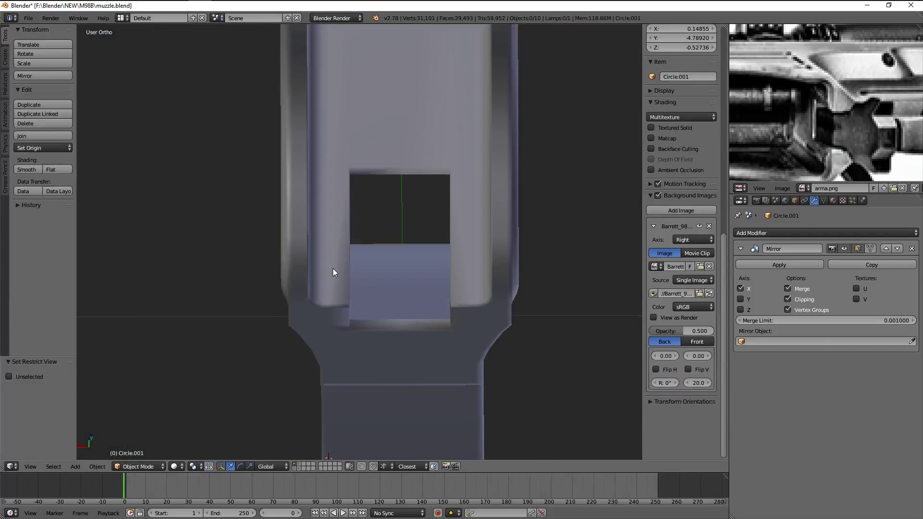
pyautogui.press('Tab')
pyautogui.press('KP_3')
pyautogui.scroll(-3, 356, 258)
pyautogui.scroll(-4, 409, 233)
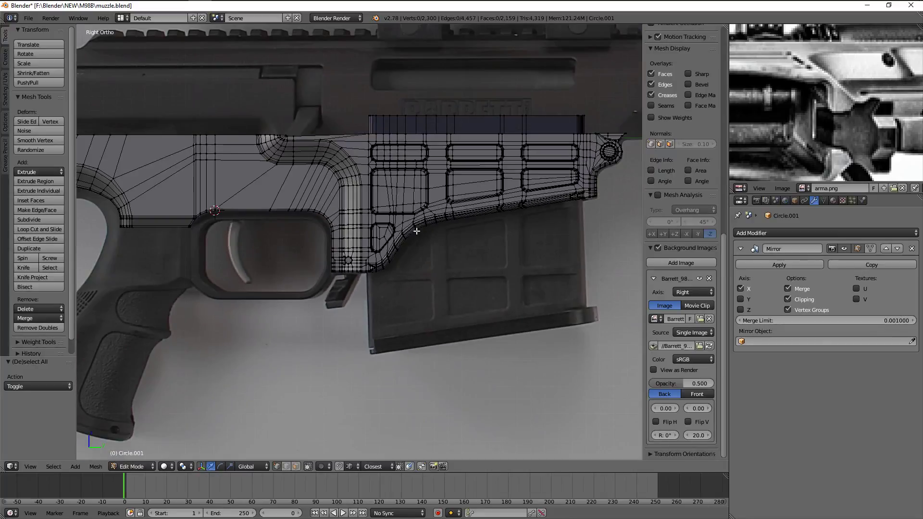
# Box-select and hide the front part of the receiver mesh
pyautogui.press('a')
pyautogui.press('b')
pyautogui.moveTo(459, 82); pyautogui.dragTo(634, 282)
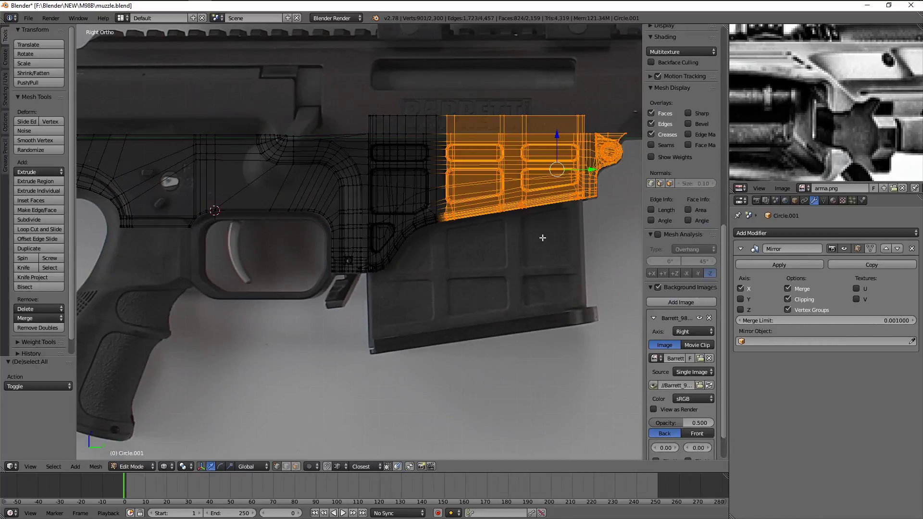
pyautogui.press('h')
pyautogui.moveTo(445, 205); pyautogui.dragTo(371, 198, button='middle')
pyautogui.scroll(4, 340, 227)
pyautogui.scroll(3, 381, 204)
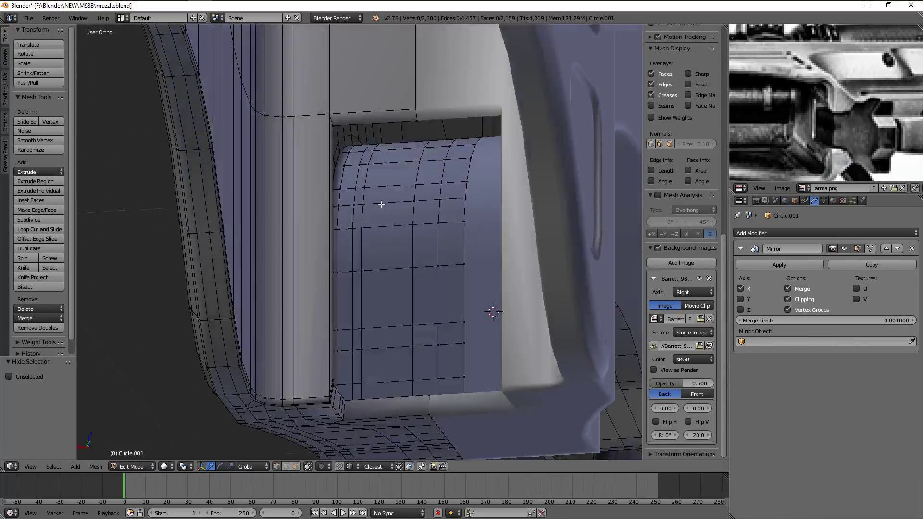
# Move the opening's top corner edge along Z and select the corner's vertical edge chain
pyautogui.rightClick(321, 129)
pyautogui.press('g')
pyautogui.moveTo(330, 130)
pyautogui.mouseDown(button='middle')
pyautogui.moveTo(333, 116)
pyautogui.moveTo(346, 131)
pyautogui.mouseUp(button='middle')
pyautogui.press('z')
pyautogui.click(334, 111)
pyautogui.press('a')
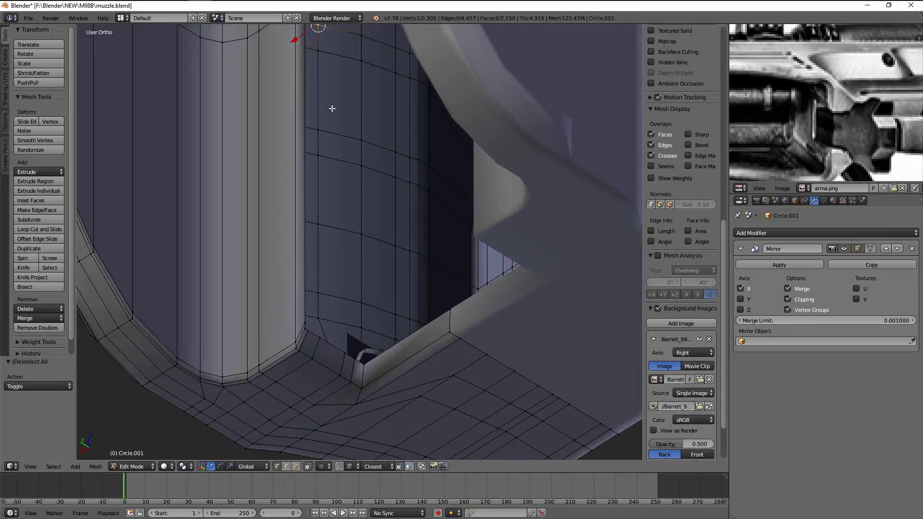
pyautogui.rightClick(346, 131)
pyautogui.scroll(3, 340, 129)
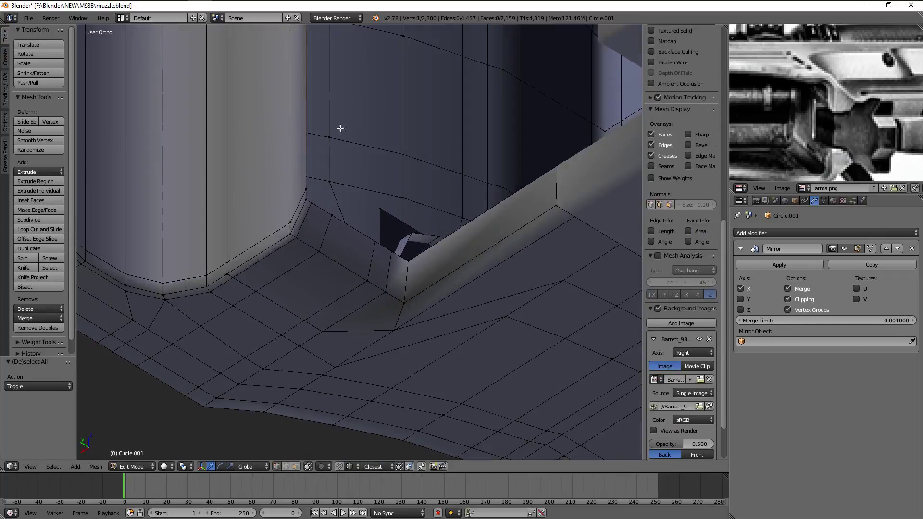
pyautogui.keyDown('alt'); pyautogui.rightClick(307, 199); pyautogui.keyUp('alt')
pyautogui.keyDown('shift'); pyautogui.moveTo(307, 207); pyautogui.dragTo(323, 250, button='middle'); pyautogui.keyUp('shift')
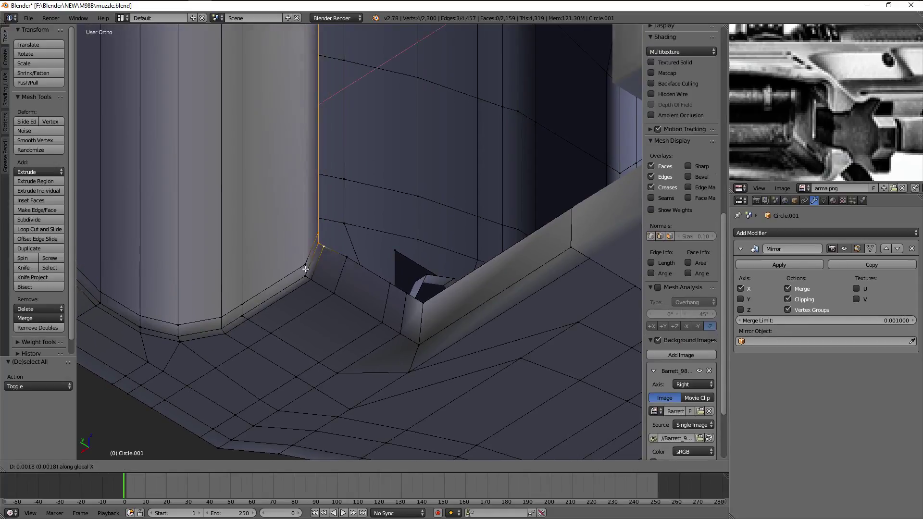
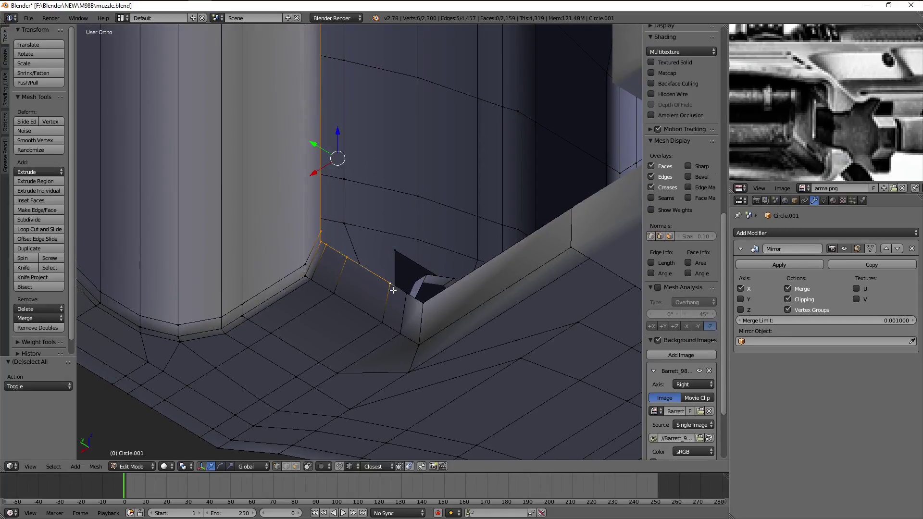
# Nudge a corner edge of the muzzle opening slightly sideways and inspect the corner
pyautogui.click(417, 350)
pyautogui.moveTo(417, 349); pyautogui.dragTo(365, 189, button='middle')
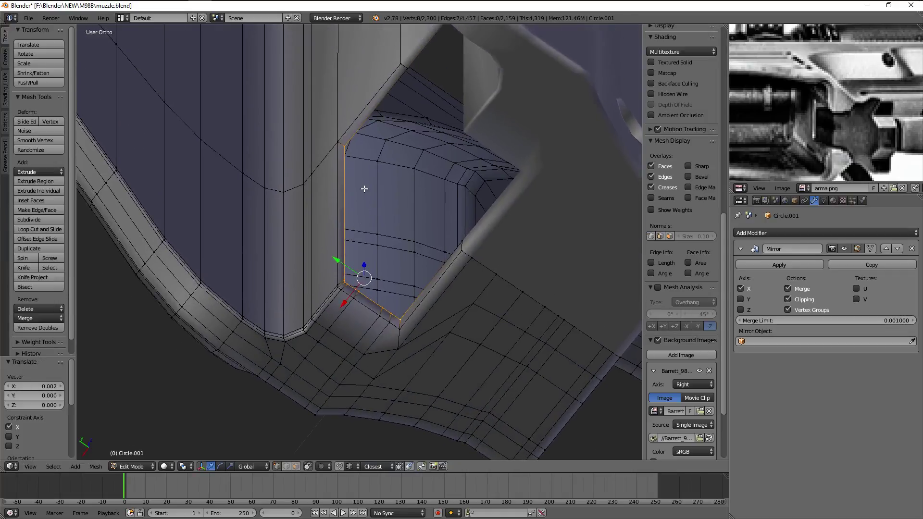
pyautogui.moveTo(403, 82); pyautogui.dragTo(409, 289, button='middle')
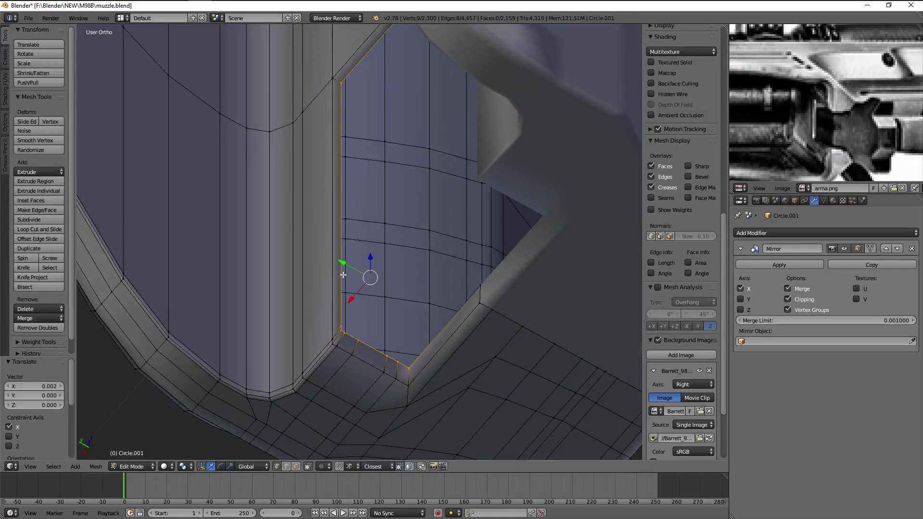
pyautogui.scroll(3, 412, 384)
pyautogui.press('a')
pyautogui.scroll(-3, 412, 384)
pyautogui.rightClick(373, 253)
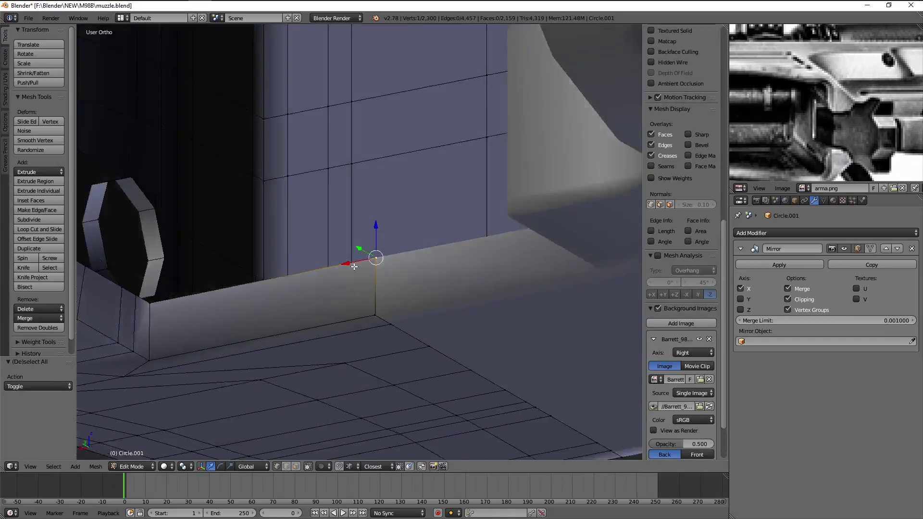
pyautogui.moveTo(377, 258)
pyautogui.mouseDown(button='middle')
pyautogui.moveTo(203, 322)
pyautogui.moveTo(263, 244)
pyautogui.mouseUp(button='middle')
pyautogui.scroll(1, 203, 322)
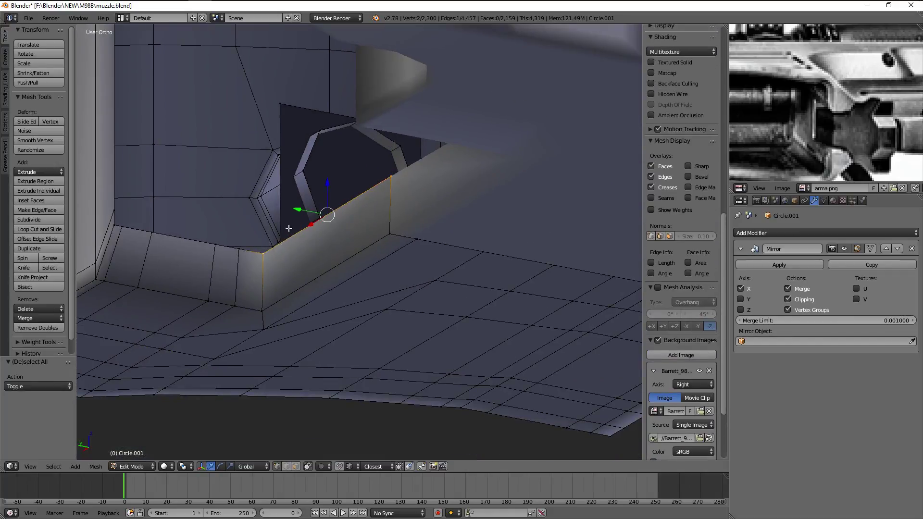
pyautogui.press('Escape')
# Select the opening's corner edge plus a vertex and move them flush
pyautogui.press('a')
pyautogui.moveTo(259, 311)
pyautogui.mouseDown(button='middle')
pyautogui.moveTo(291, 264)
pyautogui.moveTo(206, 202)
pyautogui.moveTo(235, 222)
pyautogui.mouseUp(button='middle')
pyautogui.rightClick(260, 285)
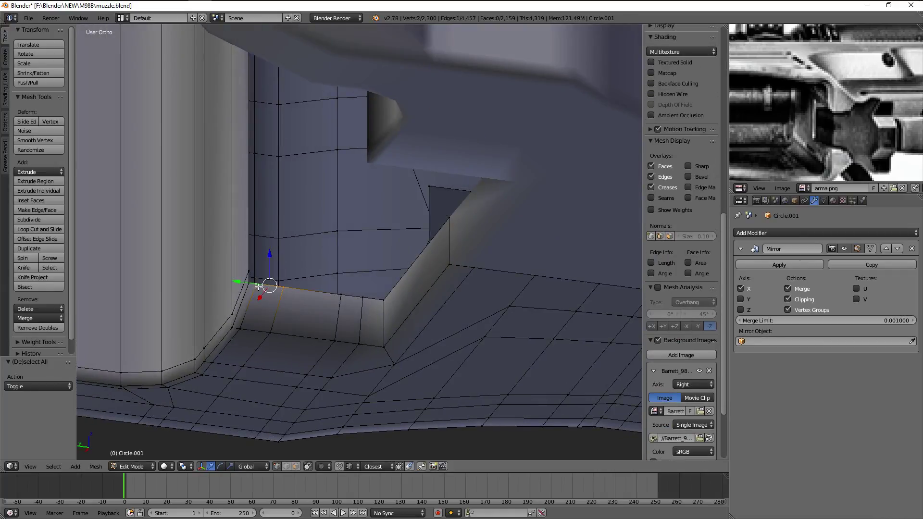
pyautogui.scroll(-2, 247, 271)
pyautogui.moveTo(288, 288); pyautogui.dragTo(377, 237, button='middle')
pyautogui.scroll(3, 377, 237)
pyautogui.keyDown('shift'); pyautogui.rightClick(395, 196); pyautogui.keyUp('shift')
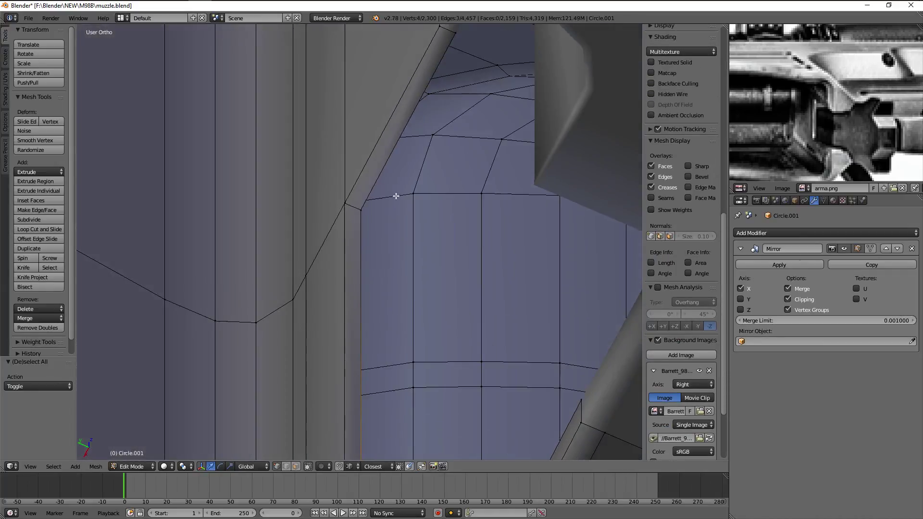
pyautogui.moveTo(385, 192); pyautogui.dragTo(430, 146, button='middle')
pyautogui.moveTo(431, 249)
pyautogui.mouseDown(button='middle')
pyautogui.moveTo(389, 226)
pyautogui.moveTo(242, 303)
pyautogui.mouseUp(button='middle')
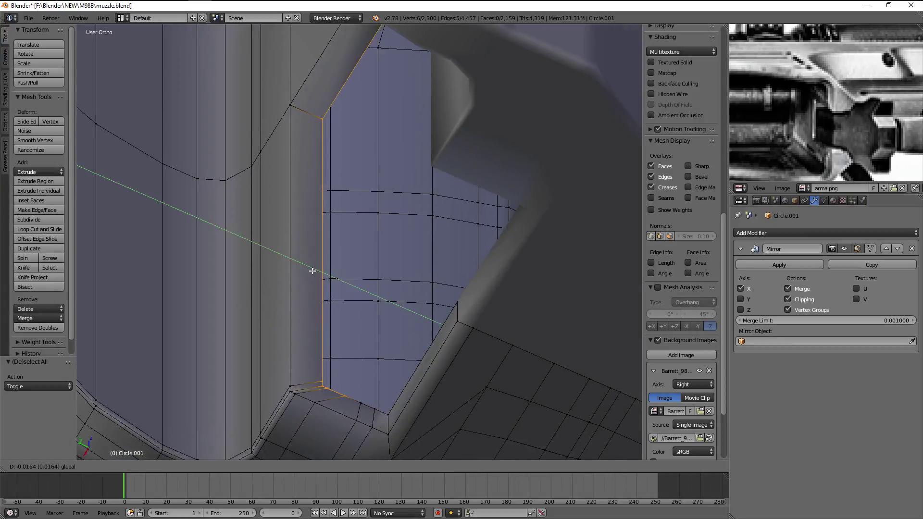
pyautogui.click(315, 268)
# Back in Object Mode, unhide all parts and hide Plane.005
pyautogui.press('Tab')
pyautogui.hotkey('alt', 'h')
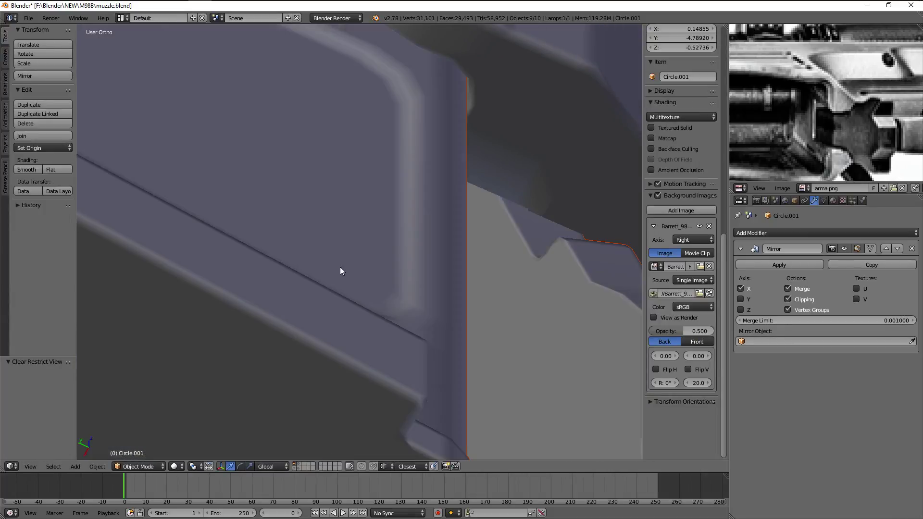
pyautogui.moveTo(340, 267)
pyautogui.mouseDown(button='middle')
pyautogui.moveTo(384, 247)
pyautogui.moveTo(424, 278)
pyautogui.moveTo(379, 282)
pyautogui.moveTo(312, 258)
pyautogui.mouseUp(button='middle')
pyautogui.rightClick(353, 245)
pyautogui.press('h')
# Edit Circle.001 in wireframe and select a corner vertex of the opening
pyautogui.rightClick(271, 301)
pyautogui.press('Tab')
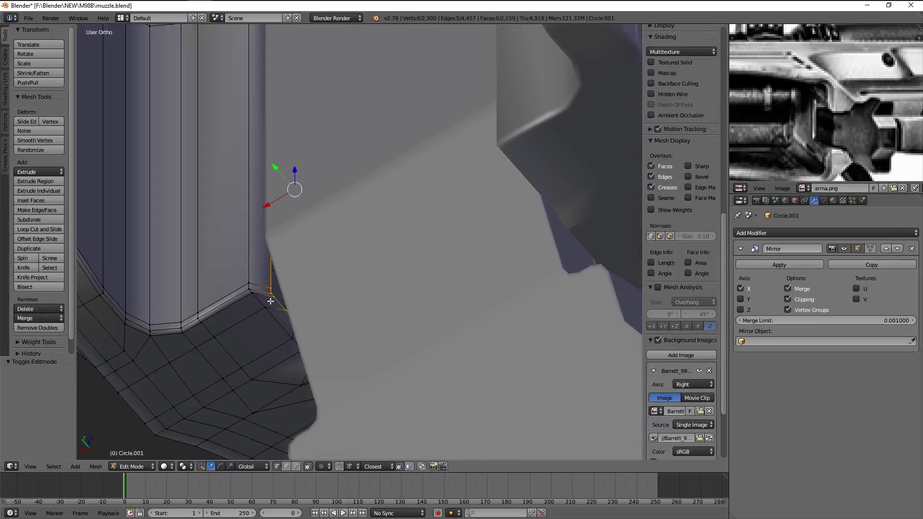
pyautogui.press('z')
pyautogui.press('z')
pyautogui.moveTo(282, 309)
pyautogui.mouseDown(button='middle')
pyautogui.moveTo(294, 313)
pyautogui.moveTo(309, 278)
pyautogui.moveTo(329, 315)
pyautogui.mouseUp(button='middle')
pyautogui.press('z')
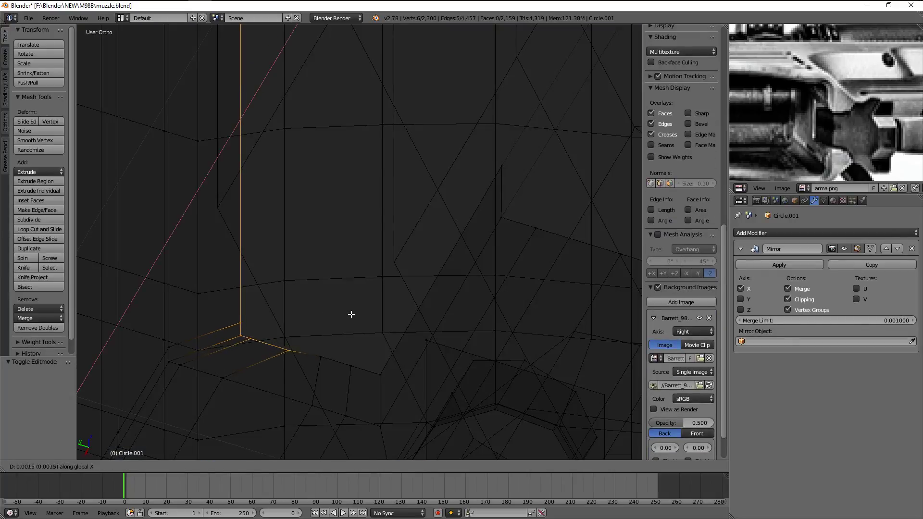
pyautogui.rightClick(320, 356)
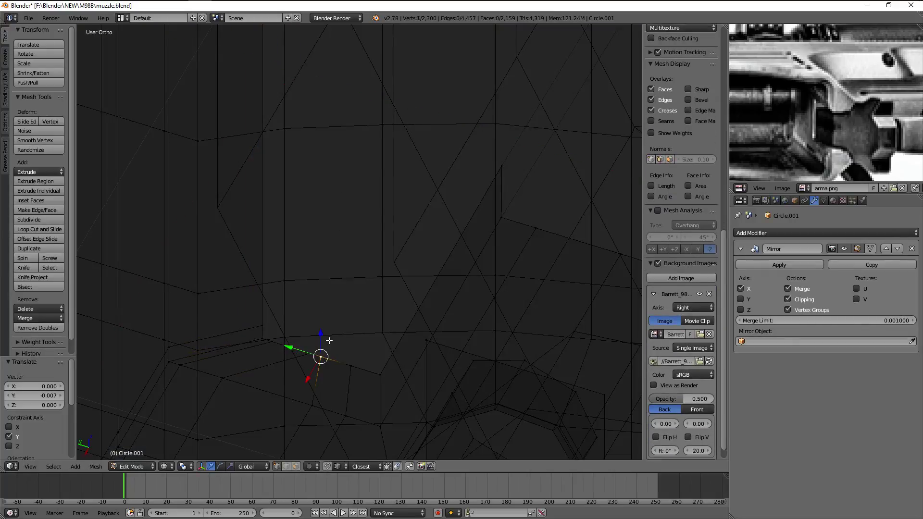
pyautogui.scroll(4, 300, 353)
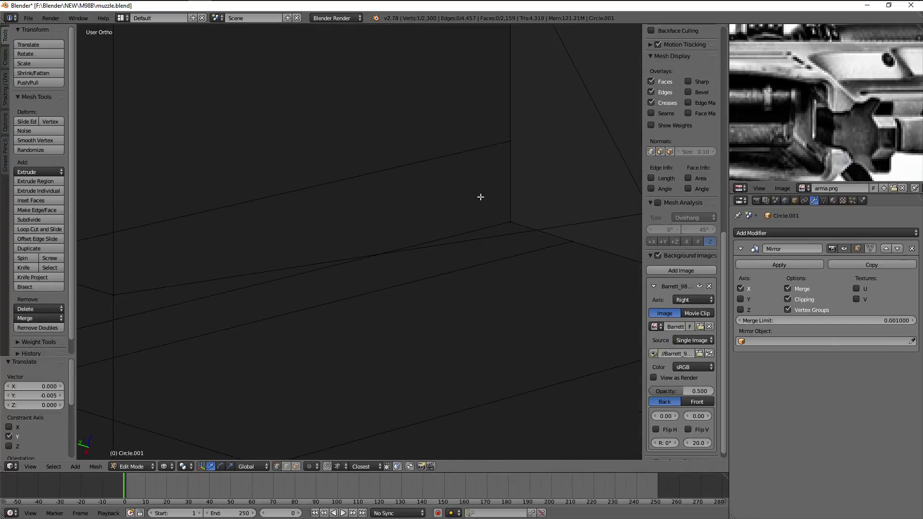
pyautogui.press('z')
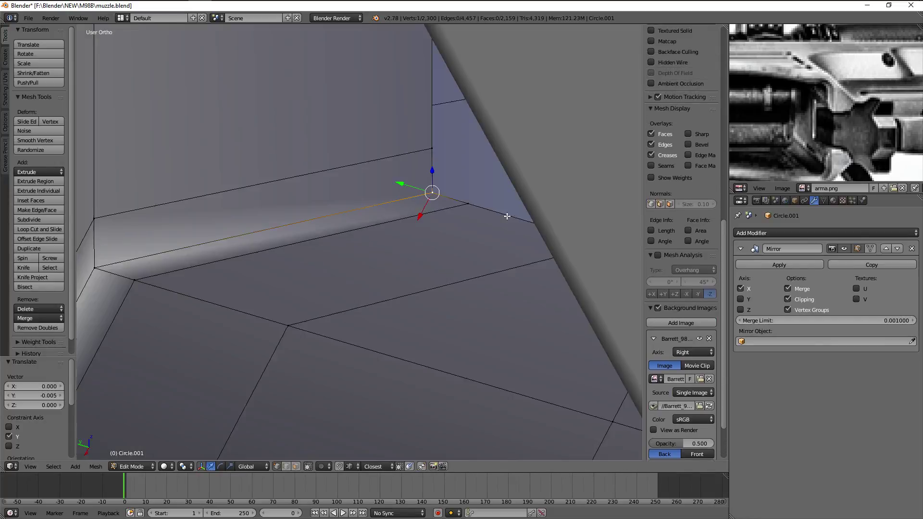
pyautogui.moveTo(517, 233); pyautogui.dragTo(482, 237, button='middle')
pyautogui.press('z')
# Undo the last vertex change and reselect the opening's corner vertices
pyautogui.hotkey('ctrl', 'z')
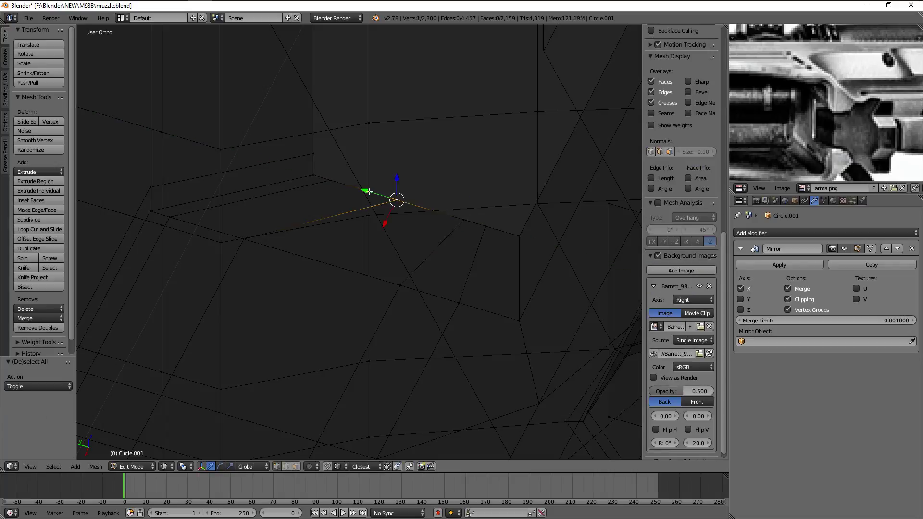
pyautogui.rightClick(407, 207)
pyautogui.scroll(-2, 309, 154)
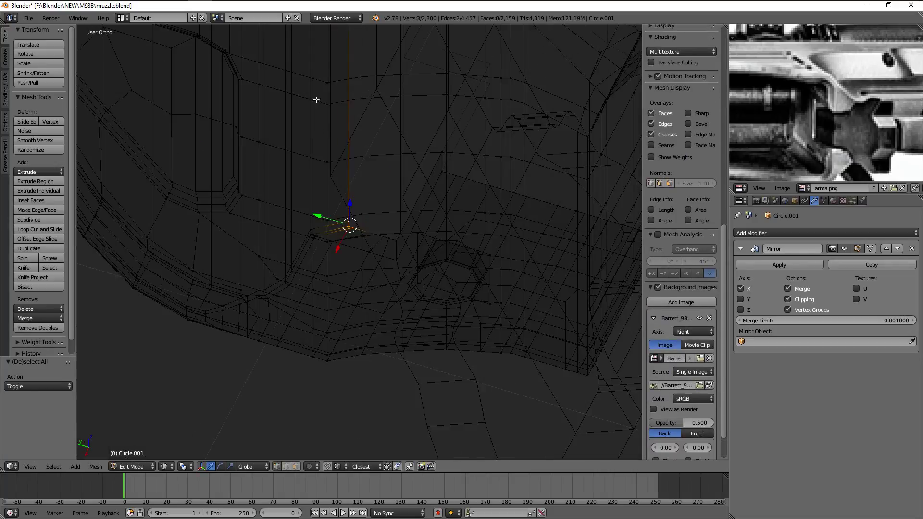
pyautogui.scroll(-3, 315, 99)
pyautogui.press('z')
pyautogui.press('z')
pyautogui.keyDown('shift'); pyautogui.moveTo(419, 45); pyautogui.dragTo(433, 138, button='middle'); pyautogui.keyUp('shift')
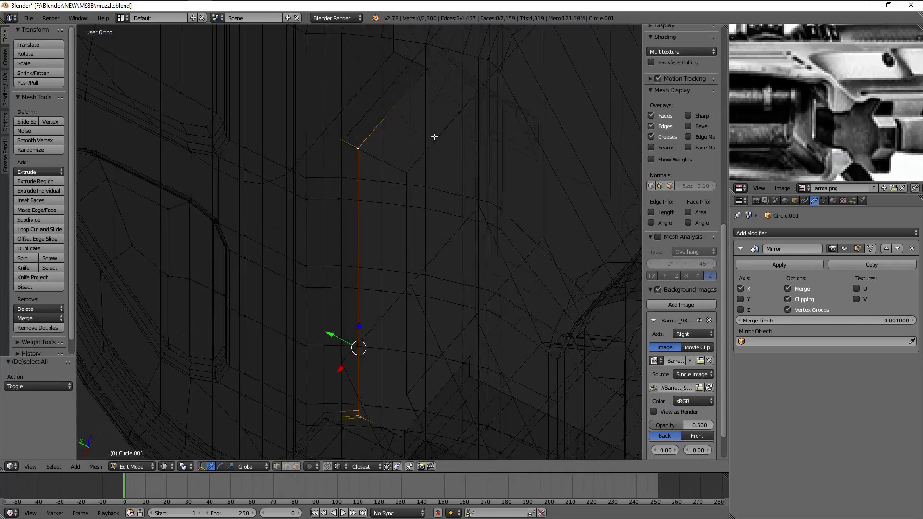
pyautogui.keyDown('shift'); pyautogui.rightClick(428, 79); pyautogui.keyUp('shift')
pyautogui.press('z')
pyautogui.scroll(3, 380, 152)
pyautogui.scroll(2, 309, 182)
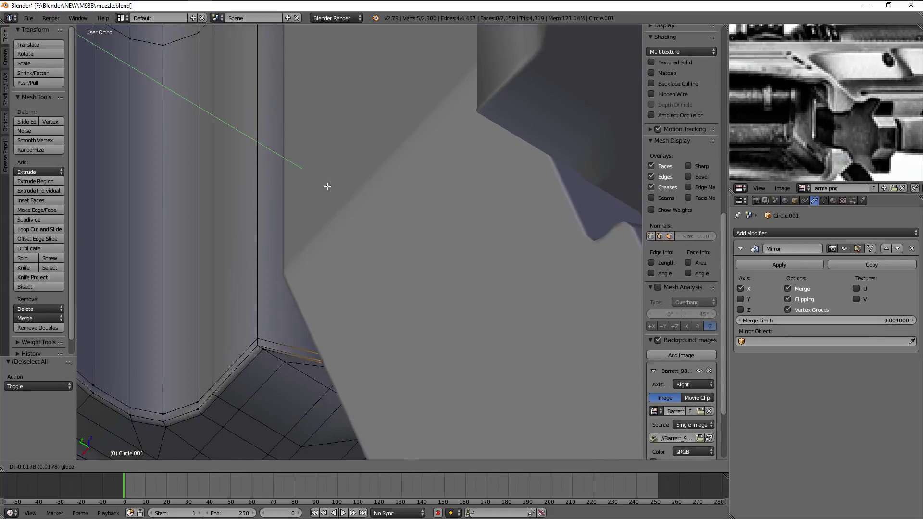
# Confirm the corner vertex move and check the muzzle in Object Mode
pyautogui.click(312, 178)
pyautogui.scroll(-2, 312, 178)
pyautogui.press('Tab')
pyautogui.scroll(2, 425, 273)
pyautogui.scroll(-2, 425, 272)
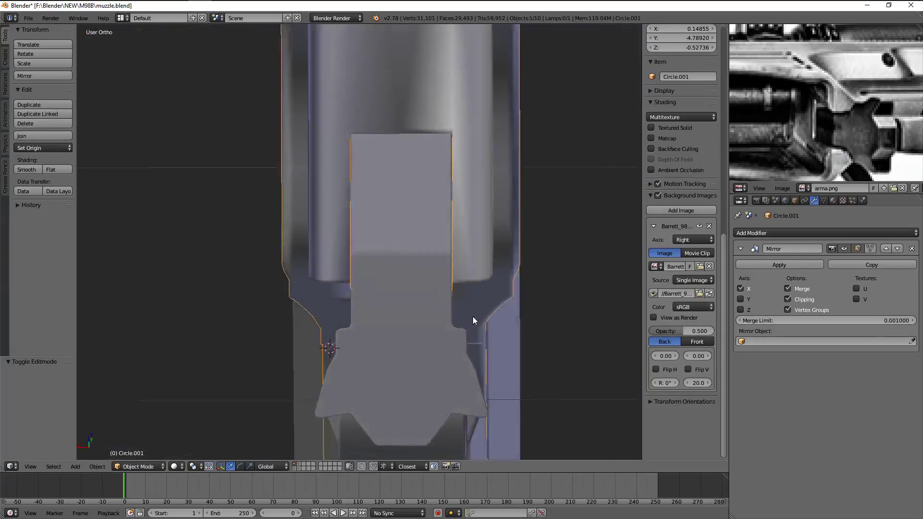
pyautogui.moveTo(472, 317)
pyautogui.mouseDown(button='middle')
pyautogui.moveTo(524, 317)
pyautogui.moveTo(466, 319)
pyautogui.moveTo(425, 336)
pyautogui.moveTo(391, 325)
pyautogui.moveTo(380, 278)
pyautogui.mouseUp(button='middle')
# In Right Ortho wireframe, box-select the opening's corner vertices and raise them 0.013 along Z
pyautogui.press('Tab')
pyautogui.press('z')
pyautogui.press('KP_3')
pyautogui.scroll(-2, 356, 258)
pyautogui.scroll(3, 355, 258)
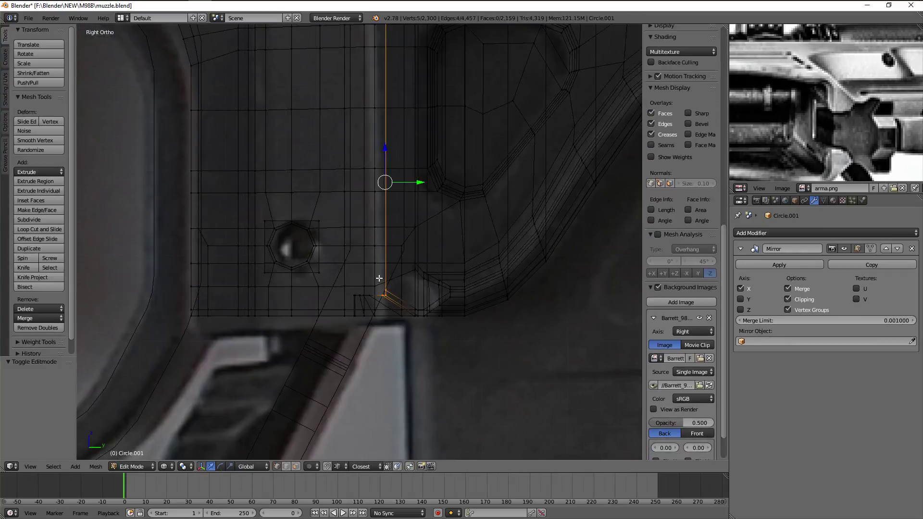
pyautogui.press('b')
pyautogui.scroll(2, 419, 171)
pyautogui.scroll(2, 420, 192)
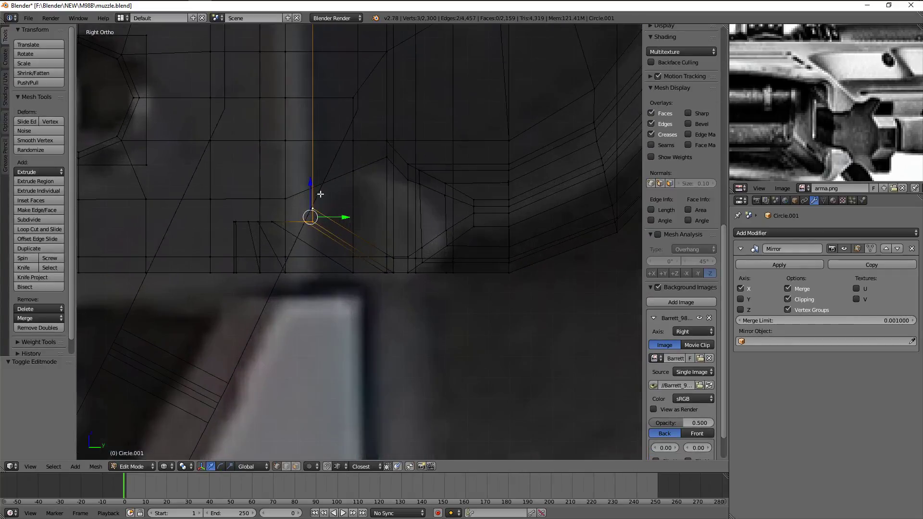
pyautogui.keyDown('shift'); pyautogui.moveTo(320, 196); pyautogui.dragTo(367, 266, button='middle'); pyautogui.keyUp('shift')
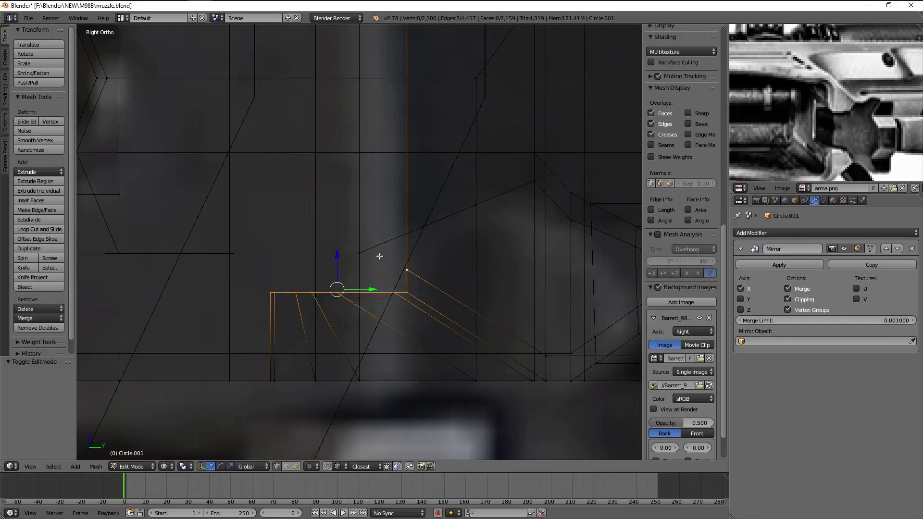
pyautogui.click(335, 217)
# Check the raised corner in solid shading and return to Object Mode
pyautogui.press('z')
pyautogui.moveTo(336, 217)
pyautogui.mouseDown(button='middle')
pyautogui.moveTo(443, 272)
pyautogui.moveTo(284, 222)
pyautogui.moveTo(563, 205)
pyautogui.moveTo(539, 258)
pyautogui.moveTo(548, 264)
pyautogui.moveTo(488, 274)
pyautogui.moveTo(451, 250)
pyautogui.moveTo(415, 281)
pyautogui.moveTo(434, 256)
pyautogui.moveTo(415, 231)
pyautogui.moveTo(324, 208)
pyautogui.moveTo(377, 251)
pyautogui.moveTo(331, 308)
pyautogui.moveTo(344, 281)
pyautogui.mouseUp(button='middle')
pyautogui.press('Tab')
pyautogui.press('Tab')
pyautogui.click(481, 246)
pyautogui.press('Tab')
pyautogui.press('Tab')
pyautogui.press('a')
pyautogui.press('Tab')
pyautogui.scroll(2, 399, 249)
pyautogui.rightClick(400, 247)
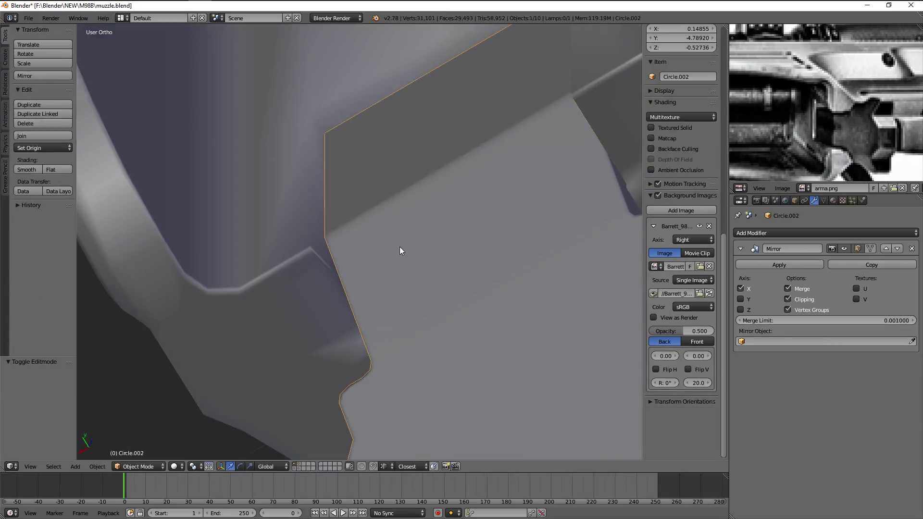
# Hide Circle.002, reveal the hidden part, and start editing Circle.001
pyautogui.press('h')
pyautogui.rightClick(399, 246)
pyautogui.moveTo(400, 247)
pyautogui.mouseDown(button='middle')
pyautogui.moveTo(302, 246)
pyautogui.moveTo(328, 246)
pyautogui.mouseUp(button='middle')
pyautogui.hotkey('alt', 'h')
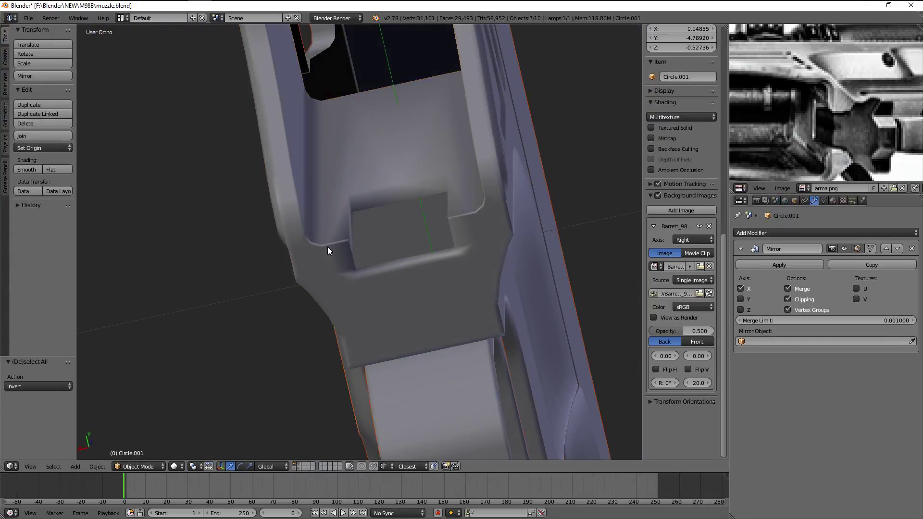
pyautogui.press('KP_1')
pyautogui.press('Tab')
# Knife-cut across the opening's upper corner from the back view
pyautogui.press('KP_3')
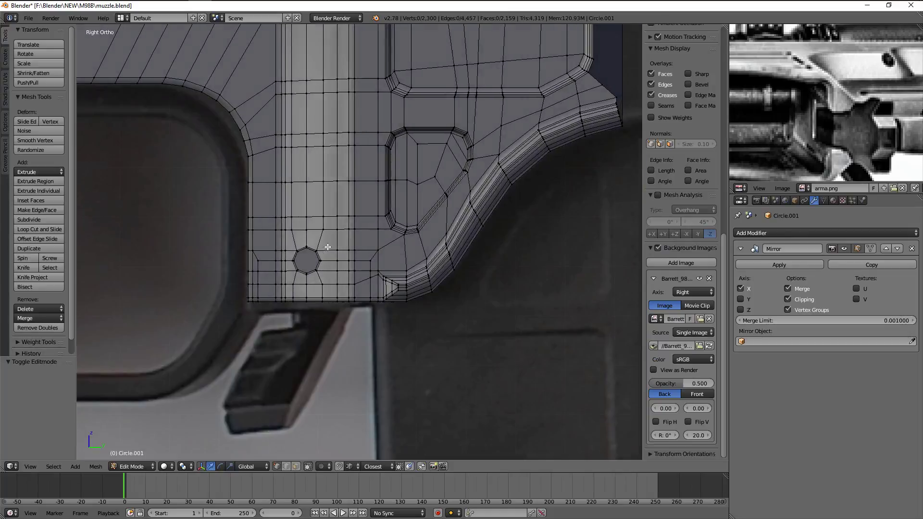
pyautogui.scroll(-2, 430, 244)
pyautogui.scroll(-2, 428, 231)
pyautogui.moveTo(428, 230)
pyautogui.mouseDown(button='middle')
pyautogui.moveTo(309, 225)
pyautogui.moveTo(410, 229)
pyautogui.moveTo(387, 253)
pyautogui.mouseUp(button='middle')
pyautogui.scroll(3, 310, 225)
pyautogui.scroll(2, 384, 227)
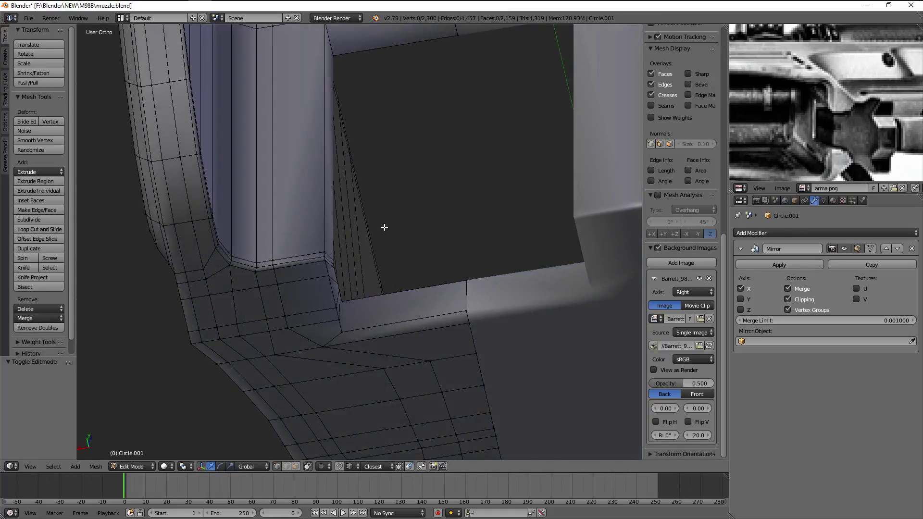
pyautogui.press('ctrl+KP_1')
pyautogui.scroll(-1, 384, 229)
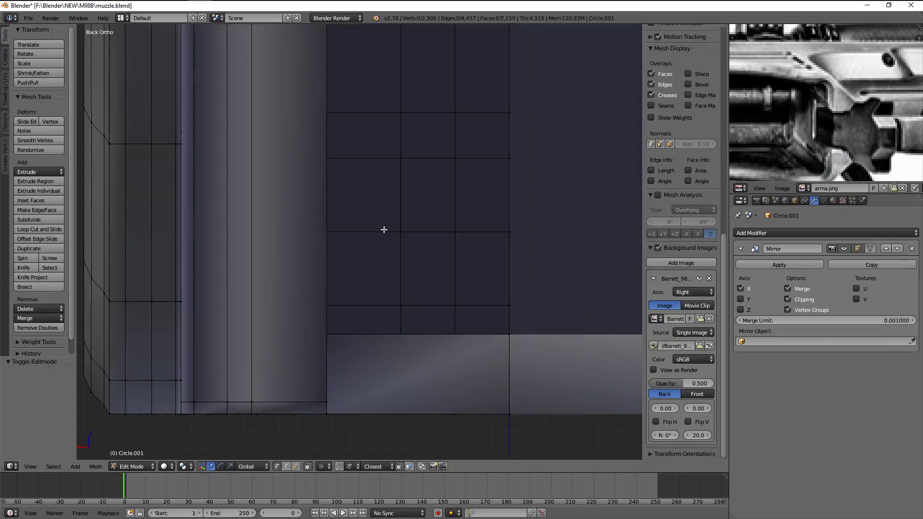
pyautogui.scroll(-5, 346, 154)
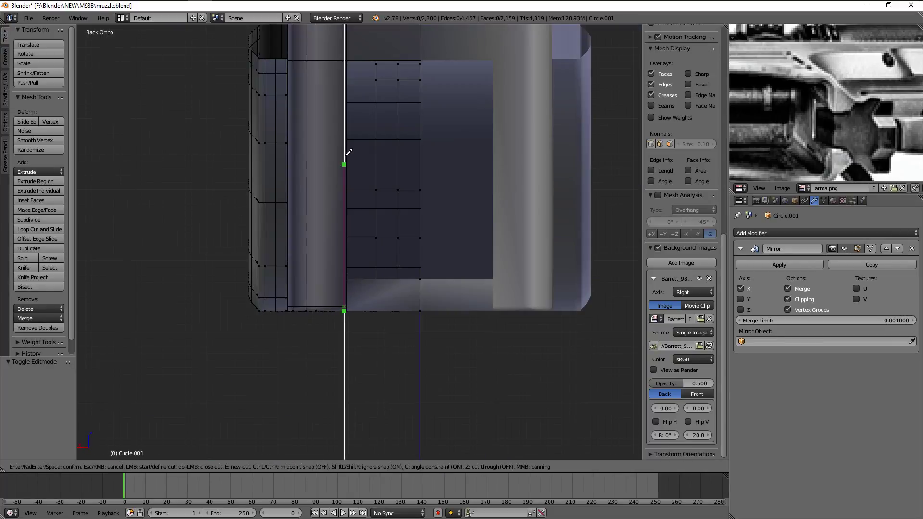
pyautogui.scroll(3, 351, 317)
pyautogui.scroll(2, 352, 185)
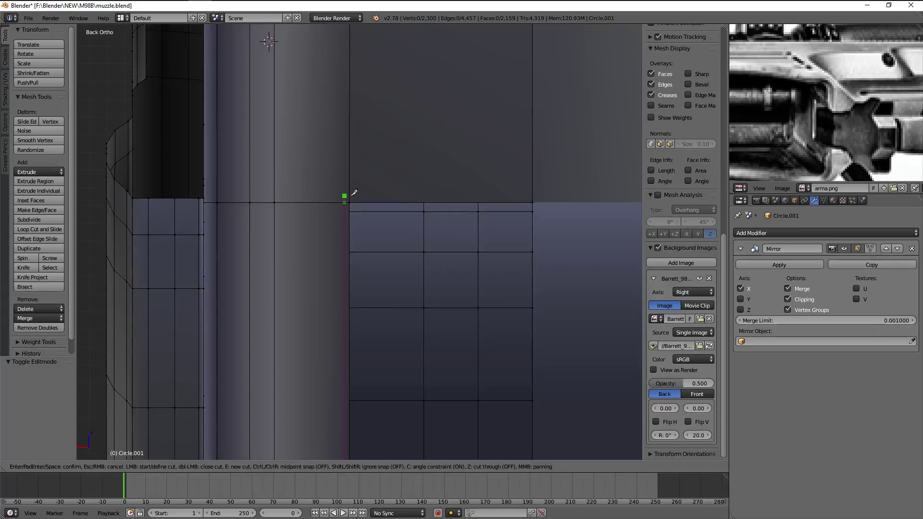
pyautogui.click(544, 193)
pyautogui.press('Return')
# Merge the new cut vertex into the last selected vertex
pyautogui.scroll(3, 337, 192)
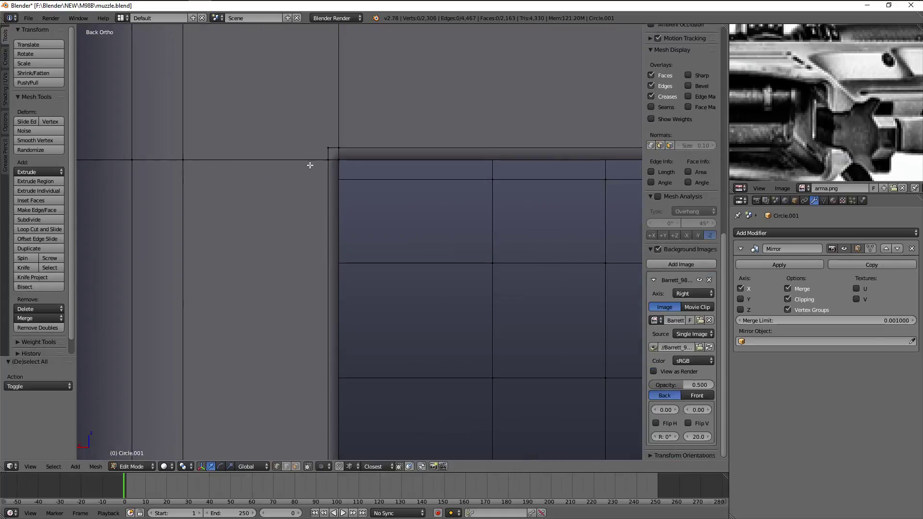
pyautogui.press('w')
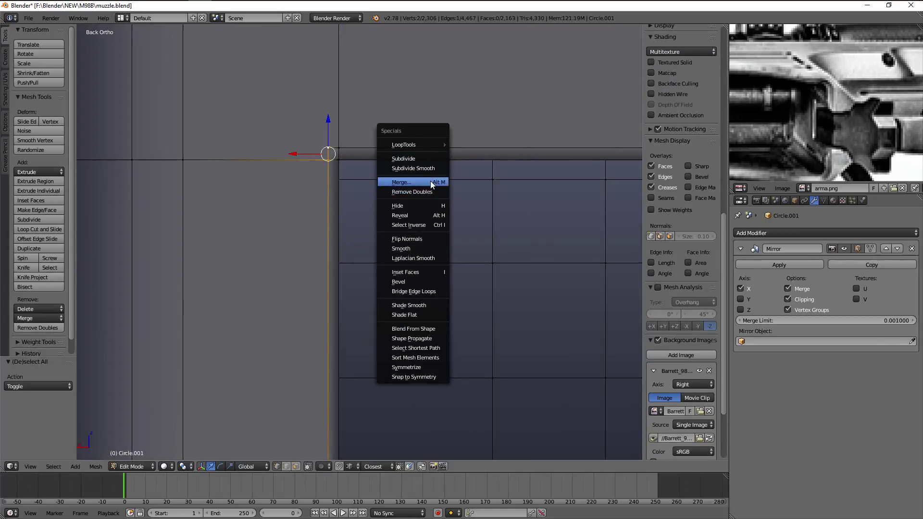
pyautogui.click(431, 182)
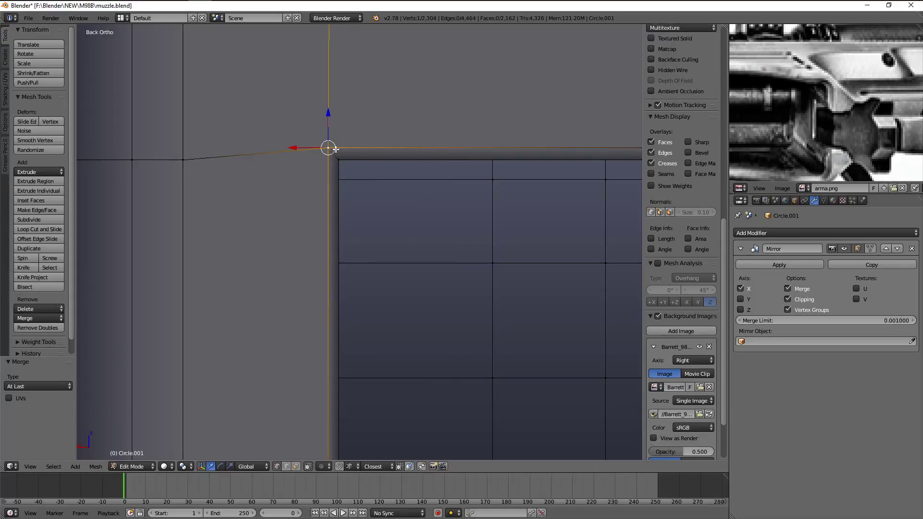
pyautogui.scroll(-3, 680, 288)
pyautogui.press('a')
pyautogui.moveTo(480, 289)
pyautogui.mouseDown(button='middle')
pyautogui.moveTo(362, 362)
pyautogui.moveTo(354, 268)
pyautogui.mouseUp(button='middle')
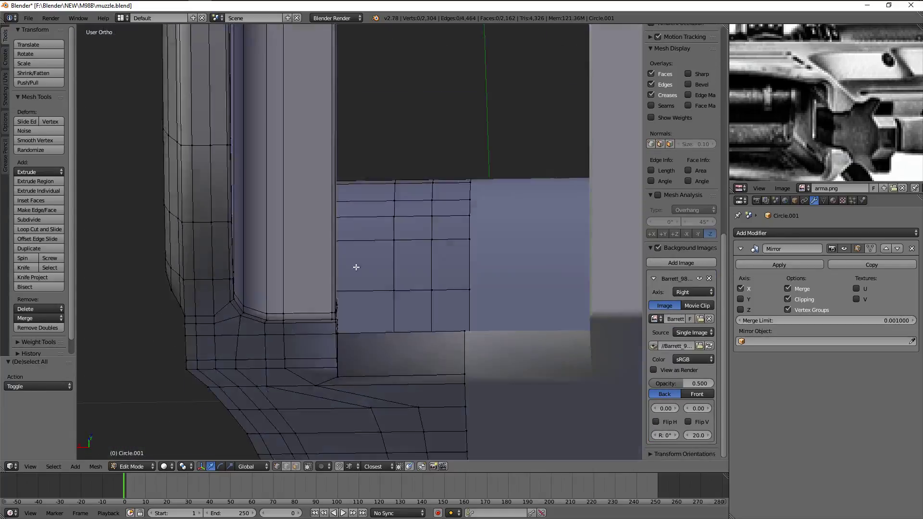
# From Bottom Ortho, confirm a cut across the corner and select the opening's top edge
pyautogui.press('ctrl+KP_7')
pyautogui.keyDown('shift'); pyautogui.moveTo(446, 365); pyautogui.dragTo(412, 292, button='middle'); pyautogui.keyUp('shift')
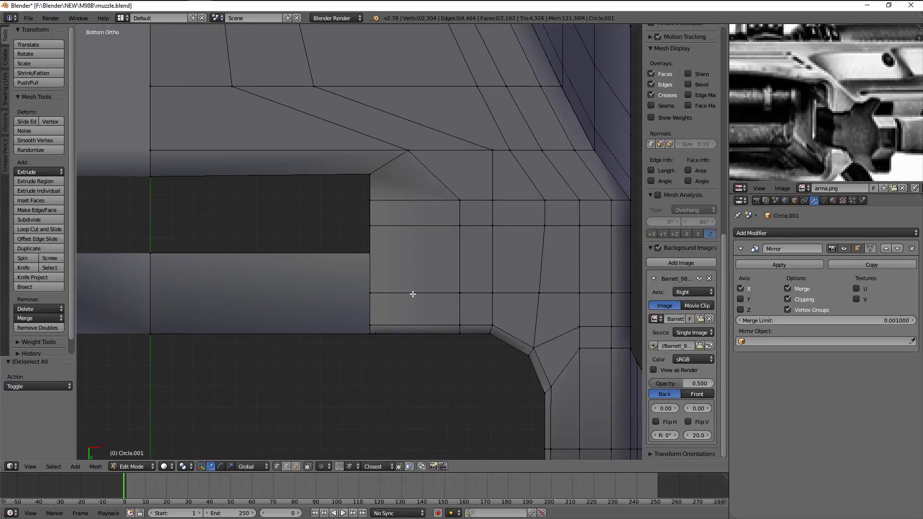
pyautogui.scroll(2, 375, 349)
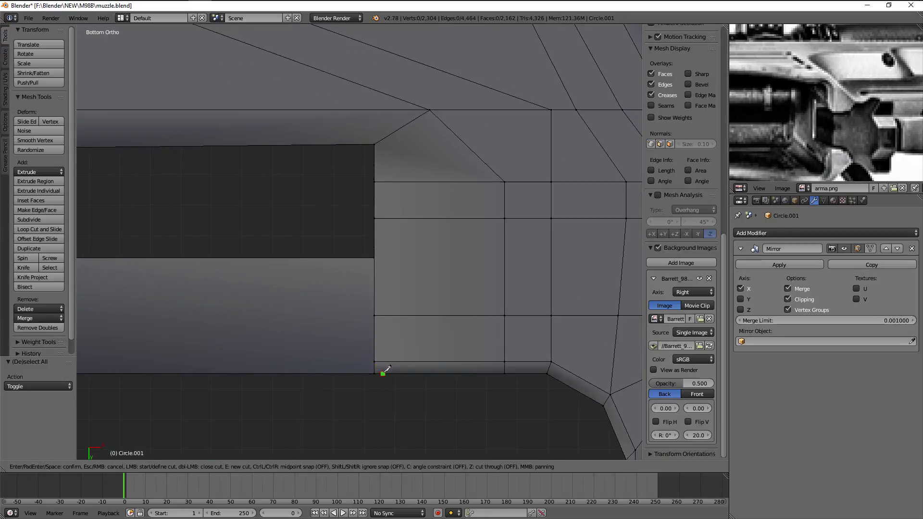
pyautogui.scroll(-6, 245, 143)
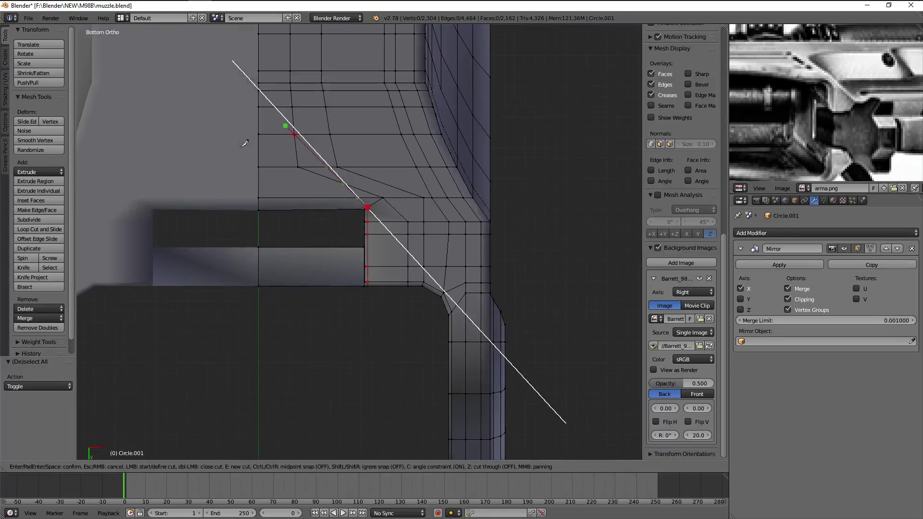
pyautogui.press('Return')
pyautogui.scroll(-3, 398, 139)
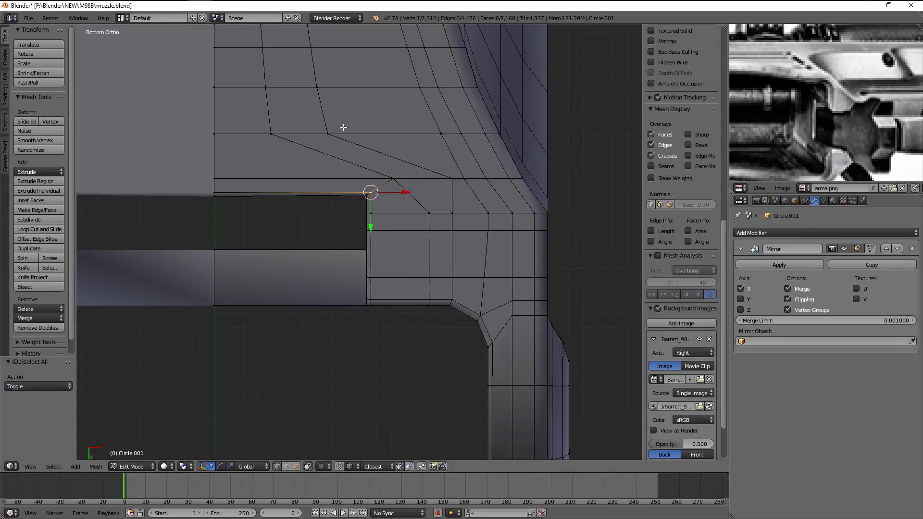
pyautogui.press('a')
pyautogui.rightClick(301, 193)
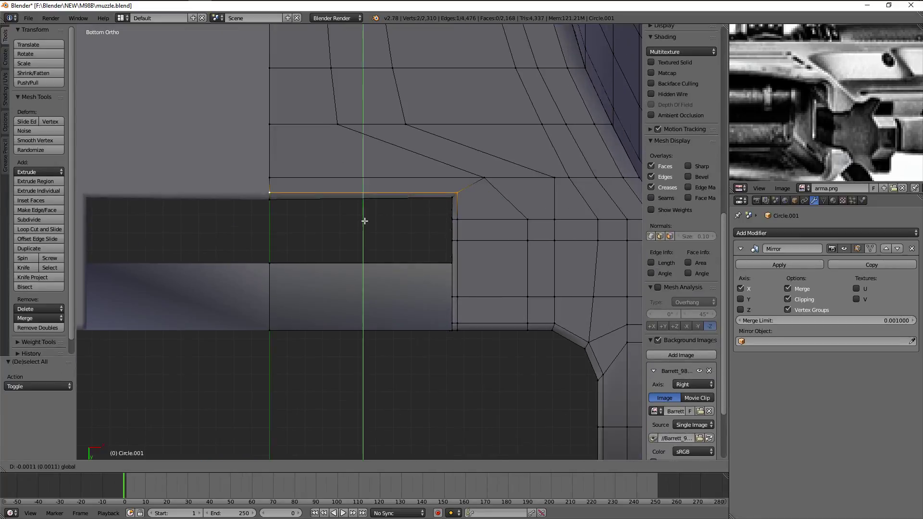
pyautogui.moveTo(364, 219); pyautogui.dragTo(425, 213, button='middle')
pyautogui.hotkey('ctrl', 'r')
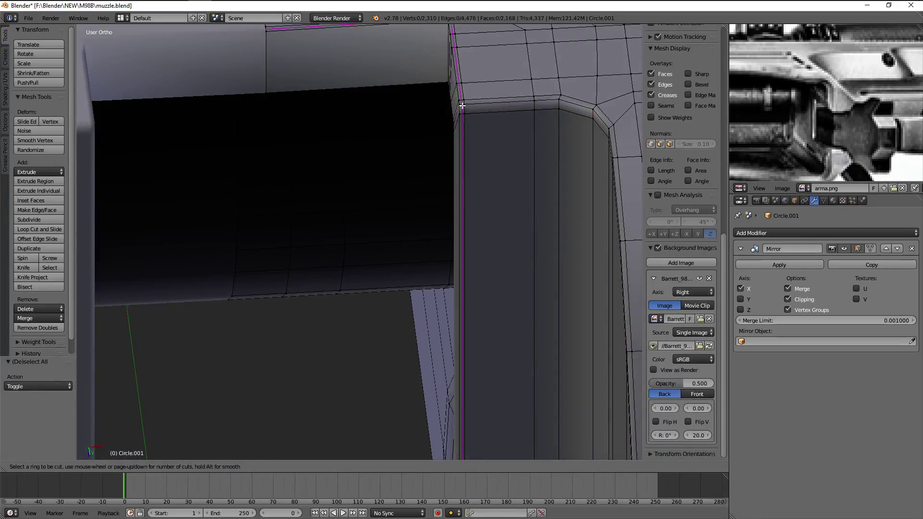
# Place the first edge loop around the rectangular opening's frame
pyautogui.moveTo(462, 106)
pyautogui.mouseDown(button='middle')
pyautogui.moveTo(463, 140)
pyautogui.moveTo(513, 103)
pyautogui.moveTo(421, 244)
pyautogui.mouseUp(button='middle')
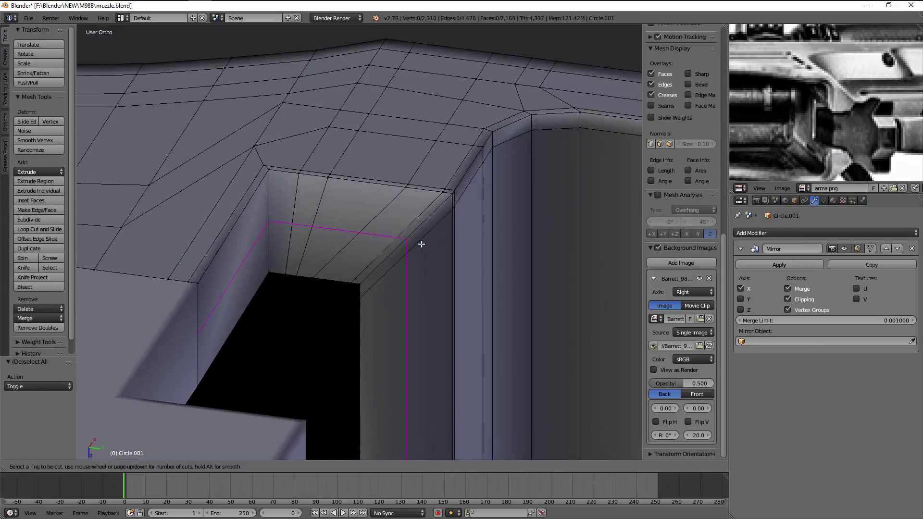
pyautogui.click(421, 244)
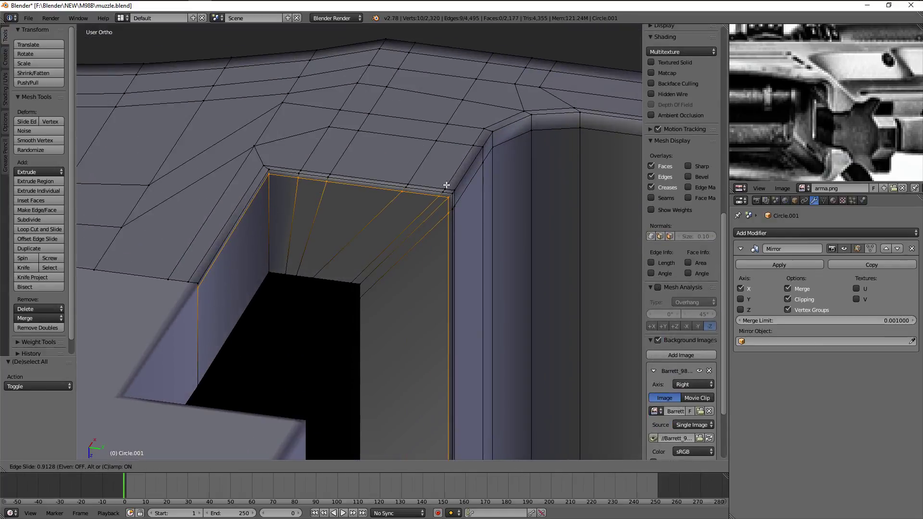
pyautogui.click(447, 184)
pyautogui.moveTo(446, 185)
pyautogui.mouseDown(button='middle')
pyautogui.moveTo(399, 167)
pyautogui.moveTo(421, 276)
pyautogui.moveTo(397, 171)
pyautogui.moveTo(386, 252)
pyautogui.moveTo(391, 279)
pyautogui.moveTo(364, 294)
pyautogui.moveTo(367, 346)
pyautogui.moveTo(373, 295)
pyautogui.moveTo(341, 290)
pyautogui.mouseUp(button='middle')
pyautogui.press('a')
# Add a second edge loop, return to Object Mode, and unhide all parts
pyautogui.hotkey('ctrl', 'r')
pyautogui.click(342, 290)
pyautogui.click(391, 272)
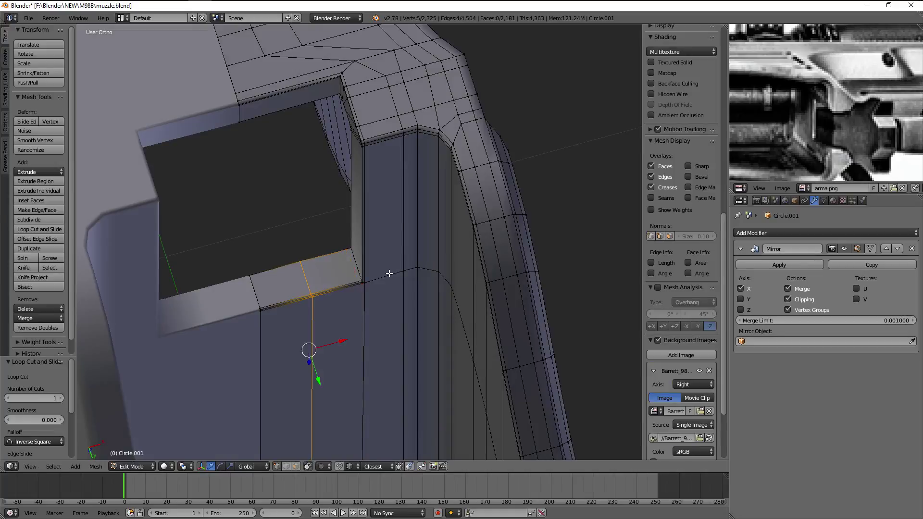
pyautogui.press('Tab')
pyautogui.moveTo(387, 268)
pyautogui.mouseDown(button='middle')
pyautogui.moveTo(391, 280)
pyautogui.moveTo(471, 275)
pyautogui.moveTo(437, 311)
pyautogui.moveTo(340, 224)
pyautogui.moveTo(361, 218)
pyautogui.moveTo(369, 229)
pyautogui.moveTo(432, 143)
pyautogui.mouseUp(button='middle')
pyautogui.hotkey('alt', 'h')
# Select the magazine object and orbit around the magazine well
pyautogui.scroll(-5, 359, 370)
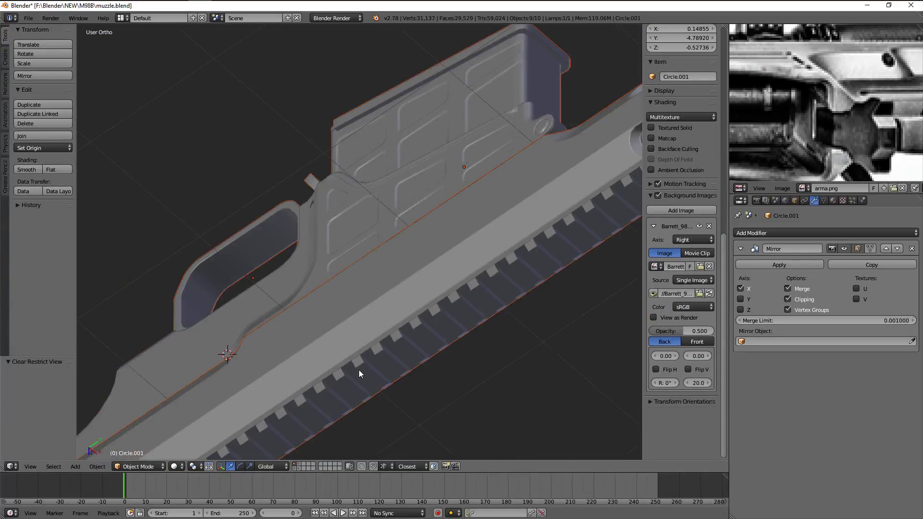
pyautogui.moveTo(359, 370)
pyautogui.mouseDown(button='middle')
pyautogui.moveTo(348, 199)
pyautogui.moveTo(393, 290)
pyautogui.mouseUp(button='middle')
pyautogui.rightClick(394, 291)
pyautogui.moveTo(471, 350); pyautogui.dragTo(414, 309, button='middle')
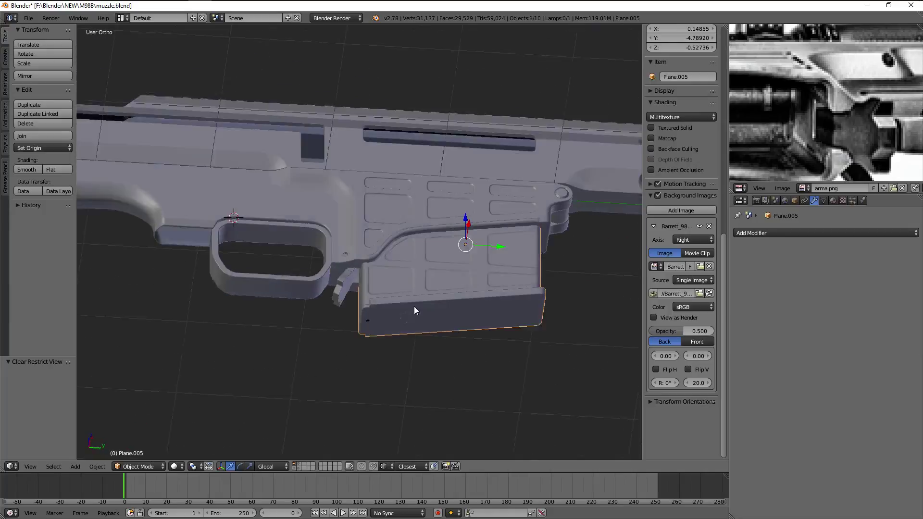
pyautogui.scroll(3, 471, 340)
pyautogui.moveTo(472, 340)
pyautogui.mouseDown(button='middle')
pyautogui.moveTo(495, 316)
pyautogui.moveTo(469, 330)
pyautogui.moveTo(471, 350)
pyautogui.mouseUp(button='middle')
pyautogui.scroll(-4, 469, 330)
pyautogui.scroll(5, 472, 350)
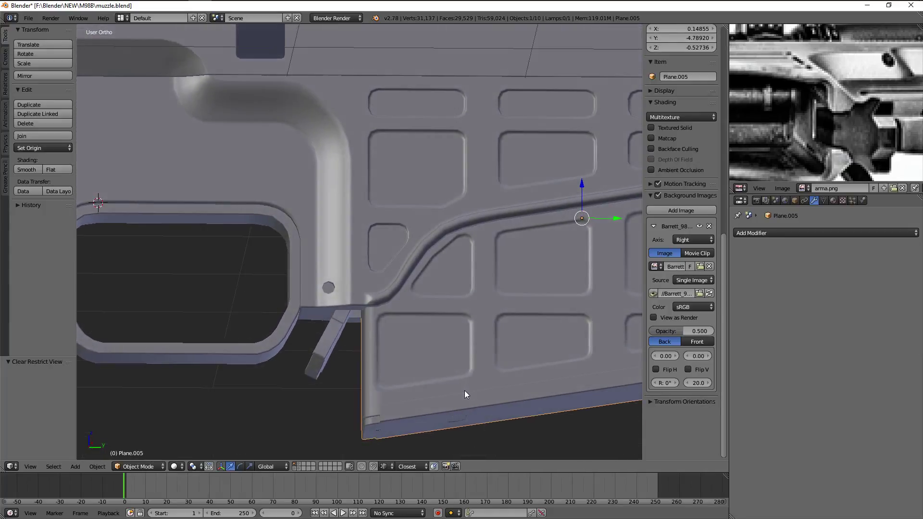
pyautogui.moveTo(465, 391); pyautogui.dragTo(460, 394, button='middle')
# Zoom to compare the magazine with the receiver reference, then hide it
pyautogui.scroll(-3, 795, 143)
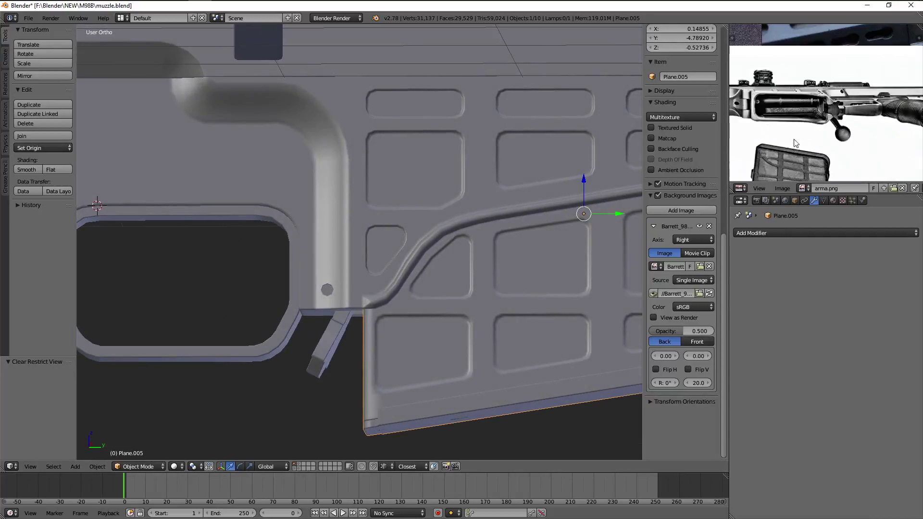
pyautogui.scroll(-2, 794, 143)
pyautogui.scroll(3, 861, 115)
pyautogui.scroll(2, 849, 102)
pyautogui.scroll(2, 896, 79)
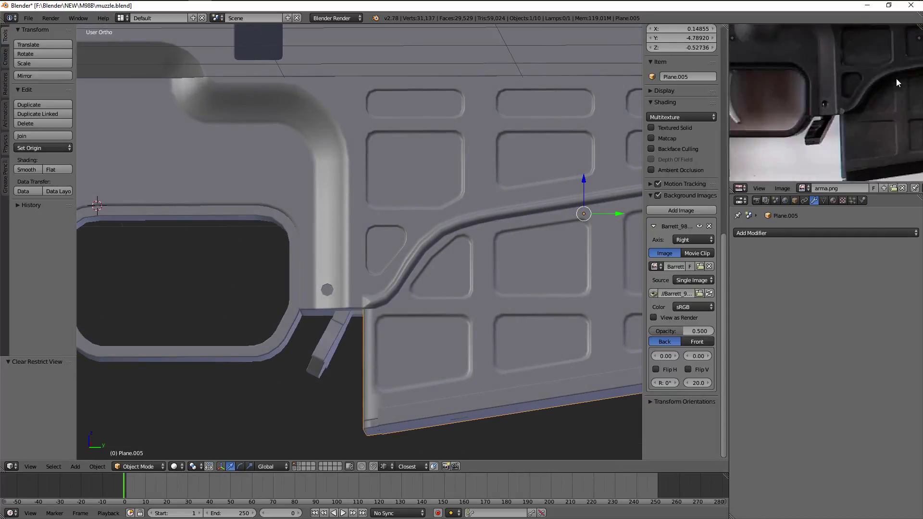
pyautogui.scroll(2, 823, 144)
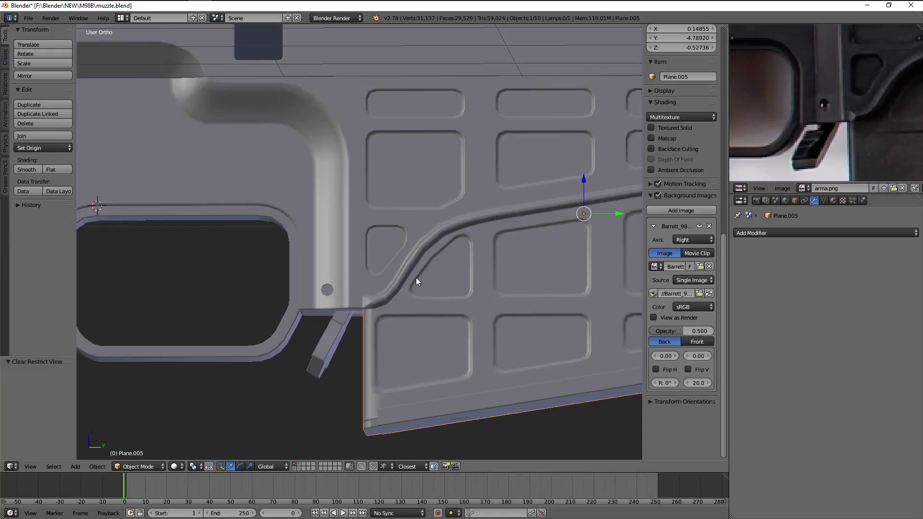
pyautogui.press('h')
pyautogui.moveTo(414, 281)
pyautogui.mouseDown(button='middle')
pyautogui.moveTo(436, 227)
pyautogui.moveTo(376, 233)
pyautogui.moveTo(450, 251)
pyautogui.mouseUp(button='middle')
# In right side view, select the Circle.002 lever and its whole linked mesh in Edit Mode
pyautogui.press('KP_3')
pyautogui.rightClick(339, 354)
pyautogui.press('Tab')
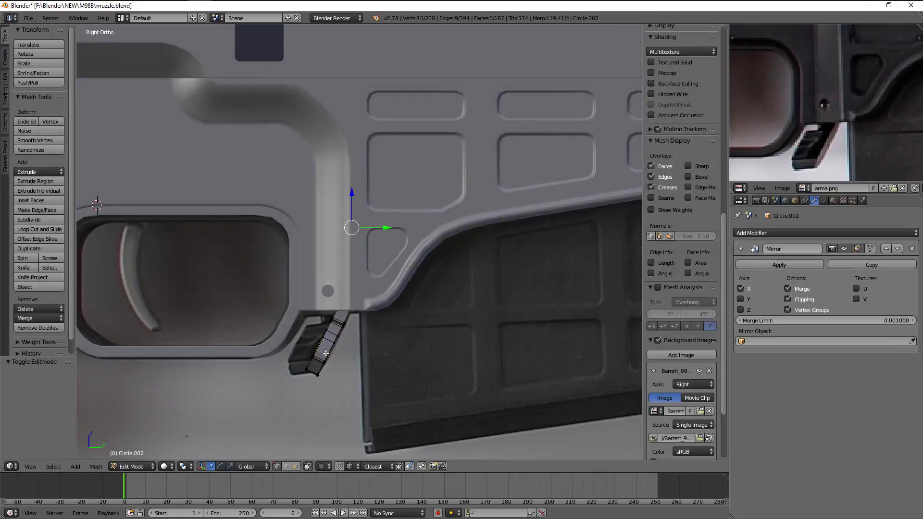
pyautogui.press('z')
pyautogui.press('a')
pyautogui.press('z')
pyautogui.press('z')
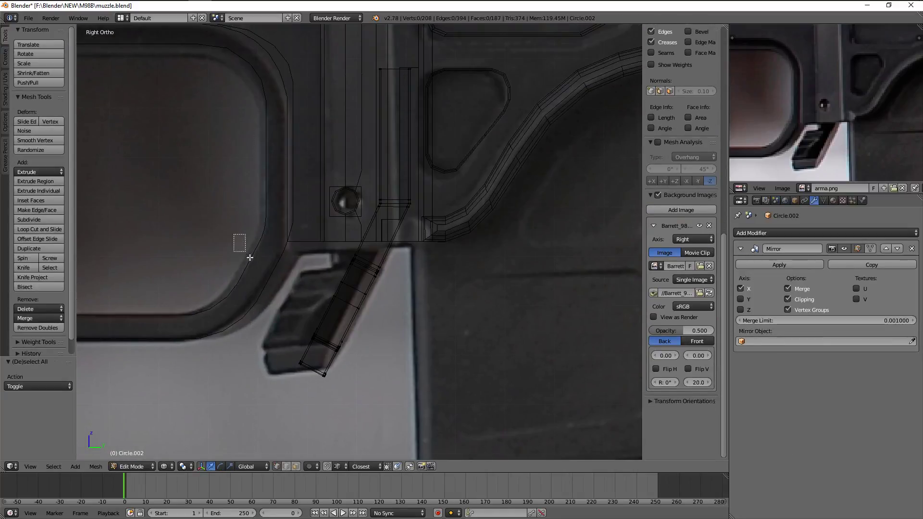
pyautogui.press('l')
pyautogui.press('z')
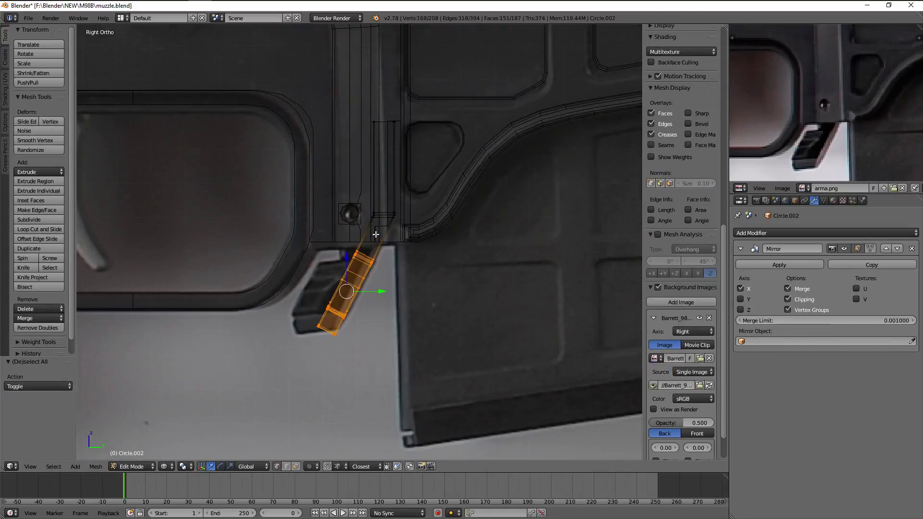
pyautogui.press('z')
# Tilt the lever about 4.6° and slide it slightly along Y to match the reference
pyautogui.press('g')
pyautogui.press('y')
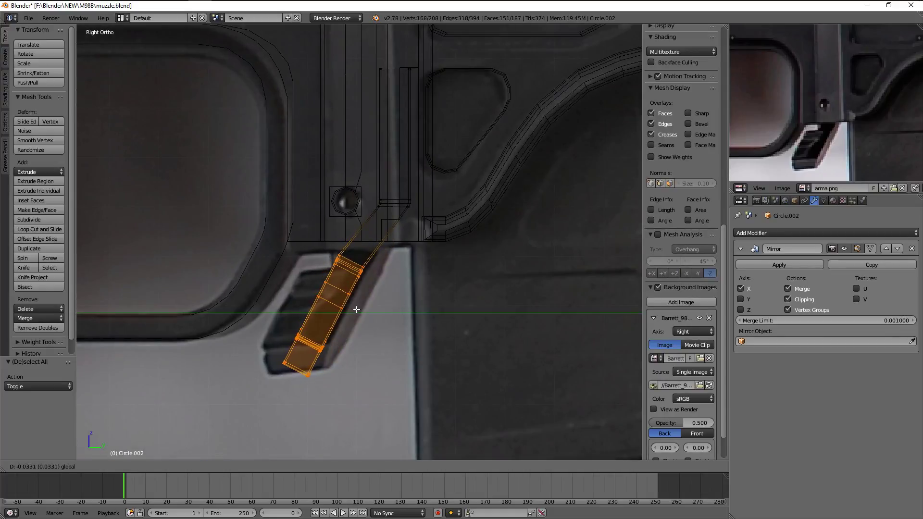
pyautogui.press('Escape')
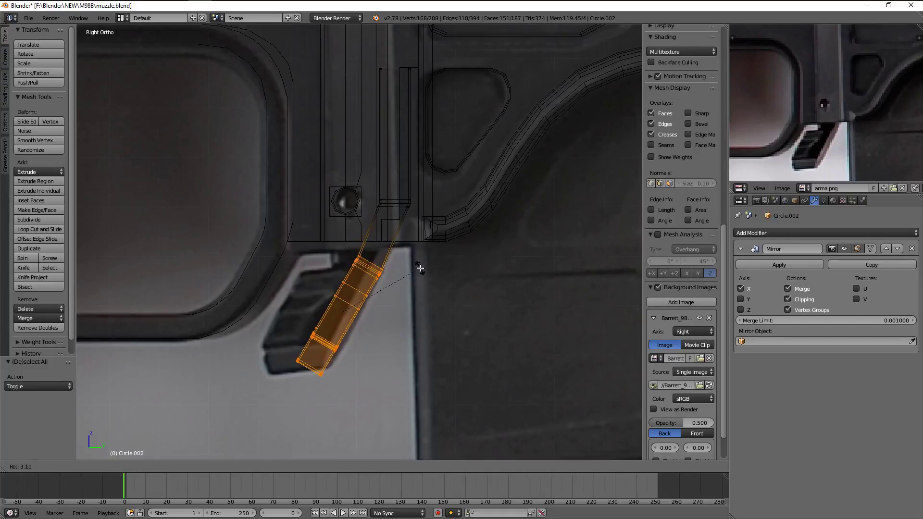
pyautogui.click(422, 272)
pyautogui.moveTo(384, 313); pyautogui.dragTo(369, 308)
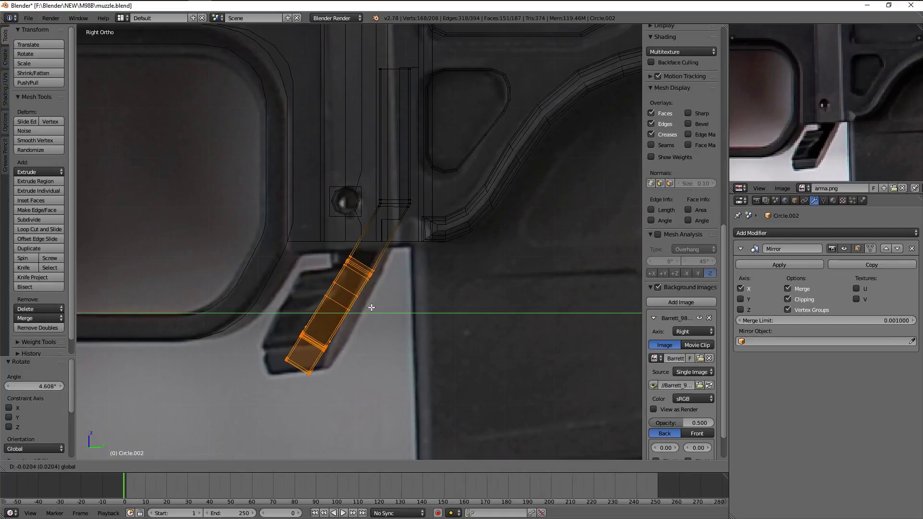
pyautogui.click(371, 308)
pyautogui.press('Tab')
pyautogui.press('z')
# Re-enter the lever's mesh and confirm its final rotation
pyautogui.scroll(-2, 432, 297)
pyautogui.scroll(-2, 436, 298)
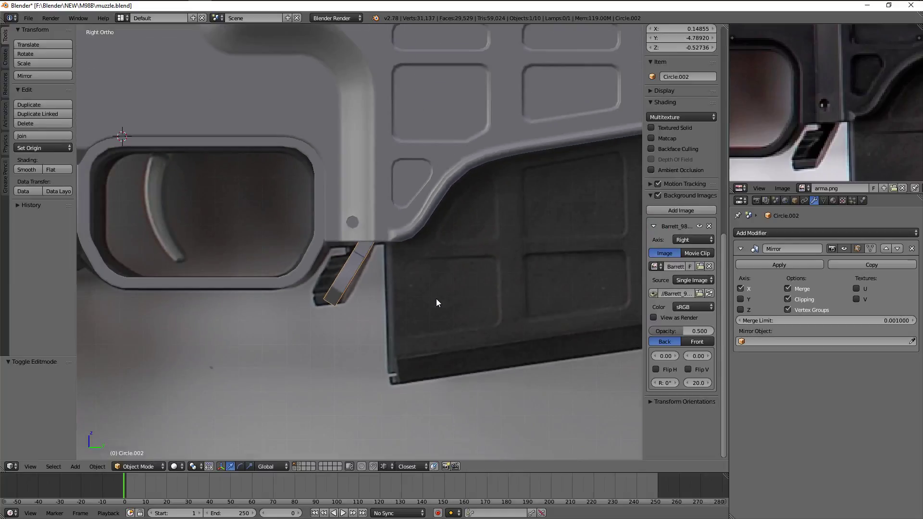
pyautogui.scroll(4, 340, 212)
pyautogui.press('Tab')
pyautogui.press('z')
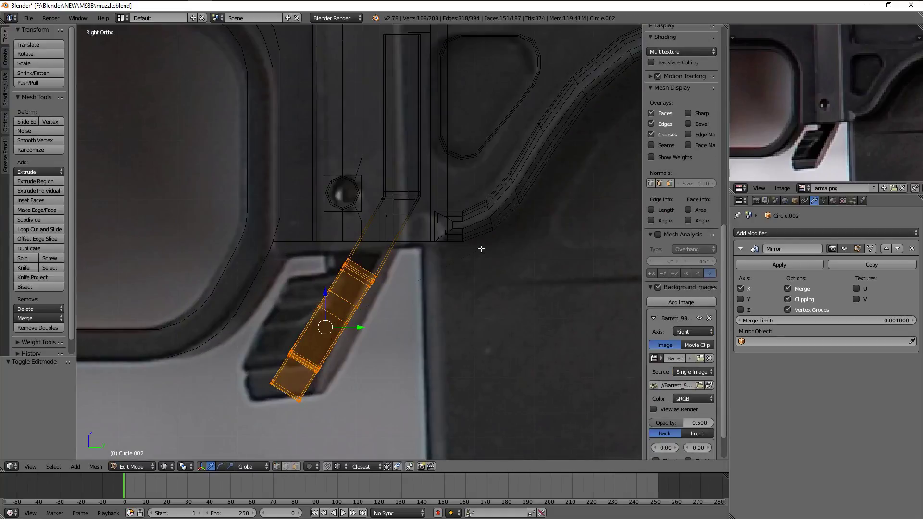
pyautogui.click(458, 213)
pyautogui.press('Tab')
pyautogui.press('z')
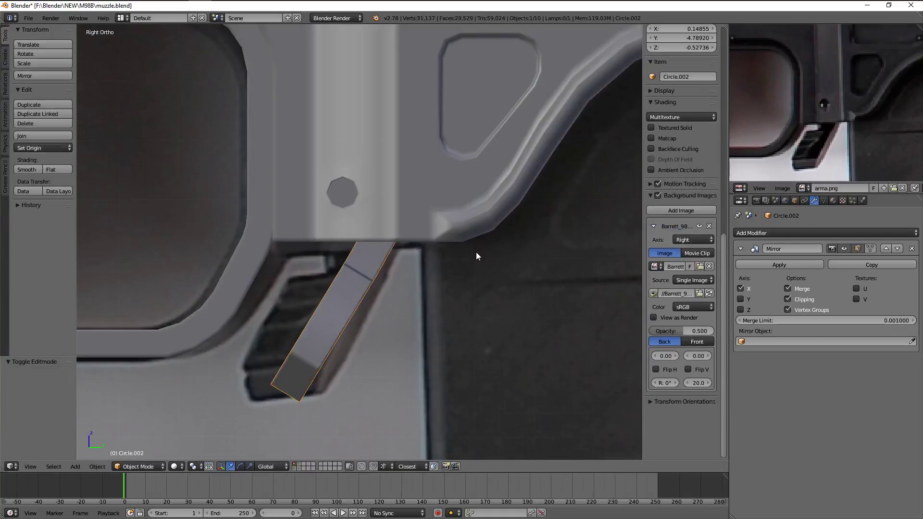
# Check the lever from an orbited view, the front view and the right side view
pyautogui.moveTo(476, 252)
pyautogui.mouseDown(button='middle')
pyautogui.moveTo(463, 263)
pyautogui.moveTo(432, 252)
pyautogui.moveTo(481, 281)
pyautogui.moveTo(377, 253)
pyautogui.moveTo(345, 226)
pyautogui.moveTo(405, 242)
pyautogui.moveTo(420, 303)
pyautogui.moveTo(506, 358)
pyautogui.moveTo(411, 329)
pyautogui.moveTo(437, 350)
pyautogui.mouseUp(button='middle')
pyautogui.press('a')
pyautogui.scroll(-3, 479, 261)
pyautogui.scroll(2, 446, 264)
pyautogui.press('KP_1')
pyautogui.press('KP_3')
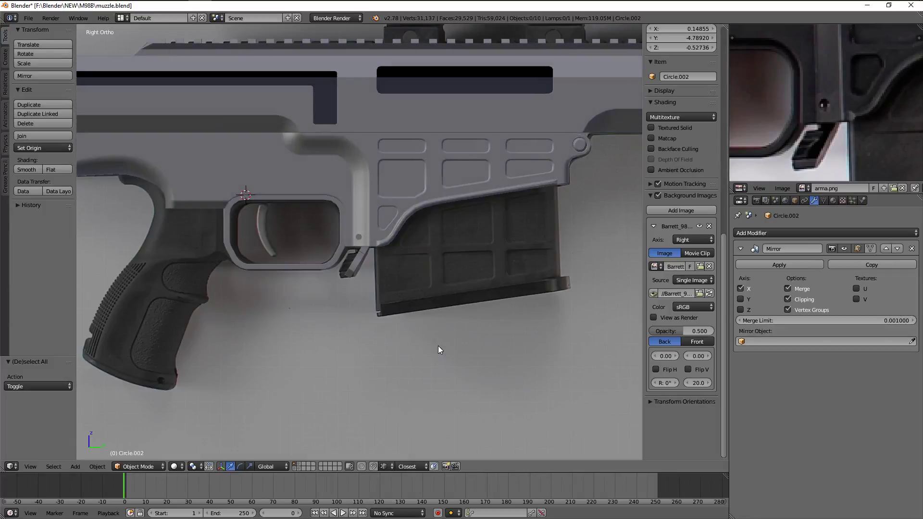
pyautogui.press('a')
# Zoom and orbit around the receiver to compare the lever with the reference photo
pyautogui.scroll(-6, 438, 349)
pyautogui.press('a')
pyautogui.scroll(2, 405, 252)
pyautogui.scroll(6, 412, 232)
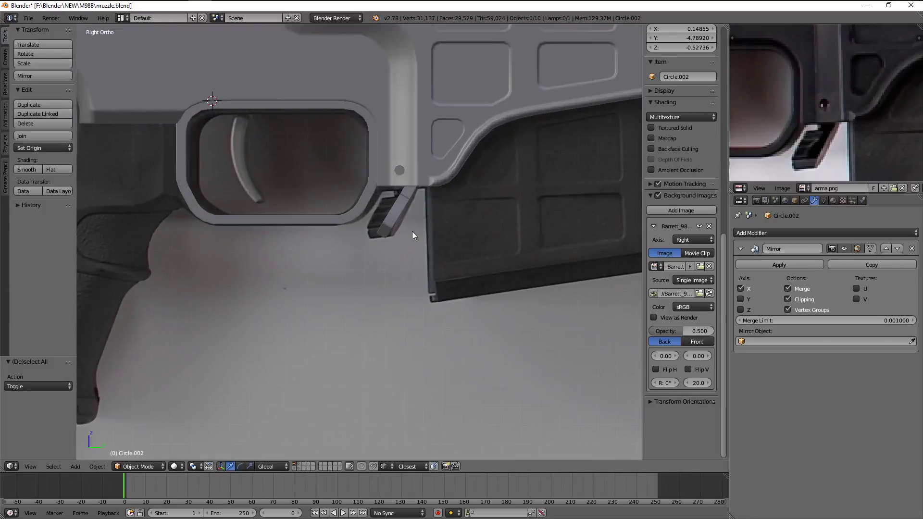
pyautogui.scroll(3, 395, 271)
pyautogui.moveTo(395, 272)
pyautogui.mouseDown(button='middle')
pyautogui.moveTo(332, 250)
pyautogui.moveTo(412, 326)
pyautogui.moveTo(555, 229)
pyautogui.moveTo(474, 171)
pyautogui.moveTo(408, 160)
pyautogui.moveTo(341, 165)
pyautogui.moveTo(305, 186)
pyautogui.moveTo(301, 159)
pyautogui.moveTo(412, 202)
pyautogui.moveTo(404, 200)
pyautogui.mouseUp(button='middle')
pyautogui.scroll(3, 555, 228)
pyautogui.scroll(3, 553, 231)
# Edit Circle.002 and select a single vertex at its top in wireframe
pyautogui.press('a')
pyautogui.rightClick(404, 200)
pyautogui.press('Tab')
pyautogui.press('KP_1')
pyautogui.rightClick(390, 90)
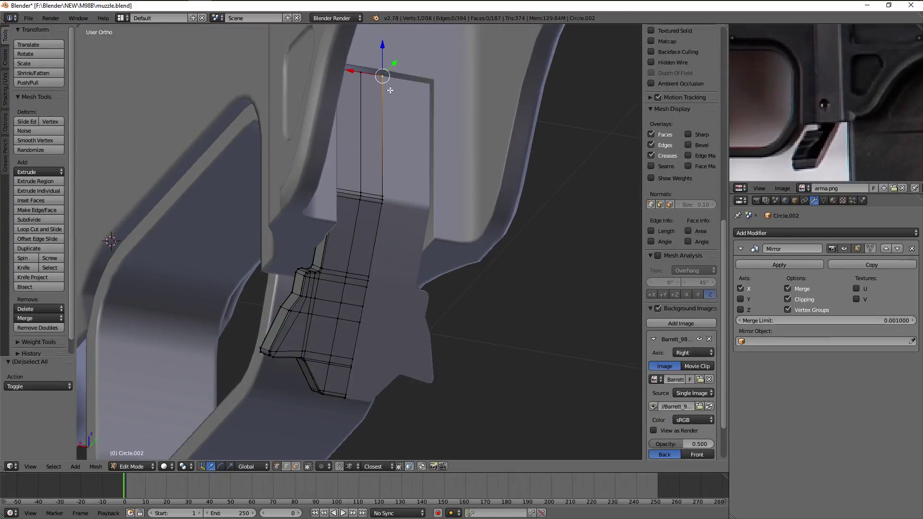
pyautogui.press('KP_3')
pyautogui.press('z')
pyautogui.moveTo(392, 88)
pyautogui.mouseDown(button='middle')
pyautogui.moveTo(406, 244)
pyautogui.moveTo(414, 225)
pyautogui.moveTo(365, 225)
pyautogui.mouseUp(button='middle')
# Extrude the vertex twice into new edges and select the connected vertices
pyautogui.press('e')
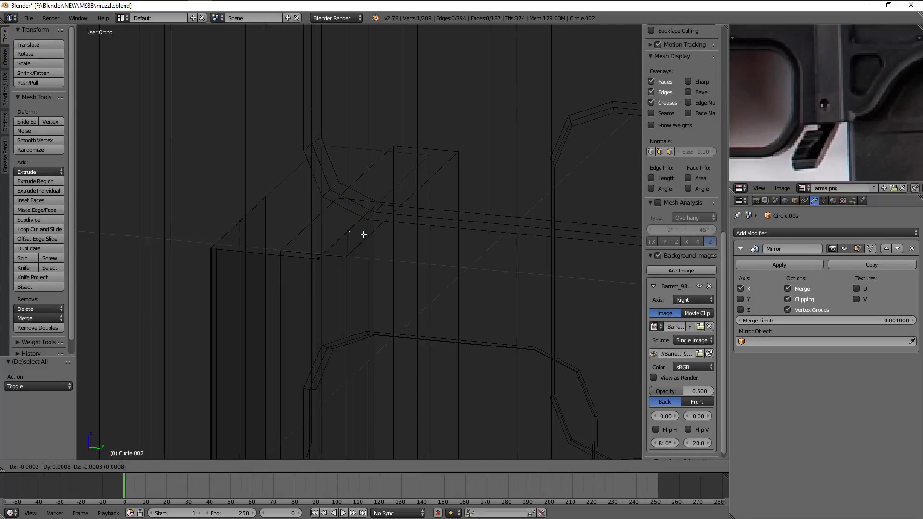
pyautogui.click(371, 236)
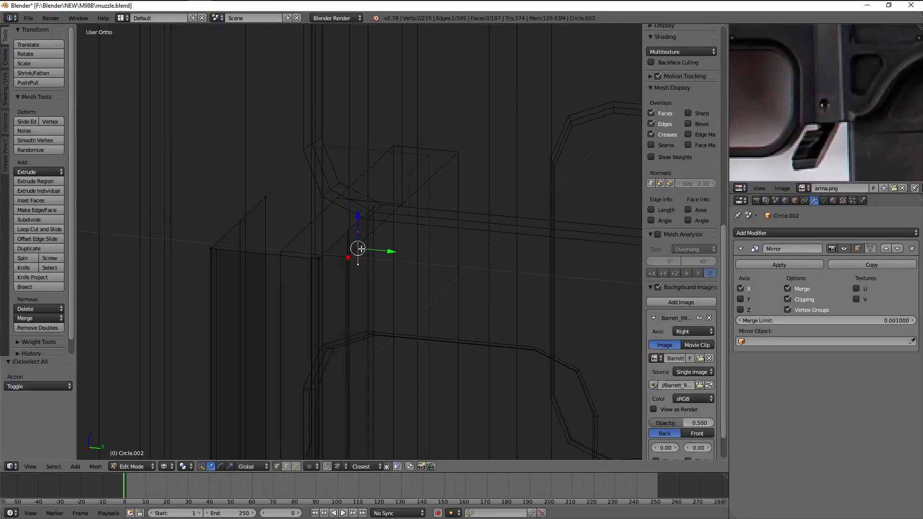
pyautogui.click(378, 252)
pyautogui.rightClick(385, 264)
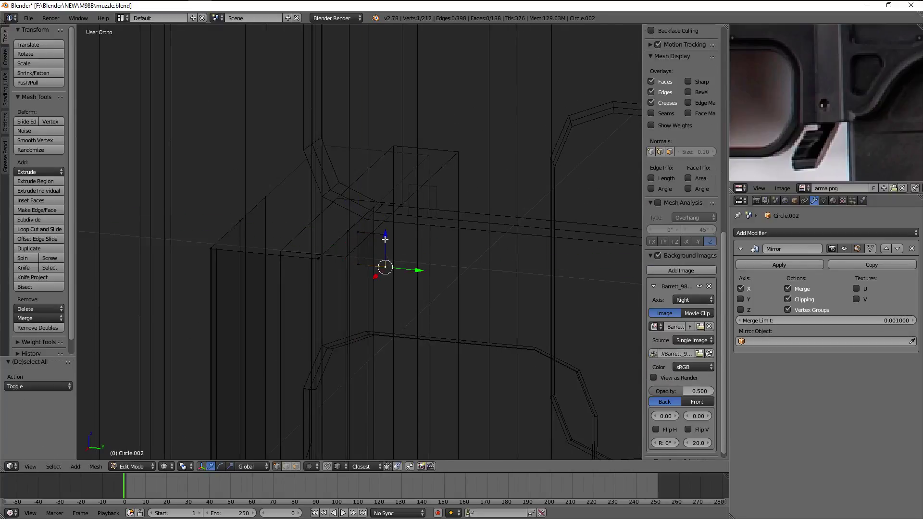
pyautogui.click(385, 213)
pyautogui.hotkey('ctrl', 'l')
pyautogui.moveTo(367, 242); pyautogui.dragTo(419, 262, button='middle')
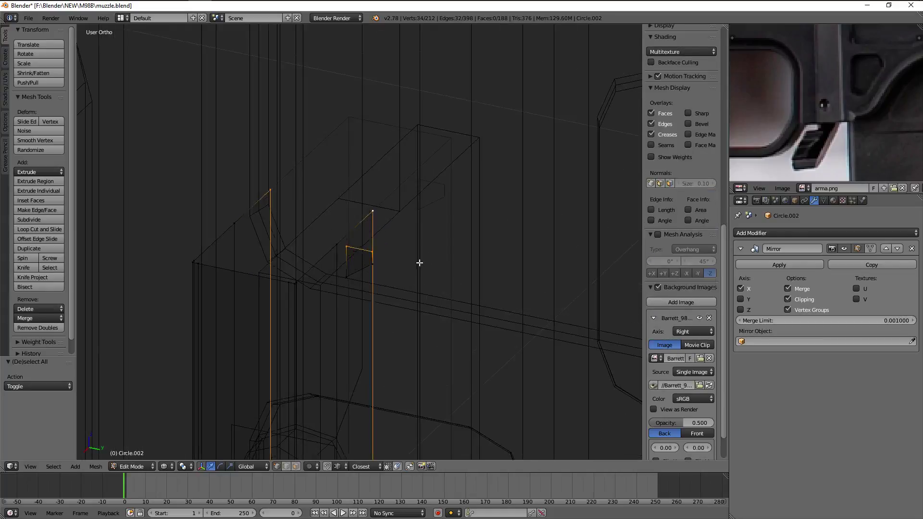
pyautogui.scroll(2, 429, 269)
# Split off the face, extrude it along X, and delete the leftover face
pyautogui.press('y')
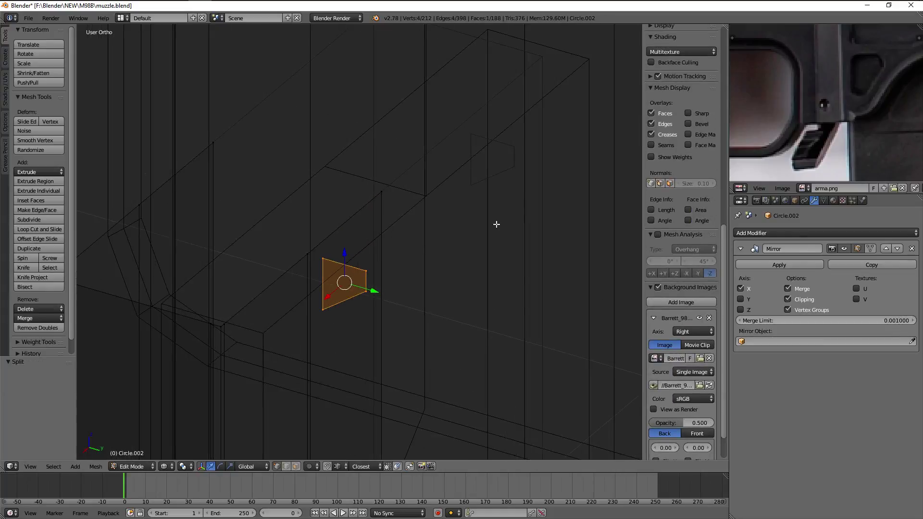
pyautogui.press('e')
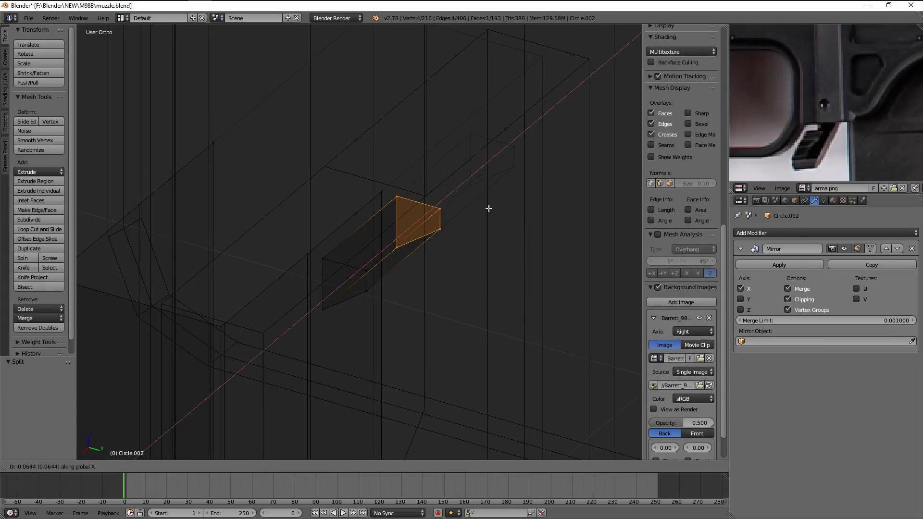
pyautogui.click(554, 186)
pyautogui.press('x')
pyautogui.click(547, 206)
# Move the block's end face 0.0644 along X, then view it against the side reference
pyautogui.press('a')
pyautogui.press('a')
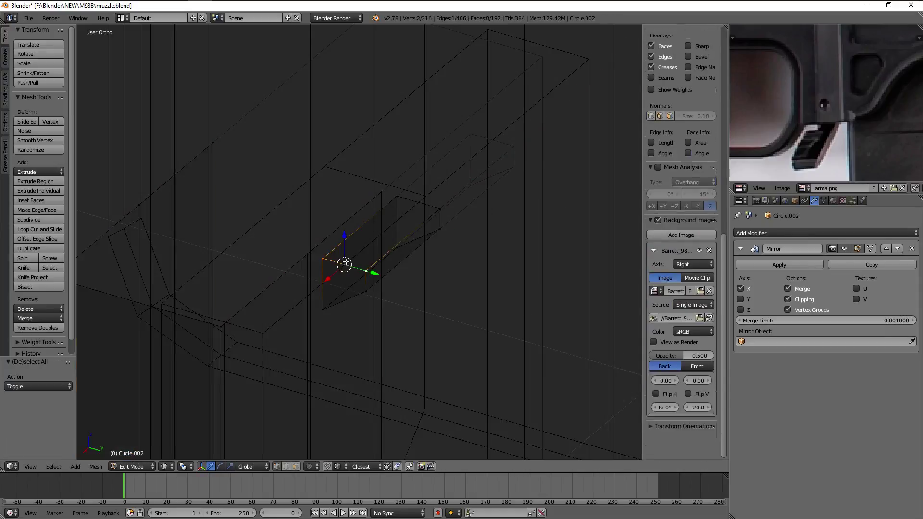
pyautogui.rightClick(356, 265)
pyautogui.press('g')
pyautogui.press('x')
pyautogui.click(360, 259)
pyautogui.press('KP_3')
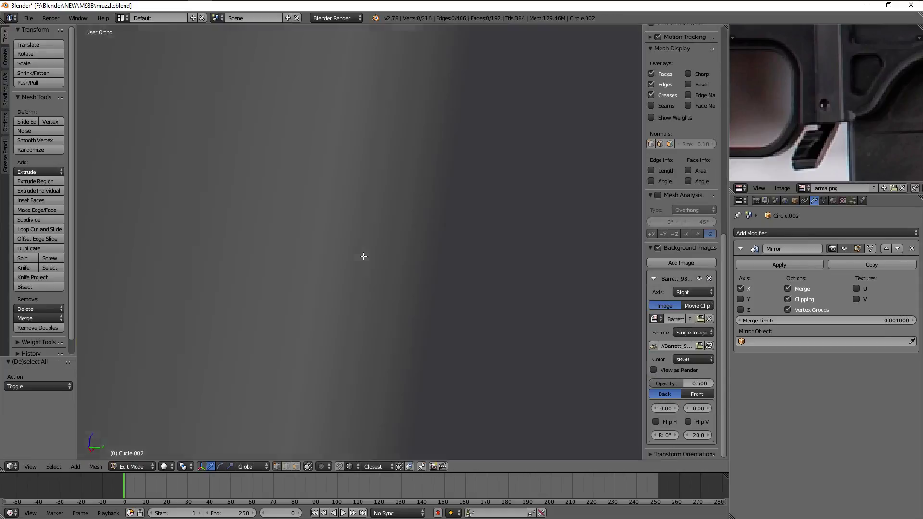
# Box-select the block's left vertical edge and shift it left to match the reference
pyautogui.press('a')
pyautogui.press('b')
pyautogui.moveTo(439, 191); pyautogui.dragTo(464, 223)
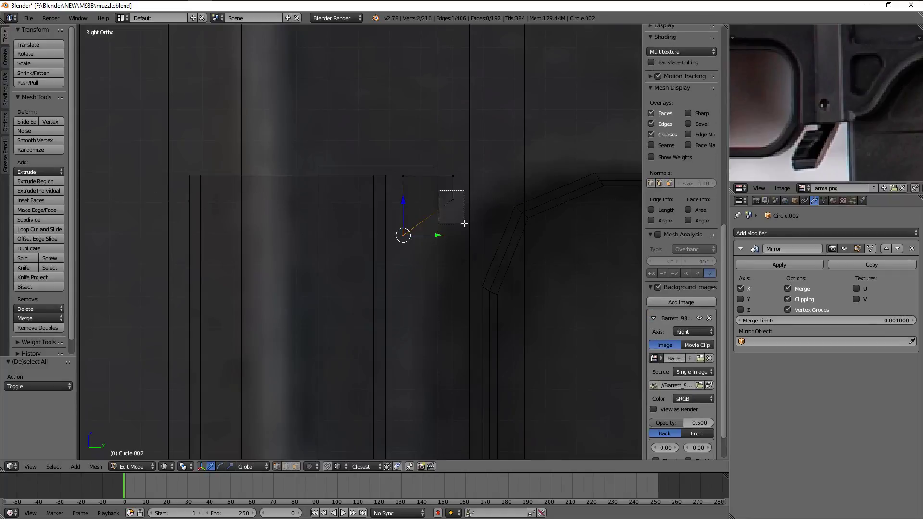
pyautogui.press('b')
pyautogui.moveTo(397, 159); pyautogui.dragTo(426, 288)
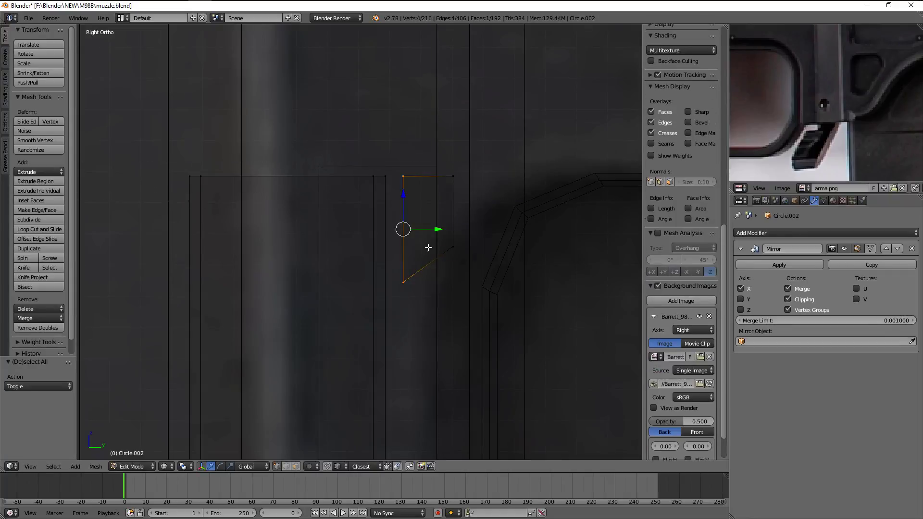
pyautogui.press('g')
pyautogui.press('y')
pyautogui.click(401, 225)
# Select the connected piece, narrow it to the top edge, and return to Object Mode
pyautogui.press('a')
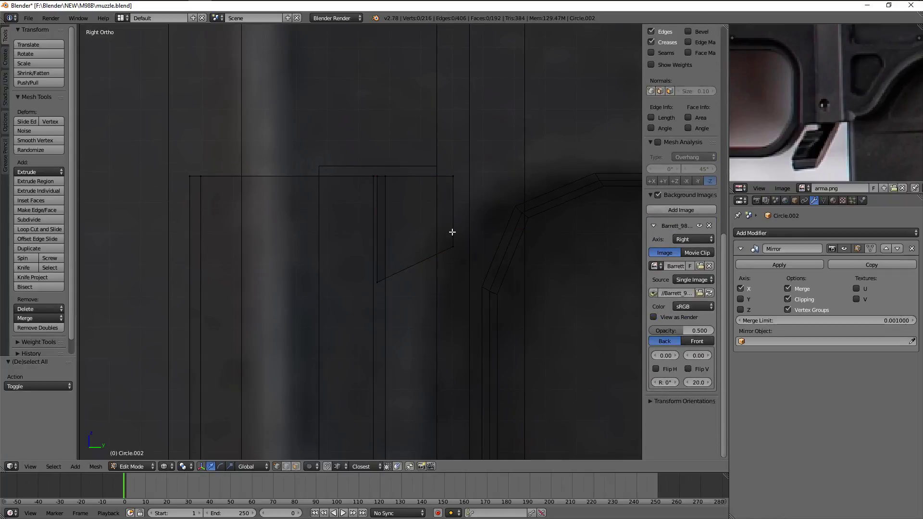
pyautogui.hotkey('ctrl', 'l')
pyautogui.moveTo(300, 236); pyautogui.dragTo(464, 294, button='middle')
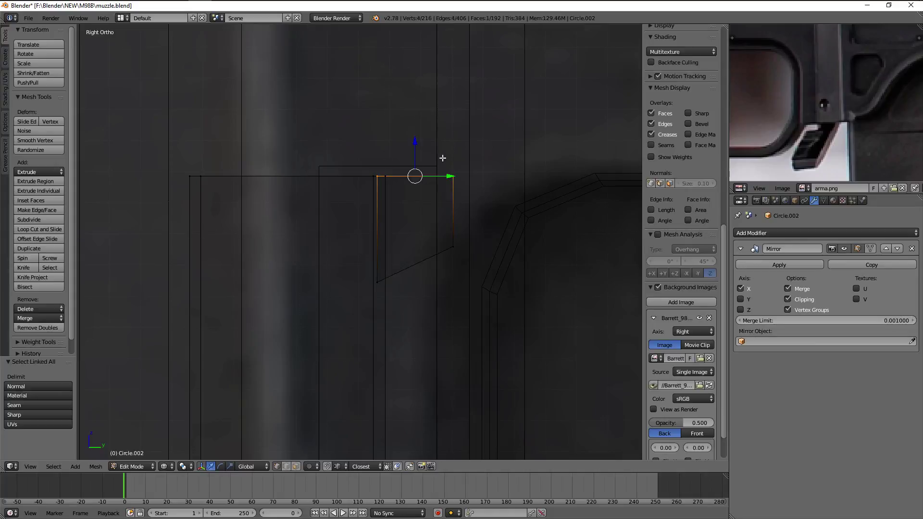
pyautogui.press('Tab')
# Reveal hidden objects and raise Circle.002's top-edge vertices along Z
pyautogui.scroll(-3, 436, 181)
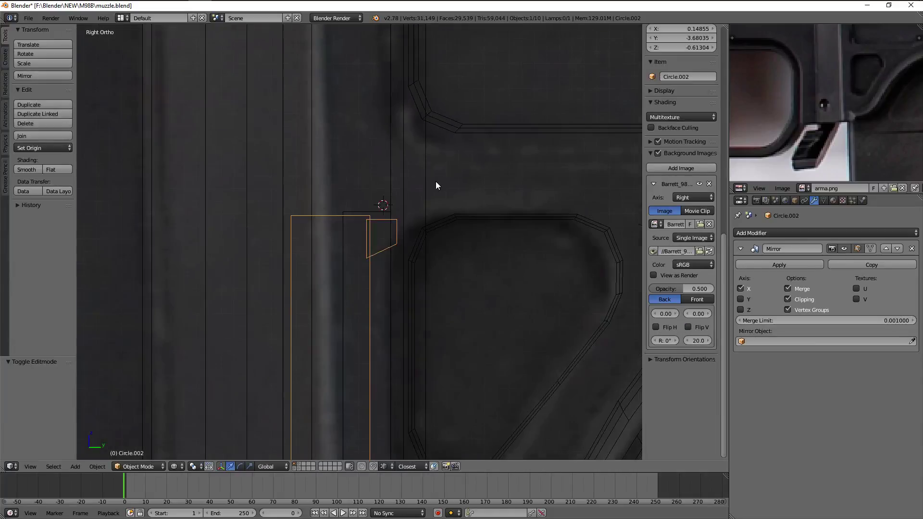
pyautogui.hotkey('alt', 'h')
pyautogui.press('Tab')
pyautogui.press('a')
pyautogui.scroll(3, 440, 214)
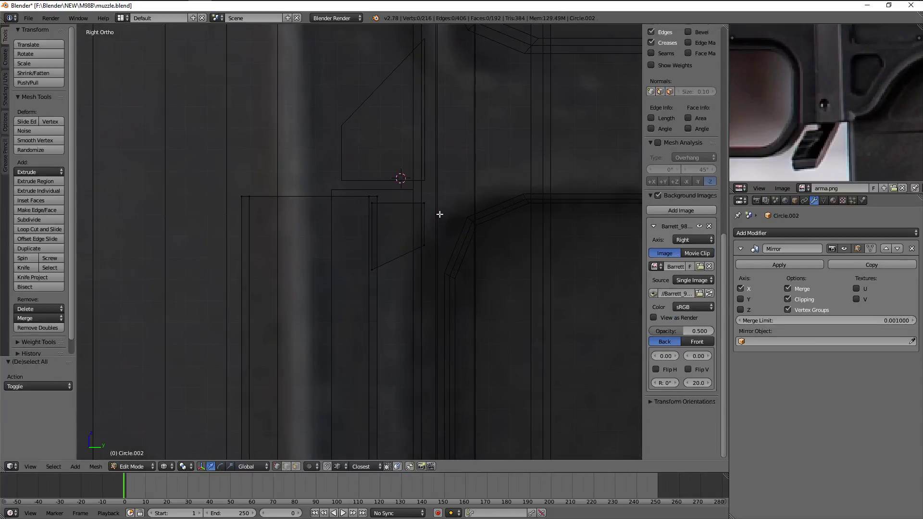
pyautogui.press('b')
pyautogui.moveTo(204, 161); pyautogui.dragTo(497, 220)
pyautogui.press('g')
pyautogui.press('z')
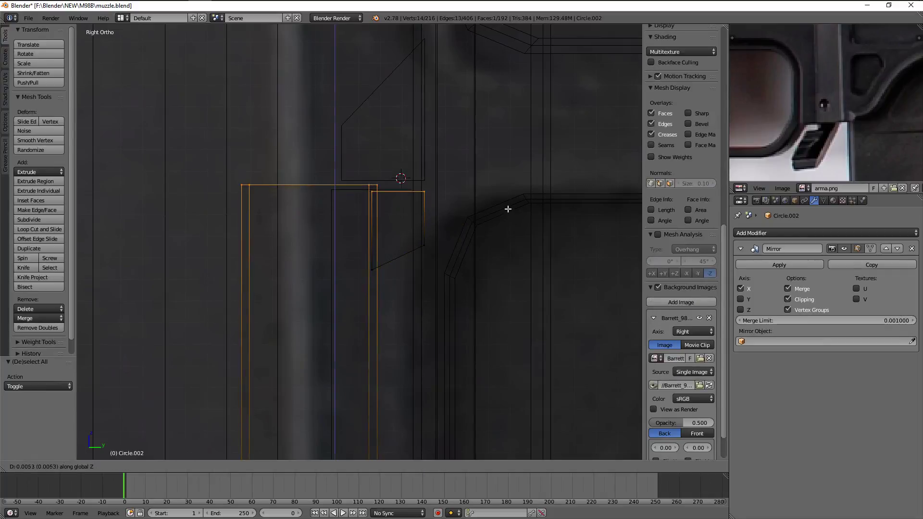
pyautogui.click(507, 208)
pyautogui.press('s')
pyautogui.press('g')
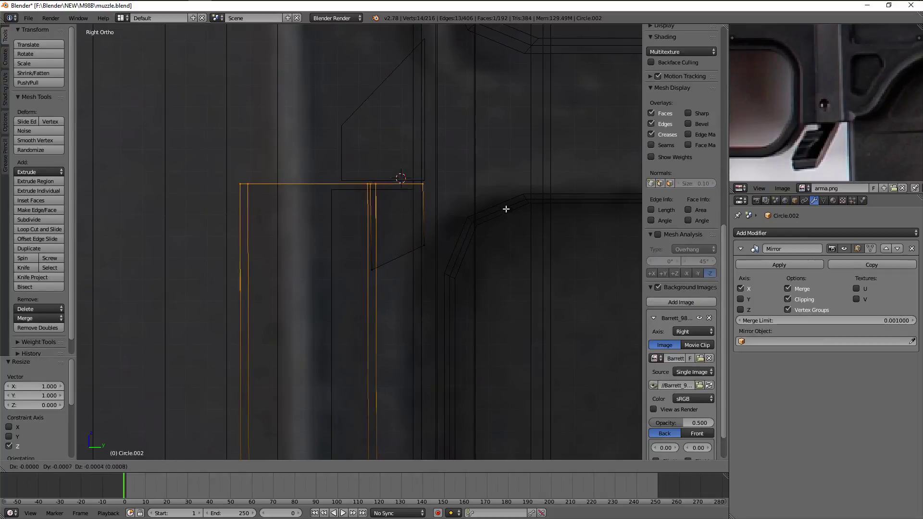
pyautogui.click(506, 208)
# Box-select the small tab's vertices and lower them slightly
pyautogui.press('a')
pyautogui.press('b')
pyautogui.moveTo(417, 160); pyautogui.dragTo(438, 250)
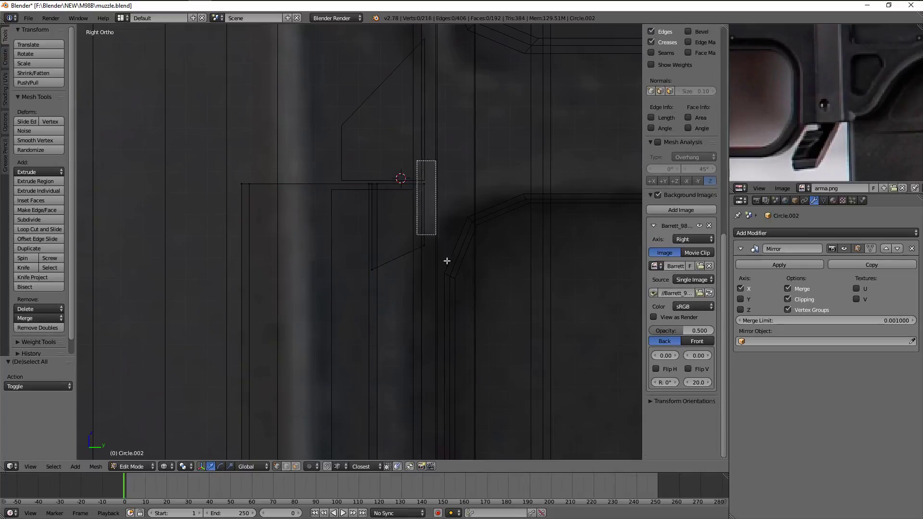
pyautogui.click(446, 212)
pyautogui.press('a')
pyautogui.press('b')
pyautogui.moveTo(349, 227); pyautogui.dragTo(483, 312)
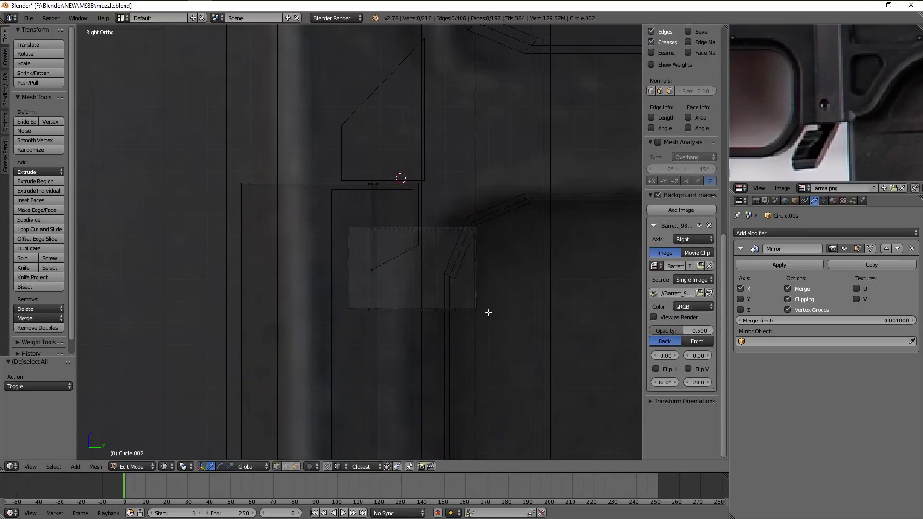
pyautogui.click(394, 220)
pyautogui.hotkey('ctrl', 'l')
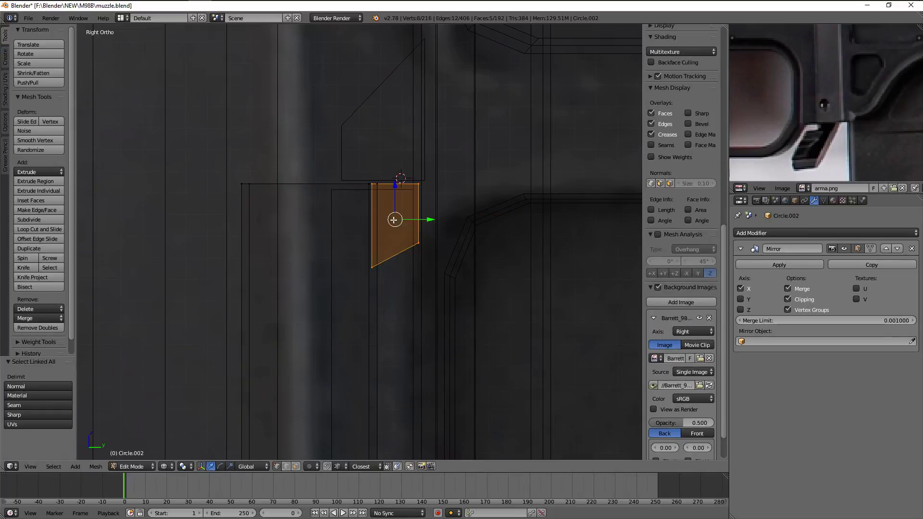
pyautogui.click(394, 223)
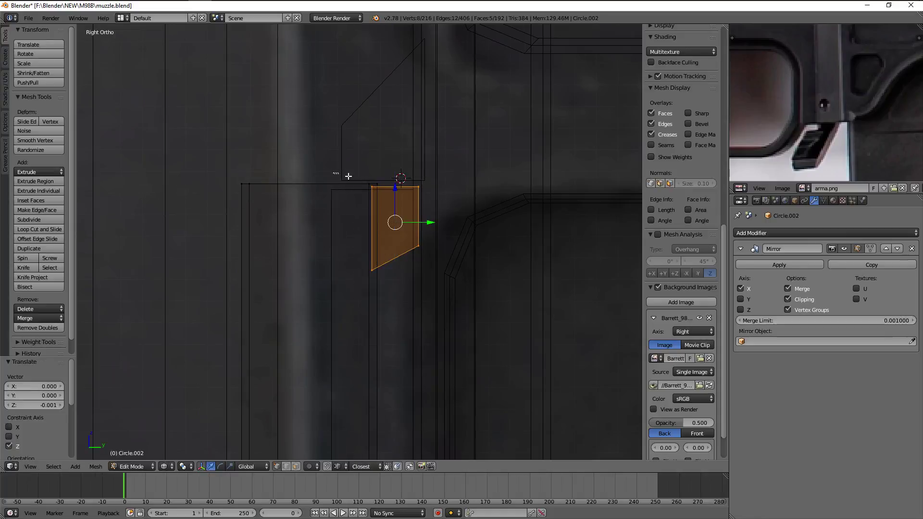
pyautogui.click(399, 213)
# Select the whole tab face and delete its faces
pyautogui.press('a')
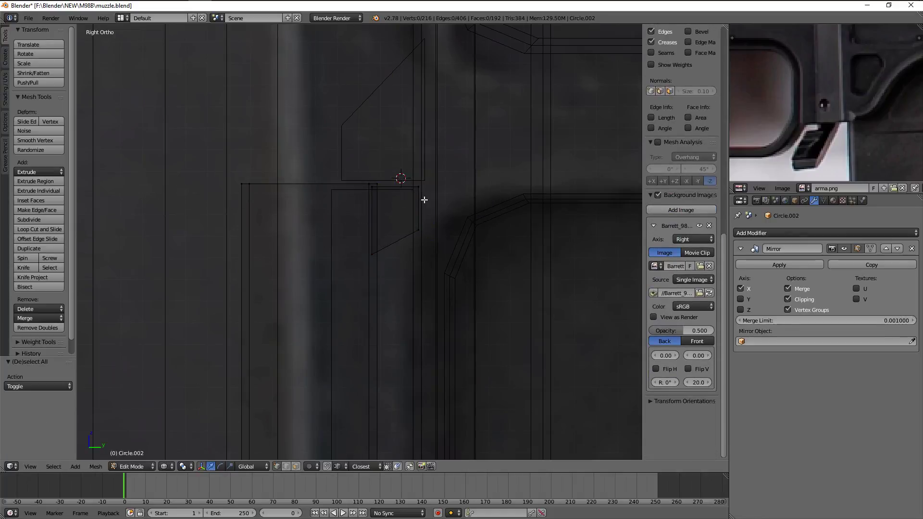
pyautogui.rightClick(424, 200)
pyautogui.hotkey('ctrl', 'l')
pyautogui.press('x')
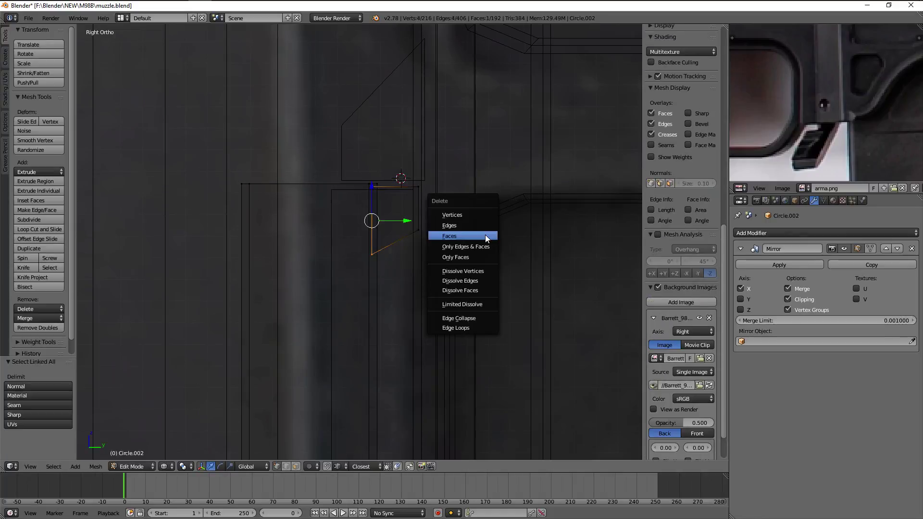
pyautogui.click(484, 235)
pyautogui.moveTo(484, 235)
pyautogui.mouseDown(button='middle')
pyautogui.moveTo(491, 274)
pyautogui.moveTo(480, 251)
pyautogui.mouseUp(button='middle')
pyautogui.press('KP_3')
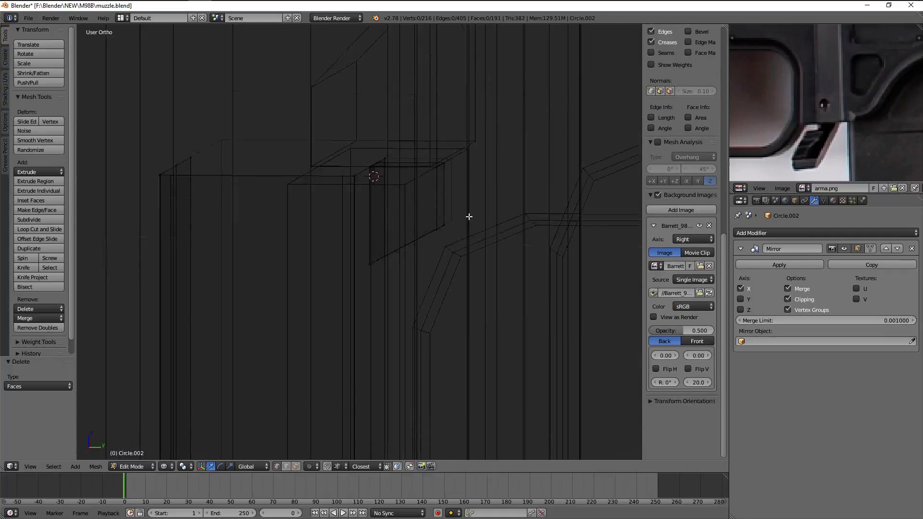
# Add three loop cuts across the part, placing one at the top edge
pyautogui.click(453, 193)
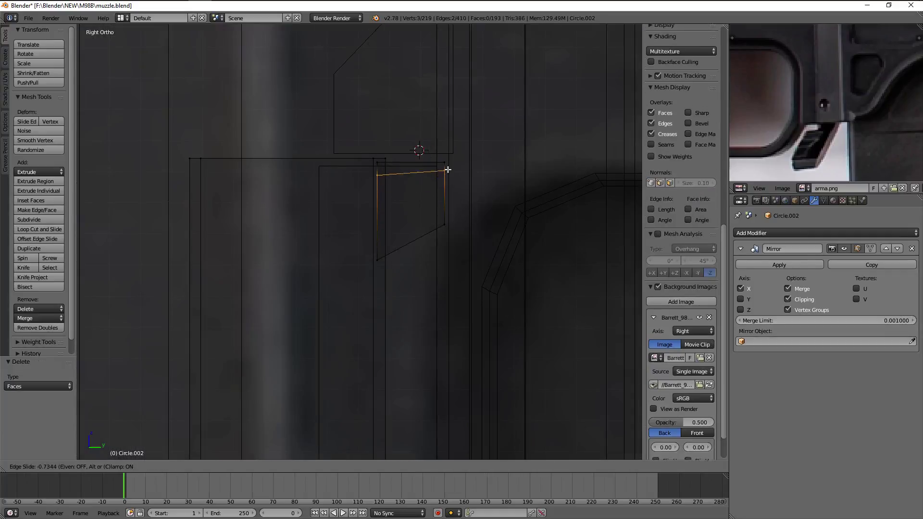
pyautogui.click(456, 130)
pyautogui.click(457, 135)
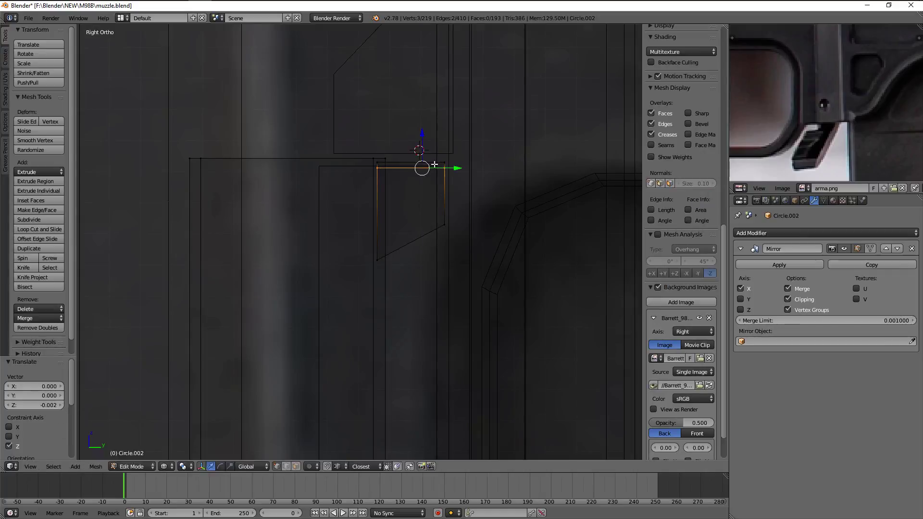
pyautogui.hotkey('ctrl', 'r')
pyautogui.click(438, 211)
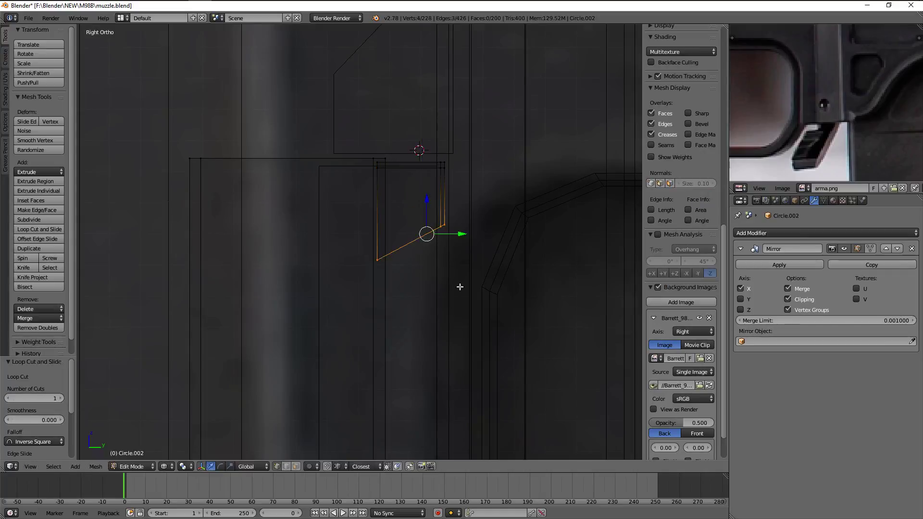
pyautogui.click(460, 284)
pyautogui.moveTo(460, 282); pyautogui.dragTo(439, 259, button='middle')
pyautogui.hotkey('ctrl', 'r')
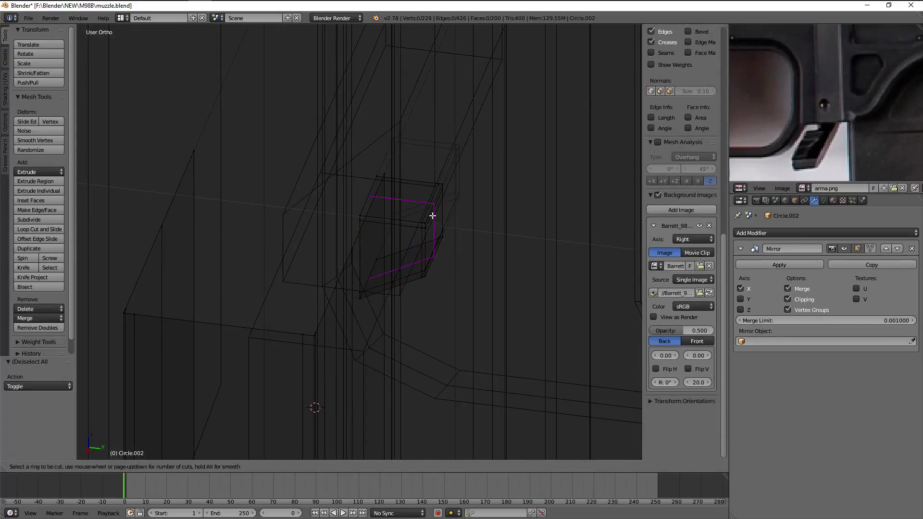
pyautogui.click(432, 216)
pyautogui.click(363, 299)
pyautogui.moveTo(363, 298); pyautogui.dragTo(406, 284, button='middle')
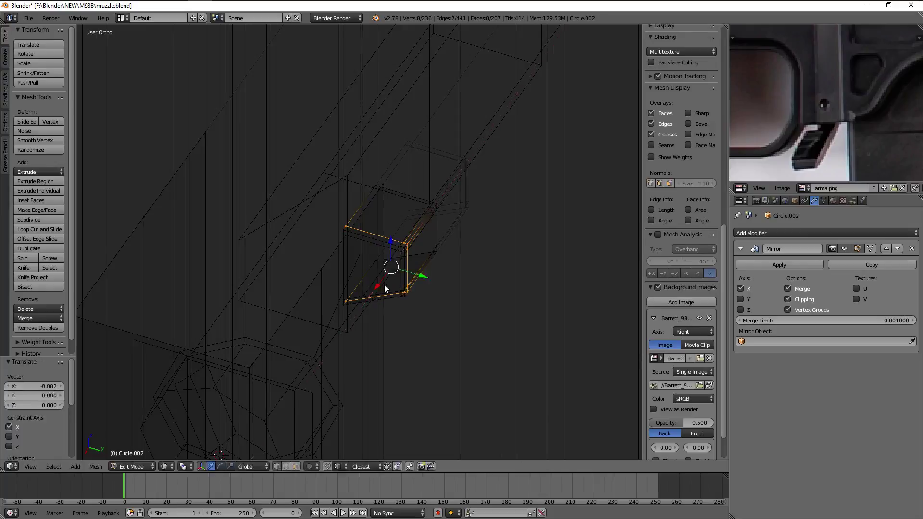
# Recalculate Circle.002's normals to point inside and nudge the selected faces into place
pyautogui.press('Tab')
pyautogui.press('z')
pyautogui.scroll(-5, 408, 308)
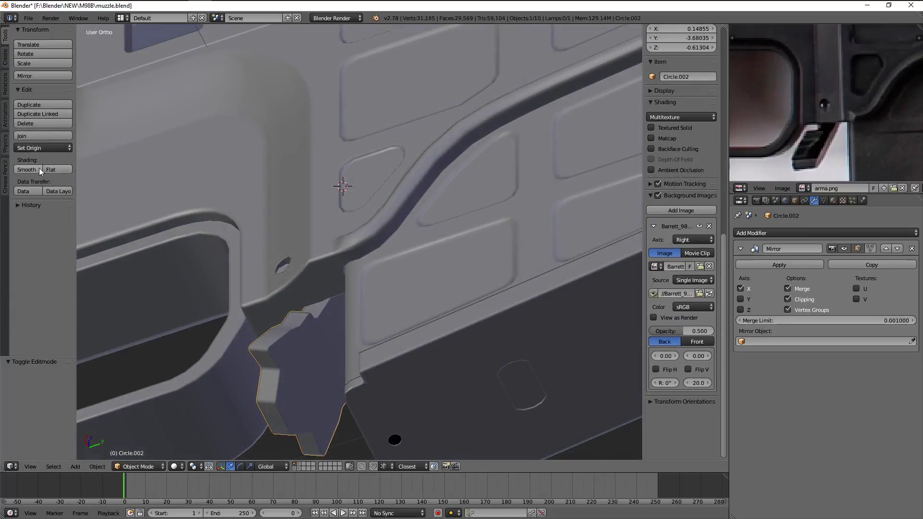
pyautogui.press('h')
pyautogui.moveTo(447, 299)
pyautogui.mouseDown(button='middle')
pyautogui.moveTo(475, 262)
pyautogui.moveTo(374, 271)
pyautogui.moveTo(363, 231)
pyautogui.mouseUp(button='middle')
pyautogui.hotkey('alt', 'h')
pyautogui.press('Tab')
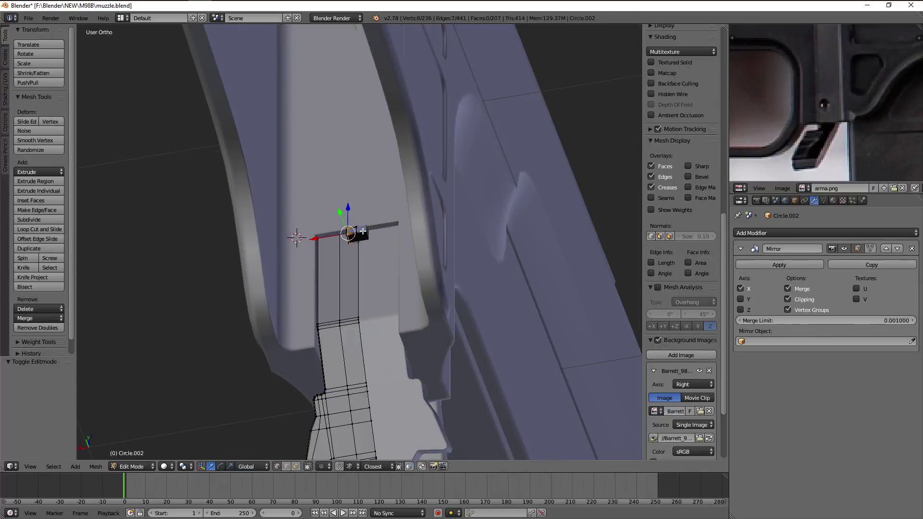
pyautogui.click(8, 376)
pyautogui.press('KP_Decimal')
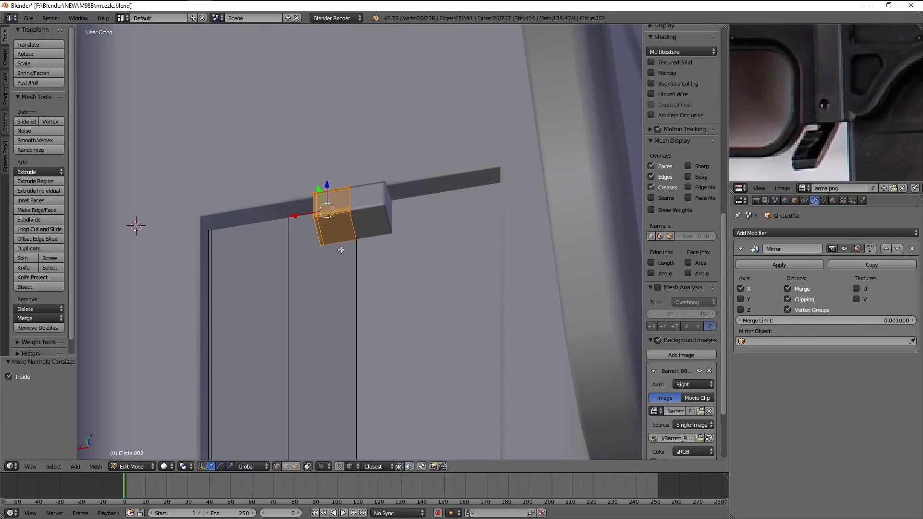
pyautogui.press('g')
pyautogui.click(310, 198)
pyautogui.press('Tab')
# Edit the receiver Circle.001 and select the edge loop running into its round hole
pyautogui.scroll(-5, 350, 253)
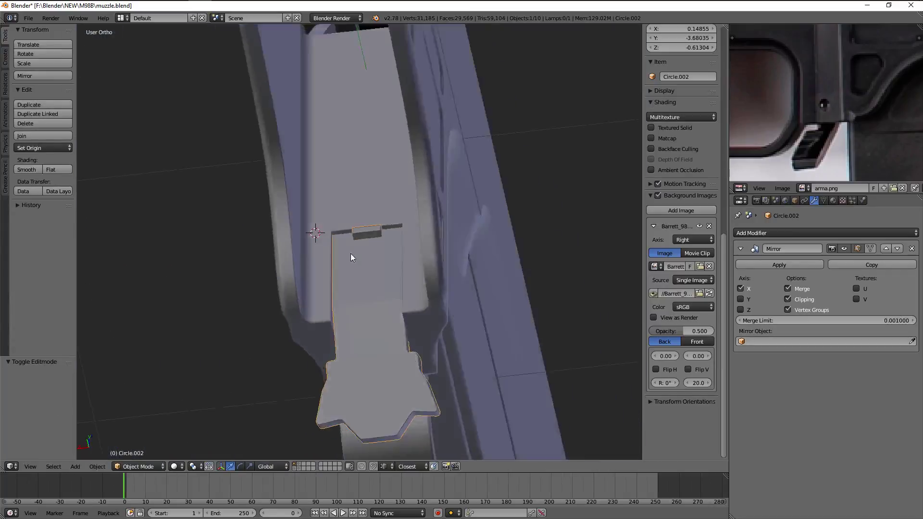
pyautogui.moveTo(350, 253)
pyautogui.mouseDown(button='middle')
pyautogui.moveTo(406, 277)
pyautogui.moveTo(332, 299)
pyautogui.moveTo(376, 298)
pyautogui.mouseUp(button='middle')
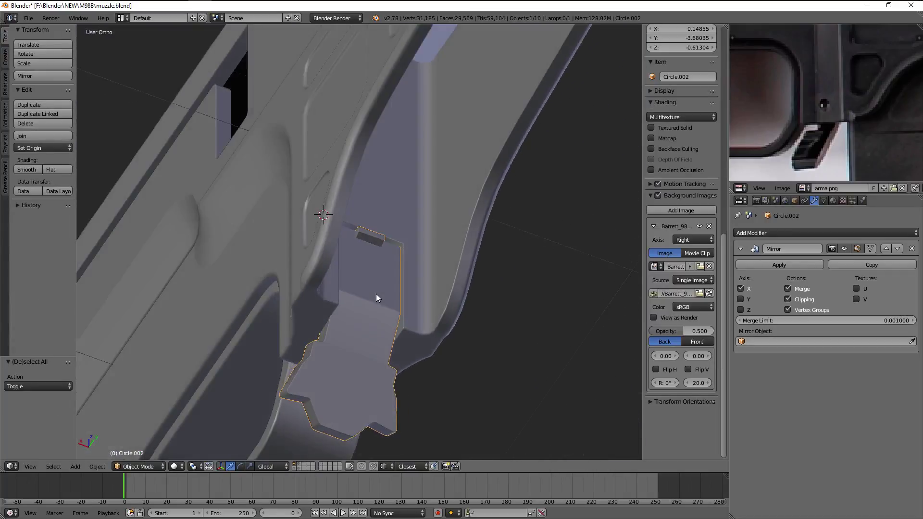
pyautogui.press('KP_3')
pyautogui.press('z')
pyautogui.rightClick(315, 329)
pyautogui.press('z')
pyautogui.press('Tab')
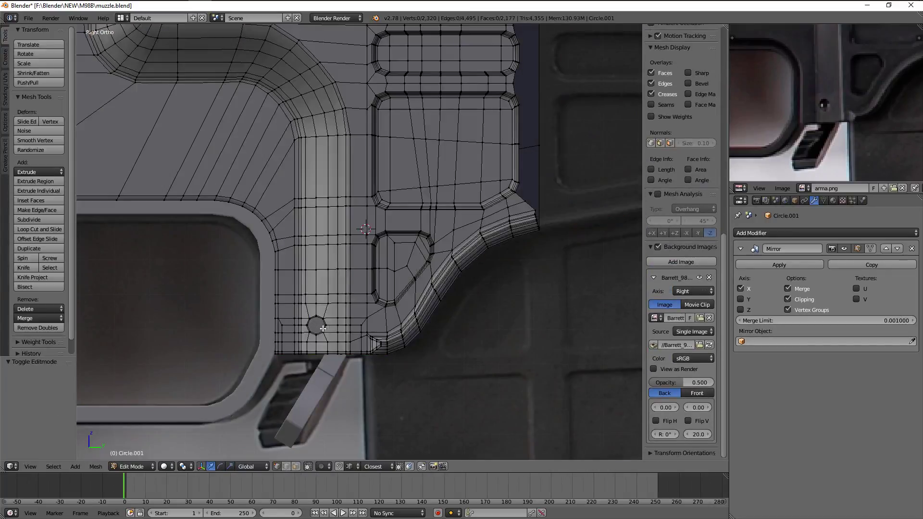
pyautogui.scroll(5, 346, 264)
pyautogui.press('a')
pyautogui.press('a')
pyautogui.rightClick(314, 291)
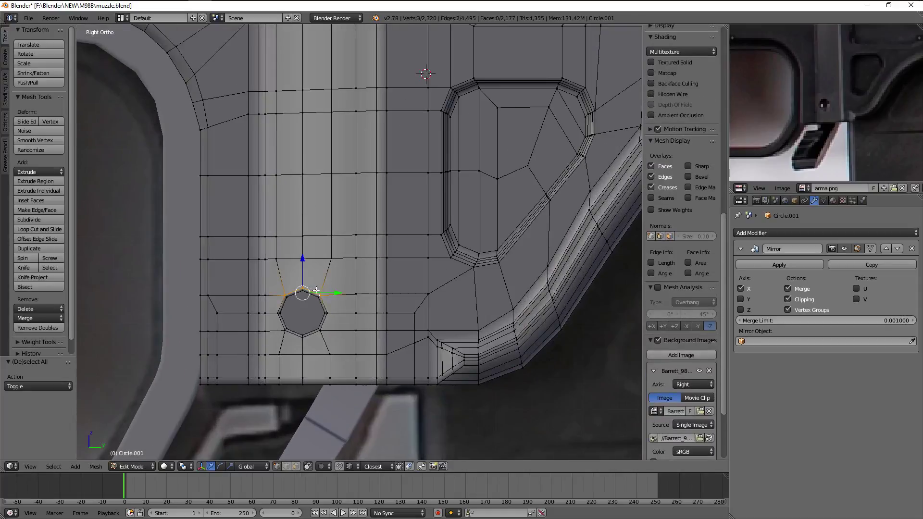
pyautogui.press('a')
pyautogui.press('z')
pyautogui.keyDown('alt'); pyautogui.rightClick(290, 284); pyautogui.keyUp('alt')
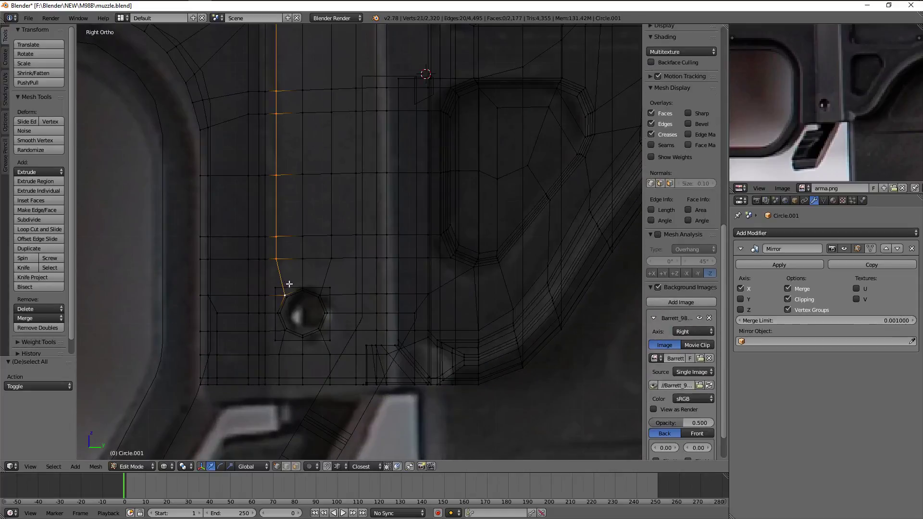
# Snap the 3D cursor onto the receiver's circle, then edit the strip Circle.002
pyautogui.hotkey('ctrl', 'l')
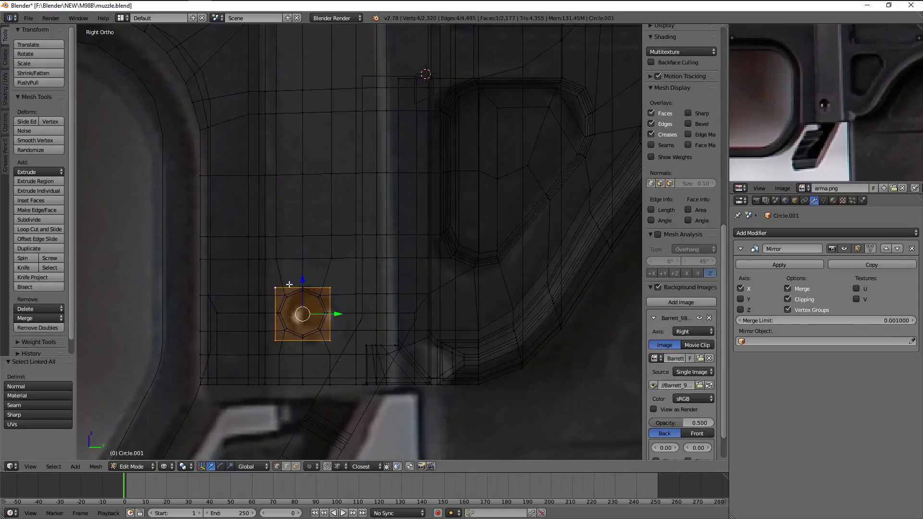
pyautogui.hotkey('shift', 's')
pyautogui.click(279, 340)
pyautogui.press('Tab')
pyautogui.scroll(-5, 308, 325)
pyautogui.press('z')
pyautogui.rightClick(307, 324)
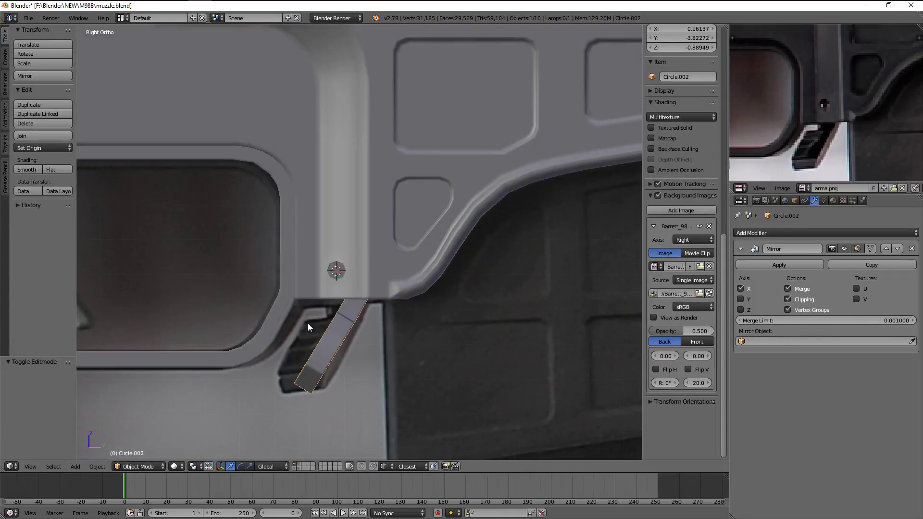
pyautogui.press('Tab')
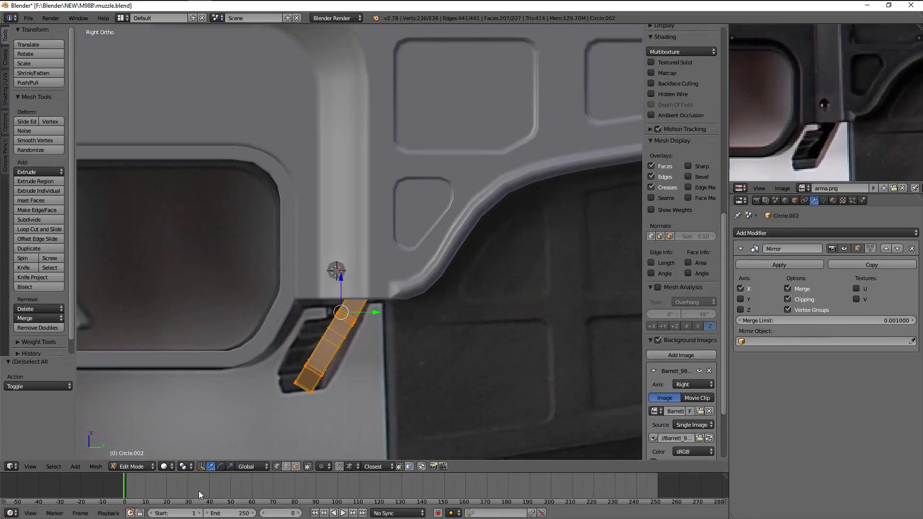
# Set the pivot point to 3D Cursor, test a rotation, and centre the view on the cursor
pyautogui.click(182, 466)
pyautogui.click(212, 430)
pyautogui.press('z')
pyautogui.press('r')
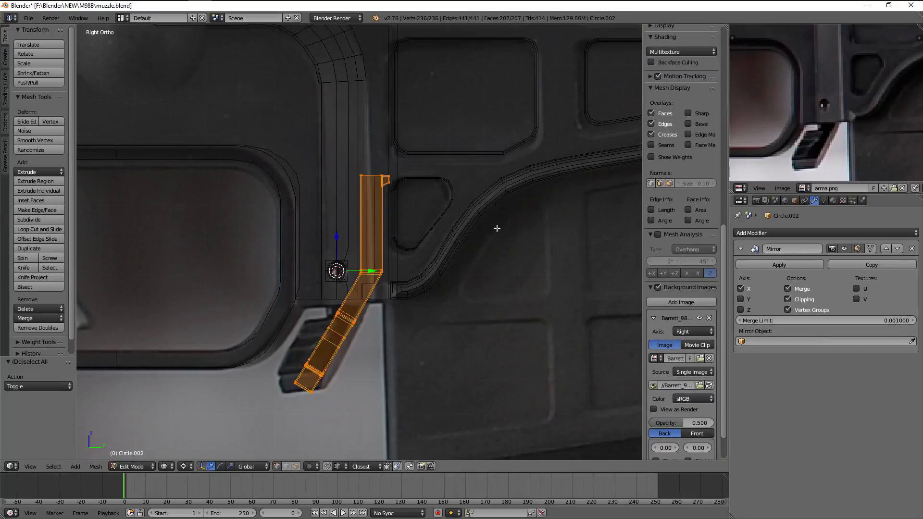
pyautogui.rightClick(451, 184)
pyautogui.press('Tab')
pyautogui.scroll(2, 374, 265)
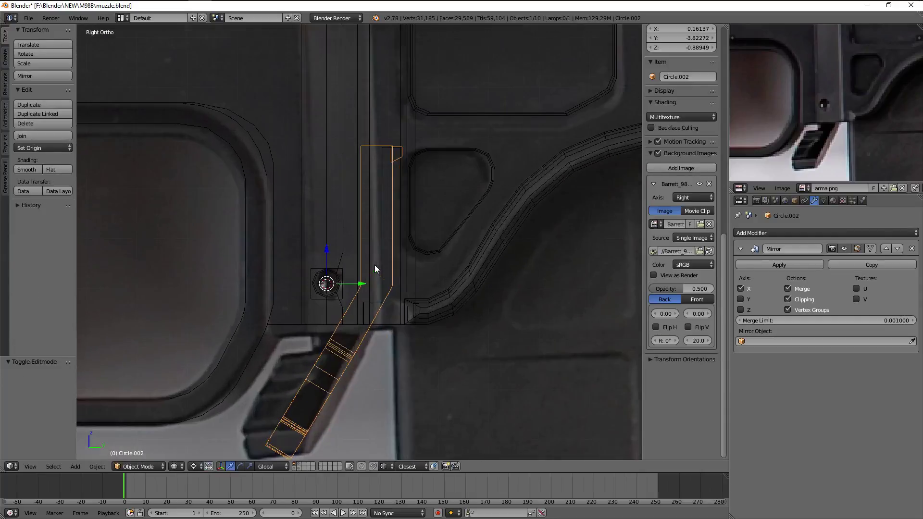
pyautogui.press('Tab')
pyautogui.hotkey('alt', 'Home')
pyautogui.scroll(-1, 572, 264)
pyautogui.scroll(-1, 572, 264)
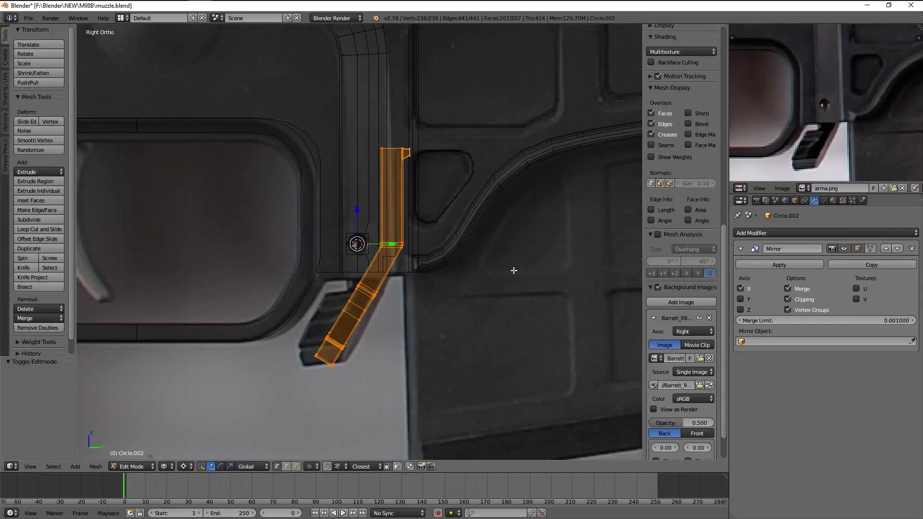
pyautogui.press('Tab')
# Rotate the strip's mesh to a new tilt and shift it slightly along Y
pyautogui.keyDown('shift'); pyautogui.rightClick(514, 270); pyautogui.keyUp('shift')
pyautogui.press('Tab')
pyautogui.press('r')
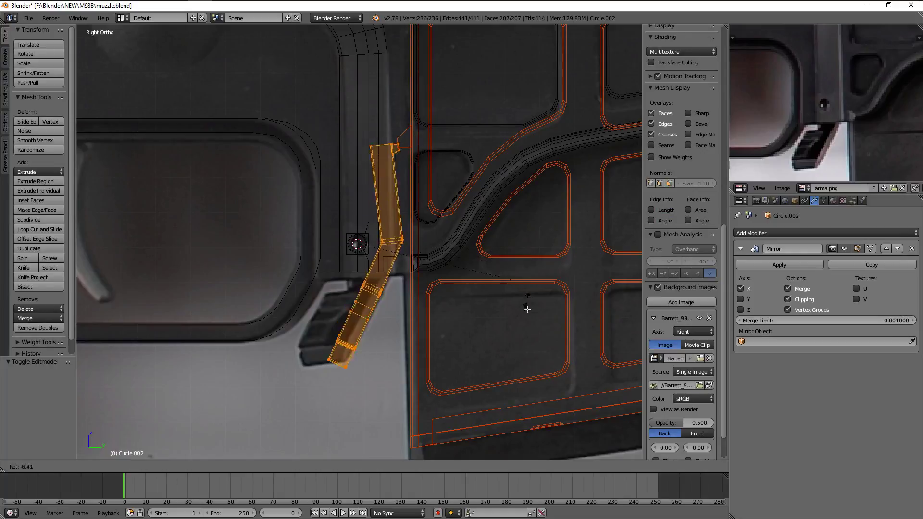
pyautogui.click(510, 294)
pyautogui.moveTo(401, 246); pyautogui.dragTo(368, 243)
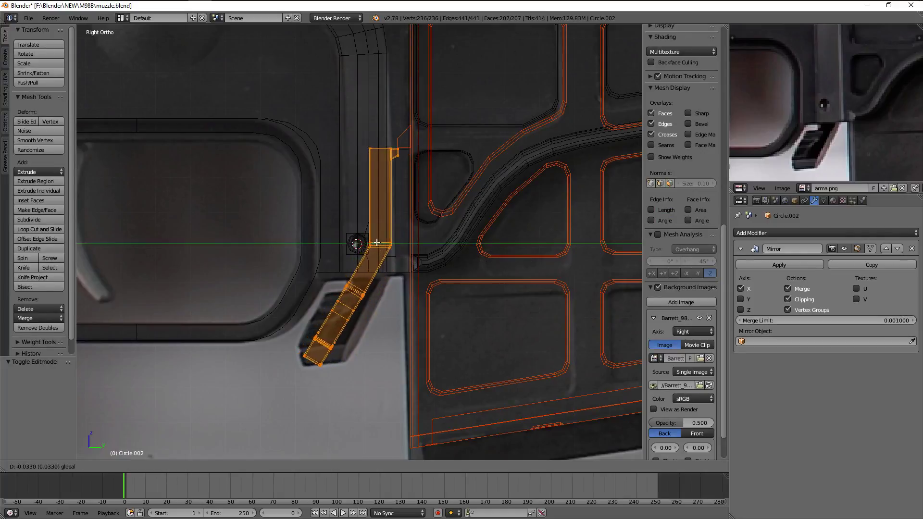
pyautogui.click(377, 243)
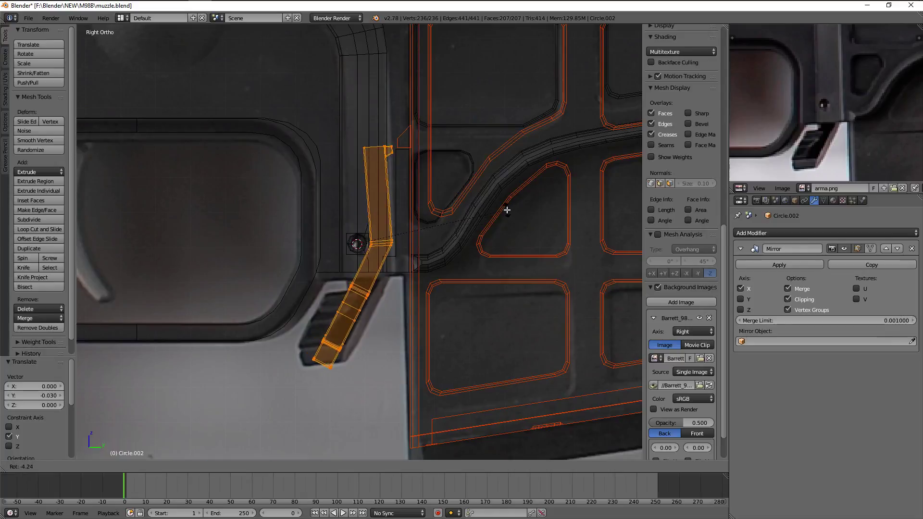
pyautogui.press('Escape')
pyautogui.press('r')
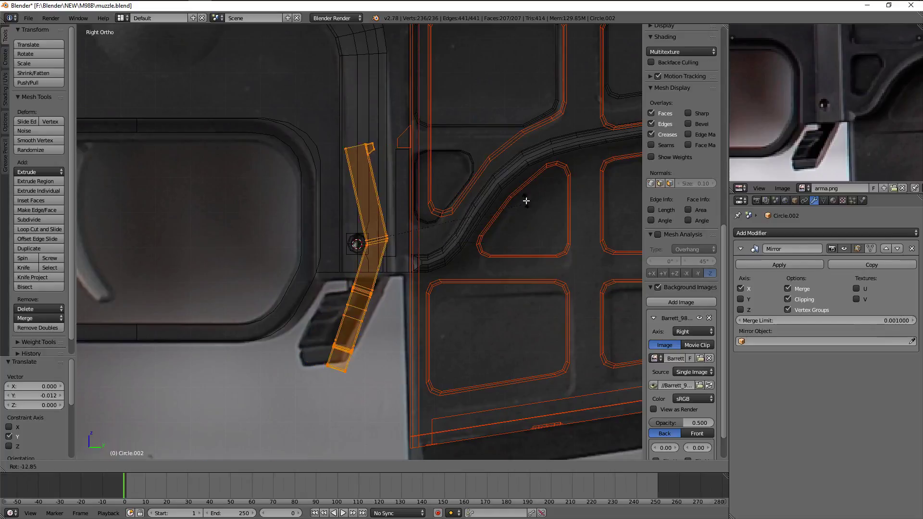
pyautogui.press('Escape')
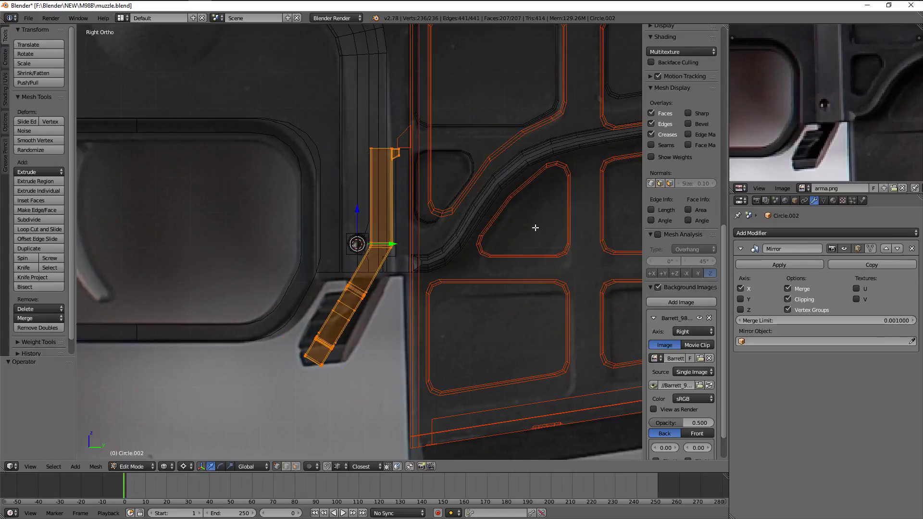
pyautogui.press('Tab')
pyautogui.scroll(3, 388, 243)
pyautogui.press('Tab')
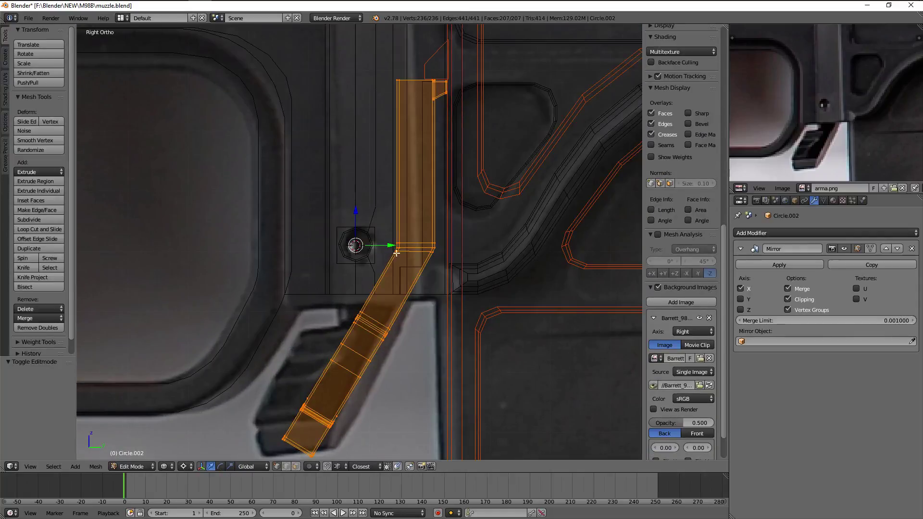
# Place the 3D cursor at the strip's bend and rotate the strip into line with the reference
pyautogui.click(403, 247)
pyautogui.press('r')
pyautogui.press('Escape')
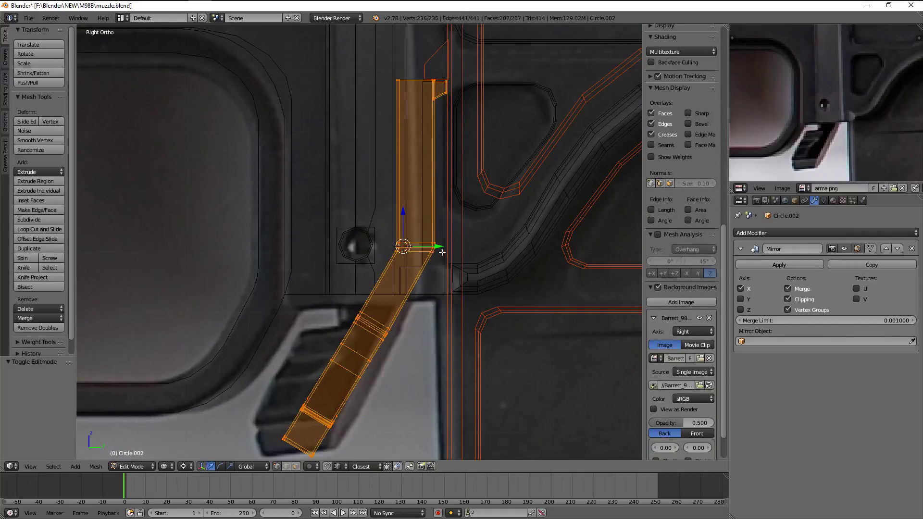
pyautogui.press('r')
pyautogui.press('Escape')
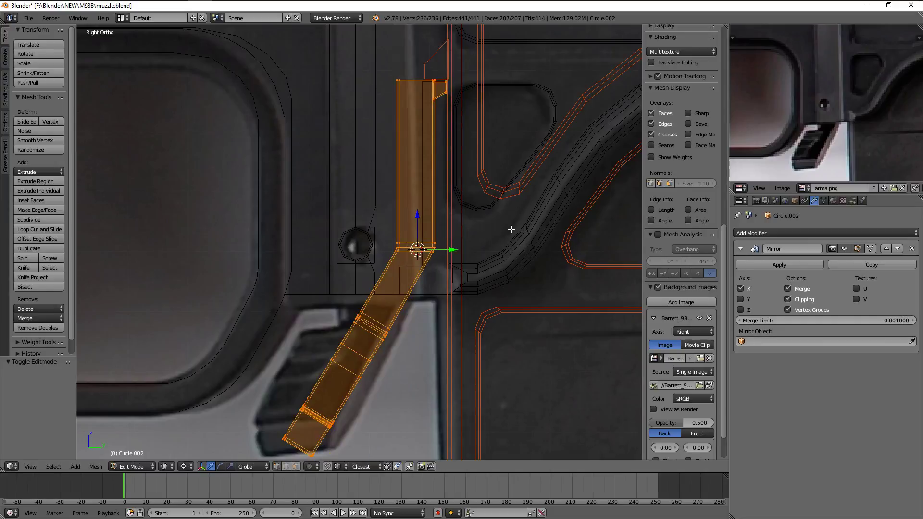
pyautogui.press('r')
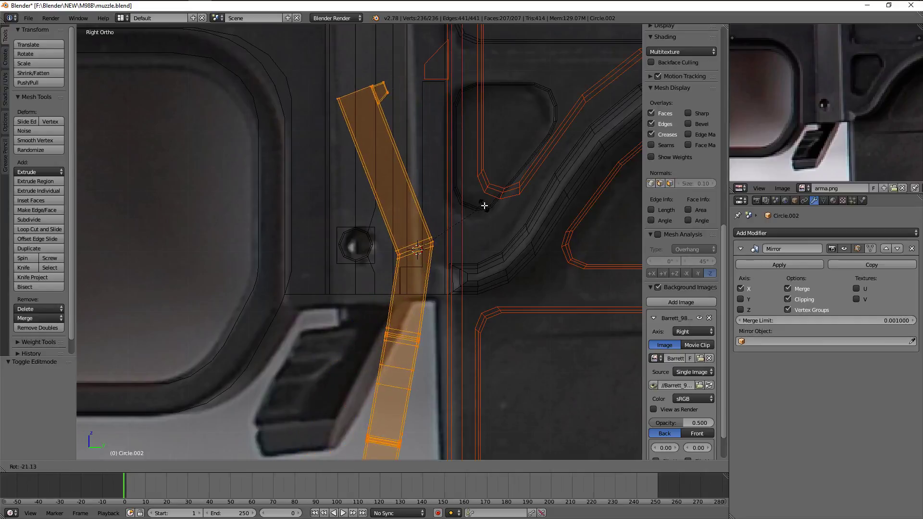
pyautogui.scroll(-2, 486, 207)
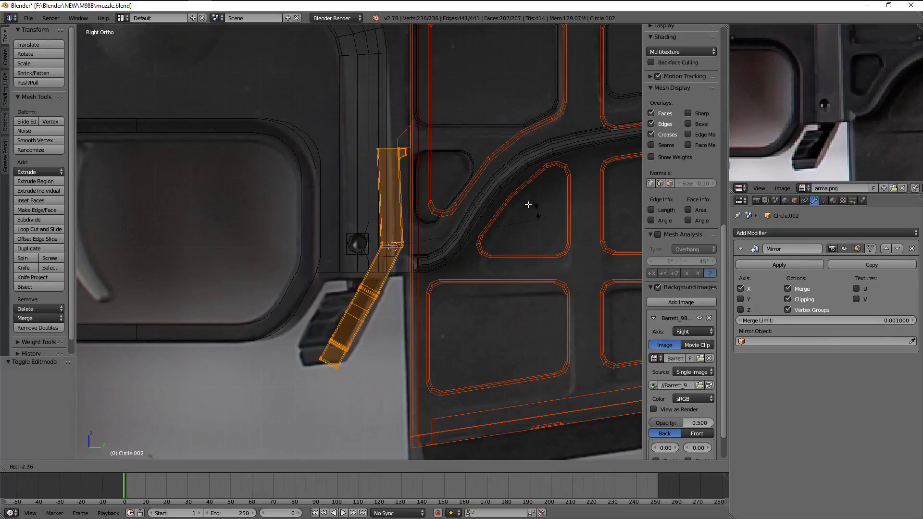
pyautogui.click(524, 202)
pyautogui.press('Tab')
pyautogui.moveTo(512, 207)
pyautogui.mouseDown(button='middle')
pyautogui.moveTo(482, 227)
pyautogui.moveTo(489, 229)
pyautogui.mouseUp(button='middle')
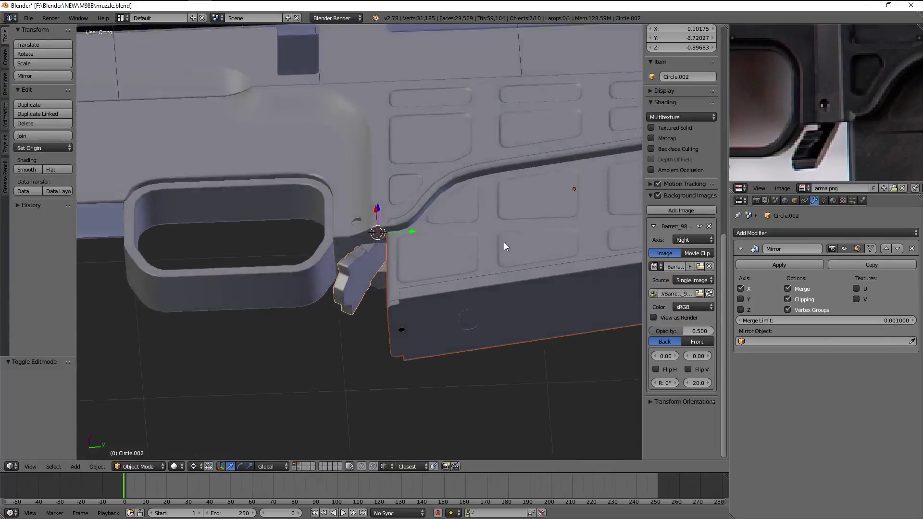
# Rotate the strip's mesh to tilt it slightly further
pyautogui.scroll(2, 500, 260)
pyautogui.press('Tab')
pyautogui.press('r')
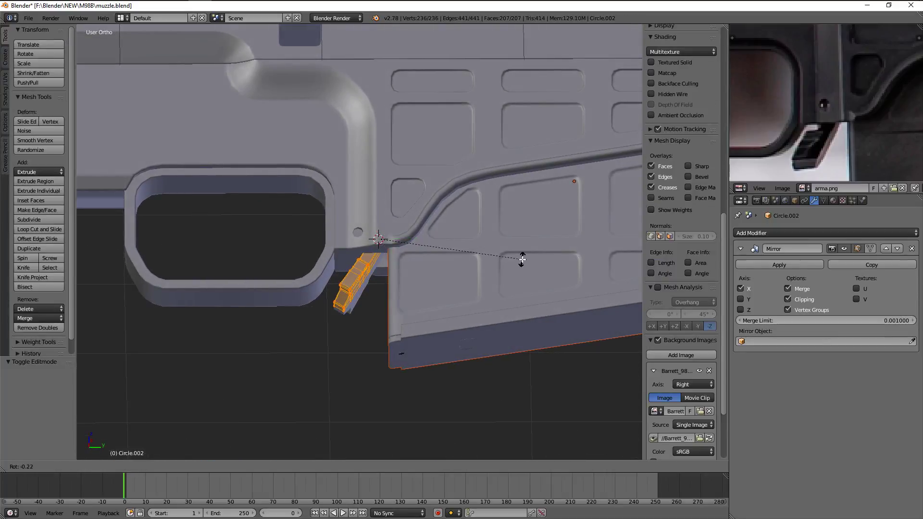
pyautogui.click(504, 221)
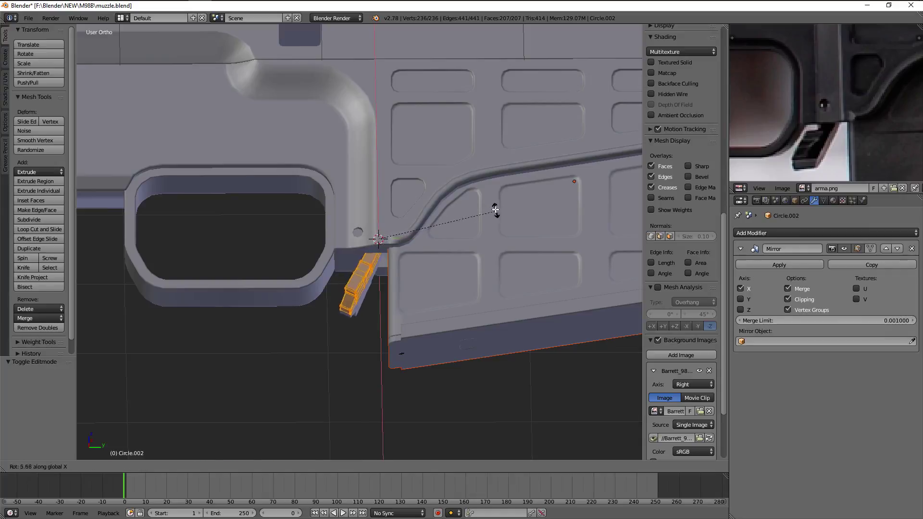
pyautogui.press('Tab')
pyautogui.moveTo(504, 247); pyautogui.dragTo(526, 306, button='middle')
pyautogui.press('KP_3')
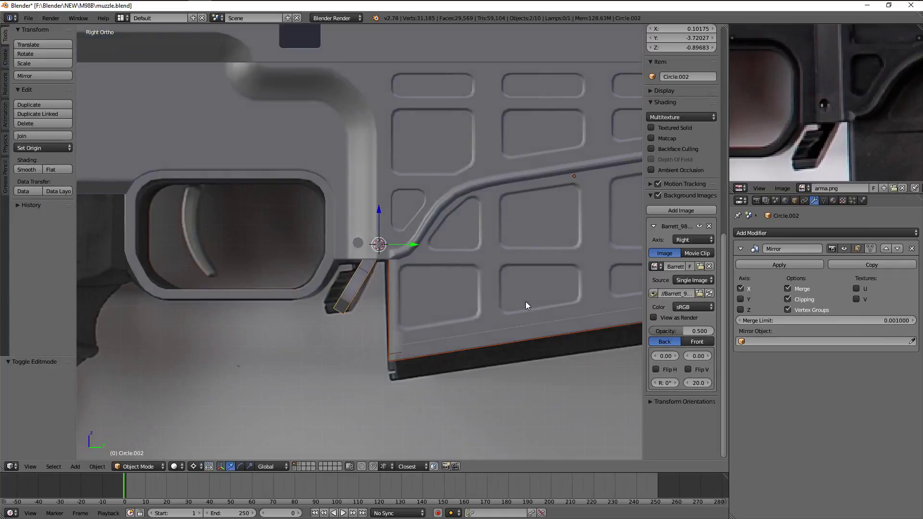
pyautogui.press('z')
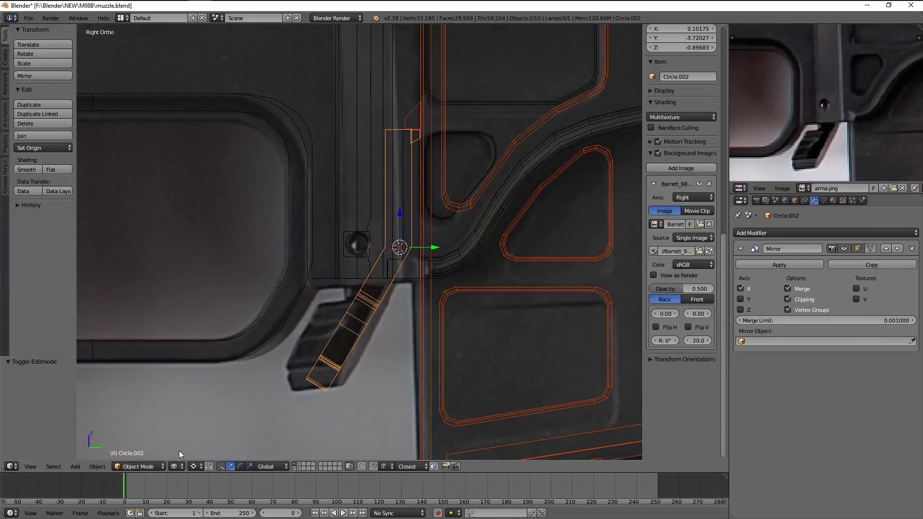
pyautogui.click(194, 465)
pyautogui.click(197, 466)
pyautogui.moveTo(394, 325)
pyautogui.mouseDown(button='middle')
pyautogui.moveTo(351, 333)
pyautogui.moveTo(352, 298)
pyautogui.mouseUp(button='middle')
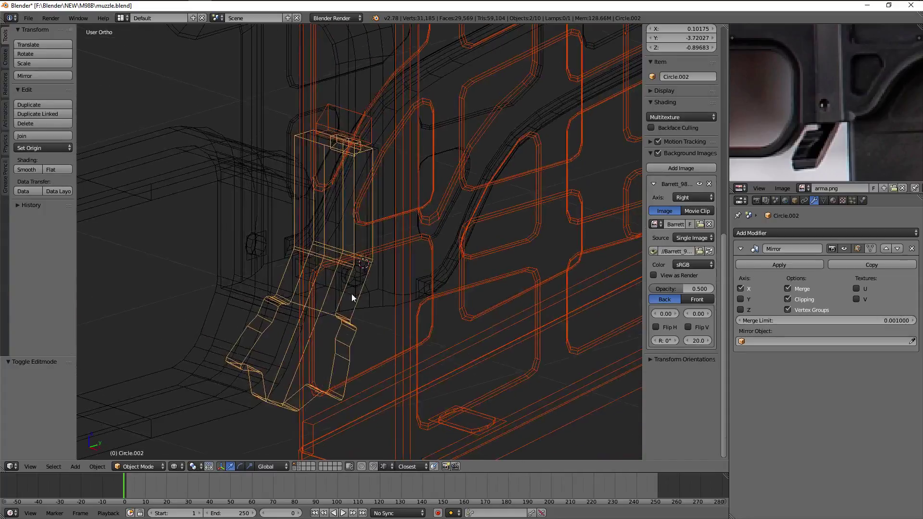
# Snap the 3D cursor to a vertex near the strip's bend and move the origin there
pyautogui.press('Tab')
pyautogui.scroll(3, 352, 298)
pyautogui.scroll(1, 317, 269)
pyautogui.rightClick(283, 269)
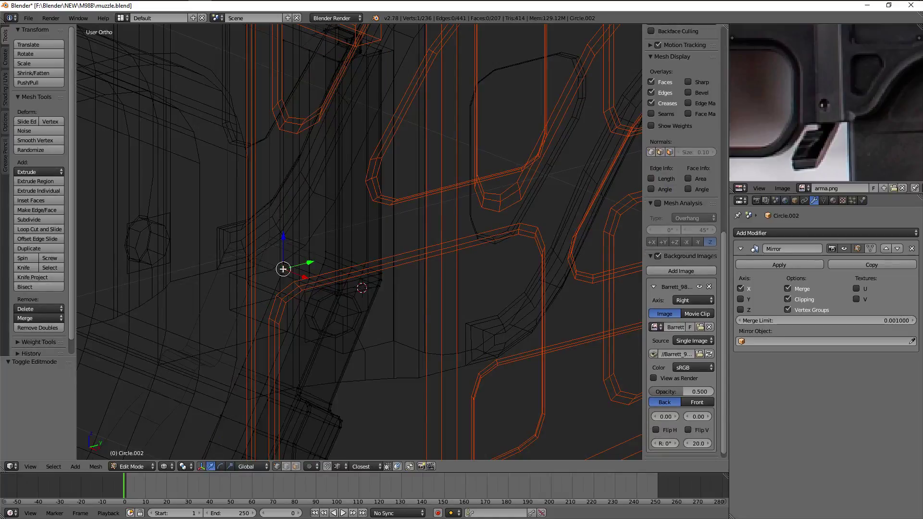
pyautogui.hotkey('shift', 's')
pyautogui.click(460, 271)
pyautogui.press('Tab')
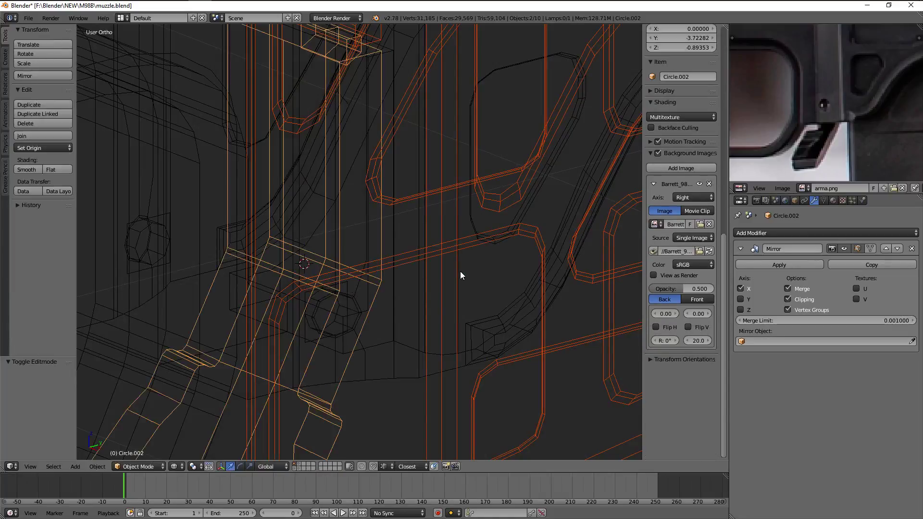
pyautogui.hotkey('ctrl', 'shift', 'alt', 'c')
# Set the Circle.002 strip's origin to the 3D cursor and rotate the strip around it
pyautogui.press('Down')
pyautogui.press('Down')
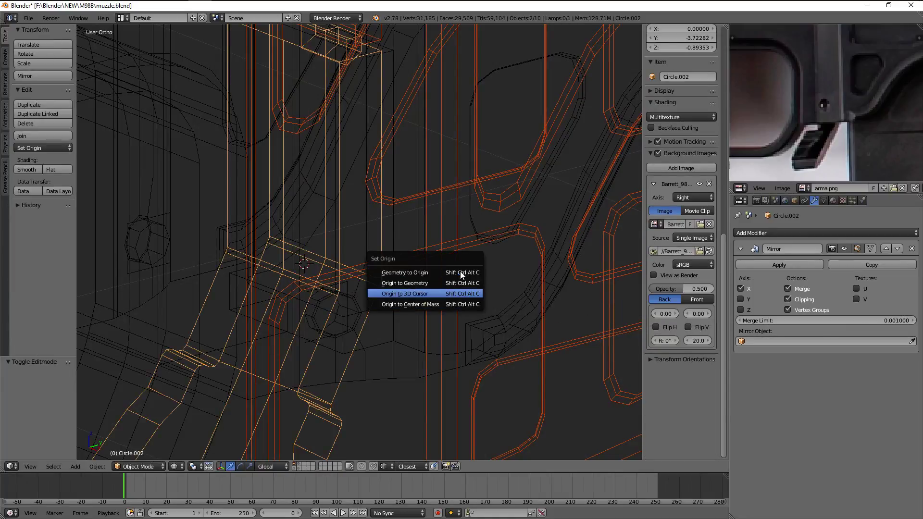
pyautogui.press('Return')
pyautogui.press('KP_3')
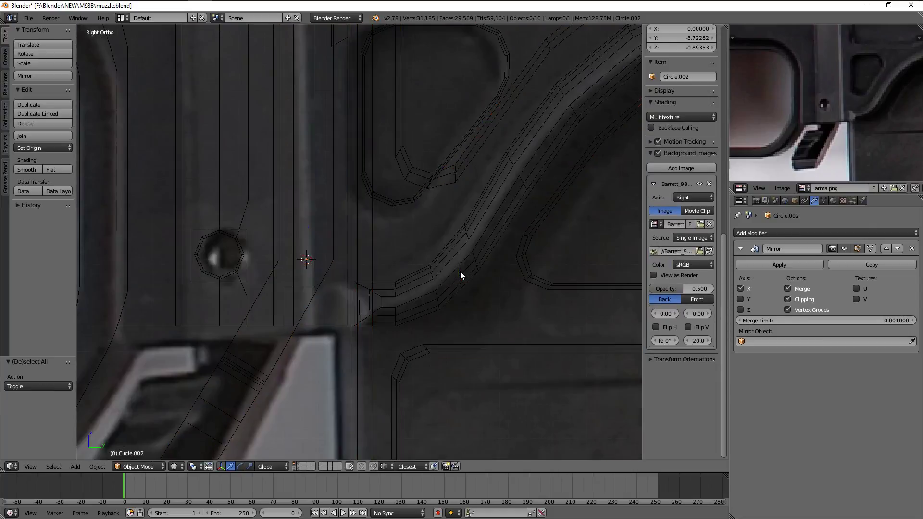
pyautogui.press('a')
pyautogui.rightClick(283, 331)
pyautogui.scroll(-1, 288, 336)
pyautogui.scroll(-3, 392, 295)
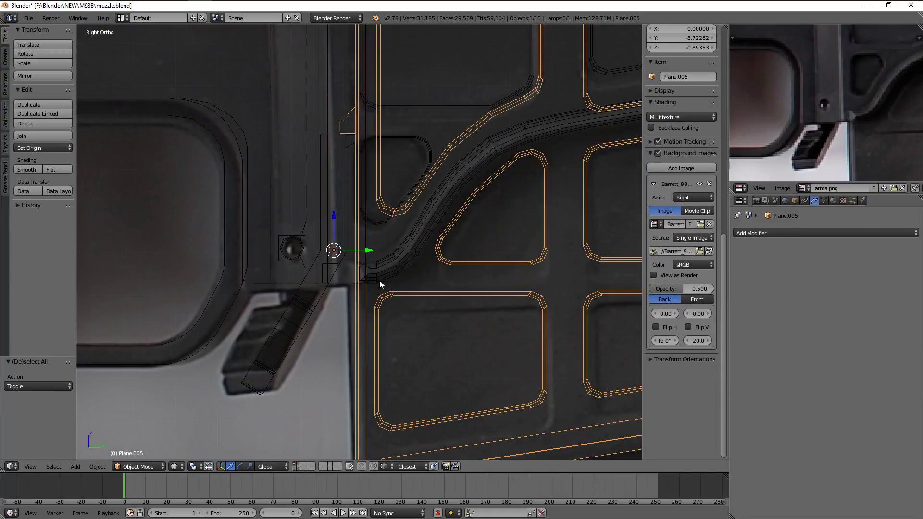
pyautogui.rightClick(310, 296)
pyautogui.press('r')
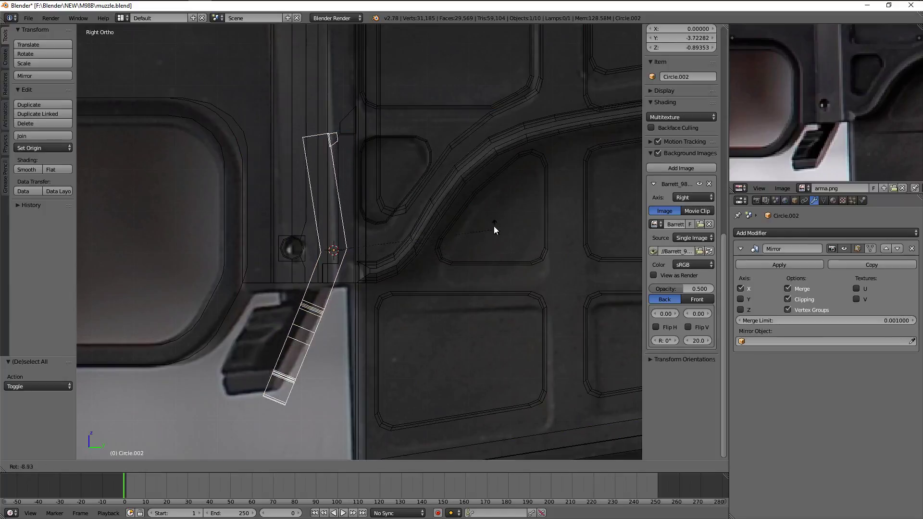
pyautogui.click(397, 206)
# In solid shading, rotate the Circle.002 strip twice more about the X axis
pyautogui.press('z')
pyautogui.moveTo(396, 205); pyautogui.dragTo(435, 256, button='middle')
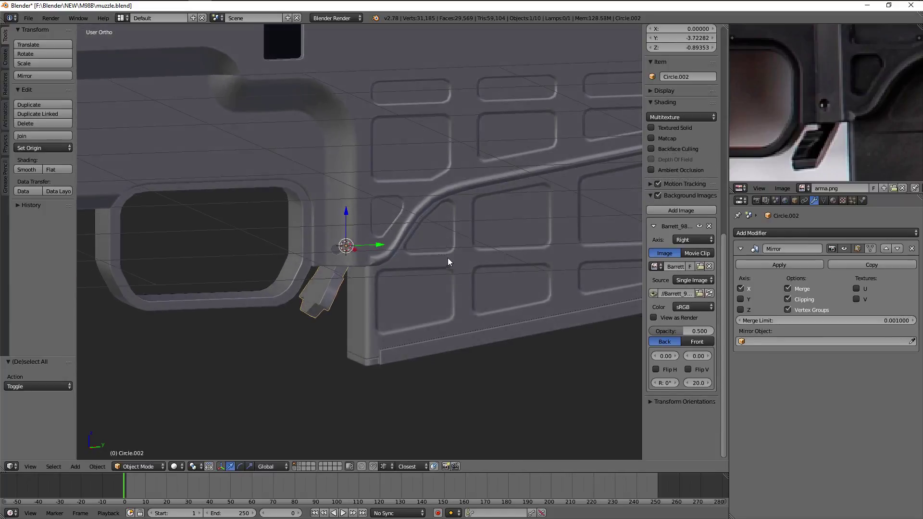
pyautogui.press('r')
pyautogui.press('x')
pyautogui.click(473, 235)
pyautogui.press('r')
pyautogui.press('x')
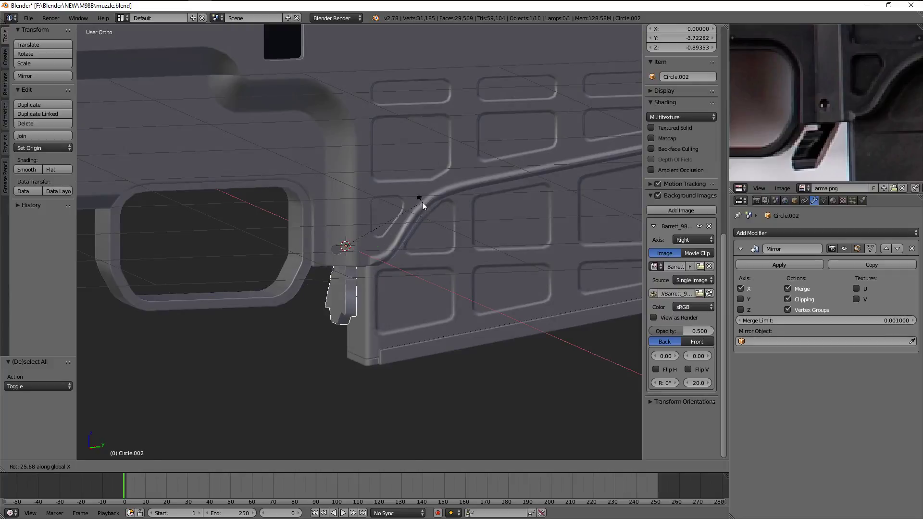
pyautogui.click(465, 218)
# Move the lower receiver part Plane.005 vertically along Z
pyautogui.rightClick(484, 250)
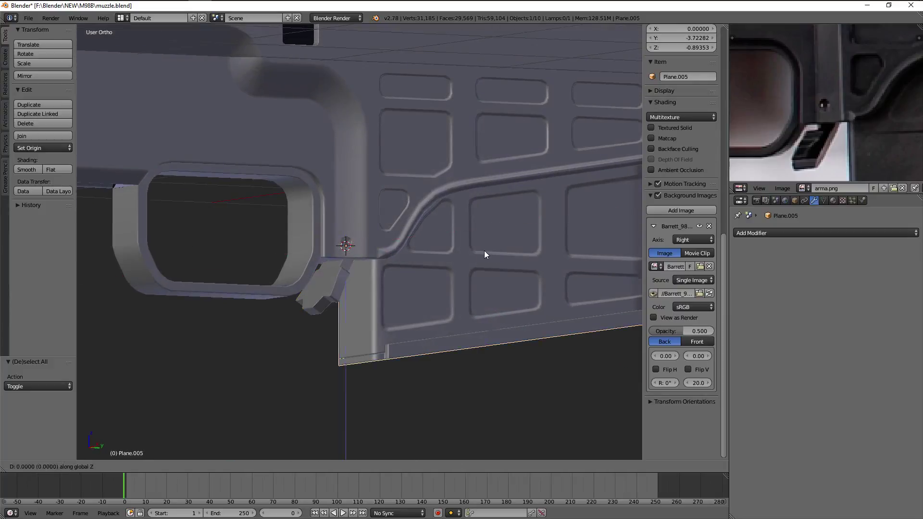
pyautogui.press('g')
pyautogui.press('z')
pyautogui.click(484, 174)
# Check the right-side wireframe view, return to solid shading, and place the 3D cursor on the receiver
pyautogui.press('KP_1')
pyautogui.press('KP_3')
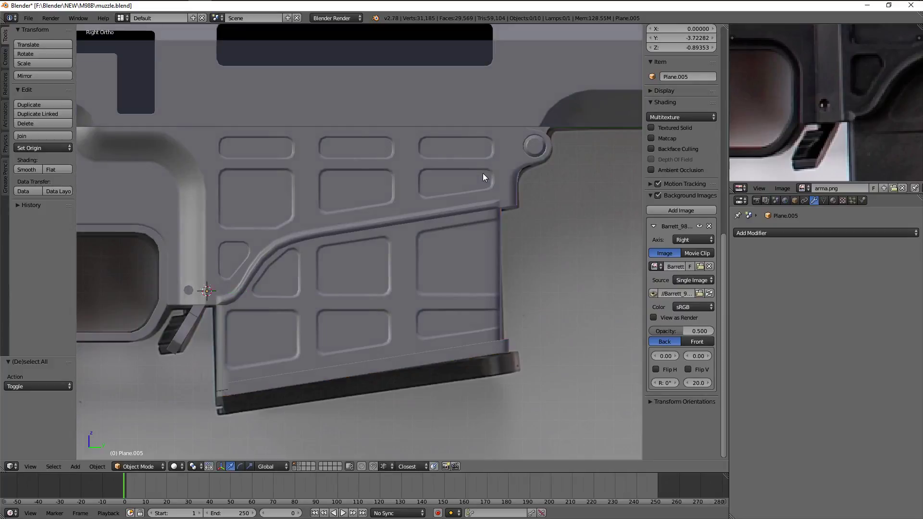
pyautogui.press('a')
pyautogui.press('z')
pyautogui.scroll(2, 476, 139)
pyautogui.scroll(4, 474, 111)
pyautogui.press('z')
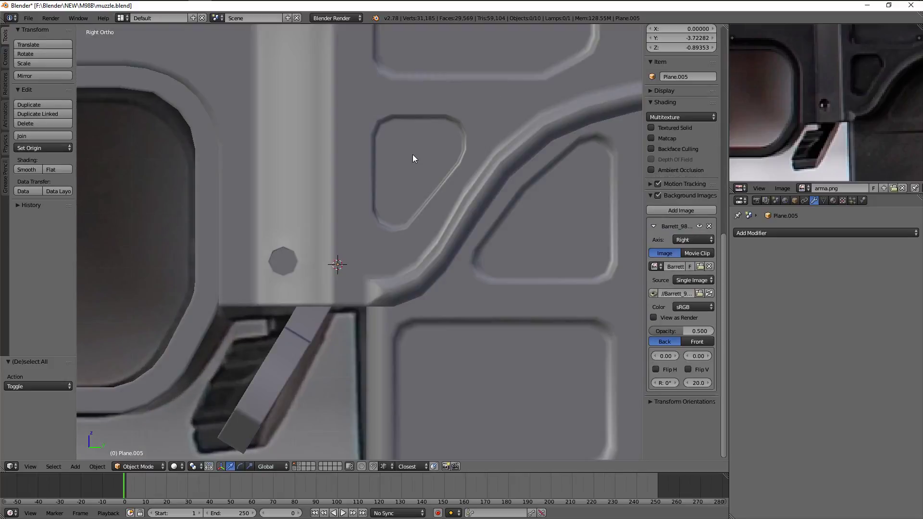
pyautogui.click(412, 155)
pyautogui.scroll(-4, 424, 170)
pyautogui.moveTo(434, 191)
pyautogui.mouseDown(button='middle')
pyautogui.moveTo(382, 157)
pyautogui.moveTo(433, 178)
pyautogui.moveTo(461, 143)
pyautogui.moveTo(442, 159)
pyautogui.moveTo(433, 251)
pyautogui.moveTo(402, 237)
pyautogui.mouseUp(button='middle')
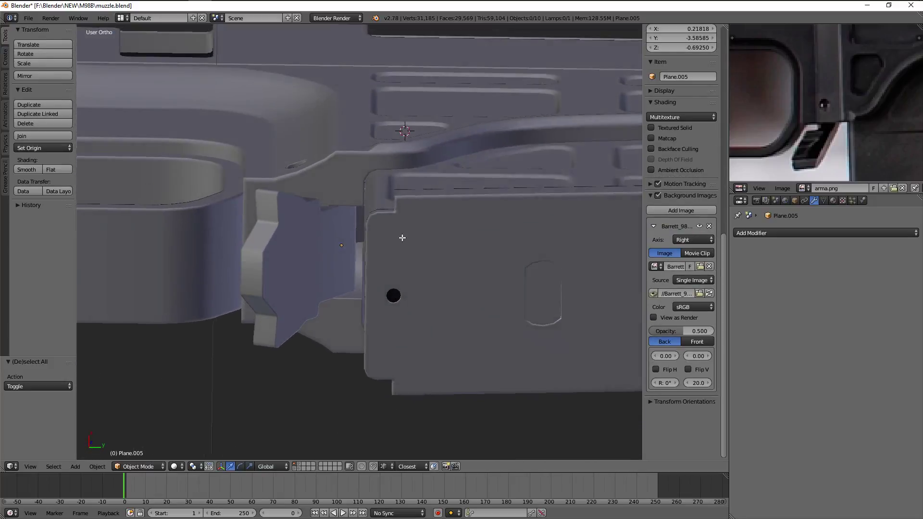
# Hide the neighbouring parts so Circle.001 stands alone, facing the ejection opening
pyautogui.press('Tab')
pyautogui.press('Tab')
pyautogui.rightClick(334, 348)
pyautogui.press('h')
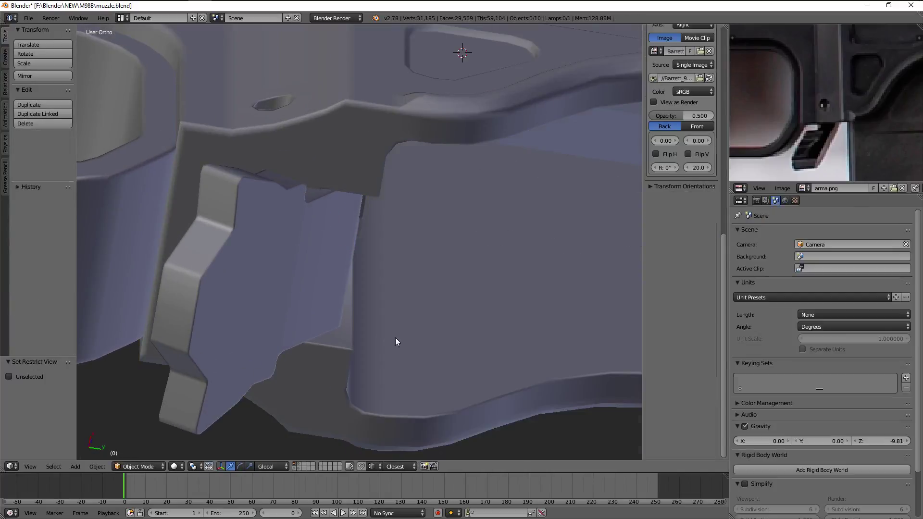
pyautogui.rightClick(347, 334)
pyautogui.press('h')
pyautogui.hotkey('alt', 'h')
pyautogui.press('Tab')
pyautogui.moveTo(323, 354)
pyautogui.mouseDown(button='middle')
pyautogui.moveTo(371, 340)
pyautogui.moveTo(336, 312)
pyautogui.moveTo(360, 287)
pyautogui.moveTo(367, 233)
pyautogui.mouseUp(button='middle')
# Knife-cut from the bottom corner vertex of the rectangular opening
pyautogui.scroll(2, 373, 190)
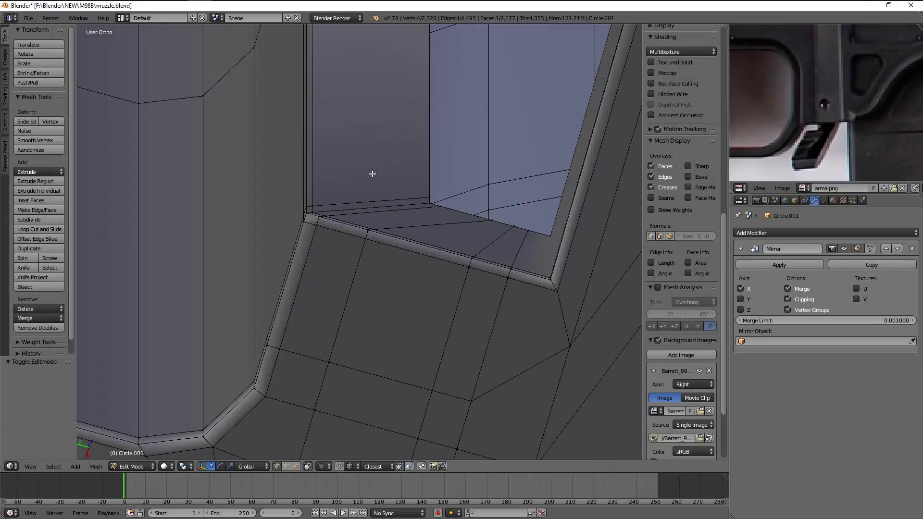
pyautogui.moveTo(371, 173)
pyautogui.mouseDown(button='middle')
pyautogui.moveTo(392, 211)
pyautogui.moveTo(389, 188)
pyautogui.moveTo(386, 219)
pyautogui.mouseUp(button='middle')
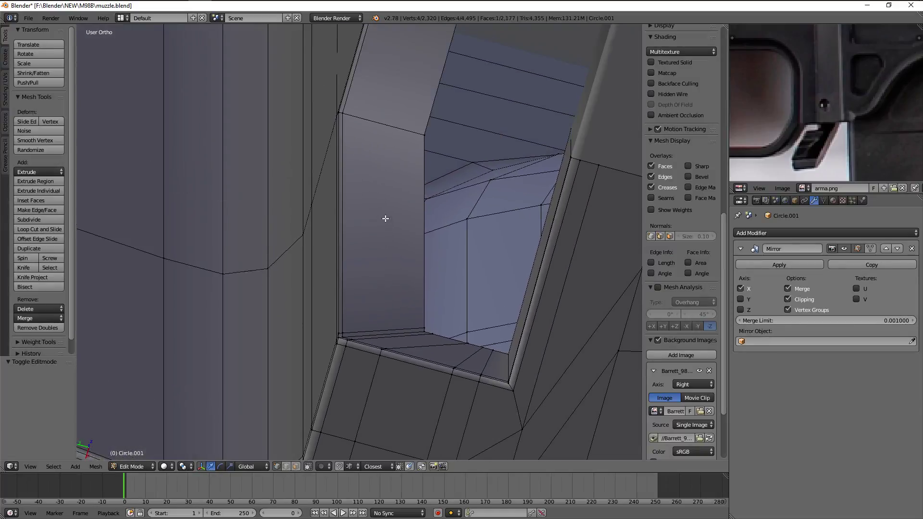
pyautogui.rightClick(367, 115)
pyautogui.scroll(3, 432, 108)
pyautogui.moveTo(433, 107)
pyautogui.mouseDown(button='middle')
pyautogui.moveTo(472, 252)
pyautogui.moveTo(386, 239)
pyautogui.mouseUp(button='middle')
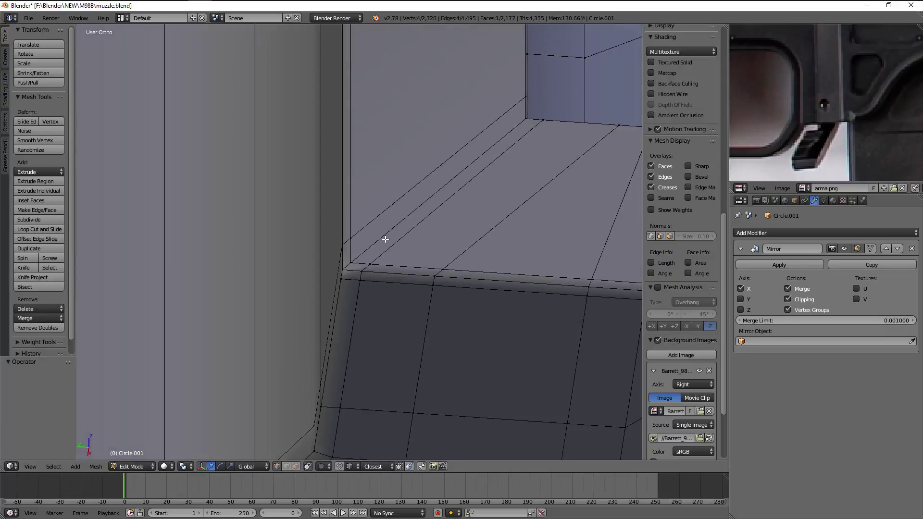
pyautogui.click(363, 270)
pyautogui.moveTo(364, 269)
pyautogui.mouseDown(button='middle')
pyautogui.moveTo(352, 277)
pyautogui.moveTo(352, 190)
pyautogui.moveTo(383, 157)
pyautogui.moveTo(386, 134)
pyautogui.mouseUp(button='middle')
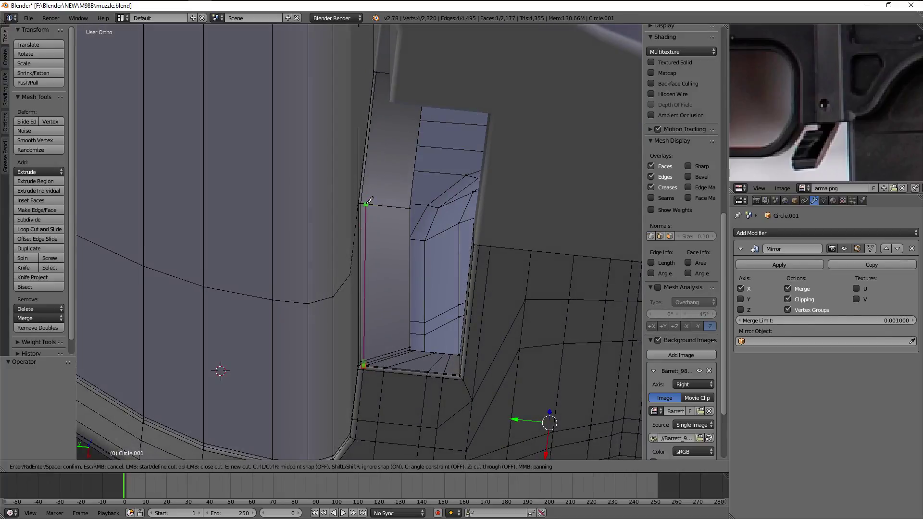
pyautogui.moveTo(374, 171)
pyautogui.mouseDown(button='middle')
pyautogui.moveTo(391, 182)
pyautogui.moveTo(381, 306)
pyautogui.mouseUp(button='middle')
pyautogui.press('Return')
# Finish the knife cuts along the opening's wall and ledge
pyautogui.scroll(2, 392, 219)
pyautogui.scroll(2, 390, 218)
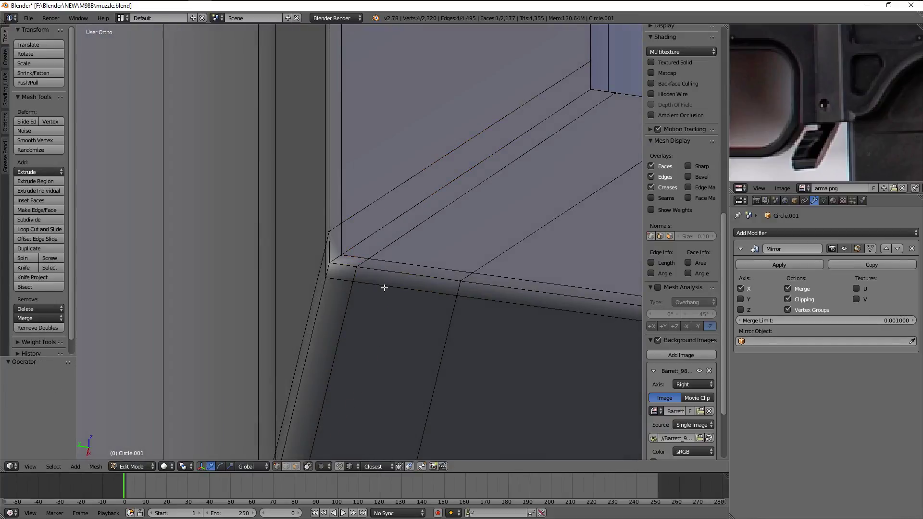
pyautogui.scroll(-3, 360, 263)
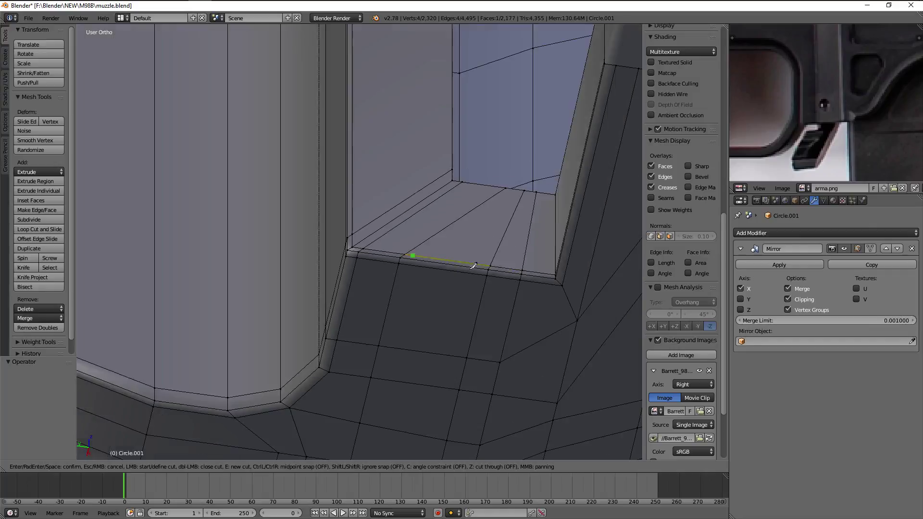
pyautogui.press('Return')
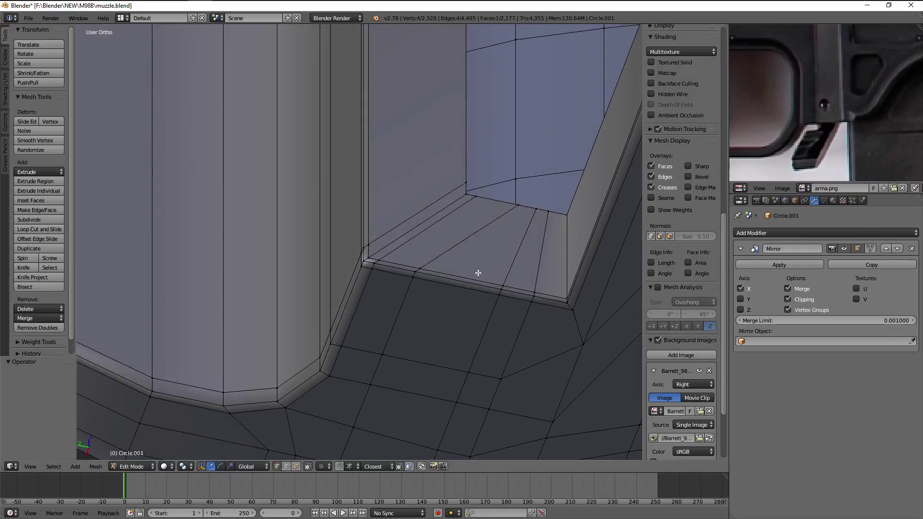
pyautogui.moveTo(478, 273); pyautogui.dragTo(391, 255, button='middle')
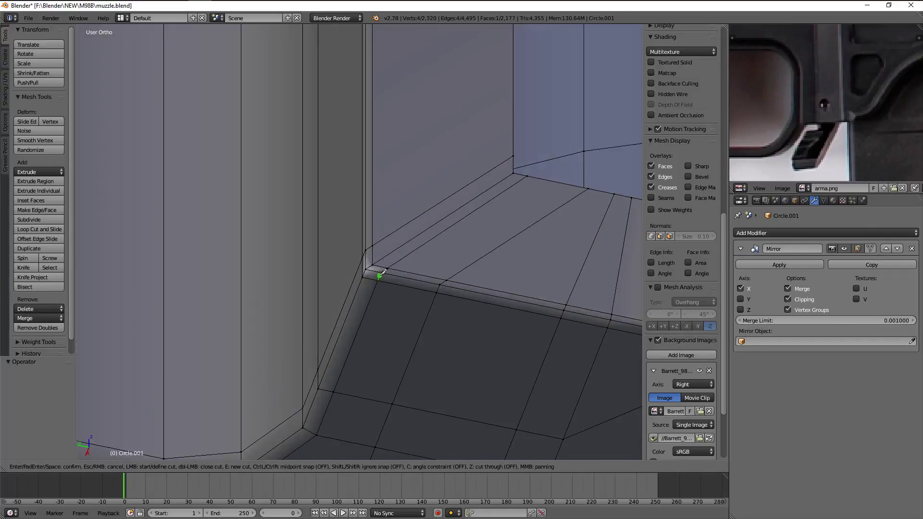
pyautogui.press('Return')
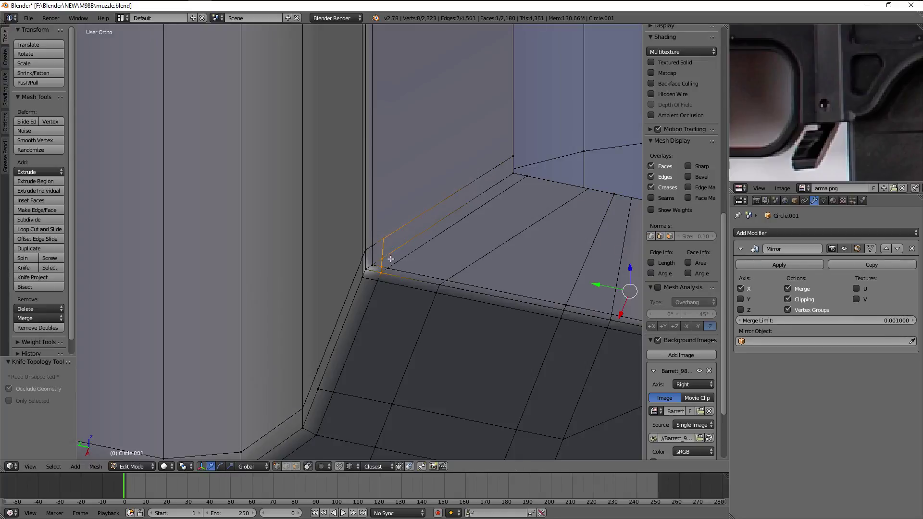
pyautogui.press('a')
pyautogui.moveTo(379, 262); pyautogui.dragTo(394, 274, button='middle')
# Dissolve the unwanted edge running along the ledge between the corner and far vertices
pyautogui.rightClick(397, 284)
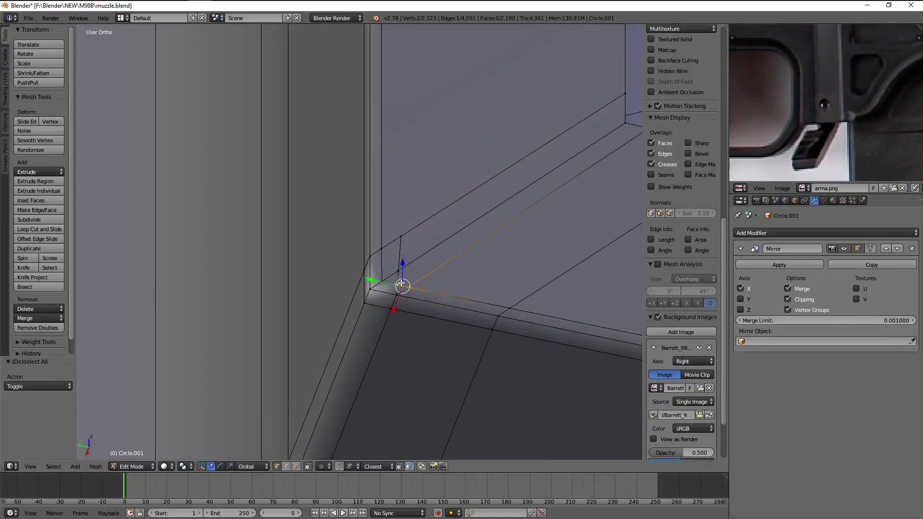
pyautogui.press('a')
pyautogui.moveTo(485, 285)
pyautogui.mouseDown(button='middle')
pyautogui.moveTo(407, 262)
pyautogui.moveTo(335, 271)
pyautogui.mouseUp(button='middle')
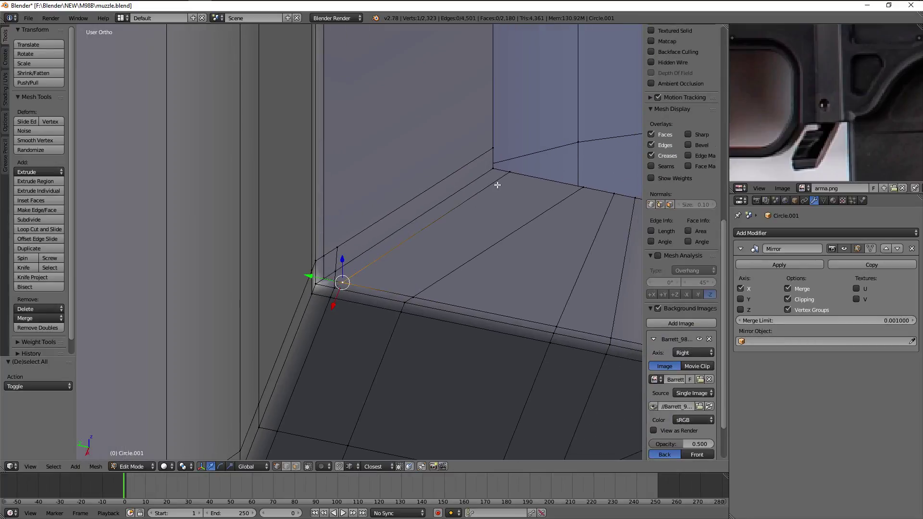
pyautogui.keyDown('shift'); pyautogui.rightClick(509, 172); pyautogui.keyUp('shift')
pyautogui.press('x')
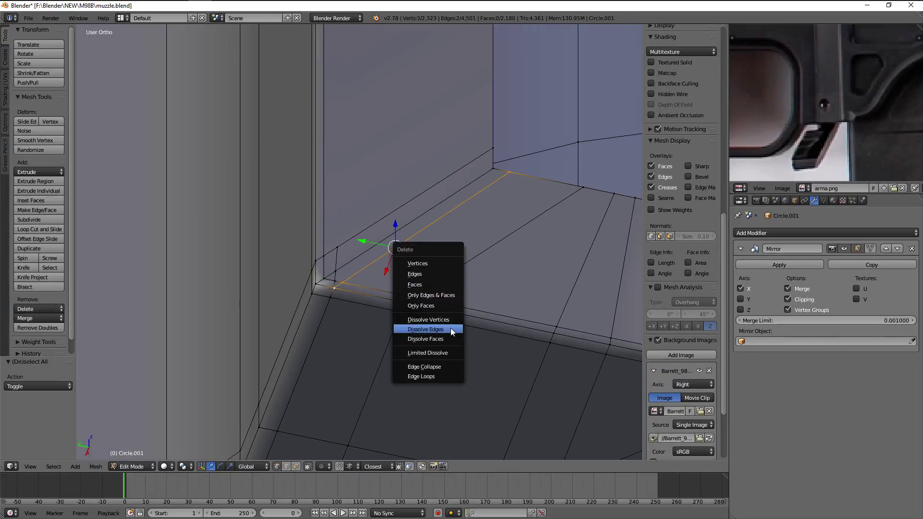
pyautogui.click(451, 328)
pyautogui.scroll(-4, 681, 337)
pyautogui.scroll(1, 337, 287)
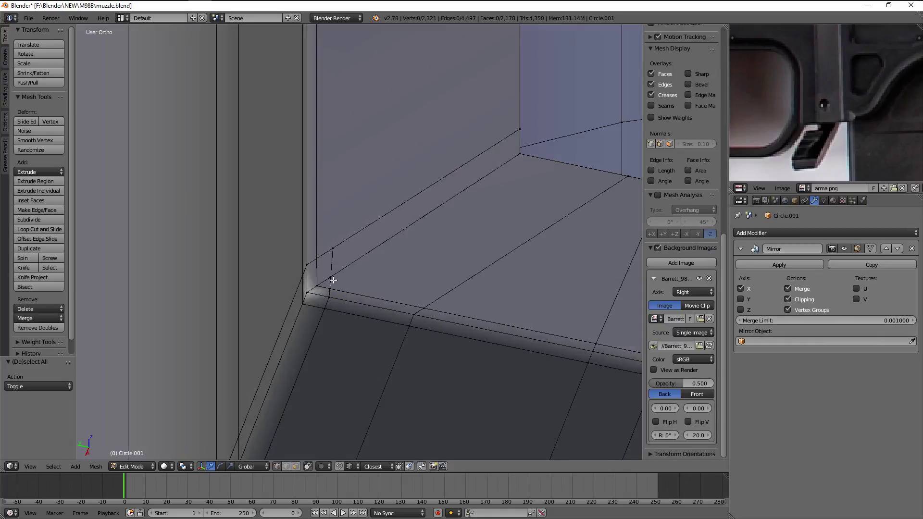
# Merge two ledge vertices at the last selected vertex
pyautogui.rightClick(308, 291)
pyautogui.keyDown('shift'); pyautogui.rightClick(330, 288); pyautogui.keyUp('shift')
pyautogui.press('w')
pyautogui.press('Escape')
pyautogui.hotkey('alt', 'm')
pyautogui.click(356, 262)
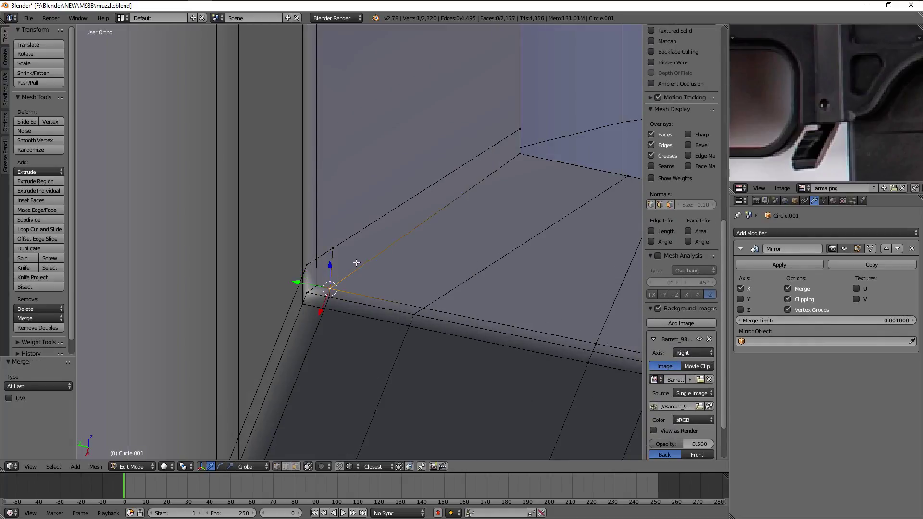
pyautogui.press('a')
pyautogui.rightClick(327, 290)
# Add an edge loop on the opening's side and shift it slightly along Y
pyautogui.rightClick(332, 249)
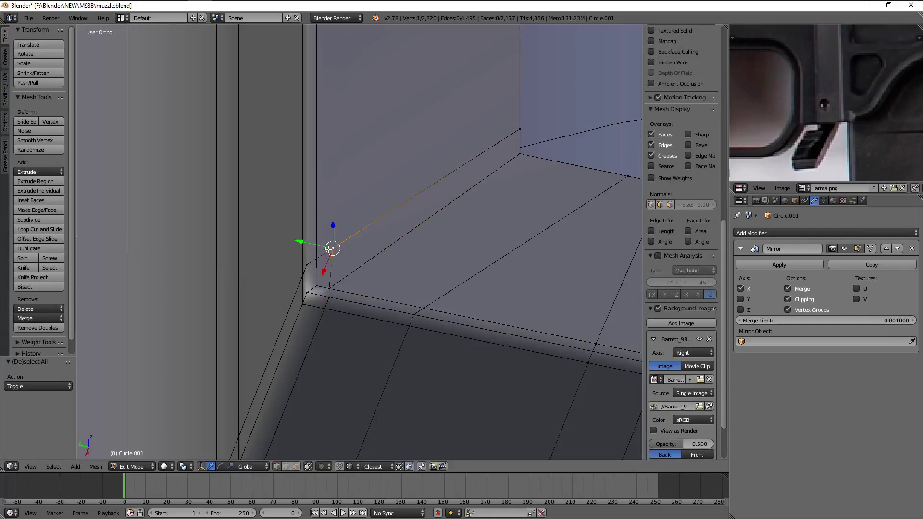
pyautogui.rightClick(335, 287)
pyautogui.press('a')
pyautogui.moveTo(336, 288)
pyautogui.mouseDown(button='middle')
pyautogui.moveTo(377, 326)
pyautogui.moveTo(375, 218)
pyautogui.moveTo(400, 346)
pyautogui.mouseUp(button='middle')
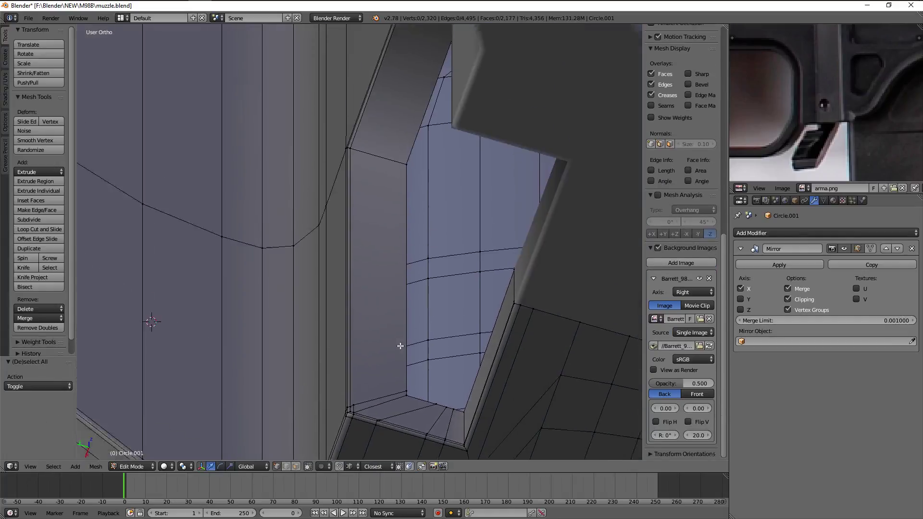
pyautogui.hotkey('ctrl', 'r')
pyautogui.click(388, 190)
pyautogui.scroll(3, 361, 315)
pyautogui.scroll(3, 351, 268)
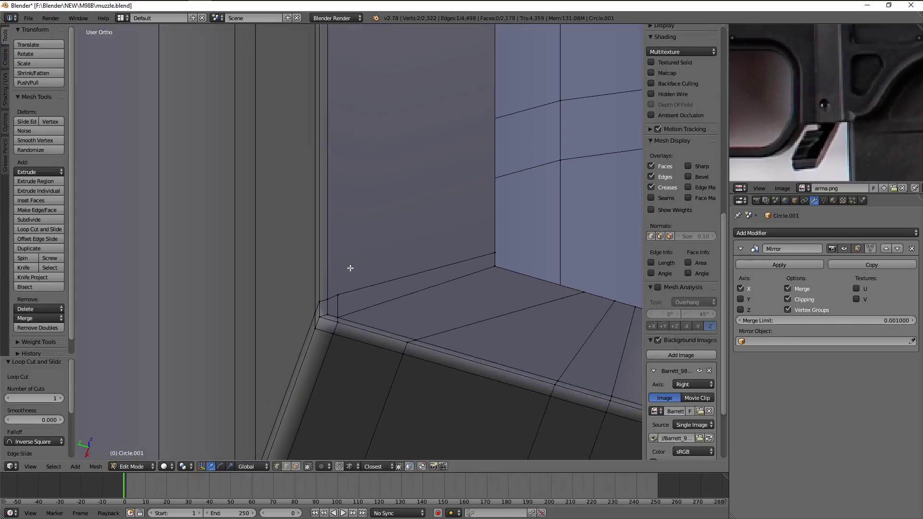
pyautogui.click(346, 299)
pyautogui.rightClick(340, 295)
pyautogui.moveTo(340, 295); pyautogui.dragTo(379, 120, button='middle')
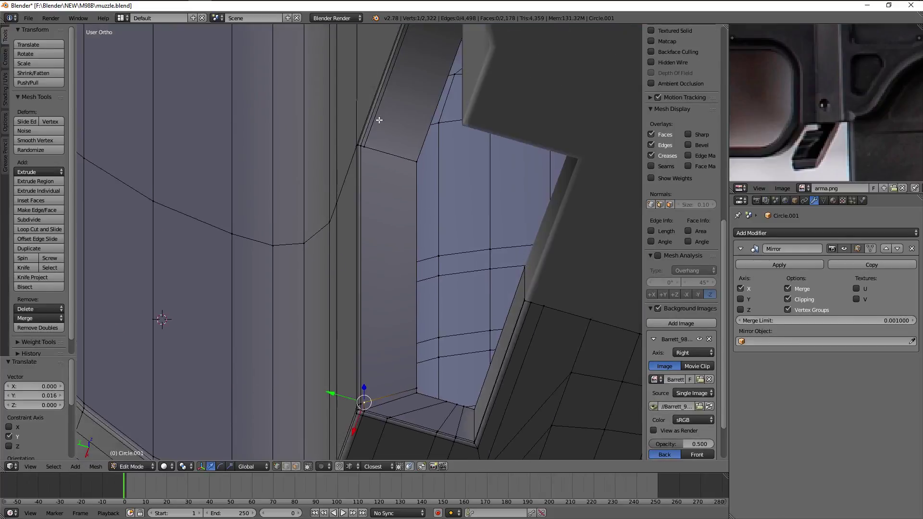
# Knife-cut the recessed box's ledge and dissolve the resulting new edge
pyautogui.press('Tab')
pyautogui.moveTo(374, 157)
pyautogui.mouseDown(button='middle')
pyautogui.moveTo(422, 333)
pyautogui.moveTo(383, 239)
pyautogui.moveTo(391, 238)
pyautogui.mouseUp(button='middle')
pyautogui.press('Tab')
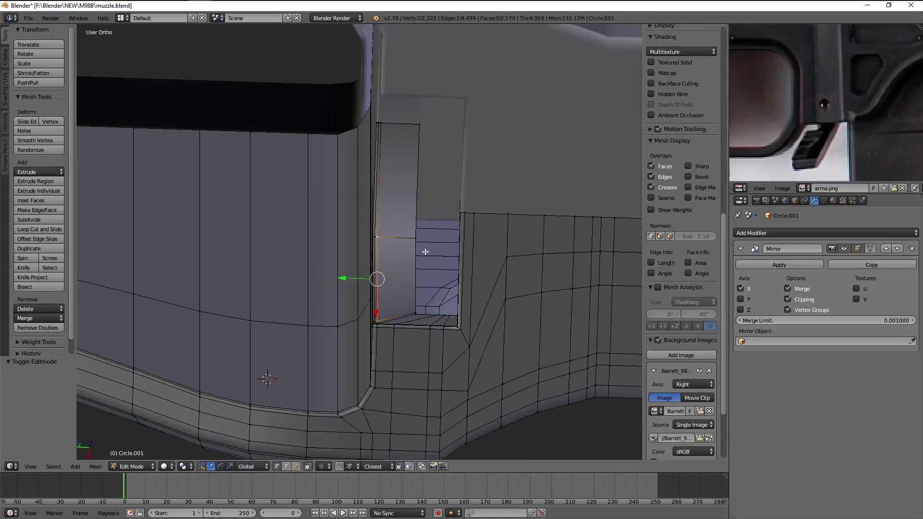
pyautogui.scroll(3, 375, 264)
pyautogui.press('a')
pyautogui.moveTo(357, 282)
pyautogui.mouseDown(button='middle')
pyautogui.moveTo(388, 146)
pyautogui.moveTo(401, 238)
pyautogui.mouseUp(button='middle')
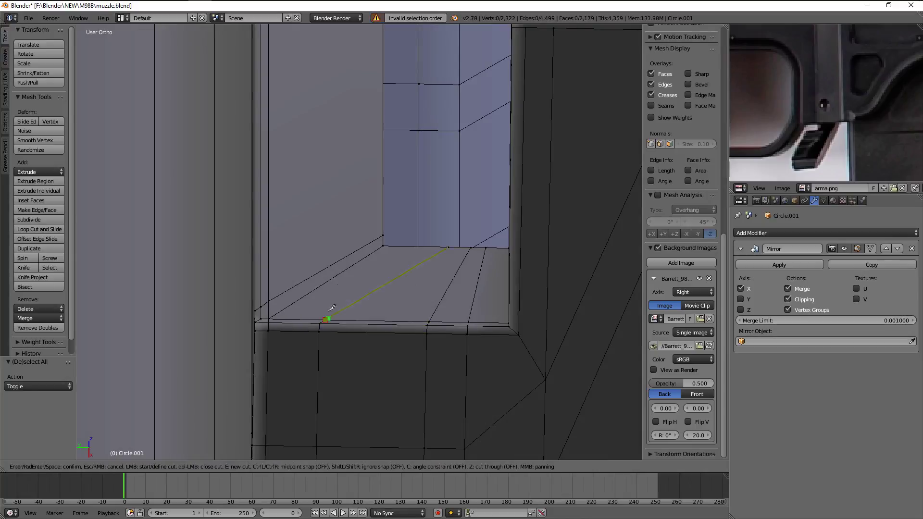
pyautogui.press('Return')
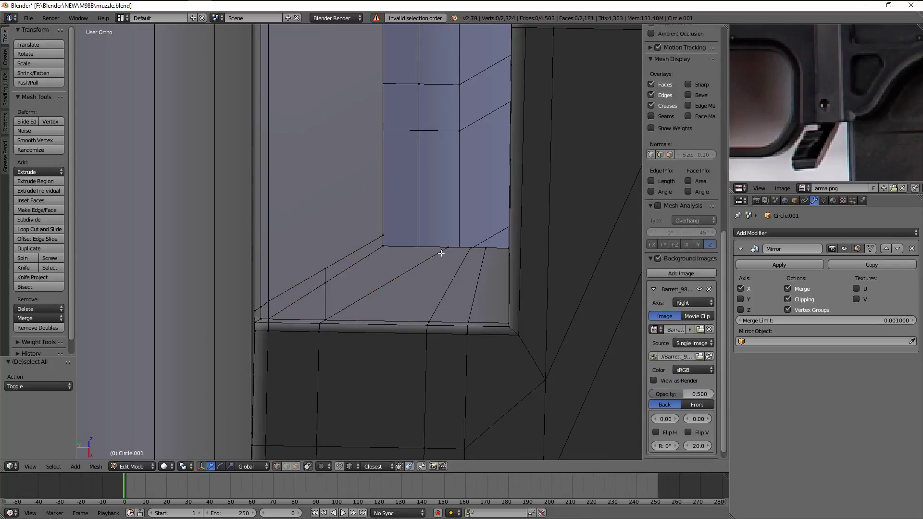
pyautogui.press('x')
pyautogui.click(360, 315)
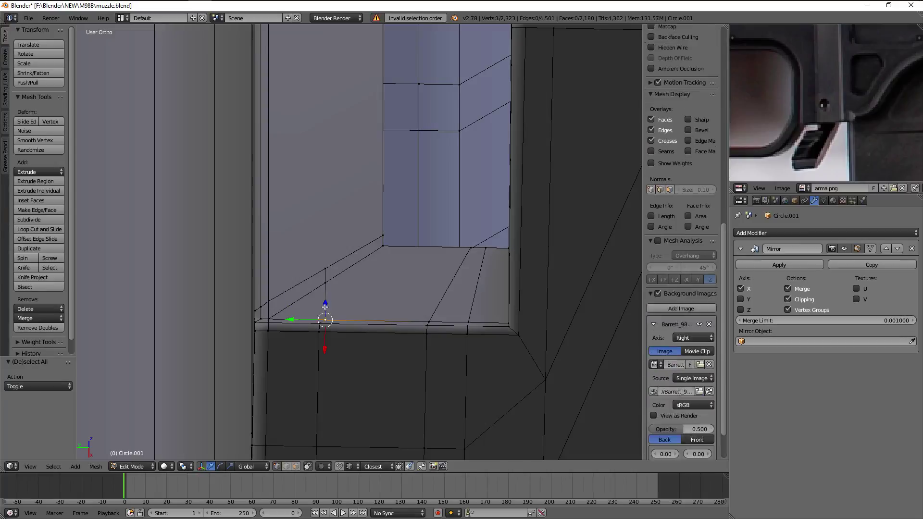
# Flatten the selection to zero on Y and reposition the single upright edge
pyautogui.keyDown('shift'); pyautogui.moveTo(327, 330); pyautogui.dragTo(337, 298, button='middle'); pyautogui.keyUp('shift')
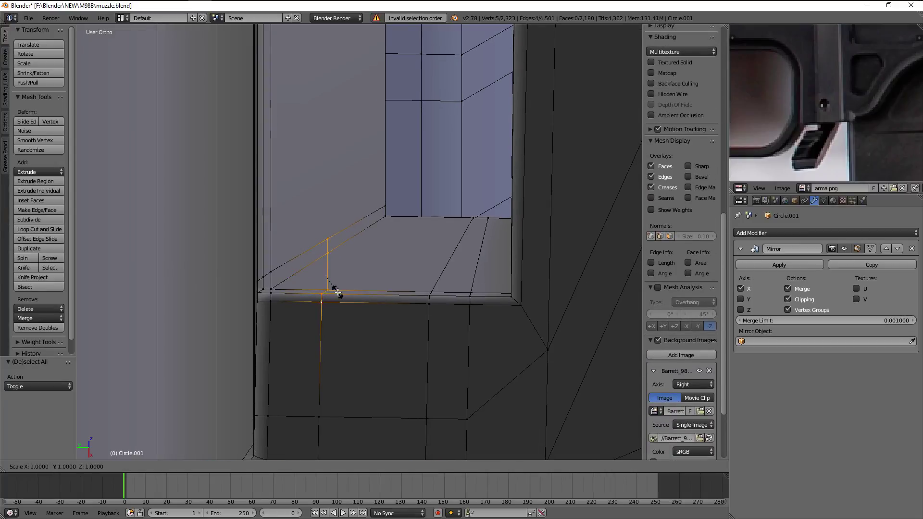
pyautogui.press('s')
pyautogui.press('y')
pyautogui.press('0')
pyautogui.press('Return')
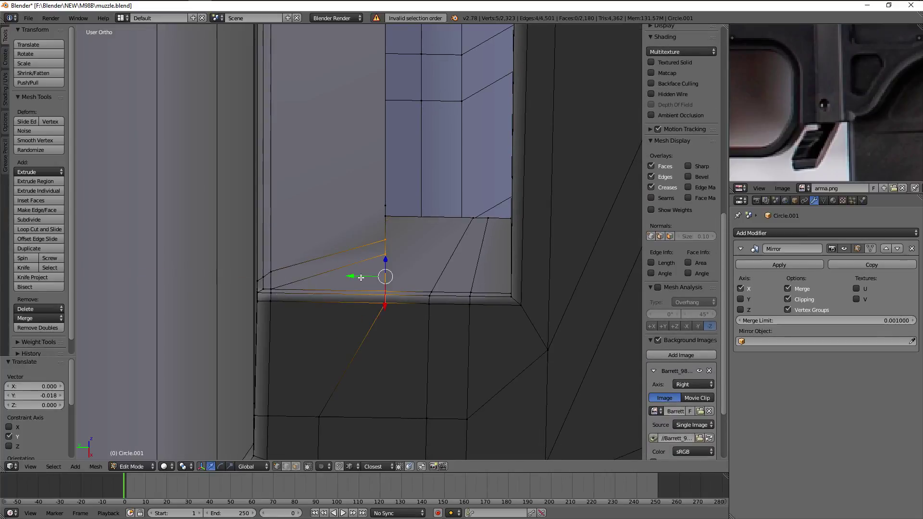
pyautogui.rightClick(365, 244)
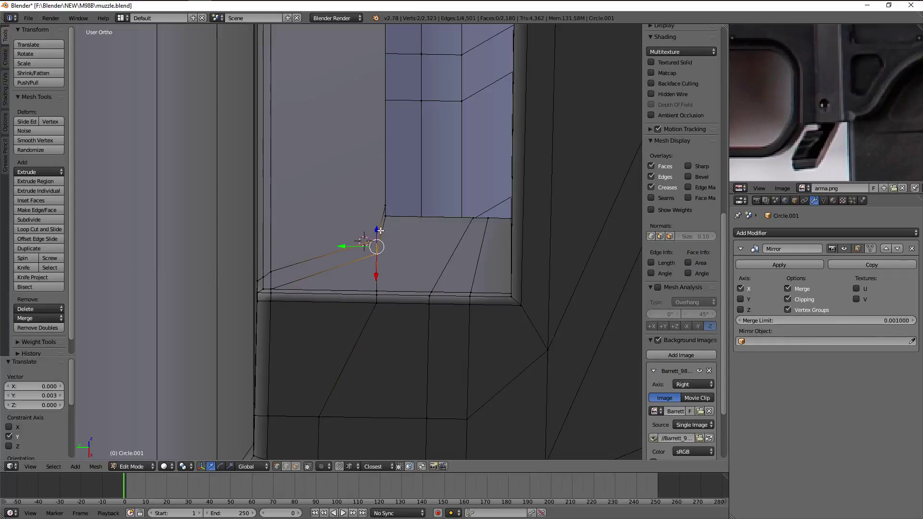
pyautogui.click(388, 209)
pyautogui.press('a')
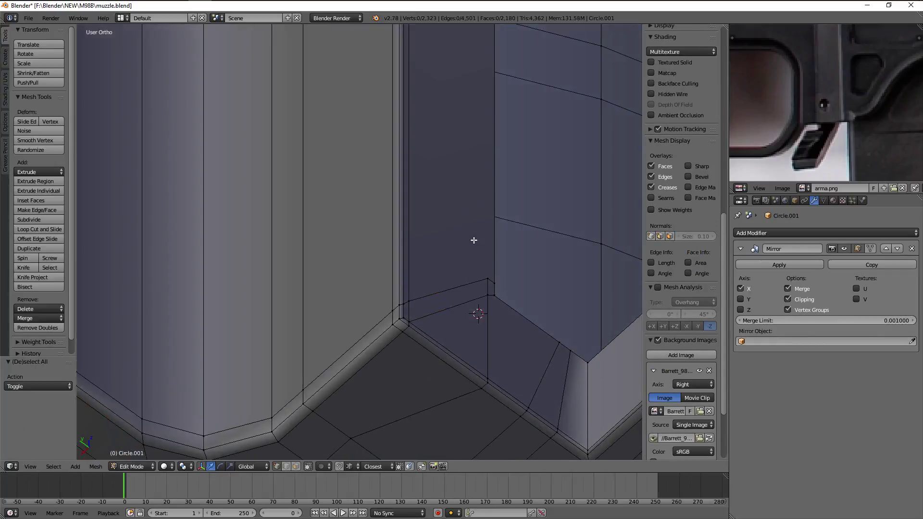
# Try an extra edge loop on the opening, then undo it
pyautogui.moveTo(474, 241)
pyautogui.mouseDown(button='middle')
pyautogui.moveTo(423, 241)
pyautogui.moveTo(361, 204)
pyautogui.moveTo(381, 161)
pyautogui.moveTo(369, 136)
pyautogui.mouseUp(button='middle')
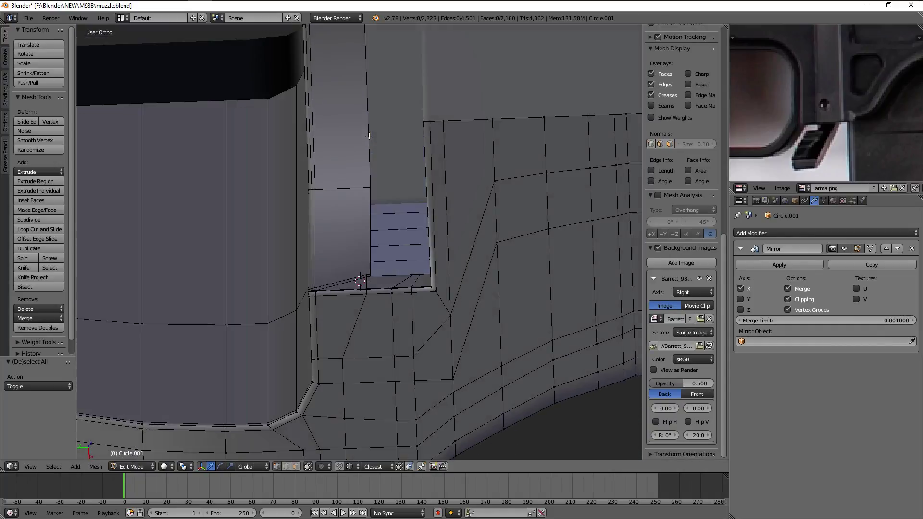
pyautogui.scroll(2, 375, 221)
pyautogui.scroll(3, 386, 244)
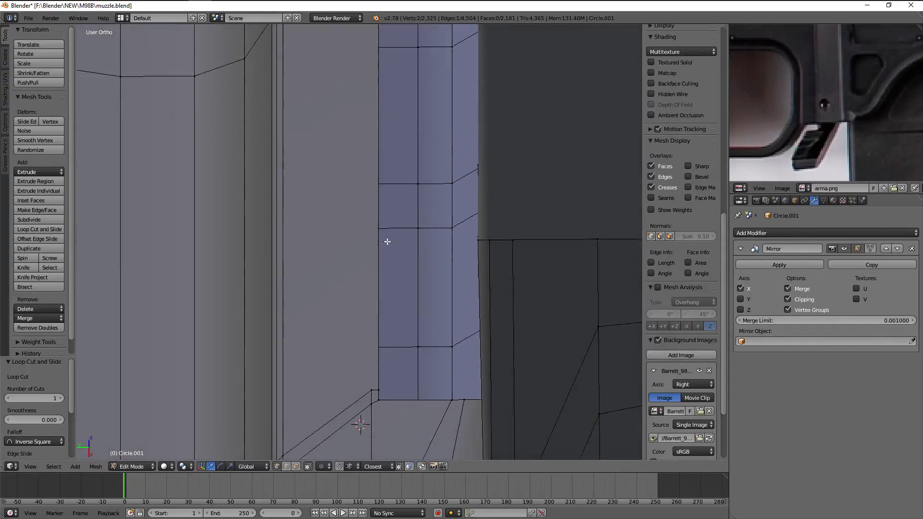
pyautogui.click(385, 243)
pyautogui.press('Escape')
pyautogui.hotkey('ctrl', 'z')
pyautogui.scroll(-3, 404, 247)
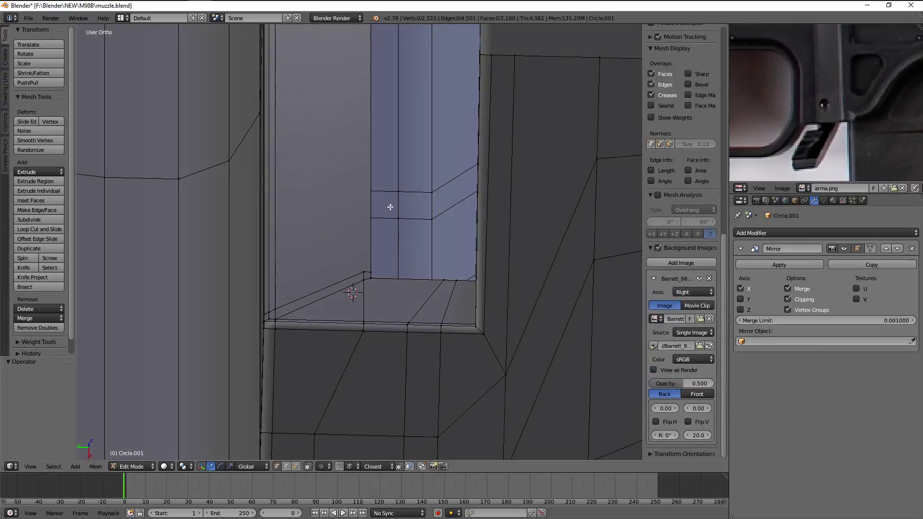
# Loop-cut the port floor, shift a floor vertex slightly, and fill a new edge
pyautogui.moveTo(392, 206)
pyautogui.mouseDown(button='middle')
pyautogui.moveTo(383, 173)
pyautogui.moveTo(357, 200)
pyautogui.mouseUp(button='middle')
pyautogui.scroll(3, 373, 297)
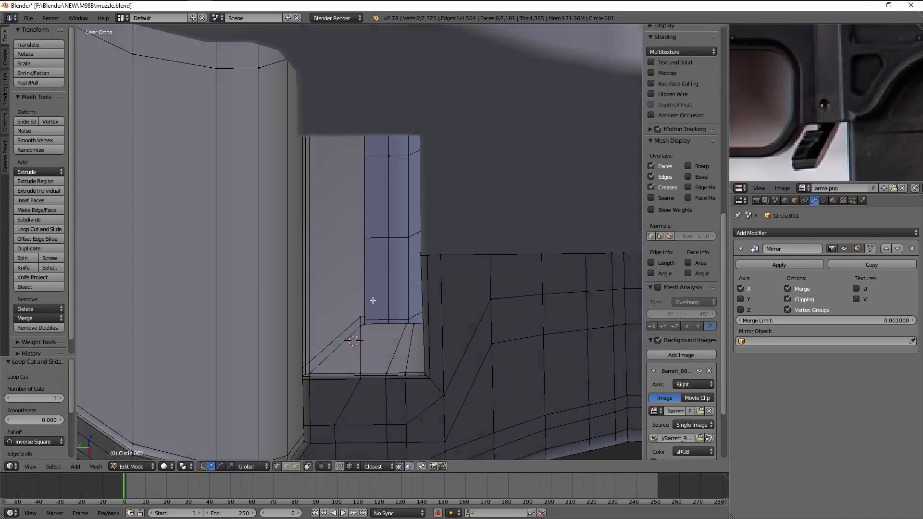
pyautogui.click(358, 324)
pyautogui.click(359, 324)
pyautogui.rightClick(359, 325)
pyautogui.moveTo(360, 326)
pyautogui.mouseDown(button='middle')
pyautogui.moveTo(357, 144)
pyautogui.moveTo(381, 158)
pyautogui.mouseUp(button='middle')
pyautogui.press('f')
pyautogui.press('a')
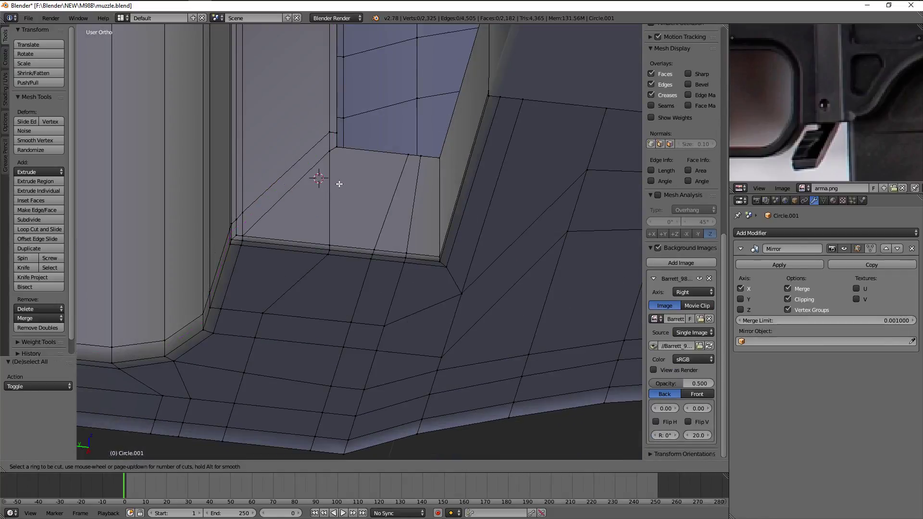
# Pull the vertex near the port corner onto the inner port corner
pyautogui.scroll(3, 352, 199)
pyautogui.scroll(1, 361, 226)
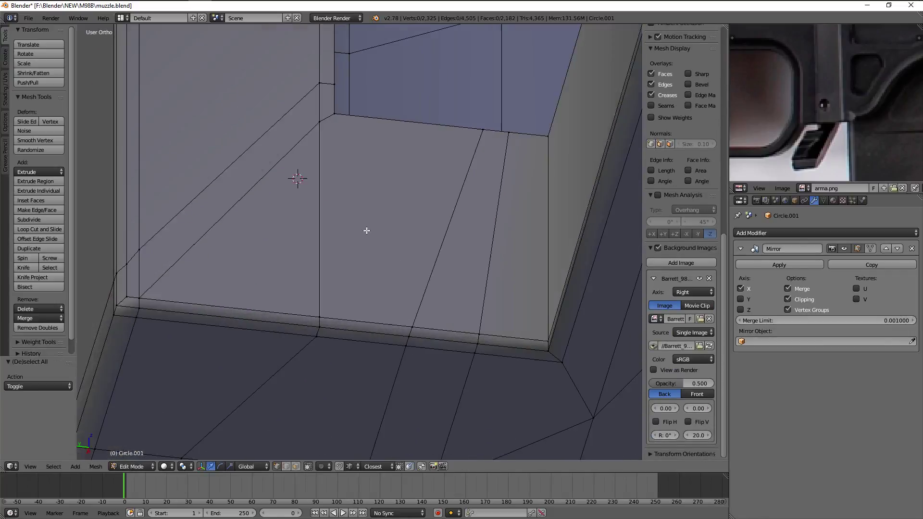
pyautogui.scroll(-1, 354, 190)
pyautogui.scroll(-2, 405, 193)
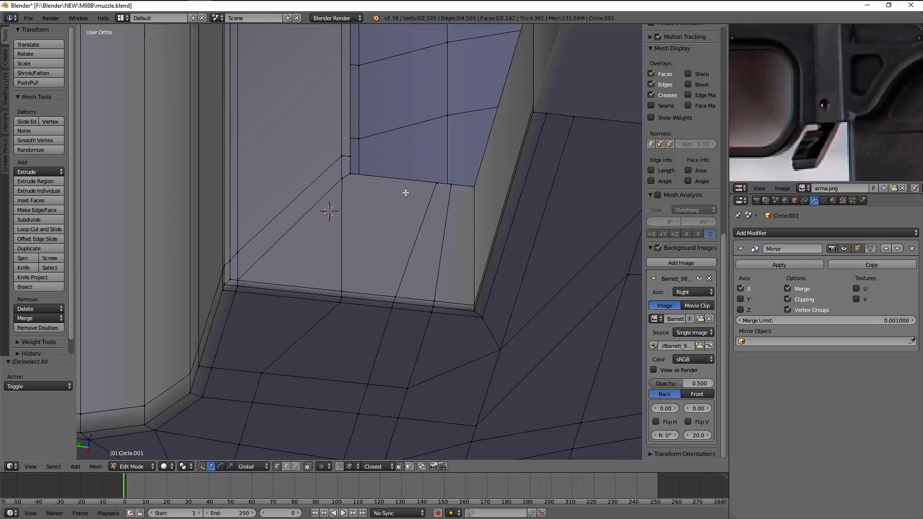
pyautogui.rightClick(432, 184)
pyautogui.keyDown('shift'); pyautogui.moveTo(405, 183); pyautogui.dragTo(394, 182, button='middle'); pyautogui.keyUp('shift')
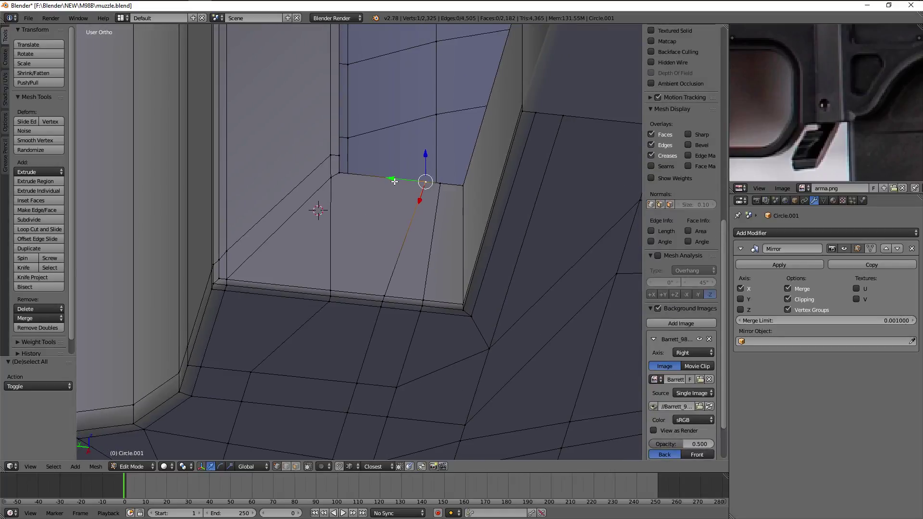
# Select the whole mesh and Remove Doubles to merge the stray corner vertex
pyautogui.click(349, 174)
pyautogui.press('a')
pyautogui.press('w')
pyautogui.click(399, 175)
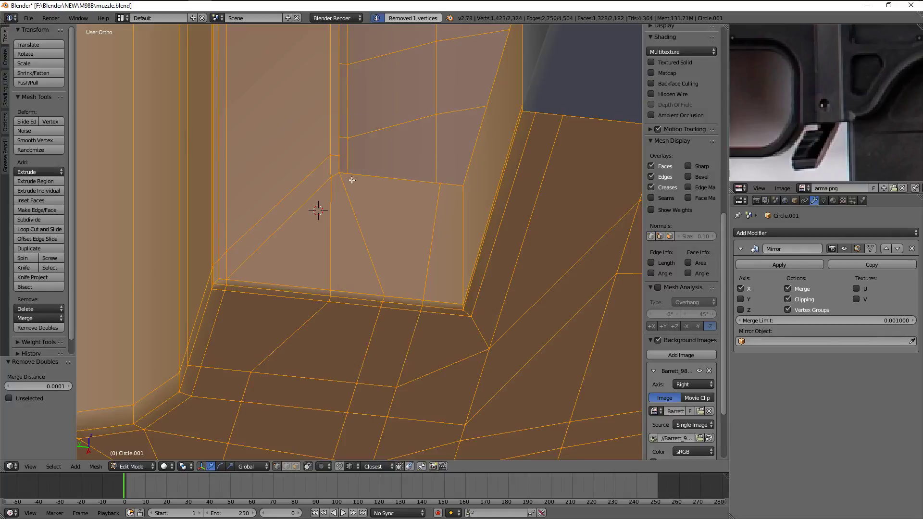
# Cancel a loop cut preview and inspect the merged port corner from several angles
pyautogui.hotkey('ctrl', 'r')
pyautogui.scroll(3, 330, 212)
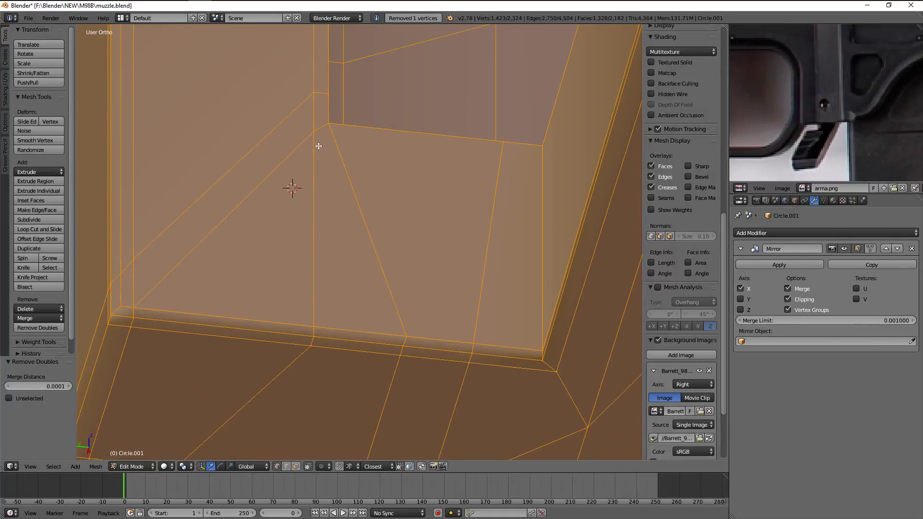
pyautogui.moveTo(319, 145); pyautogui.dragTo(330, 172, button='middle')
pyautogui.scroll(2, 327, 240)
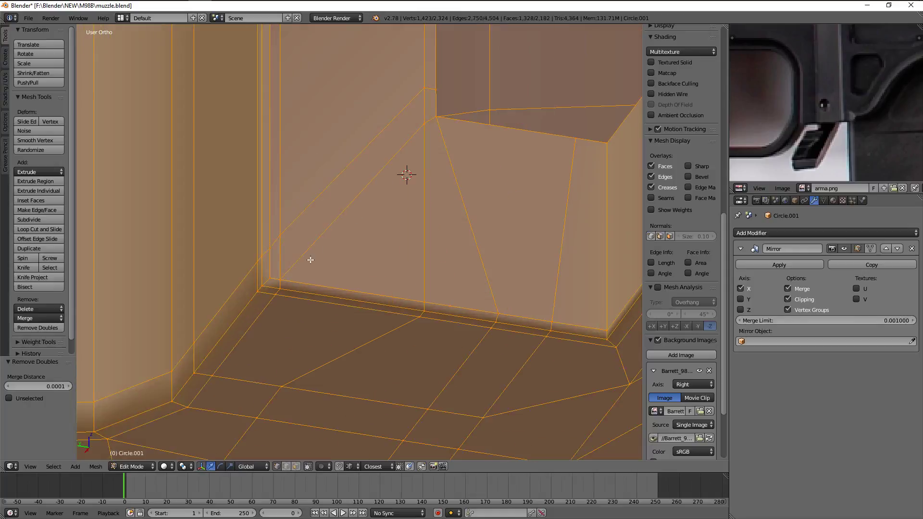
pyautogui.press('Escape')
pyautogui.scroll(-2, 422, 216)
pyautogui.press('a')
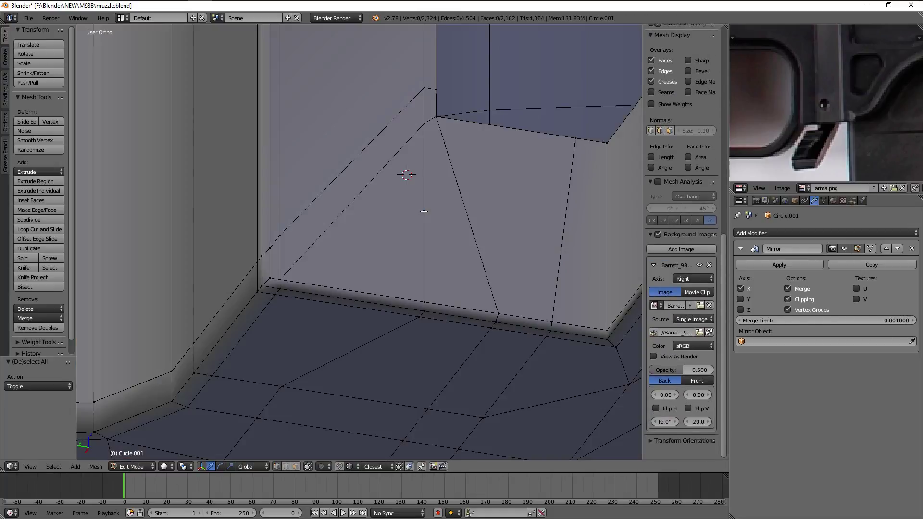
pyautogui.moveTo(423, 208); pyautogui.dragTo(451, 223, button='middle')
pyautogui.scroll(1, 395, 222)
pyautogui.scroll(2, 367, 242)
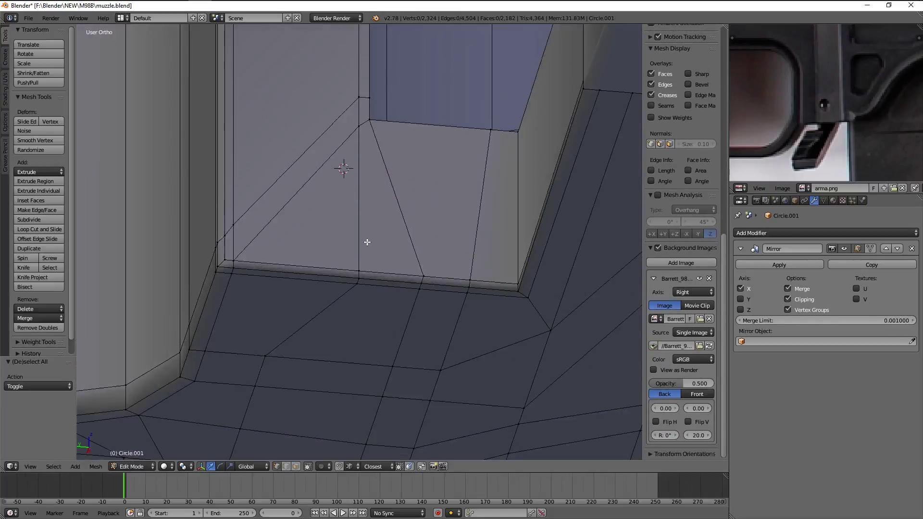
pyautogui.scroll(-2, 347, 207)
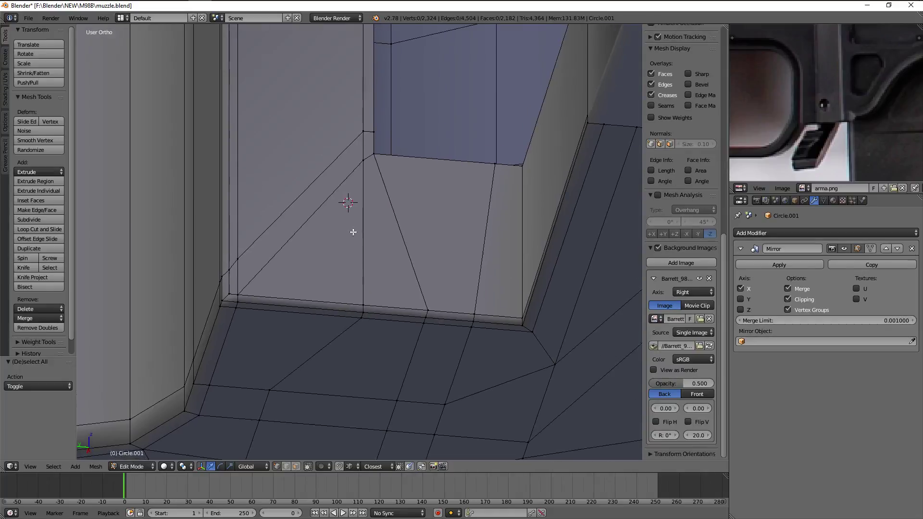
pyautogui.scroll(-2, 356, 197)
# Return Circle.001 to Object Mode and orbit the port opening to check shading
pyautogui.press('Tab')
pyautogui.scroll(1, 388, 223)
pyautogui.moveTo(415, 261)
pyautogui.mouseDown(button='middle')
pyautogui.moveTo(420, 244)
pyautogui.moveTo(385, 203)
pyautogui.moveTo(385, 296)
pyautogui.moveTo(389, 259)
pyautogui.mouseUp(button='middle')
# Undo the last receiver edits, toggling Edit Mode to compare the shape
pyautogui.scroll(2, 390, 263)
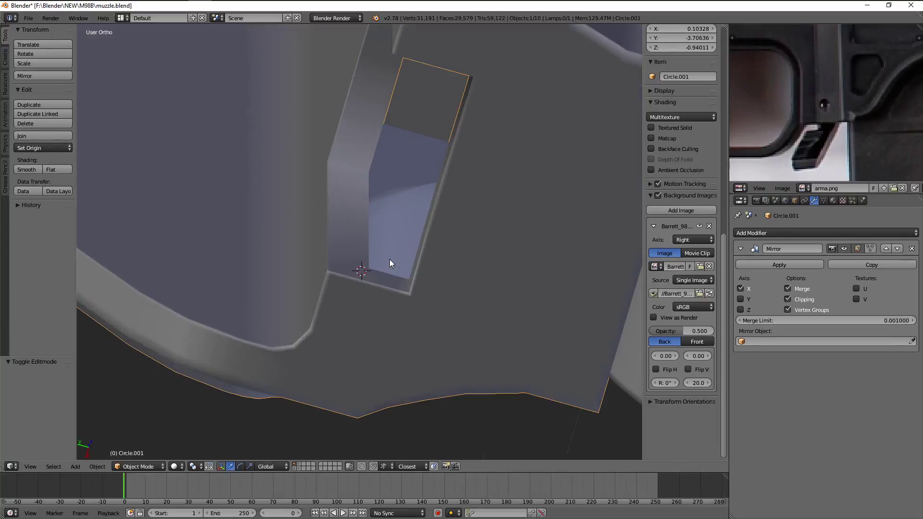
pyautogui.press('Tab')
pyautogui.scroll(2, 382, 277)
pyautogui.scroll(2, 385, 277)
pyautogui.hotkey('ctrl', 'z')
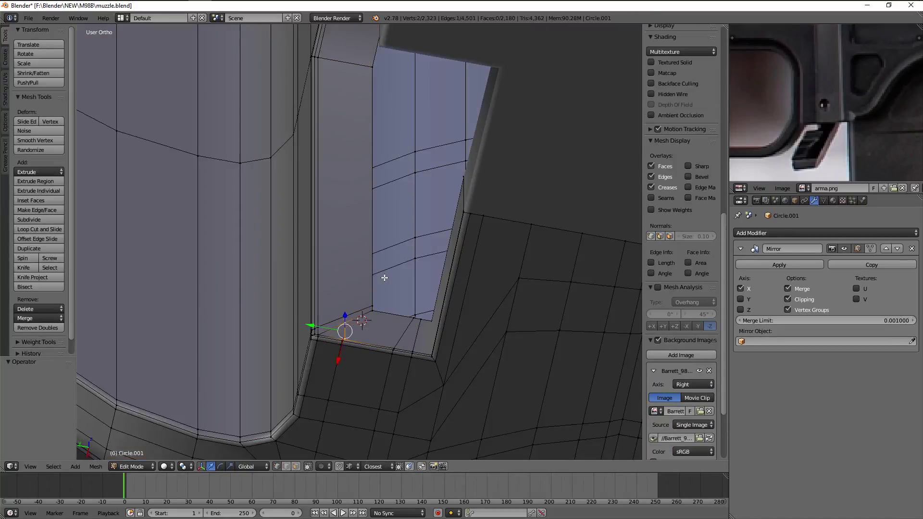
pyautogui.press('Tab')
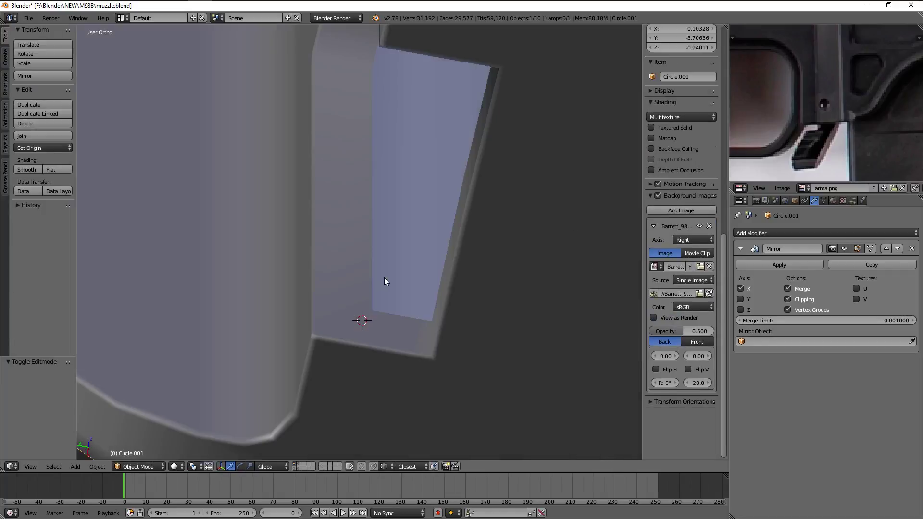
pyautogui.hotkey('ctrl', 'z')
pyautogui.hotkey('ctrl', 'z')
pyautogui.hotkey('ctrl', 'z')
# Re-enter Edit Mode on the receiver, deselect all, and orbit around it
pyautogui.press('Tab')
pyautogui.press('a')
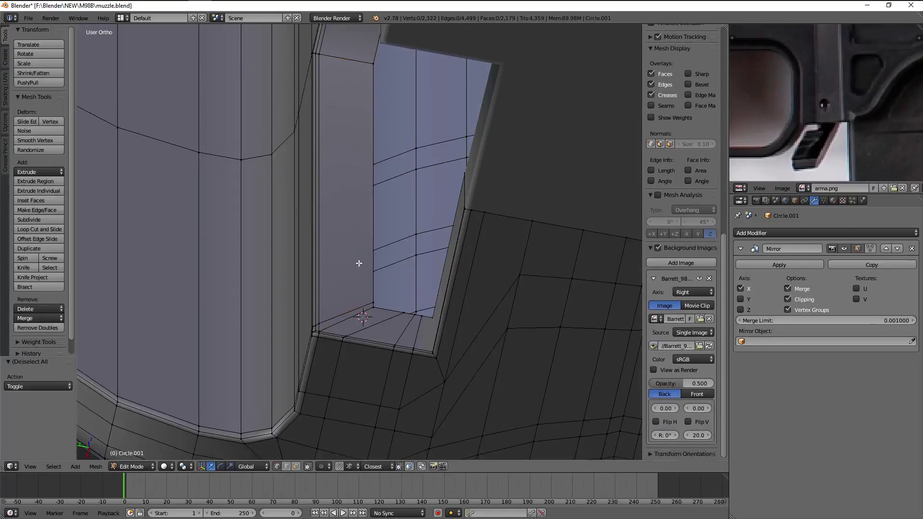
pyautogui.scroll(-3, 380, 208)
pyautogui.moveTo(379, 208); pyautogui.dragTo(383, 196, button='middle')
pyautogui.press('Tab')
pyautogui.moveTo(396, 235)
pyautogui.mouseDown(button='middle')
pyautogui.moveTo(444, 301)
pyautogui.moveTo(575, 308)
pyautogui.moveTo(570, 270)
pyautogui.moveTo(566, 289)
pyautogui.moveTo(502, 313)
pyautogui.moveTo(423, 282)
pyautogui.moveTo(385, 182)
pyautogui.moveTo(383, 242)
pyautogui.moveTo(432, 329)
pyautogui.moveTo(497, 356)
pyautogui.moveTo(537, 345)
pyautogui.moveTo(491, 324)
pyautogui.moveTo(432, 329)
pyautogui.moveTo(349, 230)
pyautogui.moveTo(532, 219)
pyautogui.moveTo(484, 274)
pyautogui.moveTo(449, 276)
pyautogui.moveTo(459, 288)
pyautogui.moveTo(462, 270)
pyautogui.moveTo(391, 309)
pyautogui.moveTo(371, 305)
pyautogui.moveTo(363, 259)
pyautogui.mouseUp(button='middle')
# Make a brief knife-cut pass on Circle.001, then reveal all objects and hide the selection
pyautogui.press('Tab')
pyautogui.press('a')
pyautogui.press('a')
pyautogui.press('Tab')
pyautogui.press('Tab')
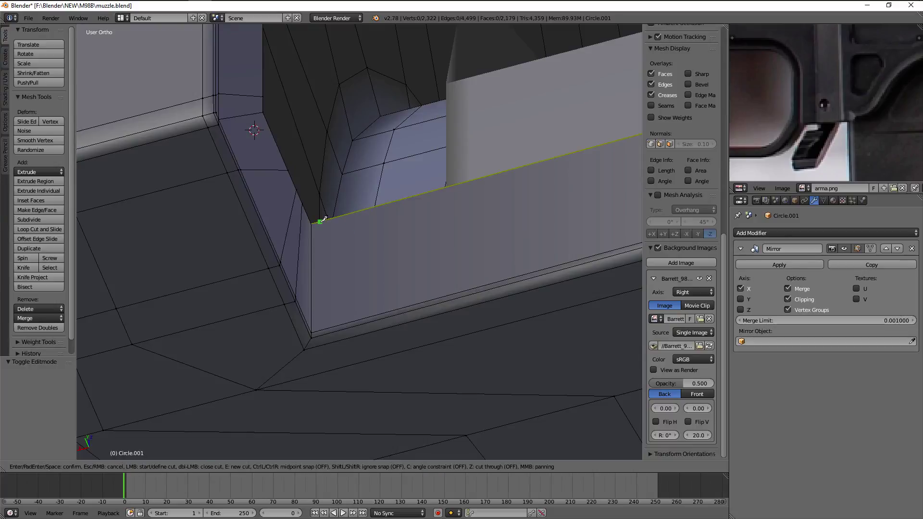
pyautogui.press('Escape')
pyautogui.press('Tab')
pyautogui.moveTo(324, 221)
pyautogui.mouseDown(button='middle')
pyautogui.moveTo(368, 241)
pyautogui.moveTo(383, 236)
pyautogui.moveTo(442, 299)
pyautogui.moveTo(492, 298)
pyautogui.moveTo(493, 310)
pyautogui.moveTo(451, 286)
pyautogui.moveTo(466, 301)
pyautogui.moveTo(415, 289)
pyautogui.moveTo(369, 303)
pyautogui.moveTo(439, 335)
pyautogui.moveTo(497, 324)
pyautogui.moveTo(457, 298)
pyautogui.moveTo(397, 288)
pyautogui.moveTo(456, 303)
pyautogui.mouseUp(button='middle')
pyautogui.hotkey('alt', 'h')
pyautogui.press('h')
# Reveal Circle.002, switch to side view, and select the magazine object
pyautogui.hotkey('alt', 'h')
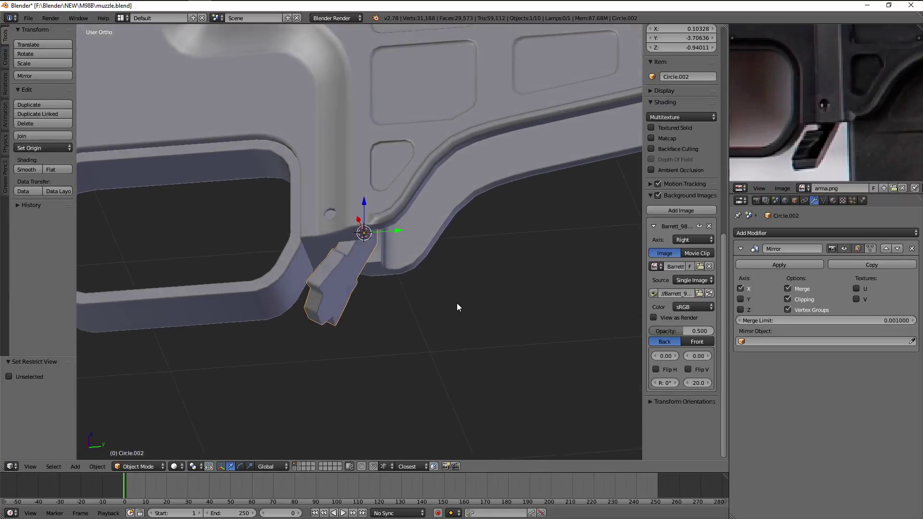
pyautogui.press('KP_3')
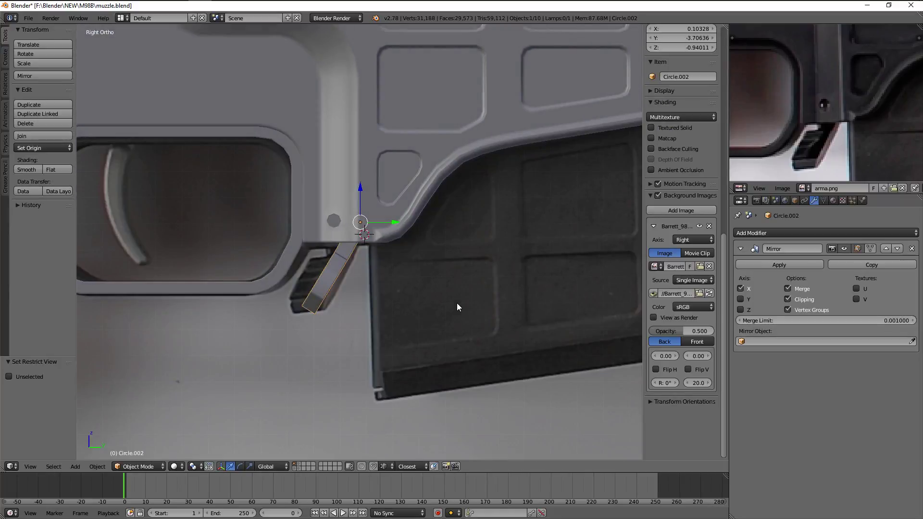
pyautogui.press('a')
pyautogui.scroll(-4, 391, 246)
pyautogui.keyDown('shift'); pyautogui.moveTo(391, 246); pyautogui.dragTo(398, 290, button='middle'); pyautogui.keyUp('shift')
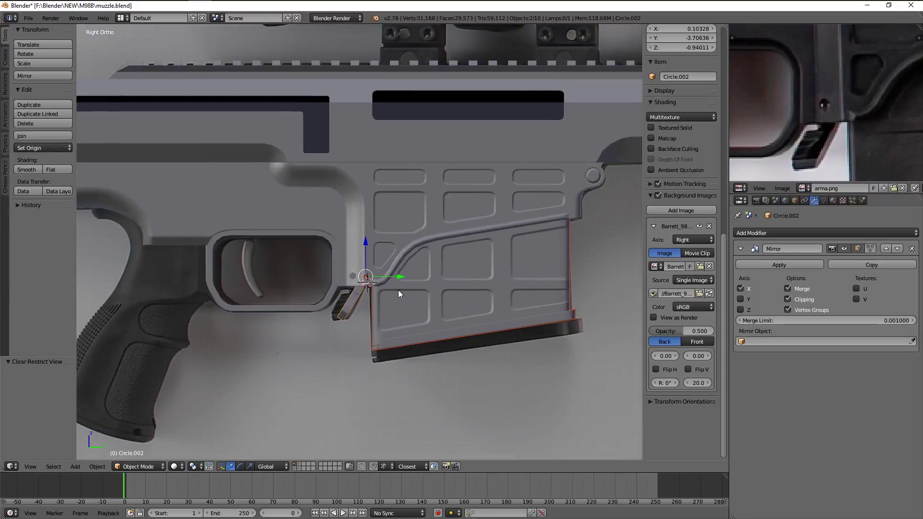
pyautogui.rightClick(442, 295)
# Zoom and pan around the magazine area to enlarge it
pyautogui.scroll(-2, 812, 101)
pyautogui.scroll(-3, 806, 100)
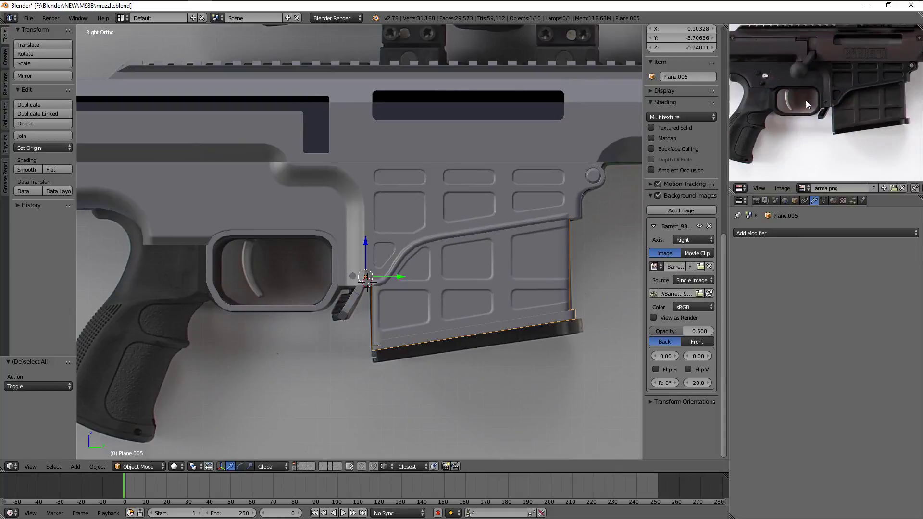
pyautogui.keyDown('shift'); pyautogui.moveTo(463, 249); pyautogui.dragTo(448, 298, button='middle'); pyautogui.keyUp('shift')
pyautogui.scroll(1, 448, 298)
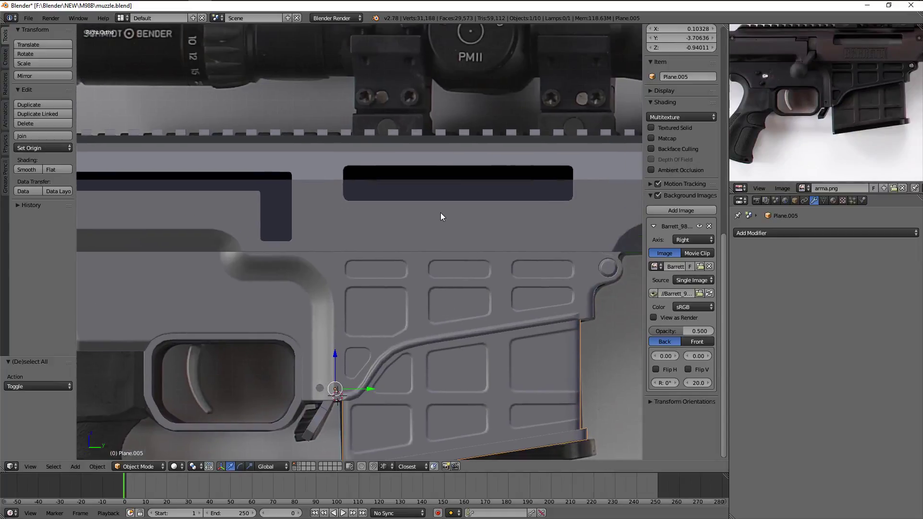
pyautogui.keyDown('shift'); pyautogui.moveTo(440, 212); pyautogui.dragTo(446, 232, button='middle'); pyautogui.keyUp('shift')
pyautogui.scroll(-3, 867, 119)
pyautogui.scroll(-3, 757, 131)
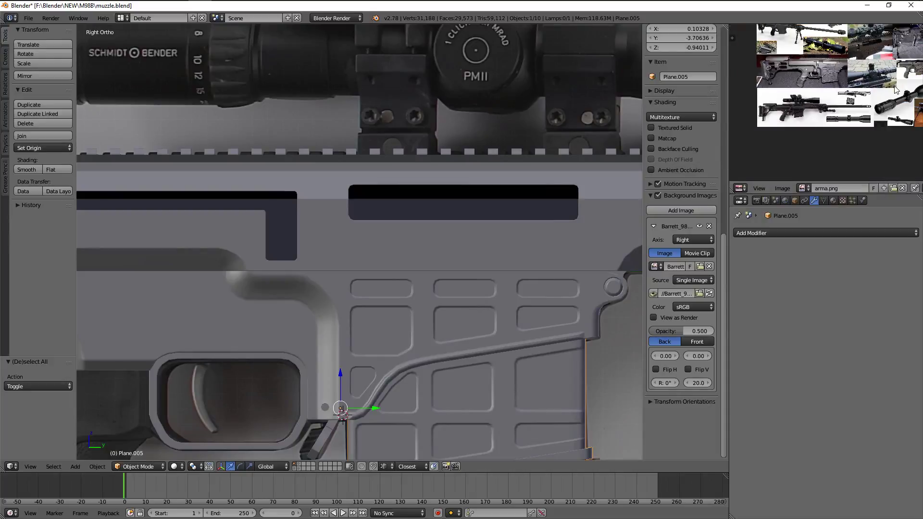
pyautogui.scroll(-1, 849, 119)
pyautogui.scroll(2, 852, 53)
pyautogui.scroll(2, 836, 87)
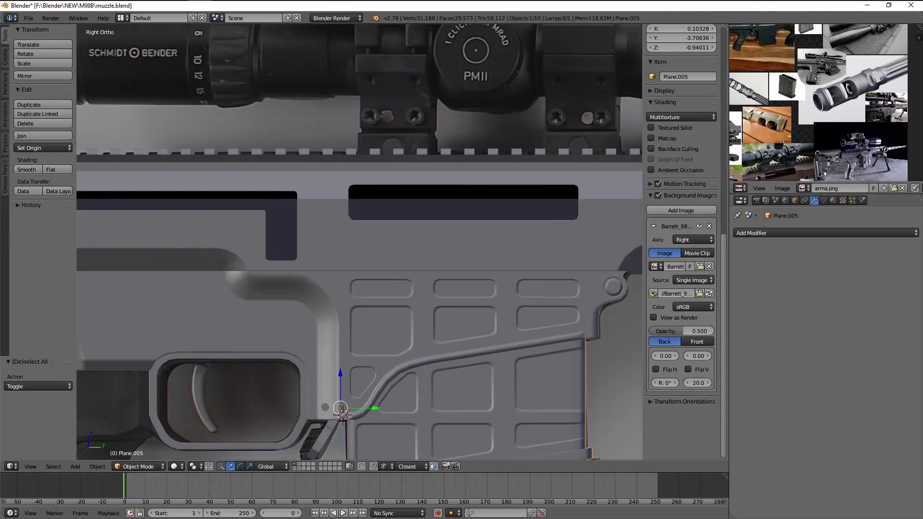
pyautogui.scroll(1, 817, 125)
pyautogui.scroll(1, 807, 159)
pyautogui.scroll(-2, 808, 144)
pyautogui.scroll(2, 812, 117)
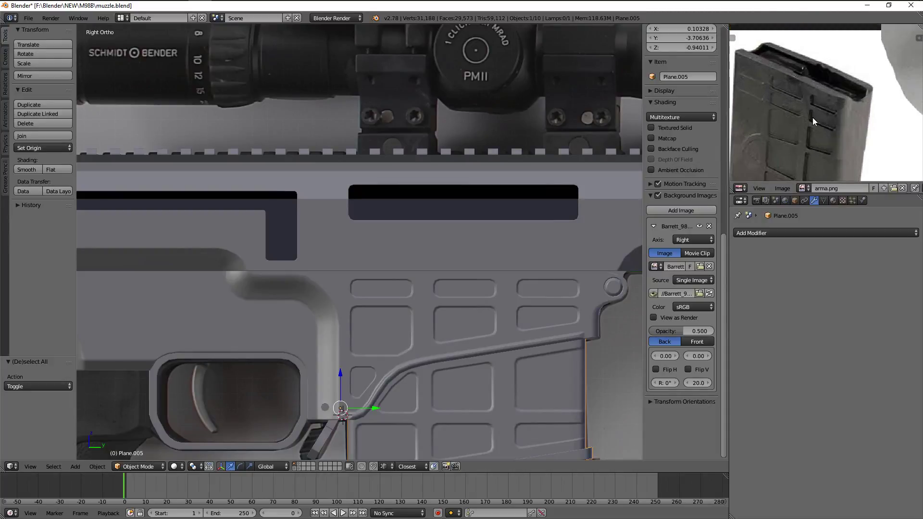
pyautogui.scroll(-2, 817, 107)
pyautogui.scroll(-1, 817, 106)
pyautogui.scroll(-2, 807, 95)
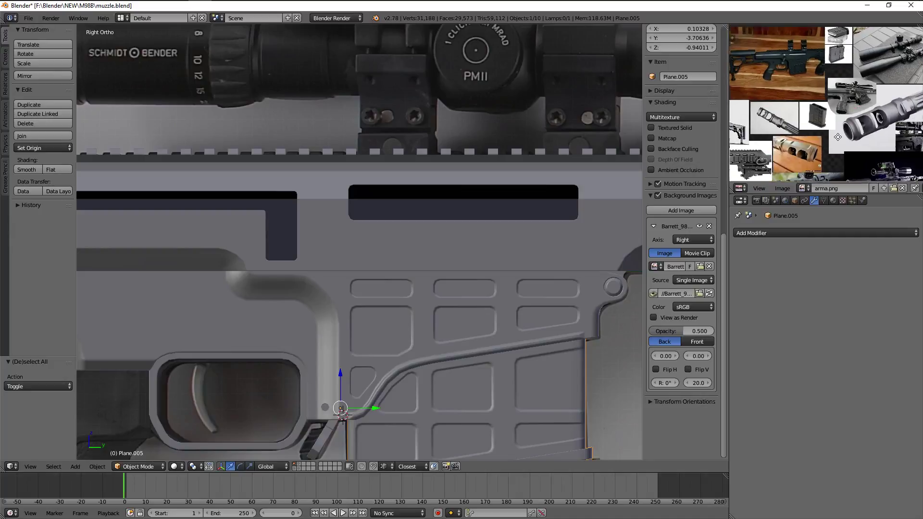
pyautogui.scroll(2, 818, 105)
pyautogui.scroll(2, 836, 113)
pyautogui.scroll(1, 834, 114)
pyautogui.scroll(-2, 821, 121)
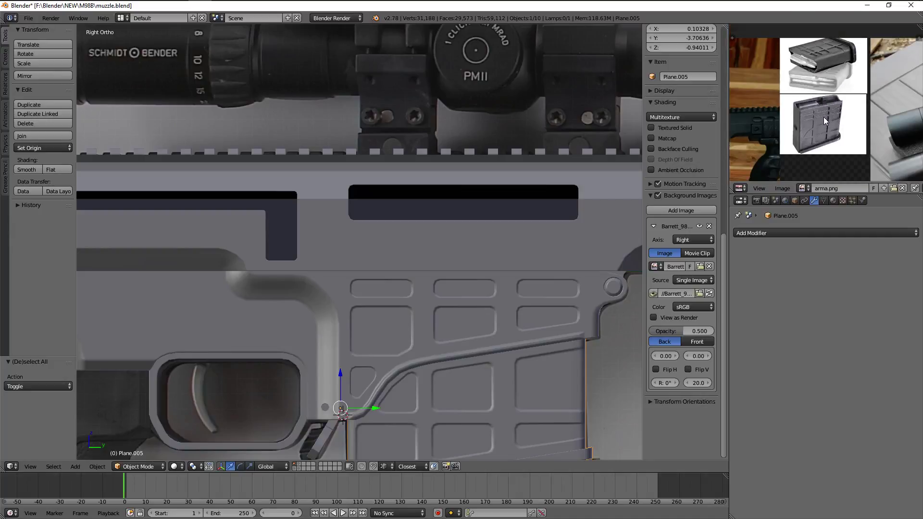
pyautogui.scroll(-2, 827, 106)
pyautogui.scroll(1, 811, 117)
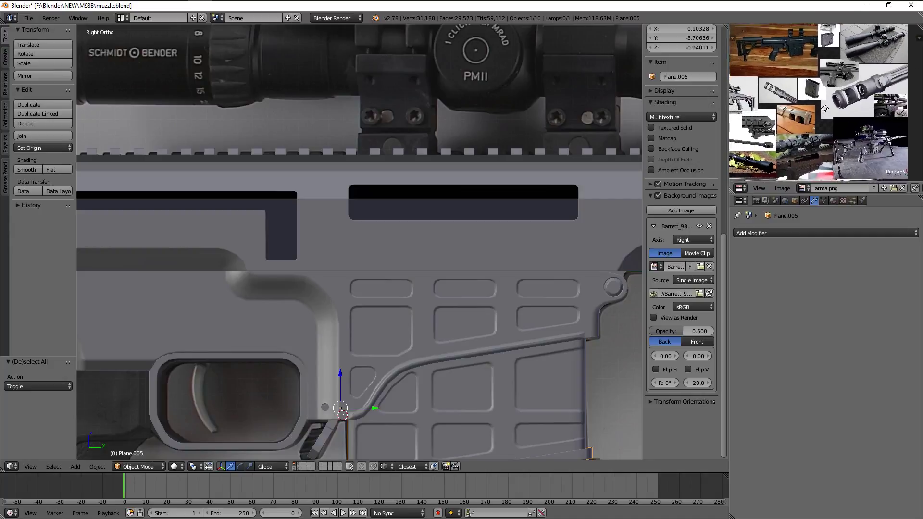
pyautogui.scroll(1, 817, 113)
pyautogui.scroll(-1, 841, 102)
pyautogui.scroll(-1, 842, 106)
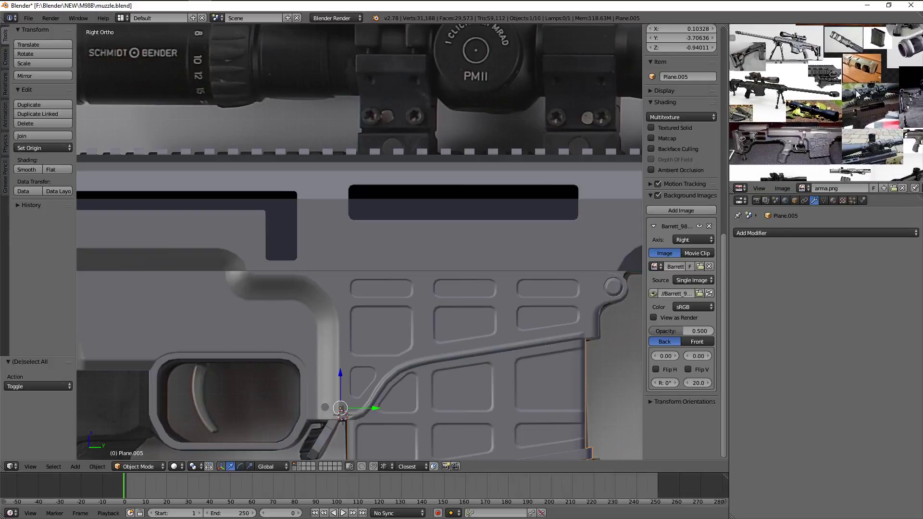
pyautogui.scroll(-1, 839, 125)
pyautogui.scroll(1, 837, 151)
pyautogui.scroll(1, 846, 140)
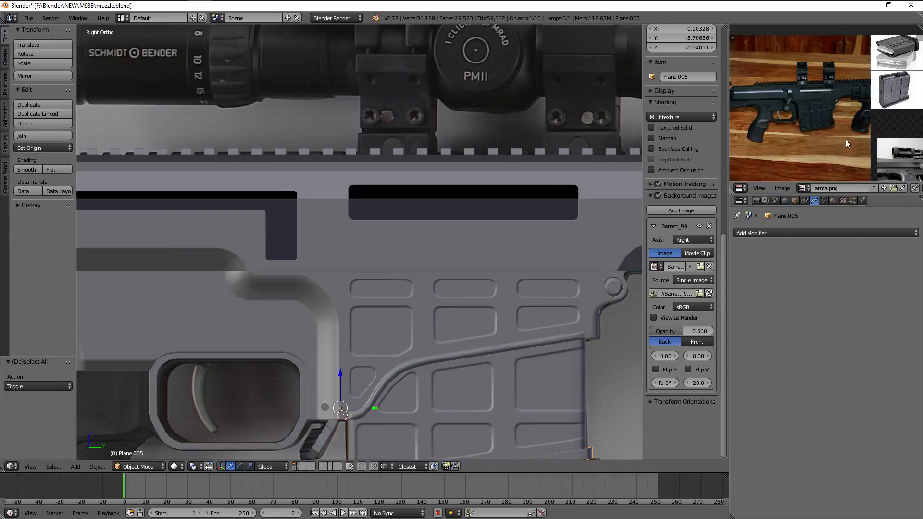
pyautogui.scroll(1, 829, 113)
pyautogui.scroll(1, 831, 120)
pyautogui.scroll(1, 837, 127)
pyautogui.scroll(-1, 836, 123)
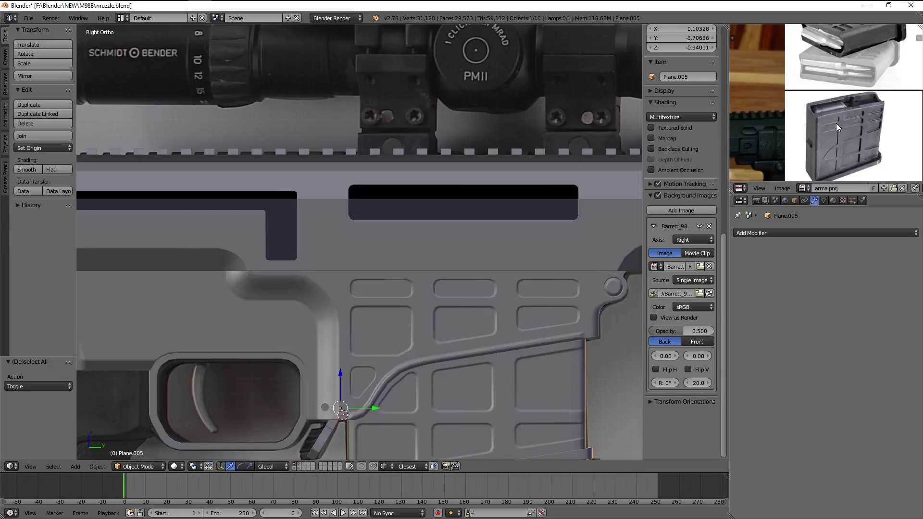
pyautogui.scroll(-1, 839, 124)
pyautogui.scroll(-1, 843, 123)
pyautogui.scroll(2, 850, 122)
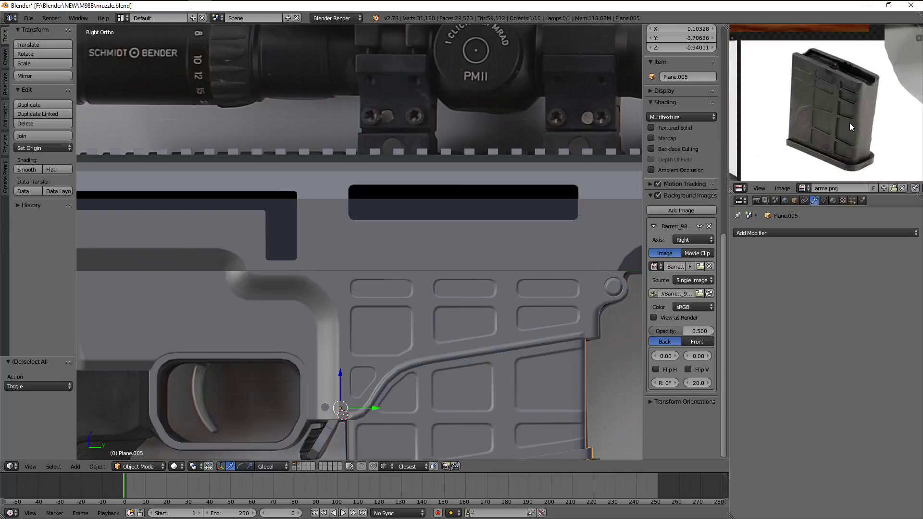
pyautogui.scroll(1, 849, 123)
pyautogui.scroll(1, 835, 127)
pyautogui.scroll(-3, 821, 131)
pyautogui.scroll(-2, 821, 120)
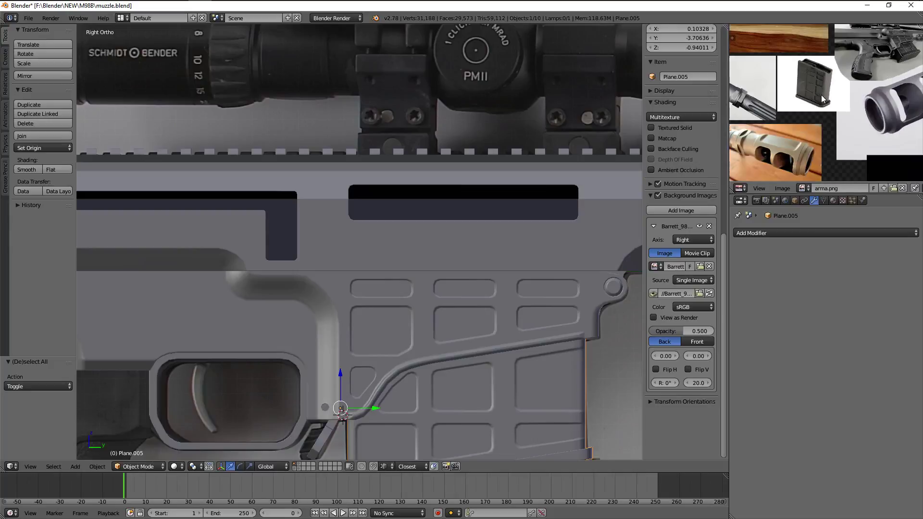
pyautogui.scroll(-2, 825, 99)
pyautogui.scroll(-1, 829, 104)
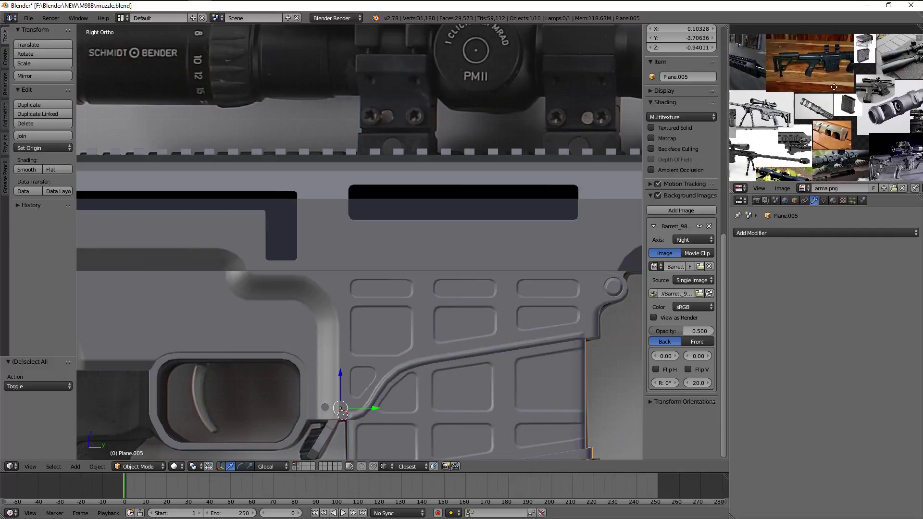
pyautogui.scroll(1, 830, 97)
pyautogui.scroll(1, 831, 86)
pyautogui.scroll(1, 832, 74)
# Frame the magazine photo in arma.png, then isolate Plane.005 in Edit Mode
pyautogui.moveTo(832, 74); pyautogui.dragTo(747, 174, button='middle')
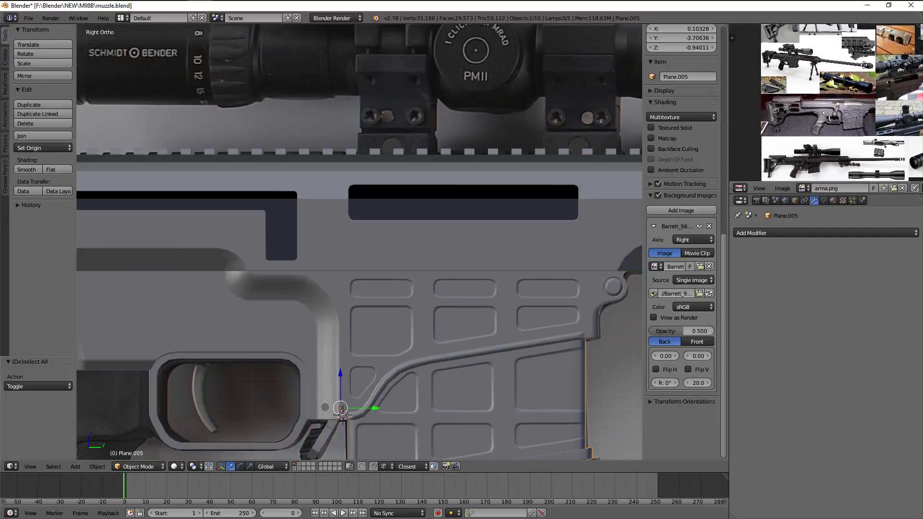
pyautogui.scroll(2, 766, 141)
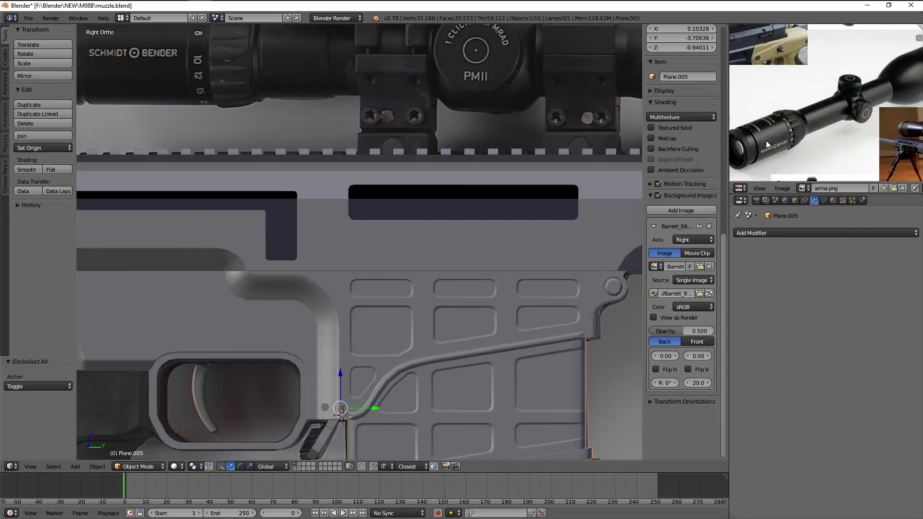
pyautogui.scroll(1, 793, 139)
pyautogui.scroll(2, 825, 136)
pyautogui.scroll(1, 823, 149)
pyautogui.moveTo(823, 148); pyautogui.dragTo(836, 100, button='middle')
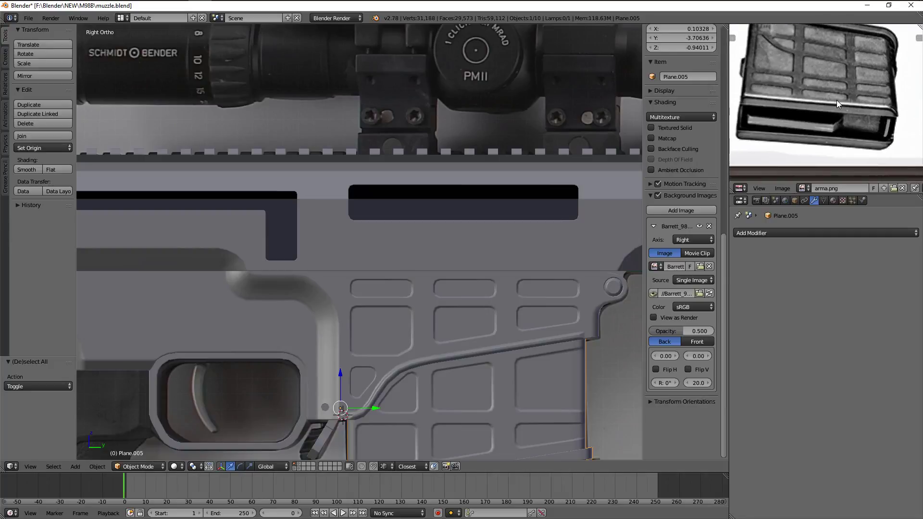
pyautogui.scroll(-1, 836, 100)
pyautogui.scroll(-1, 518, 299)
pyautogui.press('KP_Divide')
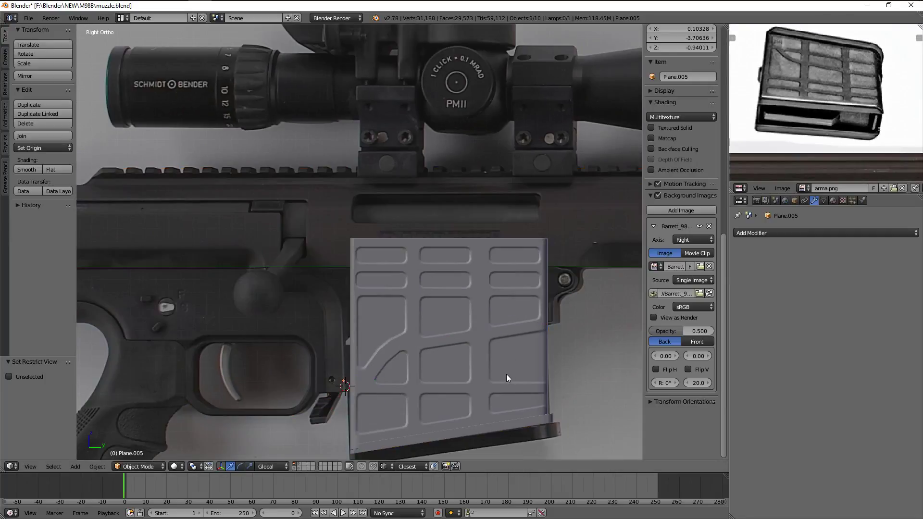
pyautogui.press('Tab')
# Select the magazine's top rim loop and snap the 3D cursor to it
pyautogui.moveTo(507, 374); pyautogui.dragTo(412, 268, button='middle')
pyautogui.scroll(4, 407, 177)
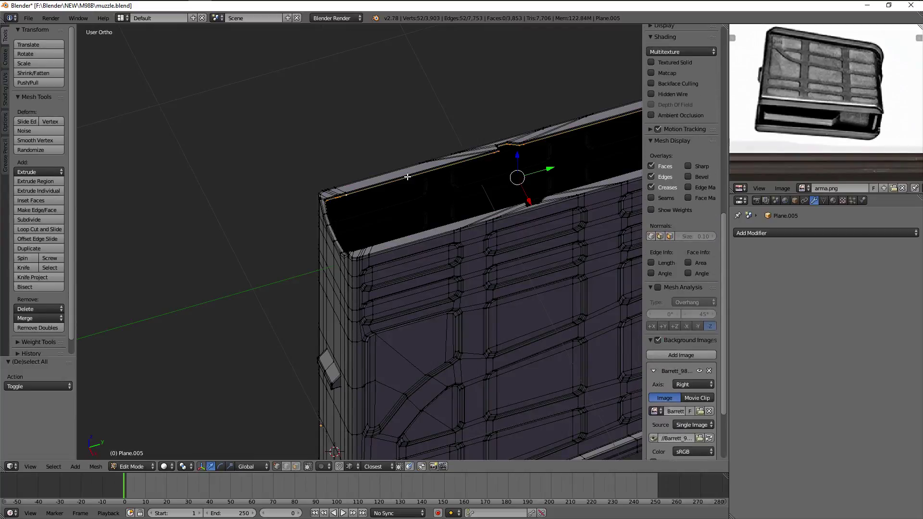
pyautogui.scroll(-2, 408, 177)
pyautogui.scroll(3, 429, 181)
pyautogui.moveTo(406, 180)
pyautogui.mouseDown(button='middle')
pyautogui.moveTo(428, 181)
pyautogui.moveTo(489, 150)
pyautogui.moveTo(461, 123)
pyautogui.moveTo(380, 168)
pyautogui.moveTo(456, 168)
pyautogui.mouseUp(button='middle')
pyautogui.keyDown('alt'); pyautogui.rightClick(370, 179); pyautogui.keyUp('alt')
pyautogui.scroll(-2, 370, 179)
pyautogui.scroll(-2, 356, 179)
pyautogui.scroll(3, 433, 173)
pyautogui.scroll(2, 455, 168)
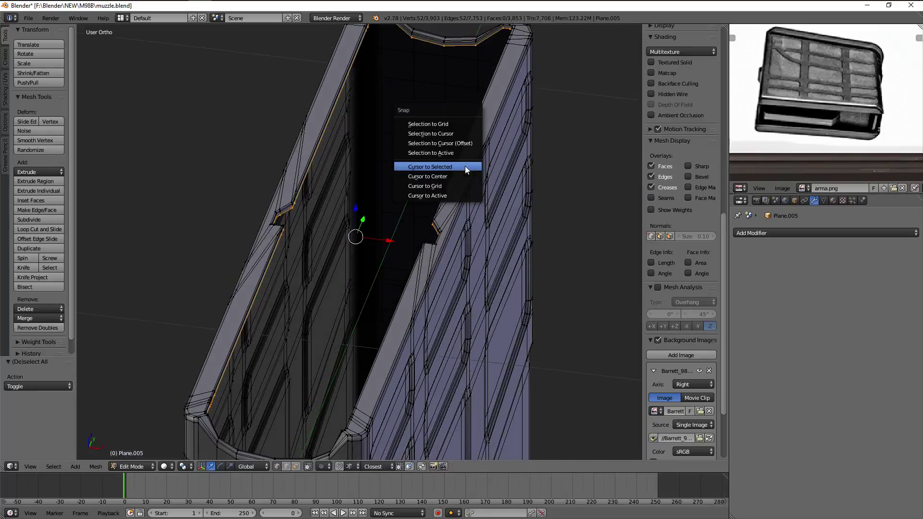
pyautogui.click(465, 166)
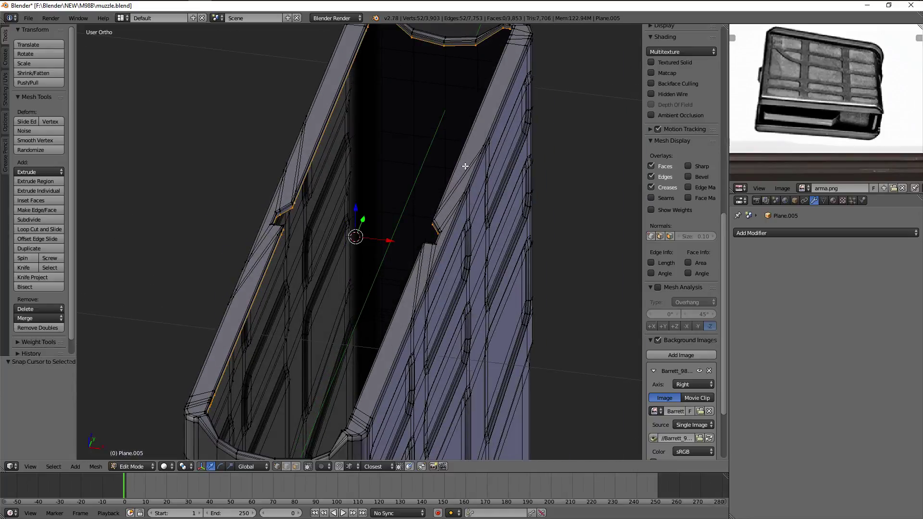
# Add a plane at the cursor and scale it along X and Y to the opening
pyautogui.hotkey('shift', 'a')
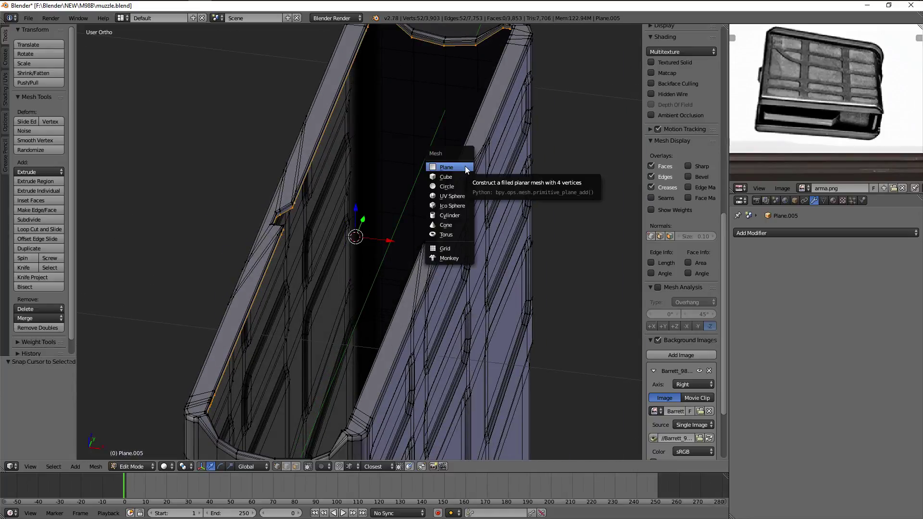
pyautogui.click(465, 167)
pyautogui.scroll(-3, 465, 167)
pyautogui.press('s')
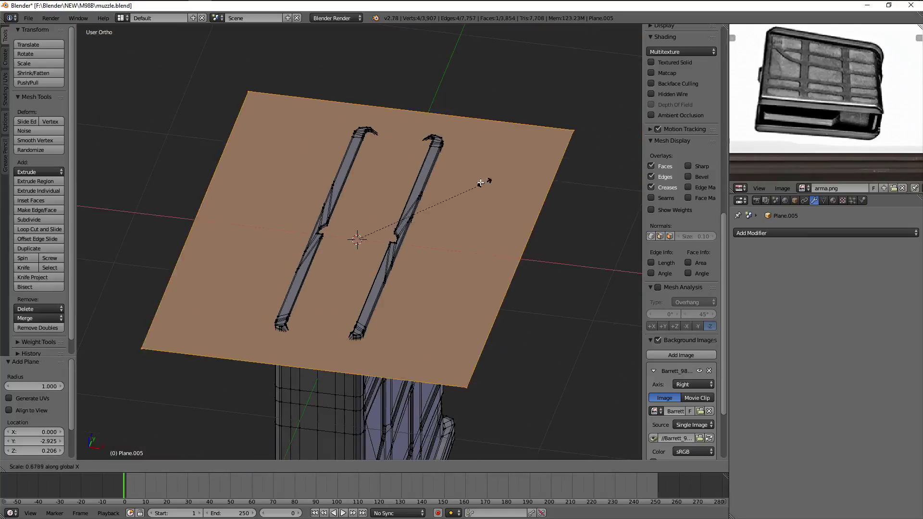
pyautogui.press('x')
pyautogui.click(373, 191)
pyautogui.press('s')
pyautogui.press('x')
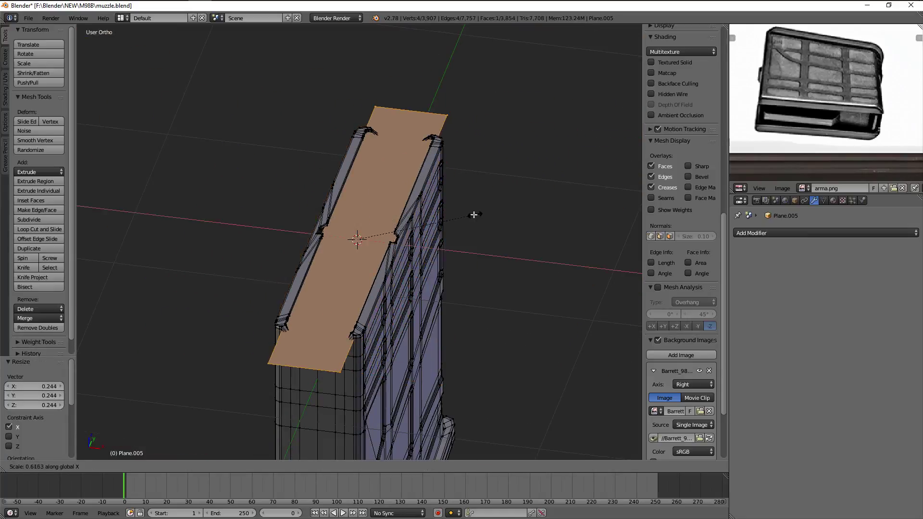
pyautogui.moveTo(470, 215); pyautogui.dragTo(540, 151, button='middle')
pyautogui.press('s')
pyautogui.press('y')
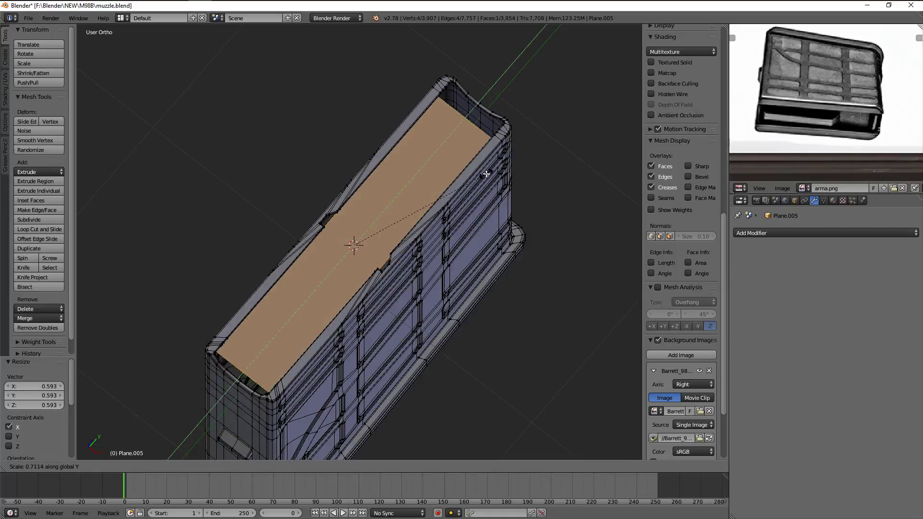
pyautogui.click(486, 169)
# In top view, nudge the plane's end edges 0.033 along Y against the inner walls
pyautogui.press('KP_7')
pyautogui.keyDown('shift'); pyautogui.moveTo(492, 128); pyautogui.dragTo(489, 178, button='middle'); pyautogui.keyUp('shift')
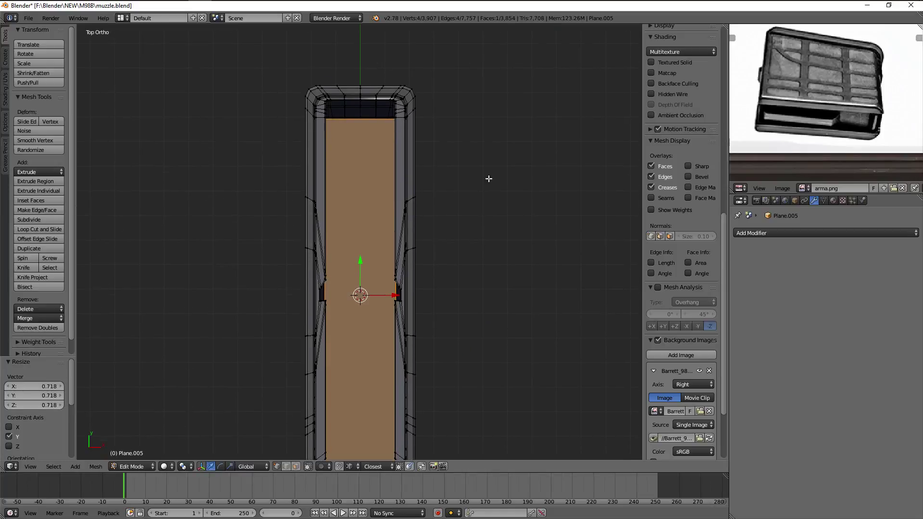
pyautogui.scroll(4, 438, 166)
pyautogui.press('a')
pyautogui.rightClick(406, 190)
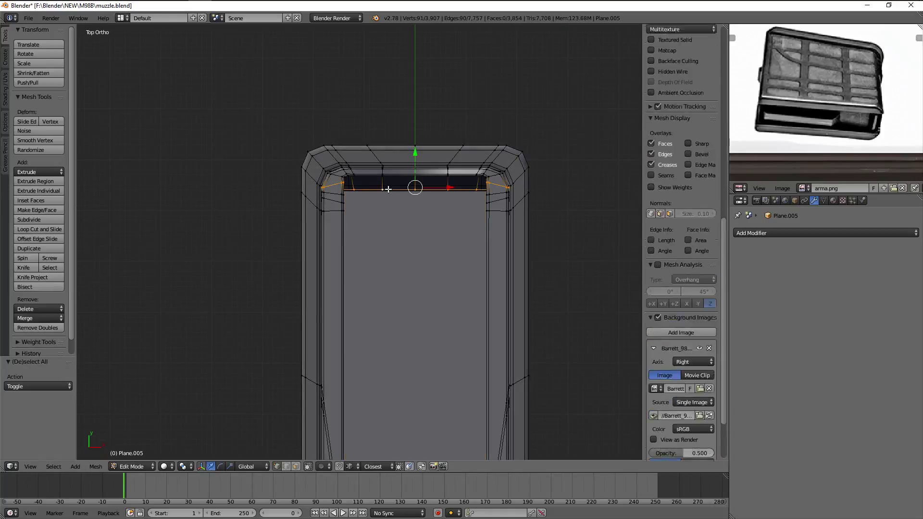
pyautogui.keyDown('shift'); pyautogui.moveTo(406, 186); pyautogui.dragTo(396, 244, button='middle'); pyautogui.keyUp('shift')
pyautogui.press('z')
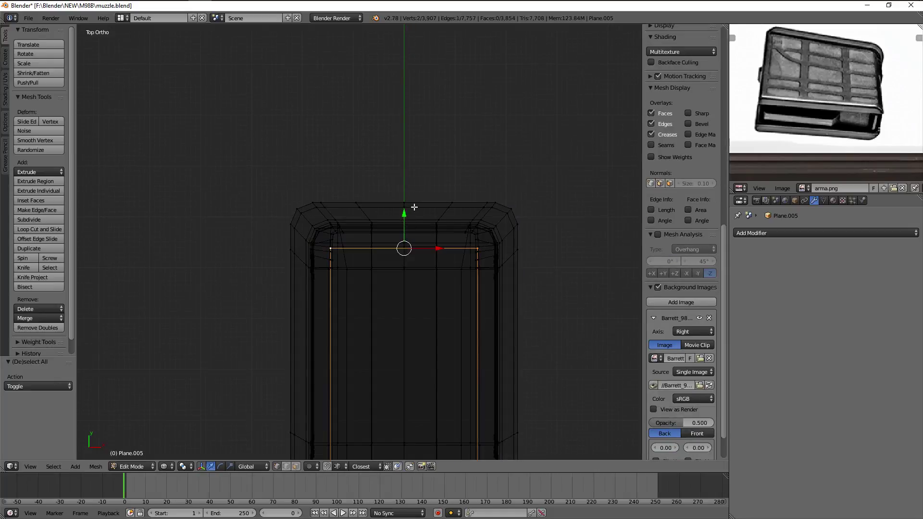
pyautogui.press('z')
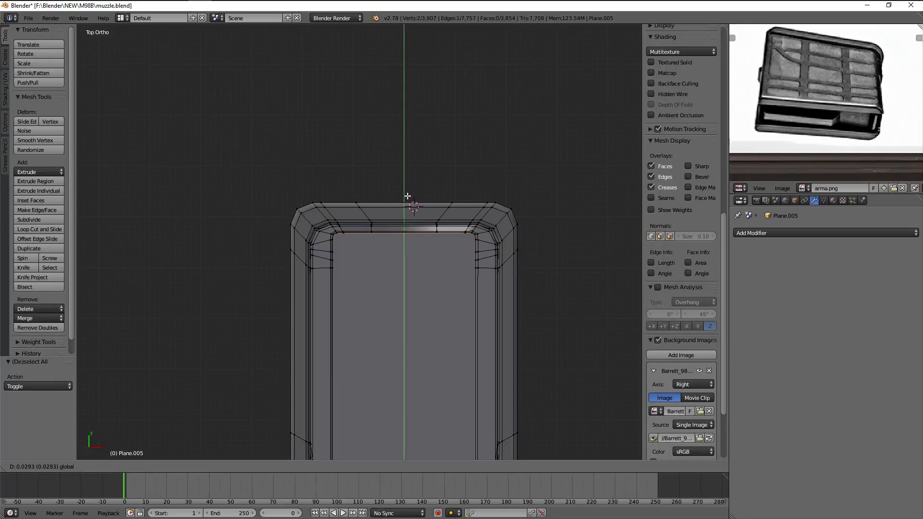
pyautogui.click(407, 194)
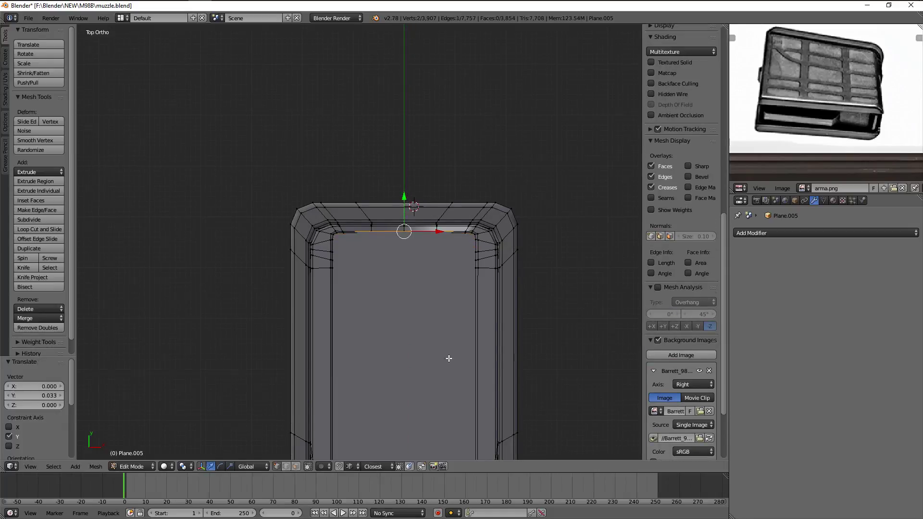
pyautogui.keyDown('shift'); pyautogui.scroll(-10, 407, 155); pyautogui.keyUp('shift')
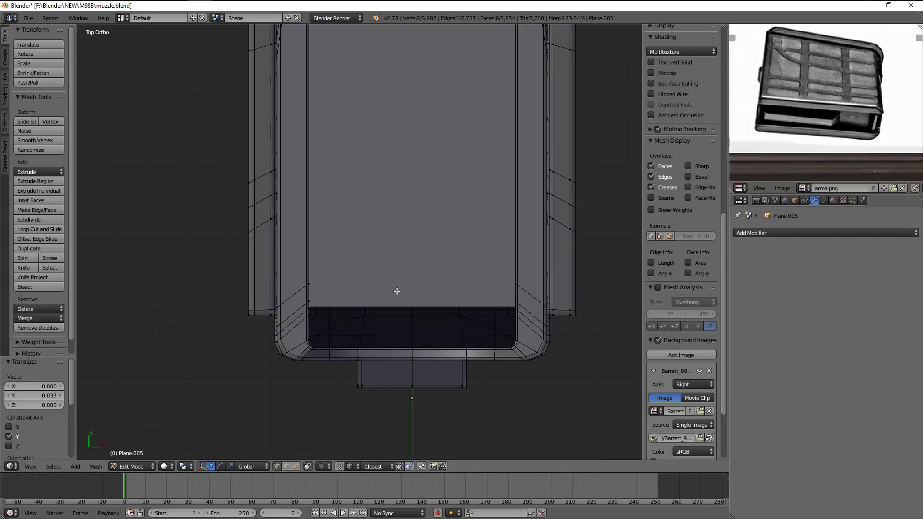
pyautogui.press('g')
pyautogui.press('y')
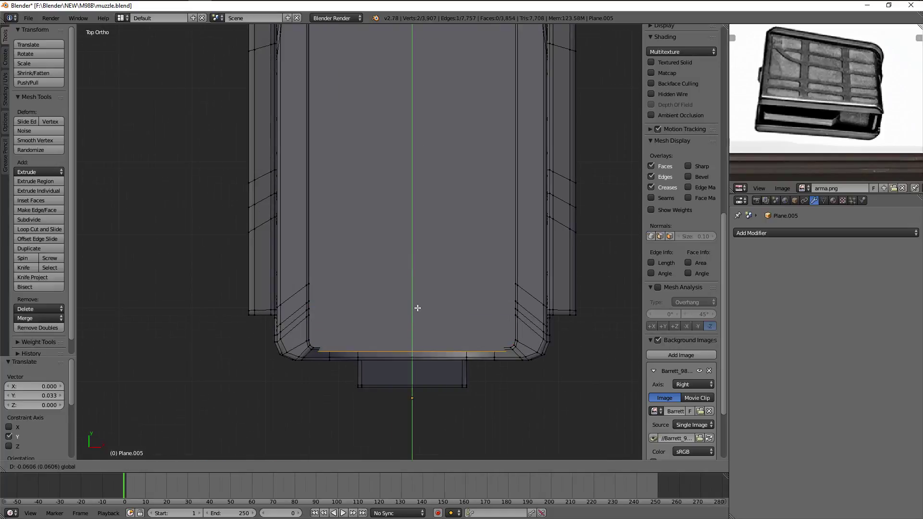
pyautogui.hotkey('ctrl', 'l')
# Widen the plane slightly along X and shift it along Z
pyautogui.scroll(-5, 475, 216)
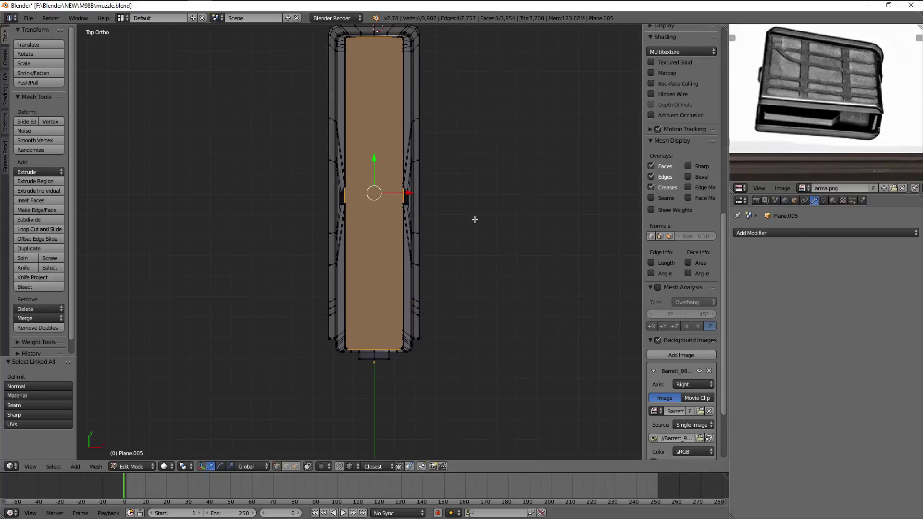
pyautogui.scroll(1, 850, 112)
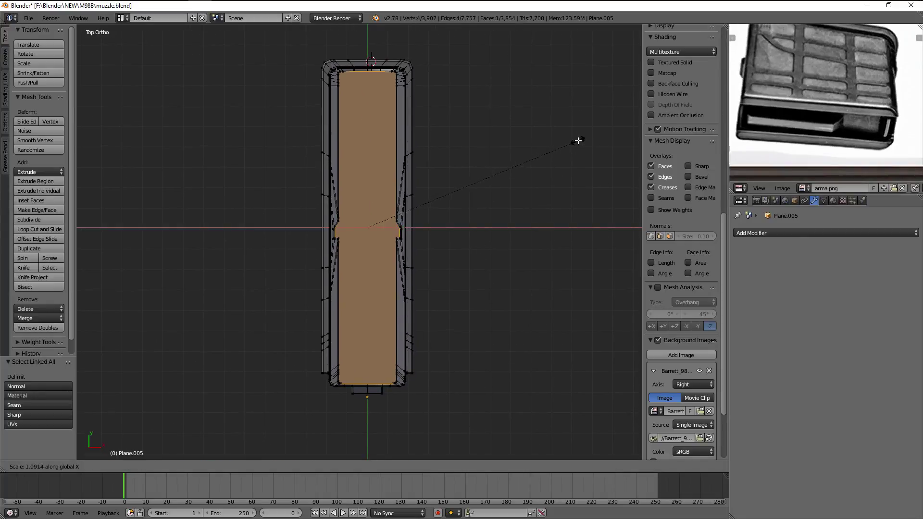
pyautogui.click(573, 127)
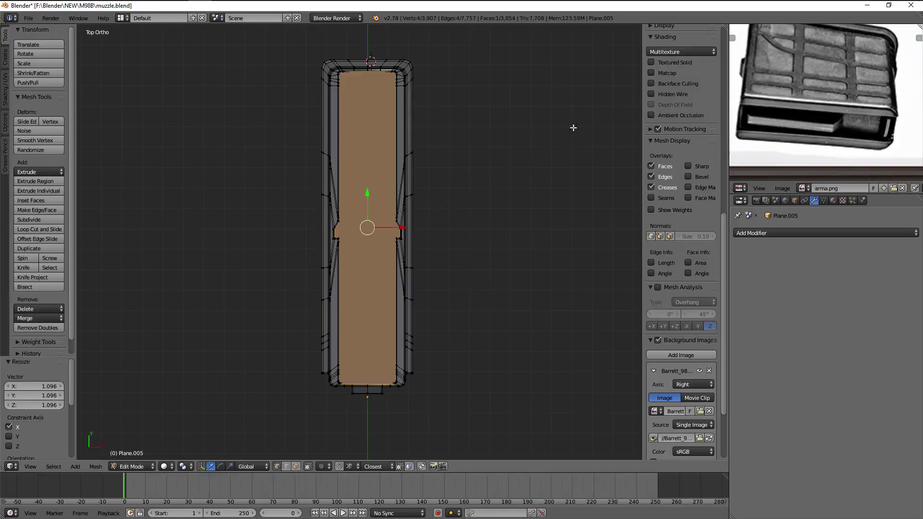
pyautogui.moveTo(499, 183)
pyautogui.mouseDown(button='middle')
pyautogui.moveTo(472, 216)
pyautogui.moveTo(460, 179)
pyautogui.mouseUp(button='middle')
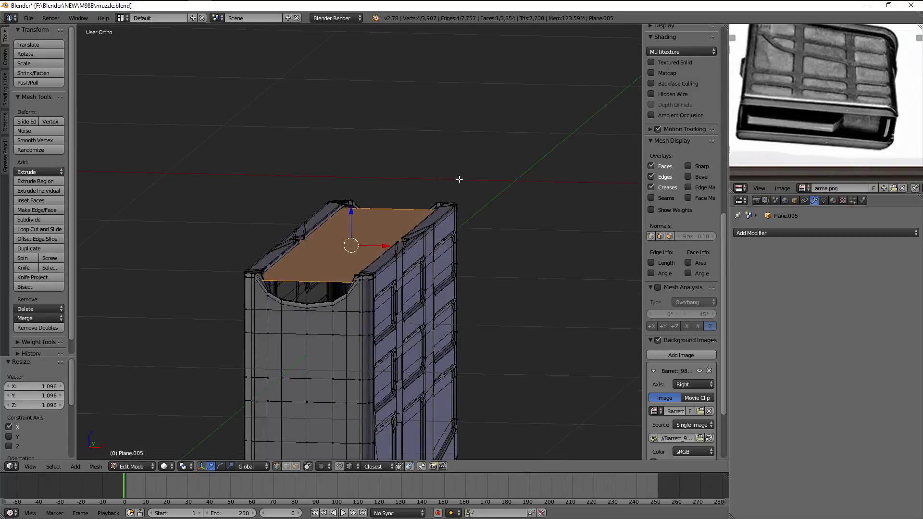
pyautogui.click(459, 220)
pyautogui.press('Tab')
pyautogui.moveTo(458, 220)
pyautogui.mouseDown(button='middle')
pyautogui.moveTo(473, 259)
pyautogui.moveTo(405, 271)
pyautogui.moveTo(408, 246)
pyautogui.moveTo(562, 232)
pyautogui.moveTo(331, 244)
pyautogui.moveTo(396, 211)
pyautogui.mouseUp(button='middle')
pyautogui.press('Tab')
# Snap the 3D cursor to the selected face and place a duplicate of it in position
pyautogui.hotkey('shift', 's')
pyautogui.click(332, 244)
pyautogui.scroll(5, 396, 217)
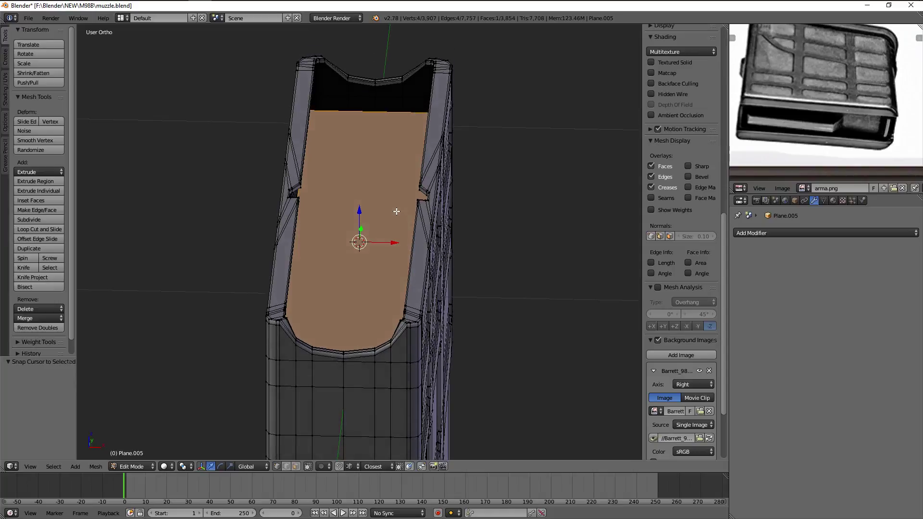
pyautogui.click(401, 183)
# Narrow the copy along X and Y into a strip and start moving it down in top view
pyautogui.press('s')
pyautogui.press('x')
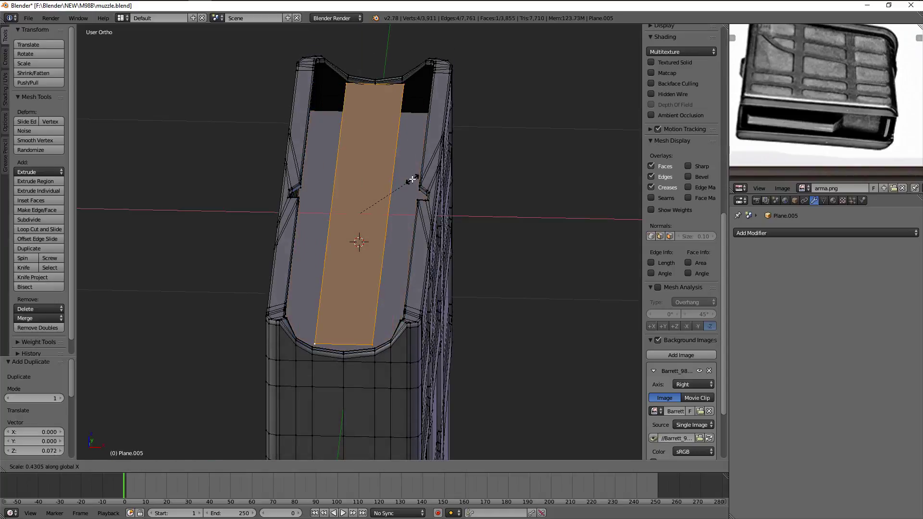
pyautogui.click(464, 171)
pyautogui.press('s')
pyautogui.press('y')
pyautogui.click(404, 228)
pyautogui.press('KP_7')
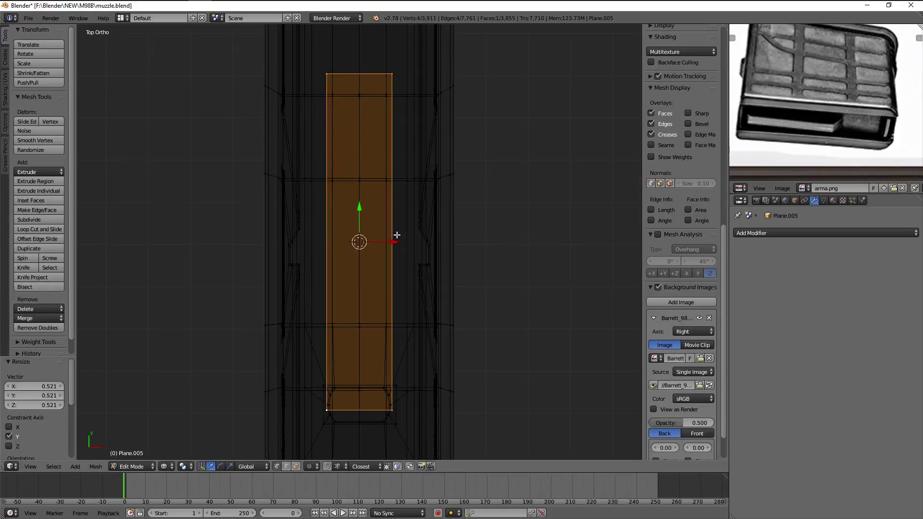
pyautogui.scroll(-4, 461, 178)
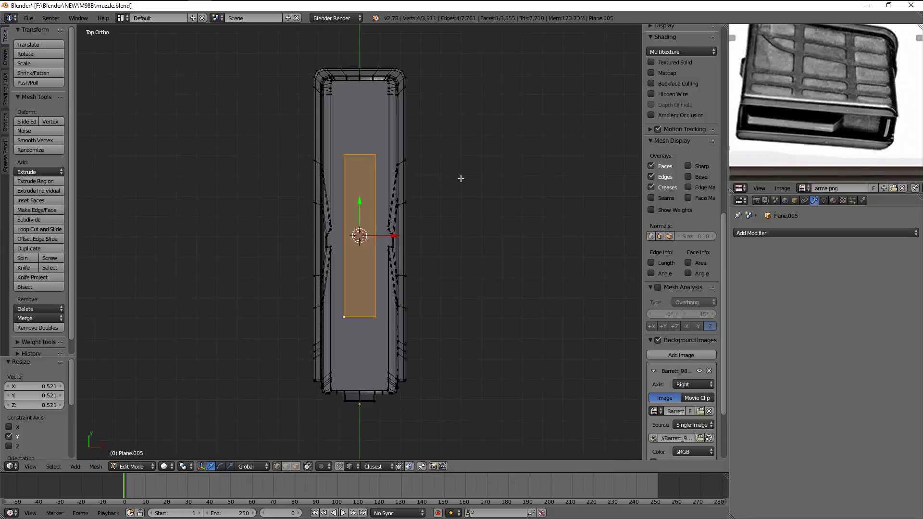
pyautogui.press('g')
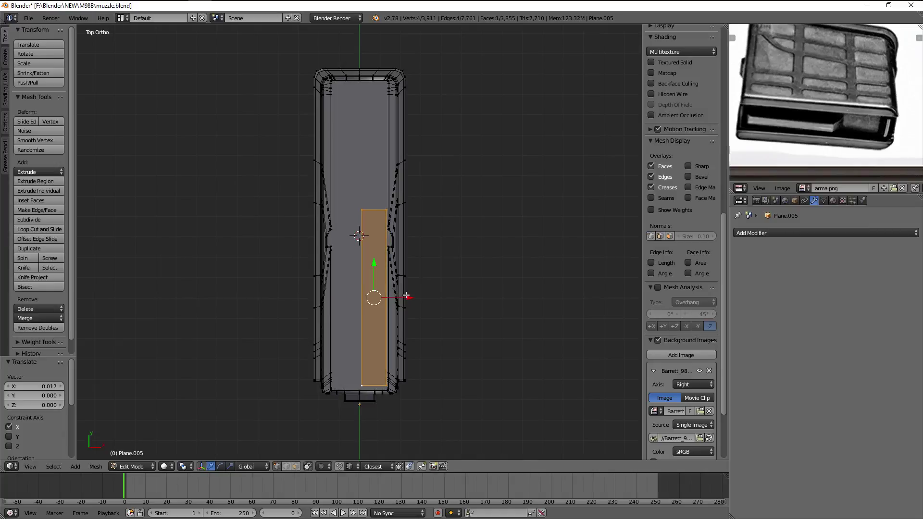
# Lower the strip along Z and extrude it upward into a raised block
pyautogui.moveTo(407, 300)
pyautogui.mouseDown(button='middle')
pyautogui.moveTo(432, 247)
pyautogui.moveTo(438, 189)
pyautogui.mouseUp(button='middle')
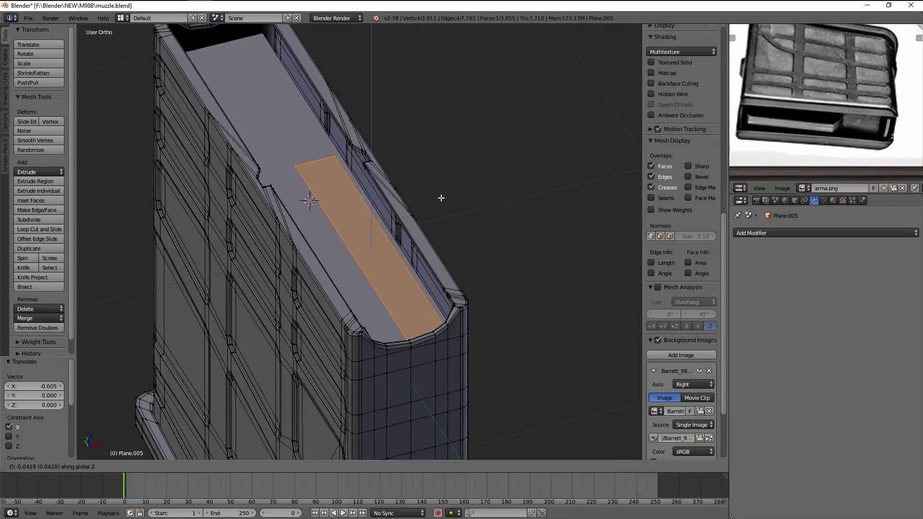
pyautogui.click(442, 210)
pyautogui.press('e')
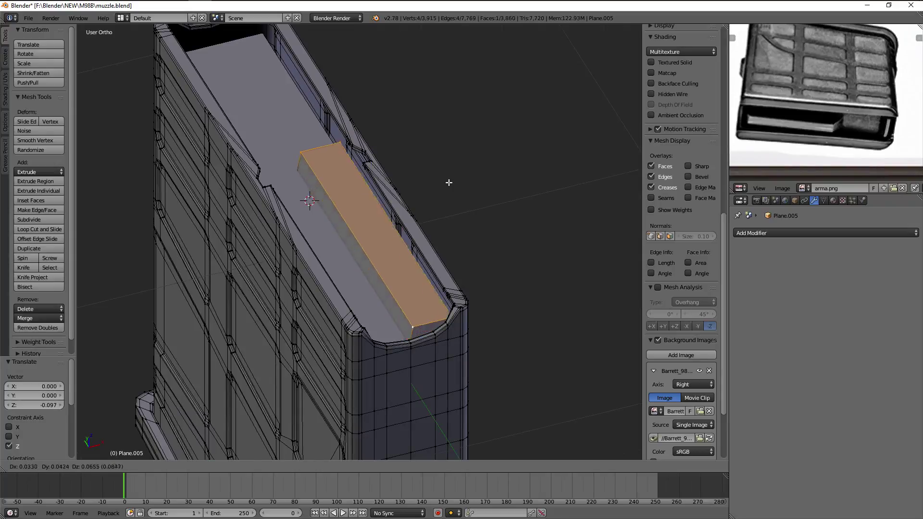
pyautogui.click(452, 174)
# Move the block's top and bottom edges to give it sloped ends
pyautogui.press('KP_7')
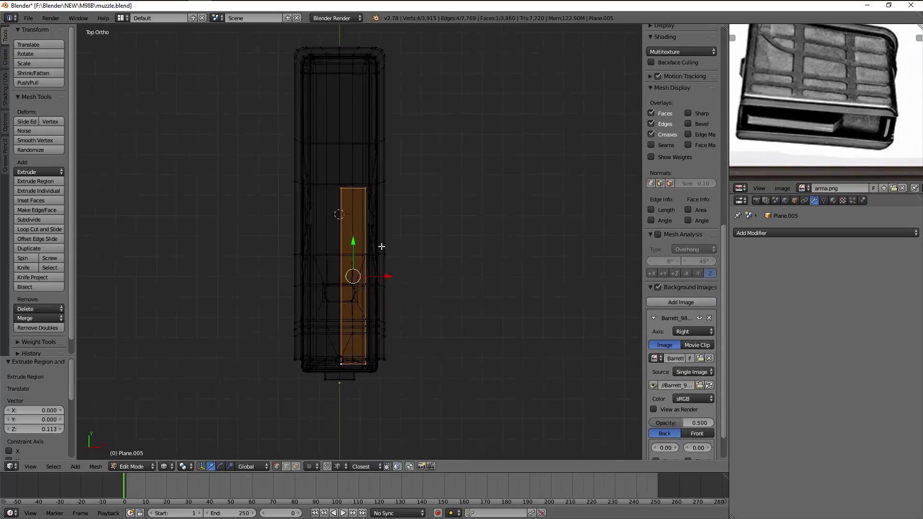
pyautogui.rightClick(354, 198)
pyautogui.press('z')
pyautogui.scroll(4, 402, 204)
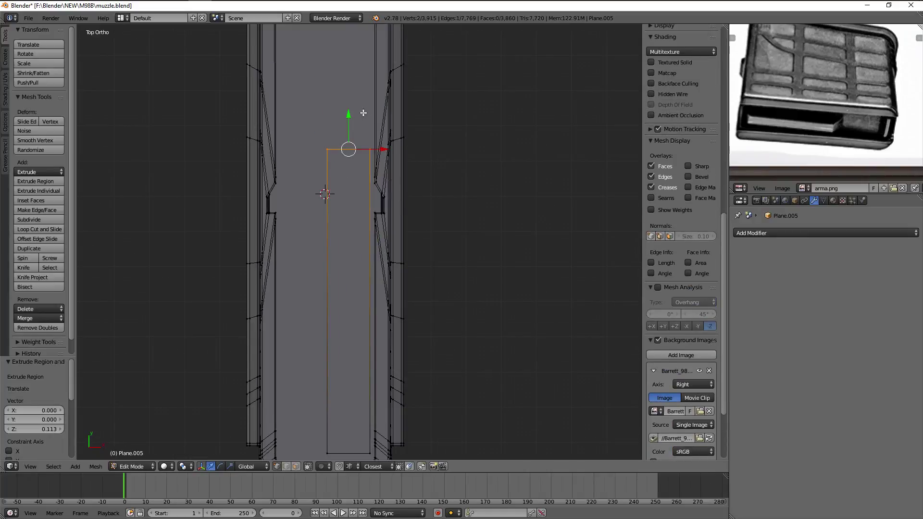
pyautogui.click(352, 164)
pyautogui.press('a')
pyautogui.keyDown('shift'); pyautogui.scroll(-5, 319, 309); pyautogui.keyUp('shift')
pyautogui.rightClick(315, 304)
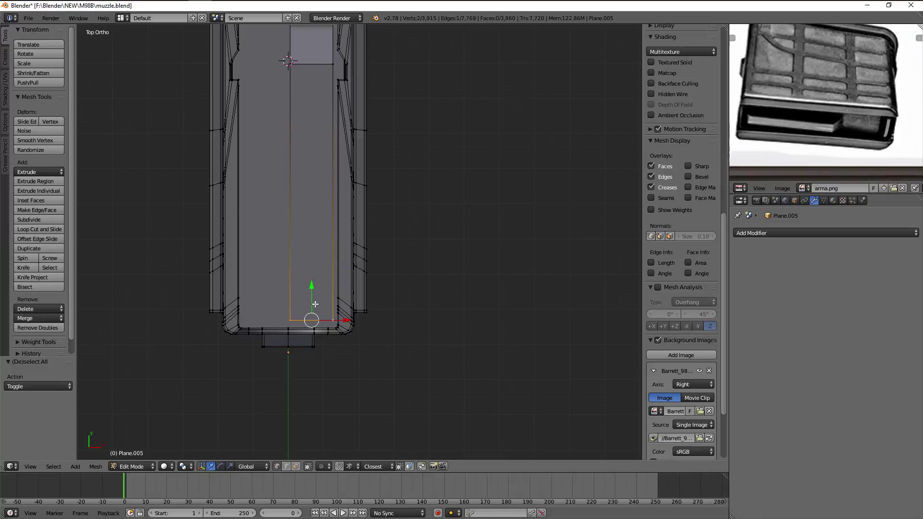
pyautogui.click(308, 267)
pyautogui.press('a')
pyautogui.scroll(-3, 330, 294)
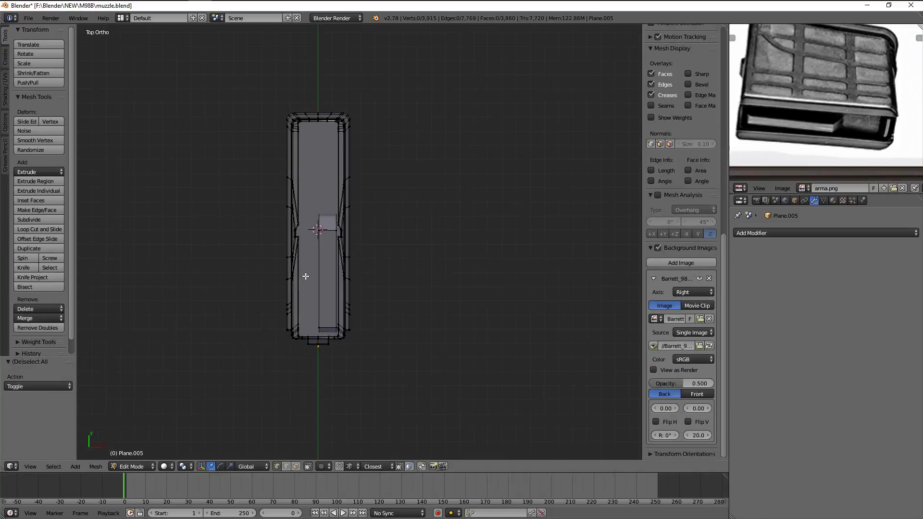
# Select the whole connected strip, narrow it along X and slide it sideways
pyautogui.moveTo(305, 274)
pyautogui.mouseDown(button='middle')
pyautogui.moveTo(384, 227)
pyautogui.moveTo(474, 220)
pyautogui.moveTo(444, 187)
pyautogui.moveTo(433, 223)
pyautogui.mouseUp(button='middle')
pyautogui.rightClick(451, 196)
pyautogui.hotkey('ctrl', 'l')
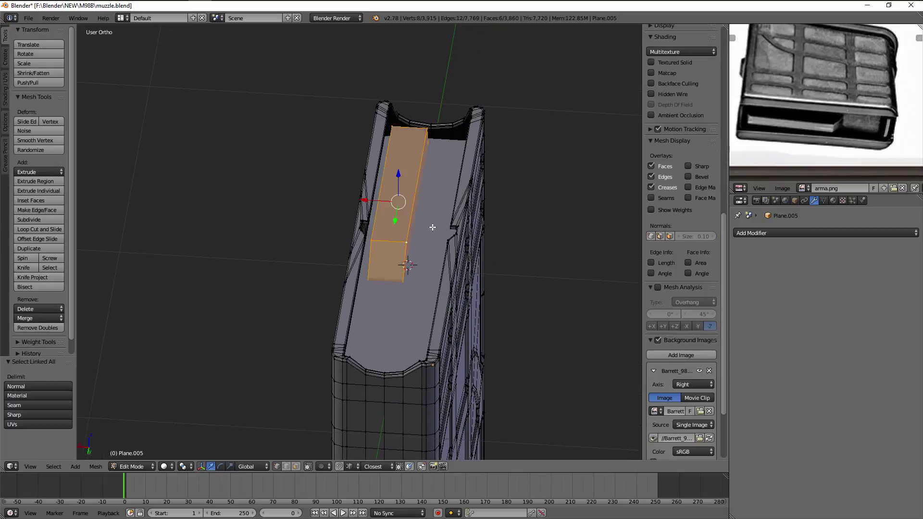
pyautogui.press('KP_7')
pyautogui.click(459, 233)
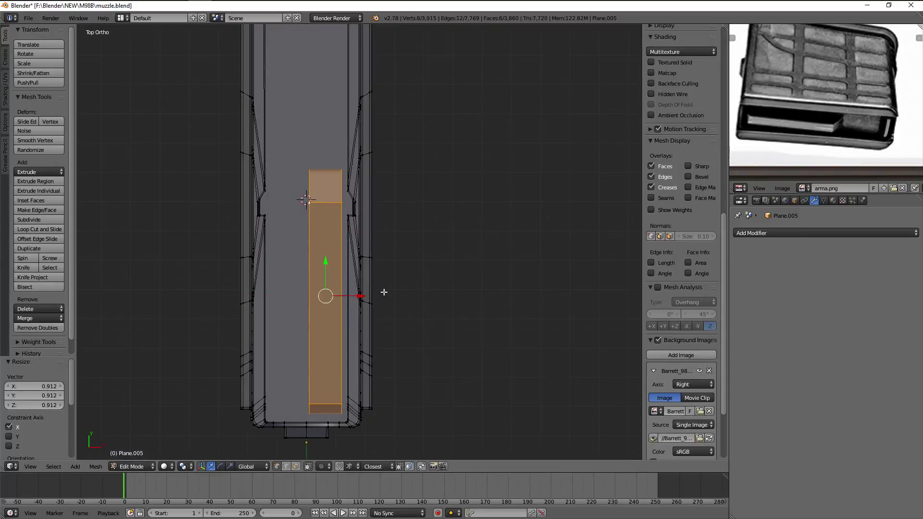
pyautogui.click(370, 293)
# Resize the strip in front view and return to Object Mode
pyautogui.moveTo(370, 293)
pyautogui.mouseDown(button='middle')
pyautogui.moveTo(371, 263)
pyautogui.moveTo(394, 226)
pyautogui.moveTo(390, 206)
pyautogui.mouseUp(button='middle')
pyautogui.press('KP_1')
pyautogui.scroll(2, 421, 198)
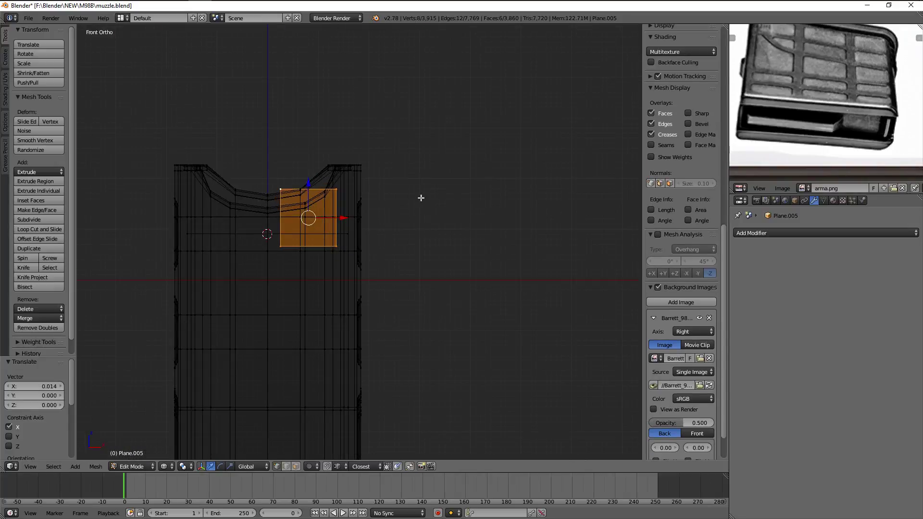
pyautogui.click(388, 202)
pyautogui.press('z')
pyautogui.moveTo(389, 200)
pyautogui.mouseDown(button='middle')
pyautogui.moveTo(398, 227)
pyautogui.moveTo(505, 270)
pyautogui.moveTo(465, 244)
pyautogui.moveTo(473, 241)
pyautogui.mouseUp(button='middle')
pyautogui.press('Tab')
# Select the whole connected strip in Edit Mode and view it from the front in wireframe
pyautogui.scroll(3, 473, 240)
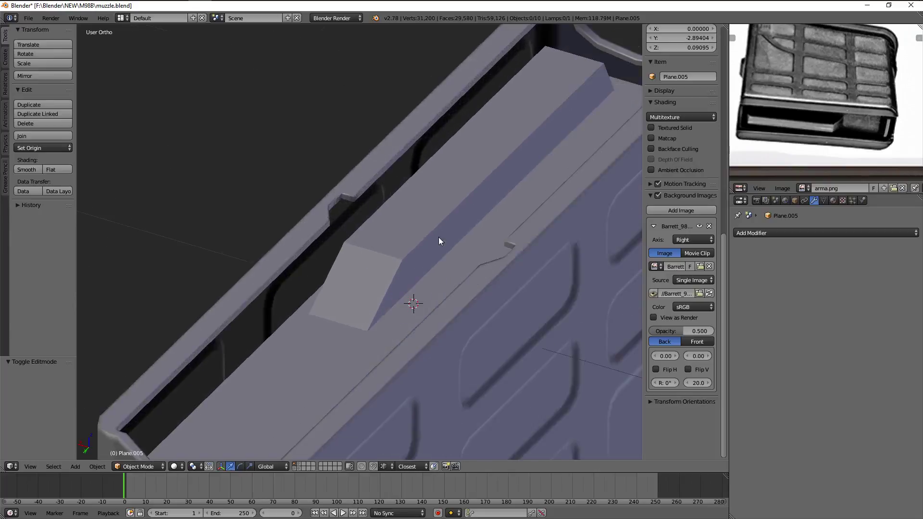
pyautogui.press('Tab')
pyautogui.press('a')
pyautogui.scroll(2, 438, 237)
pyautogui.rightClick(416, 290)
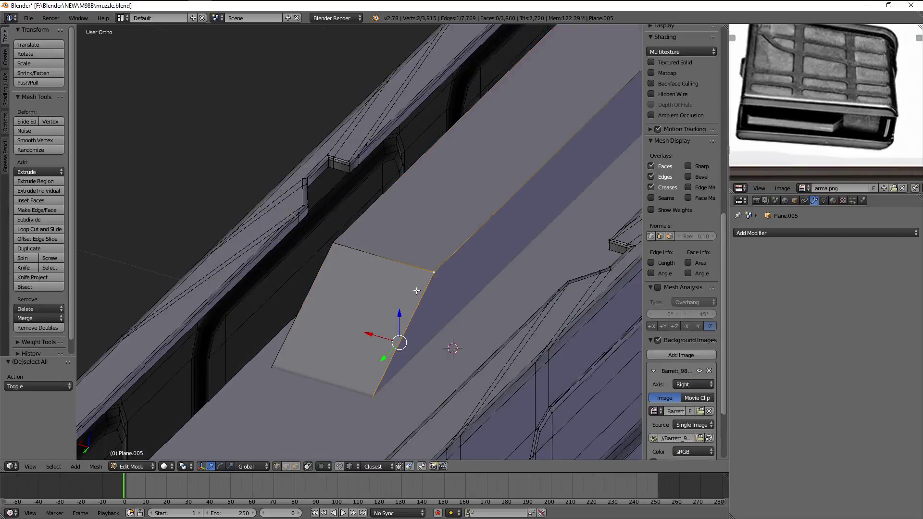
pyautogui.hotkey('ctrl', 'l')
pyautogui.press('KP_1')
pyautogui.press('z')
pyautogui.scroll(3, 418, 291)
# Box-select and delete the strip's end face
pyautogui.press('b')
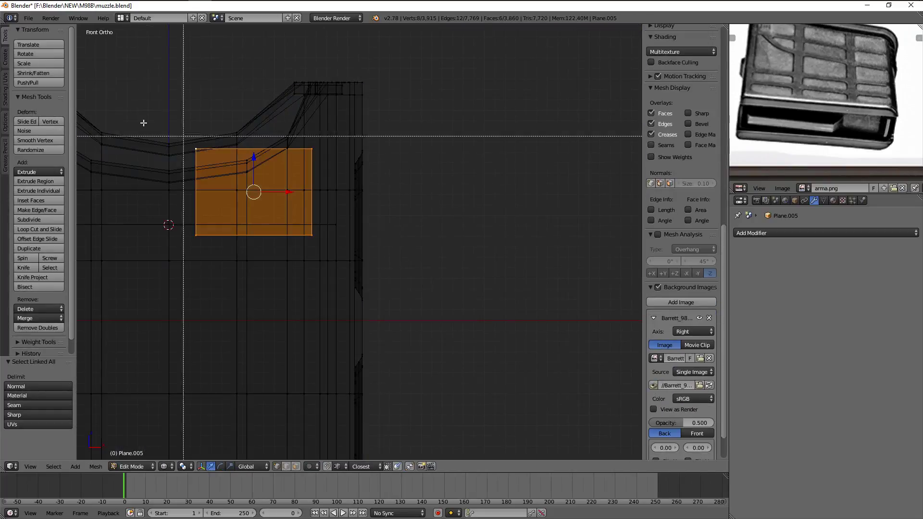
pyautogui.moveTo(126, 106); pyautogui.dragTo(468, 197)
pyautogui.press('x')
pyautogui.click(454, 154)
pyautogui.press('z')
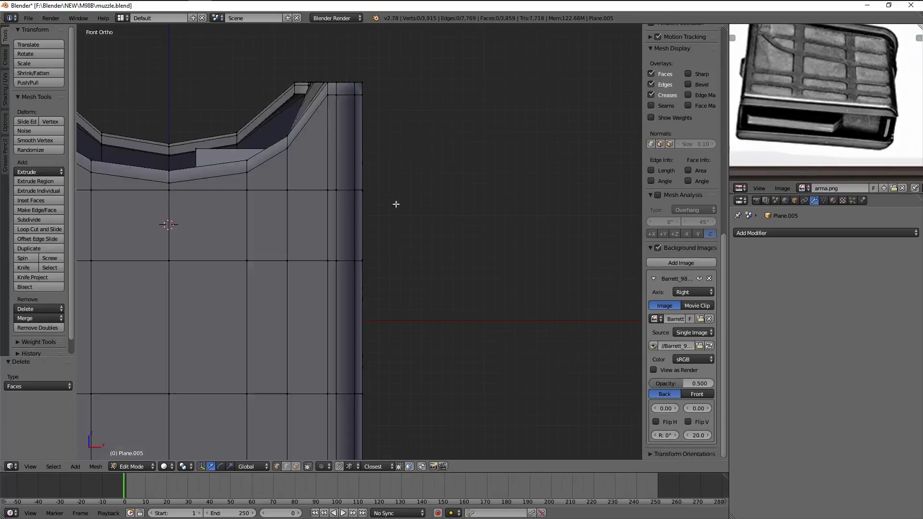
# Slide the strip's end edges a small distance along Y
pyautogui.moveTo(454, 154)
pyautogui.mouseDown(button='middle')
pyautogui.moveTo(421, 280)
pyautogui.moveTo(439, 309)
pyautogui.mouseUp(button='middle')
pyautogui.keyDown('alt'); pyautogui.rightClick(405, 300); pyautogui.keyUp('alt')
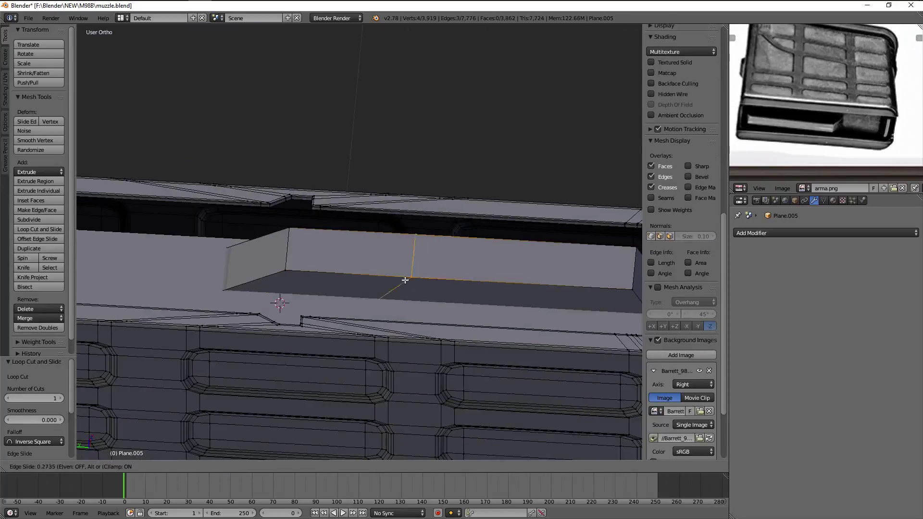
pyautogui.press('g')
pyautogui.press('g')
pyautogui.click(203, 280)
pyautogui.click(232, 262)
# Add a loop cut on the strip and nudge its end edges
pyautogui.hotkey('ctrl', 'r')
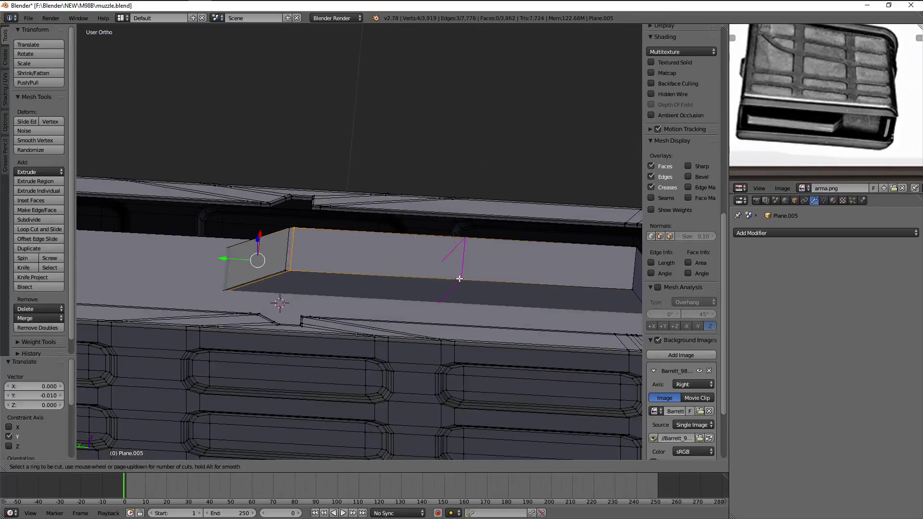
pyautogui.click(225, 283)
pyautogui.keyDown('shift'); pyautogui.moveTo(567, 271); pyautogui.dragTo(491, 272, button='middle'); pyautogui.keyUp('shift')
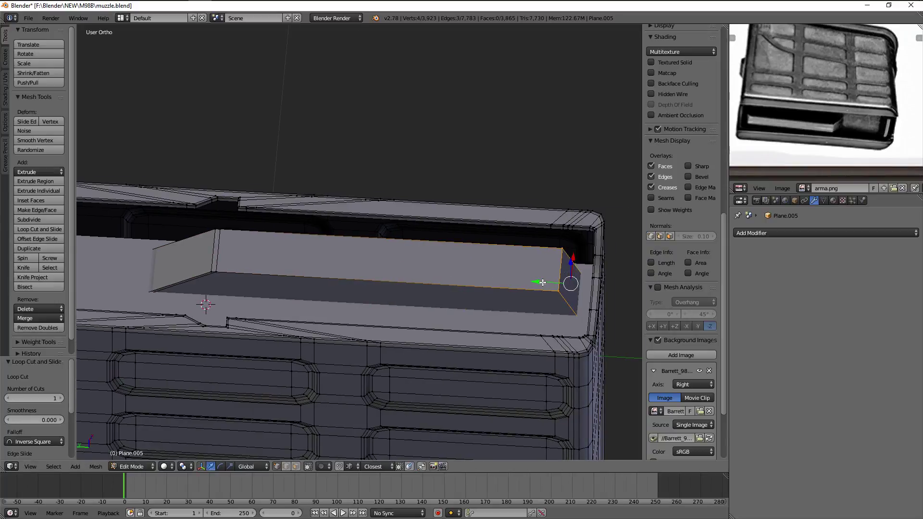
pyautogui.moveTo(542, 282); pyautogui.dragTo(490, 290)
pyautogui.moveTo(490, 290); pyautogui.dragTo(420, 296, button='middle')
pyautogui.click(363, 306)
# Bevel the strip's edges and add another edge loop
pyautogui.moveTo(363, 306); pyautogui.dragTo(432, 264, button='middle')
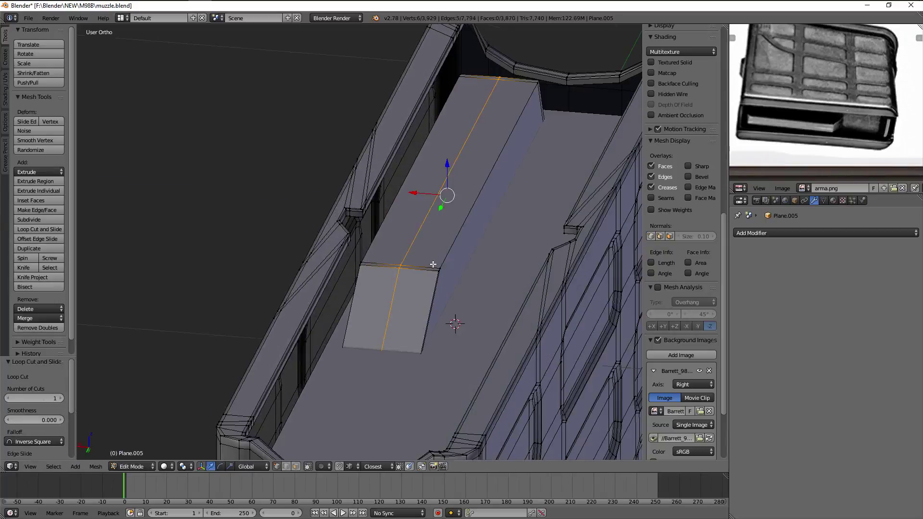
pyautogui.click(499, 290)
pyautogui.moveTo(499, 291); pyautogui.dragTo(312, 283, button='middle')
pyautogui.press('a')
pyautogui.hotkey('ctrl', 'r')
pyautogui.click(312, 283)
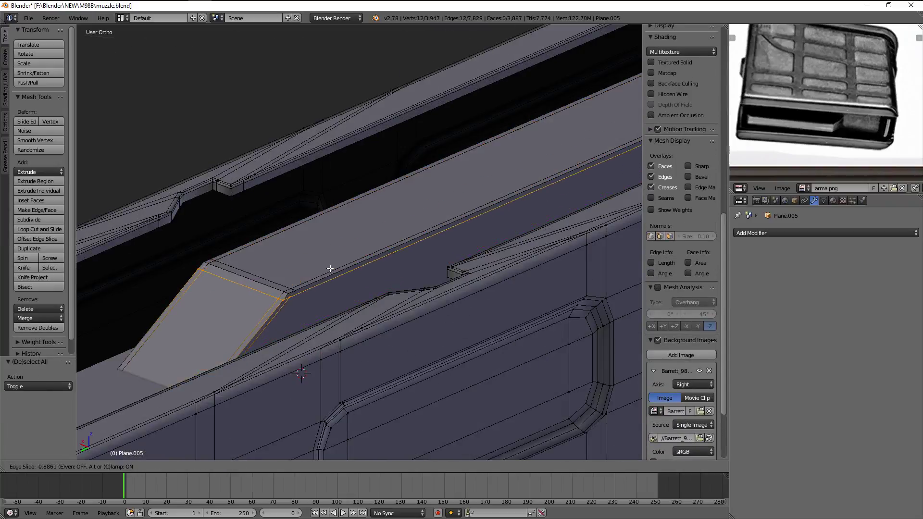
pyautogui.click(335, 268)
# Select the magazine in Object Mode and shade it smooth
pyautogui.press('Tab')
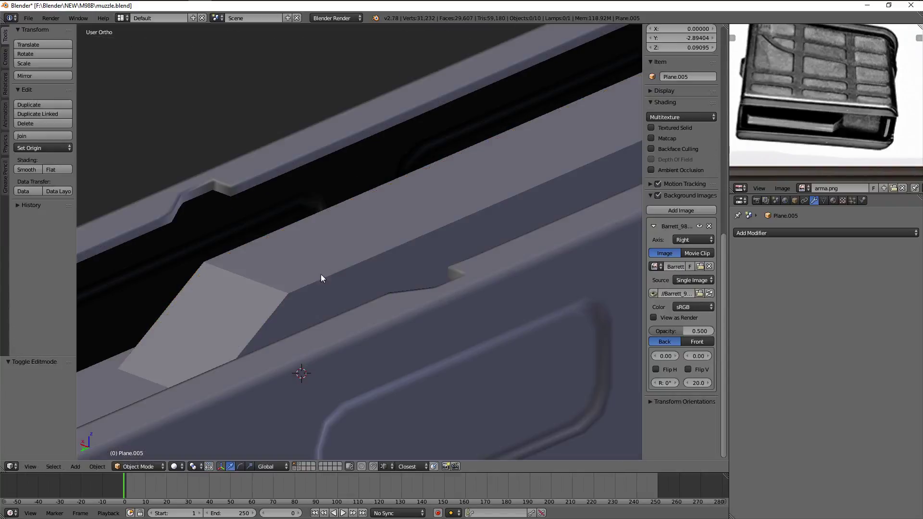
pyautogui.scroll(-3, 357, 287)
pyautogui.rightClick(358, 287)
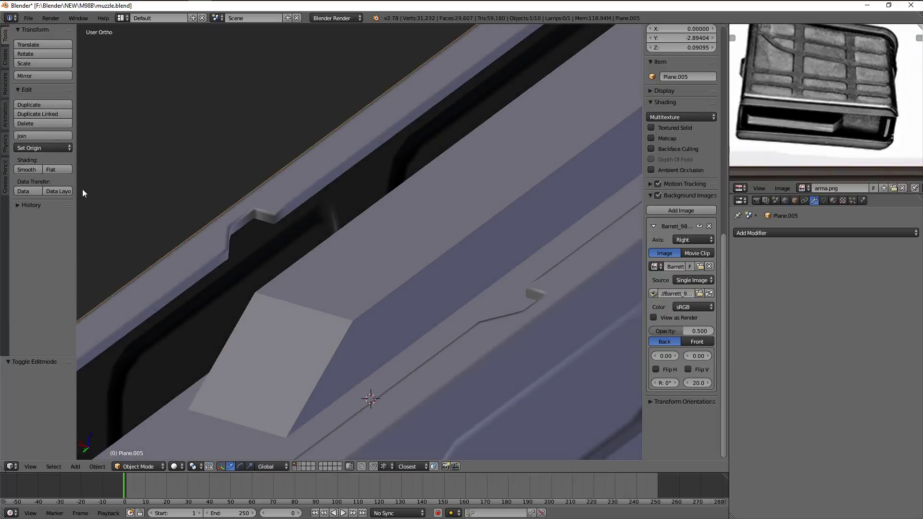
pyautogui.click(34, 170)
pyautogui.moveTo(405, 278)
pyautogui.mouseDown(button='middle')
pyautogui.moveTo(455, 271)
pyautogui.moveTo(433, 255)
pyautogui.mouseUp(button='middle')
pyautogui.press('z')
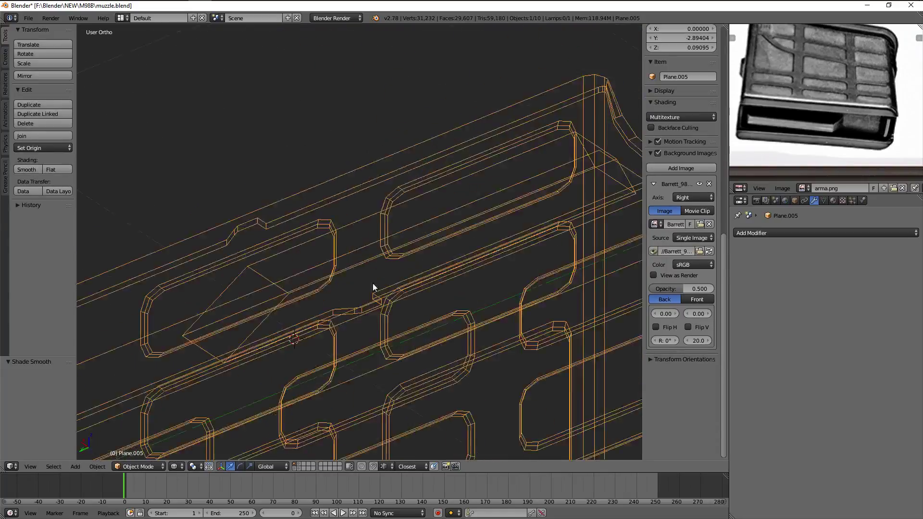
pyautogui.press('z')
pyautogui.moveTo(375, 284)
pyautogui.mouseDown(button='middle')
pyautogui.moveTo(380, 267)
pyautogui.moveTo(367, 278)
pyautogui.moveTo(305, 259)
pyautogui.mouseUp(button='middle')
# Try a level-2 Subsurf on the magazine, then remove it
pyautogui.hotkey('ctrl', '2')
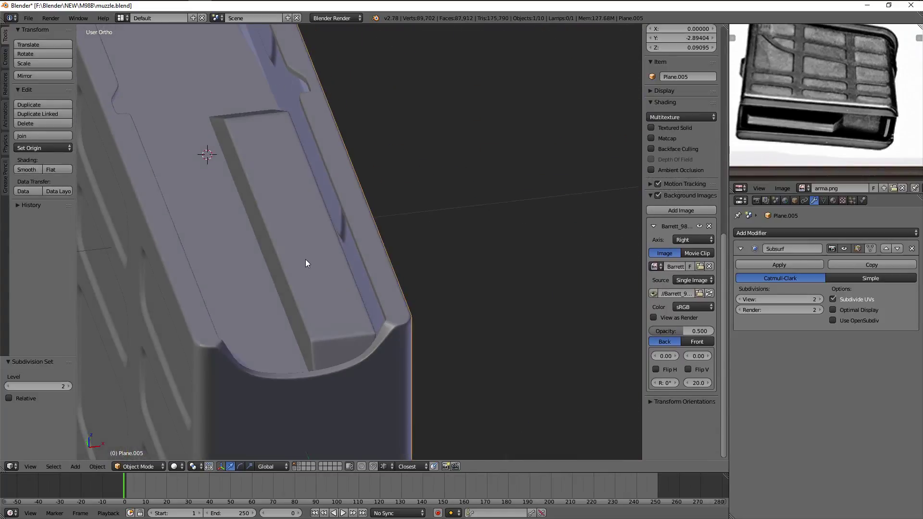
pyautogui.scroll(-3, 317, 301)
pyautogui.moveTo(316, 301)
pyautogui.mouseDown(button='middle')
pyautogui.moveTo(383, 353)
pyautogui.moveTo(475, 260)
pyautogui.mouseUp(button='middle')
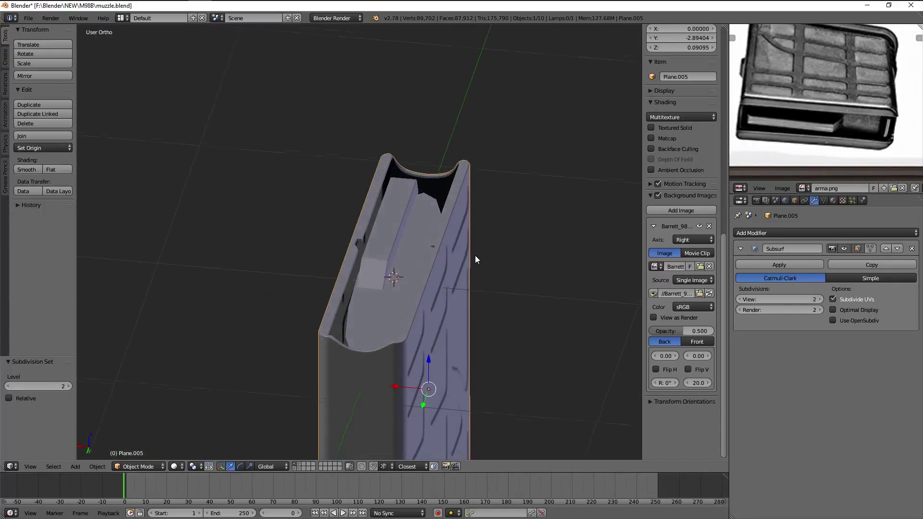
pyautogui.click(911, 249)
pyautogui.moveTo(384, 289)
pyautogui.mouseDown(button='middle')
pyautogui.moveTo(332, 236)
pyautogui.moveTo(384, 164)
pyautogui.moveTo(379, 214)
pyautogui.moveTo(375, 172)
pyautogui.moveTo(387, 235)
pyautogui.moveTo(458, 186)
pyautogui.moveTo(416, 225)
pyautogui.moveTo(329, 173)
pyautogui.moveTo(315, 177)
pyautogui.moveTo(382, 181)
pyautogui.moveTo(457, 243)
pyautogui.moveTo(540, 220)
pyautogui.moveTo(470, 167)
pyautogui.moveTo(392, 204)
pyautogui.mouseUp(button='middle')
pyautogui.press('Tab')
pyautogui.press('a')
pyautogui.scroll(-4, 683, 337)
pyautogui.press('Tab')
# Exit local view to show the whole rifle and select the receiver for editing
pyautogui.press('a')
pyautogui.press('KP_Divide')
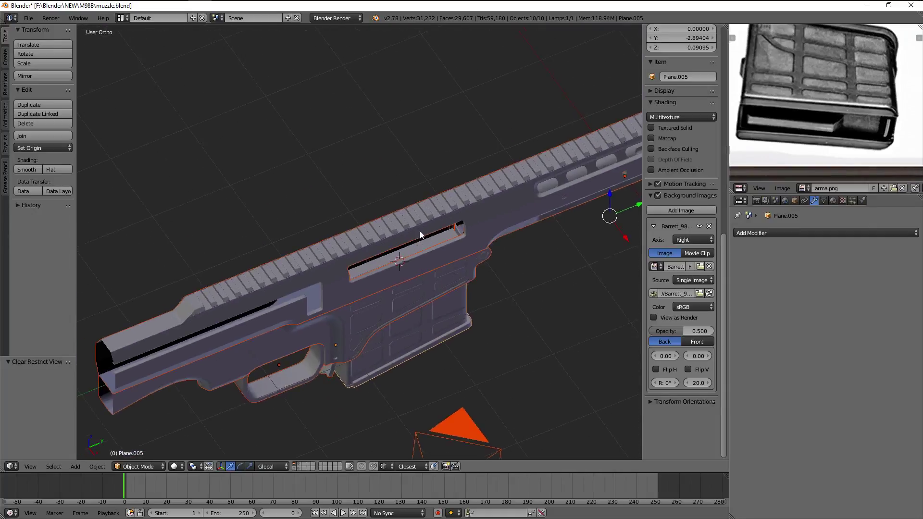
pyautogui.moveTo(480, 217)
pyautogui.mouseDown(button='middle')
pyautogui.moveTo(421, 242)
pyautogui.moveTo(433, 211)
pyautogui.moveTo(455, 209)
pyautogui.mouseUp(button='middle')
pyautogui.scroll(-3, 452, 208)
pyautogui.scroll(3, 431, 216)
pyautogui.rightClick(428, 214)
pyautogui.press('Tab')
pyautogui.press('Tab')
# Add a mesh circle at the ejection-port cylinder and rotate it 90° about X
pyautogui.rightClick(452, 198)
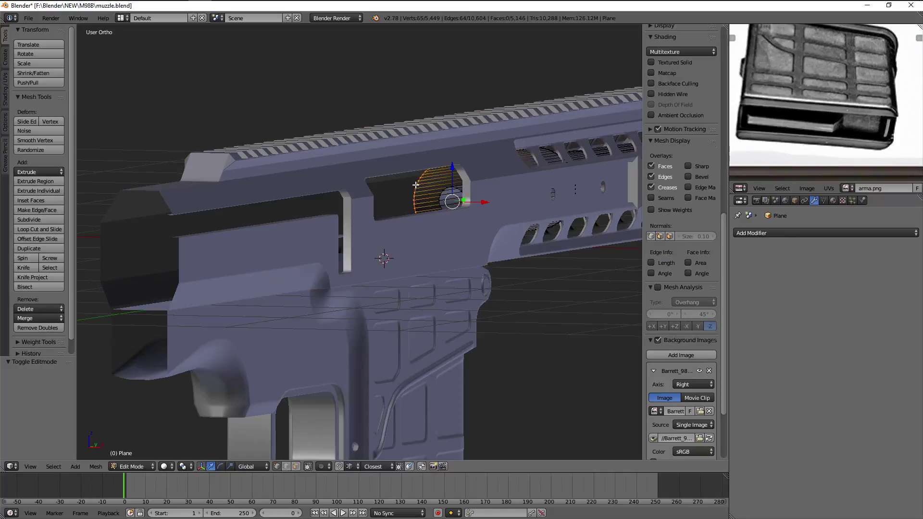
pyautogui.hotkey('shift', 's')
pyautogui.click(484, 200)
pyautogui.hotkey('shift', 'a')
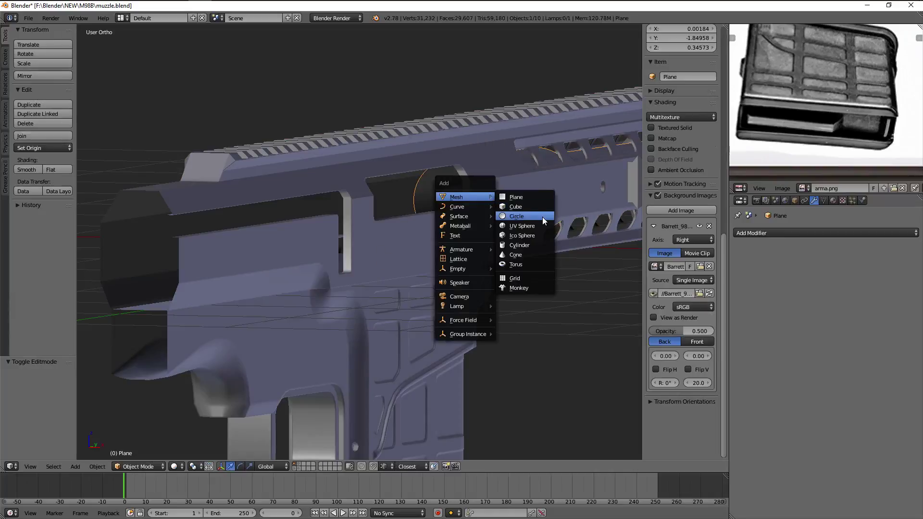
pyautogui.click(543, 218)
pyautogui.scroll(-3, 508, 221)
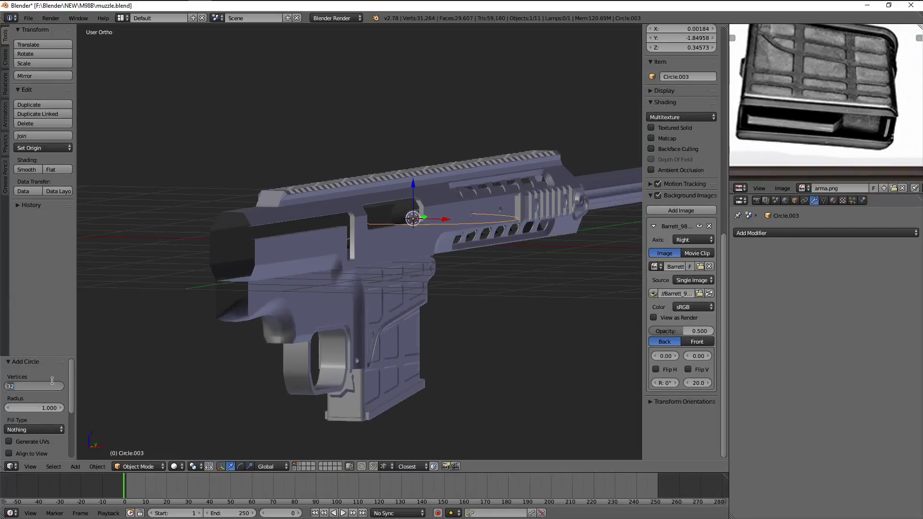
pyautogui.write('r')
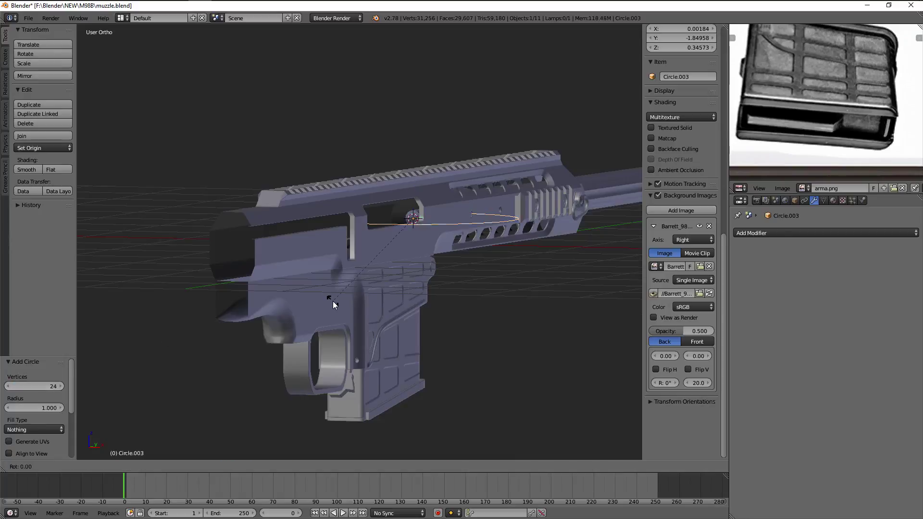
pyautogui.write('x90')
pyautogui.press('Return')
# Shrink the circle to the bolt's diameter, about 0.091 scale
pyautogui.press('KP_7')
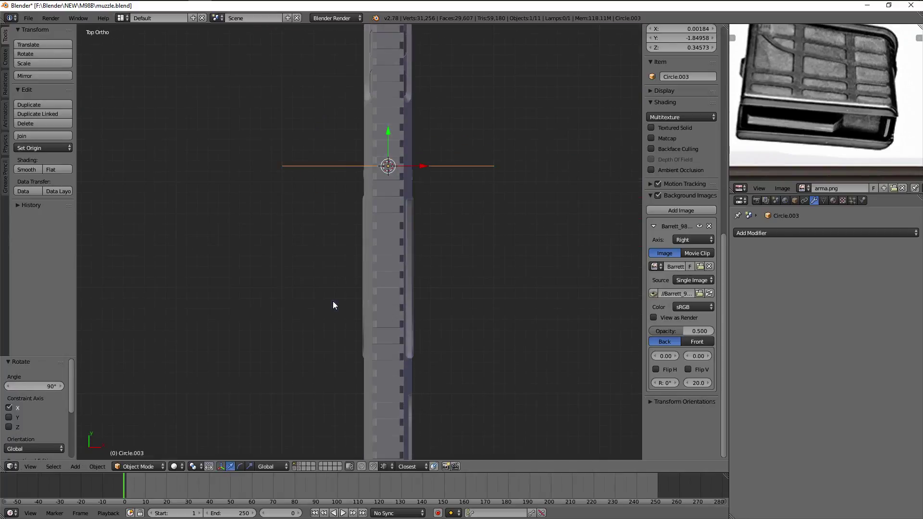
pyautogui.press('Tab')
pyautogui.press('z')
pyautogui.press('a')
pyautogui.press('s')
pyautogui.click(398, 166)
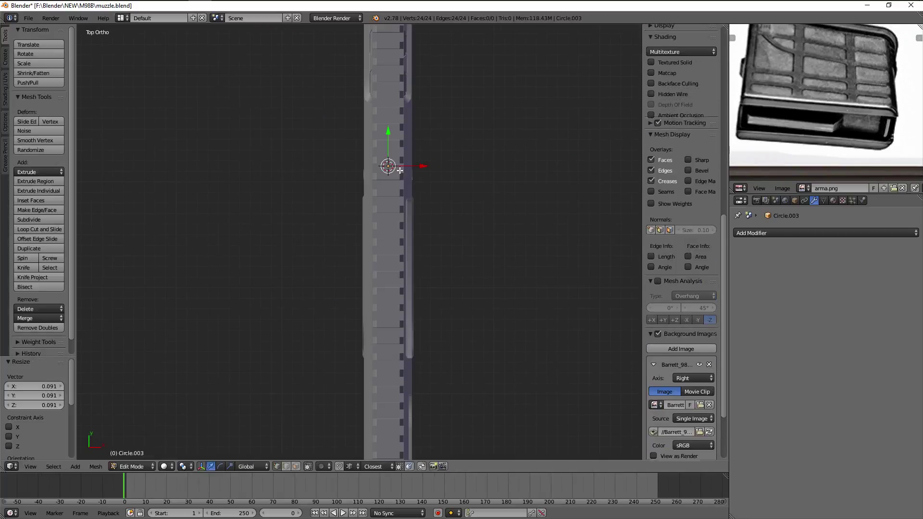
pyautogui.press('KP_3')
pyautogui.scroll(3, 511, 178)
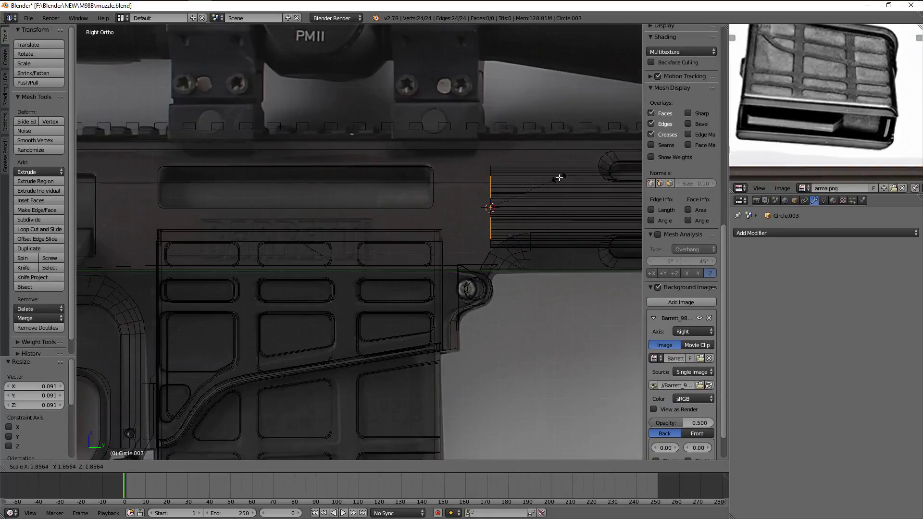
pyautogui.click(559, 178)
pyautogui.scroll(-2, 552, 204)
pyautogui.scroll(-1, 509, 210)
# Extrude the circle 2.829 along Y into a tube and adjust its end along Y
pyautogui.press('e')
pyautogui.click(166, 208)
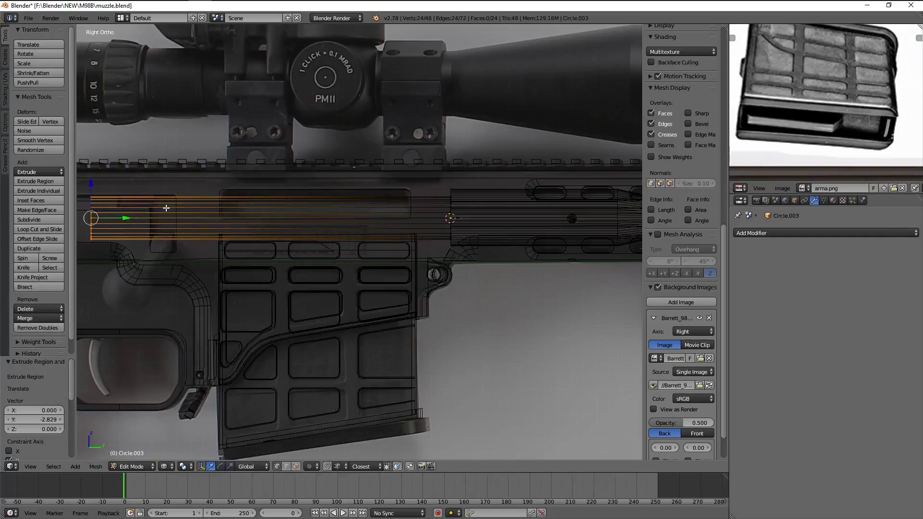
pyautogui.press('z')
pyautogui.scroll(4, 209, 200)
pyautogui.press('g')
pyautogui.press('y')
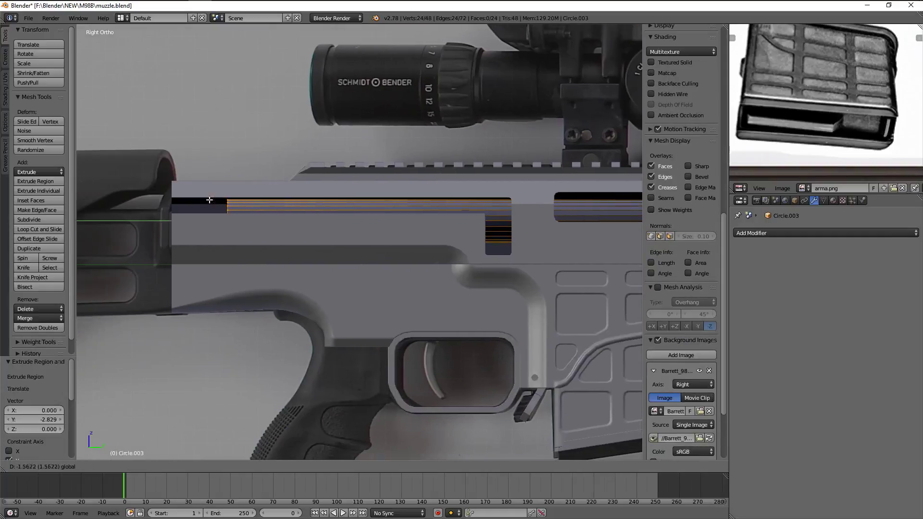
pyautogui.click(171, 189)
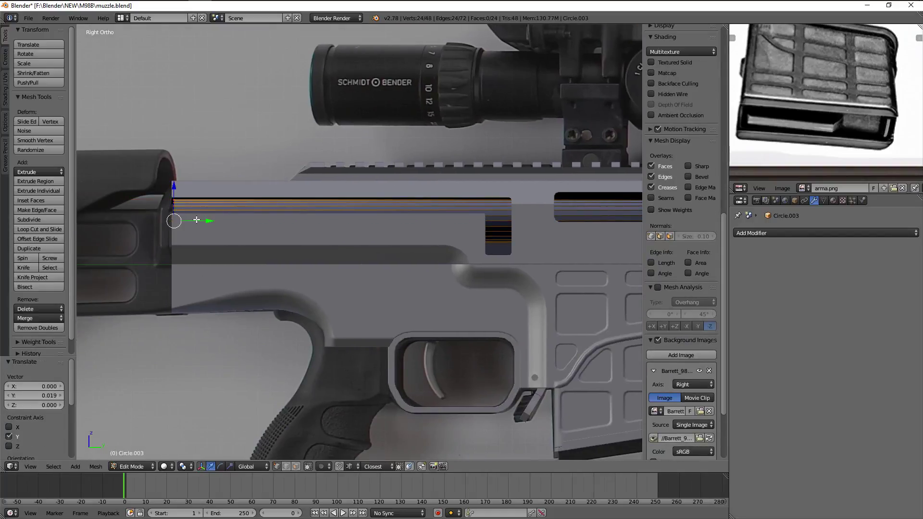
pyautogui.press('Tab')
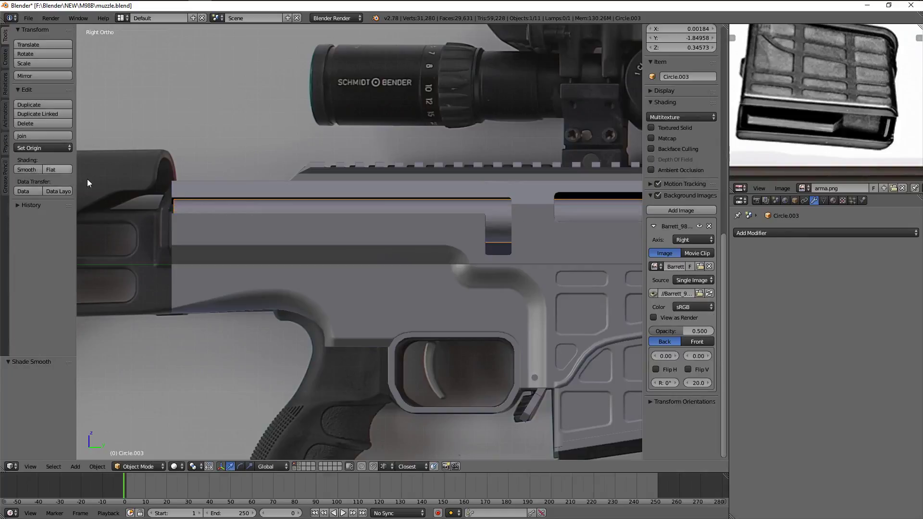
pyautogui.scroll(-3, 87, 179)
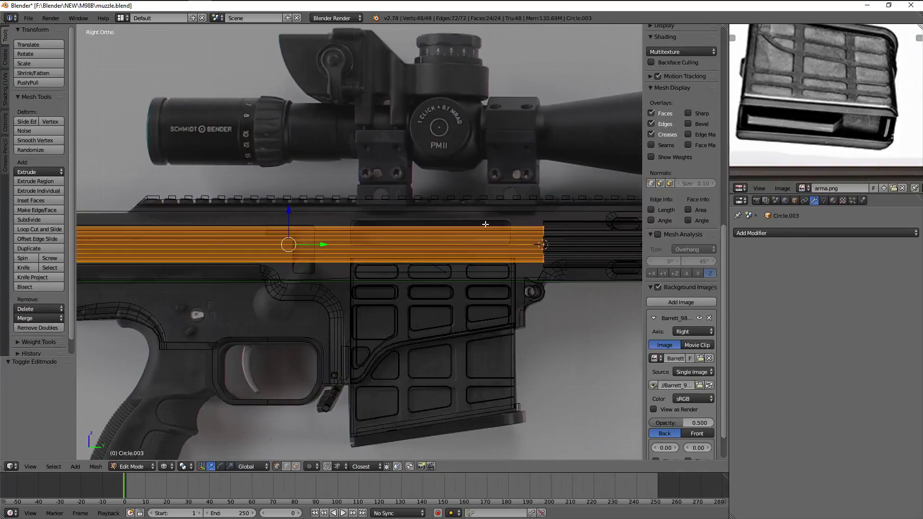
# Select all of the bolt cylinder's vertices and make a first enlargement of its diameter
pyautogui.moveTo(485, 224); pyautogui.dragTo(426, 208, button='middle')
pyautogui.press('a')
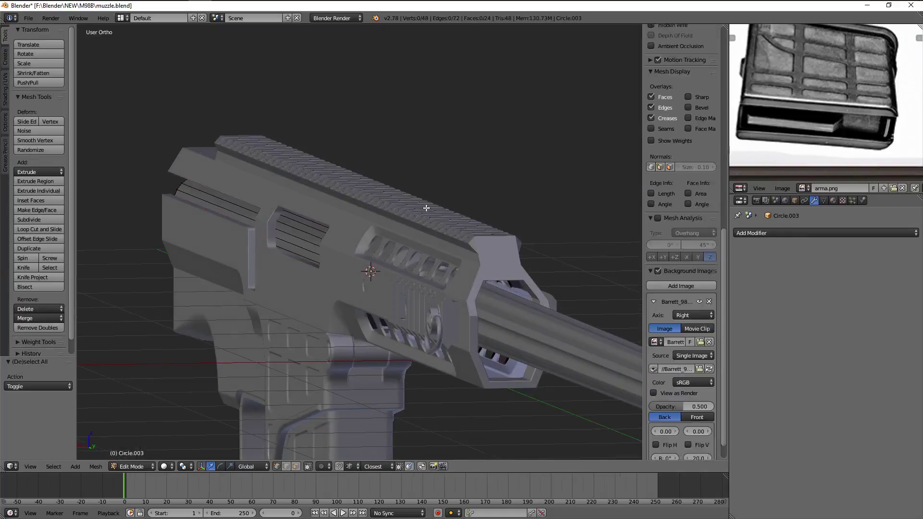
pyautogui.press('a')
pyautogui.scroll(1, 452, 194)
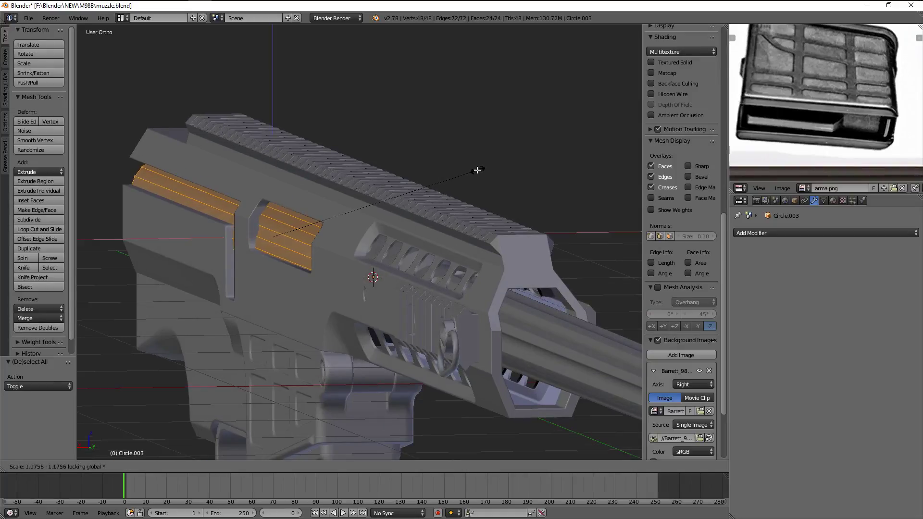
pyautogui.click(460, 174)
pyautogui.press('Tab')
# From Front Ortho, scale the cylinder by 1.137 with Y locked, keeping its length fixed
pyautogui.moveTo(435, 219); pyautogui.dragTo(557, 247, button='middle')
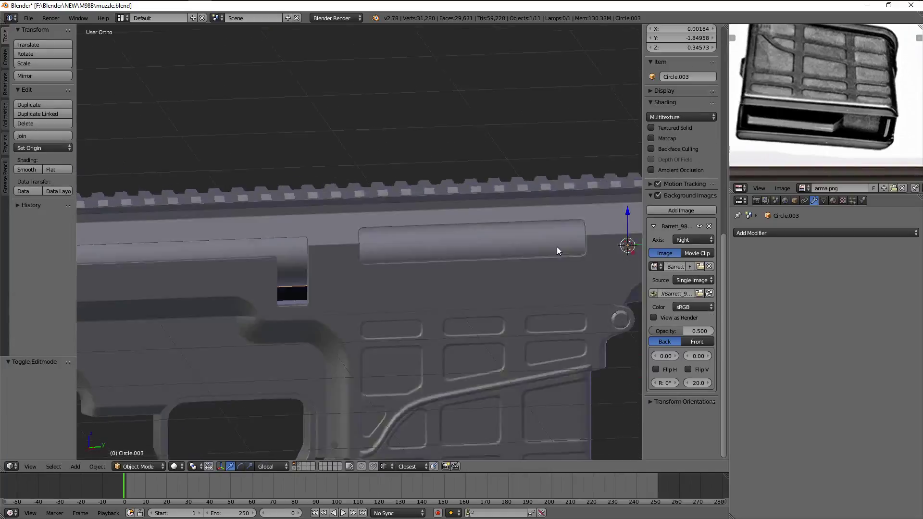
pyautogui.scroll(-2, 529, 240)
pyautogui.scroll(-2, 515, 238)
pyautogui.press('KP_1')
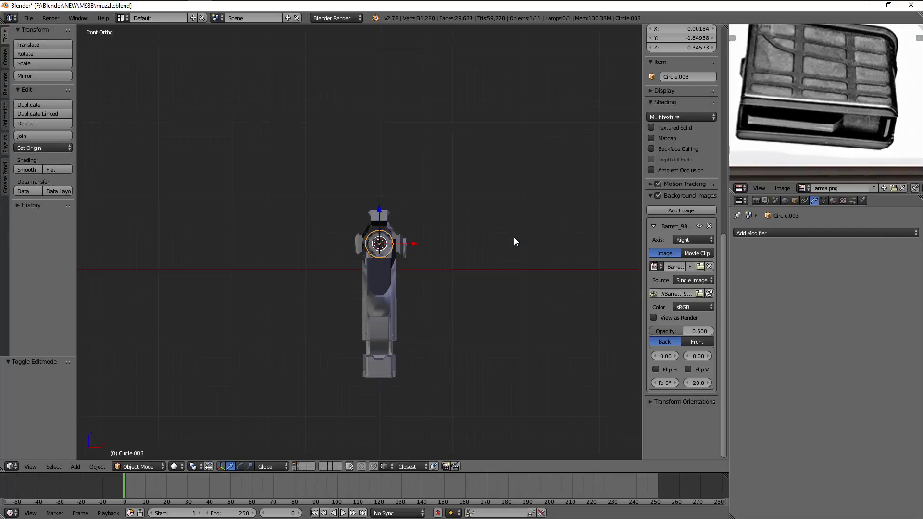
pyautogui.scroll(8, 514, 237)
pyautogui.press('Tab')
pyautogui.press('a')
pyautogui.press('a')
pyautogui.press('s')
pyautogui.hotkey('shift', 'y')
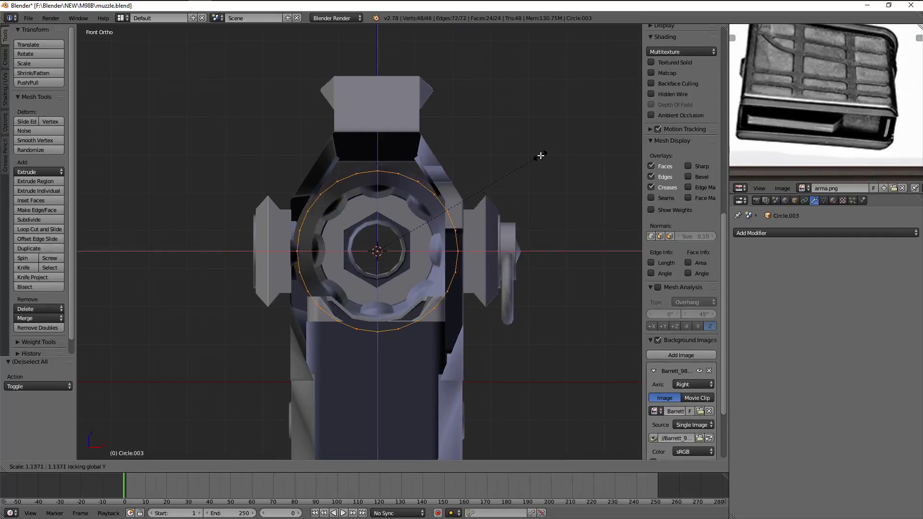
pyautogui.click(526, 157)
pyautogui.press('Tab')
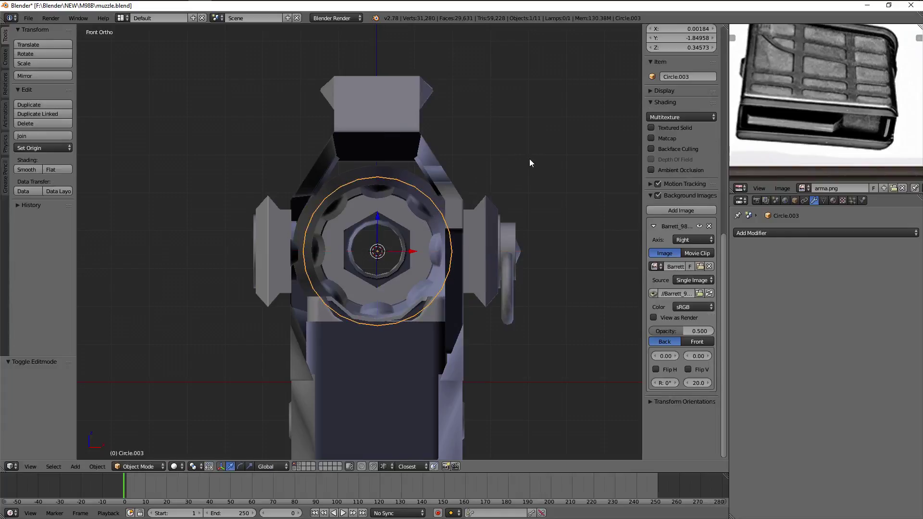
# Orbit and view from the side to check the tube fits the receiver opening
pyautogui.moveTo(530, 158)
pyautogui.mouseDown(button='middle')
pyautogui.moveTo(486, 203)
pyautogui.moveTo(373, 197)
pyautogui.mouseUp(button='middle')
pyautogui.press('KP_3')
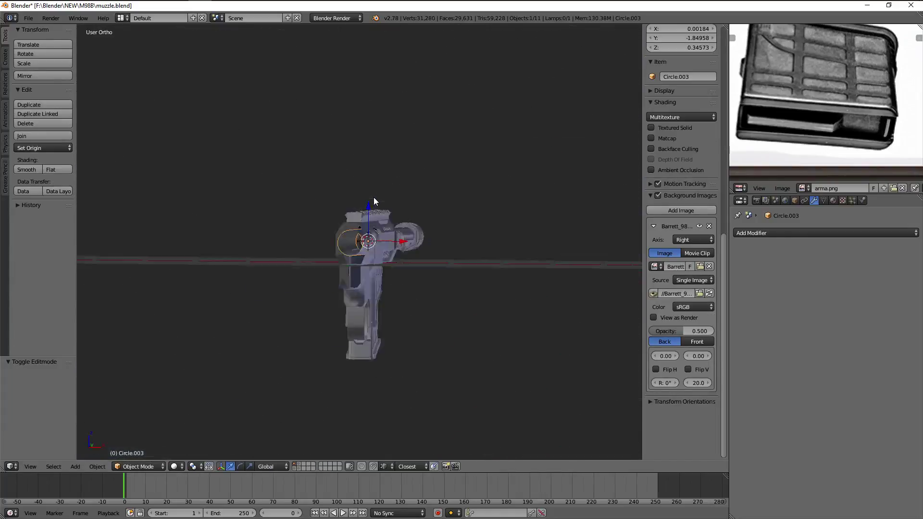
pyautogui.scroll(4, 521, 246)
pyautogui.moveTo(520, 247)
pyautogui.keyDown('shift'); pyautogui.mouseDown(button='middle')
pyautogui.moveTo(410, 246)
pyautogui.moveTo(436, 210)
pyautogui.moveTo(350, 215)
pyautogui.moveTo(349, 237)
pyautogui.moveTo(353, 195)
pyautogui.moveTo(316, 221)
pyautogui.moveTo(300, 249)
pyautogui.moveTo(298, 235)
pyautogui.moveTo(426, 245)
pyautogui.moveTo(504, 235)
pyautogui.mouseUp(button='middle'); pyautogui.keyUp('shift')
pyautogui.scroll(5, 504, 235)
# In side wireframe view, slide the cylinder's right-end vertices along Y to shorten it
pyautogui.press('KP_3')
pyautogui.press('Tab')
pyautogui.press('z')
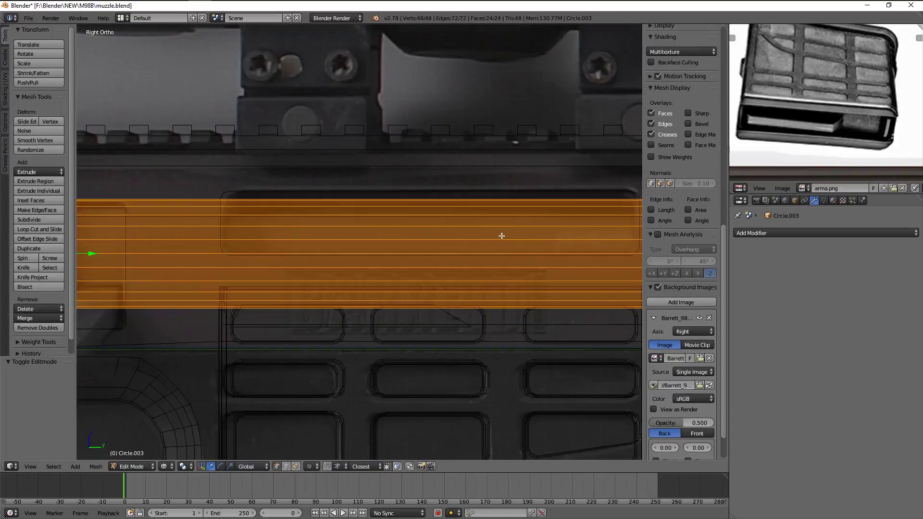
pyautogui.press('a')
pyautogui.press('b')
pyautogui.moveTo(463, 176); pyautogui.dragTo(530, 344)
pyautogui.press('g')
pyautogui.press('y')
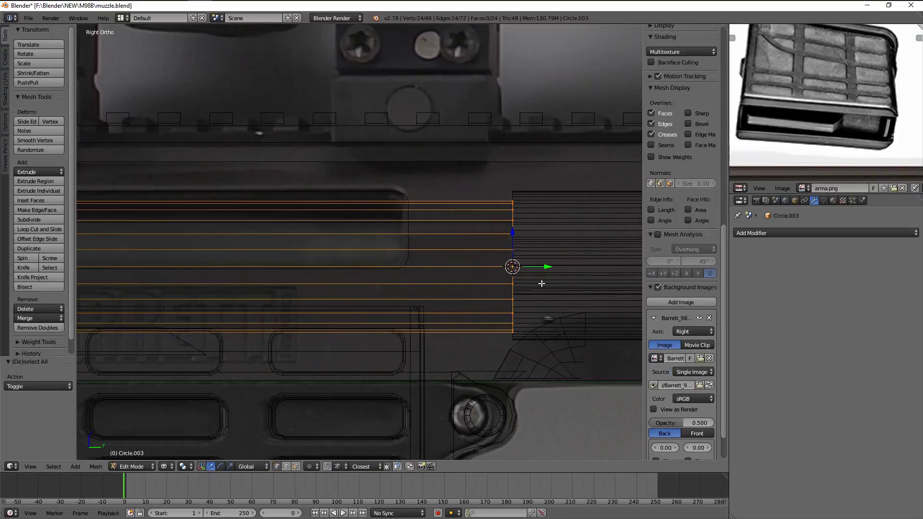
pyautogui.click(493, 264)
pyautogui.press('Tab')
# Return to solid shading and zoom in and out to inspect the shortened bolt
pyautogui.press('z')
pyautogui.scroll(-3, 370, 242)
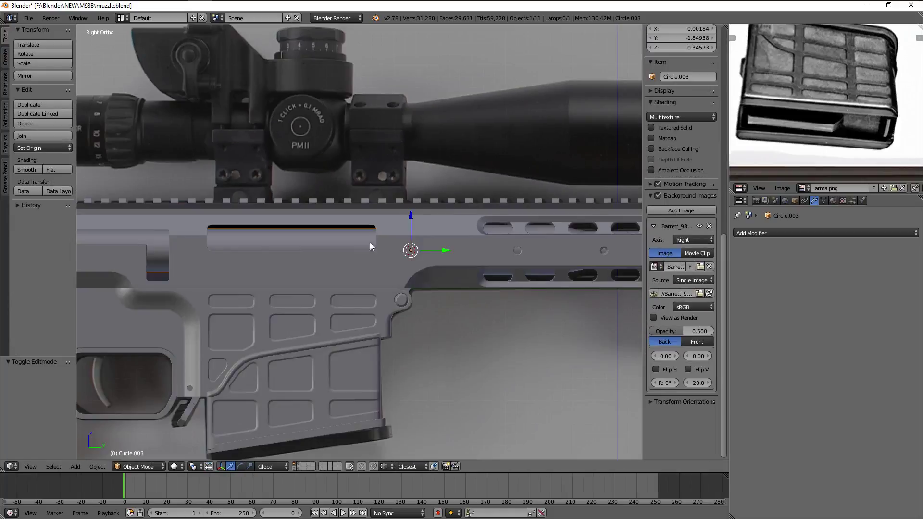
pyautogui.scroll(1, 433, 241)
pyautogui.scroll(-3, 816, 90)
pyautogui.scroll(2, 817, 91)
pyautogui.scroll(2, 822, 94)
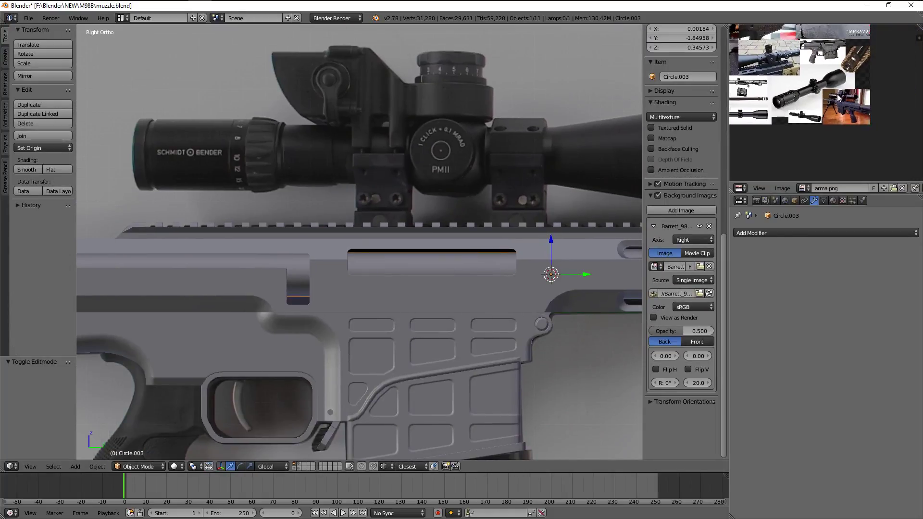
pyautogui.scroll(2, 827, 96)
pyautogui.scroll(2, 830, 98)
pyautogui.scroll(-1, 829, 98)
pyautogui.scroll(-4, 827, 95)
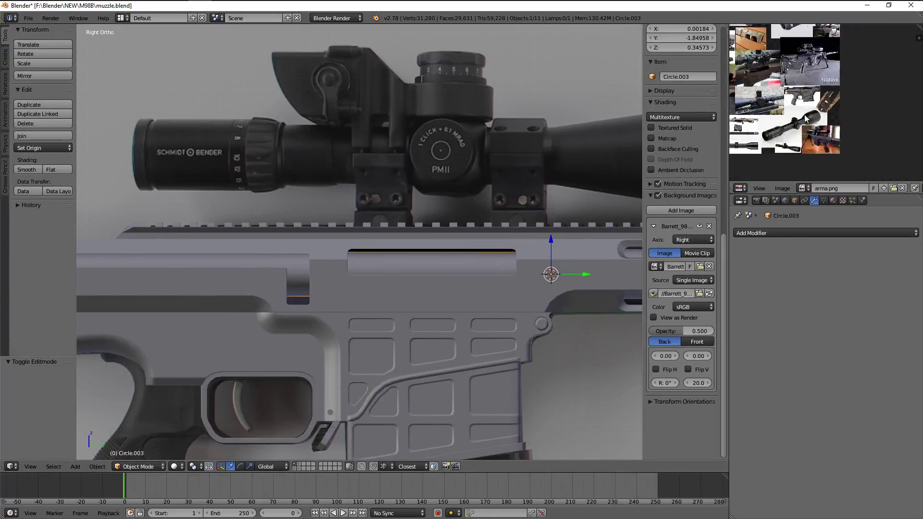
pyautogui.scroll(1, 824, 91)
pyautogui.scroll(1, 822, 89)
pyautogui.scroll(2, 822, 91)
pyautogui.scroll(2, 834, 96)
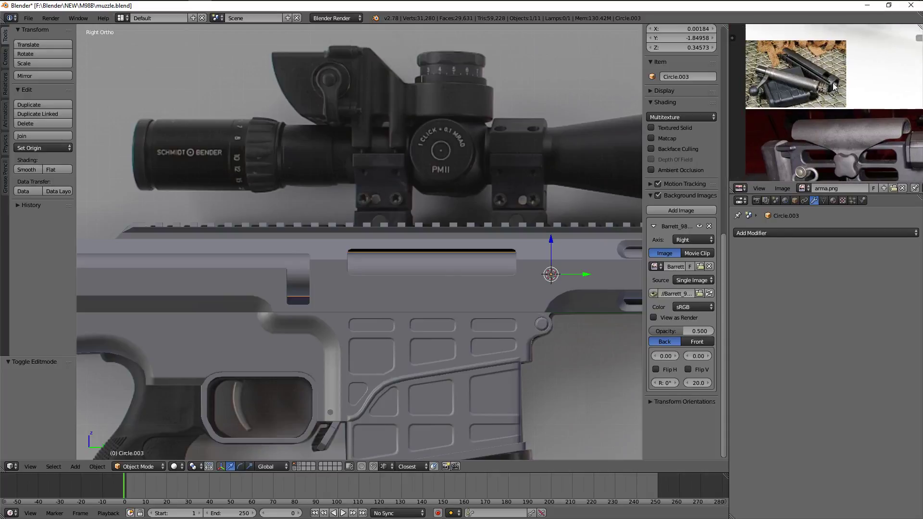
pyautogui.scroll(2, 846, 101)
pyautogui.scroll(2, 860, 108)
pyautogui.scroll(-3, 858, 111)
pyautogui.scroll(-1, 854, 111)
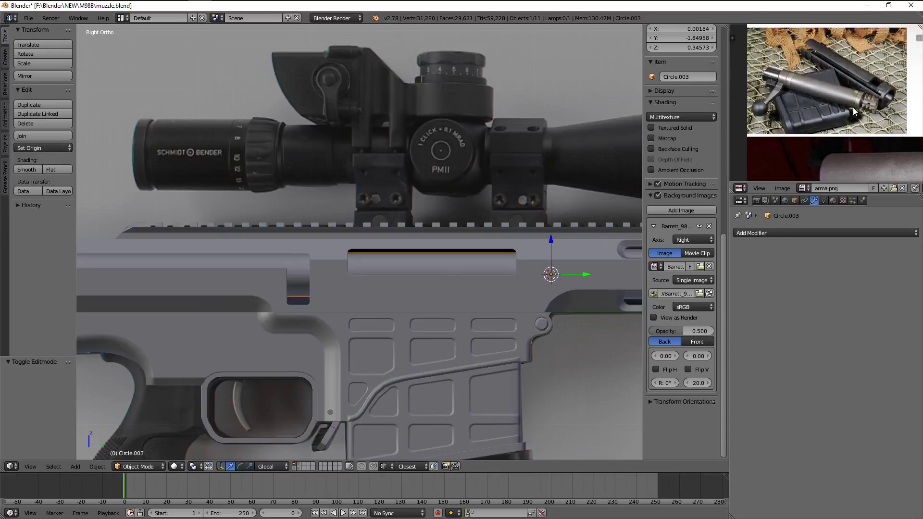
# Select all cylinder vertices and scale the tube slightly slimmer to sit inside the port
pyautogui.press('Tab')
pyautogui.press('z')
pyautogui.press('a')
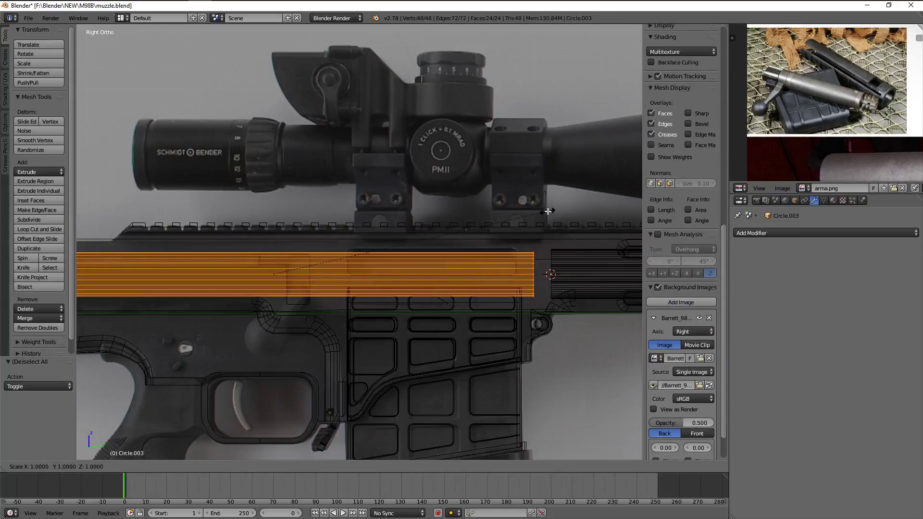
pyautogui.click(502, 216)
pyautogui.press('Tab')
pyautogui.press('z')
pyautogui.scroll(-3, 359, 251)
pyautogui.scroll(1, 359, 251)
pyautogui.scroll(5, 370, 259)
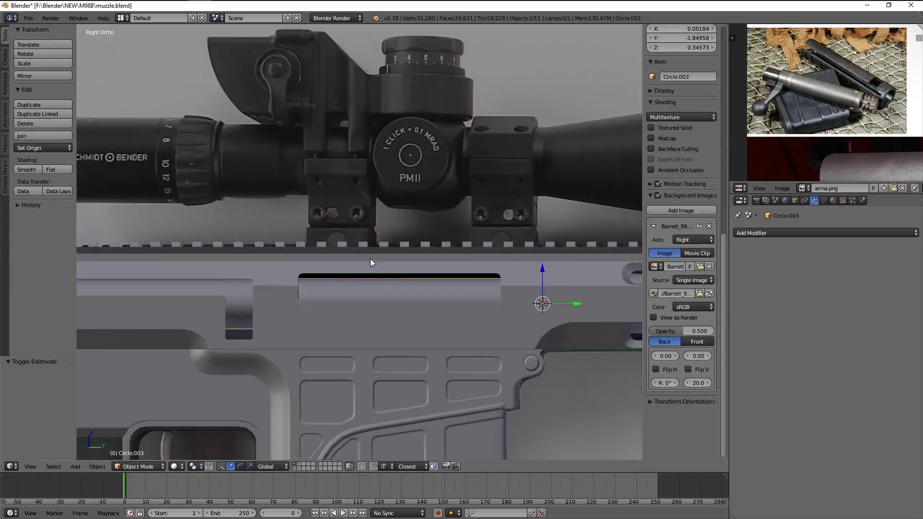
# Orbit around the receiver to check the bolt, then deselect all objects
pyautogui.press('Tab')
pyautogui.moveTo(394, 283)
pyautogui.mouseDown(button='middle')
pyautogui.moveTo(459, 281)
pyautogui.moveTo(403, 298)
pyautogui.mouseUp(button='middle')
pyautogui.press('Tab')
pyautogui.scroll(-3, 404, 298)
pyautogui.moveTo(499, 312)
pyautogui.mouseDown(button='middle')
pyautogui.moveTo(556, 312)
pyautogui.moveTo(544, 313)
pyautogui.moveTo(528, 273)
pyautogui.mouseUp(button='middle')
pyautogui.press('a')
pyautogui.scroll(3, 527, 273)
pyautogui.scroll(3, 790, 113)
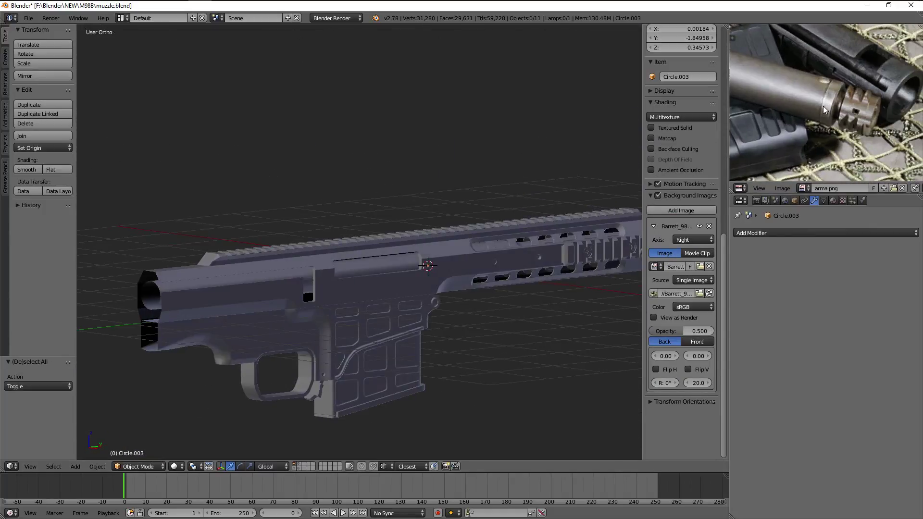
# Zoom and pan the reference photo to the receiver, viewing it in wireframe
pyautogui.scroll(-2, 825, 110)
pyautogui.scroll(-2, 829, 120)
pyautogui.scroll(-2, 834, 133)
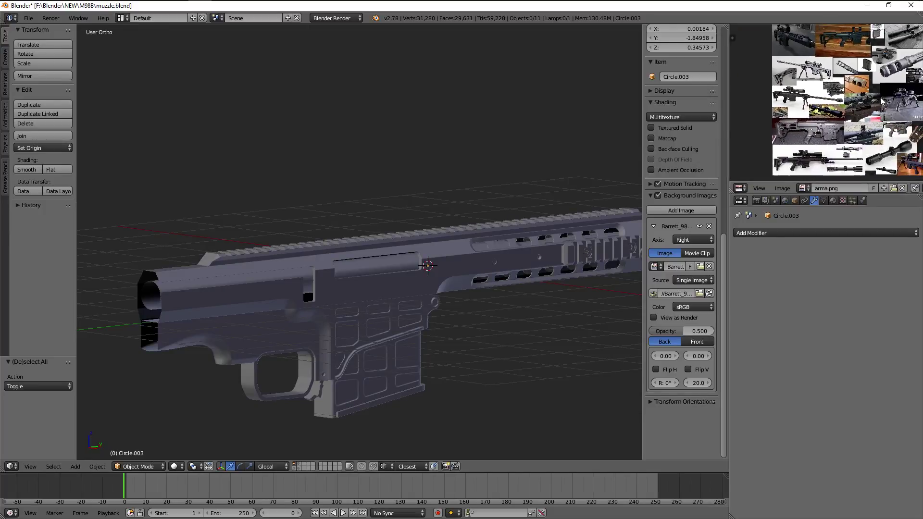
pyautogui.scroll(-1, 841, 144)
pyautogui.scroll(2, 840, 144)
pyautogui.scroll(2, 842, 130)
pyautogui.scroll(2, 843, 113)
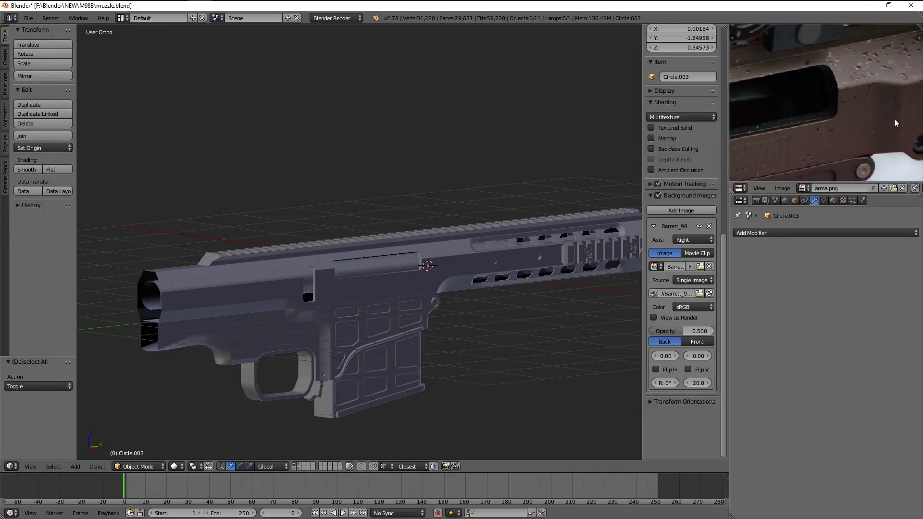
pyautogui.scroll(1, 845, 95)
pyautogui.moveTo(836, 110); pyautogui.dragTo(858, 106, button='middle')
pyautogui.scroll(4, 504, 226)
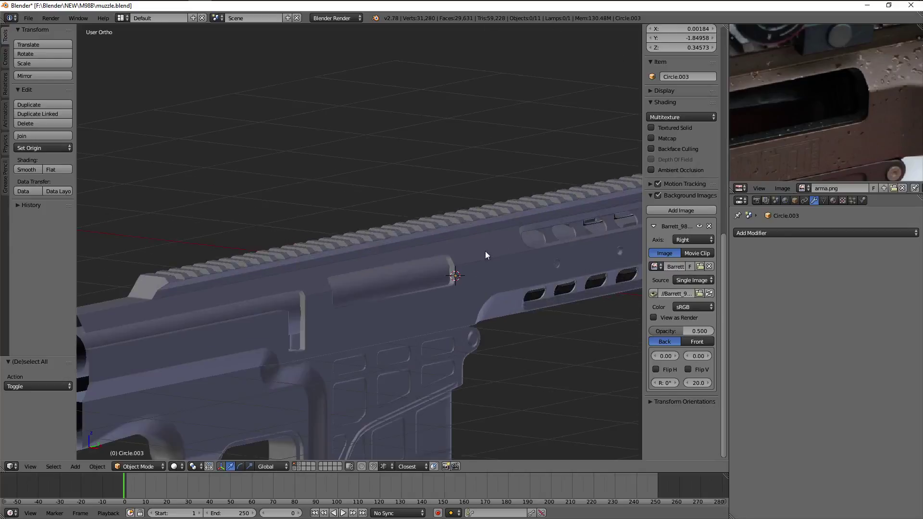
pyautogui.press('z')
# Slide the bolt cylinder's right-end vertices left along Y to line up with the port edge
pyautogui.press('z')
pyautogui.moveTo(456, 264); pyautogui.dragTo(422, 270, button='middle')
pyautogui.rightClick(422, 269)
pyautogui.press('z')
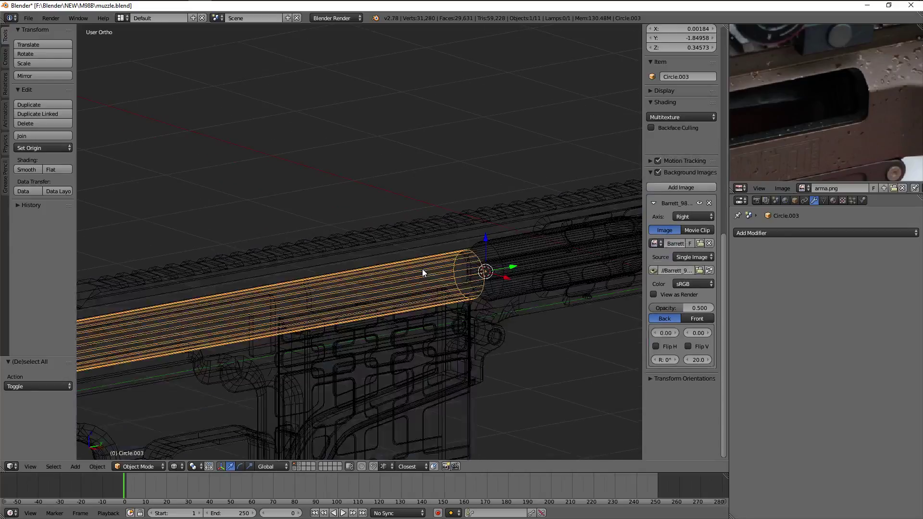
pyautogui.press('KP_3')
pyautogui.press('Tab')
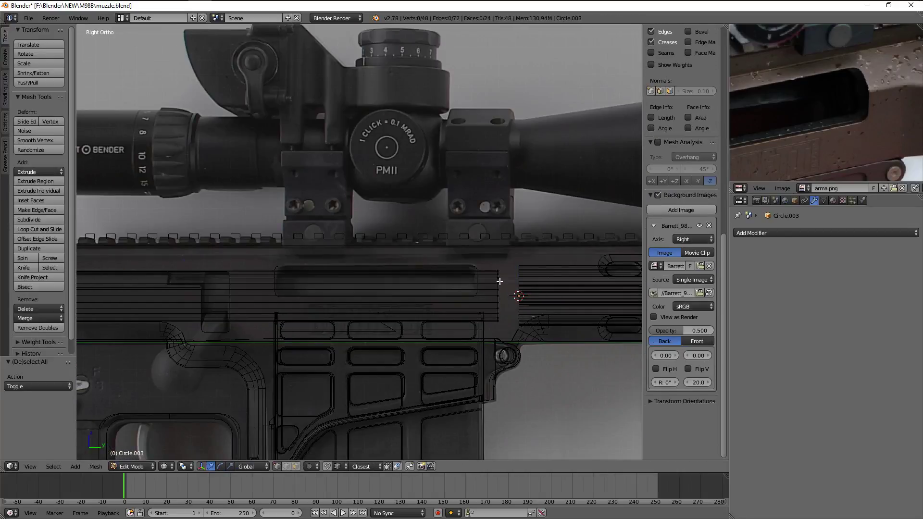
pyautogui.press('b')
pyautogui.moveTo(478, 238); pyautogui.dragTo(528, 343)
pyautogui.press('g')
pyautogui.press('y')
pyautogui.click(249, 289)
pyautogui.press('Tab')
pyautogui.press('z')
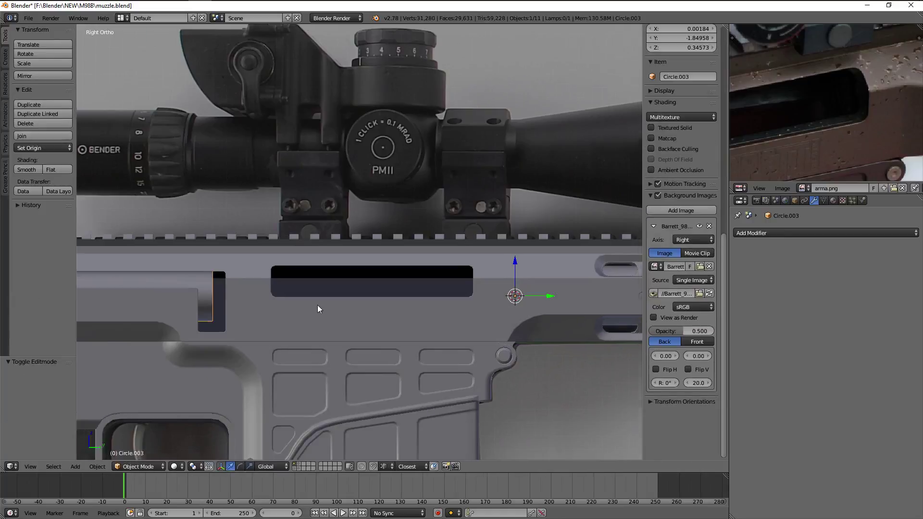
pyautogui.moveTo(317, 305)
pyautogui.mouseDown(button='middle')
pyautogui.moveTo(288, 307)
pyautogui.moveTo(330, 307)
pyautogui.mouseUp(button='middle')
# Edit the Plane part in side view and snap the 3D cursor to its selected vertices
pyautogui.rightClick(329, 282)
pyautogui.press('Tab')
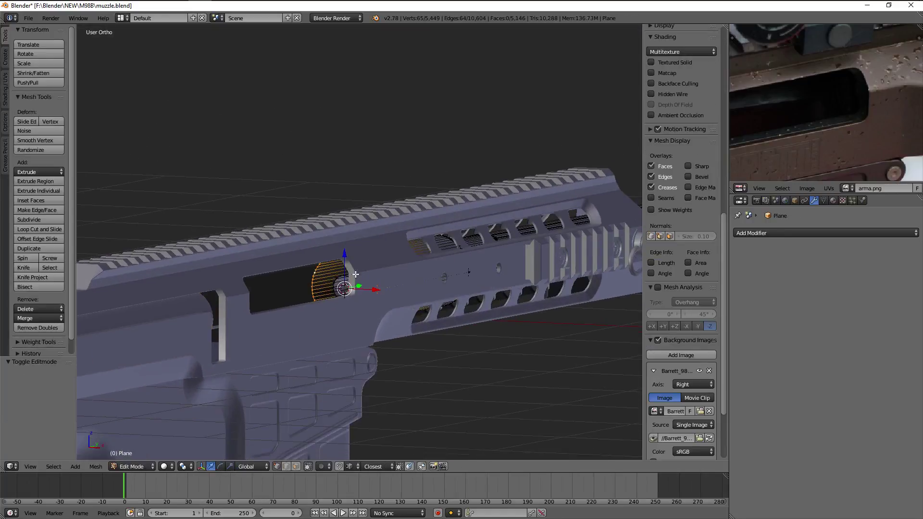
pyautogui.press('z')
pyautogui.press('KP_1')
pyautogui.press('KP_3')
pyautogui.hotkey('shift', 's')
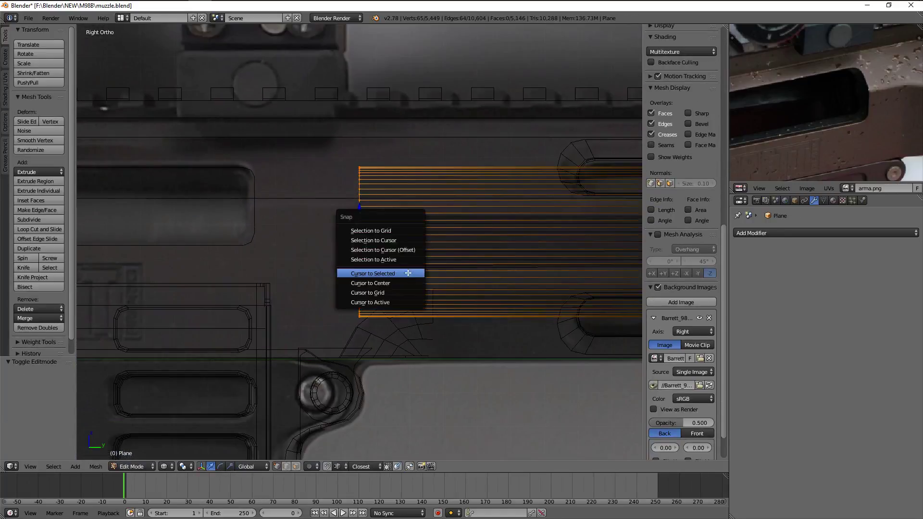
pyautogui.click(404, 271)
# Add a 24-vertex circle at the cursor, rotate it 90° upright and scale it to 0.208
pyautogui.hotkey('shift', 'a')
pyautogui.click(406, 289)
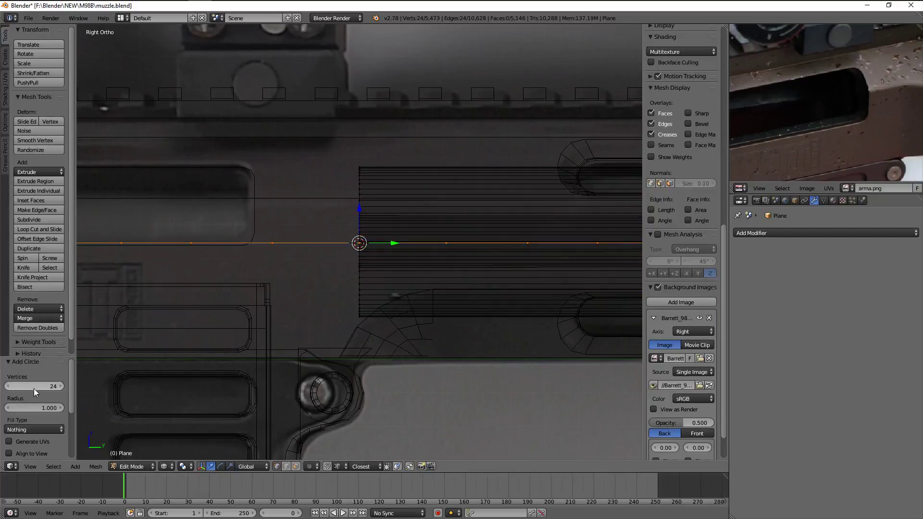
pyautogui.scroll(-4, 412, 268)
pyautogui.press('0')
pyautogui.press('Return')
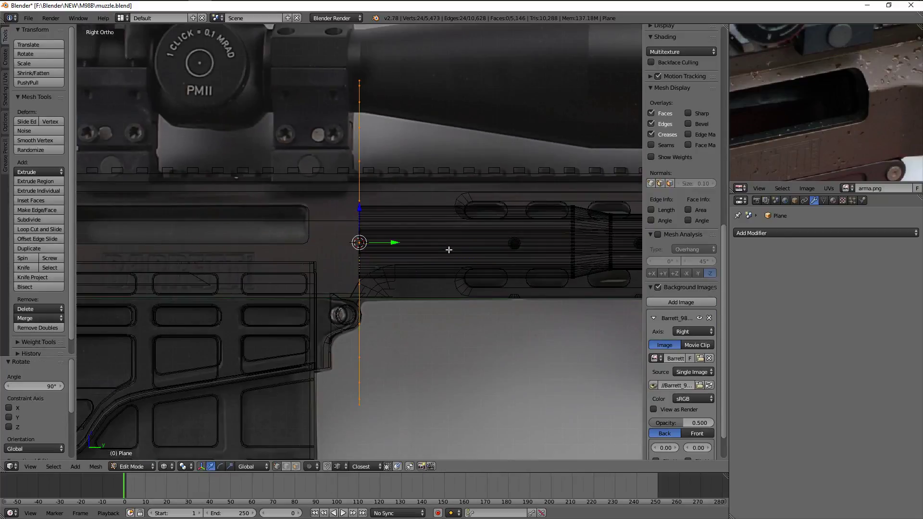
pyautogui.scroll(3, 442, 243)
pyautogui.press('s')
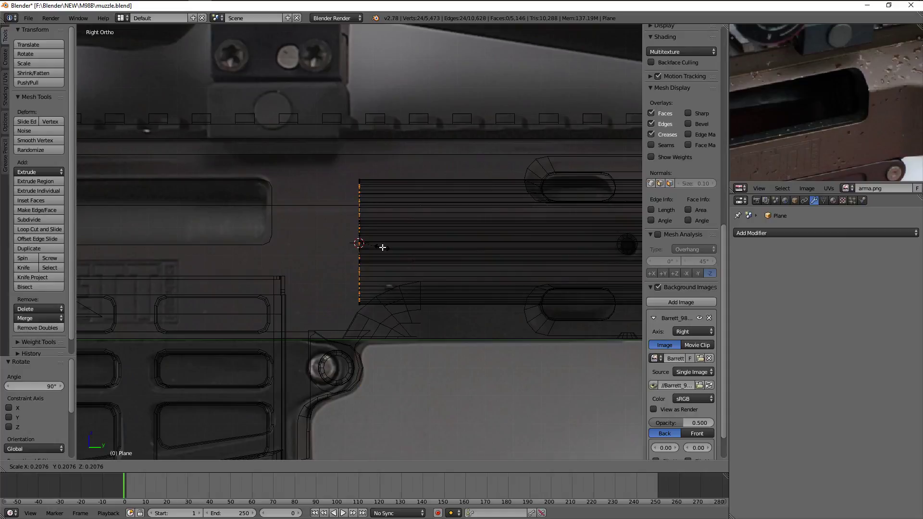
pyautogui.click(382, 248)
# Extrude a new ring from the circle and scale it outward
pyautogui.press('e')
pyautogui.press('Escape')
pyautogui.press('s')
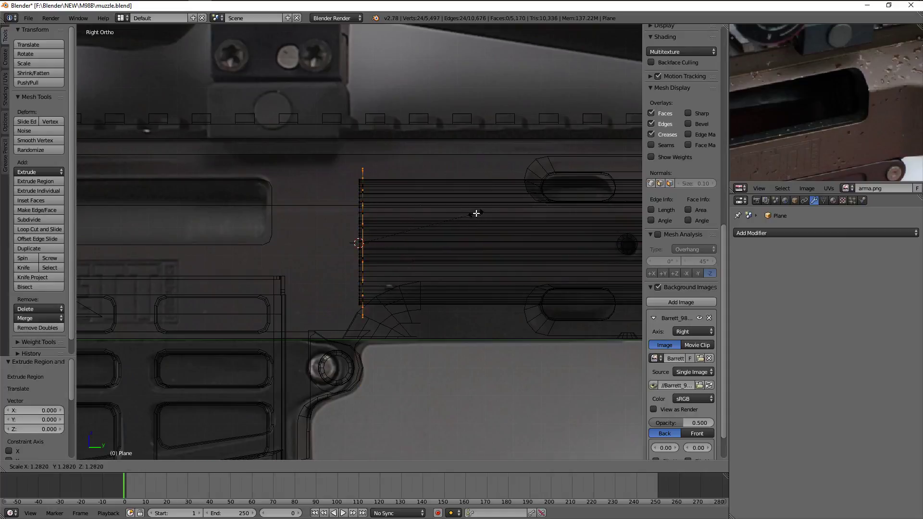
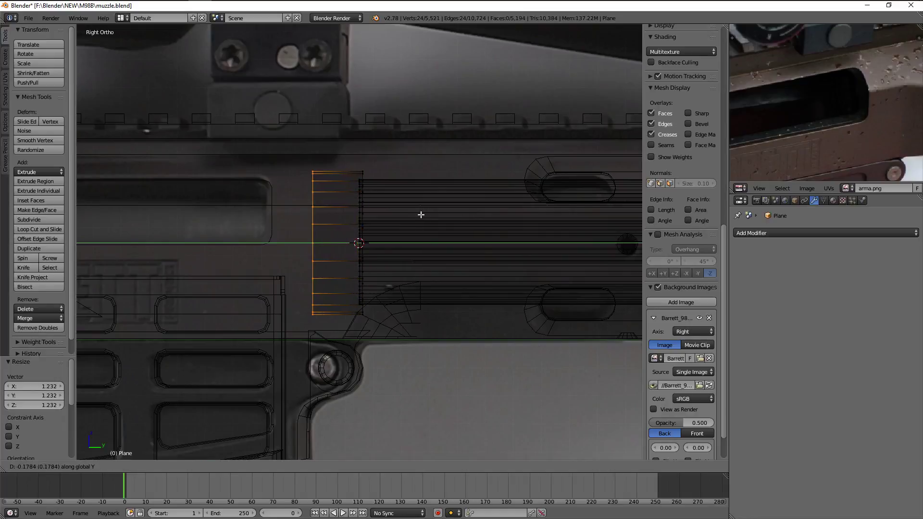
# Confirm the ring extrusion and scale the extruded band with the Y axis excluded
pyautogui.click(385, 217)
pyautogui.moveTo(385, 215); pyautogui.dragTo(447, 226, button='middle')
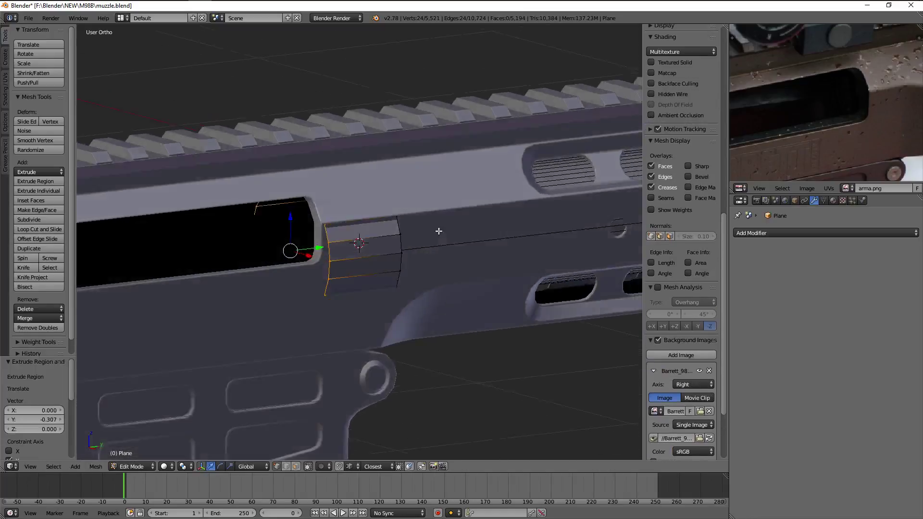
pyautogui.press('z')
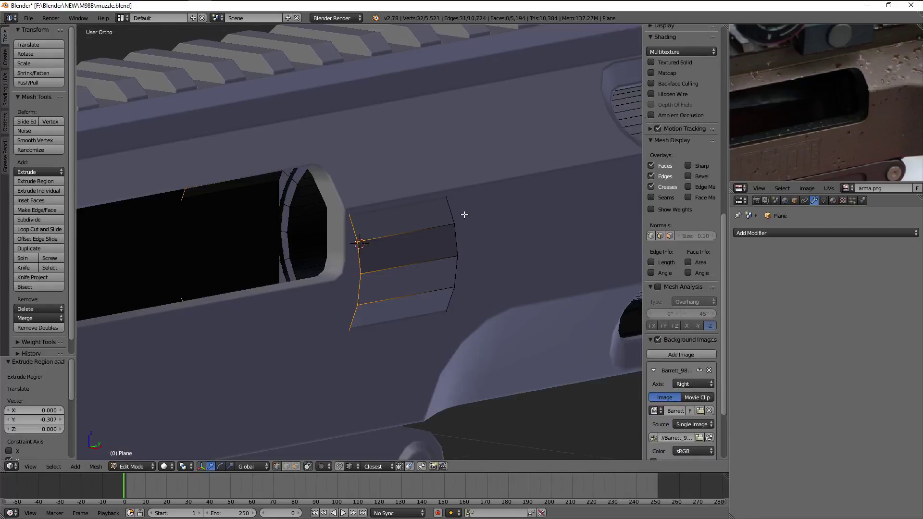
pyautogui.press('ctrl+KP_Add')
pyautogui.press('s')
pyautogui.hotkey('shift', 'y')
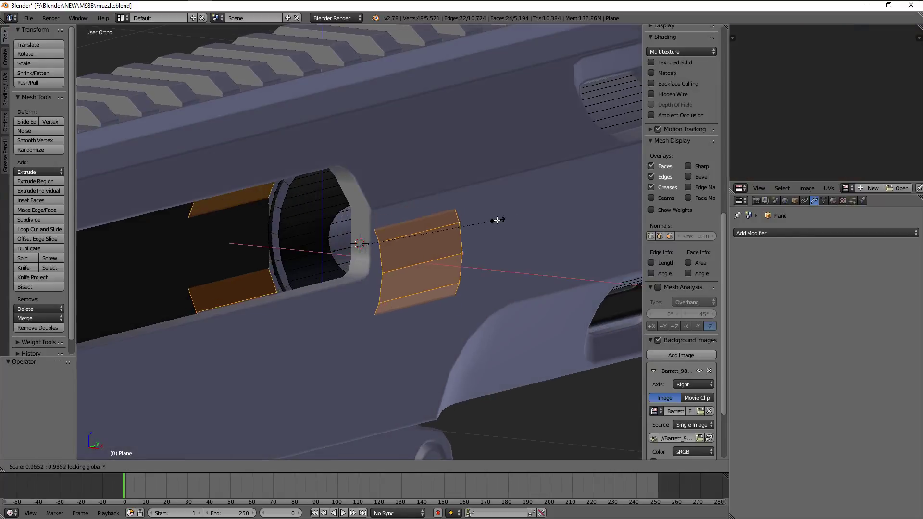
pyautogui.click(489, 219)
pyautogui.press('z')
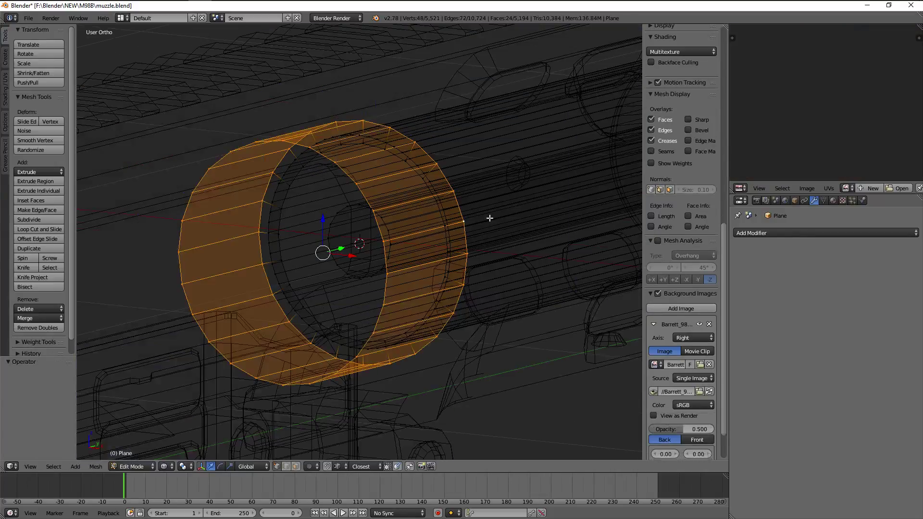
pyautogui.click(491, 216)
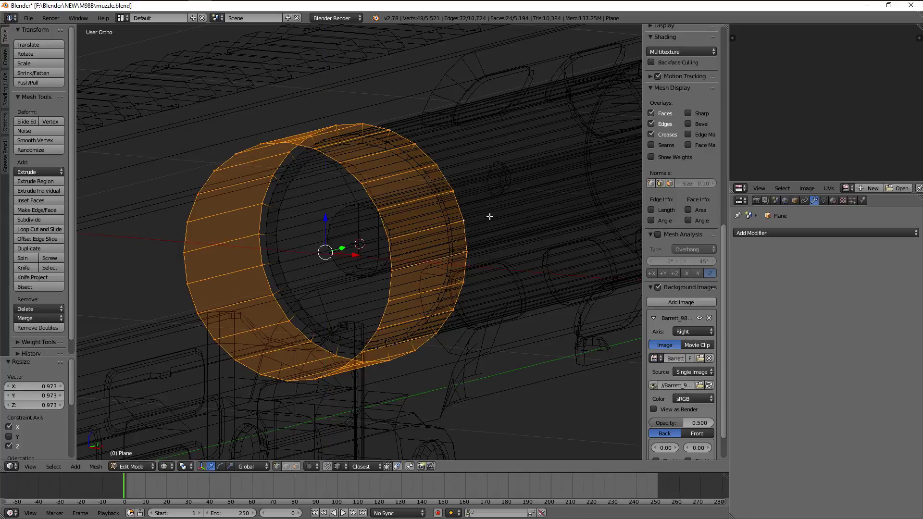
# Delete the vertices of the linked ring around the bolt
pyautogui.hotkey('ctrl', 'l')
pyautogui.press('x')
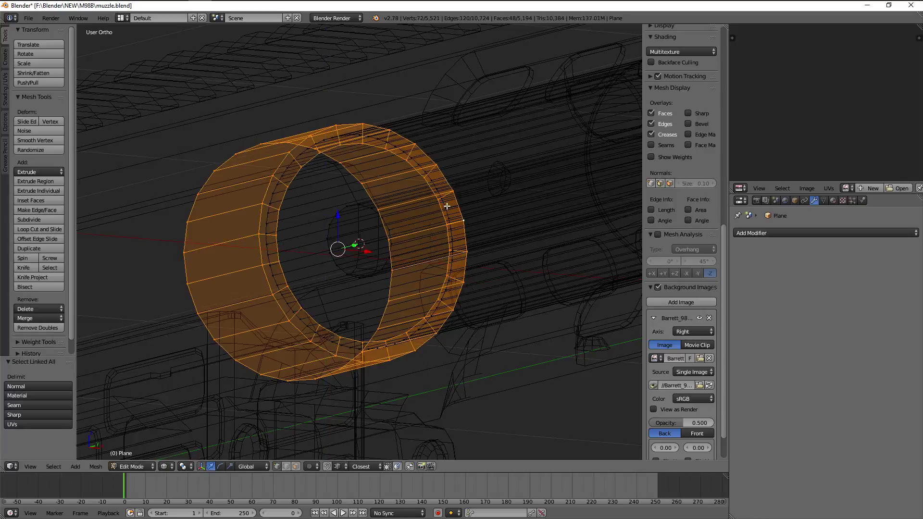
pyautogui.hotkey('ctrl', 'z')
pyautogui.press('x')
pyautogui.click(520, 209)
pyautogui.hotkey('ctrl', 'z')
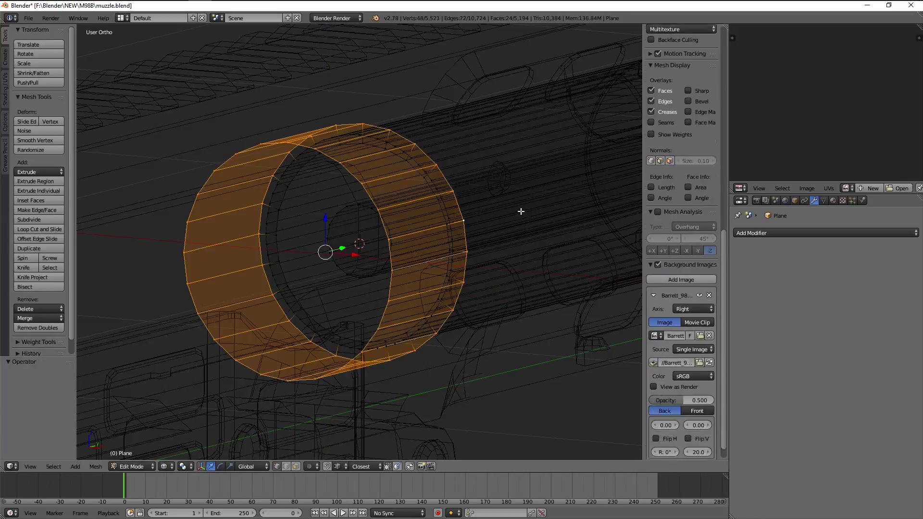
pyautogui.press('x')
pyautogui.click(519, 185)
pyautogui.scroll(1, 470, 202)
# Select the edge ring along the bolt cylinder and scale it
pyautogui.keyDown('alt'); pyautogui.rightClick(480, 198); pyautogui.keyUp('alt')
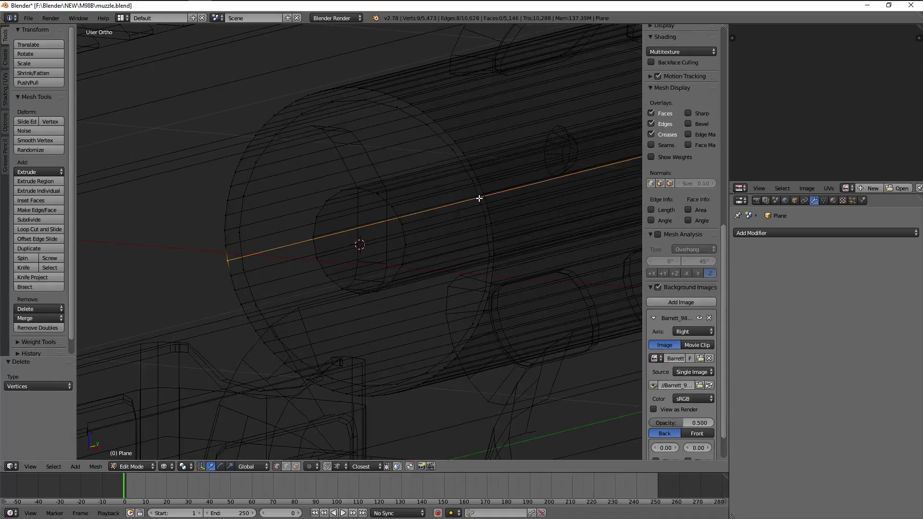
pyautogui.keyDown('ctrl'); pyautogui.keyDown('alt'); pyautogui.rightClick(480, 191); pyautogui.keyUp('alt'); pyautogui.keyUp('ctrl')
pyautogui.press('z')
pyautogui.press('s')
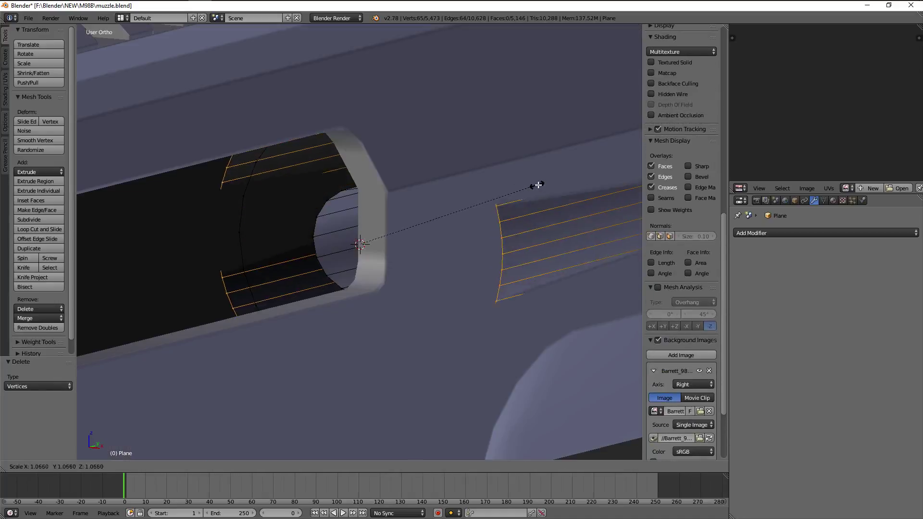
pyautogui.click(533, 186)
pyautogui.press('z')
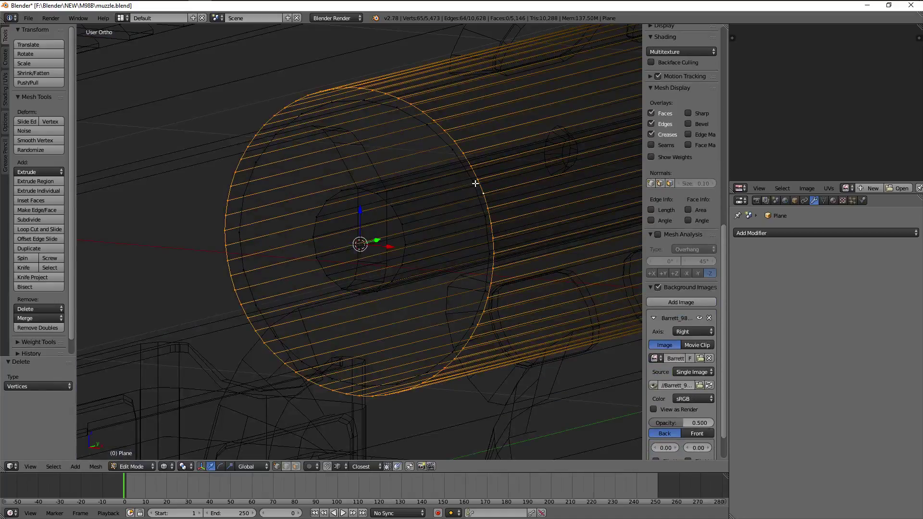
# Enlarge the cylinder's end edge loop slightly, to a scale of 1.122
pyautogui.keyDown('alt'); pyautogui.rightClick(475, 187); pyautogui.keyUp('alt')
pyautogui.moveTo(484, 189); pyautogui.dragTo(484, 194, button='middle')
pyautogui.press('s')
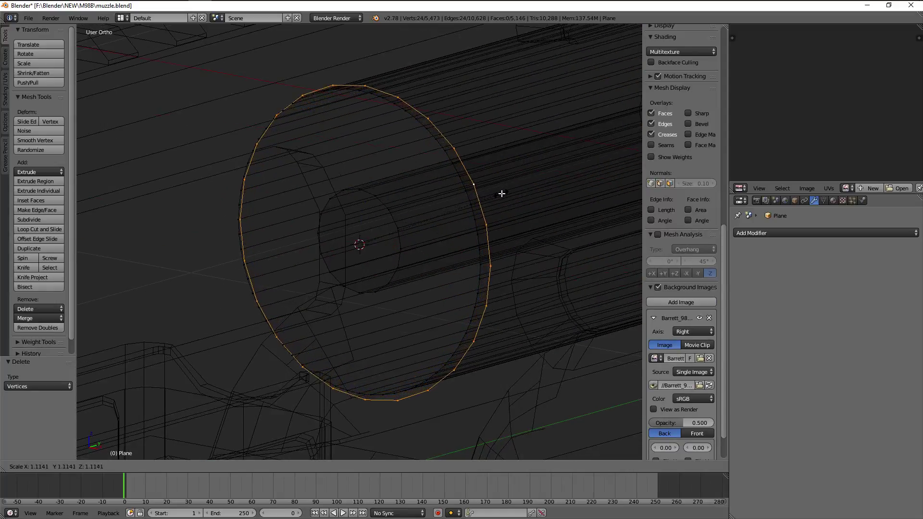
pyautogui.click(503, 194)
pyautogui.press('KP_7')
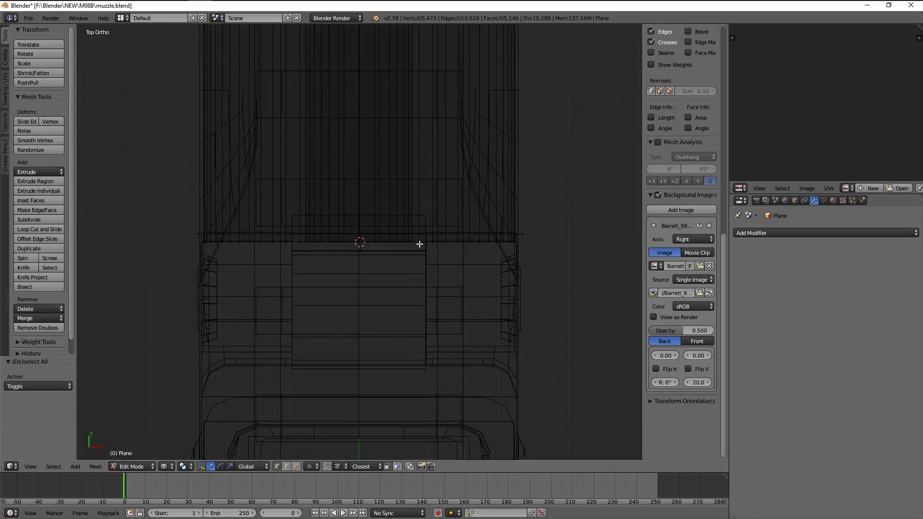
# Put the 3D cursor at the cylinder's centre and snap the front edge loop onto it
pyautogui.hotkey('ctrl', 'l')
pyautogui.hotkey('shift', 's')
pyautogui.click(511, 261)
pyautogui.press('z')
pyautogui.press('z')
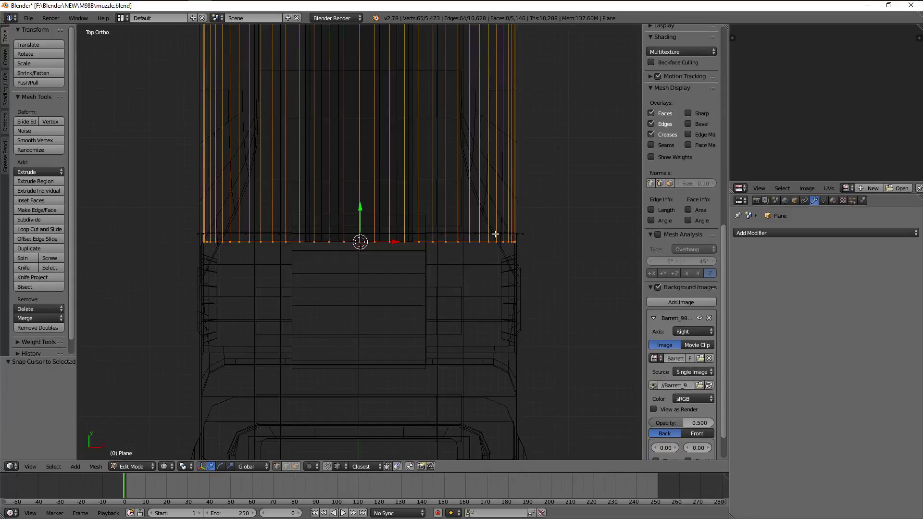
pyautogui.keyDown('alt'); pyautogui.rightClick(495, 234); pyautogui.keyUp('alt')
pyautogui.hotkey('shift', 's')
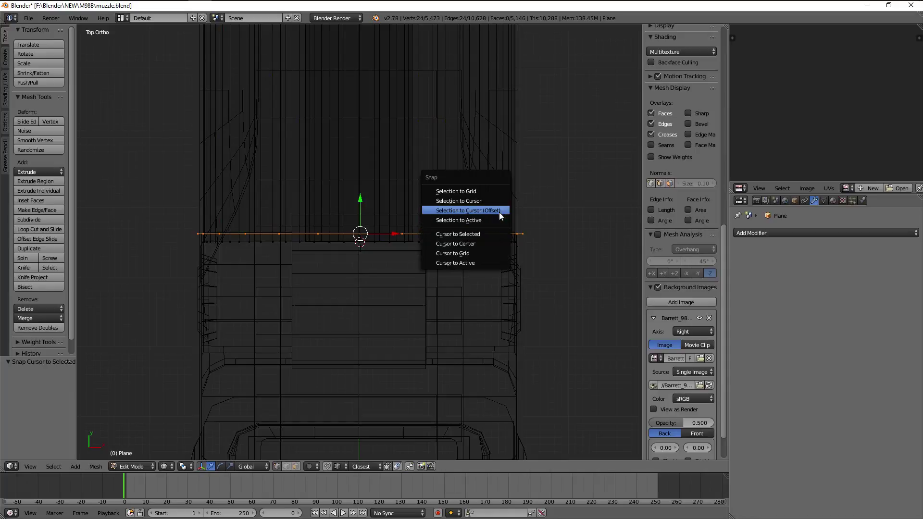
pyautogui.click(500, 212)
pyautogui.click(548, 218)
pyautogui.press('z')
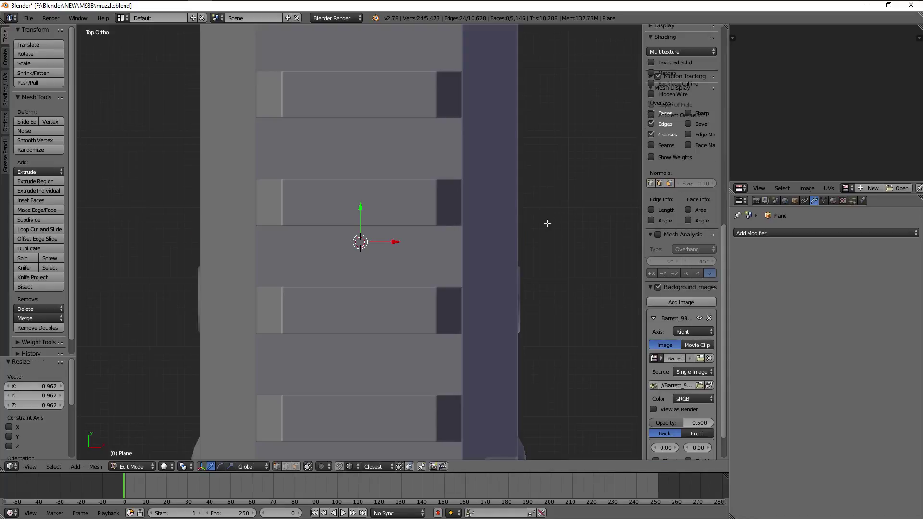
# Move the bolt's front end loop forward along the Y axis
pyautogui.moveTo(547, 223)
pyautogui.mouseDown(button='middle')
pyautogui.moveTo(519, 178)
pyautogui.moveTo(514, 143)
pyautogui.mouseUp(button='middle')
pyautogui.press('z')
pyautogui.scroll(-2, 517, 145)
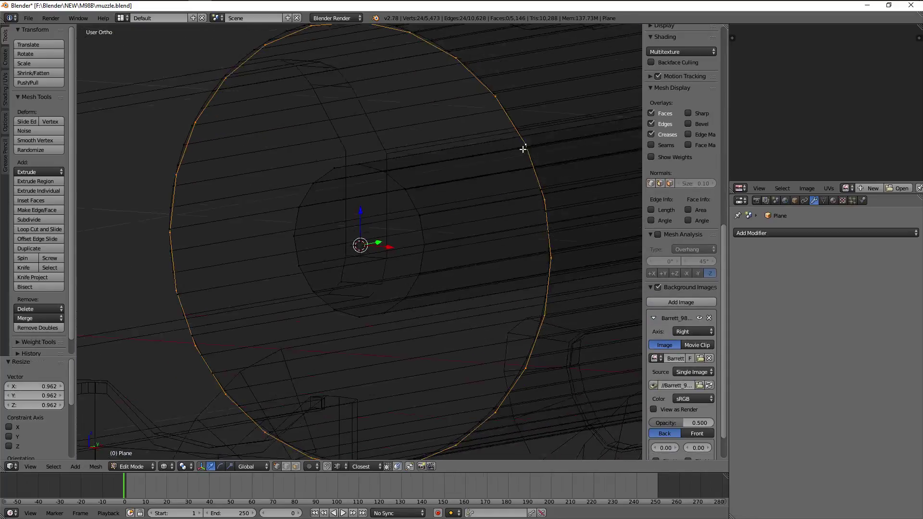
pyautogui.scroll(-1, 522, 145)
pyautogui.moveTo(417, 208); pyautogui.dragTo(405, 221, button='middle')
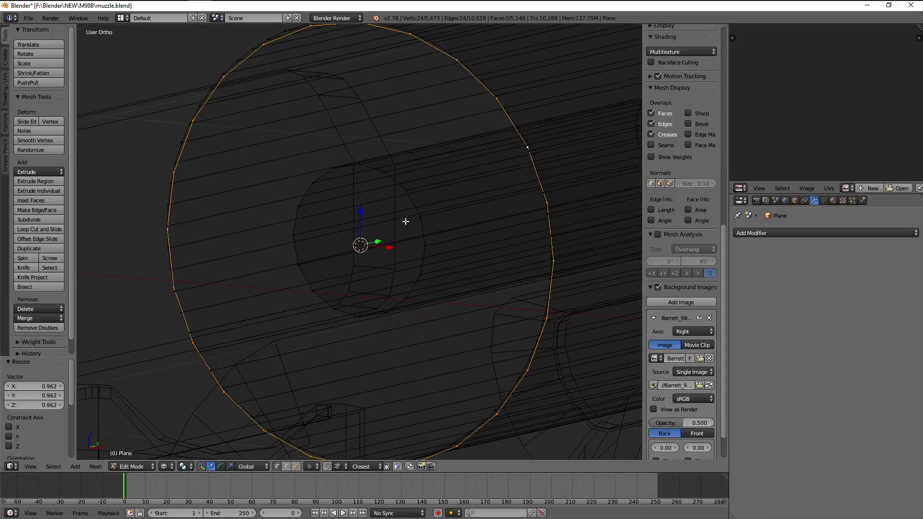
pyautogui.press('g')
pyautogui.press('y')
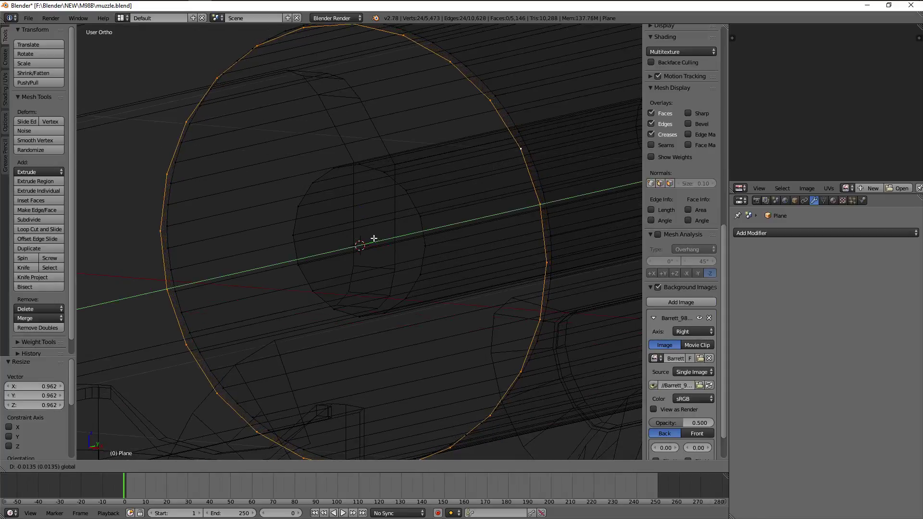
pyautogui.click(374, 238)
# Shrink the moved end loop slightly inside the receiver opening
pyautogui.press('z')
pyautogui.moveTo(375, 238); pyautogui.dragTo(448, 231, button='middle')
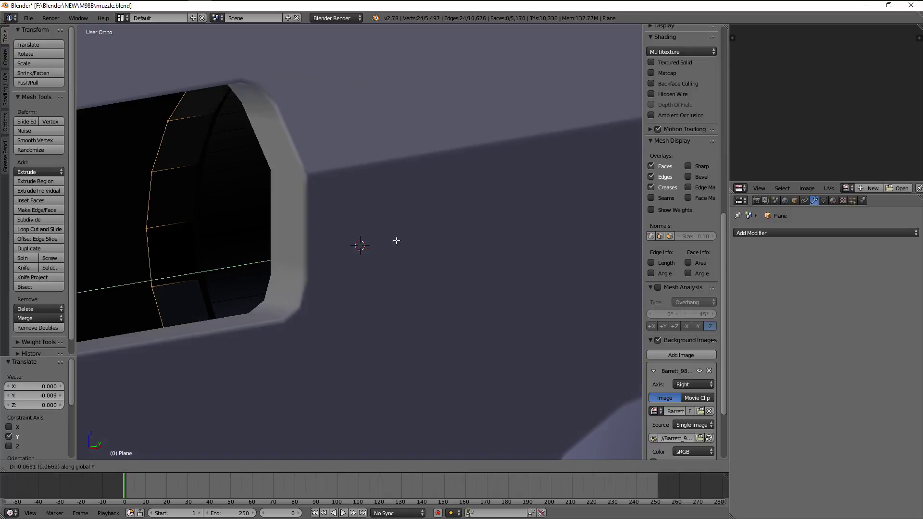
pyautogui.click(386, 247)
pyautogui.scroll(-4, 447, 234)
pyautogui.press('s')
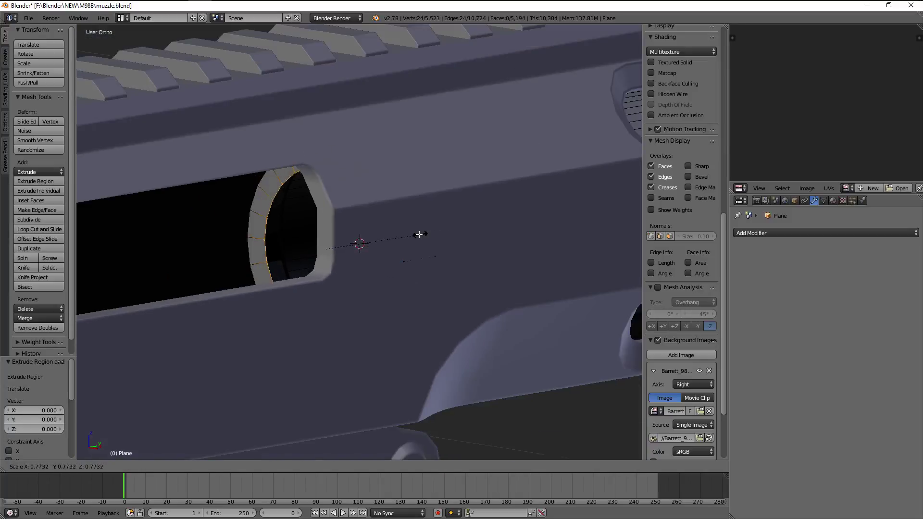
pyautogui.press('z')
pyautogui.click(431, 235)
pyautogui.moveTo(432, 235); pyautogui.dragTo(319, 196, button='middle')
# Delete the vertices of the outer rim ring
pyautogui.keyDown('alt'); pyautogui.rightClick(368, 211); pyautogui.keyUp('alt')
pyautogui.press('a')
pyautogui.keyDown('alt'); pyautogui.rightClick(315, 190); pyautogui.keyUp('alt')
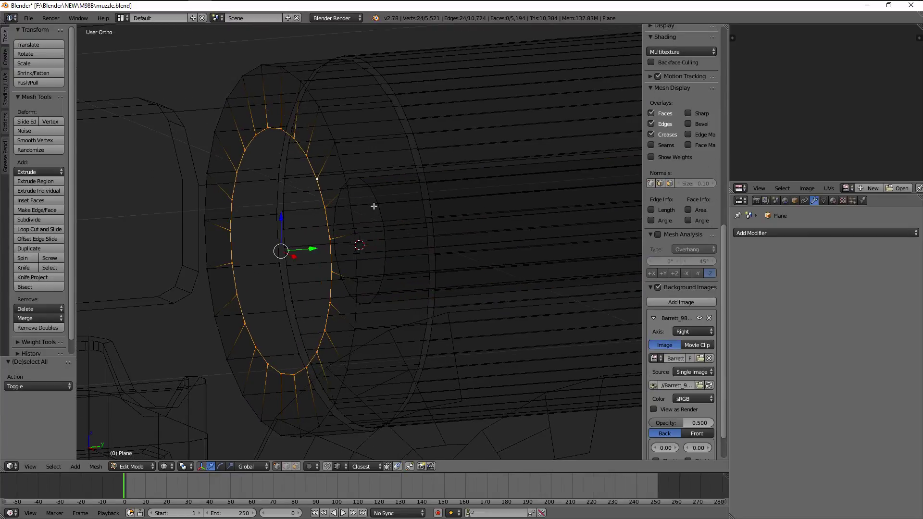
pyautogui.moveTo(374, 206); pyautogui.dragTo(365, 205, button='middle')
pyautogui.press('ctrl+KP_Add')
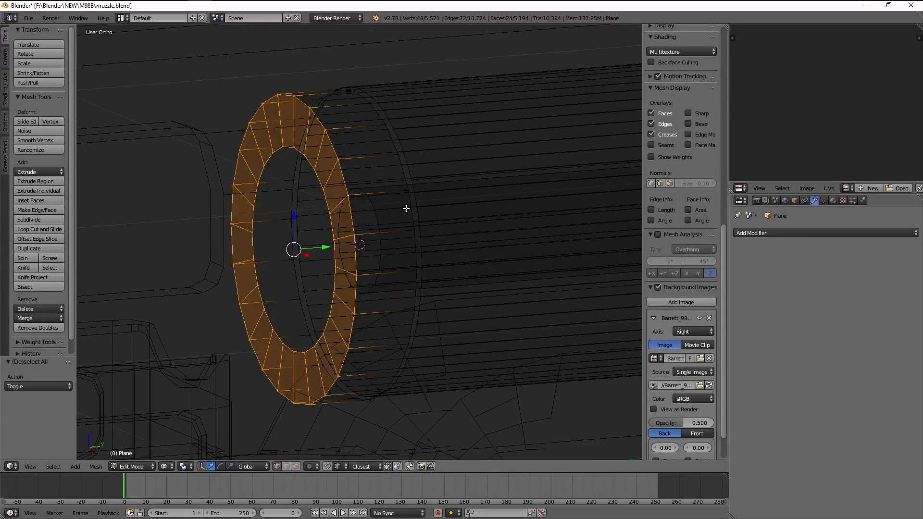
pyautogui.press('ctrl+KP_Add')
pyautogui.press('x')
pyautogui.click(374, 221)
# Enlarge an inner bolt edge loop and extrude it along Y
pyautogui.keyDown('alt'); pyautogui.rightClick(381, 222); pyautogui.keyUp('alt')
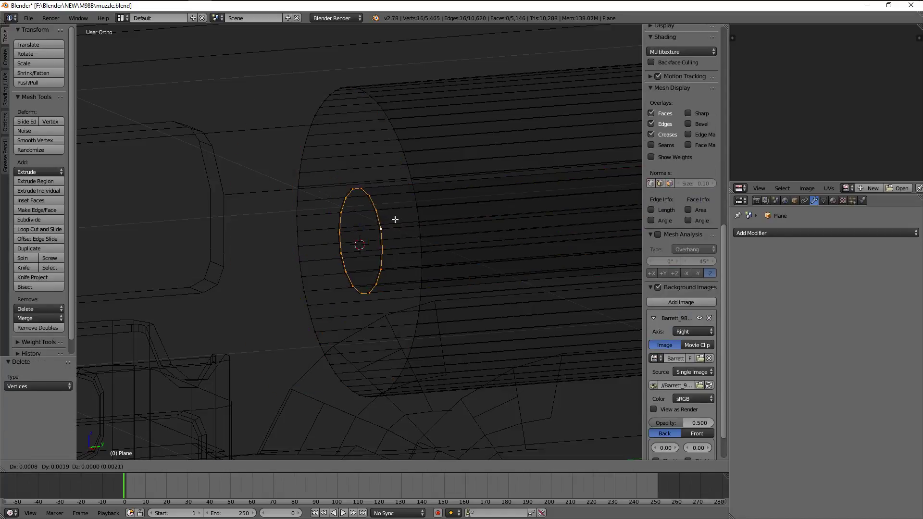
pyautogui.click(394, 221)
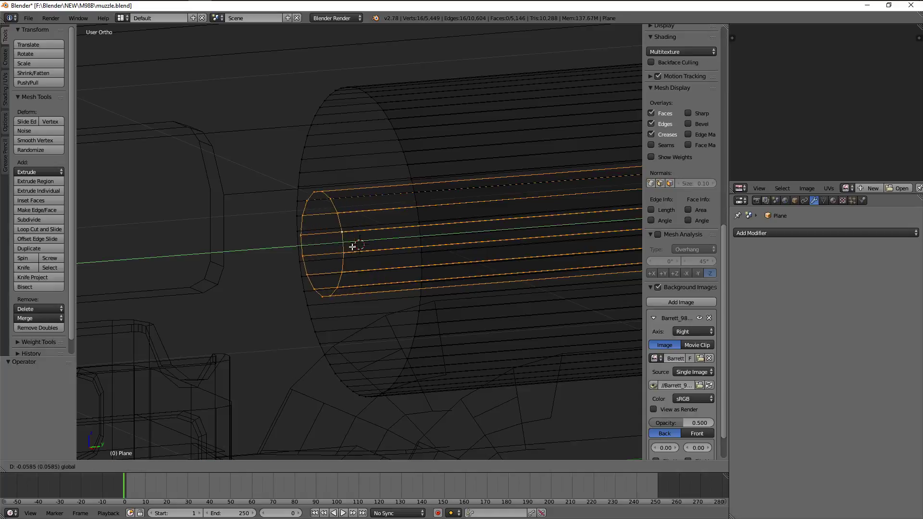
pyautogui.press('Escape')
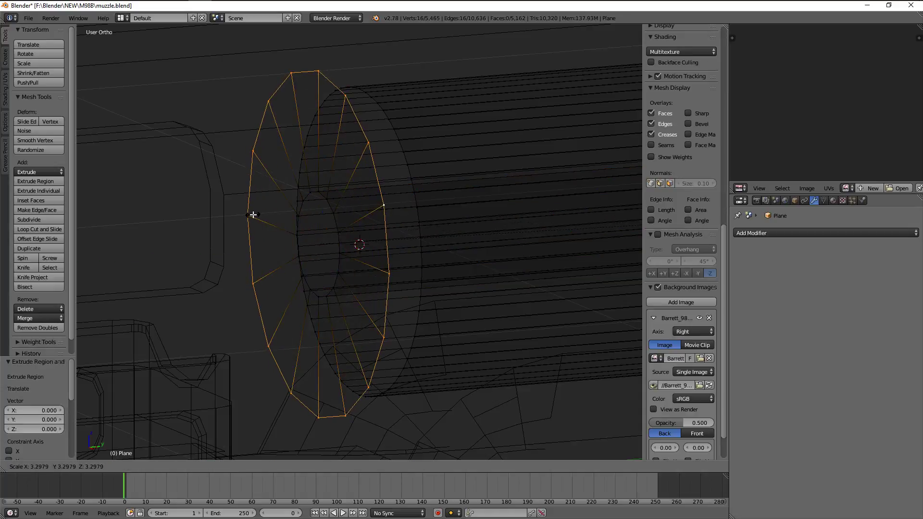
pyautogui.click(550, 209)
pyautogui.press('e')
pyautogui.press('y')
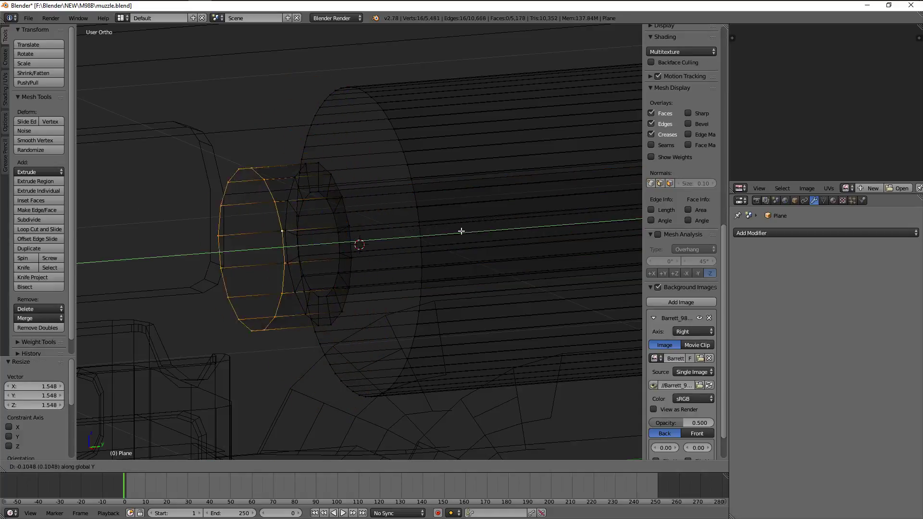
pyautogui.click(435, 236)
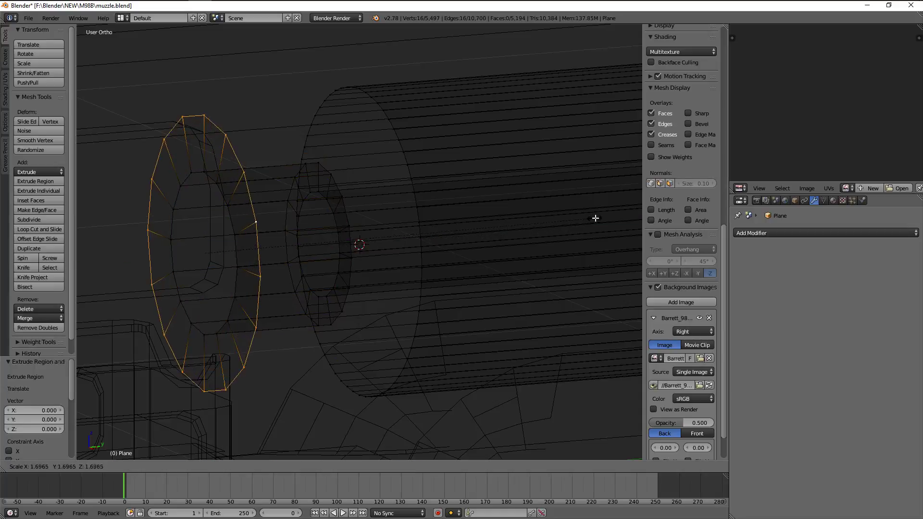
# Shrink and re-extrude the loop into a stepped bolt head, then deselect all
pyautogui.click(80, 208)
pyautogui.press('z')
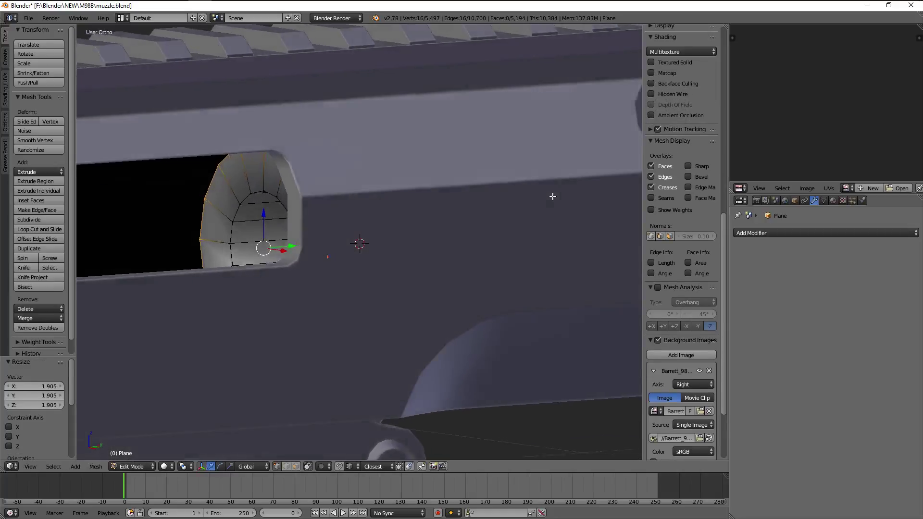
pyautogui.press('s')
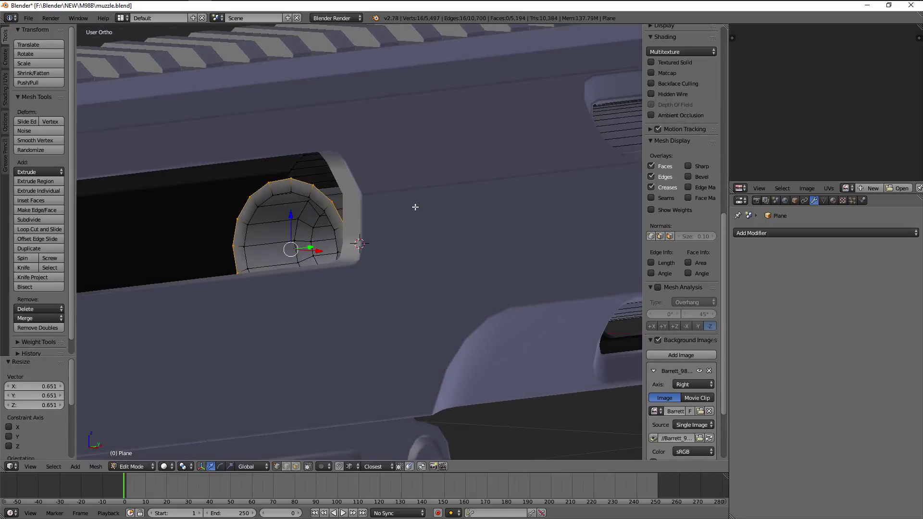
pyautogui.moveTo(415, 207); pyautogui.dragTo(416, 210, button='middle')
pyautogui.press('e')
pyautogui.click(422, 208)
pyautogui.press('a')
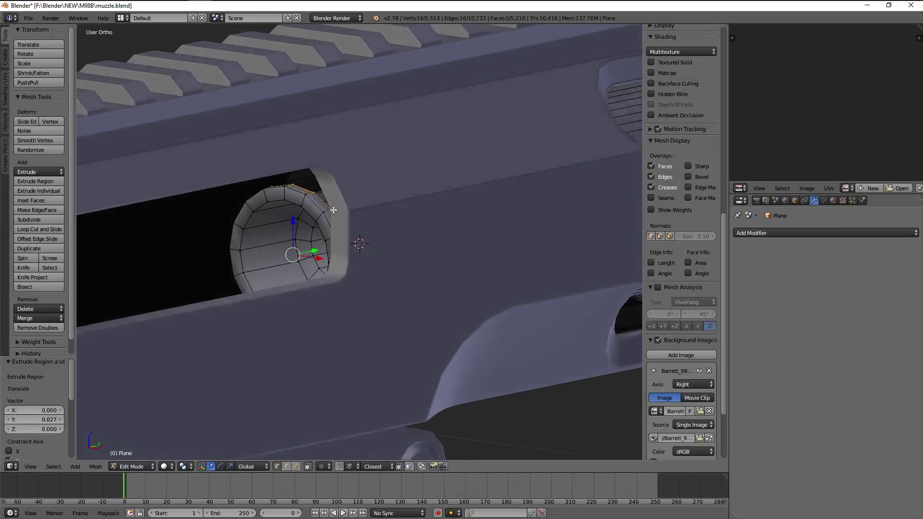
pyautogui.scroll(3, 337, 212)
pyautogui.press('z')
pyautogui.press('KP_3')
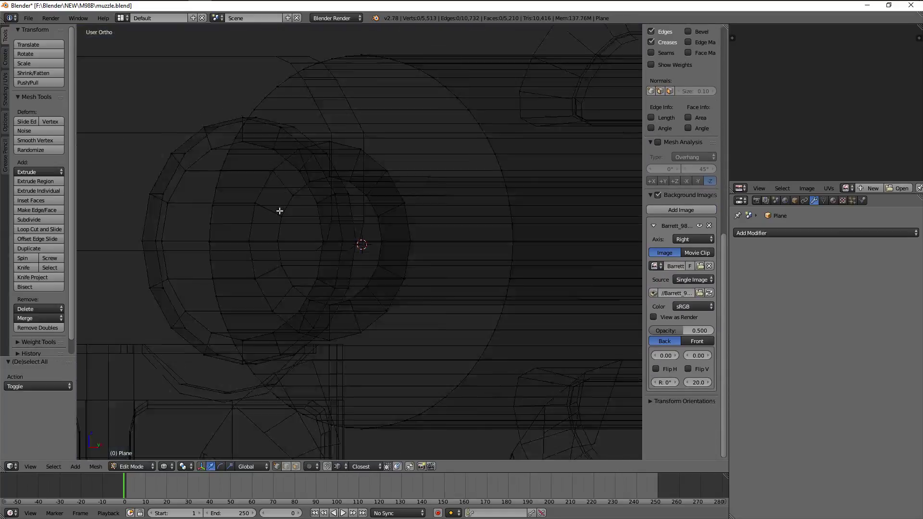
# Box-select the column of vertices at the bolt front and shift it left
pyautogui.press('b')
pyautogui.moveTo(261, 139); pyautogui.dragTo(339, 344)
pyautogui.scroll(-2, 339, 260)
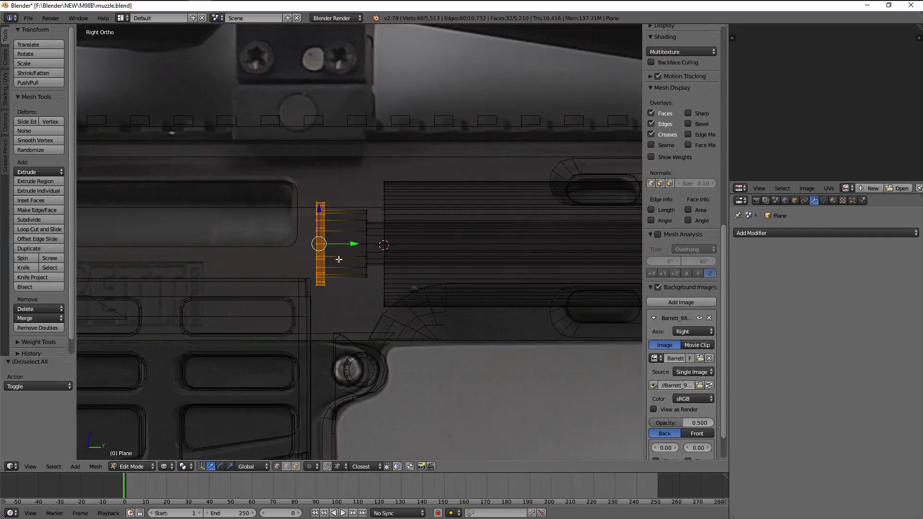
pyautogui.press('a')
pyautogui.press('b')
pyautogui.moveTo(346, 178); pyautogui.dragTo(371, 295)
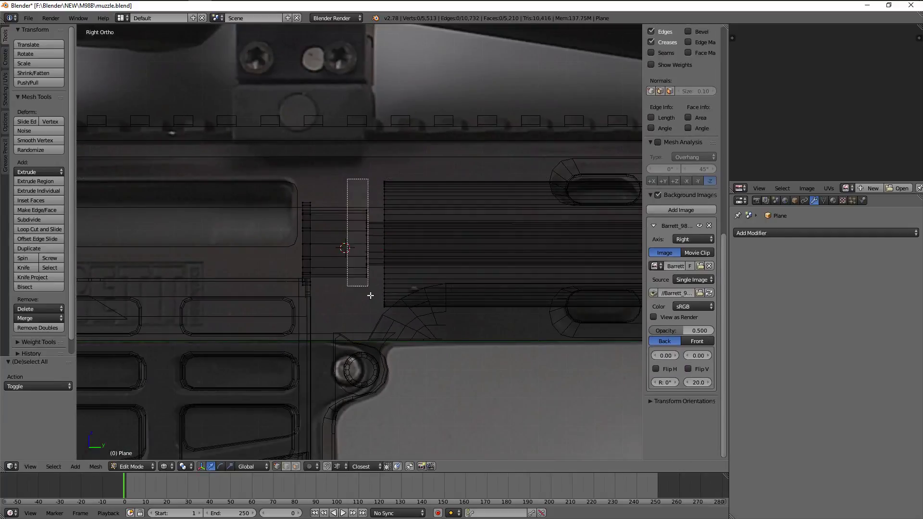
pyautogui.click(479, 234)
pyautogui.press('Tab')
pyautogui.press('Tab')
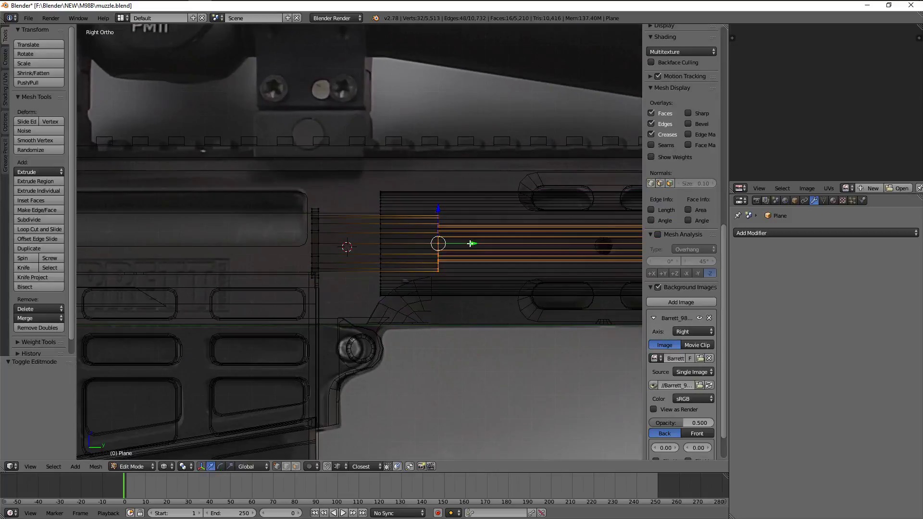
# Move the bolt's front ring of vertices back along the bolt axis
pyautogui.press('a')
pyautogui.moveTo(466, 242)
pyautogui.mouseDown(button='middle')
pyautogui.moveTo(426, 258)
pyautogui.moveTo(455, 237)
pyautogui.mouseUp(button='middle')
pyautogui.keyDown('alt'); pyautogui.rightClick(457, 237); pyautogui.keyUp('alt')
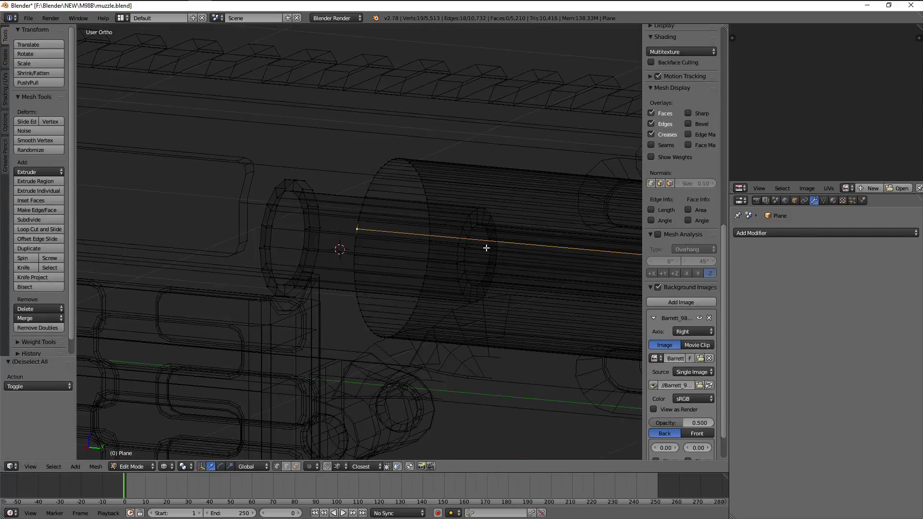
pyautogui.moveTo(509, 257); pyautogui.dragTo(476, 258)
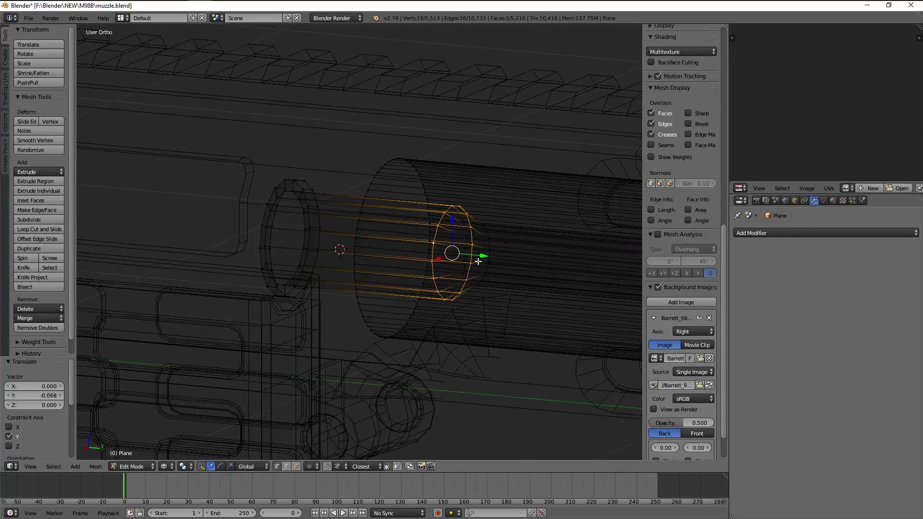
pyautogui.press('KP_1')
pyautogui.press('KP_3')
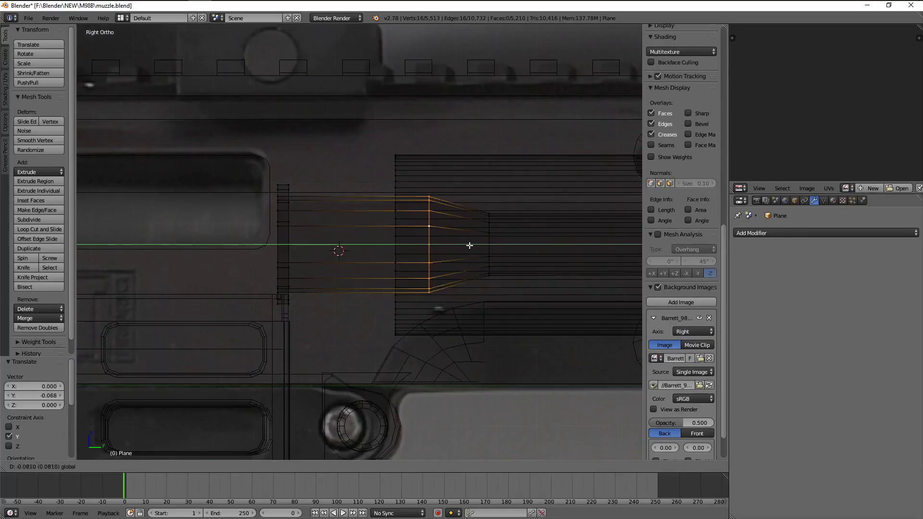
pyautogui.press('a')
pyautogui.scroll(-4, 418, 240)
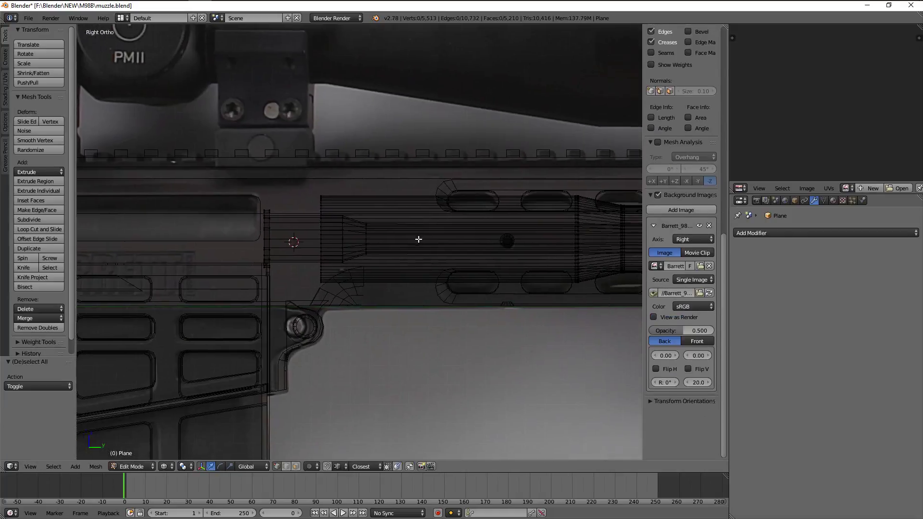
pyautogui.moveTo(359, 215); pyautogui.dragTo(380, 262)
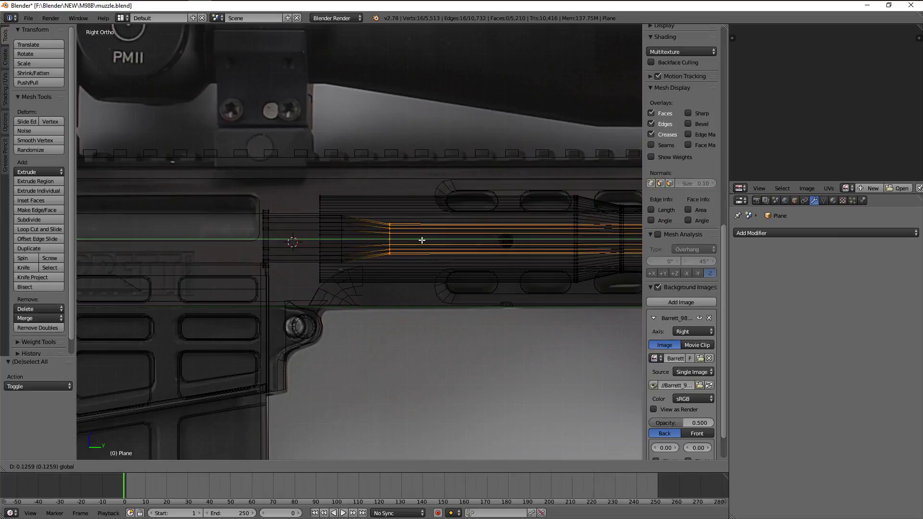
pyautogui.click(400, 237)
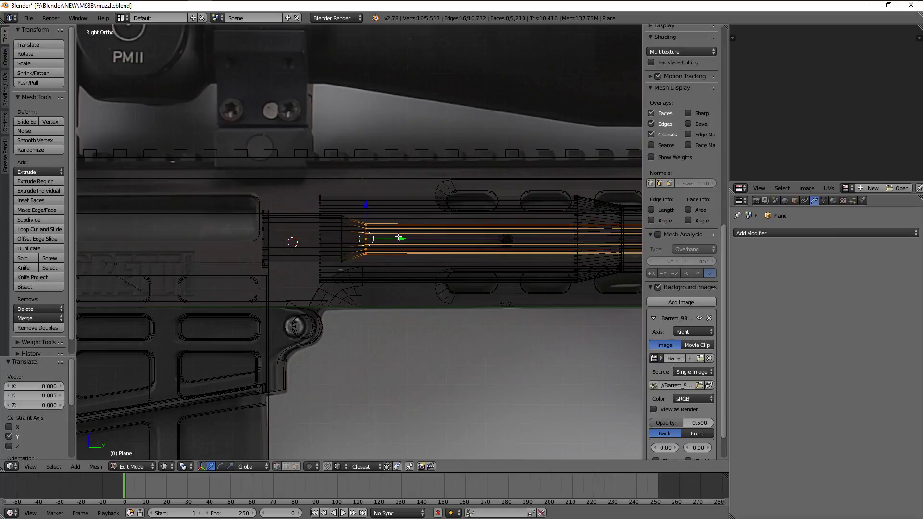
# Inspect the reshaped bolt inside the receiver opening with solid shading
pyautogui.press('a')
pyautogui.moveTo(401, 237); pyautogui.dragTo(383, 256, button='middle')
pyautogui.press('z')
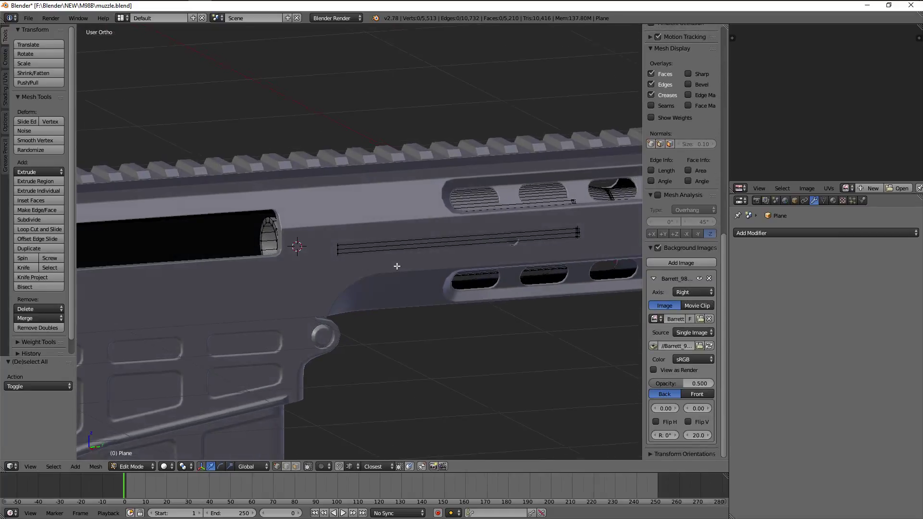
pyautogui.scroll(-3, 383, 256)
pyautogui.scroll(3, 410, 266)
pyautogui.scroll(5, 410, 266)
pyautogui.press('Tab')
pyautogui.scroll(-3, 411, 265)
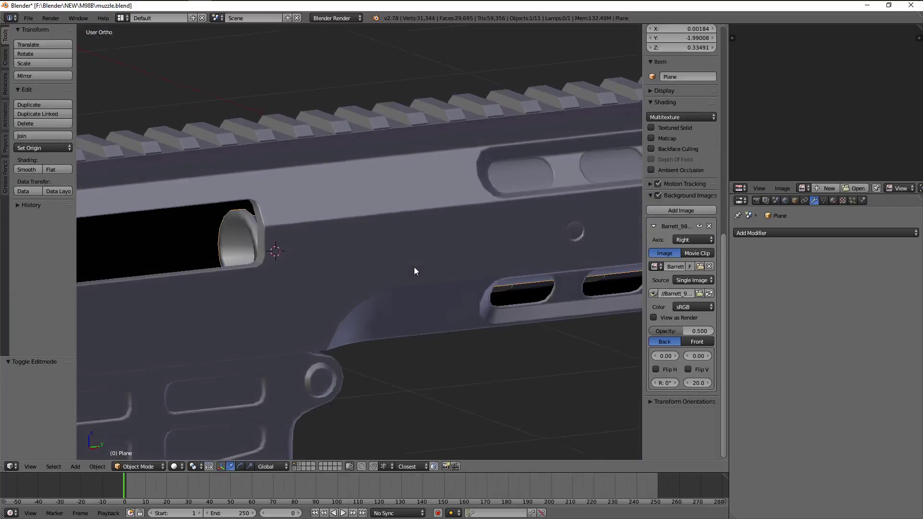
pyautogui.scroll(3, 414, 267)
pyautogui.moveTo(434, 264)
pyautogui.mouseDown(button='middle')
pyautogui.moveTo(485, 259)
pyautogui.moveTo(445, 264)
pyautogui.mouseUp(button='middle')
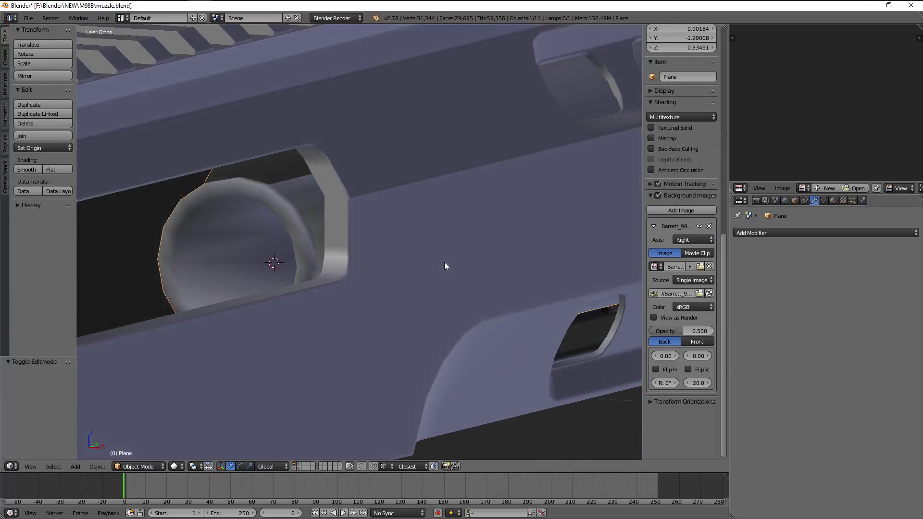
pyautogui.press('Tab')
pyautogui.press('z')
pyautogui.scroll(3, 367, 257)
# Scale the bolt's front ring and the section behind it lengthwise to narrow the head
pyautogui.keyDown('alt'); pyautogui.rightClick(328, 222); pyautogui.keyUp('alt')
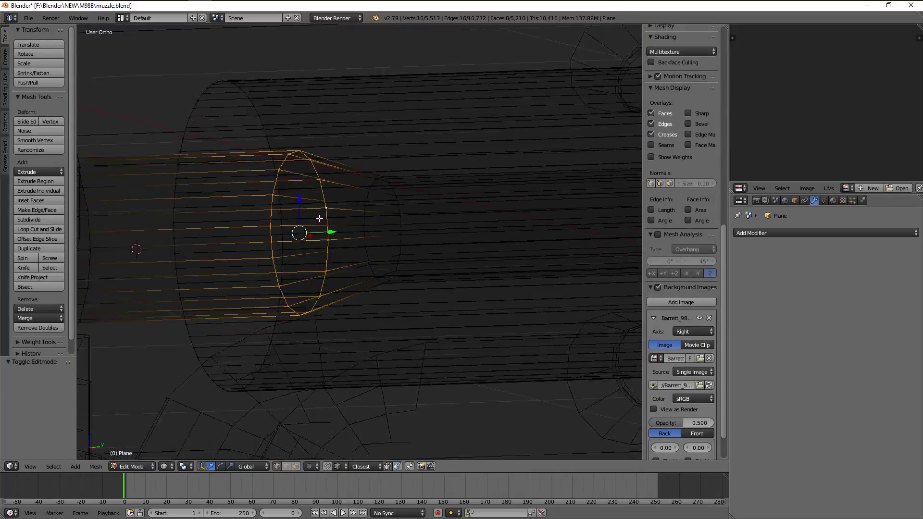
pyautogui.press('KP_3')
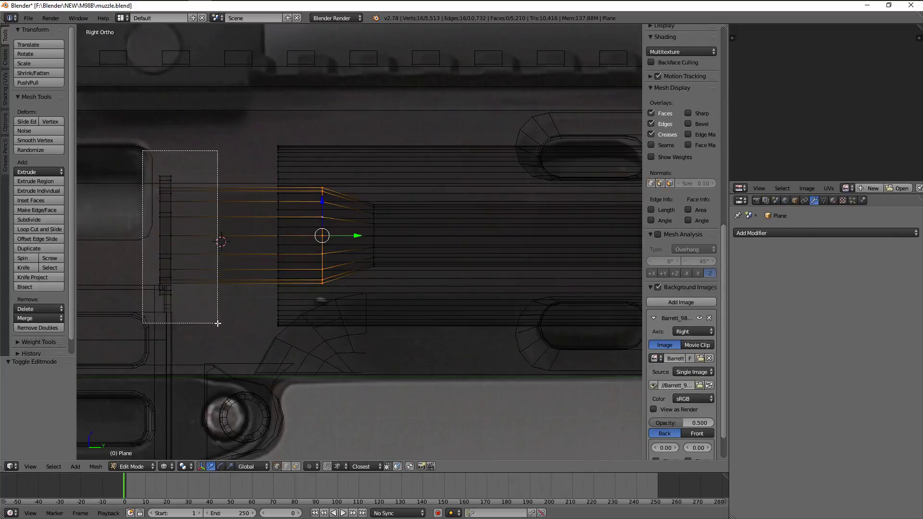
pyautogui.moveTo(142, 151); pyautogui.dragTo(221, 326)
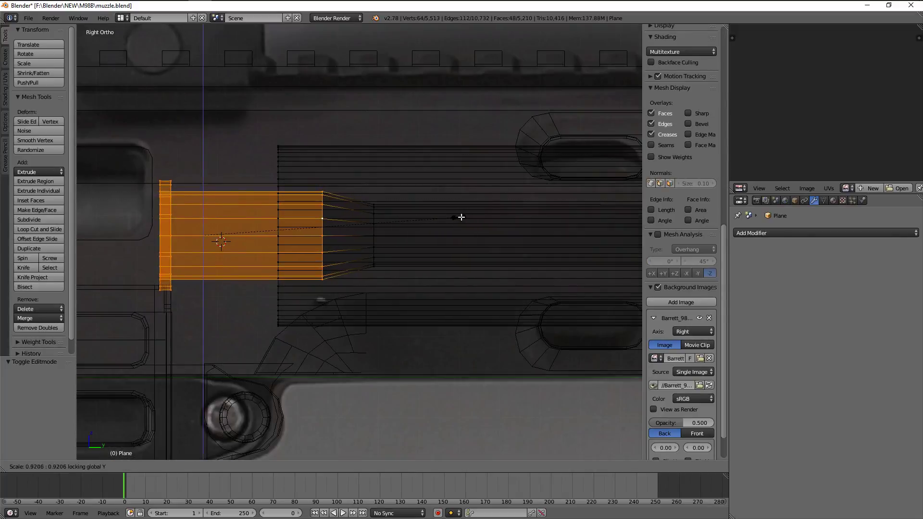
pyautogui.click(465, 212)
pyautogui.press('a')
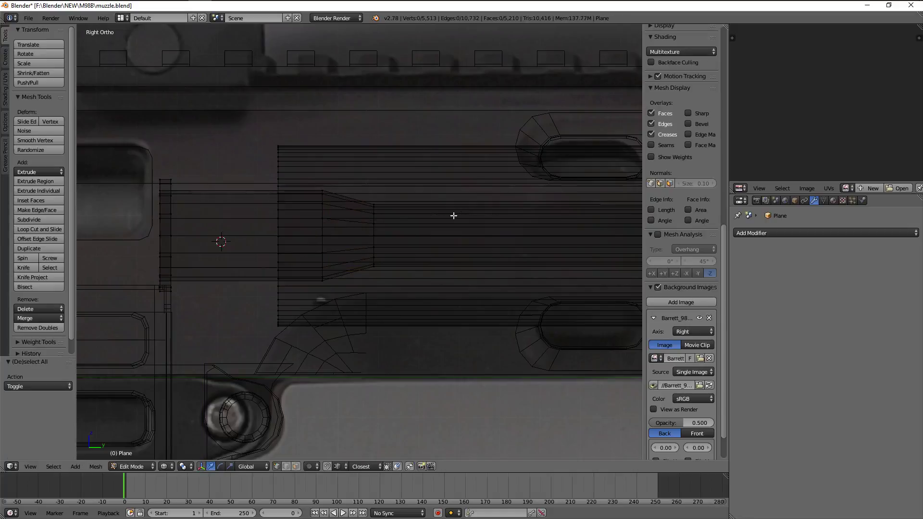
pyautogui.scroll(-3, 336, 222)
pyautogui.moveTo(315, 218)
pyautogui.mouseDown(button='middle')
pyautogui.moveTo(313, 242)
pyautogui.moveTo(298, 237)
pyautogui.mouseUp(button='middle')
pyautogui.press('z')
# Snap the 3D cursor to the bolt's outer front ring and add a plane there
pyautogui.keyDown('alt'); pyautogui.rightClick(297, 237); pyautogui.keyUp('alt')
pyautogui.hotkey('shift', 's')
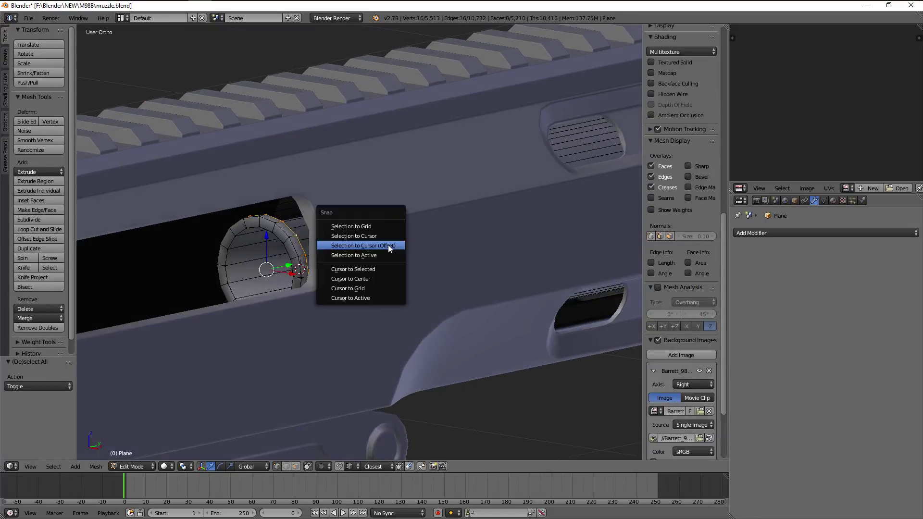
pyautogui.click(389, 263)
pyautogui.press('Tab')
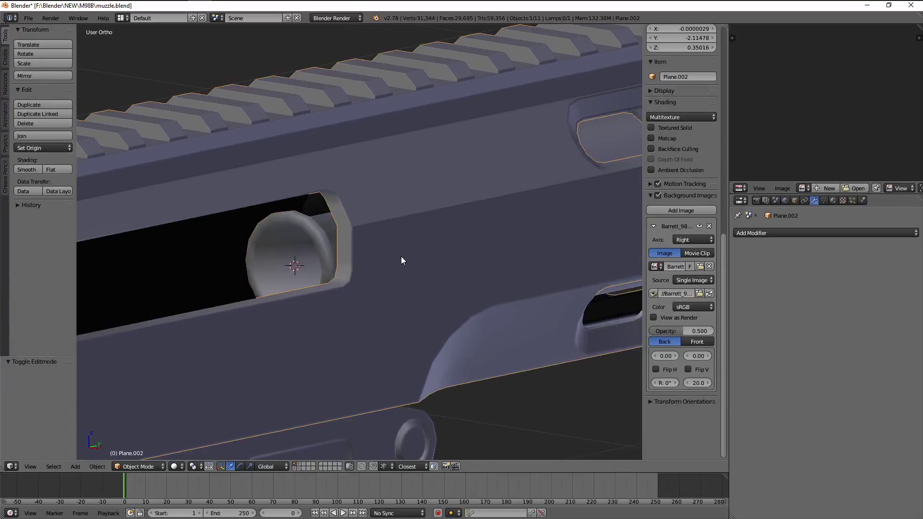
pyautogui.rightClick(401, 256)
pyautogui.press('Tab')
pyautogui.moveTo(362, 247); pyautogui.dragTo(340, 234, button='middle')
pyautogui.hotkey('ctrl', 'z')
pyautogui.hotkey('ctrl', 'z')
pyautogui.hotkey('ctrl', 'z')
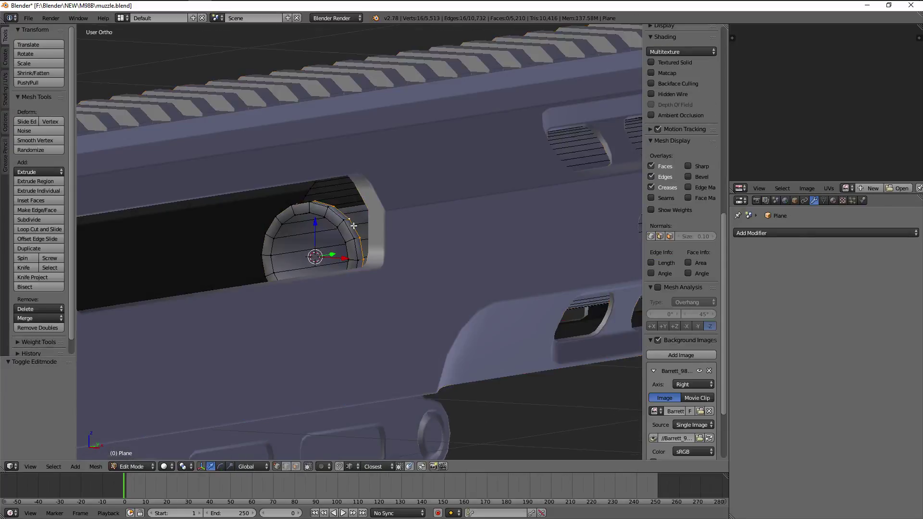
pyautogui.hotkey('shift', 'a')
# Add a plane, stand it upright with a 90° X rotation and scale it to 0.515
pyautogui.click(409, 219)
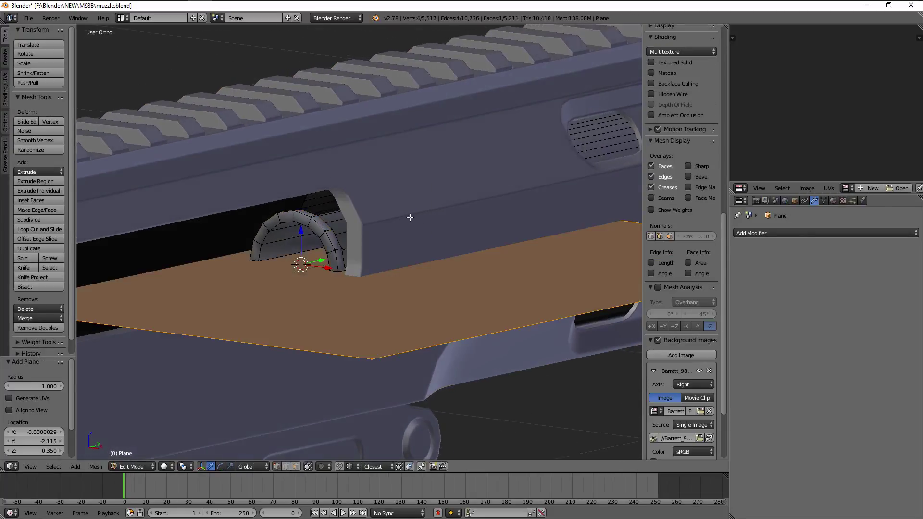
pyautogui.press('x')
pyautogui.press('9')
pyautogui.press('0')
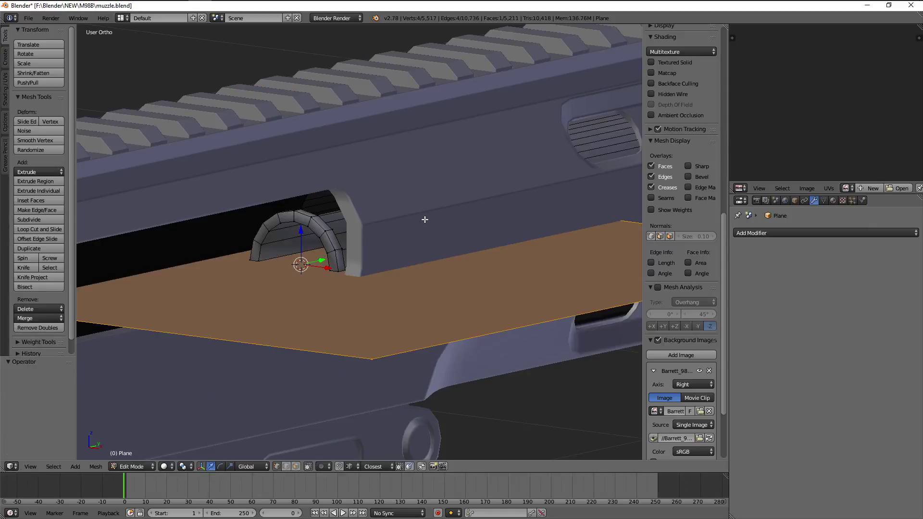
pyautogui.press('BackSpace')
pyautogui.press('Return')
pyautogui.press('z')
pyautogui.press('s')
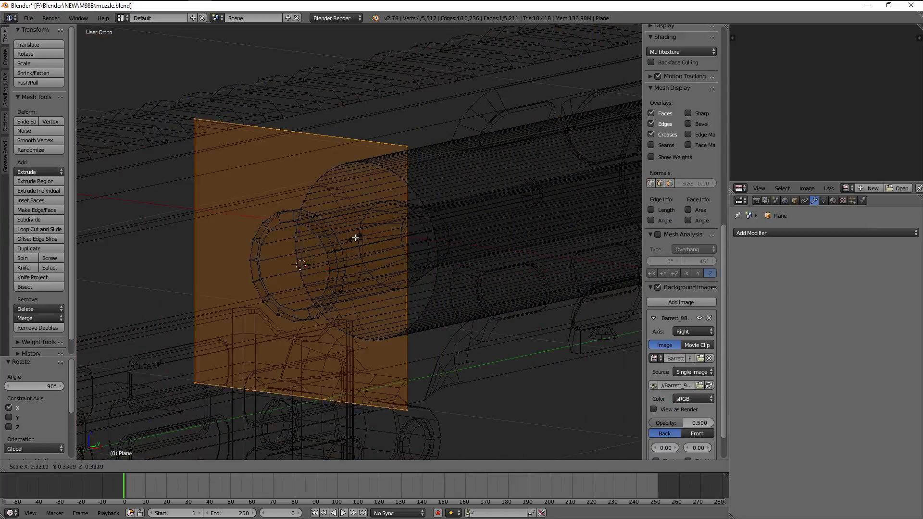
pyautogui.click(355, 237)
pyautogui.press('z')
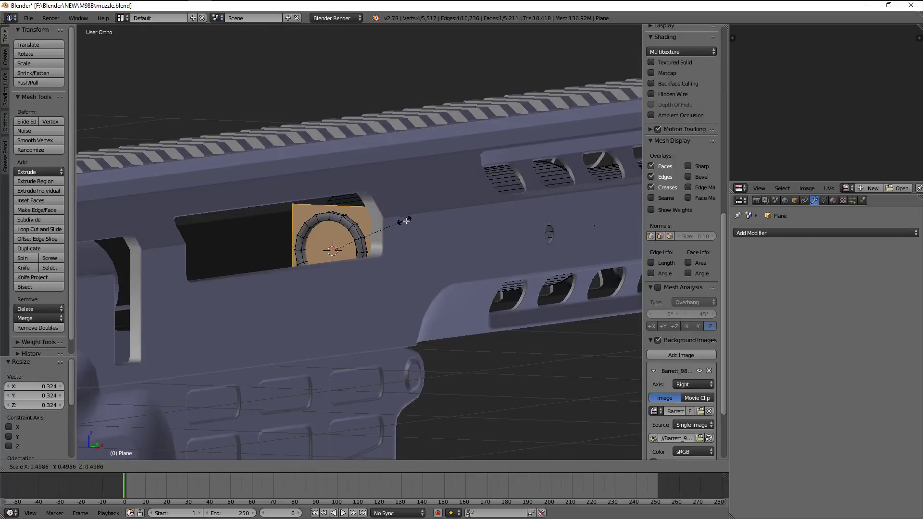
pyautogui.click(406, 221)
# Nudge one plate edge down in Z, return to Object Mode and select receiver Plane.002
pyautogui.moveTo(418, 225); pyautogui.dragTo(427, 223, button='middle')
pyautogui.scroll(2, 427, 242)
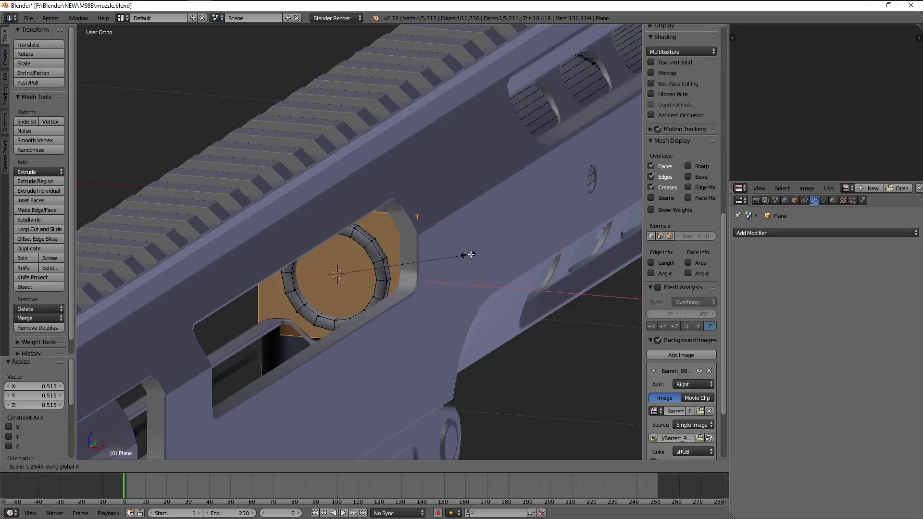
pyautogui.press('a')
pyautogui.scroll(-3, 472, 255)
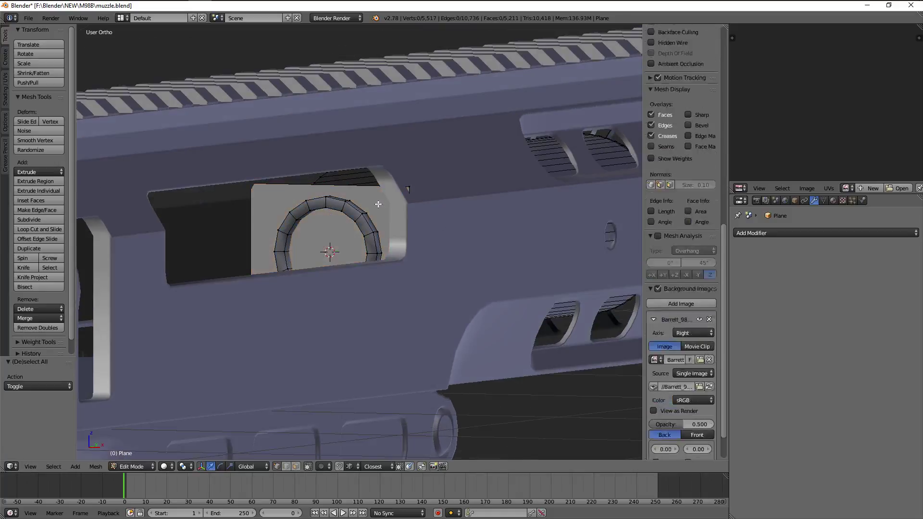
pyautogui.rightClick(327, 168)
pyautogui.moveTo(337, 173); pyautogui.dragTo(425, 173, button='middle')
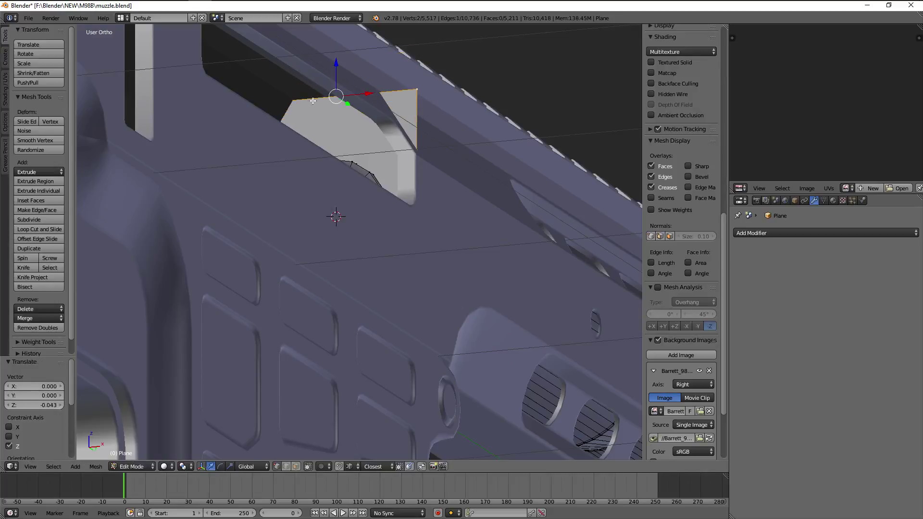
pyautogui.press('Tab')
pyautogui.moveTo(313, 101)
pyautogui.mouseDown(button='middle')
pyautogui.moveTo(515, 150)
pyautogui.moveTo(480, 192)
pyautogui.moveTo(468, 160)
pyautogui.moveTo(464, 197)
pyautogui.moveTo(487, 246)
pyautogui.moveTo(458, 275)
pyautogui.moveTo(439, 284)
pyautogui.moveTo(346, 274)
pyautogui.moveTo(479, 287)
pyautogui.moveTo(469, 279)
pyautogui.mouseUp(button='middle')
pyautogui.rightClick(454, 273)
pyautogui.scroll(2, 473, 283)
pyautogui.scroll(1, 469, 278)
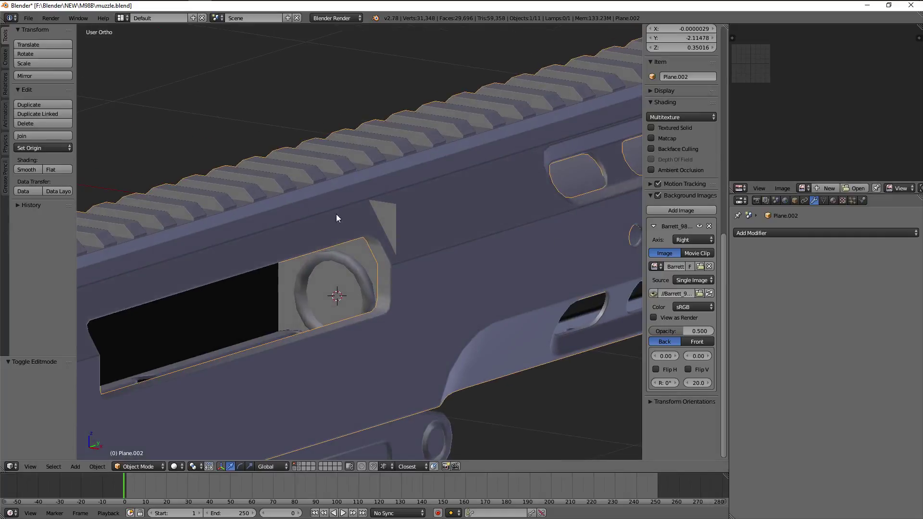
# Load arma.png in the UV/Image Editor and zoom into the receiver slot
pyautogui.click(806, 188)
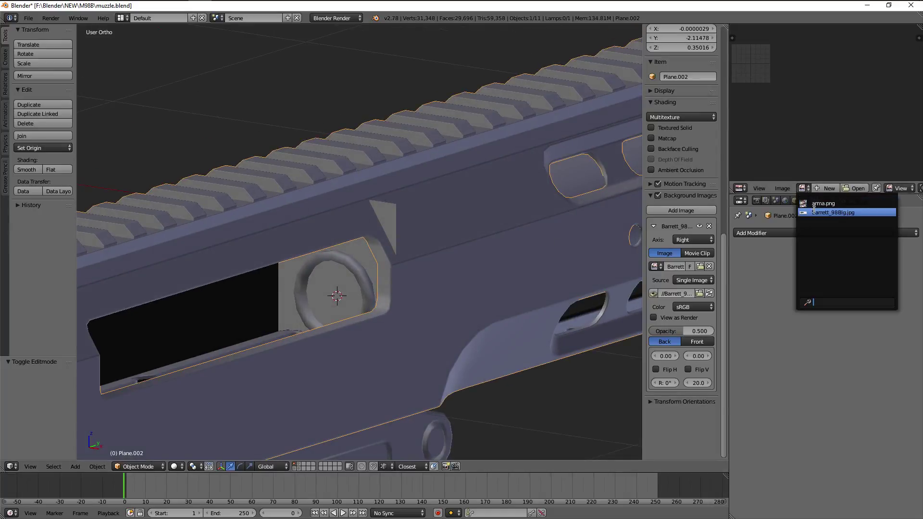
pyautogui.click(827, 201)
pyautogui.scroll(3, 836, 135)
pyautogui.scroll(3, 824, 122)
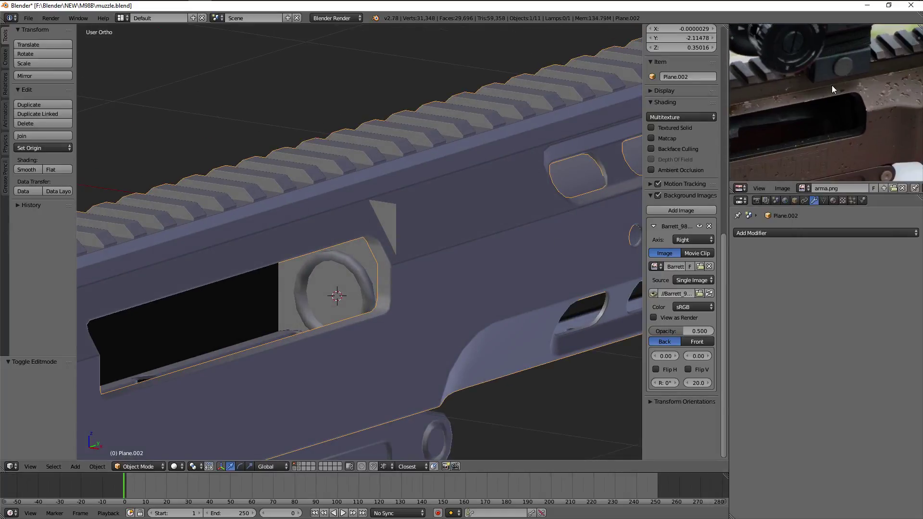
pyautogui.scroll(2, 832, 86)
pyautogui.scroll(-4, 405, 355)
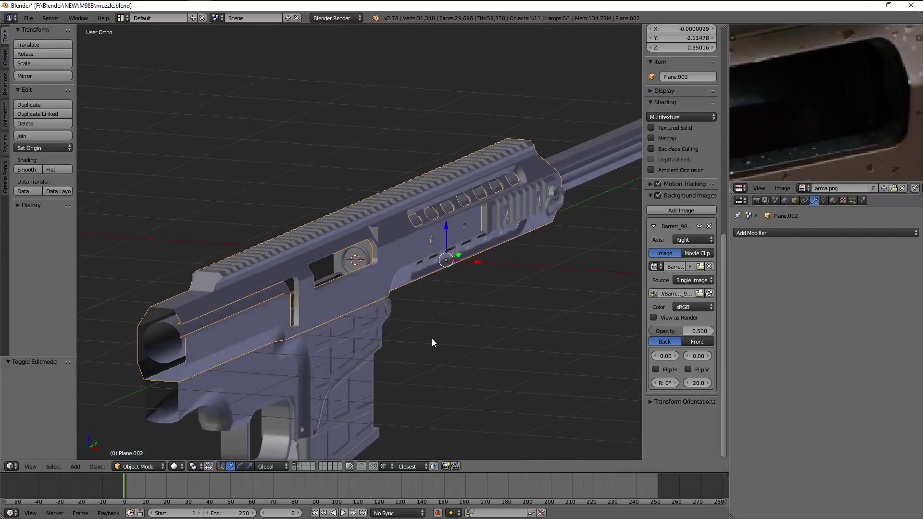
pyautogui.scroll(3, 432, 339)
pyautogui.scroll(2, 413, 319)
# Enter Edit Mode on the receiver with everything deselected
pyautogui.moveTo(425, 297)
pyautogui.mouseDown(button='middle')
pyautogui.moveTo(454, 293)
pyautogui.moveTo(409, 202)
pyautogui.mouseUp(button='middle')
pyautogui.scroll(-3, 453, 292)
pyautogui.press('Tab')
pyautogui.press('a')
pyautogui.press('a')
pyautogui.scroll(2, 419, 212)
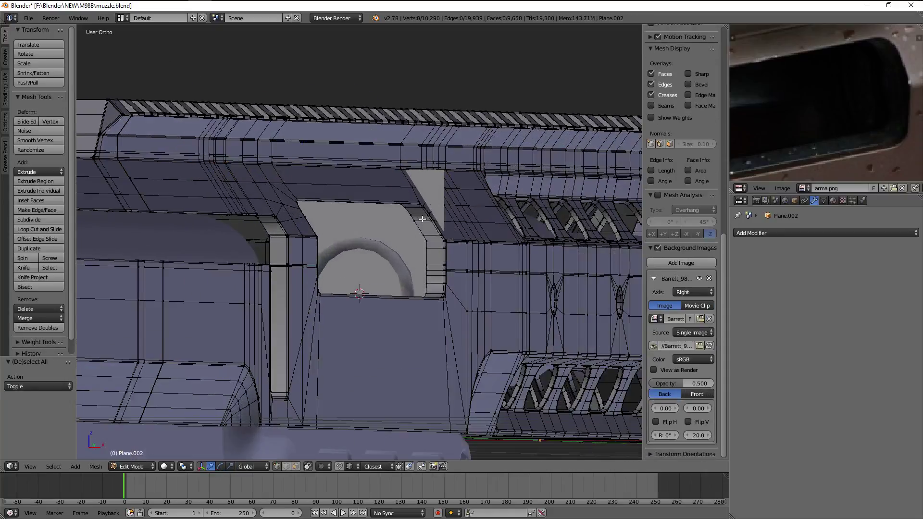
# Switch to the small Plane's mesh and add an edge loop beside the bolt ring
pyautogui.press('Escape')
pyautogui.press('Tab')
pyautogui.rightClick(443, 199)
pyautogui.press('Tab')
pyautogui.click(447, 192)
pyautogui.moveTo(446, 193); pyautogui.dragTo(429, 218, button='middle')
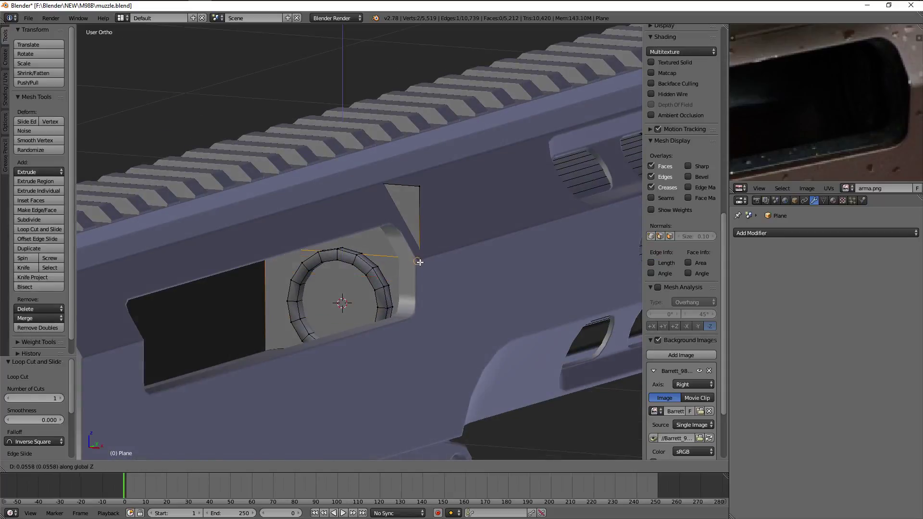
pyautogui.moveTo(419, 262); pyautogui.dragTo(481, 216, button='middle')
pyautogui.scroll(2, 481, 217)
# Scale the selection along X to 0.455 and extrude it along Y by -1.020
pyautogui.press('s')
pyautogui.press('x')
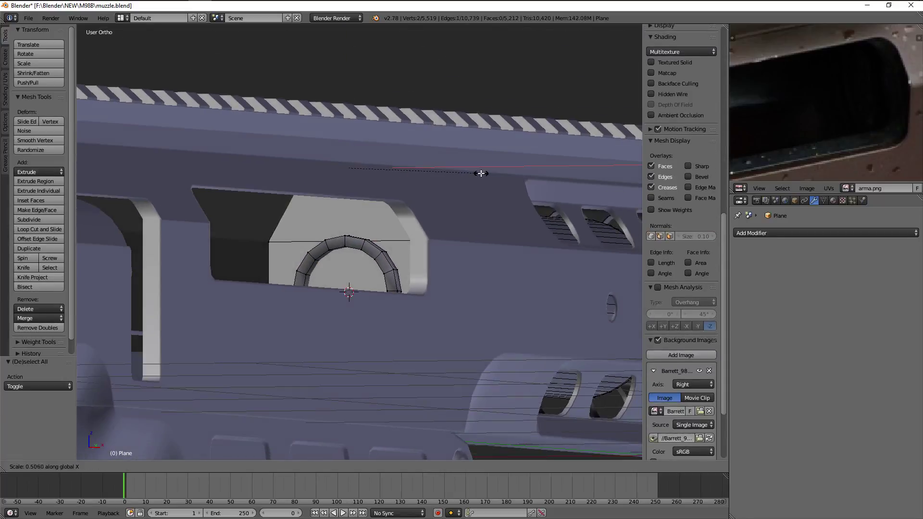
pyautogui.click(481, 173)
pyautogui.moveTo(480, 173); pyautogui.dragTo(474, 160, button='middle')
pyautogui.press('s')
pyautogui.press('x')
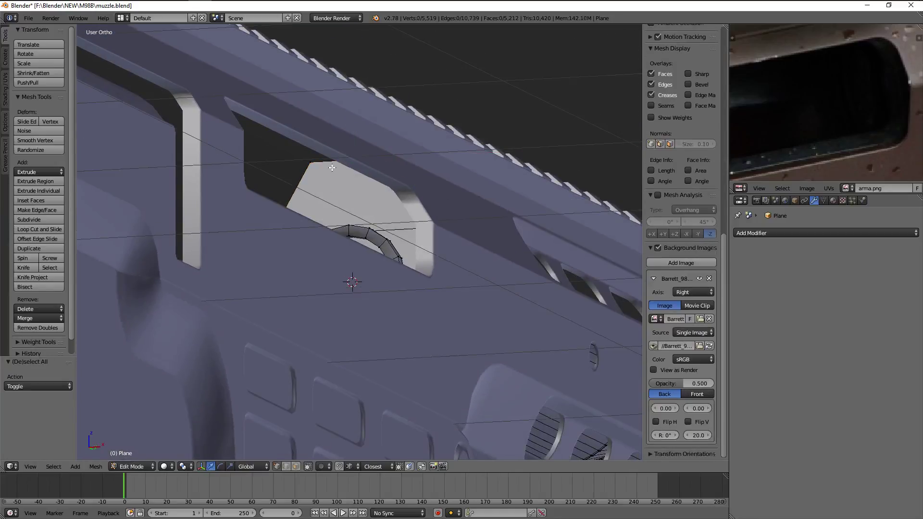
pyautogui.press('a')
pyautogui.moveTo(488, 163); pyautogui.dragTo(436, 201, button='middle')
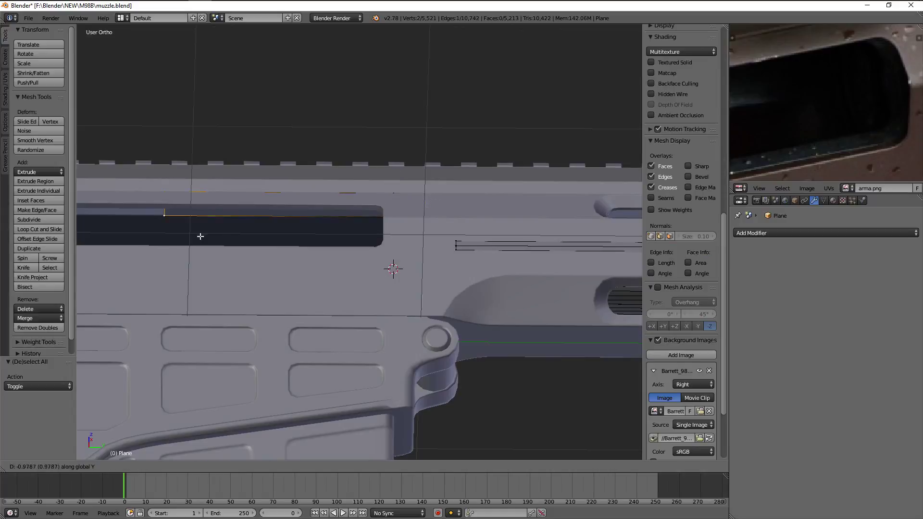
pyautogui.click(201, 236)
# Place the extruded faces, then re-enter the Plane's Edit Mode with nothing selected
pyautogui.moveTo(612, 298); pyautogui.dragTo(491, 205, button='middle')
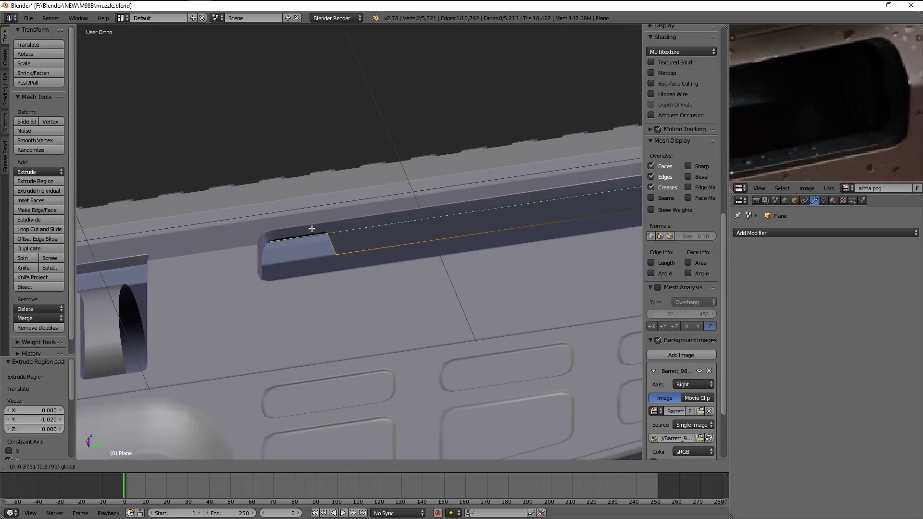
pyautogui.click(252, 259)
pyautogui.press('Tab')
pyautogui.scroll(-3, 344, 296)
pyautogui.moveTo(345, 295)
pyautogui.mouseDown(button='middle')
pyautogui.moveTo(458, 320)
pyautogui.moveTo(415, 310)
pyautogui.moveTo(430, 325)
pyautogui.mouseUp(button='middle')
pyautogui.press('Tab')
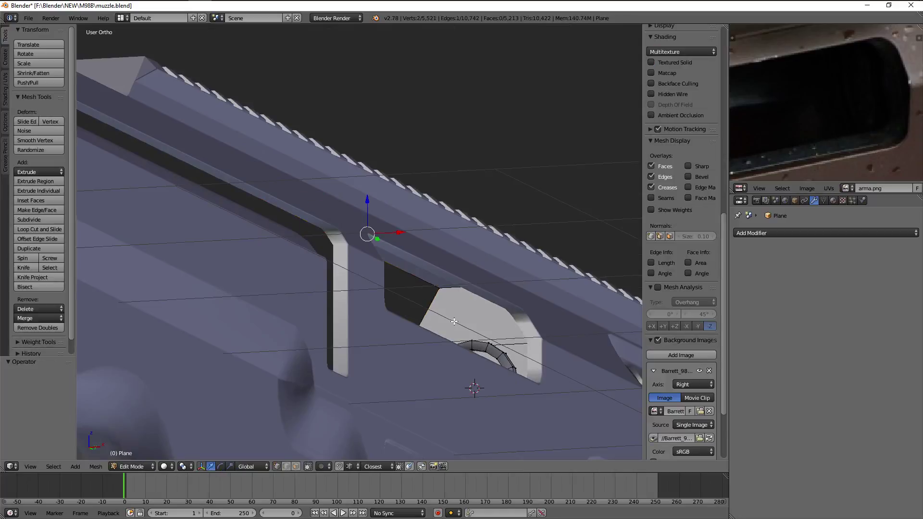
pyautogui.press('a')
pyautogui.moveTo(454, 321)
pyautogui.mouseDown(button='middle')
pyautogui.moveTo(439, 323)
pyautogui.moveTo(495, 314)
pyautogui.moveTo(454, 377)
pyautogui.mouseUp(button='middle')
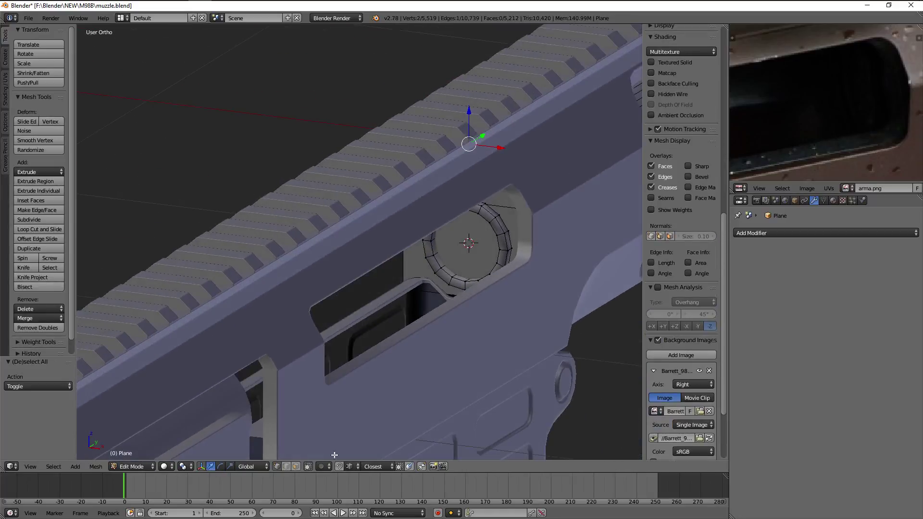
# Extrude the edge chain to Y -0.871 and move the edges to Y 0.477
pyautogui.press('z')
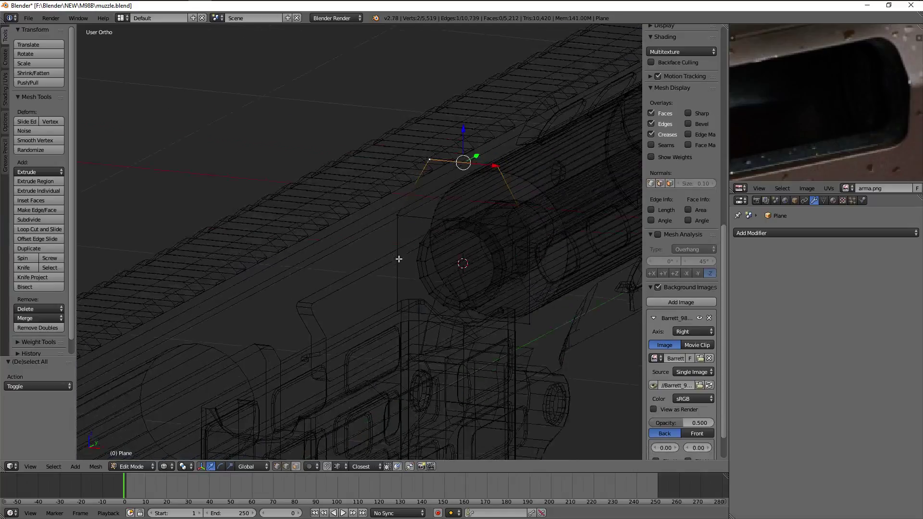
pyautogui.moveTo(399, 258); pyautogui.dragTo(403, 250, button='middle')
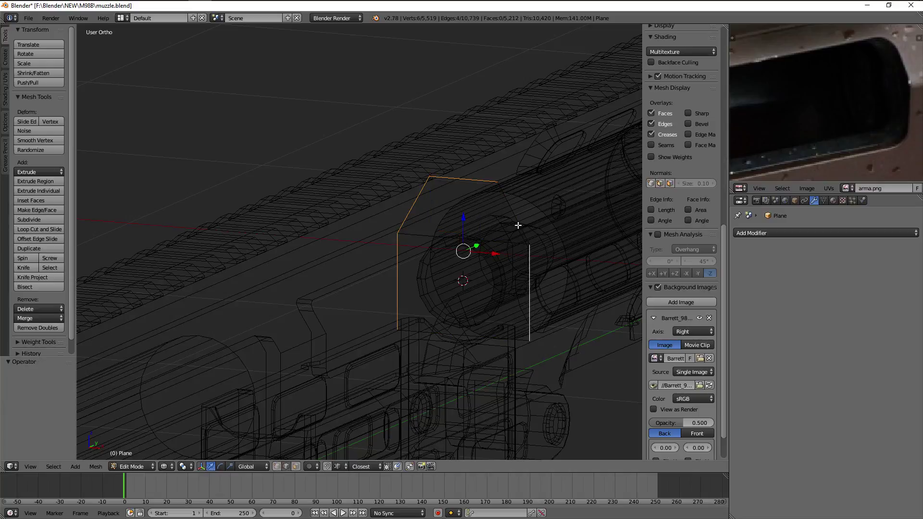
pyautogui.moveTo(518, 221); pyautogui.dragTo(534, 253, button='middle')
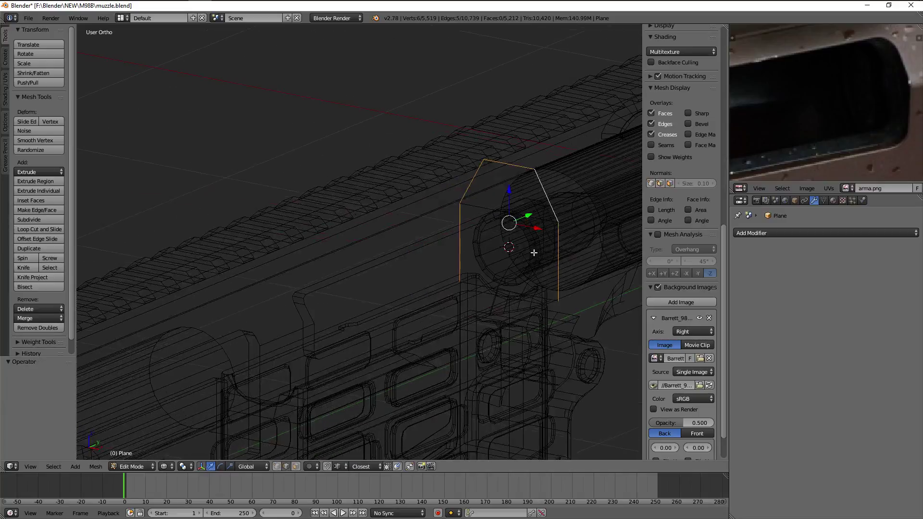
pyautogui.click(408, 337)
pyautogui.press('z')
pyautogui.moveTo(442, 305); pyautogui.dragTo(407, 305, button='middle')
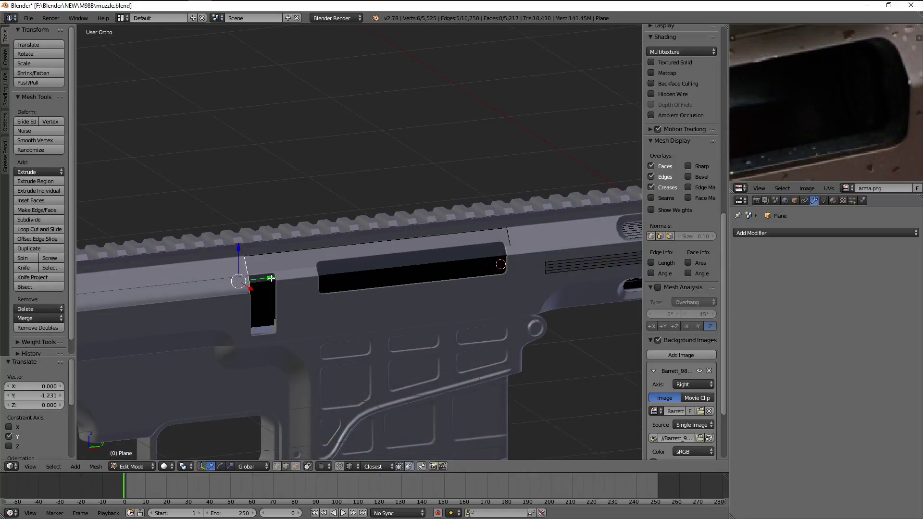
pyautogui.click(327, 267)
# Add a new edge loop across the receiver slot
pyautogui.press('z')
pyautogui.moveTo(472, 289)
pyautogui.mouseDown(button='middle')
pyautogui.moveTo(392, 299)
pyautogui.moveTo(414, 262)
pyautogui.mouseUp(button='middle')
pyautogui.press('z')
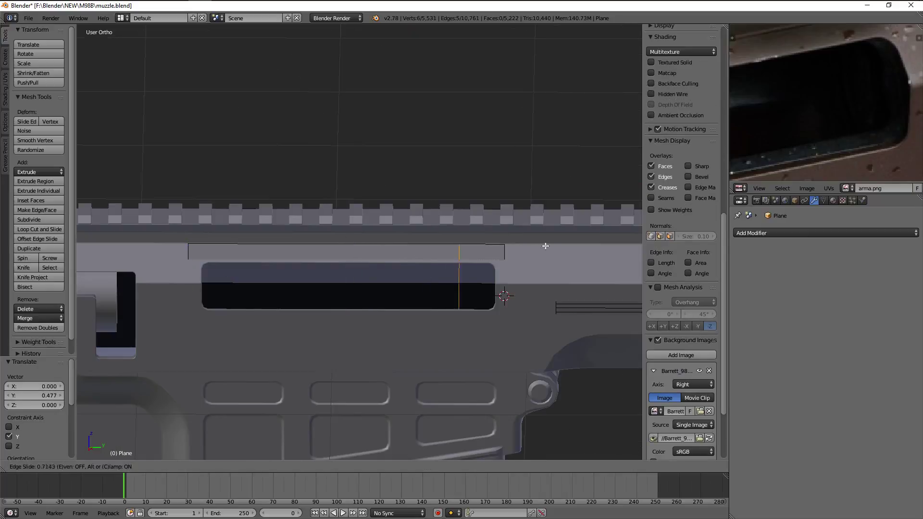
pyautogui.click(546, 246)
pyautogui.press('z')
pyautogui.scroll(3, 420, 324)
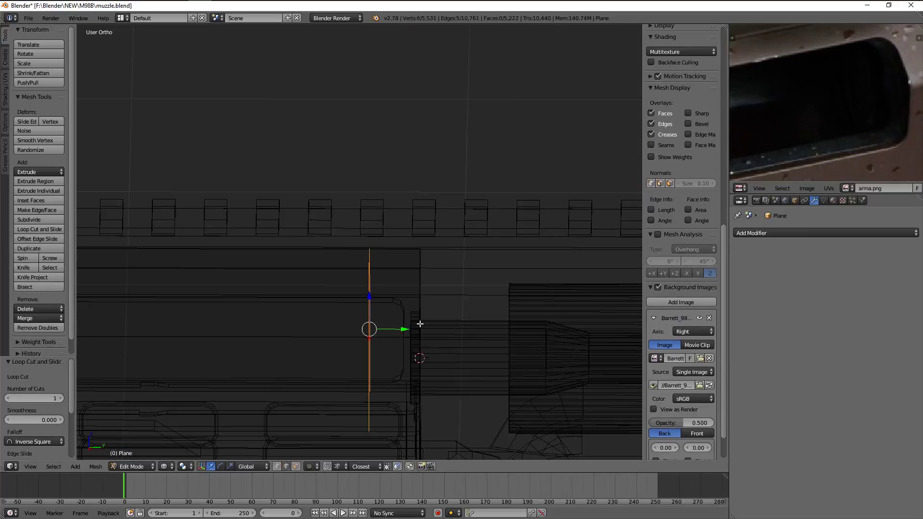
pyautogui.click(443, 332)
pyautogui.press('z')
# Delete the two faces covering the slot
pyautogui.moveTo(444, 332)
pyautogui.mouseDown(button='middle')
pyautogui.moveTo(323, 324)
pyautogui.moveTo(280, 354)
pyautogui.mouseUp(button='middle')
pyautogui.press('a')
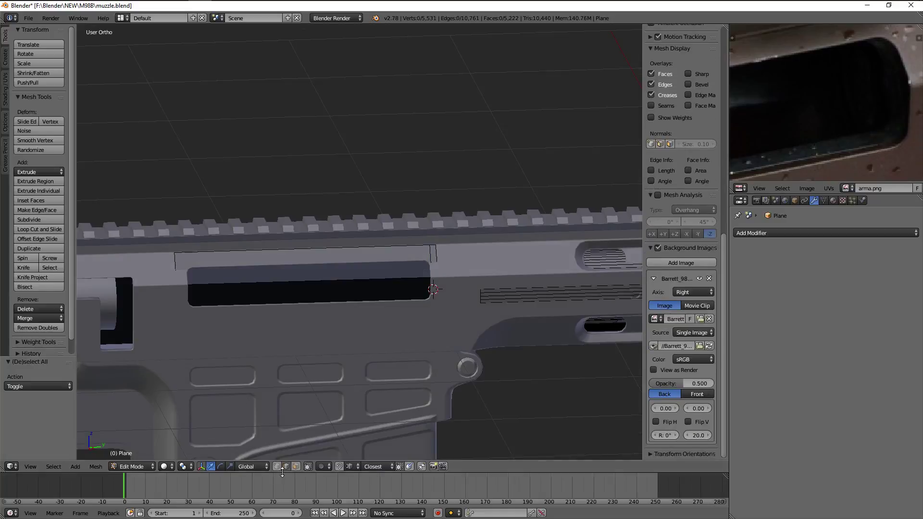
pyautogui.rightClick(336, 284)
pyautogui.moveTo(442, 273); pyautogui.dragTo(478, 264, button='middle')
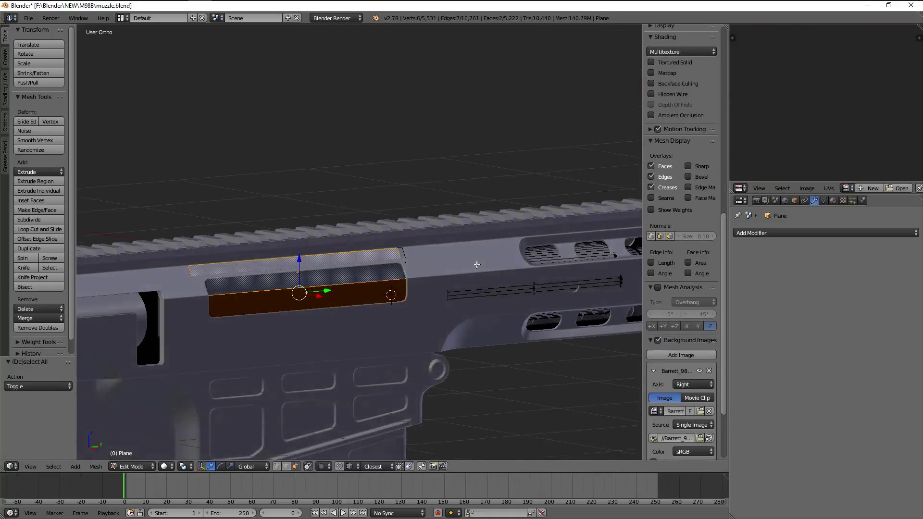
pyautogui.press('x')
pyautogui.click(476, 287)
pyautogui.scroll(3, 432, 298)
# Move the edge loop at the receiver's slot edge to its new position
pyautogui.press('Tab')
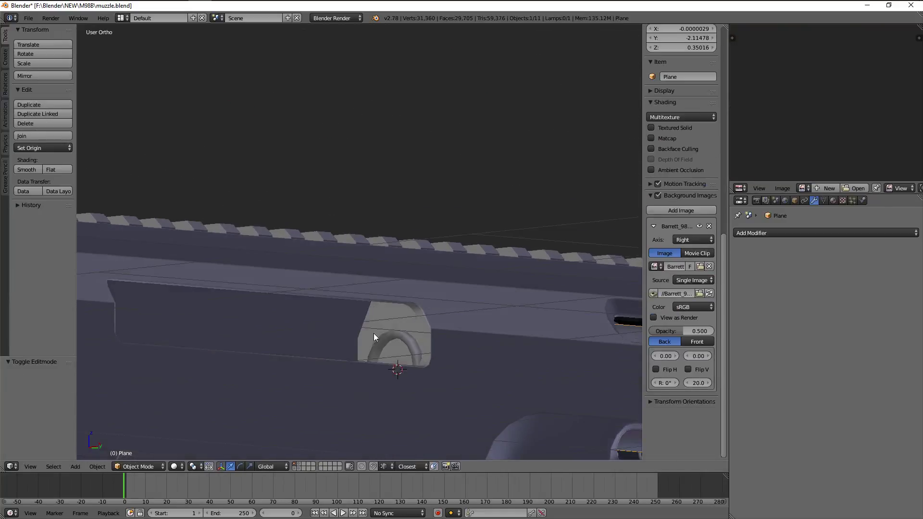
pyautogui.moveTo(374, 334)
pyautogui.mouseDown(button='middle')
pyautogui.moveTo(403, 321)
pyautogui.moveTo(412, 328)
pyautogui.moveTo(284, 334)
pyautogui.moveTo(276, 355)
pyautogui.moveTo(249, 360)
pyautogui.moveTo(316, 362)
pyautogui.moveTo(390, 304)
pyautogui.moveTo(423, 354)
pyautogui.moveTo(407, 385)
pyautogui.moveTo(381, 313)
pyautogui.mouseUp(button='middle')
pyautogui.press('Tab')
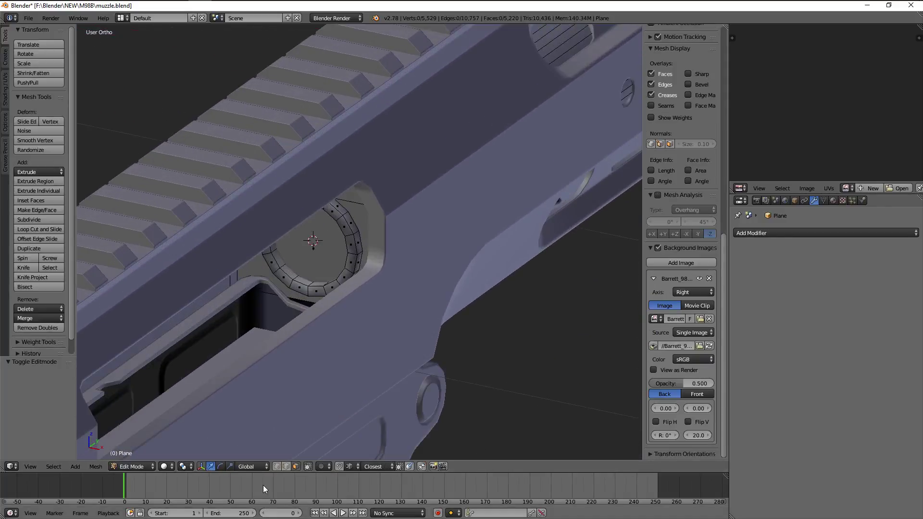
pyautogui.keyDown('alt'); pyautogui.click(303, 305); pyautogui.keyUp('alt')
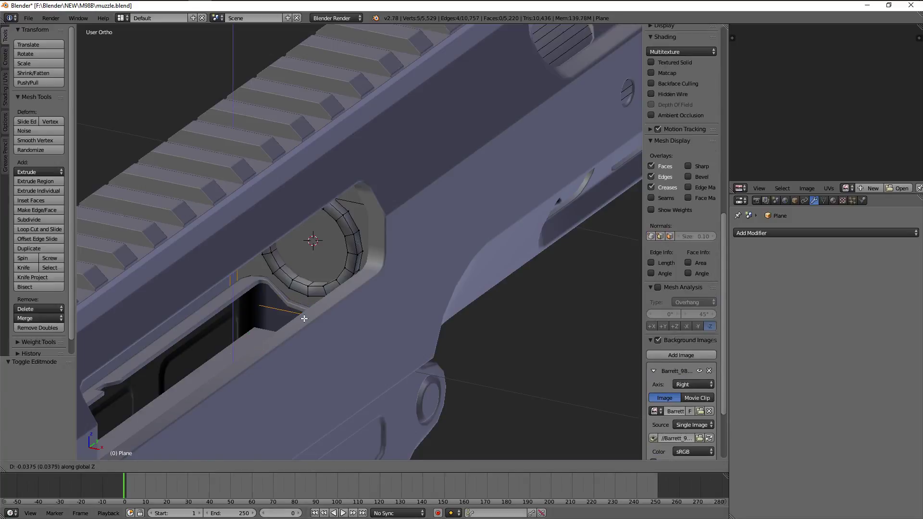
pyautogui.click(305, 318)
pyautogui.press('Tab')
pyautogui.scroll(-3, 313, 336)
pyautogui.moveTo(322, 353); pyautogui.dragTo(313, 297, button='middle')
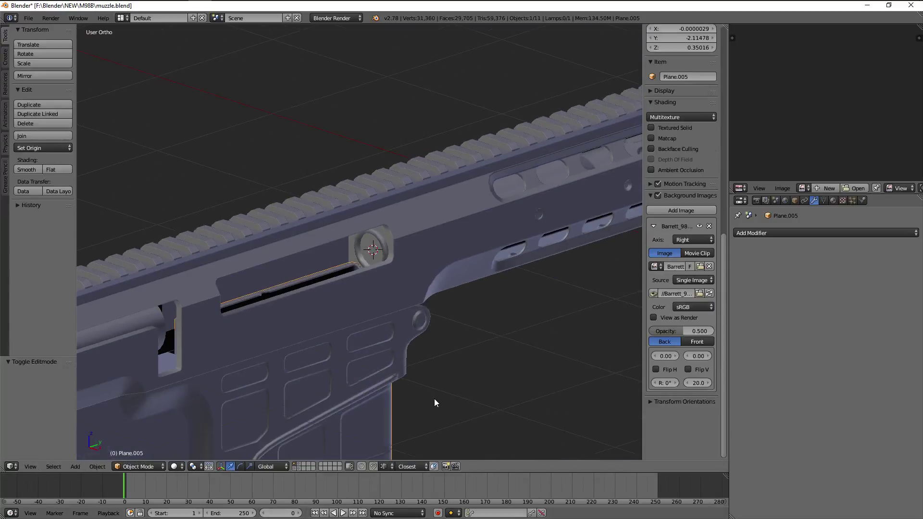
# Hide Plane.005 and edit the receiver Plane mesh, viewing the cutout side-on
pyautogui.press('h')
pyautogui.moveTo(434, 400)
pyautogui.mouseDown(button='middle')
pyautogui.moveTo(397, 345)
pyautogui.moveTo(411, 380)
pyautogui.moveTo(318, 284)
pyautogui.moveTo(308, 358)
pyautogui.moveTo(354, 333)
pyautogui.mouseUp(button='middle')
pyautogui.rightClick(353, 333)
pyautogui.press('Tab')
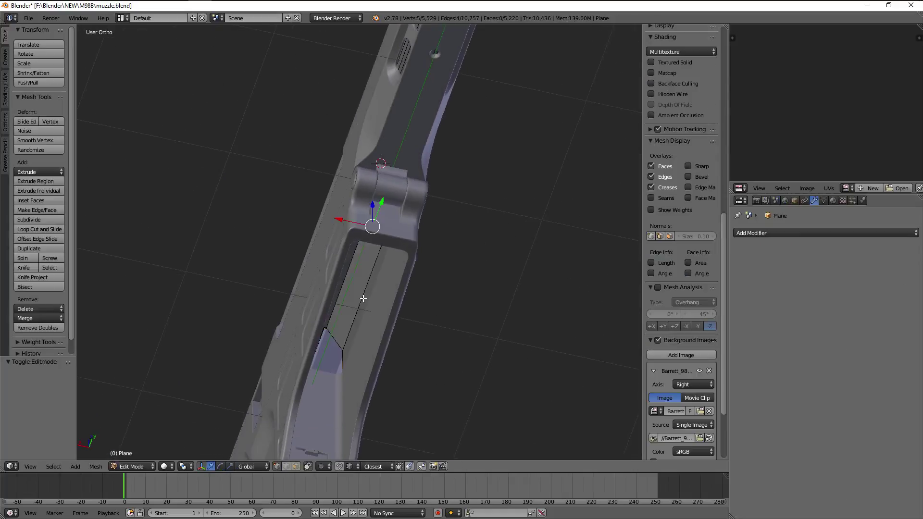
pyautogui.moveTo(363, 298)
pyautogui.mouseDown(button='middle')
pyautogui.moveTo(414, 301)
pyautogui.moveTo(474, 371)
pyautogui.moveTo(518, 396)
pyautogui.moveTo(461, 231)
pyautogui.mouseUp(button='middle')
pyautogui.scroll(4, 452, 203)
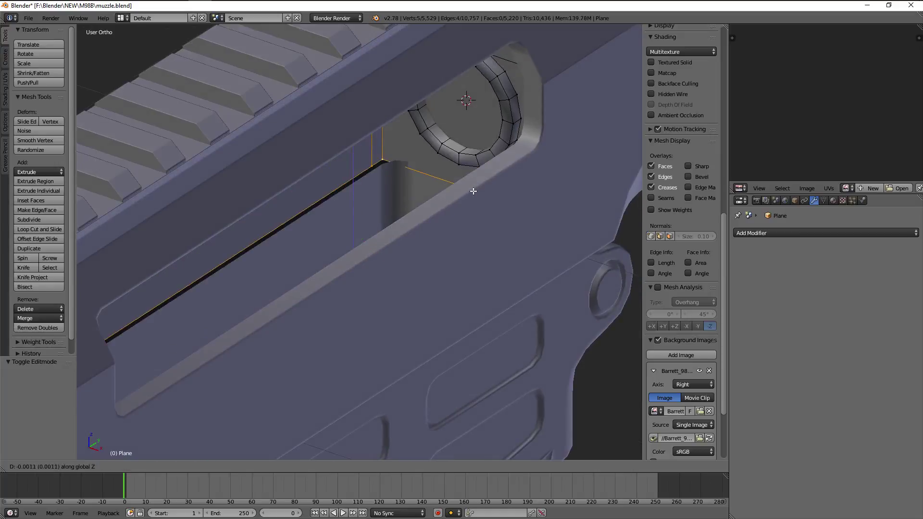
pyautogui.moveTo(474, 189)
pyautogui.mouseDown(button='middle')
pyautogui.moveTo(453, 246)
pyautogui.moveTo(439, 231)
pyautogui.moveTo(445, 274)
pyautogui.moveTo(447, 253)
pyautogui.moveTo(432, 291)
pyautogui.mouseUp(button='middle')
pyautogui.scroll(2, 432, 291)
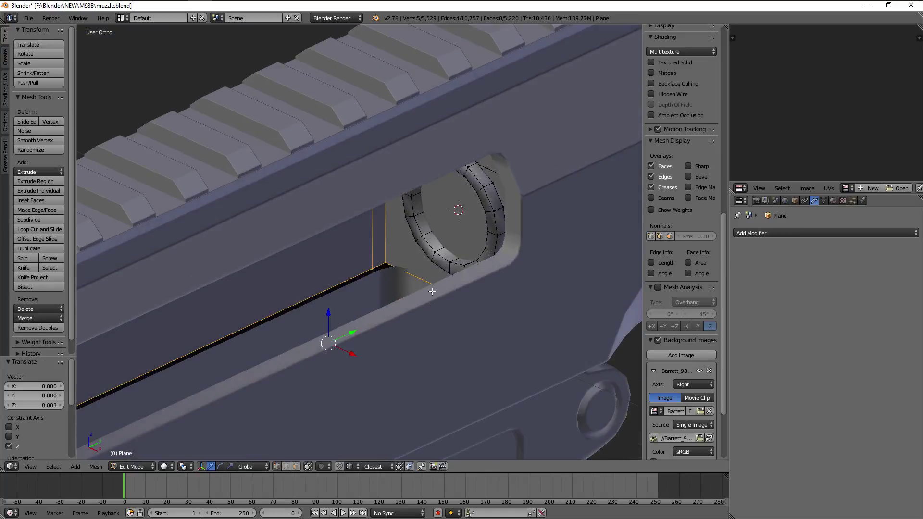
# Box-select the ring face in the right side view and move it into the opening
pyautogui.hotkey('ctrl', 'l')
pyautogui.press('z')
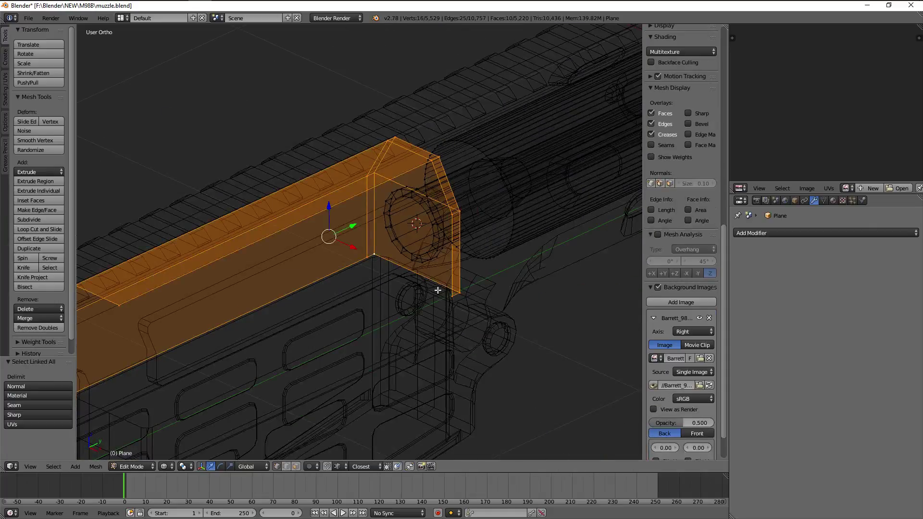
pyautogui.press('KP_3')
pyautogui.press('b')
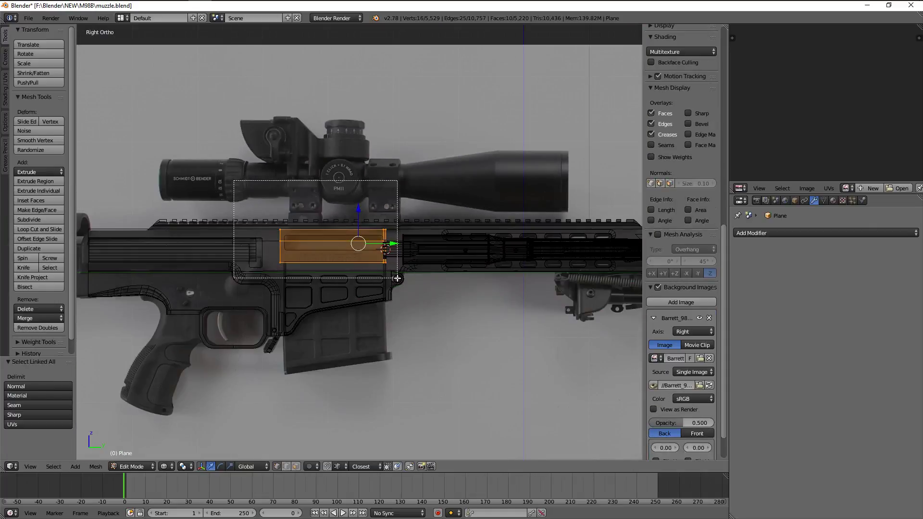
pyautogui.scroll(3, 377, 286)
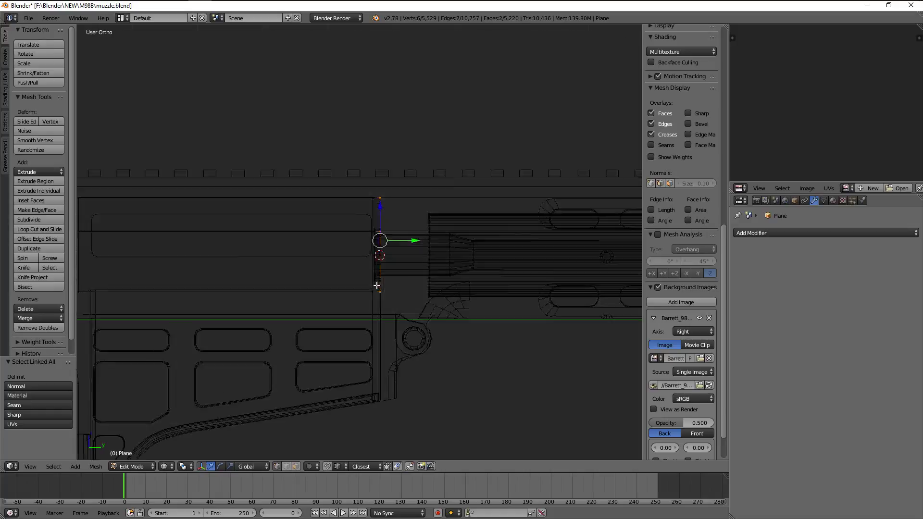
pyautogui.moveTo(377, 285); pyautogui.dragTo(392, 336, button='middle')
pyautogui.press('z')
pyautogui.scroll(2, 391, 335)
pyautogui.press('g')
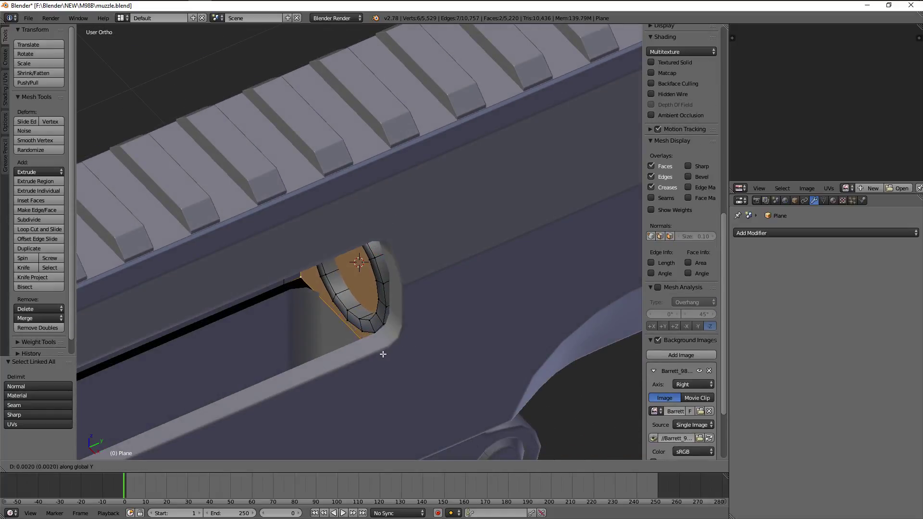
pyautogui.click(399, 357)
pyautogui.press('Tab')
# Move the selected bolt edges along Y into the receiver
pyautogui.moveTo(401, 360)
pyautogui.mouseDown(button='middle')
pyautogui.moveTo(453, 310)
pyautogui.moveTo(411, 300)
pyautogui.moveTo(590, 316)
pyautogui.mouseUp(button='middle')
pyautogui.press('Tab')
pyautogui.press('z')
pyautogui.scroll(-3, 591, 315)
pyautogui.press('a')
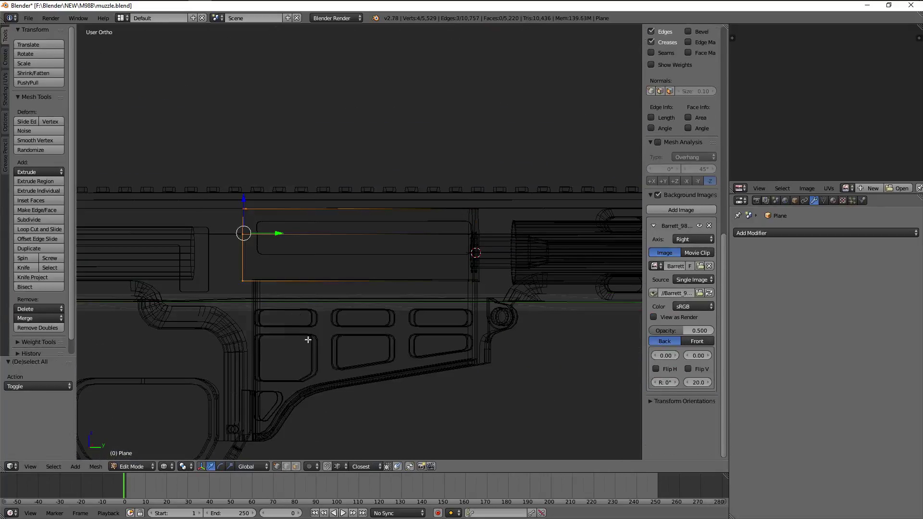
pyautogui.press('z')
pyautogui.moveTo(308, 340); pyautogui.dragTo(361, 308, button='middle')
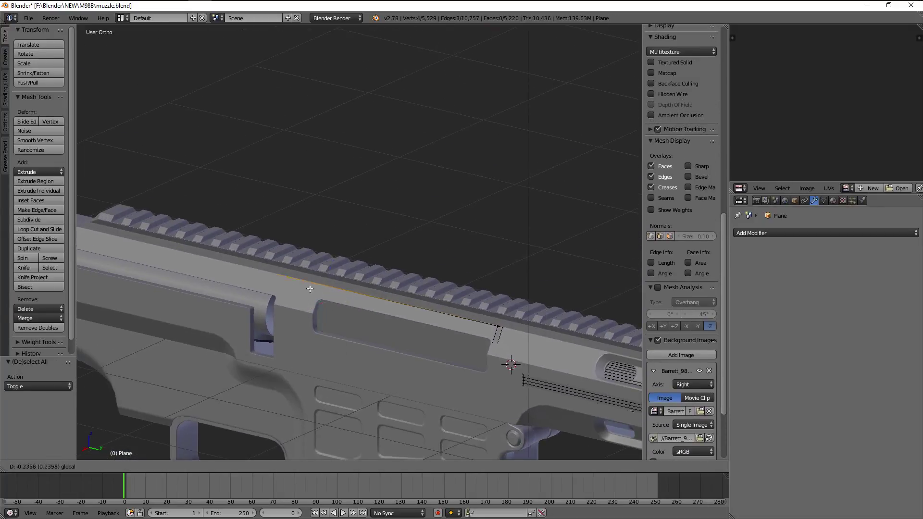
pyautogui.click(311, 288)
# Inspect the shifted bolt in the straight side view, toggling wireframe
pyautogui.moveTo(310, 288); pyautogui.dragTo(320, 300, button='middle')
pyautogui.press('KP_3')
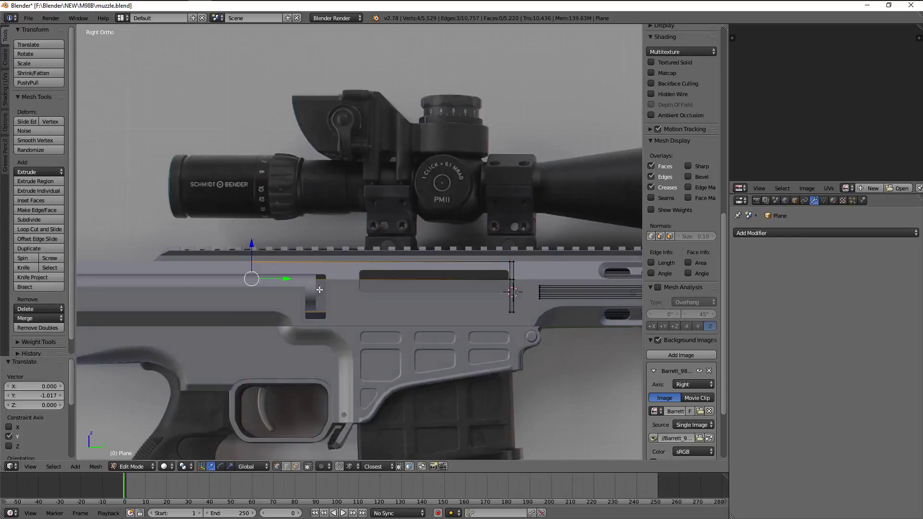
pyautogui.scroll(2, 320, 289)
pyautogui.scroll(-2, 336, 278)
pyautogui.scroll(-2, 360, 240)
pyautogui.press('z')
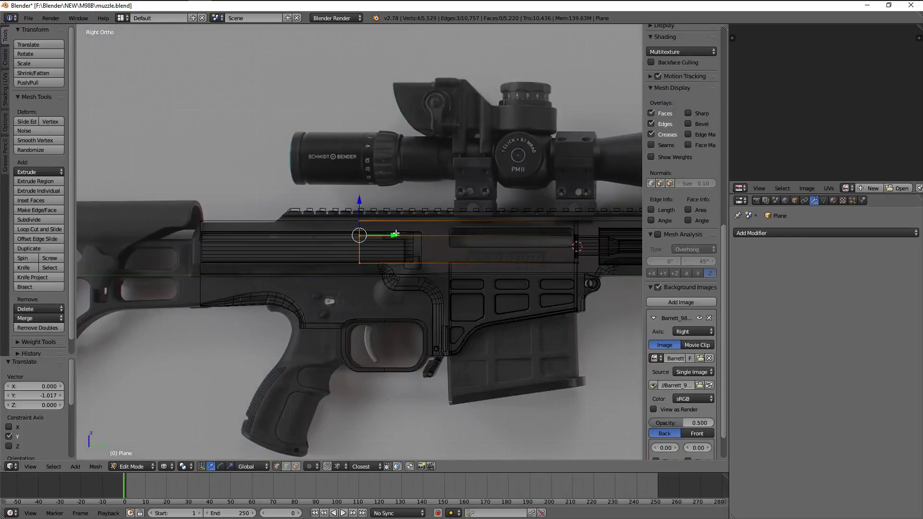
pyautogui.press('z')
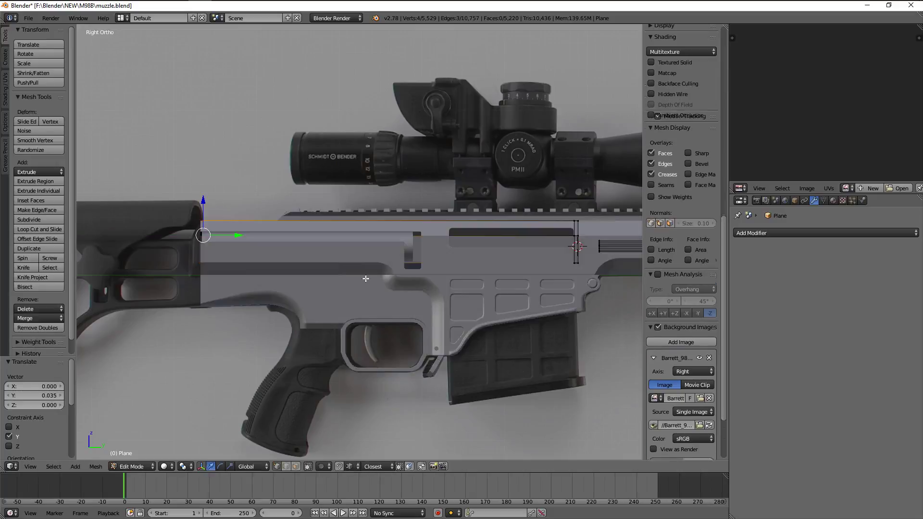
pyautogui.moveTo(241, 235); pyautogui.dragTo(412, 243, button='middle')
pyautogui.scroll(3, 412, 243)
pyautogui.moveTo(428, 282)
pyautogui.mouseDown(button='middle')
pyautogui.moveTo(409, 275)
pyautogui.moveTo(420, 282)
pyautogui.mouseUp(button='middle')
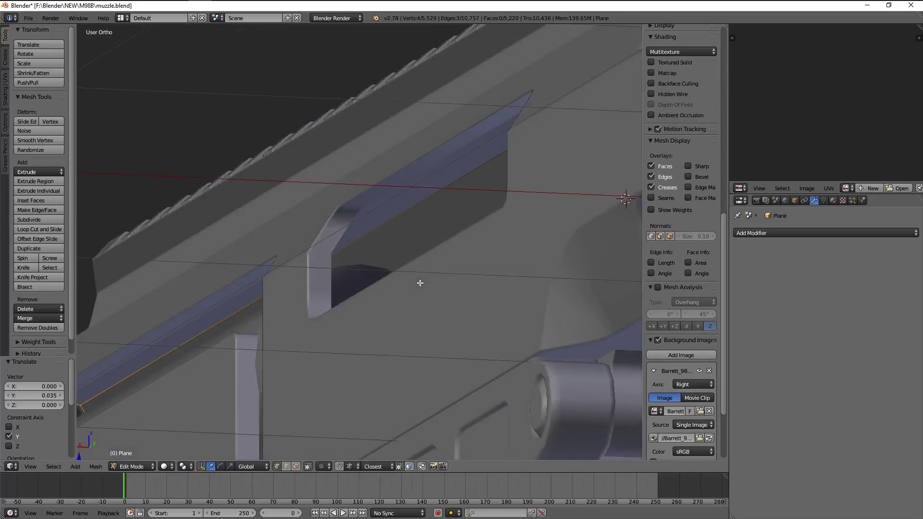
# Select the whole connected bolt part in the back orthographic wireframe view
pyautogui.press('ctrl+KP_1')
pyautogui.press('z')
pyautogui.scroll(4, 420, 283)
pyautogui.scroll(-4, 420, 282)
pyautogui.scroll(1, 420, 283)
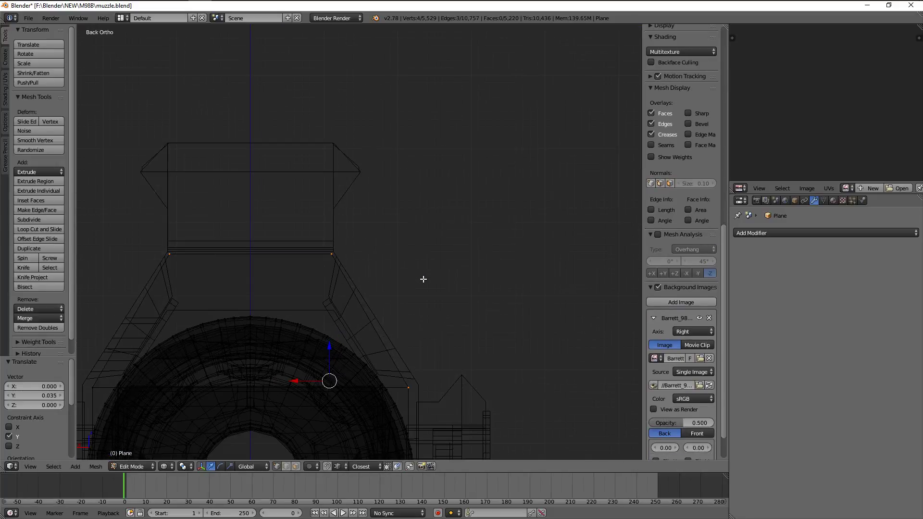
pyautogui.scroll(2, 413, 147)
pyautogui.scroll(1, 414, 160)
pyautogui.hotkey('ctrl', 'l')
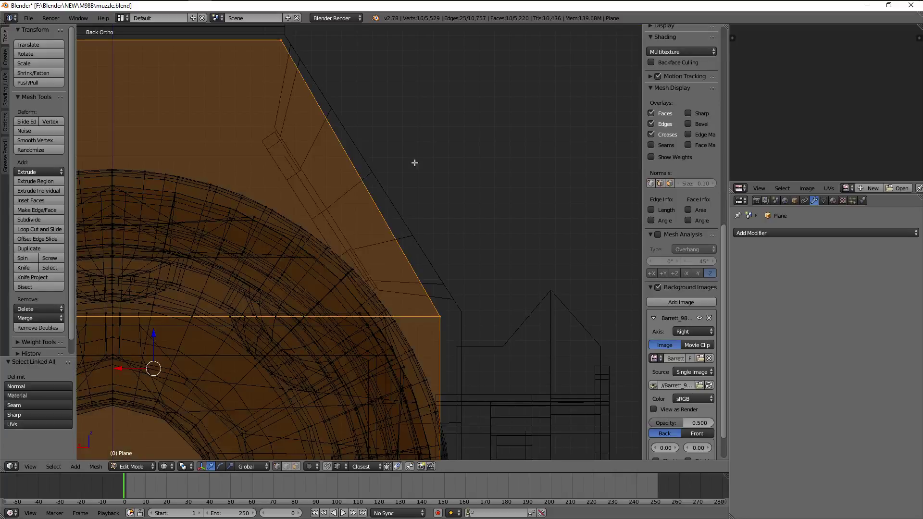
pyautogui.scroll(2, 415, 163)
pyautogui.press('z')
pyautogui.press('z')
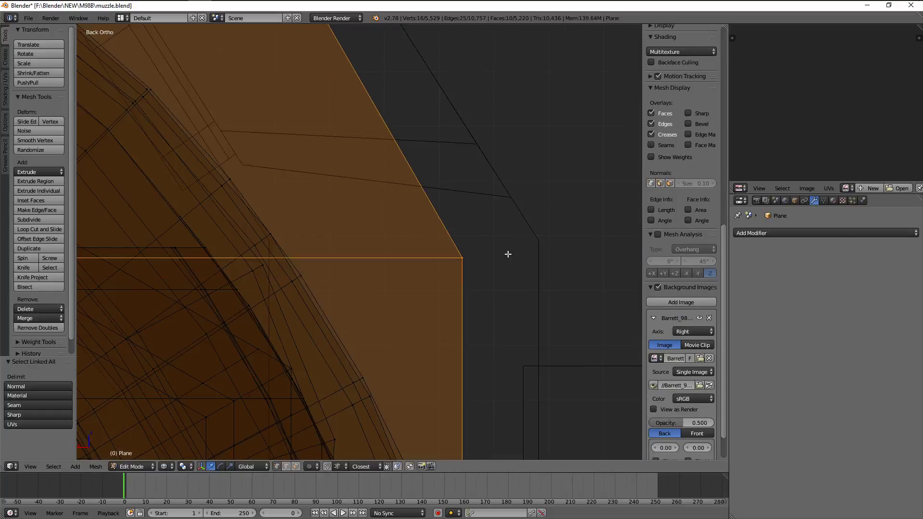
pyautogui.scroll(-3, 347, 107)
pyautogui.scroll(2, 406, 208)
pyautogui.scroll(1, 406, 208)
pyautogui.scroll(-3, 402, 158)
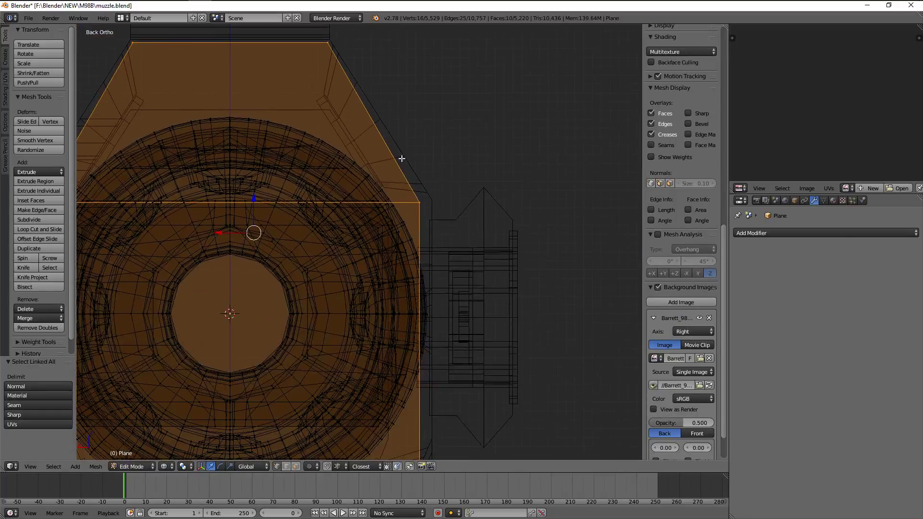
pyautogui.scroll(-2, 419, 182)
# Return to solid shading and Object Mode, showing the slot as a long recess
pyautogui.moveTo(435, 206); pyautogui.dragTo(418, 208, button='middle')
pyautogui.scroll(3, 375, 216)
pyautogui.press('z')
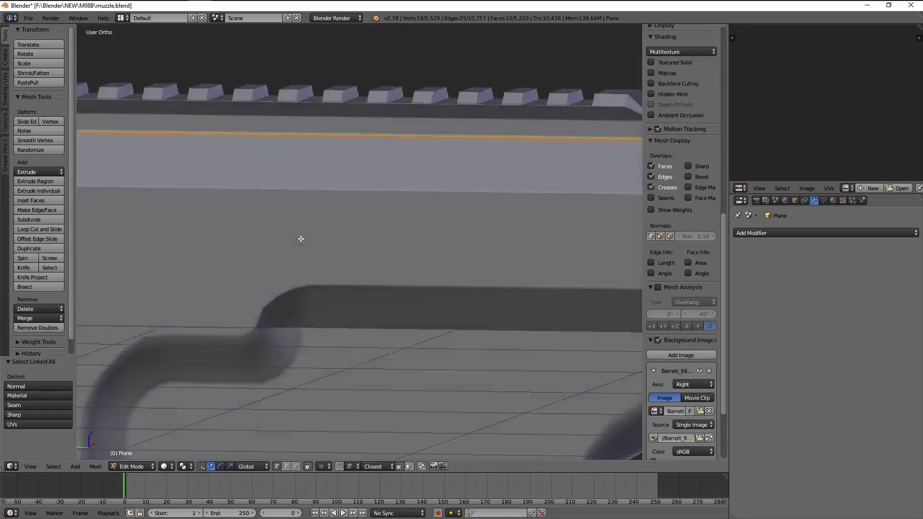
pyautogui.scroll(-3, 301, 239)
pyautogui.press('Tab')
pyautogui.moveTo(447, 287)
pyautogui.mouseDown(button='middle')
pyautogui.moveTo(371, 270)
pyautogui.moveTo(269, 273)
pyautogui.moveTo(350, 256)
pyautogui.moveTo(376, 275)
pyautogui.moveTo(376, 237)
pyautogui.moveTo(349, 257)
pyautogui.moveTo(323, 308)
pyautogui.moveTo(226, 263)
pyautogui.moveTo(346, 286)
pyautogui.moveTo(283, 262)
pyautogui.moveTo(355, 274)
pyautogui.moveTo(472, 267)
pyautogui.moveTo(527, 249)
pyautogui.mouseUp(button='middle')
pyautogui.scroll(-2, 270, 273)
pyautogui.scroll(-2, 396, 271)
pyautogui.scroll(3, 461, 275)
pyautogui.scroll(2, 307, 266)
pyautogui.scroll(2, 371, 260)
# Add an edge loop near the ring on the receiver Plane mesh
pyautogui.scroll(3, 496, 243)
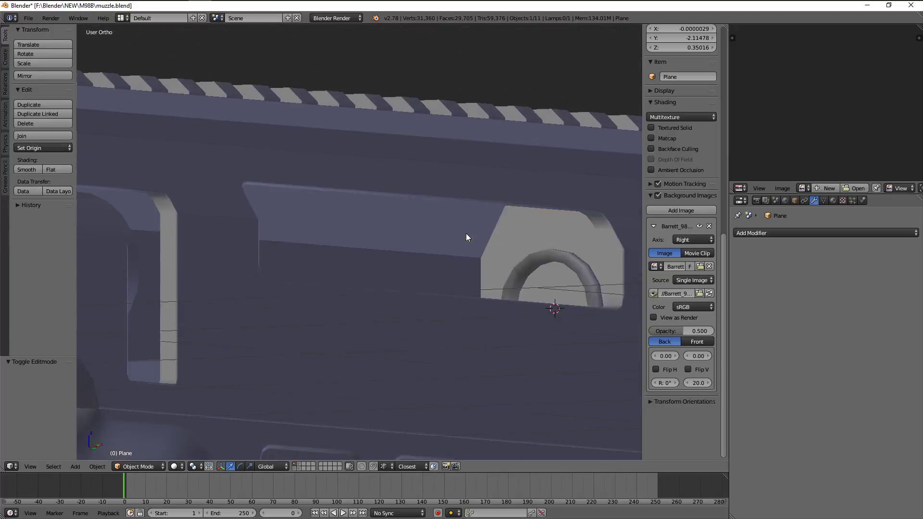
pyautogui.press('Tab')
pyautogui.moveTo(466, 237)
pyautogui.mouseDown(button='middle')
pyautogui.moveTo(385, 240)
pyautogui.moveTo(336, 200)
pyautogui.moveTo(340, 185)
pyautogui.mouseUp(button='middle')
pyautogui.press('a')
pyautogui.hotkey('ctrl', 'r')
pyautogui.click(317, 187)
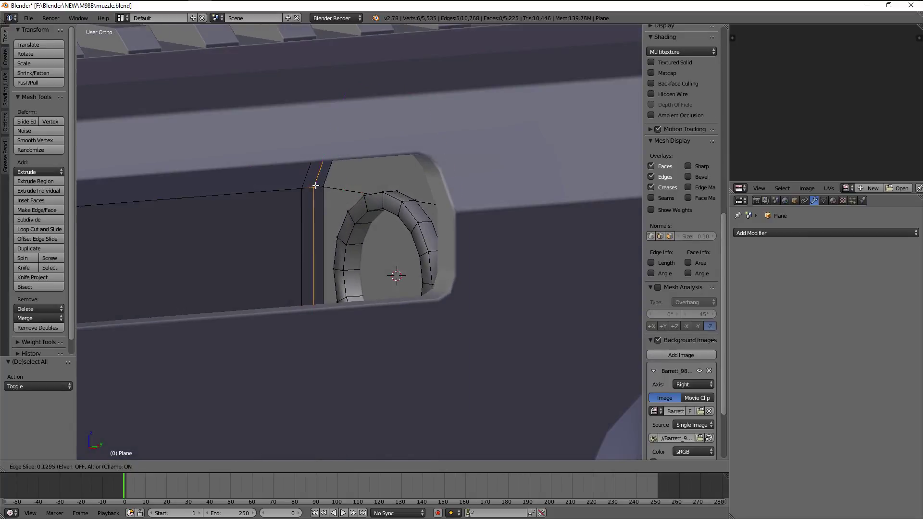
pyautogui.click(320, 184)
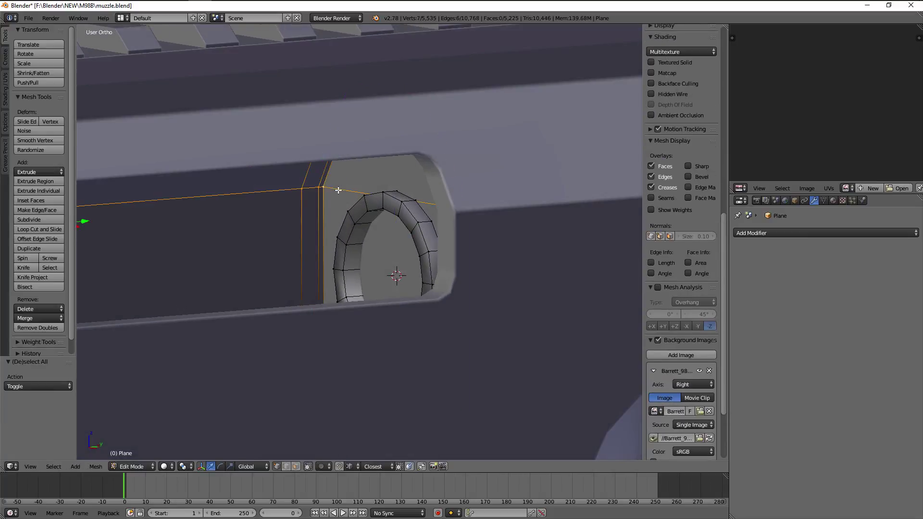
pyautogui.press('Tab')
# On Plane.002, the bolt, add a loop cut around its front block
pyautogui.rightClick(354, 215)
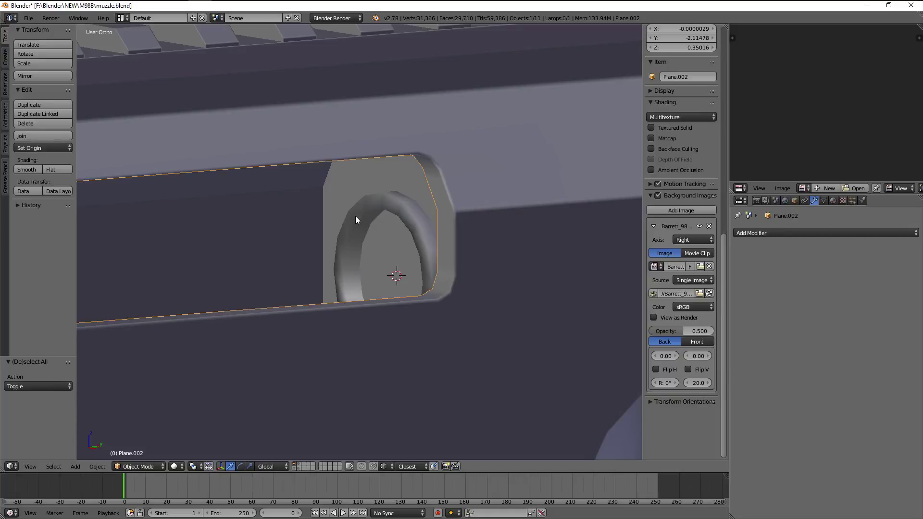
pyautogui.press('z')
pyautogui.press('Tab')
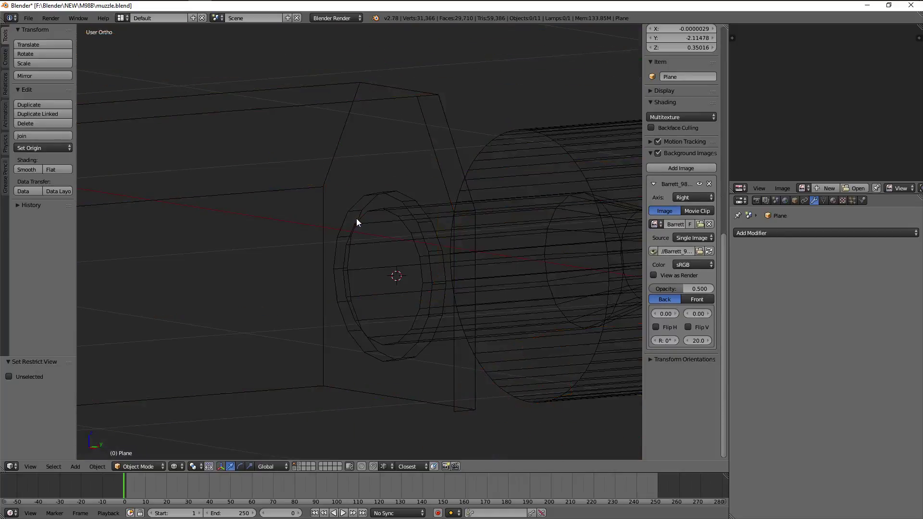
pyautogui.press('z')
pyautogui.scroll(4, 357, 219)
pyautogui.scroll(2, 356, 172)
pyautogui.scroll(-3, 356, 172)
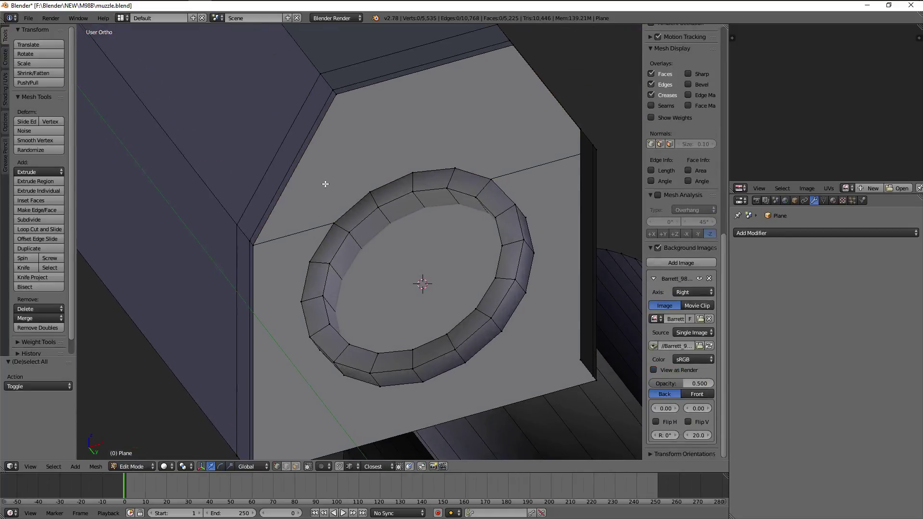
pyautogui.scroll(-2, 331, 190)
pyautogui.hotkey('ctrl', 'r')
pyautogui.click(322, 219)
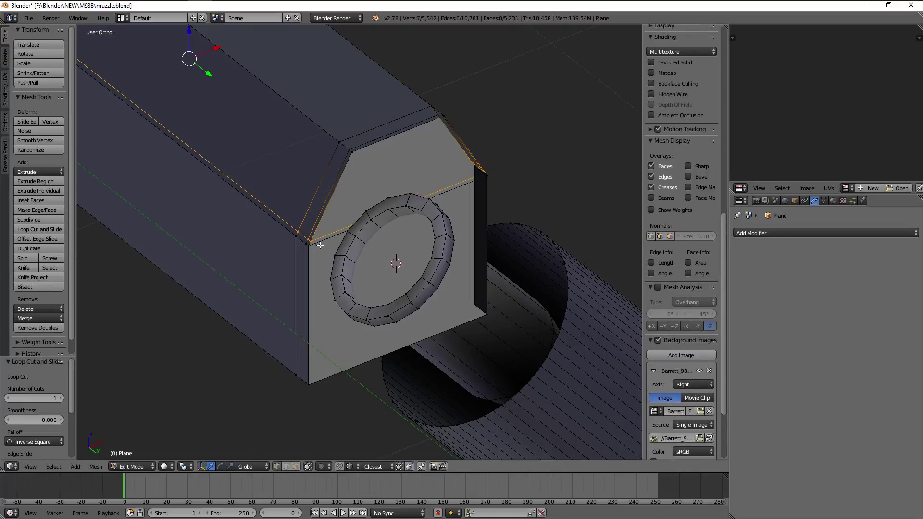
pyautogui.moveTo(320, 245); pyautogui.dragTo(306, 270, button='middle')
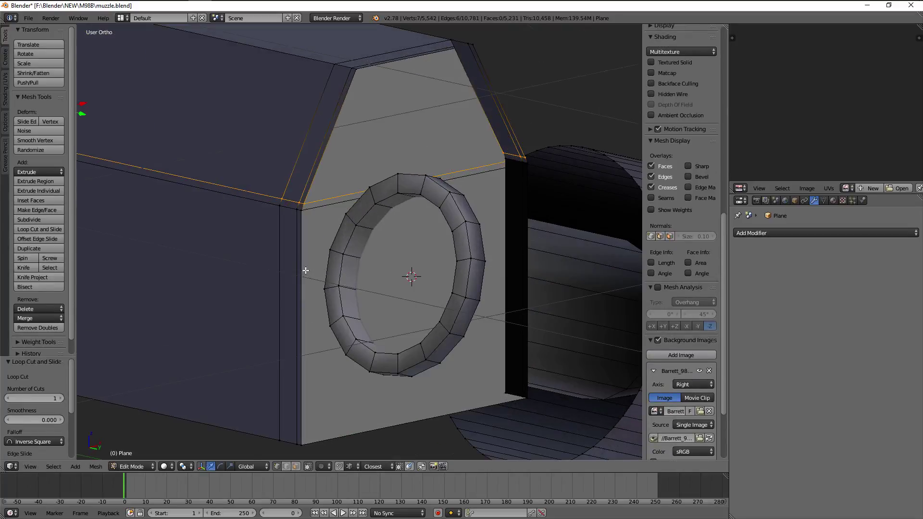
pyautogui.click(324, 145)
pyautogui.press('Tab')
# Add another loop along the block, nudged 0.010 along X and edge-slid into place
pyautogui.scroll(-2, 235, 192)
pyautogui.press('Tab')
pyautogui.press('a')
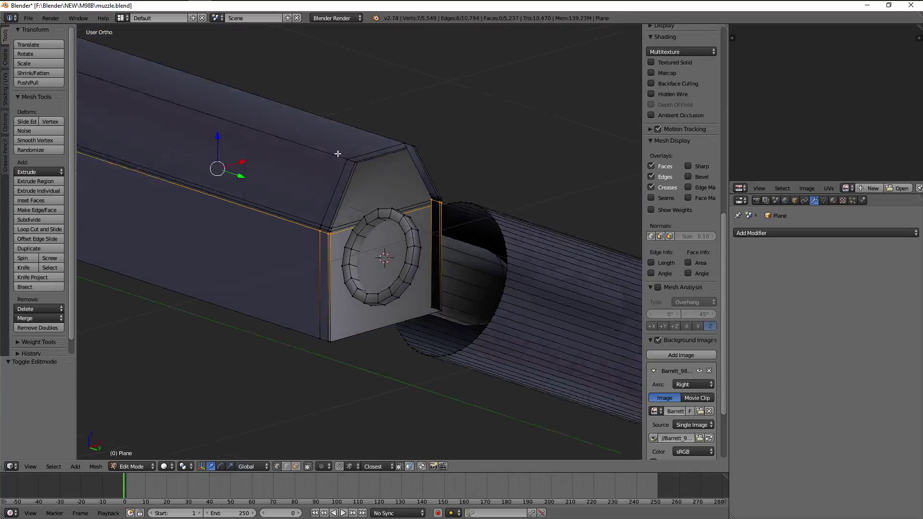
pyautogui.moveTo(288, 207); pyautogui.dragTo(340, 189, button='middle')
pyautogui.hotkey('ctrl', 'r')
pyautogui.click(354, 182)
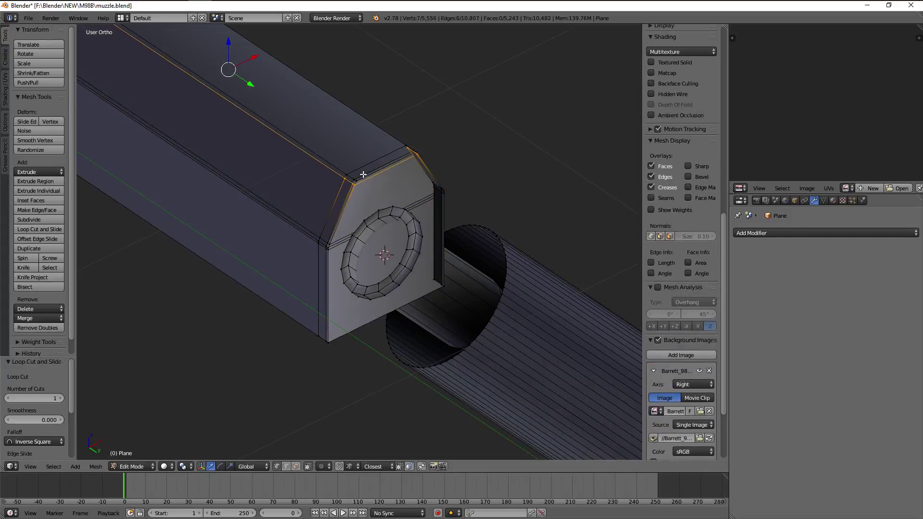
pyautogui.scroll(2, 255, 202)
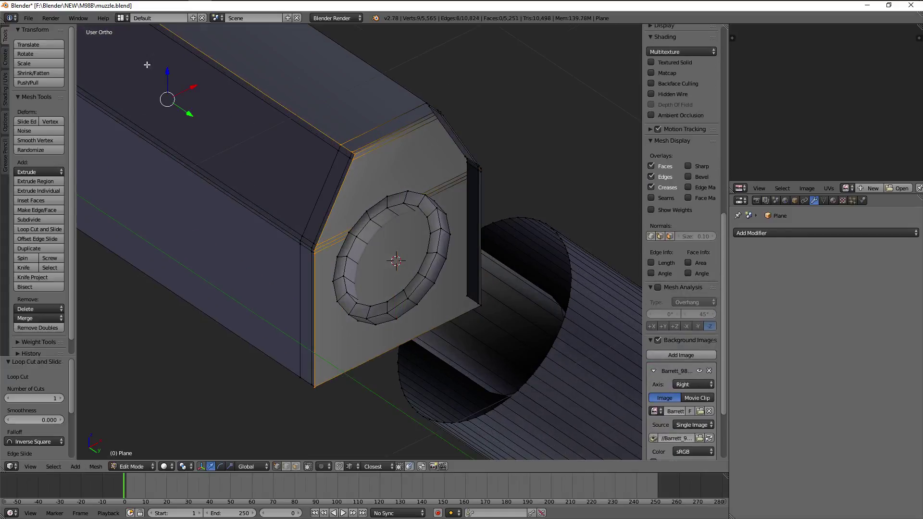
pyautogui.click(202, 89)
pyautogui.moveTo(202, 89); pyautogui.dragTo(435, 162, button='middle')
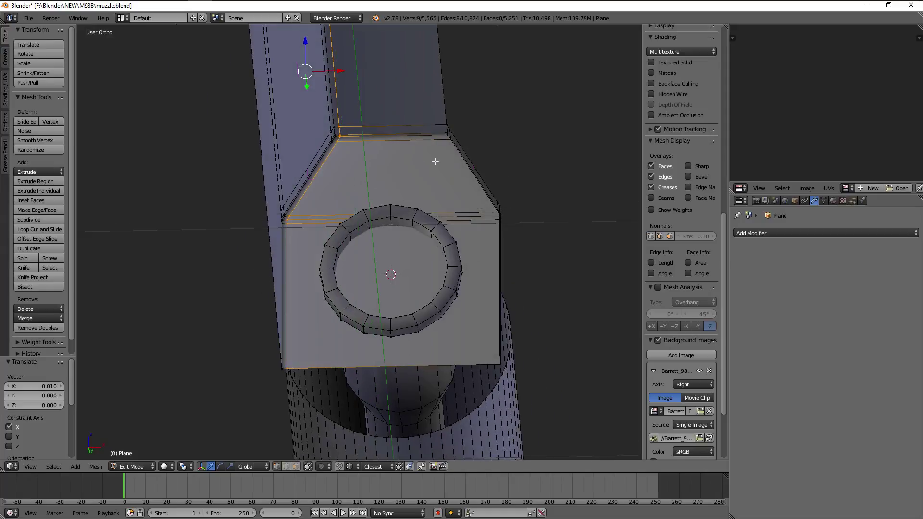
pyautogui.click(489, 71)
pyautogui.press('Tab')
pyautogui.moveTo(489, 71)
pyautogui.mouseDown(button='middle')
pyautogui.moveTo(518, 105)
pyautogui.moveTo(452, 88)
pyautogui.moveTo(291, 189)
pyautogui.moveTo(363, 226)
pyautogui.moveTo(412, 270)
pyautogui.moveTo(472, 283)
pyautogui.moveTo(523, 256)
pyautogui.moveTo(371, 299)
pyautogui.mouseUp(button='middle')
# Add a centred loop cut across the block face through the ring's centre
pyautogui.press('Tab')
pyautogui.moveTo(390, 251)
pyautogui.mouseDown(button='middle')
pyautogui.moveTo(320, 235)
pyautogui.moveTo(330, 227)
pyautogui.mouseUp(button='middle')
pyautogui.press('a')
pyautogui.click(289, 266)
pyautogui.rightClick(288, 266)
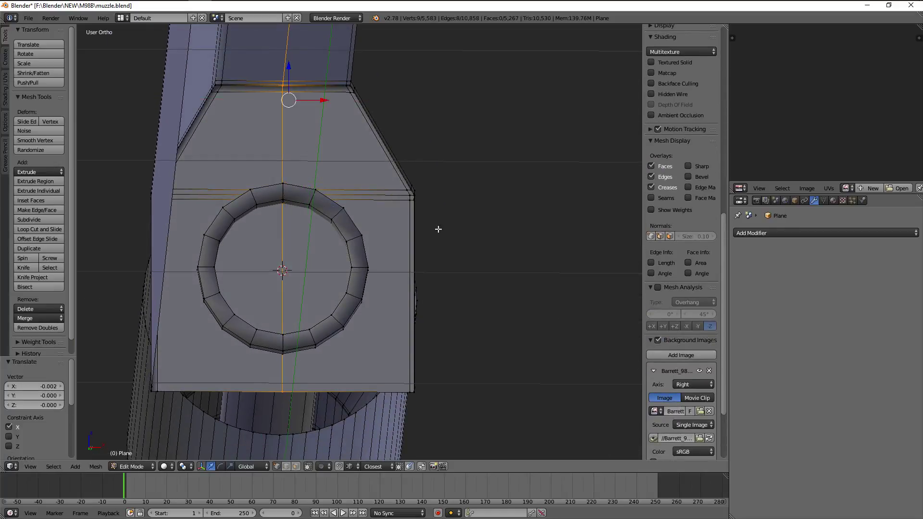
pyautogui.moveTo(438, 229); pyautogui.dragTo(514, 215, button='middle')
# Start one more loop cut across the face, check in wireframe, then cancel it
pyautogui.hotkey('ctrl', 'r')
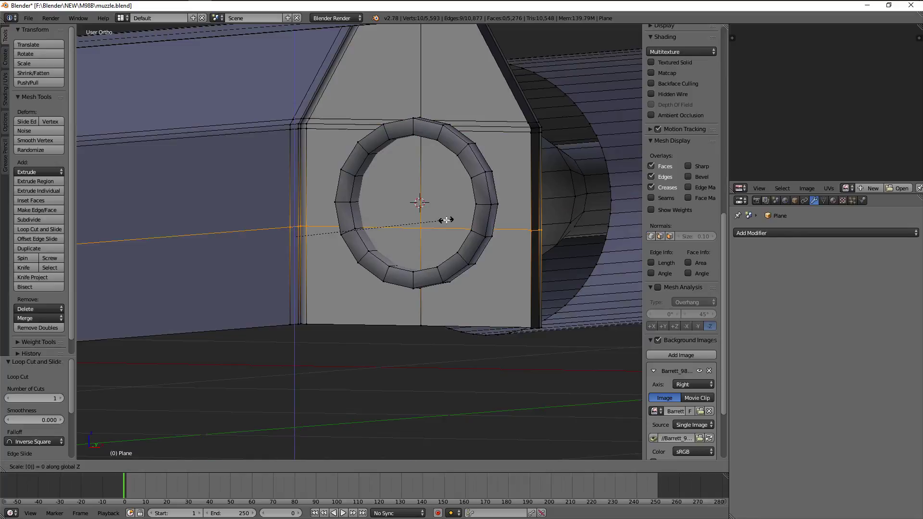
pyautogui.press('a')
pyautogui.moveTo(355, 206); pyautogui.dragTo(336, 182, button='middle')
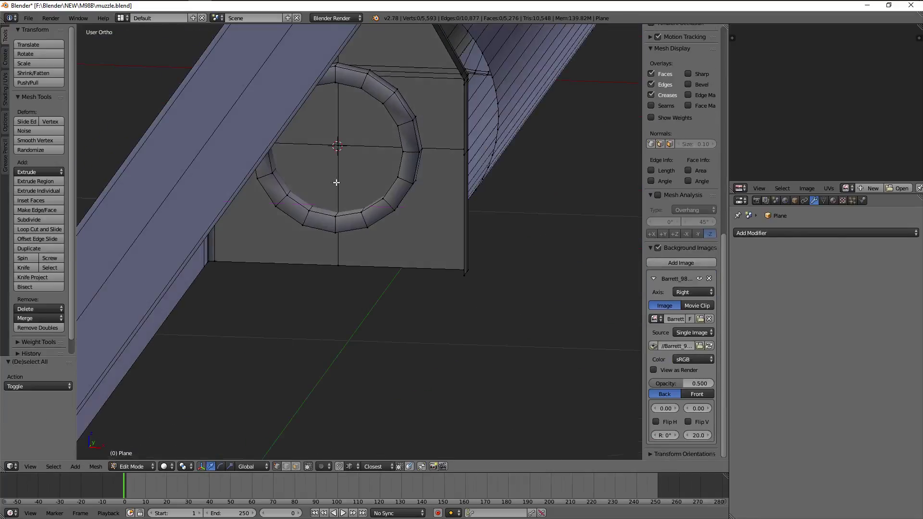
pyautogui.moveTo(372, 109)
pyautogui.mouseDown(button='middle')
pyautogui.moveTo(418, 197)
pyautogui.moveTo(381, 220)
pyautogui.mouseUp(button='middle')
pyautogui.press('z')
pyautogui.press('Escape')
pyautogui.press('z')
pyautogui.scroll(2, 418, 229)
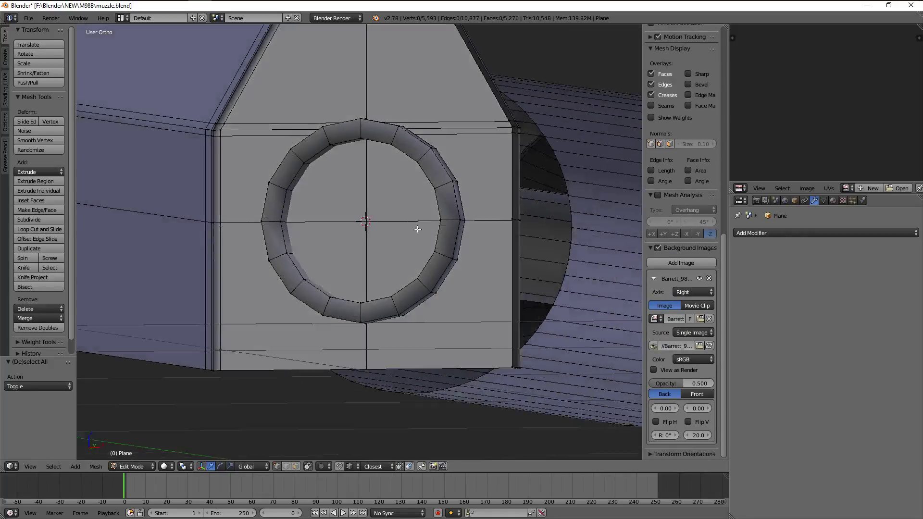
pyautogui.scroll(2, 368, 209)
# Delete the ring face's centre vertex to open the hole
pyautogui.press('x')
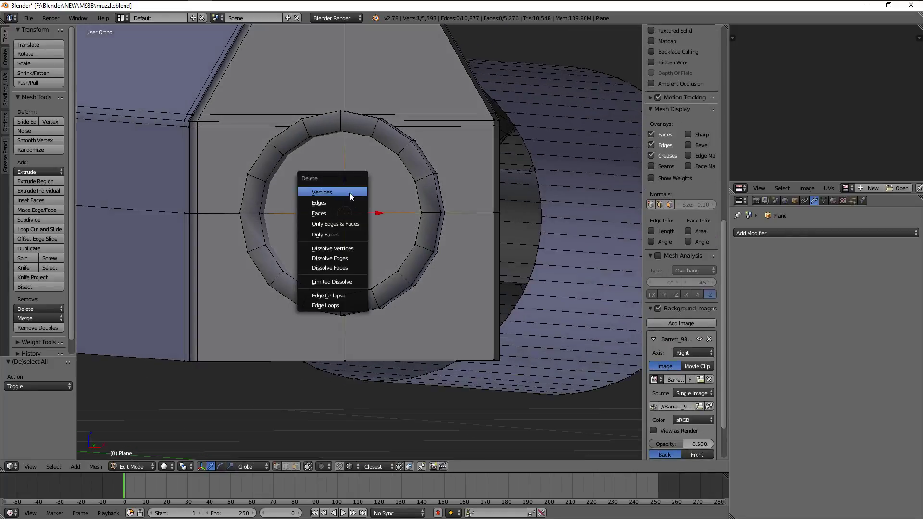
pyautogui.click(350, 192)
pyautogui.moveTo(354, 154); pyautogui.dragTo(357, 150, button='middle')
pyautogui.hotkey('ctrl', 'z')
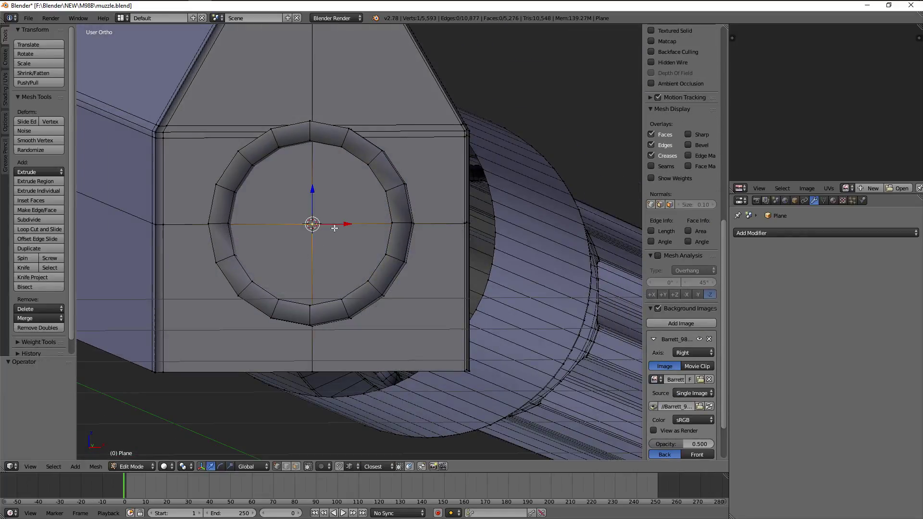
pyautogui.press('x')
pyautogui.click(349, 234)
pyautogui.moveTo(361, 239)
pyautogui.mouseDown(button='middle')
pyautogui.moveTo(366, 296)
pyautogui.moveTo(354, 278)
pyautogui.moveTo(260, 225)
pyautogui.mouseUp(button='middle')
pyautogui.scroll(2, 340, 223)
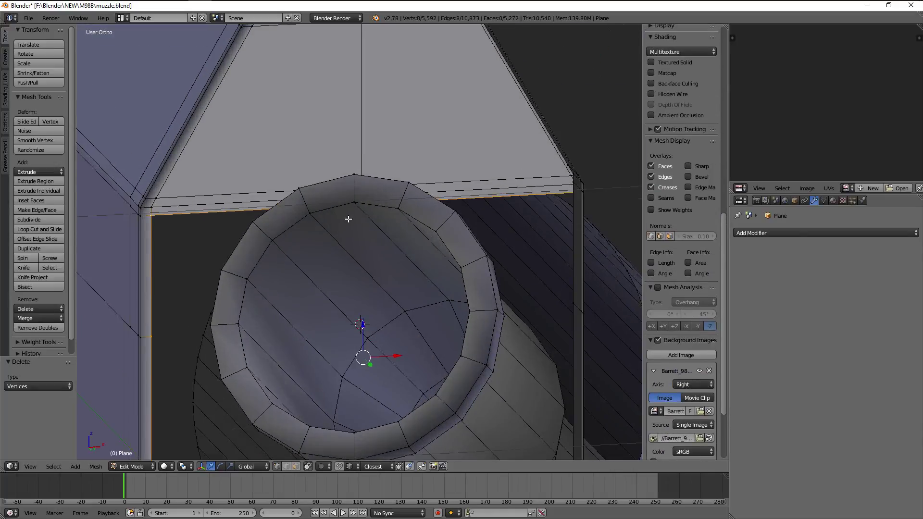
# Delete the two stray vertices at the top of the face
pyautogui.press('z')
pyautogui.rightClick(360, 205)
pyautogui.press('x')
pyautogui.click(370, 209)
pyautogui.rightClick(363, 196)
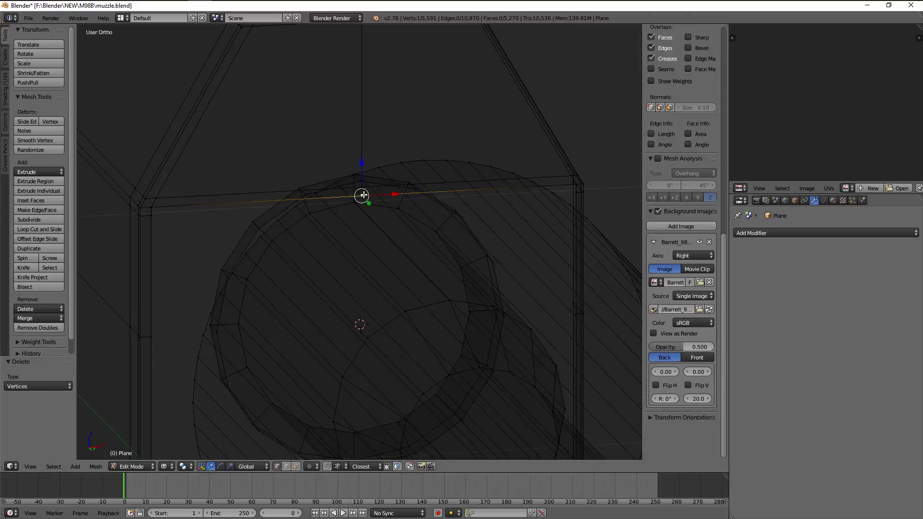
pyautogui.press('x')
pyautogui.click(363, 204)
pyautogui.press('z')
# Remove a stray vertex from the box outline
pyautogui.press('KP_Decimal')
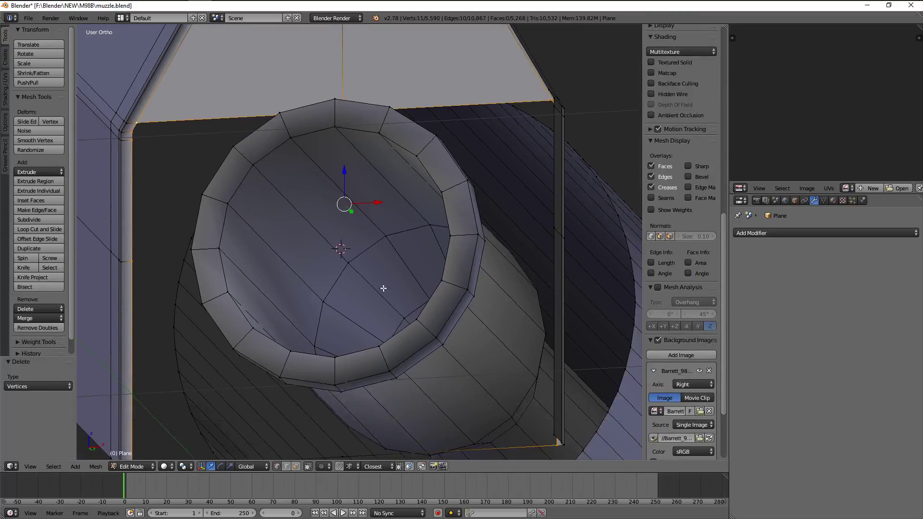
pyautogui.scroll(2, 360, 234)
pyautogui.scroll(4, 363, 274)
pyautogui.press('z')
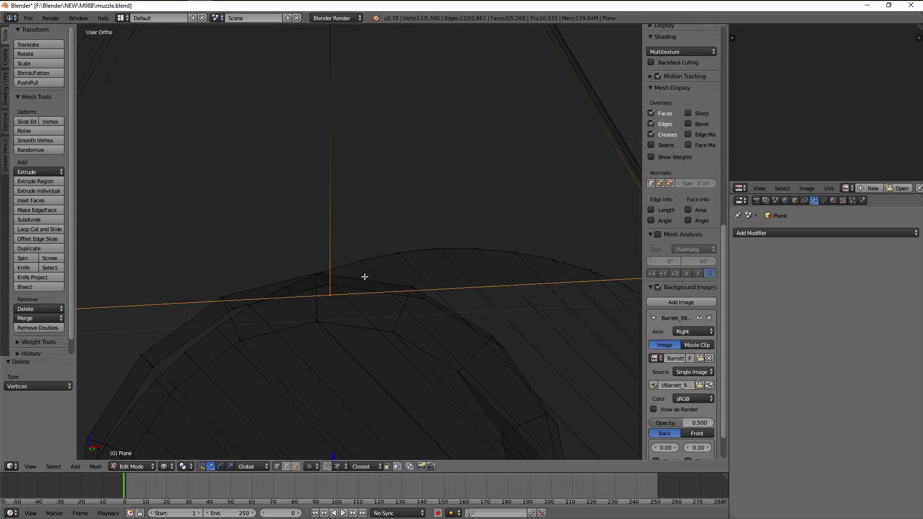
pyautogui.rightClick(330, 299)
pyautogui.press('x')
pyautogui.click(337, 303)
pyautogui.press('z')
pyautogui.scroll(-6, 408, 246)
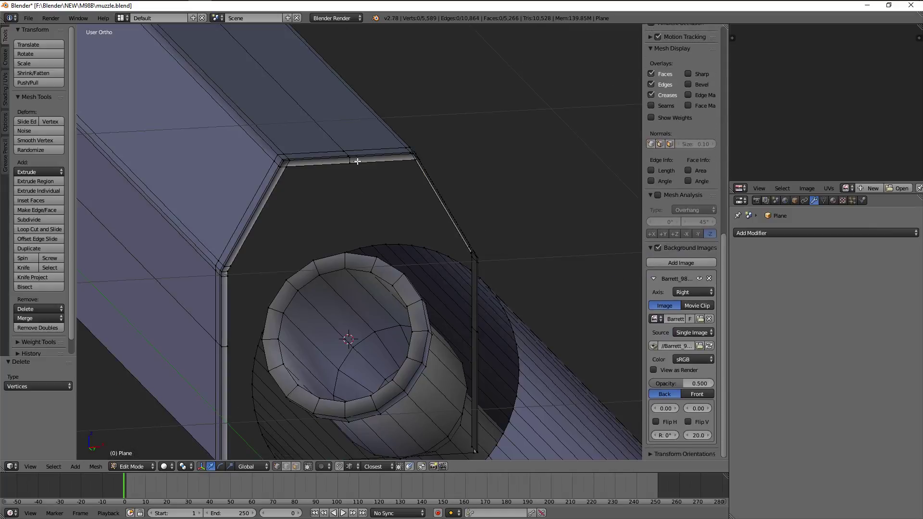
# Fill the upper bevelled box outline with faces
pyautogui.keyDown('alt'); pyautogui.rightClick(357, 160); pyautogui.keyUp('alt')
pyautogui.scroll(2, 399, 271)
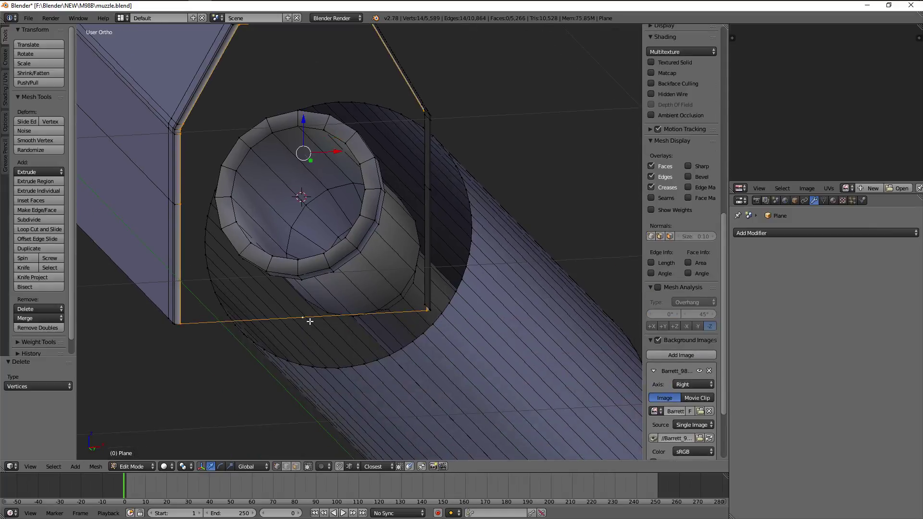
pyautogui.scroll(-2, 383, 278)
pyautogui.press('f')
pyautogui.scroll(2, 382, 279)
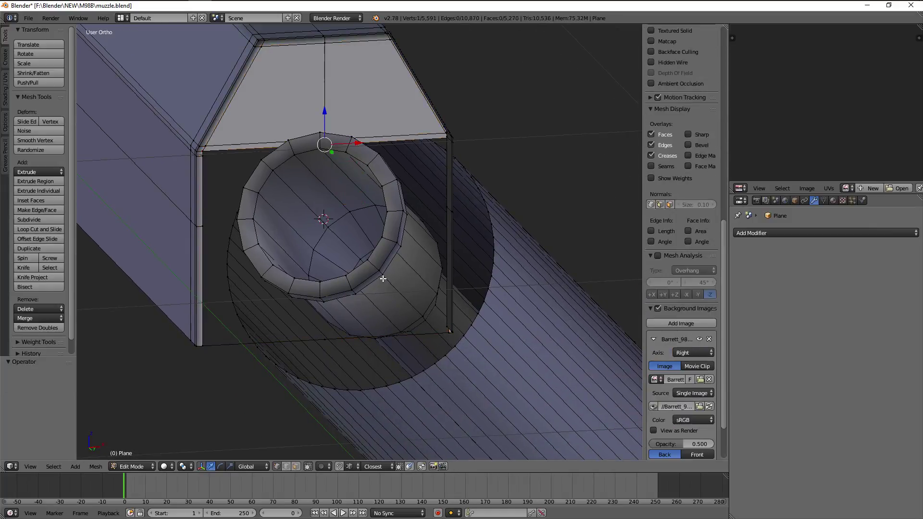
pyautogui.scroll(2, 383, 278)
# Delete the leftover hidden vertex behind the filled outline
pyautogui.scroll(3, 436, 181)
pyautogui.press('z')
pyautogui.press('x')
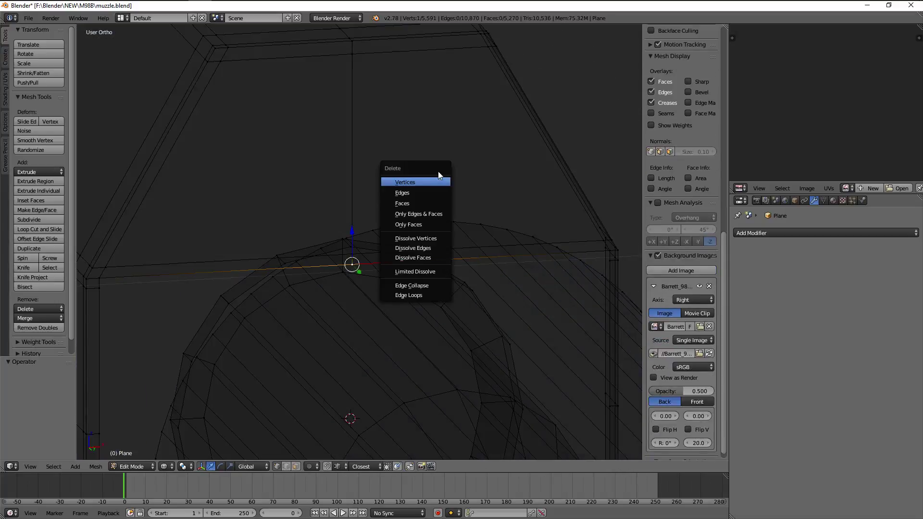
pyautogui.click(435, 185)
pyautogui.press('z')
pyautogui.scroll(-3, 435, 191)
# Add two edge loops along the block
pyautogui.hotkey('ctrl', 'r')
pyautogui.click(453, 314)
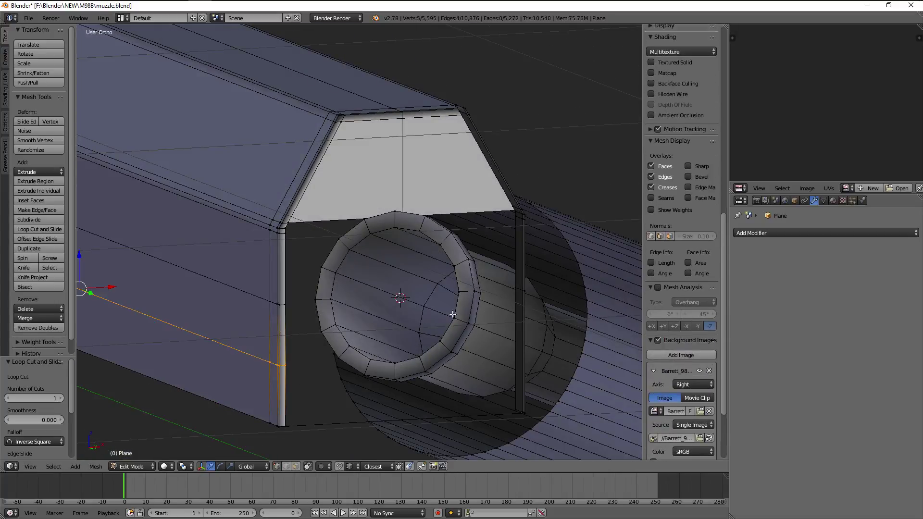
pyautogui.hotkey('ctrl', 'r')
pyautogui.click(526, 263)
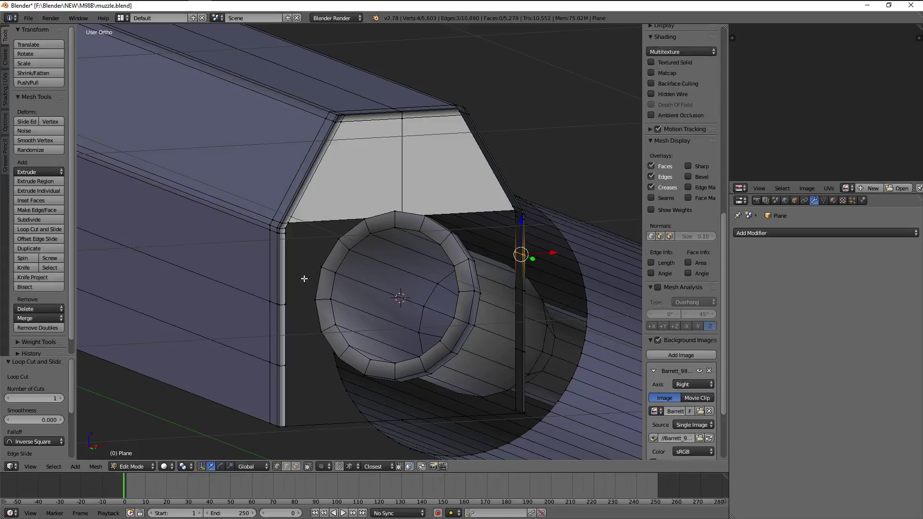
# Delete the edge loop geometry around the front opening
pyautogui.press('a')
pyautogui.keyDown('alt'); pyautogui.rightClick(302, 233); pyautogui.keyUp('alt')
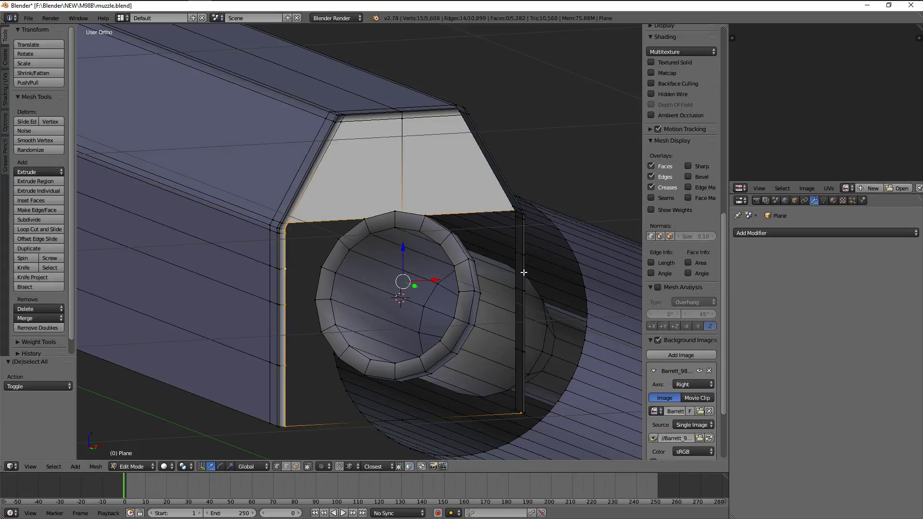
pyautogui.moveTo(523, 272)
pyautogui.mouseDown(button='middle')
pyautogui.moveTo(571, 286)
pyautogui.moveTo(541, 281)
pyautogui.mouseUp(button='middle')
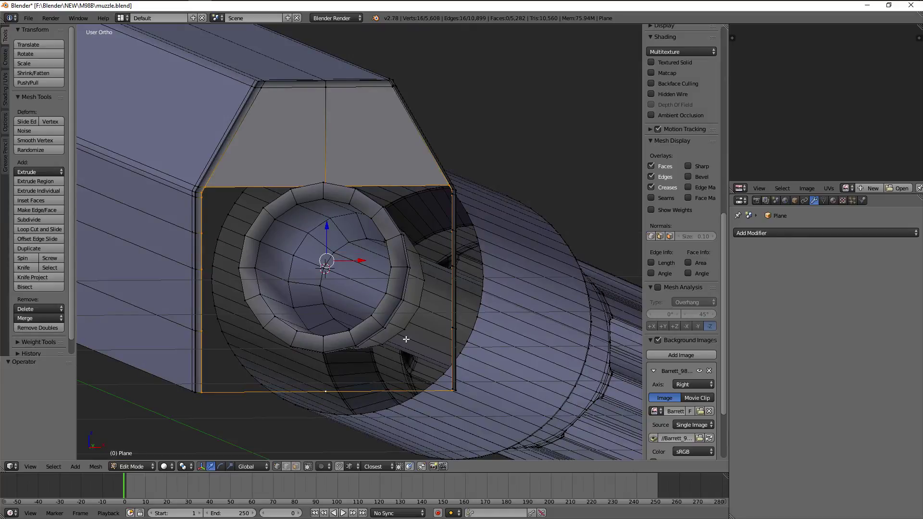
pyautogui.moveTo(406, 339); pyautogui.dragTo(429, 318, button='middle')
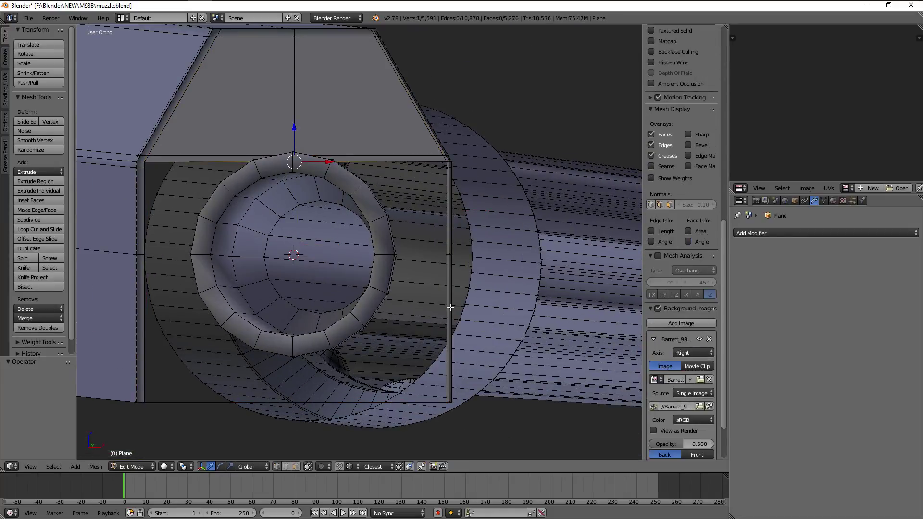
pyautogui.press('x')
pyautogui.click(450, 308)
# Delete the remaining stray vertex at the top
pyautogui.press('z')
pyautogui.scroll(3, 269, 144)
pyautogui.scroll(2, 340, 223)
pyautogui.rightClick(330, 231)
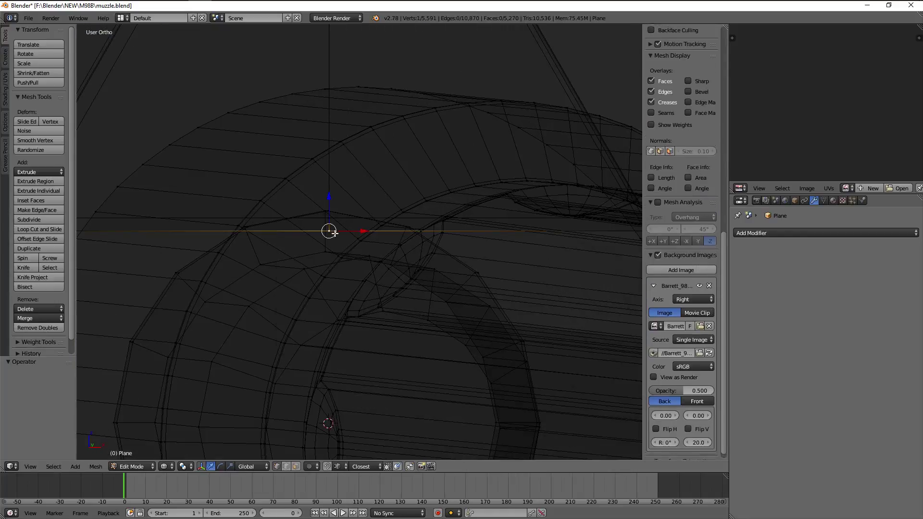
pyautogui.press('x')
pyautogui.click(441, 212)
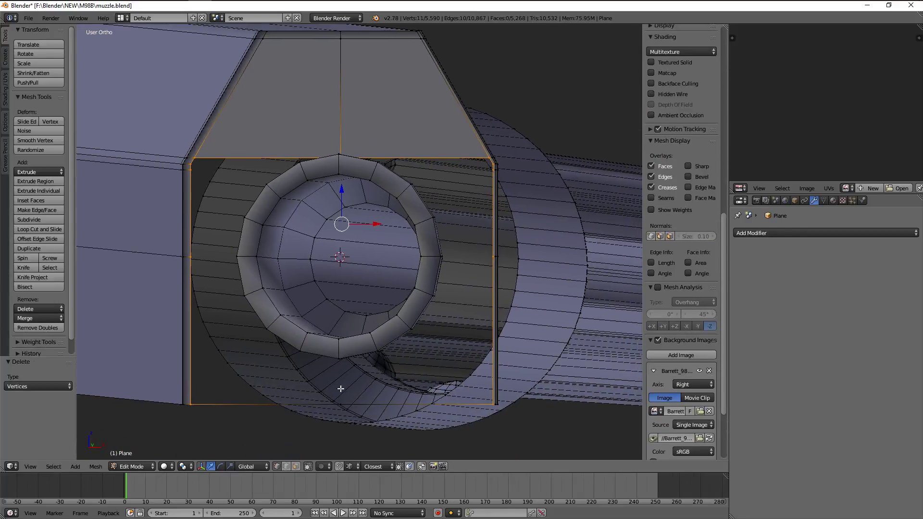
# Extrude and shrink the opening loop inward, then make it a perfect circle
pyautogui.press('e')
pyautogui.press('s')
pyautogui.click(410, 270)
pyautogui.press('w')
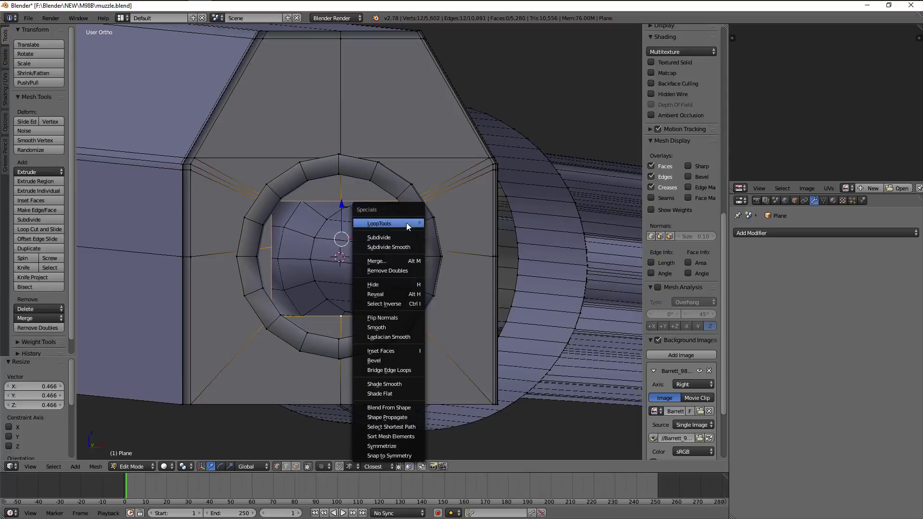
pyautogui.click(441, 235)
# Enlarge the circle slightly to match the bolt rim, checking from the front
pyautogui.press('z')
pyautogui.press('ctrl+KP_1')
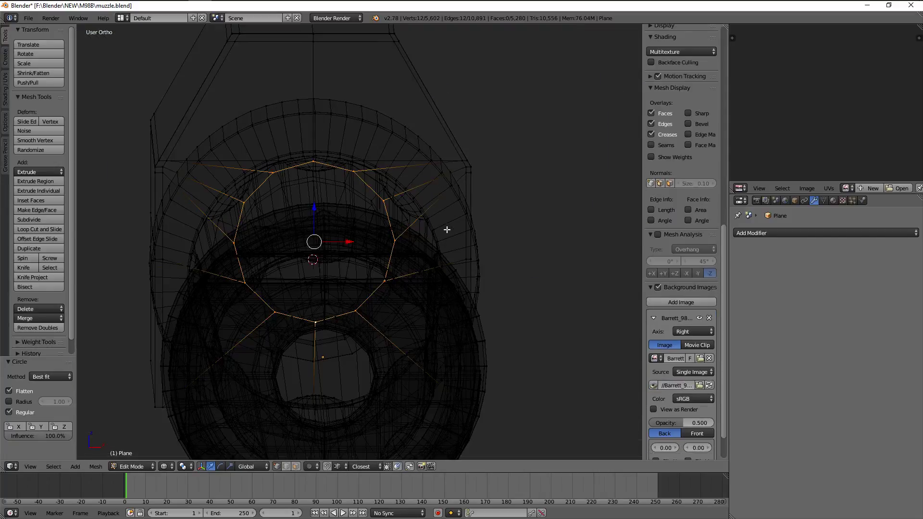
pyautogui.press('KP_Decimal')
pyautogui.click(486, 231)
pyautogui.press('z')
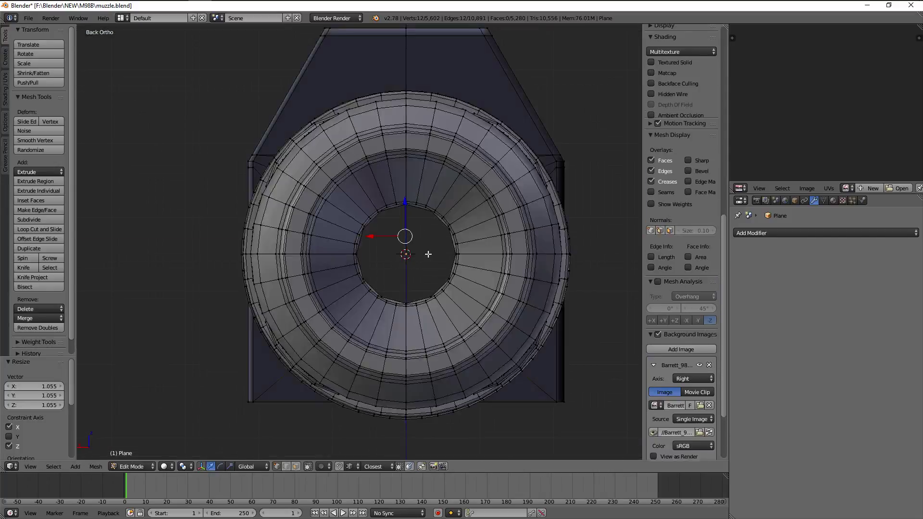
pyautogui.moveTo(493, 240); pyautogui.dragTo(504, 253, button='middle')
pyautogui.press('KP_1')
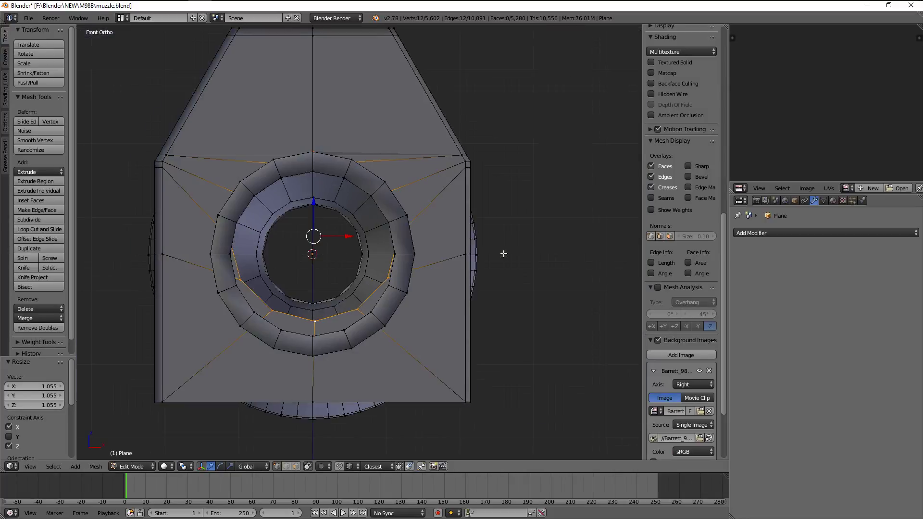
pyautogui.scroll(3, 317, 215)
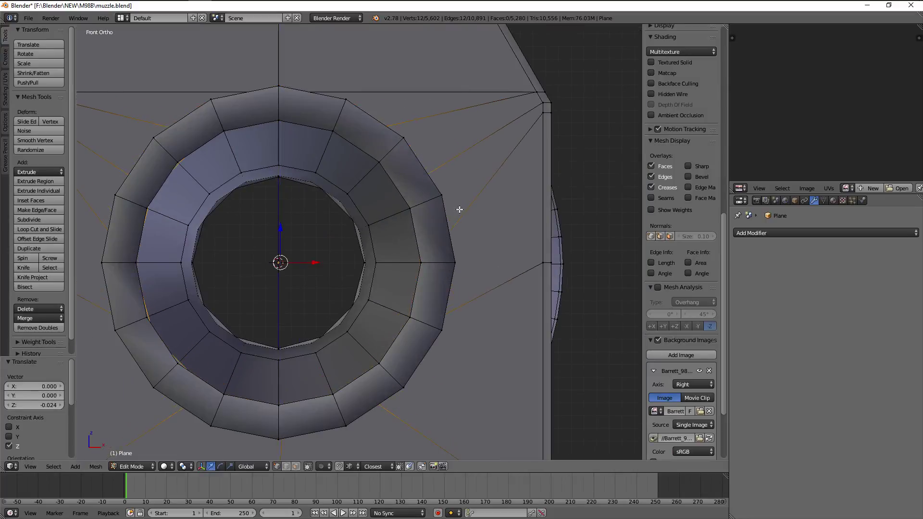
pyautogui.press('z')
pyautogui.scroll(3, 362, 217)
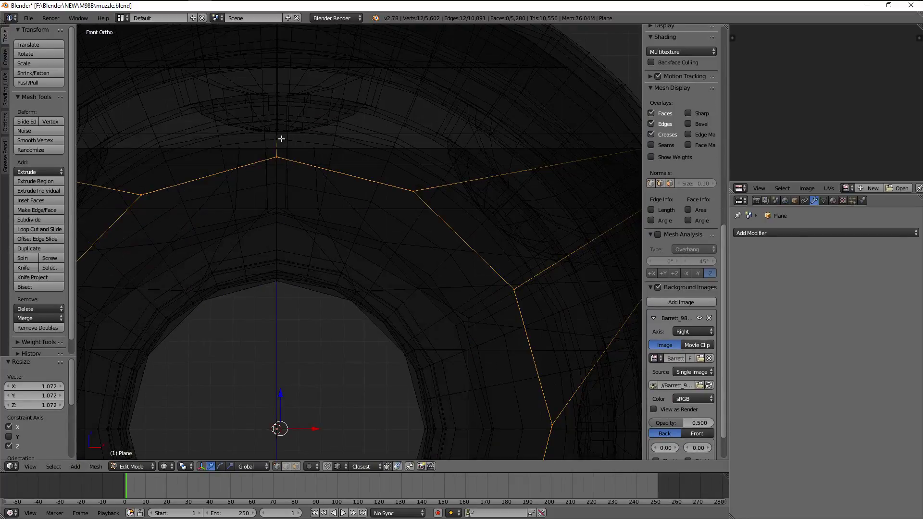
# Select the circular loop around the hole
pyautogui.rightClick(281, 139)
pyautogui.press('z')
pyautogui.moveTo(295, 146); pyautogui.dragTo(469, 206, button='middle')
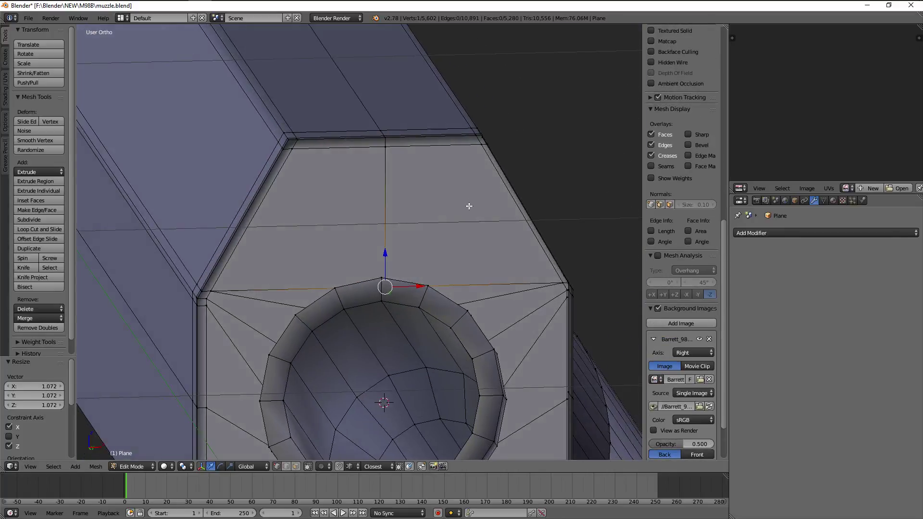
pyautogui.press('a')
pyautogui.press('z')
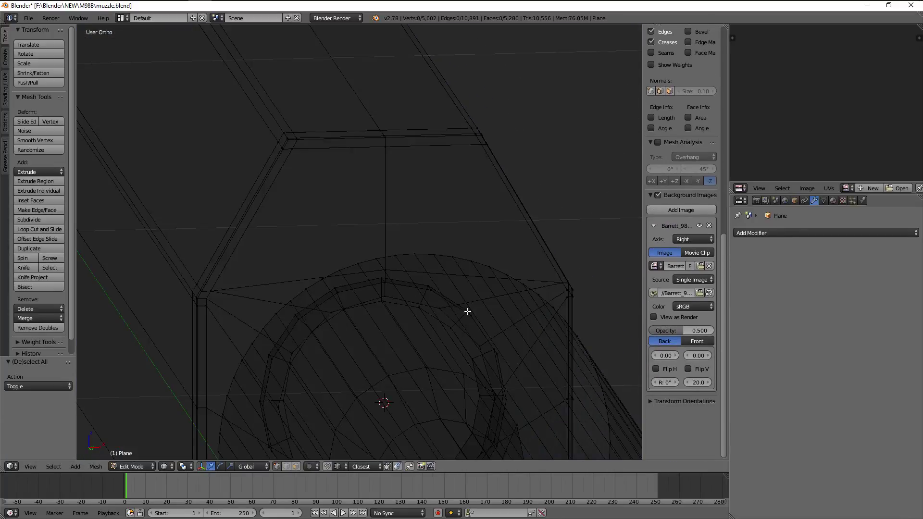
pyautogui.keyDown('alt'); pyautogui.click(446, 312); pyautogui.keyUp('alt')
pyautogui.press('z')
pyautogui.moveTo(490, 264); pyautogui.dragTo(457, 212, button='middle')
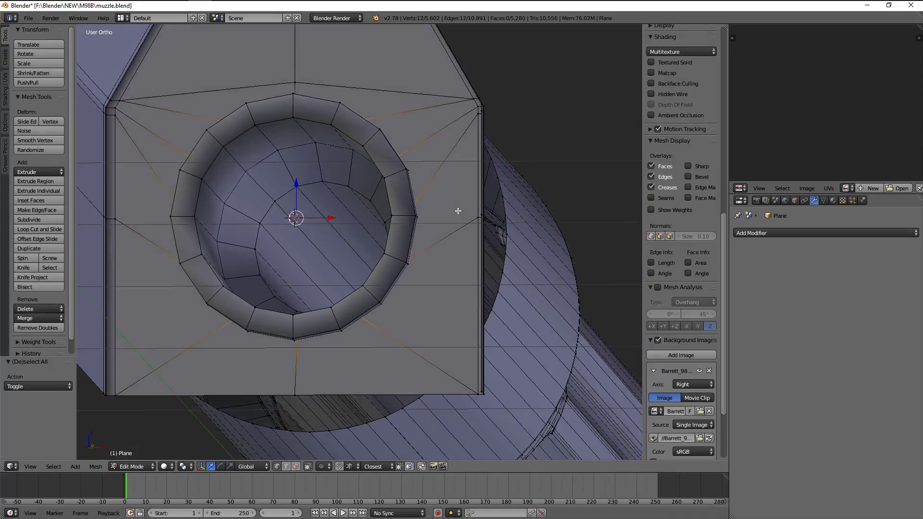
pyautogui.scroll(5, 458, 211)
pyautogui.press('KP_1')
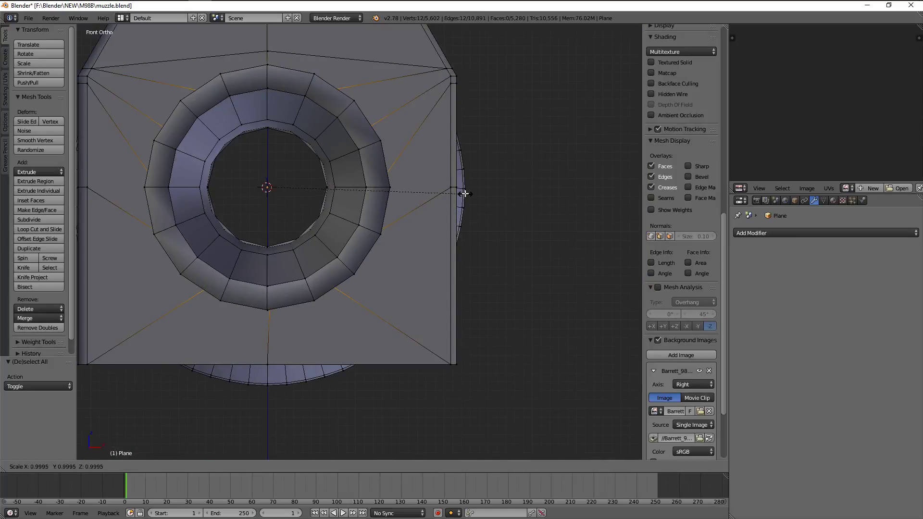
# Resize the hole circle so it sits on the rim
pyautogui.press('z')
pyautogui.keyDown('shift'); pyautogui.moveTo(462, 193); pyautogui.dragTo(474, 241, button='middle'); pyautogui.keyUp('shift')
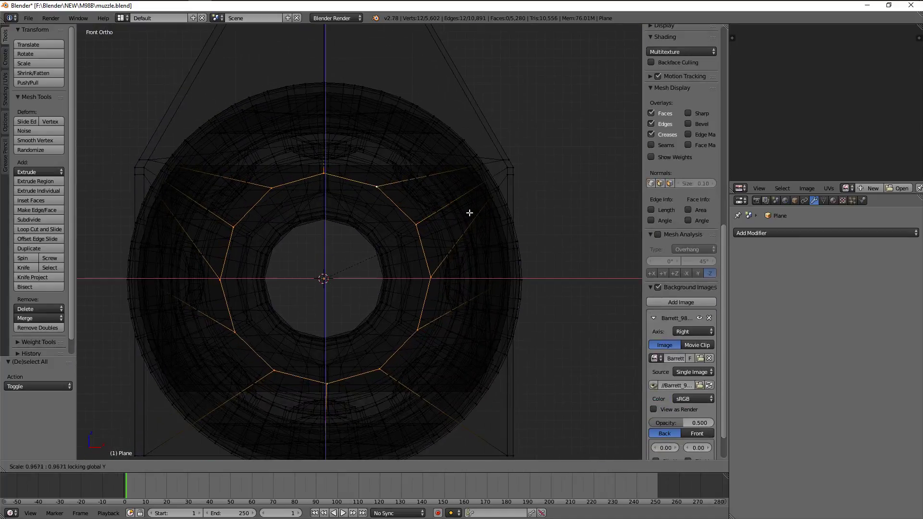
pyautogui.press('z')
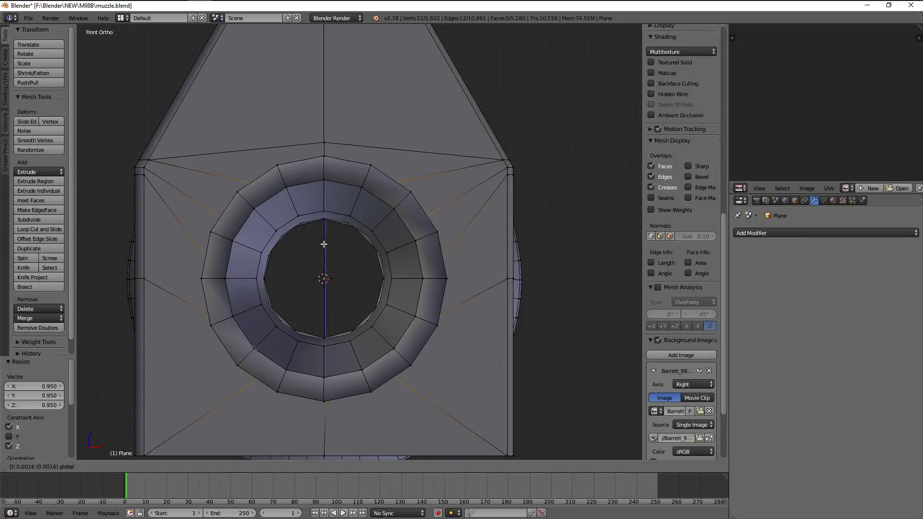
pyautogui.scroll(-2, 324, 241)
pyautogui.moveTo(368, 270); pyautogui.dragTo(467, 295, button='middle')
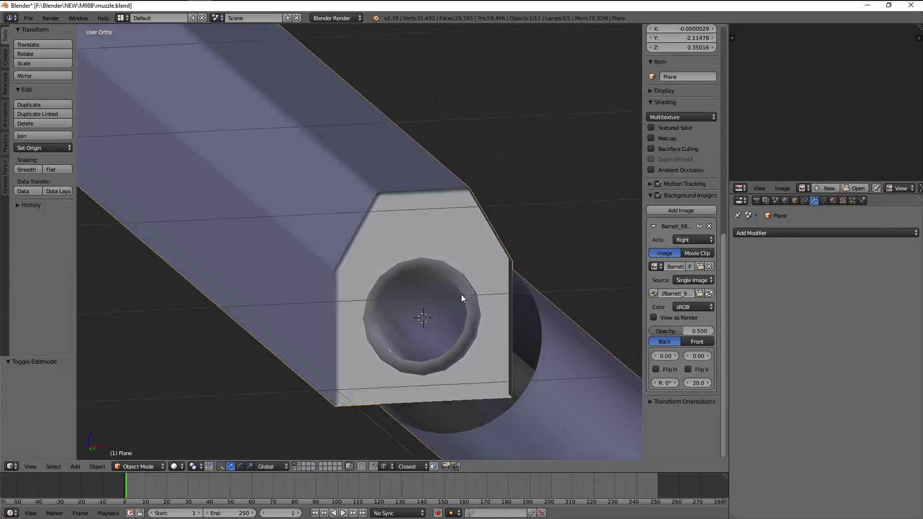
pyautogui.scroll(3, 467, 295)
pyautogui.scroll(-3, 467, 295)
# Nudge the hole loop slightly back along its depth
pyautogui.press('a')
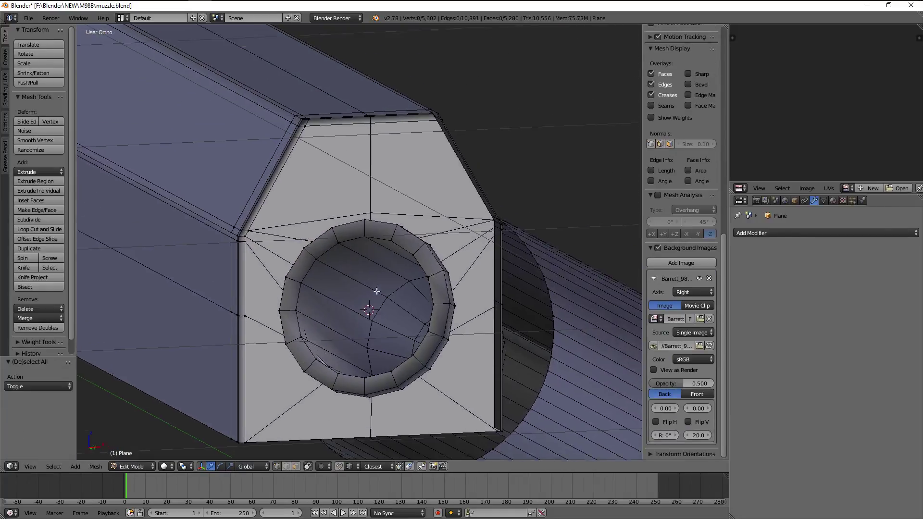
pyautogui.scroll(3, 355, 223)
pyautogui.moveTo(356, 224)
pyautogui.mouseDown(button='middle')
pyautogui.moveTo(346, 270)
pyautogui.moveTo(323, 245)
pyautogui.moveTo(309, 288)
pyautogui.mouseUp(button='middle')
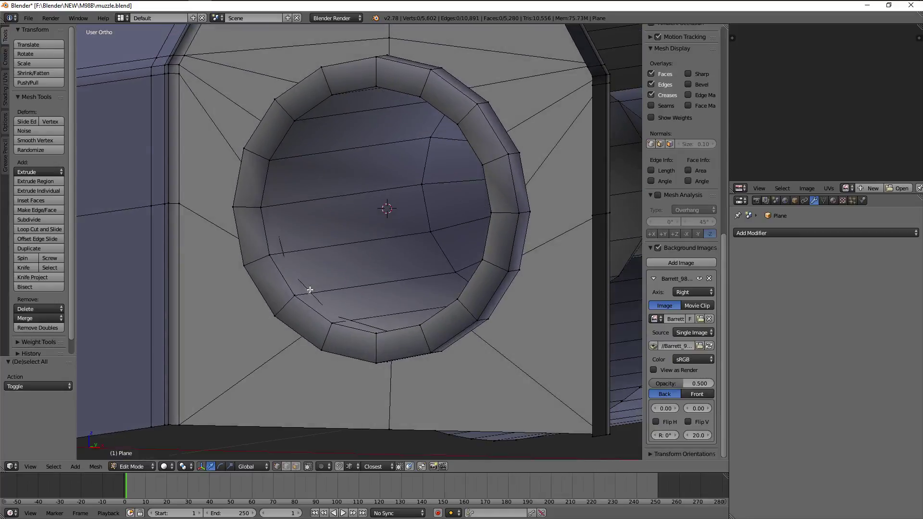
pyautogui.hotkey('ctrl', 'z')
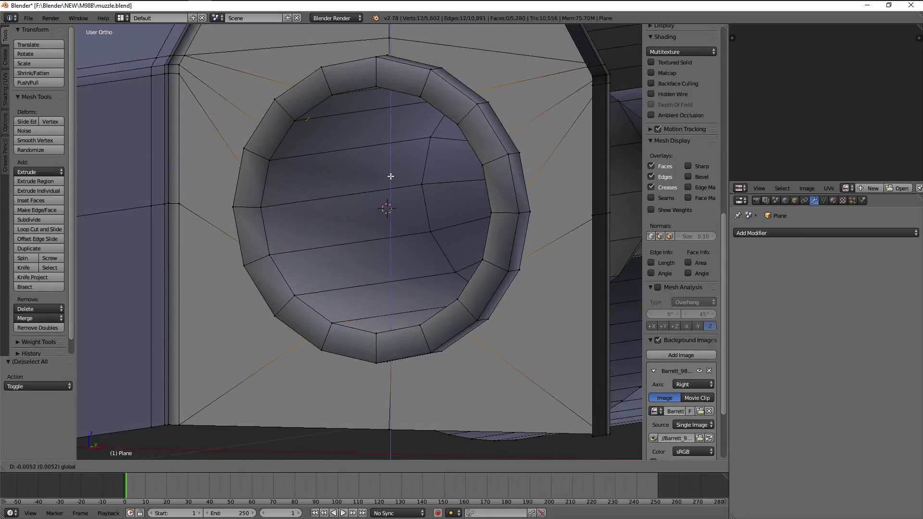
pyautogui.click(389, 175)
pyautogui.moveTo(423, 170)
pyautogui.mouseDown(button='middle')
pyautogui.moveTo(549, 165)
pyautogui.moveTo(586, 150)
pyautogui.moveTo(548, 140)
pyautogui.moveTo(458, 165)
pyautogui.mouseUp(button='middle')
pyautogui.click(556, 163)
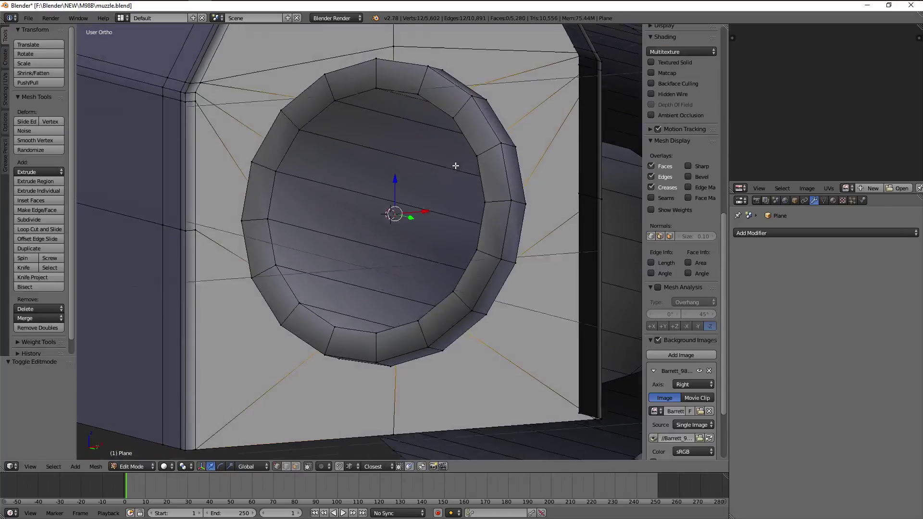
# Add a loop cut inside the bore
pyautogui.press('a')
pyautogui.hotkey('ctrl', 'r')
pyautogui.click(418, 158)
pyautogui.moveTo(148, 150)
pyautogui.mouseDown(button='middle')
pyautogui.moveTo(400, 186)
pyautogui.moveTo(410, 212)
pyautogui.moveTo(367, 129)
pyautogui.mouseUp(button='middle')
# Add a centred edge loop around the front rim and bevel the rim faces
pyautogui.press('a')
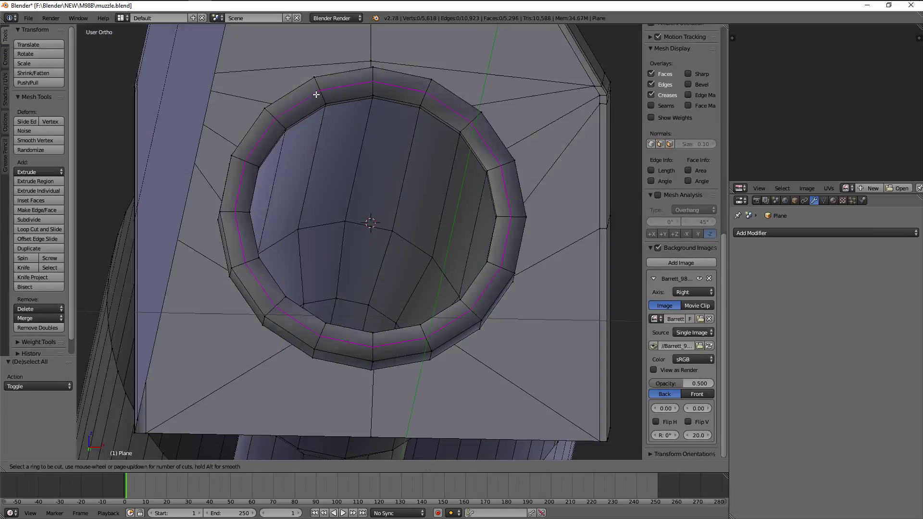
pyautogui.click(316, 95)
pyautogui.rightClick(314, 85)
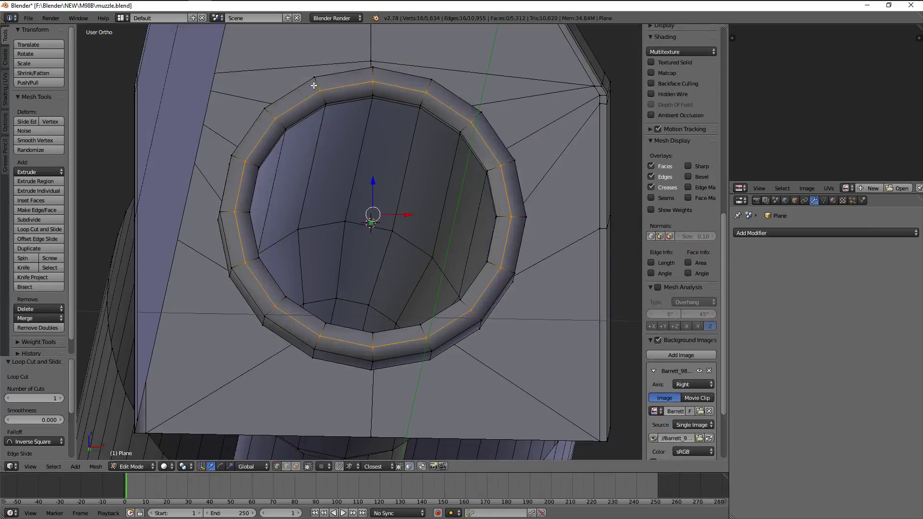
pyautogui.click(295, 55)
pyautogui.press('a')
pyautogui.moveTo(443, 185); pyautogui.dragTo(406, 177, button='middle')
# Slide an outer edge loop of the rim to a new position
pyautogui.keyDown('alt'); pyautogui.rightClick(458, 132); pyautogui.keyUp('alt')
pyautogui.press('g')
pyautogui.press('g')
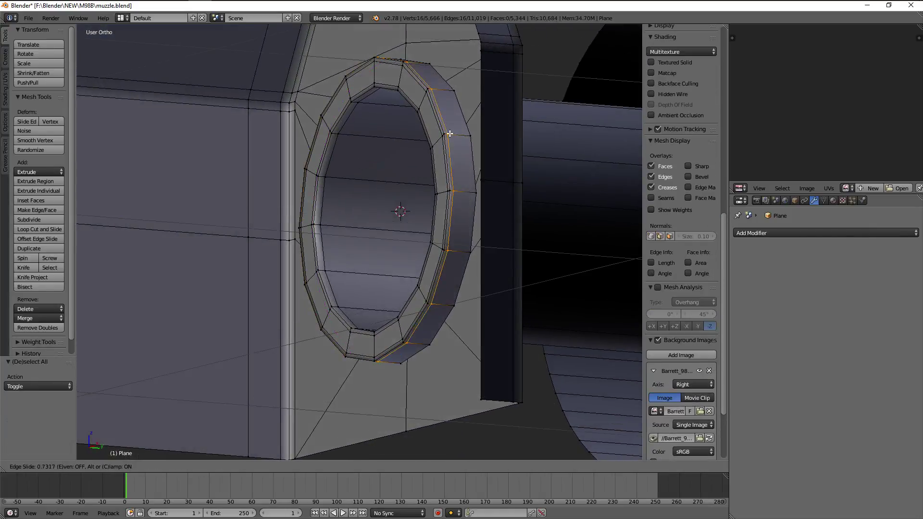
pyautogui.click(450, 133)
pyautogui.press('a')
pyautogui.scroll(-5, 683, 241)
pyautogui.moveTo(500, 177)
pyautogui.mouseDown(button='middle')
pyautogui.moveTo(458, 180)
pyautogui.moveTo(515, 177)
pyautogui.mouseUp(button='middle')
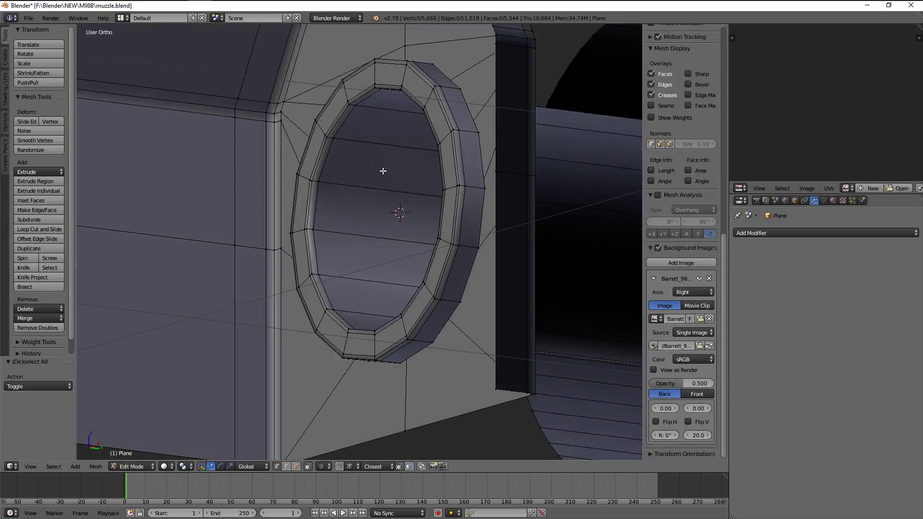
pyautogui.moveTo(383, 170)
pyautogui.mouseDown(button='middle')
pyautogui.moveTo(454, 206)
pyautogui.moveTo(390, 203)
pyautogui.mouseUp(button='middle')
# Return to Object Mode and unhide all the hidden rifle parts
pyautogui.press('Tab')
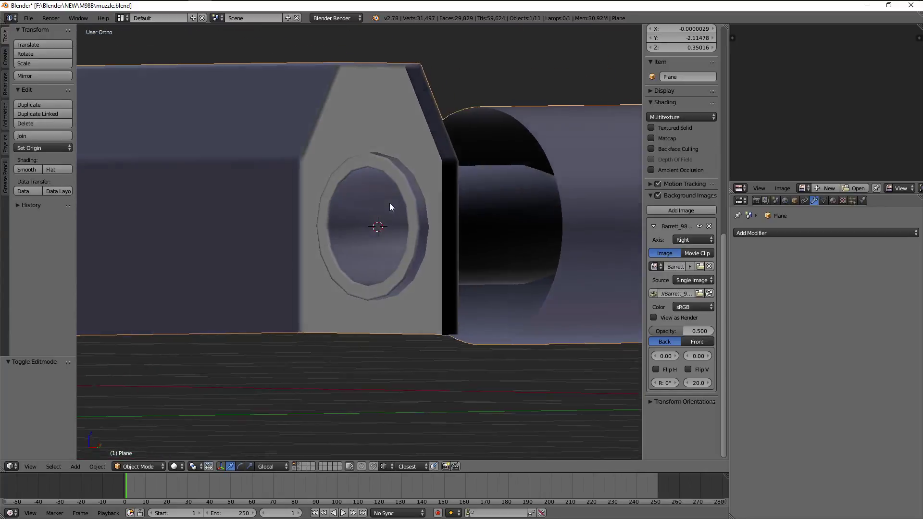
pyautogui.scroll(-2, 391, 208)
pyautogui.scroll(-2, 406, 237)
pyautogui.scroll(-1, 409, 250)
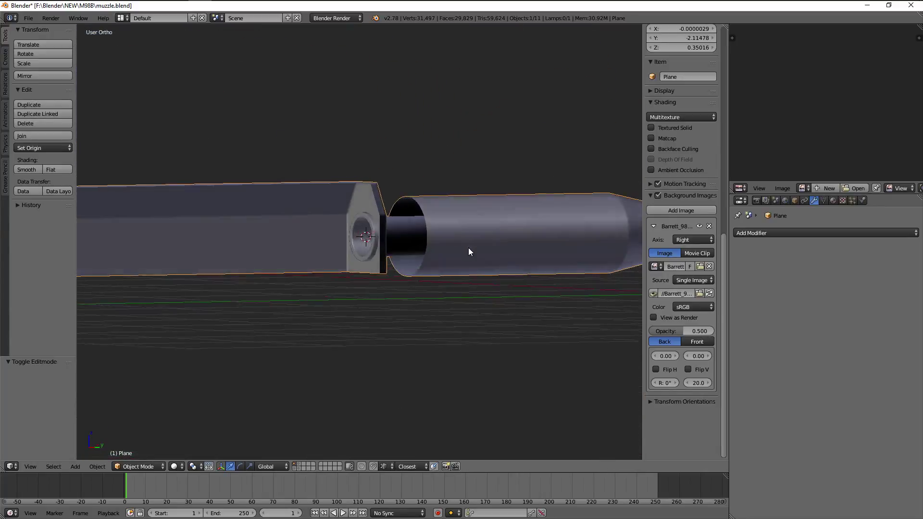
pyautogui.moveTo(469, 251); pyautogui.dragTo(261, 259, button='middle')
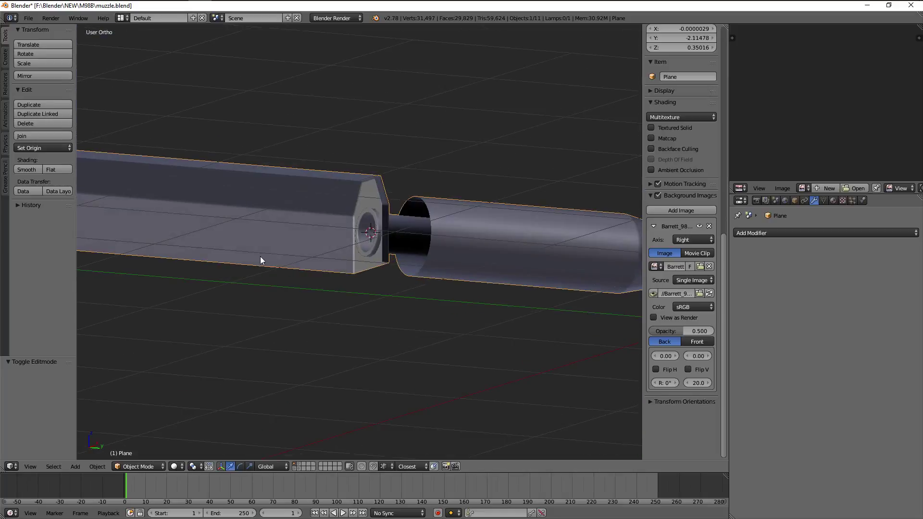
pyautogui.press('a')
pyautogui.press('KP_Divide')
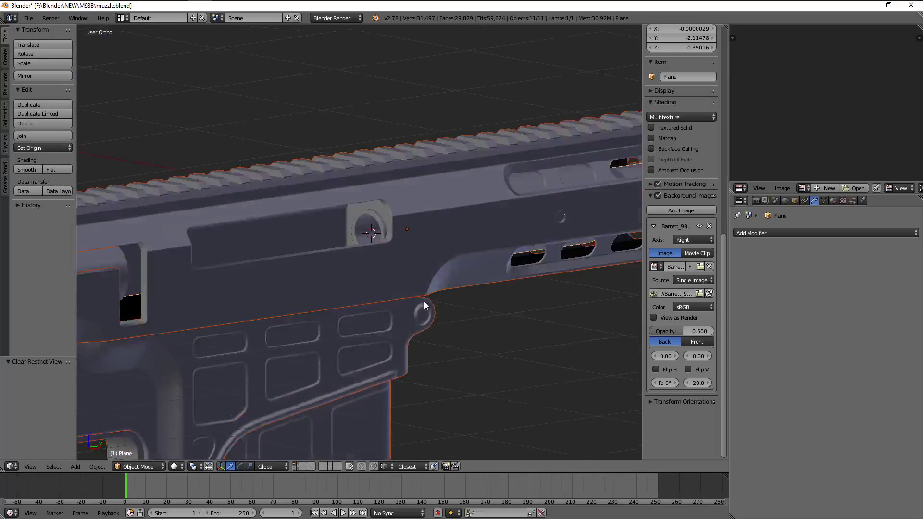
# Edit the bolt mesh from a straight side view of the rifle
pyautogui.moveTo(425, 301)
pyautogui.mouseDown(button='middle')
pyautogui.moveTo(421, 315)
pyautogui.moveTo(436, 330)
pyautogui.moveTo(425, 313)
pyautogui.moveTo(392, 323)
pyautogui.moveTo(402, 320)
pyautogui.mouseUp(button='middle')
pyautogui.scroll(2, 425, 313)
pyautogui.scroll(2, 434, 319)
pyautogui.scroll(2, 371, 256)
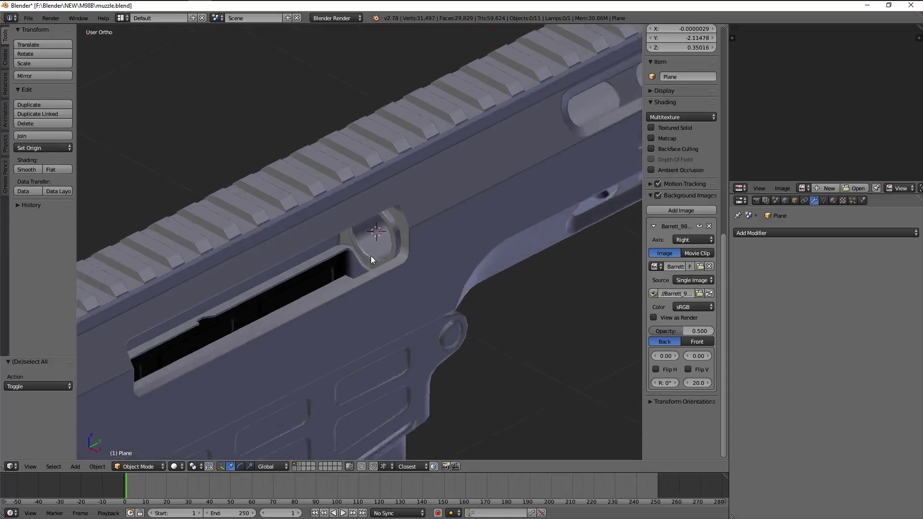
pyautogui.scroll(1, 393, 230)
pyautogui.press('Tab')
pyautogui.press('Tab')
pyautogui.press('KP_3')
pyautogui.press('Tab')
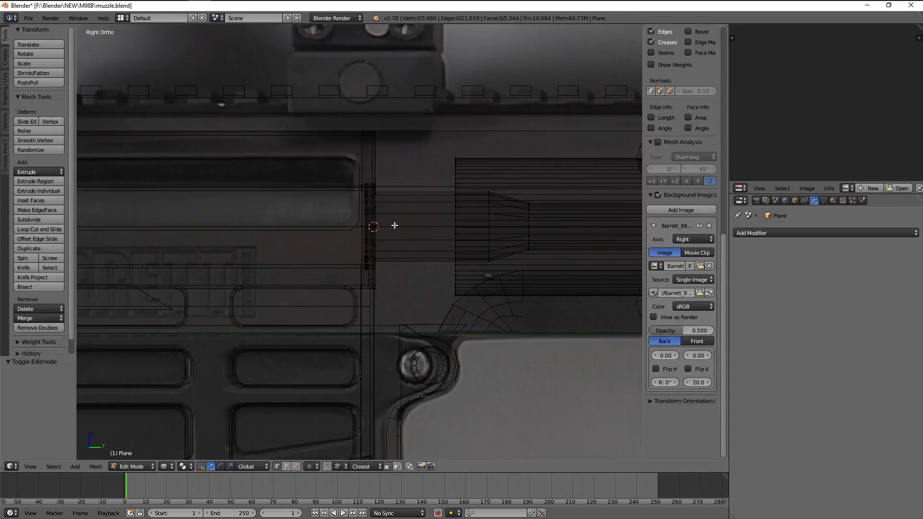
pyautogui.press('a')
pyautogui.scroll(2, 364, 209)
# Box-select the bolt's front vertices and move them 0.15 along Y
pyautogui.press('a')
pyautogui.press('a')
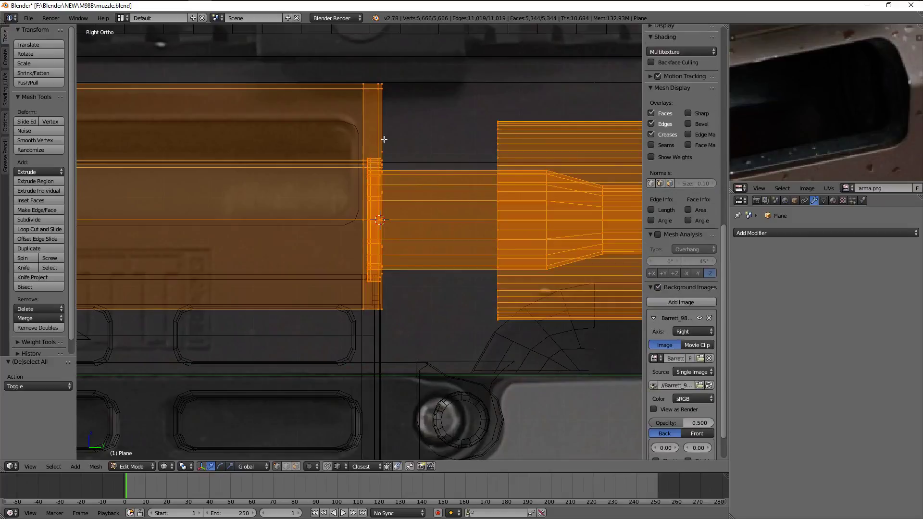
pyautogui.press('a')
pyautogui.press('b')
pyautogui.moveTo(402, 196); pyautogui.dragTo(399, 312)
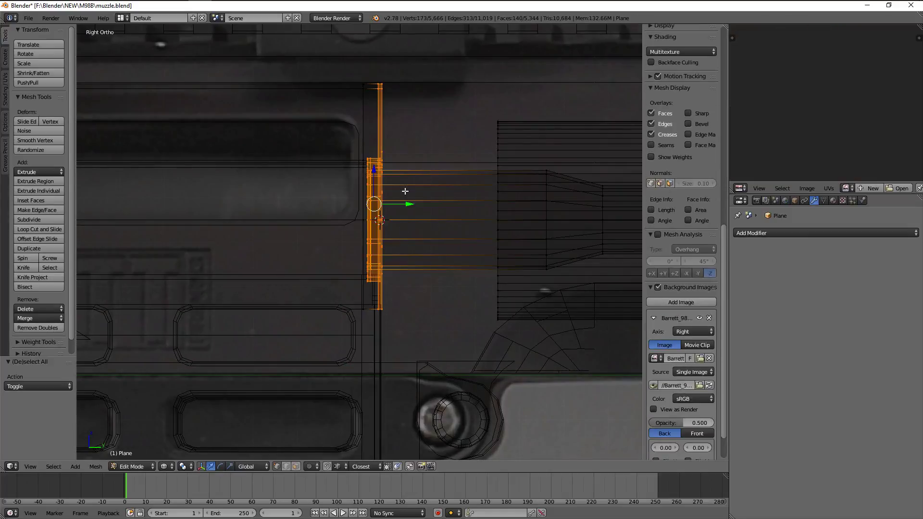
pyautogui.click(478, 203)
pyautogui.press('z')
pyautogui.moveTo(478, 203)
pyautogui.mouseDown(button='middle')
pyautogui.moveTo(550, 243)
pyautogui.moveTo(537, 255)
pyautogui.moveTo(467, 182)
pyautogui.moveTo(426, 251)
pyautogui.moveTo(424, 293)
pyautogui.moveTo(422, 262)
pyautogui.moveTo(483, 245)
pyautogui.mouseUp(button='middle')
# Select a vertex at the opening's lower corner
pyautogui.rightClick(461, 175)
pyautogui.press('Tab')
pyautogui.press('Tab')
pyautogui.press('a')
pyautogui.rightClick(443, 264)
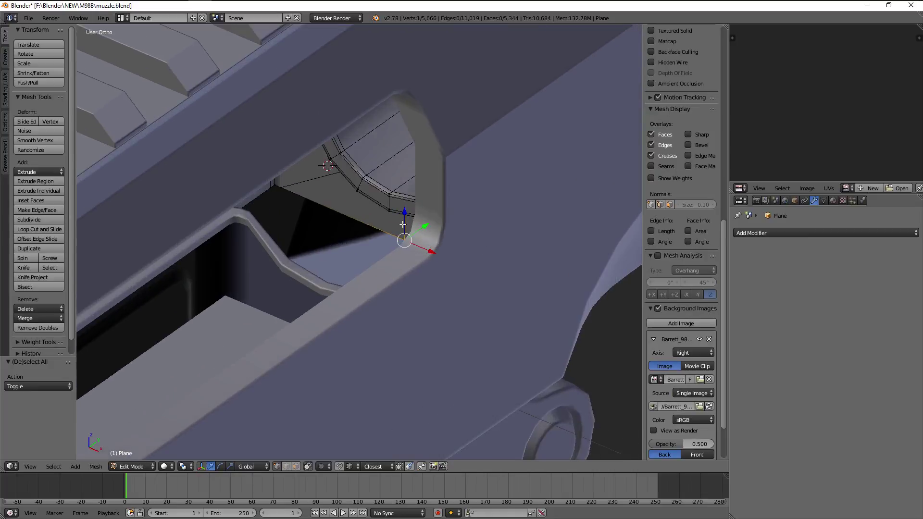
# Duplicate a vertex at the opening and place it along Z and Y as a new plate corner
pyautogui.keyDown('shift'); pyautogui.rightClick(289, 192); pyautogui.keyUp('shift')
pyautogui.moveTo(290, 193)
pyautogui.mouseDown(button='middle')
pyautogui.moveTo(422, 252)
pyautogui.moveTo(387, 231)
pyautogui.mouseUp(button='middle')
pyautogui.rightClick(387, 229)
pyautogui.hotkey('shift', 'd')
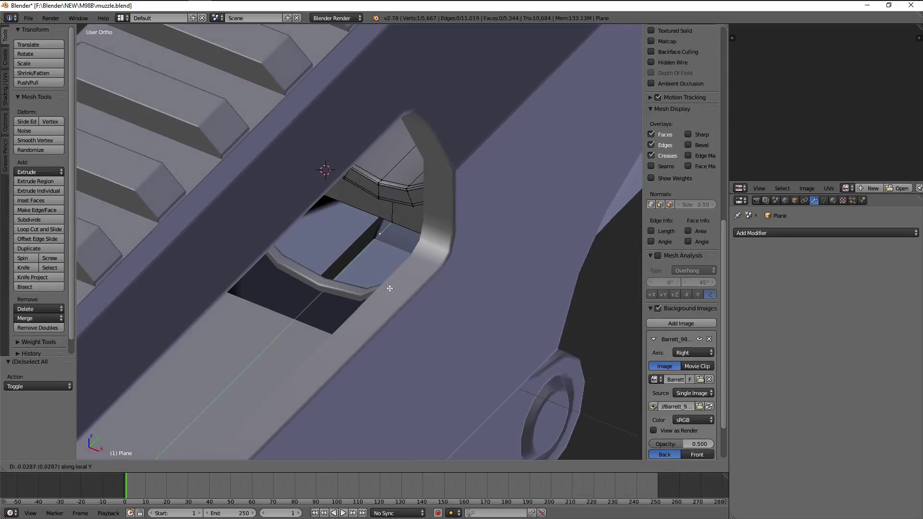
pyautogui.press('z')
pyautogui.click(340, 220)
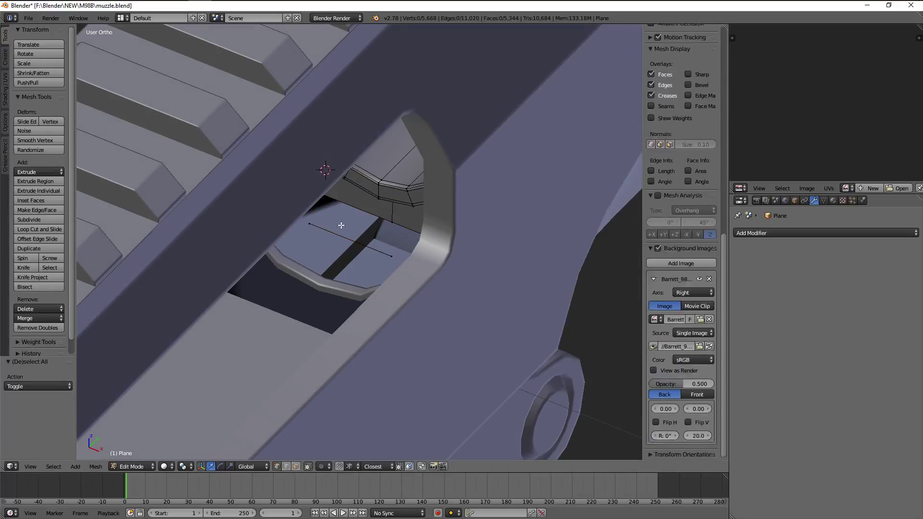
pyautogui.keyDown('shift'); pyautogui.rightClick(340, 220); pyautogui.keyUp('shift')
pyautogui.moveTo(350, 226)
pyautogui.mouseDown(button='middle')
pyautogui.moveTo(386, 192)
pyautogui.moveTo(392, 217)
pyautogui.moveTo(388, 194)
pyautogui.mouseUp(button='middle')
pyautogui.click(413, 198)
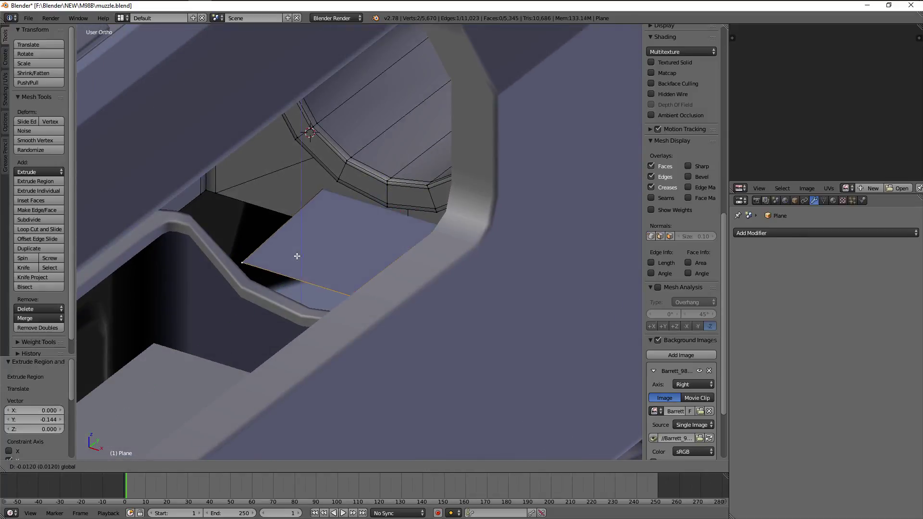
# Select the plate's left-edge vertices and check the plate from the Right view in wireframe
pyautogui.press('a')
pyautogui.rightClick(248, 276)
pyautogui.keyDown('shift'); pyautogui.rightClick(322, 191); pyautogui.keyUp('shift')
pyautogui.moveTo(323, 191); pyautogui.dragTo(305, 251, button='middle')
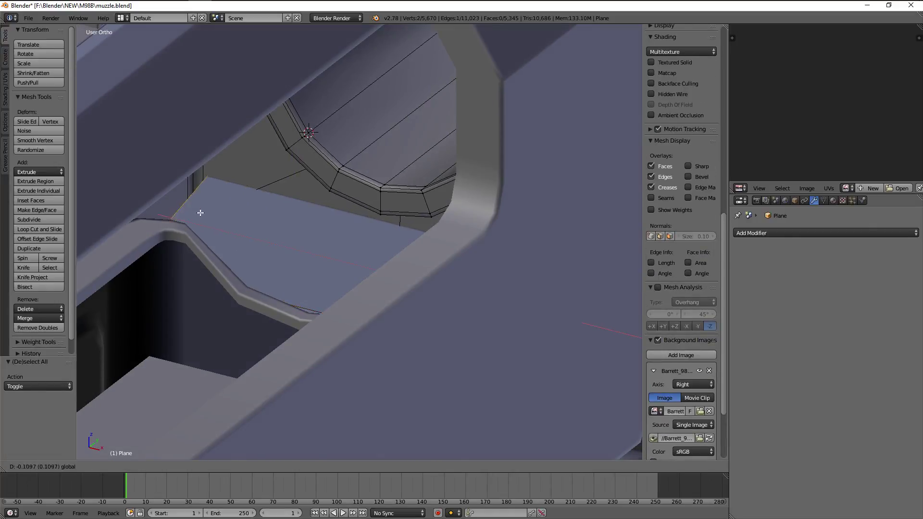
pyautogui.press('Tab')
pyautogui.scroll(-5, 274, 217)
pyautogui.moveTo(375, 282)
pyautogui.mouseDown(button='middle')
pyautogui.moveTo(309, 303)
pyautogui.moveTo(335, 244)
pyautogui.mouseUp(button='middle')
pyautogui.press('Tab')
pyautogui.press('KP_3')
pyautogui.press('z')
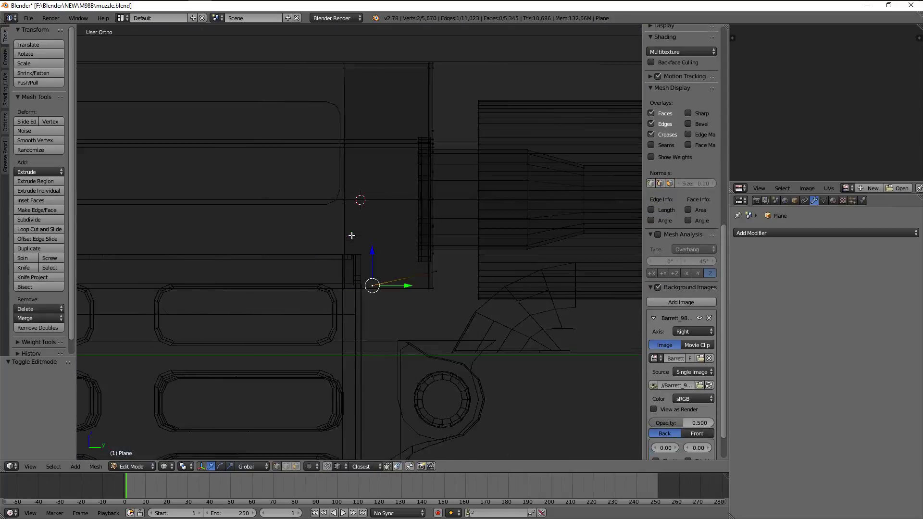
pyautogui.scroll(3, 451, 290)
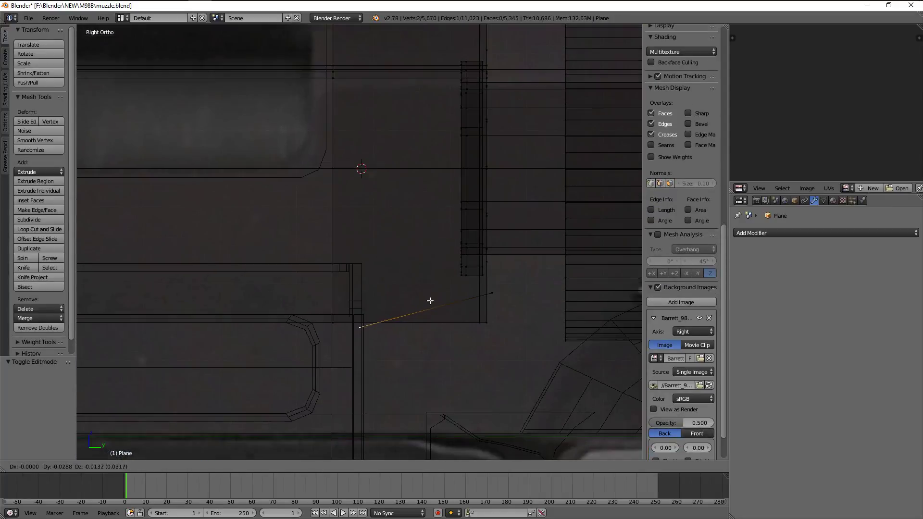
# Nudge a plate vertex 0.007 Y and 0.025 Z into the opening, then leave edit mode
pyautogui.press('a')
pyautogui.rightClick(500, 299)
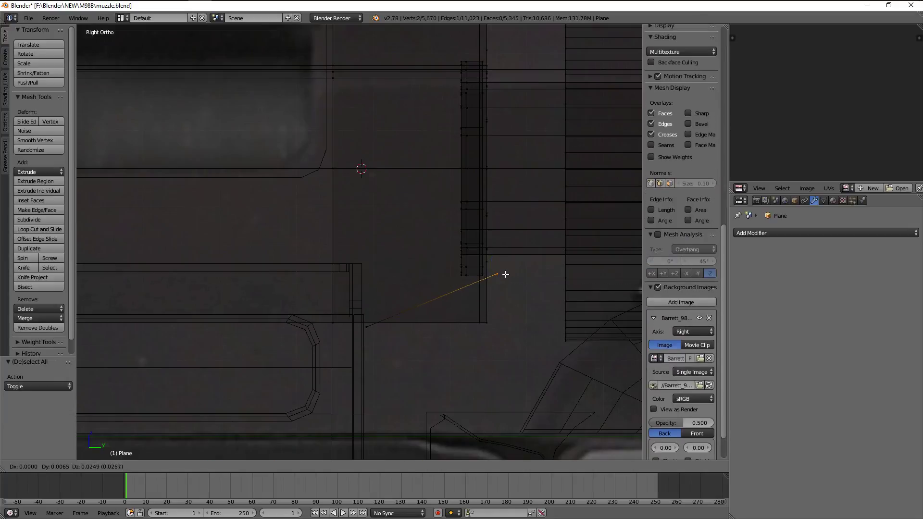
pyautogui.press('z')
pyautogui.moveTo(482, 315); pyautogui.dragTo(534, 325, button='middle')
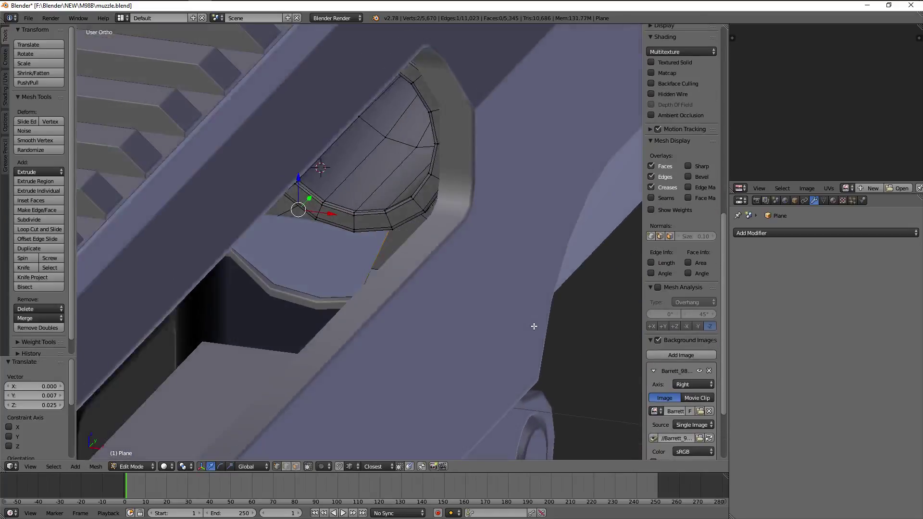
pyautogui.moveTo(396, 303)
pyautogui.mouseDown(button='middle')
pyautogui.moveTo(371, 298)
pyautogui.moveTo(391, 288)
pyautogui.mouseUp(button='middle')
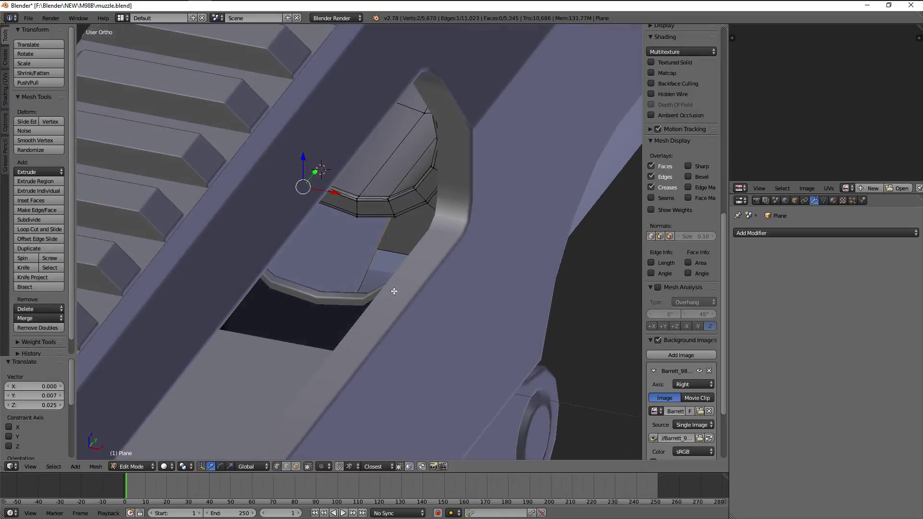
pyautogui.press('a')
pyautogui.rightClick(374, 259)
pyautogui.click(449, 269)
pyautogui.press('Tab')
# Inspect the receiver and line up a Right Ortho view of the plate in edit mode
pyautogui.moveTo(488, 275); pyautogui.dragTo(441, 272, button='middle')
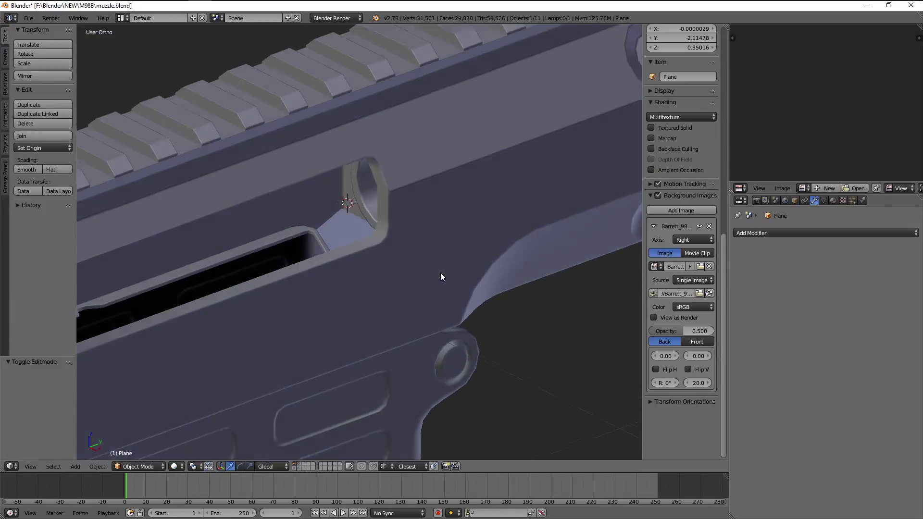
pyautogui.press('Tab')
pyautogui.scroll(3, 438, 274)
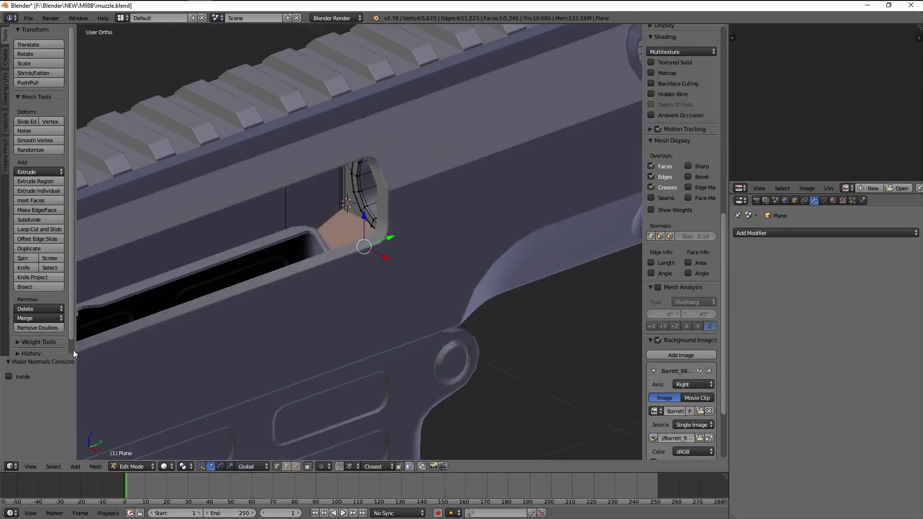
pyautogui.press('Tab')
pyautogui.press('Tab')
pyautogui.scroll(-3, 331, 281)
pyautogui.moveTo(330, 281)
pyautogui.mouseDown(button='middle')
pyautogui.moveTo(372, 269)
pyautogui.moveTo(345, 307)
pyautogui.mouseUp(button='middle')
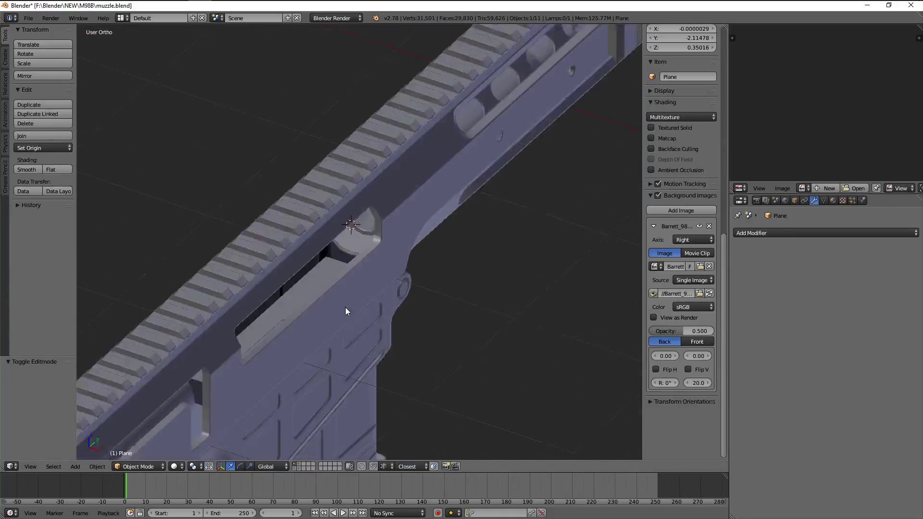
pyautogui.press('z')
pyautogui.press('KP_1')
pyautogui.press('KP_3')
pyautogui.scroll(4, 354, 305)
pyautogui.scroll(2, 424, 241)
# Select the plate's edges and box-select a vertical strip of its vertices
pyautogui.press('a')
pyautogui.rightClick(342, 301)
pyautogui.keyDown('shift'); pyautogui.rightClick(433, 263); pyautogui.keyUp('shift')
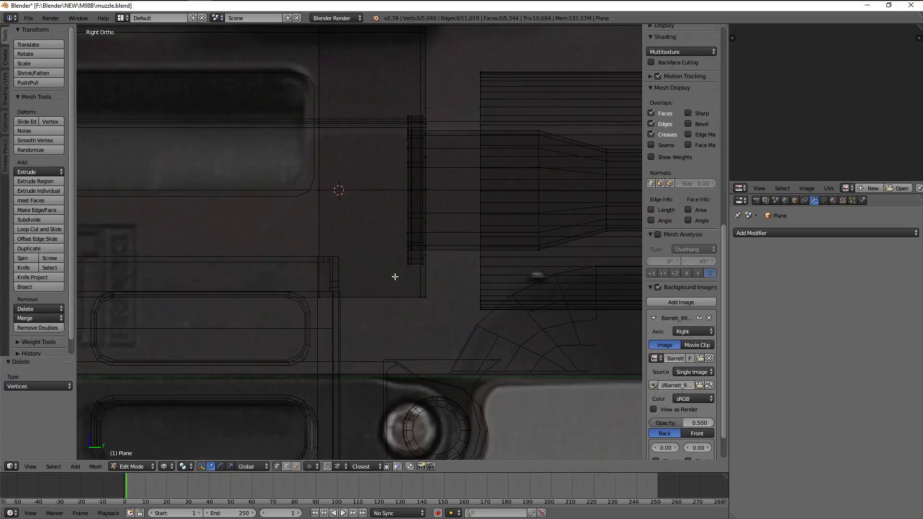
pyautogui.scroll(-4, 411, 181)
pyautogui.moveTo(393, 251); pyautogui.dragTo(395, 253)
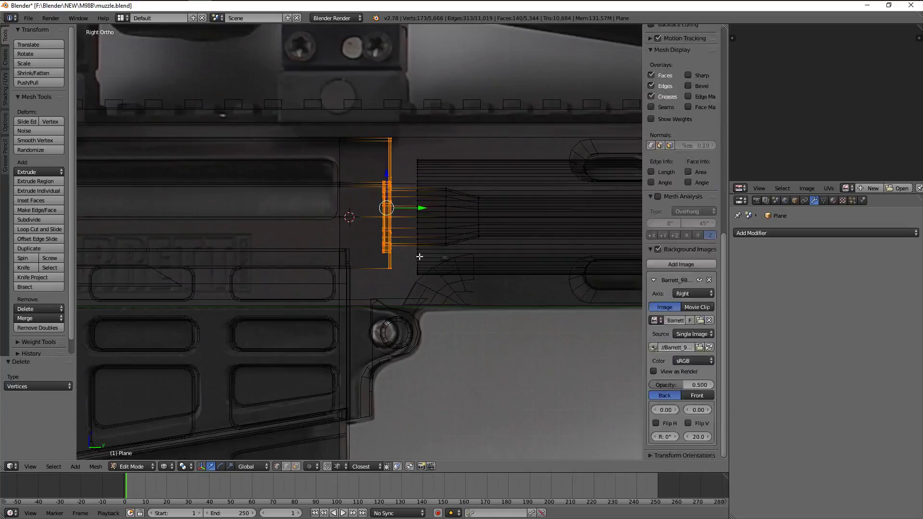
pyautogui.scroll(2, 439, 199)
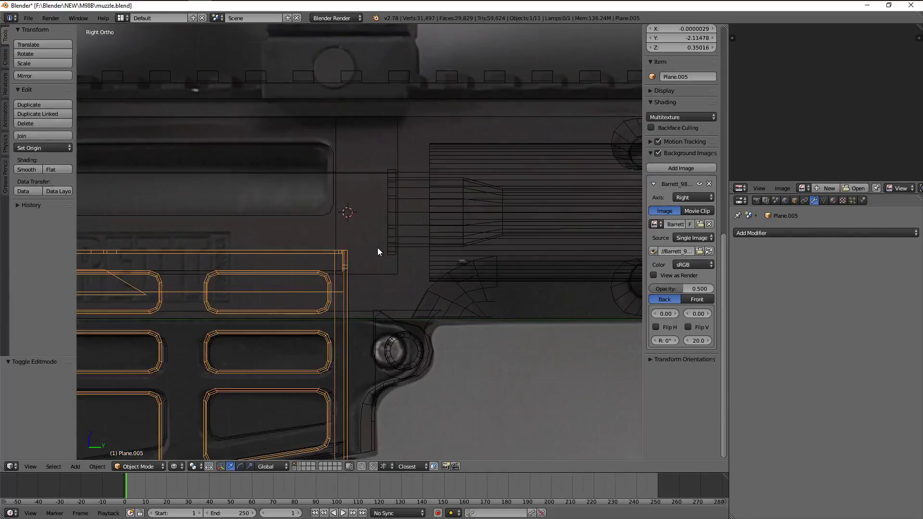
pyautogui.press('Tab')
pyautogui.press('b')
pyautogui.moveTo(380, 109); pyautogui.dragTo(433, 284)
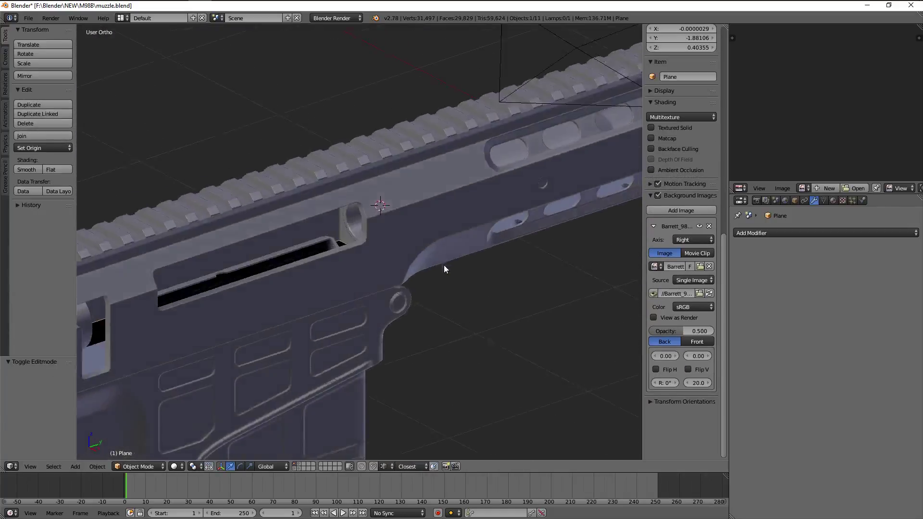
# Orbit to a side-on view of the receiver and select the Circle.003 cylinder
pyautogui.scroll(5, 382, 267)
pyautogui.scroll(3, 362, 269)
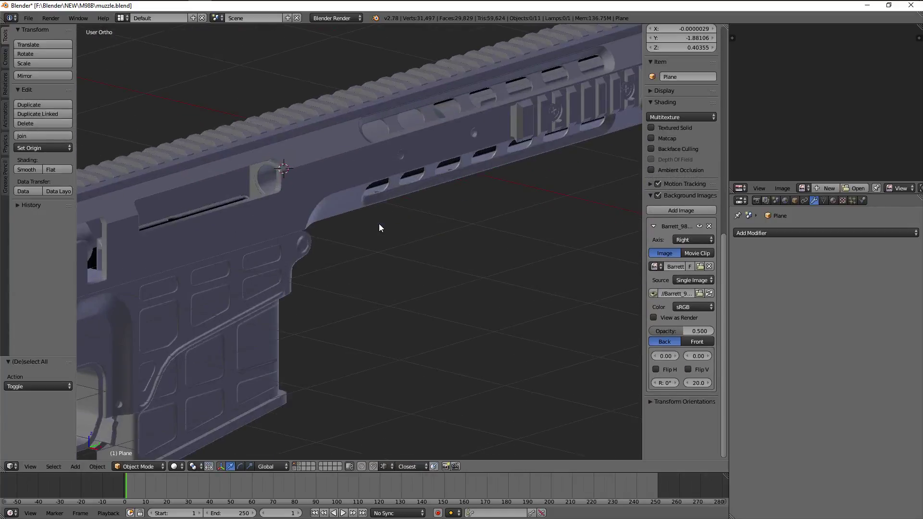
pyautogui.moveTo(379, 223)
pyautogui.mouseDown(button='middle')
pyautogui.moveTo(430, 209)
pyautogui.moveTo(386, 230)
pyautogui.moveTo(313, 195)
pyautogui.mouseUp(button='middle')
pyautogui.press('Tab')
pyautogui.scroll(3, 270, 219)
pyautogui.press('Tab')
pyautogui.moveTo(270, 218)
pyautogui.mouseDown(button='middle')
pyautogui.moveTo(344, 222)
pyautogui.moveTo(308, 318)
pyautogui.moveTo(350, 321)
pyautogui.moveTo(302, 268)
pyautogui.mouseUp(button='middle')
pyautogui.rightClick(302, 269)
# Look over the cylinder's side in edit mode, then return to object mode
pyautogui.press('Tab')
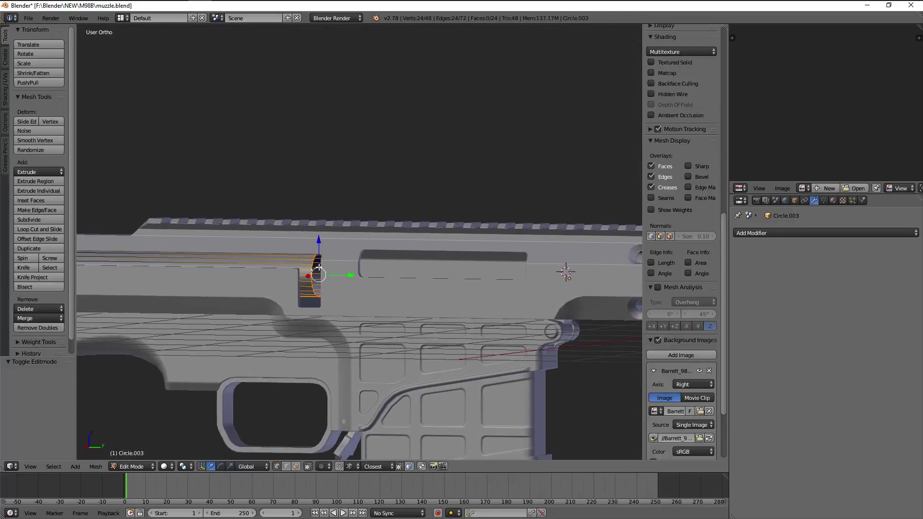
pyautogui.moveTo(457, 284)
pyautogui.mouseDown(button='middle')
pyautogui.moveTo(461, 333)
pyautogui.moveTo(370, 309)
pyautogui.moveTo(352, 281)
pyautogui.moveTo(360, 303)
pyautogui.mouseUp(button='middle')
pyautogui.scroll(3, 458, 340)
pyautogui.scroll(2, 487, 374)
pyautogui.scroll(-5, 487, 373)
pyautogui.press('Tab')
# Load arma.png into the Image Editor and pan the reference sheet into view
pyautogui.click(803, 187)
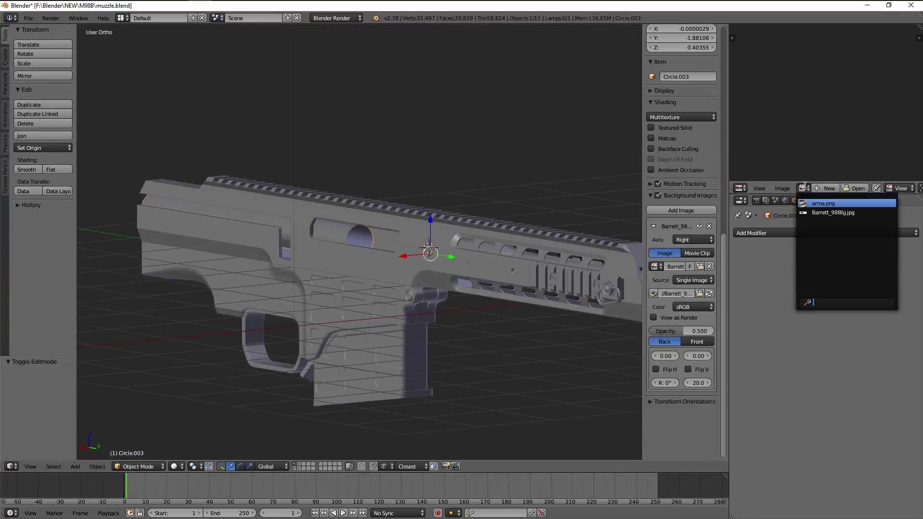
pyautogui.click(823, 203)
pyautogui.scroll(-2, 813, 144)
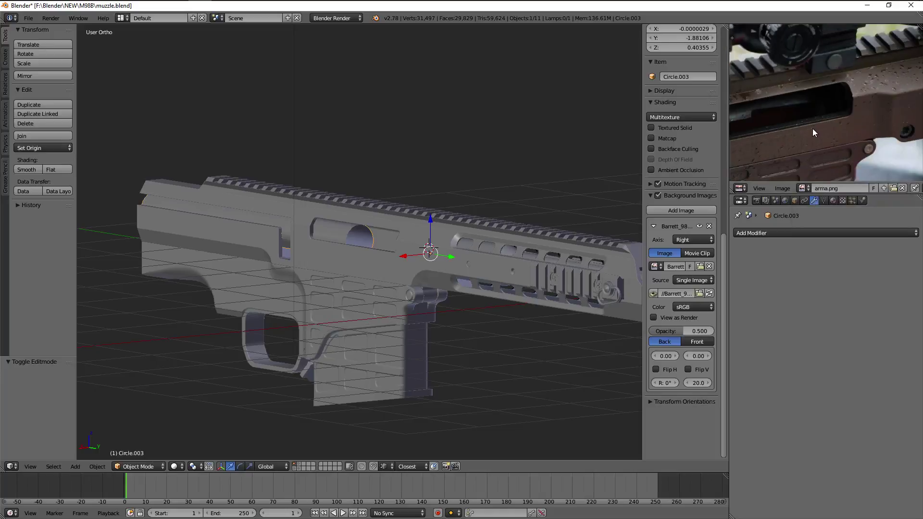
pyautogui.scroll(2, 817, 120)
pyautogui.scroll(2, 842, 97)
pyautogui.scroll(-2, 842, 98)
pyautogui.moveTo(835, 114)
pyautogui.mouseDown(button='middle')
pyautogui.moveTo(780, 105)
pyautogui.moveTo(786, 140)
pyautogui.moveTo(806, 141)
pyautogui.mouseUp(button='middle')
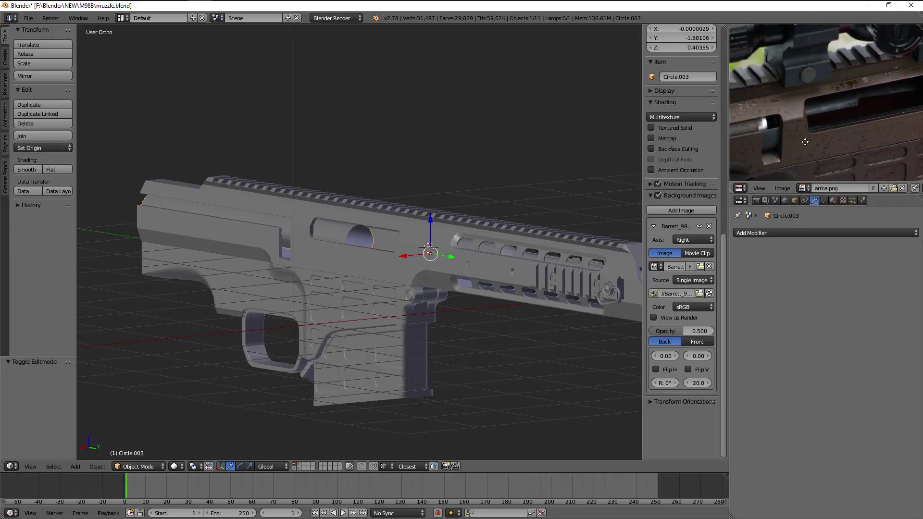
# Zoom the reference sheet onto the close-up photo of the bolt
pyautogui.moveTo(426, 273)
pyautogui.mouseDown(button='middle')
pyautogui.moveTo(517, 258)
pyautogui.moveTo(406, 266)
pyautogui.mouseUp(button='middle')
pyautogui.scroll(-2, 802, 113)
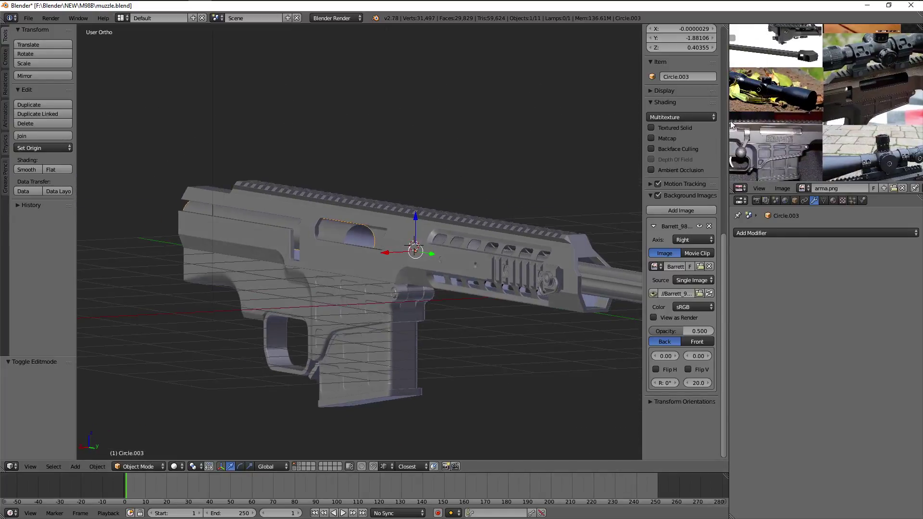
pyautogui.scroll(-2, 801, 113)
pyautogui.keyDown('ctrl'); pyautogui.moveTo(818, 95); pyautogui.dragTo(750, 96, button='middle'); pyautogui.keyUp('ctrl')
pyautogui.scroll(3, 857, 82)
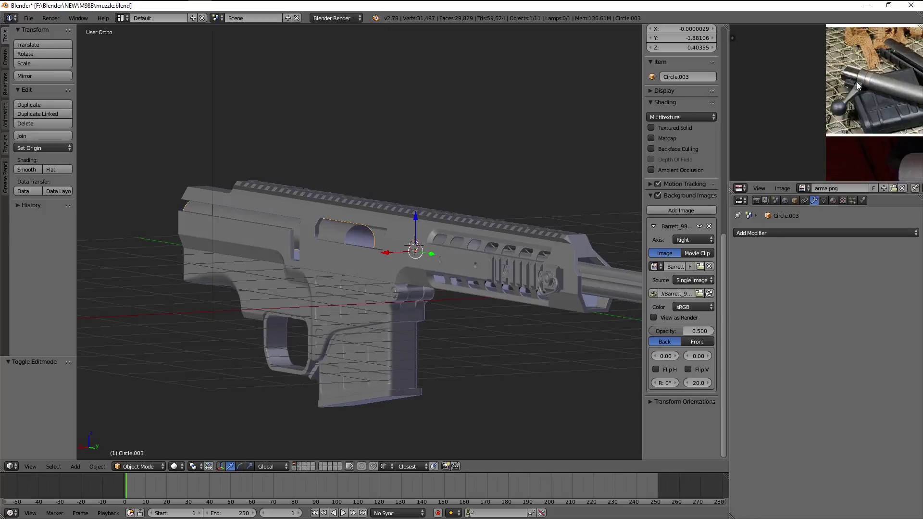
pyautogui.moveTo(875, 105); pyautogui.dragTo(839, 108, button='middle')
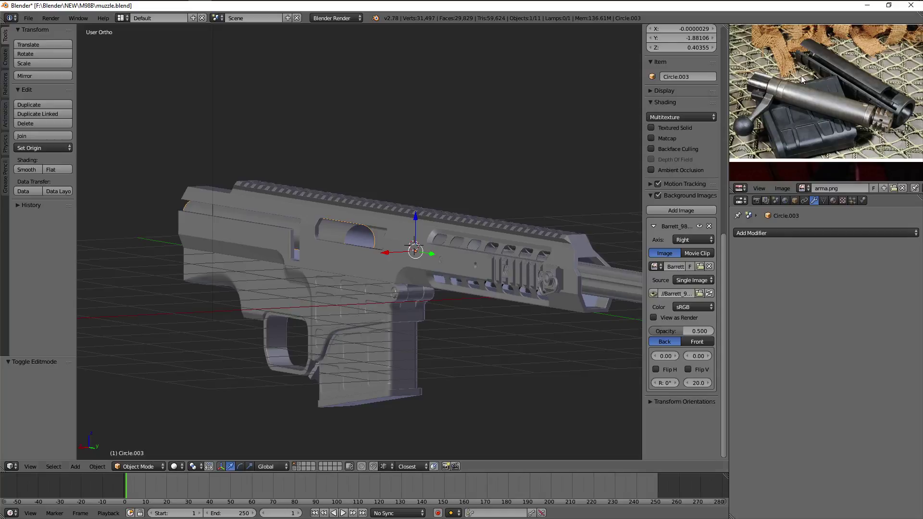
# In Right Ortho edit mode, slide the cylinder's end vertices back along Y
pyautogui.press('KP_1')
pyautogui.press('KP_3')
pyautogui.press('Tab')
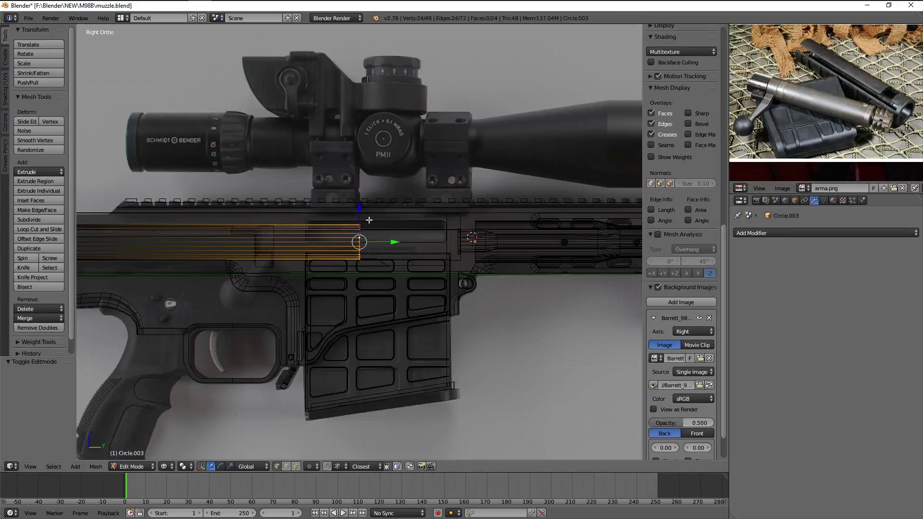
pyautogui.scroll(3, 412, 251)
pyautogui.press('g')
pyautogui.press('y')
pyautogui.click(318, 284)
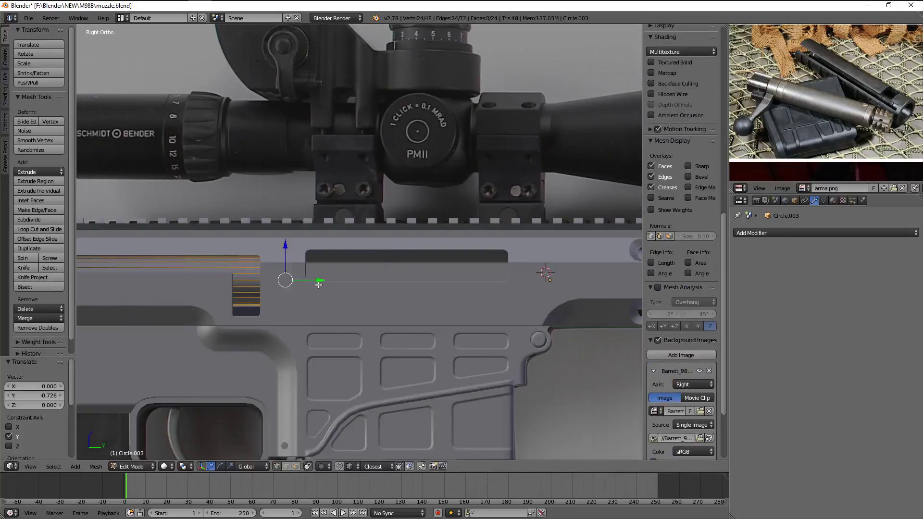
# Push the cylinder's end further back along Y to lengthen the bolt
pyautogui.scroll(2, 379, 272)
pyautogui.scroll(1, 341, 287)
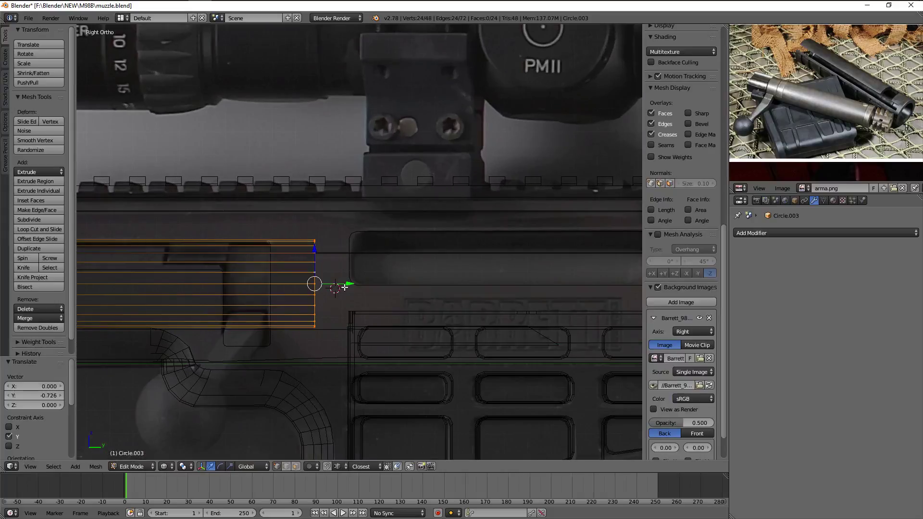
pyautogui.moveTo(345, 288); pyautogui.dragTo(312, 284)
pyautogui.click(304, 283)
pyautogui.scroll(-2, 312, 269)
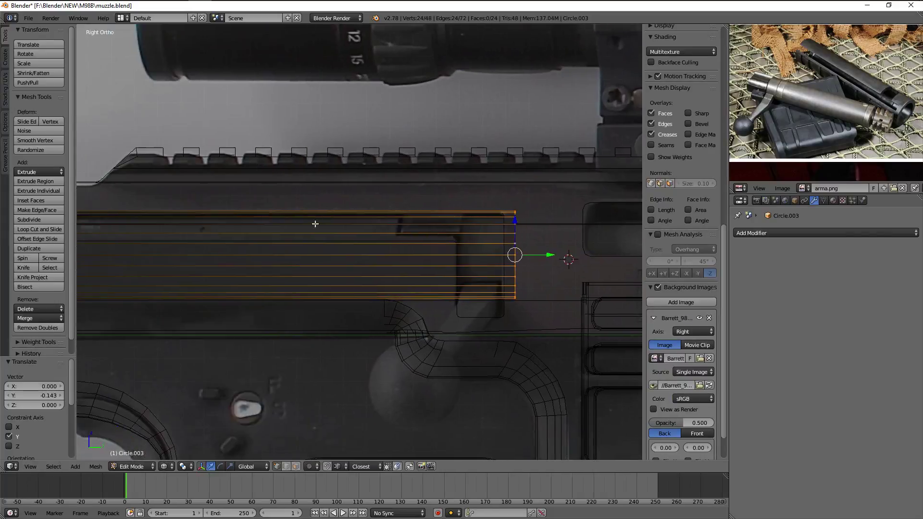
pyautogui.scroll(-2, 317, 226)
# Select all of the cylinder and extrude its faces in place
pyautogui.moveTo(336, 226); pyautogui.dragTo(358, 231, button='middle')
pyautogui.press('a')
pyautogui.press('a')
pyautogui.press('z')
pyautogui.scroll(2, 470, 231)
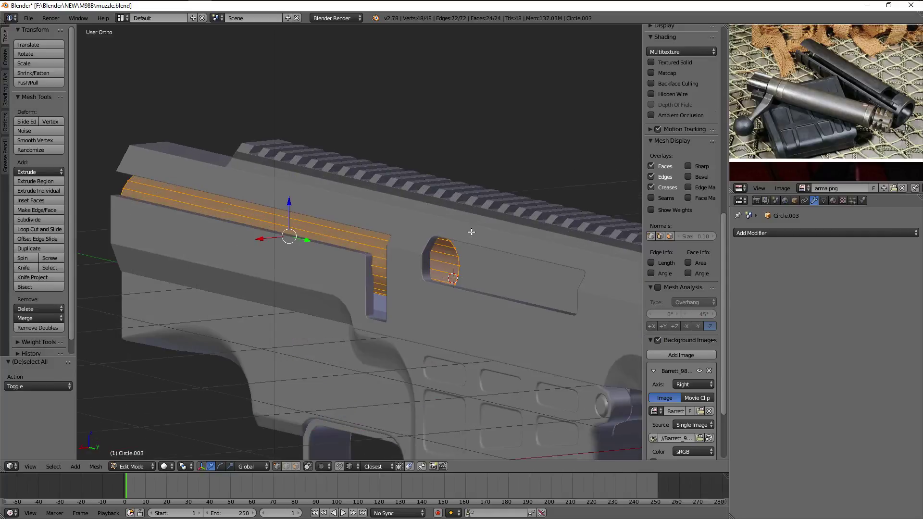
pyautogui.moveTo(469, 231); pyautogui.dragTo(478, 204, button='middle')
pyautogui.scroll(3, 536, 184)
pyautogui.press('e')
pyautogui.press('Escape')
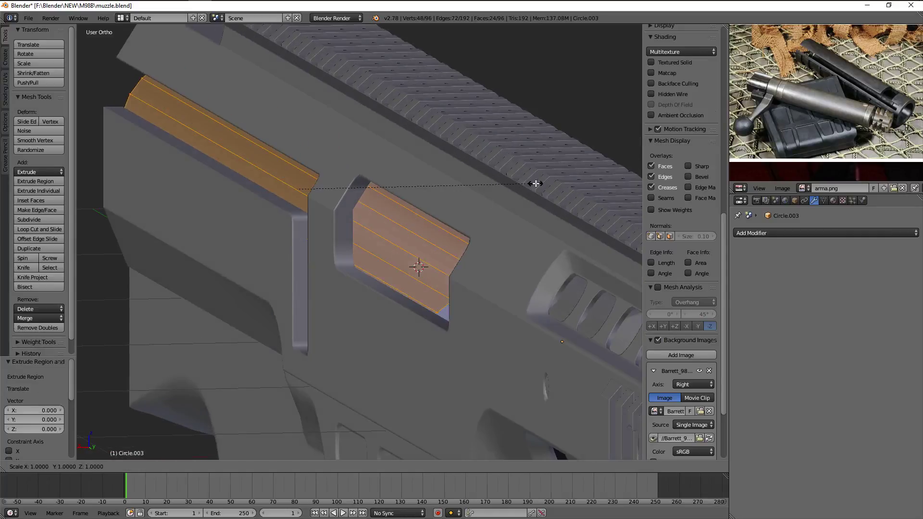
# Scale the extruded shell inward to 0.982 on X and Z and delete its selected faces
pyautogui.hotkey('shift', 'y')
pyautogui.click(527, 190)
pyautogui.moveTo(527, 190); pyautogui.dragTo(480, 190, button='middle')
pyautogui.scroll(2, 555, 167)
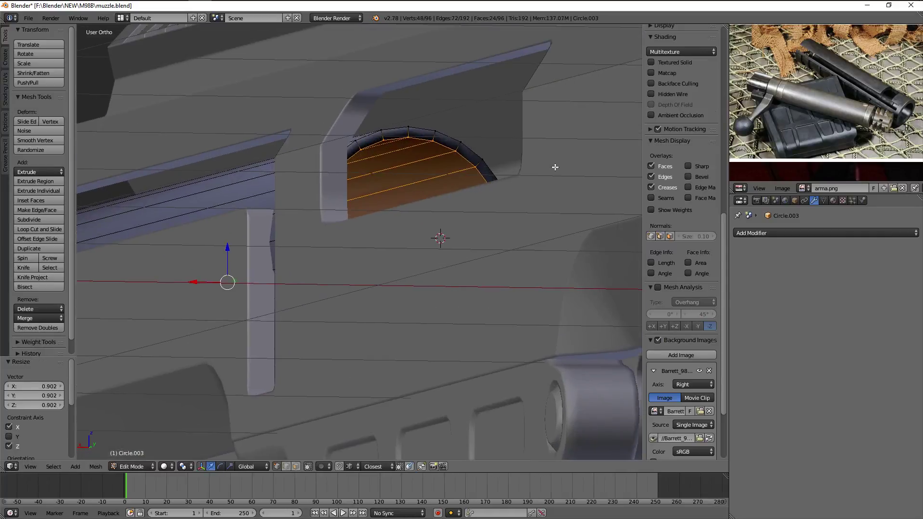
pyautogui.scroll(-2, 521, 171)
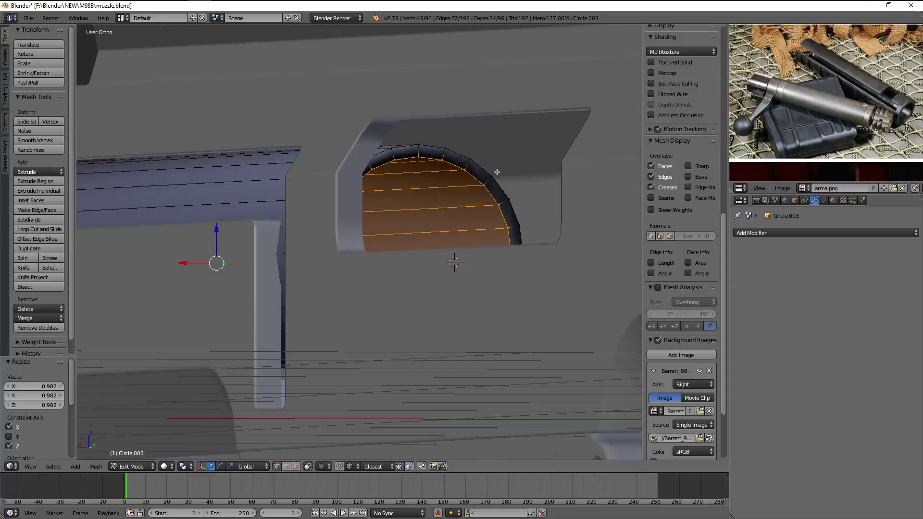
pyautogui.moveTo(494, 173); pyautogui.dragTo(498, 177, button='middle')
pyautogui.press('x')
pyautogui.click(495, 197)
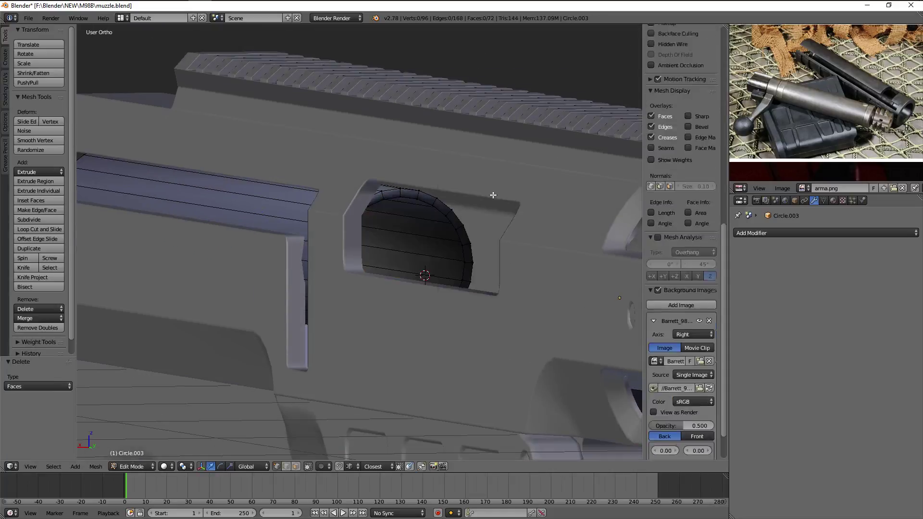
# In wireframe, box-select and delete the cylinder's end faces, then return to solid shading
pyautogui.scroll(-3, 495, 197)
pyautogui.scroll(-2, 494, 197)
pyautogui.press('z')
pyautogui.press('b')
pyautogui.moveTo(168, 181); pyautogui.dragTo(259, 286)
pyautogui.press('x')
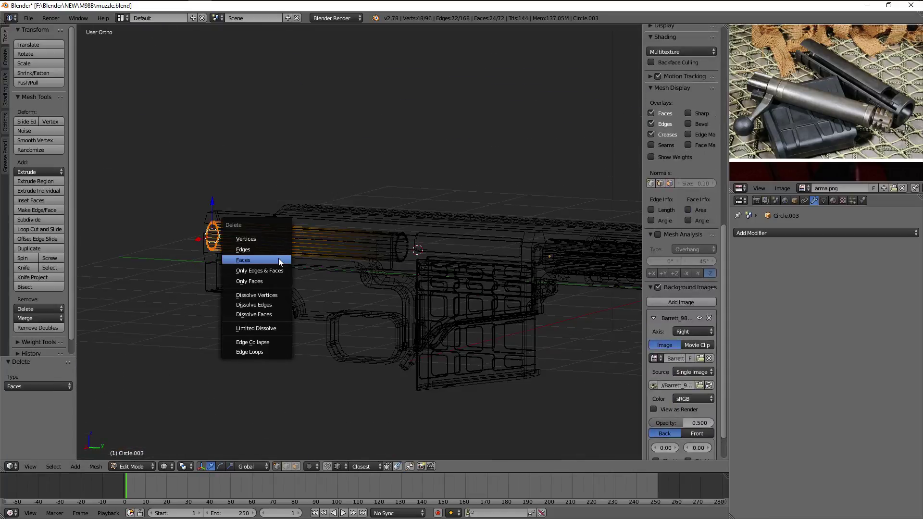
pyautogui.click(278, 258)
pyautogui.scroll(3, 460, 264)
pyautogui.press('z')
pyautogui.scroll(3, 375, 246)
pyautogui.moveTo(375, 246)
pyautogui.mouseDown(button='middle')
pyautogui.moveTo(346, 243)
pyautogui.moveTo(361, 257)
pyautogui.moveTo(337, 326)
pyautogui.moveTo(313, 220)
pyautogui.mouseUp(button='middle')
# Add two edge loops across the bolt cylinder's arch and interior
pyautogui.scroll(2, 313, 219)
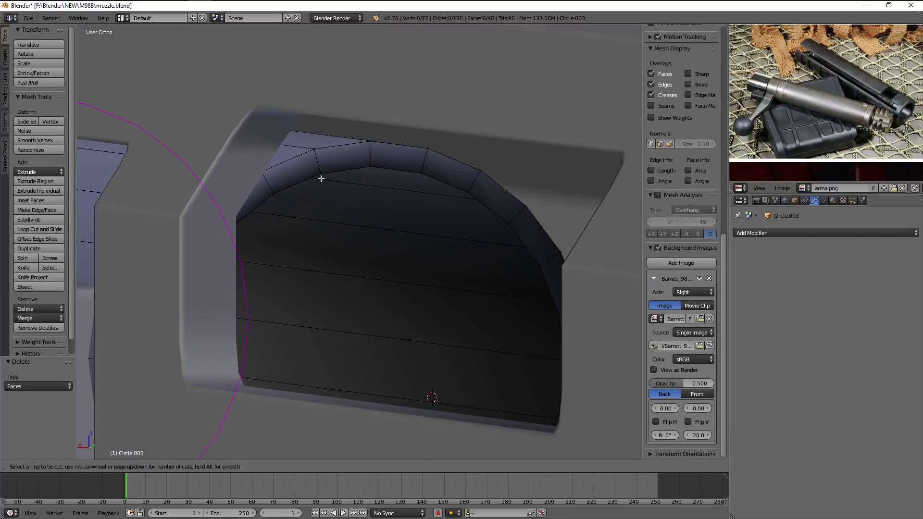
pyautogui.hotkey('ctrl', 'r')
pyautogui.click(314, 150)
pyautogui.rightClick(313, 150)
pyautogui.hotkey('ctrl', 'r')
pyautogui.click(310, 147)
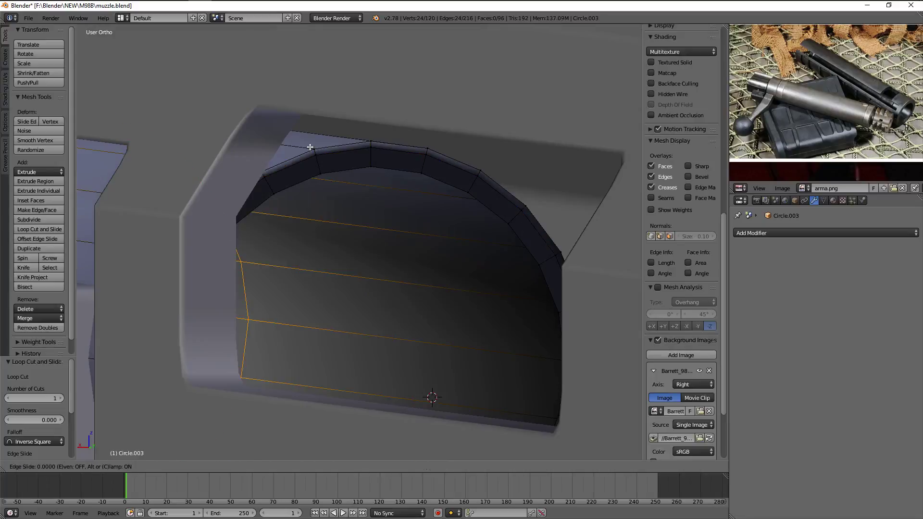
pyautogui.scroll(-5, 347, 166)
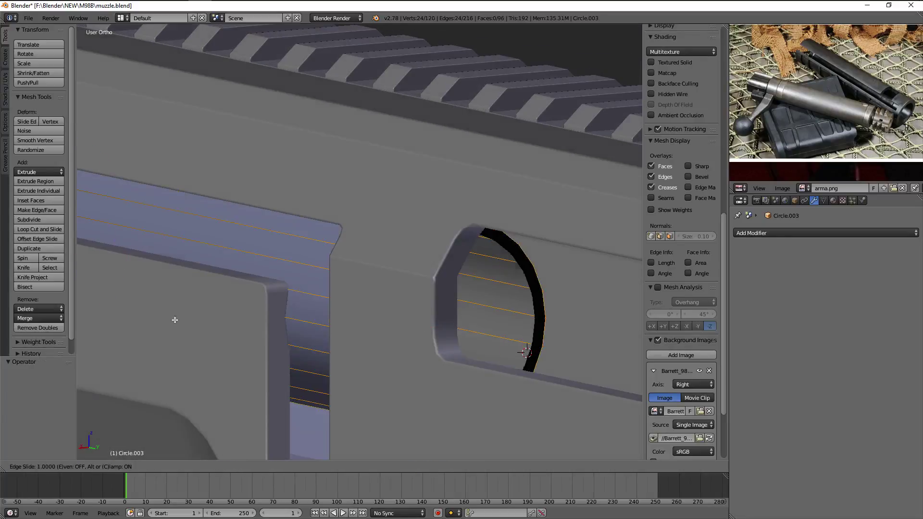
pyautogui.press('z')
pyautogui.press('KP_3')
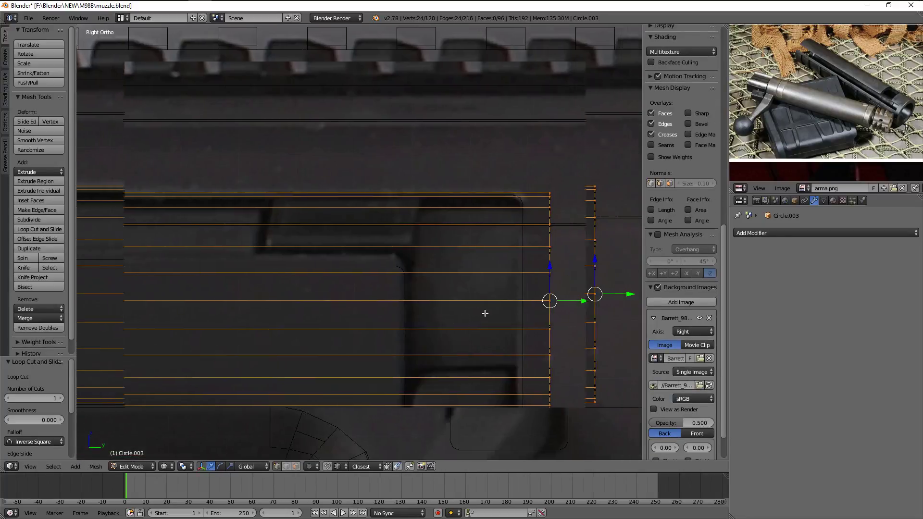
pyautogui.keyDown('shift'); pyautogui.moveTo(540, 277); pyautogui.dragTo(436, 273, button='middle'); pyautogui.keyUp('shift')
# Move the selected edges slightly along Y, then view the front opening from an angle
pyautogui.press('g')
pyautogui.press('y')
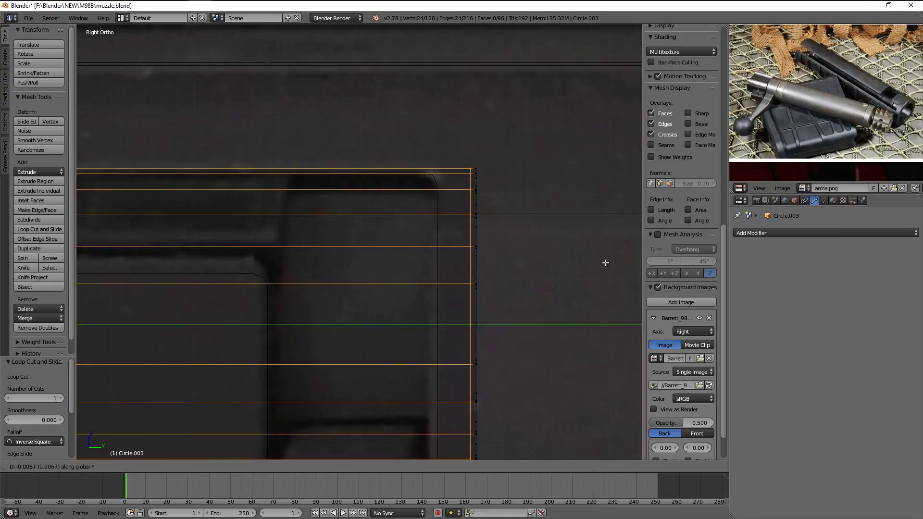
pyautogui.click(595, 265)
pyautogui.press('z')
pyautogui.scroll(-3, 594, 265)
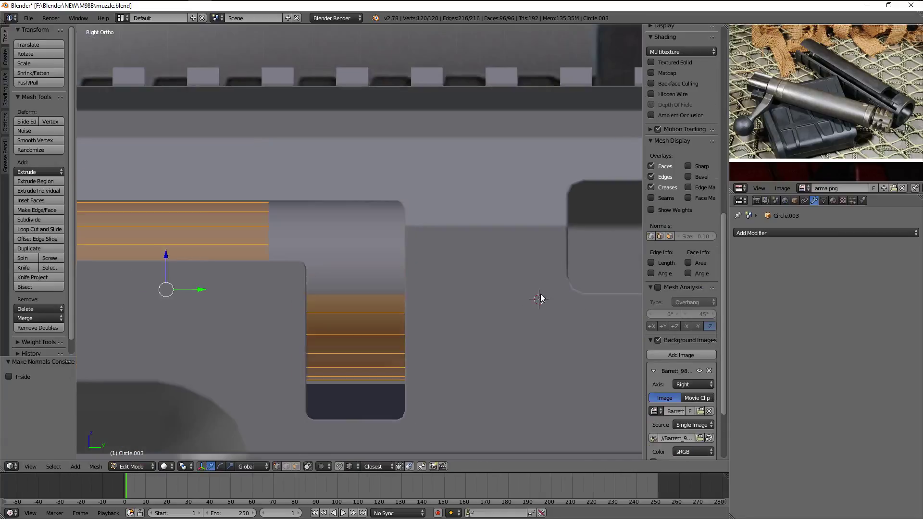
pyautogui.press('Tab')
pyautogui.moveTo(540, 299)
pyautogui.mouseDown(button='middle')
pyautogui.moveTo(425, 307)
pyautogui.moveTo(447, 287)
pyautogui.moveTo(432, 298)
pyautogui.mouseUp(button='middle')
pyautogui.scroll(2, 446, 284)
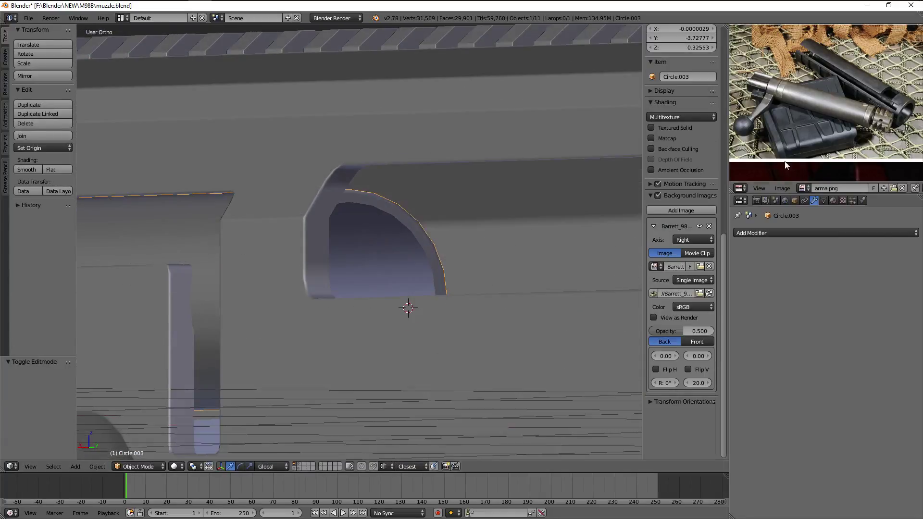
pyautogui.scroll(1, 829, 117)
pyautogui.scroll(2, 815, 81)
pyautogui.scroll(1, 815, 82)
pyautogui.scroll(1, 841, 81)
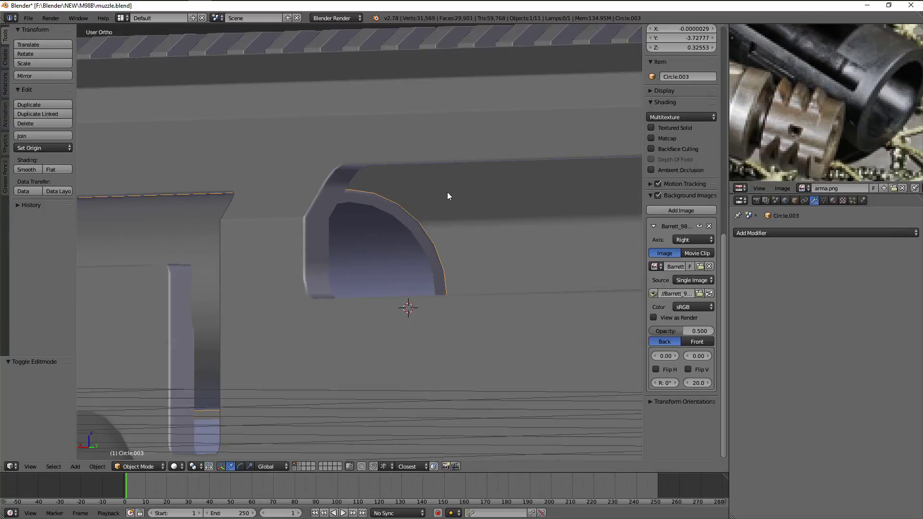
# Select the arch's inner edge loop and scale it while keeping Y unchanged
pyautogui.press('Tab')
pyautogui.press('a')
pyautogui.moveTo(406, 197); pyautogui.dragTo(375, 207, button='middle')
pyautogui.keyDown('alt'); pyautogui.click(375, 206); pyautogui.keyUp('alt')
pyautogui.press('s')
pyautogui.hotkey('shift', 'y')
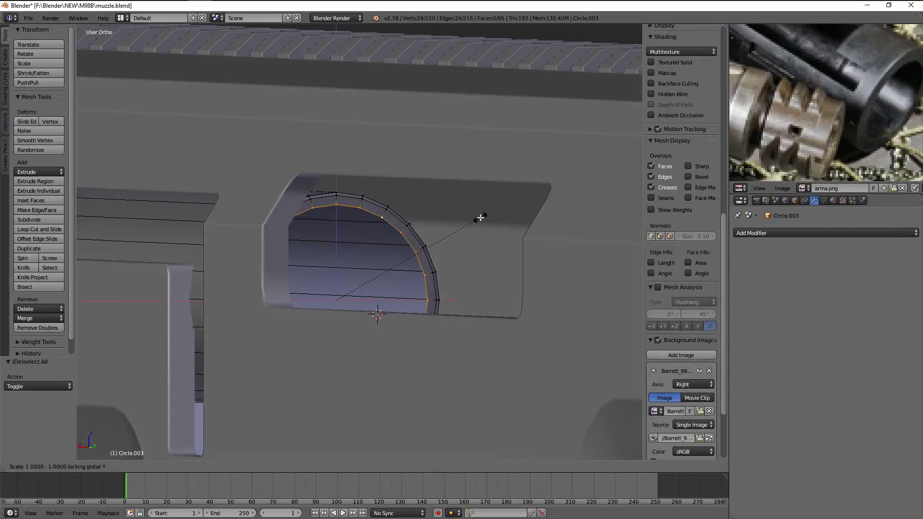
pyautogui.click(471, 220)
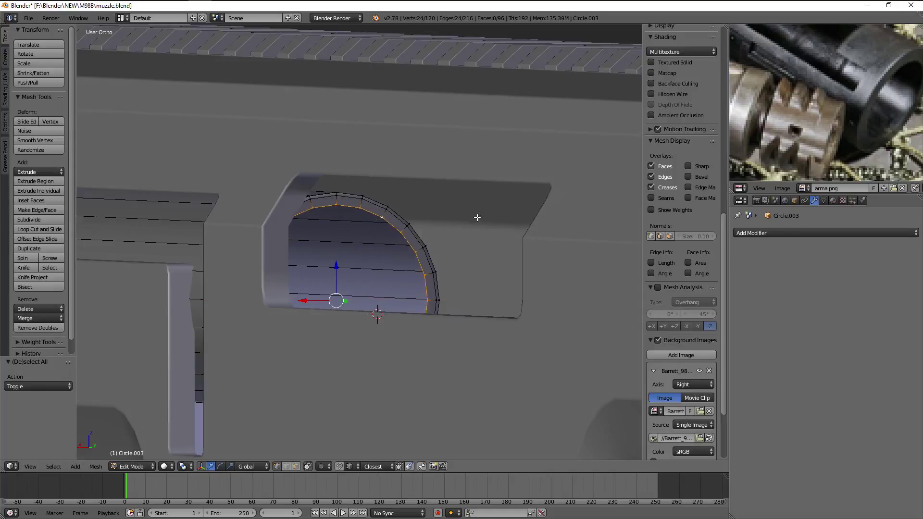
pyautogui.press('Tab')
pyautogui.press('KP_3')
pyautogui.scroll(-4, 477, 218)
pyautogui.press('z')
pyautogui.scroll(-4, 381, 235)
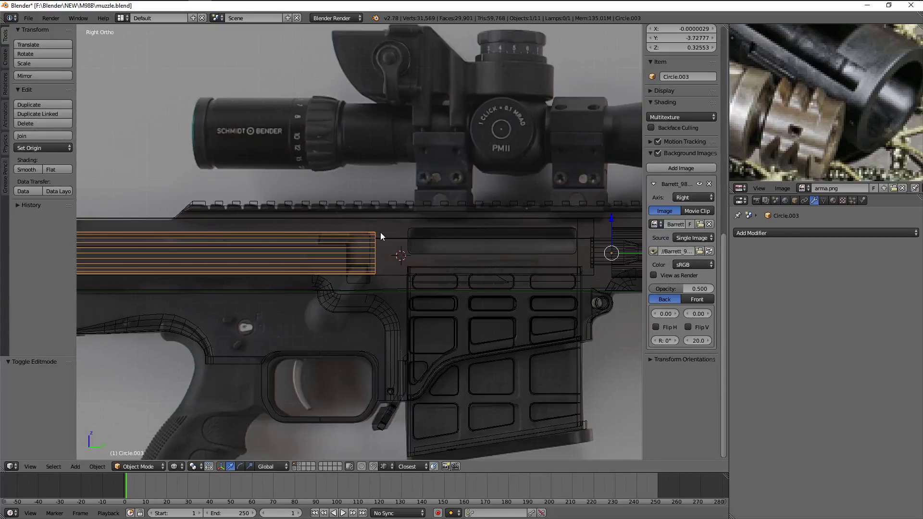
pyautogui.moveTo(559, 238); pyautogui.dragTo(440, 247, button='middle')
# Duplicate the inner loop, scale it to 1.029, and shift it -0.017 along Y
pyautogui.press('Tab')
pyautogui.press('z')
pyautogui.scroll(5, 440, 246)
pyautogui.scroll(4, 449, 218)
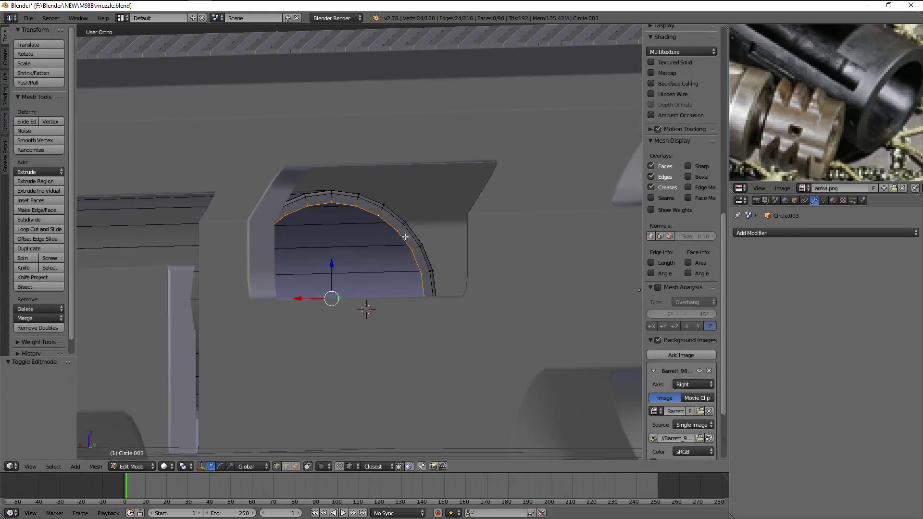
pyautogui.hotkey('shift', 'd')
pyautogui.press('s')
pyautogui.click(482, 199)
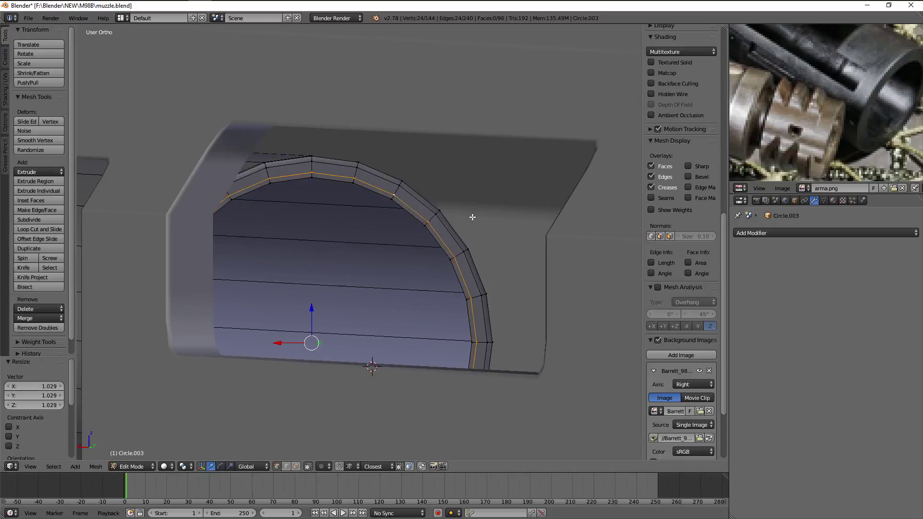
pyautogui.press('g')
pyautogui.press('y')
pyautogui.click(468, 217)
pyautogui.scroll(-4, 821, 112)
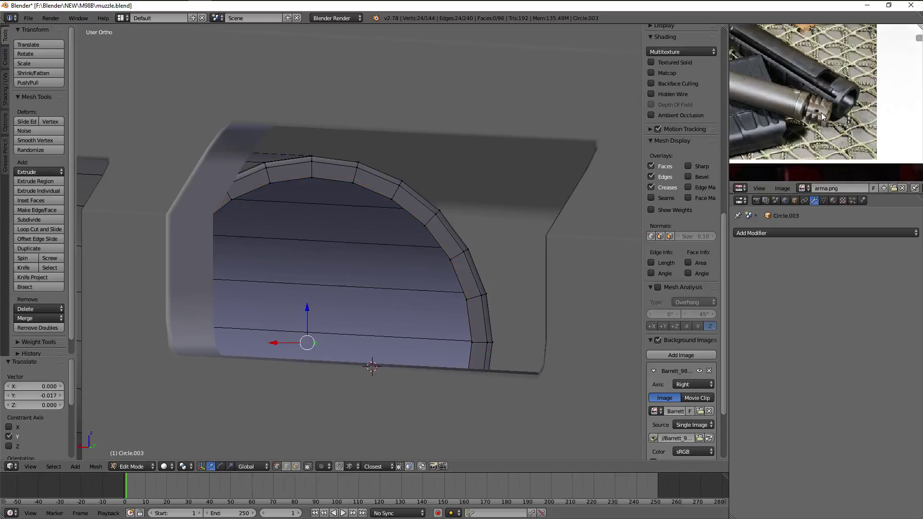
pyautogui.scroll(2, 817, 114)
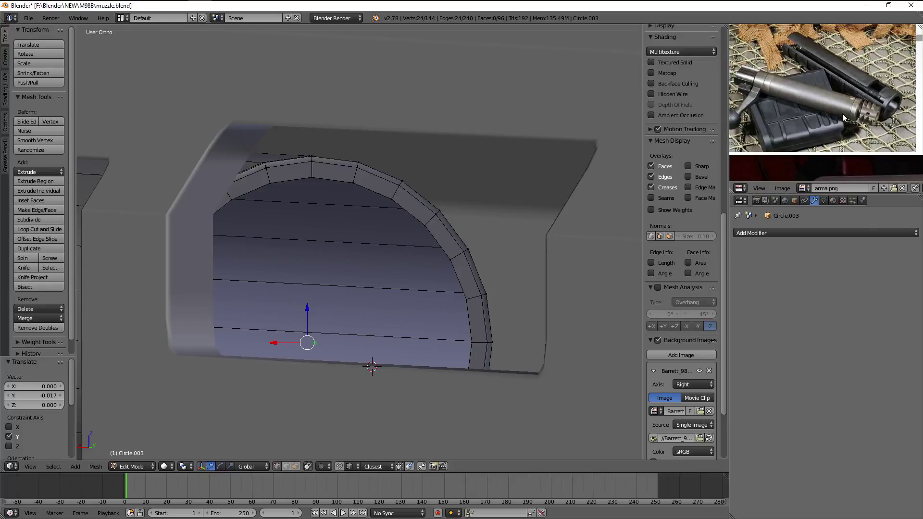
pyautogui.press('KP_Divide')
# Extrude the bolt loop along Y in right side view at a shorter length
pyautogui.press('z')
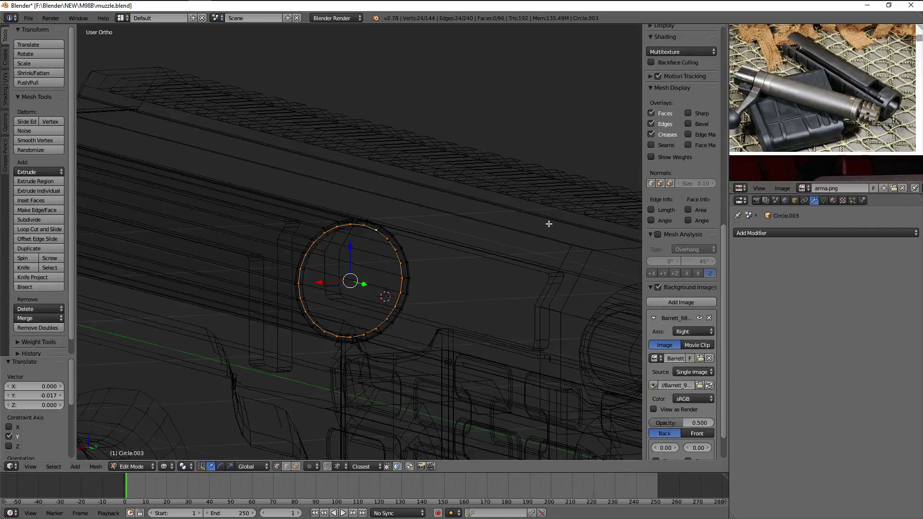
pyautogui.press('KP_3')
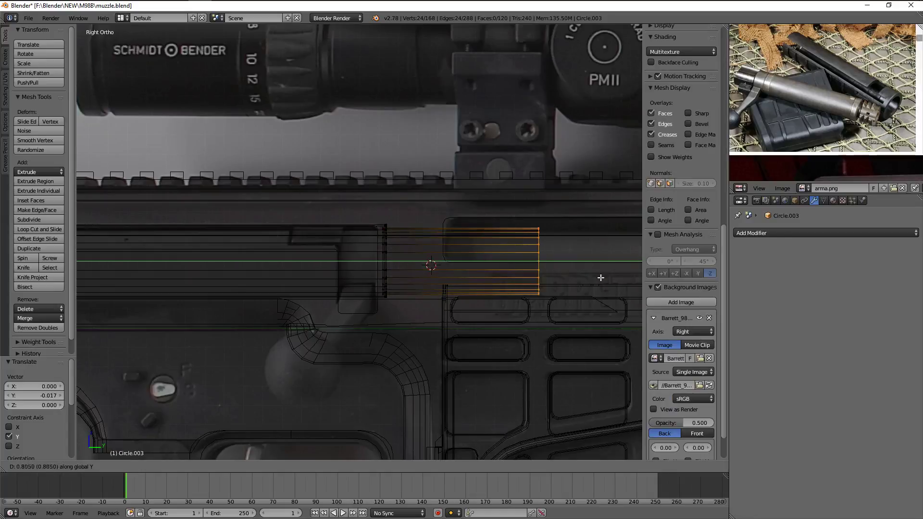
pyautogui.click(548, 262)
pyautogui.press('z')
pyautogui.keyDown('shift'); pyautogui.moveTo(548, 261); pyautogui.dragTo(309, 258, button='middle'); pyautogui.keyUp('shift')
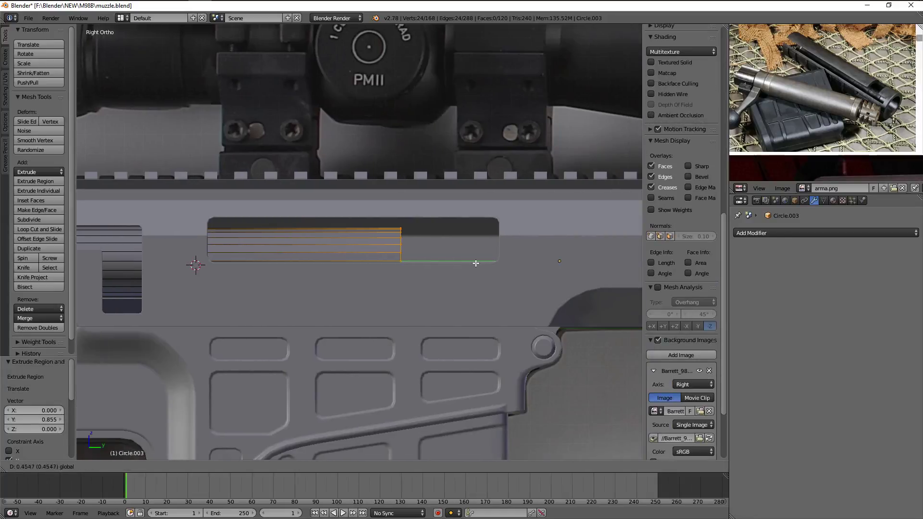
pyautogui.click(421, 264)
pyautogui.press('Tab')
pyautogui.press('z')
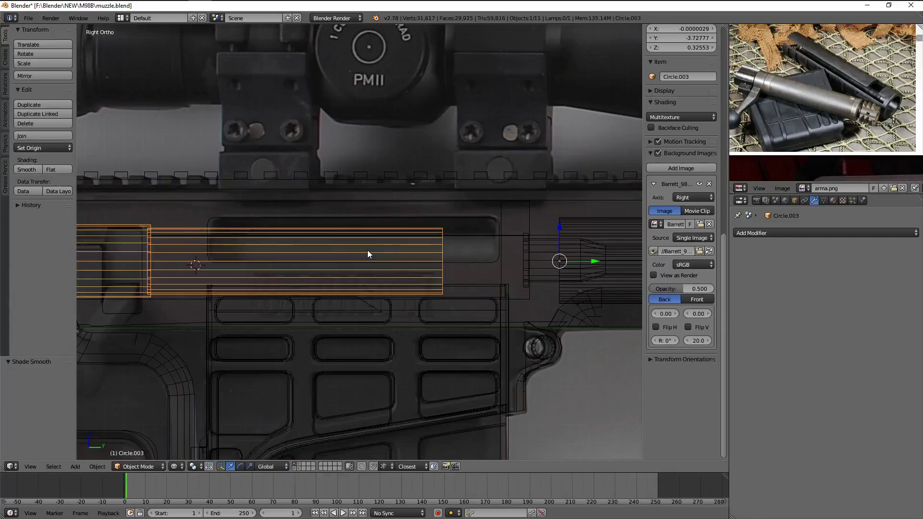
pyautogui.press('Tab')
# Extrude two more ring sections along Y, bringing Circle.003 to 192 vertices
pyautogui.press('e')
pyautogui.click(553, 259)
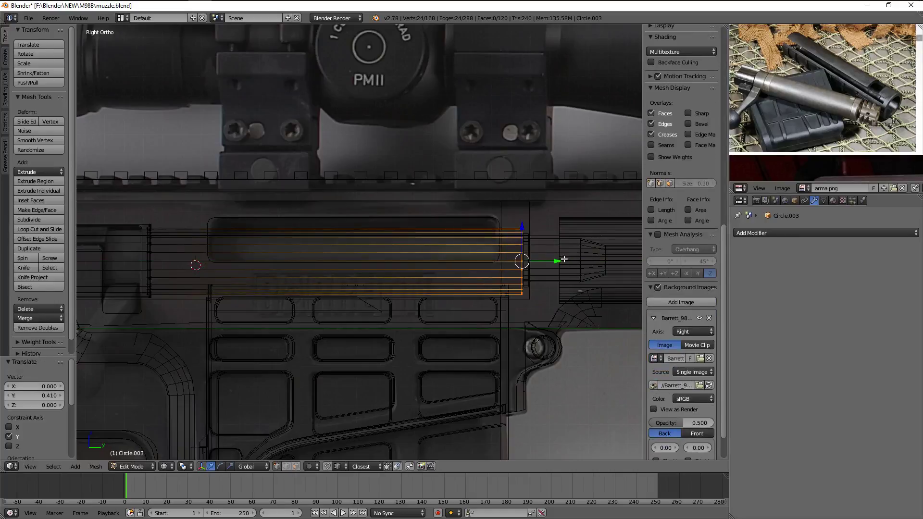
pyautogui.moveTo(553, 259); pyautogui.dragTo(516, 267, button='middle')
pyautogui.press('z')
pyautogui.press('KP_3')
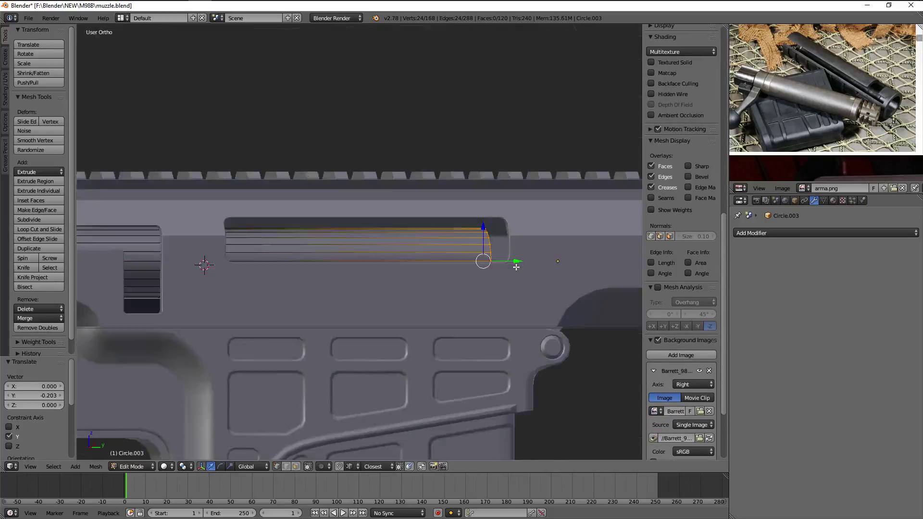
pyautogui.press('KP_Decimal')
pyautogui.press('z')
pyautogui.scroll(3, 812, 106)
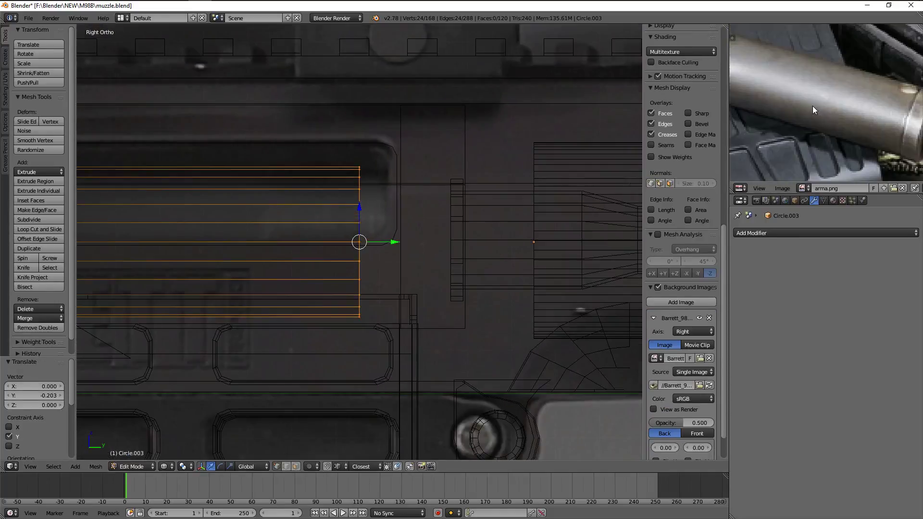
pyautogui.scroll(2, 755, 117)
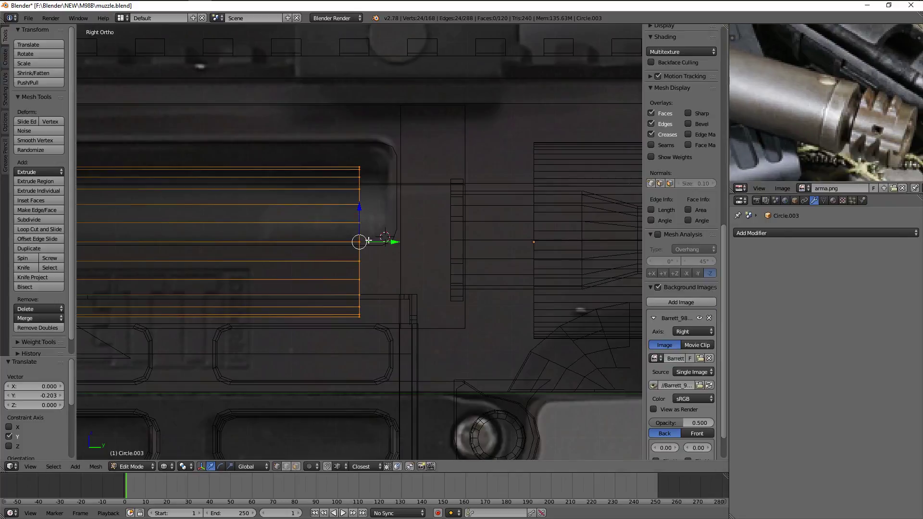
pyautogui.press('e')
pyautogui.click(309, 226)
# Add a loop cut across the bolt near its front and slide it into place
pyautogui.press('a')
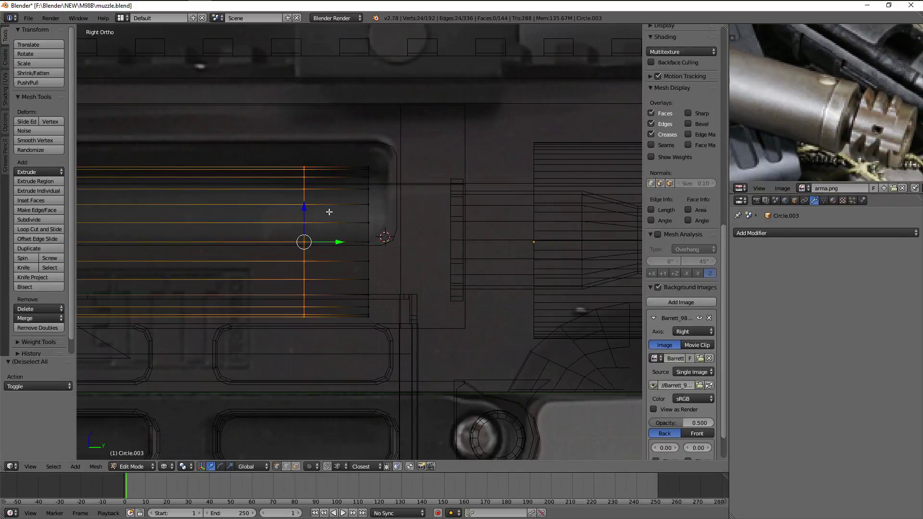
pyautogui.hotkey('ctrl', 'b')
pyautogui.press('Escape')
pyautogui.press('KP_Decimal')
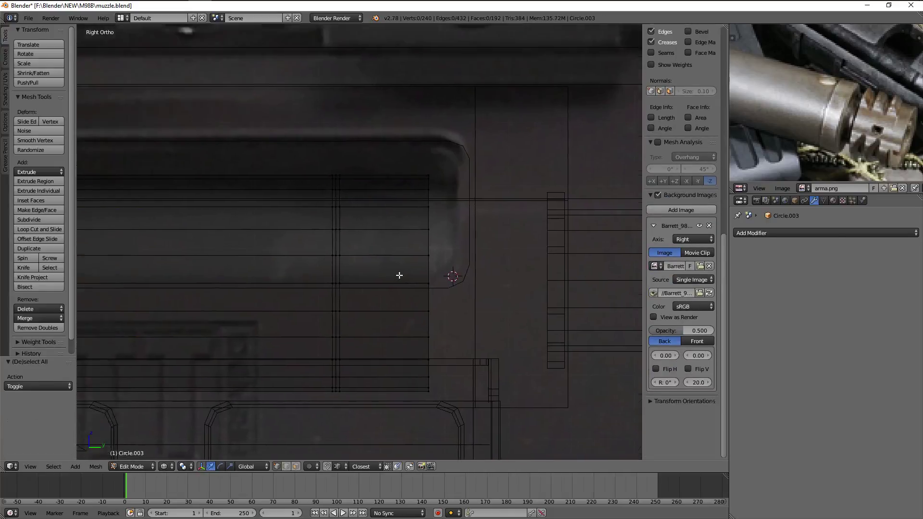
pyautogui.press('Escape')
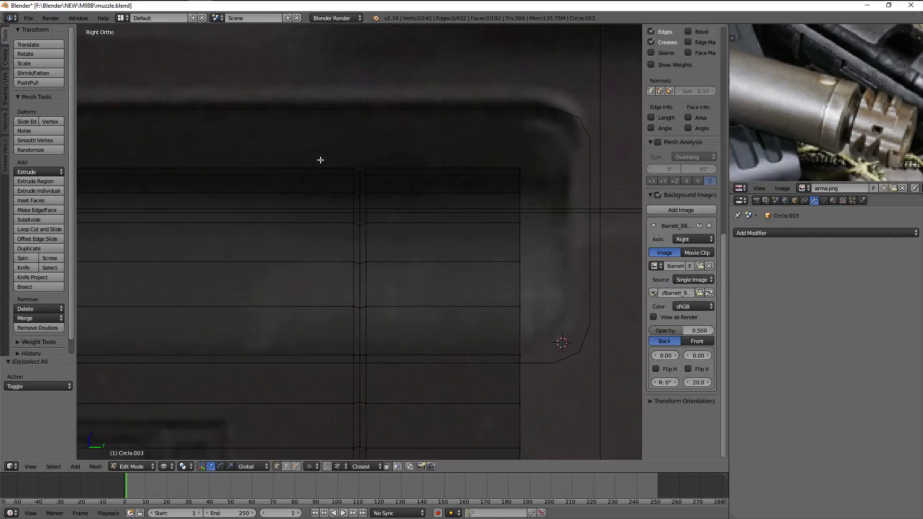
pyautogui.hotkey('ctrl', 'r')
pyautogui.click(511, 186)
pyautogui.click(577, 228)
pyautogui.press('g')
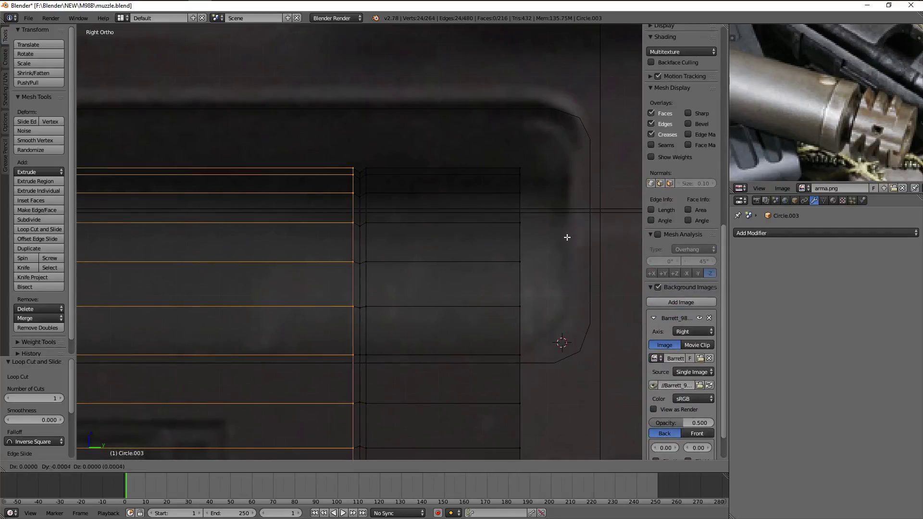
pyautogui.click(553, 226)
# Add a second loop cut beside the first and narrow the strip between them along Y
pyautogui.hotkey('ctrl', 'r')
pyautogui.click(433, 187)
pyautogui.click(208, 167)
pyautogui.press('g')
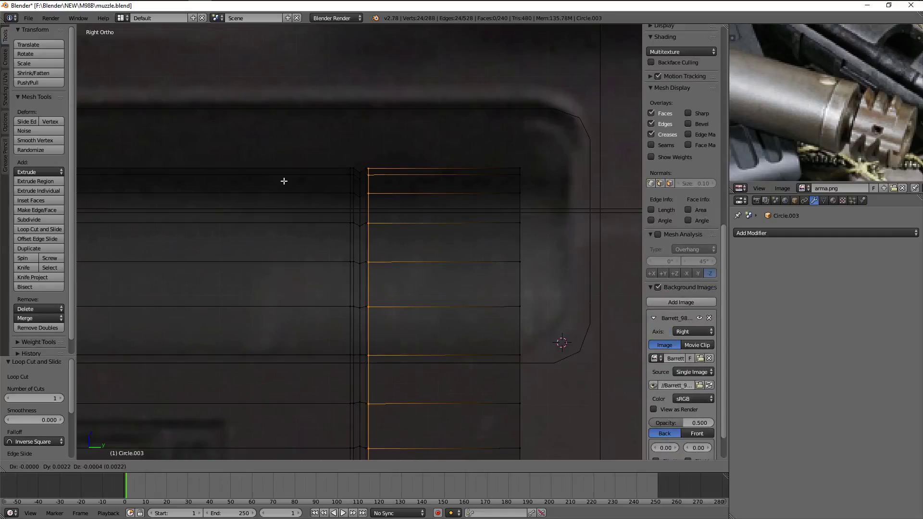
pyautogui.click(290, 181)
pyautogui.press('a')
pyautogui.press('b')
pyautogui.moveTo(304, 164); pyautogui.dragTo(391, 452)
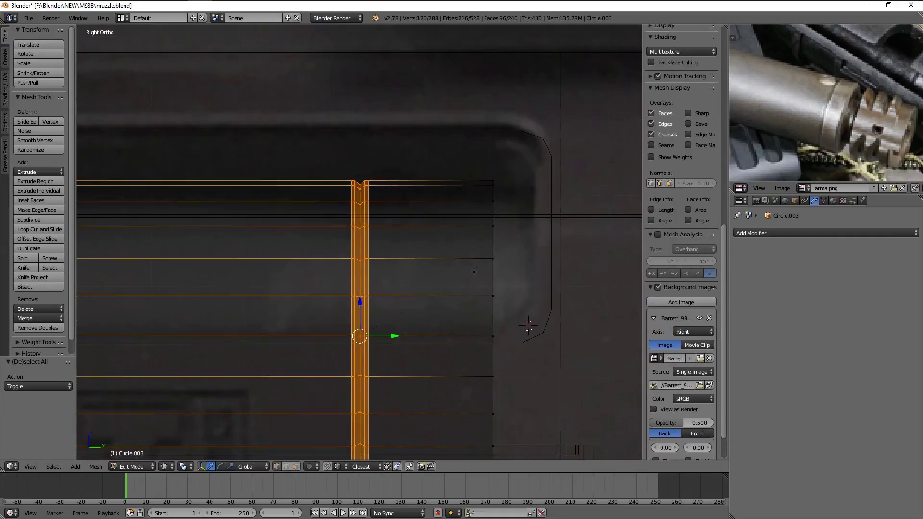
pyautogui.press('s')
pyautogui.press('y')
pyautogui.click(430, 291)
# Select the bolt's front edge loop and move it back along Y
pyautogui.press('a')
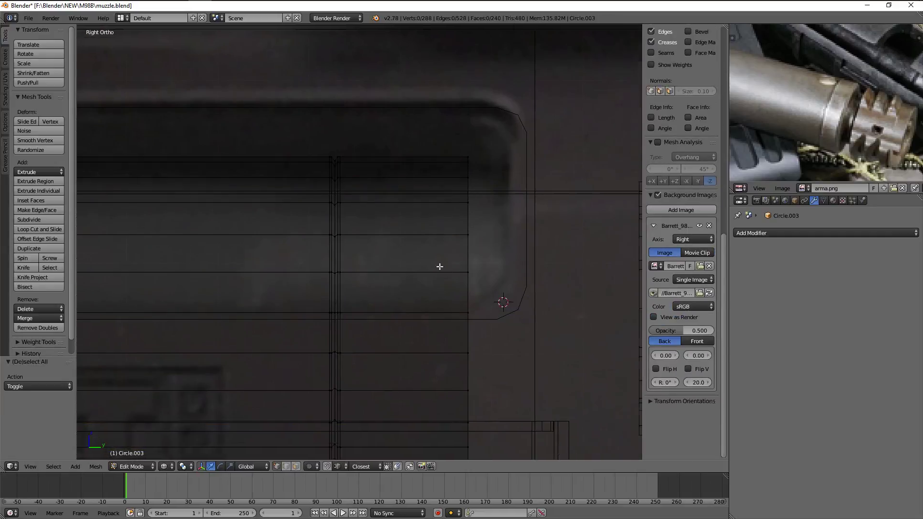
pyautogui.keyDown('shift'); pyautogui.moveTo(450, 288); pyautogui.dragTo(403, 254, button='middle'); pyautogui.keyUp('shift')
pyautogui.keyDown('alt'); pyautogui.rightClick(474, 280); pyautogui.keyUp('alt')
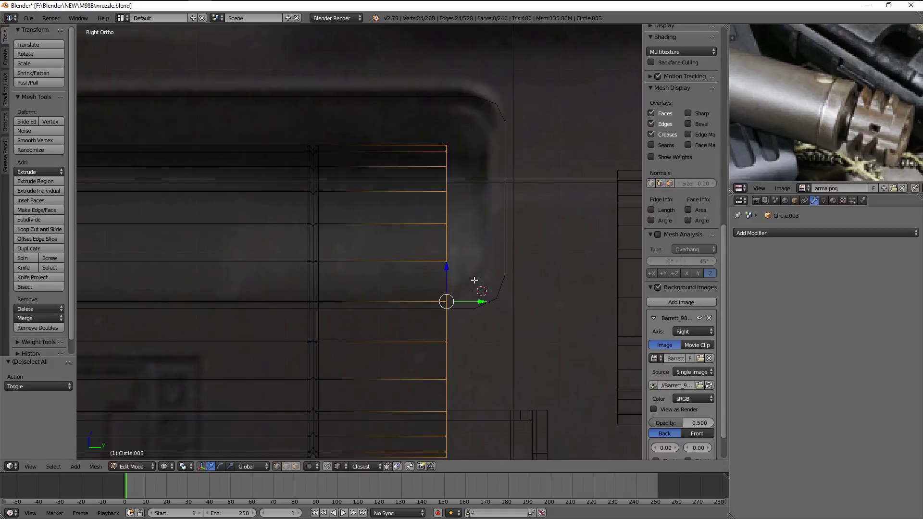
pyautogui.press('g')
pyautogui.press('y')
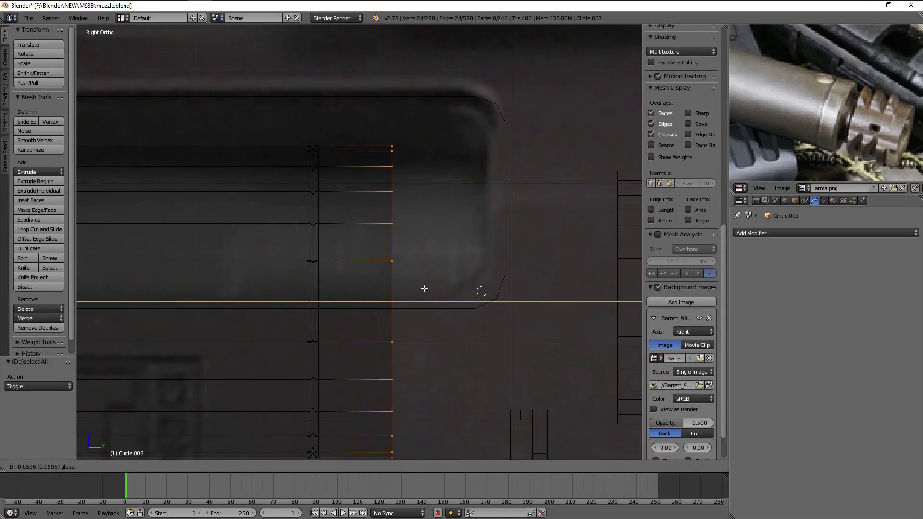
pyautogui.click(421, 287)
pyautogui.keyDown('shift'); pyautogui.moveTo(586, 297); pyautogui.dragTo(546, 271, button='middle'); pyautogui.keyUp('shift')
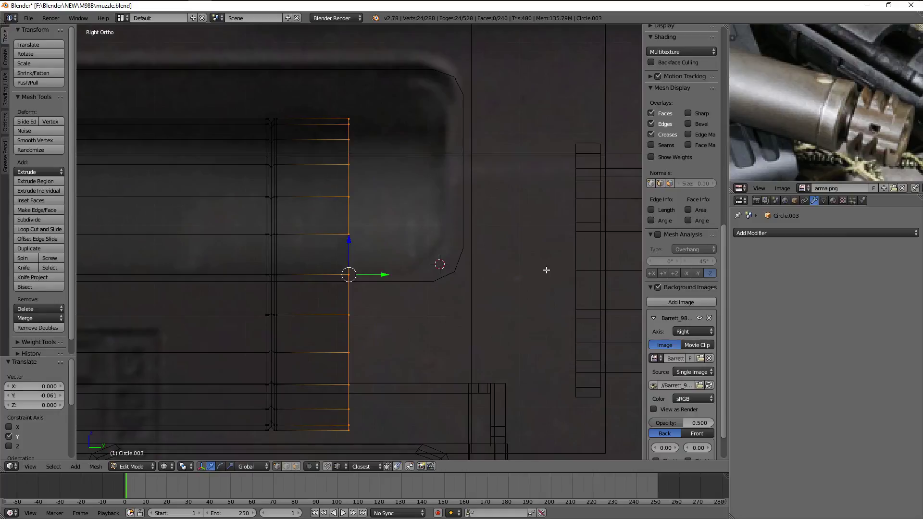
# Inset the front ring twice (scales 0.921, then 0.835), then extrude it slightly forward
pyautogui.press('e')
pyautogui.press('Escape')
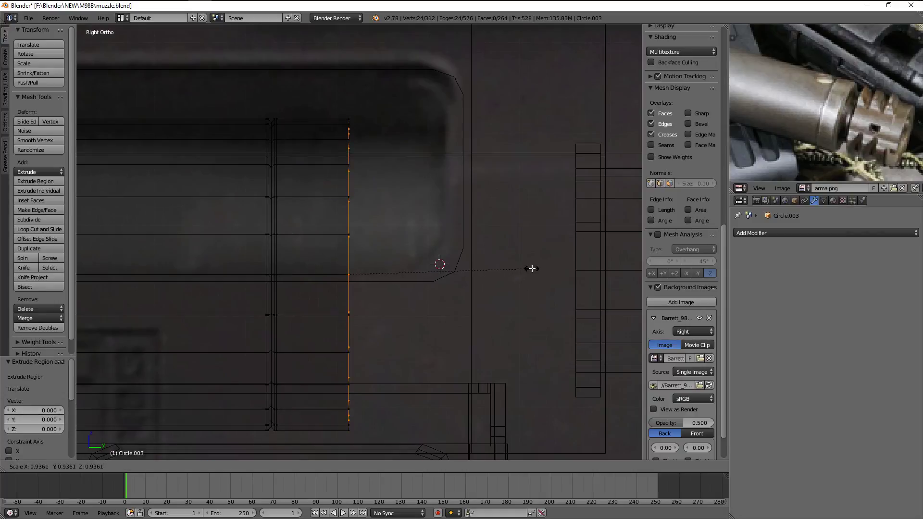
pyautogui.click(529, 269)
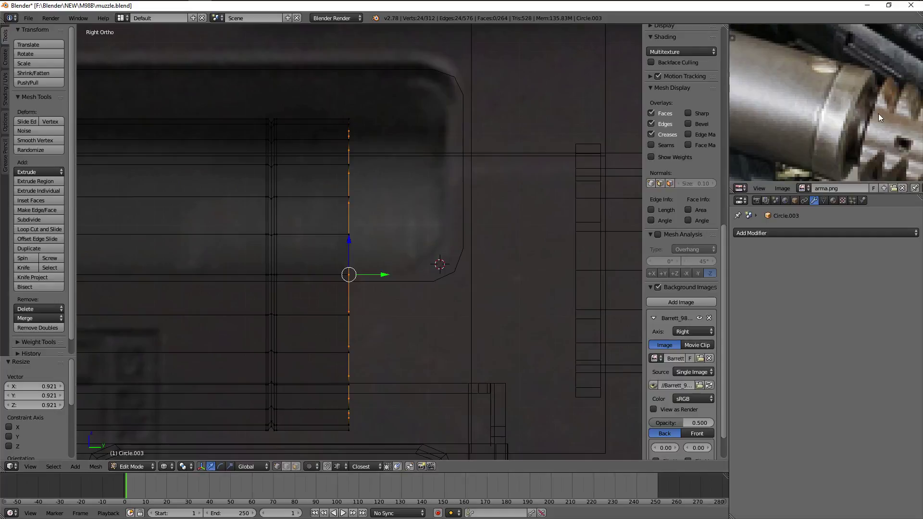
pyautogui.moveTo(337, 173); pyautogui.dragTo(473, 206, button='middle')
pyautogui.press('s')
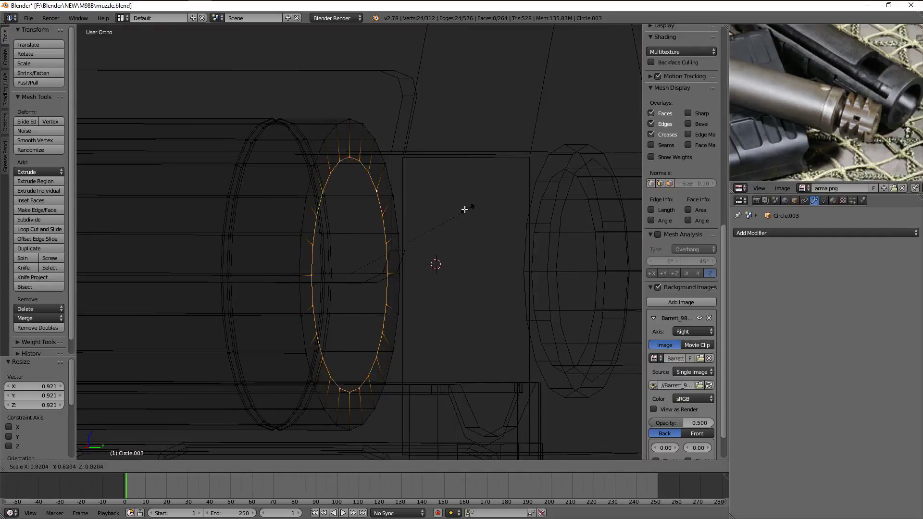
pyautogui.click(474, 210)
pyautogui.press('KP_3')
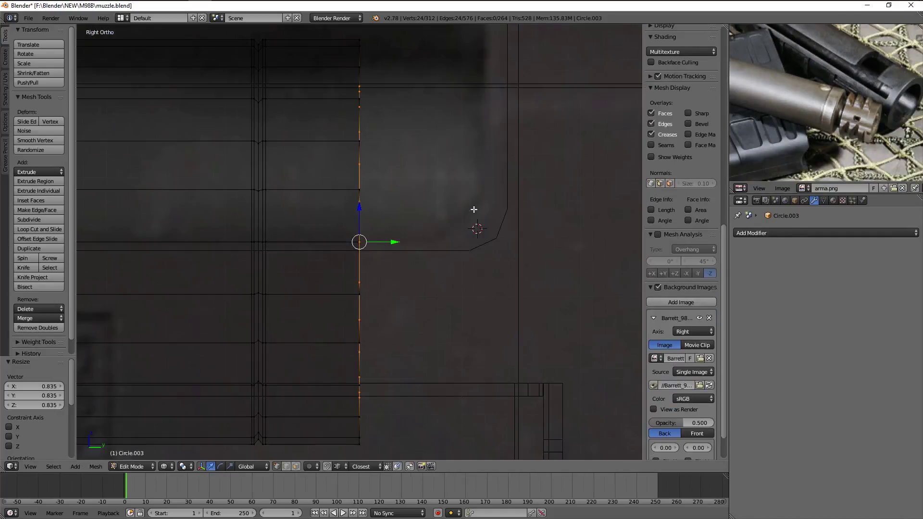
pyautogui.press('e')
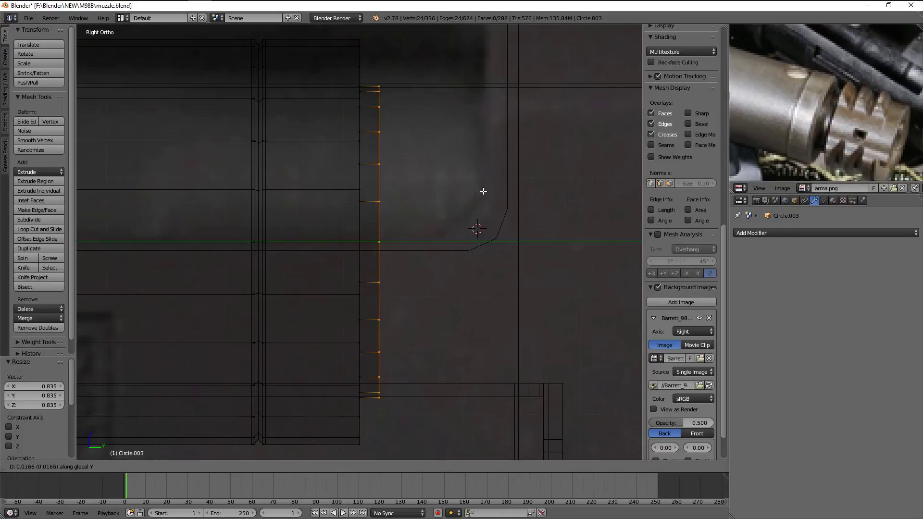
pyautogui.click(484, 192)
pyautogui.scroll(-4, 485, 192)
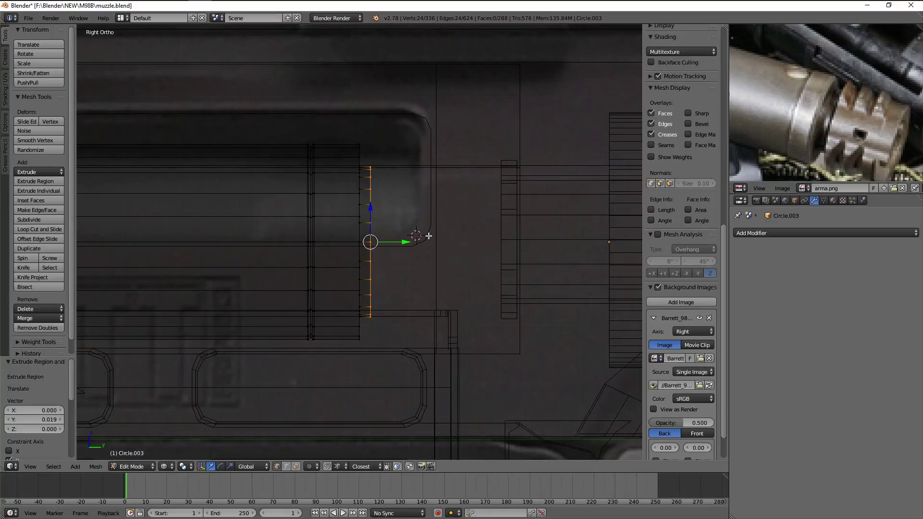
# Extrude the muzzle's end loop forward, then add a slightly narrower loop at its front
pyautogui.press('e')
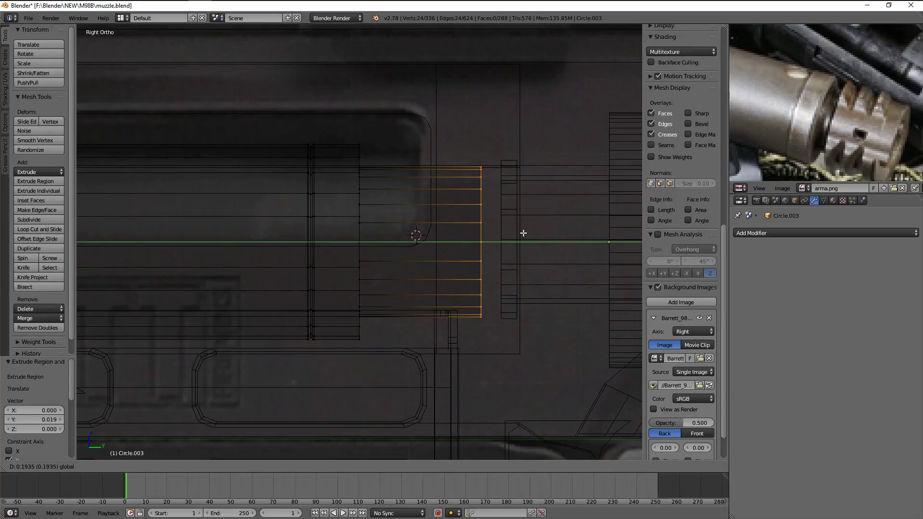
pyautogui.click(533, 233)
pyautogui.press('e')
pyautogui.press('Escape')
pyautogui.press('s')
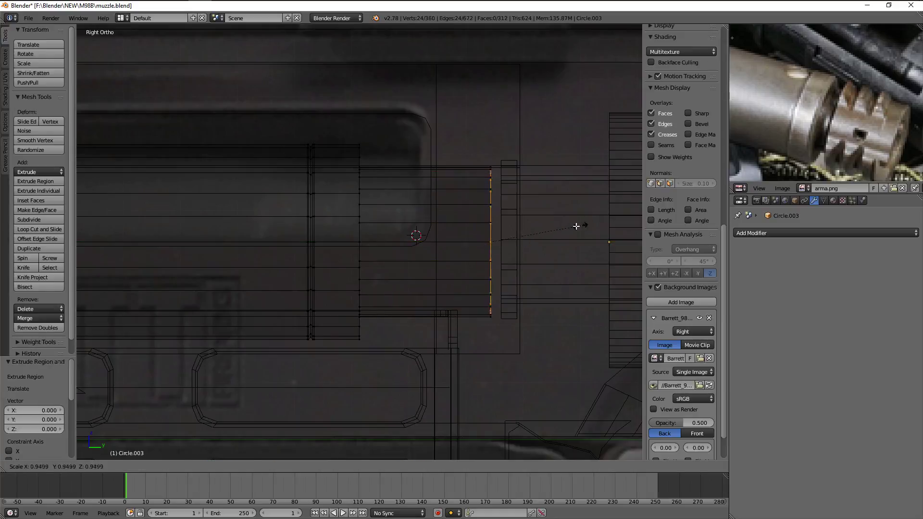
pyautogui.click(546, 233)
pyautogui.press('z')
pyautogui.press('Tab')
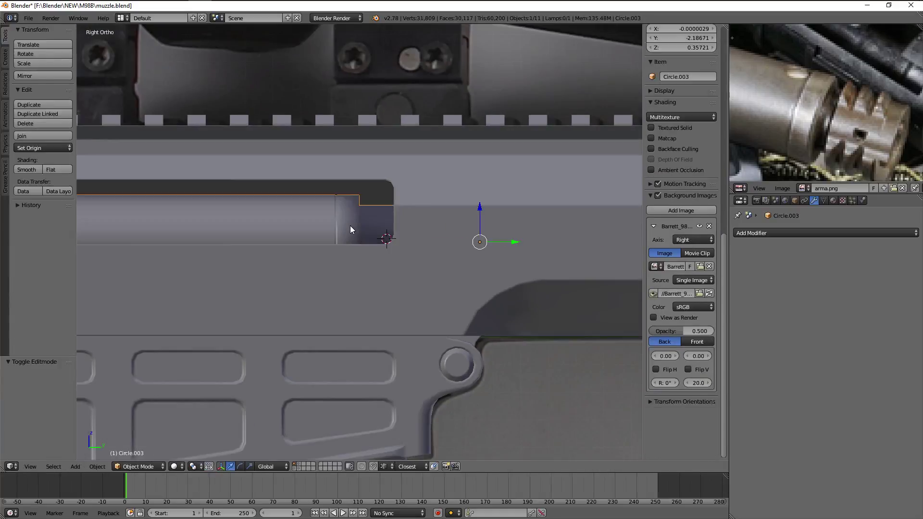
pyautogui.press('Tab')
# Add loop cuts on the muzzle, including one around the muzzle step
pyautogui.scroll(1, 350, 229)
pyautogui.scroll(1, 372, 218)
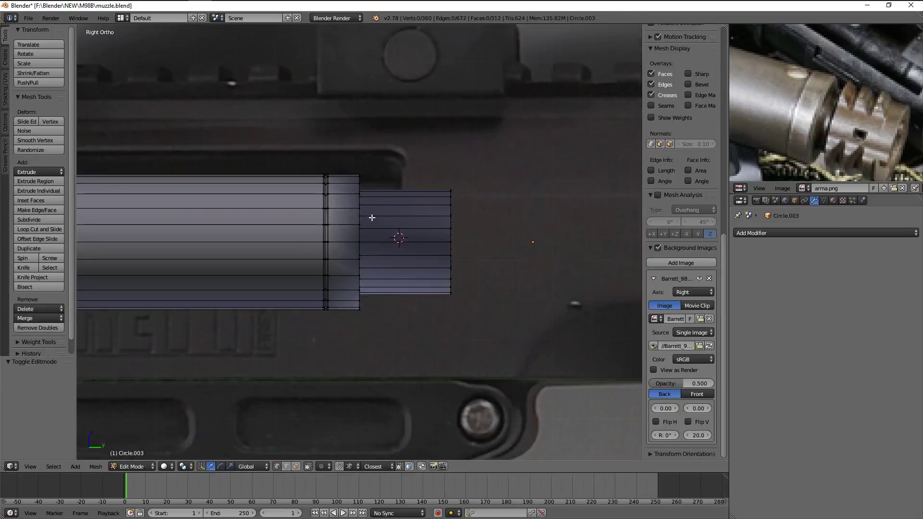
pyautogui.scroll(2, 372, 218)
pyautogui.hotkey('ctrl', 'r')
pyautogui.click(332, 127)
pyautogui.click(352, 127)
pyautogui.moveTo(352, 127); pyautogui.dragTo(307, 144, button='middle')
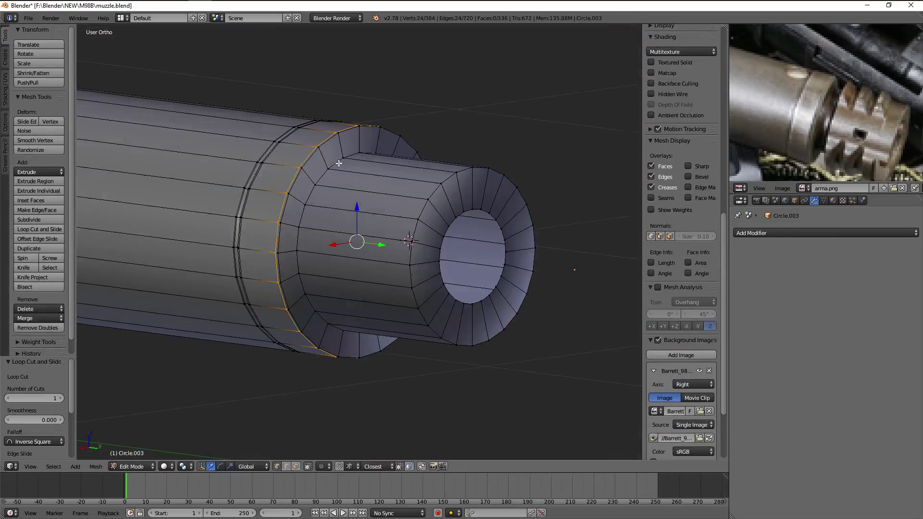
pyautogui.press('a')
pyautogui.scroll(2, 302, 141)
pyautogui.click(281, 124)
pyautogui.click(325, 144)
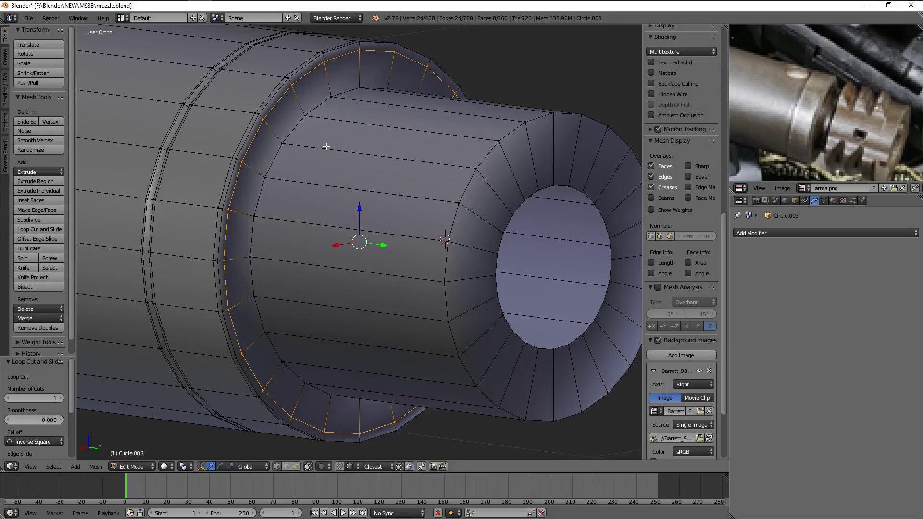
# Add another loop cut on the narrower tip and slide it toward the muzzle end
pyautogui.press('g')
pyautogui.press('g')
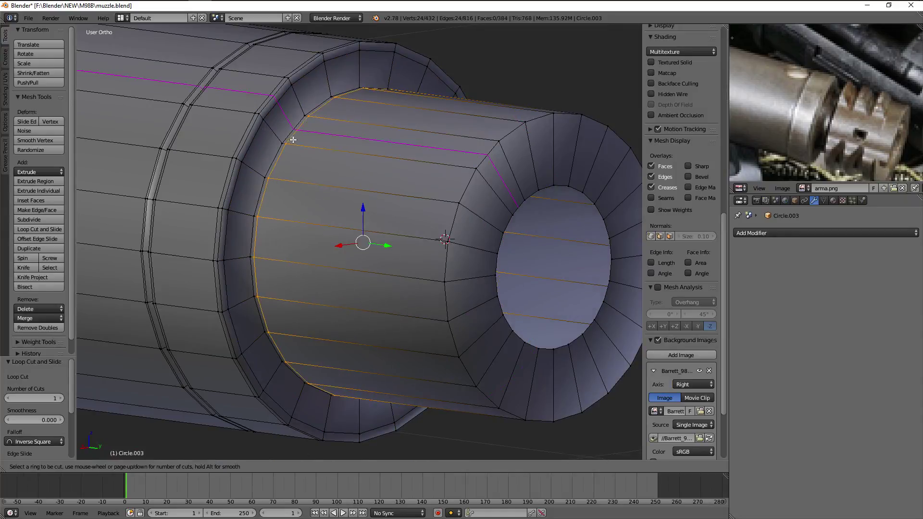
pyautogui.click(294, 140)
pyautogui.scroll(-2, 284, 140)
pyautogui.press('a')
pyautogui.moveTo(284, 140); pyautogui.dragTo(404, 186, button='middle')
pyautogui.hotkey('ctrl', 'r')
pyautogui.click(448, 202)
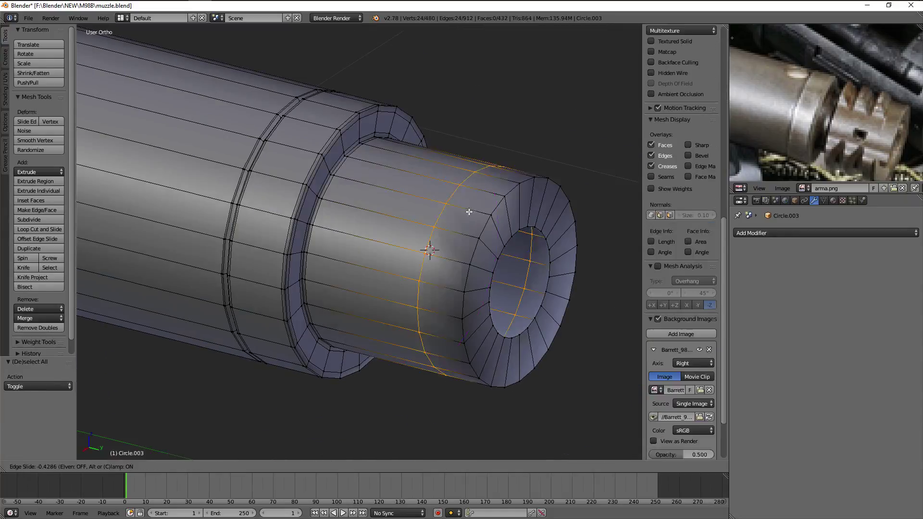
pyautogui.click(428, 248)
pyautogui.scroll(2, 428, 234)
pyautogui.moveTo(480, 272); pyautogui.dragTo(470, 271)
pyautogui.press('a')
pyautogui.moveTo(443, 264)
pyautogui.mouseDown(button='middle')
pyautogui.moveTo(406, 207)
pyautogui.moveTo(386, 243)
pyautogui.mouseUp(button='middle')
pyautogui.scroll(3, 387, 244)
pyautogui.press('KP_7')
# Draw the tab outline with a sloped edge above the muzzle from a duplicated vertex
pyautogui.rightClick(416, 140)
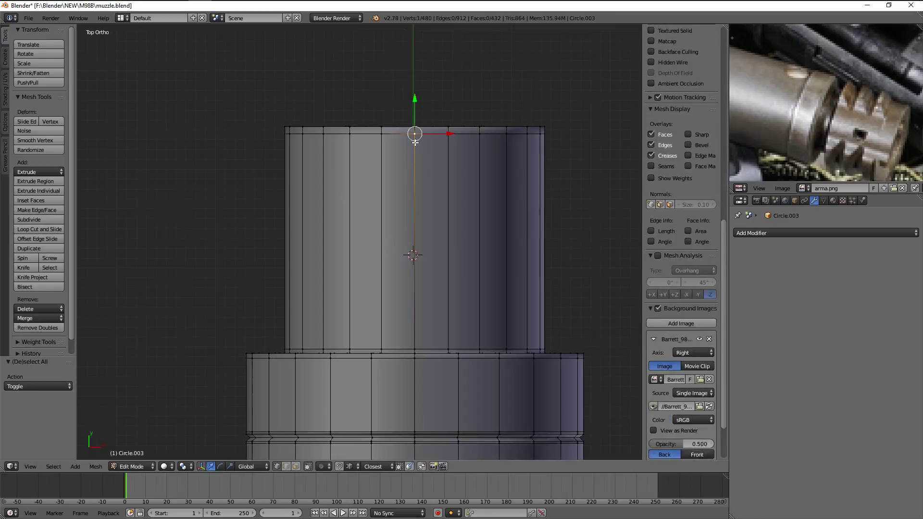
pyautogui.press('KP_1')
pyautogui.press('KP_3')
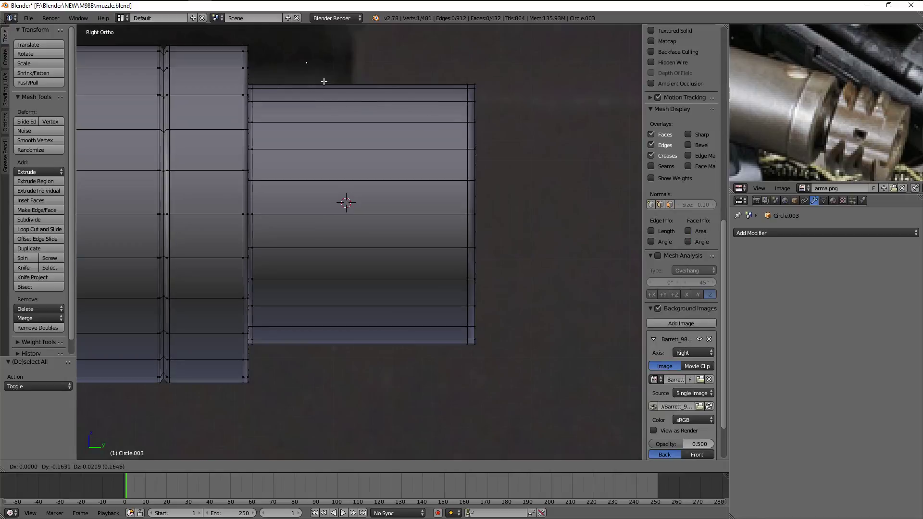
pyautogui.hotkey('shift', 'd')
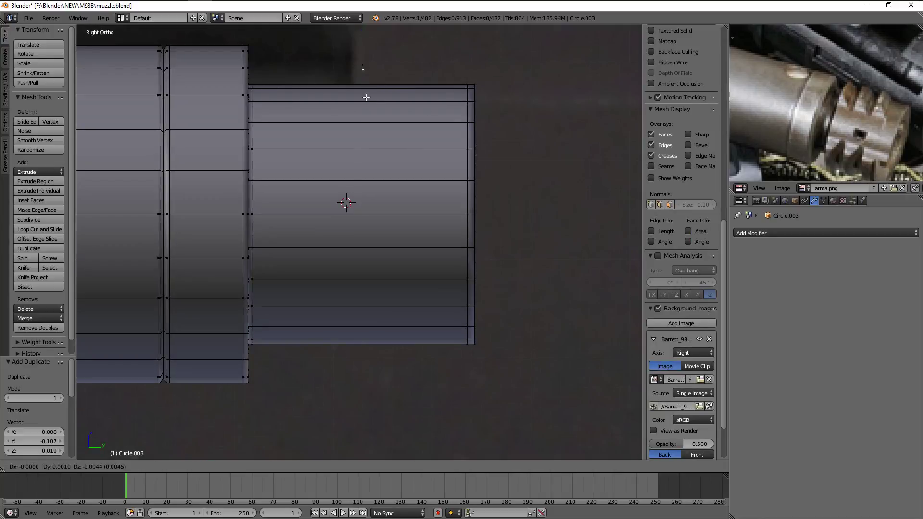
pyautogui.click(366, 115)
pyautogui.press('e')
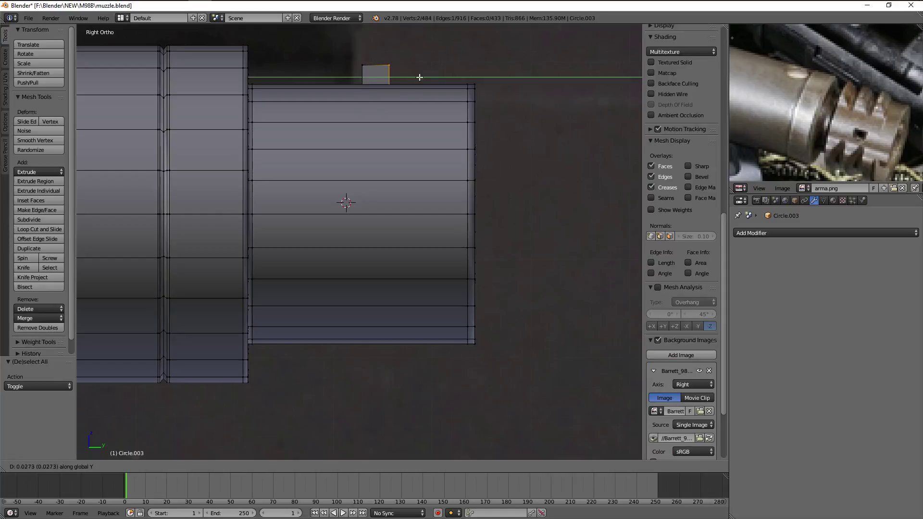
pyautogui.click(419, 77)
pyautogui.rightClick(395, 66)
pyautogui.press('g')
pyautogui.press('z')
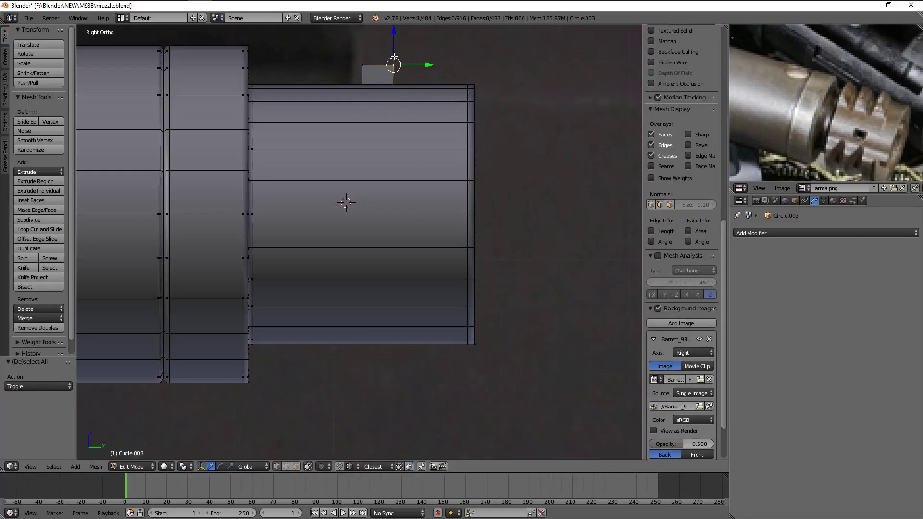
pyautogui.moveTo(418, 60); pyautogui.dragTo(396, 59)
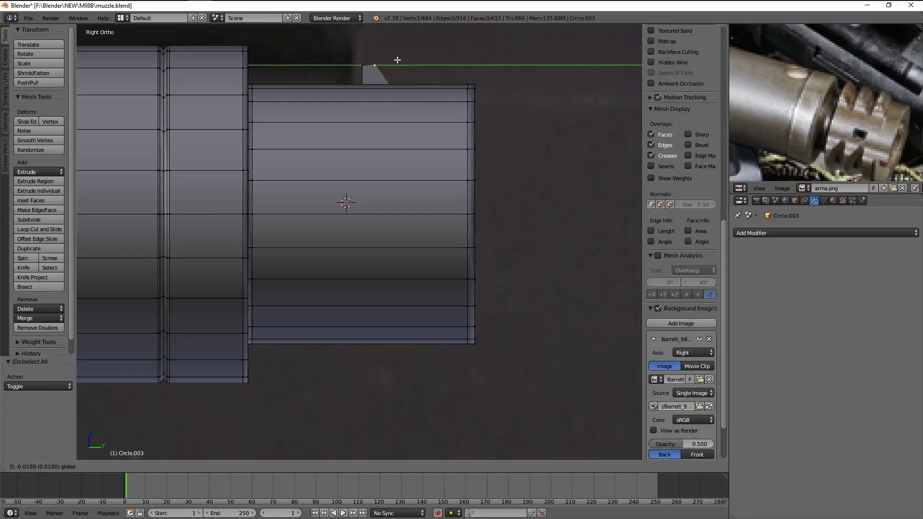
pyautogui.click(397, 60)
pyautogui.moveTo(385, 123)
pyautogui.mouseDown(button='middle')
pyautogui.moveTo(406, 164)
pyautogui.moveTo(351, 149)
pyautogui.moveTo(354, 160)
pyautogui.moveTo(381, 166)
pyautogui.moveTo(373, 174)
pyautogui.moveTo(392, 218)
pyautogui.moveTo(424, 175)
pyautogui.moveTo(440, 175)
pyautogui.moveTo(414, 179)
pyautogui.moveTo(420, 158)
pyautogui.moveTo(371, 97)
pyautogui.moveTo(361, 125)
pyautogui.mouseUp(button='middle')
pyautogui.scroll(5, 425, 169)
# Add loop cuts across the tab and slide its edges along the barrel axis
pyautogui.hotkey('ctrl', 'r')
pyautogui.click(368, 154)
pyautogui.rightClick(367, 154)
pyautogui.press('g')
pyautogui.press('y')
pyautogui.click(367, 154)
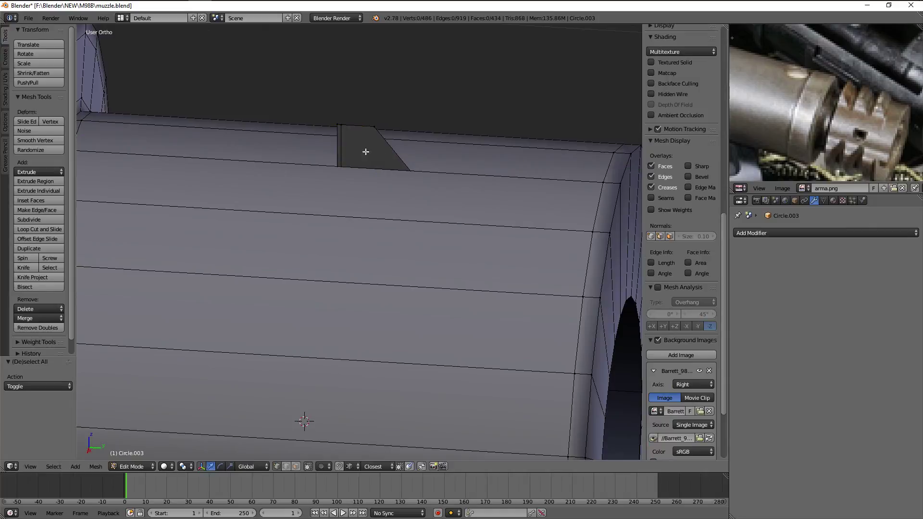
pyautogui.hotkey('ctrl', 'r')
pyautogui.click(437, 140)
pyautogui.rightClick(437, 139)
pyautogui.press('g')
pyautogui.press('y')
pyautogui.click(428, 153)
pyautogui.hotkey('ctrl', 'r')
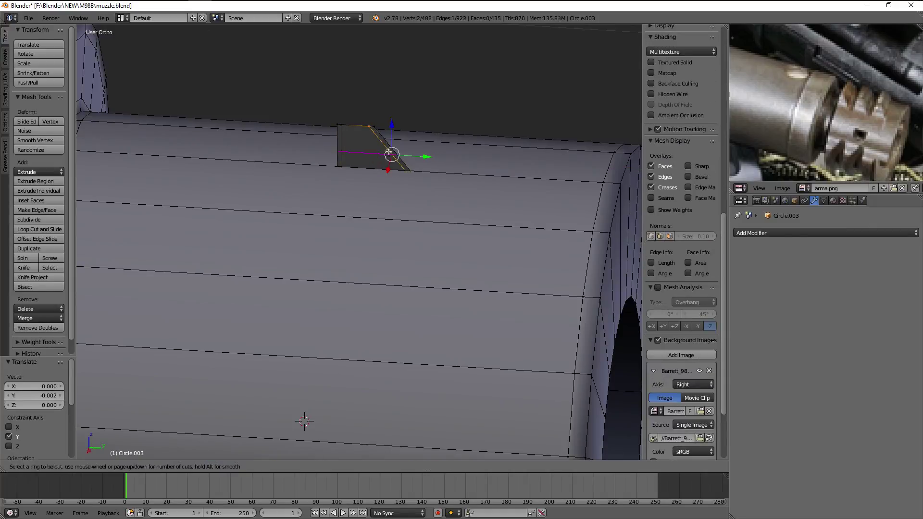
# Snap the 3D cursor to the centre of the muzzle's edge loop
pyautogui.rightClick(387, 114)
pyautogui.moveTo(387, 114)
pyautogui.mouseDown(button='middle')
pyautogui.moveTo(381, 140)
pyautogui.moveTo(316, 181)
pyautogui.mouseUp(button='middle')
pyautogui.rightClick(315, 181)
pyautogui.hotkey('ctrl', 'l')
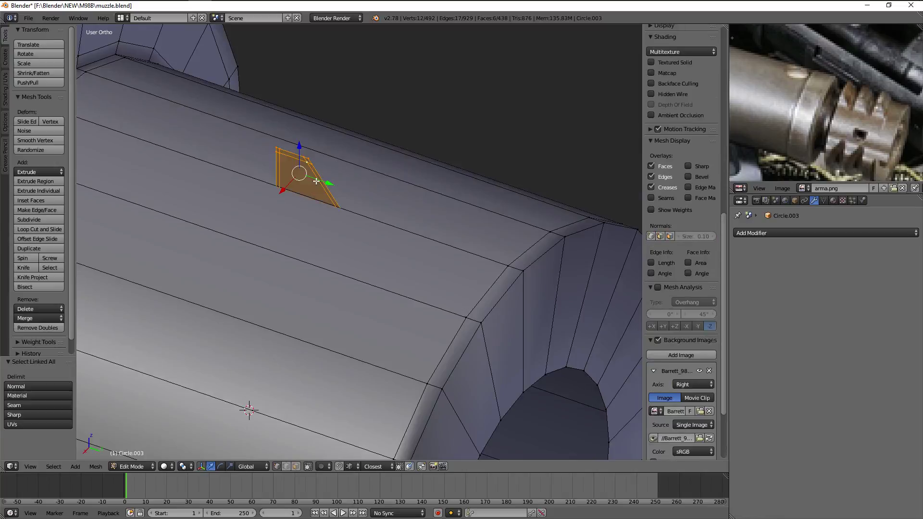
pyautogui.press('KP_1')
pyautogui.press('KP_3')
pyautogui.scroll(-2, 337, 169)
pyautogui.keyDown('alt'); pyautogui.rightClick(511, 181); pyautogui.keyUp('alt')
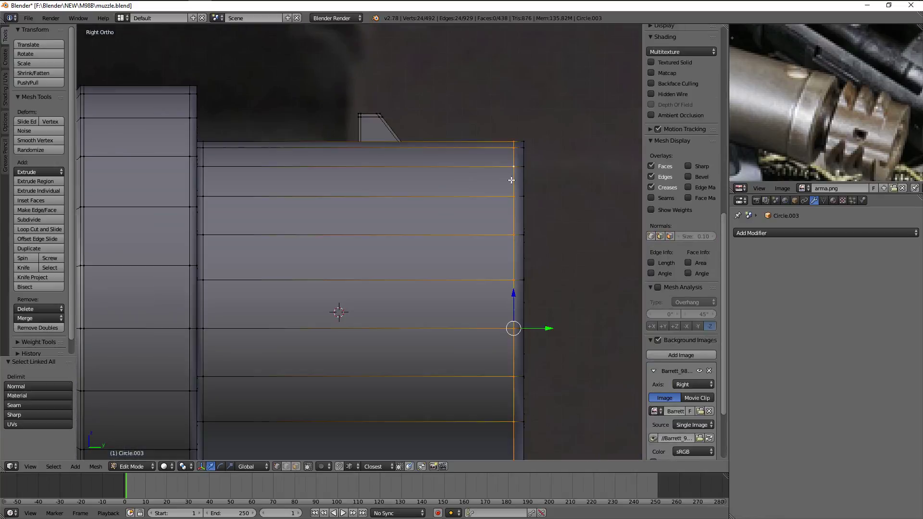
pyautogui.hotkey('shift', 's')
pyautogui.click(510, 179)
# Select all the tab's connected geometry and view the muzzle end-on from the back
pyautogui.rightClick(367, 121)
pyautogui.hotkey('ctrl', 'l')
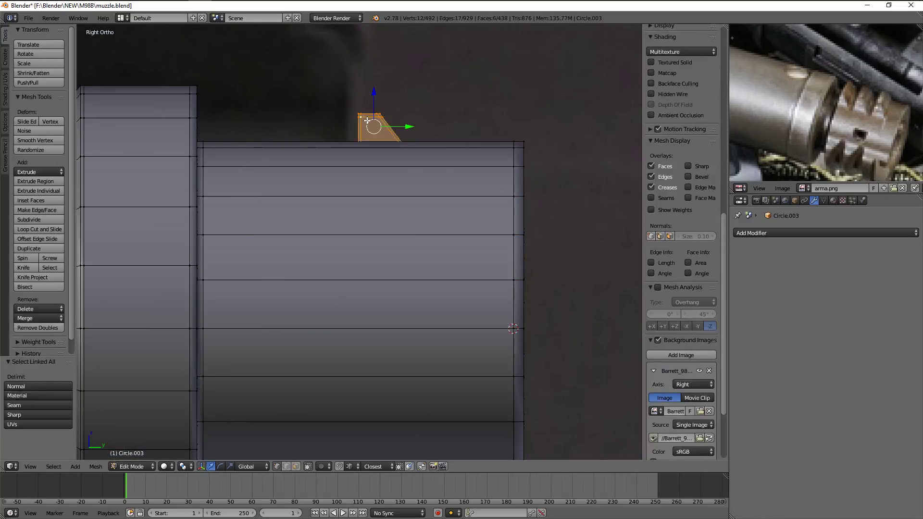
pyautogui.press('KP_1')
pyautogui.press('ctrl+KP_1')
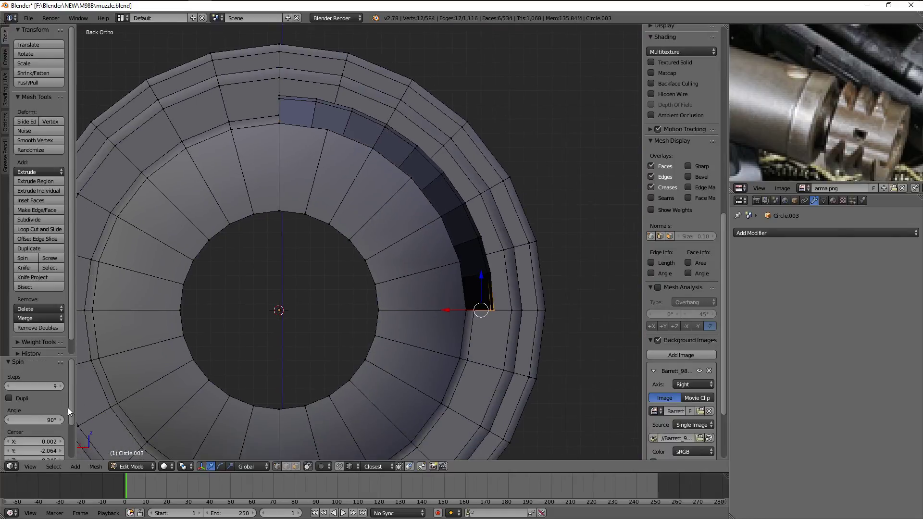
pyautogui.write('360')
# Spin the tab a full 360° around the muzzle with 24 steps
pyautogui.press('Return')
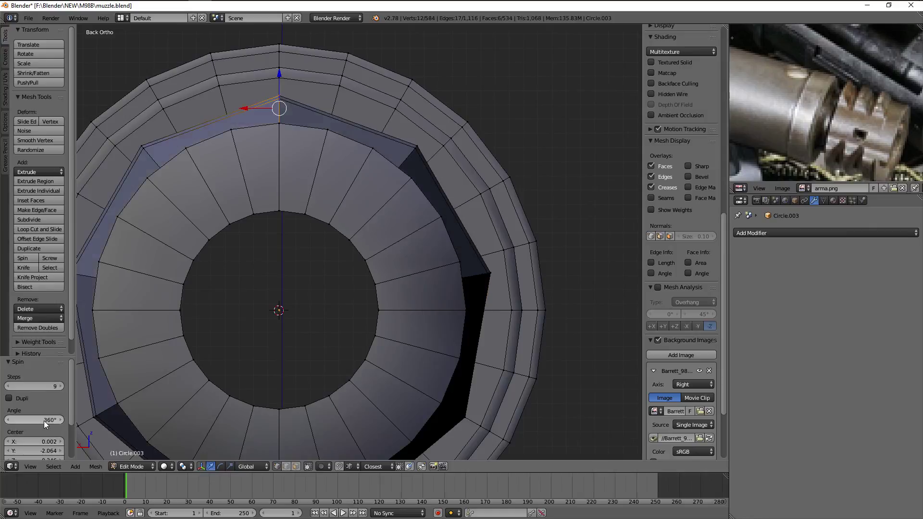
pyautogui.doubleClick(46, 385)
pyautogui.write('24')
pyautogui.press('Return')
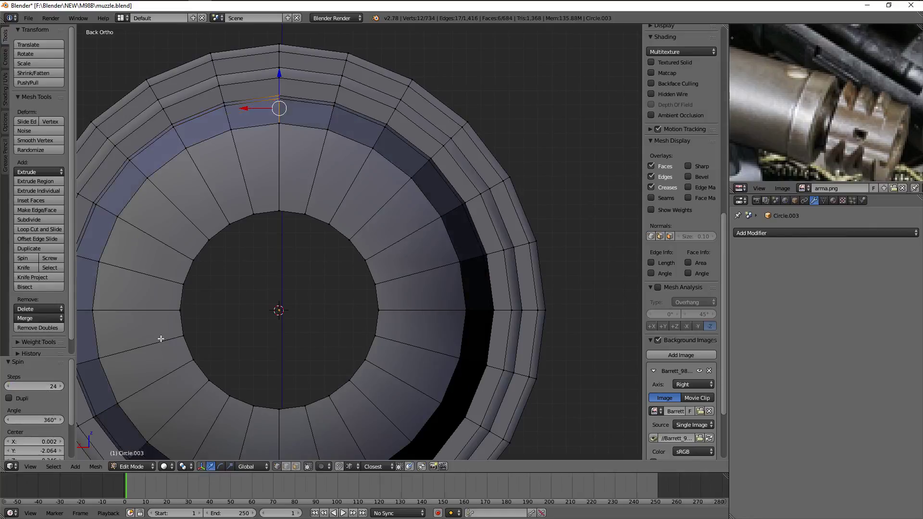
pyautogui.moveTo(160, 340)
pyautogui.mouseDown(button='middle')
pyautogui.moveTo(380, 274)
pyautogui.moveTo(360, 305)
pyautogui.moveTo(433, 247)
pyautogui.mouseUp(button='middle')
pyautogui.scroll(-3, 380, 274)
pyautogui.scroll(2, 360, 305)
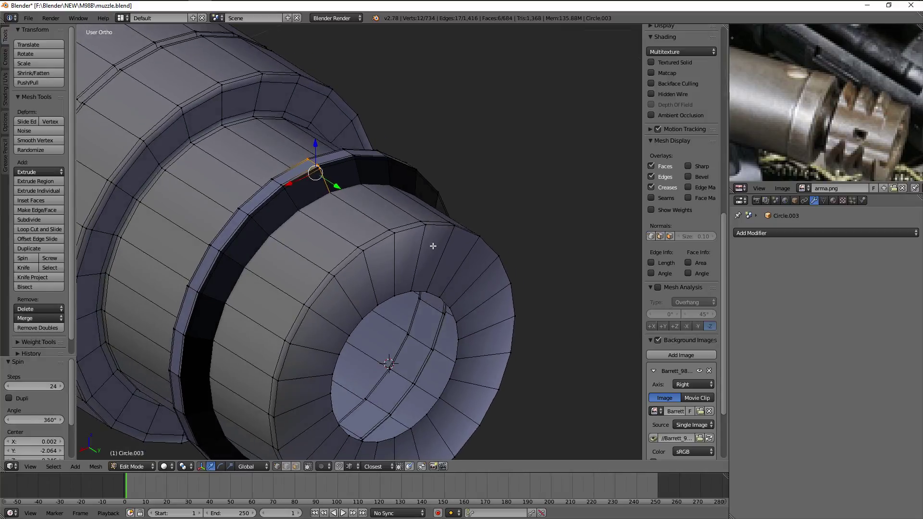
# Select the whole mesh and merge duplicate vertices with Remove Doubles
pyautogui.press('a')
pyautogui.press('w')
pyautogui.click(428, 291)
pyautogui.press('a')
pyautogui.press('z')
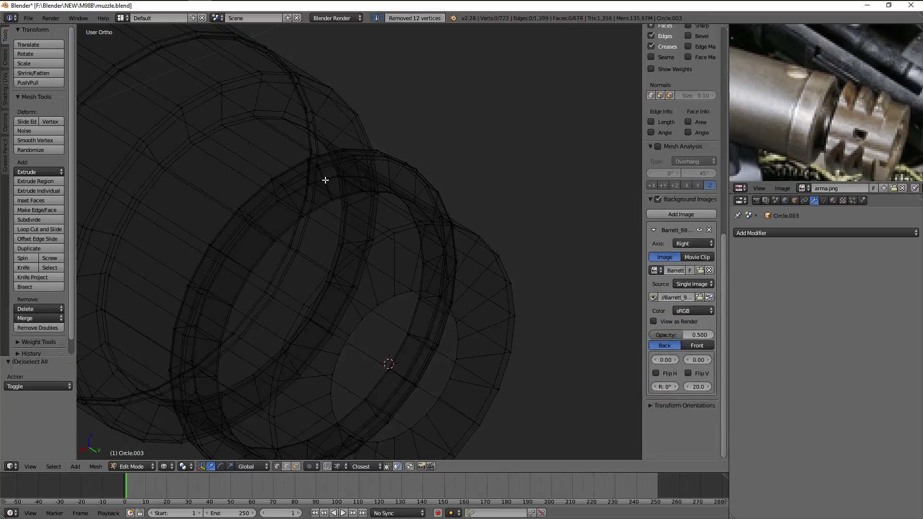
pyautogui.moveTo(321, 178)
pyautogui.mouseDown(button='middle')
pyautogui.moveTo(338, 180)
pyautogui.moveTo(350, 206)
pyautogui.mouseUp(button='middle')
pyautogui.press('z')
pyautogui.scroll(2, 328, 206)
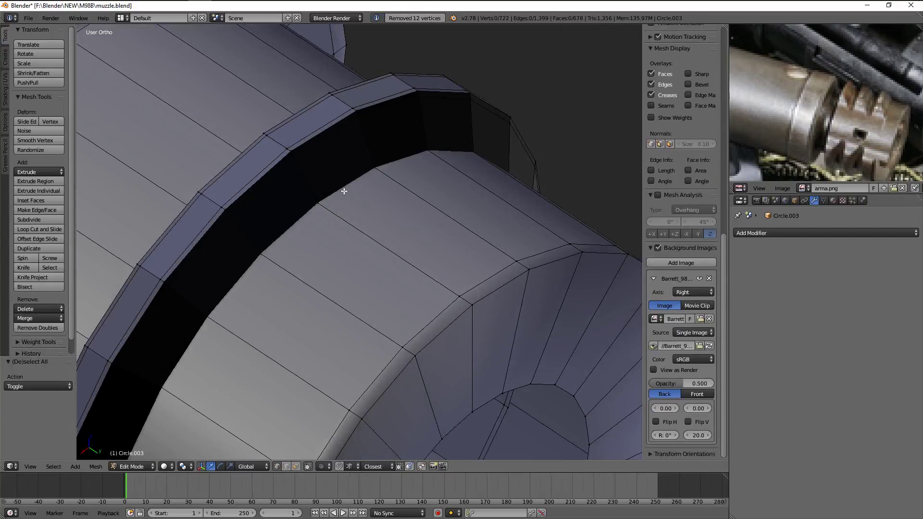
# Box-select the leftover stray faces in wireframe and delete them
pyautogui.press('a')
pyautogui.press('z')
pyautogui.rightClick(314, 179)
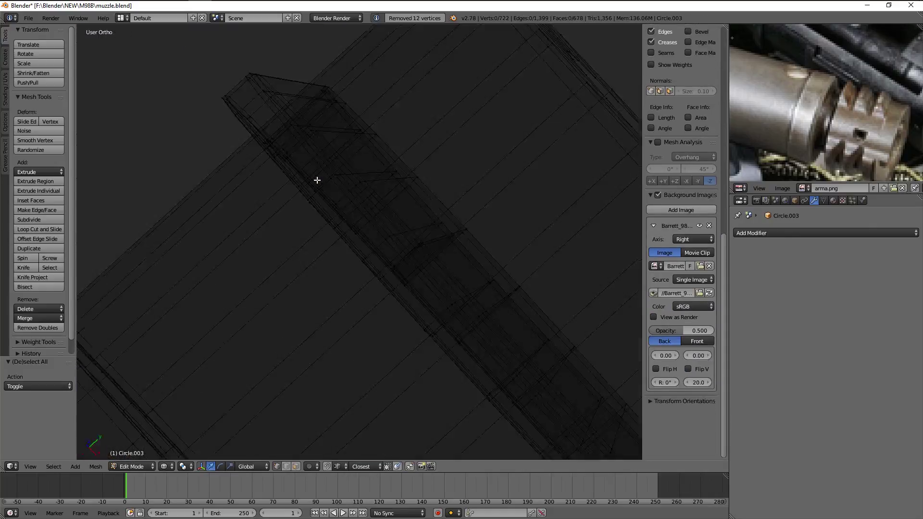
pyautogui.press('z')
pyautogui.press('KP_7')
pyautogui.press('z')
pyautogui.press('a')
pyautogui.press('b')
pyautogui.moveTo(337, 167); pyautogui.dragTo(378, 314)
pyautogui.moveTo(378, 313)
pyautogui.mouseDown(button='middle')
pyautogui.moveTo(299, 200)
pyautogui.moveTo(445, 203)
pyautogui.moveTo(413, 227)
pyautogui.mouseUp(button='middle')
pyautogui.press('x')
pyautogui.click(413, 227)
pyautogui.press('z')
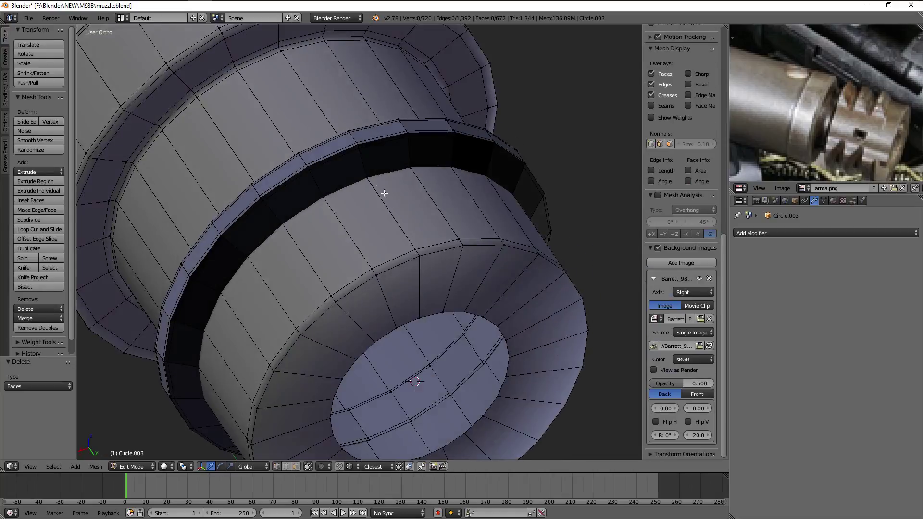
# Check the ring's connected faces, then apply Shade Smooth to the muzzle object
pyautogui.rightClick(342, 150)
pyautogui.hotkey('ctrl', 'l')
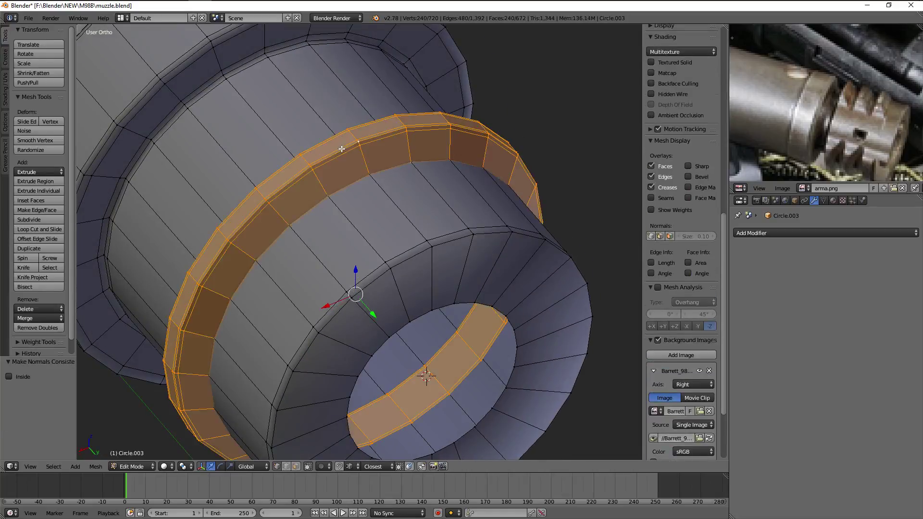
pyautogui.press('z')
pyautogui.press('a')
pyautogui.scroll(3, 344, 150)
pyautogui.press('KP_3')
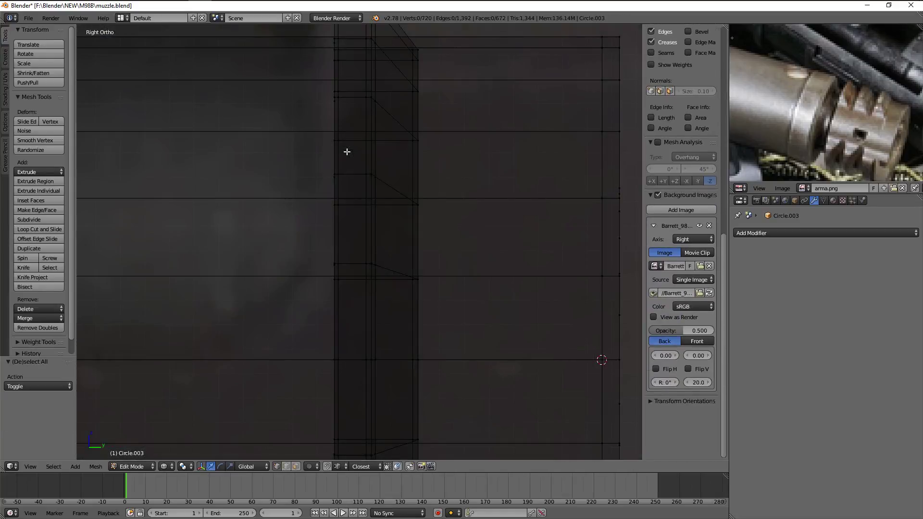
pyautogui.moveTo(347, 152)
pyautogui.mouseDown(button='middle')
pyautogui.moveTo(359, 159)
pyautogui.moveTo(264, 151)
pyautogui.moveTo(277, 155)
pyautogui.mouseUp(button='middle')
pyautogui.keyDown('alt'); pyautogui.rightClick(363, 156); pyautogui.keyUp('alt')
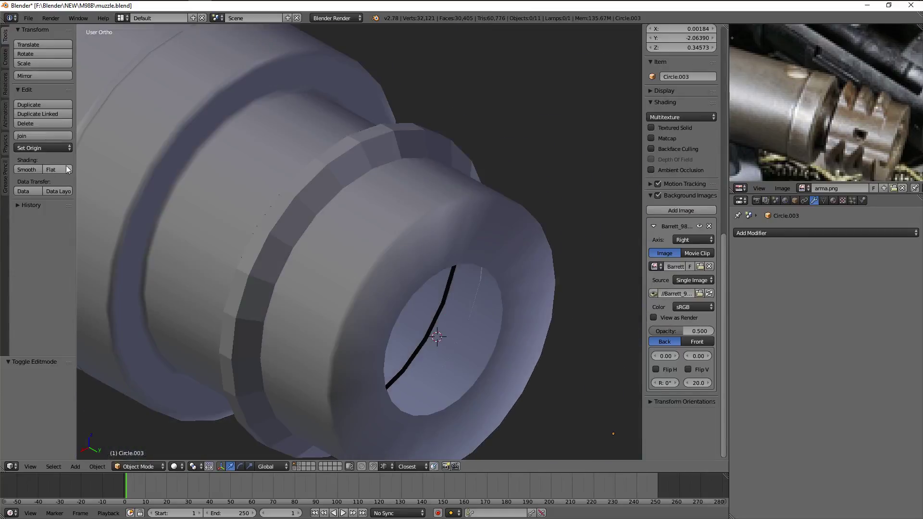
pyautogui.rightClick(305, 204)
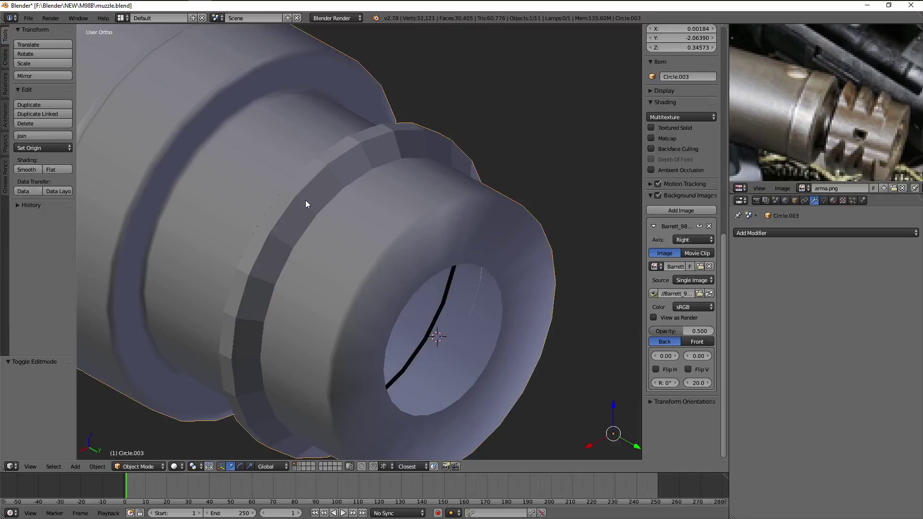
pyautogui.click(34, 169)
pyautogui.press('KP_3')
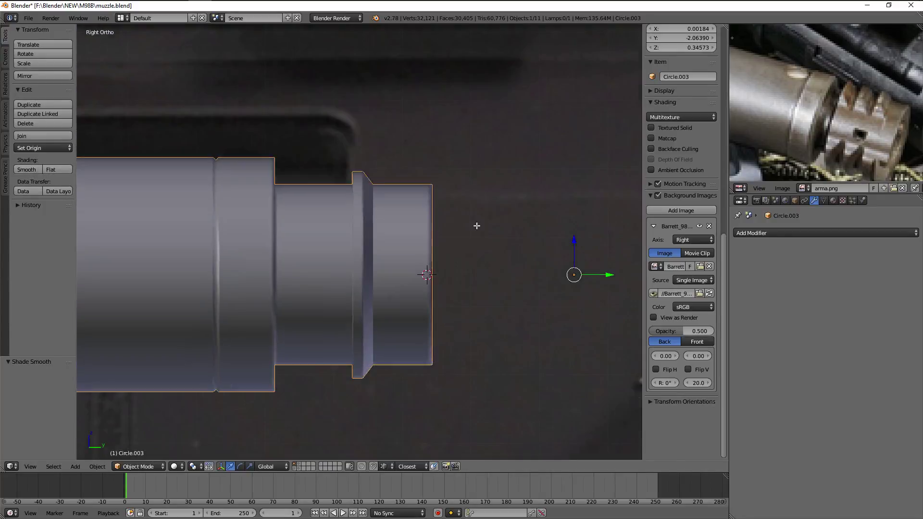
# In Edit Mode, box-select one ring of the muzzle using X-ray
pyautogui.press('Tab')
pyautogui.press('a')
pyautogui.press('z')
pyautogui.press('b')
pyautogui.moveTo(319, 120); pyautogui.dragTo(391, 419)
pyautogui.press('z')
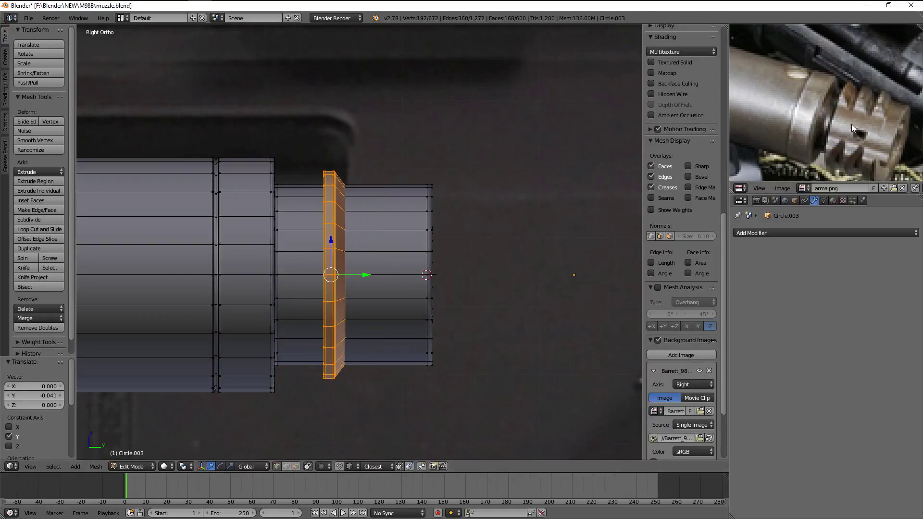
pyautogui.scroll(-2, 872, 136)
pyautogui.scroll(2, 872, 136)
pyautogui.moveTo(419, 179)
pyautogui.mouseDown(button='middle')
pyautogui.moveTo(383, 217)
pyautogui.moveTo(315, 245)
pyautogui.moveTo(473, 287)
pyautogui.moveTo(261, 284)
pyautogui.mouseUp(button='middle')
# Delete vertices on the muzzle's inner ring to cut the first notches
pyautogui.press('a')
pyautogui.keyDown('alt'); pyautogui.click(264, 298); pyautogui.keyUp('alt')
pyautogui.press('x')
pyautogui.click(318, 224)
pyautogui.keyDown('alt'); pyautogui.click(449, 287); pyautogui.keyUp('alt')
pyautogui.press('x')
pyautogui.click(448, 288)
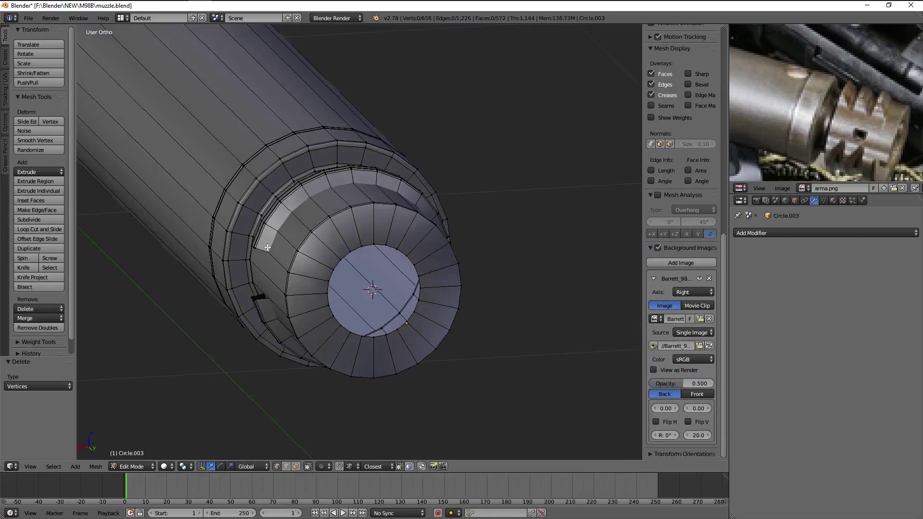
pyautogui.keyDown('alt'); pyautogui.click(262, 297); pyautogui.keyUp('alt')
pyautogui.press('x')
pyautogui.click(445, 295)
pyautogui.moveTo(445, 294); pyautogui.dragTo(425, 268, button='middle')
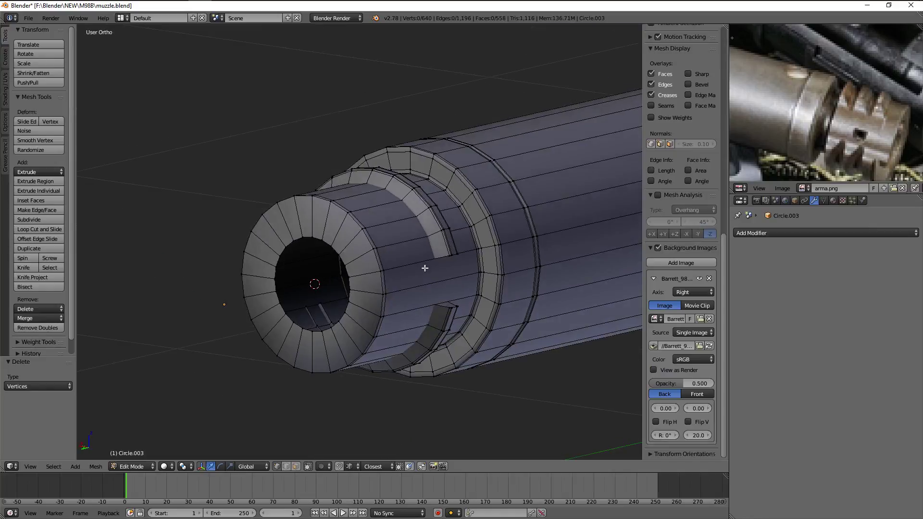
pyautogui.press('x')
pyautogui.click(443, 260)
# Delete further vertex loops around the ring to cut the next notches
pyautogui.keyDown('alt'); pyautogui.click(442, 308); pyautogui.keyUp('alt')
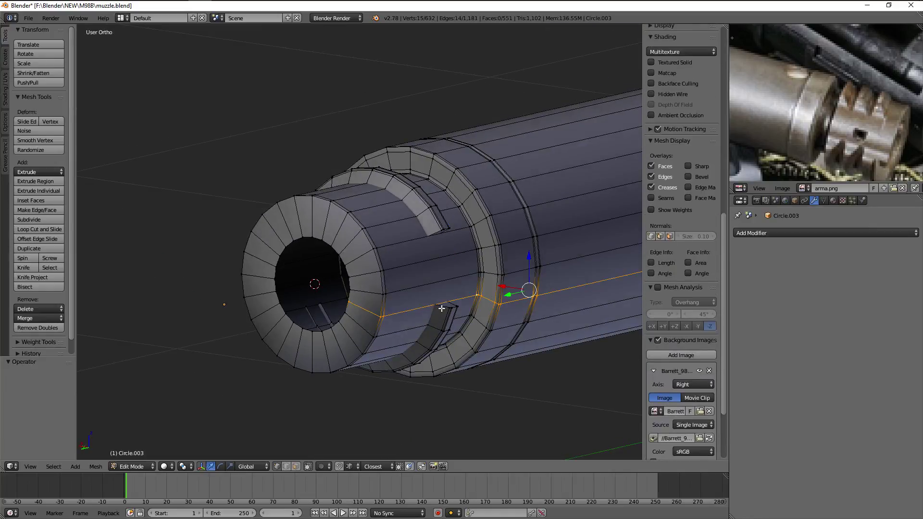
pyautogui.moveTo(520, 315)
pyautogui.mouseDown(button='middle')
pyautogui.moveTo(423, 279)
pyautogui.moveTo(458, 314)
pyautogui.moveTo(454, 355)
pyautogui.moveTo(472, 297)
pyautogui.moveTo(457, 279)
pyautogui.moveTo(323, 268)
pyautogui.moveTo(282, 237)
pyautogui.mouseUp(button='middle')
pyautogui.keyDown('alt'); pyautogui.click(283, 237); pyautogui.keyUp('alt')
pyautogui.press('x')
pyautogui.click(490, 253)
pyautogui.moveTo(490, 252)
pyautogui.mouseDown(button='middle')
pyautogui.moveTo(430, 291)
pyautogui.moveTo(467, 313)
pyautogui.moveTo(443, 365)
pyautogui.moveTo(447, 297)
pyautogui.mouseUp(button='middle')
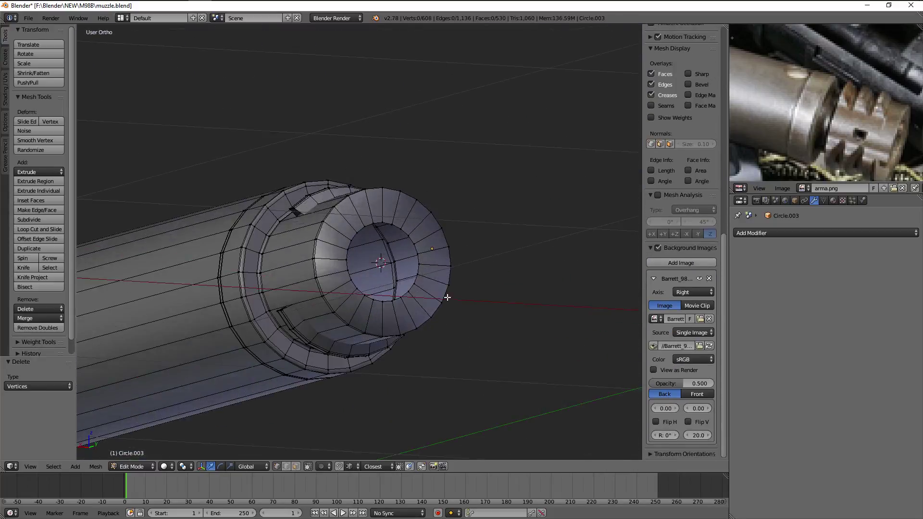
pyautogui.moveTo(287, 313)
pyautogui.mouseDown(button='middle')
pyautogui.moveTo(428, 313)
pyautogui.moveTo(471, 325)
pyautogui.moveTo(471, 383)
pyautogui.moveTo(457, 309)
pyautogui.moveTo(482, 319)
pyautogui.moveTo(437, 354)
pyautogui.moveTo(404, 354)
pyautogui.mouseUp(button='middle')
pyautogui.keyDown('alt'); pyautogui.click(427, 312); pyautogui.keyUp('alt')
pyautogui.press('x')
pyautogui.scroll(3, 273, 190)
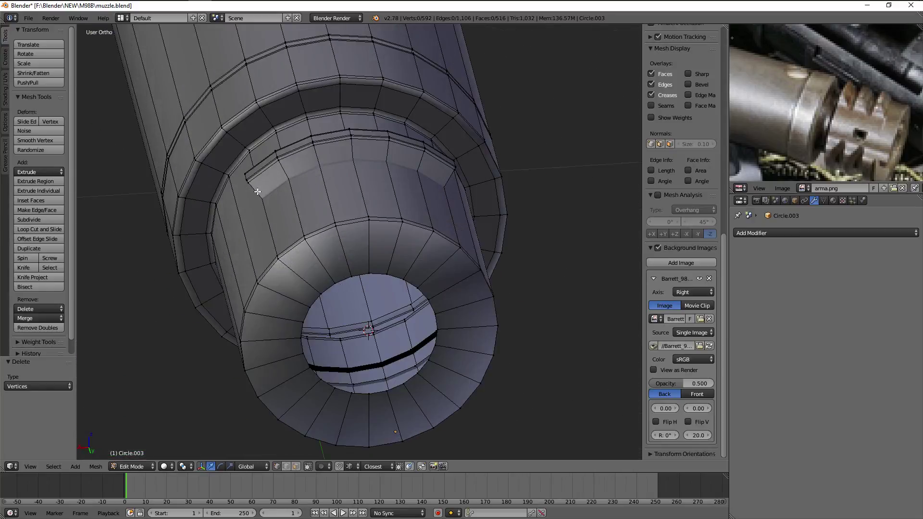
pyautogui.keyDown('alt'); pyautogui.click(257, 192); pyautogui.keyUp('alt')
pyautogui.moveTo(437, 227)
pyautogui.mouseDown(button='middle')
pyautogui.moveTo(468, 229)
pyautogui.moveTo(448, 270)
pyautogui.moveTo(377, 309)
pyautogui.moveTo(377, 339)
pyautogui.moveTo(407, 216)
pyautogui.moveTo(456, 243)
pyautogui.moveTo(501, 239)
pyautogui.moveTo(342, 296)
pyautogui.moveTo(319, 387)
pyautogui.mouseUp(button='middle')
pyautogui.click(405, 331)
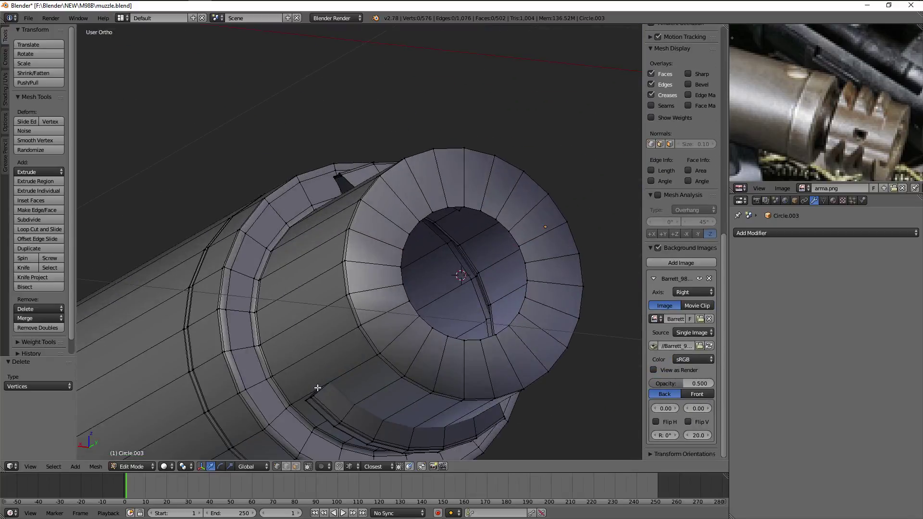
# Remove the bottom notch's edge loop and check the notched ring in Object Mode
pyautogui.moveTo(471, 398); pyautogui.dragTo(496, 385, button='middle')
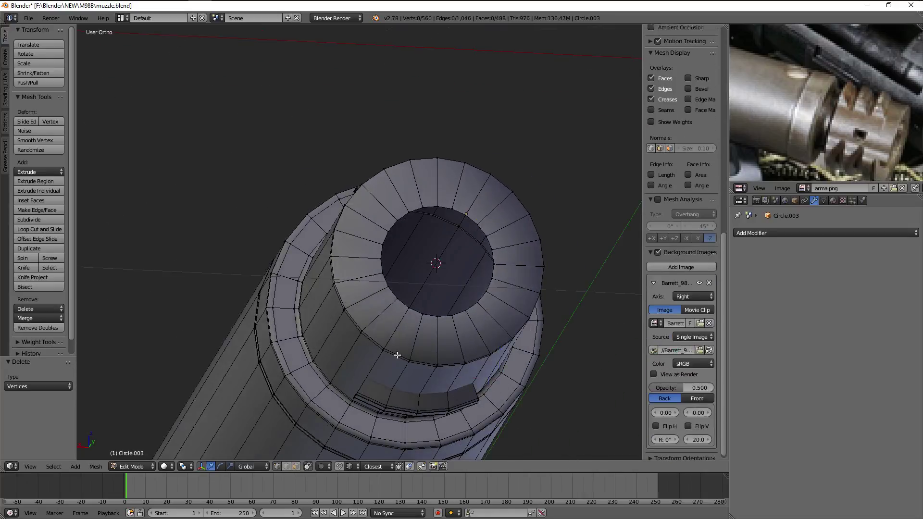
pyautogui.moveTo(392, 351)
pyautogui.mouseDown(button='middle')
pyautogui.moveTo(422, 391)
pyautogui.moveTo(407, 363)
pyautogui.moveTo(346, 331)
pyautogui.moveTo(375, 422)
pyautogui.moveTo(383, 326)
pyautogui.moveTo(350, 406)
pyautogui.moveTo(385, 337)
pyautogui.moveTo(403, 370)
pyautogui.moveTo(393, 366)
pyautogui.mouseUp(button='middle')
pyautogui.scroll(2, 383, 326)
pyautogui.scroll(2, 383, 327)
pyautogui.keyDown('alt'); pyautogui.rightClick(351, 408); pyautogui.keyUp('alt')
pyautogui.click(353, 395)
pyautogui.scroll(3, 384, 336)
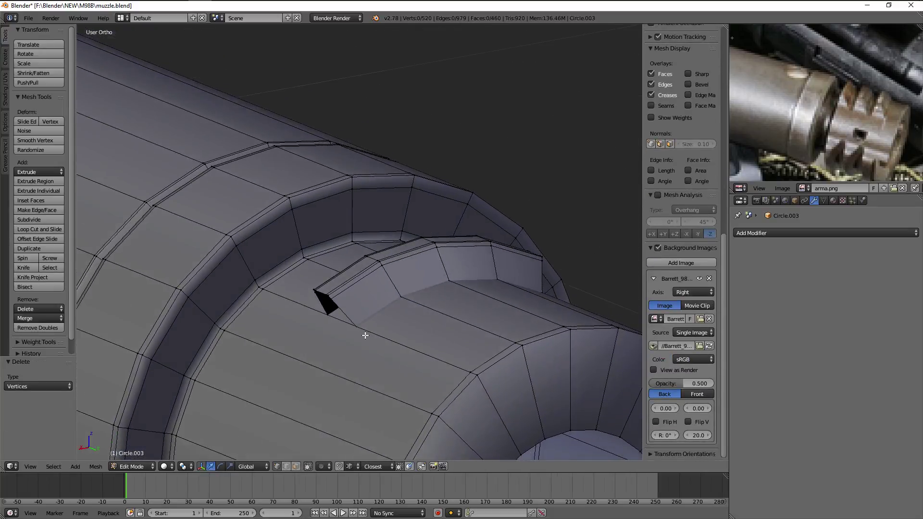
pyautogui.press('Tab')
pyautogui.moveTo(345, 346); pyautogui.dragTo(383, 350, button='middle')
pyautogui.press('KP_3')
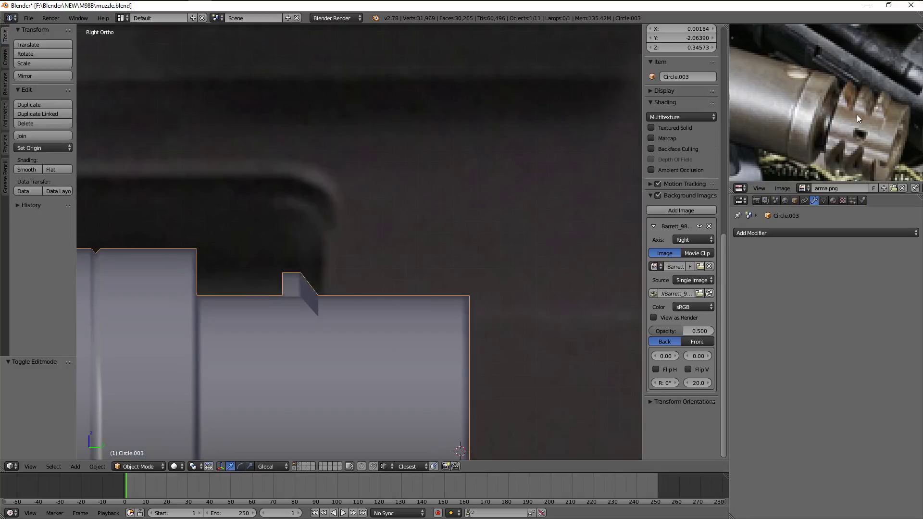
pyautogui.moveTo(420, 233); pyautogui.dragTo(316, 252, button='middle')
pyautogui.scroll(2, 316, 252)
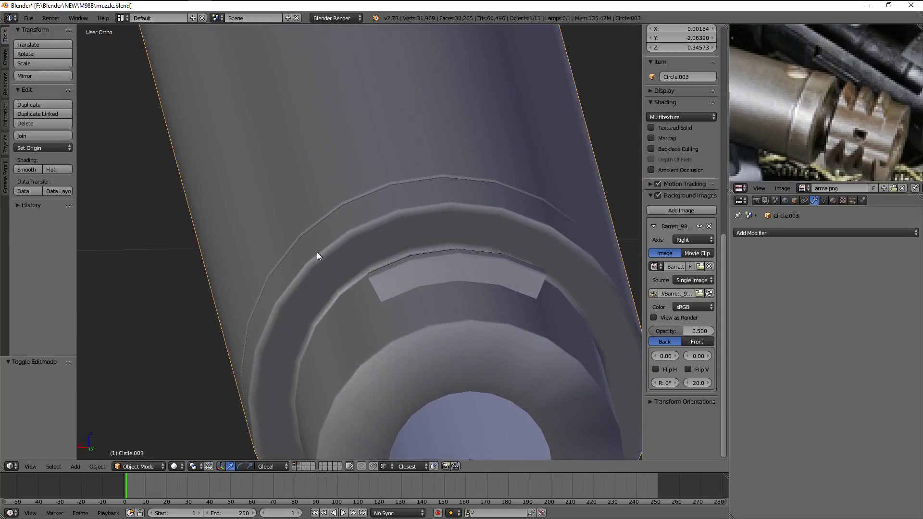
# Rotate the notch's edge loop, viewed from the back, to angle the lug
pyautogui.press('Tab')
pyautogui.moveTo(413, 275)
pyautogui.mouseDown(button='middle')
pyautogui.moveTo(367, 274)
pyautogui.moveTo(361, 309)
pyautogui.mouseUp(button='middle')
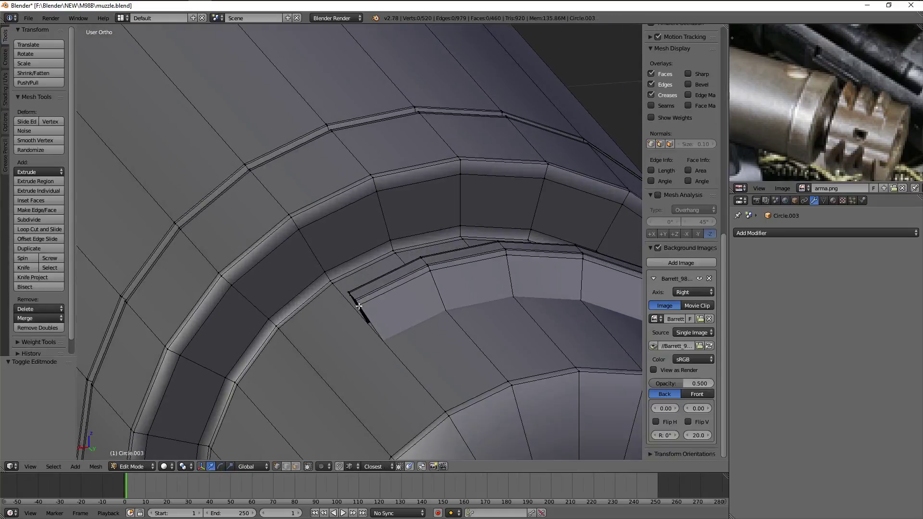
pyautogui.keyDown('alt'); pyautogui.rightClick(359, 309); pyautogui.keyUp('alt')
pyautogui.press('KP_3')
pyautogui.press('z')
pyautogui.press('ctrl+KP_1')
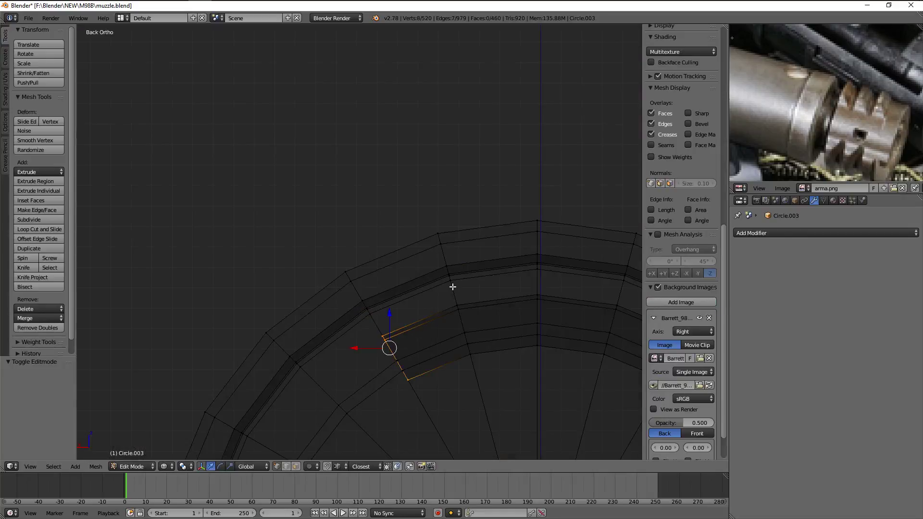
pyautogui.press('r')
pyautogui.click(440, 284)
pyautogui.press('z')
pyautogui.keyDown('shift'); pyautogui.moveTo(436, 295); pyautogui.dragTo(419, 252, button='middle'); pyautogui.keyUp('shift')
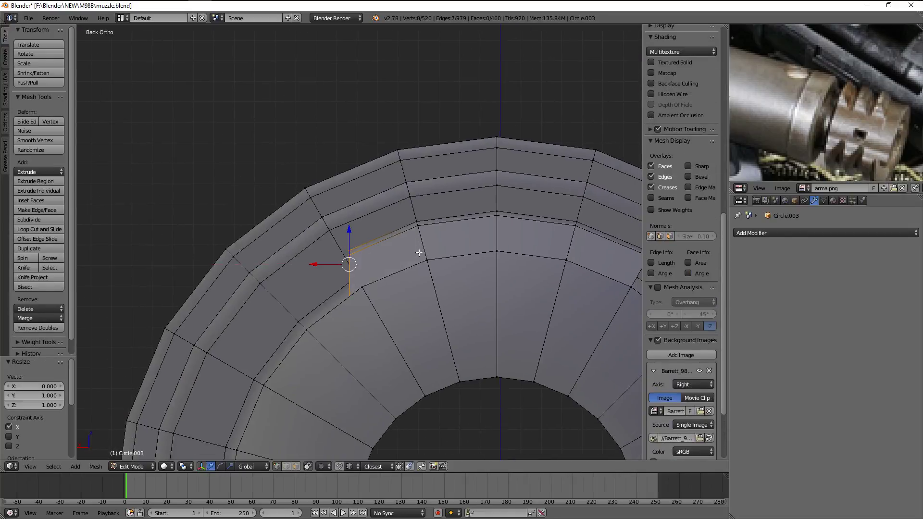
pyautogui.scroll(3, 404, 236)
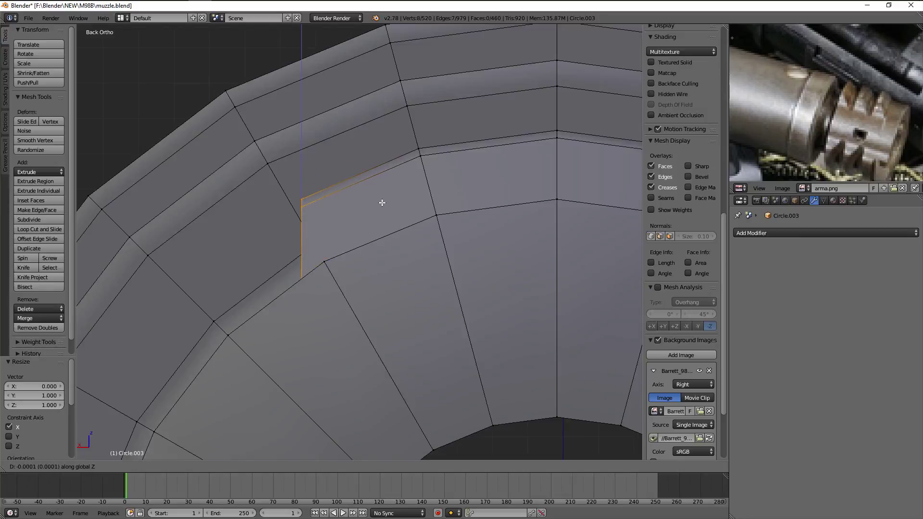
pyautogui.moveTo(382, 202)
pyautogui.mouseDown(button='middle')
pyautogui.moveTo(433, 220)
pyautogui.moveTo(426, 280)
pyautogui.moveTo(365, 273)
pyautogui.mouseUp(button='middle')
pyautogui.press('Tab')
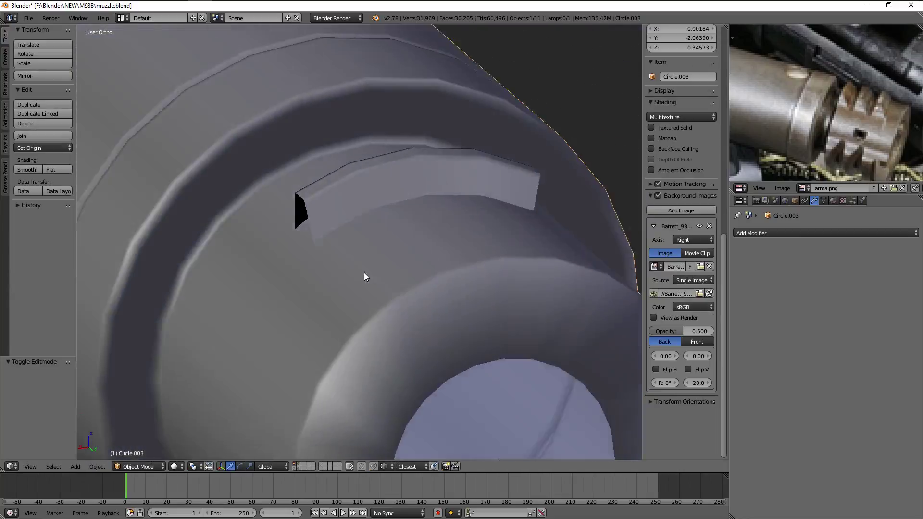
# In Top view, box-select and delete the lug's unwanted faces
pyautogui.press('Tab')
pyautogui.press('KP_7')
pyautogui.scroll(-2, 336, 281)
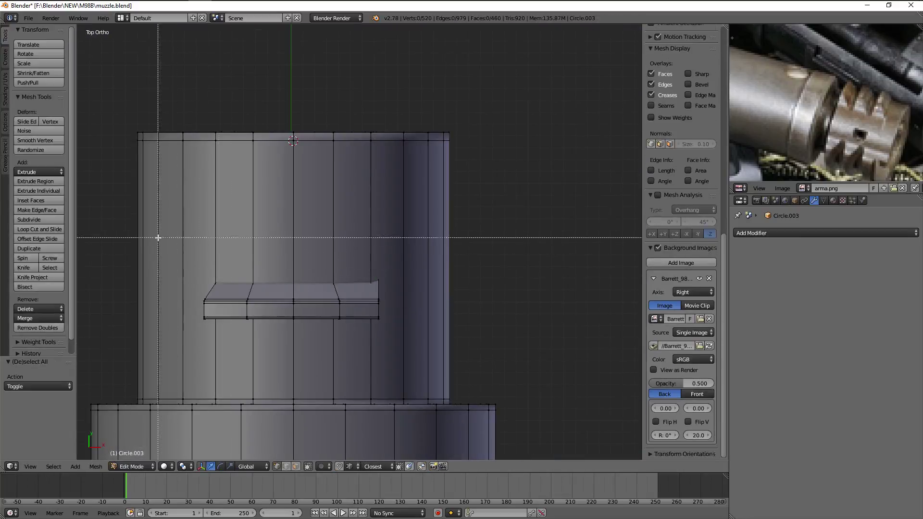
pyautogui.press('z')
pyautogui.press('b')
pyautogui.moveTo(178, 242); pyautogui.dragTo(297, 342)
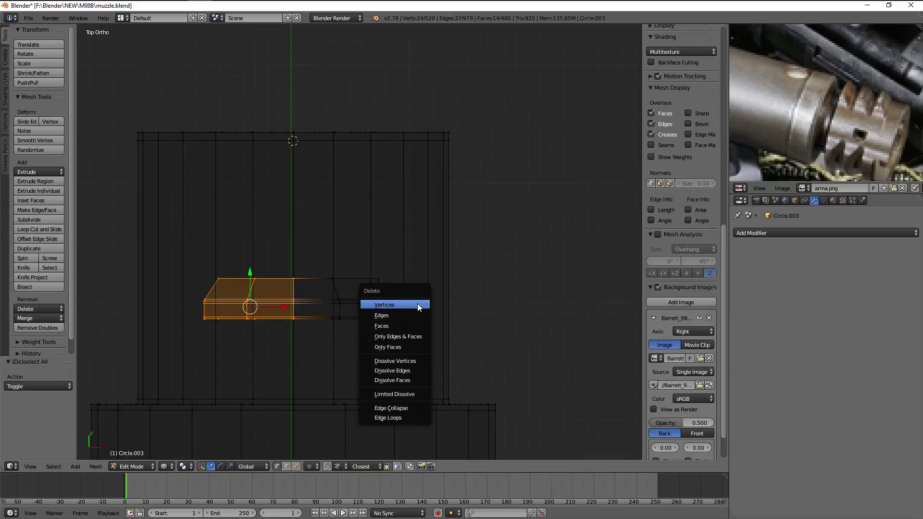
pyautogui.click(421, 327)
pyautogui.press('z')
# Fill the lug's open end with a new face
pyautogui.moveTo(421, 327); pyautogui.dragTo(429, 220, button='middle')
pyautogui.scroll(3, 428, 220)
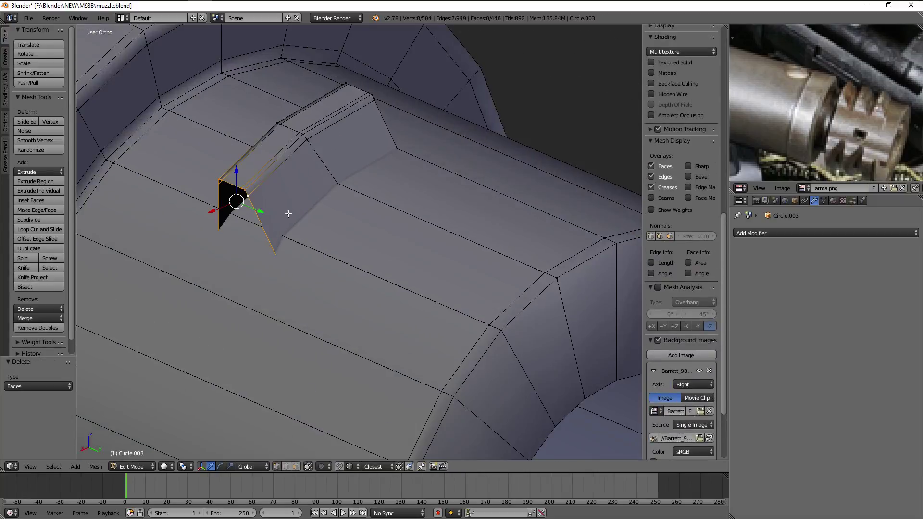
pyautogui.press('f')
pyautogui.scroll(3, 330, 238)
pyautogui.press('a')
pyautogui.scroll(-2, 682, 240)
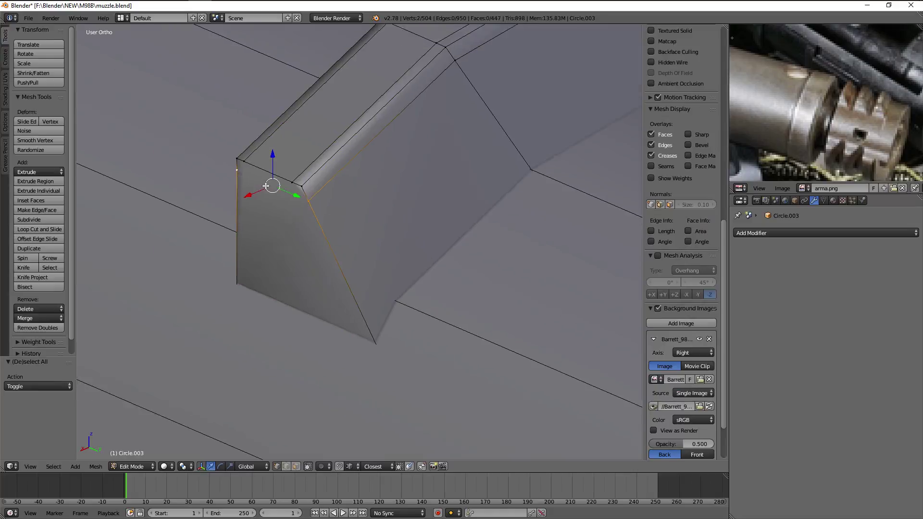
pyautogui.moveTo(329, 237)
pyautogui.mouseDown(button='middle')
pyautogui.moveTo(287, 182)
pyautogui.moveTo(211, 242)
pyautogui.mouseUp(button='middle')
# Add a centred loop cut on the lug's end and join its vertices with new edges
pyautogui.hotkey('ctrl', 'r')
pyautogui.click(184, 289)
pyautogui.rightClick(184, 289)
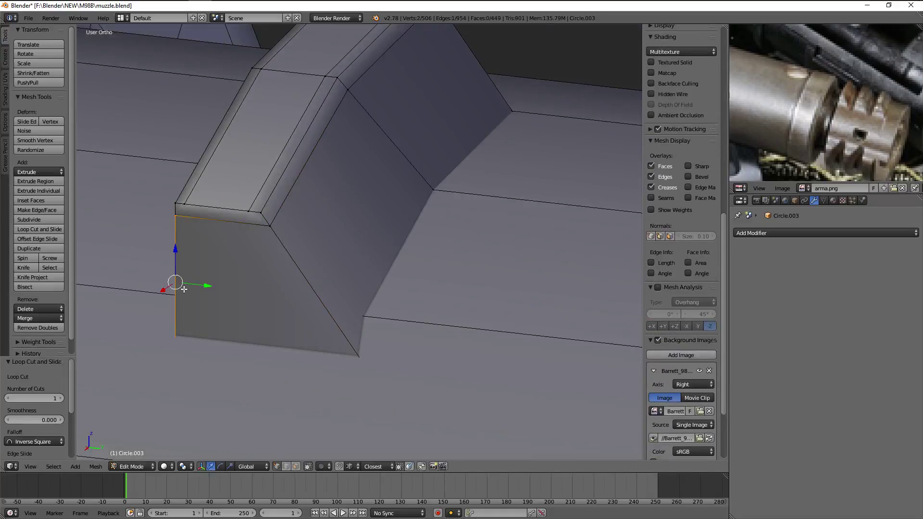
pyautogui.press('a')
pyautogui.rightClick(187, 203)
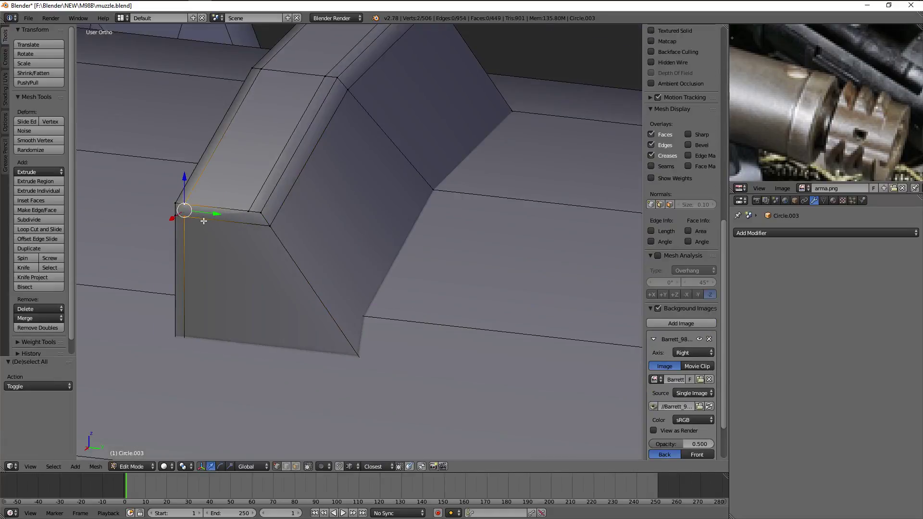
pyautogui.press('j')
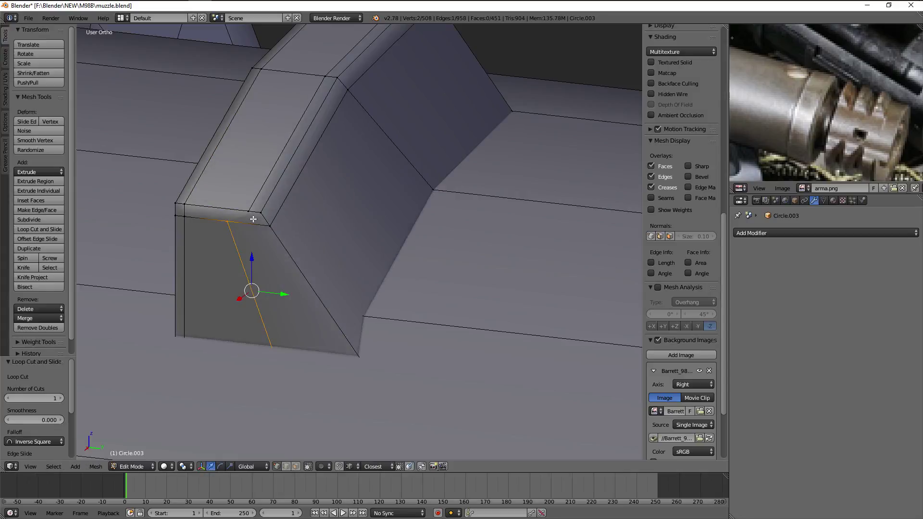
pyautogui.click(574, 219)
pyautogui.press('g')
pyautogui.press('y')
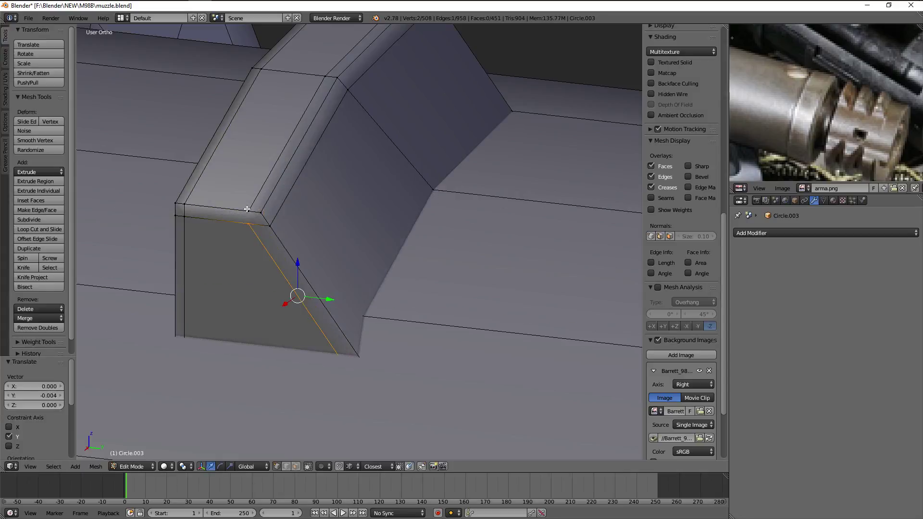
pyautogui.rightClick(246, 209)
pyautogui.press('j')
pyautogui.press('a')
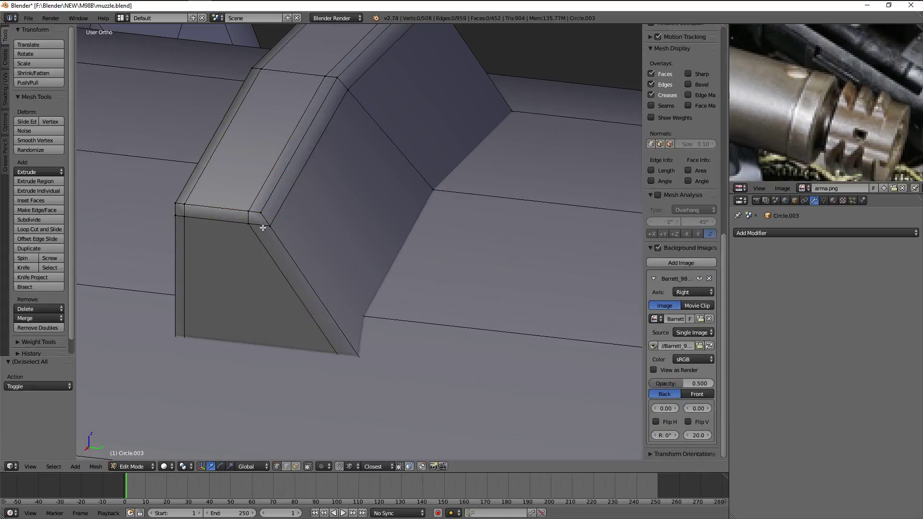
# Add another loop cut across the lug and duplicate it in Top view
pyautogui.scroll(-4, 279, 244)
pyautogui.moveTo(381, 274); pyautogui.dragTo(505, 227, button='middle')
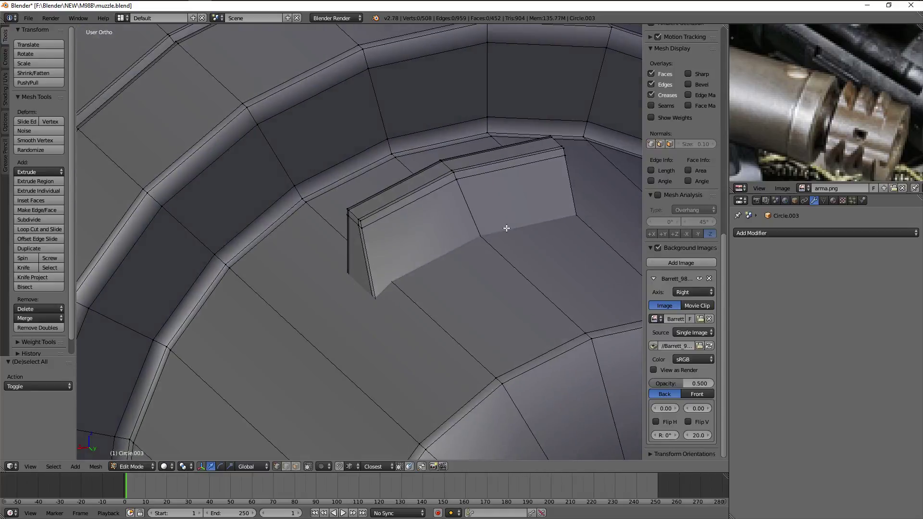
pyautogui.scroll(2, 491, 229)
pyautogui.scroll(2, 314, 183)
pyautogui.hotkey('ctrl', 'r')
pyautogui.click(310, 187)
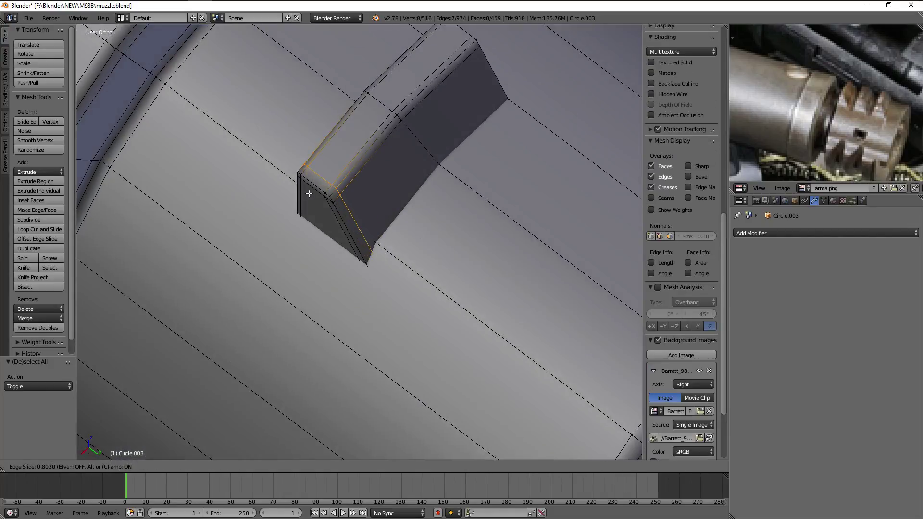
pyautogui.click(307, 195)
pyautogui.scroll(-3, 307, 194)
pyautogui.moveTo(541, 118); pyautogui.dragTo(455, 148, button='middle')
pyautogui.scroll(3, 455, 148)
pyautogui.keyDown('shift'); pyautogui.click(418, 213); pyautogui.keyUp('shift')
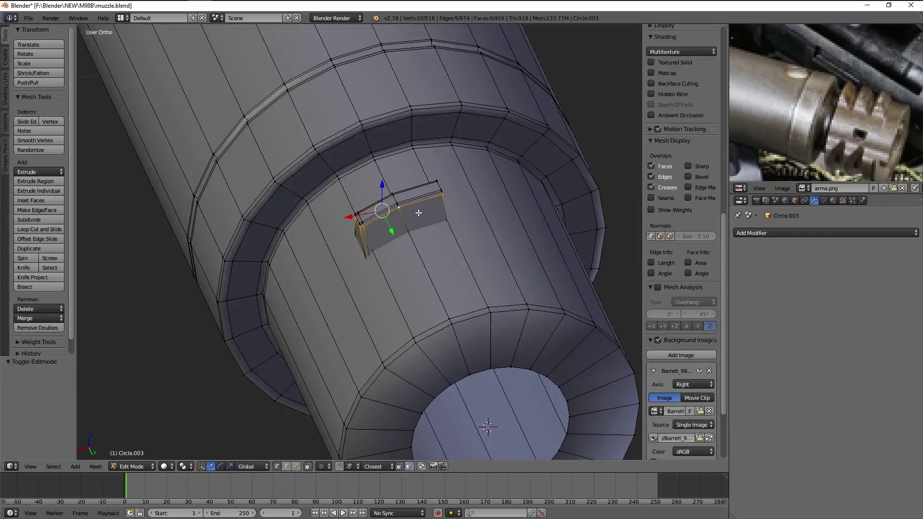
pyautogui.press('KP_7')
pyautogui.hotkey('shift', 'd')
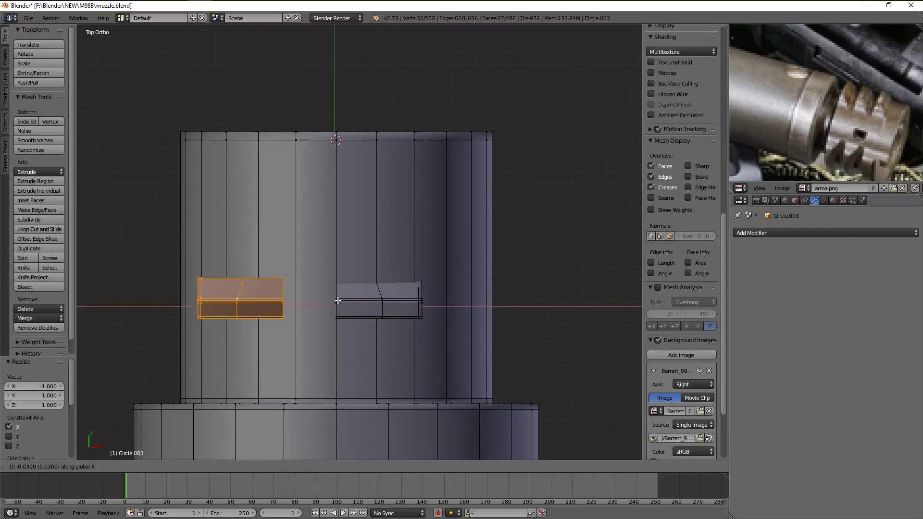
# Merge the overlapping duplicate vertices across the whole mesh
pyautogui.press('a')
pyautogui.press('a')
pyautogui.press('w')
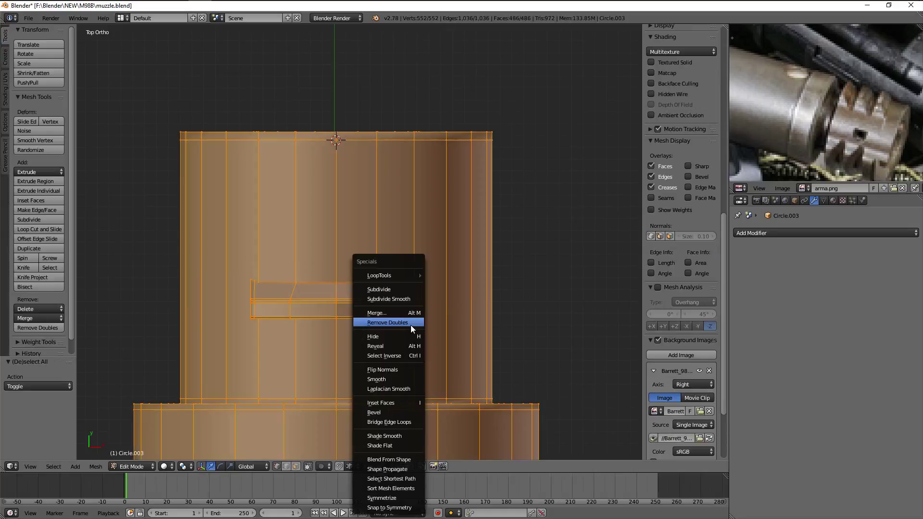
pyautogui.click(410, 325)
pyautogui.moveTo(412, 323); pyautogui.dragTo(256, 360, button='middle')
pyautogui.press('a')
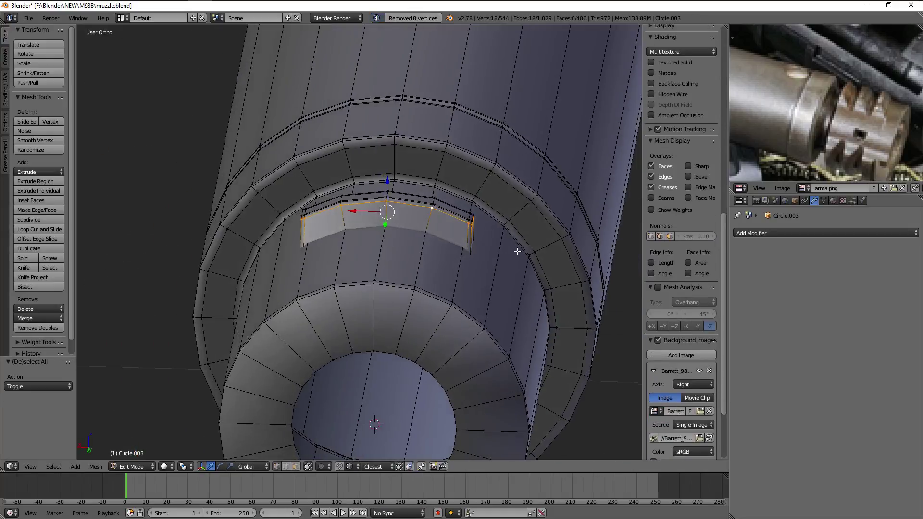
# Spin the slot piece with Dupli on, Angle 360 and Steps 2
pyautogui.press('KP_8')
pyautogui.press('KP_8')
pyautogui.press('KP_1')
pyautogui.press('KP_3')
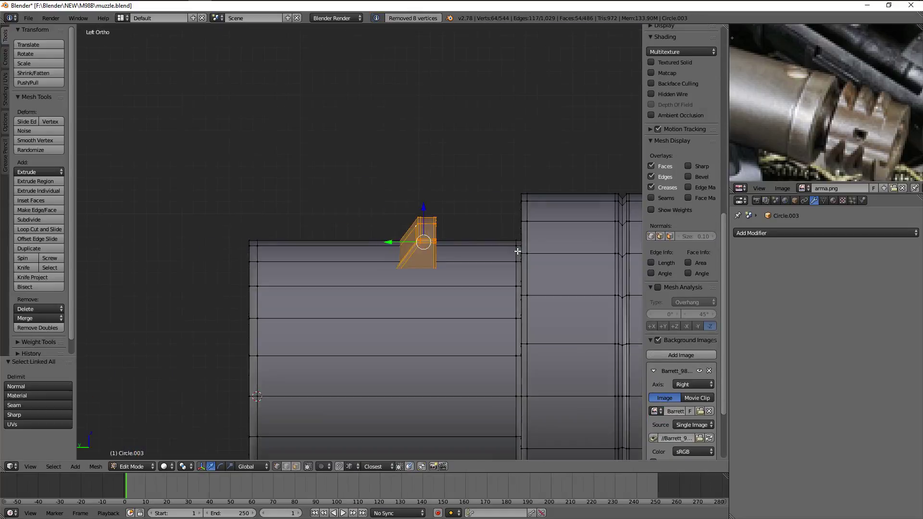
pyautogui.press('KP_4')
pyautogui.press('KP_4')
pyautogui.press('KP_8')
pyautogui.press('ctrl+KP_1')
pyautogui.press('ctrl+KP_2')
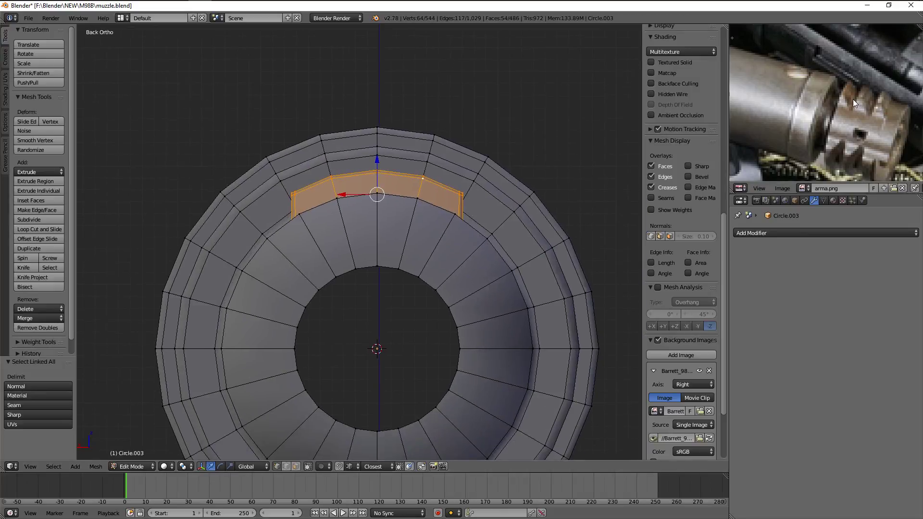
pyautogui.scroll(-1, 884, 117)
pyautogui.press('ctrl+KP_2')
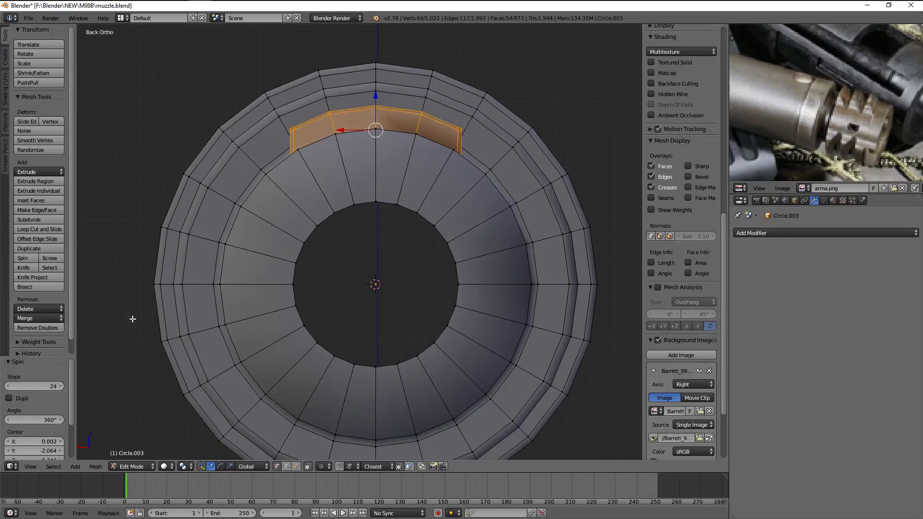
pyautogui.click(23, 397)
pyautogui.click(48, 420)
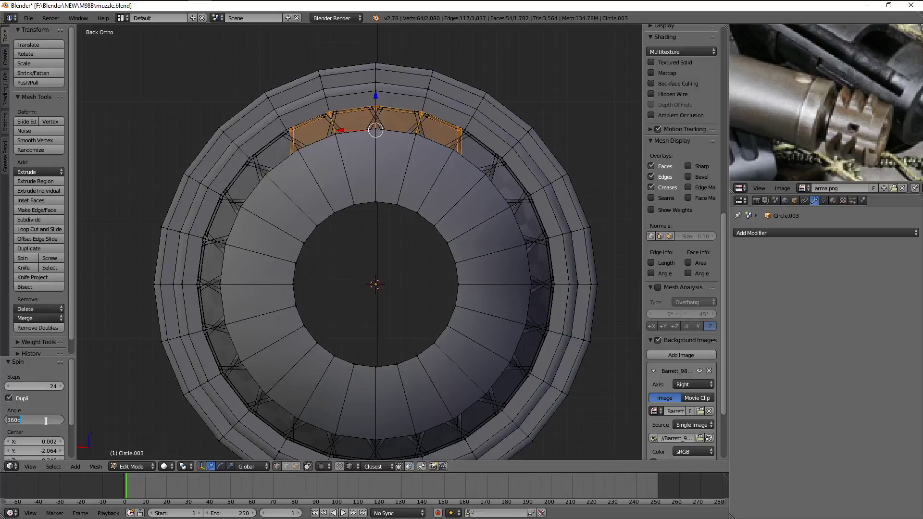
pyautogui.moveTo(42, 388)
pyautogui.mouseDown()
pyautogui.moveTo(19, 387)
pyautogui.moveTo(53, 386)
pyautogui.mouseUp()
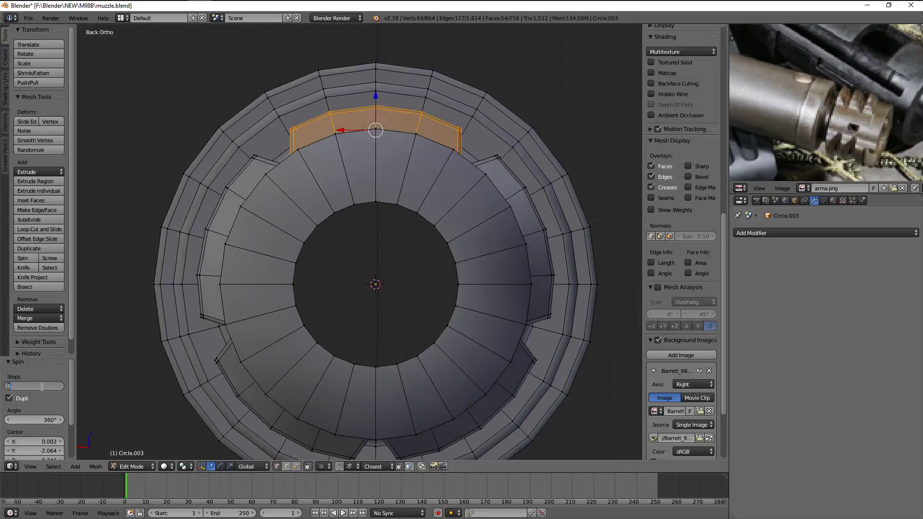
pyautogui.moveTo(94, 367)
pyautogui.mouseDown(button='middle')
pyautogui.moveTo(345, 359)
pyautogui.moveTo(338, 354)
pyautogui.mouseUp(button='middle')
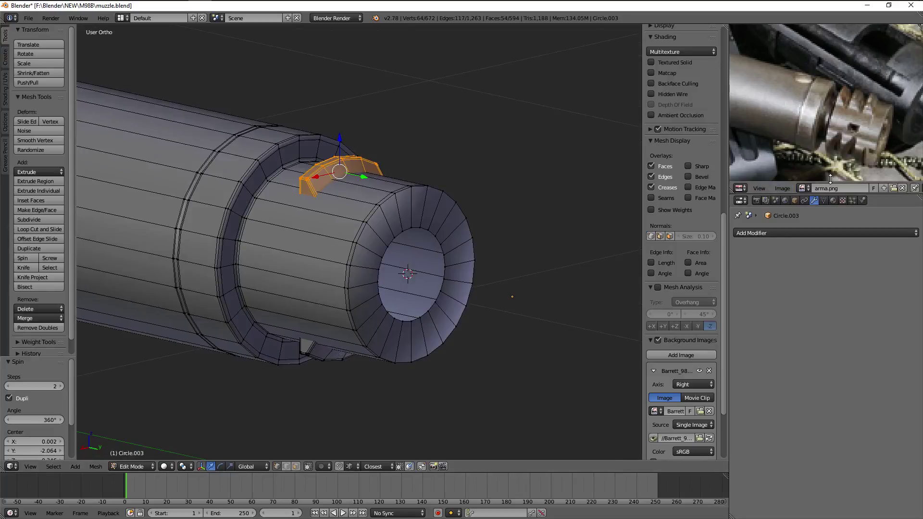
# Zoom and orbit around the muzzle, with a close-up of the muzzle brake reference
pyautogui.scroll(-3, 847, 120)
pyautogui.scroll(-2, 861, 116)
pyautogui.scroll(-1, 875, 110)
pyautogui.scroll(2, 886, 106)
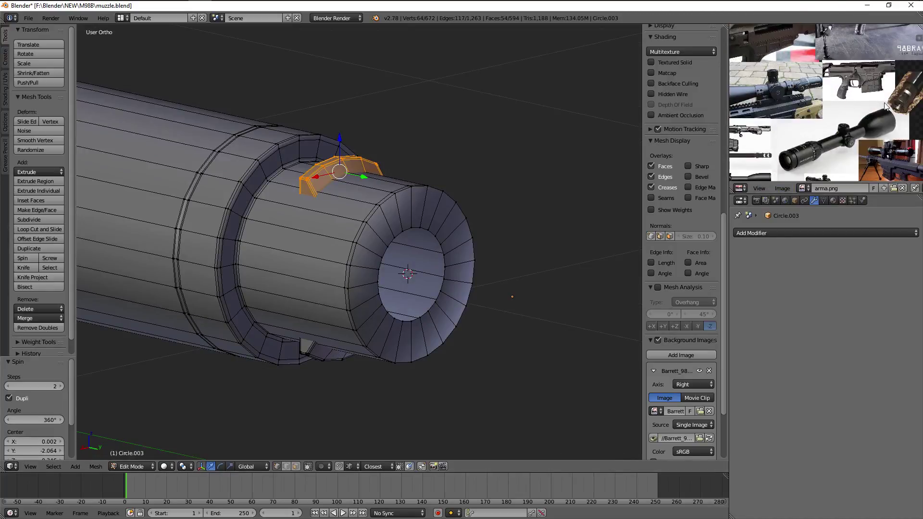
pyautogui.scroll(2, 886, 105)
pyautogui.scroll(2, 882, 106)
pyautogui.scroll(-2, 847, 96)
pyautogui.scroll(-3, 789, 89)
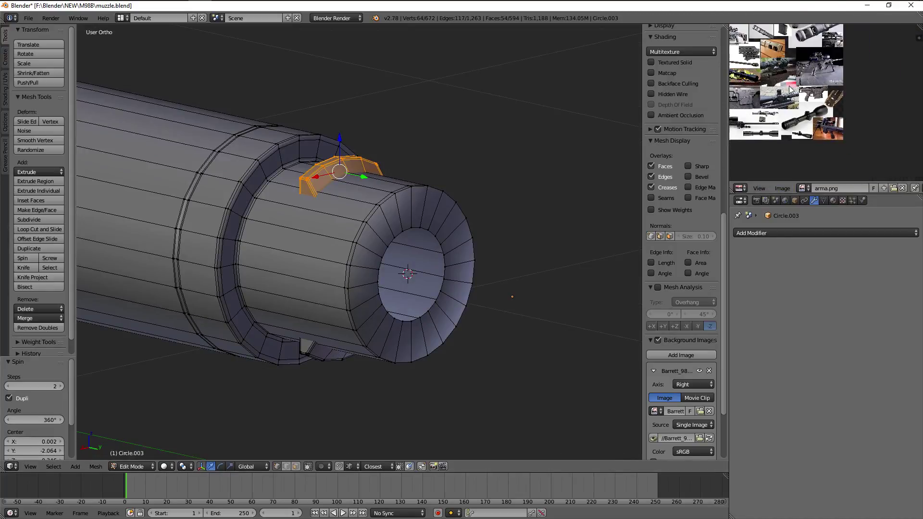
pyautogui.scroll(3, 798, 91)
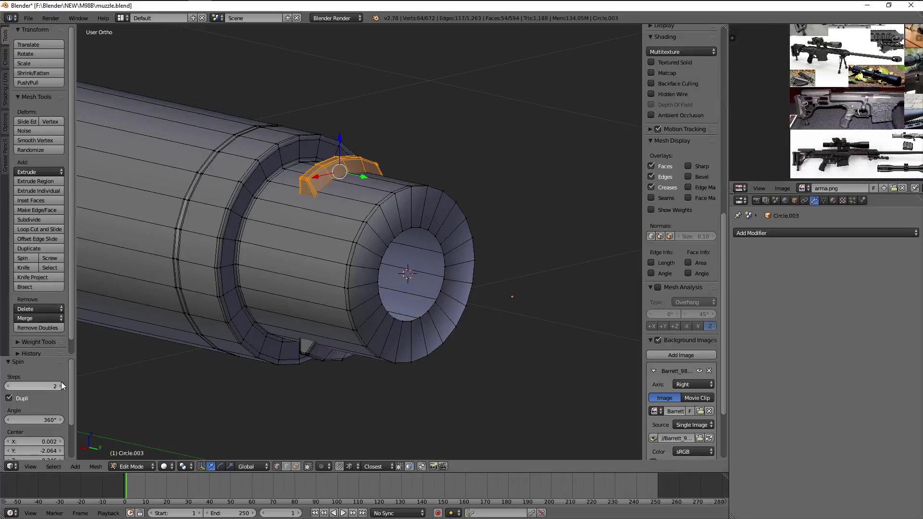
pyautogui.moveTo(317, 327); pyautogui.dragTo(432, 423, button='middle')
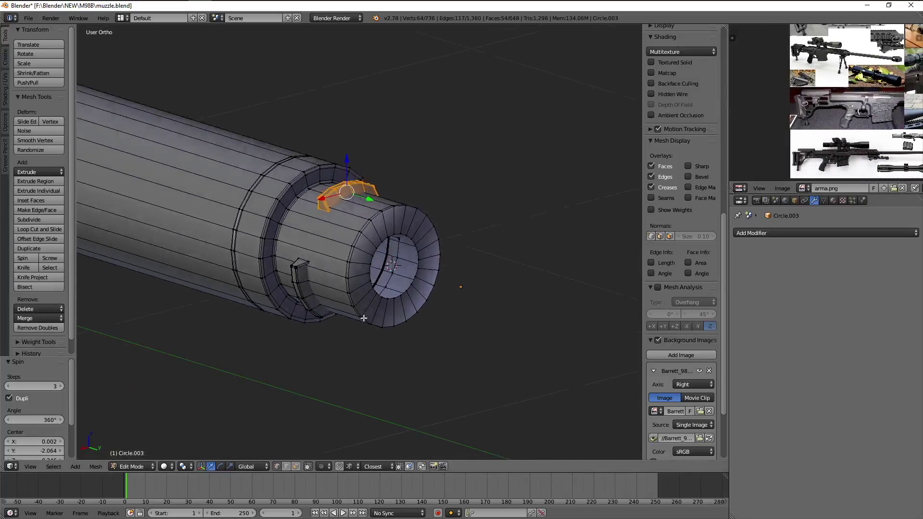
pyautogui.scroll(3, 781, 133)
pyautogui.moveTo(789, 134); pyautogui.dragTo(821, 128, button='middle')
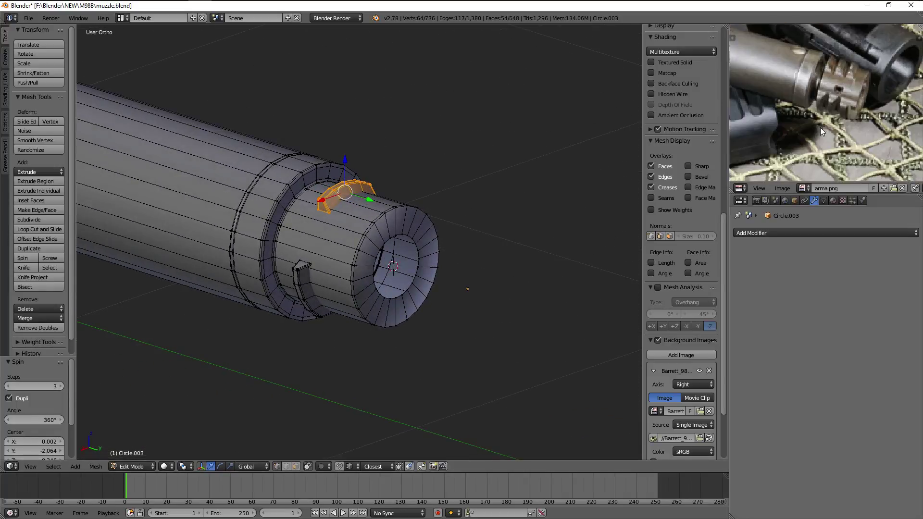
pyautogui.scroll(2, 808, 144)
# From the right side view, select the whole muzzle mesh and remove duplicate vertices
pyautogui.press('KP_3')
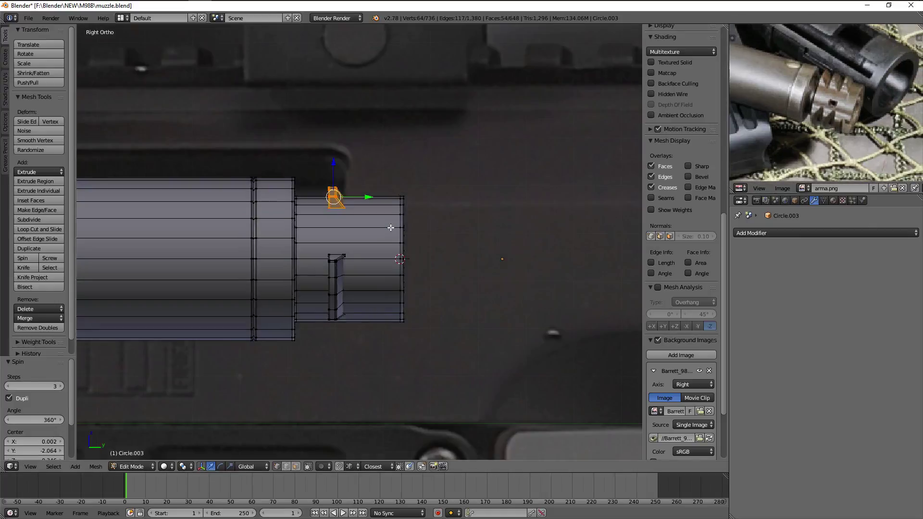
pyautogui.moveTo(391, 228)
pyautogui.mouseDown(button='middle')
pyautogui.moveTo(320, 232)
pyautogui.moveTo(262, 167)
pyautogui.moveTo(390, 236)
pyautogui.mouseUp(button='middle')
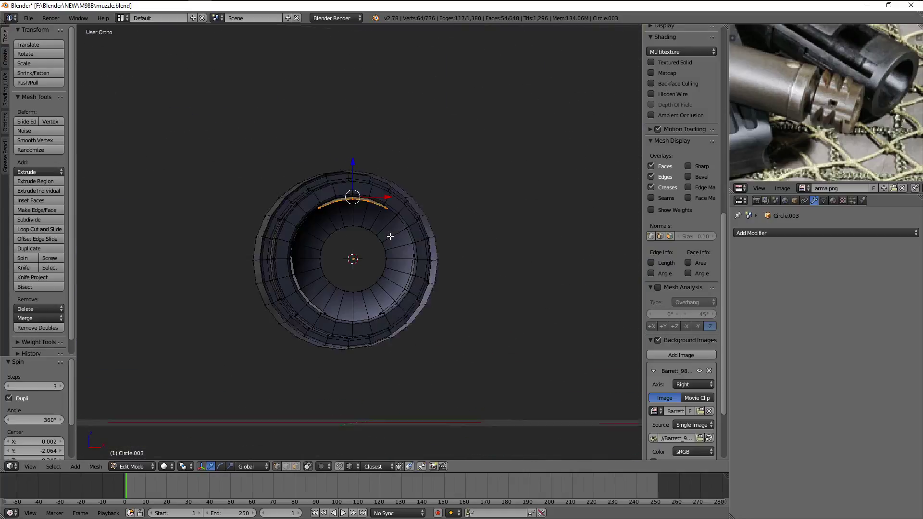
pyautogui.press('KP_3')
pyautogui.scroll(3, 390, 236)
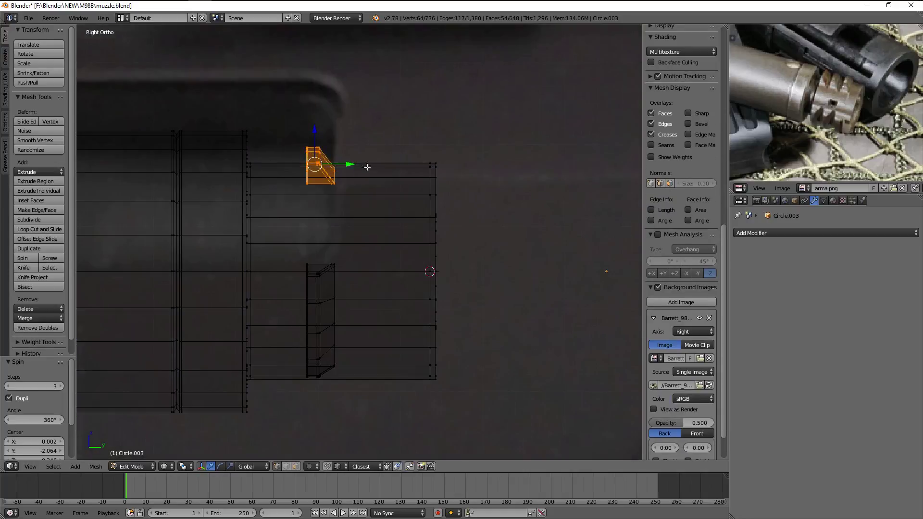
pyautogui.press('a')
pyautogui.press('a')
pyautogui.press('w')
pyautogui.click(442, 148)
# Copy the top and bottom slot pieces along Y and box-select all three slot pairs
pyautogui.press('a')
pyautogui.keyDown('shift'); pyautogui.moveTo(388, 172); pyautogui.dragTo(431, 145, button='middle'); pyautogui.keyUp('shift')
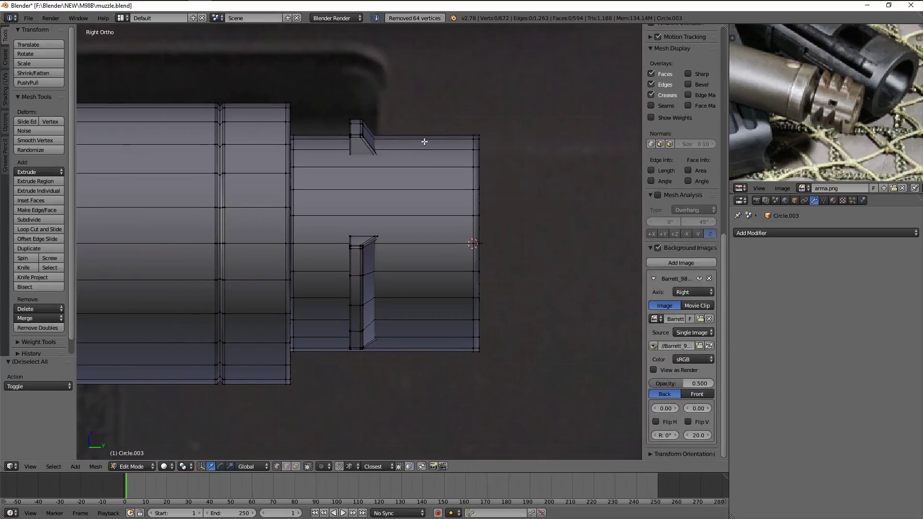
pyautogui.moveTo(398, 412); pyautogui.dragTo(398, 411)
pyautogui.press('z')
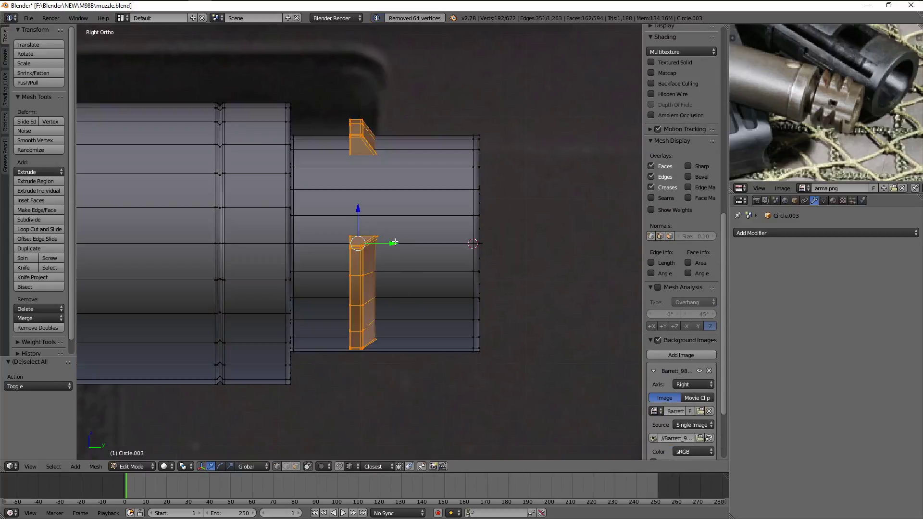
pyautogui.press('y')
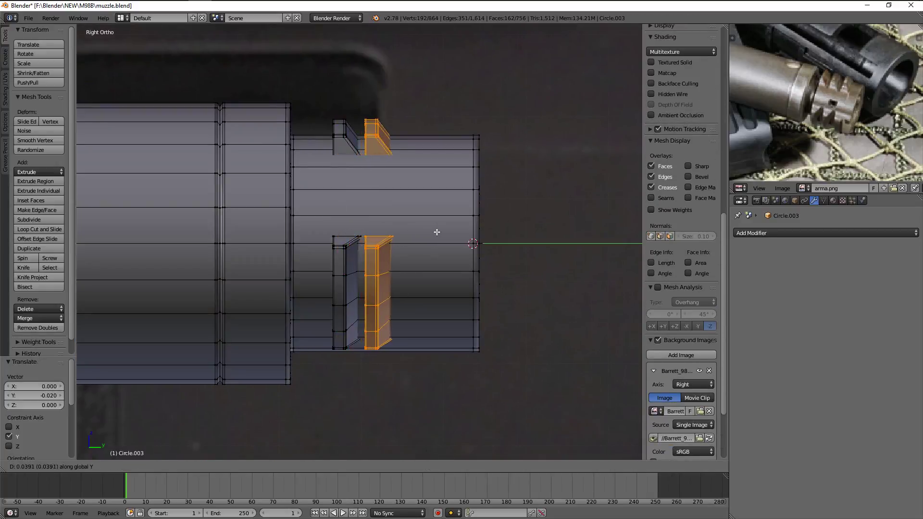
pyautogui.press('a')
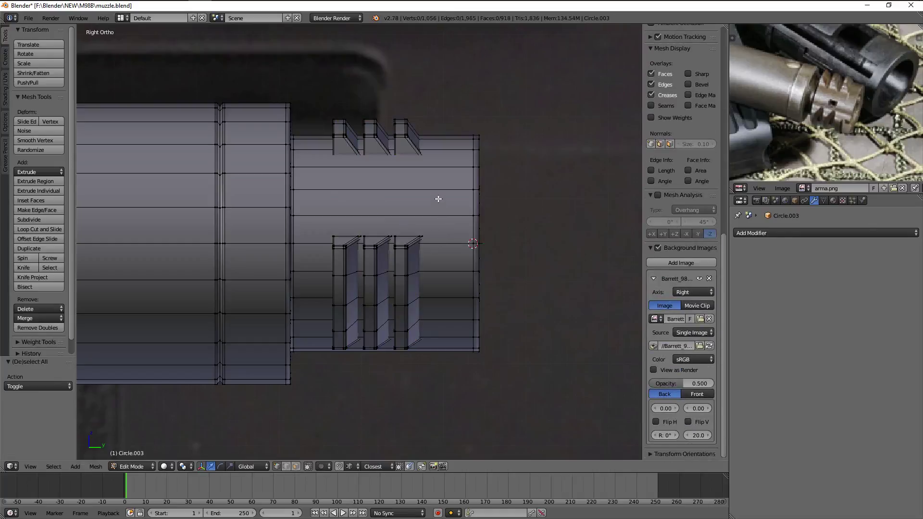
pyautogui.press('z')
pyautogui.press('b')
pyautogui.moveTo(306, 79); pyautogui.dragTo(447, 403)
# Return to solid shading and Object Mode to review the finished muzzle
pyautogui.press('z')
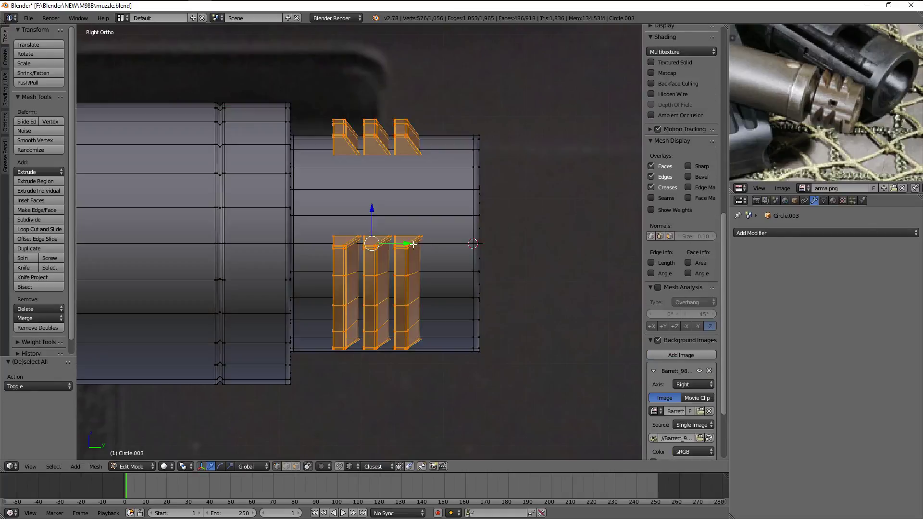
pyautogui.press('Tab')
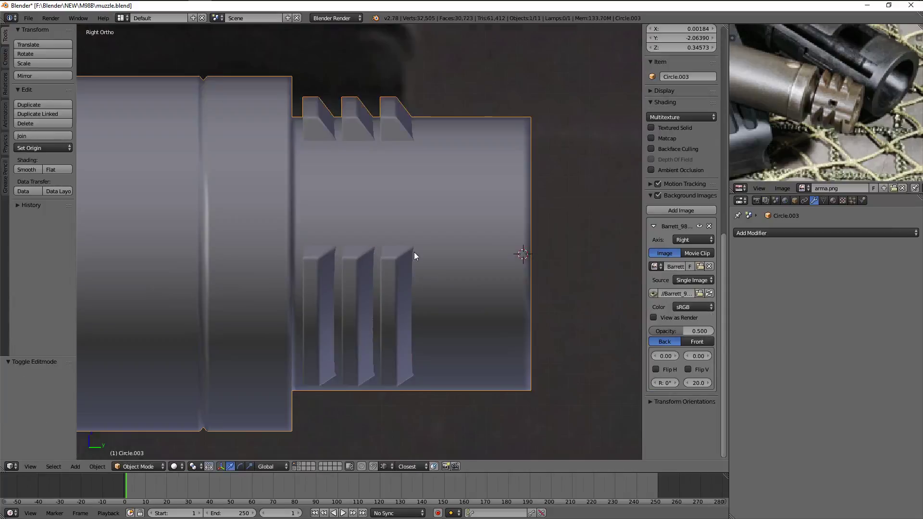
pyautogui.moveTo(414, 252); pyautogui.dragTo(396, 257, button='middle')
pyautogui.scroll(-2, 402, 300)
pyautogui.scroll(4, 402, 300)
pyautogui.press('Tab')
pyautogui.scroll(2, 428, 286)
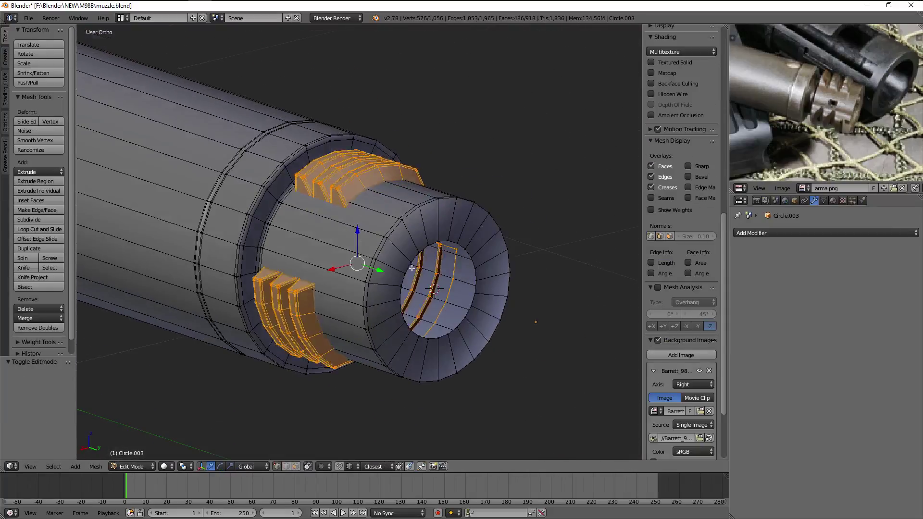
pyautogui.press('Tab')
pyautogui.scroll(-5, 409, 225)
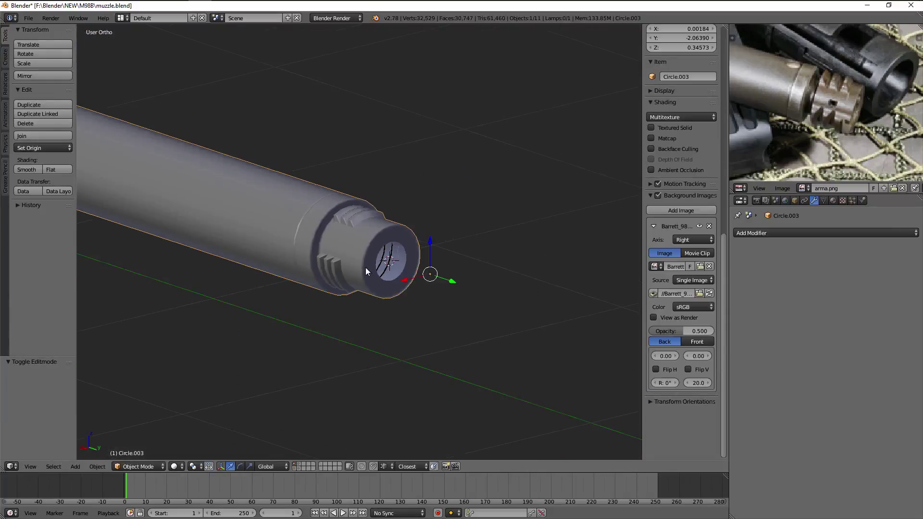
# Orbit so the muzzle points right and pan the reference photo to the whole rifle
pyautogui.moveTo(365, 268)
pyautogui.mouseDown(button='middle')
pyautogui.moveTo(268, 250)
pyautogui.moveTo(350, 262)
pyautogui.moveTo(411, 298)
pyautogui.moveTo(419, 357)
pyautogui.moveTo(406, 305)
pyautogui.moveTo(457, 336)
pyautogui.moveTo(351, 312)
pyautogui.moveTo(414, 330)
pyautogui.moveTo(348, 283)
pyautogui.moveTo(470, 324)
pyautogui.moveTo(483, 192)
pyautogui.mouseUp(button='middle')
pyautogui.scroll(5, 377, 321)
pyautogui.scroll(-3, 794, 102)
pyautogui.moveTo(794, 102)
pyautogui.mouseDown(button='middle')
pyautogui.moveTo(840, 101)
pyautogui.moveTo(790, 88)
pyautogui.mouseUp(button='middle')
pyautogui.scroll(3, 840, 103)
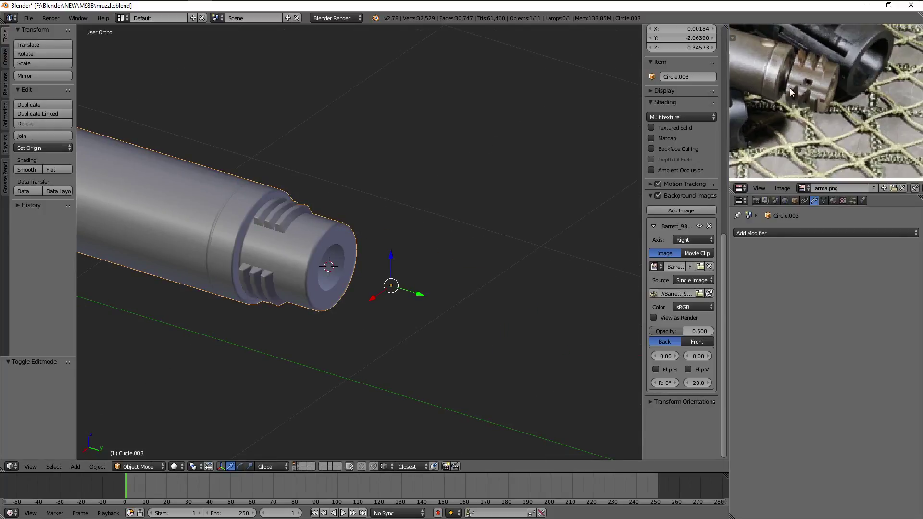
pyautogui.scroll(2, 830, 114)
pyautogui.scroll(2, 817, 122)
pyautogui.scroll(-3, 817, 122)
pyautogui.scroll(-2, 818, 122)
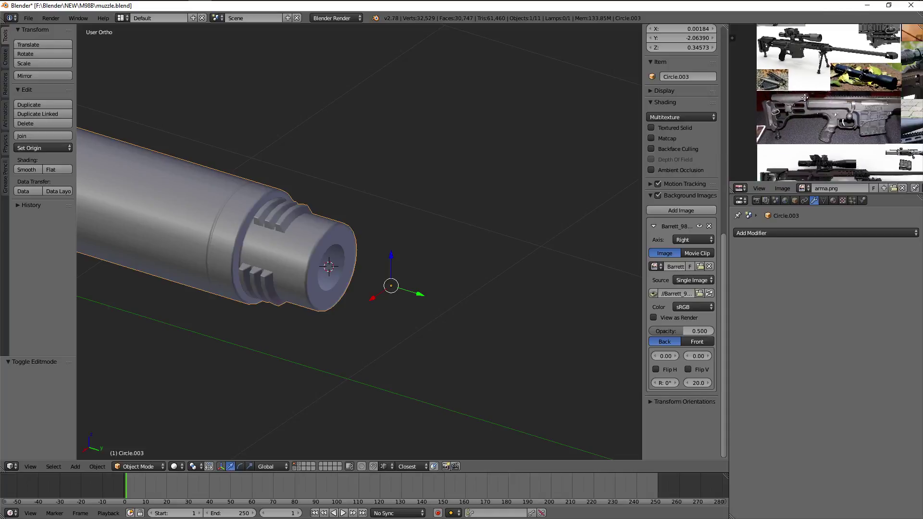
# Browse the reference collage of rifles and scopes, then frame the magazine area in right view
pyautogui.moveTo(904, 140); pyautogui.dragTo(830, 92, button='middle')
pyautogui.scroll(1, 831, 92)
pyautogui.scroll(-1, 829, 92)
pyautogui.scroll(-1, 824, 97)
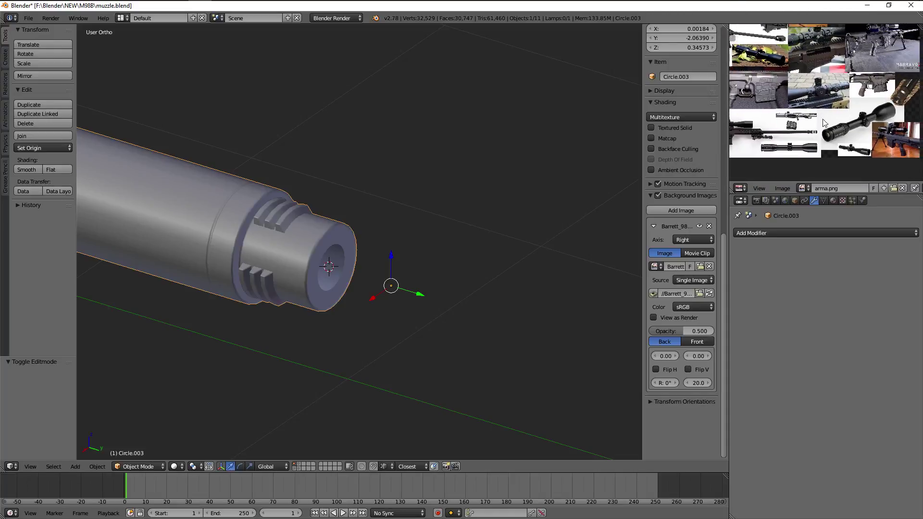
pyautogui.scroll(-1, 820, 101)
pyautogui.scroll(-1, 811, 110)
pyautogui.scroll(2, 815, 130)
pyautogui.scroll(2, 818, 152)
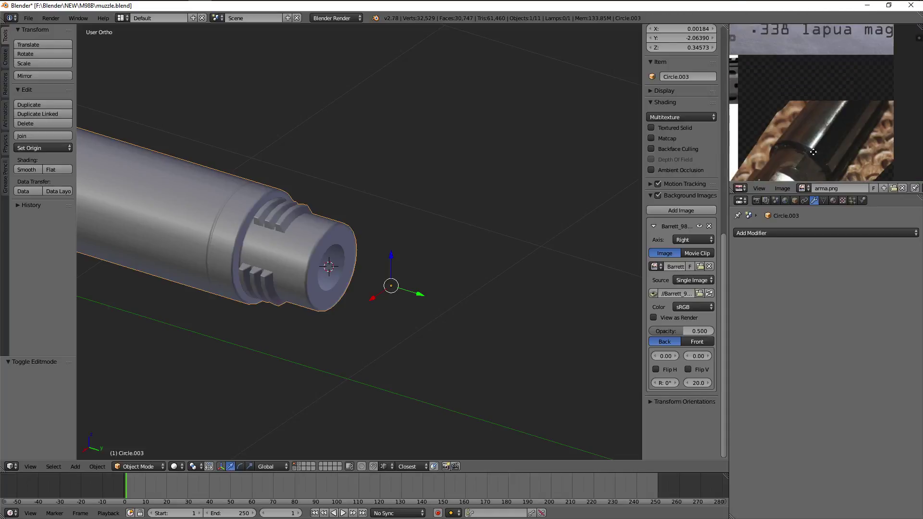
pyautogui.scroll(1, 841, 76)
pyautogui.scroll(1, 850, 74)
pyautogui.scroll(-1, 844, 89)
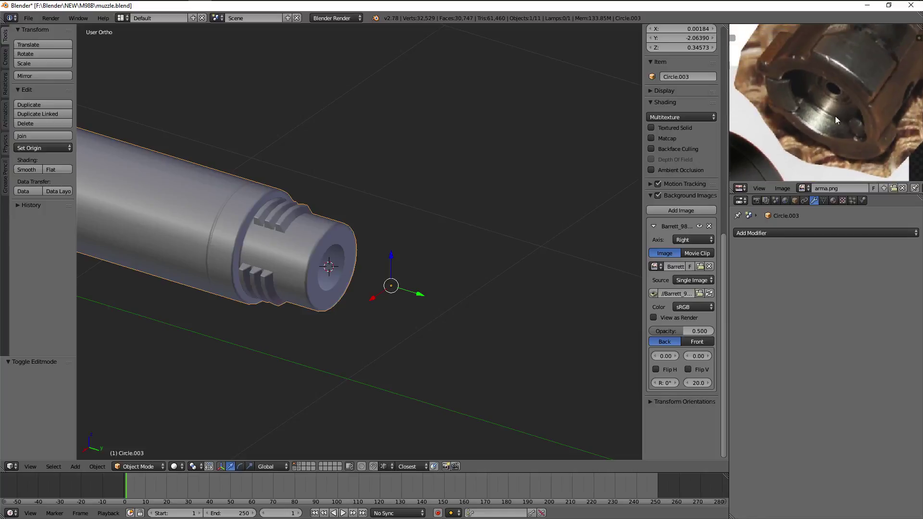
pyautogui.press('KP_3')
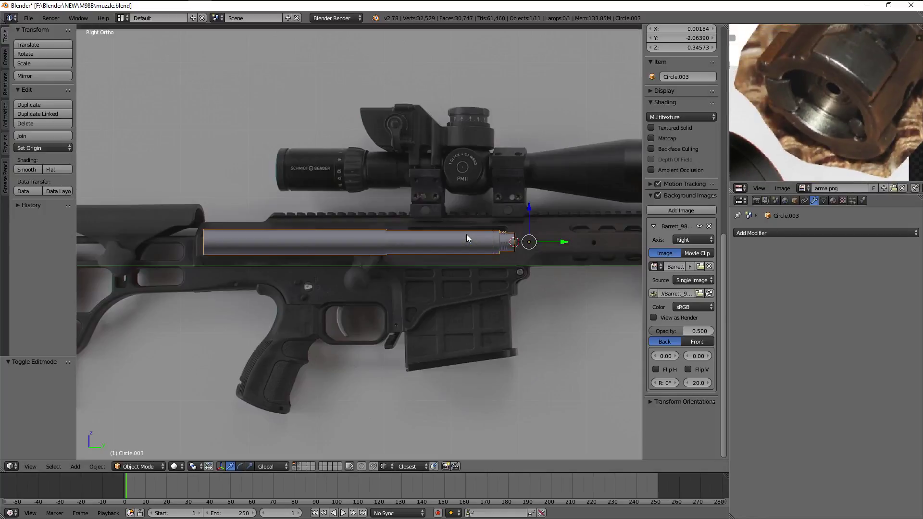
pyautogui.keyDown('shift'); pyautogui.moveTo(466, 237); pyautogui.dragTo(386, 203, button='middle'); pyautogui.keyUp('shift')
pyautogui.scroll(4, 385, 202)
# Unhide all rifle parts, then select the magazine and hide everything else
pyautogui.hotkey('alt', 'h')
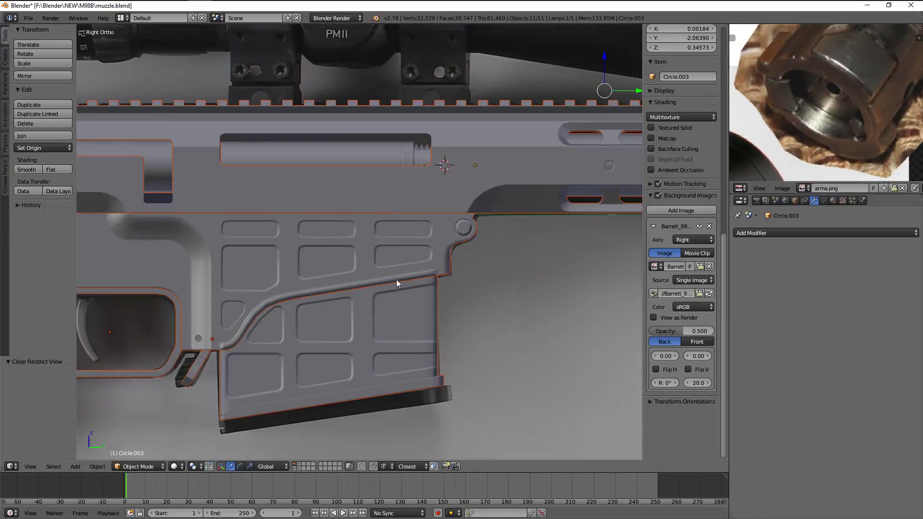
pyautogui.press('a')
pyautogui.rightClick(385, 304)
pyautogui.scroll(-1, 385, 305)
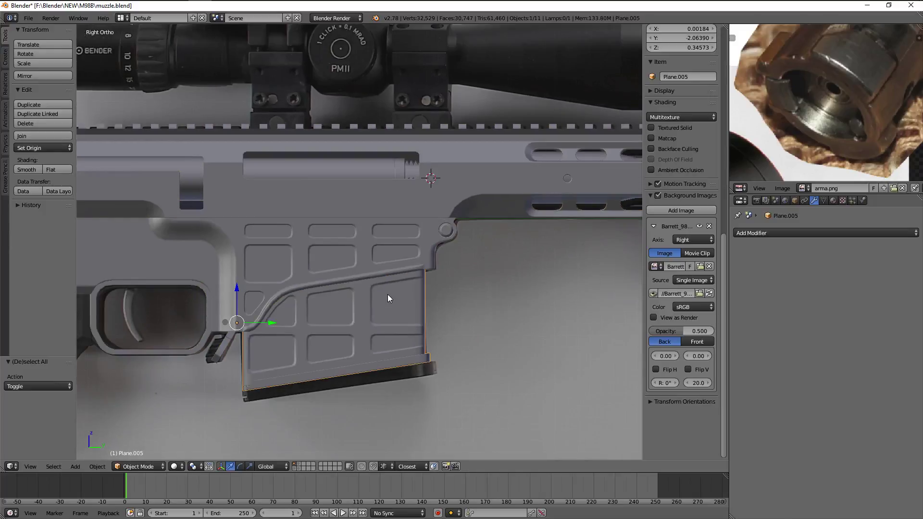
pyautogui.hotkey('shift', 'h')
# Select the magazine's connected top edge strip and lower it along Z
pyautogui.press('KP_7')
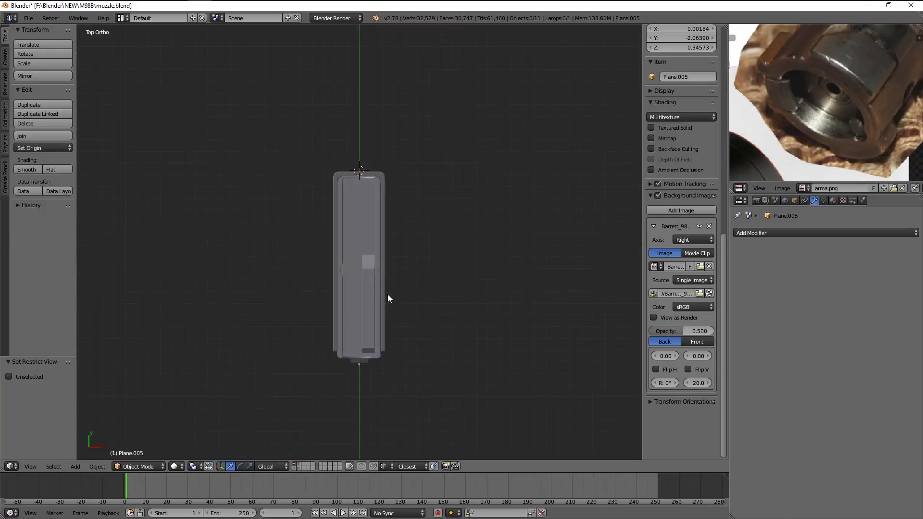
pyautogui.scroll(2, 380, 298)
pyautogui.moveTo(376, 298); pyautogui.dragTo(311, 221, button='middle')
pyautogui.keyDown('alt'); pyautogui.rightClick(358, 212); pyautogui.keyUp('alt')
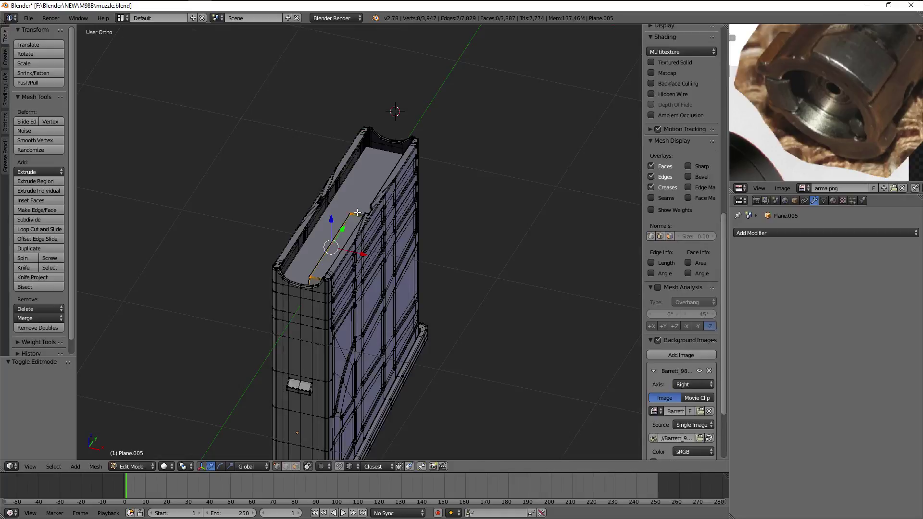
pyautogui.hotkey('ctrl', 'l')
pyautogui.press('KP_3')
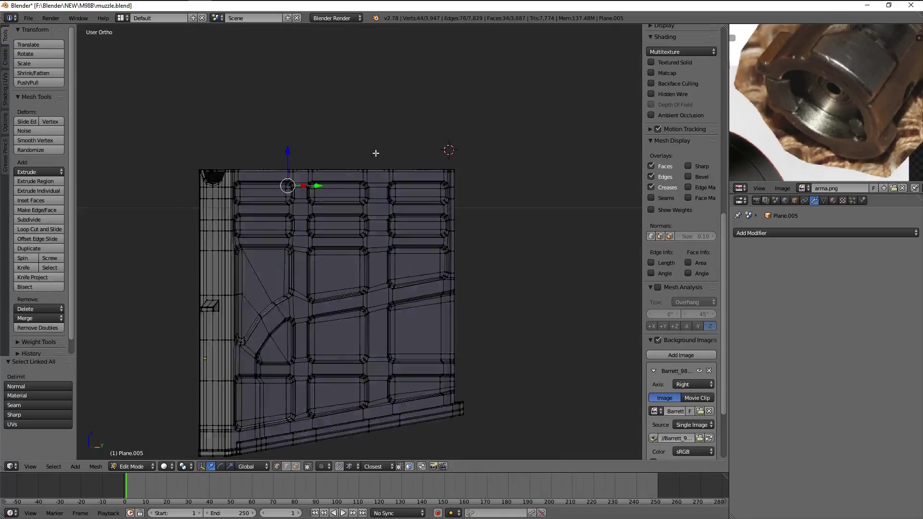
pyautogui.press('g')
pyautogui.press('z')
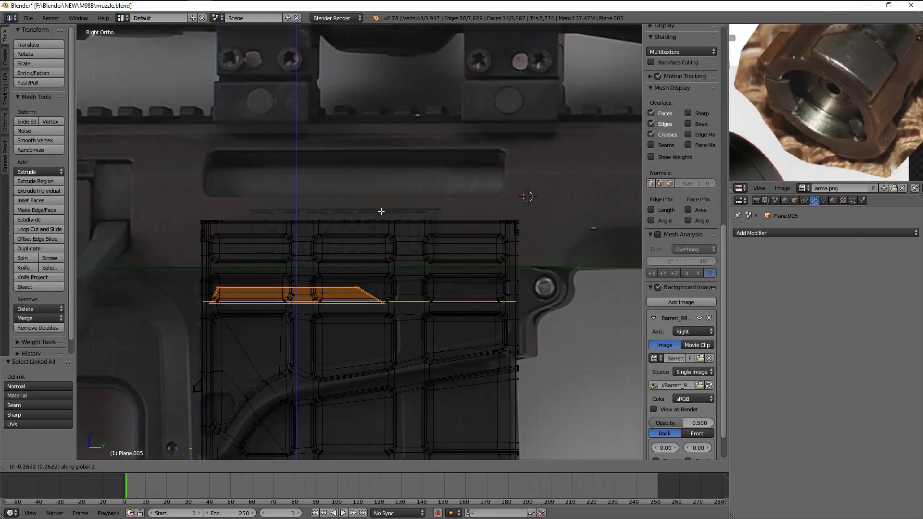
pyautogui.click(382, 210)
# Snap the 3D cursor to the magazine follower and return to Object Mode
pyautogui.moveTo(381, 210)
pyautogui.mouseDown(button='middle')
pyautogui.moveTo(521, 186)
pyautogui.moveTo(458, 239)
pyautogui.moveTo(398, 179)
pyautogui.moveTo(375, 139)
pyautogui.mouseUp(button='middle')
pyautogui.press('a')
pyautogui.hotkey('shift', 's')
pyautogui.click(517, 173)
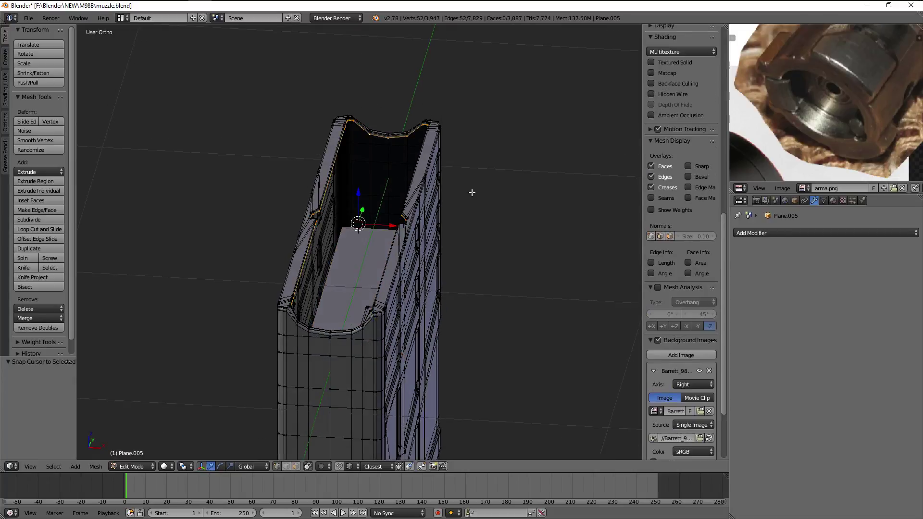
pyautogui.press('Tab')
pyautogui.hotkey('shift', 'a')
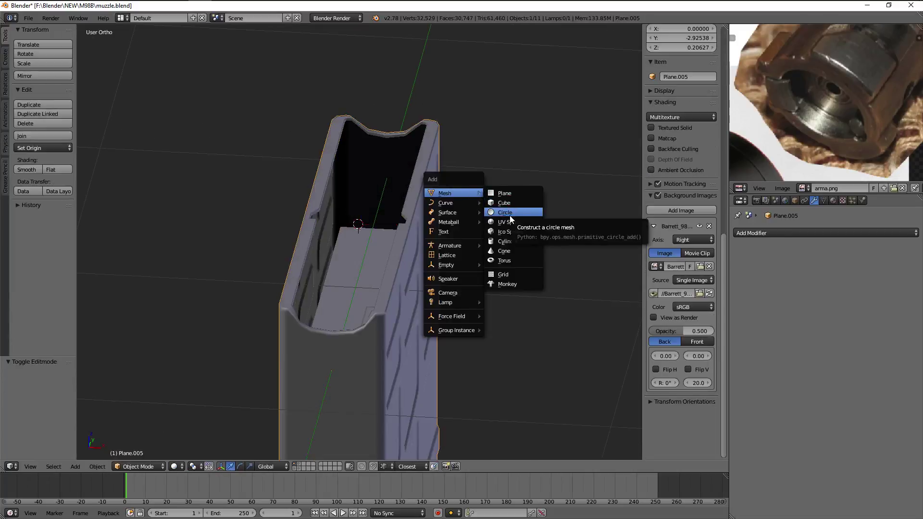
# Add a 16-vertex circle mesh at the 3D cursor
pyautogui.click(510, 215)
pyautogui.scroll(-3, 816, 115)
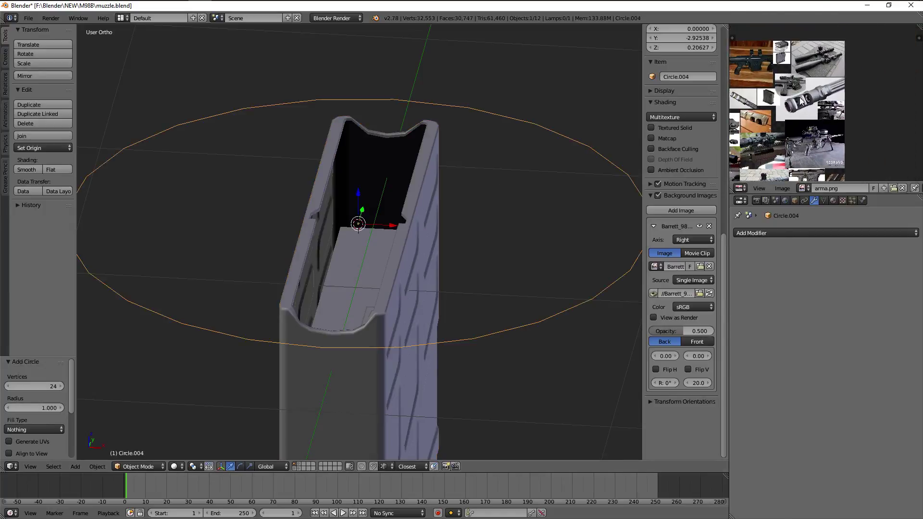
pyautogui.moveTo(816, 115)
pyautogui.mouseDown(button='middle')
pyautogui.moveTo(789, 80)
pyautogui.moveTo(820, 100)
pyautogui.mouseUp(button='middle')
pyautogui.scroll(5, 789, 79)
pyautogui.scroll(-1, 754, 97)
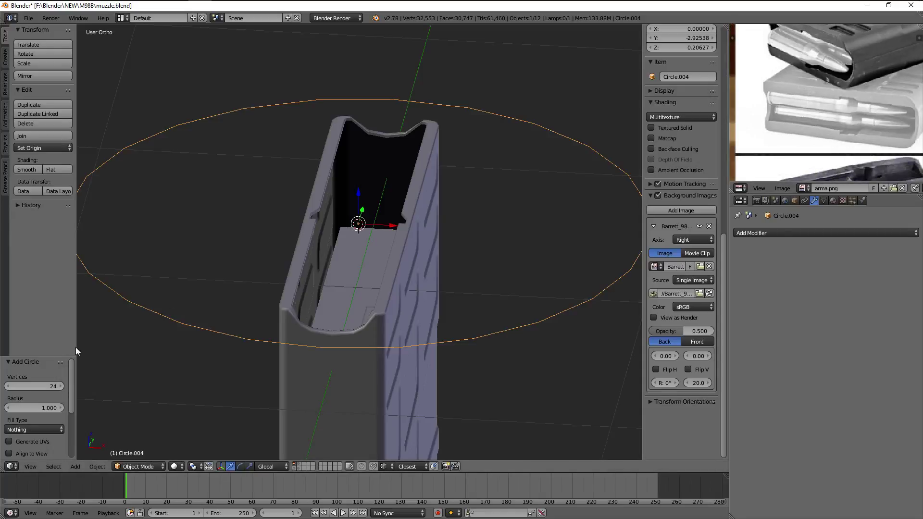
pyautogui.click(45, 382)
pyautogui.write('16')
pyautogui.press('Return')
# Stand the circle upright by rotating it 90° about X
pyautogui.moveTo(145, 382)
pyautogui.mouseDown(button='middle')
pyautogui.moveTo(223, 388)
pyautogui.moveTo(216, 361)
pyautogui.mouseUp(button='middle')
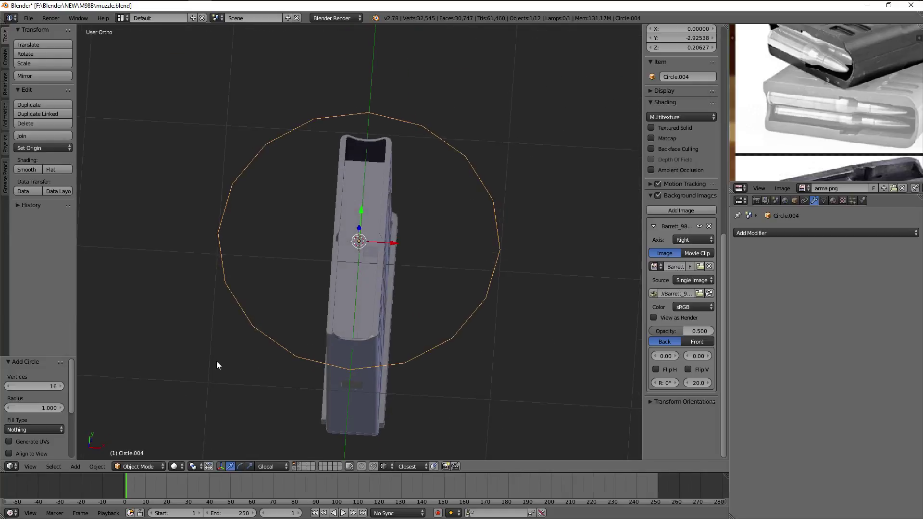
pyautogui.press('Tab')
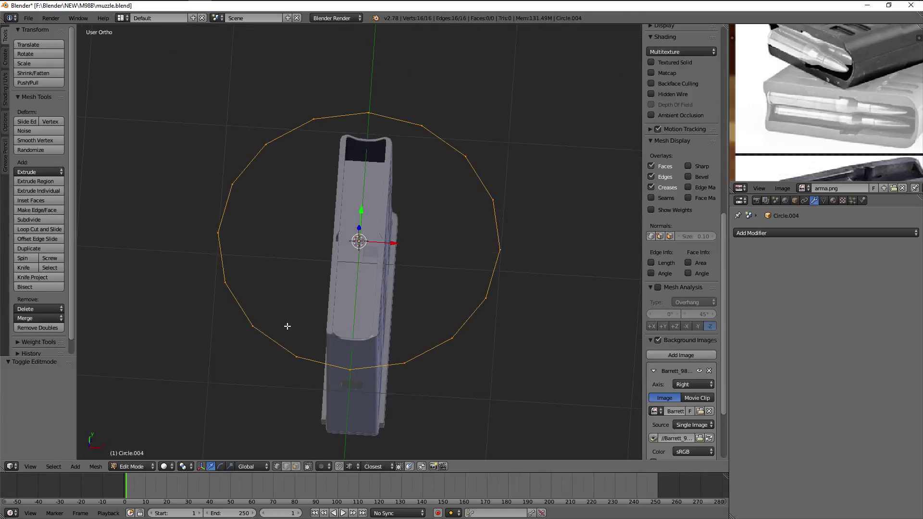
pyautogui.write('a')
pyautogui.write('arx90')
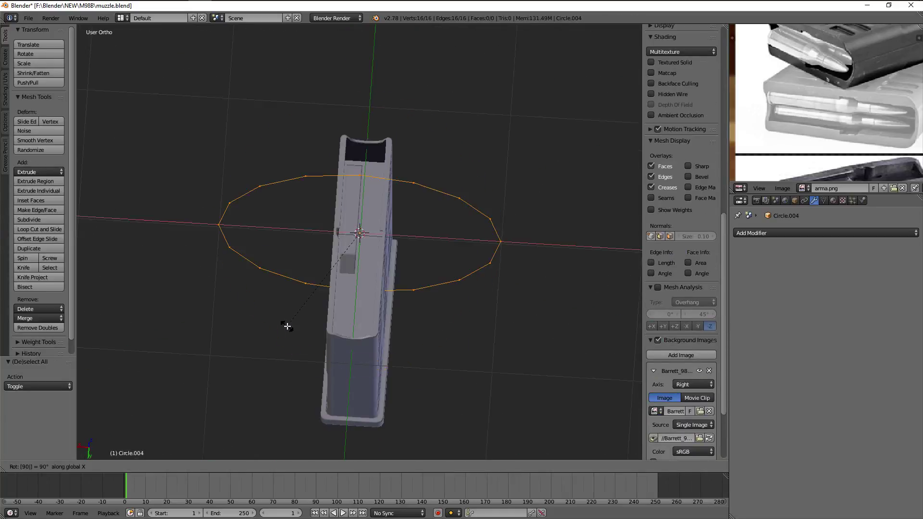
pyautogui.press('Return')
pyautogui.press('KP_1')
pyautogui.press('KP_3')
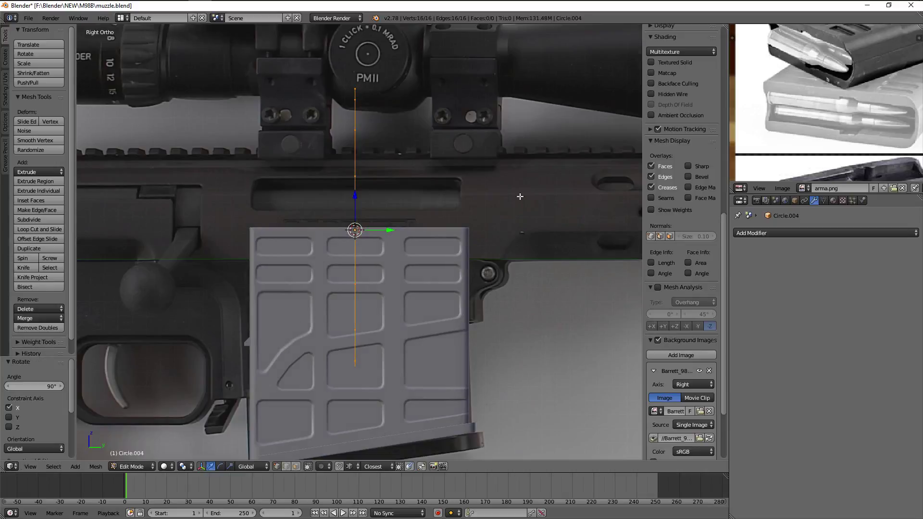
# Scale the circle down toward cartridge size
pyautogui.press('s')
pyautogui.click(398, 222)
pyautogui.scroll(4, 423, 212)
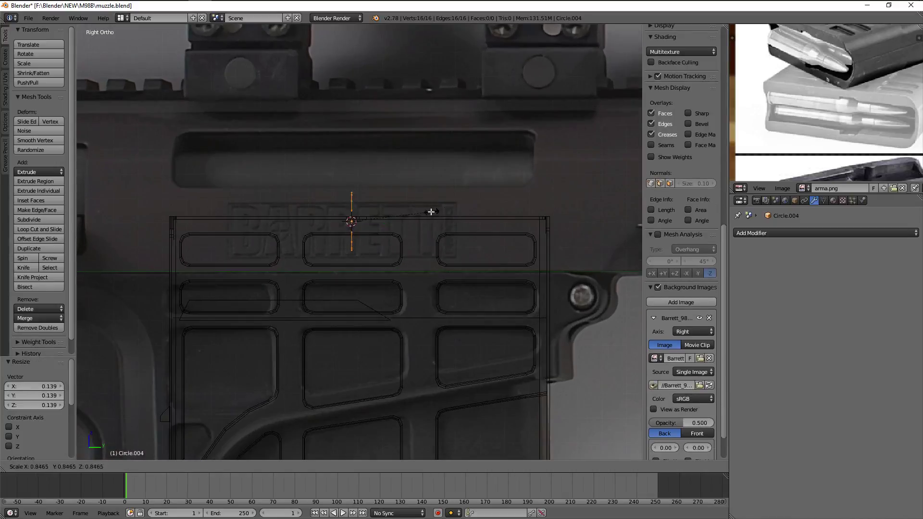
pyautogui.press('KP_7')
pyautogui.press('s')
pyautogui.press('z')
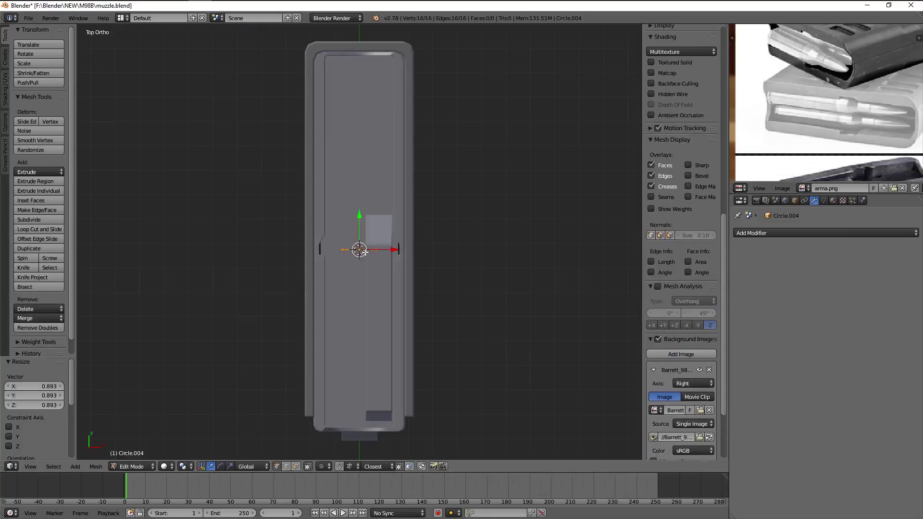
pyautogui.click(408, 241)
# Enlarge the circle slightly and slide it along X between the feed lips
pyautogui.press('g')
pyautogui.press('x')
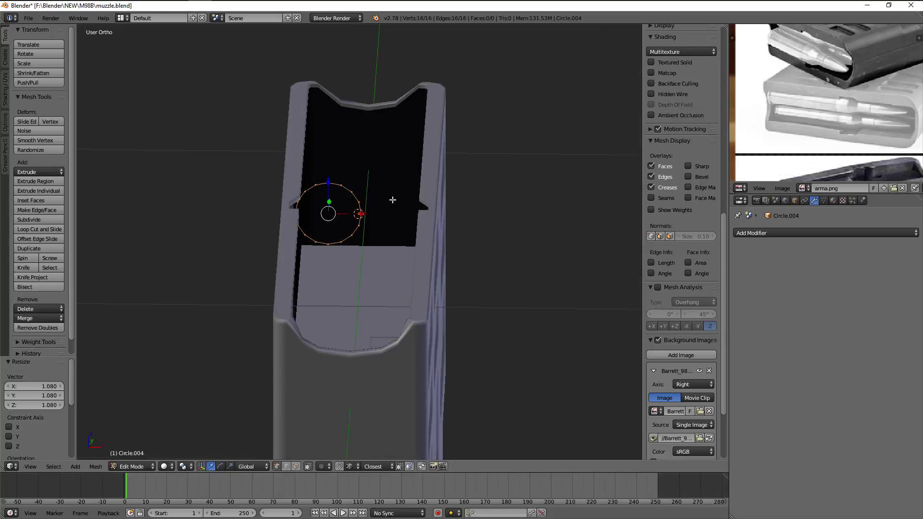
pyautogui.press('Escape')
pyautogui.press('s')
pyautogui.click(406, 201)
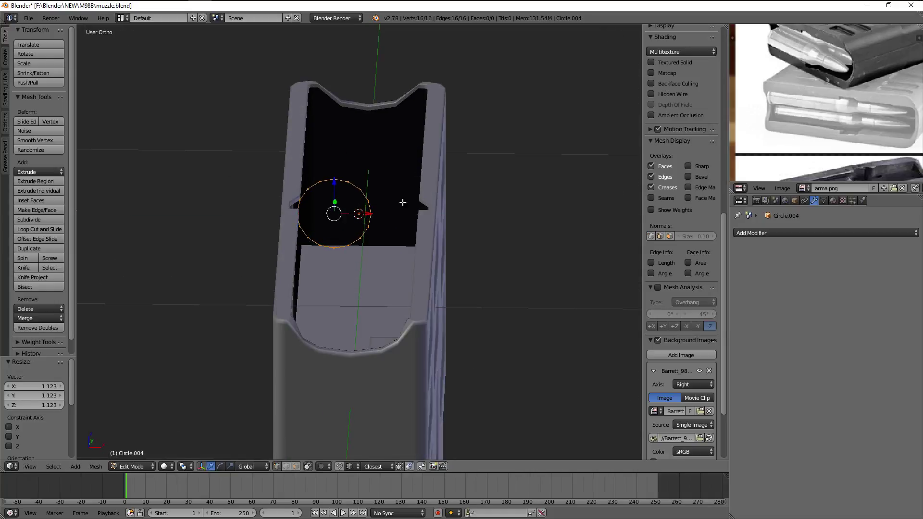
pyautogui.press('g')
pyautogui.press('x')
pyautogui.click(380, 214)
# Place a duplicate circle lower down, then delete it again
pyautogui.press('z')
pyautogui.press('KP_1')
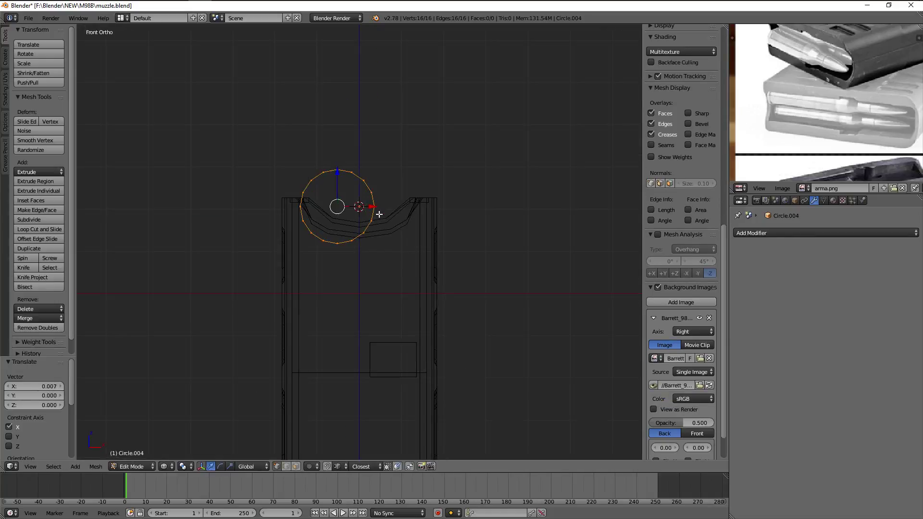
pyautogui.scroll(2, 390, 209)
pyautogui.hotkey('shift', 'd')
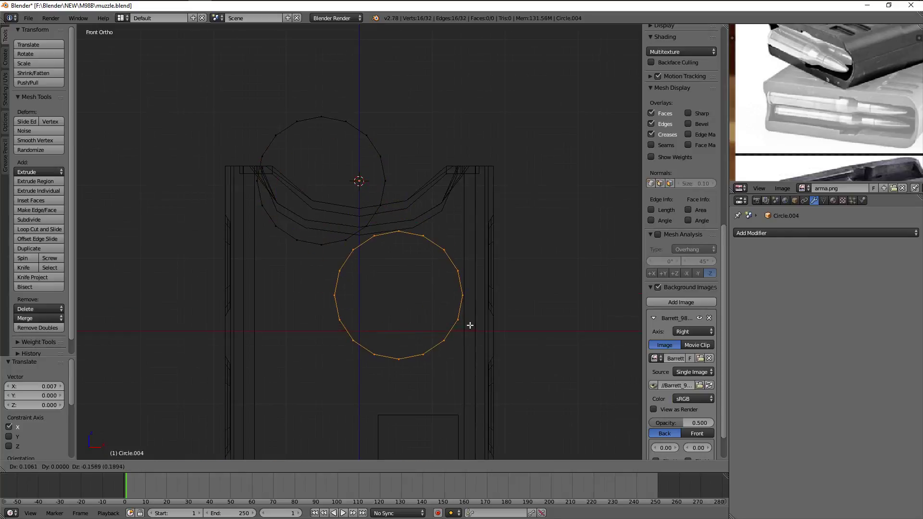
pyautogui.click(466, 319)
pyautogui.press('z')
pyautogui.moveTo(519, 314); pyautogui.dragTo(514, 340, button='middle')
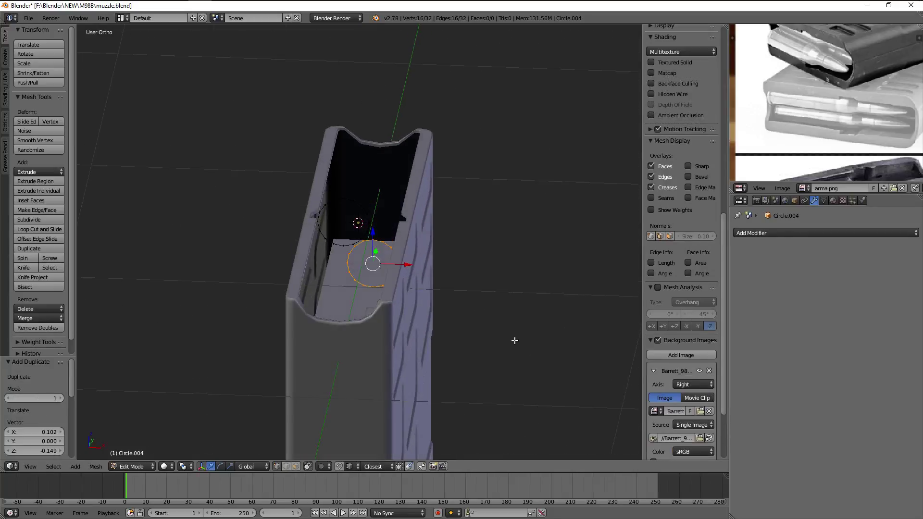
pyautogui.press('x')
pyautogui.click(505, 254)
# Check the circle in front and side views and slightly enlarge it
pyautogui.press('a')
pyautogui.press('z')
pyautogui.press('KP_1')
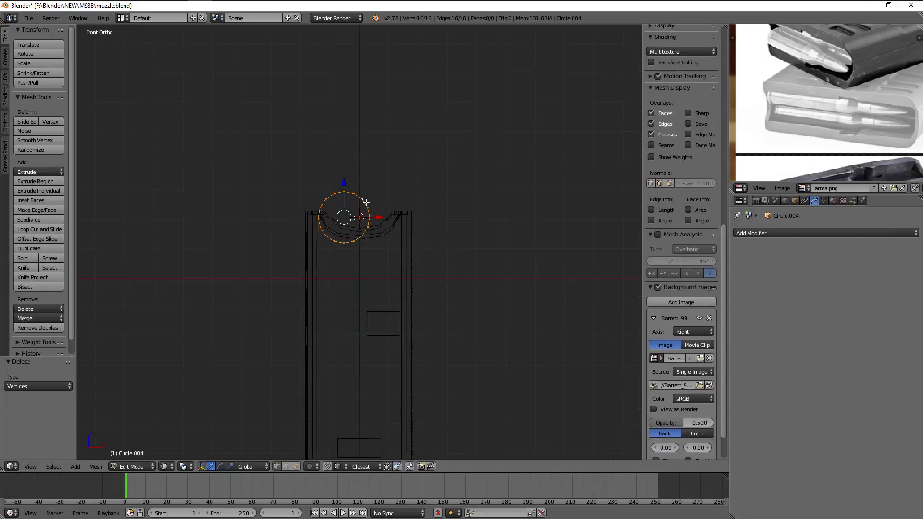
pyautogui.press('KP_3')
pyautogui.press('KP_1')
pyautogui.scroll(2, 414, 173)
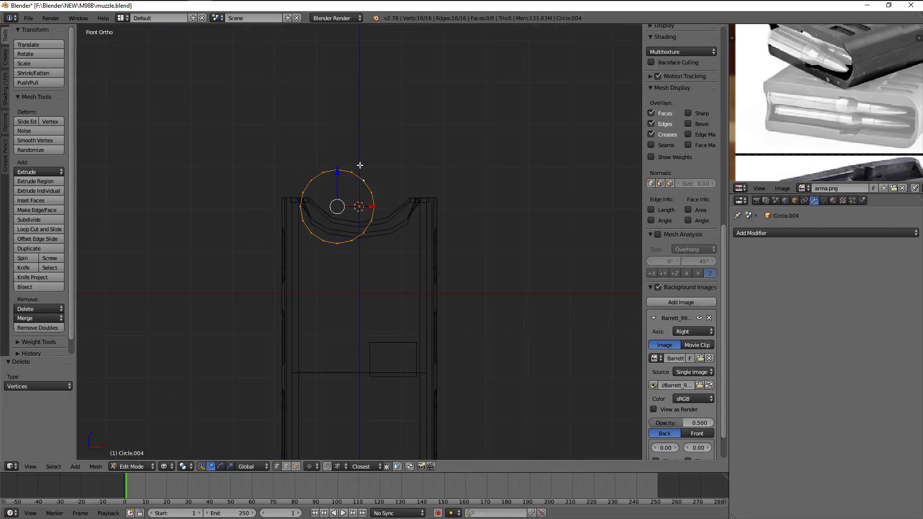
pyautogui.press('s')
pyautogui.click(377, 156)
pyautogui.press('s')
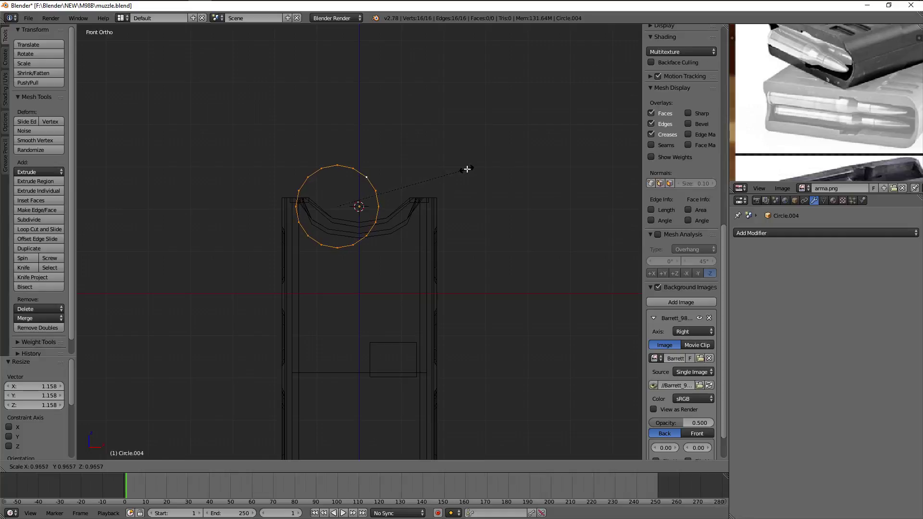
pyautogui.press('Escape')
# Nudge the circle slightly left along X inside the magazine and check the front wireframe view
pyautogui.press('z')
pyautogui.moveTo(470, 206); pyautogui.dragTo(395, 199, button='middle')
pyautogui.scroll(2, 395, 199)
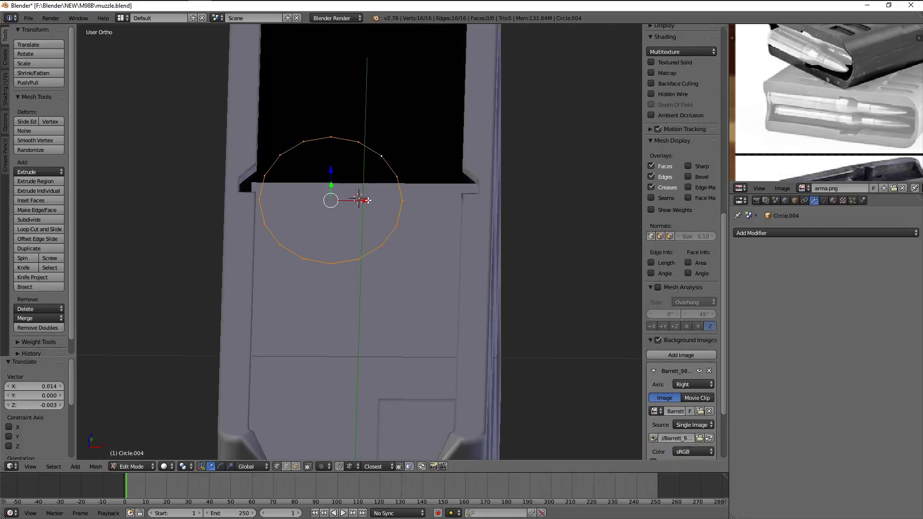
pyautogui.moveTo(368, 200); pyautogui.dragTo(362, 200)
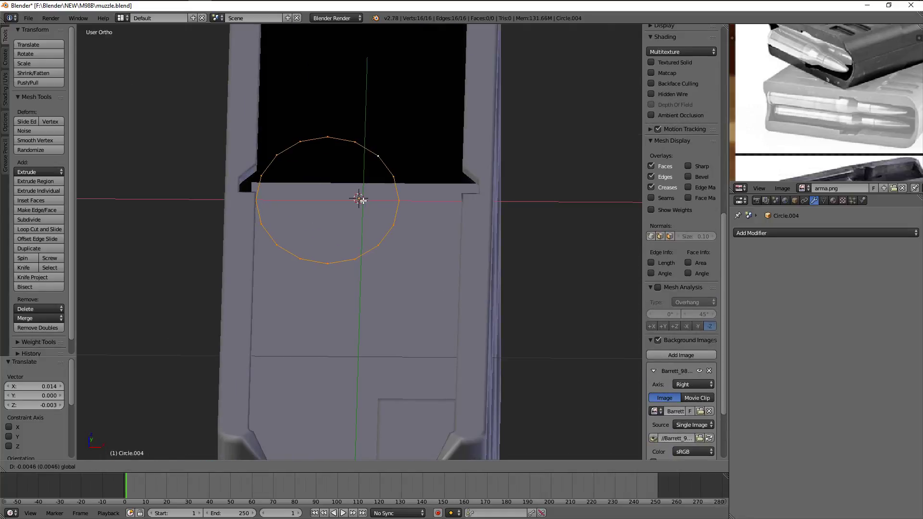
pyautogui.scroll(-3, 362, 200)
pyautogui.scroll(-3, 361, 200)
pyautogui.press('Tab')
pyautogui.press('Tab')
pyautogui.press('z')
pyautogui.press('KP_1')
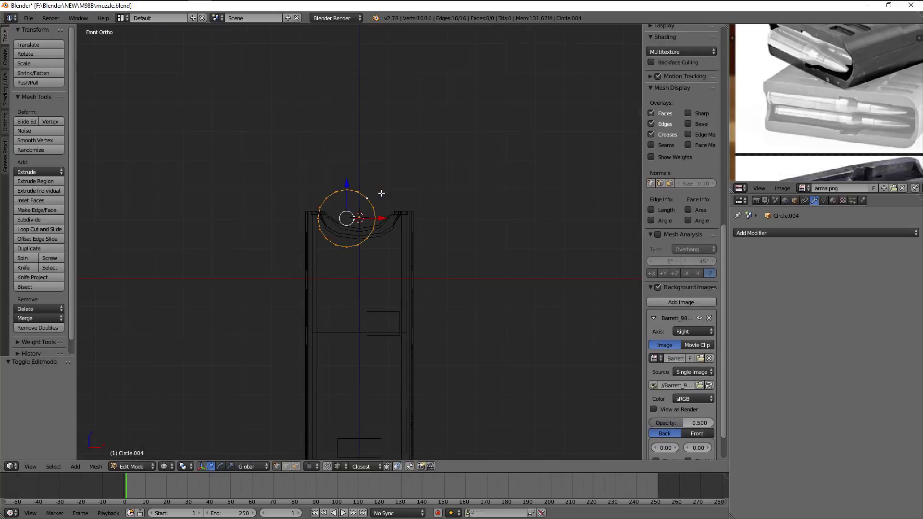
pyautogui.scroll(3, 381, 193)
# Duplicate the cartridge circle three times, placing staggered rounds down the magazine
pyautogui.hotkey('shift', 'd')
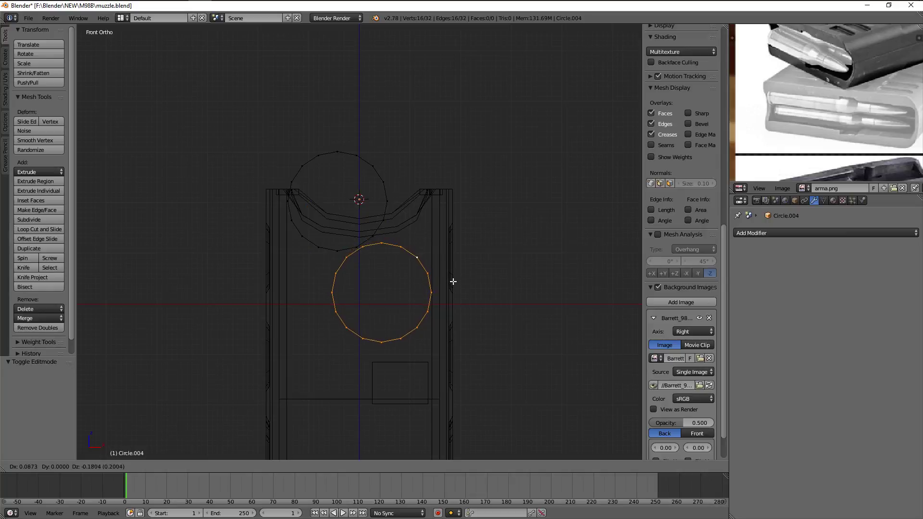
pyautogui.click(453, 281)
pyautogui.keyDown('shift'); pyautogui.moveTo(452, 276); pyautogui.dragTo(478, 219, button='middle'); pyautogui.keyUp('shift')
pyautogui.hotkey('shift', 'd')
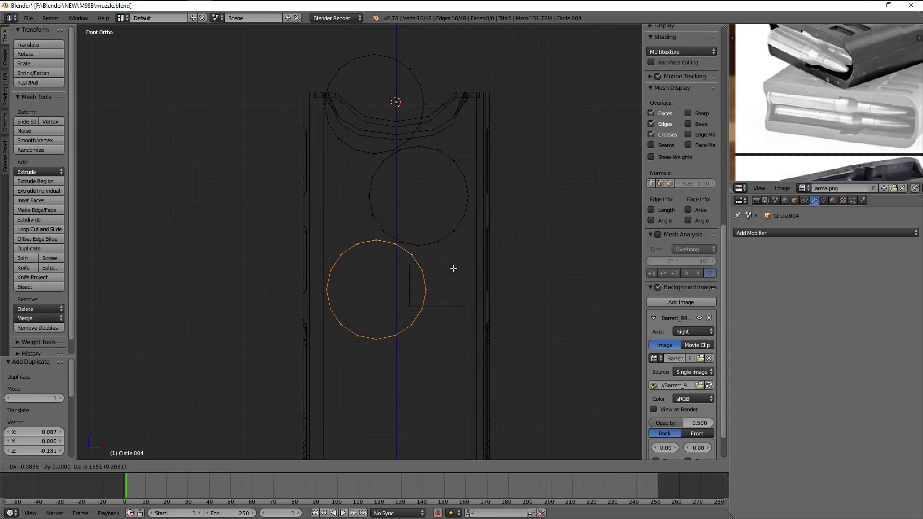
pyautogui.click(454, 268)
pyautogui.hotkey('shift', 'd')
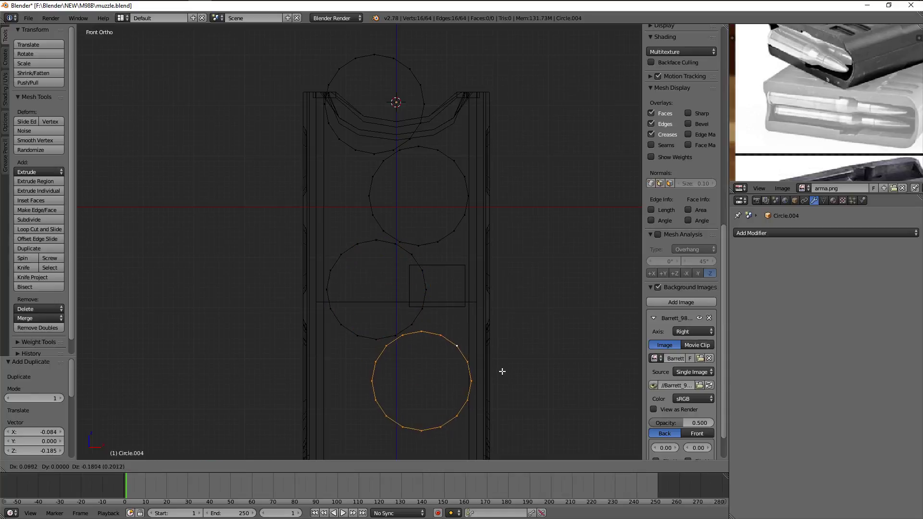
pyautogui.click(499, 373)
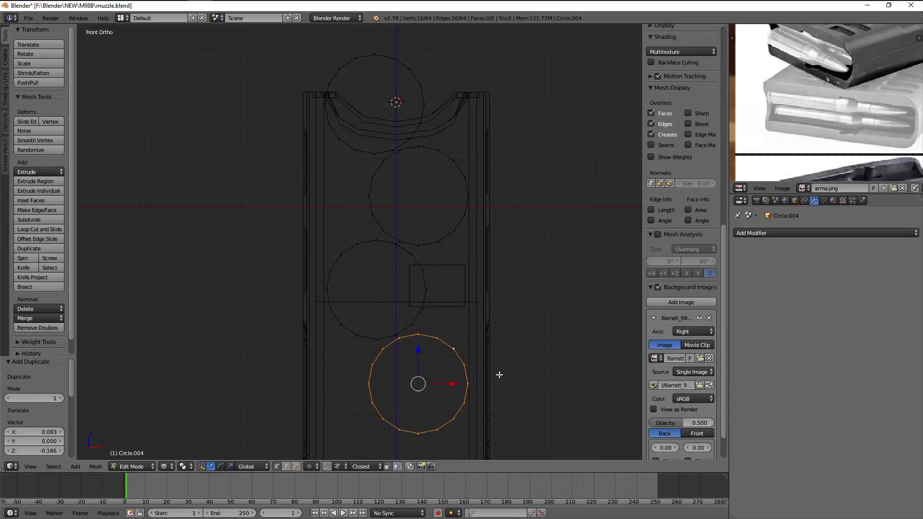
pyautogui.keyDown('shift'); pyautogui.moveTo(499, 374); pyautogui.dragTo(507, 208, button='middle'); pyautogui.keyUp('shift')
# Add three more staggered circle copies lower in the stack, ending with the last round
pyautogui.hotkey('shift', 'd')
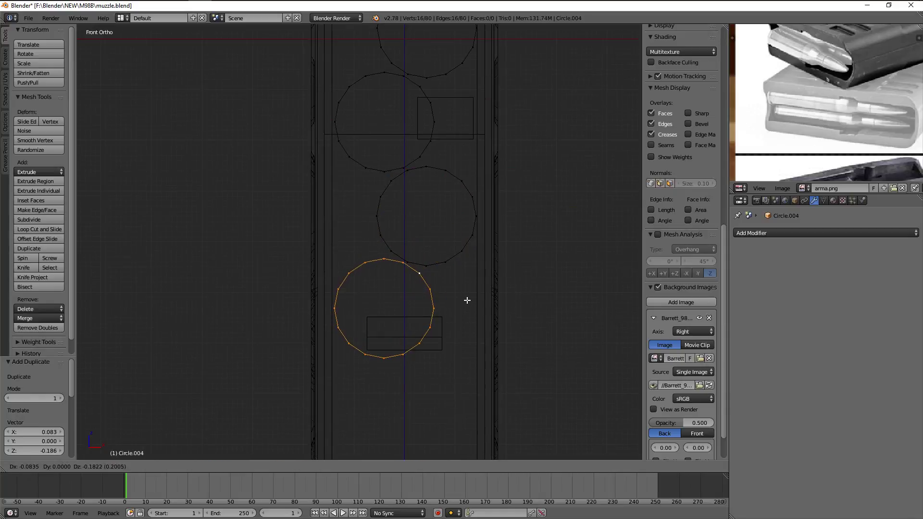
pyautogui.click(467, 298)
pyautogui.keyDown('shift'); pyautogui.moveTo(450, 261); pyautogui.dragTo(385, 102, button='middle'); pyautogui.keyUp('shift')
pyautogui.hotkey('shift', 'd')
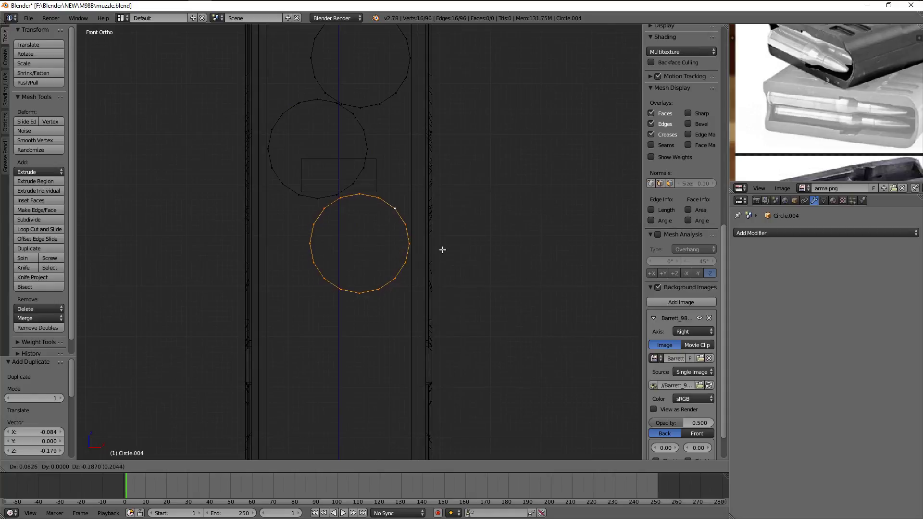
pyautogui.click(440, 255)
pyautogui.keyDown('shift'); pyautogui.moveTo(439, 257); pyautogui.dragTo(494, 166, button='middle'); pyautogui.keyUp('shift')
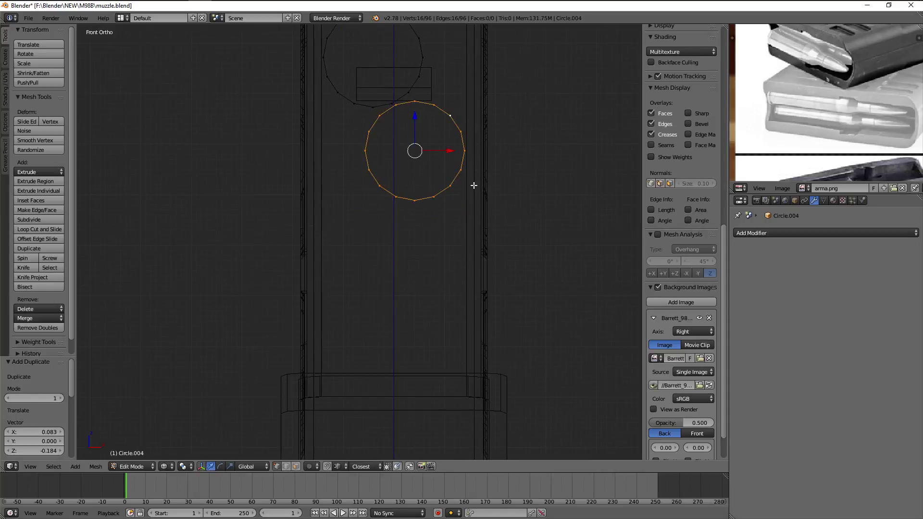
pyautogui.hotkey('shift', 'd')
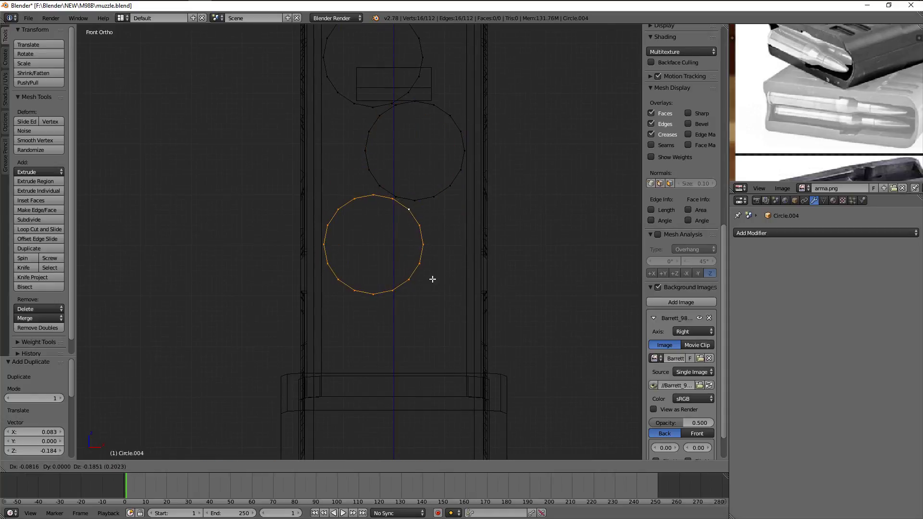
pyautogui.click(433, 279)
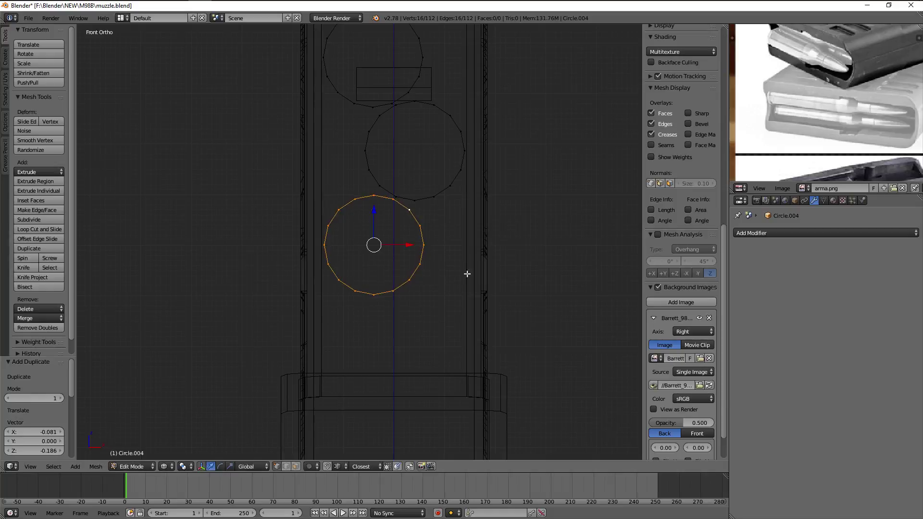
pyautogui.scroll(-3, 464, 217)
pyautogui.moveTo(462, 157)
pyautogui.mouseDown(button='middle')
pyautogui.moveTo(413, 145)
pyautogui.moveTo(443, 151)
pyautogui.moveTo(421, 174)
pyautogui.moveTo(339, 360)
pyautogui.mouseUp(button='middle')
# Shrink all circles to 0.916 and shift them upward along Z
pyautogui.press('KP_1')
pyautogui.scroll(3, 424, 148)
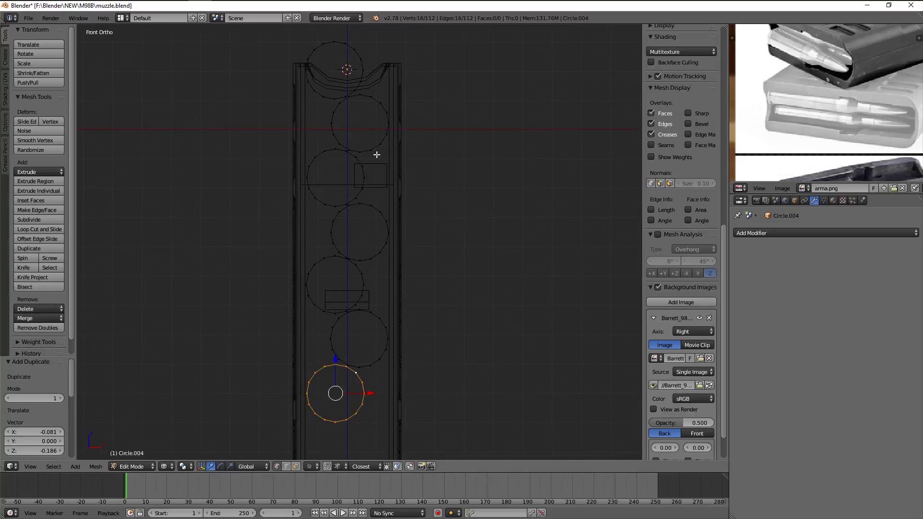
pyautogui.keyDown('shift'); pyautogui.scroll(-5, 365, 312); pyautogui.keyUp('shift')
pyautogui.moveTo(329, 328)
pyautogui.mouseDown(button='middle')
pyautogui.moveTo(313, 295)
pyautogui.moveTo(284, 295)
pyautogui.moveTo(345, 324)
pyautogui.moveTo(389, 246)
pyautogui.moveTo(461, 260)
pyautogui.mouseUp(button='middle')
pyautogui.press('KP_Decimal')
pyautogui.press('KP_1')
pyautogui.scroll(-10, 431, 240)
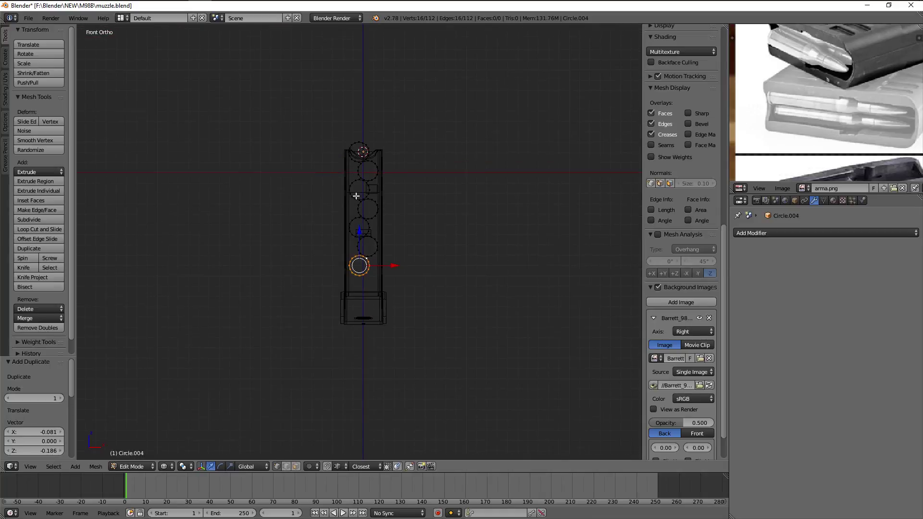
pyautogui.scroll(3, 366, 155)
pyautogui.press('a')
pyautogui.press('a')
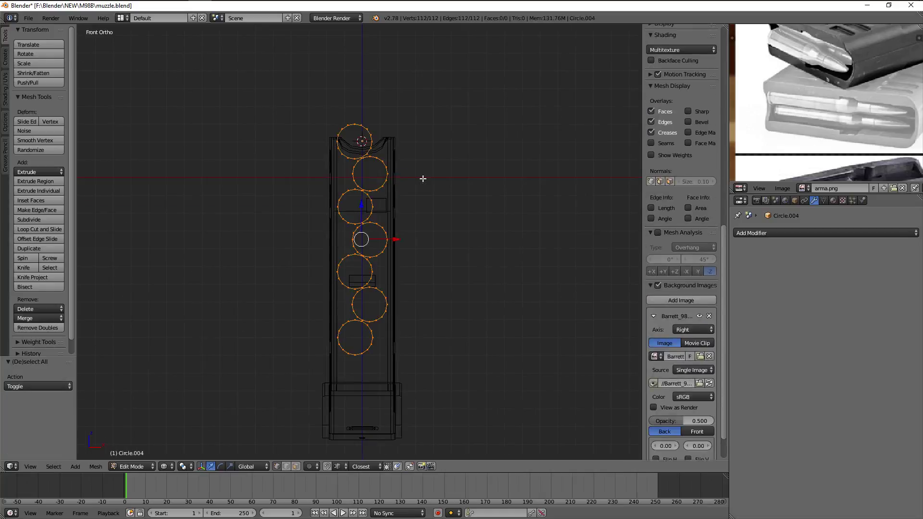
pyautogui.scroll(1, 497, 167)
pyautogui.press('s')
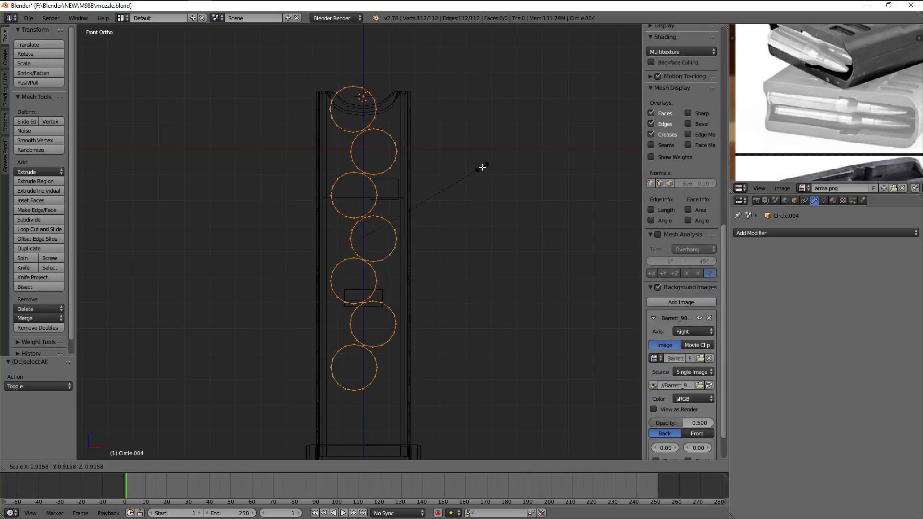
pyautogui.click(482, 167)
pyautogui.press('g')
pyautogui.press('z')
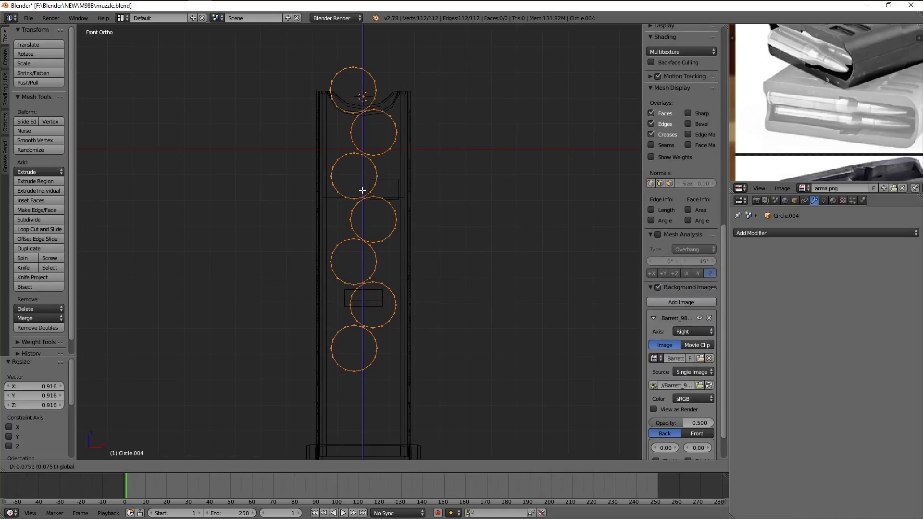
pyautogui.click(363, 197)
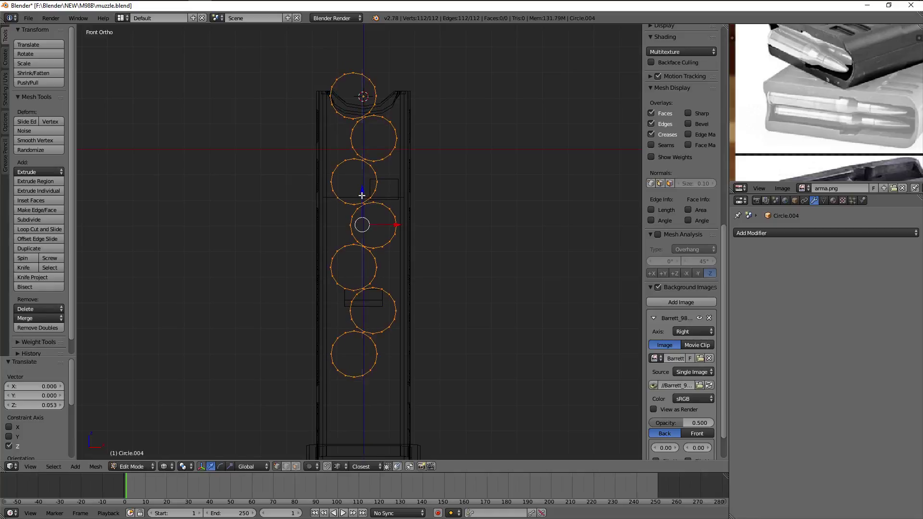
# Duplicate the bottom circle and place the copy below the lowest round
pyautogui.keyDown('shift'); pyautogui.moveTo(394, 332); pyautogui.dragTo(358, 249, button='middle'); pyautogui.keyUp('shift')
pyautogui.press('a')
pyautogui.keyDown('alt'); pyautogui.rightClick(347, 263); pyautogui.keyUp('alt')
pyautogui.hotkey('shift', 'd')
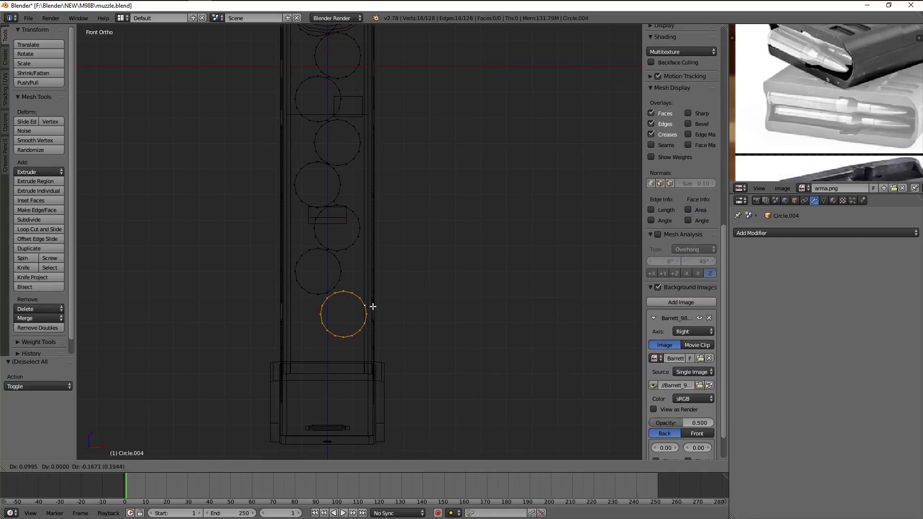
pyautogui.click(369, 308)
pyautogui.press('a')
pyautogui.scroll(-2, 385, 291)
pyautogui.moveTo(385, 291)
pyautogui.mouseDown(button='middle')
pyautogui.moveTo(324, 287)
pyautogui.moveTo(398, 293)
pyautogui.mouseUp(button='middle')
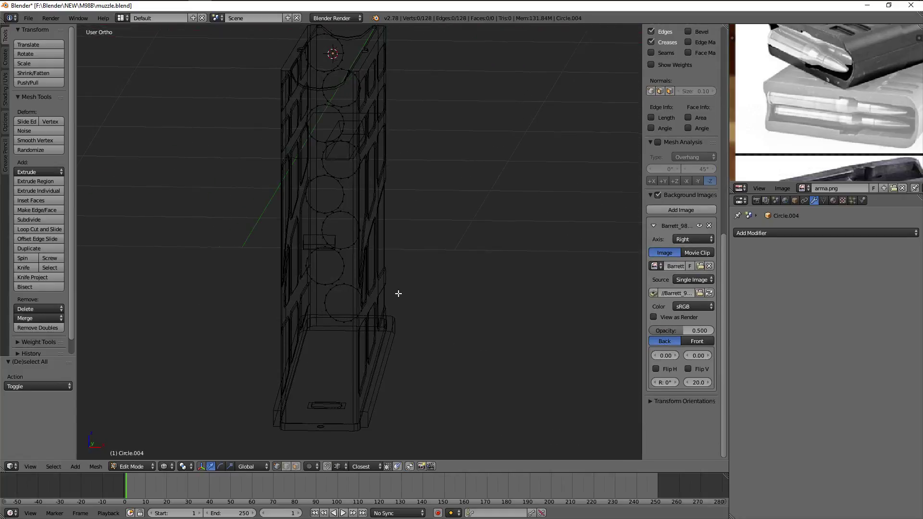
pyautogui.keyDown('alt'); pyautogui.rightClick(353, 294); pyautogui.keyUp('alt')
pyautogui.press('KP_1')
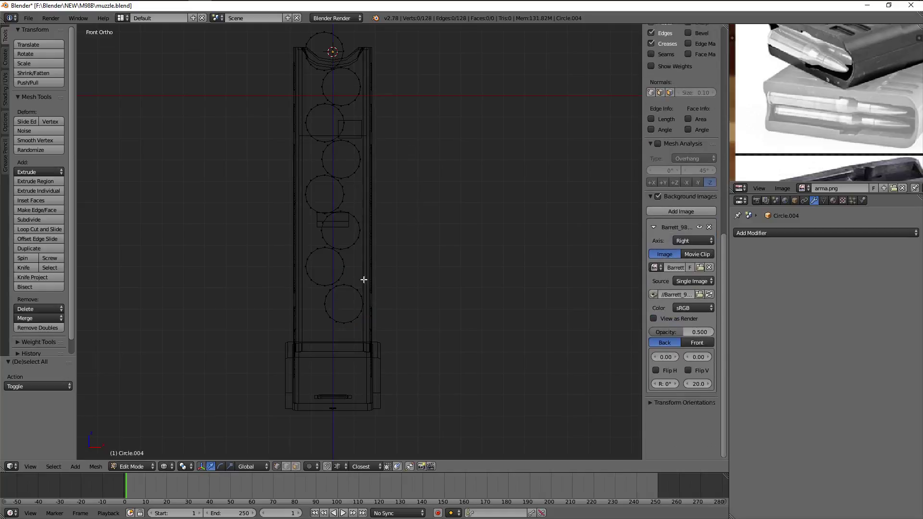
# Add two more copies of the lowest circle down toward the magazine base
pyautogui.press('a')
pyautogui.hotkey('shift', 'd')
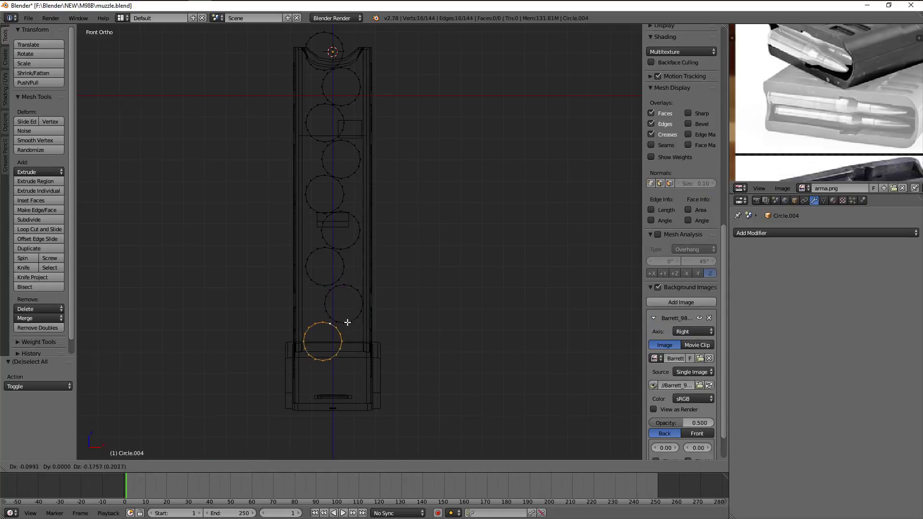
pyautogui.click(350, 320)
pyautogui.hotkey('shift', 'd')
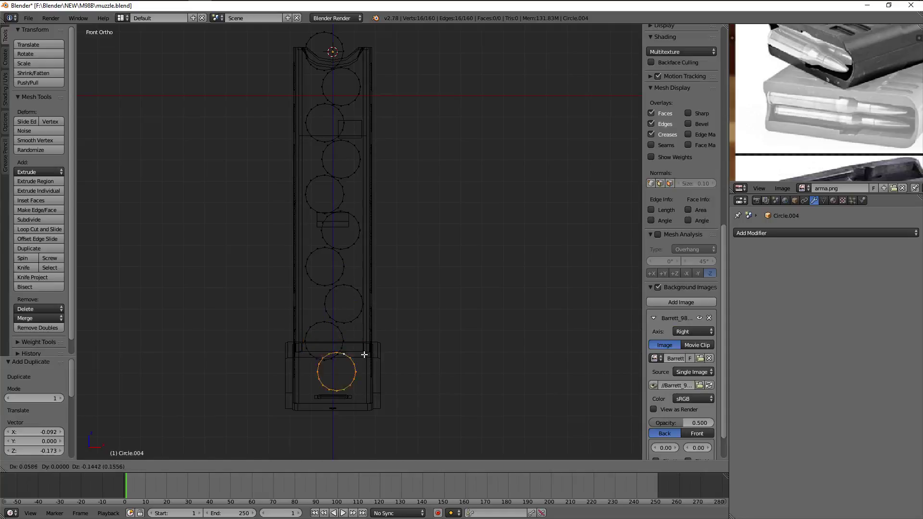
pyautogui.click(369, 356)
pyautogui.press('a')
pyautogui.scroll(-1, 332, 334)
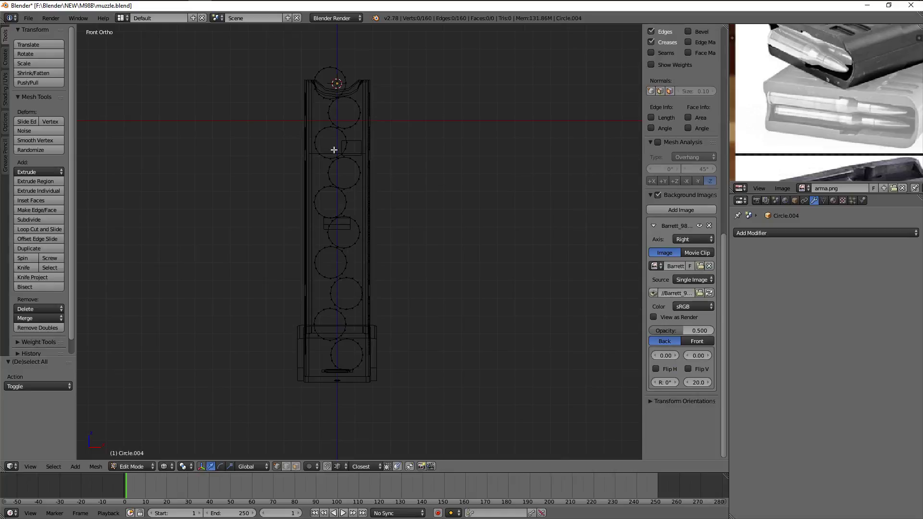
# In wireframe, shrink all circles to 0.854 and reposition them inside the magazine
pyautogui.press('a')
pyautogui.press('z')
pyautogui.moveTo(345, 146); pyautogui.dragTo(387, 220, button='middle')
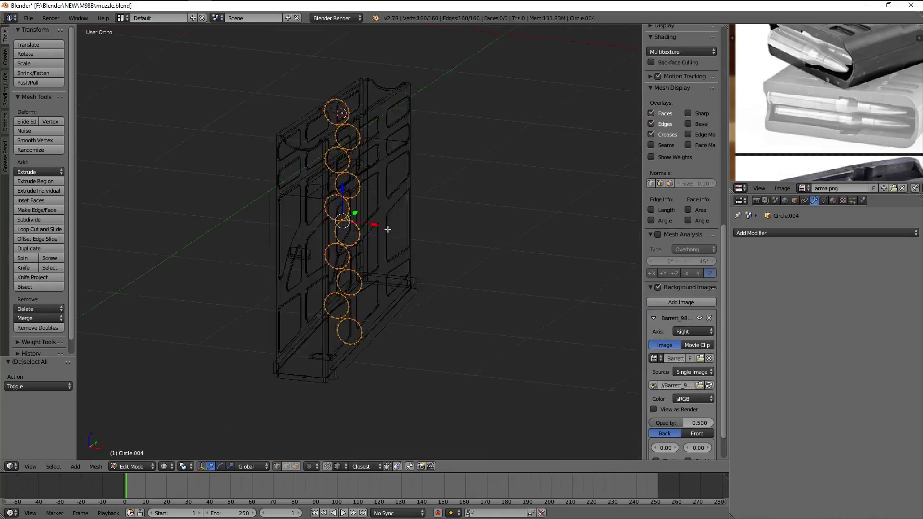
pyautogui.press('KP_1')
pyautogui.press('KP_3')
pyautogui.press('z')
pyautogui.press('s')
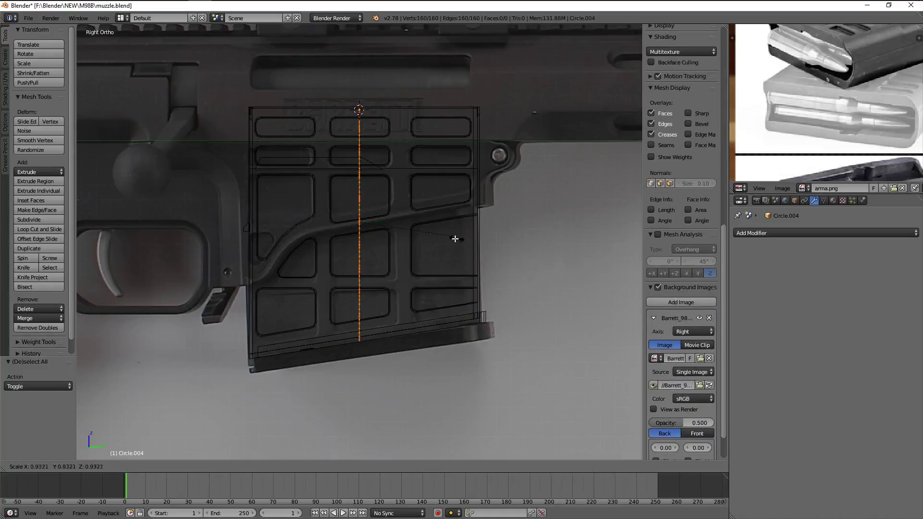
pyautogui.click(452, 240)
pyautogui.press('KP_1')
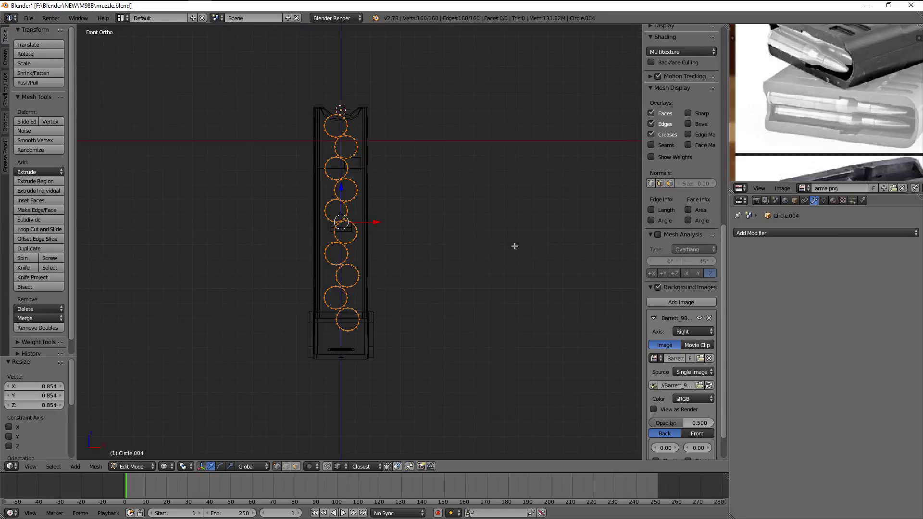
pyautogui.press('g')
pyautogui.click(513, 235)
# Nudge all circles slightly down along Z
pyautogui.press('s')
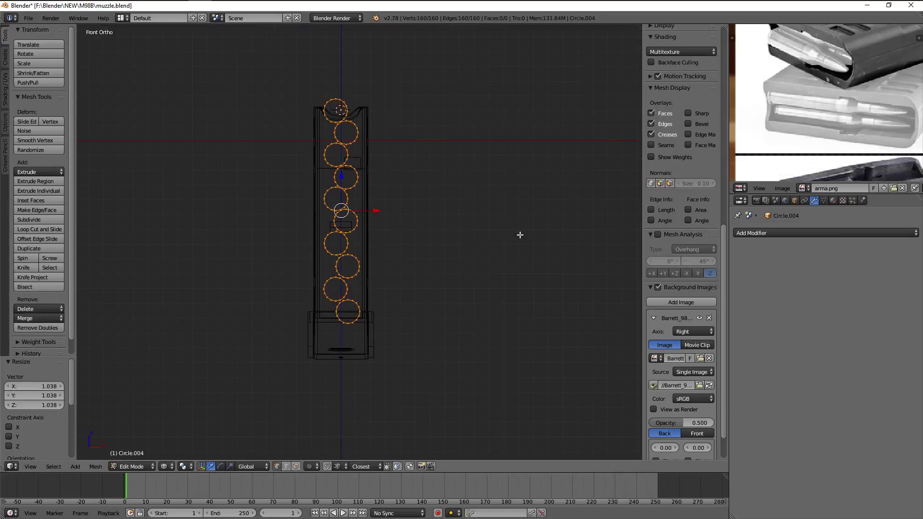
pyautogui.press('g')
pyautogui.scroll(2, 519, 234)
pyautogui.press('z')
pyautogui.click(518, 237)
pyautogui.moveTo(518, 237)
pyautogui.mouseDown(button='middle')
pyautogui.moveTo(479, 253)
pyautogui.moveTo(323, 249)
pyautogui.moveTo(449, 256)
pyautogui.mouseUp(button='middle')
pyautogui.press('KP_1')
# Shrink the circles slightly and raise them 0.038 on Z to fit the walls
pyautogui.press('s')
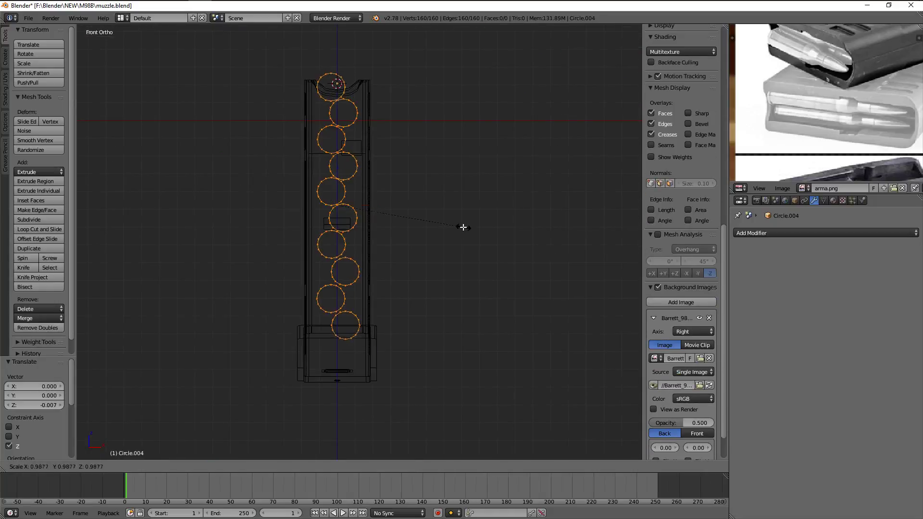
pyautogui.click(461, 227)
pyautogui.press('g')
pyautogui.press('z')
pyautogui.click(461, 220)
pyautogui.moveTo(460, 220)
pyautogui.mouseDown(button='middle')
pyautogui.moveTo(457, 257)
pyautogui.moveTo(432, 250)
pyautogui.moveTo(416, 186)
pyautogui.mouseUp(button='middle')
pyautogui.press('z')
pyautogui.scroll(4, 432, 250)
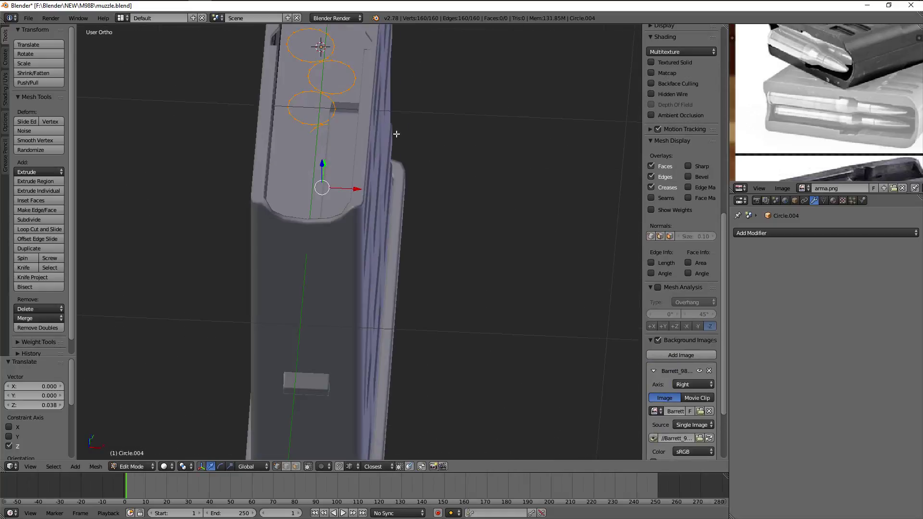
pyautogui.moveTo(397, 133)
pyautogui.mouseDown(button='middle')
pyautogui.moveTo(411, 198)
pyautogui.moveTo(374, 120)
pyautogui.mouseUp(button='middle')
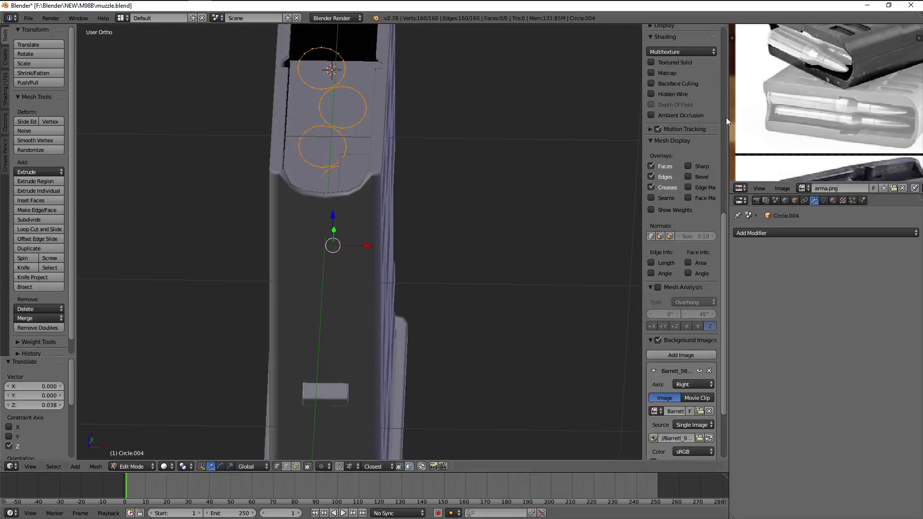
pyautogui.moveTo(529, 158)
pyautogui.mouseDown(button='middle')
pyautogui.moveTo(399, 158)
pyautogui.moveTo(435, 206)
pyautogui.mouseUp(button='middle')
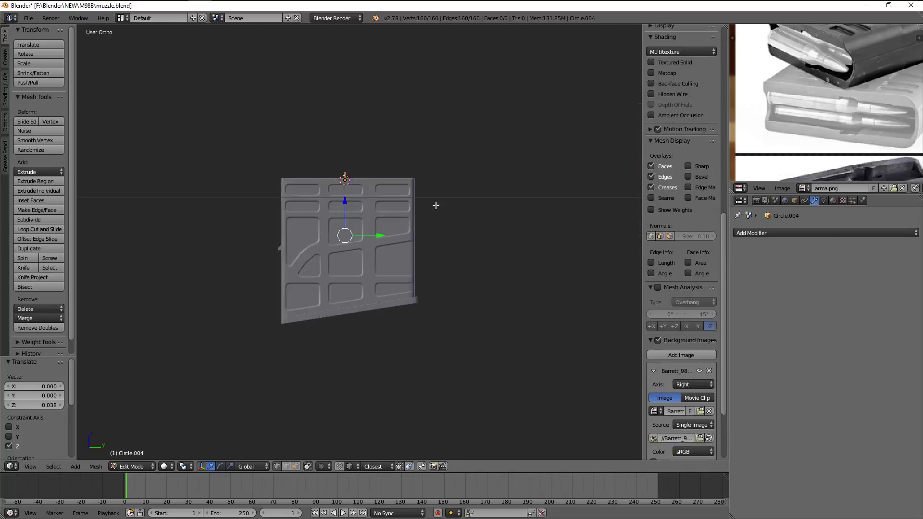
pyautogui.press('KP_1')
pyautogui.press('z')
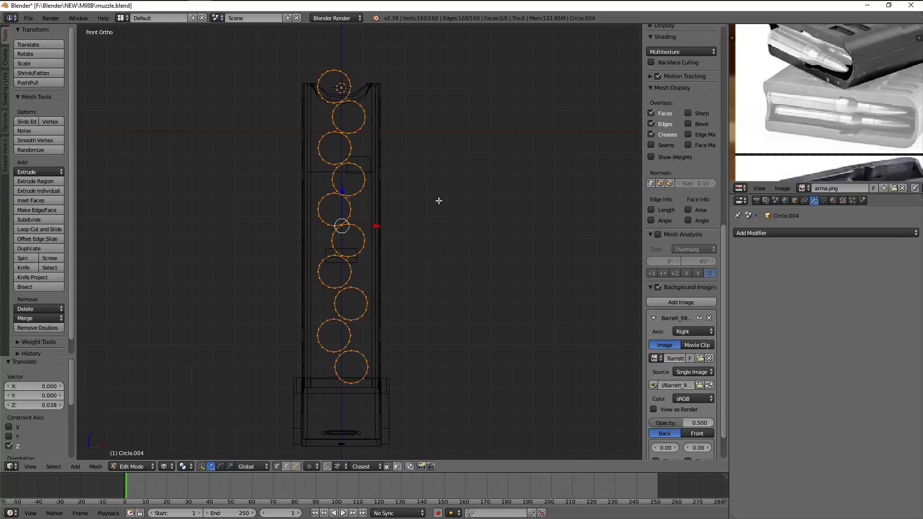
# Set pivot to Individual Origins and enlarge each circle to 1.038
pyautogui.click(183, 467)
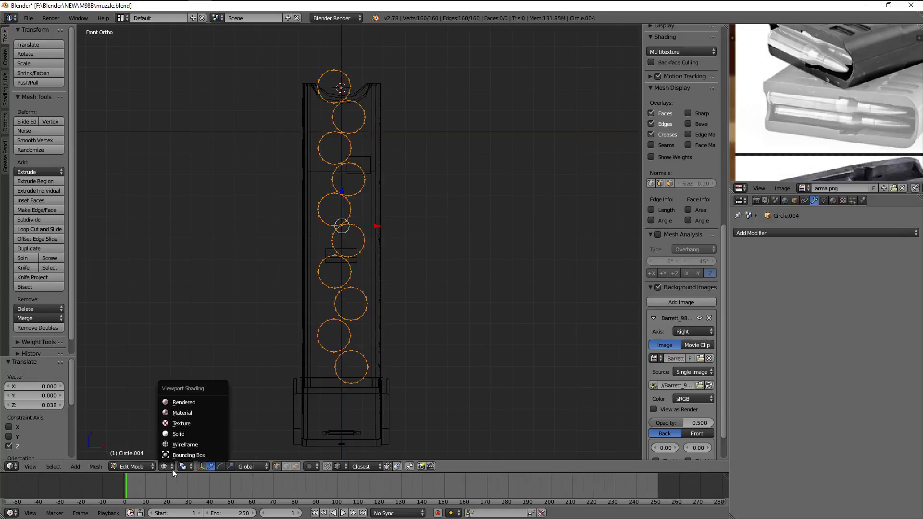
pyautogui.click(192, 457)
pyautogui.click(191, 467)
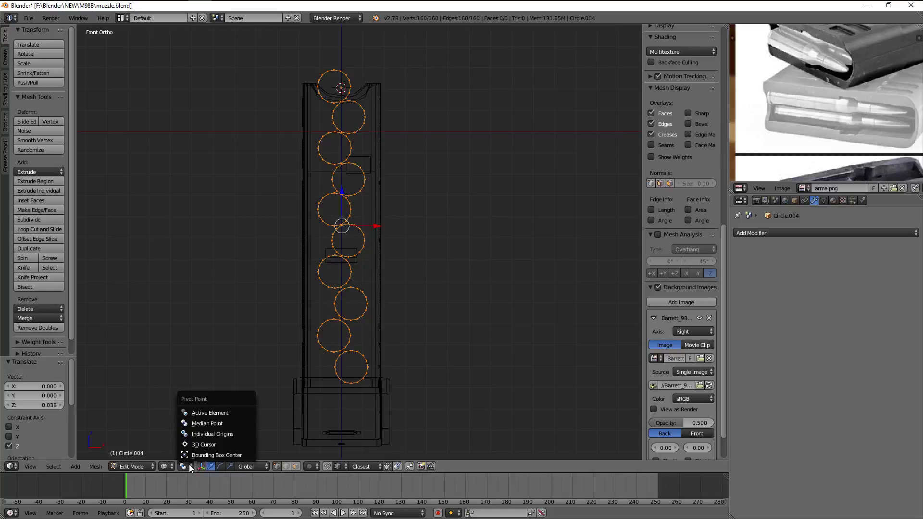
pyautogui.click(212, 434)
pyautogui.press('s')
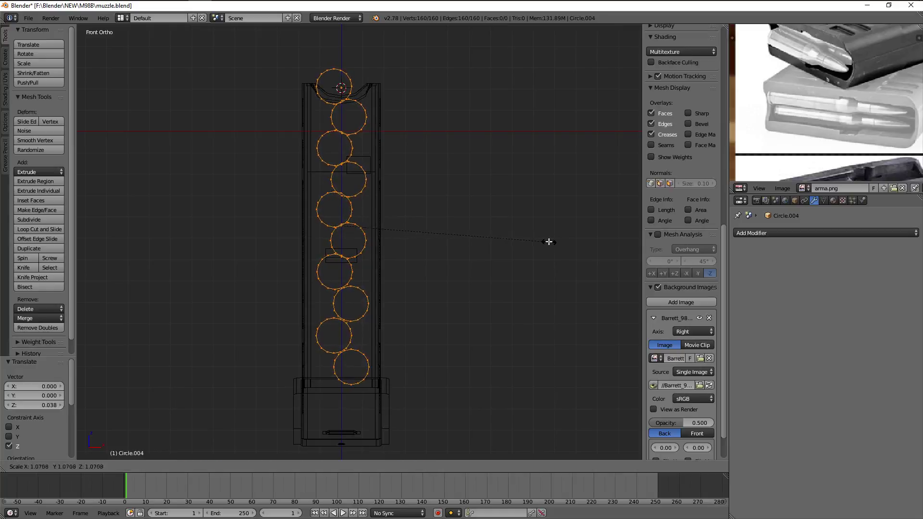
pyautogui.click(543, 241)
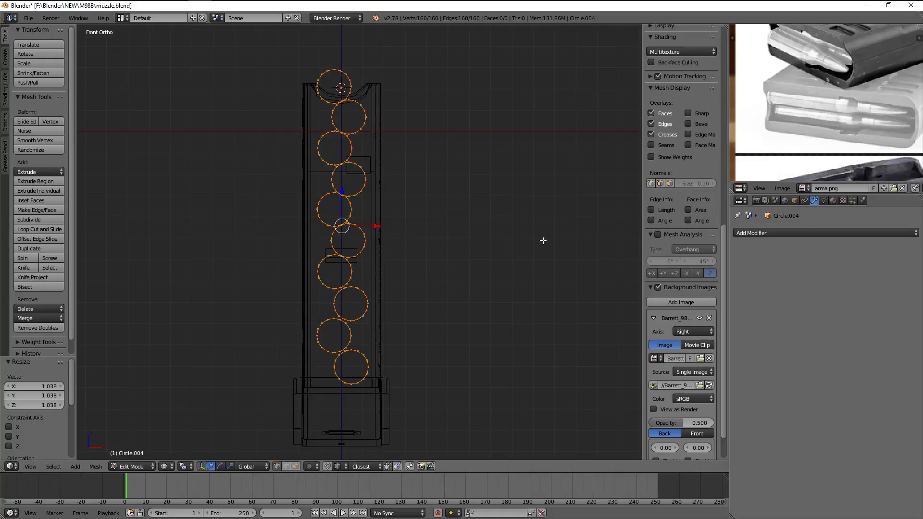
# Inspect the filled magazine in solid Object Mode, then resume wireframe Edit Mode front view
pyautogui.press('Tab')
pyautogui.moveTo(498, 242)
pyautogui.mouseDown(button='middle')
pyautogui.moveTo(477, 273)
pyautogui.moveTo(497, 309)
pyautogui.moveTo(618, 303)
pyautogui.moveTo(290, 274)
pyautogui.moveTo(620, 260)
pyautogui.moveTo(499, 258)
pyautogui.moveTo(591, 247)
pyautogui.mouseUp(button='middle')
pyautogui.press('z')
pyautogui.scroll(-2, 839, 83)
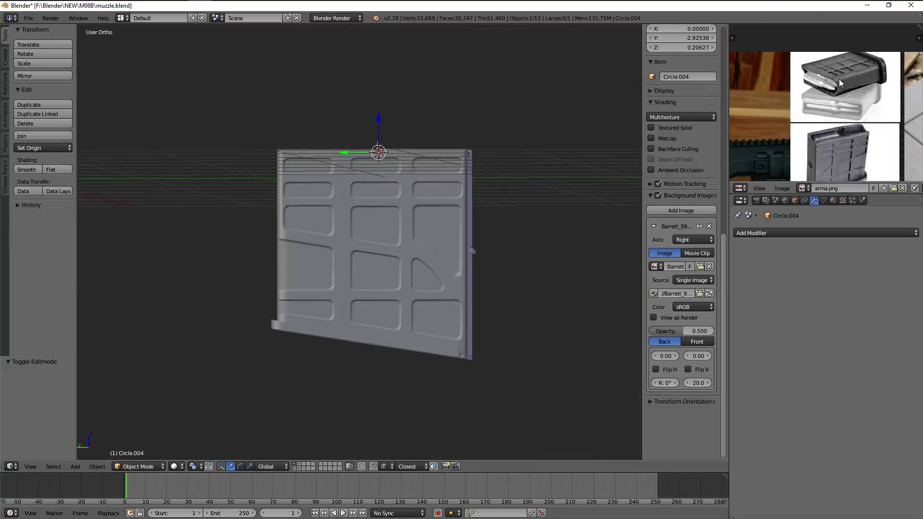
pyautogui.moveTo(481, 168)
pyautogui.mouseDown(button='middle')
pyautogui.moveTo(639, 169)
pyautogui.moveTo(239, 215)
pyautogui.moveTo(286, 197)
pyautogui.moveTo(249, 158)
pyautogui.moveTo(346, 195)
pyautogui.moveTo(352, 236)
pyautogui.moveTo(313, 221)
pyautogui.mouseUp(button='middle')
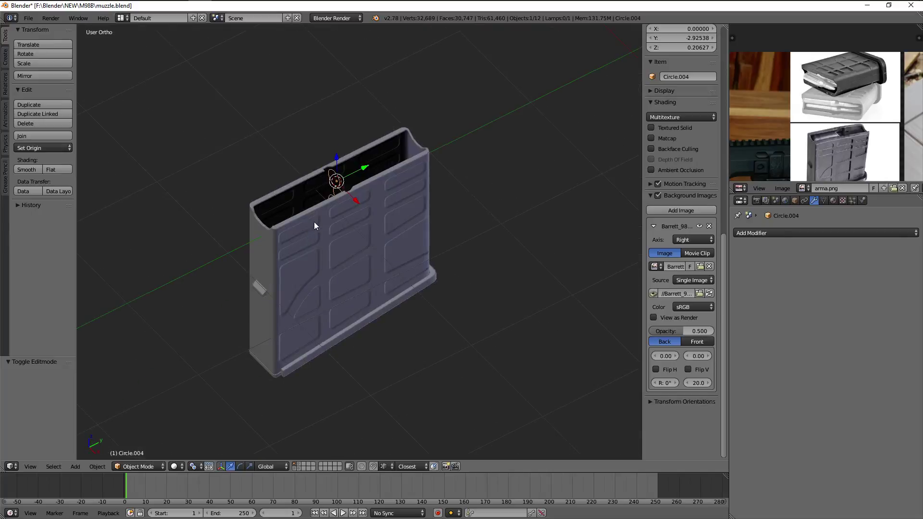
pyautogui.moveTo(402, 232); pyautogui.dragTo(401, 221, button='middle')
pyautogui.press('Tab')
pyautogui.press('KP_1')
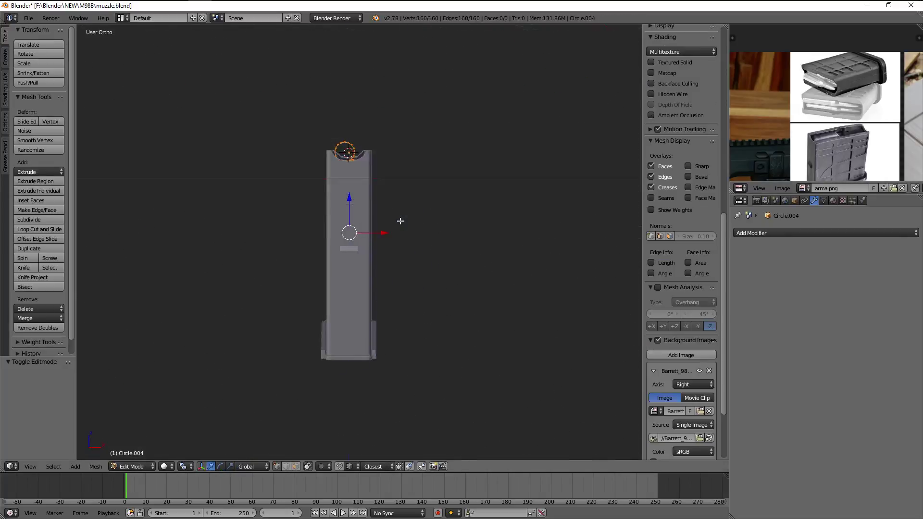
pyautogui.press('KP_3')
pyautogui.press('z')
pyautogui.moveTo(456, 204); pyautogui.dragTo(491, 216, button='middle')
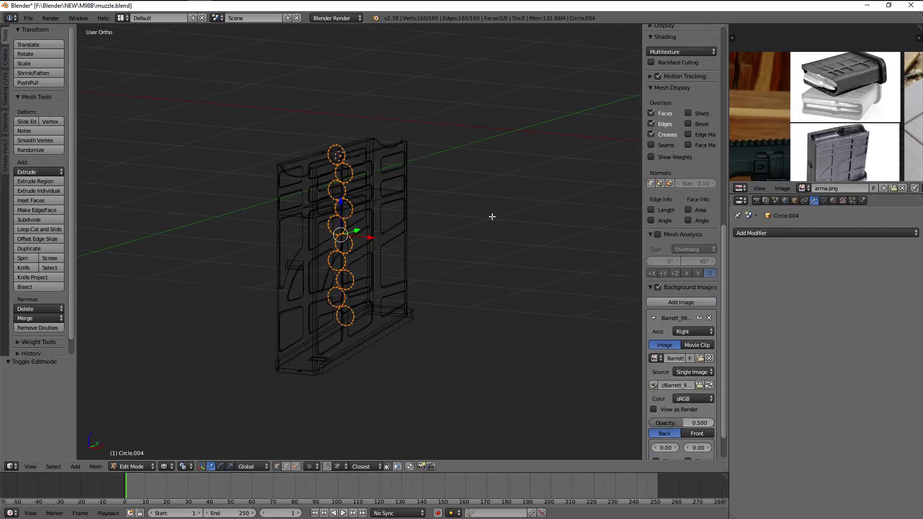
pyautogui.press('KP_1')
pyautogui.scroll(3, 383, 149)
# Delete the lower circles, keeping only the top circle selected
pyautogui.press('a')
pyautogui.press('c')
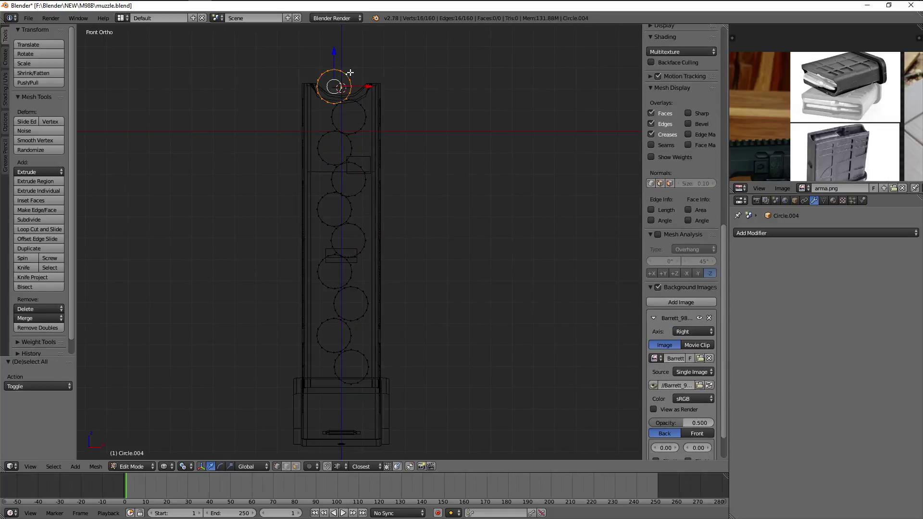
pyautogui.moveTo(348, 115); pyautogui.dragTo(346, 237)
pyautogui.press('x')
pyautogui.click(351, 72)
pyautogui.press('a')
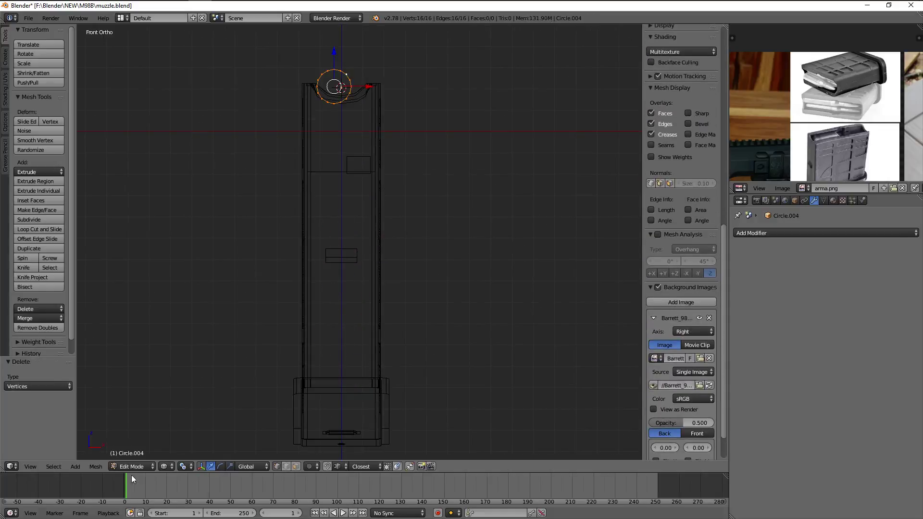
# In solid top view, shift the remaining circle sideways along X
pyautogui.click(183, 467)
pyautogui.click(213, 426)
pyautogui.press('z')
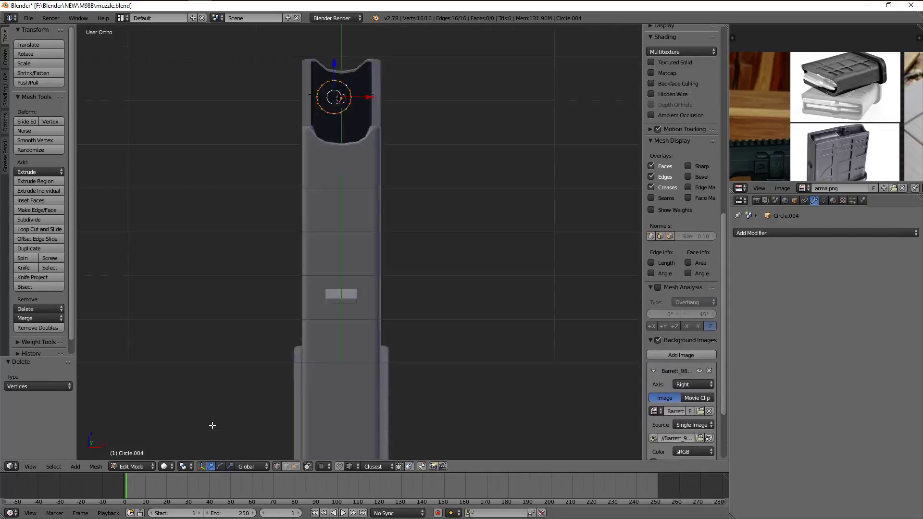
pyautogui.press('KP_7')
pyautogui.press('KP_Decimal')
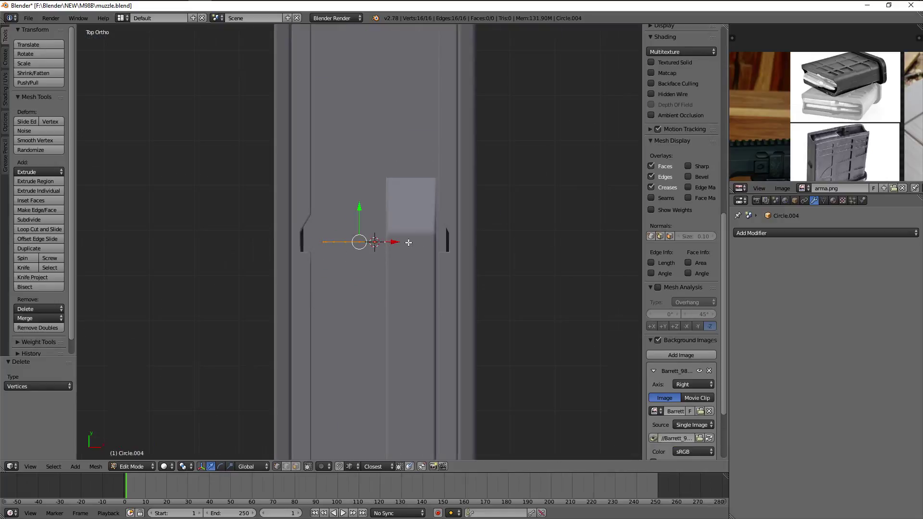
pyautogui.press('g')
pyautogui.press('x')
pyautogui.click(387, 240)
# Extrude the circle along Y into a tube for the cartridge case
pyautogui.scroll(-4, 387, 240)
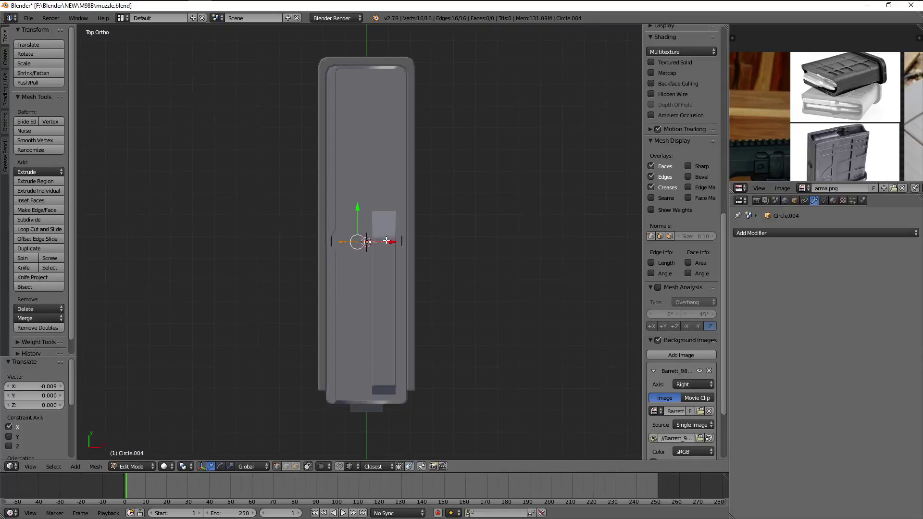
pyautogui.press('e')
pyautogui.press('y')
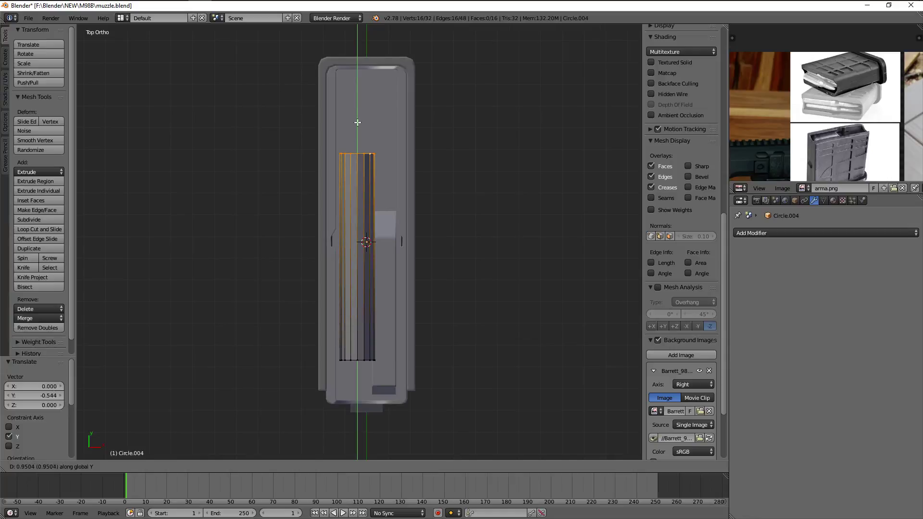
pyautogui.click(358, 123)
pyautogui.keyDown('shift'); pyautogui.moveTo(449, 243); pyautogui.dragTo(449, 178, button='middle'); pyautogui.keyUp('shift')
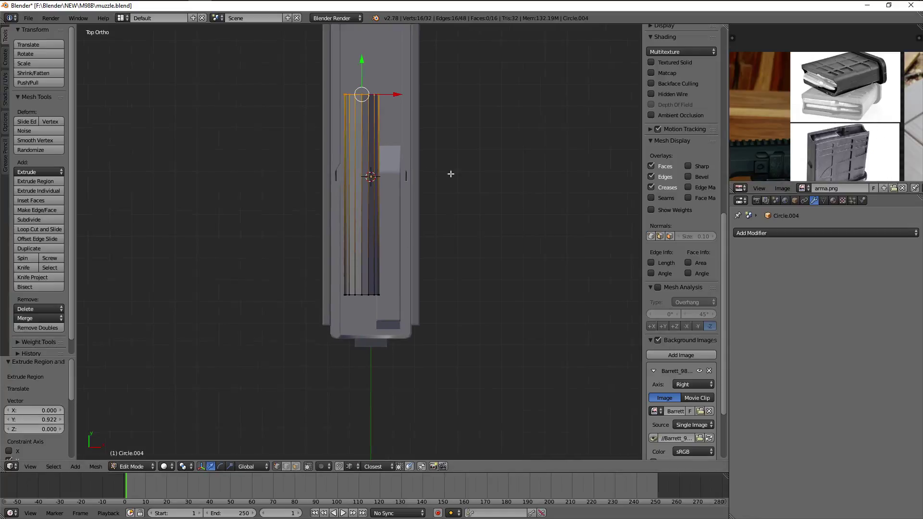
pyautogui.scroll(3, 373, 263)
# In side view, box-select the tube's front end and slide it along Y
pyautogui.press('a')
pyautogui.press('KP_3')
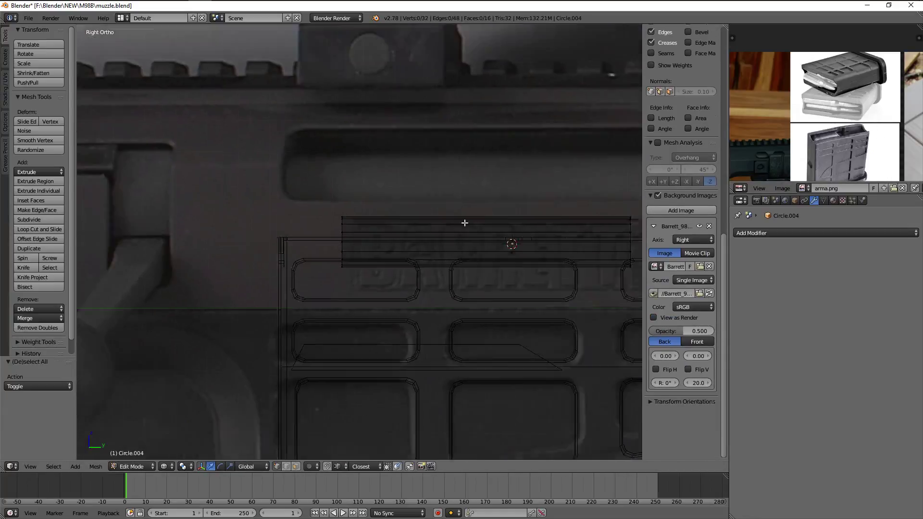
pyautogui.moveTo(464, 220)
pyautogui.keyDown('shift'); pyautogui.mouseDown(button='middle')
pyautogui.moveTo(214, 231)
pyautogui.moveTo(345, 205)
pyautogui.mouseUp(button='middle'); pyautogui.keyUp('shift')
pyautogui.press('b')
pyautogui.moveTo(344, 204); pyautogui.dragTo(364, 278)
pyautogui.scroll(5, 683, 144)
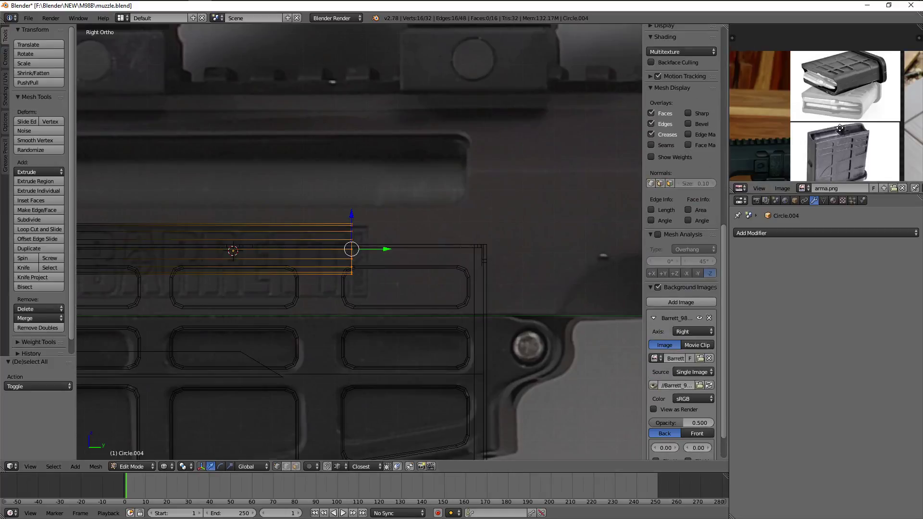
pyautogui.scroll(3, 835, 102)
pyautogui.scroll(3, 835, 102)
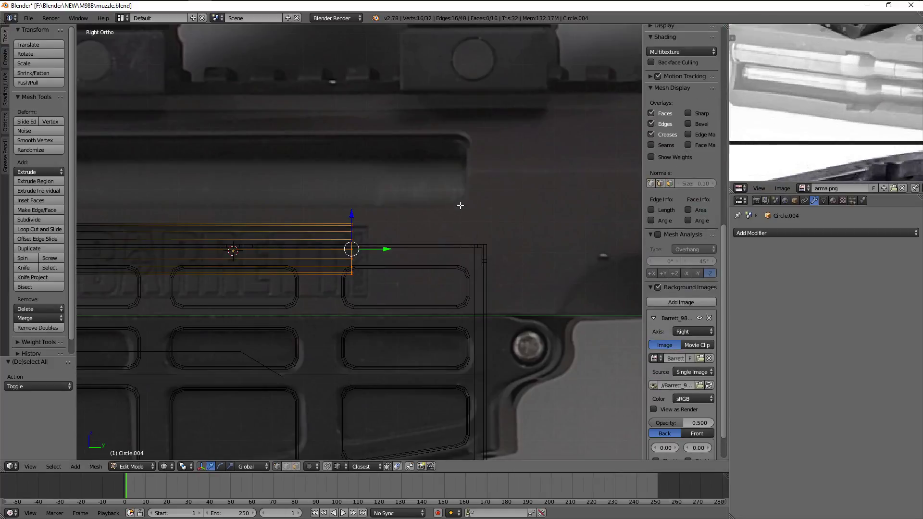
pyautogui.scroll(-2, 362, 244)
pyautogui.press('g')
pyautogui.press('y')
pyautogui.click(332, 244)
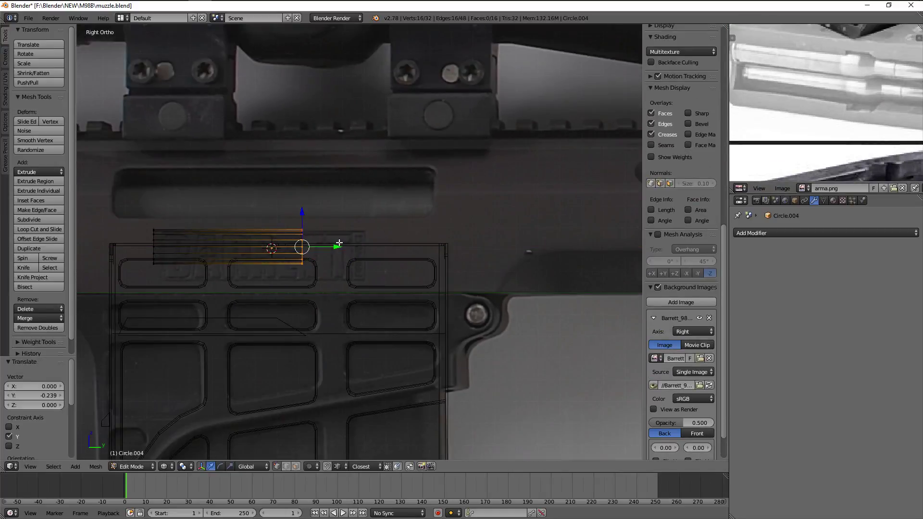
# Extrude and scale the front end into a tapered shoulder and narrow neck
pyautogui.press('e')
pyautogui.click(360, 250)
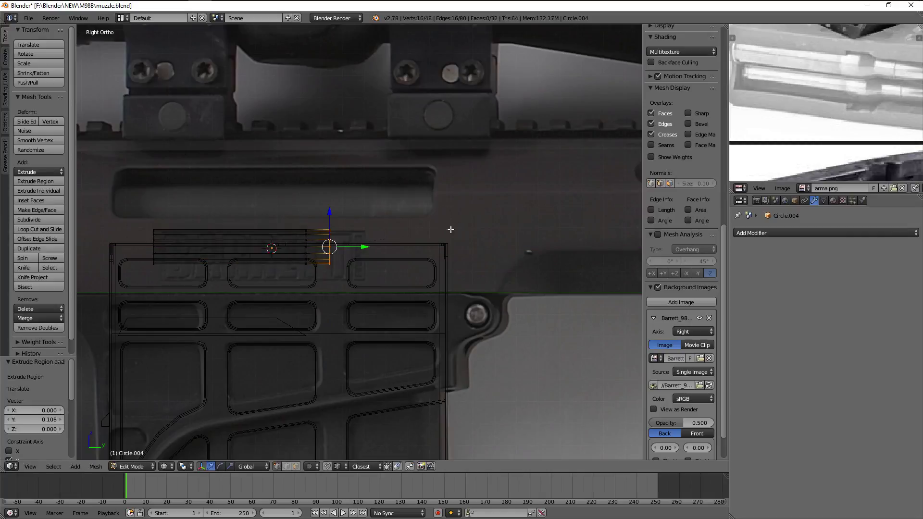
pyautogui.press('s')
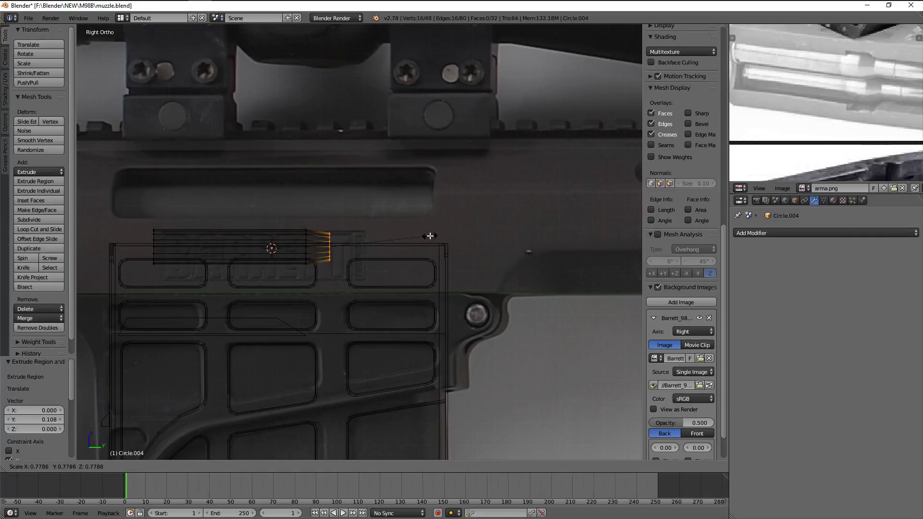
pyautogui.click(432, 236)
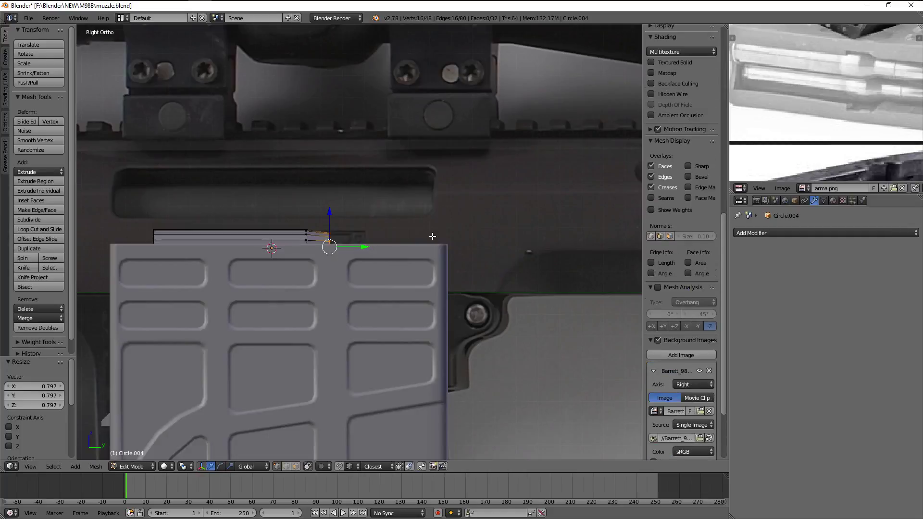
pyautogui.scroll(3, 433, 236)
pyautogui.press('e')
pyautogui.click(445, 230)
# Unhide the rifle parts and isolate the magazine with the cartridge for mesh editing
pyautogui.press('Tab')
pyautogui.scroll(-3, 445, 231)
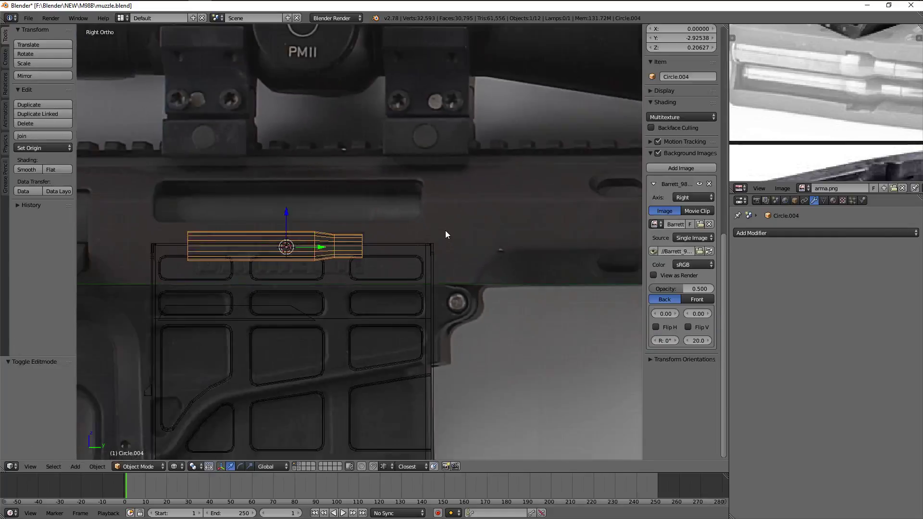
pyautogui.hotkey('alt', 'h')
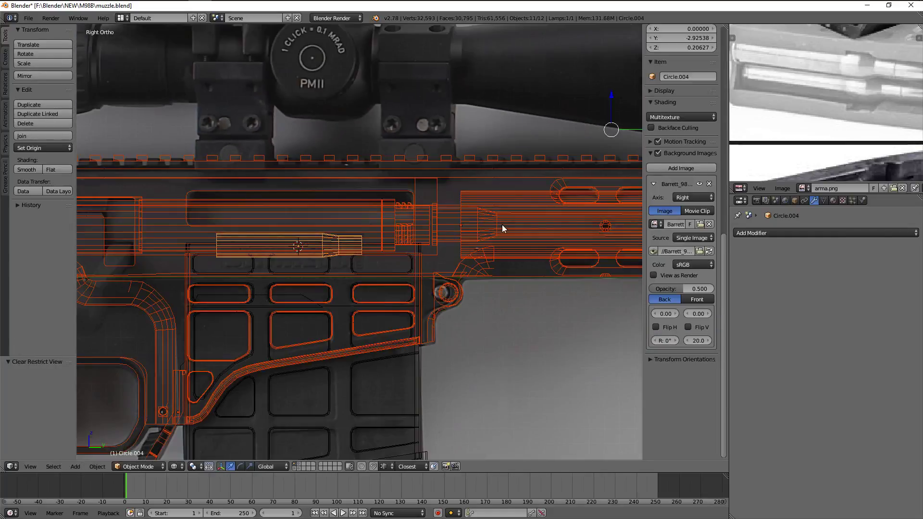
pyautogui.scroll(-4, 538, 229)
pyautogui.scroll(4, 433, 247)
pyautogui.scroll(2, 342, 243)
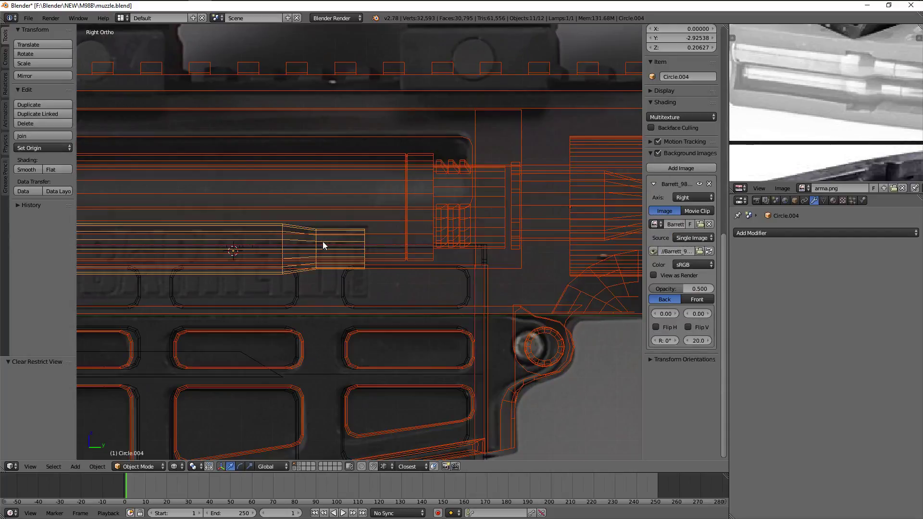
pyautogui.press('a')
pyautogui.rightClick(360, 393)
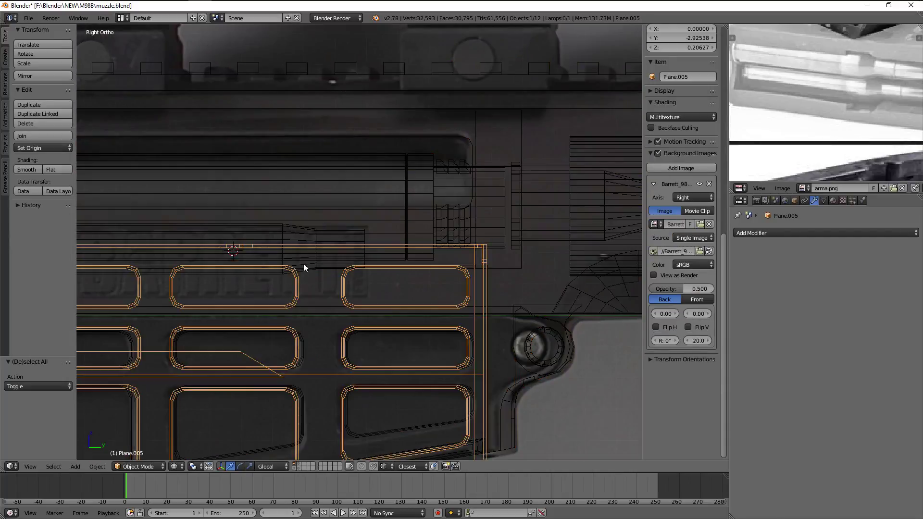
pyautogui.keyDown('shift'); pyautogui.rightClick(289, 238); pyautogui.keyUp('shift')
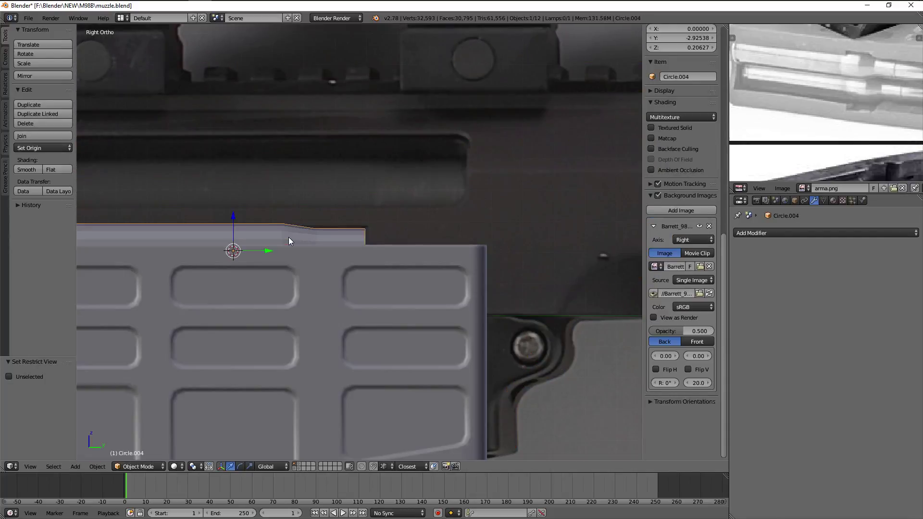
pyautogui.press('Tab')
pyautogui.press('a')
pyautogui.scroll(2, 291, 233)
# Slide the shoulder ring forward toward the neck
pyautogui.keyDown('alt'); pyautogui.rightClick(300, 240); pyautogui.keyUp('alt')
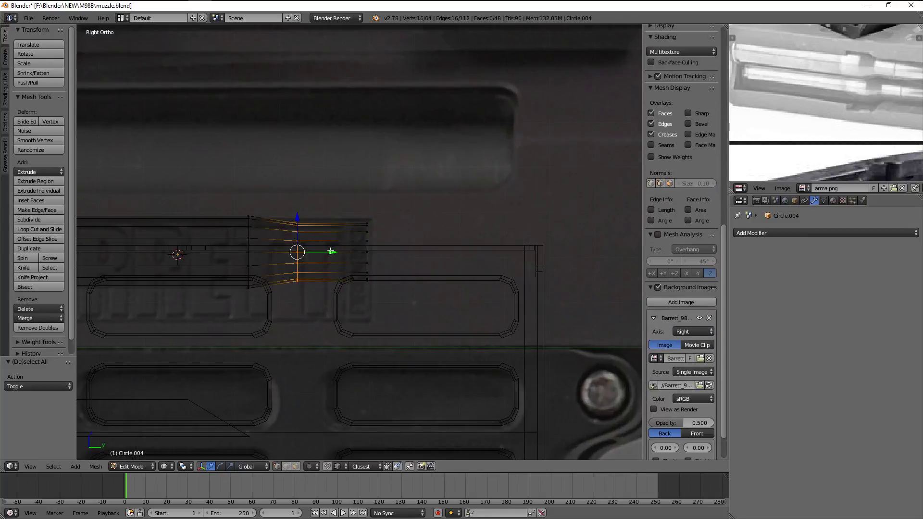
pyautogui.keyDown('ctrl'); pyautogui.moveTo(331, 251); pyautogui.dragTo(384, 252); pyautogui.keyUp('ctrl')
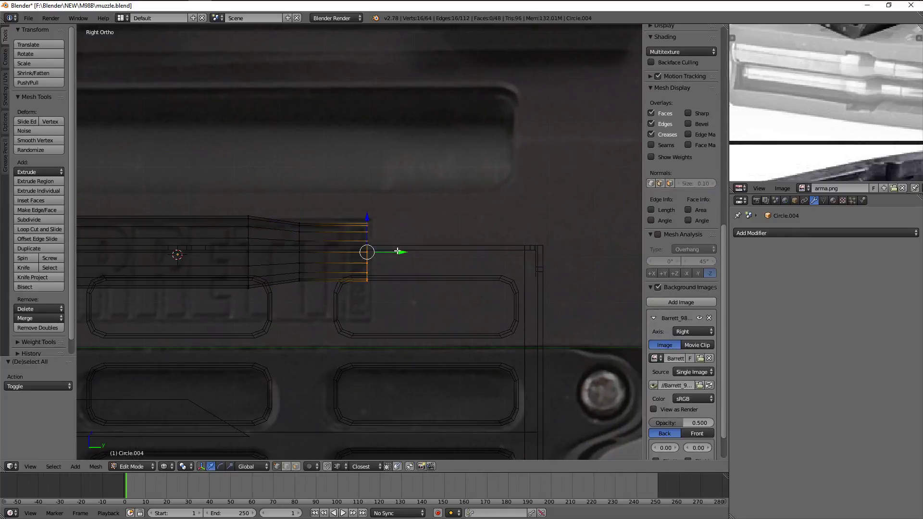
pyautogui.scroll(-2, 859, 135)
pyautogui.scroll(2, 409, 204)
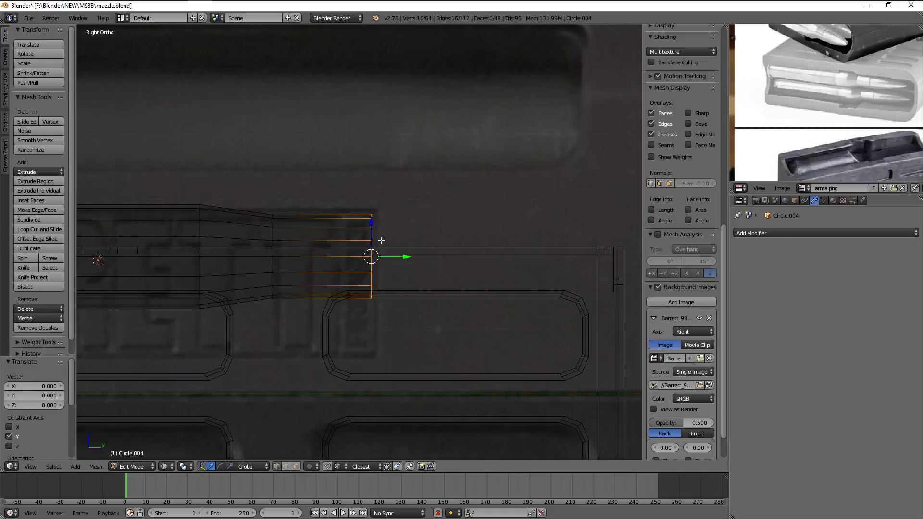
pyautogui.scroll(-5, 381, 241)
# Move the case's rear ring back to lengthen the body along the magazine
pyautogui.press('a')
pyautogui.press('b')
pyautogui.moveTo(246, 191); pyautogui.dragTo(286, 283)
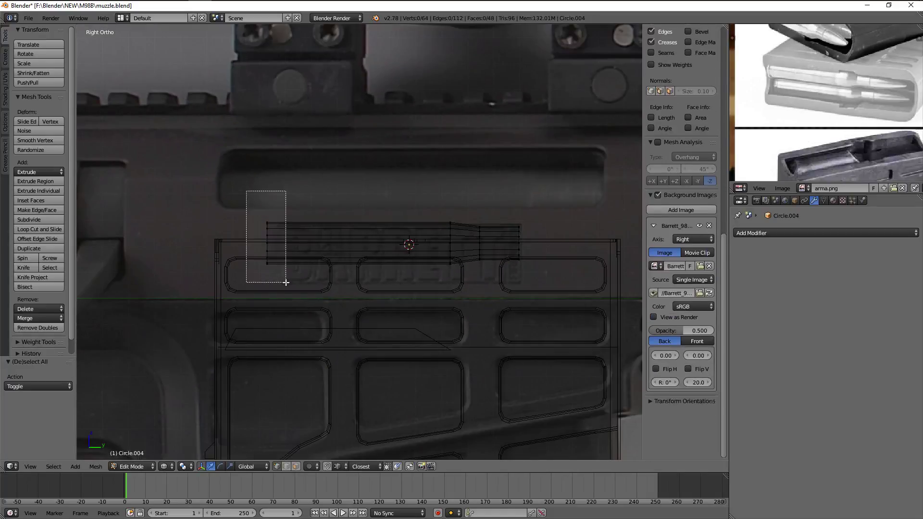
pyautogui.moveTo(300, 245); pyautogui.dragTo(258, 244)
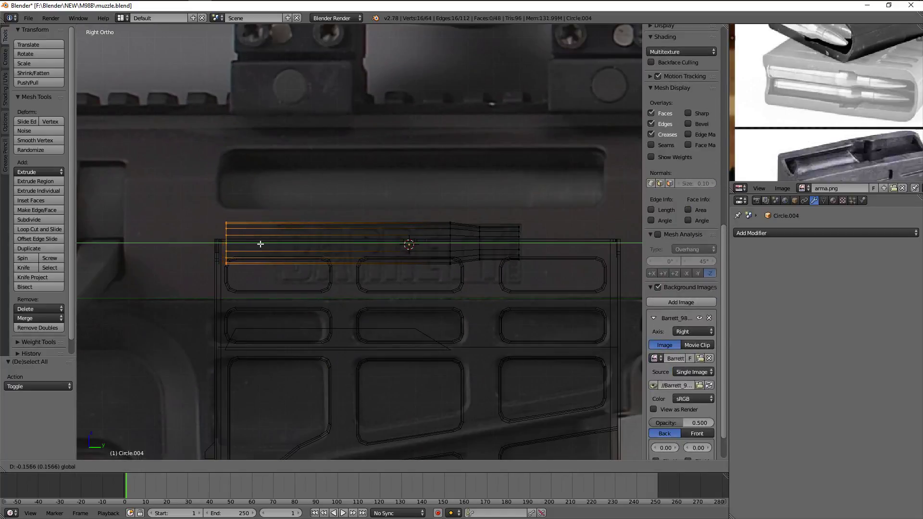
pyautogui.click(267, 242)
pyautogui.scroll(-4, 267, 242)
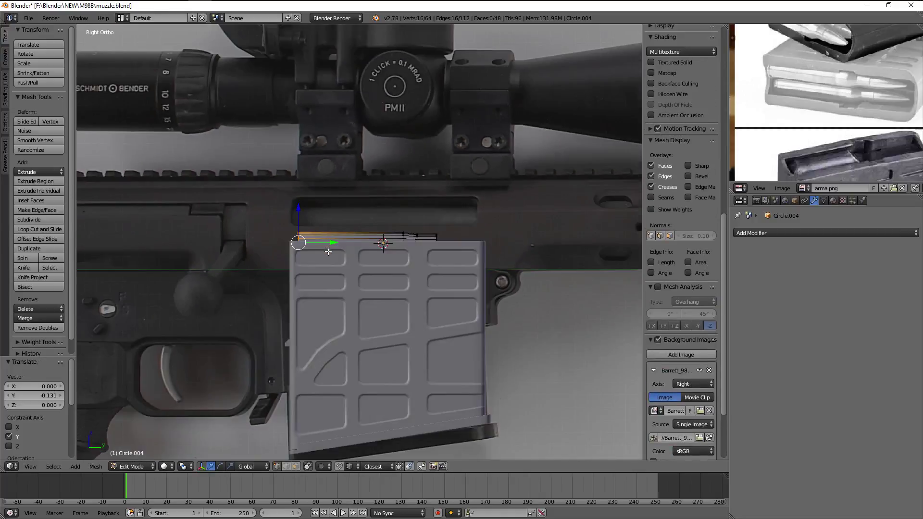
pyautogui.moveTo(268, 243); pyautogui.dragTo(392, 299, button='middle')
pyautogui.scroll(3, 400, 306)
pyautogui.press('KP_7')
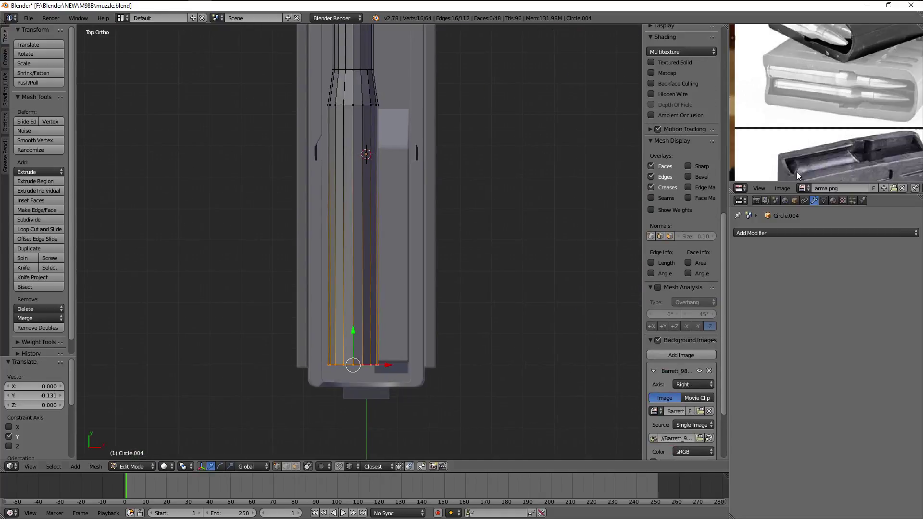
# Extrude and scale the base ring inward for a groove, then outward for the rim
pyautogui.scroll(2, 425, 270)
pyautogui.scroll(1, 411, 280)
pyautogui.press('e')
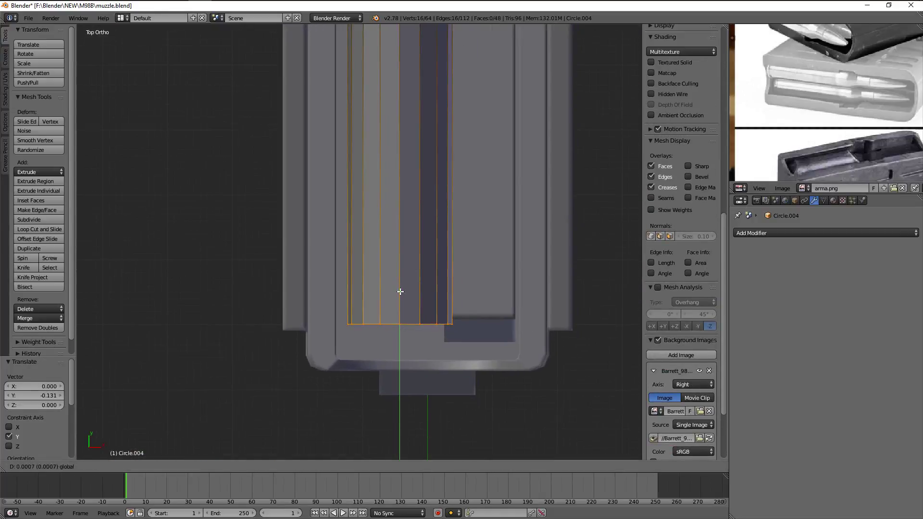
pyautogui.press('Escape')
pyautogui.press('s')
pyautogui.click(514, 304)
pyautogui.press('e')
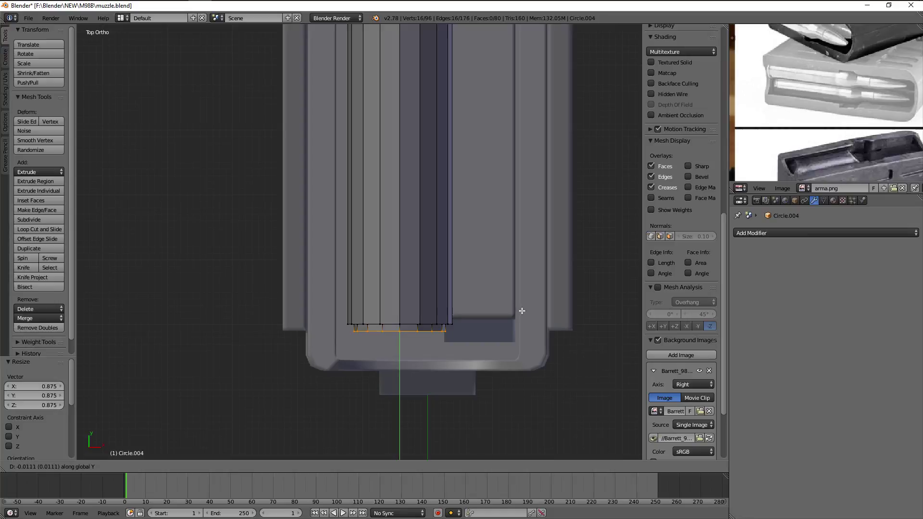
pyautogui.press('Escape')
pyautogui.press('s')
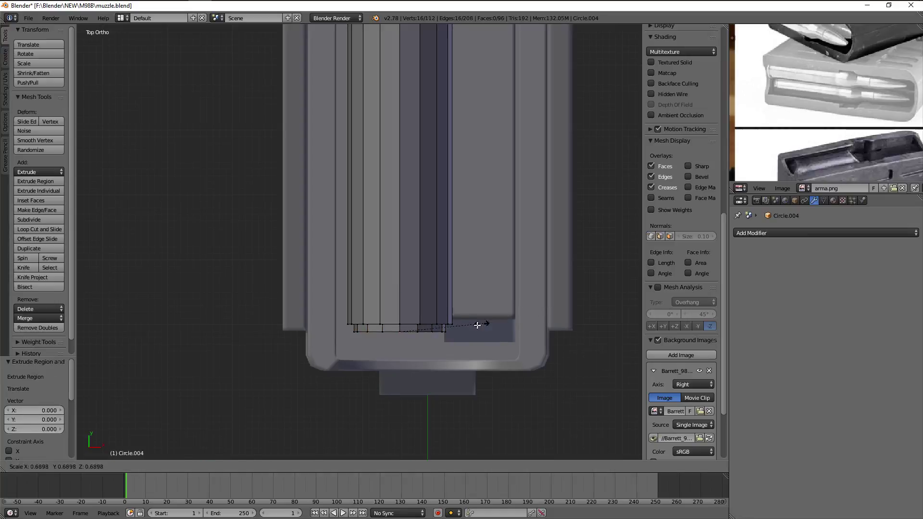
pyautogui.click(459, 325)
# Extrude the rim to give it thickness and scale the end ring inward
pyautogui.press('e')
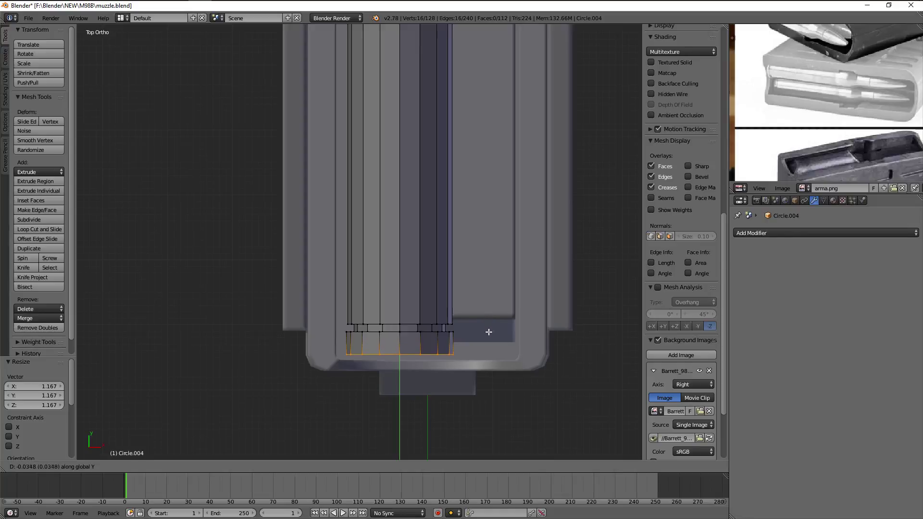
pyautogui.click(489, 322)
pyautogui.moveTo(490, 323)
pyautogui.mouseDown(button='middle')
pyautogui.moveTo(497, 260)
pyautogui.moveTo(541, 261)
pyautogui.mouseUp(button='middle')
pyautogui.press('s')
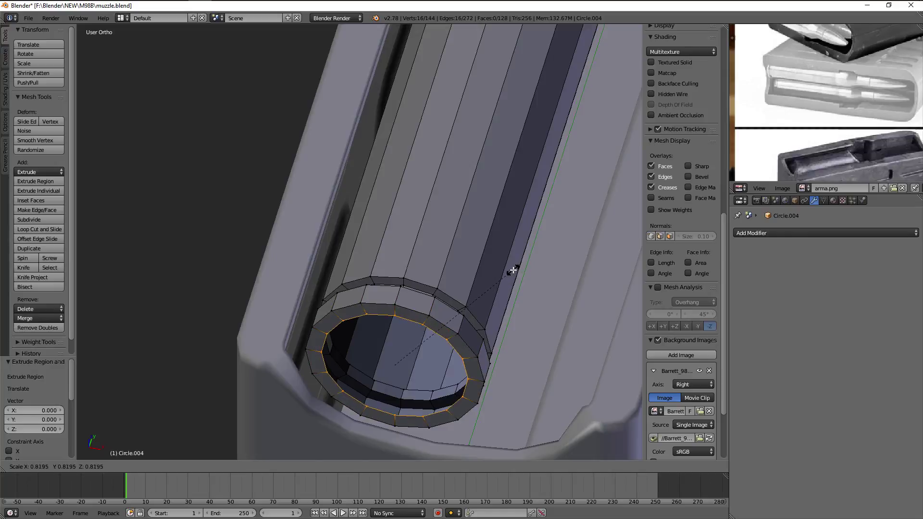
pyautogui.click(513, 270)
pyautogui.moveTo(816, 138); pyautogui.dragTo(836, 131, button='middle')
# Shrink the base ring, then extrude a new ring and scale it to primer size
pyautogui.moveTo(490, 250)
pyautogui.mouseDown(button='middle')
pyautogui.moveTo(491, 239)
pyautogui.moveTo(497, 260)
pyautogui.mouseUp(button='middle')
pyautogui.press('s')
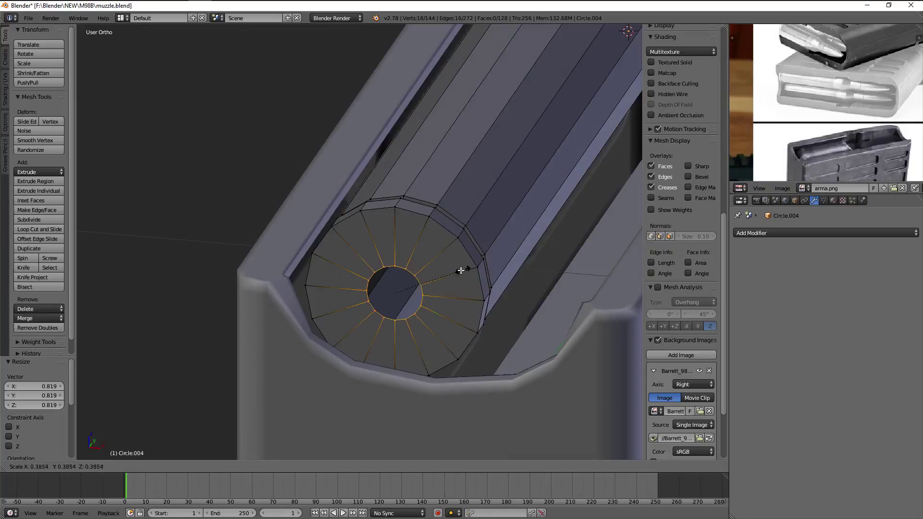
pyautogui.click(454, 273)
pyautogui.moveTo(453, 273); pyautogui.dragTo(407, 287, button='middle')
pyautogui.press('e')
pyautogui.click(405, 288)
pyautogui.press('s')
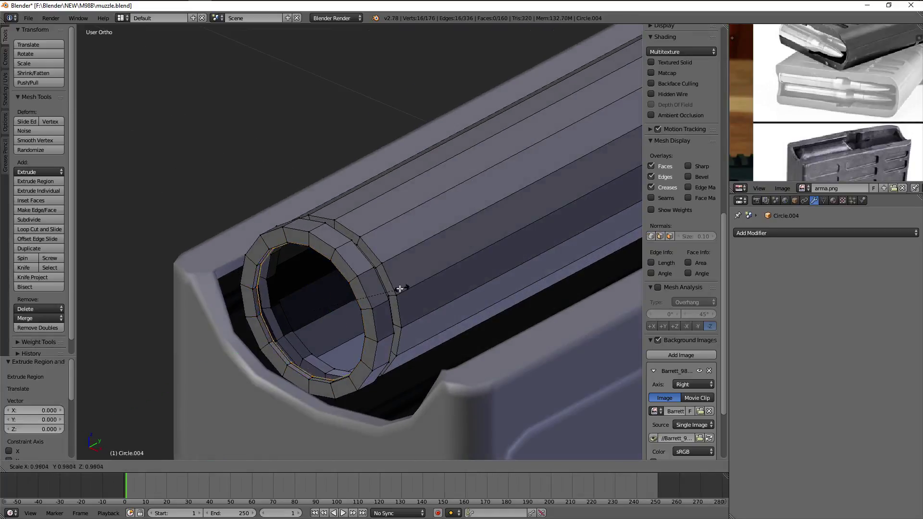
pyautogui.rightClick(347, 295)
pyautogui.press('s')
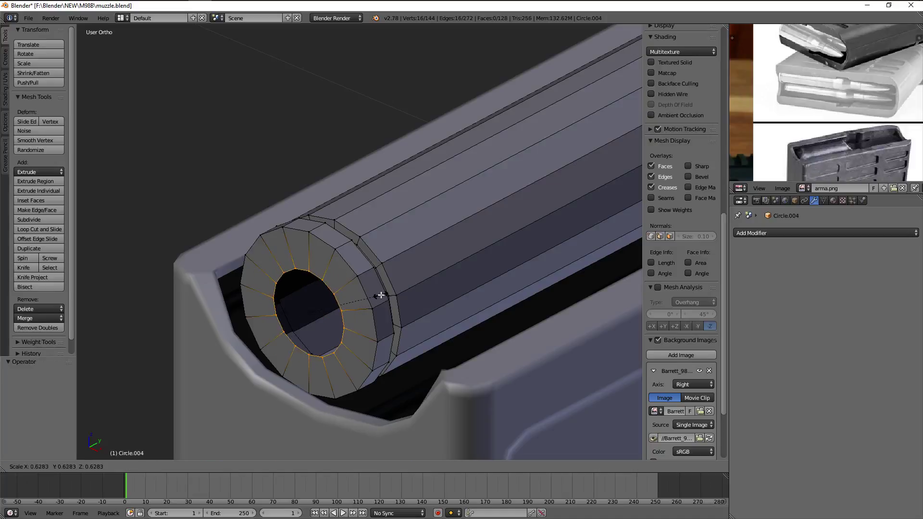
pyautogui.click(352, 301)
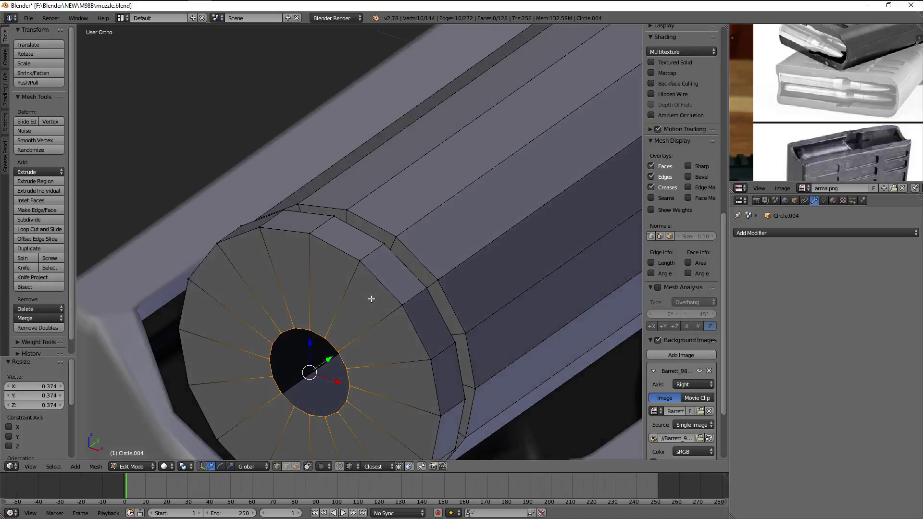
# From the front view, extrude and shrink the inner ring twice more to deepen the pocket
pyautogui.press('ctrl+KP_1')
pyautogui.press('KP_1')
pyautogui.press('e')
pyautogui.rightClick(589, 182)
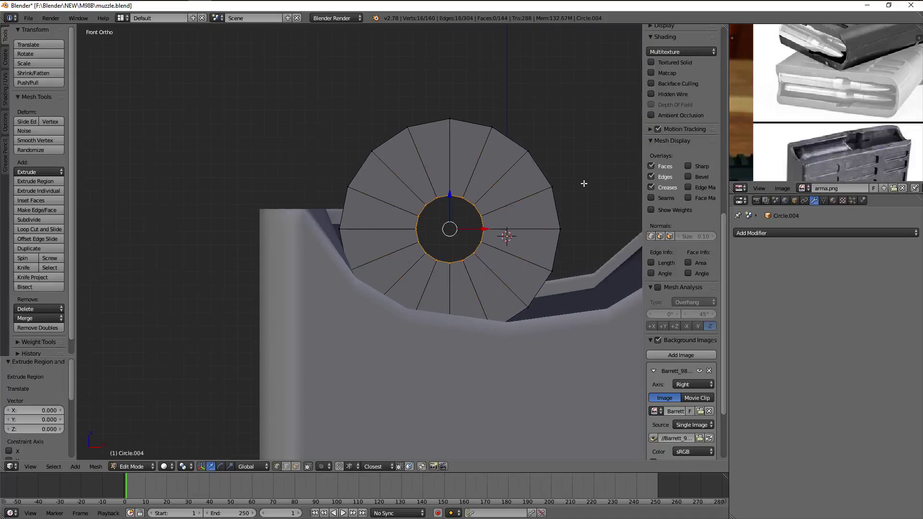
pyautogui.press('s')
pyautogui.click(561, 198)
pyautogui.moveTo(561, 198); pyautogui.dragTo(398, 287, button='middle')
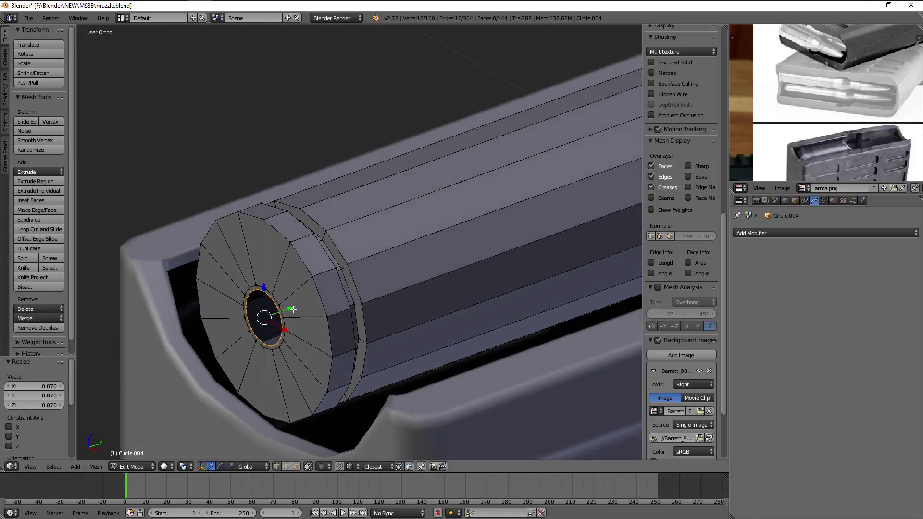
pyautogui.press('e')
pyautogui.click(295, 309)
pyautogui.press('s')
pyautogui.click(327, 308)
# Preview the hole from oblique angles, then select only its innermost ring
pyautogui.press('Tab')
pyautogui.press('Tab')
pyautogui.scroll(-3, 327, 308)
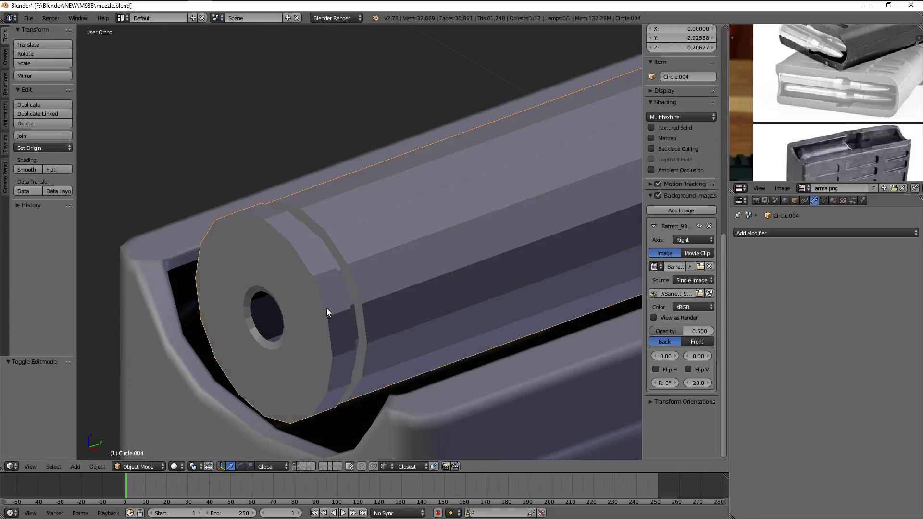
pyautogui.moveTo(327, 308)
pyautogui.mouseDown(button='middle')
pyautogui.moveTo(416, 307)
pyautogui.moveTo(402, 338)
pyautogui.mouseUp(button='middle')
pyautogui.scroll(3, 402, 339)
pyautogui.moveTo(399, 304); pyautogui.dragTo(400, 264, button='middle')
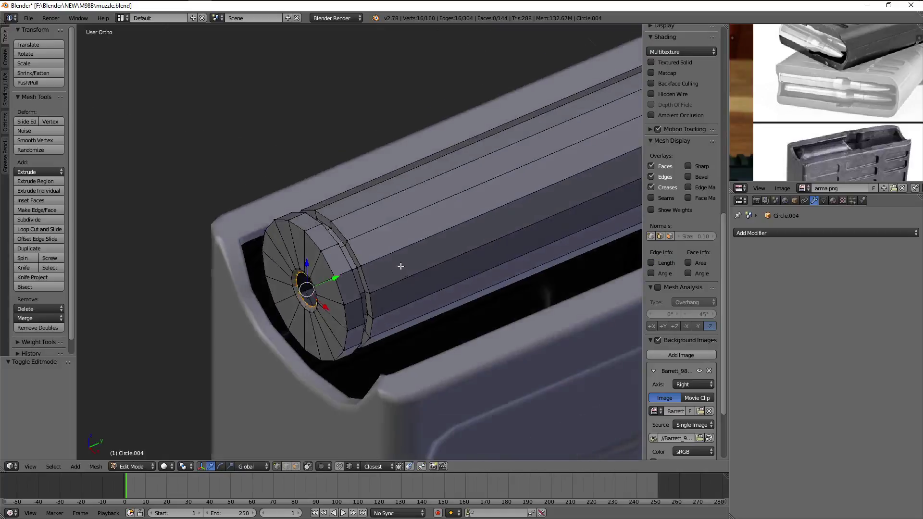
pyautogui.scroll(4, 472, 214)
pyautogui.scroll(1, 374, 234)
pyautogui.scroll(-3, 384, 214)
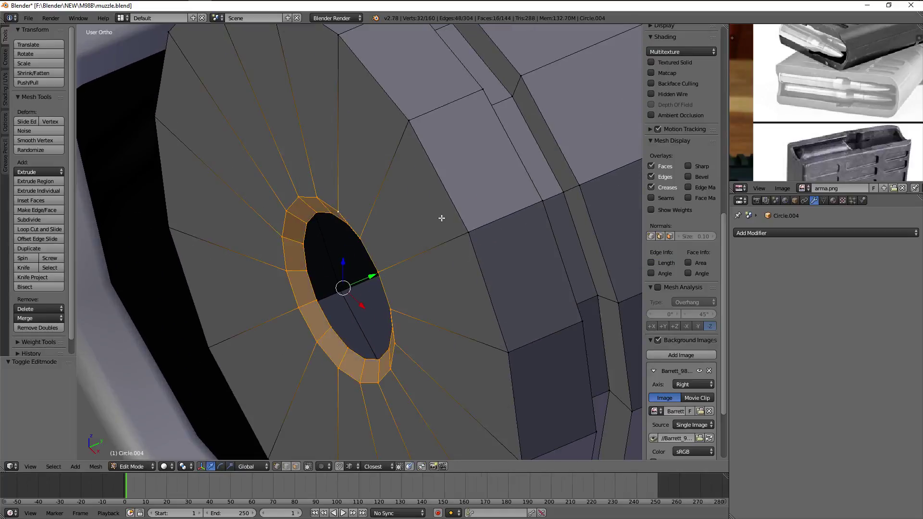
pyautogui.press('a')
pyautogui.scroll(3, 368, 257)
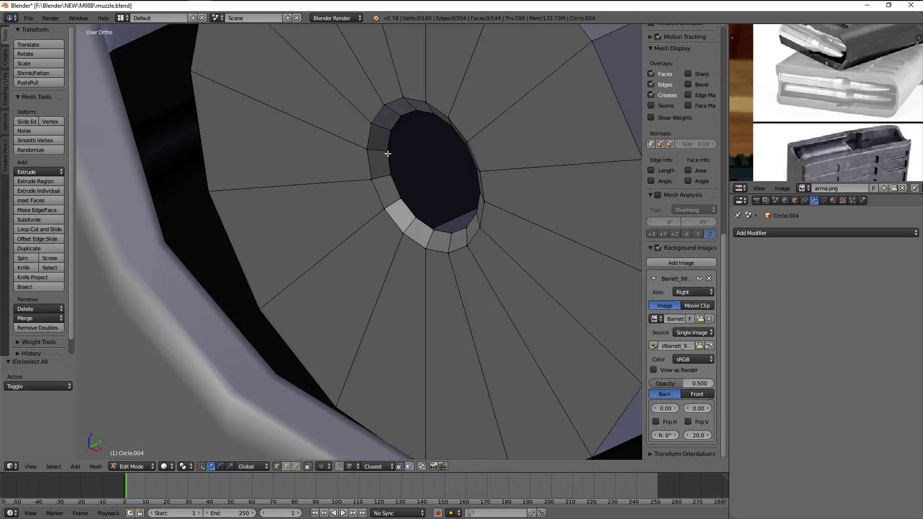
pyautogui.keyDown('alt'); pyautogui.click(386, 148); pyautogui.keyUp('alt')
pyautogui.scroll(-2, 385, 149)
pyautogui.scroll(2, 468, 199)
# Extrude the inner ring along Y, scale it to 0.890, then enlarge it slightly, keeping it flat
pyautogui.press('e')
pyautogui.press('y')
pyautogui.rightClick(468, 199)
pyautogui.press('s')
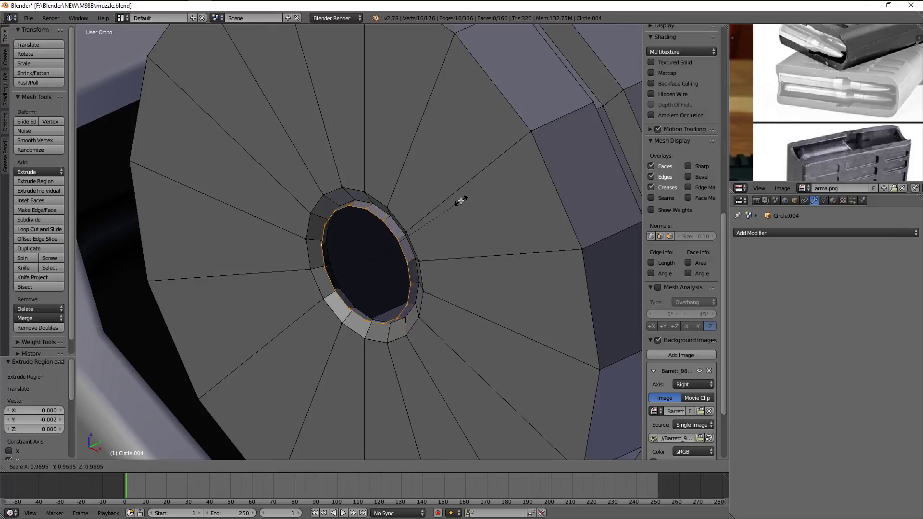
pyautogui.click(452, 202)
pyautogui.press('s')
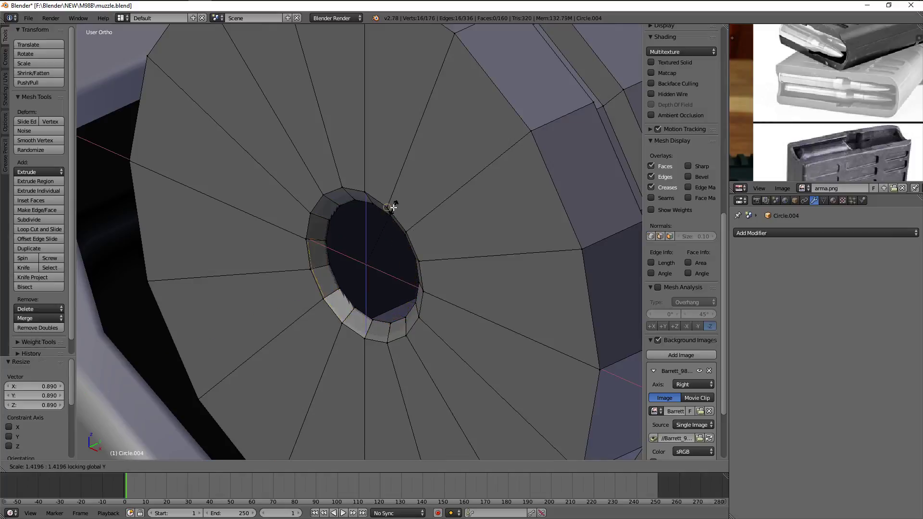
pyautogui.rightClick(394, 207)
pyautogui.press('s')
pyautogui.press('g')
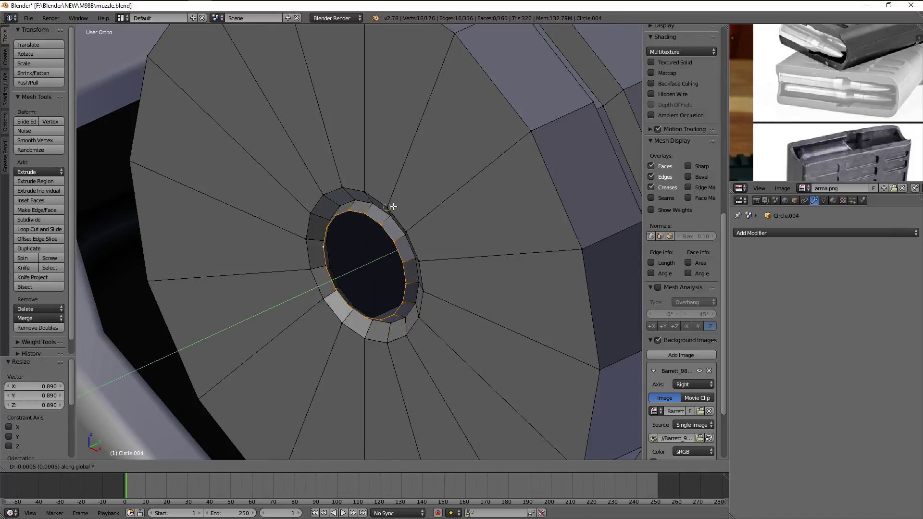
pyautogui.rightClick(394, 207)
pyautogui.press('s')
pyautogui.hotkey('shift', 'y')
pyautogui.click(406, 214)
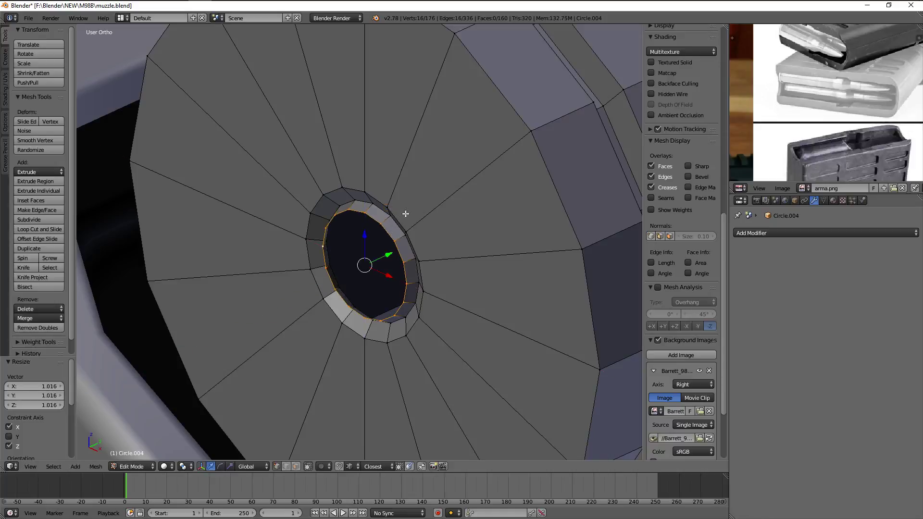
# Extrude one more ring scaled to 0.922 and Grid Fill the central hole
pyautogui.press('e')
pyautogui.rightClick(456, 213)
pyautogui.press('s')
pyautogui.click(446, 215)
pyautogui.hotkey('ctrl', 'f')
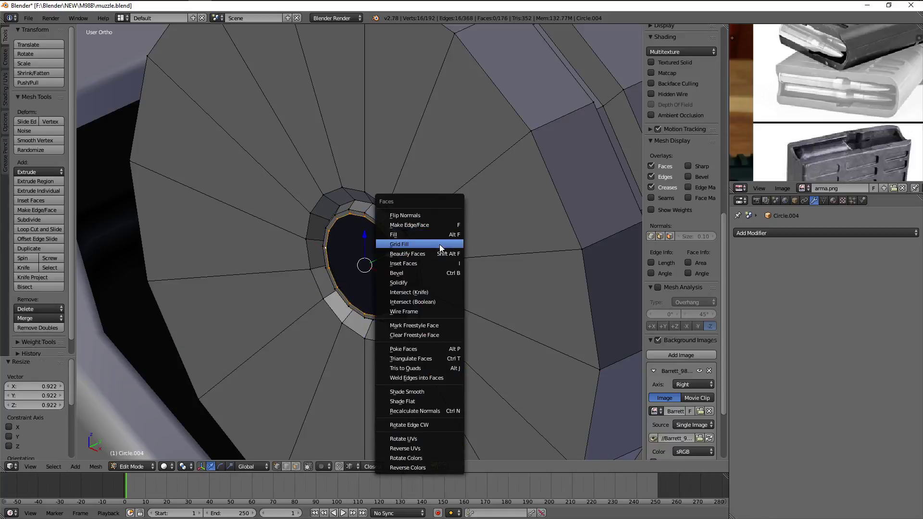
pyautogui.click(439, 244)
# Add an edge loop near the base rim
pyautogui.hotkey('ctrl', 'r')
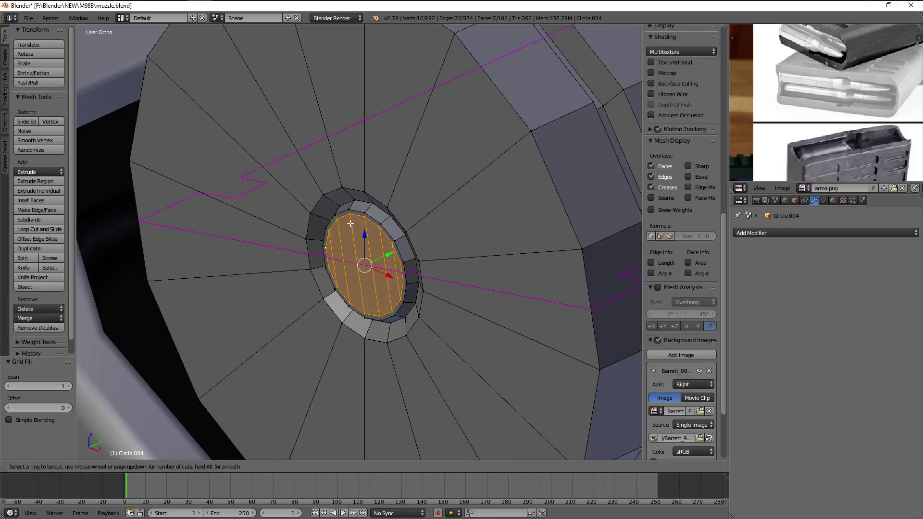
pyautogui.press('Escape')
pyautogui.press('a')
pyautogui.moveTo(406, 215); pyautogui.dragTo(309, 279, button='middle')
pyautogui.scroll(-3, 340, 252)
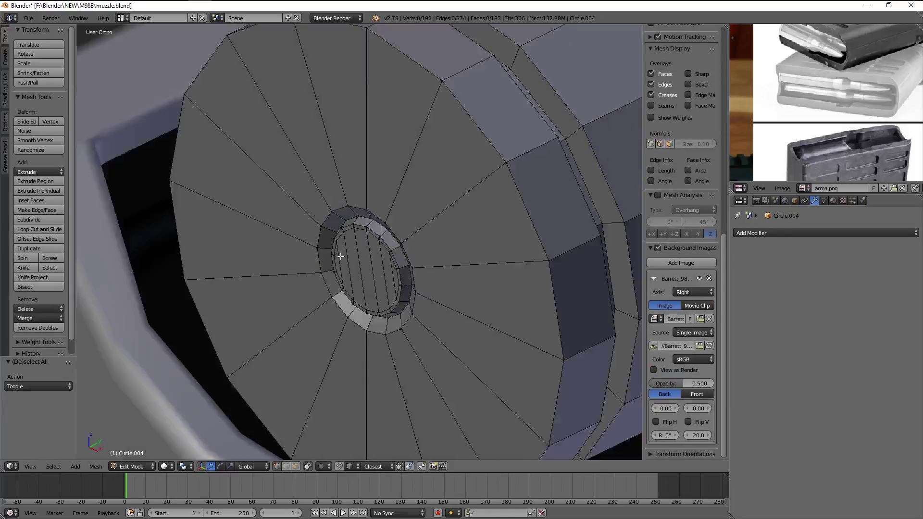
pyautogui.hotkey('ctrl', 'r')
pyautogui.click(372, 183)
# Add a second edge loop on the case and bevel the base loop in top view
pyautogui.click(362, 143)
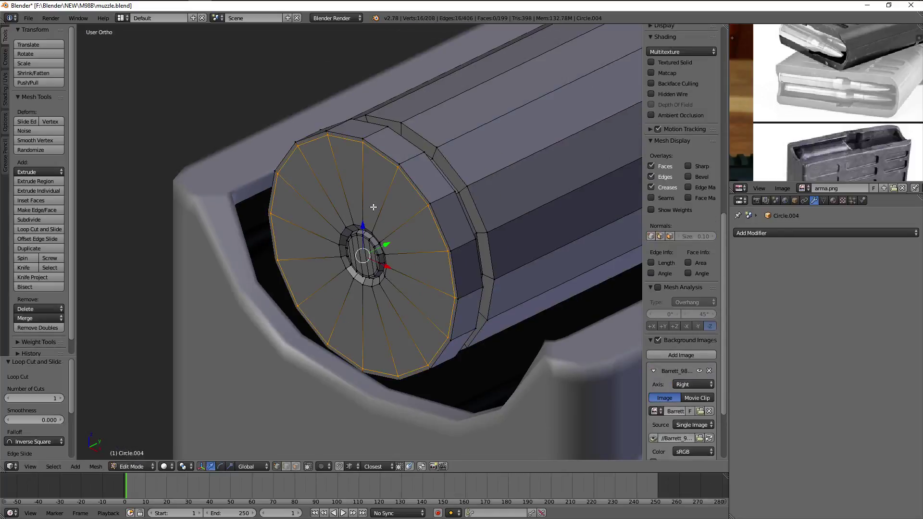
pyautogui.hotkey('ctrl', 'r')
pyautogui.click(377, 241)
pyautogui.click(379, 239)
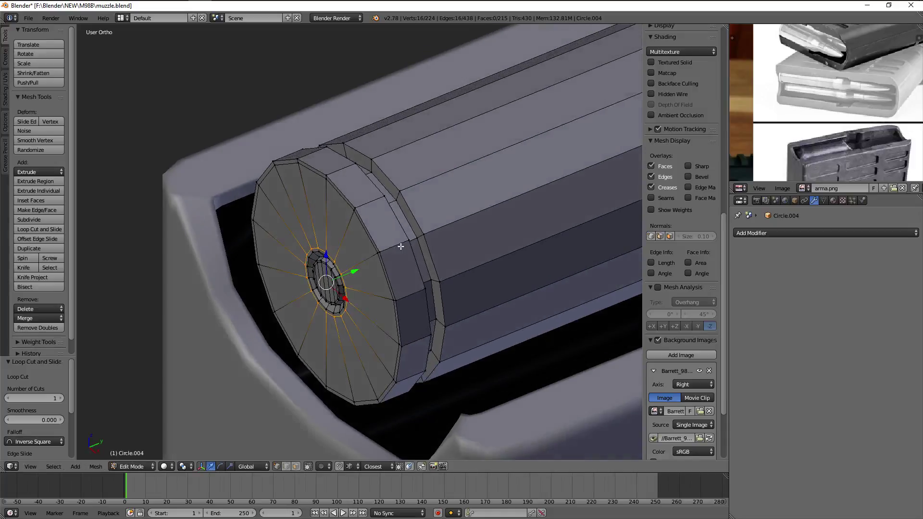
pyautogui.press('KP_7')
pyautogui.hotkey('ctrl', 'b')
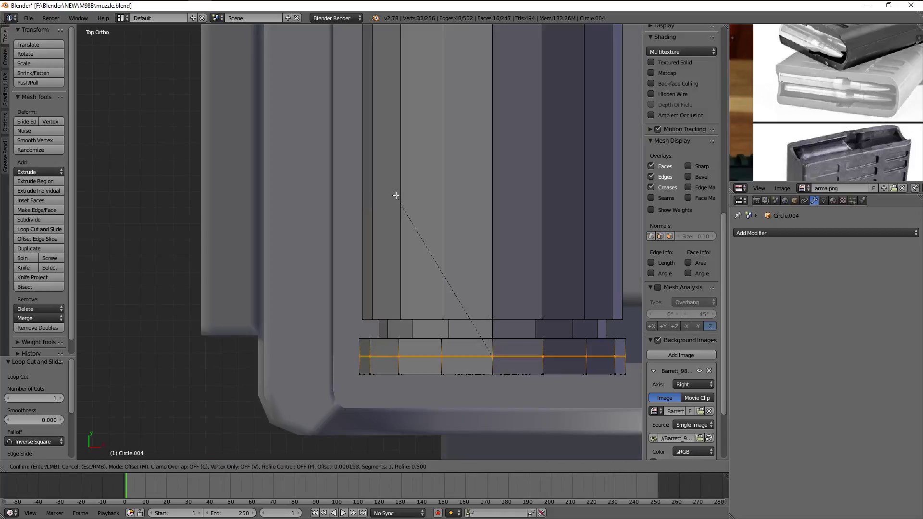
pyautogui.click(391, 190)
# Extrude the selected base loop along the Y axis
pyautogui.press('a')
pyautogui.scroll(-1, 432, 231)
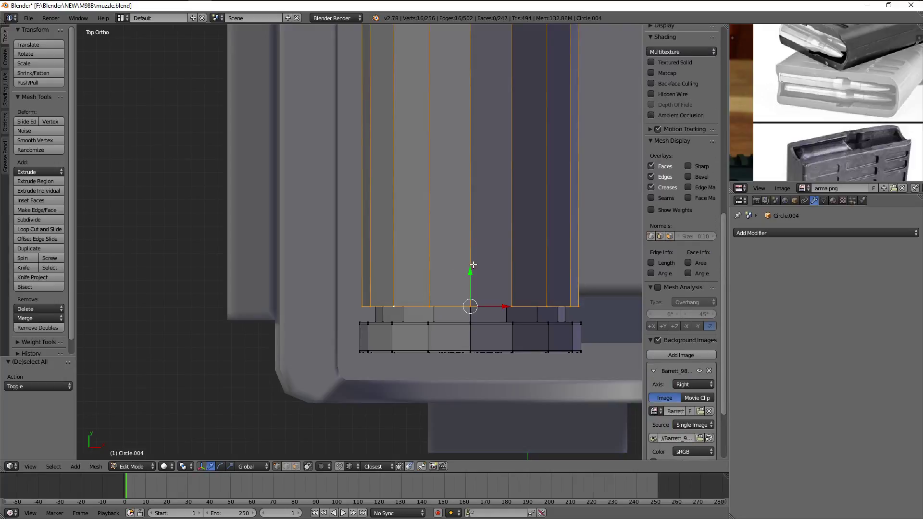
pyautogui.press('e')
pyautogui.press('y')
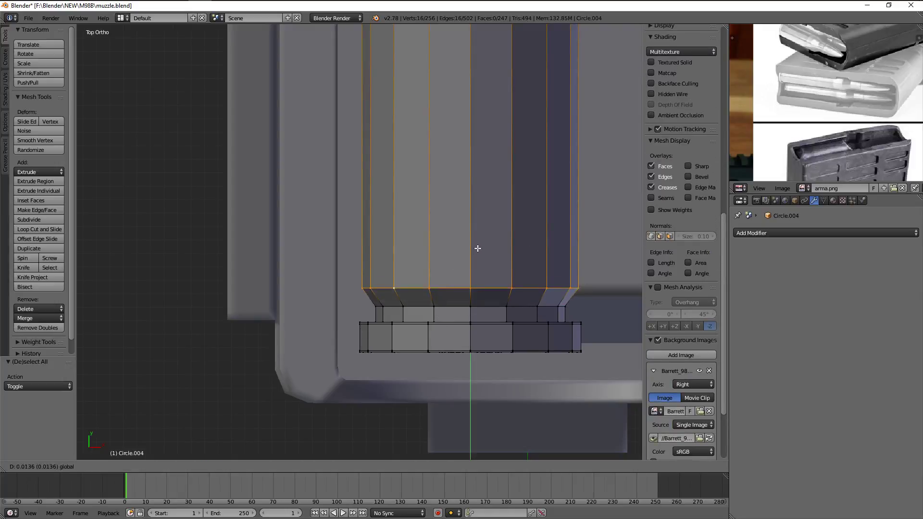
pyautogui.click(473, 254)
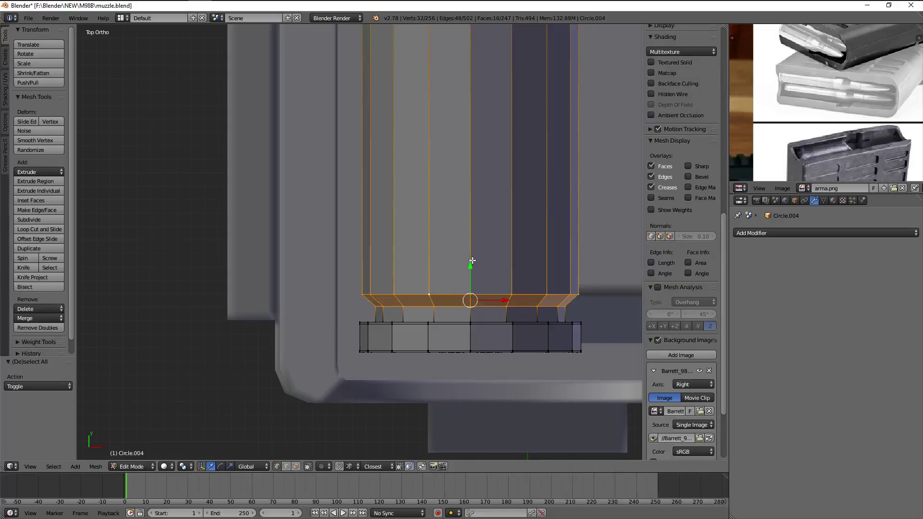
# Cut a loop near the base and bevel it into a groove band
pyautogui.press('a')
pyautogui.scroll(-5, 463, 247)
pyautogui.hotkey('ctrl', 'r')
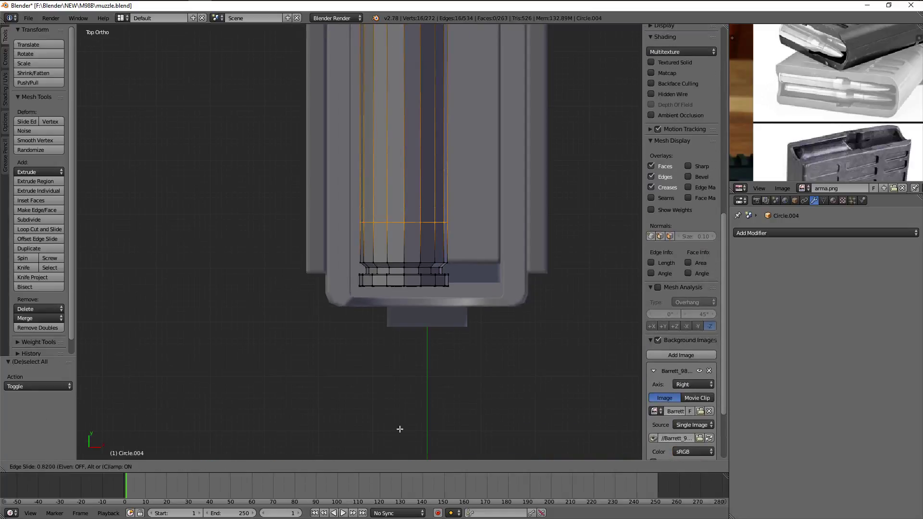
pyautogui.click(415, 231)
pyautogui.scroll(3, 450, 249)
pyautogui.press('g')
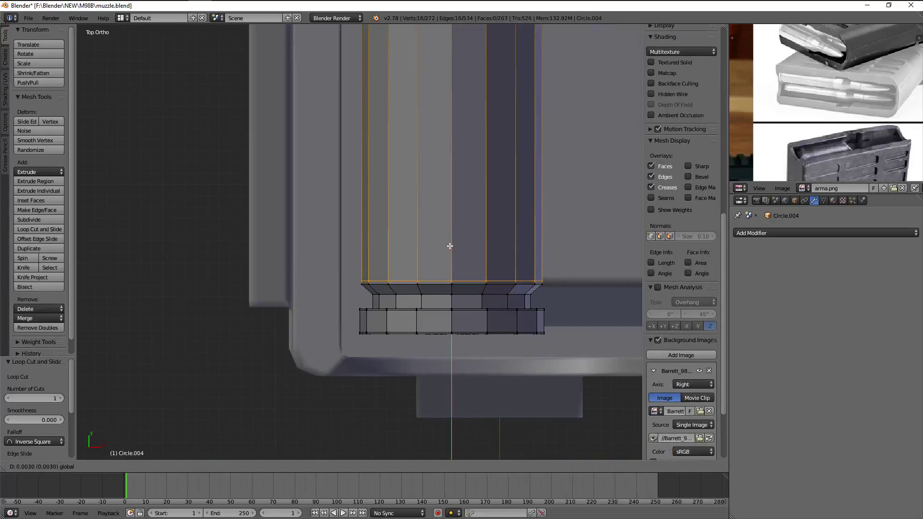
pyautogui.click(449, 246)
pyautogui.press('a')
pyautogui.scroll(2, 476, 308)
pyautogui.keyDown('alt'); pyautogui.rightClick(515, 367); pyautogui.keyUp('alt')
pyautogui.hotkey('ctrl', 'b')
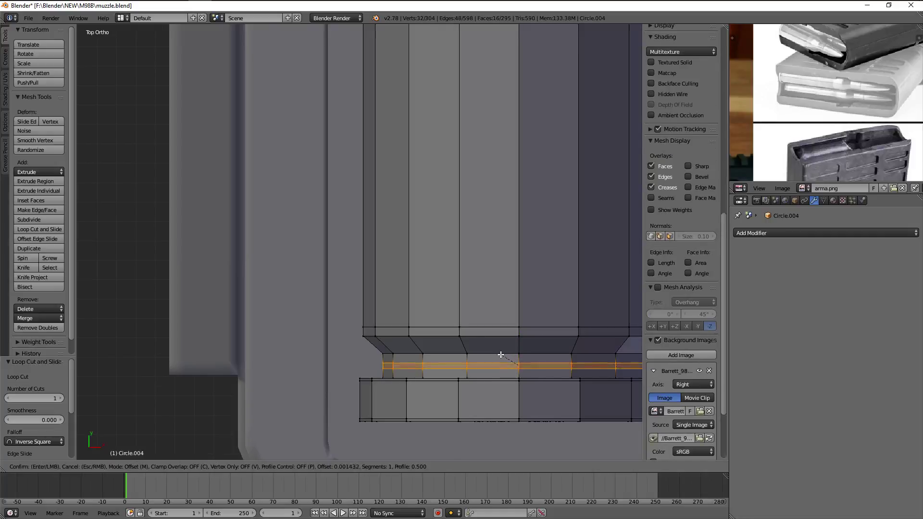
pyautogui.click(497, 355)
# Add an edge loop across the slanted shoulder faces
pyautogui.hotkey('ctrl', 'r')
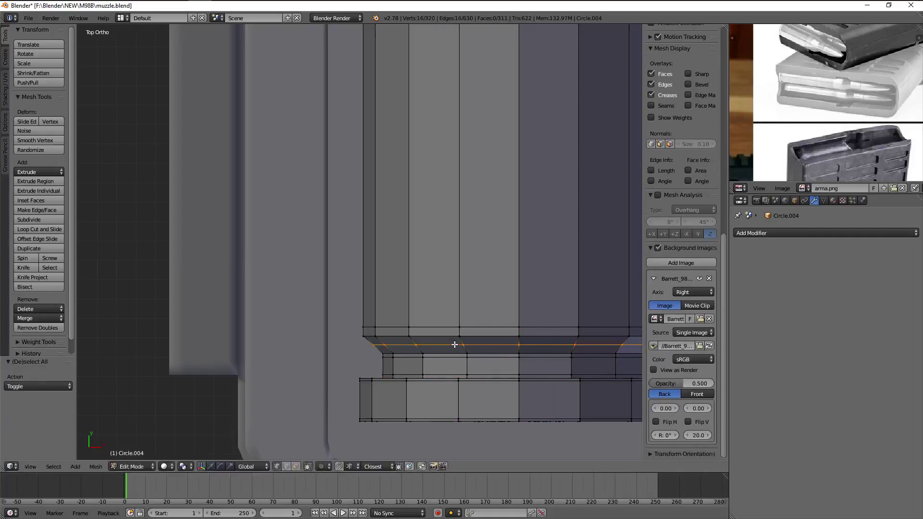
pyautogui.click(454, 343)
pyautogui.click(447, 337)
pyautogui.scroll(-3, 447, 337)
pyautogui.scroll(-2, 433, 279)
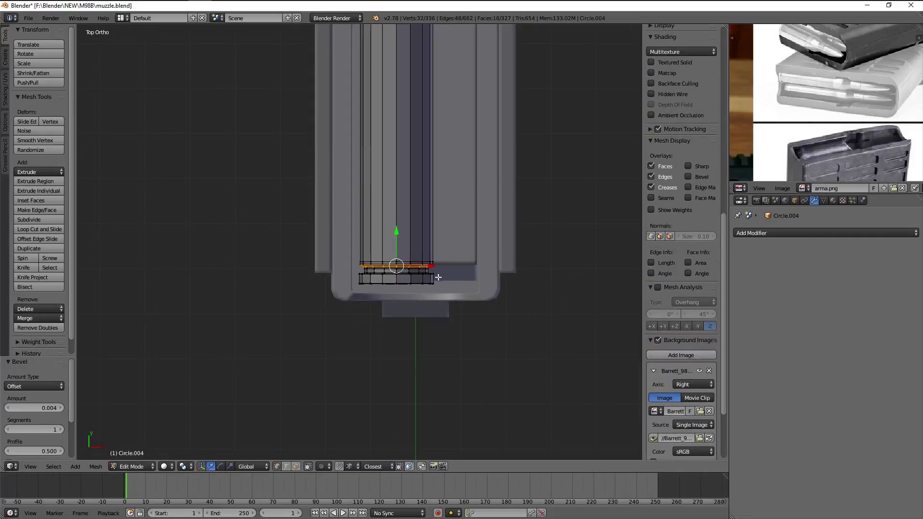
pyautogui.scroll(2, 433, 278)
pyautogui.scroll(-4, 412, 128)
pyautogui.press('a')
pyautogui.keyDown('shift'); pyautogui.scroll(5, 412, 127); pyautogui.keyUp('shift')
pyautogui.keyDown('shift'); pyautogui.scroll(3, 368, 274); pyautogui.keyUp('shift')
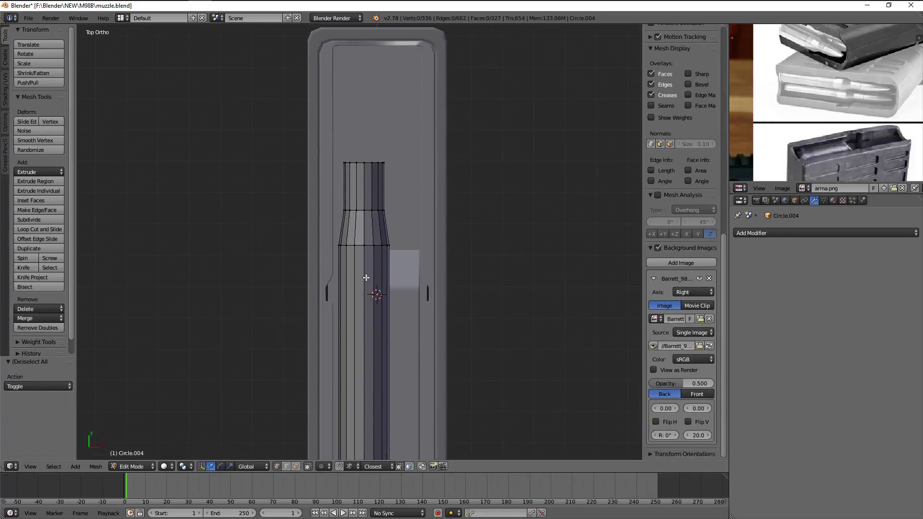
# Add two loop cuts along the cartridge neck
pyautogui.hotkey('ctrl', 'r')
pyautogui.click(370, 259)
pyautogui.click(378, 162)
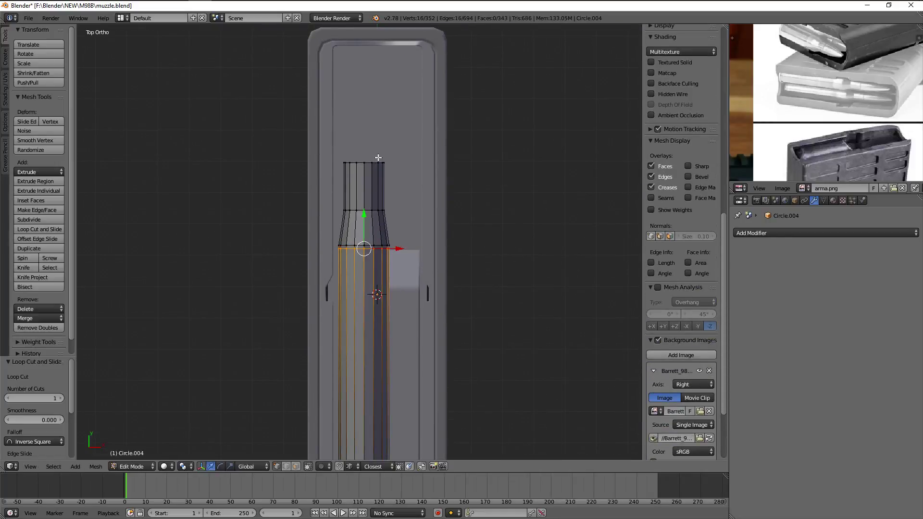
pyautogui.scroll(4, 412, 231)
pyautogui.hotkey('ctrl', 'r')
pyautogui.click(443, 293)
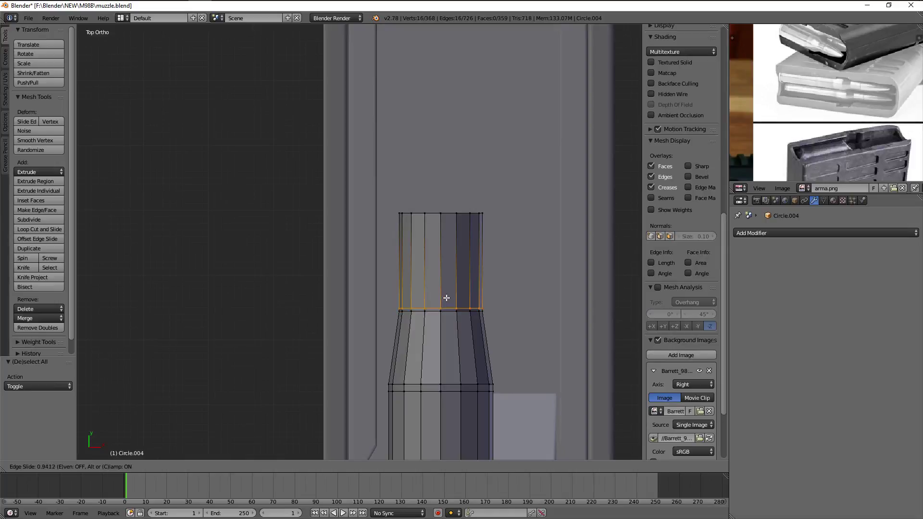
pyautogui.click(446, 291)
# Add a centred loop in the tapered shoulder and bevel it
pyautogui.hotkey('ctrl', 'r')
pyautogui.click(438, 346)
pyautogui.rightClick(438, 346)
pyautogui.hotkey('ctrl', 'b')
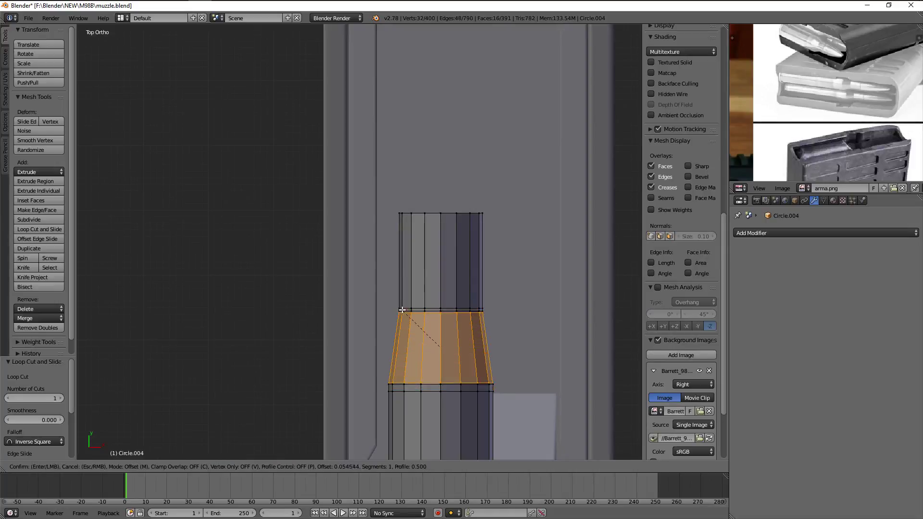
pyautogui.click(397, 308)
pyautogui.scroll(-4, 397, 308)
# Return to Object Mode and apply Shade Smooth to the cartridge
pyautogui.press('a')
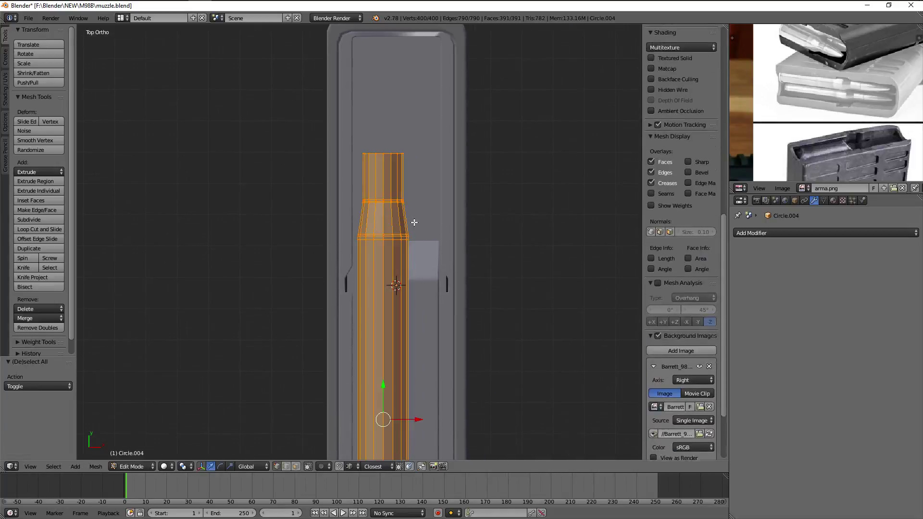
pyautogui.press('Tab')
pyautogui.click(24, 169)
pyautogui.scroll(-2, 431, 236)
# Add a level-2 Subdivision Surface modifier to the cartridge and apply it
pyautogui.scroll(-1, 429, 209)
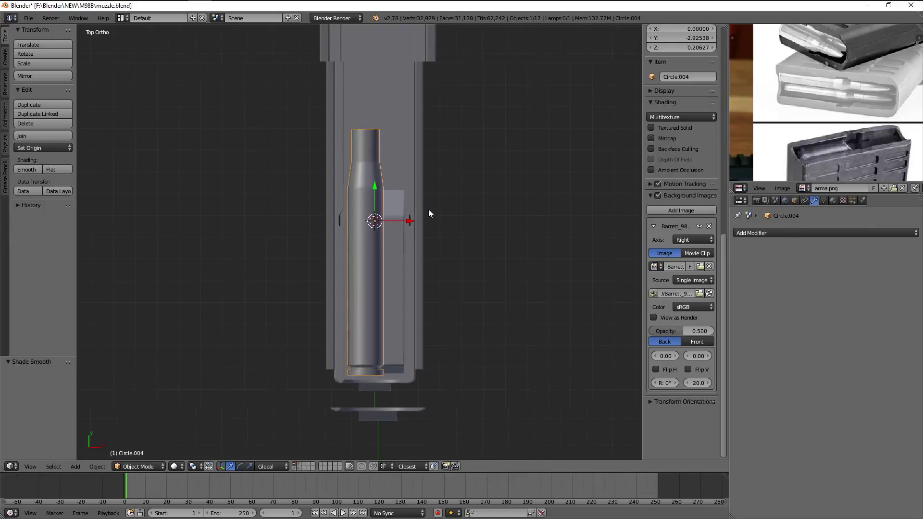
pyautogui.moveTo(428, 210)
pyautogui.mouseDown(button='middle')
pyautogui.moveTo(376, 155)
pyautogui.moveTo(304, 234)
pyautogui.moveTo(299, 186)
pyautogui.moveTo(458, 239)
pyautogui.moveTo(468, 304)
pyautogui.moveTo(438, 224)
pyautogui.moveTo(342, 206)
pyautogui.moveTo(460, 304)
pyautogui.moveTo(528, 271)
pyautogui.moveTo(476, 255)
pyautogui.moveTo(492, 296)
pyautogui.moveTo(524, 288)
pyautogui.mouseUp(button='middle')
pyautogui.hotkey('ctrl', '2')
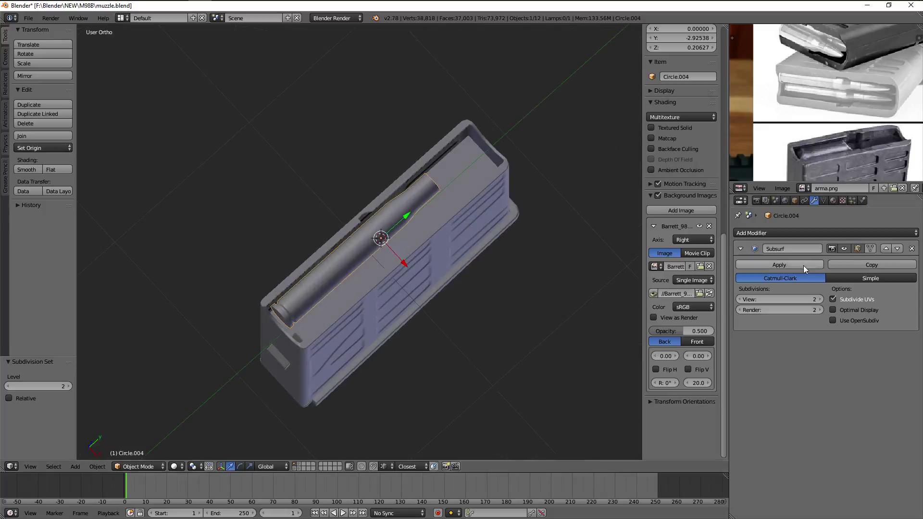
pyautogui.click(911, 249)
# Select all of the case in top view and scale it along Y to lengthen it
pyautogui.press('Tab')
pyautogui.press('KP_7')
pyautogui.press('a')
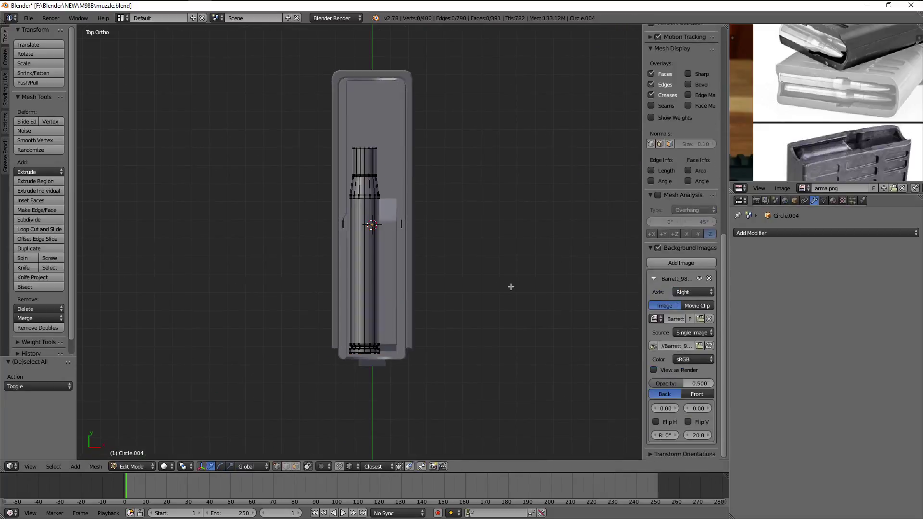
pyautogui.press('a')
pyautogui.press('s')
pyautogui.rightClick(557, 269)
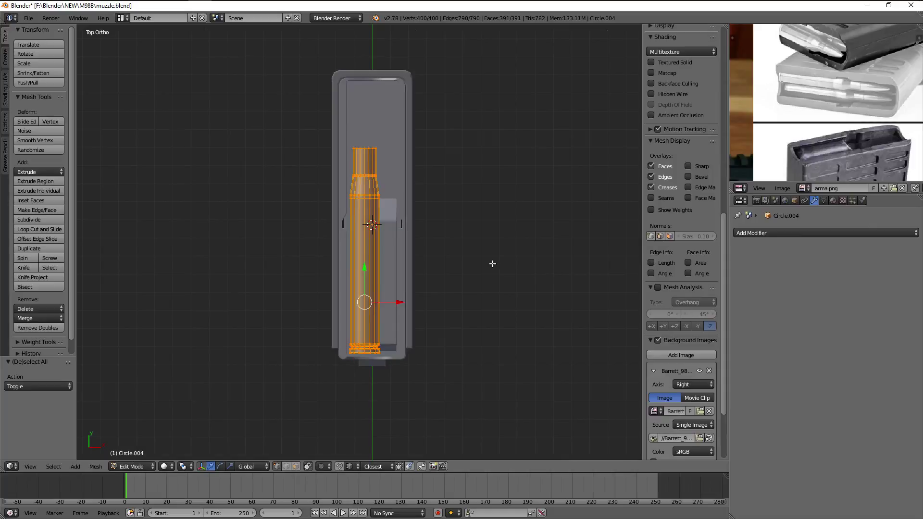
pyautogui.press('s')
pyautogui.hotkey('shift', 'y')
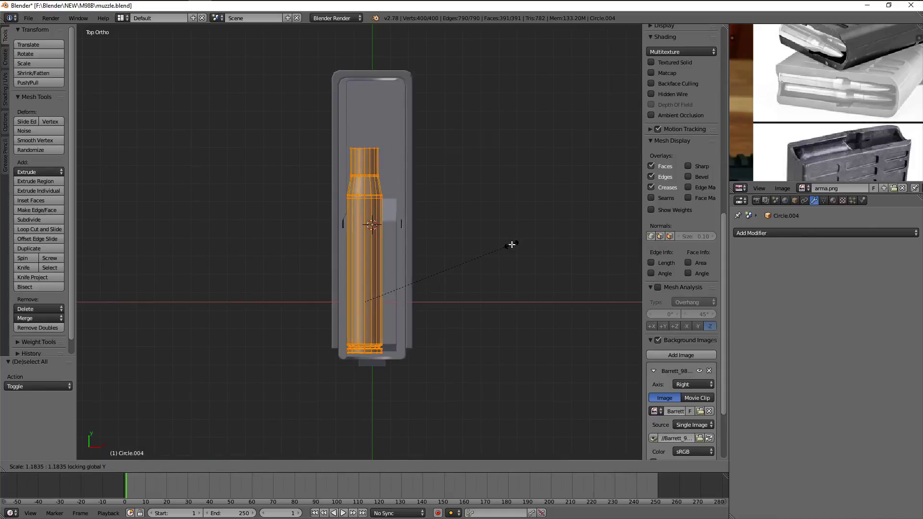
pyautogui.click(512, 245)
pyautogui.press('Tab')
# Re-enter Edit Mode and recentre the cartridge in the front orthographic view
pyautogui.moveTo(512, 245)
pyautogui.mouseDown(button='middle')
pyautogui.moveTo(489, 215)
pyautogui.moveTo(534, 213)
pyautogui.moveTo(529, 231)
pyautogui.moveTo(499, 224)
pyautogui.mouseUp(button='middle')
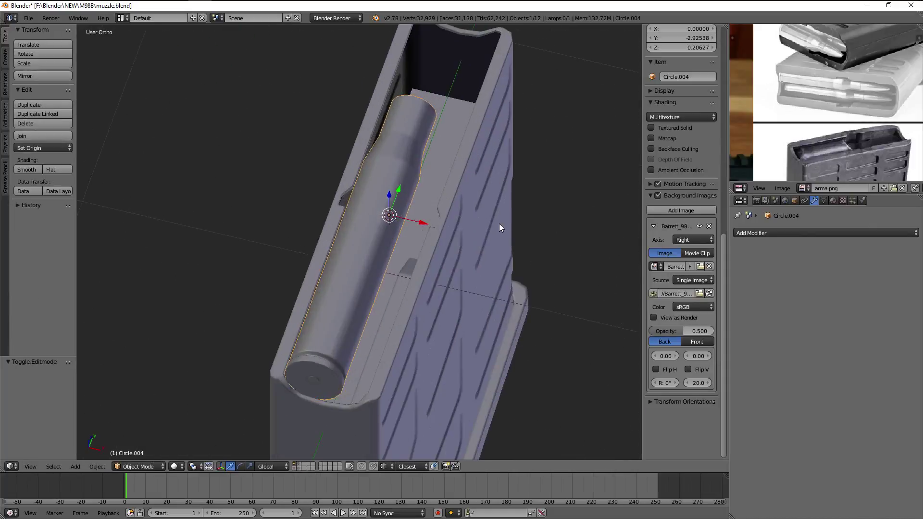
pyautogui.press('KP_7')
pyautogui.press('Tab')
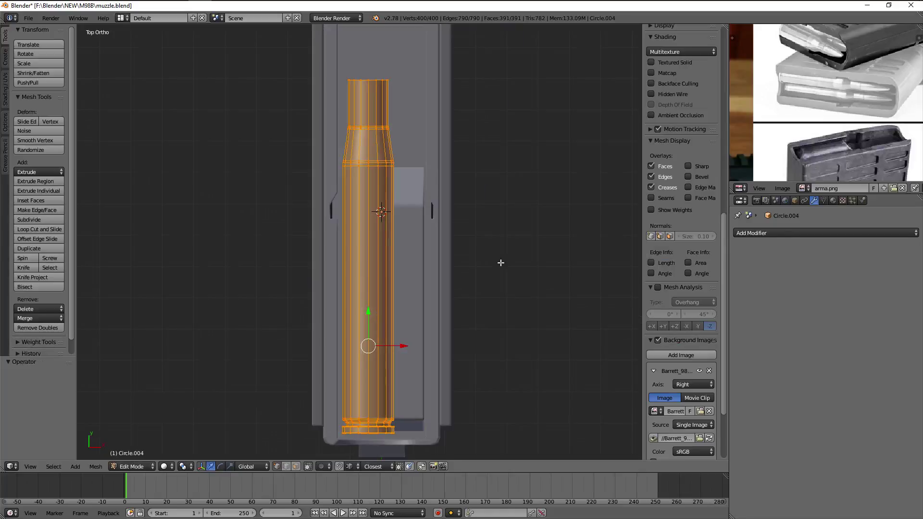
pyautogui.scroll(-1, 501, 263)
pyautogui.keyDown('shift'); pyautogui.moveTo(403, 193); pyautogui.dragTo(406, 230, button='middle'); pyautogui.keyUp('shift')
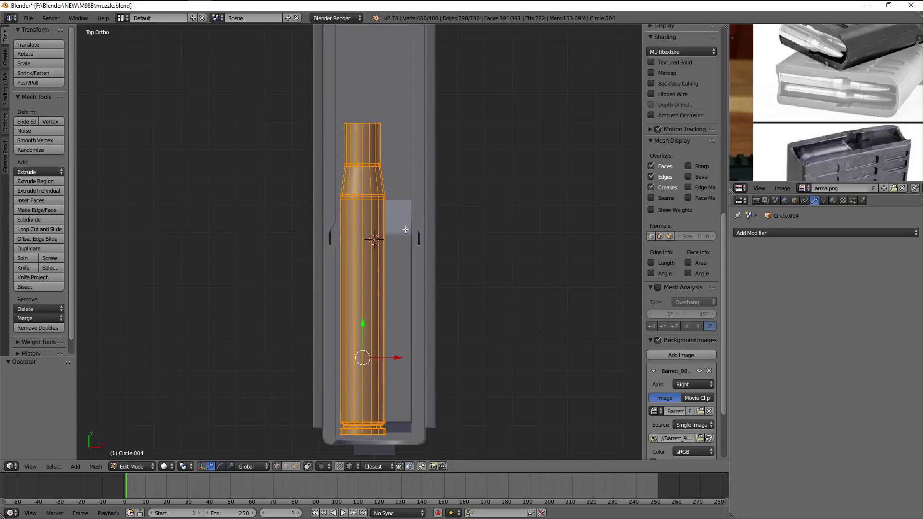
pyautogui.moveTo(399, 162); pyautogui.dragTo(423, 189, button='middle')
pyautogui.press('KP_1')
# Box-select the vertex ring at the end of the cartridge neck in the right side view
pyautogui.press('z')
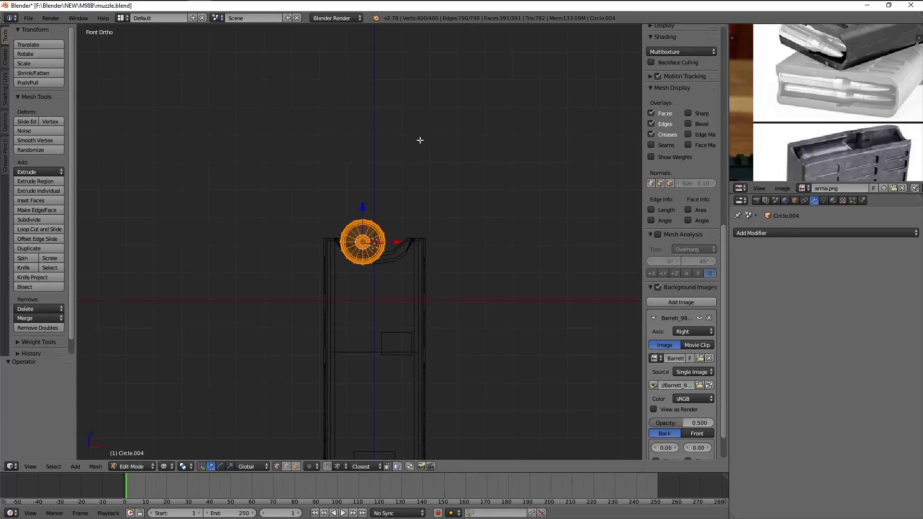
pyautogui.scroll(7, 420, 140)
pyautogui.press('KP_3')
pyautogui.press('a')
pyautogui.scroll(-3, 233, 147)
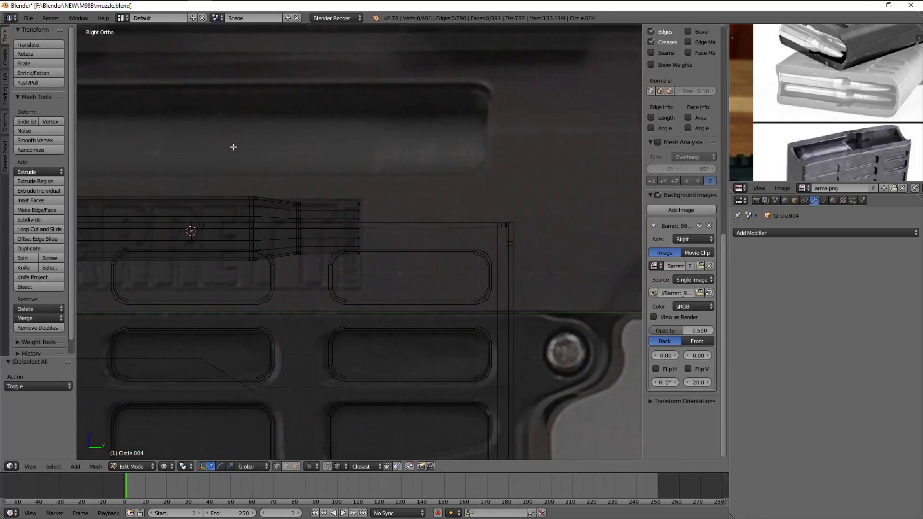
pyautogui.press('b')
pyautogui.moveTo(299, 150); pyautogui.dragTo(375, 259)
pyautogui.press('z')
pyautogui.moveTo(393, 221); pyautogui.dragTo(424, 175, button='middle')
# Extrude the neck's end ring and scale it inward to inset the opening
pyautogui.press('e')
pyautogui.press('Escape')
pyautogui.press('s')
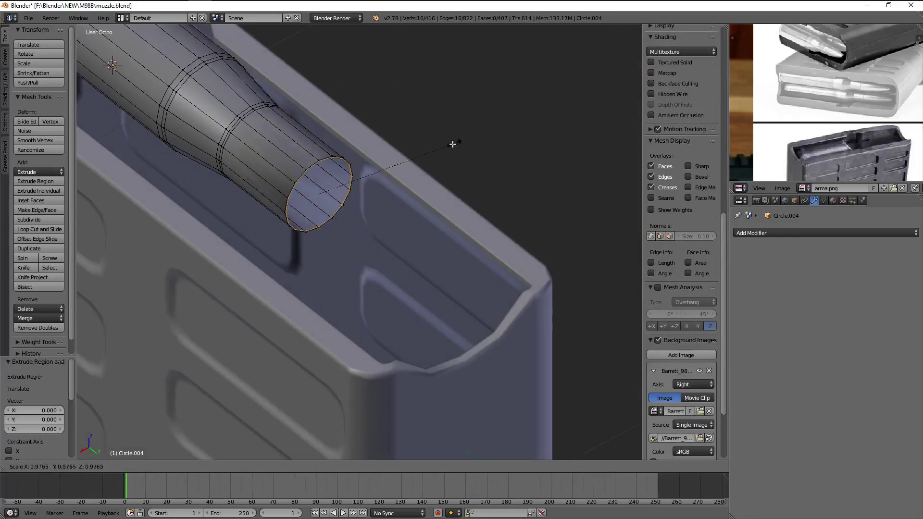
pyautogui.click(425, 155)
# Add a loop cut around the neck and slide it toward the neck end
pyautogui.scroll(2, 410, 223)
pyautogui.hotkey('ctrl', 'r')
pyautogui.click(308, 187)
pyautogui.rightClick(308, 187)
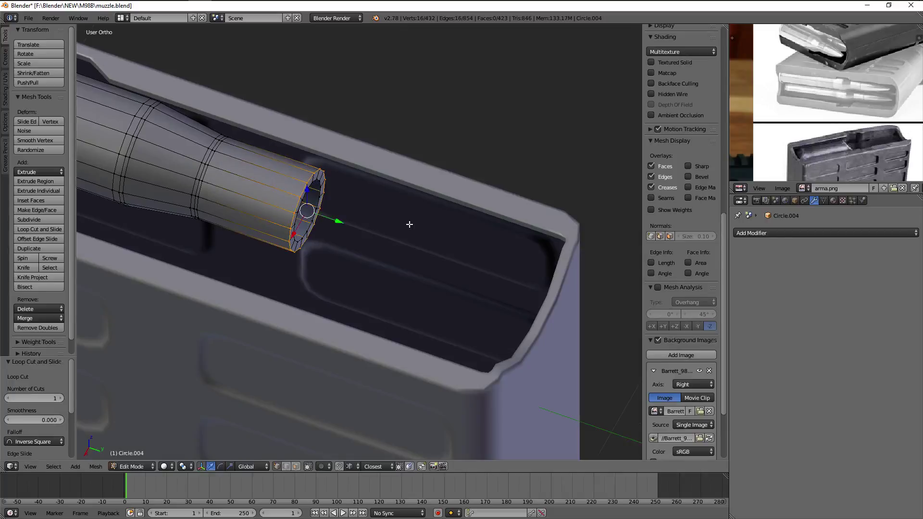
pyautogui.scroll(2, 280, 192)
pyautogui.moveTo(280, 192); pyautogui.dragTo(271, 183)
pyautogui.click(271, 183)
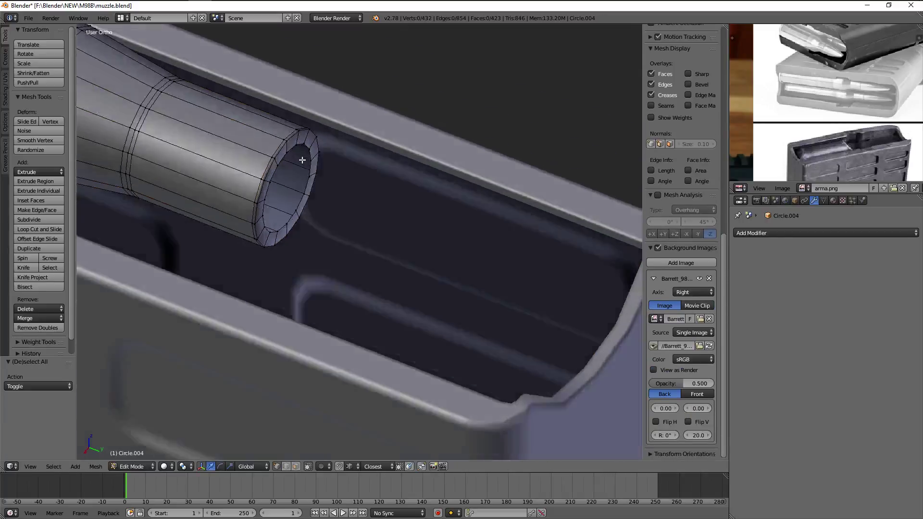
# Select the inner ring of the neck opening and snap the 3D cursor to it
pyautogui.moveTo(272, 183); pyautogui.dragTo(331, 191, button='middle')
pyautogui.press('a')
pyautogui.keyDown('alt'); pyautogui.rightClick(331, 191); pyautogui.keyUp('alt')
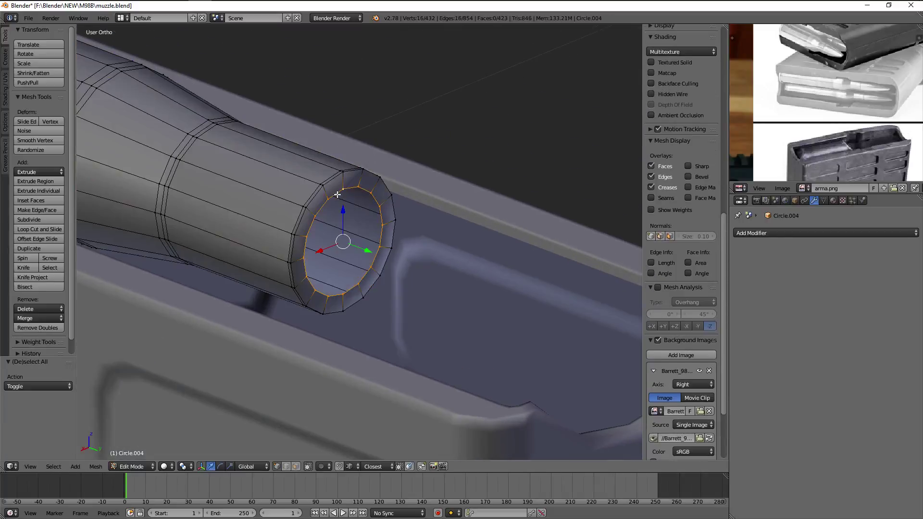
pyautogui.hotkey('shift', 's')
pyautogui.click(421, 176)
# Add a UV sphere with 16 segments and 8 rings at the neck centre
pyautogui.hotkey('shift', 'a')
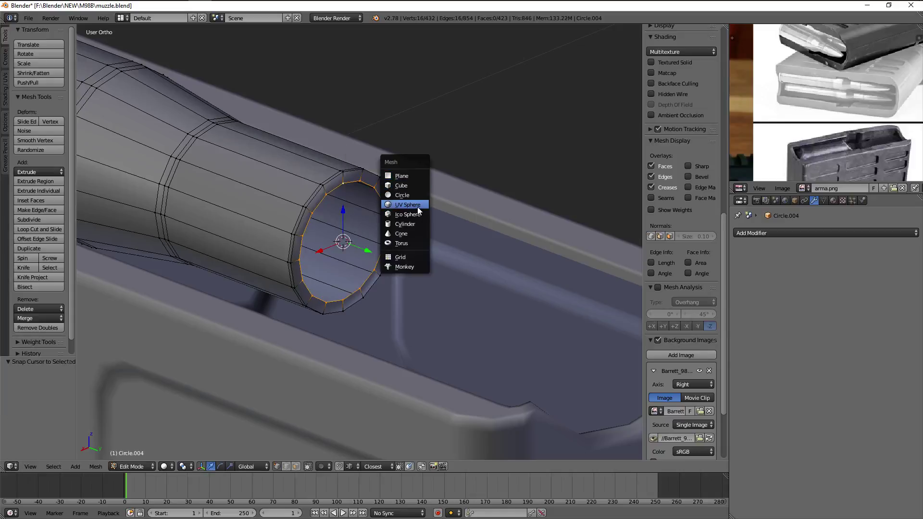
pyautogui.click(417, 209)
pyautogui.scroll(-5, 188, 344)
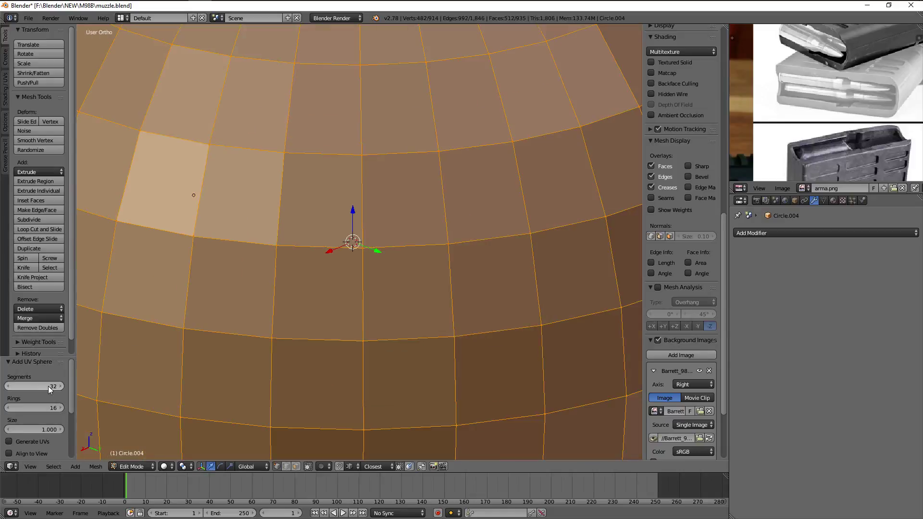
pyautogui.press('Return')
pyautogui.scroll(-5, 258, 350)
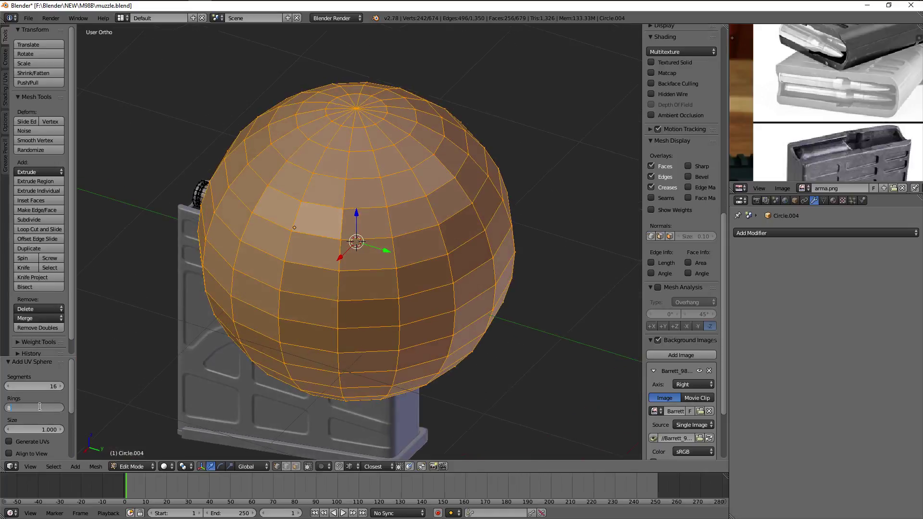
pyautogui.write('8')
pyautogui.press('Return')
# Rotate the sphere 90 degrees and delete its left half
pyautogui.press('KP_3')
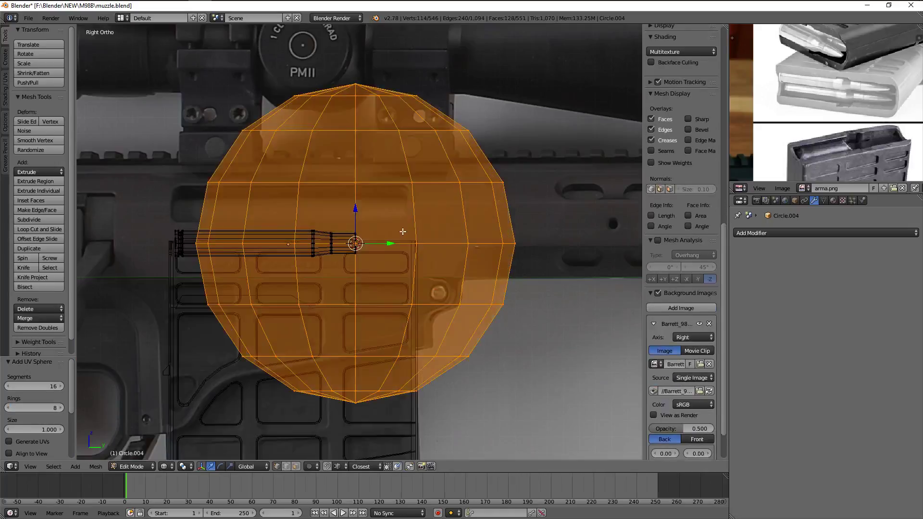
pyautogui.scroll(-3, 403, 231)
pyautogui.press('r')
pyautogui.press('9')
pyautogui.press('0')
pyautogui.press('Return')
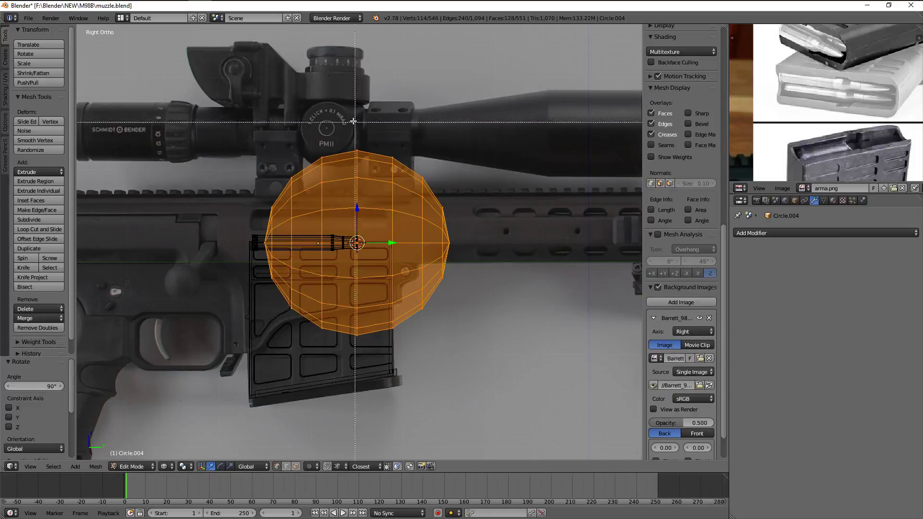
pyautogui.moveTo(355, 122); pyautogui.dragTo(508, 412, button='middle')
pyautogui.press('x')
pyautogui.click(421, 204)
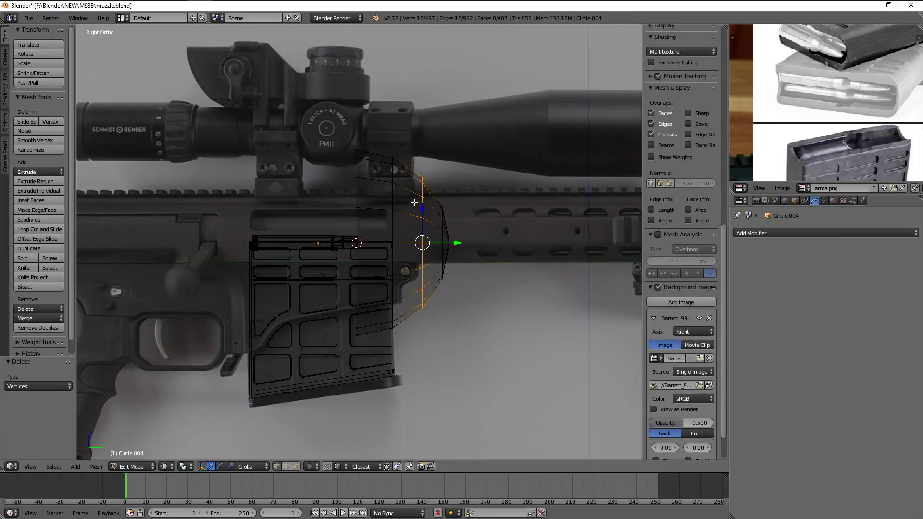
# Shrink the half-sphere, then cancel the Y stretch and undo back to the full sphere
pyautogui.hotkey('ctrl', 'l')
pyautogui.scroll(3, 413, 201)
pyautogui.press('s')
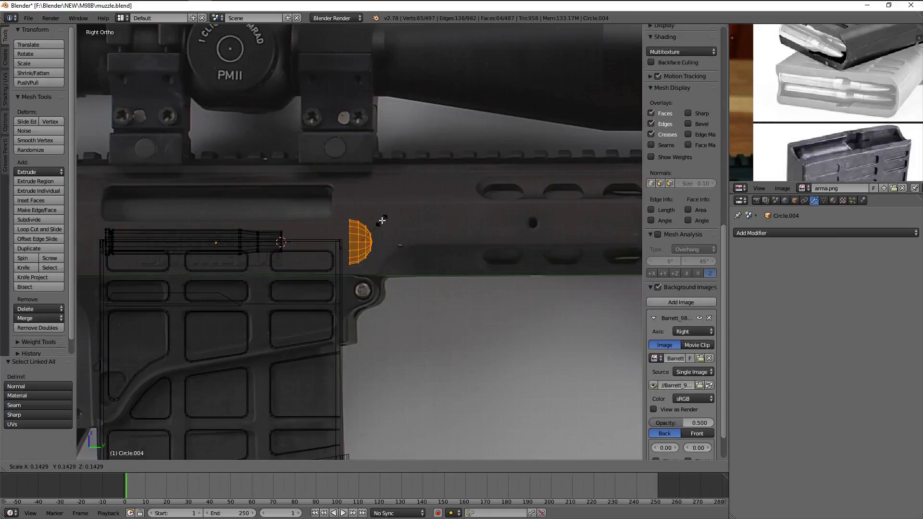
pyautogui.click(381, 220)
pyautogui.press('s')
pyautogui.press('y')
pyautogui.press('Escape')
pyautogui.hotkey('ctrl', 'z')
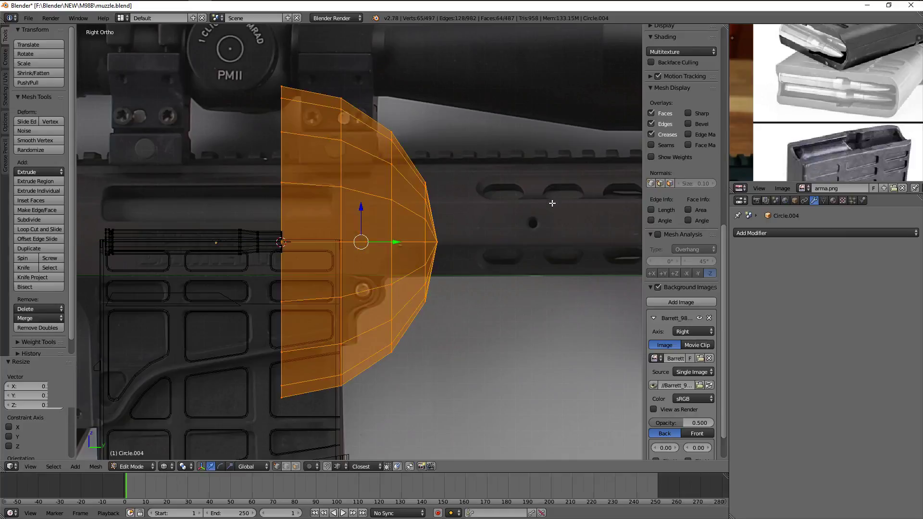
pyautogui.hotkey('ctrl', 'z')
pyautogui.hotkey('ctrl', 'z')
# Delete the unwanted sphere entirely
pyautogui.scroll(-2, 552, 204)
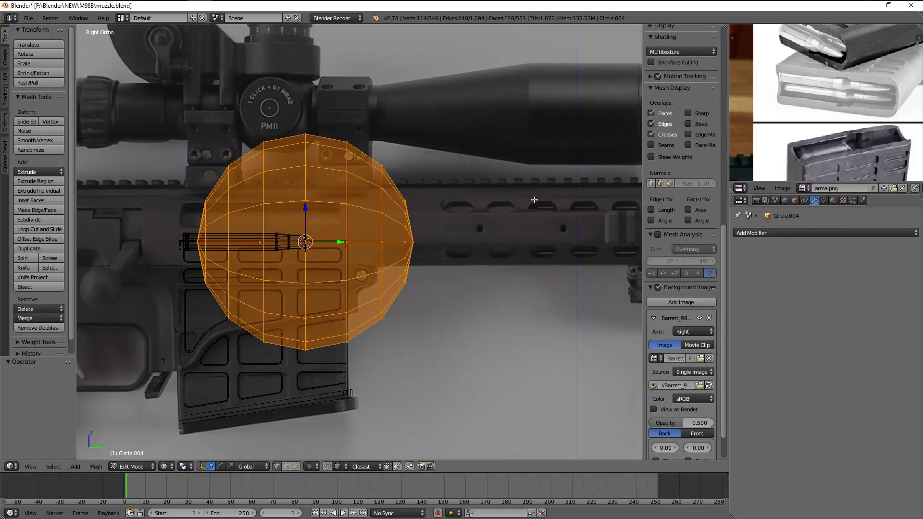
pyautogui.press('a')
pyautogui.press('a')
pyautogui.press('x')
pyautogui.click(418, 209)
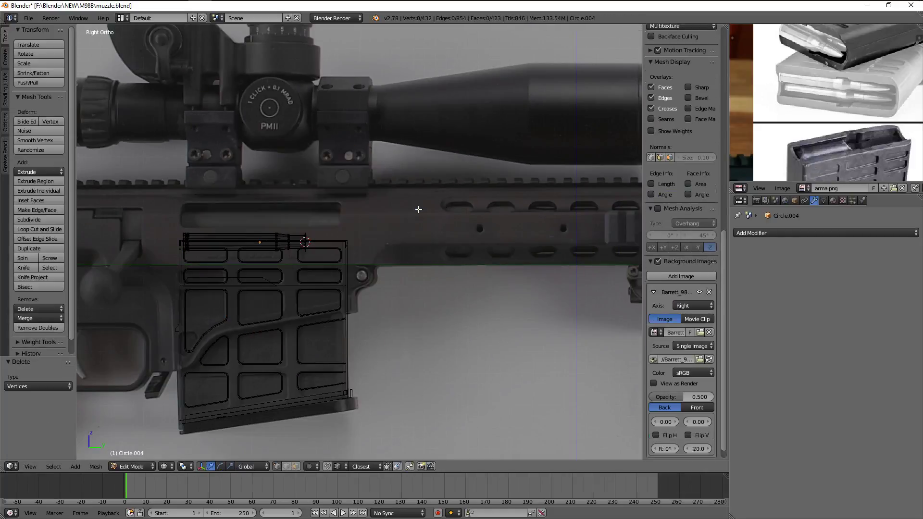
# Add a new UV sphere with 12 rings and rotate it 90 degrees
pyautogui.hotkey('shift', 'a')
pyautogui.click(419, 210)
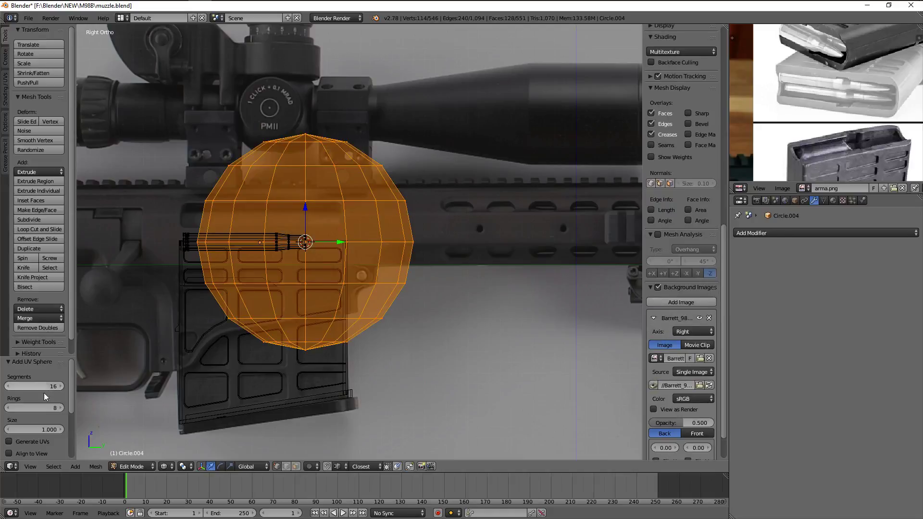
pyautogui.press('Return')
pyautogui.write('r')
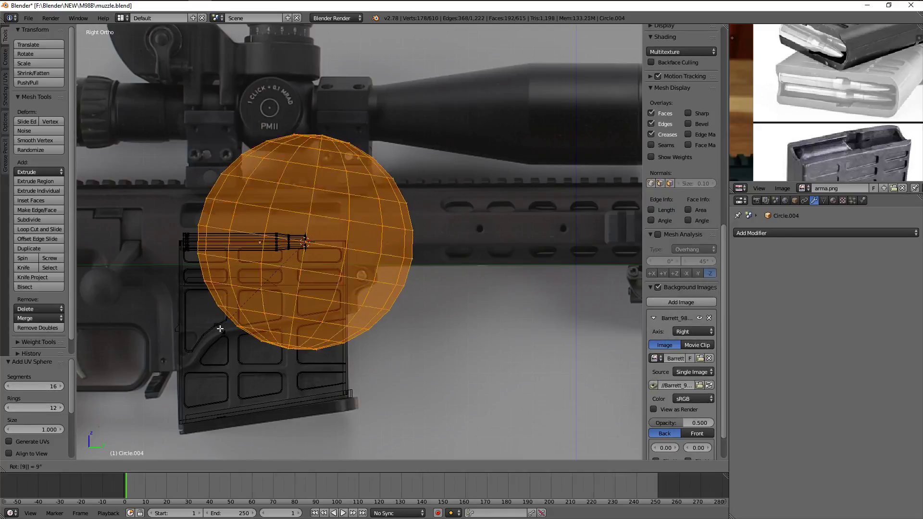
pyautogui.write('90')
pyautogui.press('Return')
# Delete one half of the sphere and select the remaining half-sphere
pyautogui.moveTo(303, 94); pyautogui.dragTo(195, 353, button='middle')
pyautogui.press('x')
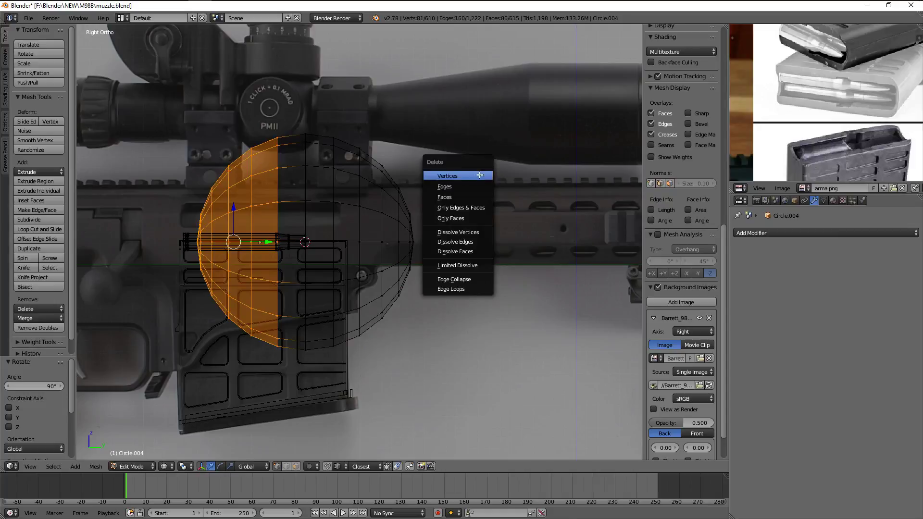
pyautogui.click(481, 177)
pyautogui.hotkey('ctrl', 'l')
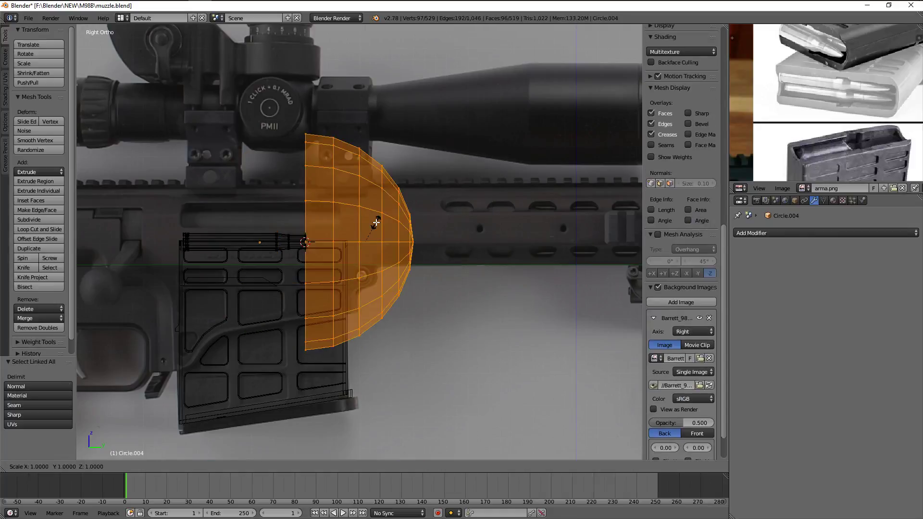
# Shrink the half-sphere to bullet diameter and snap it onto the neck centre
pyautogui.press('s')
pyautogui.hotkey('shift', 'y')
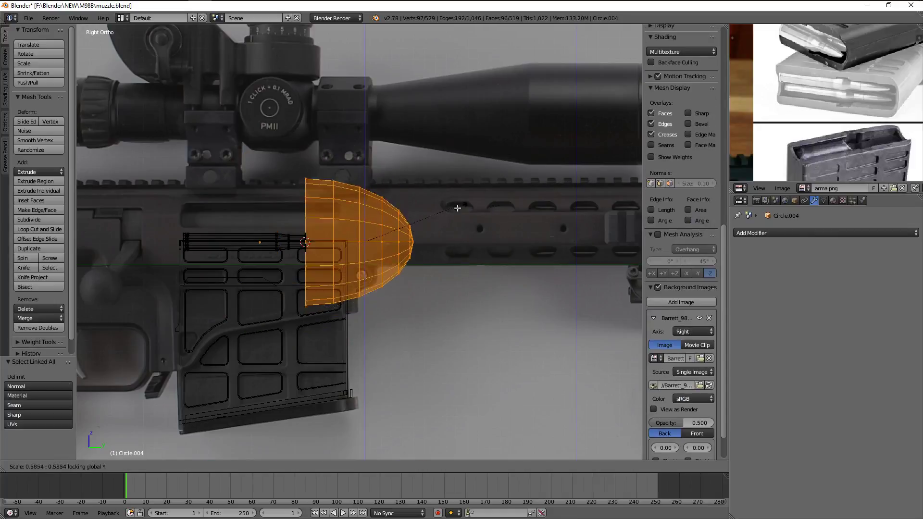
pyautogui.press('Return')
pyautogui.press('s')
pyautogui.click(410, 226)
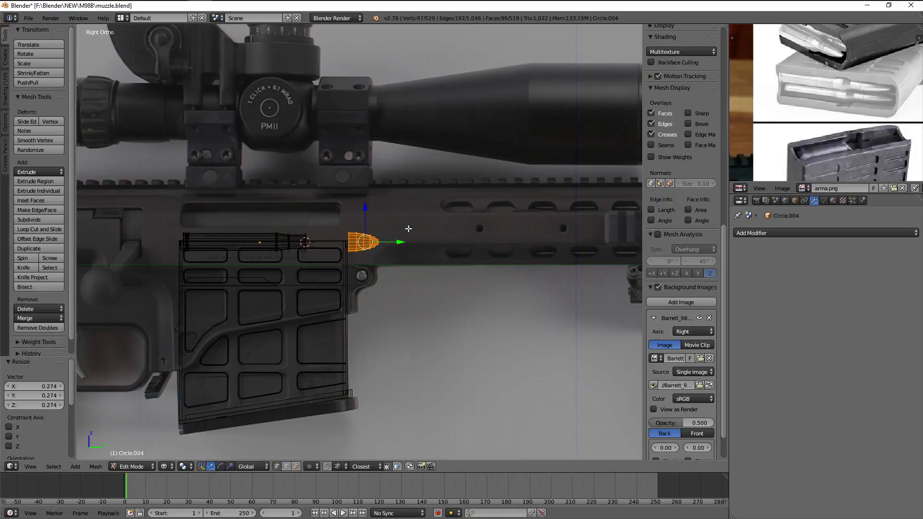
pyautogui.hotkey('shift', 's')
pyautogui.click(412, 225)
# Stretch the bullet along the Y axis to lengthen it into a point
pyautogui.press('KP_Decimal')
pyautogui.scroll(-3, 532, 201)
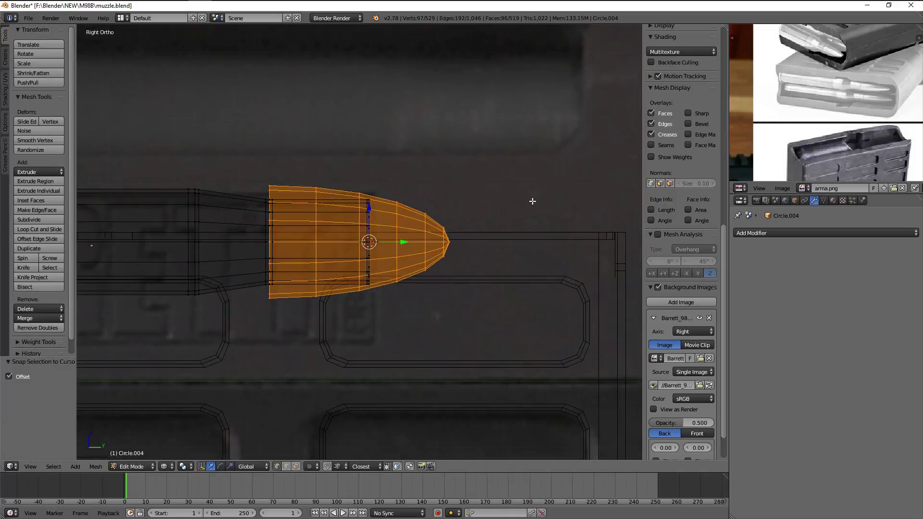
pyautogui.press('s')
pyautogui.press('y')
pyautogui.click(488, 221)
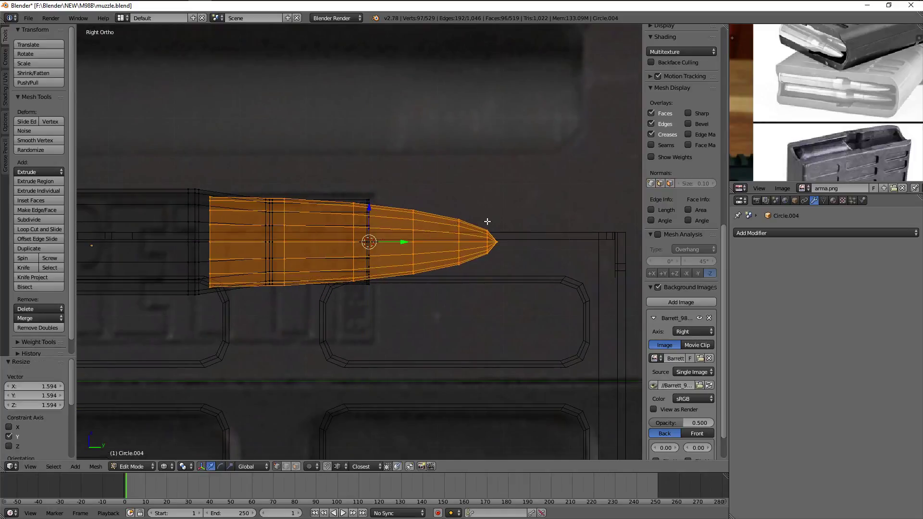
# Move the bullet forward along Y and fine-tune its length with Y scaling
pyautogui.press('g')
pyautogui.press('y')
pyautogui.click(532, 211)
pyautogui.press('s')
pyautogui.press('y')
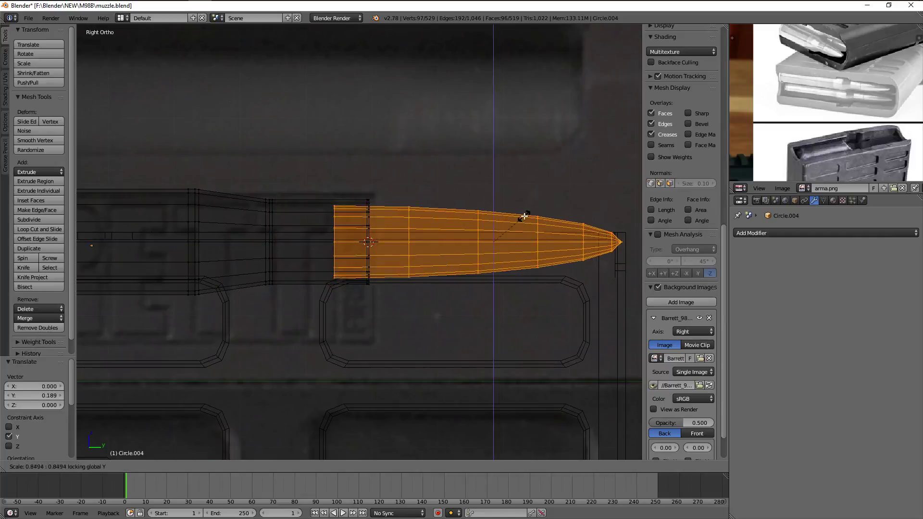
pyautogui.click(527, 215)
pyautogui.press('s')
pyautogui.press('y')
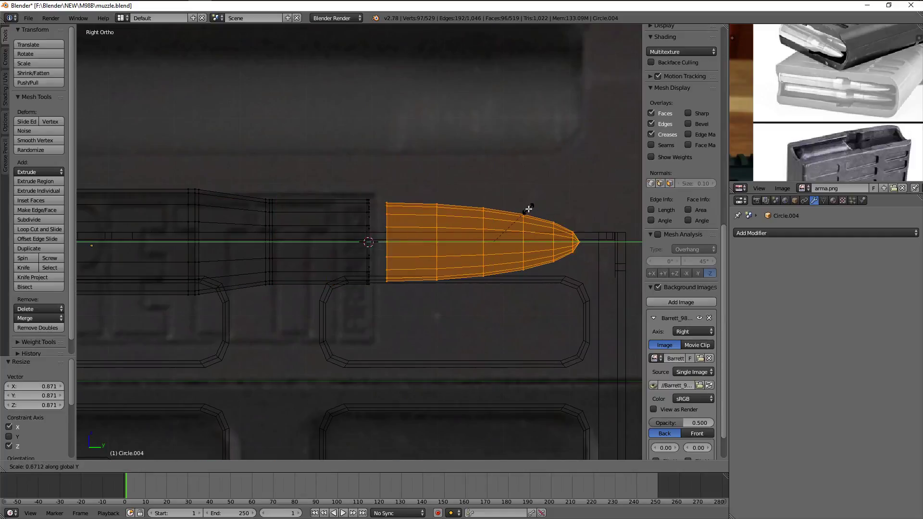
pyautogui.click(535, 207)
# Enlarge the bullet's tip slightly by scaling it in Edit Mode
pyautogui.press('Tab')
pyautogui.press('z')
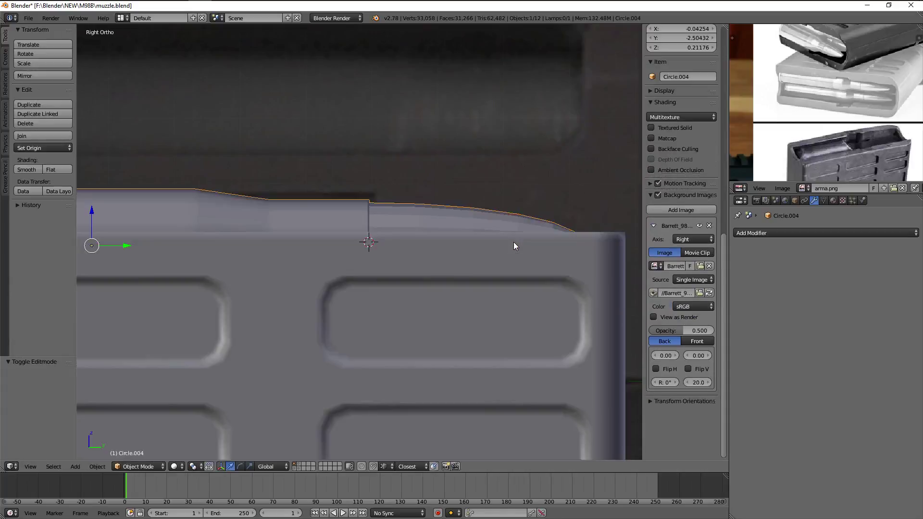
pyautogui.press('KP_7')
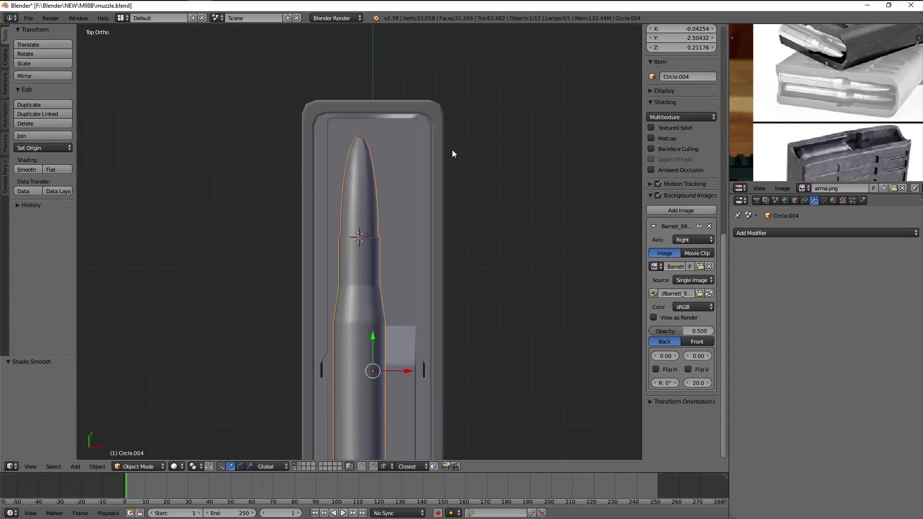
pyautogui.press('Tab')
pyautogui.press('s')
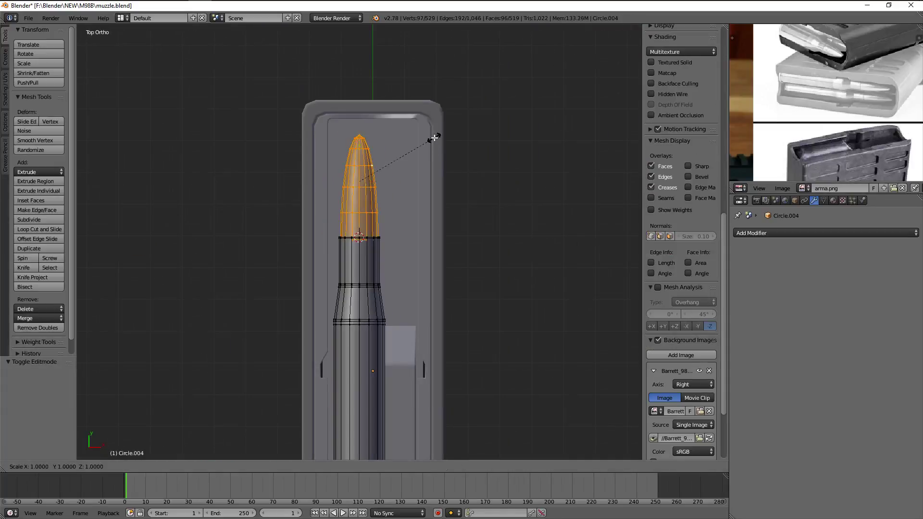
pyautogui.scroll(3, 429, 131)
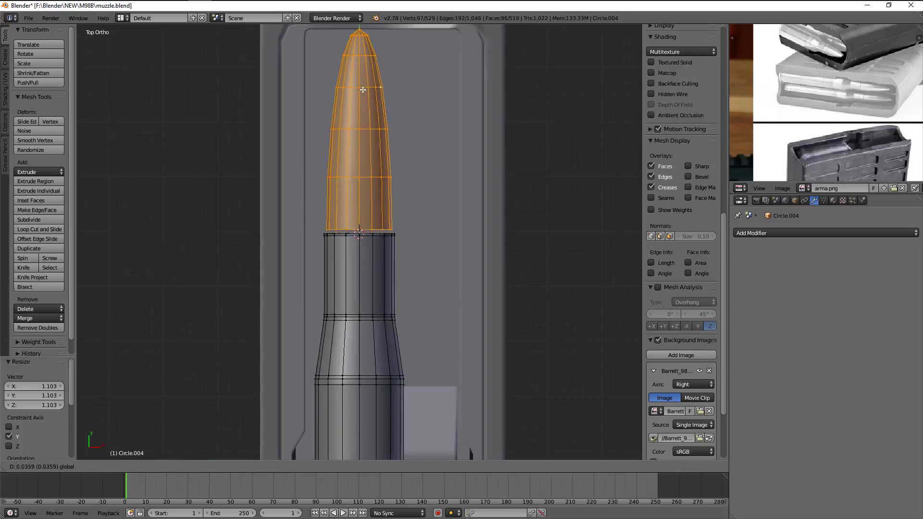
pyautogui.press('Tab')
pyautogui.scroll(-3, 452, 192)
pyautogui.moveTo(451, 191)
pyautogui.mouseDown(button='middle')
pyautogui.moveTo(374, 155)
pyautogui.moveTo(478, 203)
pyautogui.moveTo(573, 198)
pyautogui.mouseUp(button='middle')
# Face the bullet tip and dissolve the first edge converging at its point
pyautogui.press('Tab')
pyautogui.press('Tab')
pyautogui.scroll(-3, 403, 260)
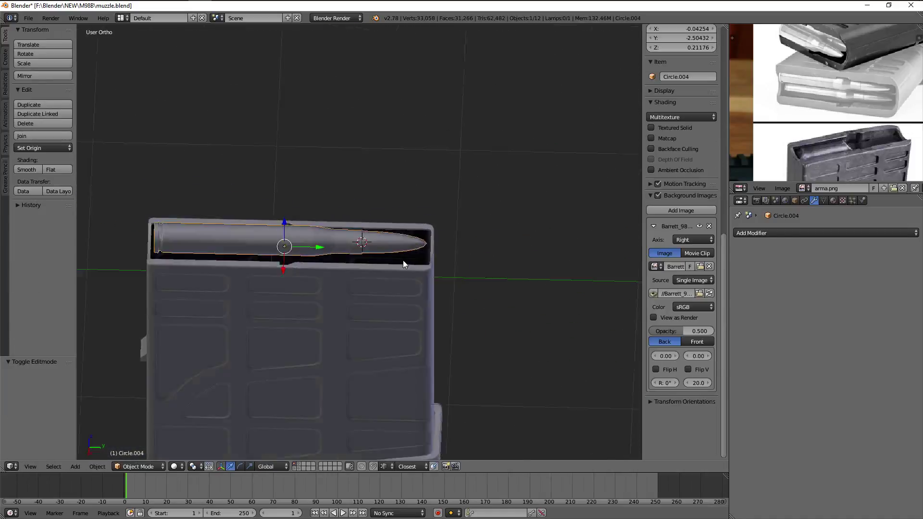
pyautogui.moveTo(403, 261)
pyautogui.mouseDown(button='middle')
pyautogui.moveTo(362, 273)
pyautogui.moveTo(373, 283)
pyautogui.mouseUp(button='middle')
pyautogui.press('Tab')
pyautogui.scroll(5, 362, 272)
pyautogui.scroll(3, 374, 283)
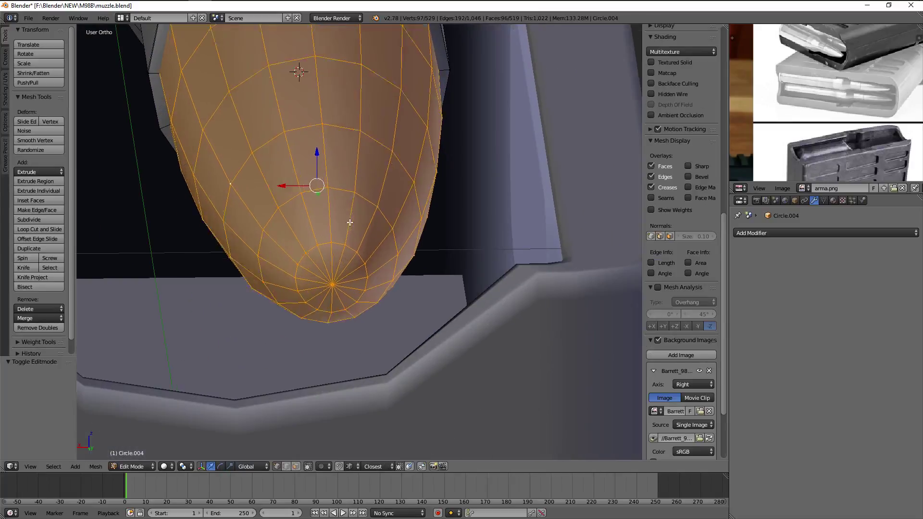
pyautogui.press('a')
pyautogui.scroll(4, 346, 242)
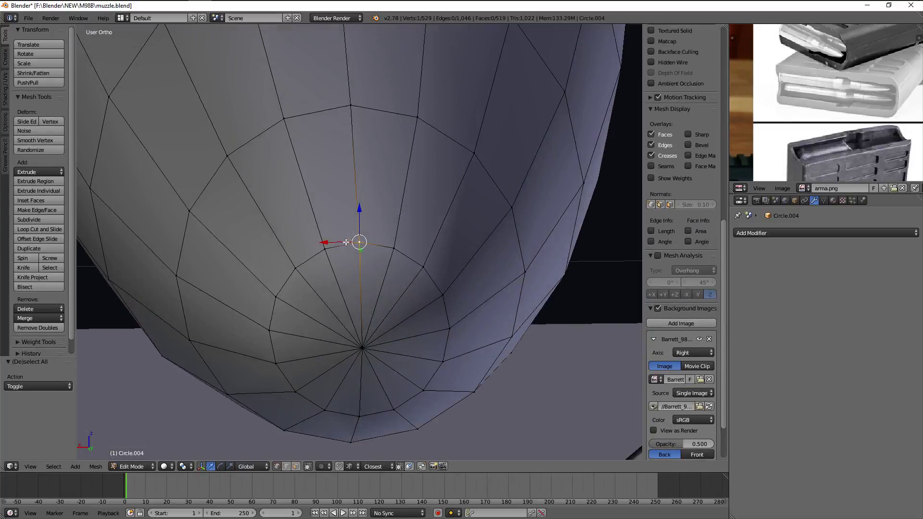
pyautogui.keyDown('shift'); pyautogui.rightClick(342, 319); pyautogui.keyUp('shift')
pyautogui.press('x')
pyautogui.click(351, 393)
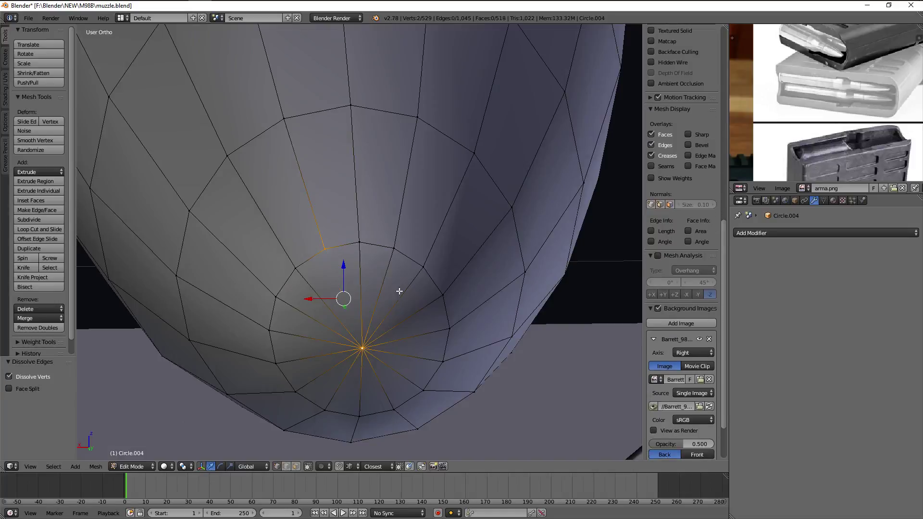
# Dissolve the remaining crowded edges meeting at the bullet tip, one by one
pyautogui.rightClick(414, 312)
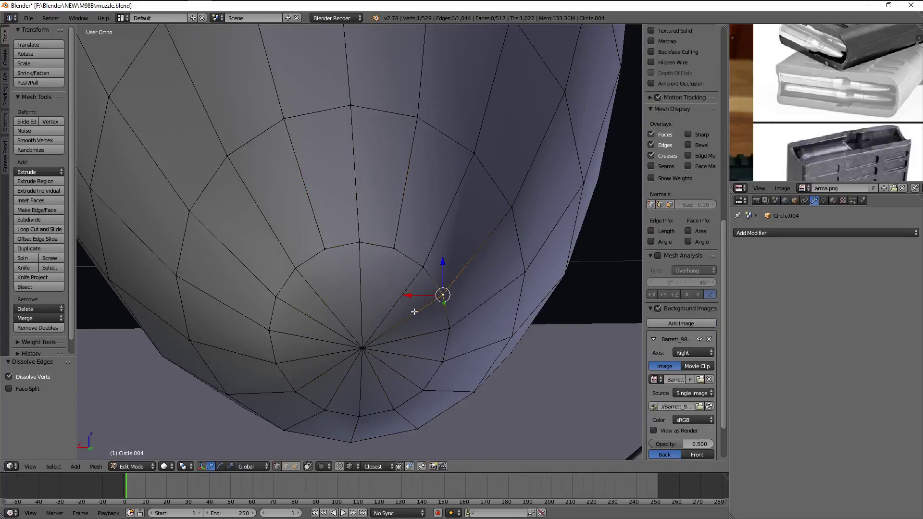
pyautogui.keyDown('shift'); pyautogui.rightClick(362, 347); pyautogui.keyUp('shift')
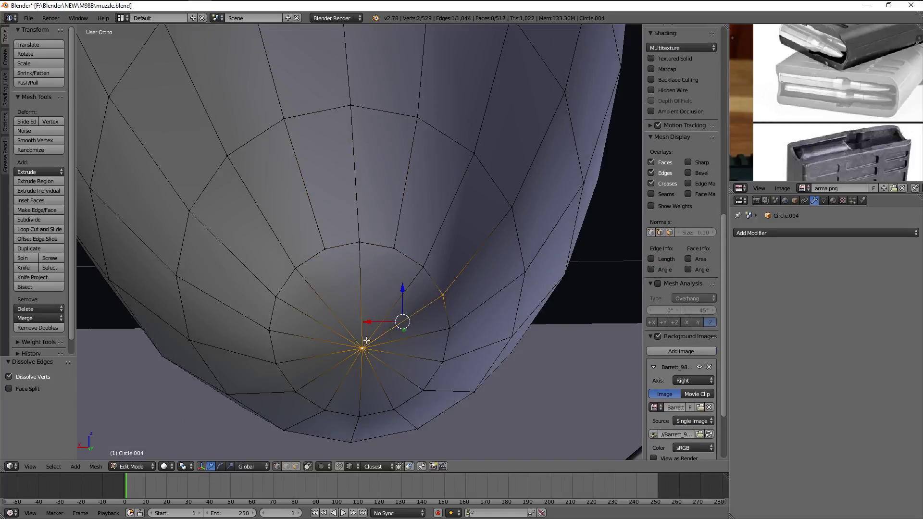
pyautogui.press('x')
pyautogui.click(363, 346)
pyautogui.rightClick(438, 362)
pyautogui.keyDown('shift'); pyautogui.rightClick(361, 347); pyautogui.keyUp('shift')
pyautogui.press('x')
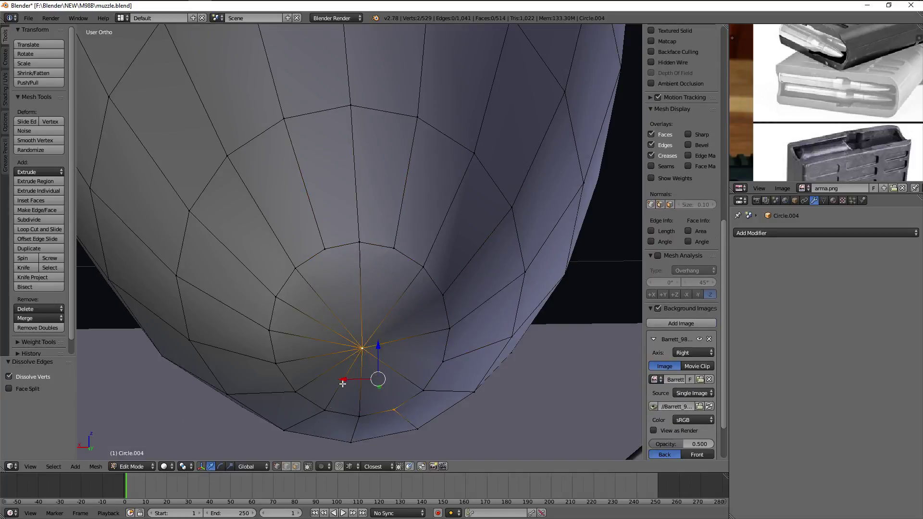
pyautogui.rightClick(327, 410)
pyautogui.keyDown('shift'); pyautogui.rightClick(361, 347); pyautogui.keyUp('shift')
pyautogui.press('x')
pyautogui.rightClick(276, 363)
pyautogui.keyDown('shift'); pyautogui.rightClick(361, 347); pyautogui.keyUp('shift')
pyautogui.rightClick(276, 297)
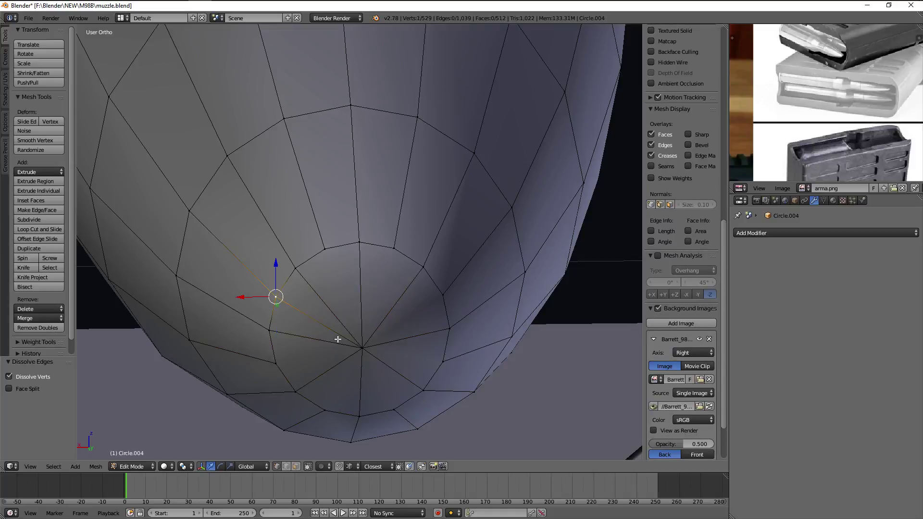
pyautogui.press('a')
pyautogui.moveTo(358, 347); pyautogui.dragTo(402, 340, button='middle')
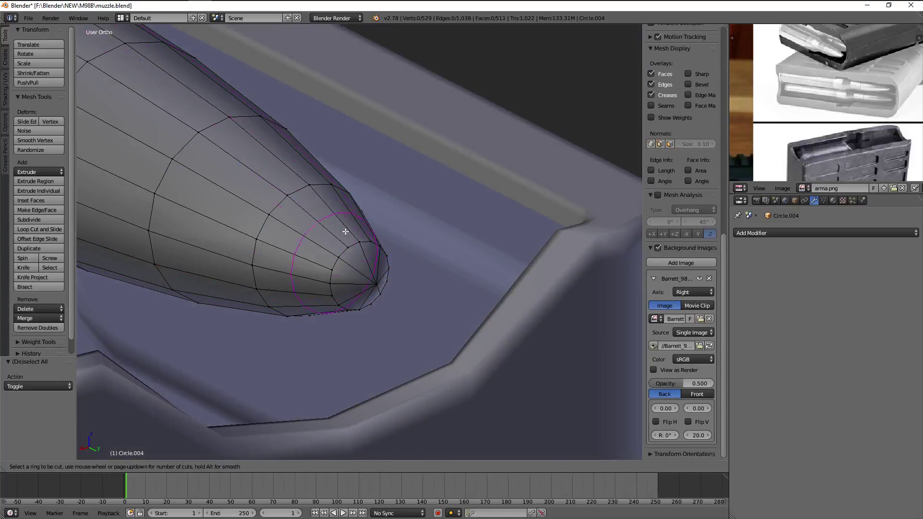
pyautogui.press('Escape')
# Try a level 2 Subdivision Surface on the bullet, then remove it
pyautogui.press('Tab')
pyautogui.scroll(-5, 275, 240)
pyautogui.moveTo(275, 241)
pyautogui.mouseDown(button='middle')
pyautogui.moveTo(379, 310)
pyautogui.moveTo(342, 255)
pyautogui.mouseUp(button='middle')
pyautogui.hotkey('ctrl', '2')
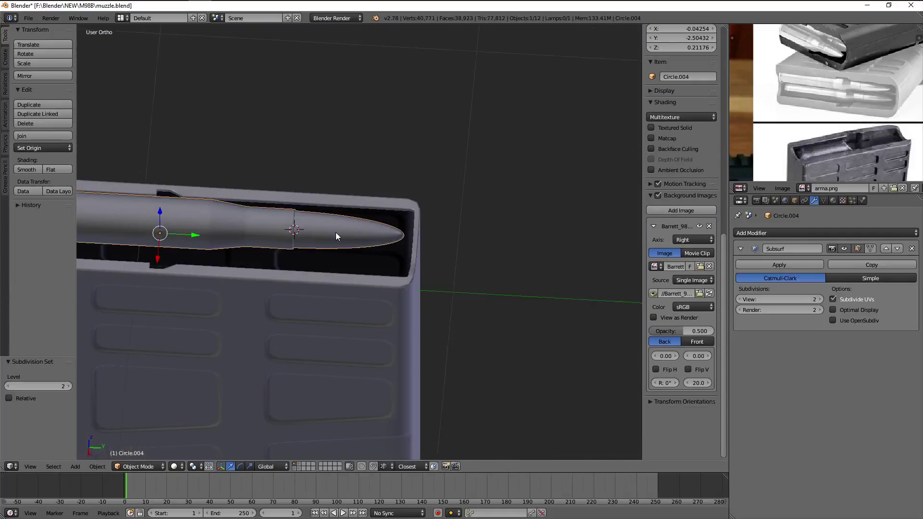
pyautogui.scroll(-3, 336, 235)
pyautogui.moveTo(468, 267)
pyautogui.mouseDown(button='middle')
pyautogui.moveTo(423, 344)
pyautogui.moveTo(278, 289)
pyautogui.moveTo(480, 258)
pyautogui.moveTo(552, 259)
pyautogui.moveTo(557, 309)
pyautogui.mouseUp(button='middle')
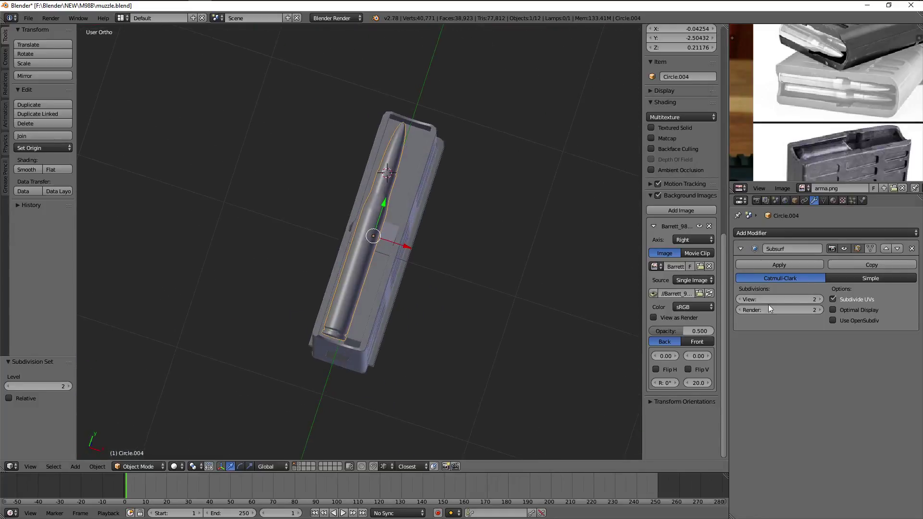
pyautogui.click(912, 249)
pyautogui.moveTo(526, 269)
pyautogui.mouseDown(button='middle')
pyautogui.moveTo(422, 274)
pyautogui.moveTo(290, 226)
pyautogui.moveTo(334, 211)
pyautogui.mouseUp(button='middle')
pyautogui.press('KP_3')
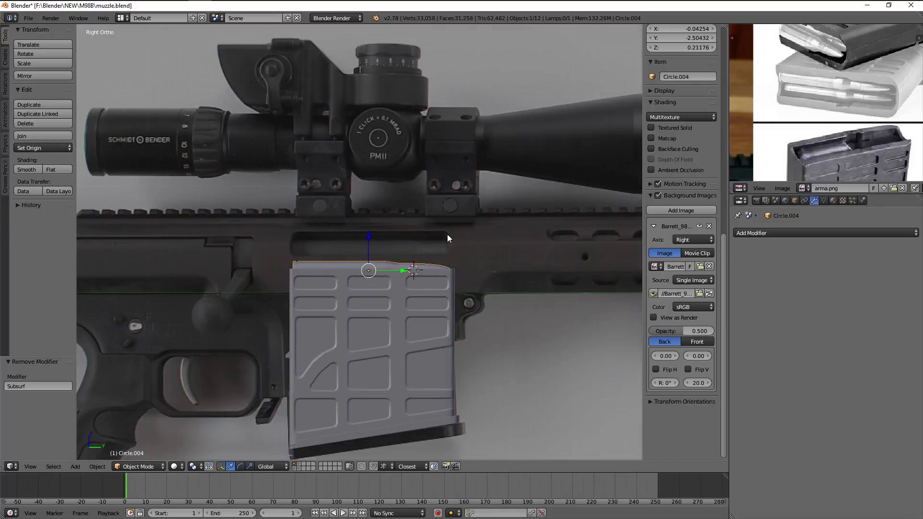
# Unhide the rifle parts and select all vertices of Circle.003 inside the ejection port
pyautogui.hotkey('alt', 'h')
pyautogui.scroll(2, 448, 234)
pyautogui.rightClick(420, 258)
pyautogui.press('Tab')
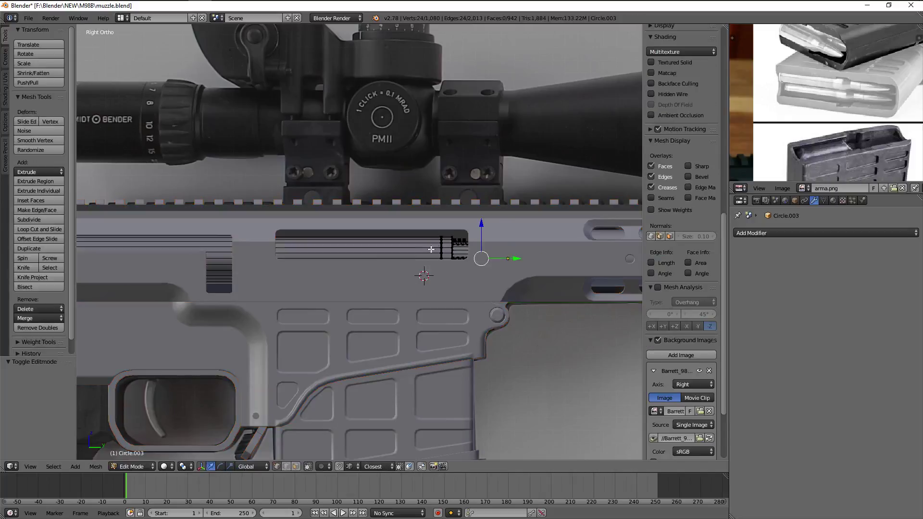
pyautogui.press('z')
pyautogui.press('a')
pyautogui.press('z')
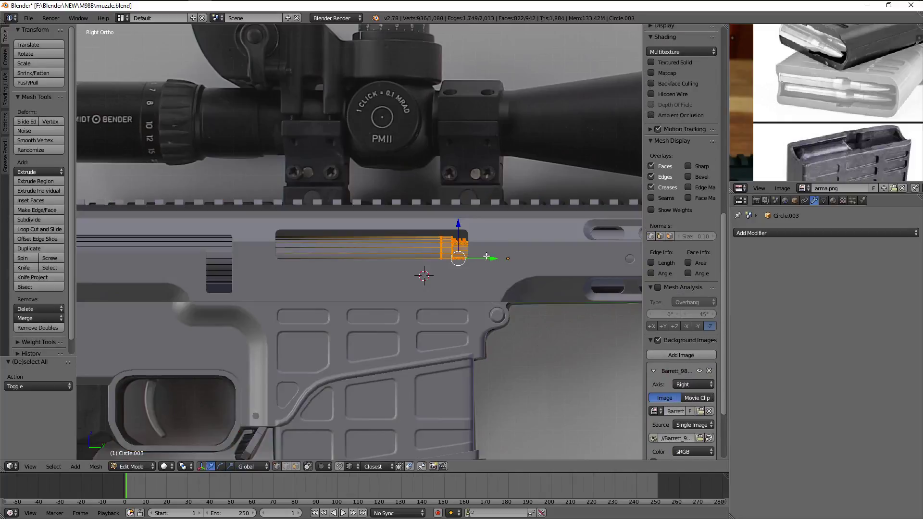
# Slide Circle.003 along its Y axis to fit the receiver
pyautogui.moveTo(335, 273); pyautogui.dragTo(276, 274, button='middle')
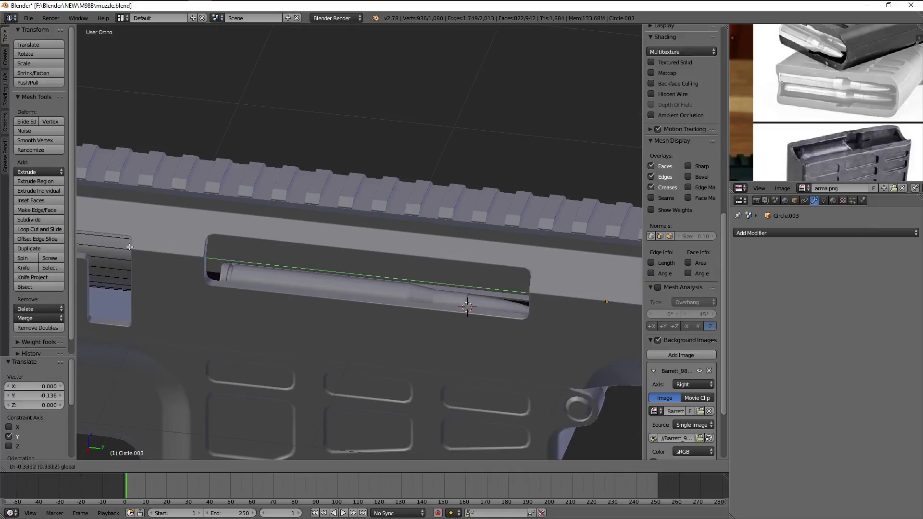
pyautogui.click(220, 249)
pyautogui.press('z')
pyautogui.moveTo(290, 253); pyautogui.dragTo(279, 261, button='middle')
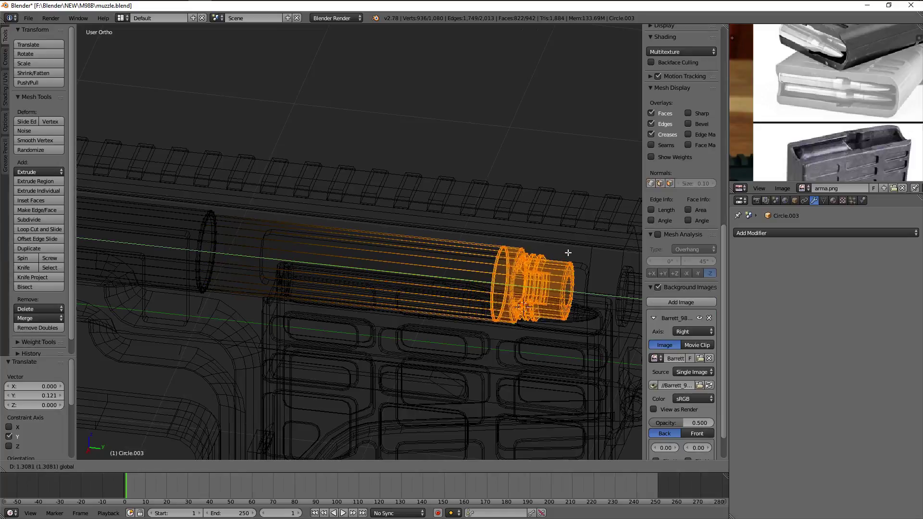
pyautogui.press('z')
pyautogui.press('Tab')
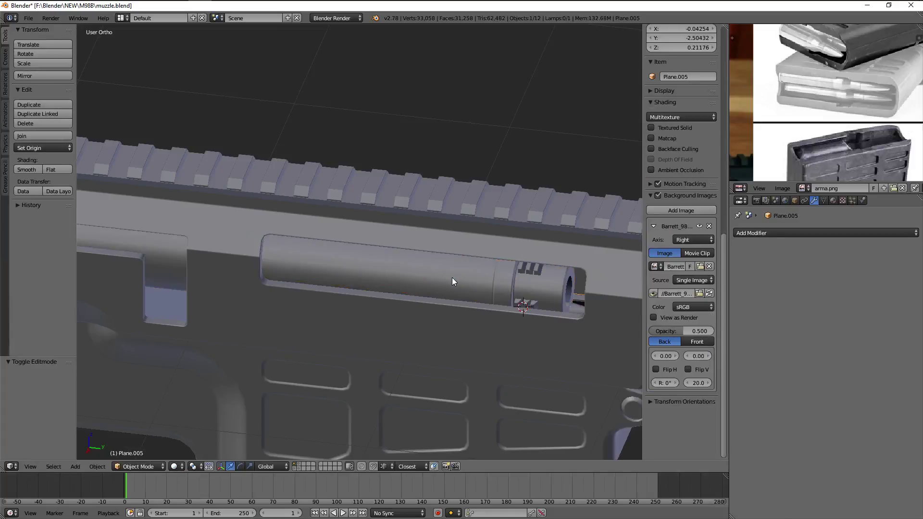
# Hide the muzzle part to clear the view
pyautogui.press('z')
pyautogui.press('z')
pyautogui.press('z')
pyautogui.rightClick(459, 265)
pyautogui.press('h')
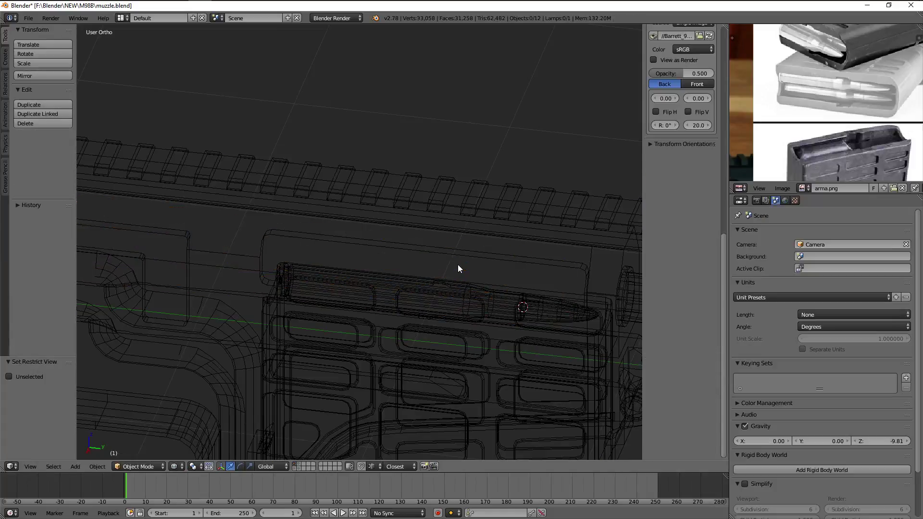
pyautogui.press('z')
# Send a copy of the bullet Circle.004 to another layer
pyautogui.rightClick(490, 267)
pyautogui.moveTo(490, 266); pyautogui.dragTo(353, 268, button='middle')
pyautogui.press('Tab')
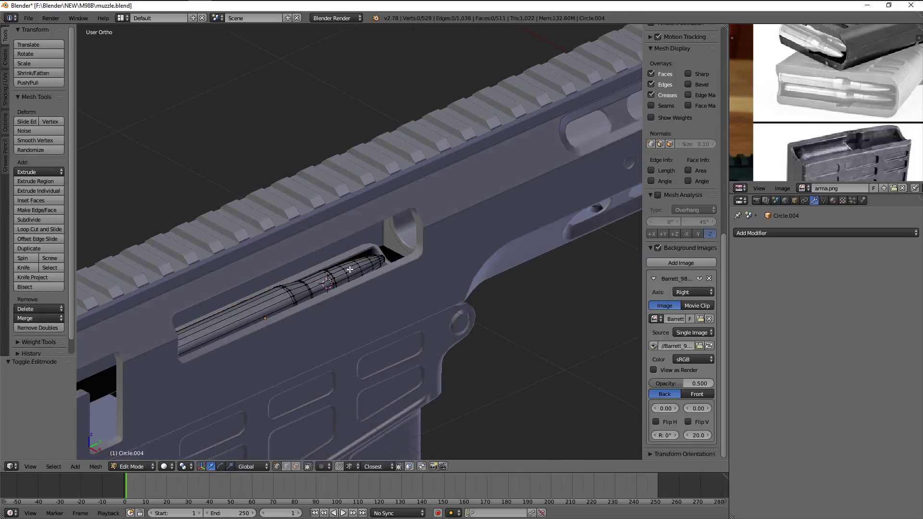
pyautogui.press('a')
pyautogui.press('Tab')
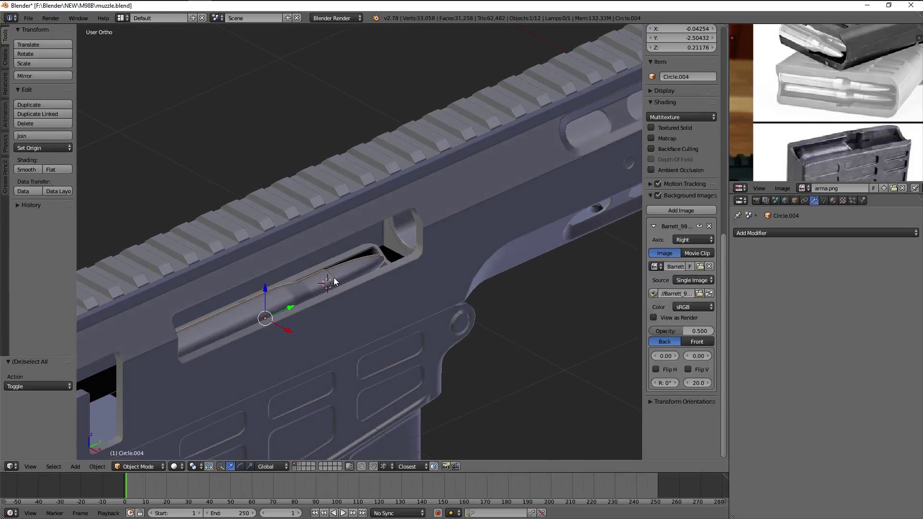
pyautogui.click(412, 285)
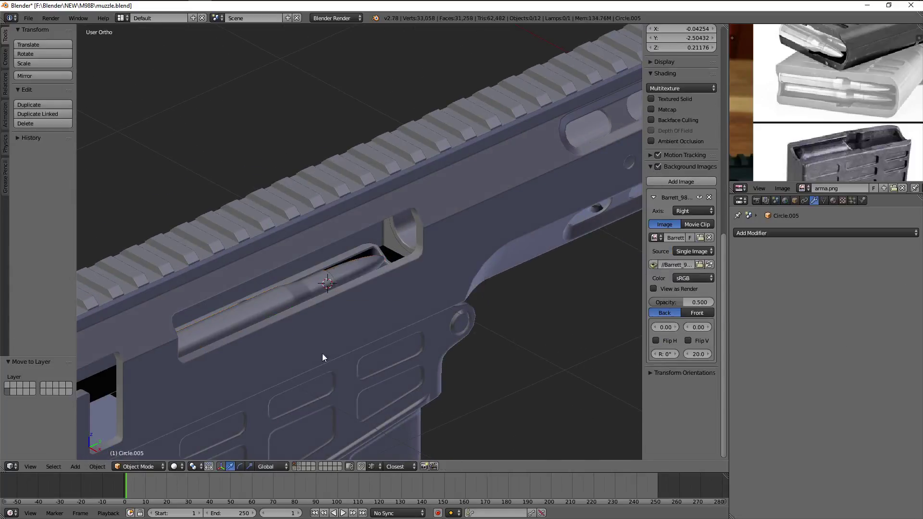
# Raise the whole Circle.004 cartridge from the magazine toward the ejection port, in right side view
pyautogui.moveTo(322, 354); pyautogui.dragTo(348, 395, button='middle')
pyautogui.rightClick(328, 333)
pyautogui.rightClick(318, 272)
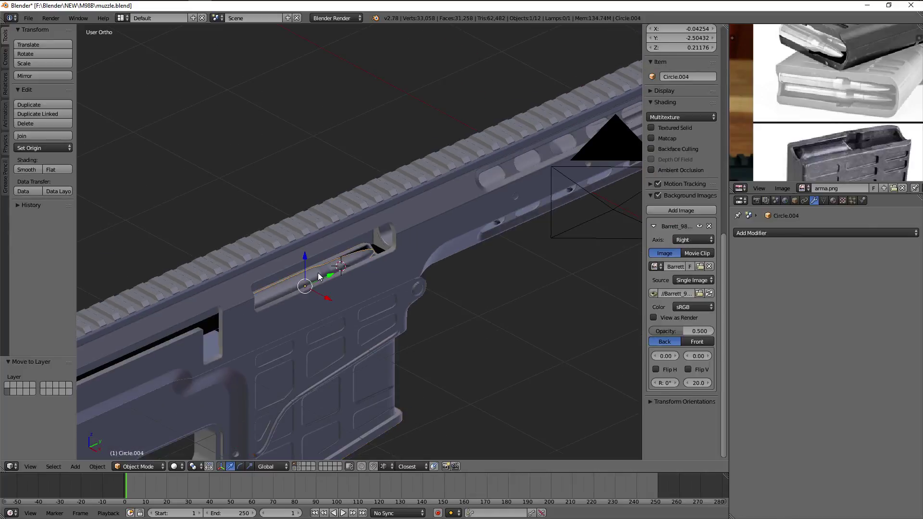
pyautogui.press('Tab')
pyautogui.press('a')
pyautogui.press('KP_1')
pyautogui.press('KP_3')
pyautogui.press('a')
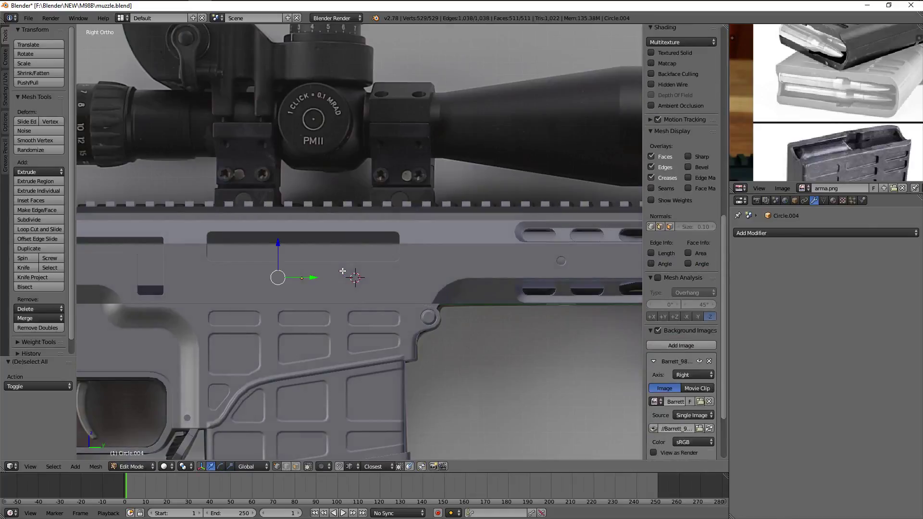
pyautogui.press('g')
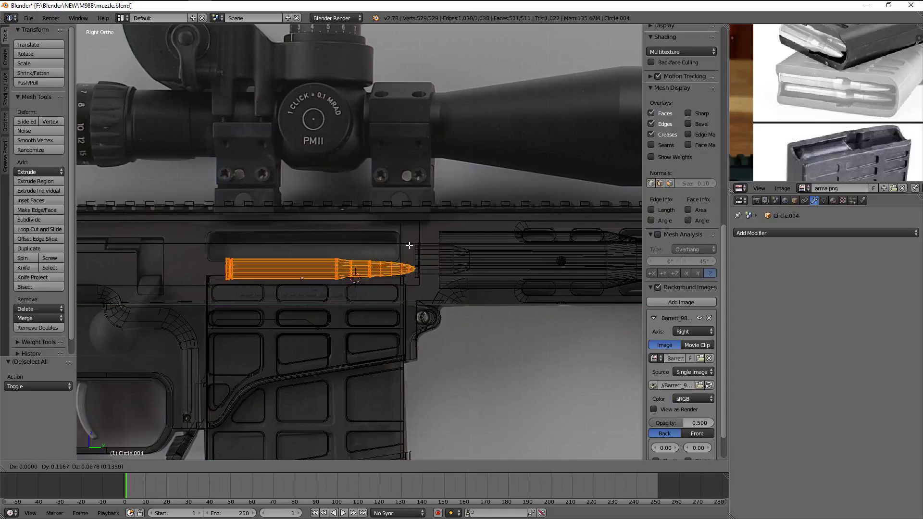
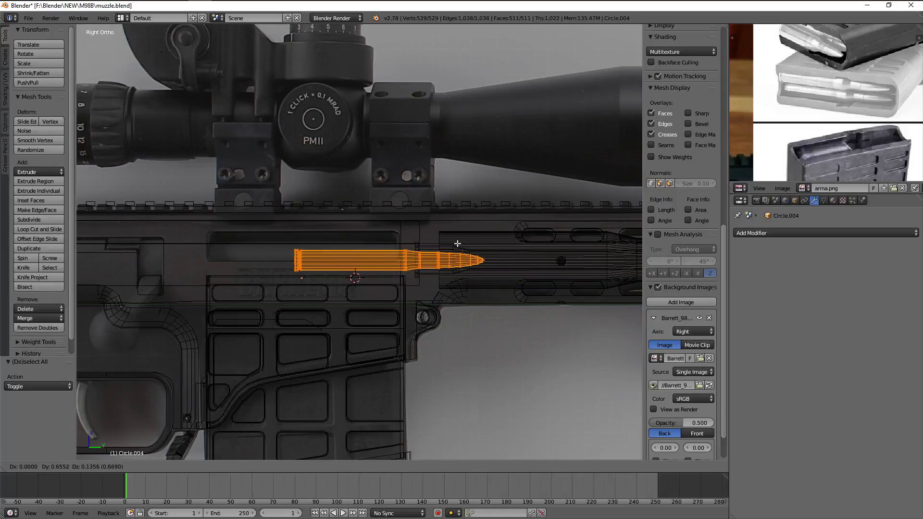
# Confirm the bullet's current placement, cancel a further move and leave the bullet's Edit Mode
pyautogui.click(457, 244)
pyautogui.scroll(5, 458, 243)
pyautogui.press('g')
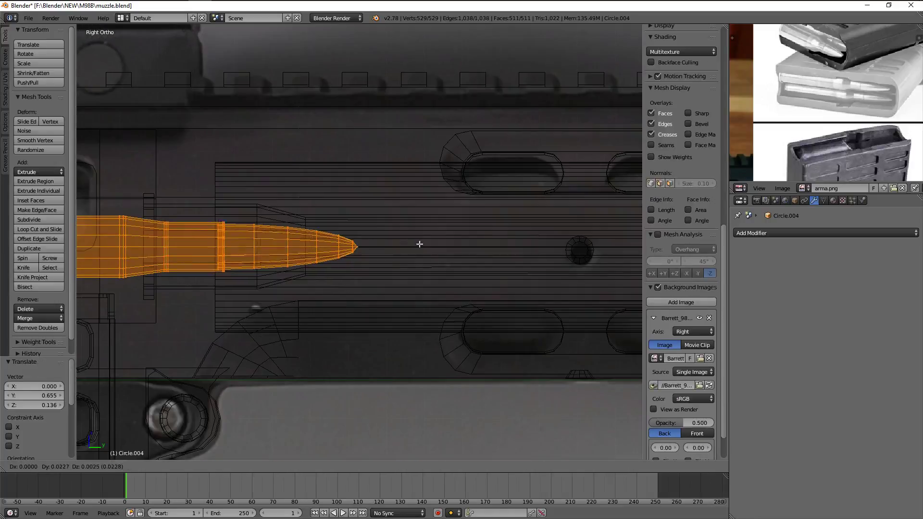
pyautogui.press('Escape')
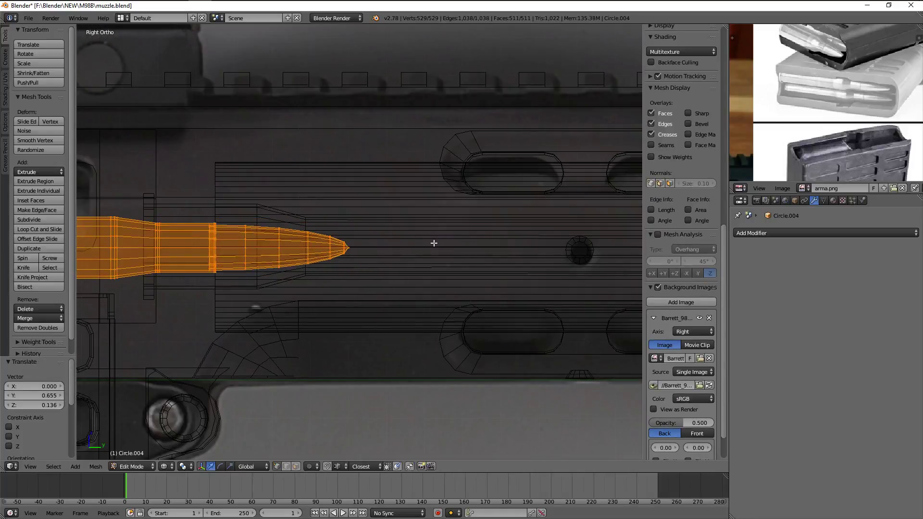
pyautogui.press('Tab')
# In the barrel mesh, select the chamber ring edge loop and place the 3D cursor at its centre
pyautogui.rightClick(299, 217)
pyautogui.moveTo(300, 217)
pyautogui.mouseDown(button='middle')
pyautogui.moveTo(357, 241)
pyautogui.moveTo(389, 229)
pyautogui.mouseUp(button='middle')
pyautogui.press('z')
pyautogui.press('Tab')
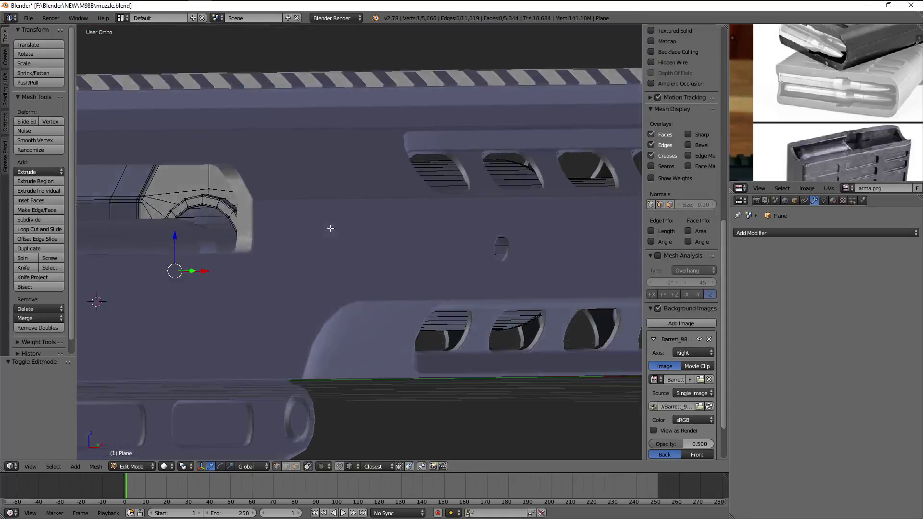
pyautogui.press('z')
pyautogui.press('a')
pyautogui.press('a')
pyautogui.press('b')
pyautogui.moveTo(273, 168); pyautogui.dragTo(300, 296)
pyautogui.hotkey('shift', 's')
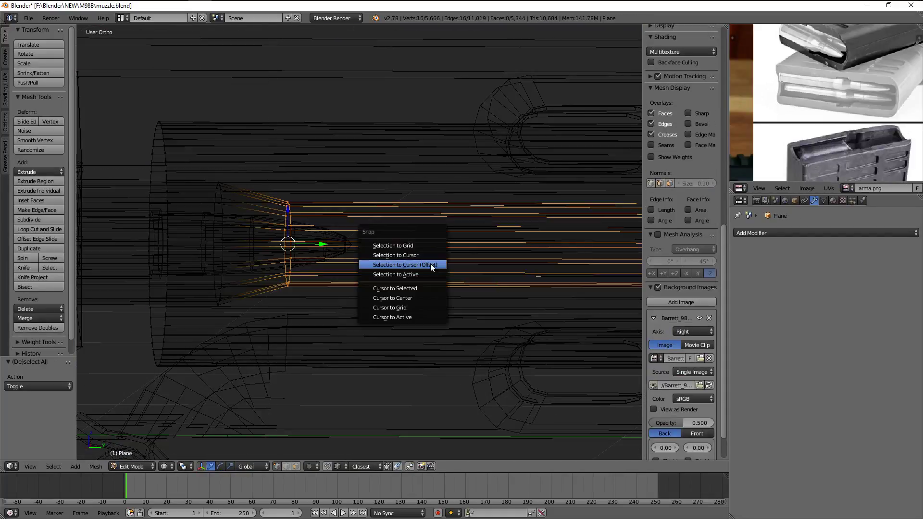
pyautogui.click(429, 287)
# Snap the bullet's vertices to the 3D cursor, keeping their offset
pyautogui.press('Tab')
pyautogui.press('z')
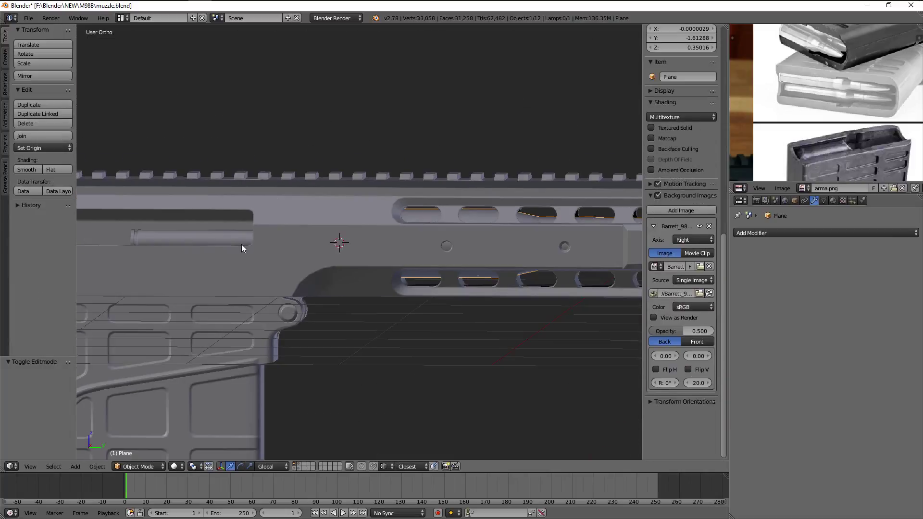
pyautogui.rightClick(242, 246)
pyautogui.press('Tab')
pyautogui.press('z')
pyautogui.press('a')
pyautogui.press('a')
pyautogui.press('KP_3')
pyautogui.hotkey('shift', 's')
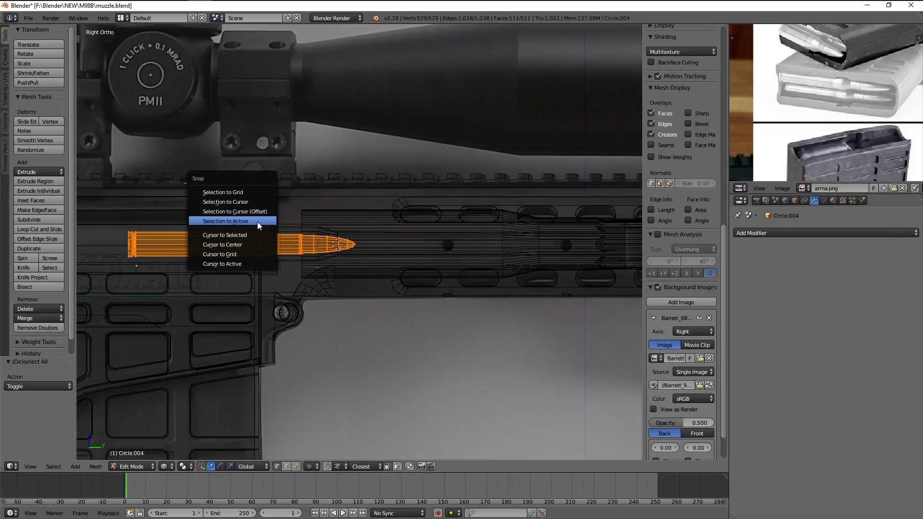
pyautogui.click(255, 212)
# Slide the bullet back along the Y axis onto the barrel's bore axis
pyautogui.scroll(2, 378, 244)
pyautogui.moveTo(347, 245); pyautogui.dragTo(201, 245)
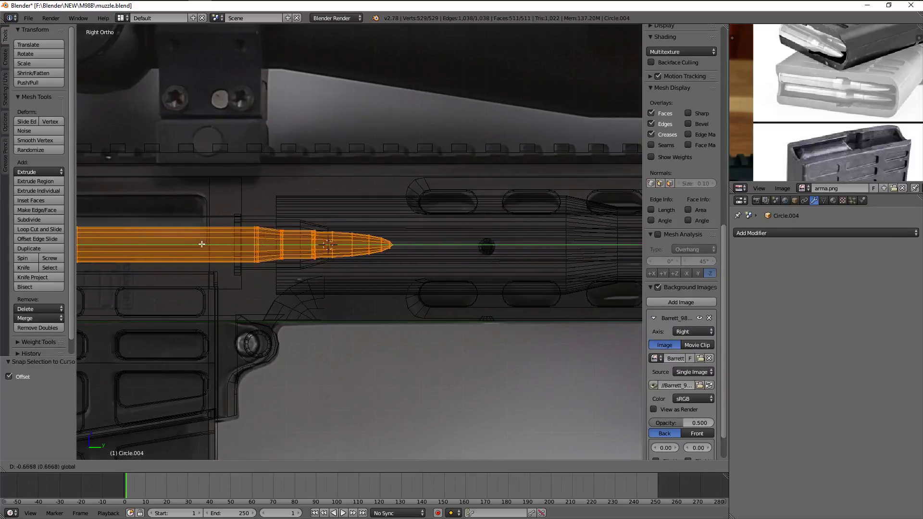
pyautogui.scroll(2, 476, 215)
pyautogui.scroll(3, 476, 216)
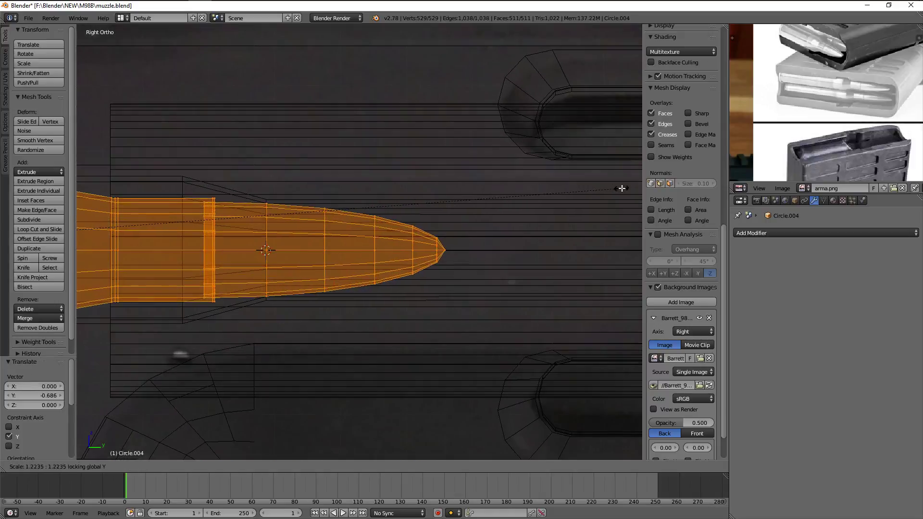
pyautogui.press('Tab')
# Check the bullet's new position against the whole rifle in right side view
pyautogui.scroll(-3, 316, 257)
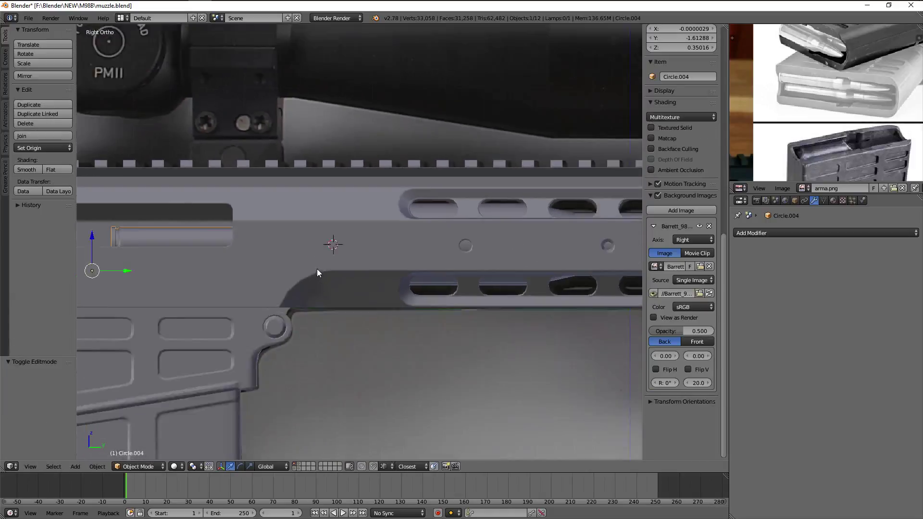
pyautogui.scroll(-3, 317, 269)
pyautogui.moveTo(322, 282)
pyautogui.mouseDown(button='middle')
pyautogui.moveTo(389, 278)
pyautogui.moveTo(351, 283)
pyautogui.mouseUp(button='middle')
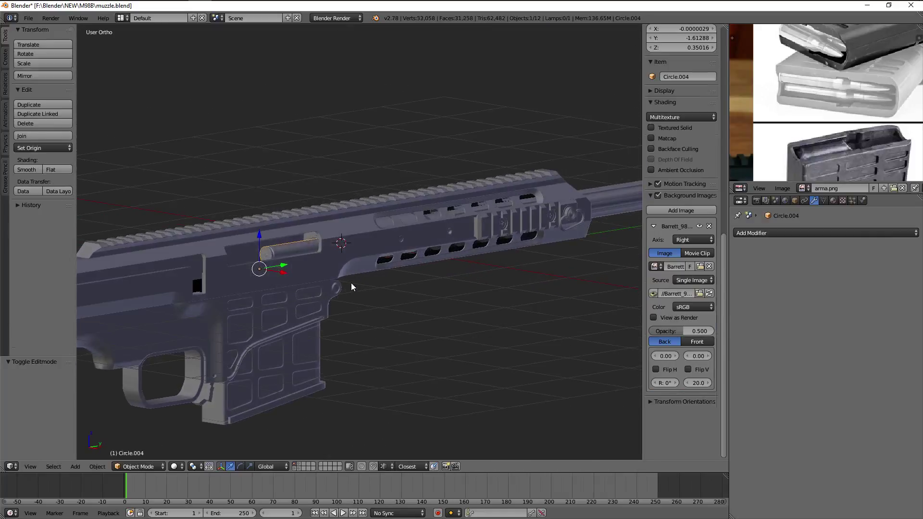
pyautogui.press('Tab')
pyautogui.press('KP_3')
pyautogui.scroll(3, 351, 282)
pyautogui.scroll(4, 351, 283)
pyautogui.scroll(3, 459, 243)
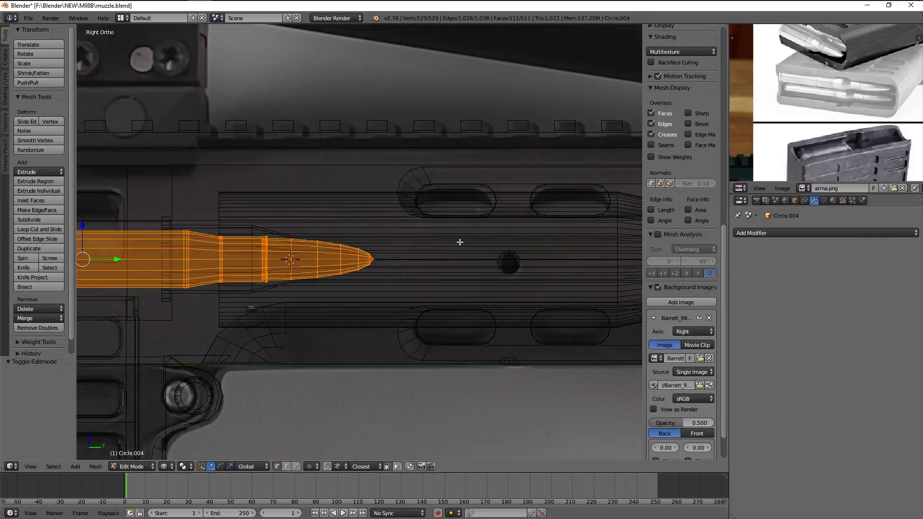
pyautogui.scroll(-3, 409, 255)
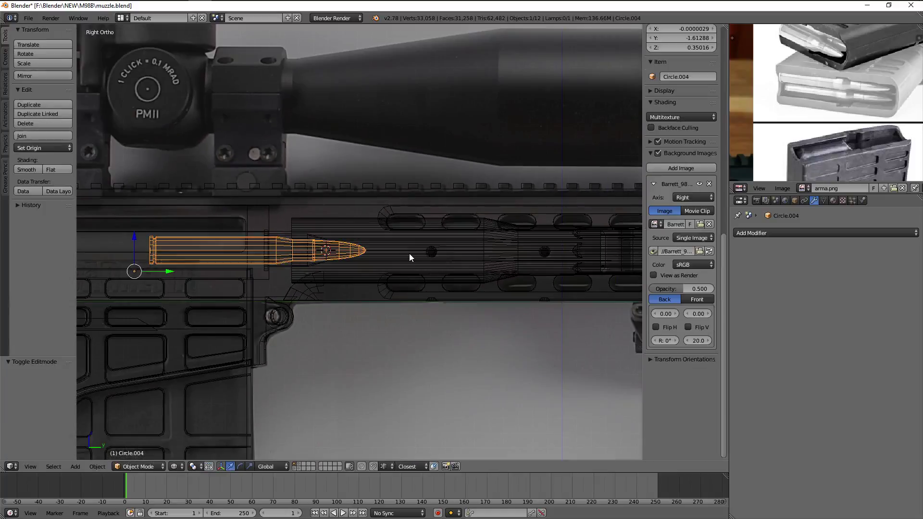
pyautogui.scroll(-2, 409, 255)
# Check the bullet's alignment from the front and rear end-on views in solid shading
pyautogui.scroll(-1, 409, 255)
pyautogui.press('Tab')
pyautogui.press('ctrl+KP_1')
pyautogui.press('z')
pyautogui.press('KP_1')
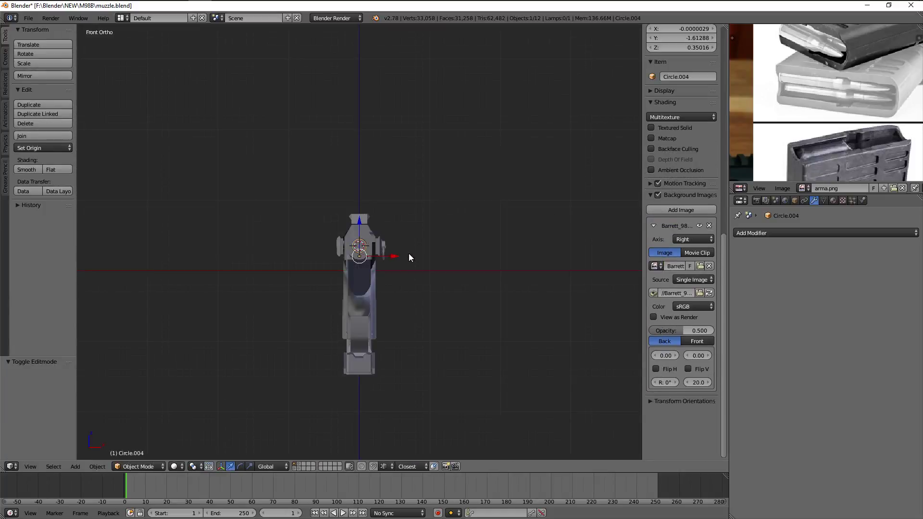
pyautogui.scroll(4, 409, 254)
pyautogui.scroll(3, 409, 255)
pyautogui.scroll(-3, 409, 252)
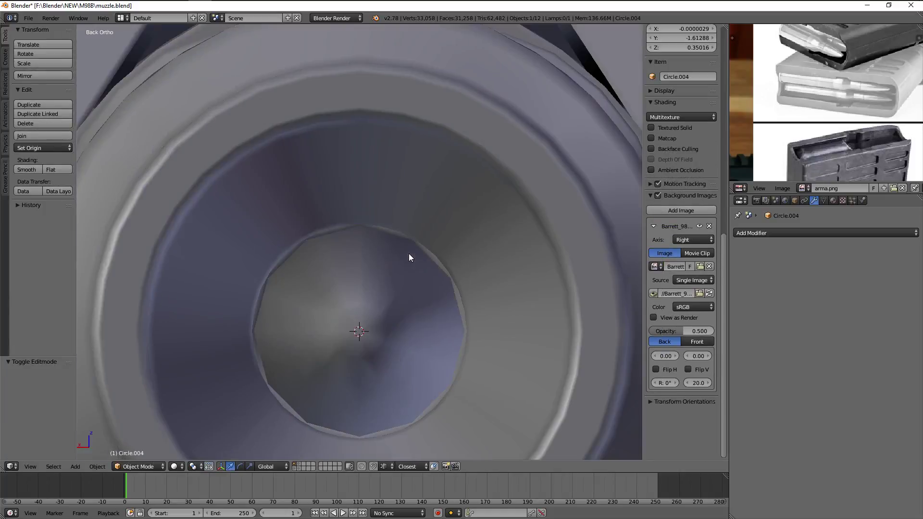
pyautogui.scroll(-4, 381, 270)
pyautogui.moveTo(381, 271); pyautogui.dragTo(391, 277, button='middle')
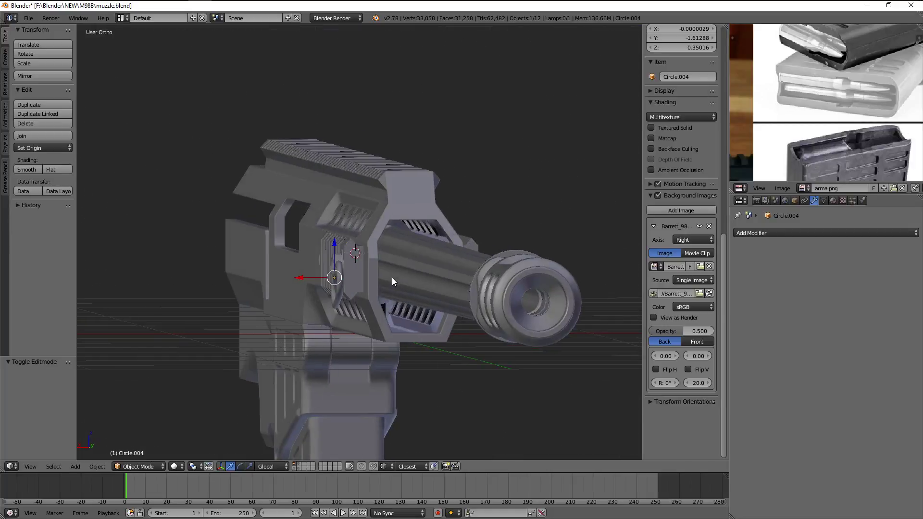
# Return to the right side wireframe view and zoom in on the bullet at the barrel
pyautogui.press('KP_3')
pyautogui.press('z')
pyautogui.press('z')
pyautogui.scroll(-3, 415, 262)
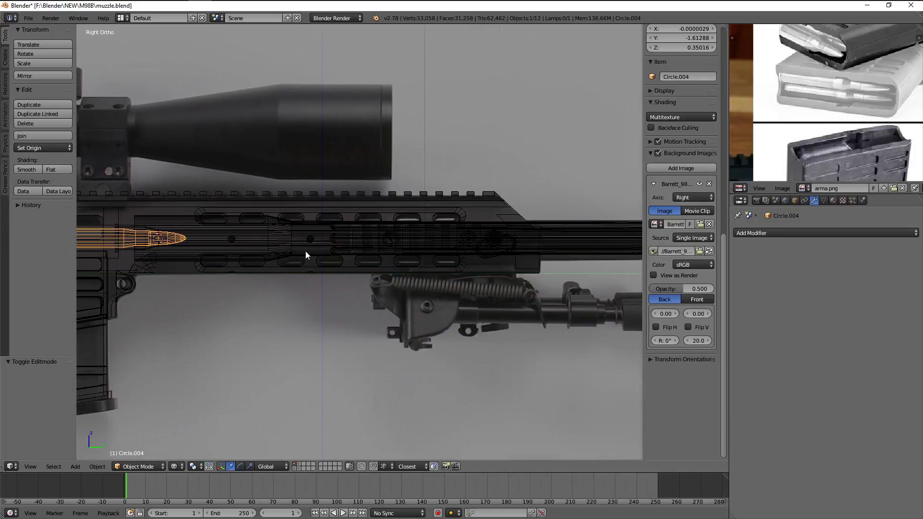
pyautogui.scroll(-2, 304, 250)
pyautogui.keyDown('shift'); pyautogui.moveTo(520, 260); pyautogui.dragTo(426, 262, button='middle'); pyautogui.keyUp('shift')
pyautogui.scroll(2, 426, 262)
pyautogui.press('z')
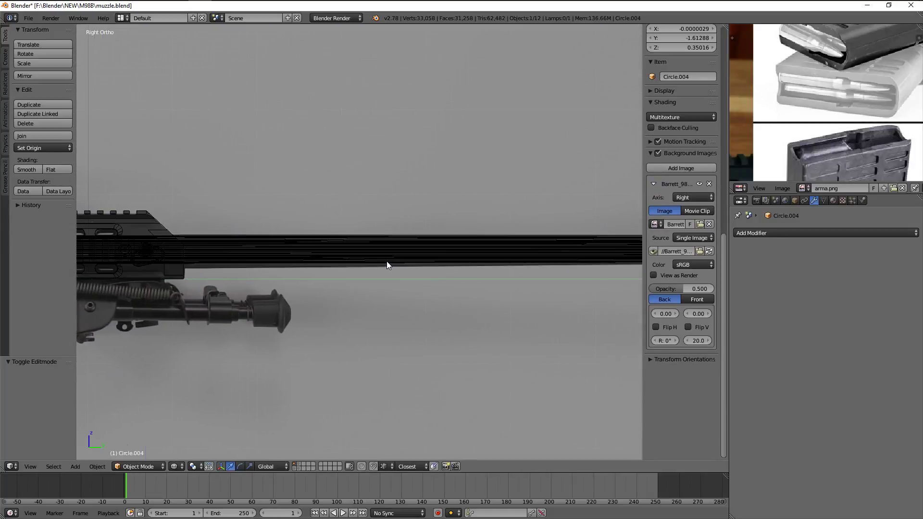
pyautogui.scroll(-3, 386, 261)
pyautogui.keyDown('ctrl'); pyautogui.scroll(5, 386, 261); pyautogui.keyUp('ctrl')
pyautogui.scroll(4, 411, 273)
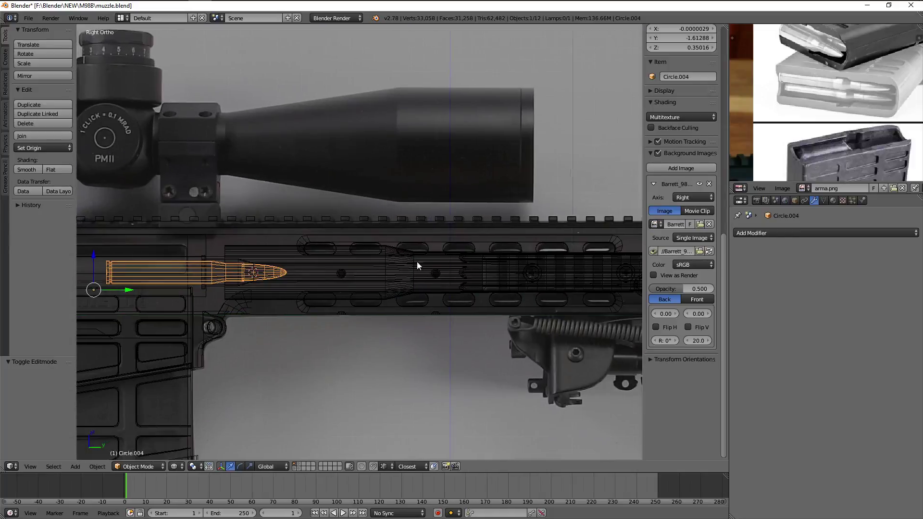
pyautogui.scroll(3, 416, 264)
pyautogui.scroll(2, 462, 258)
pyautogui.scroll(2, 472, 266)
# Scale the bullet mesh thinner
pyautogui.press('Tab')
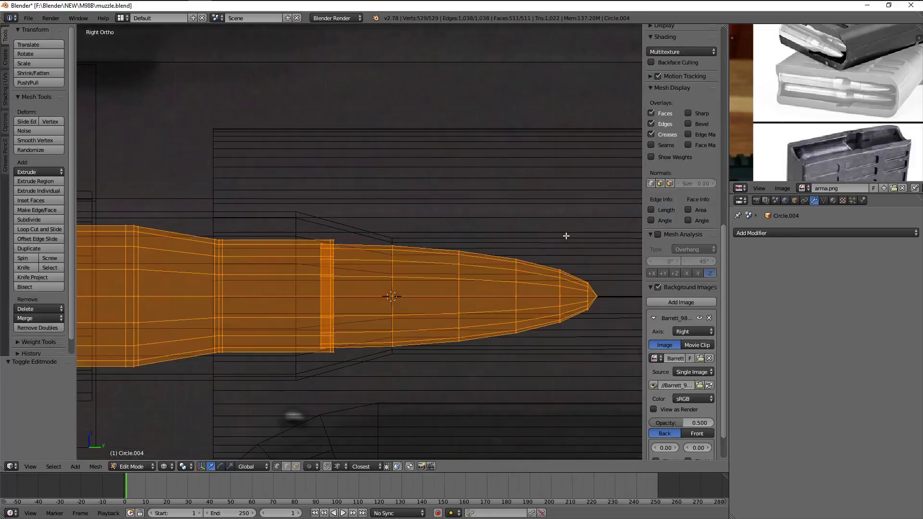
pyautogui.click(545, 244)
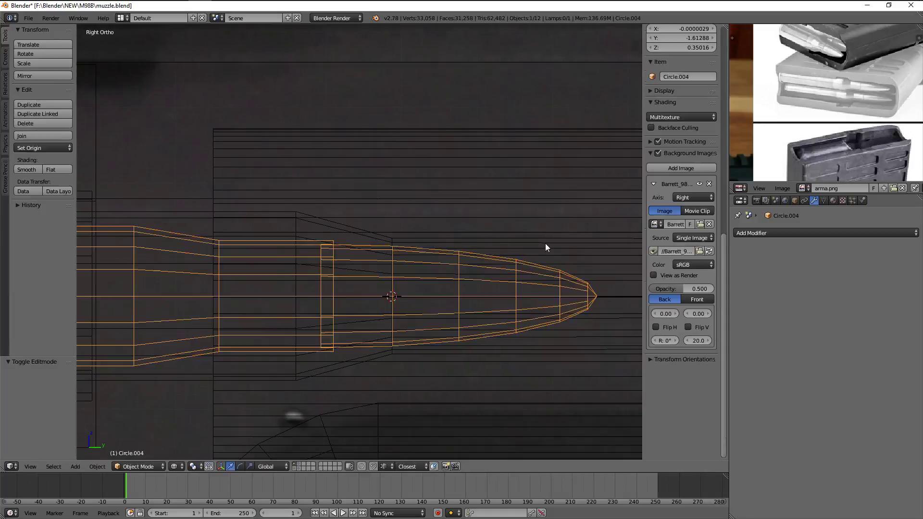
pyautogui.scroll(-3, 382, 278)
pyautogui.scroll(-2, 362, 252)
pyautogui.scroll(2, 338, 270)
# Push the bullet 0.739 forward along Y so its base seats at the chamber mouth
pyautogui.press('a')
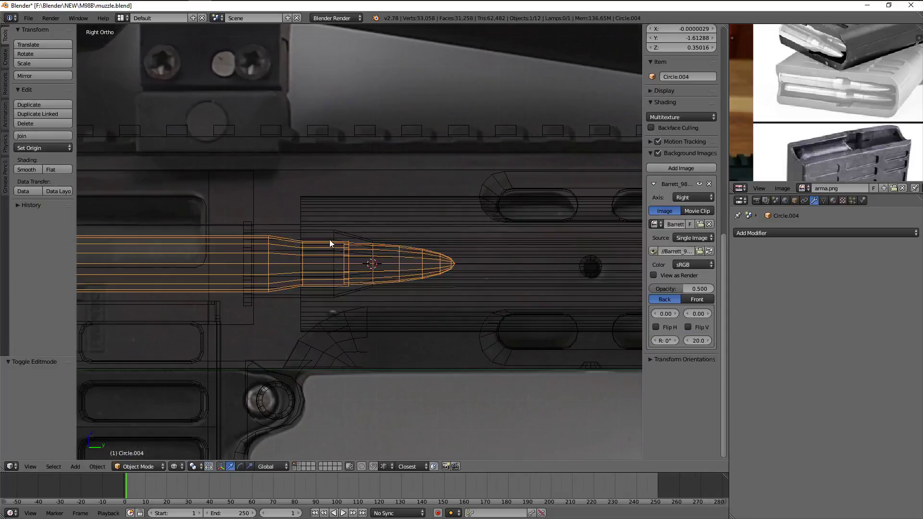
pyautogui.press('a')
pyautogui.scroll(-3, 330, 240)
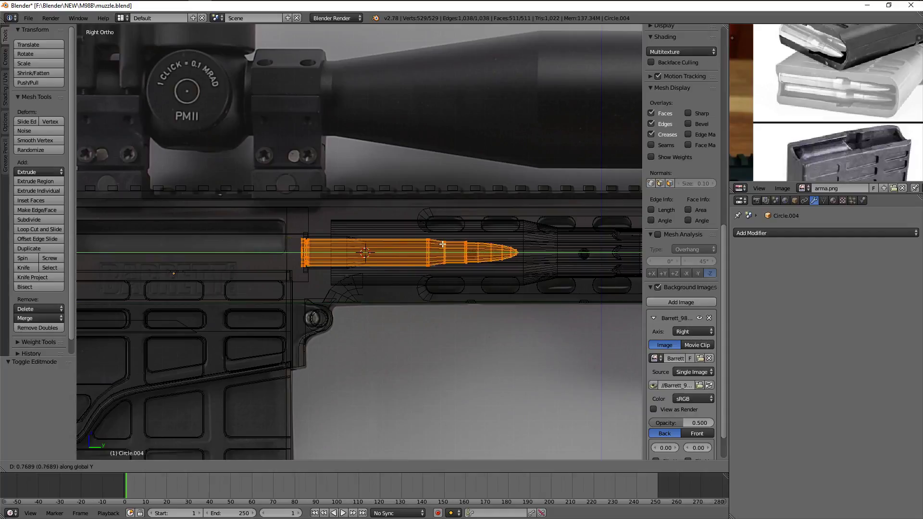
pyautogui.click(439, 243)
pyautogui.moveTo(439, 244)
pyautogui.mouseDown(button='middle')
pyautogui.moveTo(433, 250)
pyautogui.moveTo(500, 273)
pyautogui.mouseUp(button='middle')
pyautogui.scroll(2, 432, 250)
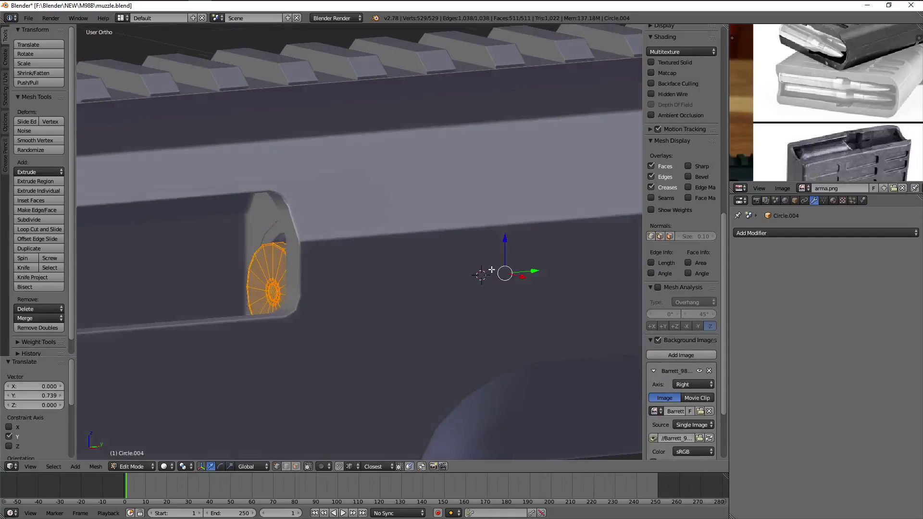
pyautogui.scroll(2, 500, 273)
# Select the barrel (Plane) and enter its Edit Mode in right side wireframe view
pyautogui.press('Tab')
pyautogui.rightClick(496, 273)
pyautogui.press('Tab')
pyautogui.press('KP_3')
pyautogui.press('z')
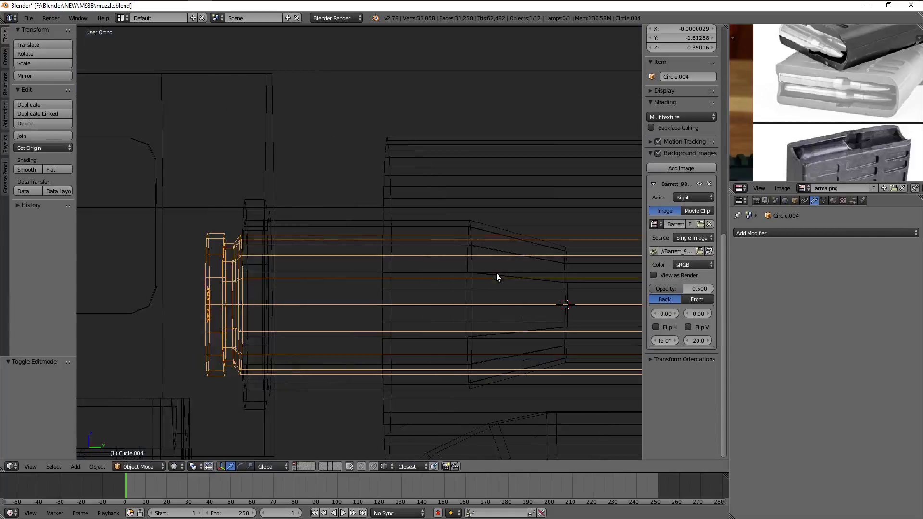
pyautogui.scroll(-1, 313, 241)
# Box select the vertices of the tapered chamber section
pyautogui.press('a')
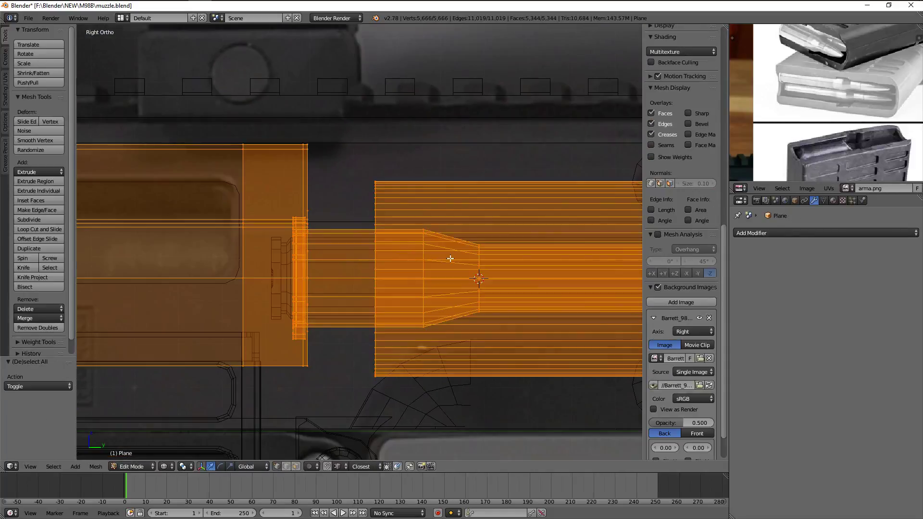
pyautogui.press('a')
pyautogui.scroll(2, 274, 204)
pyautogui.press('b')
pyautogui.moveTo(234, 148); pyautogui.dragTo(335, 290)
pyautogui.keyDown('shift'); pyautogui.moveTo(335, 291); pyautogui.dragTo(340, 313, button='middle'); pyautogui.keyUp('shift')
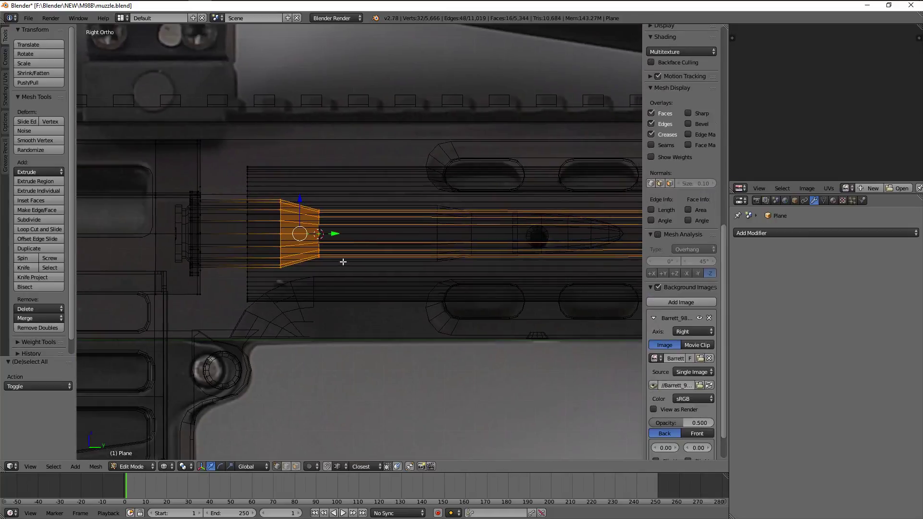
pyautogui.scroll(-2, 332, 239)
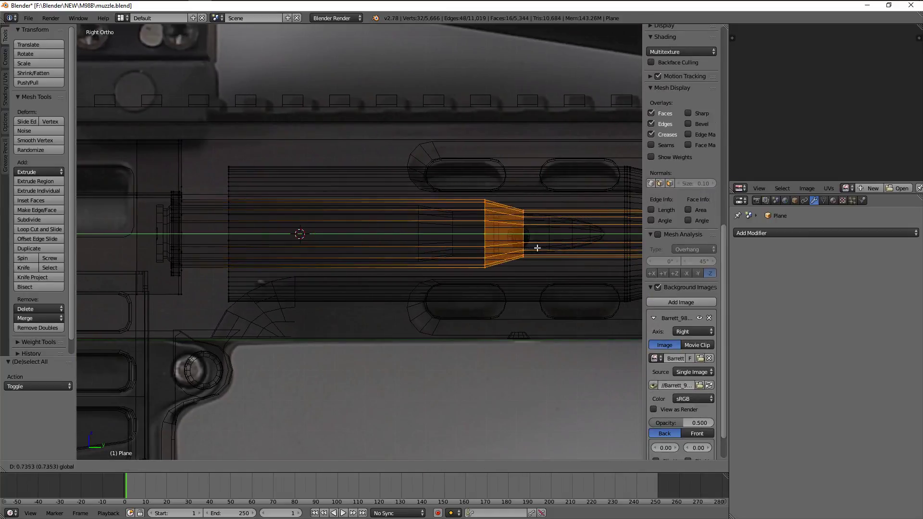
pyautogui.scroll(3, 466, 244)
pyautogui.scroll(2, 385, 250)
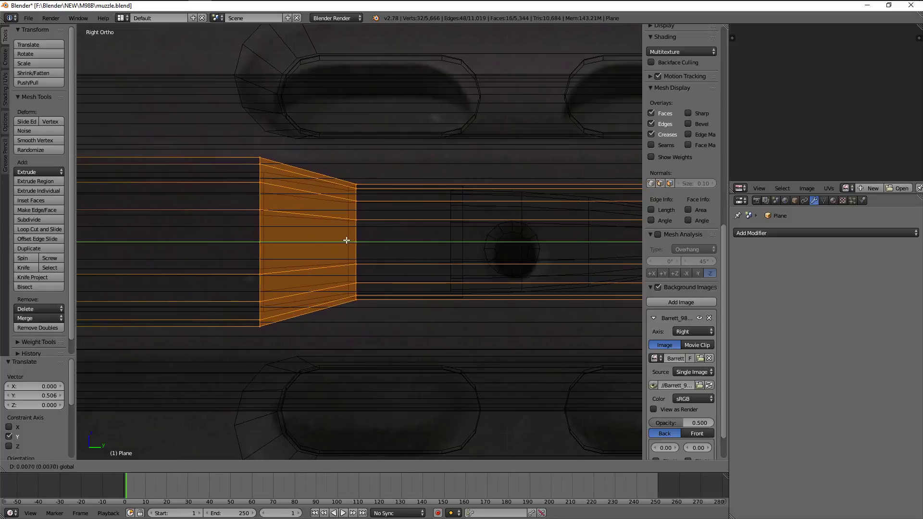
# Move the tapered section 0.506 along Y, then nudge it a further 0.007
pyautogui.click(346, 240)
pyautogui.scroll(-3, 240, 241)
pyautogui.moveTo(171, 242)
pyautogui.mouseDown(button='middle')
pyautogui.moveTo(159, 227)
pyautogui.moveTo(228, 220)
pyautogui.moveTo(285, 236)
pyautogui.mouseUp(button='middle')
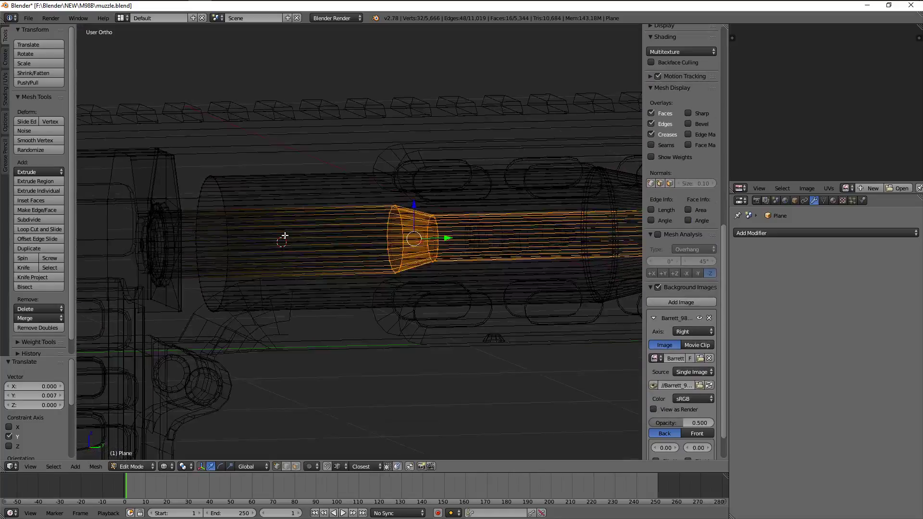
pyautogui.press('KP_3')
pyautogui.scroll(1, 285, 237)
pyautogui.scroll(2, 336, 258)
pyautogui.scroll(1, 352, 246)
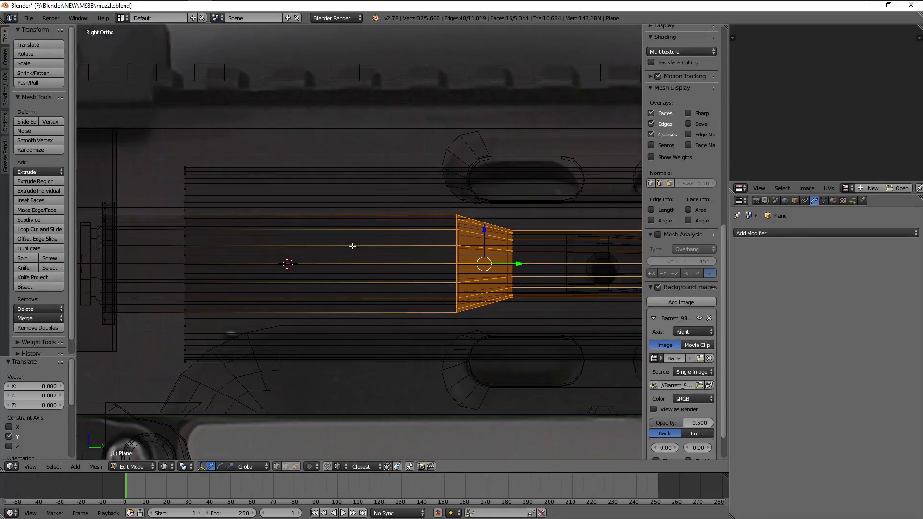
# Deselect everything and pick edge loops toward the muzzle's end ring
pyautogui.press('a')
pyautogui.scroll(1, 385, 240)
pyautogui.keyDown('alt'); pyautogui.rightClick(371, 238); pyautogui.keyUp('alt')
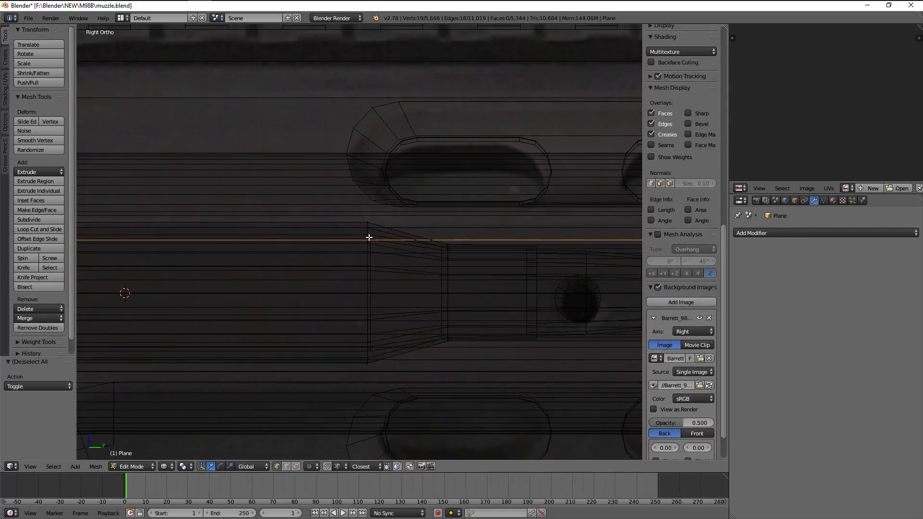
pyautogui.scroll(-3, 369, 237)
pyautogui.keyDown('alt'); pyautogui.rightClick(223, 247); pyautogui.keyUp('alt')
pyautogui.keyDown('shift'); pyautogui.moveTo(223, 248); pyautogui.dragTo(357, 262, button='middle'); pyautogui.keyUp('shift')
# Box select the ring vertices at the muzzle face and inspect them from several angles
pyautogui.press('b')
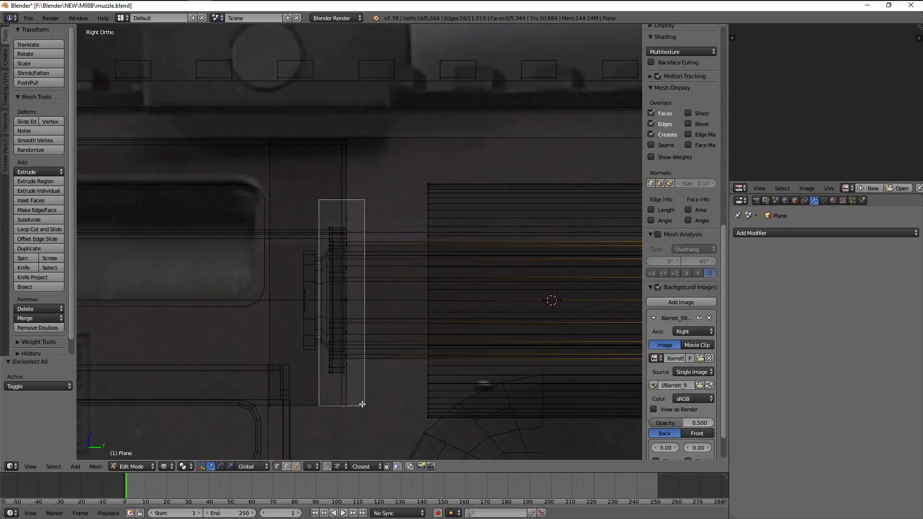
pyautogui.moveTo(335, 393); pyautogui.dragTo(350, 388)
pyautogui.moveTo(350, 388); pyautogui.dragTo(377, 377, button='middle')
pyautogui.press('z')
pyautogui.scroll(3, 384, 361)
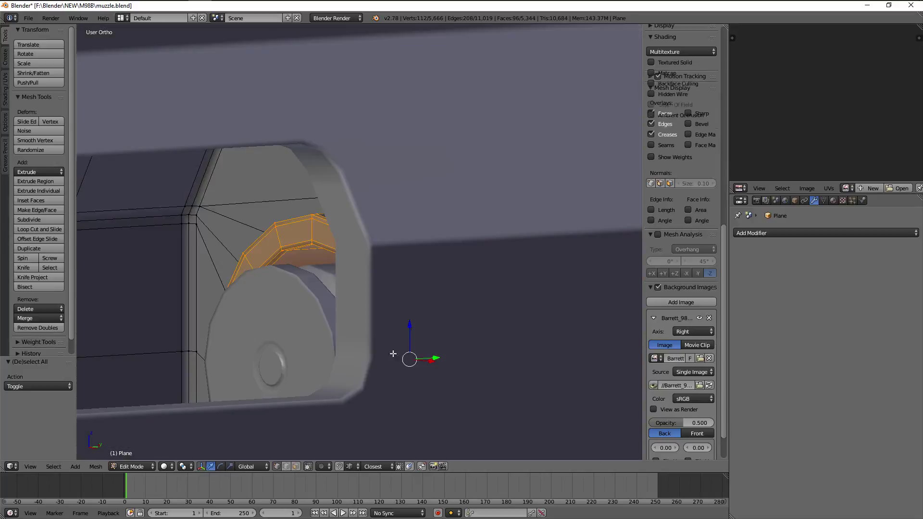
pyautogui.moveTo(397, 332); pyautogui.dragTo(373, 232, button='middle')
pyautogui.moveTo(440, 319)
pyautogui.mouseDown(button='middle')
pyautogui.moveTo(373, 232)
pyautogui.moveTo(469, 251)
pyautogui.mouseUp(button='middle')
pyautogui.press('z')
pyautogui.press('z')
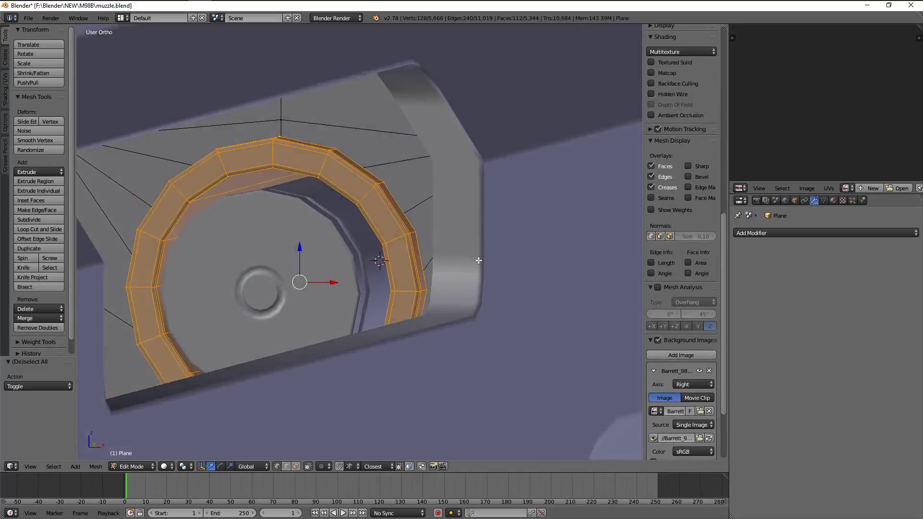
pyautogui.scroll(3, 481, 255)
# Try scaling the muzzle ring to fit the bore, checking it in wireframe
pyautogui.press('s')
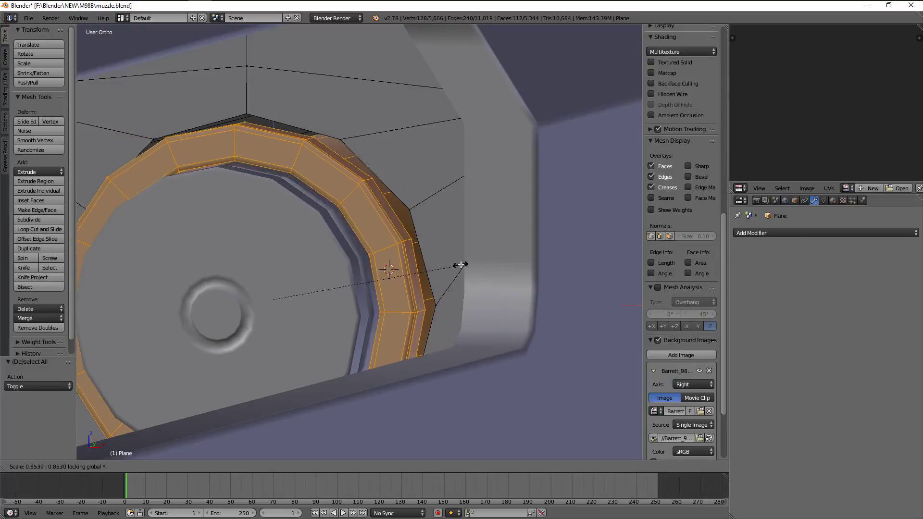
pyautogui.click(460, 265)
pyautogui.scroll(-3, 460, 265)
pyautogui.press('z')
pyautogui.scroll(-2, 549, 292)
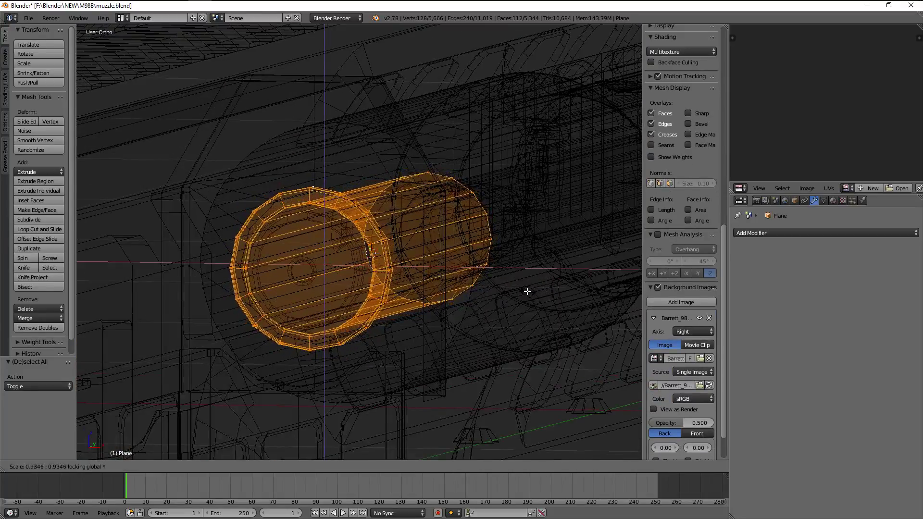
pyautogui.click(527, 292)
pyautogui.moveTo(527, 292); pyautogui.dragTo(514, 294, button='middle')
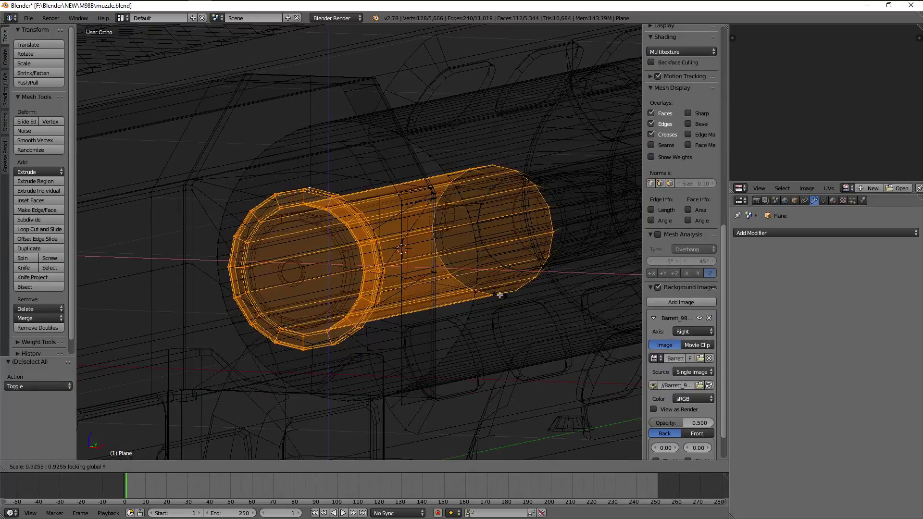
pyautogui.click(499, 292)
pyautogui.scroll(2, 498, 293)
pyautogui.press('z')
pyautogui.scroll(4, 369, 292)
pyautogui.scroll(3, 368, 292)
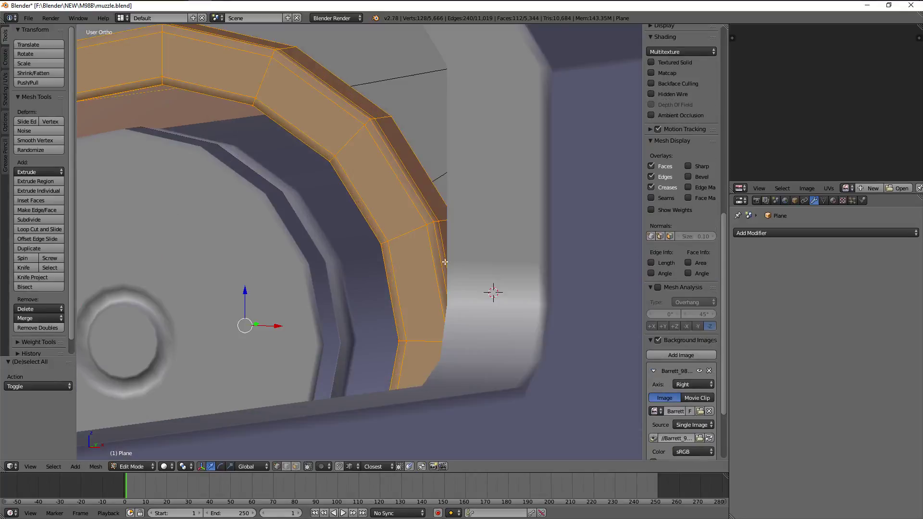
# Shrink the ring inward across X and Z with Y locked, then leave Edit Mode
pyautogui.press('s')
pyautogui.hotkey('shift', 'y')
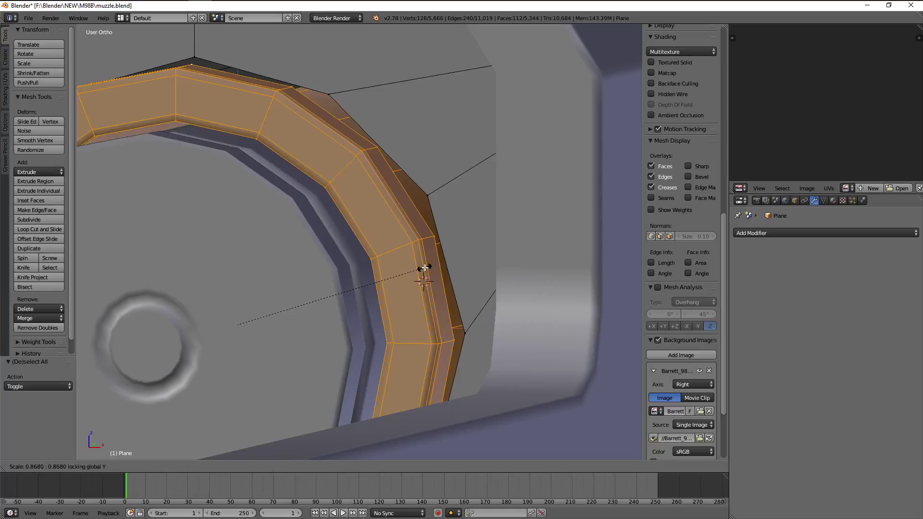
pyautogui.click(425, 268)
pyautogui.press('Tab')
pyautogui.scroll(-5, 428, 268)
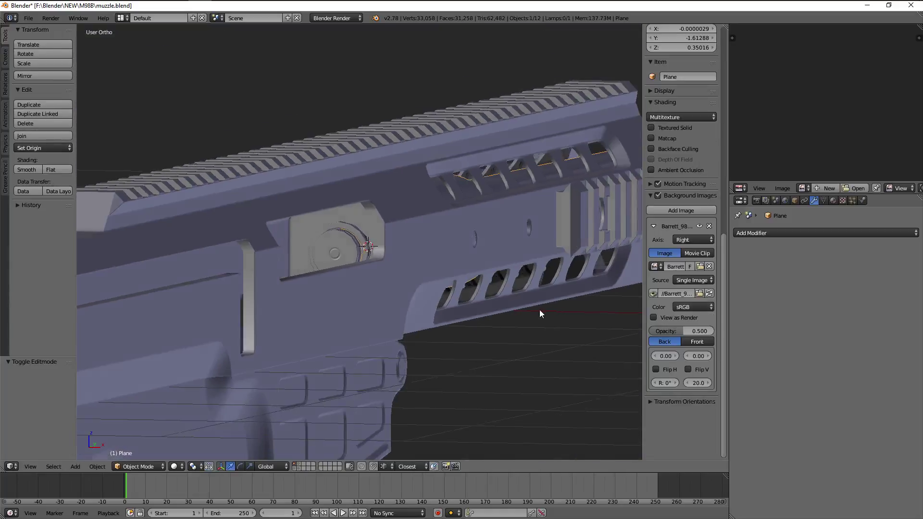
# Inspect the reworked muzzle in side view, switching between wireframe and solid shading
pyautogui.moveTo(539, 310)
pyautogui.mouseDown(button='middle')
pyautogui.moveTo(495, 319)
pyautogui.moveTo(316, 309)
pyautogui.mouseUp(button='middle')
pyautogui.press('Tab')
pyautogui.press('z')
pyautogui.press('KP_3')
pyautogui.scroll(3, 315, 309)
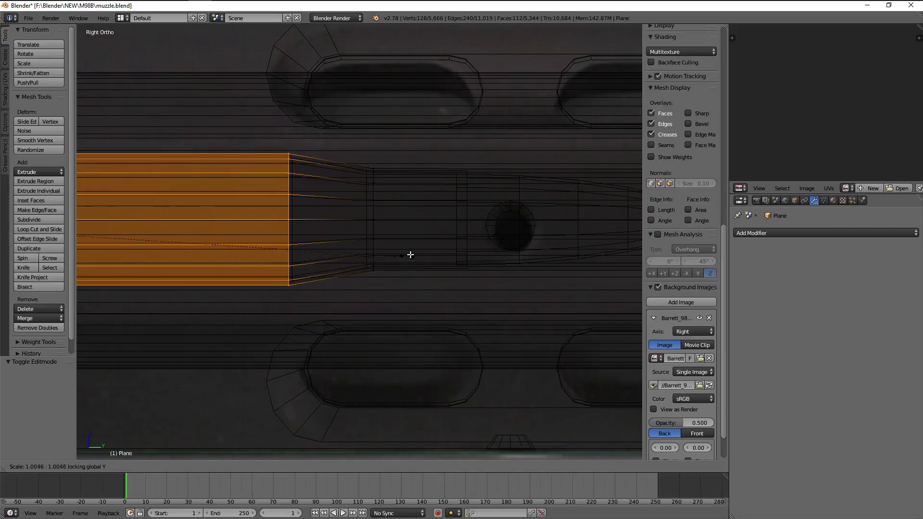
pyautogui.press('z')
pyautogui.scroll(-4, 418, 231)
pyautogui.press('z')
pyautogui.press('Tab')
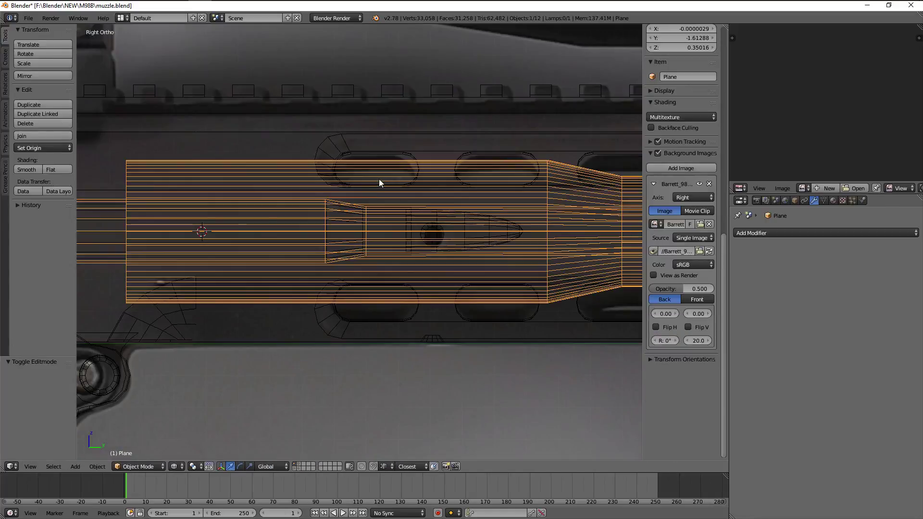
pyautogui.scroll(-2, 379, 183)
# Orbit and zoom in close on the muzzle, then reopen its mesh in Edit Mode
pyautogui.press('z')
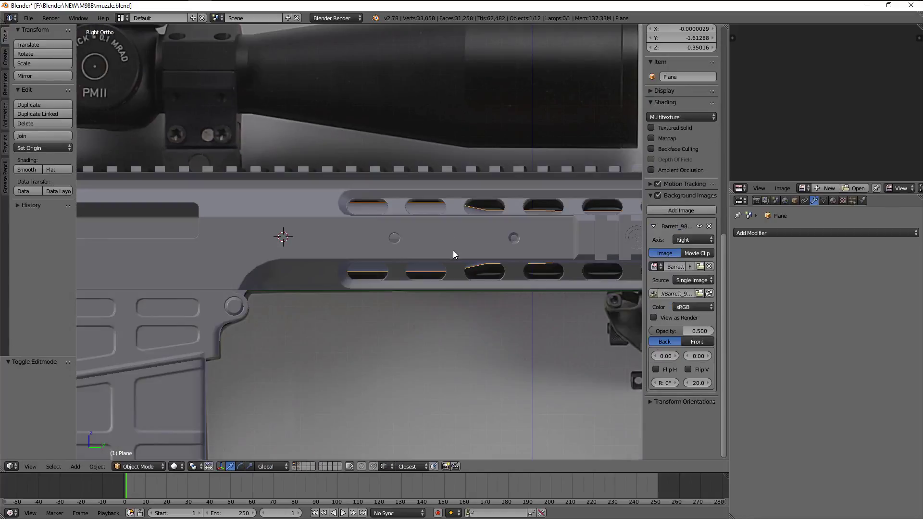
pyautogui.scroll(-3, 451, 254)
pyautogui.press('z')
pyautogui.scroll(3, 279, 241)
pyautogui.scroll(1, 270, 244)
pyautogui.moveTo(270, 244); pyautogui.dragTo(338, 260, button='middle')
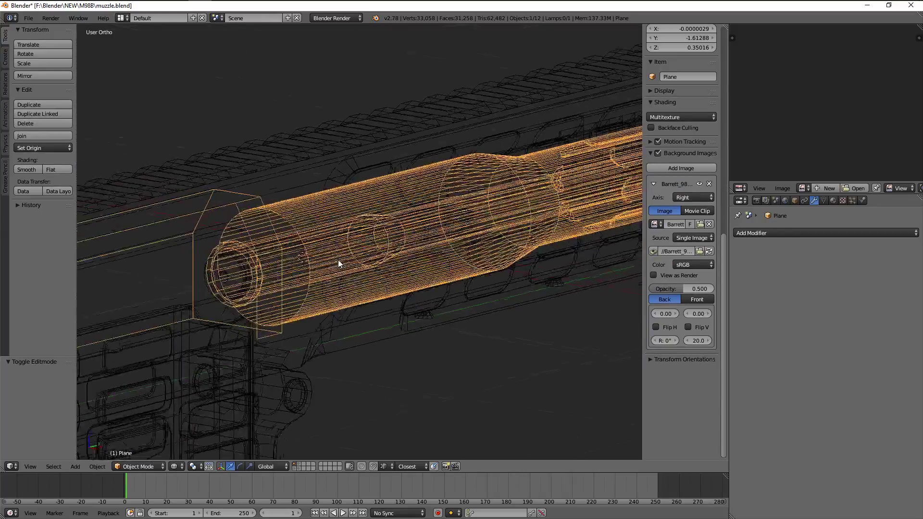
pyautogui.press('z')
pyautogui.scroll(2, 372, 235)
pyautogui.scroll(2, 360, 231)
pyautogui.scroll(2, 355, 210)
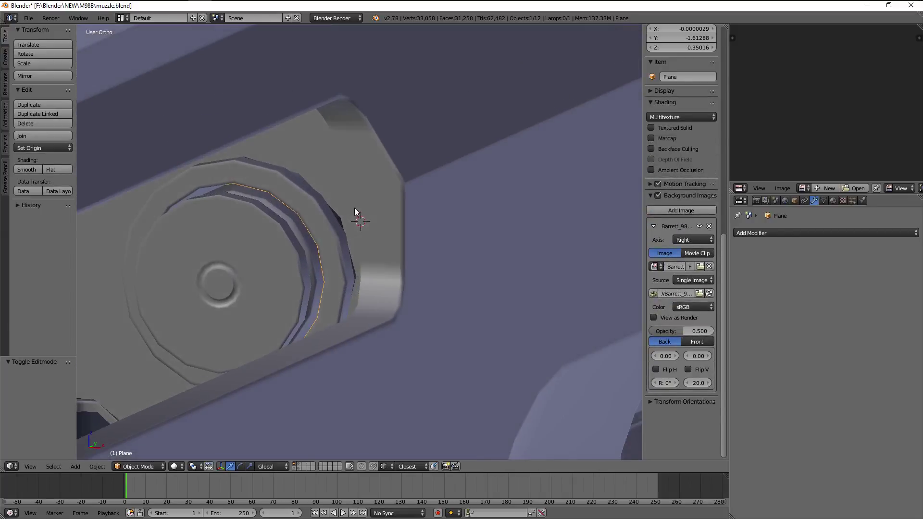
pyautogui.press('Tab')
# Select the linked muzzle ring and back-plate pieces of the barrel mesh
pyautogui.press('a')
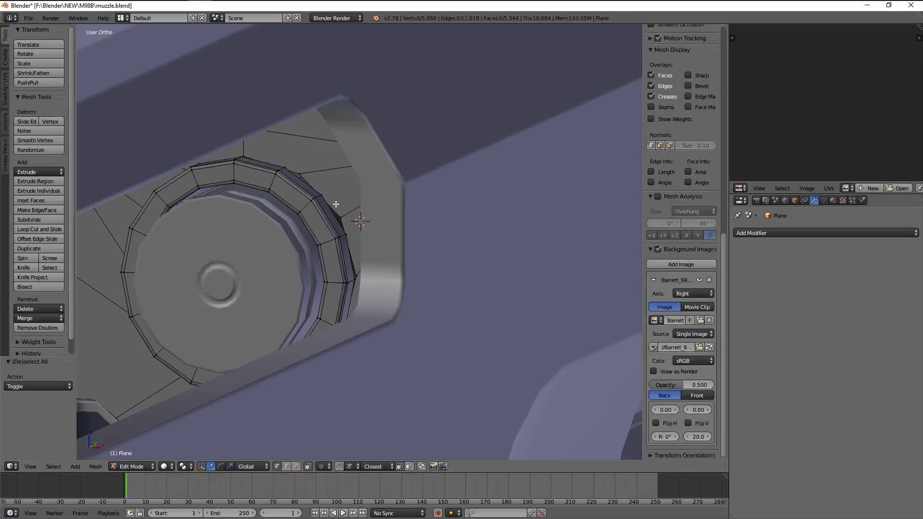
pyautogui.keyDown('alt'); pyautogui.rightClick(336, 205); pyautogui.keyUp('alt')
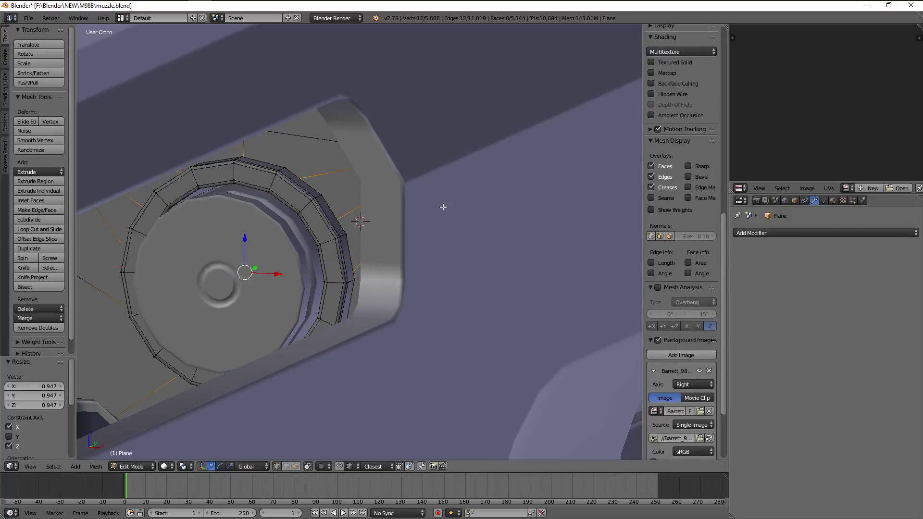
pyautogui.press('a')
pyautogui.scroll(2, 423, 216)
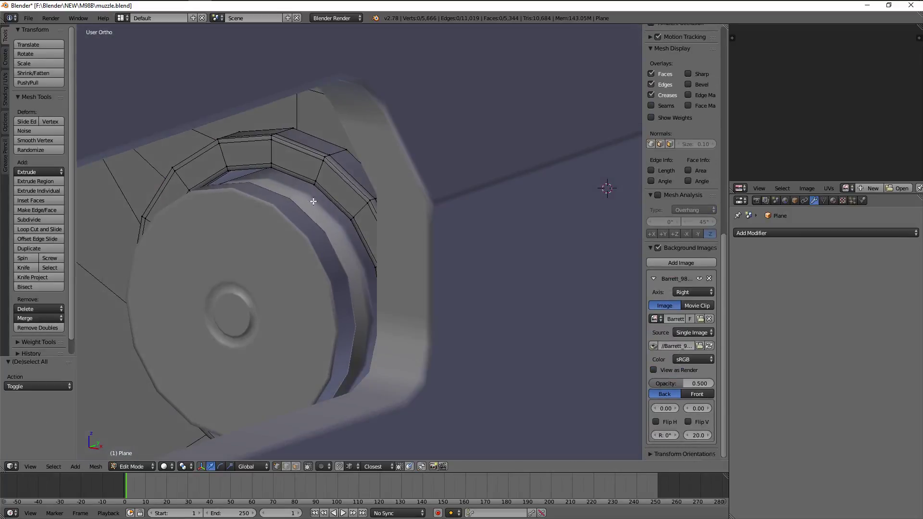
pyautogui.rightClick(324, 180)
pyautogui.hotkey('ctrl', 'l')
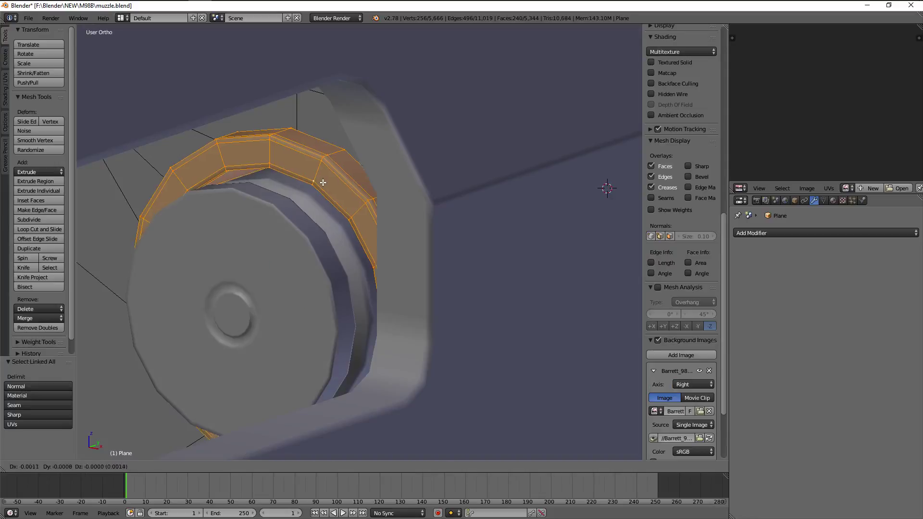
pyautogui.click(331, 181)
pyautogui.rightClick(309, 108)
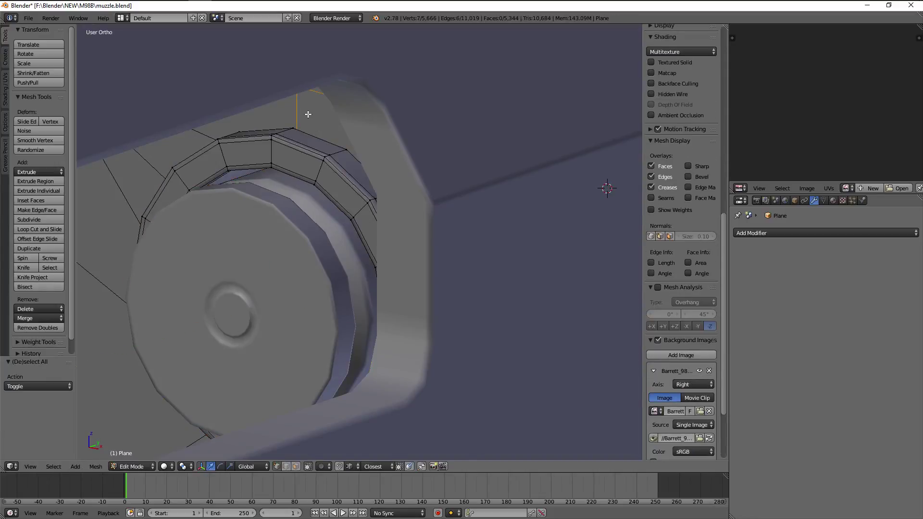
pyautogui.hotkey('ctrl', 'l')
# In side view, keep only the front end strip and slide it 0.0073 rearward along Y
pyautogui.press('KP_3')
pyautogui.scroll(-3, 257, 130)
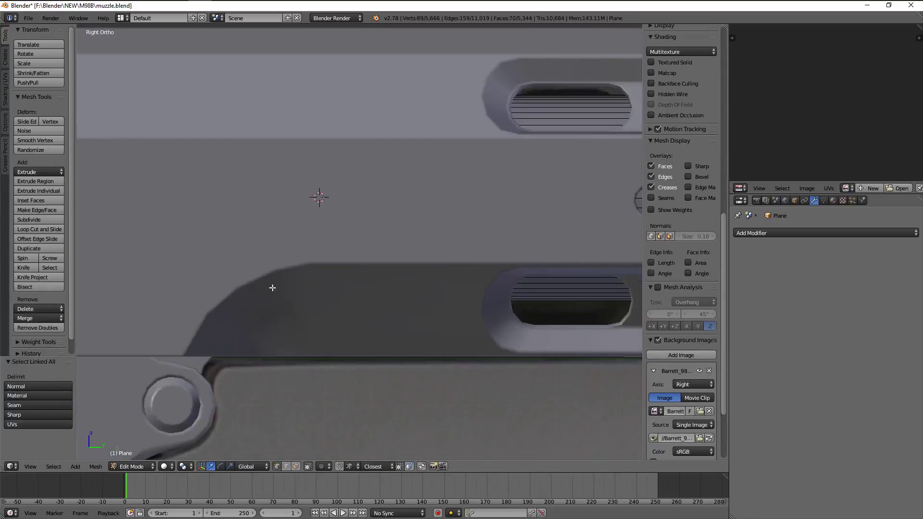
pyautogui.scroll(2, 272, 289)
pyautogui.scroll(-3, 149, 188)
pyautogui.scroll(-5, 165, 171)
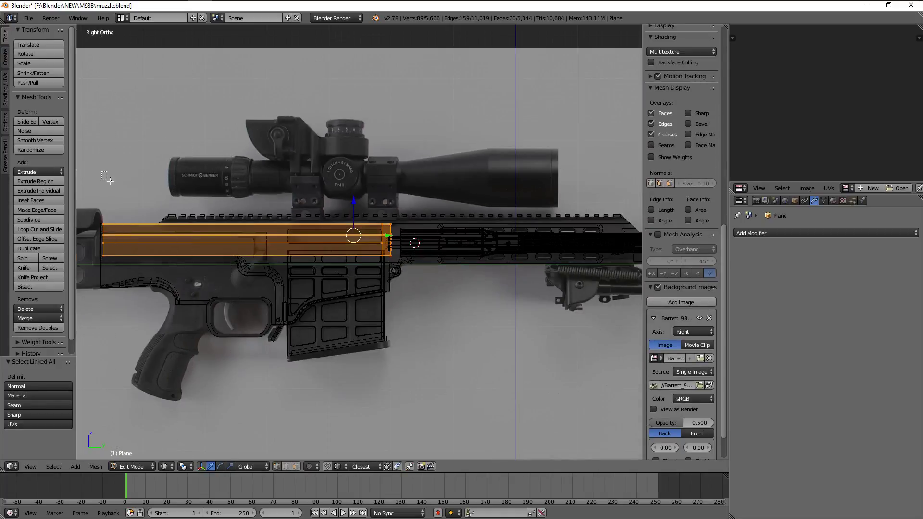
pyautogui.moveTo(378, 275); pyautogui.dragTo(378, 276, button='middle')
pyautogui.press('KP_Decimal')
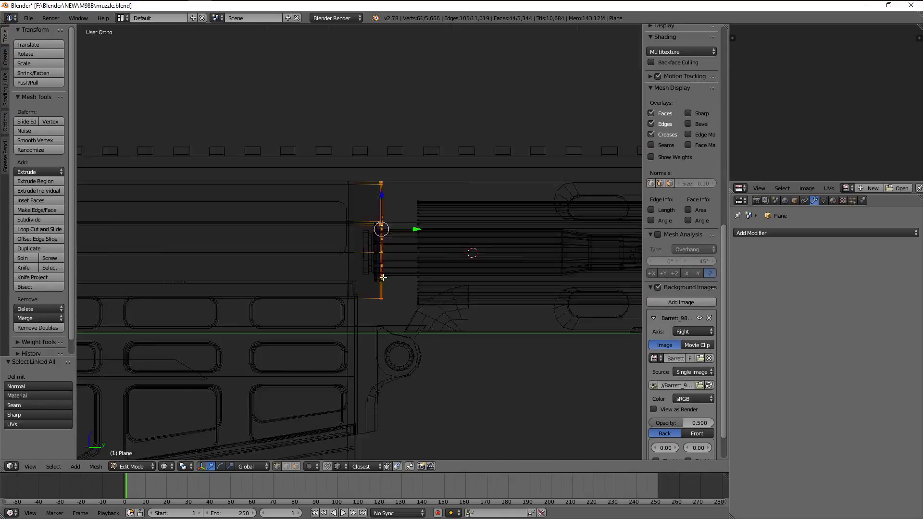
pyautogui.moveTo(391, 189); pyautogui.dragTo(385, 189)
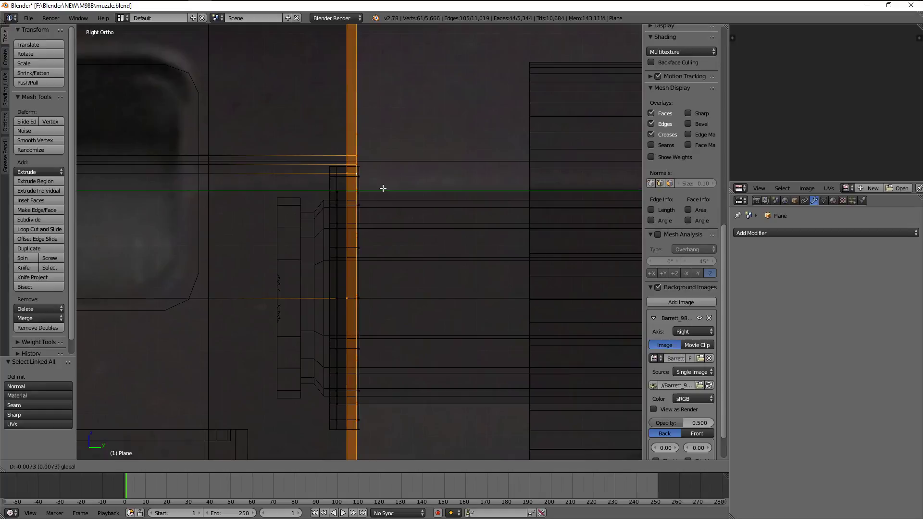
pyautogui.click(383, 188)
pyautogui.press('Tab')
pyautogui.moveTo(495, 220); pyautogui.dragTo(391, 260, button='middle')
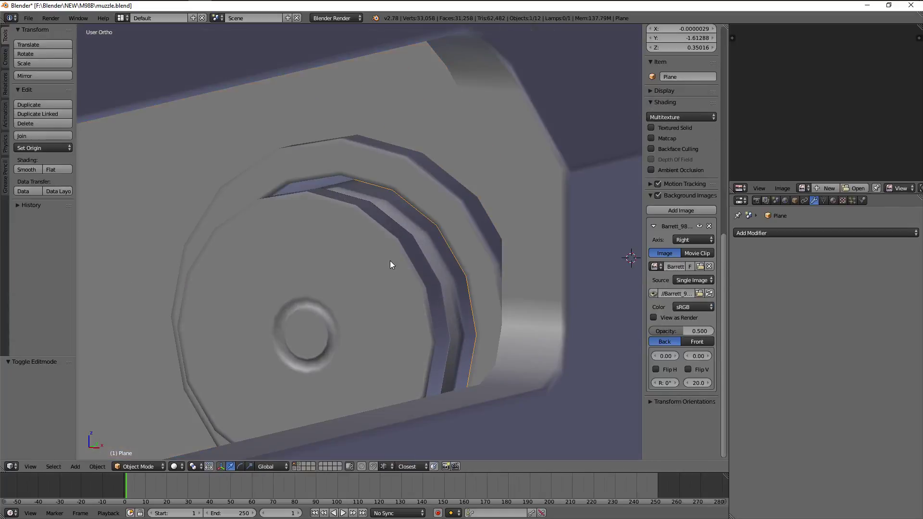
# Select the cartridge object Circle.004 and view it from the side in wireframe
pyautogui.scroll(-3, 390, 261)
pyautogui.rightClick(396, 266)
pyautogui.scroll(-2, 399, 268)
pyautogui.scroll(-2, 405, 270)
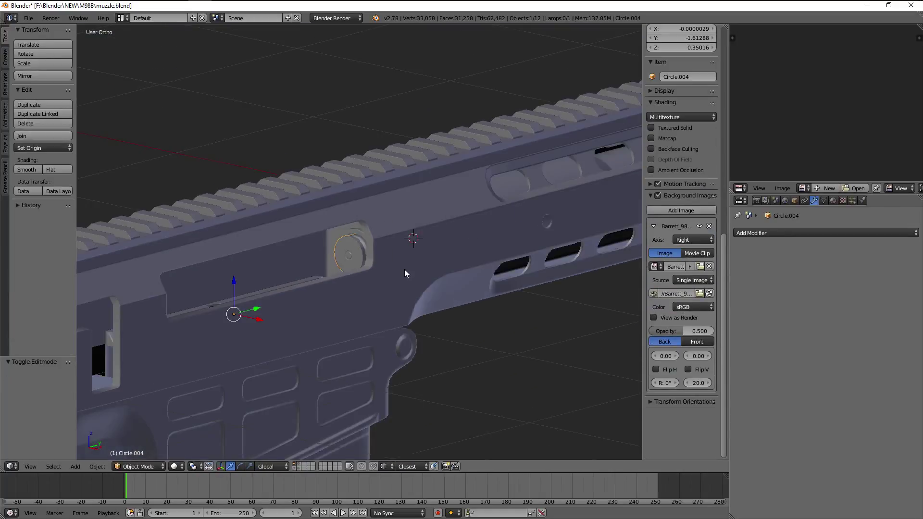
pyautogui.press('KP_3')
pyautogui.press('z')
pyautogui.scroll(-2, 417, 266)
pyautogui.scroll(-1, 481, 260)
pyautogui.scroll(-2, 419, 260)
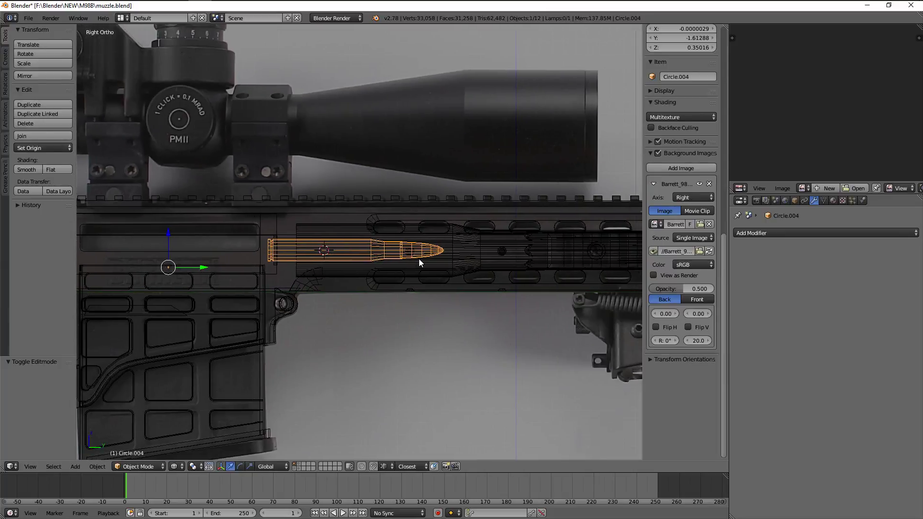
# Shift the cartridge geometry -1.431 along Y and raise it into the receiver window
pyautogui.press('Tab')
pyautogui.press('a')
pyautogui.click(149, 251)
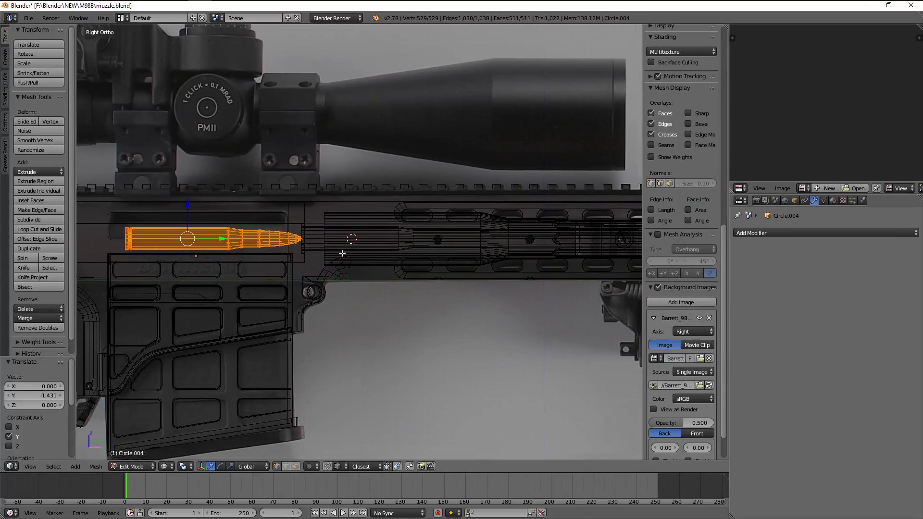
pyautogui.keyDown('shift'); pyautogui.moveTo(190, 260); pyautogui.dragTo(387, 279, button='middle'); pyautogui.keyUp('shift')
pyautogui.scroll(2, 388, 279)
pyautogui.press('z')
pyautogui.moveTo(359, 246); pyautogui.dragTo(355, 240)
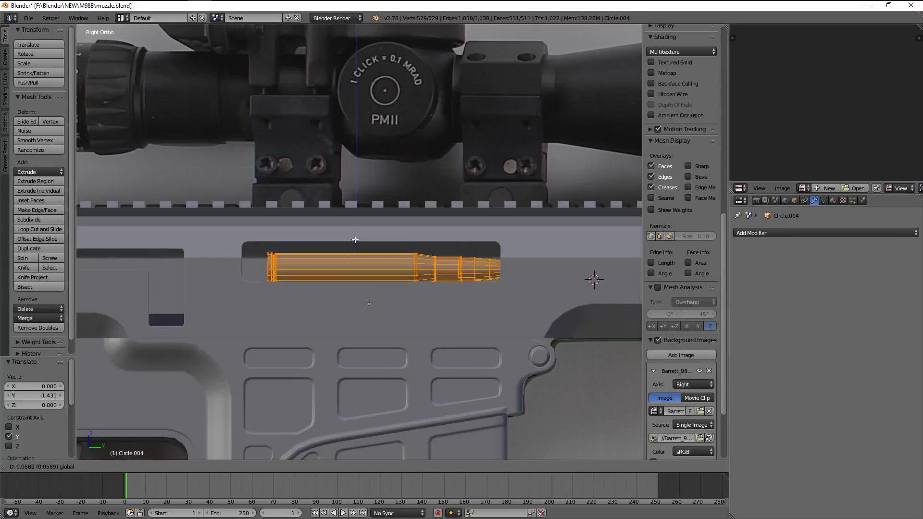
pyautogui.moveTo(353, 233); pyautogui.dragTo(380, 280, button='middle')
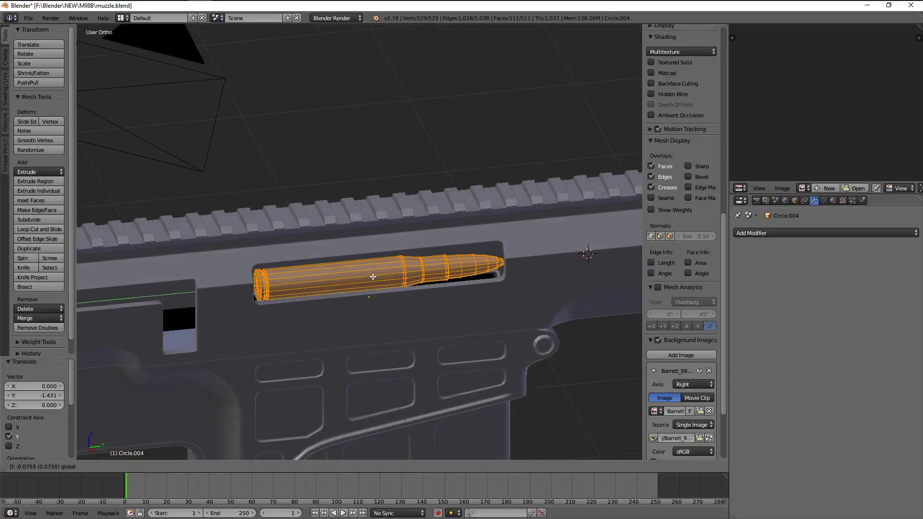
pyautogui.click(373, 276)
pyautogui.press('Tab')
# Select the magazine together with the cartridge
pyautogui.scroll(-3, 373, 276)
pyautogui.press('a')
pyautogui.rightClick(391, 344)
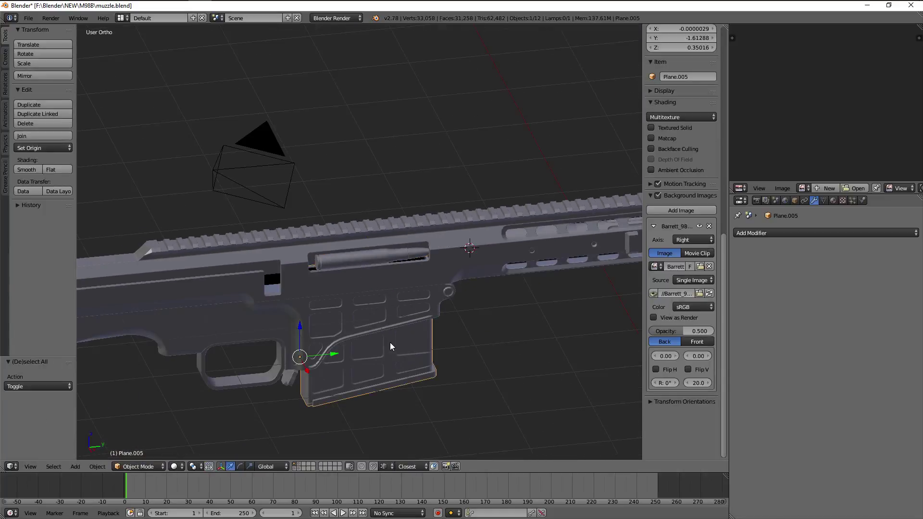
pyautogui.keyDown('shift'); pyautogui.rightClick(366, 265); pyautogui.keyUp('shift')
# Hide everything except the magazine and cartridge, and frame the cartridge from the top
pyautogui.hotkey('shift', 'h')
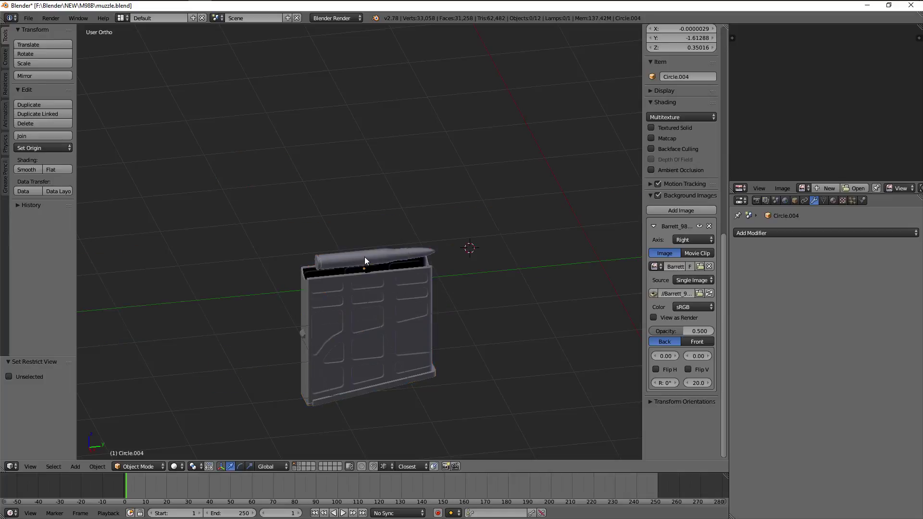
pyautogui.press('Tab')
pyautogui.press('KP_7')
pyautogui.press('KP_Decimal')
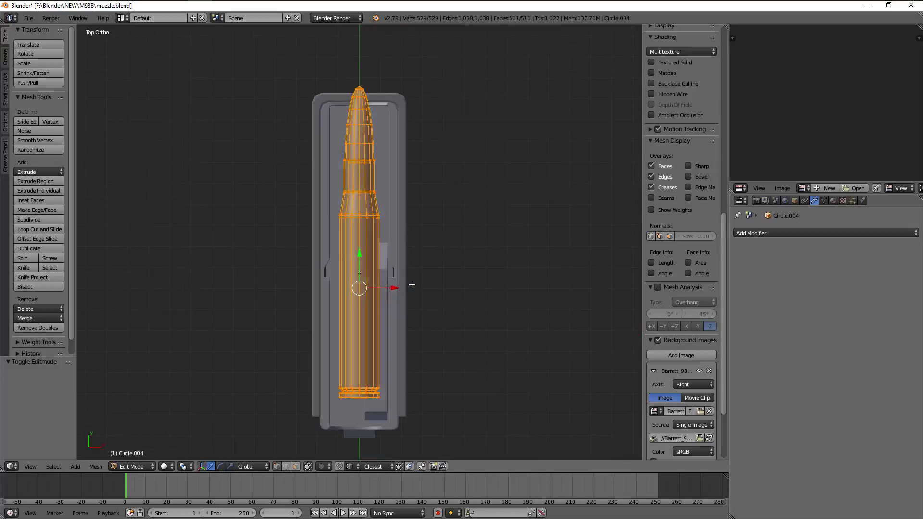
pyautogui.scroll(2, 412, 285)
pyautogui.press('g')
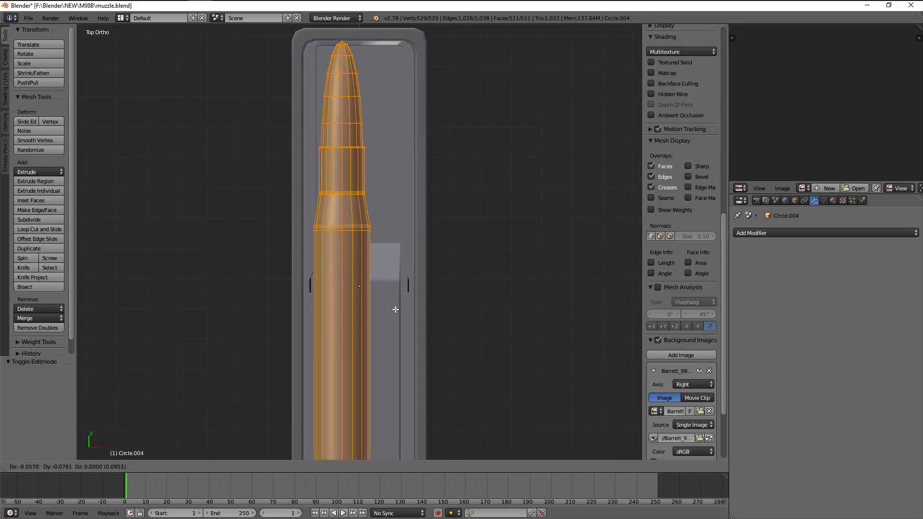
pyautogui.rightClick(395, 309)
pyautogui.press('Tab')
# Show the arma.png magazine reference photo in the Image Editor
pyautogui.click(804, 188)
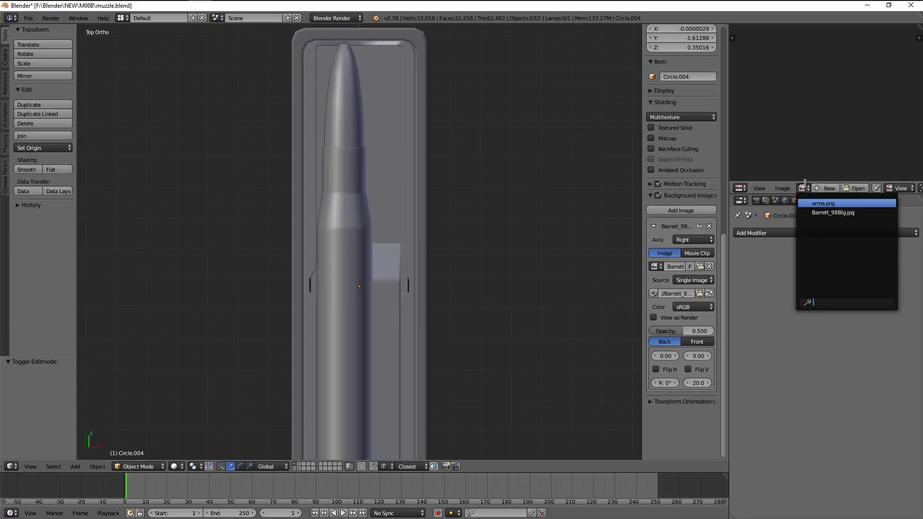
pyautogui.click(825, 204)
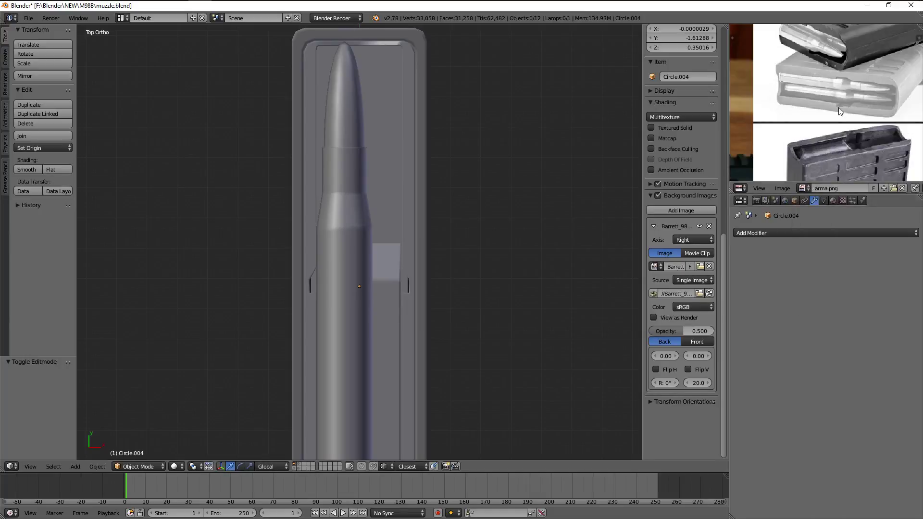
pyautogui.moveTo(484, 190)
pyautogui.mouseDown(button='middle')
pyautogui.moveTo(500, 134)
pyautogui.moveTo(509, 223)
pyautogui.moveTo(137, 215)
pyautogui.moveTo(553, 202)
pyautogui.moveTo(466, 209)
pyautogui.moveTo(397, 188)
pyautogui.mouseUp(button='middle')
# Box-select the cartridge's inner primer rings and scale them down to 0.870
pyautogui.press('Tab')
pyautogui.press('KP_Decimal')
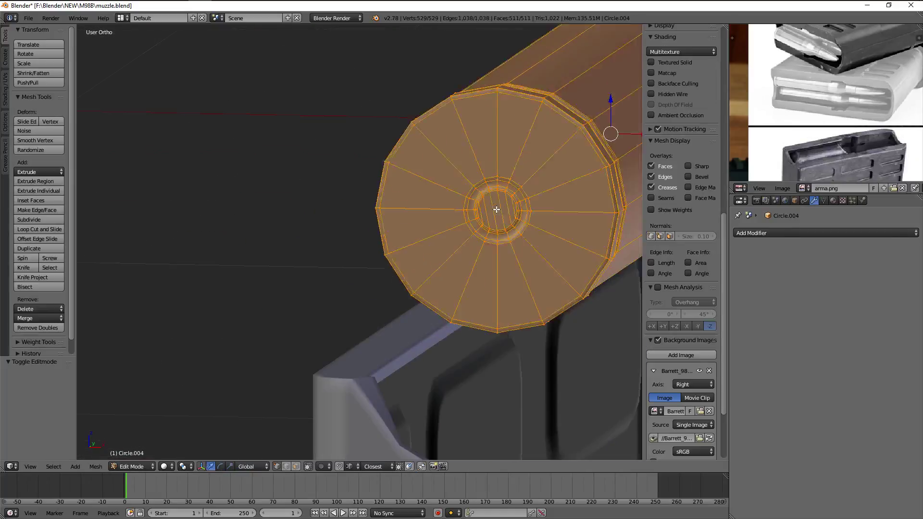
pyautogui.press('z')
pyautogui.press('a')
pyautogui.press('b')
pyautogui.moveTo(517, 246); pyautogui.dragTo(534, 248)
pyautogui.press('z')
pyautogui.press('s')
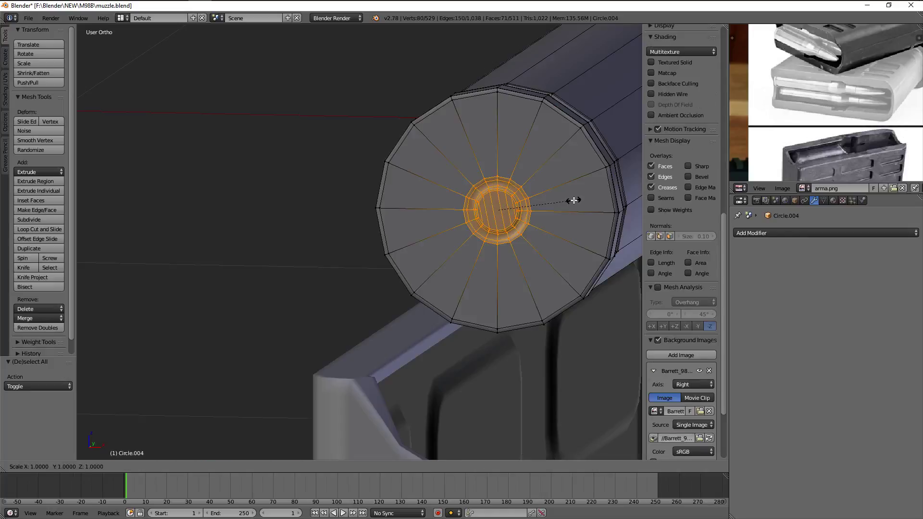
pyautogui.click(616, 179)
pyautogui.press('Tab')
pyautogui.moveTo(561, 201); pyautogui.dragTo(419, 224, button='middle')
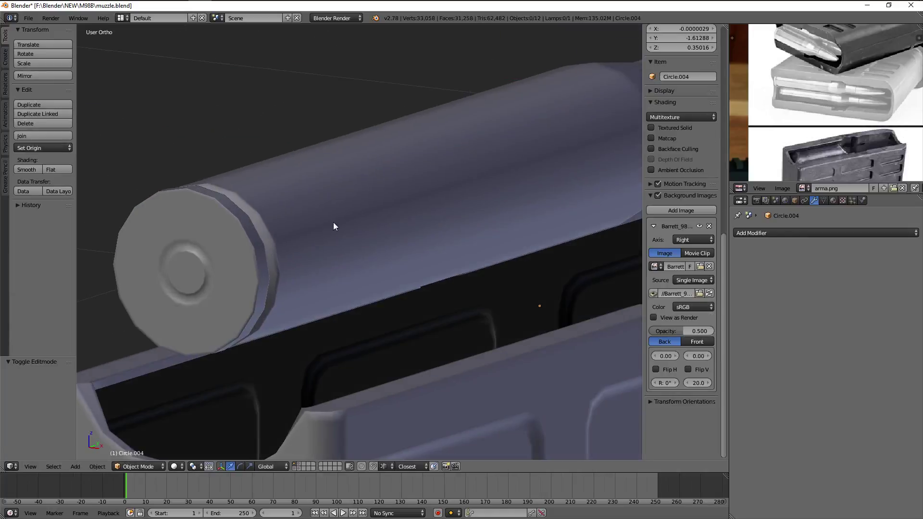
pyautogui.moveTo(334, 226)
pyautogui.mouseDown(button='middle')
pyautogui.moveTo(432, 231)
pyautogui.moveTo(400, 262)
pyautogui.mouseUp(button='middle')
pyautogui.press('Tab')
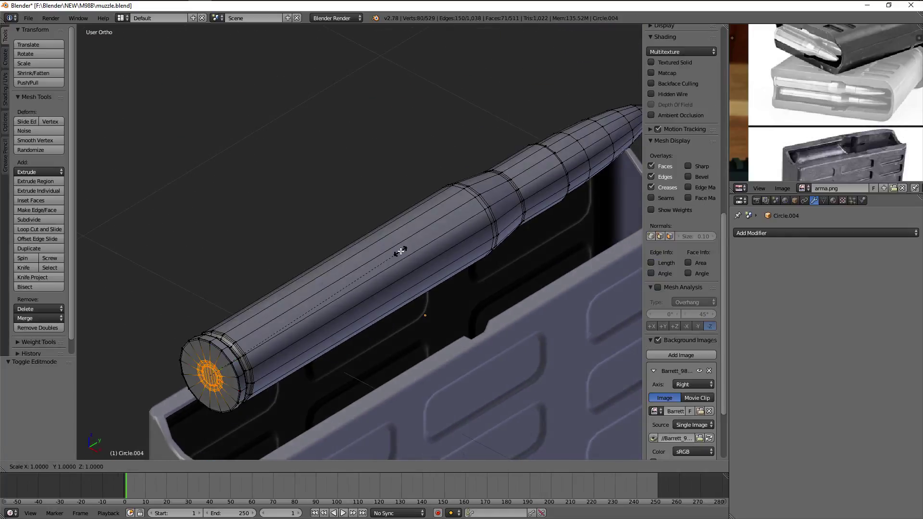
pyautogui.click(368, 255)
# Add and slide a new edge loop around the primer recess
pyautogui.press('KP_Decimal')
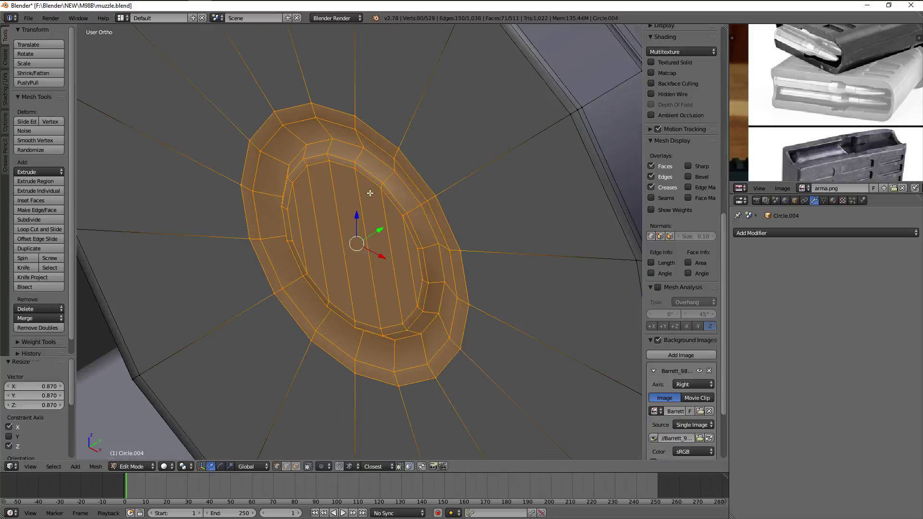
pyautogui.press('a')
pyautogui.hotkey('ctrl', 'r')
pyautogui.click(324, 131)
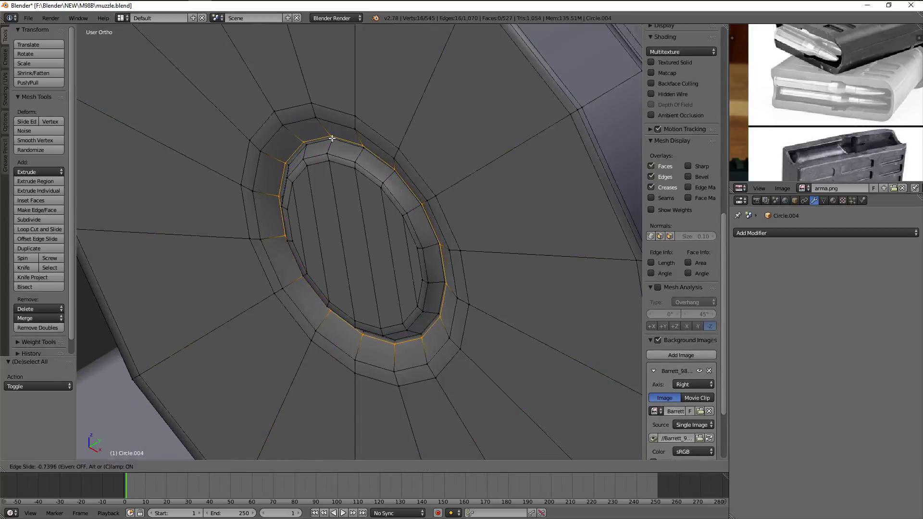
pyautogui.click(321, 127)
pyautogui.press('Tab')
pyautogui.scroll(-3, 391, 151)
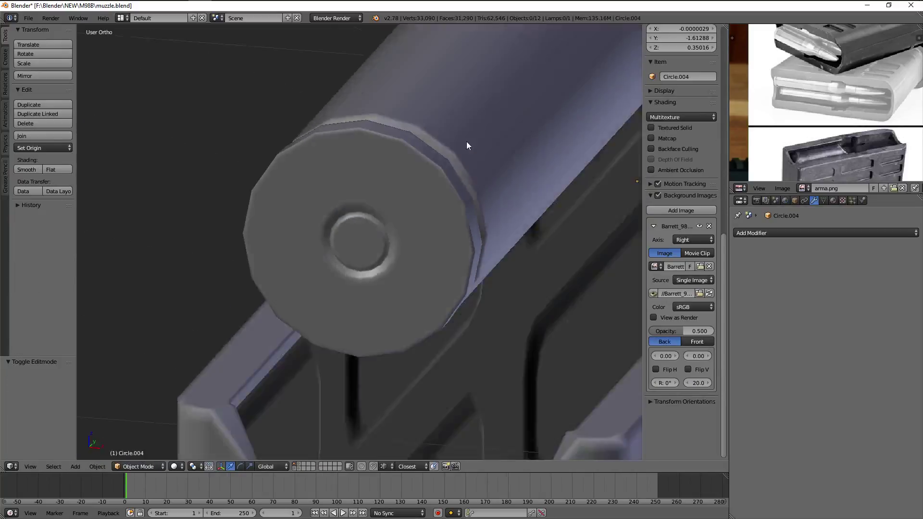
pyautogui.moveTo(466, 141)
pyautogui.mouseDown(button='middle')
pyautogui.moveTo(487, 172)
pyautogui.moveTo(369, 201)
pyautogui.moveTo(446, 226)
pyautogui.moveTo(456, 259)
pyautogui.moveTo(420, 271)
pyautogui.moveTo(452, 257)
pyautogui.moveTo(327, 230)
pyautogui.moveTo(409, 261)
pyautogui.mouseUp(button='middle')
# Select the whole cartridge mesh and lower it toward the magazine in front view
pyautogui.scroll(-3, 327, 230)
pyautogui.press('KP_7')
pyautogui.press('Tab')
pyautogui.press('a')
pyautogui.keyDown('alt'); pyautogui.rightClick(380, 239); pyautogui.keyUp('alt')
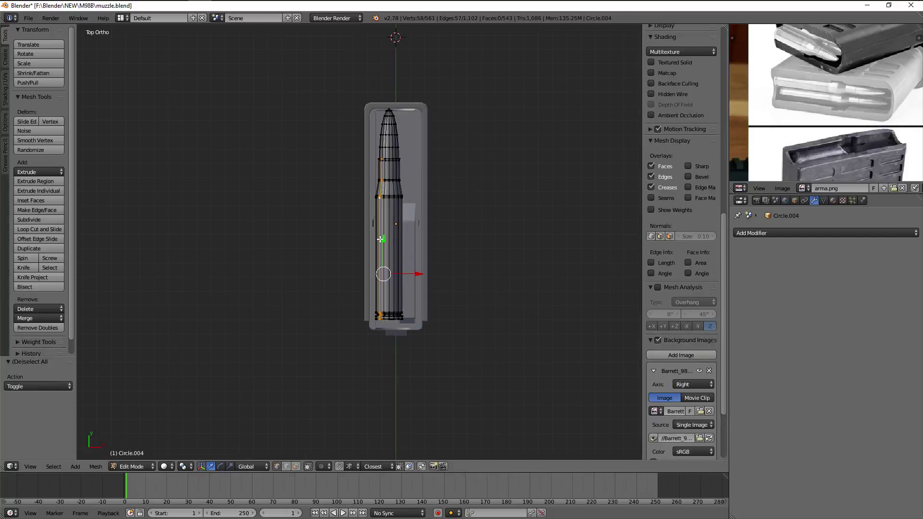
pyautogui.press('a')
pyautogui.press('a')
pyautogui.moveTo(380, 239); pyautogui.dragTo(452, 202, button='middle')
pyautogui.scroll(3, 452, 202)
pyautogui.press('KP_1')
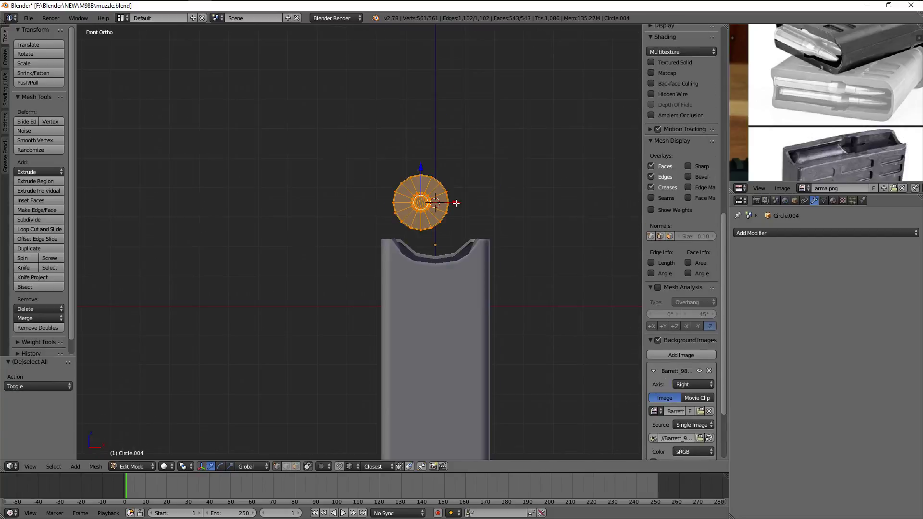
pyautogui.scroll(3, 456, 202)
pyautogui.press('g')
pyautogui.click(481, 284)
# Centre the cartridge along X between the magazine's feed lips, checking from the top
pyautogui.press('z')
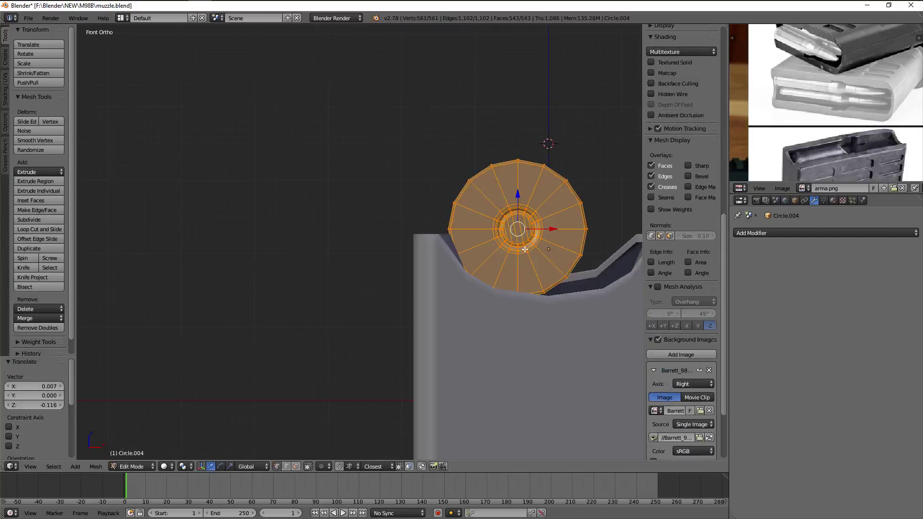
pyautogui.moveTo(462, 269); pyautogui.dragTo(481, 284, button='middle')
pyautogui.press('g')
pyautogui.press('z')
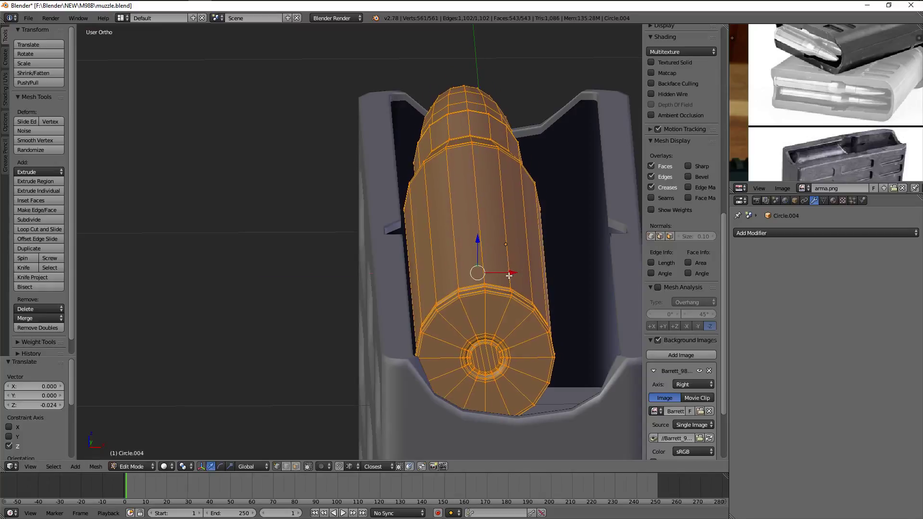
pyautogui.press('g')
pyautogui.press('x')
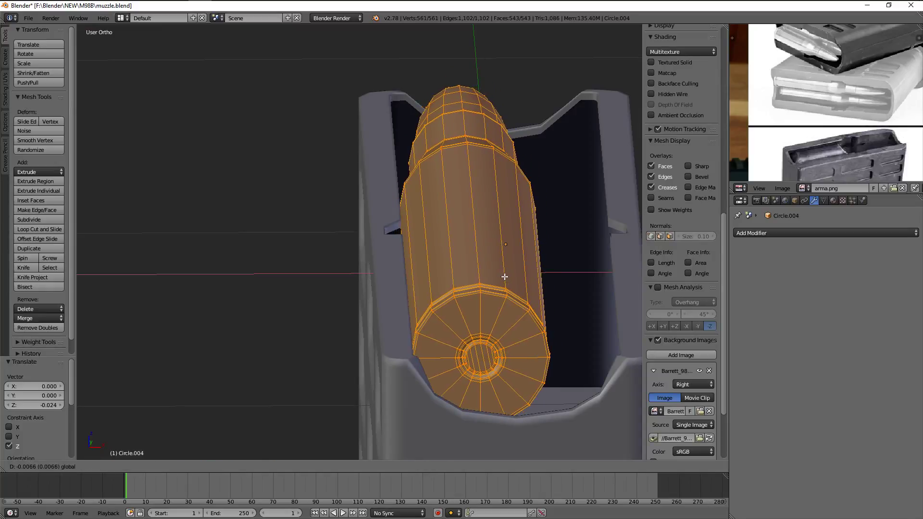
pyautogui.click(504, 277)
pyautogui.press('KP_7')
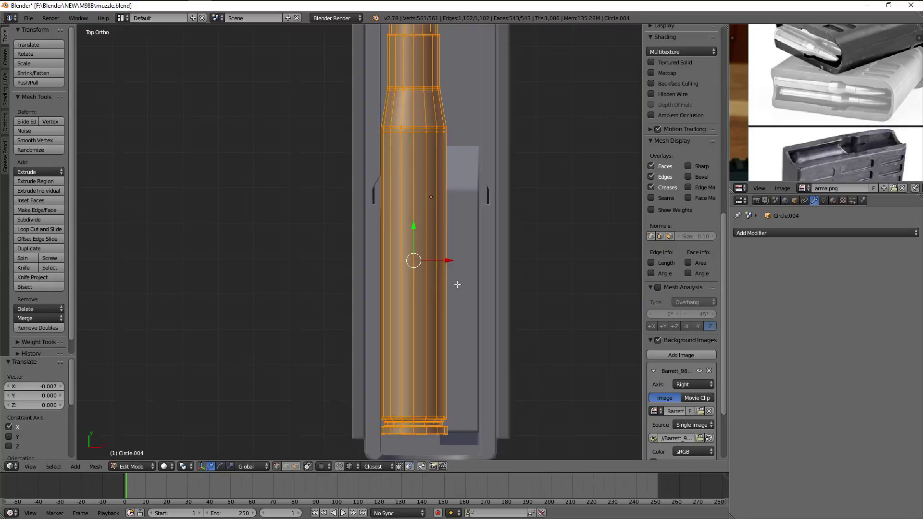
pyautogui.scroll(-3, 457, 284)
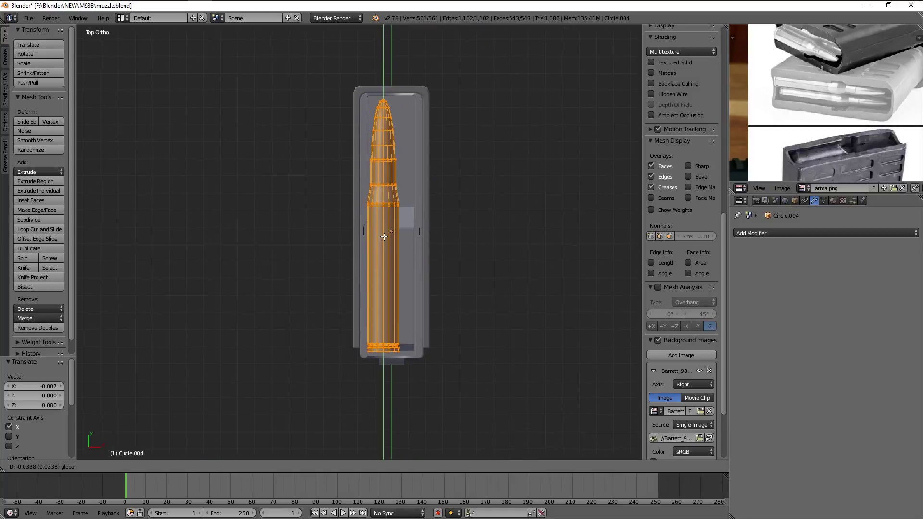
pyautogui.moveTo(440, 258); pyautogui.dragTo(332, 239, button='middle')
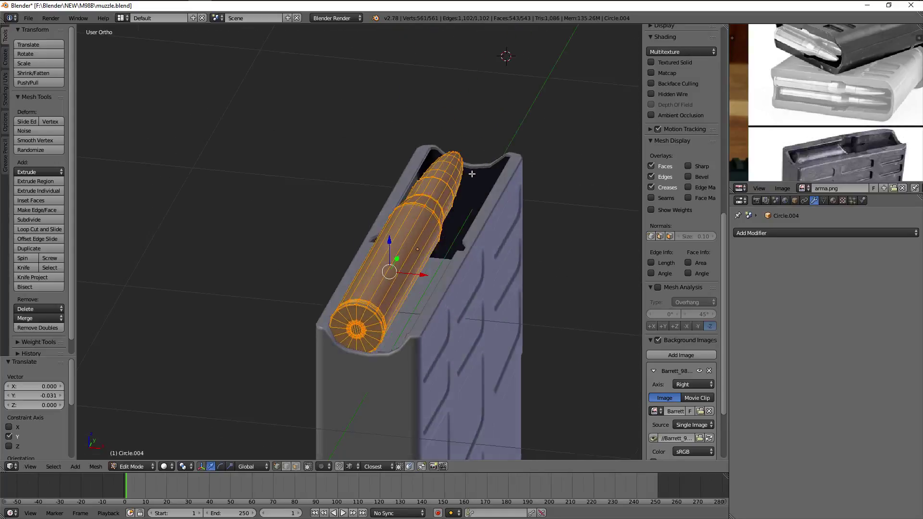
pyautogui.press('g')
pyautogui.press('z')
pyautogui.click(324, 249)
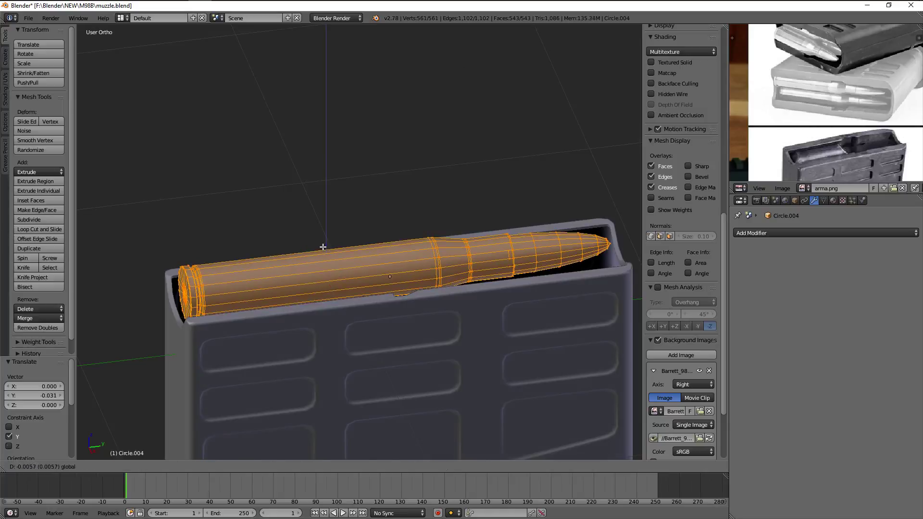
# Fine-tune the cartridge's final height along Z and exit Edit Mode
pyautogui.press('KP_1')
pyautogui.scroll(5, 450, 201)
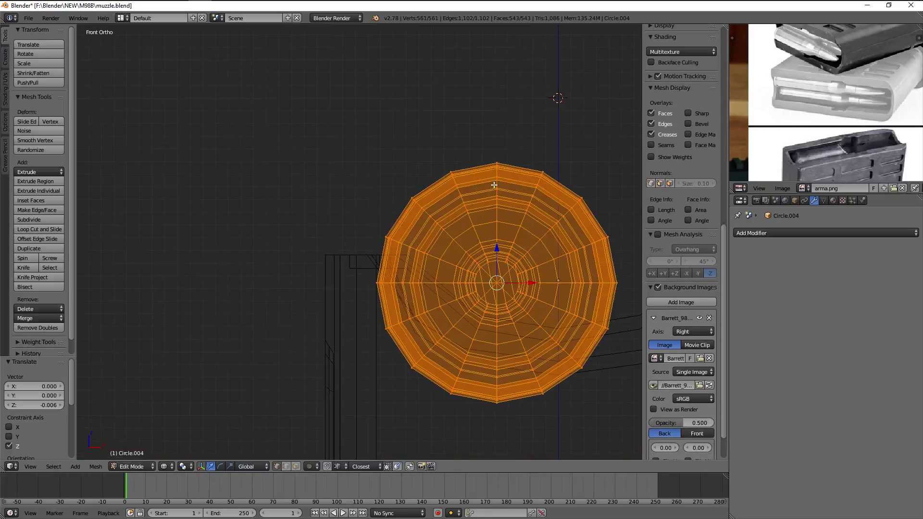
pyautogui.press('z')
pyautogui.moveTo(450, 202); pyautogui.dragTo(496, 211, button='middle')
pyautogui.scroll(3, 496, 211)
pyautogui.press('g')
pyautogui.press('z')
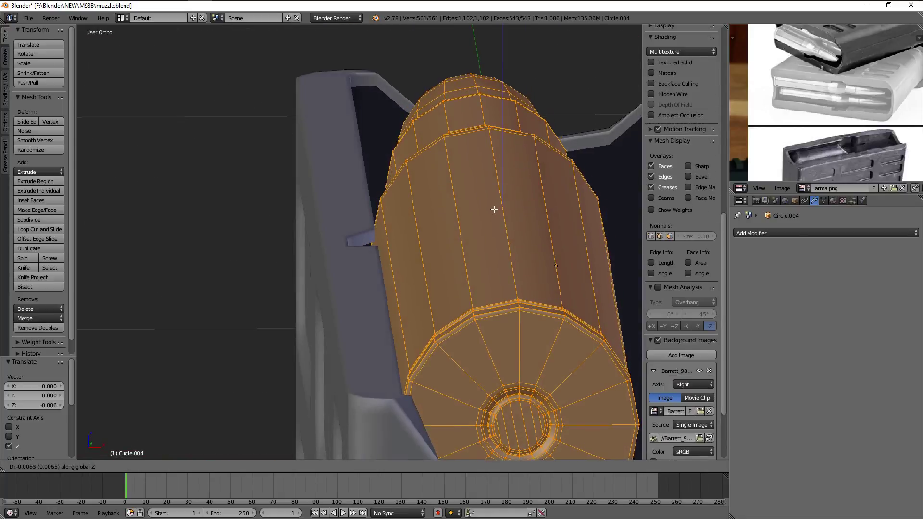
pyautogui.click(492, 207)
pyautogui.press('Tab')
pyautogui.scroll(-4, 498, 209)
pyautogui.press('KP_1')
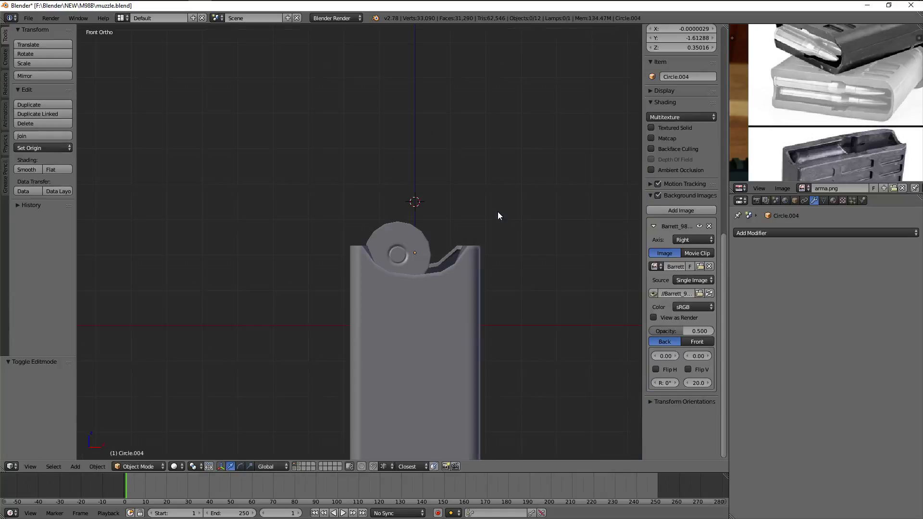
pyautogui.moveTo(446, 211)
pyautogui.mouseDown(button='middle')
pyautogui.moveTo(470, 224)
pyautogui.moveTo(584, 235)
pyautogui.moveTo(99, 232)
pyautogui.moveTo(285, 250)
pyautogui.mouseUp(button='middle')
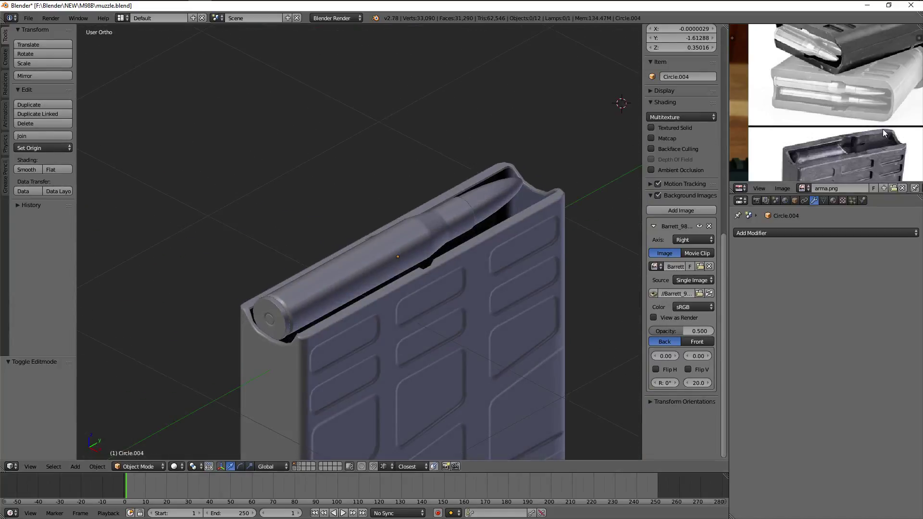
# Zoom in and out on the arma.png reference photo in the Image Editor
pyautogui.scroll(3, 884, 133)
pyautogui.scroll(-3, 803, 92)
pyautogui.scroll(2, 860, 101)
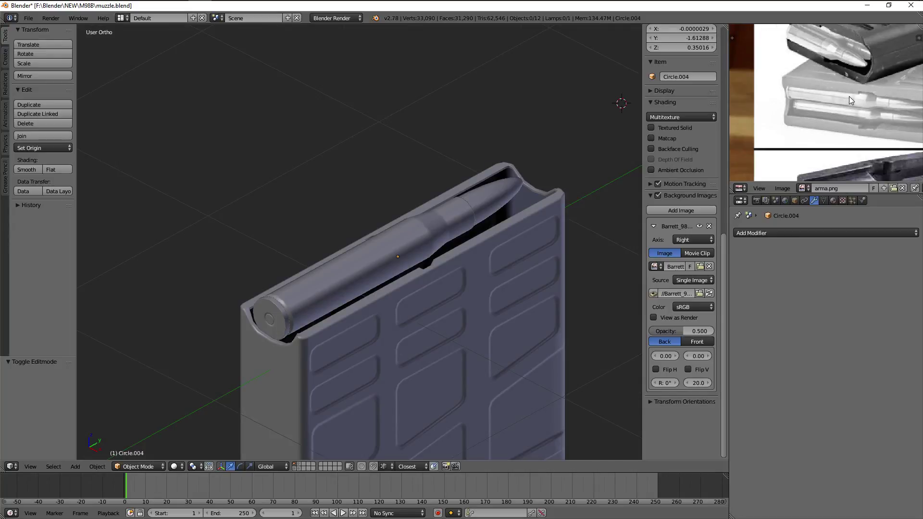
pyautogui.scroll(-1, 845, 92)
pyautogui.scroll(-1, 843, 96)
pyautogui.scroll(-1, 844, 99)
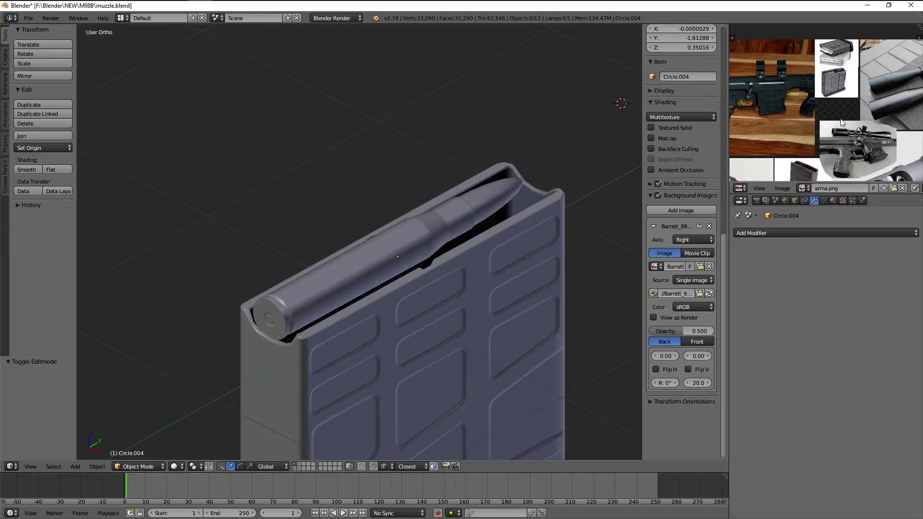
pyautogui.scroll(-1, 843, 101)
pyautogui.scroll(1, 842, 101)
pyautogui.scroll(-2, 846, 96)
pyautogui.scroll(-1, 856, 89)
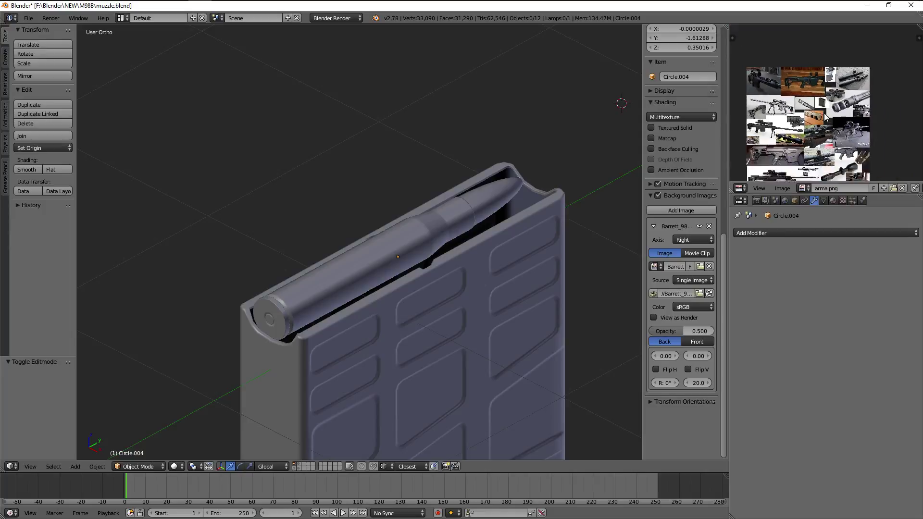
pyautogui.scroll(-1, 865, 82)
pyautogui.scroll(2, 861, 85)
pyautogui.scroll(1, 846, 89)
pyautogui.scroll(-1, 817, 96)
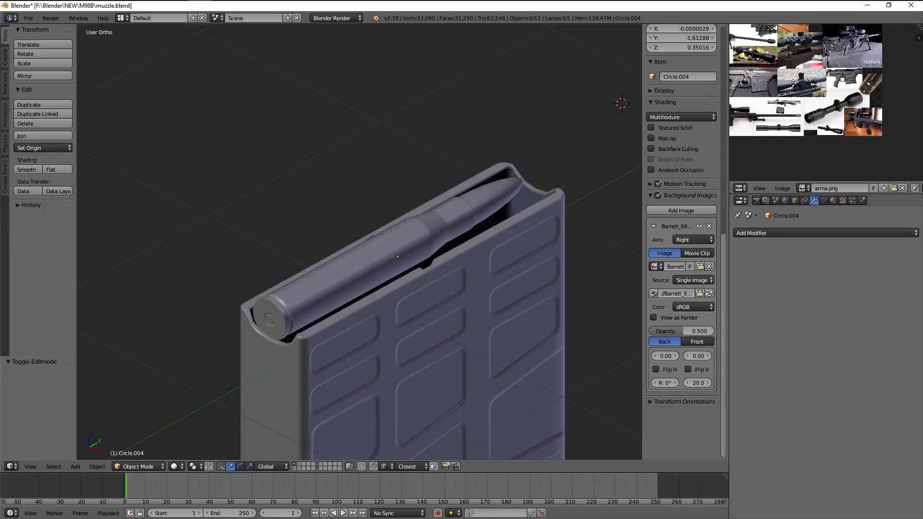
pyautogui.scroll(1, 803, 101)
pyautogui.scroll(1, 798, 111)
pyautogui.scroll(-1, 791, 125)
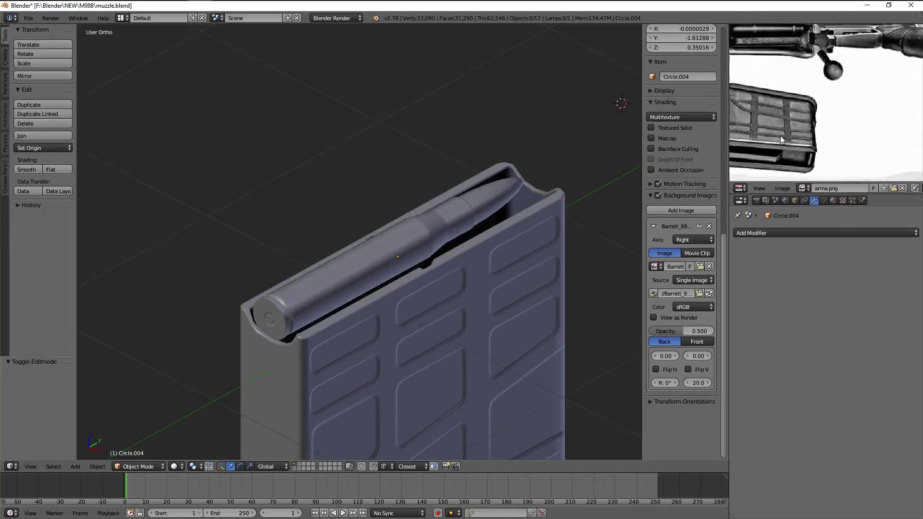
pyautogui.scroll(-1, 783, 140)
pyautogui.scroll(-1, 786, 138)
pyautogui.scroll(1, 794, 136)
pyautogui.scroll(1, 801, 135)
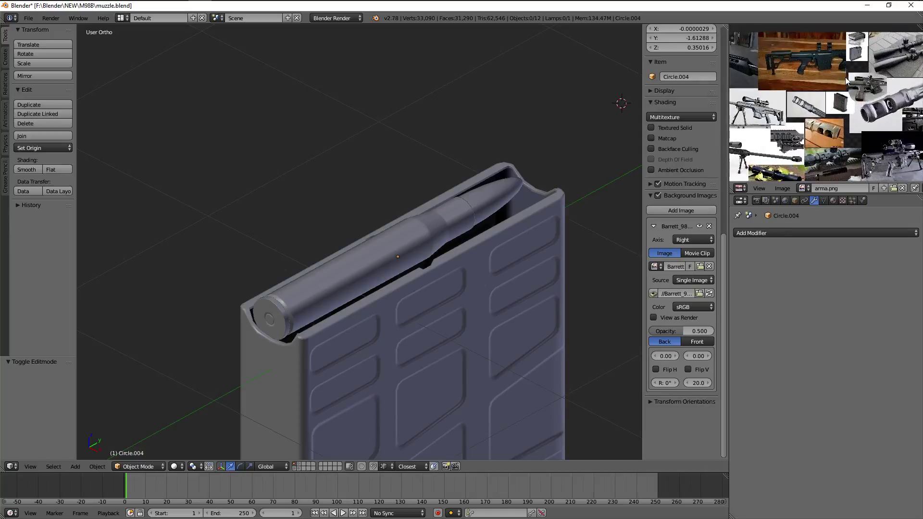
pyautogui.scroll(2, 809, 133)
pyautogui.scroll(-2, 808, 133)
pyautogui.scroll(2, 817, 122)
pyautogui.scroll(3, 823, 118)
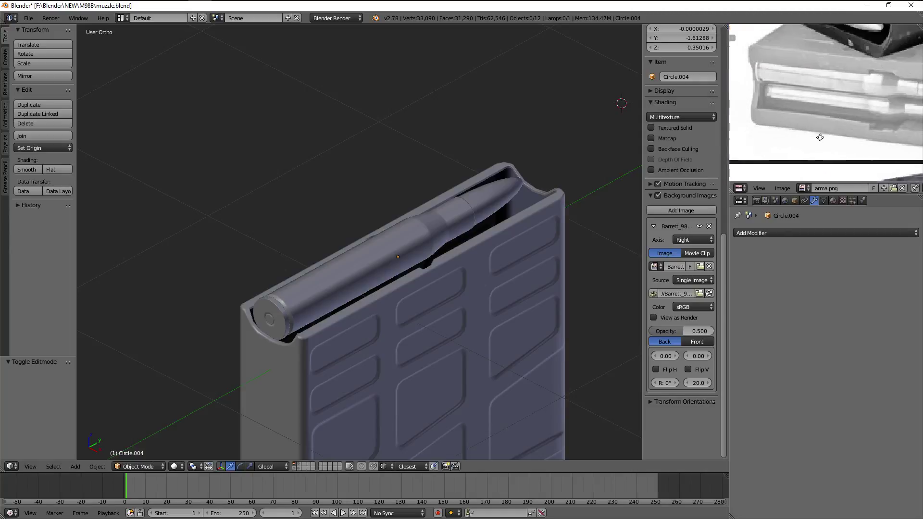
pyautogui.scroll(2, 826, 113)
pyautogui.scroll(-2, 823, 77)
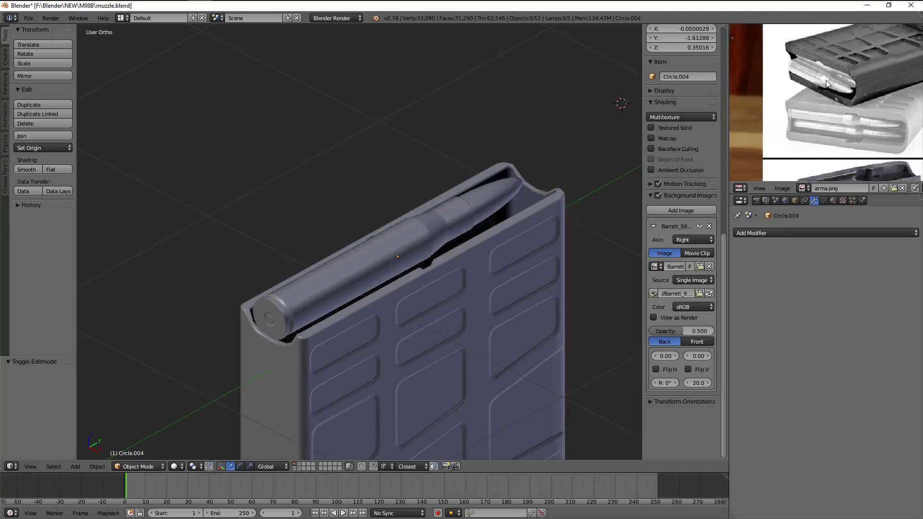
pyautogui.scroll(2, 826, 120)
# Frame the loaded magazine's top rounds, then reopen the bullet mesh from the front view
pyautogui.moveTo(828, 133)
pyautogui.mouseDown(button='middle')
pyautogui.moveTo(806, 113)
pyautogui.moveTo(816, 116)
pyautogui.mouseUp(button='middle')
pyautogui.scroll(-2, 816, 116)
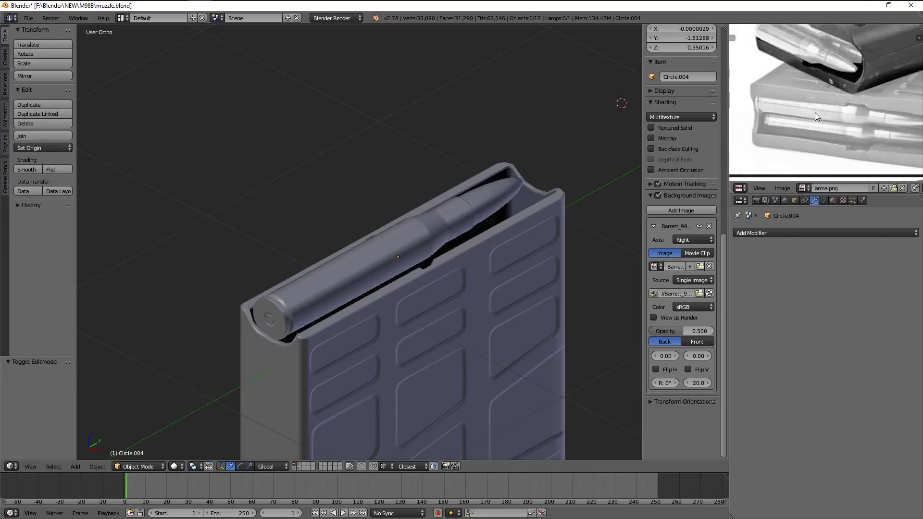
pyautogui.press('KP_1')
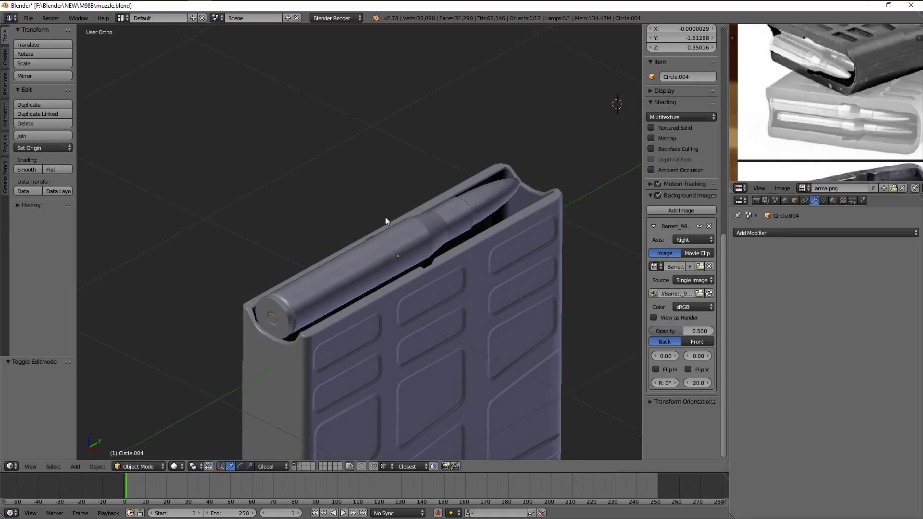
pyautogui.press('Tab')
# Move the bullet vertically inside the magazine and check its placement in 3D
pyautogui.press('g')
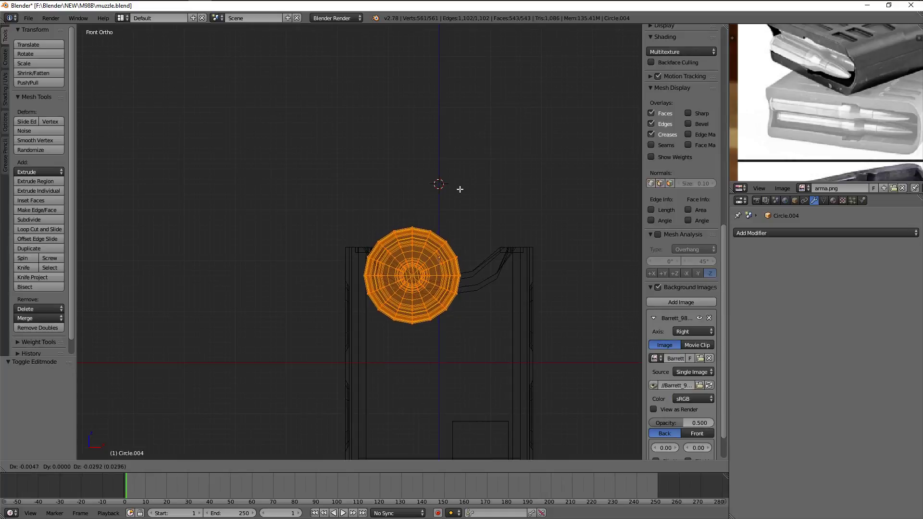
pyautogui.click(461, 190)
pyautogui.press('z')
pyautogui.moveTo(485, 195); pyautogui.dragTo(475, 241, button='middle')
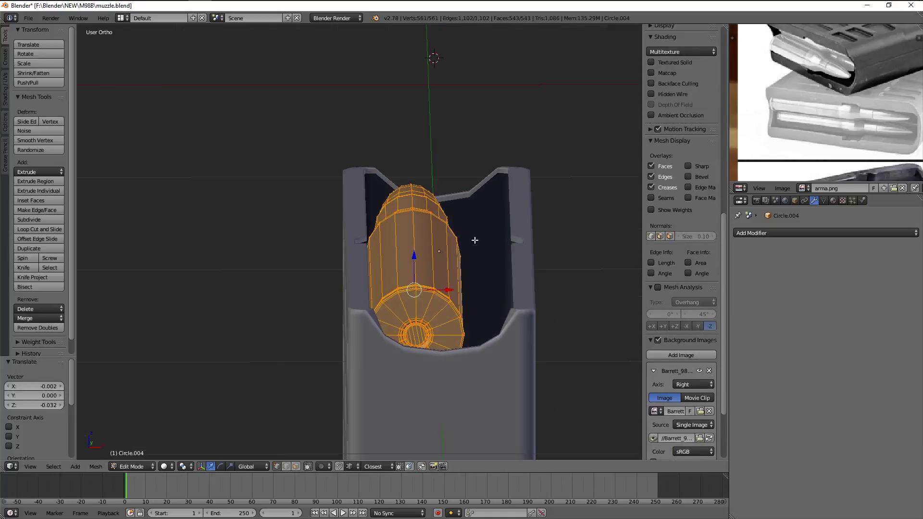
pyautogui.click(433, 288)
pyautogui.press('Tab')
pyautogui.moveTo(433, 288)
pyautogui.mouseDown(button='middle')
pyautogui.moveTo(465, 343)
pyautogui.moveTo(483, 281)
pyautogui.moveTo(469, 293)
pyautogui.moveTo(523, 304)
pyautogui.moveTo(169, 316)
pyautogui.moveTo(159, 258)
pyautogui.moveTo(284, 258)
pyautogui.moveTo(500, 293)
pyautogui.moveTo(529, 262)
pyautogui.mouseUp(button='middle')
pyautogui.scroll(-3, 454, 311)
# Compare the bullet against the reference in right-side wireframe view, then check it in solid view
pyautogui.press('Tab')
pyautogui.press('KP_3')
pyautogui.scroll(5, 530, 259)
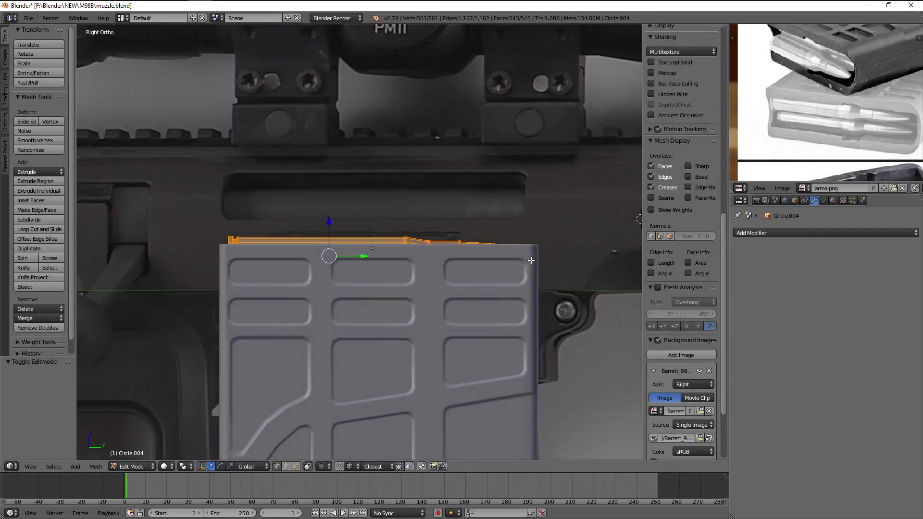
pyautogui.press('z')
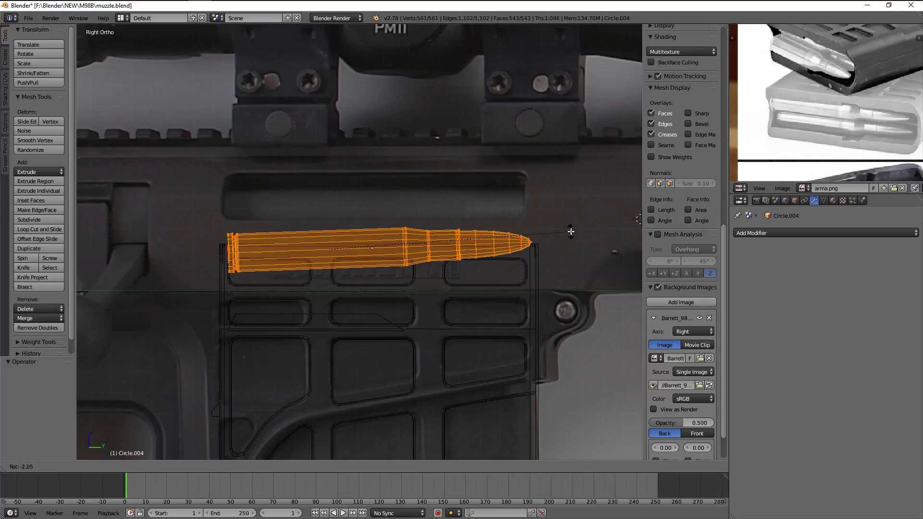
pyautogui.press('z')
pyautogui.moveTo(513, 240)
pyautogui.mouseDown(button='middle')
pyautogui.moveTo(563, 200)
pyautogui.moveTo(530, 258)
pyautogui.moveTo(561, 255)
pyautogui.mouseUp(button='middle')
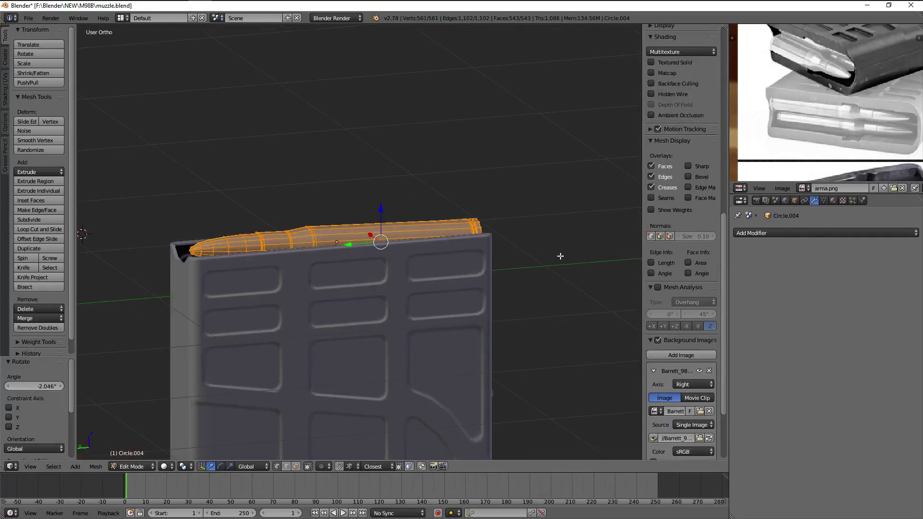
pyautogui.press('Tab')
pyautogui.press('KP_3')
pyautogui.press('z')
# Raise the bullet slightly along Z and inspect it on the magazine
pyautogui.press('Tab')
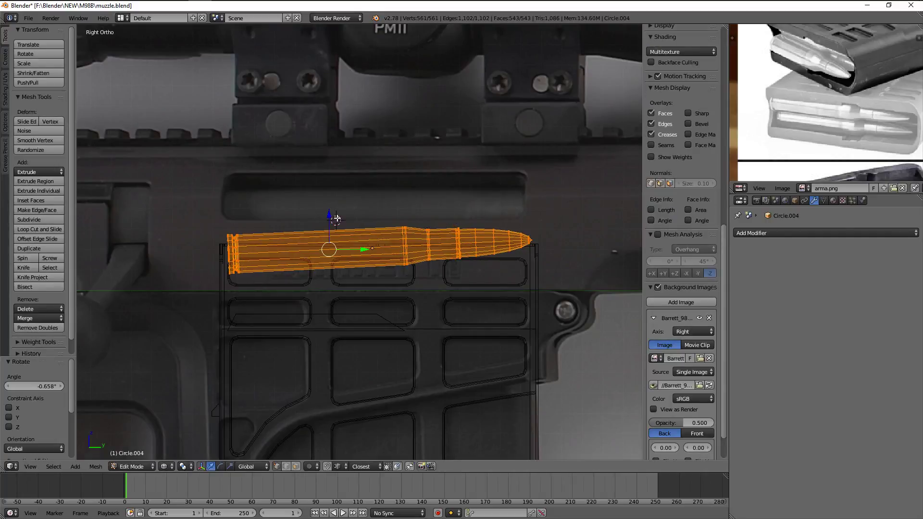
pyautogui.moveTo(330, 224); pyautogui.dragTo(327, 221)
pyautogui.click(325, 222)
pyautogui.press('Tab')
pyautogui.press('z')
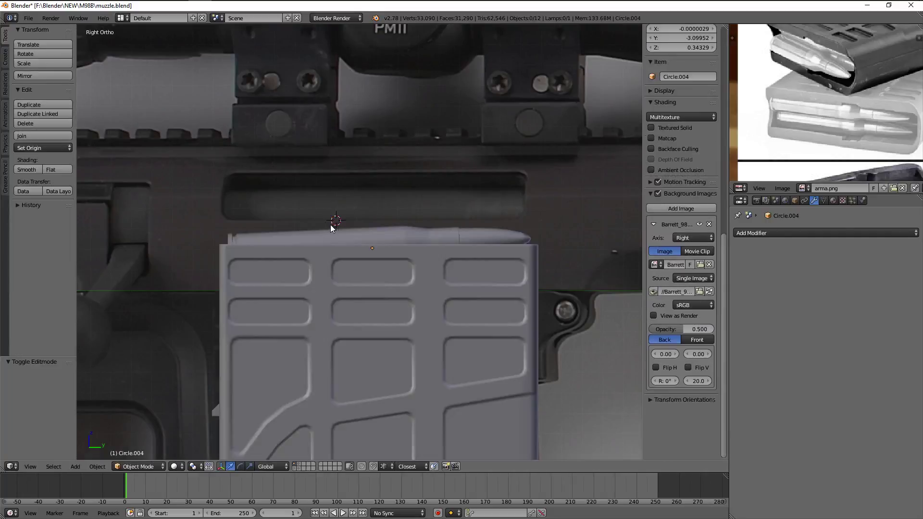
pyautogui.moveTo(333, 223)
pyautogui.mouseDown(button='middle')
pyautogui.moveTo(481, 237)
pyautogui.moveTo(477, 260)
pyautogui.moveTo(496, 247)
pyautogui.moveTo(471, 248)
pyautogui.moveTo(509, 282)
pyautogui.moveTo(544, 278)
pyautogui.mouseUp(button='middle')
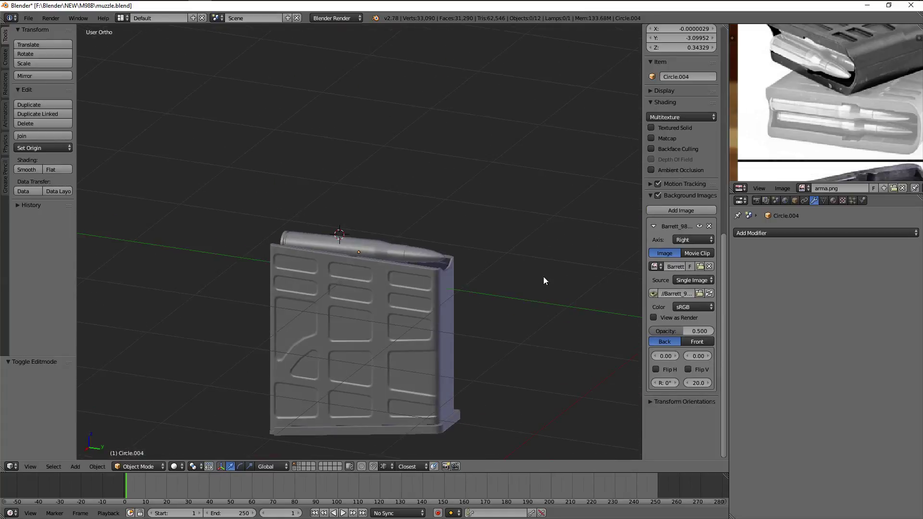
# Set the bullet to a -0.658° tilt with 0.002 lift, then duplicate its geometry
pyautogui.press('Tab')
pyautogui.press('KP_1')
pyautogui.press('KP_3')
pyautogui.press('z')
pyautogui.scroll(3, 564, 272)
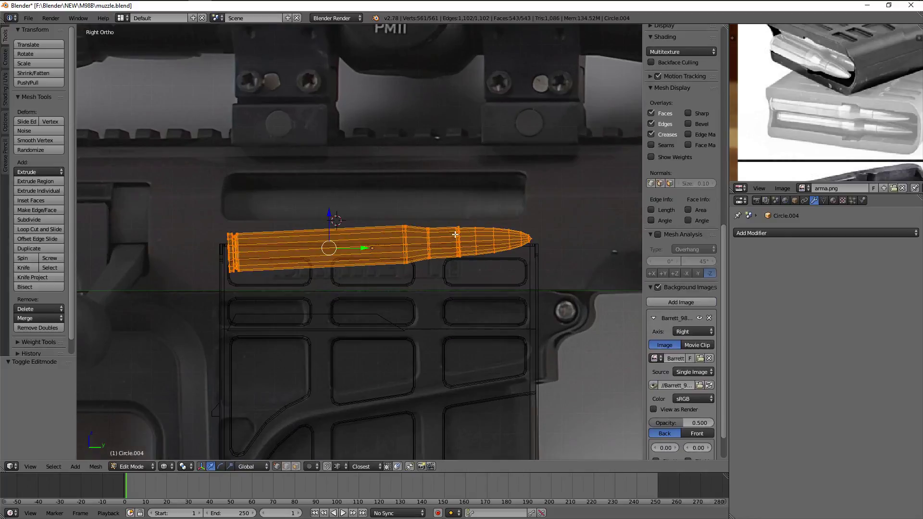
pyautogui.click(456, 231)
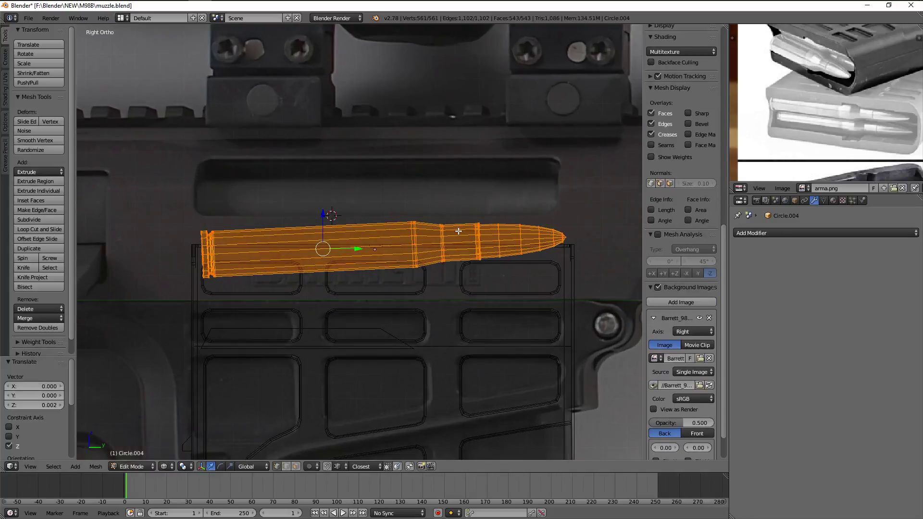
pyautogui.scroll(1, 456, 232)
pyautogui.hotkey('shift', 'd')
# Keep the duplicated geometry in place, leave Edit Mode, and copy the bullet object in place
pyautogui.press('z')
pyautogui.rightClick(465, 230)
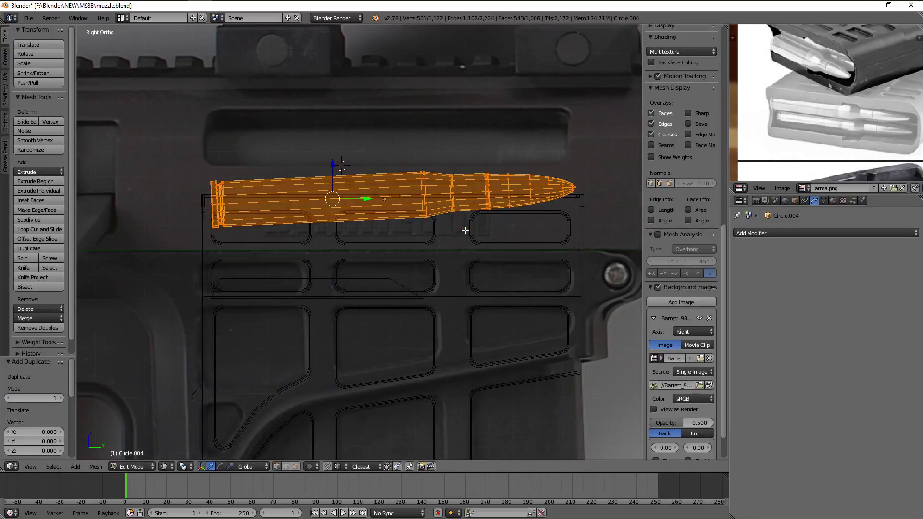
pyautogui.press('Tab')
pyautogui.press('a')
pyautogui.rightClick(425, 183)
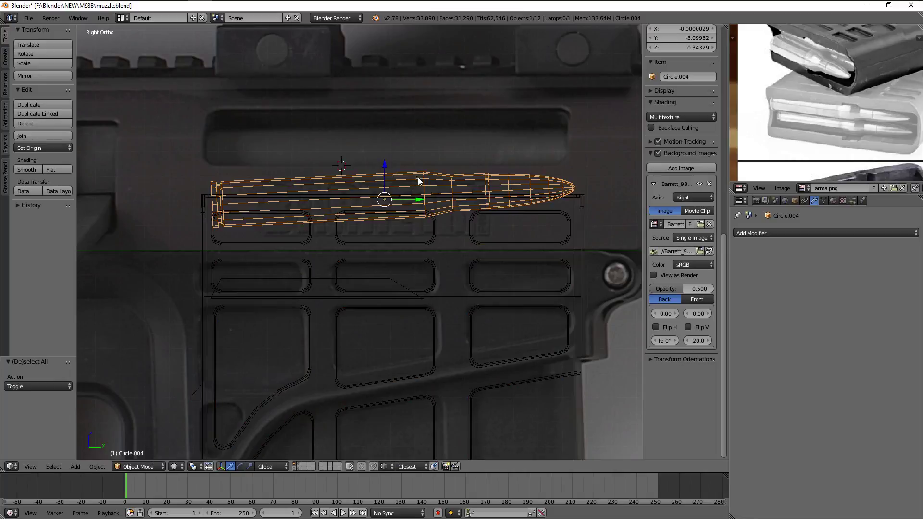
pyautogui.press('g')
pyautogui.rightClick(425, 183)
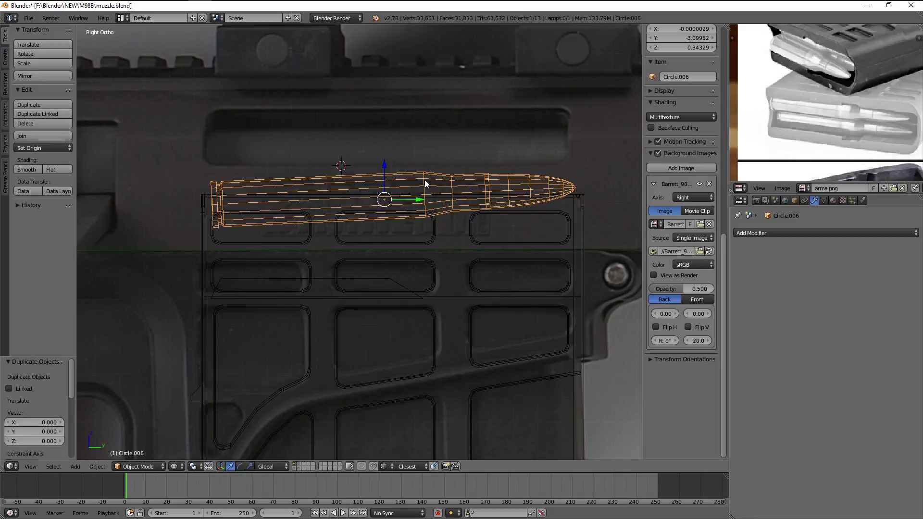
# Send the bullet copies to other, hidden layers with M
pyautogui.press('m')
pyautogui.click(503, 203)
pyautogui.rightClick(373, 189)
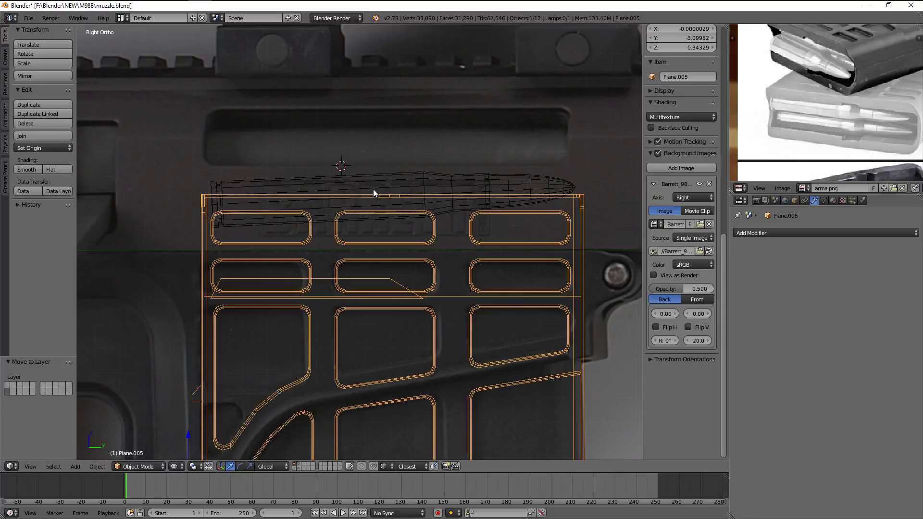
pyautogui.press('Tab')
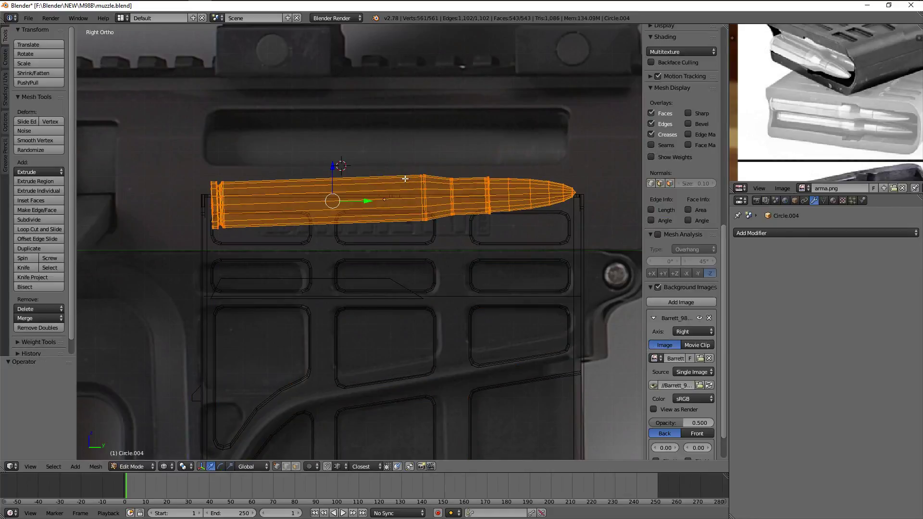
pyautogui.press('Tab')
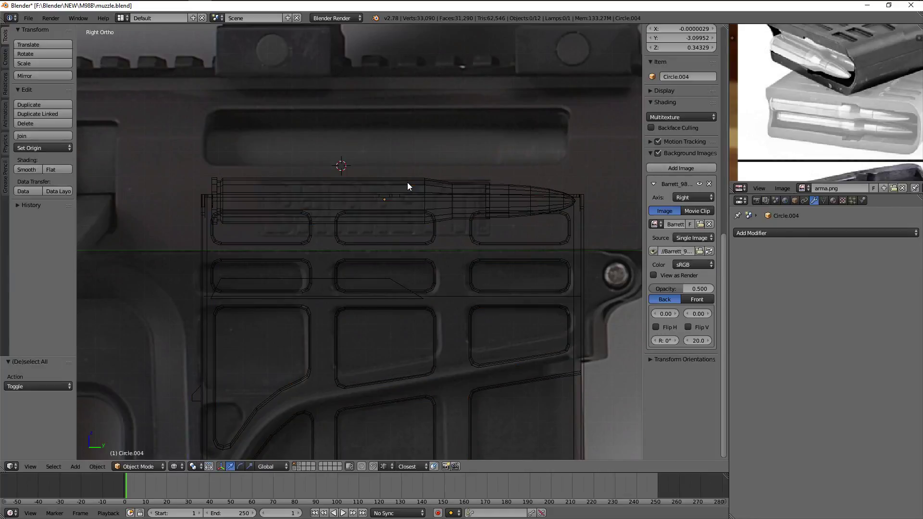
pyautogui.hotkey('shift', 'd')
pyautogui.rightClick(412, 176)
pyautogui.press('m')
pyautogui.click(492, 195)
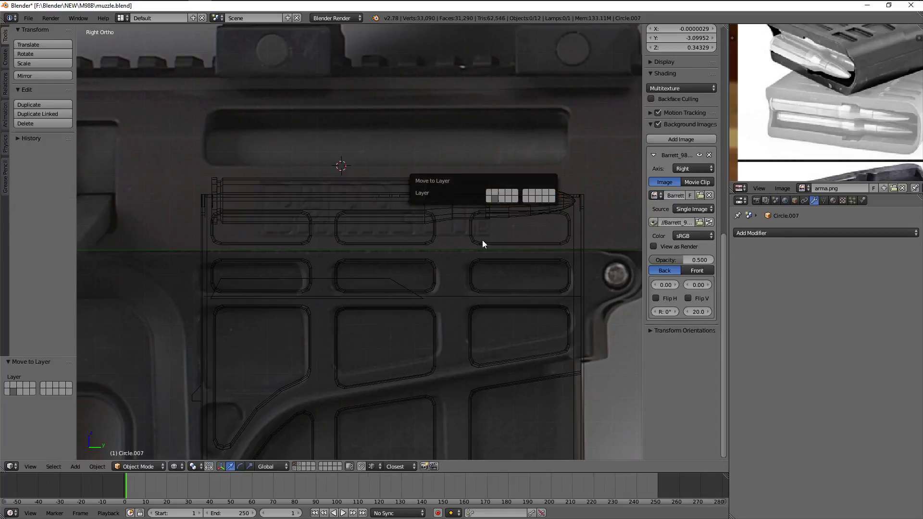
# Tilt the original bullet to -3.506° and raise it 0.009 along Z, then inspect it
pyautogui.rightClick(503, 179)
pyautogui.press('Tab')
pyautogui.press('a')
pyautogui.press('a')
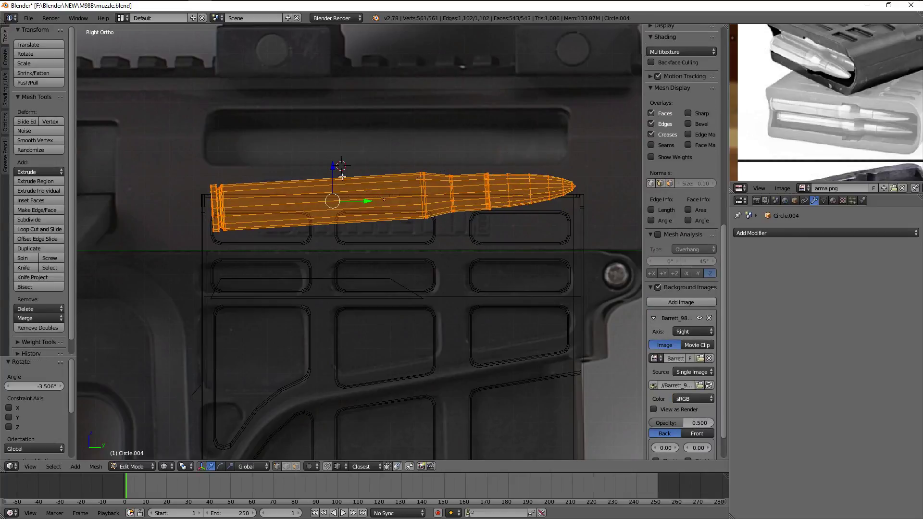
pyautogui.hotkey('ctrl', 'z')
pyautogui.press('z')
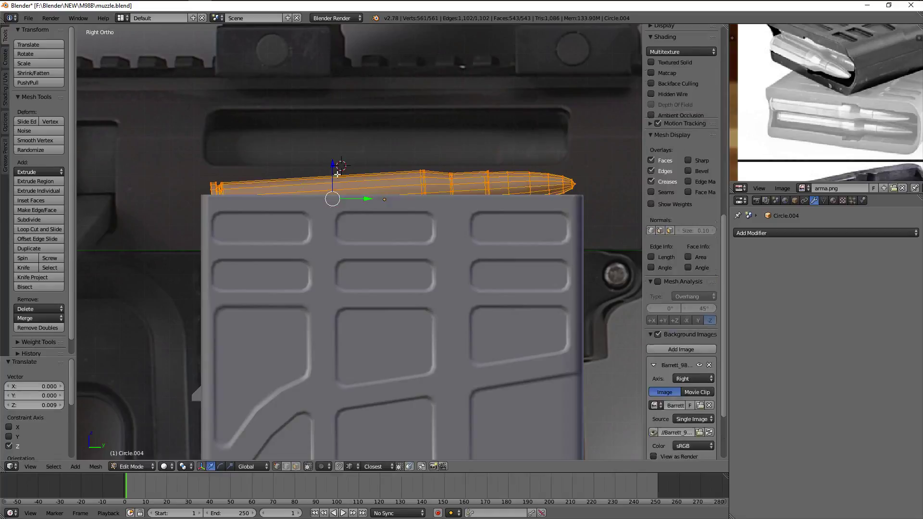
pyautogui.press('Tab')
pyautogui.moveTo(334, 170)
pyautogui.mouseDown(button='middle')
pyautogui.moveTo(458, 206)
pyautogui.moveTo(480, 202)
pyautogui.moveTo(389, 283)
pyautogui.moveTo(419, 190)
pyautogui.mouseUp(button='middle')
# Reopen the bullet mesh in Right Ortho wireframe view over the rifle reference
pyautogui.press('KP_1')
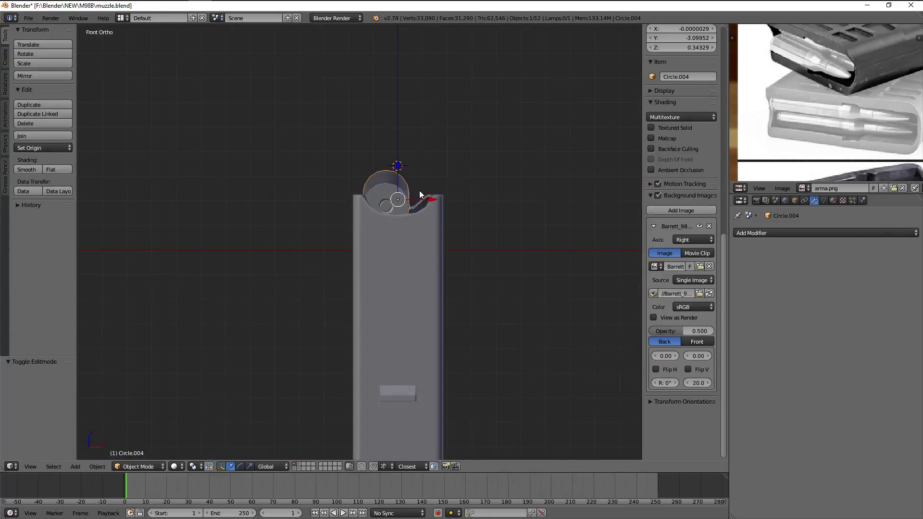
pyautogui.press('KP_3')
pyautogui.press('z')
pyautogui.press('Tab')
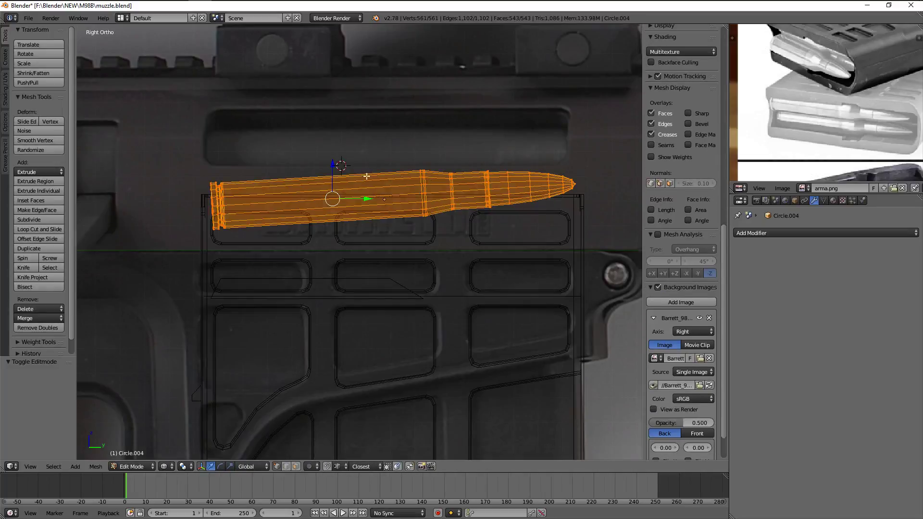
# Duplicate the bullet mesh and check the copy from top, front and side views
pyautogui.hotkey('shift', 'd')
pyautogui.press('z')
pyautogui.click(372, 238)
pyautogui.press('z')
pyautogui.moveTo(378, 234); pyautogui.dragTo(470, 270, button='middle')
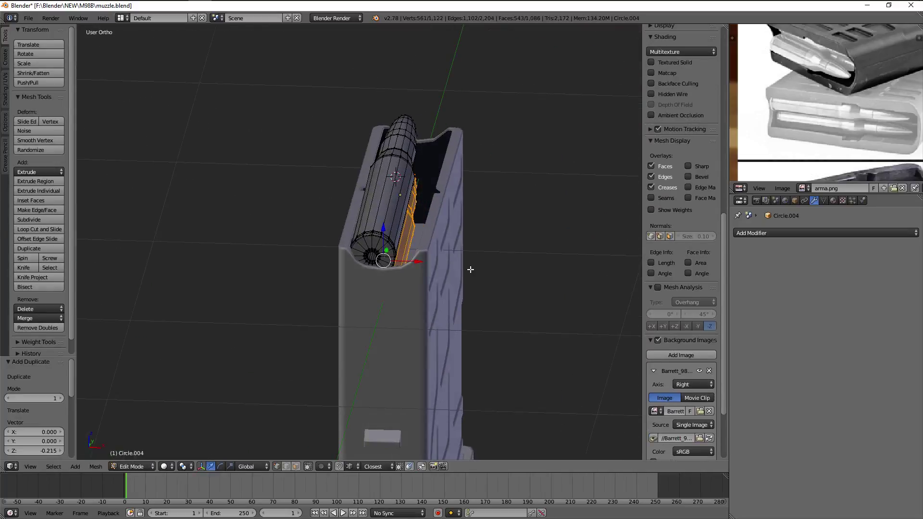
pyautogui.press('KP_7')
pyautogui.press('KP_1')
pyautogui.press('KP_3')
pyautogui.press('z')
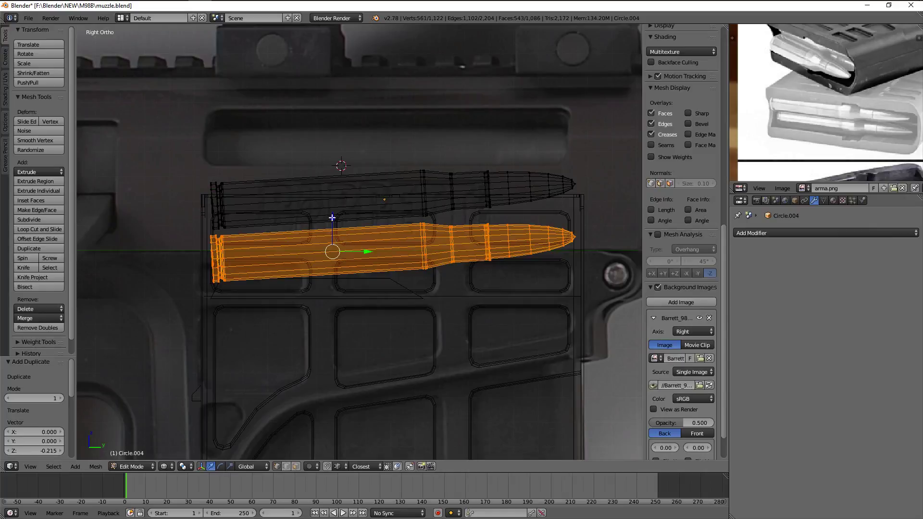
# Stack further cartridge copies one slot below each other down the magazine
pyautogui.moveTo(332, 218); pyautogui.dragTo(329, 212)
pyautogui.press('z')
pyautogui.click(329, 212)
pyautogui.hotkey('shift', 'd')
pyautogui.press('z')
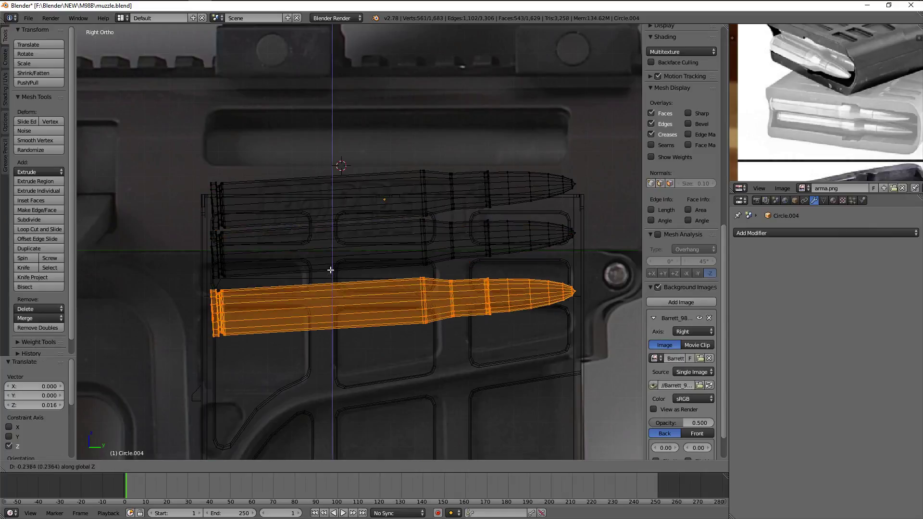
pyautogui.scroll(-3, 332, 263)
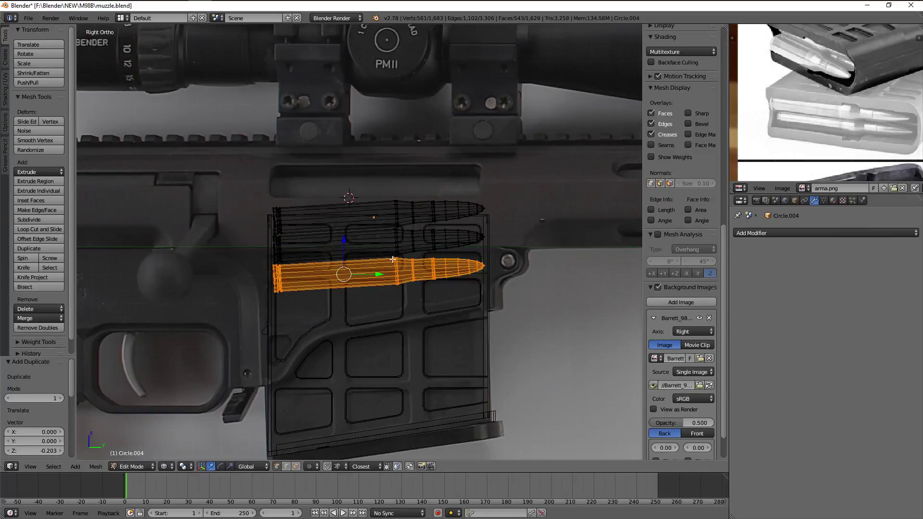
pyautogui.moveTo(416, 259); pyautogui.dragTo(387, 259, button='middle')
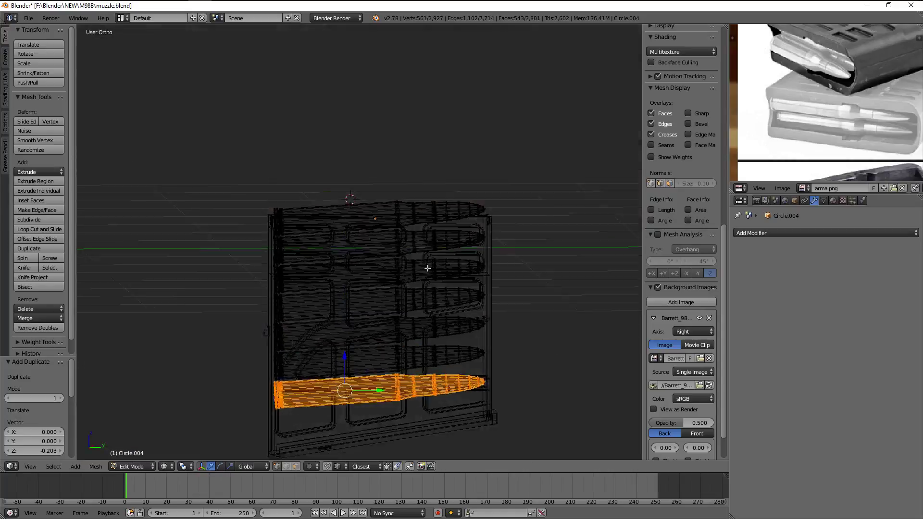
# Select one complete round with Ctrl+L and view it from the top
pyautogui.press('a')
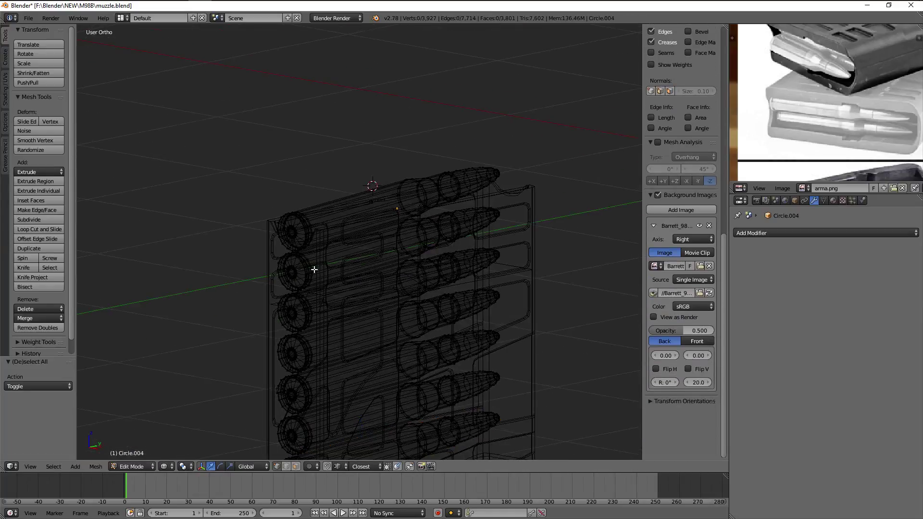
pyautogui.keyDown('alt'); pyautogui.rightClick(308, 269); pyautogui.keyUp('alt')
pyautogui.press('KP_3')
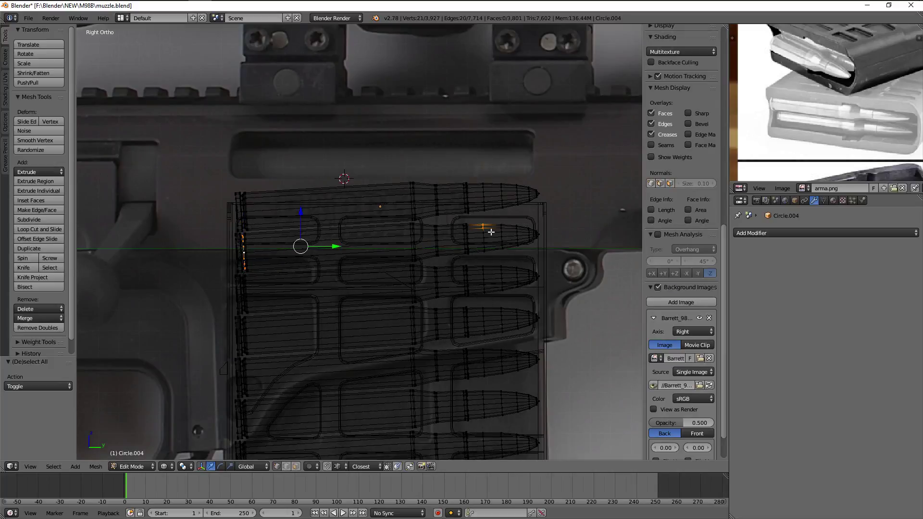
pyautogui.hotkey('ctrl', 'l')
pyautogui.press('KP_7')
# Nudge the selected cartridge vertically along Z, checking it in front view with solid and wireframe shading
pyautogui.press('z')
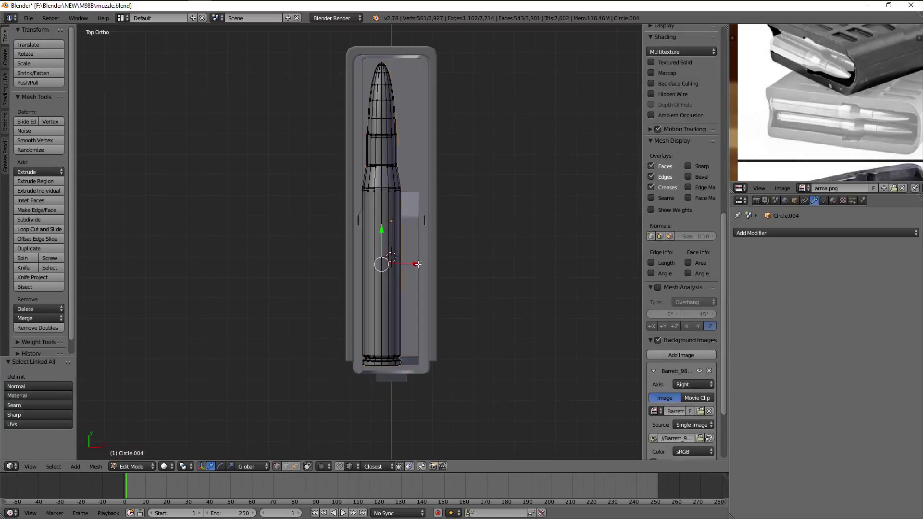
pyautogui.moveTo(442, 265); pyautogui.dragTo(457, 229, button='middle')
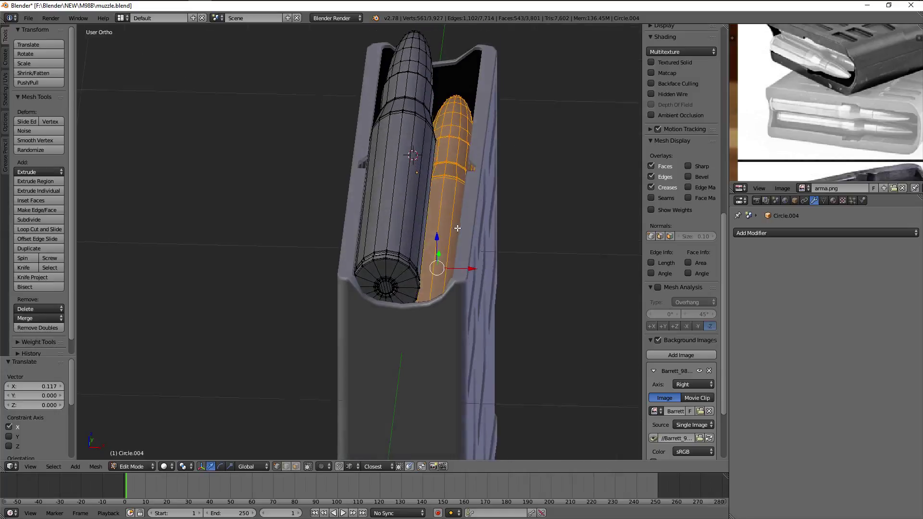
pyautogui.press('KP_1')
pyautogui.press('z')
pyautogui.scroll(2, 457, 228)
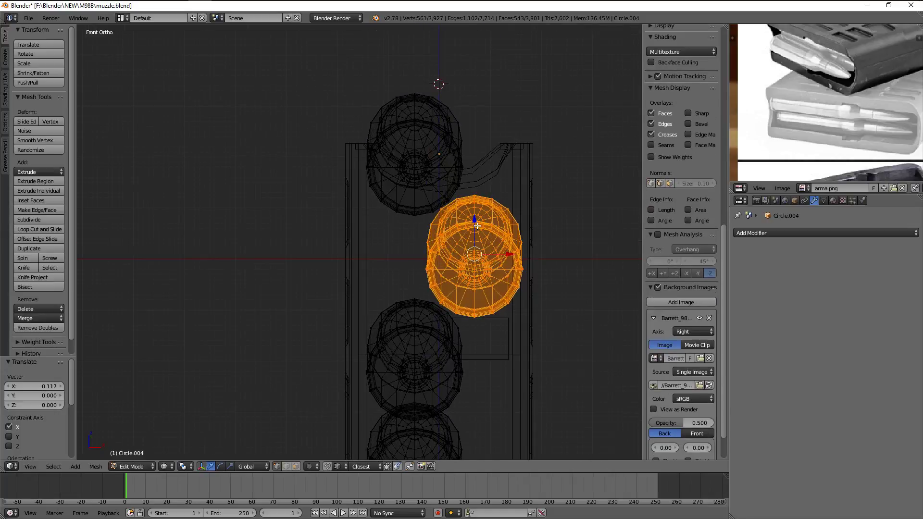
pyautogui.press('z')
pyautogui.press('z')
pyautogui.moveTo(477, 225)
pyautogui.mouseDown(button='middle')
pyautogui.moveTo(521, 226)
pyautogui.moveTo(500, 216)
pyautogui.moveTo(512, 212)
pyautogui.moveTo(520, 229)
pyautogui.moveTo(461, 270)
pyautogui.moveTo(493, 271)
pyautogui.mouseUp(button='middle')
pyautogui.press('g')
pyautogui.press('z')
pyautogui.click(522, 217)
pyautogui.press('g')
pyautogui.press('z')
pyautogui.press('Escape')
pyautogui.press('z')
# Check the magazine from the front in Object Mode, toggling solid and wireframe shading
pyautogui.press('Tab')
pyautogui.press('KP_1')
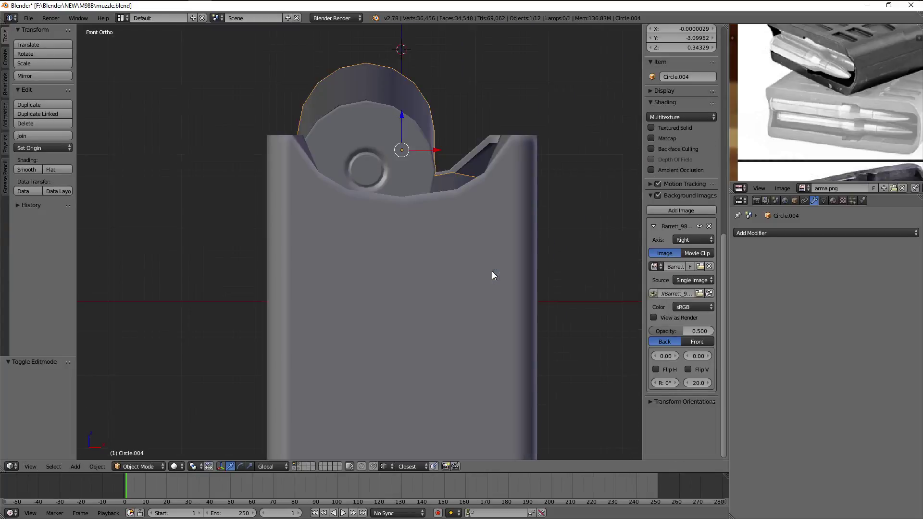
pyautogui.press('z')
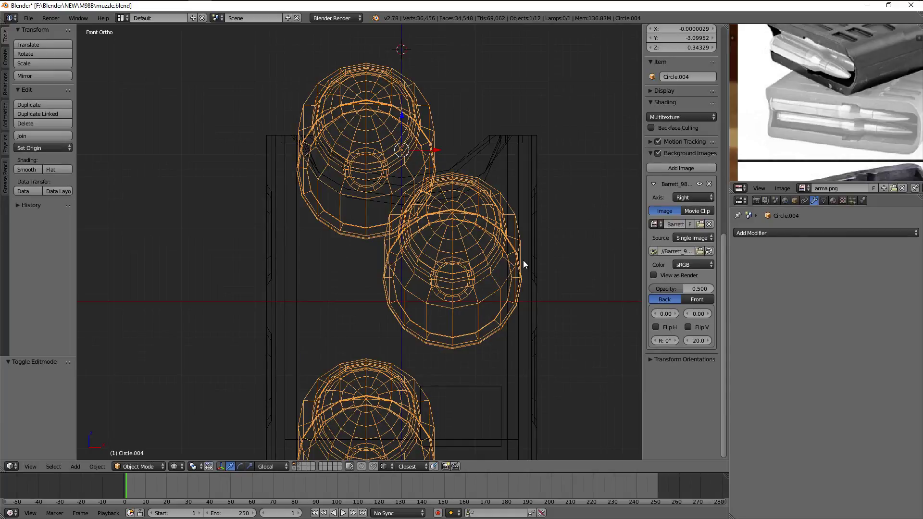
pyautogui.press('z')
pyautogui.press('z')
pyautogui.scroll(-2, 480, 243)
# Select the lower cartridge's ring in Edit Mode and shift it to a new position
pyautogui.press('Tab')
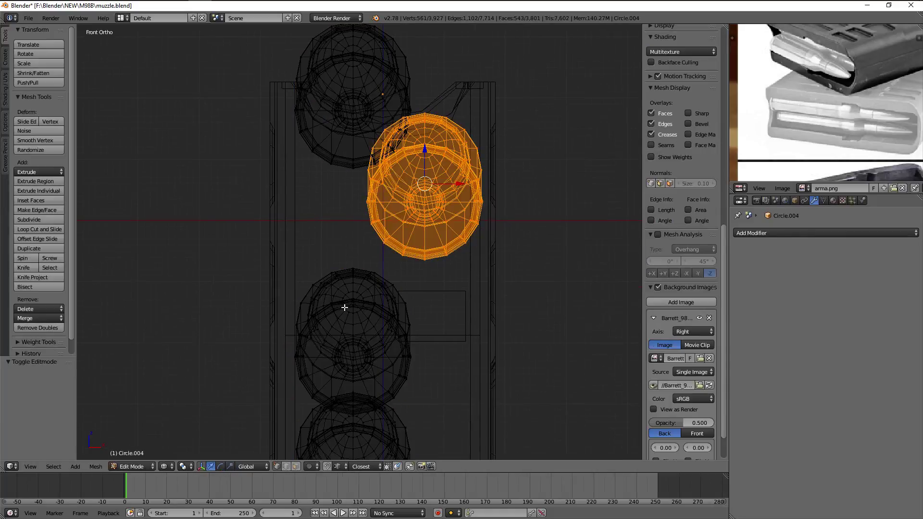
pyautogui.press('a')
pyautogui.keyDown('alt'); pyautogui.click(351, 308); pyautogui.keyUp('alt')
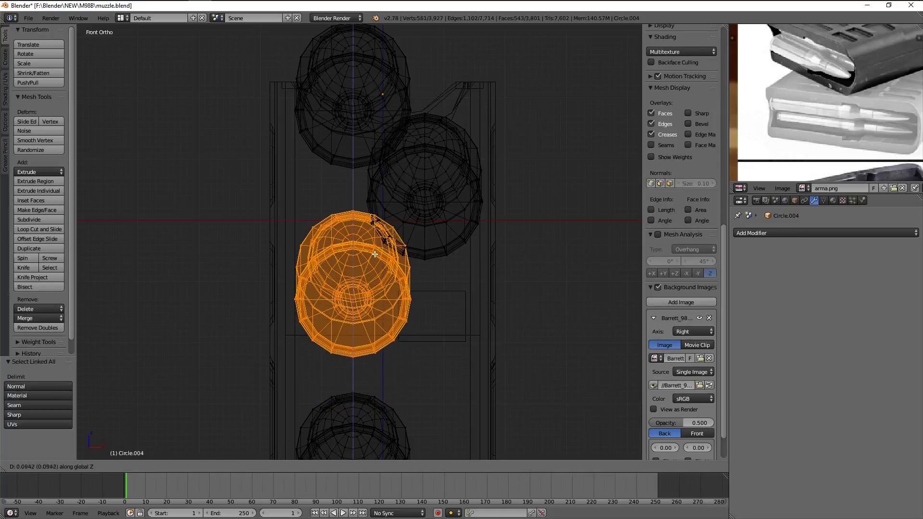
pyautogui.click(375, 254)
pyautogui.press('z')
pyautogui.press('z')
pyautogui.moveTo(405, 274); pyautogui.dragTo(456, 256, button='middle')
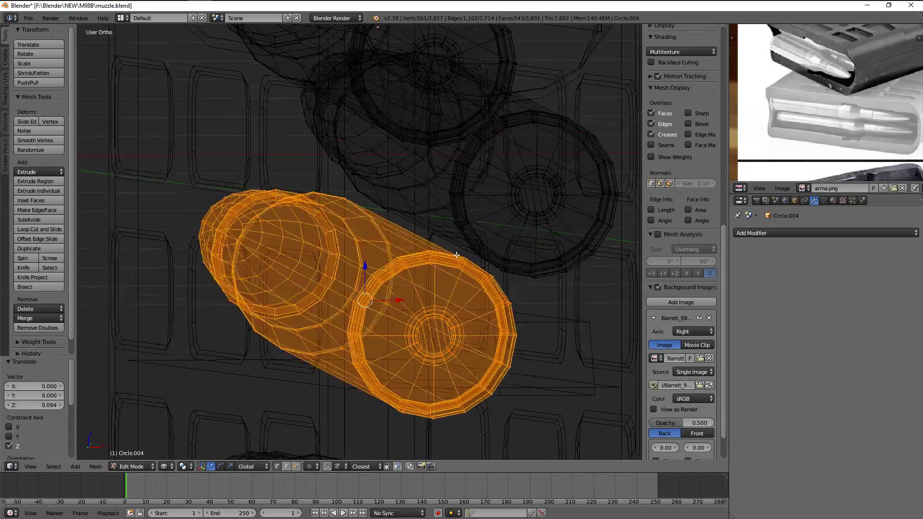
pyautogui.press('g')
pyautogui.press('z')
pyautogui.click(367, 252)
# Refine the cartridge's vertical position and preview the stack in solid shading
pyautogui.moveTo(367, 252); pyautogui.dragTo(449, 239, button='middle')
pyautogui.scroll(2, 459, 239)
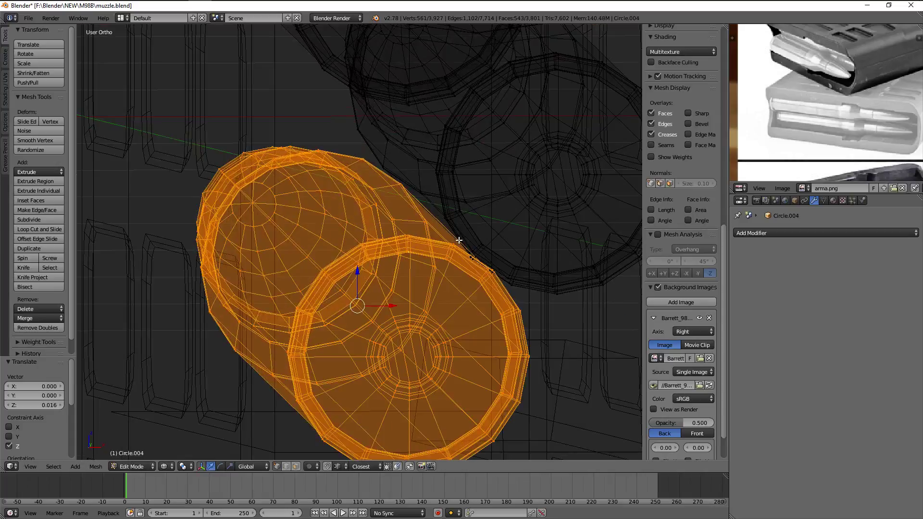
pyautogui.click(374, 274)
pyautogui.moveTo(373, 274)
pyautogui.mouseDown(button='middle')
pyautogui.moveTo(500, 278)
pyautogui.moveTo(509, 324)
pyautogui.mouseUp(button='middle')
pyautogui.scroll(2, 487, 284)
pyautogui.scroll(-3, 487, 283)
pyautogui.press('z')
pyautogui.press('z')
pyautogui.scroll(-2, 422, 323)
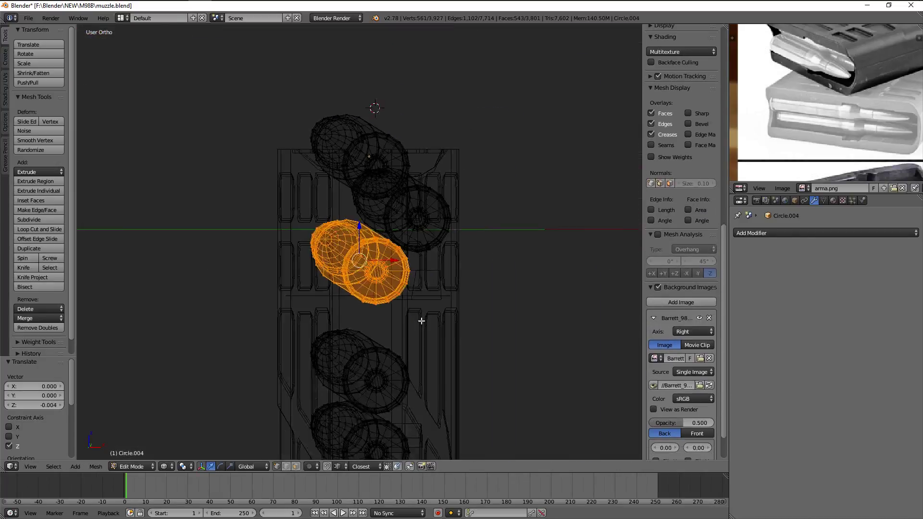
# Select another lower cartridge and offset it sideways along X into the stagger
pyautogui.press('a')
pyautogui.keyDown('alt'); pyautogui.rightClick(370, 374); pyautogui.keyUp('alt')
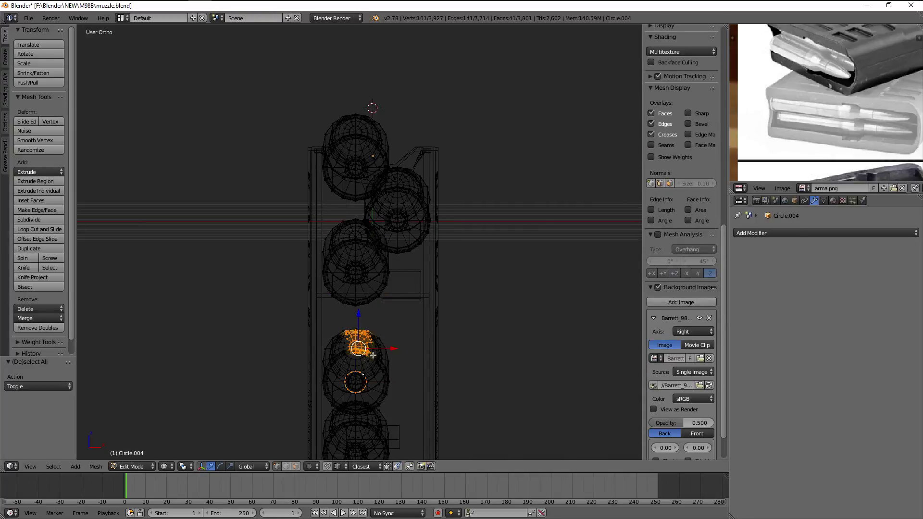
pyautogui.press('ctrl+KP_1')
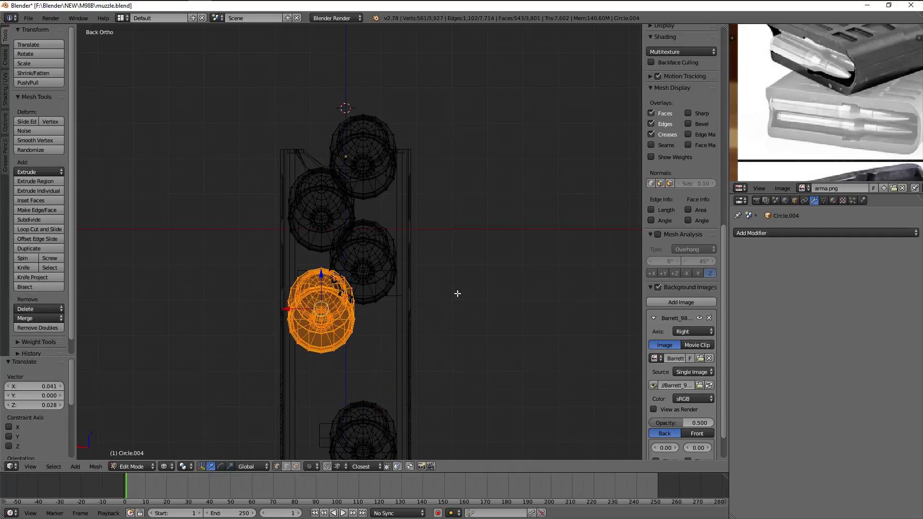
pyautogui.moveTo(458, 294); pyautogui.dragTo(340, 319, button='middle')
pyautogui.scroll(2, 450, 272)
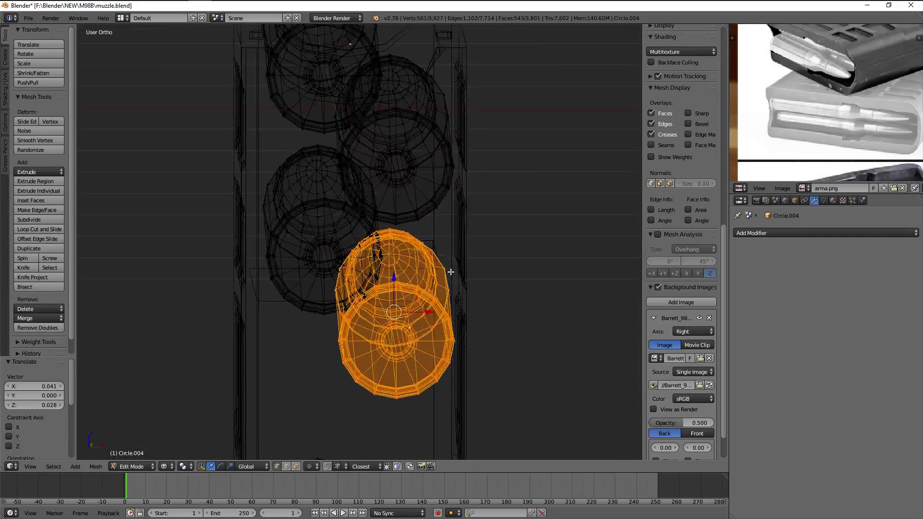
pyautogui.press('g')
pyautogui.moveTo(451, 273); pyautogui.dragTo(426, 226, button='middle')
pyautogui.scroll(1, 429, 228)
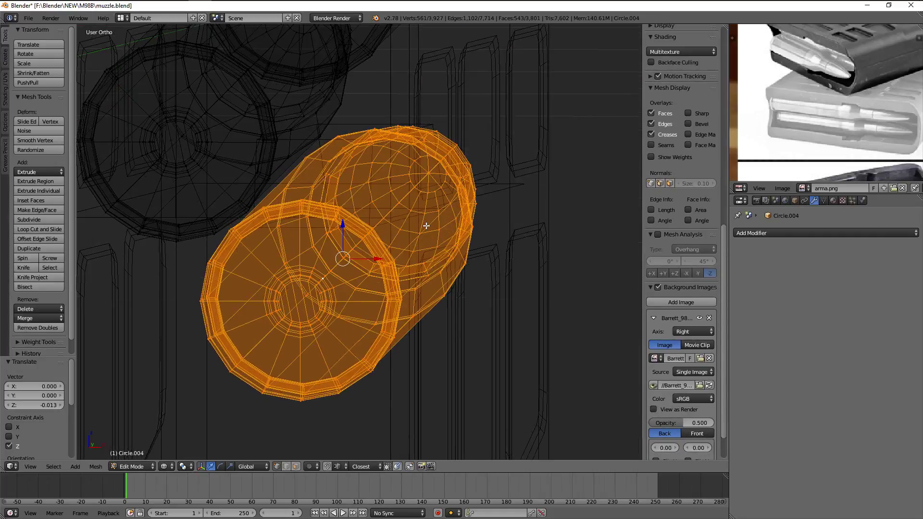
pyautogui.press('g')
pyautogui.press('x')
pyautogui.click(391, 257)
# Review the front view and box-select the three lower cartridge copies
pyautogui.press('KP_1')
pyautogui.press('z')
pyautogui.scroll(4, 388, 264)
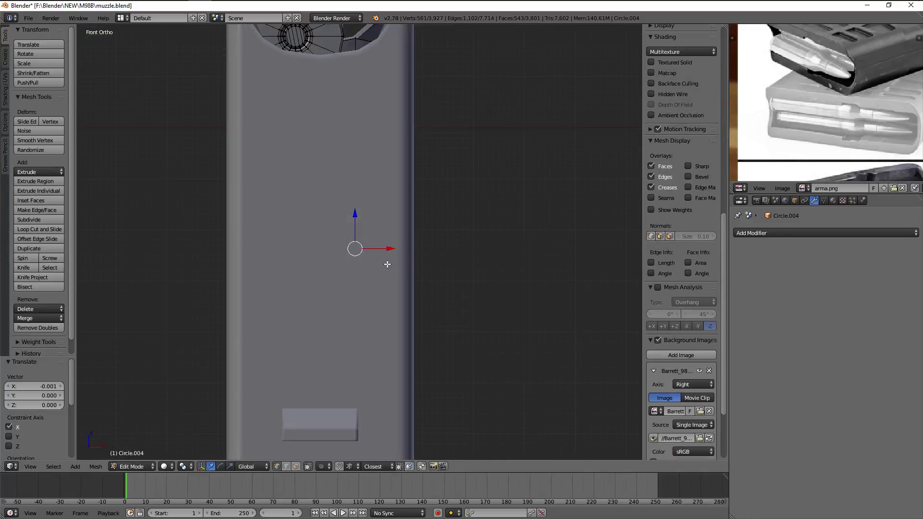
pyautogui.press('z')
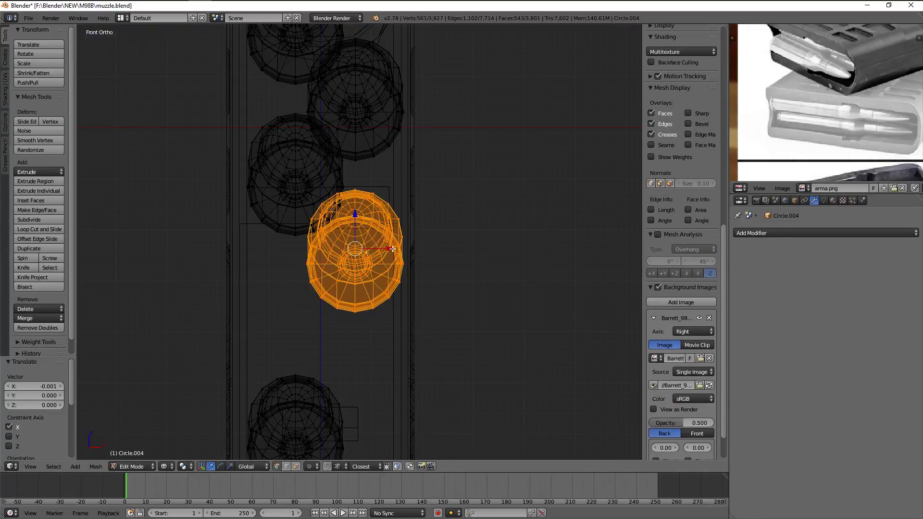
pyautogui.scroll(-3, 394, 197)
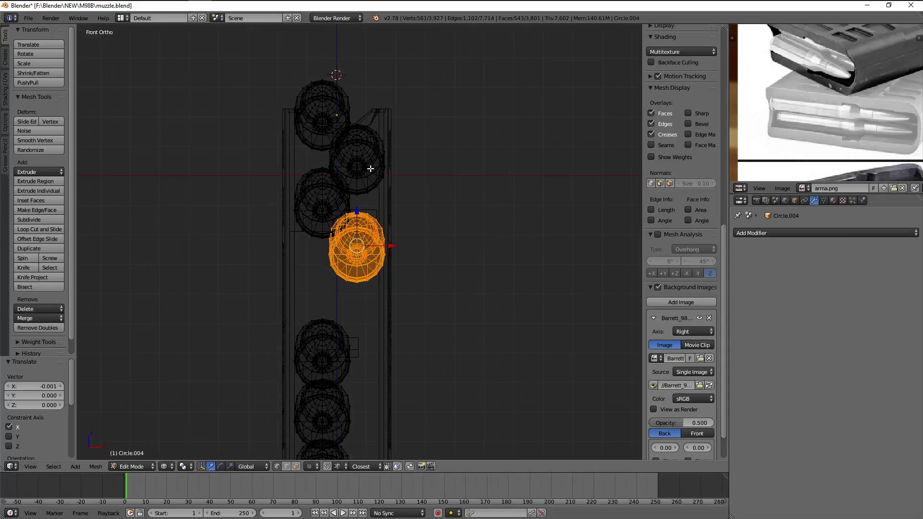
pyautogui.press('a')
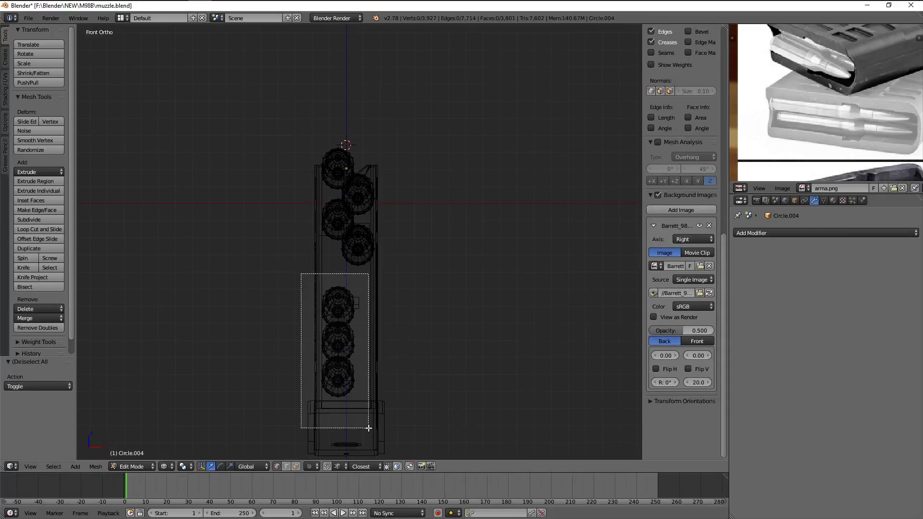
pyautogui.moveTo(369, 428); pyautogui.dragTo(369, 427)
# Delete the three lower cartridge copies and return to mesh editing
pyautogui.press('x')
pyautogui.click(497, 229)
pyautogui.moveTo(496, 233)
pyautogui.mouseDown(button='middle')
pyautogui.moveTo(478, 235)
pyautogui.moveTo(456, 267)
pyautogui.mouseUp(button='middle')
pyautogui.press('Tab')
pyautogui.press('Tab')
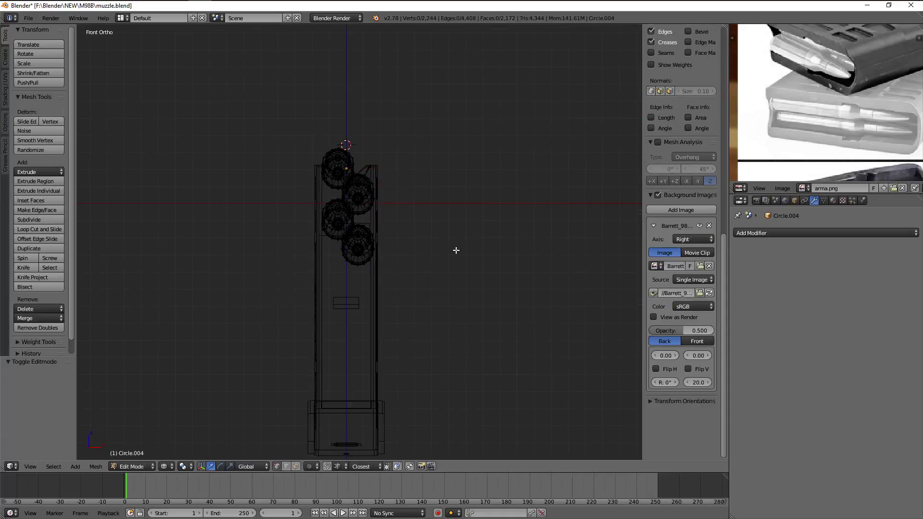
pyautogui.press('a')
pyautogui.scroll(3, 328, 160)
pyautogui.press('a')
pyautogui.scroll(-2, 327, 160)
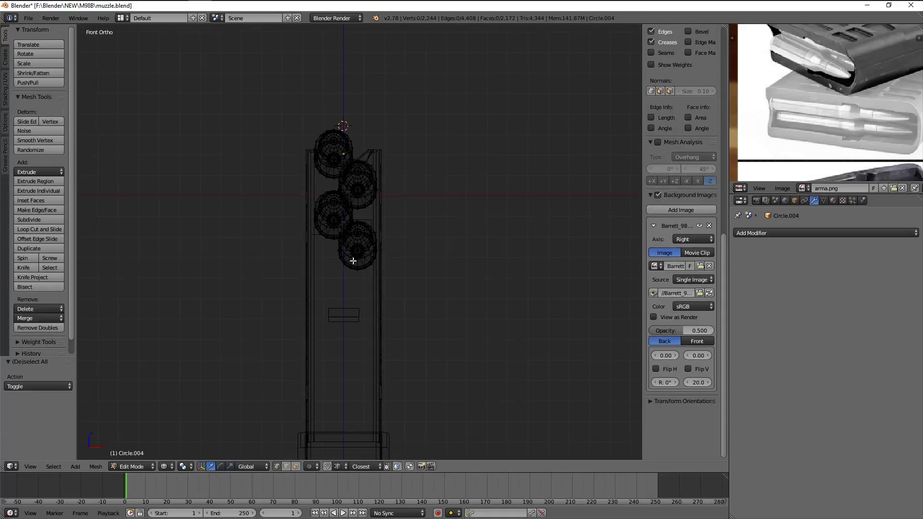
pyautogui.keyDown('shift'); pyautogui.scroll(-2, 336, 251); pyautogui.keyUp('shift')
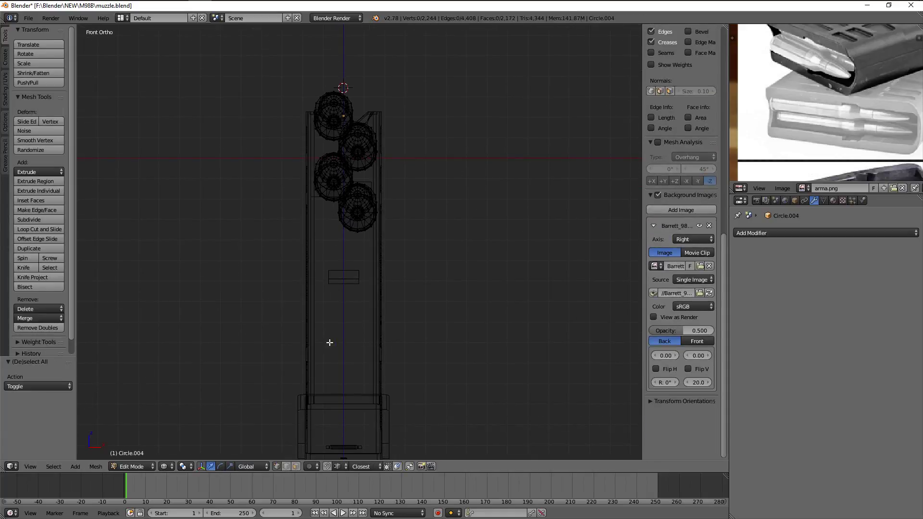
# Box-select the remaining cartridges and duplicate them downward along Z
pyautogui.moveTo(357, 389)
pyautogui.mouseDown(button='middle')
pyautogui.moveTo(328, 400)
pyautogui.moveTo(299, 379)
pyautogui.moveTo(411, 373)
pyautogui.mouseUp(button='middle')
pyautogui.press('KP_1')
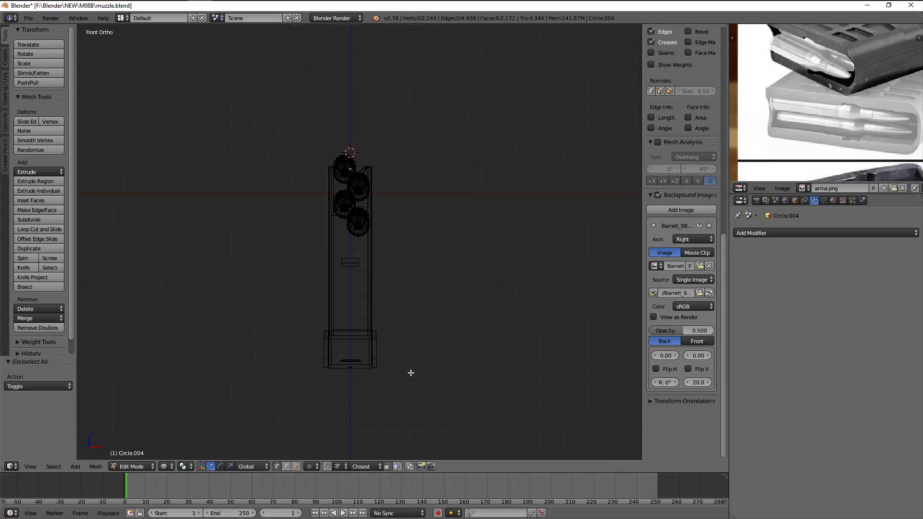
pyautogui.press('a')
pyautogui.scroll(3, 414, 312)
pyautogui.keyDown('shift'); pyautogui.moveTo(432, 178); pyautogui.dragTo(428, 114, button='middle'); pyautogui.keyUp('shift')
pyautogui.press('a')
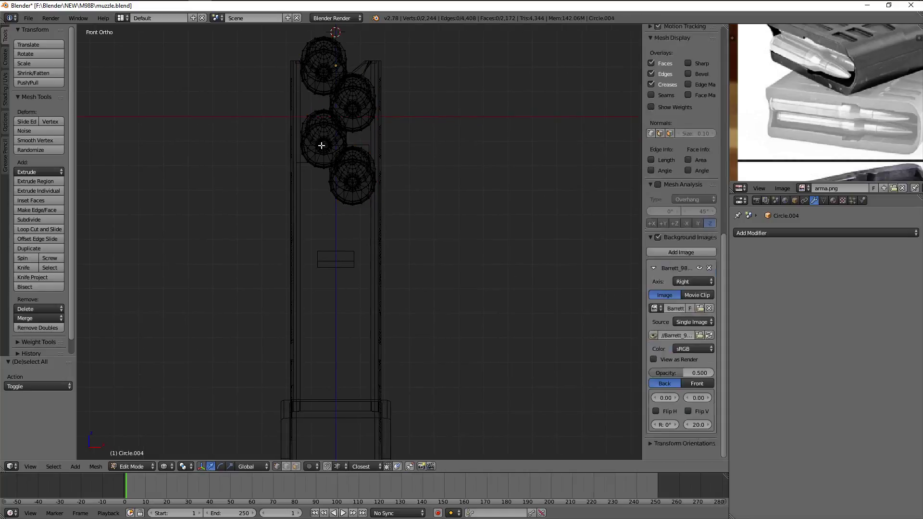
pyautogui.press('b')
pyautogui.moveTo(306, 76); pyautogui.dragTo(414, 176)
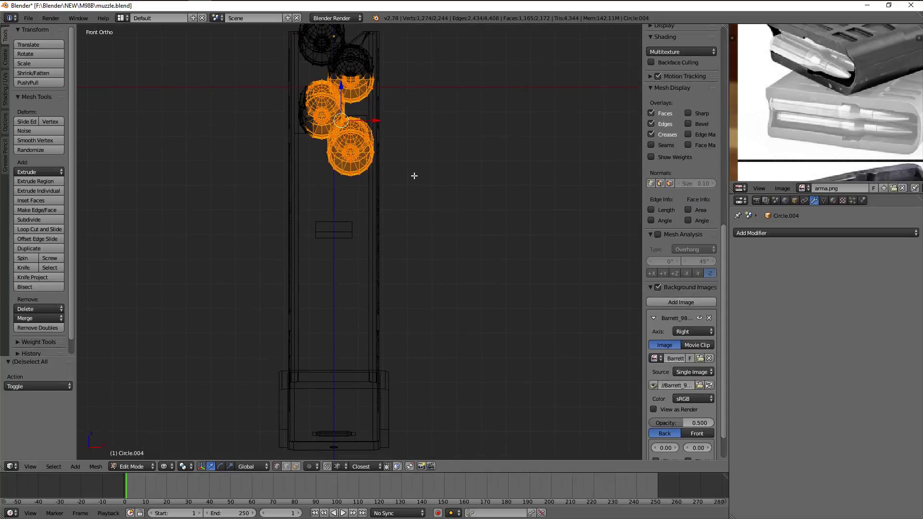
pyautogui.moveTo(414, 176); pyautogui.dragTo(373, 181, button='middle')
pyautogui.hotkey('shift', 'd')
pyautogui.press('z')
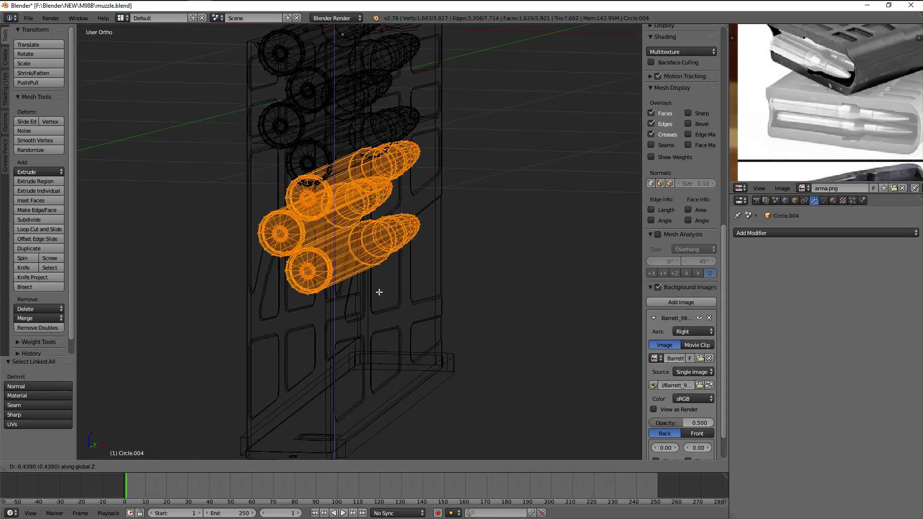
pyautogui.click(399, 280)
# Seat the duplicated cartridges below the others and nudge them vertically along Z
pyautogui.press('KP_1')
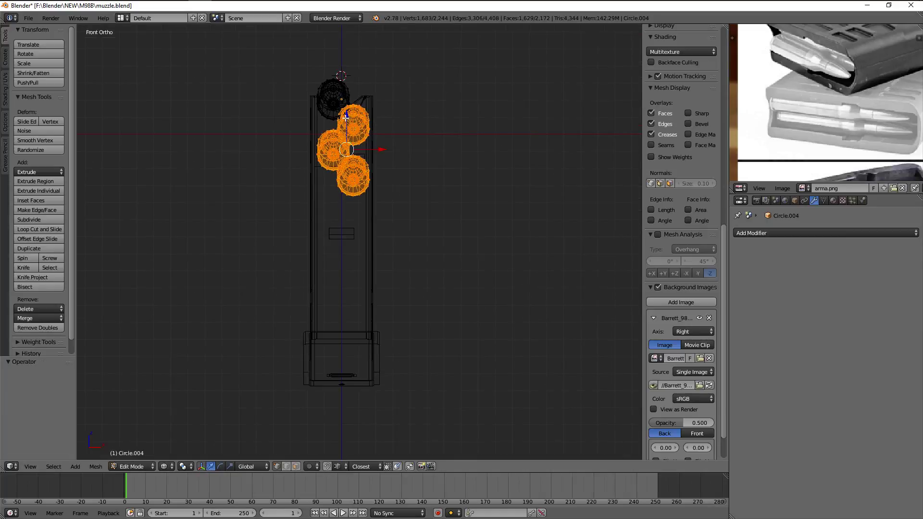
pyautogui.press('a')
pyautogui.click(335, 159)
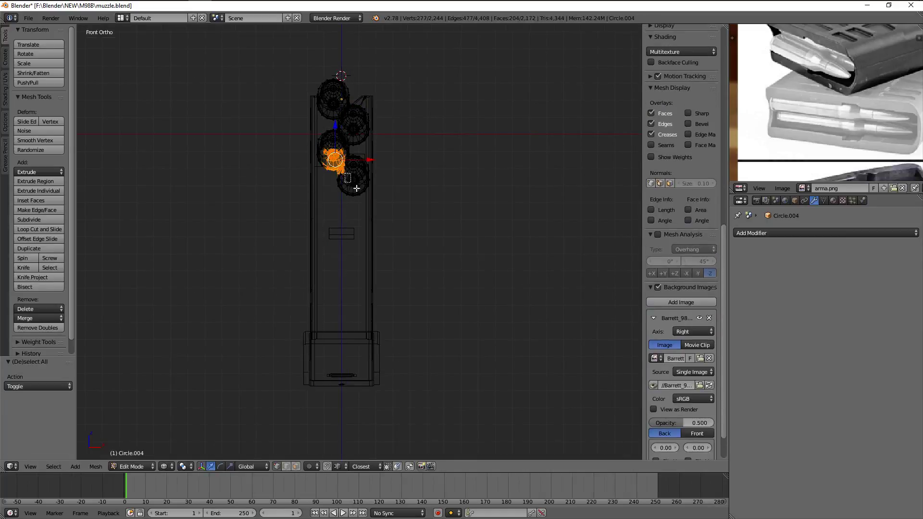
pyautogui.click(400, 225)
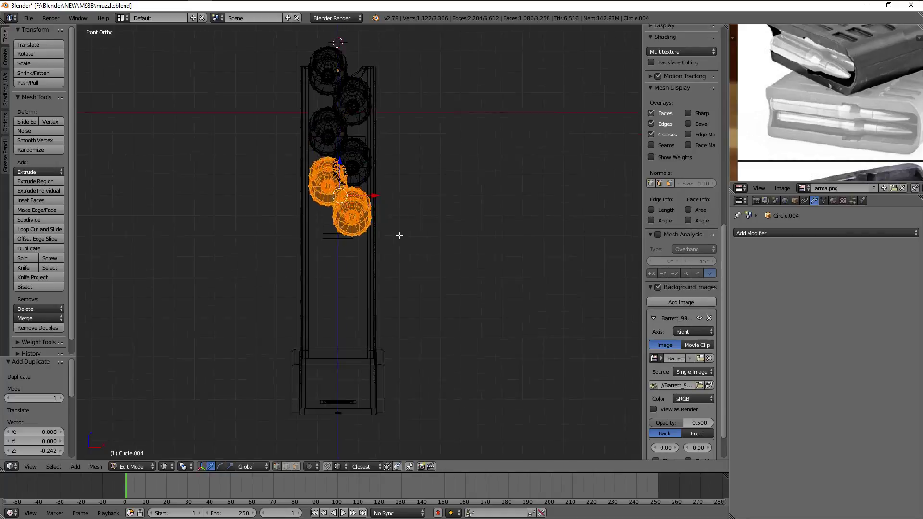
pyautogui.scroll(5, 400, 226)
pyautogui.moveTo(399, 226)
pyautogui.mouseDown(button='middle')
pyautogui.moveTo(411, 204)
pyautogui.moveTo(398, 208)
pyautogui.moveTo(395, 225)
pyautogui.mouseUp(button='middle')
pyautogui.press('g')
pyautogui.press('z')
pyautogui.press('g')
pyautogui.press('z')
pyautogui.click(399, 226)
pyautogui.click(393, 223)
# Place another row of duplicated rounds further down and adjust its height
pyautogui.press('KP_1')
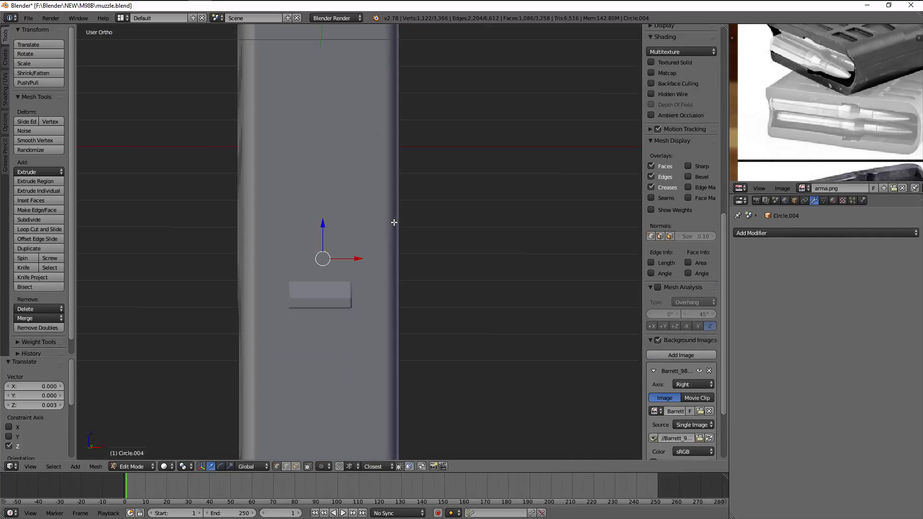
pyautogui.press('KP_3')
pyautogui.press('KP_1')
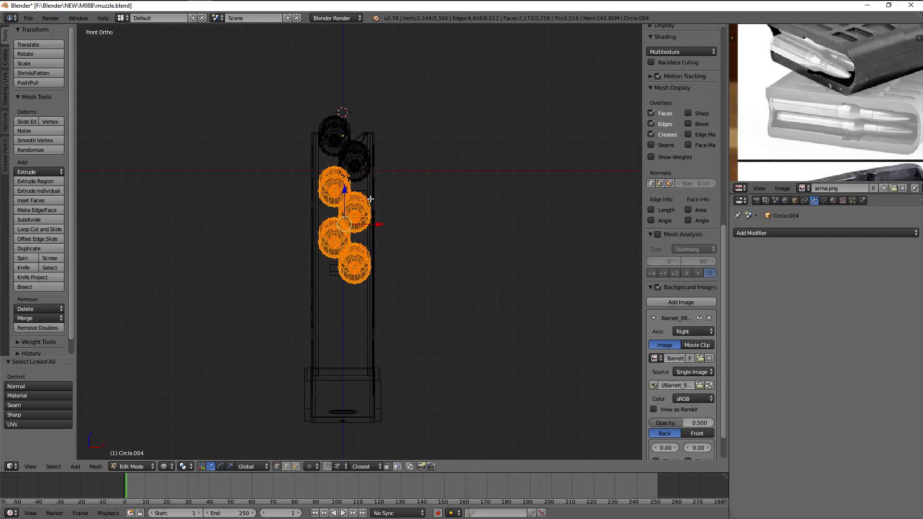
pyautogui.click(490, 371)
pyautogui.moveTo(485, 308)
pyautogui.mouseDown(button='middle')
pyautogui.moveTo(420, 253)
pyautogui.moveTo(298, 250)
pyautogui.mouseUp(button='middle')
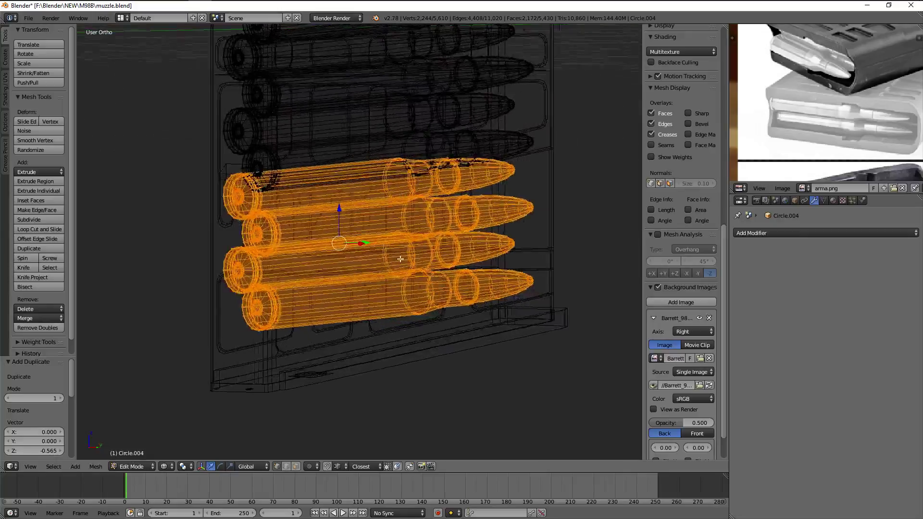
pyautogui.moveTo(298, 250); pyautogui.dragTo(444, 243, button='middle')
pyautogui.press('z')
pyautogui.press('z')
pyautogui.press('KP_1')
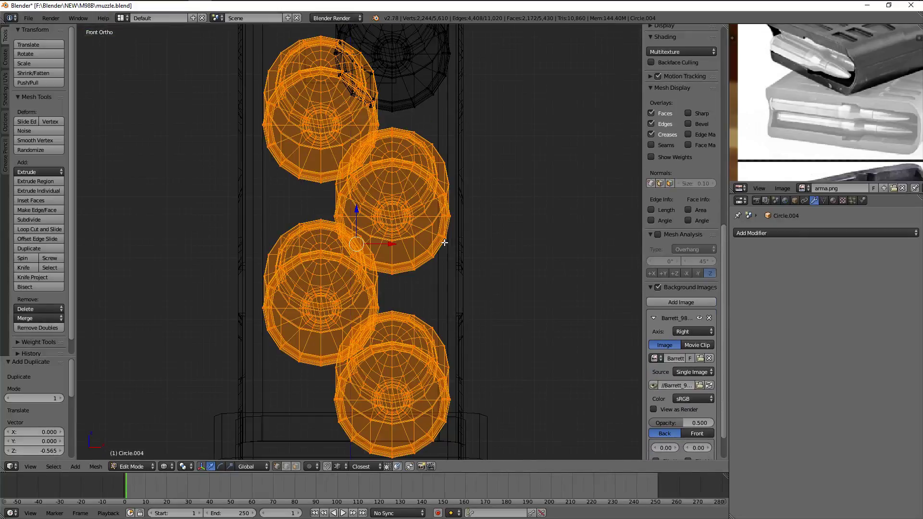
pyautogui.press('g')
# Fine-tune the new rounds' height along Z for even spacing, then exit to Object Mode
pyautogui.press('z')
pyautogui.click(457, 224)
pyautogui.scroll(2, 469, 202)
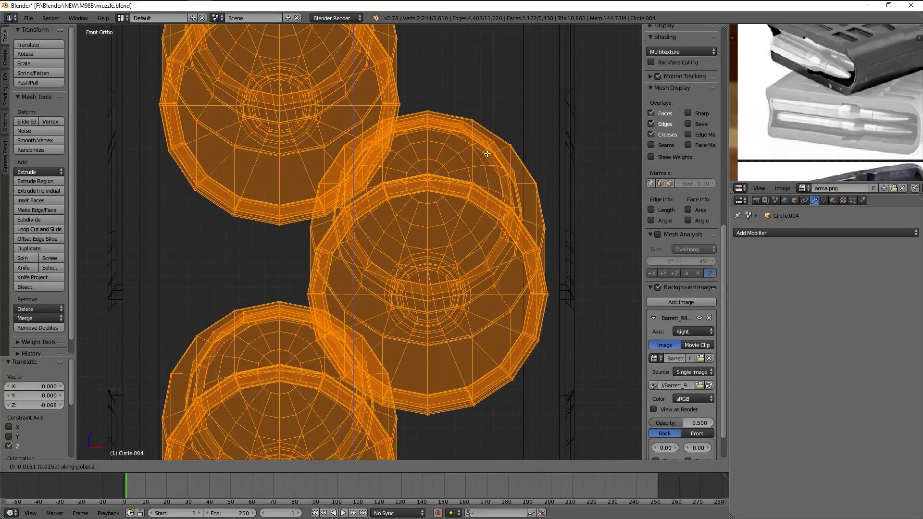
pyautogui.scroll(1, 470, 262)
pyautogui.moveTo(470, 262); pyautogui.dragTo(467, 274, button='middle')
pyautogui.press('g')
pyautogui.press('z')
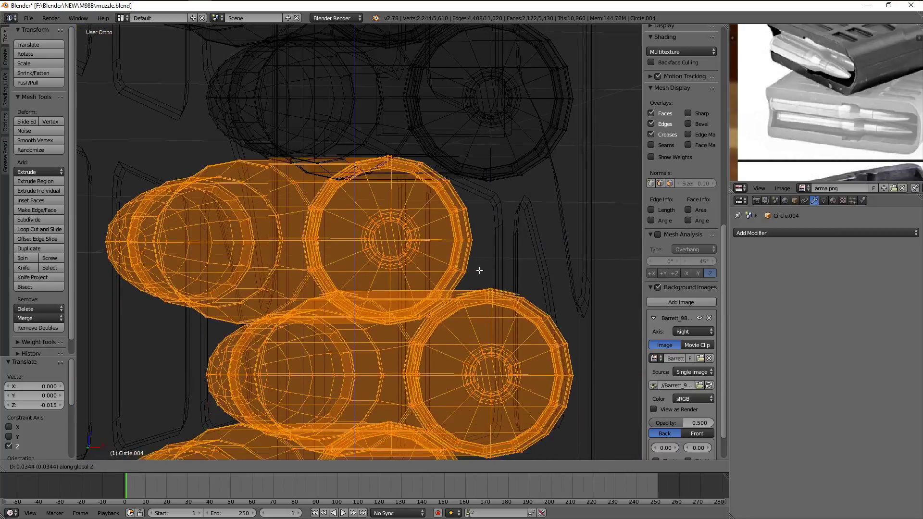
pyautogui.click(465, 285)
pyautogui.press('g')
pyautogui.press('z')
pyautogui.click(487, 262)
pyautogui.scroll(1, 489, 258)
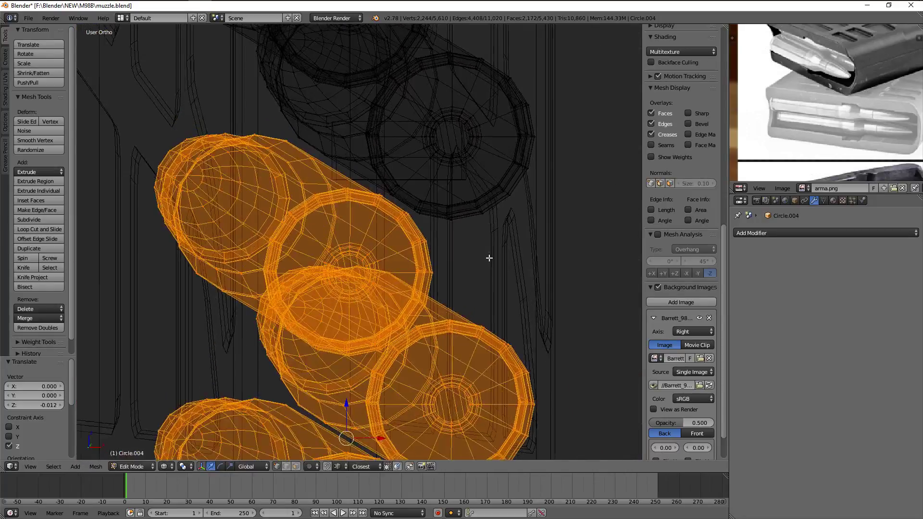
pyautogui.scroll(2, 490, 257)
pyautogui.scroll(-1, 490, 257)
pyautogui.scroll(-1, 490, 257)
pyautogui.press('Tab')
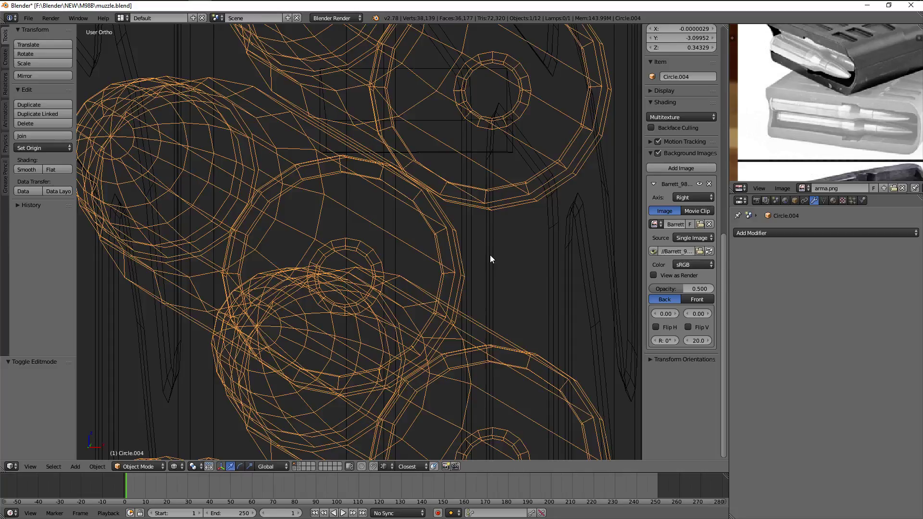
pyautogui.scroll(-3, 490, 258)
# Inspect the loaded magazine from front, side and angled views in solid shading, then re-enter Edit Mode
pyautogui.scroll(-3, 428, 275)
pyautogui.moveTo(387, 293)
pyautogui.mouseDown(button='middle')
pyautogui.moveTo(363, 283)
pyautogui.moveTo(341, 307)
pyautogui.mouseUp(button='middle')
pyautogui.press('KP_1')
pyautogui.press('KP_3')
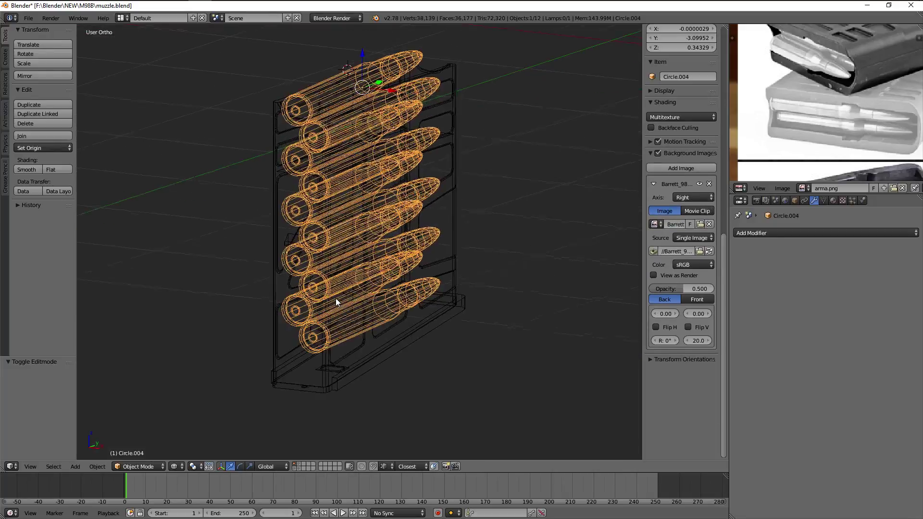
pyautogui.press('KP_1')
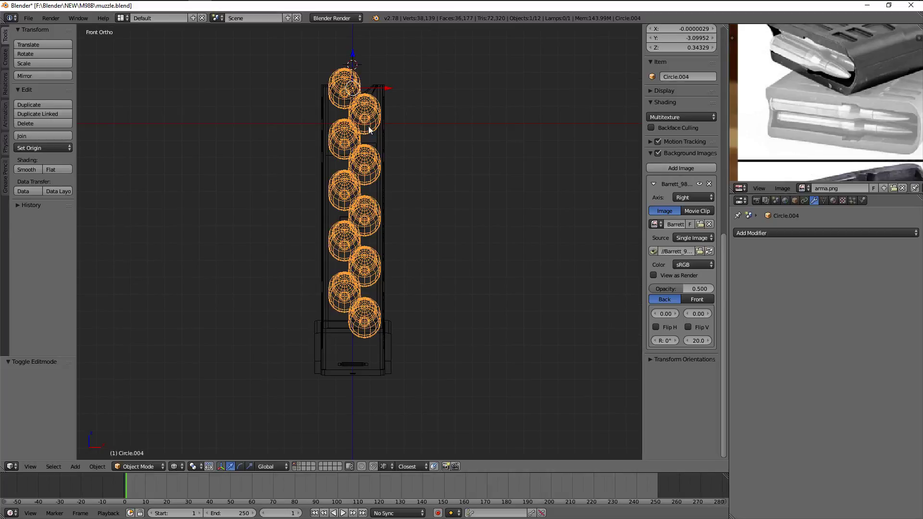
pyautogui.press('z')
pyautogui.moveTo(414, 156)
pyautogui.mouseDown(button='middle')
pyautogui.moveTo(361, 256)
pyautogui.moveTo(352, 342)
pyautogui.moveTo(335, 278)
pyautogui.moveTo(270, 223)
pyautogui.moveTo(328, 284)
pyautogui.mouseUp(button='middle')
pyautogui.press('a')
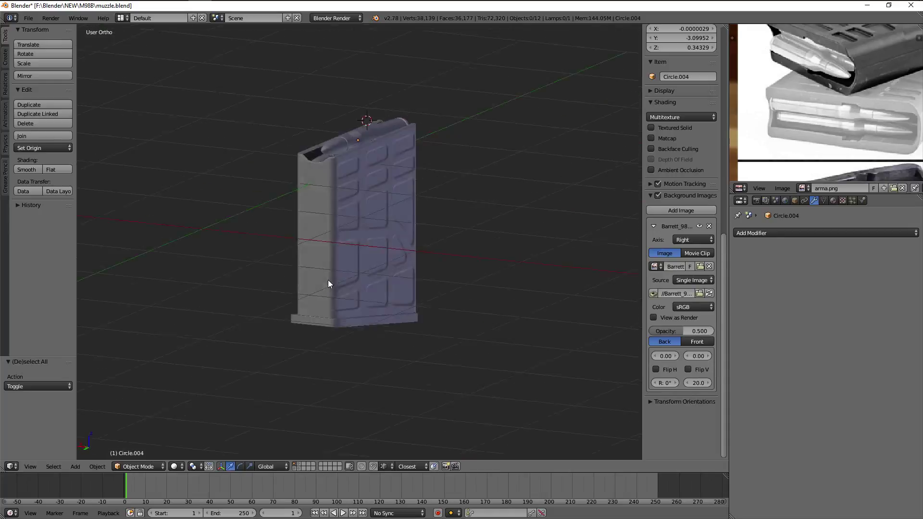
pyautogui.moveTo(381, 298)
pyautogui.mouseDown(button='middle')
pyautogui.moveTo(409, 301)
pyautogui.moveTo(432, 344)
pyautogui.moveTo(398, 324)
pyautogui.moveTo(340, 241)
pyautogui.mouseUp(button='middle')
pyautogui.scroll(3, 376, 285)
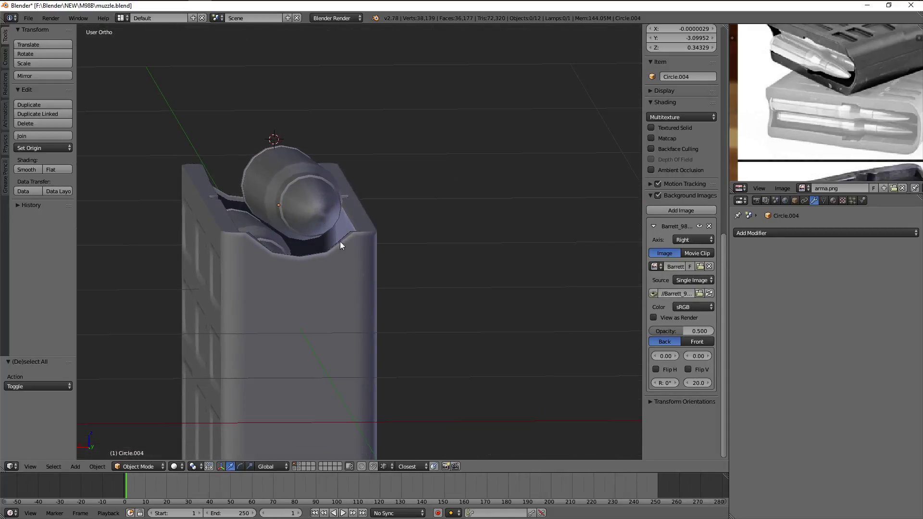
pyautogui.press('Tab')
# Reposition the top cartridge on the magazine, checking it from a side view
pyautogui.press('a')
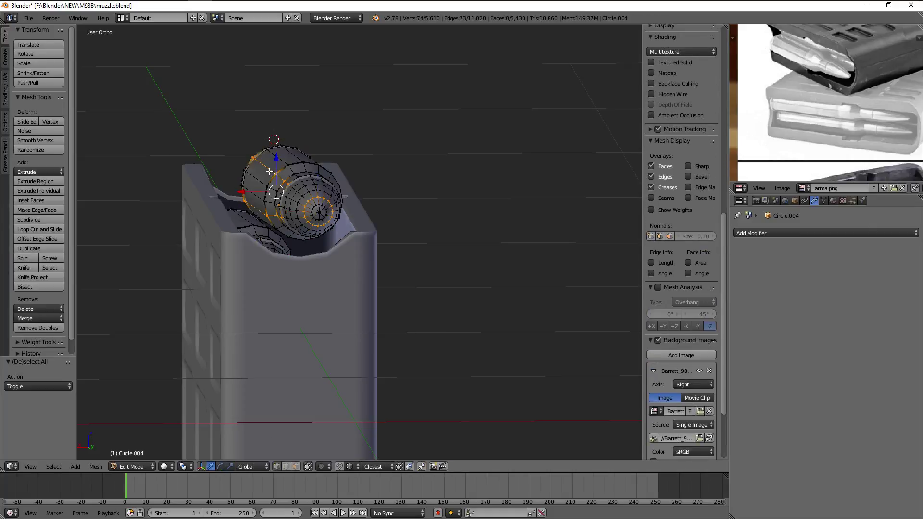
pyautogui.scroll(3, 347, 130)
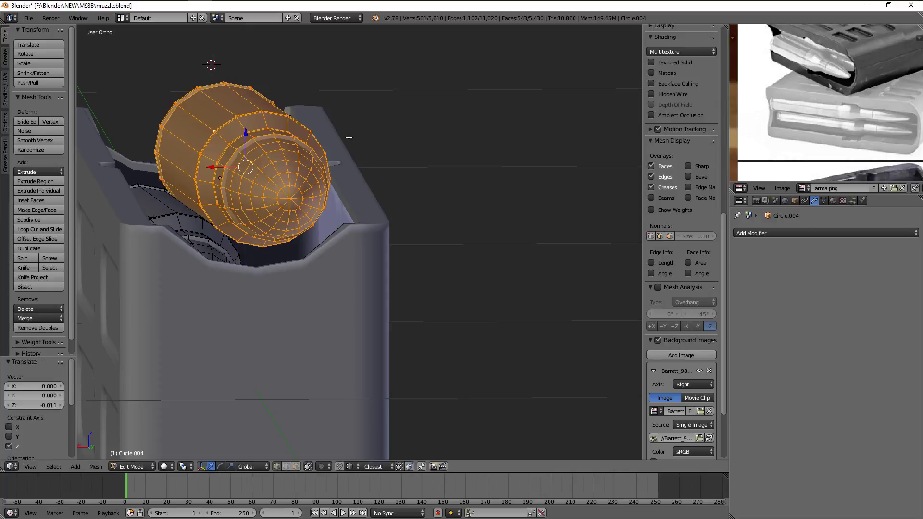
pyautogui.press('Tab')
pyautogui.moveTo(349, 138); pyautogui.dragTo(345, 174, button='middle')
pyautogui.press('Tab')
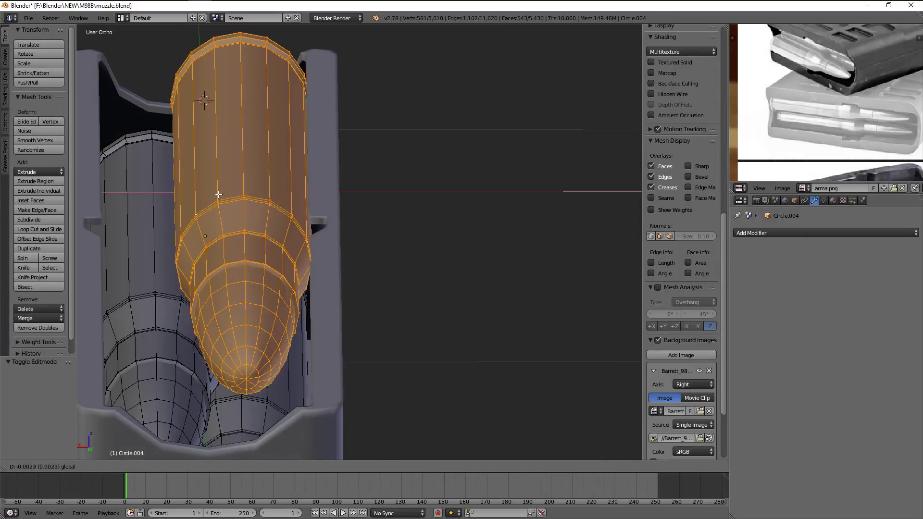
pyautogui.click(216, 194)
pyautogui.press('Tab')
pyautogui.moveTo(275, 256)
pyautogui.mouseDown(button='middle')
pyautogui.moveTo(371, 228)
pyautogui.moveTo(346, 291)
pyautogui.moveTo(320, 274)
pyautogui.mouseUp(button='middle')
pyautogui.scroll(-2, 350, 235)
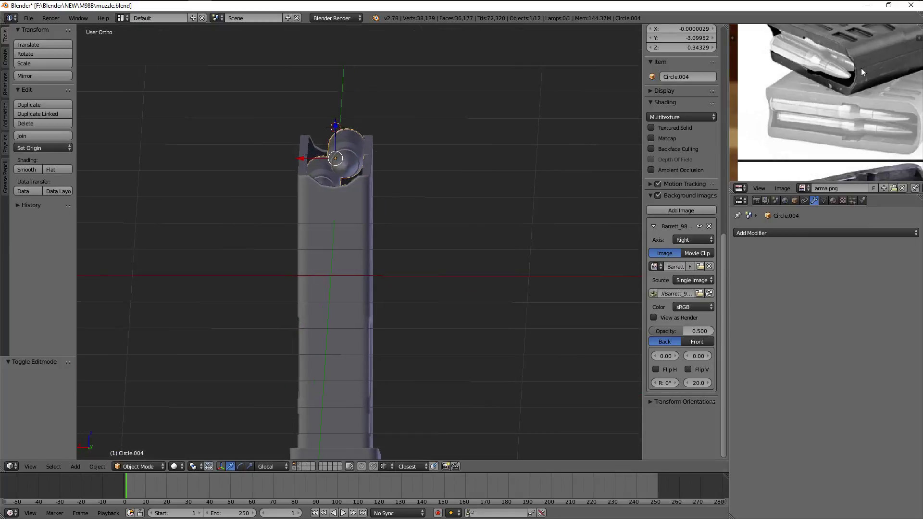
# Delete the other cartridges so only one round remains
pyautogui.press('Tab')
pyautogui.moveTo(388, 171)
pyautogui.mouseDown(button='middle')
pyautogui.moveTo(409, 182)
pyautogui.moveTo(365, 207)
pyautogui.mouseUp(button='middle')
pyautogui.click(416, 186)
pyautogui.press('z')
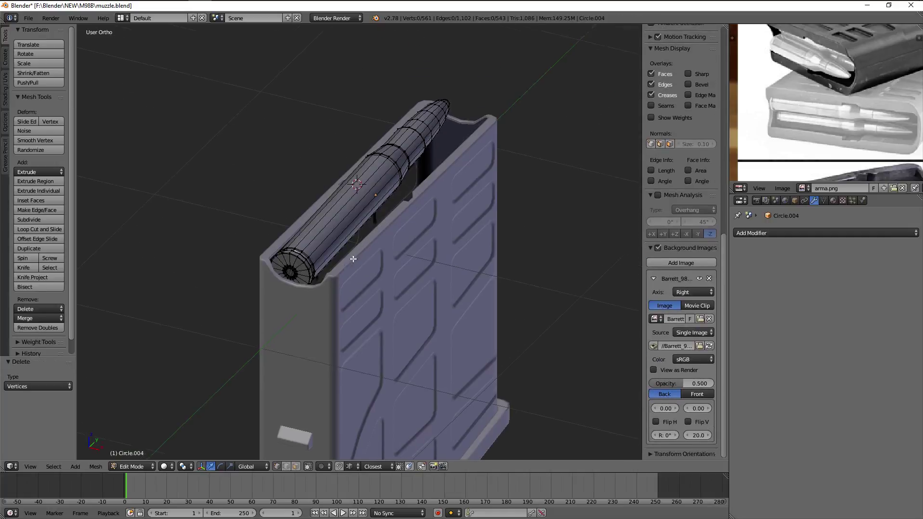
pyautogui.moveTo(365, 259); pyautogui.dragTo(371, 269, button='middle')
pyautogui.press('z')
pyautogui.press('a')
# Move the remaining round into place from the front view
pyautogui.press('KP_1')
pyautogui.press('g')
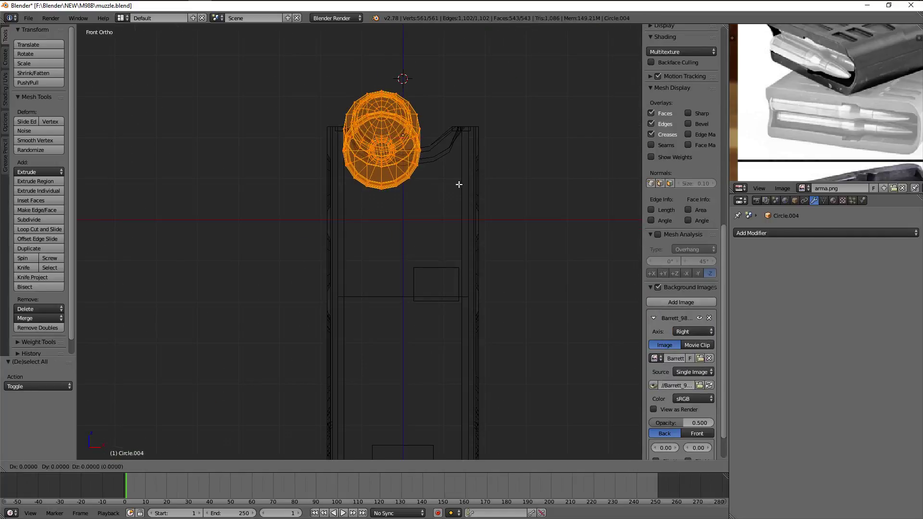
pyautogui.press('z')
pyautogui.moveTo(458, 199); pyautogui.dragTo(424, 202, button='middle')
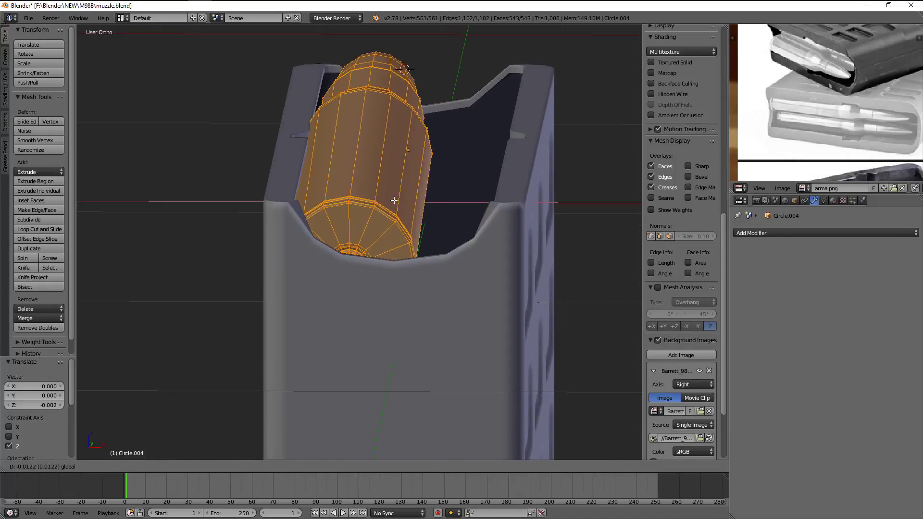
pyautogui.press('Tab')
pyautogui.scroll(-4, 409, 259)
pyautogui.moveTo(409, 259)
pyautogui.mouseDown(button='middle')
pyautogui.moveTo(452, 318)
pyautogui.moveTo(324, 250)
pyautogui.moveTo(276, 238)
pyautogui.mouseUp(button='middle')
# Tilt the round -1.523° to match the reference photo from the right side
pyautogui.press('Tab')
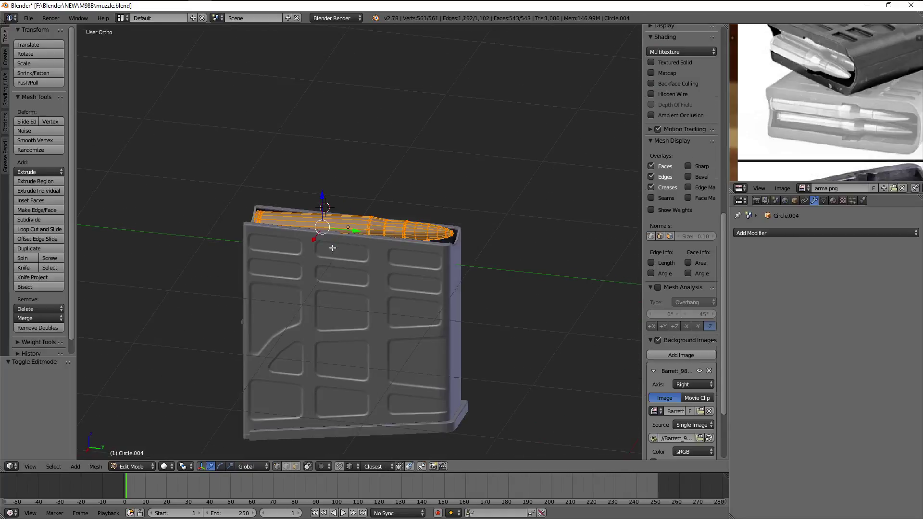
pyautogui.press('KP_3')
pyautogui.press('z')
pyautogui.scroll(1, 441, 216)
pyautogui.press('r')
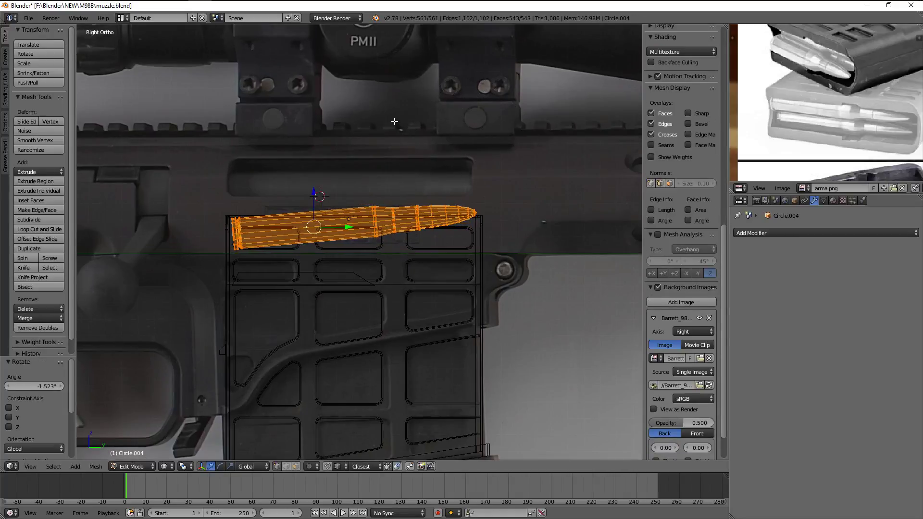
pyautogui.press('z')
pyautogui.moveTo(394, 121)
pyautogui.mouseDown(button='middle')
pyautogui.moveTo(385, 148)
pyautogui.moveTo(437, 144)
pyautogui.moveTo(464, 183)
pyautogui.moveTo(293, 140)
pyautogui.moveTo(317, 156)
pyautogui.mouseUp(button='middle')
pyautogui.press('Tab')
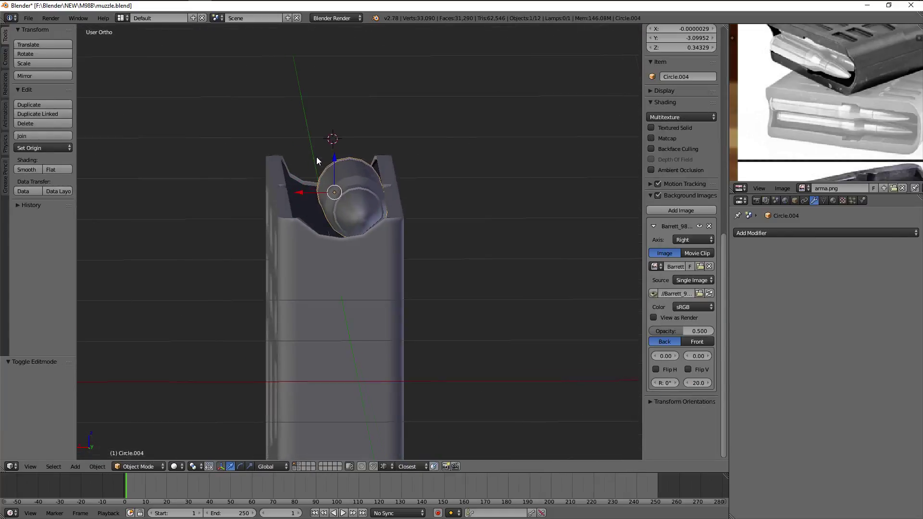
# Check the cartridge from the top view and fine-tune its mesh
pyautogui.press('KP_7')
pyautogui.press('Tab')
pyautogui.scroll(-3, 462, 138)
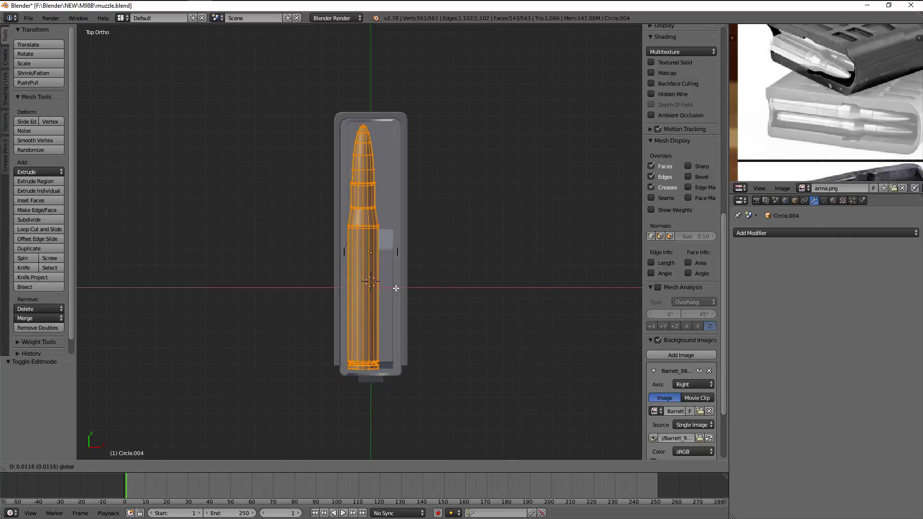
pyautogui.press('Tab')
pyautogui.moveTo(409, 295); pyautogui.dragTo(393, 252, button='middle')
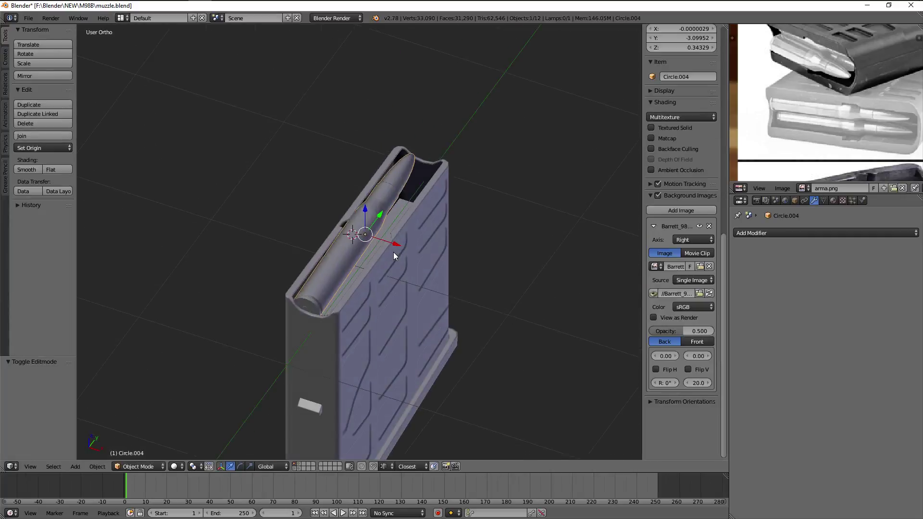
pyautogui.click(388, 269)
# Return from local view to the full receiver and hide the bolt part
pyautogui.press('KP_Divide')
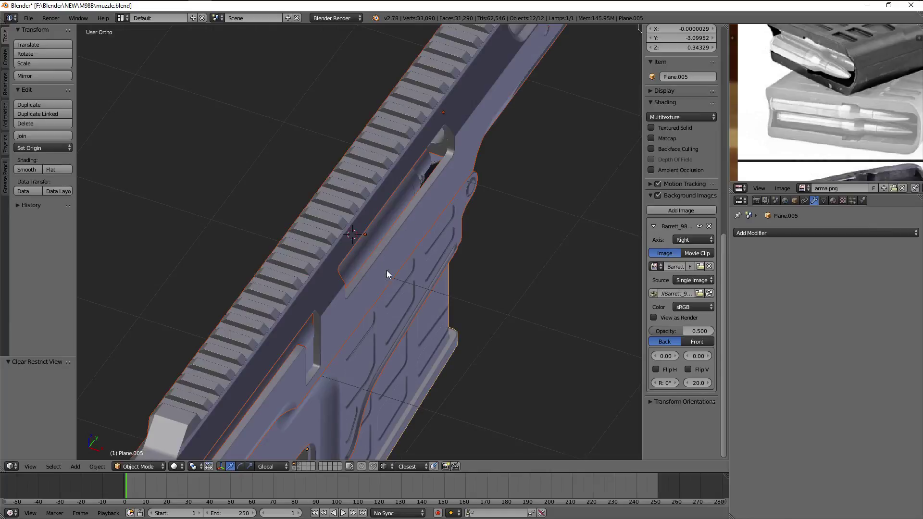
pyautogui.press('a')
pyautogui.moveTo(455, 254)
pyautogui.mouseDown(button='middle')
pyautogui.moveTo(352, 226)
pyautogui.moveTo(442, 233)
pyautogui.moveTo(482, 221)
pyautogui.moveTo(458, 229)
pyautogui.moveTo(485, 243)
pyautogui.moveTo(415, 282)
pyautogui.moveTo(322, 238)
pyautogui.moveTo(440, 227)
pyautogui.mouseUp(button='middle')
pyautogui.rightClick(361, 215)
pyautogui.press('h')
# Isolate the magazine and place a duplicated cartridge beside the first round
pyautogui.rightClick(403, 259)
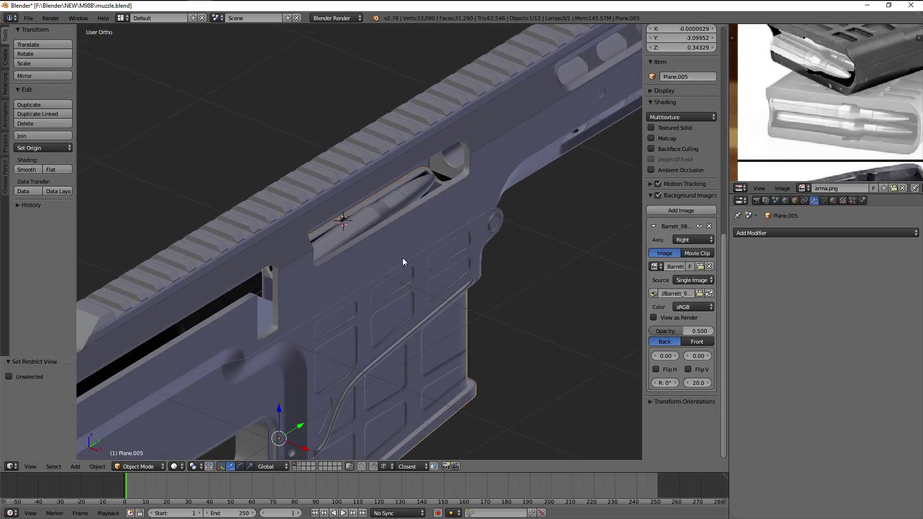
pyautogui.press('KP_Divide')
pyautogui.press('Tab')
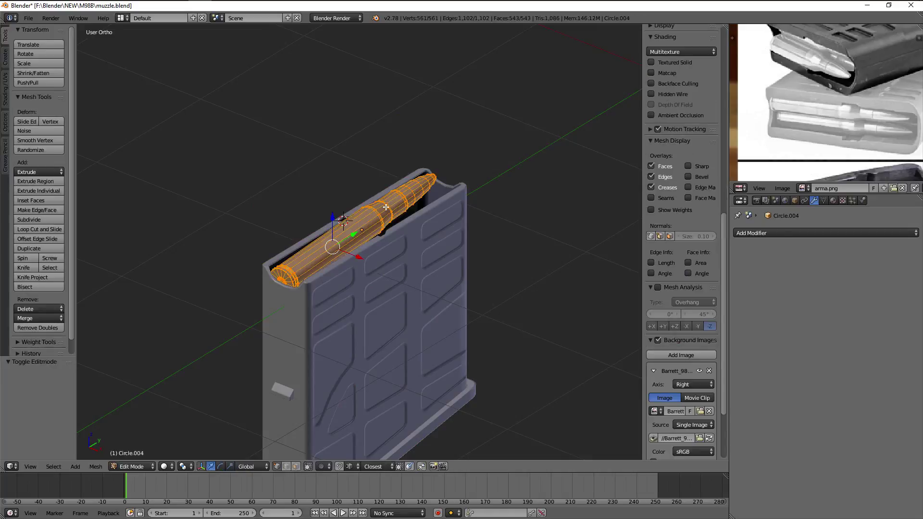
pyautogui.moveTo(385, 206); pyautogui.dragTo(401, 213, button='middle')
pyautogui.press('KP_7')
pyautogui.click(418, 211)
pyautogui.press('z')
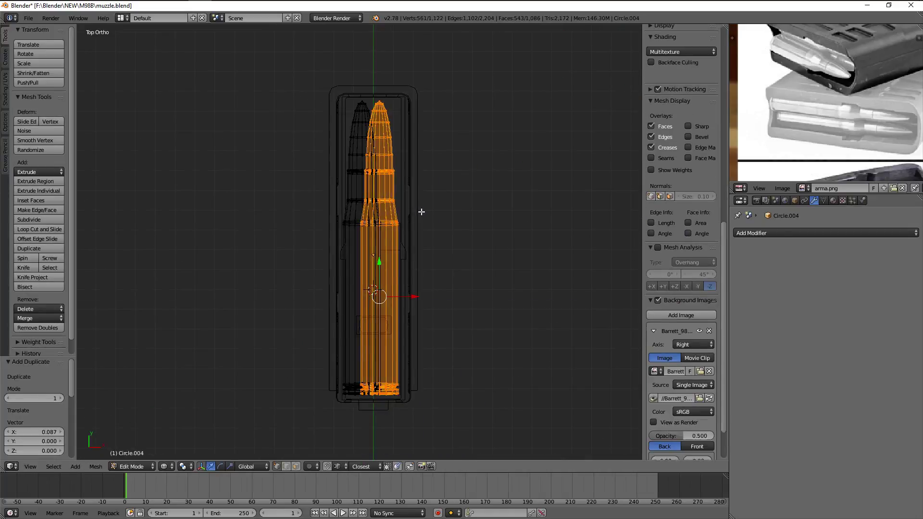
pyautogui.press('KP_1')
pyautogui.press('g')
pyautogui.click(506, 297)
# Lower the new cartridge along Z so it sits below the first
pyautogui.press('z')
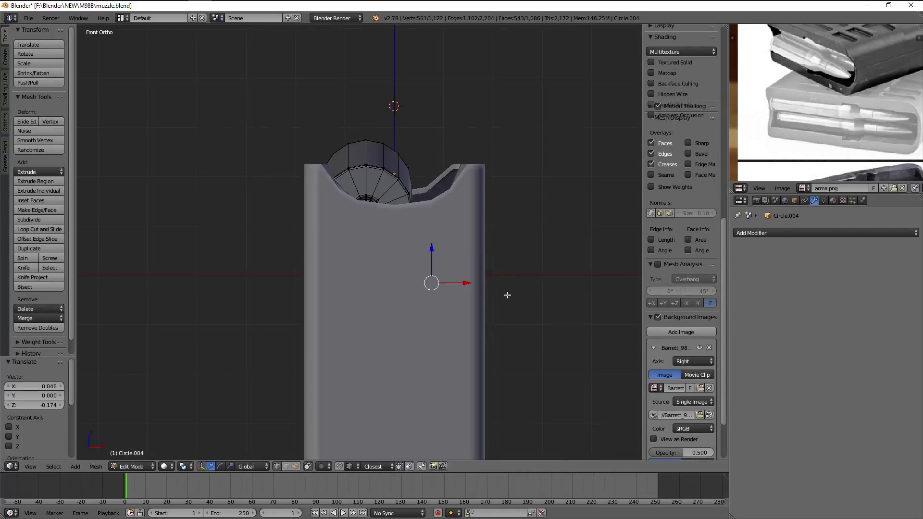
pyautogui.moveTo(507, 294); pyautogui.dragTo(494, 289, button='middle')
pyautogui.press('z')
pyautogui.scroll(3, 488, 278)
pyautogui.press('g')
pyautogui.press('z')
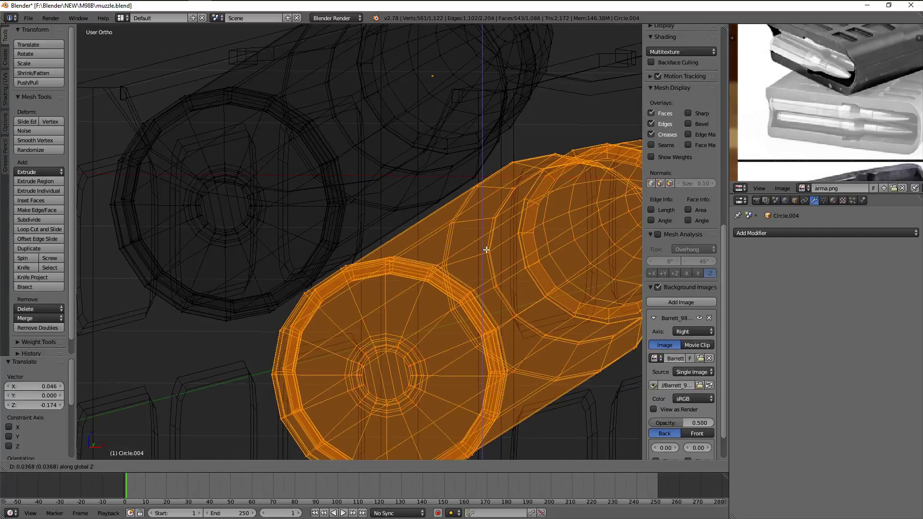
pyautogui.click(487, 251)
# Fine-tune the new cartridge's height with further Z moves, ending 0.005 lower
pyautogui.moveTo(487, 251)
pyautogui.mouseDown(button='middle')
pyautogui.moveTo(495, 250)
pyautogui.moveTo(503, 361)
pyautogui.moveTo(443, 389)
pyautogui.moveTo(454, 356)
pyautogui.moveTo(420, 328)
pyautogui.moveTo(371, 329)
pyautogui.moveTo(350, 291)
pyautogui.moveTo(321, 299)
pyautogui.mouseUp(button='middle')
pyautogui.press('g')
pyautogui.press('z')
pyautogui.click(490, 249)
pyautogui.press('g')
pyautogui.press('z')
pyautogui.press('Tab')
pyautogui.scroll(-2, 495, 255)
pyautogui.press('z')
pyautogui.press('z')
# Open the magazine mesh Plane.005 and select an edge loop inside it
pyautogui.press('Tab')
pyautogui.press('a')
pyautogui.press('KP_1')
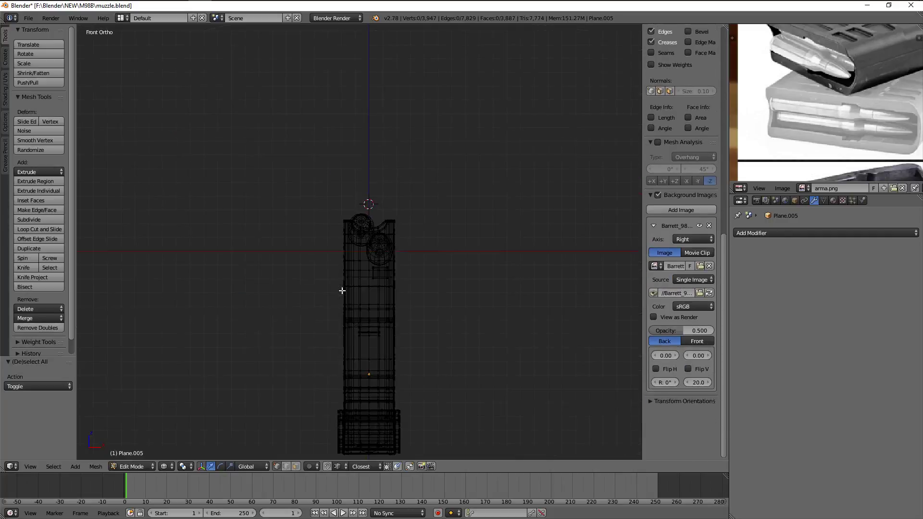
pyautogui.press('KP_3')
pyautogui.scroll(4, 357, 292)
pyautogui.keyDown('alt'); pyautogui.rightClick(358, 292); pyautogui.keyUp('alt')
pyautogui.moveTo(358, 292)
pyautogui.mouseDown(button='middle')
pyautogui.moveTo(443, 321)
pyautogui.moveTo(453, 309)
pyautogui.moveTo(408, 236)
pyautogui.mouseUp(button='middle')
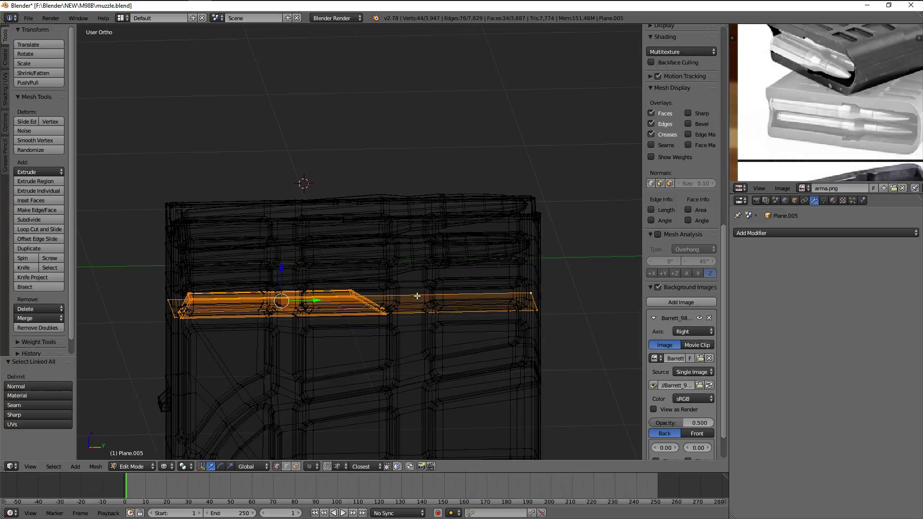
# Select the linked small block in the magazine and raise it 0.082 on Z, -0.164 on X
pyautogui.moveTo(417, 296)
pyautogui.mouseDown(button='middle')
pyautogui.moveTo(476, 296)
pyautogui.moveTo(553, 278)
pyautogui.moveTo(398, 288)
pyautogui.mouseUp(button='middle')
pyautogui.press('a')
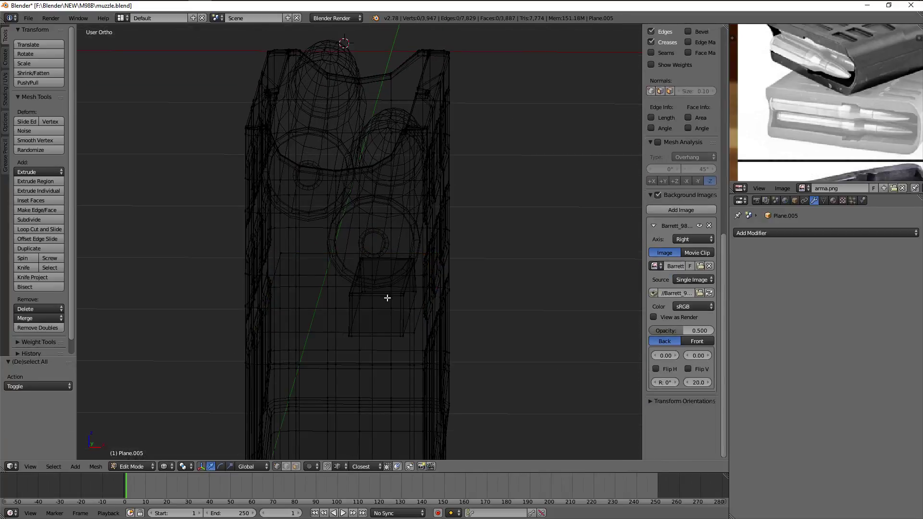
pyautogui.keyDown('alt'); pyautogui.rightClick(388, 297); pyautogui.keyUp('alt')
pyautogui.hotkey('ctrl', 'l')
pyautogui.press('KP_1')
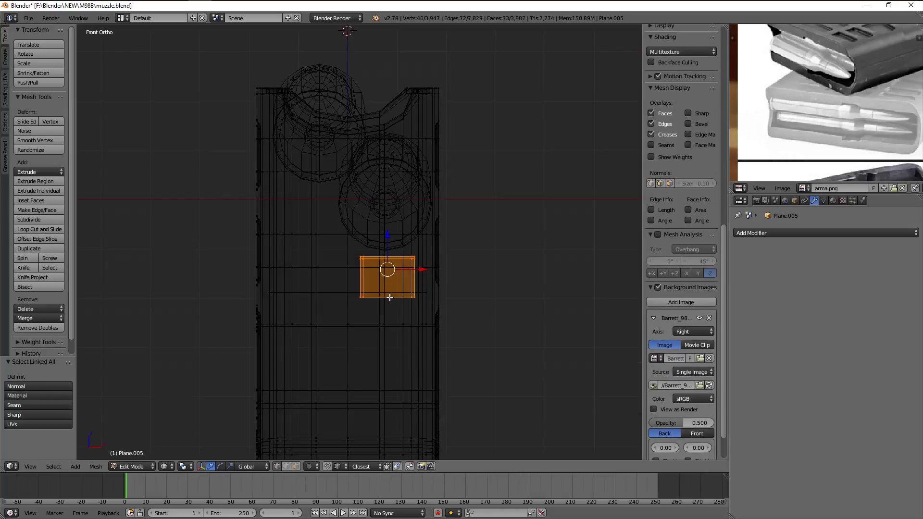
pyautogui.scroll(3, 390, 298)
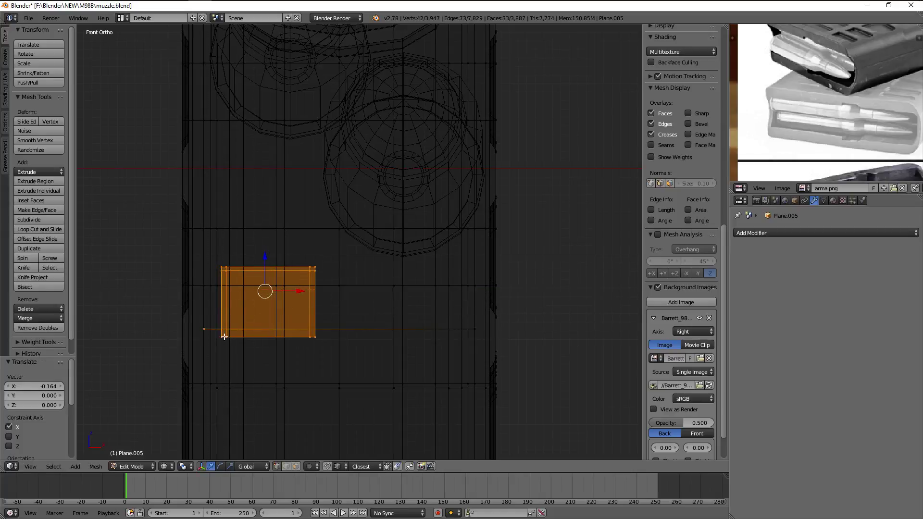
pyautogui.click(239, 267)
pyautogui.moveTo(239, 267)
pyautogui.mouseDown(button='middle')
pyautogui.moveTo(258, 255)
pyautogui.moveTo(412, 271)
pyautogui.moveTo(461, 289)
pyautogui.moveTo(437, 274)
pyautogui.moveTo(382, 268)
pyautogui.moveTo(350, 279)
pyautogui.moveTo(383, 347)
pyautogui.moveTo(534, 276)
pyautogui.moveTo(431, 276)
pyautogui.moveTo(361, 210)
pyautogui.moveTo(416, 243)
pyautogui.moveTo(524, 249)
pyautogui.mouseUp(button='middle')
pyautogui.press('Tab')
pyautogui.press('z')
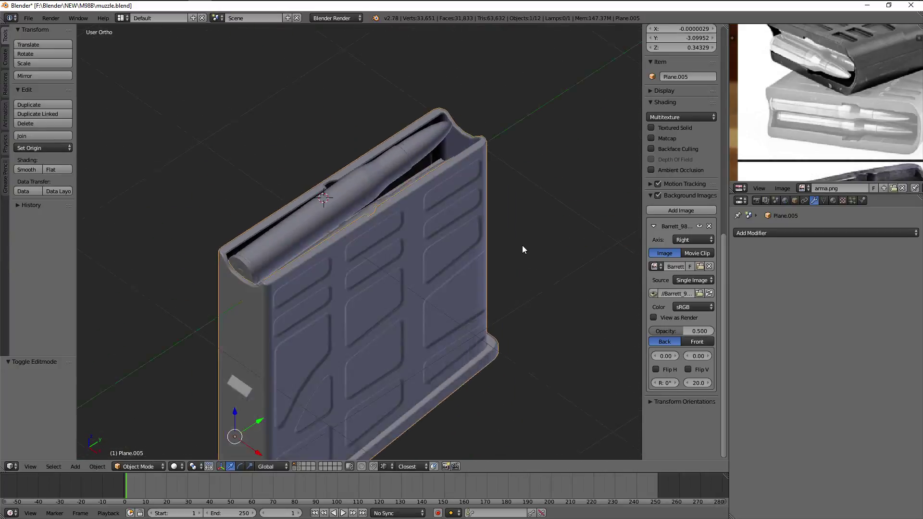
# Select the barrel and muzzle brake from a side view of the rifle
pyautogui.scroll(-5, 402, 219)
pyautogui.scroll(-3, 497, 266)
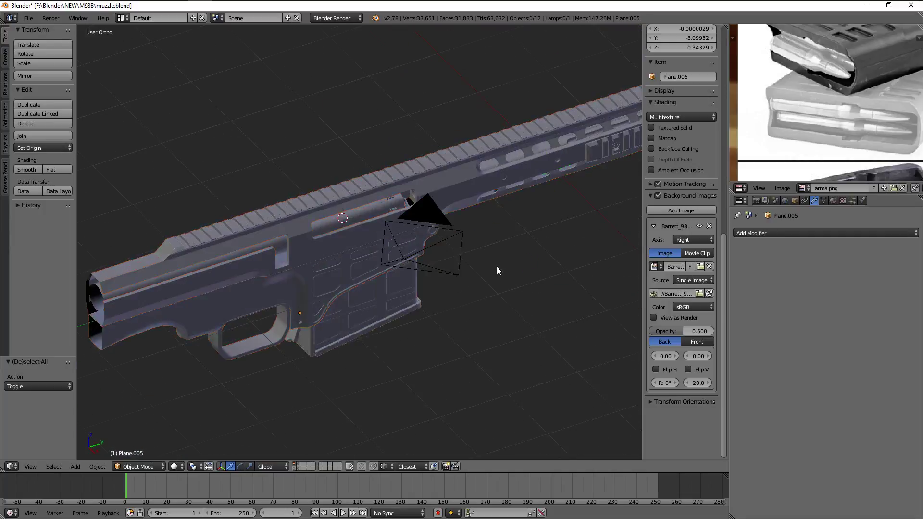
pyautogui.press('KP_1')
pyautogui.press('a')
pyautogui.press('KP_3')
pyautogui.scroll(8, 497, 266)
pyautogui.scroll(-2, 497, 270)
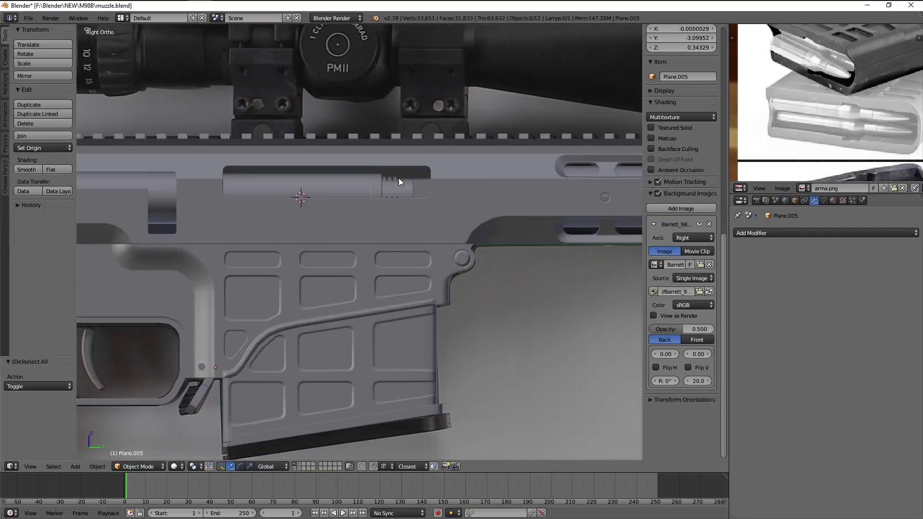
pyautogui.rightClick(402, 181)
pyautogui.scroll(-2, 440, 205)
# Check the barrel in wireframe from the side, then hide it
pyautogui.moveTo(440, 200)
pyautogui.mouseDown(button='middle')
pyautogui.moveTo(465, 213)
pyautogui.moveTo(550, 211)
pyautogui.moveTo(401, 226)
pyautogui.mouseUp(button='middle')
pyautogui.scroll(2, 401, 226)
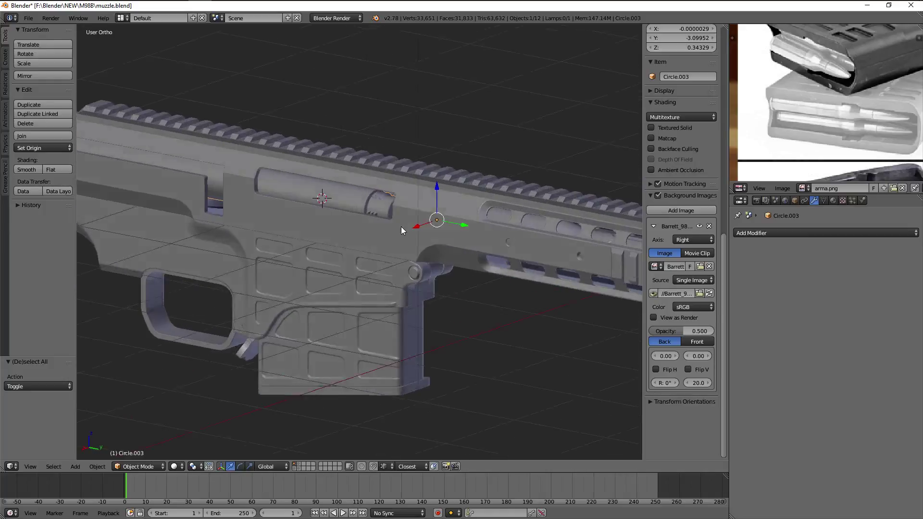
pyautogui.scroll(3, 405, 228)
pyautogui.press('z')
pyautogui.press('KP_3')
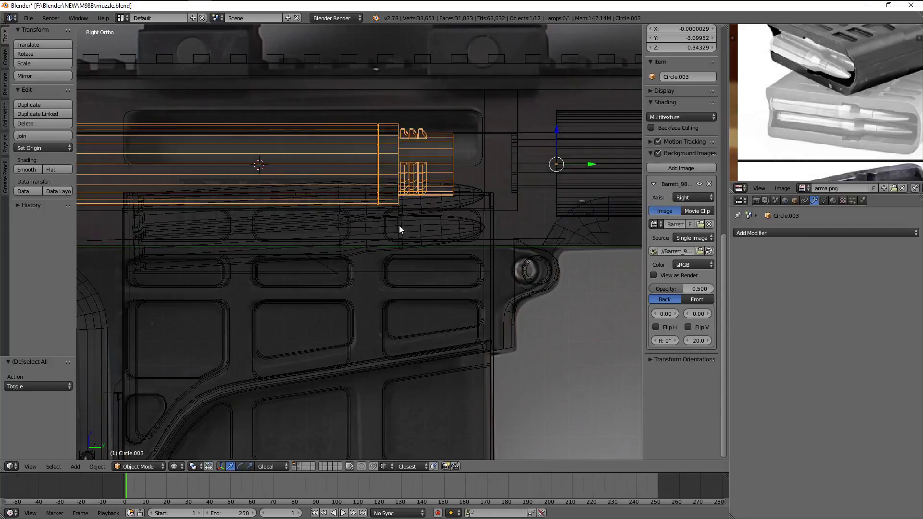
pyautogui.scroll(-2, 394, 221)
pyautogui.press('h')
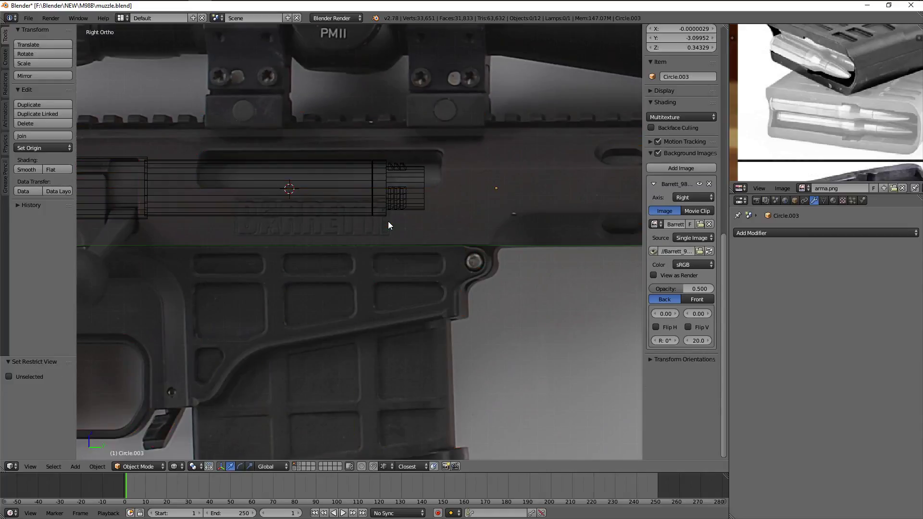
pyautogui.press('z')
# Send a copy of the top cartridge from layer 2 to the barrel's layer 3
pyautogui.press('2')
pyautogui.scroll(-4, 386, 252)
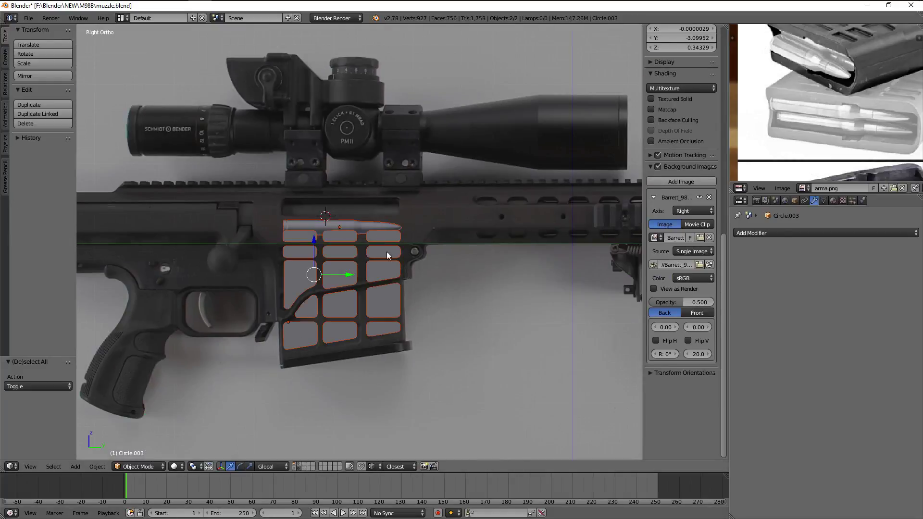
pyautogui.press('a')
pyautogui.rightClick(367, 224)
pyautogui.scroll(3, 436, 247)
pyautogui.press('m')
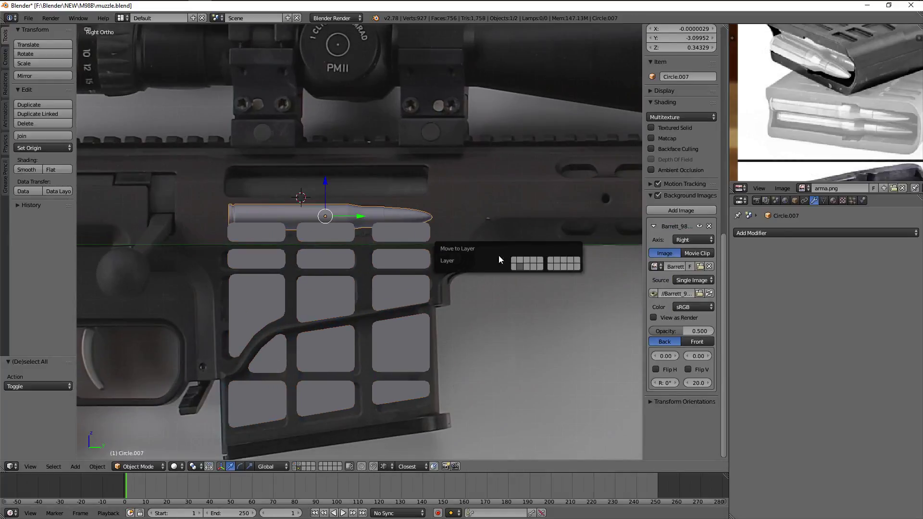
pyautogui.press('3')
# Show the barrel layers and move the cartridge copy toward the muzzle
pyautogui.press('1')
pyautogui.hotkey('shift', '3')
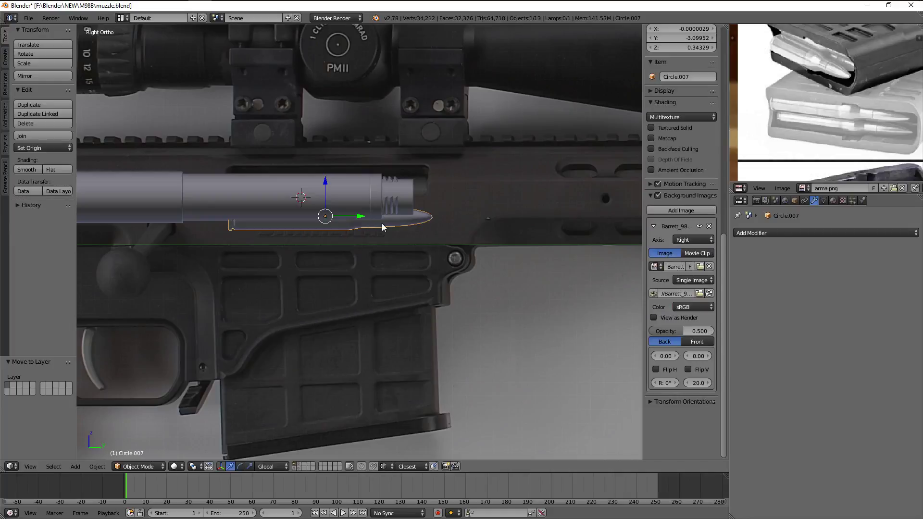
pyautogui.press('Tab')
pyautogui.moveTo(433, 211)
pyautogui.keyDown('shift'); pyautogui.mouseDown(button='middle')
pyautogui.moveTo(387, 250)
pyautogui.moveTo(422, 233)
pyautogui.mouseUp(button='middle'); pyautogui.keyUp('shift')
# Drop the cartridge copy beside the barrel and select the muzzle brake for mesh editing
pyautogui.press('g')
pyautogui.click(546, 231)
pyautogui.press('Tab')
pyautogui.rightClick(358, 233)
# Select the muzzle bore's edge loop and snap the 3D cursor to its centre
pyautogui.press('Tab')
pyautogui.press('a')
pyautogui.scroll(3, 422, 232)
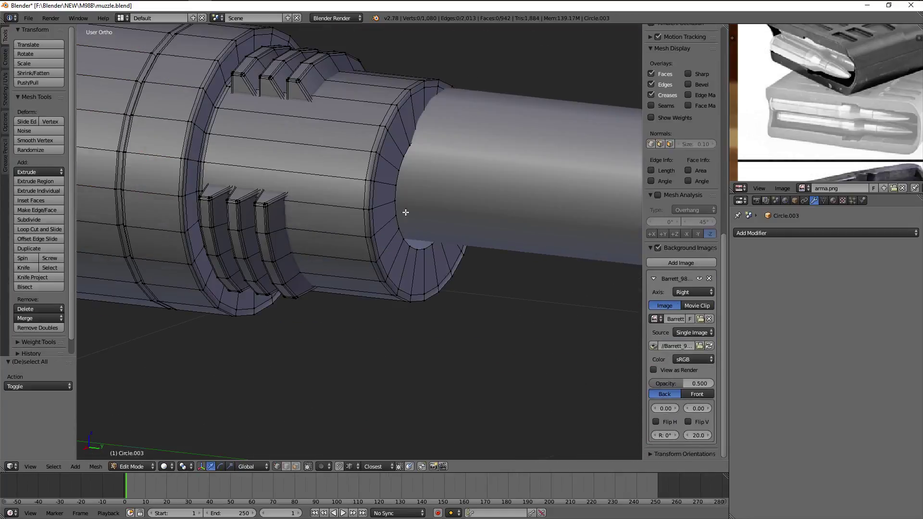
pyautogui.keyDown('alt'); pyautogui.rightClick(409, 224); pyautogui.keyUp('alt')
pyautogui.keyDown('alt'); pyautogui.rightClick(423, 243); pyautogui.keyUp('alt')
pyautogui.hotkey('shift', 's')
pyautogui.click(425, 237)
# Snap cartridge copy Circle.007 onto the muzzle bore centre
pyautogui.press('Tab')
pyautogui.rightClick(483, 193)
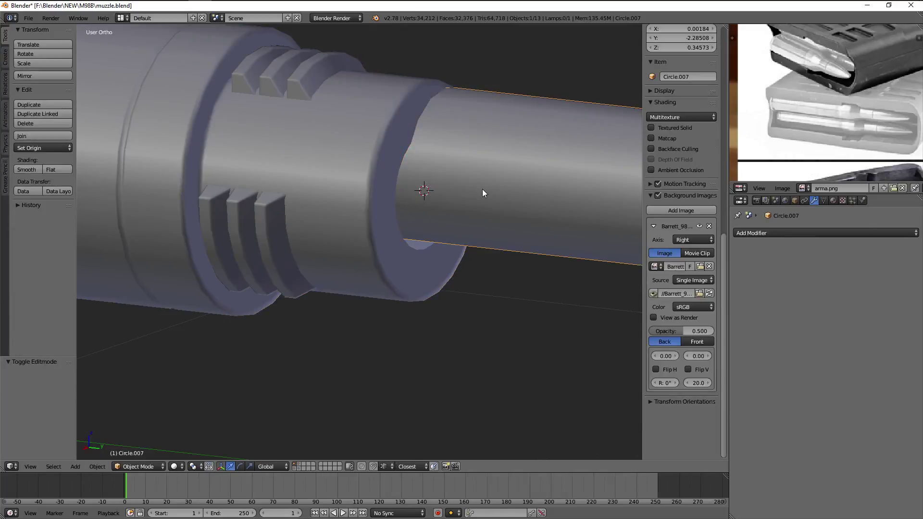
pyautogui.press('Tab')
pyautogui.hotkey('shift', 's')
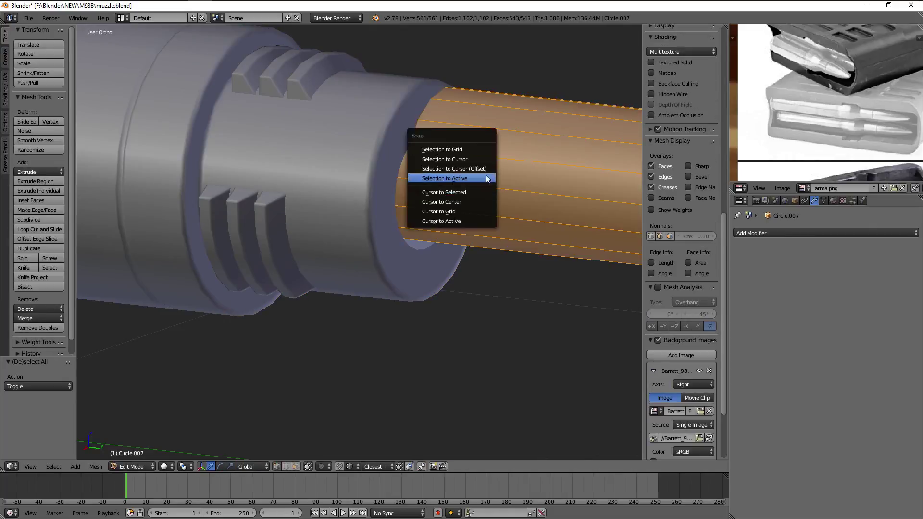
pyautogui.click(483, 178)
pyautogui.scroll(-4, 506, 271)
pyautogui.scroll(-2, 505, 271)
pyautogui.hotkey('shift', 's')
pyautogui.click(506, 248)
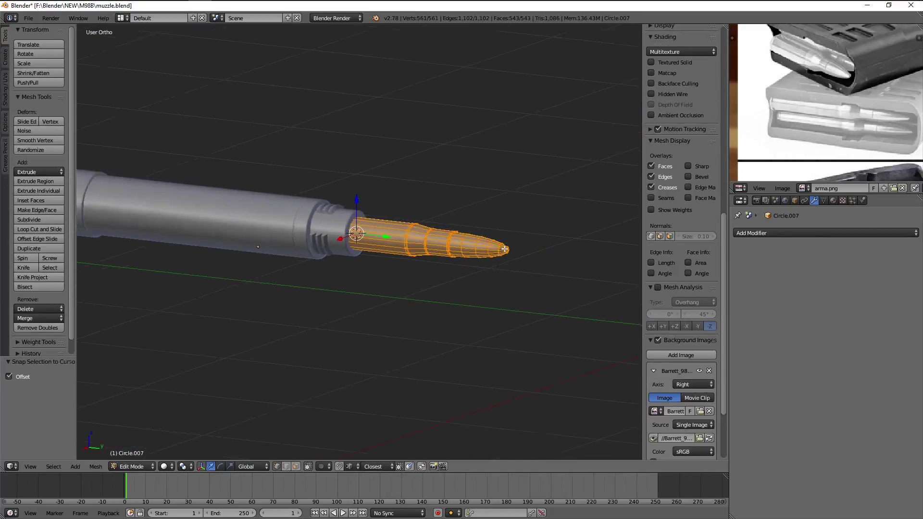
# Slide the cartridge copy 0.537 along Y into the muzzle bore, checking front and side views
pyautogui.press('KP_1')
pyautogui.press('KP_3')
pyautogui.scroll(3, 570, 248)
pyautogui.press('g')
pyautogui.press('y')
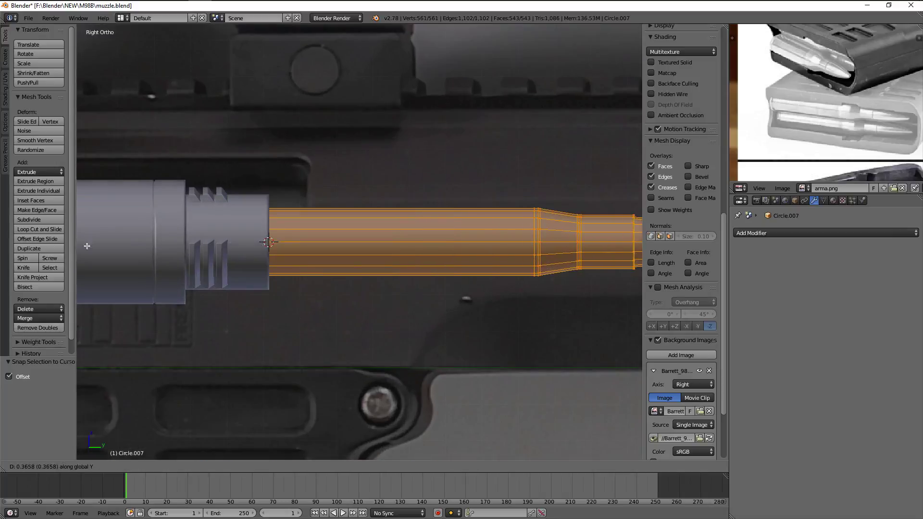
pyautogui.click(144, 231)
pyautogui.moveTo(144, 231); pyautogui.dragTo(165, 231, button='middle')
pyautogui.scroll(2, 165, 231)
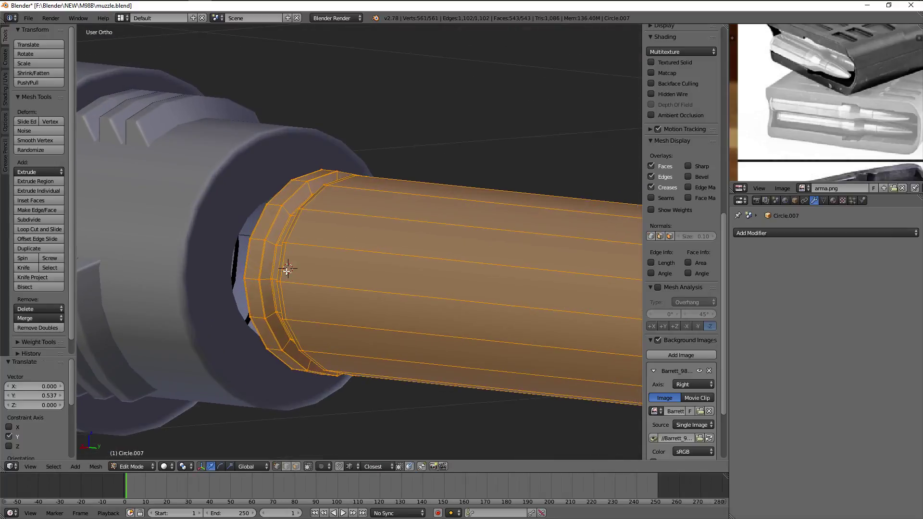
pyautogui.press('g')
pyautogui.press('y')
pyautogui.click(247, 271)
# Enter the muzzle brake mesh and select its inner rim loop using wireframe view
pyautogui.press('a')
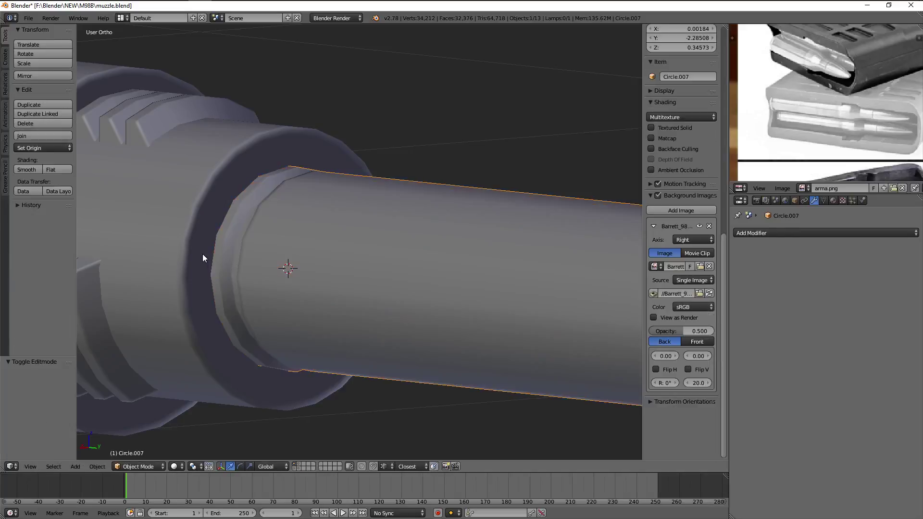
pyautogui.press('z')
pyautogui.press('a')
pyautogui.press('z')
pyautogui.press('z')
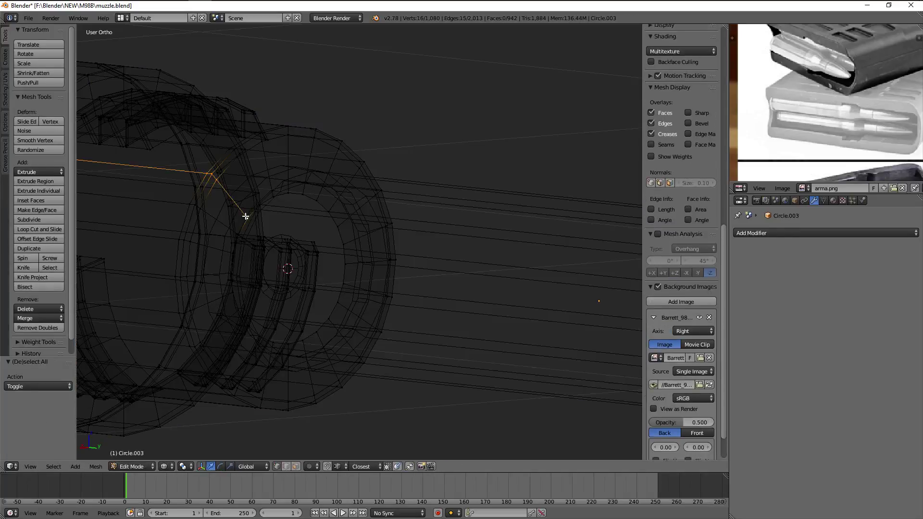
pyautogui.press('z')
pyautogui.press('z')
pyautogui.keyDown('alt'); pyautogui.rightClick(252, 207); pyautogui.keyUp('alt')
pyautogui.press('z')
pyautogui.moveTo(257, 206); pyautogui.dragTo(354, 199, button='middle')
# Enlarge the rim loop to 1.379 and frame the muzzle brake reference photo
pyautogui.press('s')
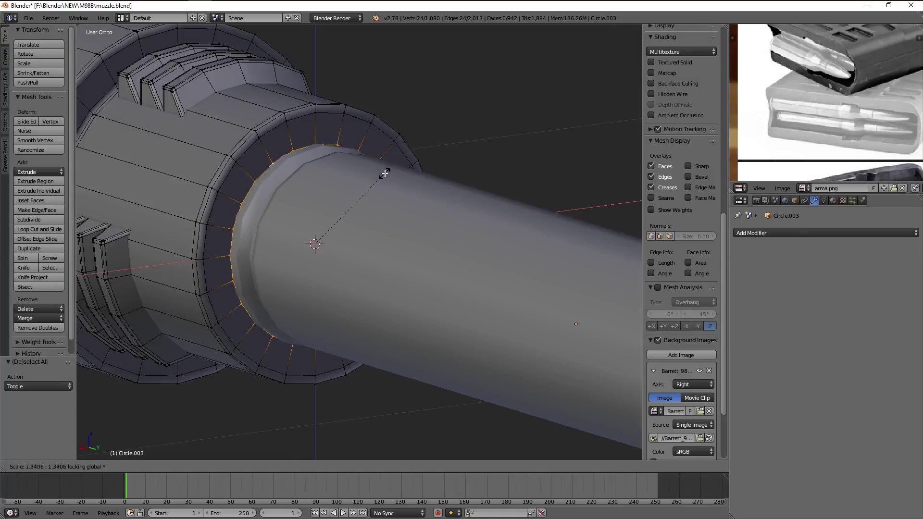
pyautogui.click(387, 173)
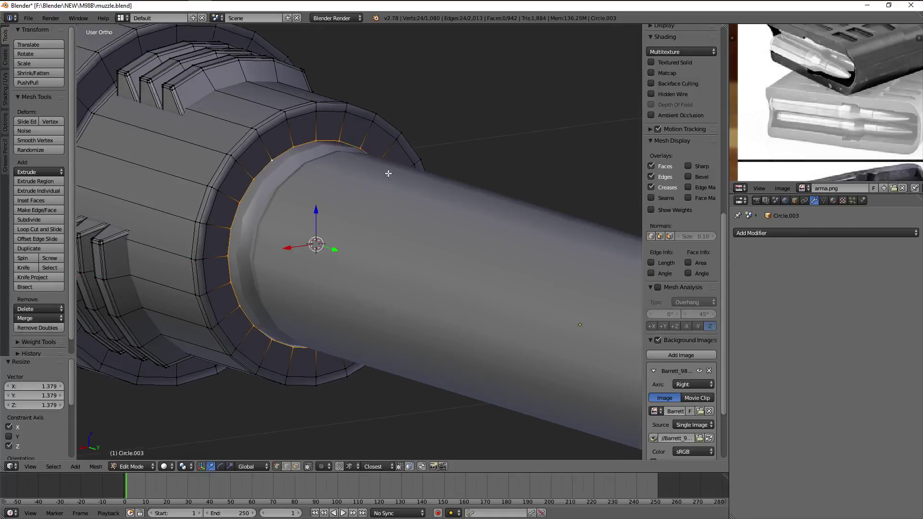
pyautogui.scroll(2, 382, 173)
pyautogui.scroll(1, 383, 173)
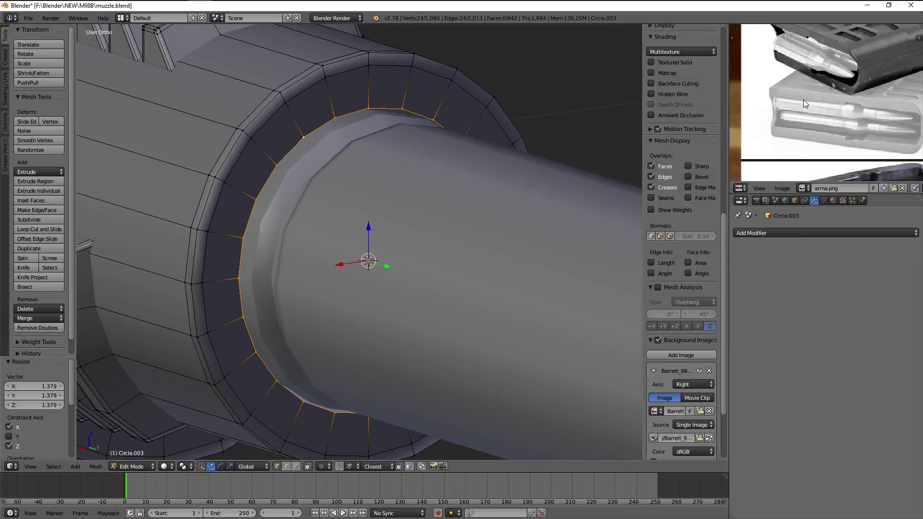
pyautogui.scroll(-3, 804, 99)
pyautogui.scroll(4, 826, 117)
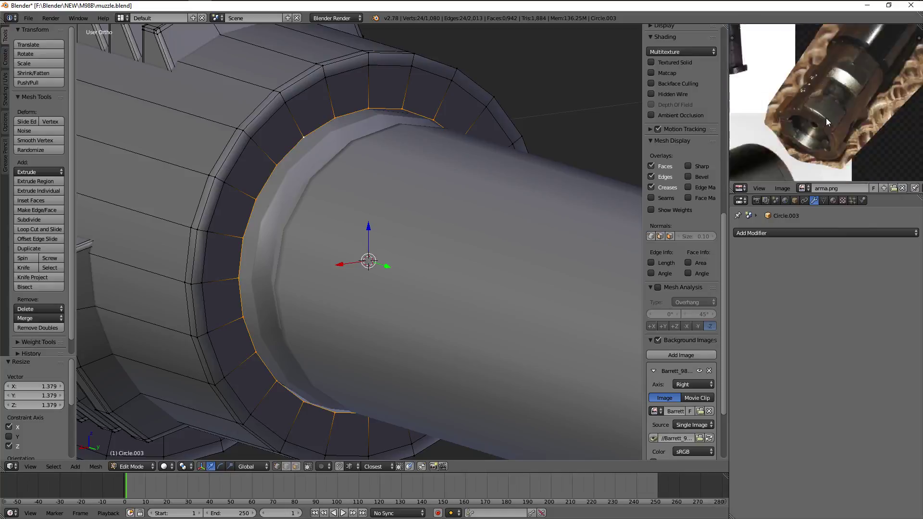
pyautogui.scroll(2, 820, 101)
pyautogui.scroll(2, 812, 84)
pyautogui.moveTo(812, 84); pyautogui.dragTo(839, 91, button='middle')
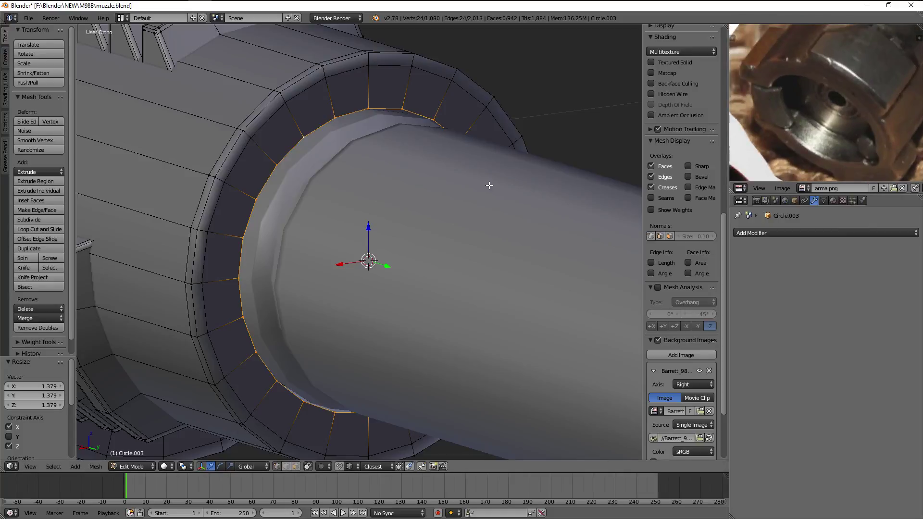
pyautogui.moveTo(488, 185)
pyautogui.mouseDown(button='middle')
pyautogui.moveTo(466, 154)
pyautogui.moveTo(471, 206)
pyautogui.mouseUp(button='middle')
# Extrude the rim loop slightly inward along Y and leave Edit Mode
pyautogui.press('e')
pyautogui.press('y')
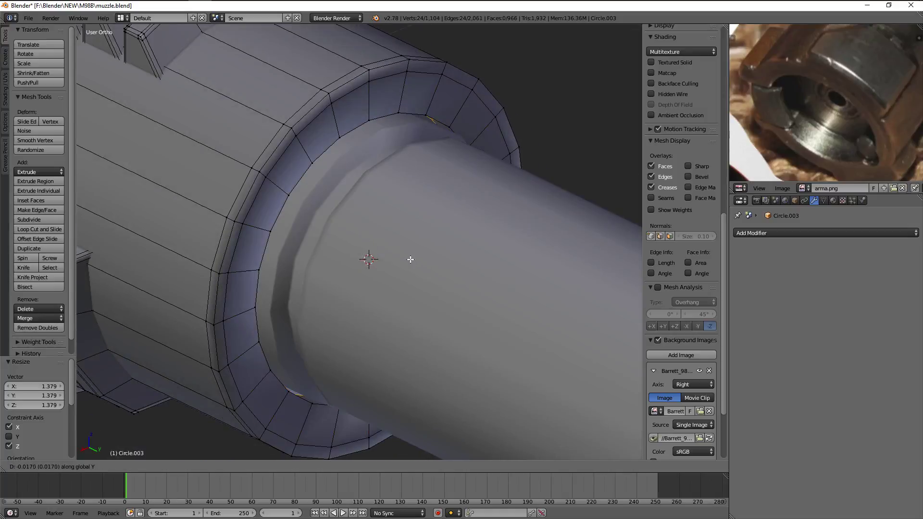
pyautogui.click(410, 259)
pyautogui.press('Tab')
# Hide the barrel and reselect the muzzle brake object for editing
pyautogui.scroll(-4, 420, 261)
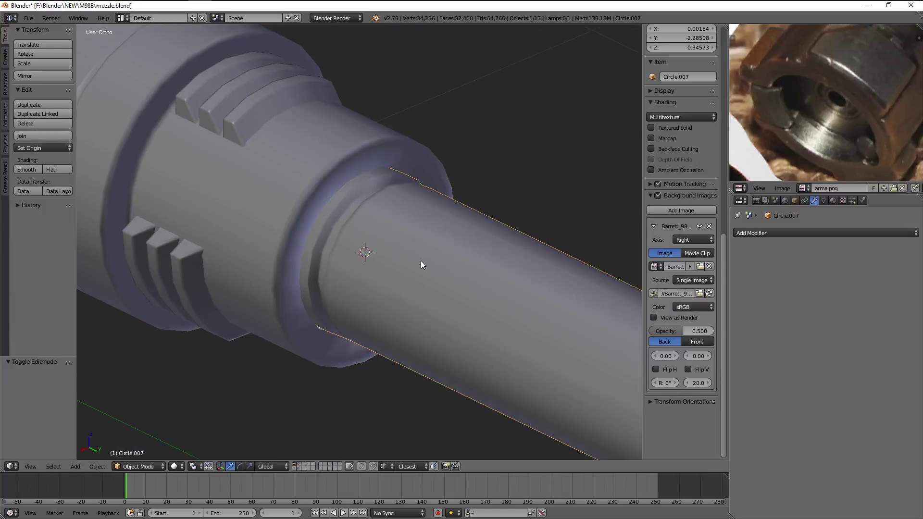
pyautogui.rightClick(455, 256)
pyautogui.press('Tab')
pyautogui.press('Tab')
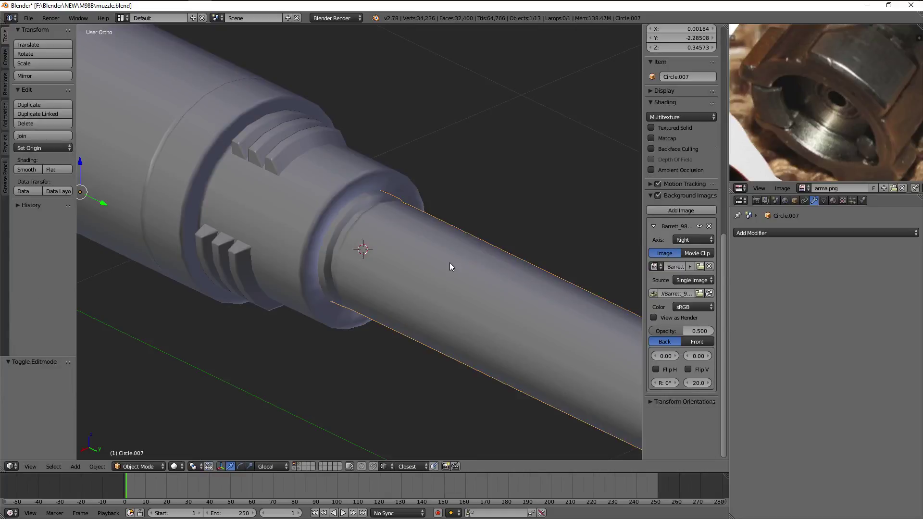
pyautogui.press('h')
pyautogui.rightClick(414, 256)
pyautogui.press('Tab')
# Shift the selected muzzle brake loop along the barrel axis
pyautogui.scroll(3, 414, 256)
pyautogui.scroll(1, 369, 272)
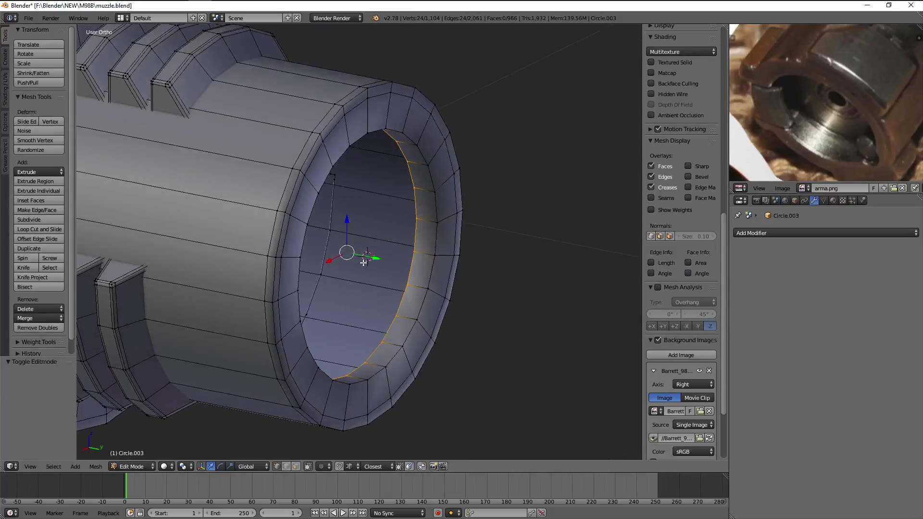
pyautogui.moveTo(364, 262); pyautogui.dragTo(353, 250)
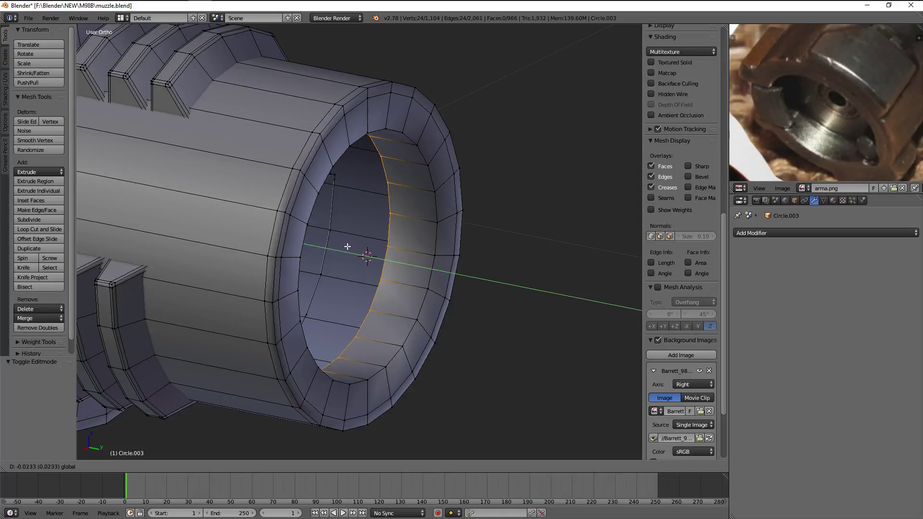
pyautogui.moveTo(347, 246); pyautogui.dragTo(373, 243)
pyautogui.press('a')
# Add two loop cuts to the muzzle brake rim, one near the front inner edge
pyautogui.scroll(2, 410, 208)
pyautogui.hotkey('ctrl', 'r')
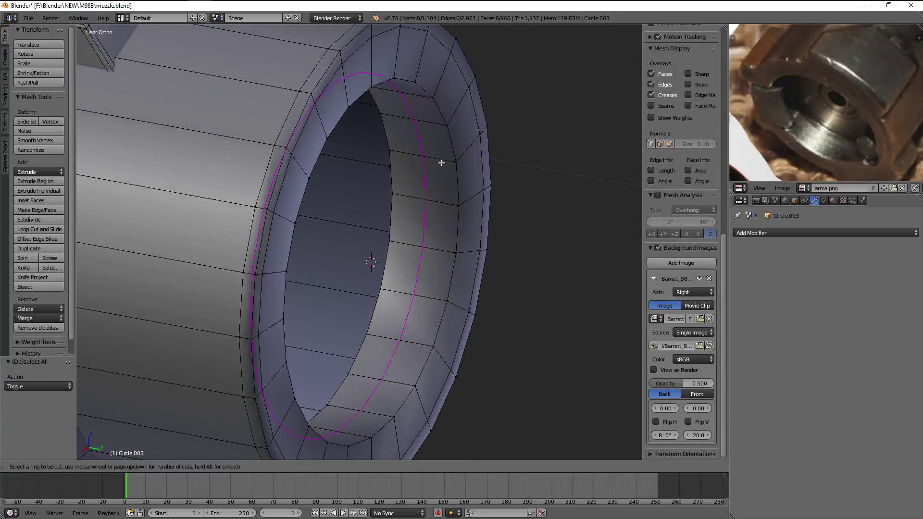
pyautogui.click(442, 163)
pyautogui.click(469, 163)
pyautogui.hotkey('ctrl', 'r')
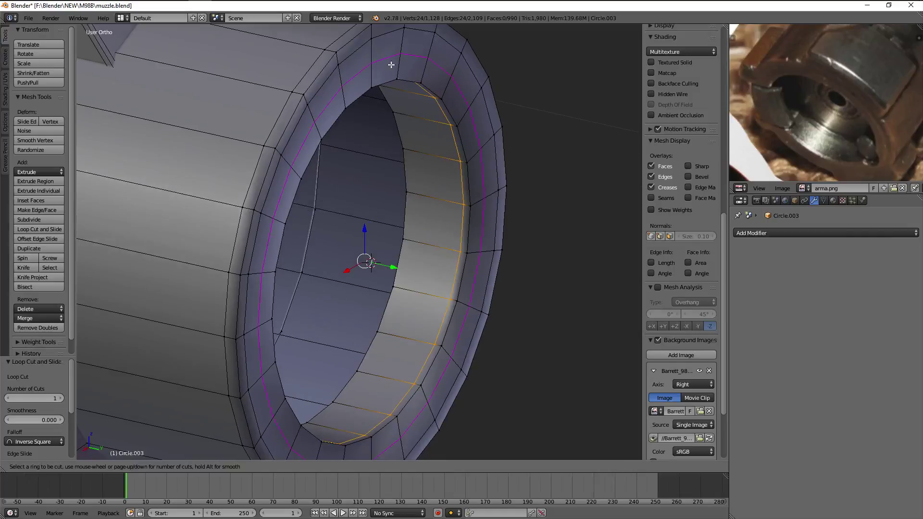
pyautogui.click(397, 76)
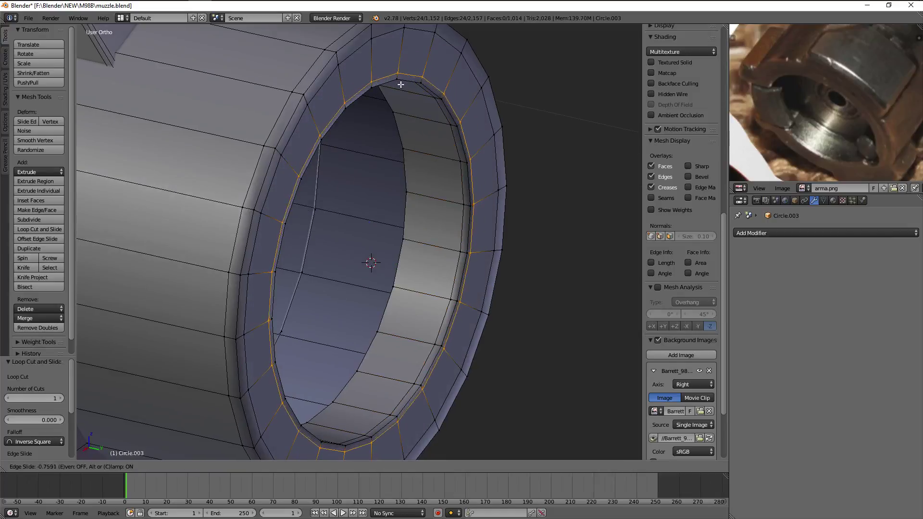
pyautogui.click(398, 79)
pyautogui.press('a')
# Select the inner bore edge loop and shift it along the barrel axis
pyautogui.keyDown('alt'); pyautogui.rightClick(403, 169); pyautogui.keyUp('alt')
pyautogui.hotkey('shift', 's')
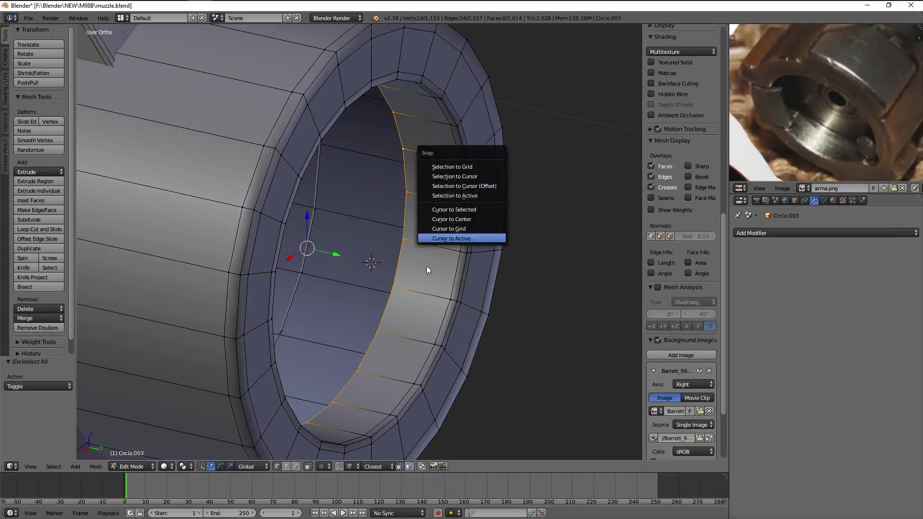
pyautogui.click(474, 237)
pyautogui.moveTo(339, 258); pyautogui.dragTo(329, 254)
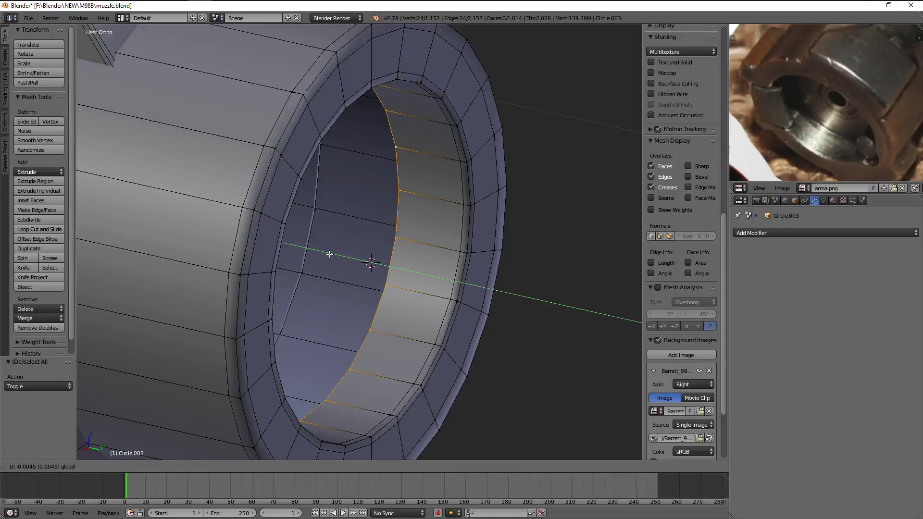
pyautogui.click(332, 255)
# Add a circle at the bore loop's centre and rotate it 90° on Y
pyautogui.hotkey('shift', 's')
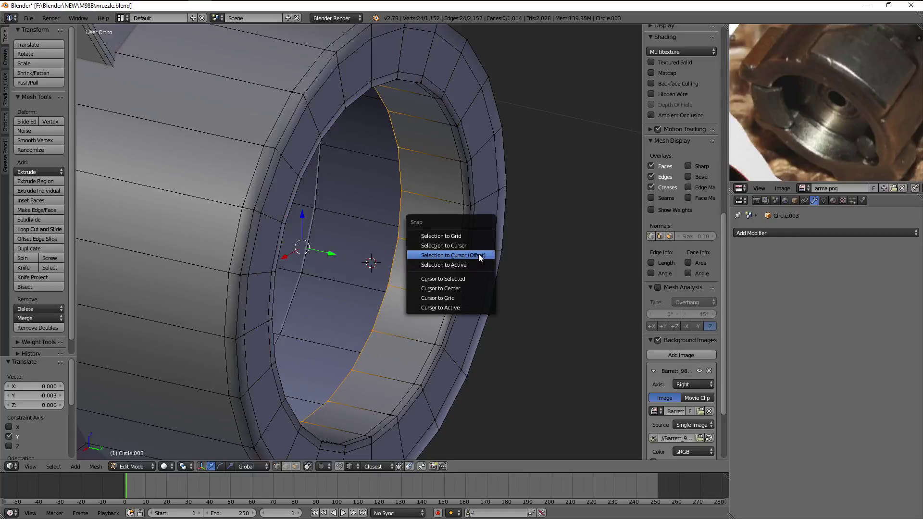
pyautogui.click(474, 282)
pyautogui.hotkey('shift', 'a')
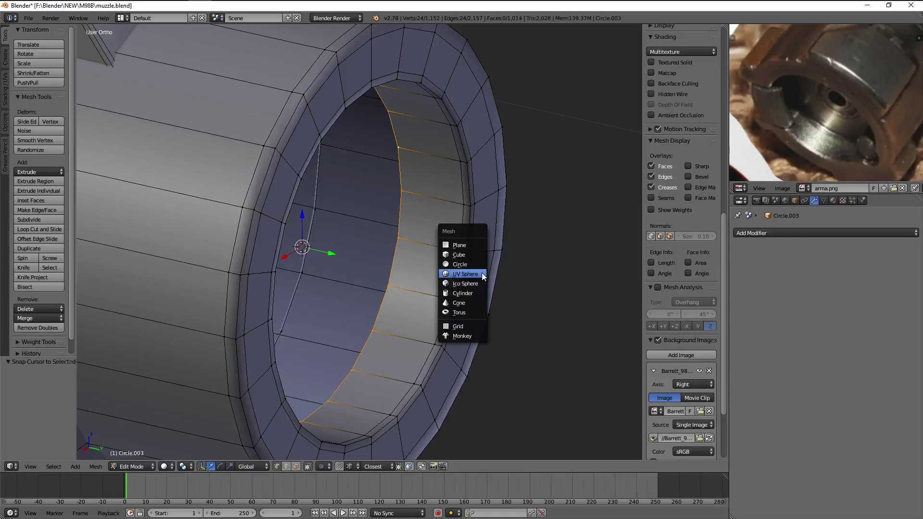
pyautogui.click(469, 264)
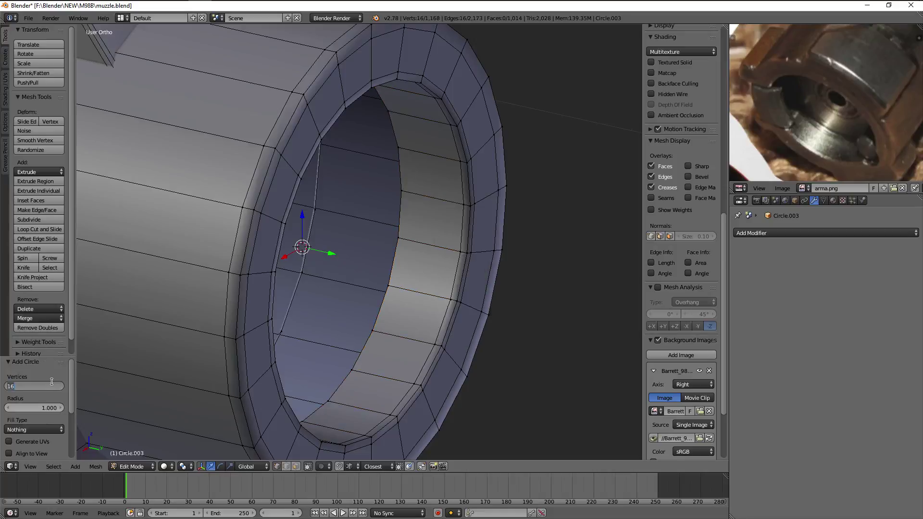
pyautogui.press('r')
pyautogui.press('y')
pyautogui.press('9')
pyautogui.press('0')
pyautogui.press('Return')
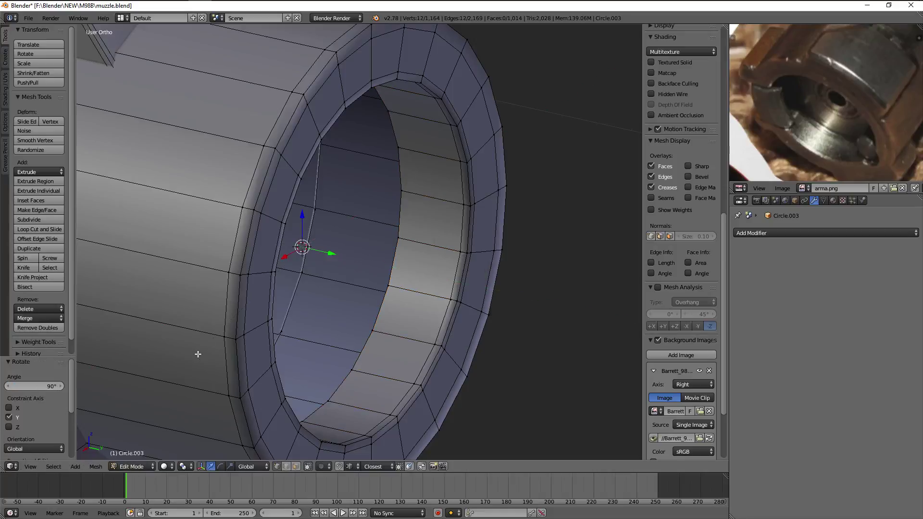
# Shrink the new circle in several passes down to a small 0.141 hole
pyautogui.scroll(-5, 487, 246)
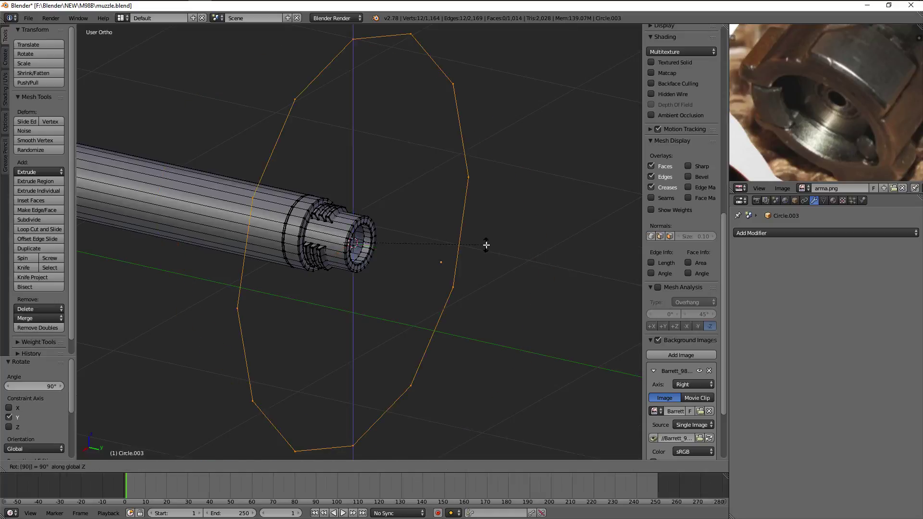
pyautogui.scroll(5, 429, 245)
pyautogui.press('s')
pyautogui.click(380, 243)
pyautogui.press('z')
pyautogui.scroll(3, 380, 243)
pyautogui.press('s')
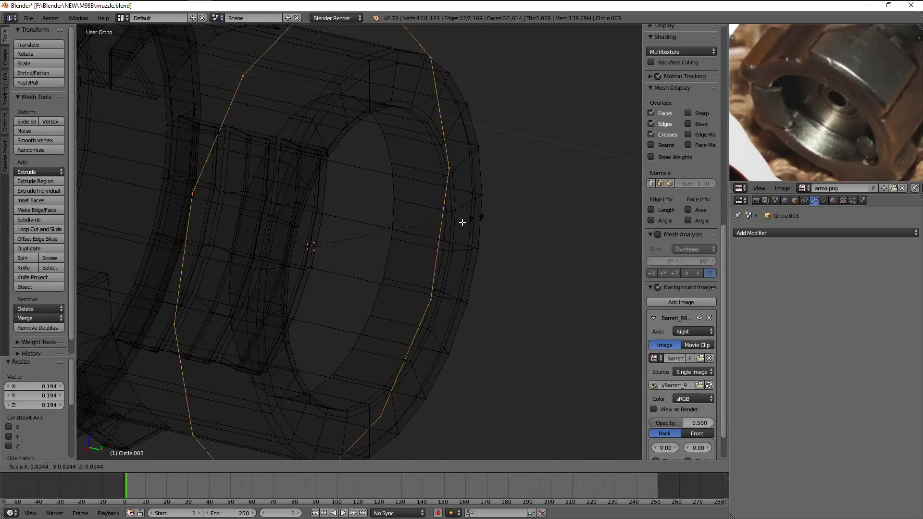
pyautogui.click(425, 234)
pyautogui.press('z')
pyautogui.press('s')
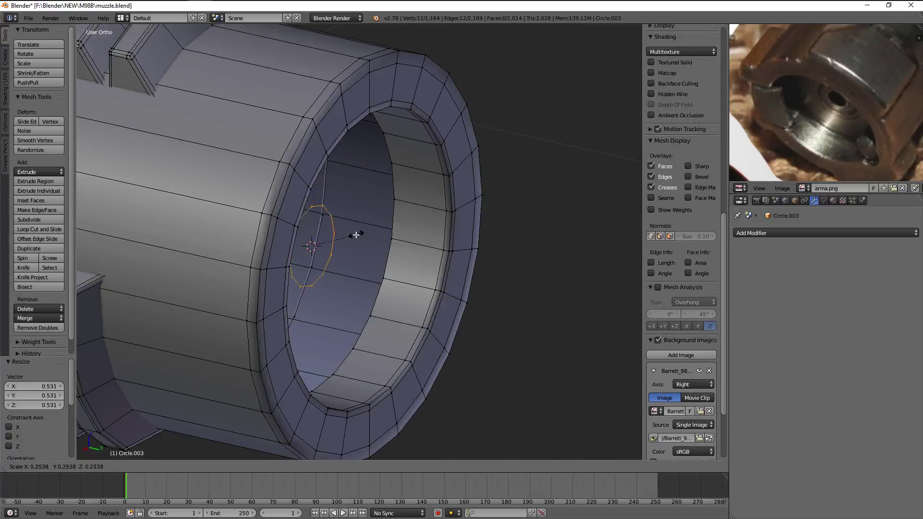
pyautogui.click(338, 239)
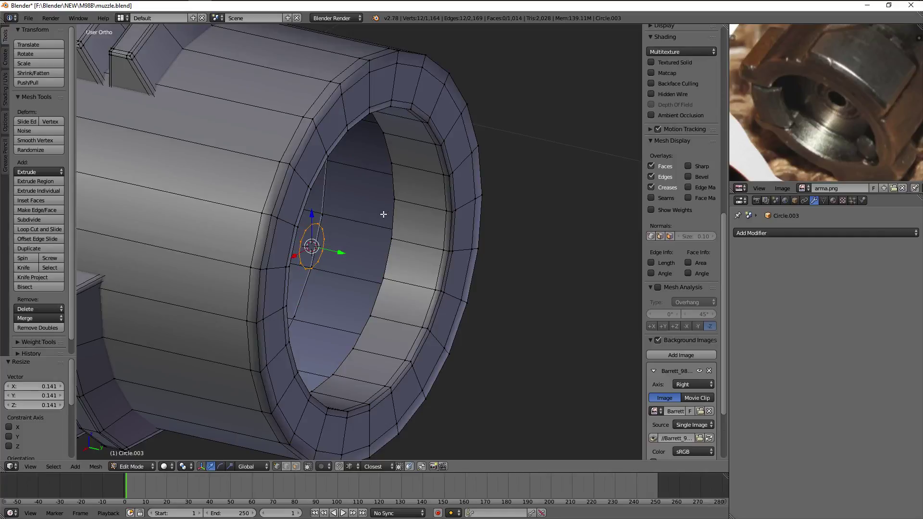
# Extrude the small circle and widen the extrusion toward the bore wall
pyautogui.press('e')
pyautogui.rightClick(403, 205)
pyautogui.press('s')
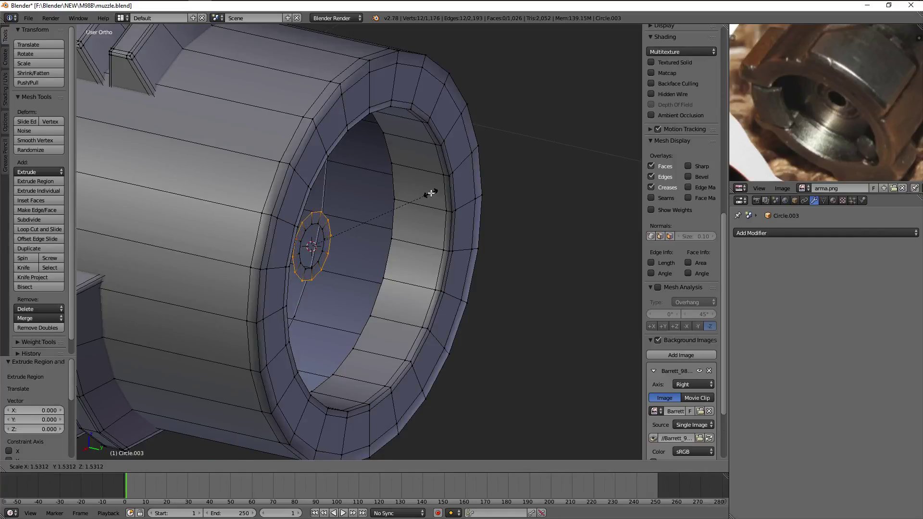
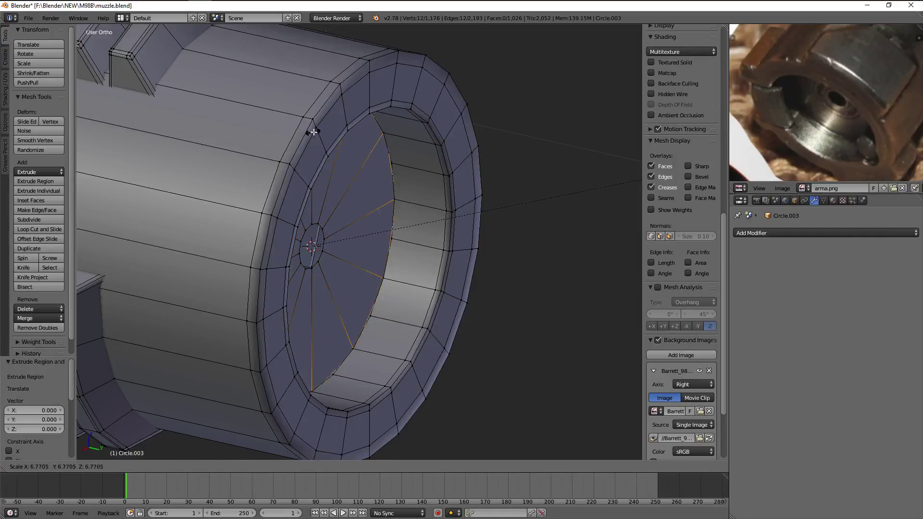
# Enlarge the muzzle's centre disc ring and then its inner ring
pyautogui.click(332, 128)
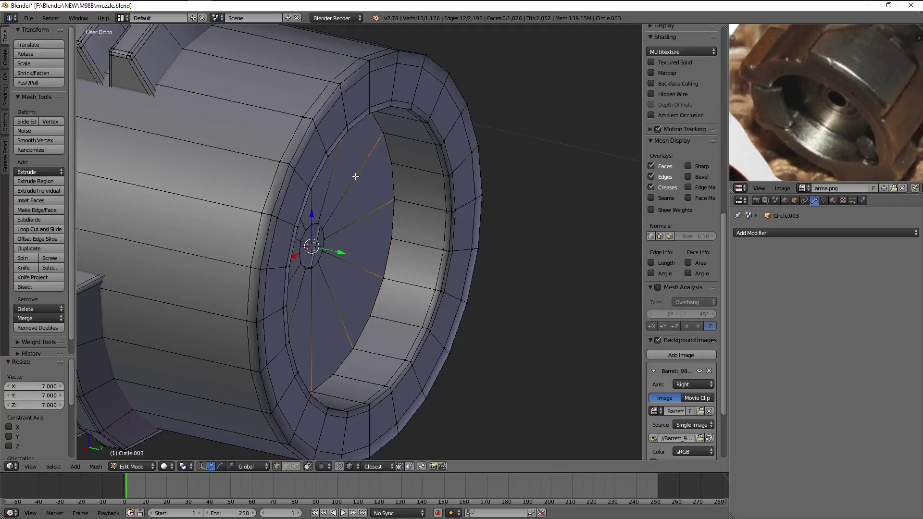
pyautogui.hotkey('ctrl', 'l')
pyautogui.press('shift+KP_7')
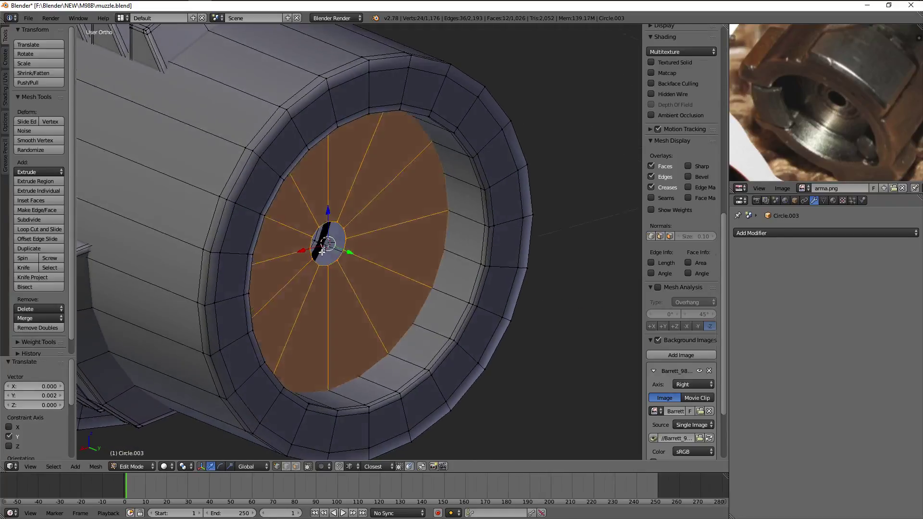
pyautogui.press('a')
pyautogui.keyDown('alt'); pyautogui.rightClick(344, 206); pyautogui.keyUp('alt')
pyautogui.press('s')
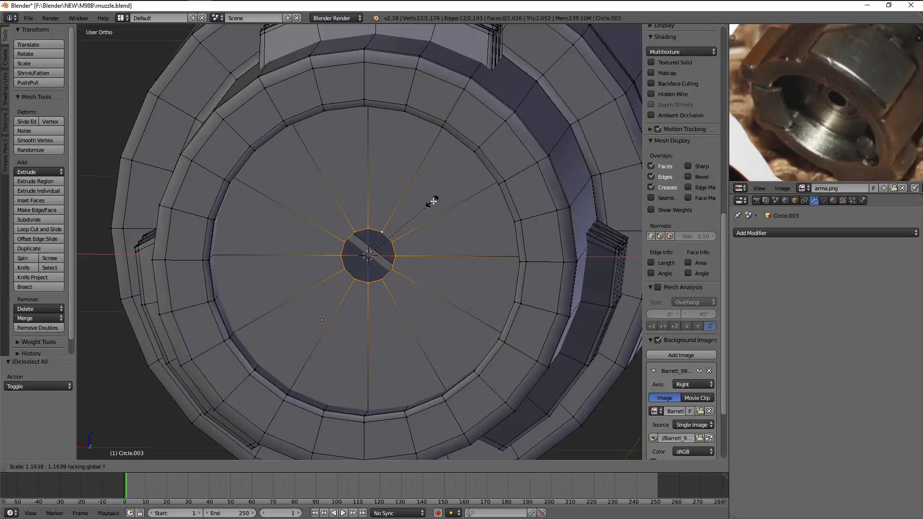
pyautogui.click(432, 201)
pyautogui.scroll(2, 529, 207)
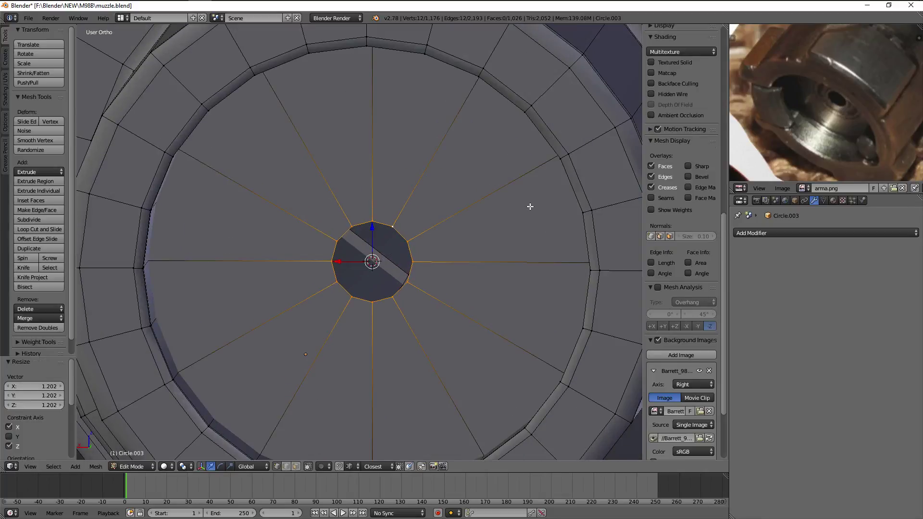
# Extrude the inner ring in place and shrink it to form the bore opening
pyautogui.press('e')
pyautogui.rightClick(515, 211)
pyautogui.press('s')
pyautogui.click(508, 213)
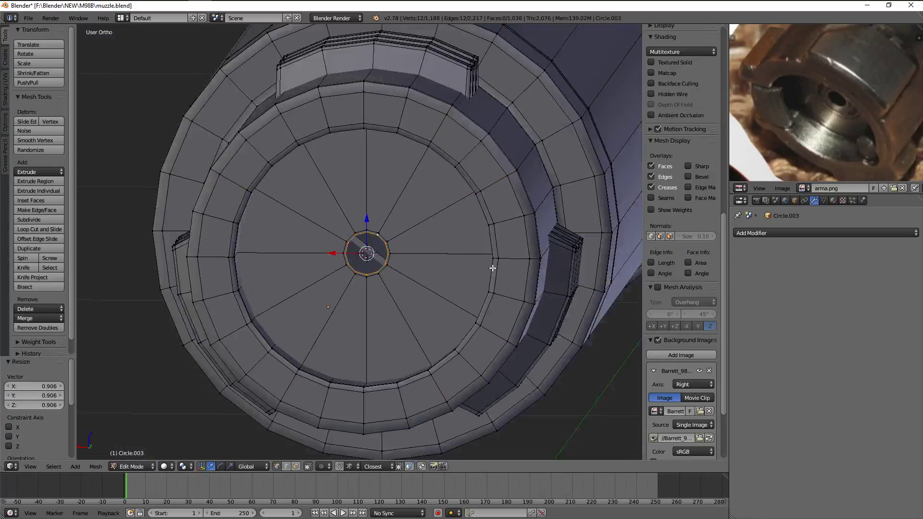
pyautogui.moveTo(509, 213); pyautogui.dragTo(542, 285, button='middle')
pyautogui.scroll(3, 540, 284)
# Extrude the ring again and sink it inward along Y, twice, to recess the bore
pyautogui.press('e')
pyautogui.rightClick(539, 279)
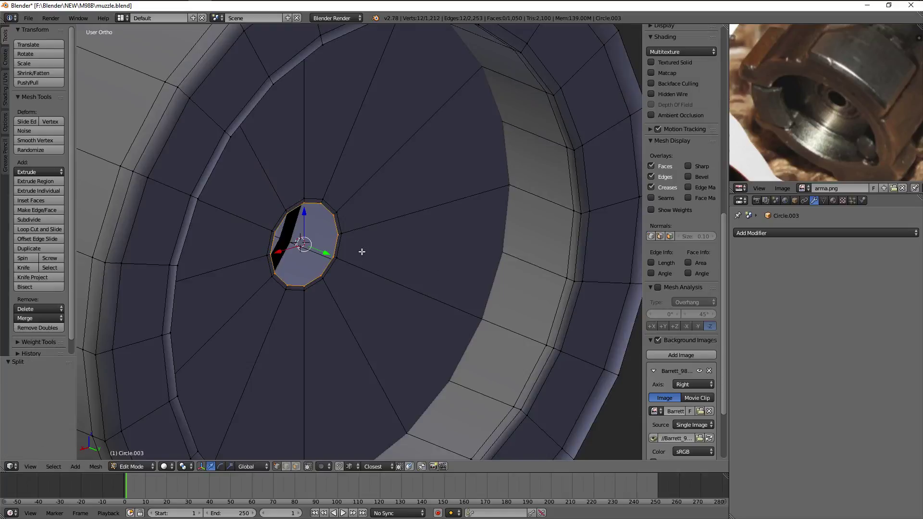
pyautogui.press('g')
pyautogui.press('y')
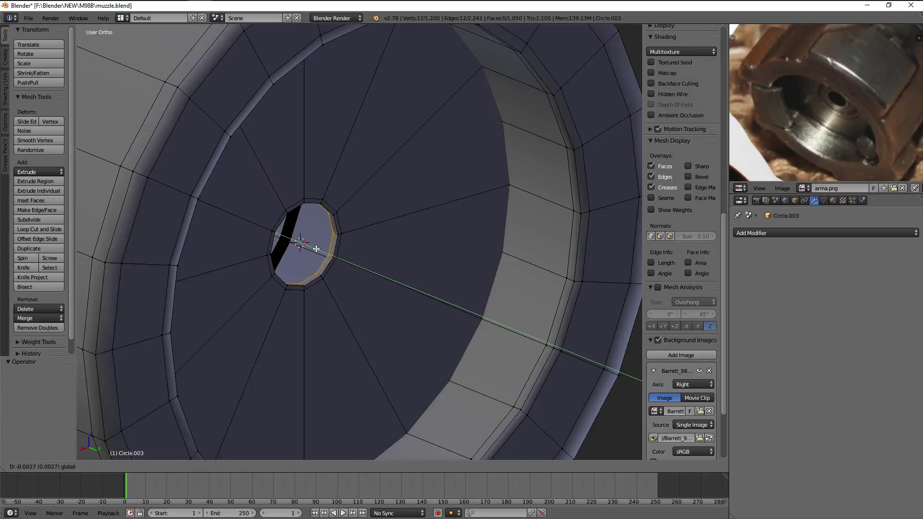
pyautogui.click(318, 250)
pyautogui.scroll(-3, 318, 250)
pyautogui.moveTo(484, 267); pyautogui.dragTo(524, 278, button='middle')
pyautogui.press('e')
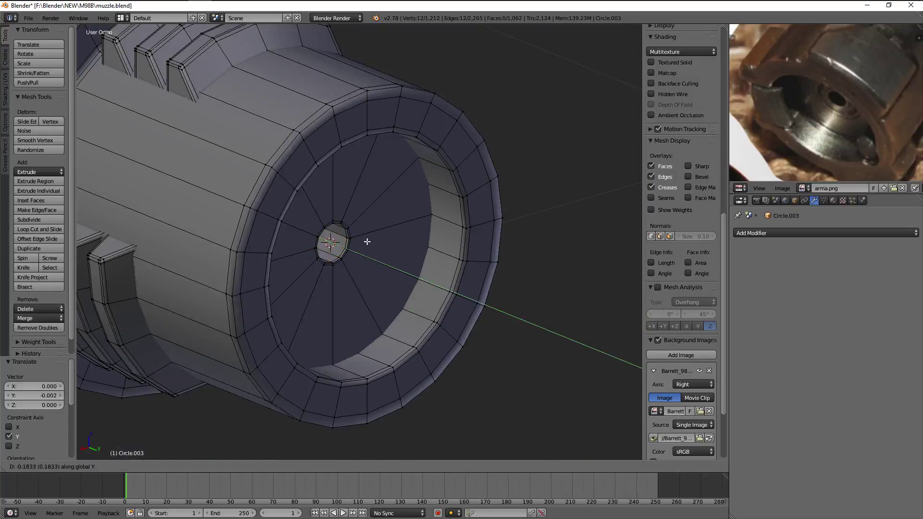
pyautogui.click(368, 241)
# Check the bore depth in wireframe from the side and front views
pyautogui.press('z')
pyautogui.scroll(-3, 385, 278)
pyautogui.press('KP_3')
pyautogui.press('KP_1')
pyautogui.press('KP_3')
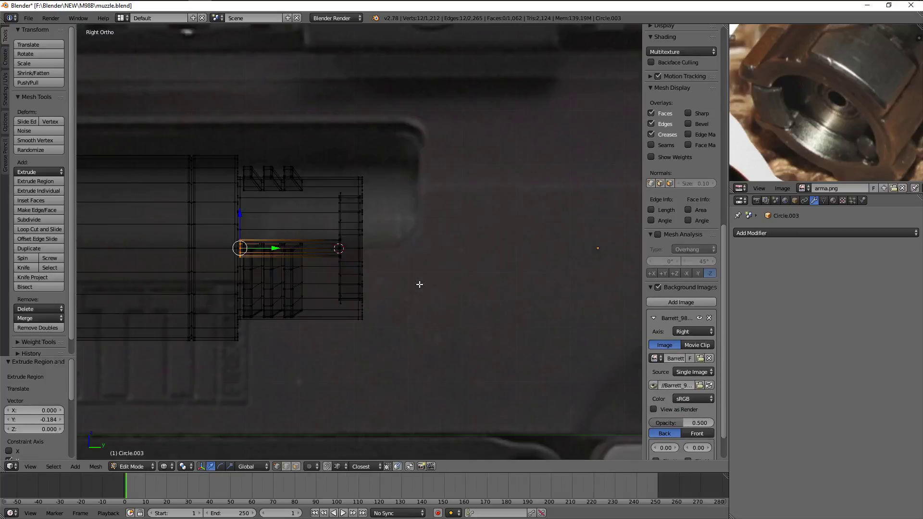
pyautogui.scroll(-5, 319, 250)
# Return to solid Object Mode and apply Smooth shading to the muzzle
pyautogui.press('Tab')
pyautogui.press('z')
pyautogui.moveTo(374, 259); pyautogui.dragTo(359, 296, button='middle')
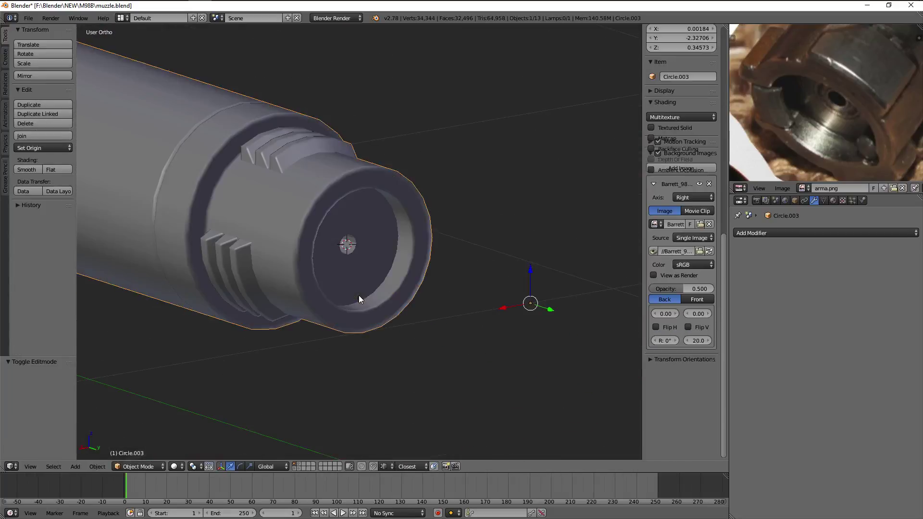
pyautogui.click(29, 167)
pyautogui.moveTo(194, 207)
pyautogui.mouseDown(button='middle')
pyautogui.moveTo(244, 204)
pyautogui.moveTo(241, 215)
pyautogui.moveTo(295, 231)
pyautogui.mouseUp(button='middle')
pyautogui.scroll(4, 419, 222)
pyautogui.moveTo(419, 222); pyautogui.dragTo(377, 237, button='middle')
# Briefly re-enter Edit Mode to inspect the muzzle face, then exit
pyautogui.press('Tab')
pyautogui.press('Tab')
pyautogui.scroll(-3, 319, 241)
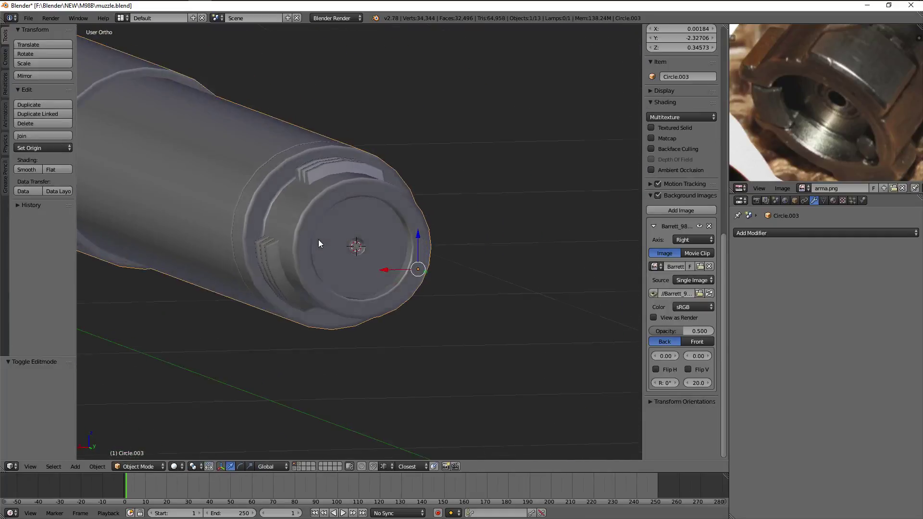
pyautogui.moveTo(320, 243)
pyautogui.mouseDown(button='middle')
pyautogui.moveTo(384, 251)
pyautogui.moveTo(375, 313)
pyautogui.moveTo(279, 217)
pyautogui.moveTo(351, 241)
pyautogui.moveTo(347, 257)
pyautogui.moveTo(313, 241)
pyautogui.moveTo(209, 261)
pyautogui.moveTo(287, 277)
pyautogui.moveTo(282, 255)
pyautogui.mouseUp(button='middle')
pyautogui.scroll(2, 313, 240)
pyautogui.press('Tab')
pyautogui.scroll(1, 303, 243)
pyautogui.scroll(2, 302, 243)
pyautogui.press('a')
pyautogui.scroll(-2, 226, 270)
pyautogui.hotkey('ctrl', 'r')
pyautogui.click(282, 256)
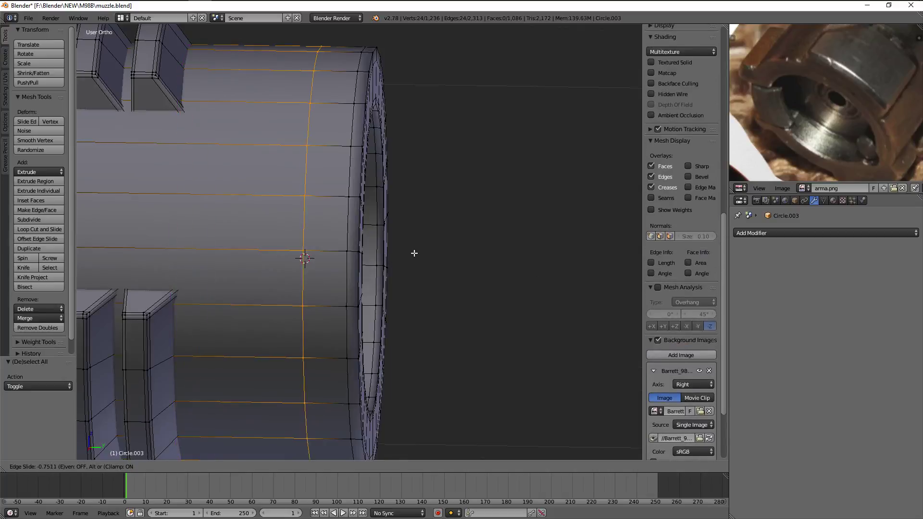
pyautogui.click(414, 252)
pyautogui.press('s')
pyautogui.press('y')
pyautogui.press('0')
pyautogui.press('Return')
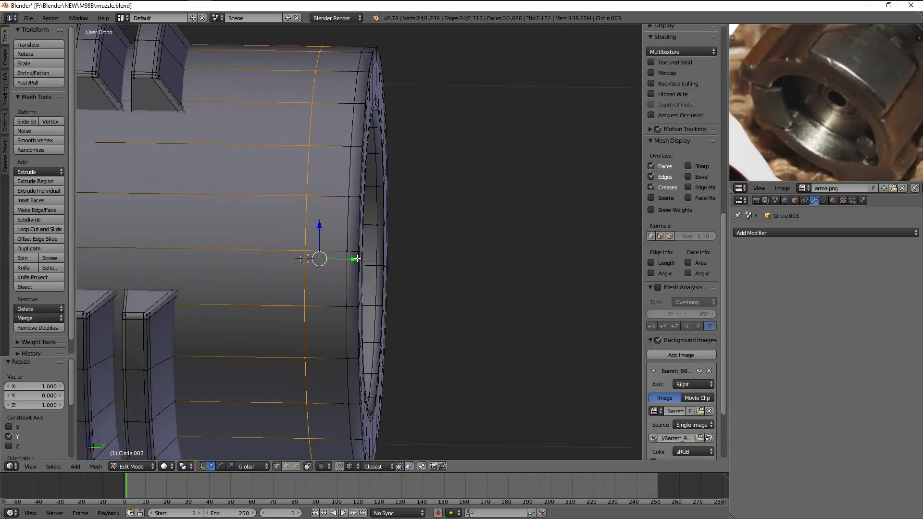
pyautogui.press('a')
pyautogui.moveTo(309, 258)
pyautogui.mouseDown(button='middle')
pyautogui.moveTo(268, 304)
pyautogui.moveTo(237, 275)
pyautogui.mouseUp(button='middle')
pyautogui.click(245, 299)
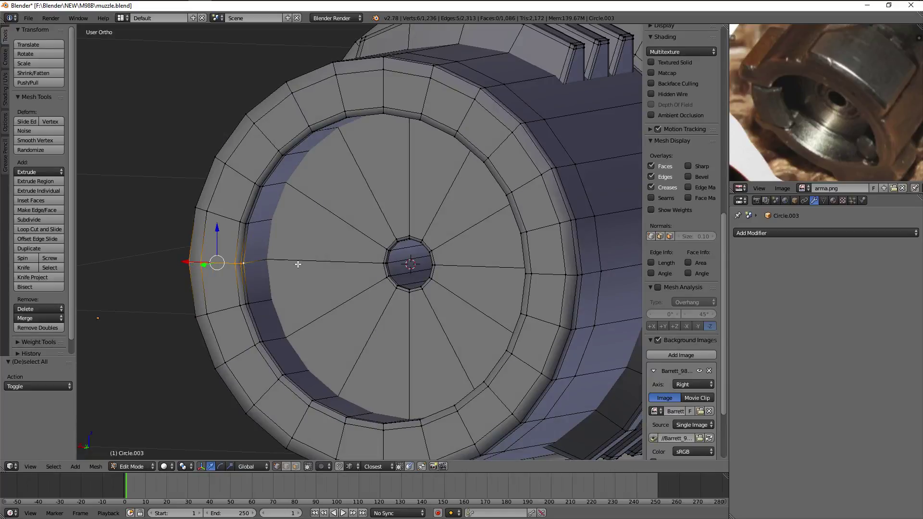
pyautogui.moveTo(298, 264)
pyautogui.mouseDown(button='middle')
pyautogui.moveTo(280, 260)
pyautogui.moveTo(300, 217)
pyautogui.moveTo(303, 243)
pyautogui.moveTo(436, 274)
pyautogui.moveTo(256, 233)
pyautogui.mouseUp(button='middle')
pyautogui.keyDown('alt'); pyautogui.rightClick(302, 231); pyautogui.keyUp('alt')
pyautogui.hotkey('ctrl', 'space')
pyautogui.keyDown('alt'); pyautogui.keyDown('shift'); pyautogui.rightClick(236, 234); pyautogui.keyUp('shift'); pyautogui.keyUp('alt')
pyautogui.press('s')
pyautogui.press('y')
pyautogui.press('0')
pyautogui.press('Return')
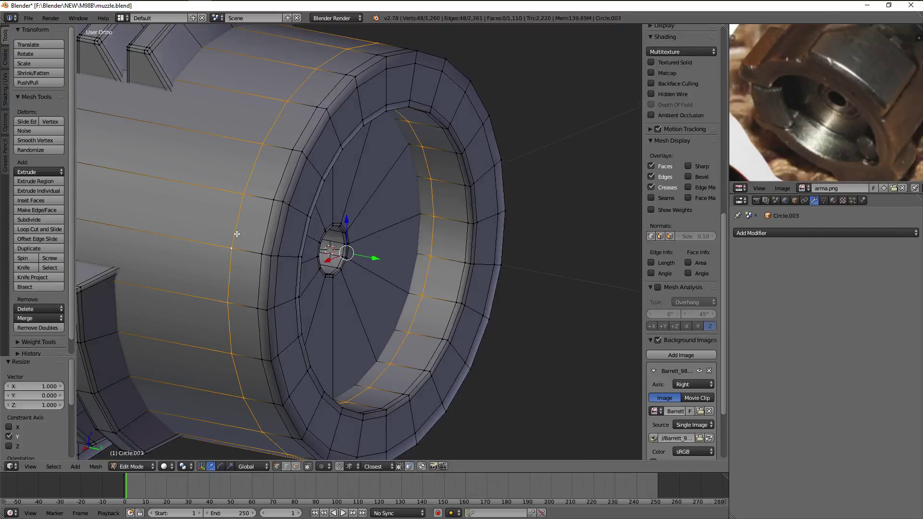
pyautogui.moveTo(325, 259)
pyautogui.mouseDown(button='middle')
pyautogui.moveTo(148, 251)
pyautogui.moveTo(292, 296)
pyautogui.moveTo(239, 321)
pyautogui.moveTo(177, 271)
pyautogui.moveTo(250, 236)
pyautogui.mouseUp(button='middle')
pyautogui.press('a')
pyautogui.scroll(-5, 681, 241)
pyautogui.press('z')
pyautogui.press('z')
pyautogui.press('z')
pyautogui.rightClick(250, 235)
pyautogui.press('z')
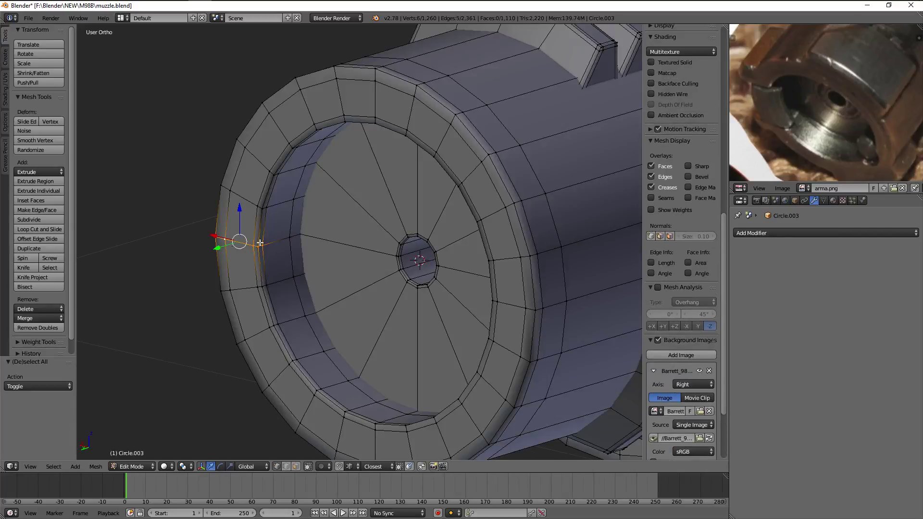
pyautogui.press('x')
pyautogui.click(337, 236)
pyautogui.scroll(2, 242, 235)
pyautogui.moveTo(355, 242)
pyautogui.mouseDown(button='middle')
pyautogui.moveTo(242, 235)
pyautogui.moveTo(257, 230)
pyautogui.moveTo(181, 216)
pyautogui.moveTo(237, 231)
pyautogui.moveTo(197, 231)
pyautogui.mouseUp(button='middle')
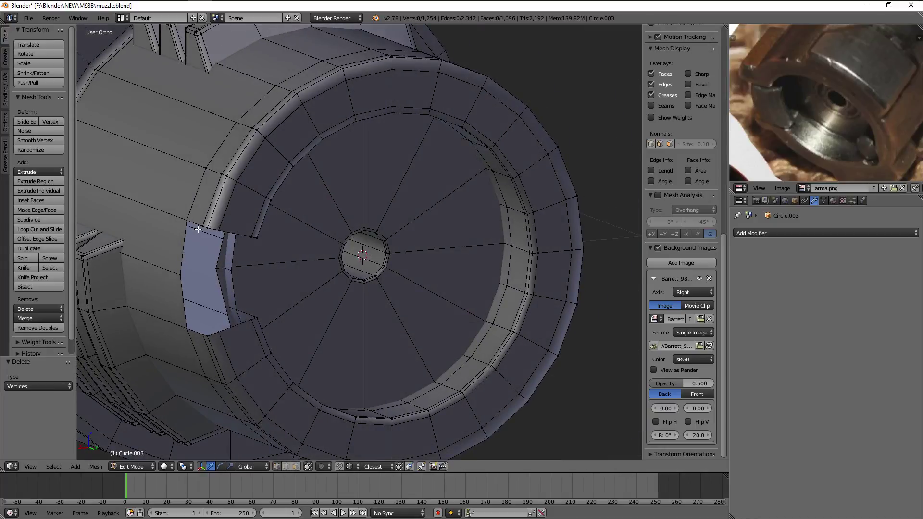
pyautogui.scroll(-3, 198, 229)
pyautogui.scroll(-2, 198, 229)
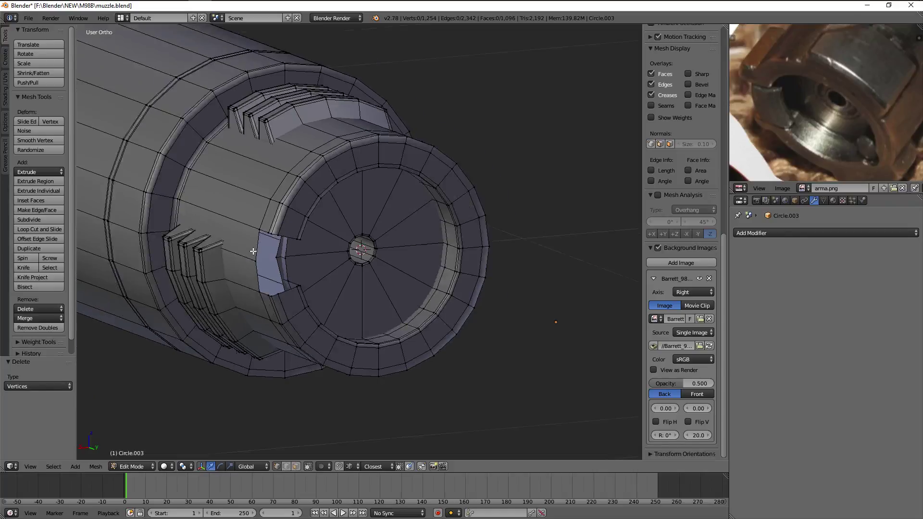
pyautogui.moveTo(197, 229)
pyautogui.mouseDown(button='middle')
pyautogui.moveTo(313, 249)
pyautogui.moveTo(246, 241)
pyautogui.mouseUp(button='middle')
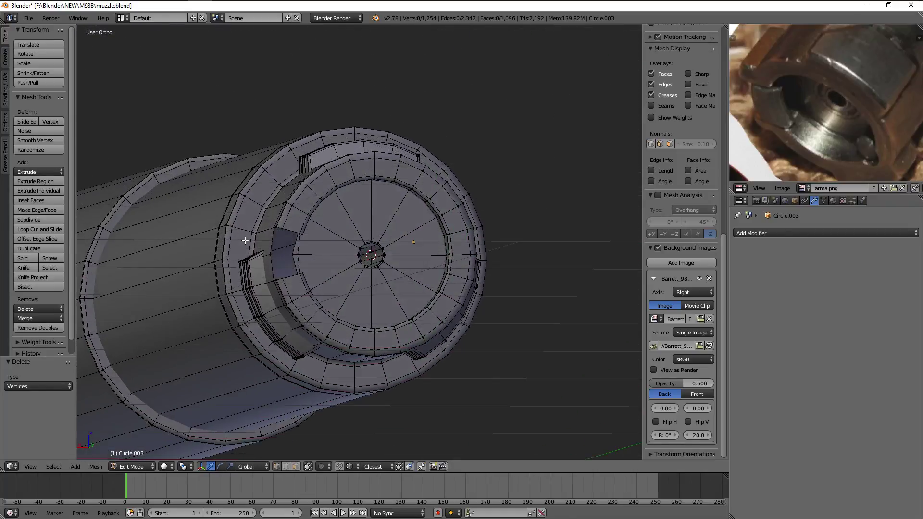
pyautogui.hotkey('ctrl', 'z')
pyautogui.scroll(3, 682, 240)
pyautogui.scroll(2, 683, 240)
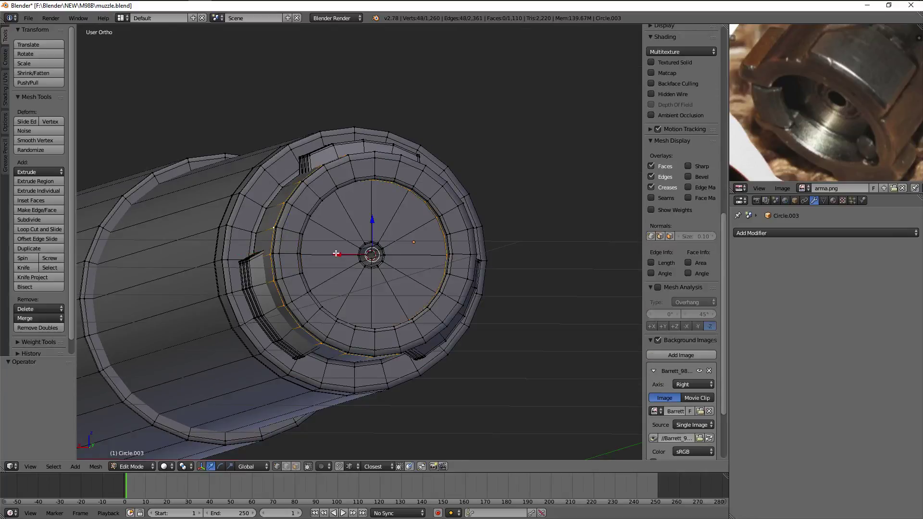
pyautogui.moveTo(298, 250)
pyautogui.mouseDown(button='middle')
pyautogui.moveTo(386, 309)
pyautogui.moveTo(391, 295)
pyautogui.mouseUp(button='middle')
pyautogui.press('x')
pyautogui.click(376, 338)
pyautogui.scroll(3, 418, 298)
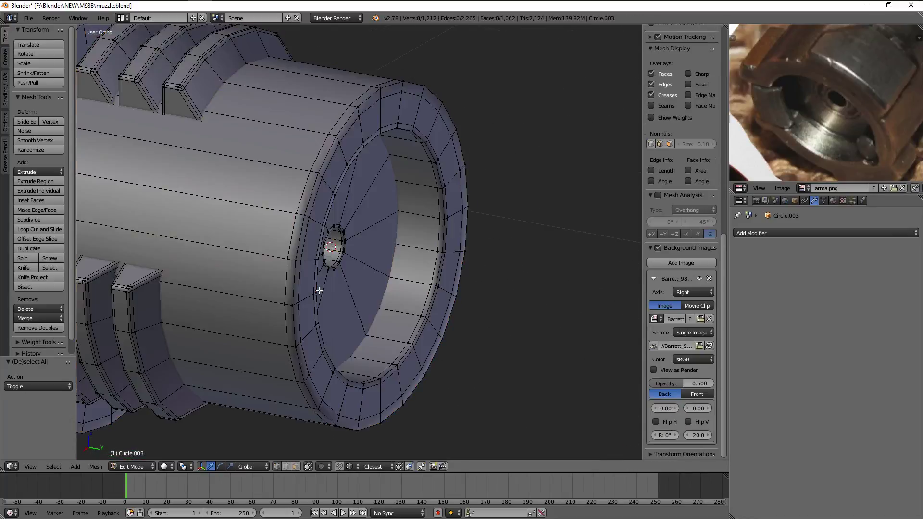
pyautogui.press('ctrl+KP_1')
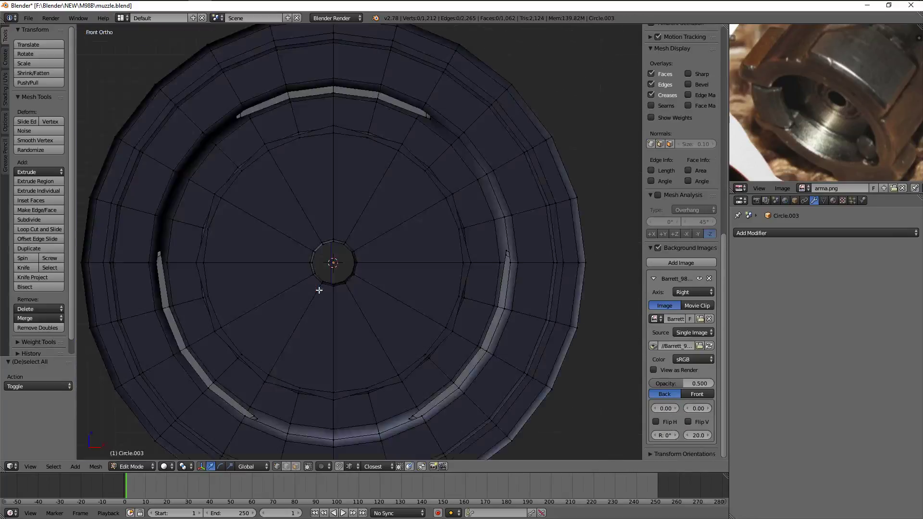
pyautogui.press('KP_3')
pyautogui.rightClick(365, 258)
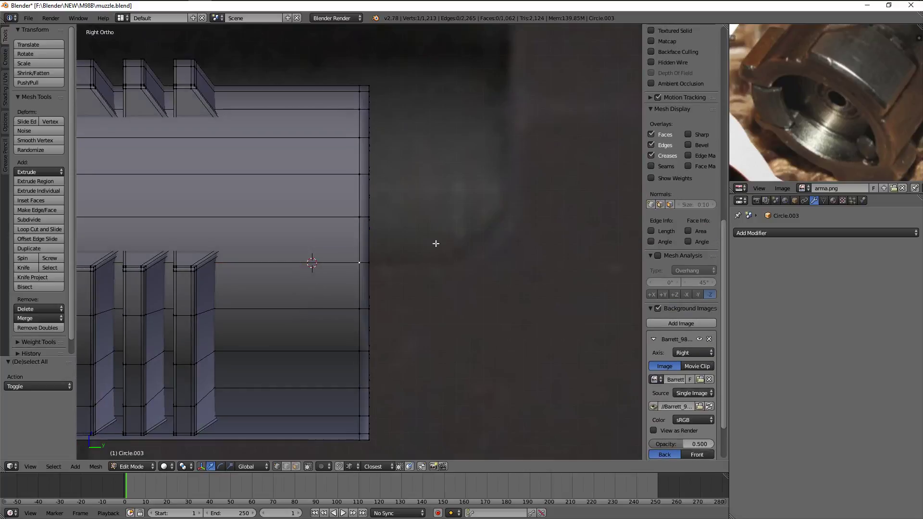
# Duplicate a muzzle-rim vertex downward into a new edge; a trial loop cut is cancelled
pyautogui.click(436, 196)
pyautogui.press('e')
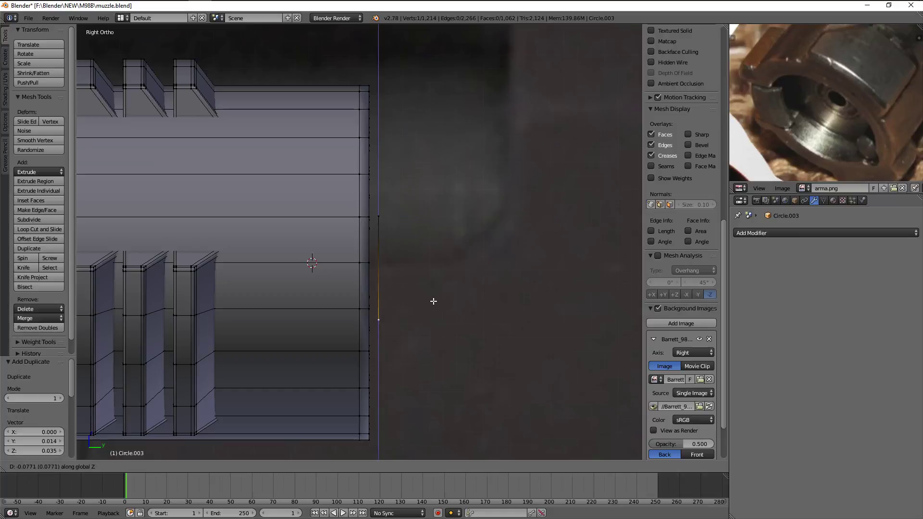
pyautogui.click(433, 291)
pyautogui.press('a')
pyautogui.moveTo(433, 291)
pyautogui.mouseDown(button='middle')
pyautogui.moveTo(371, 313)
pyautogui.moveTo(264, 294)
pyautogui.mouseUp(button='middle')
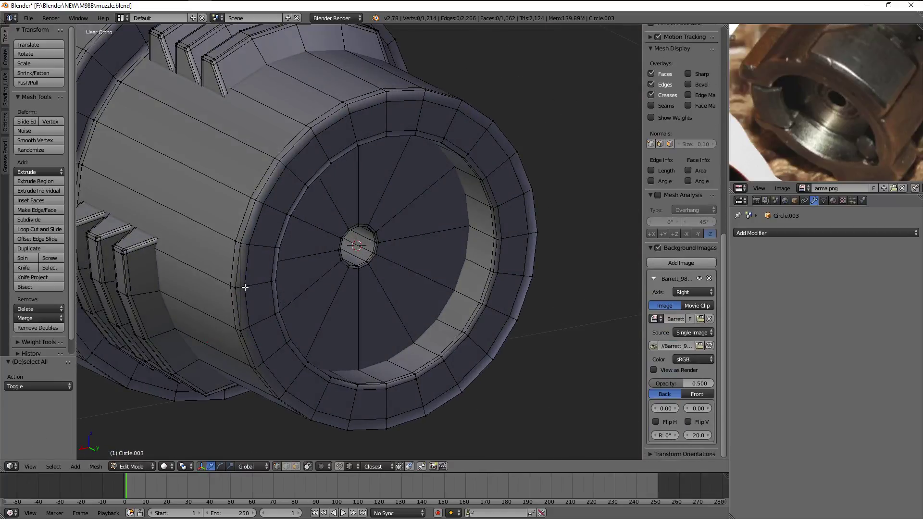
pyautogui.hotkey('ctrl', 'r')
pyautogui.click(246, 287)
pyautogui.press('Escape')
pyautogui.press('Escape')
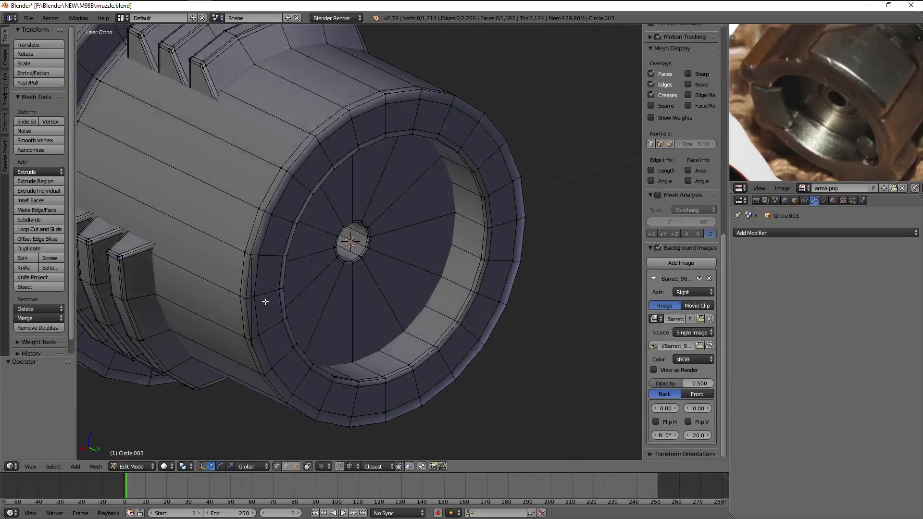
# Extrude a barrel-side edge along Y, then sideways along X, forming a small face
pyautogui.moveTo(241, 285); pyautogui.dragTo(283, 321, button='middle')
pyautogui.rightClick(306, 331)
pyautogui.press('e')
pyautogui.press('y')
pyautogui.click(377, 348)
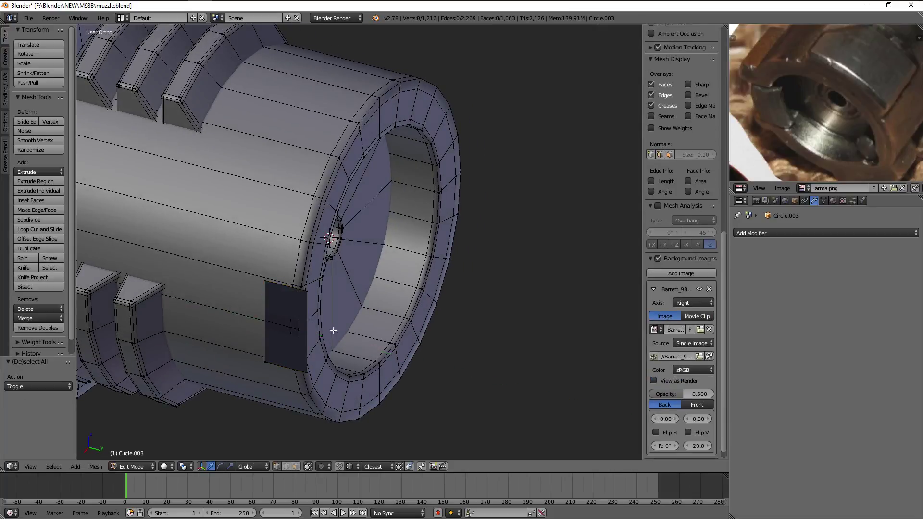
pyautogui.moveTo(377, 347); pyautogui.dragTo(346, 339, button='middle')
pyautogui.press('e')
pyautogui.press('x')
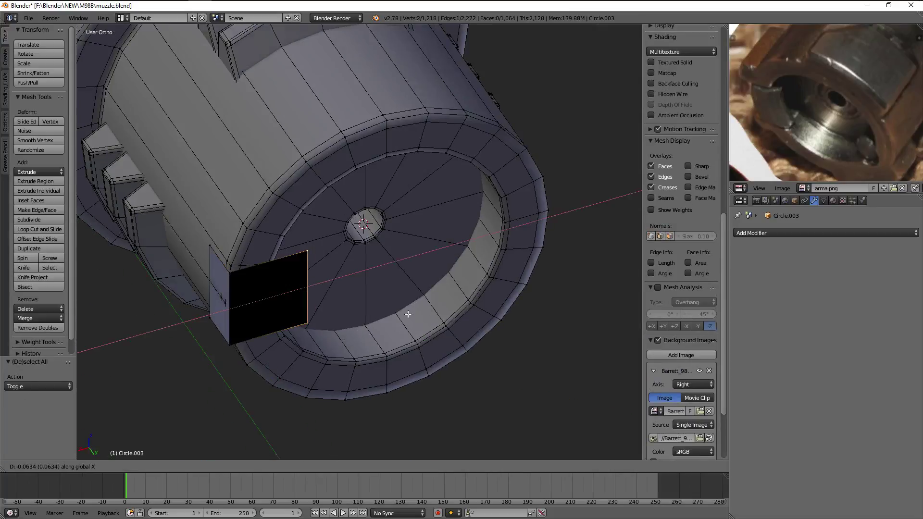
pyautogui.click(402, 312)
pyautogui.moveTo(402, 311); pyautogui.dragTo(299, 323, button='middle')
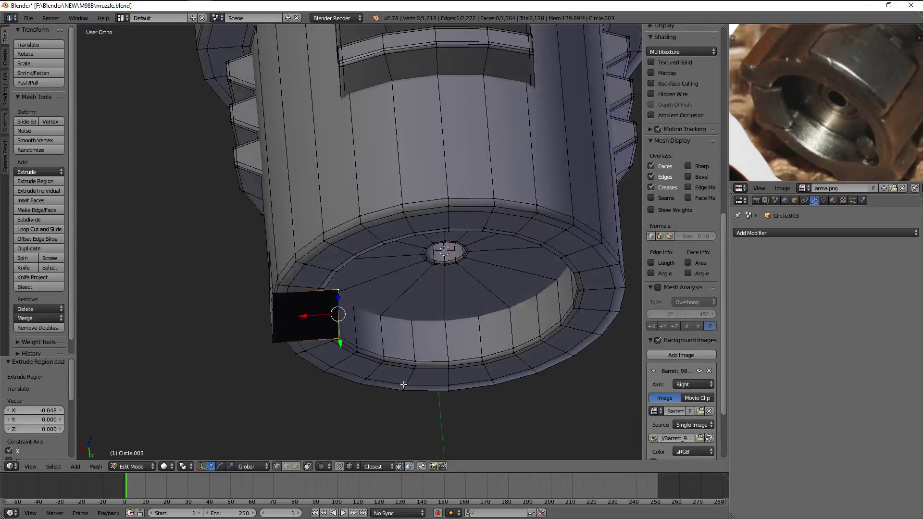
# Delete stray vertices beside the new face, then undo the deletion
pyautogui.press('a')
pyautogui.scroll(-2, 299, 323)
pyautogui.rightClick(326, 340)
pyautogui.press('x')
pyautogui.click(517, 272)
pyautogui.moveTo(517, 272)
pyautogui.mouseDown(button='middle')
pyautogui.moveTo(350, 317)
pyautogui.moveTo(342, 299)
pyautogui.mouseUp(button='middle')
pyautogui.hotkey('ctrl', 'z')
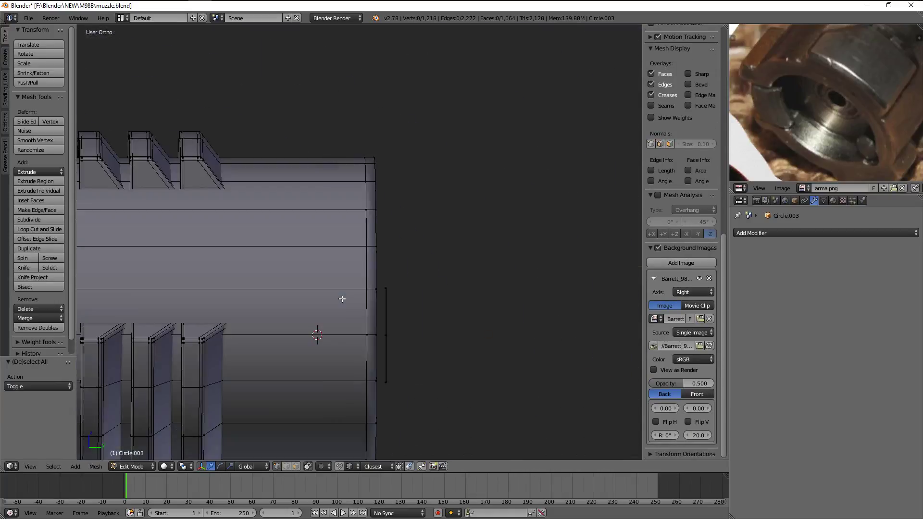
# In the back view, push the face's left edge outward along X
pyautogui.press('ctrl+KP_1')
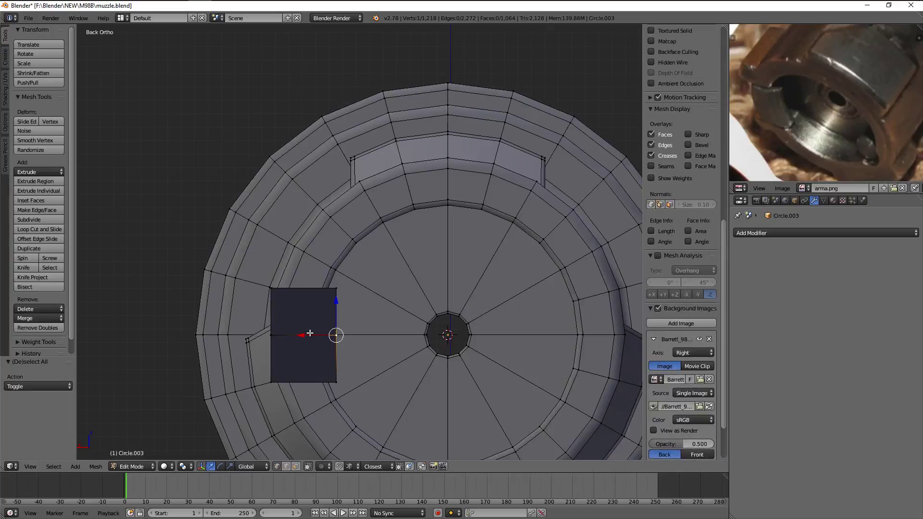
pyautogui.keyDown('shift'); pyautogui.rightClick(271, 335); pyautogui.keyUp('shift')
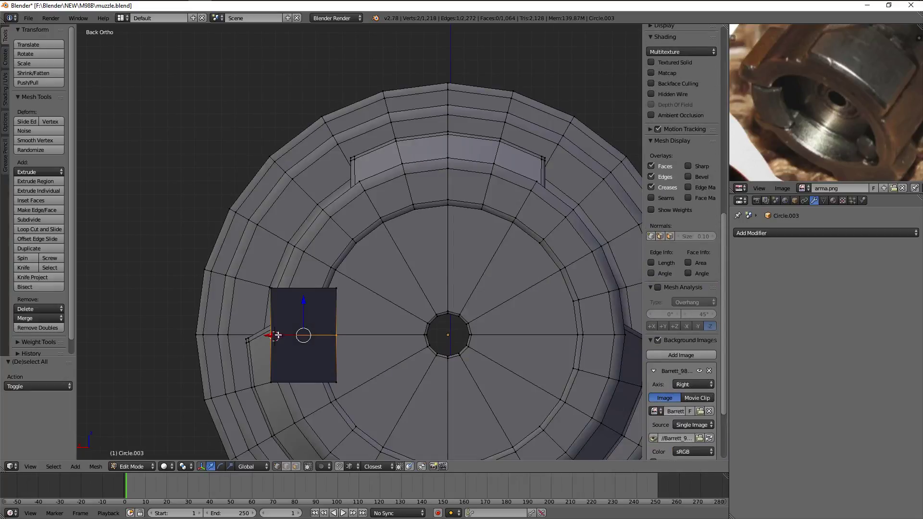
pyautogui.moveTo(278, 335); pyautogui.dragTo(262, 335)
pyautogui.press('z')
pyautogui.scroll(1, 329, 283)
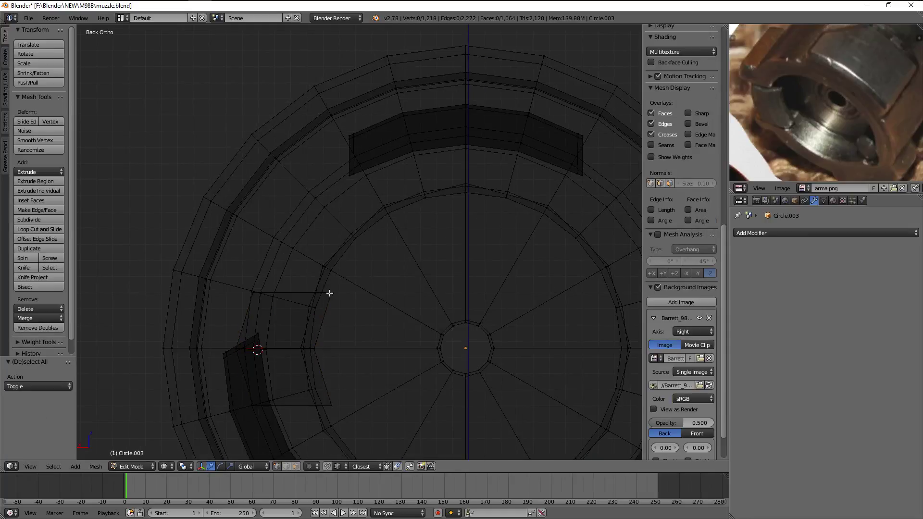
# Select the face's bottom edge and move it left along X
pyautogui.rightClick(329, 293)
pyautogui.keyDown('alt'); pyautogui.rightClick(321, 406); pyautogui.keyUp('alt')
pyautogui.press('z')
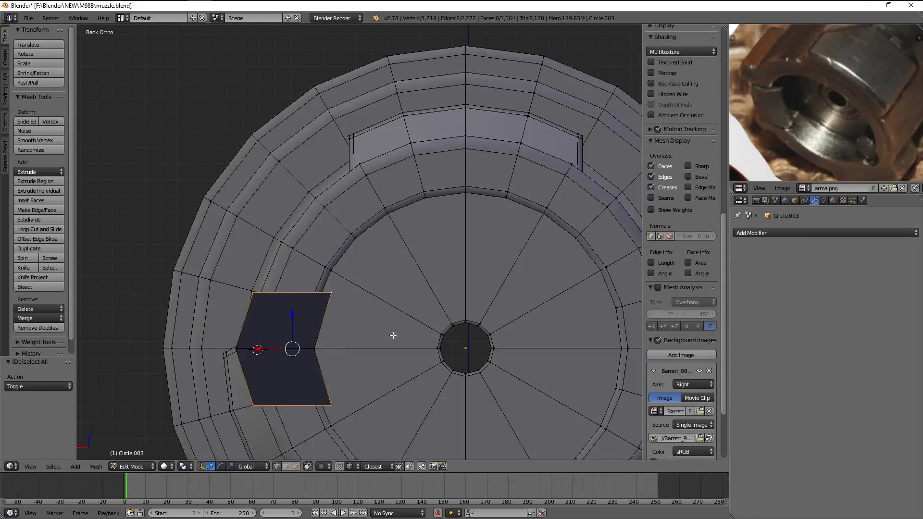
pyautogui.keyDown('shift'); pyautogui.moveTo(394, 335); pyautogui.dragTo(399, 303, button='middle'); pyautogui.keyUp('shift')
pyautogui.moveTo(274, 317); pyautogui.dragTo(267, 319)
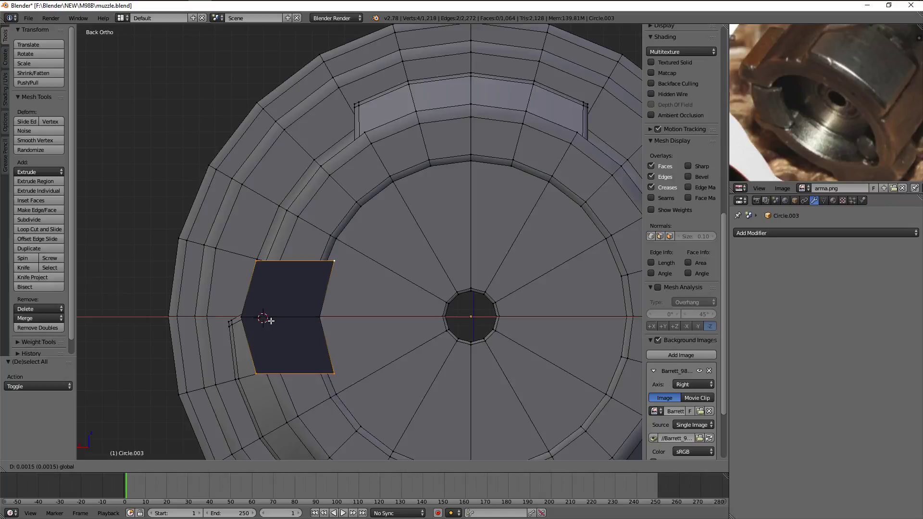
pyautogui.click(271, 321)
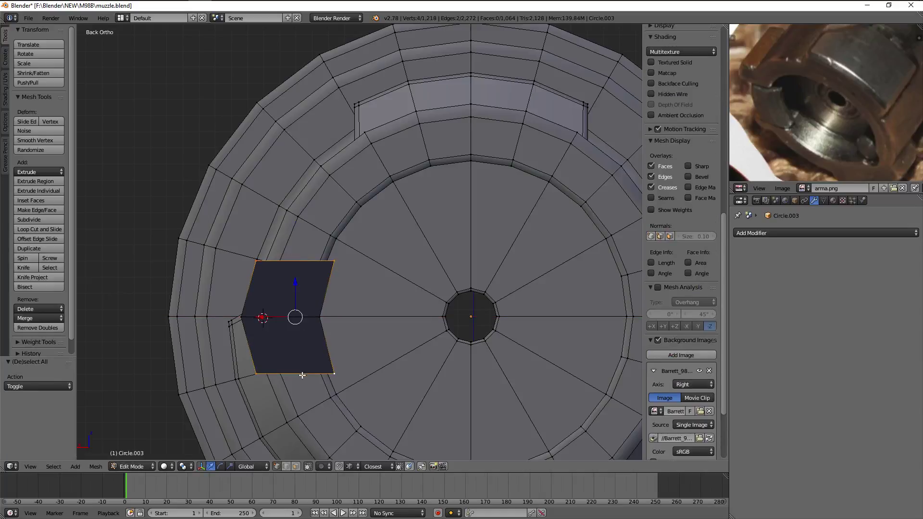
# Stretch the face taller along Z and add loop cuts, shifting the middle edges left to bend it
pyautogui.press('s')
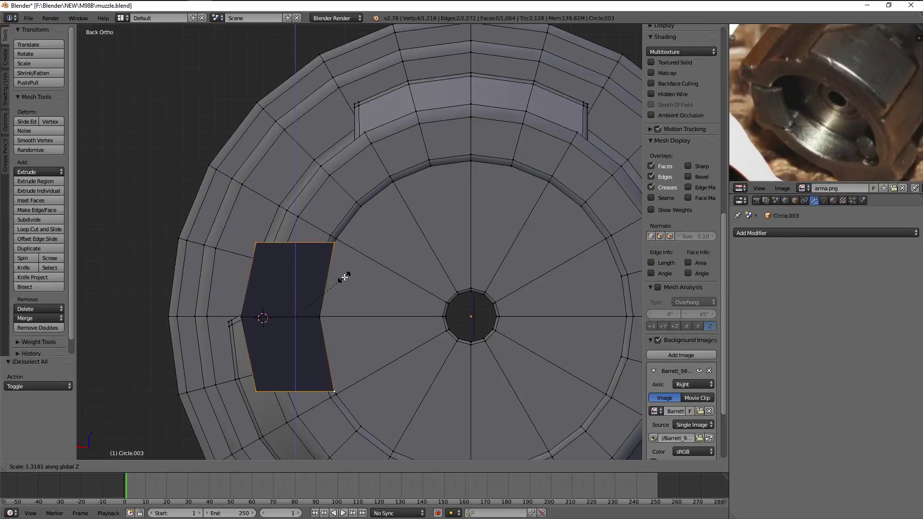
pyautogui.click(344, 277)
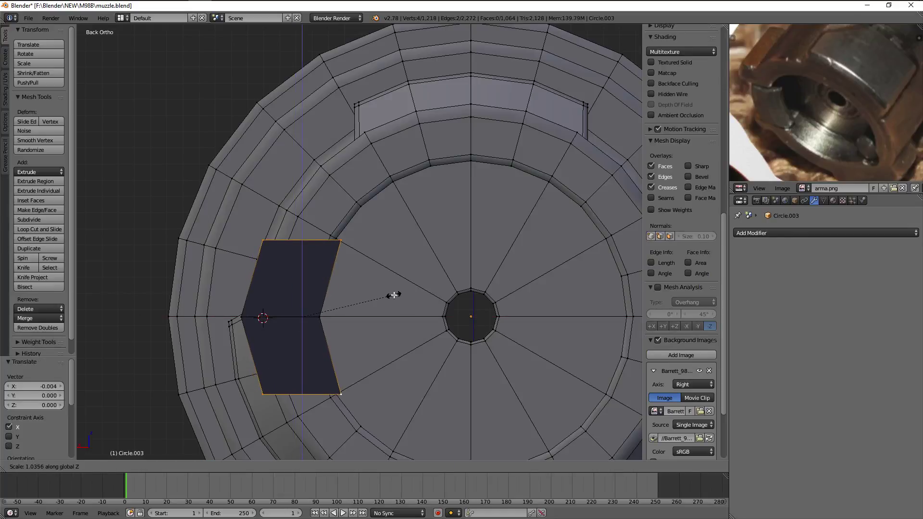
pyautogui.hotkey('ctrl', 'r')
pyautogui.click(336, 337)
pyautogui.hotkey('ctrl', 'r')
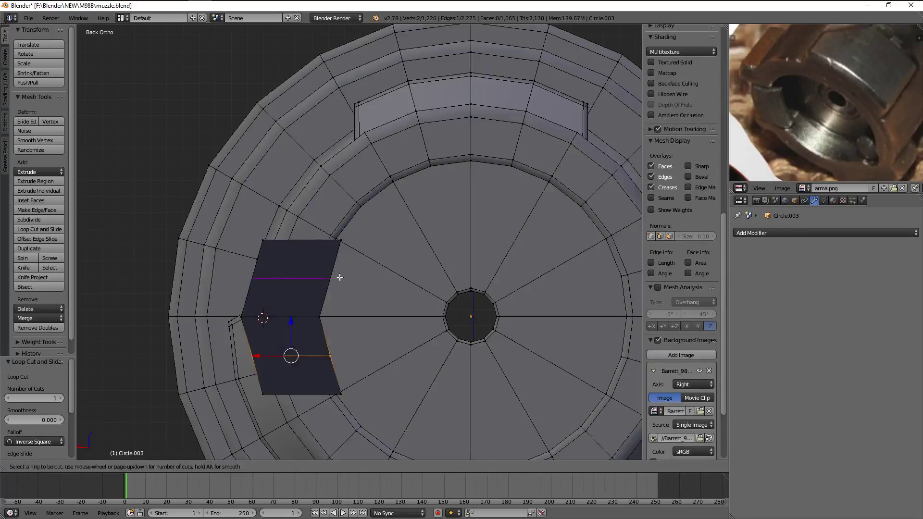
pyautogui.moveTo(272, 317); pyautogui.dragTo(264, 318)
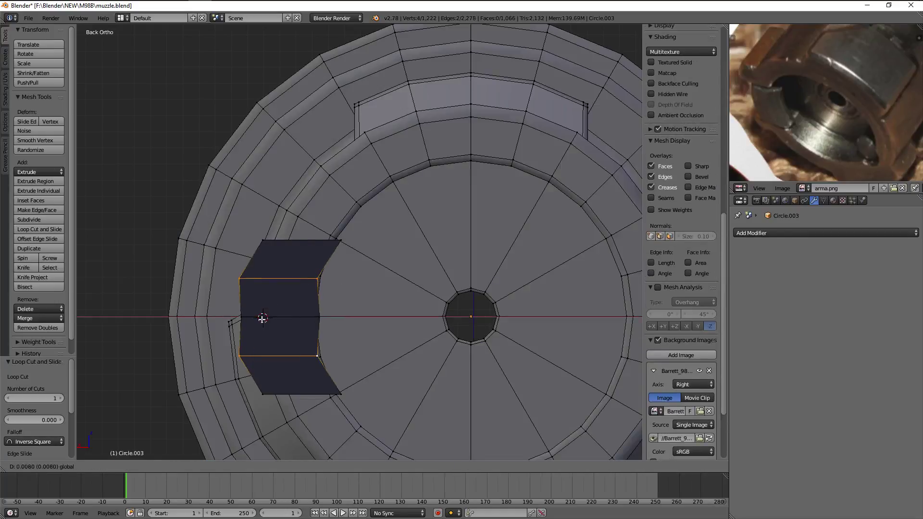
pyautogui.click(266, 319)
# Select the linked face piece, nudge it along Y and extrude it along Y into a block
pyautogui.press('a')
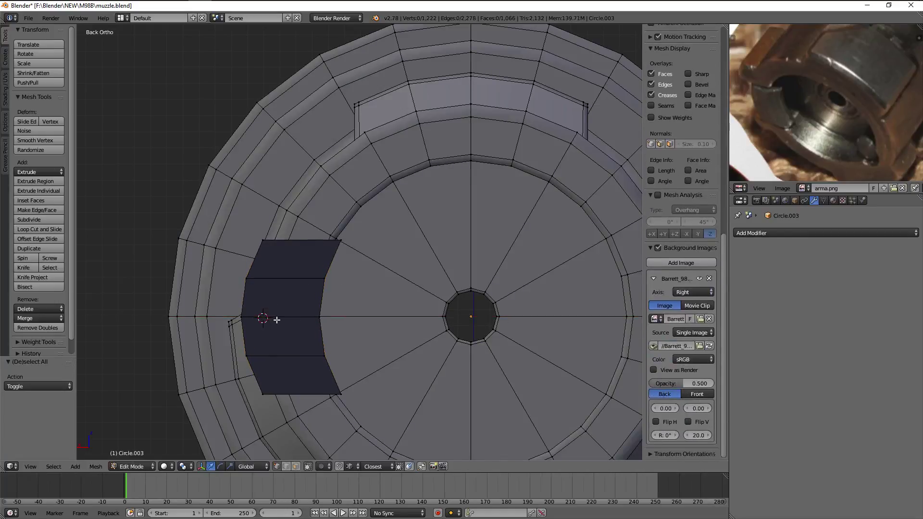
pyautogui.moveTo(278, 320); pyautogui.dragTo(367, 322, button='middle')
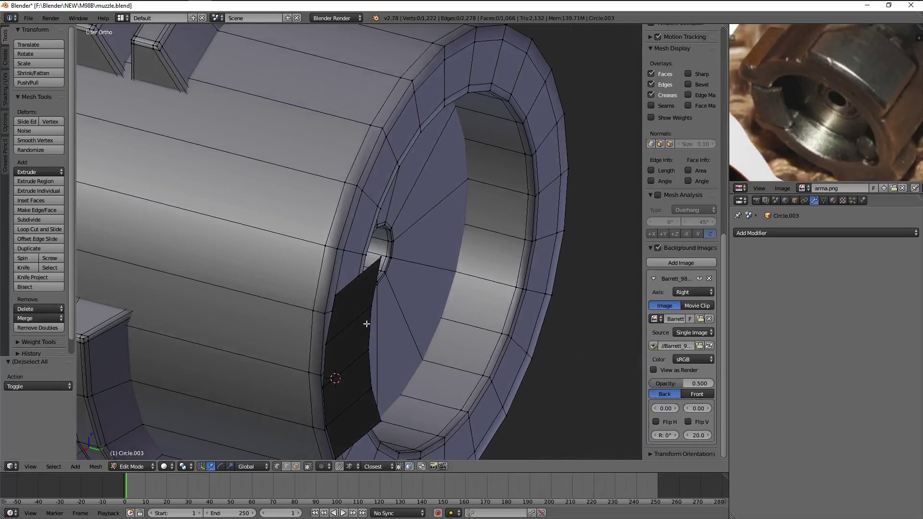
pyautogui.click(352, 321)
pyautogui.hotkey('ctrl', 'l')
pyautogui.press('KP_3')
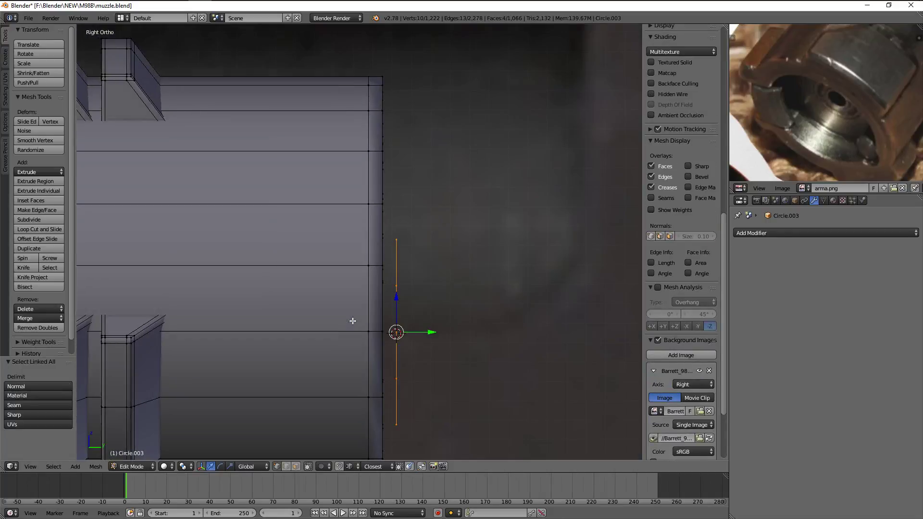
pyautogui.click(447, 329)
pyautogui.press('e')
pyautogui.press('y')
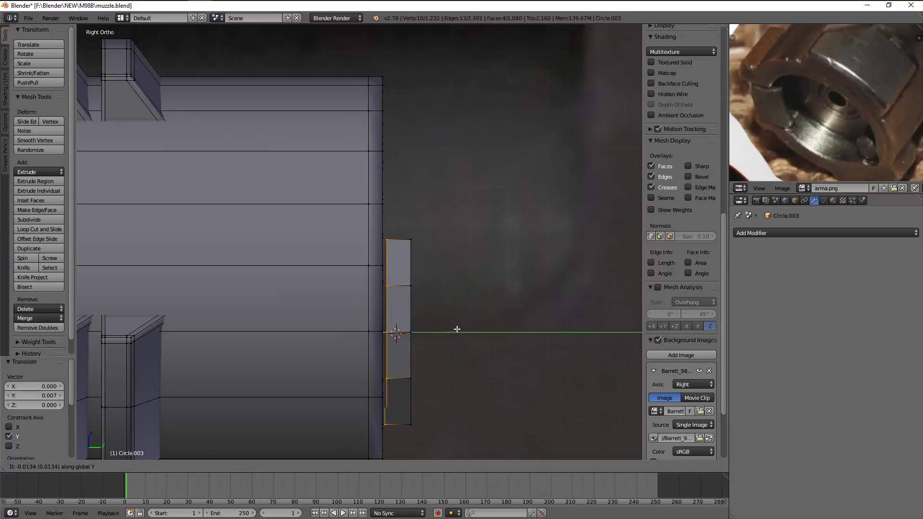
pyautogui.click(455, 331)
pyautogui.moveTo(439, 350)
pyautogui.mouseDown(button='middle')
pyautogui.moveTo(406, 418)
pyautogui.moveTo(269, 337)
pyautogui.moveTo(277, 348)
pyautogui.moveTo(294, 295)
pyautogui.mouseUp(button='middle')
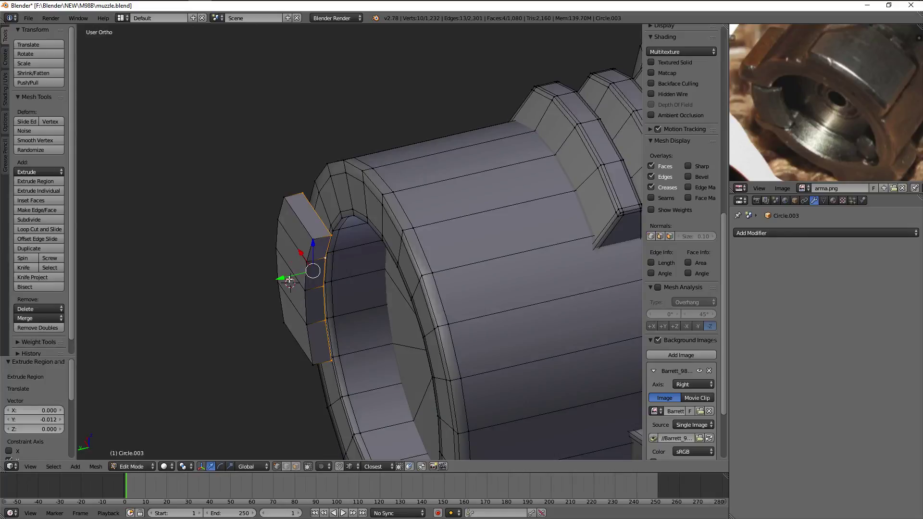
# Check the block in Object Mode, then extrude the block faces once more
pyautogui.press('Tab')
pyautogui.scroll(-3, 327, 281)
pyautogui.moveTo(336, 290)
pyautogui.mouseDown(button='middle')
pyautogui.moveTo(501, 310)
pyautogui.moveTo(388, 238)
pyautogui.moveTo(373, 269)
pyautogui.moveTo(440, 284)
pyautogui.moveTo(368, 281)
pyautogui.mouseUp(button='middle')
pyautogui.scroll(3, 503, 316)
pyautogui.scroll(-3, 503, 315)
pyautogui.scroll(3, 441, 284)
pyautogui.press('Tab')
pyautogui.scroll(4, 388, 325)
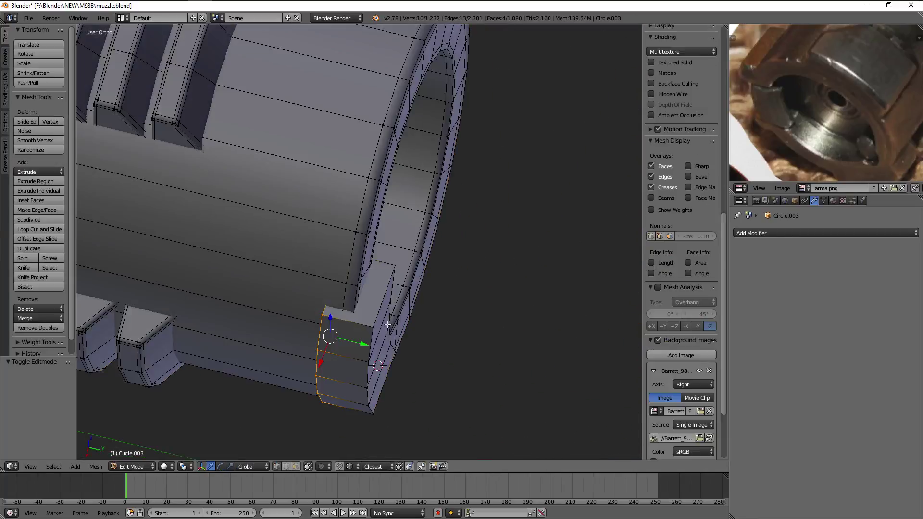
pyautogui.press('e')
pyautogui.click(403, 351)
pyautogui.moveTo(404, 351)
pyautogui.mouseDown(button='middle')
pyautogui.moveTo(395, 309)
pyautogui.moveTo(369, 318)
pyautogui.mouseUp(button='middle')
# Select the whole lug and move it along X while viewing the muzzle end
pyautogui.hotkey('ctrl', 'l')
pyautogui.press('KP_3')
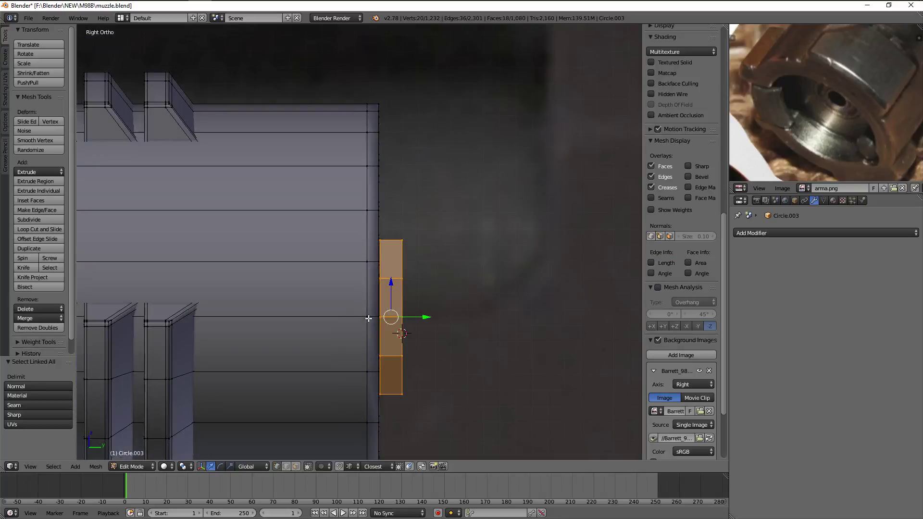
pyautogui.press('ctrl+KP_1')
pyautogui.press('g')
pyautogui.press('x')
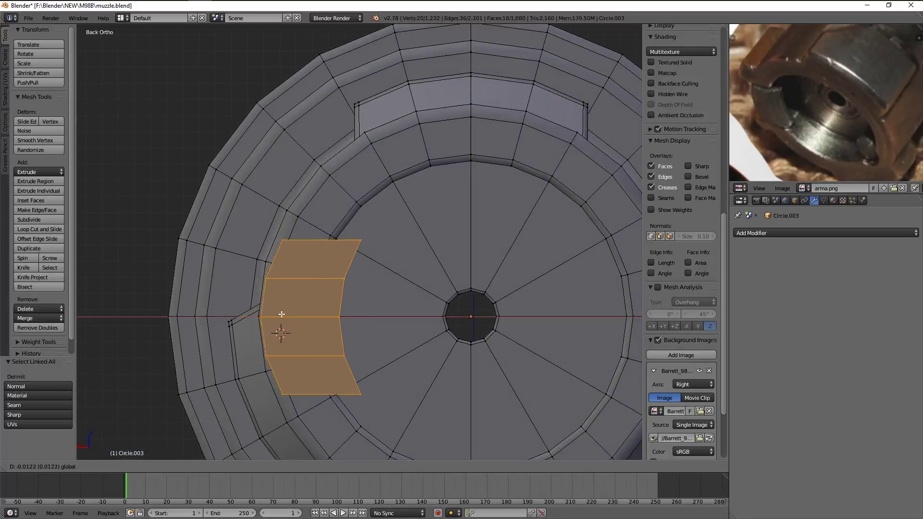
pyautogui.click(274, 312)
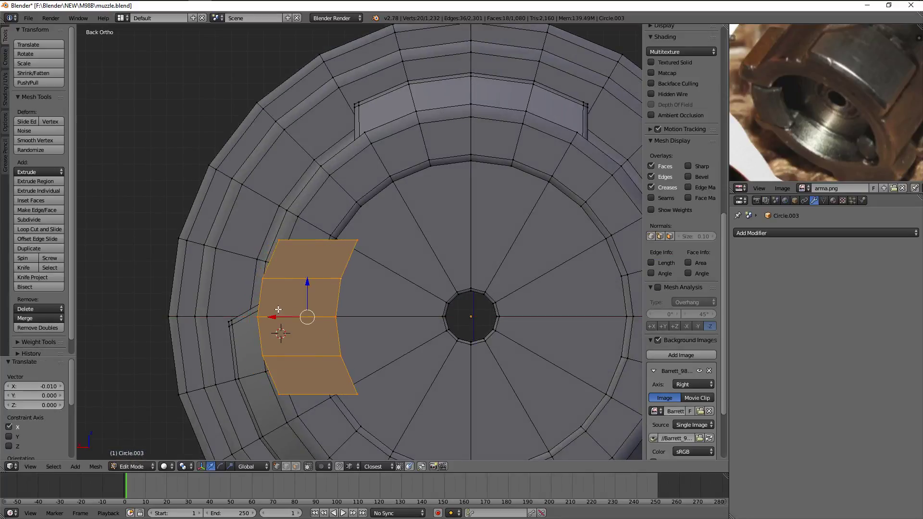
# Refine the lug's X position, checking from another angle before fixing it
pyautogui.press('g')
pyautogui.press('x')
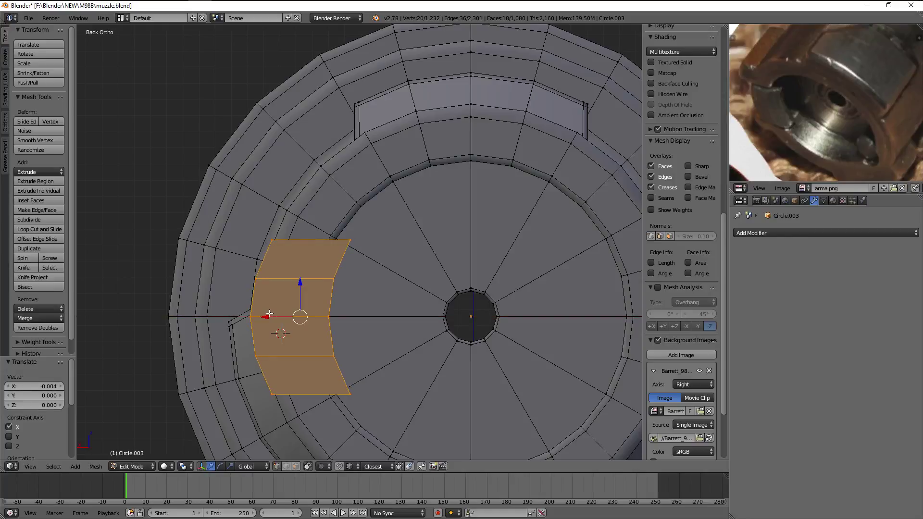
pyautogui.press('g')
pyautogui.press('x')
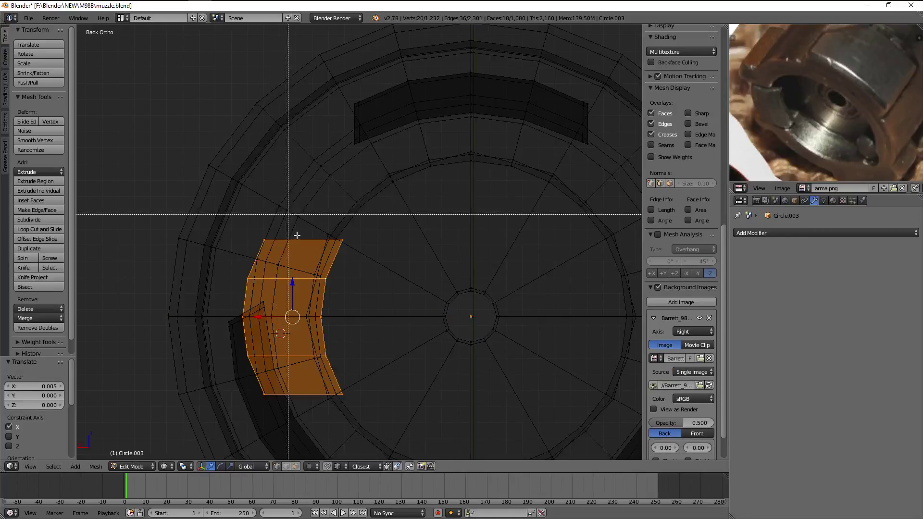
pyautogui.moveTo(264, 316)
pyautogui.mouseDown(button='middle')
pyautogui.moveTo(237, 330)
pyautogui.moveTo(284, 302)
pyautogui.moveTo(279, 376)
pyautogui.mouseUp(button='middle')
pyautogui.press('g')
pyautogui.press('x')
pyautogui.click(229, 331)
# Inspect the muzzle and add a new edge loop across the lug
pyautogui.press('Tab')
pyautogui.scroll(-5, 283, 327)
pyautogui.scroll(5, 414, 369)
pyautogui.moveTo(416, 374); pyautogui.dragTo(296, 340, button='middle')
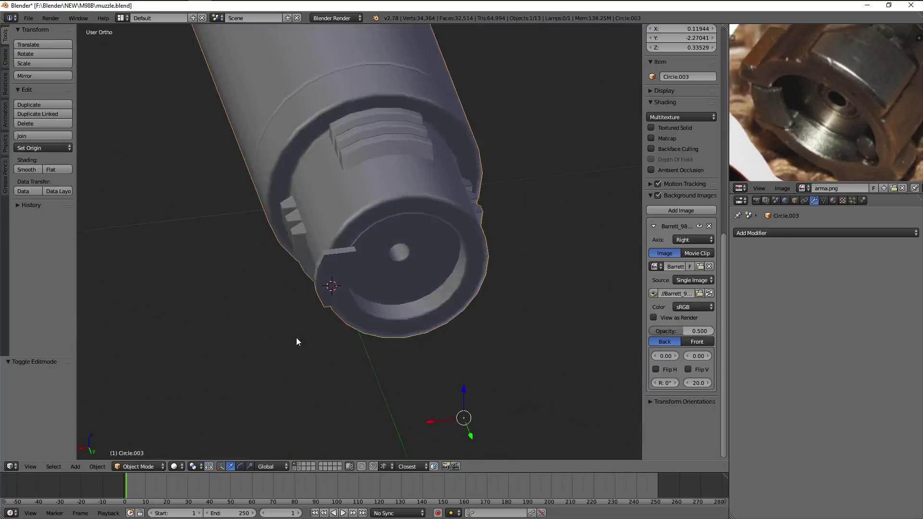
pyautogui.press('Tab')
pyautogui.scroll(3, 297, 340)
pyautogui.hotkey('ctrl', 'r')
pyautogui.click(296, 262)
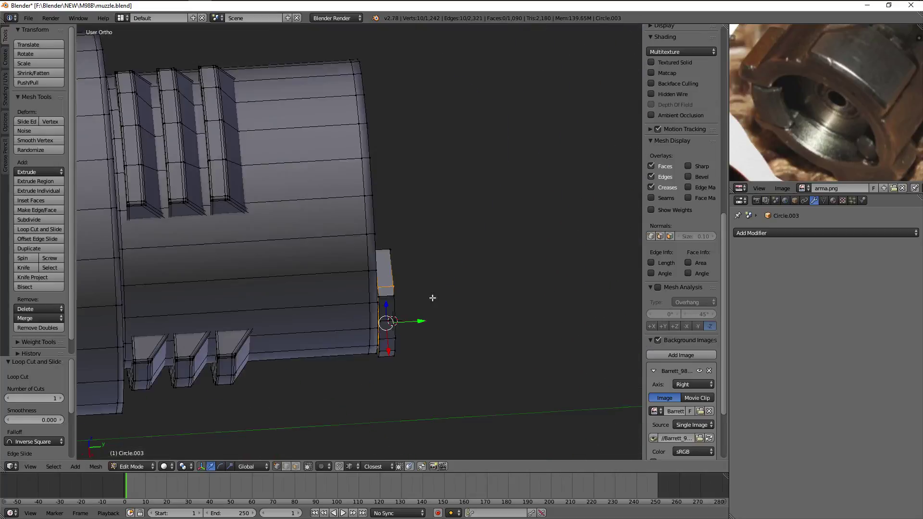
# Select the vertices of one lug face and extrude that face
pyautogui.moveTo(296, 262); pyautogui.dragTo(470, 258, button='middle')
pyautogui.press('a')
pyautogui.rightClick(427, 272)
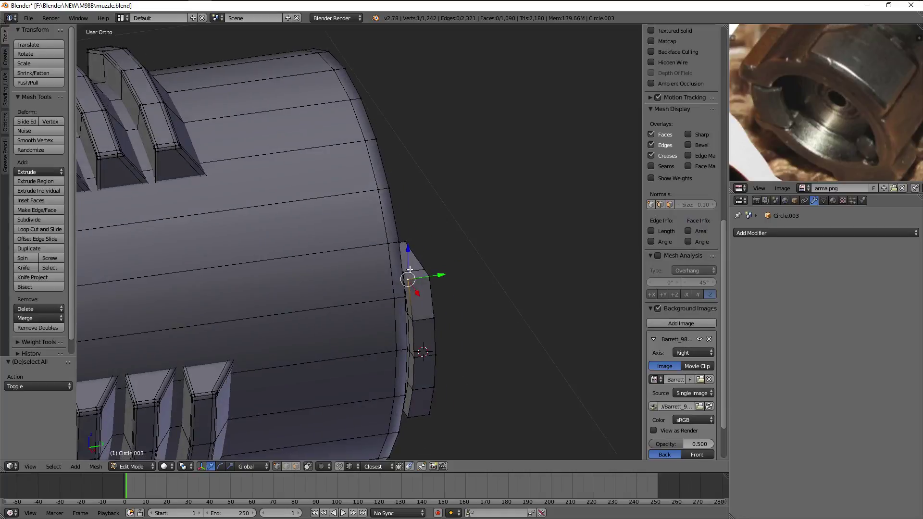
pyautogui.scroll(2, 683, 288)
pyautogui.keyDown('shift'); pyautogui.rightClick(430, 324); pyautogui.keyUp('shift')
pyautogui.scroll(3, 384, 305)
pyautogui.keyDown('shift'); pyautogui.rightClick(380, 326); pyautogui.keyUp('shift')
pyautogui.keyDown('shift'); pyautogui.moveTo(379, 326); pyautogui.dragTo(368, 281, button='middle'); pyautogui.keyUp('shift')
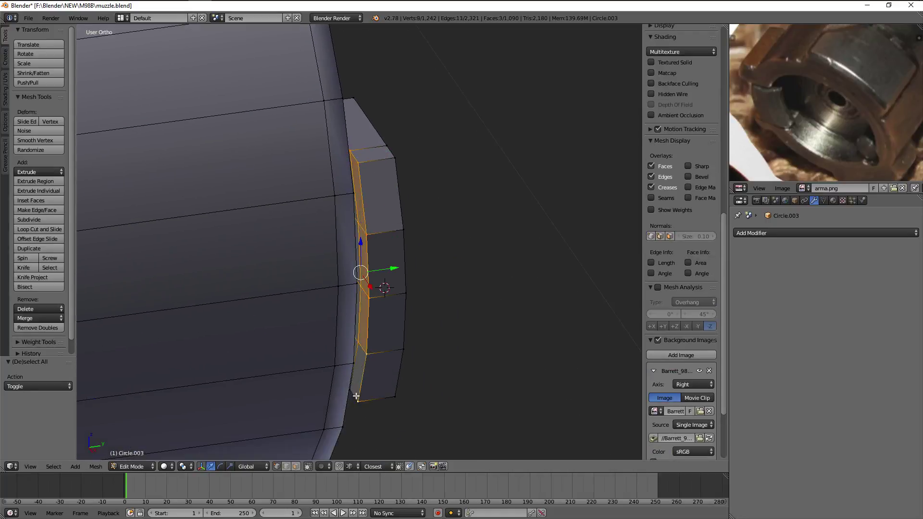
pyautogui.moveTo(356, 396); pyautogui.dragTo(345, 389, button='middle')
pyautogui.moveTo(438, 340); pyautogui.dragTo(429, 367, button='middle')
pyautogui.press('e')
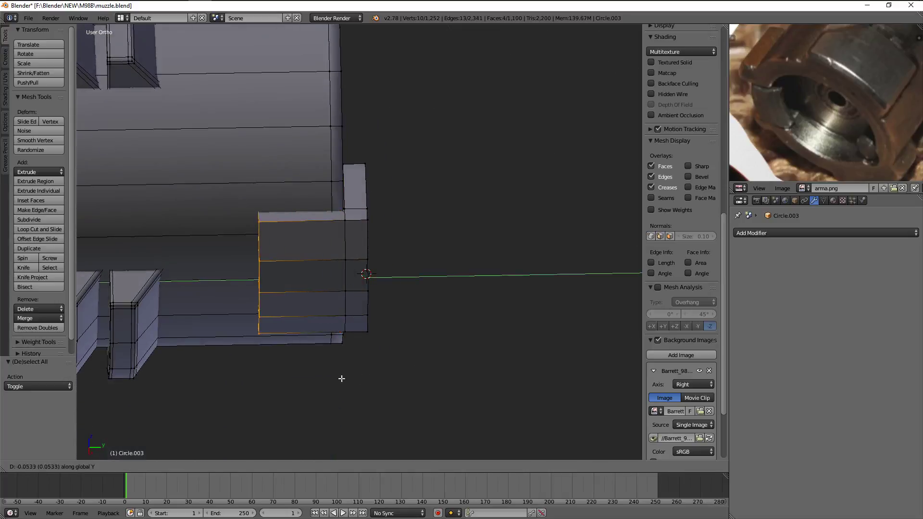
pyautogui.click(330, 383)
# Review the extruded lug on the muzzle, then select an edge of the lug block
pyautogui.press('Tab')
pyautogui.moveTo(385, 341)
pyautogui.mouseDown(button='middle')
pyautogui.moveTo(365, 247)
pyautogui.moveTo(336, 339)
pyautogui.mouseUp(button='middle')
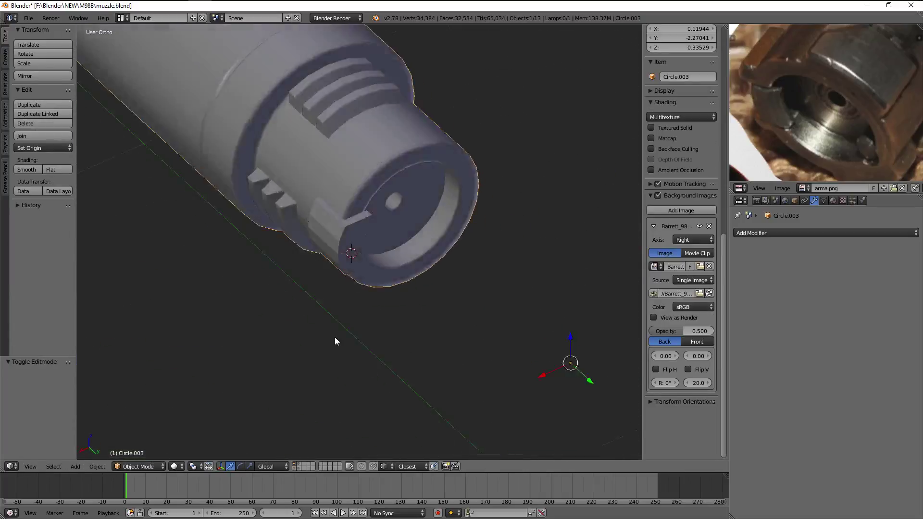
pyautogui.scroll(5, 309, 254)
pyautogui.press('Tab')
pyautogui.scroll(-4, 404, 255)
pyautogui.moveTo(404, 256)
pyautogui.mouseDown(button='middle')
pyautogui.moveTo(398, 268)
pyautogui.moveTo(337, 212)
pyautogui.moveTo(311, 233)
pyautogui.mouseUp(button='middle')
pyautogui.rightClick(312, 206)
# Select an edge loop and a single edge on the muzzle lug, toggling wireframe to see them
pyautogui.press('a')
pyautogui.keyDown('alt'); pyautogui.rightClick(334, 217); pyautogui.keyUp('alt')
pyautogui.press('z')
pyautogui.press('z')
pyautogui.press('z')
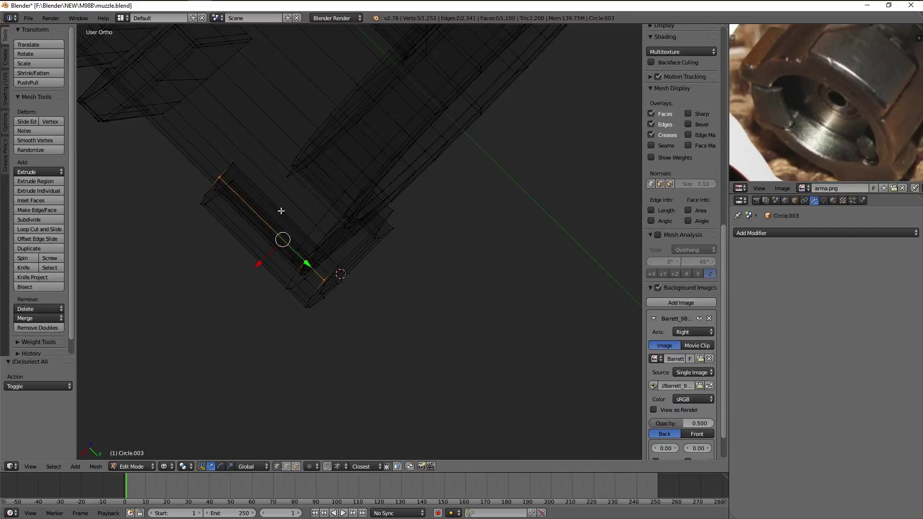
pyautogui.rightClick(278, 206)
pyautogui.moveTo(278, 206)
pyautogui.mouseDown(button='middle')
pyautogui.moveTo(289, 182)
pyautogui.moveTo(340, 290)
pyautogui.mouseUp(button='middle')
pyautogui.press('z')
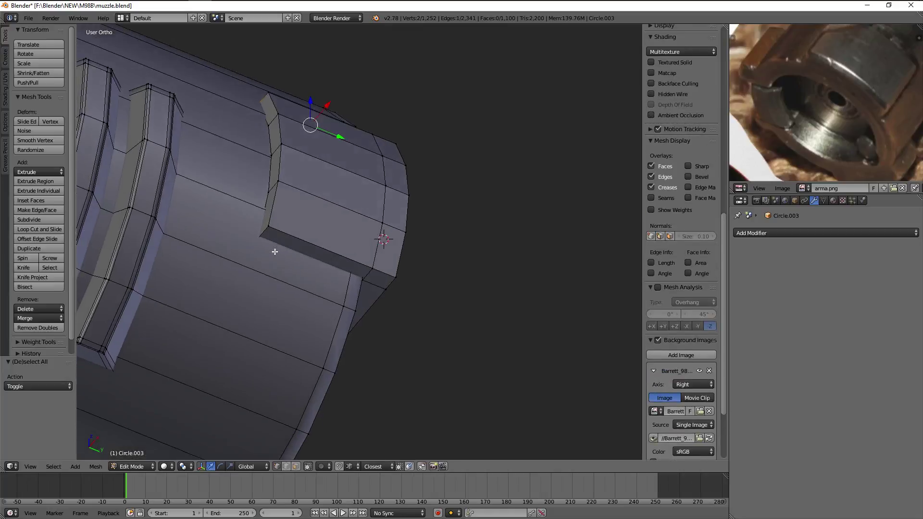
# Extend the lug selection to a strip of faces and delete it
pyautogui.press('z')
pyautogui.keyDown('shift'); pyautogui.rightClick(275, 247); pyautogui.keyUp('shift')
pyautogui.moveTo(275, 247)
pyautogui.mouseDown(button='middle')
pyautogui.moveTo(304, 270)
pyautogui.moveTo(332, 240)
pyautogui.moveTo(381, 274)
pyautogui.moveTo(324, 385)
pyautogui.moveTo(342, 305)
pyautogui.moveTo(301, 268)
pyautogui.moveTo(388, 233)
pyautogui.moveTo(405, 249)
pyautogui.moveTo(354, 272)
pyautogui.moveTo(491, 247)
pyautogui.mouseUp(button='middle')
pyautogui.keyDown('ctrl'); pyautogui.rightClick(405, 249); pyautogui.keyUp('ctrl')
pyautogui.press('x')
pyautogui.click(446, 267)
# Select two vertical edge loops on the block and delete the face strip between them
pyautogui.press('z')
pyautogui.scroll(3, 491, 247)
pyautogui.keyDown('alt'); pyautogui.rightClick(395, 202); pyautogui.keyUp('alt')
pyautogui.moveTo(396, 201)
pyautogui.mouseDown(button='middle')
pyautogui.moveTo(309, 222)
pyautogui.moveTo(299, 258)
pyautogui.moveTo(322, 188)
pyautogui.mouseUp(button='middle')
pyautogui.press('z')
pyautogui.keyDown('alt'); pyautogui.keyDown('shift'); pyautogui.rightClick(336, 154); pyautogui.keyUp('shift'); pyautogui.keyUp('alt')
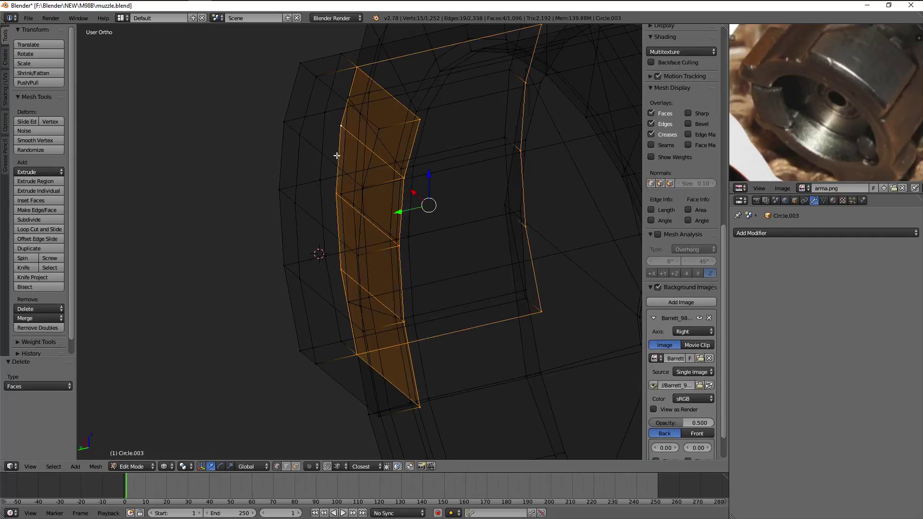
pyautogui.press('x')
pyautogui.click(512, 174)
pyautogui.press('z')
# Add a new edge loop cut through the block
pyautogui.moveTo(508, 172)
pyautogui.mouseDown(button='middle')
pyautogui.moveTo(446, 197)
pyautogui.moveTo(380, 173)
pyautogui.moveTo(320, 183)
pyautogui.mouseUp(button='middle')
pyautogui.hotkey('ctrl', 'r')
pyautogui.click(380, 173)
pyautogui.click(375, 168)
# Add another loop cut to the block and shift it along the X axis
pyautogui.hotkey('ctrl', 'r')
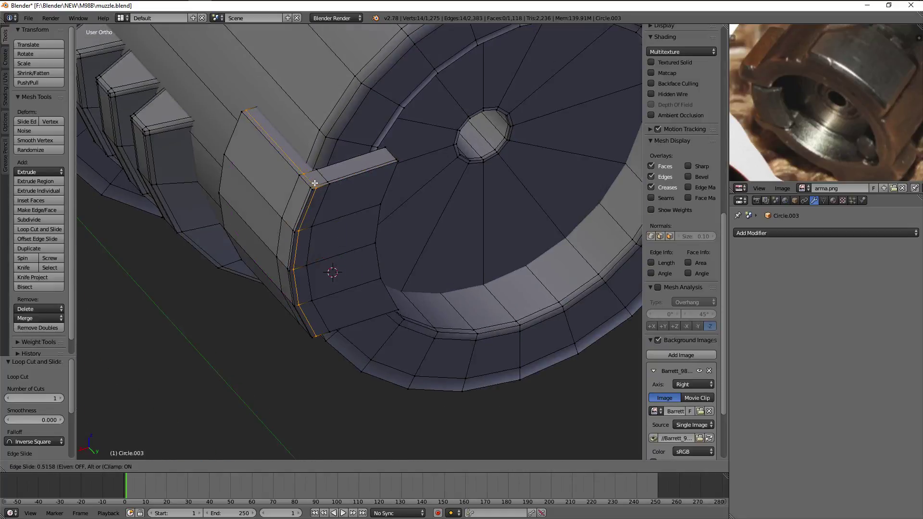
pyautogui.press('g')
pyautogui.press('x')
pyautogui.click(254, 244)
pyautogui.click(335, 182)
pyautogui.moveTo(335, 182); pyautogui.dragTo(316, 278, button='middle')
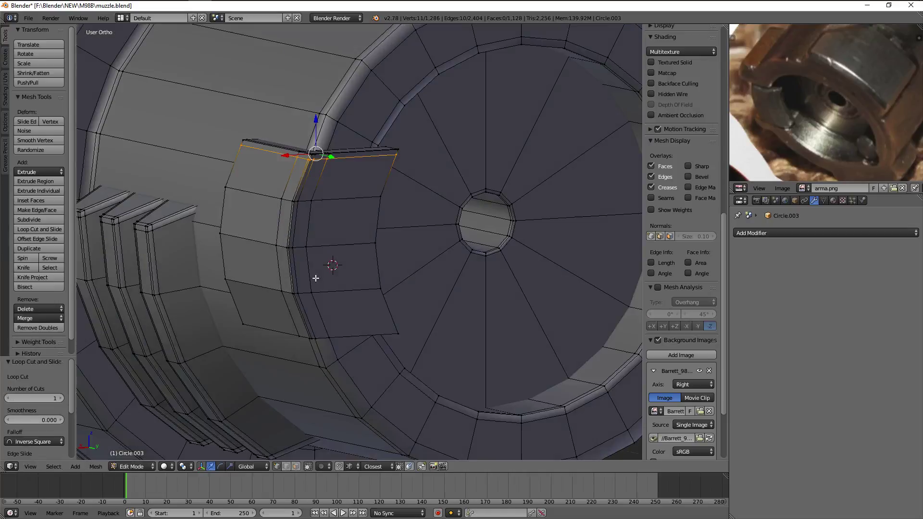
pyautogui.click(339, 345)
# Cut a vertical edge loop centred across the middle of the muzzle tab
pyautogui.moveTo(340, 345); pyautogui.dragTo(373, 181, button='middle')
pyautogui.hotkey('ctrl', 'r')
pyautogui.click(373, 182)
pyautogui.rightClick(372, 181)
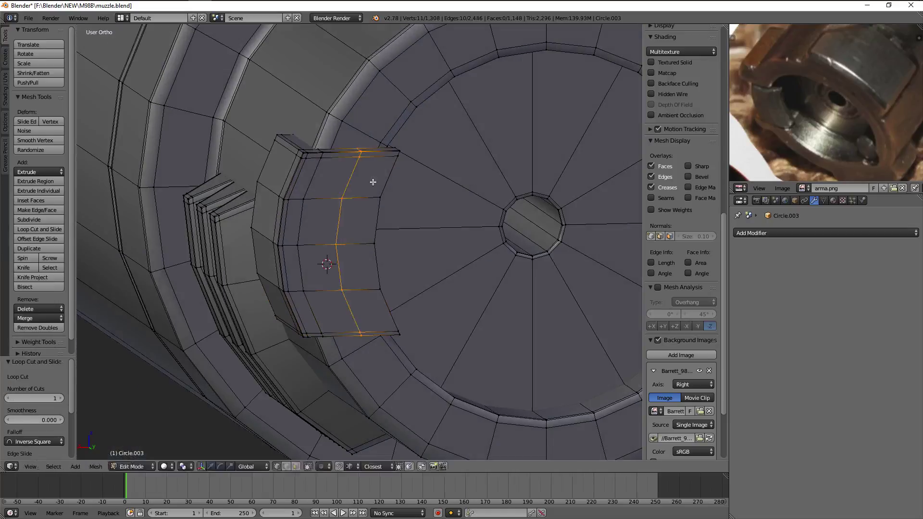
pyautogui.click(362, 243)
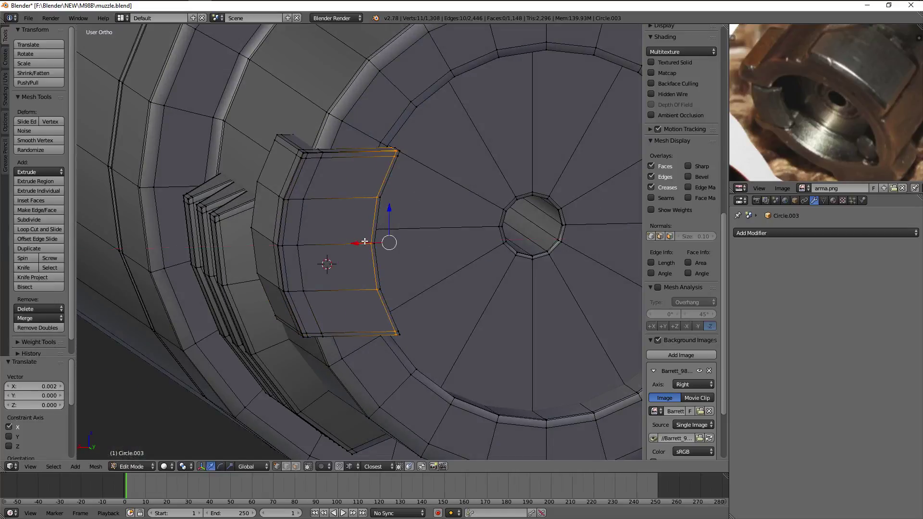
pyautogui.moveTo(361, 242); pyautogui.dragTo(264, 158, button='middle')
pyautogui.click(194, 176)
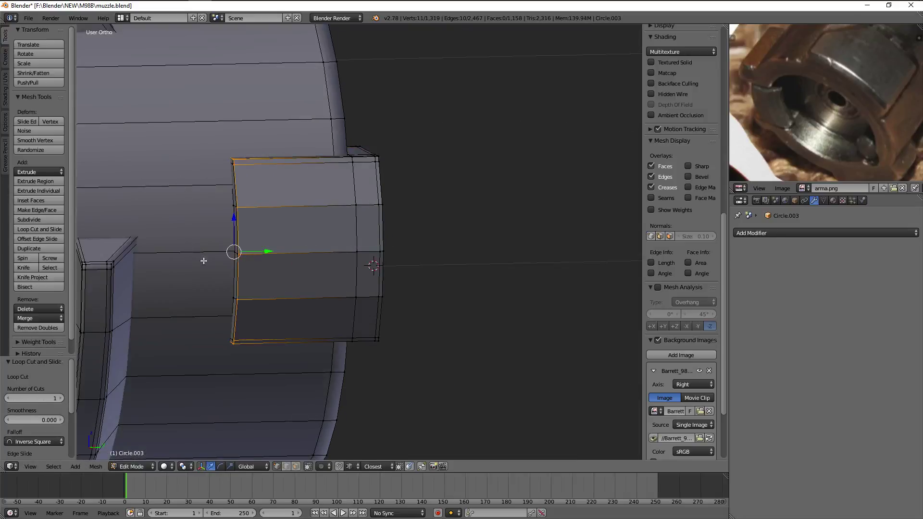
pyautogui.click(273, 254)
pyautogui.moveTo(273, 253)
pyautogui.mouseDown(button='middle')
pyautogui.moveTo(387, 258)
pyautogui.moveTo(381, 351)
pyautogui.moveTo(160, 237)
pyautogui.mouseUp(button='middle')
# Inspect the muzzle in Object Mode, then back in Edit Mode start a loop cut inside the bore
pyautogui.press('Tab')
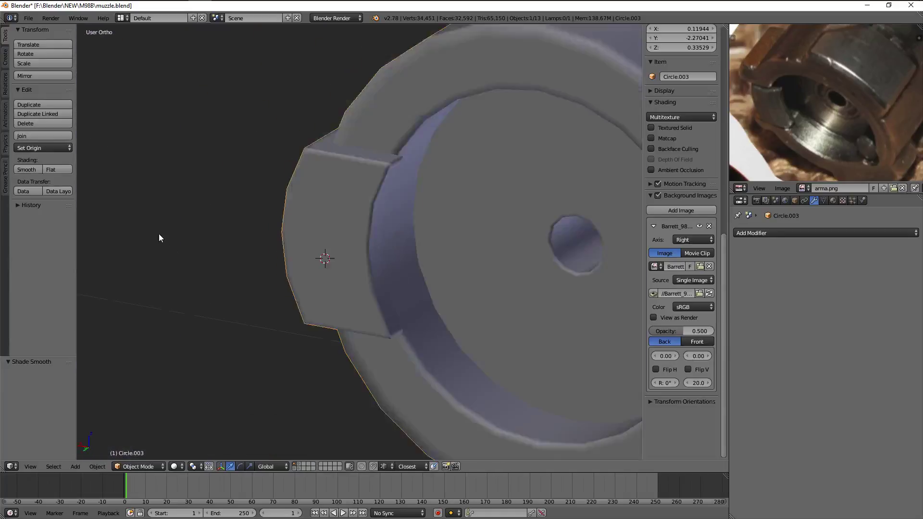
pyautogui.scroll(-3, 340, 258)
pyautogui.moveTo(340, 258)
pyautogui.mouseDown(button='middle')
pyautogui.moveTo(342, 281)
pyautogui.moveTo(480, 295)
pyautogui.moveTo(458, 284)
pyautogui.moveTo(439, 214)
pyautogui.moveTo(512, 281)
pyautogui.moveTo(565, 312)
pyautogui.moveTo(483, 249)
pyautogui.moveTo(532, 262)
pyautogui.moveTo(377, 279)
pyautogui.moveTo(414, 257)
pyautogui.moveTo(385, 250)
pyautogui.moveTo(443, 251)
pyautogui.moveTo(421, 245)
pyautogui.moveTo(406, 270)
pyautogui.moveTo(375, 247)
pyautogui.moveTo(373, 219)
pyautogui.moveTo(477, 292)
pyautogui.moveTo(472, 267)
pyautogui.moveTo(412, 256)
pyautogui.moveTo(379, 229)
pyautogui.moveTo(389, 240)
pyautogui.mouseUp(button='middle')
pyautogui.scroll(2, 376, 279)
pyautogui.press('Tab')
pyautogui.press('Tab')
pyautogui.press('Tab')
pyautogui.hotkey('ctrl', 'r')
pyautogui.click(380, 229)
# Confirm the bore loop, then delete a bore-rim vertex to open a hole and inspect it
pyautogui.click(375, 225)
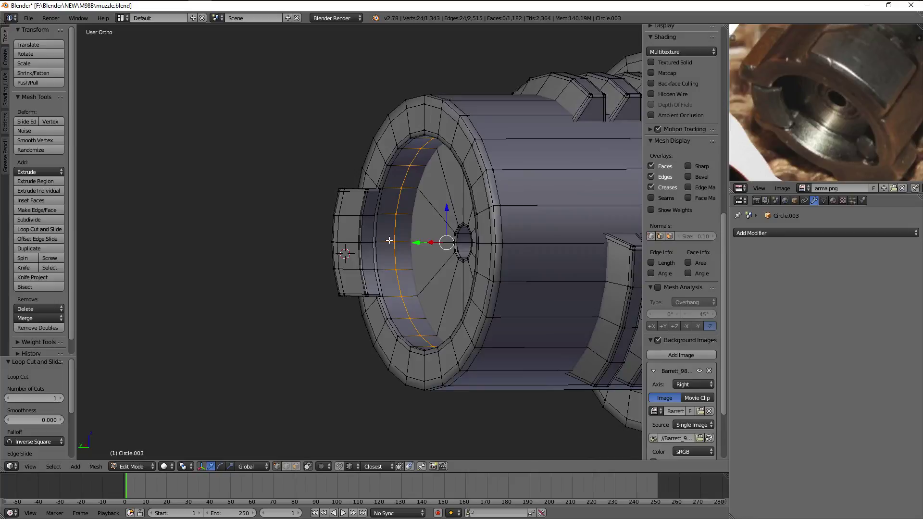
pyautogui.press('x')
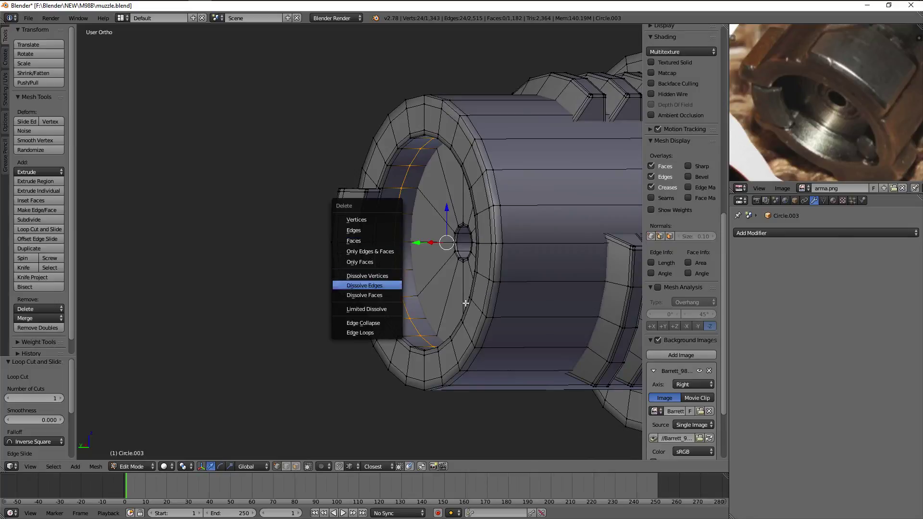
pyautogui.moveTo(466, 303)
pyautogui.mouseDown(button='middle')
pyautogui.moveTo(370, 247)
pyautogui.moveTo(406, 288)
pyautogui.moveTo(387, 309)
pyautogui.moveTo(509, 343)
pyautogui.moveTo(488, 342)
pyautogui.moveTo(478, 324)
pyautogui.moveTo(455, 338)
pyautogui.mouseUp(button='middle')
pyautogui.rightClick(390, 313)
pyautogui.press('x')
pyautogui.click(392, 295)
pyautogui.press('Tab')
pyautogui.scroll(-3, 499, 334)
pyautogui.press('Tab')
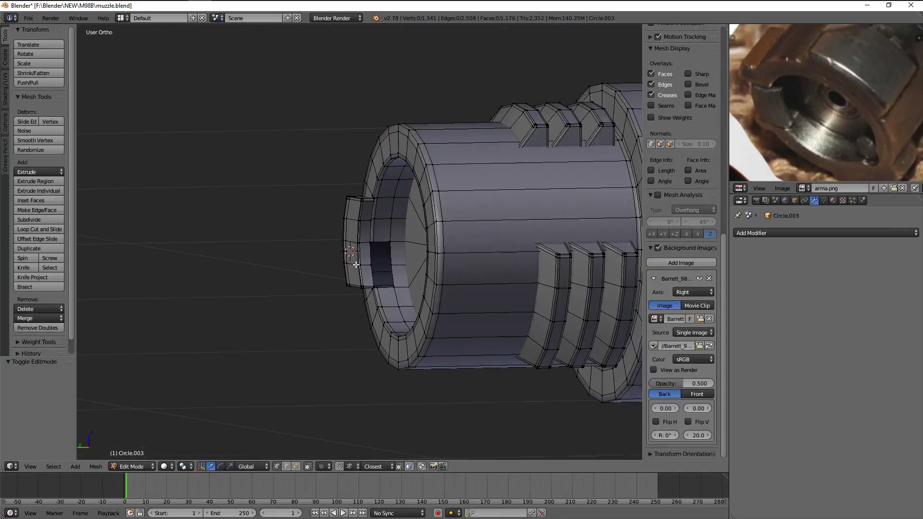
# Hide the tab piece and delete a vertex on the muzzle ring behind it
pyautogui.press('l')
pyautogui.press('h')
pyautogui.scroll(5, 344, 255)
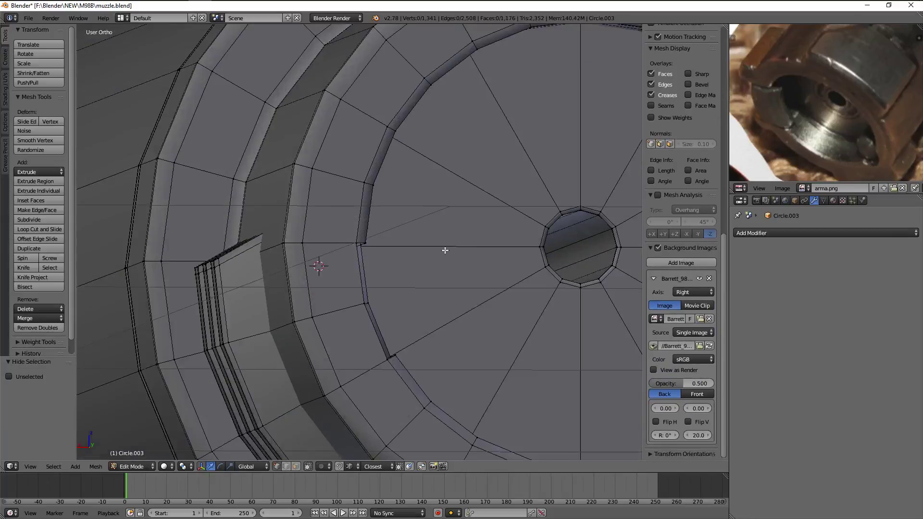
pyautogui.scroll(-2, 372, 243)
pyautogui.rightClick(385, 241)
pyautogui.press('x')
pyautogui.click(385, 241)
# Delete another ring vertex and the selected ring-wall faces to cut the notch
pyautogui.rightClick(426, 239)
pyautogui.press('x')
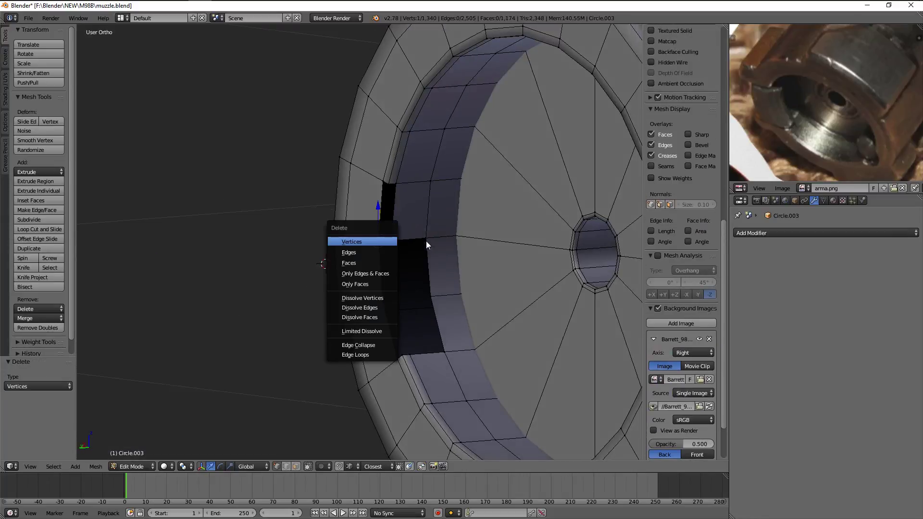
pyautogui.click(426, 241)
pyautogui.press('x')
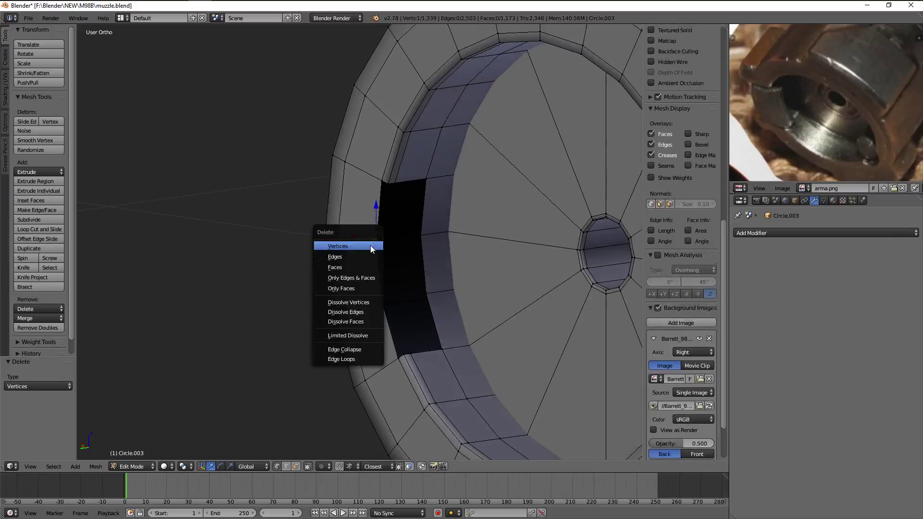
pyautogui.click(371, 245)
# Check the notched muzzle ring in Object Mode, then return to Edit Mode
pyautogui.press('Tab')
pyautogui.moveTo(417, 326)
pyautogui.mouseDown(button='middle')
pyautogui.moveTo(449, 310)
pyautogui.moveTo(425, 296)
pyautogui.moveTo(436, 298)
pyautogui.mouseUp(button='middle')
pyautogui.press('Tab')
pyautogui.press('Tab')
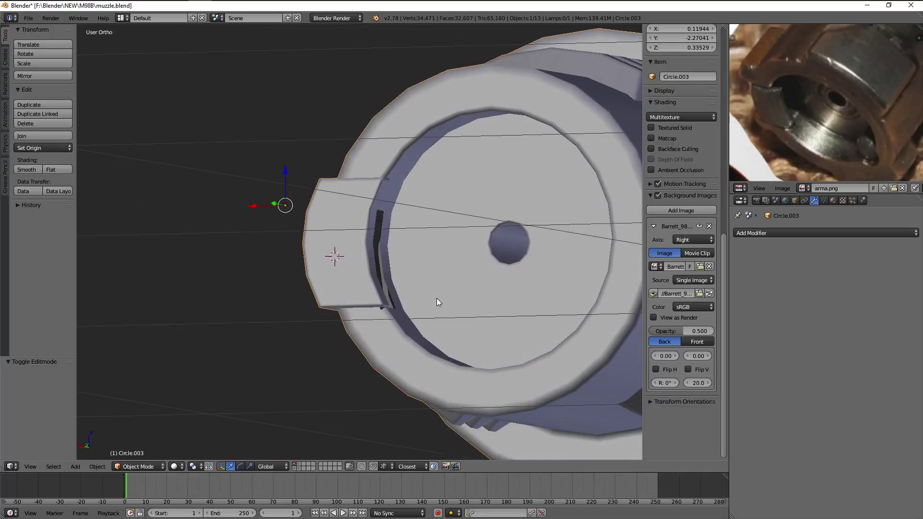
pyautogui.press('Tab')
pyautogui.scroll(1, 437, 299)
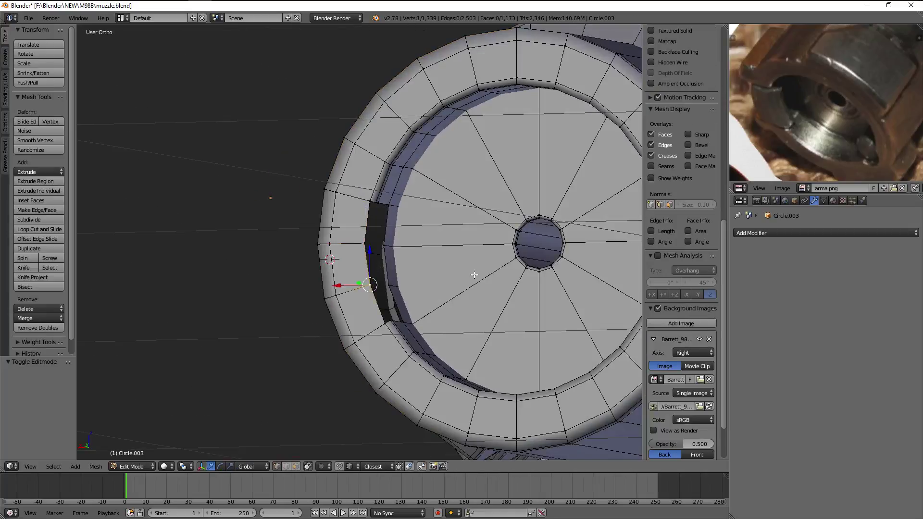
pyautogui.moveTo(470, 274); pyautogui.dragTo(446, 284, button='middle')
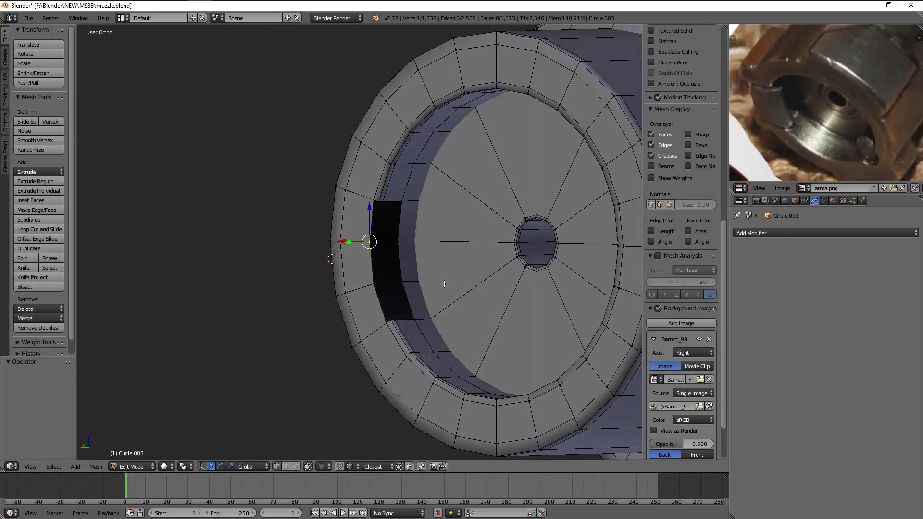
# Unhide the tab and dissolve the leftover inner-ring edge loop
pyautogui.hotkey('alt', 'h')
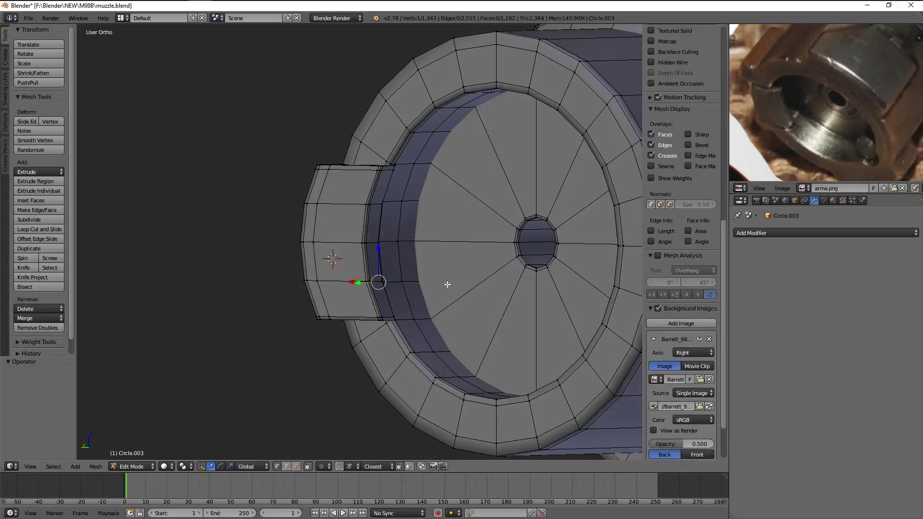
pyautogui.press('a')
pyautogui.press('a')
pyautogui.keyDown('alt'); pyautogui.rightClick(409, 266); pyautogui.keyUp('alt')
pyautogui.press('x')
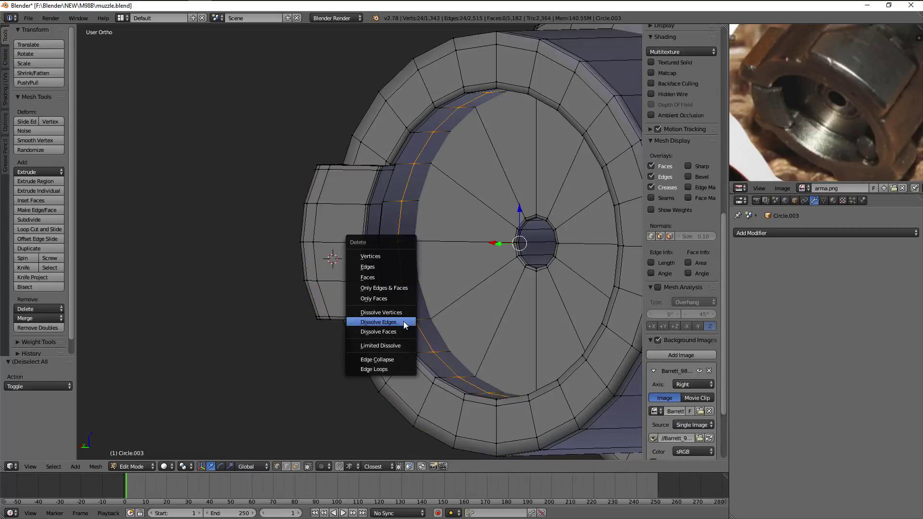
pyautogui.click(404, 324)
# Check the result, then select a muzzle-end vertex and view the muzzle from the back
pyautogui.press('Tab')
pyautogui.moveTo(409, 321); pyautogui.dragTo(476, 326, button='middle')
pyautogui.press('Tab')
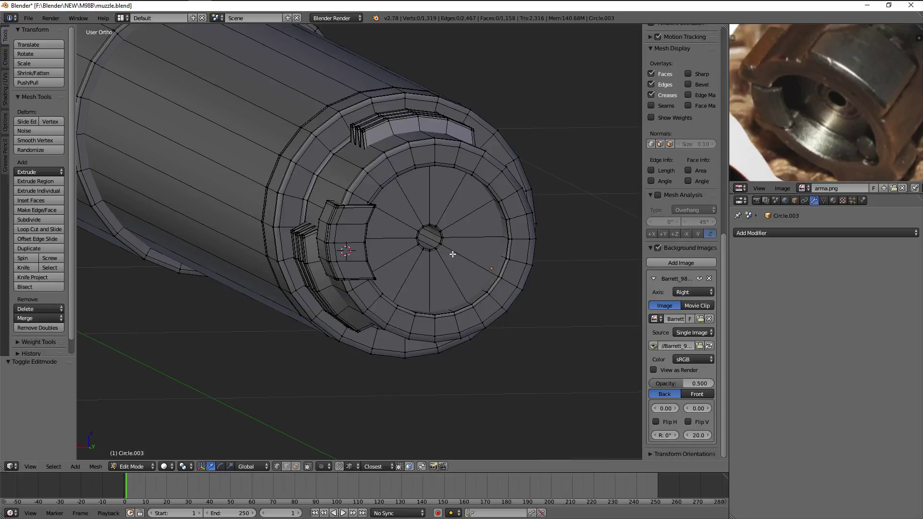
pyautogui.rightClick(451, 251)
pyautogui.press('KP_3')
pyautogui.press('ctrl+KP_1')
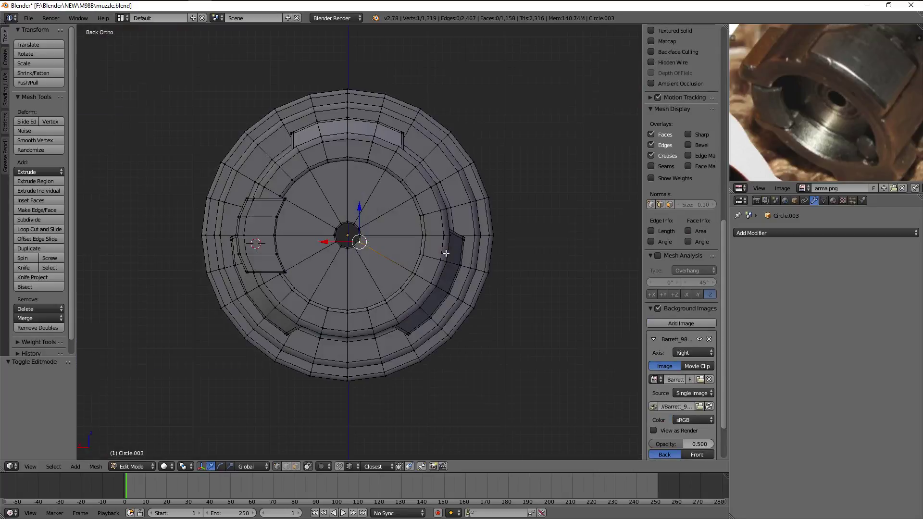
pyautogui.scroll(4, 371, 216)
# Duplicate the central hole's vertex ring and place the copy beside the hole
pyautogui.press('a')
pyautogui.keyDown('alt'); pyautogui.rightClick(360, 217); pyautogui.keyUp('alt')
pyautogui.scroll(1, 406, 222)
pyautogui.hotkey('shift', 'd')
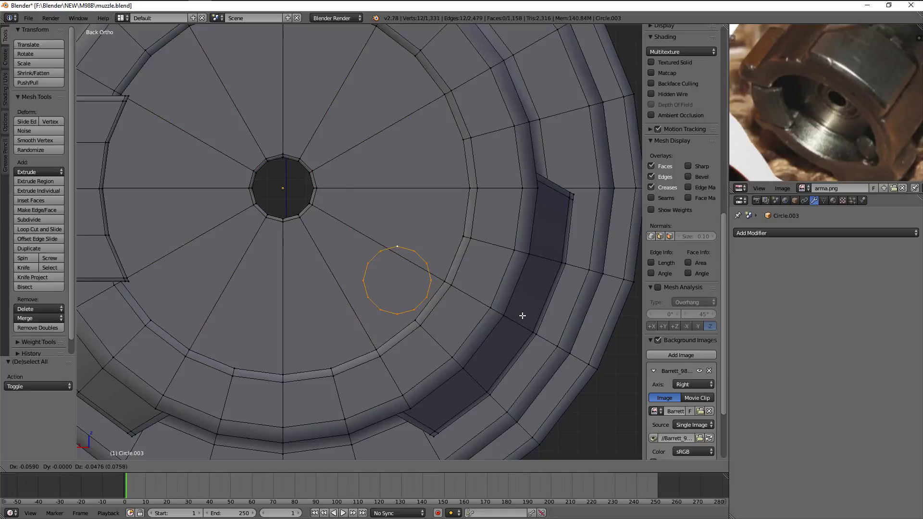
pyautogui.click(526, 306)
# Box-select the ring-wall vertices in wireframe and shift them sideways along X
pyautogui.press('a')
pyautogui.scroll(1, 515, 303)
pyautogui.press('z')
pyautogui.press('b')
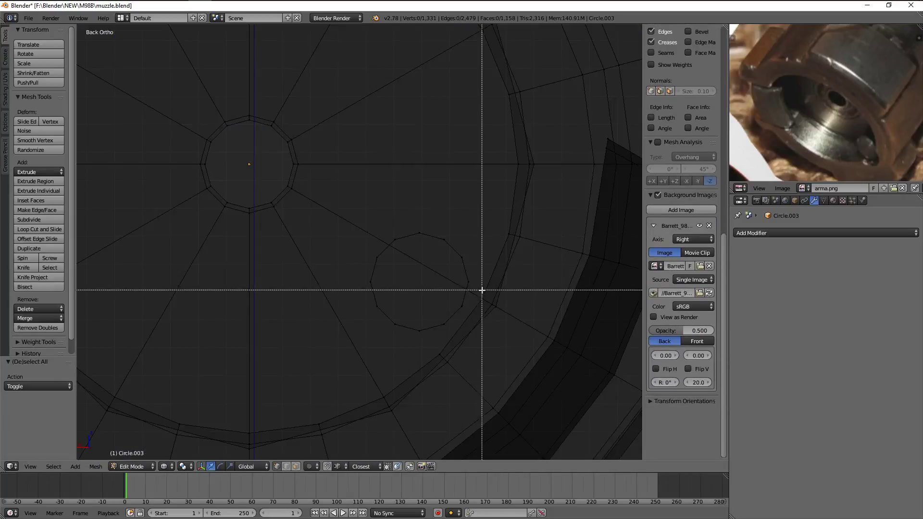
pyautogui.moveTo(476, 289); pyautogui.dragTo(497, 303)
pyautogui.press('z')
pyautogui.moveTo(497, 303); pyautogui.dragTo(507, 329, button='middle')
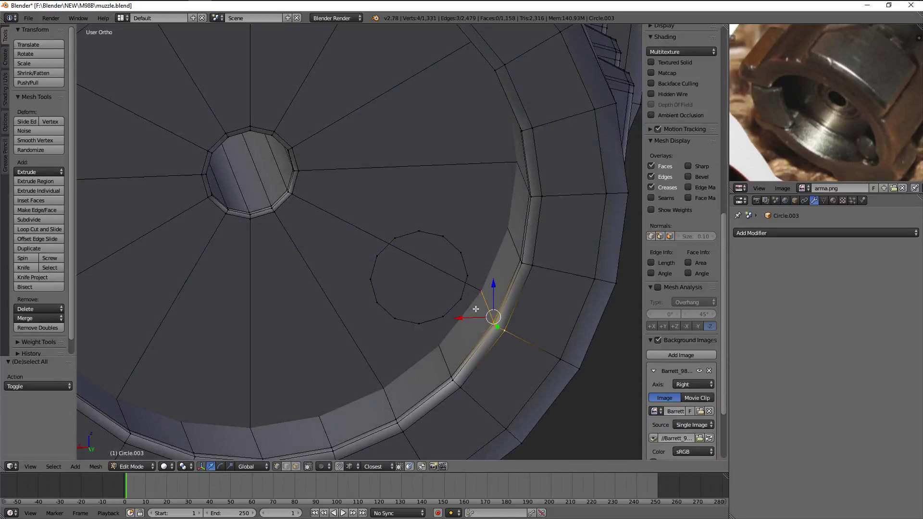
pyautogui.press('g')
pyautogui.press('x')
pyautogui.click(489, 319)
# Adjust the selected vertices' height along Z and check their alignment
pyautogui.press('g')
pyautogui.press('z')
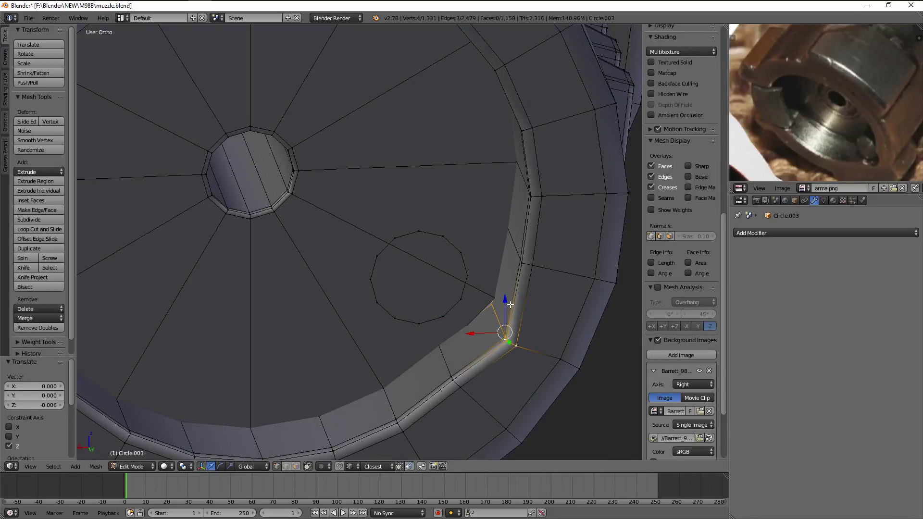
pyautogui.press('g')
pyautogui.press('z')
pyautogui.click(509, 301)
pyautogui.press('z')
pyautogui.moveTo(505, 330); pyautogui.dragTo(499, 297, button='middle')
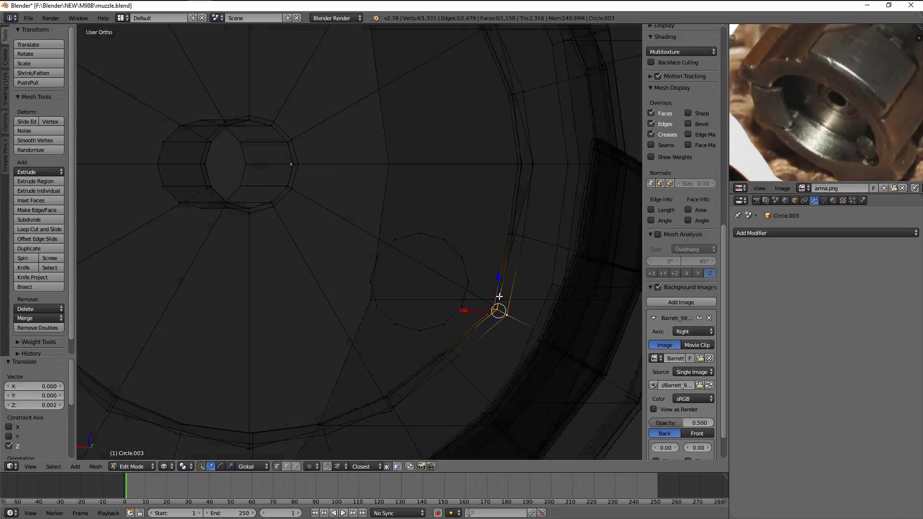
# Select the copied ring, shrink it to 0.904, and position it against the wall
pyautogui.press('ctrl+KP_1')
pyautogui.press('z')
pyautogui.press('a')
pyautogui.rightClick(468, 290)
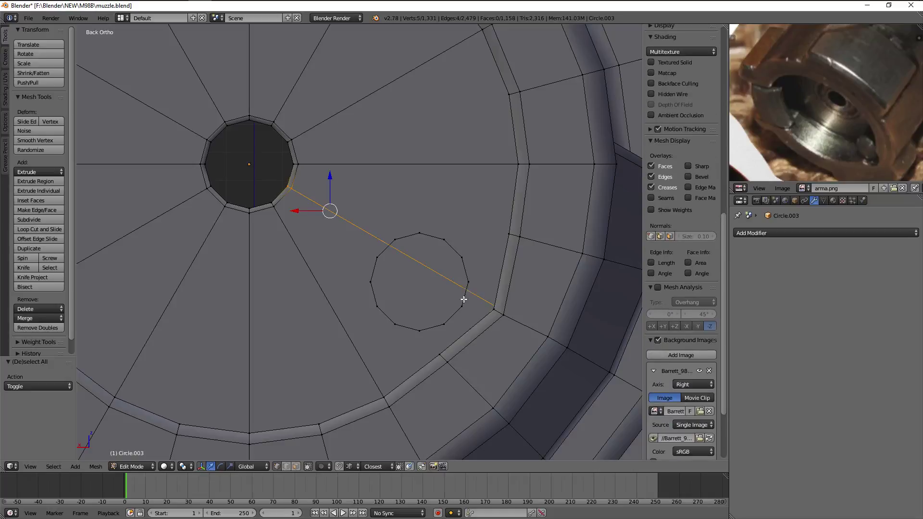
pyautogui.click(490, 301)
pyautogui.press('Tab')
pyautogui.press('Tab')
pyautogui.scroll(-4, 491, 299)
pyautogui.scroll(1, 497, 294)
pyautogui.scroll(2, 487, 284)
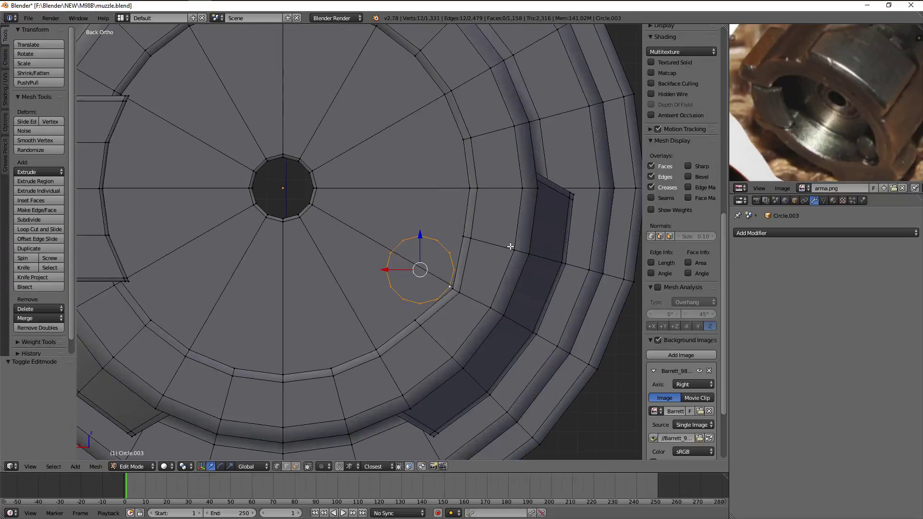
pyautogui.click(503, 248)
pyautogui.press('g')
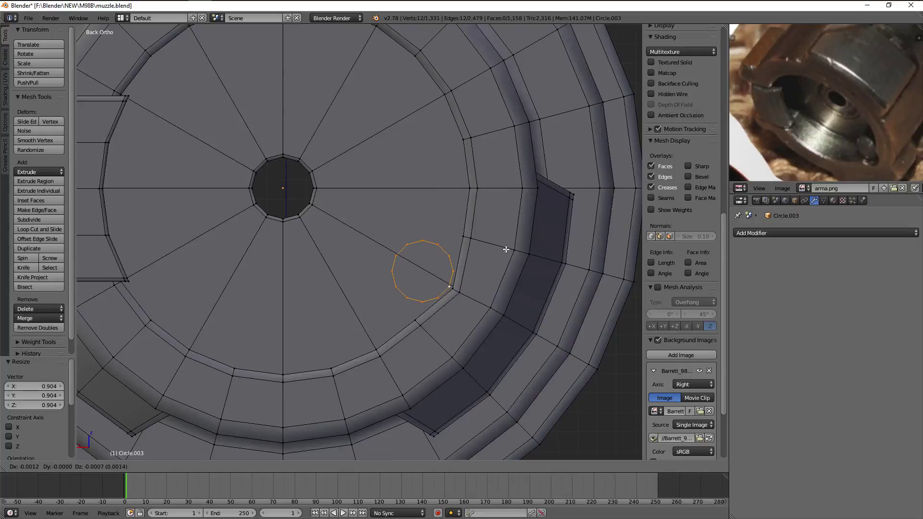
pyautogui.click(505, 249)
# Extrude the ring along Y into a short tube and reposition it along Y
pyautogui.moveTo(506, 249)
pyautogui.mouseDown(button='middle')
pyautogui.moveTo(526, 273)
pyautogui.moveTo(417, 260)
pyautogui.mouseUp(button='middle')
pyautogui.click(423, 251)
pyautogui.press('e')
pyautogui.press('y')
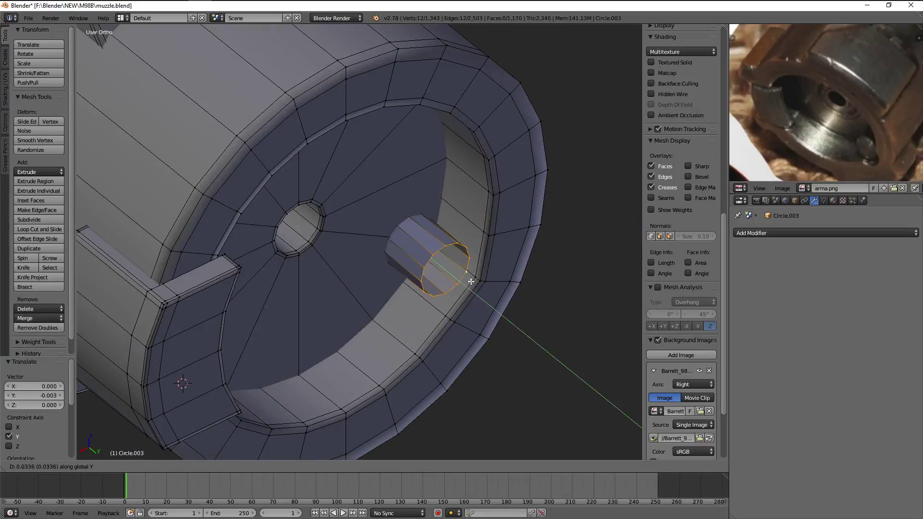
pyautogui.click(447, 254)
pyautogui.scroll(2, 445, 255)
pyautogui.scroll(1, 457, 257)
pyautogui.press('g')
pyautogui.press('y')
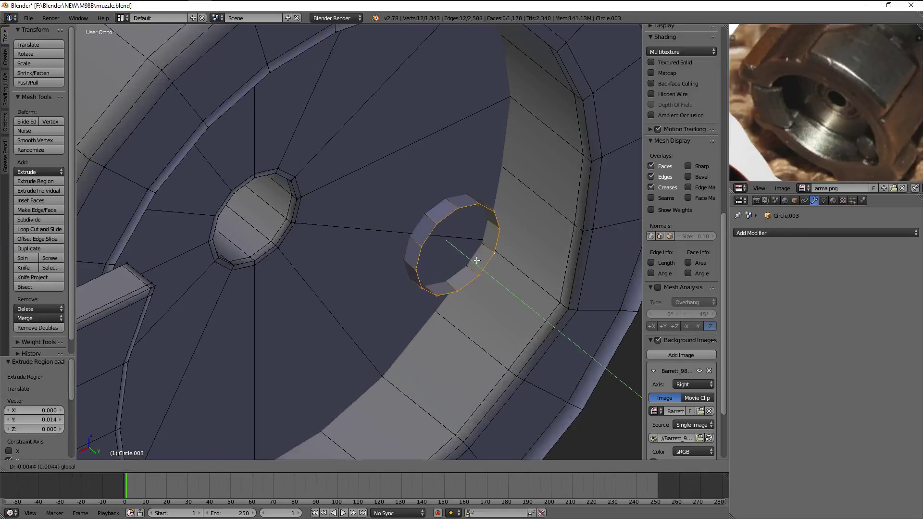
pyautogui.click(475, 260)
# Extrude the ring inward in place, scale it down, and grid-fill the opening
pyautogui.press('e')
pyautogui.press('y')
pyautogui.rightClick(478, 260)
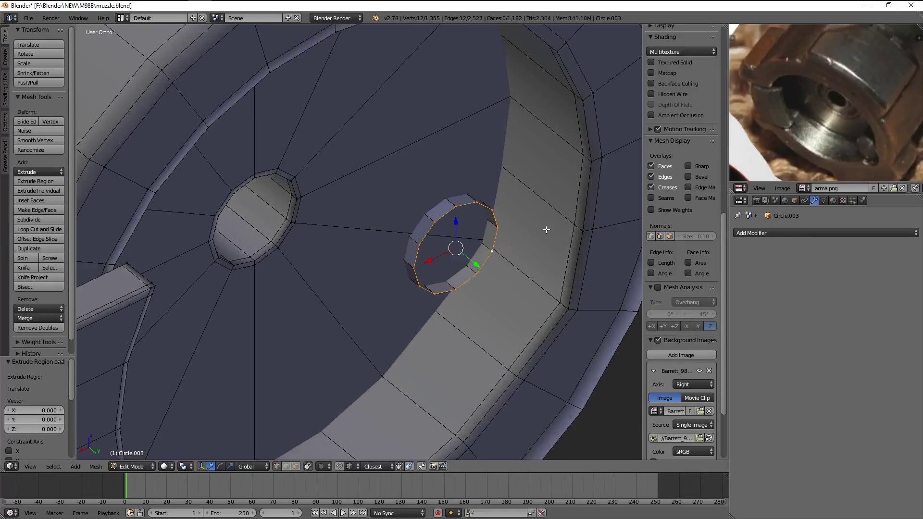
pyautogui.press('g')
pyautogui.press('y')
pyautogui.rightClick(474, 269)
pyautogui.scroll(2, 474, 269)
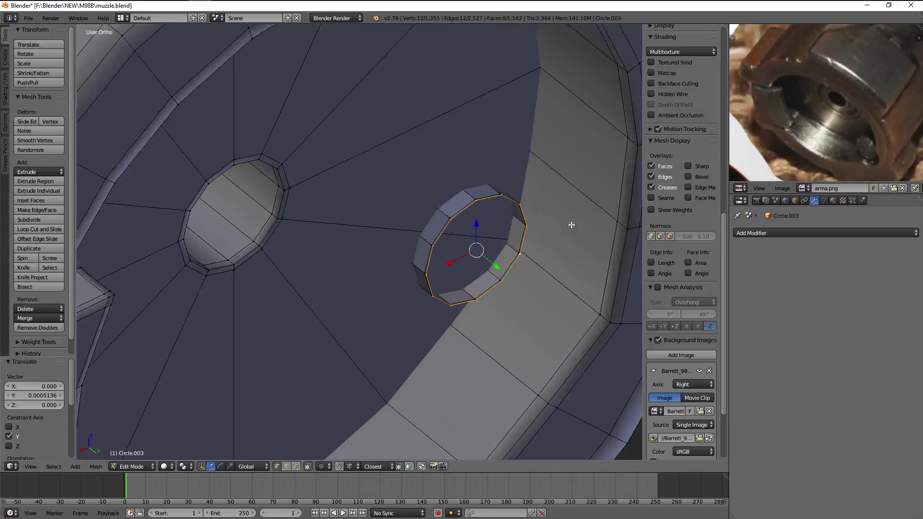
pyautogui.scroll(2, 529, 241)
pyautogui.press('e')
pyautogui.press('s')
pyautogui.click(602, 220)
pyautogui.hotkey('ctrl', 'f')
pyautogui.click(600, 222)
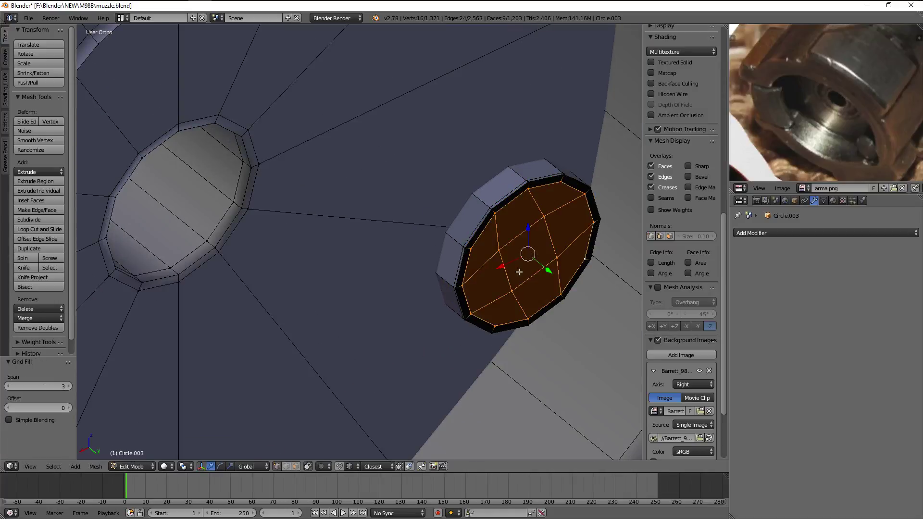
# Recalculate normals, remove doubles across the mesh, deselect, and return to Object Mode
pyautogui.hotkey('ctrl', 'l')
pyautogui.hotkey('ctrl', 'n')
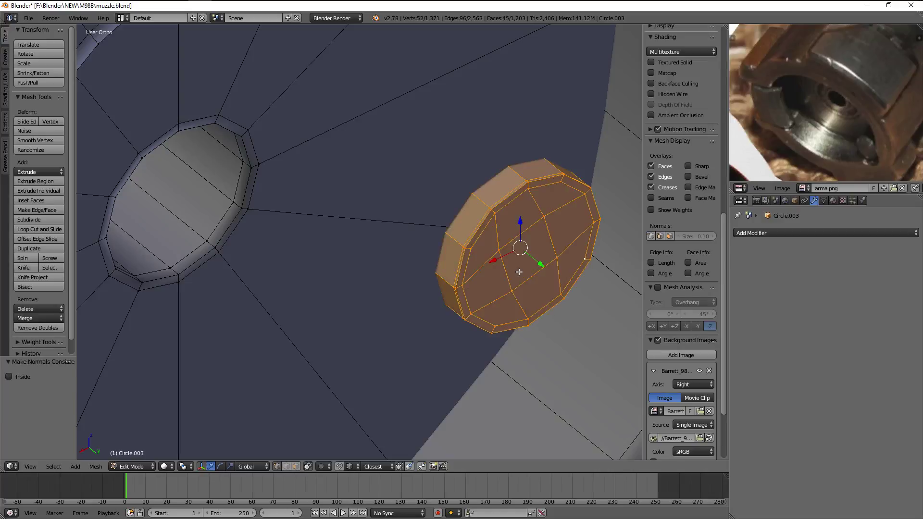
pyautogui.press('a')
pyautogui.press('w')
pyautogui.click(486, 261)
pyautogui.press('a')
pyautogui.press('Tab')
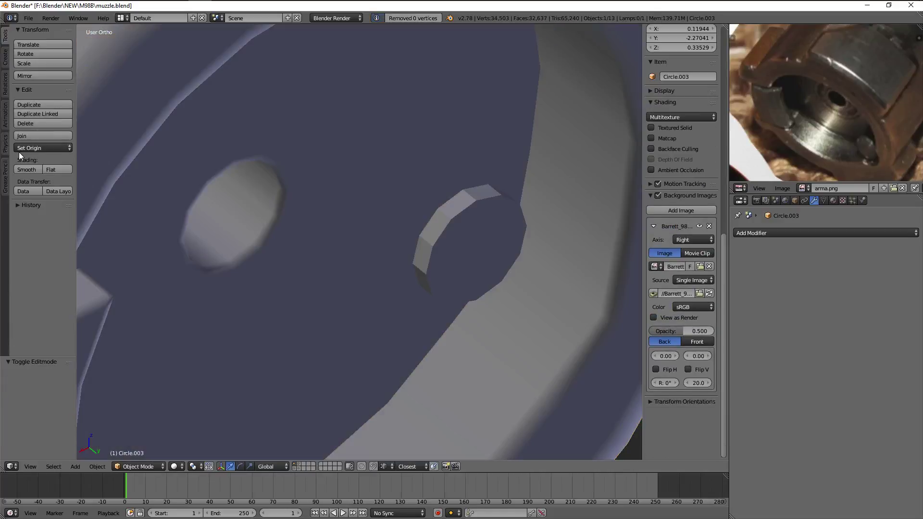
pyautogui.scroll(-3, 398, 200)
pyautogui.scroll(-3, 354, 233)
# Orbit and zoom around the deselected bolt to inspect its finished end
pyautogui.scroll(-2, 396, 247)
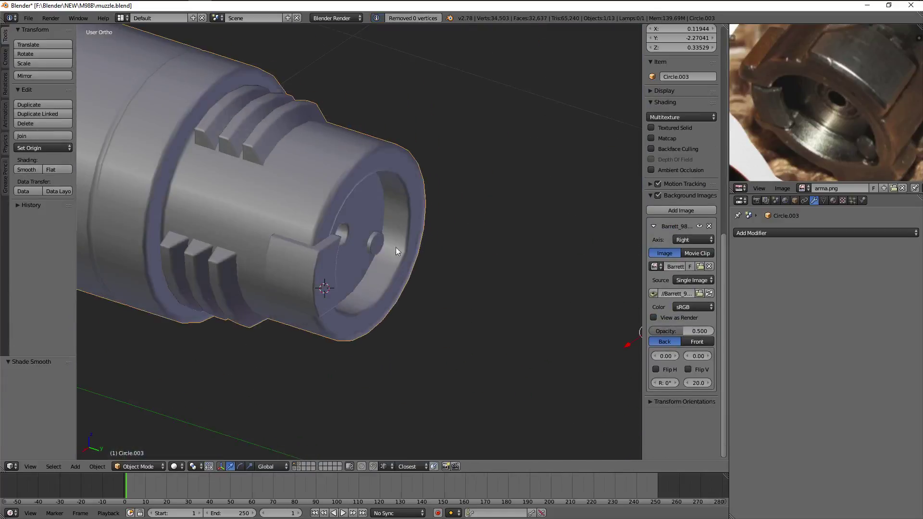
pyautogui.scroll(-1, 325, 222)
pyautogui.press('a')
pyautogui.moveTo(325, 222)
pyautogui.mouseDown(button='middle')
pyautogui.moveTo(287, 198)
pyautogui.moveTo(347, 242)
pyautogui.mouseUp(button='middle')
pyautogui.scroll(3, 345, 269)
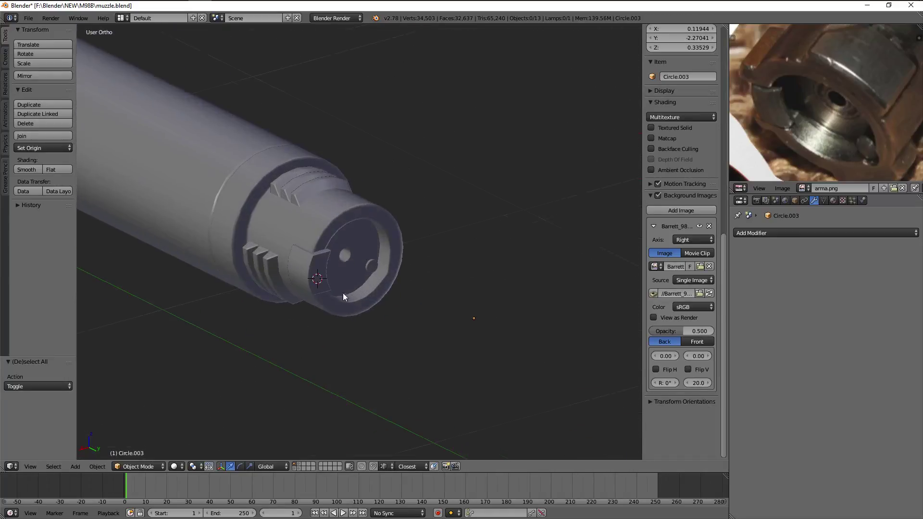
pyautogui.scroll(2, 342, 293)
pyautogui.scroll(-2, 823, 119)
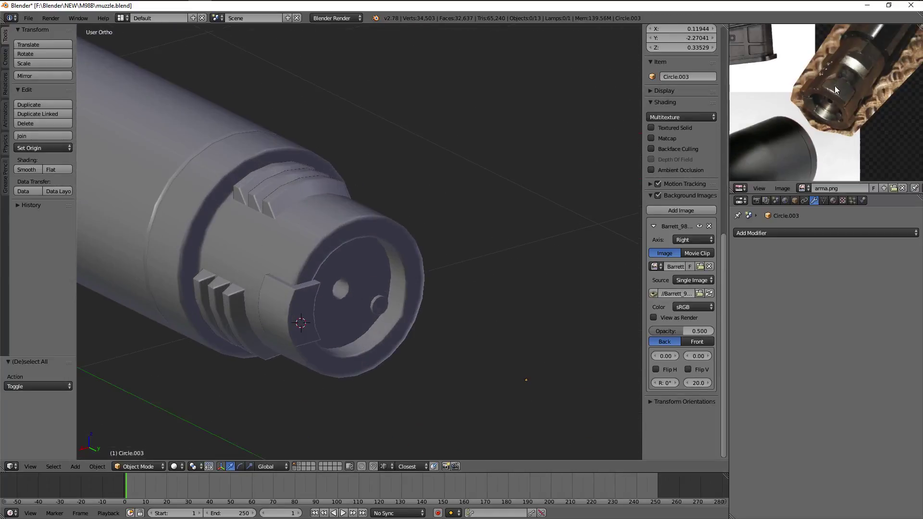
pyautogui.scroll(1, 834, 85)
pyautogui.moveTo(481, 226); pyautogui.dragTo(459, 223, button='middle')
pyautogui.scroll(-2, 400, 262)
pyautogui.scroll(-2, 400, 261)
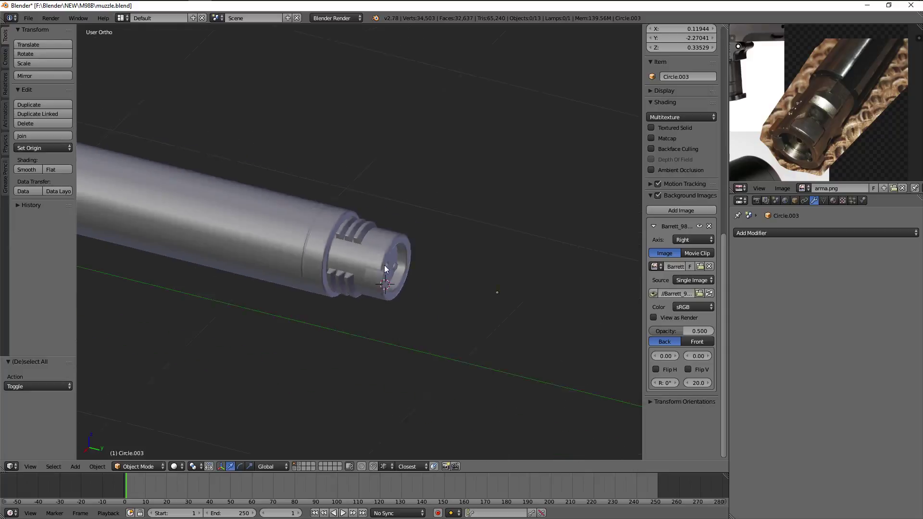
pyautogui.moveTo(400, 262); pyautogui.dragTo(257, 232, button='middle')
pyautogui.scroll(2, 289, 234)
pyautogui.scroll(-3, 289, 234)
# Unhide all rifle parts, then hide all but the bolt and tip piece, in wireframe Right view
pyautogui.hotkey('alt', 'h')
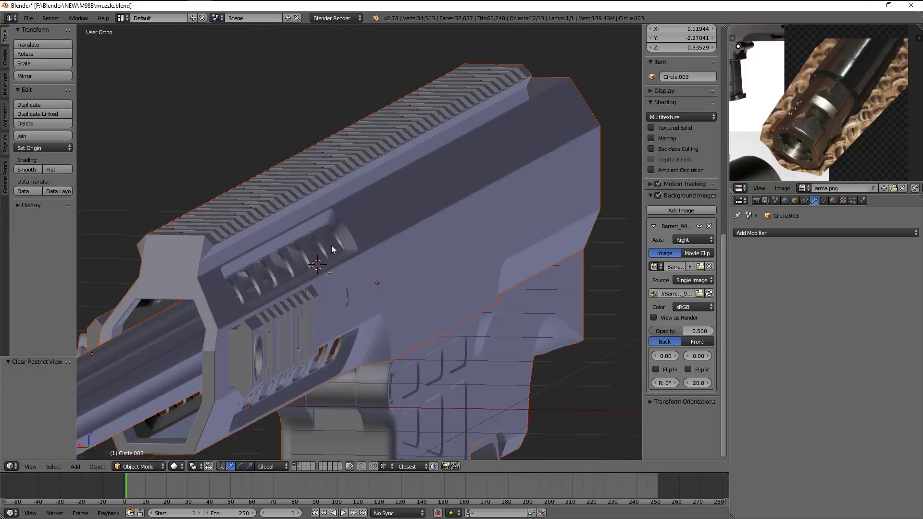
pyautogui.moveTo(318, 243); pyautogui.dragTo(473, 258, button='middle')
pyautogui.press('a')
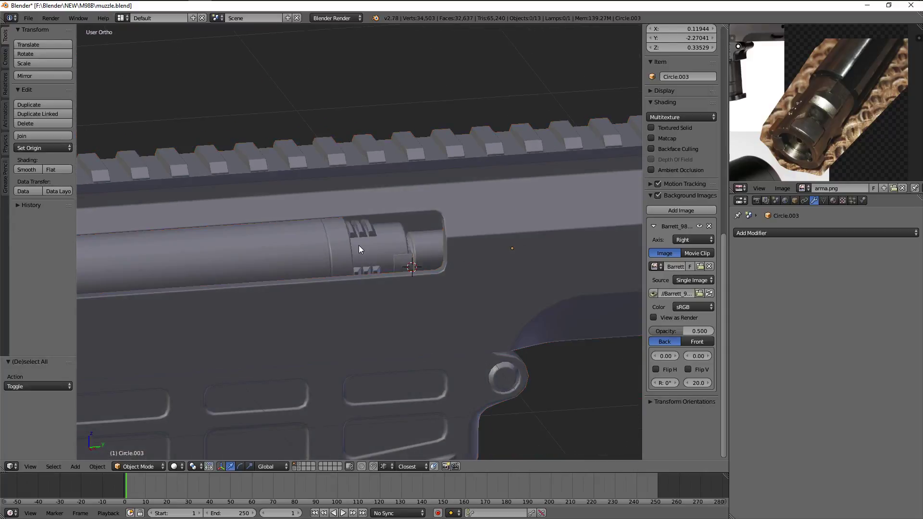
pyautogui.press('h')
pyautogui.press('z')
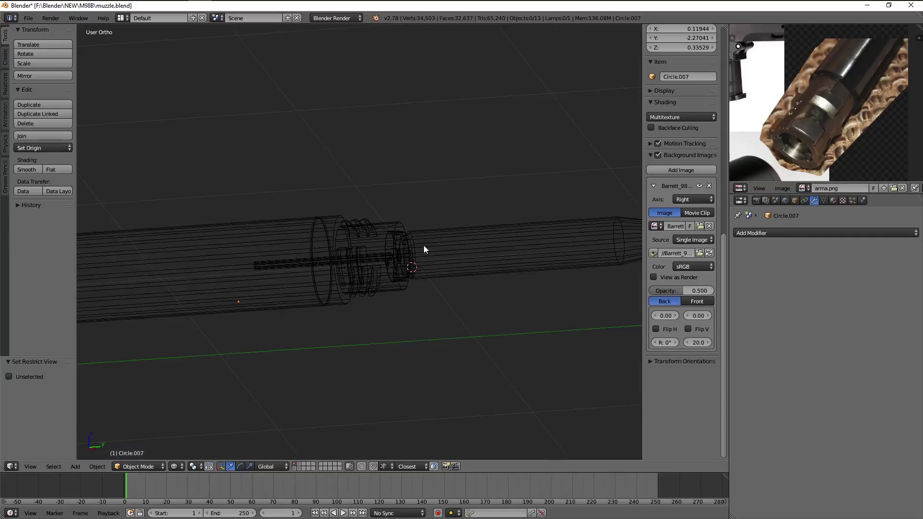
pyautogui.press('KP_1')
pyautogui.press('KP_3')
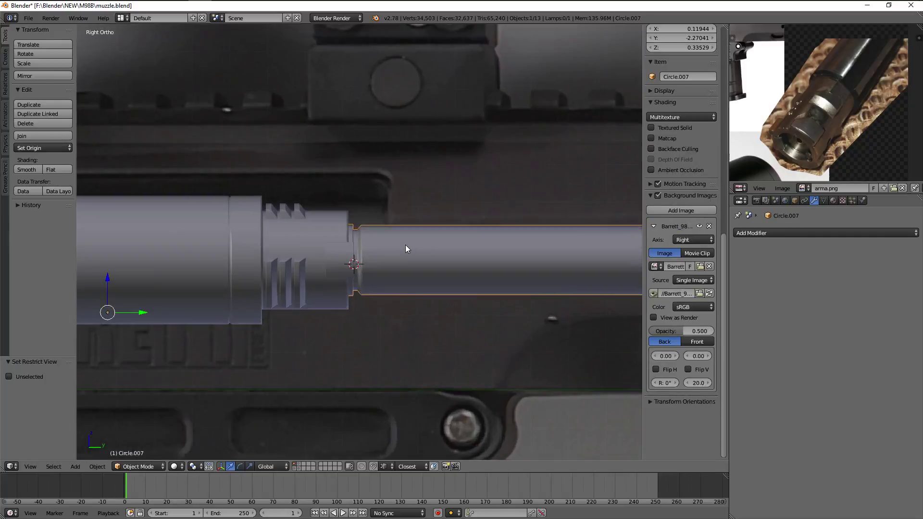
# Move all of the tip piece Circle.007's geometry slightly along Y (-0.008)
pyautogui.press('Tab')
pyautogui.press('a')
pyautogui.scroll(3, 408, 243)
pyautogui.press('z')
pyautogui.scroll(2, 411, 241)
pyautogui.press('g')
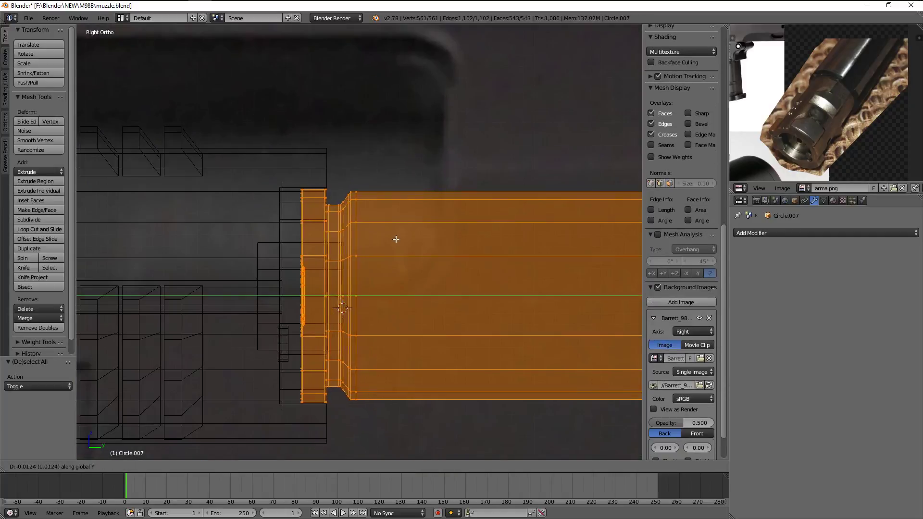
pyautogui.click(396, 239)
pyautogui.press('z')
# Fine-tune the tip piece's position along Y again, then leave Edit Mode
pyautogui.moveTo(404, 249); pyautogui.dragTo(365, 316, button='middle')
pyautogui.scroll(3, 370, 320)
pyautogui.press('g')
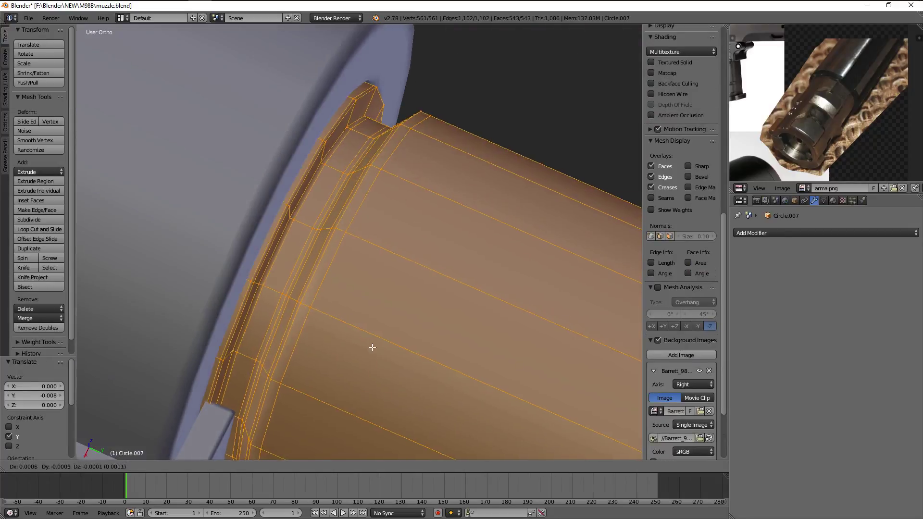
pyautogui.press('y')
pyautogui.click(365, 345)
pyautogui.press('Tab')
# Select the bolt cylinder Circle.003 and box-select the vertices around its slotted end
pyautogui.moveTo(309, 365)
pyautogui.mouseDown(button='middle')
pyautogui.moveTo(324, 341)
pyautogui.moveTo(410, 315)
pyautogui.mouseUp(button='middle')
pyautogui.scroll(-3, 411, 315)
pyautogui.press('z')
pyautogui.scroll(-2, 486, 318)
pyautogui.rightClick(284, 268)
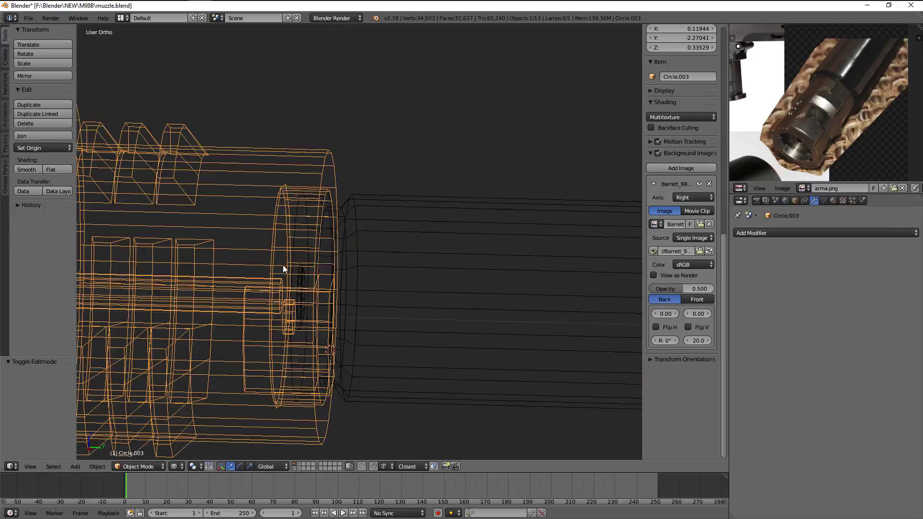
pyautogui.press('KP_1')
pyautogui.press('KP_3')
pyautogui.press('Tab')
pyautogui.press('a')
pyautogui.press('a')
pyautogui.scroll(-2, 306, 263)
pyautogui.press('b')
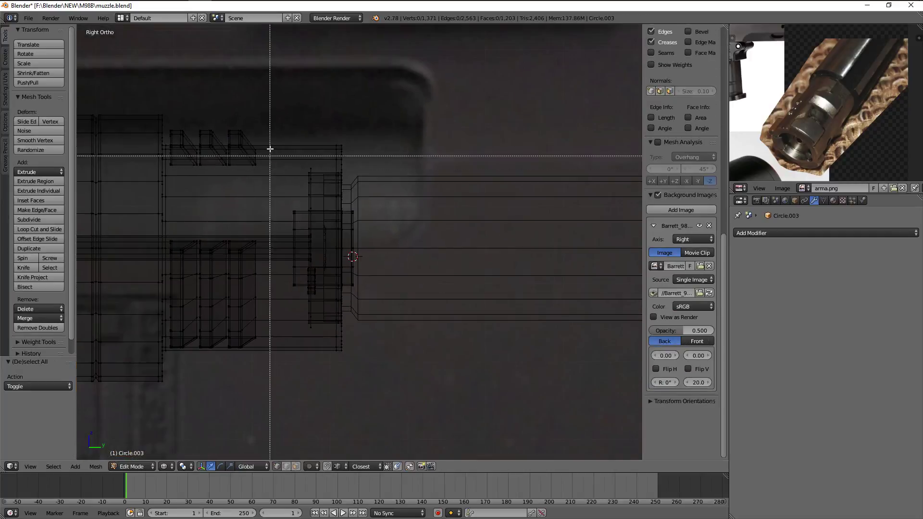
pyautogui.moveTo(307, 289); pyautogui.dragTo(297, 265)
pyautogui.scroll(2, 322, 342)
pyautogui.scroll(2, 304, 268)
pyautogui.scroll(1, 305, 264)
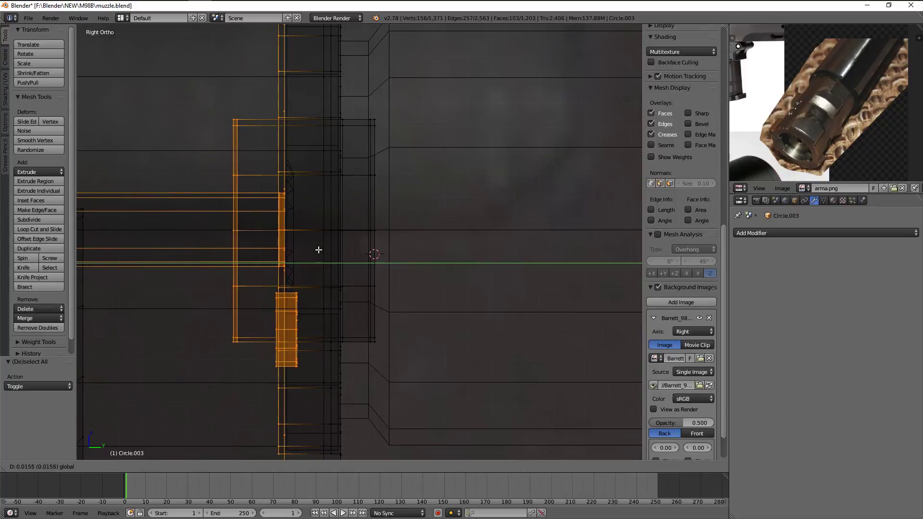
# Hide the tip piece Circle.007 and view the selected bolt cylinder end-on
pyautogui.press('Tab')
pyautogui.press('z')
pyautogui.scroll(-3, 404, 241)
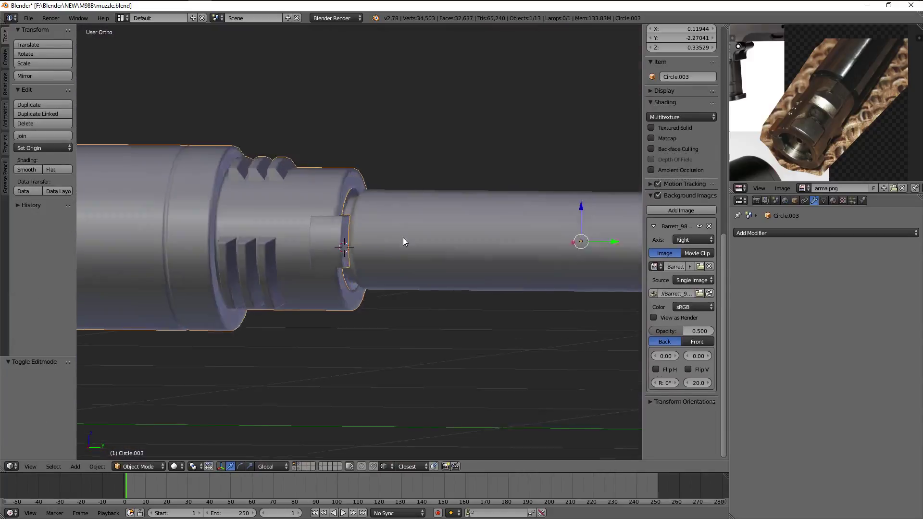
pyautogui.moveTo(404, 241)
pyautogui.mouseDown(button='middle')
pyautogui.moveTo(410, 270)
pyautogui.moveTo(409, 258)
pyautogui.moveTo(448, 276)
pyautogui.moveTo(441, 247)
pyautogui.moveTo(327, 221)
pyautogui.moveTo(361, 229)
pyautogui.mouseUp(button='middle')
pyautogui.press('h')
pyautogui.rightClick(360, 229)
pyautogui.press('KP_1')
# Inspect the bolt in right-side wireframe view and deselect the bolt cylinder
pyautogui.press('KP_3')
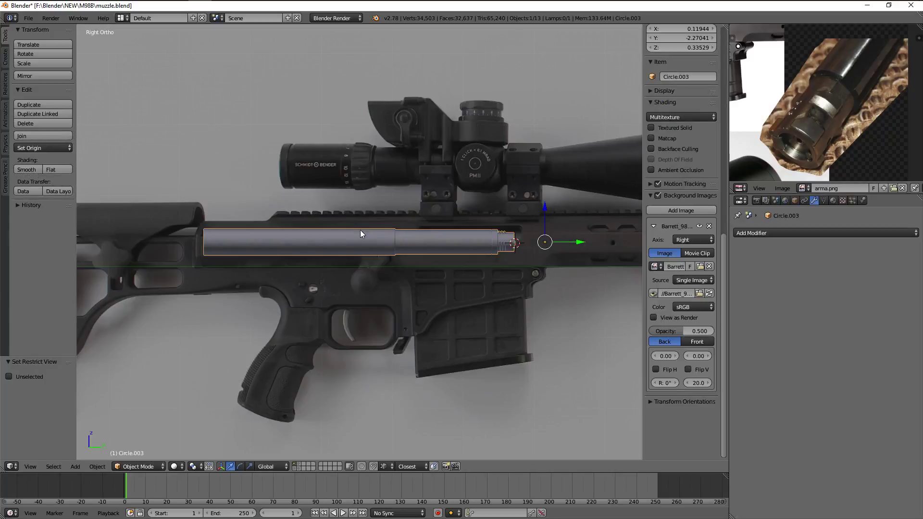
pyautogui.scroll(2, 360, 230)
pyautogui.scroll(2, 425, 221)
pyautogui.press('z')
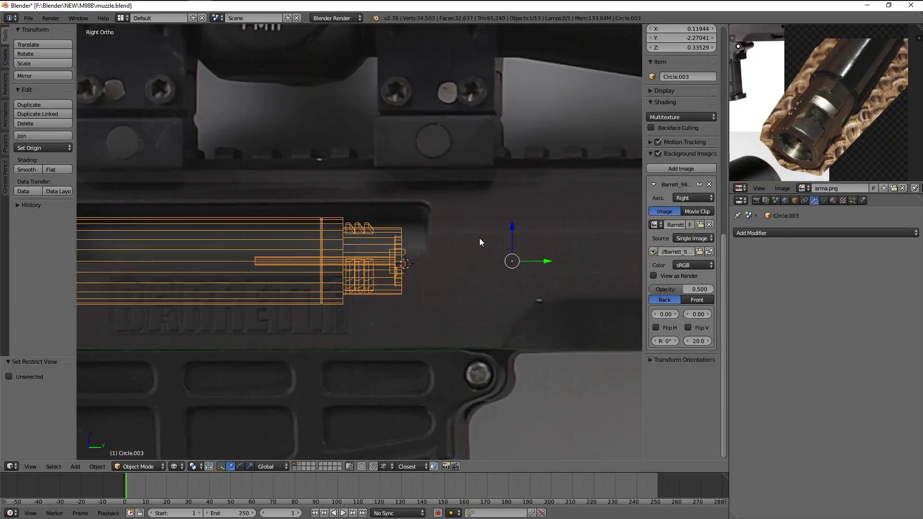
pyautogui.scroll(-1, 480, 240)
pyautogui.scroll(-4, 480, 240)
pyautogui.press('a')
pyautogui.scroll(4, 353, 238)
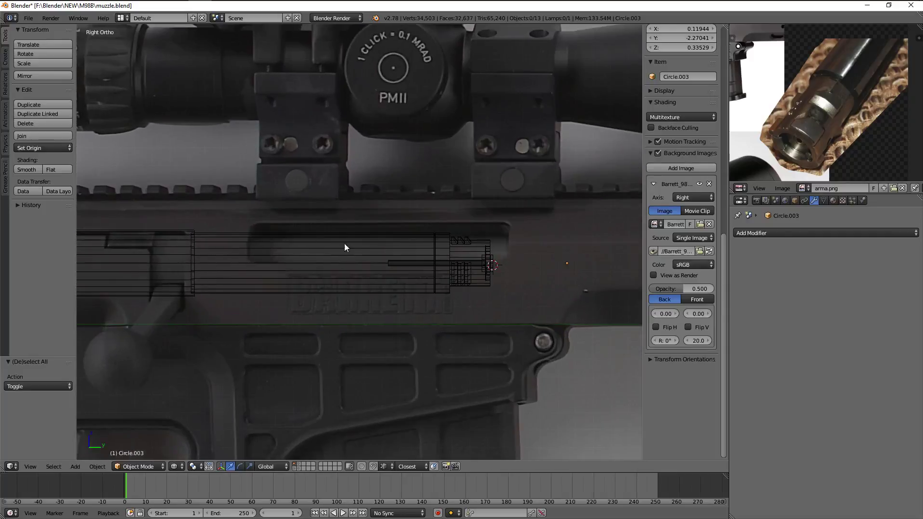
pyautogui.scroll(1, 344, 243)
pyautogui.scroll(1, 366, 254)
pyautogui.press('z')
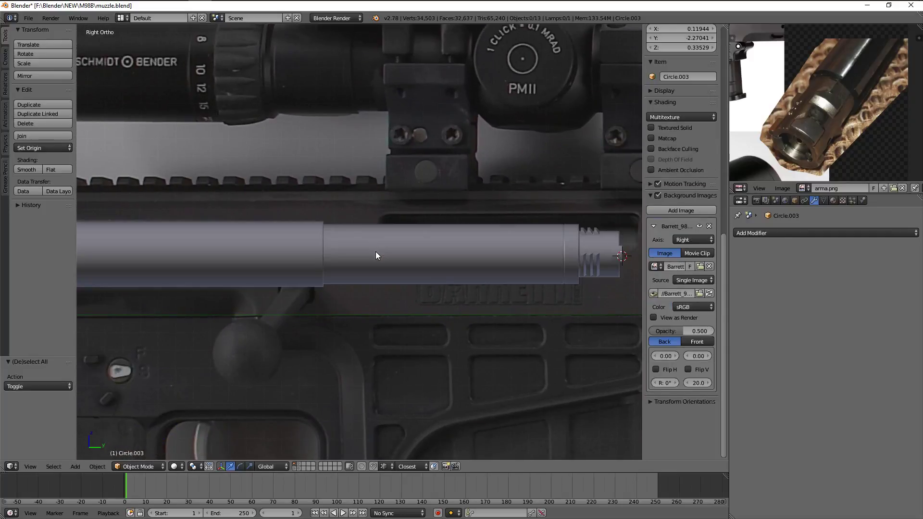
pyautogui.scroll(-2, 376, 252)
pyautogui.scroll(-3, 369, 255)
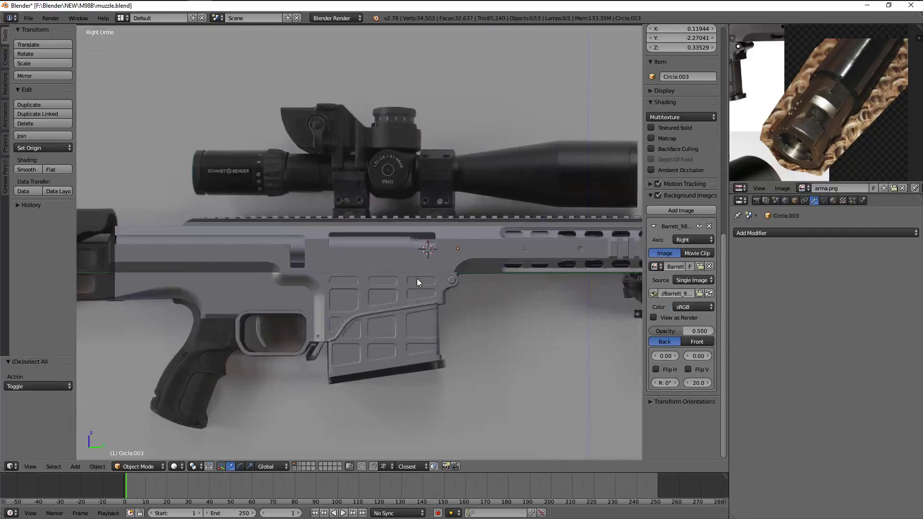
# Move the tip piece Circle.007 to another layer
pyautogui.moveTo(417, 282)
pyautogui.mouseDown(button='middle')
pyautogui.moveTo(486, 302)
pyautogui.moveTo(507, 293)
pyautogui.moveTo(473, 273)
pyautogui.moveTo(443, 233)
pyautogui.moveTo(437, 206)
pyautogui.moveTo(470, 287)
pyautogui.moveTo(512, 292)
pyautogui.moveTo(431, 299)
pyautogui.moveTo(447, 299)
pyautogui.mouseUp(button='middle')
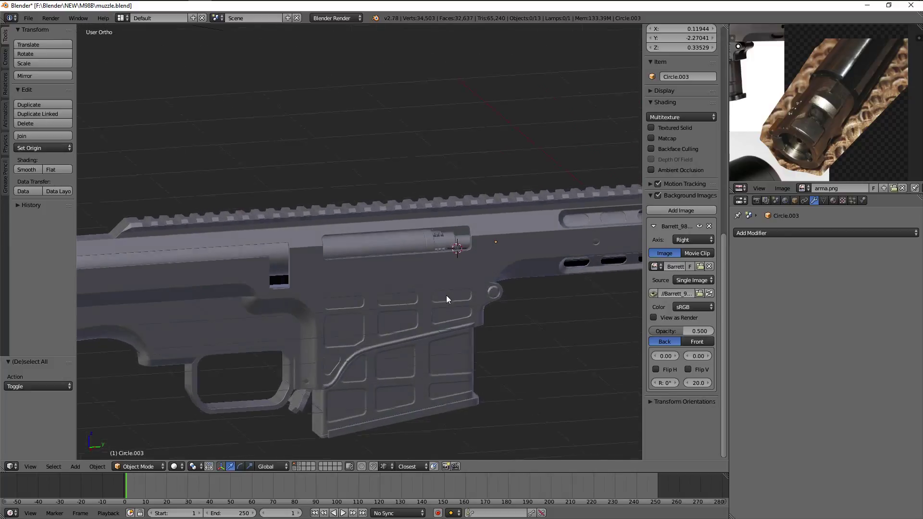
pyautogui.scroll(2, 466, 245)
pyautogui.scroll(2, 412, 262)
pyautogui.scroll(2, 471, 252)
pyautogui.rightClick(472, 253)
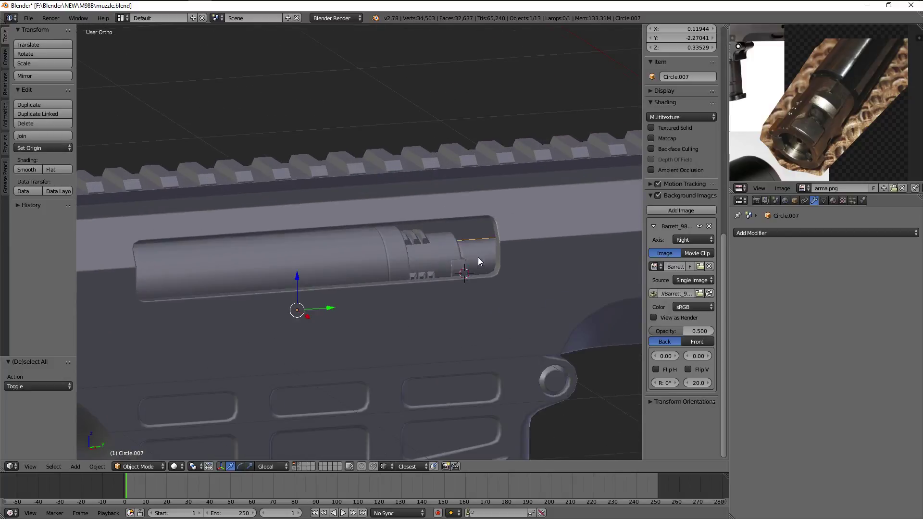
pyautogui.moveTo(479, 258); pyautogui.dragTo(524, 289, button='middle')
pyautogui.press('m')
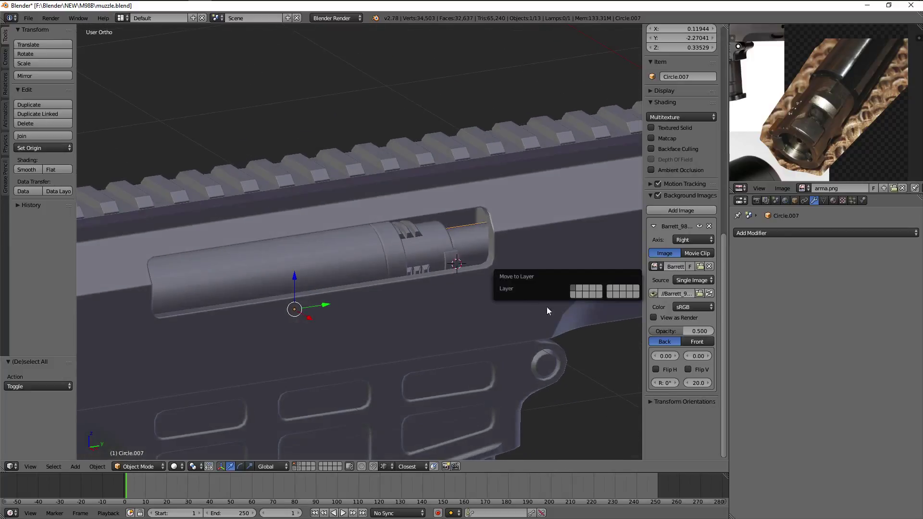
pyautogui.click(577, 297)
# Separate the loose block from the Circle.003 bolt mesh into its own Plane object
pyautogui.moveTo(414, 354)
pyautogui.mouseDown(button='middle')
pyautogui.moveTo(380, 269)
pyautogui.moveTo(323, 269)
pyautogui.mouseUp(button='middle')
pyautogui.rightClick(380, 269)
pyautogui.press('KP_3')
pyautogui.press('Tab')
pyautogui.press('z')
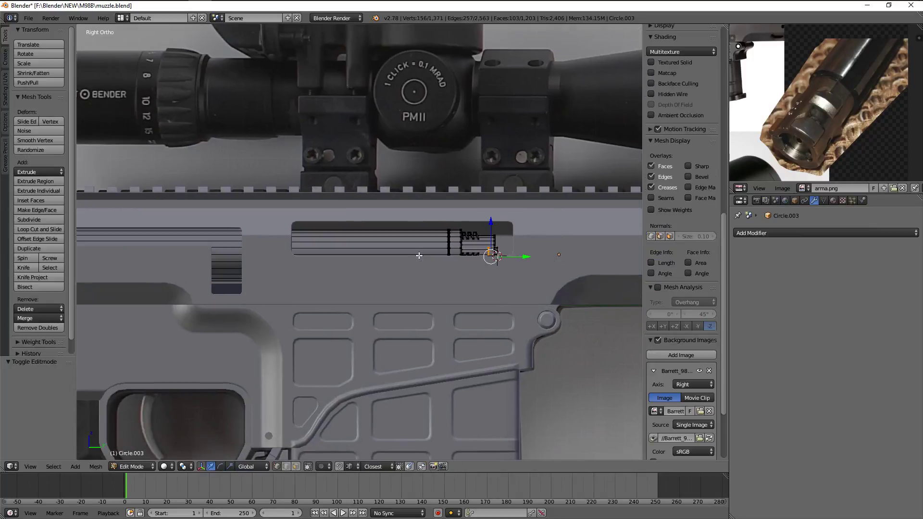
pyautogui.keyDown('shift'); pyautogui.moveTo(404, 238); pyautogui.dragTo(414, 240, button='middle'); pyautogui.keyUp('shift')
pyautogui.press('a')
pyautogui.press('a')
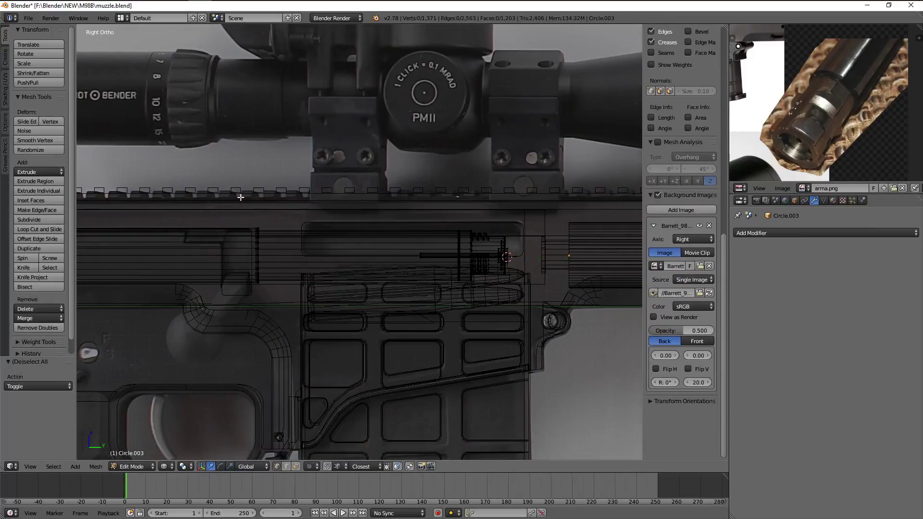
pyautogui.keyDown('alt'); pyautogui.rightClick(193, 231); pyautogui.keyUp('alt')
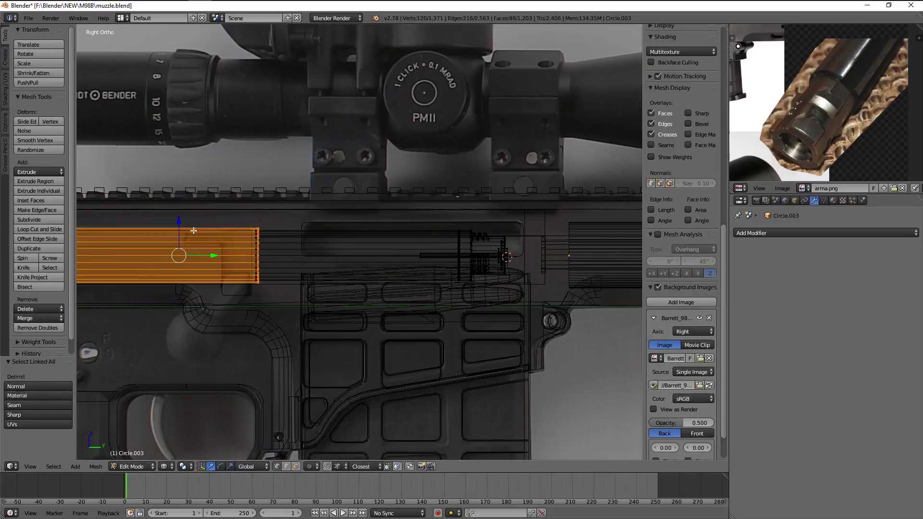
pyautogui.press('Tab')
pyautogui.press('z')
pyautogui.rightClick(343, 240)
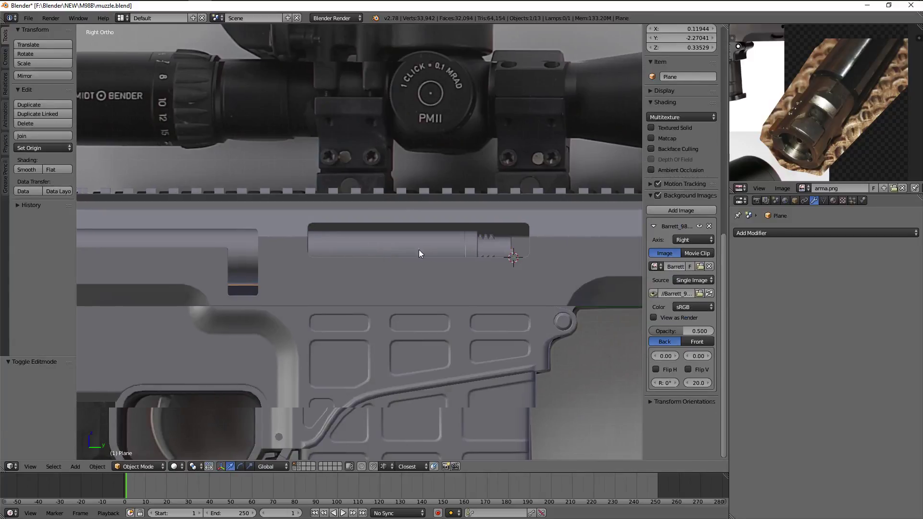
pyautogui.press('z')
# Select all of the bolt cylinder's geometry and slide it 0.216 along Y
pyautogui.rightClick(491, 247)
pyautogui.press('Tab')
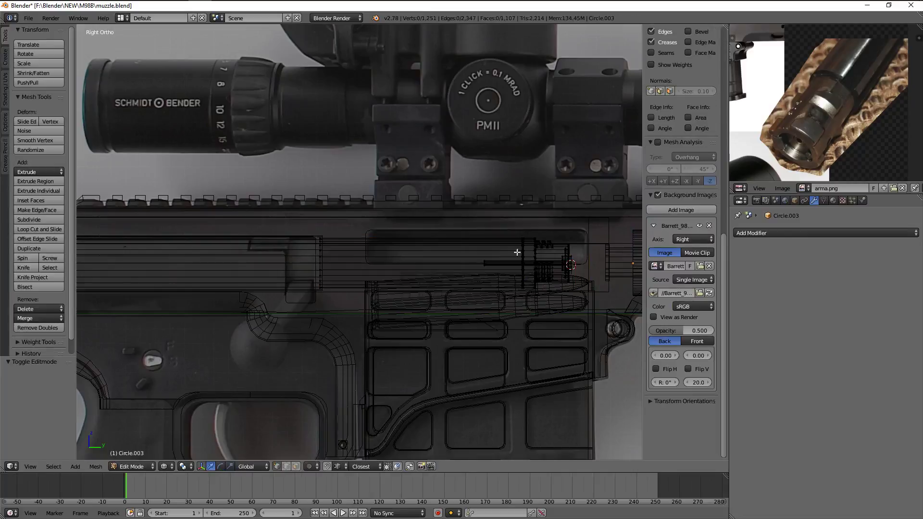
pyautogui.press('a')
pyautogui.keyDown('shift'); pyautogui.moveTo(517, 252); pyautogui.dragTo(316, 263, button='middle'); pyautogui.keyUp('shift')
pyautogui.press('a')
pyautogui.press('a')
pyautogui.scroll(3, 316, 263)
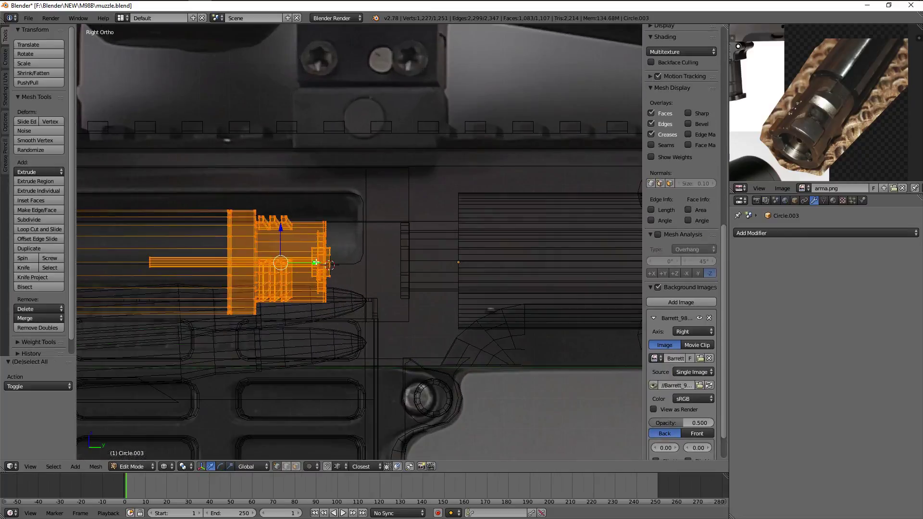
pyautogui.moveTo(315, 262)
pyautogui.mouseDown()
pyautogui.moveTo(419, 262)
pyautogui.moveTo(379, 262)
pyautogui.mouseUp()
pyautogui.press('z')
# Return to Object Mode and check the bolt's new position in right-side wireframe view
pyautogui.moveTo(379, 262)
pyautogui.mouseDown(button='middle')
pyautogui.moveTo(433, 284)
pyautogui.moveTo(460, 278)
pyautogui.moveTo(431, 289)
pyautogui.moveTo(460, 290)
pyautogui.mouseUp(button='middle')
pyautogui.press('Tab')
pyautogui.scroll(-3, 437, 285)
pyautogui.press('KP_3')
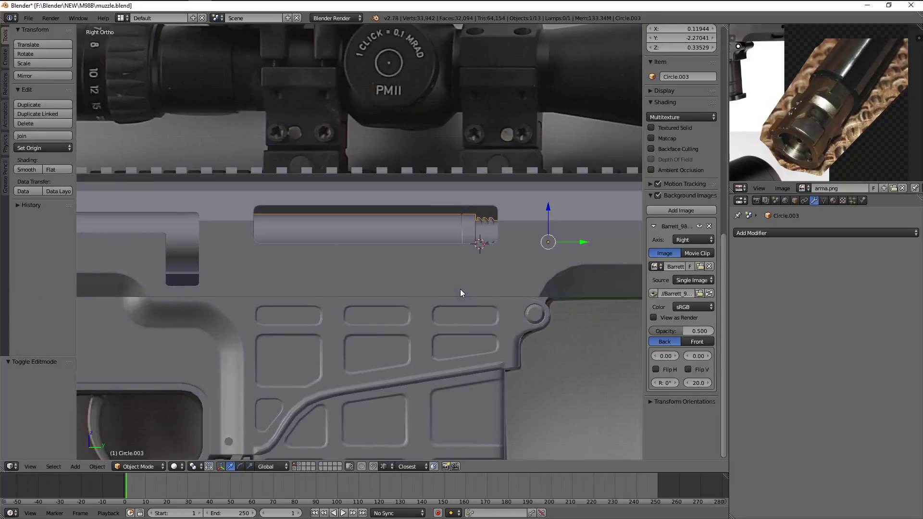
pyautogui.press('z')
pyautogui.keyDown('shift'); pyautogui.moveTo(557, 249); pyautogui.dragTo(389, 266, button='middle'); pyautogui.keyUp('shift')
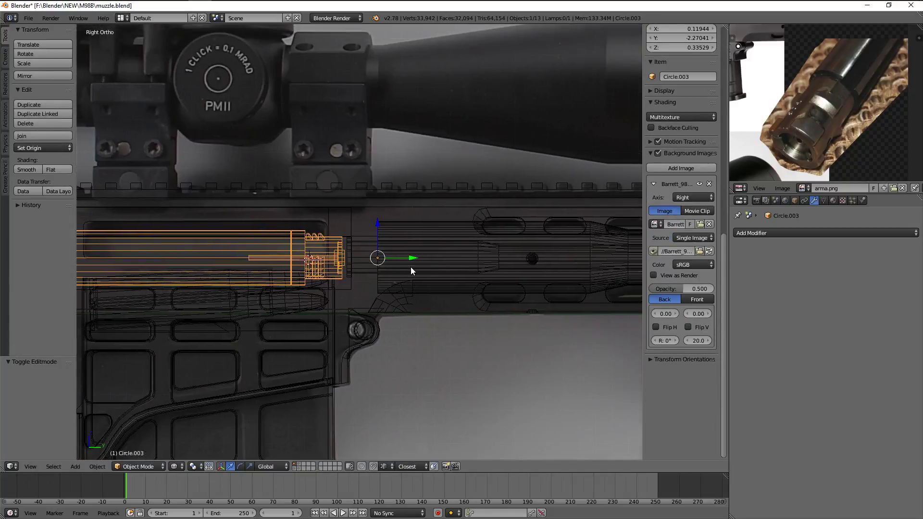
# Pan and zoom across the arma.png reference collage to locate the rifle photos
pyautogui.scroll(-3, 797, 138)
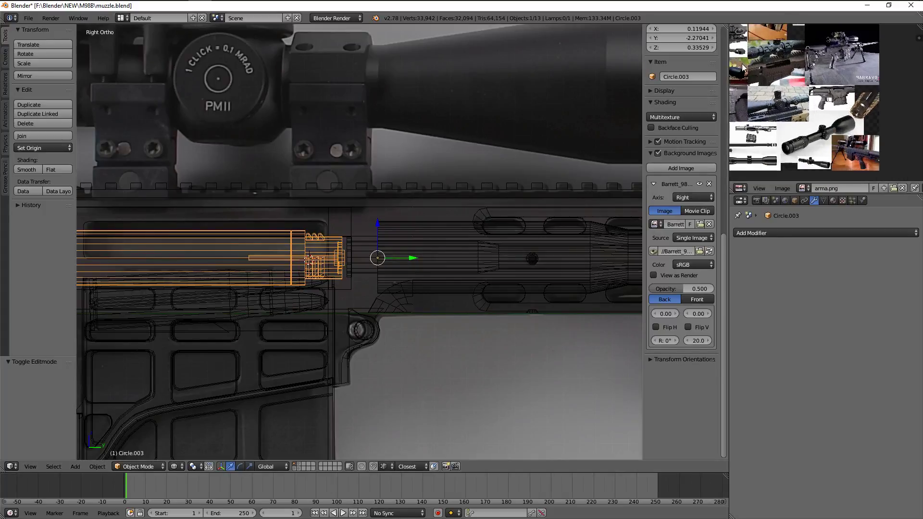
pyautogui.moveTo(798, 138)
pyautogui.mouseDown(button='middle')
pyautogui.moveTo(820, 100)
pyautogui.moveTo(838, 98)
pyautogui.mouseUp(button='middle')
pyautogui.scroll(5, 807, 104)
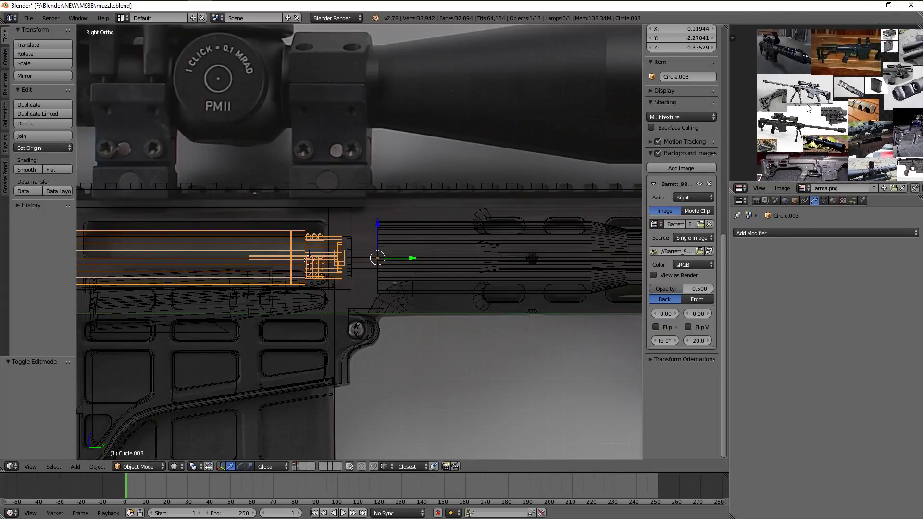
pyautogui.moveTo(806, 104)
pyautogui.mouseDown(button='middle')
pyautogui.moveTo(871, 101)
pyautogui.moveTo(803, 76)
pyautogui.mouseUp(button='middle')
pyautogui.scroll(3, 829, 106)
pyautogui.scroll(-2, 830, 105)
pyautogui.scroll(-2, 830, 96)
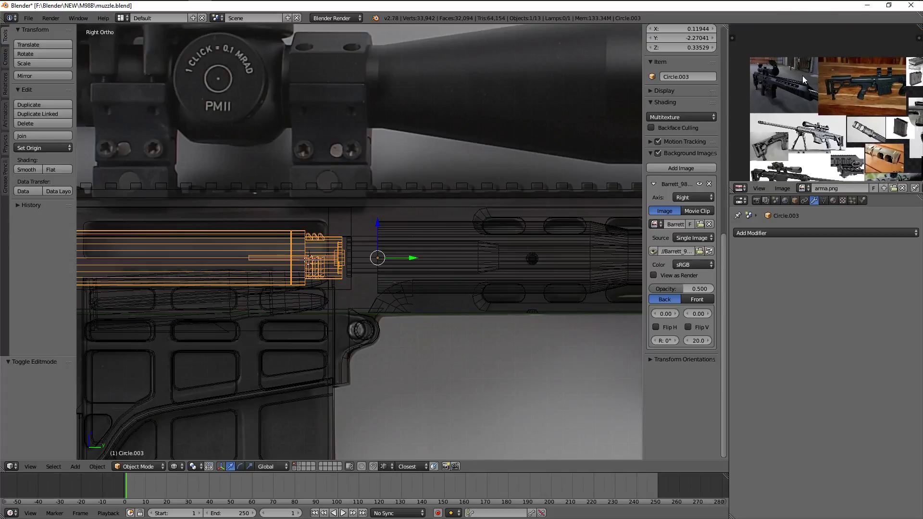
pyautogui.scroll(4, 824, 113)
pyautogui.moveTo(824, 112)
pyautogui.mouseDown(button='middle')
pyautogui.moveTo(849, 97)
pyautogui.moveTo(847, 86)
pyautogui.mouseUp(button='middle')
pyautogui.scroll(-2, 850, 97)
pyautogui.scroll(-1, 864, 97)
pyautogui.scroll(-1, 859, 102)
pyautogui.scroll(3, 785, 93)
pyautogui.scroll(-1, 808, 116)
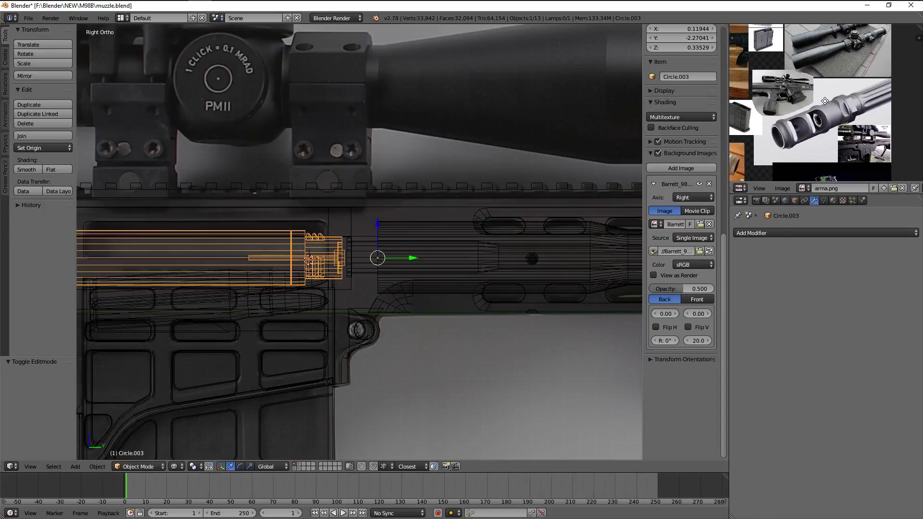
pyautogui.scroll(-1, 835, 145)
# Zoom arma.png in on the close-up of the receiver and scope mounts
pyautogui.moveTo(835, 145); pyautogui.dragTo(846, 100, button='middle')
pyautogui.scroll(1, 846, 100)
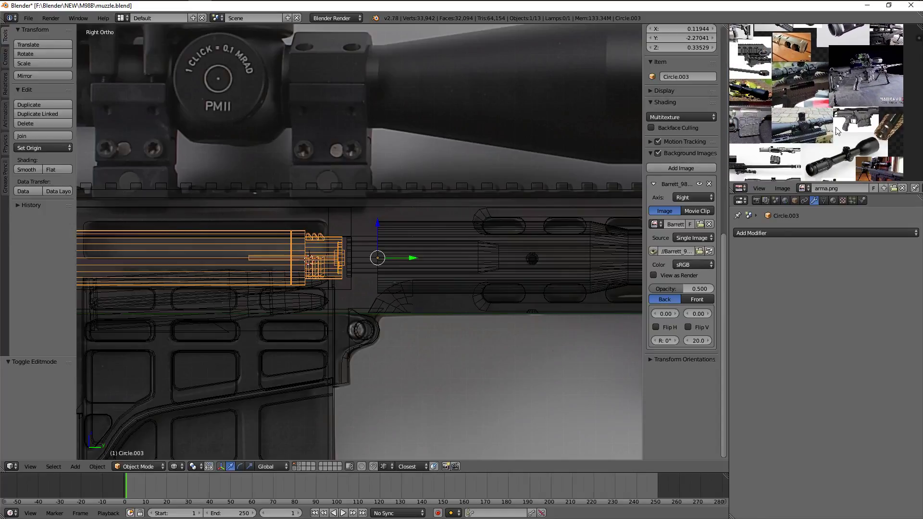
pyautogui.scroll(2, 868, 86)
pyautogui.scroll(1, 867, 85)
pyautogui.scroll(1, 862, 64)
pyautogui.scroll(1, 862, 64)
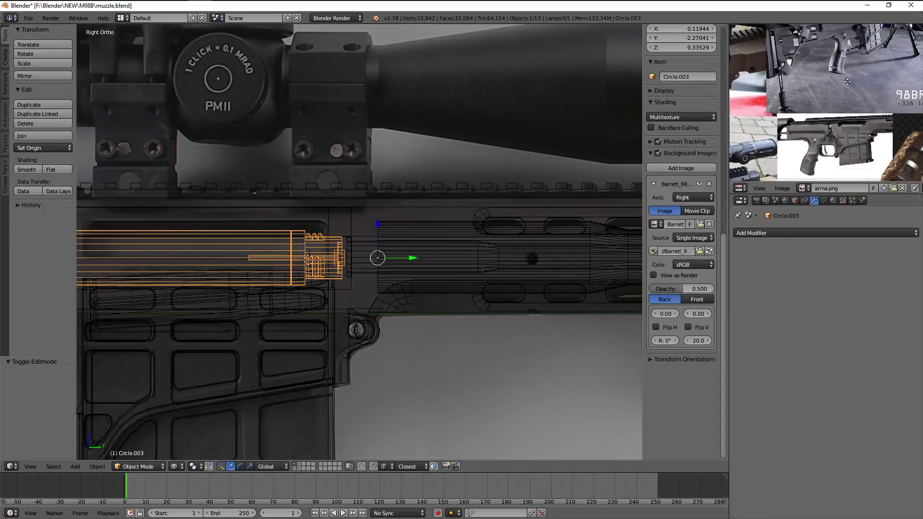
pyautogui.scroll(1, 861, 72)
pyautogui.moveTo(861, 68); pyautogui.dragTo(844, 129, button='middle')
pyautogui.scroll(1, 832, 120)
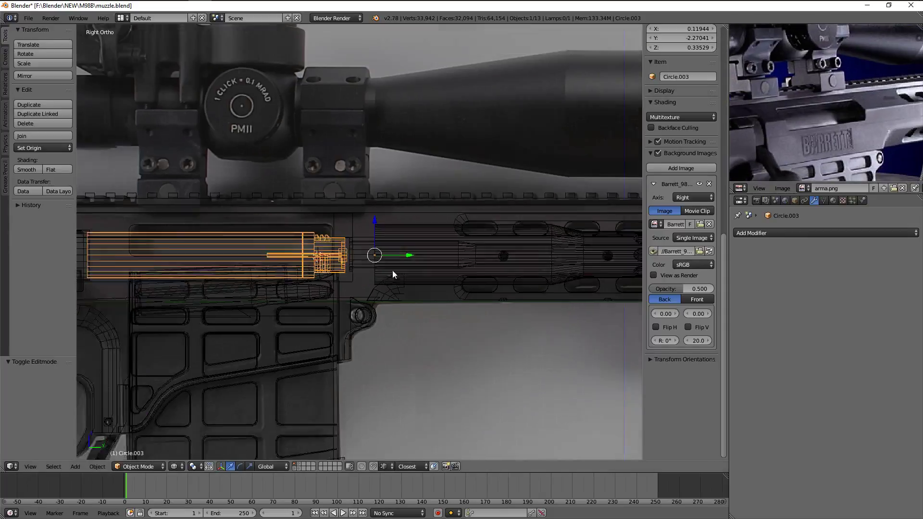
pyautogui.scroll(-1, 426, 250)
pyautogui.scroll(2, 379, 254)
# Enter Edit Mode on the Plane bolt cylinder and inspect the receiver opening
pyautogui.rightClick(367, 261)
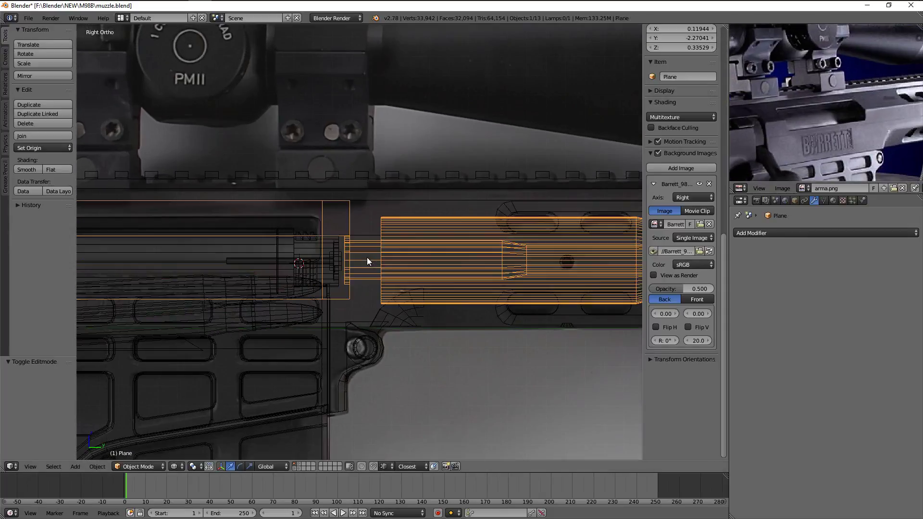
pyautogui.press('Tab')
pyautogui.press('a')
pyautogui.scroll(3, 373, 252)
pyautogui.scroll(3, 374, 252)
pyautogui.press('z')
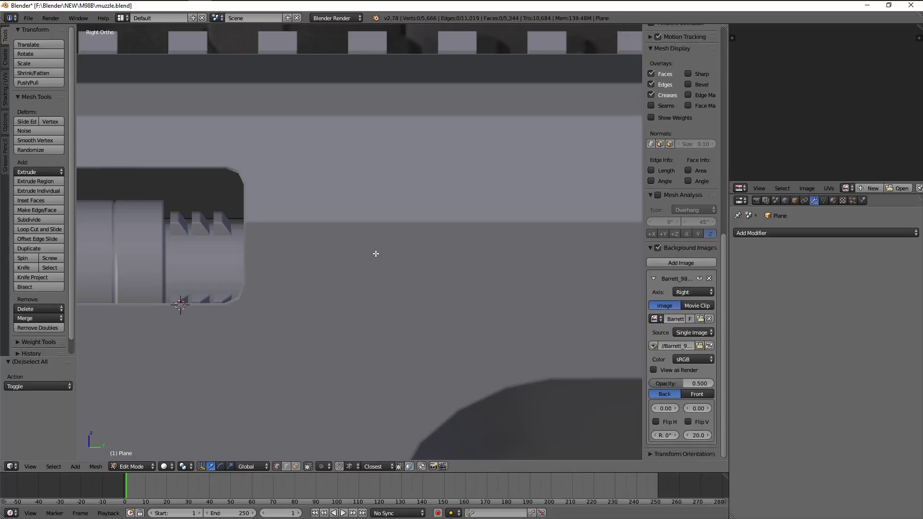
pyautogui.press('z')
pyautogui.scroll(-3, 376, 253)
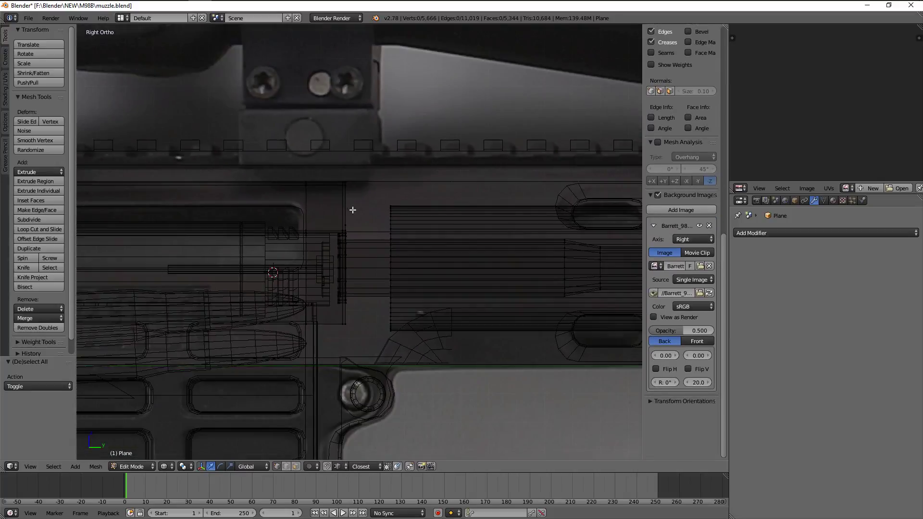
pyautogui.moveTo(352, 210)
pyautogui.mouseDown(button='middle')
pyautogui.moveTo(451, 243)
pyautogui.moveTo(416, 239)
pyautogui.moveTo(410, 231)
pyautogui.moveTo(439, 235)
pyautogui.moveTo(461, 216)
pyautogui.moveTo(470, 227)
pyautogui.moveTo(452, 232)
pyautogui.moveTo(469, 226)
pyautogui.mouseUp(button='middle')
pyautogui.press('z')
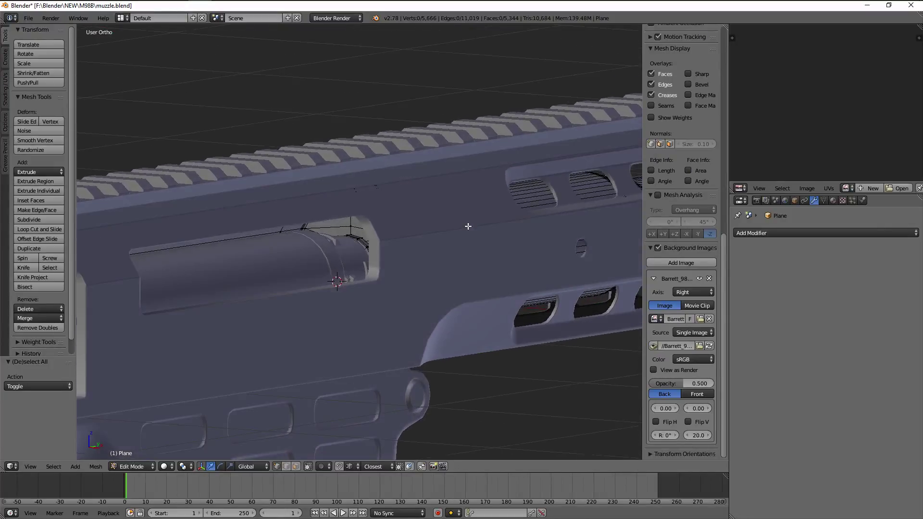
pyautogui.scroll(5, 469, 227)
pyautogui.moveTo(414, 241)
pyautogui.mouseDown(button='middle')
pyautogui.moveTo(402, 233)
pyautogui.moveTo(331, 248)
pyautogui.moveTo(307, 237)
pyautogui.moveTo(394, 247)
pyautogui.mouseUp(button='middle')
pyautogui.press('z')
# Select the rear section of the Plane bolt cylinder in right side view
pyautogui.press('z')
pyautogui.press('KP_1')
pyautogui.press('KP_3')
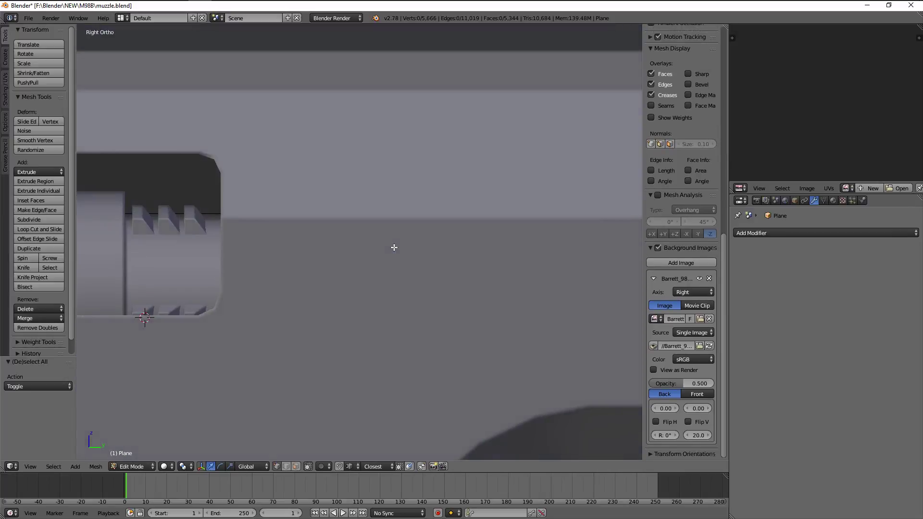
pyautogui.press('z')
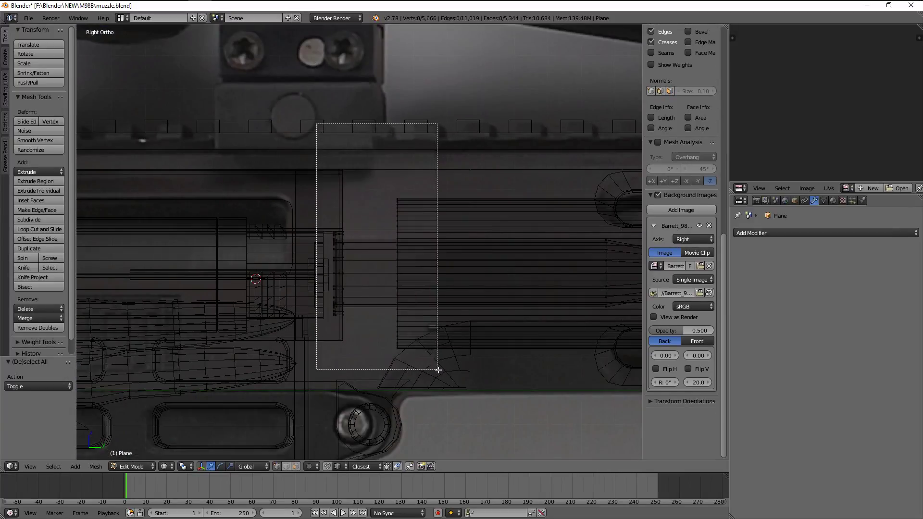
pyautogui.moveTo(438, 370); pyautogui.dragTo(438, 369)
pyautogui.scroll(-4, 438, 337)
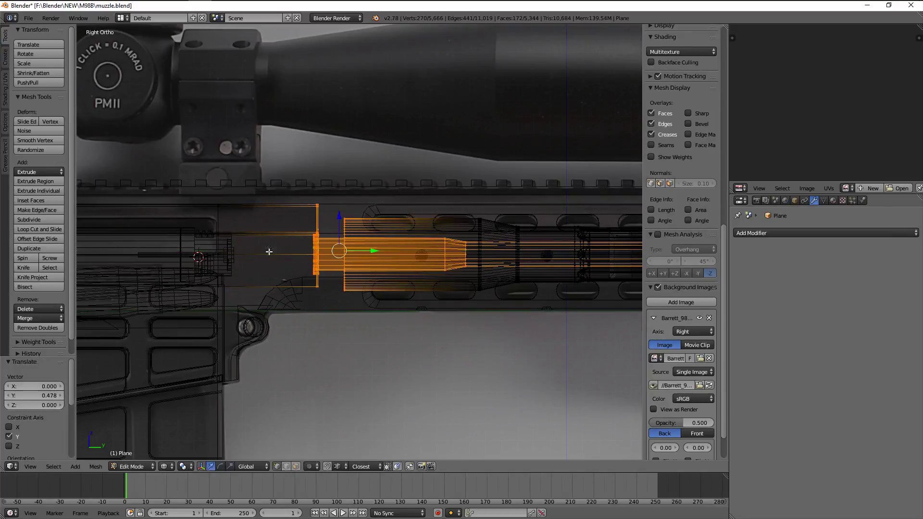
pyautogui.press('Tab')
# Select all Circle.003 bolt-head vertices and move them to a new position
pyautogui.rightClick(192, 247)
pyautogui.press('Tab')
pyautogui.press('a')
pyautogui.scroll(2, 336, 247)
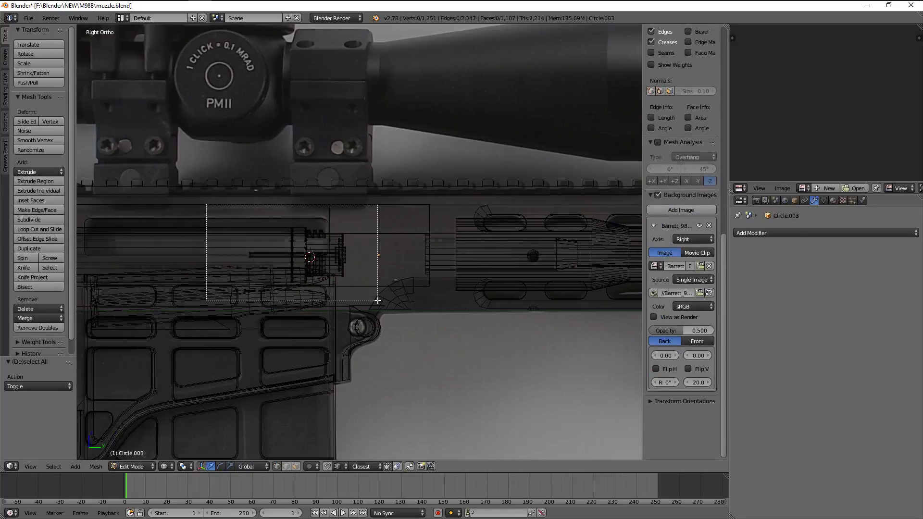
pyautogui.moveTo(378, 300); pyautogui.dragTo(378, 300)
pyautogui.click(396, 250)
pyautogui.press('Tab')
pyautogui.press('z')
# Inspect the repositioned bolt head in 3D, then return to right-side wireframe view
pyautogui.moveTo(396, 251)
pyautogui.mouseDown(button='middle')
pyautogui.moveTo(468, 258)
pyautogui.moveTo(488, 248)
pyautogui.moveTo(499, 256)
pyautogui.moveTo(446, 262)
pyautogui.mouseUp(button='middle')
pyautogui.press('Tab')
pyautogui.press('z')
pyautogui.press('KP_3')
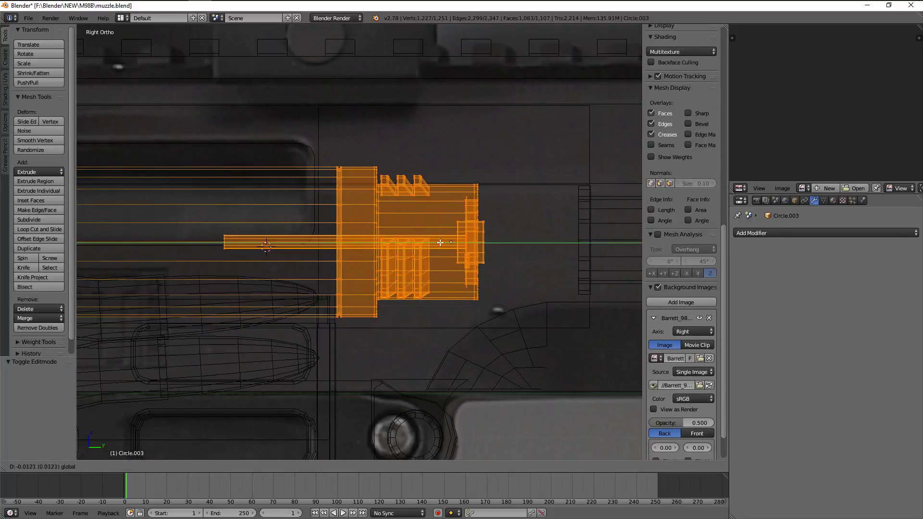
pyautogui.scroll(-3, 363, 181)
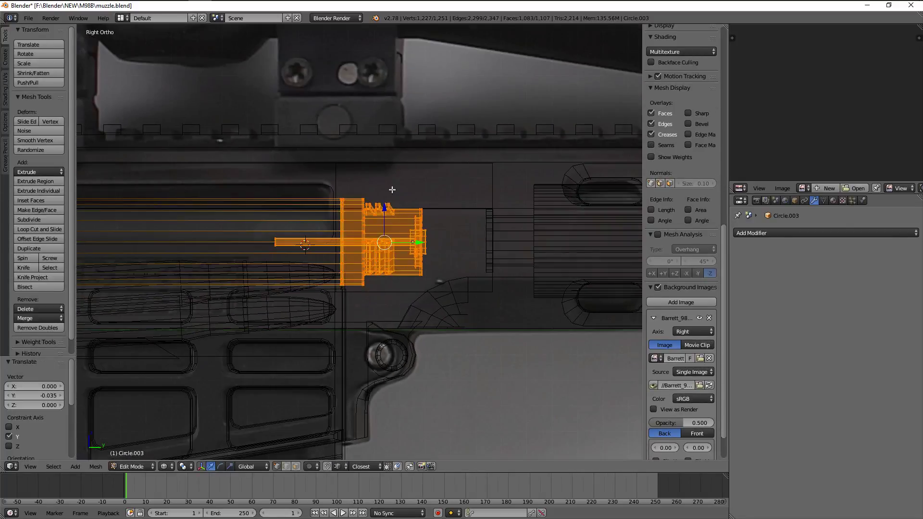
pyautogui.scroll(-2, 502, 219)
pyautogui.press('Tab')
# Shift part of the Plane bolt cylinder's vertices along Y in several moves
pyautogui.rightClick(463, 231)
pyautogui.keyDown('shift'); pyautogui.moveTo(463, 230); pyautogui.dragTo(482, 240, button='middle'); pyautogui.keyUp('shift')
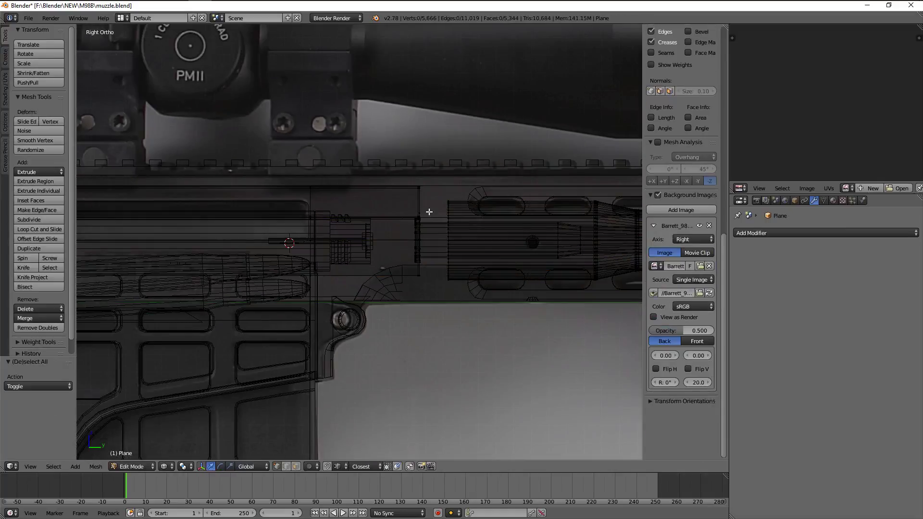
pyautogui.press('Tab')
pyautogui.click(447, 237)
pyautogui.scroll(3, 480, 231)
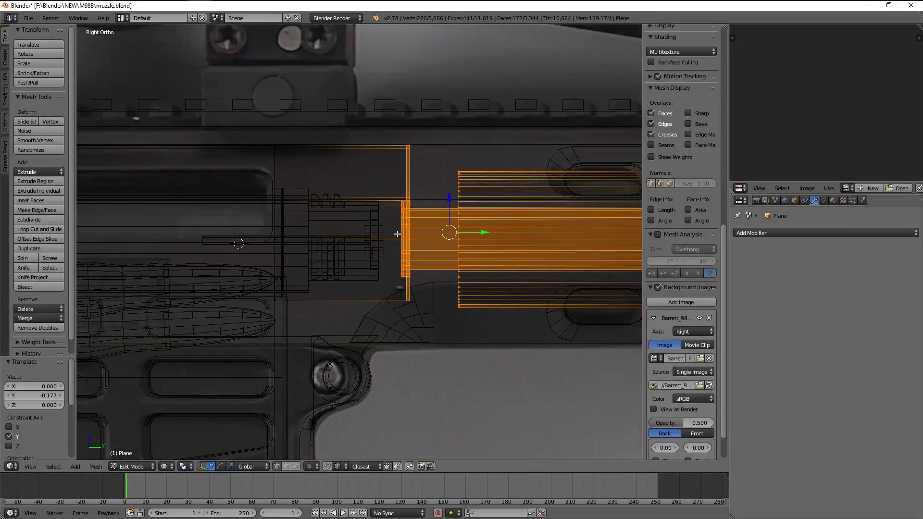
pyautogui.scroll(3, 531, 231)
pyautogui.press('g')
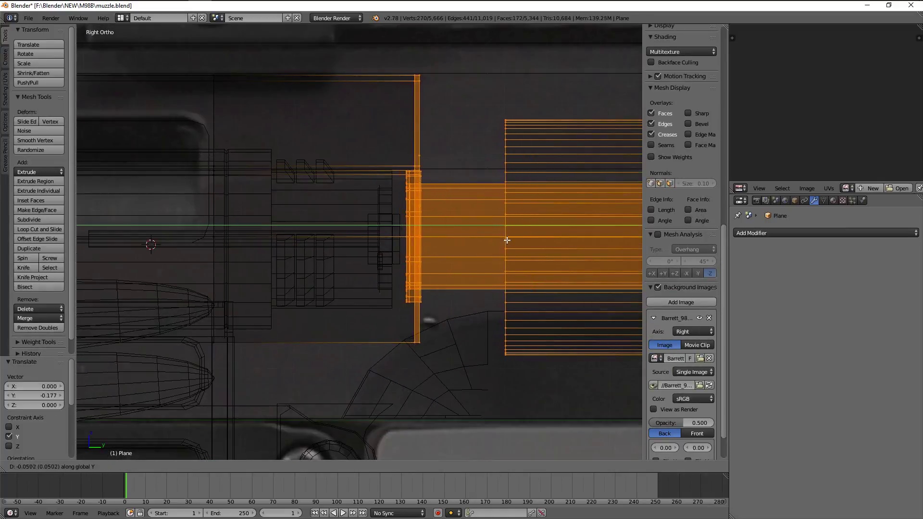
pyautogui.click(507, 240)
pyautogui.scroll(2, 481, 245)
pyautogui.press('g')
pyautogui.press('y')
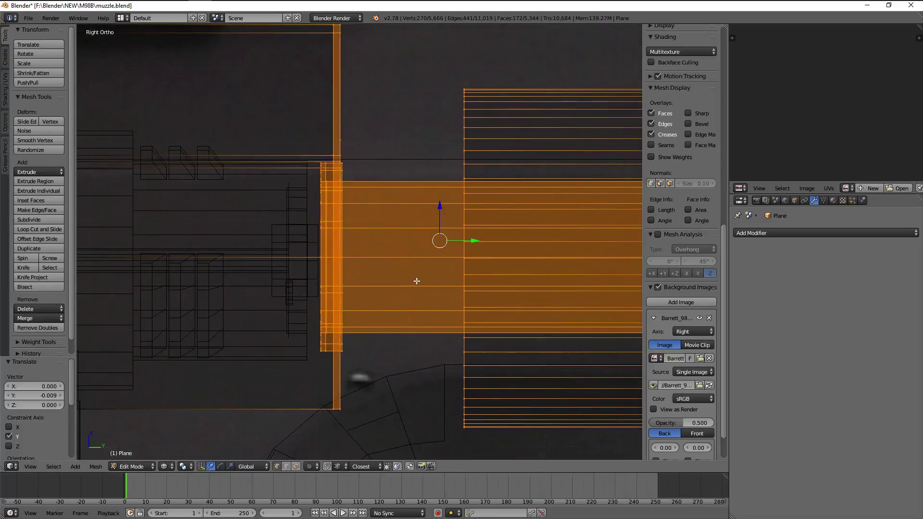
pyautogui.press('Tab')
# Select one vertex ring near the end of the bolt cylinder in Edit Mode
pyautogui.scroll(-3, 364, 261)
pyautogui.scroll(2, 417, 298)
pyautogui.press('a')
pyautogui.scroll(2, 424, 298)
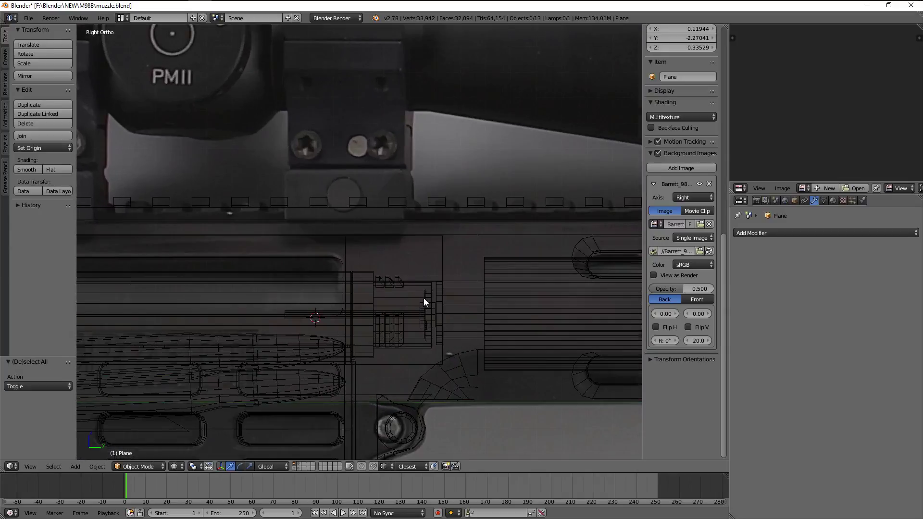
pyautogui.moveTo(424, 299)
pyautogui.mouseDown(button='middle')
pyautogui.moveTo(454, 296)
pyautogui.moveTo(310, 236)
pyautogui.mouseUp(button='middle')
pyautogui.rightClick(458, 295)
pyautogui.press('Tab')
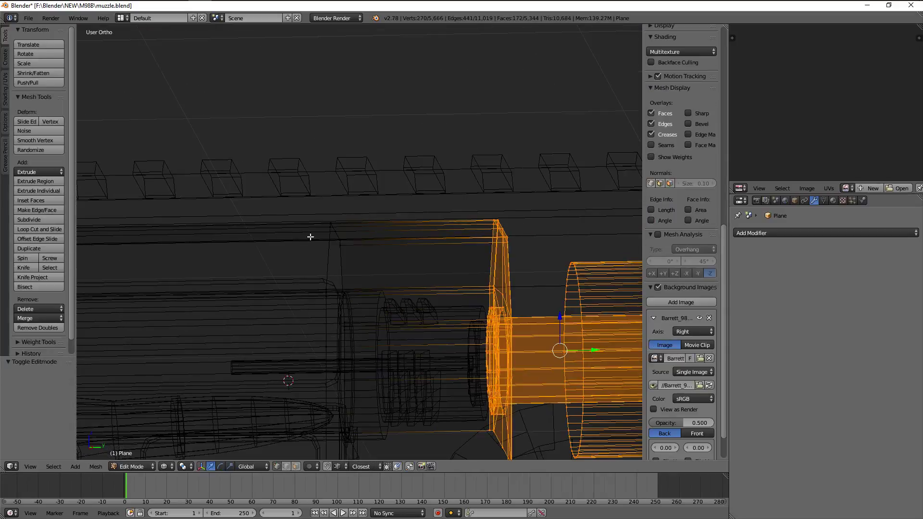
pyautogui.scroll(2, 262, 188)
pyautogui.moveTo(262, 188)
pyautogui.mouseDown(button='middle')
pyautogui.moveTo(331, 206)
pyautogui.moveTo(365, 182)
pyautogui.mouseUp(button='middle')
pyautogui.press('a')
pyautogui.keyDown('alt'); pyautogui.rightClick(328, 204); pyautogui.keyUp('alt')
# Duplicate the ring in place and scale the copy up to about 1.487
pyautogui.scroll(-2, 328, 204)
pyautogui.press('KP_3')
pyautogui.scroll(3, 371, 178)
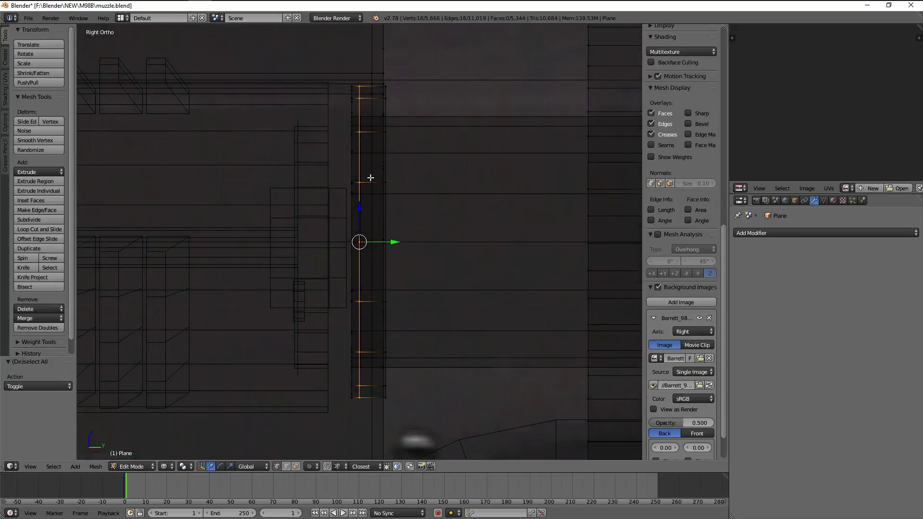
pyautogui.scroll(-3, 384, 180)
pyautogui.scroll(-4, 416, 173)
pyautogui.hotkey('shift', 'd')
pyautogui.rightClick(419, 172)
pyautogui.scroll(2, 423, 171)
pyautogui.press('s')
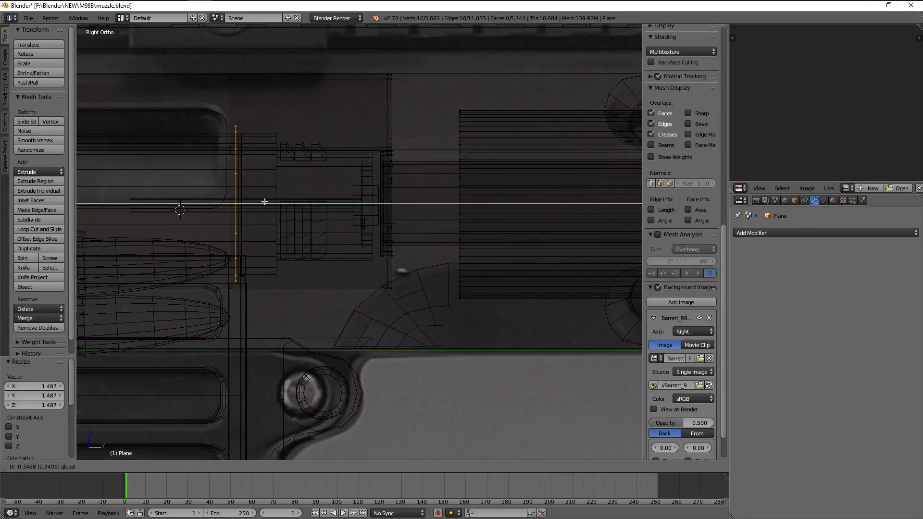
# Scale and position the duplicated ring around the bolt opening, checking it from the right side view
pyautogui.click(292, 197)
pyautogui.moveTo(292, 197)
pyautogui.mouseDown(button='middle')
pyautogui.moveTo(410, 208)
pyautogui.moveTo(460, 188)
pyautogui.mouseUp(button='middle')
pyautogui.press('z')
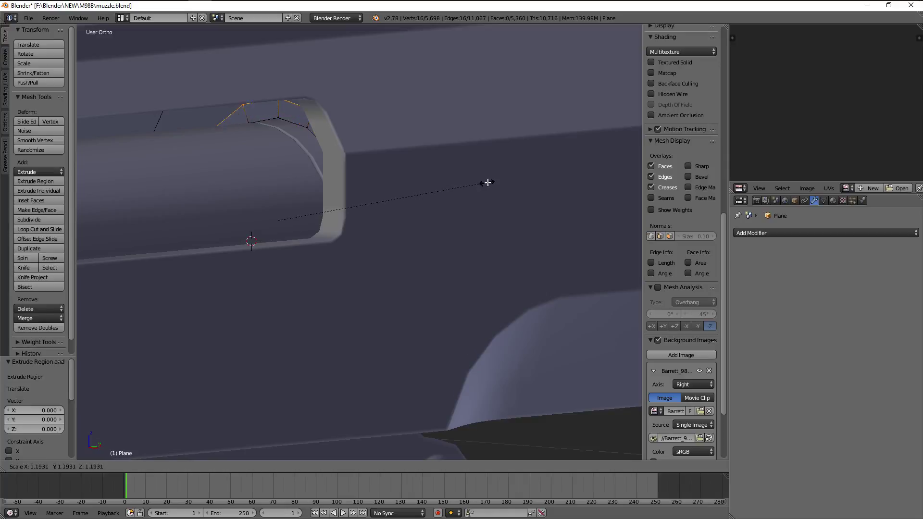
pyautogui.moveTo(498, 179)
pyautogui.mouseDown(button='middle')
pyautogui.moveTo(533, 171)
pyautogui.moveTo(488, 186)
pyautogui.mouseUp(button='middle')
pyautogui.press('s')
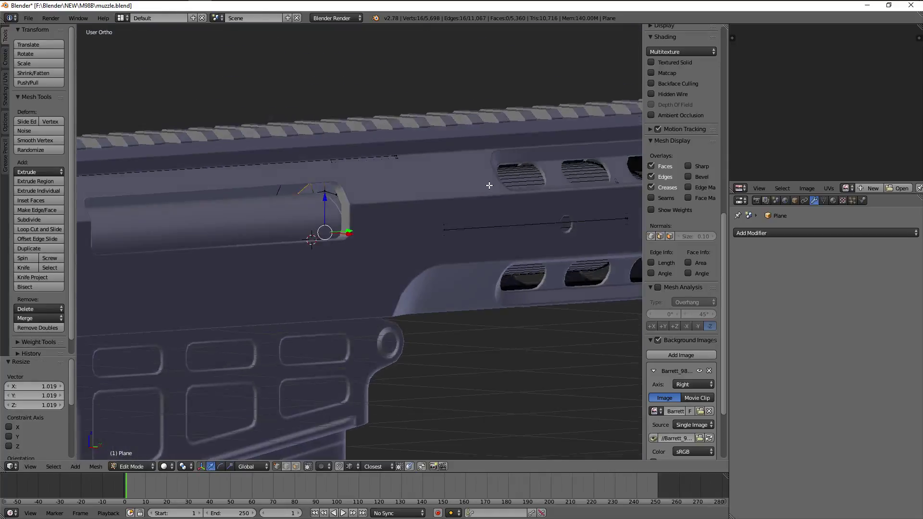
pyautogui.press('z')
pyautogui.press('KP_3')
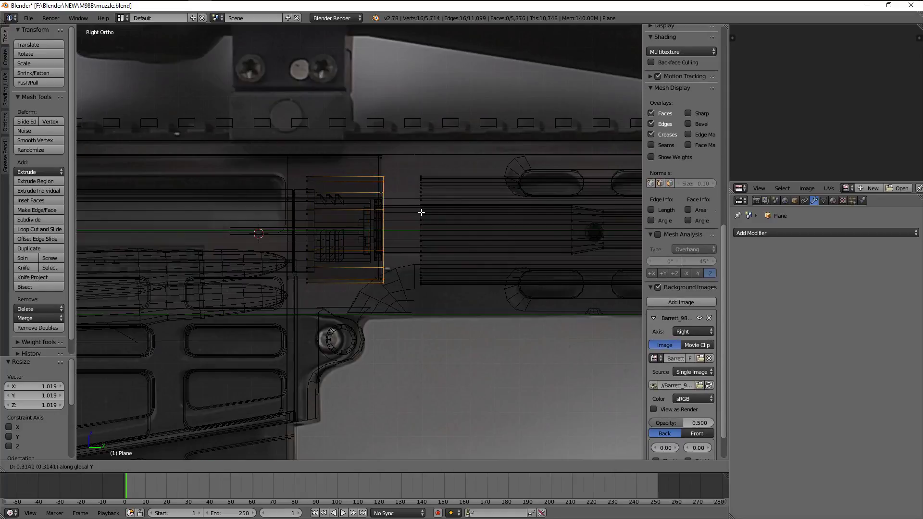
pyautogui.click(426, 211)
pyautogui.press('z')
pyautogui.moveTo(426, 212)
pyautogui.mouseDown(button='middle')
pyautogui.moveTo(505, 211)
pyautogui.moveTo(488, 183)
pyautogui.moveTo(464, 186)
pyautogui.mouseUp(button='middle')
# Re-enter Edit Mode on the bolt cylinder and clear its vertex selection in the right side view
pyautogui.press('Tab')
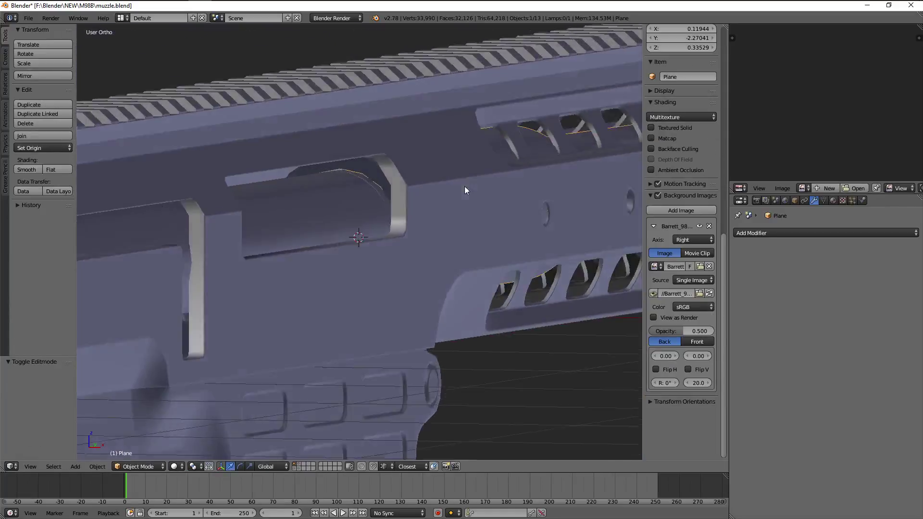
pyautogui.press('Tab')
pyautogui.scroll(2, 433, 185)
pyautogui.scroll(1, 387, 183)
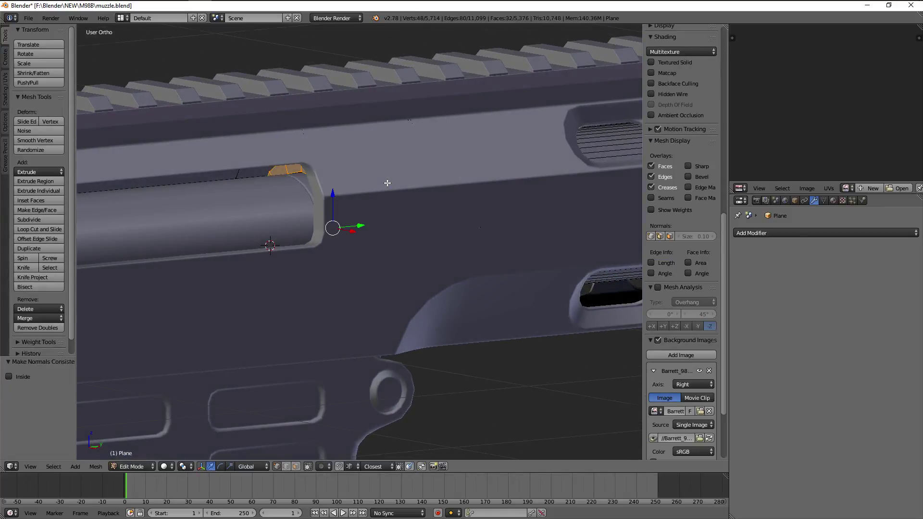
pyautogui.press('KP_3')
pyautogui.press('z')
pyautogui.press('a')
pyautogui.scroll(2, 391, 249)
pyautogui.press('a')
pyautogui.scroll(-5, 682, 289)
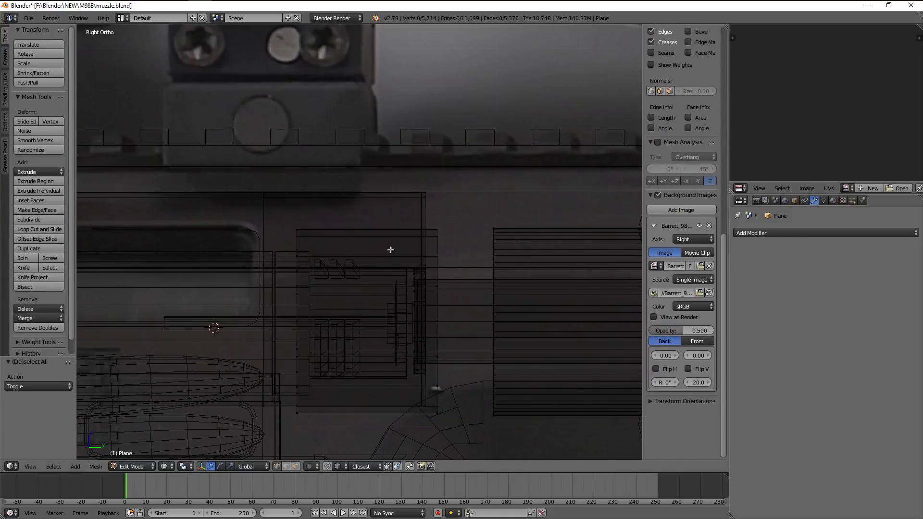
# Back in Object Mode, hide every object except the muzzle and view it in solid shading
pyautogui.press('Tab')
pyautogui.scroll(-2, 404, 261)
pyautogui.press('h')
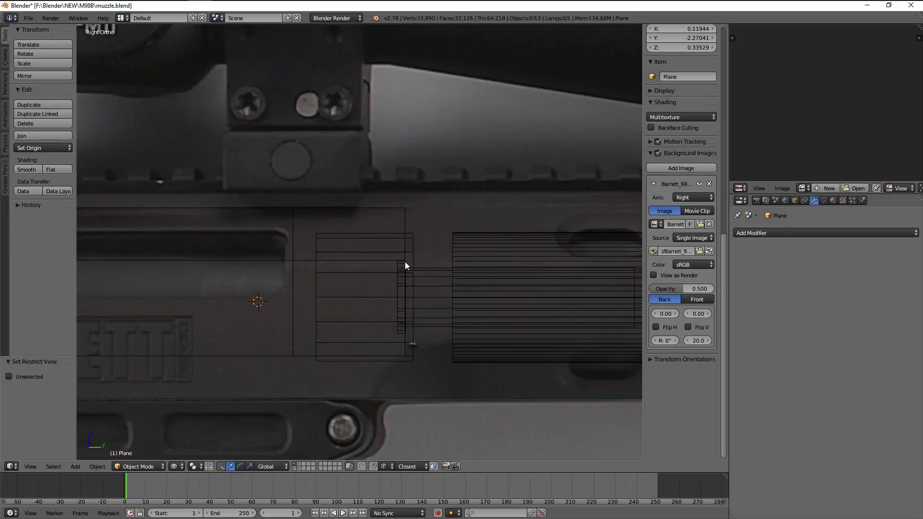
pyautogui.press('z')
pyautogui.moveTo(400, 264)
pyautogui.mouseDown(button='middle')
pyautogui.moveTo(450, 267)
pyautogui.moveTo(392, 311)
pyautogui.moveTo(493, 323)
pyautogui.mouseUp(button='middle')
pyautogui.press('Tab')
# Select the slot's linked geometry with Ctrl+L and scale it
pyautogui.keyDown('alt'); pyautogui.rightClick(417, 321); pyautogui.keyUp('alt')
pyautogui.scroll(4, 683, 289)
pyautogui.hotkey('ctrl', 'l')
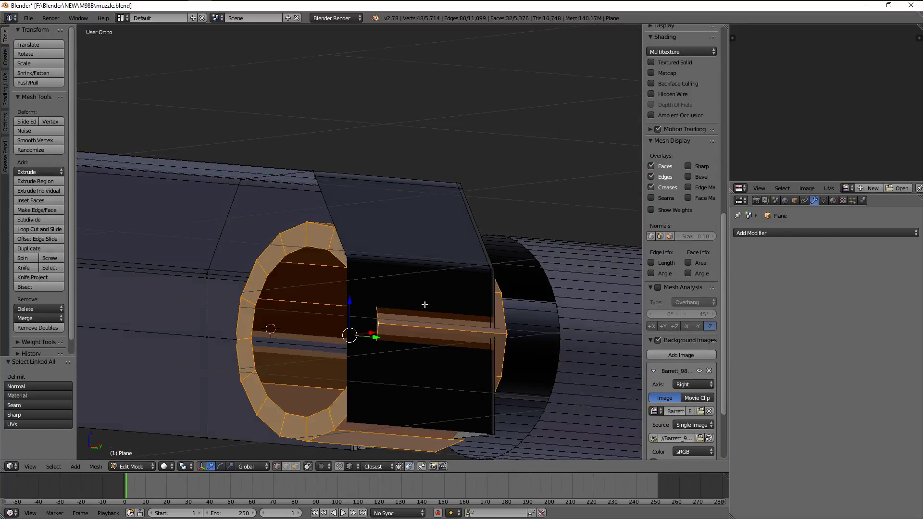
pyautogui.moveTo(423, 305); pyautogui.dragTo(310, 236, button='middle')
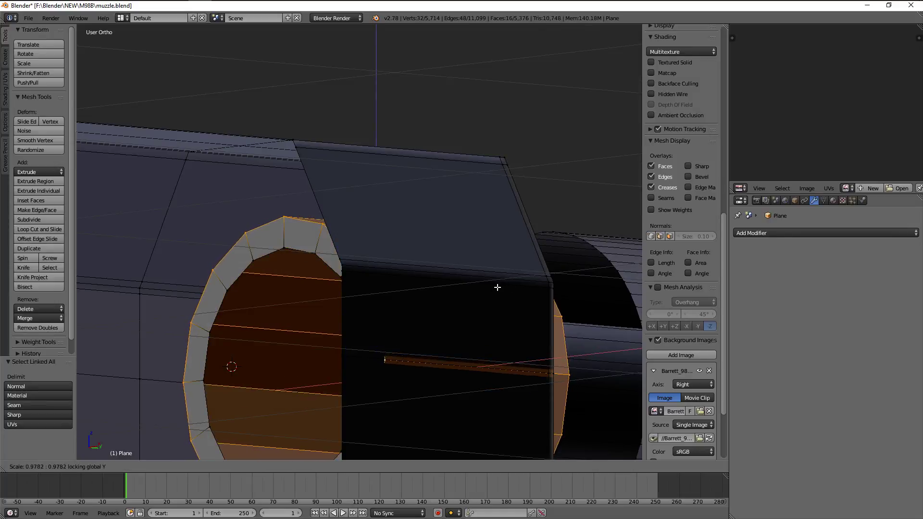
pyautogui.click(484, 289)
pyautogui.moveTo(484, 288); pyautogui.dragTo(433, 250, button='middle')
pyautogui.scroll(5, 358, 181)
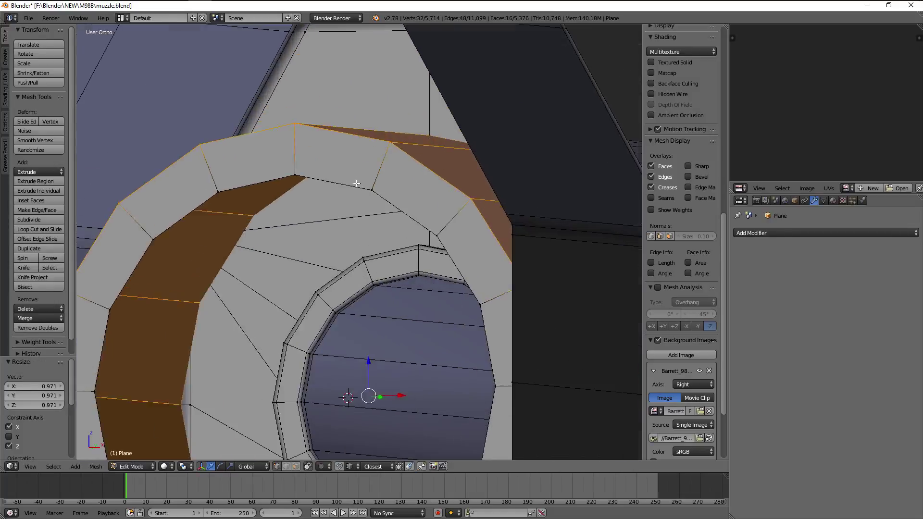
pyautogui.press('a')
# Add a new edge loop around the muzzle's front ring
pyautogui.hotkey('ctrl', 'r')
pyautogui.click(298, 138)
pyautogui.click(300, 140)
pyautogui.moveTo(300, 140); pyautogui.dragTo(388, 161, button='middle')
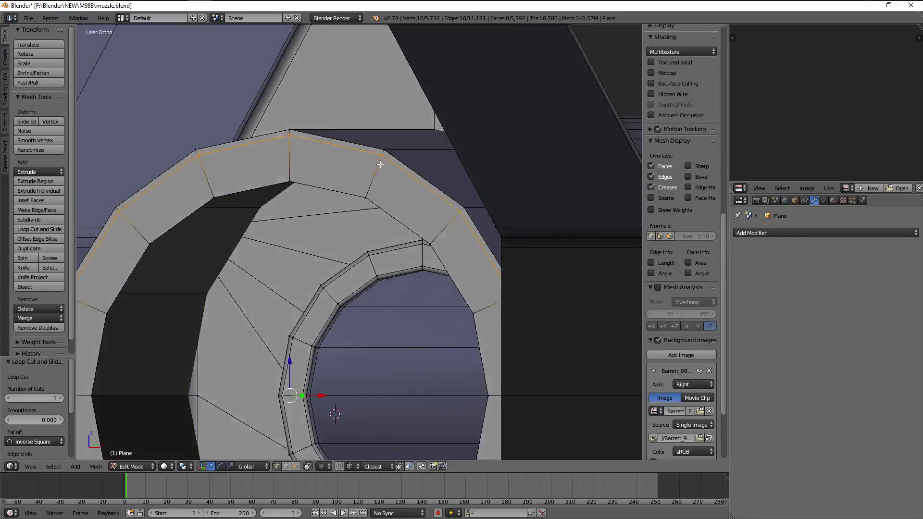
pyautogui.click(330, 172)
pyautogui.moveTo(325, 186); pyautogui.dragTo(422, 248, button='middle')
pyautogui.press('a')
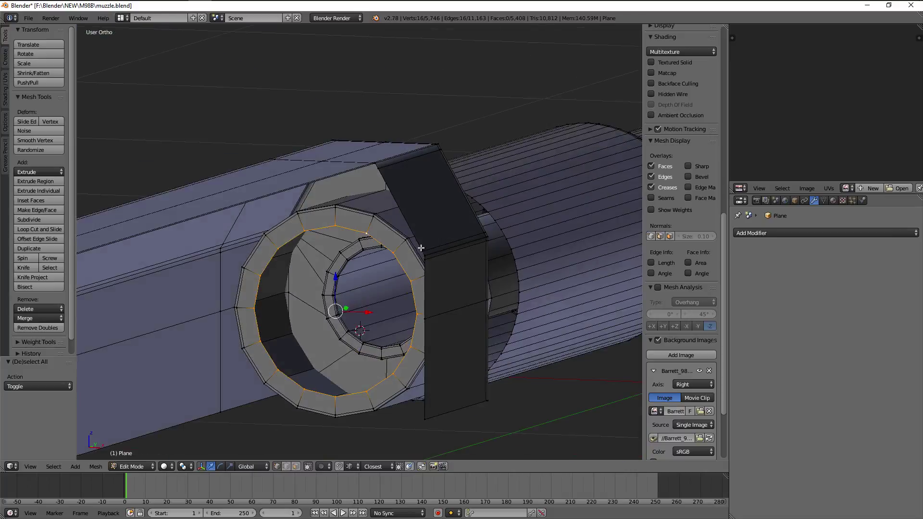
# Extrude the ring 0.289 back along Y and add another loop cut inside it
pyautogui.scroll(1, 421, 248)
pyautogui.scroll(3, 422, 248)
pyautogui.press('e')
pyautogui.press('y')
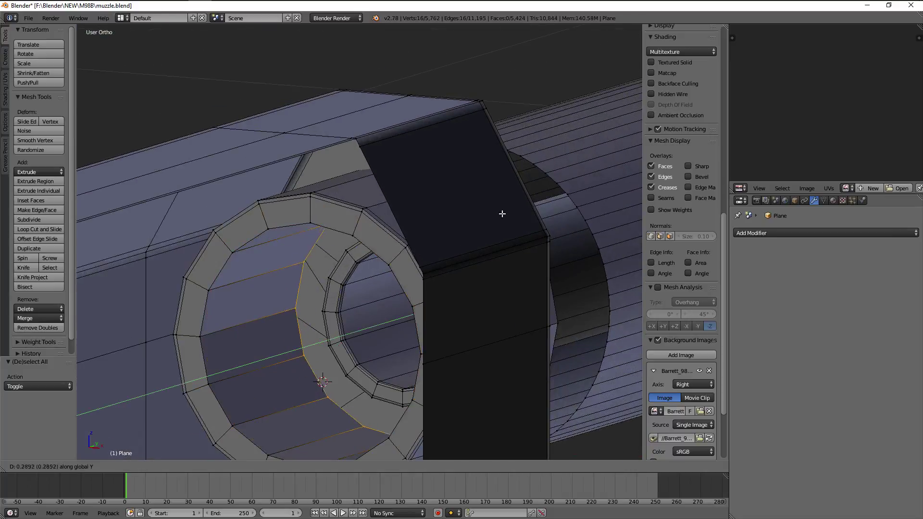
pyautogui.press('a')
pyautogui.moveTo(494, 220); pyautogui.dragTo(264, 247, button='middle')
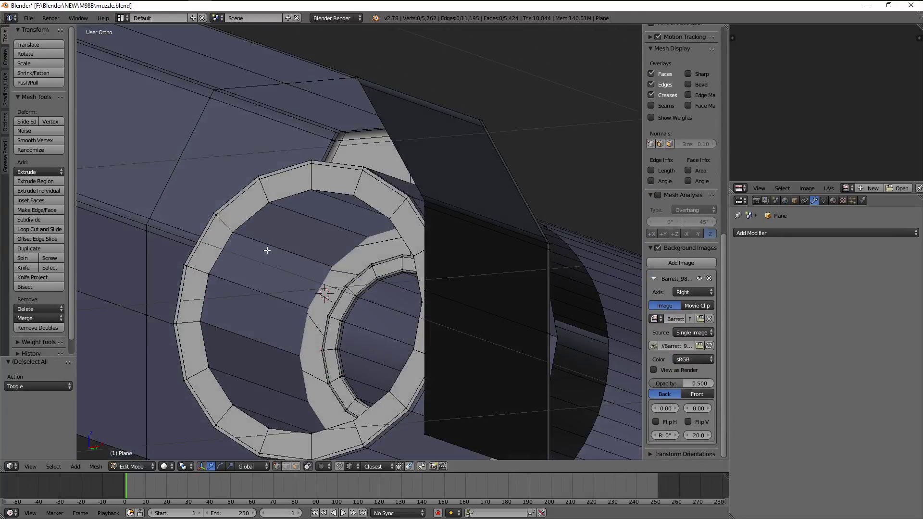
pyautogui.hotkey('ctrl', 'r')
pyautogui.click(265, 231)
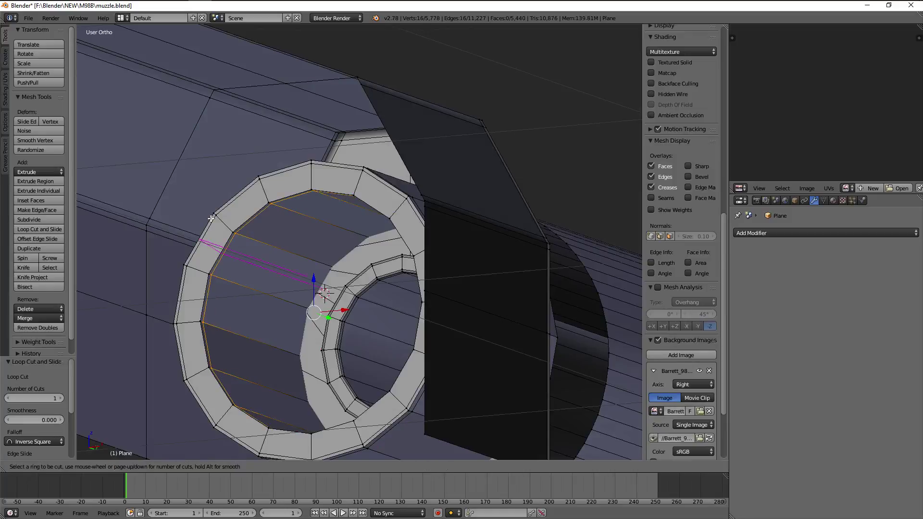
pyautogui.click(231, 225)
# Apply Shade Smooth to the muzzle in Object Mode, then return to Edit Mode
pyautogui.press('Tab')
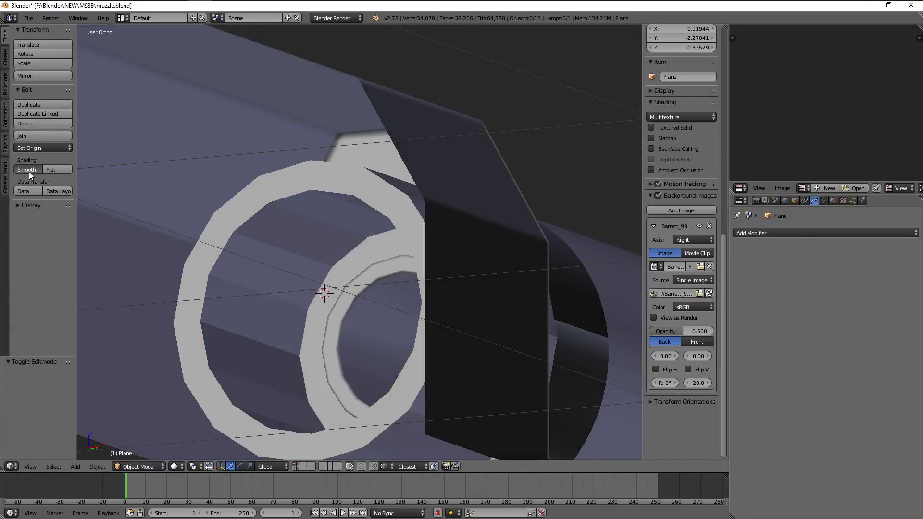
pyautogui.scroll(-3, 307, 252)
pyautogui.click(33, 172)
pyautogui.moveTo(224, 225)
pyautogui.mouseDown(button='middle')
pyautogui.moveTo(469, 307)
pyautogui.moveTo(412, 290)
pyautogui.moveTo(420, 302)
pyautogui.moveTo(464, 307)
pyautogui.mouseUp(button='middle')
pyautogui.scroll(-3, 462, 301)
pyautogui.press('Tab')
pyautogui.scroll(5, 465, 308)
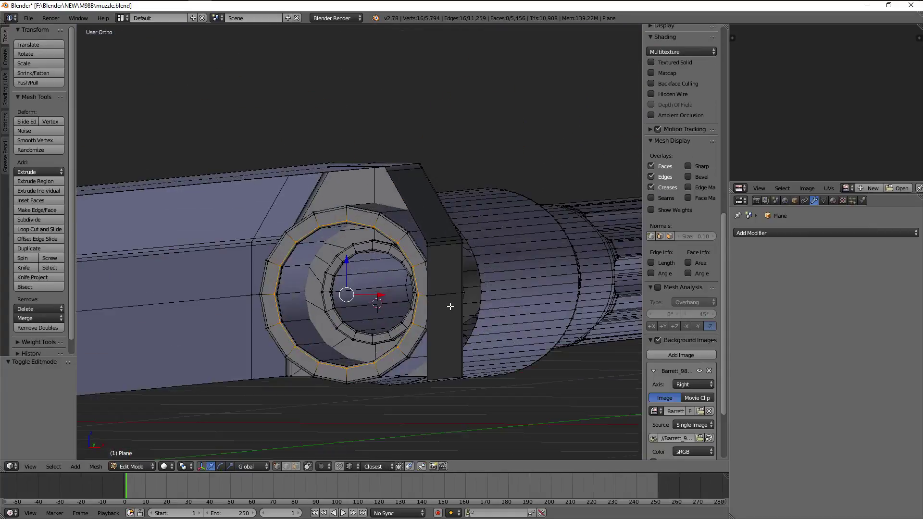
pyautogui.hotkey('ctrl', 'r')
# Add a loop cut and slide it to match the reference photo in Right Ortho wireframe
pyautogui.click(385, 281)
pyautogui.rightClick(384, 280)
pyautogui.press('z')
pyautogui.press('KP_3')
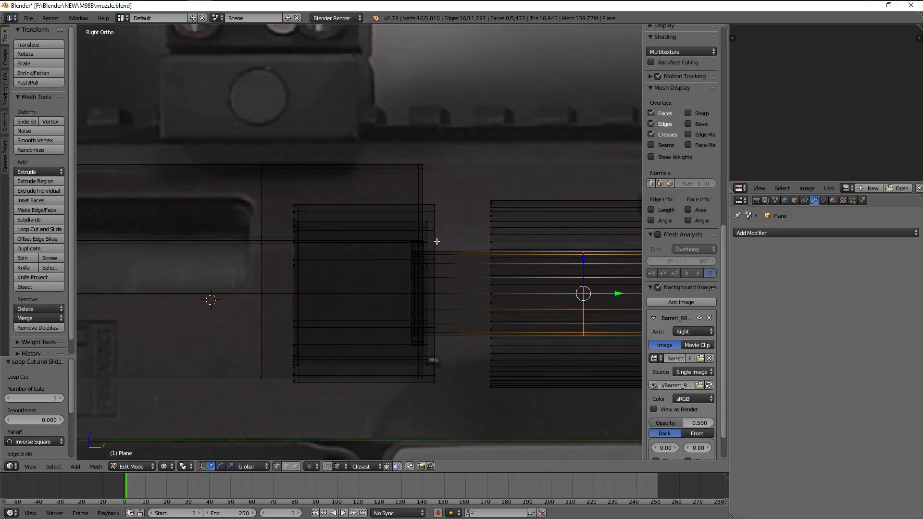
pyautogui.scroll(6, 308, 273)
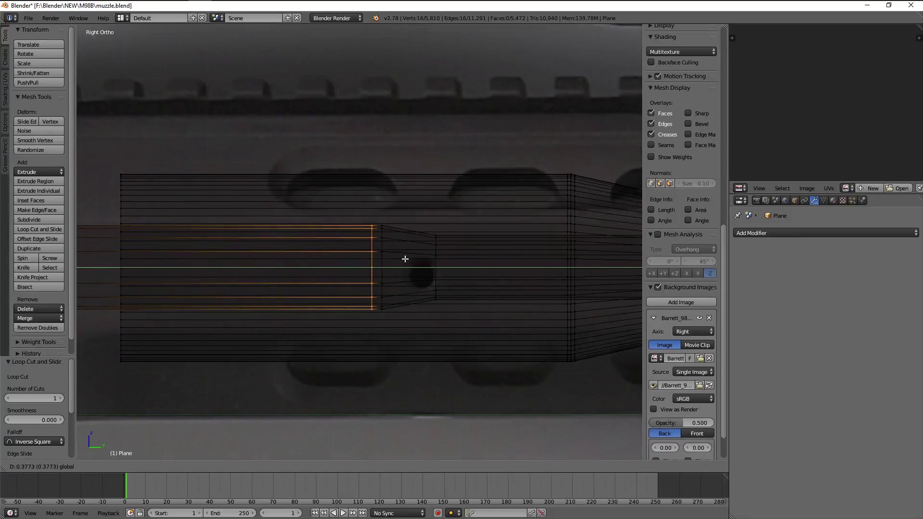
pyautogui.scroll(2, 404, 260)
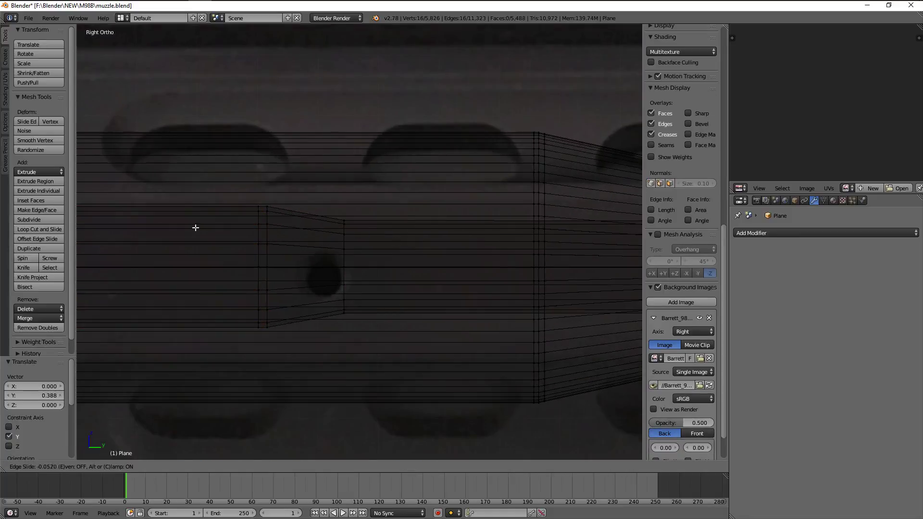
pyautogui.click(199, 190)
pyautogui.scroll(1, 376, 272)
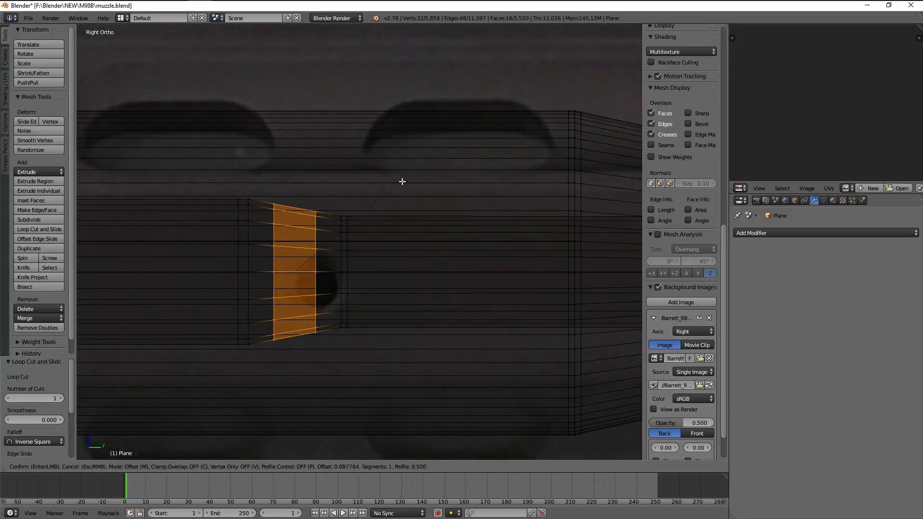
# Bevel a band of faces beside the side port and return to Object Mode
pyautogui.click(446, 166)
pyautogui.press('Tab')
pyautogui.moveTo(293, 273)
pyautogui.mouseDown(button='middle')
pyautogui.moveTo(386, 279)
pyautogui.moveTo(388, 287)
pyautogui.moveTo(388, 279)
pyautogui.moveTo(307, 286)
pyautogui.moveTo(375, 282)
pyautogui.moveTo(217, 271)
pyautogui.moveTo(350, 279)
pyautogui.moveTo(322, 263)
pyautogui.moveTo(365, 261)
pyautogui.mouseUp(button='middle')
pyautogui.scroll(-4, 365, 261)
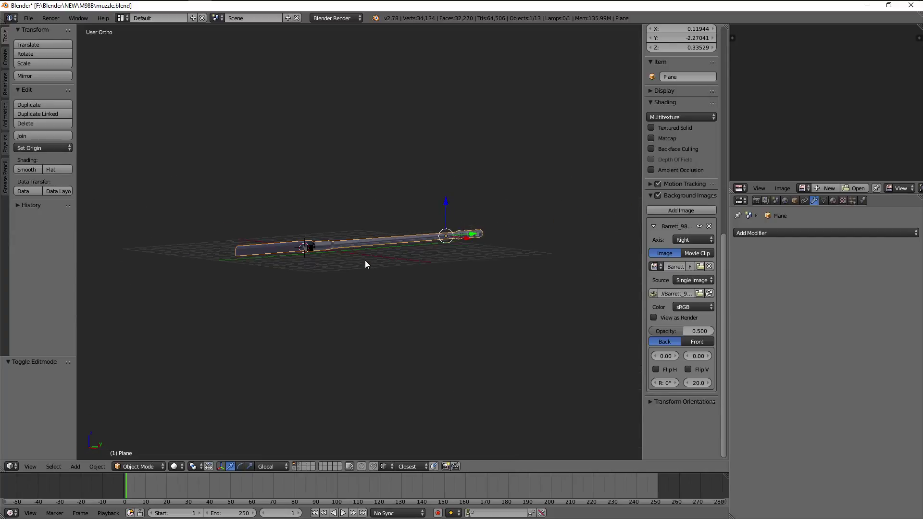
# Unhide all rifle parts, deselect everything, and view the receiver in Right Ortho wireframe
pyautogui.hotkey('alt', 'h')
pyautogui.press('KP_3')
pyautogui.scroll(4, 364, 259)
pyautogui.press('z')
pyautogui.scroll(2, 387, 253)
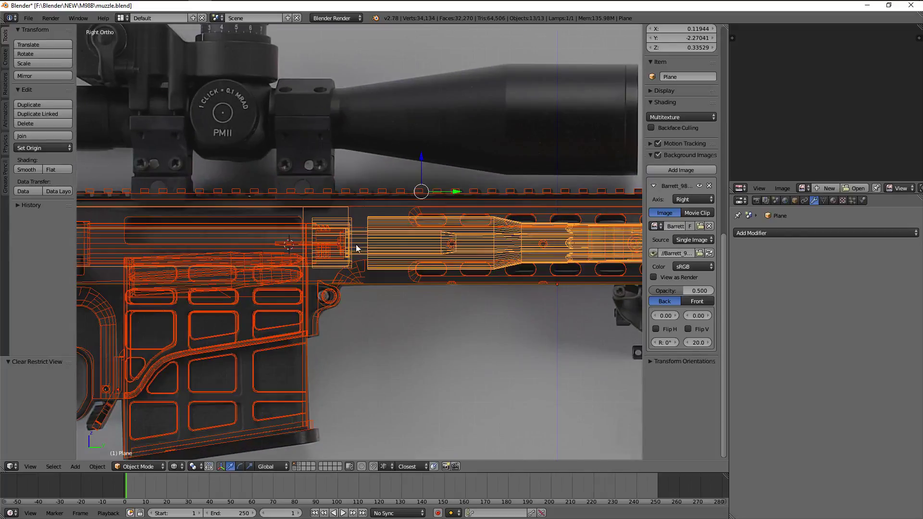
pyautogui.keyDown('shift'); pyautogui.moveTo(356, 245); pyautogui.dragTo(376, 259, button='middle'); pyautogui.keyUp('shift')
pyautogui.scroll(1, 454, 246)
pyautogui.press('a')
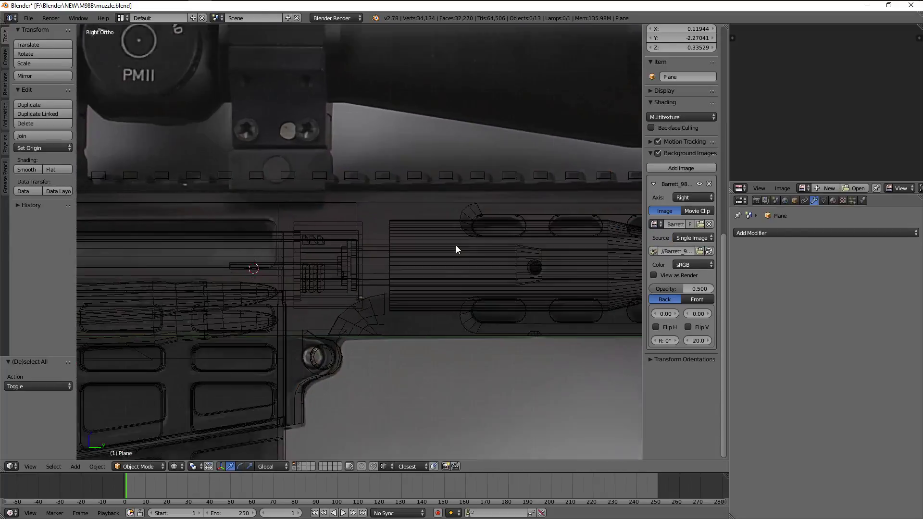
pyautogui.scroll(2, 433, 240)
pyautogui.moveTo(404, 230)
pyautogui.keyDown('shift'); pyautogui.mouseDown(button='middle')
pyautogui.moveTo(489, 258)
pyautogui.moveTo(441, 260)
pyautogui.moveTo(460, 269)
pyautogui.moveTo(517, 266)
pyautogui.moveTo(509, 279)
pyautogui.moveTo(480, 269)
pyautogui.mouseUp(button='middle'); pyautogui.keyUp('shift')
pyautogui.scroll(-2, 391, 282)
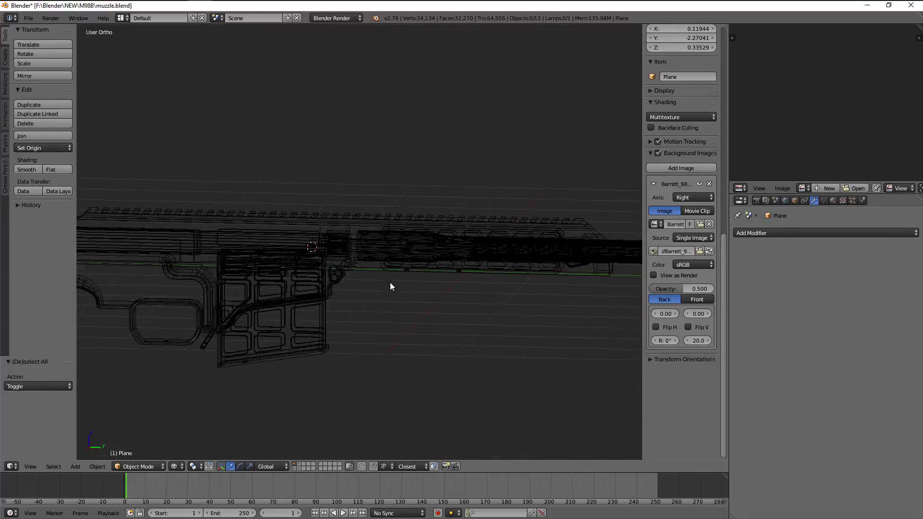
# Inspect the whole rifle from several angles, ending overlaid on the reference in the right view
pyautogui.moveTo(390, 282)
pyautogui.mouseDown(button='middle')
pyautogui.moveTo(400, 261)
pyautogui.moveTo(343, 282)
pyautogui.mouseUp(button='middle')
pyautogui.press('z')
pyautogui.moveTo(267, 256)
pyautogui.mouseDown(button='middle')
pyautogui.moveTo(308, 282)
pyautogui.moveTo(425, 233)
pyautogui.moveTo(444, 237)
pyautogui.moveTo(410, 224)
pyautogui.moveTo(431, 223)
pyautogui.moveTo(286, 235)
pyautogui.moveTo(371, 247)
pyautogui.moveTo(445, 235)
pyautogui.moveTo(377, 238)
pyautogui.moveTo(402, 221)
pyautogui.moveTo(408, 252)
pyautogui.moveTo(430, 257)
pyautogui.moveTo(347, 248)
pyautogui.moveTo(248, 259)
pyautogui.moveTo(245, 276)
pyautogui.moveTo(365, 322)
pyautogui.mouseUp(button='middle')
pyautogui.scroll(2, 418, 237)
pyautogui.press('z')
pyautogui.press('KP_1')
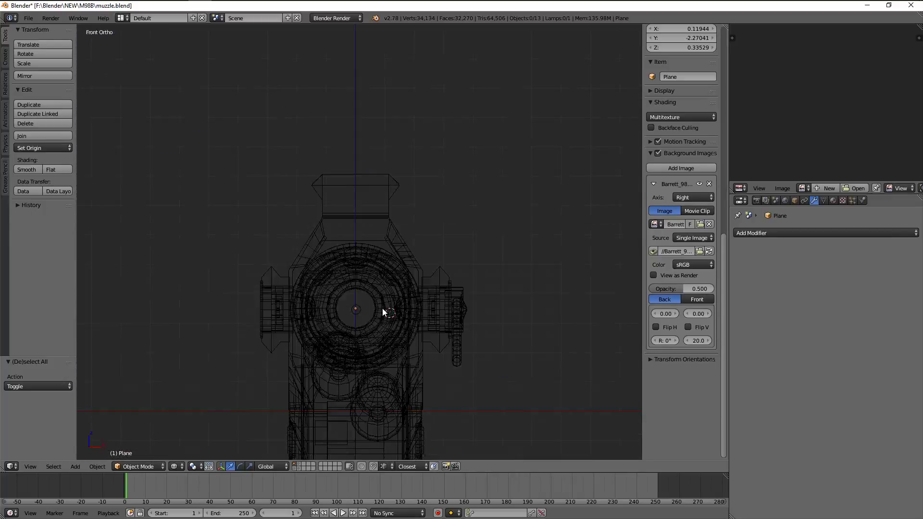
pyautogui.press('z')
pyautogui.press('KP_3')
pyautogui.scroll(1, 235, 280)
# Select receiver mesh Plane.002 in edit mode and pick the edge loops around its cutout
pyautogui.press('z')
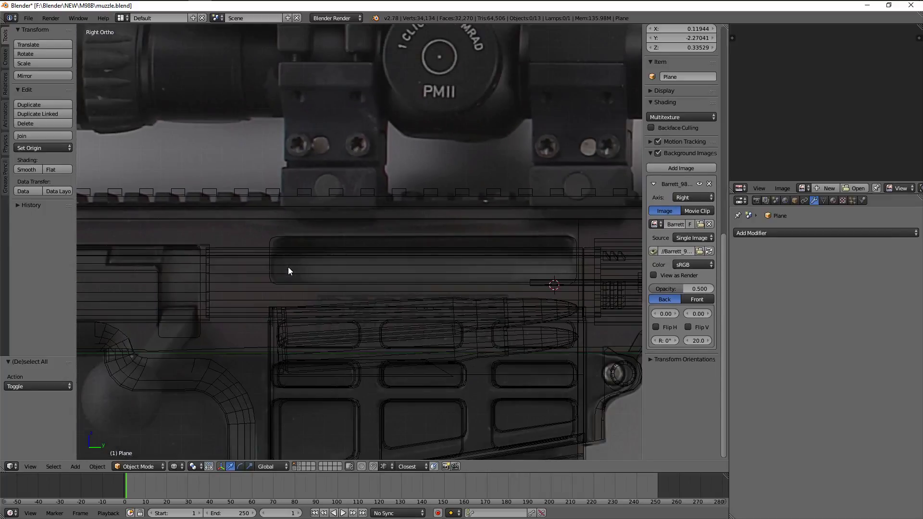
pyautogui.press('z')
pyautogui.rightClick(275, 267)
pyautogui.press('Tab')
pyautogui.moveTo(276, 266)
pyautogui.mouseDown(button='middle')
pyautogui.moveTo(256, 236)
pyautogui.moveTo(221, 250)
pyautogui.moveTo(332, 291)
pyautogui.moveTo(308, 294)
pyautogui.moveTo(325, 285)
pyautogui.moveTo(348, 244)
pyautogui.mouseUp(button='middle')
pyautogui.keyDown('alt'); pyautogui.rightClick(229, 268); pyautogui.keyUp('alt')
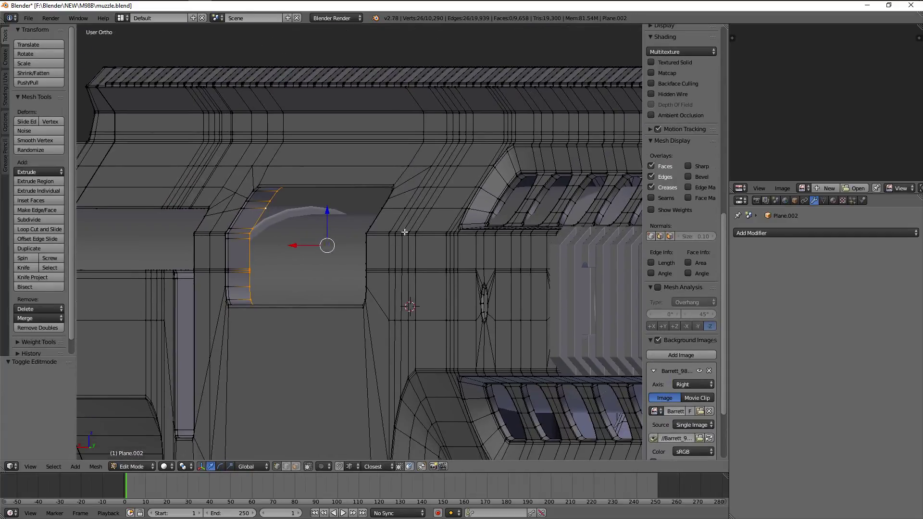
pyautogui.press('z')
pyautogui.keyDown('alt'); pyautogui.rightClick(436, 326); pyautogui.keyUp('alt')
pyautogui.moveTo(436, 326); pyautogui.dragTo(553, 311, button='middle')
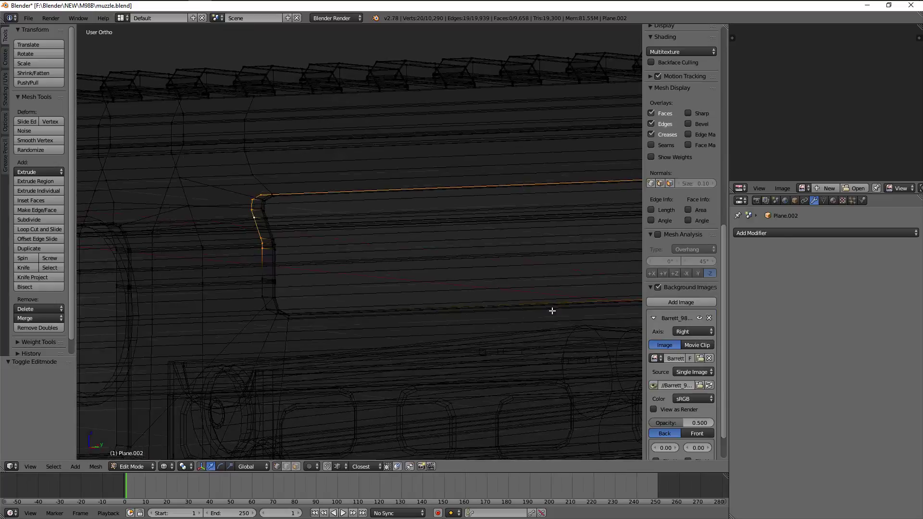
pyautogui.scroll(-3, 553, 312)
pyautogui.press('b')
# Inspect the receiver cutout from several angles in solid and wireframe display
pyautogui.press('z')
pyautogui.moveTo(612, 279); pyautogui.dragTo(564, 268, button='middle')
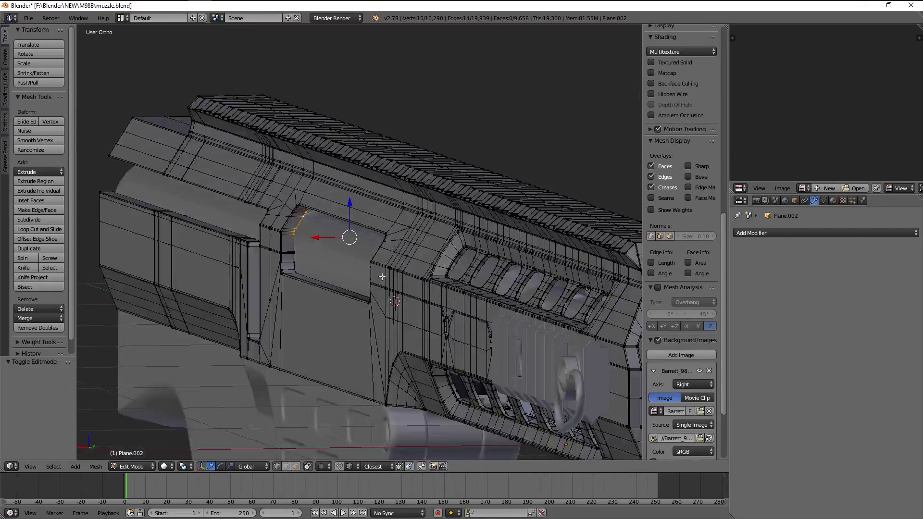
pyautogui.press('z')
pyautogui.press('z')
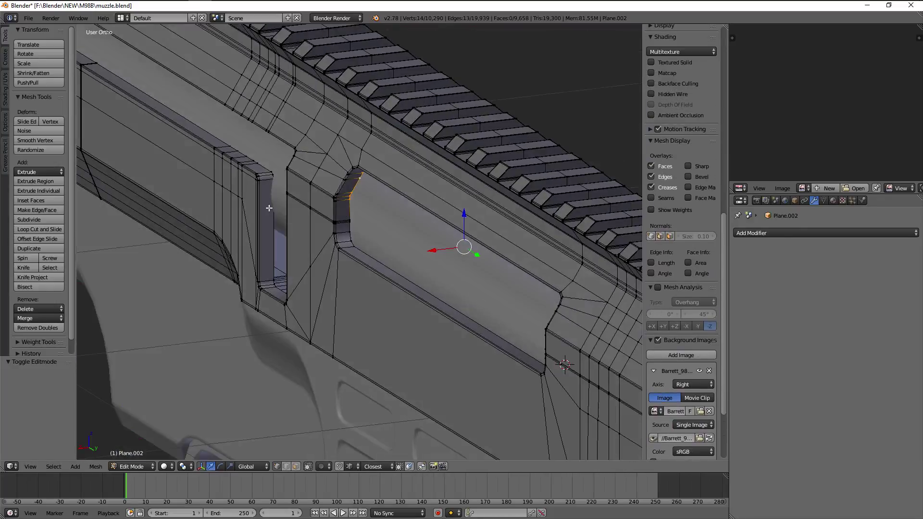
pyautogui.moveTo(490, 210); pyautogui.dragTo(388, 192, button='middle')
pyautogui.scroll(3, 457, 239)
pyautogui.scroll(-3, 457, 239)
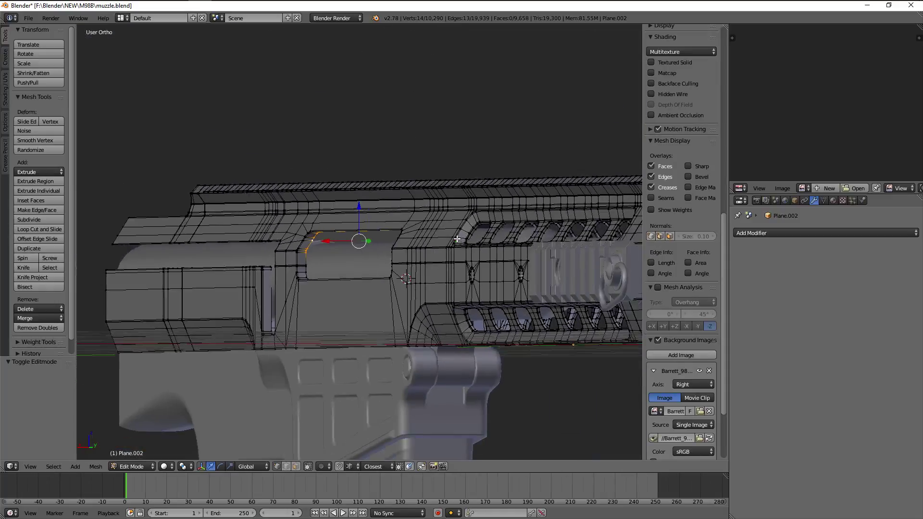
pyautogui.scroll(5, 437, 239)
pyautogui.moveTo(437, 239); pyautogui.dragTo(432, 232, button='middle')
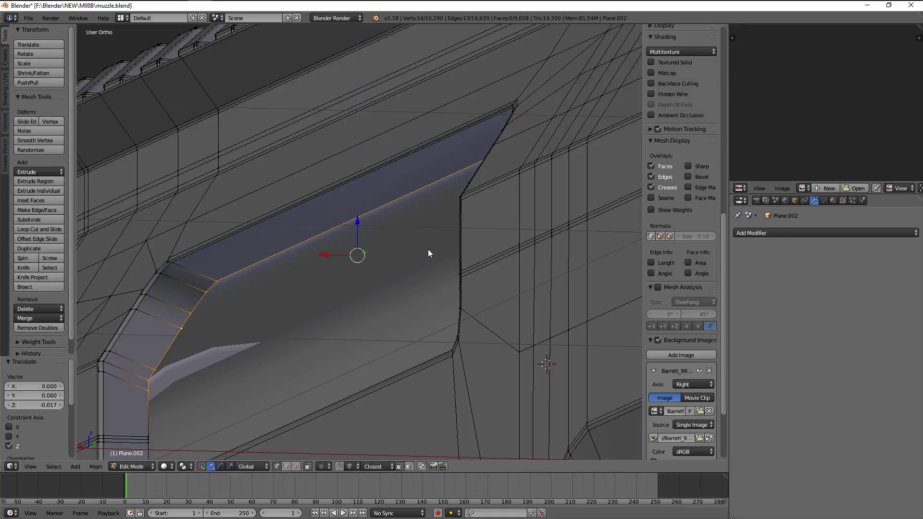
# Check the front and side views, then try moving the cutout edge loop and undo it
pyautogui.press('KP_3')
pyautogui.press('KP_1')
pyautogui.press('KP_3')
pyautogui.press('Tab')
pyautogui.press('Tab')
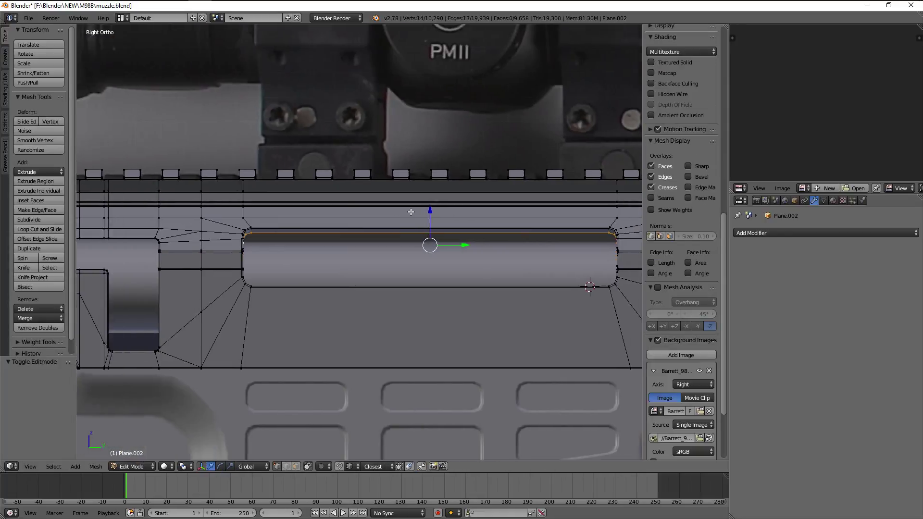
pyautogui.scroll(2, 411, 211)
pyautogui.press('g')
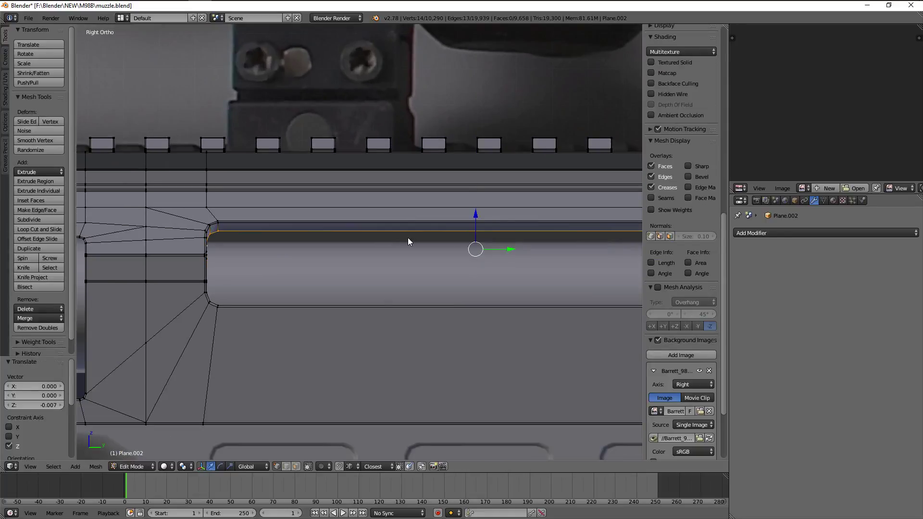
pyautogui.hotkey('ctrl', 'z')
pyautogui.moveTo(408, 241); pyautogui.dragTo(313, 243, button='middle')
pyautogui.scroll(3, 383, 237)
pyautogui.moveTo(383, 237)
pyautogui.mouseDown(button='middle')
pyautogui.moveTo(379, 214)
pyautogui.moveTo(382, 222)
pyautogui.moveTo(241, 200)
pyautogui.mouseUp(button='middle')
pyautogui.rightClick(380, 231)
# Dissolve edges along the cutout and slide an edge along the rim to soften the slot
pyautogui.scroll(2, 382, 222)
pyautogui.press('g')
pyautogui.press('z')
pyautogui.hotkey('ctrl', 'z')
pyautogui.scroll(2, 334, 231)
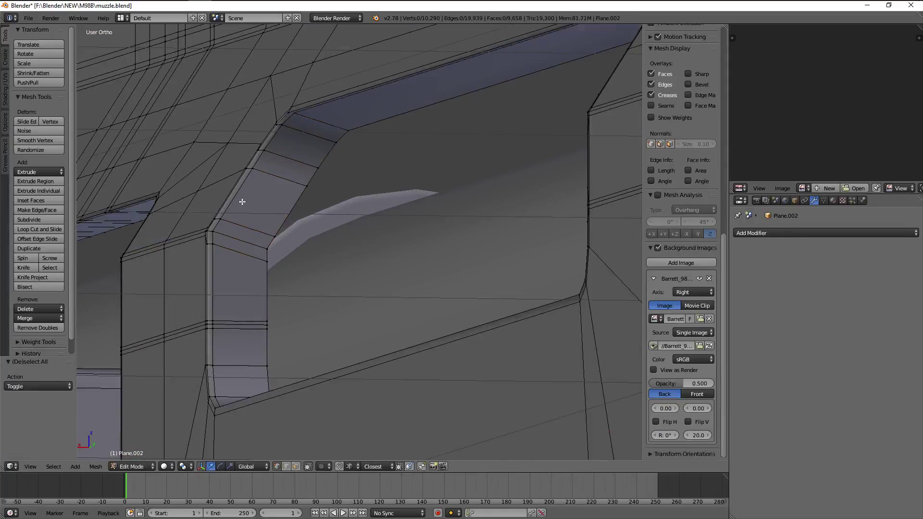
pyautogui.click(379, 236)
pyautogui.press('g')
pyautogui.press('g')
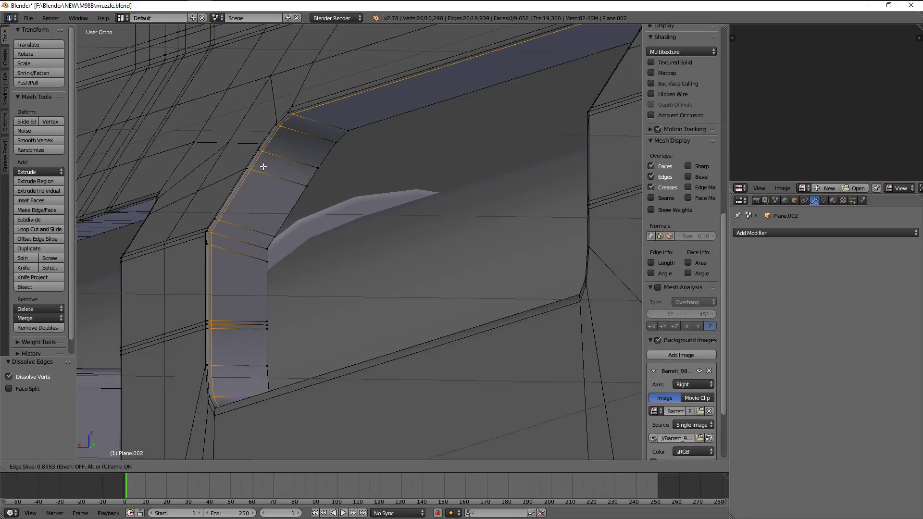
pyautogui.click(263, 167)
# Return to Object Mode and view the rifle from the front and right side
pyautogui.press('Tab')
pyautogui.scroll(-2, 276, 175)
pyautogui.scroll(-2, 313, 204)
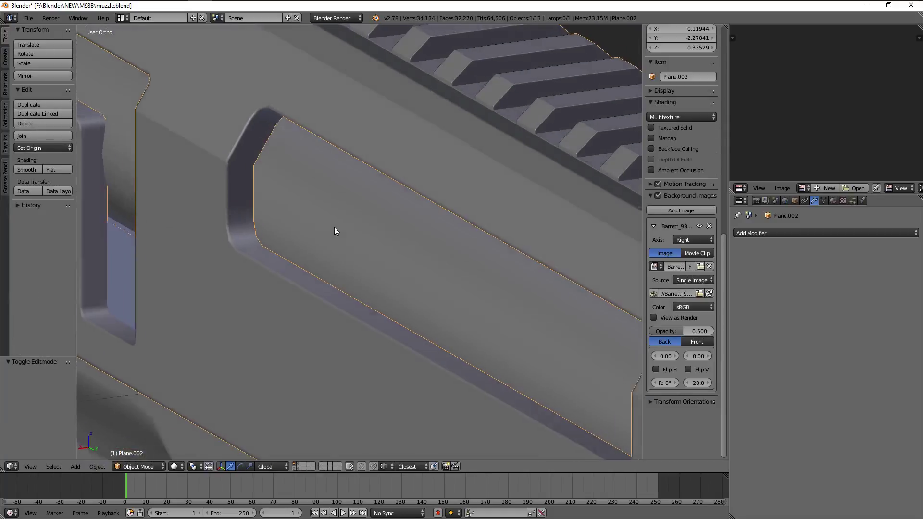
pyautogui.scroll(-2, 385, 227)
pyautogui.scroll(-1, 467, 226)
pyautogui.press('KP_3')
pyautogui.press('KP_1')
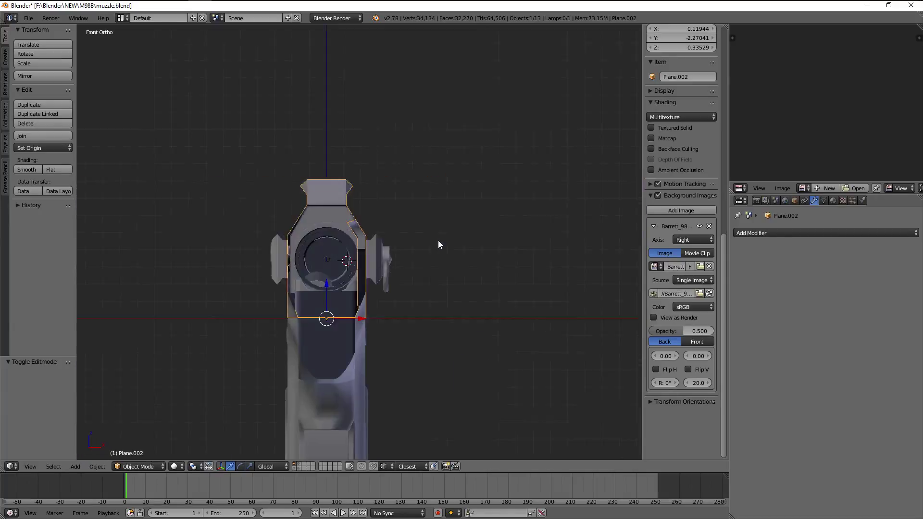
pyautogui.press('KP_3')
pyautogui.scroll(-4, 438, 243)
pyautogui.scroll(3, 377, 247)
# Deselect everything and compare the receiver against the side photo in wireframe
pyautogui.press('a')
pyautogui.scroll(2, 429, 233)
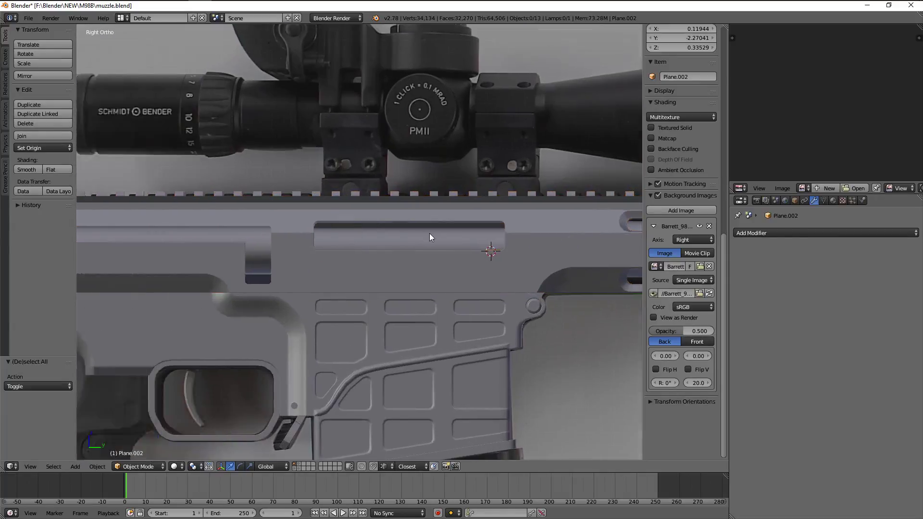
pyautogui.scroll(3, 319, 241)
pyautogui.press('z')
pyautogui.press('z')
pyautogui.scroll(-3, 318, 242)
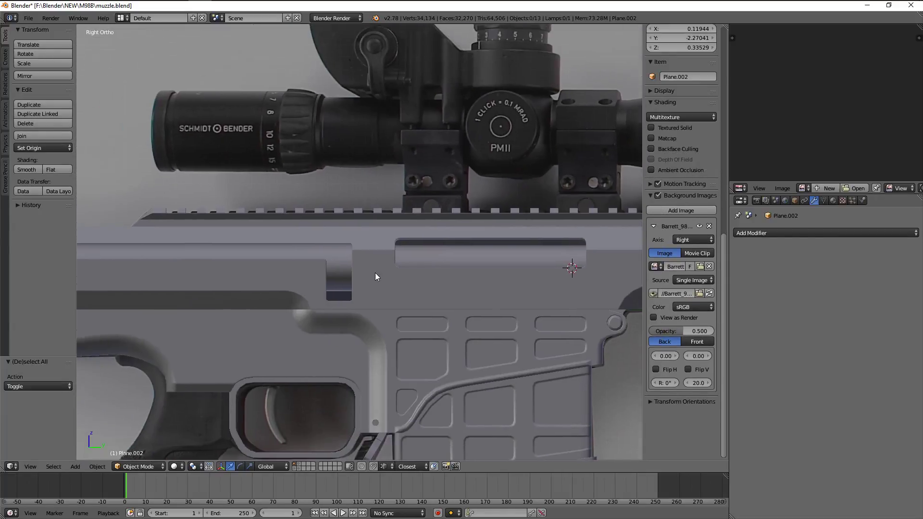
pyautogui.scroll(-2, 368, 277)
pyautogui.scroll(-4, 440, 270)
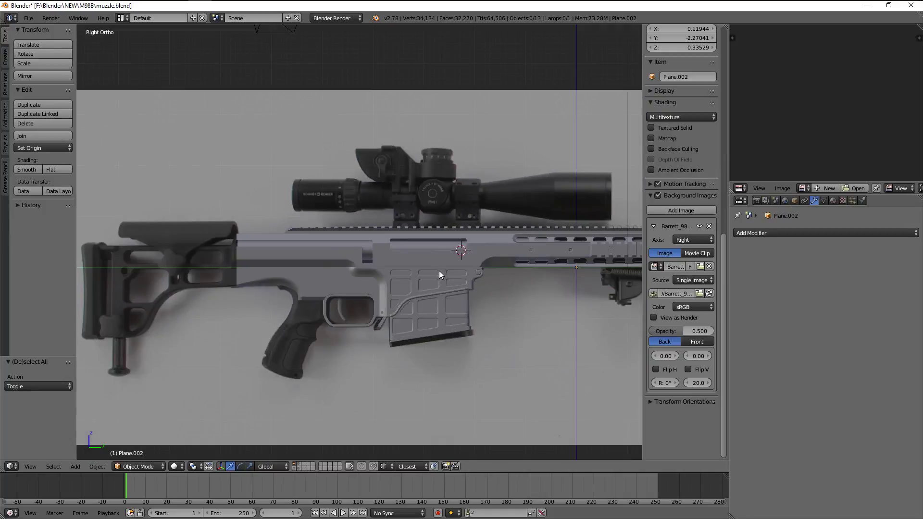
pyautogui.moveTo(440, 270)
pyautogui.mouseDown(button='middle')
pyautogui.moveTo(389, 279)
pyautogui.moveTo(402, 278)
pyautogui.mouseUp(button='middle')
pyautogui.scroll(2, 389, 280)
# Frame bolt cylinder Circle.008 in a see-through right-side view and enter its edit mode
pyautogui.press('Tab')
pyautogui.scroll(3, 402, 278)
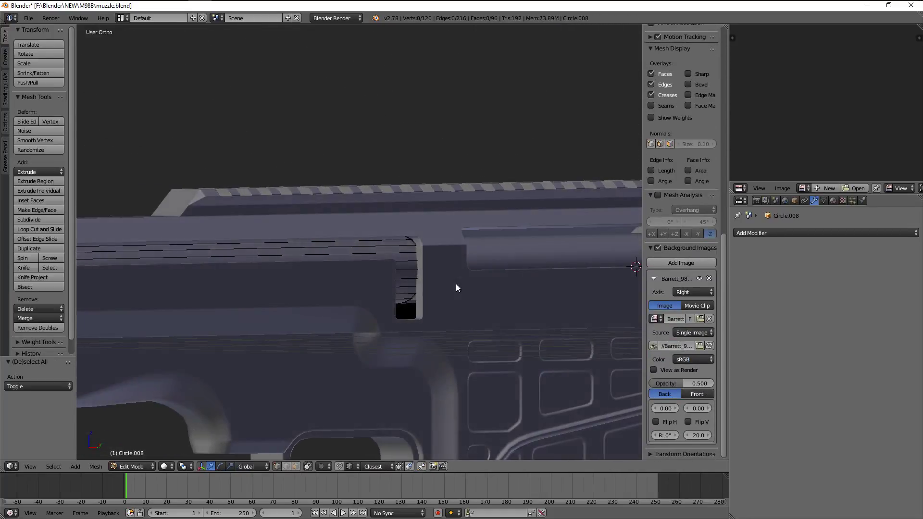
pyautogui.press('Tab')
pyautogui.moveTo(457, 288); pyautogui.dragTo(419, 293, button='middle')
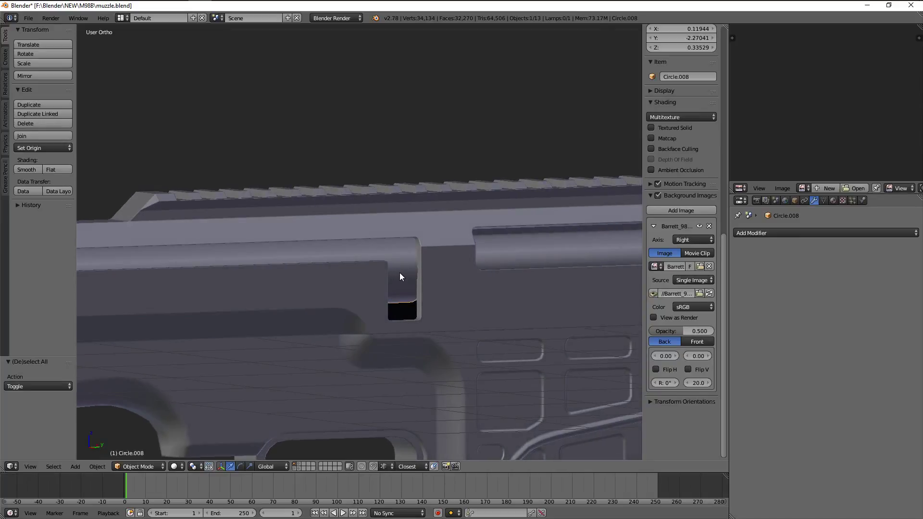
pyautogui.press('KP_3')
pyautogui.press('z')
pyautogui.keyDown('shift'); pyautogui.moveTo(400, 273); pyautogui.dragTo(365, 241, button='middle'); pyautogui.keyUp('shift')
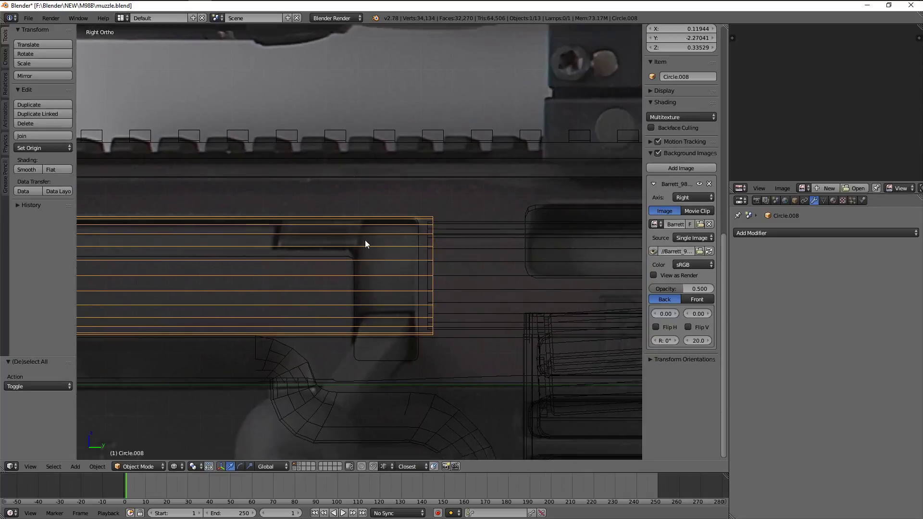
pyautogui.press('Tab')
pyautogui.press('z')
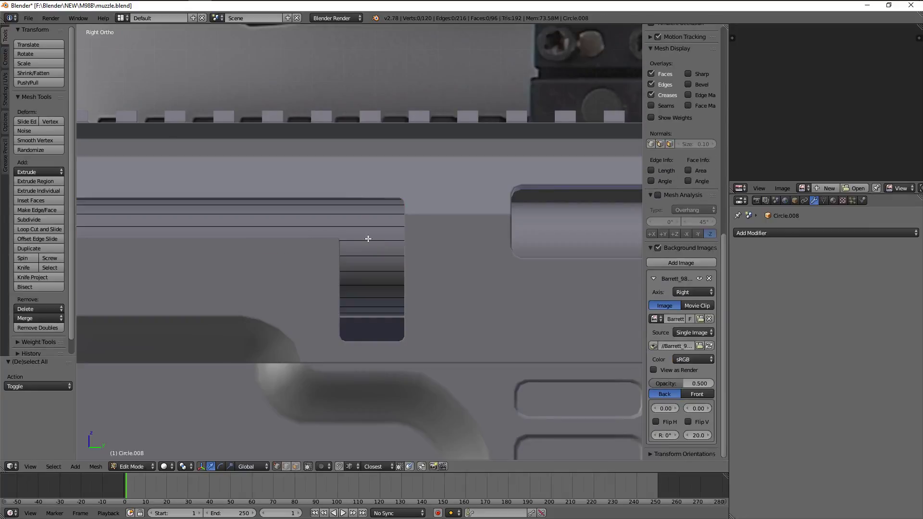
# Add a new edge loop across the bolt cylinder where the receiver opening shows
pyautogui.hotkey('ctrl', 'r')
pyautogui.click(368, 239)
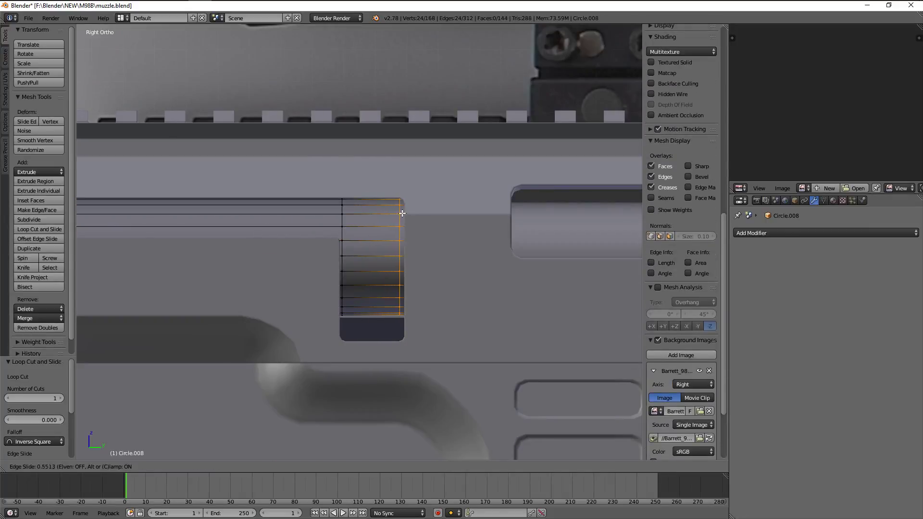
pyautogui.click(388, 207)
pyautogui.press('z')
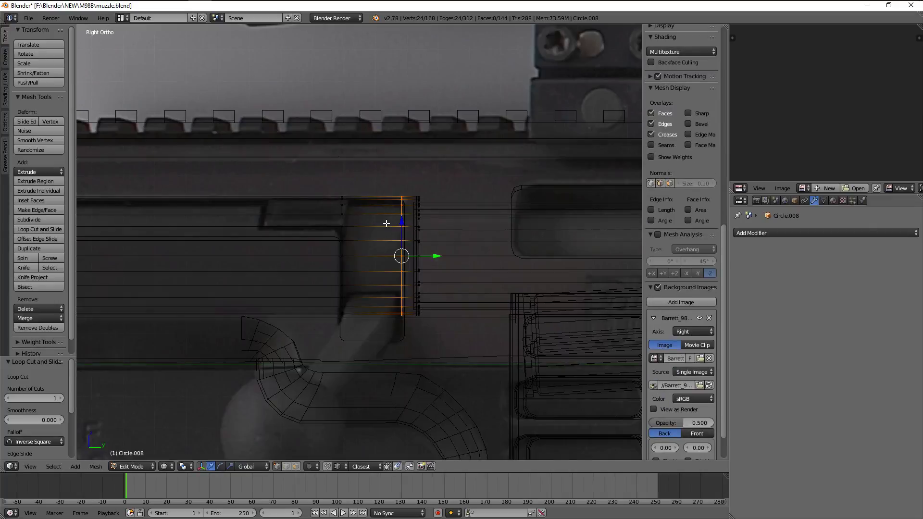
pyautogui.scroll(2, 380, 224)
pyautogui.press('z')
# Select the slot's two edge loops and resize them 0.975 on Y to recess the slot
pyautogui.press('a')
pyautogui.keyDown('alt'); pyautogui.click(336, 227); pyautogui.keyUp('alt')
pyautogui.keyDown('alt'); pyautogui.keyDown('shift'); pyautogui.click(419, 231); pyautogui.keyUp('shift'); pyautogui.keyUp('alt')
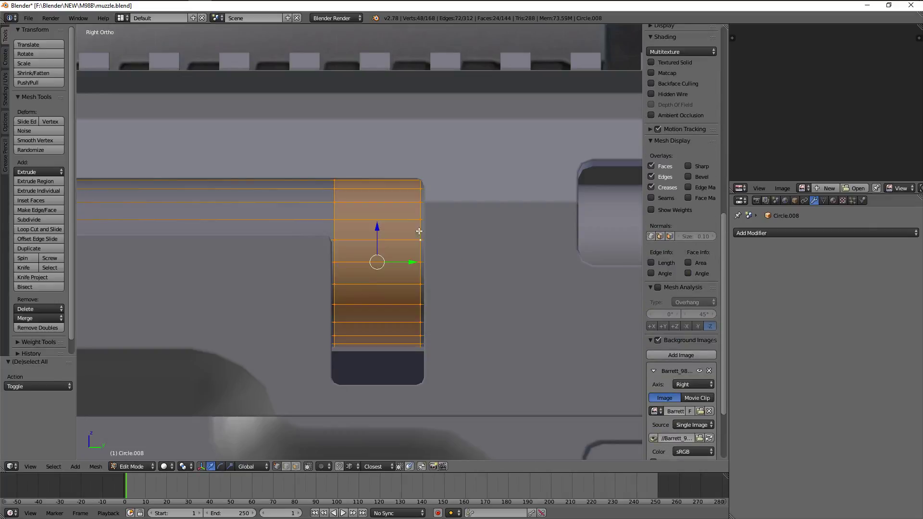
pyautogui.click(408, 265)
pyautogui.press('z')
pyautogui.scroll(-3, 412, 270)
pyautogui.press('Tab')
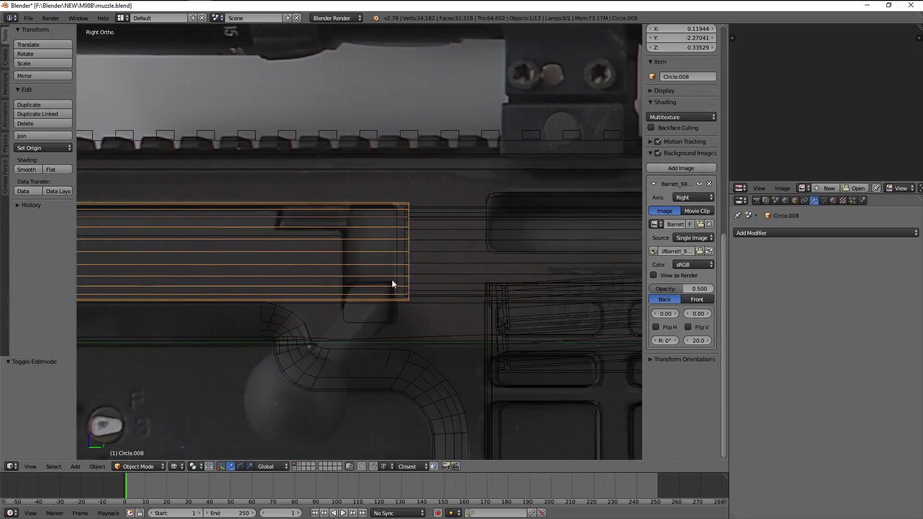
pyautogui.press('z')
pyautogui.scroll(-2, 314, 318)
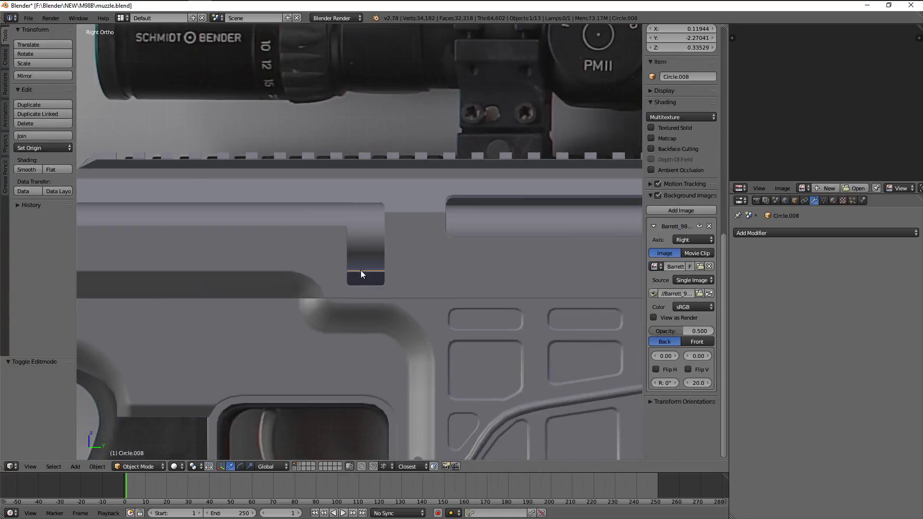
pyautogui.press('Tab')
# Snap the 3D cursor to a vertex on the bolt cylinder and leave edit mode
pyautogui.press('a')
pyautogui.rightClick(351, 237)
pyautogui.hotkey('shift', 's')
pyautogui.click(542, 241)
pyautogui.press('Tab')
pyautogui.press('z')
# Add a UV sphere at the 3D cursor location
pyautogui.hotkey('shift', 'a')
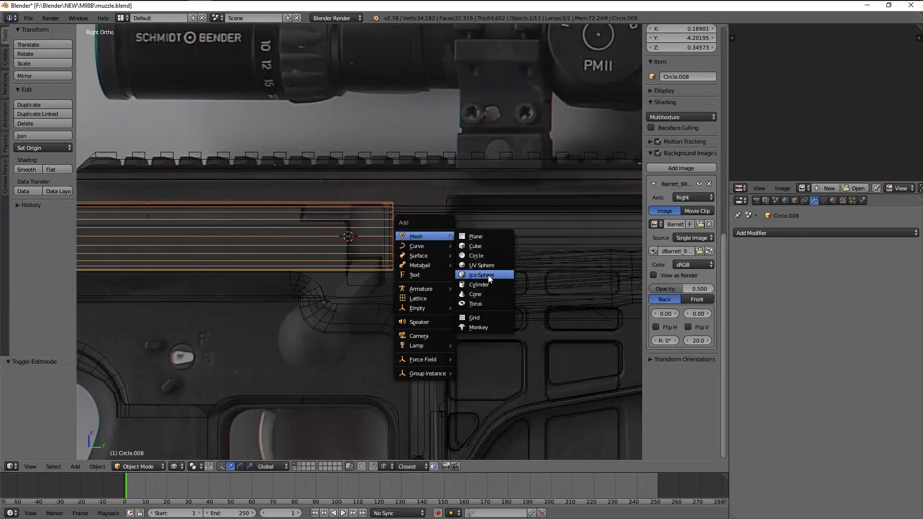
pyautogui.click(488, 265)
pyautogui.press('z')
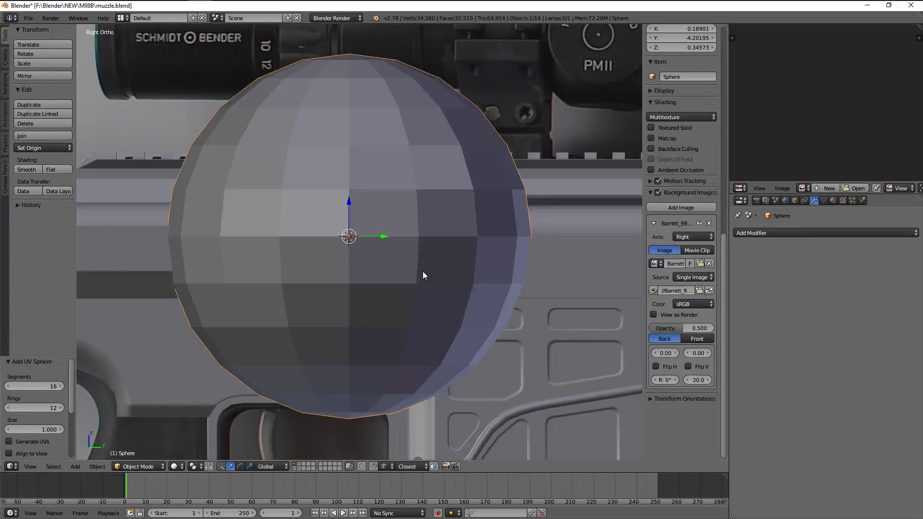
pyautogui.scroll(-3, 426, 270)
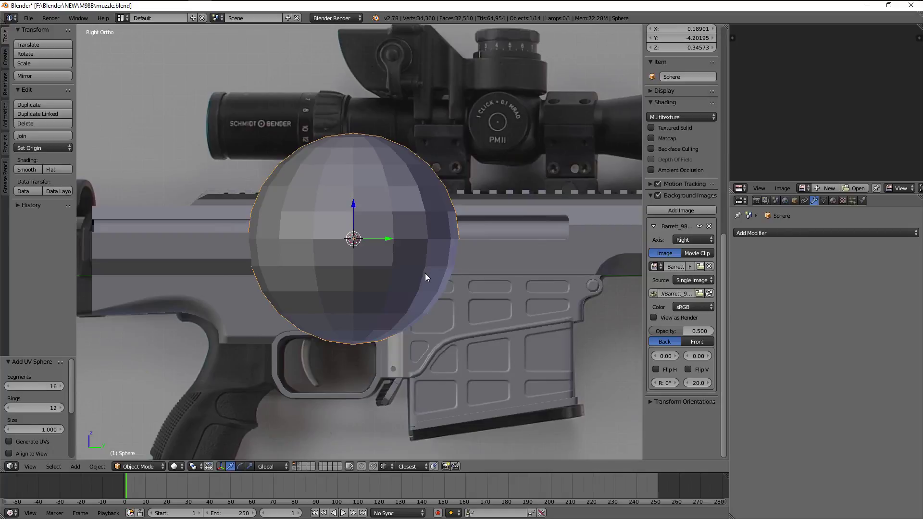
pyautogui.press('z')
pyautogui.scroll(1, 258, 261)
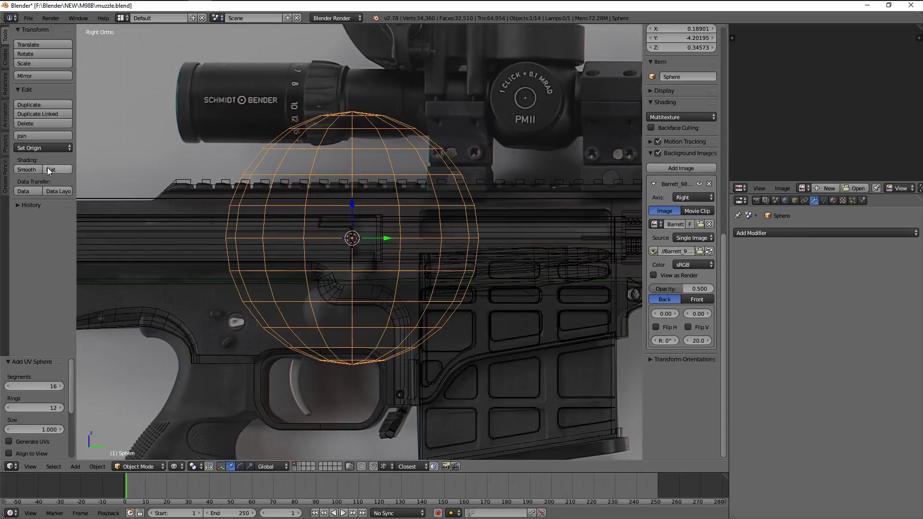
pyautogui.press('z')
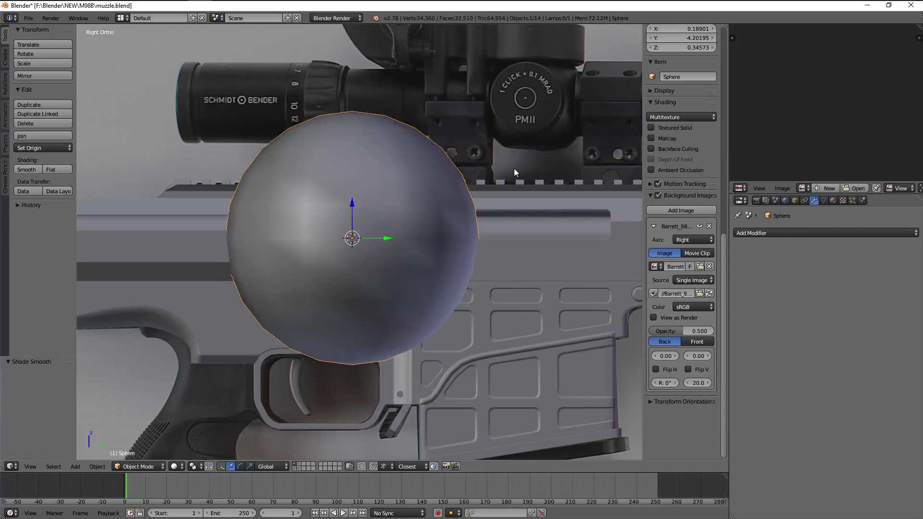
# Shrink the sphere down to bolt-knob size
pyautogui.press('s')
pyautogui.click(398, 205)
pyautogui.press('z')
pyautogui.press('Tab')
pyautogui.scroll(2, 517, 194)
pyautogui.press('a')
pyautogui.press('a')
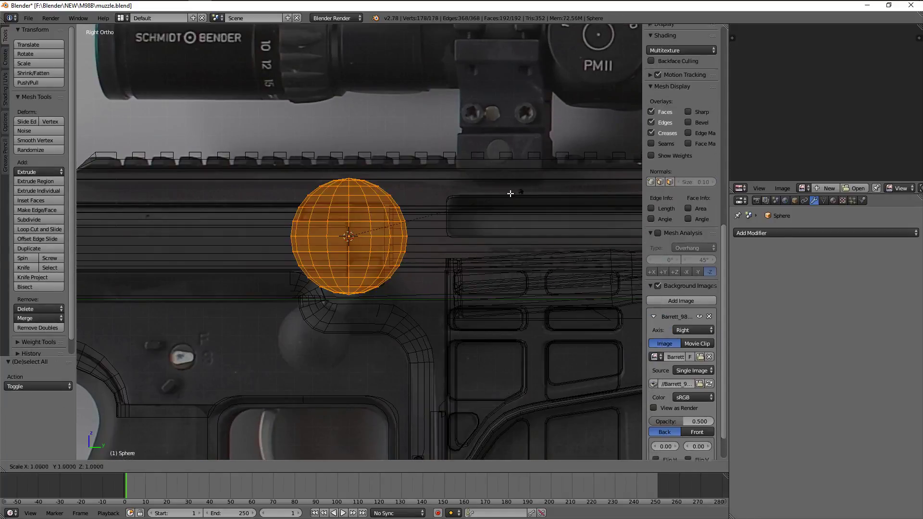
pyautogui.press('s')
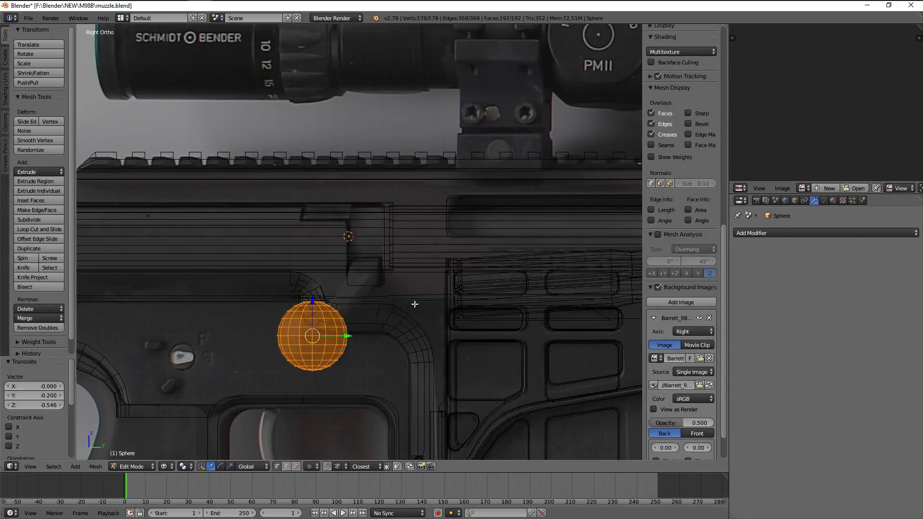
pyautogui.scroll(2, 414, 304)
pyautogui.press('s')
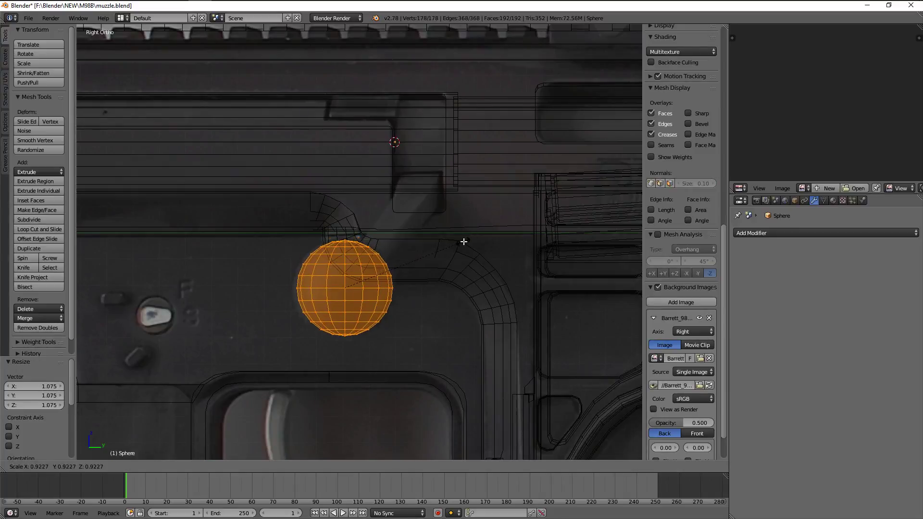
pyautogui.click(464, 241)
pyautogui.press('z')
pyautogui.press('Tab')
# Settle the sphere against the receiver side, checking it in front and side views
pyautogui.moveTo(464, 243)
pyautogui.mouseDown(button='middle')
pyautogui.moveTo(450, 308)
pyautogui.moveTo(382, 285)
pyautogui.mouseUp(button='middle')
pyautogui.press('Tab')
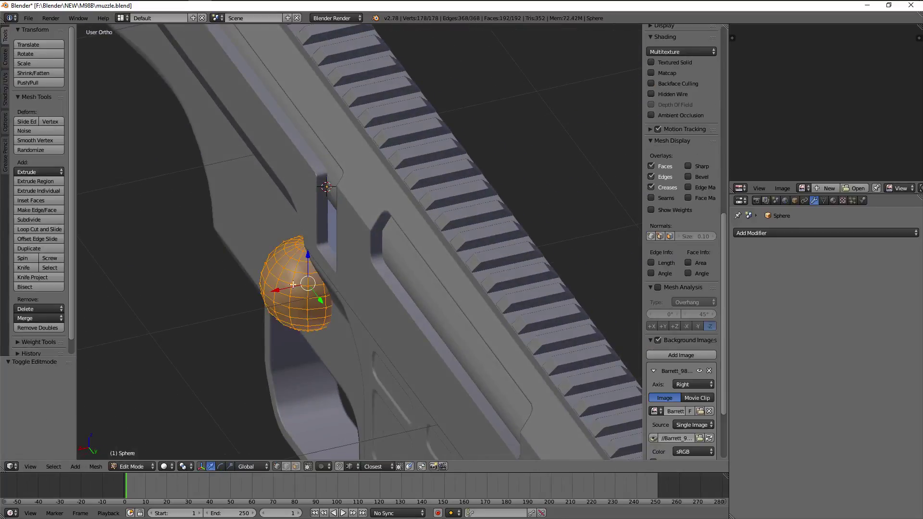
pyautogui.click(253, 290)
pyautogui.press('Tab')
pyautogui.press('KP_3')
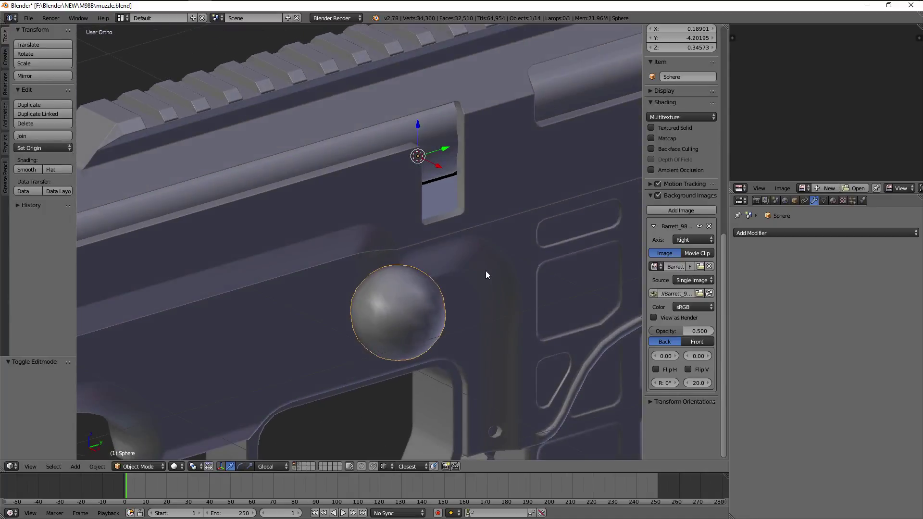
pyautogui.press('Tab')
pyautogui.press('KP_1')
pyautogui.press('KP_3')
pyautogui.press('KP_1')
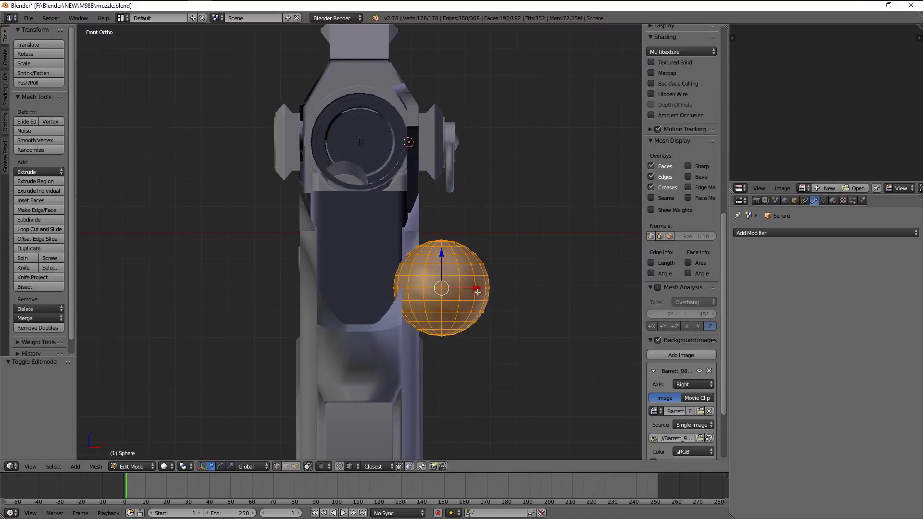
pyautogui.press('Tab')
# Orbit and zoom around the rifle to inspect the new knob from the front
pyautogui.scroll(-4, 520, 284)
pyautogui.moveTo(521, 285); pyautogui.dragTo(455, 324, button='middle')
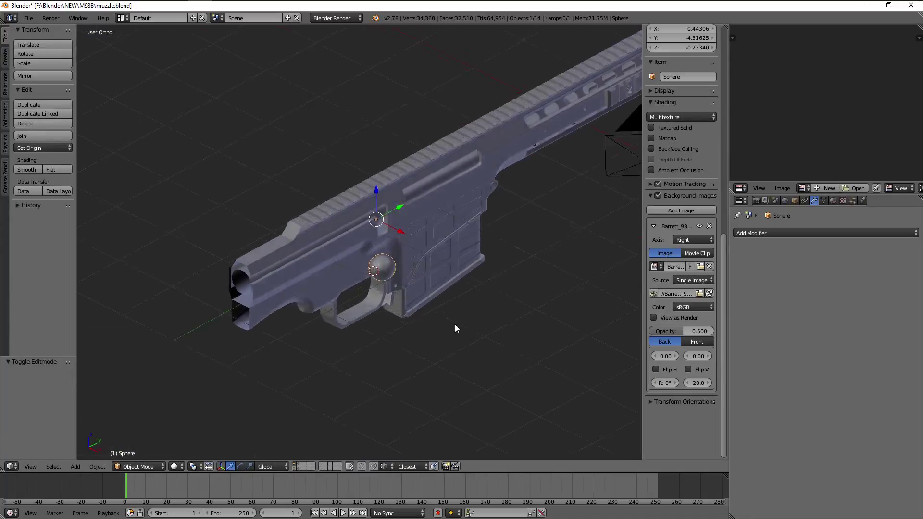
pyautogui.scroll(3, 349, 294)
pyautogui.moveTo(349, 294)
pyautogui.mouseDown(button='middle')
pyautogui.moveTo(325, 273)
pyautogui.moveTo(483, 298)
pyautogui.moveTo(450, 322)
pyautogui.moveTo(494, 295)
pyautogui.mouseUp(button='middle')
pyautogui.scroll(2, 486, 292)
pyautogui.press('KP_1')
pyautogui.scroll(1, 486, 292)
pyautogui.scroll(2, 486, 292)
pyautogui.scroll(1, 494, 294)
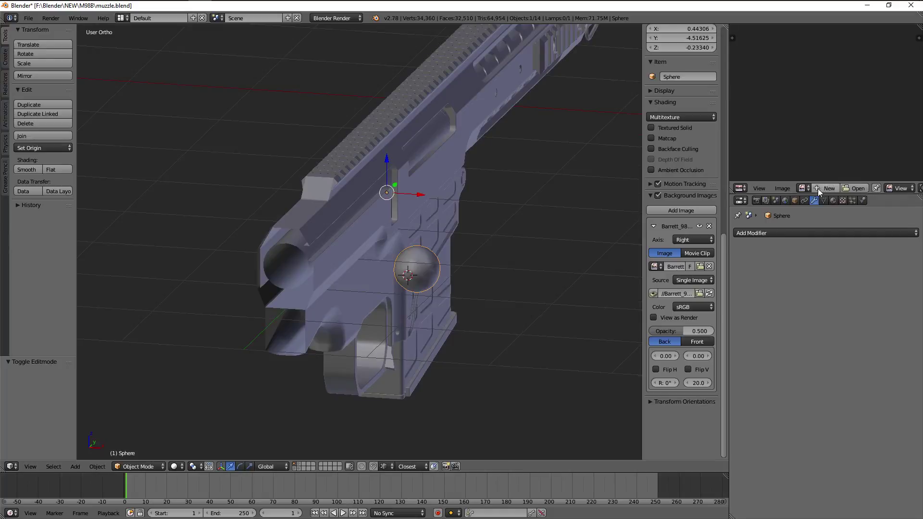
# Load the arma.png reference collage into the Image Editor and zoom around it
pyautogui.click(803, 188)
pyautogui.press('Return')
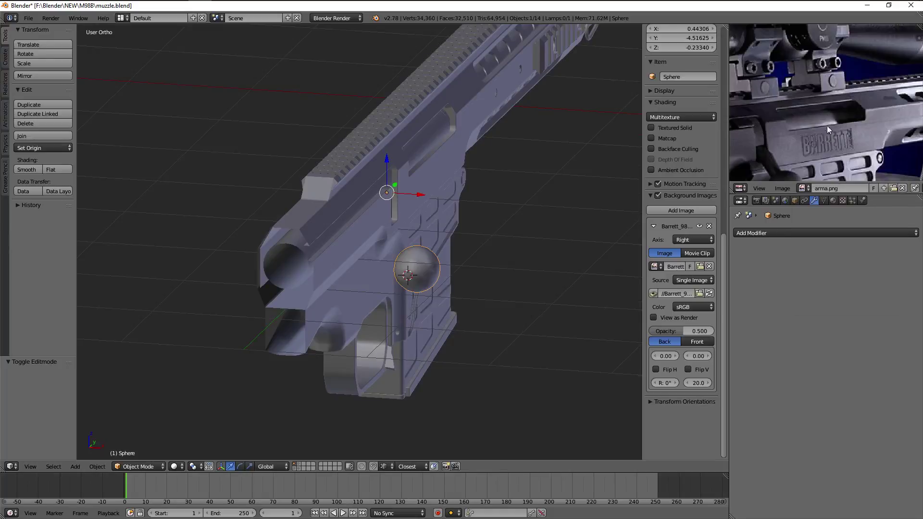
pyautogui.scroll(-2, 822, 133)
pyautogui.scroll(-1, 787, 130)
pyautogui.scroll(2, 818, 152)
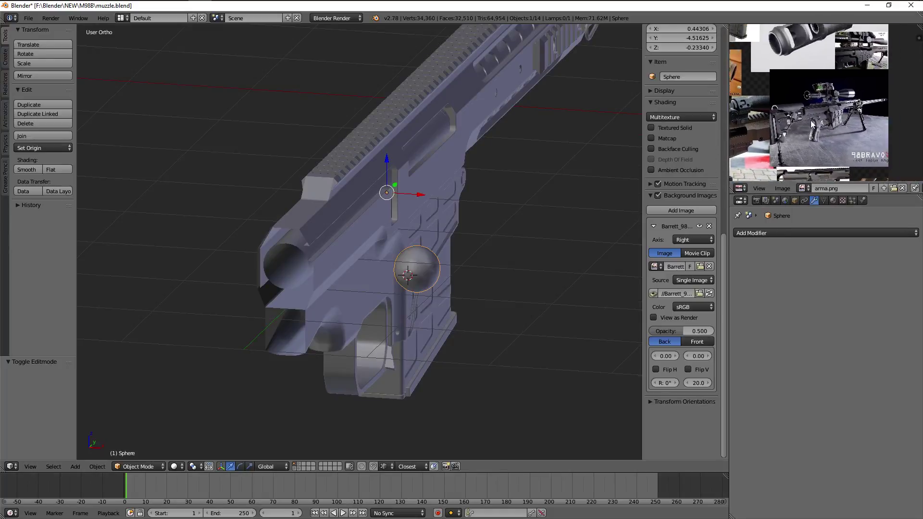
pyautogui.scroll(2, 847, 114)
pyautogui.scroll(1, 823, 136)
pyautogui.scroll(1, 820, 111)
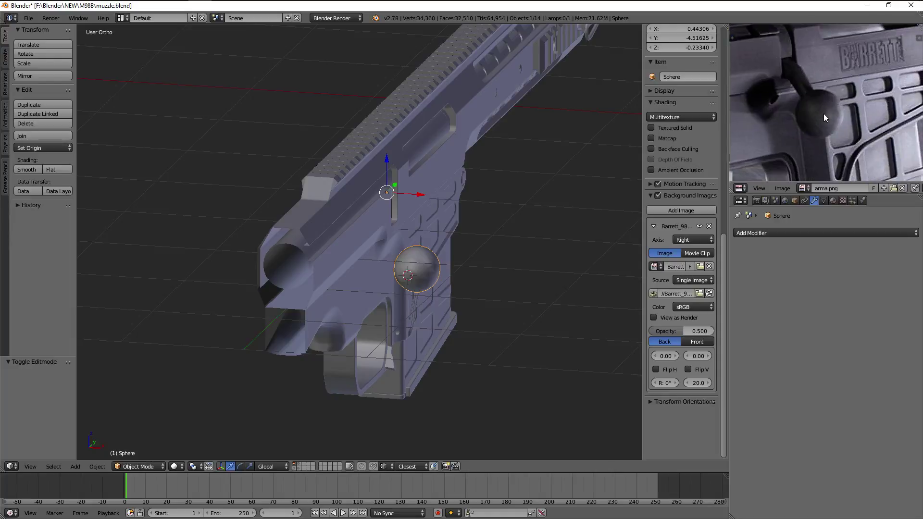
# Zoom the reference to a close-up of the bolt-handle knob and switch the viewport to right side view
pyautogui.scroll(-2, 784, 82)
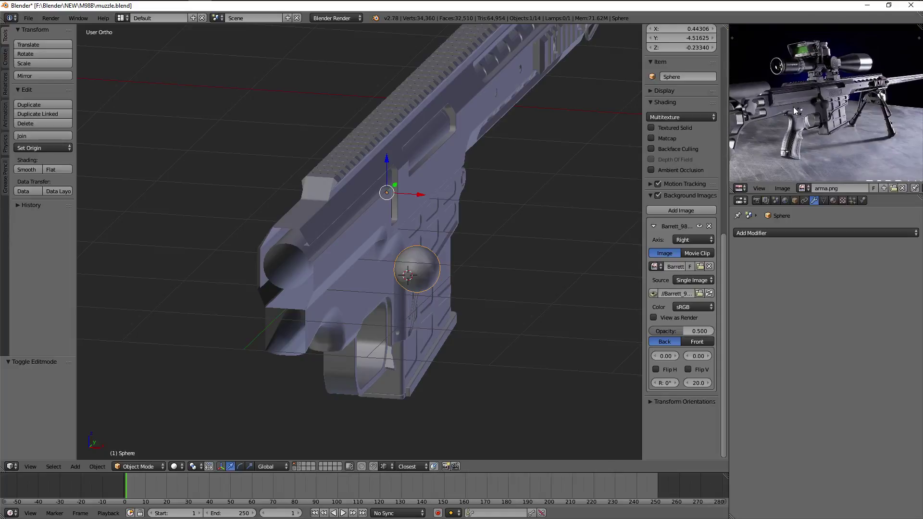
pyautogui.scroll(-1, 798, 113)
pyautogui.scroll(2, 806, 135)
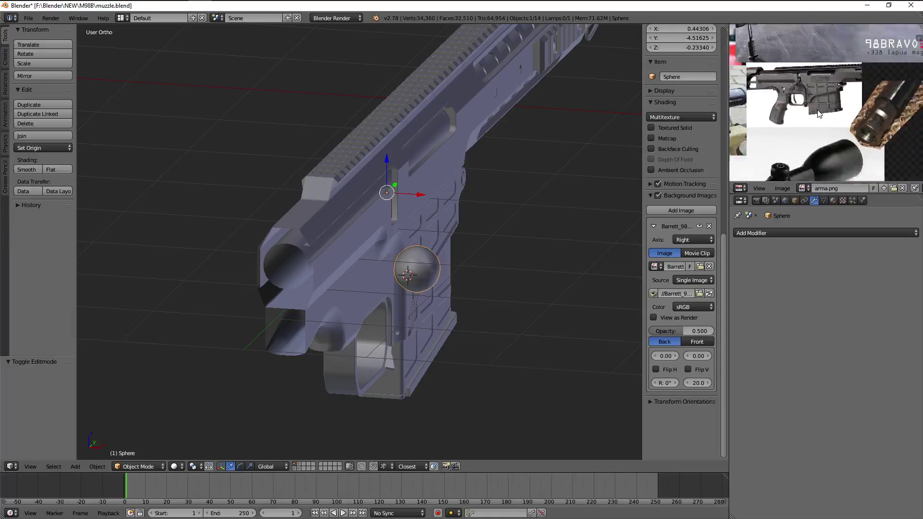
pyautogui.scroll(1, 817, 120)
pyautogui.scroll(2, 826, 105)
pyautogui.scroll(-2, 809, 100)
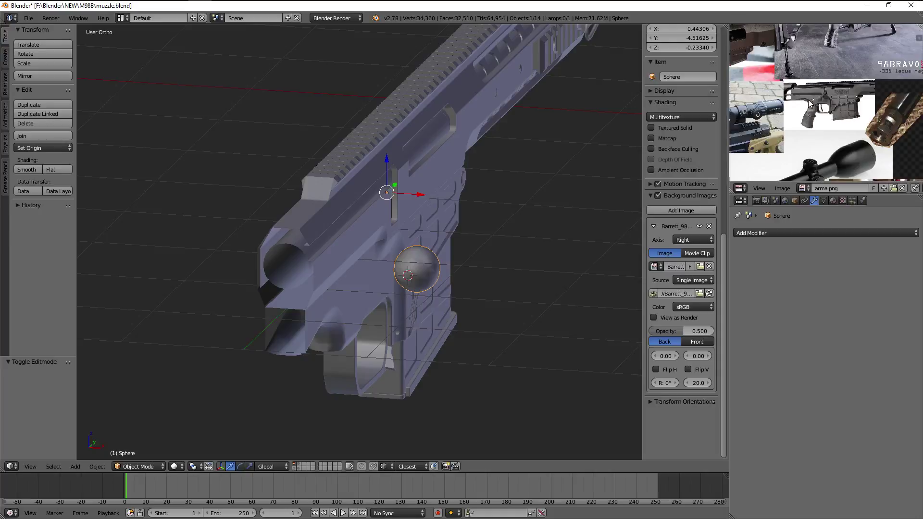
pyautogui.scroll(-1, 810, 106)
pyautogui.scroll(-1, 811, 113)
pyautogui.scroll(-1, 813, 121)
pyautogui.scroll(1, 813, 122)
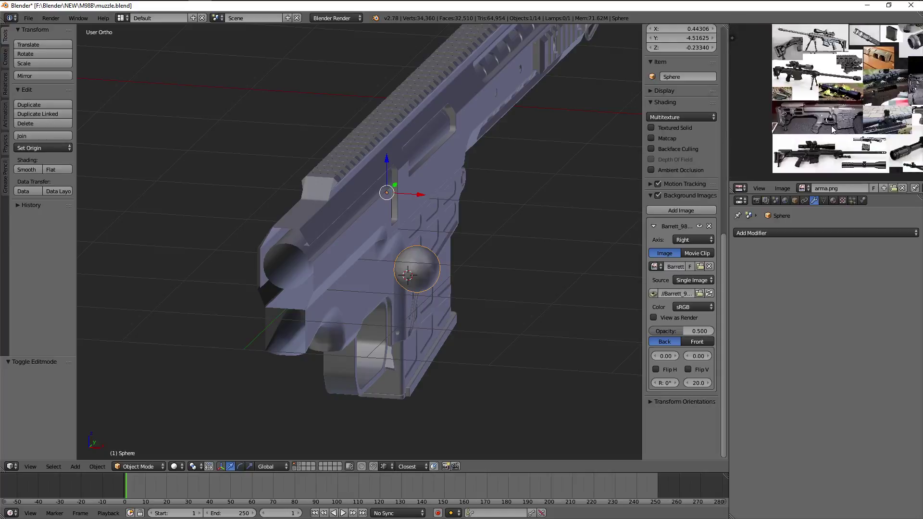
pyautogui.scroll(2, 817, 118)
pyautogui.scroll(1, 797, 102)
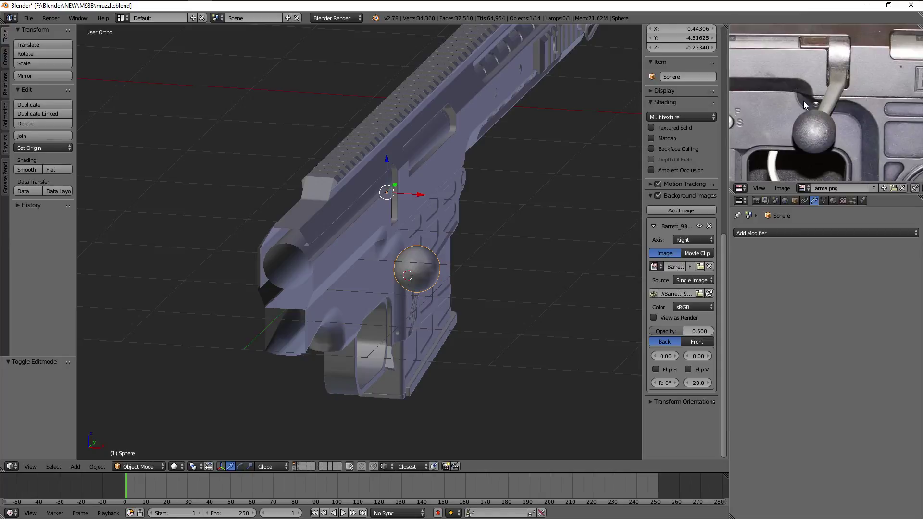
pyautogui.scroll(-4, 804, 101)
pyautogui.scroll(1, 805, 102)
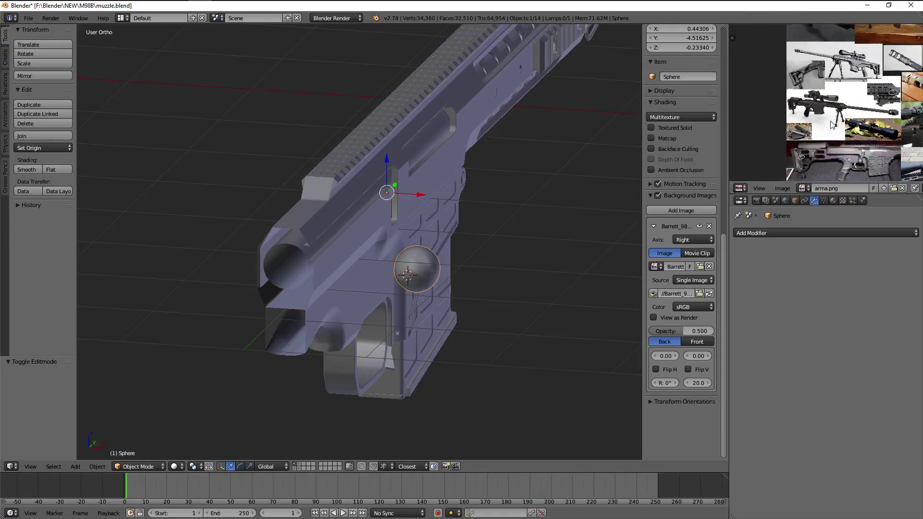
pyautogui.scroll(4, 823, 106)
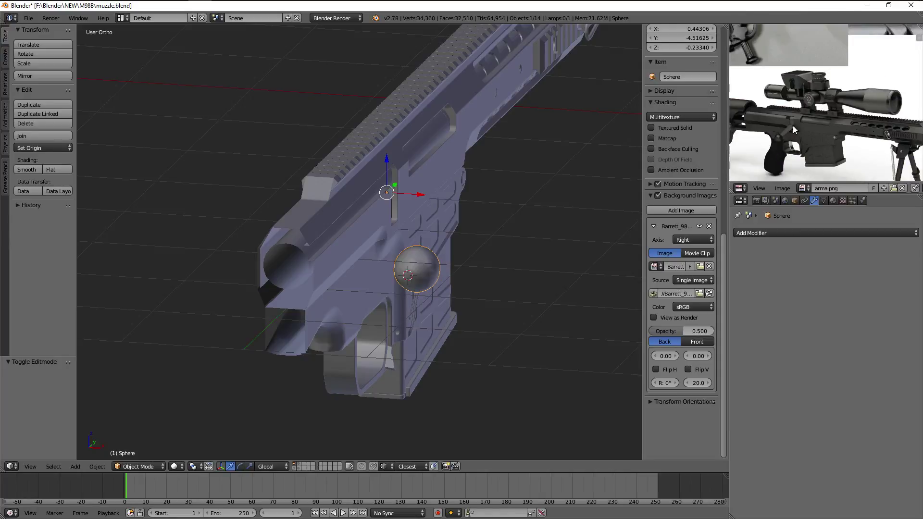
pyautogui.scroll(2, 792, 125)
pyautogui.scroll(2, 835, 94)
pyautogui.scroll(2, 812, 103)
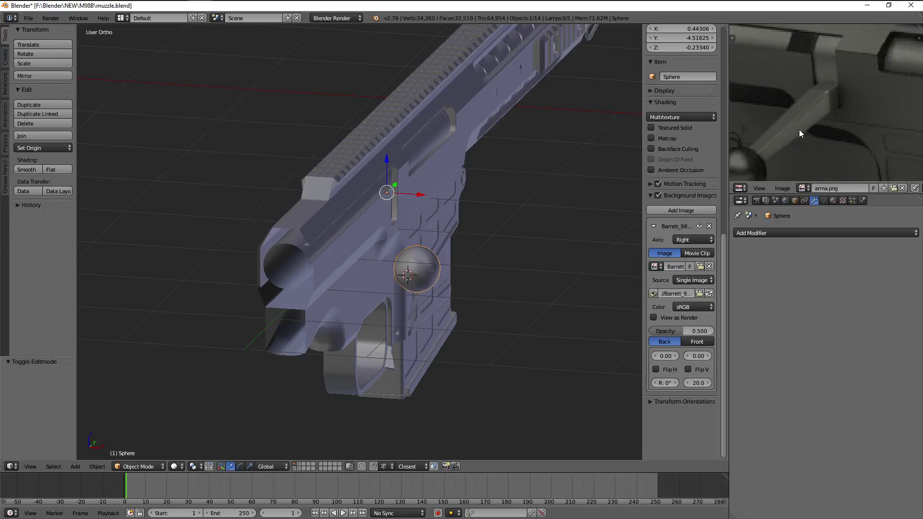
pyautogui.scroll(-1, 800, 129)
pyautogui.scroll(-2, 799, 129)
pyautogui.scroll(-1, 838, 113)
pyautogui.scroll(-1, 861, 107)
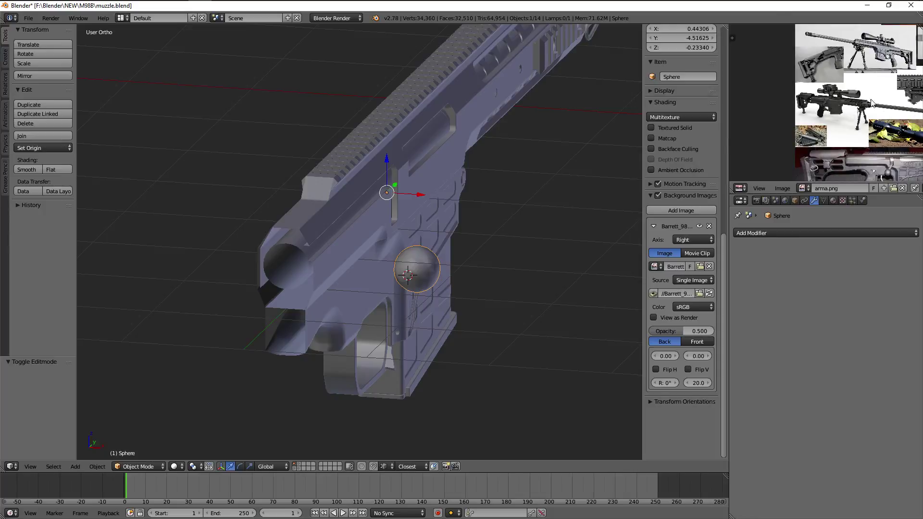
pyautogui.scroll(-1, 871, 103)
pyautogui.scroll(-1, 846, 100)
pyautogui.scroll(-1, 819, 97)
pyautogui.scroll(-1, 820, 111)
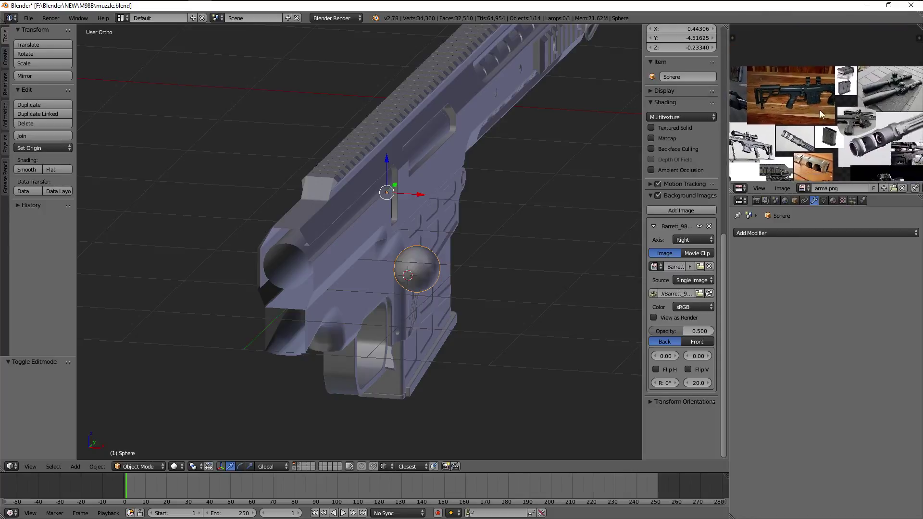
pyautogui.scroll(1, 824, 111)
pyautogui.scroll(-1, 852, 125)
pyautogui.scroll(-1, 837, 101)
pyautogui.scroll(-1, 815, 71)
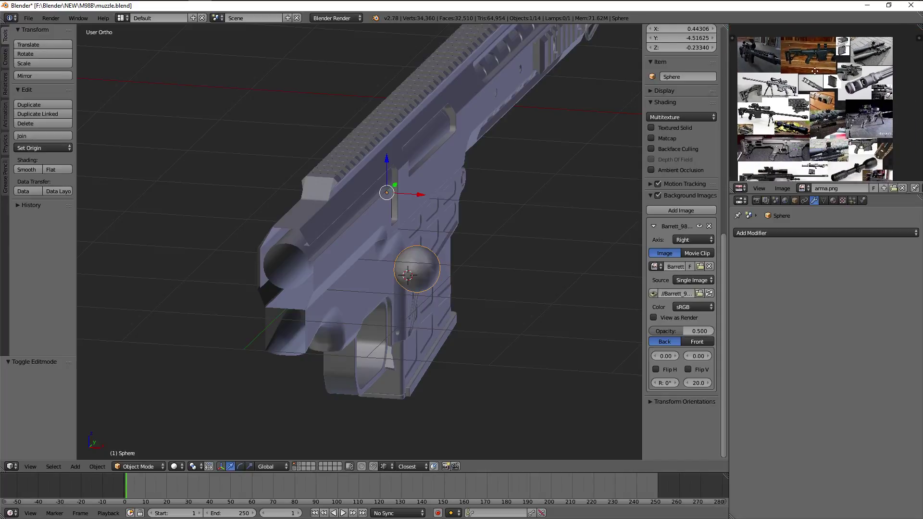
pyautogui.scroll(1, 822, 85)
pyautogui.scroll(1, 846, 92)
pyautogui.scroll(1, 865, 94)
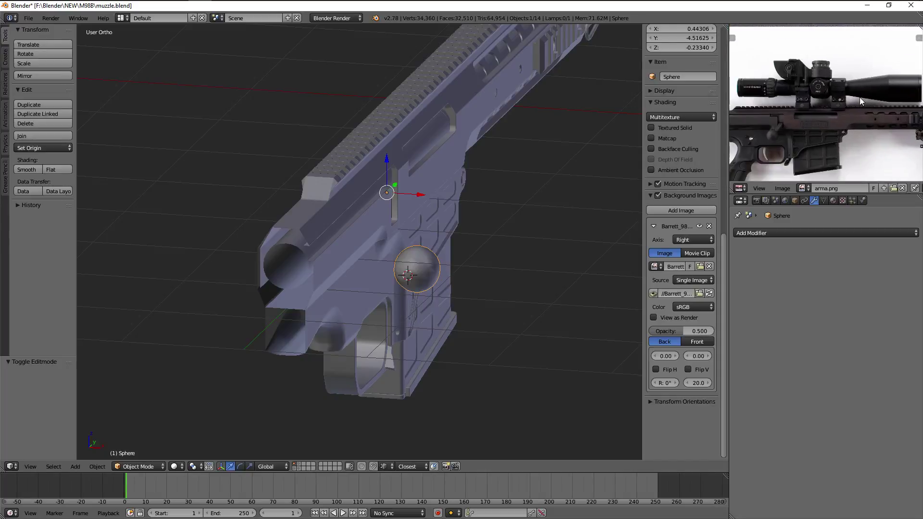
pyautogui.scroll(-1, 861, 97)
pyautogui.scroll(-1, 864, 98)
pyautogui.scroll(3, 867, 99)
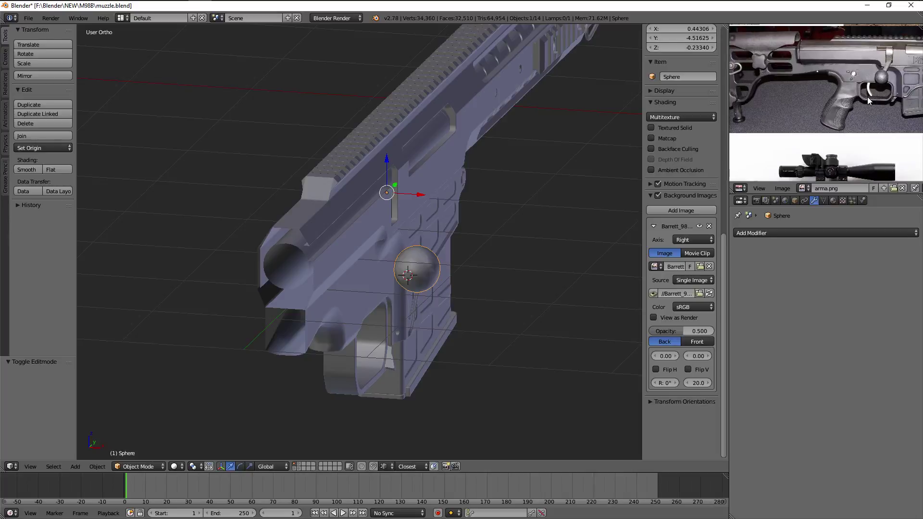
pyautogui.scroll(-2, 869, 103)
pyautogui.scroll(-1, 872, 113)
pyautogui.scroll(-1, 874, 123)
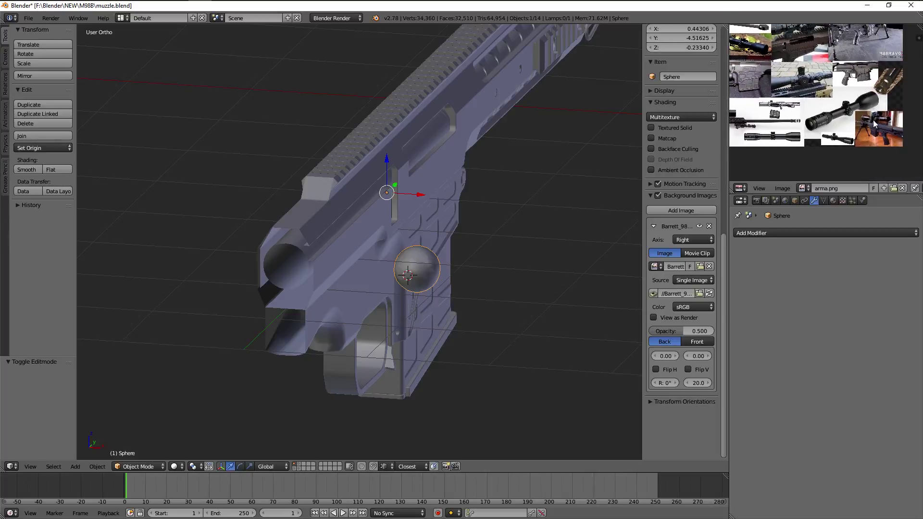
pyautogui.scroll(1, 861, 105)
pyautogui.scroll(1, 863, 60)
pyautogui.scroll(1, 884, 116)
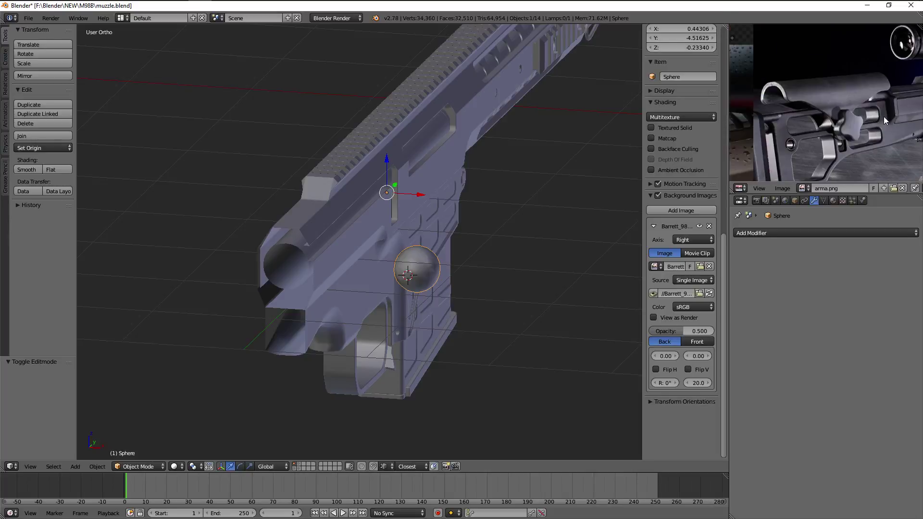
pyautogui.scroll(1, 798, 132)
pyautogui.scroll(-2, 863, 137)
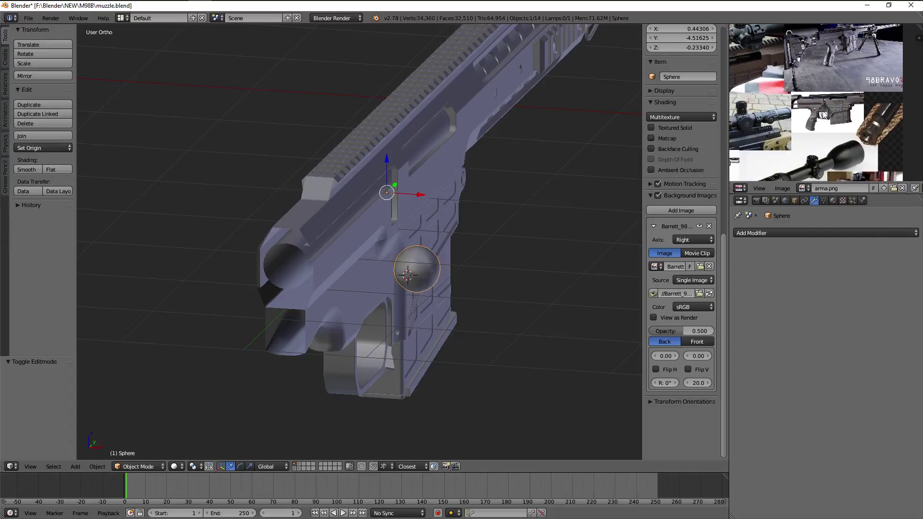
pyautogui.scroll(2, 839, 120)
pyautogui.scroll(-1, 835, 115)
pyautogui.scroll(-2, 834, 115)
pyautogui.scroll(-1, 829, 110)
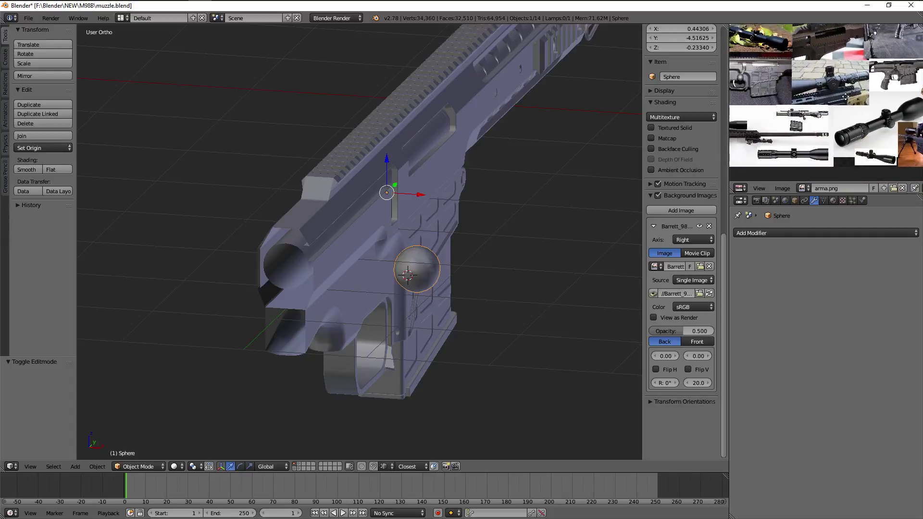
pyautogui.scroll(1, 815, 73)
pyautogui.scroll(-1, 823, 102)
pyautogui.scroll(2, 823, 102)
pyautogui.scroll(1, 820, 102)
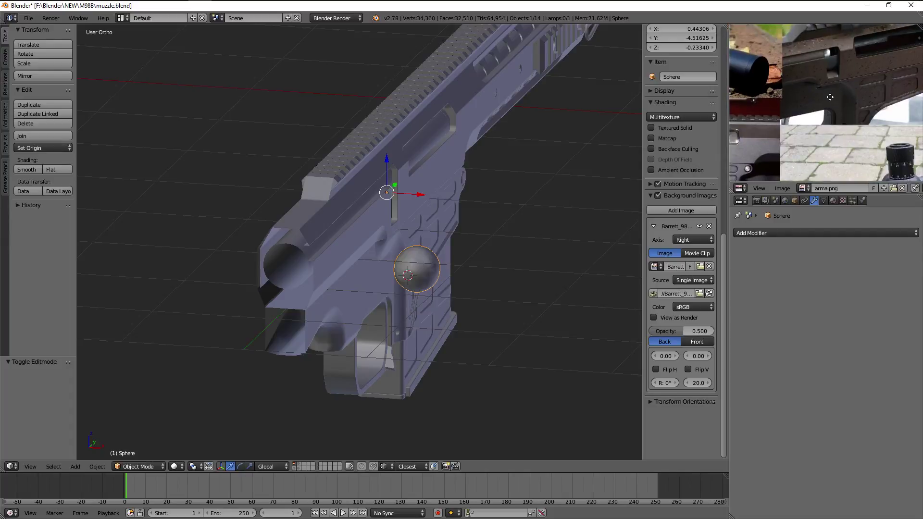
pyautogui.scroll(1, 815, 101)
pyautogui.scroll(1, 807, 101)
pyautogui.scroll(-1, 807, 101)
pyautogui.scroll(-1, 823, 122)
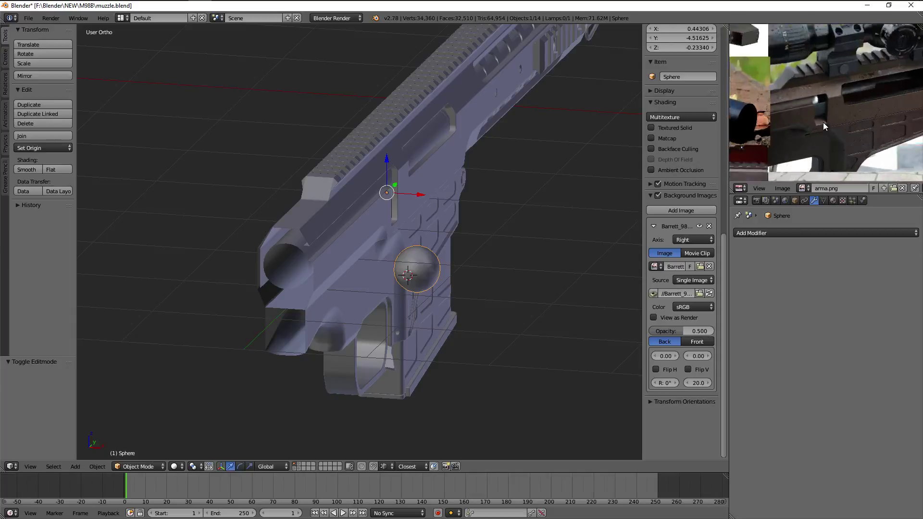
pyautogui.scroll(-1, 825, 116)
pyautogui.scroll(-1, 828, 106)
pyautogui.scroll(1, 846, 108)
pyautogui.scroll(1, 857, 108)
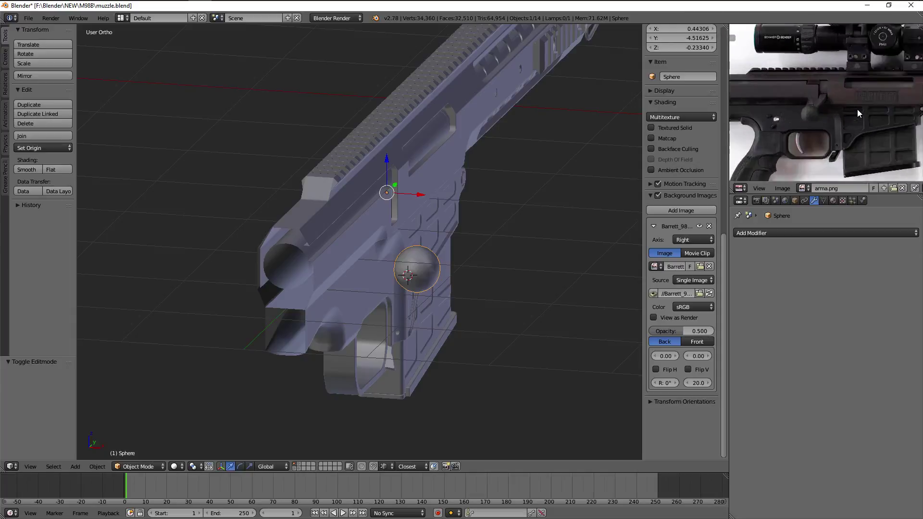
pyautogui.scroll(1, 831, 111)
pyautogui.scroll(2, 808, 118)
pyautogui.scroll(-1, 792, 122)
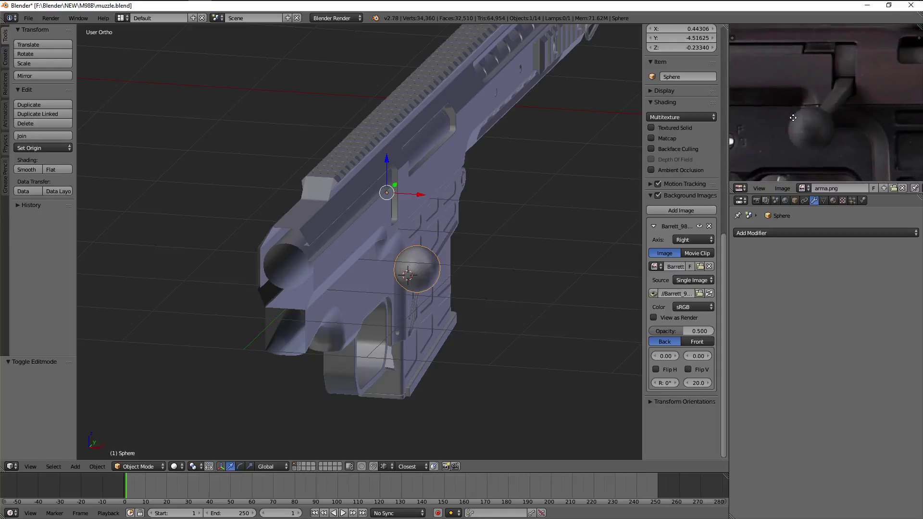
pyautogui.press('KP_3')
# Scale and rotate the sphere mesh in Edit Mode, checking it in front and wireframe views
pyautogui.press('Tab')
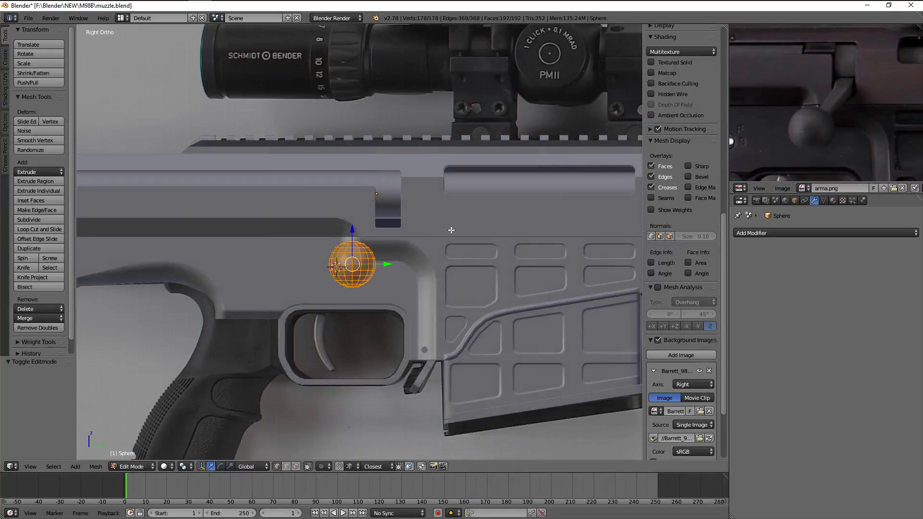
pyautogui.press('s')
pyautogui.press('z')
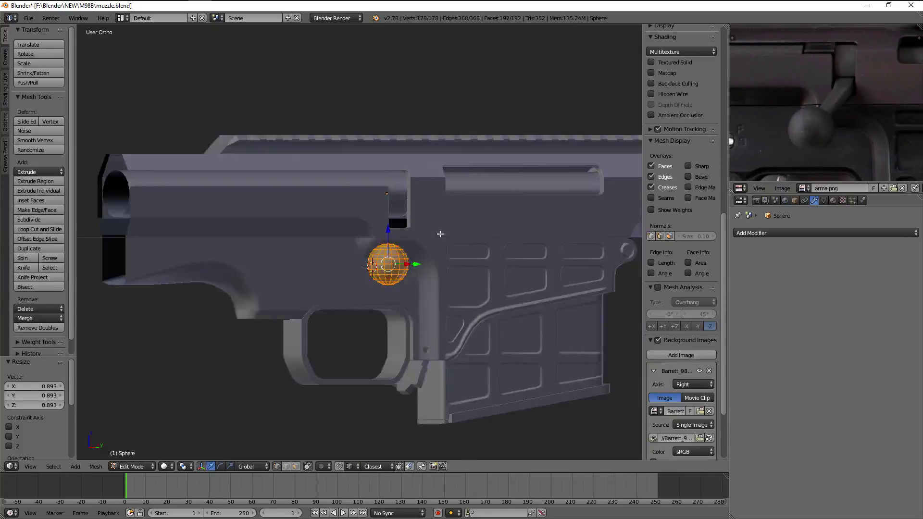
pyautogui.press('KP_1')
pyautogui.press('r')
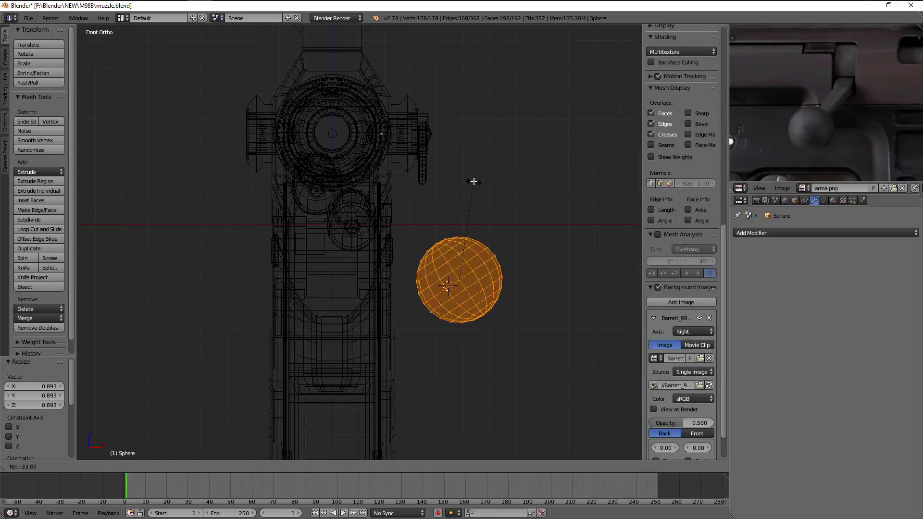
pyautogui.press('Tab')
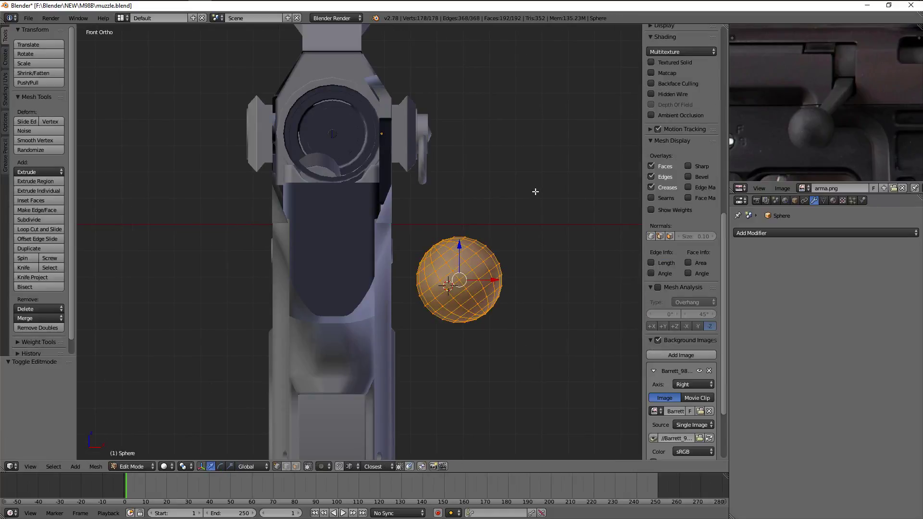
pyautogui.press('r')
pyautogui.press('Tab')
pyautogui.moveTo(535, 193)
pyautogui.mouseDown(button='middle')
pyautogui.moveTo(522, 252)
pyautogui.moveTo(492, 264)
pyautogui.mouseUp(button='middle')
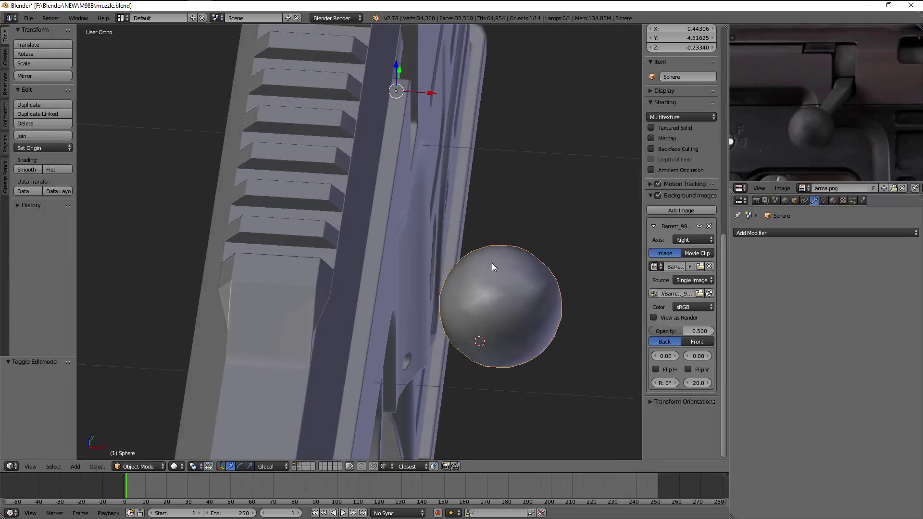
pyautogui.press('Tab')
# Snap the 3D cursor to a vertex on the sphere's upper edge
pyautogui.rightClick(523, 273)
pyautogui.hotkey('shift', 's')
pyautogui.click(488, 273)
pyautogui.press('KP_1')
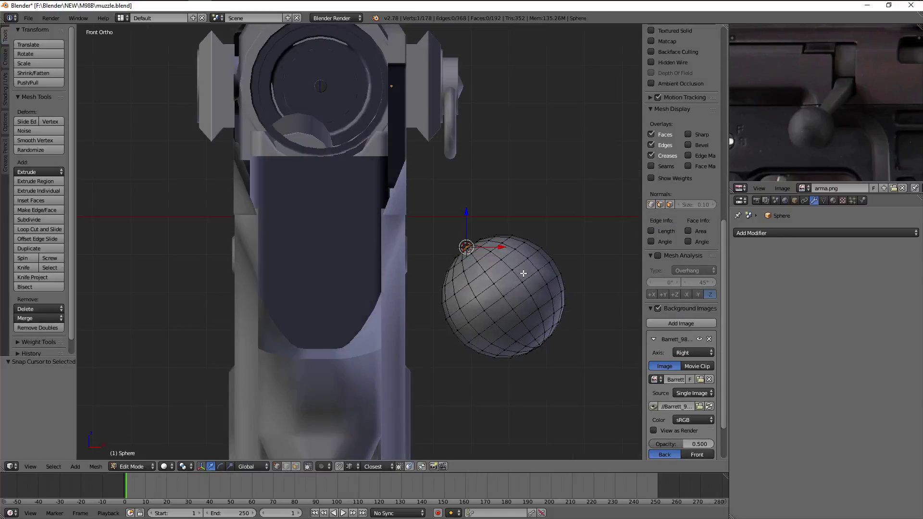
pyautogui.scroll(3, 512, 268)
pyautogui.scroll(2, 500, 250)
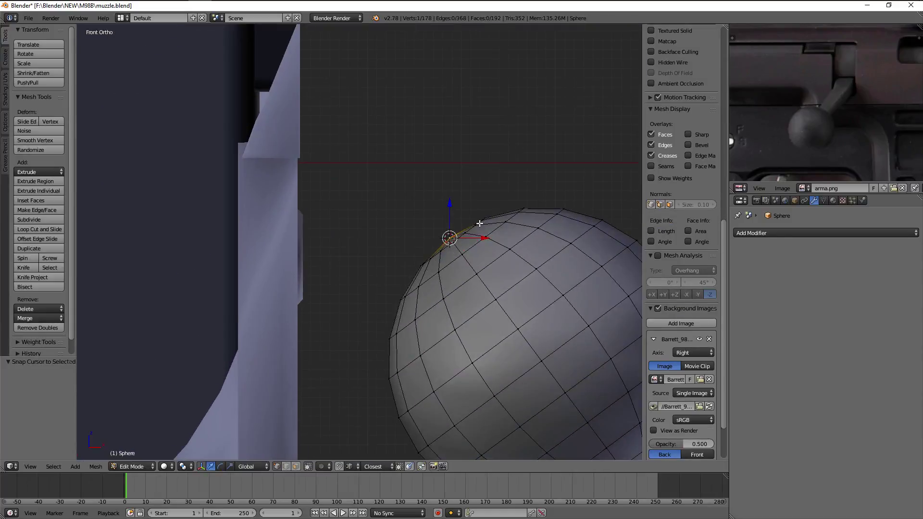
# Extrude two new vertices from the chosen point toward the bolt
pyautogui.press('e')
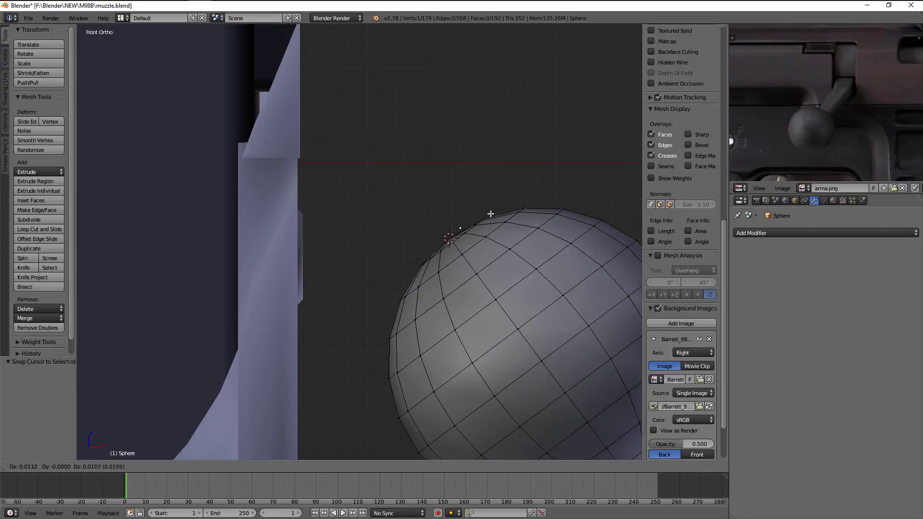
pyautogui.click(491, 214)
pyautogui.press('z')
pyautogui.press('e')
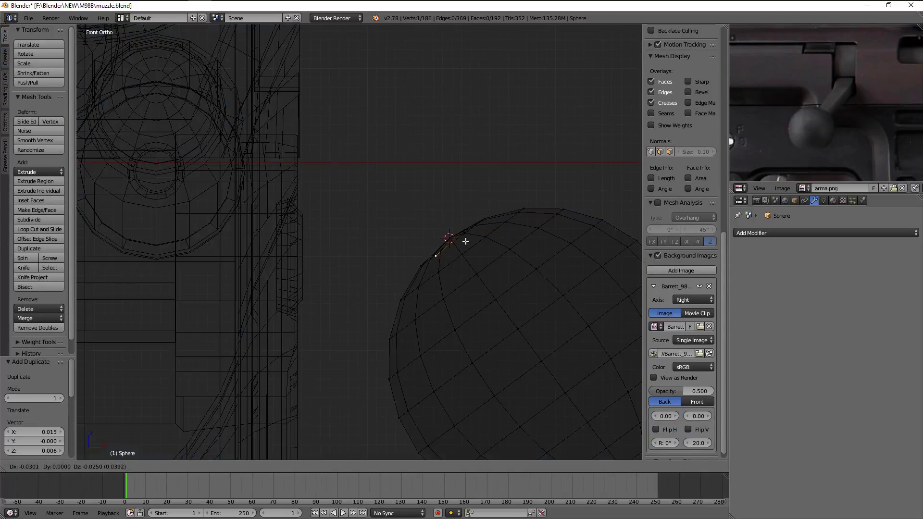
pyautogui.click(466, 241)
pyautogui.hotkey('ctrl', 'l')
pyautogui.scroll(-5, 494, 244)
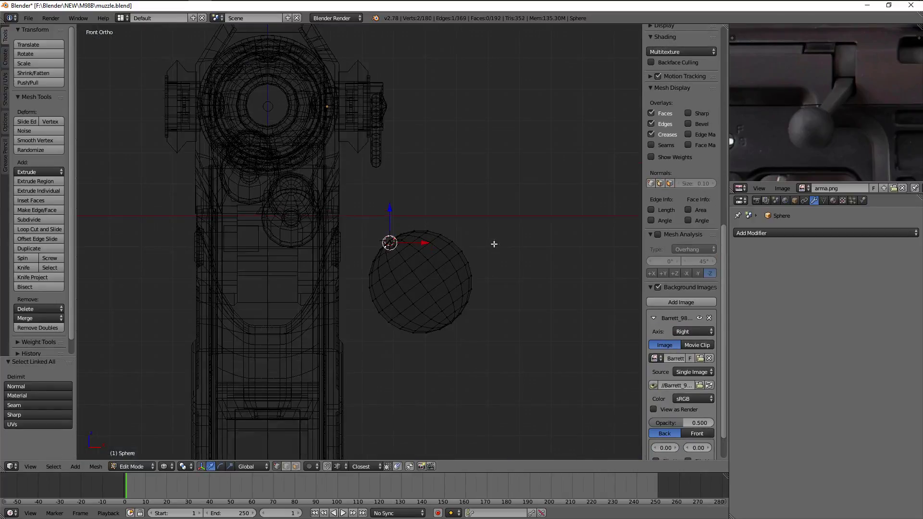
# Extrude the two vertices into the knob's stem and select the connected knob geometry
pyautogui.press('e')
pyautogui.click(429, 177)
pyautogui.press('z')
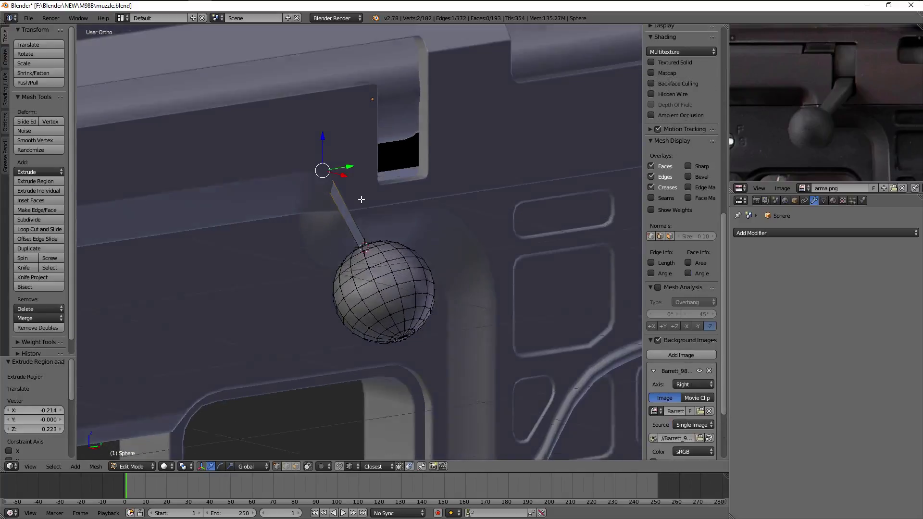
pyautogui.moveTo(429, 178); pyautogui.dragTo(341, 214, button='middle')
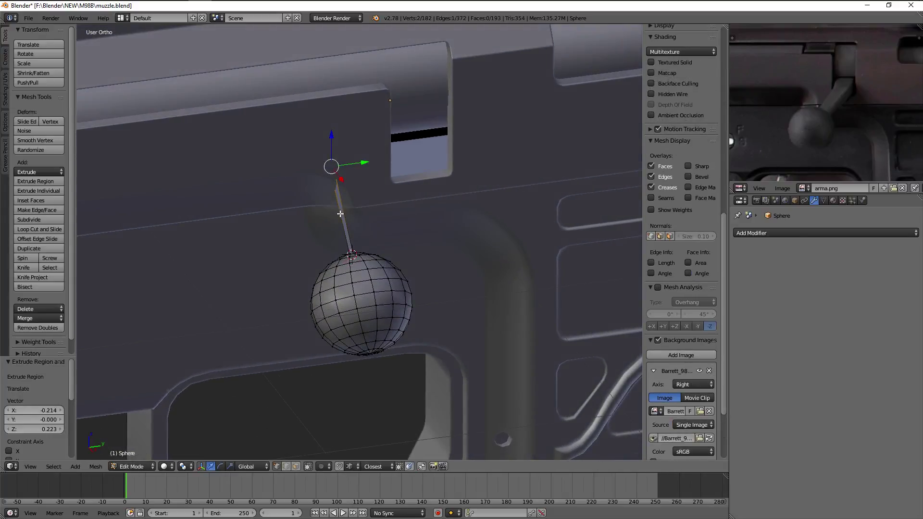
pyautogui.hotkey('ctrl', 'l')
pyautogui.press('KP_7')
pyautogui.moveTo(340, 214); pyautogui.dragTo(561, 165, button='middle')
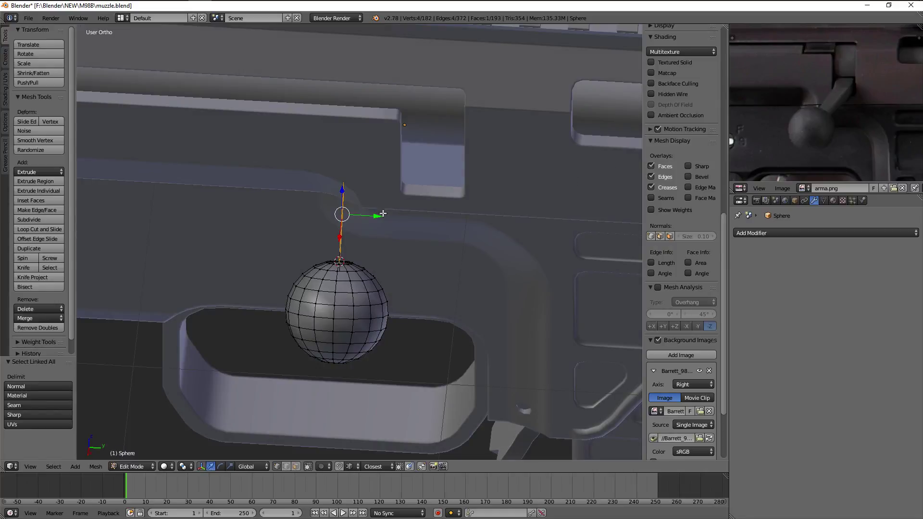
# Raise the stem's top edge upward
pyautogui.press('a')
pyautogui.rightClick(417, 215)
pyautogui.moveTo(417, 215); pyautogui.dragTo(423, 185, button='middle')
pyautogui.scroll(3, 683, 240)
pyautogui.moveTo(421, 156)
pyautogui.mouseDown()
pyautogui.moveTo(420, 116)
pyautogui.moveTo(423, 140)
pyautogui.mouseUp()
pyautogui.press('z')
pyautogui.press('KP_1')
# Delete the whole sphere knob and stem mesh and return to Object Mode
pyautogui.press('Tab')
pyautogui.press('Tab')
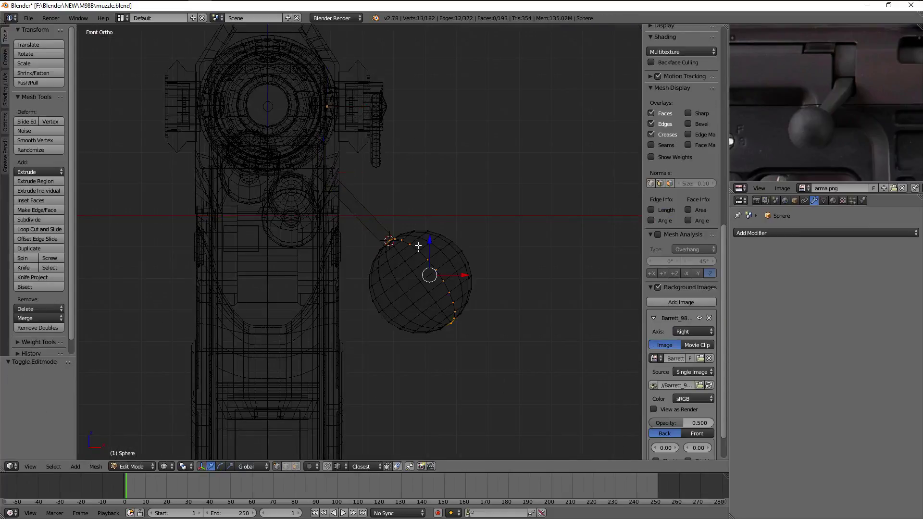
pyautogui.press('a')
pyautogui.press('x')
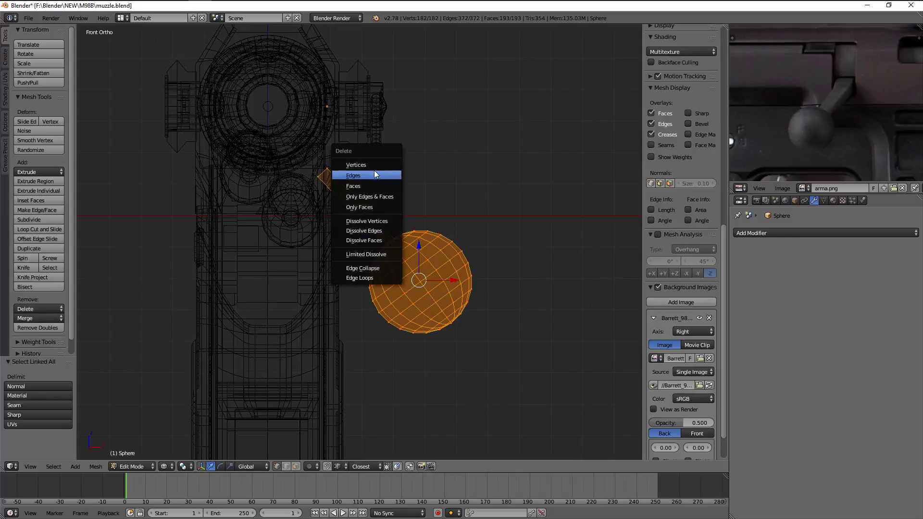
pyautogui.click(374, 171)
pyautogui.moveTo(449, 200); pyautogui.dragTo(423, 209, button='middle')
pyautogui.press('Tab')
pyautogui.scroll(-4, 422, 209)
# Select the bolt cylinder Circle.008 and enter Edit Mode in a side view
pyautogui.rightClick(384, 197)
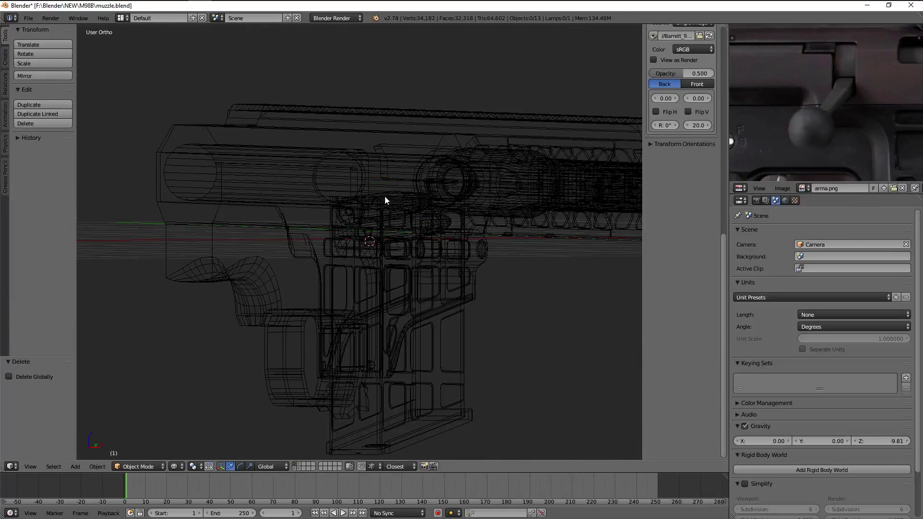
pyautogui.press('z')
pyautogui.scroll(5, 326, 168)
pyautogui.rightClick(393, 186)
pyautogui.press('KP_3')
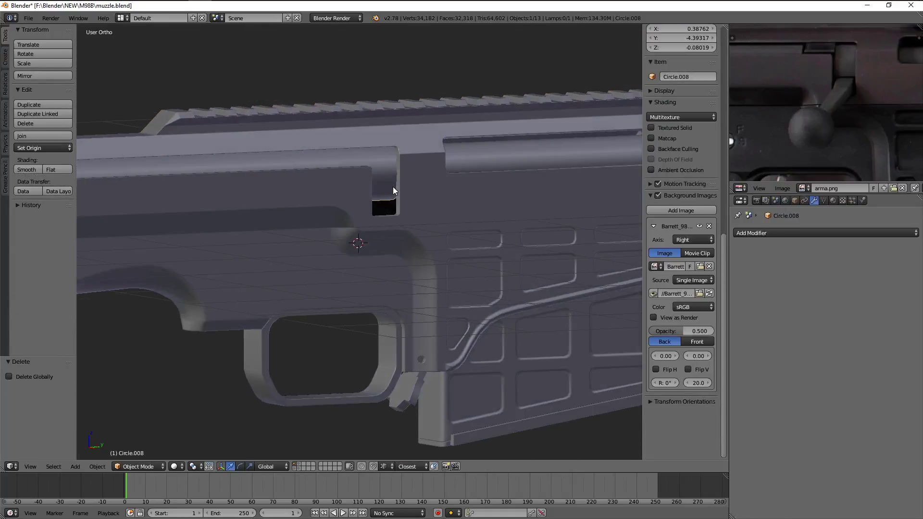
pyautogui.press('z')
pyautogui.press('Tab')
pyautogui.scroll(1, 337, 253)
pyautogui.scroll(4, 356, 245)
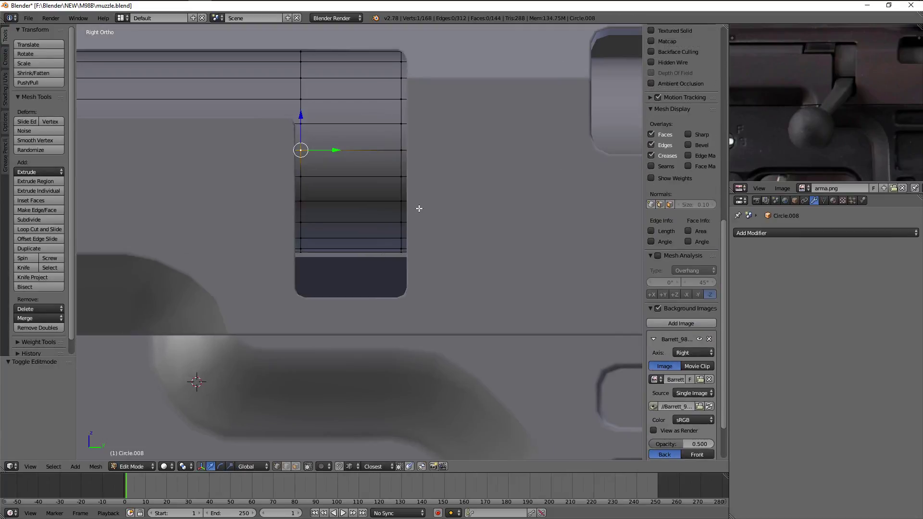
pyautogui.scroll(2, 420, 208)
# Deselect all the cylinder's vertices and try selecting an edge ring on it
pyautogui.press('a')
pyautogui.press('z')
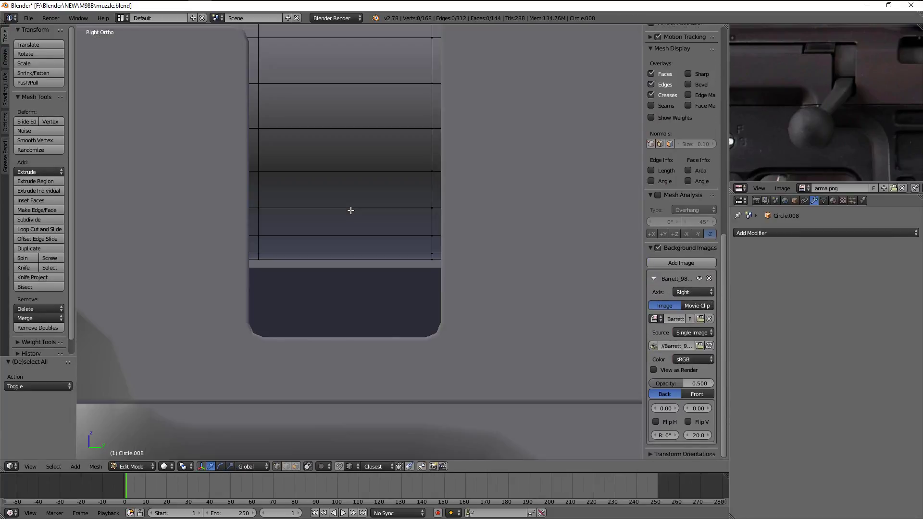
pyautogui.keyDown('alt'); pyautogui.rightClick(351, 210); pyautogui.keyUp('alt')
pyautogui.scroll(-1, 351, 209)
pyautogui.scroll(-3, 351, 209)
pyautogui.scroll(1, 351, 209)
pyautogui.scroll(1, 353, 214)
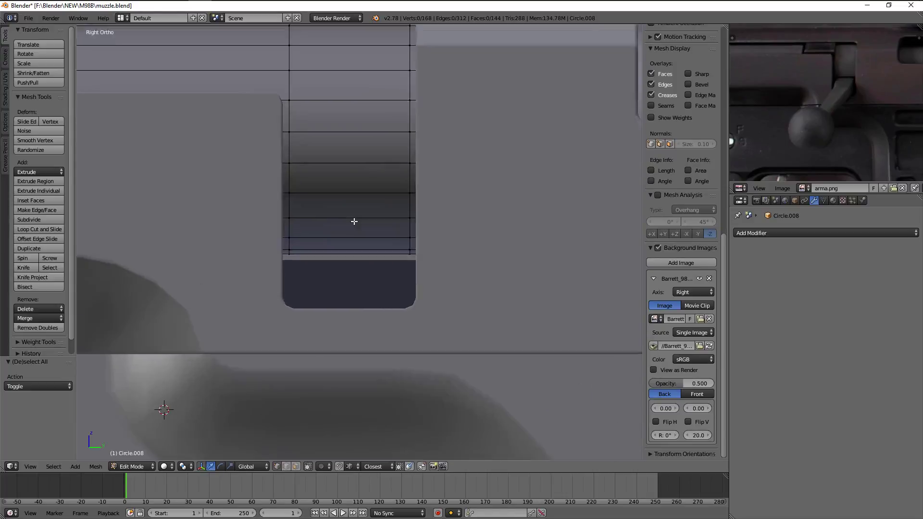
# Clear the edge ring and select a cylinder face inside the receiver slot
pyautogui.press('z')
pyautogui.press('a')
pyautogui.press('z')
pyautogui.press('z')
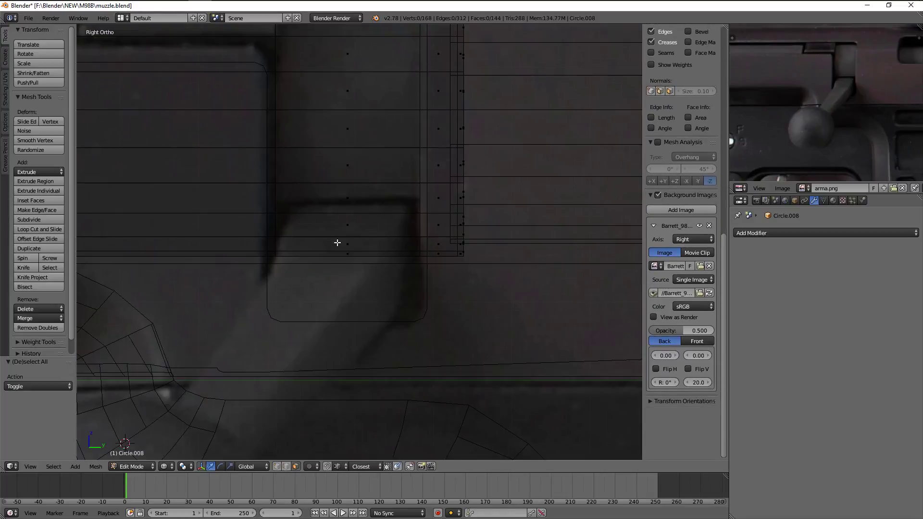
pyautogui.rightClick(357, 215)
pyautogui.press('z')
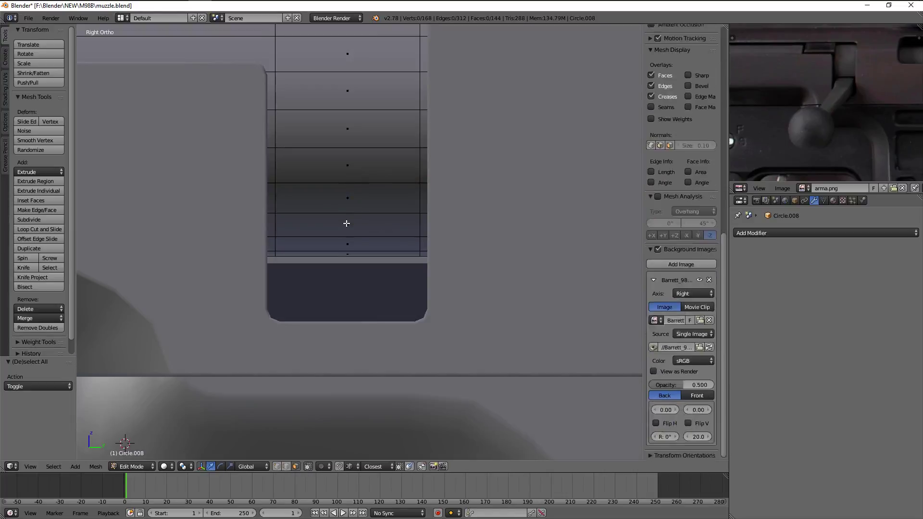
pyautogui.scroll(-4, 365, 220)
pyautogui.scroll(-3, 395, 220)
pyautogui.scroll(3, 395, 219)
# Add more slot faces to the selection, checking against the gun reference photos
pyautogui.moveTo(395, 219)
pyautogui.mouseDown(button='middle')
pyautogui.moveTo(305, 205)
pyautogui.moveTo(268, 330)
pyautogui.moveTo(412, 232)
pyautogui.mouseUp(button='middle')
pyautogui.keyDown('shift'); pyautogui.rightClick(385, 258); pyautogui.keyUp('shift')
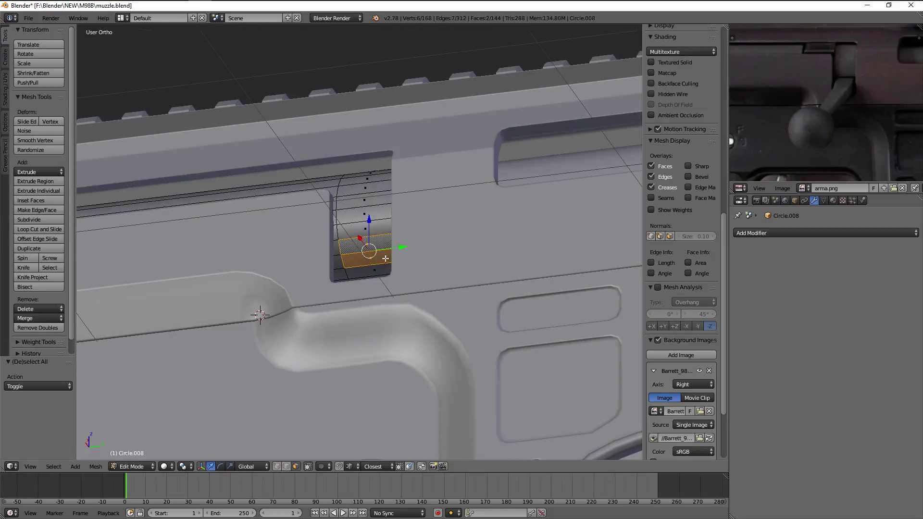
pyautogui.moveTo(377, 268); pyautogui.dragTo(397, 274, button='middle')
pyautogui.scroll(-3, 800, 148)
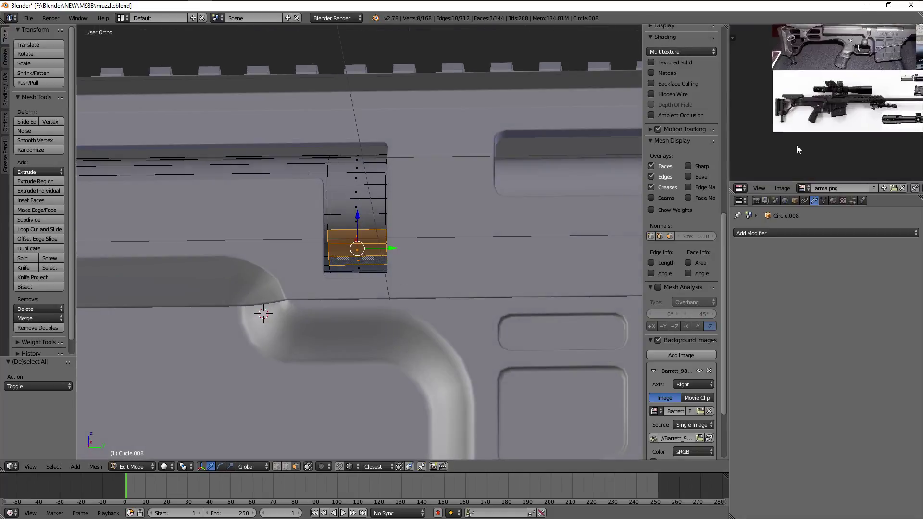
pyautogui.moveTo(797, 145)
pyautogui.mouseDown(button='middle')
pyautogui.moveTo(872, 130)
pyautogui.moveTo(851, 148)
pyautogui.mouseUp(button='middle')
pyautogui.scroll(2, 853, 111)
pyautogui.scroll(2, 835, 123)
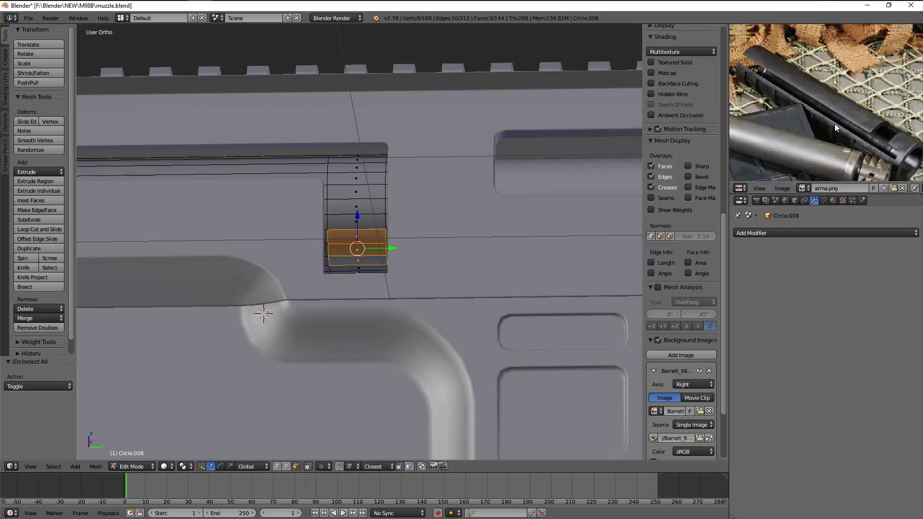
pyautogui.scroll(2, 854, 99)
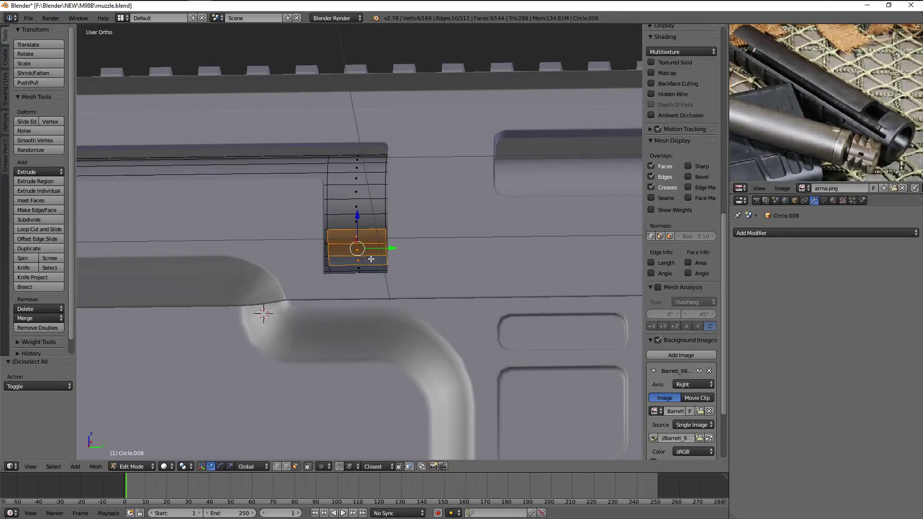
pyautogui.press('KP_3')
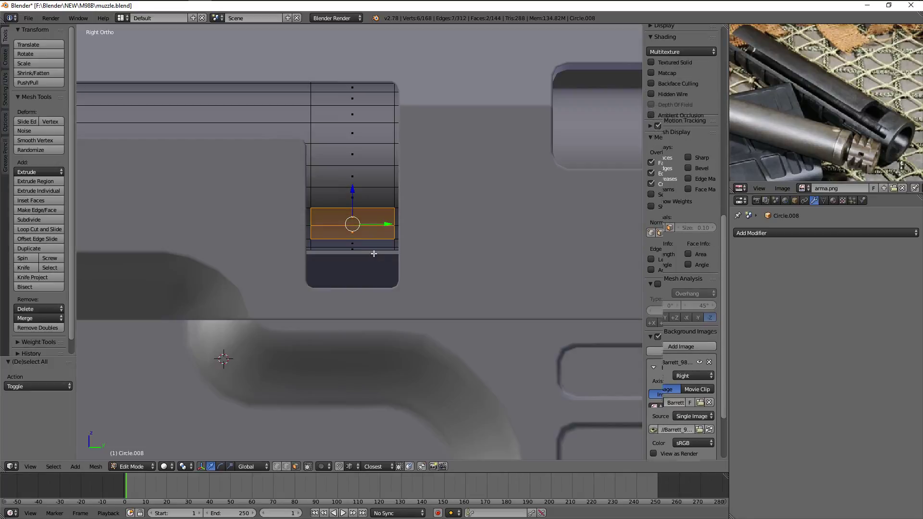
pyautogui.keyDown('shift'); pyautogui.rightClick(370, 245); pyautogui.keyUp('shift')
pyautogui.moveTo(370, 244)
pyautogui.mouseDown(button='middle')
pyautogui.moveTo(461, 222)
pyautogui.moveTo(523, 251)
pyautogui.moveTo(466, 245)
pyautogui.moveTo(495, 250)
pyautogui.mouseUp(button='middle')
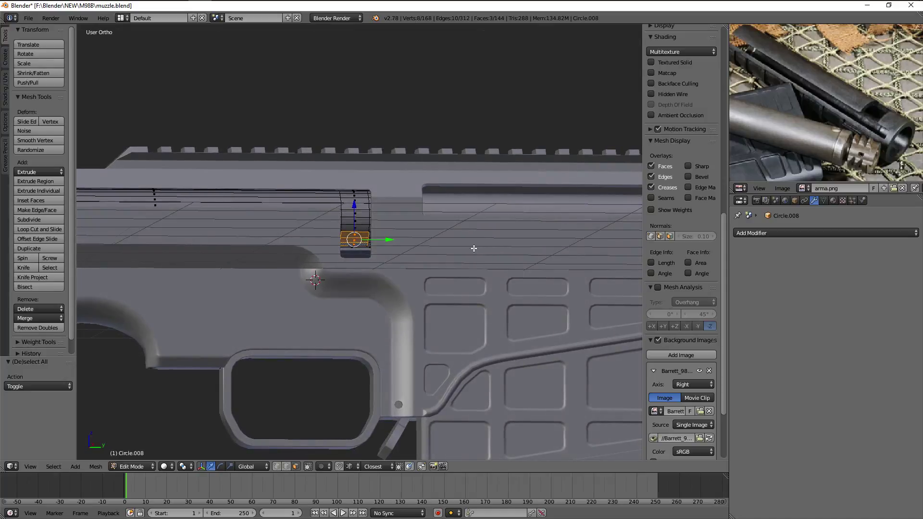
# Centre the view on the selected faces and remove two unwanted faces from the selection
pyautogui.press('KP_Decimal')
pyautogui.scroll(2, 373, 252)
pyautogui.keyDown('shift'); pyautogui.rightClick(373, 241); pyautogui.keyUp('shift')
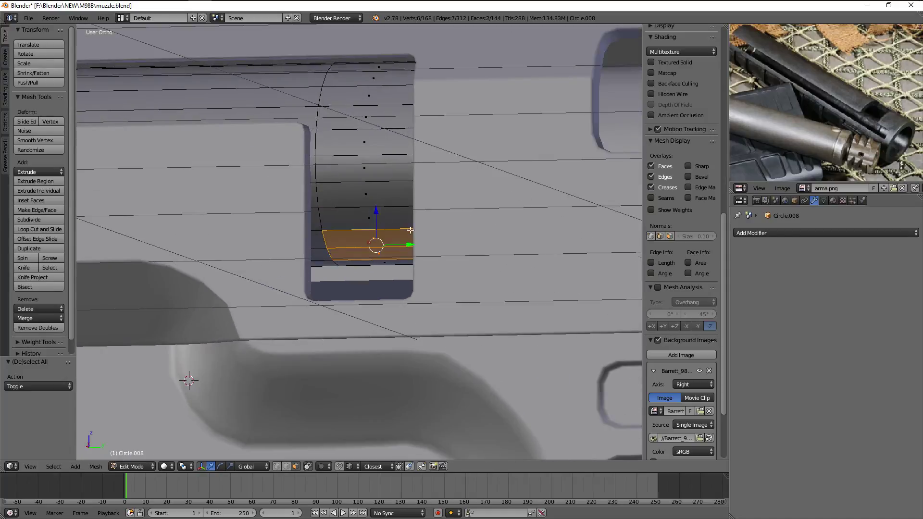
pyautogui.moveTo(374, 241)
pyautogui.mouseDown(button='middle')
pyautogui.moveTo(407, 247)
pyautogui.moveTo(368, 263)
pyautogui.mouseUp(button='middle')
pyautogui.keyDown('shift'); pyautogui.rightClick(369, 263); pyautogui.keyUp('shift')
pyautogui.moveTo(464, 275); pyautogui.dragTo(463, 253, button='middle')
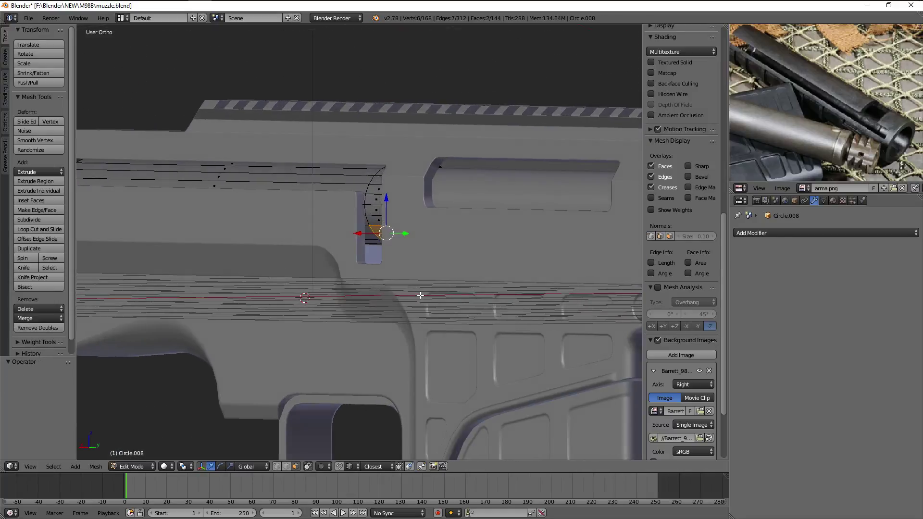
# Test-extrude the selected faces, undo it, and isolate the cylinder in local view
pyautogui.press('e')
pyautogui.click(392, 300)
pyautogui.moveTo(392, 301); pyautogui.dragTo(471, 299, button='middle')
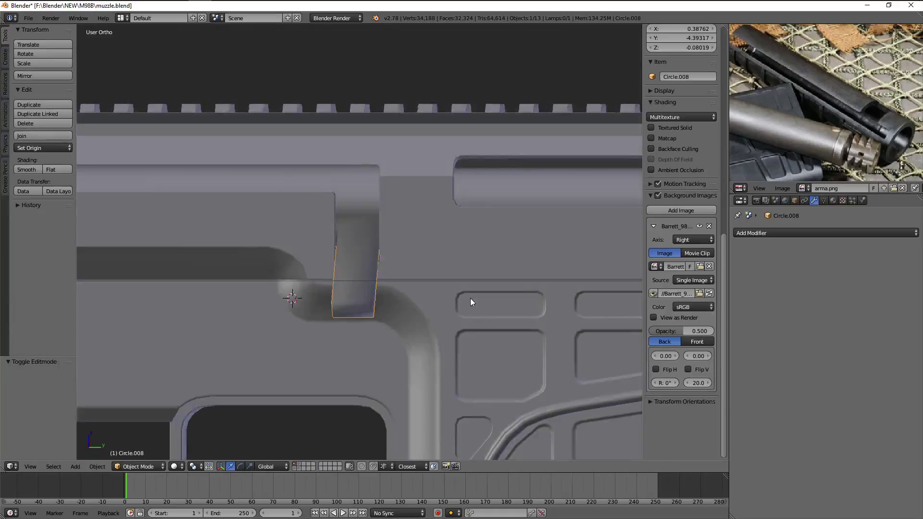
pyautogui.press('Tab')
pyautogui.press('Tab')
pyautogui.hotkey('ctrl', 'z')
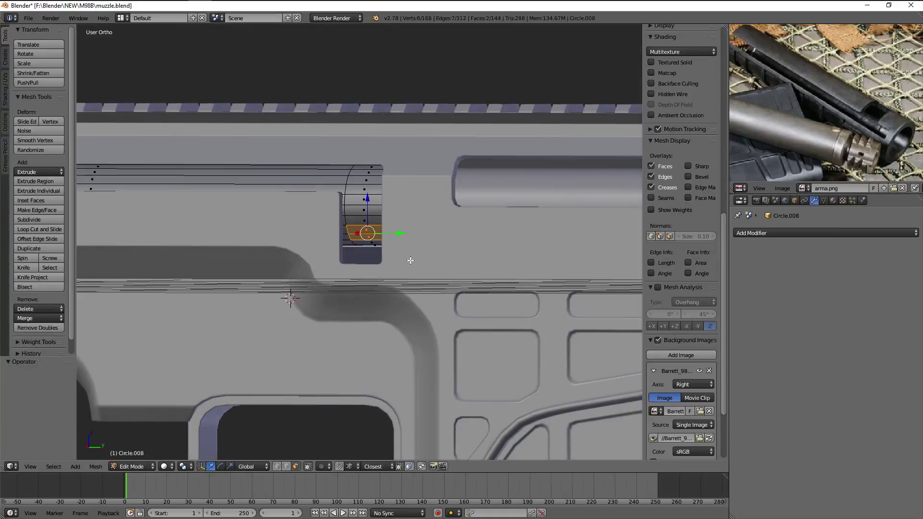
pyautogui.moveTo(412, 257)
pyautogui.mouseDown(button='middle')
pyautogui.moveTo(427, 237)
pyautogui.moveTo(375, 238)
pyautogui.mouseUp(button='middle')
pyautogui.press('Tab')
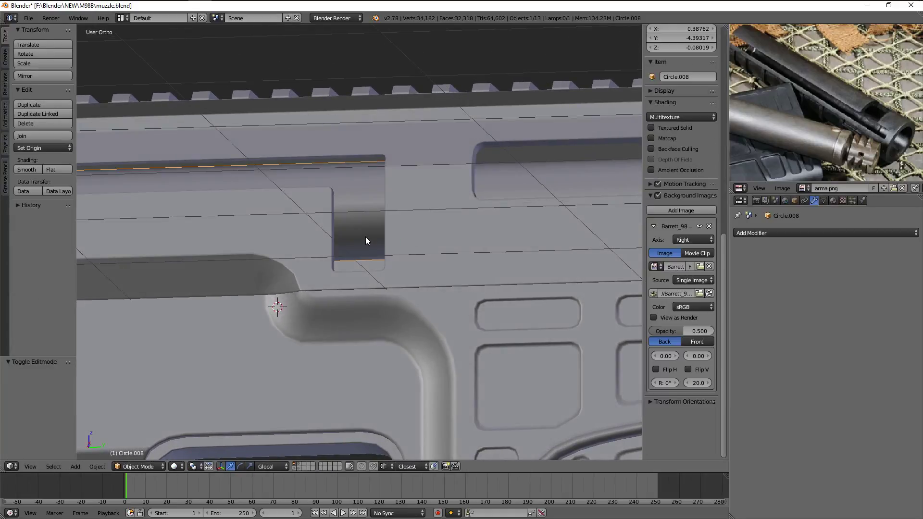
pyautogui.press('KP_Divide')
pyautogui.press('Tab')
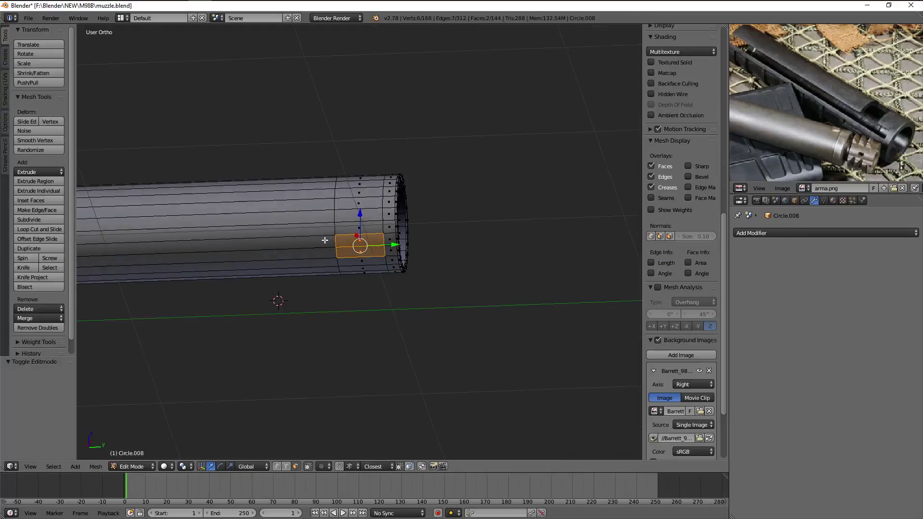
# Add a lengthwise strip of faces to the selection and delete those faces
pyautogui.keyDown('alt'); pyautogui.keyDown('shift'); pyautogui.click(320, 249); pyautogui.keyUp('shift'); pyautogui.keyUp('alt')
pyautogui.scroll(-3, 319, 250)
pyautogui.moveTo(319, 250); pyautogui.dragTo(19, 265, button='middle')
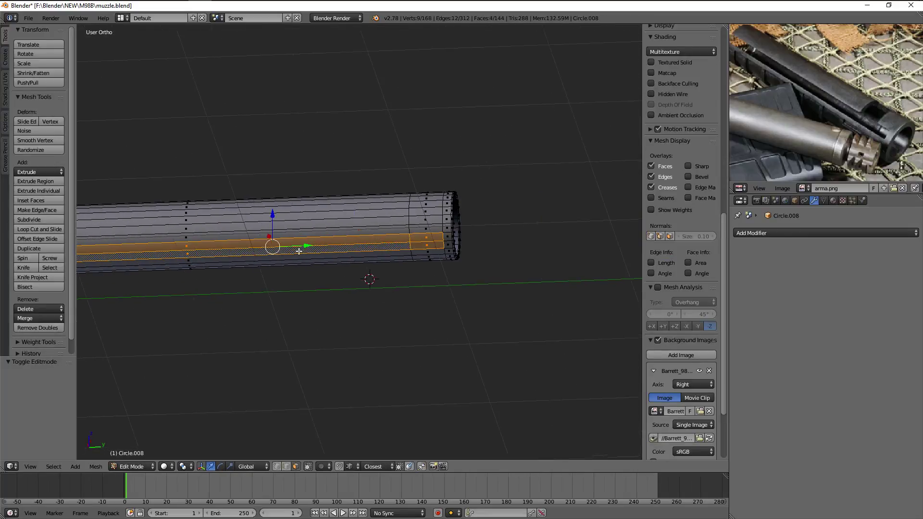
pyautogui.scroll(3, 379, 320)
pyautogui.scroll(1, 435, 275)
pyautogui.keyDown('shift'); pyautogui.moveTo(470, 267); pyautogui.dragTo(403, 266, button='middle'); pyautogui.keyUp('shift')
pyautogui.press('x')
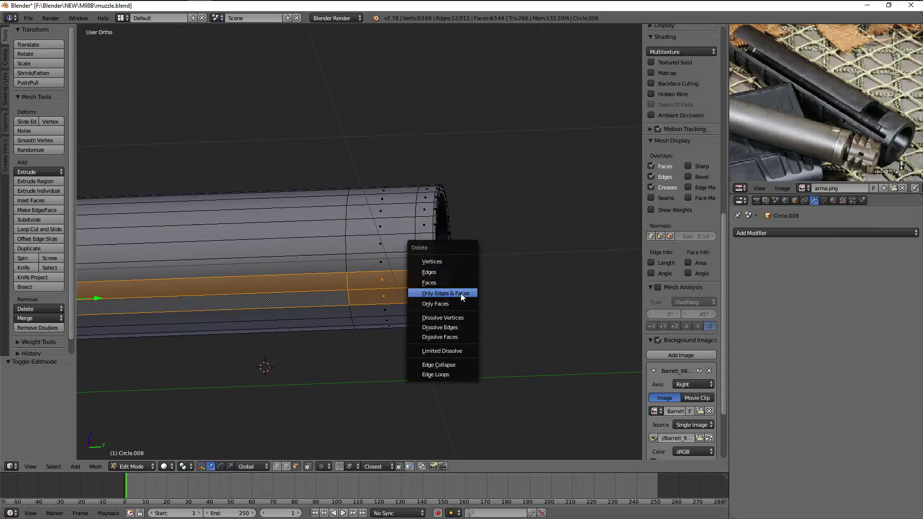
pyautogui.click(443, 283)
# Orbit around the cylinder to inspect the new slot from its open end
pyautogui.press('Tab')
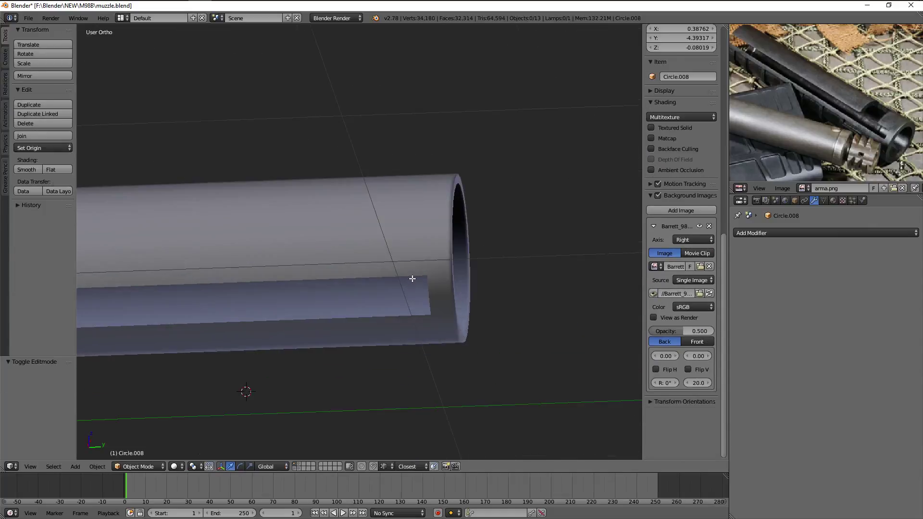
pyautogui.press('Tab')
pyautogui.scroll(-3, 275, 278)
pyautogui.moveTo(274, 279)
pyautogui.mouseDown(button='middle')
pyautogui.moveTo(361, 265)
pyautogui.moveTo(382, 287)
pyautogui.mouseUp(button='middle')
pyautogui.scroll(3, 361, 269)
pyautogui.scroll(-2, 356, 289)
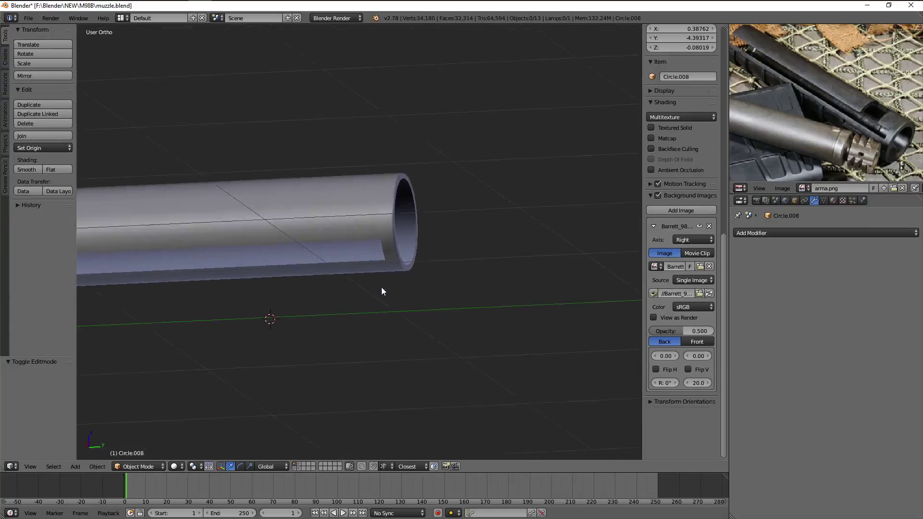
pyautogui.scroll(3, 395, 288)
pyautogui.scroll(3, 366, 273)
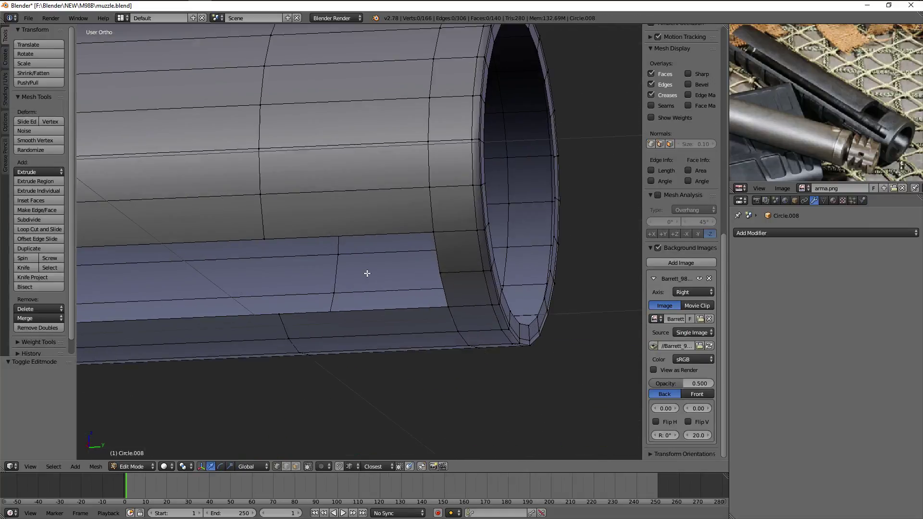
pyautogui.scroll(-3, 391, 241)
pyautogui.moveTo(395, 243)
pyautogui.mouseDown(button='middle')
pyautogui.moveTo(437, 262)
pyautogui.moveTo(349, 239)
pyautogui.moveTo(334, 260)
pyautogui.moveTo(313, 243)
pyautogui.moveTo(363, 243)
pyautogui.moveTo(389, 200)
pyautogui.moveTo(383, 175)
pyautogui.moveTo(387, 224)
pyautogui.mouseUp(button='middle')
pyautogui.scroll(2, 349, 240)
pyautogui.scroll(-2, 349, 239)
pyautogui.scroll(3, 363, 243)
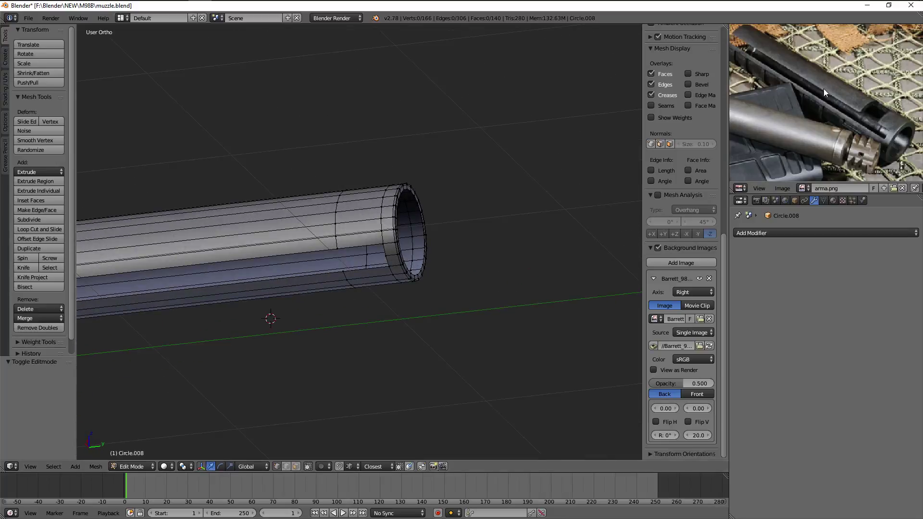
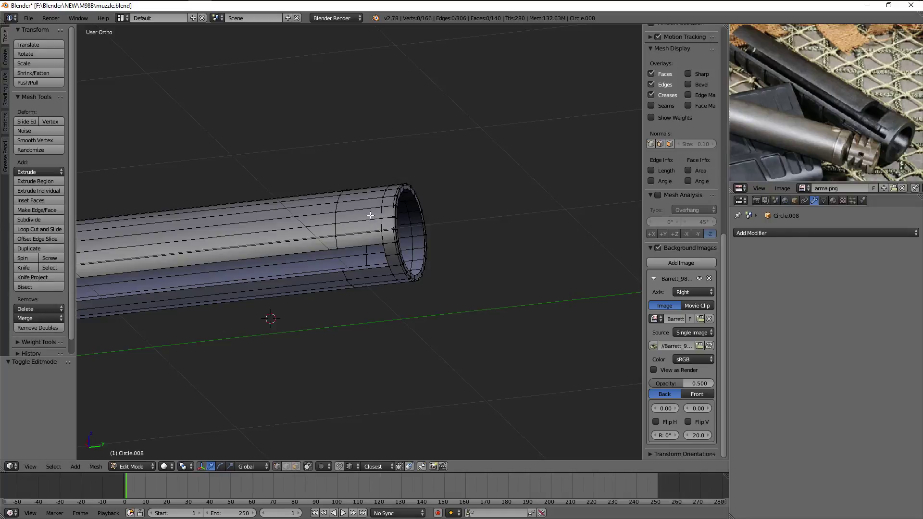
# Select all of the Circle.008 tube's mesh and rotate it around the Y axis
pyautogui.moveTo(371, 215)
pyautogui.mouseDown(button='middle')
pyautogui.moveTo(356, 240)
pyautogui.moveTo(358, 258)
pyautogui.mouseUp(button='middle')
pyautogui.press('Tab')
pyautogui.scroll(-2, 370, 205)
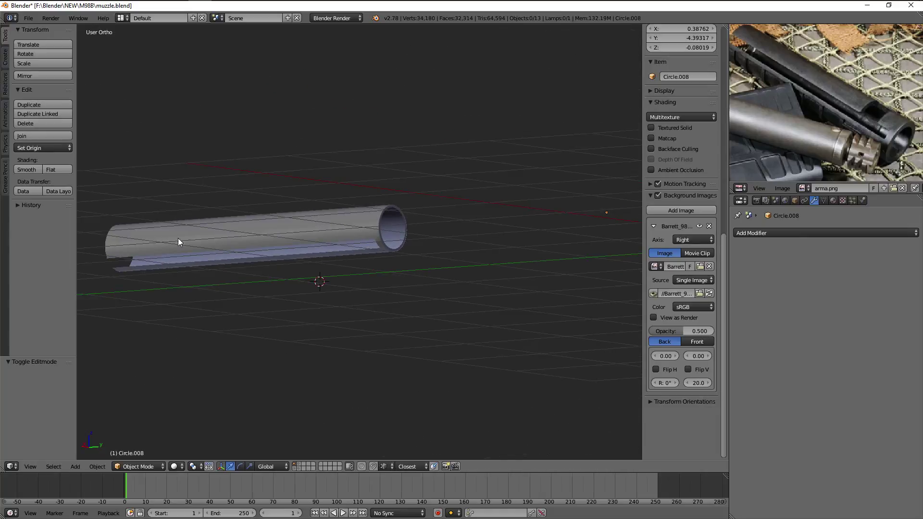
pyautogui.rightClick(368, 218)
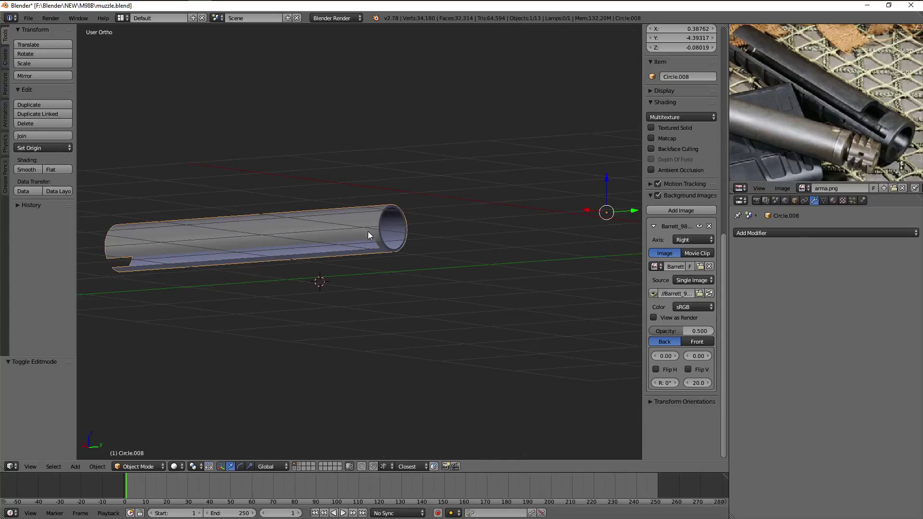
pyautogui.press('Tab')
pyautogui.scroll(3, 459, 193)
pyautogui.press('a')
pyautogui.press('r')
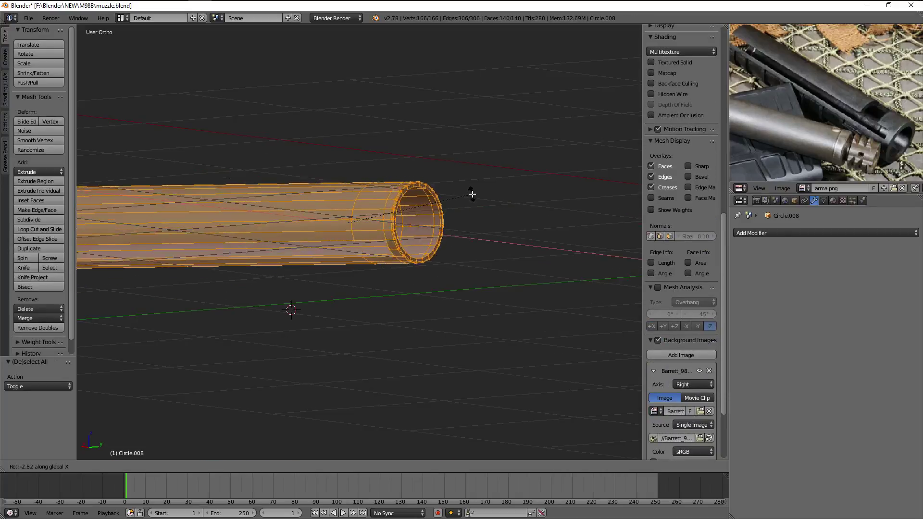
pyautogui.press('y')
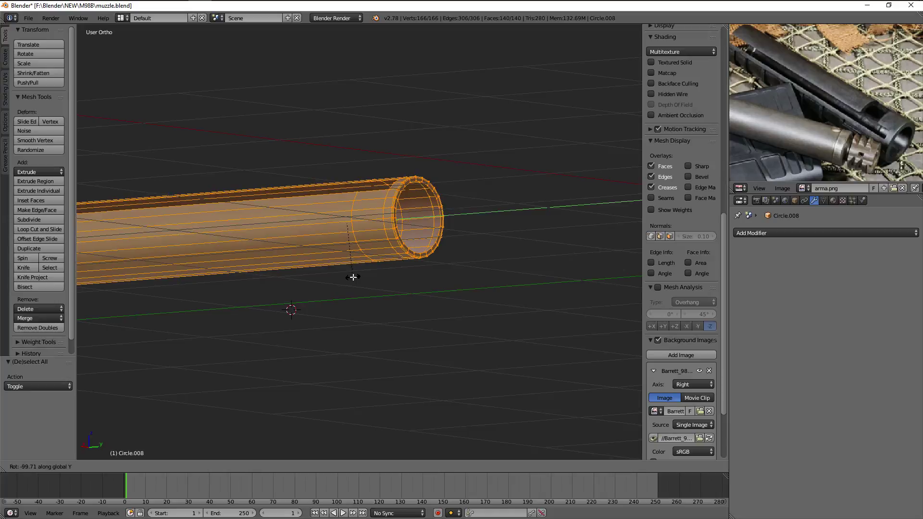
# Confirm the tube's roughly -100° Y rotation and return to Object Mode
pyautogui.click(354, 278)
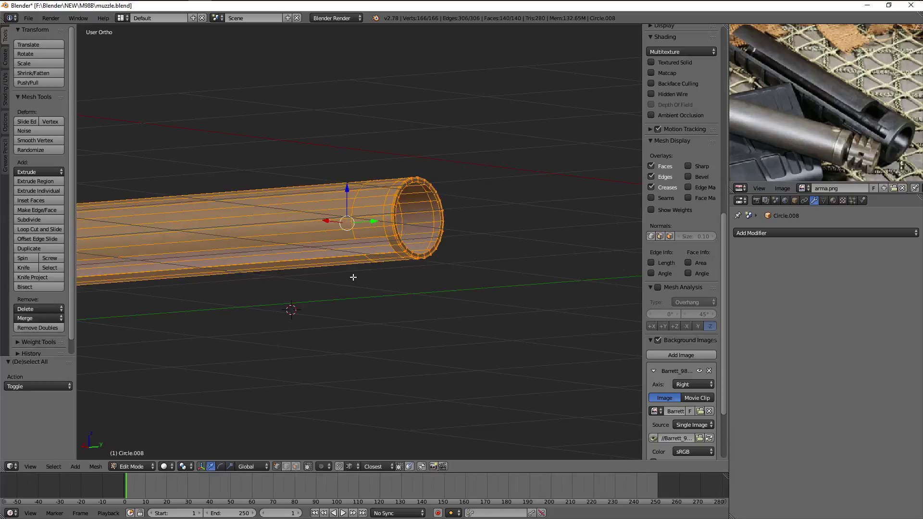
pyautogui.press('Tab')
pyautogui.scroll(-2, 879, 84)
pyautogui.scroll(-2, 878, 85)
# Zoom and pan the reference photo to the rifle's receiver and bolt area
pyautogui.scroll(2, 879, 109)
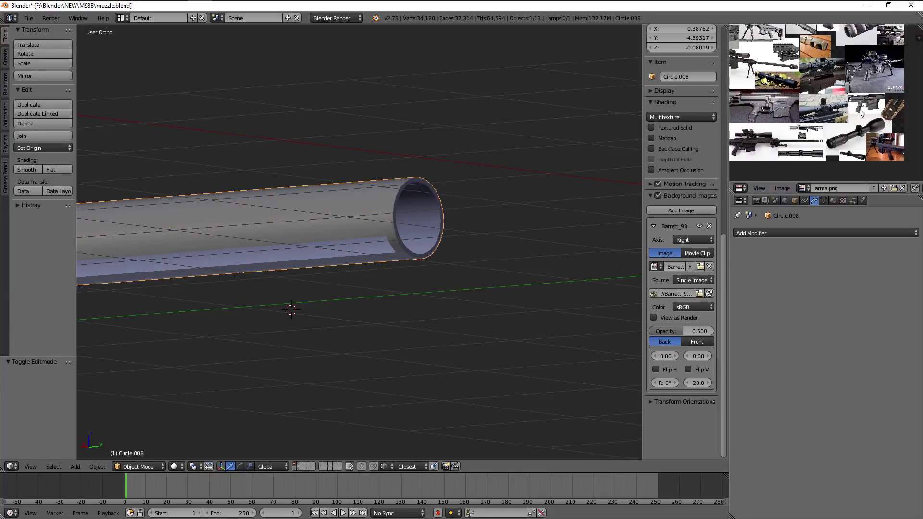
pyautogui.scroll(2, 879, 80)
pyautogui.scroll(2, 836, 120)
pyautogui.scroll(2, 864, 111)
pyautogui.scroll(-2, 864, 112)
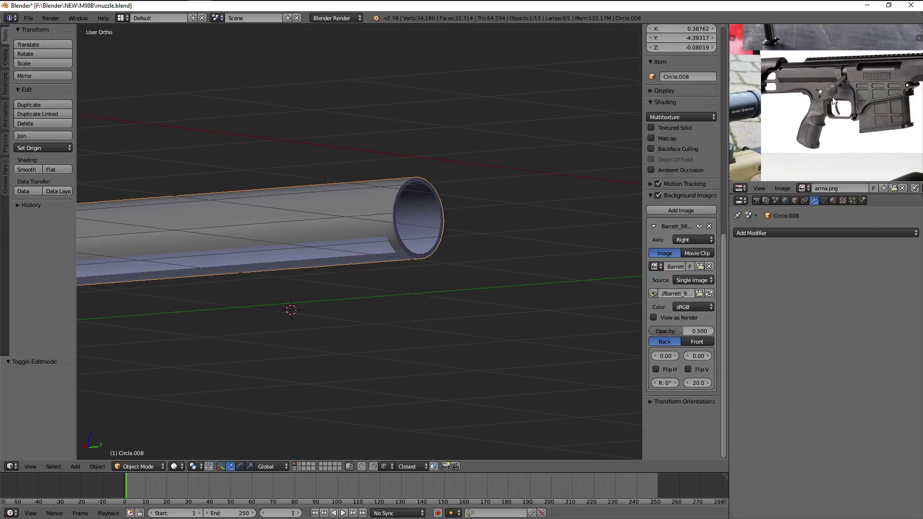
pyautogui.scroll(-2, 832, 97)
pyautogui.scroll(-1, 854, 129)
pyautogui.scroll(-1, 833, 130)
pyautogui.scroll(1, 832, 130)
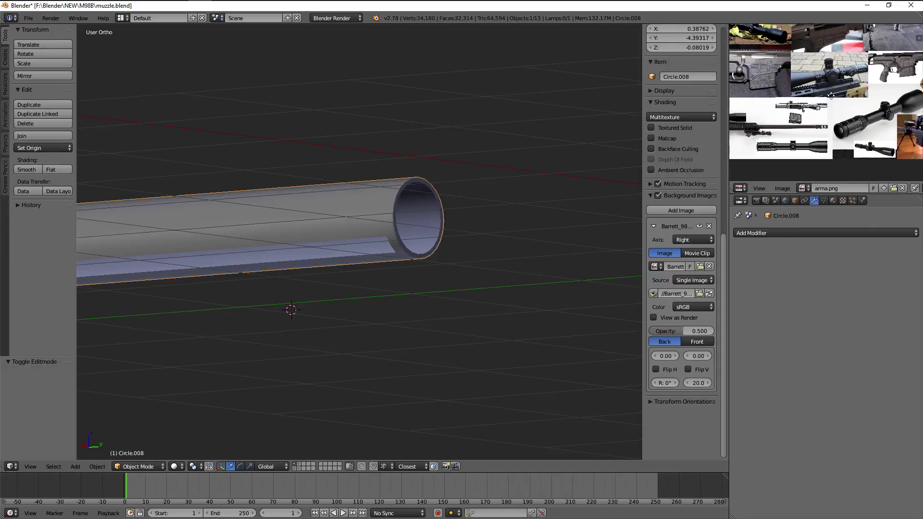
pyautogui.scroll(2, 832, 125)
pyautogui.scroll(2, 830, 116)
pyautogui.scroll(2, 835, 118)
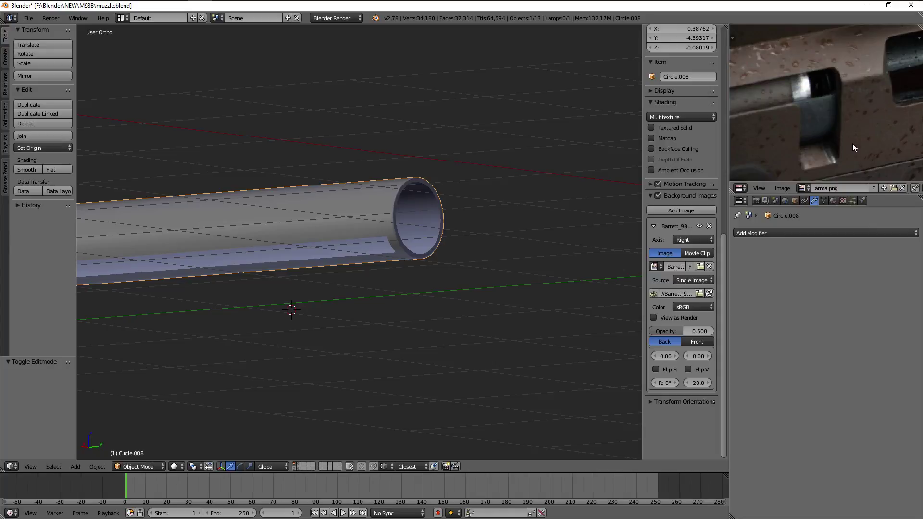
pyautogui.scroll(-3, 852, 143)
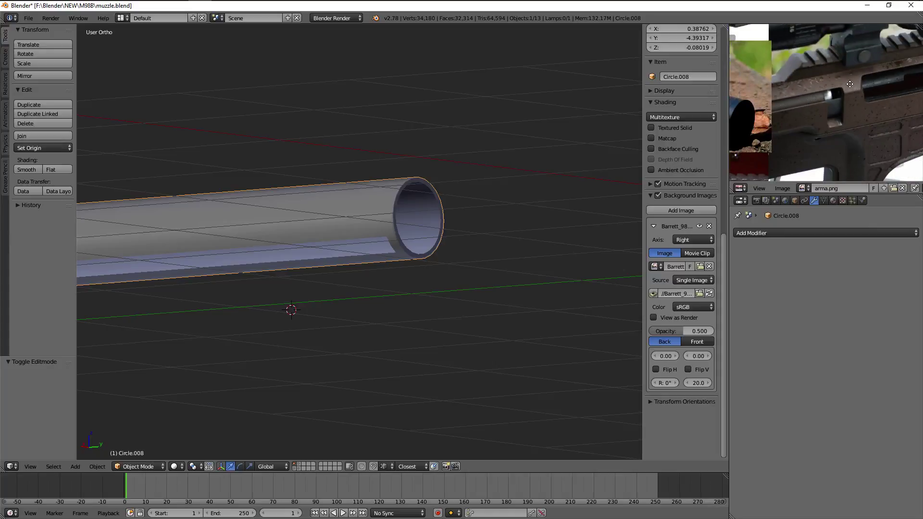
pyautogui.scroll(3, 807, 105)
pyautogui.scroll(2, 832, 70)
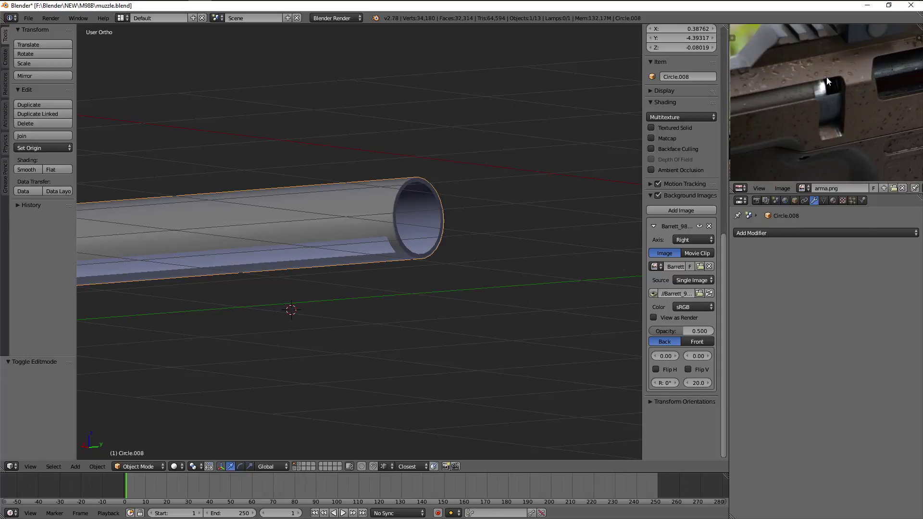
pyautogui.keyDown('ctrl'); pyautogui.hscroll(2, 817, 86); pyautogui.keyUp('ctrl')
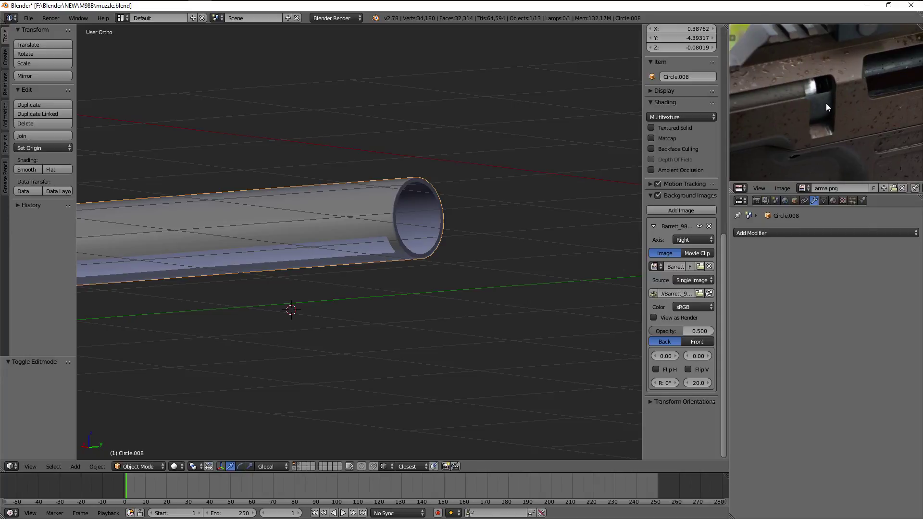
pyautogui.moveTo(848, 105); pyautogui.dragTo(816, 118, button='middle')
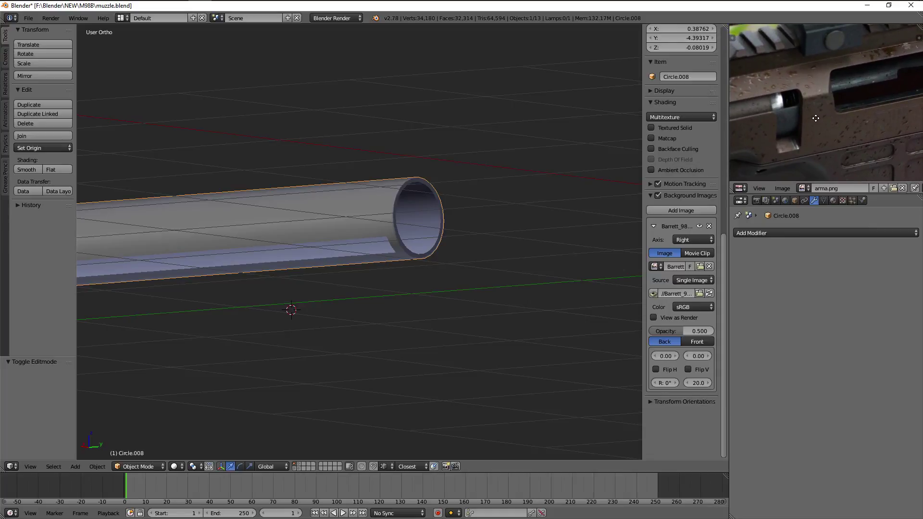
pyautogui.moveTo(809, 117); pyautogui.dragTo(775, 112, button='middle')
pyautogui.scroll(-3, 775, 111)
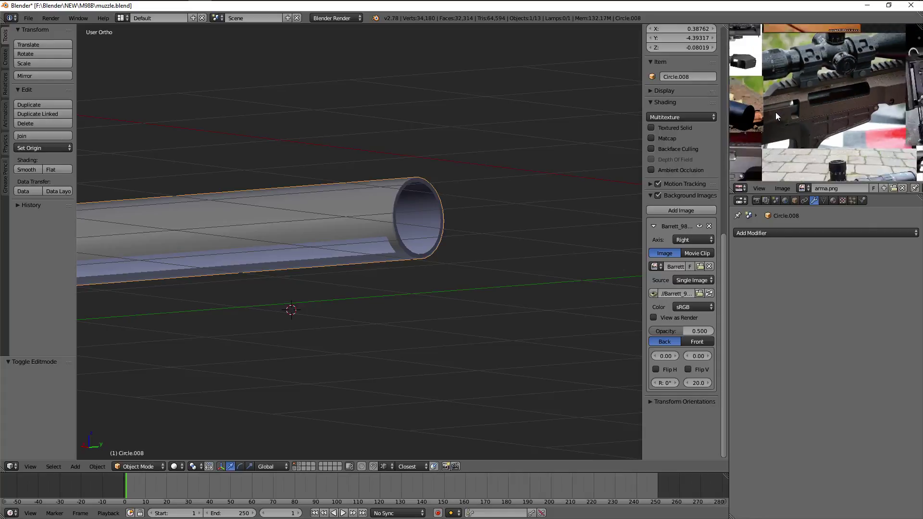
pyautogui.scroll(-2, 776, 111)
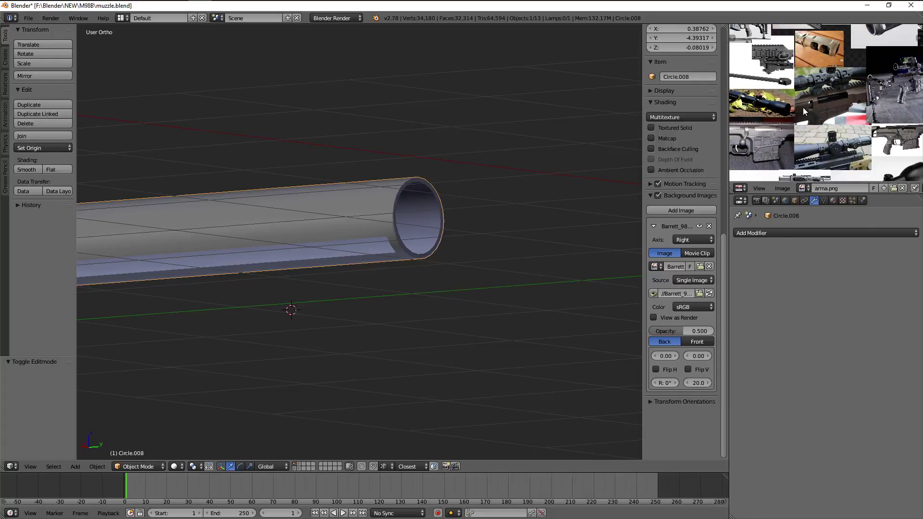
# Pan the reference collage to the bolt knob close-up and zoom in on it
pyautogui.moveTo(821, 88)
pyautogui.mouseDown(button='middle')
pyautogui.moveTo(865, 127)
pyautogui.moveTo(846, 106)
pyautogui.mouseUp(button='middle')
pyautogui.scroll(-2, 824, 85)
pyautogui.scroll(-3, 872, 112)
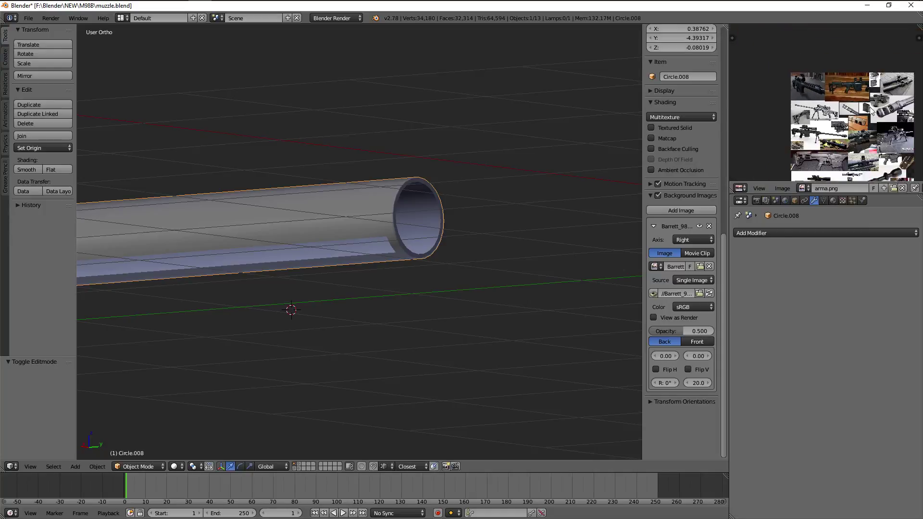
pyautogui.scroll(1, 872, 111)
pyautogui.scroll(2, 861, 104)
pyautogui.scroll(2, 846, 94)
pyautogui.scroll(2, 832, 84)
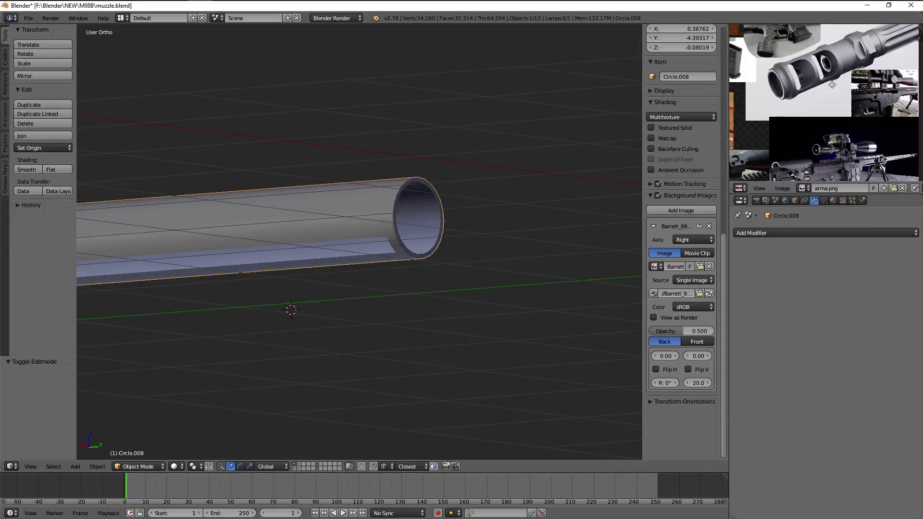
pyautogui.scroll(-2, 832, 85)
pyautogui.scroll(-2, 832, 102)
pyautogui.scroll(1, 846, 99)
pyautogui.scroll(3, 860, 99)
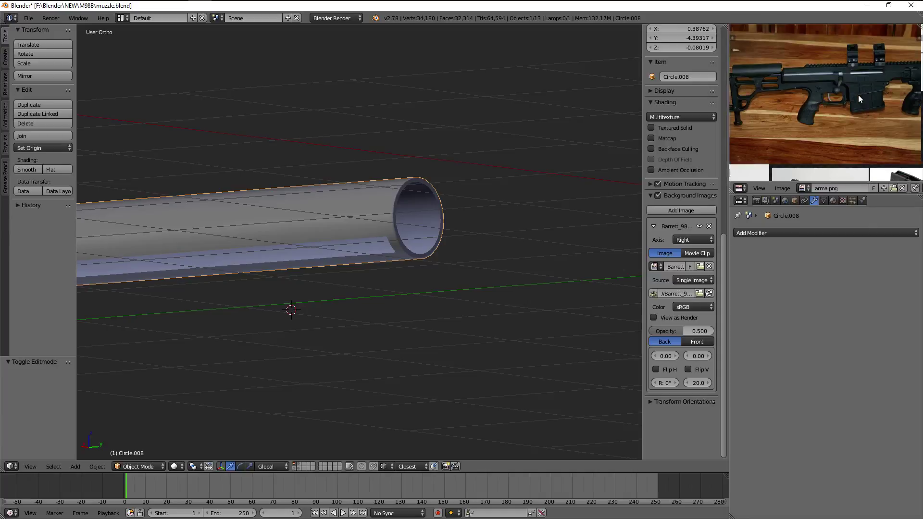
pyautogui.scroll(-3, 858, 94)
pyautogui.scroll(2, 841, 104)
pyautogui.scroll(1, 815, 149)
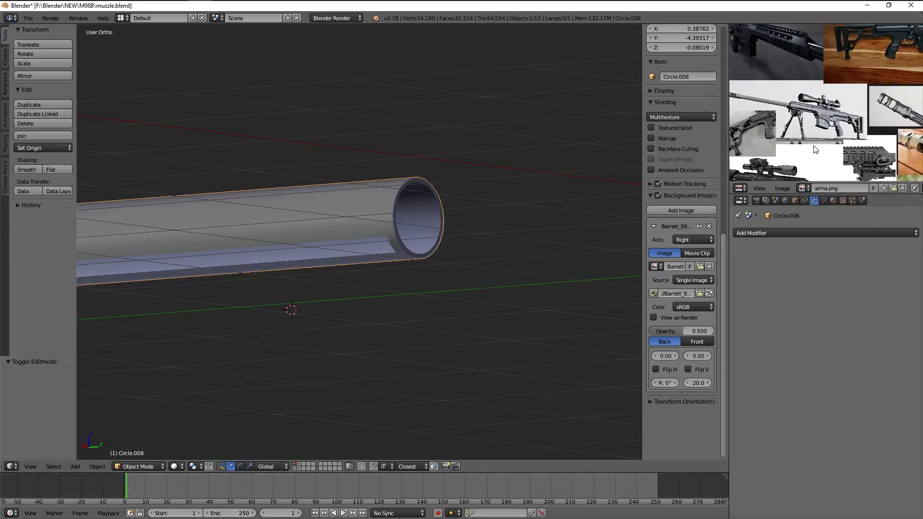
pyautogui.scroll(-2, 815, 149)
pyautogui.scroll(1, 813, 130)
pyautogui.scroll(1, 809, 115)
pyautogui.scroll(1, 806, 102)
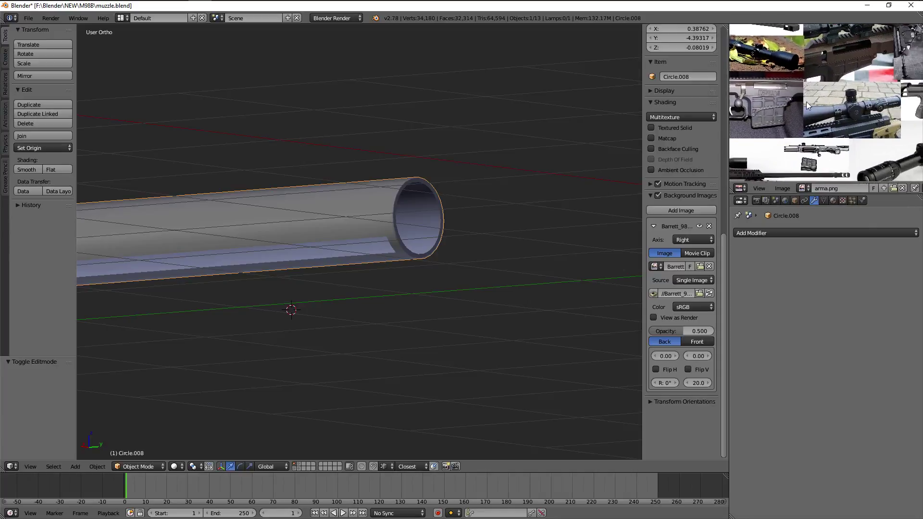
pyautogui.scroll(-2, 839, 125)
pyautogui.scroll(1, 839, 125)
pyautogui.scroll(-1, 856, 120)
pyautogui.scroll(2, 866, 123)
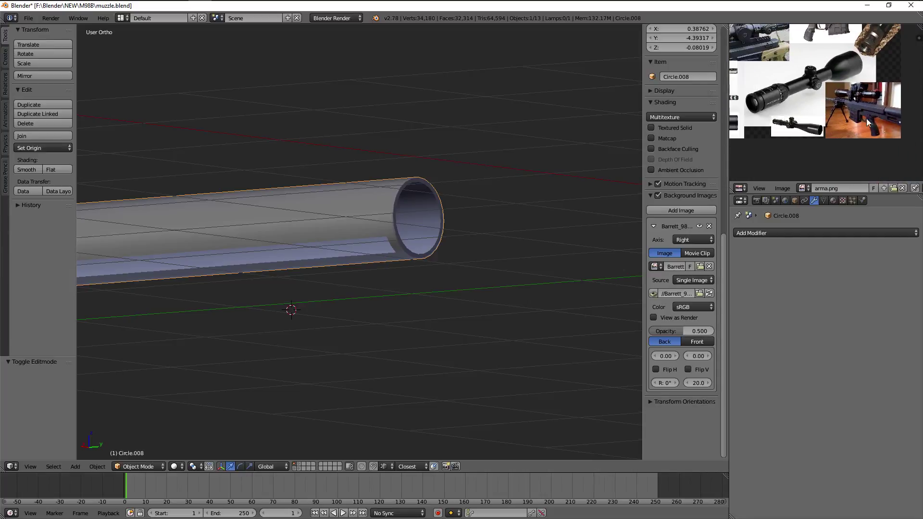
pyautogui.scroll(-1, 867, 122)
pyautogui.scroll(-1, 846, 120)
pyautogui.scroll(1, 817, 116)
pyautogui.scroll(1, 791, 114)
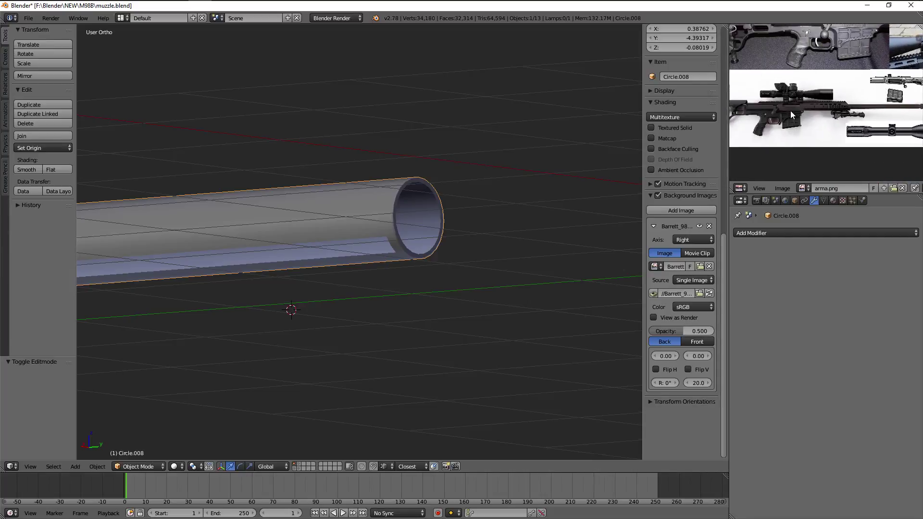
pyautogui.scroll(1, 790, 111)
pyautogui.scroll(1, 818, 115)
pyautogui.scroll(2, 804, 107)
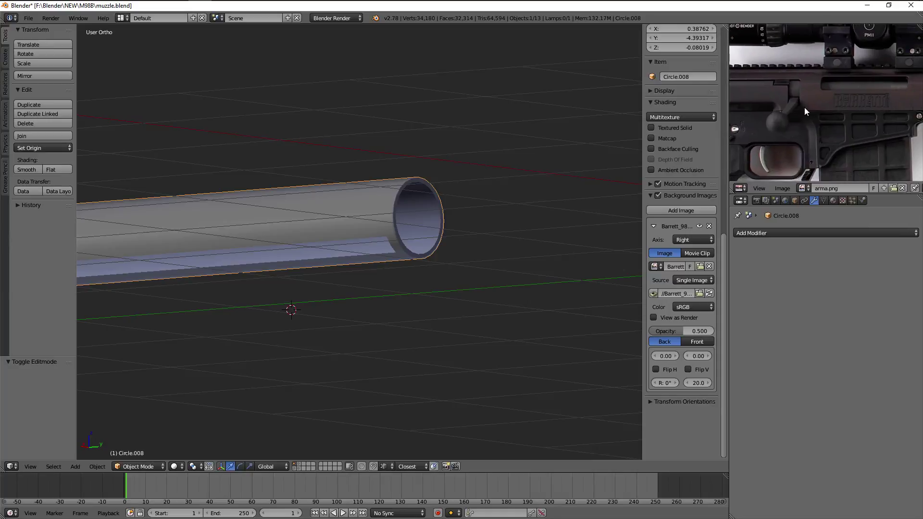
pyautogui.moveTo(425, 213)
pyautogui.mouseDown(button='middle')
pyautogui.moveTo(388, 262)
pyautogui.moveTo(403, 272)
pyautogui.mouseUp(button='middle')
# In right side view, select an edge at the tube's lower end and snap the 3D cursor to it
pyautogui.press('KP_3')
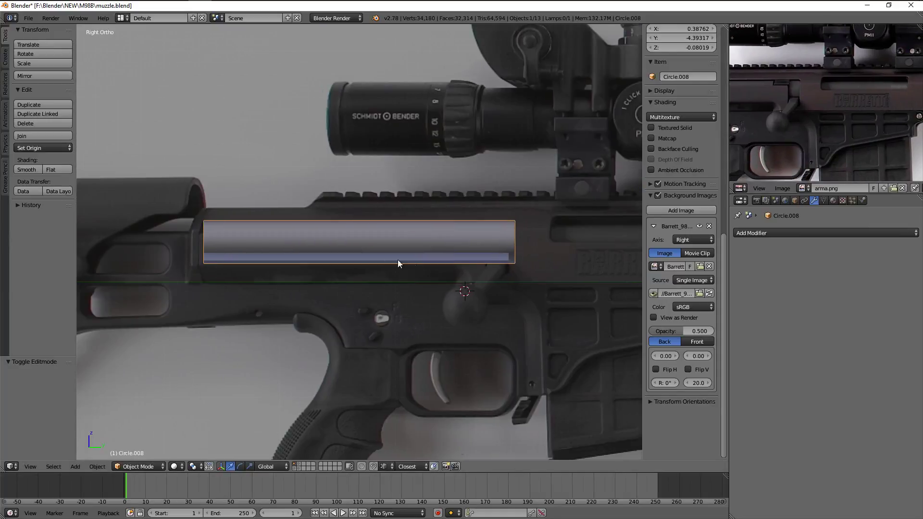
pyautogui.scroll(3, 397, 260)
pyautogui.scroll(2, 409, 284)
pyautogui.scroll(2, 371, 268)
pyautogui.press('Tab')
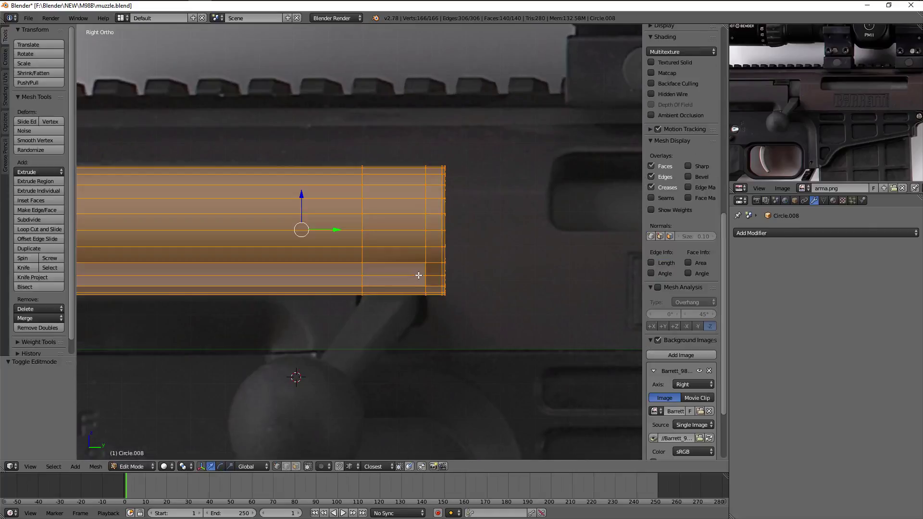
pyautogui.press('a')
pyautogui.keyDown('shift'); pyautogui.moveTo(378, 256); pyautogui.dragTo(358, 251, button='middle'); pyautogui.keyUp('shift')
pyautogui.rightClick(352, 255)
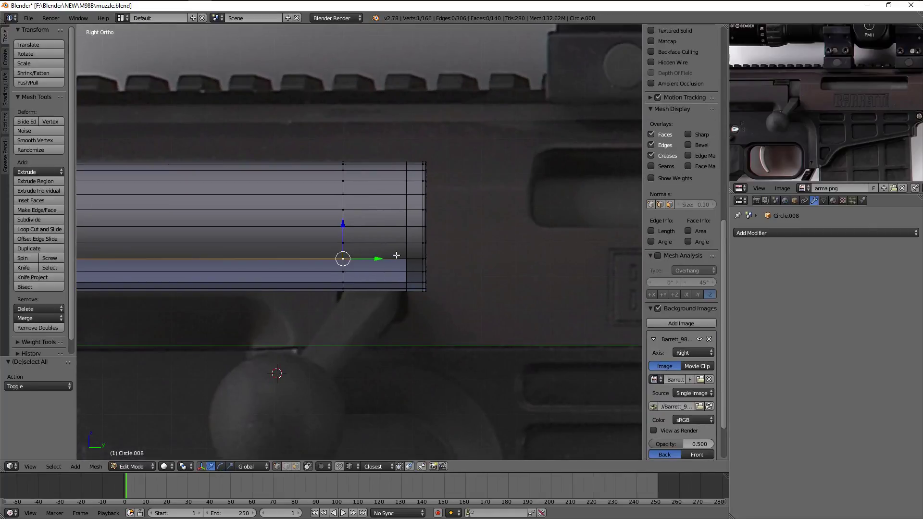
pyautogui.hotkey('shift', 's')
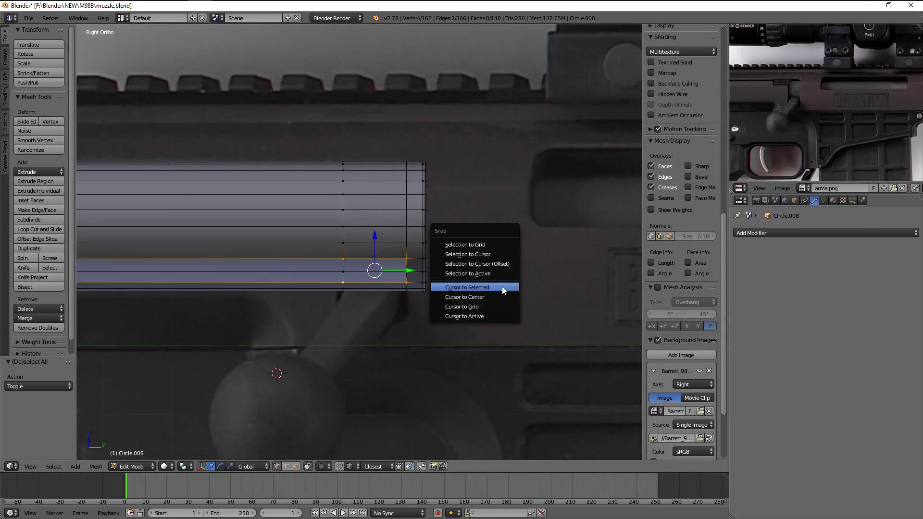
pyautogui.click(502, 287)
# Fill a new face between the selected edges under the tube
pyautogui.press('z')
pyautogui.keyDown('shift'); pyautogui.moveTo(495, 275); pyautogui.dragTo(502, 223, button='middle'); pyautogui.keyUp('shift')
pyautogui.press('z')
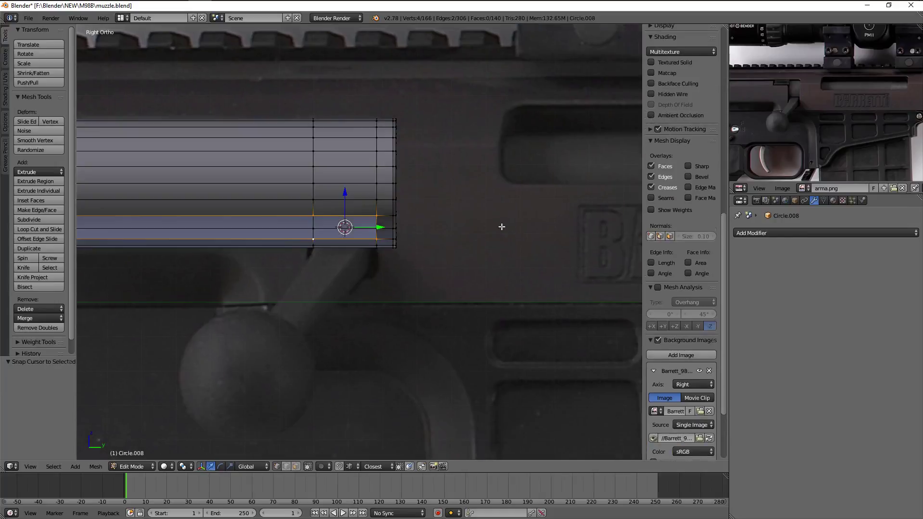
pyautogui.scroll(2, 512, 227)
pyautogui.scroll(2, 531, 190)
pyautogui.press('z')
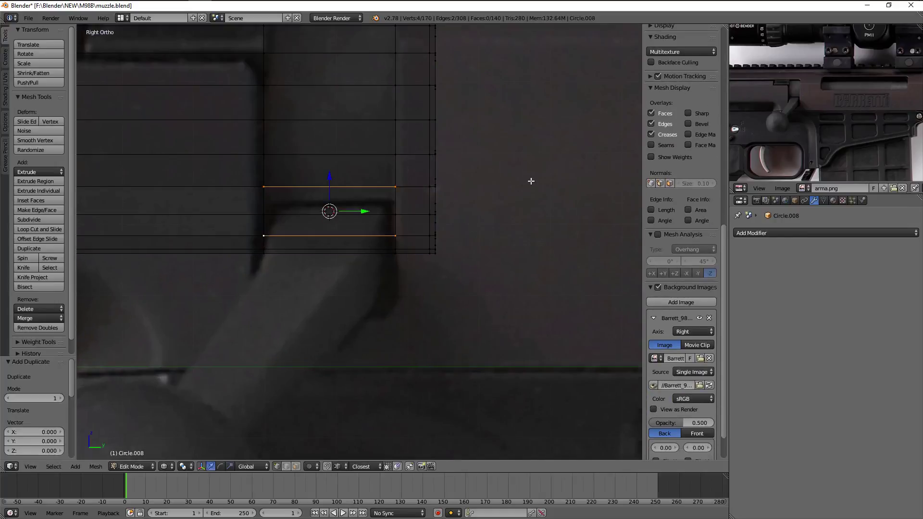
pyautogui.press('z')
pyautogui.scroll(2, 524, 182)
pyautogui.press('f')
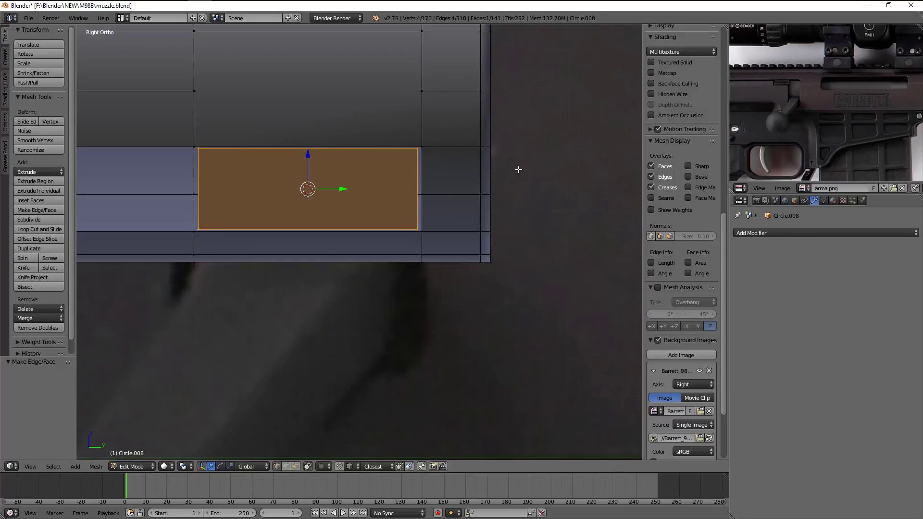
# Flatten the new face slightly along the Z axis
pyautogui.press('s')
pyautogui.press('z')
pyautogui.click(501, 166)
pyautogui.press('z')
pyautogui.scroll(-1, 501, 166)
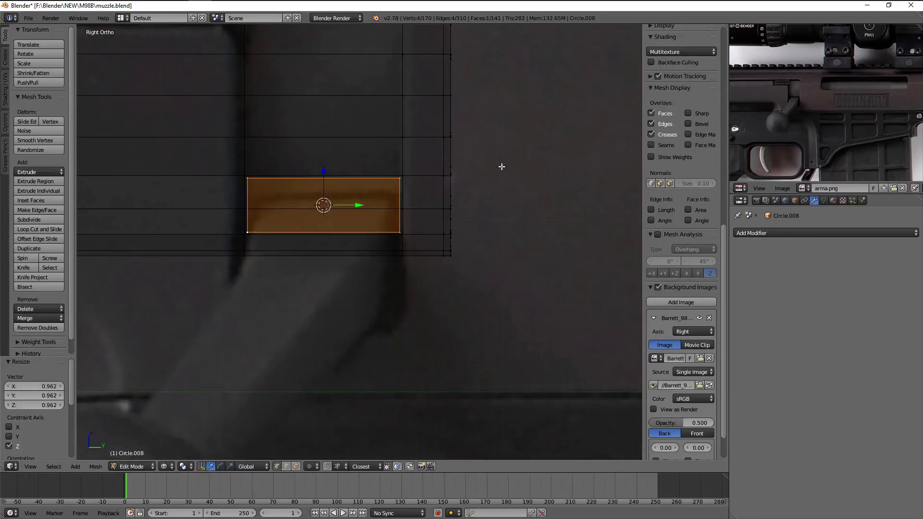
pyautogui.press('z')
pyautogui.scroll(-3, 503, 165)
pyautogui.scroll(-2, 503, 167)
# Extrude the face downward into an arm, taper its end and slide it back to slant
pyautogui.press('e')
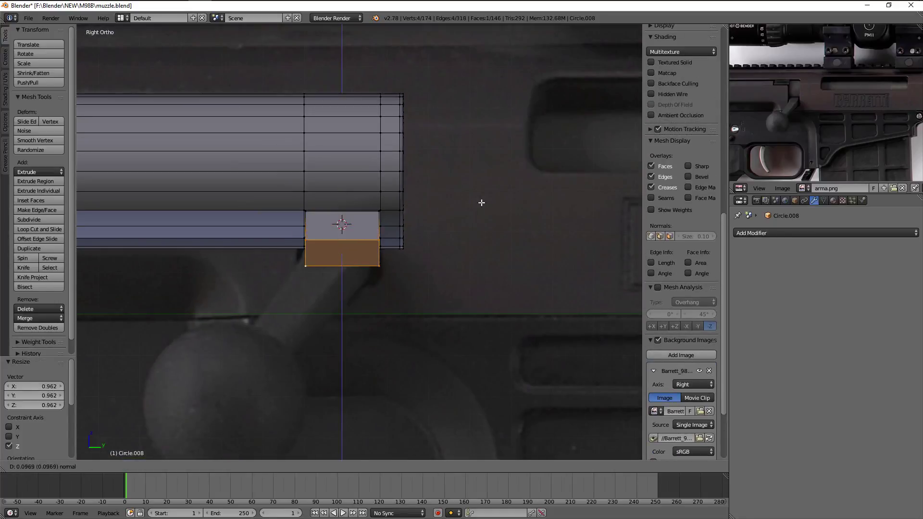
pyautogui.click(467, 309)
pyautogui.press('z')
pyautogui.press('s')
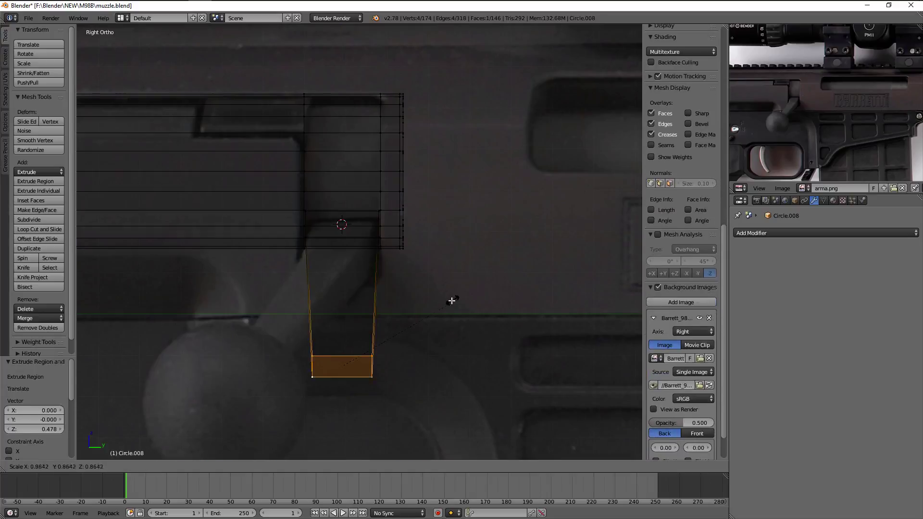
pyautogui.click(451, 303)
pyautogui.press('z')
pyautogui.moveTo(371, 364); pyautogui.dragTo(294, 362)
pyautogui.press('z')
pyautogui.press('z')
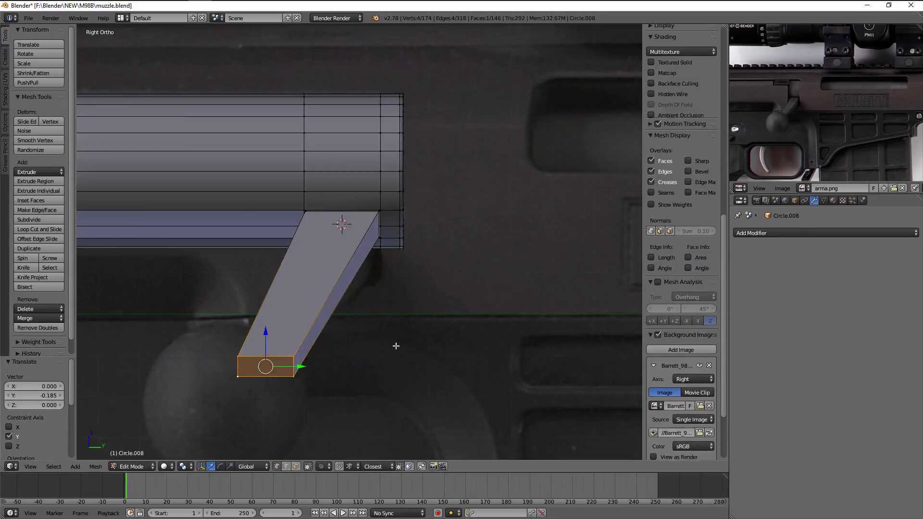
pyautogui.press('KP_7')
pyautogui.keyDown('shift'); pyautogui.moveTo(317, 257); pyautogui.dragTo(194, 235, button='middle'); pyautogui.keyUp('shift')
# Rotate the lever's end face about the vertical Z axis
pyautogui.press('r')
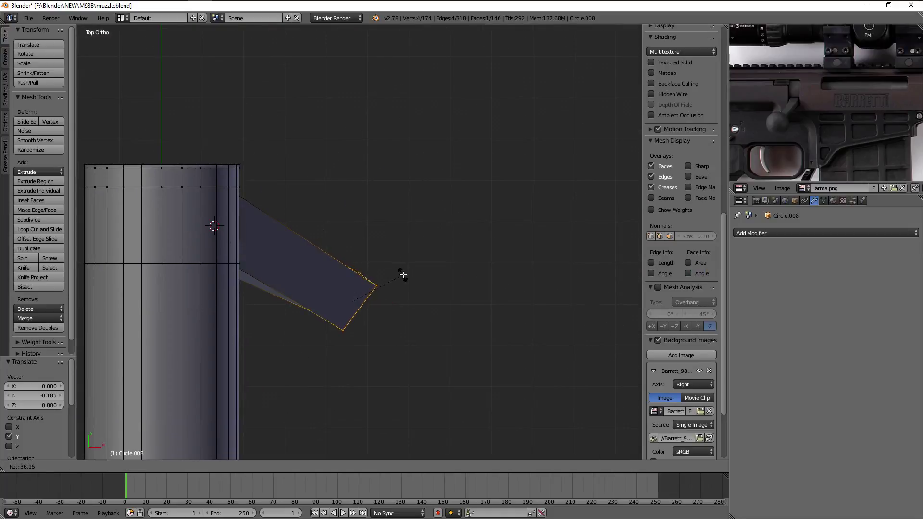
pyautogui.press('Escape')
pyautogui.press('z')
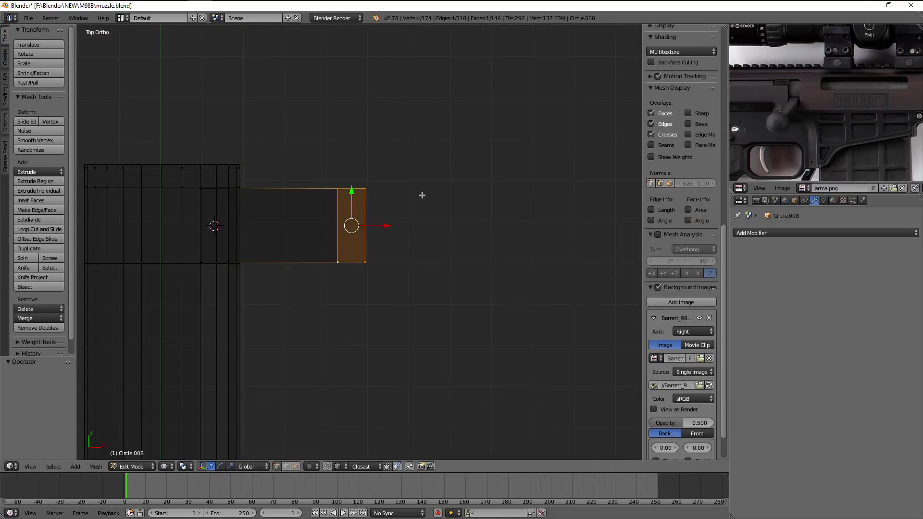
pyautogui.press('r')
pyautogui.press('z')
pyautogui.press('Escape')
pyautogui.press('r')
pyautogui.press('z')
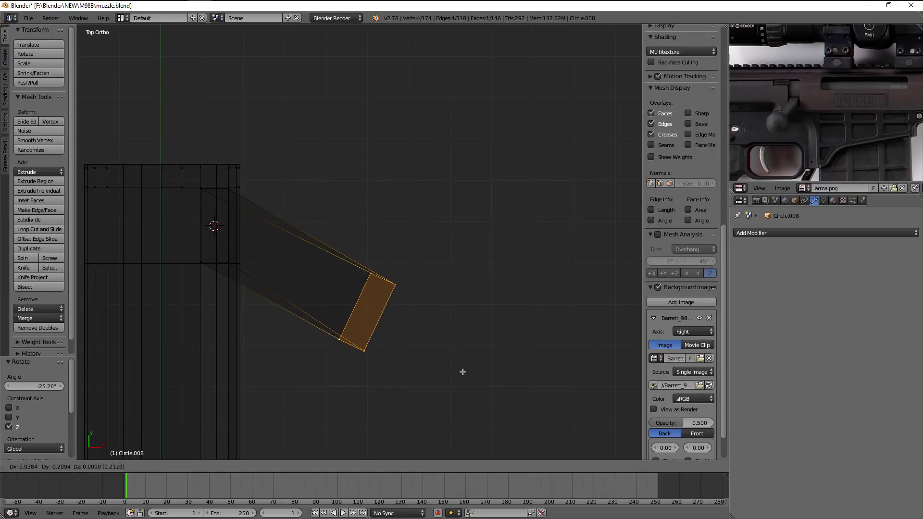
pyautogui.press('Escape')
# Move the lever's end face to a new position and check the arm outside Edit Mode
pyautogui.moveTo(462, 358); pyautogui.dragTo(409, 366, button='middle')
pyautogui.press('z')
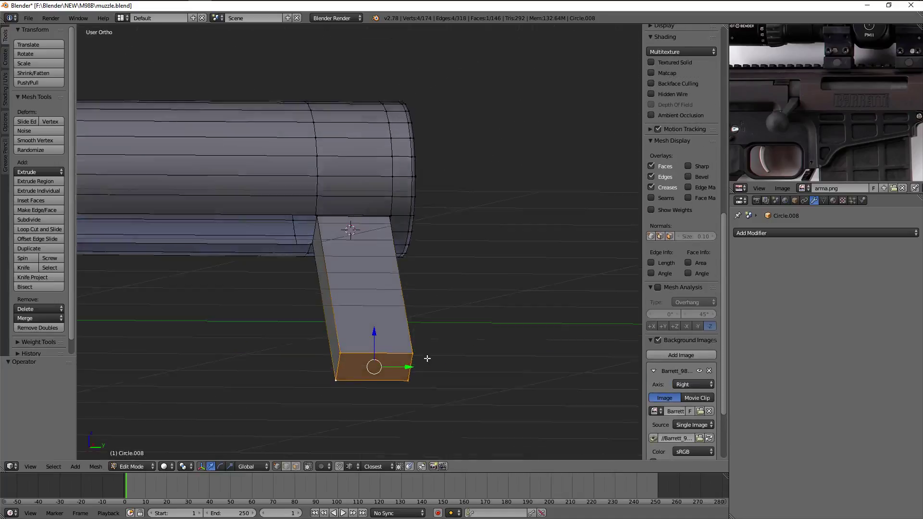
pyautogui.press('g')
pyautogui.click(323, 370)
pyautogui.press('Tab')
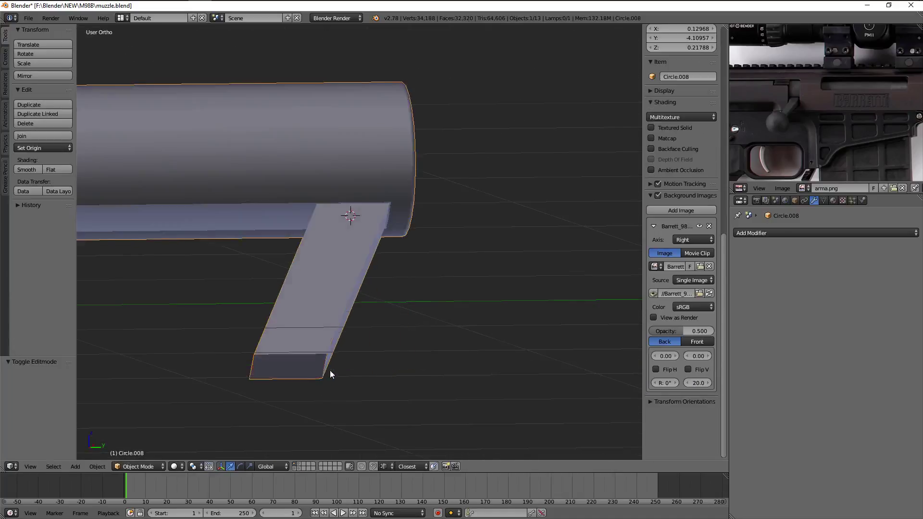
pyautogui.moveTo(330, 371)
pyautogui.mouseDown(button='middle')
pyautogui.moveTo(466, 360)
pyautogui.moveTo(334, 383)
pyautogui.mouseUp(button='middle')
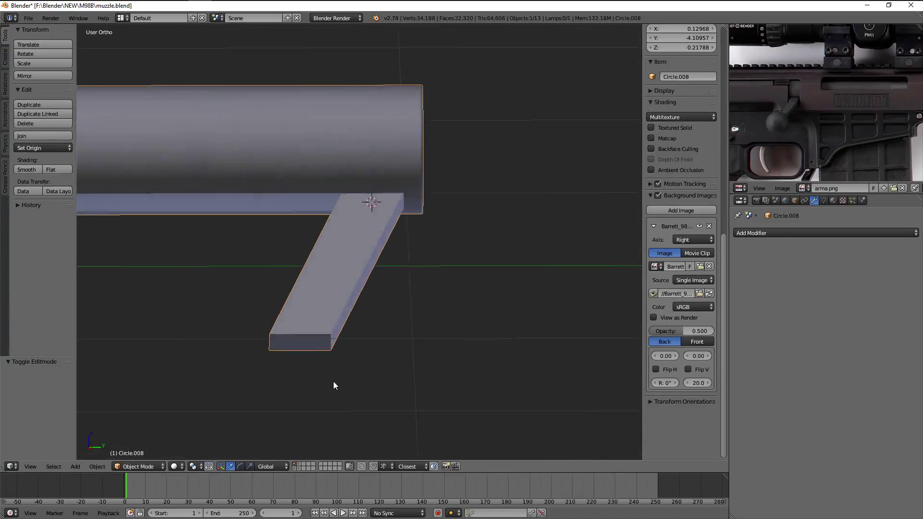
pyautogui.press('Tab')
# Select the whole connected bolt-handle arm piece in vertex mode
pyautogui.moveTo(377, 334)
pyautogui.mouseDown(button='middle')
pyautogui.moveTo(399, 330)
pyautogui.moveTo(272, 208)
pyautogui.mouseUp(button='middle')
pyautogui.press('z')
pyautogui.press('KP_3')
pyautogui.scroll(3, 273, 208)
pyautogui.rightClick(252, 166)
pyautogui.moveTo(252, 165); pyautogui.dragTo(226, 206, button='middle')
pyautogui.keyDown('alt'); pyautogui.rightClick(227, 207); pyautogui.keyUp('alt')
pyautogui.press('a')
pyautogui.keyDown('alt'); pyautogui.rightClick(223, 258); pyautogui.keyUp('alt')
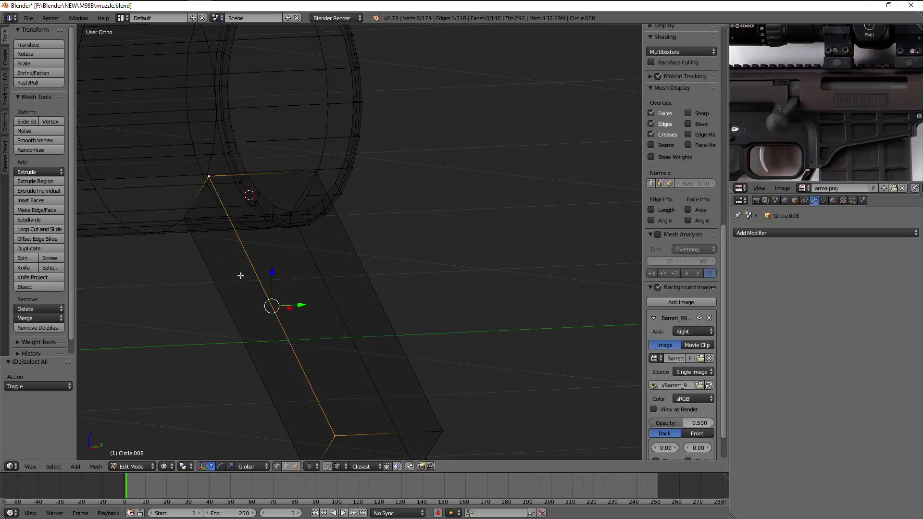
pyautogui.hotkey('ctrl', 'l')
# Nudge the arm piece along the X axis, viewed from above
pyautogui.press('KP_7')
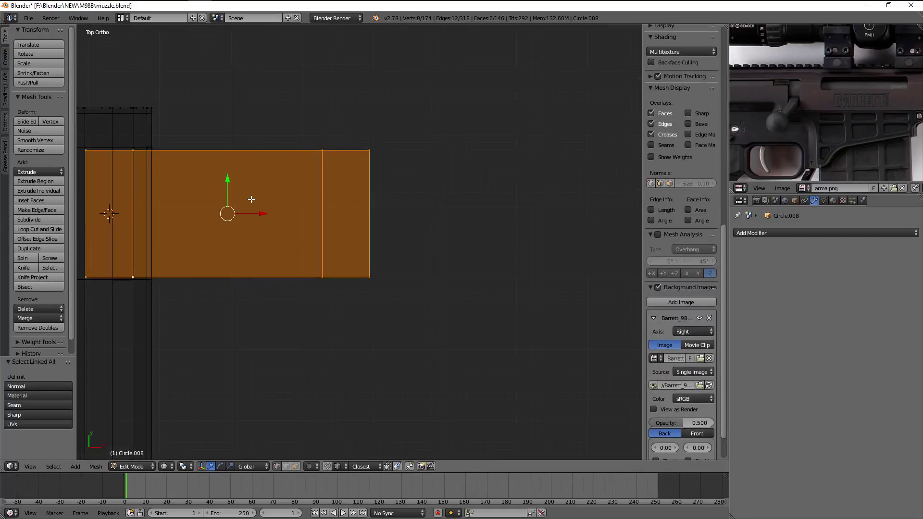
pyautogui.press('g')
pyautogui.press('x')
pyautogui.click(253, 212)
pyautogui.moveTo(253, 212); pyautogui.dragTo(348, 128, button='middle')
pyautogui.press('z')
pyautogui.press('KP_1')
# Shift the arm toward the bolt and raise it slightly at the junction
pyautogui.press('z')
pyautogui.scroll(2, 422, 171)
pyautogui.scroll(2, 471, 190)
pyautogui.press('g')
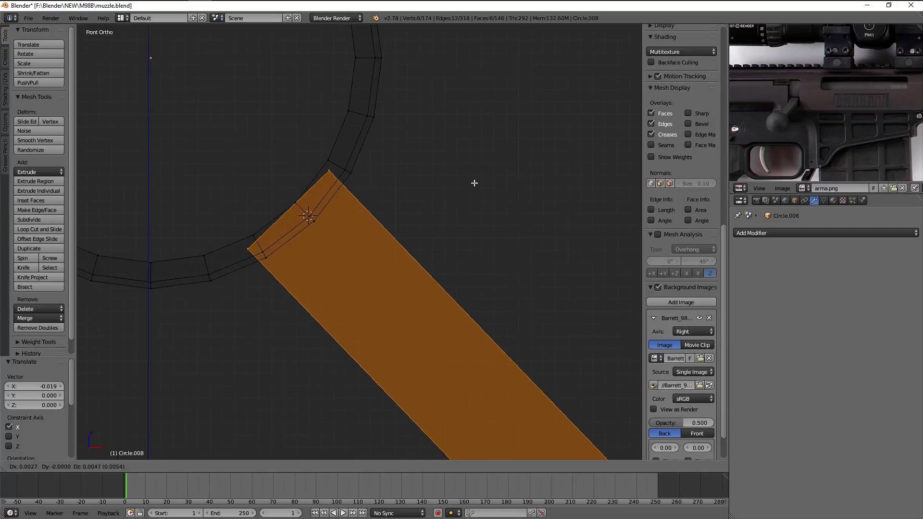
pyautogui.click(475, 183)
pyautogui.press('z')
pyautogui.moveTo(475, 183); pyautogui.dragTo(472, 158, button='middle')
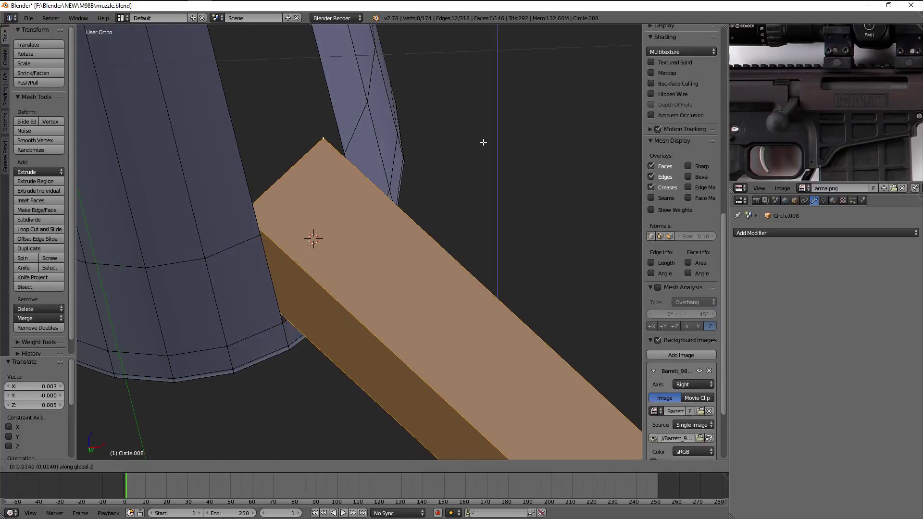
pyautogui.click(483, 142)
pyautogui.press('KP_1')
pyautogui.press('z')
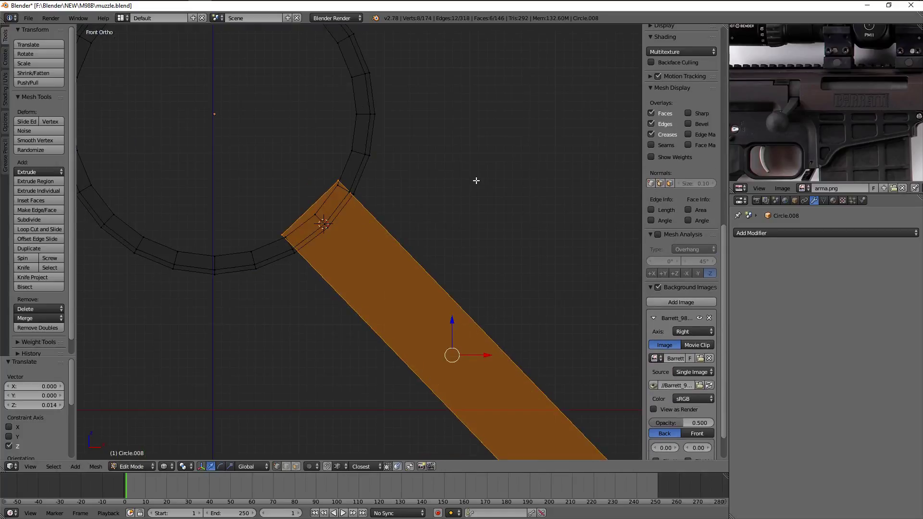
pyautogui.scroll(-6, 476, 181)
# Abandon the box selection and deselect everything in top view
pyautogui.press('b')
pyautogui.press('KP_7')
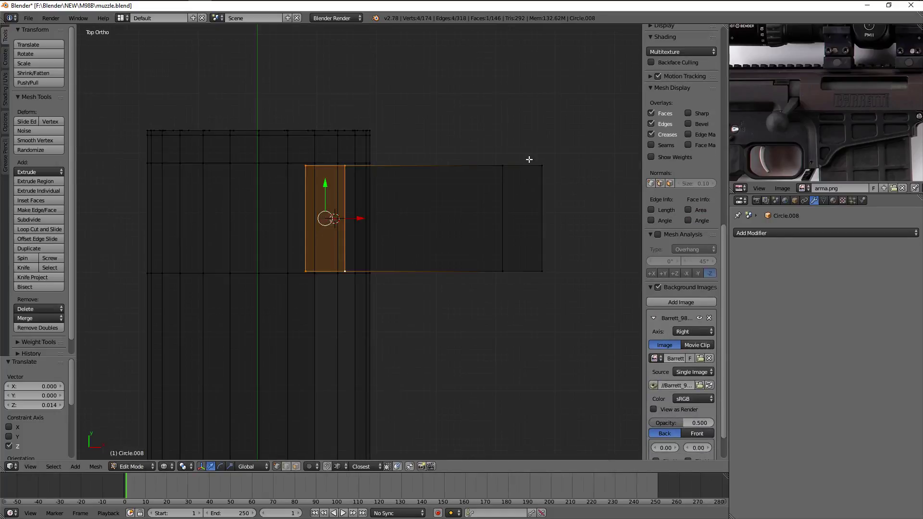
pyautogui.press('Escape')
pyautogui.scroll(-2, 582, 144)
pyautogui.press('a')
pyautogui.scroll(4, 798, 113)
pyautogui.moveTo(798, 114)
pyautogui.mouseDown(button='middle')
pyautogui.moveTo(865, 71)
pyautogui.moveTo(873, 85)
pyautogui.mouseUp(button='middle')
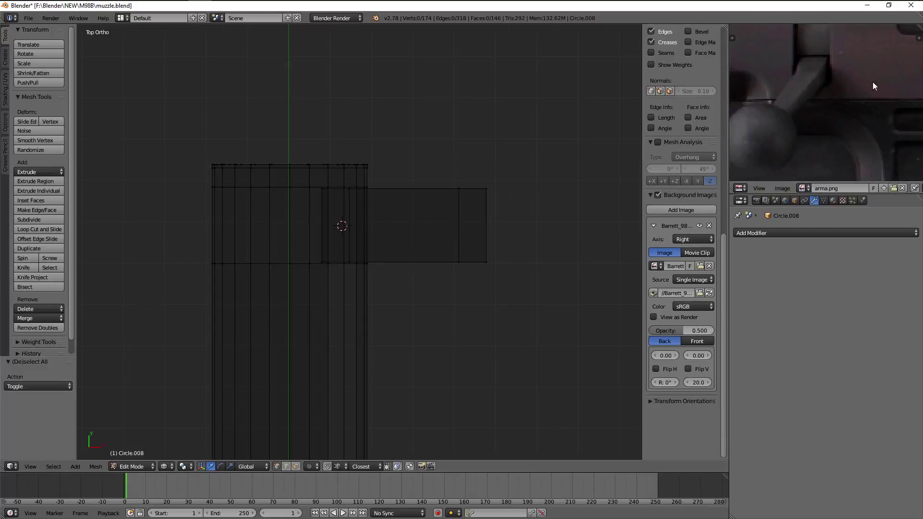
# Reposition the arm's side face in front view and leave Edit Mode
pyautogui.rightClick(427, 226)
pyautogui.press('KP_1')
pyautogui.press('g')
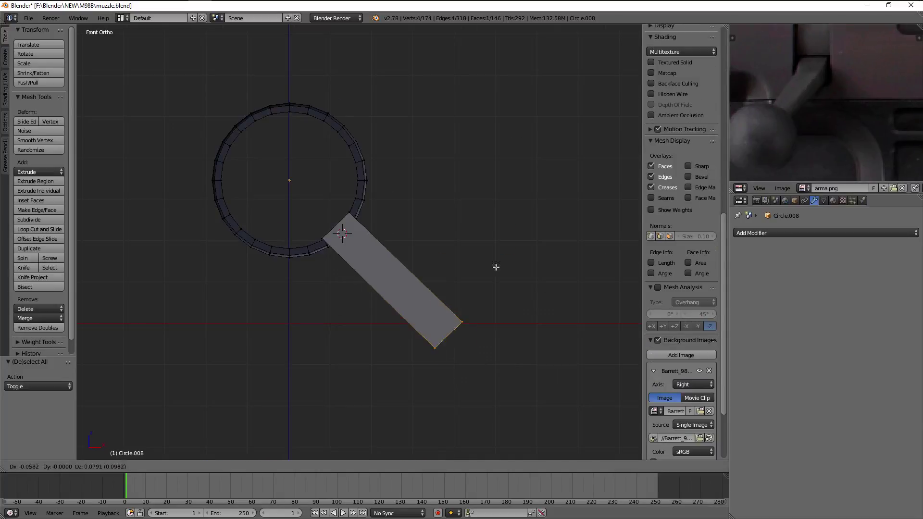
pyautogui.click(478, 242)
pyautogui.press('Tab')
# Exit the isolated view, add the receiver to the selection and isolate it for editing
pyautogui.press('space')
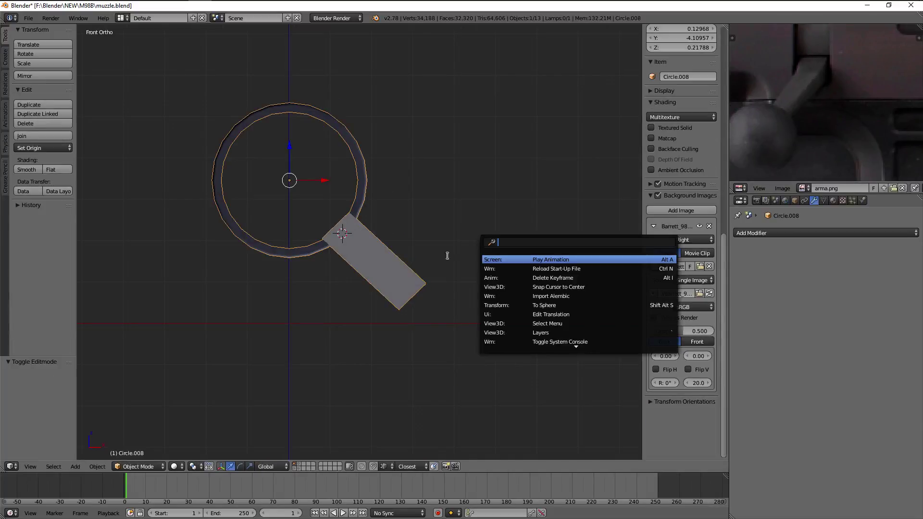
pyautogui.press('KP_Divide')
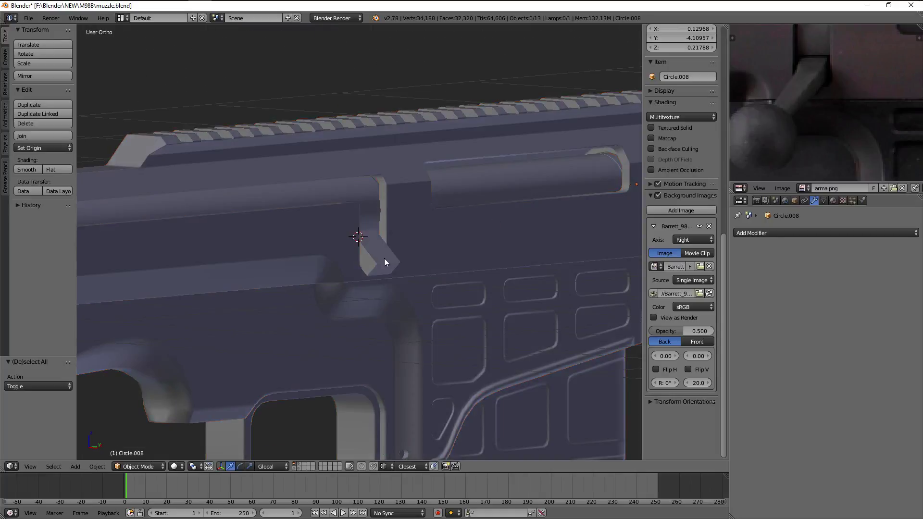
pyautogui.keyDown('shift'); pyautogui.rightClick(321, 247); pyautogui.keyUp('shift')
pyautogui.scroll(-4, 355, 247)
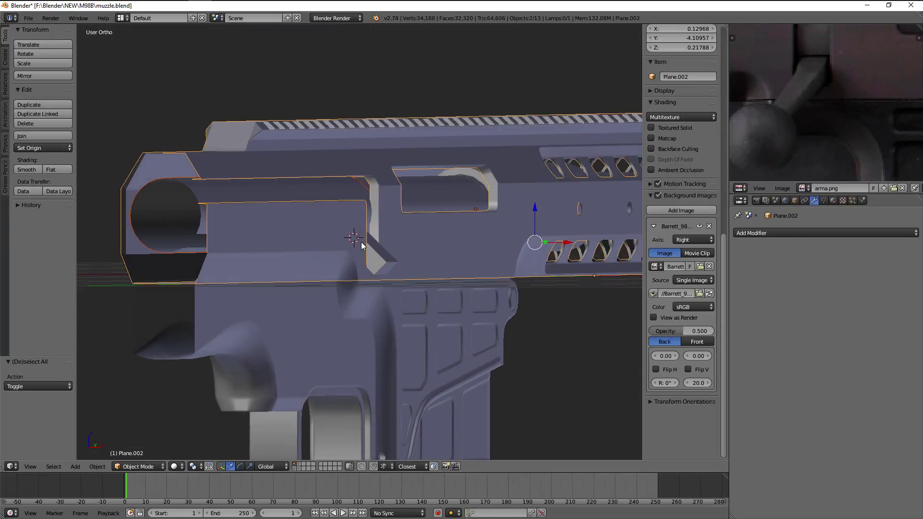
pyautogui.press('Tab')
pyautogui.press('KP_Divide')
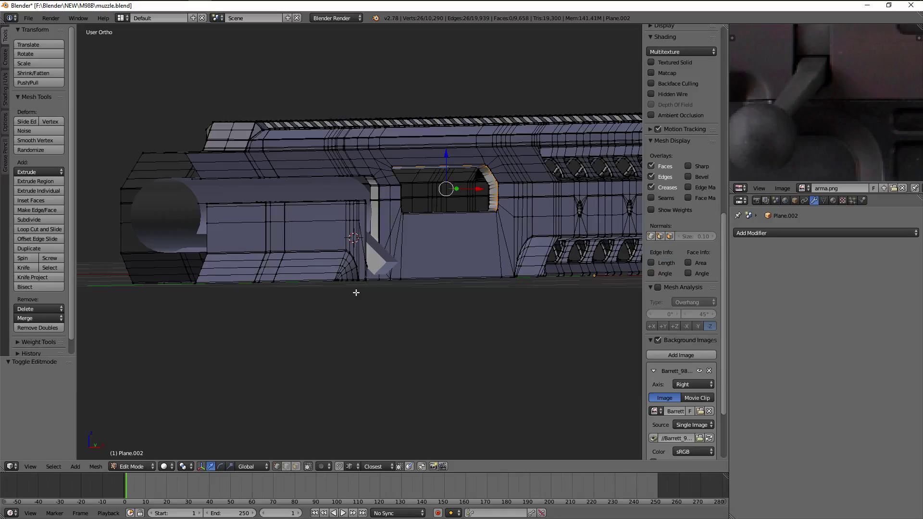
# Box-select and hide the front part of the receiver
pyautogui.moveTo(357, 291)
pyautogui.mouseDown(button='middle')
pyautogui.moveTo(371, 317)
pyautogui.moveTo(387, 307)
pyautogui.mouseUp(button='middle')
pyautogui.press('KP_1')
pyautogui.press('KP_3')
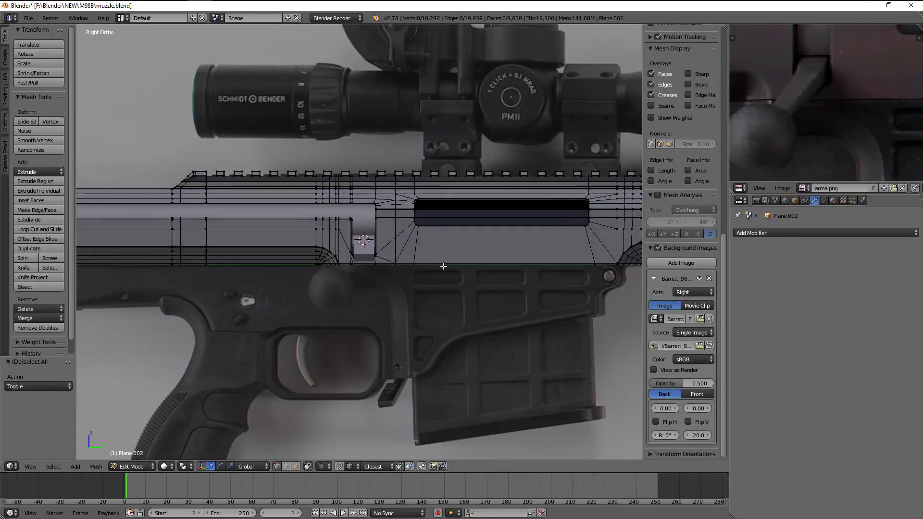
pyautogui.scroll(-4, 461, 279)
pyautogui.scroll(-3, 652, 293)
pyautogui.moveTo(403, 172); pyautogui.dragTo(652, 292)
pyautogui.scroll(3, 652, 293)
pyautogui.scroll(5, 443, 211)
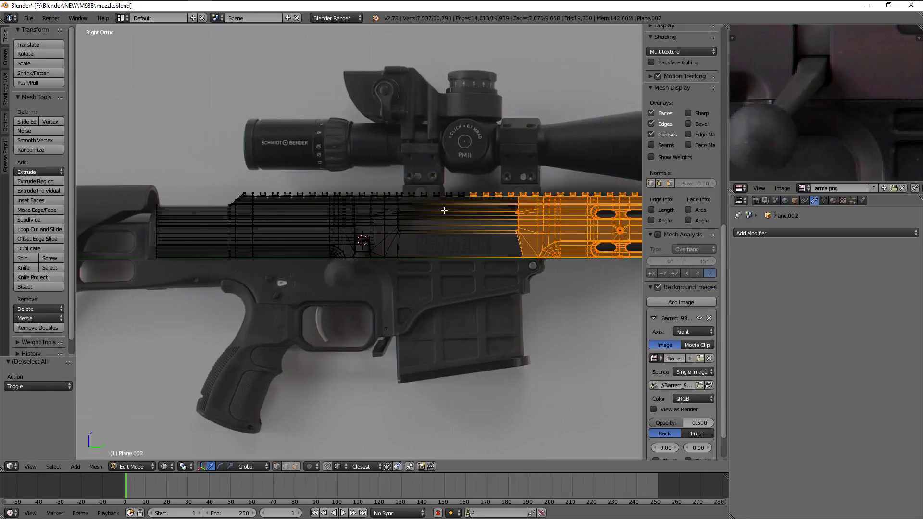
pyautogui.press('h')
pyautogui.scroll(4, 272, 194)
# Hide the top rail segment of the receiver
pyautogui.press('b')
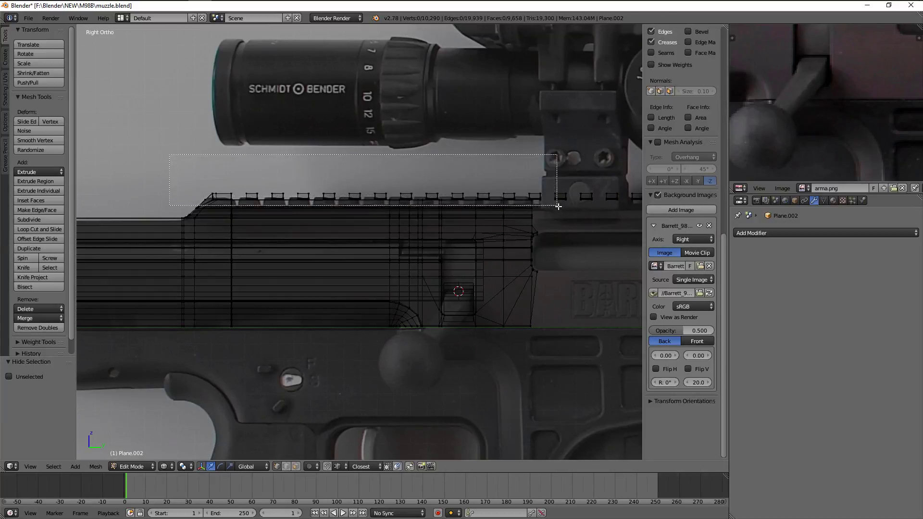
pyautogui.moveTo(558, 206); pyautogui.dragTo(563, 206)
pyautogui.press('h')
pyautogui.scroll(-4, 557, 207)
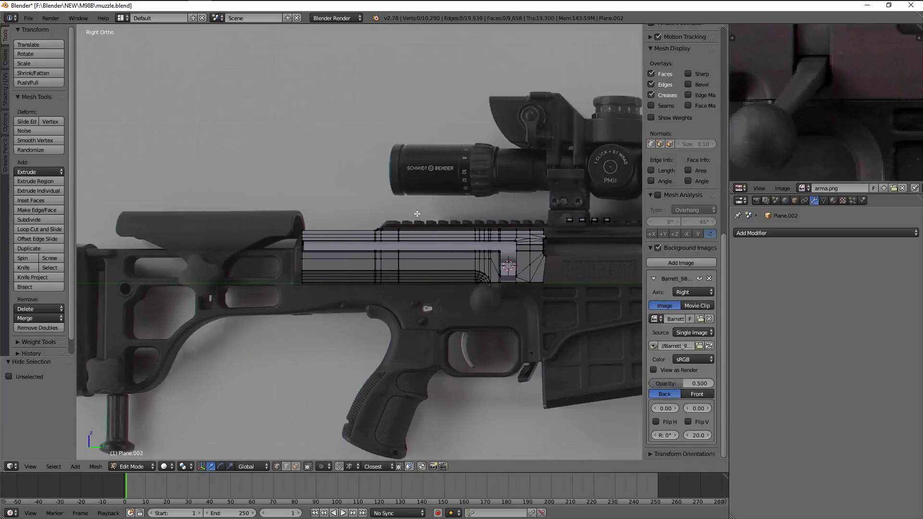
pyautogui.scroll(3, 417, 213)
pyautogui.moveTo(417, 213); pyautogui.dragTo(443, 233, button='middle')
pyautogui.scroll(3, 443, 233)
# Hide the rear rail geometry and exit Edit Mode in solid shading
pyautogui.press('z')
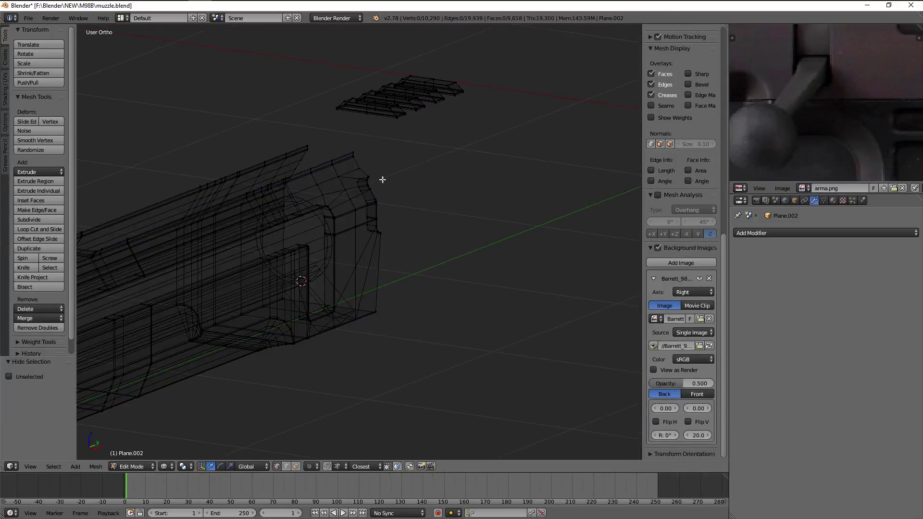
pyautogui.press('b')
pyautogui.moveTo(323, 58); pyautogui.dragTo(512, 138)
pyautogui.press('z')
pyautogui.press('h')
pyautogui.moveTo(507, 138); pyautogui.dragTo(413, 161, button='middle')
pyautogui.scroll(2, 413, 161)
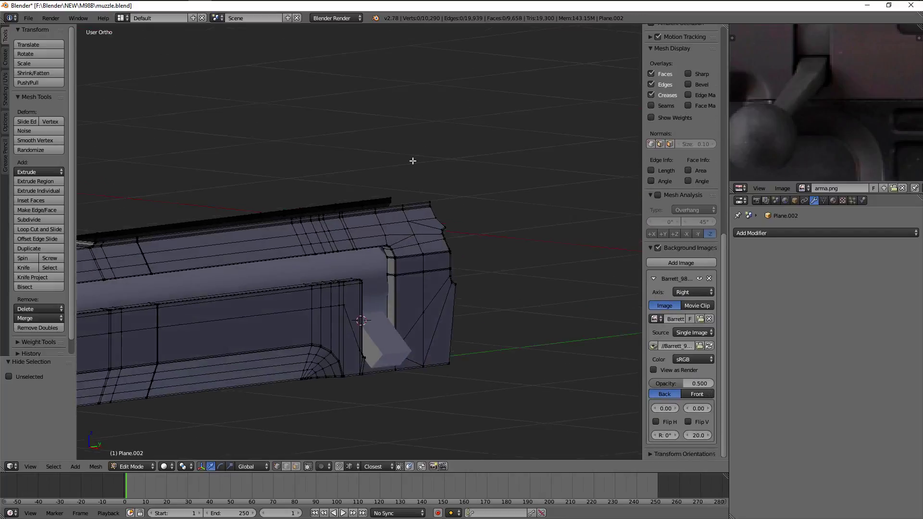
pyautogui.press('z')
pyautogui.press('Tab')
pyautogui.scroll(3, 442, 253)
# Edit the bolt lever in Front Ortho wireframe, centred on its end face
pyautogui.rightClick(317, 233)
pyautogui.press('Tab')
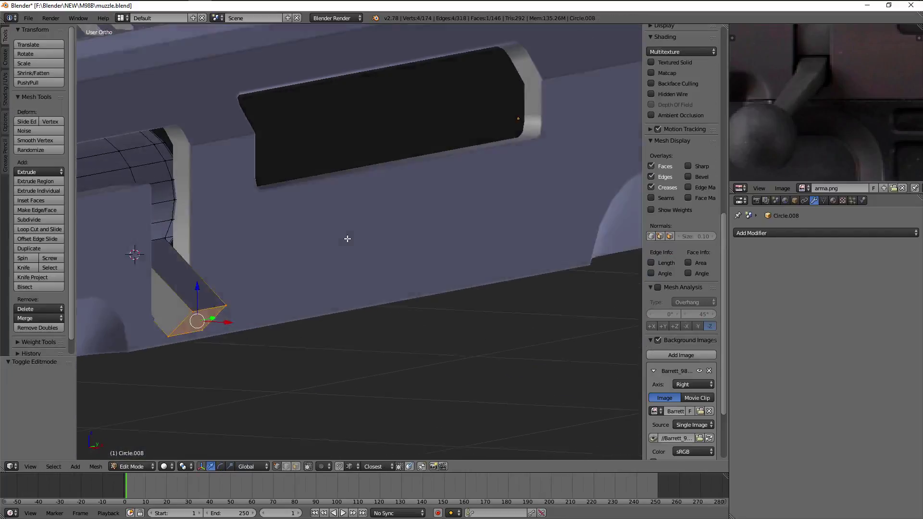
pyautogui.press('z')
pyautogui.press('KP_1')
pyautogui.scroll(5, 351, 233)
pyautogui.keyDown('shift'); pyautogui.moveTo(354, 235); pyautogui.dragTo(373, 230, button='middle'); pyautogui.keyUp('shift')
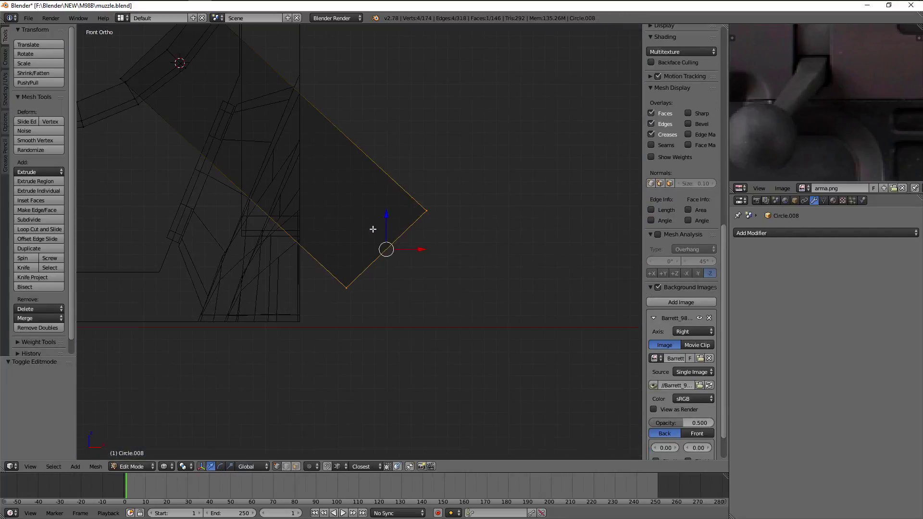
pyautogui.scroll(-2, 374, 229)
pyautogui.keyDown('shift'); pyautogui.moveTo(391, 266); pyautogui.dragTo(359, 268, button='middle'); pyautogui.keyUp('shift')
pyautogui.press('a')
# Move the lever's lower end vertices to a new position
pyautogui.rightClick(360, 293)
pyautogui.press('g')
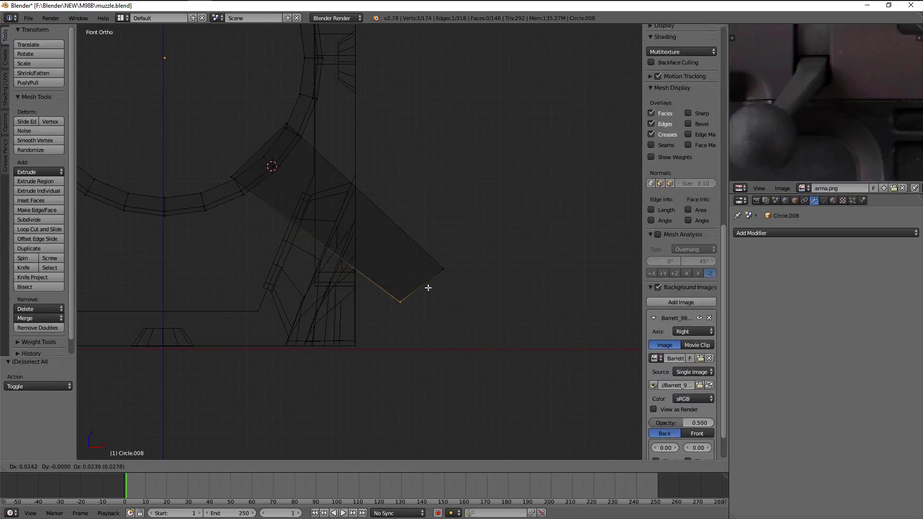
pyautogui.press('b')
pyautogui.moveTo(308, 215); pyautogui.dragTo(510, 369)
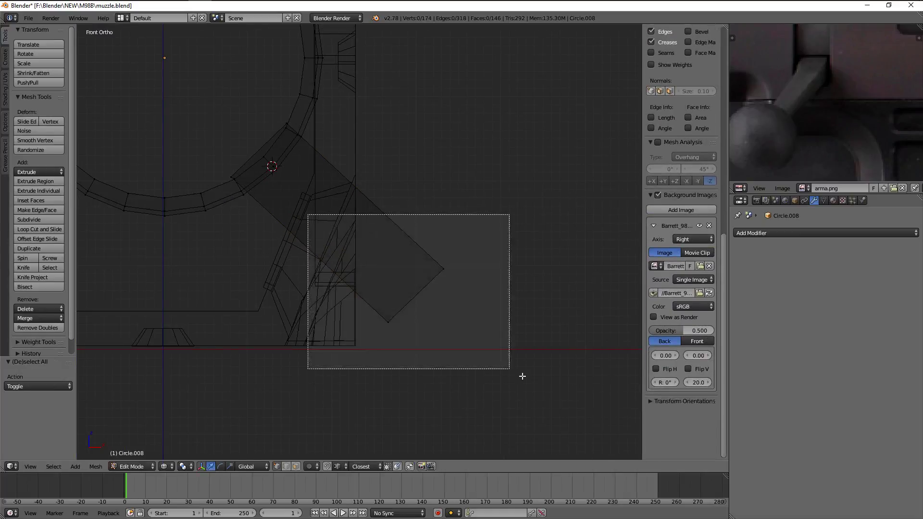
pyautogui.press('g')
pyautogui.click(535, 306)
# Extrude the lever's end face outward with a slight rotation
pyautogui.press('z')
pyautogui.keyDown('ctrl'); pyautogui.scroll(-2, 491, 287); pyautogui.keyUp('ctrl')
pyautogui.moveTo(491, 287); pyautogui.dragTo(439, 278, button='middle')
pyautogui.press('e')
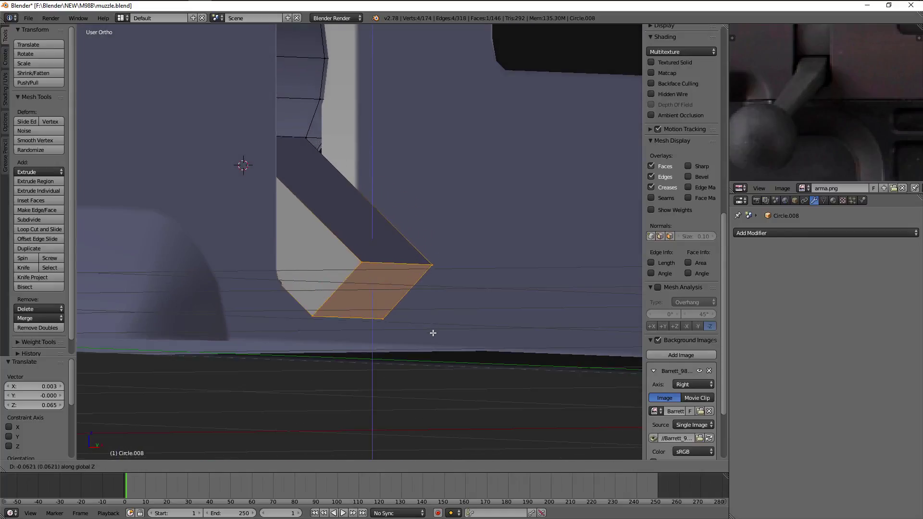
pyautogui.press('KP_1')
pyautogui.press('z')
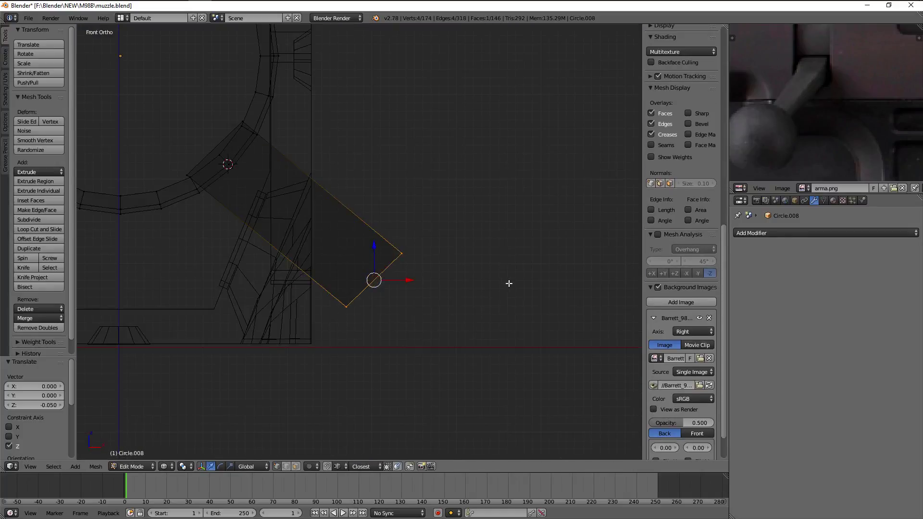
pyautogui.click(508, 267)
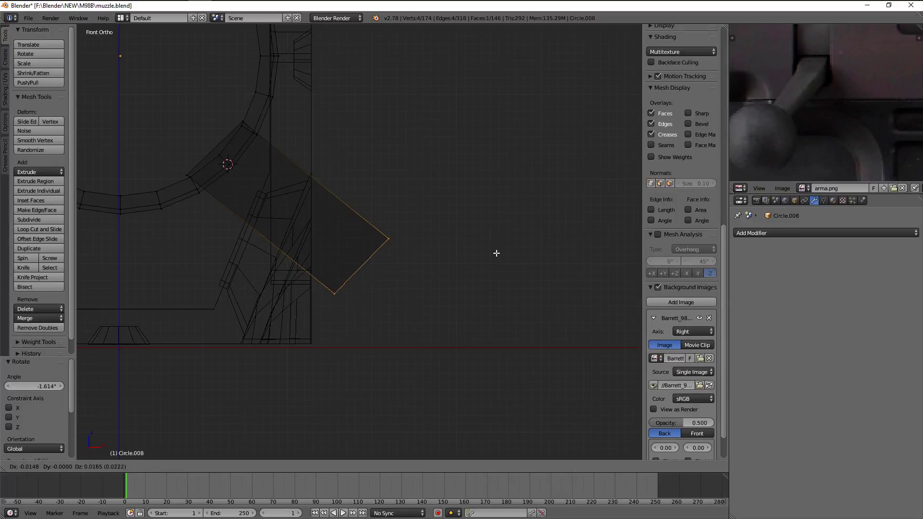
pyautogui.click(507, 250)
pyautogui.press('z')
# Lower the extruded end face slightly along Z
pyautogui.moveTo(502, 249); pyautogui.dragTo(489, 244, button='middle')
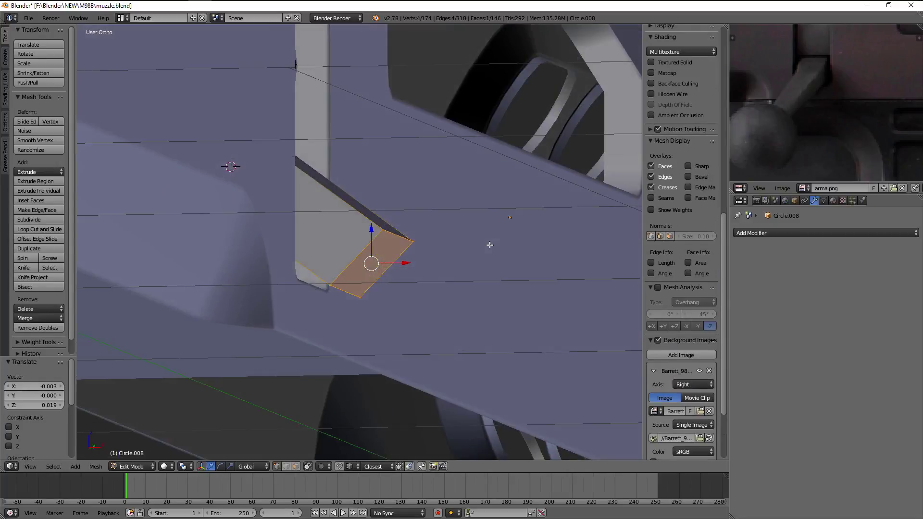
pyautogui.press('g')
pyautogui.press('z')
pyautogui.click(484, 261)
pyautogui.press('z')
pyautogui.press('KP_1')
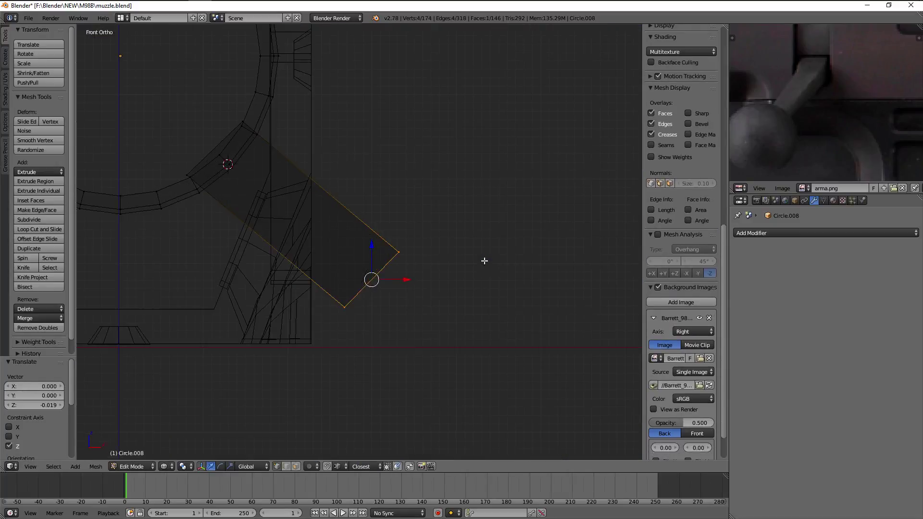
# Zoom in and out in front view to inspect the lengthened lever
pyautogui.scroll(2, 484, 261)
pyautogui.scroll(2, 484, 261)
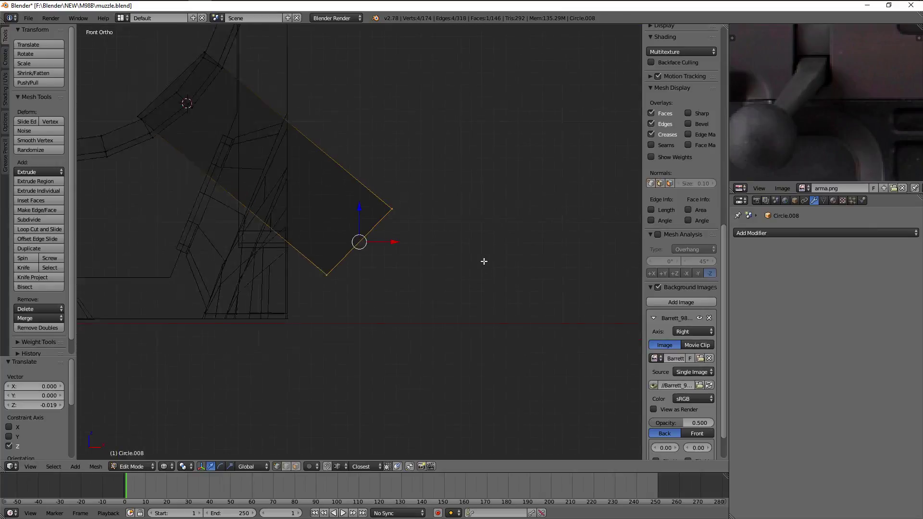
pyautogui.scroll(-4, 466, 233)
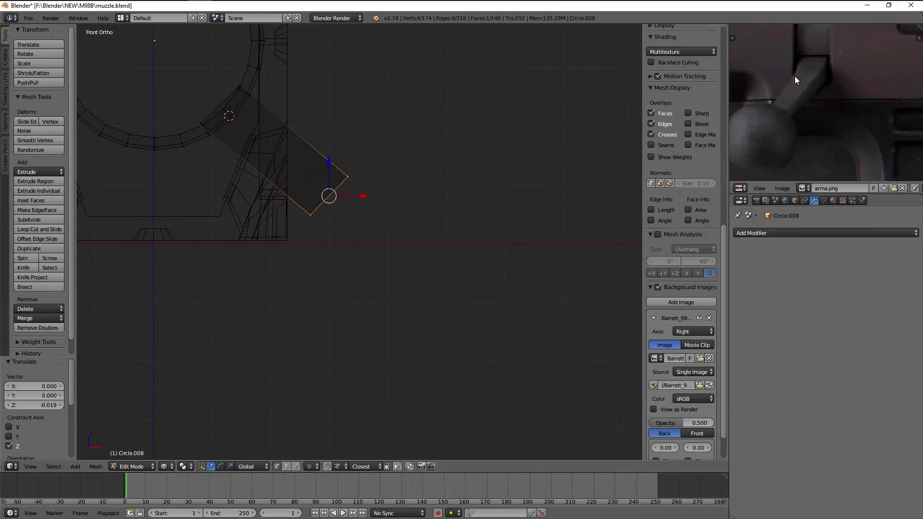
pyautogui.scroll(-3, 831, 87)
pyautogui.scroll(-2, 832, 87)
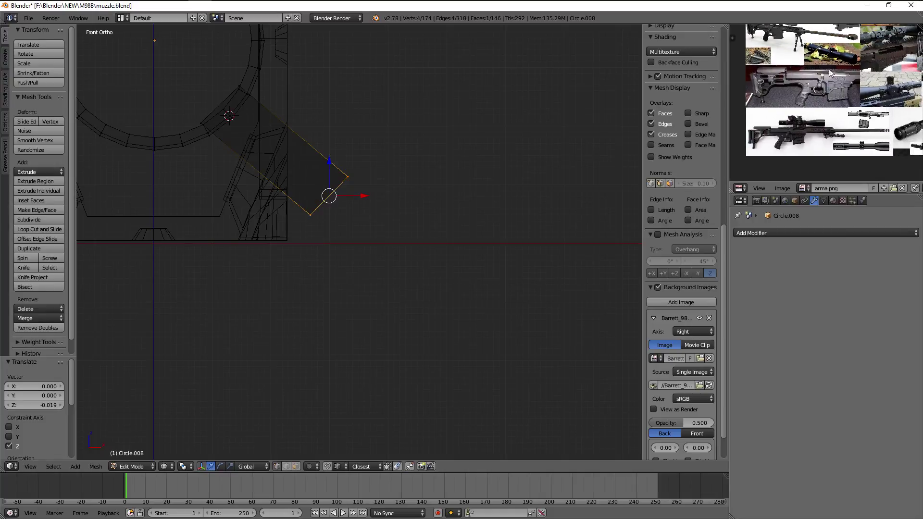
pyautogui.scroll(-1, 858, 120)
pyautogui.scroll(2, 857, 120)
pyautogui.scroll(2, 856, 96)
pyautogui.scroll(1, 856, 68)
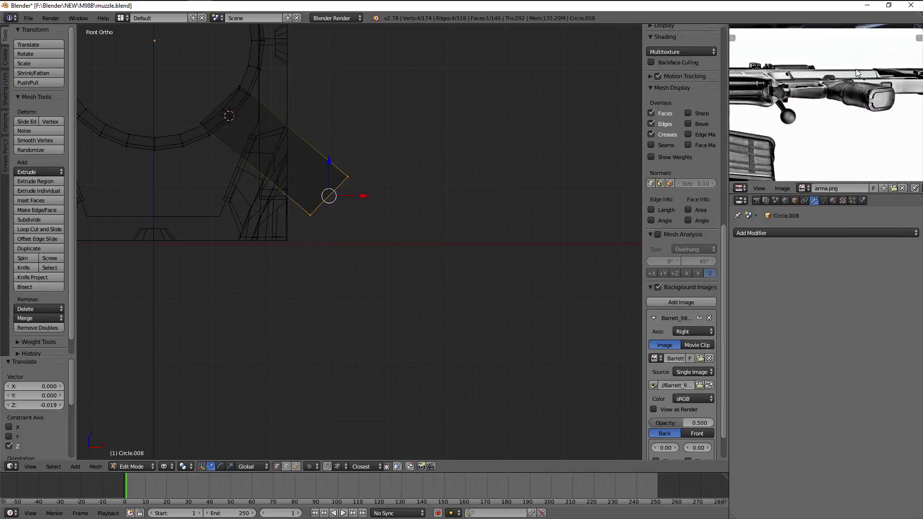
pyautogui.scroll(1, 838, 84)
pyautogui.scroll(-2, 838, 85)
pyautogui.scroll(1, 842, 89)
pyautogui.scroll(1, 843, 94)
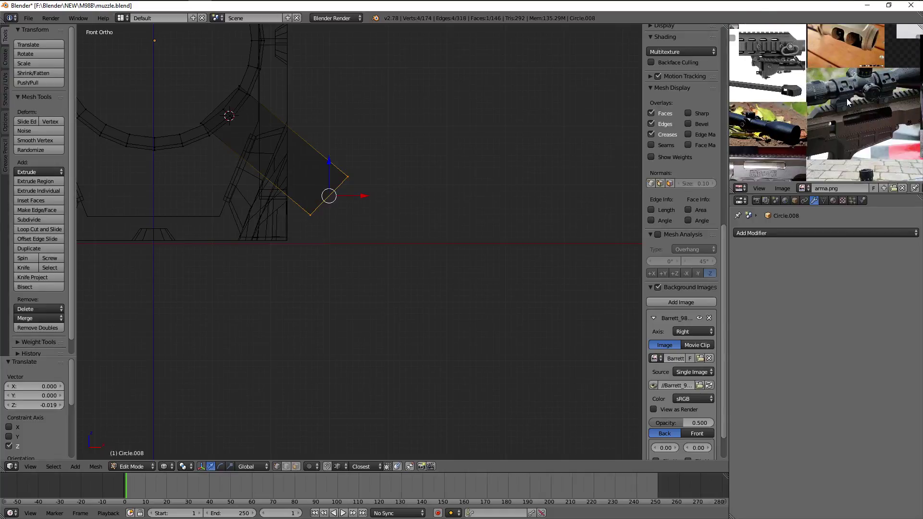
pyautogui.scroll(-2, 846, 91)
pyautogui.scroll(1, 845, 90)
pyautogui.scroll(1, 841, 82)
pyautogui.scroll(1, 853, 91)
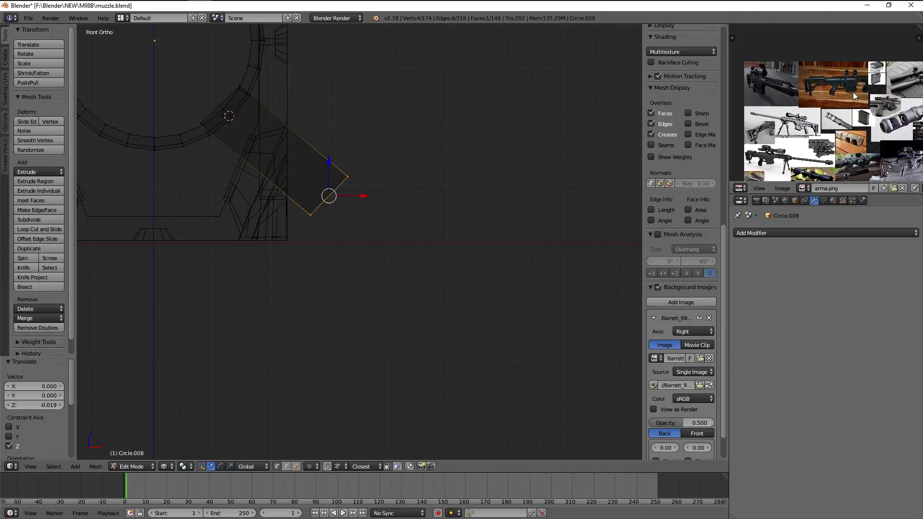
pyautogui.scroll(1, 859, 58)
pyautogui.scroll(1, 859, 58)
pyautogui.scroll(1, 815, 104)
pyautogui.scroll(1, 838, 108)
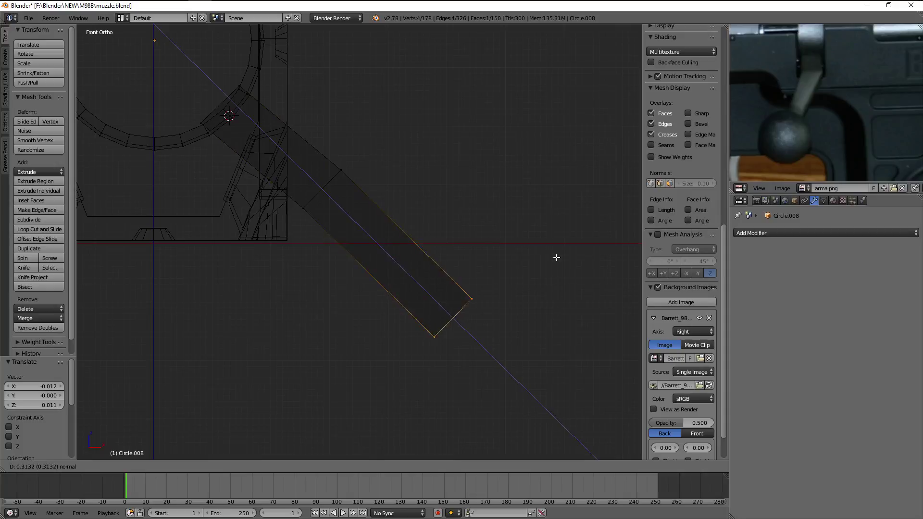
# Lengthen the lever, reposition its end face, and narrow it along the Y axis
pyautogui.click(330, 252)
pyautogui.scroll(-2, 433, 245)
pyautogui.press('g')
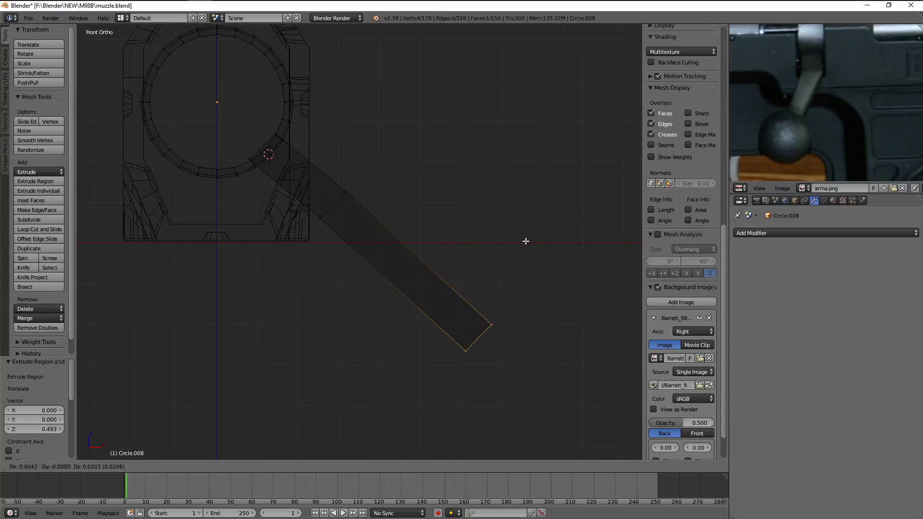
pyautogui.click(503, 211)
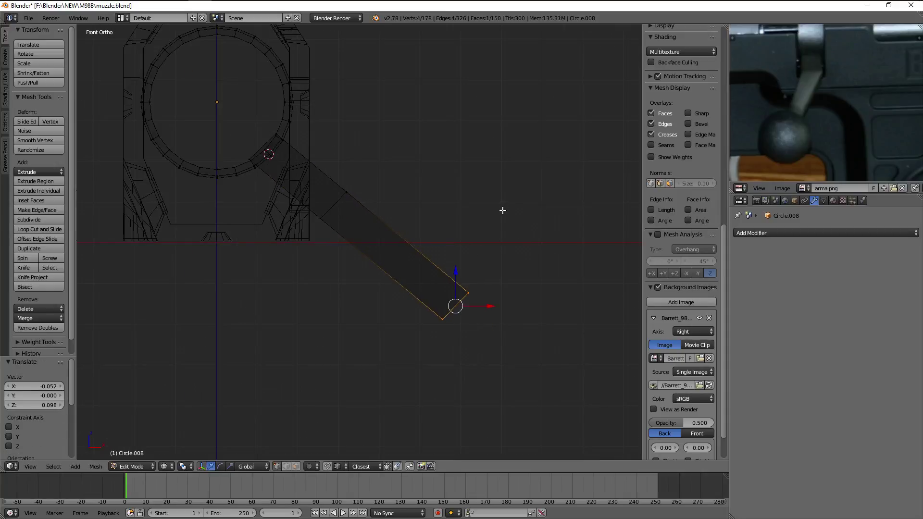
pyautogui.moveTo(503, 208); pyautogui.dragTo(408, 293, button='middle')
pyautogui.press('z')
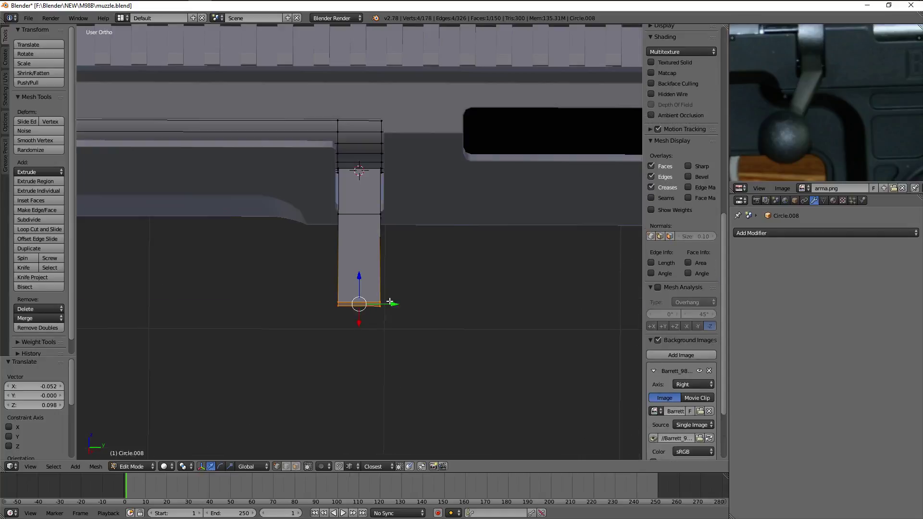
pyautogui.moveTo(390, 302); pyautogui.dragTo(354, 297)
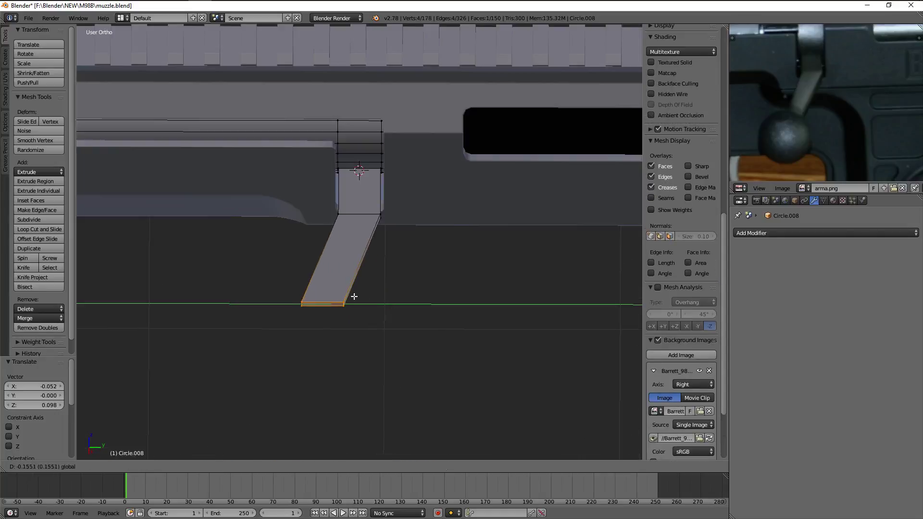
pyautogui.click(389, 288)
# Pan and zoom the reference collage to find the Barrett photo
pyautogui.moveTo(443, 272); pyautogui.dragTo(453, 261, button='middle')
pyautogui.scroll(-3, 805, 126)
pyautogui.scroll(-2, 813, 123)
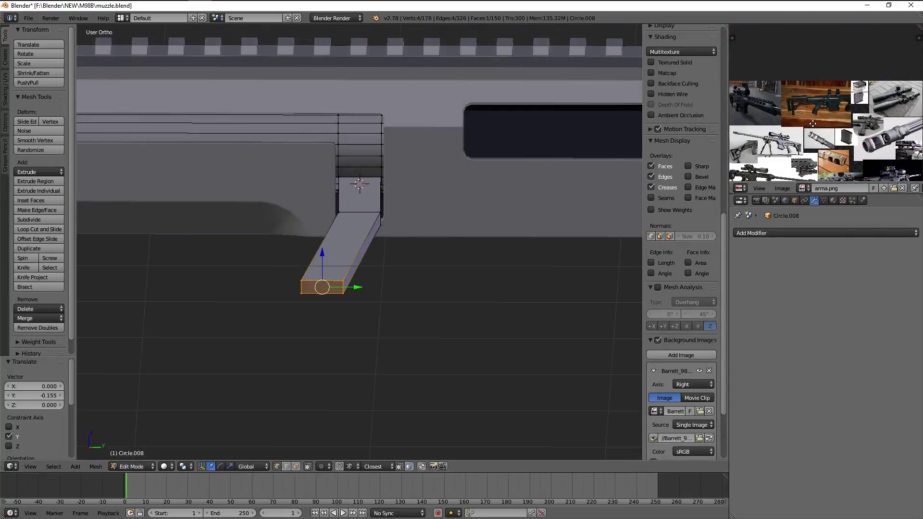
pyautogui.moveTo(813, 123)
pyautogui.mouseDown(button='middle')
pyautogui.moveTo(815, 115)
pyautogui.moveTo(835, 123)
pyautogui.mouseUp(button='middle')
pyautogui.scroll(3, 816, 111)
pyautogui.scroll(2, 789, 123)
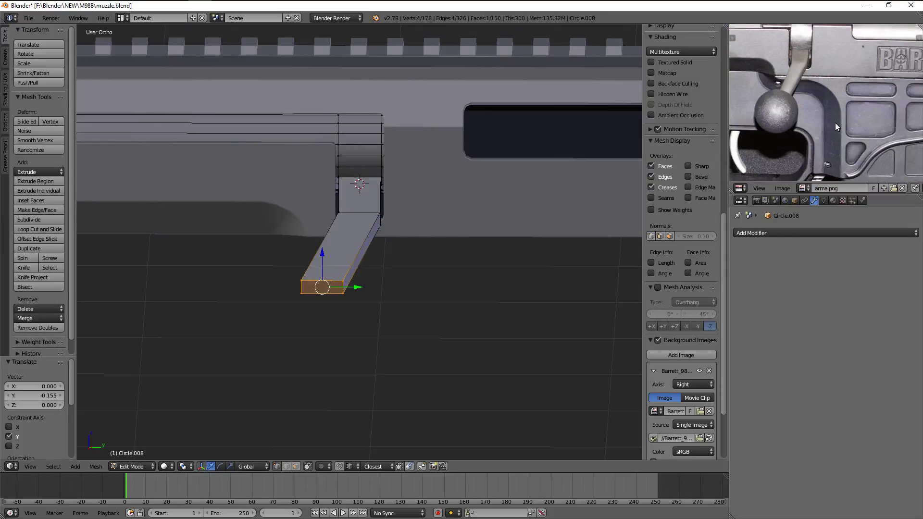
pyautogui.scroll(-3, 835, 123)
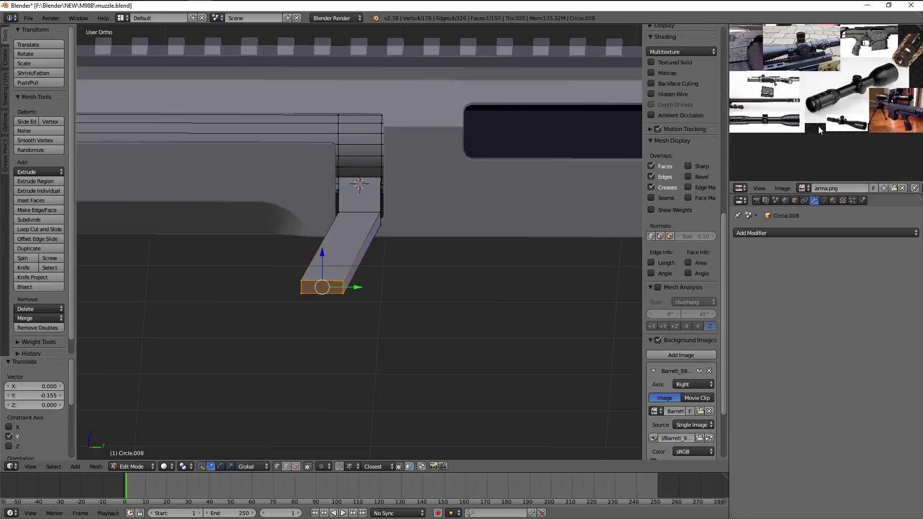
pyautogui.moveTo(819, 126)
pyautogui.mouseDown(button='middle')
pyautogui.moveTo(845, 104)
pyautogui.moveTo(864, 146)
pyautogui.mouseUp(button='middle')
pyautogui.scroll(2, 845, 104)
pyautogui.scroll(-2, 846, 104)
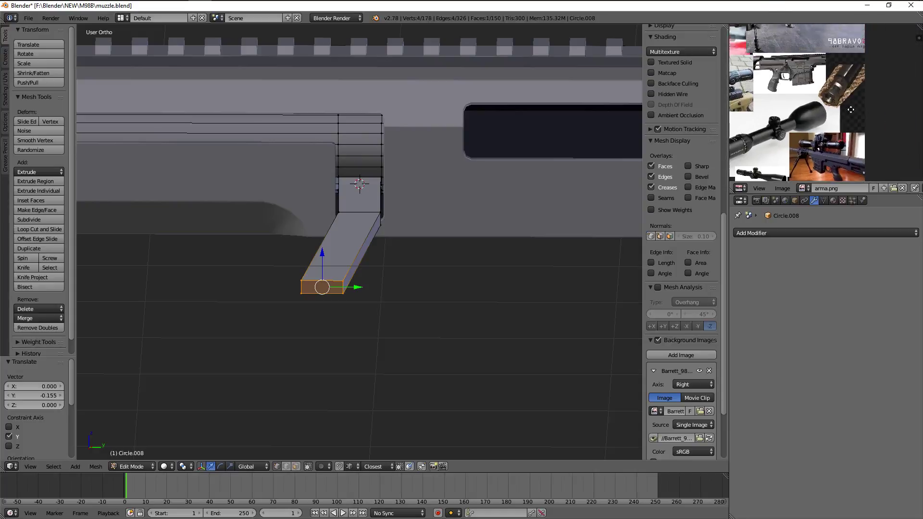
pyautogui.scroll(2, 863, 146)
pyautogui.scroll(2, 863, 146)
pyautogui.scroll(2, 812, 122)
pyautogui.scroll(2, 825, 111)
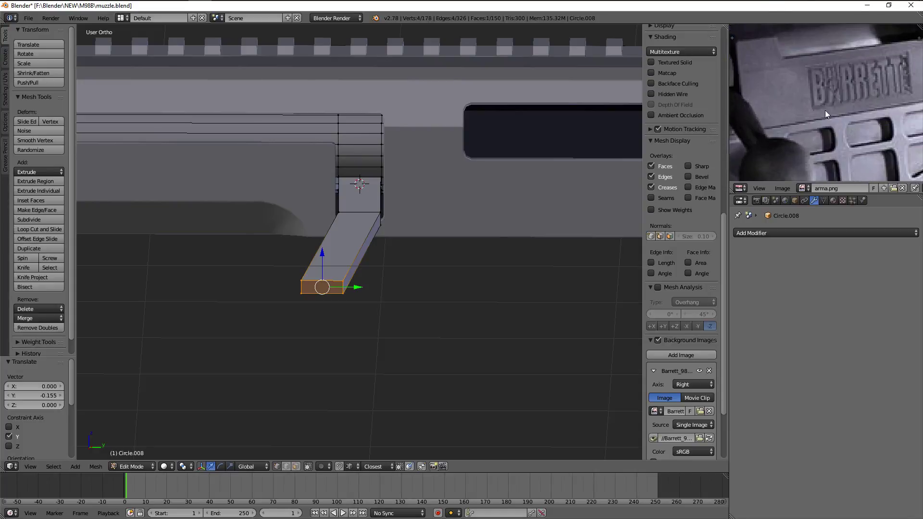
pyautogui.scroll(1, 803, 107)
# Shrink the lever's end face to about 0.82 scale
pyautogui.moveTo(437, 220)
pyautogui.mouseDown(button='middle')
pyautogui.moveTo(439, 201)
pyautogui.moveTo(452, 258)
pyautogui.mouseUp(button='middle')
pyautogui.press('Escape')
pyautogui.press('Tab')
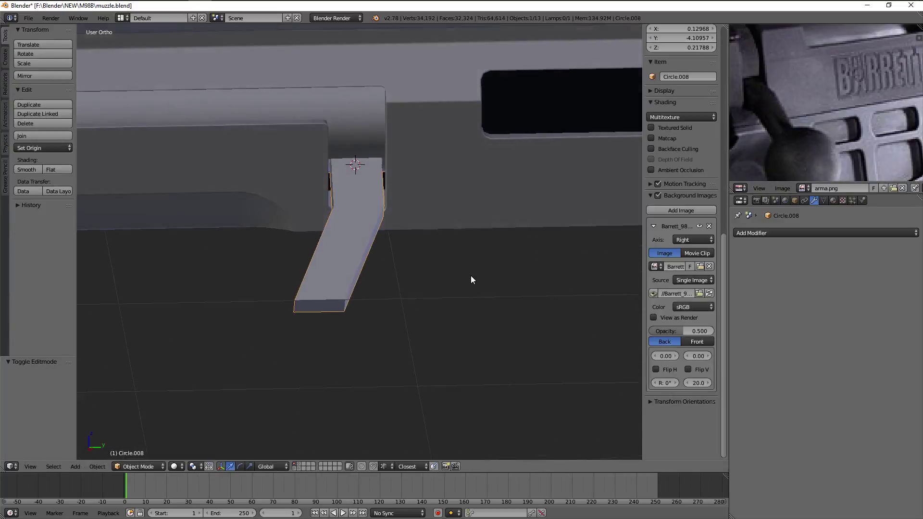
pyautogui.press('Tab')
pyautogui.press('s')
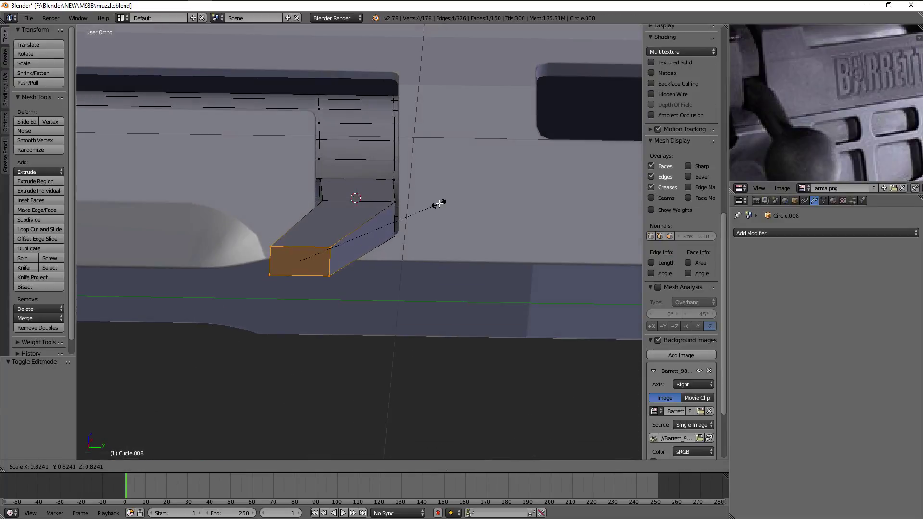
pyautogui.click(439, 204)
pyautogui.moveTo(439, 203)
pyautogui.mouseDown(button='middle')
pyautogui.moveTo(450, 199)
pyautogui.moveTo(440, 279)
pyautogui.moveTo(511, 282)
pyautogui.moveTo(472, 259)
pyautogui.moveTo(367, 261)
pyautogui.moveTo(389, 221)
pyautogui.moveTo(383, 198)
pyautogui.mouseUp(button='middle')
pyautogui.click(439, 197)
pyautogui.press('Tab')
pyautogui.press('Tab')
# Move the handle's edge along the Y axis and check it against the receiver photo
pyautogui.press('KP_7')
pyautogui.press('a')
pyautogui.press('g')
pyautogui.press('y')
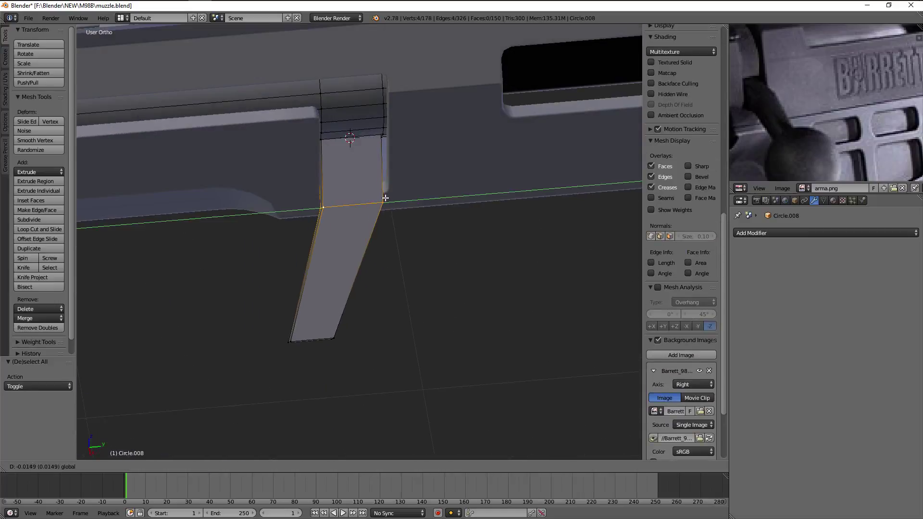
pyautogui.click(387, 198)
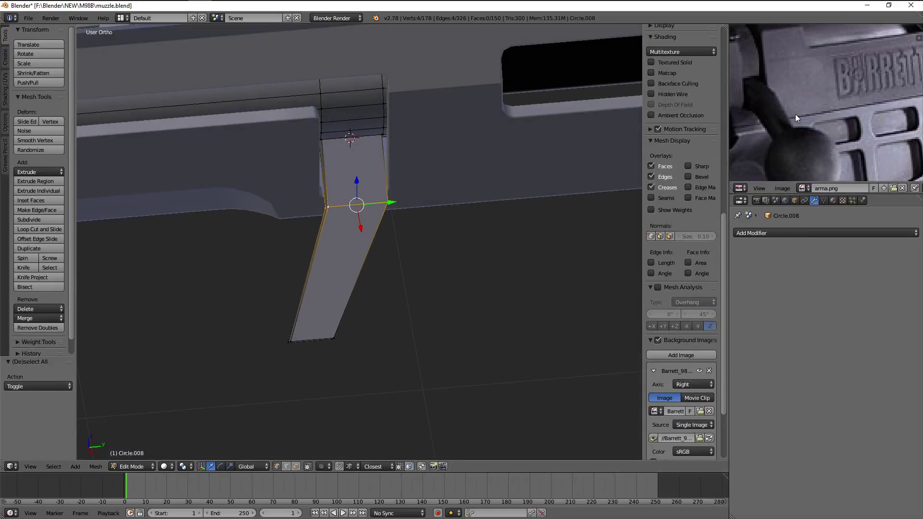
pyautogui.scroll(-3, 798, 114)
pyautogui.scroll(-2, 800, 114)
pyautogui.scroll(2, 815, 58)
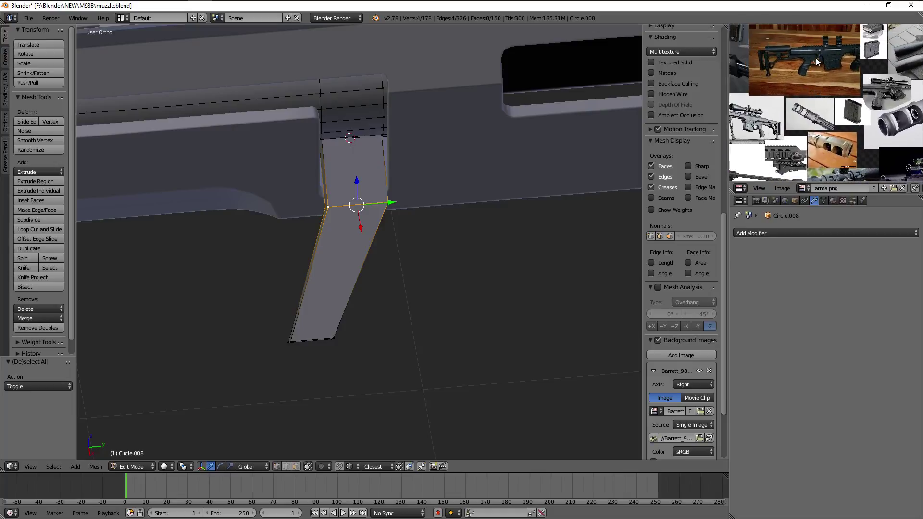
pyautogui.scroll(2, 815, 58)
pyautogui.scroll(2, 826, 131)
pyautogui.scroll(1, 828, 141)
pyautogui.moveTo(828, 141); pyautogui.dragTo(829, 99, button='middle')
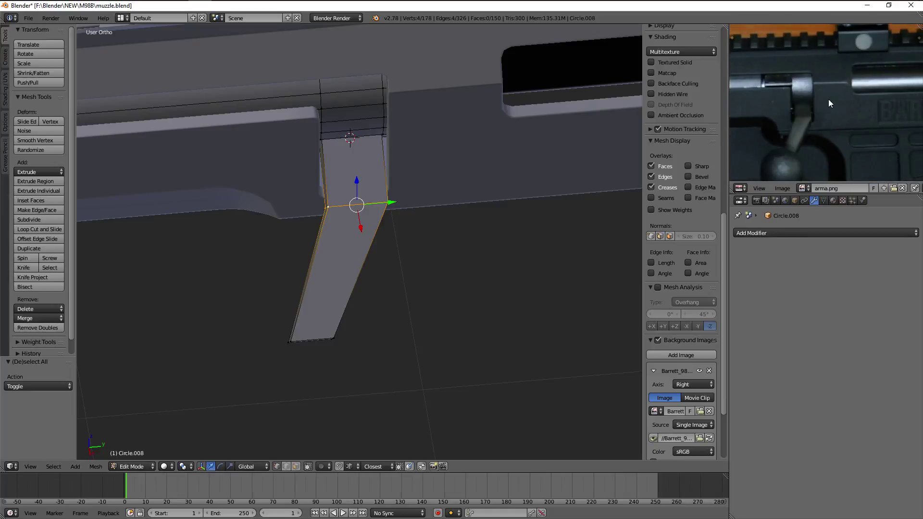
# Deselect all objects and view the rifle from the back
pyautogui.press('Tab')
pyautogui.scroll(-3, 448, 231)
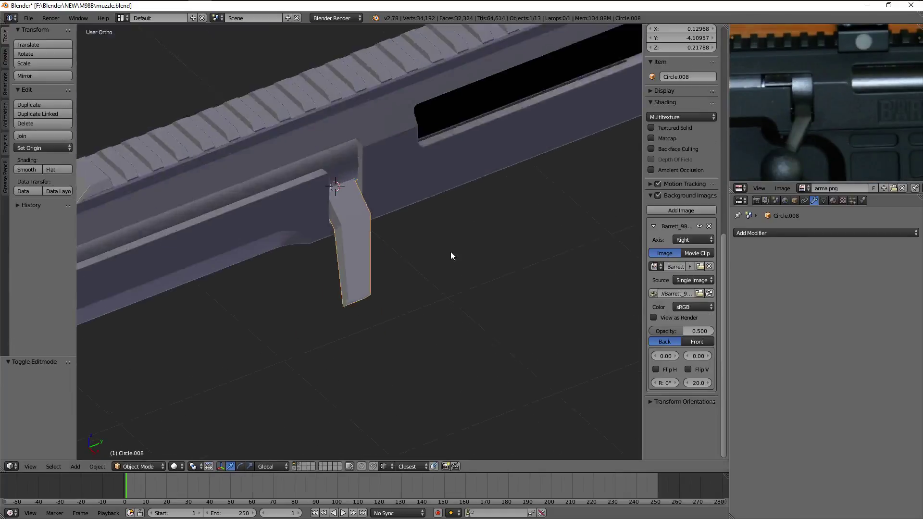
pyautogui.scroll(2, 433, 245)
pyautogui.press('a')
pyautogui.scroll(-3, 413, 248)
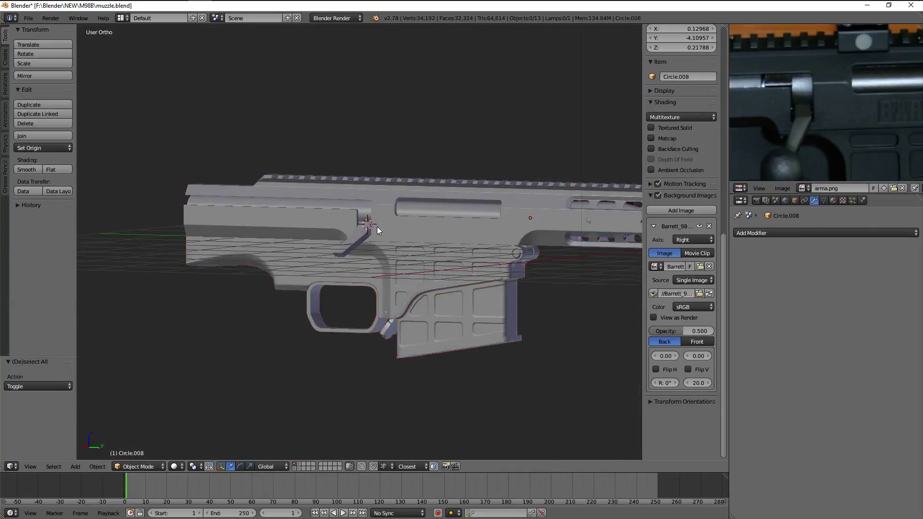
pyautogui.moveTo(424, 255); pyautogui.dragTo(328, 226, button='middle')
pyautogui.press('KP_3')
pyautogui.press('ctrl+KP_1')
# Shift the handle bar's end face sideways in wireframe so the handle angles outward
pyautogui.press('Tab')
pyautogui.scroll(5, 337, 223)
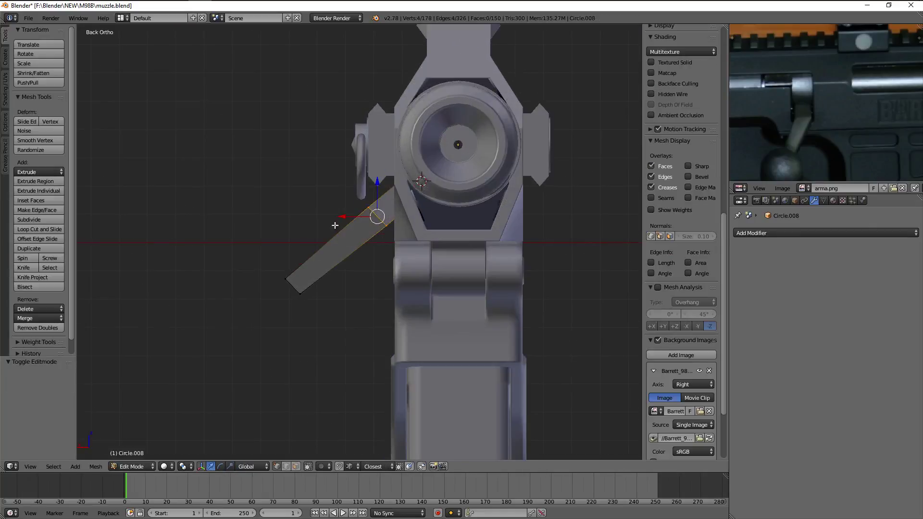
pyautogui.scroll(2, 346, 248)
pyautogui.press('z')
pyautogui.scroll(-1, 313, 249)
pyautogui.rightClick(313, 249)
pyautogui.press('g')
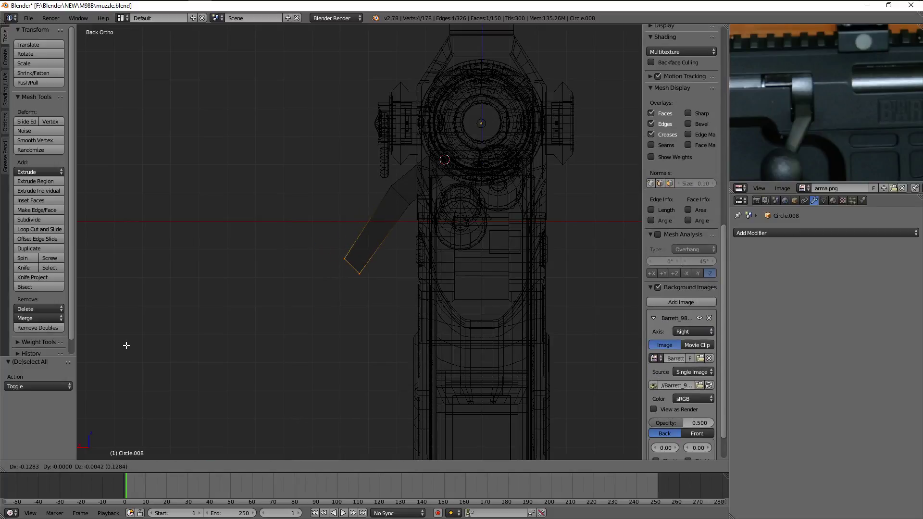
pyautogui.press('Tab')
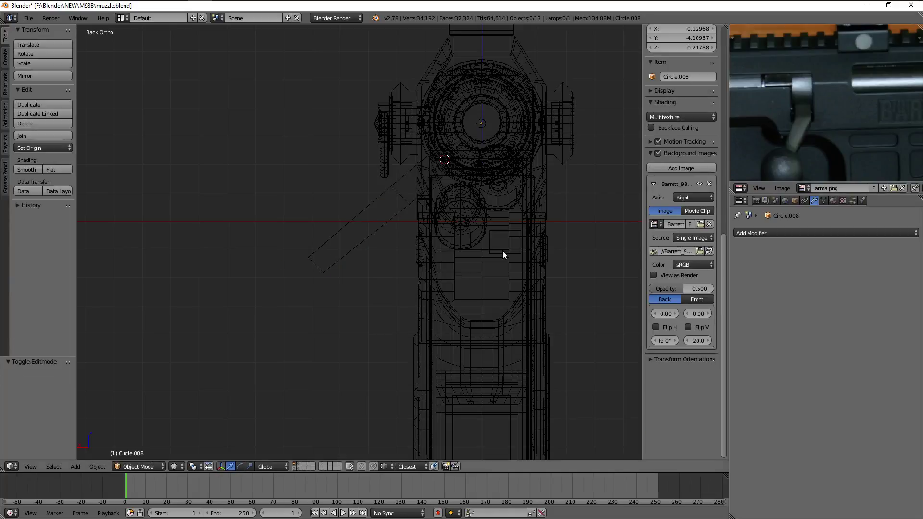
pyautogui.press('z')
pyautogui.moveTo(503, 255)
pyautogui.mouseDown(button='middle')
pyautogui.moveTo(512, 301)
pyautogui.moveTo(558, 311)
pyautogui.moveTo(564, 269)
pyautogui.moveTo(407, 275)
pyautogui.mouseUp(button='middle')
pyautogui.press('KP_1')
pyautogui.press('KP_3')
pyautogui.scroll(-3, 805, 72)
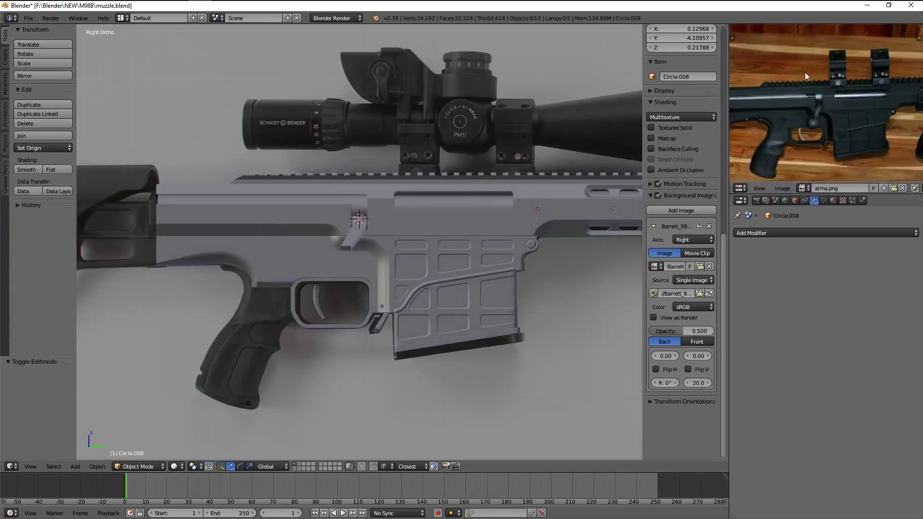
pyautogui.scroll(-2, 805, 73)
pyautogui.scroll(3, 823, 99)
pyautogui.scroll(2, 815, 106)
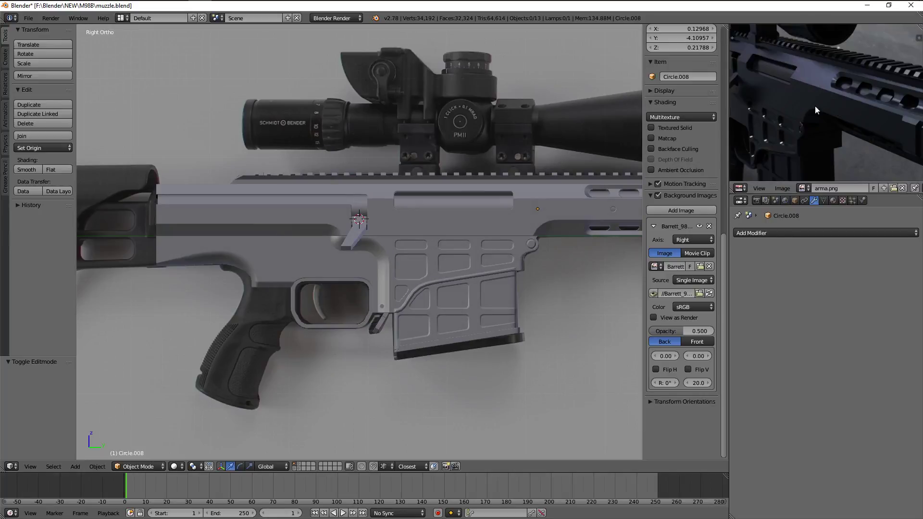
pyautogui.keyDown('ctrl'); pyautogui.hscroll(-3, 813, 79); pyautogui.keyUp('ctrl')
pyautogui.scroll(-2, 813, 100)
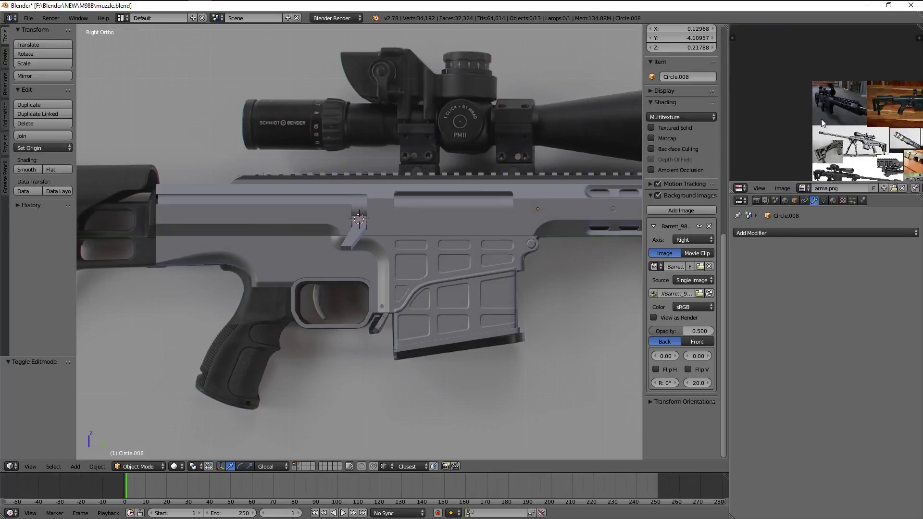
pyautogui.scroll(-1, 813, 100)
pyautogui.scroll(1, 849, 132)
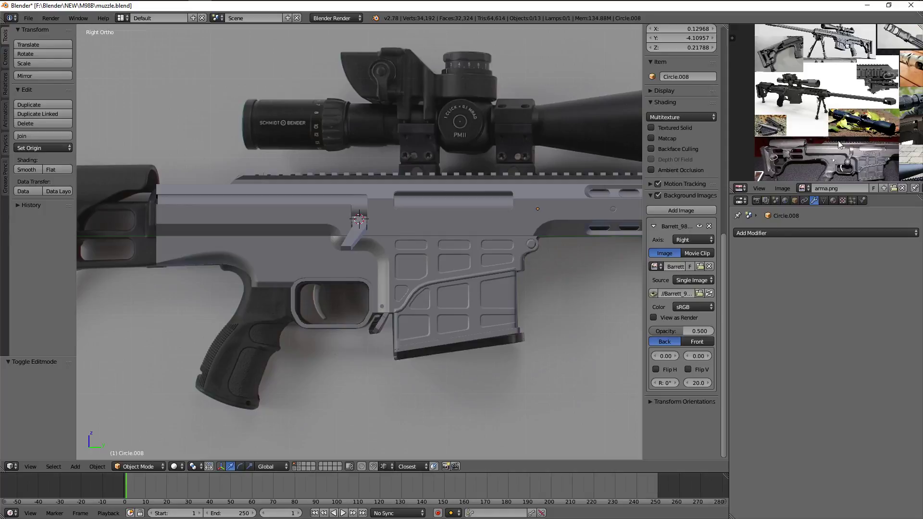
pyautogui.keyDown('shift'); pyautogui.scroll(-1, 839, 144); pyautogui.keyUp('shift')
pyautogui.keyDown('shift'); pyautogui.scroll(-1, 841, 139); pyautogui.keyUp('shift')
pyautogui.keyDown('shift'); pyautogui.scroll(-1, 842, 135); pyautogui.keyUp('shift')
pyautogui.keyDown('shift'); pyautogui.scroll(-1, 844, 127); pyautogui.keyUp('shift')
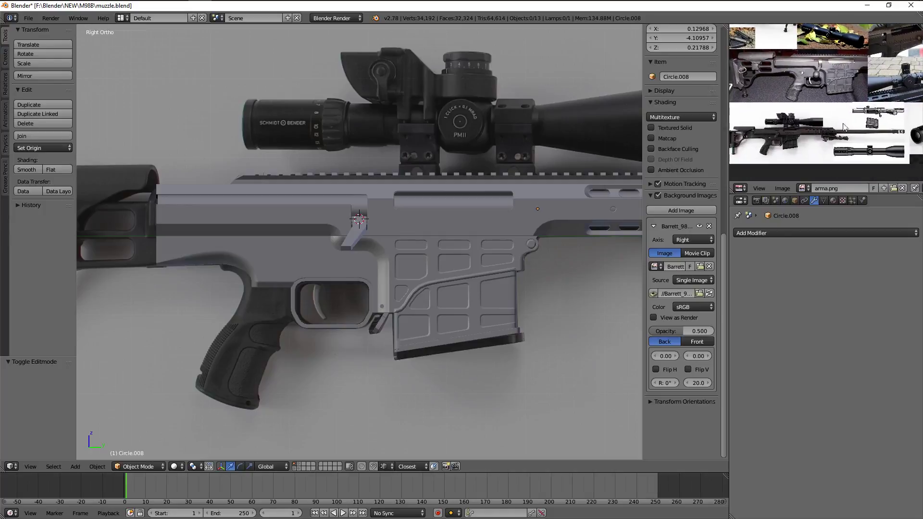
pyautogui.keyDown('ctrl'); pyautogui.scroll(-2, 795, 121); pyautogui.keyUp('ctrl')
pyautogui.scroll(5, 801, 113)
pyautogui.scroll(1, 798, 112)
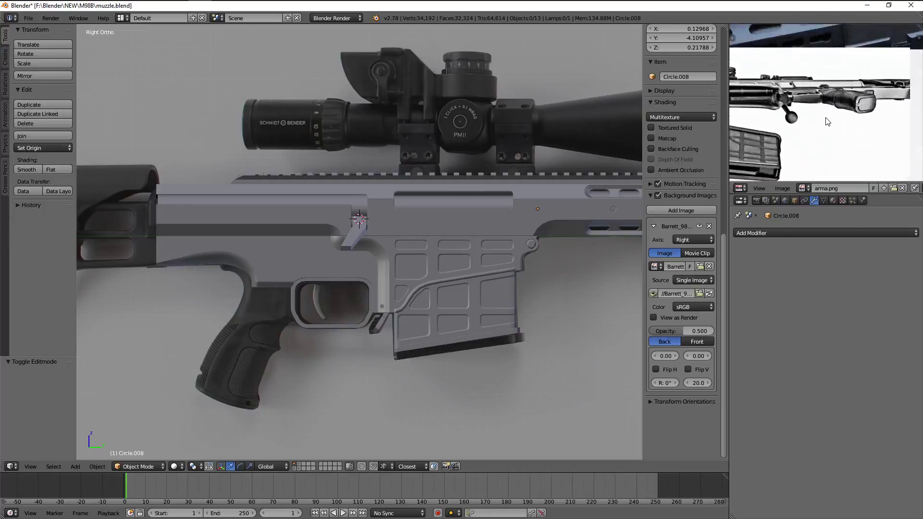
pyautogui.scroll(-5, 795, 109)
pyautogui.scroll(2, 793, 108)
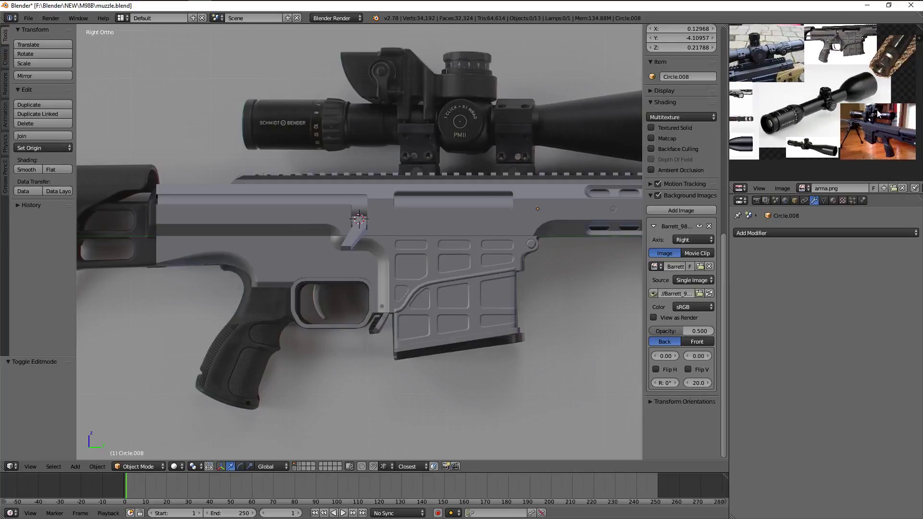
pyautogui.moveTo(793, 108); pyautogui.dragTo(844, 98, button='middle')
pyautogui.scroll(4, 841, 103)
pyautogui.scroll(2, 834, 116)
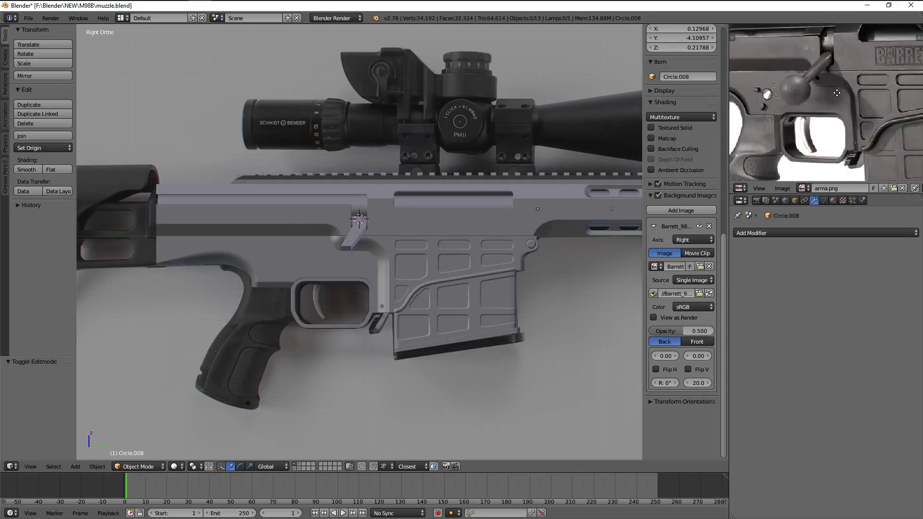
pyautogui.scroll(1, 837, 94)
pyautogui.scroll(-6, 847, 72)
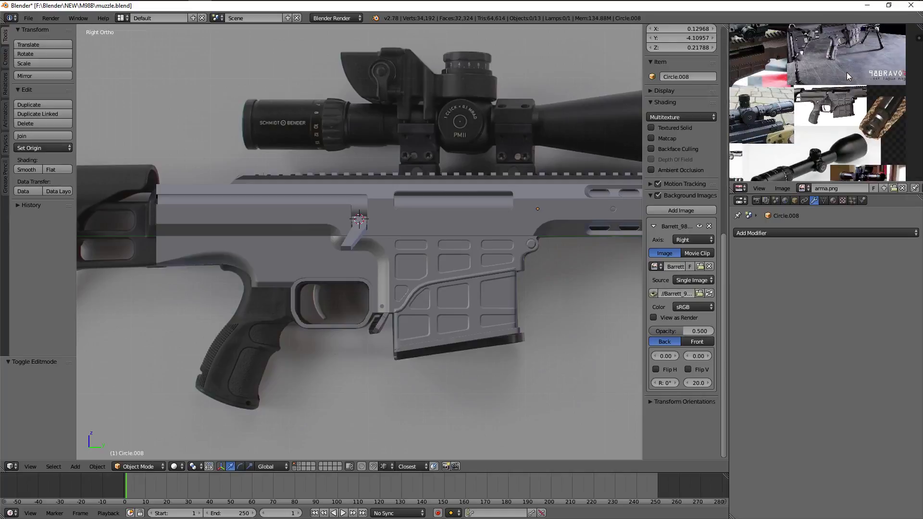
pyautogui.scroll(1, 855, 105)
pyautogui.scroll(1, 847, 115)
pyautogui.scroll(4, 846, 115)
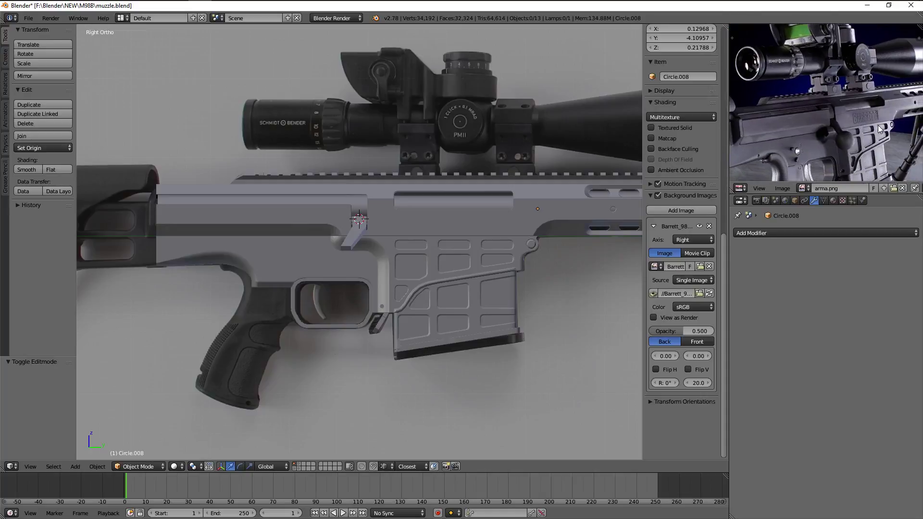
pyautogui.scroll(2, 865, 132)
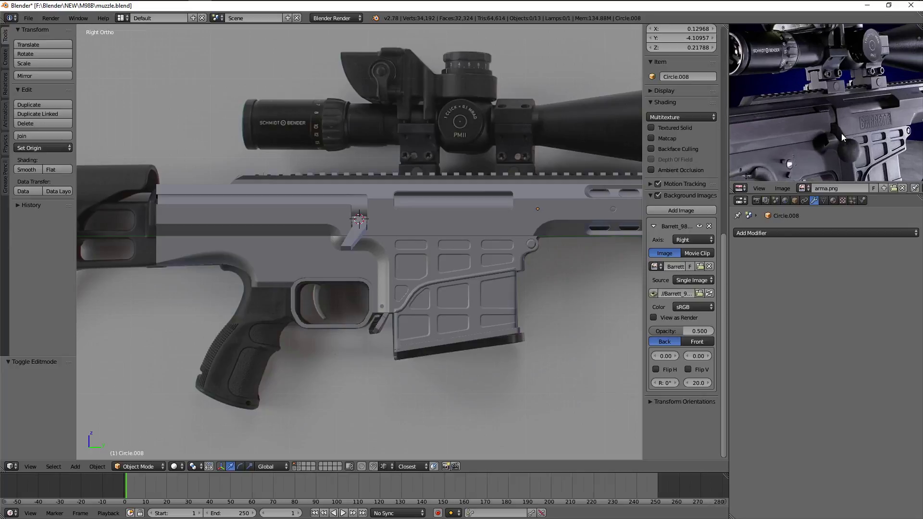
pyautogui.scroll(1, 865, 120)
pyautogui.scroll(2, 867, 105)
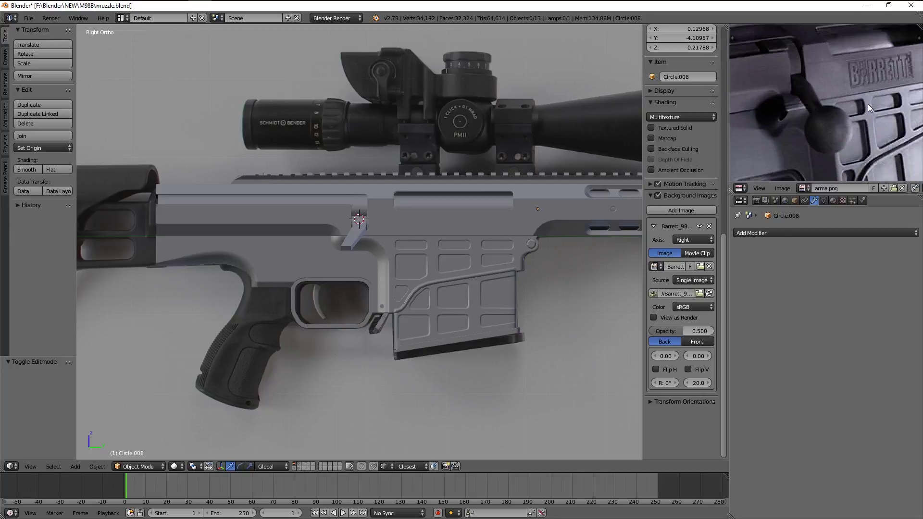
pyautogui.moveTo(384, 258); pyautogui.dragTo(467, 239, button='middle')
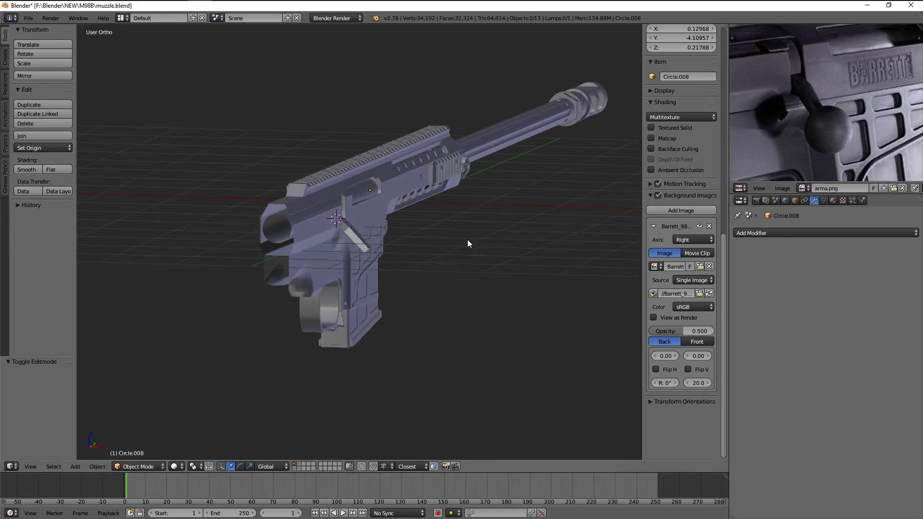
pyautogui.scroll(-3, 842, 88)
pyautogui.scroll(-1, 841, 88)
pyautogui.scroll(2, 832, 96)
pyautogui.scroll(2, 844, 88)
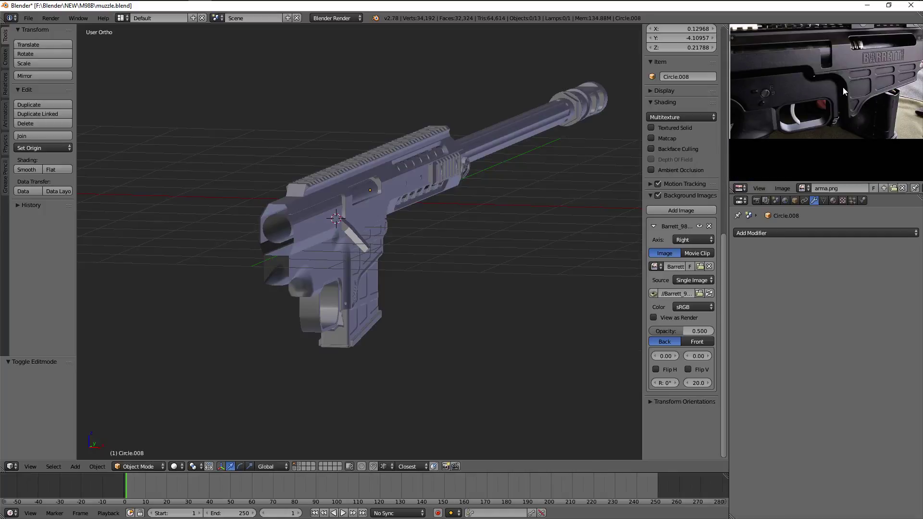
pyautogui.scroll(-3, 844, 87)
pyautogui.scroll(2, 853, 116)
pyautogui.scroll(3, 833, 109)
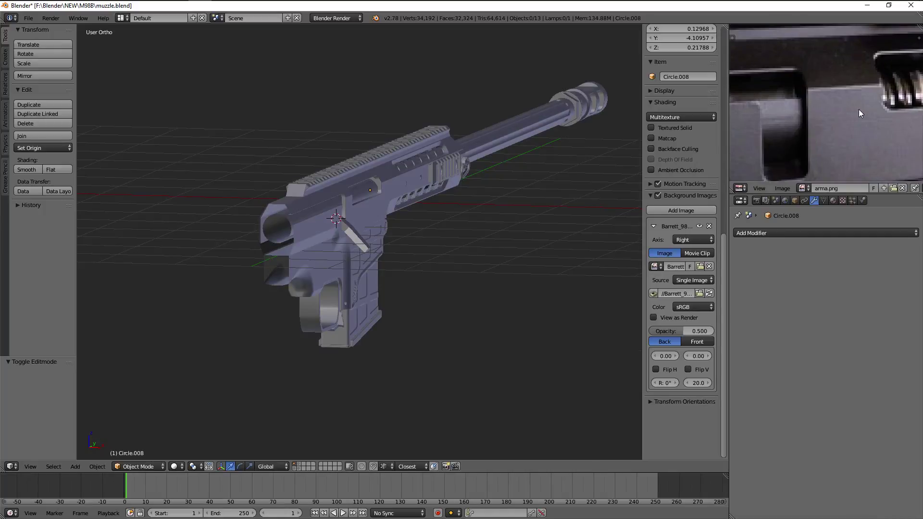
pyautogui.scroll(1, 802, 99)
pyautogui.scroll(-2, 899, 119)
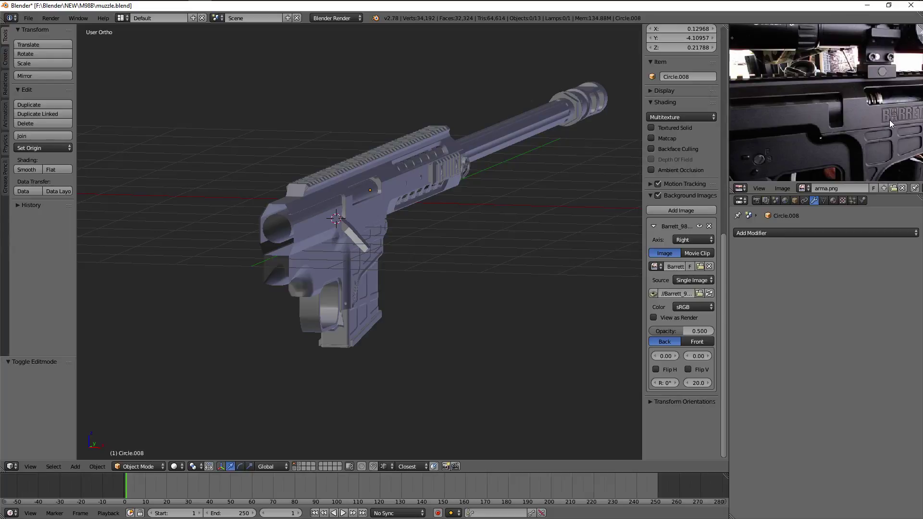
pyautogui.scroll(-1, 891, 119)
pyautogui.scroll(-1, 893, 122)
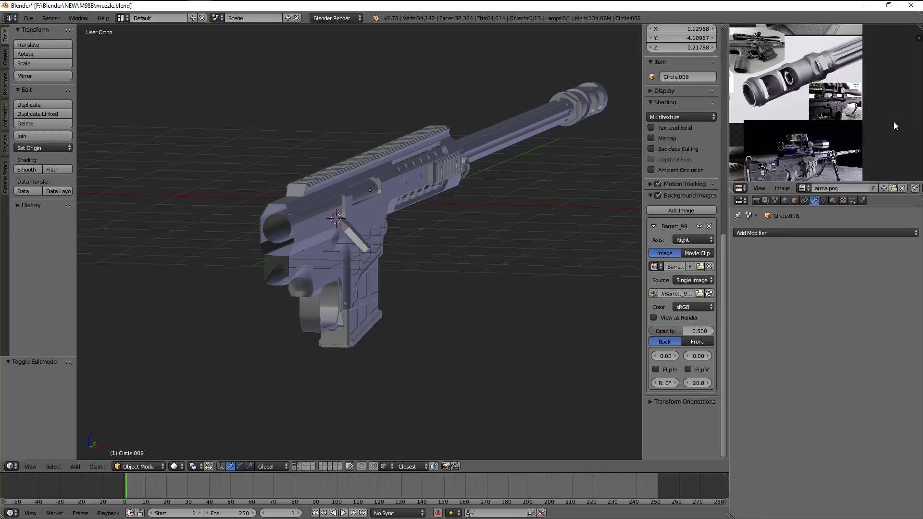
pyautogui.scroll(-1, 893, 122)
pyautogui.scroll(-1, 887, 102)
pyautogui.scroll(3, 887, 102)
pyautogui.moveTo(850, 78)
pyautogui.mouseDown(button='middle')
pyautogui.moveTo(847, 107)
pyautogui.moveTo(850, 92)
pyautogui.mouseUp(button='middle')
pyautogui.scroll(-1, 847, 106)
pyautogui.scroll(-1, 847, 107)
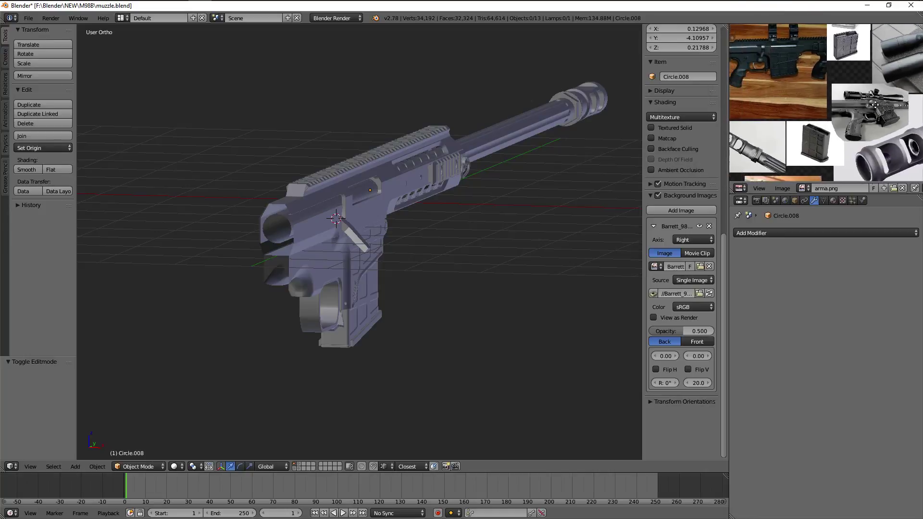
pyautogui.scroll(1, 850, 93)
pyautogui.scroll(3, 845, 91)
pyautogui.scroll(2, 845, 91)
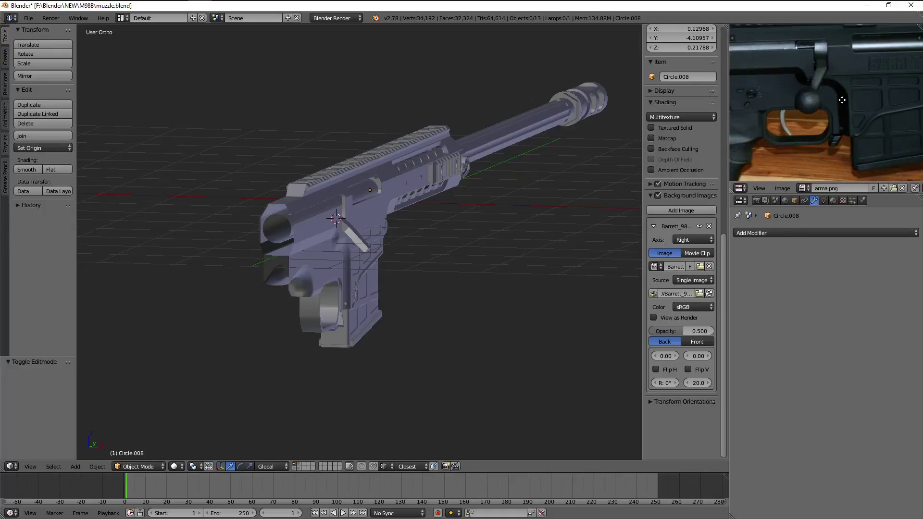
pyautogui.scroll(2, 843, 99)
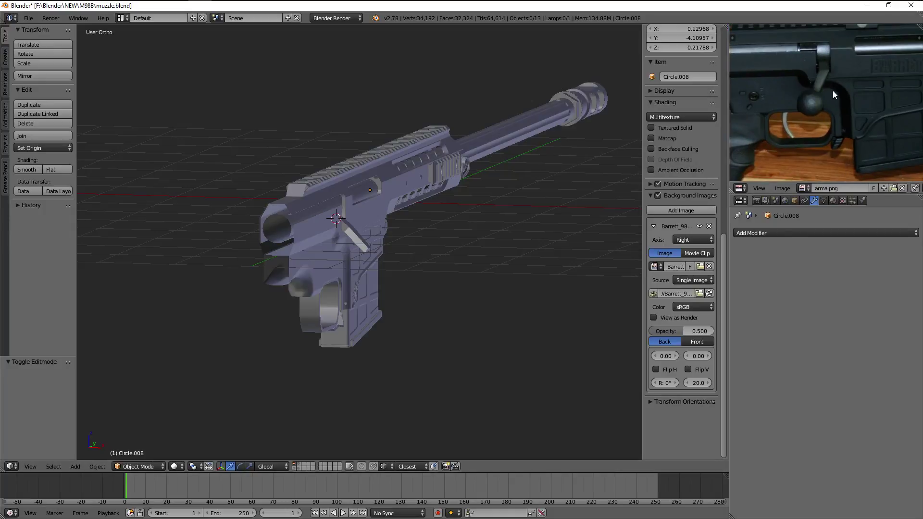
pyautogui.scroll(3, 527, 177)
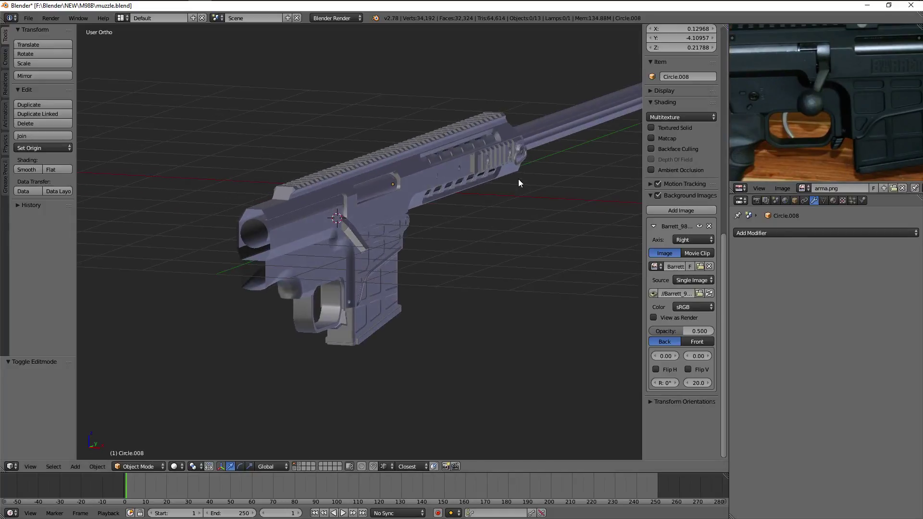
pyautogui.moveTo(518, 178); pyautogui.dragTo(498, 185, button='middle')
# Move the handle's end in front view to match the reference
pyautogui.press('KP_1')
pyautogui.press('Tab')
pyautogui.scroll(4, 502, 195)
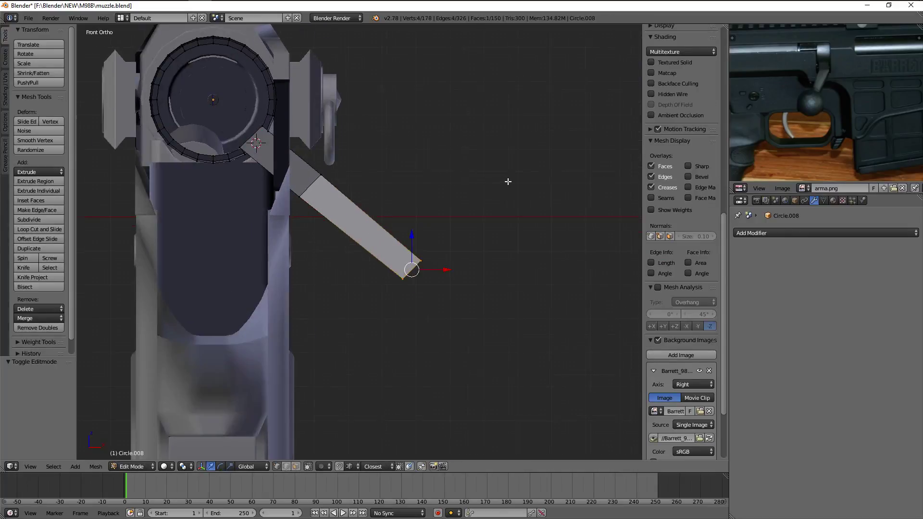
pyautogui.scroll(2, 501, 195)
pyautogui.press('g')
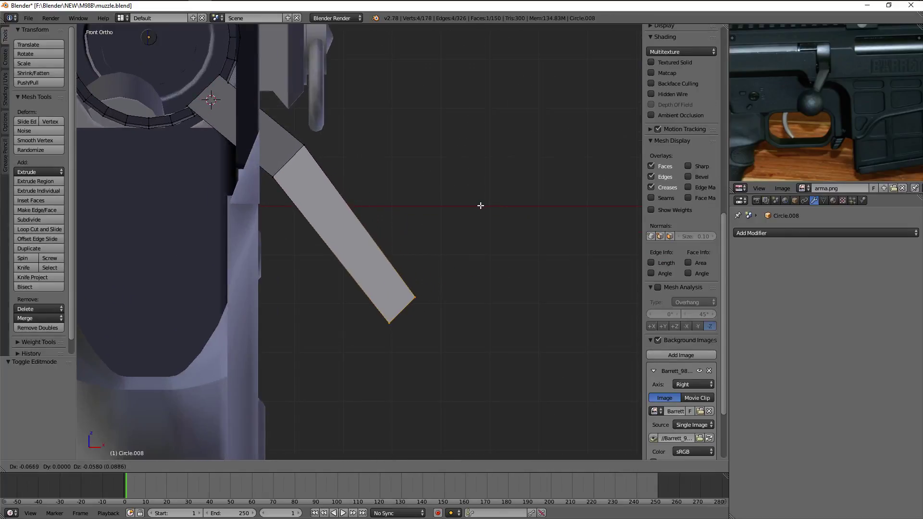
pyautogui.click(482, 203)
pyautogui.press('Tab')
pyautogui.scroll(-5, 485, 206)
pyautogui.scroll(4, 371, 225)
pyautogui.moveTo(486, 205)
pyautogui.mouseDown(button='middle')
pyautogui.moveTo(371, 225)
pyautogui.moveTo(330, 190)
pyautogui.moveTo(392, 215)
pyautogui.moveTo(322, 202)
pyautogui.mouseUp(button='middle')
pyautogui.scroll(2, 321, 226)
pyautogui.scroll(-2, 322, 202)
# Nudge the handle's end edge into place from the back view
pyautogui.press('Tab')
pyautogui.press('KP_1')
pyautogui.press('KP_3')
pyautogui.press('ctrl+KP_1')
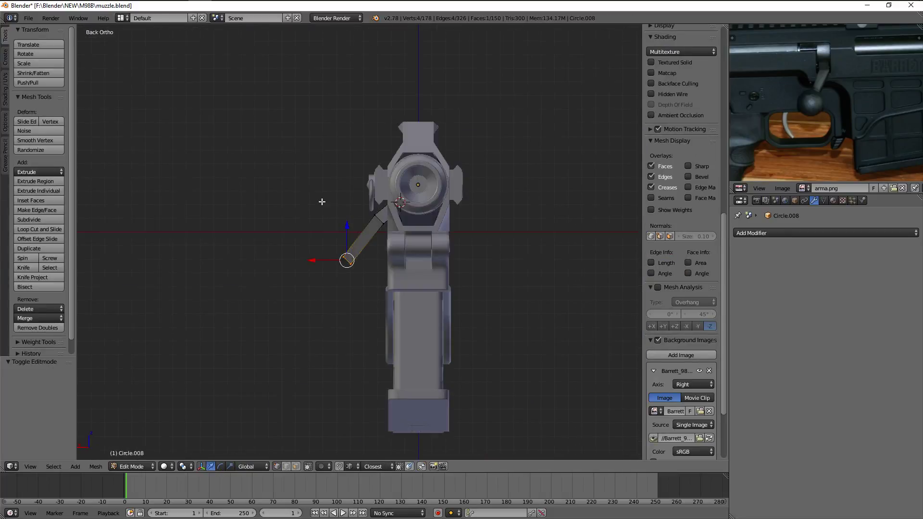
pyautogui.scroll(5, 519, 187)
pyautogui.click(510, 167)
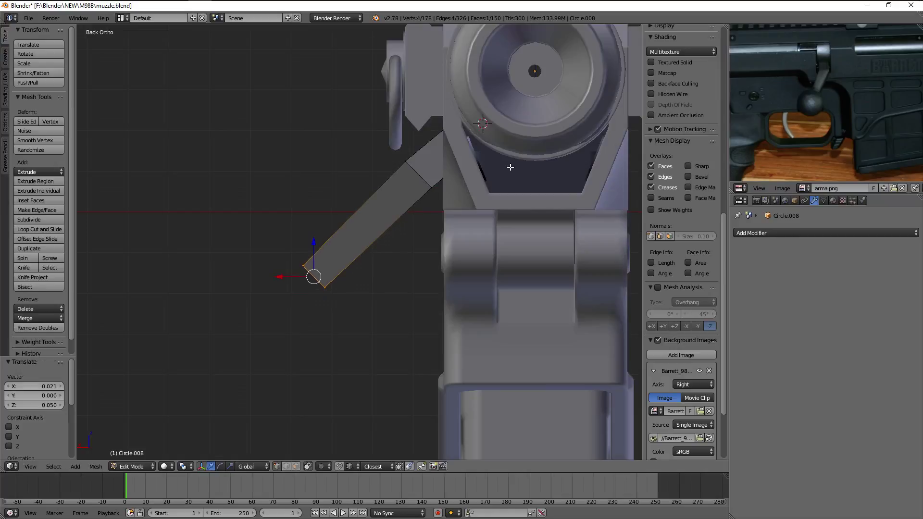
pyautogui.scroll(-4, 510, 169)
pyautogui.click(507, 183)
pyautogui.press('Tab')
pyautogui.press('Tab')
# Align the handle tip with the reference knob from the side view
pyautogui.press('KP_3')
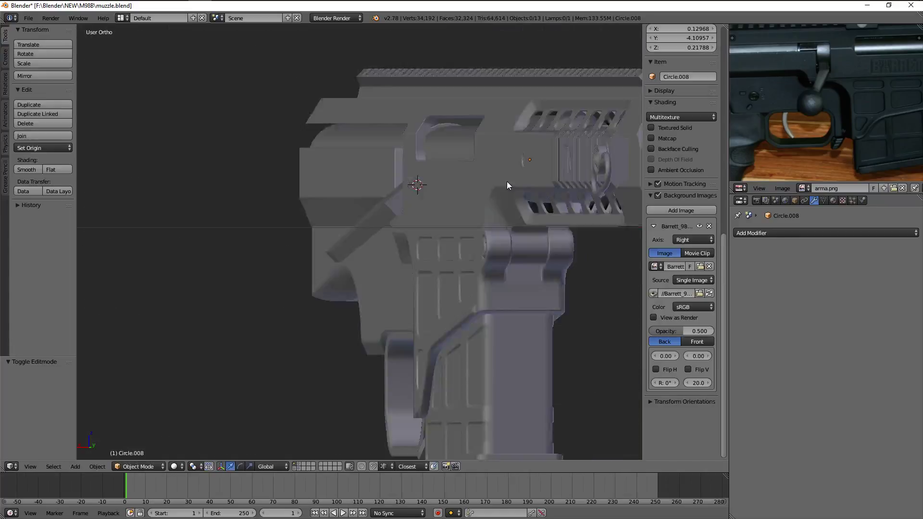
pyautogui.scroll(4, 507, 181)
pyautogui.press('z')
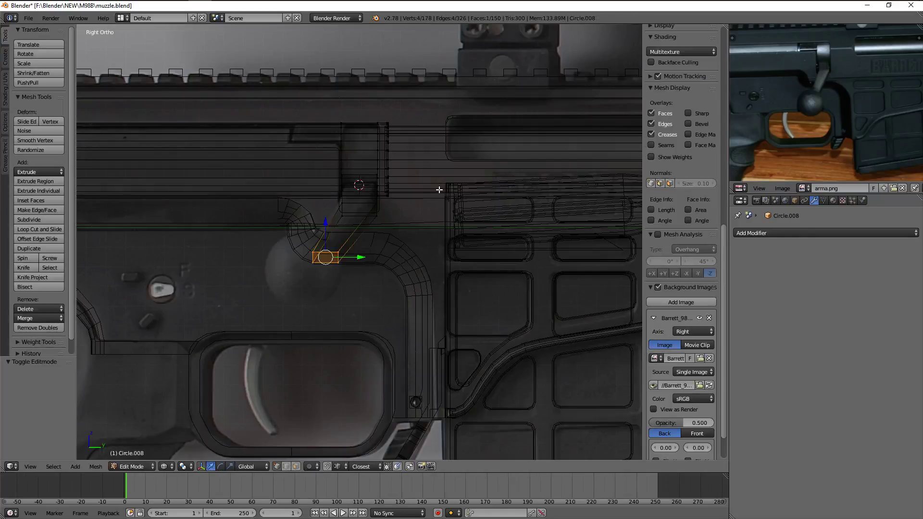
pyautogui.press('z')
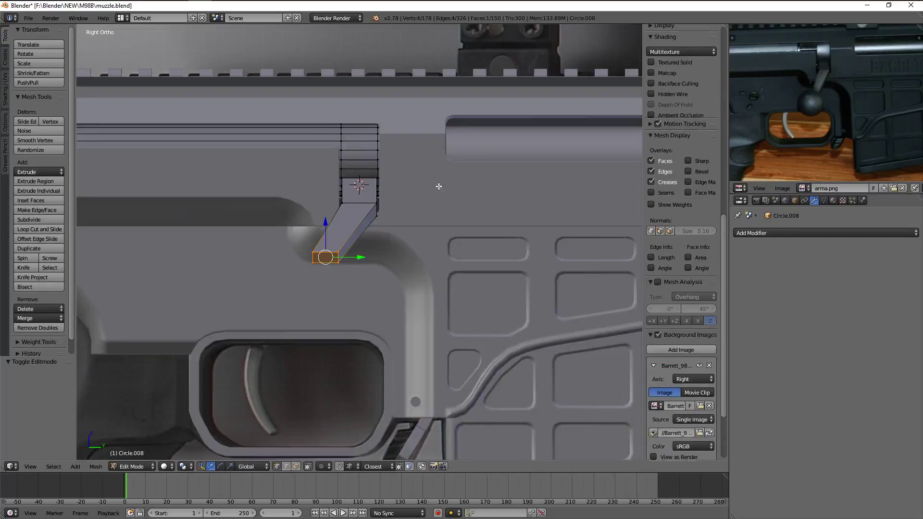
pyautogui.scroll(2, 434, 185)
pyautogui.click(425, 181)
pyautogui.press('z')
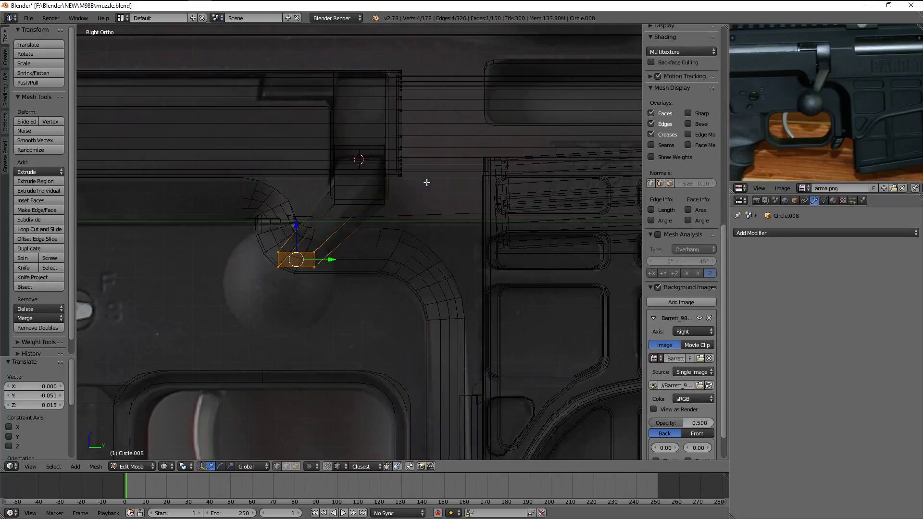
pyautogui.press('z')
pyautogui.scroll(3, 429, 184)
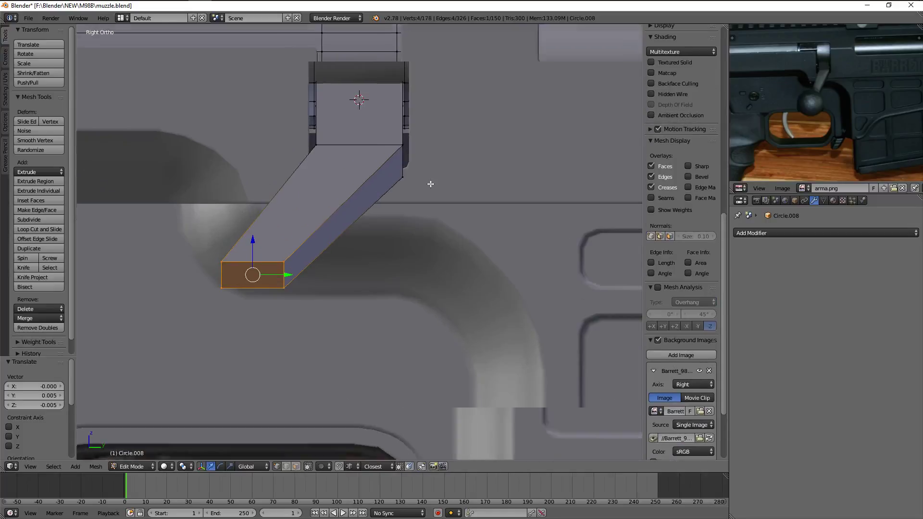
pyautogui.press('z')
pyautogui.click(432, 188)
# Select the handle's top edge ring, then view the receiver from above
pyautogui.press('z')
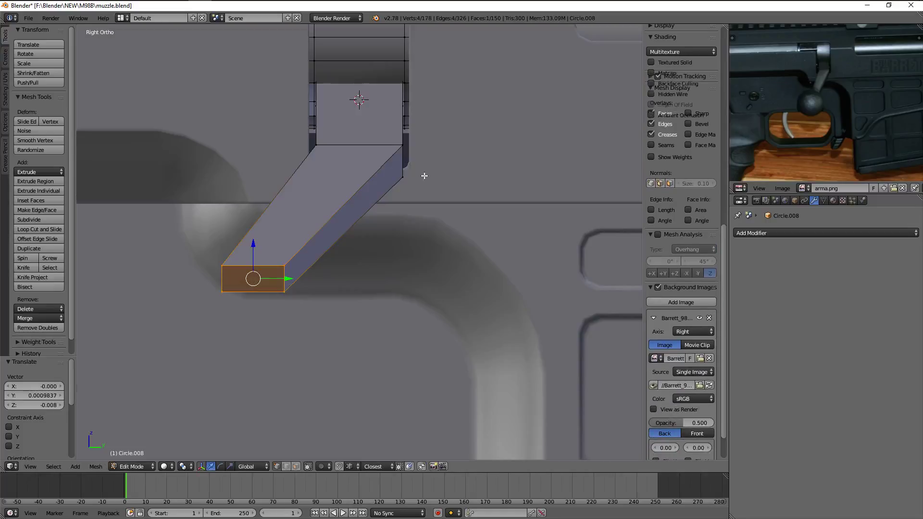
pyautogui.press('a')
pyautogui.keyDown('alt'); pyautogui.click(358, 139); pyautogui.keyUp('alt')
pyautogui.press('Tab')
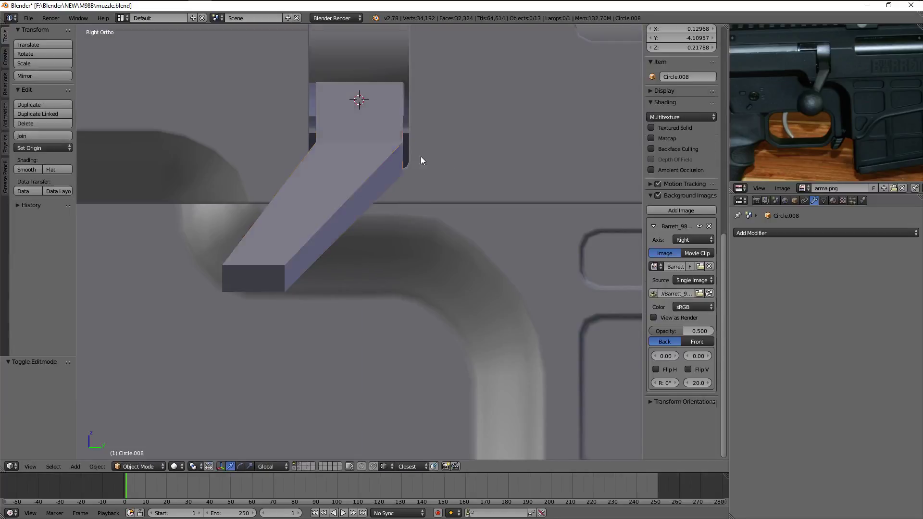
pyautogui.moveTo(420, 157)
pyautogui.mouseDown(button='middle')
pyautogui.moveTo(409, 192)
pyautogui.moveTo(388, 163)
pyautogui.moveTo(452, 169)
pyautogui.mouseUp(button='middle')
pyautogui.scroll(-4, 452, 169)
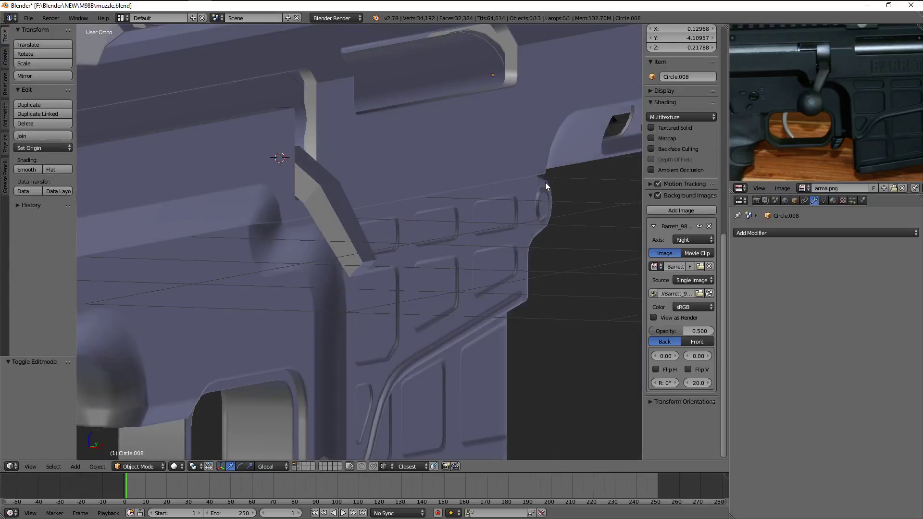
pyautogui.moveTo(545, 183)
pyautogui.mouseDown(button='middle')
pyautogui.moveTo(332, 212)
pyautogui.moveTo(336, 179)
pyautogui.mouseUp(button='middle')
# Delete the handle tip's end face
pyautogui.press('Tab')
pyautogui.scroll(3, 337, 180)
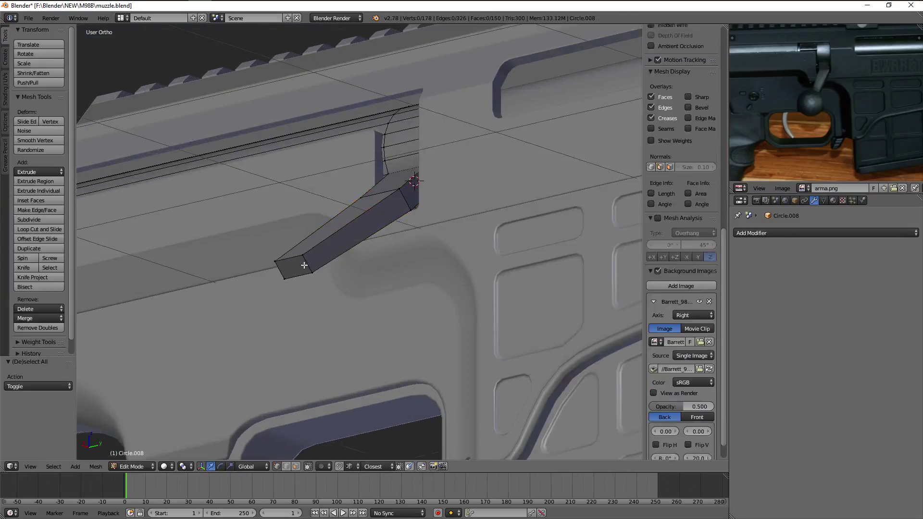
pyautogui.rightClick(302, 260)
pyautogui.keyDown('shift'); pyautogui.rightClick(306, 260); pyautogui.keyUp('shift')
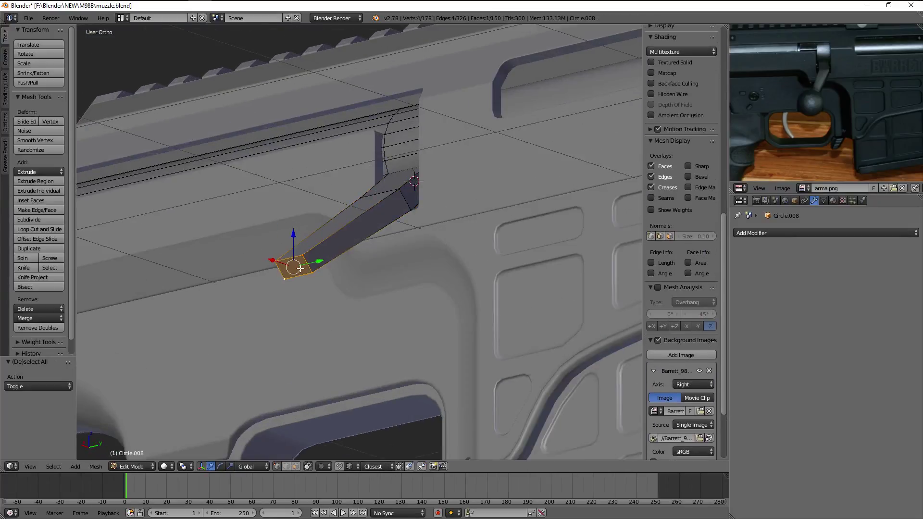
pyautogui.press('x')
pyautogui.click(434, 250)
pyautogui.press('Tab')
pyautogui.scroll(-4, 423, 270)
# Select the bottom tip vertex and snap the 3D cursor to it
pyautogui.moveTo(418, 291)
pyautogui.mouseDown(button='middle')
pyautogui.moveTo(531, 286)
pyautogui.moveTo(440, 276)
pyautogui.mouseUp(button='middle')
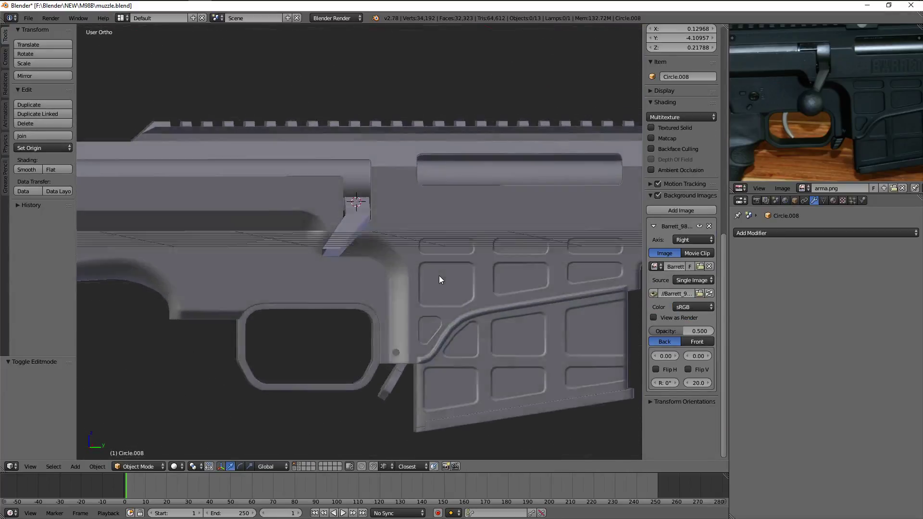
pyautogui.press('Tab')
pyautogui.scroll(3, 439, 276)
pyautogui.rightClick(317, 255)
pyautogui.hotkey('shift', 's')
# Add a UV sphere at the bolt handle tip and shrink it down
pyautogui.click(500, 261)
pyautogui.hotkey('shift', 'a')
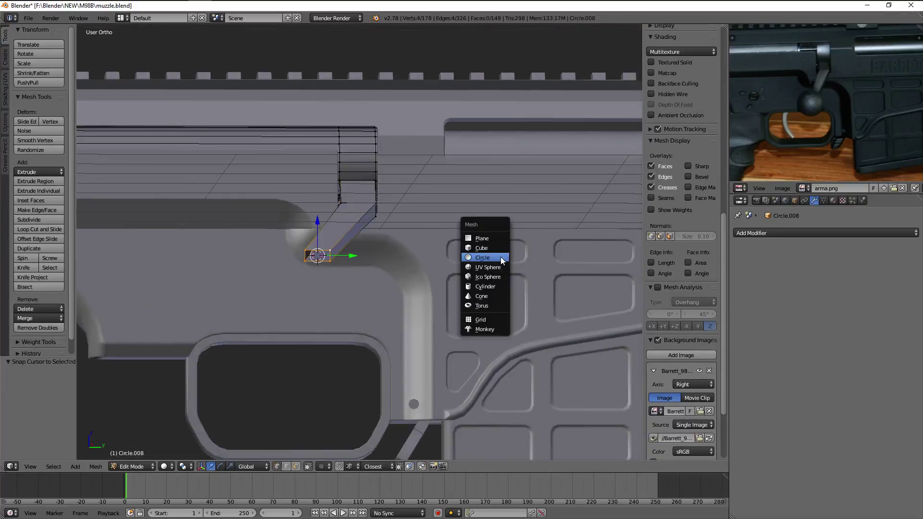
pyautogui.click(497, 268)
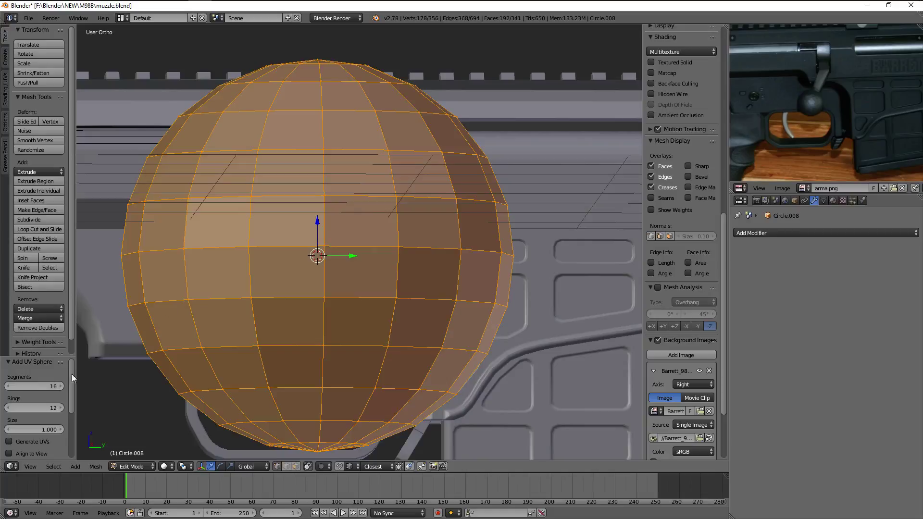
pyautogui.scroll(-4, 337, 259)
pyautogui.moveTo(337, 260); pyautogui.dragTo(384, 269, button='middle')
pyautogui.press('s')
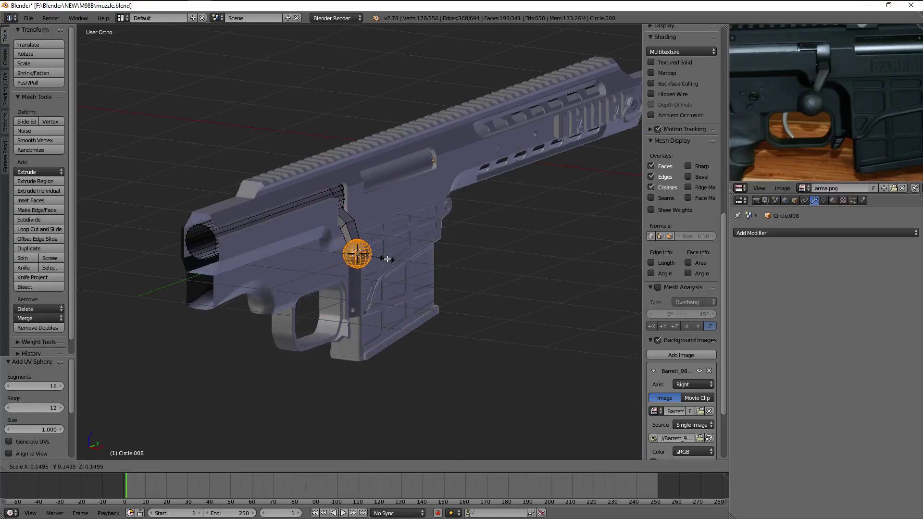
pyautogui.click(394, 257)
# In right view with wireframe, scale the sphere and place it over the reference knob
pyautogui.press('Tab')
pyautogui.press('KP_3')
pyautogui.press('Tab')
pyautogui.scroll(3, 394, 256)
pyautogui.scroll(2, 409, 241)
pyautogui.press('z')
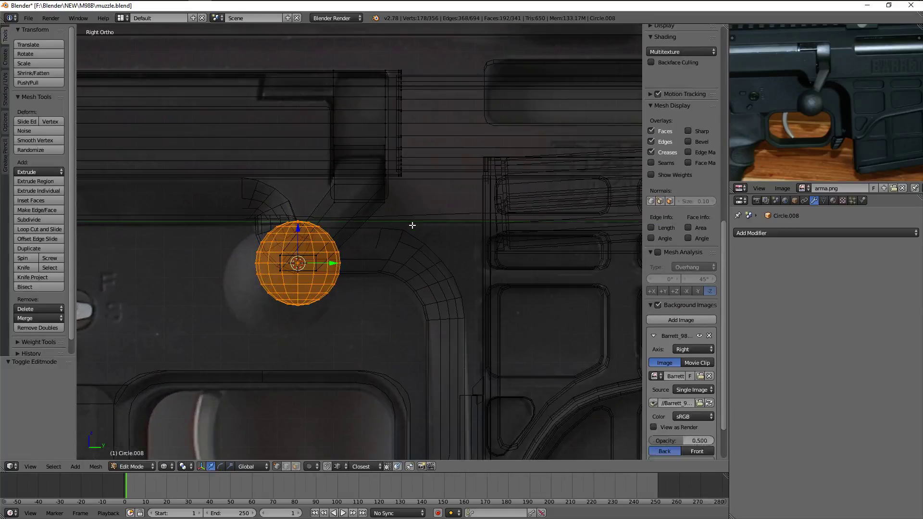
pyautogui.press('s')
pyautogui.click(439, 216)
pyautogui.press('g')
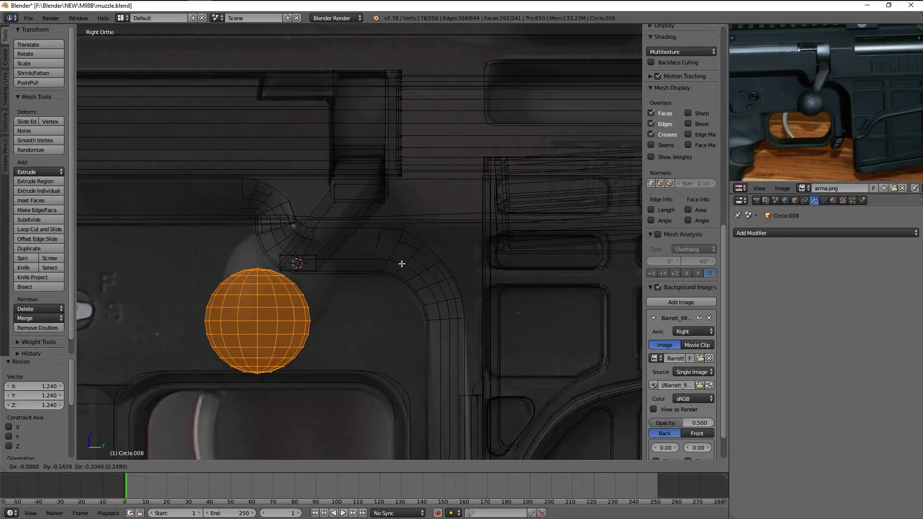
pyautogui.click(418, 232)
# From the front view, rotate the sphere and set it against the handle tip
pyautogui.press('Tab')
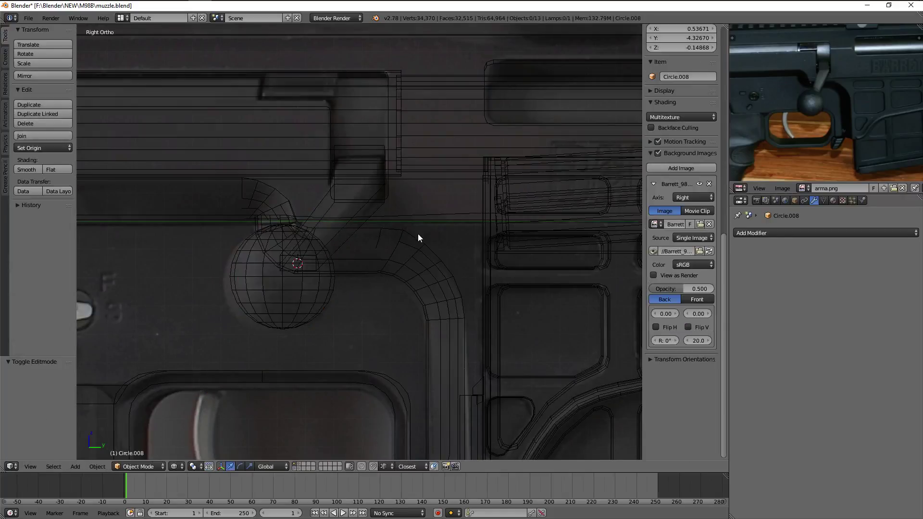
pyautogui.press('z')
pyautogui.scroll(-3, 333, 247)
pyautogui.moveTo(333, 248); pyautogui.dragTo(331, 243, button='middle')
pyautogui.press('KP_1')
pyautogui.press('Tab')
pyautogui.scroll(3, 330, 243)
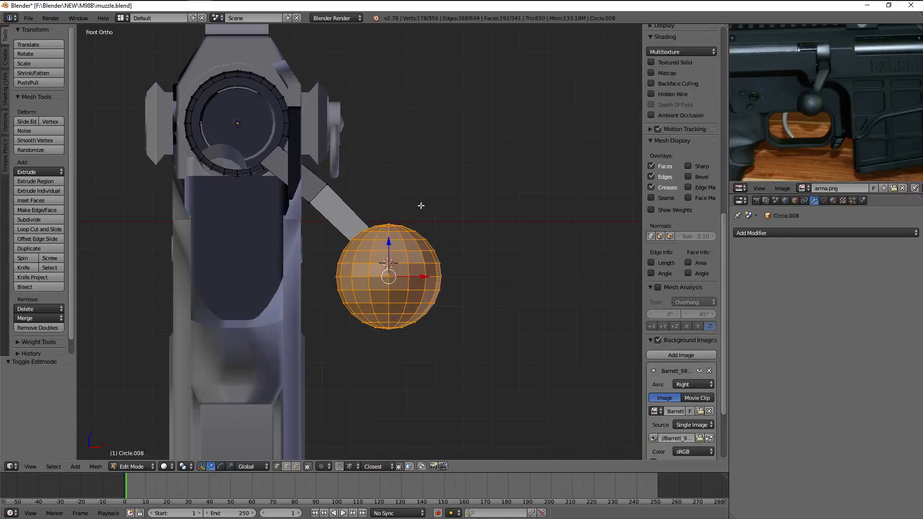
pyautogui.press('r')
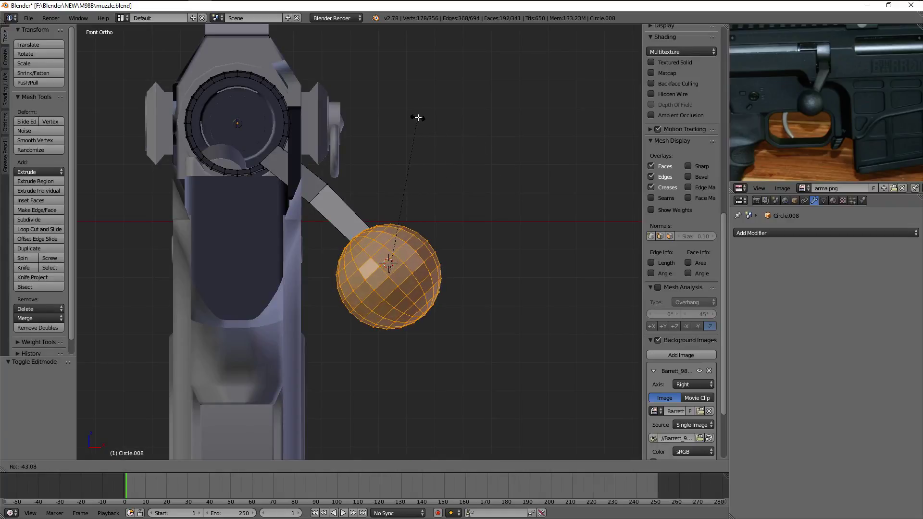
pyautogui.click(418, 117)
pyautogui.press('g')
pyautogui.click(425, 112)
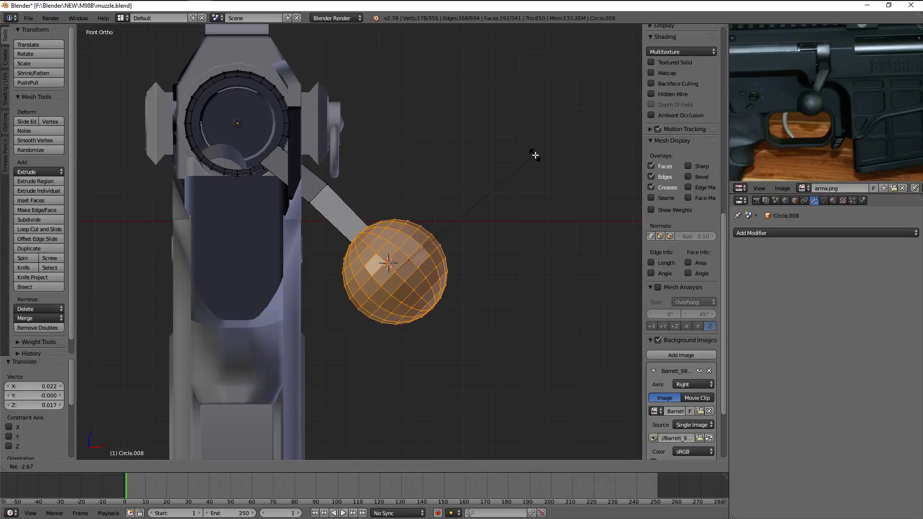
# Shrink the sphere to 0.880 and move it to the handle end
pyautogui.press('s')
pyautogui.click(511, 159)
pyautogui.press('g')
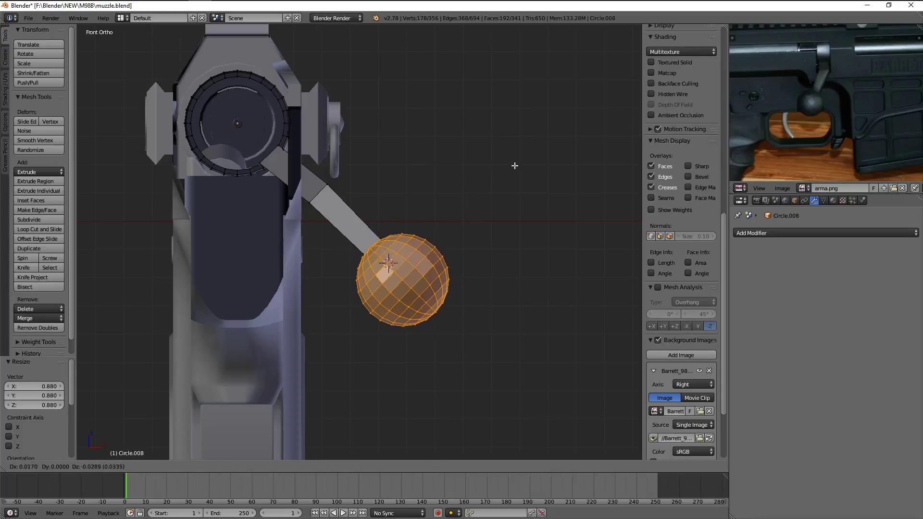
pyautogui.click(513, 165)
pyautogui.press('Tab')
pyautogui.press('z')
pyautogui.press('z')
# Select the knob sphere and inspect it in edit mode from side and top views
pyautogui.moveTo(518, 243)
pyautogui.mouseDown(button='middle')
pyautogui.moveTo(443, 260)
pyautogui.moveTo(348, 240)
pyautogui.mouseUp(button='middle')
pyautogui.rightClick(348, 239)
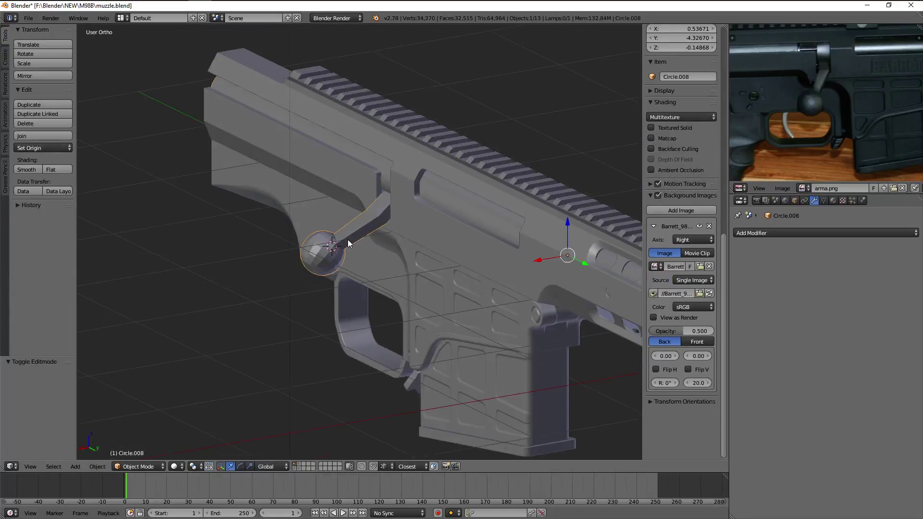
pyautogui.press('KP_1')
pyautogui.press('KP_3')
pyautogui.scroll(2, 348, 239)
pyautogui.scroll(3, 454, 261)
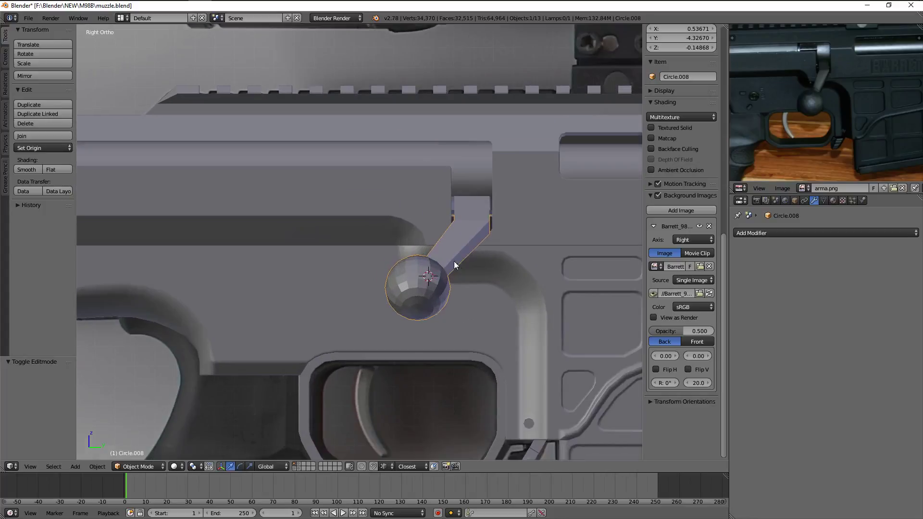
pyautogui.press('Tab')
pyautogui.press('z')
pyautogui.press('KP_7')
pyautogui.moveTo(448, 323)
pyautogui.keyDown('shift'); pyautogui.mouseDown(button='middle')
pyautogui.moveTo(448, 224)
pyautogui.moveTo(407, 230)
pyautogui.mouseUp(button='middle'); pyautogui.keyUp('shift')
# Rotate the knob slightly and nudge it closer to the handle
pyautogui.press('z')
pyautogui.scroll(2, 448, 224)
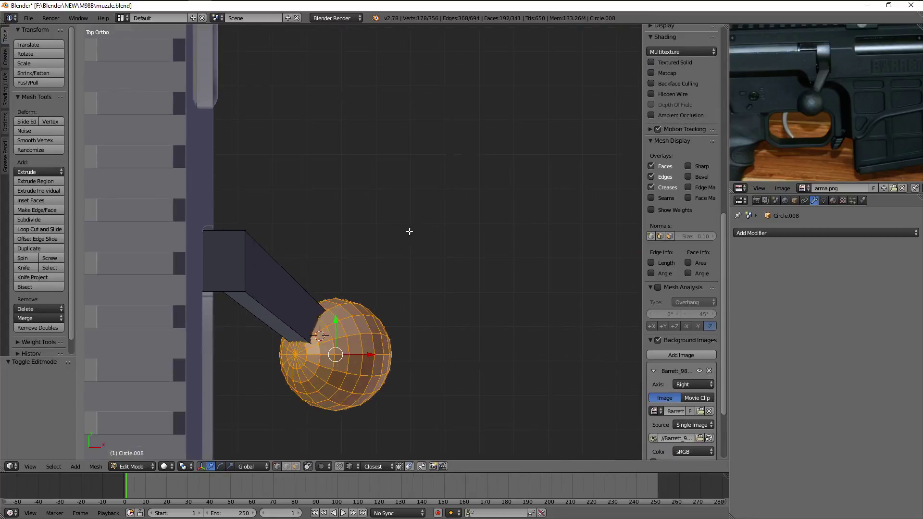
pyautogui.press('r')
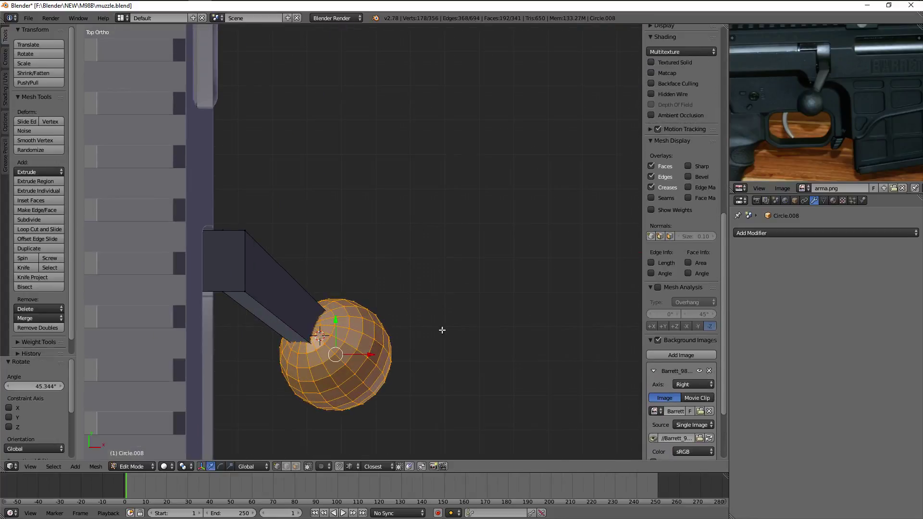
pyautogui.press('g')
pyautogui.click(446, 318)
pyautogui.click(439, 309)
pyautogui.press('z')
pyautogui.press('KP_1')
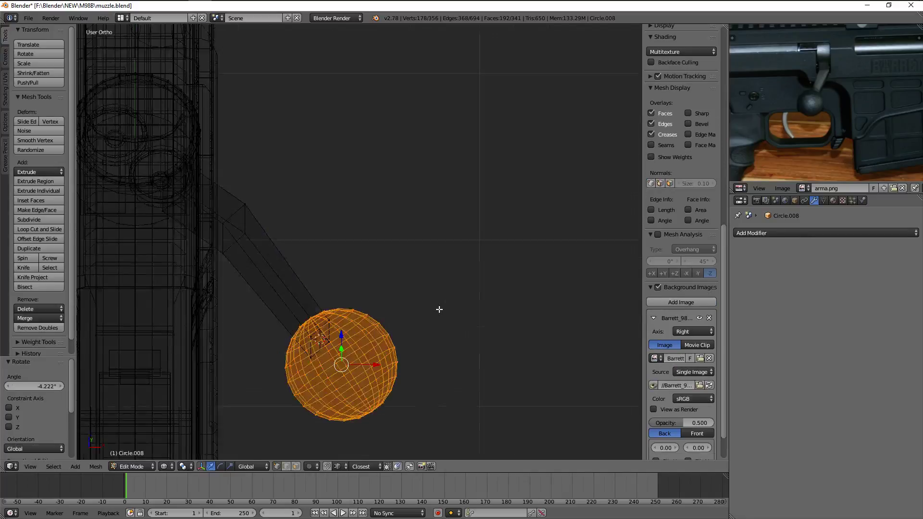
pyautogui.press('z')
pyautogui.press('KP_7')
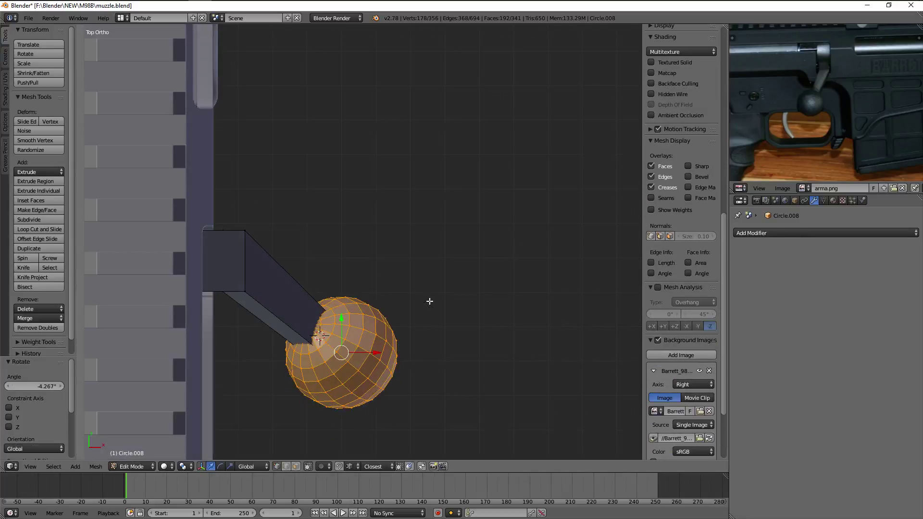
pyautogui.click(428, 282)
pyautogui.press('Tab')
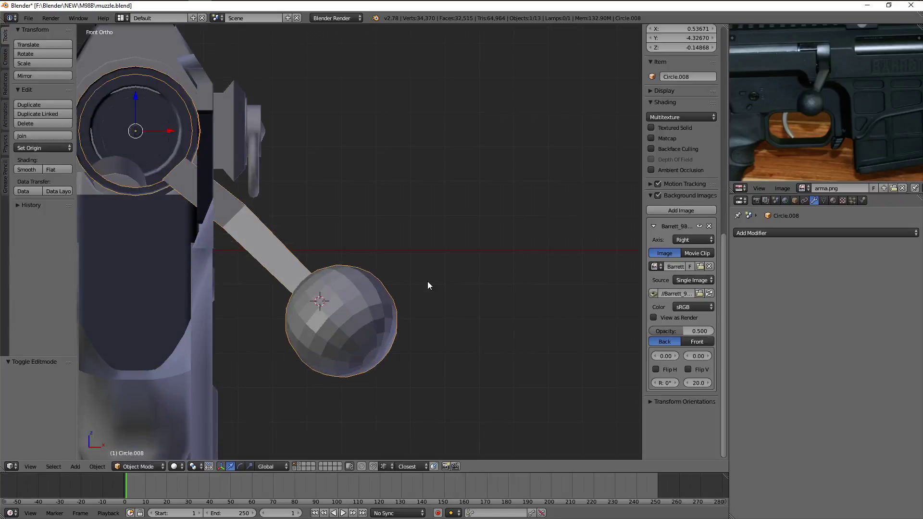
# Try smooth shading on the knob, then revert it to flat shading
pyautogui.press('KP_3')
pyautogui.press('Tab')
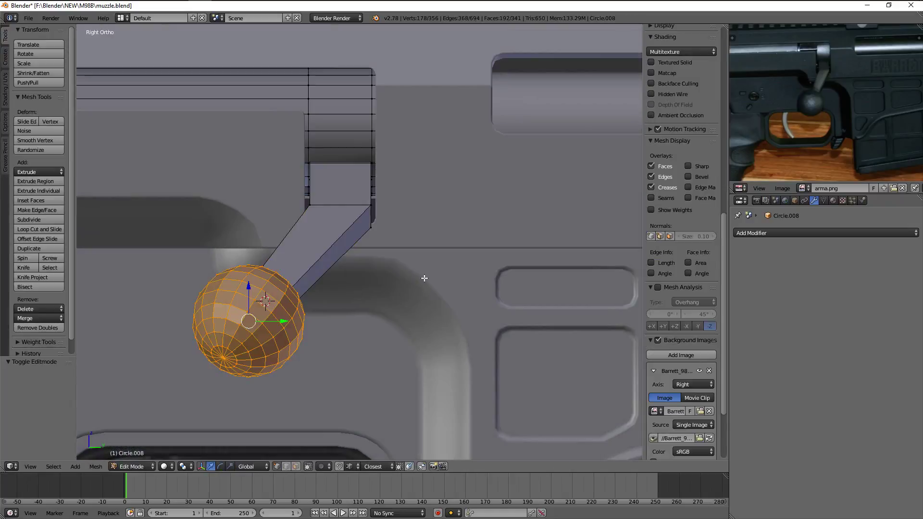
pyautogui.press('Tab')
pyautogui.click(21, 170)
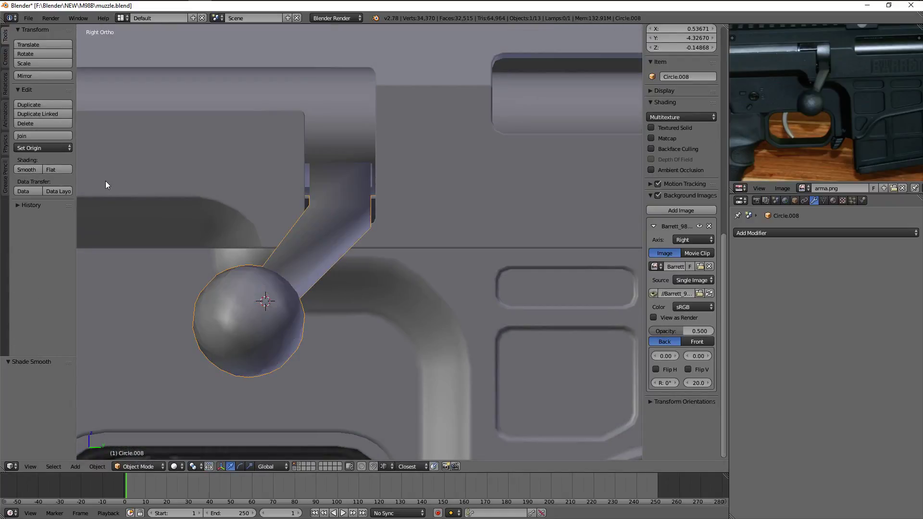
pyautogui.click(66, 174)
pyautogui.scroll(-3, 296, 241)
pyautogui.press('KP_1')
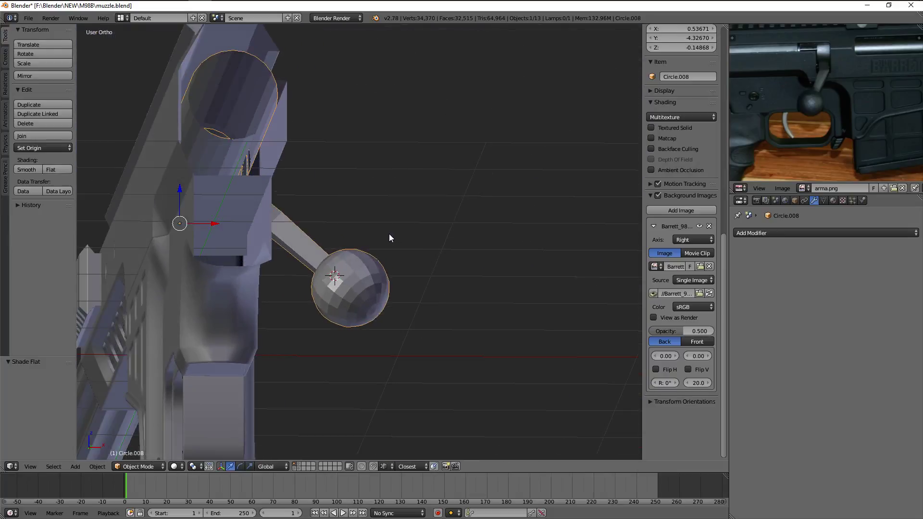
# Enlarge the knob to about 1.11 scale and reposition it at the arm's end
pyautogui.press('Tab')
pyautogui.press('KP_3')
pyautogui.scroll(2, 386, 234)
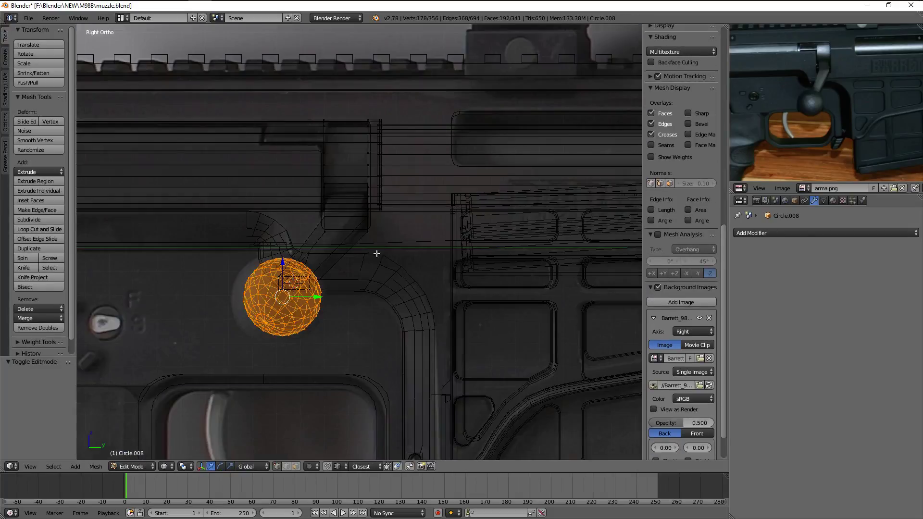
pyautogui.keyDown('shift'); pyautogui.moveTo(376, 254); pyautogui.dragTo(382, 214, button='middle'); pyautogui.keyUp('shift')
pyautogui.press('s')
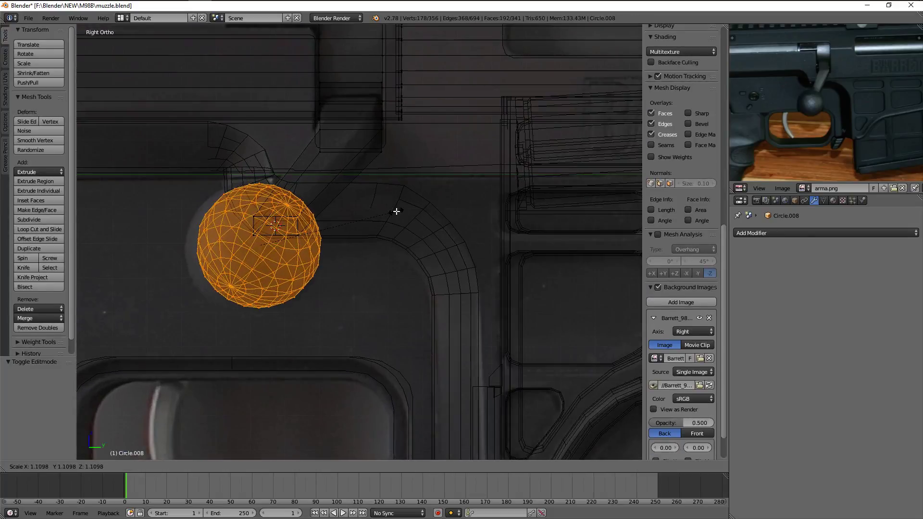
pyautogui.click(396, 212)
pyautogui.press('g')
pyautogui.press('KP_7')
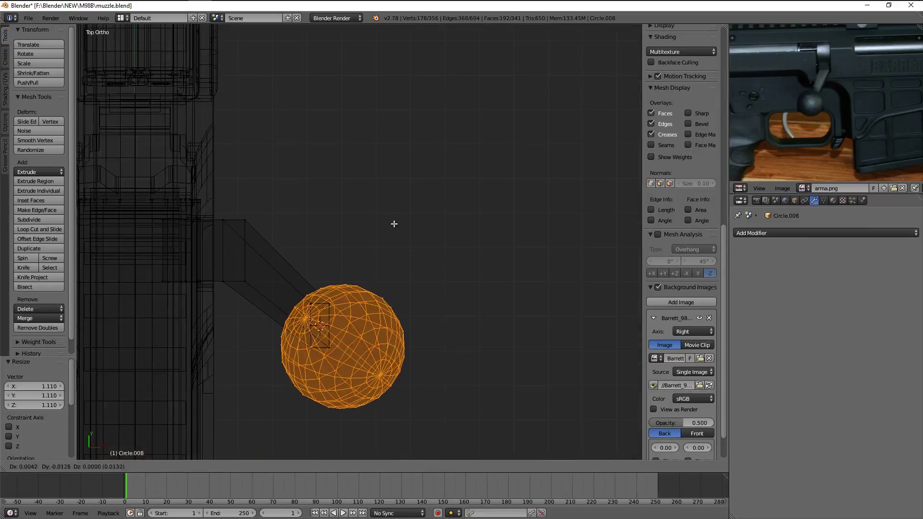
pyautogui.click(397, 222)
pyautogui.press('Tab')
pyautogui.press('z')
pyautogui.moveTo(400, 222)
pyautogui.mouseDown(button='middle')
pyautogui.moveTo(427, 215)
pyautogui.moveTo(397, 227)
pyautogui.moveTo(316, 186)
pyautogui.mouseUp(button='middle')
pyautogui.press('KP_3')
# Select the edge loop at the arm's end and push it into the knob
pyautogui.press('KP_1')
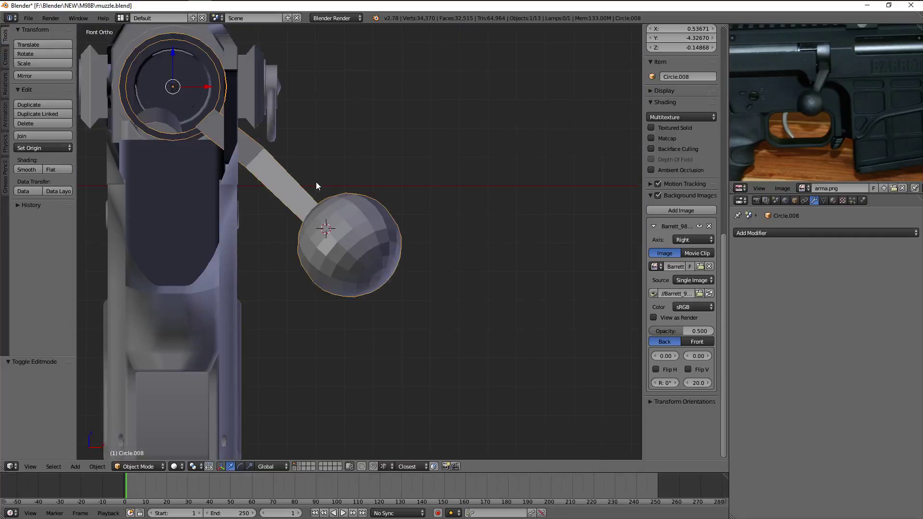
pyautogui.press('ctrl+KP_1')
pyautogui.scroll(5, 317, 183)
pyautogui.press('Tab')
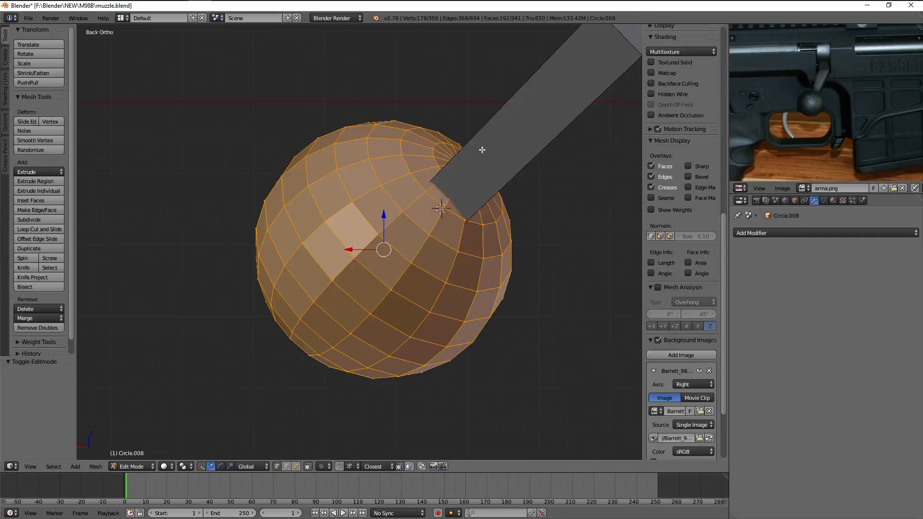
pyautogui.press('z')
pyautogui.keyDown('shift'); pyautogui.moveTo(480, 149); pyautogui.dragTo(341, 173, button='middle'); pyautogui.keyUp('shift')
pyautogui.press('a')
pyautogui.keyDown('alt'); pyautogui.rightClick(299, 218); pyautogui.keyUp('alt')
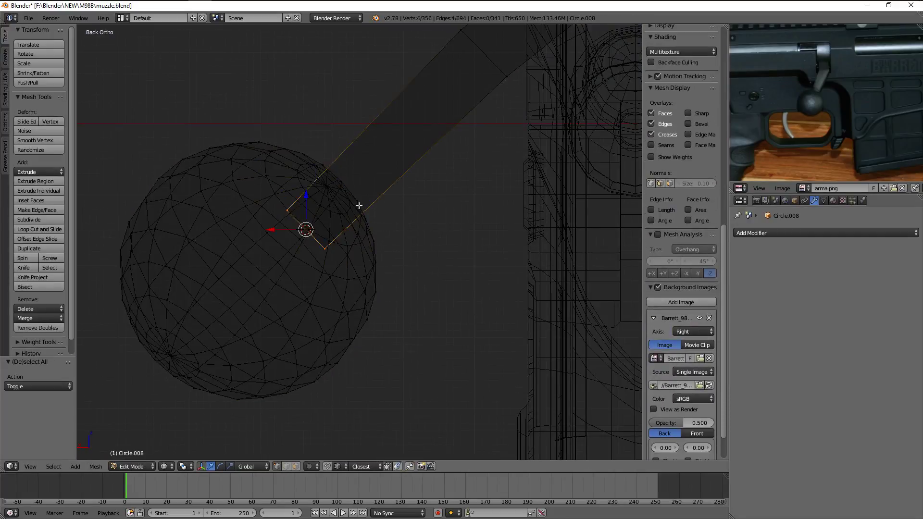
pyautogui.press('z')
pyautogui.press('g')
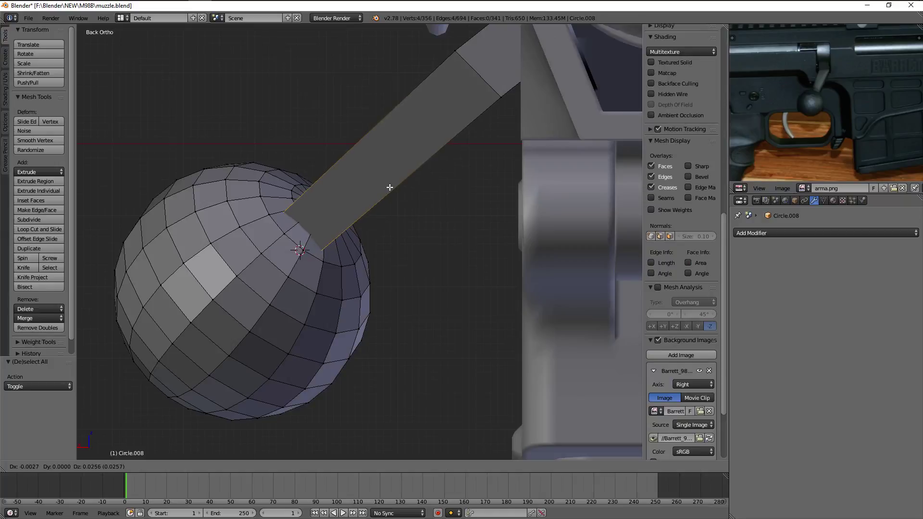
pyautogui.click(390, 187)
# Check the arm-to-knob junction from the top and at an angle in wireframe
pyautogui.keyDown('shift'); pyautogui.scroll(3, 422, 181); pyautogui.keyUp('shift')
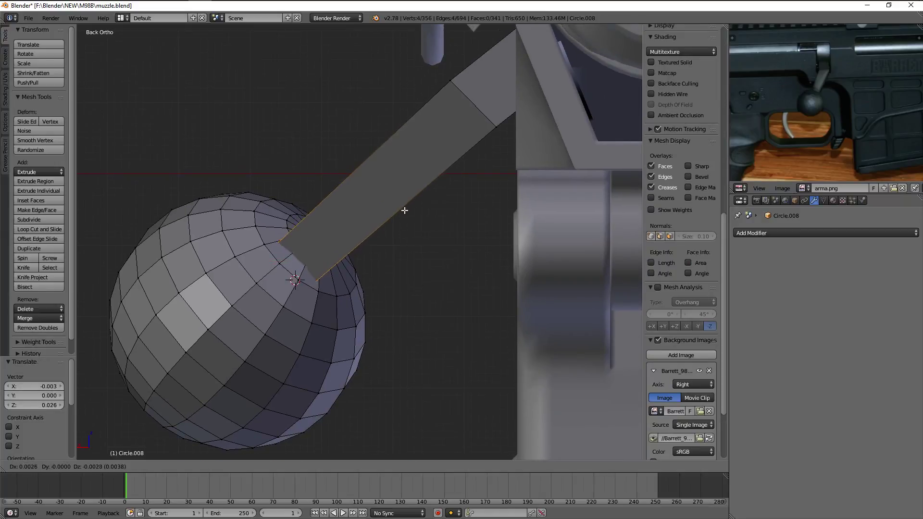
pyautogui.scroll(-2, 385, 260)
pyautogui.press('KP_7')
pyautogui.keyDown('shift'); pyautogui.scroll(-3, 385, 260); pyautogui.keyUp('shift')
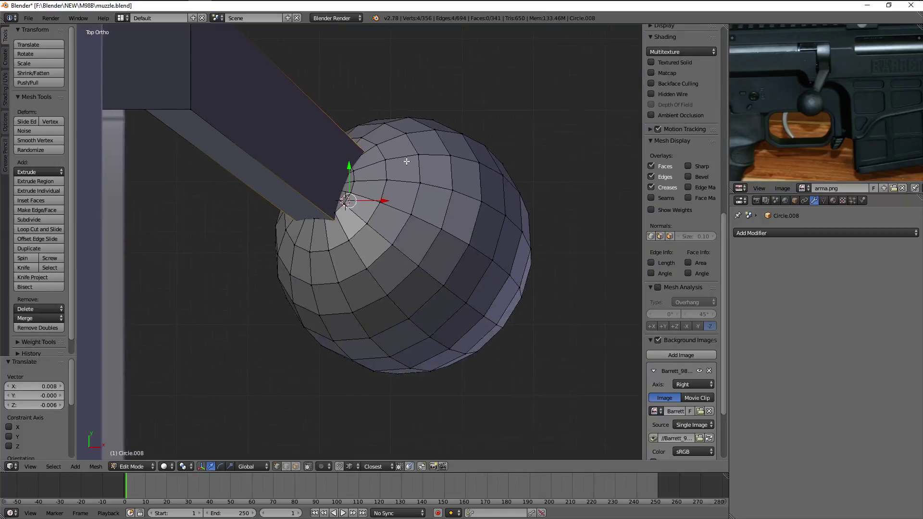
pyautogui.press('z')
pyautogui.press('z')
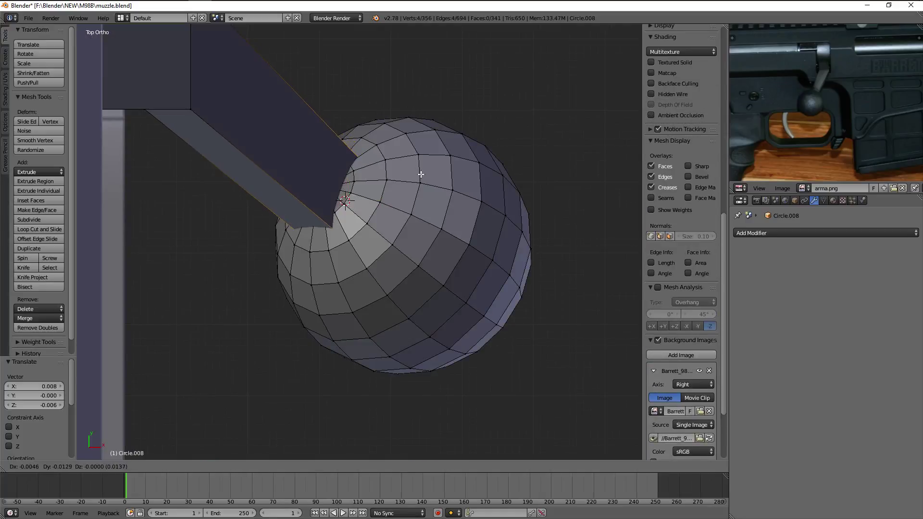
pyautogui.scroll(-4, 426, 172)
pyautogui.press('a')
pyautogui.press('z')
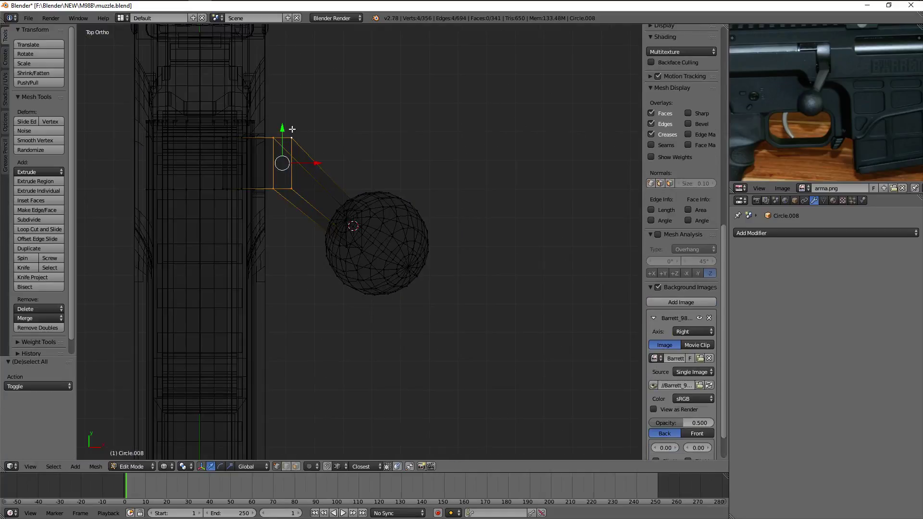
pyautogui.press('z')
pyautogui.moveTo(310, 169); pyautogui.dragTo(390, 188, button='middle')
pyautogui.scroll(3, 390, 188)
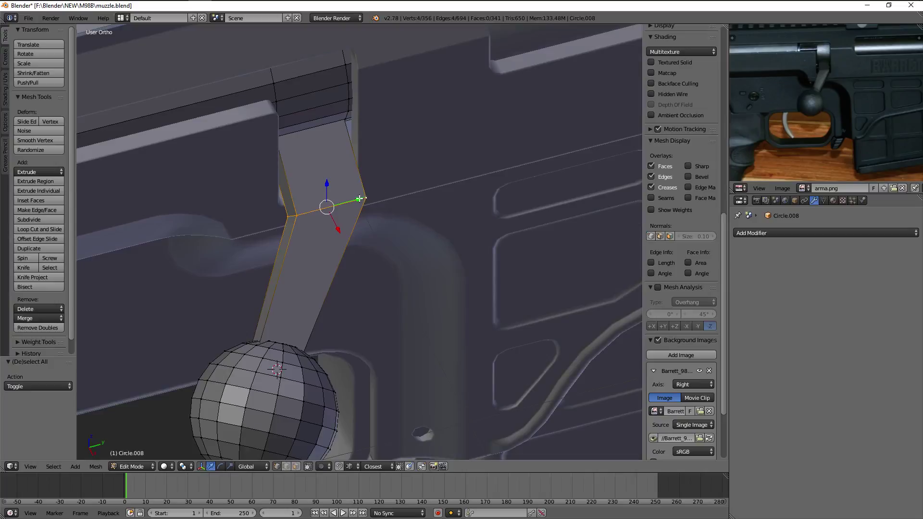
# Return to object mode and view the finished handle from front and right
pyautogui.press('Tab')
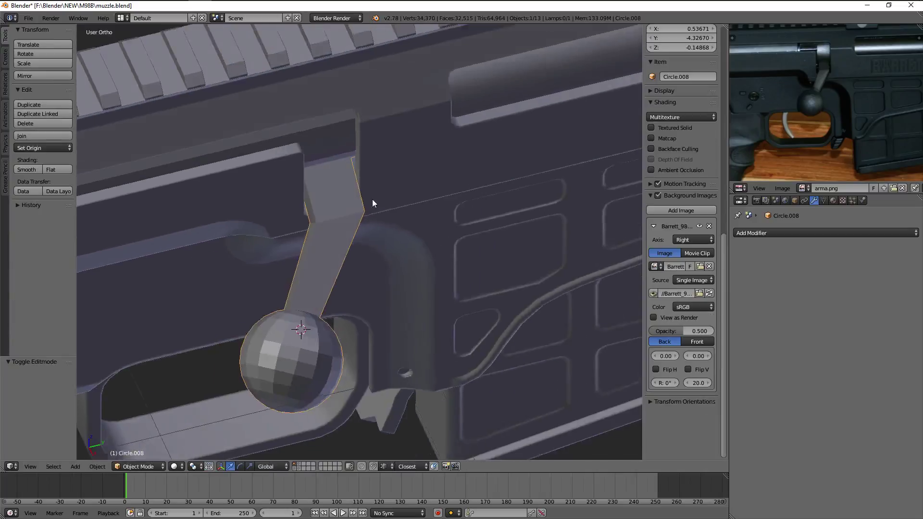
pyautogui.scroll(-5, 372, 199)
pyautogui.scroll(-3, 379, 232)
pyautogui.moveTo(482, 172)
pyautogui.mouseDown(button='middle')
pyautogui.moveTo(379, 232)
pyautogui.moveTo(338, 221)
pyautogui.moveTo(342, 197)
pyautogui.moveTo(455, 252)
pyautogui.moveTo(432, 257)
pyautogui.mouseUp(button='middle')
pyautogui.scroll(1, 379, 232)
pyautogui.scroll(-2, 414, 225)
pyautogui.press('KP_1')
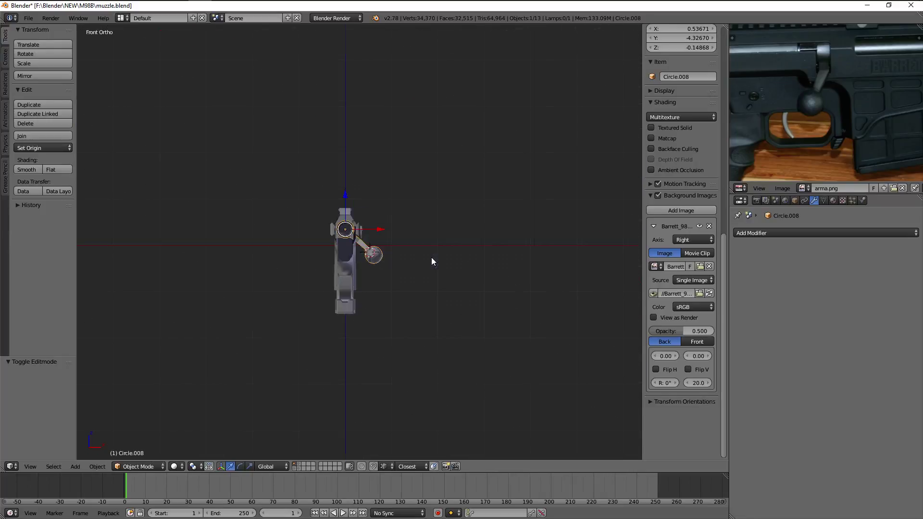
pyautogui.press('KP_3')
# Pan and zoom across the reference photo collage to study the bolt handle
pyautogui.scroll(5, 446, 237)
pyautogui.scroll(3, 403, 203)
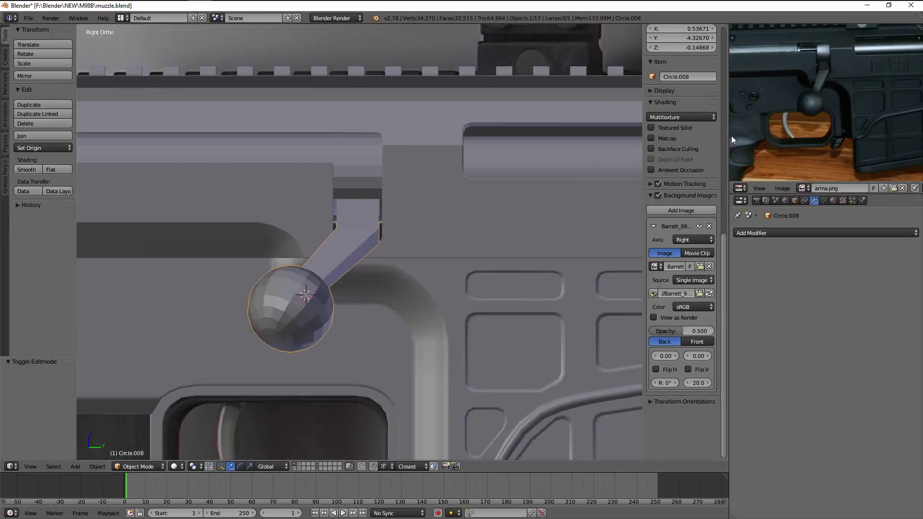
pyautogui.scroll(-3, 750, 129)
pyautogui.scroll(-2, 791, 119)
pyautogui.scroll(-2, 817, 115)
pyautogui.moveTo(817, 115); pyautogui.dragTo(853, 128, button='middle')
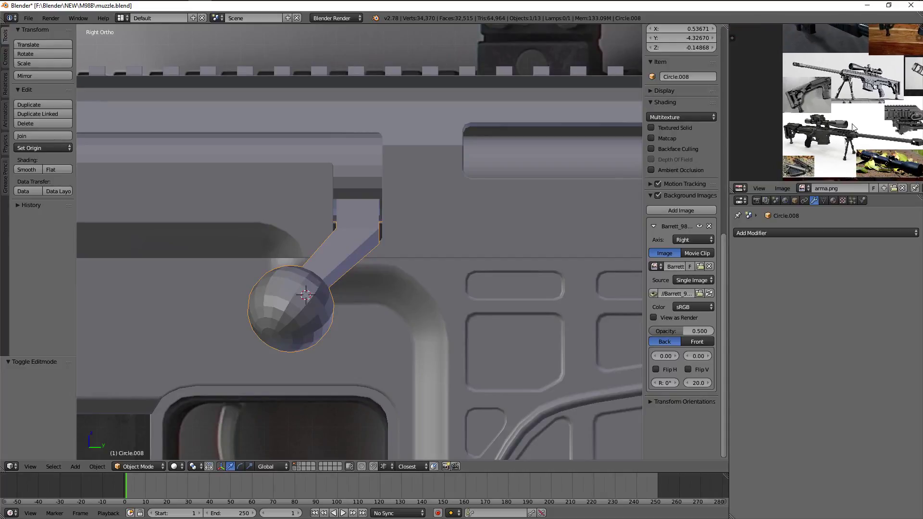
pyautogui.scroll(1, 854, 127)
pyautogui.scroll(1, 837, 118)
pyautogui.scroll(1, 818, 111)
pyautogui.scroll(1, 803, 102)
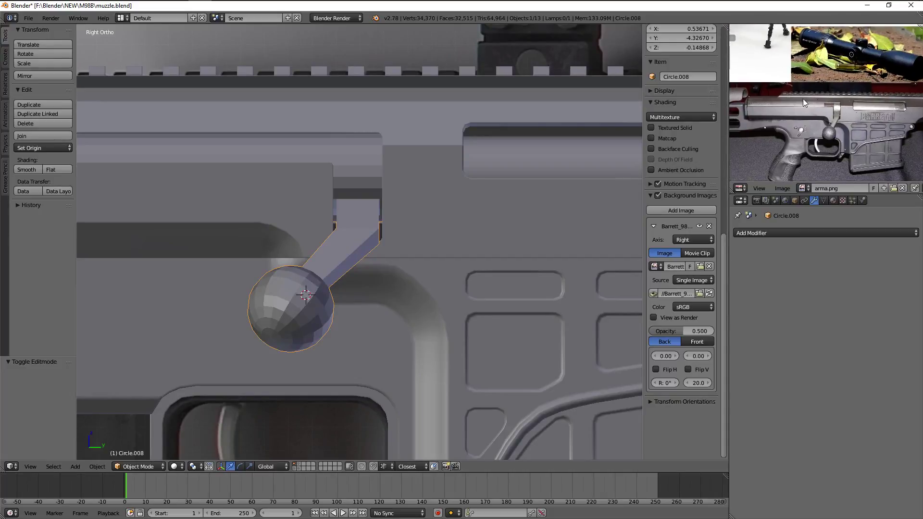
pyautogui.scroll(-2, 812, 89)
pyautogui.scroll(2, 819, 71)
pyautogui.moveTo(818, 71); pyautogui.dragTo(837, 103, button='middle')
pyautogui.scroll(-3, 825, 93)
pyautogui.scroll(2, 831, 89)
pyautogui.scroll(2, 844, 80)
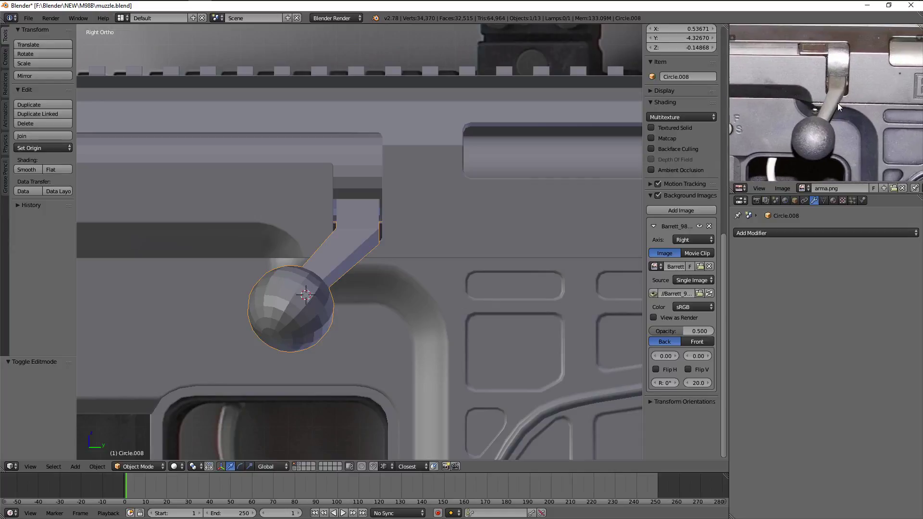
pyautogui.scroll(3, 838, 103)
# Make first attempts at scaling and shifting the bolt arm, toggling Edit Mode
pyautogui.press('Tab')
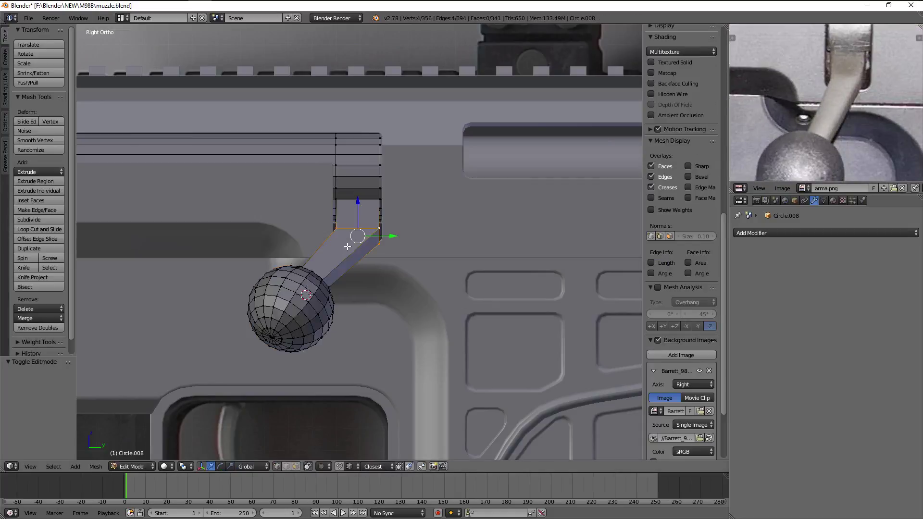
pyautogui.moveTo(348, 246)
pyautogui.mouseDown(button='middle')
pyautogui.moveTo(365, 223)
pyautogui.moveTo(465, 202)
pyautogui.mouseUp(button='middle')
pyautogui.hotkey('ctrl', 'l')
pyautogui.press('s')
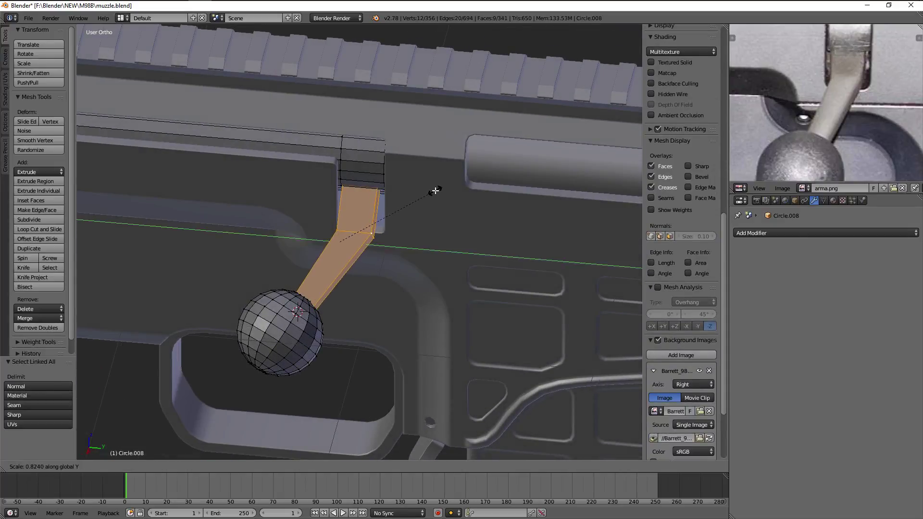
pyautogui.click(436, 191)
pyautogui.press('Tab')
pyautogui.press('KP_3')
pyautogui.press('Tab')
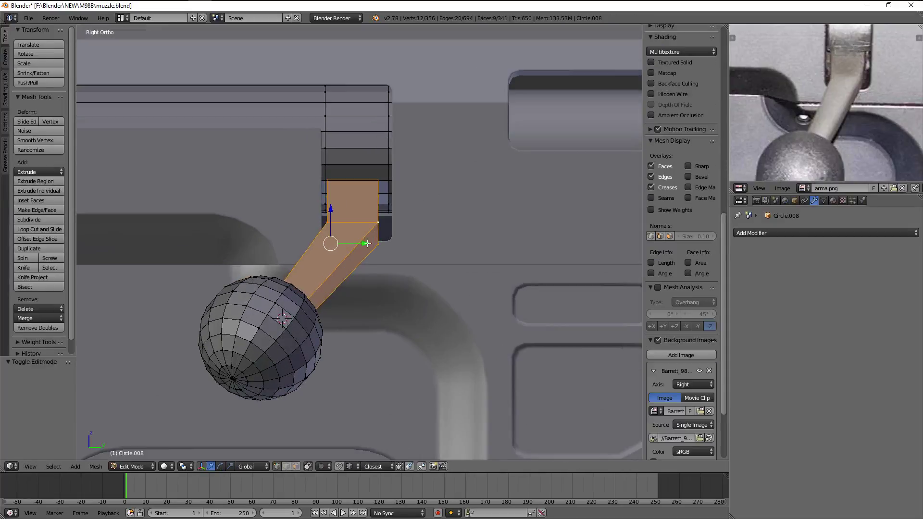
pyautogui.click(366, 244)
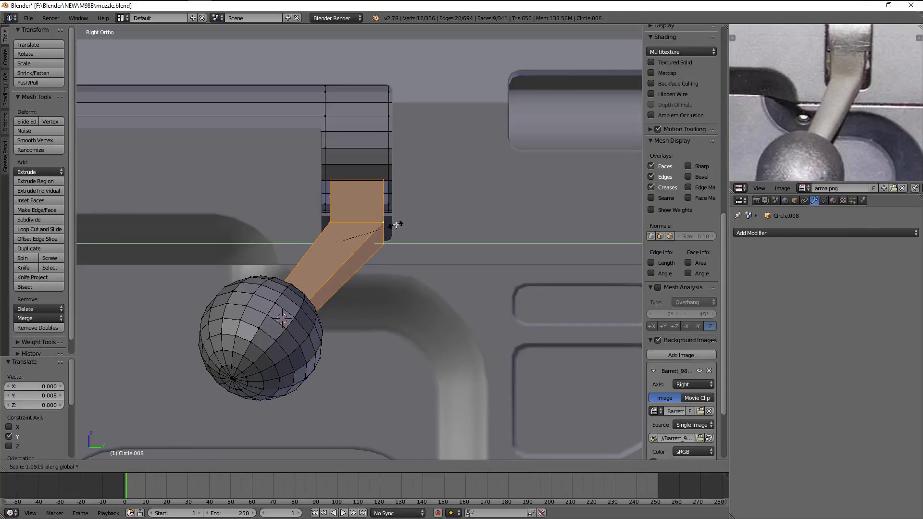
pyautogui.click(396, 224)
pyautogui.scroll(-1, 397, 224)
pyautogui.press('Tab')
pyautogui.press('Tab')
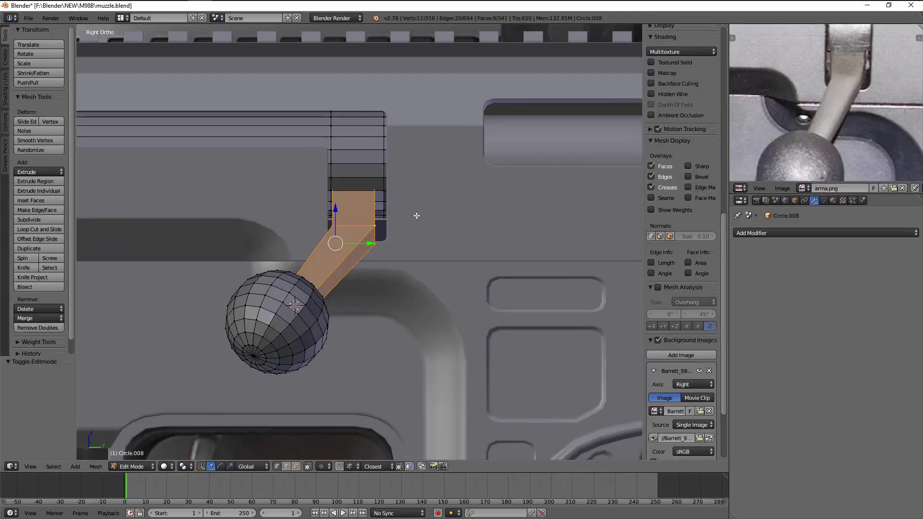
pyautogui.press('Tab')
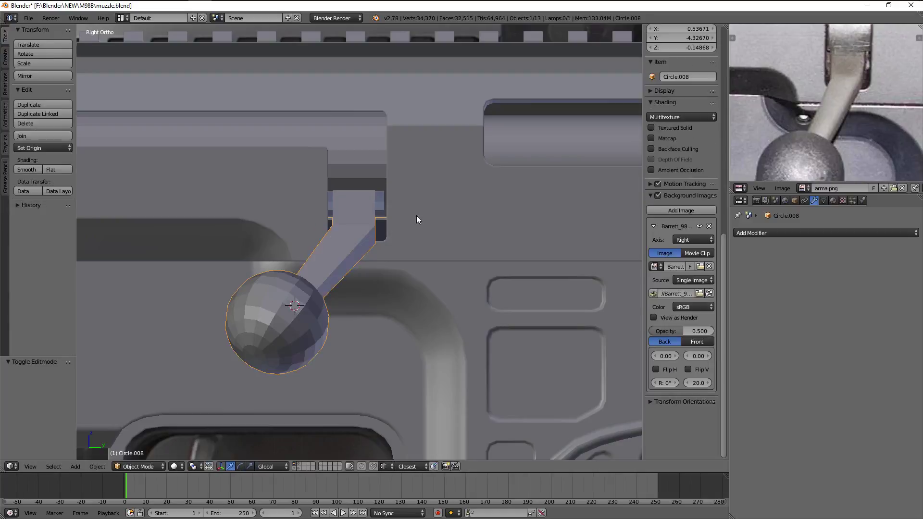
pyautogui.press('Tab')
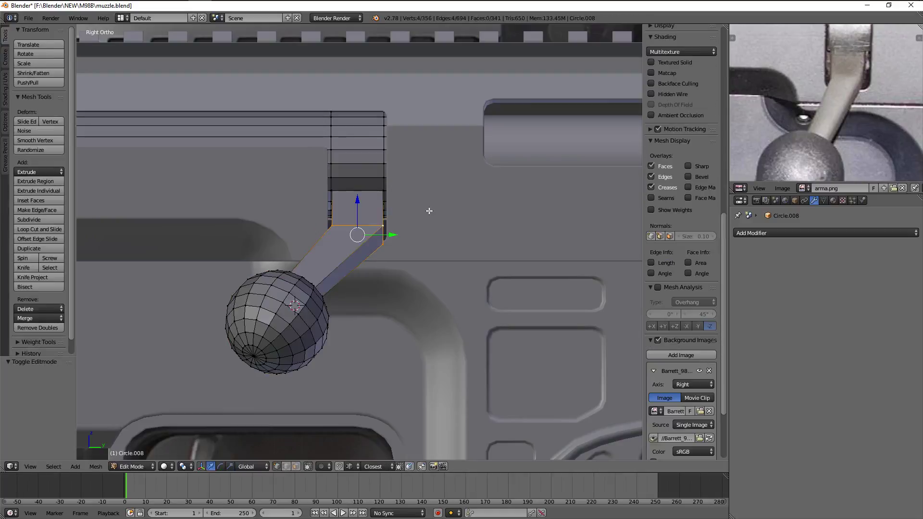
pyautogui.press('a')
pyautogui.press('a')
pyautogui.press('a')
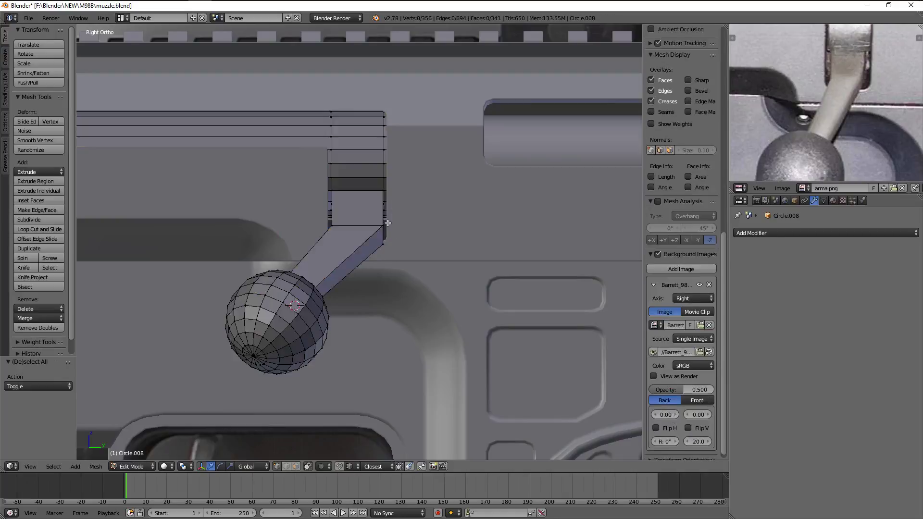
pyautogui.rightClick(384, 226)
pyautogui.press('a')
pyautogui.press('Tab')
# Select the whole connected arm and scale it to 0.867 along Y
pyautogui.scroll(-4, 386, 231)
pyautogui.scroll(-3, 397, 266)
pyautogui.moveTo(397, 266)
pyautogui.mouseDown(button='middle')
pyautogui.moveTo(432, 289)
pyautogui.moveTo(322, 233)
pyautogui.moveTo(415, 251)
pyautogui.moveTo(461, 312)
pyautogui.moveTo(376, 247)
pyautogui.mouseUp(button='middle')
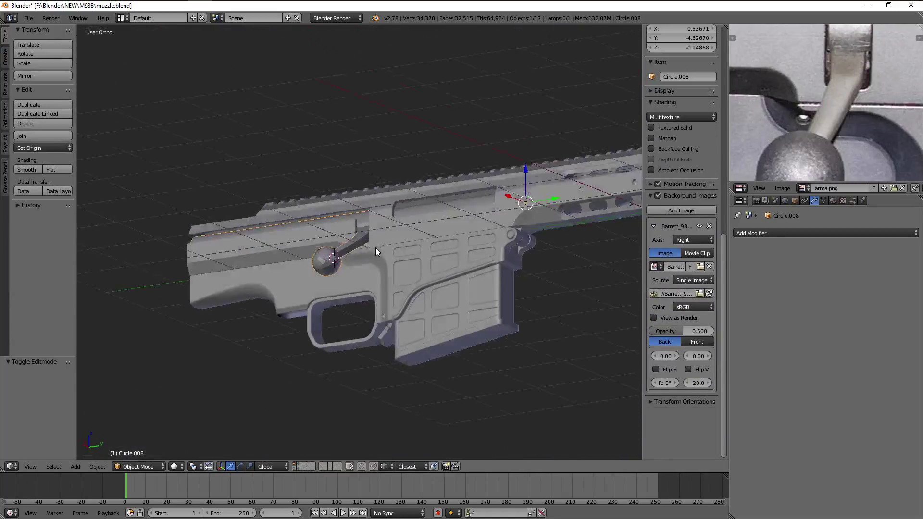
pyautogui.scroll(3, 379, 243)
pyautogui.scroll(2, 407, 250)
pyautogui.press('KP_7')
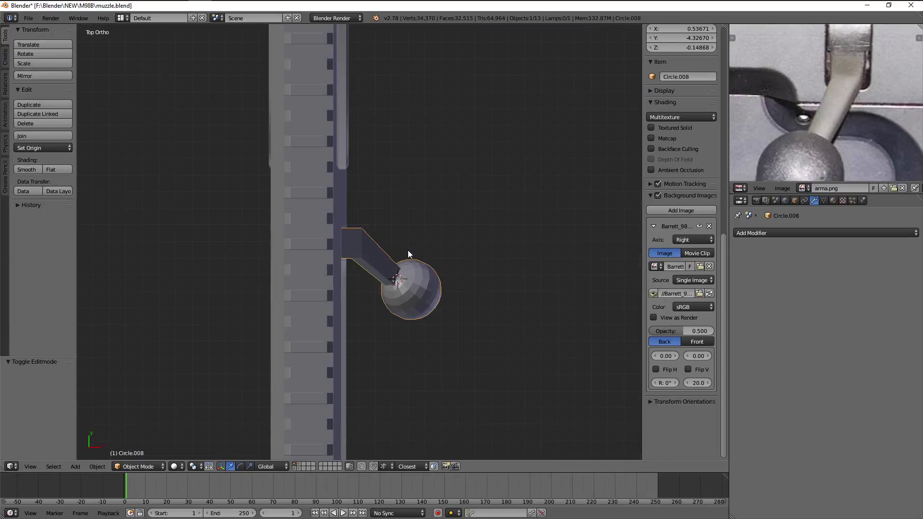
pyautogui.press('Tab')
pyautogui.moveTo(358, 260); pyautogui.dragTo(367, 208, button='middle')
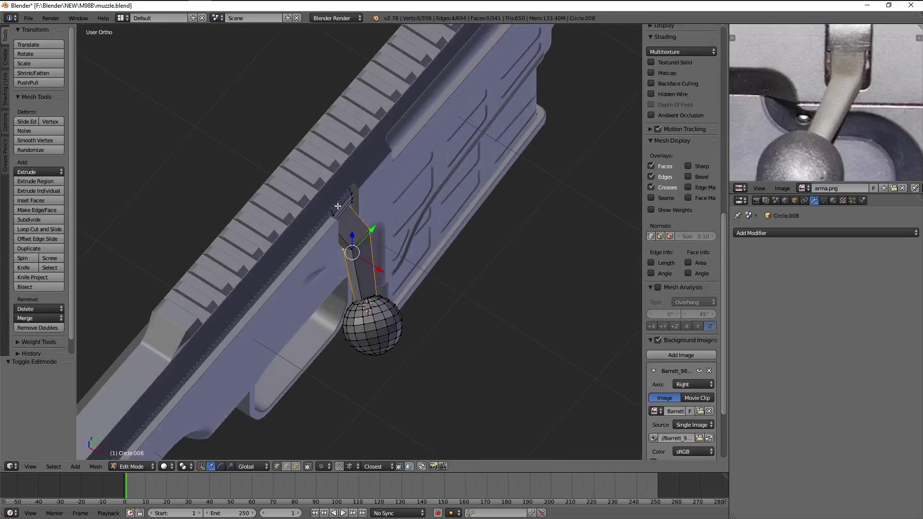
pyautogui.hotkey('ctrl', 'l')
pyautogui.press('KP_7')
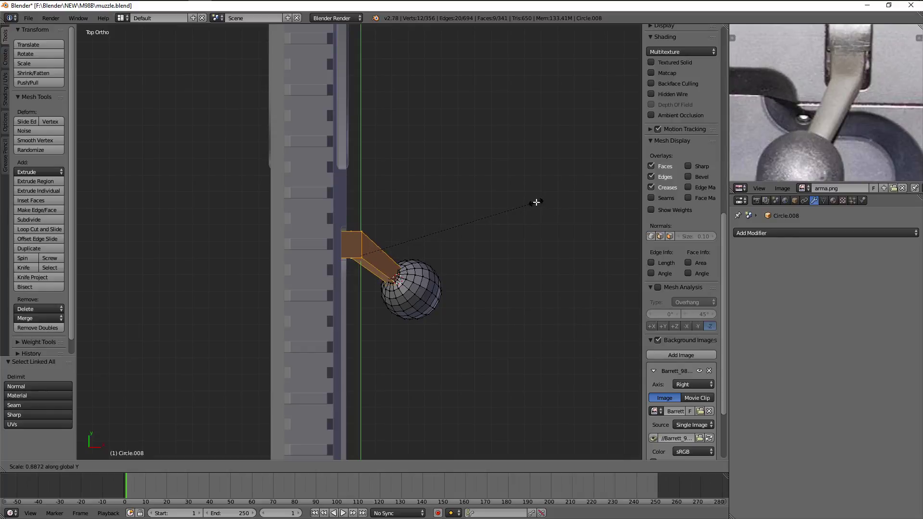
pyautogui.click(531, 201)
pyautogui.moveTo(531, 201); pyautogui.dragTo(447, 188, button='middle')
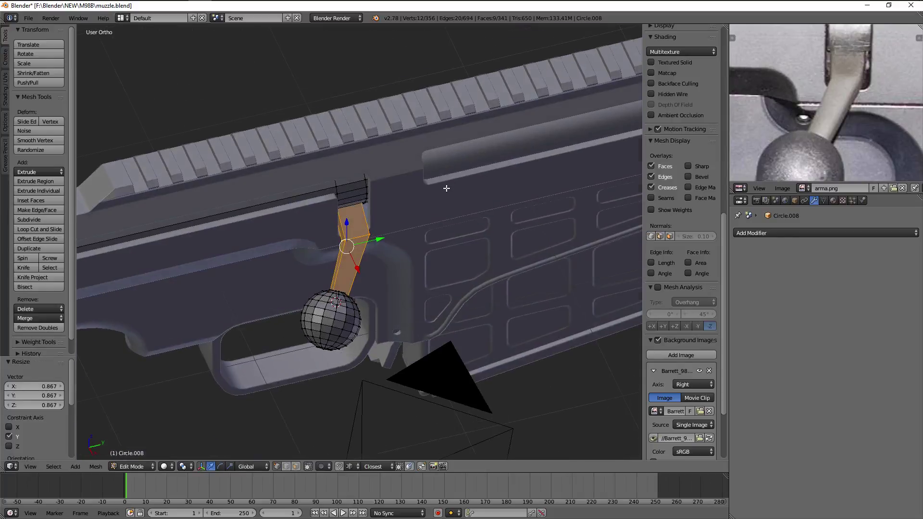
pyautogui.press('KP_3')
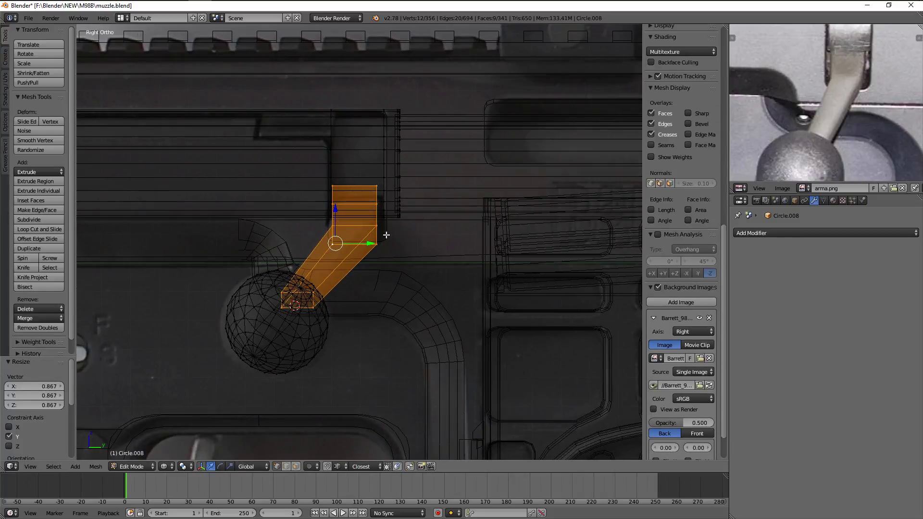
pyautogui.press('g')
pyautogui.press('Escape')
# Delete the top end face of the bolt arm
pyautogui.press('a')
pyautogui.press('z')
pyautogui.press('z')
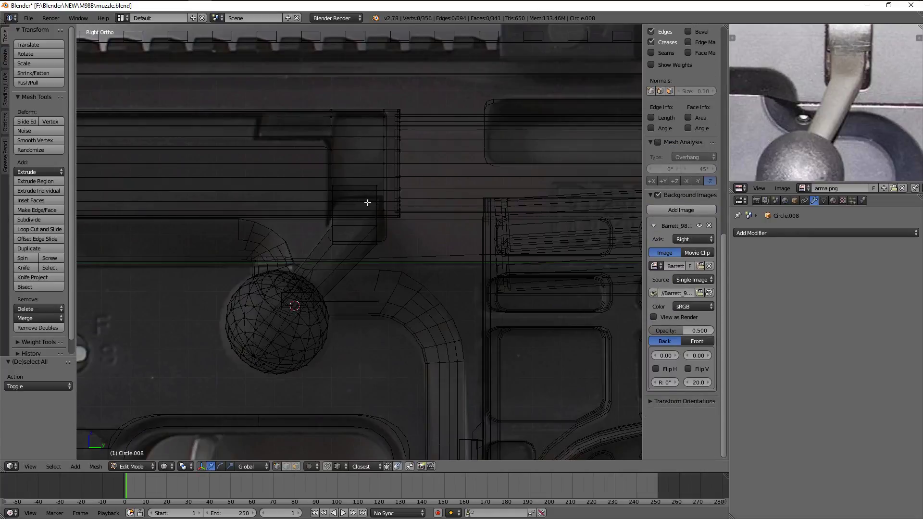
pyautogui.rightClick(368, 202)
pyautogui.press('z')
pyautogui.scroll(2, 365, 195)
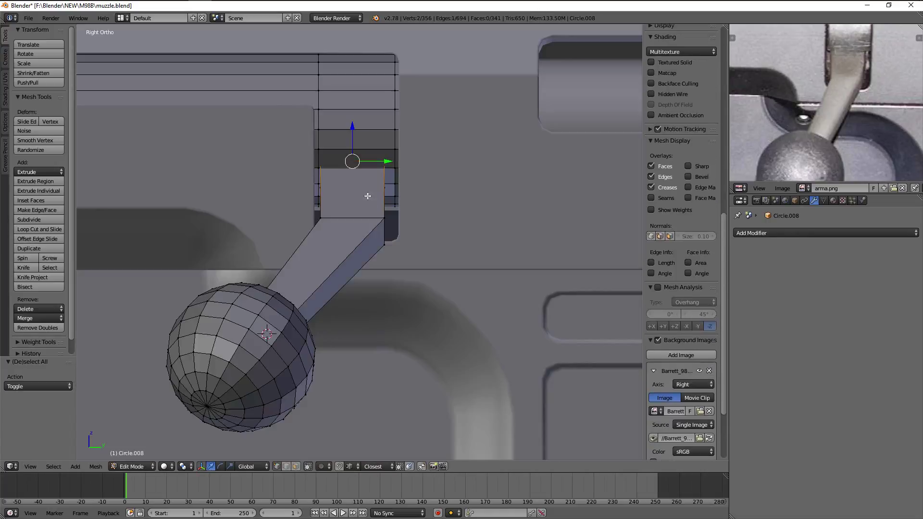
pyautogui.press('z')
pyautogui.press('x')
pyautogui.click(510, 198)
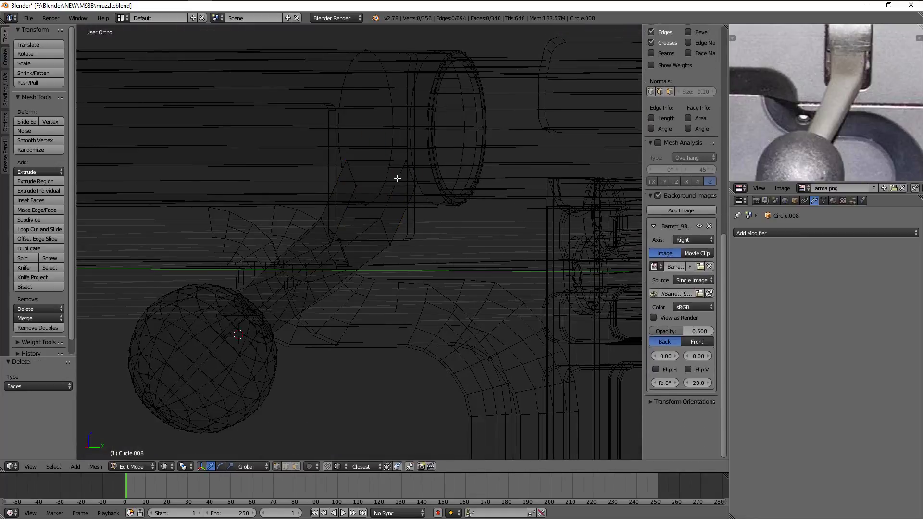
# Move the arm's end edge rings along Y so they meet the bolt body
pyautogui.press('KP_1')
pyautogui.press('KP_3')
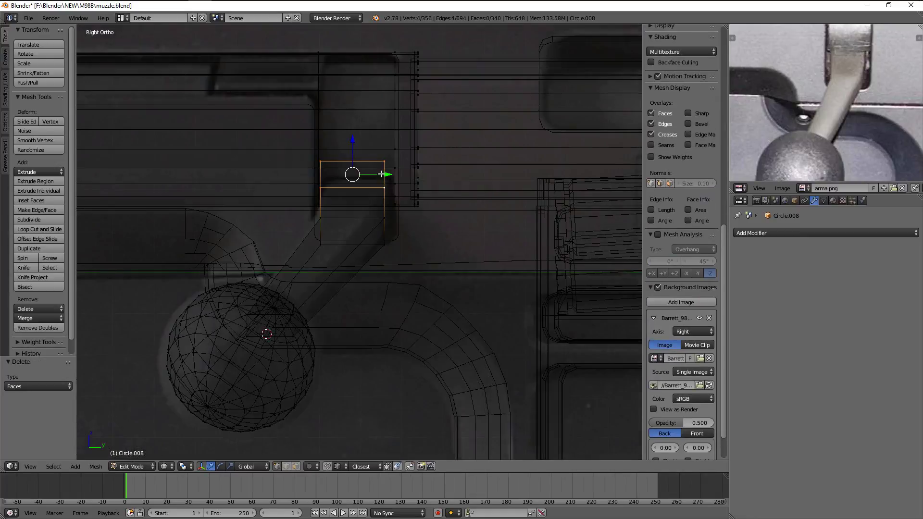
pyautogui.click(396, 177)
pyautogui.press('z')
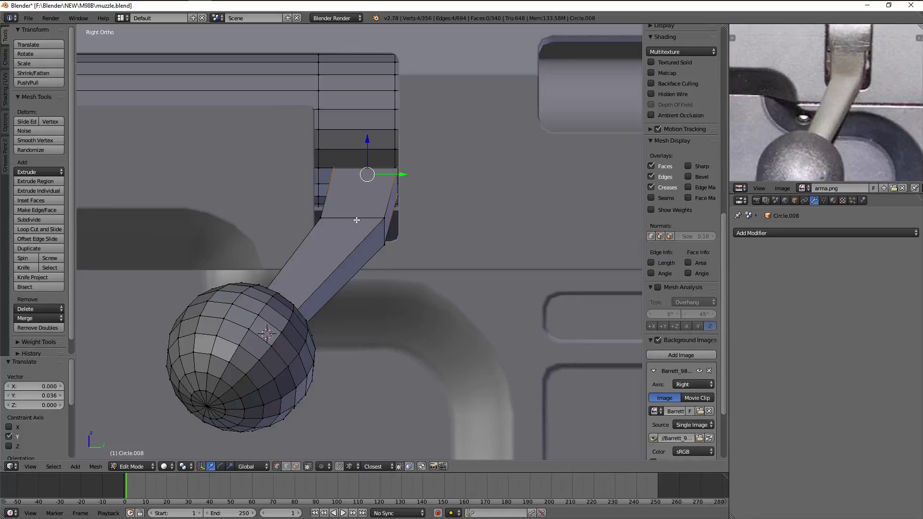
pyautogui.keyDown('alt'); pyautogui.rightClick(374, 229); pyautogui.keyUp('alt')
pyautogui.click(377, 226)
pyautogui.press('z')
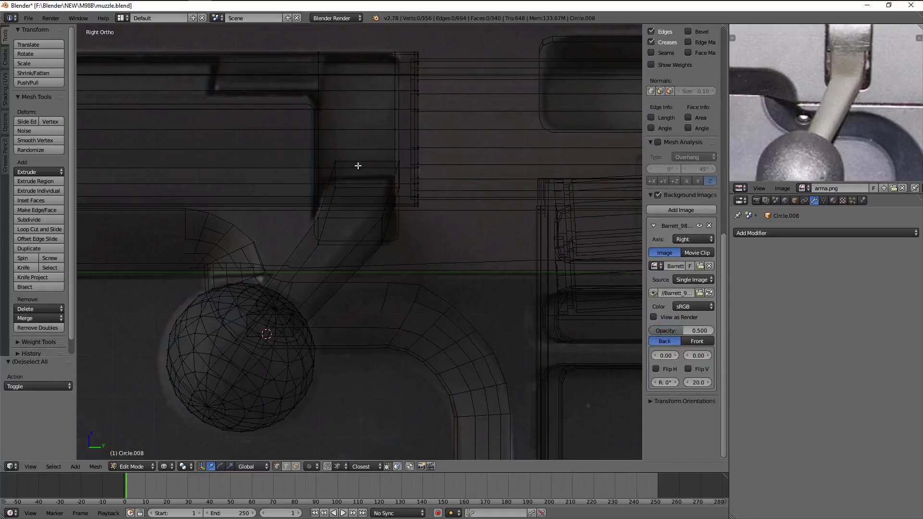
pyautogui.keyDown('alt'); pyautogui.rightClick(391, 171); pyautogui.keyUp('alt')
pyautogui.press('z')
pyautogui.press('a')
pyautogui.click(389, 170)
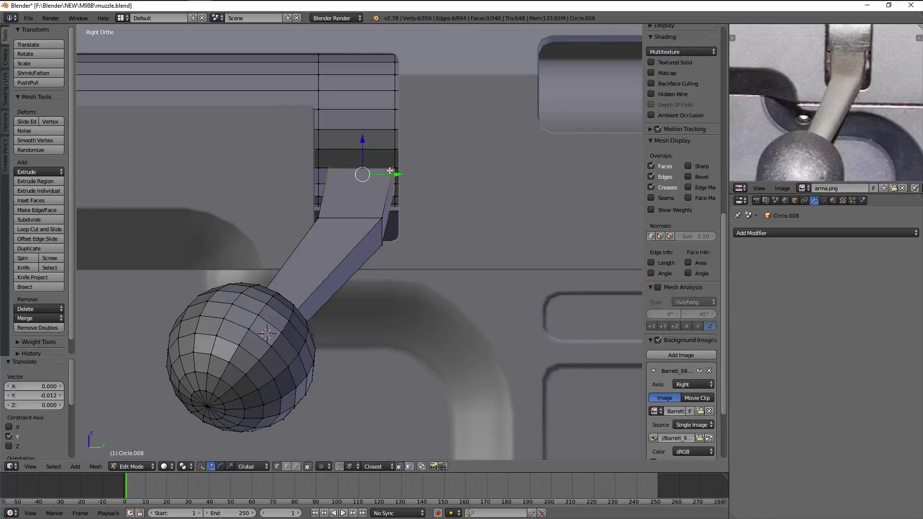
pyautogui.press('Tab')
# Orbit around the handle to inspect the junction, then return to Edit Mode
pyautogui.scroll(-3, 391, 172)
pyautogui.scroll(-1, 388, 192)
pyautogui.scroll(2, 392, 214)
pyautogui.moveTo(394, 216); pyautogui.dragTo(327, 232, button='middle')
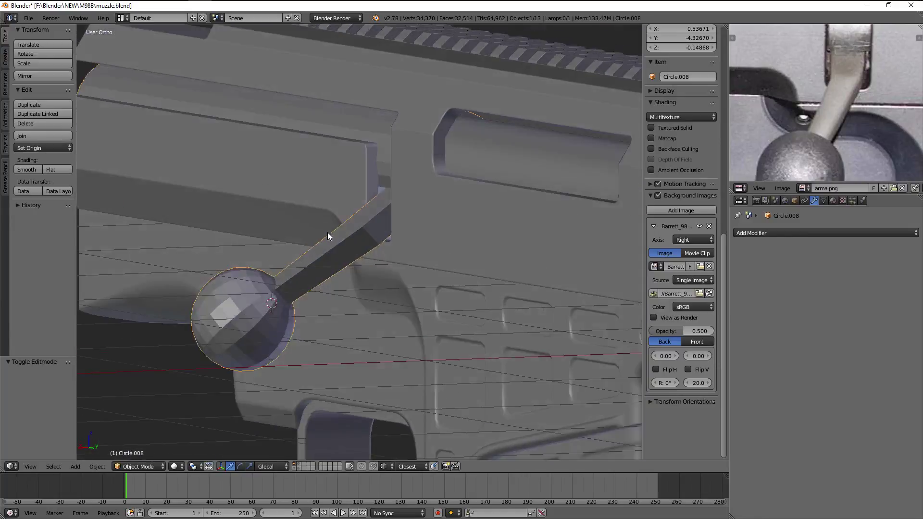
pyautogui.scroll(-3, 397, 301)
pyautogui.moveTo(397, 301); pyautogui.dragTo(410, 243, button='middle')
pyautogui.scroll(4, 377, 213)
pyautogui.press('Tab')
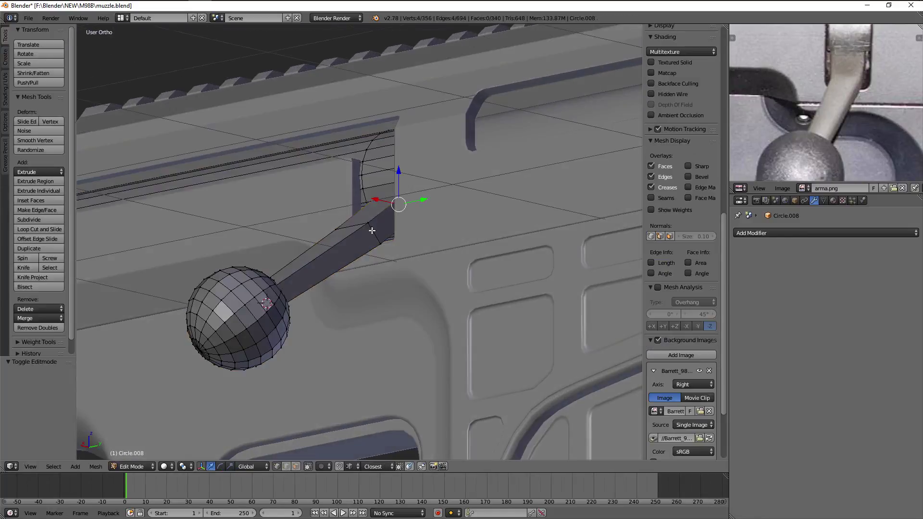
pyautogui.scroll(2, 389, 233)
# Add two edge loops along the bolt arm and slide them into position
pyautogui.press('a')
pyautogui.keyDown('alt'); pyautogui.rightClick(390, 233); pyautogui.keyUp('alt')
pyautogui.press('g')
pyautogui.press('g')
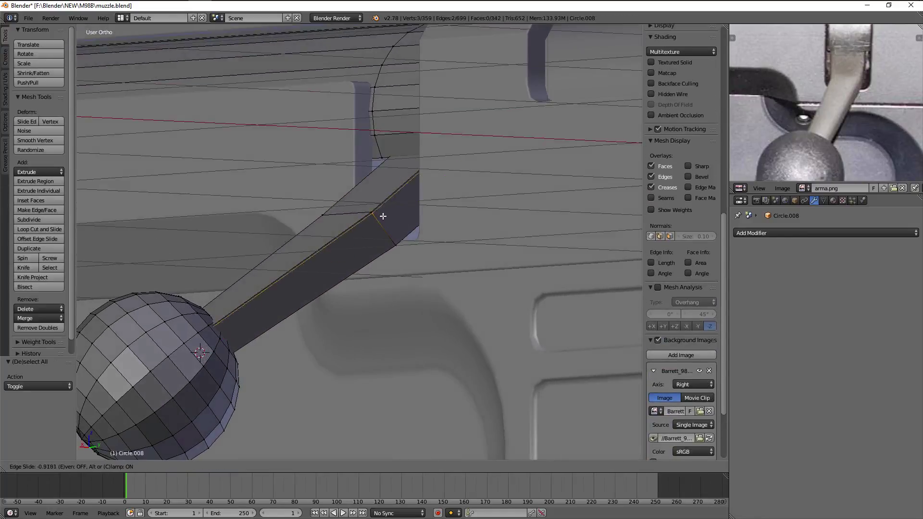
pyautogui.click(386, 218)
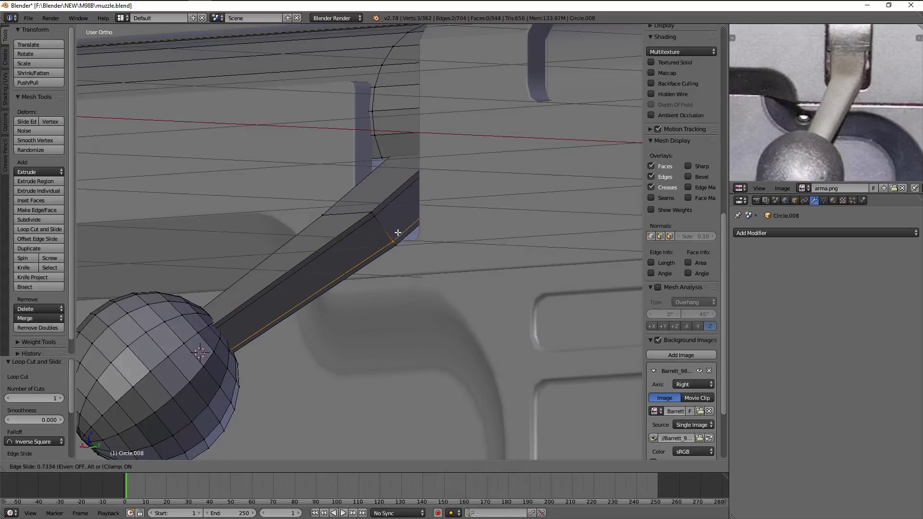
pyautogui.click(398, 233)
pyautogui.moveTo(398, 232)
pyautogui.mouseDown(button='middle')
pyautogui.moveTo(515, 231)
pyautogui.moveTo(355, 221)
pyautogui.mouseUp(button='middle')
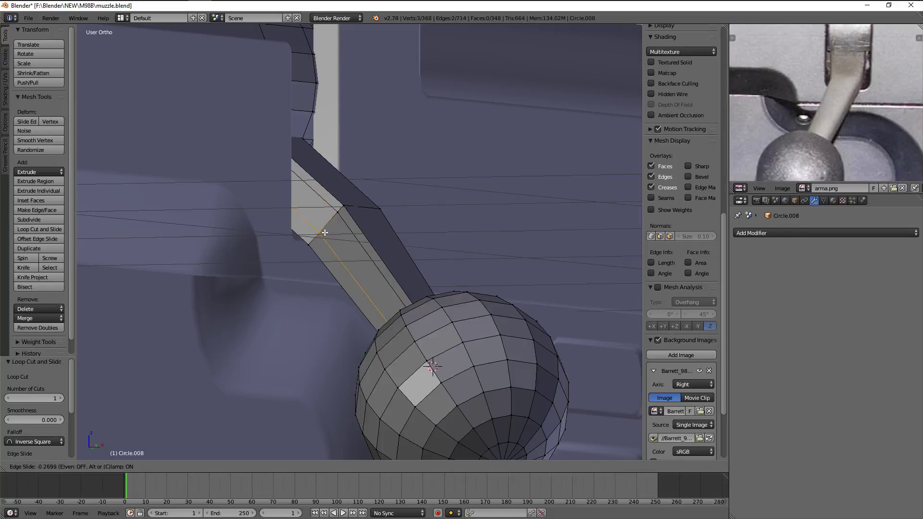
pyautogui.moveTo(319, 236)
pyautogui.mouseDown(button='middle')
pyautogui.moveTo(367, 212)
pyautogui.moveTo(377, 183)
pyautogui.mouseUp(button='middle')
pyautogui.hotkey('ctrl', 'r')
pyautogui.click(333, 217)
pyautogui.click(366, 208)
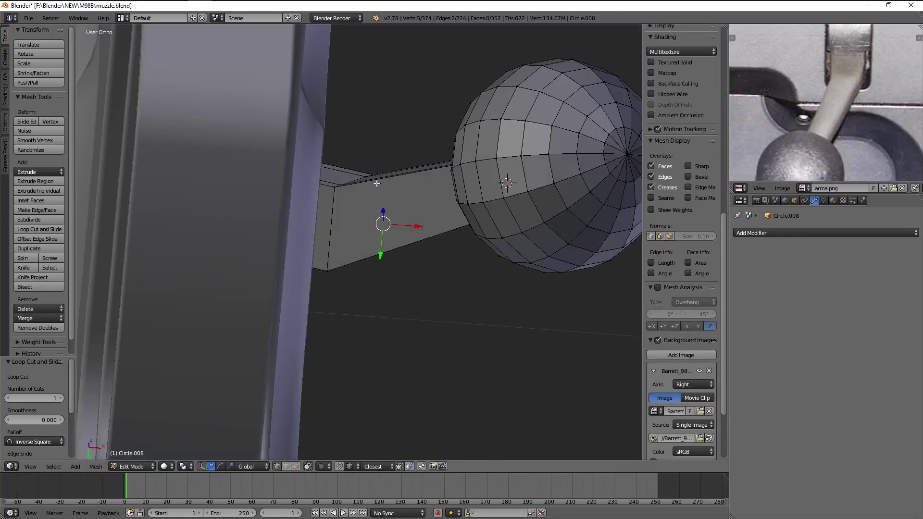
pyautogui.click(340, 248)
# Apply Shade Smooth to the bolt handle and sphere knob
pyautogui.press('Tab')
pyautogui.moveTo(483, 167); pyautogui.dragTo(232, 253, button='middle')
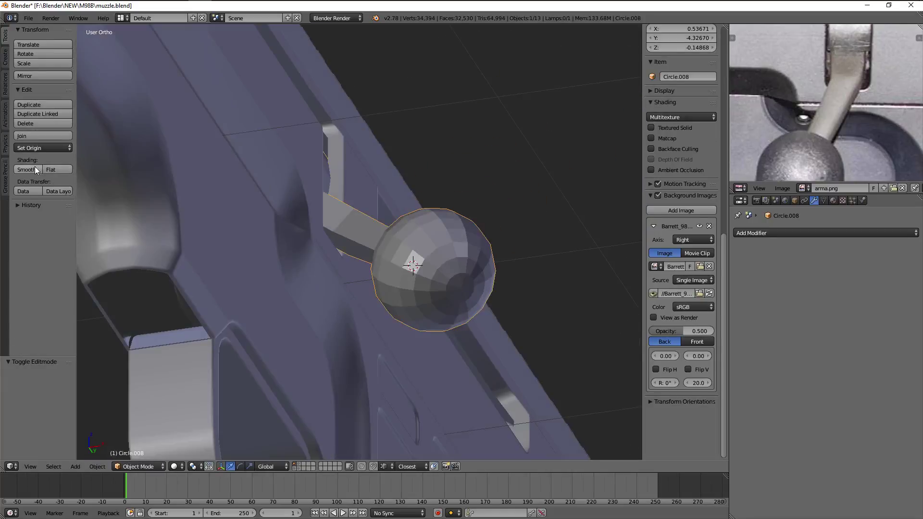
pyautogui.click(34, 170)
pyautogui.moveTo(434, 255)
pyautogui.mouseDown(button='middle')
pyautogui.moveTo(455, 322)
pyautogui.moveTo(362, 281)
pyautogui.moveTo(459, 305)
pyautogui.mouseUp(button='middle')
pyautogui.scroll(8, 412, 382)
# Add another supporting loop cut near the arm's top and return to Object Mode
pyautogui.press('Tab')
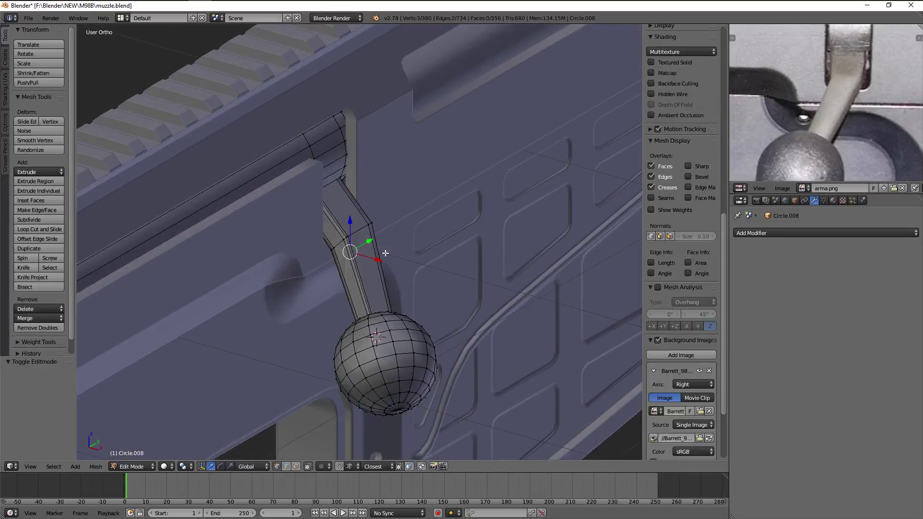
pyautogui.scroll(3, 386, 252)
pyautogui.hotkey('ctrl', 'r')
pyautogui.click(340, 255)
pyautogui.click(350, 286)
pyautogui.hotkey('ctrl', 'r')
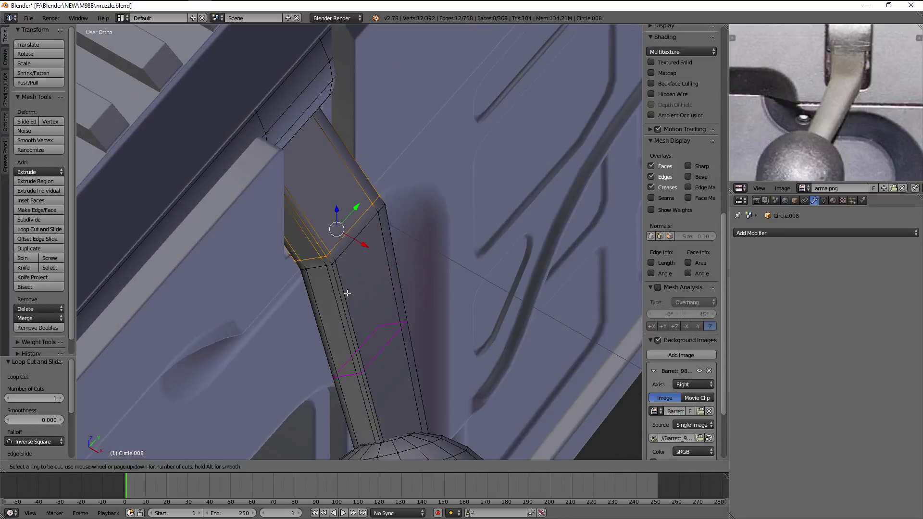
pyautogui.press('Tab')
pyautogui.press('g')
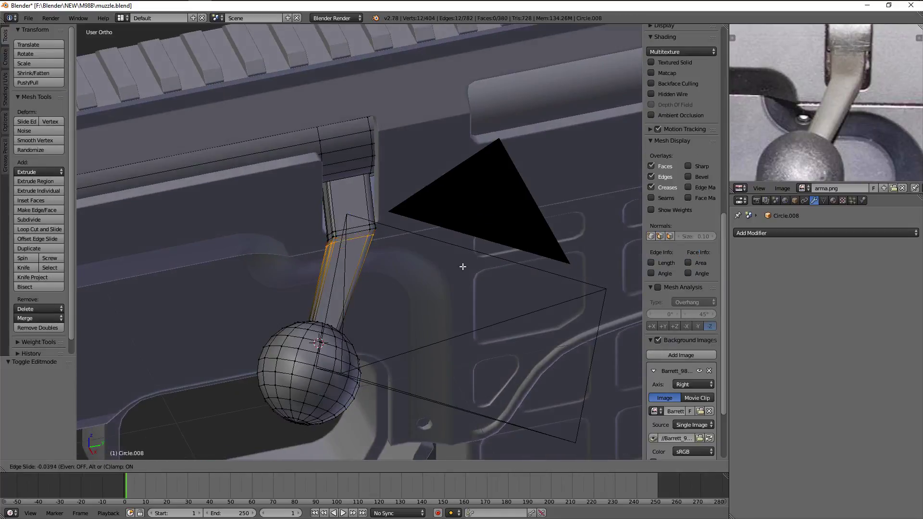
pyautogui.press('Tab')
pyautogui.moveTo(462, 266)
pyautogui.mouseDown(button='middle')
pyautogui.moveTo(402, 270)
pyautogui.moveTo(400, 341)
pyautogui.moveTo(453, 361)
pyautogui.mouseUp(button='middle')
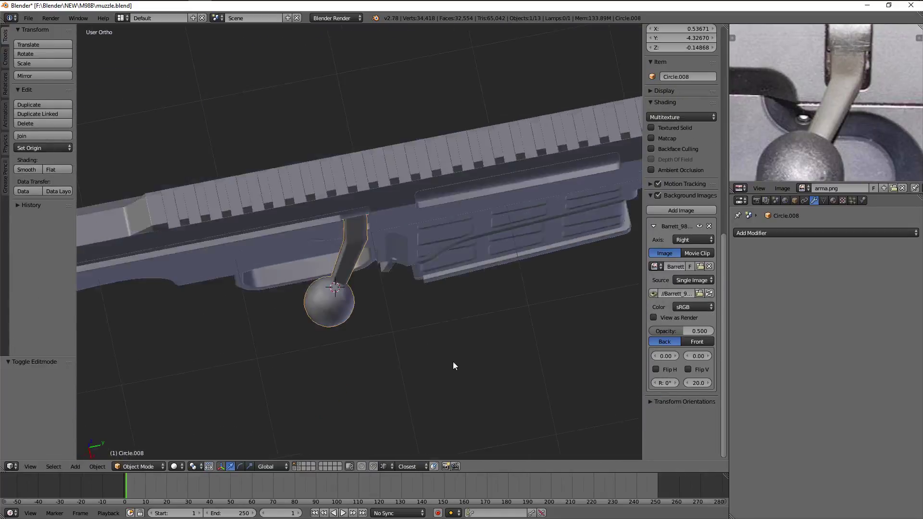
pyautogui.scroll(3, 369, 266)
pyautogui.press('a')
pyautogui.scroll(-3, 369, 267)
pyautogui.moveTo(369, 266)
pyautogui.mouseDown(button='middle')
pyautogui.moveTo(342, 251)
pyautogui.moveTo(386, 199)
pyautogui.moveTo(453, 280)
pyautogui.moveTo(503, 304)
pyautogui.moveTo(354, 319)
pyautogui.moveTo(346, 332)
pyautogui.moveTo(397, 310)
pyautogui.mouseUp(button='middle')
pyautogui.press('KP_3')
pyautogui.scroll(4, 397, 307)
pyautogui.press('z')
pyautogui.scroll(2, 397, 307)
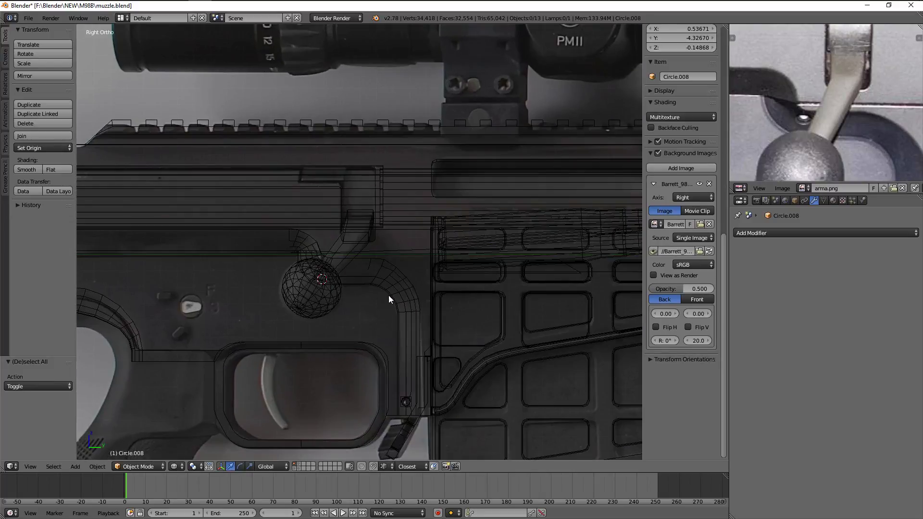
pyautogui.press('z')
pyautogui.press('ctrl+KP_7')
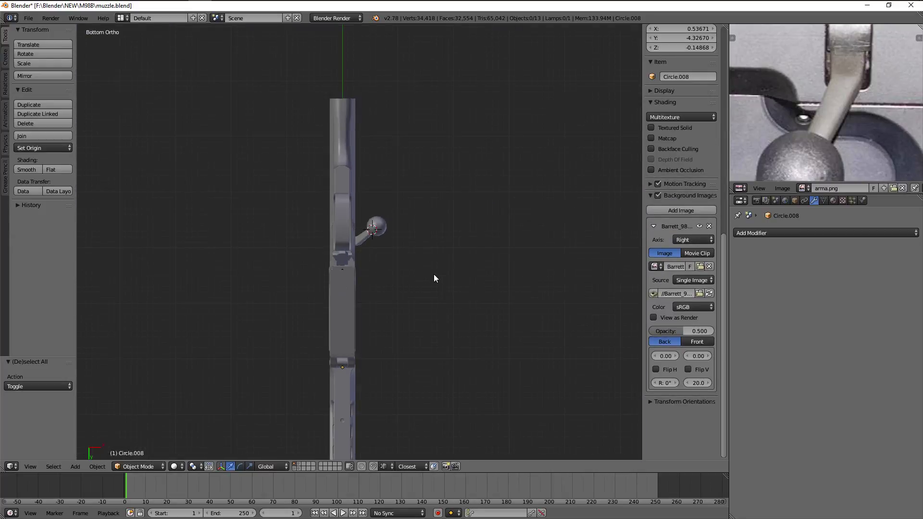
pyautogui.scroll(-1, 743, 143)
pyautogui.scroll(-1, 743, 145)
pyautogui.scroll(-2, 780, 128)
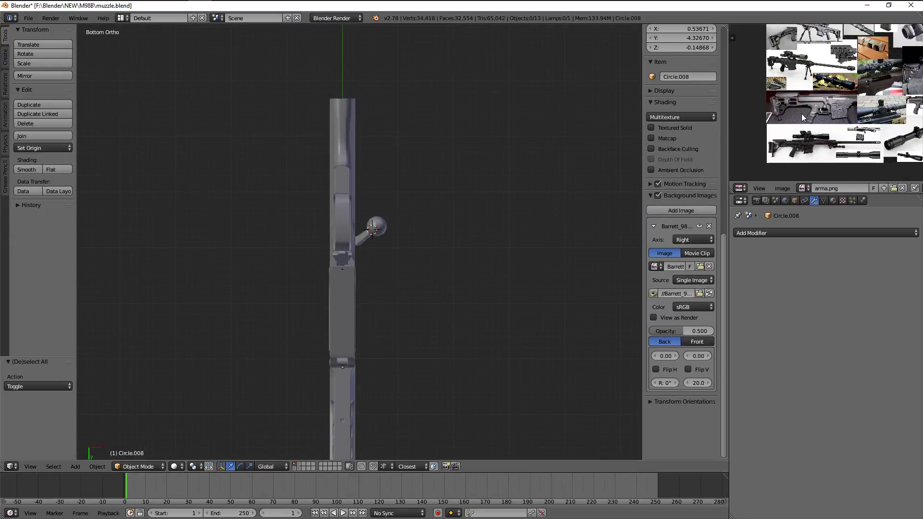
pyautogui.scroll(-1, 801, 114)
pyautogui.scroll(1, 806, 116)
pyautogui.scroll(2, 813, 115)
pyautogui.scroll(2, 822, 115)
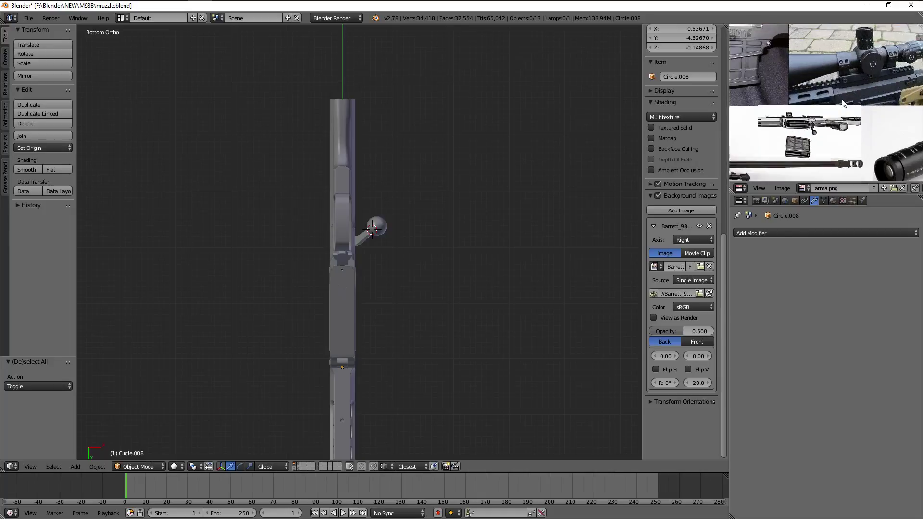
pyautogui.scroll(1, 839, 115)
pyautogui.scroll(4, 827, 113)
pyautogui.scroll(2, 801, 106)
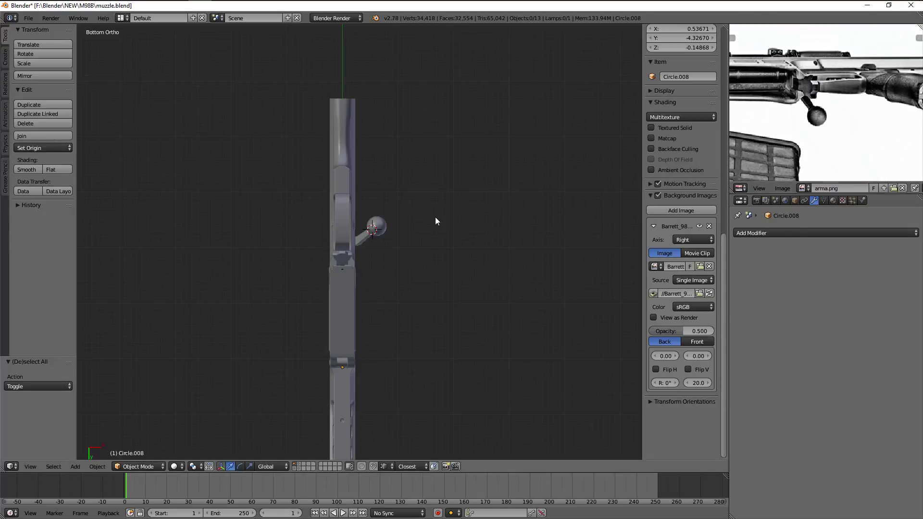
pyautogui.moveTo(399, 233)
pyautogui.mouseDown(button='middle')
pyautogui.moveTo(376, 218)
pyautogui.moveTo(365, 192)
pyautogui.moveTo(351, 209)
pyautogui.moveTo(377, 203)
pyautogui.mouseUp(button='middle')
pyautogui.scroll(3, 362, 235)
pyautogui.scroll(2, 383, 204)
pyautogui.rightClick(365, 190)
pyautogui.press('z')
pyautogui.press('z')
pyautogui.rightClick(366, 220)
pyautogui.keyDown('shift'); pyautogui.rightClick(373, 198); pyautogui.keyUp('shift')
pyautogui.press('z')
pyautogui.press('z')
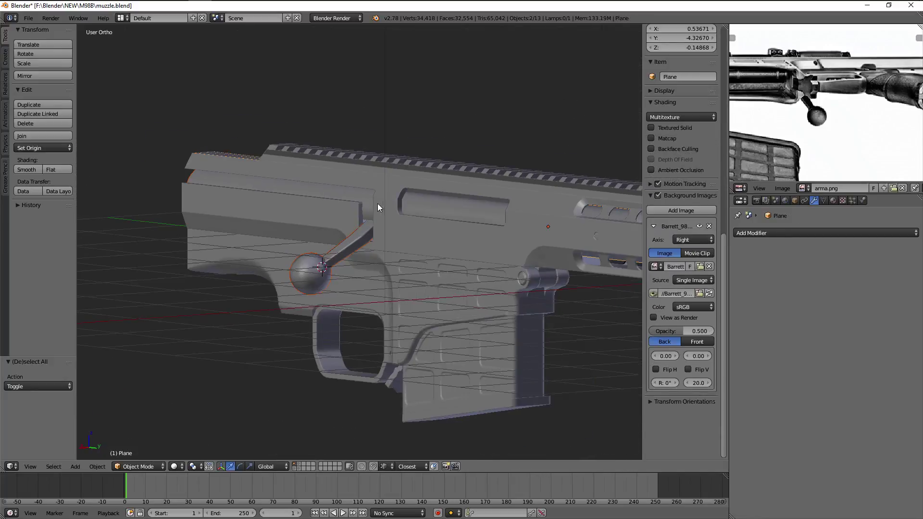
pyautogui.rightClick(377, 203)
pyautogui.press('r')
pyautogui.press('y')
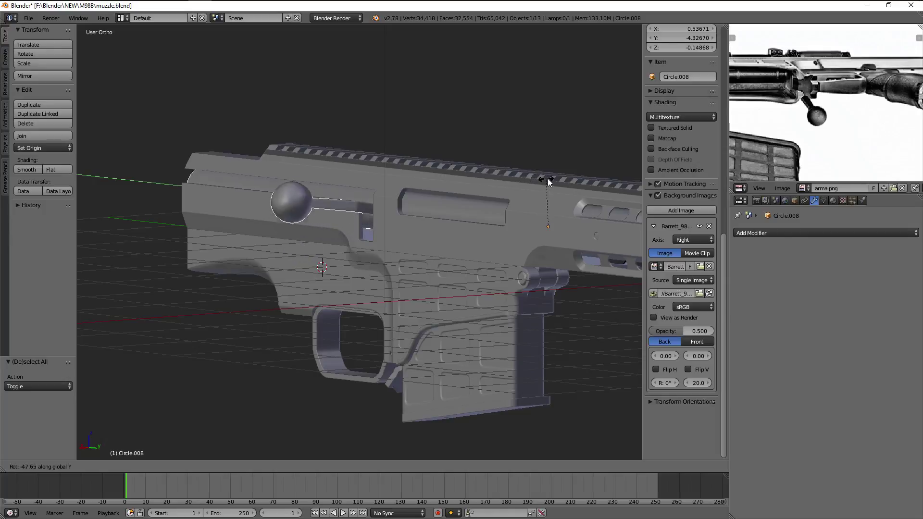
pyautogui.scroll(3, 456, 239)
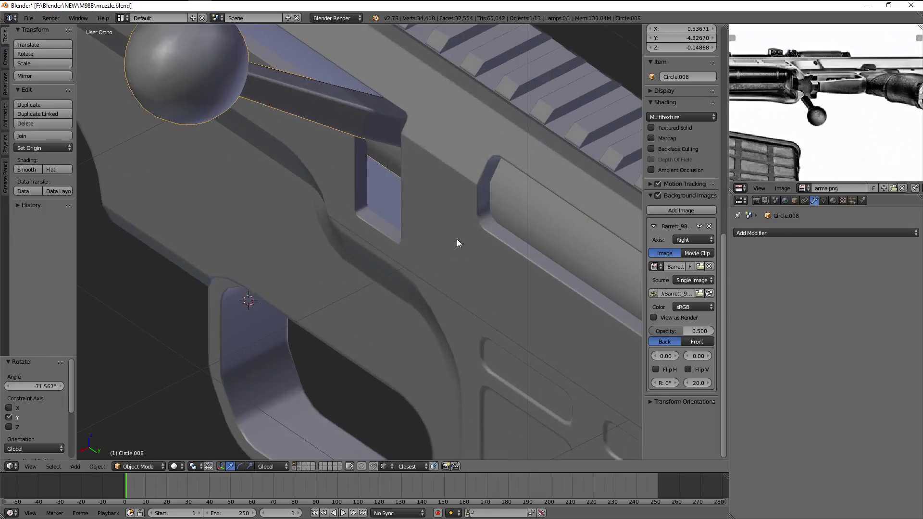
pyautogui.scroll(2, 463, 199)
pyautogui.scroll(3, 508, 177)
pyautogui.scroll(1, 550, 156)
pyautogui.moveTo(549, 155)
pyautogui.mouseDown(button='middle')
pyautogui.moveTo(613, 154)
pyautogui.moveTo(558, 146)
pyautogui.mouseUp(button='middle')
pyautogui.scroll(-2, 529, 158)
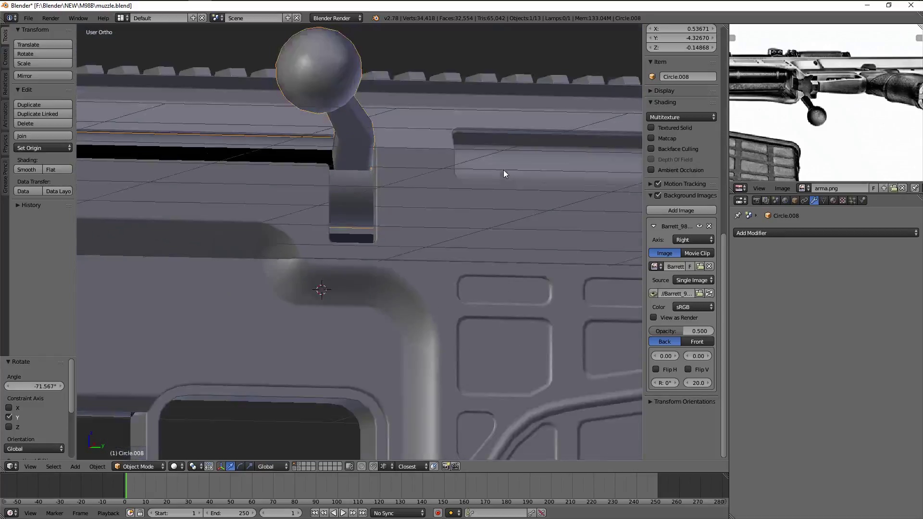
pyautogui.scroll(-3, 481, 185)
pyautogui.scroll(-2, 454, 199)
pyautogui.scroll(1, 448, 200)
pyautogui.moveTo(543, 184)
pyautogui.mouseDown(button='middle')
pyautogui.moveTo(587, 201)
pyautogui.moveTo(447, 202)
pyautogui.mouseUp(button='middle')
# Merge duplicate vertices across the whole bolt mesh with Remove Doubles
pyautogui.press('KP_3')
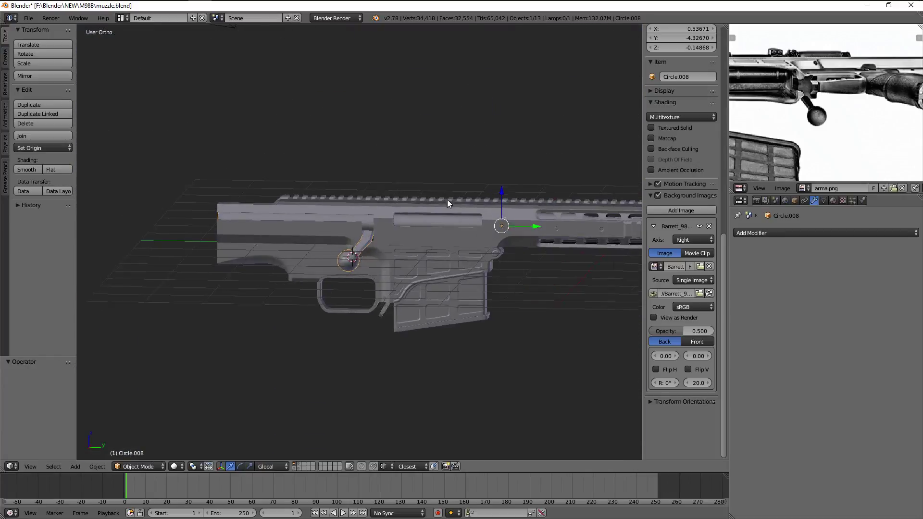
pyautogui.press('z')
pyautogui.scroll(-1, 338, 226)
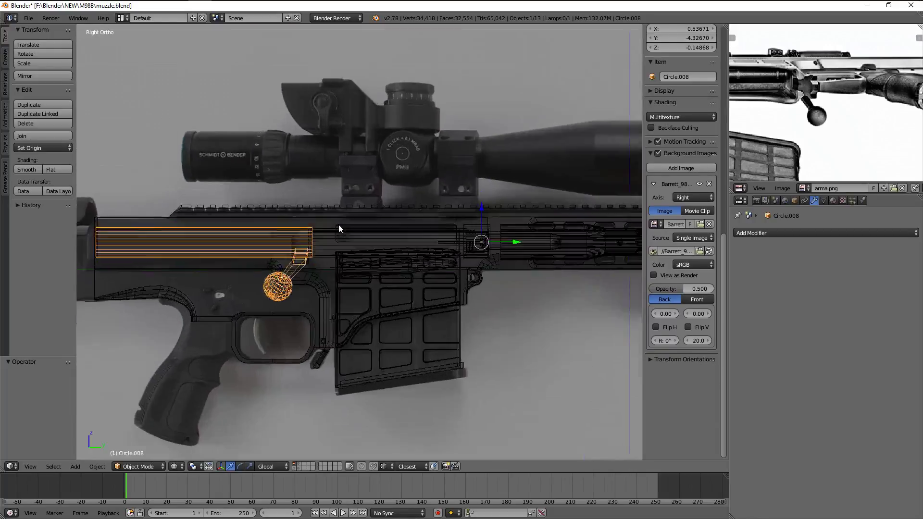
pyautogui.scroll(1, 379, 206)
pyautogui.press('Tab')
pyautogui.press('z')
pyautogui.scroll(2, 379, 206)
pyautogui.press('a')
pyautogui.press('w')
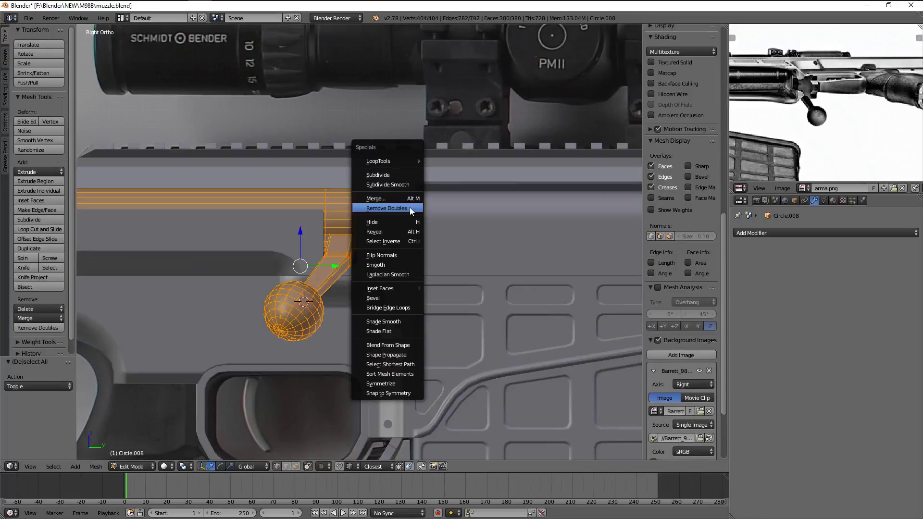
pyautogui.click(410, 207)
pyautogui.press('a')
# Isolate the bolt in local view and centre on the vertex at the knob's pole
pyautogui.moveTo(409, 208); pyautogui.dragTo(388, 222, button='middle')
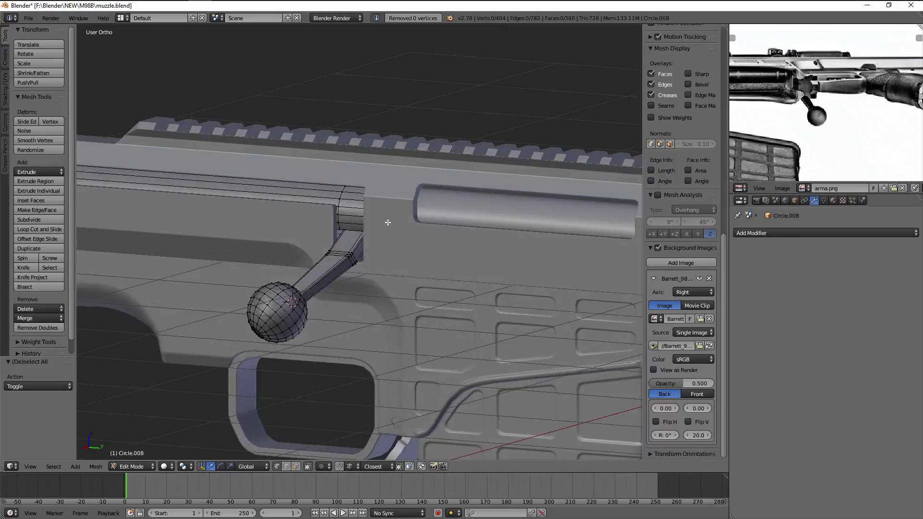
pyautogui.press('Tab')
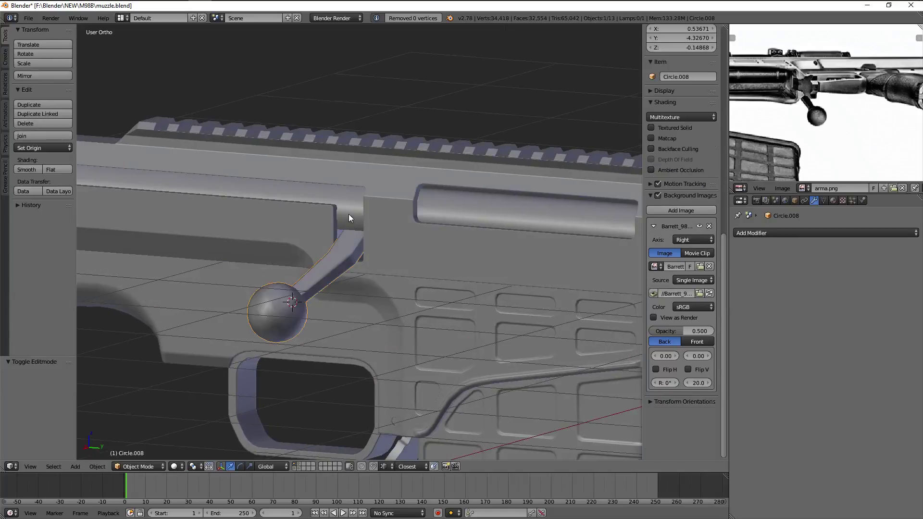
pyautogui.press('z')
pyautogui.press('z')
pyautogui.press('KP_Divide')
pyautogui.press('Tab')
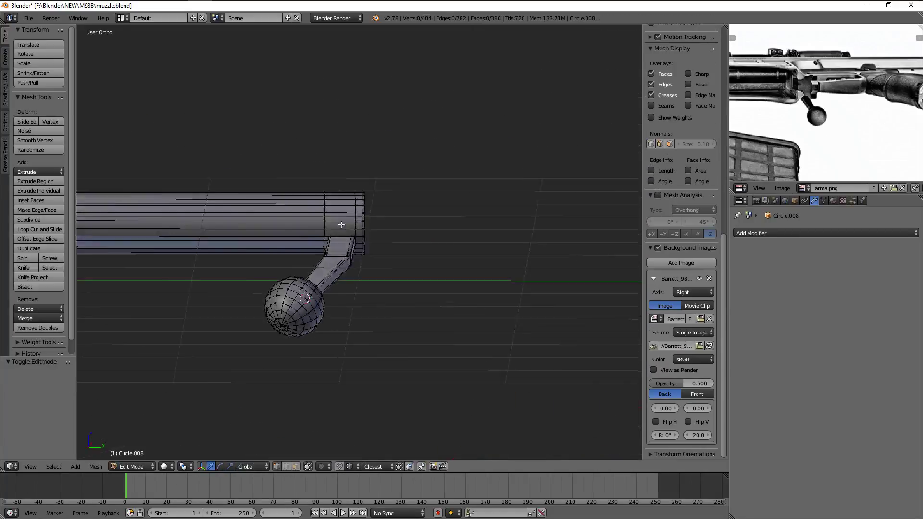
pyautogui.moveTo(342, 225); pyautogui.dragTo(313, 337, button='middle')
pyautogui.rightClick(317, 331)
pyautogui.press('KP_Decimal')
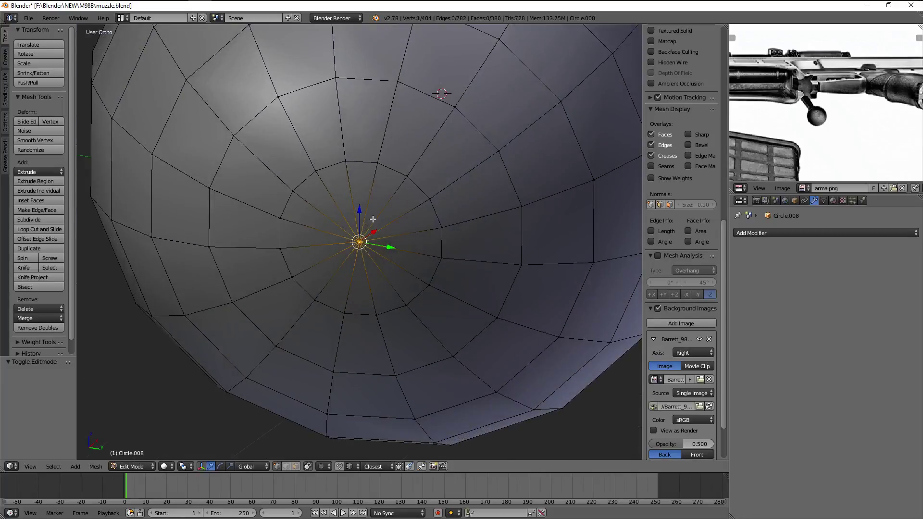
# Dissolve the edge at the pole on the knob's underside
pyautogui.scroll(-2, 373, 219)
pyautogui.press('a')
pyautogui.scroll(-1, 385, 180)
pyautogui.moveTo(365, 192)
pyautogui.mouseDown(button='middle')
pyautogui.moveTo(377, 229)
pyautogui.moveTo(364, 205)
pyautogui.mouseUp(button='middle')
pyautogui.rightClick(365, 204)
pyautogui.keyDown('shift'); pyautogui.rightClick(360, 242); pyautogui.keyUp('shift')
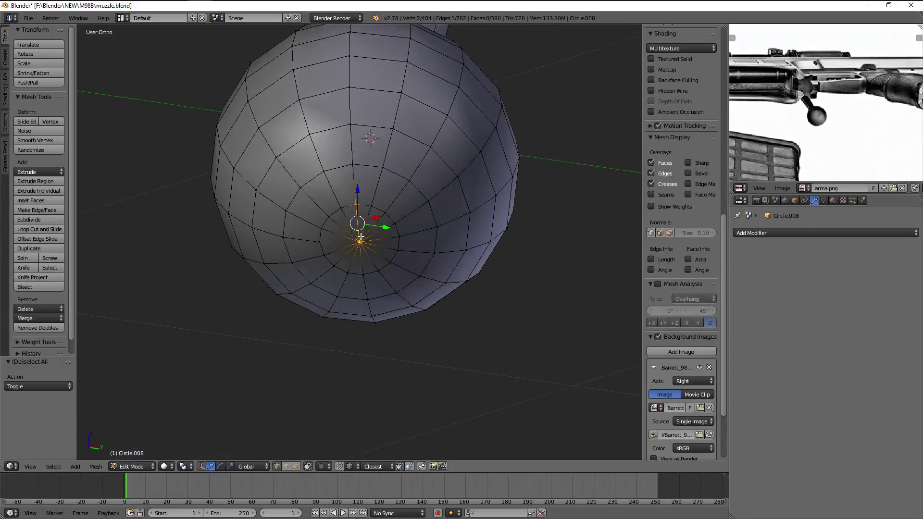
pyautogui.scroll(2, 385, 193)
pyautogui.press('x')
pyautogui.click(402, 221)
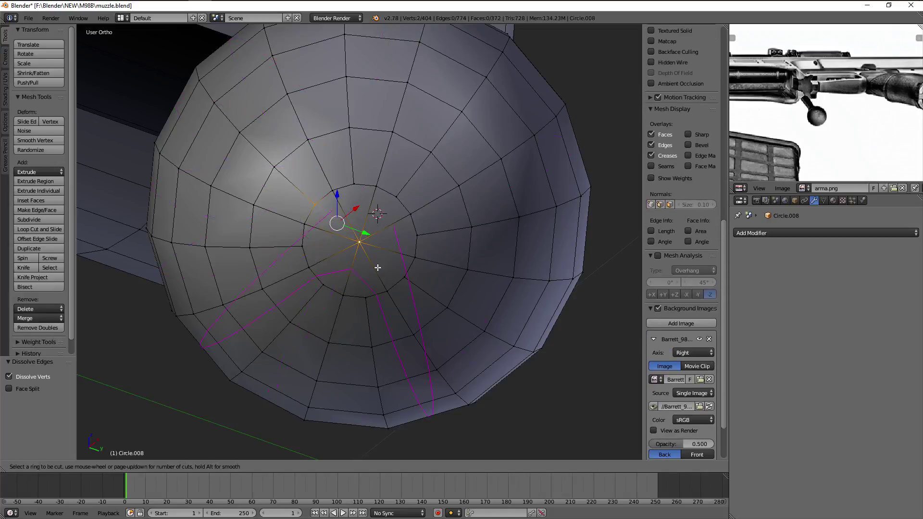
# Dissolve a hidden edge between the knob and bar, checking it in wireframe
pyautogui.press('Escape')
pyautogui.scroll(-3, 378, 267)
pyautogui.moveTo(346, 200)
pyautogui.mouseDown(button='middle')
pyautogui.moveTo(367, 274)
pyautogui.moveTo(335, 254)
pyautogui.mouseUp(button='middle')
pyautogui.scroll(3, 343, 261)
pyautogui.press('z')
pyautogui.keyDown('shift'); pyautogui.rightClick(283, 318); pyautogui.keyUp('shift')
pyautogui.scroll(-4, 283, 318)
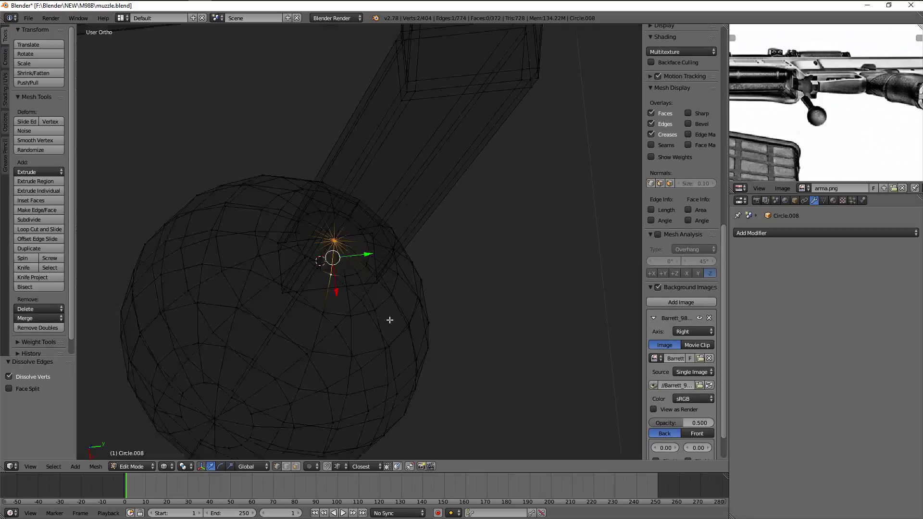
pyautogui.press('z')
pyautogui.moveTo(426, 226)
pyautogui.mouseDown(button='middle')
pyautogui.moveTo(341, 279)
pyautogui.moveTo(317, 192)
pyautogui.moveTo(308, 216)
pyautogui.mouseUp(button='middle')
pyautogui.press('z')
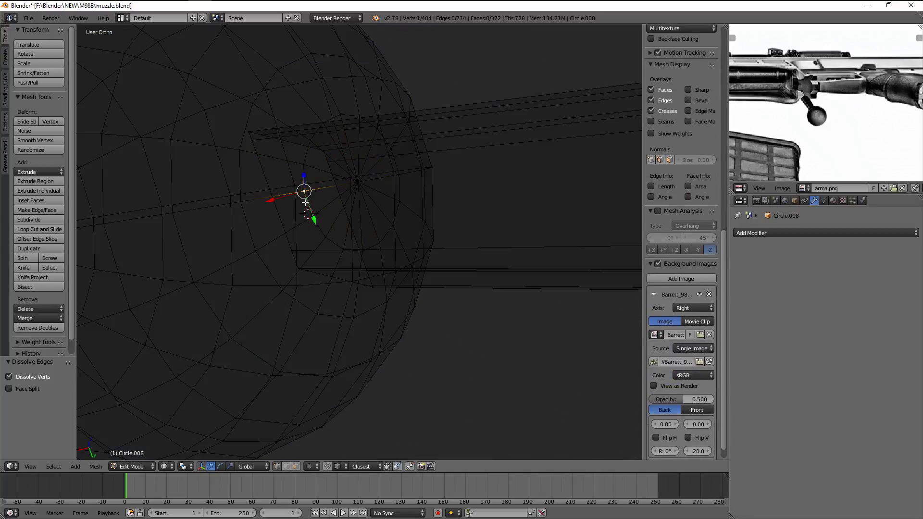
pyautogui.press('x')
pyautogui.click(361, 185)
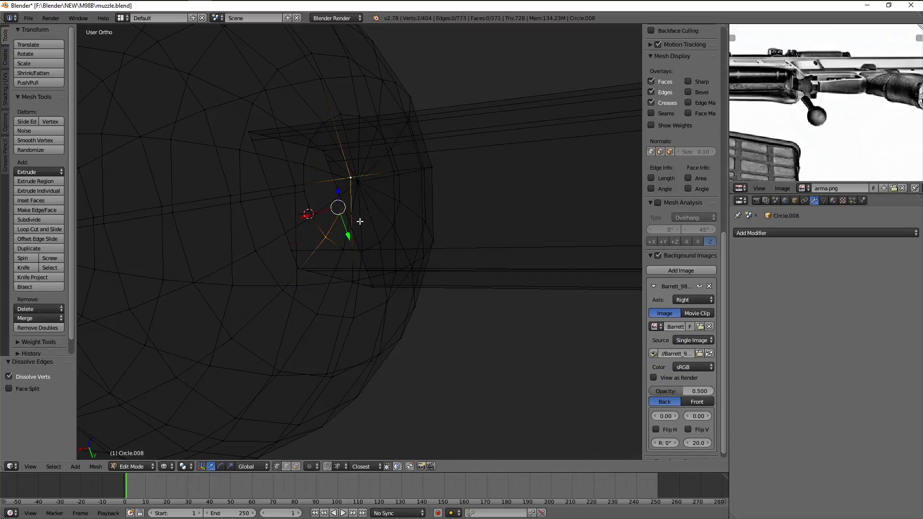
# Dissolve three more edges where the handle bar meets the knob
pyautogui.moveTo(349, 203); pyautogui.dragTo(378, 189, button='middle')
pyautogui.press('x')
pyautogui.click(390, 240)
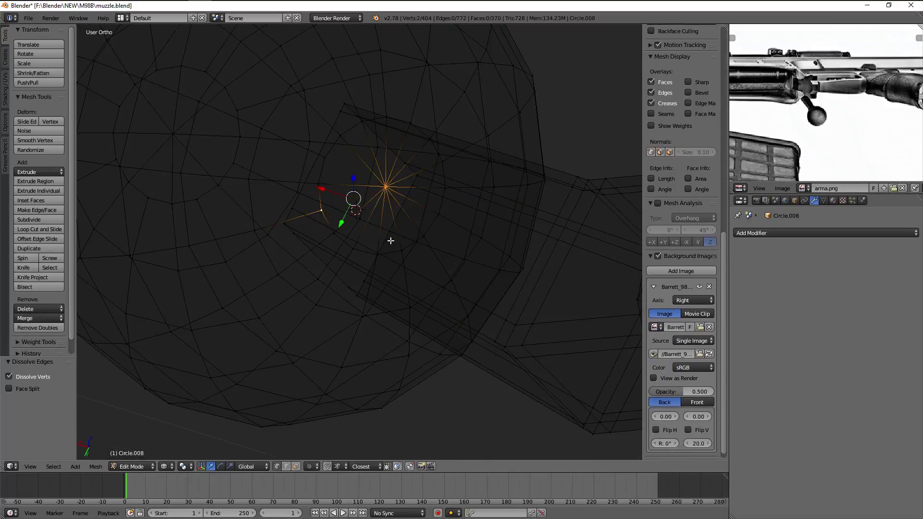
pyautogui.rightClick(370, 226)
pyautogui.press('x')
pyautogui.click(403, 249)
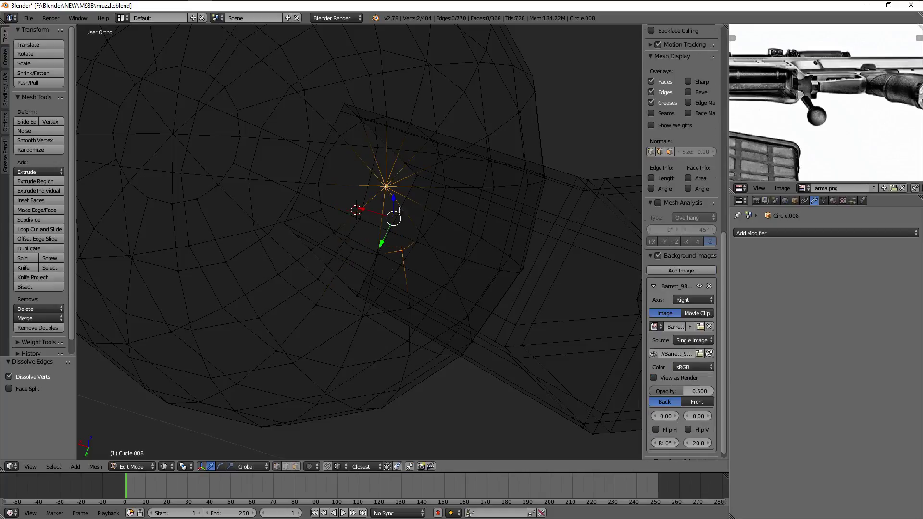
pyautogui.press('x')
pyautogui.click(448, 214)
# Dissolve one further edge on the upper side of the junction
pyautogui.rightClick(435, 163)
pyautogui.press('a')
pyautogui.moveTo(430, 158)
pyautogui.mouseDown(button='middle')
pyautogui.moveTo(468, 202)
pyautogui.moveTo(439, 158)
pyautogui.moveTo(381, 145)
pyautogui.mouseUp(button='middle')
pyautogui.rightClick(439, 158)
pyautogui.press('x')
pyautogui.click(553, 221)
# Try a loop cut through the junction, cancel it, and return to Object Mode
pyautogui.rightClick(410, 122)
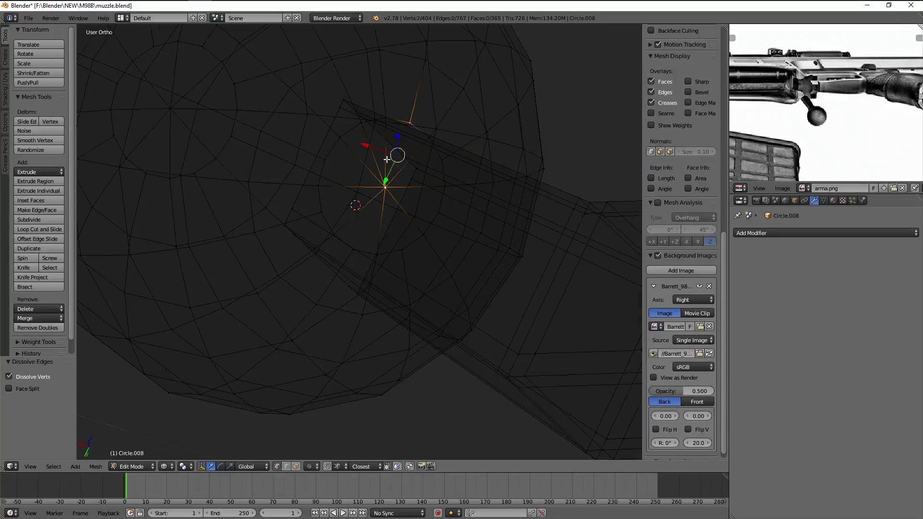
pyautogui.rightClick(381, 146)
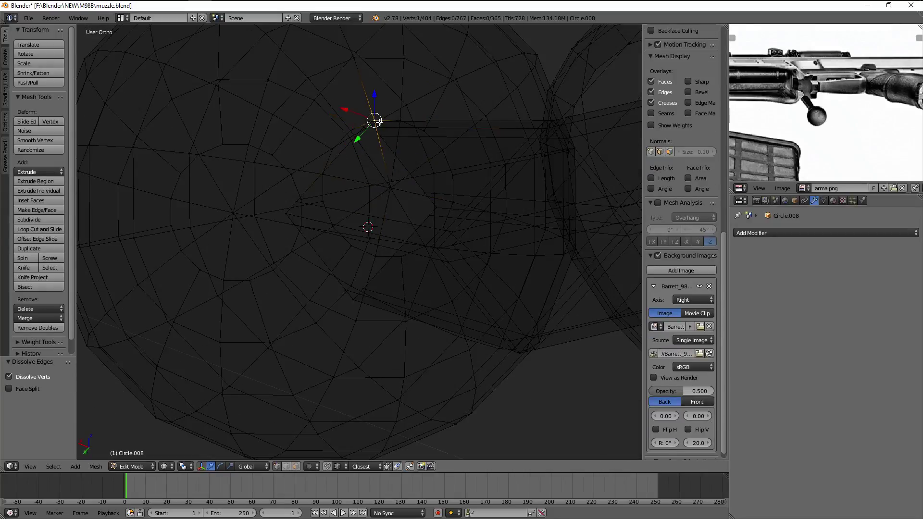
pyautogui.keyDown('shift'); pyautogui.rightClick(391, 187); pyautogui.keyUp('shift')
pyautogui.hotkey('ctrl', 'r')
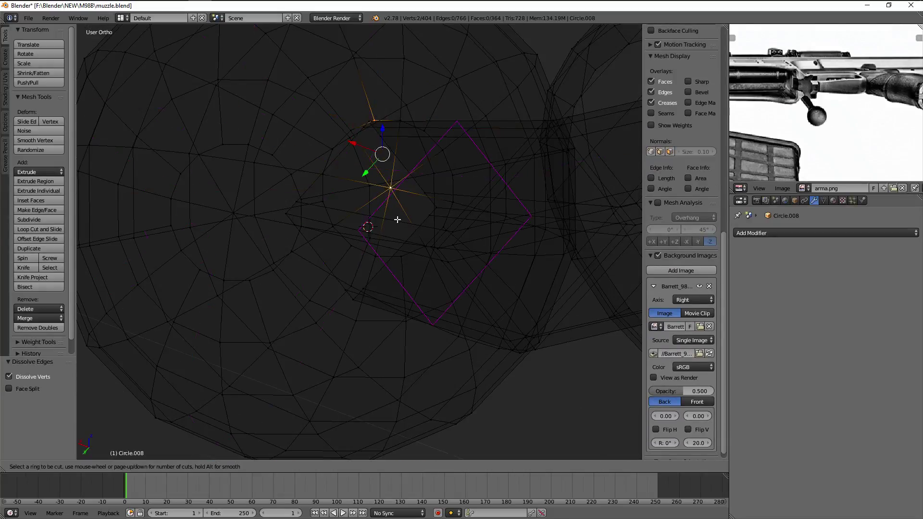
pyautogui.press('Escape')
pyautogui.press('z')
pyautogui.press('Tab')
pyautogui.scroll(-3, 398, 270)
pyautogui.moveTo(398, 271)
pyautogui.mouseDown(button='middle')
pyautogui.moveTo(414, 196)
pyautogui.moveTo(525, 174)
pyautogui.moveTo(333, 135)
pyautogui.moveTo(412, 233)
pyautogui.moveTo(307, 298)
pyautogui.mouseUp(button='middle')
pyautogui.scroll(3, 308, 298)
# Rotate the handle bar's end loop about -3.56 degrees so it sits against the knob
pyautogui.press('Tab')
pyautogui.scroll(3, 307, 298)
pyautogui.press('a')
pyautogui.keyDown('alt'); pyautogui.click(331, 265); pyautogui.keyUp('alt')
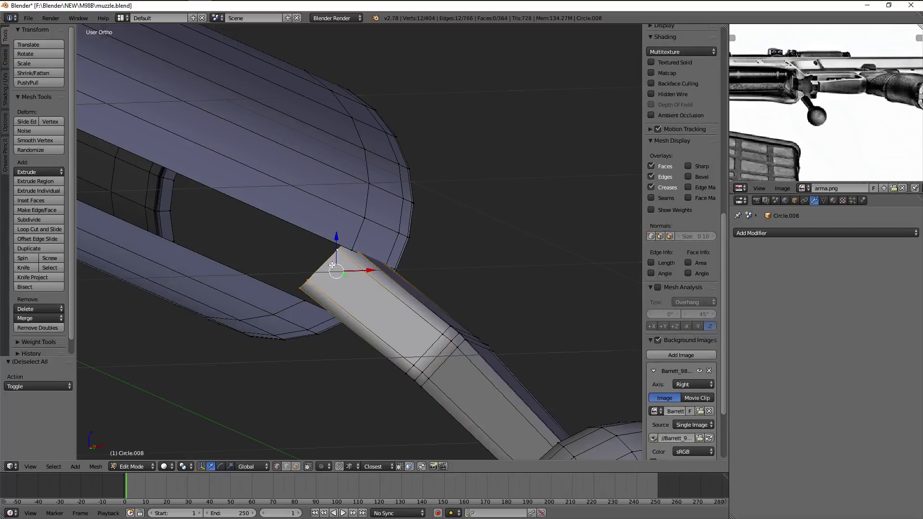
pyautogui.press('KP_1')
pyautogui.press('z')
pyautogui.scroll(2, 369, 236)
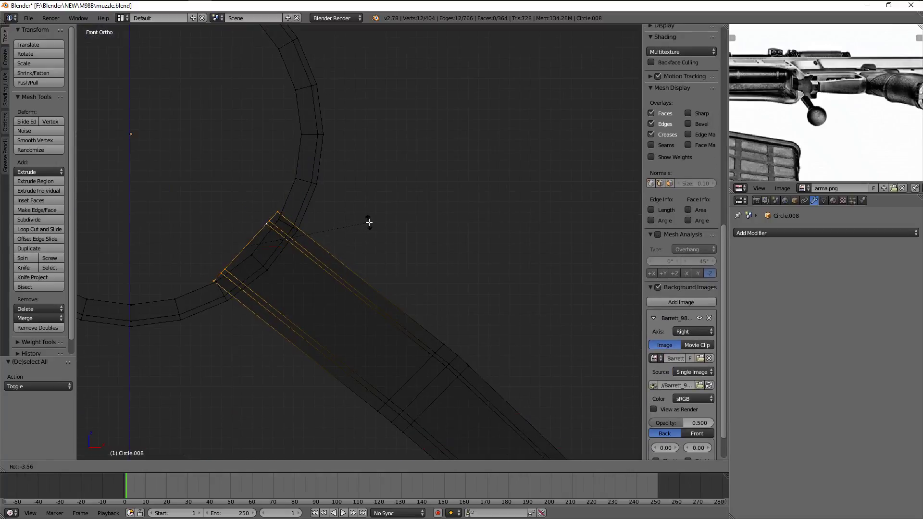
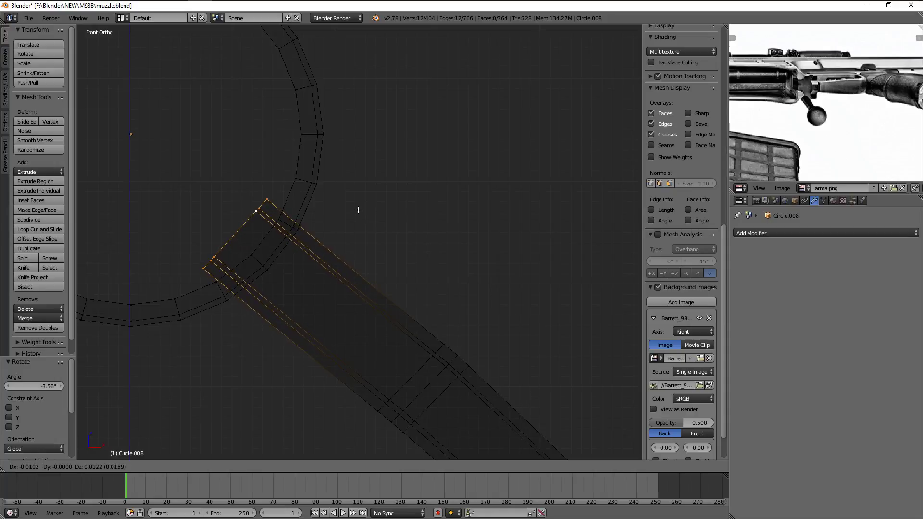
# Rotate and move the arm-end vertices so the handle arm fits snugly against the ring
pyautogui.press('Tab')
pyautogui.scroll(-3, 359, 206)
pyautogui.press('z')
pyautogui.moveTo(360, 205)
pyautogui.mouseDown(button='middle')
pyautogui.moveTo(420, 236)
pyautogui.moveTo(439, 271)
pyautogui.moveTo(439, 241)
pyautogui.mouseUp(button='middle')
pyautogui.press('Tab')
pyautogui.press('KP_1')
pyautogui.press('z')
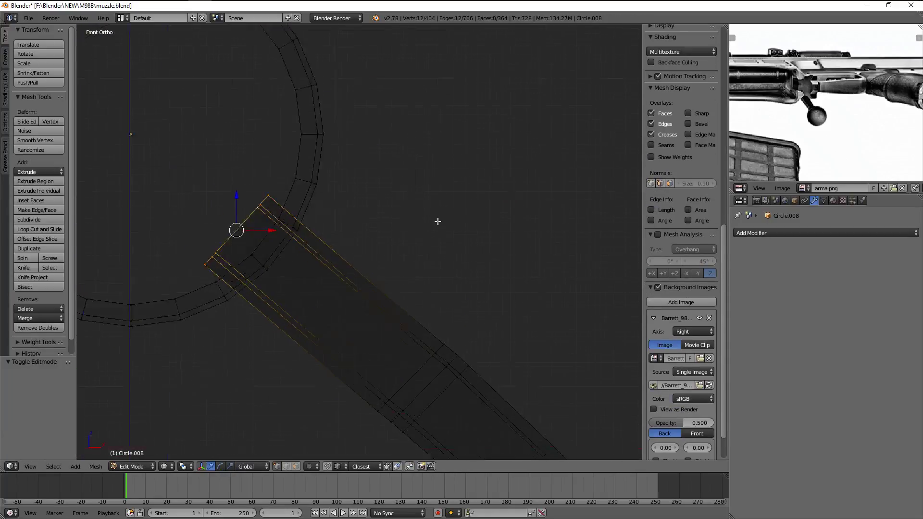
pyautogui.press('z')
pyautogui.scroll(1, 437, 221)
pyautogui.press('z')
pyautogui.press('g')
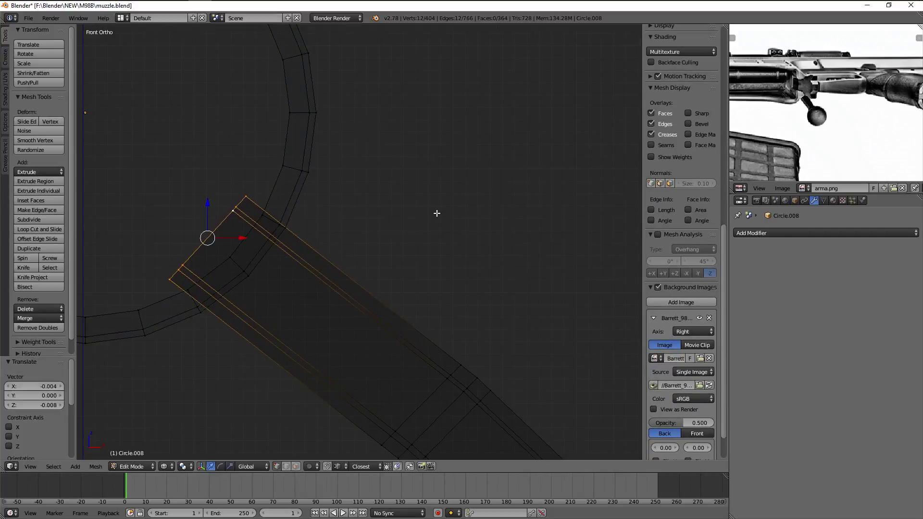
pyautogui.press('z')
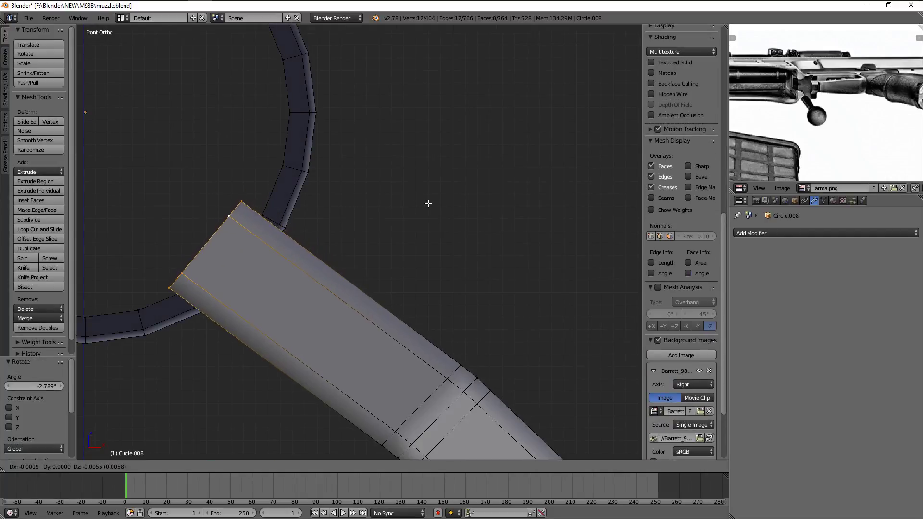
pyautogui.click(428, 204)
pyautogui.moveTo(429, 202)
pyautogui.mouseDown(button='middle')
pyautogui.moveTo(448, 279)
pyautogui.moveTo(437, 229)
pyautogui.moveTo(453, 206)
pyautogui.moveTo(466, 130)
pyautogui.moveTo(383, 149)
pyautogui.mouseUp(button='middle')
# Extrude the ring edge where the arm meets it and scale the strip to 1.011
pyautogui.press('Tab')
pyautogui.scroll(2, 558, 211)
pyautogui.moveTo(557, 208)
pyautogui.mouseDown(button='middle')
pyautogui.moveTo(585, 220)
pyautogui.moveTo(553, 161)
pyautogui.moveTo(514, 187)
pyautogui.moveTo(552, 144)
pyautogui.moveTo(435, 243)
pyautogui.moveTo(468, 247)
pyautogui.mouseUp(button='middle')
pyautogui.scroll(2, 434, 243)
pyautogui.press('Tab')
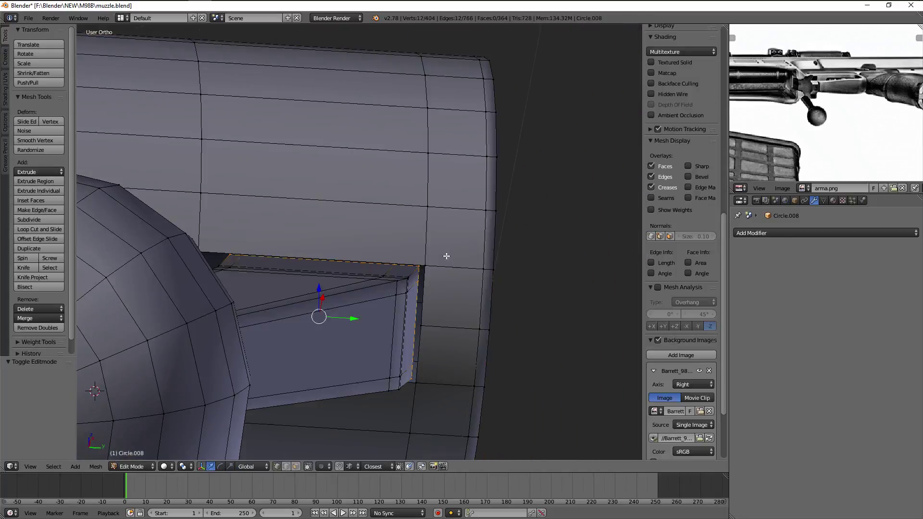
pyautogui.scroll(-4, 405, 261)
pyautogui.moveTo(501, 272)
pyautogui.mouseDown(button='middle')
pyautogui.moveTo(437, 288)
pyautogui.moveTo(483, 315)
pyautogui.mouseUp(button='middle')
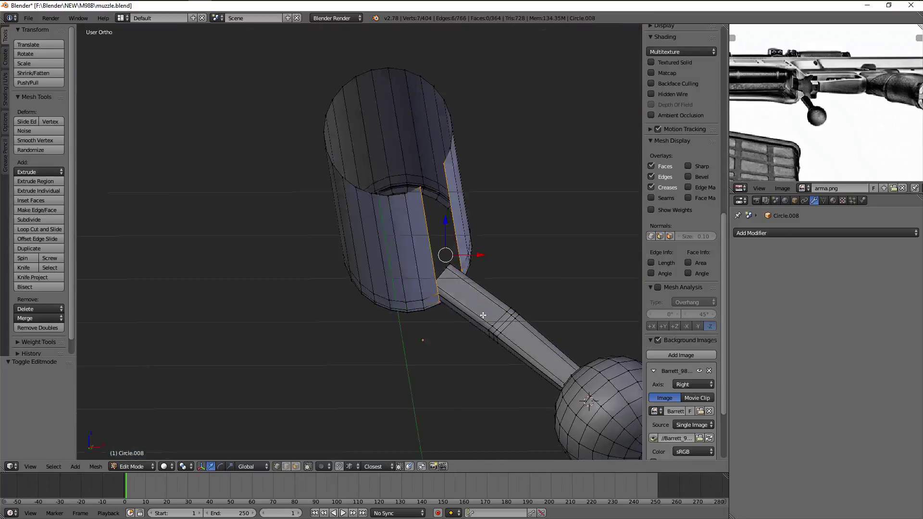
pyautogui.press('KP_1')
pyautogui.press('z')
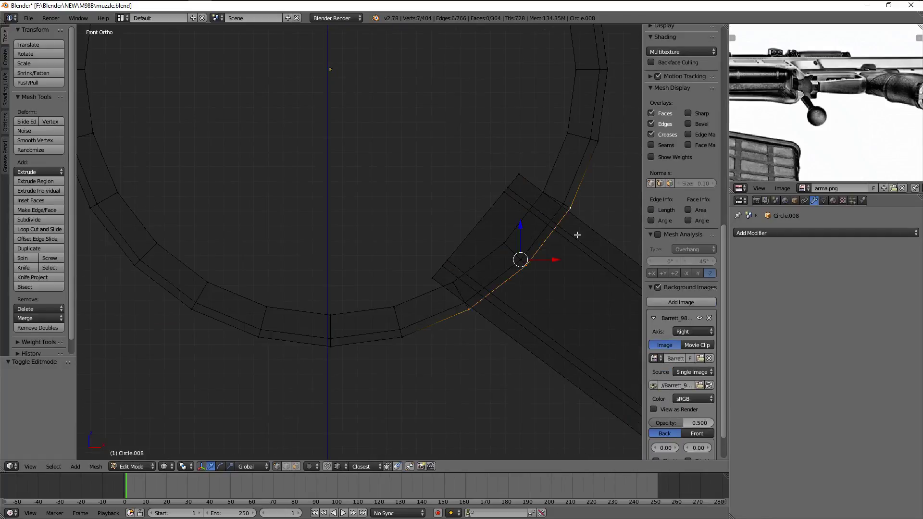
pyautogui.keyDown('shift'); pyautogui.moveTo(577, 234); pyautogui.dragTo(508, 206, button='middle'); pyautogui.keyUp('shift')
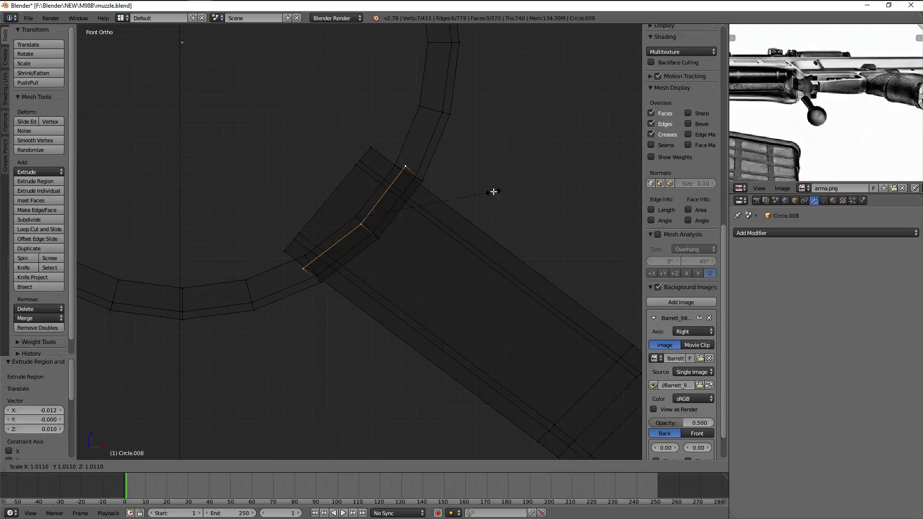
pyautogui.click(493, 191)
pyautogui.press('z')
pyautogui.moveTo(505, 227)
pyautogui.mouseDown(button='middle')
pyautogui.moveTo(474, 200)
pyautogui.moveTo(497, 237)
pyautogui.mouseUp(button='middle')
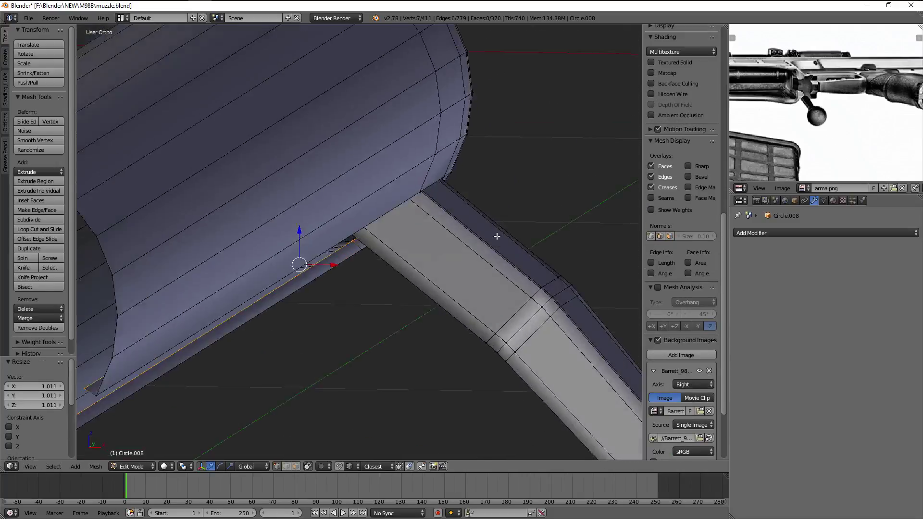
# Orbit around the whole arm and ring to check the reshaped joint
pyautogui.press('Tab')
pyautogui.scroll(-5, 505, 250)
pyautogui.moveTo(515, 269)
pyautogui.mouseDown(button='middle')
pyautogui.moveTo(418, 264)
pyautogui.moveTo(383, 272)
pyautogui.moveTo(491, 269)
pyautogui.moveTo(451, 240)
pyautogui.moveTo(472, 226)
pyautogui.mouseUp(button='middle')
pyautogui.press('Tab')
pyautogui.scroll(3, 466, 250)
pyautogui.scroll(3, 457, 227)
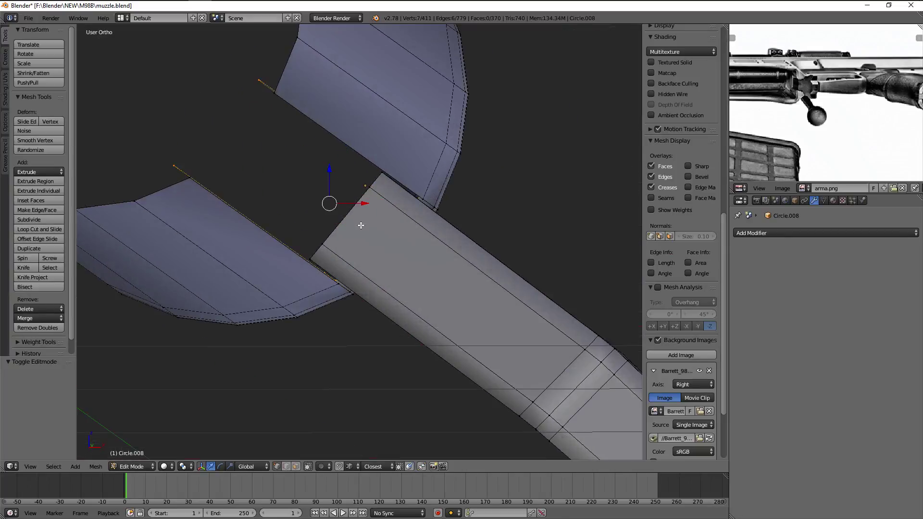
# In the right-side view, box-select and scale the vertices at the barrel's left end
pyautogui.press('KP_3')
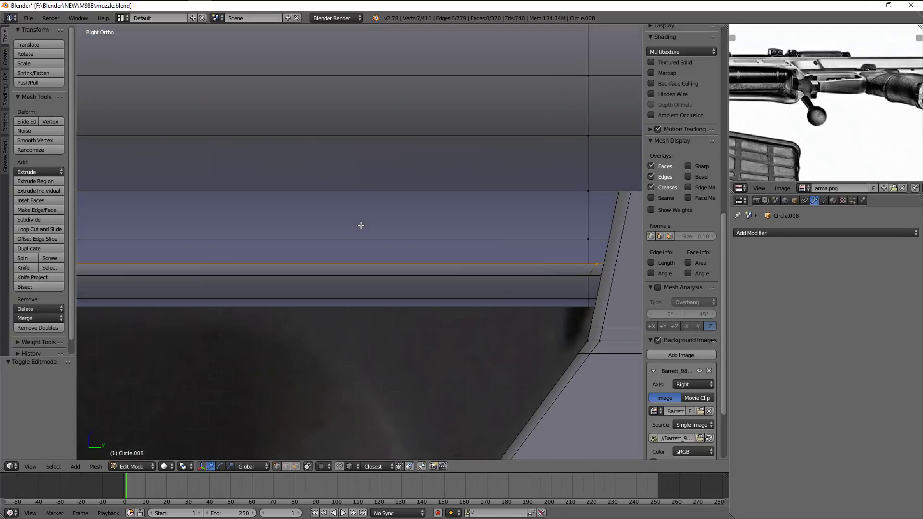
pyautogui.scroll(-3, 366, 233)
pyautogui.scroll(-2, 367, 233)
pyautogui.scroll(2, 501, 229)
pyautogui.scroll(-5, 501, 229)
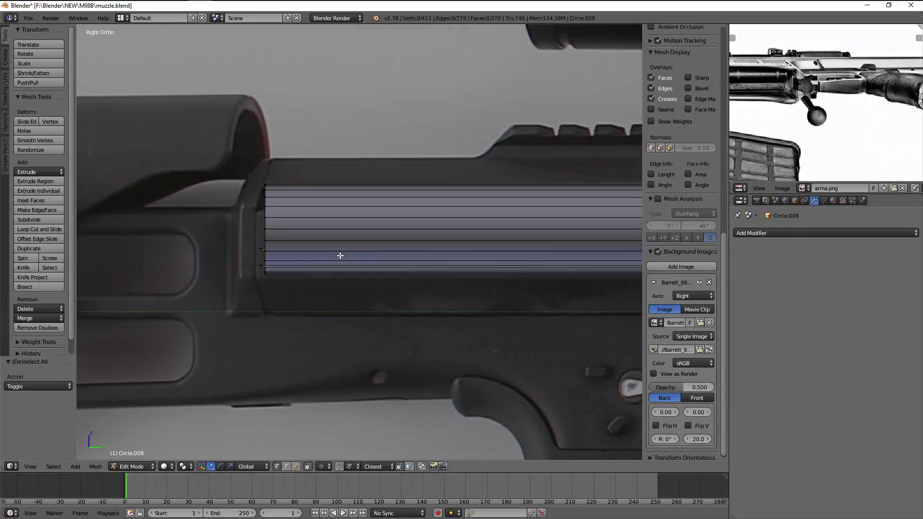
pyautogui.scroll(2, 336, 253)
pyautogui.scroll(5, 260, 264)
pyautogui.scroll(-4, 260, 264)
pyautogui.press('a')
pyautogui.press('b')
pyautogui.moveTo(207, 90); pyautogui.dragTo(317, 293)
pyautogui.press('s')
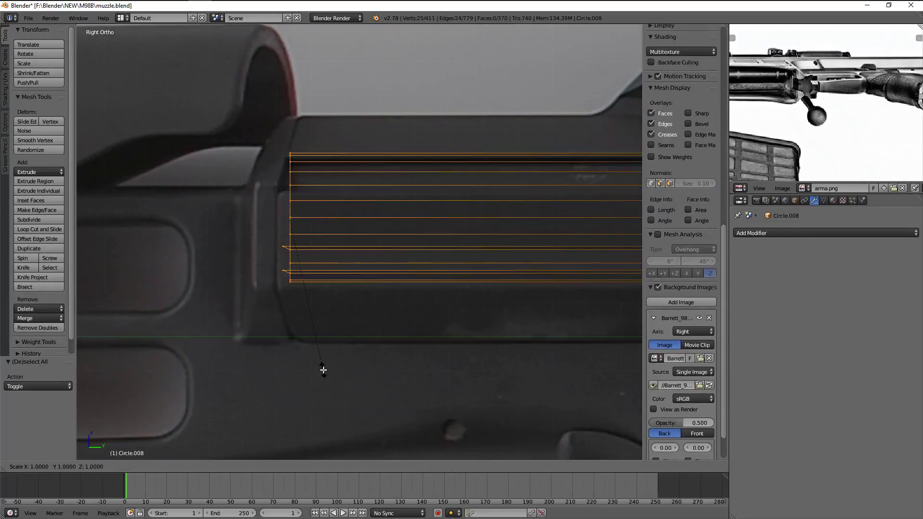
pyautogui.scroll(2, 323, 370)
# Knife-cut a new edge line along the slot across the barrel
pyautogui.press('a')
pyautogui.scroll(3, 337, 327)
pyautogui.scroll(2, 348, 289)
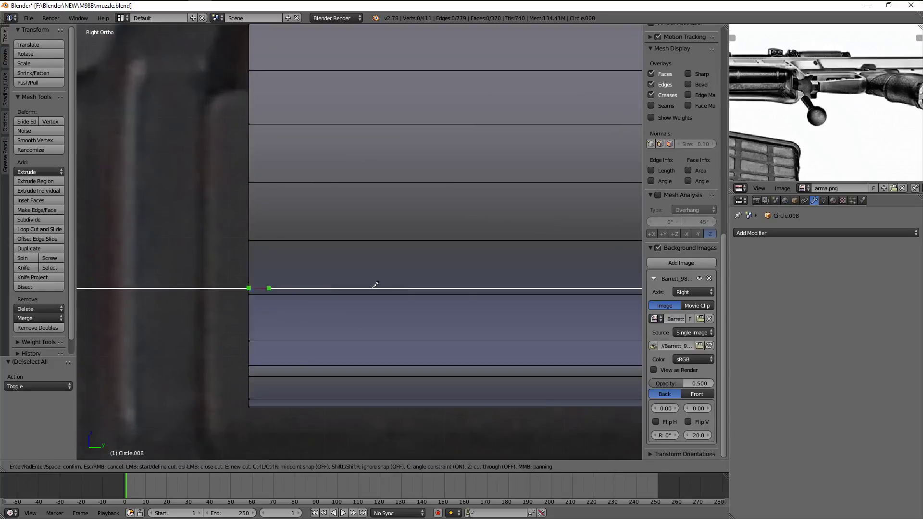
pyautogui.scroll(-3, 375, 285)
pyautogui.scroll(-2, 452, 250)
pyautogui.scroll(-2, 432, 250)
pyautogui.scroll(-1, 419, 254)
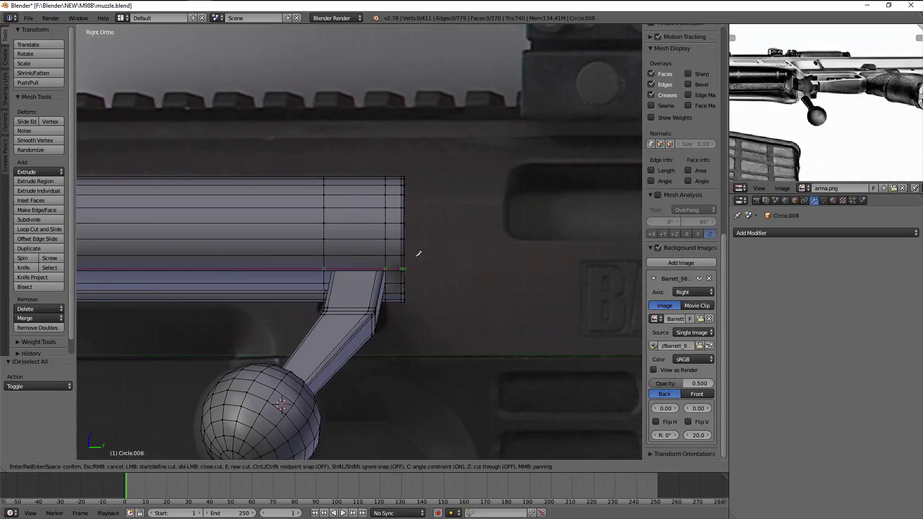
pyautogui.scroll(3, 419, 253)
pyautogui.scroll(3, 370, 231)
pyautogui.scroll(2, 433, 248)
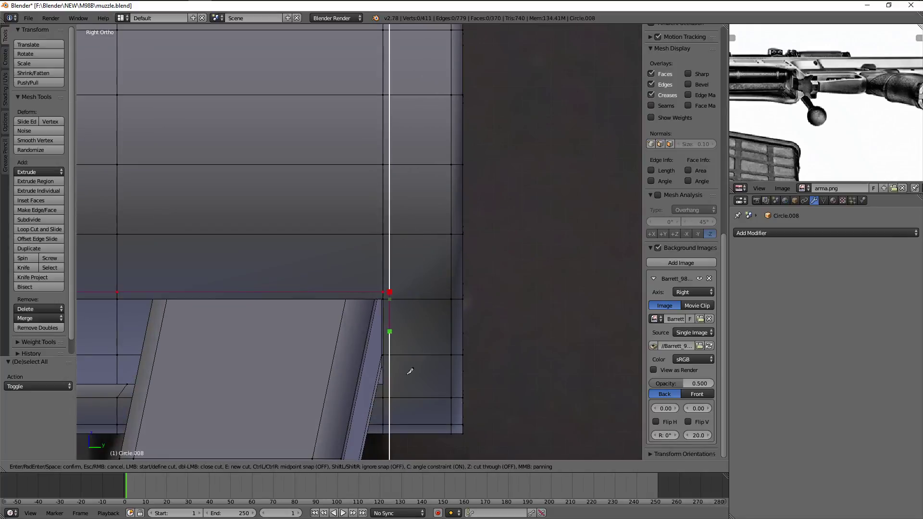
pyautogui.moveTo(410, 371); pyautogui.dragTo(405, 178, button='middle')
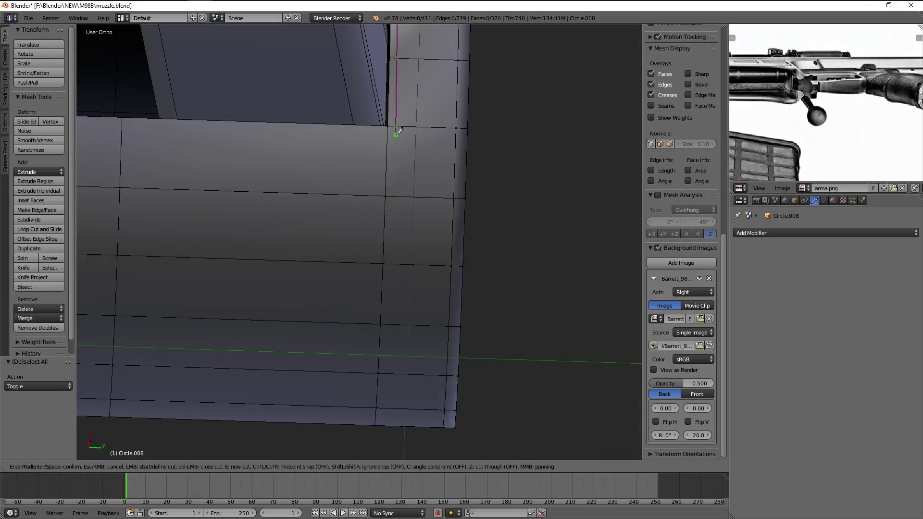
pyautogui.scroll(-2, 399, 131)
pyautogui.moveTo(212, 163)
pyautogui.mouseDown(button='middle')
pyautogui.moveTo(216, 187)
pyautogui.moveTo(175, 202)
pyautogui.mouseUp(button='middle')
pyautogui.scroll(3, 367, 211)
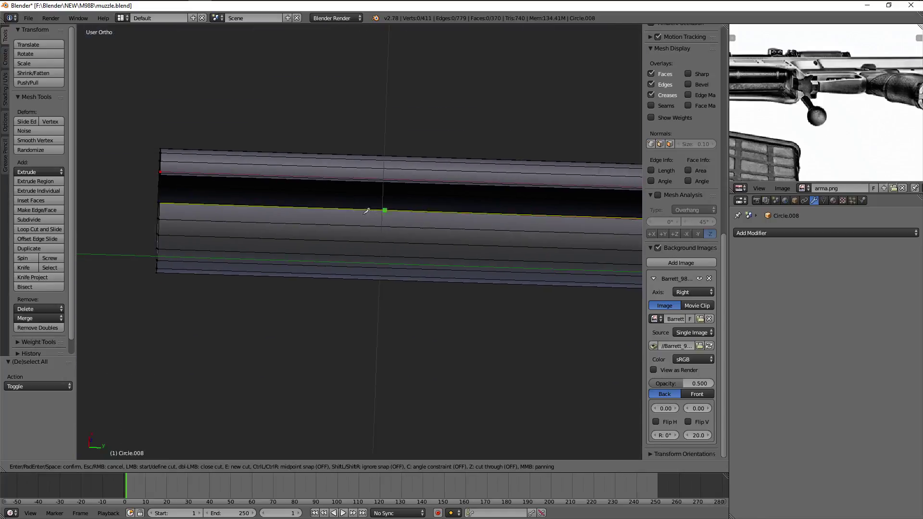
pyautogui.scroll(5, 367, 211)
pyautogui.keyDown('shift'); pyautogui.moveTo(367, 211); pyautogui.dragTo(593, 243, button='middle'); pyautogui.keyUp('shift')
pyautogui.keyDown('shift'); pyautogui.moveTo(396, 253); pyautogui.dragTo(342, 250, button='middle'); pyautogui.keyUp('shift')
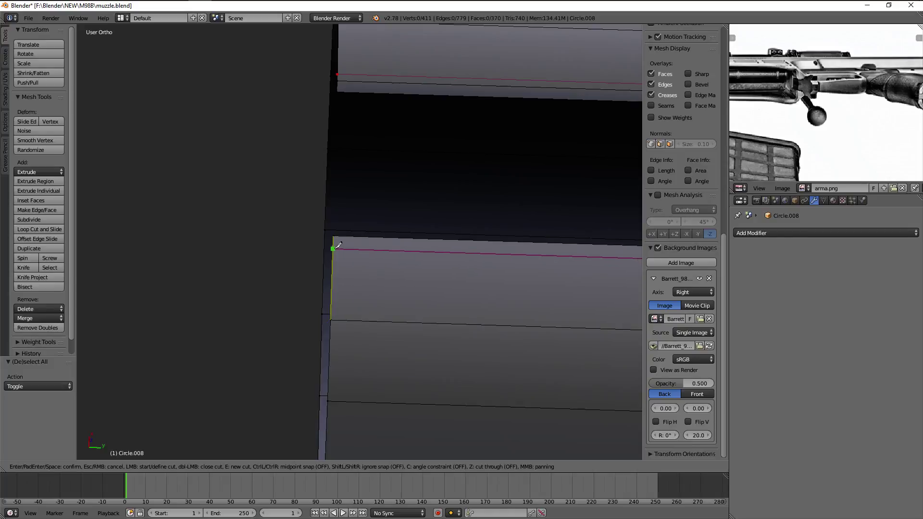
pyautogui.click(338, 247)
pyautogui.press('Return')
# Merge the stray corner vertices into their neighbours with Merge At Last
pyautogui.scroll(-4, 509, 255)
pyautogui.scroll(3, 476, 236)
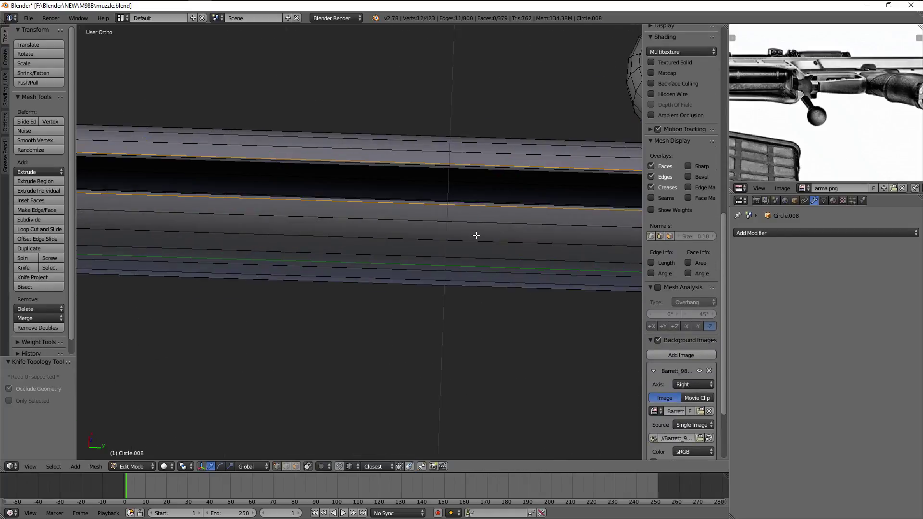
pyautogui.scroll(2, 557, 211)
pyautogui.scroll(3, 557, 211)
pyautogui.scroll(3, 556, 212)
pyautogui.press('a')
pyautogui.rightClick(393, 192)
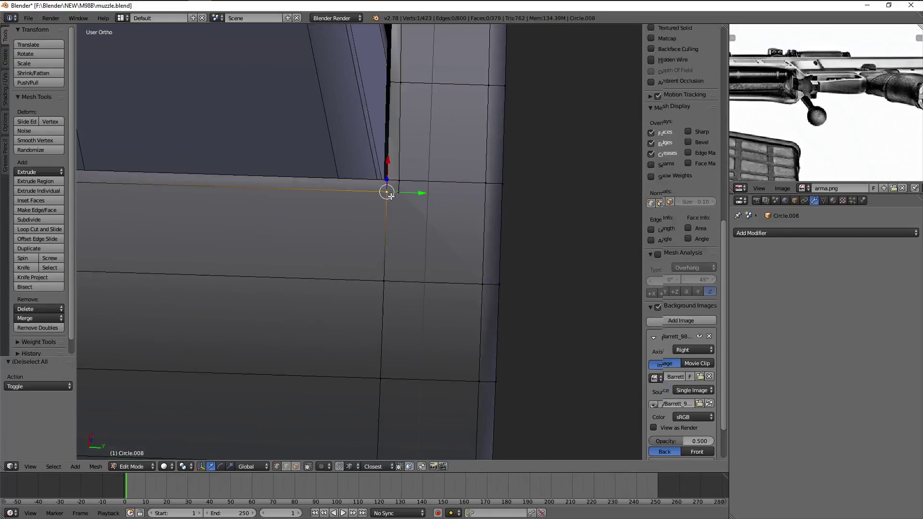
pyautogui.press('w')
pyautogui.click(550, 187)
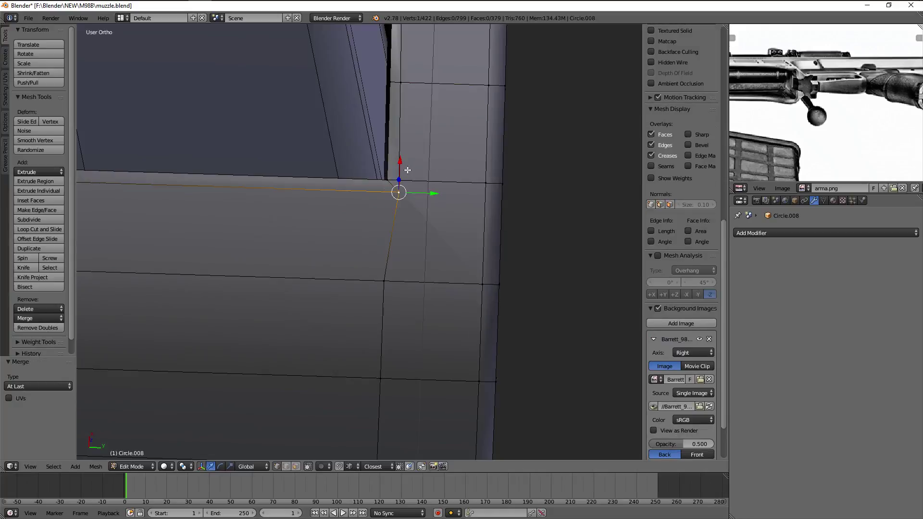
pyautogui.moveTo(401, 191)
pyautogui.mouseDown(button='middle')
pyautogui.moveTo(427, 192)
pyautogui.moveTo(399, 273)
pyautogui.moveTo(374, 269)
pyautogui.mouseUp(button='middle')
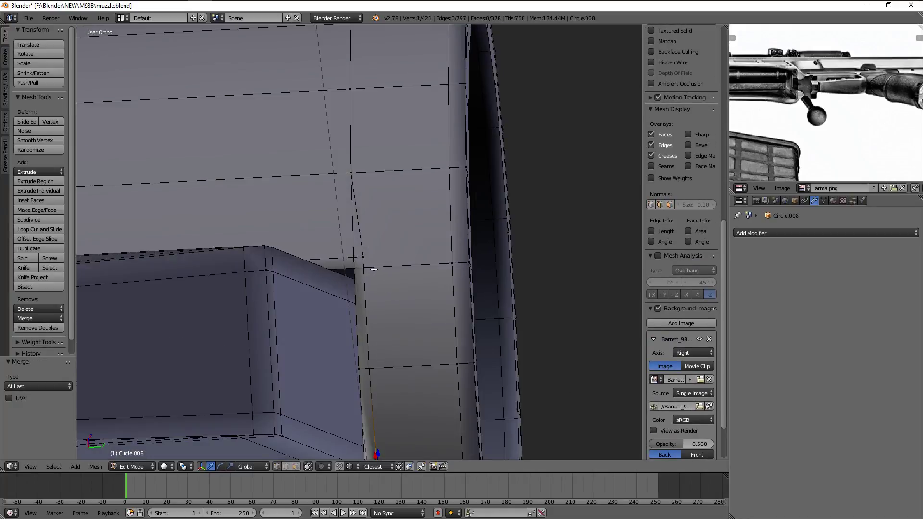
pyautogui.keyDown('shift'); pyautogui.rightClick(363, 257); pyautogui.keyUp('shift')
pyautogui.hotkey('alt', 'm')
pyautogui.click(364, 219)
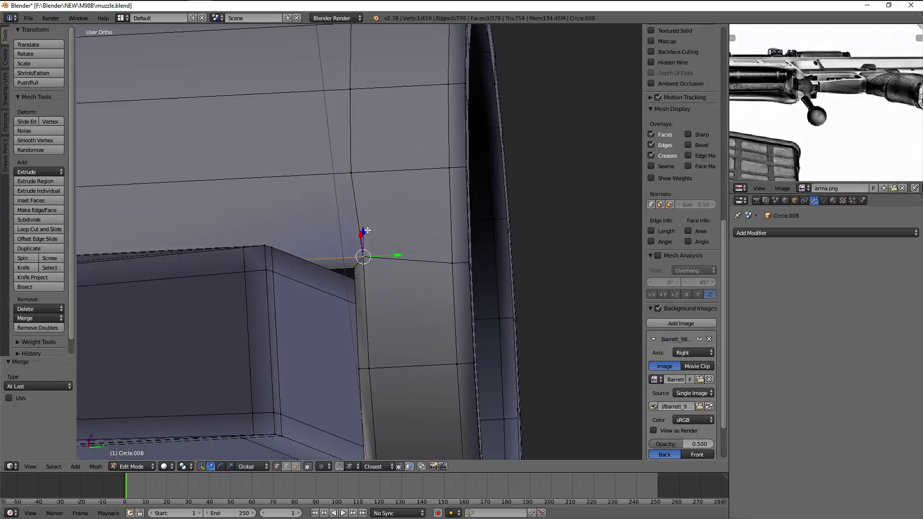
# Remove duplicate vertices across the whole mesh and inspect the cleaned corner
pyautogui.press('a')
pyautogui.press('w')
pyautogui.click(438, 249)
pyautogui.press('a')
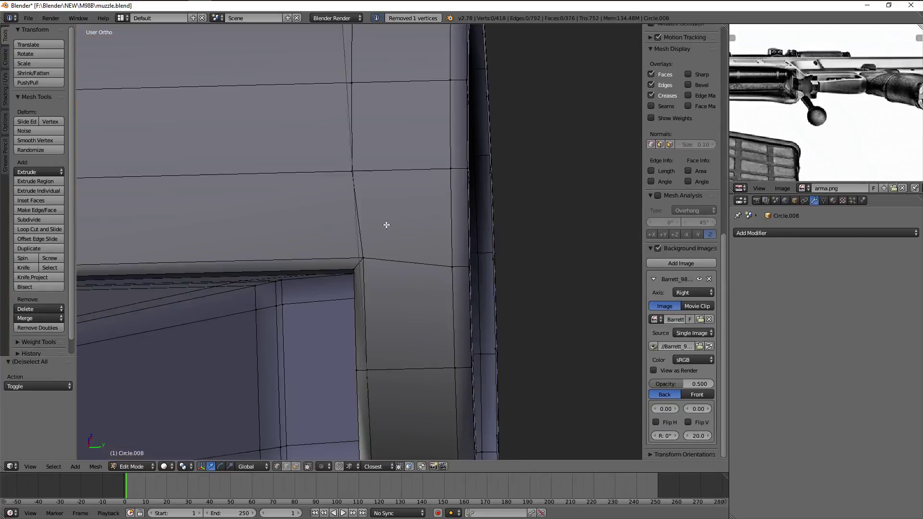
pyautogui.moveTo(386, 225); pyautogui.dragTo(364, 257, button='middle')
pyautogui.press('Tab')
pyautogui.scroll(-5, 463, 265)
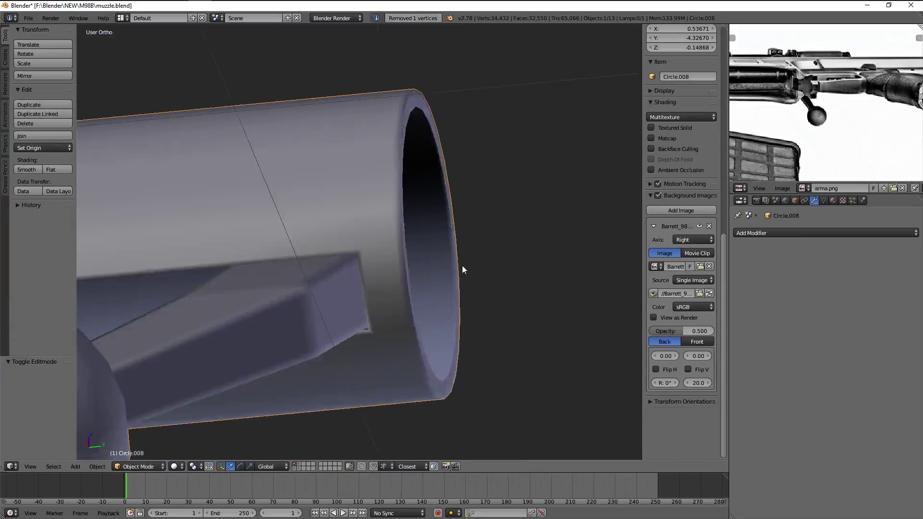
pyautogui.moveTo(462, 265)
pyautogui.mouseDown(button='middle')
pyautogui.moveTo(442, 281)
pyautogui.moveTo(469, 263)
pyautogui.mouseUp(button='middle')
pyautogui.scroll(5, 471, 198)
pyautogui.moveTo(472, 199)
pyautogui.mouseDown(button='middle')
pyautogui.moveTo(391, 365)
pyautogui.moveTo(462, 243)
pyautogui.moveTo(485, 291)
pyautogui.moveTo(408, 292)
pyautogui.moveTo(267, 319)
pyautogui.moveTo(327, 335)
pyautogui.moveTo(428, 297)
pyautogui.moveTo(478, 290)
pyautogui.mouseUp(button='middle')
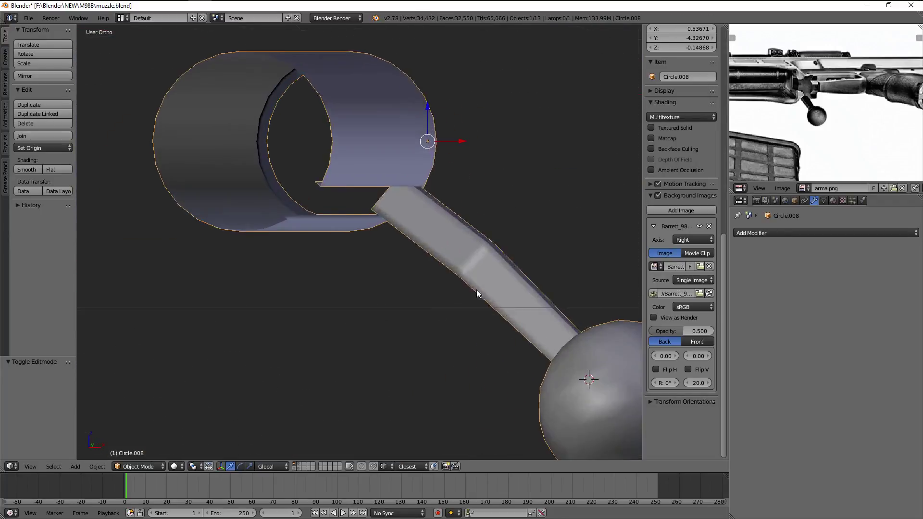
pyautogui.scroll(4, 428, 199)
pyautogui.press('Tab')
pyautogui.scroll(-3, 716, 118)
pyautogui.scroll(-3, 818, 106)
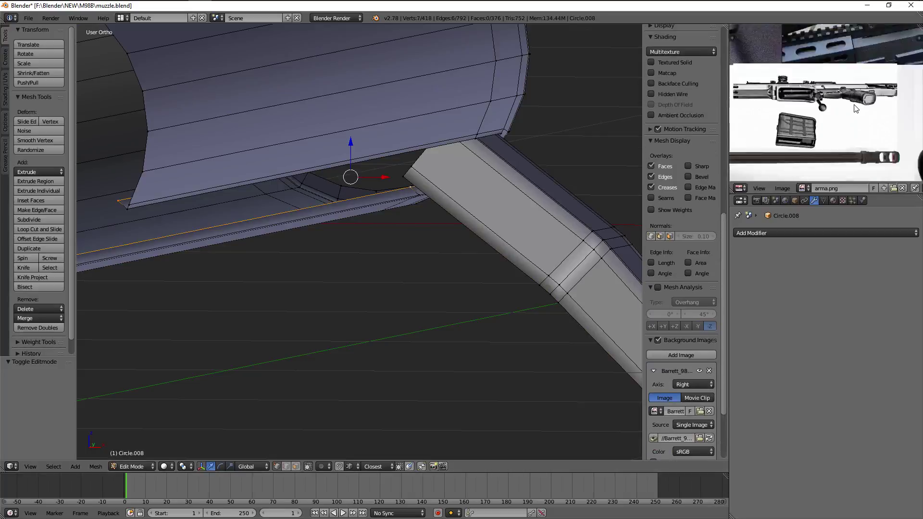
pyautogui.scroll(-3, 818, 105)
pyautogui.scroll(-2, 827, 110)
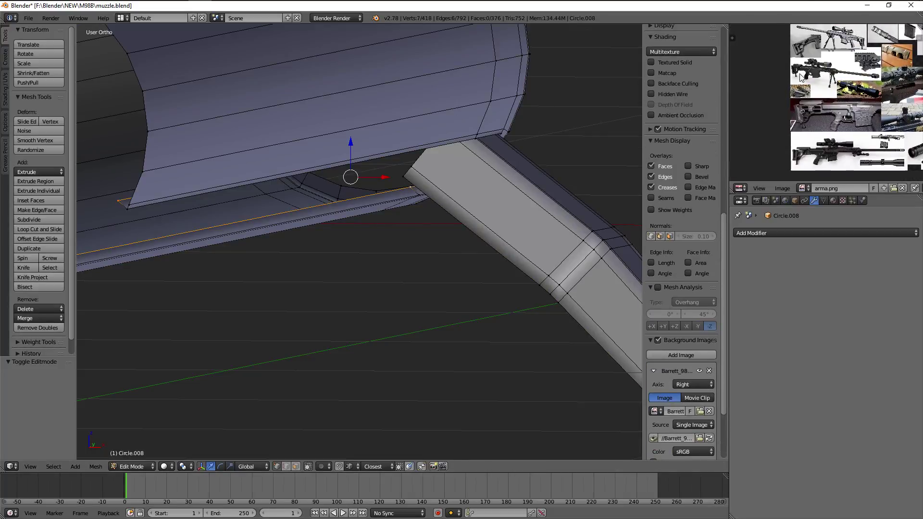
pyautogui.scroll(3, 812, 125)
pyautogui.scroll(2, 809, 135)
pyautogui.moveTo(807, 131); pyautogui.dragTo(850, 134, button='middle')
pyautogui.scroll(2, 841, 129)
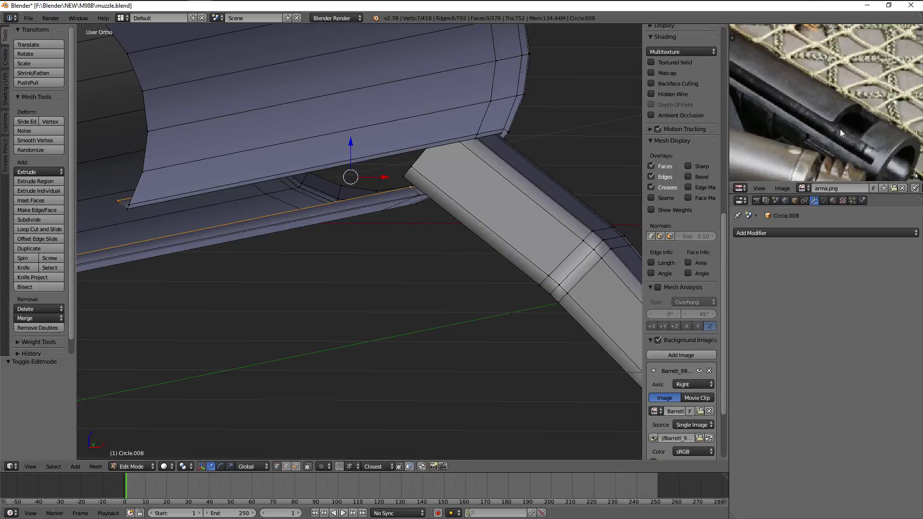
pyautogui.scroll(2, 832, 120)
pyautogui.scroll(-5, 583, 118)
pyautogui.moveTo(472, 99); pyautogui.dragTo(468, 125, button='middle')
pyautogui.press('z')
pyautogui.press('KP_3')
pyautogui.press('KP_1')
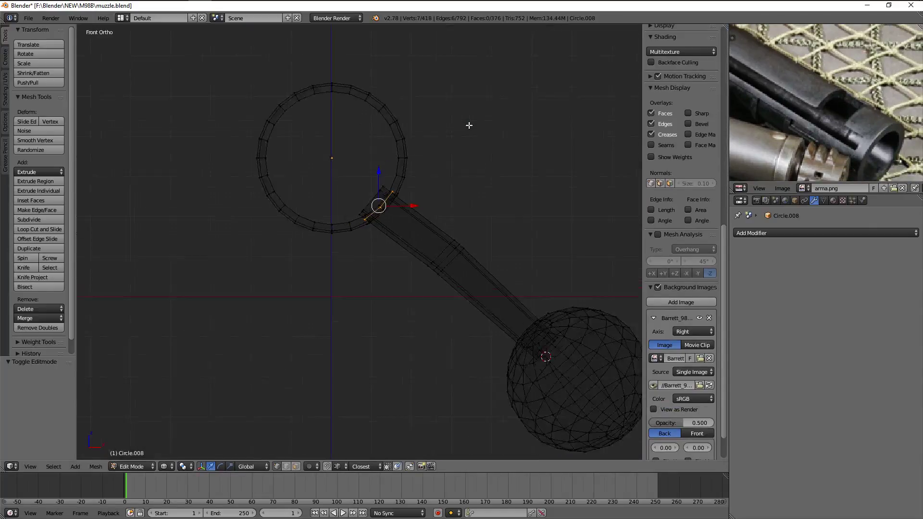
pyautogui.scroll(3, 470, 123)
pyautogui.scroll(2, 418, 203)
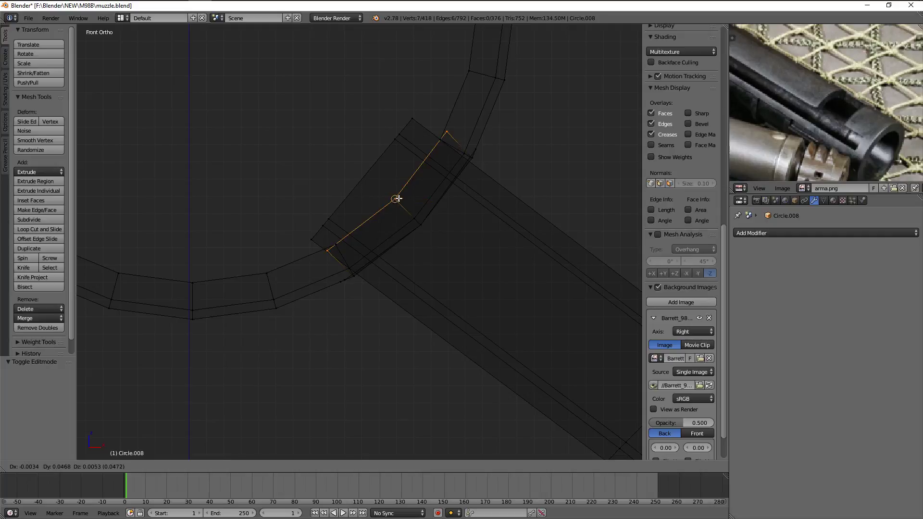
pyautogui.scroll(-4, 443, 166)
pyautogui.press('z')
pyautogui.moveTo(447, 132)
pyautogui.mouseDown(button='middle')
pyautogui.moveTo(484, 190)
pyautogui.moveTo(384, 181)
pyautogui.moveTo(304, 200)
pyautogui.moveTo(354, 191)
pyautogui.moveTo(366, 198)
pyautogui.mouseUp(button='middle')
pyautogui.press('Tab')
pyautogui.scroll(3, 386, 183)
pyautogui.scroll(4, 308, 202)
pyautogui.press('Tab')
pyautogui.keyDown('shift'); pyautogui.moveTo(373, 206); pyautogui.dragTo(272, 177, button='middle'); pyautogui.keyUp('shift')
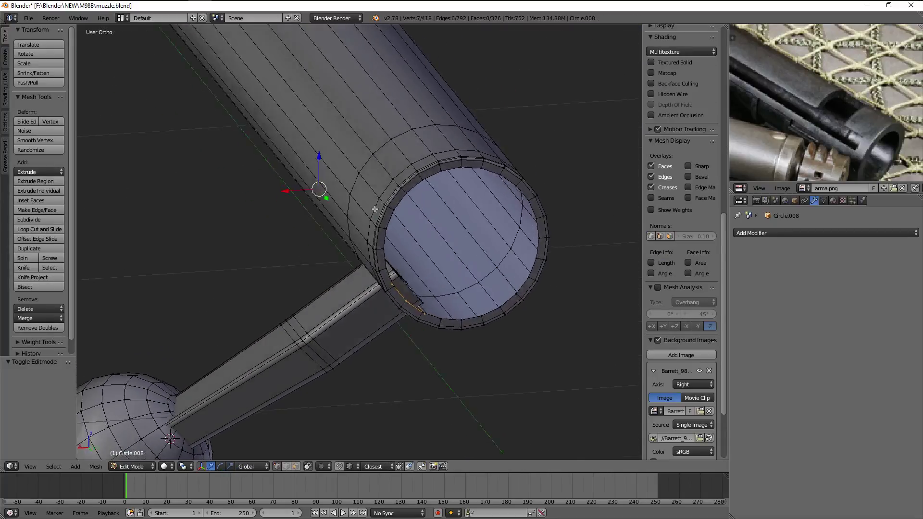
# Snap the 3D cursor to the inner muzzle ring and add a circle mesh there
pyautogui.scroll(2, 370, 199)
pyautogui.press('a')
pyautogui.keyDown('alt'); pyautogui.rightClick(389, 156); pyautogui.keyUp('alt')
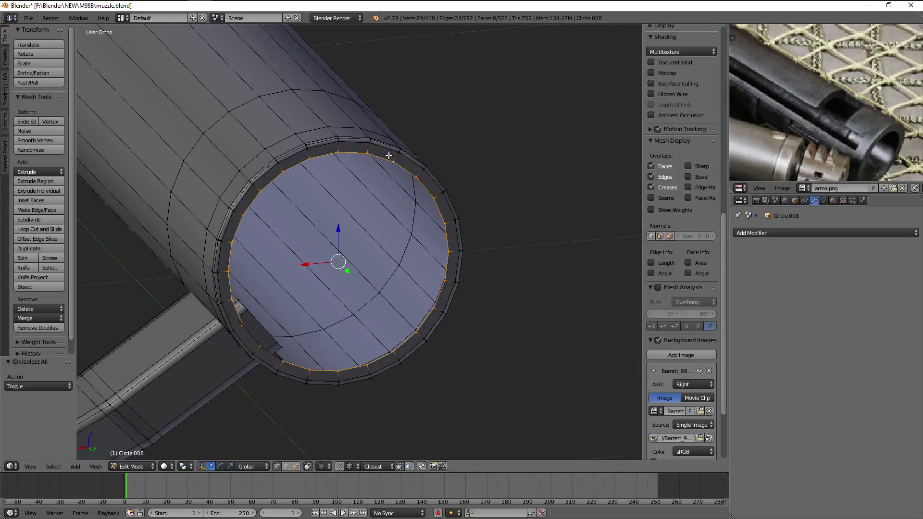
pyautogui.click(479, 180)
pyautogui.hotkey('shift', 'a')
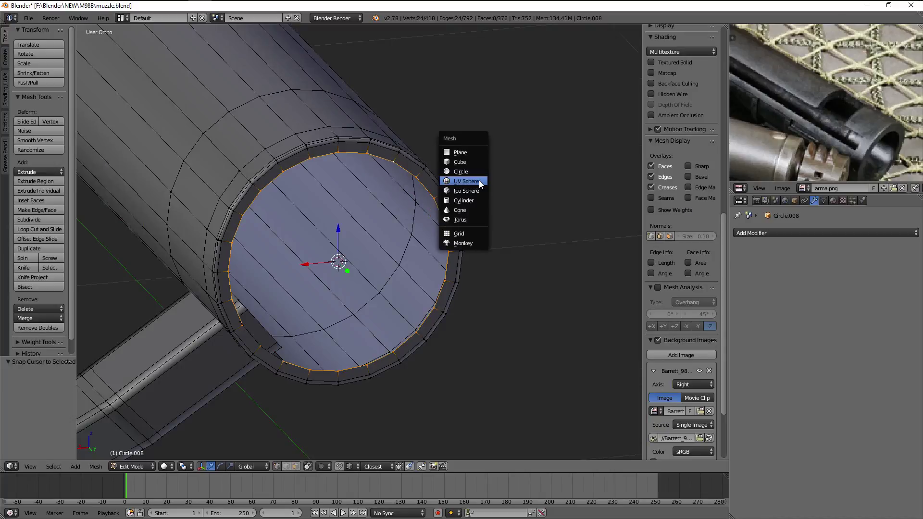
pyautogui.click(472, 172)
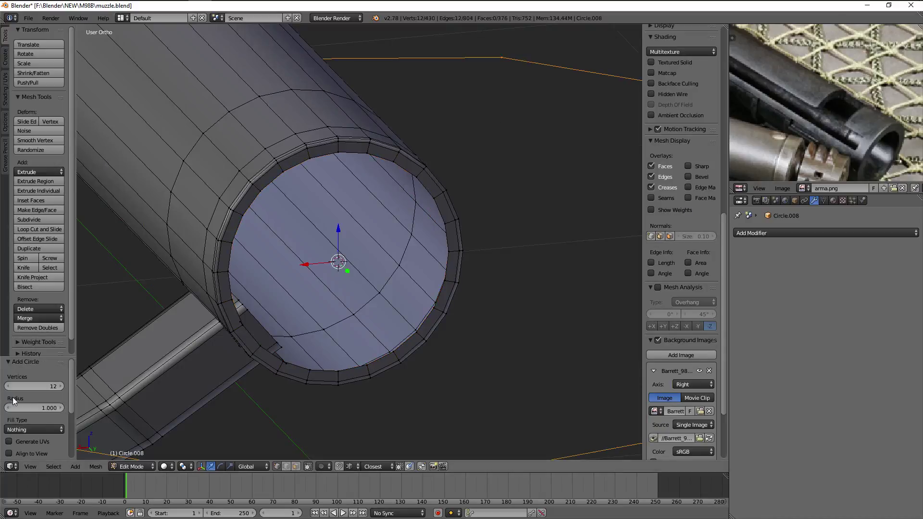
# Scale the new circle down to fit inside the bore
pyautogui.scroll(-6, 400, 257)
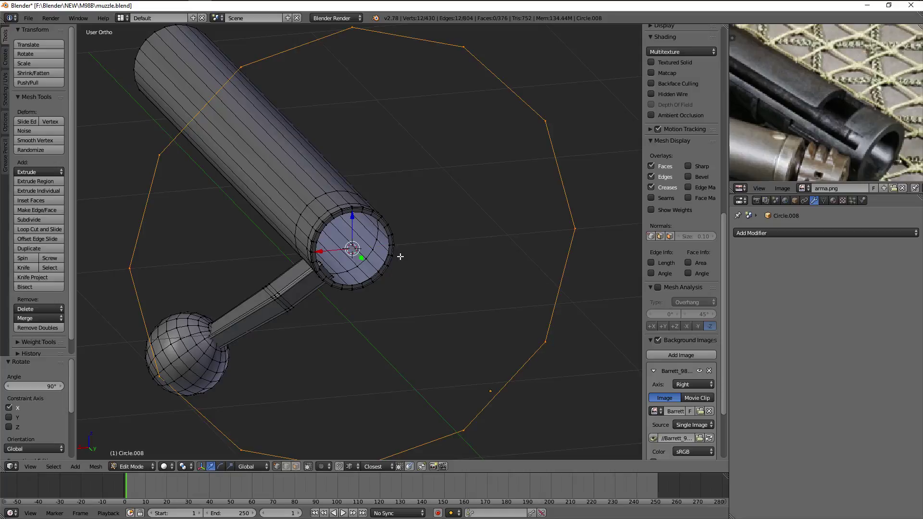
pyautogui.press('s')
pyautogui.press('Return')
pyautogui.scroll(6, 498, 217)
pyautogui.press('s')
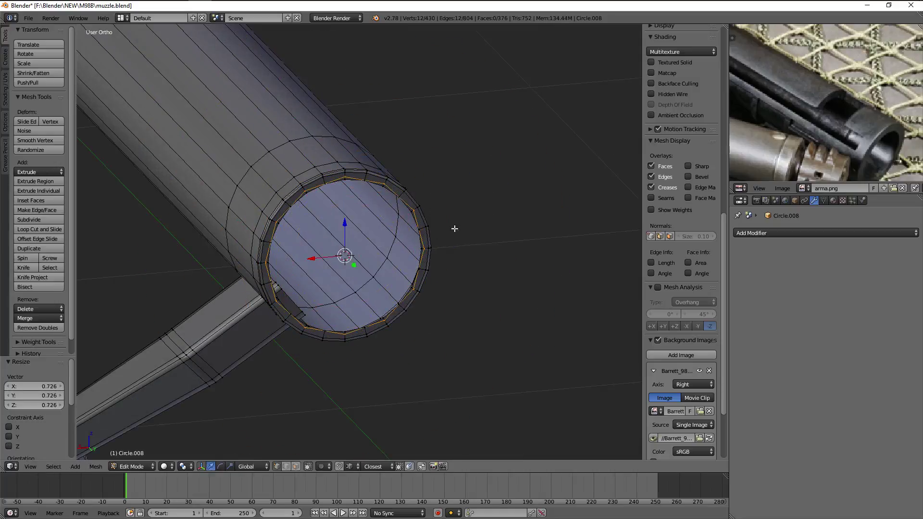
pyautogui.scroll(3, 454, 229)
# Extrude the circle along the tube and push the extruded ring deeper inside
pyautogui.press('KP_3')
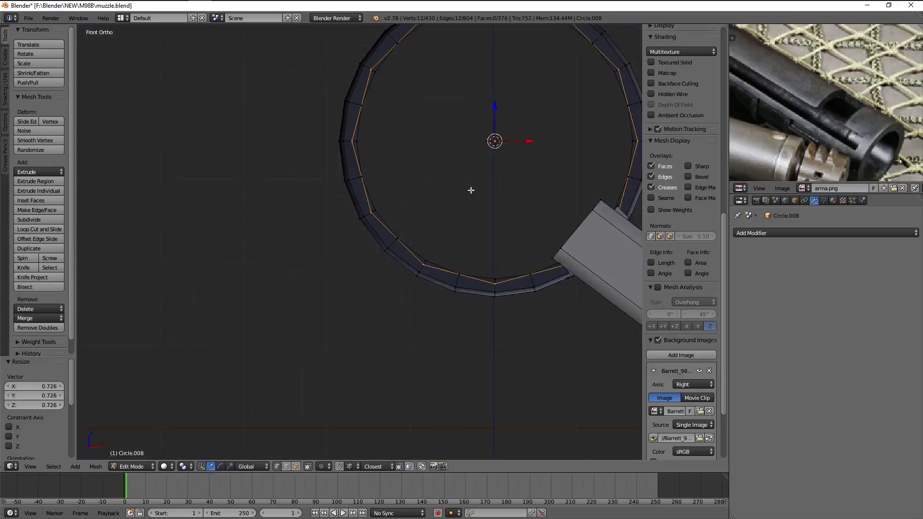
pyautogui.press('KP_1')
pyautogui.press('KP_3')
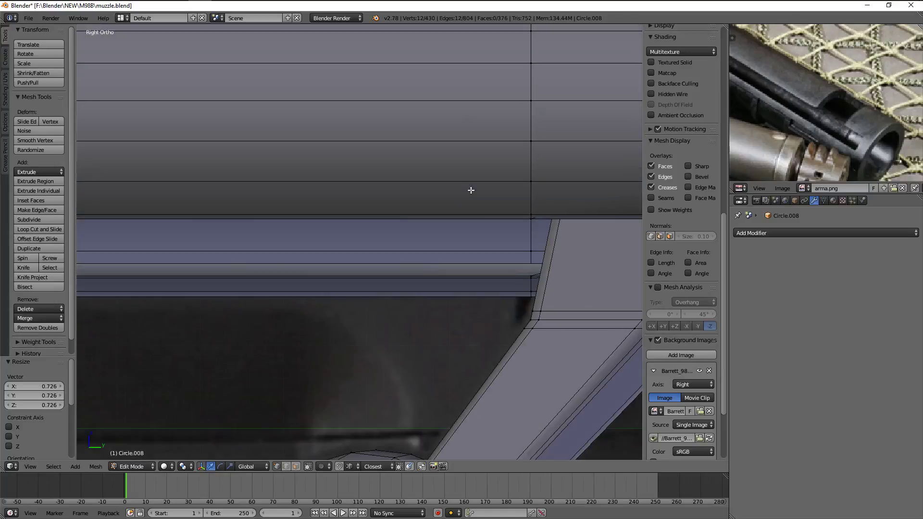
pyautogui.scroll(-5, 471, 191)
pyautogui.press('z')
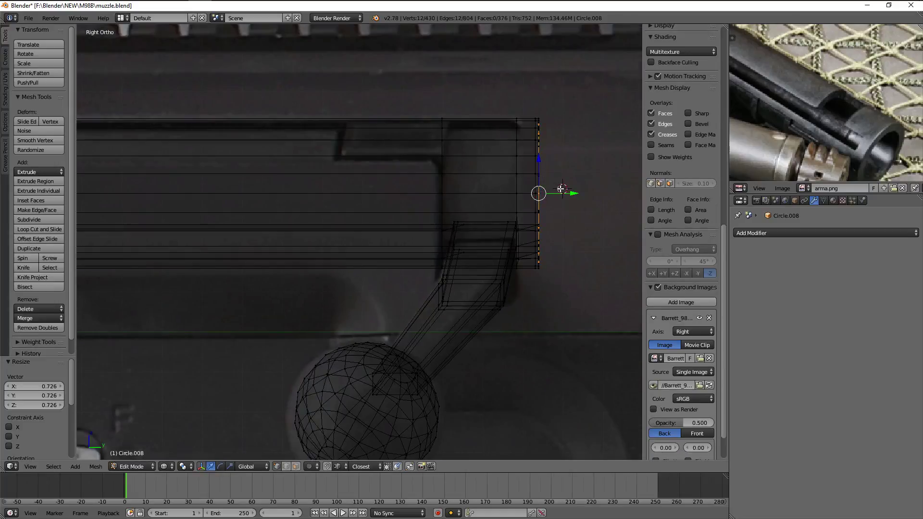
pyautogui.scroll(-5, 550, 193)
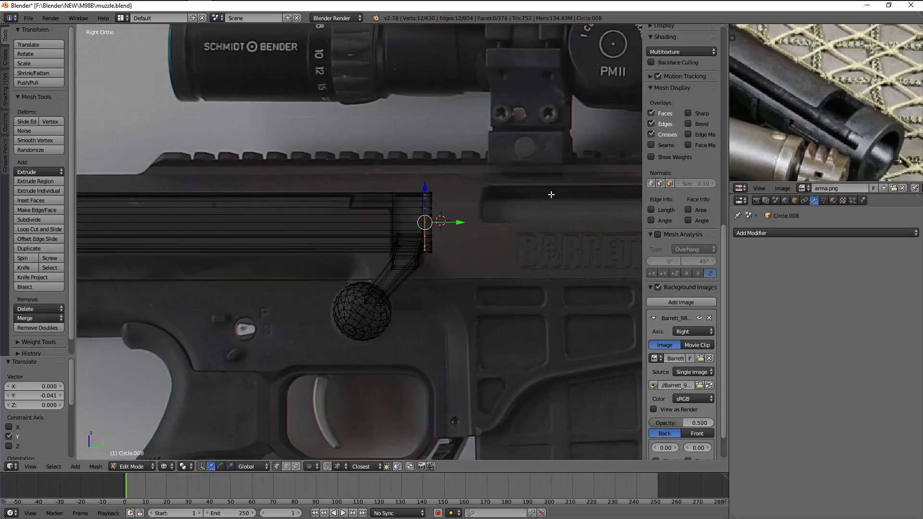
pyautogui.click(257, 222)
pyautogui.press('z')
pyautogui.scroll(3, 433, 240)
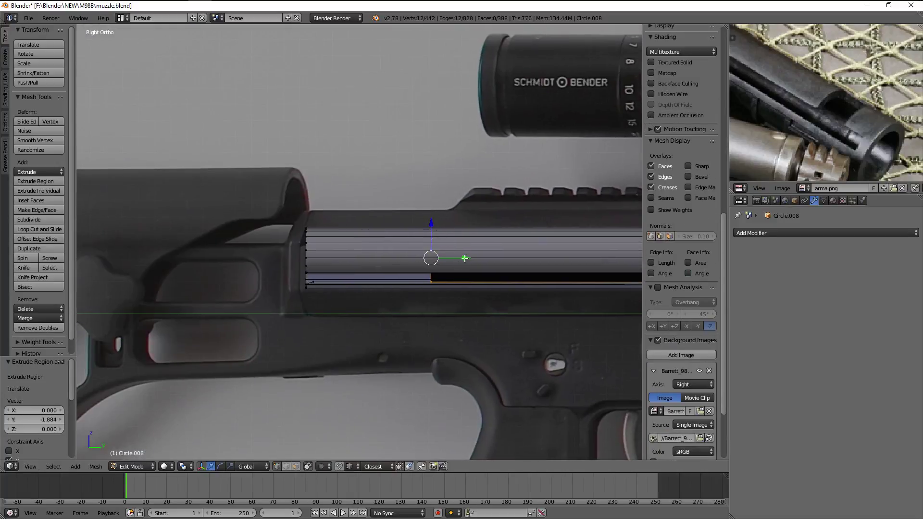
pyautogui.click(317, 241)
pyautogui.moveTo(316, 241)
pyautogui.mouseDown(button='middle')
pyautogui.moveTo(405, 284)
pyautogui.moveTo(320, 224)
pyautogui.moveTo(368, 235)
pyautogui.mouseUp(button='middle')
pyautogui.scroll(5, 368, 234)
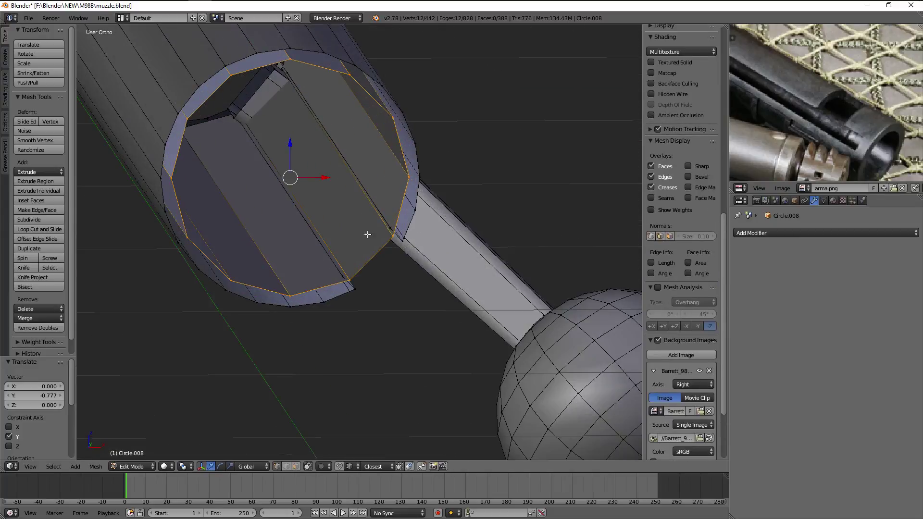
# Delete three inner faces of the sleeve to open a slot beside the arm
pyautogui.click(295, 466)
pyautogui.rightClick(344, 223)
pyautogui.press('x')
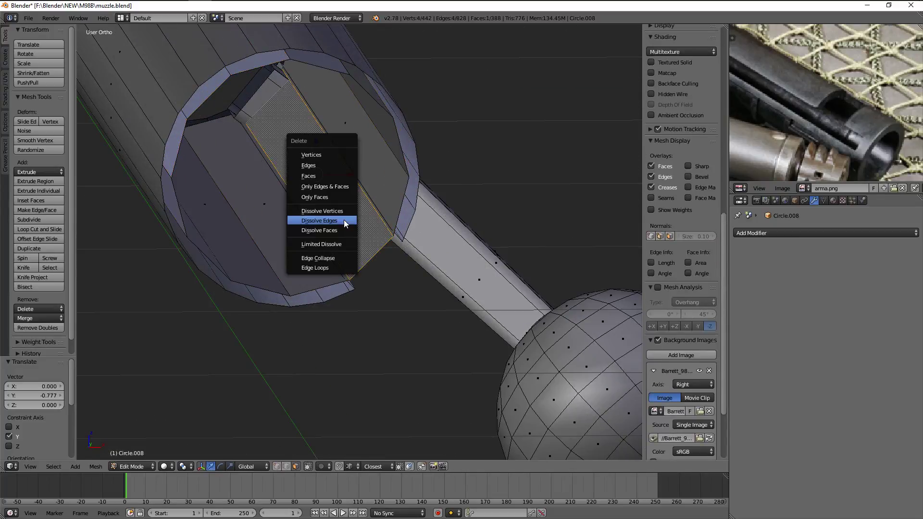
pyautogui.click(334, 179)
pyautogui.rightClick(360, 151)
pyautogui.press('x')
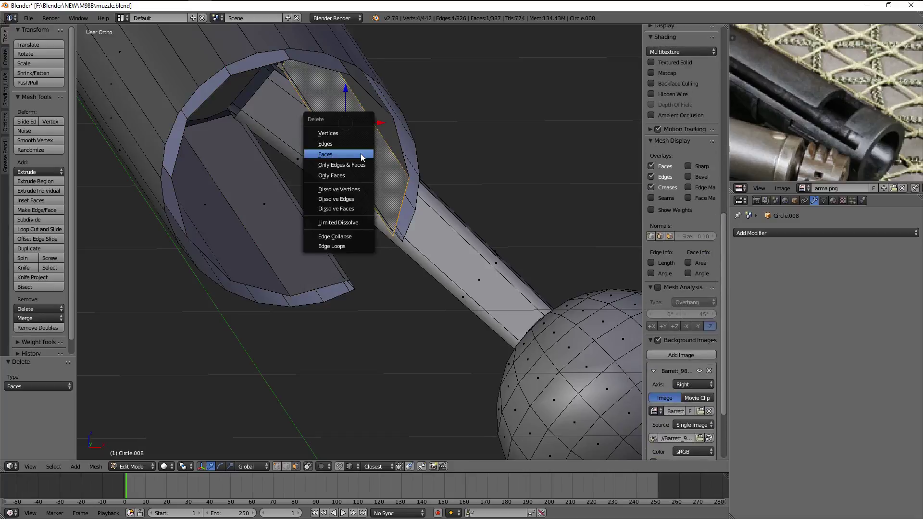
pyautogui.click(361, 155)
pyautogui.rightClick(280, 200)
pyautogui.press('x')
pyautogui.click(279, 204)
pyautogui.scroll(-3, 280, 204)
pyautogui.moveTo(280, 205)
pyautogui.mouseDown(button='middle')
pyautogui.moveTo(462, 239)
pyautogui.moveTo(449, 305)
pyautogui.moveTo(446, 154)
pyautogui.moveTo(564, 296)
pyautogui.moveTo(426, 206)
pyautogui.mouseUp(button='middle')
pyautogui.scroll(2, 462, 239)
# Check the sleeve in Object Mode, then return to Edit Mode
pyautogui.press('Tab')
pyautogui.scroll(-3, 469, 250)
pyautogui.scroll(-3, 448, 157)
pyautogui.press('Tab')
pyautogui.scroll(3, 455, 227)
pyautogui.scroll(2, 447, 226)
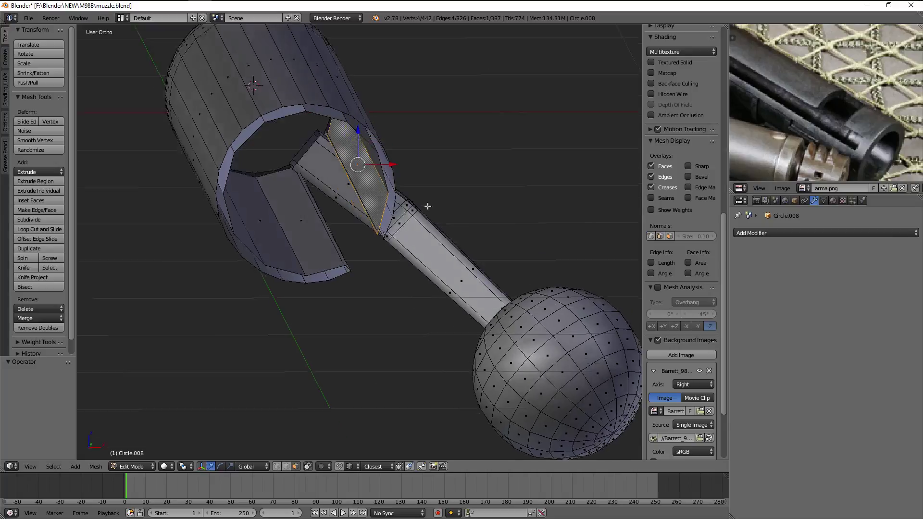
pyautogui.scroll(3, 426, 206)
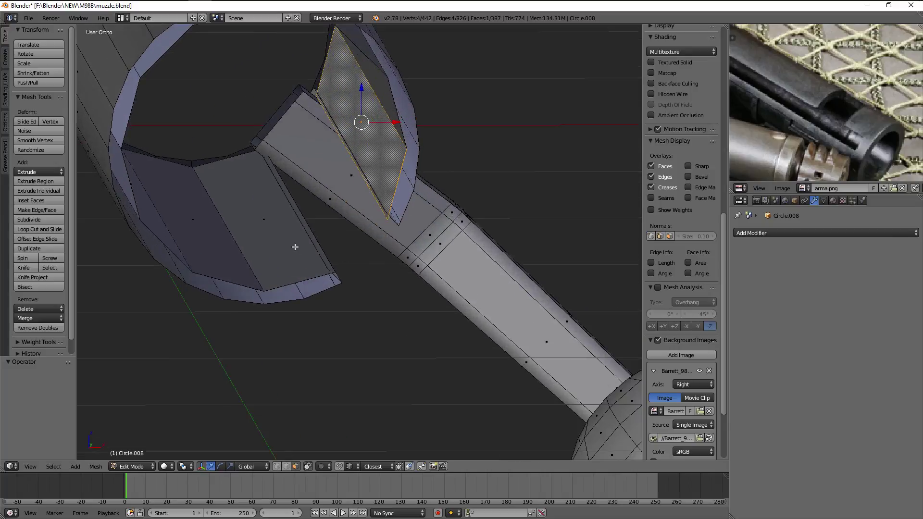
# In front view, select the vertex where the arm meets the ring
pyautogui.hotkey('ctrl', 'l')
pyautogui.press('KP_1')
pyautogui.scroll(3, 295, 247)
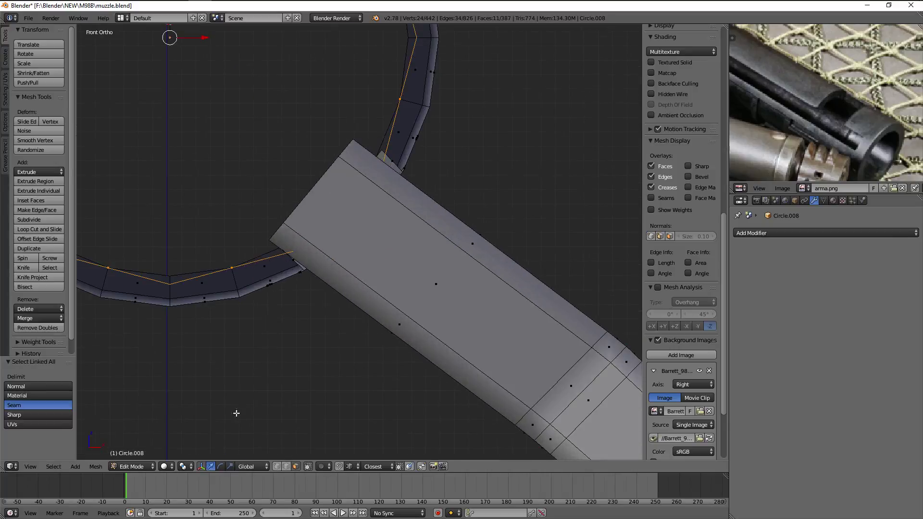
pyautogui.scroll(2, 333, 300)
pyautogui.press('a')
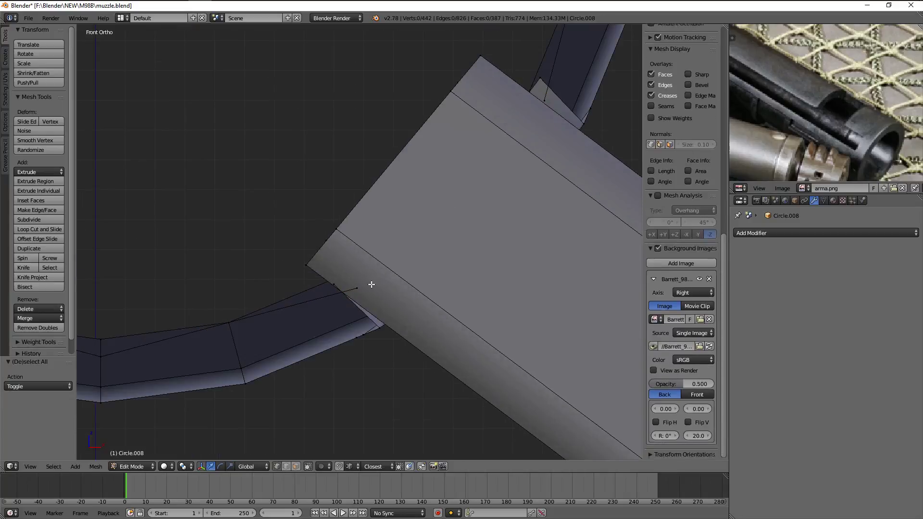
pyautogui.press('z')
pyautogui.scroll(2, 346, 282)
pyautogui.click(356, 287)
pyautogui.press('Escape')
pyautogui.press('z')
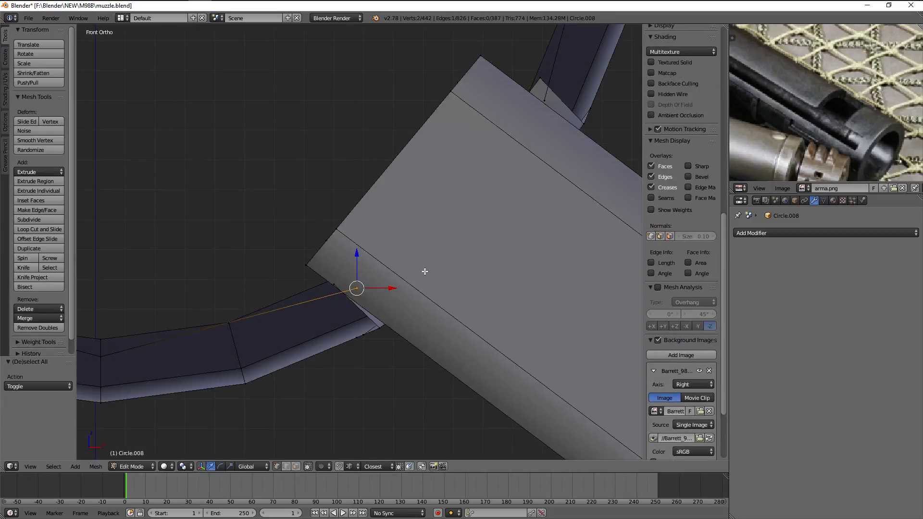
# Select the edge at the arm-to-ring junction in wireframe
pyautogui.scroll(-2, 402, 273)
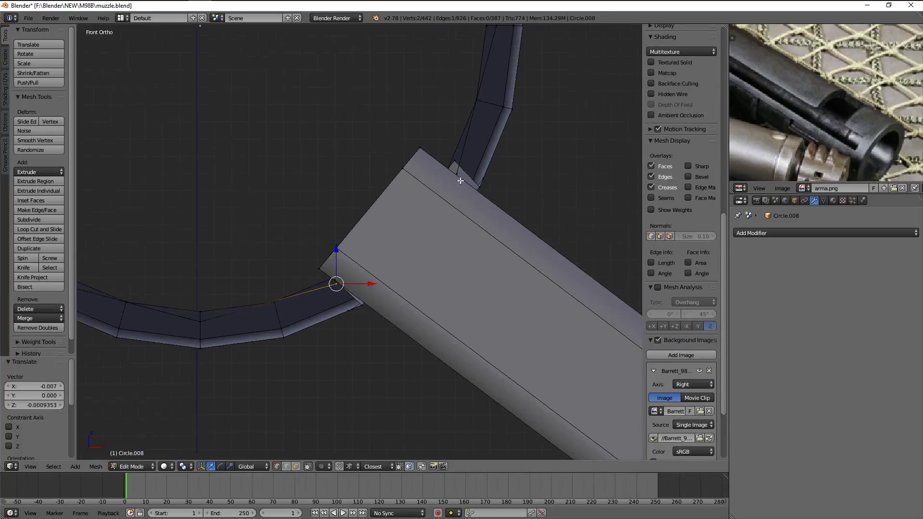
pyautogui.scroll(3, 358, 252)
pyautogui.scroll(-5, 682, 289)
pyautogui.press('a')
pyautogui.press('z')
pyautogui.rightClick(359, 252)
pyautogui.press('z')
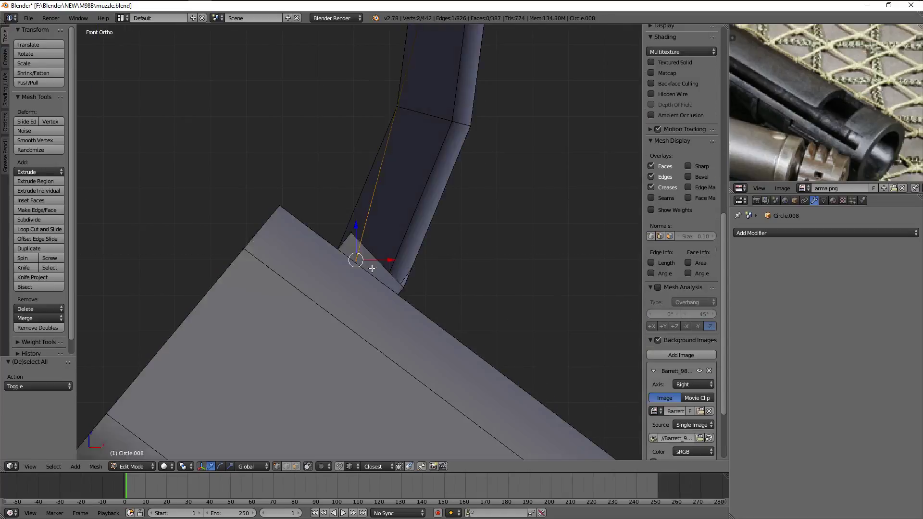
pyautogui.scroll(3, 406, 272)
pyautogui.scroll(-1, 407, 274)
pyautogui.scroll(-2, 401, 275)
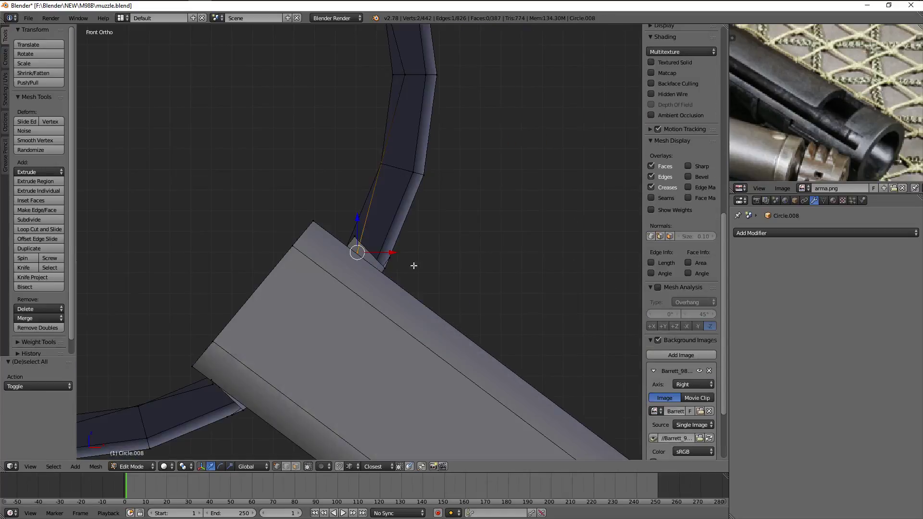
# Back in Object Mode, save muzzle.blend over the existing file
pyautogui.press('Tab')
pyautogui.moveTo(413, 269)
pyautogui.mouseDown(button='middle')
pyautogui.moveTo(447, 284)
pyautogui.moveTo(421, 283)
pyautogui.moveTo(372, 249)
pyautogui.mouseUp(button='middle')
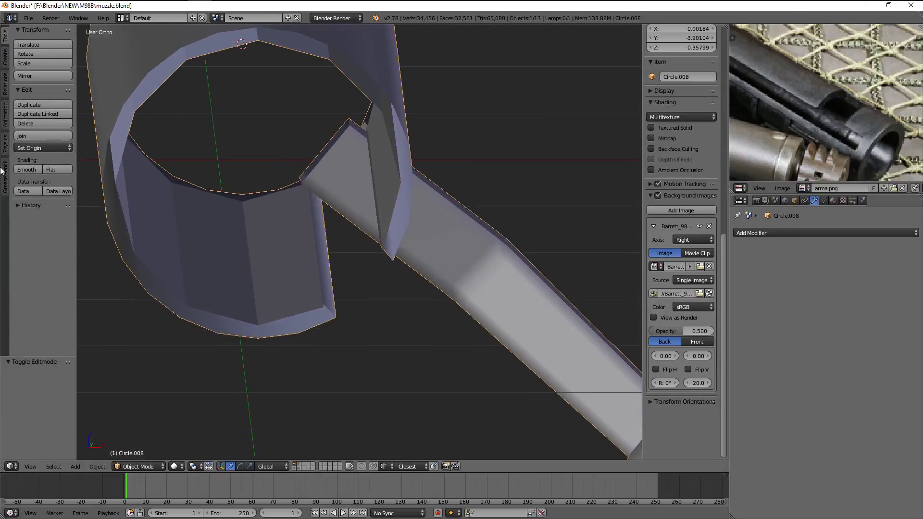
pyautogui.moveTo(202, 231)
pyautogui.mouseDown(button='middle')
pyautogui.moveTo(290, 253)
pyautogui.moveTo(367, 231)
pyautogui.moveTo(334, 239)
pyautogui.moveTo(469, 284)
pyautogui.moveTo(507, 257)
pyautogui.mouseUp(button='middle')
pyautogui.hotkey('ctrl', 's')
pyautogui.click(285, 250)
pyautogui.scroll(-4, 507, 258)
pyautogui.moveTo(435, 281)
pyautogui.mouseDown(button='middle')
pyautogui.moveTo(374, 271)
pyautogui.moveTo(426, 246)
pyautogui.moveTo(436, 291)
pyautogui.moveTo(591, 313)
pyautogui.moveTo(181, 299)
pyautogui.mouseUp(button='middle')
# Merge duplicate vertices across the whole muzzle mesh
pyautogui.press('Tab')
pyautogui.scroll(3, 181, 299)
pyautogui.press('a')
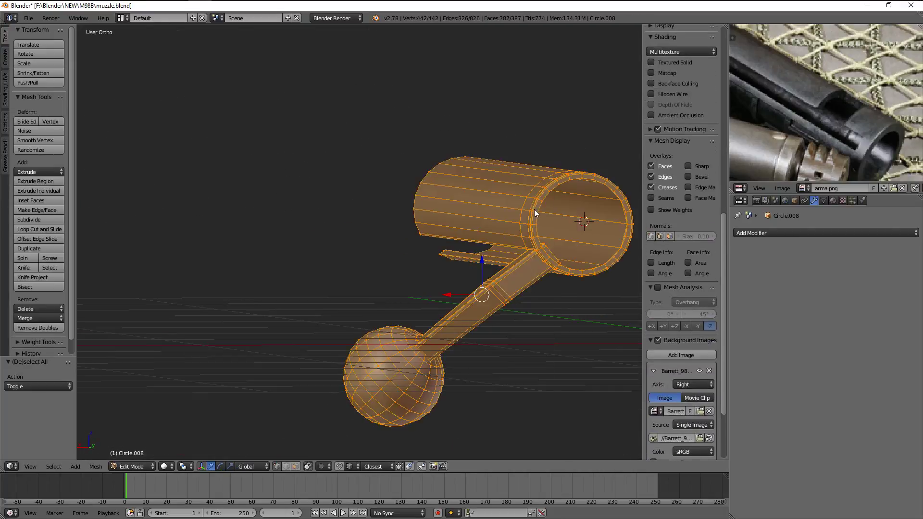
pyautogui.press('w')
pyautogui.click(508, 224)
pyautogui.press('Tab')
pyautogui.moveTo(508, 224)
pyautogui.mouseDown(button='middle')
pyautogui.moveTo(427, 269)
pyautogui.moveTo(339, 283)
pyautogui.mouseUp(button='middle')
pyautogui.scroll(-2, 427, 268)
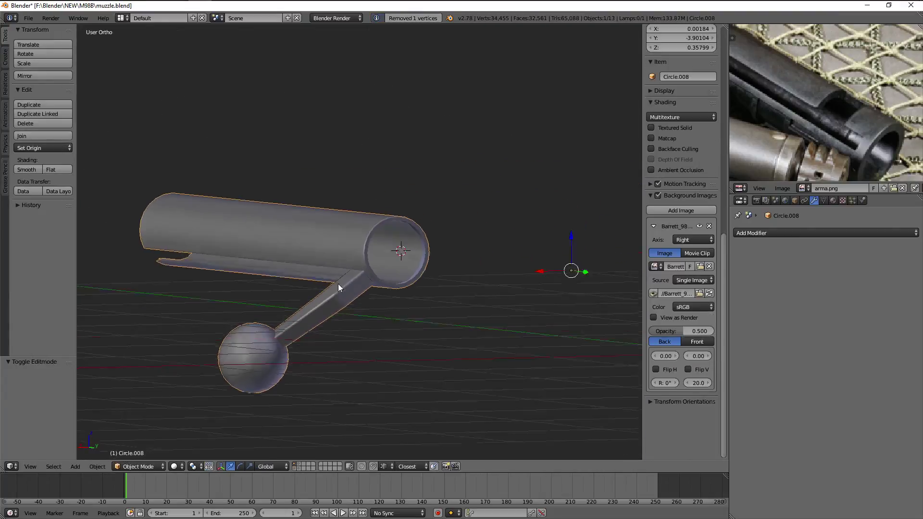
pyautogui.scroll(5, 380, 280)
# Select the linked inner end-cap disc of the tube
pyautogui.press('Tab')
pyautogui.press('a')
pyautogui.rightClick(380, 281)
pyautogui.hotkey('ctrl', 'l')
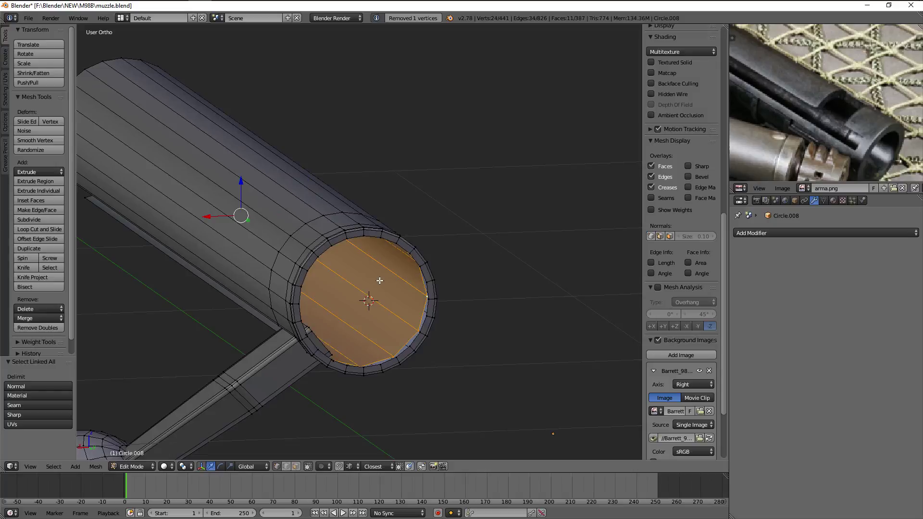
pyautogui.moveTo(380, 280)
pyautogui.mouseDown(button='middle')
pyautogui.moveTo(399, 264)
pyautogui.moveTo(237, 273)
pyautogui.moveTo(315, 262)
pyautogui.mouseUp(button='middle')
pyautogui.scroll(3, 267, 324)
pyautogui.scroll(2, 227, 341)
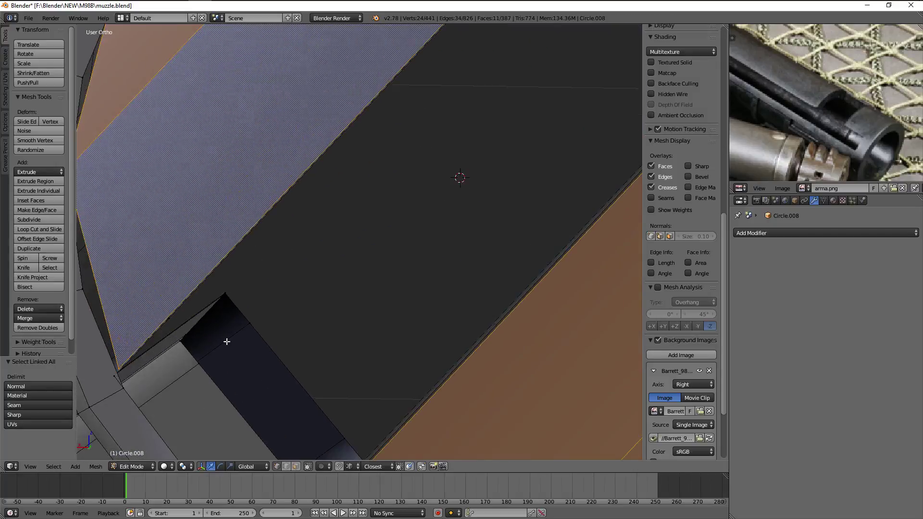
pyautogui.scroll(2, 227, 342)
# Select the edge chain along the tube's inner faces
pyautogui.press('a')
pyautogui.keyDown('alt'); pyautogui.rightClick(163, 254); pyautogui.keyUp('alt')
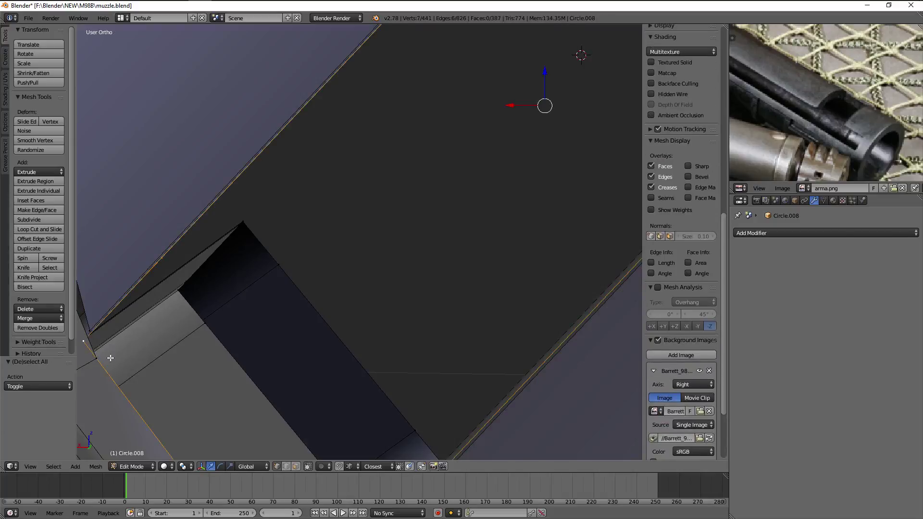
pyautogui.keyDown('shift'); pyautogui.moveTo(148, 343); pyautogui.dragTo(324, 251, button='middle'); pyautogui.keyUp('shift')
pyautogui.moveTo(491, 239)
pyautogui.mouseDown(button='middle')
pyautogui.moveTo(517, 231)
pyautogui.moveTo(353, 319)
pyautogui.moveTo(450, 205)
pyautogui.moveTo(397, 303)
pyautogui.moveTo(333, 313)
pyautogui.moveTo(188, 258)
pyautogui.moveTo(421, 227)
pyautogui.moveTo(285, 183)
pyautogui.mouseUp(button='middle')
pyautogui.scroll(-2, 515, 233)
# Rip the slot's inner corner vertex free from its neighbours
pyautogui.rightClick(332, 313)
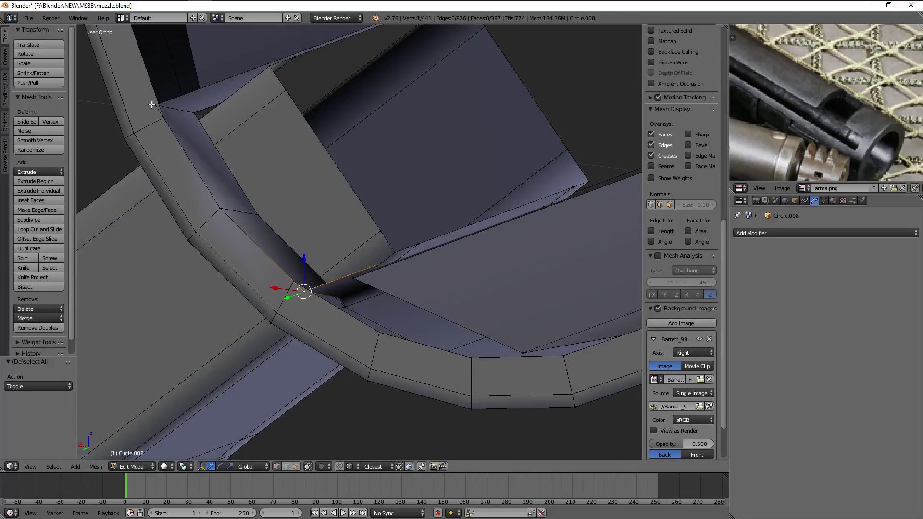
pyautogui.click(222, 203)
pyautogui.rightClick(223, 203)
pyautogui.moveTo(222, 202); pyautogui.dragTo(330, 258, button='middle')
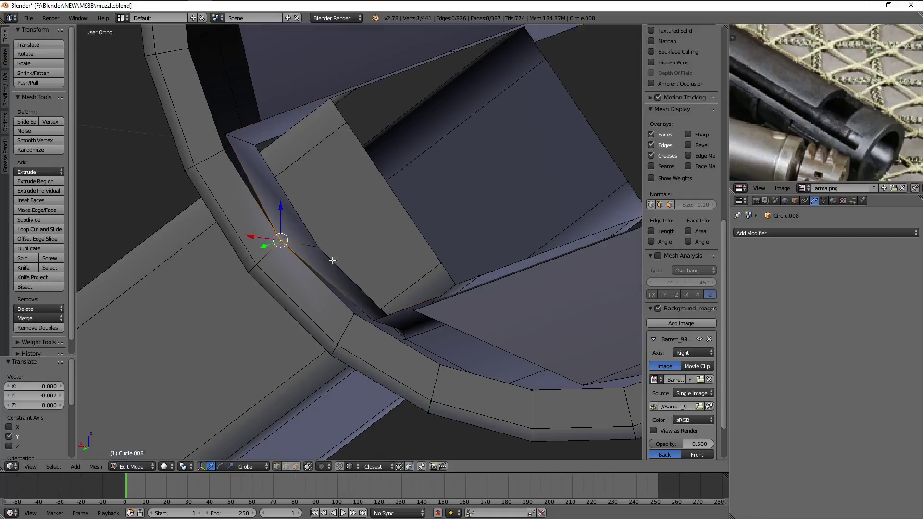
pyautogui.scroll(2, 347, 271)
pyautogui.press('v')
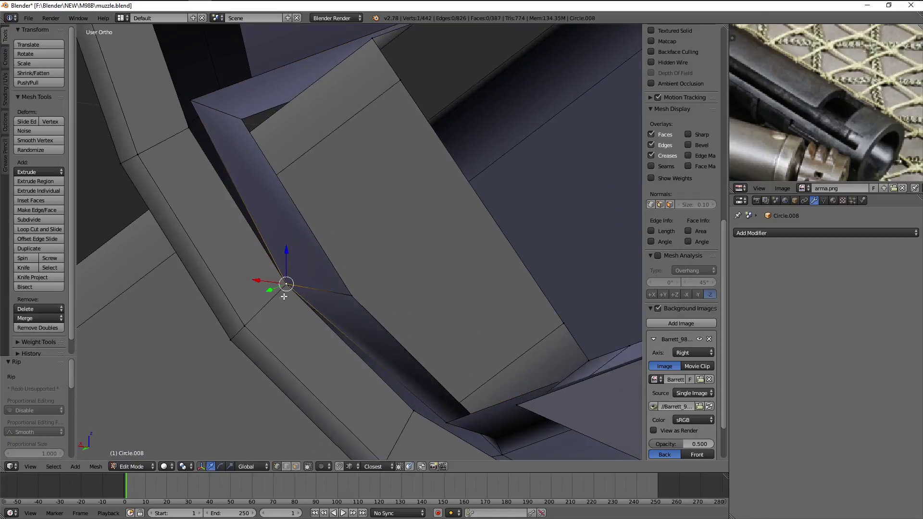
pyautogui.click(192, 95)
pyautogui.scroll(-3, 439, 179)
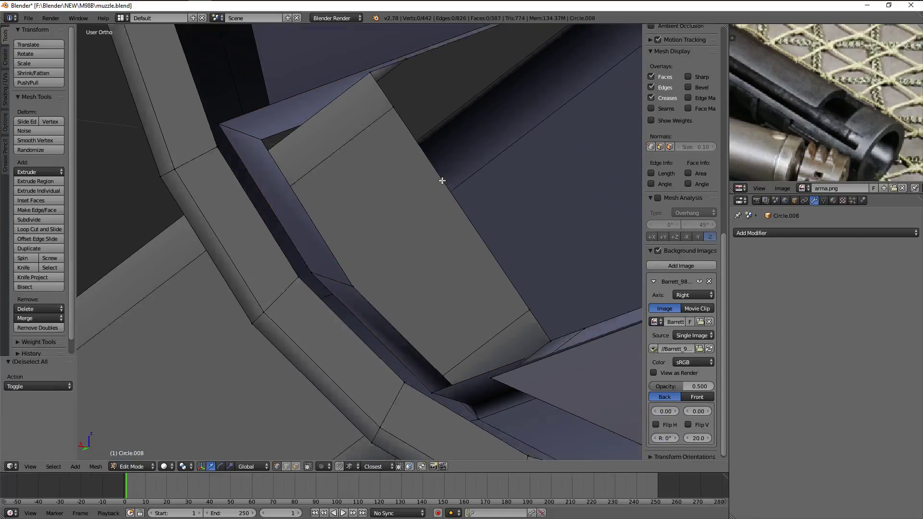
# Remove duplicate vertices across the mesh, then clear the selection
pyautogui.press('a')
pyautogui.press('w')
pyautogui.click(447, 181)
pyautogui.press('a')
pyautogui.scroll(-3, 446, 191)
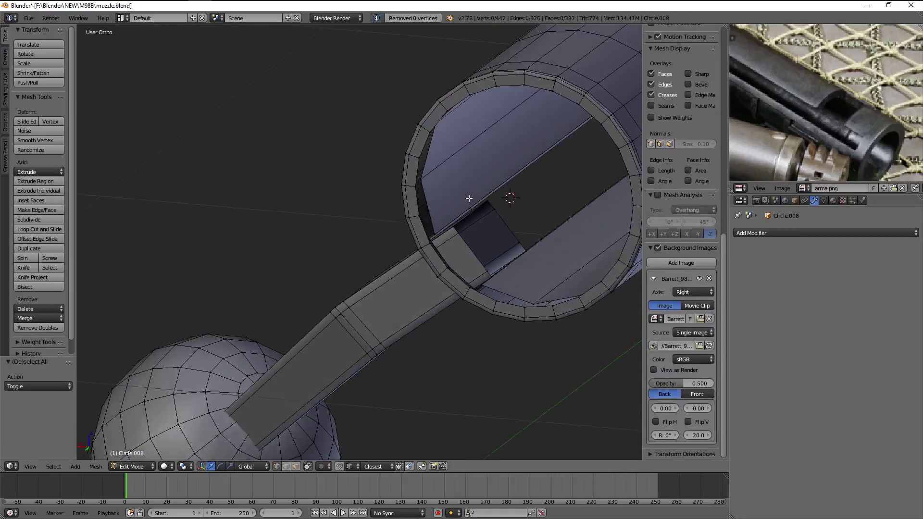
pyautogui.moveTo(470, 200); pyautogui.dragTo(419, 208, button='middle')
pyautogui.scroll(2, 238, 238)
pyautogui.scroll(4, 238, 238)
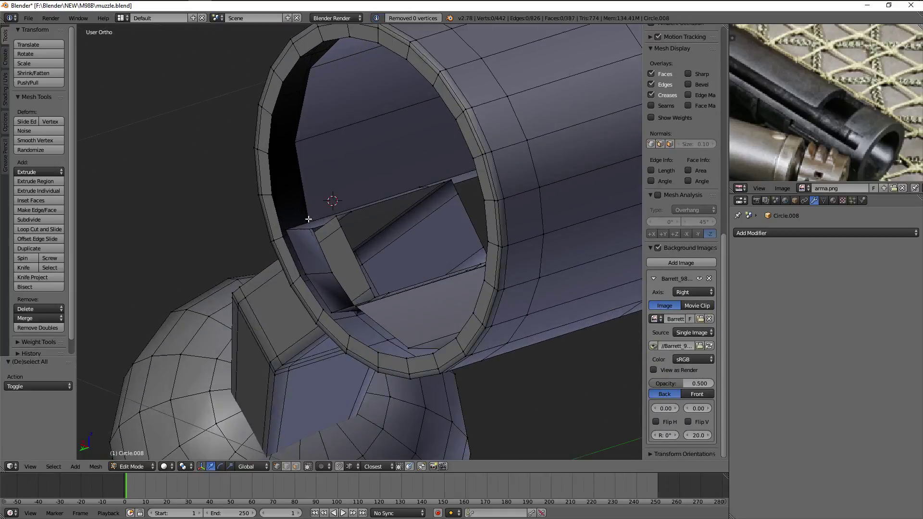
# Move an inner slot edge -0.023 along Y to form the notch
pyautogui.rightClick(307, 221)
pyautogui.scroll(2, 312, 341)
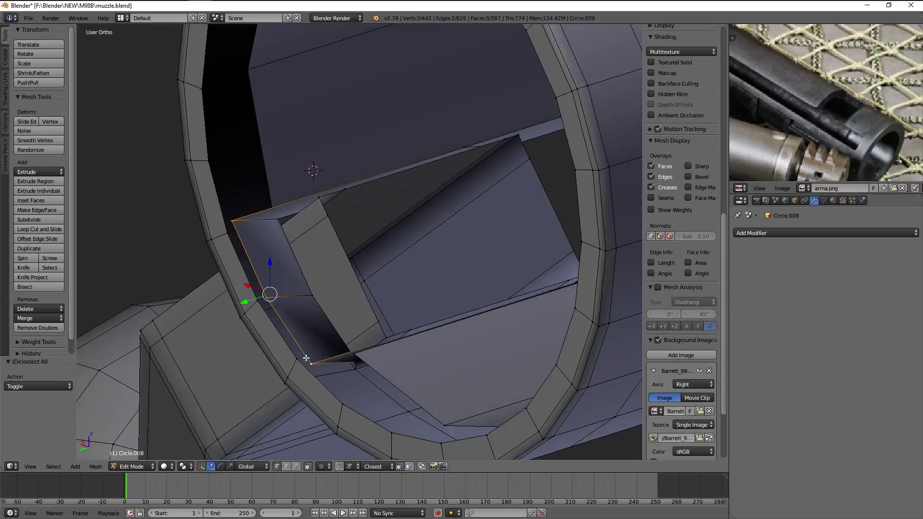
pyautogui.click(277, 290)
pyautogui.scroll(-2, 276, 290)
pyautogui.moveTo(377, 179)
pyautogui.mouseDown(button='middle')
pyautogui.moveTo(414, 190)
pyautogui.moveTo(384, 269)
pyautogui.moveTo(214, 231)
pyautogui.moveTo(355, 108)
pyautogui.mouseUp(button='middle')
pyautogui.scroll(4, 389, 265)
pyautogui.scroll(-3, 389, 265)
pyautogui.scroll(-3, 377, 243)
pyautogui.scroll(4, 351, 212)
pyautogui.scroll(1, 456, 252)
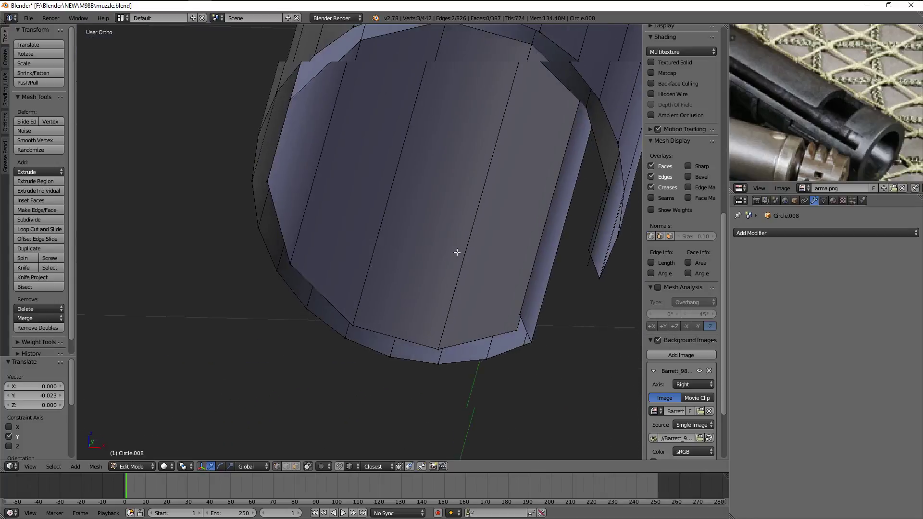
pyautogui.scroll(-3, 457, 252)
pyautogui.moveTo(457, 252)
pyautogui.mouseDown(button='middle')
pyautogui.moveTo(287, 239)
pyautogui.moveTo(464, 247)
pyautogui.moveTo(237, 227)
pyautogui.moveTo(429, 223)
pyautogui.moveTo(410, 225)
pyautogui.moveTo(395, 207)
pyautogui.mouseUp(button='middle')
# Remove doubles, return to Object Mode and leave local view
pyautogui.press('a')
pyautogui.press('a')
pyautogui.press('w')
pyautogui.click(421, 202)
pyautogui.press('Tab')
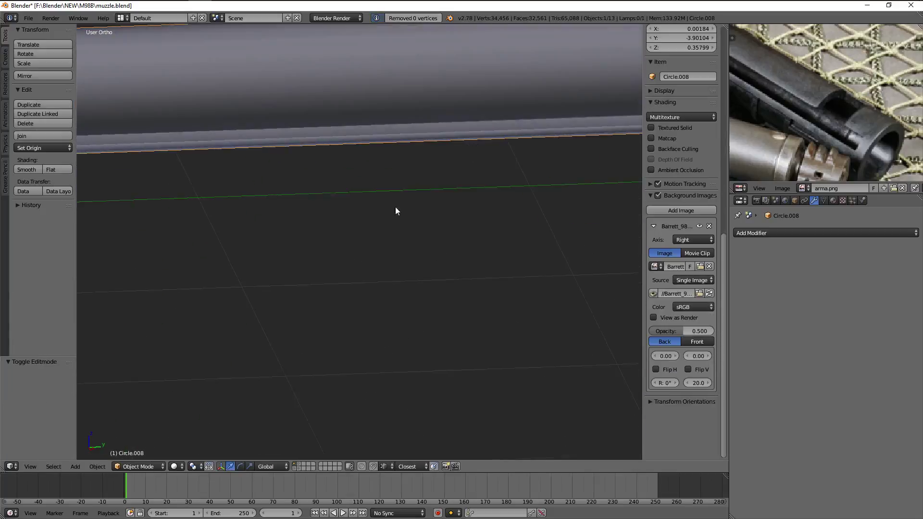
pyautogui.scroll(-4, 262, 231)
pyautogui.press('KP_Divide')
# Keep Circle.003 and Circle.008 visible and hide all other objects
pyautogui.press('z')
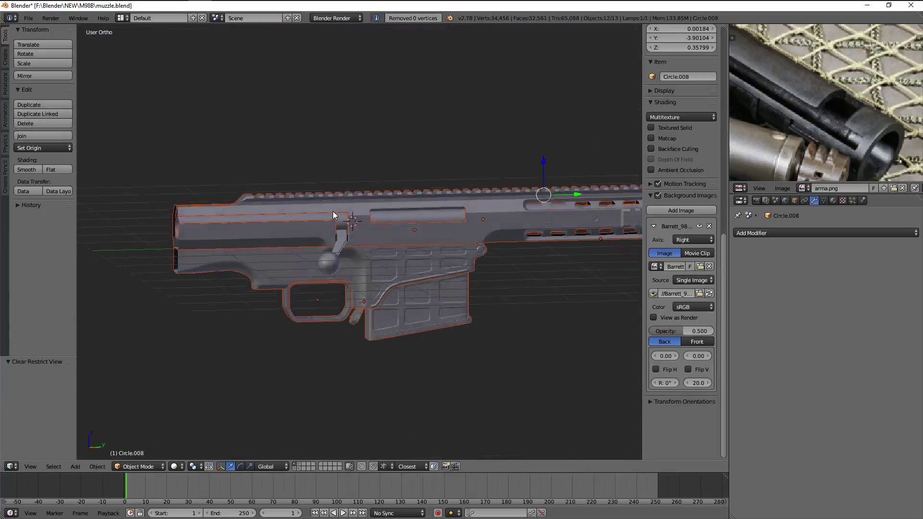
pyautogui.press('z')
pyautogui.press('z')
pyautogui.rightClick(348, 210)
pyautogui.press('z')
pyautogui.keyDown('shift'); pyautogui.rightClick(329, 204); pyautogui.keyUp('shift')
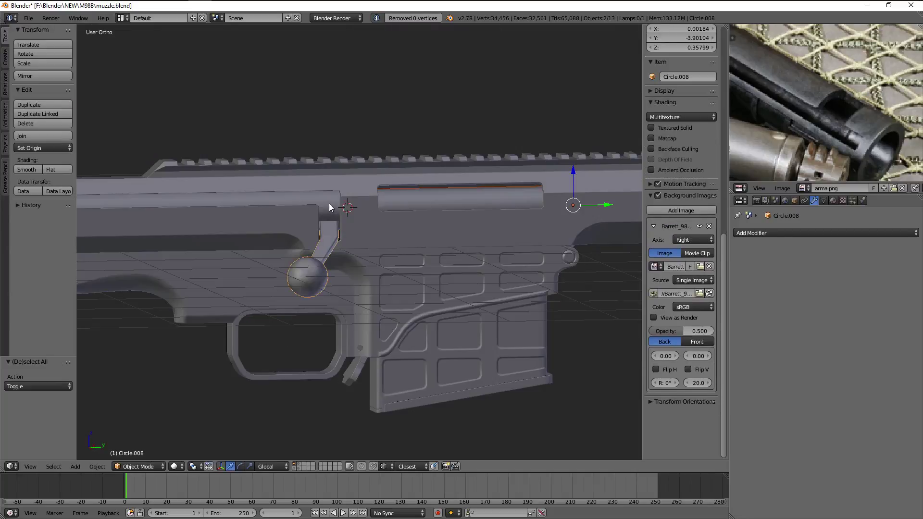
pyautogui.press('z')
pyautogui.hotkey('ctrl', 'i')
pyautogui.press('h')
pyautogui.press('z')
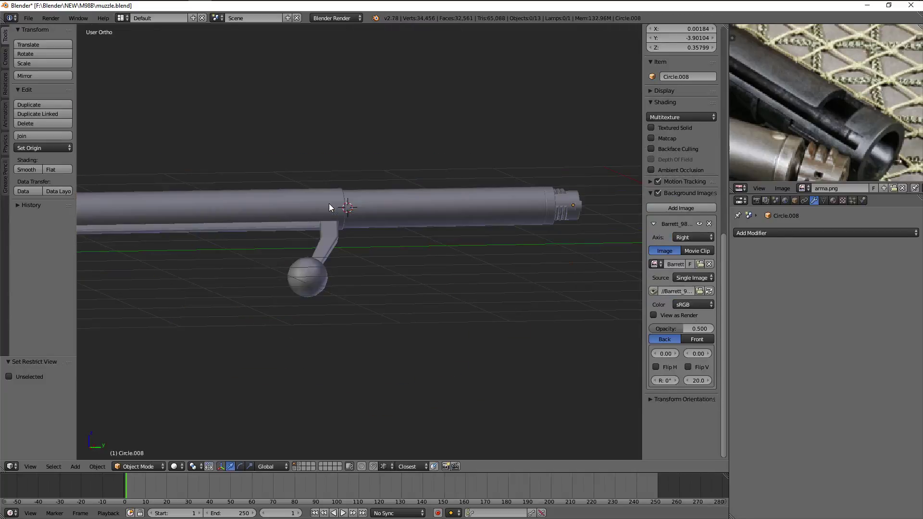
# Frame Circle.003 in right side view over the rifle reference photo
pyautogui.scroll(2, 502, 235)
pyautogui.scroll(2, 459, 232)
pyautogui.scroll(-4, 460, 227)
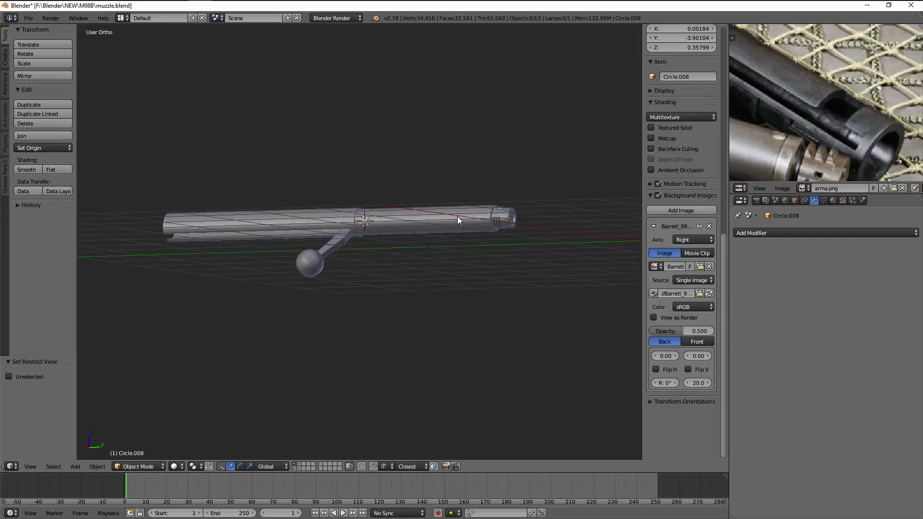
pyautogui.rightClick(457, 217)
pyautogui.press('KP_Decimal')
pyautogui.press('KP_3')
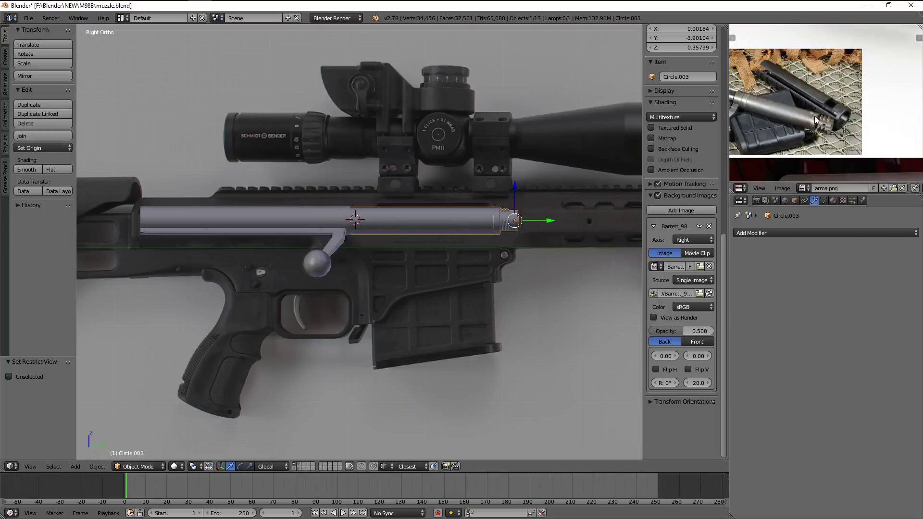
pyautogui.moveTo(784, 99); pyautogui.dragTo(837, 111, button='middle')
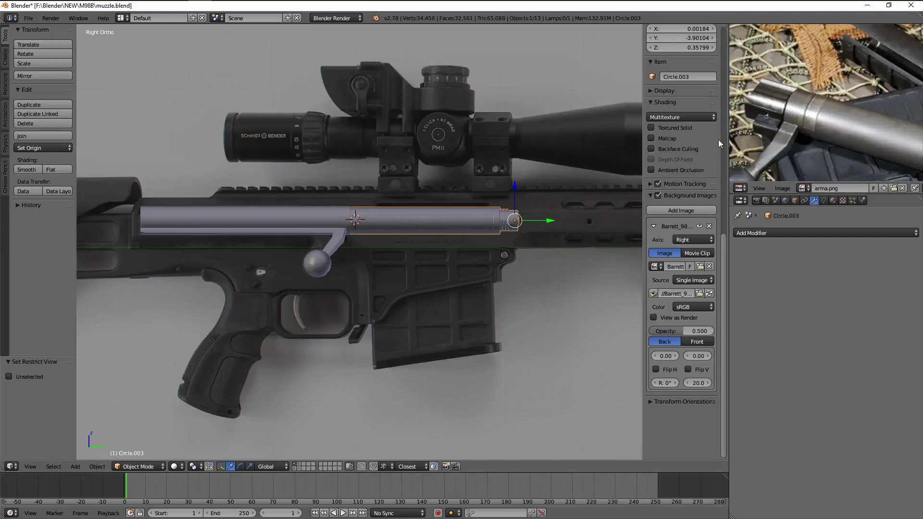
# Move the barrel tube's 24 end vertices -0.217 along Y
pyautogui.press('Tab')
pyautogui.scroll(3, 388, 226)
pyautogui.press('z')
pyautogui.scroll(3, 365, 193)
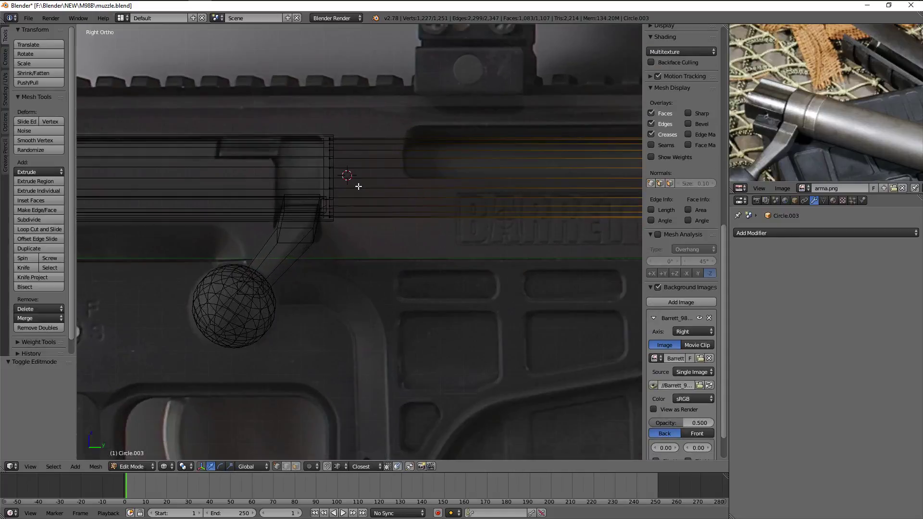
pyautogui.press('a')
pyautogui.scroll(2, 404, 206)
pyautogui.moveTo(414, 278); pyautogui.dragTo(414, 278)
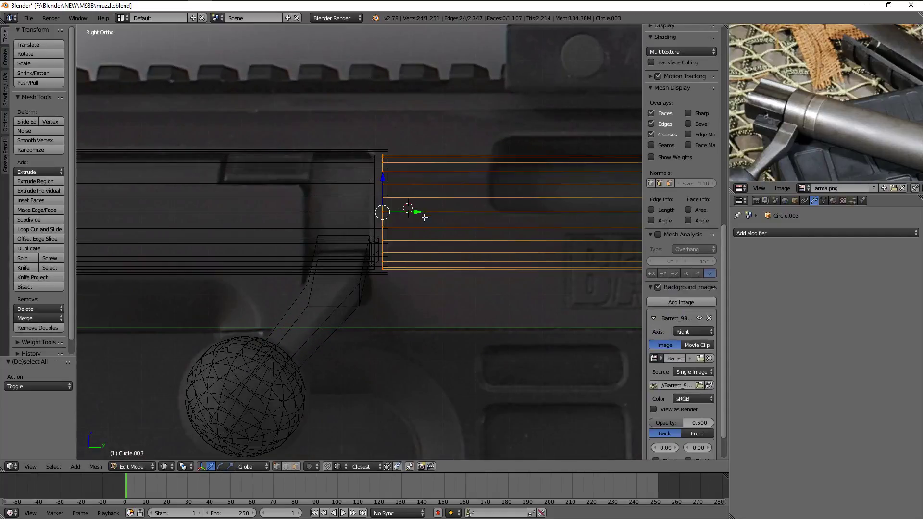
pyautogui.click(349, 212)
# Return to solid shading and confirm the end vertices' position
pyautogui.scroll(-4, 350, 211)
pyautogui.scroll(-2, 350, 212)
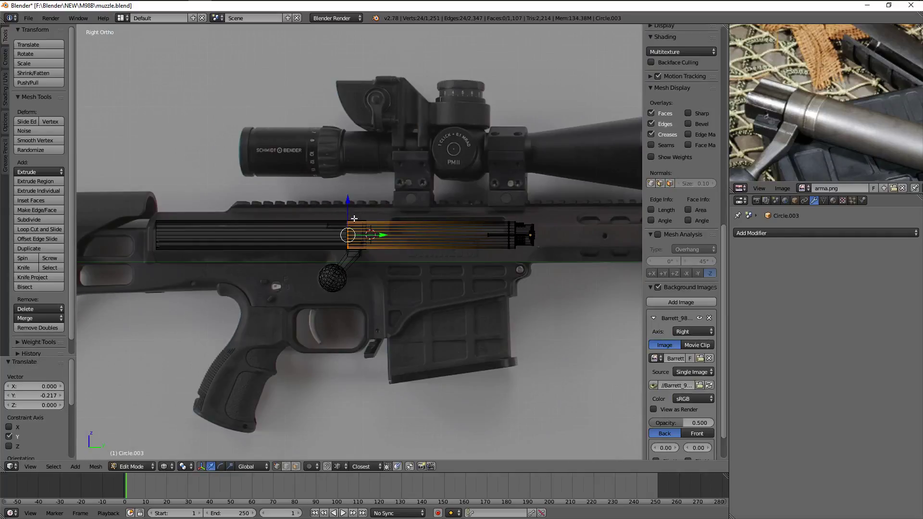
pyautogui.scroll(3, 379, 220)
pyautogui.scroll(3, 406, 221)
pyautogui.press('z')
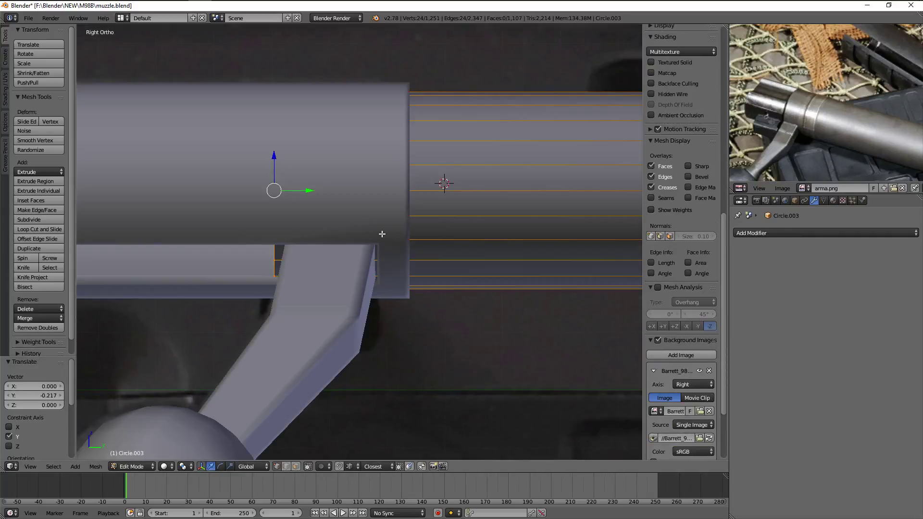
pyautogui.scroll(-1, 382, 234)
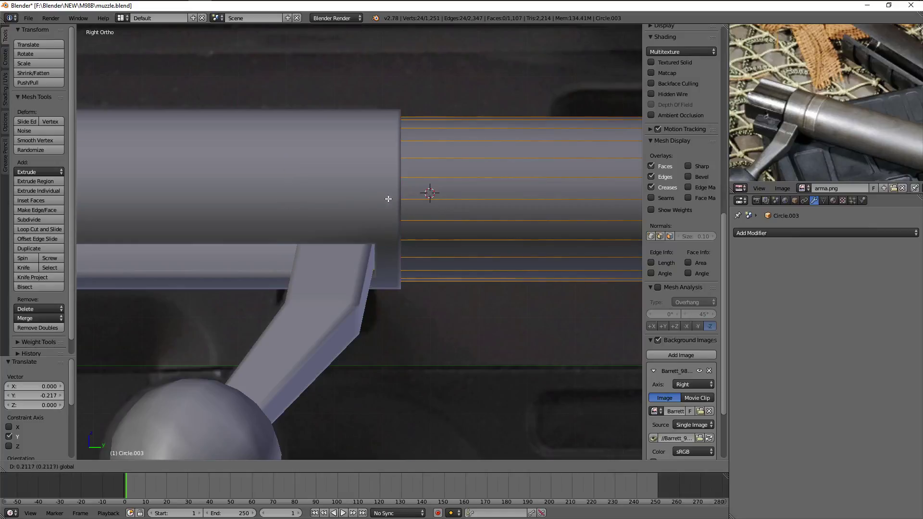
pyautogui.click(323, 206)
# Readjust the end vertices, checking the joint in Object Mode
pyautogui.press('Tab')
pyautogui.press('Tab')
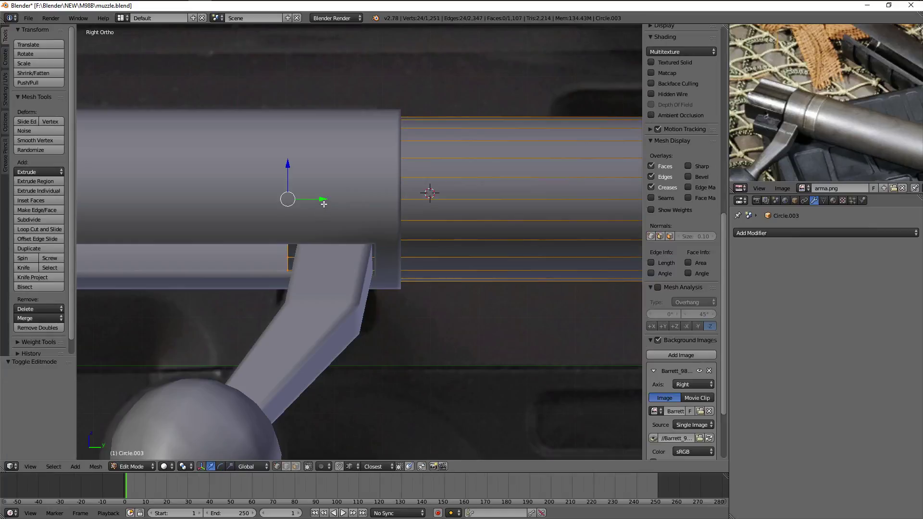
pyautogui.press('g')
pyautogui.click(307, 199)
pyautogui.press('Tab')
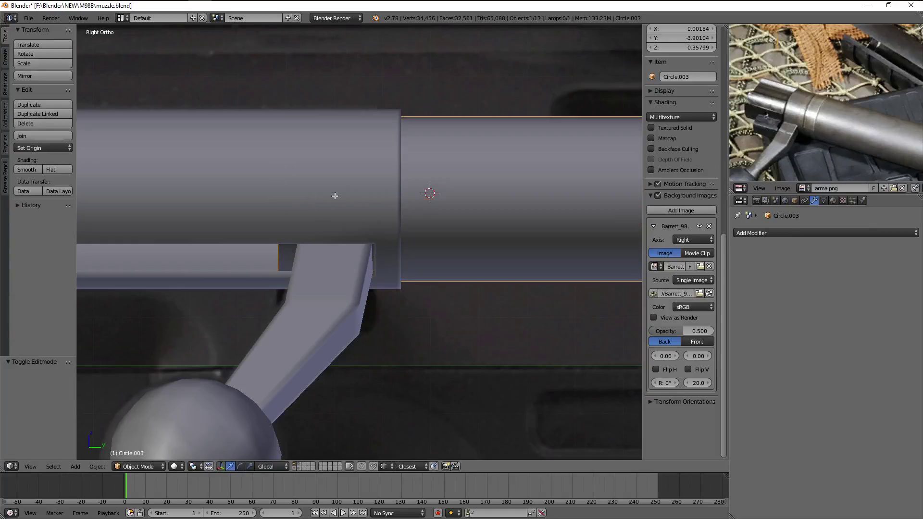
pyautogui.press('Tab')
# Confirm the tube's final end position and return to object mode
pyautogui.click(298, 195)
pyautogui.press('Tab')
pyautogui.scroll(-3, 307, 196)
pyautogui.moveTo(394, 215)
pyautogui.mouseDown(button='middle')
pyautogui.moveTo(421, 198)
pyautogui.moveTo(384, 202)
pyautogui.mouseUp(button='middle')
pyautogui.press('Tab')
pyautogui.scroll(2, 377, 215)
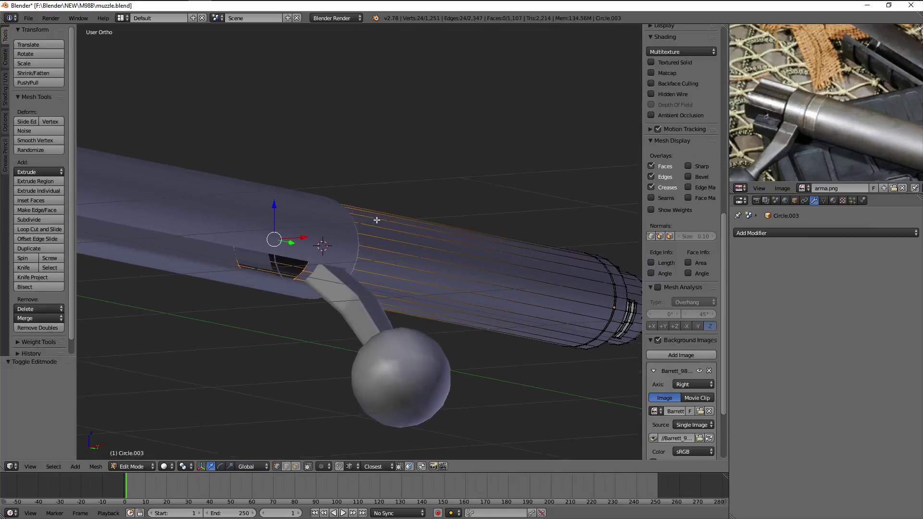
pyautogui.scroll(3, 394, 215)
# Extrude the slot edges in place and shrink them to about 0.94
pyautogui.press('e')
pyautogui.rightClick(397, 214)
pyautogui.press('s')
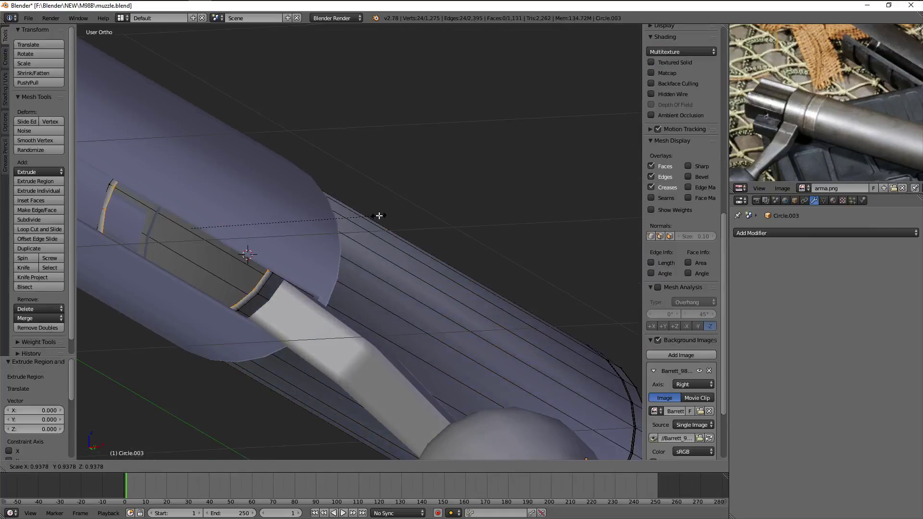
pyautogui.click(381, 216)
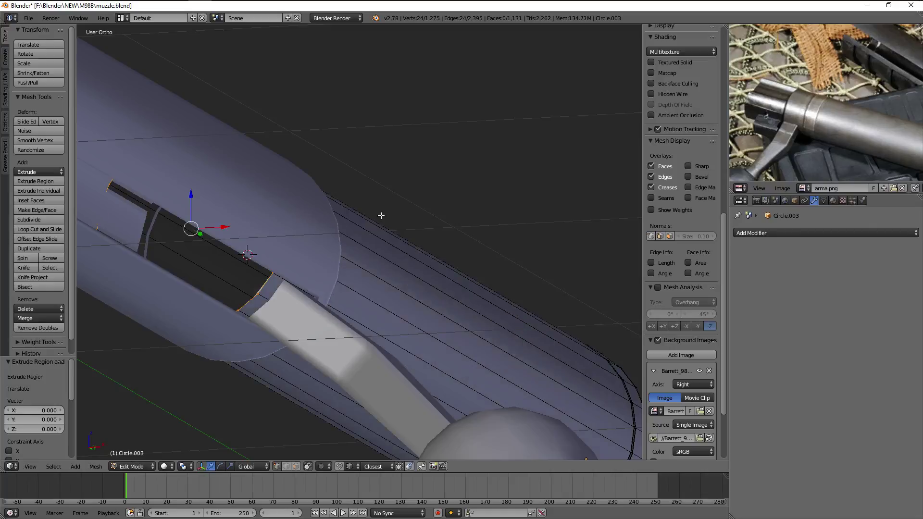
pyautogui.press('Tab')
pyautogui.scroll(-3, 587, 291)
pyautogui.moveTo(588, 291)
pyautogui.mouseDown(button='middle')
pyautogui.moveTo(598, 290)
pyautogui.moveTo(469, 304)
pyautogui.mouseUp(button='middle')
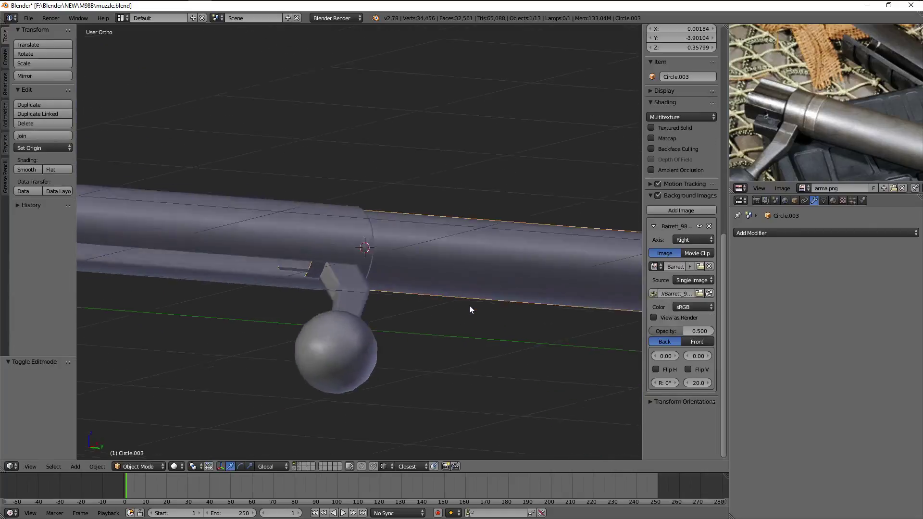
pyautogui.scroll(2, 409, 308)
pyautogui.moveTo(409, 312)
pyautogui.mouseDown(button='middle')
pyautogui.moveTo(422, 291)
pyautogui.moveTo(490, 303)
pyautogui.moveTo(402, 313)
pyautogui.mouseUp(button='middle')
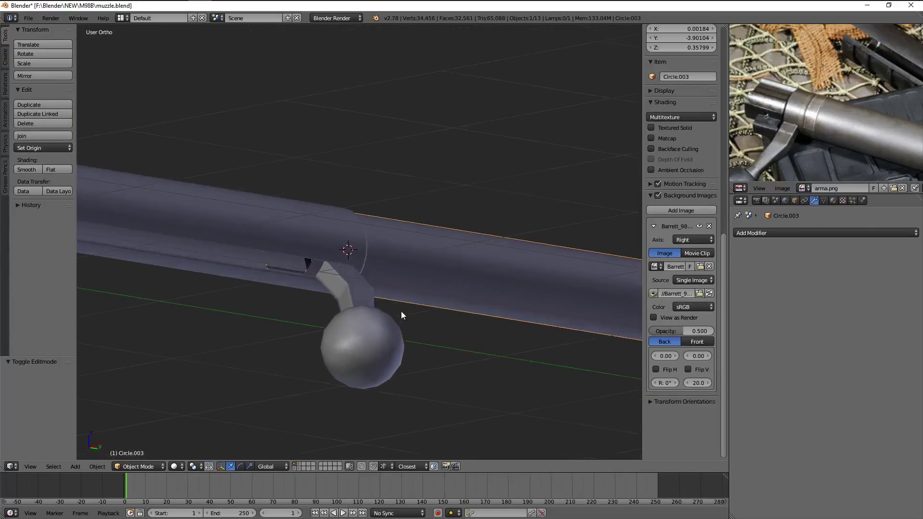
pyautogui.scroll(2, 375, 313)
# Separate the bolt arm and ball from the slotted Circle.008 tube into their own object
pyautogui.rightClick(347, 310)
pyautogui.press('Tab')
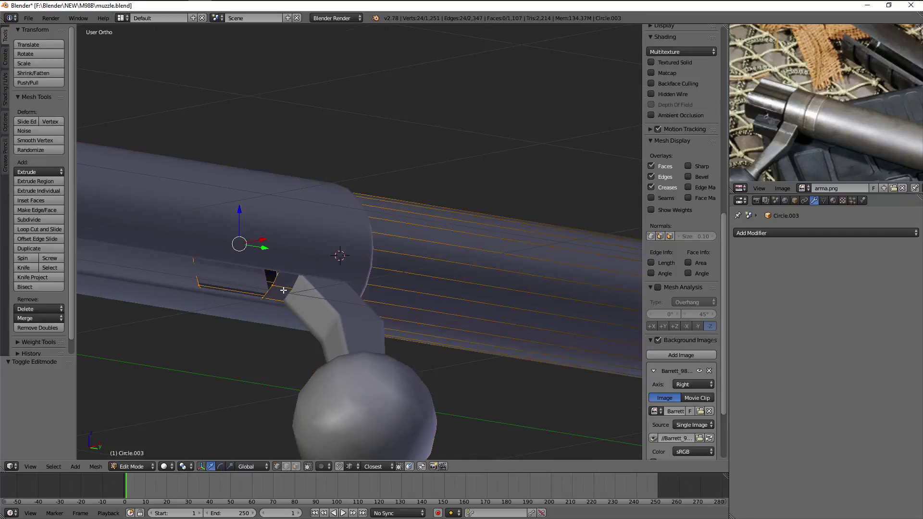
pyautogui.press('Tab')
# Snap the 3D cursor to the selection including the barrel tube
pyautogui.press('Tab')
pyautogui.press('a')
pyautogui.keyDown('alt'); pyautogui.rightClick(337, 316); pyautogui.keyUp('alt')
pyautogui.keyDown('alt'); pyautogui.keyDown('shift'); pyautogui.rightClick(366, 374); pyautogui.keyUp('shift'); pyautogui.keyUp('alt')
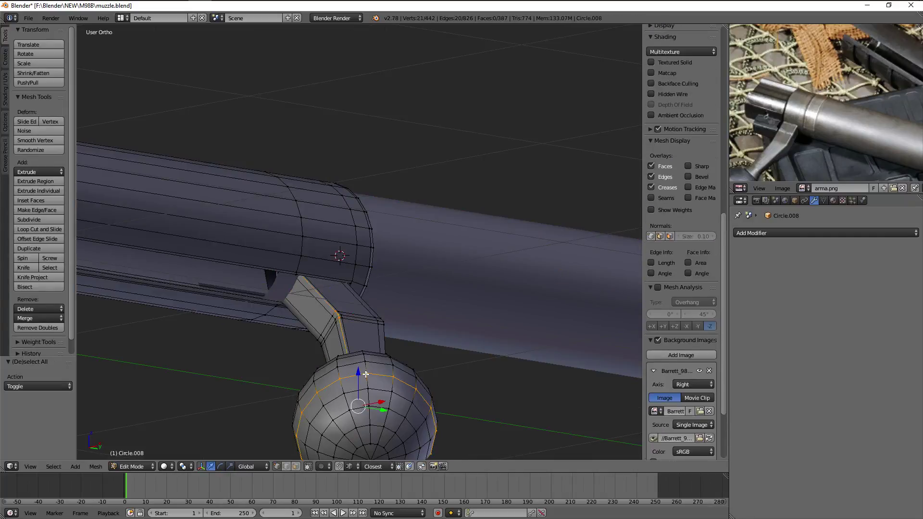
pyautogui.hotkey('ctrl', 'l')
pyautogui.press('p')
pyautogui.click(366, 374)
pyautogui.press('Tab')
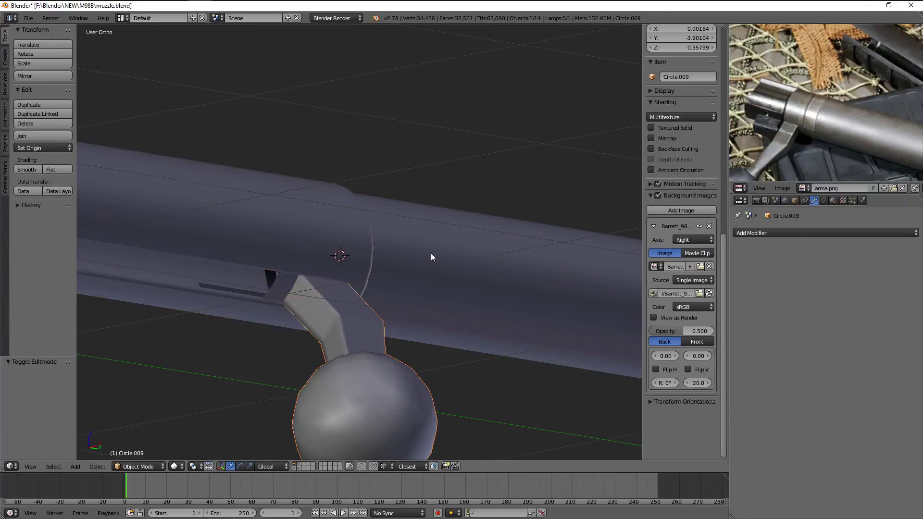
pyautogui.keyDown('shift'); pyautogui.rightClick(440, 245); pyautogui.keyUp('shift')
pyautogui.press('Tab')
pyautogui.moveTo(439, 245)
pyautogui.mouseDown(button='middle')
pyautogui.moveTo(377, 264)
pyautogui.moveTo(429, 249)
pyautogui.mouseUp(button='middle')
pyautogui.hotkey('shift', 's')
pyautogui.click(430, 244)
pyautogui.press('Tab')
pyautogui.scroll(-4, 381, 270)
pyautogui.scroll(-2, 449, 268)
# Try a Y-axis rotation of all objects, cancel it, and set the bolt handle in place
pyautogui.press('a')
pyautogui.press('a')
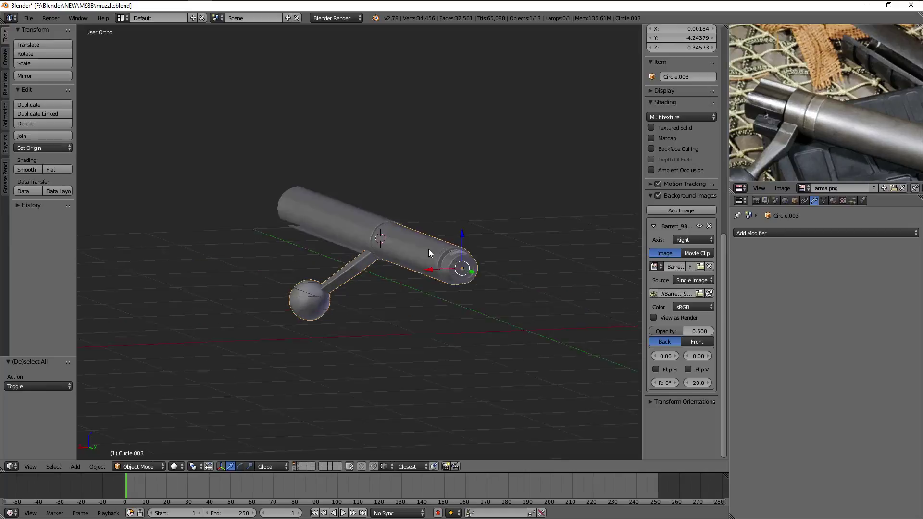
pyautogui.press('r')
pyautogui.press('y')
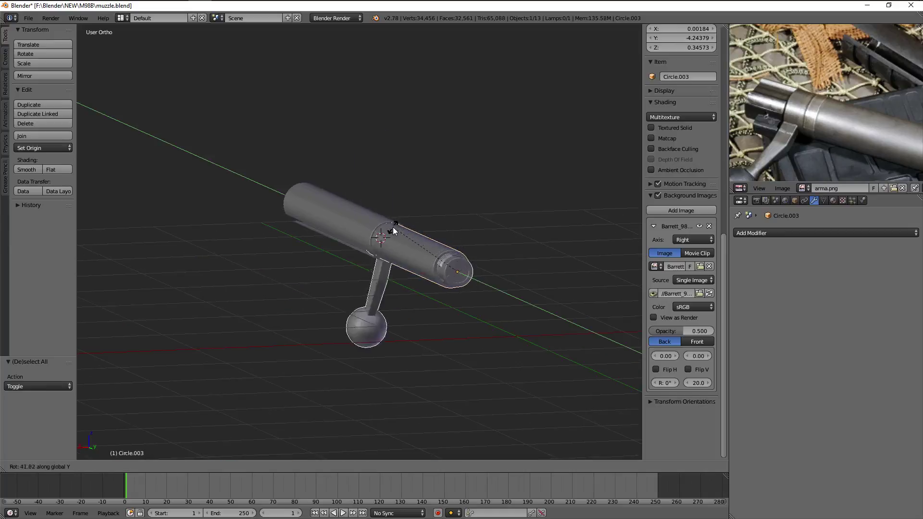
pyautogui.press('Escape')
pyautogui.scroll(3, 482, 243)
pyautogui.scroll(-3, 483, 244)
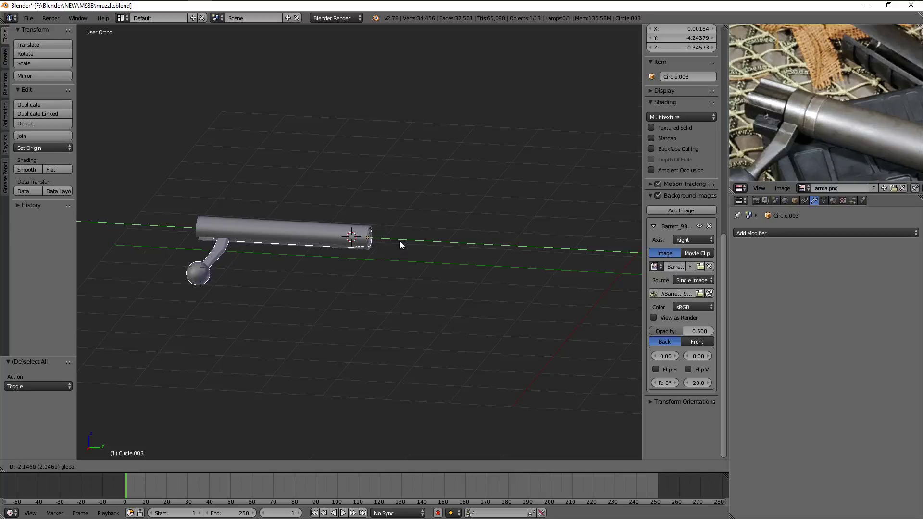
pyautogui.click(399, 240)
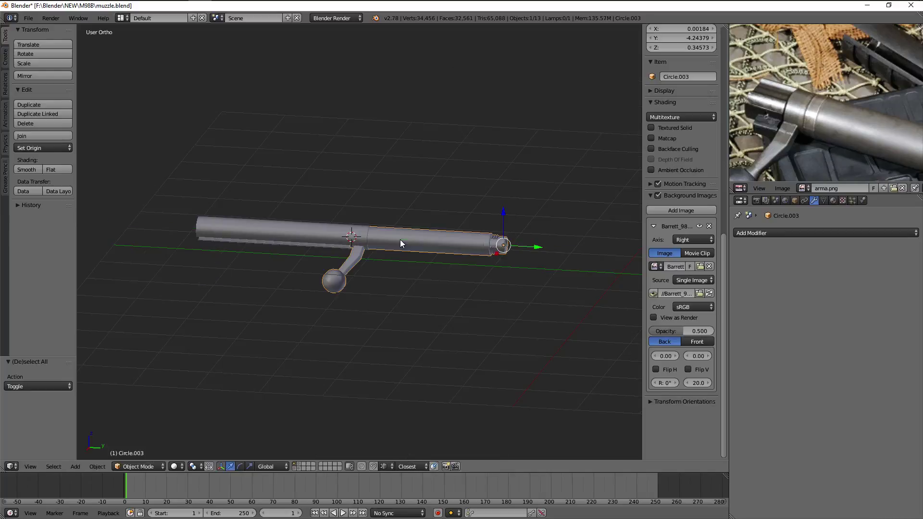
# Inspect the edge loops of the sleeve tube over the bolt
pyautogui.moveTo(400, 239); pyautogui.dragTo(411, 176, button='middle')
pyautogui.scroll(5, 376, 226)
pyautogui.rightClick(288, 294)
pyautogui.press('Tab')
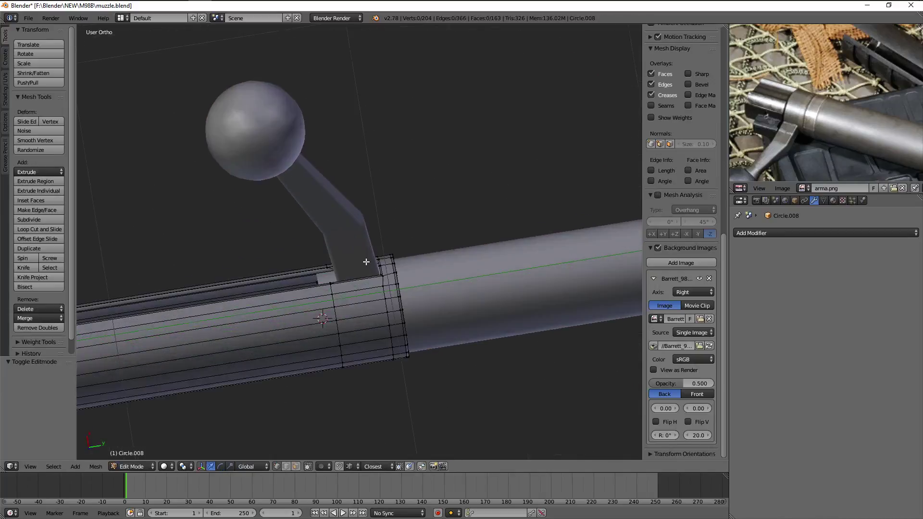
pyautogui.moveTo(376, 226)
pyautogui.mouseDown(button='middle')
pyautogui.moveTo(403, 361)
pyautogui.moveTo(471, 352)
pyautogui.mouseUp(button='middle')
pyautogui.scroll(-3, 403, 360)
pyautogui.press('Tab')
pyautogui.scroll(-4, 373, 347)
# Isolate the sleeve tube in local view and inspect it from a flatter angle
pyautogui.press('KP_Divide')
pyautogui.press('KP_Divide')
pyautogui.scroll(-3, 876, 111)
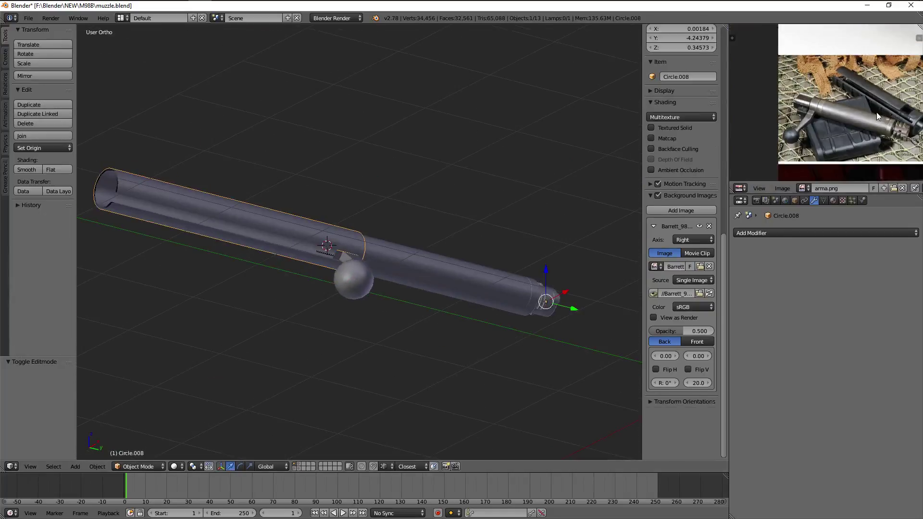
pyautogui.scroll(3, 873, 103)
pyautogui.scroll(2, 798, 114)
pyautogui.scroll(-2, 506, 210)
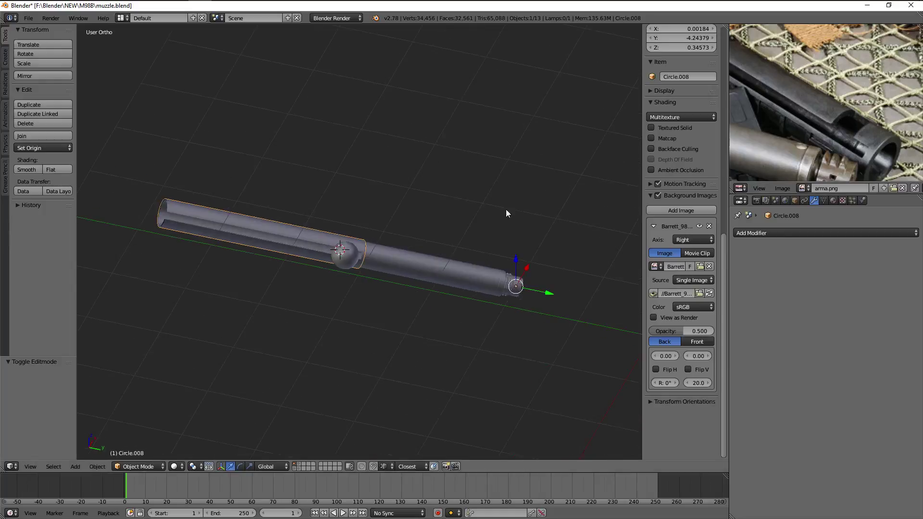
pyautogui.moveTo(506, 209); pyautogui.dragTo(364, 286, button='middle')
pyautogui.scroll(5, 364, 287)
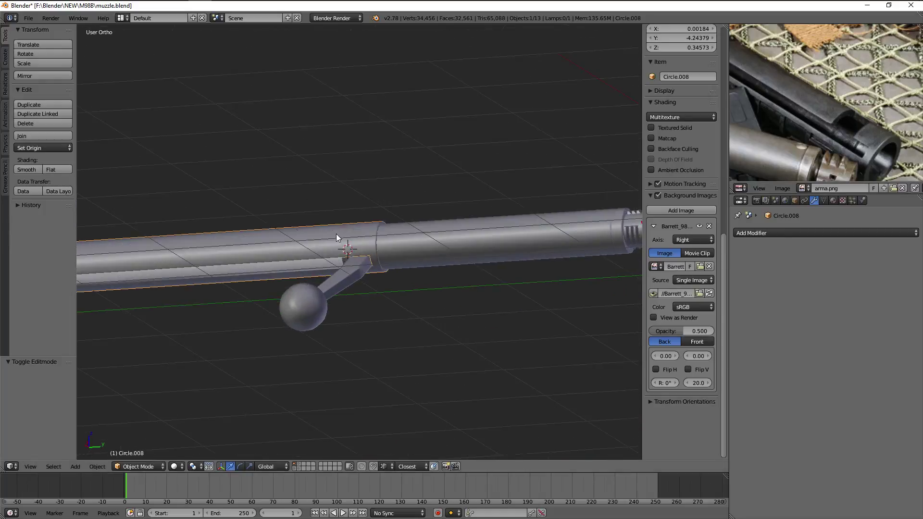
pyautogui.scroll(-3, 340, 232)
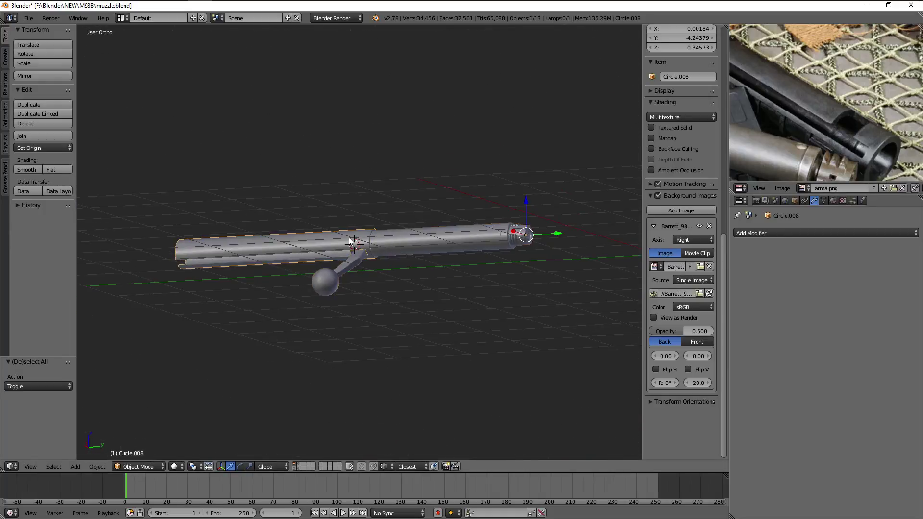
# Leave local view and select the receiver body together with the bolt handle
pyautogui.press('KP_Divide')
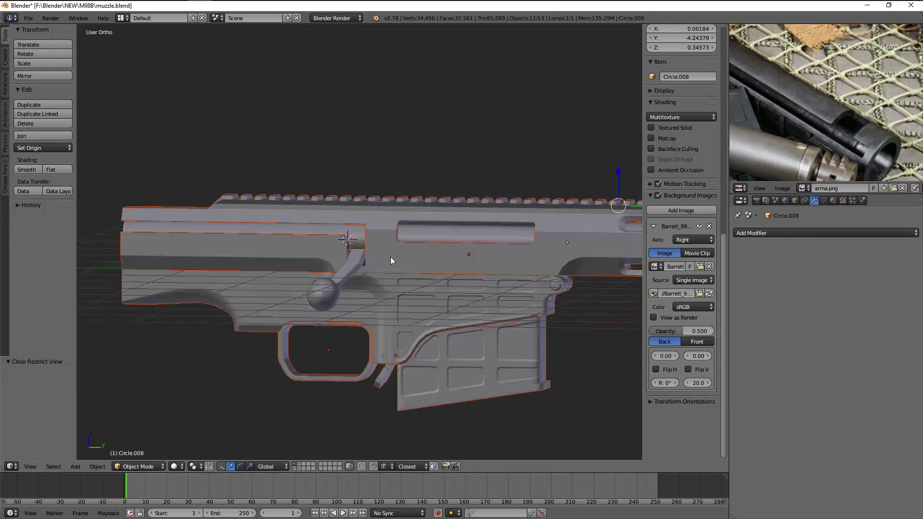
pyautogui.rightClick(340, 239)
pyautogui.press('z')
pyautogui.press('z')
pyautogui.keyDown('shift'); pyautogui.rightClick(351, 261); pyautogui.keyUp('shift')
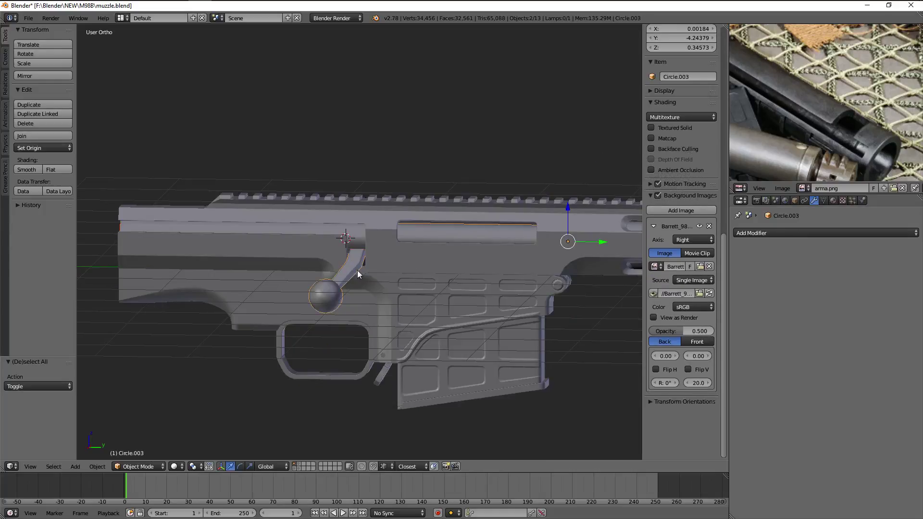
pyautogui.moveTo(351, 262)
pyautogui.mouseDown(button='middle')
pyautogui.moveTo(388, 276)
pyautogui.moveTo(427, 239)
pyautogui.moveTo(407, 209)
pyautogui.moveTo(421, 191)
pyautogui.mouseUp(button='middle')
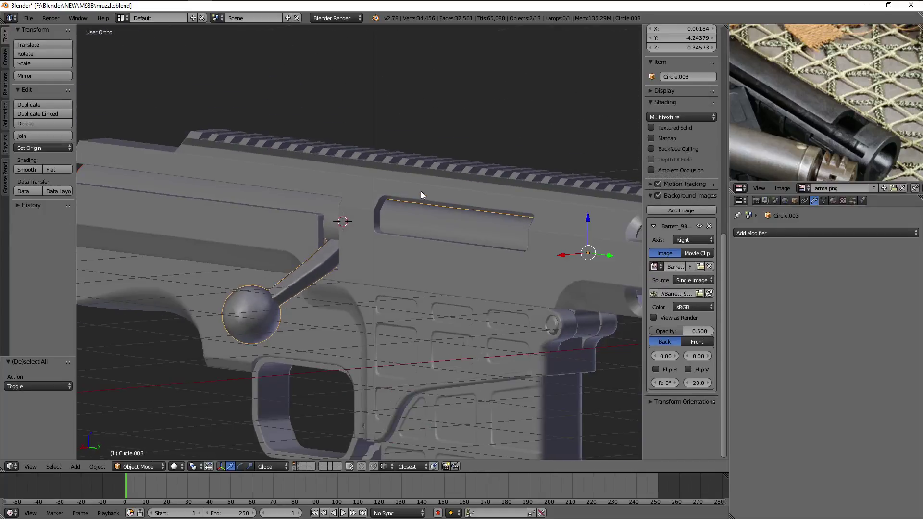
pyautogui.scroll(-3, 420, 191)
# Swing the bolt handle up by rotating it -76.064° about Y
pyautogui.press('r')
pyautogui.press('y')
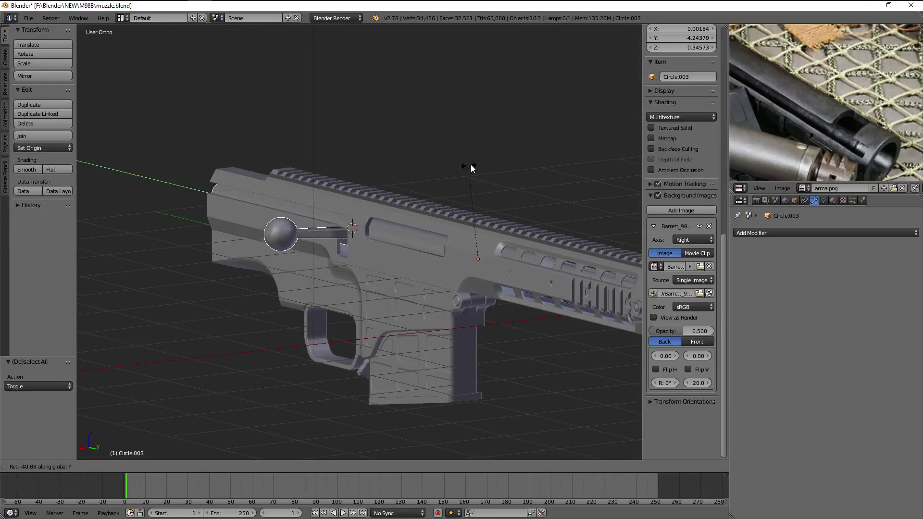
pyautogui.click(516, 191)
pyautogui.scroll(4, 518, 222)
pyautogui.scroll(-2, 457, 198)
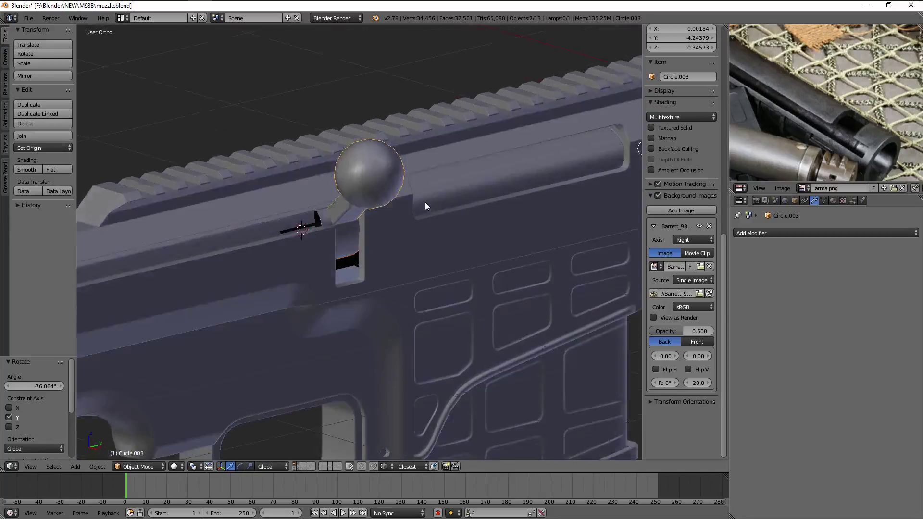
pyautogui.moveTo(425, 202); pyautogui.dragTo(414, 196, button='middle')
pyautogui.scroll(1, 799, 127)
pyautogui.scroll(-1, 800, 126)
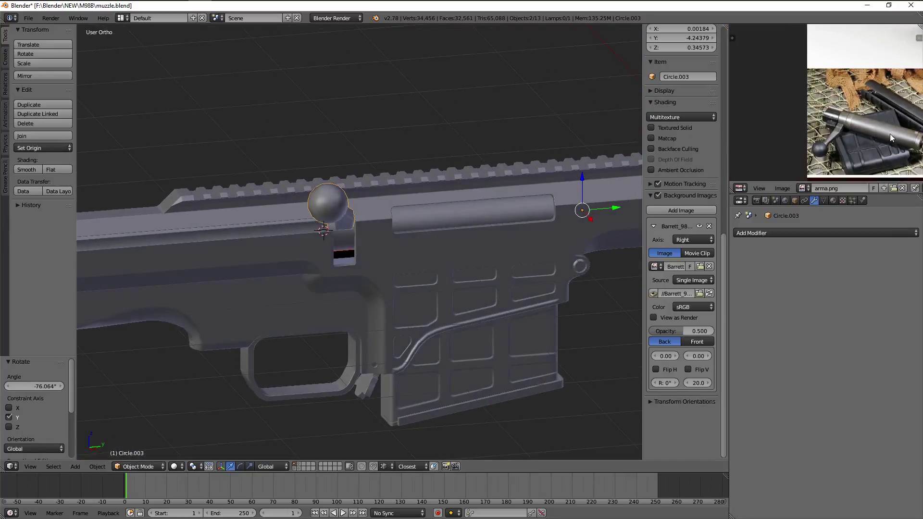
pyautogui.scroll(1, 799, 127)
pyautogui.scroll(1, 827, 88)
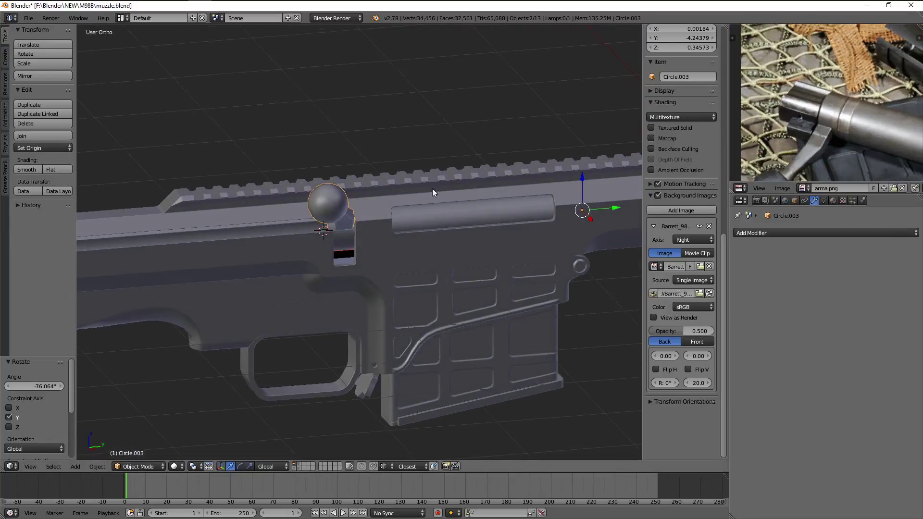
# Slide the bolt handle on its own along the Y axis
pyautogui.rightClick(339, 217)
pyautogui.moveTo(358, 208); pyautogui.dragTo(489, 197, button='middle')
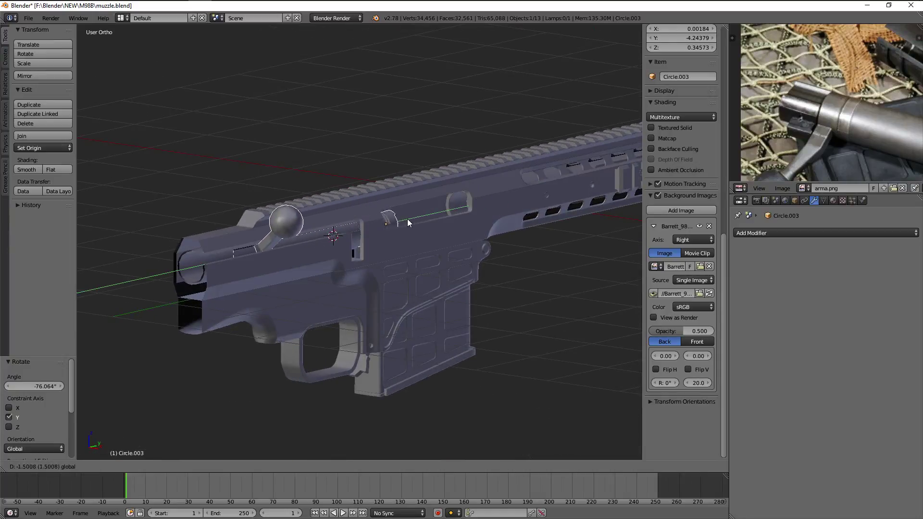
pyautogui.moveTo(384, 229); pyautogui.dragTo(381, 244, button='middle')
pyautogui.scroll(5, 407, 231)
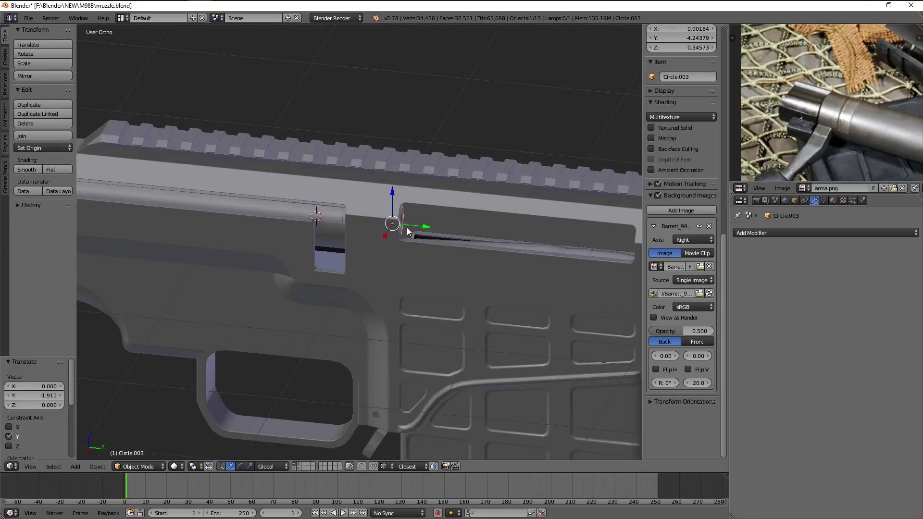
pyautogui.click(419, 227)
pyautogui.scroll(-2, 420, 226)
pyautogui.scroll(-3, 446, 196)
pyautogui.scroll(-2, 417, 227)
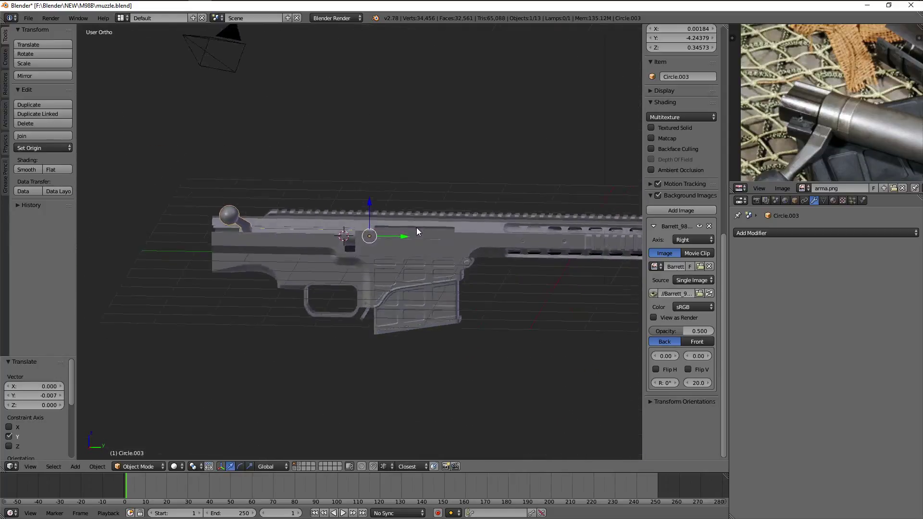
pyautogui.scroll(1, 382, 234)
pyautogui.scroll(4, 383, 234)
# Undo the slide and view the rifle side-on over the reference photo
pyautogui.moveTo(382, 234); pyautogui.dragTo(488, 218, button='middle')
pyautogui.hotkey('ctrl', 'z')
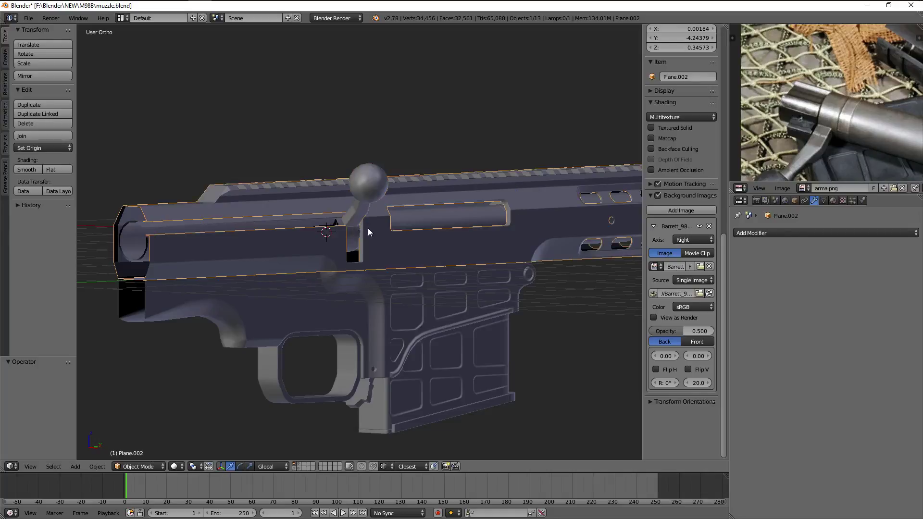
pyautogui.moveTo(373, 232); pyautogui.dragTo(402, 229, button='middle')
pyautogui.scroll(2, 494, 193)
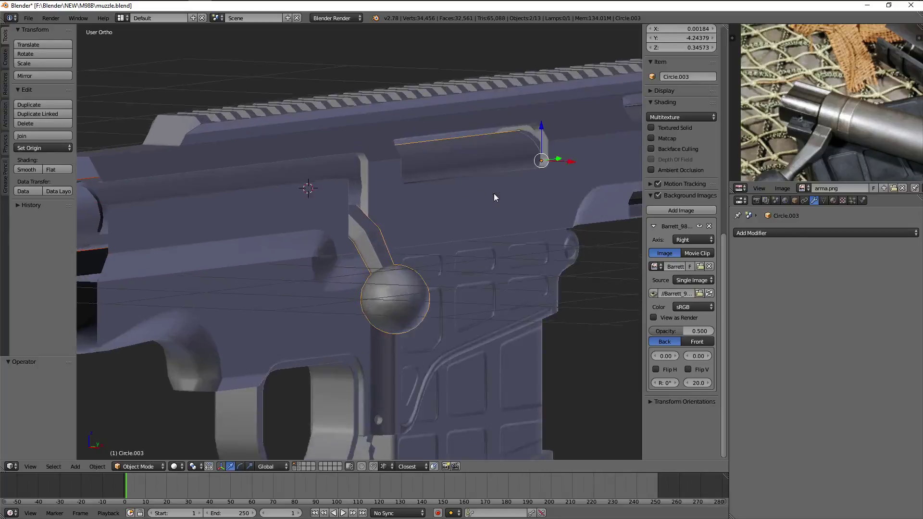
pyautogui.scroll(3, 403, 210)
pyautogui.press('KP_1')
pyautogui.press('KP_3')
pyautogui.press('a')
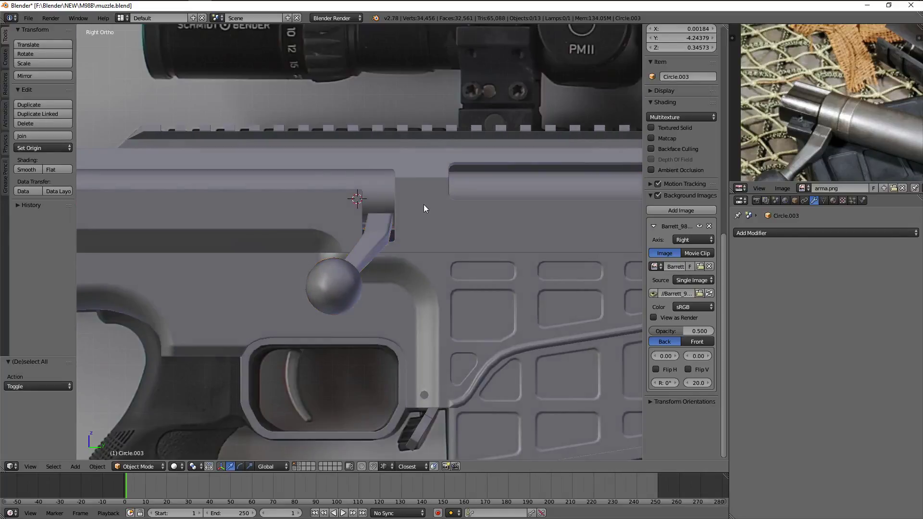
pyautogui.scroll(1, 423, 204)
pyautogui.scroll(2, 784, 96)
pyautogui.moveTo(784, 96)
pyautogui.mouseDown(button='middle')
pyautogui.moveTo(833, 108)
pyautogui.moveTo(810, 120)
pyautogui.mouseUp(button='middle')
pyautogui.scroll(2, 809, 120)
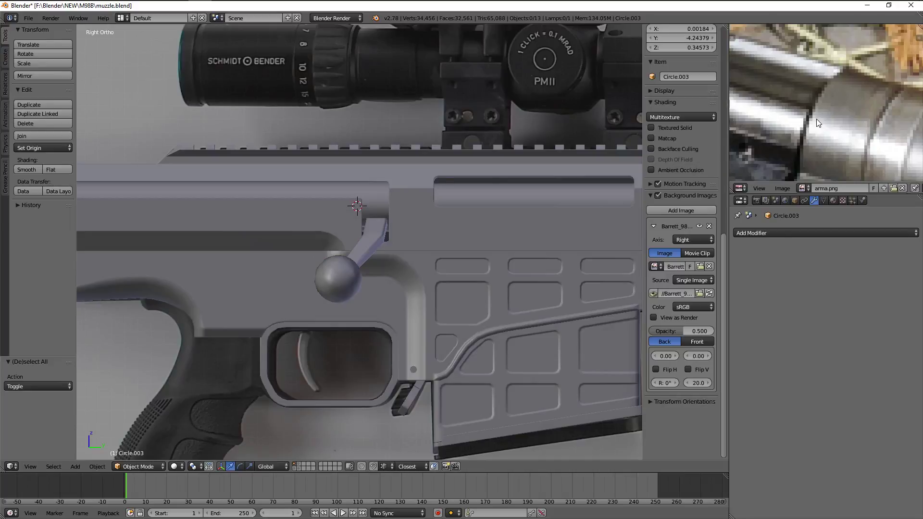
pyautogui.scroll(1, 811, 122)
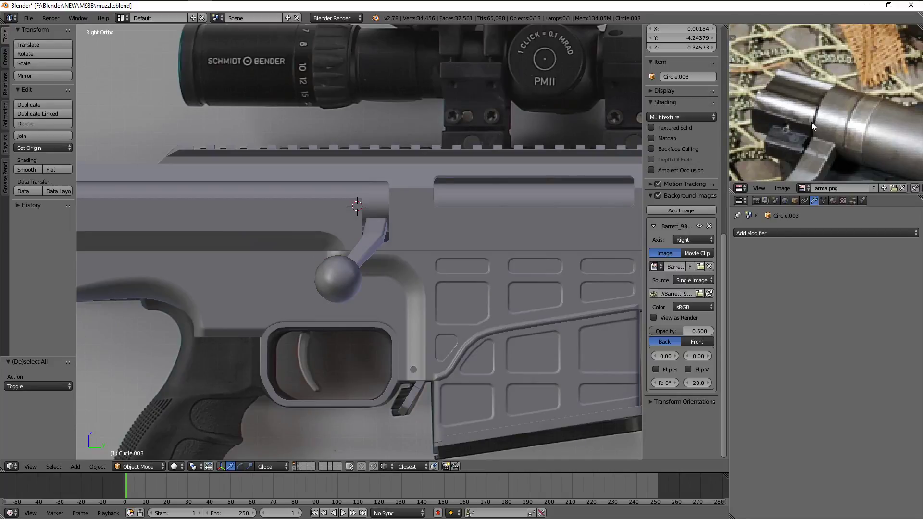
pyautogui.scroll(-3, 812, 122)
pyautogui.moveTo(809, 137)
pyautogui.mouseDown(button='middle')
pyautogui.moveTo(795, 109)
pyautogui.moveTo(841, 114)
pyautogui.mouseUp(button='middle')
pyautogui.scroll(-2, 794, 109)
pyautogui.scroll(2, 818, 67)
pyautogui.moveTo(818, 68)
pyautogui.mouseDown(button='middle')
pyautogui.moveTo(809, 83)
pyautogui.moveTo(834, 107)
pyautogui.moveTo(901, 120)
pyautogui.mouseUp(button='middle')
pyautogui.scroll(-2, 809, 82)
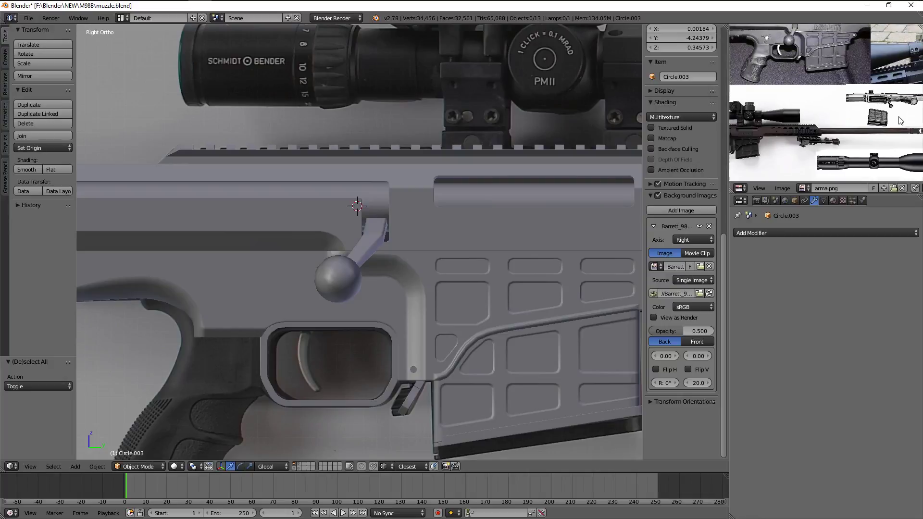
pyautogui.scroll(-2, 859, 109)
pyautogui.scroll(-1, 858, 96)
pyautogui.scroll(2, 858, 79)
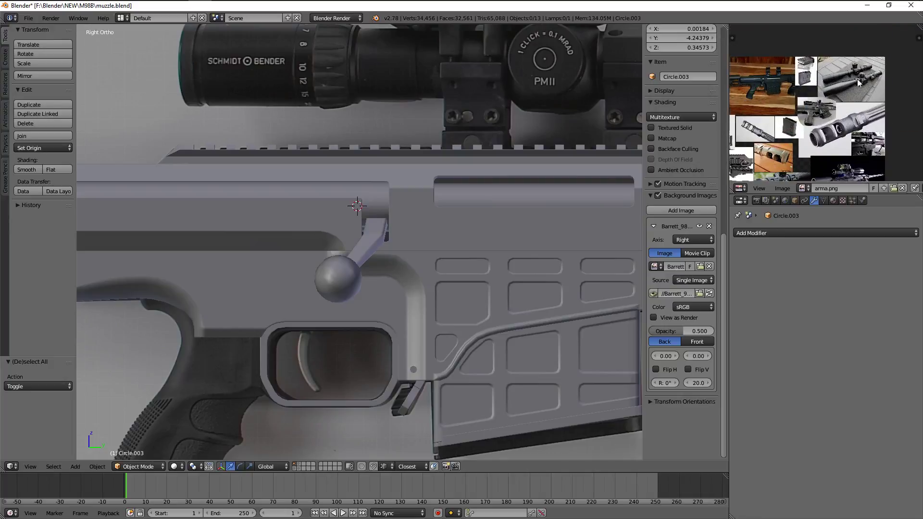
pyautogui.scroll(1, 862, 85)
pyautogui.scroll(-1, 841, 102)
pyautogui.scroll(2, 827, 101)
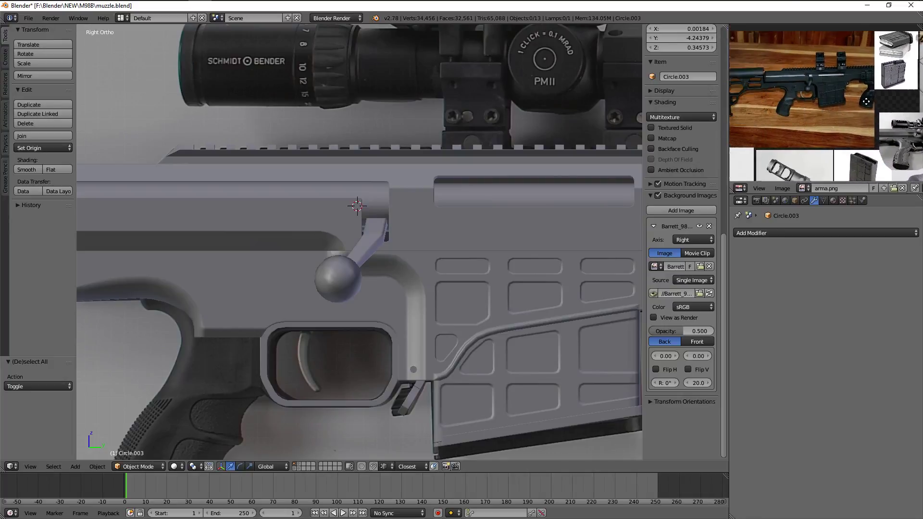
pyautogui.scroll(2, 817, 99)
pyautogui.scroll(3, 842, 95)
pyautogui.scroll(-1, 865, 82)
pyautogui.scroll(-2, 866, 75)
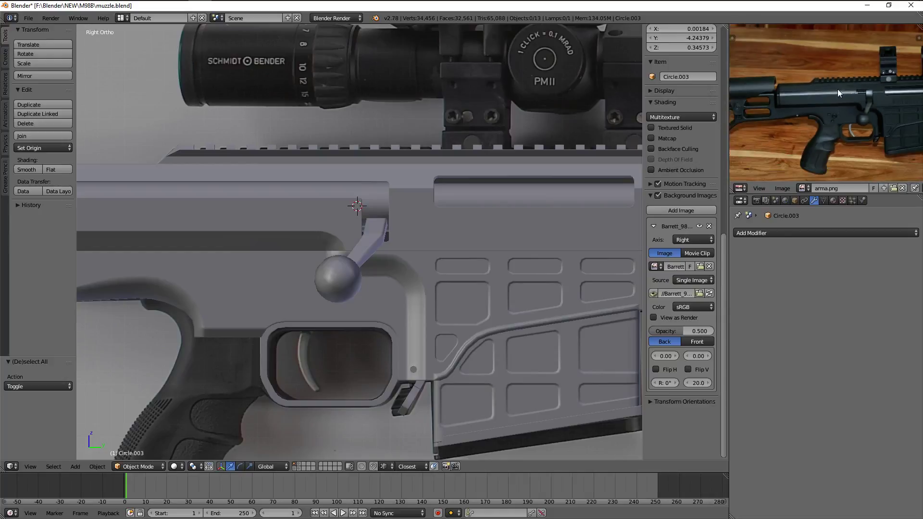
pyautogui.scroll(-2, 837, 88)
pyautogui.scroll(-2, 817, 101)
pyautogui.scroll(-1, 809, 109)
pyautogui.scroll(-2, 879, 111)
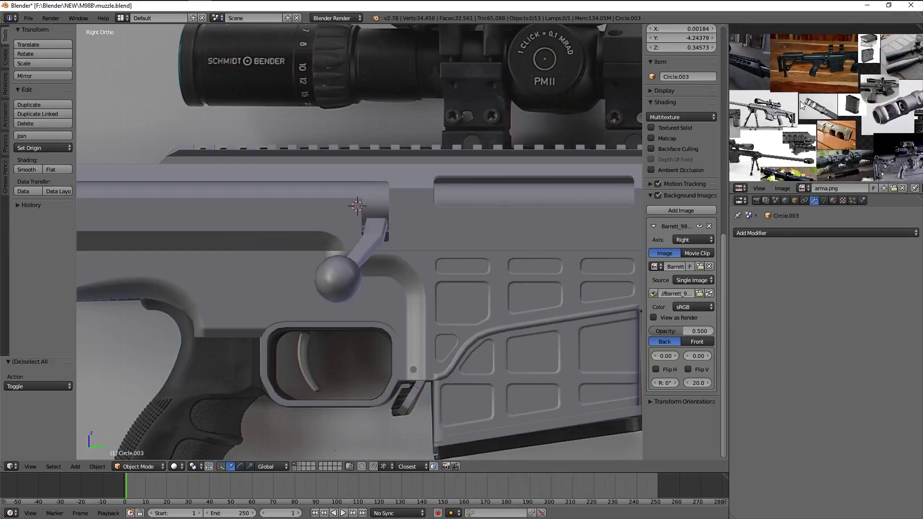
pyautogui.scroll(1, 807, 105)
pyautogui.scroll(2, 807, 105)
pyautogui.scroll(2, 830, 130)
pyautogui.scroll(1, 846, 142)
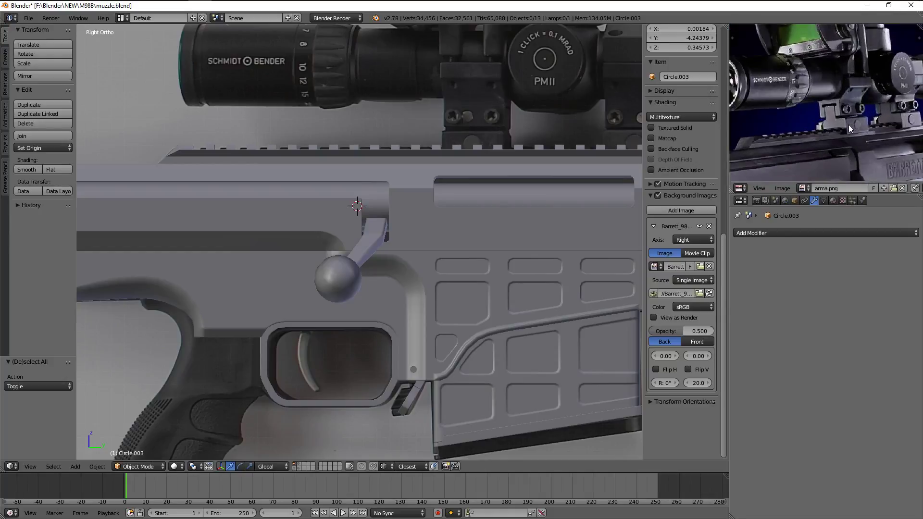
pyautogui.scroll(2, 806, 144)
pyautogui.scroll(-4, 818, 130)
pyautogui.scroll(-2, 840, 106)
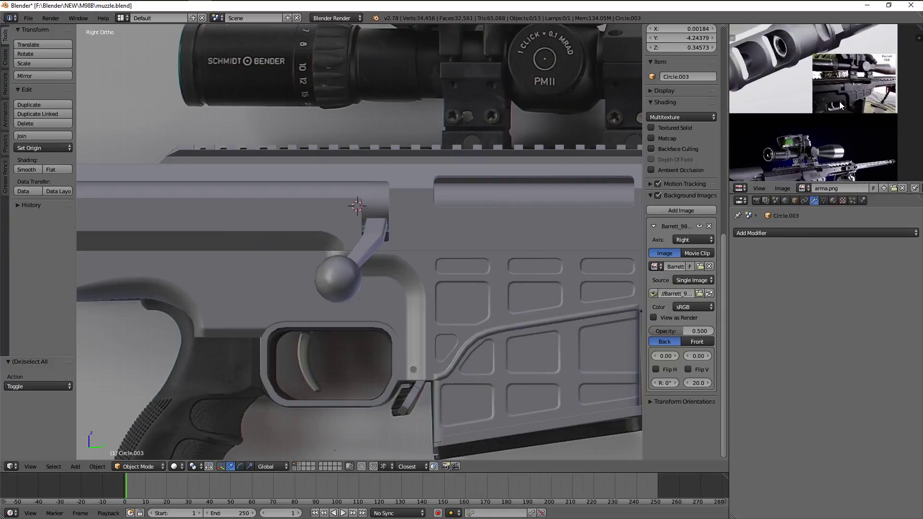
pyautogui.scroll(2, 845, 106)
pyautogui.scroll(-2, 850, 134)
pyautogui.scroll(3, 847, 95)
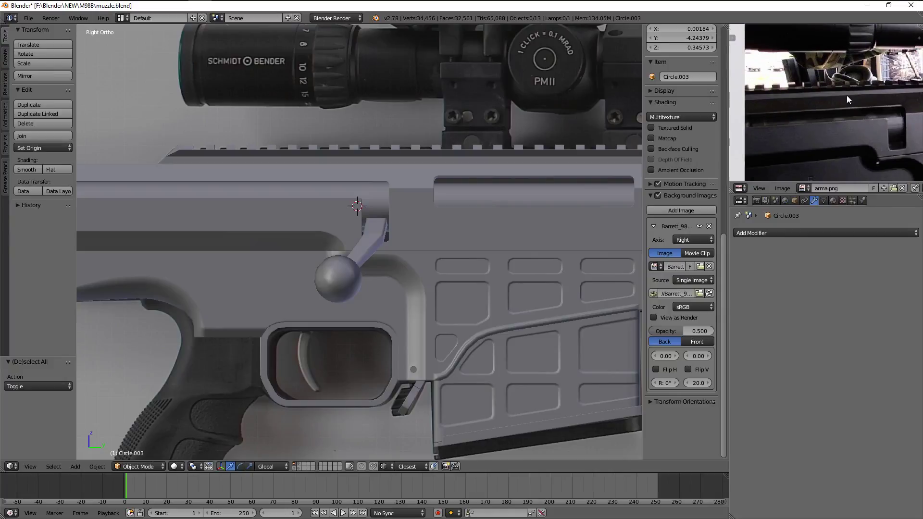
pyautogui.scroll(-1, 812, 124)
pyautogui.scroll(-1, 822, 120)
pyautogui.scroll(-1, 834, 115)
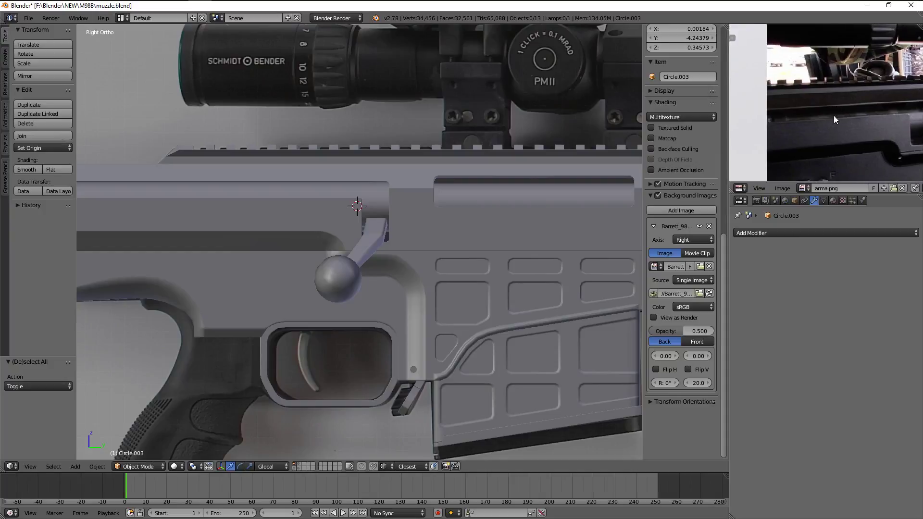
pyautogui.scroll(-1, 786, 127)
pyautogui.scroll(-1, 785, 123)
pyautogui.scroll(-1, 791, 132)
pyautogui.scroll(-1, 800, 139)
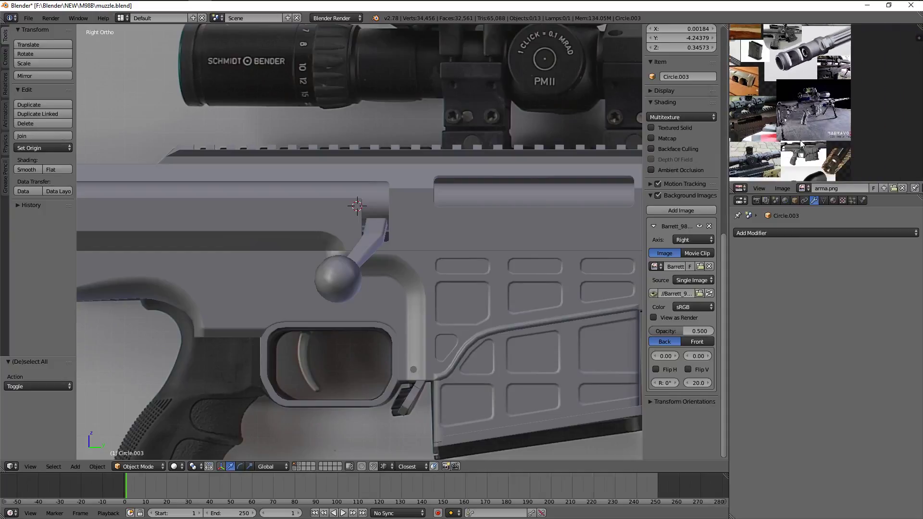
pyautogui.scroll(-1, 802, 116)
pyautogui.scroll(2, 802, 116)
pyautogui.scroll(1, 803, 120)
pyautogui.scroll(-2, 803, 125)
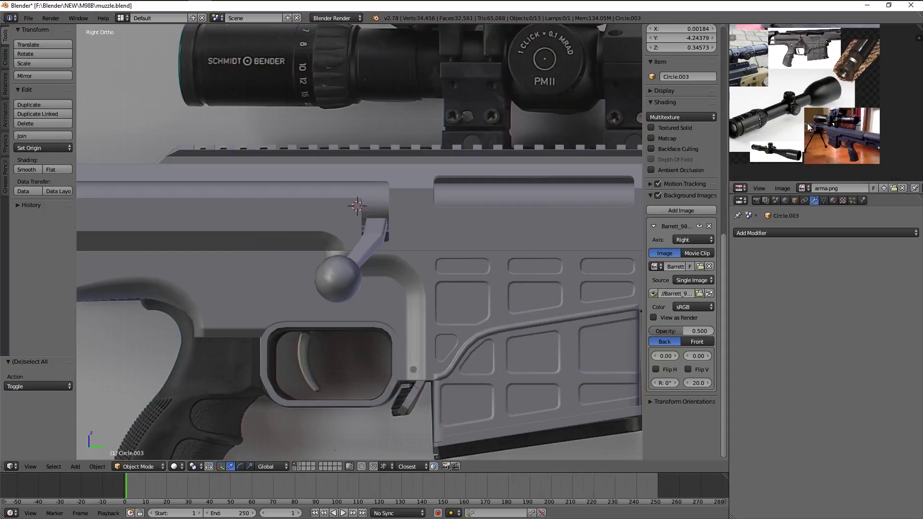
pyautogui.scroll(2, 805, 131)
pyautogui.scroll(-2, 807, 129)
pyautogui.scroll(-1, 809, 126)
pyautogui.scroll(-1, 813, 123)
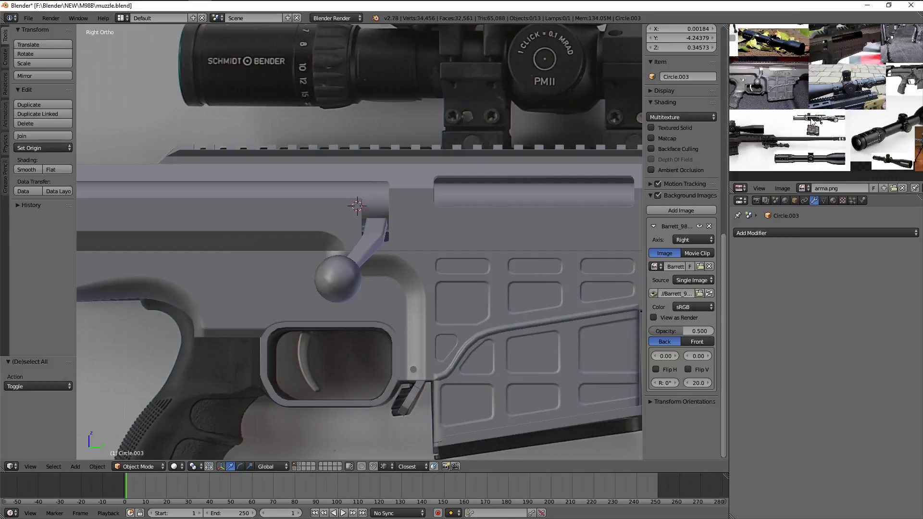
pyautogui.scroll(-1, 808, 88)
pyautogui.scroll(-1, 813, 90)
pyautogui.scroll(2, 818, 91)
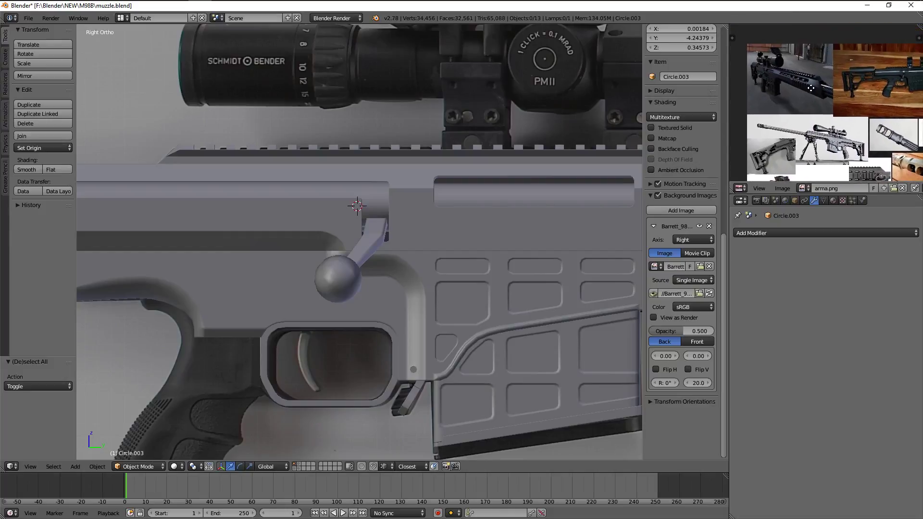
pyautogui.scroll(2, 775, 71)
pyautogui.scroll(-3, 847, 109)
pyautogui.scroll(1, 841, 106)
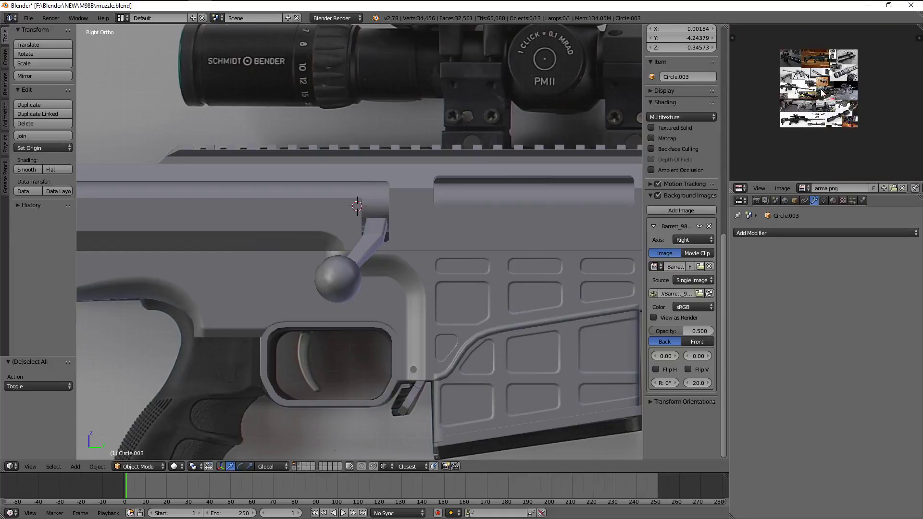
pyautogui.scroll(2, 834, 101)
pyautogui.scroll(2, 826, 96)
pyautogui.scroll(-2, 830, 99)
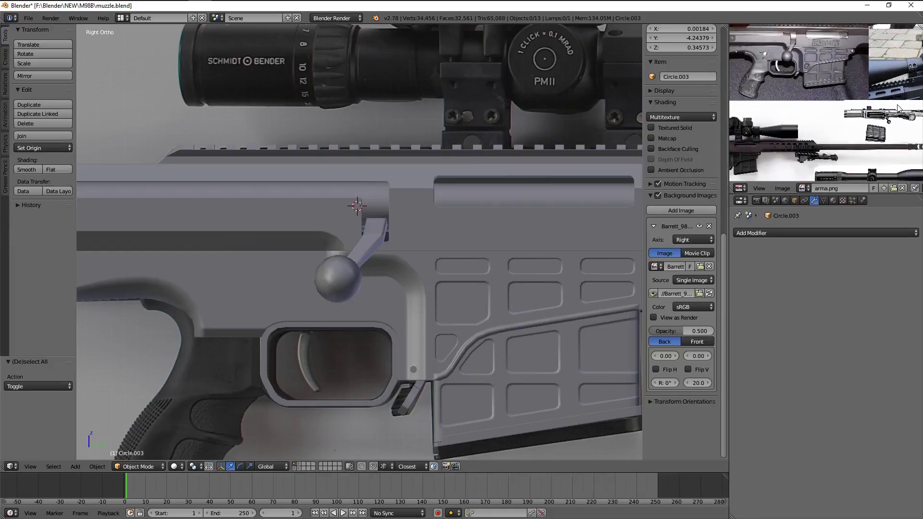
pyautogui.scroll(2, 836, 108)
pyautogui.scroll(2, 842, 115)
pyautogui.moveTo(841, 115); pyautogui.dragTo(846, 119, button='middle')
pyautogui.scroll(3, 846, 119)
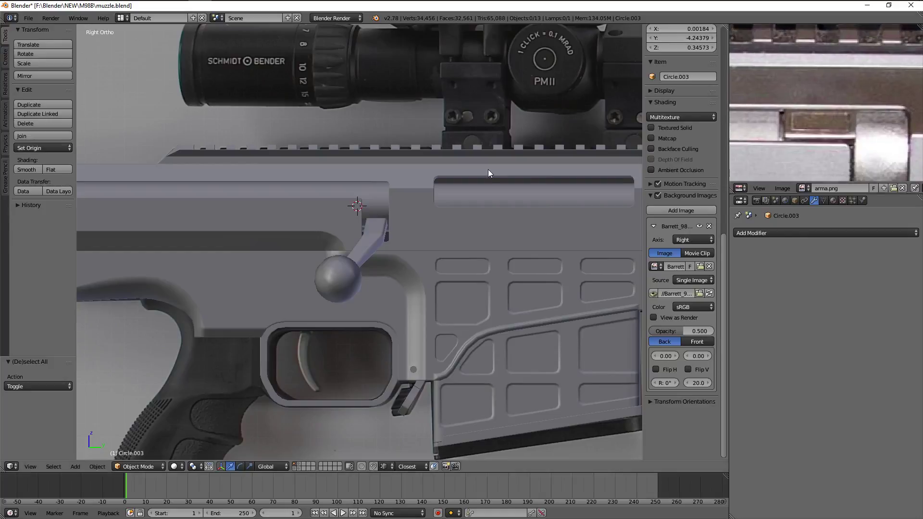
# Duplicate a vertex on the Circle.008 receiver edge and place the copy along the edge
pyautogui.rightClick(352, 192)
pyautogui.press('Tab')
pyautogui.scroll(3, 408, 212)
pyautogui.press('a')
pyautogui.scroll(4, 466, 230)
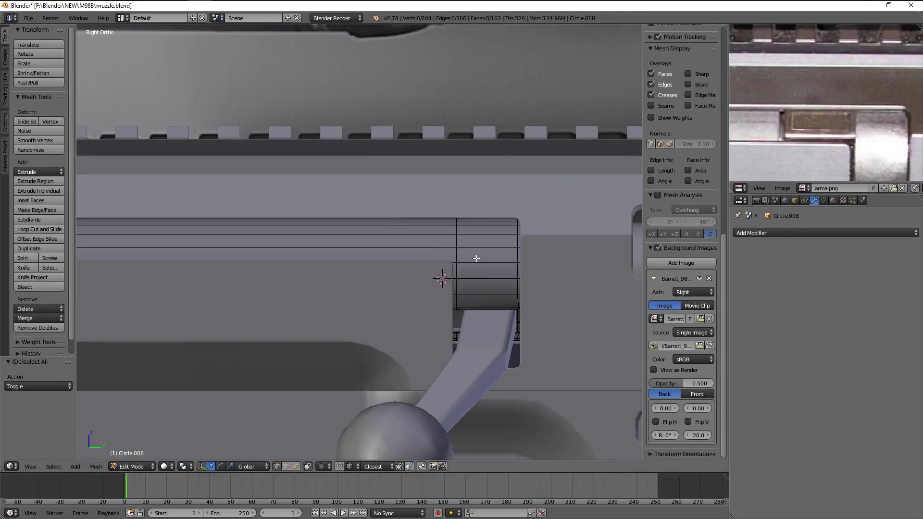
pyautogui.press('z')
pyautogui.press('z')
pyautogui.keyDown('ctrl'); pyautogui.click(439, 243); pyautogui.keyUp('ctrl')
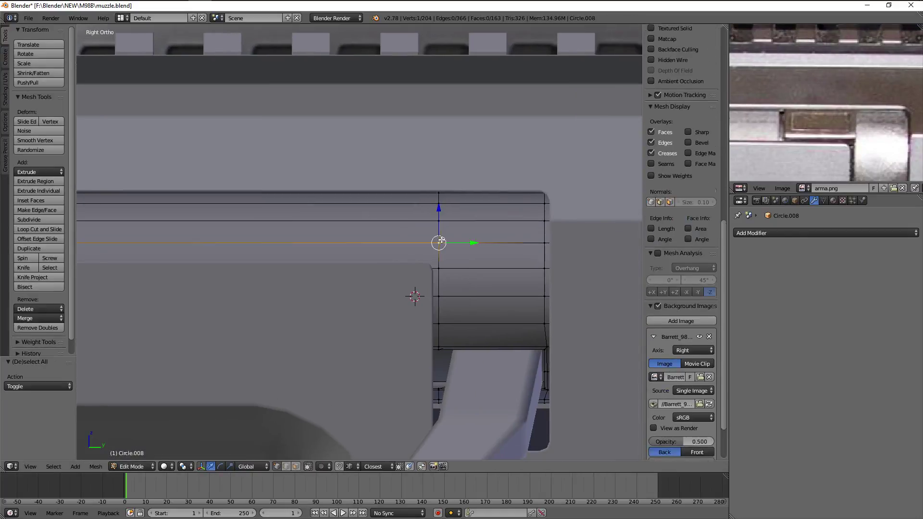
pyautogui.press('g')
pyautogui.click(334, 235)
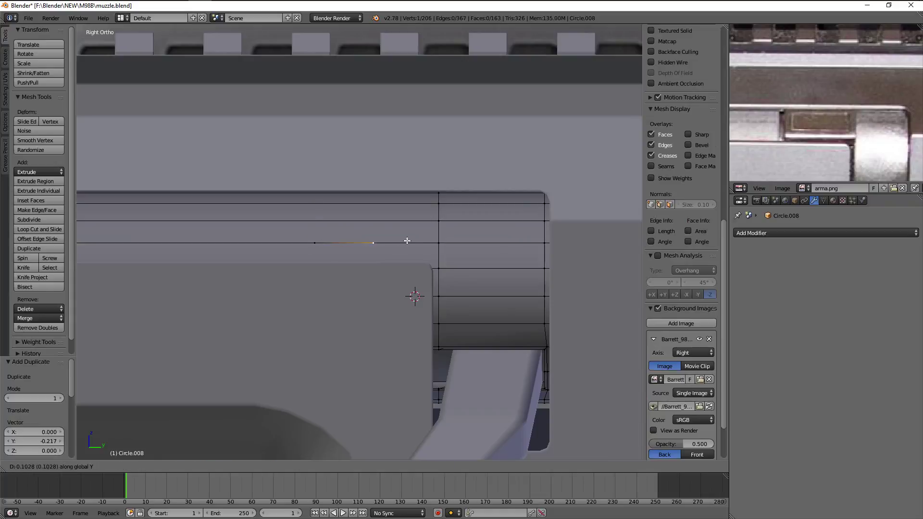
pyautogui.click(429, 239)
pyautogui.press('z')
pyautogui.press('z')
# Extrude the selected edge in place and position the new vertex in front view
pyautogui.moveTo(375, 243)
pyautogui.mouseDown(button='middle')
pyautogui.moveTo(338, 257)
pyautogui.moveTo(453, 229)
pyautogui.moveTo(451, 206)
pyautogui.mouseUp(button='middle')
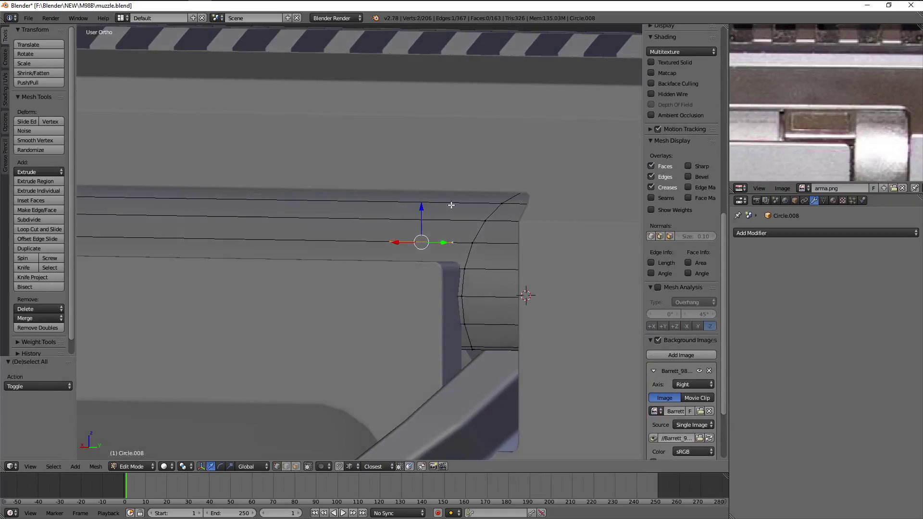
pyautogui.press('e')
pyautogui.rightClick(463, 182)
pyautogui.press('z')
pyautogui.press('KP_1')
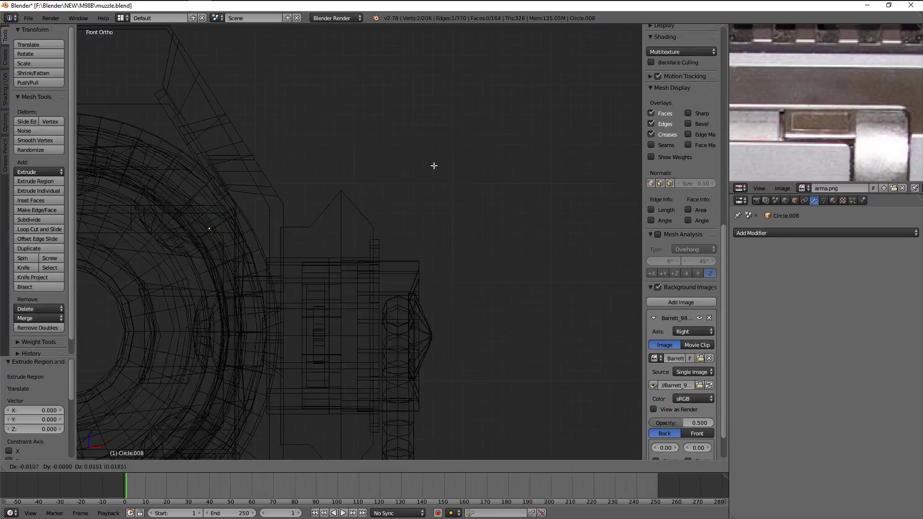
pyautogui.click(416, 144)
pyautogui.press('z')
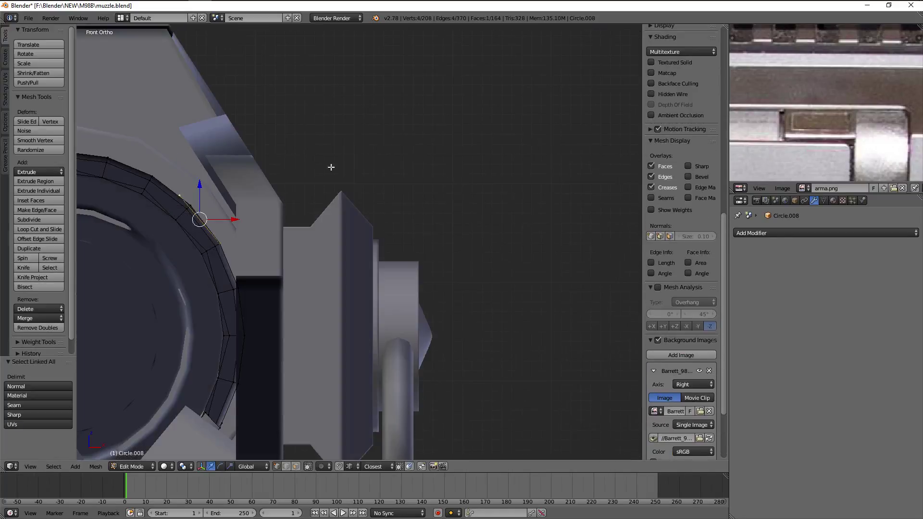
pyautogui.moveTo(331, 167); pyautogui.dragTo(364, 180, button='middle')
pyautogui.scroll(5, 347, 173)
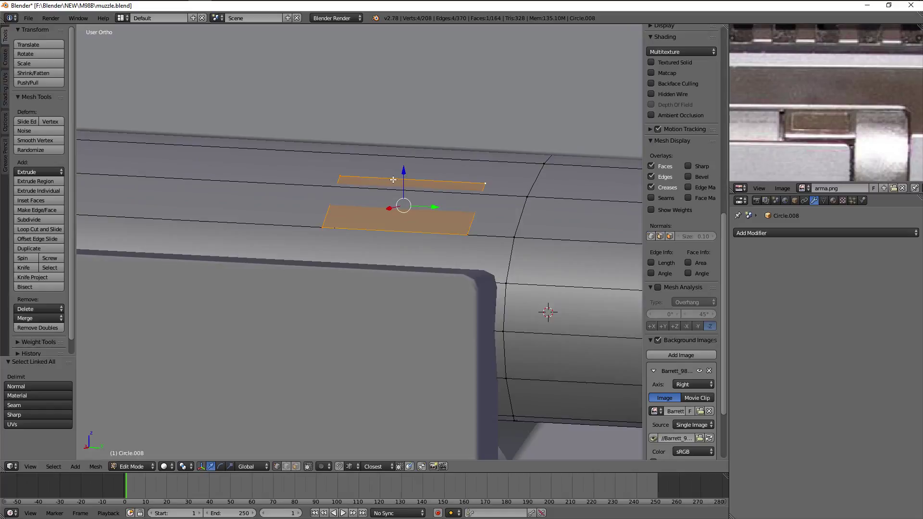
# Lower the slot's bottom edge vertically in side view, then nudge it slightly up
pyautogui.press('a')
pyautogui.rightClick(393, 230)
pyautogui.press('KP_3')
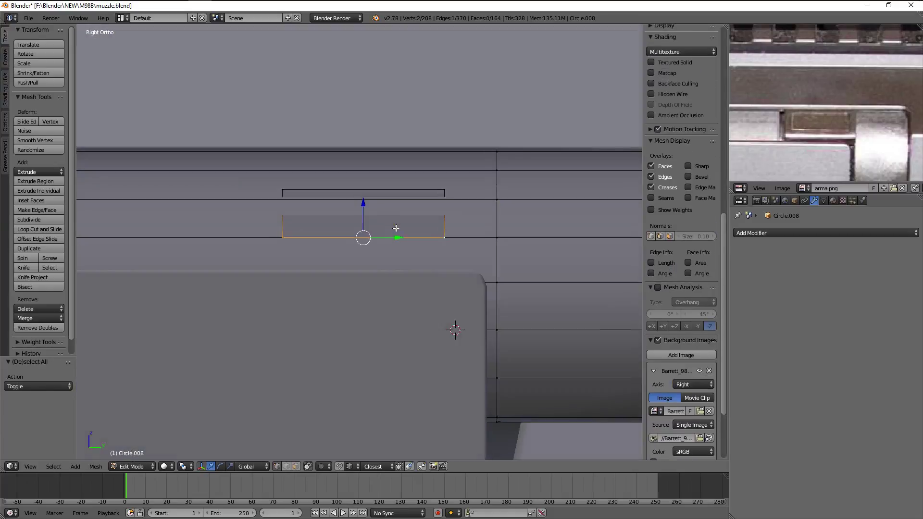
pyautogui.press('z')
pyautogui.press('g')
pyautogui.click(390, 240)
pyautogui.press('z')
pyautogui.press('z')
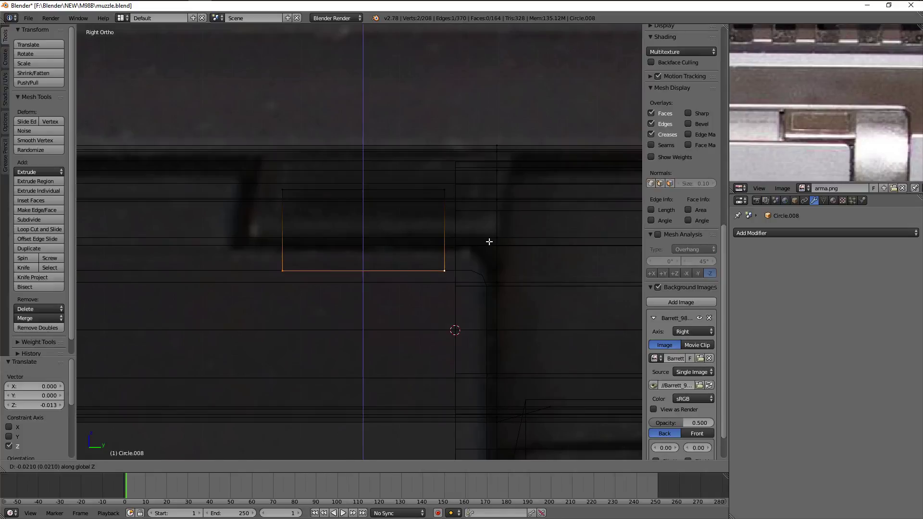
pyautogui.click(489, 242)
pyautogui.press('z')
pyautogui.moveTo(489, 242)
pyautogui.mouseDown(button='middle')
pyautogui.moveTo(485, 253)
pyautogui.moveTo(441, 255)
pyautogui.mouseUp(button='middle')
pyautogui.press('g')
pyautogui.press('z')
pyautogui.click(487, 245)
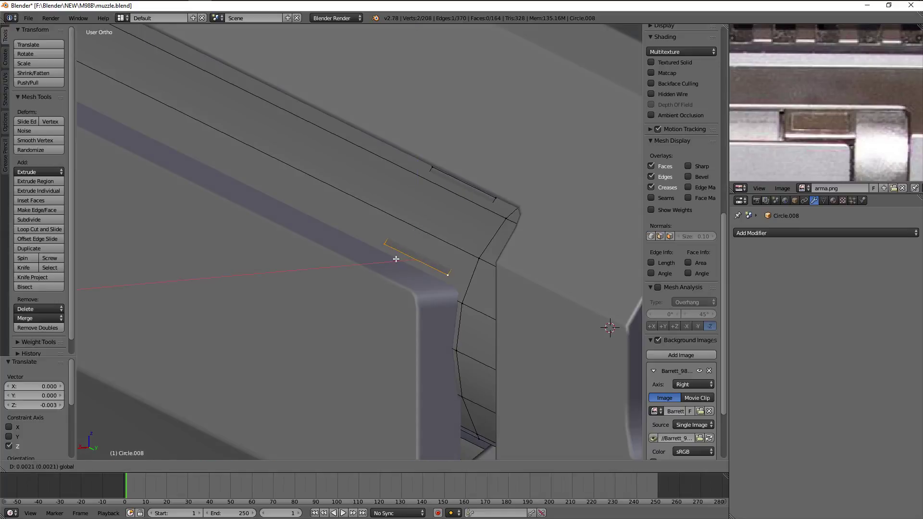
pyautogui.moveTo(399, 259); pyautogui.dragTo(413, 260, button='middle')
# Raise the upper slot edge vertically in side view
pyautogui.press('a')
pyautogui.rightClick(464, 190)
pyautogui.moveTo(464, 190); pyautogui.dragTo(465, 169, button='middle')
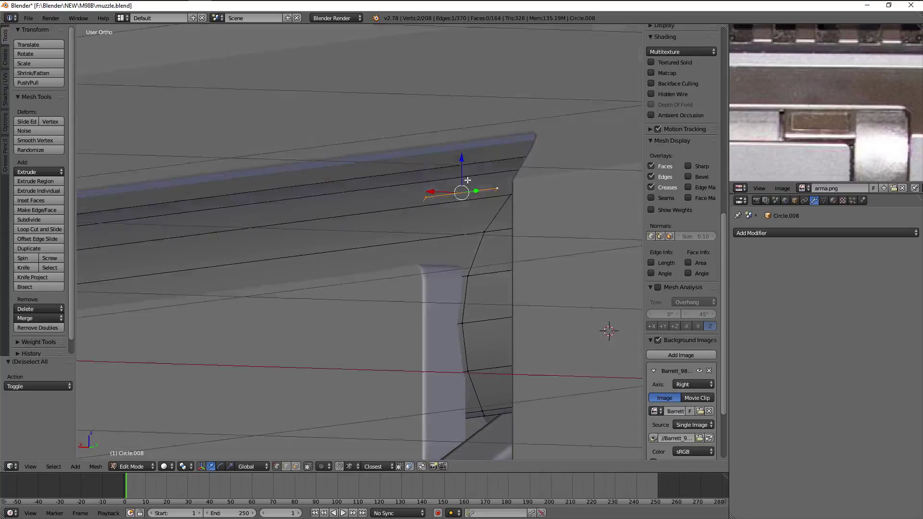
pyautogui.press('KP_3')
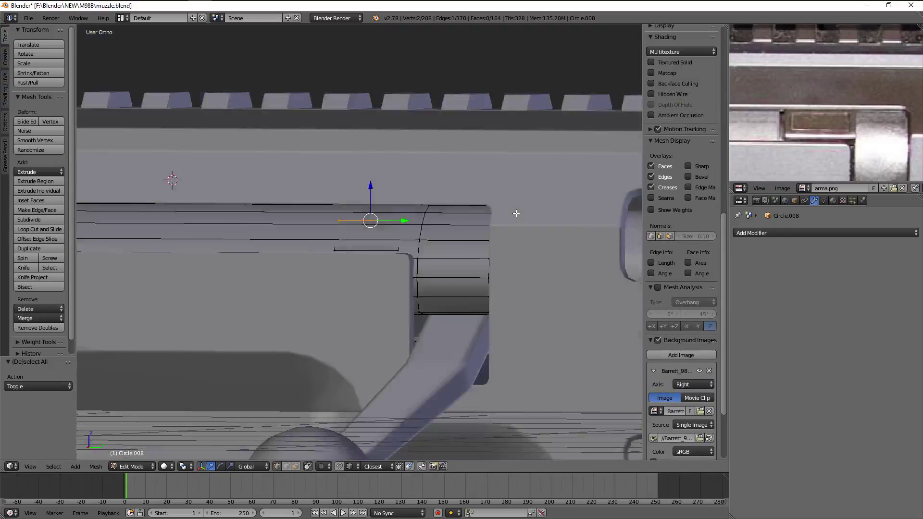
pyautogui.press('z')
pyautogui.press('z')
pyautogui.press('g')
pyautogui.press('z')
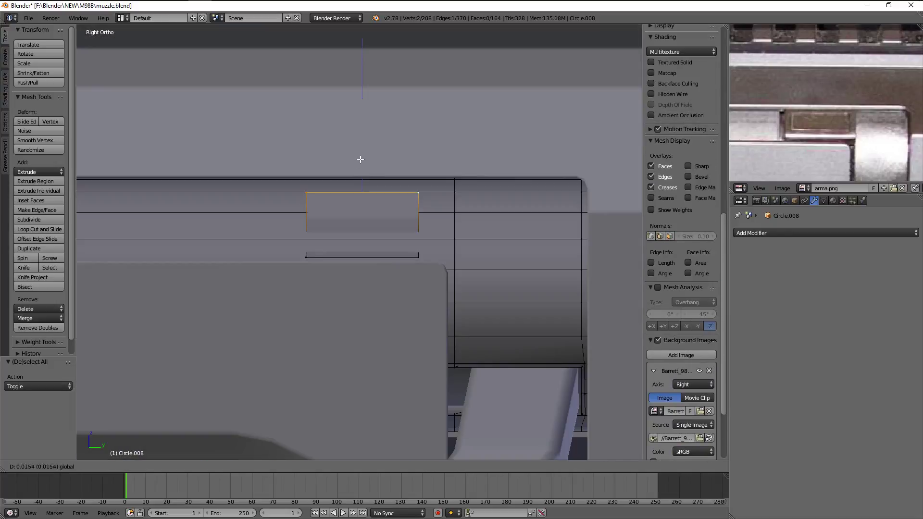
pyautogui.click(363, 154)
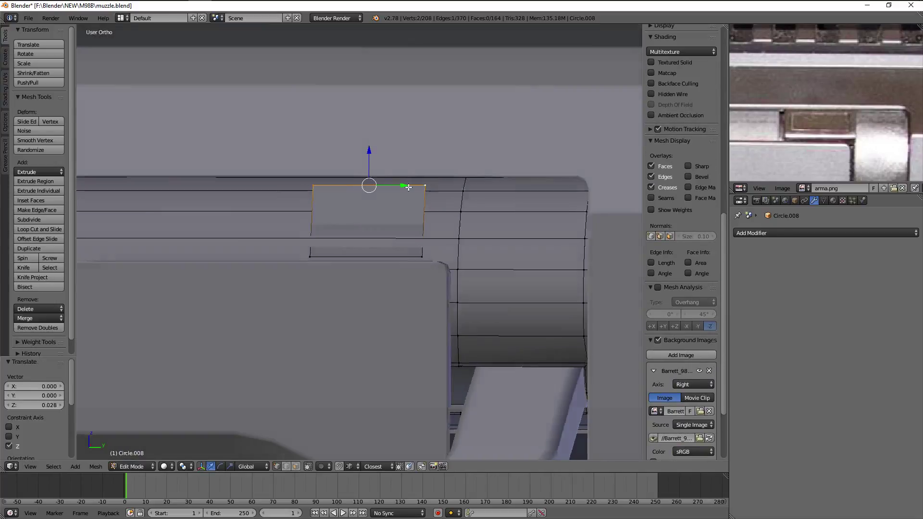
pyautogui.moveTo(363, 154)
pyautogui.mouseDown(button='middle')
pyautogui.moveTo(370, 76)
pyautogui.moveTo(405, 194)
pyautogui.mouseUp(button='middle')
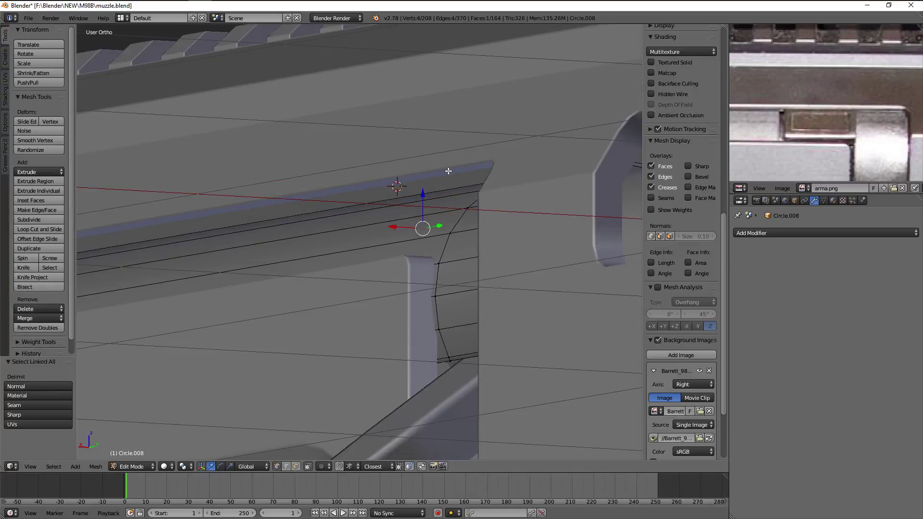
# Extrude the notch face outward along its normal and check it from the side
pyautogui.press('e')
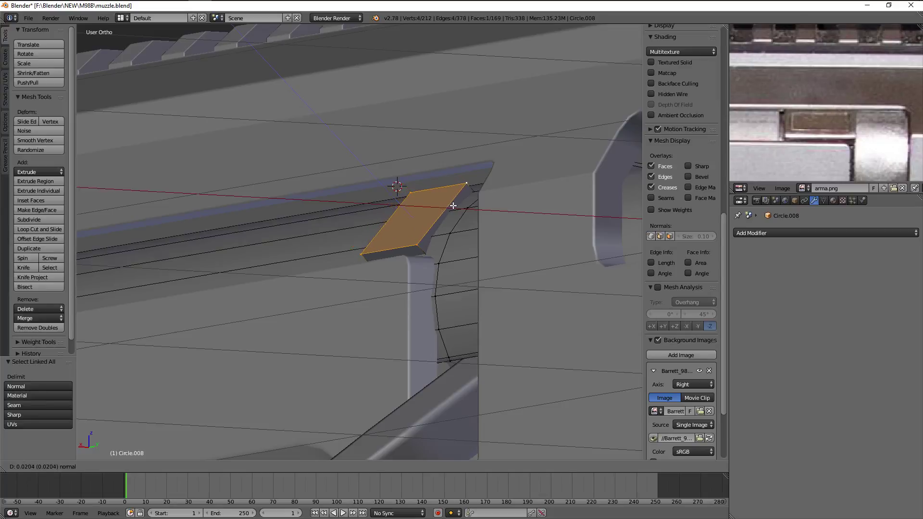
pyautogui.click(450, 204)
pyautogui.press('Tab')
pyautogui.press('KP_3')
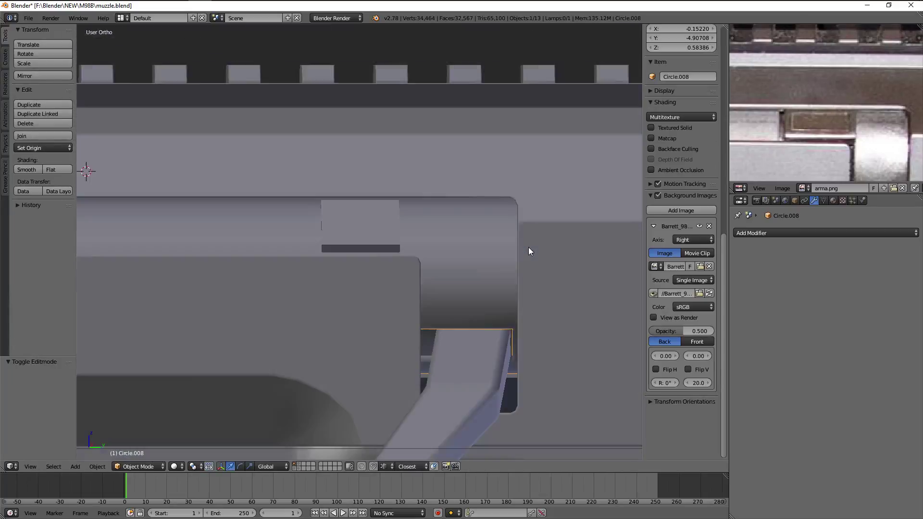
pyautogui.press('Tab')
pyautogui.scroll(2, 468, 183)
# Cancel the notch-face inset and check the reference photo of the receiver detail
pyautogui.press('i')
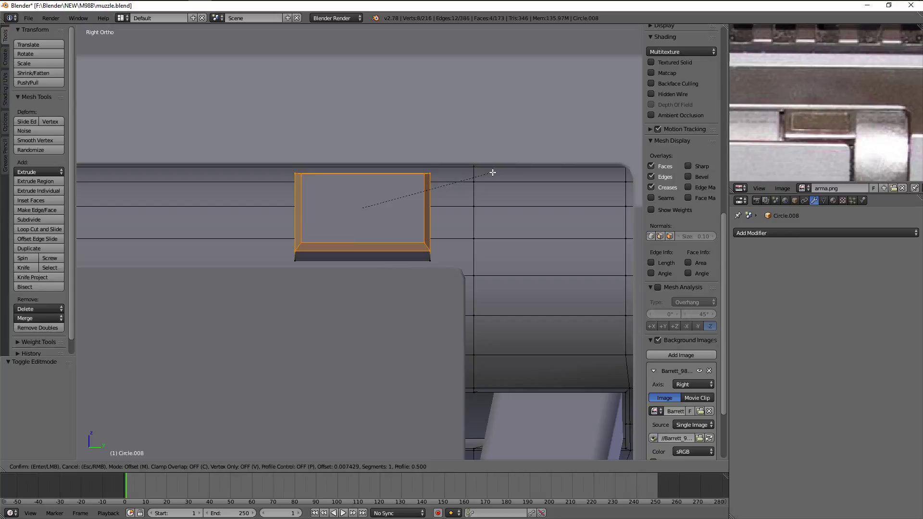
pyautogui.rightClick(492, 173)
pyautogui.scroll(-3, 885, 110)
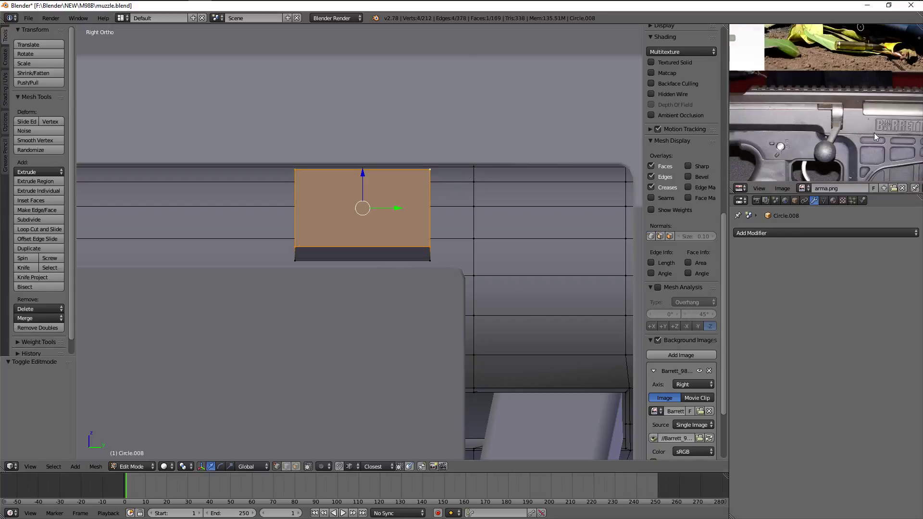
pyautogui.scroll(-2, 874, 133)
pyautogui.scroll(3, 809, 142)
pyautogui.scroll(1, 809, 143)
pyautogui.scroll(2, 832, 132)
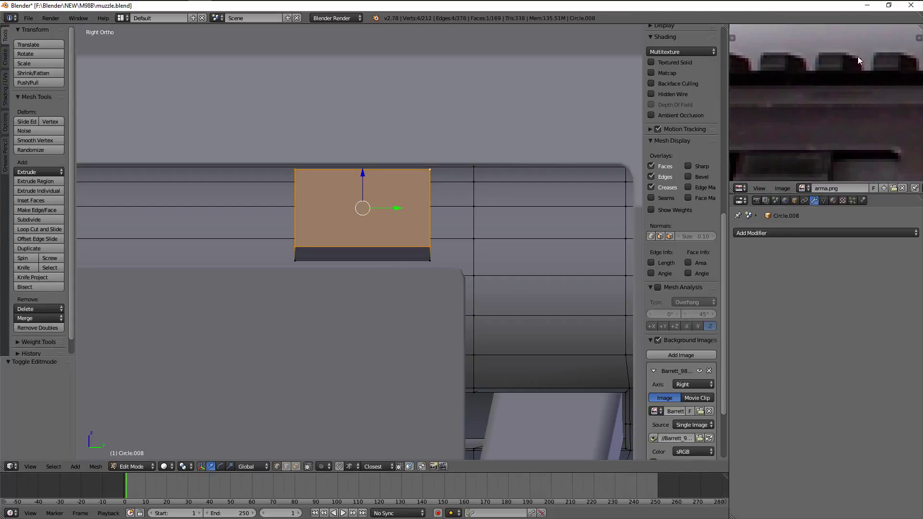
pyautogui.scroll(2, 858, 57)
pyautogui.scroll(-2, 847, 95)
pyautogui.scroll(-2, 847, 96)
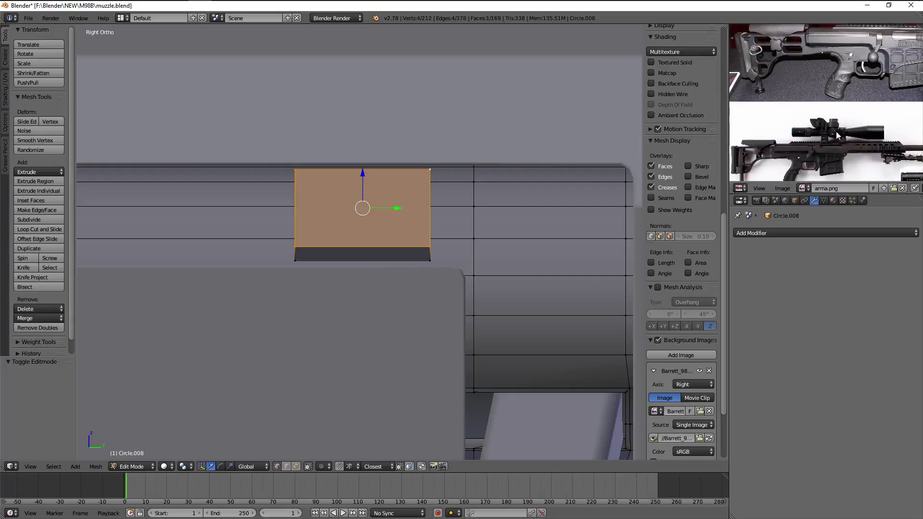
pyautogui.scroll(2, 842, 108)
pyautogui.scroll(1, 837, 97)
pyautogui.scroll(-3, 838, 97)
pyautogui.scroll(-1, 827, 96)
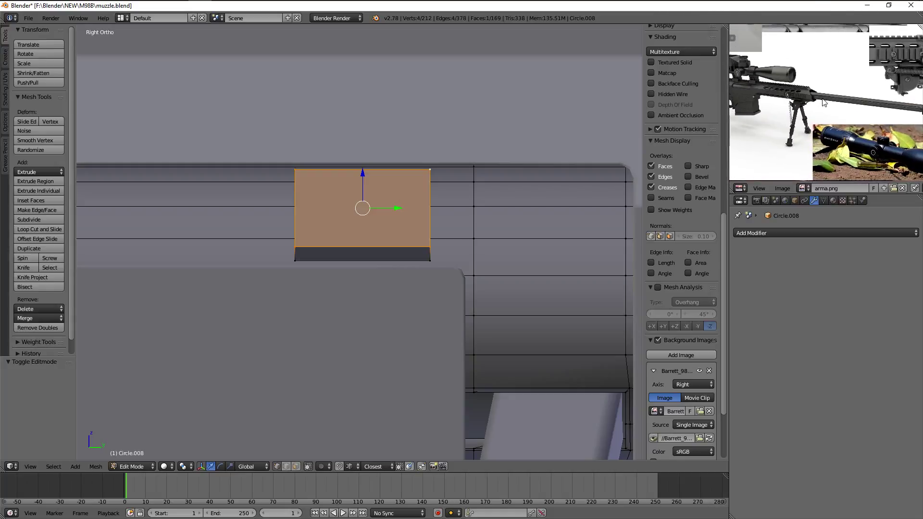
pyautogui.scroll(-2, 817, 91)
pyautogui.scroll(4, 801, 83)
pyautogui.scroll(3, 827, 96)
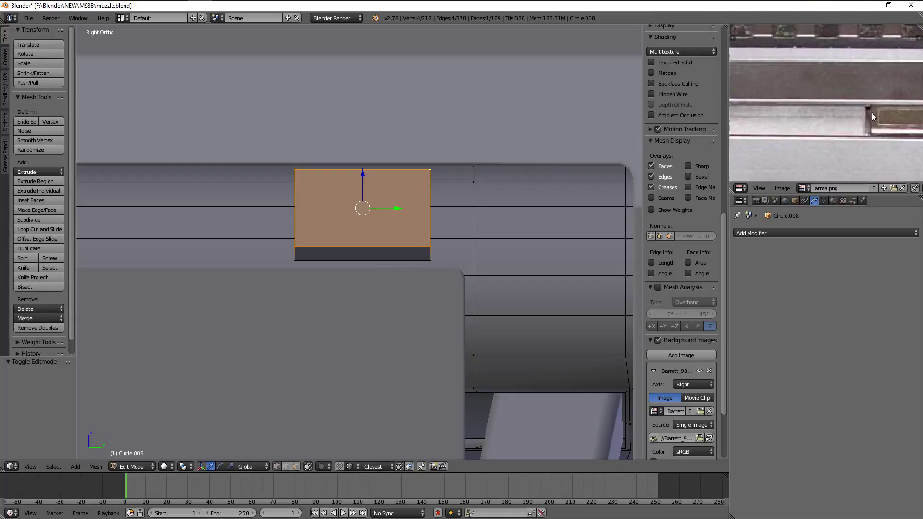
pyautogui.scroll(1, 860, 108)
pyautogui.moveTo(839, 102); pyautogui.dragTo(792, 94, button='middle')
pyautogui.scroll(-1, 791, 93)
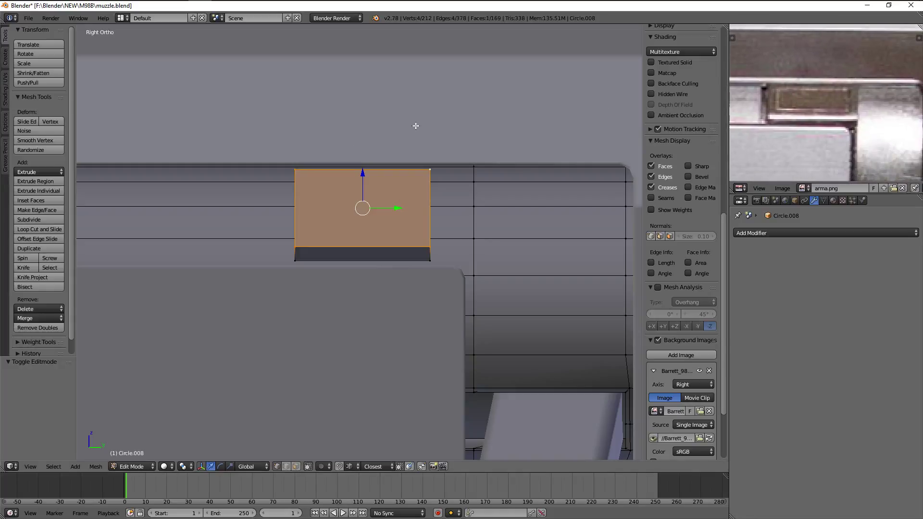
# Bevel the rectangular notch face's edges on Circle.008, adding four vertices for a thin rim
pyautogui.hotkey('ctrl', 'b')
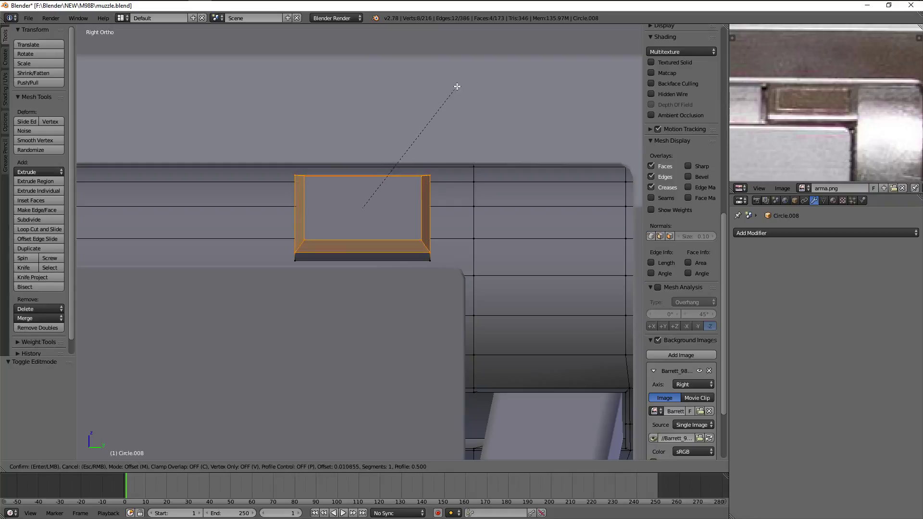
pyautogui.click(423, 115)
pyautogui.press('a')
pyautogui.scroll(-5, 682, 193)
pyautogui.press('z')
pyautogui.scroll(-3, 323, 185)
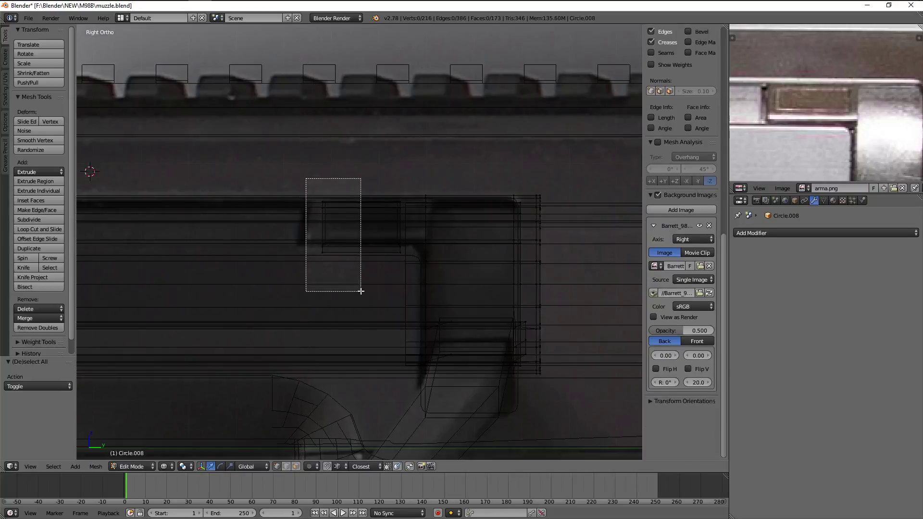
# Extrude the selected faces at the opening's upper corner into a small plate
pyautogui.moveTo(361, 291); pyautogui.dragTo(361, 291)
pyautogui.press('z')
pyautogui.click(335, 225)
pyautogui.press('Tab')
pyautogui.scroll(-3, 443, 225)
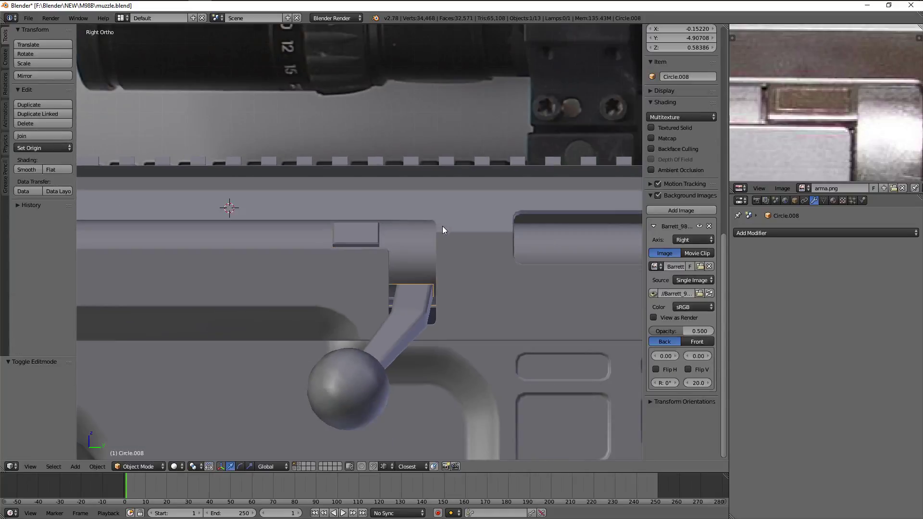
pyautogui.moveTo(443, 226); pyautogui.dragTo(403, 231, button='middle')
pyautogui.scroll(3, 403, 231)
pyautogui.scroll(-2, 403, 235)
# Grow the selection to cover the whole plate and inspect it from the front view
pyautogui.press('Tab')
pyautogui.press('a')
pyautogui.scroll(3, 360, 231)
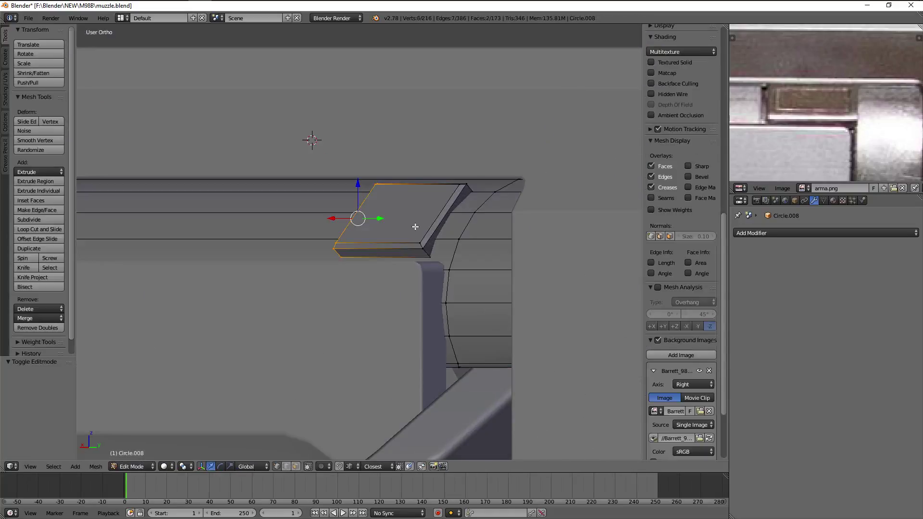
pyautogui.scroll(2, 432, 222)
pyautogui.press('ctrl+KP_Add')
pyautogui.press('ctrl+KP_Add')
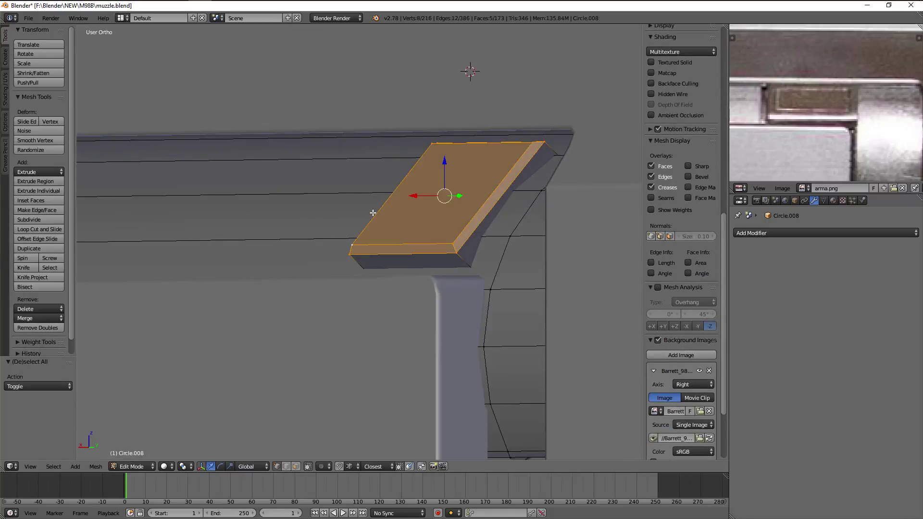
pyautogui.press('z')
pyautogui.press('KP_1')
pyautogui.press('z')
pyautogui.scroll(2, 398, 213)
pyautogui.scroll(1, 416, 255)
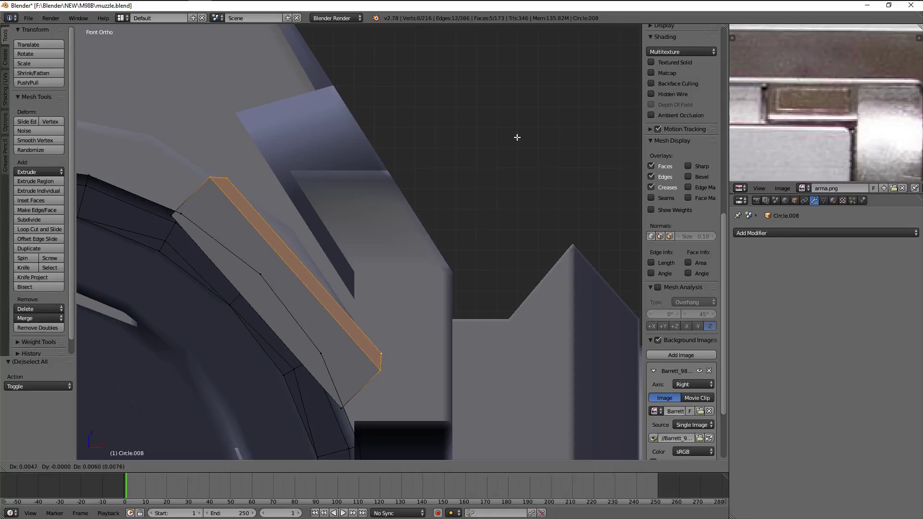
pyautogui.press('z')
pyautogui.scroll(-3, 405, 241)
pyautogui.press('Tab')
pyautogui.press('z')
pyautogui.moveTo(406, 241)
pyautogui.mouseDown(button='middle')
pyautogui.moveTo(416, 260)
pyautogui.moveTo(449, 257)
pyautogui.moveTo(328, 270)
pyautogui.moveTo(412, 234)
pyautogui.moveTo(497, 240)
pyautogui.mouseUp(button='middle')
pyautogui.scroll(-3, 448, 253)
# Move the plate strip toward the receiver wall in front orthographic view, then inspect it
pyautogui.press('Tab')
pyautogui.press('KP_1')
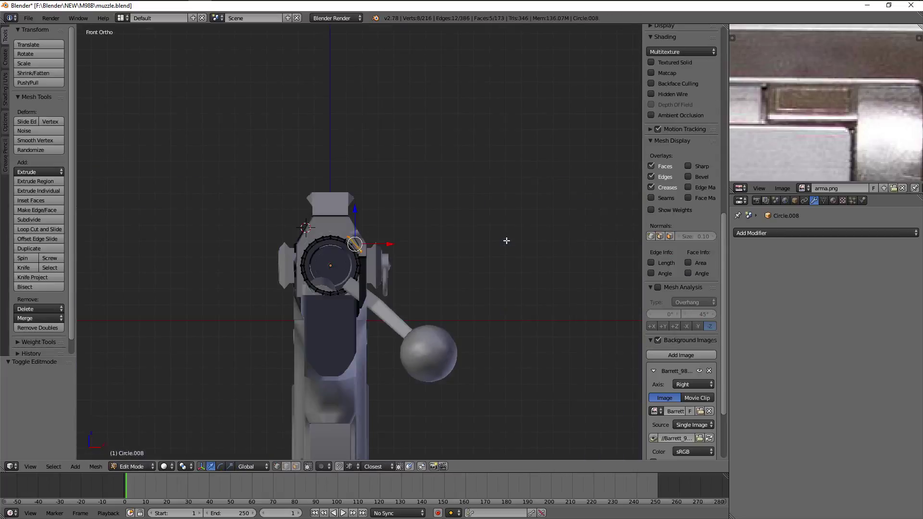
pyautogui.scroll(3, 494, 229)
pyautogui.scroll(2, 494, 229)
pyautogui.press('g')
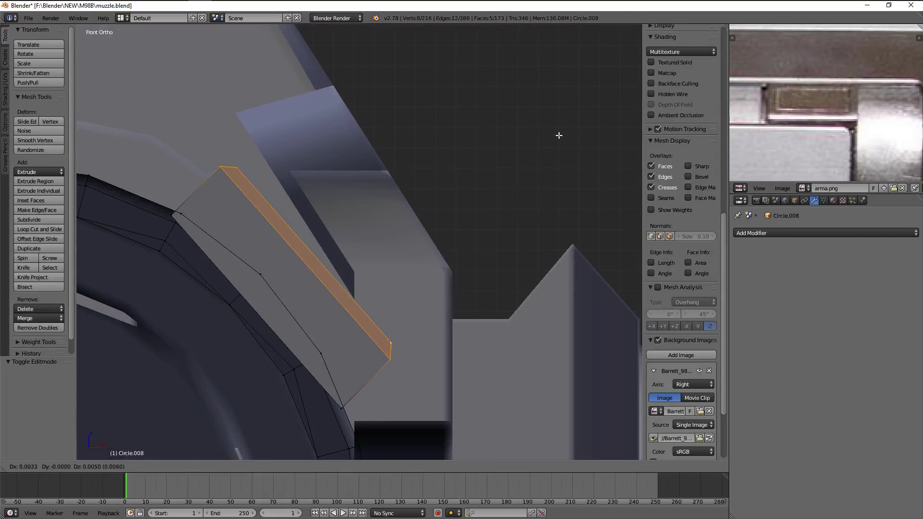
pyautogui.press('Tab')
pyautogui.scroll(-3, 448, 212)
pyautogui.scroll(-2, 418, 266)
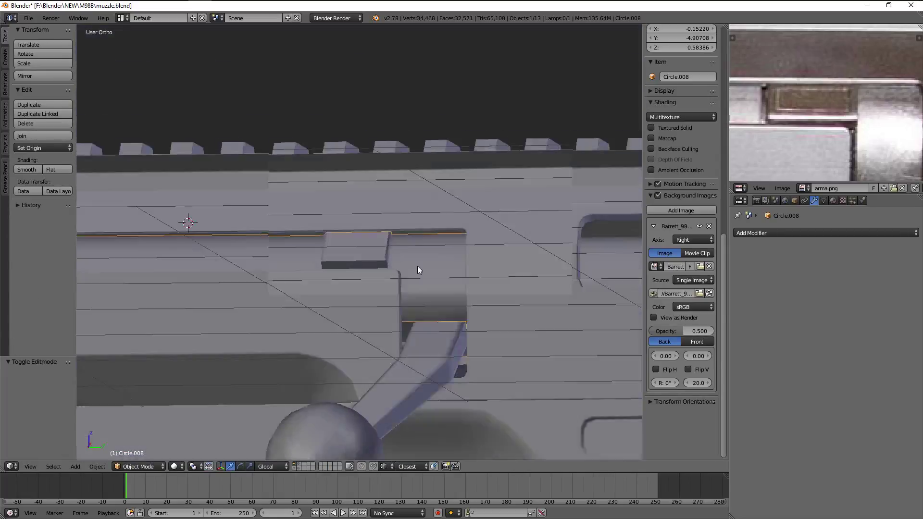
pyautogui.moveTo(418, 267)
pyautogui.mouseDown(button='middle')
pyautogui.moveTo(377, 260)
pyautogui.moveTo(407, 315)
pyautogui.moveTo(406, 302)
pyautogui.moveTo(434, 281)
pyautogui.moveTo(385, 280)
pyautogui.mouseUp(button='middle')
pyautogui.scroll(-2, 435, 281)
pyautogui.scroll(1, 517, 276)
pyautogui.moveTo(517, 276)
pyautogui.mouseDown(button='middle')
pyautogui.moveTo(553, 275)
pyautogui.moveTo(420, 276)
pyautogui.mouseUp(button='middle')
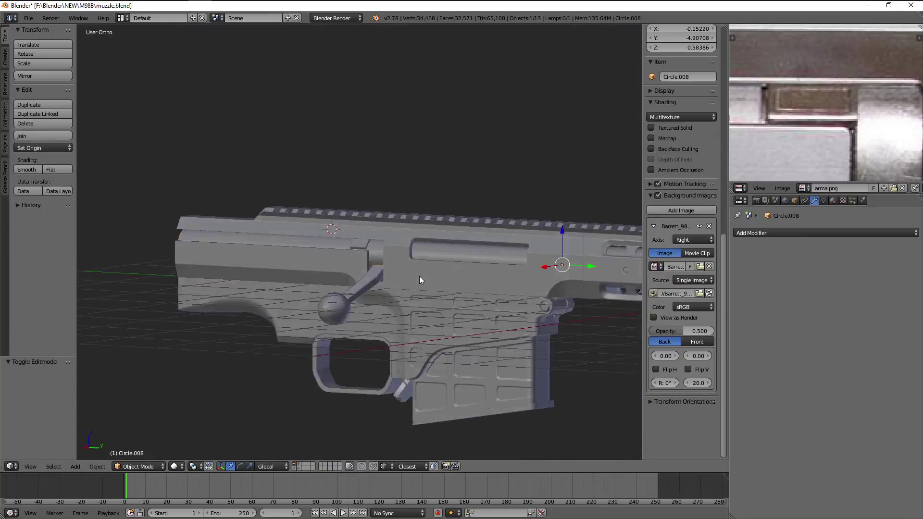
# Select the linked plate and move it to sit against the curved receiver wall
pyautogui.press('Tab')
pyautogui.scroll(2, 419, 276)
pyautogui.press('KP_1')
pyautogui.press('z')
pyautogui.scroll(7, 420, 276)
pyautogui.scroll(6, 422, 264)
pyautogui.press('g')
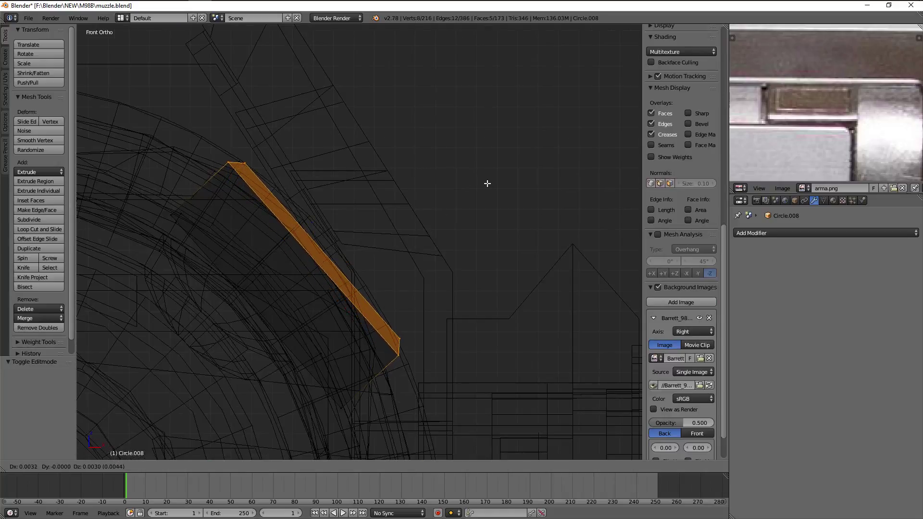
pyautogui.press('z')
pyautogui.press('z')
pyautogui.scroll(-3, 352, 250)
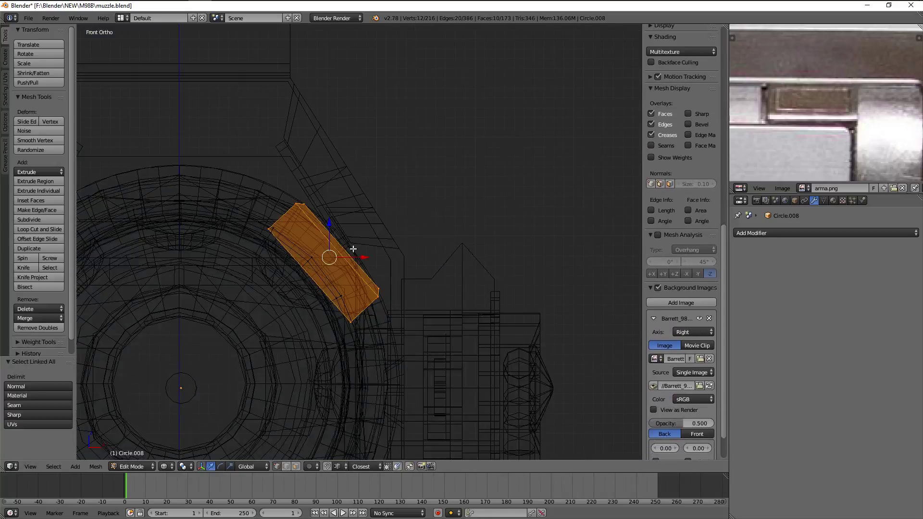
pyautogui.rightClick(291, 212)
pyautogui.hotkey('ctrl', 'l')
pyautogui.press('z')
pyautogui.scroll(4, 425, 262)
pyautogui.scroll(2, 426, 262)
pyautogui.press('g')
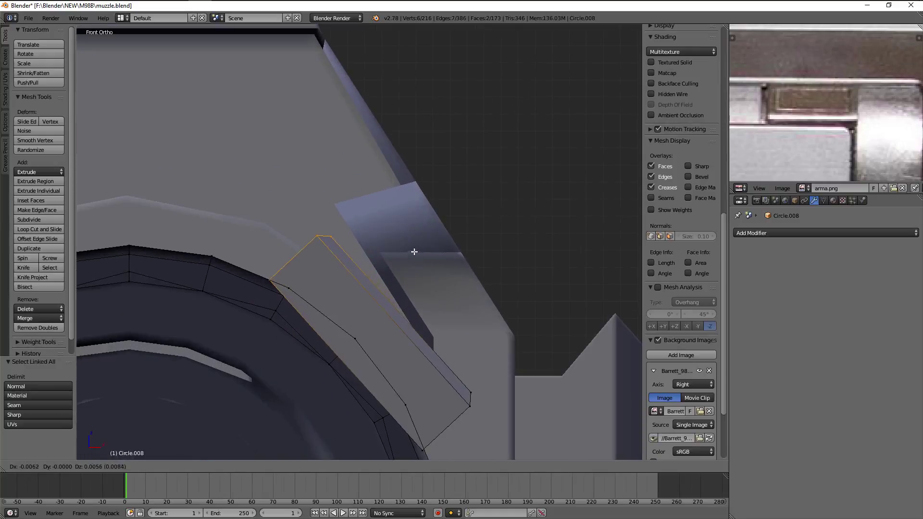
pyautogui.click(387, 226)
pyautogui.scroll(-3, 399, 239)
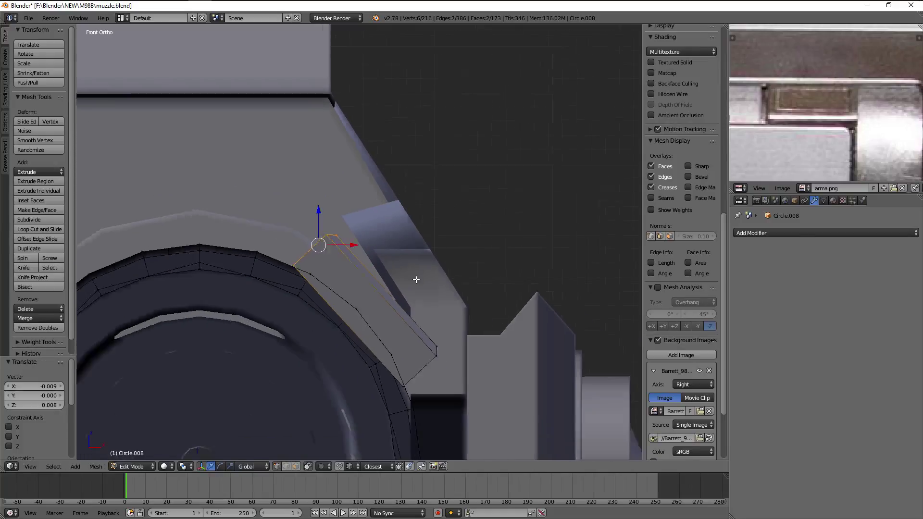
# Inspect the repositioned plate in object mode from front, right and orbited views
pyautogui.press('Tab')
pyautogui.moveTo(416, 274)
pyautogui.mouseDown(button='middle')
pyautogui.moveTo(320, 296)
pyautogui.moveTo(417, 323)
pyautogui.mouseUp(button='middle')
pyautogui.press('KP_1')
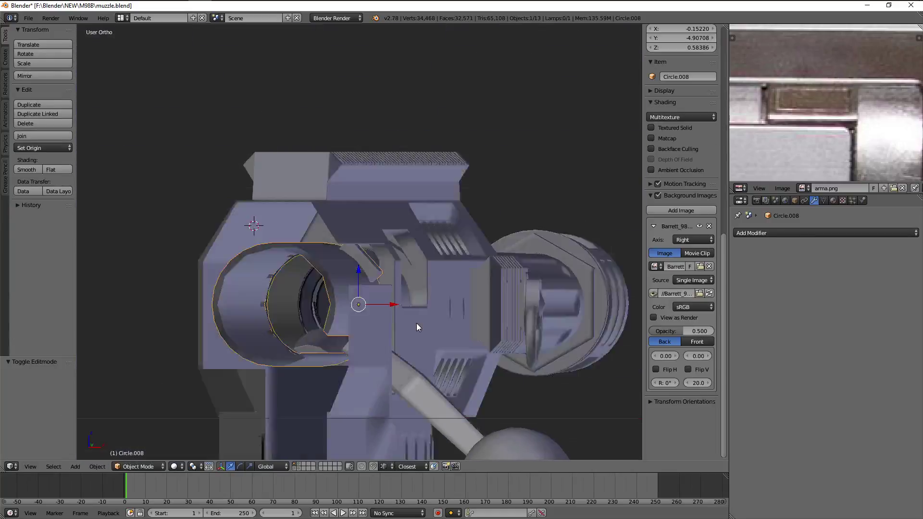
pyautogui.press('KP_3')
pyautogui.press('z')
pyautogui.press('z')
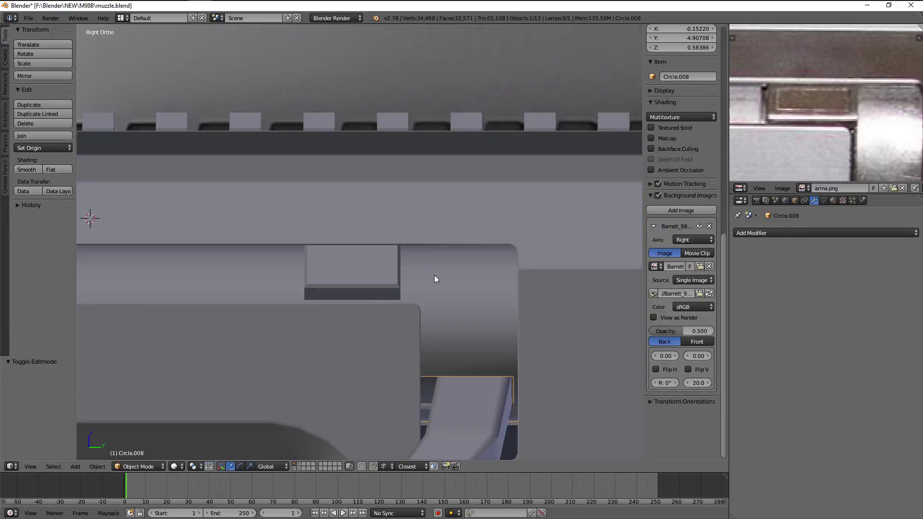
pyautogui.moveTo(434, 275)
pyautogui.mouseDown(button='middle')
pyautogui.moveTo(345, 302)
pyautogui.moveTo(403, 256)
pyautogui.moveTo(374, 234)
pyautogui.moveTo(430, 299)
pyautogui.moveTo(457, 272)
pyautogui.moveTo(365, 271)
pyautogui.mouseUp(button='middle')
pyautogui.scroll(3, 336, 245)
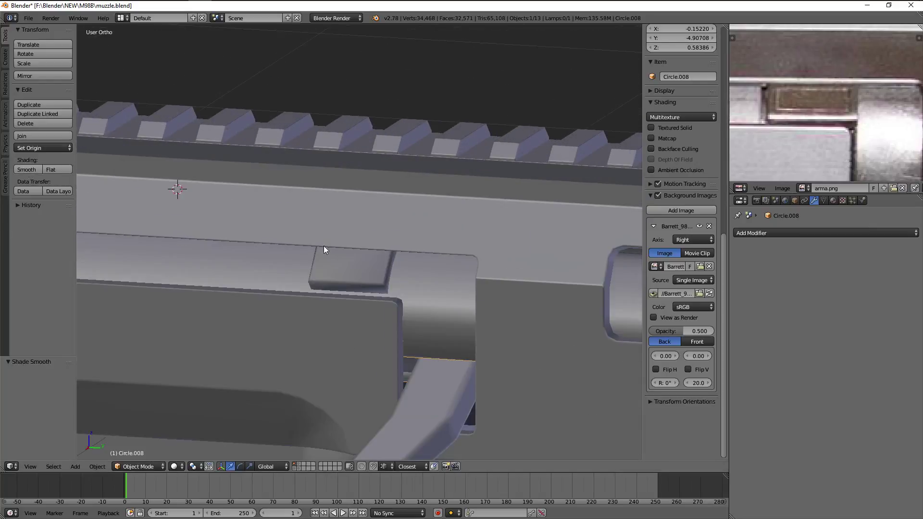
# Add loop cuts across the plate, slide them close to its ends, and check the result
pyautogui.scroll(2, 324, 249)
pyautogui.press('Tab')
pyautogui.scroll(2, 398, 232)
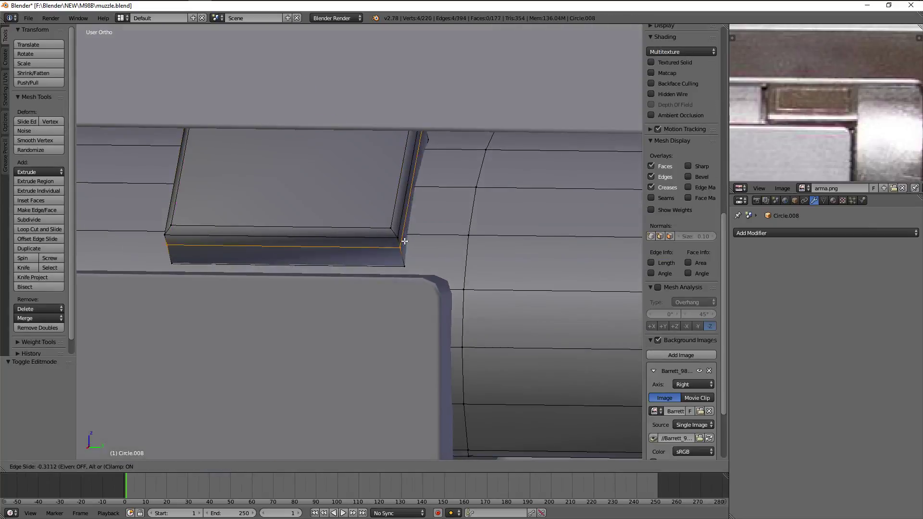
pyautogui.click(404, 238)
pyautogui.hotkey('ctrl', 'r')
pyautogui.click(245, 231)
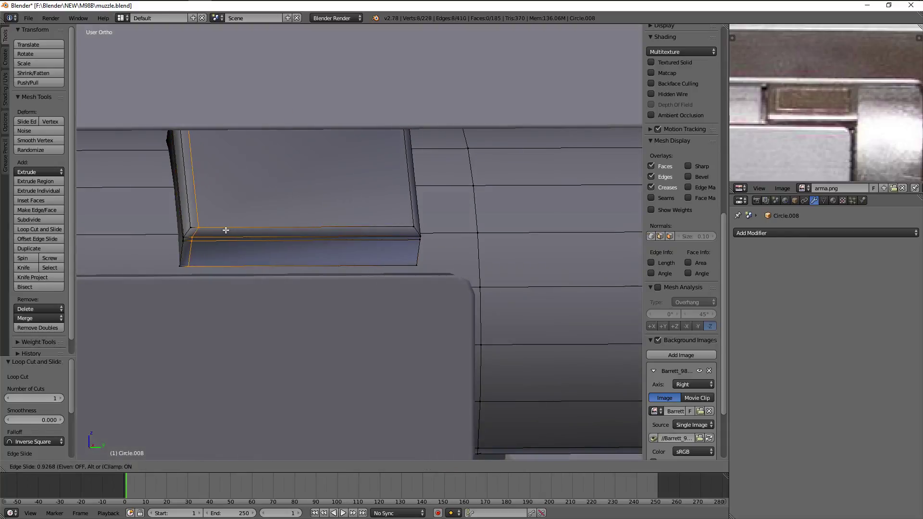
pyautogui.hotkey('ctrl', 'r')
pyautogui.click(228, 232)
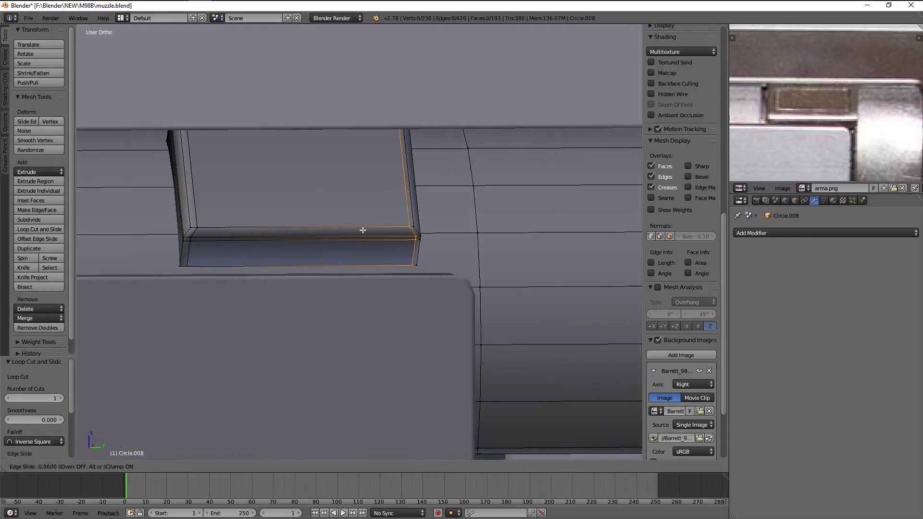
pyautogui.moveTo(345, 195); pyautogui.dragTo(376, 206, button='middle')
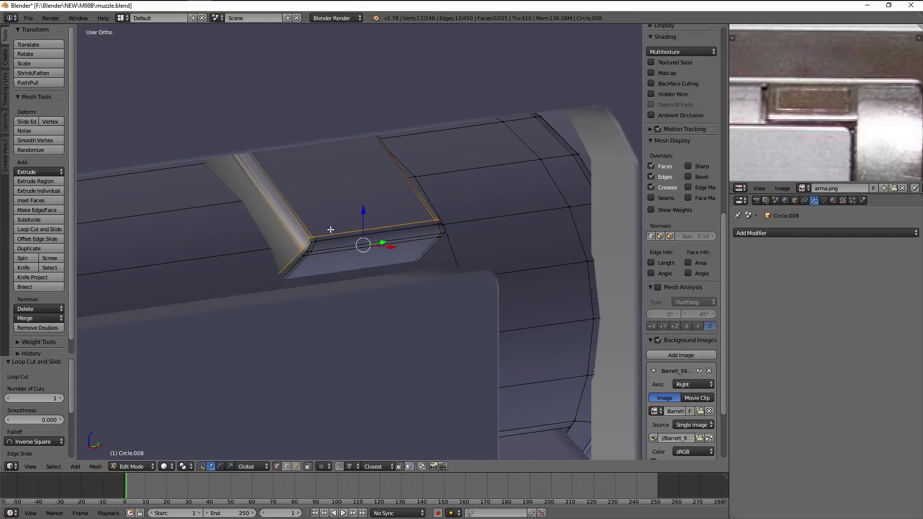
pyautogui.moveTo(331, 230); pyautogui.dragTo(283, 224, button='middle')
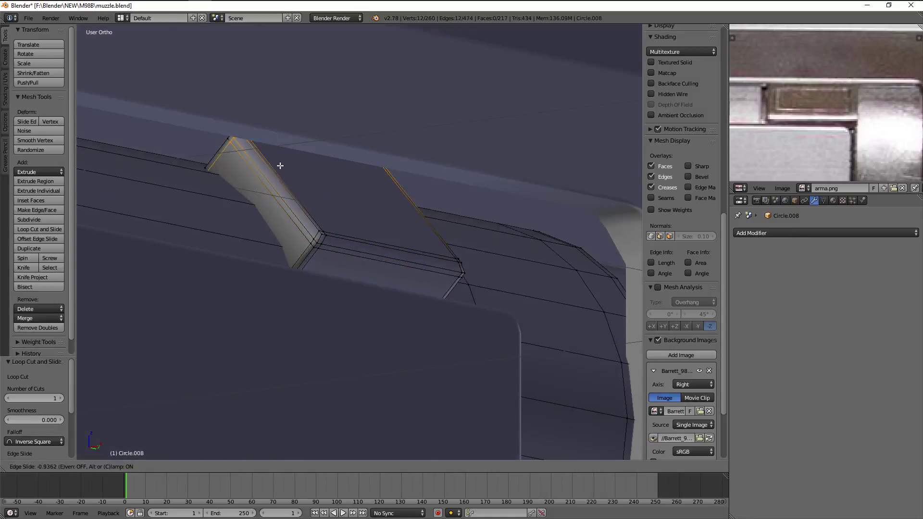
pyautogui.press('Tab')
pyautogui.moveTo(279, 166)
pyautogui.mouseDown(button='middle')
pyautogui.moveTo(392, 258)
pyautogui.moveTo(322, 258)
pyautogui.moveTo(341, 232)
pyautogui.moveTo(374, 274)
pyautogui.mouseUp(button='middle')
pyautogui.scroll(-3, 374, 278)
# Select the connected plate in front wireframe view and deselect all but its lower end
pyautogui.press('Tab')
pyautogui.press('z')
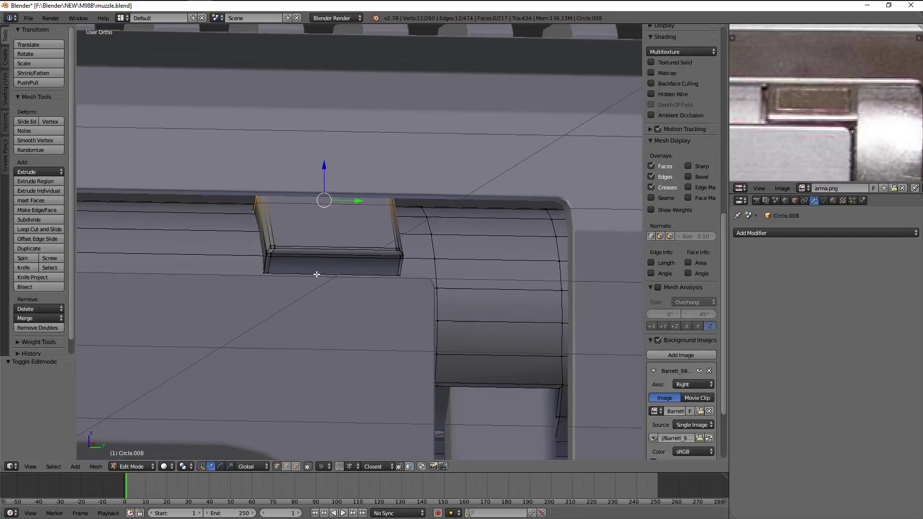
pyautogui.press('z')
pyautogui.hotkey('ctrl', 'l')
pyautogui.press('KP_1')
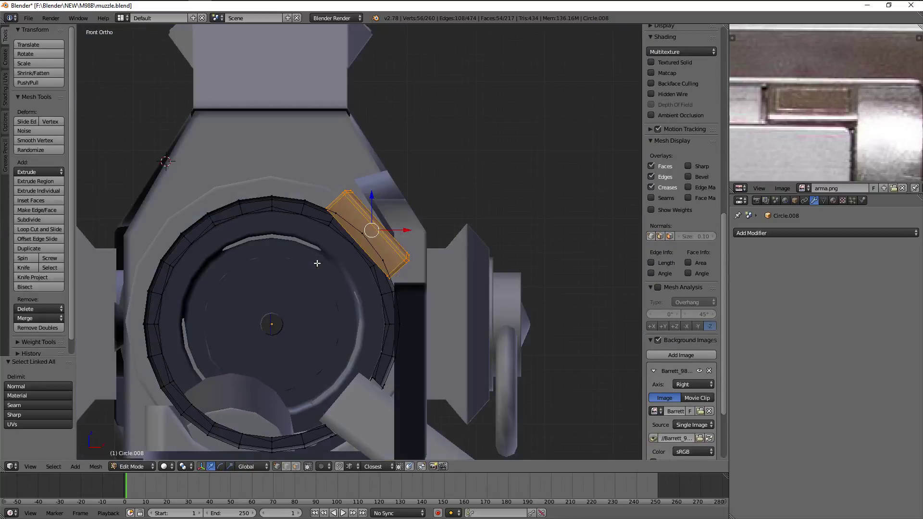
pyautogui.scroll(5, 331, 204)
pyautogui.press('z')
pyautogui.moveTo(331, 119); pyautogui.dragTo(409, 178, button='middle')
# Return to object mode, preview subdivision smoothing, then remove the Subdivision Surface modifier
pyautogui.press('b')
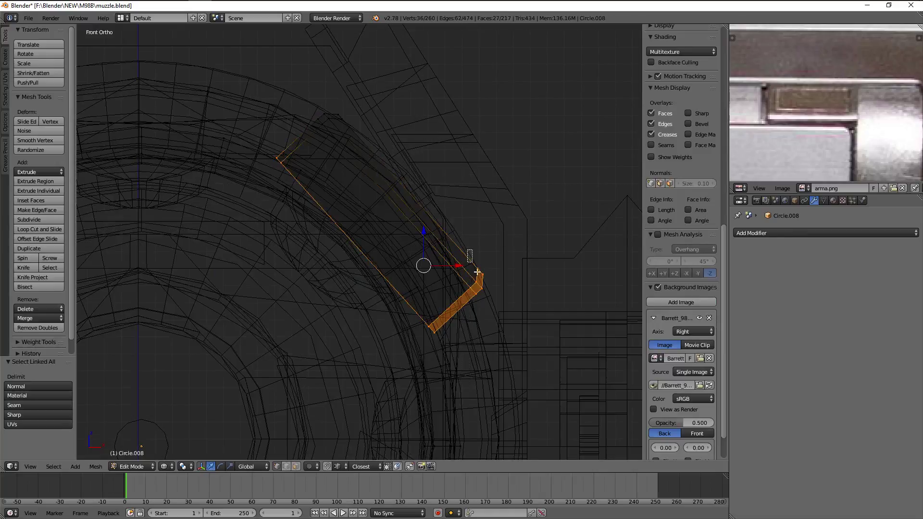
pyautogui.press('x')
pyautogui.press('Tab')
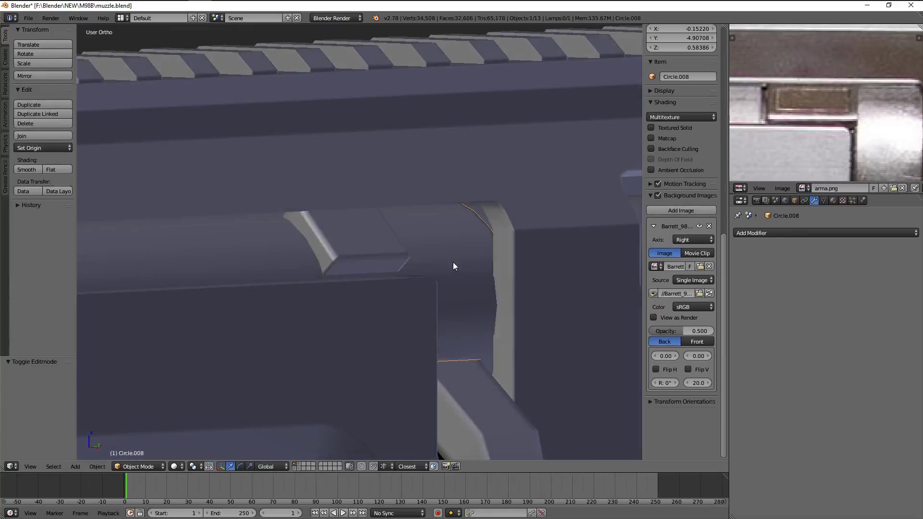
pyautogui.moveTo(453, 262)
pyautogui.mouseDown(button='middle')
pyautogui.moveTo(368, 272)
pyautogui.moveTo(437, 281)
pyautogui.moveTo(385, 254)
pyautogui.moveTo(445, 260)
pyautogui.moveTo(508, 307)
pyautogui.moveTo(470, 267)
pyautogui.moveTo(516, 284)
pyautogui.mouseUp(button='middle')
pyautogui.hotkey('ctrl', '2')
pyautogui.click(912, 248)
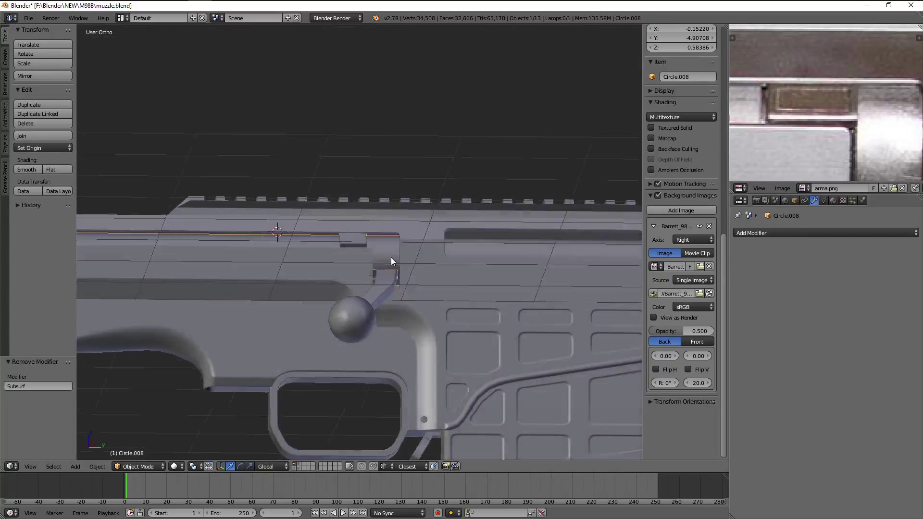
pyautogui.moveTo(391, 258)
pyautogui.mouseDown(button='middle')
pyautogui.moveTo(433, 266)
pyautogui.moveTo(450, 336)
pyautogui.moveTo(358, 312)
pyautogui.mouseUp(button='middle')
pyautogui.press('a')
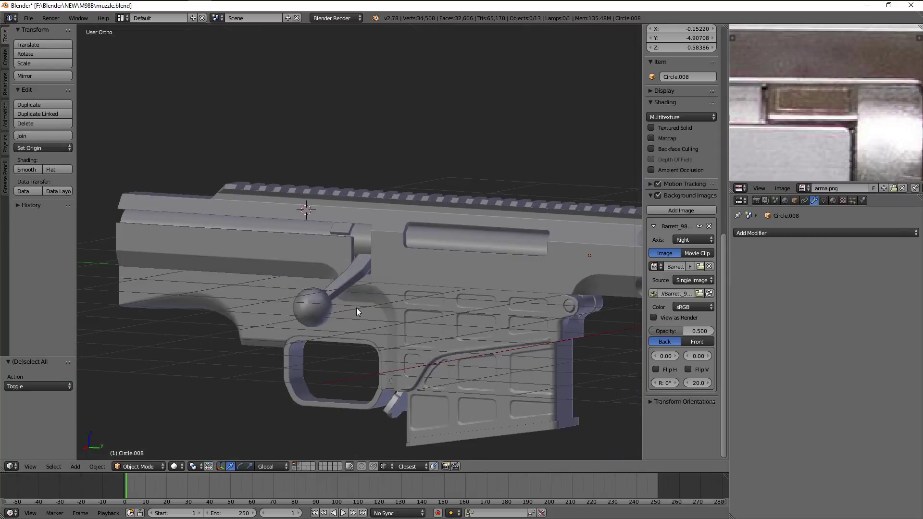
pyautogui.rightClick(338, 290)
pyautogui.press('KP_3')
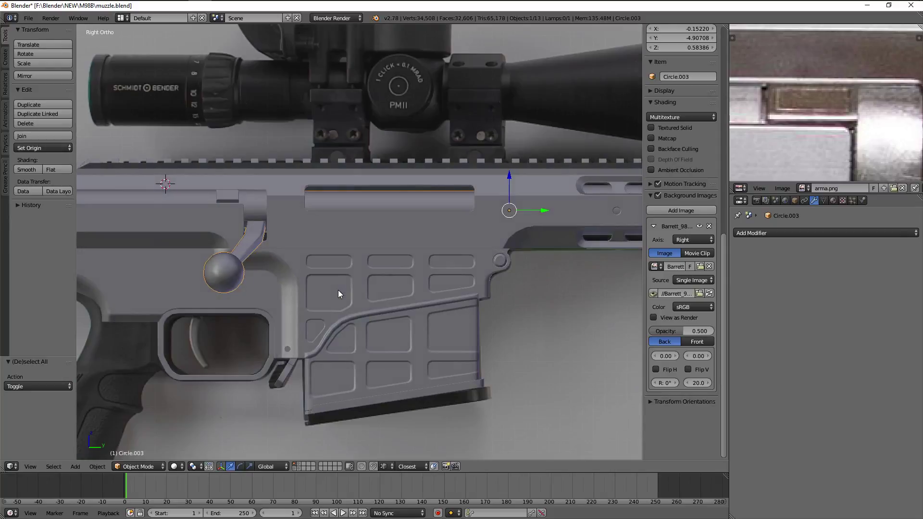
pyautogui.keyDown('shift'); pyautogui.moveTo(339, 301); pyautogui.dragTo(388, 214, button='middle'); pyautogui.keyUp('shift')
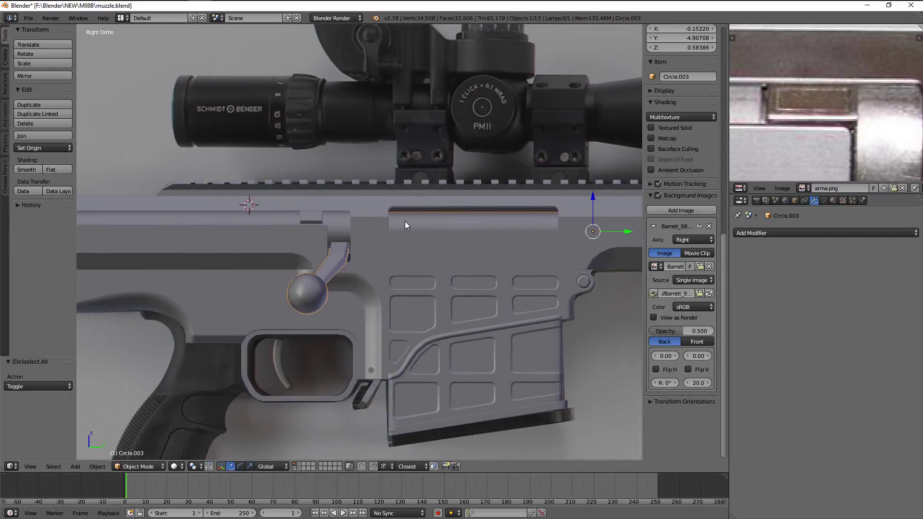
# Browse the reference collage across the receiver, bolt and stock photos
pyautogui.scroll(-5, 429, 216)
pyautogui.scroll(-1, 430, 215)
pyautogui.scroll(4, 484, 216)
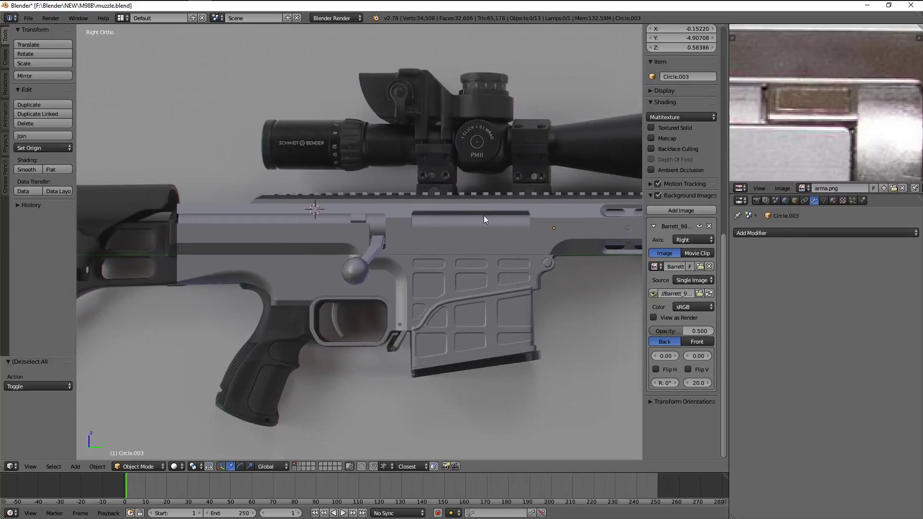
pyautogui.scroll(1, 475, 210)
pyautogui.scroll(2, 475, 210)
pyautogui.scroll(-3, 846, 115)
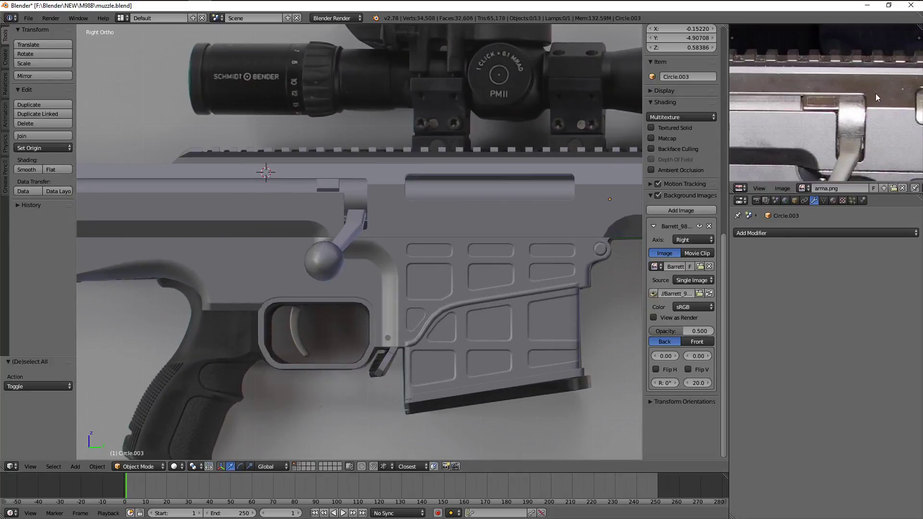
pyautogui.moveTo(864, 120); pyautogui.dragTo(747, 105, button='middle')
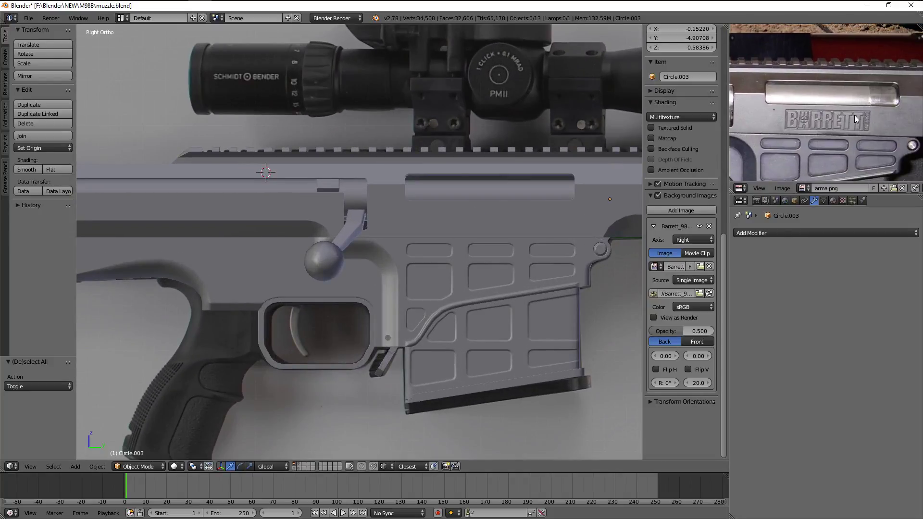
pyautogui.scroll(3, 858, 112)
pyautogui.scroll(2, 803, 111)
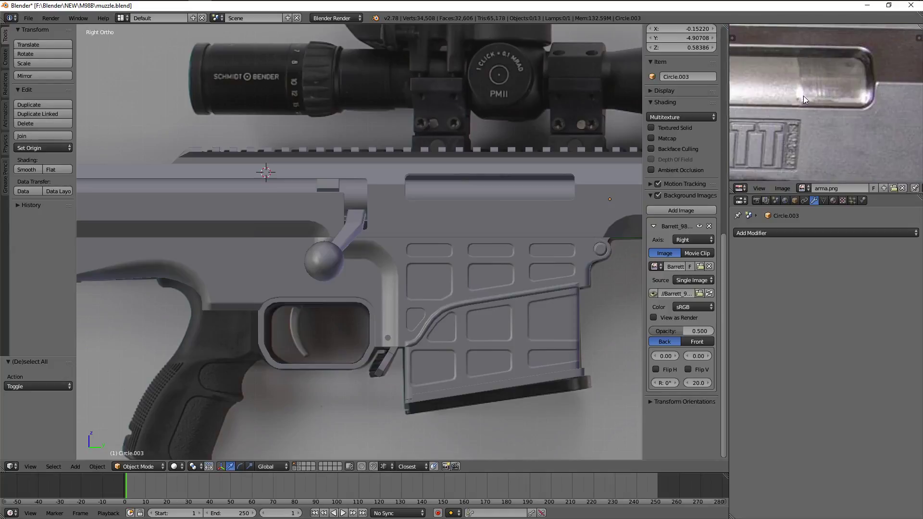
pyautogui.scroll(-2, 803, 98)
pyautogui.scroll(-3, 808, 98)
pyautogui.scroll(1, 807, 98)
pyautogui.scroll(1, 807, 99)
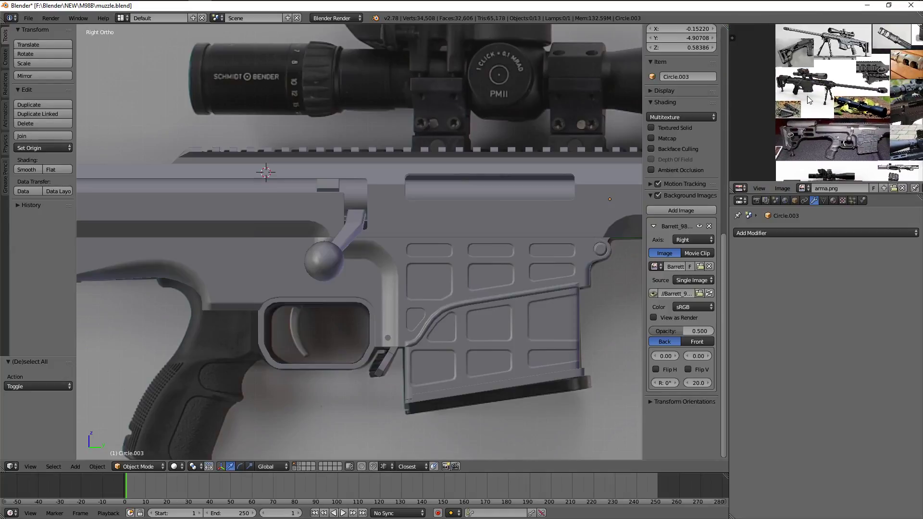
pyautogui.scroll(2, 807, 98)
pyautogui.scroll(2, 808, 104)
pyautogui.scroll(2, 809, 110)
pyautogui.scroll(1, 810, 113)
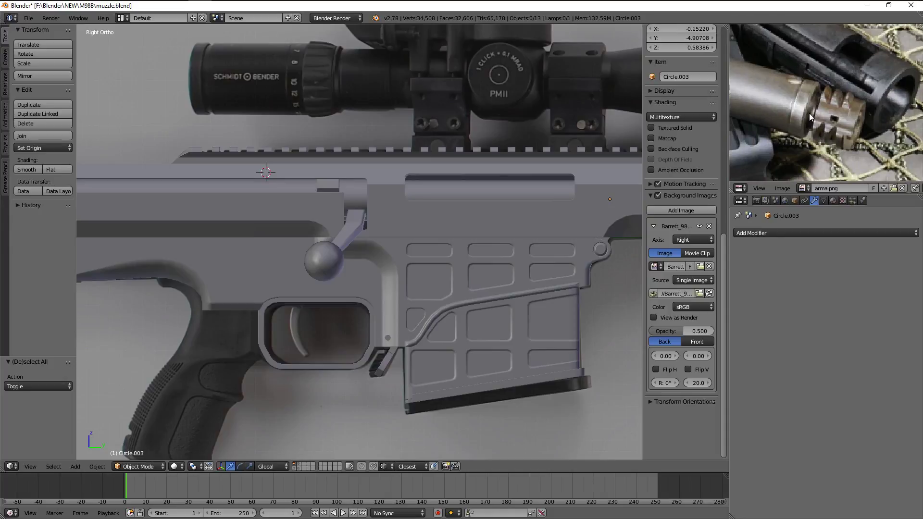
pyautogui.scroll(-1, 810, 113)
pyautogui.scroll(-2, 836, 115)
pyautogui.moveTo(863, 120); pyautogui.dragTo(816, 108, button='middle')
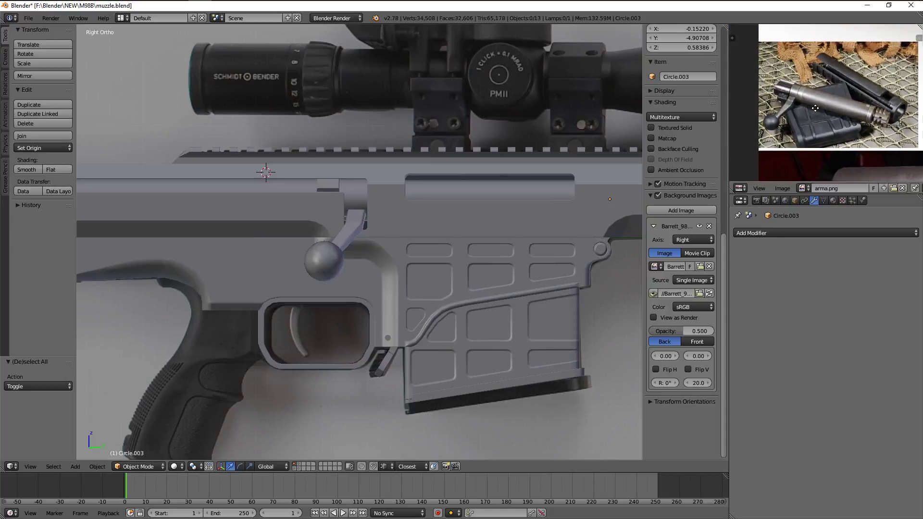
pyautogui.scroll(2, 825, 111)
pyautogui.scroll(-3, 824, 111)
pyautogui.scroll(4, 806, 106)
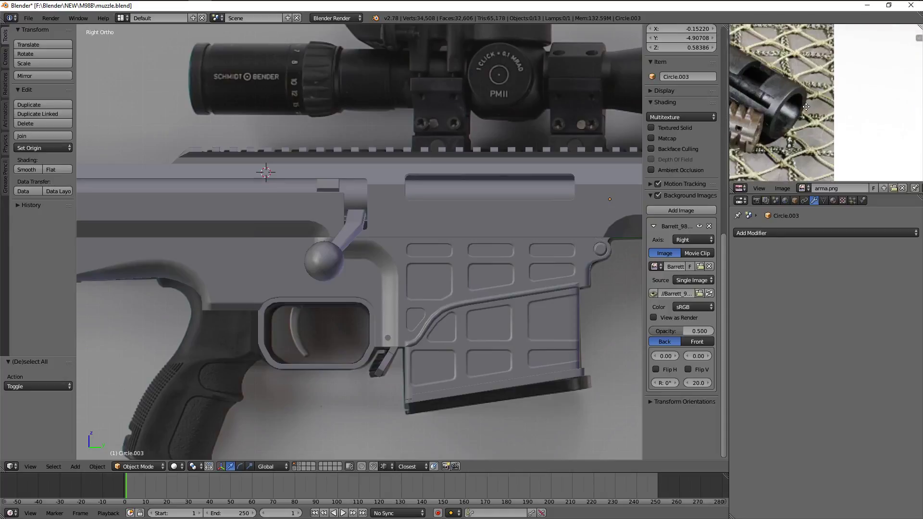
pyautogui.scroll(1, 812, 106)
pyautogui.scroll(1, 832, 106)
pyautogui.scroll(-2, 834, 106)
pyautogui.scroll(-2, 834, 107)
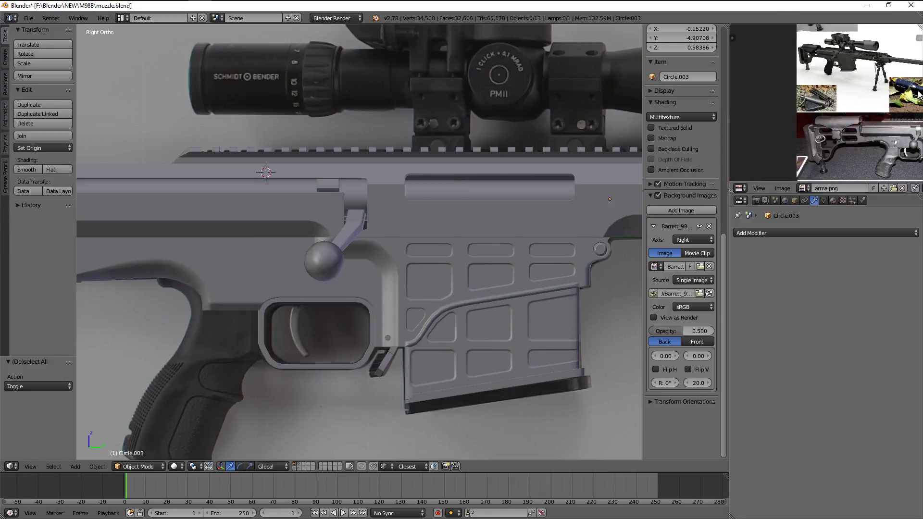
pyautogui.moveTo(919, 96)
pyautogui.mouseDown(button='middle')
pyautogui.moveTo(864, 100)
pyautogui.moveTo(838, 113)
pyautogui.mouseUp(button='middle')
pyautogui.scroll(-2, 869, 119)
pyautogui.scroll(-1, 852, 96)
pyautogui.scroll(4, 882, 88)
pyautogui.scroll(2, 872, 119)
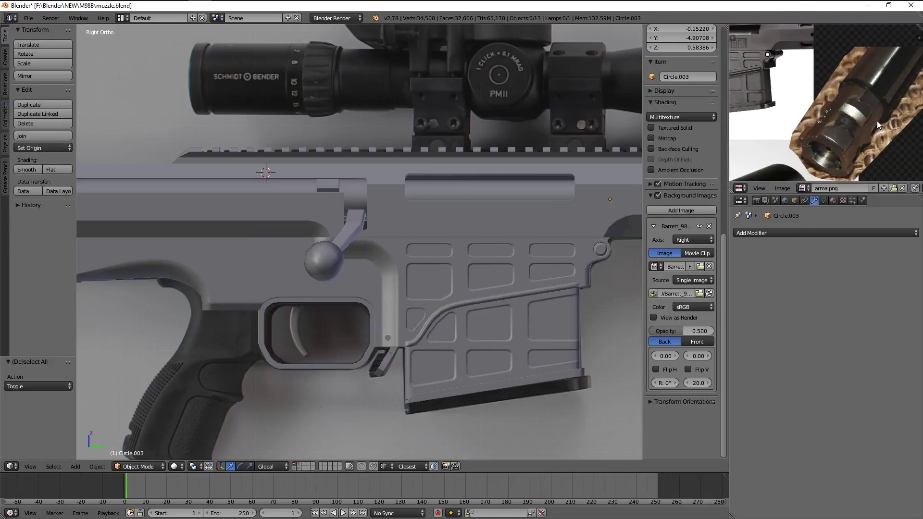
pyautogui.scroll(-2, 877, 120)
pyautogui.scroll(-2, 757, 75)
pyautogui.scroll(-1, 757, 75)
pyautogui.scroll(1, 789, 108)
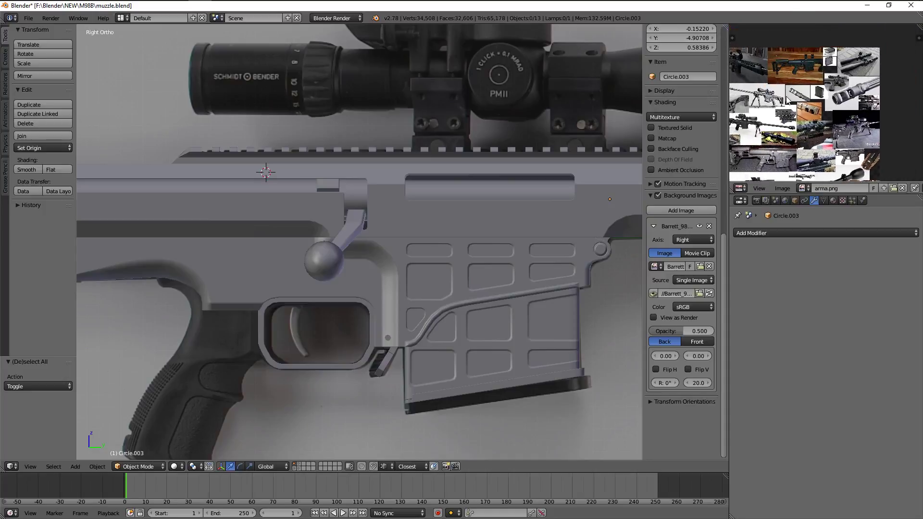
pyautogui.scroll(1, 813, 105)
pyautogui.scroll(1, 822, 103)
pyautogui.scroll(1, 822, 104)
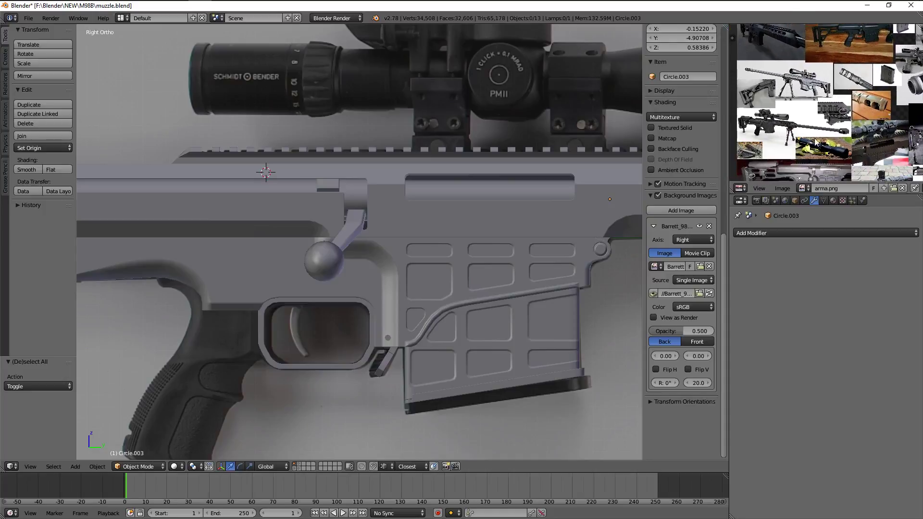
pyautogui.moveTo(817, 101); pyautogui.dragTo(759, 57, button='middle')
pyautogui.scroll(1, 759, 57)
pyautogui.scroll(-4, 529, 192)
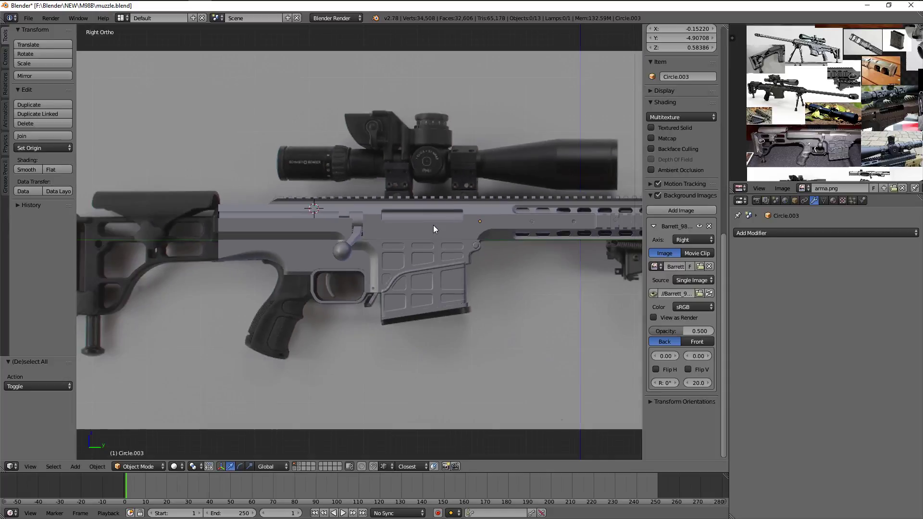
# Save muzzle.blend and angle the view toward the trigger guard
pyautogui.hotkey('ctrl', 's')
pyautogui.scroll(4, 403, 264)
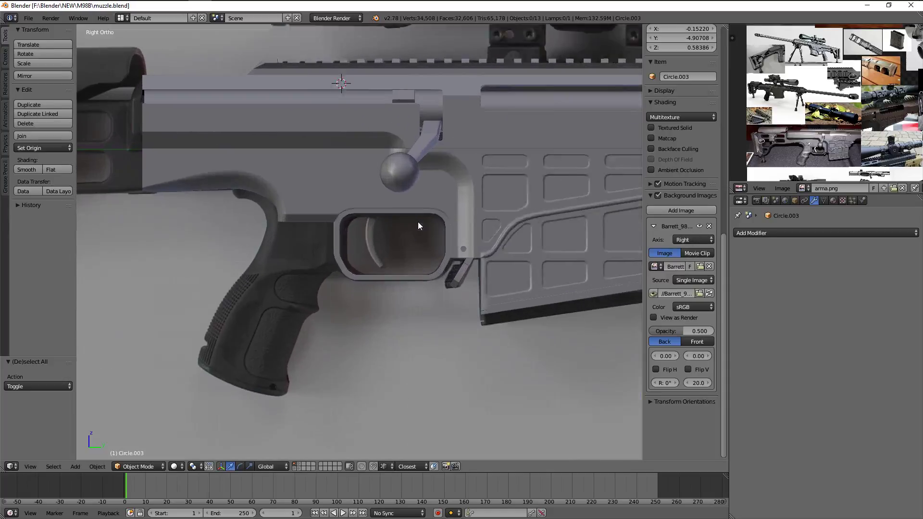
pyautogui.moveTo(419, 223); pyautogui.dragTo(382, 194, button='middle')
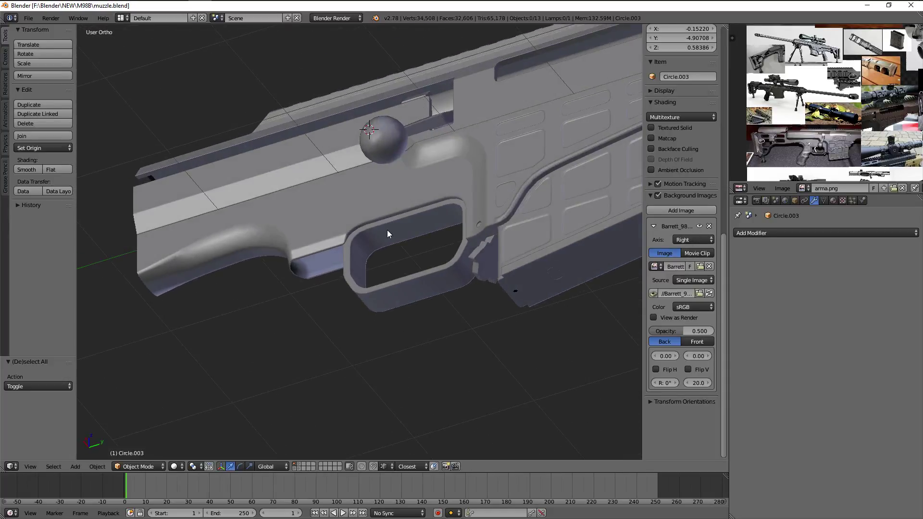
# Edit the trigger guard mesh Plane.006 and snap the 3D cursor to the selected vertex
pyautogui.rightClick(388, 231)
pyautogui.scroll(2, 399, 245)
pyautogui.press('Tab')
pyautogui.hotkey('shift', 's')
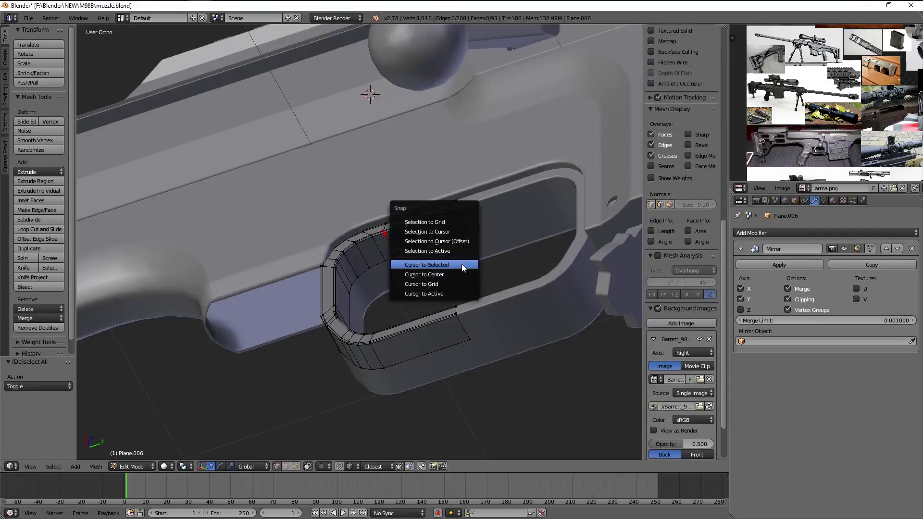
pyautogui.click(462, 264)
pyautogui.keyDown('shift'); pyautogui.moveTo(462, 264); pyautogui.dragTo(424, 249, button='middle'); pyautogui.keyUp('shift')
# Study the reference collage, centring on the Barrett 98B photo
pyautogui.scroll(1, 897, 157)
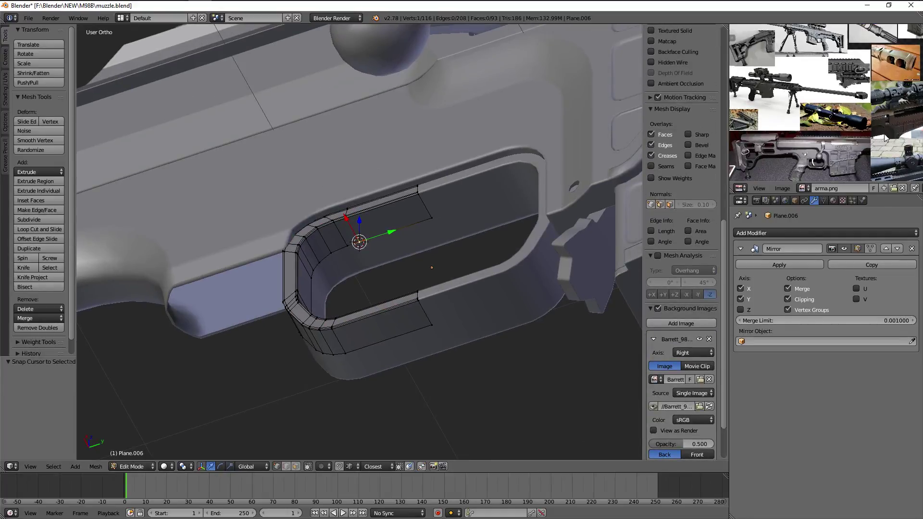
pyautogui.scroll(2, 810, 76)
pyautogui.scroll(2, 818, 92)
pyautogui.scroll(2, 827, 111)
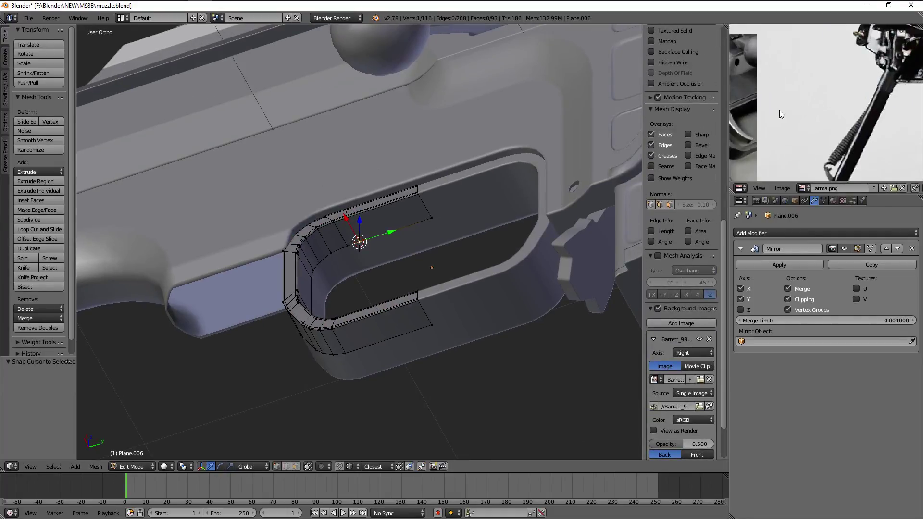
pyautogui.scroll(1, 837, 131)
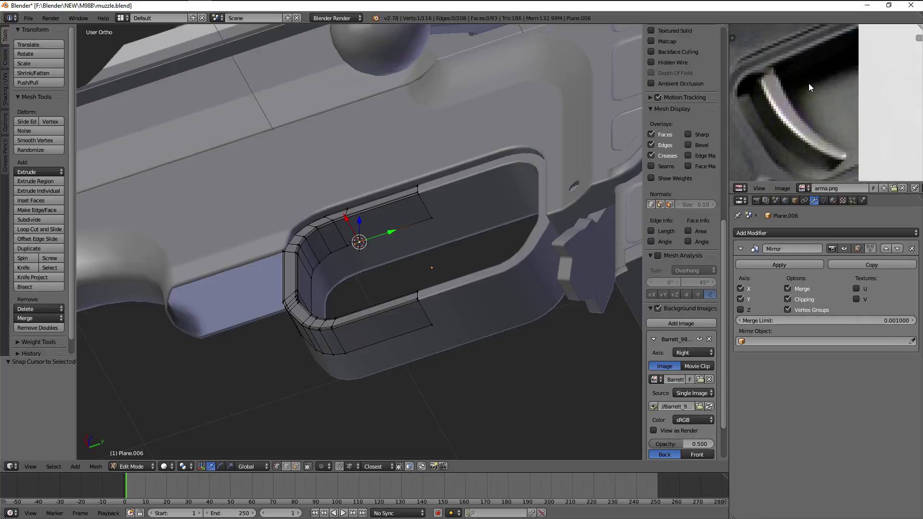
pyautogui.scroll(-3, 847, 106)
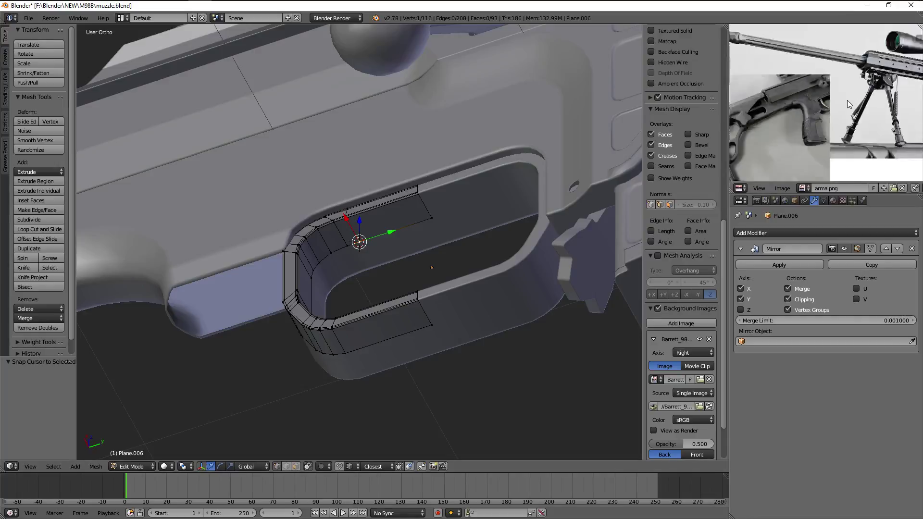
pyautogui.scroll(-2, 842, 106)
pyautogui.scroll(-1, 835, 106)
pyautogui.scroll(1, 831, 107)
pyautogui.moveTo(831, 106); pyautogui.dragTo(886, 85, button='middle')
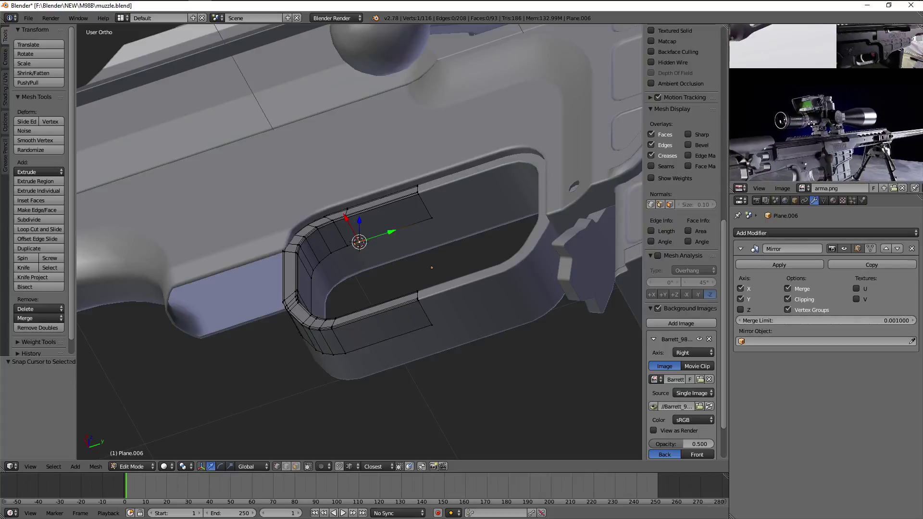
pyautogui.scroll(3, 866, 106)
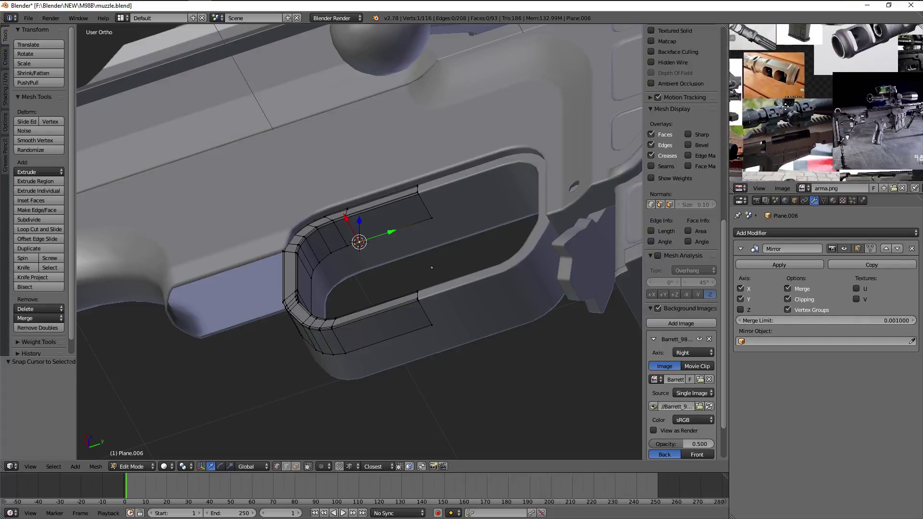
pyautogui.scroll(-2, 846, 116)
pyautogui.scroll(3, 827, 125)
pyautogui.moveTo(827, 125); pyautogui.dragTo(793, 140, button='middle')
pyautogui.scroll(6, 793, 141)
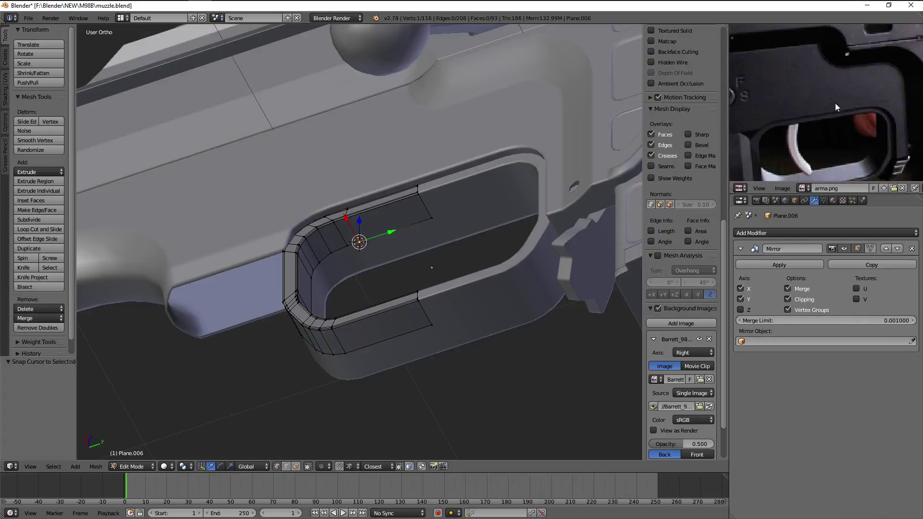
pyautogui.scroll(-4, 778, 114)
pyautogui.scroll(-3, 793, 120)
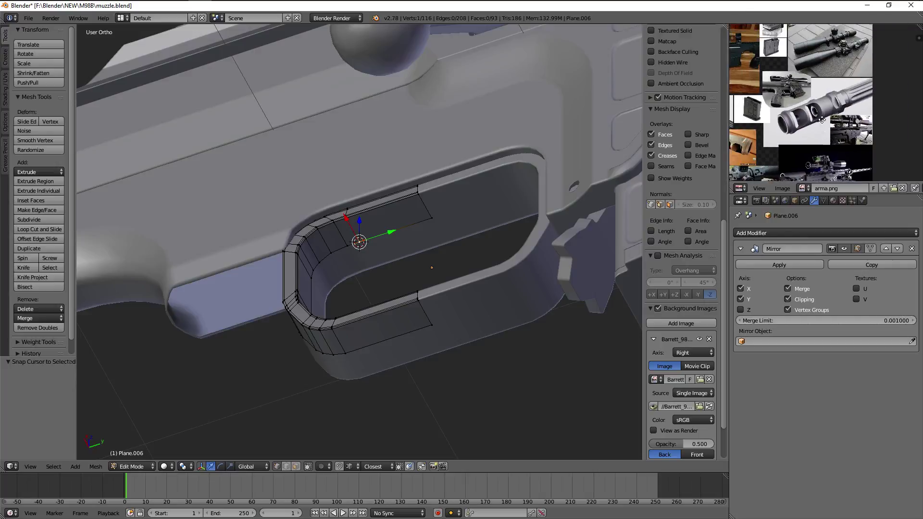
pyautogui.moveTo(794, 121); pyautogui.dragTo(820, 126, button='middle')
pyautogui.scroll(2, 820, 126)
pyautogui.scroll(1, 825, 126)
pyautogui.scroll(1, 831, 127)
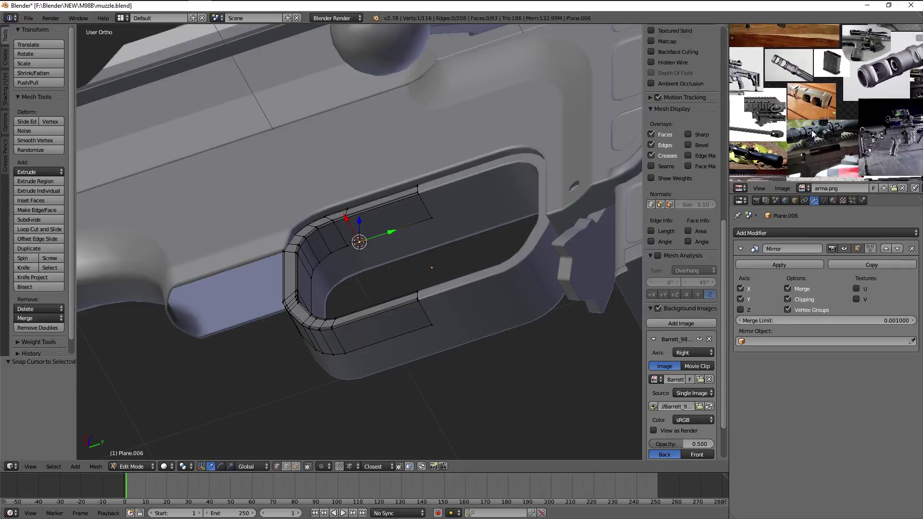
pyautogui.scroll(1, 840, 127)
pyautogui.scroll(2, 840, 127)
pyautogui.scroll(-3, 836, 122)
pyautogui.scroll(2, 835, 117)
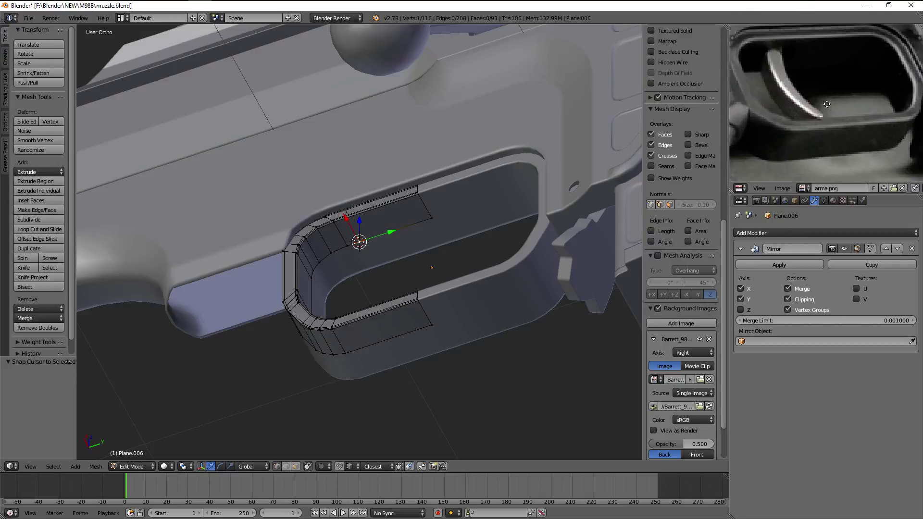
pyautogui.scroll(1, 833, 113)
pyautogui.hscroll(-2, 817, 109)
pyautogui.scroll(3, 477, 225)
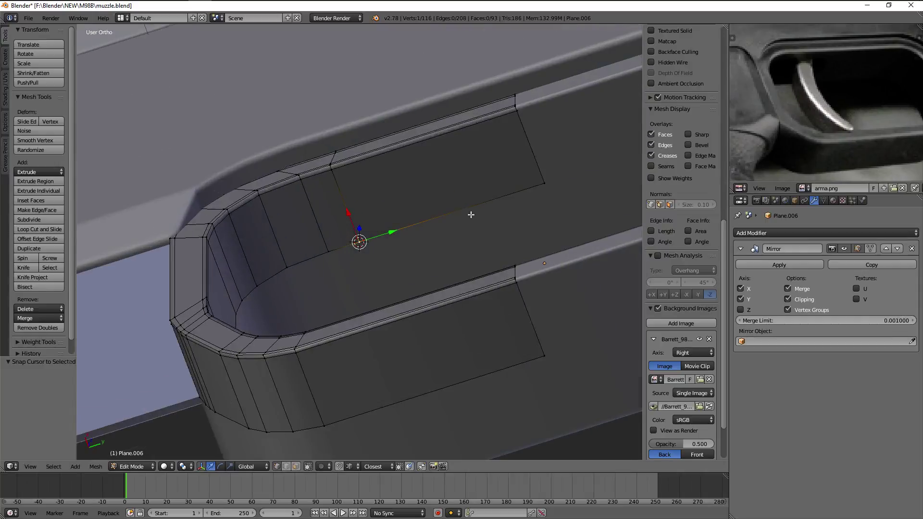
pyautogui.scroll(2, 344, 206)
pyautogui.scroll(1, 415, 256)
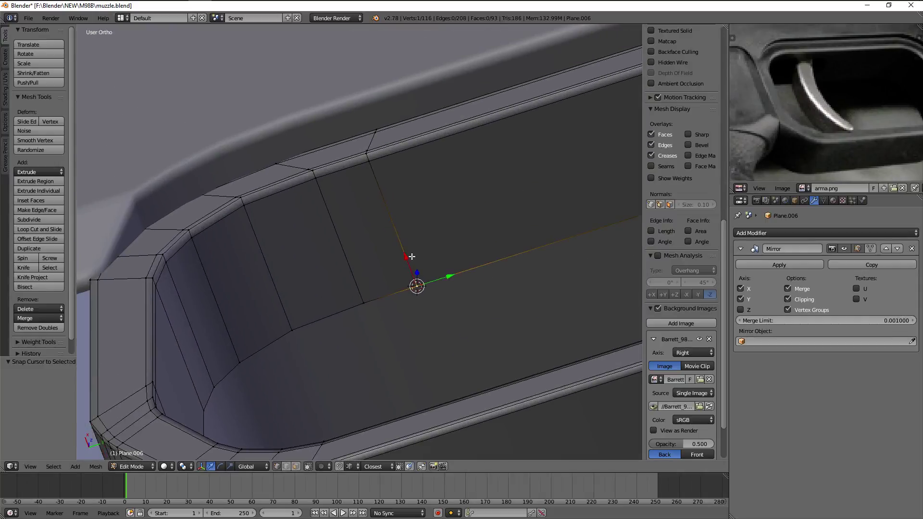
# Go to the right side view and angle it onto the trigger guard
pyautogui.press('KP_3')
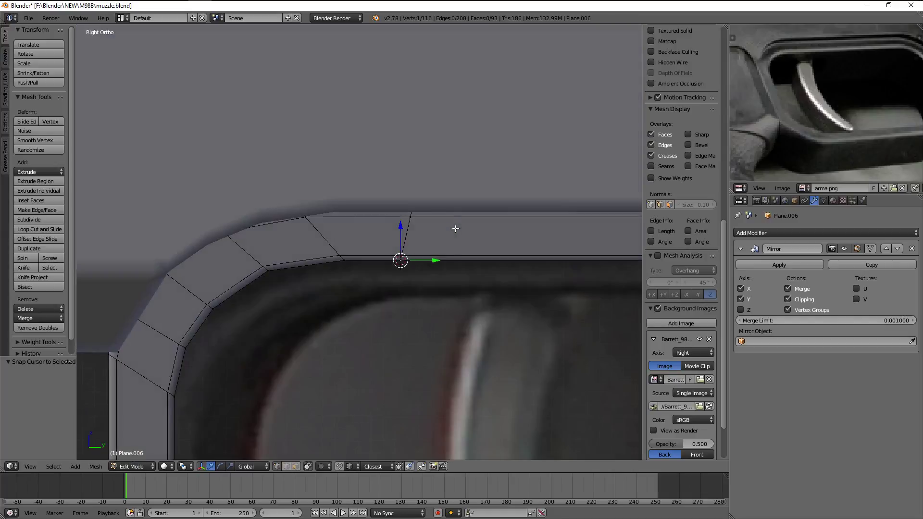
pyautogui.moveTo(467, 251); pyautogui.dragTo(443, 268, button='middle')
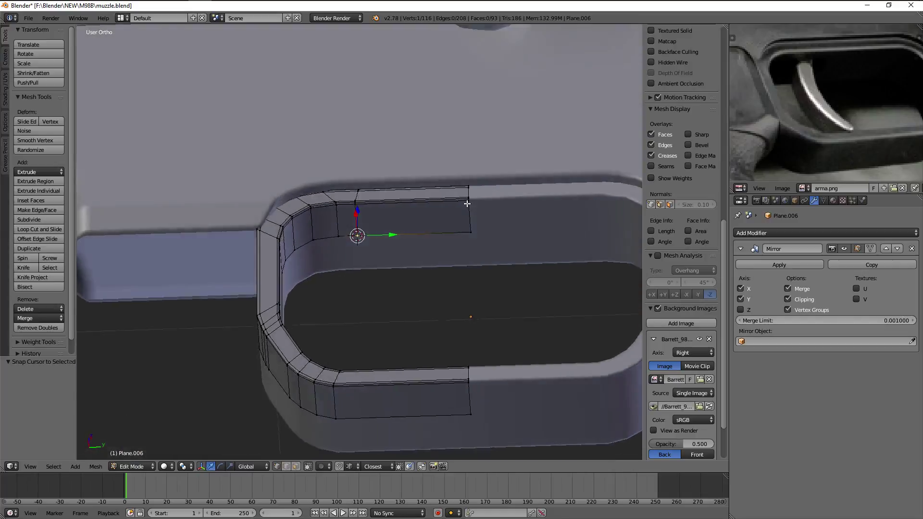
pyautogui.scroll(2, 443, 267)
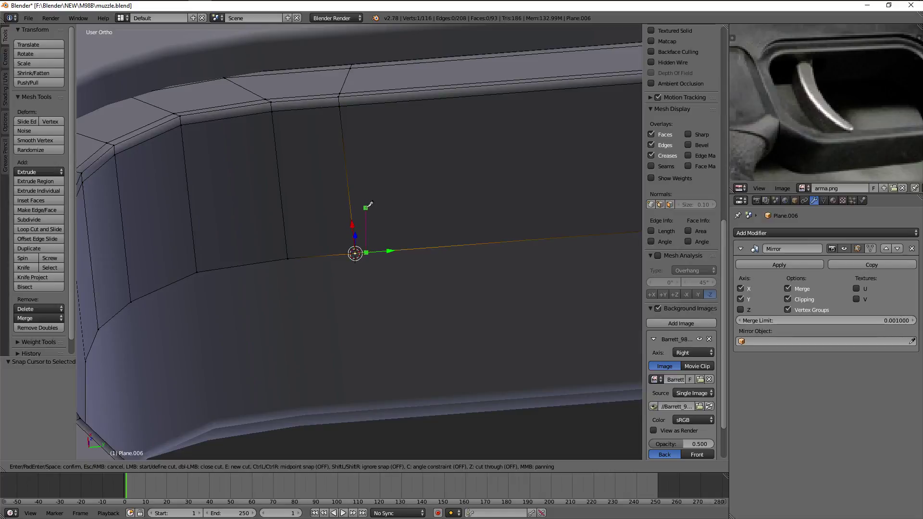
# Finish the knife cut outlining the notch on the inner wall and delete the new face
pyautogui.keyDown('shift'); pyautogui.moveTo(441, 180); pyautogui.dragTo(376, 205, button='middle'); pyautogui.keyUp('shift')
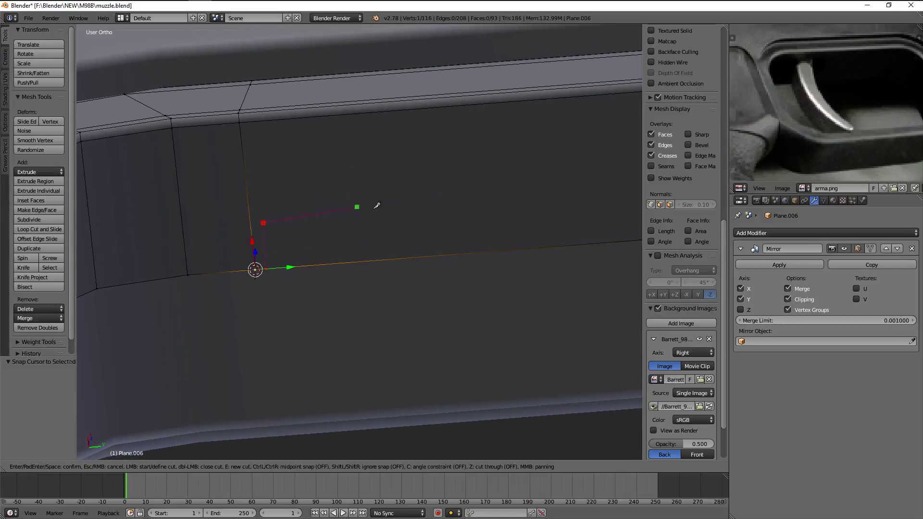
pyautogui.click(391, 268)
pyautogui.press('Return')
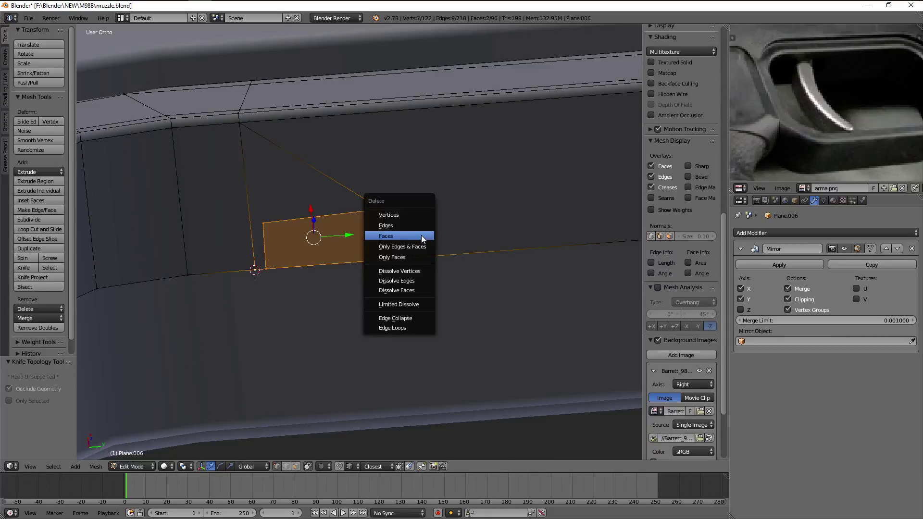
pyautogui.click(422, 236)
# Extrude the notch's top edge and merge overlapping vertices with Remove Doubles
pyautogui.click(277, 224)
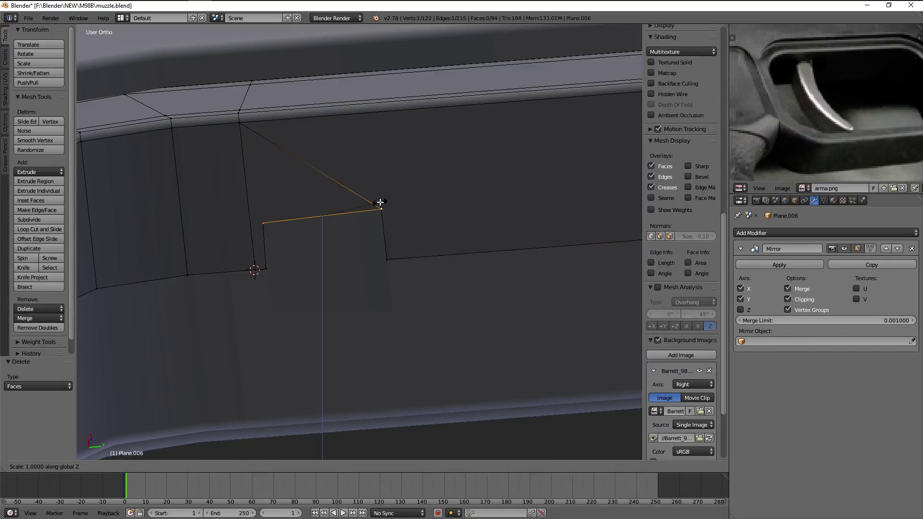
pyautogui.press('KP_Decimal')
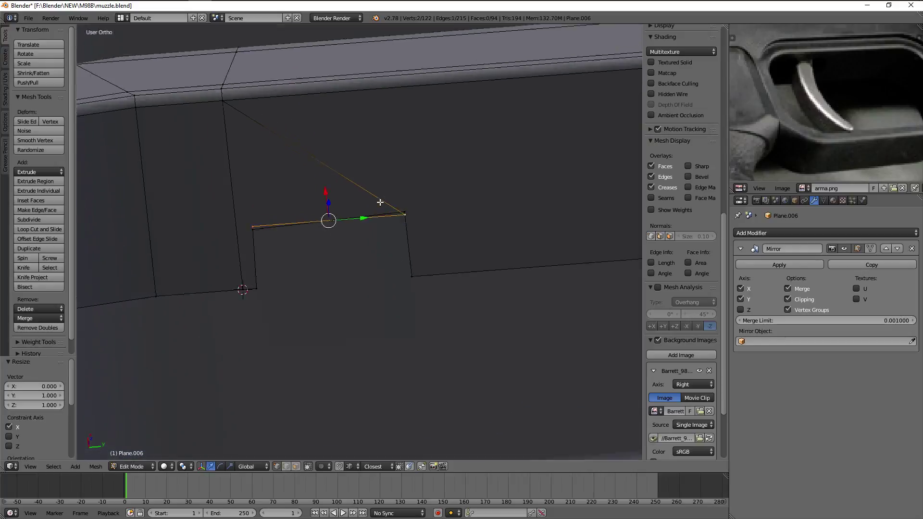
pyautogui.press('Escape')
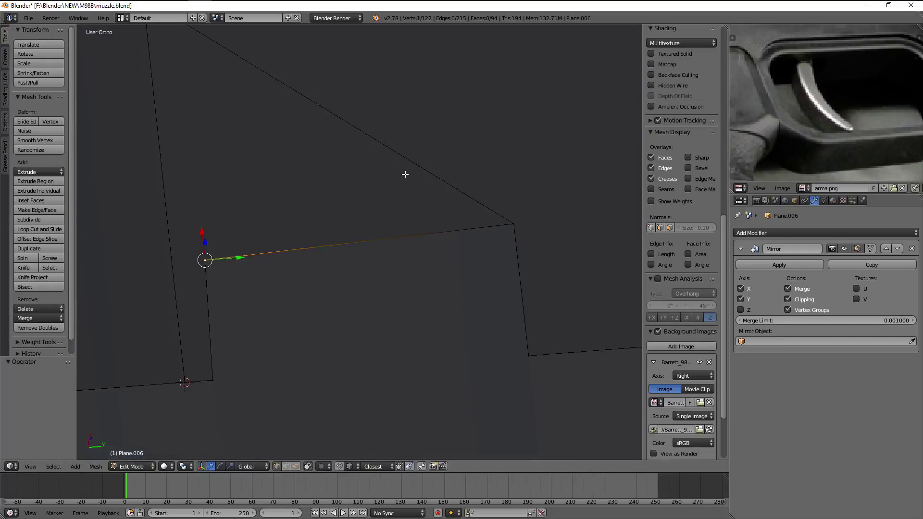
pyautogui.press('a')
pyautogui.press('a')
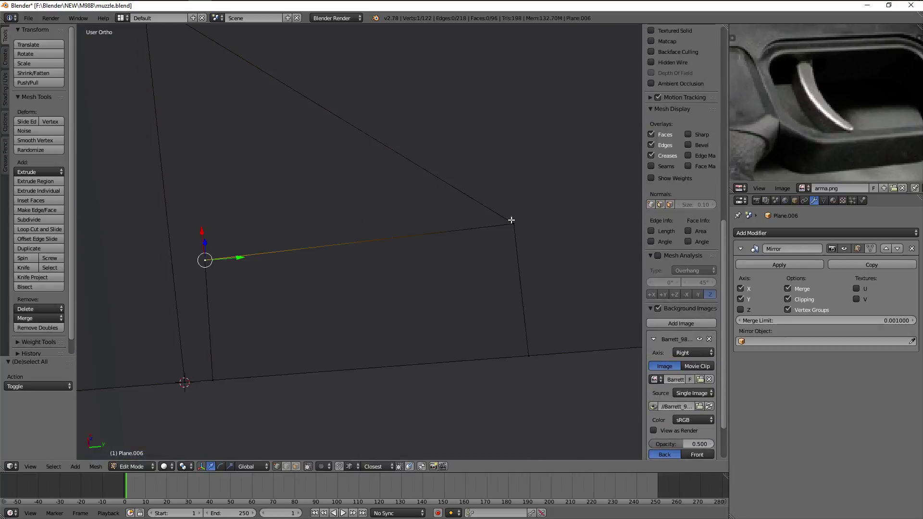
# Delete the unwanted quad face beside the notch
pyautogui.press('a')
pyautogui.press('w')
pyautogui.click(511, 217)
pyautogui.press('a')
pyautogui.rightClick(511, 220)
pyautogui.keyDown('shift'); pyautogui.rightClick(219, 261); pyautogui.keyUp('shift')
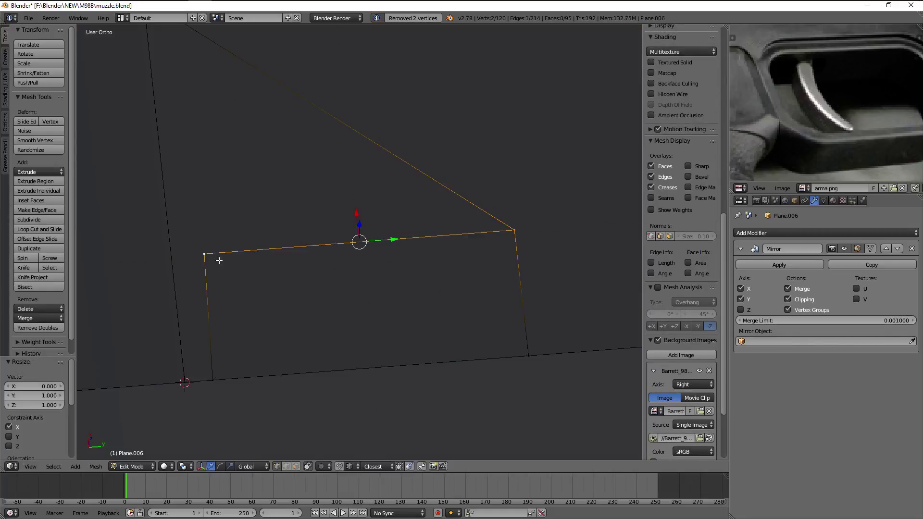
pyautogui.keyDown('shift'); pyautogui.rightClick(520, 362); pyautogui.keyUp('shift')
pyautogui.press('x')
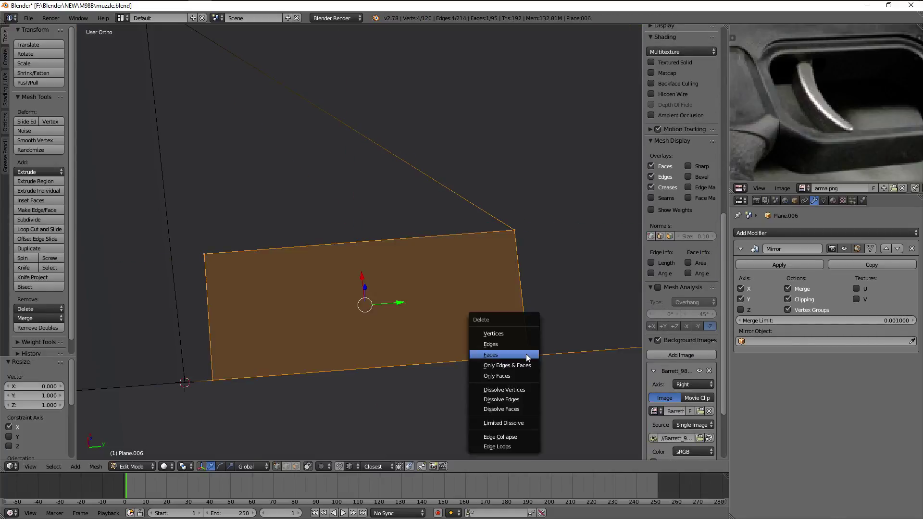
pyautogui.click(529, 354)
# Select the notch's left and right corner vertices
pyautogui.rightClick(514, 231)
pyautogui.keyDown('shift'); pyautogui.rightClick(526, 342); pyautogui.keyUp('shift')
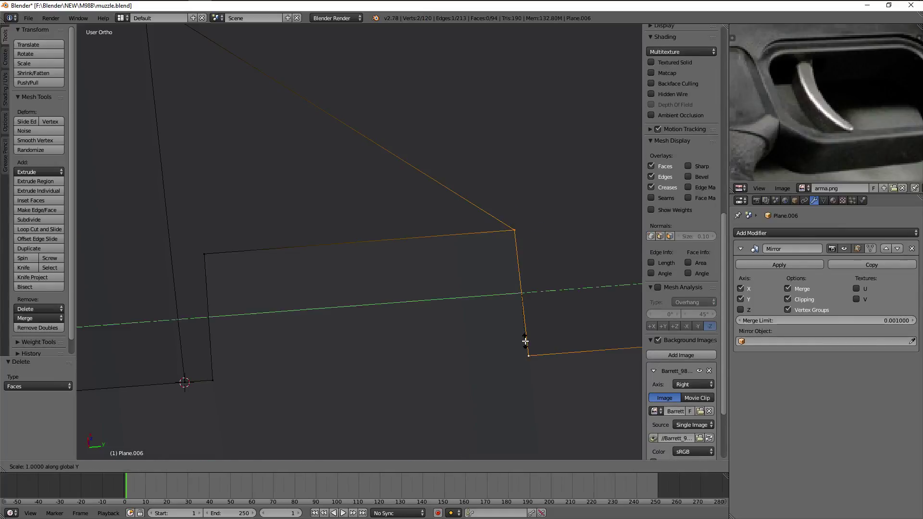
pyautogui.moveTo(485, 283); pyautogui.dragTo(320, 257, button='middle')
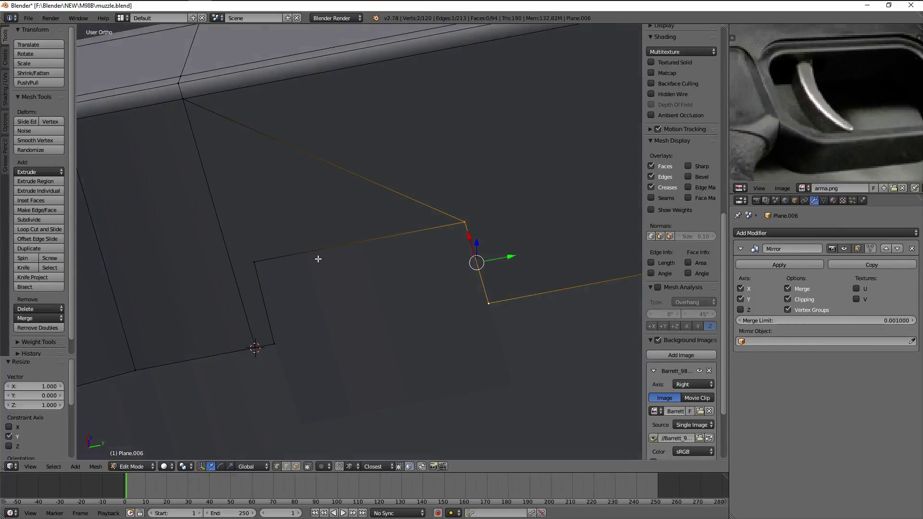
pyautogui.rightClick(269, 269)
pyautogui.press('a')
pyautogui.rightClick(269, 260)
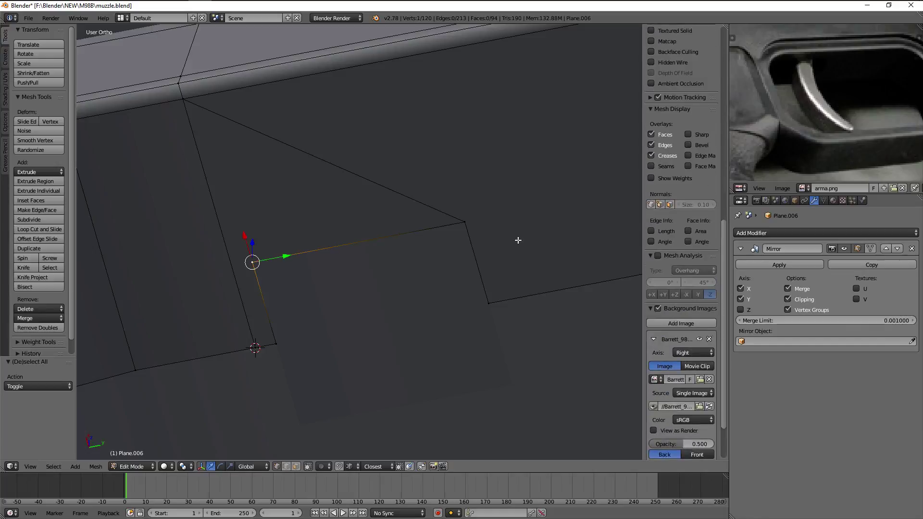
pyautogui.keyDown('shift'); pyautogui.rightClick(467, 218); pyautogui.keyUp('shift')
pyautogui.scroll(-5, 467, 218)
pyautogui.moveTo(470, 216)
pyautogui.mouseDown(button='middle')
pyautogui.moveTo(416, 161)
pyautogui.moveTo(499, 189)
pyautogui.moveTo(505, 224)
pyautogui.moveTo(500, 210)
pyautogui.moveTo(440, 181)
pyautogui.moveTo(358, 236)
pyautogui.moveTo(433, 295)
pyautogui.moveTo(420, 304)
pyautogui.moveTo(456, 273)
pyautogui.mouseUp(button='middle')
pyautogui.scroll(5, 417, 161)
# Scale the notch edge flat along X and return to Object Mode
pyautogui.press('s')
pyautogui.press('x')
pyautogui.press('Return')
pyautogui.keyDown('shift'); pyautogui.rightClick(357, 236); pyautogui.keyUp('shift')
pyautogui.scroll(-3, 357, 236)
pyautogui.press('Tab')
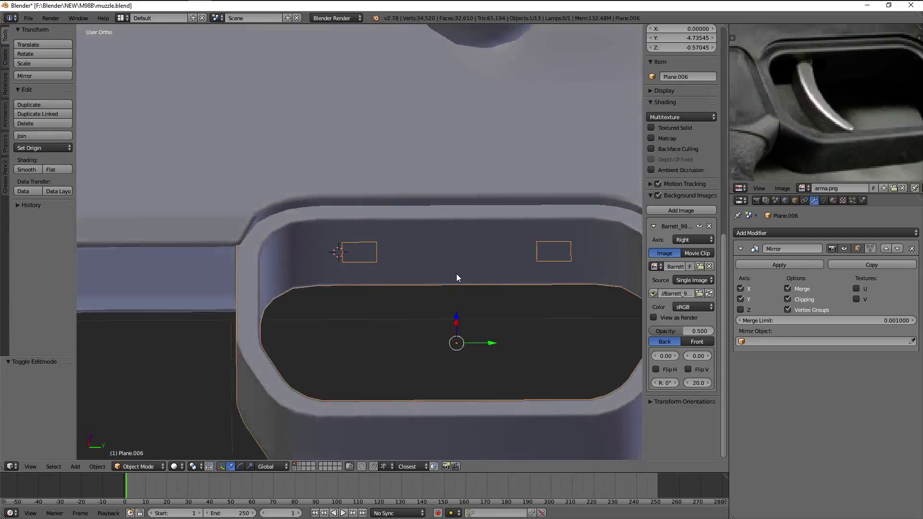
# Check the mirror's X axis, then dissolve the stray vertex at the notch corner
pyautogui.scroll(3, 459, 278)
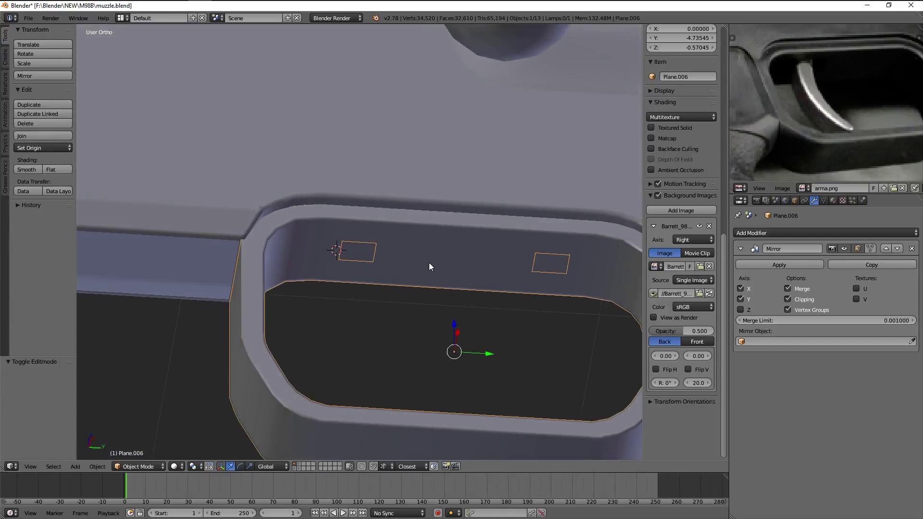
pyautogui.click(741, 287)
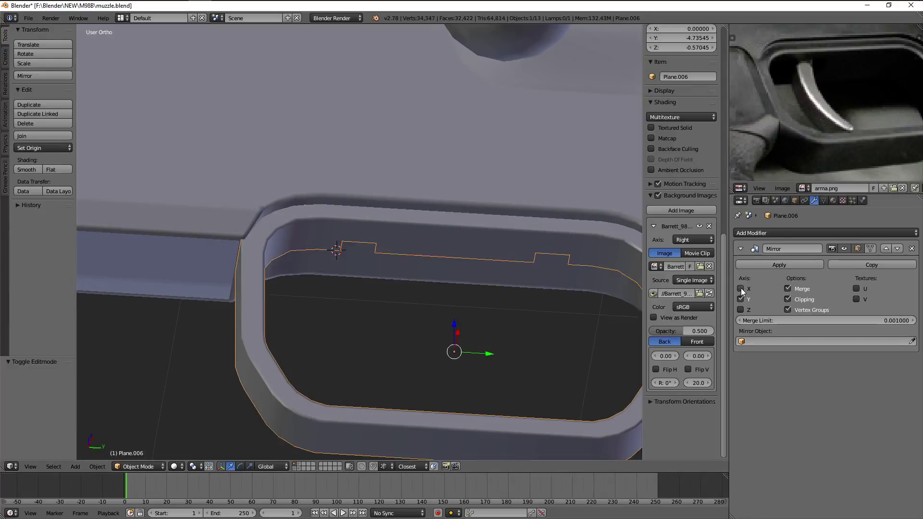
pyautogui.press('Tab')
pyautogui.scroll(3, 533, 283)
pyautogui.press('a')
pyautogui.rightClick(334, 240)
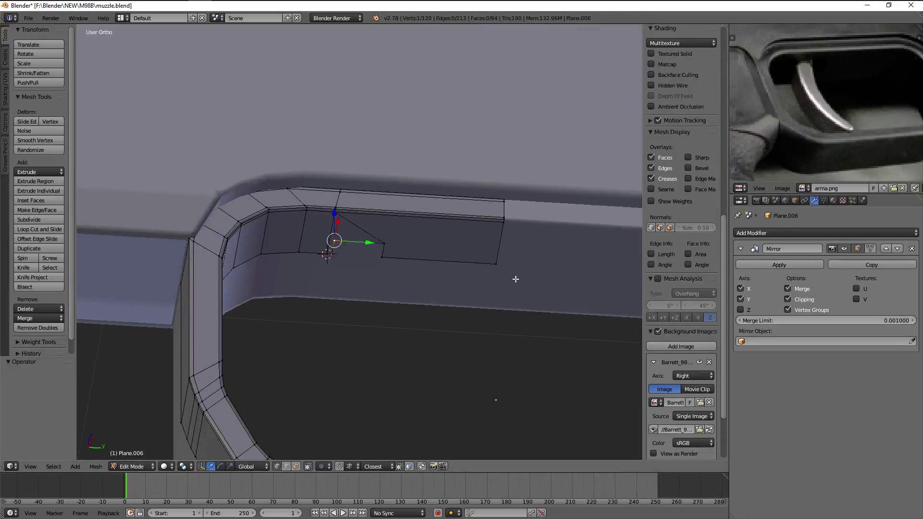
pyautogui.scroll(3, 481, 269)
pyautogui.press('x')
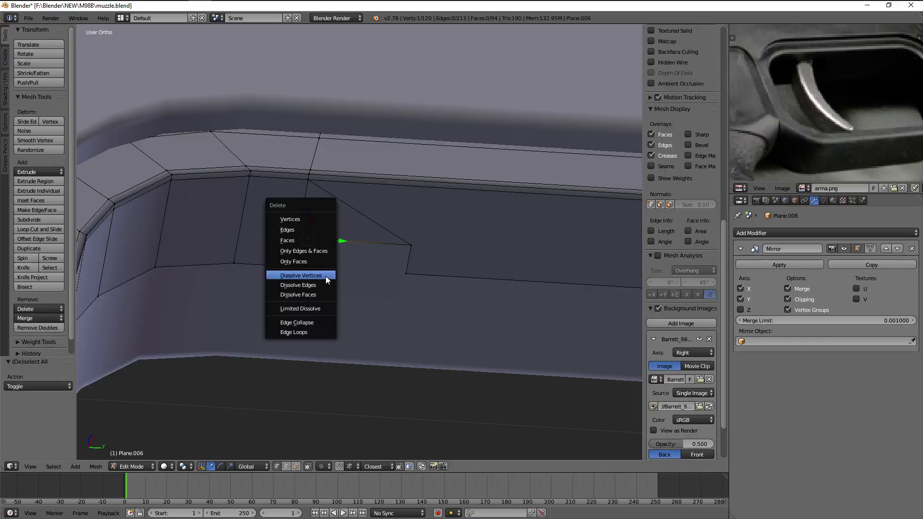
pyautogui.click(325, 276)
# Dissolve the leftover vertex on the notch's lower edge and return to Object Mode
pyautogui.scroll(2, 407, 233)
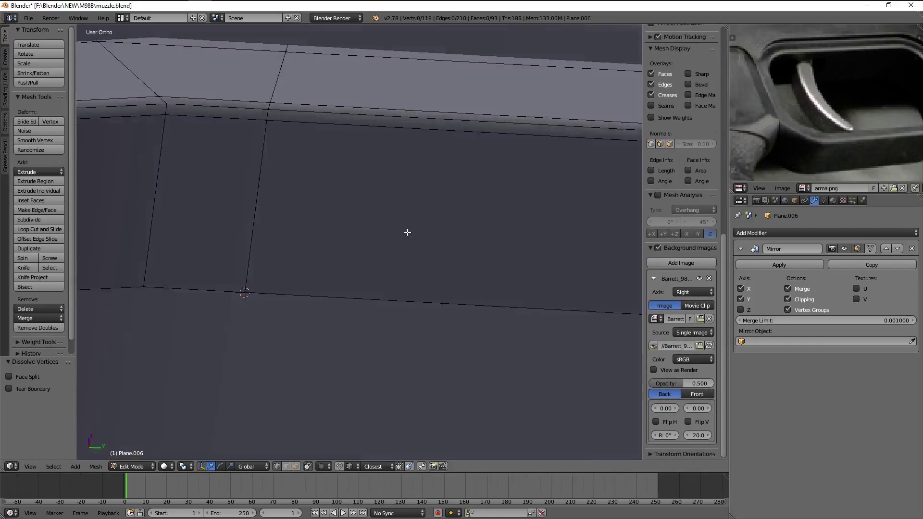
pyautogui.moveTo(407, 232); pyautogui.dragTo(259, 315, button='middle')
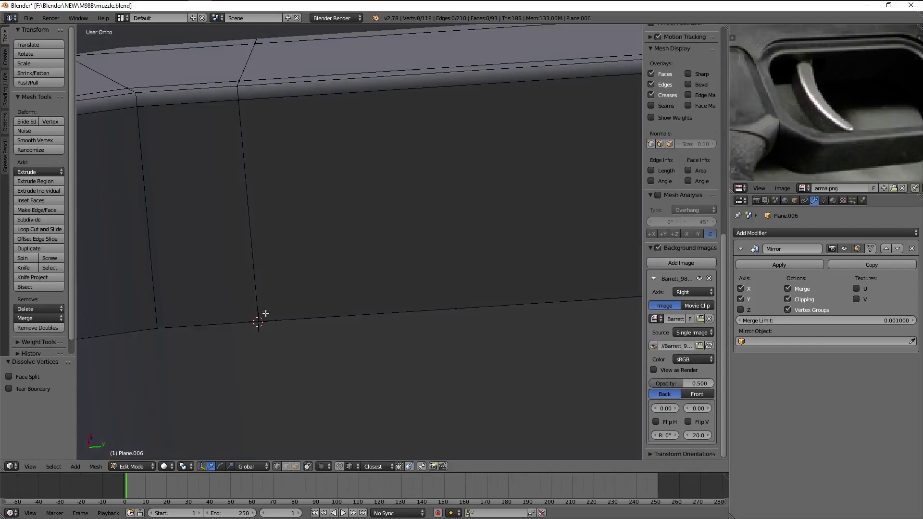
pyautogui.rightClick(262, 317)
pyautogui.press('x')
pyautogui.click(413, 309)
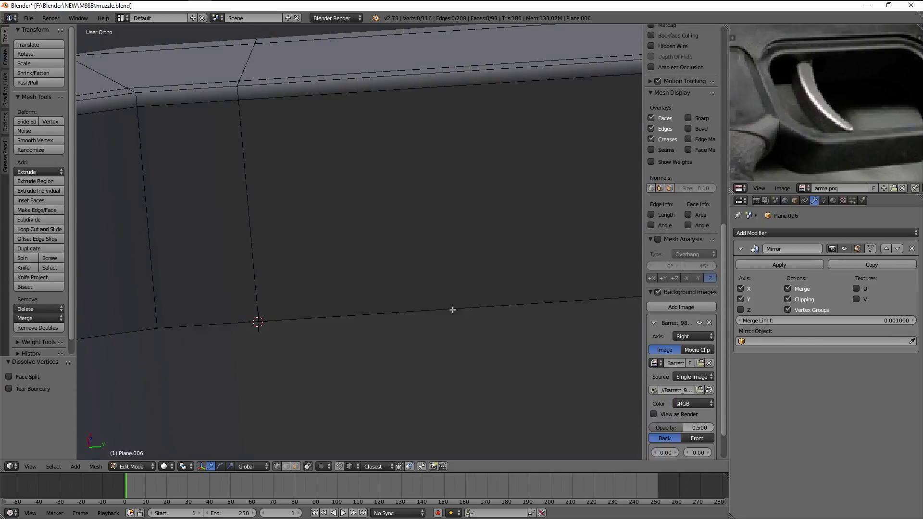
pyautogui.scroll(2, 452, 310)
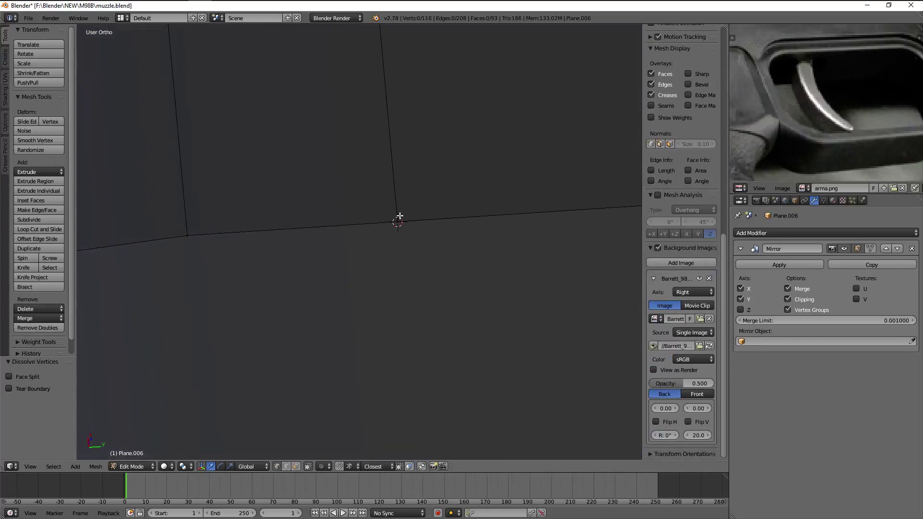
pyautogui.rightClick(397, 222)
pyautogui.press('Tab')
pyautogui.scroll(-3, 466, 221)
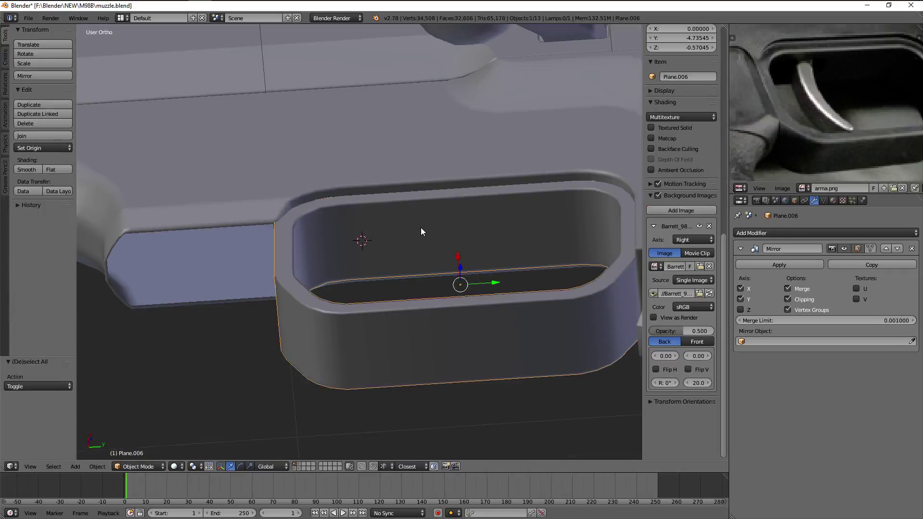
# Apply the mirror modifier and merge duplicate vertices along the seam
pyautogui.click(774, 265)
pyautogui.press('Tab')
pyautogui.scroll(3, 466, 216)
pyautogui.press('a')
pyautogui.press('w')
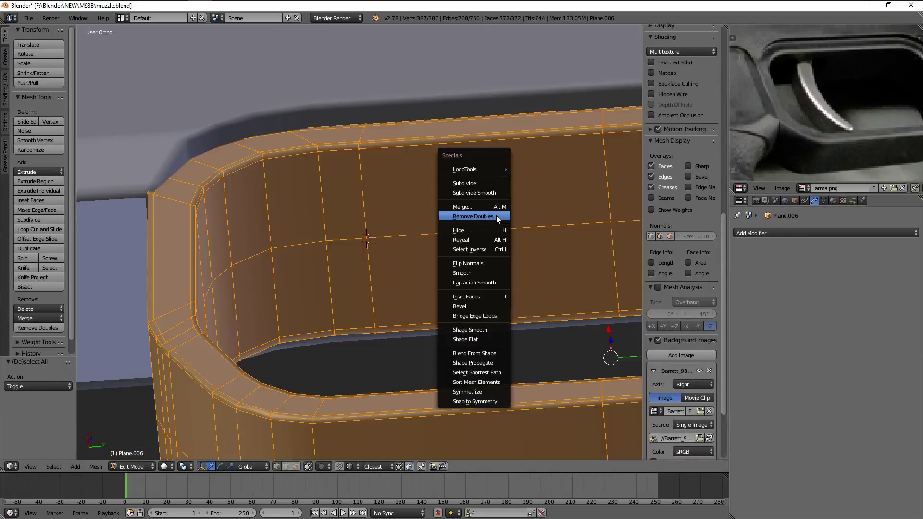
pyautogui.click(497, 216)
# Dissolve the unwanted diagonal edges across the inner wall
pyautogui.press('a')
pyautogui.moveTo(514, 217); pyautogui.dragTo(484, 202, button='middle')
pyautogui.rightClick(480, 215)
pyautogui.hotkey('ctrl', 'e')
pyautogui.click(528, 238)
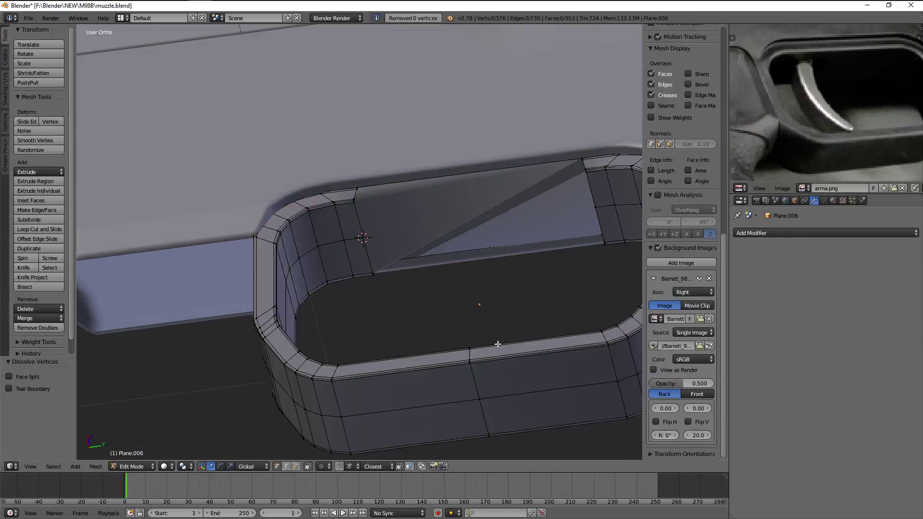
pyautogui.click(500, 279)
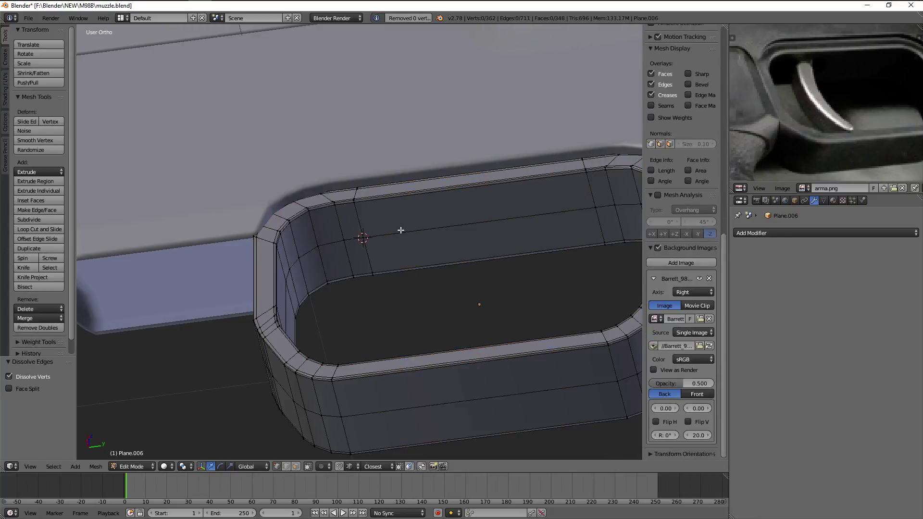
# Add an edge loop along the inner wall and bevel it into a band of faces
pyautogui.keyDown('alt'); pyautogui.rightClick(401, 231); pyautogui.keyUp('alt')
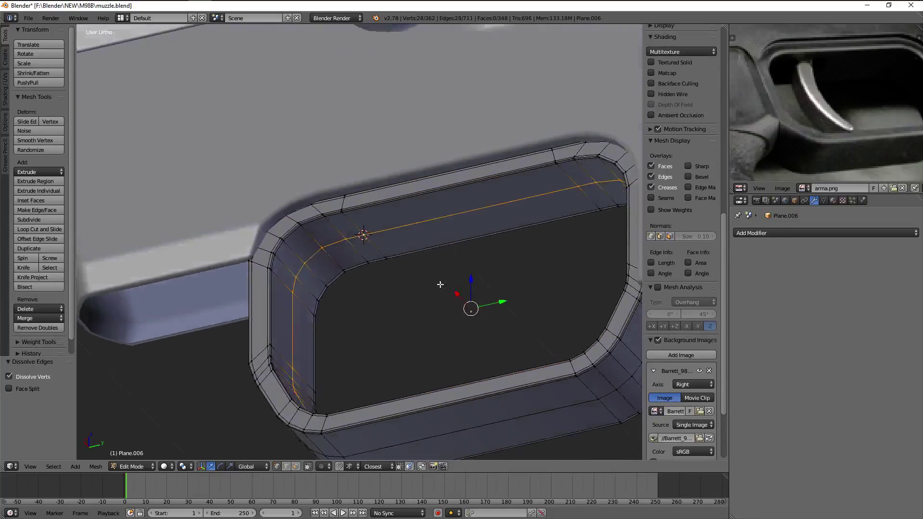
pyautogui.moveTo(470, 252); pyautogui.dragTo(532, 249, button='middle')
pyautogui.press('a')
pyautogui.scroll(5, 412, 226)
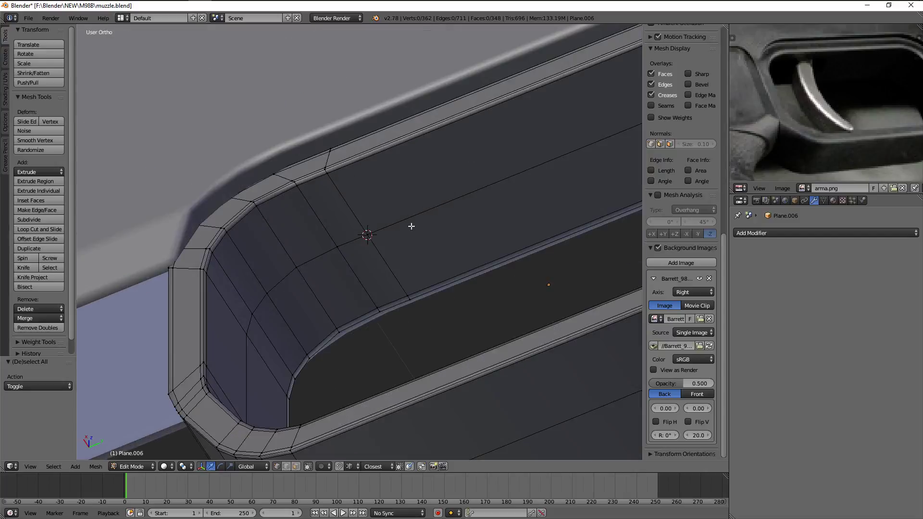
pyautogui.click(442, 211)
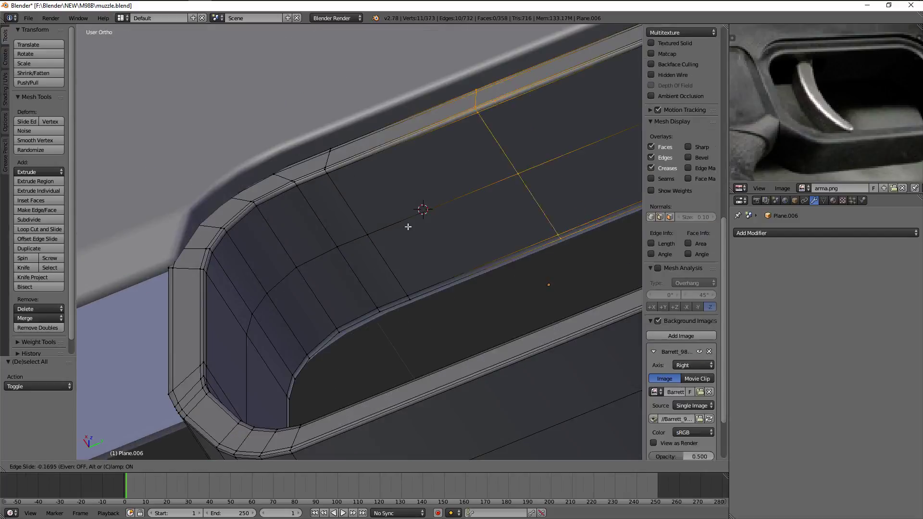
pyautogui.moveTo(438, 186); pyautogui.dragTo(470, 181, button='middle')
pyautogui.hotkey('ctrl', 'b')
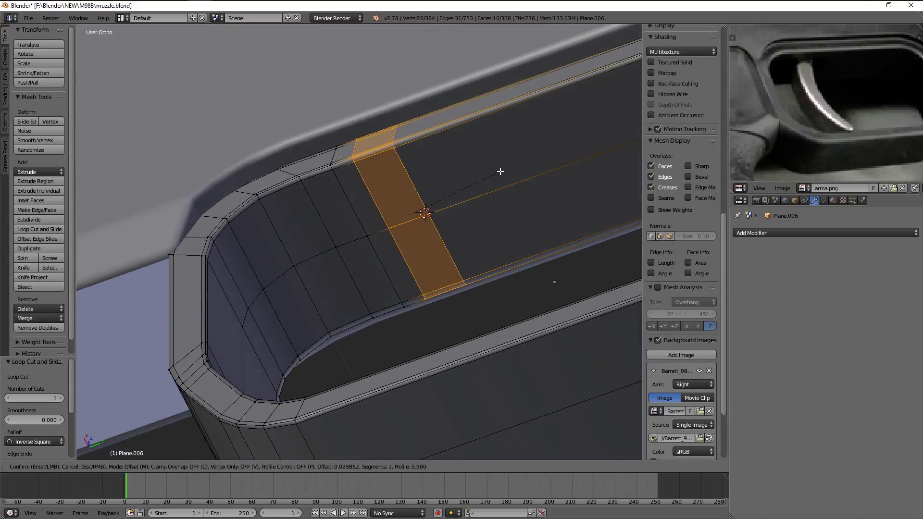
# Add another loop cut on the inner wall and delete the selected face
pyautogui.hotkey('ctrl', 'r')
pyautogui.click(408, 215)
pyautogui.moveTo(409, 214); pyautogui.dragTo(431, 184, button='middle')
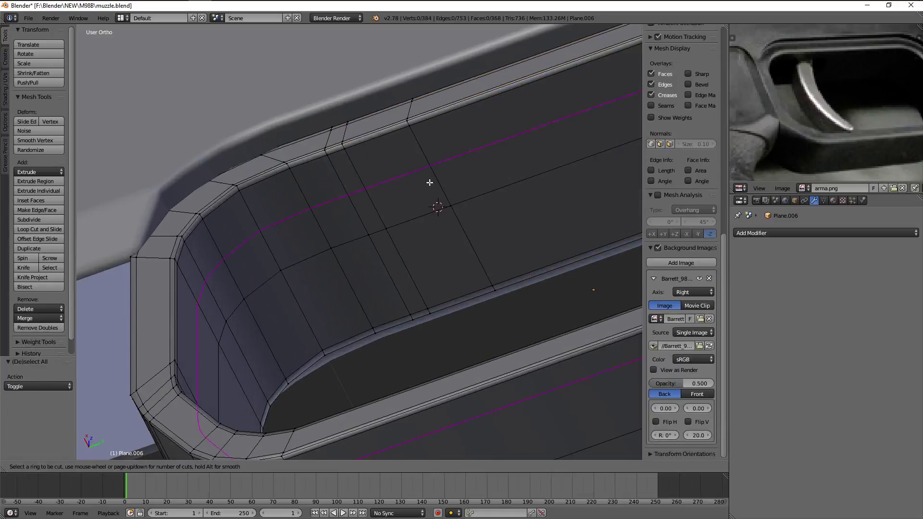
pyautogui.press('a')
pyautogui.rightClick(382, 225)
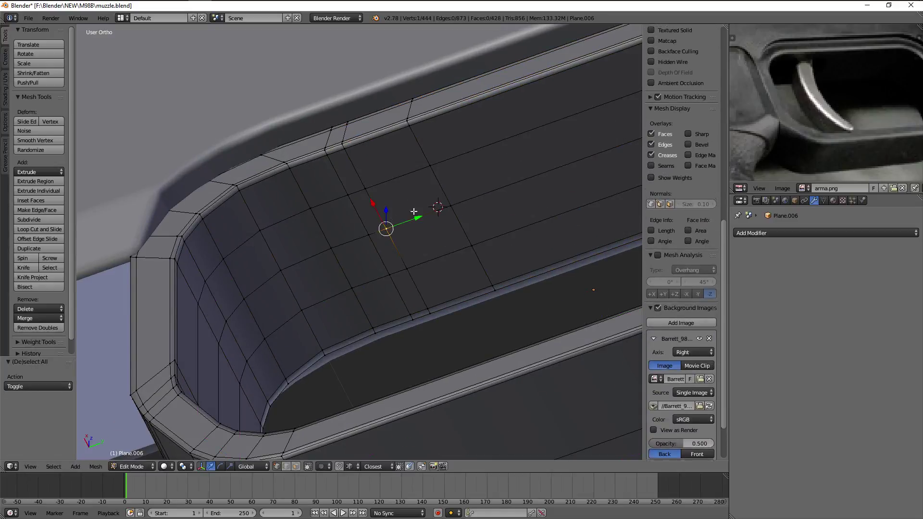
pyautogui.rightClick(420, 215)
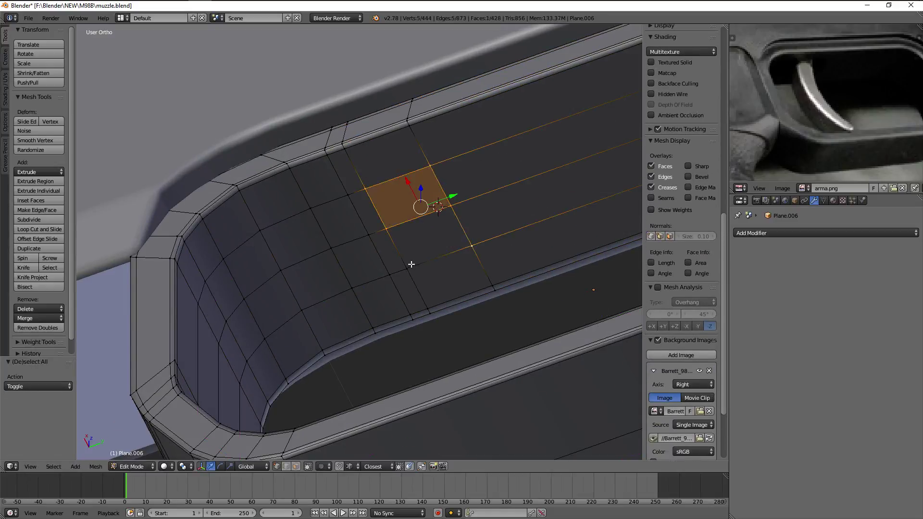
pyautogui.press('x')
pyautogui.click(575, 217)
# In top view, box-select and delete one half of the mesh
pyautogui.press('KP_7')
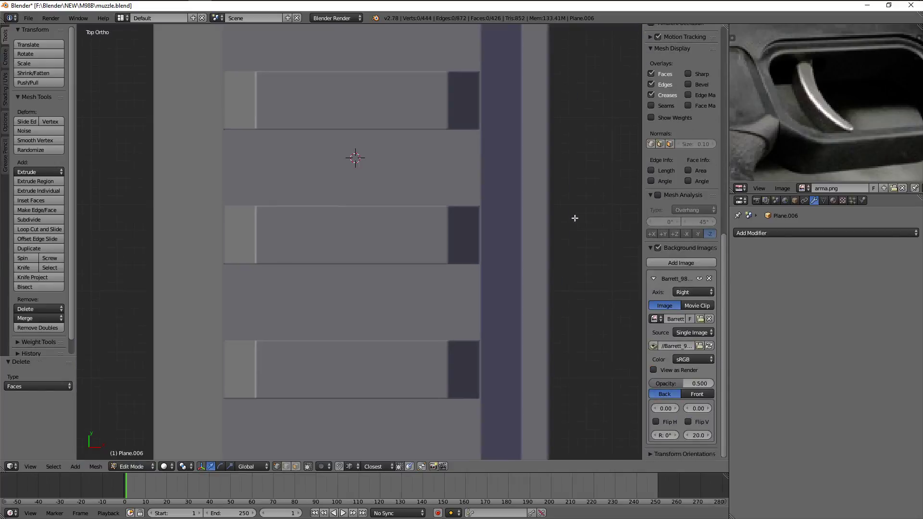
pyautogui.scroll(-10, 575, 218)
pyautogui.press('a')
pyautogui.press('b')
pyautogui.moveTo(342, 84); pyautogui.dragTo(435, 295, button='middle')
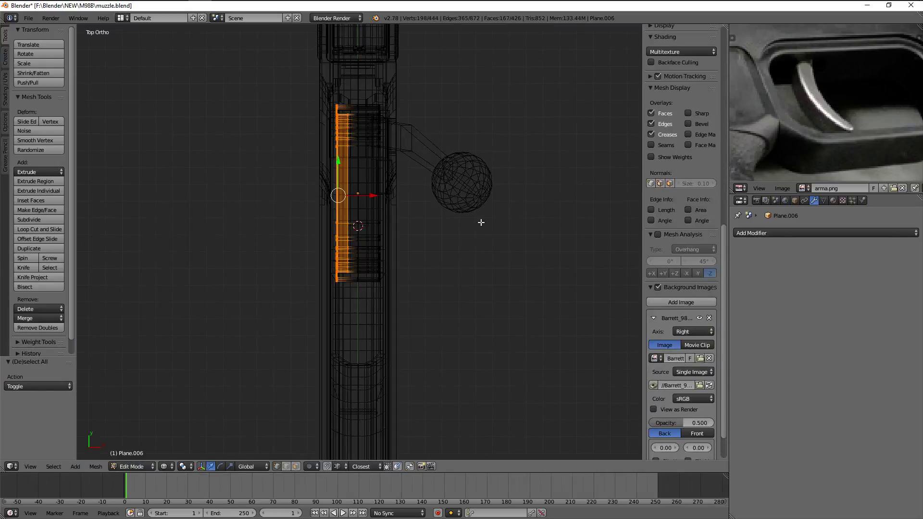
pyautogui.click(467, 136)
# Select the edge loop along the inner wall and return to Object Mode
pyautogui.moveTo(494, 144); pyautogui.dragTo(398, 96, button='middle')
pyautogui.scroll(4, 390, 120)
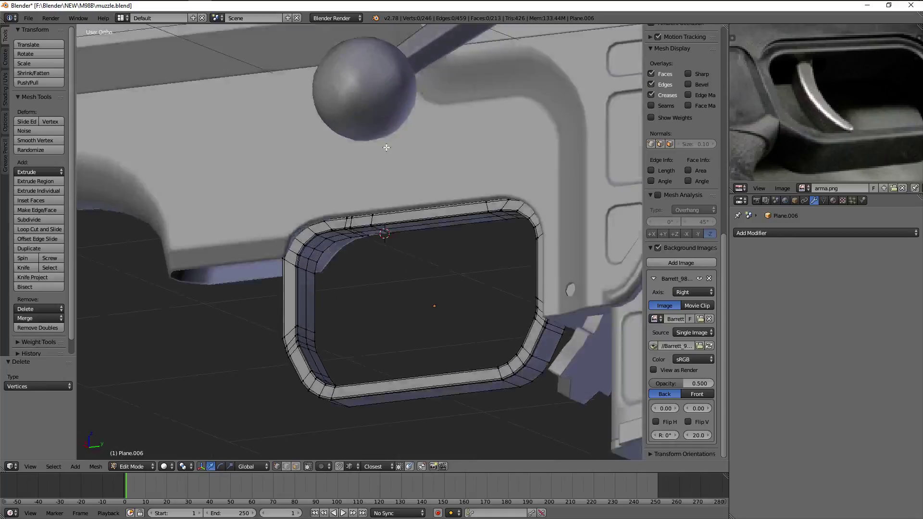
pyautogui.moveTo(385, 144); pyautogui.dragTo(396, 143, button='middle')
pyautogui.keyDown('alt'); pyautogui.rightClick(482, 109); pyautogui.keyUp('alt')
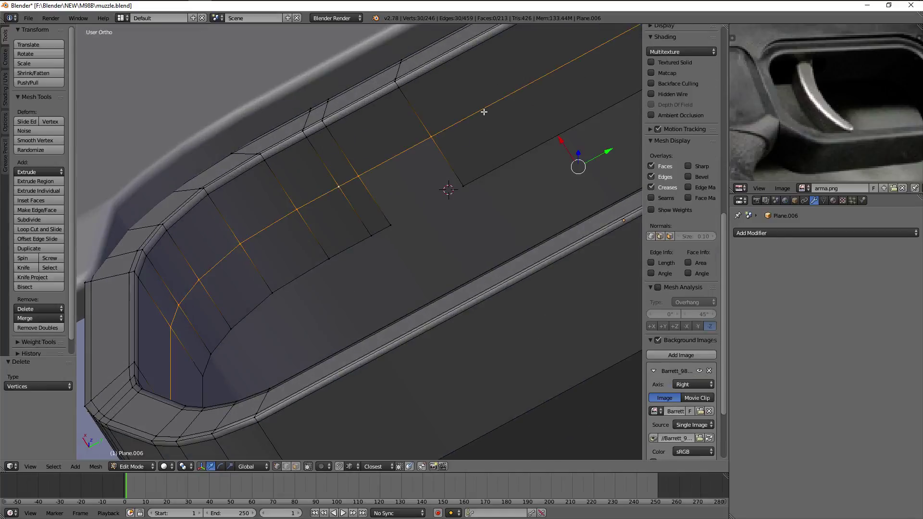
pyautogui.moveTo(482, 110); pyautogui.dragTo(485, 112, button='middle')
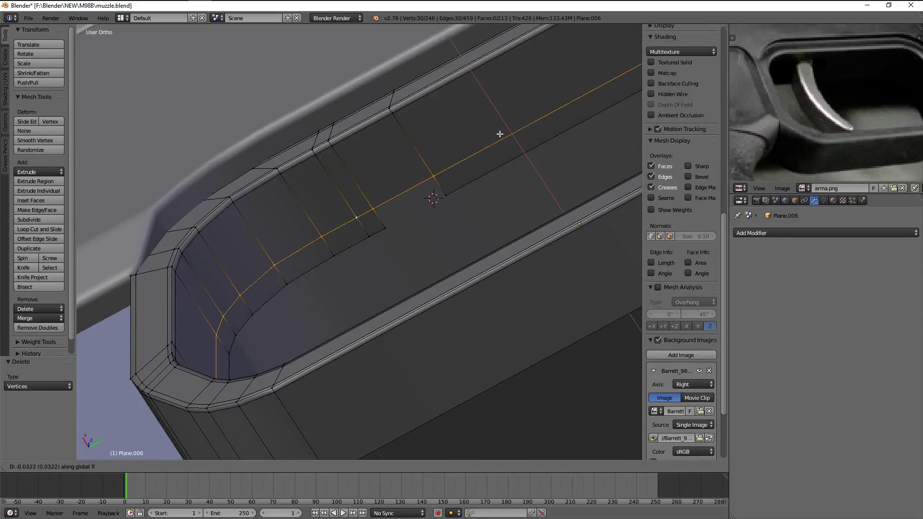
pyautogui.press('Tab')
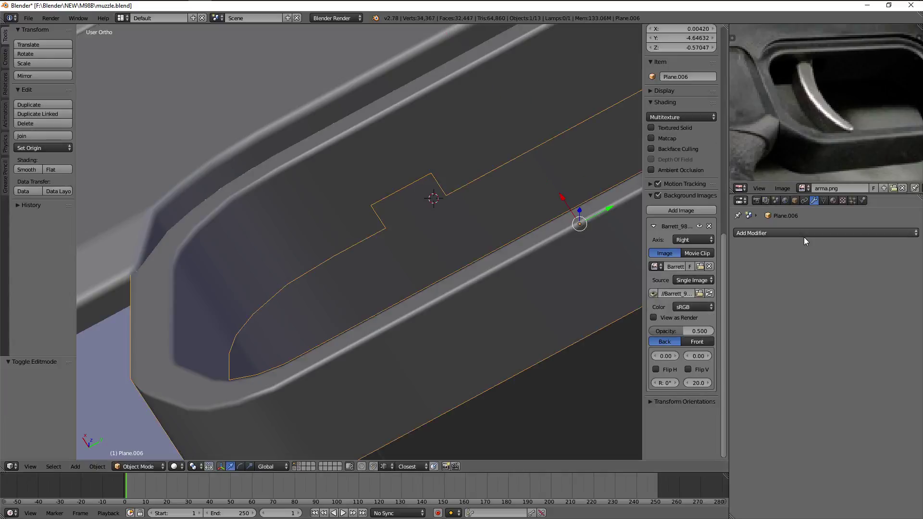
# Add a Mirror modifier on X with merging to the trigger guard piece
pyautogui.click(804, 235)
pyautogui.click(739, 321)
pyautogui.scroll(-2, 525, 223)
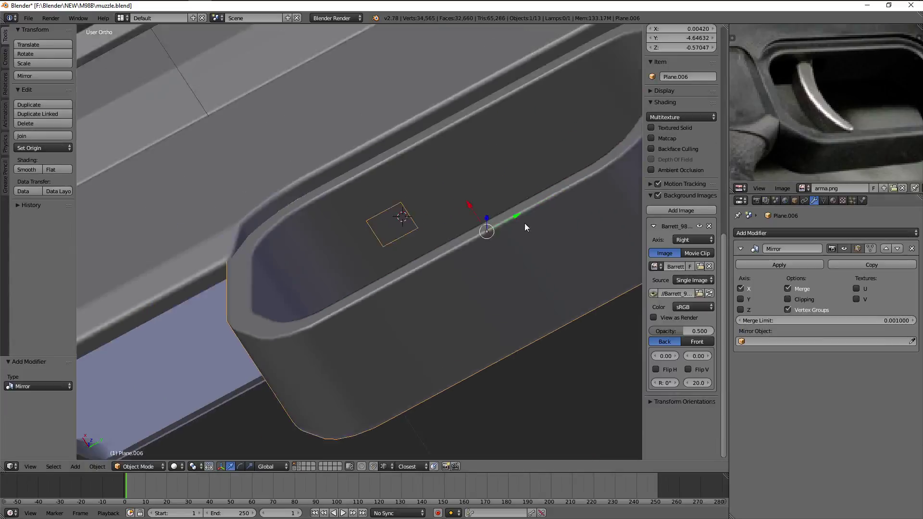
pyautogui.moveTo(526, 227); pyautogui.dragTo(550, 234, button='middle')
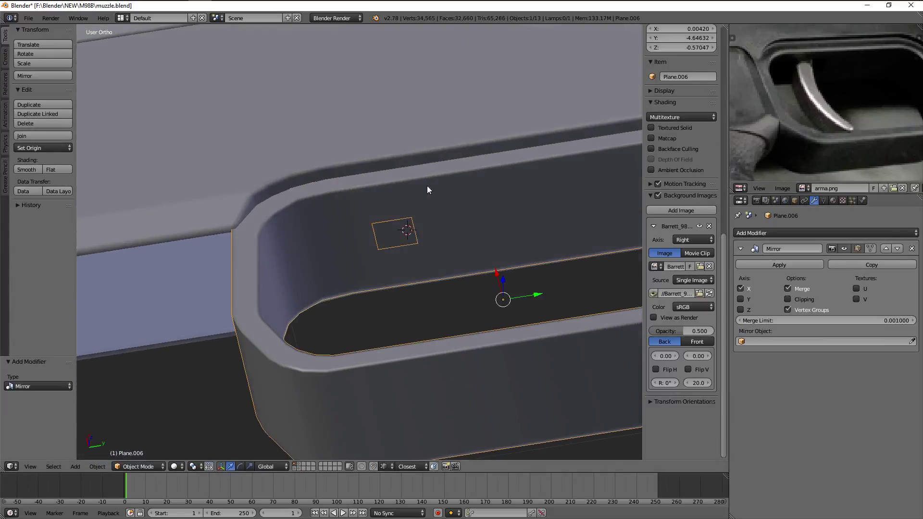
# In Right Ortho view, box-select a vertex column and scale it along Y
pyautogui.press('KP_3')
pyautogui.scroll(2, 449, 224)
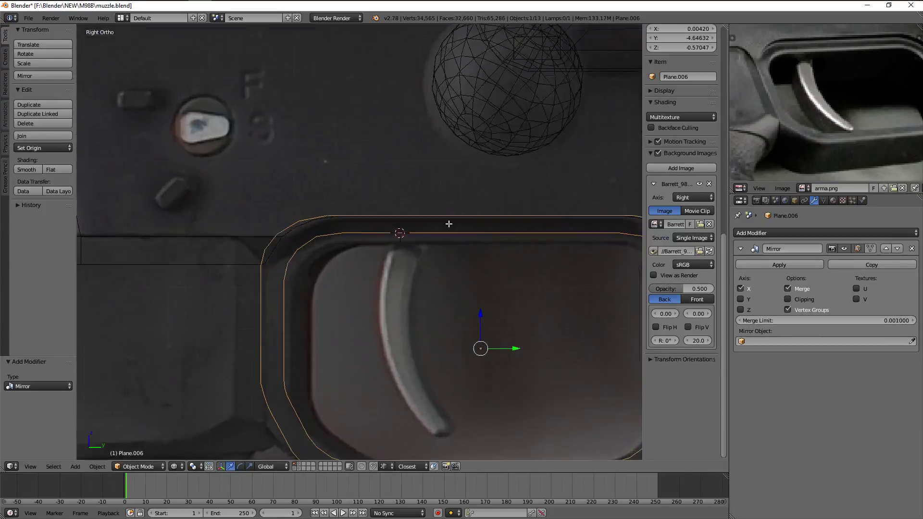
pyautogui.press('Tab')
pyautogui.scroll(2, 448, 223)
pyautogui.press('a')
pyautogui.press('b')
pyautogui.moveTo(429, 168); pyautogui.dragTo(484, 249)
pyautogui.press('s')
pyautogui.press('y')
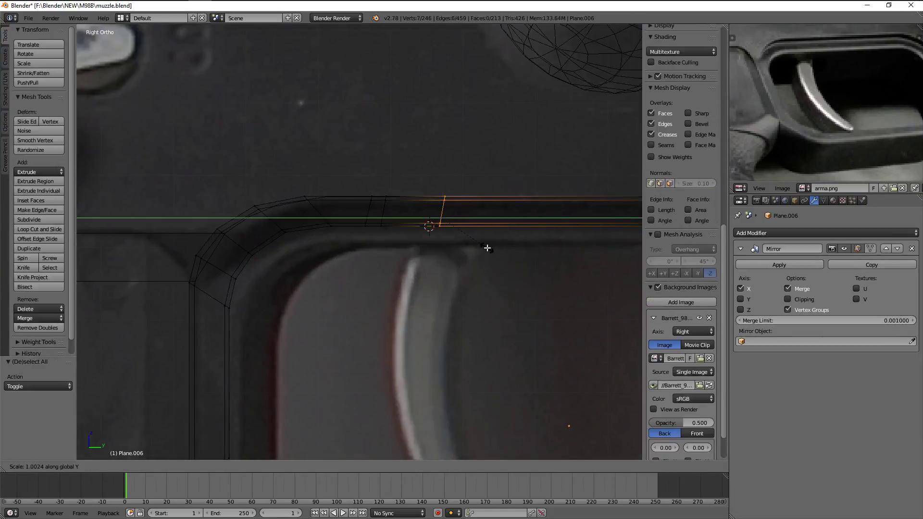
pyautogui.moveTo(380, 193); pyautogui.dragTo(404, 231)
pyautogui.press('s')
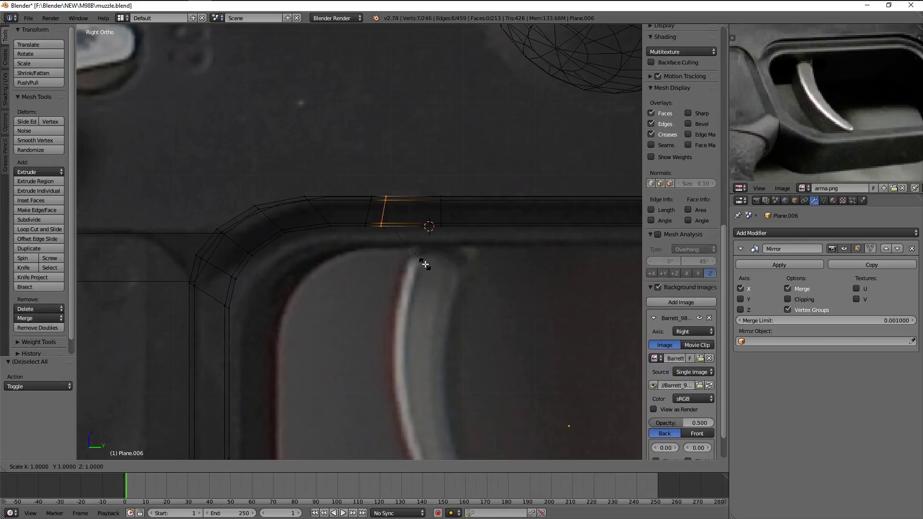
# Select the neighbouring vertex column and inspect the guard corner in solid shading
pyautogui.press('a')
pyautogui.press('b')
pyautogui.moveTo(427, 173); pyautogui.dragTo(480, 225)
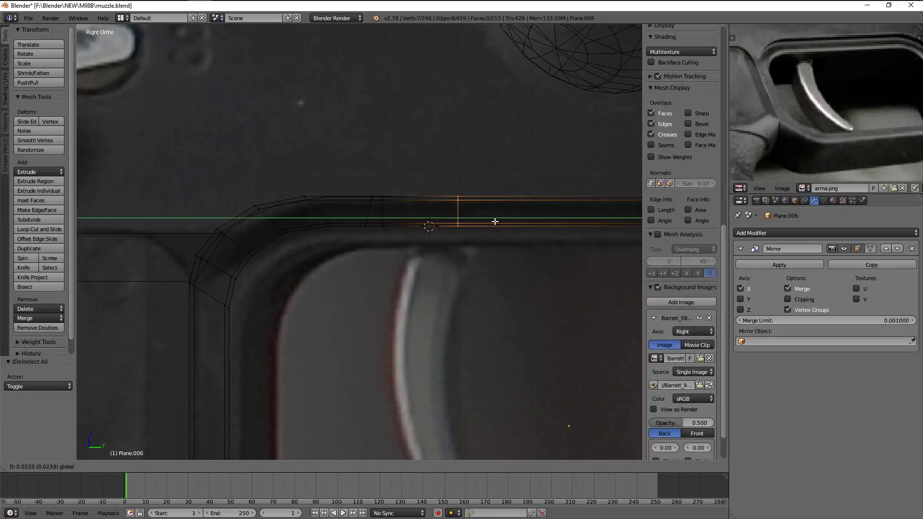
pyautogui.scroll(-3, 457, 237)
pyautogui.press('z')
pyautogui.moveTo(451, 286); pyautogui.dragTo(458, 325, button='middle')
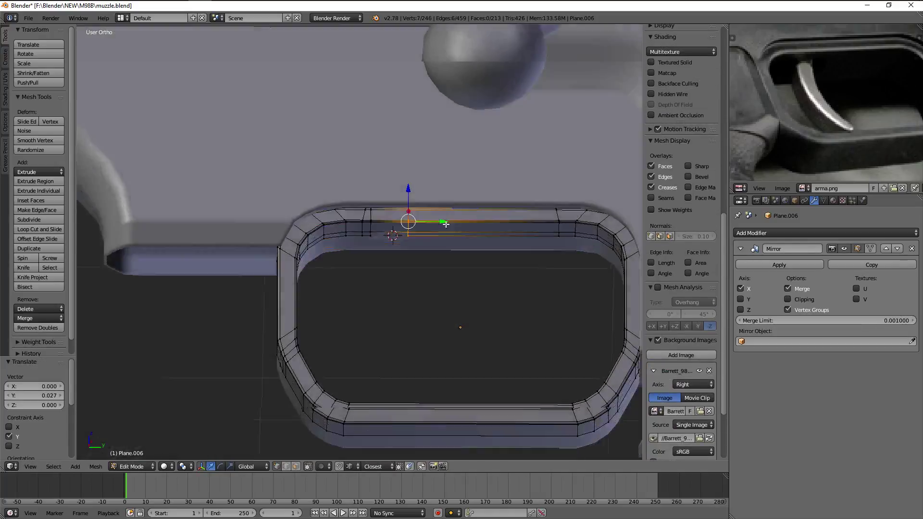
pyautogui.scroll(3, 454, 196)
pyautogui.moveTo(480, 170); pyautogui.dragTo(473, 203, button='middle')
pyautogui.press('Tab')
pyautogui.press('Tab')
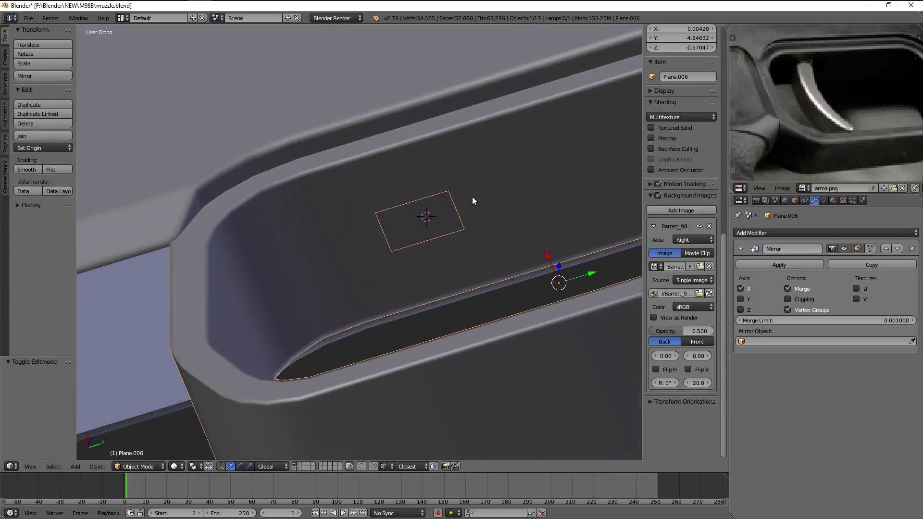
pyautogui.scroll(5, 472, 197)
# Restore the notch edge selection on the inner wall and return to Right Ortho view
pyautogui.press('a')
pyautogui.keyDown('alt'); pyautogui.click(370, 187); pyautogui.keyUp('alt')
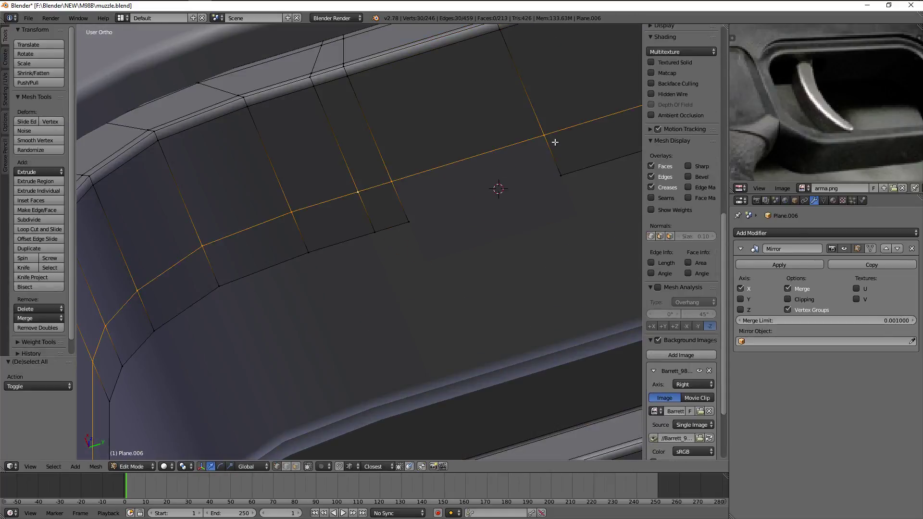
pyautogui.press('Escape')
pyautogui.scroll(-3, 495, 129)
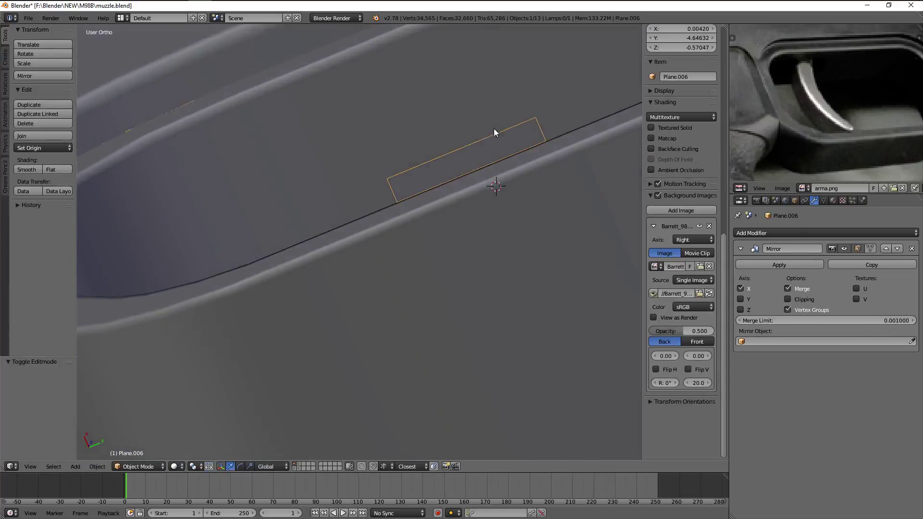
pyautogui.scroll(3, 432, 193)
pyautogui.press('a')
pyautogui.moveTo(409, 204); pyautogui.dragTo(403, 150, button='middle')
pyautogui.hotkey('ctrl', 'z')
pyautogui.press('KP_3')
pyautogui.scroll(2, 417, 201)
# Bevel the trigger-guard notch corner edge on Plane.006 and inspect the result
pyautogui.press('e')
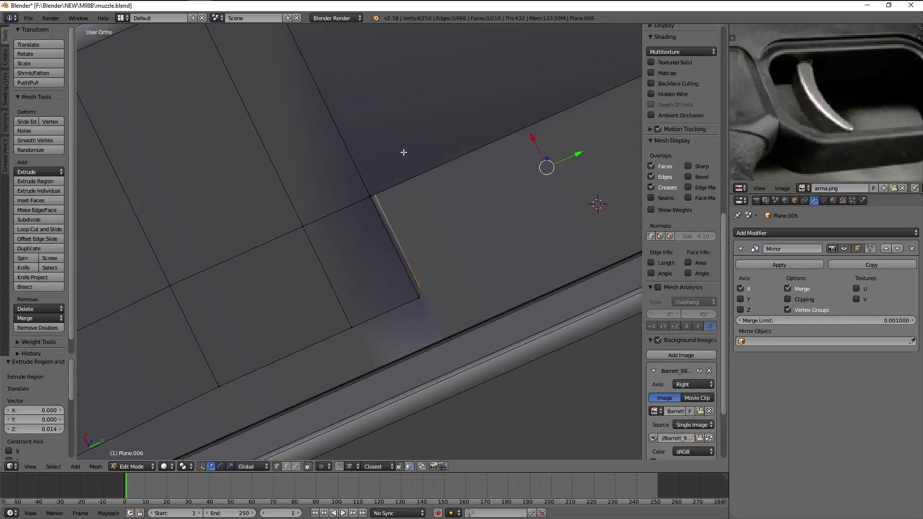
pyautogui.press('a')
pyautogui.rightClick(354, 181)
pyautogui.press('z')
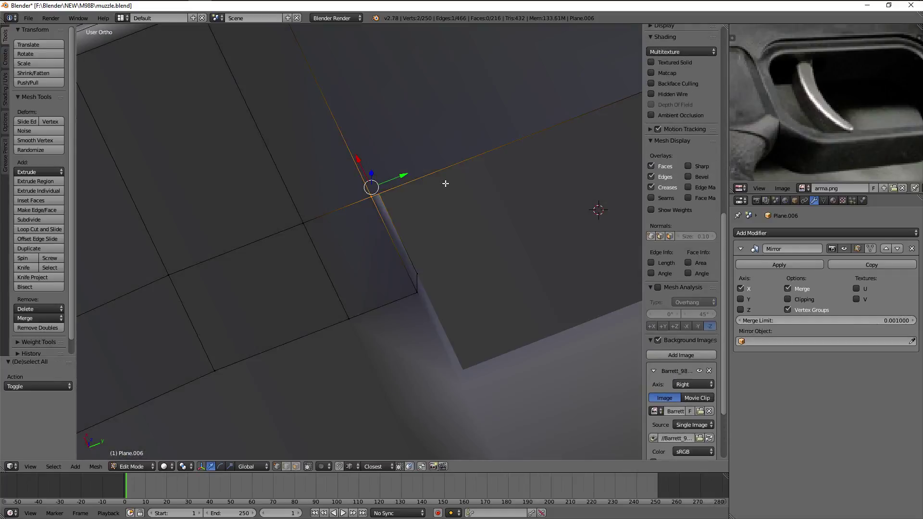
pyautogui.hotkey('ctrl', 'b')
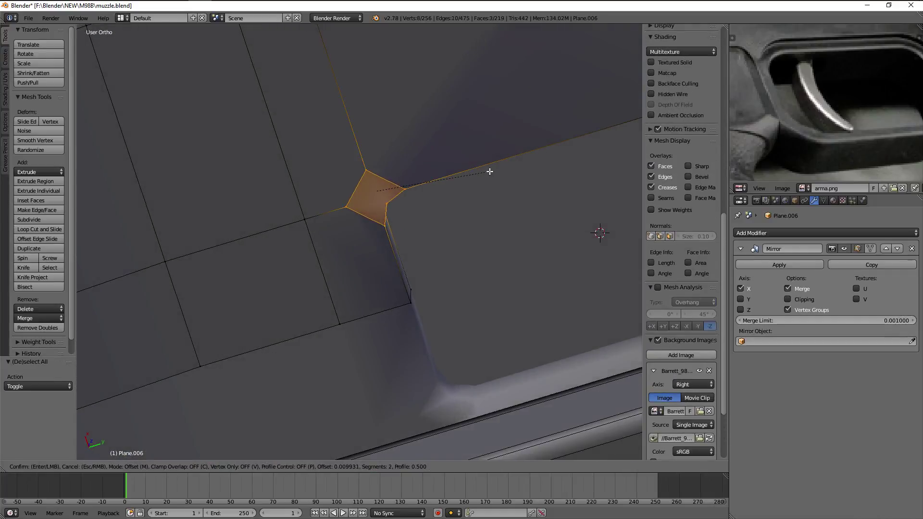
pyautogui.moveTo(486, 171)
pyautogui.mouseDown(button='middle')
pyautogui.moveTo(365, 268)
pyautogui.moveTo(429, 261)
pyautogui.moveTo(482, 282)
pyautogui.moveTo(451, 301)
pyautogui.mouseUp(button='middle')
pyautogui.press('z')
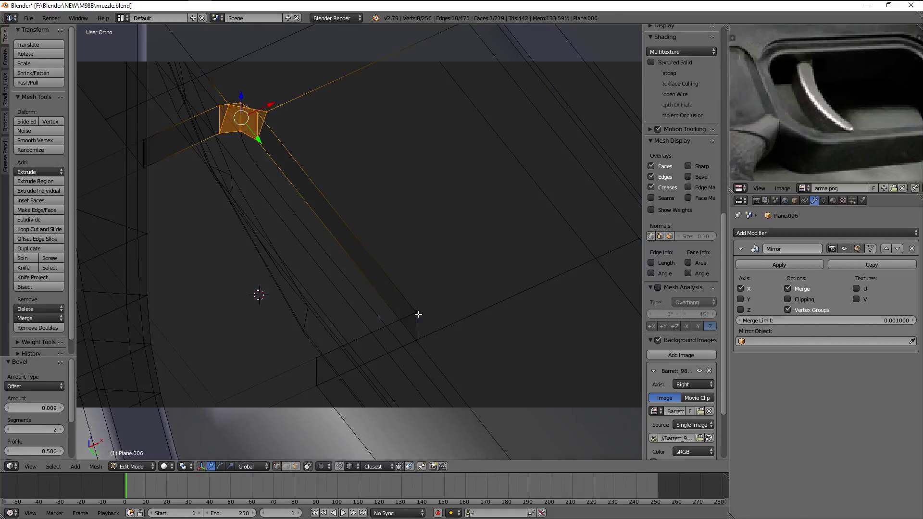
pyautogui.rightClick(415, 322)
pyautogui.press('z')
pyautogui.scroll(5, 428, 323)
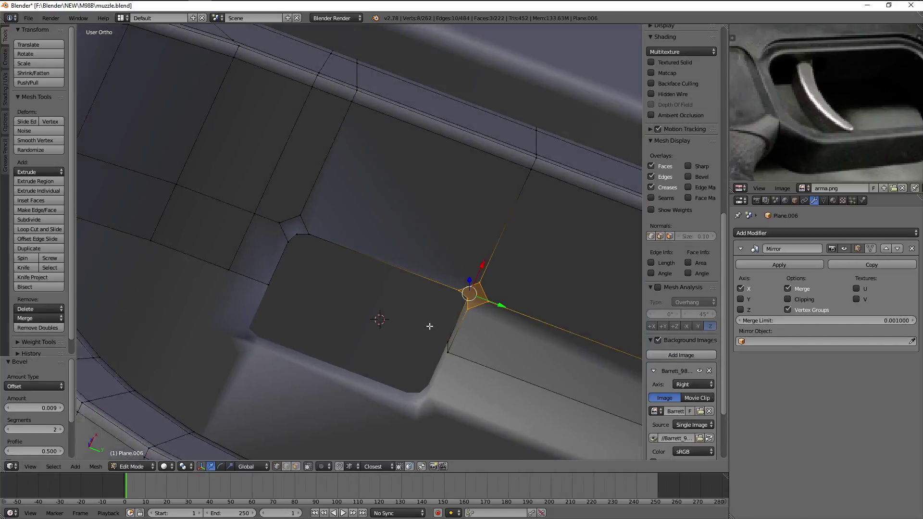
pyautogui.scroll(4, 389, 311)
# Join the bevelled corner vertices with two connecting edges
pyautogui.press('a')
pyautogui.rightClick(342, 275)
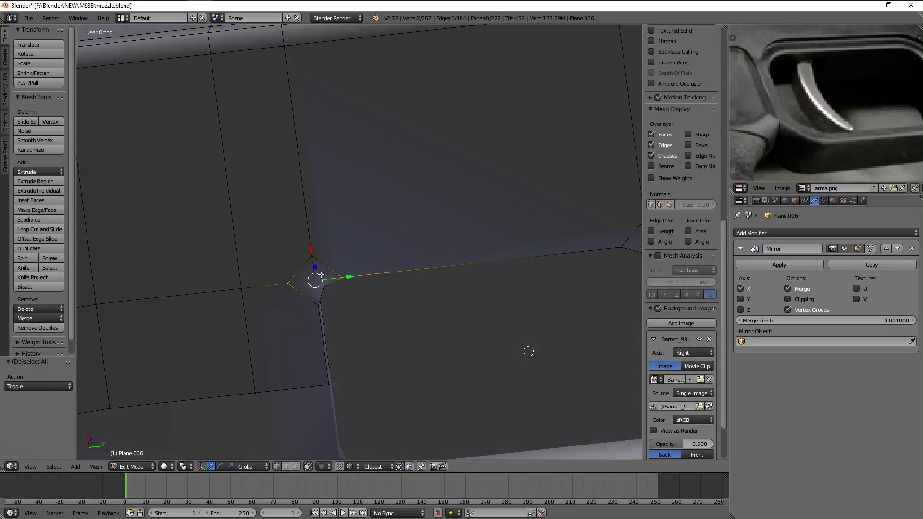
pyautogui.keyDown('shift'); pyautogui.moveTo(321, 275); pyautogui.dragTo(328, 250, button='middle'); pyautogui.keyUp('shift')
pyautogui.press('j')
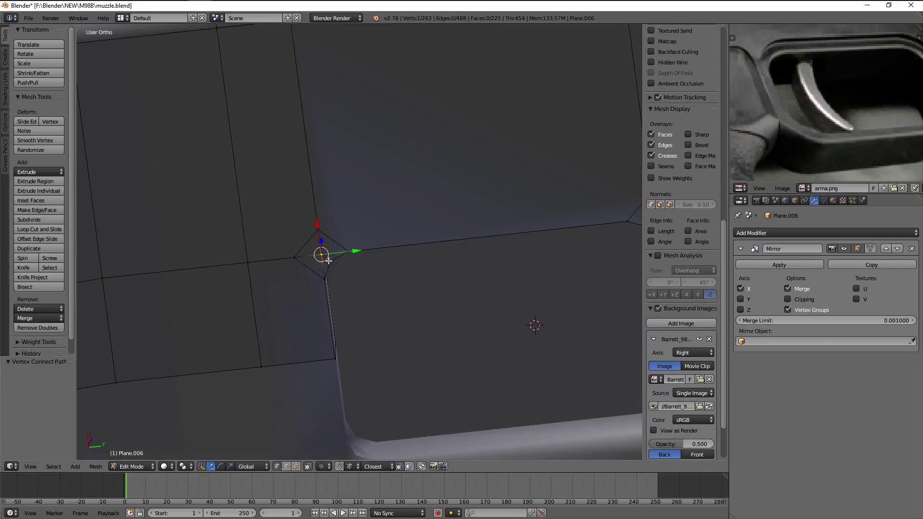
pyautogui.press('j')
pyautogui.keyDown('shift'); pyautogui.moveTo(550, 231); pyautogui.dragTo(419, 247, button='middle'); pyautogui.keyUp('shift')
pyautogui.click(416, 252)
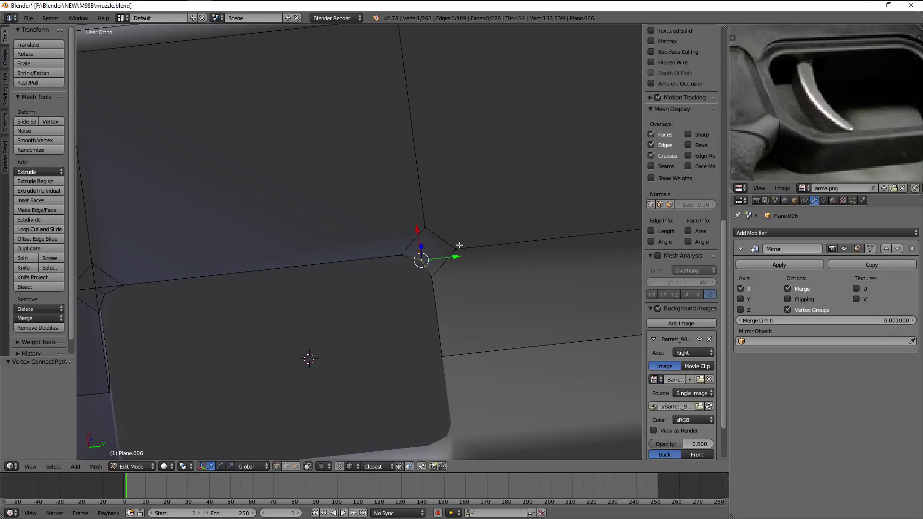
# Try merging the diamond's vertices at the last selected vertex, then undo it
pyautogui.rightClick(432, 276)
pyautogui.keyDown('shift'); pyautogui.rightClick(433, 247); pyautogui.keyUp('shift')
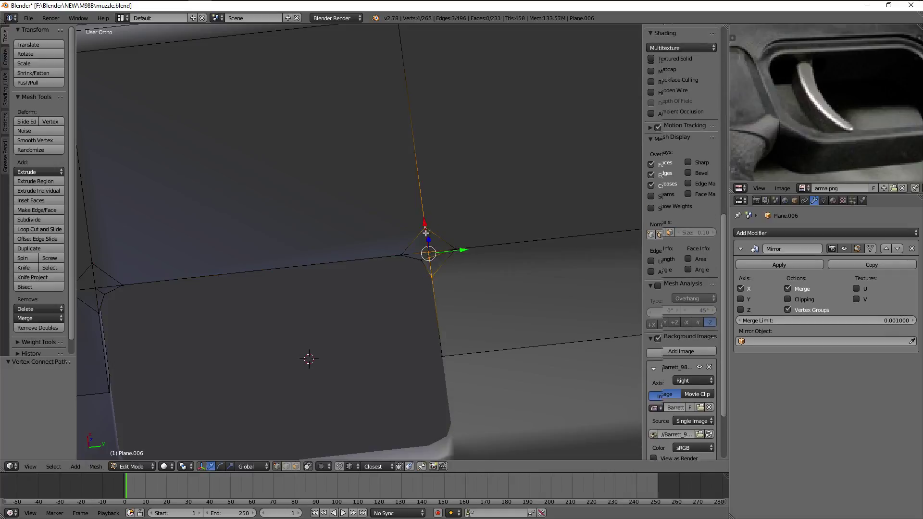
pyautogui.scroll(4, 433, 230)
pyautogui.click(502, 212)
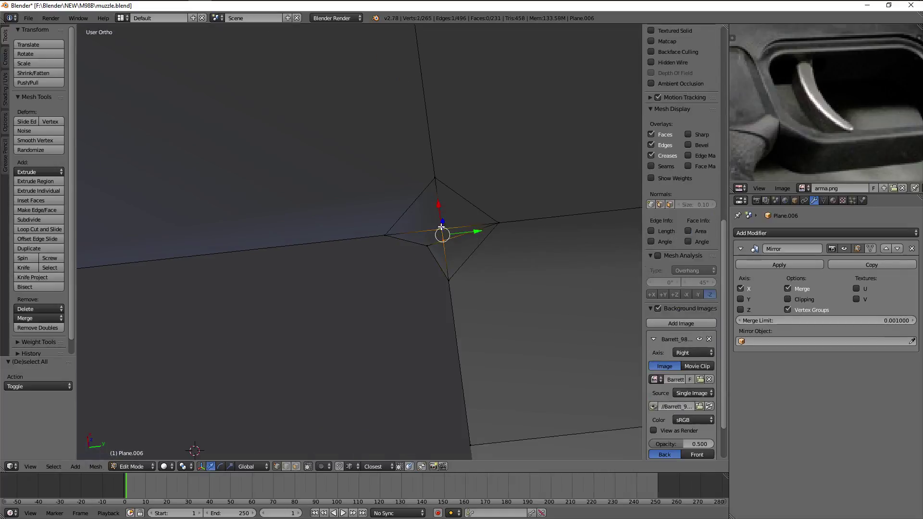
pyautogui.press('w')
pyautogui.click(501, 215)
pyautogui.click(502, 215)
pyautogui.hotkey('ctrl', 'z')
pyautogui.hotkey('ctrl', 'z')
pyautogui.hotkey('ctrl', 'z')
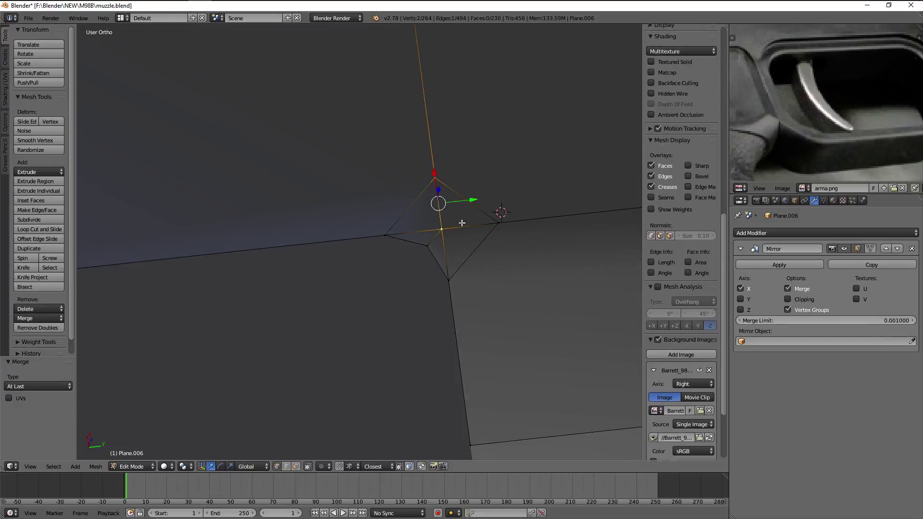
pyautogui.keyDown('shift'); pyautogui.moveTo(452, 221); pyautogui.dragTo(404, 235, button='middle'); pyautogui.keyUp('shift')
pyautogui.scroll(-2, 291, 232)
pyautogui.scroll(3, 292, 231)
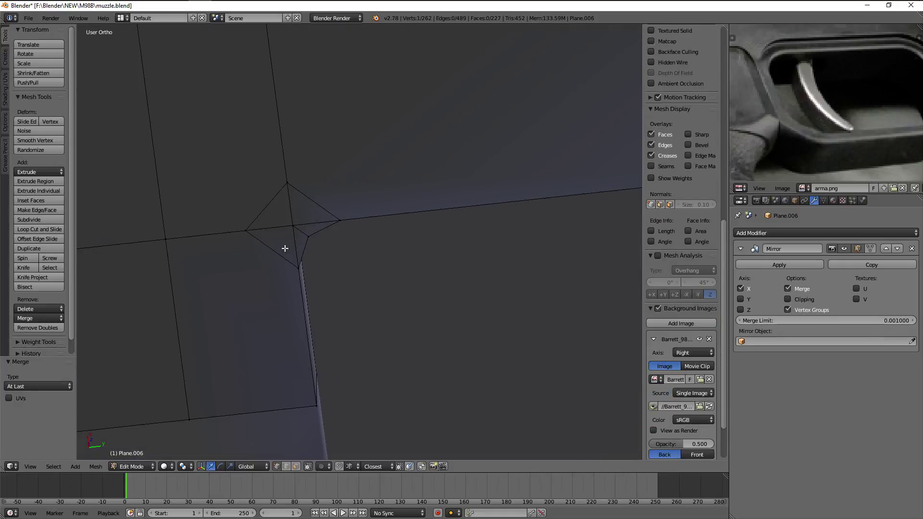
# Collapse the diamond vertex cluster at the corner into a single vertex
pyautogui.press('g')
pyautogui.click(267, 227)
pyautogui.press('g')
pyautogui.click(293, 225)
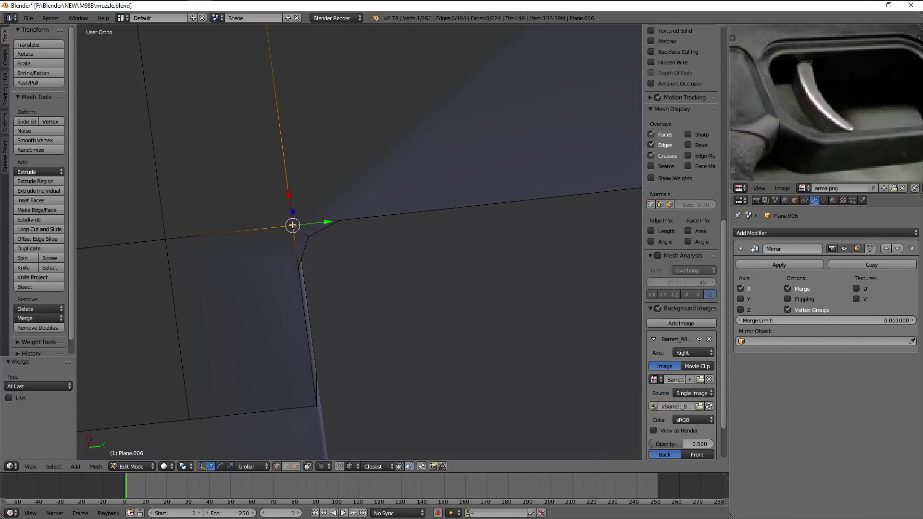
pyautogui.press('a')
pyautogui.hotkey('ctrl', 'r')
pyautogui.press('Escape')
pyautogui.moveTo(295, 222)
pyautogui.keyDown('shift'); pyautogui.mouseDown(button='middle')
pyautogui.moveTo(431, 234)
pyautogui.moveTo(384, 247)
pyautogui.mouseUp(button='middle'); pyautogui.keyUp('shift')
pyautogui.scroll(-4, 423, 233)
pyautogui.scroll(4, 377, 247)
# Connect the edge-crossing vertex to the other corner vertices with new edges
pyautogui.rightClick(313, 240)
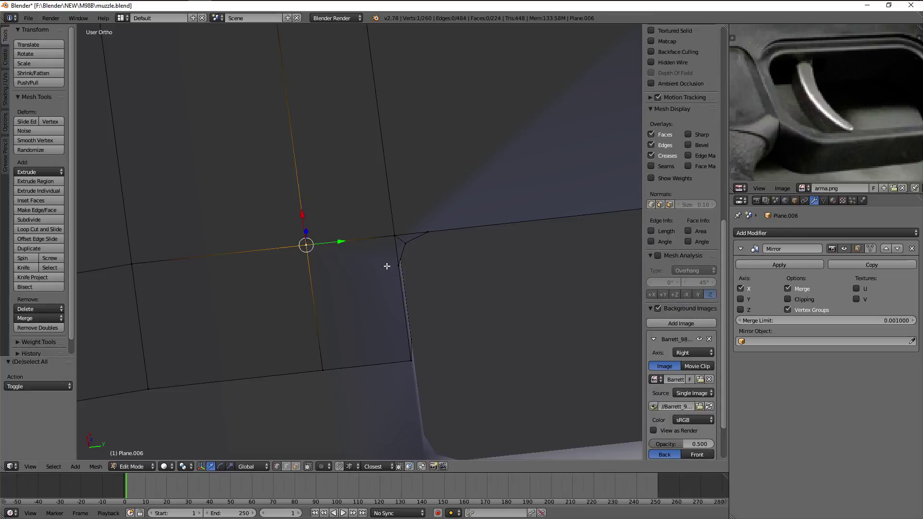
pyautogui.keyDown('shift'); pyautogui.scroll(1, 406, 235); pyautogui.keyUp('shift')
pyautogui.press('j')
pyautogui.rightClick(405, 235)
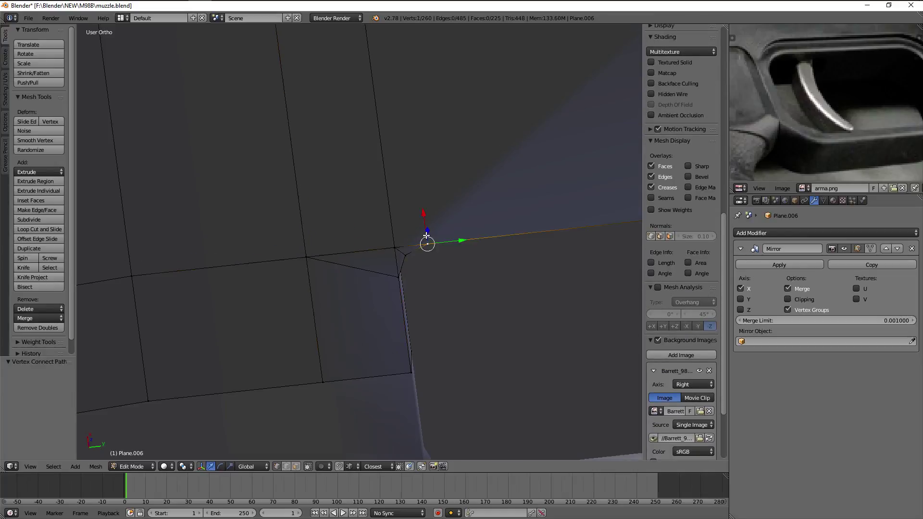
pyautogui.scroll(-4, 406, 235)
pyautogui.keyDown('shift'); pyautogui.rightClick(367, 118); pyautogui.keyUp('shift')
pyautogui.press('j')
pyautogui.scroll(4, 403, 233)
# Dissolve the leftover stray corner vertex, leaving the mesh at 259 vertices
pyautogui.press('a')
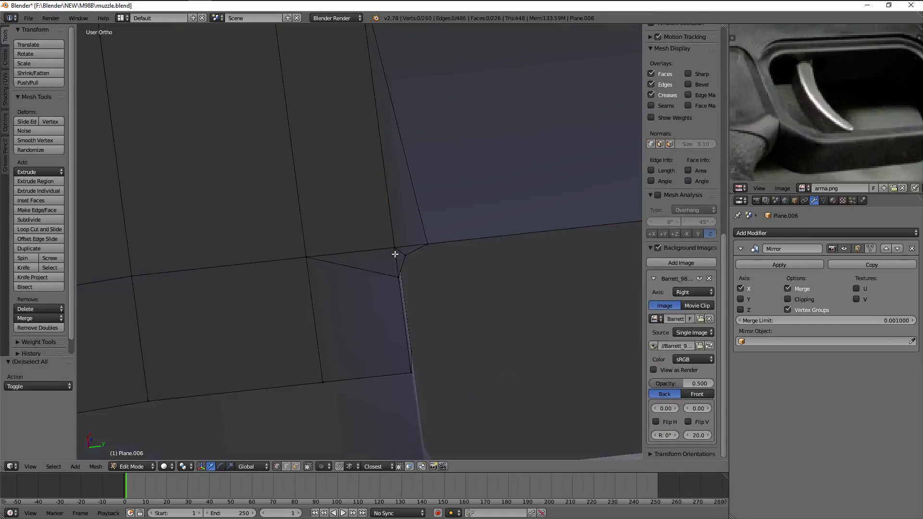
pyautogui.rightClick(394, 249)
pyautogui.press('x')
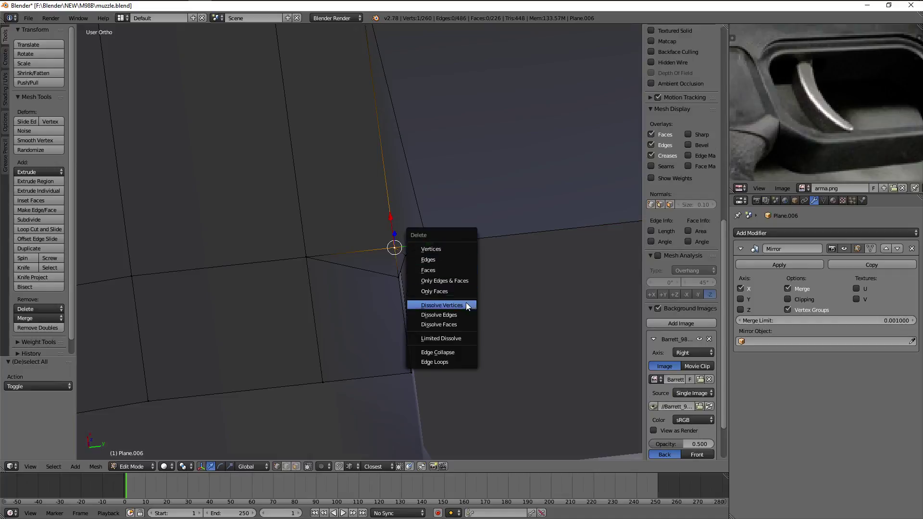
pyautogui.click(466, 305)
pyautogui.scroll(-3, 419, 264)
pyautogui.keyDown('shift'); pyautogui.scroll(2, 414, 264); pyautogui.keyUp('shift')
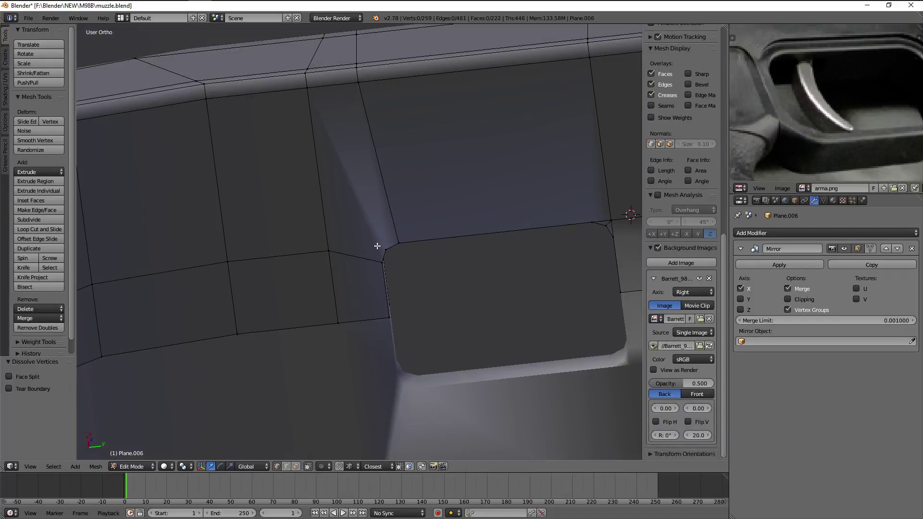
# Connect the vertices around the slanted face by the slot corner with a new edge
pyautogui.rightClick(385, 249)
pyautogui.keyDown('shift'); pyautogui.rightClick(382, 262); pyautogui.keyUp('shift')
pyautogui.keyDown('shift'); pyautogui.rightClick(328, 251); pyautogui.keyUp('shift')
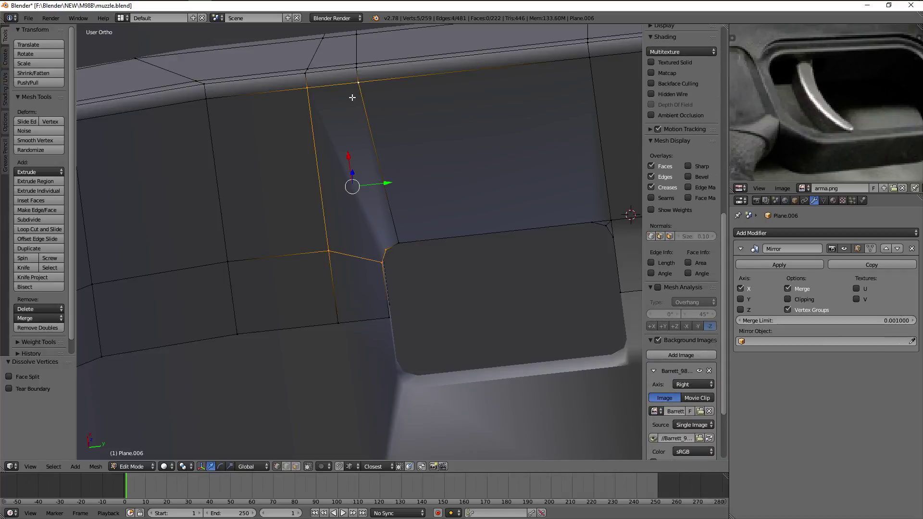
pyautogui.keyDown('shift'); pyautogui.rightClick(399, 242); pyautogui.keyUp('shift')
pyautogui.keyDown('ctrl'); pyautogui.scroll(1, 481, 208); pyautogui.keyUp('ctrl')
pyautogui.keyDown('ctrl'); pyautogui.scroll(1, 457, 217); pyautogui.keyUp('ctrl')
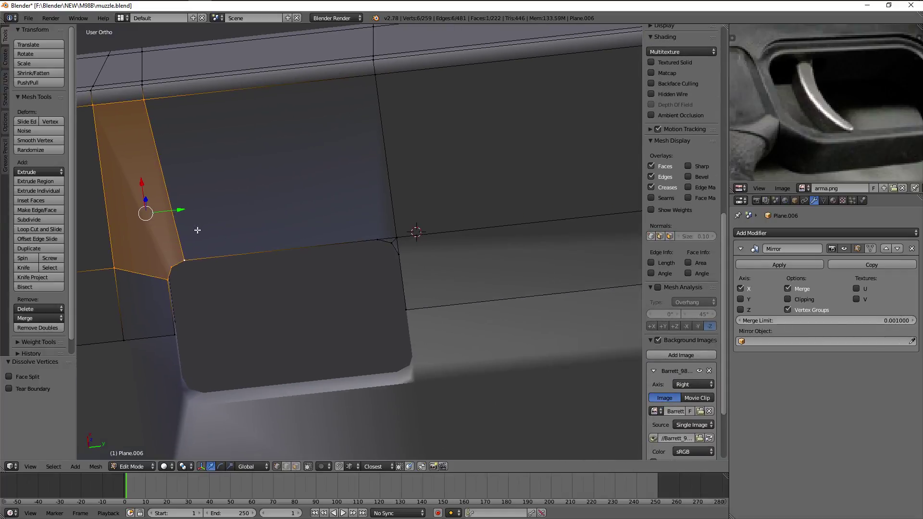
pyautogui.keyDown('ctrl'); pyautogui.scroll(1, 336, 236); pyautogui.keyUp('ctrl')
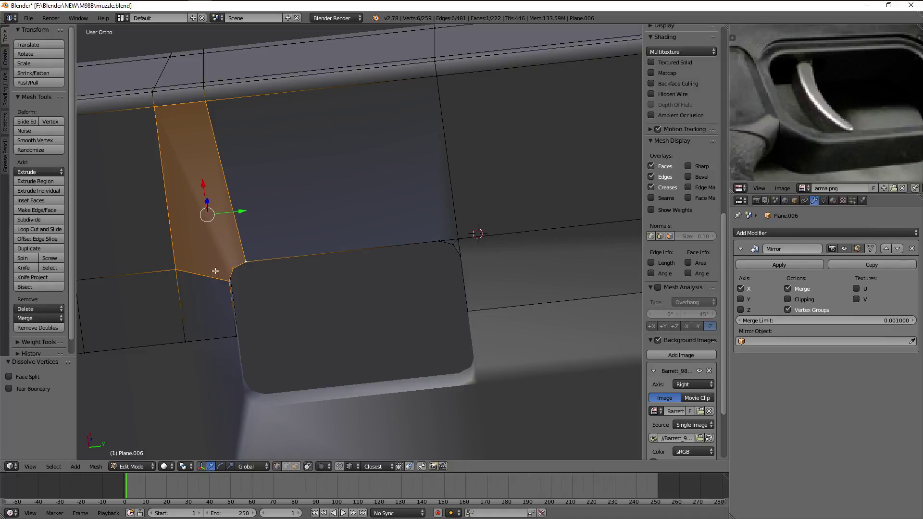
pyautogui.press('a')
pyautogui.rightClick(232, 268)
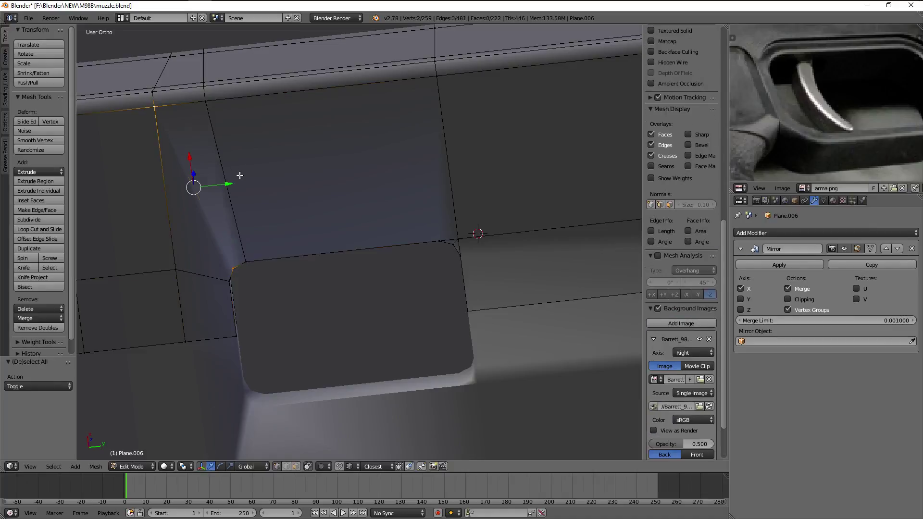
pyautogui.press('j')
# Join the vertex at the edge junction to its neighbour with another new edge
pyautogui.scroll(4, 323, 229)
pyautogui.press('a')
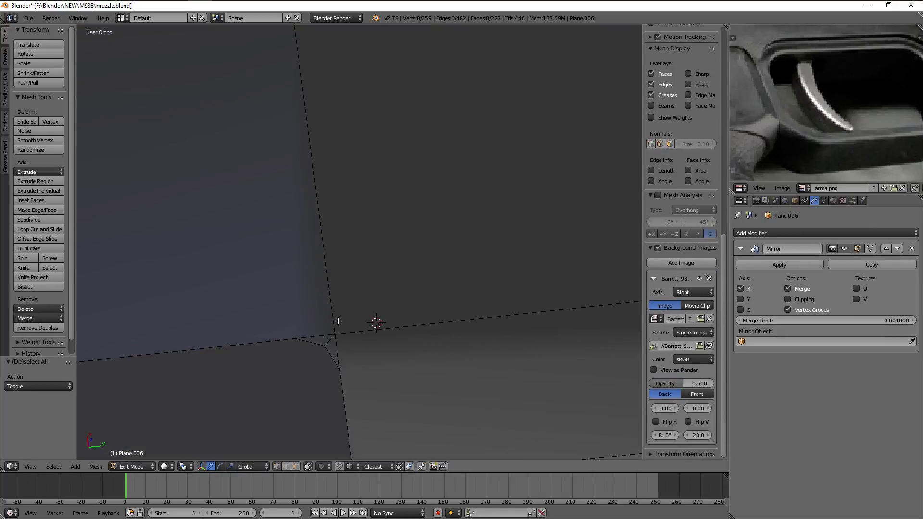
pyautogui.rightClick(338, 321)
pyautogui.scroll(-2, 352, 167)
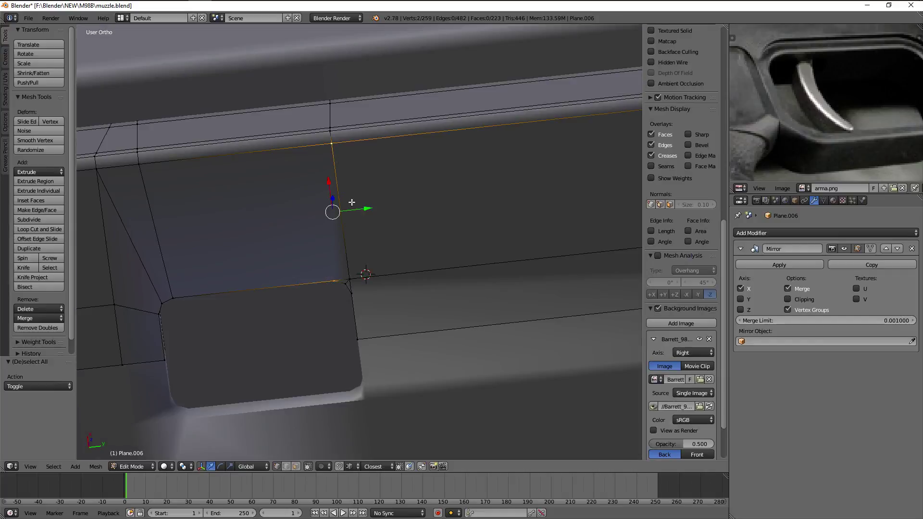
pyautogui.press('j')
# Cut a new edge loop across the recess wall and straighten it with zero Y scale
pyautogui.rightClick(351, 290)
pyautogui.scroll(-2, 480, 265)
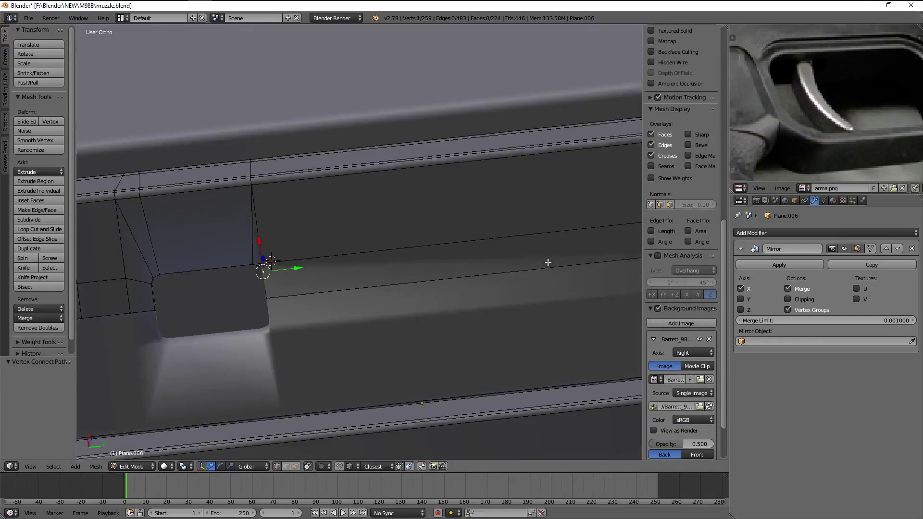
pyautogui.scroll(-2, 548, 262)
pyautogui.scroll(-1, 398, 212)
pyautogui.hotkey('ctrl', 'r')
pyautogui.click(342, 220)
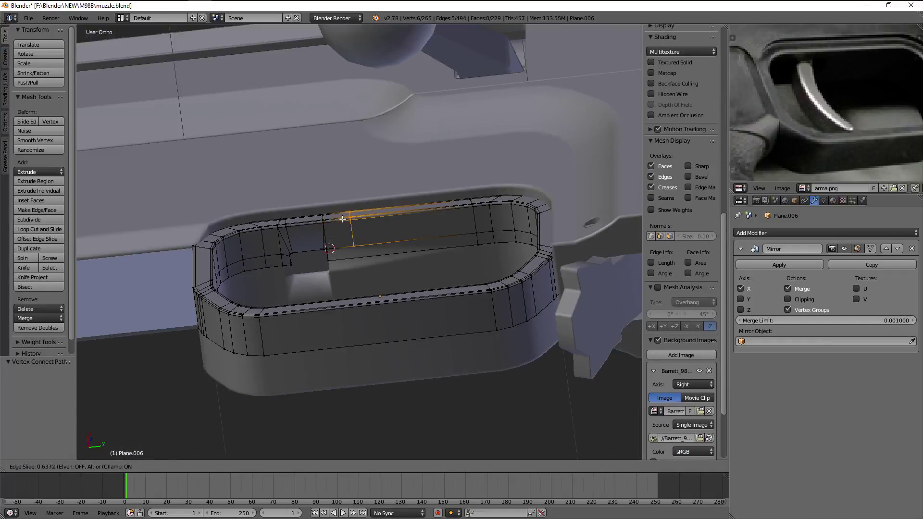
pyautogui.click(338, 217)
pyautogui.scroll(3, 423, 217)
pyautogui.press('s')
pyautogui.press('y')
pyautogui.press('0')
pyautogui.press('Return')
# Knife-cut a new vertex into the lower edge and slide it along Y
pyautogui.scroll(2, 348, 159)
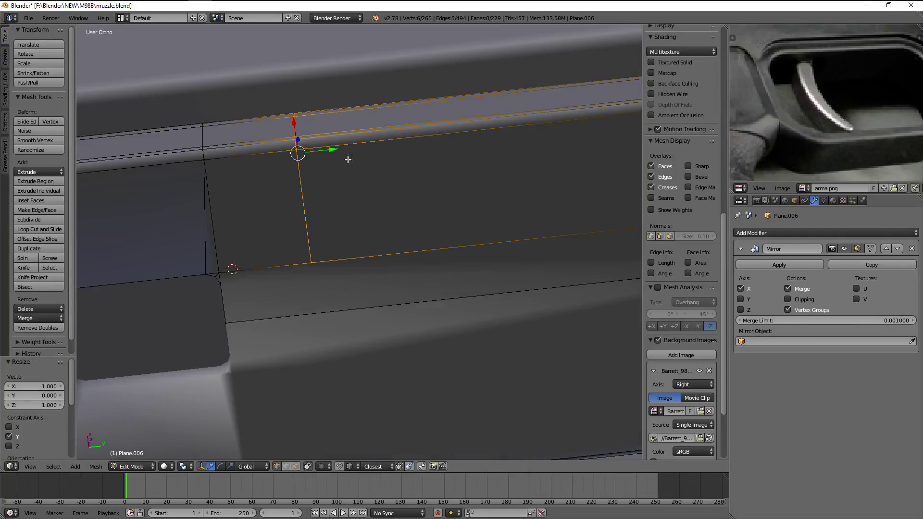
pyautogui.press('a')
pyautogui.press('k')
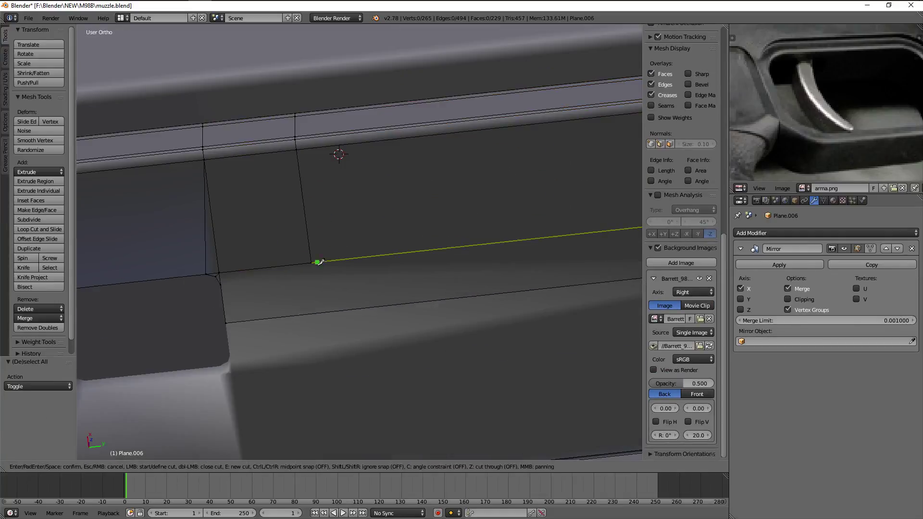
pyautogui.click(316, 317)
pyautogui.press('Return')
pyautogui.press('g')
pyautogui.press('y')
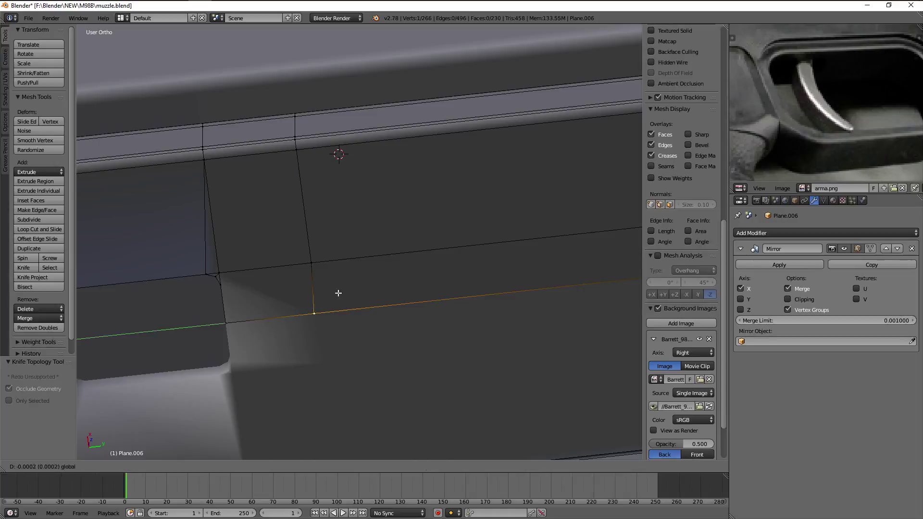
pyautogui.click(322, 266)
# Straighten the vertical edge loop with zero Y scale and move it along Y
pyautogui.keyDown('alt'); pyautogui.click(308, 222); pyautogui.keyUp('alt')
pyautogui.press('s')
pyautogui.press('y')
pyautogui.press('0')
pyautogui.press('Return')
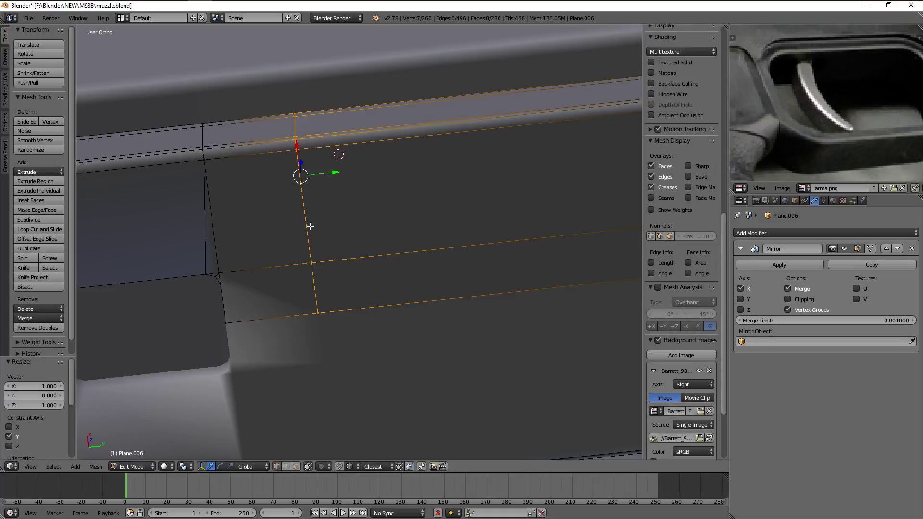
pyautogui.press('g')
pyautogui.press('y')
pyautogui.click(256, 223)
pyautogui.keyDown('shift'); pyautogui.moveTo(255, 241); pyautogui.dragTo(397, 214, button='middle'); pyautogui.keyUp('shift')
# Dissolve the stray vertex at the slot corner
pyautogui.press('a')
pyautogui.rightClick(336, 251)
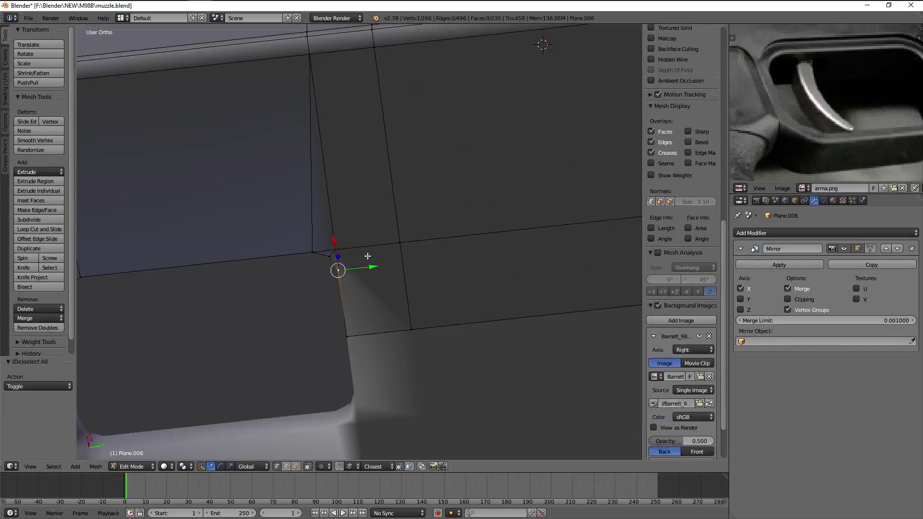
pyautogui.keyDown('shift'); pyautogui.rightClick(394, 242); pyautogui.keyUp('shift')
pyautogui.rightClick(329, 247)
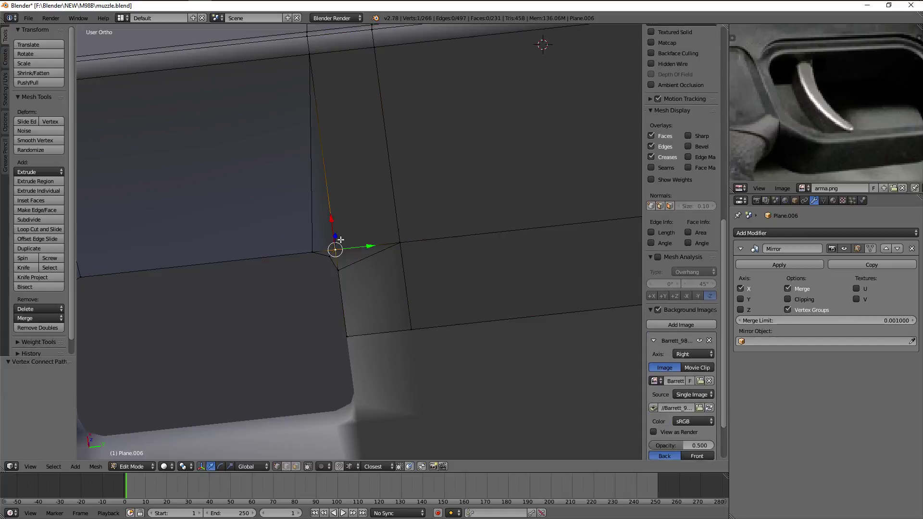
pyautogui.press('x')
pyautogui.click(328, 243)
pyautogui.rightClick(329, 250)
# Connect the corner to the top-edge vertex and add a loop cut around the slot, shifted along X
pyautogui.scroll(-3, 360, 212)
pyautogui.keyDown('shift'); pyautogui.rightClick(369, 137); pyautogui.keyUp('shift')
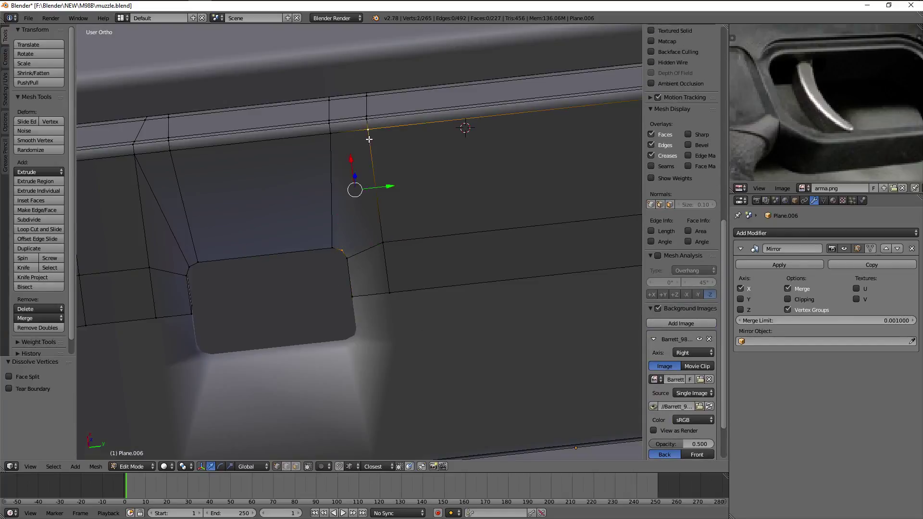
pyautogui.press('j')
pyautogui.hotkey('ctrl', 'r')
pyautogui.click(336, 219)
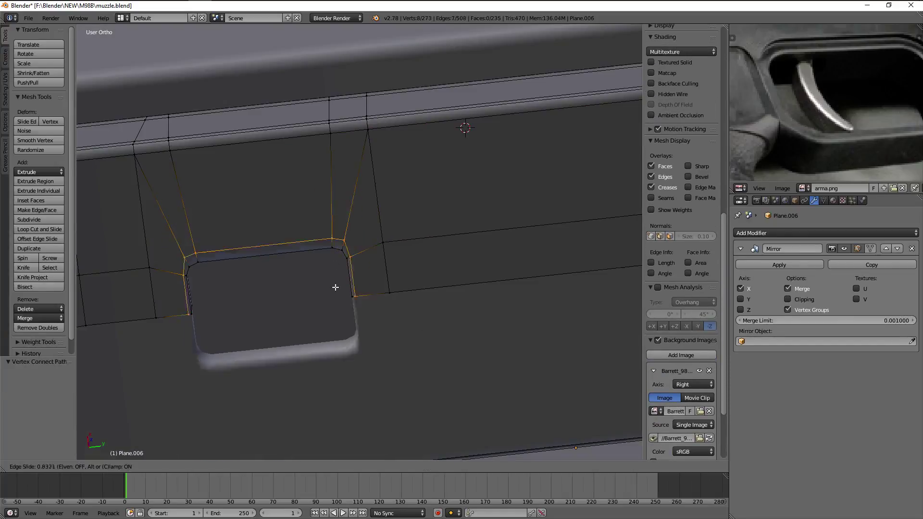
pyautogui.click(320, 289)
pyautogui.keyDown('shift'); pyautogui.moveTo(321, 290); pyautogui.dragTo(412, 241, button='middle'); pyautogui.keyUp('shift')
pyautogui.scroll(3, 379, 201)
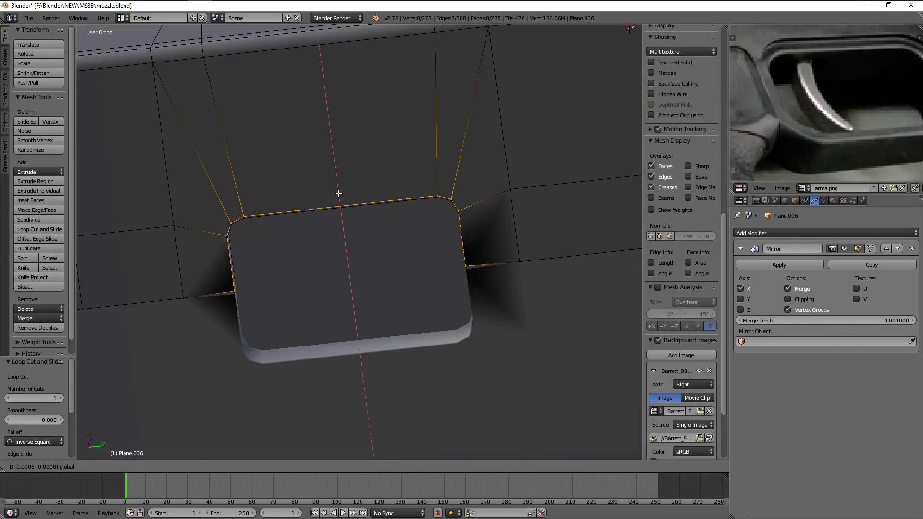
pyautogui.press('g')
pyautogui.press('x')
pyautogui.click(336, 193)
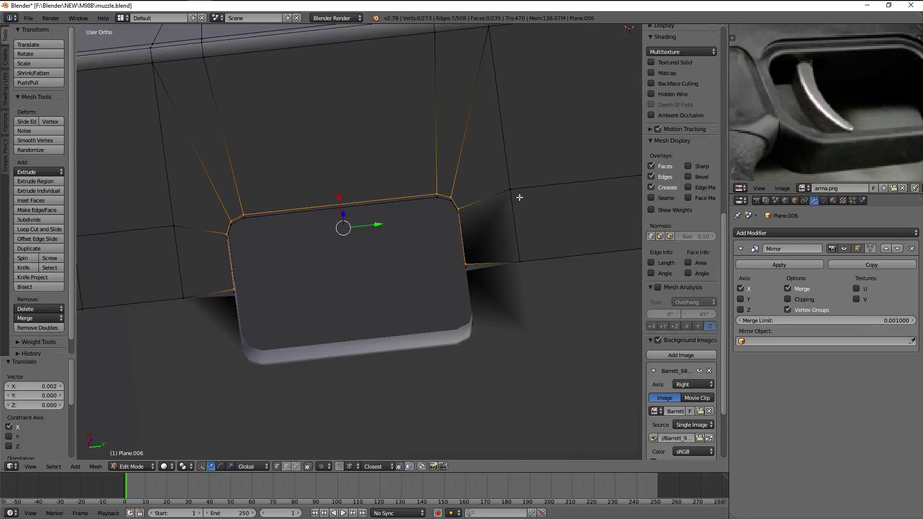
# Cancel the trial rescaling of the loop and enable Clipping in the Mirror modifier
pyautogui.scroll(2, 517, 195)
pyautogui.press('s')
pyautogui.press('x')
pyautogui.press('Escape')
pyautogui.press('s')
pyautogui.press('y')
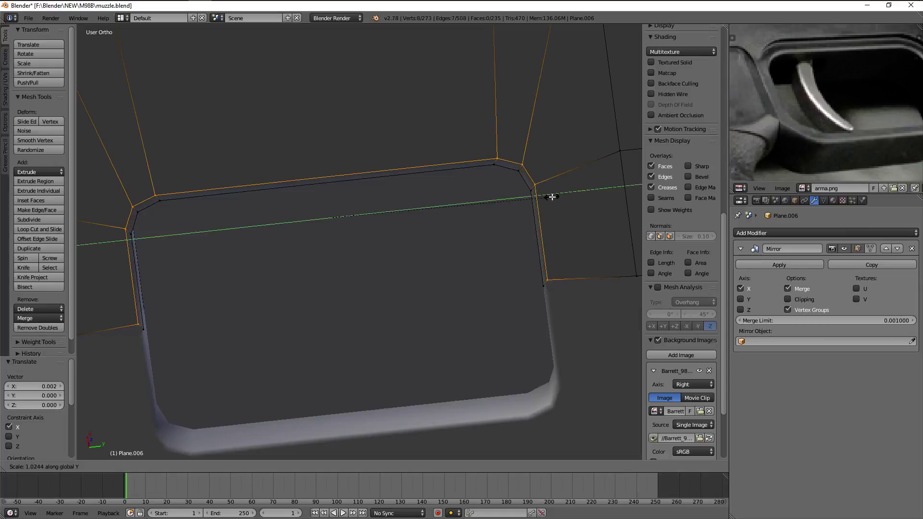
pyautogui.press('Escape')
pyautogui.press('g')
pyautogui.press('x')
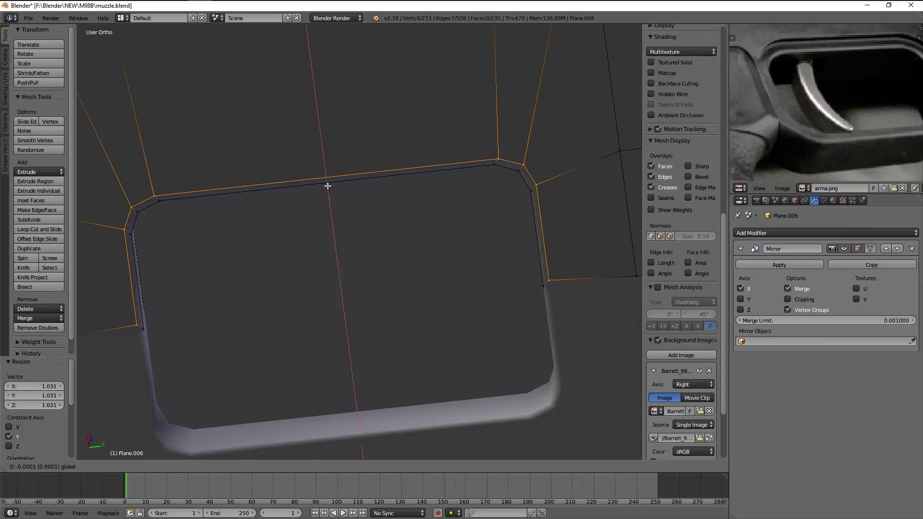
pyautogui.press('Escape')
pyautogui.press('Tab')
pyautogui.press('Tab')
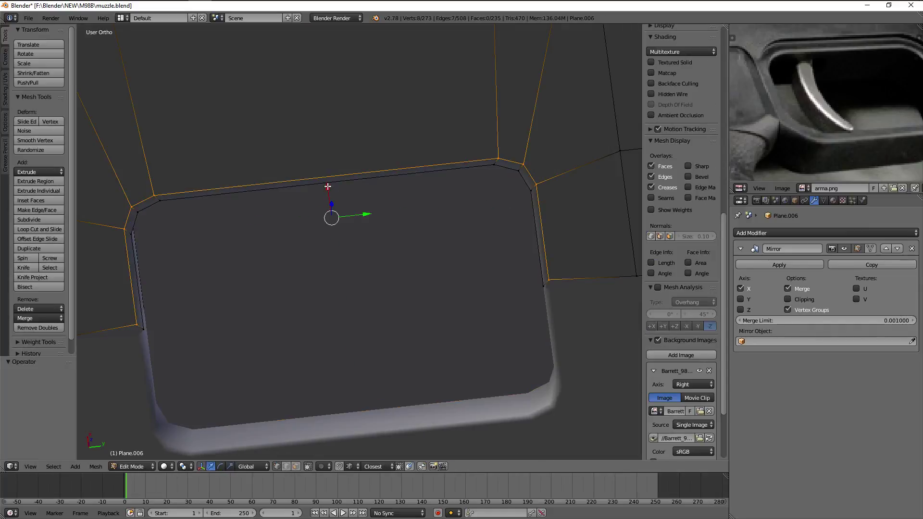
pyautogui.click(791, 298)
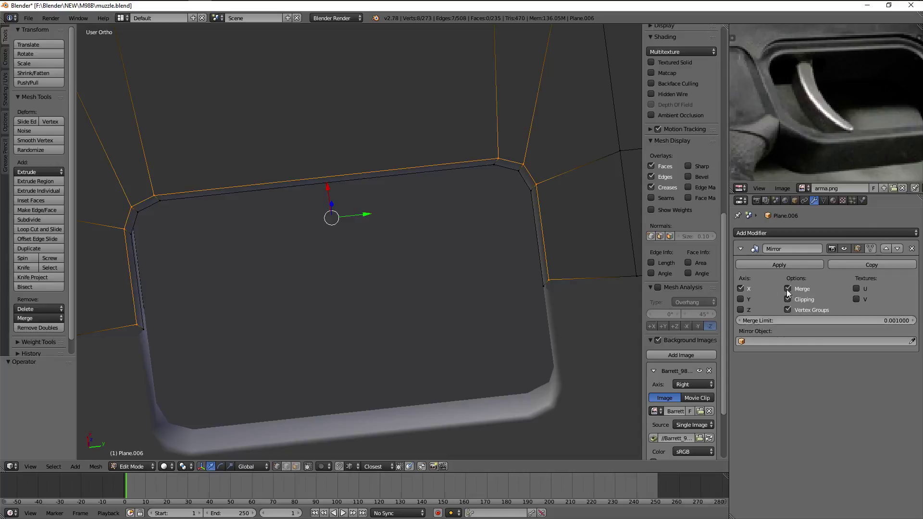
# Flatten the recess's inner edge loop to zero along Y
pyautogui.press('a')
pyautogui.keyDown('alt'); pyautogui.click(577, 275); pyautogui.keyUp('alt')
pyautogui.moveTo(581, 274); pyautogui.dragTo(393, 234, button='middle')
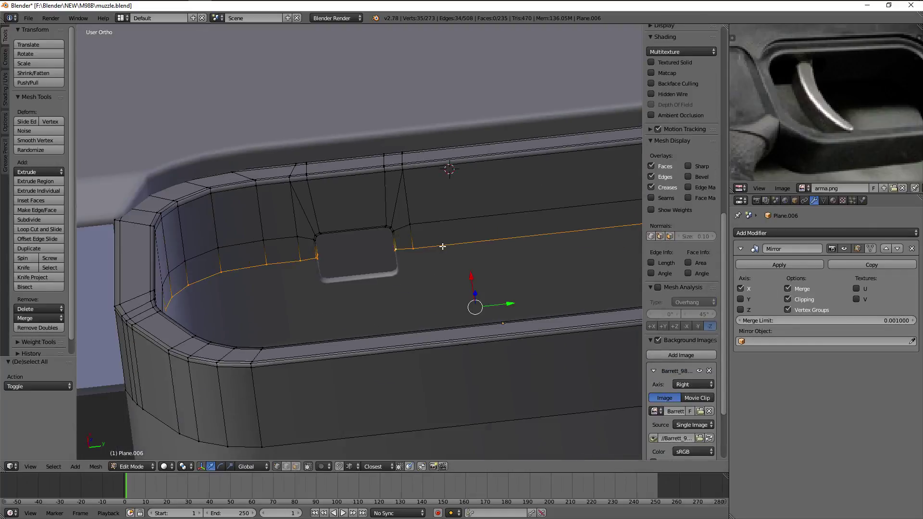
pyautogui.press('s')
pyautogui.press('y')
pyautogui.press('0')
pyautogui.press('Return')
# Scale the same inner loop to zero along X as well
pyautogui.scroll(-3, 442, 246)
pyautogui.press('s')
pyautogui.press('x')
pyautogui.press('0')
pyautogui.press('Return')
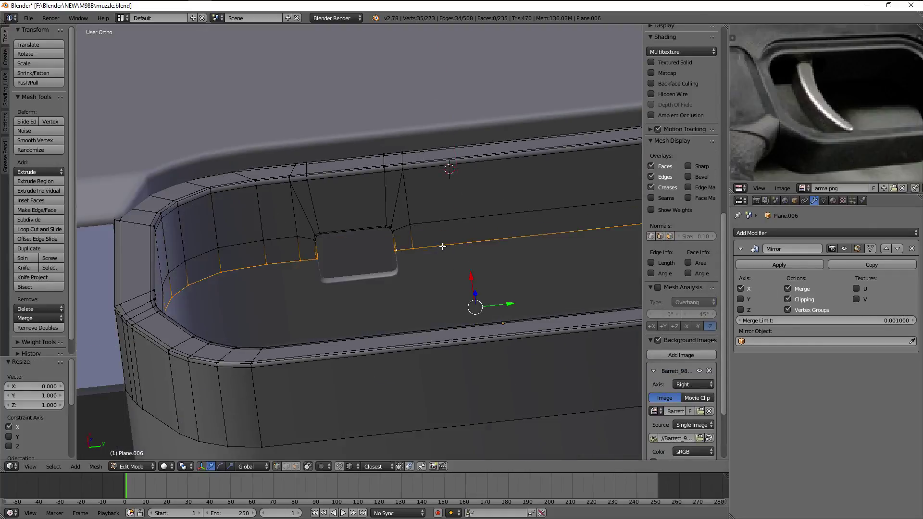
pyautogui.moveTo(474, 303); pyautogui.dragTo(439, 243, button='middle')
pyautogui.scroll(5, 439, 243)
# Finish the loop move and return to Object Mode to inspect the part
pyautogui.press('g')
pyautogui.click(405, 251)
pyautogui.press('Tab')
pyautogui.scroll(-3, 235, 174)
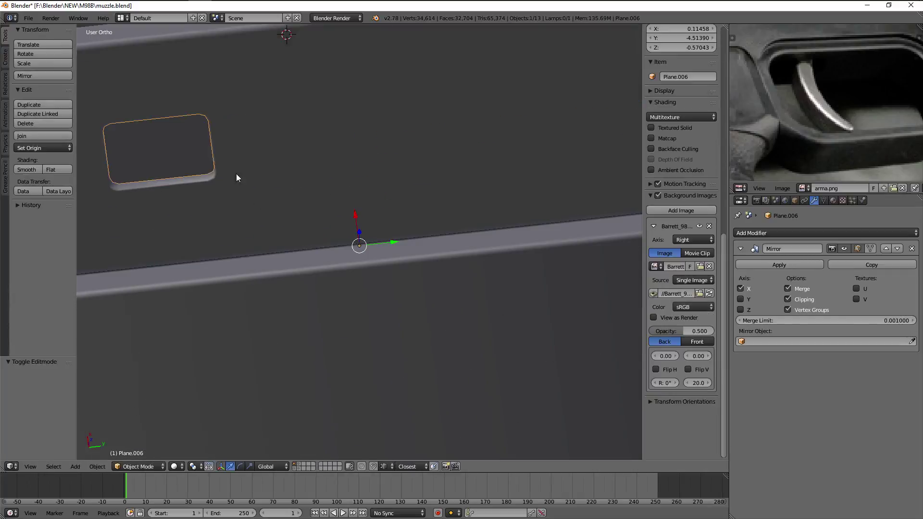
pyautogui.moveTo(235, 174)
pyautogui.mouseDown(button='middle')
pyautogui.moveTo(352, 276)
pyautogui.moveTo(304, 258)
pyautogui.moveTo(434, 244)
pyautogui.mouseUp(button='middle')
# Re-enter Edit Mode in a side view aligned with the reference photo, nothing selected
pyautogui.press('Tab')
pyautogui.press('KP_1')
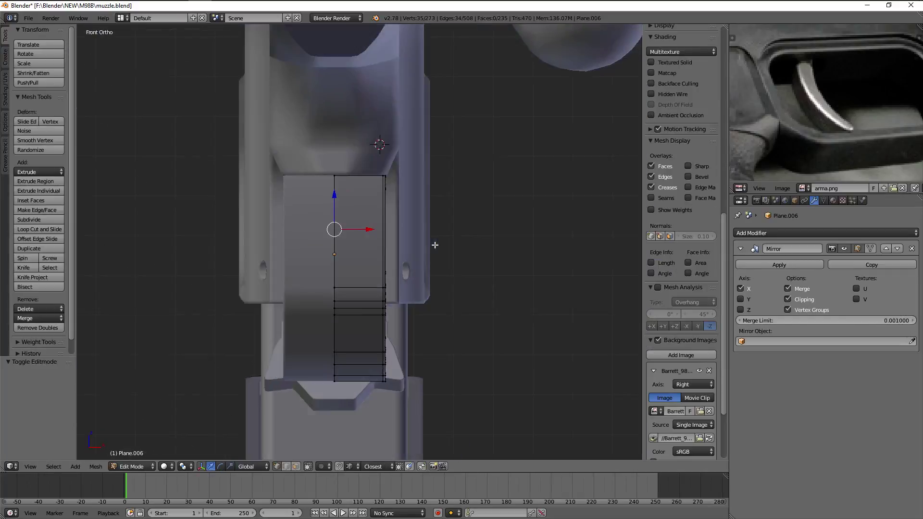
pyautogui.press('KP_3')
pyautogui.press('ctrl+KP_8')
pyautogui.press('ctrl+KP_8')
pyautogui.press('a')
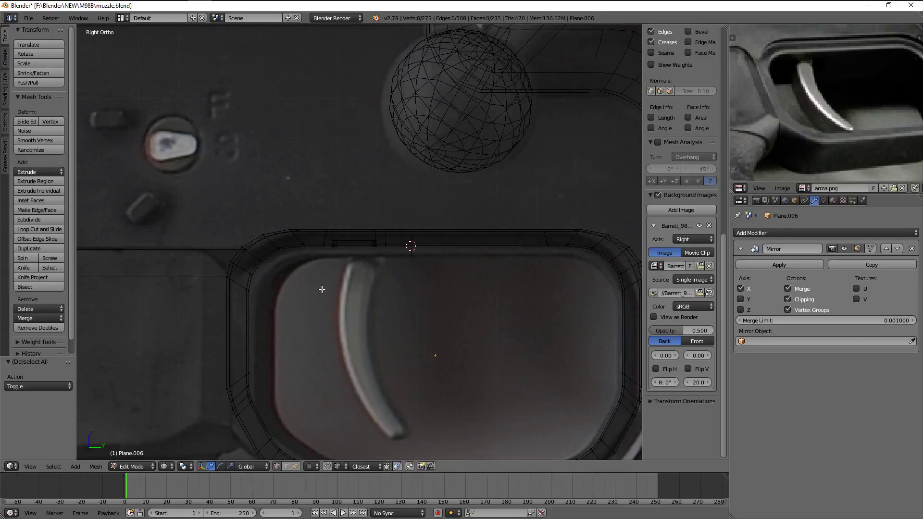
pyautogui.scroll(3, 683, 144)
pyautogui.moveTo(402, 159); pyautogui.dragTo(343, 309, button='middle')
pyautogui.scroll(3, 379, 225)
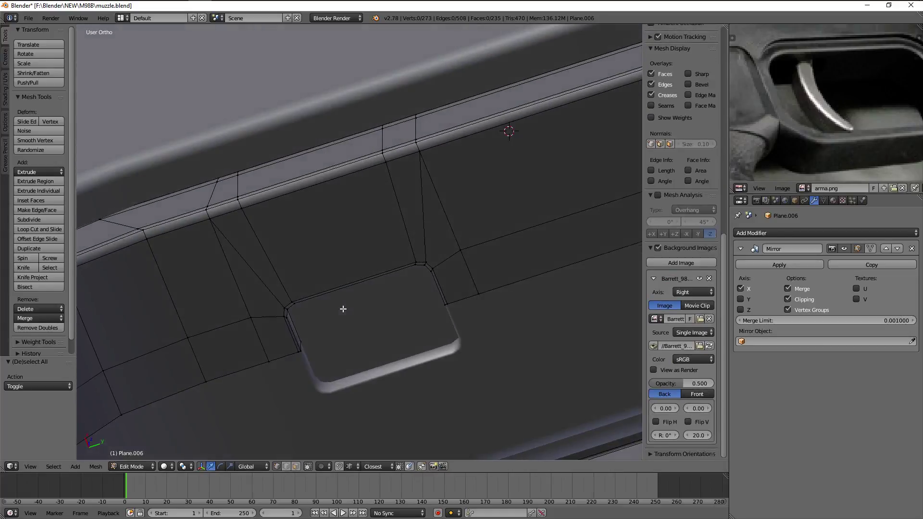
# Place a starting vertex on the trigger's curved edge in see-through view and duplicate it
pyautogui.keyDown('ctrl'); pyautogui.rightClick(275, 326); pyautogui.keyUp('ctrl')
pyautogui.press('z')
pyautogui.press('KP_3')
pyautogui.press('g')
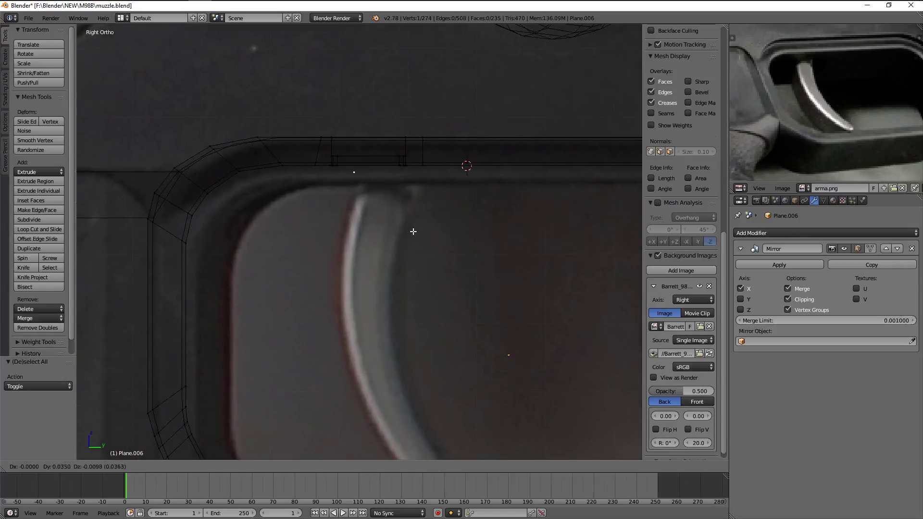
pyautogui.click(403, 230)
pyautogui.hotkey('shift', 'd')
pyautogui.keyDown('shift'); pyautogui.moveTo(438, 255); pyautogui.dragTo(419, 226, button='middle'); pyautogui.keyUp('shift')
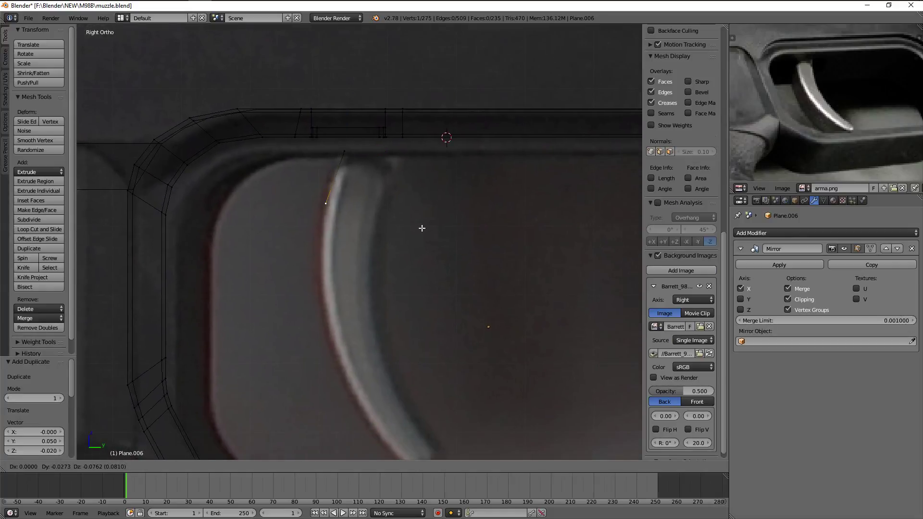
pyautogui.click(422, 229)
# Extrude a chain of vertices down the trigger's curved edge to its tip
pyautogui.press('e')
pyautogui.click(418, 303)
pyautogui.keyDown('shift'); pyautogui.moveTo(418, 304); pyautogui.dragTo(422, 243, button='middle'); pyautogui.keyUp('shift')
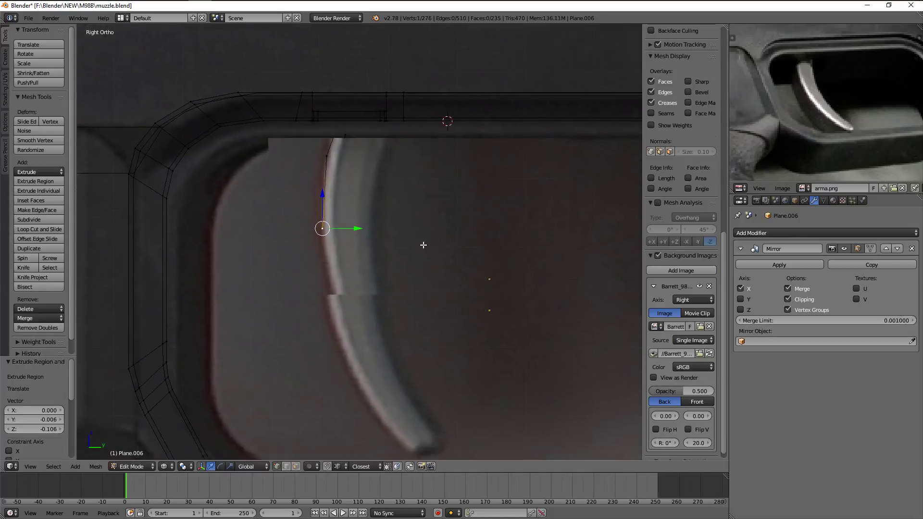
pyautogui.press('e')
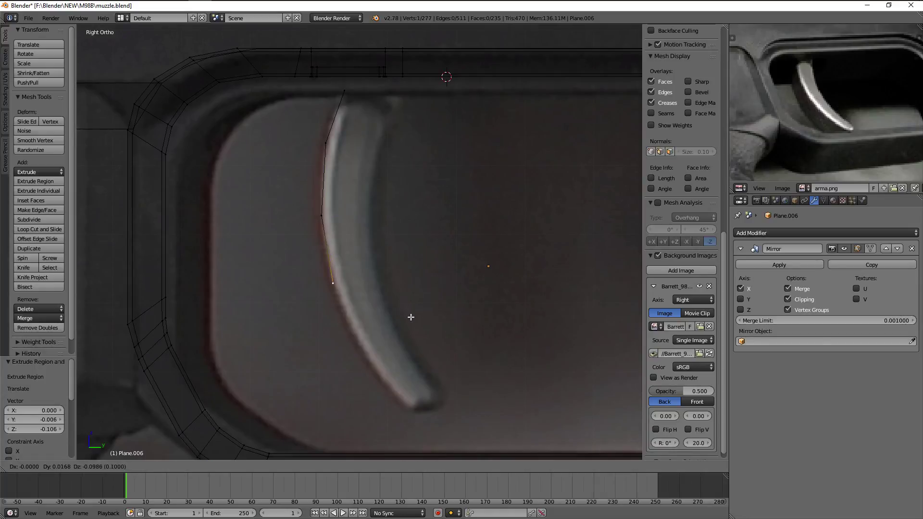
pyautogui.click(411, 317)
pyautogui.press('e')
pyautogui.click(475, 444)
pyautogui.press('e')
pyautogui.click(494, 25)
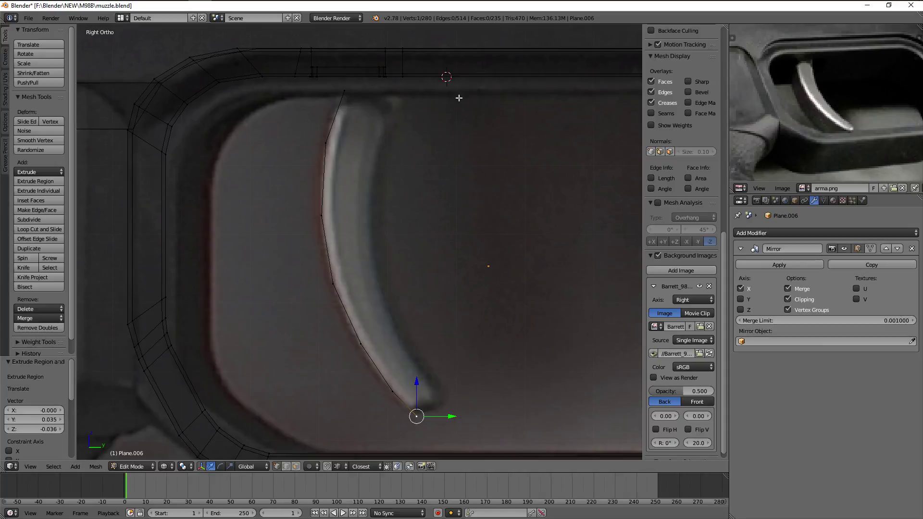
# Reposition the chain's top vertex and extrude one more vertex upward above the trigger
pyautogui.press('a')
pyautogui.rightClick(346, 92)
pyautogui.press('g')
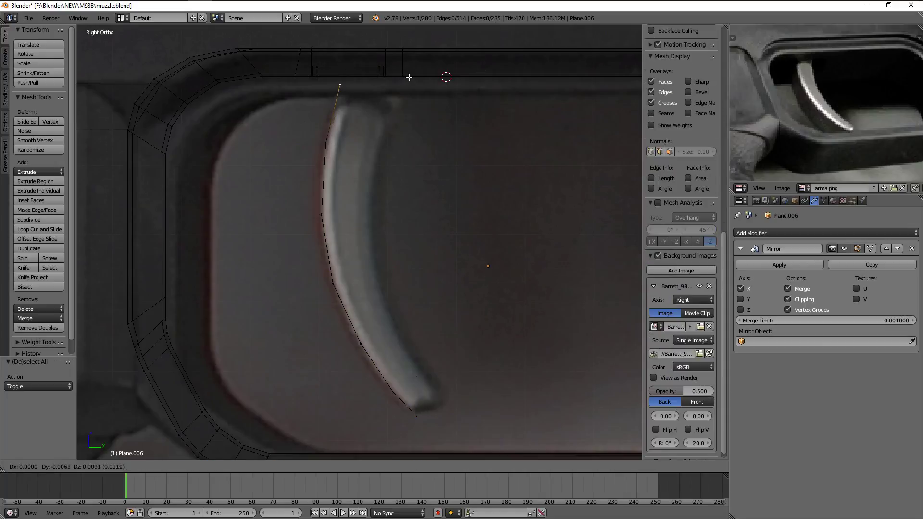
pyautogui.click(406, 77)
pyautogui.press('e')
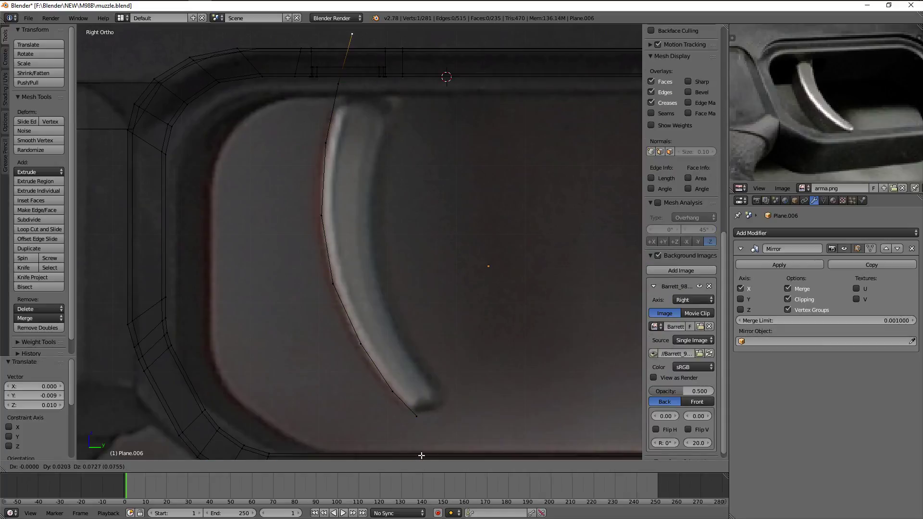
pyautogui.click(421, 452)
pyautogui.scroll(2, 683, 240)
# Extrude the vertex chain into a strip and widen it across the trigger's full width
pyautogui.press('a')
pyautogui.press('a')
pyautogui.press('e')
pyautogui.press('y')
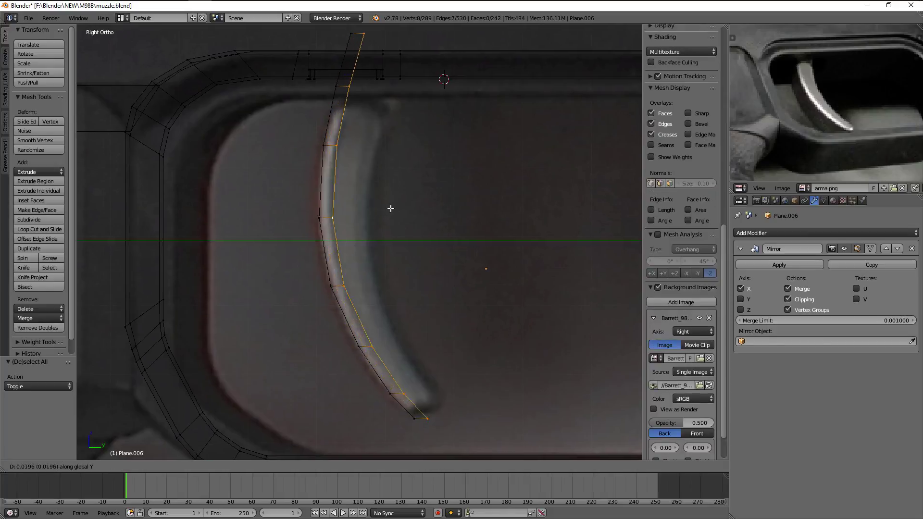
pyautogui.rightClick(409, 202)
pyautogui.press('g')
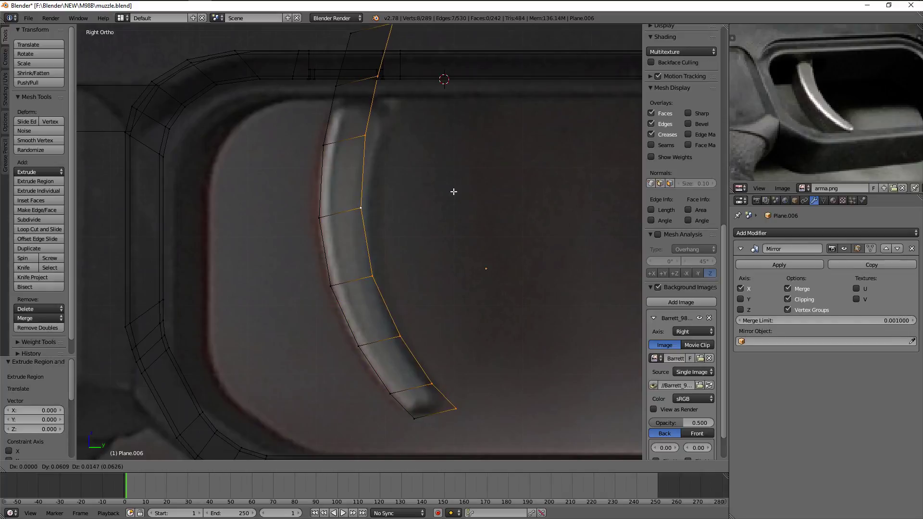
pyautogui.press('Escape')
pyautogui.press('a')
# Slide the strip's bottom end vertex along its edge to adjust the lower tip
pyautogui.rightClick(456, 407)
pyautogui.press('g')
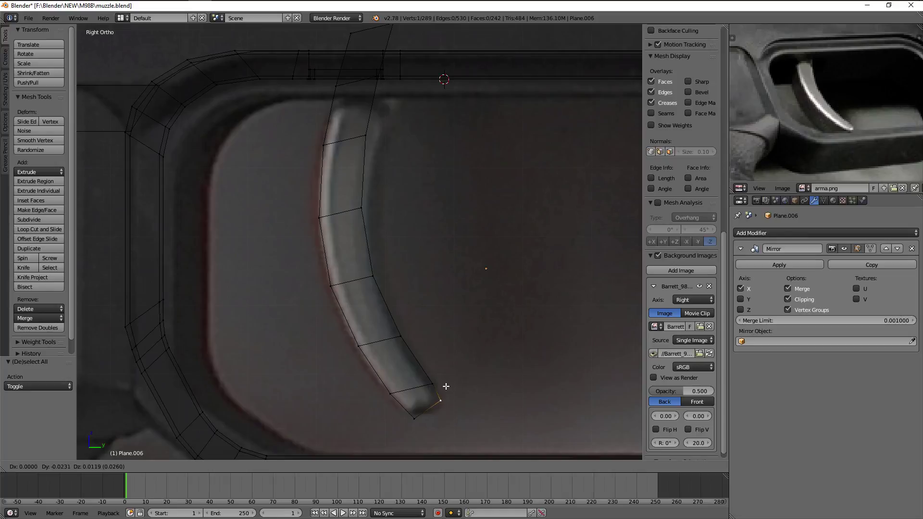
pyautogui.press('Escape')
pyautogui.press('g')
pyautogui.press('g')
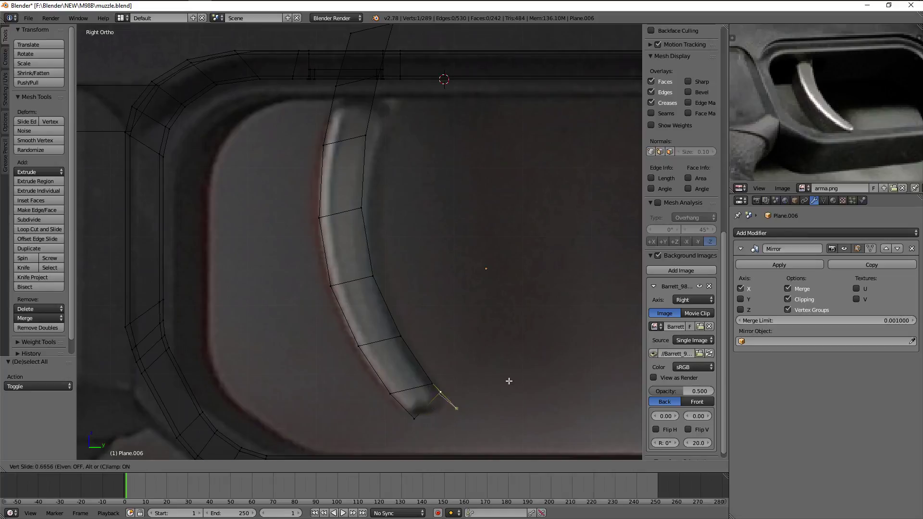
pyautogui.click(512, 385)
# Leave edit mode and zoom in and out to inspect the finished strip
pyautogui.press('Tab')
pyautogui.press('Tab')
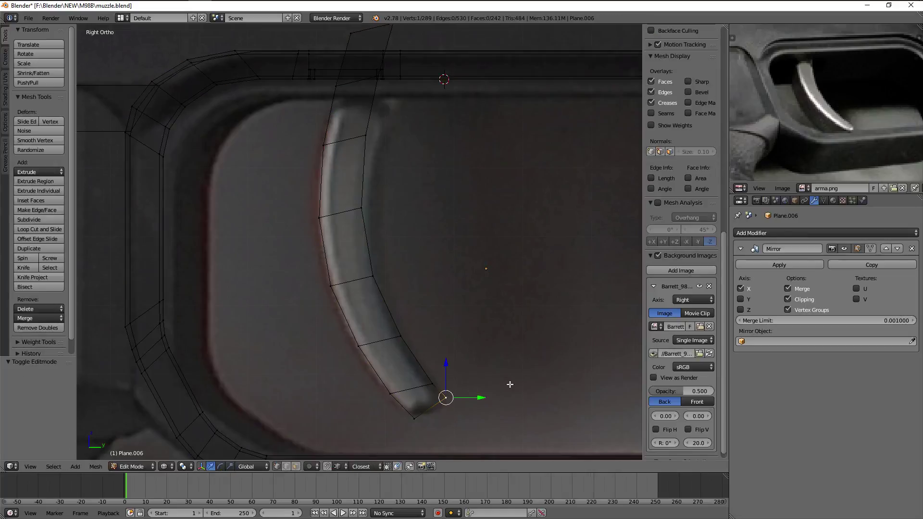
pyautogui.press('a')
pyautogui.scroll(-1, 446, 350)
pyautogui.scroll(-3, 361, 233)
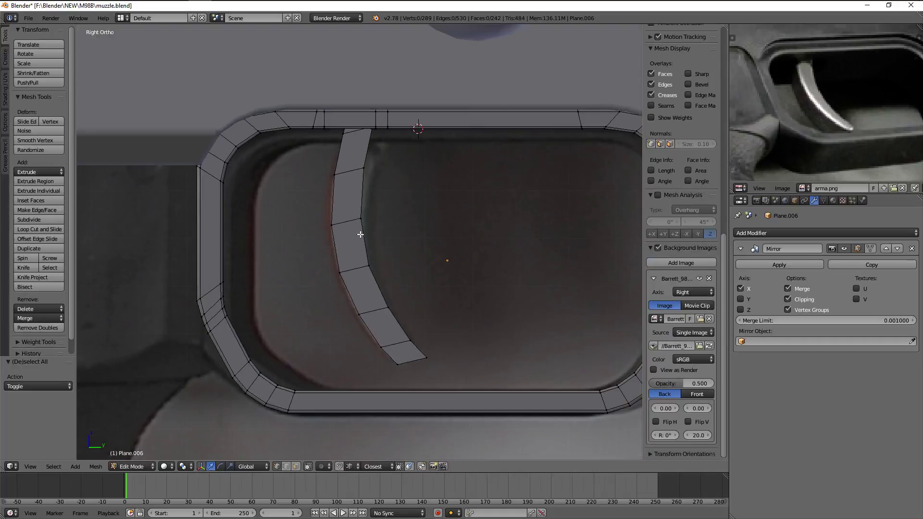
pyautogui.scroll(1, 440, 250)
pyautogui.scroll(1, 378, 250)
# Frame the trigger strip and add a lengthwise loop cut along it
pyautogui.scroll(-2, 796, 105)
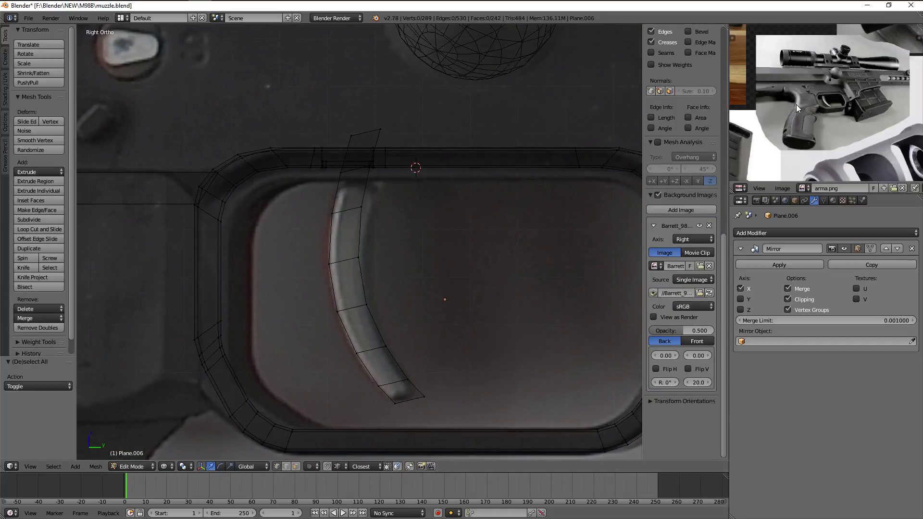
pyautogui.scroll(-2, 797, 105)
pyautogui.scroll(-1, 792, 130)
pyautogui.scroll(2, 791, 130)
pyautogui.scroll(-1, 792, 130)
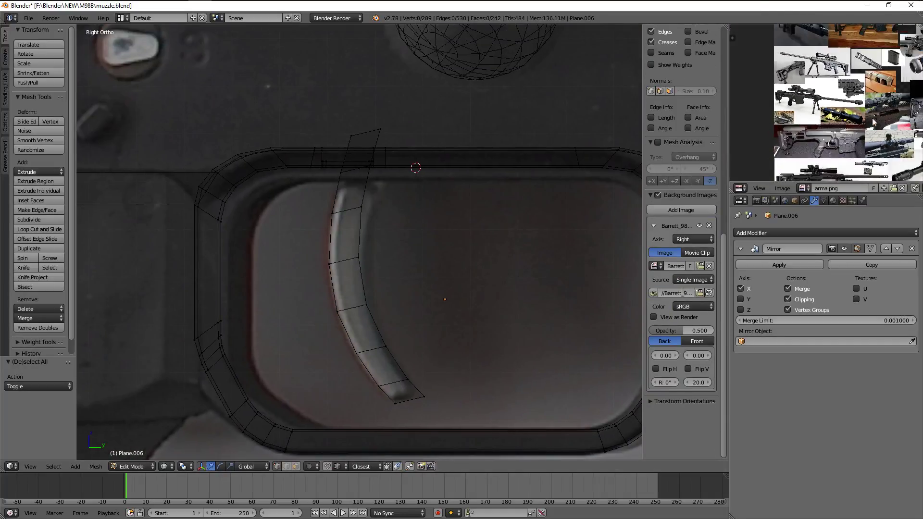
pyautogui.scroll(2, 818, 110)
pyautogui.scroll(2, 824, 105)
pyautogui.scroll(1, 825, 105)
pyautogui.scroll(2, 824, 109)
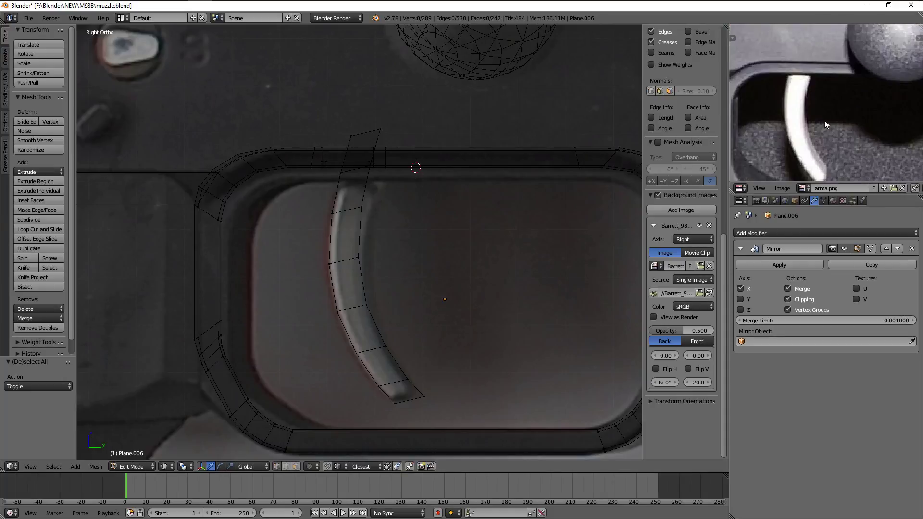
pyautogui.scroll(1, 824, 115)
pyautogui.keyDown('shift'); pyautogui.moveTo(506, 241); pyautogui.dragTo(473, 192, button='middle'); pyautogui.keyUp('shift')
pyautogui.scroll(3, 402, 324)
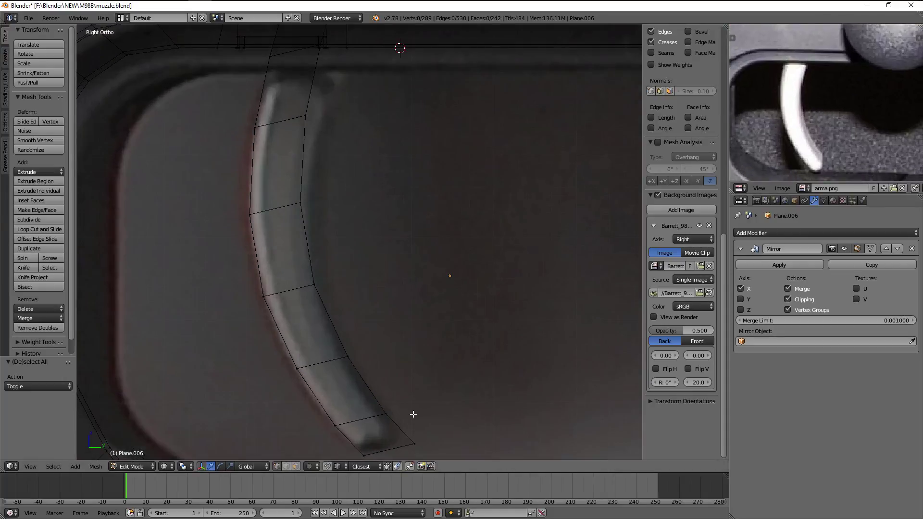
pyautogui.hotkey('ctrl', 'r')
pyautogui.click(408, 435)
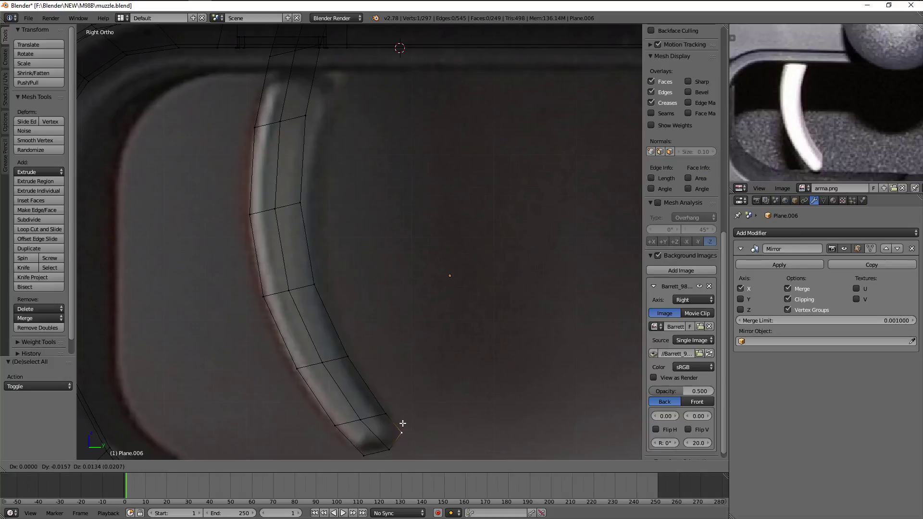
pyautogui.click(402, 423)
# Check the mesh, then nudge the lower and upper strip vertices rightward
pyautogui.press('Tab')
pyautogui.scroll(-2, 443, 351)
pyautogui.press('Tab')
pyautogui.scroll(2, 397, 291)
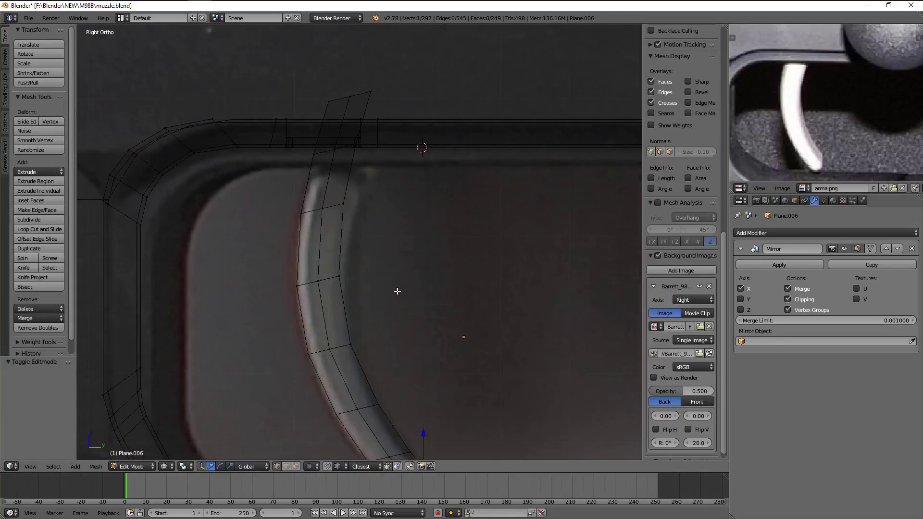
pyautogui.moveTo(339, 276); pyautogui.dragTo(342, 277, button='right')
pyautogui.rightClick(344, 203)
pyautogui.press('g')
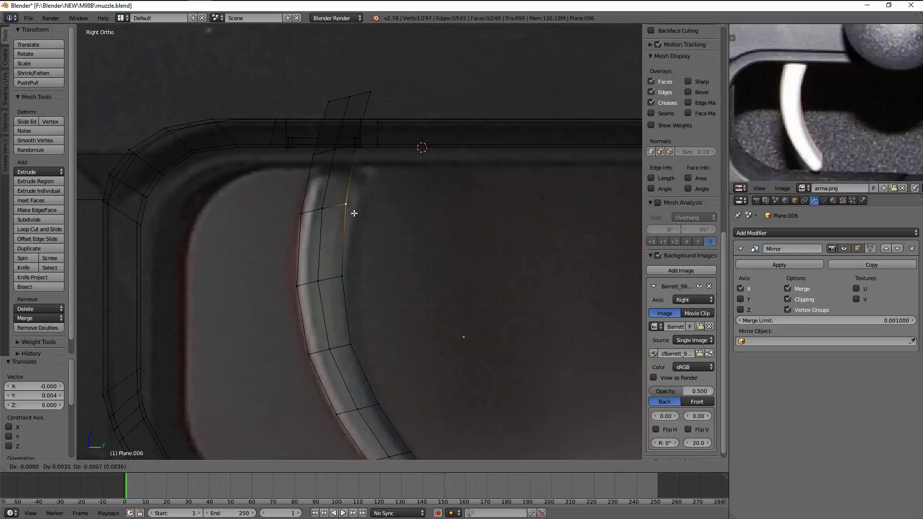
pyautogui.click(356, 204)
# Move the strip's top vertices so they align with the frame edge
pyautogui.keyDown('alt'); pyautogui.rightClick(346, 150); pyautogui.keyUp('alt')
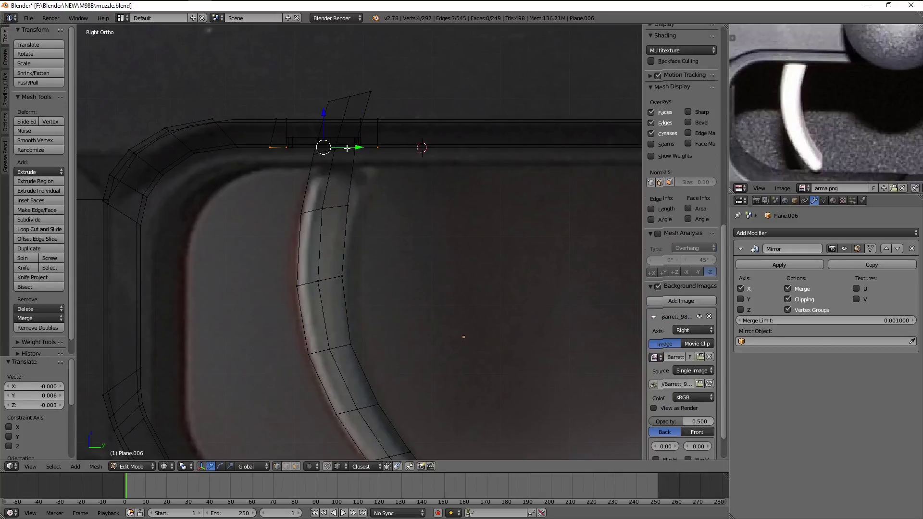
pyautogui.keyDown('alt'); pyautogui.rightClick(326, 152); pyautogui.keyUp('alt')
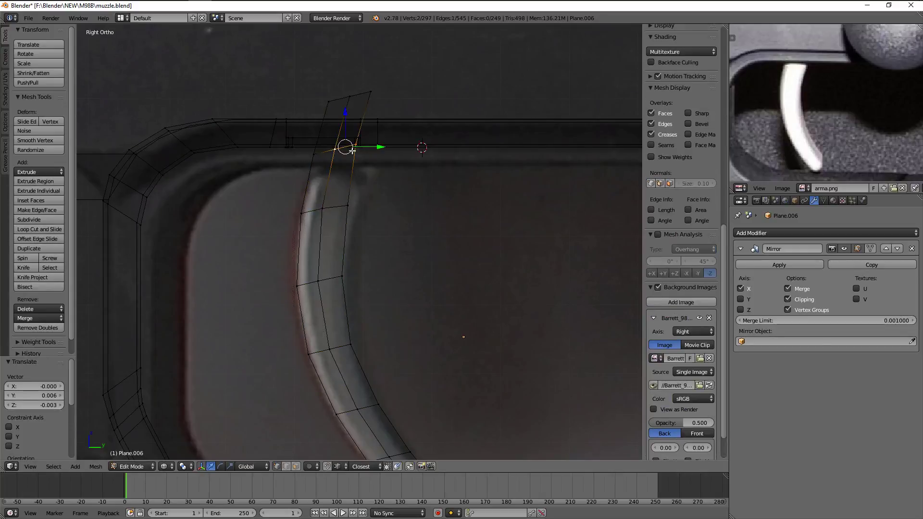
pyautogui.moveTo(331, 143); pyautogui.dragTo(397, 151, button='right')
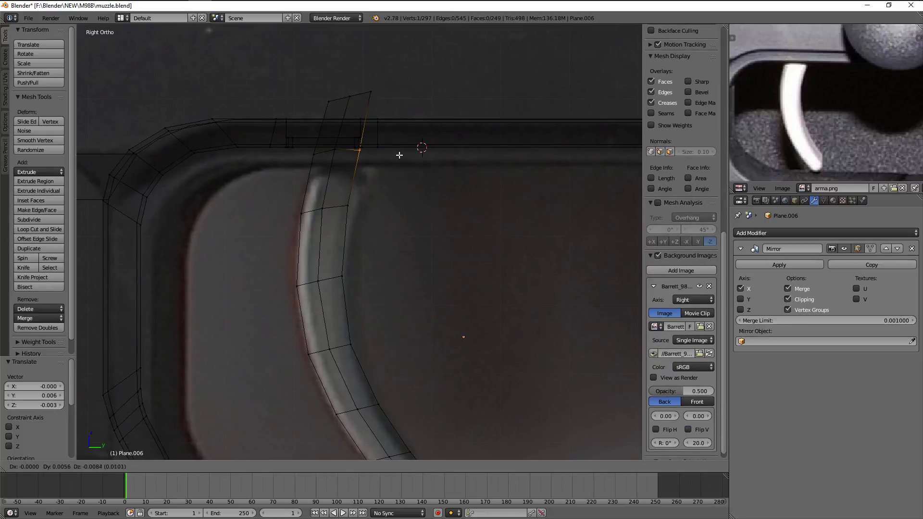
pyautogui.click(400, 155)
pyautogui.press('a')
pyautogui.moveTo(370, 91); pyautogui.dragTo(385, 103, button='right')
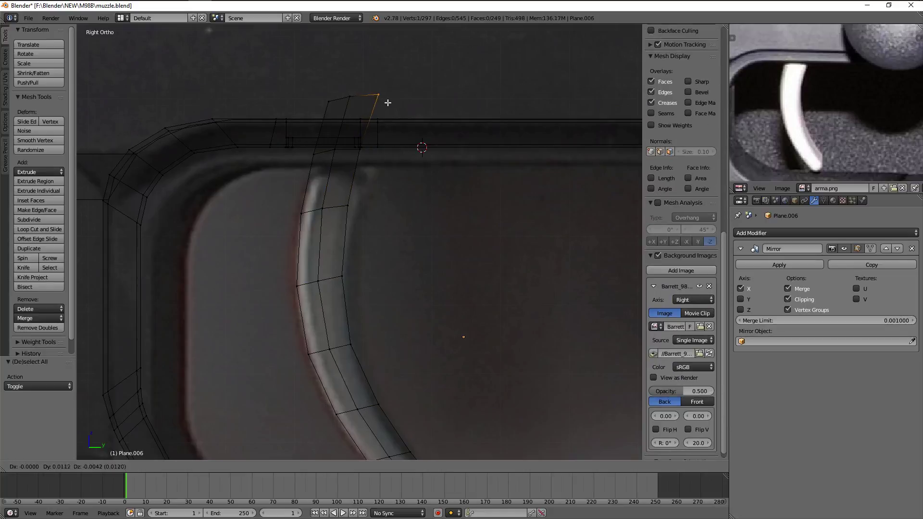
pyautogui.click(388, 102)
# Reposition the lower vertex along the trigger outline and select the strip's lengthwise loop
pyautogui.keyDown('shift'); pyautogui.moveTo(303, 258); pyautogui.dragTo(295, 222, button='middle'); pyautogui.keyUp('shift')
pyautogui.press('b')
pyautogui.moveTo(296, 222); pyautogui.dragTo(346, 260)
pyautogui.press('g')
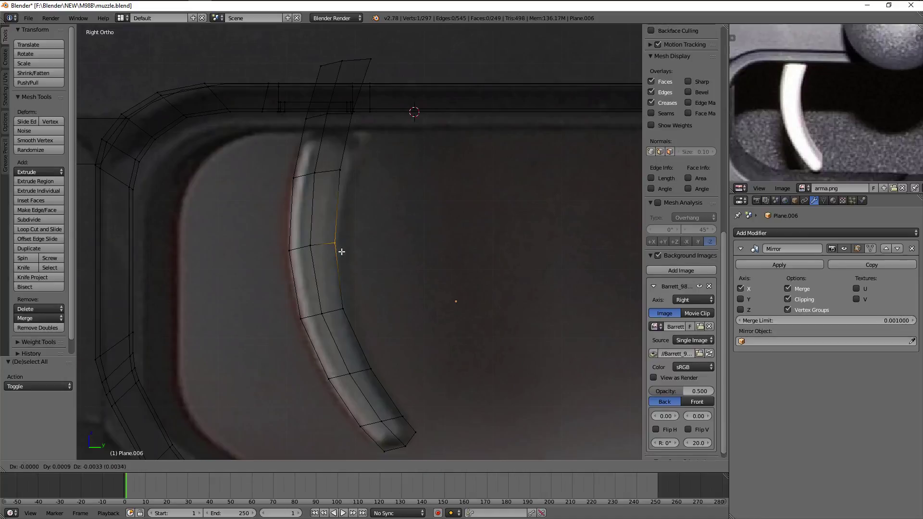
pyautogui.click(341, 251)
pyautogui.press('z')
pyautogui.keyDown('shift'); pyautogui.moveTo(342, 255); pyautogui.dragTo(334, 241, button='middle'); pyautogui.keyUp('shift')
pyautogui.keyDown('alt'); pyautogui.rightClick(334, 241); pyautogui.keyUp('alt')
# Dissolve the selected lengthwise loop from the strip
pyautogui.press('x')
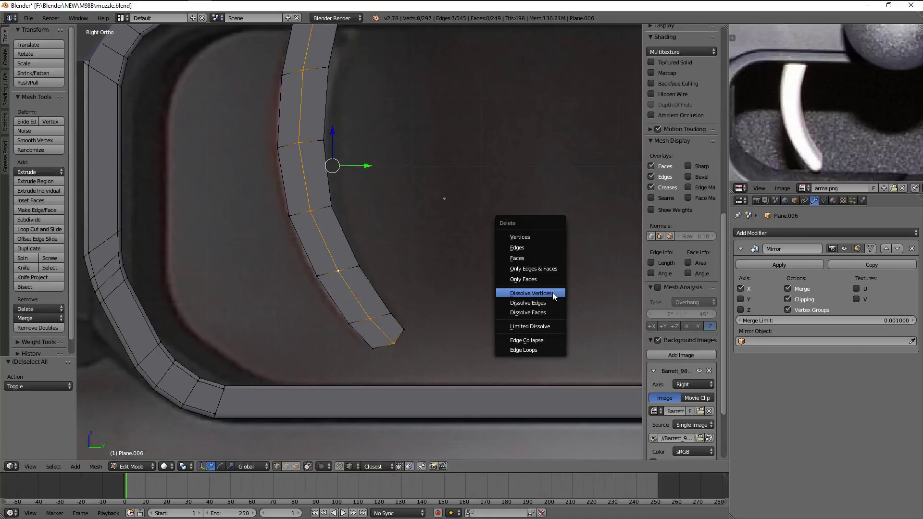
pyautogui.press('Escape')
pyautogui.press('x')
pyautogui.click(537, 304)
# Add a new lengthwise loop cut positioned toward the strip's middle
pyautogui.hotkey('ctrl', 'r')
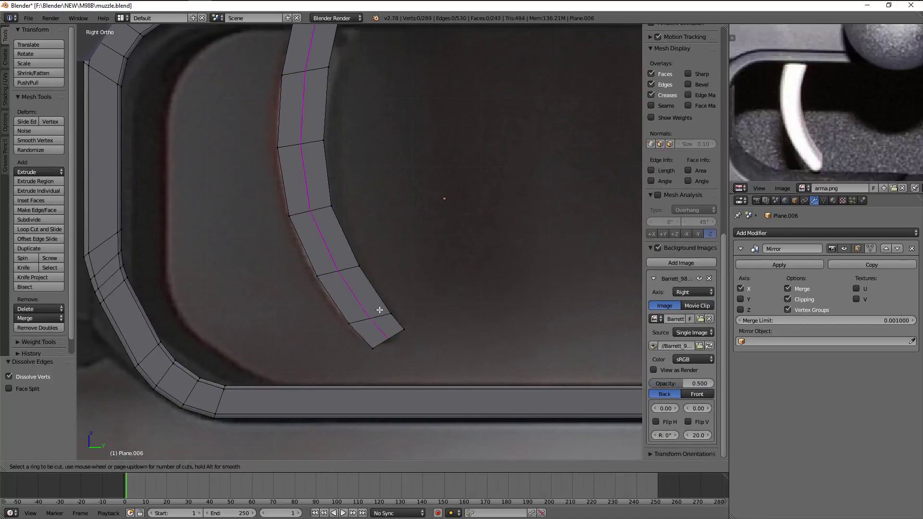
pyautogui.click(380, 310)
pyautogui.click(363, 313)
pyautogui.press('g')
pyautogui.press('g')
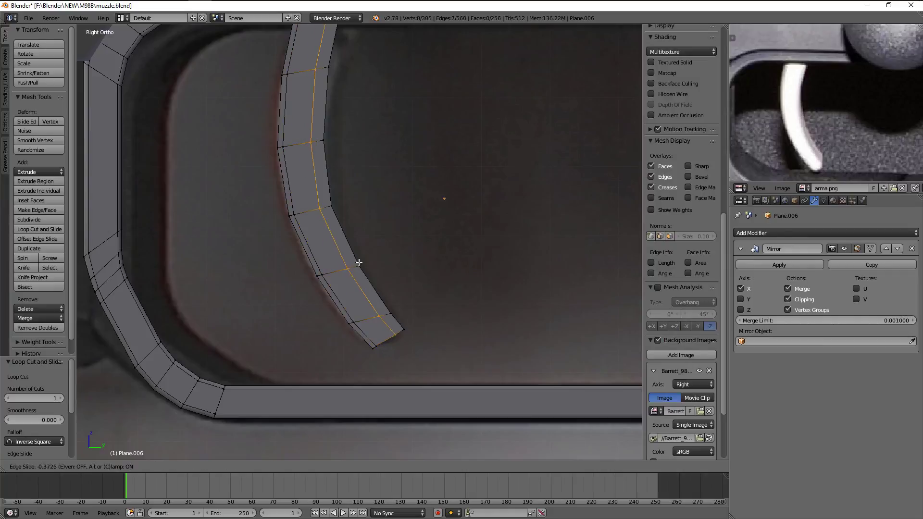
pyautogui.click(365, 262)
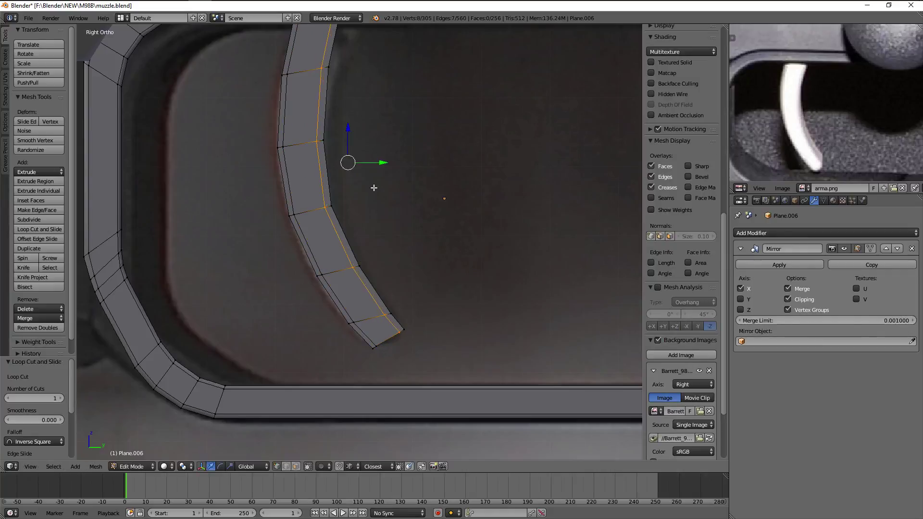
pyautogui.press('a')
# Flatten the strip's top vertices to one height with a Z scale of 0
pyautogui.scroll(-3, 392, 285)
pyautogui.press('z')
pyautogui.scroll(2, 363, 166)
pyautogui.keyDown('alt'); pyautogui.rightClick(363, 166); pyautogui.keyUp('alt')
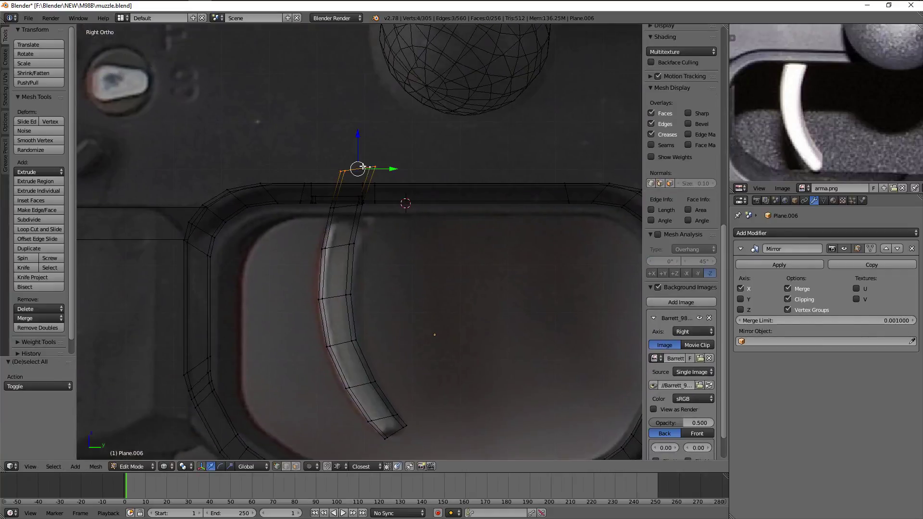
pyautogui.press('s')
pyautogui.press('z')
pyautogui.press('0')
pyautogui.press('Return')
pyautogui.press('z')
pyautogui.press('z')
# Stretch the two top strip vertices outward along the X axis
pyautogui.scroll(1, 365, 262)
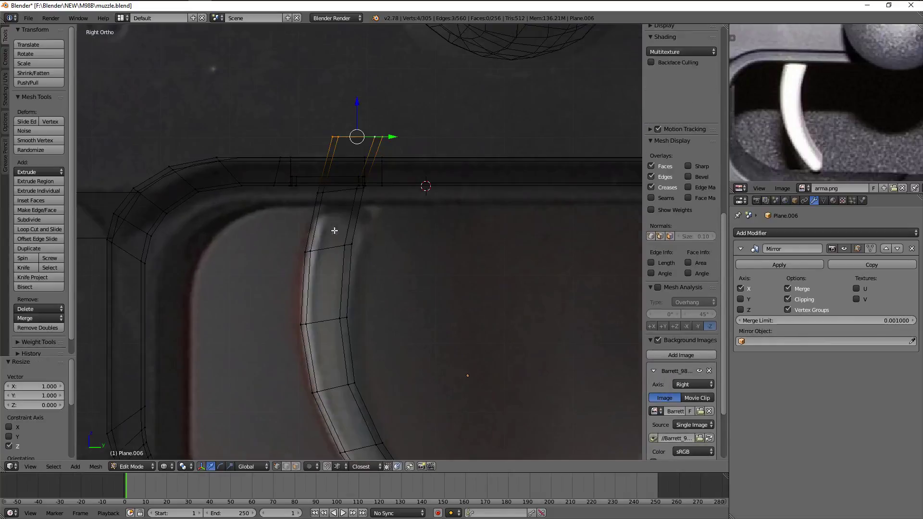
pyautogui.press('a')
pyautogui.keyDown('alt'); pyautogui.rightClick(335, 192); pyautogui.keyUp('alt')
pyautogui.press('s')
pyautogui.press('x')
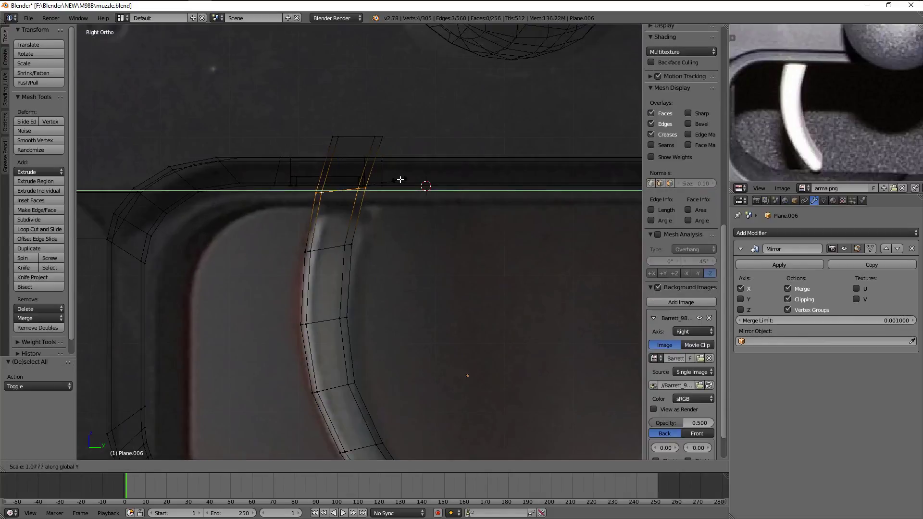
pyautogui.click(400, 181)
pyautogui.press('a')
pyautogui.rightClick(359, 139)
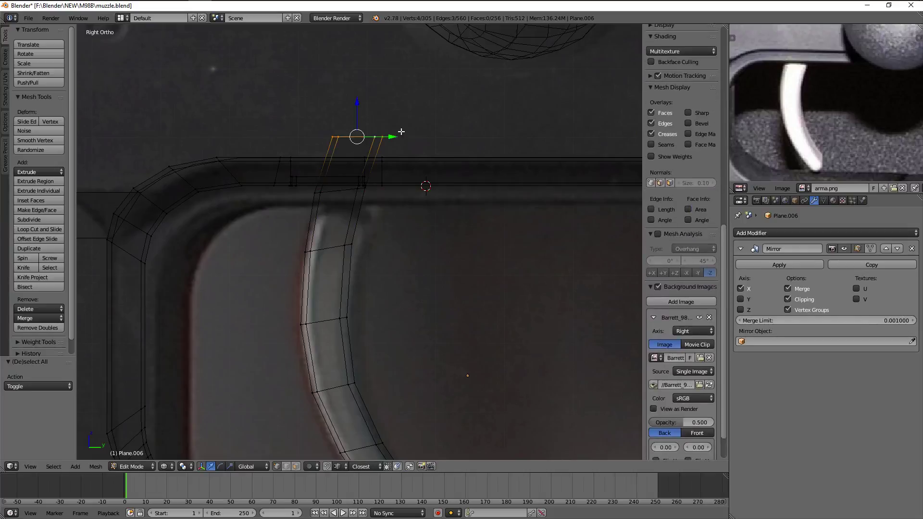
pyautogui.press('a')
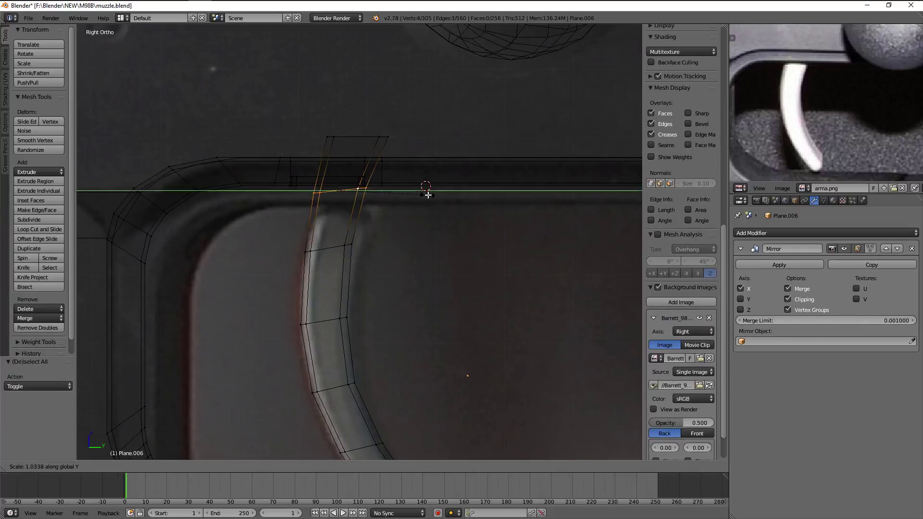
# Scale the lower cross loop to 1.043 along the Y axis
pyautogui.keyDown('alt'); pyautogui.rightClick(350, 245); pyautogui.keyUp('alt')
pyautogui.press('s')
pyautogui.press('y')
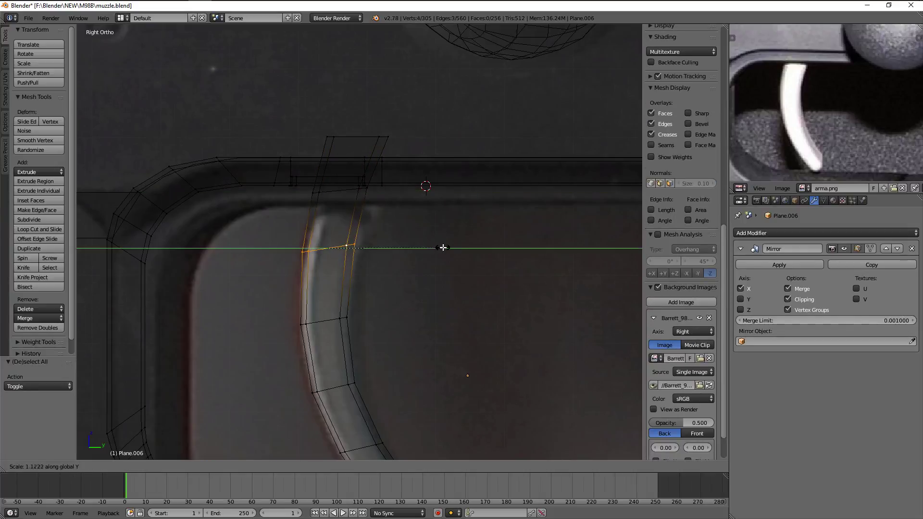
pyautogui.click(387, 309)
pyautogui.keyDown('shift'); pyautogui.moveTo(391, 309); pyautogui.dragTo(350, 243, button='middle'); pyautogui.keyUp('shift')
pyautogui.press('z')
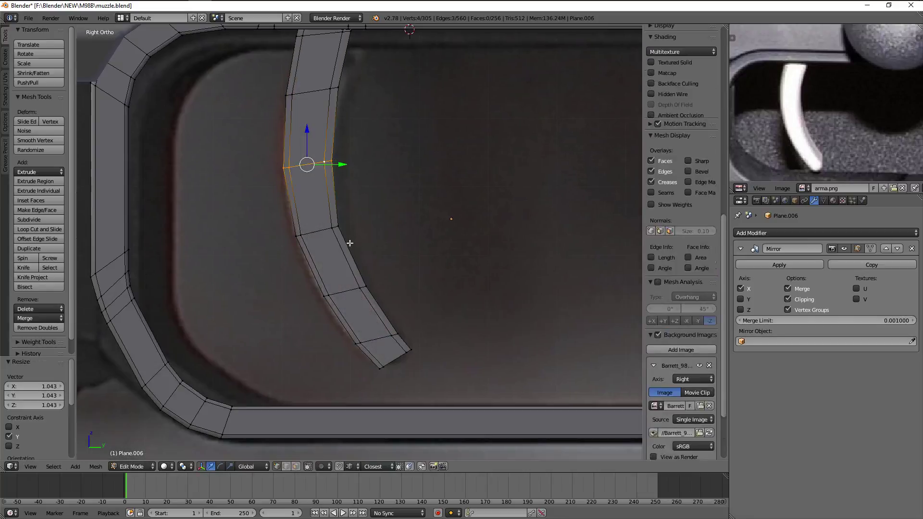
# Narrow the strip's lower end edge slightly by scaling it down
pyautogui.press('s')
pyautogui.press('Escape')
pyautogui.press('a')
pyautogui.scroll(-1, 401, 268)
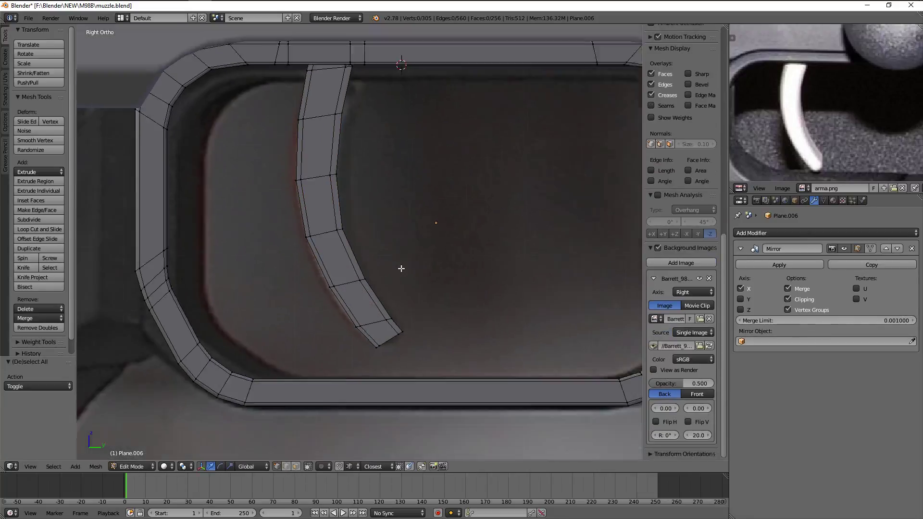
pyautogui.keyDown('alt'); pyautogui.rightClick(388, 340); pyautogui.keyUp('alt')
pyautogui.scroll(1, 476, 276)
pyautogui.press('s')
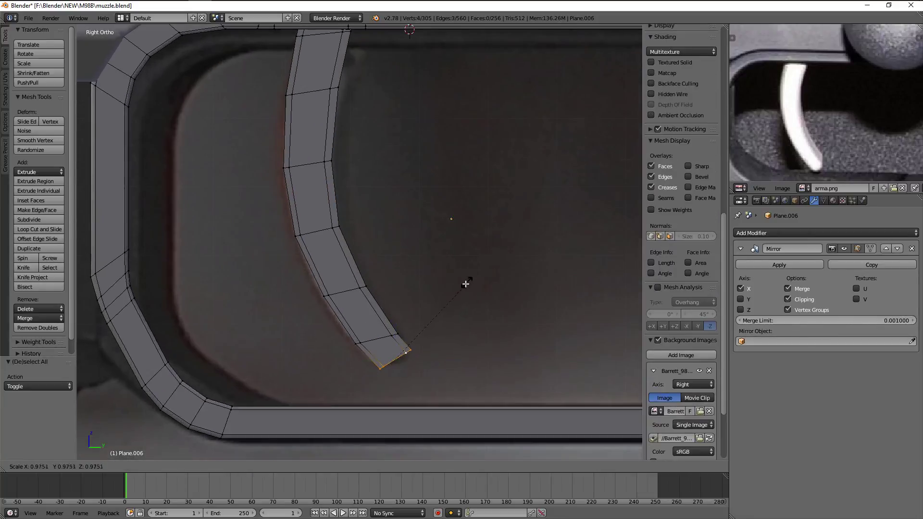
pyautogui.click(465, 284)
pyautogui.scroll(-2, 353, 212)
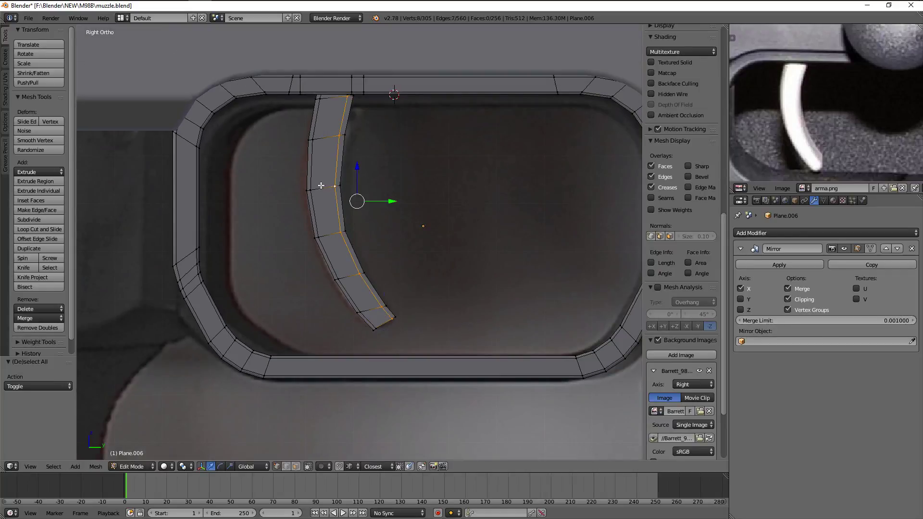
# Select the whole connected strip and shift it slightly along Y
pyautogui.press('l')
pyautogui.press('g')
pyautogui.press('y')
pyautogui.click(395, 191)
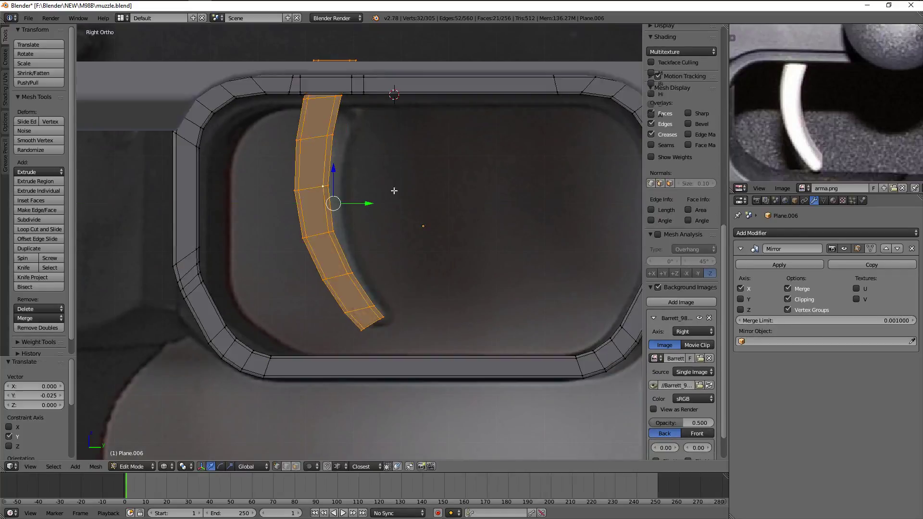
pyautogui.moveTo(394, 191)
pyautogui.mouseDown(button='middle')
pyautogui.moveTo(385, 172)
pyautogui.moveTo(356, 188)
pyautogui.mouseUp(button='middle')
# Extrude the strip faces -0.124 along X and delete the unneeded faces
pyautogui.press('e')
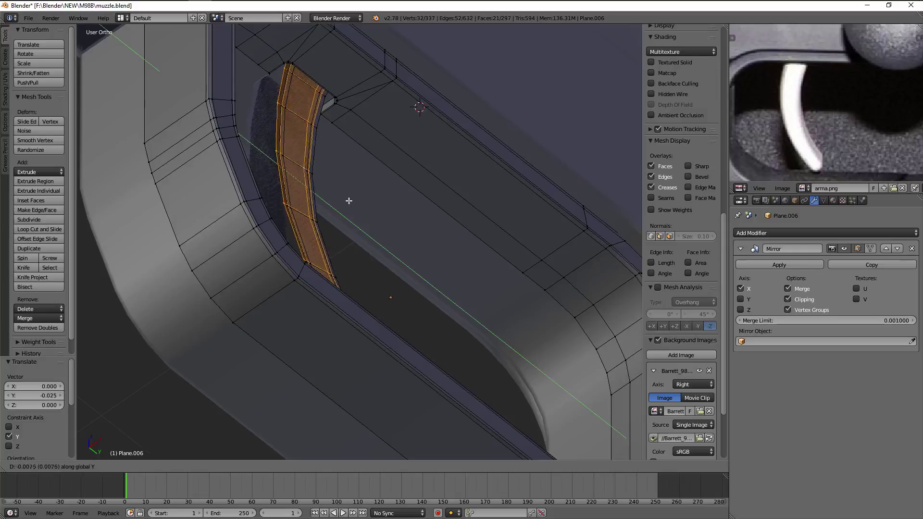
pyautogui.rightClick(355, 201)
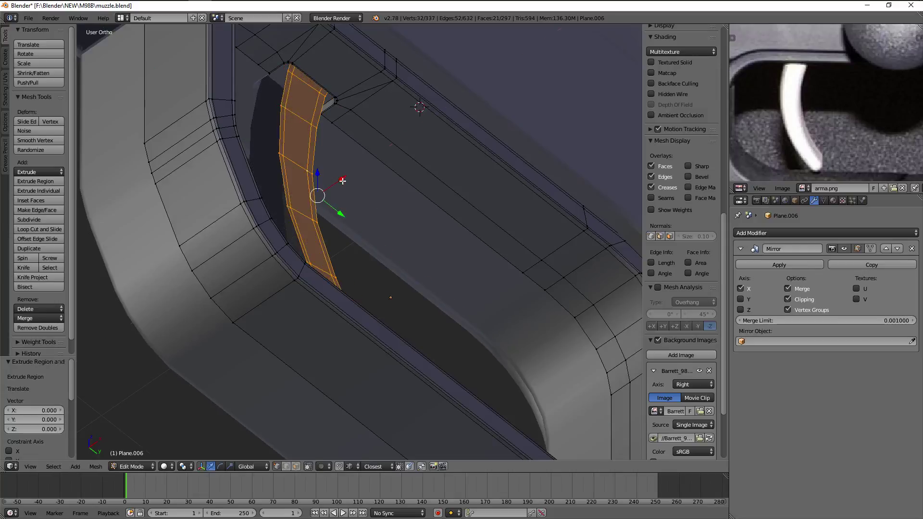
pyautogui.press('g')
pyautogui.press('x')
pyautogui.click(336, 192)
pyautogui.press('x')
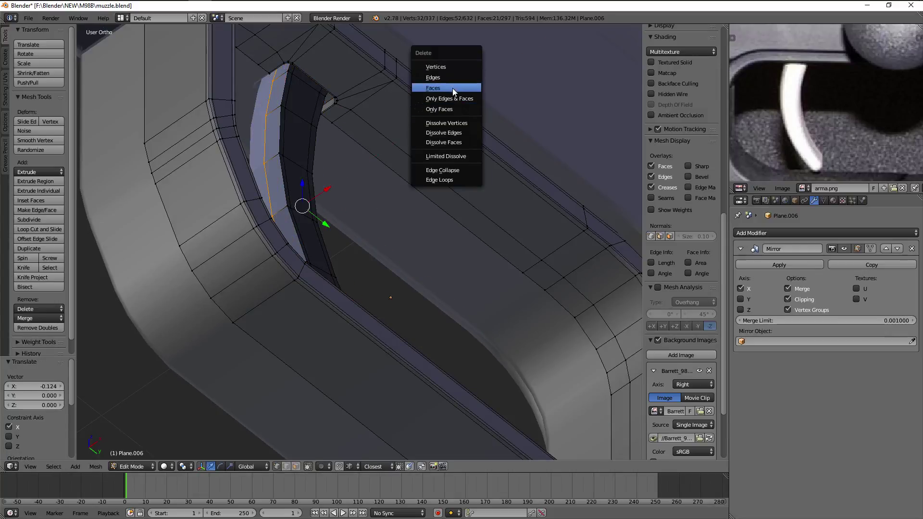
pyautogui.click(452, 88)
# Return to Object Mode and zoom the reference photo onto the trigger guard
pyautogui.press('Tab')
pyautogui.scroll(-4, 422, 197)
pyautogui.moveTo(422, 197)
pyautogui.mouseDown(button='middle')
pyautogui.moveTo(365, 225)
pyautogui.moveTo(374, 281)
pyautogui.moveTo(384, 269)
pyautogui.mouseUp(button='middle')
pyautogui.scroll(-3, 820, 102)
pyautogui.scroll(3, 823, 109)
pyautogui.scroll(-3, 829, 124)
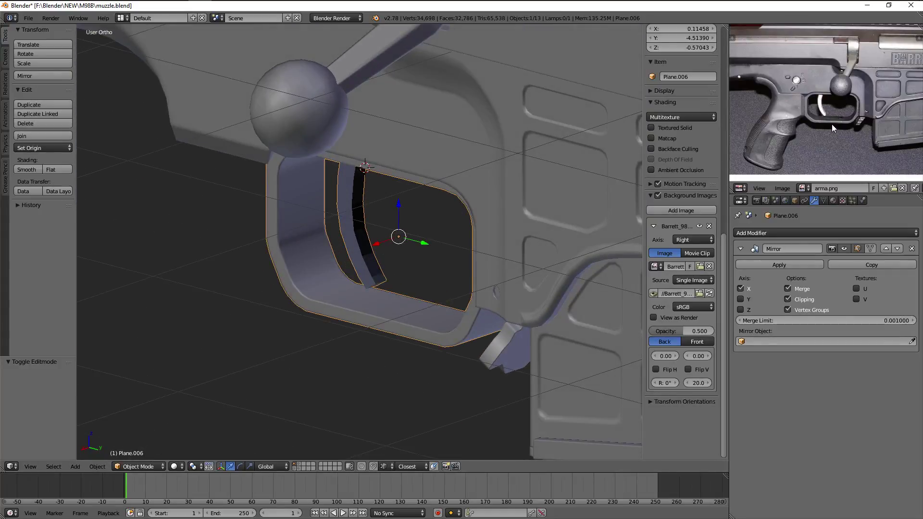
pyautogui.scroll(-3, 831, 124)
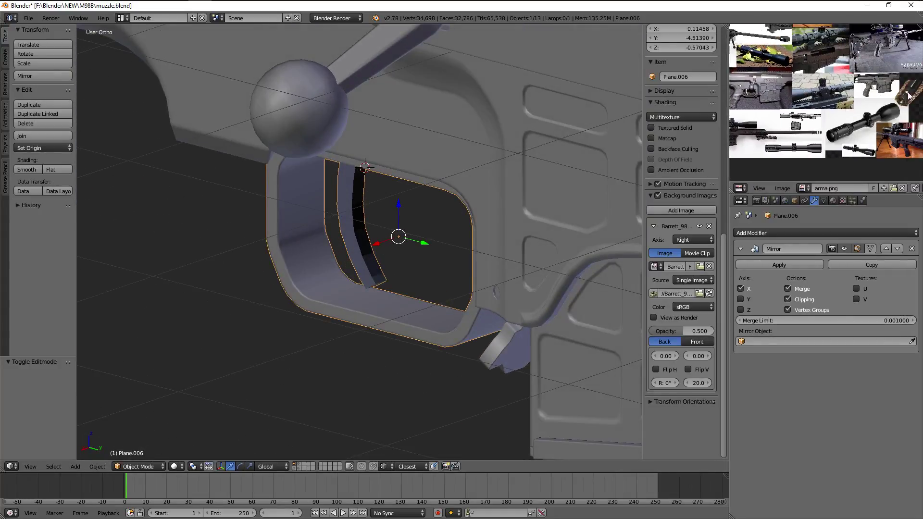
pyautogui.scroll(-1, 868, 113)
pyautogui.scroll(3, 839, 48)
pyautogui.scroll(2, 894, 125)
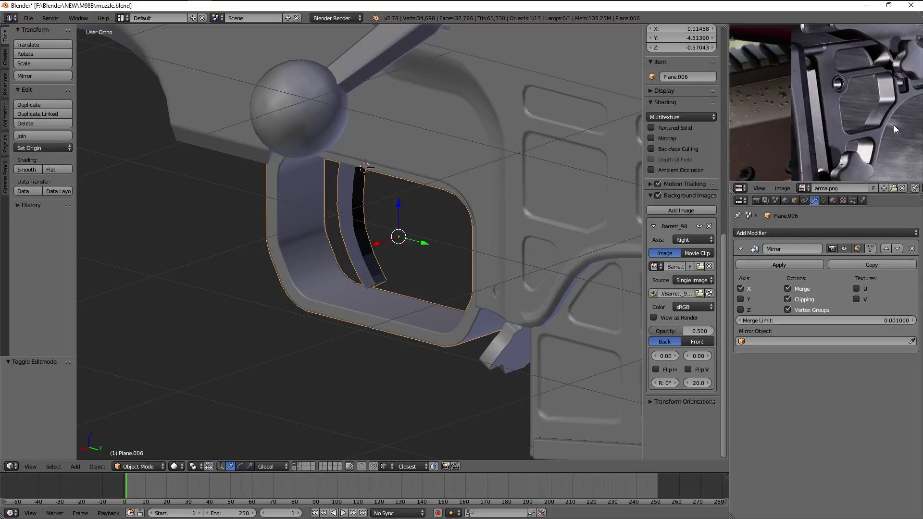
pyautogui.moveTo(894, 125); pyautogui.dragTo(892, 128, button='middle')
pyautogui.scroll(3, 888, 118)
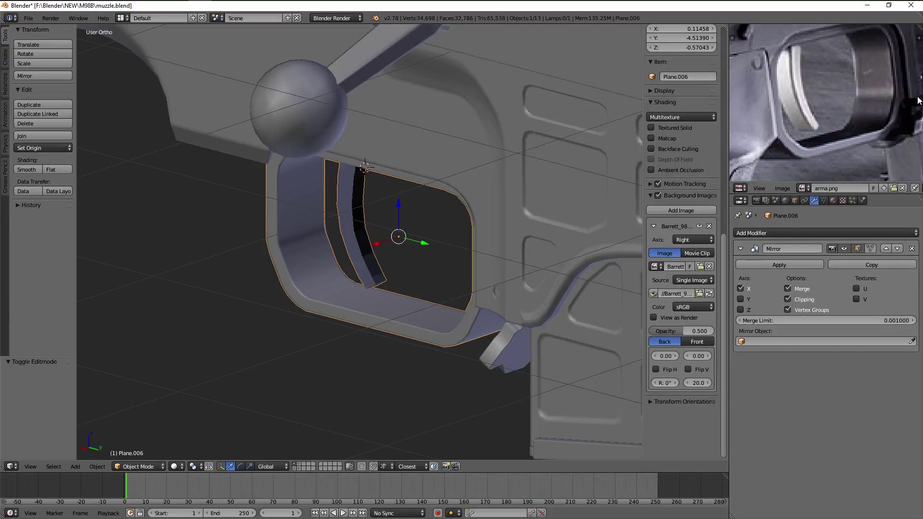
# Cut a supporting loop along the curved wall and slide it close to the wall's edge
pyautogui.press('Tab')
pyautogui.moveTo(436, 232); pyautogui.dragTo(377, 206, button='middle')
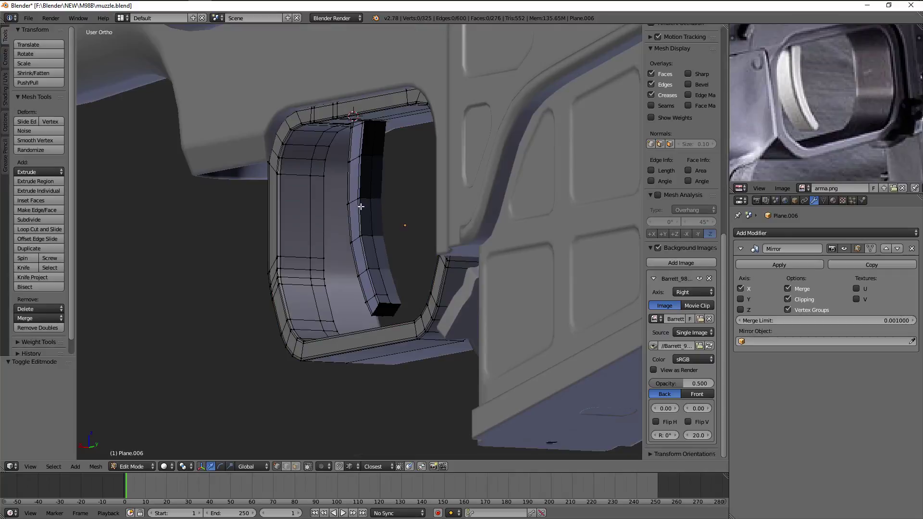
pyautogui.keyDown('alt'); pyautogui.click(360, 207); pyautogui.keyUp('alt')
pyautogui.hotkey('ctrl', 'l')
pyautogui.scroll(4, 358, 206)
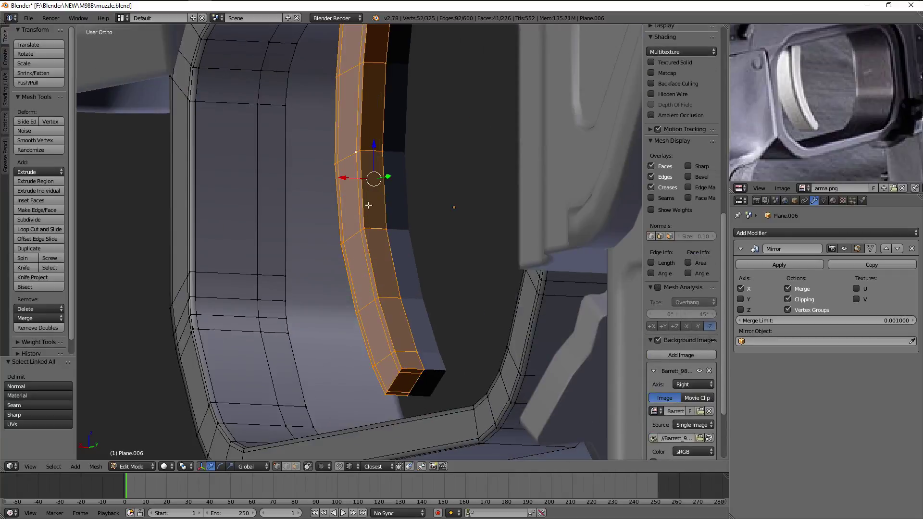
pyautogui.hotkey('ctrl', 'z')
pyautogui.press('g')
pyautogui.press('g')
pyautogui.click(343, 157)
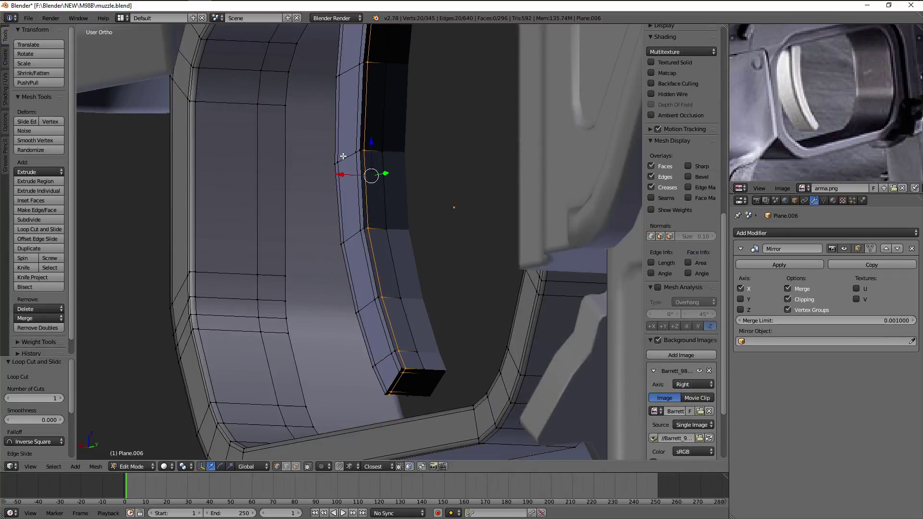
pyautogui.hotkey('ctrl', 'l')
pyautogui.press('Tab')
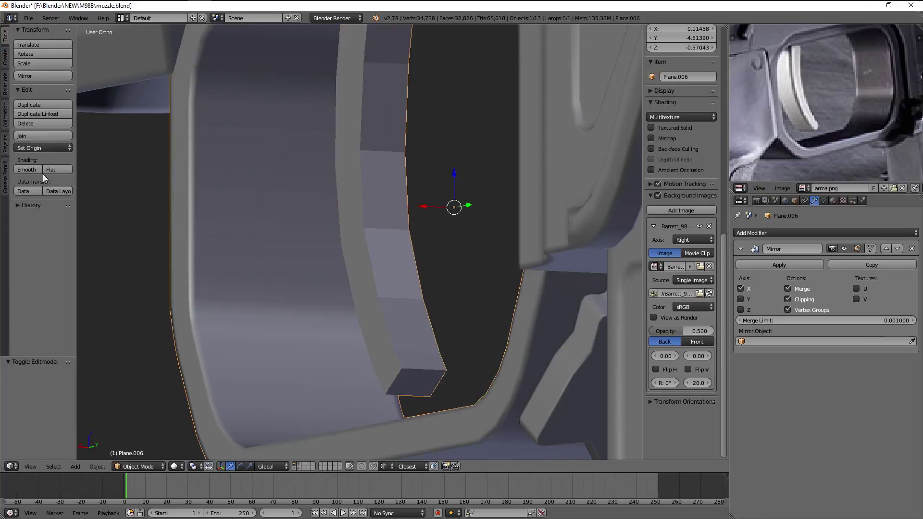
# Add a loop cut across the curved wall's tip and slide it close to the tip
pyautogui.press('Tab')
pyautogui.moveTo(253, 241); pyautogui.dragTo(375, 329, button='middle')
pyautogui.hotkey('ctrl', 'r')
pyautogui.click(379, 332)
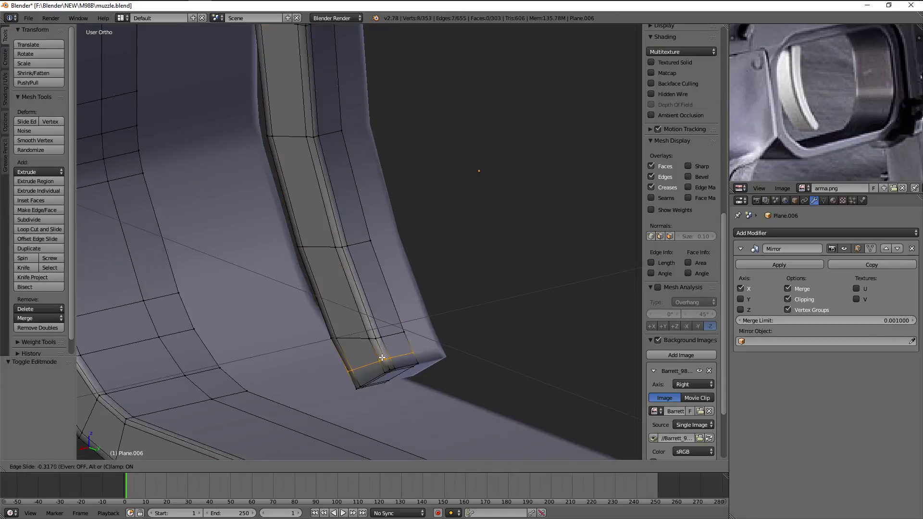
pyautogui.press('z')
pyautogui.press('b')
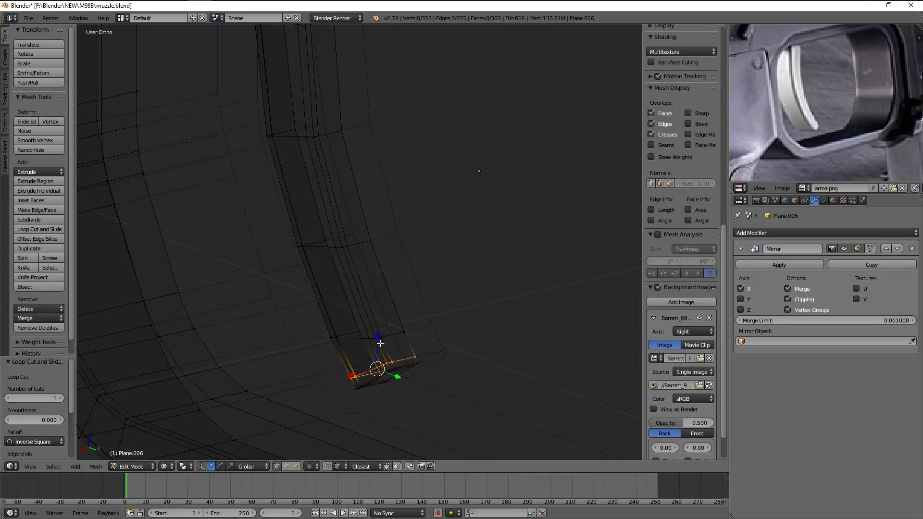
pyautogui.moveTo(380, 343); pyautogui.dragTo(391, 343, button='middle')
pyautogui.press('b')
pyautogui.press('z')
pyautogui.press('g')
pyautogui.press('g')
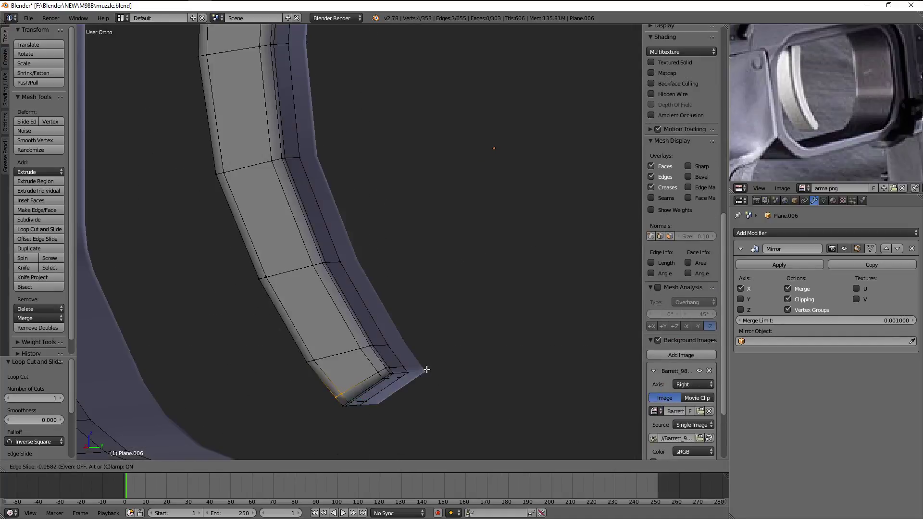
pyautogui.hotkey('ctrl', 'l')
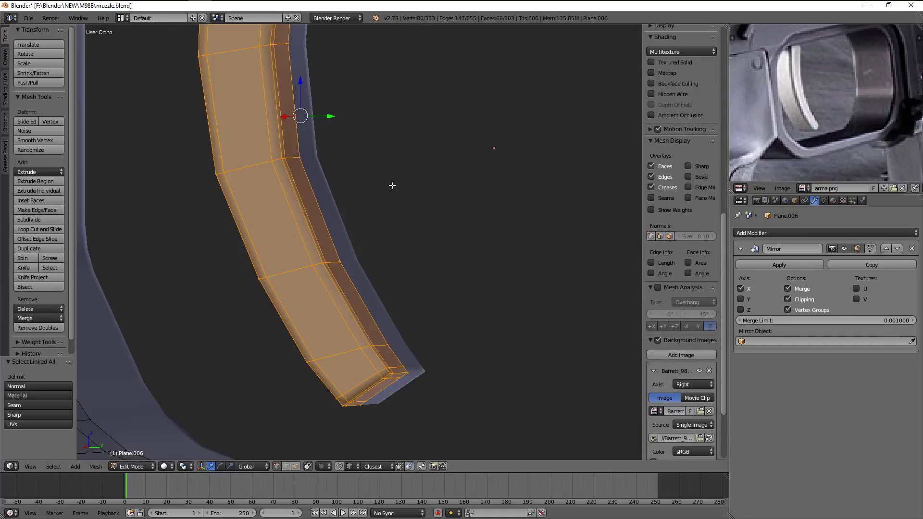
# Try moving the curved wall, cancel the move, and inspect the receiver opening in Object Mode
pyautogui.moveTo(393, 186); pyautogui.dragTo(370, 210, button='middle')
pyautogui.scroll(3, 371, 210)
pyautogui.press('g')
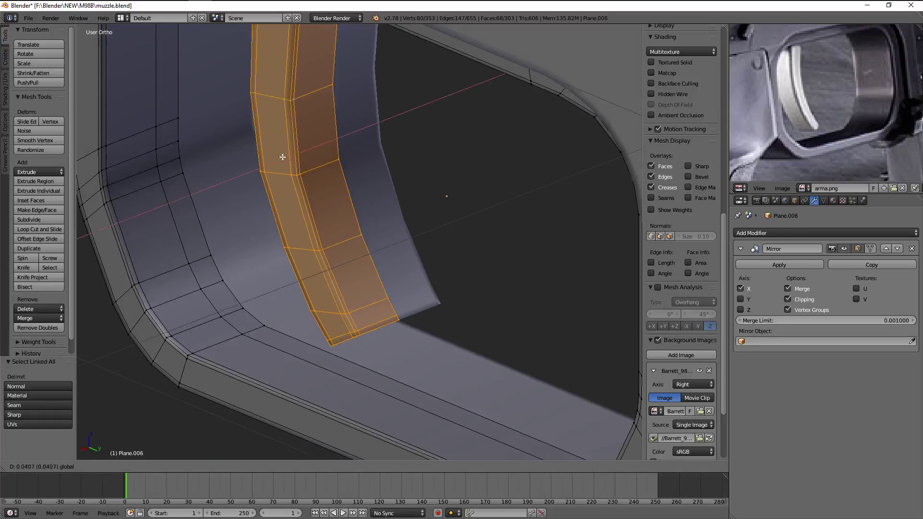
pyautogui.rightClick(282, 157)
pyautogui.press('Tab')
pyautogui.press('Tab')
pyautogui.moveTo(283, 156)
pyautogui.mouseDown(button='middle')
pyautogui.moveTo(301, 149)
pyautogui.moveTo(311, 180)
pyautogui.mouseUp(button='middle')
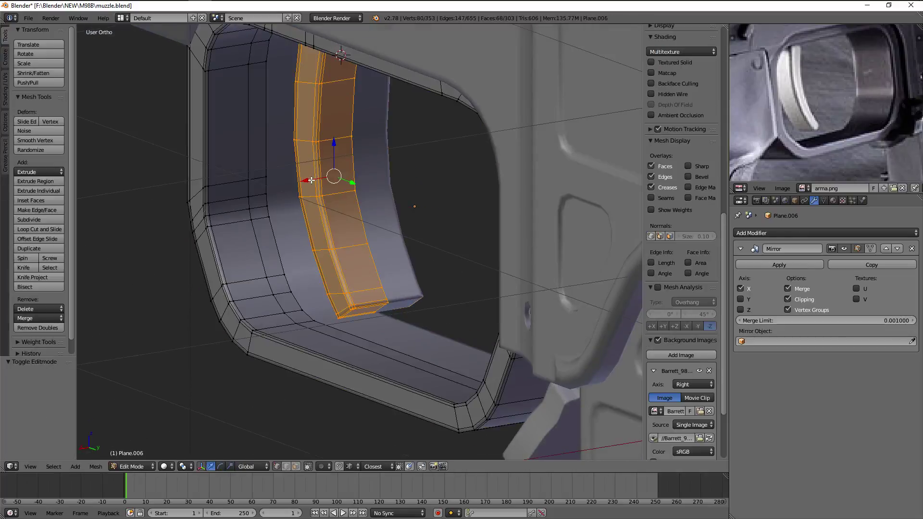
pyautogui.rightClick(315, 180)
pyautogui.press('Tab')
pyautogui.scroll(-3, 392, 190)
pyautogui.moveTo(392, 189)
pyautogui.mouseDown(button='middle')
pyautogui.moveTo(448, 146)
pyautogui.moveTo(452, 178)
pyautogui.mouseUp(button='middle')
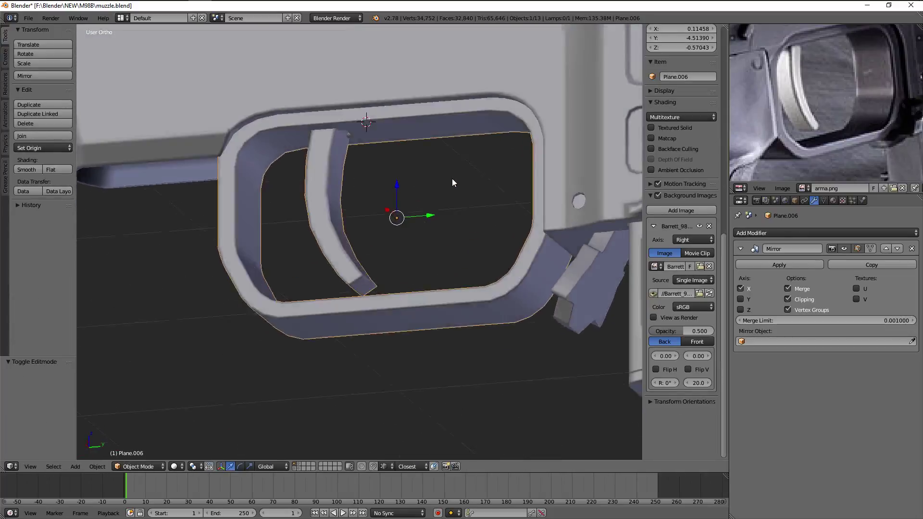
pyautogui.scroll(2, 381, 199)
pyautogui.moveTo(380, 200); pyautogui.dragTo(350, 226, button='middle')
# Check the wall from the top view in wireframe, then from an angled solid view
pyautogui.press('Tab')
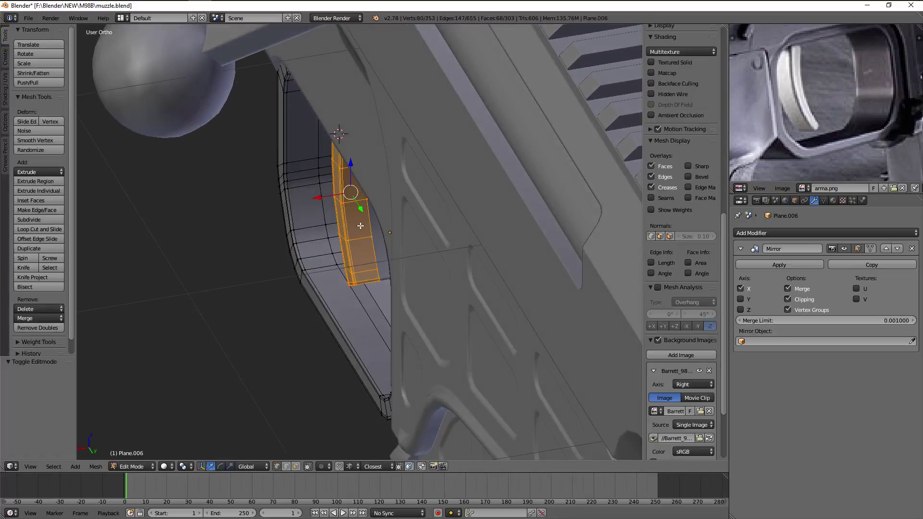
pyautogui.press('KP_7')
pyautogui.press('z')
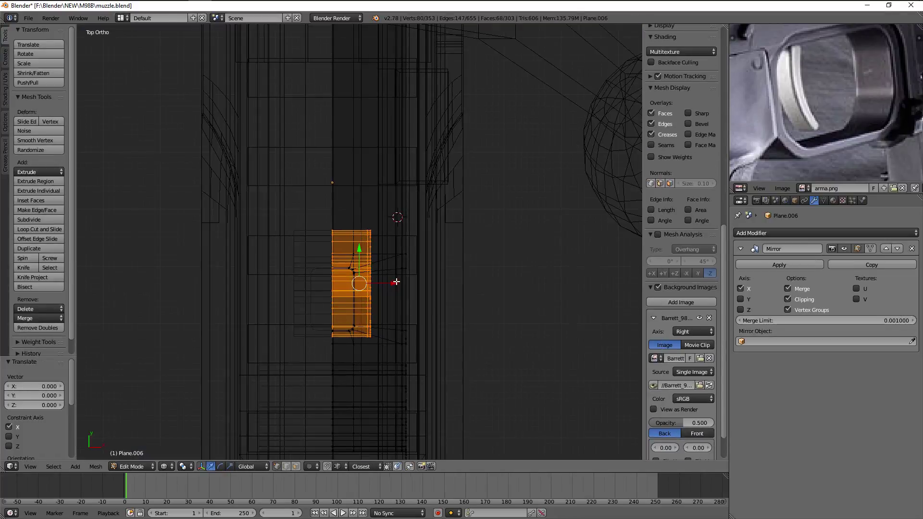
pyautogui.press('z')
pyautogui.moveTo(394, 284); pyautogui.dragTo(403, 182, button='middle')
pyautogui.press('Tab')
pyautogui.scroll(-3, 428, 202)
pyautogui.scroll(3, 485, 158)
pyautogui.moveTo(486, 157)
pyautogui.mouseDown(button='middle')
pyautogui.moveTo(418, 154)
pyautogui.moveTo(418, 130)
pyautogui.moveTo(394, 224)
pyautogui.mouseUp(button='middle')
# Compare the opening's shading between Edit and Object Mode from close side-on angles
pyautogui.scroll(-3, 512, 199)
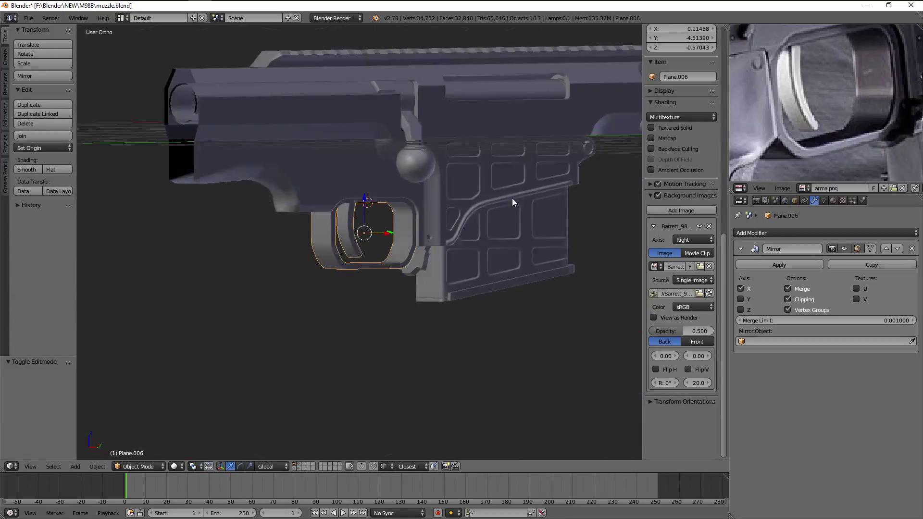
pyautogui.moveTo(512, 198); pyautogui.dragTo(375, 211, button='middle')
pyautogui.scroll(3, 355, 204)
pyautogui.press('Tab')
pyautogui.scroll(1, 355, 204)
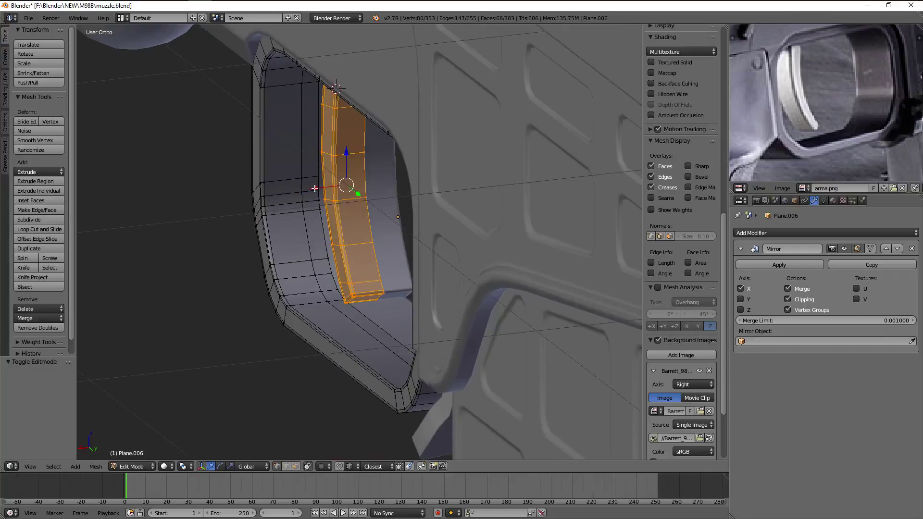
pyautogui.press('Tab')
pyautogui.moveTo(315, 188)
pyautogui.mouseDown(button='middle')
pyautogui.moveTo(370, 166)
pyautogui.moveTo(358, 129)
pyautogui.moveTo(368, 197)
pyautogui.mouseUp(button='middle')
pyautogui.scroll(2, 368, 197)
pyautogui.press('Tab')
pyautogui.scroll(-3, 384, 161)
# In a wireframe bottom view, box-select the vertices at the curved wall's top end
pyautogui.moveTo(384, 160); pyautogui.dragTo(419, 110, button='middle')
pyautogui.scroll(3, 419, 110)
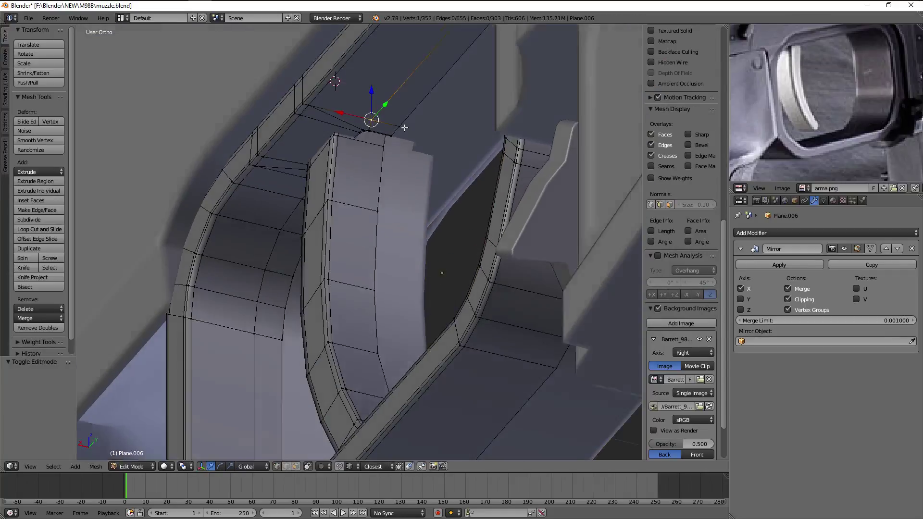
pyautogui.press('a')
pyautogui.scroll(1, 419, 110)
pyautogui.press('z')
pyautogui.press('ctrl+KP_7')
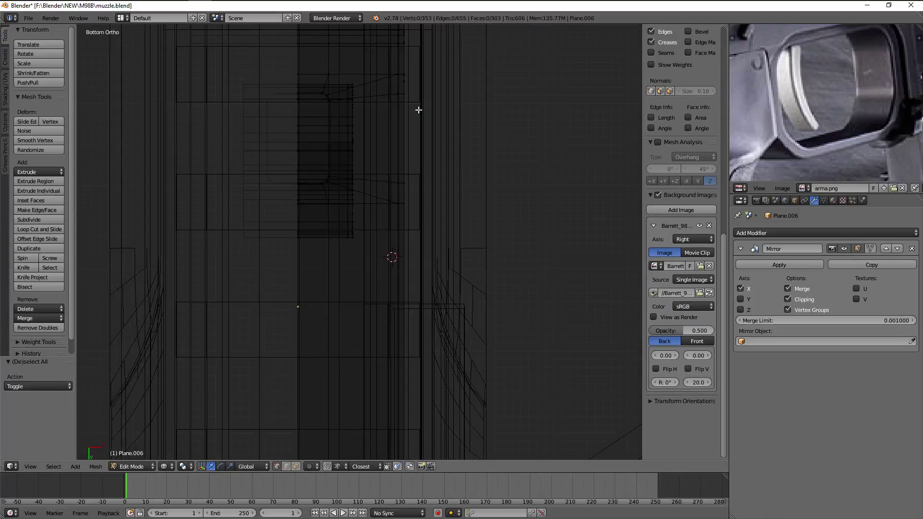
pyautogui.scroll(2, 464, 200)
pyautogui.press('a')
pyautogui.press('a')
pyautogui.press('b')
pyautogui.moveTo(325, 82); pyautogui.dragTo(374, 126)
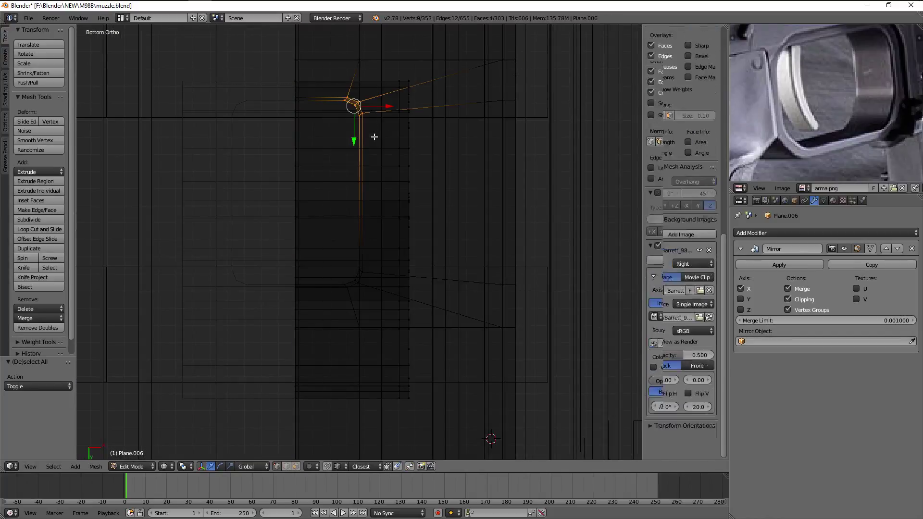
pyautogui.press('b')
pyautogui.moveTo(318, 236); pyautogui.dragTo(361, 296)
# Inspect the selected top edge, toggling between solid and wireframe shading
pyautogui.press('z')
pyautogui.moveTo(472, 219)
pyautogui.mouseDown(button='middle')
pyautogui.moveTo(392, 140)
pyautogui.moveTo(429, 242)
pyautogui.mouseUp(button='middle')
pyautogui.press('z')
pyautogui.scroll(-4, 342, 183)
pyautogui.scroll(4, 365, 212)
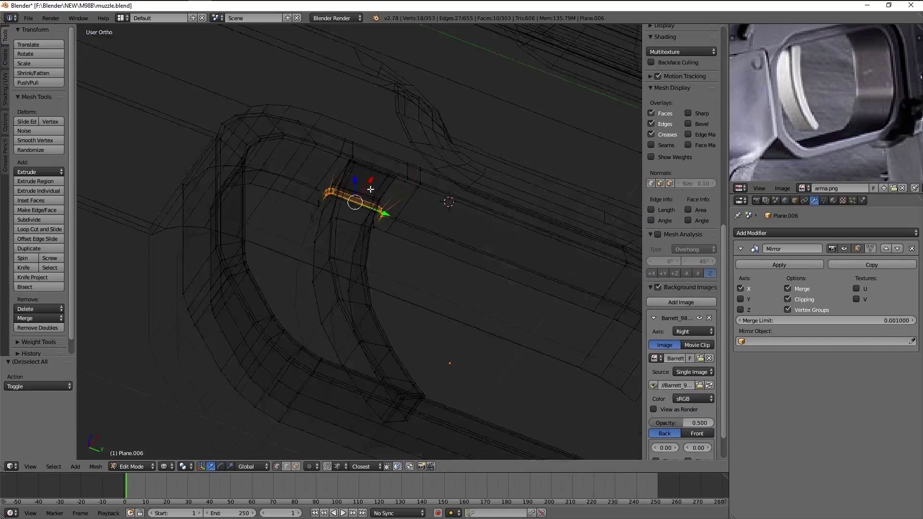
pyautogui.press('z')
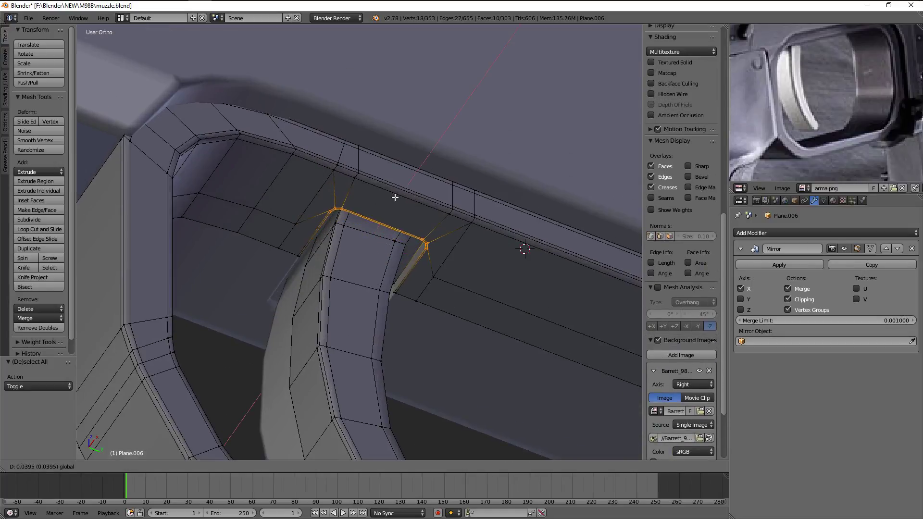
# Box-select the trigger's top vertices in Right Ortho wireframe against the guard, then return to solid Object Mode
pyautogui.press('Tab')
pyautogui.press('Tab')
pyautogui.moveTo(395, 198)
pyautogui.mouseDown(button='middle')
pyautogui.moveTo(423, 190)
pyautogui.moveTo(386, 215)
pyautogui.mouseUp(button='middle')
pyautogui.scroll(2, 386, 215)
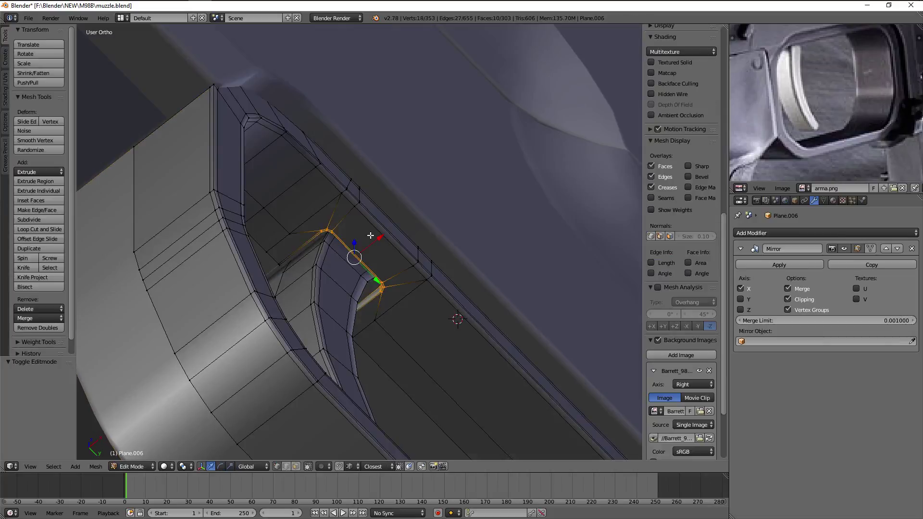
pyautogui.press('a')
pyautogui.press('z')
pyautogui.press('KP_3')
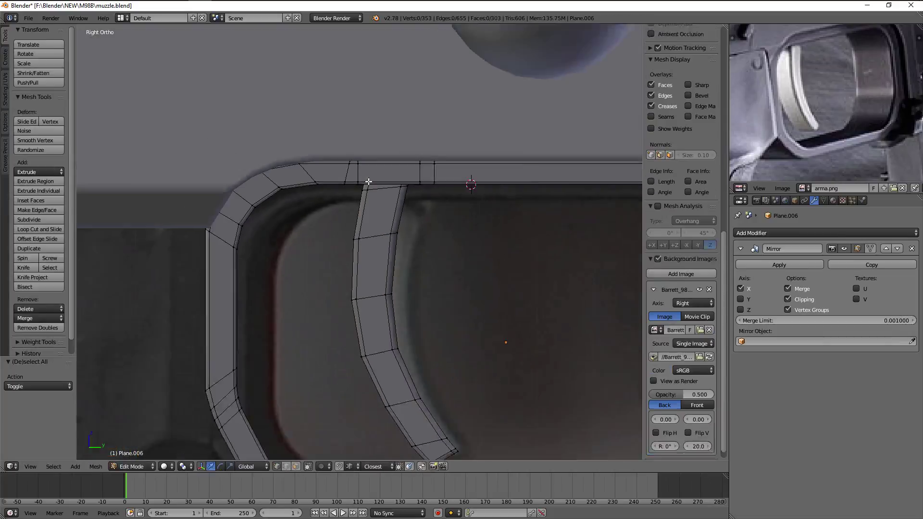
pyautogui.press('b')
pyautogui.moveTo(355, 134); pyautogui.dragTo(423, 168)
pyautogui.press('Tab')
pyautogui.press('z')
pyautogui.moveTo(435, 171)
pyautogui.mouseDown(button='middle')
pyautogui.moveTo(411, 238)
pyautogui.moveTo(440, 229)
pyautogui.mouseUp(button='middle')
pyautogui.scroll(1, 429, 237)
pyautogui.scroll(2, 425, 236)
# Zoom and pan the arma.png reference photo onto the trigger area
pyautogui.scroll(-2, 834, 132)
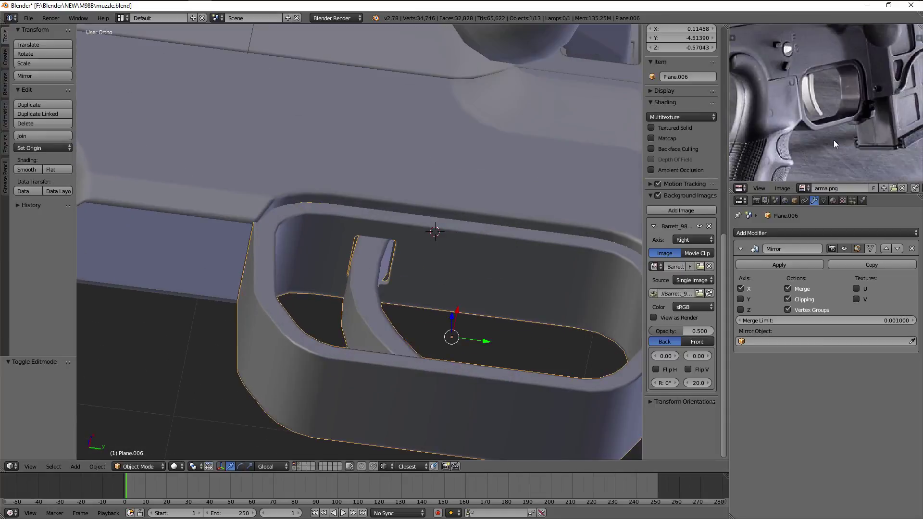
pyautogui.scroll(-2, 805, 137)
pyautogui.scroll(-1, 804, 138)
pyautogui.moveTo(821, 92); pyautogui.dragTo(838, 131, button='middle')
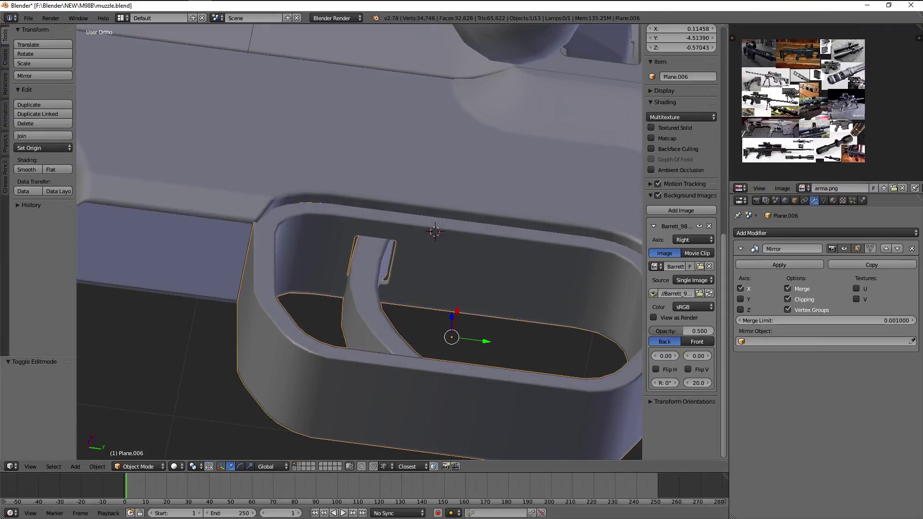
pyautogui.scroll(2, 860, 118)
pyautogui.scroll(1, 854, 149)
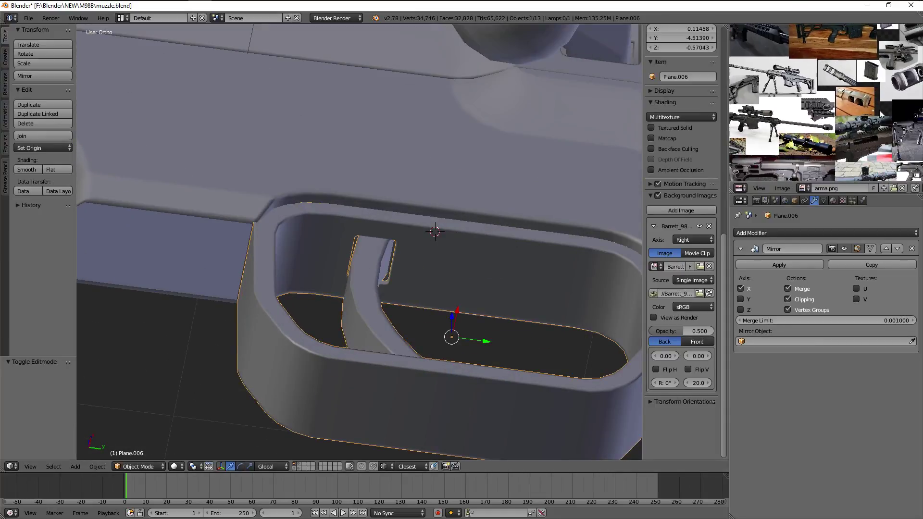
pyautogui.scroll(2, 846, 135)
pyautogui.scroll(2, 839, 115)
pyautogui.scroll(2, 833, 100)
pyautogui.scroll(2, 833, 100)
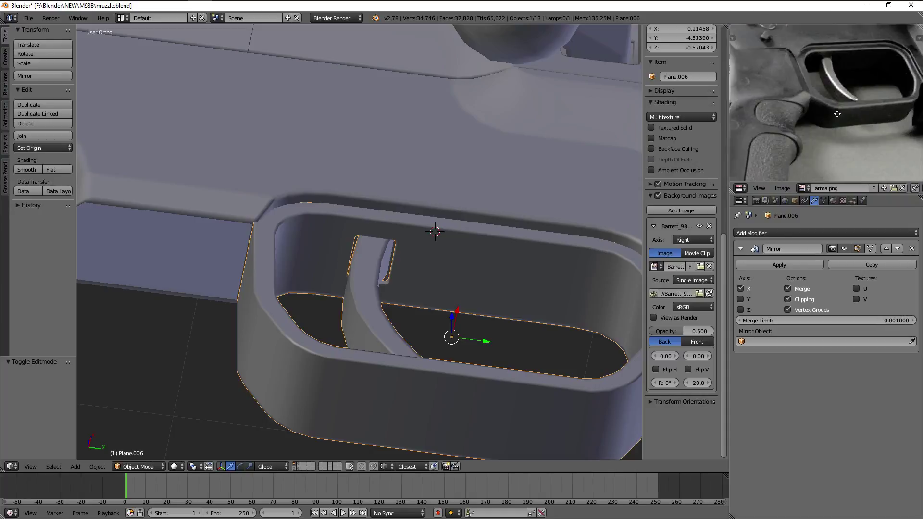
pyautogui.scroll(2, 833, 100)
pyautogui.scroll(1, 832, 100)
# Orbit to the trigger's top and put Plane.006 back into Edit Mode
pyautogui.moveTo(565, 251)
pyautogui.mouseDown(button='middle')
pyautogui.moveTo(486, 195)
pyautogui.moveTo(470, 268)
pyautogui.moveTo(395, 255)
pyautogui.moveTo(412, 243)
pyautogui.mouseUp(button='middle')
pyautogui.scroll(2, 439, 264)
pyautogui.press('Tab')
# Box-select the trigger's top vertices and nudge them about 0.0034 to meet the guard rim
pyautogui.press('z')
pyautogui.press('a')
pyautogui.press('b')
pyautogui.scroll(2, 434, 201)
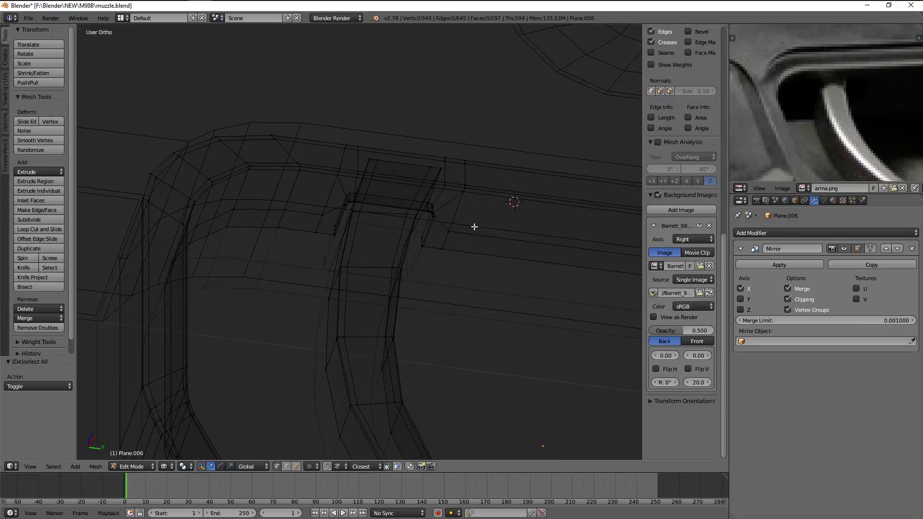
pyautogui.moveTo(434, 201); pyautogui.dragTo(454, 203, button='middle')
pyautogui.moveTo(455, 194); pyautogui.dragTo(473, 271)
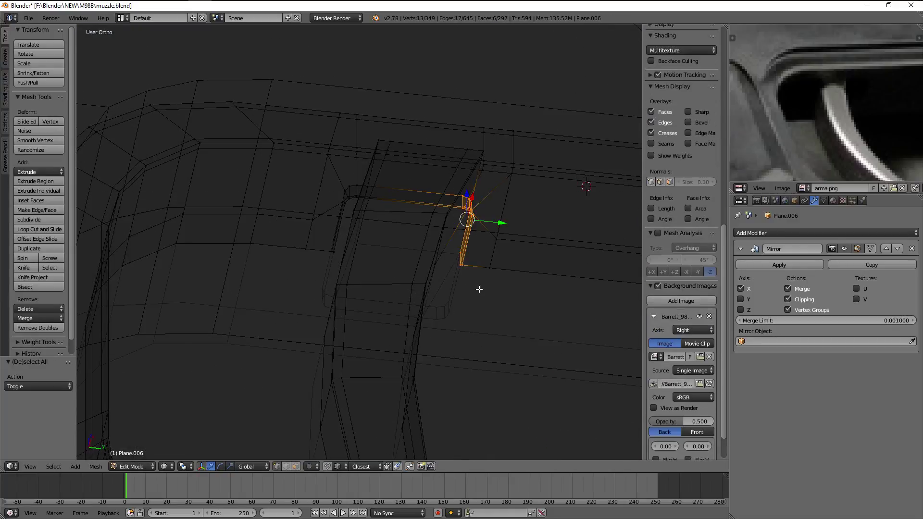
pyautogui.press('z')
pyautogui.rightClick(503, 220)
pyautogui.press('z')
pyautogui.moveTo(503, 220); pyautogui.dragTo(473, 133, button='middle')
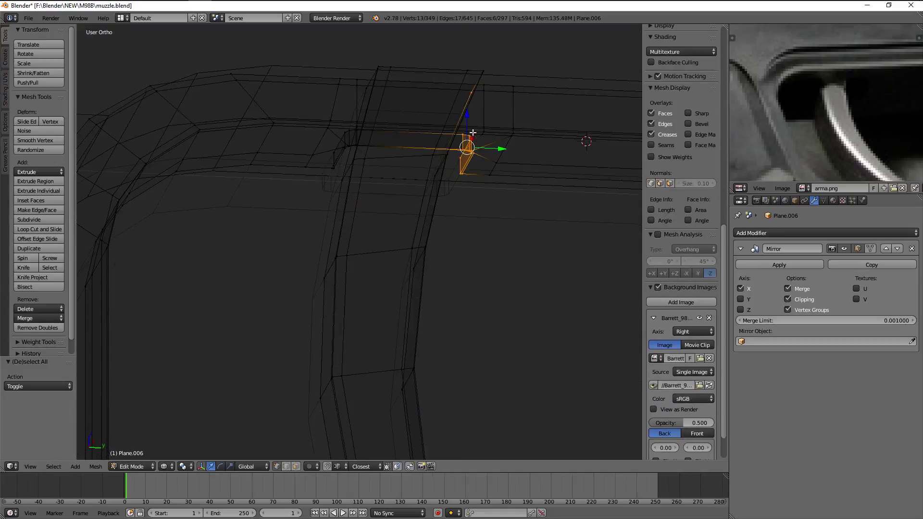
pyautogui.press('z')
pyautogui.moveTo(458, 83)
pyautogui.mouseDown(button='middle')
pyautogui.moveTo(479, 97)
pyautogui.moveTo(515, 273)
pyautogui.moveTo(499, 264)
pyautogui.mouseUp(button='middle')
pyautogui.click(532, 268)
# Box-select the rim faces beside the trigger top and grab them into place to form the notch
pyautogui.press('z')
pyautogui.press('b')
pyautogui.moveTo(513, 347); pyautogui.dragTo(513, 347)
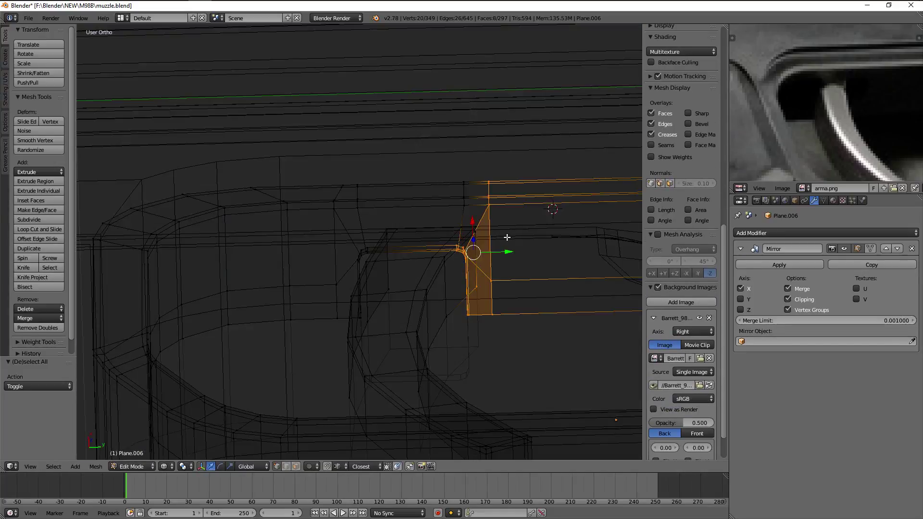
pyautogui.press('z')
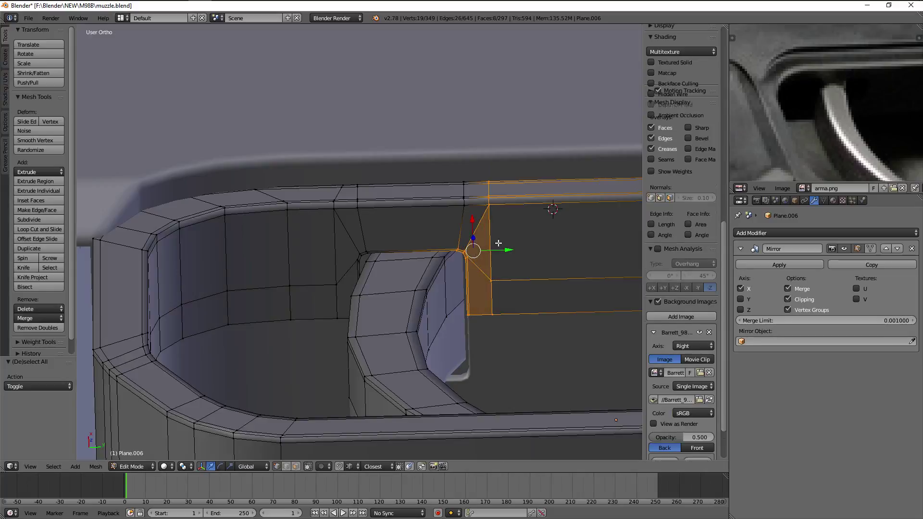
pyautogui.press('g')
pyautogui.click(542, 246)
pyautogui.press('Tab')
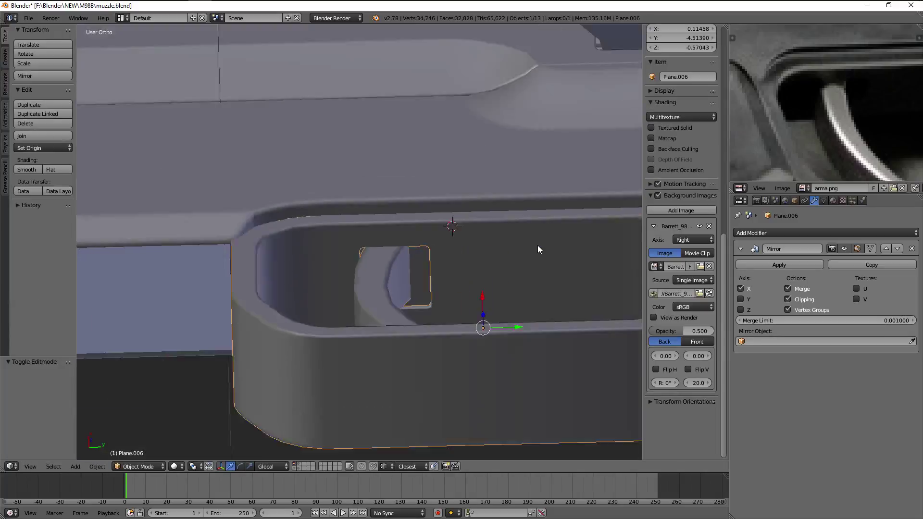
pyautogui.scroll(-3, 472, 250)
pyautogui.press('Tab')
pyautogui.scroll(4, 472, 250)
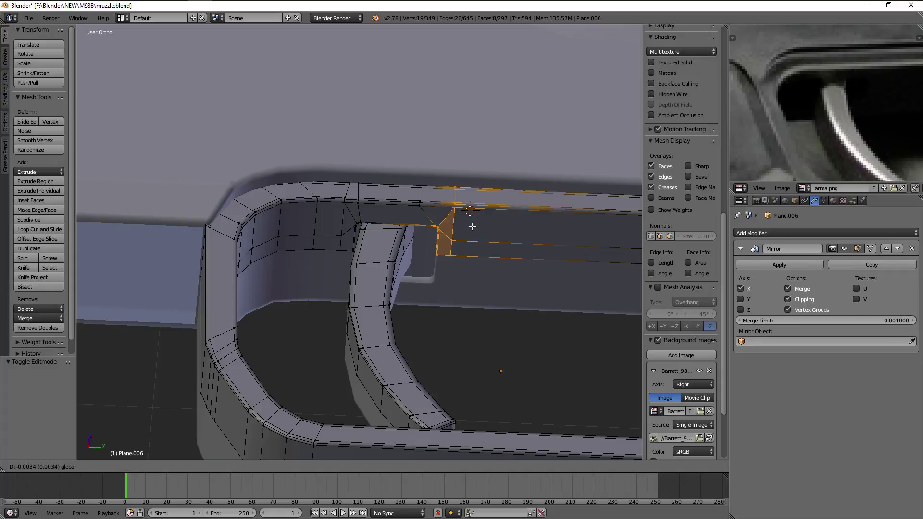
pyautogui.click(474, 226)
# Inspect the notched guard in Object Mode, ending side-on in Right view wireframe
pyautogui.press('Tab')
pyautogui.scroll(-3, 475, 228)
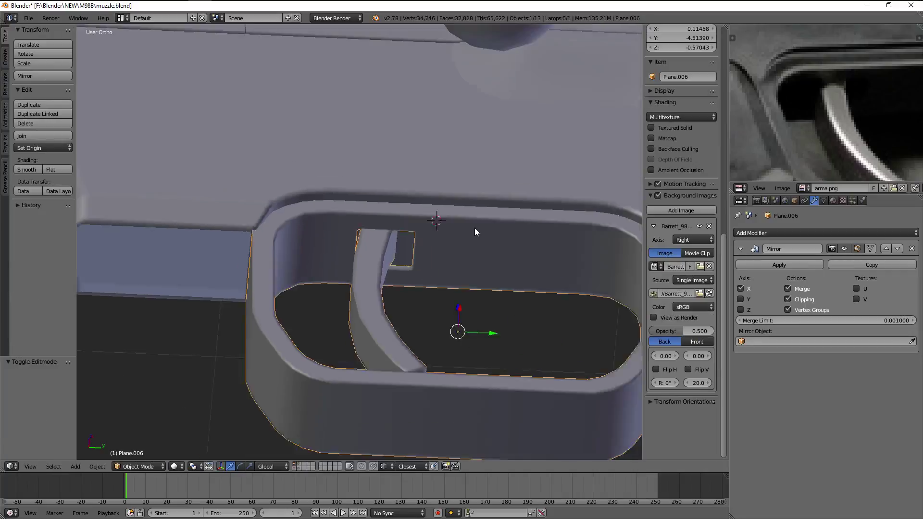
pyautogui.scroll(-2, 472, 266)
pyautogui.moveTo(472, 266)
pyautogui.mouseDown(button='middle')
pyautogui.moveTo(385, 246)
pyautogui.moveTo(433, 236)
pyautogui.mouseUp(button='middle')
pyautogui.press('Tab')
pyautogui.scroll(3, 433, 236)
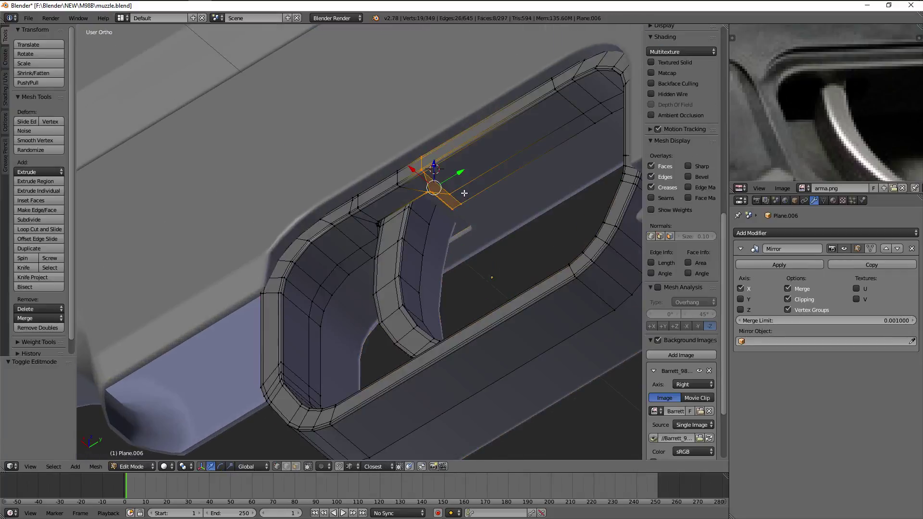
pyautogui.press('Tab')
pyautogui.scroll(-3, 455, 177)
pyautogui.moveTo(455, 177)
pyautogui.mouseDown(button='middle')
pyautogui.moveTo(502, 273)
pyautogui.moveTo(419, 239)
pyautogui.mouseUp(button='middle')
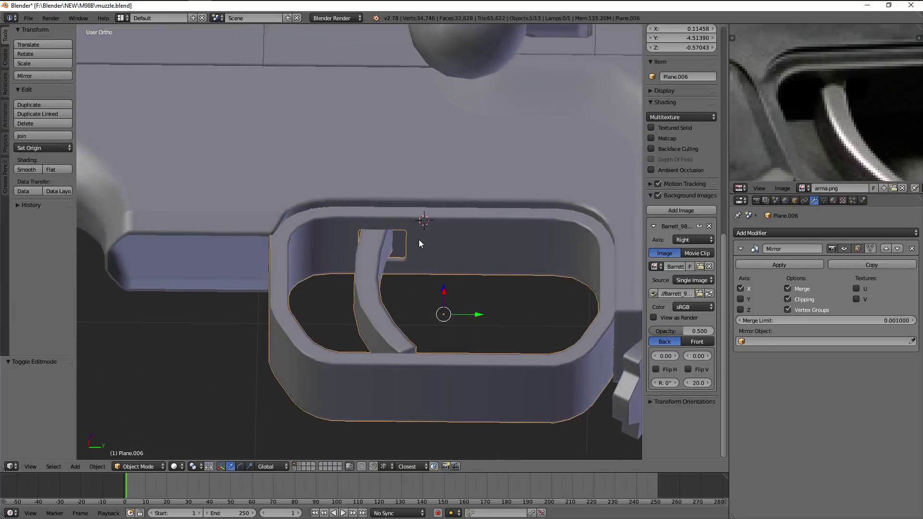
pyautogui.scroll(2, 415, 245)
pyautogui.press('z')
pyautogui.press('KP_3')
# Select the trigger guard in edit mode and rotate an edge loop across the trigger
pyautogui.press('z')
pyautogui.press('z')
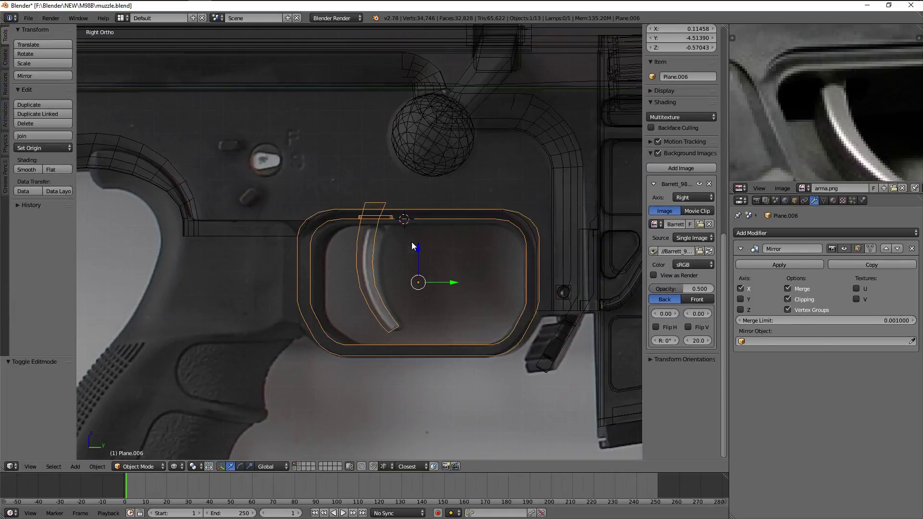
pyautogui.press('a')
pyautogui.press('z')
pyautogui.rightClick(365, 250)
pyautogui.press('Tab')
pyautogui.scroll(2, 384, 250)
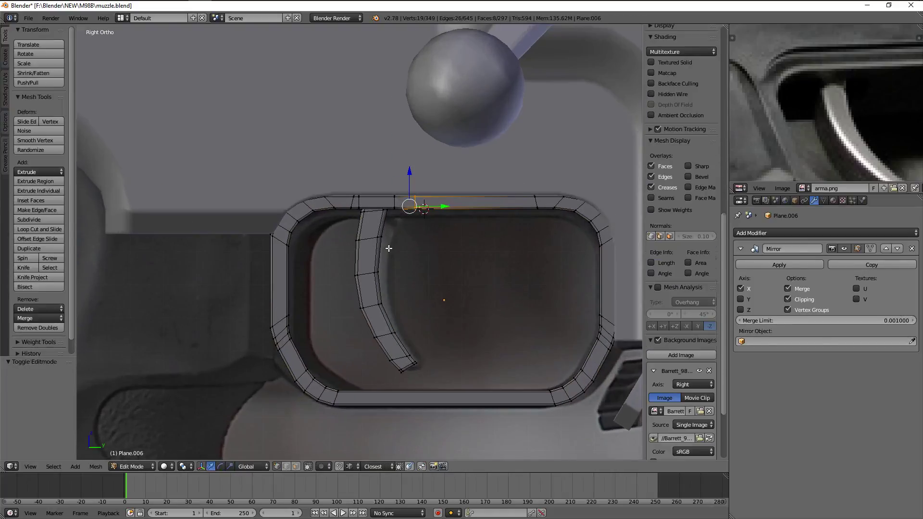
pyautogui.scroll(2, 403, 261)
pyautogui.press('z')
pyautogui.keyDown('alt'); pyautogui.rightClick(390, 294); pyautogui.keyUp('alt')
pyautogui.press('r')
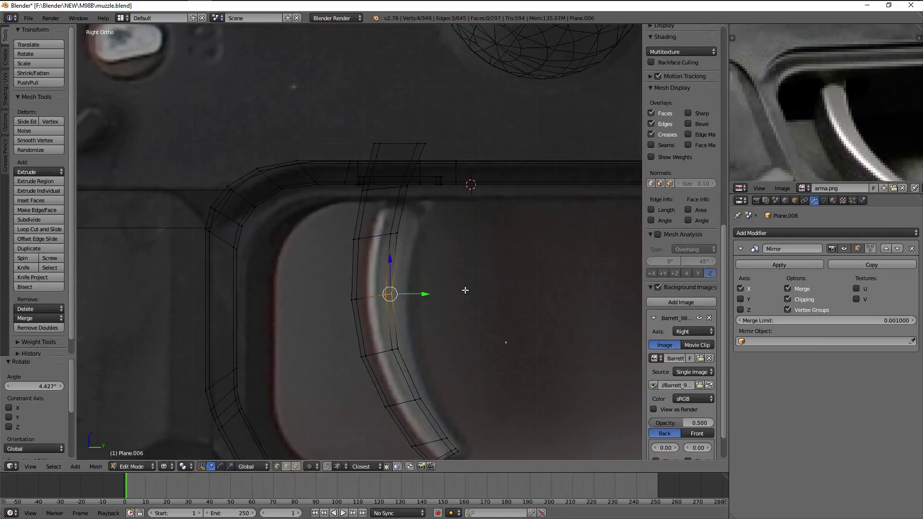
pyautogui.press('a')
# Nudge a vertex on the trigger's curve, then leave mesh editing
pyautogui.rightClick(395, 350)
pyautogui.press('g')
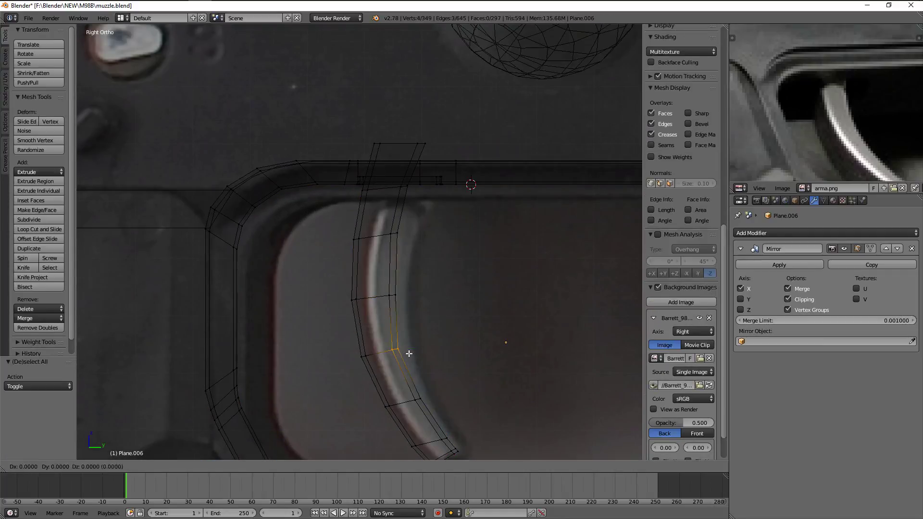
pyautogui.press('z')
pyautogui.scroll(-2, 431, 307)
pyautogui.scroll(-1, 414, 274)
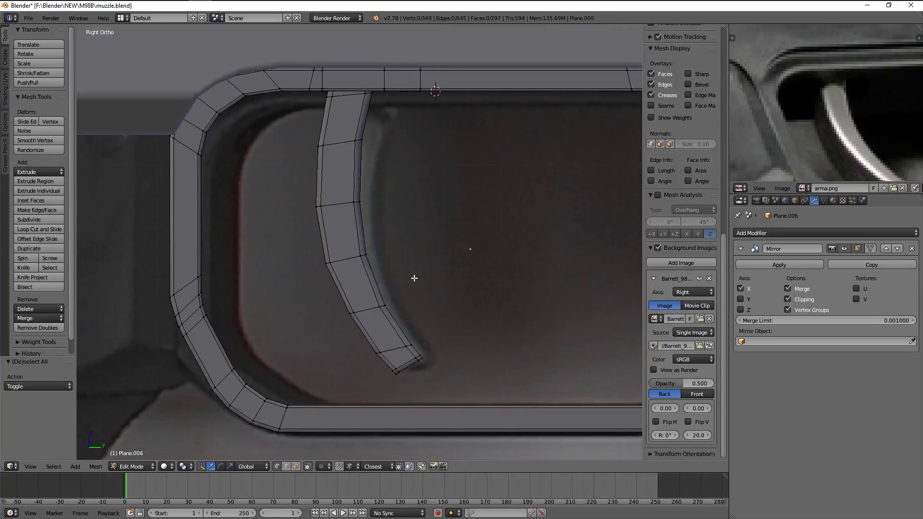
pyautogui.press('Tab')
pyautogui.scroll(-1, 391, 216)
pyautogui.scroll(-1, 391, 215)
# Test a level-2 Subsurf on the guard, then remove the modifier
pyautogui.hotkey('ctrl', '2')
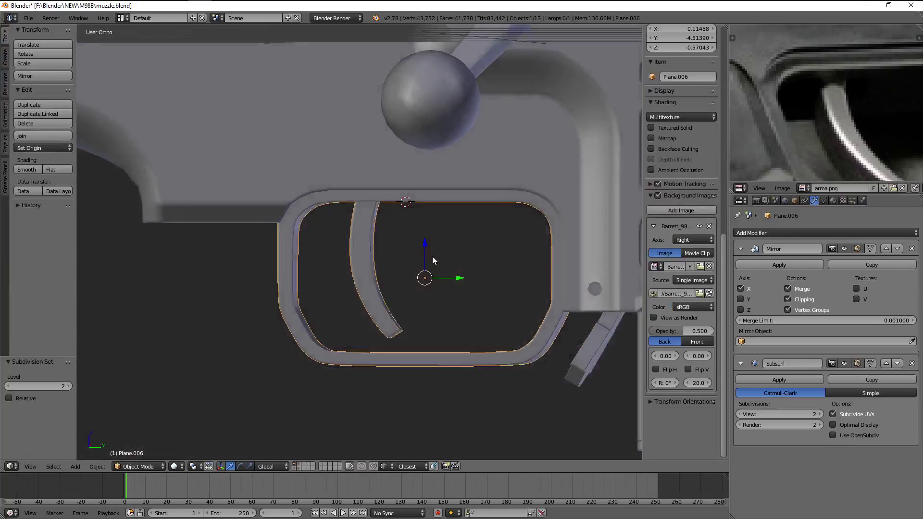
pyautogui.moveTo(432, 256)
pyautogui.mouseDown(button='middle')
pyautogui.moveTo(393, 253)
pyautogui.moveTo(461, 268)
pyautogui.mouseUp(button='middle')
pyautogui.scroll(-3, 507, 309)
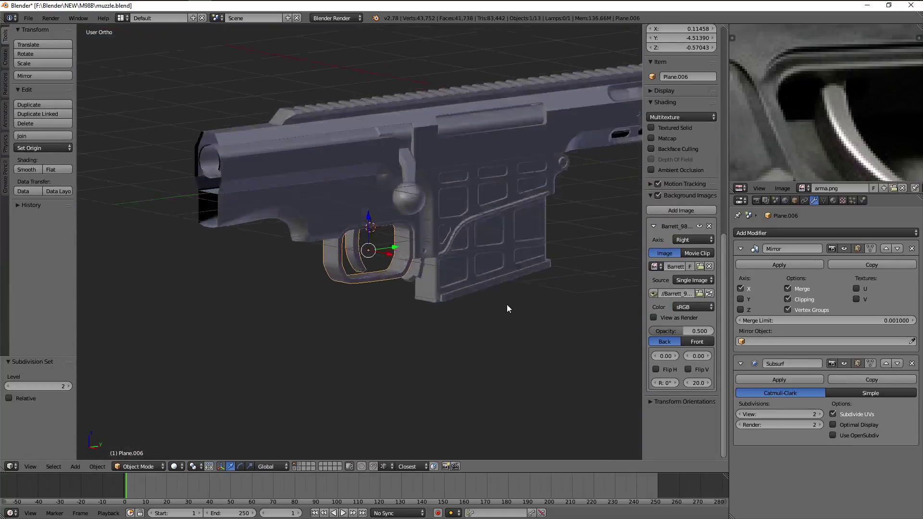
pyautogui.moveTo(506, 309)
pyautogui.mouseDown(button='middle')
pyautogui.moveTo(448, 282)
pyautogui.moveTo(361, 280)
pyautogui.moveTo(486, 304)
pyautogui.mouseUp(button='middle')
pyautogui.click(912, 364)
pyautogui.scroll(2, 512, 310)
pyautogui.press('KP_1')
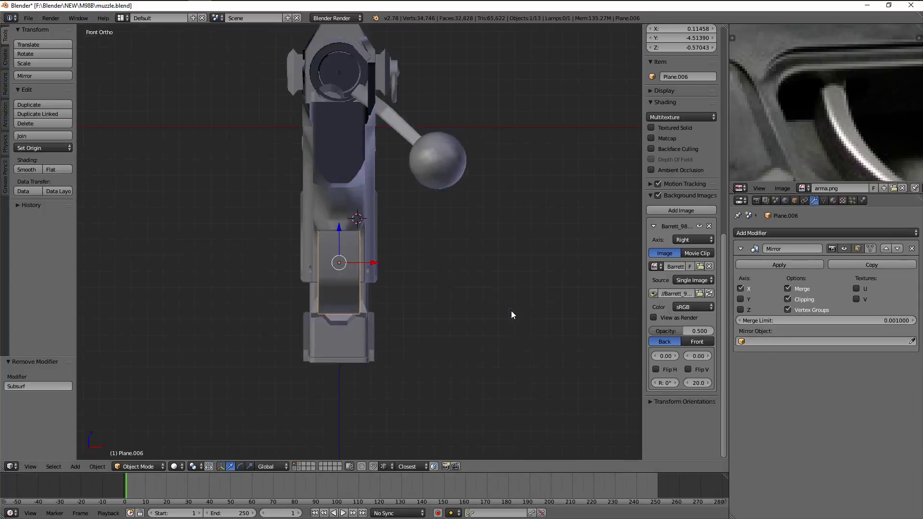
pyautogui.press('KP_3')
# Select the whole connected trigger strip in the guard mesh
pyautogui.press('Tab')
pyautogui.scroll(3, 379, 239)
pyautogui.press('a')
pyautogui.keyDown('alt'); pyautogui.rightClick(367, 244); pyautogui.keyUp('alt')
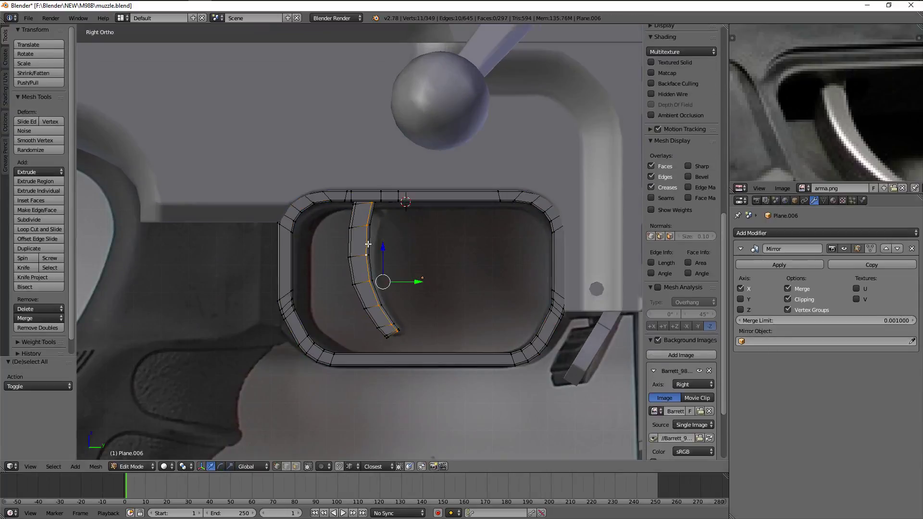
pyautogui.hotkey('ctrl', 'l')
# Separate the trigger strip into its own object and try rotating it, cancelling the rotations
pyautogui.press('p')
pyautogui.click(367, 245)
pyautogui.press('Tab')
pyautogui.press('Tab')
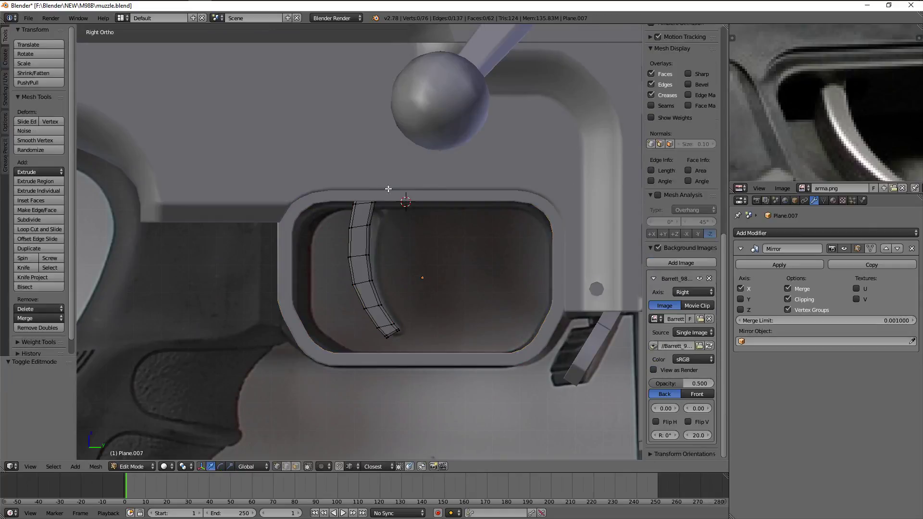
pyautogui.press('r')
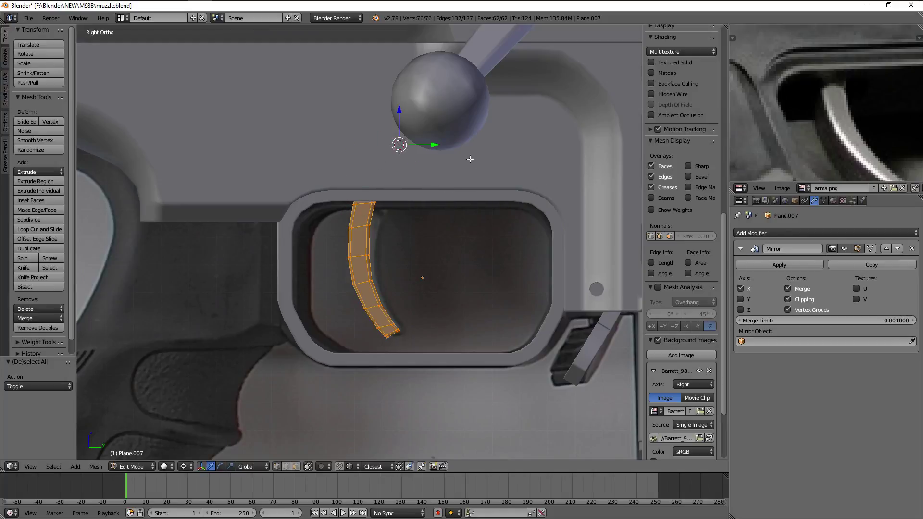
pyautogui.press('r')
pyautogui.press('Escape')
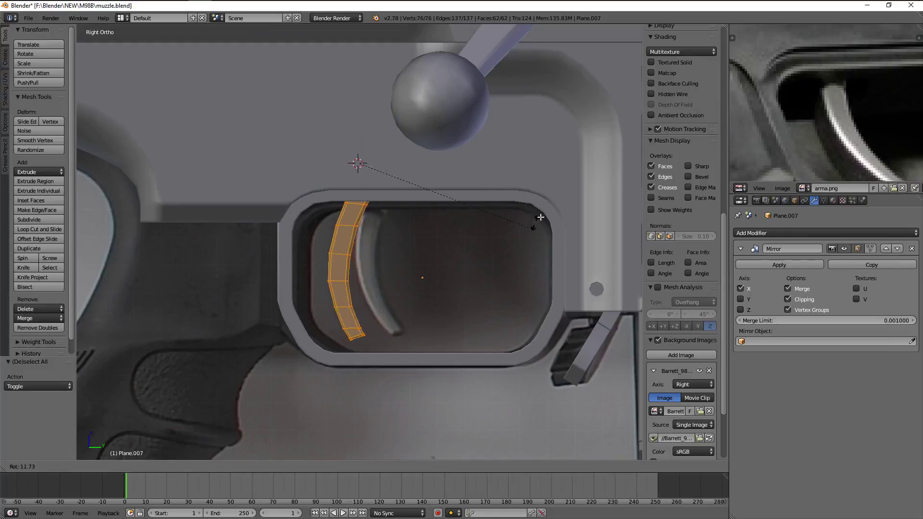
pyautogui.click(350, 171)
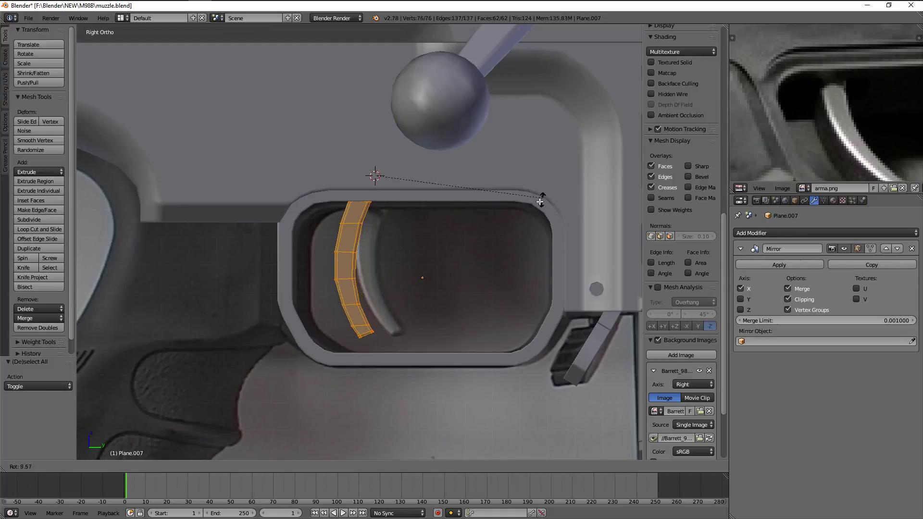
pyautogui.press('Escape')
pyautogui.press('r')
pyautogui.press('Escape')
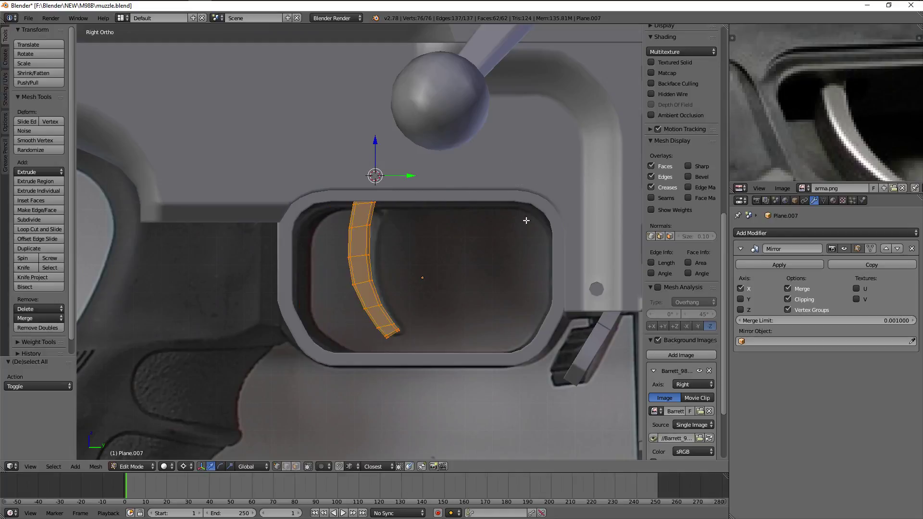
pyautogui.press('r')
pyautogui.press('Escape')
# Orbit and frame the separated trigger in the right side view, back in object mode
pyautogui.moveTo(501, 227)
pyautogui.mouseDown(button='middle')
pyautogui.moveTo(562, 175)
pyautogui.moveTo(591, 199)
pyautogui.mouseUp(button='middle')
pyautogui.press('Escape')
pyautogui.moveTo(539, 245); pyautogui.dragTo(601, 217, button='middle')
pyautogui.scroll(-3, 602, 217)
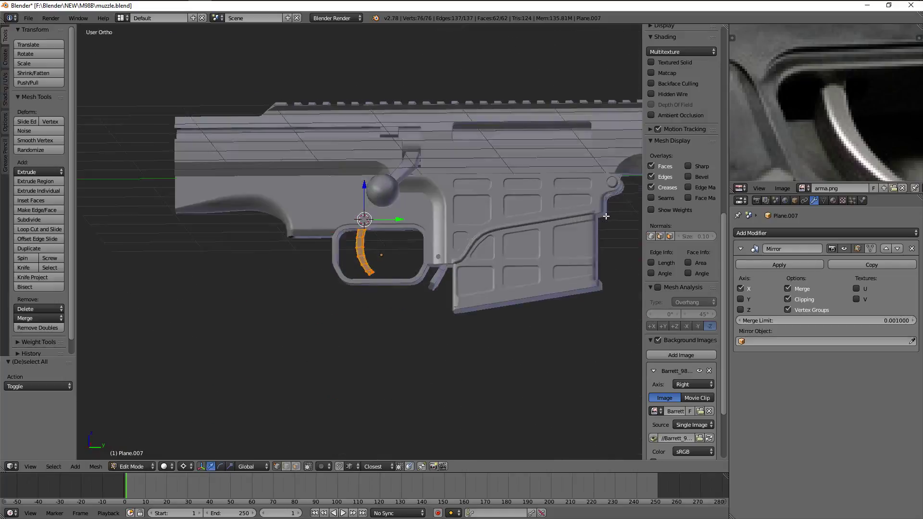
pyautogui.press('r')
pyautogui.press('x')
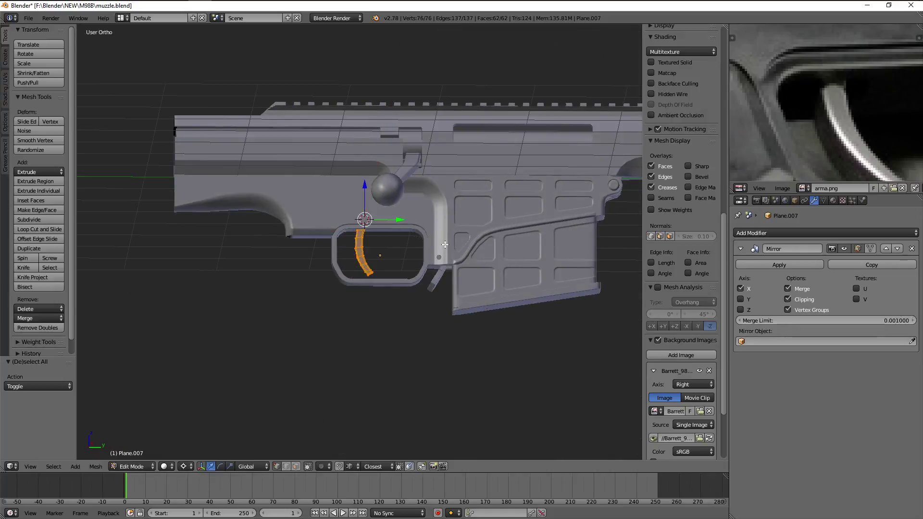
pyautogui.press('KP_3')
pyautogui.scroll(3, 409, 188)
pyautogui.scroll(2, 410, 187)
pyautogui.press('Tab')
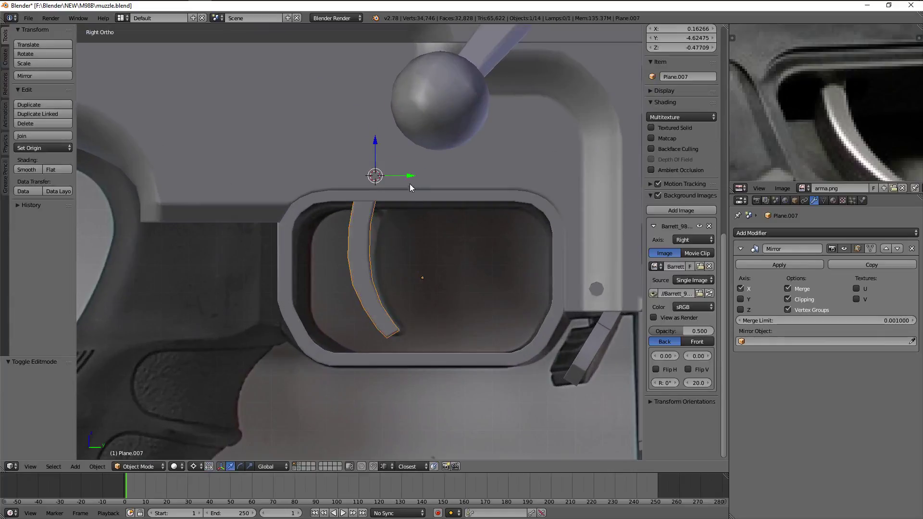
pyautogui.keyDown('shift'); pyautogui.moveTo(410, 187); pyautogui.dragTo(387, 275, button='middle'); pyautogui.keyUp('shift')
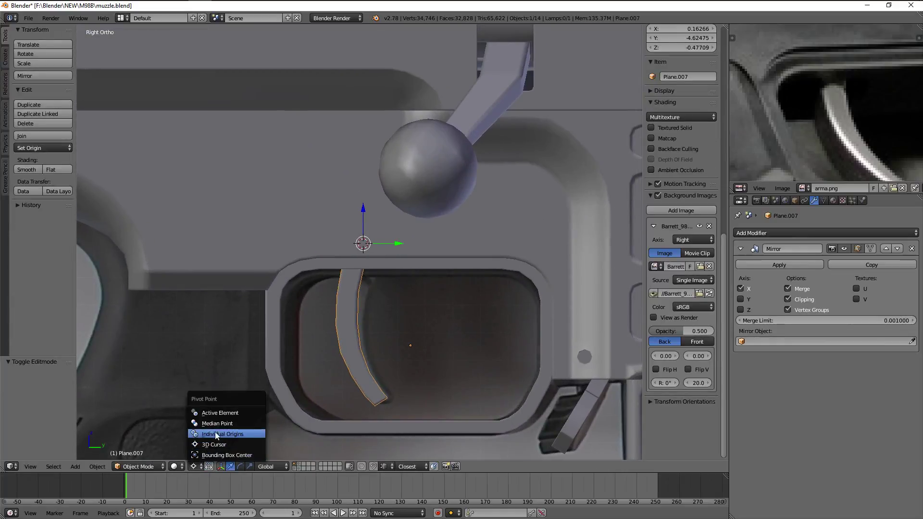
pyautogui.moveTo(394, 218)
pyautogui.mouseDown(button='middle')
pyautogui.moveTo(460, 189)
pyautogui.moveTo(511, 188)
pyautogui.mouseUp(button='middle')
pyautogui.scroll(3, 684, 155)
pyautogui.scroll(3, 684, 155)
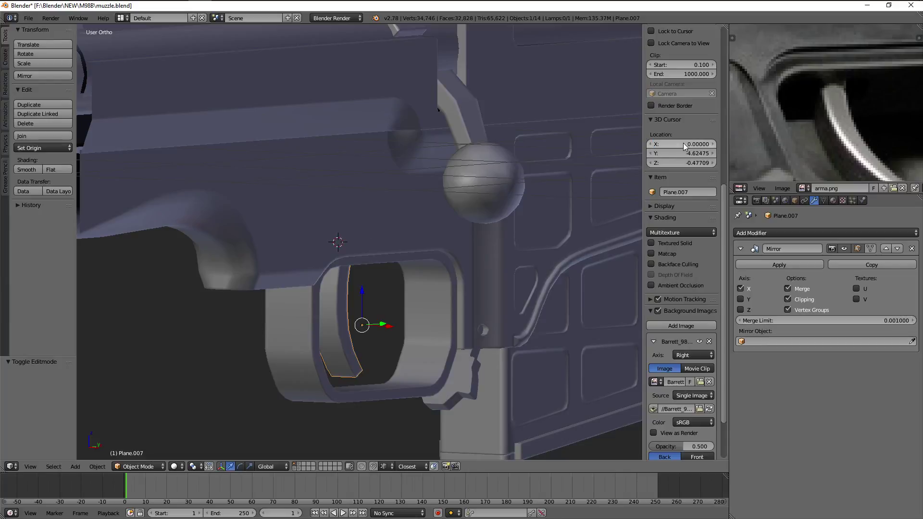
pyautogui.moveTo(524, 149)
pyautogui.mouseDown(button='middle')
pyautogui.moveTo(447, 106)
pyautogui.moveTo(445, 161)
pyautogui.moveTo(459, 193)
pyautogui.mouseUp(button='middle')
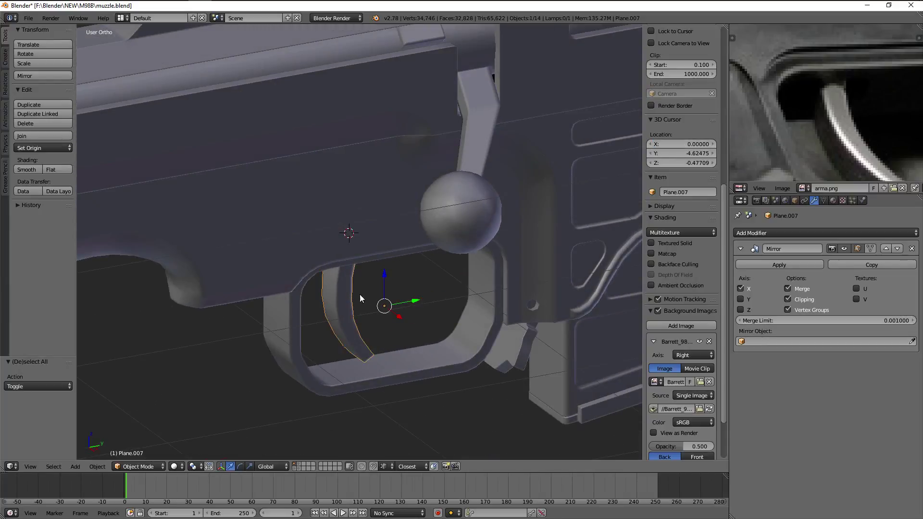
pyautogui.moveTo(370, 292); pyautogui.dragTo(457, 263, button='middle')
# Set the trigger's origin to the 3D cursor and apply its Mirror modifier
pyautogui.hotkey('ctrl', 'shift', 'alt', 'c')
pyautogui.click(368, 286)
pyautogui.press('z')
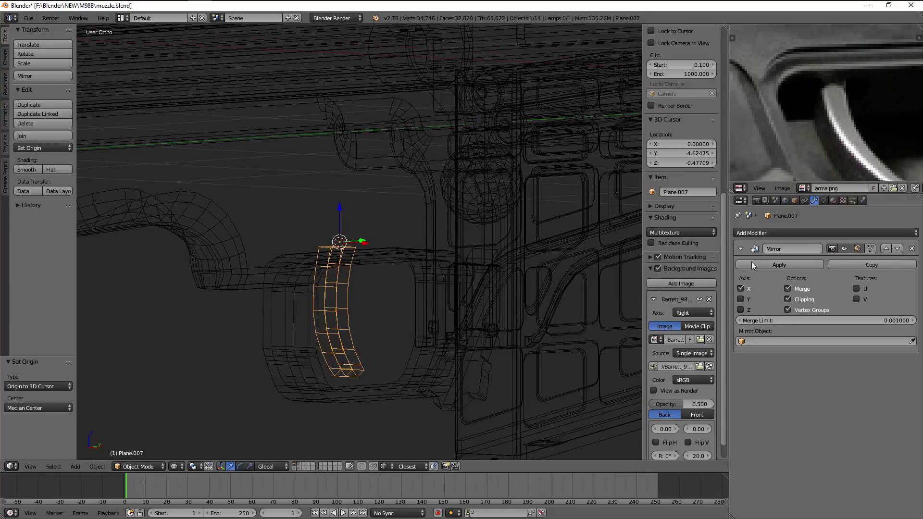
pyautogui.click(778, 267)
pyautogui.press('z')
# Dissolve the trigger's centre edge loop and return to object mode
pyautogui.press('Tab')
pyautogui.press('a')
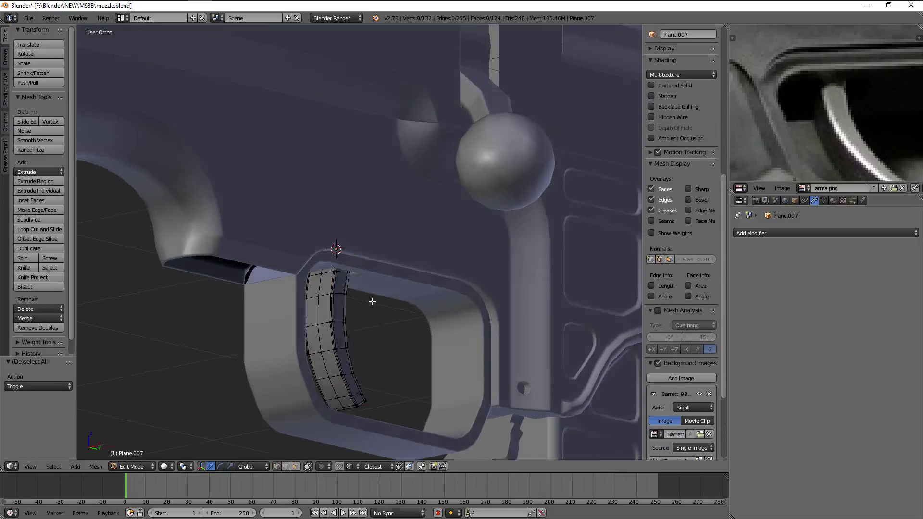
pyautogui.press('a')
pyautogui.scroll(3, 307, 323)
pyautogui.keyDown('alt'); pyautogui.rightClick(289, 346); pyautogui.keyUp('alt')
pyautogui.press('x')
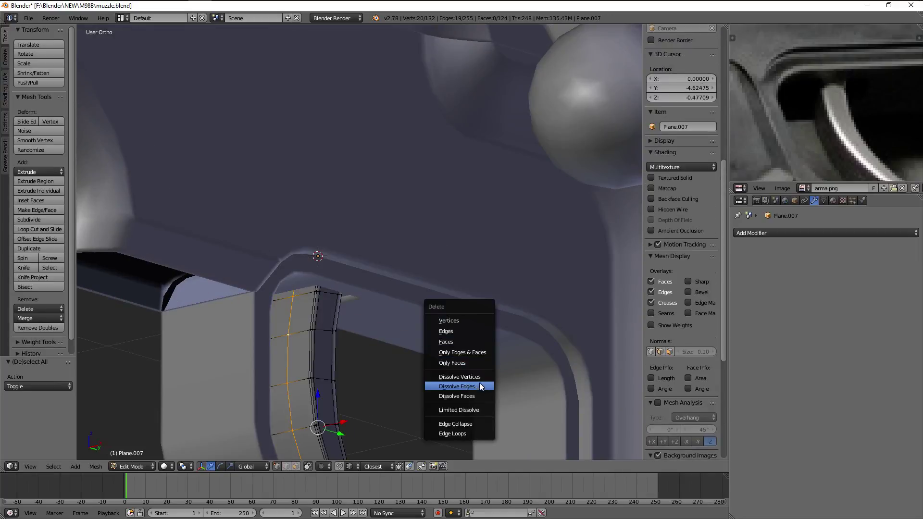
pyautogui.click(456, 387)
pyautogui.press('Tab')
# Orbit around the trigger and start a rotation, then cancel it
pyautogui.scroll(-3, 482, 385)
pyautogui.scroll(-2, 430, 343)
pyautogui.scroll(-1, 359, 302)
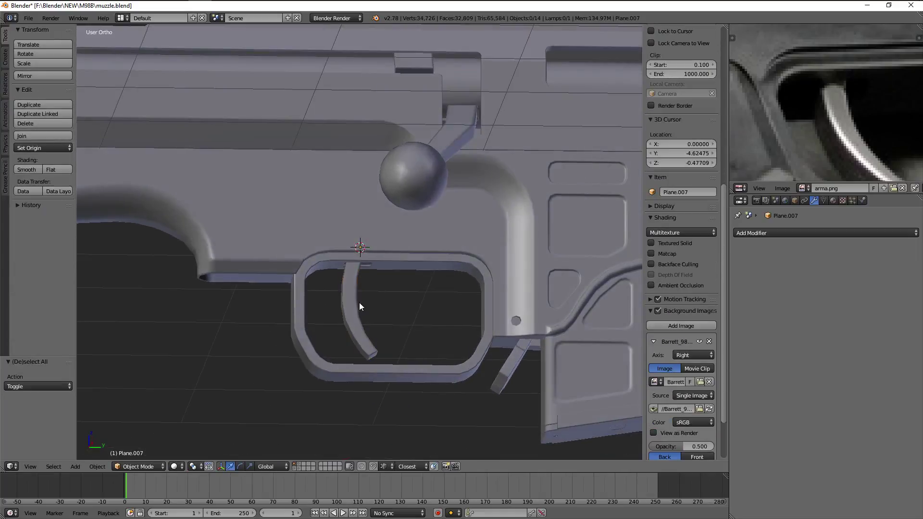
pyautogui.rightClick(556, 250)
pyautogui.moveTo(555, 250); pyautogui.dragTo(526, 288, button='middle')
pyautogui.press('r')
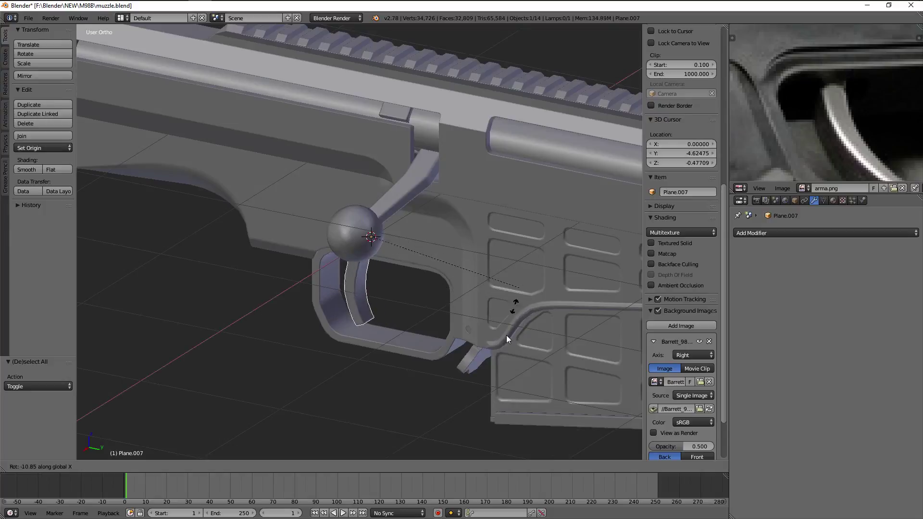
pyautogui.scroll(-3, 517, 293)
pyautogui.rightClick(521, 330)
pyautogui.press('g')
# Select the magazine and bolt handle lever, trying an X-axis rotation on the lever
pyautogui.rightClick(529, 395)
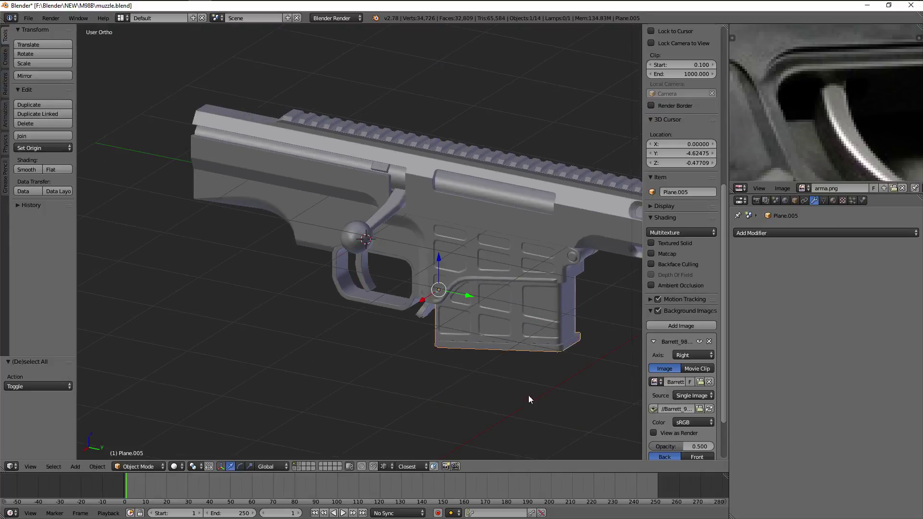
pyautogui.moveTo(528, 395); pyautogui.dragTo(488, 274, button='middle')
pyautogui.scroll(3, 488, 274)
pyautogui.rightClick(438, 306)
pyautogui.scroll(3, 547, 290)
pyautogui.press('r')
pyautogui.press('x')
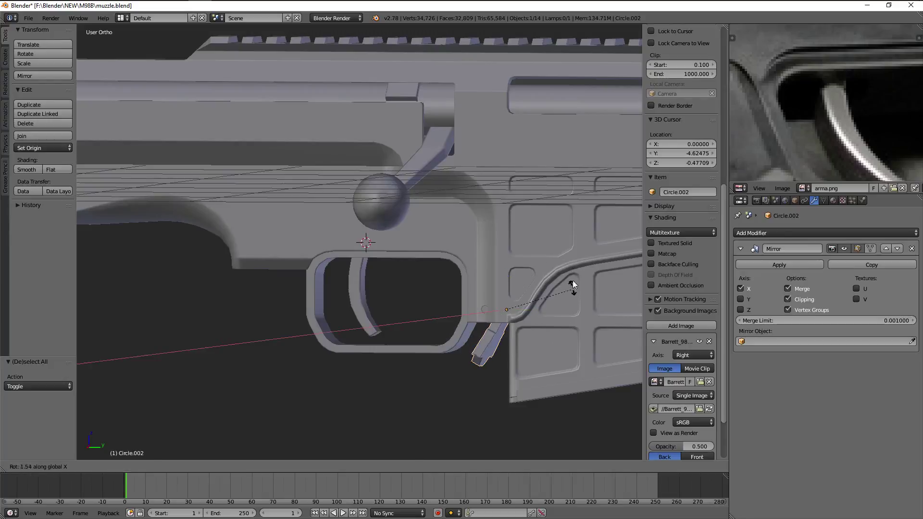
pyautogui.rightClick(575, 290)
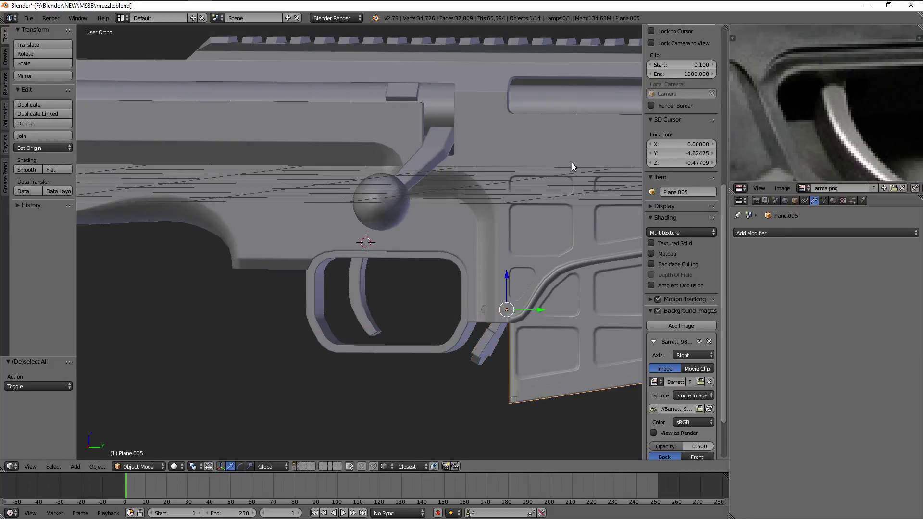
pyautogui.scroll(-3, 572, 162)
pyautogui.moveTo(572, 163); pyautogui.dragTo(621, 183, button='middle')
# Deselect everything, pan along the receiver in side view, and select Circle.001
pyautogui.press('KP_3')
pyautogui.press('a')
pyautogui.scroll(2, 622, 182)
pyautogui.scroll(-2, 331, 114)
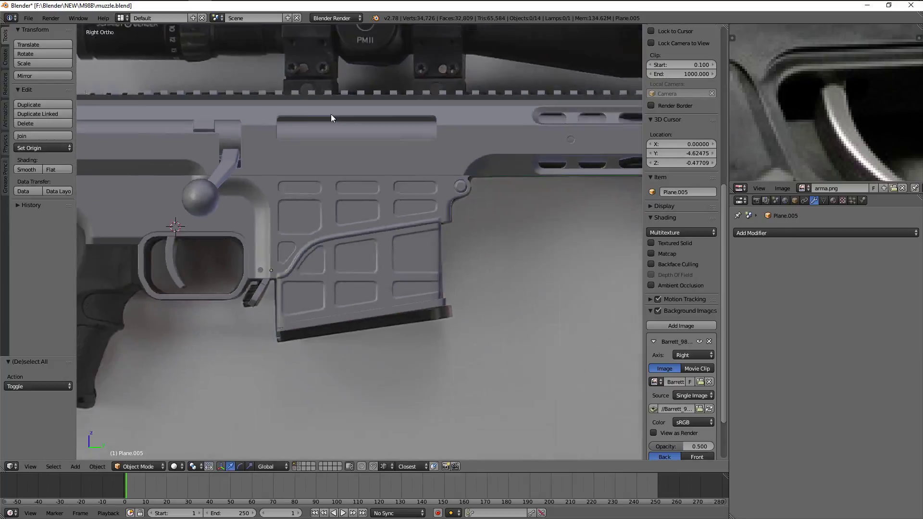
pyautogui.moveTo(331, 114)
pyautogui.keyDown('shift'); pyautogui.mouseDown(button='middle')
pyautogui.moveTo(469, 183)
pyautogui.moveTo(409, 196)
pyautogui.mouseUp(button='middle'); pyautogui.keyUp('shift')
pyautogui.scroll(2, 464, 214)
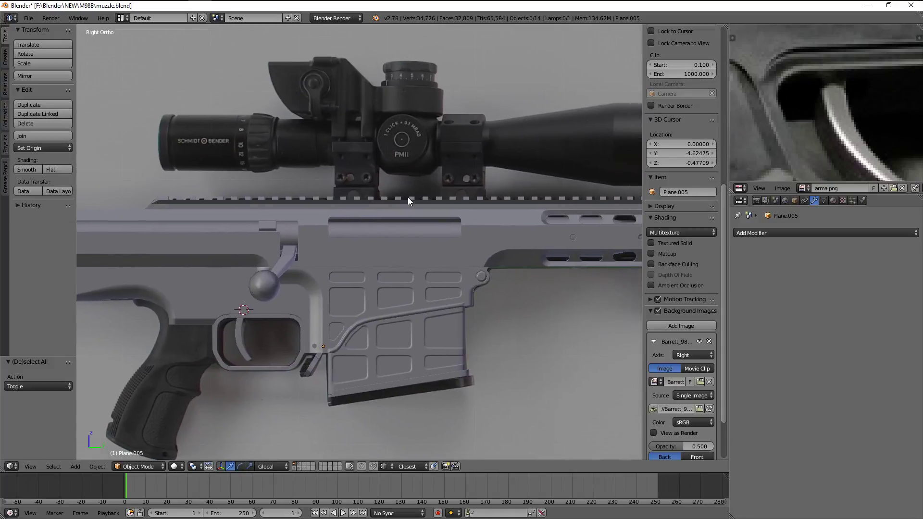
pyautogui.scroll(-2, 413, 204)
pyautogui.press('z')
pyautogui.scroll(3, 362, 214)
pyautogui.scroll(-2, 414, 200)
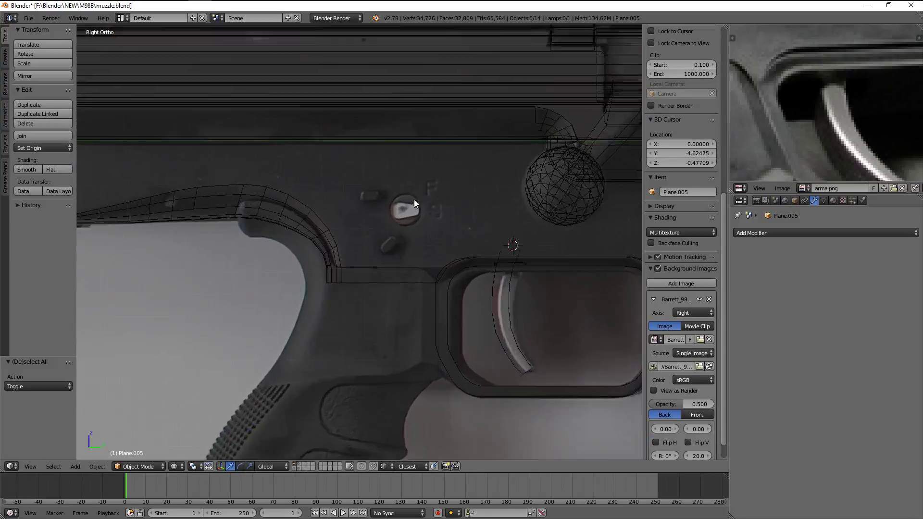
pyautogui.rightClick(414, 200)
pyautogui.press('z')
# Snap the 3D cursor to the receiver's corner vertex near the bolt knob
pyautogui.press('Tab')
pyautogui.press('a')
pyautogui.press('a')
pyautogui.scroll(2, 388, 198)
pyautogui.press('w')
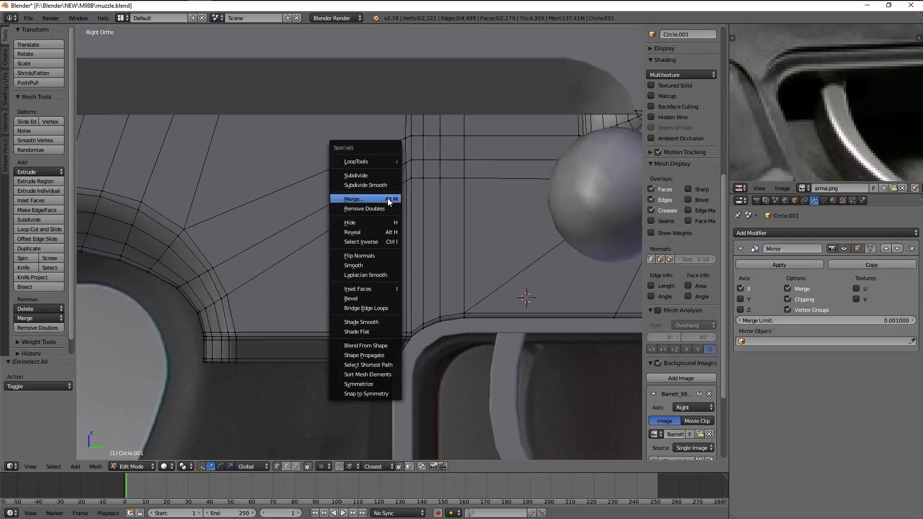
pyautogui.press('Escape')
pyautogui.rightClick(394, 177)
pyautogui.hotkey('shift', 's')
pyautogui.press('KP_Decimal')
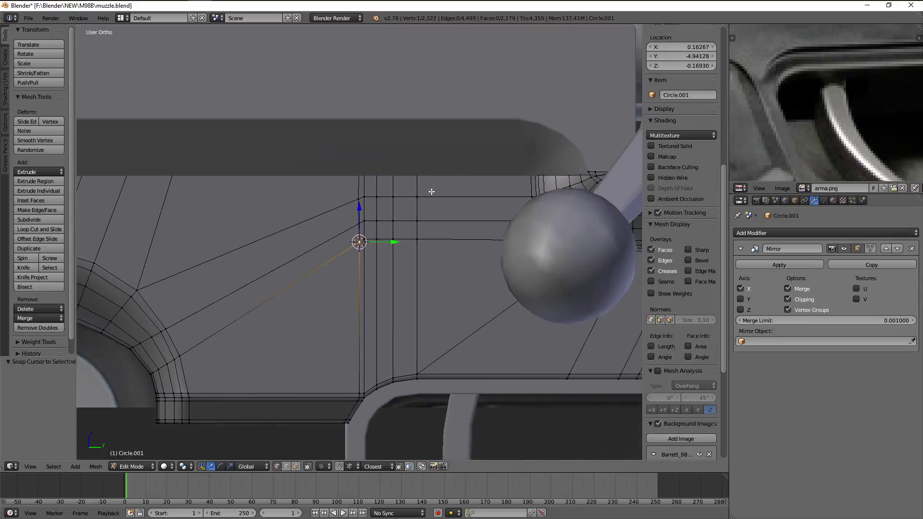
# Run Remove Doubles on all of Circle.001's geometry
pyautogui.press('a')
pyautogui.press('w')
pyautogui.click(428, 201)
# Return to Object Mode and save over muzzle.blend
pyautogui.press('Tab')
pyautogui.hotkey('ctrl', 's')
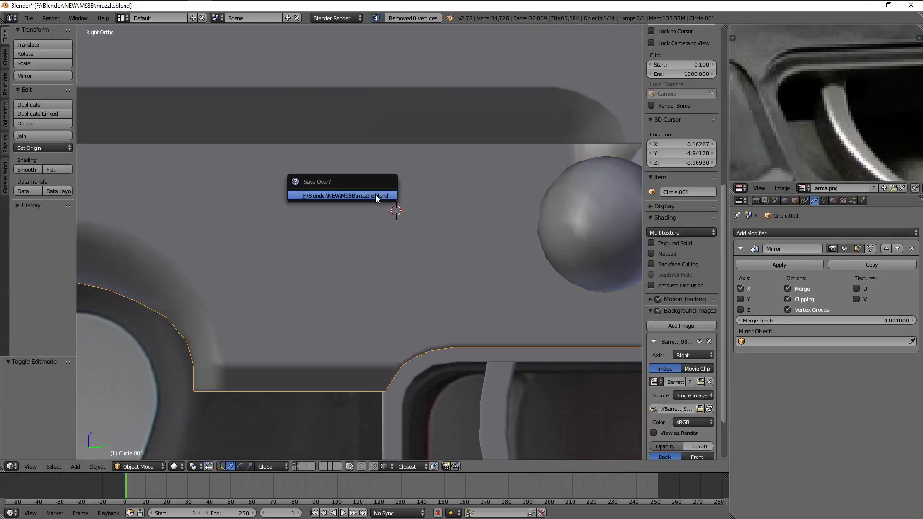
pyautogui.click(376, 194)
# Zoom the reference collage onto the safety selector showing its F and S markings
pyautogui.scroll(-3, 793, 125)
pyautogui.scroll(2, 792, 92)
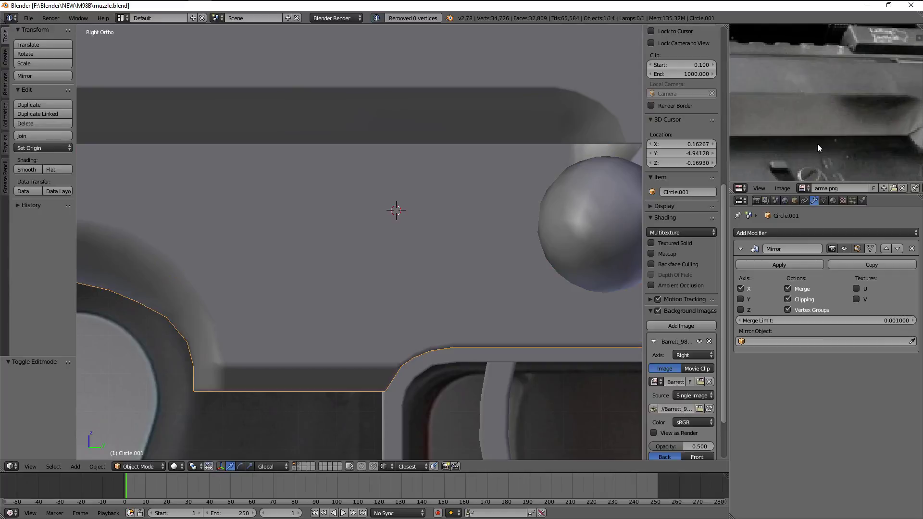
pyautogui.scroll(2, 818, 143)
pyautogui.scroll(-3, 831, 97)
pyautogui.scroll(-1, 832, 97)
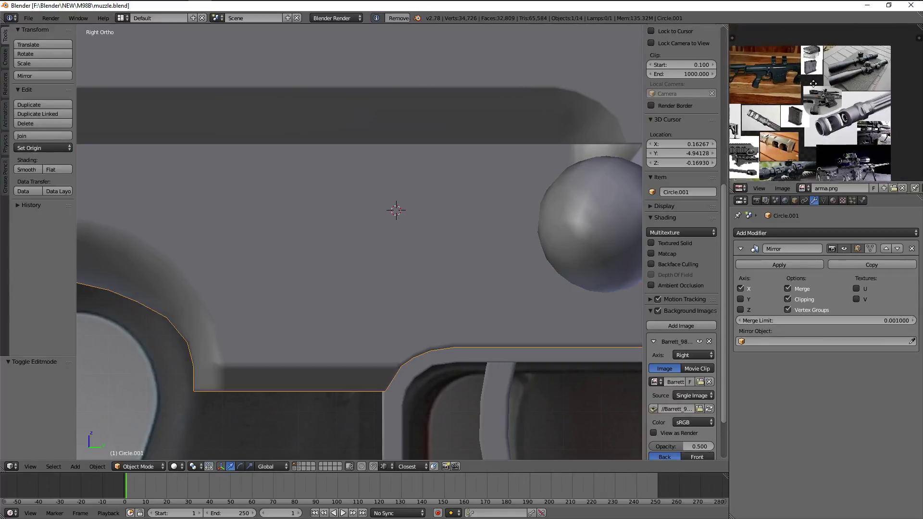
pyautogui.scroll(-1, 836, 90)
pyautogui.scroll(3, 845, 83)
pyautogui.scroll(-1, 886, 123)
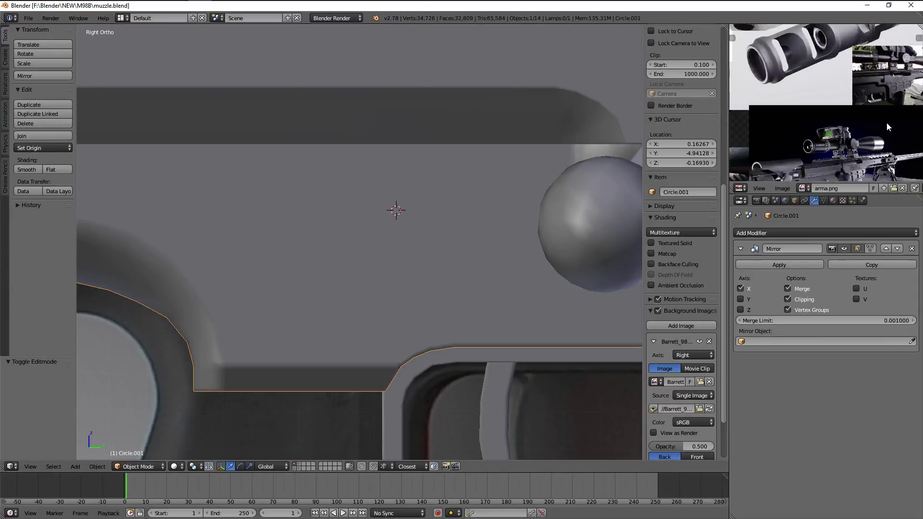
pyautogui.scroll(-2, 820, 65)
pyautogui.scroll(1, 824, 84)
pyautogui.scroll(-2, 813, 77)
pyautogui.scroll(-1, 835, 80)
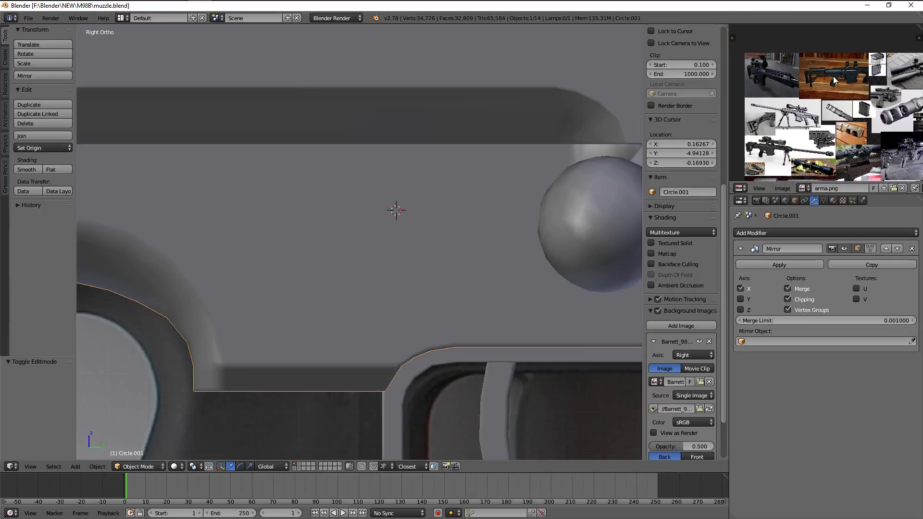
pyautogui.scroll(1, 819, 96)
pyautogui.scroll(2, 825, 94)
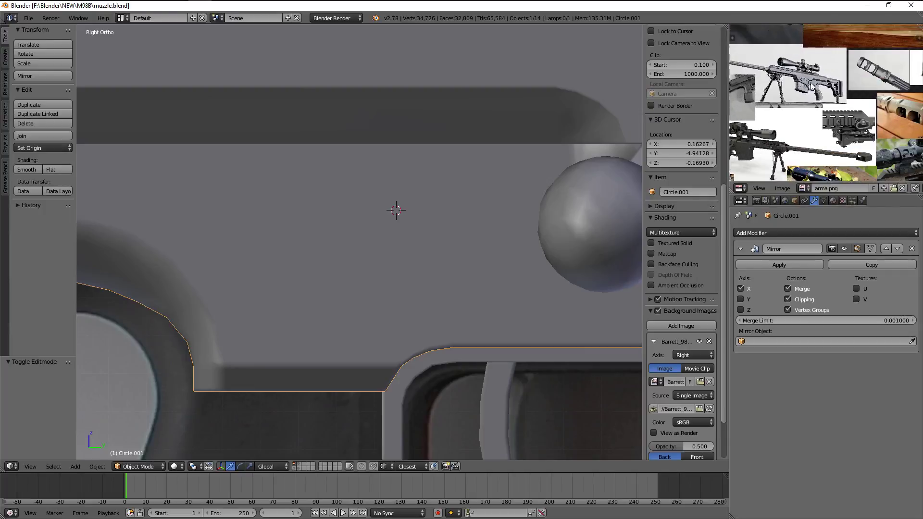
pyautogui.scroll(2, 825, 93)
pyautogui.scroll(-2, 825, 93)
pyautogui.scroll(3, 824, 89)
pyautogui.scroll(2, 822, 96)
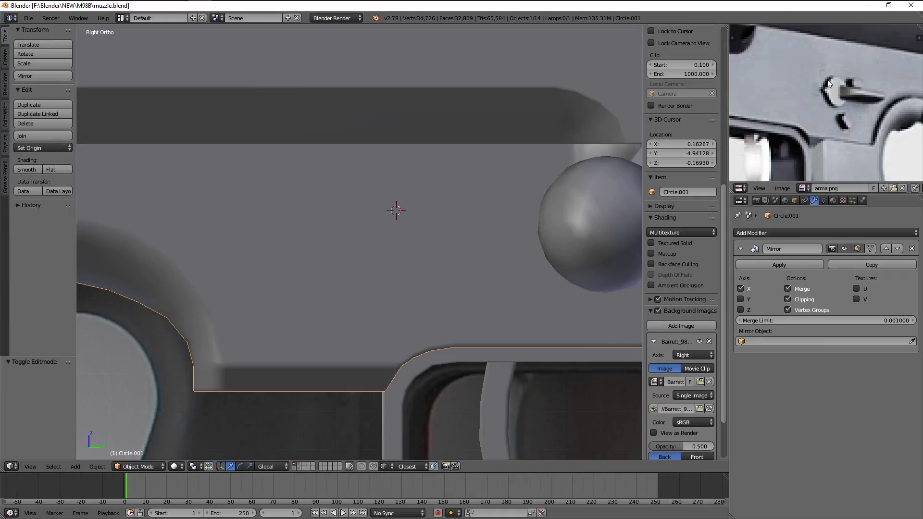
pyautogui.scroll(-3, 836, 100)
pyautogui.scroll(-1, 842, 101)
pyautogui.scroll(-2, 851, 101)
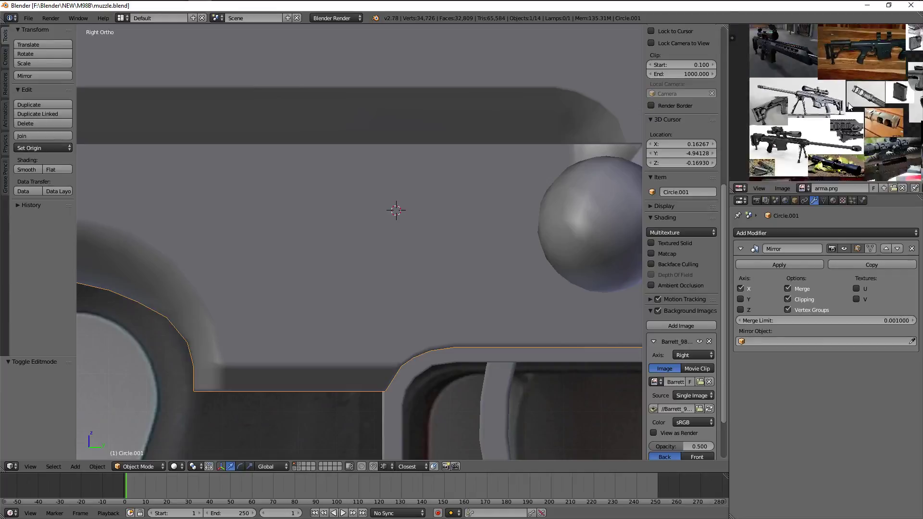
pyautogui.scroll(-1, 860, 102)
pyautogui.scroll(-2, 813, 144)
pyautogui.scroll(2, 812, 108)
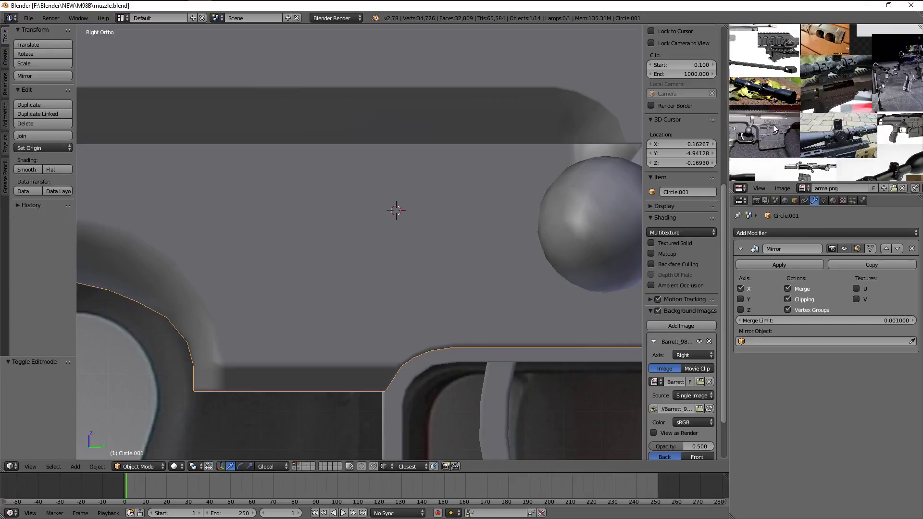
pyautogui.scroll(1, 750, 130)
pyautogui.scroll(2, 834, 109)
pyautogui.scroll(2, 846, 116)
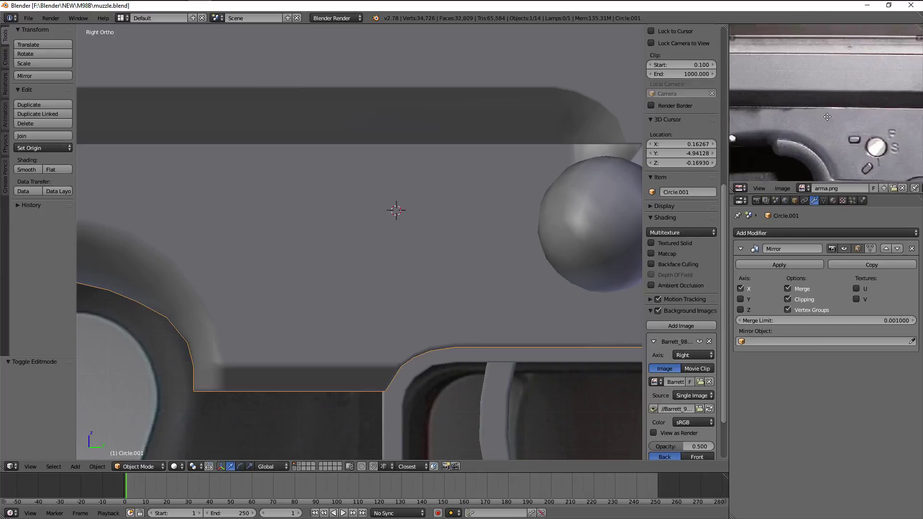
pyautogui.scroll(2, 870, 124)
pyautogui.scroll(2, 872, 115)
pyautogui.scroll(-2, 872, 120)
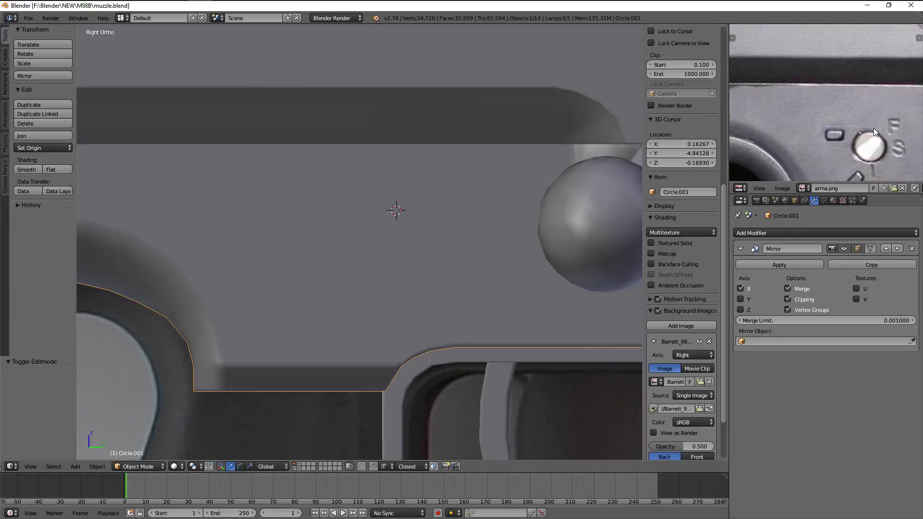
pyautogui.scroll(-1, 861, 149)
# Delete a stray vertex beside the selector hole area on the receiver mesh
pyautogui.press('z')
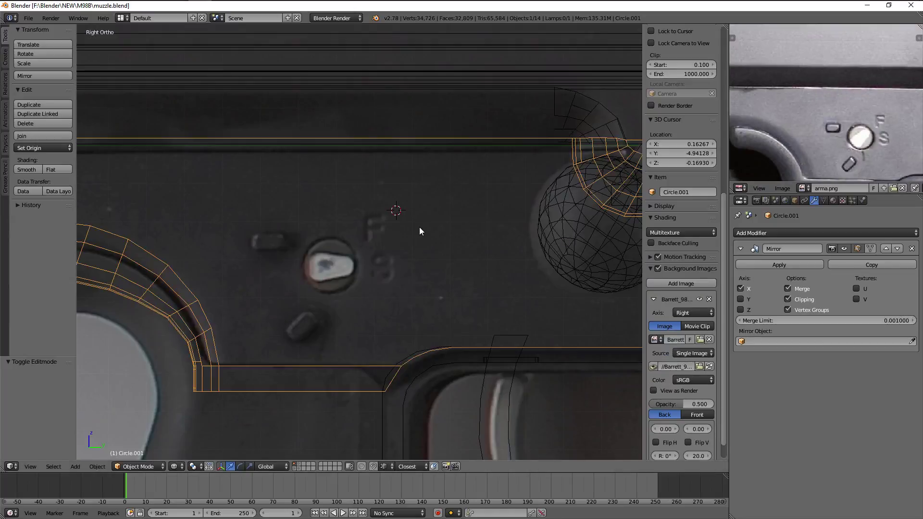
pyautogui.press('z')
pyautogui.press('Tab')
pyautogui.press('a')
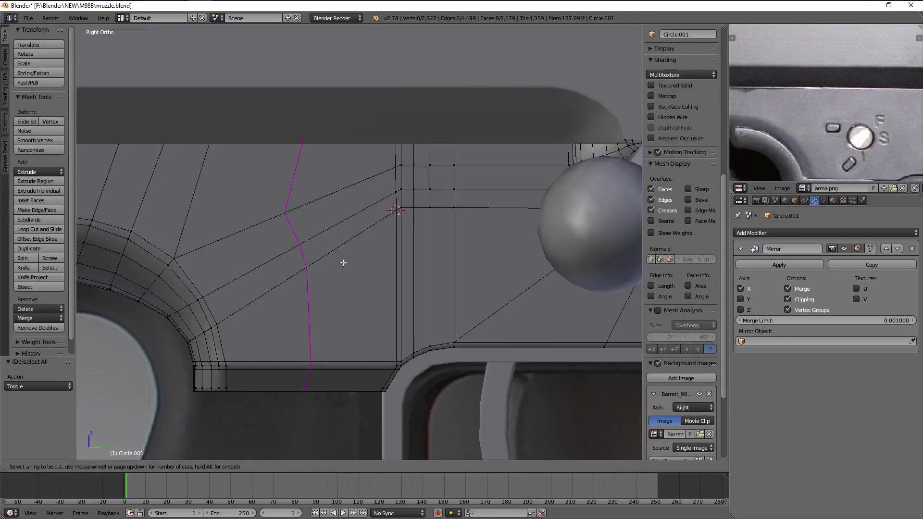
pyautogui.press('a')
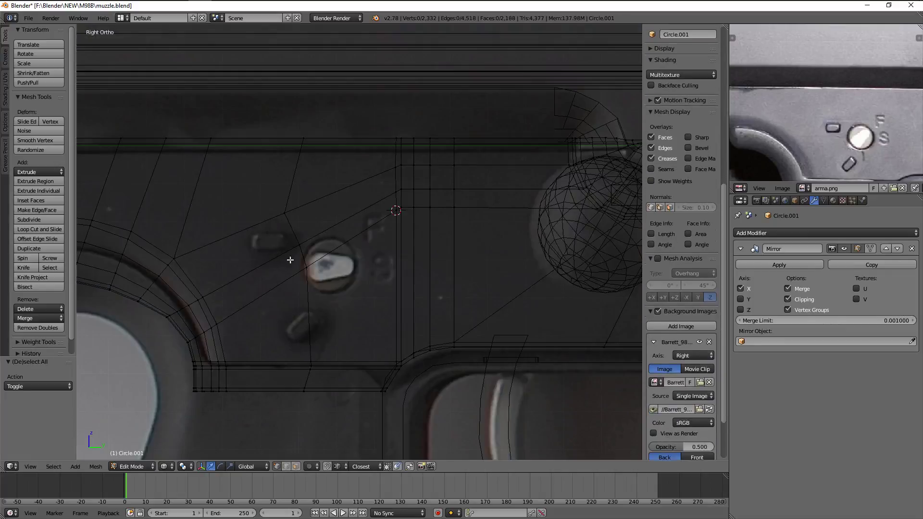
pyautogui.rightClick(306, 268)
pyautogui.press('x')
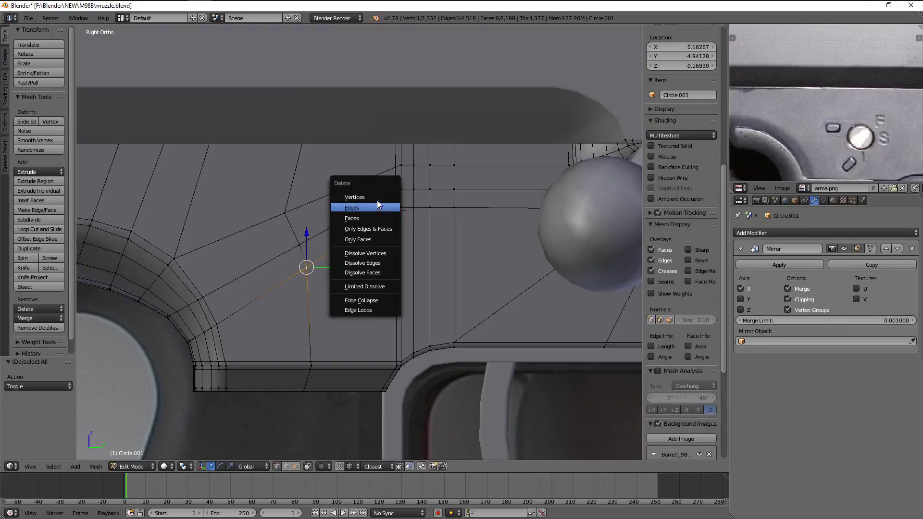
pyautogui.click(366, 197)
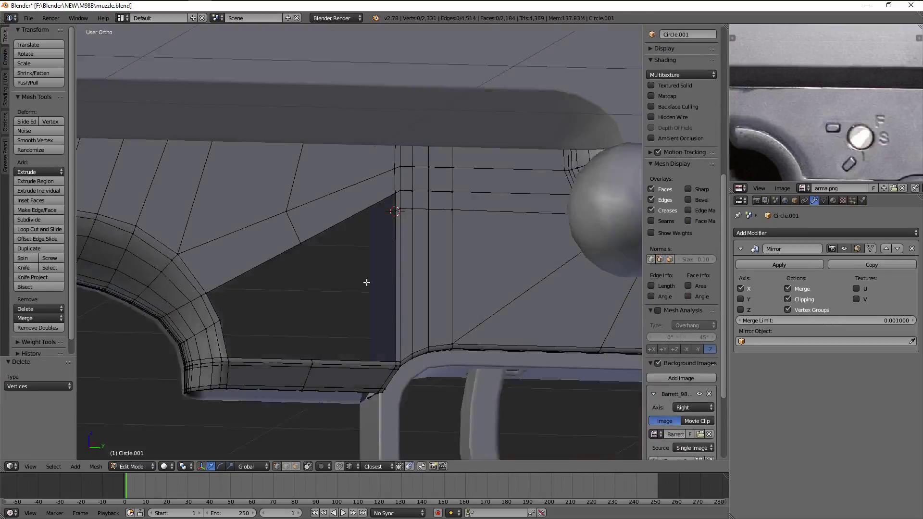
# Leave Edit Mode and view the receiver in Right Ortho wireframe over the reference
pyautogui.moveTo(367, 282); pyautogui.dragTo(351, 272, button='middle')
pyautogui.press('KP_3')
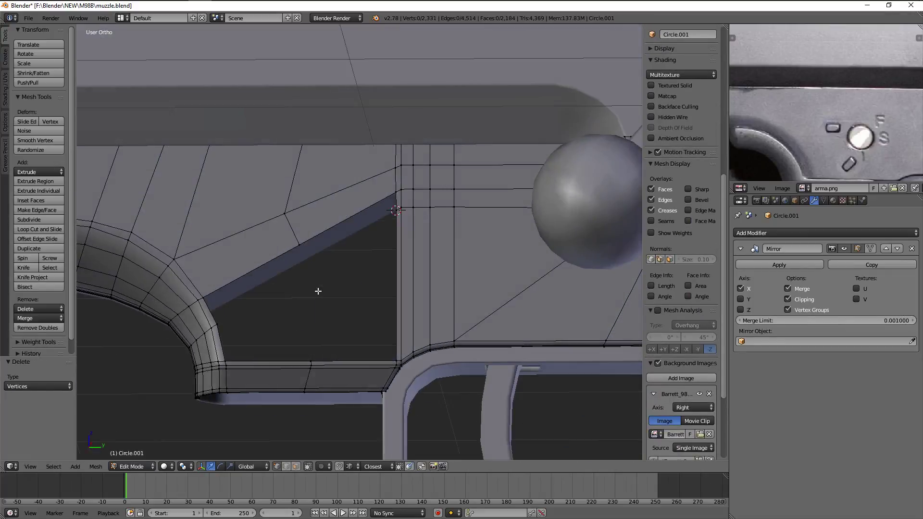
pyautogui.press('Tab')
pyautogui.scroll(-4, 313, 295)
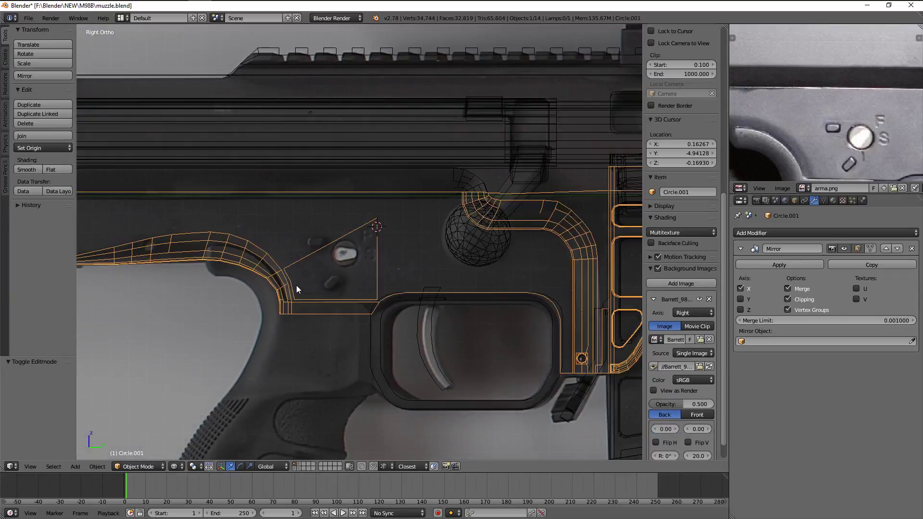
pyautogui.press('z')
# Zoom around the trigger area, briefly toggling Edit Mode on and back off
pyautogui.scroll(2, 371, 270)
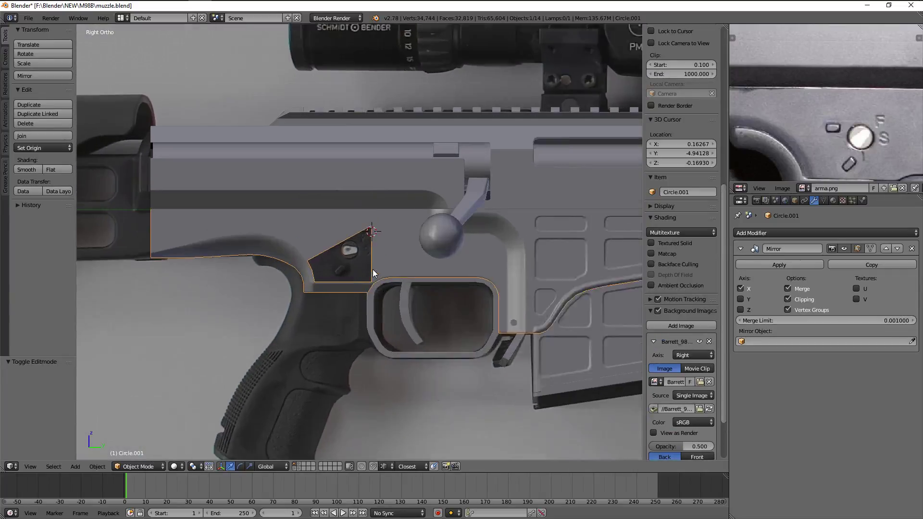
pyautogui.scroll(1, 373, 269)
pyautogui.scroll(1, 373, 269)
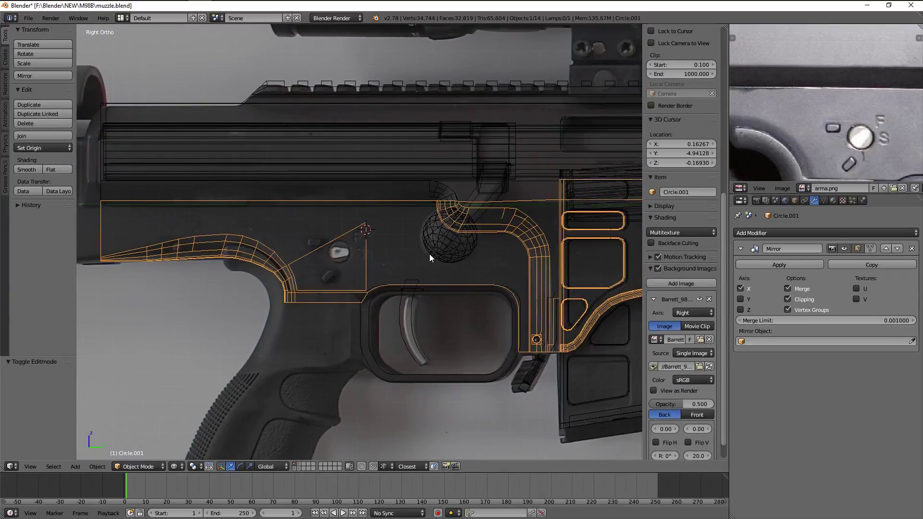
pyautogui.scroll(-1, 436, 256)
pyautogui.scroll(-3, 433, 260)
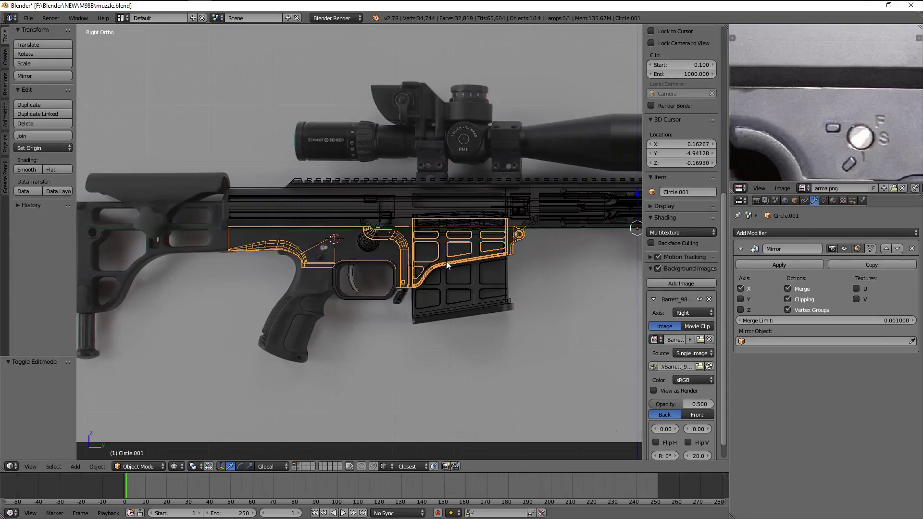
pyautogui.scroll(-6, 446, 261)
pyautogui.scroll(1, 417, 262)
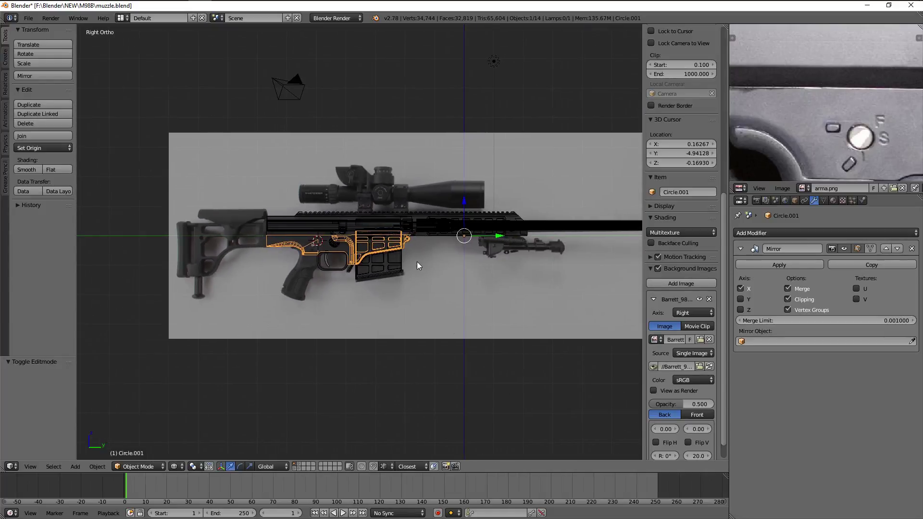
pyautogui.scroll(7, 345, 263)
pyautogui.press('Tab')
pyautogui.scroll(2, 374, 268)
pyautogui.scroll(2, 356, 264)
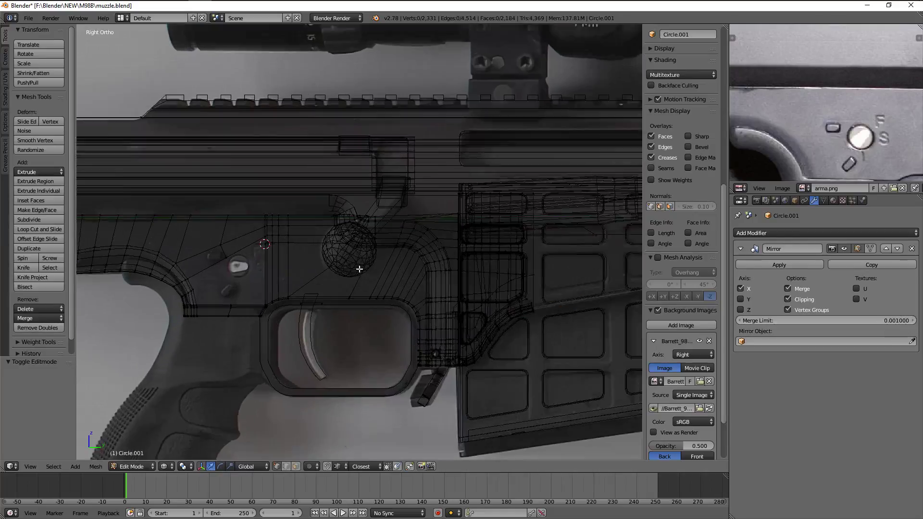
pyautogui.scroll(2, 307, 264)
pyautogui.press('Tab')
pyautogui.scroll(1, 356, 258)
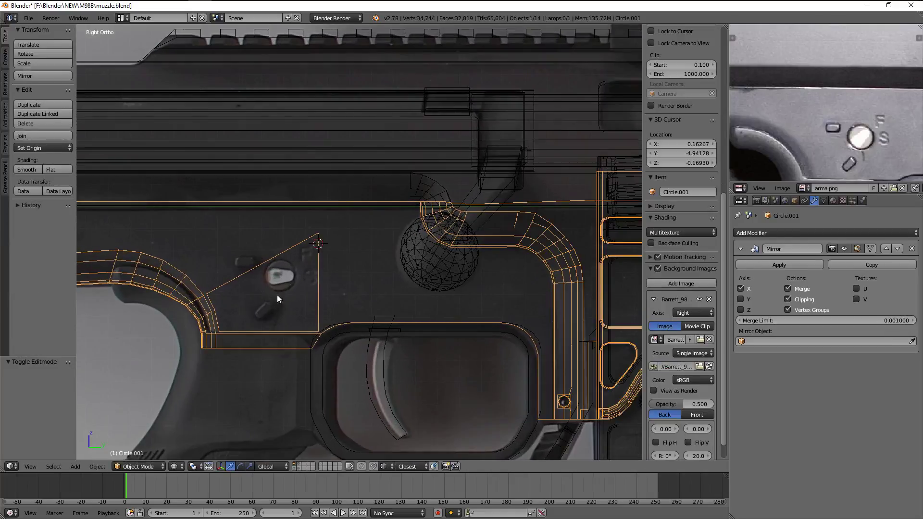
pyautogui.keyDown('ctrl'); pyautogui.scroll(-1, 299, 265); pyautogui.keyUp('ctrl')
# Apply the receiver's Mirror modifier and return to solid shading
pyautogui.keyDown('ctrl'); pyautogui.scroll(-4, 251, 264); pyautogui.keyUp('ctrl')
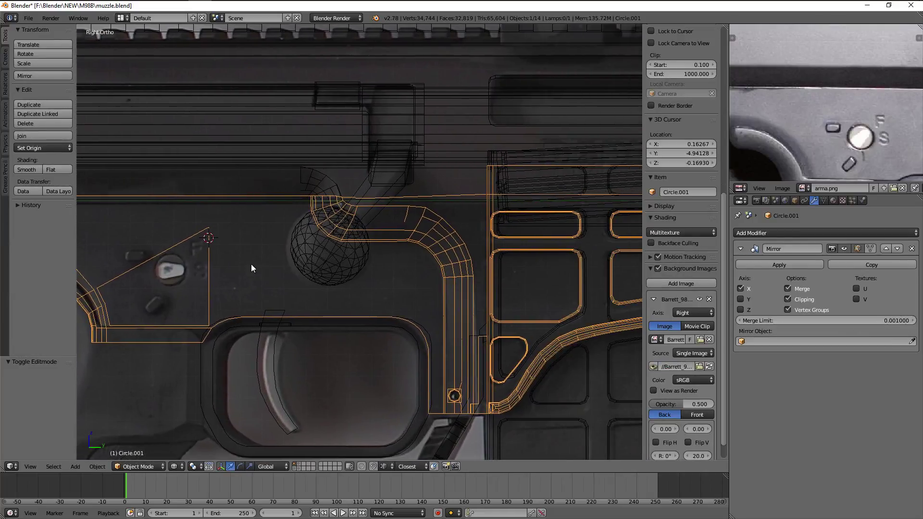
pyautogui.scroll(-2, 251, 264)
pyautogui.keyDown('ctrl'); pyautogui.scroll(3, 251, 264); pyautogui.keyUp('ctrl')
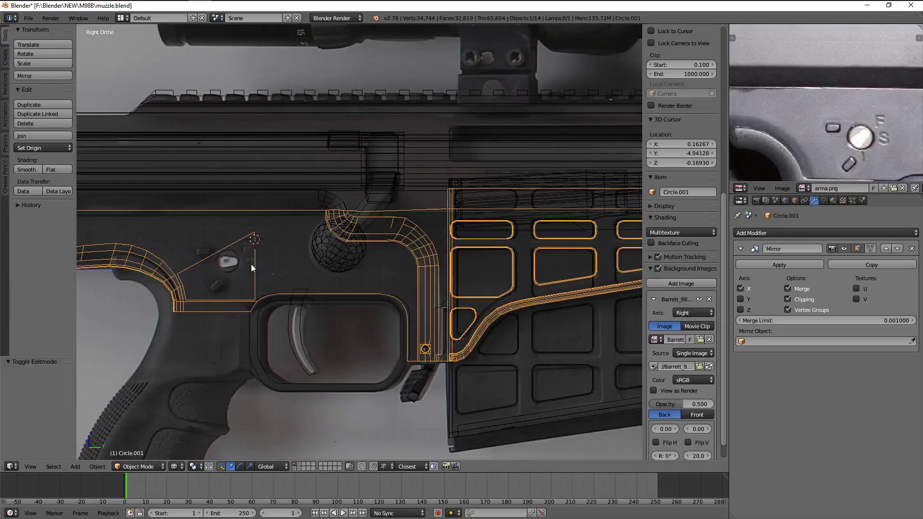
pyautogui.keyDown('ctrl'); pyautogui.scroll(1, 423, 269); pyautogui.keyUp('ctrl')
pyautogui.click(748, 264)
pyautogui.press('z')
pyautogui.scroll(3, 270, 272)
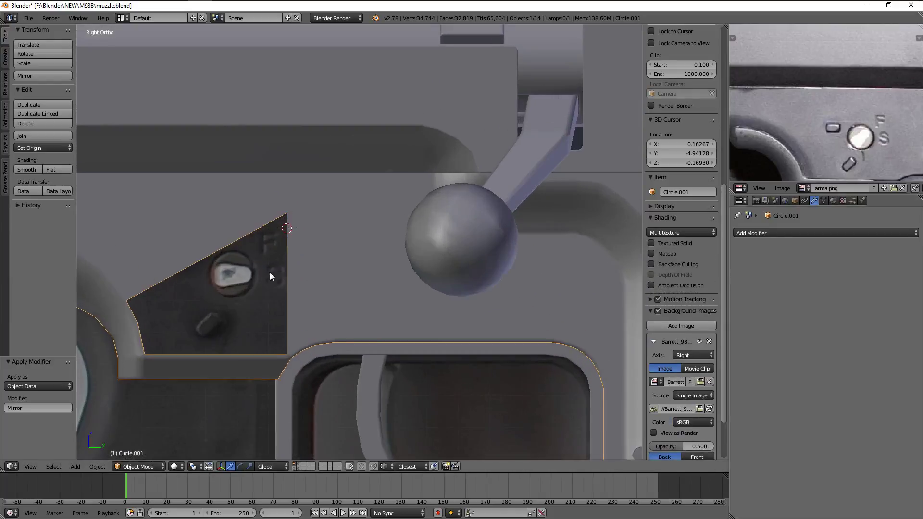
pyautogui.scroll(3, 303, 268)
# Delete a stray vertex on the angled panel in Edit Mode
pyautogui.press('Tab')
pyautogui.rightClick(262, 264)
pyautogui.press('x')
pyautogui.click(289, 269)
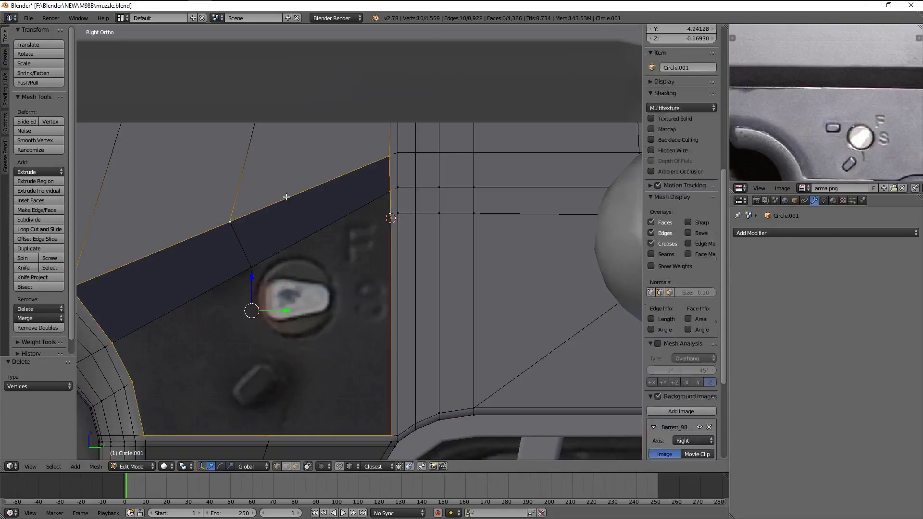
pyautogui.rightClick(251, 267)
pyautogui.scroll(-1, 304, 237)
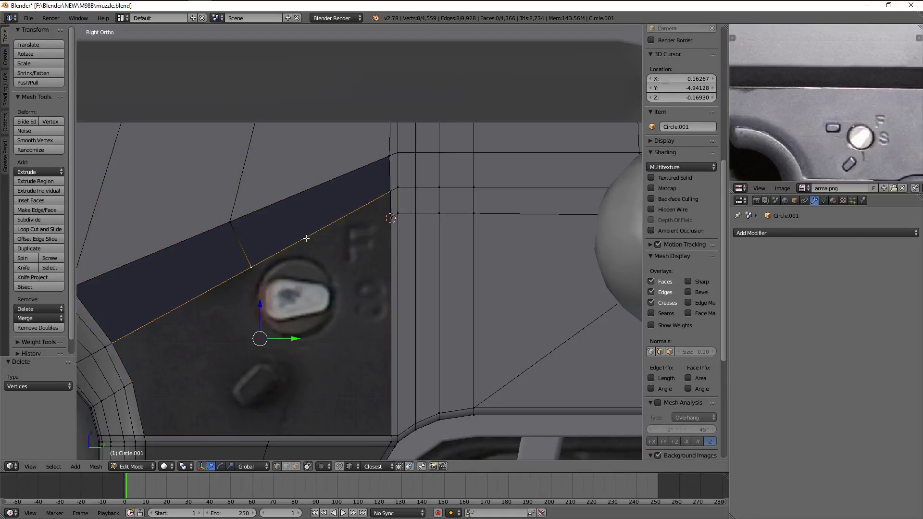
pyautogui.moveTo(305, 237)
pyautogui.mouseDown(button='middle')
pyautogui.moveTo(480, 233)
pyautogui.moveTo(469, 244)
pyautogui.mouseUp(button='middle')
# Fill the hole boundary with a face and join vertices with two new edges
pyautogui.keyDown('alt'); pyautogui.rightClick(404, 299); pyautogui.keyUp('alt')
pyautogui.press('f')
pyautogui.rightClick(325, 364)
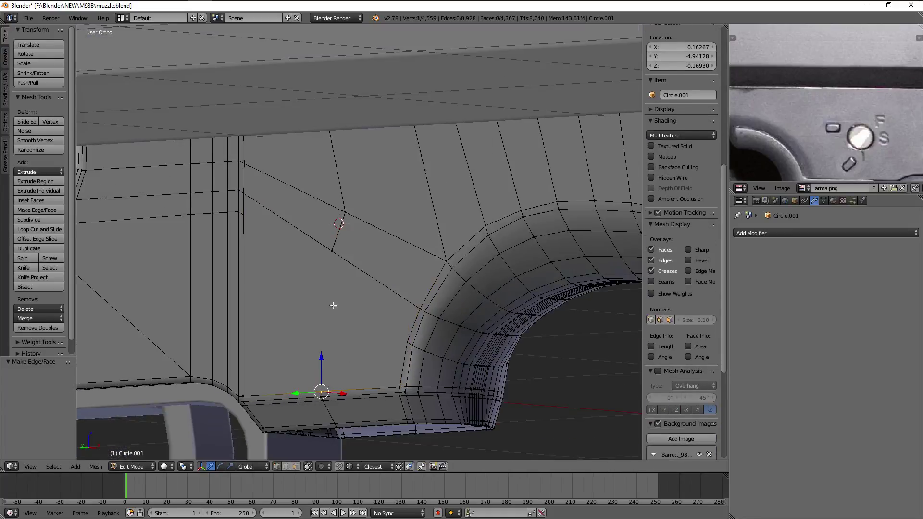
pyautogui.press('j')
pyautogui.rightClick(243, 215)
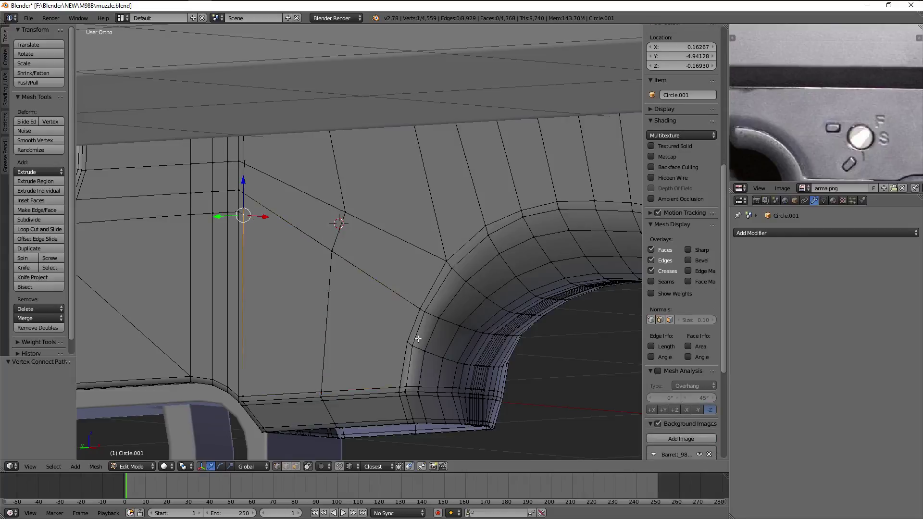
pyautogui.press('j')
pyautogui.moveTo(404, 335)
pyautogui.mouseDown(button='middle')
pyautogui.moveTo(406, 323)
pyautogui.moveTo(324, 211)
pyautogui.mouseUp(button='middle')
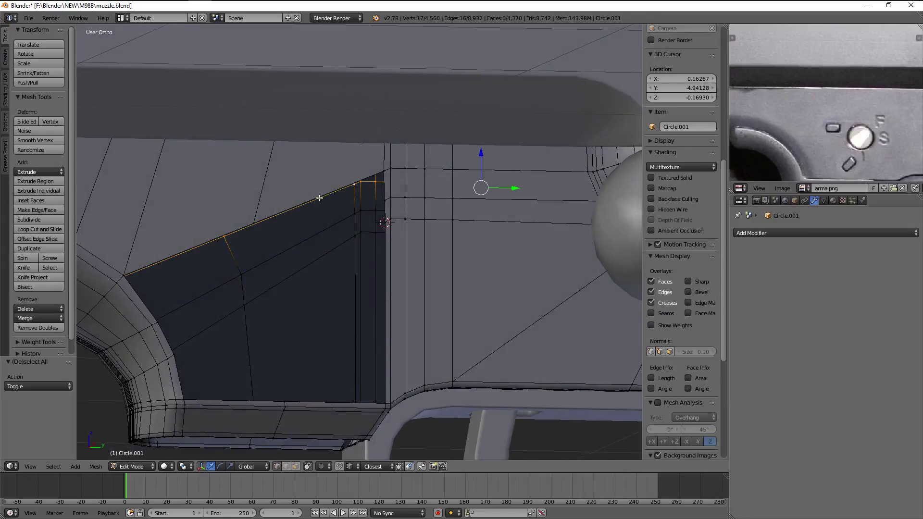
pyautogui.press('KP_3')
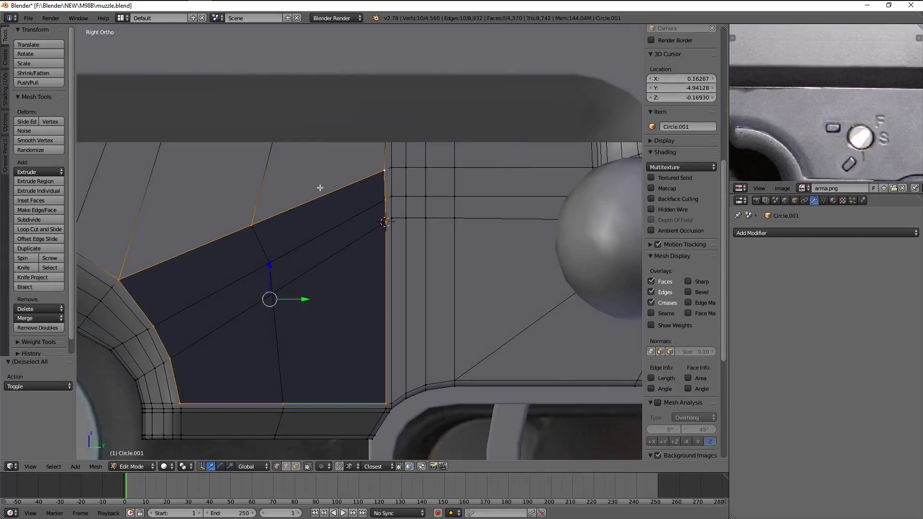
# Delete another panel vertex and inspect the panel edges in wireframe
pyautogui.rightClick(251, 225)
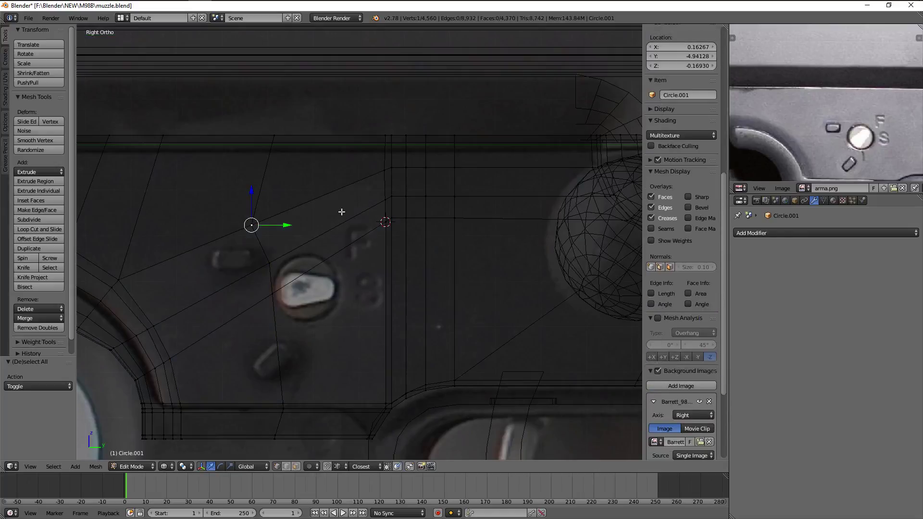
pyautogui.keyDown('shift'); pyautogui.moveTo(385, 220); pyautogui.dragTo(444, 214, button='middle'); pyautogui.keyUp('shift')
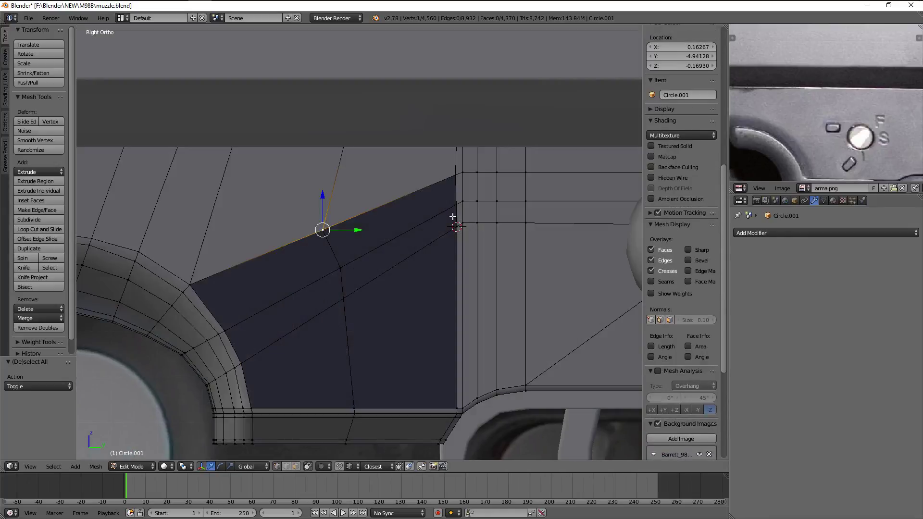
pyautogui.press('x')
pyautogui.click(453, 217)
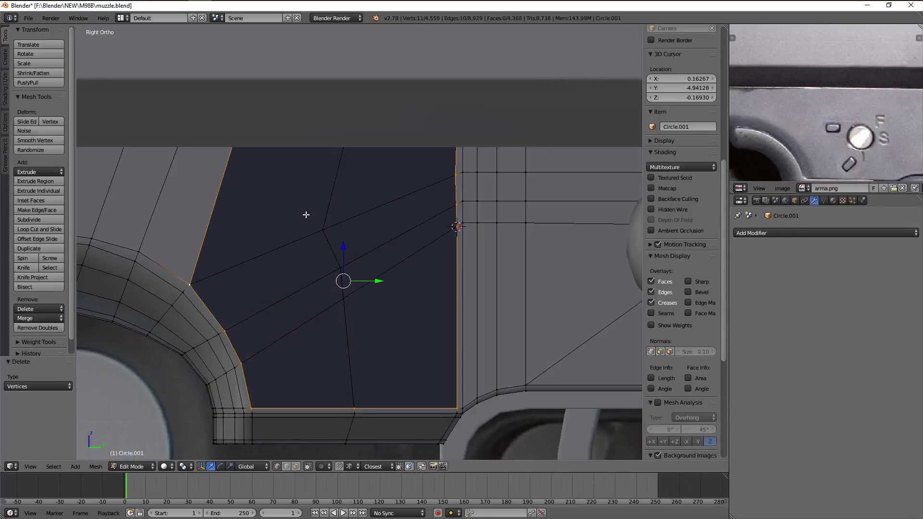
pyautogui.press('z')
pyautogui.moveTo(342, 136); pyautogui.dragTo(365, 171, button='middle')
# Restore the removed vertex and extrude the panel loop in place, shrinking it inward
pyautogui.hotkey('ctrl', 'z')
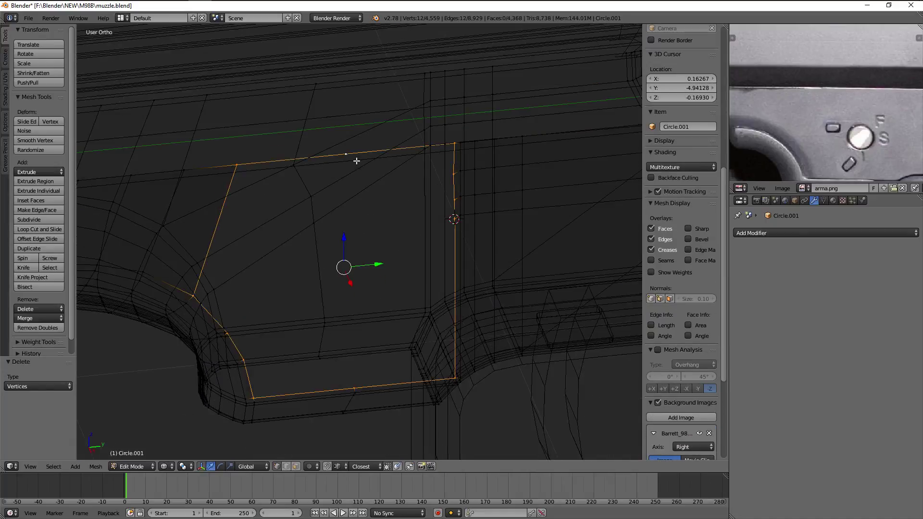
pyautogui.press('z')
pyautogui.press('KP_3')
pyautogui.press('z')
pyautogui.press('e')
pyautogui.press('Escape')
pyautogui.press('s')
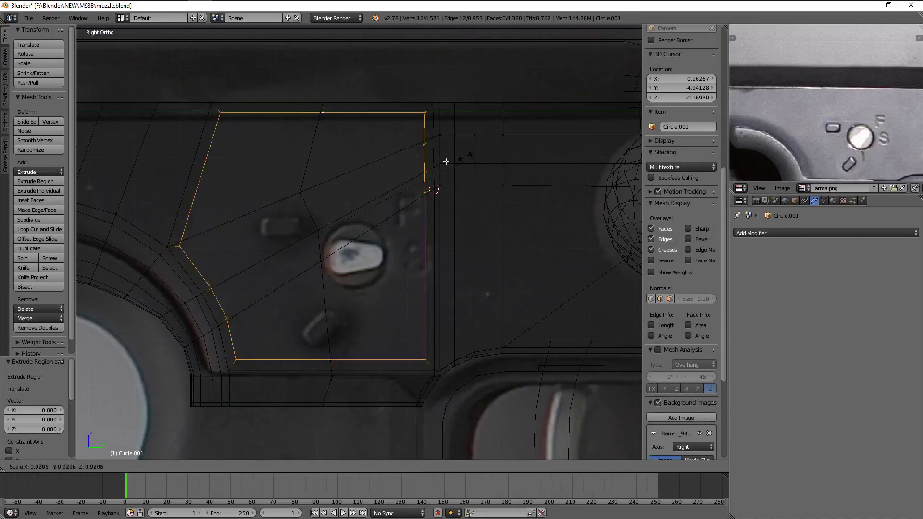
pyautogui.click(345, 196)
# Round the inner loop into a perfect circle using the specials menu
pyautogui.press('w')
pyautogui.click(392, 164)
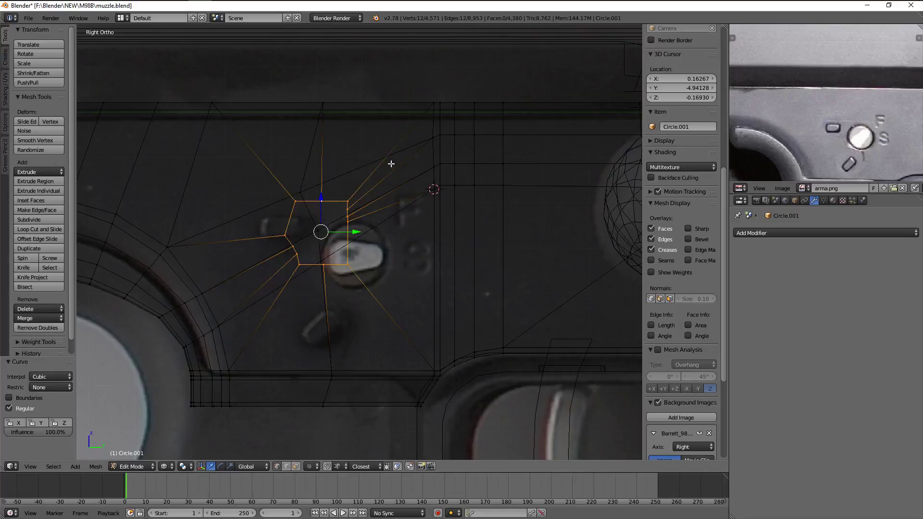
pyautogui.press('w')
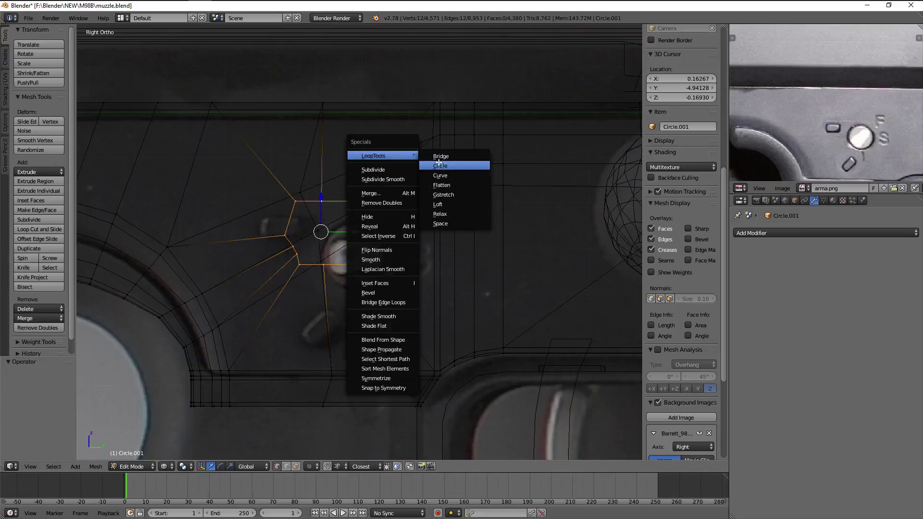
pyautogui.click(439, 164)
pyautogui.press('s')
pyautogui.click(476, 165)
# Rotate, move and resize the circle to sit over the selector hole
pyautogui.scroll(3, 457, 158)
pyautogui.press('r')
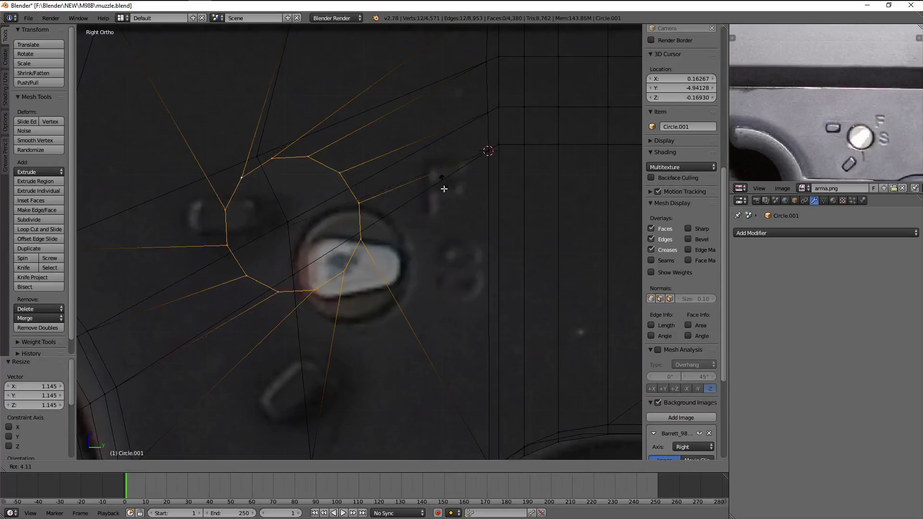
pyautogui.click(424, 262)
pyautogui.press('g')
pyautogui.click(459, 232)
pyautogui.press('s')
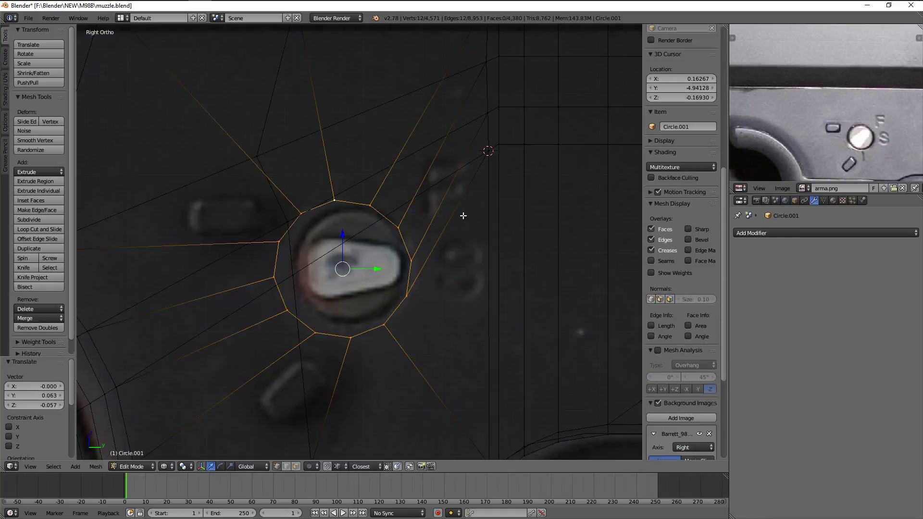
pyautogui.press('s')
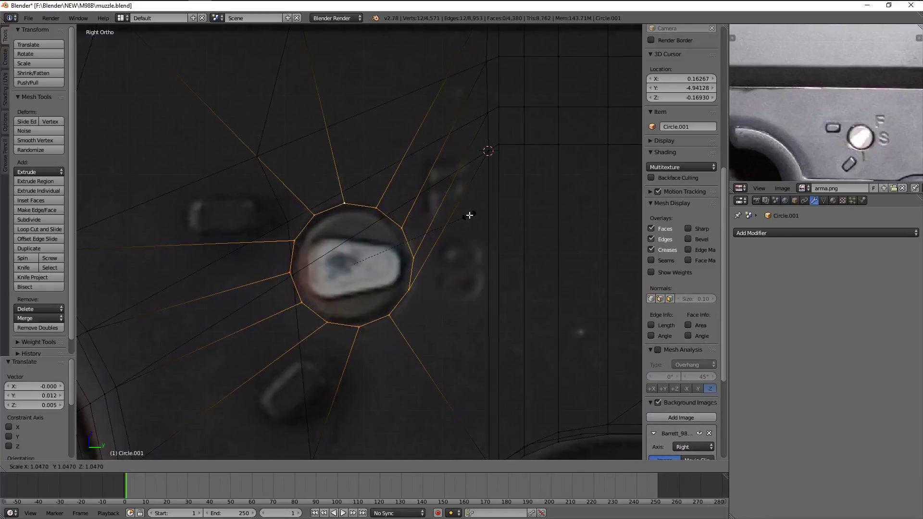
pyautogui.scroll(1, 861, 127)
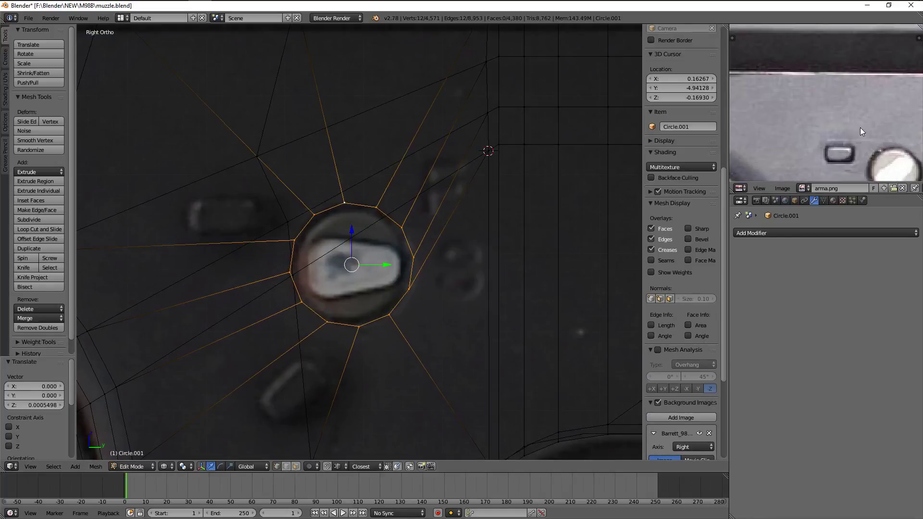
pyautogui.scroll(2, 777, 94)
pyautogui.scroll(1, 777, 94)
pyautogui.scroll(1, 555, 193)
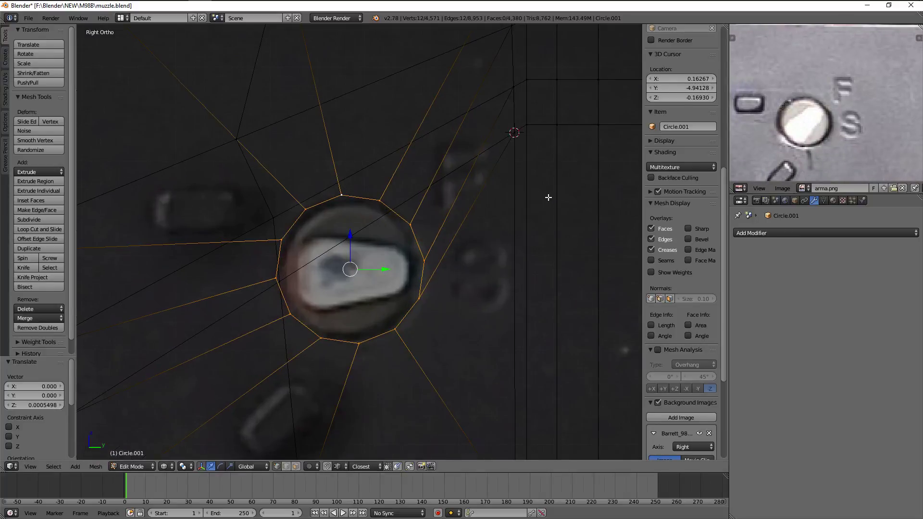
pyautogui.press('g')
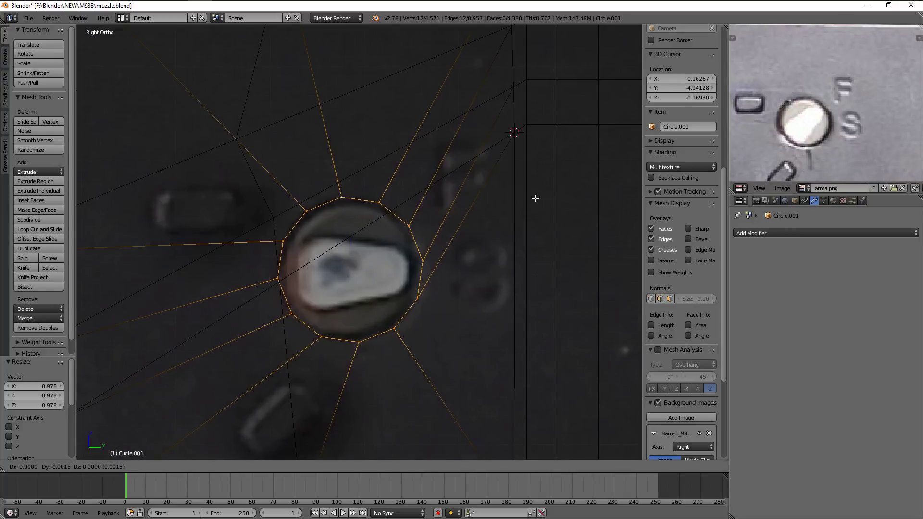
# Extrude two shrunken rings in place to form the hole's bevel
pyautogui.rightClick(535, 198)
pyautogui.press('e')
pyautogui.rightClick(535, 198)
pyautogui.press('s')
pyautogui.click(526, 203)
pyautogui.press('e')
pyautogui.rightClick(526, 203)
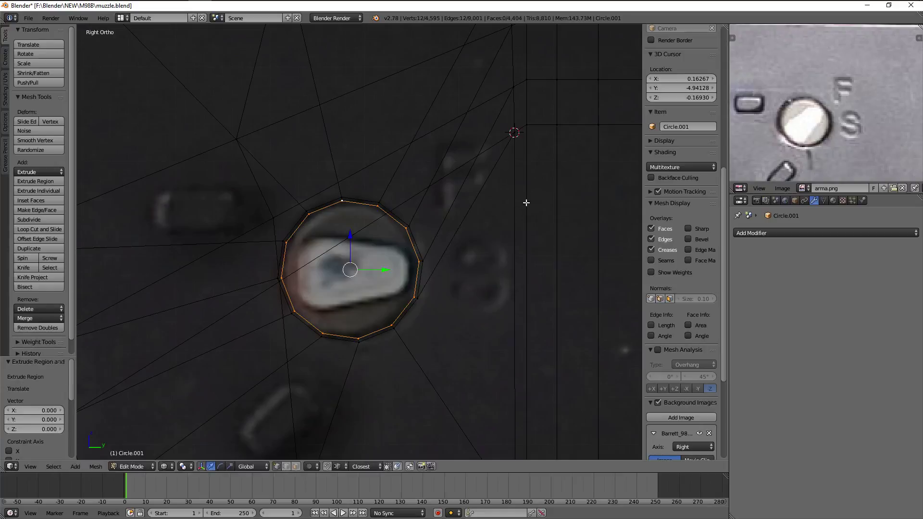
pyautogui.click(496, 215)
# Push the inner ring into the receiver along X to recess the bore
pyautogui.moveTo(494, 214); pyautogui.dragTo(433, 253, button='middle')
pyautogui.press('g')
pyautogui.press('x')
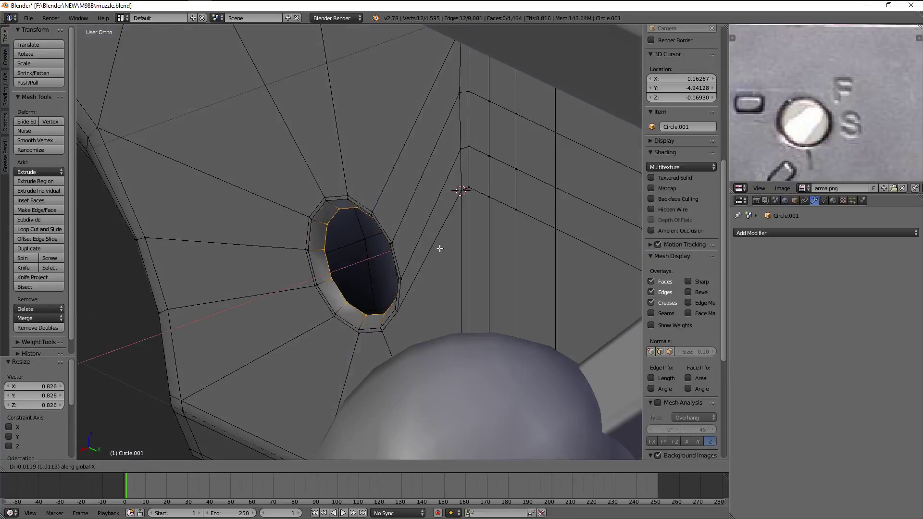
pyautogui.click(444, 245)
pyautogui.press('Tab')
pyautogui.press('KP_3')
pyautogui.press('KP_1')
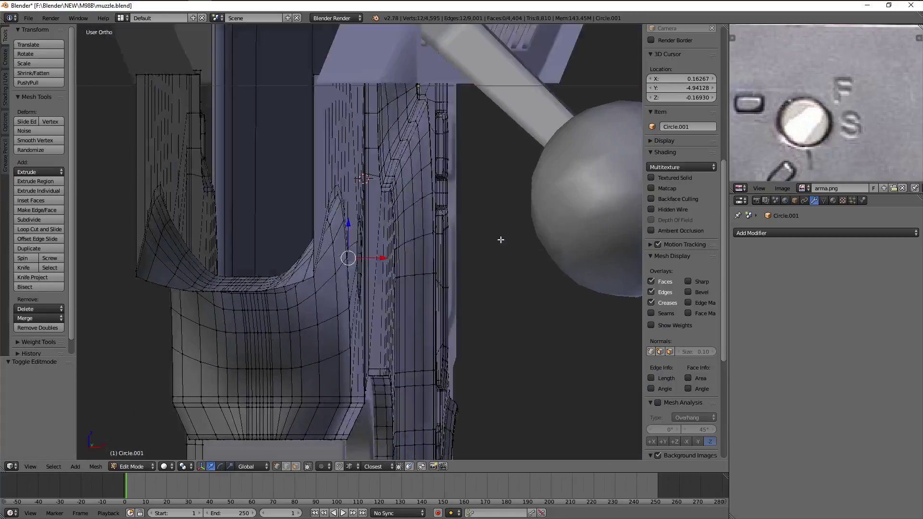
pyautogui.press('KP_3')
# Shade the hole mesh smooth, try a level-2 Subsurf, then remove it
pyautogui.click(33, 171)
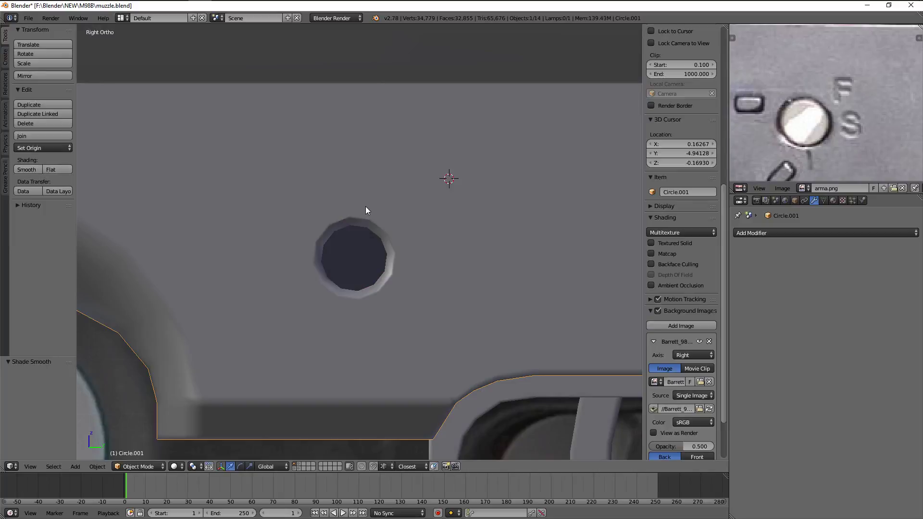
pyautogui.scroll(-4, 366, 207)
pyautogui.hotkey('ctrl', '2')
pyautogui.scroll(1, 366, 208)
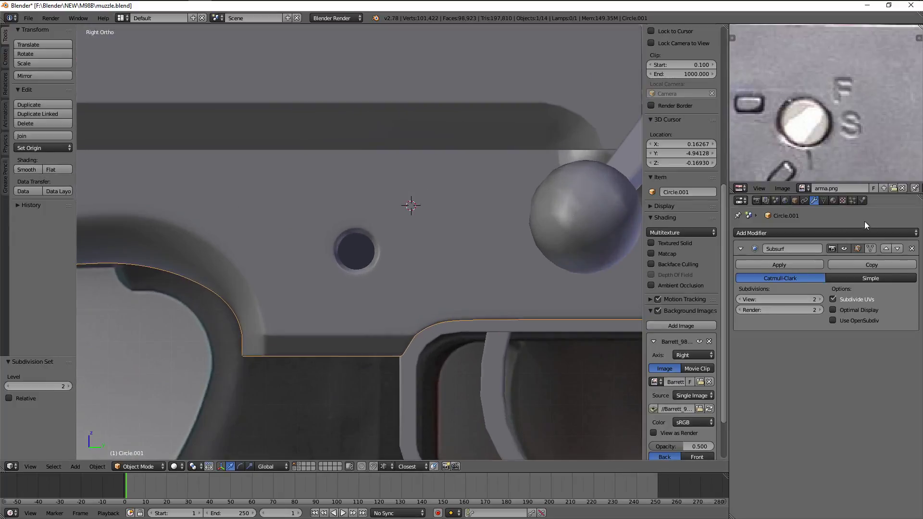
pyautogui.click(912, 249)
pyautogui.scroll(-2, 446, 222)
# In Edit Mode, extrude the hole's inner ring and scale it inward as a bevelled lip
pyautogui.press('Tab')
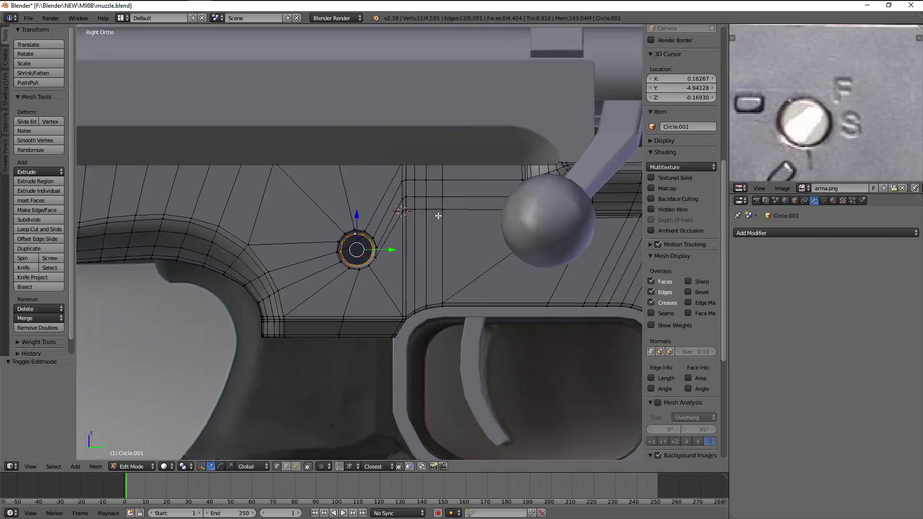
pyautogui.scroll(5, 438, 216)
pyautogui.moveTo(429, 200)
pyautogui.mouseDown(button='middle')
pyautogui.moveTo(406, 198)
pyautogui.moveTo(474, 192)
pyautogui.moveTo(405, 250)
pyautogui.mouseUp(button='middle')
pyautogui.press('e')
pyautogui.click(475, 190)
pyautogui.press('s')
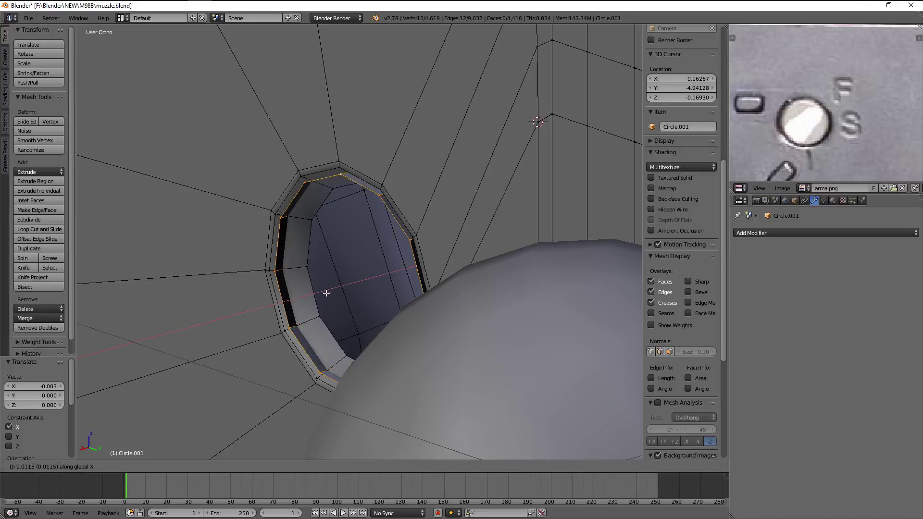
pyautogui.click(300, 178)
# Extrude and shrink a second ring, then Grid Fill the hole's floor
pyautogui.moveTo(412, 202); pyautogui.dragTo(437, 220, button='middle')
pyautogui.press('e')
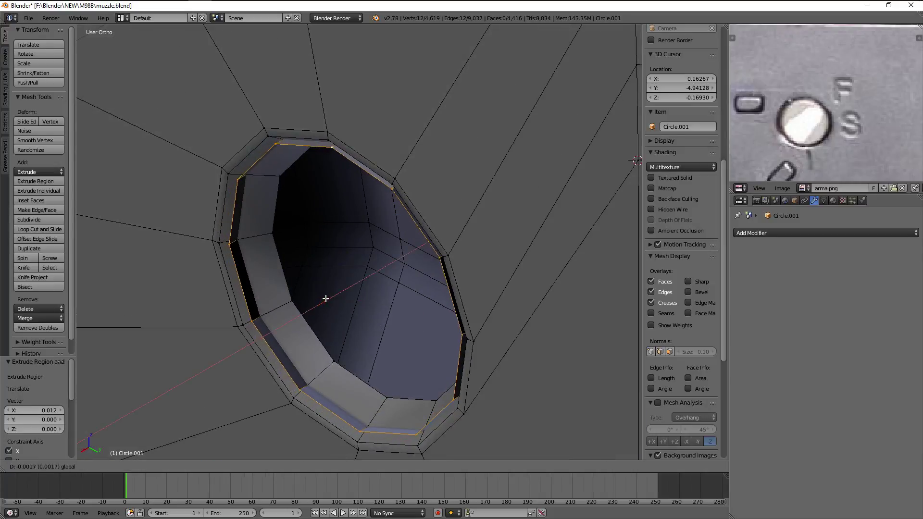
pyautogui.press('Escape')
pyautogui.press('s')
pyautogui.click(541, 254)
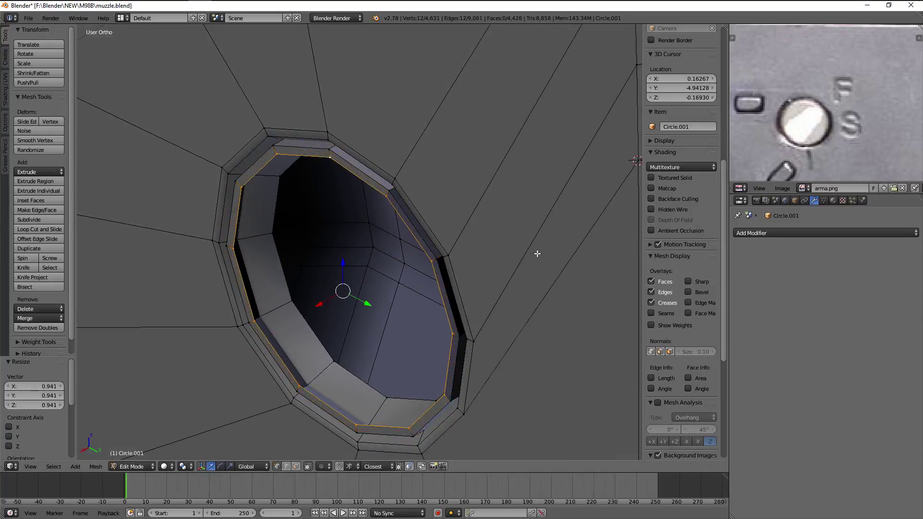
pyautogui.hotkey('ctrl', 'f')
pyautogui.click(537, 253)
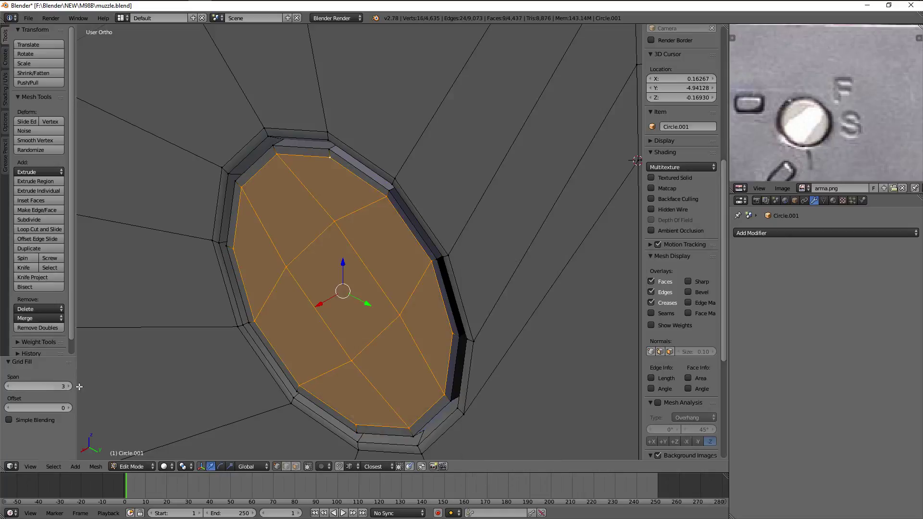
pyautogui.press('Tab')
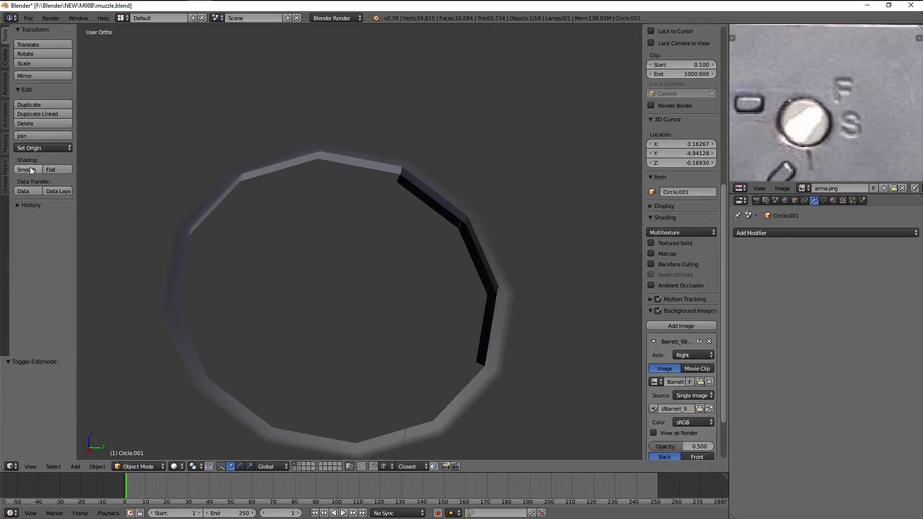
# Shade the hole mesh smooth and Remove Doubles on all its vertices
pyautogui.click(30, 169)
pyautogui.press('Tab')
pyautogui.scroll(3, 507, 199)
pyautogui.press('a')
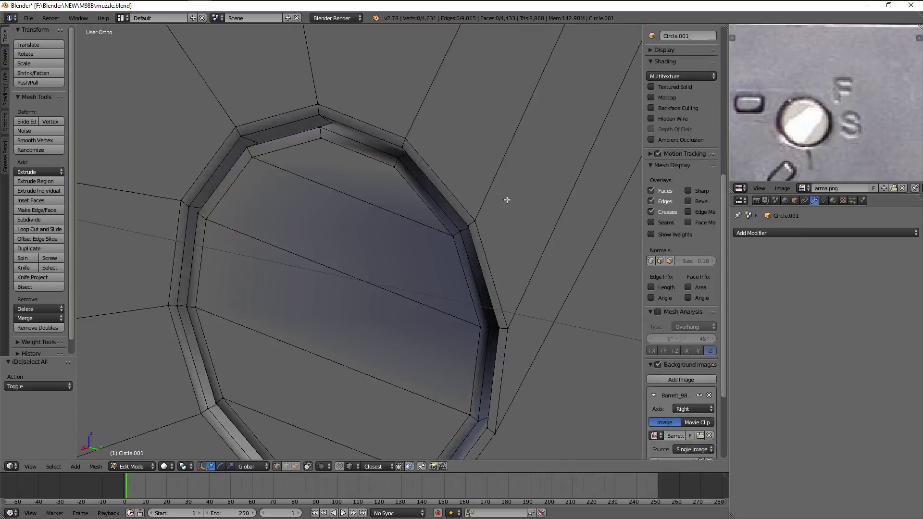
pyautogui.press('a')
pyautogui.press('w')
pyautogui.click(498, 247)
pyautogui.rightClick(428, 224)
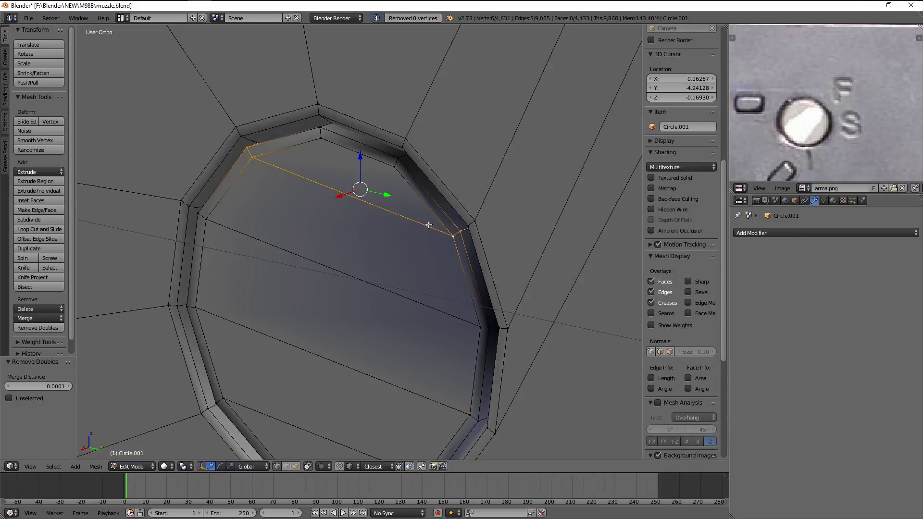
pyautogui.press('l')
# Add a level-2 Subsurf to Circle.001 and orbit to inspect the round recess
pyautogui.press('Tab')
pyautogui.hotkey('ctrl', '2')
pyautogui.scroll(-6, 433, 236)
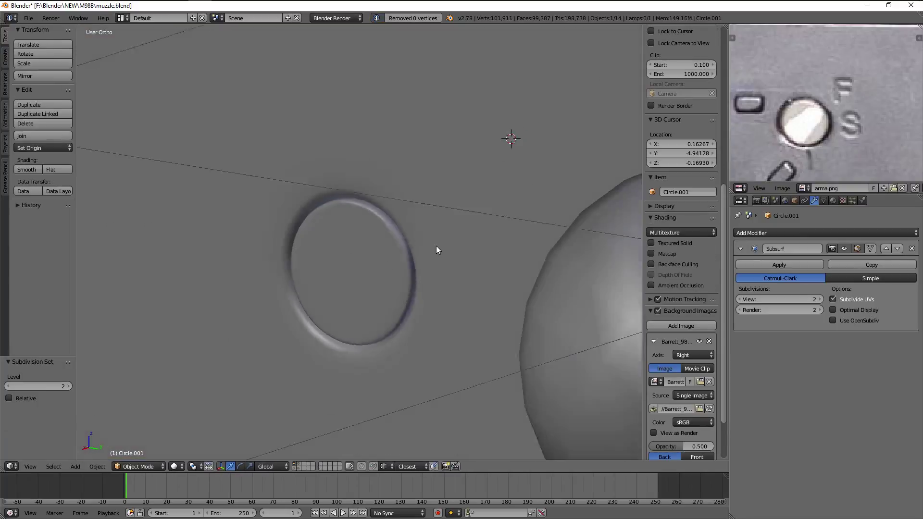
pyautogui.scroll(-2, 456, 250)
pyautogui.scroll(-3, 398, 250)
pyautogui.moveTo(397, 247)
pyautogui.mouseDown(button='middle')
pyautogui.moveTo(494, 272)
pyautogui.moveTo(405, 237)
pyautogui.moveTo(362, 249)
pyautogui.moveTo(443, 250)
pyautogui.moveTo(394, 281)
pyautogui.moveTo(470, 276)
pyautogui.moveTo(336, 284)
pyautogui.mouseUp(button='middle')
pyautogui.scroll(-2, 336, 284)
# From the right-side view, delete the hole mesh's Subsurf modifier after a cancelled loop cut
pyautogui.press('KP_3')
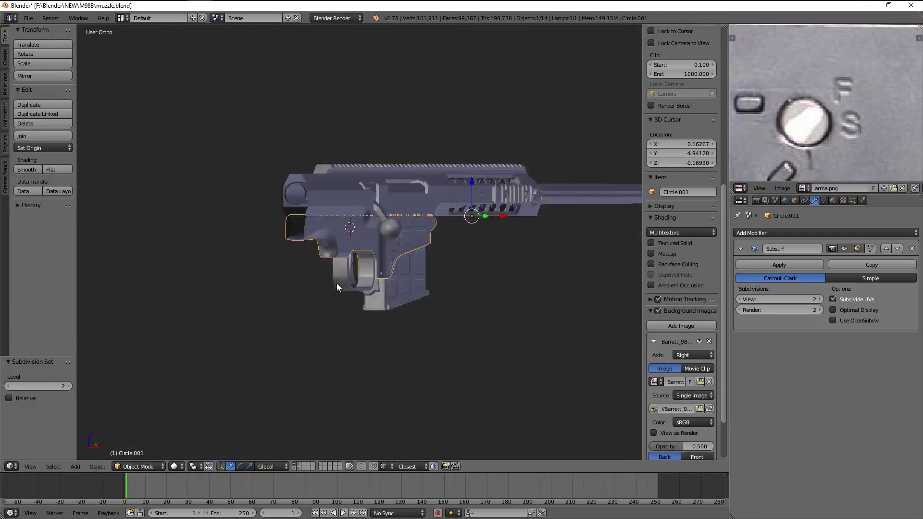
pyautogui.scroll(5, 337, 284)
pyautogui.scroll(1, 371, 241)
pyautogui.scroll(4, 371, 244)
pyautogui.scroll(2, 386, 262)
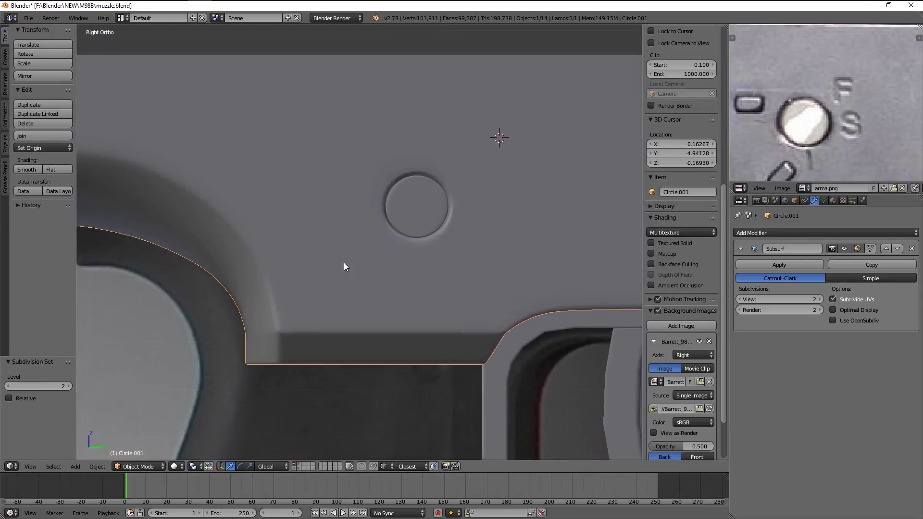
pyautogui.scroll(4, 346, 266)
pyautogui.press('Tab')
pyautogui.press('a')
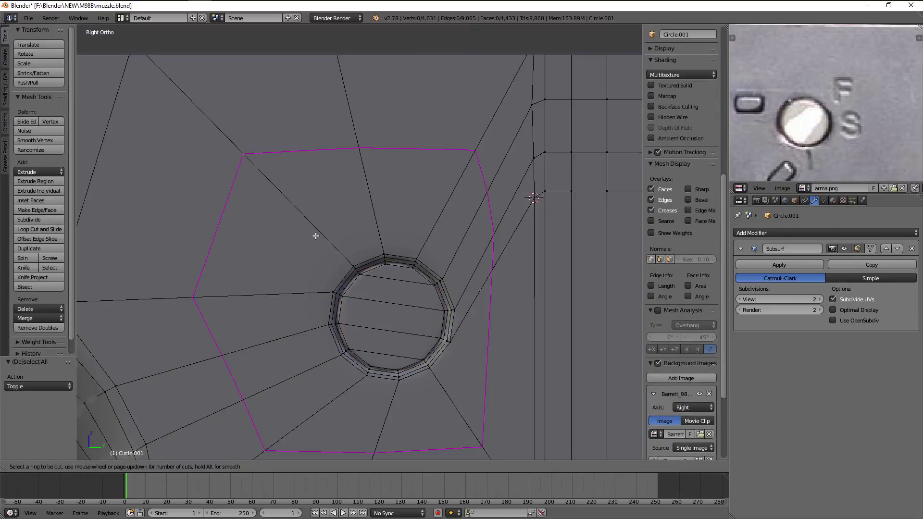
pyautogui.click(316, 236)
pyautogui.press('Escape')
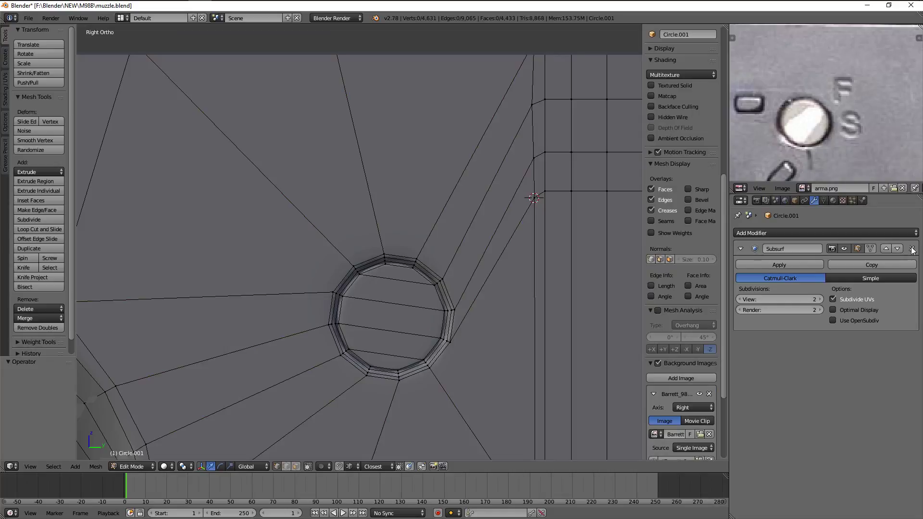
pyautogui.click(912, 250)
pyautogui.press('Tab')
# Select a ring vertex of the hole and show wireframe over the reference photo's selector markings
pyautogui.keyDown('shift'); pyautogui.moveTo(449, 269); pyautogui.dragTo(399, 217, button='middle'); pyautogui.keyUp('shift')
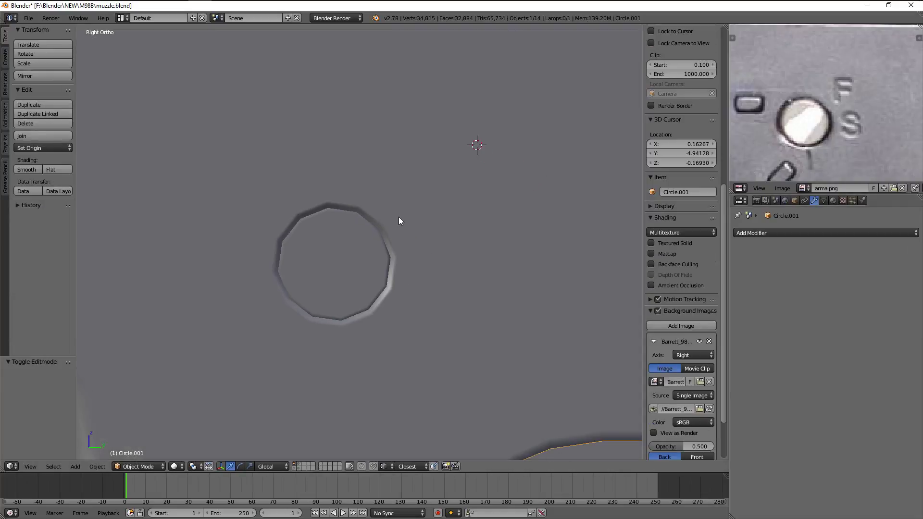
pyautogui.press('Tab')
pyautogui.press('a')
pyautogui.scroll(-2, 360, 222)
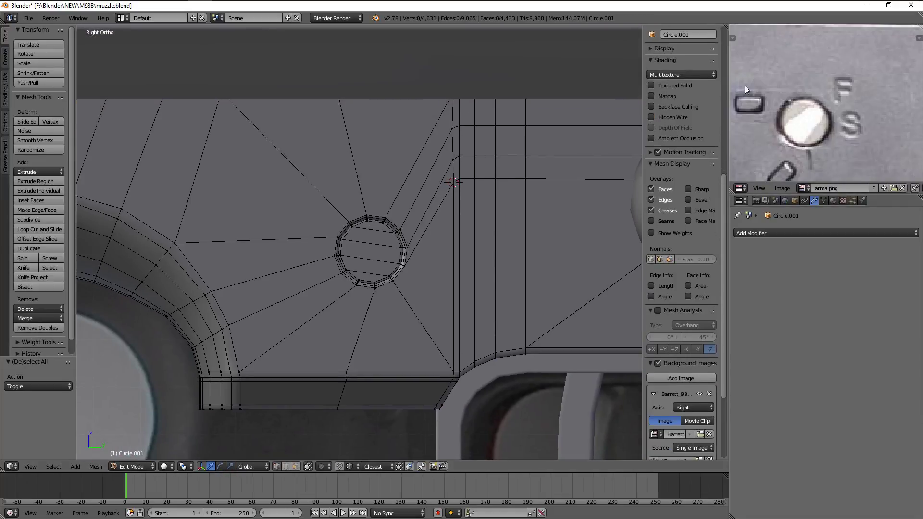
pyautogui.moveTo(780, 93); pyautogui.dragTo(801, 79, button='middle')
pyautogui.rightClick(338, 237)
pyautogui.scroll(1, 339, 236)
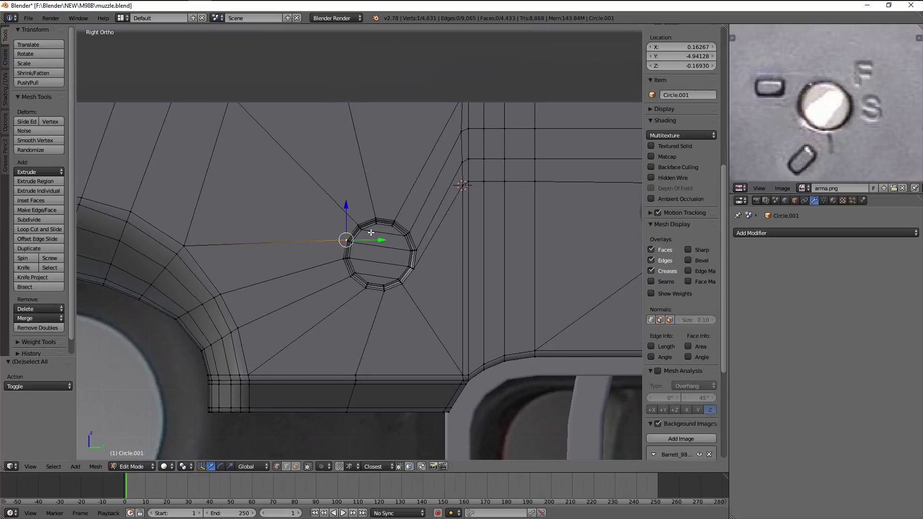
pyautogui.scroll(1, 338, 236)
pyautogui.moveTo(801, 118); pyautogui.dragTo(809, 117, button='middle')
pyautogui.press('z')
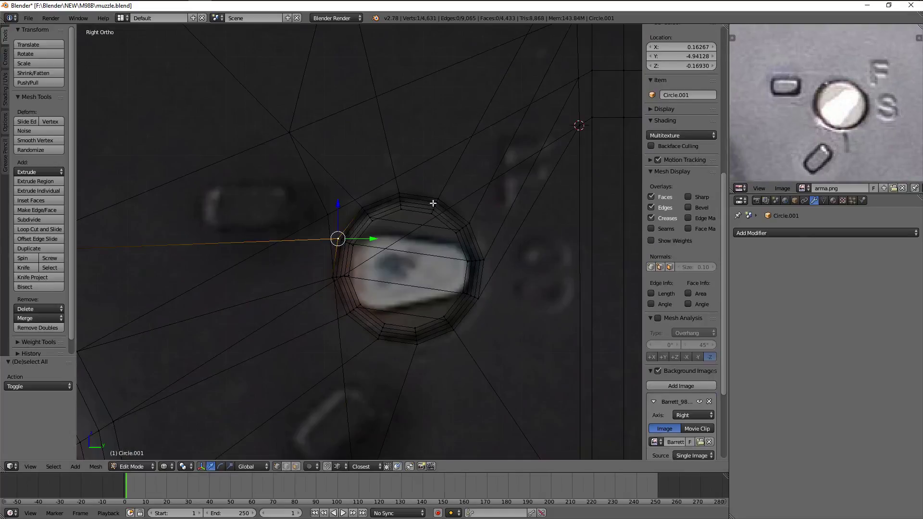
pyautogui.scroll(2, 477, 193)
# Extrude the duplicated corner vertex into a vertical edge, then into the slot face
pyautogui.click(348, 143)
pyautogui.press('e')
pyautogui.press('z')
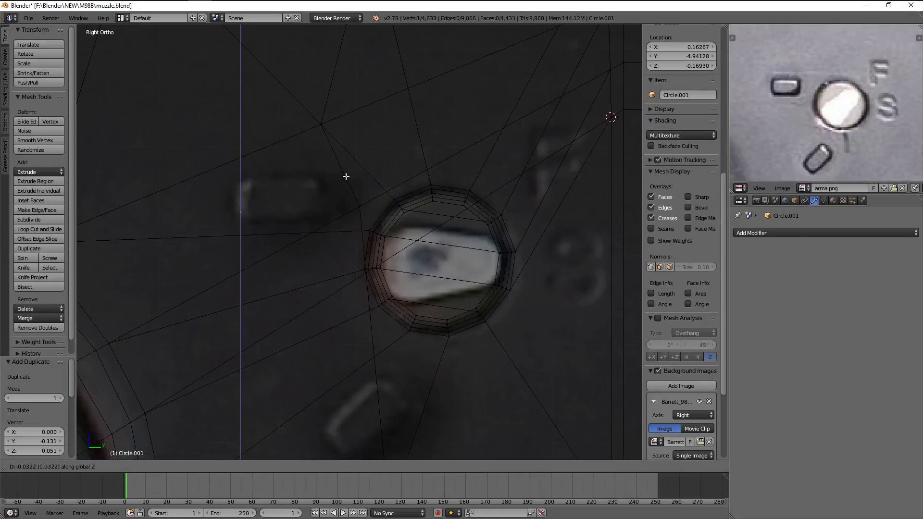
pyautogui.click(345, 183)
pyautogui.press('a')
pyautogui.rightClick(241, 219)
pyautogui.keyDown('shift'); pyautogui.rightClick(242, 181); pyautogui.keyUp('shift')
pyautogui.press('e')
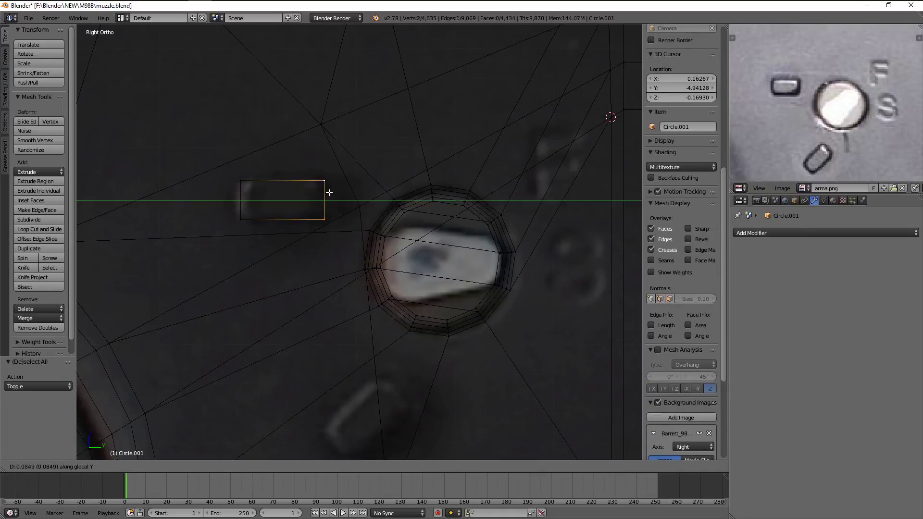
pyautogui.click(329, 192)
pyautogui.press('z')
# Resize the slot face and extrude it into a block along X
pyautogui.press('ctrl+KP_Add')
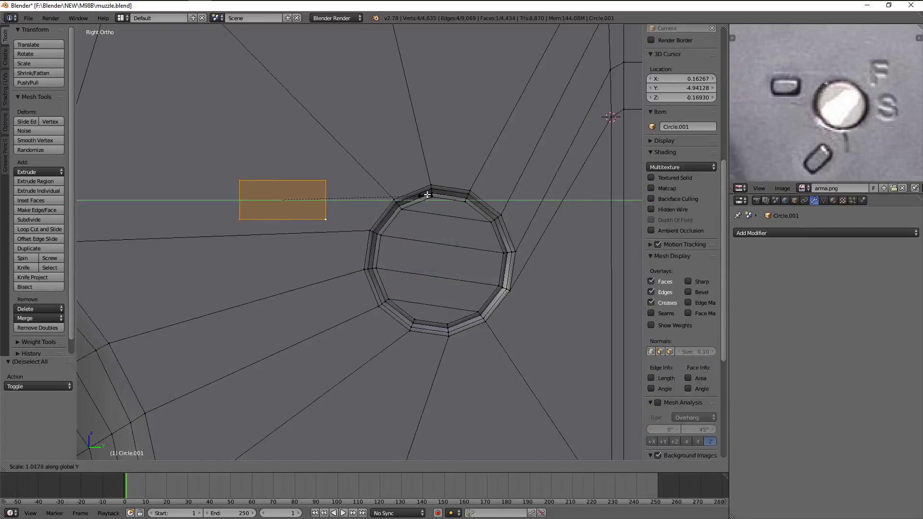
pyautogui.click(432, 191)
pyautogui.scroll(-3, 432, 191)
pyautogui.moveTo(502, 171); pyautogui.dragTo(507, 269, button='middle')
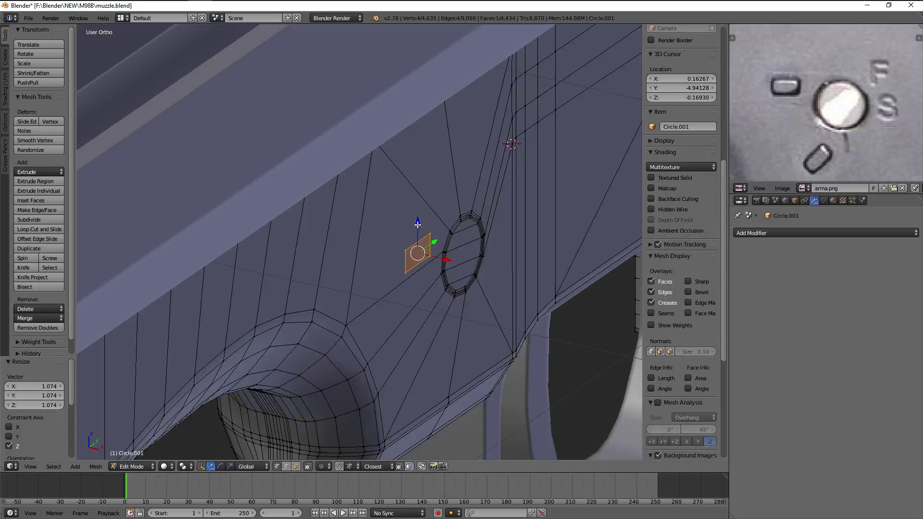
pyautogui.press('e')
pyautogui.moveTo(507, 269); pyautogui.dragTo(517, 272)
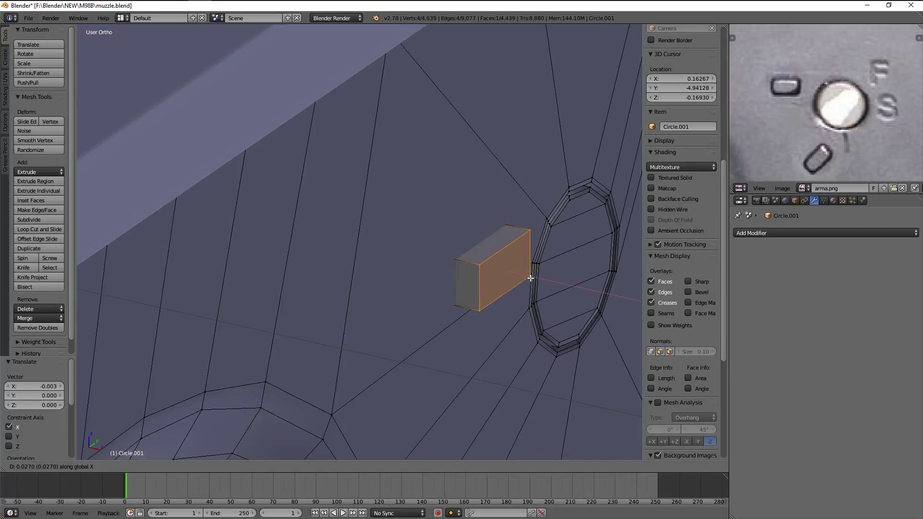
pyautogui.click(530, 278)
pyautogui.moveTo(531, 278); pyautogui.dragTo(529, 201, button='middle')
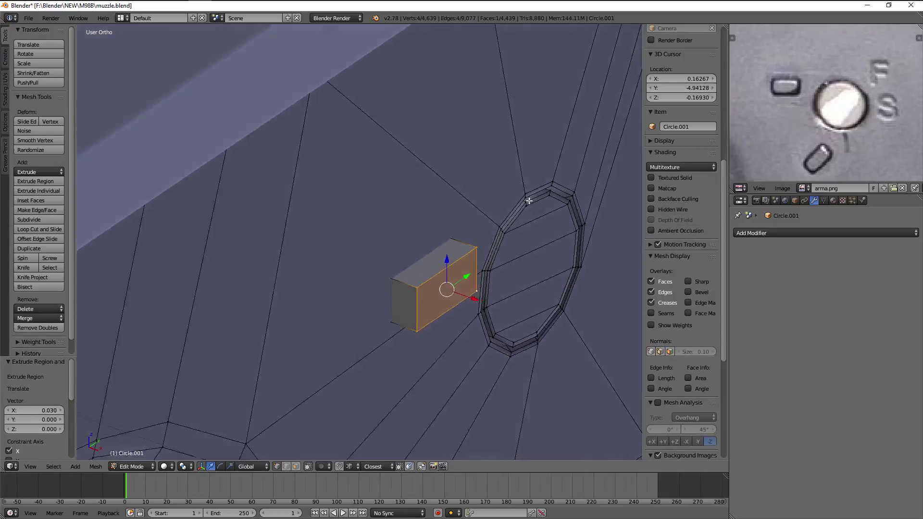
# Add two centred loop cuts across the block
pyautogui.press('a')
pyautogui.rightClick(359, 274)
pyautogui.press('KP_3')
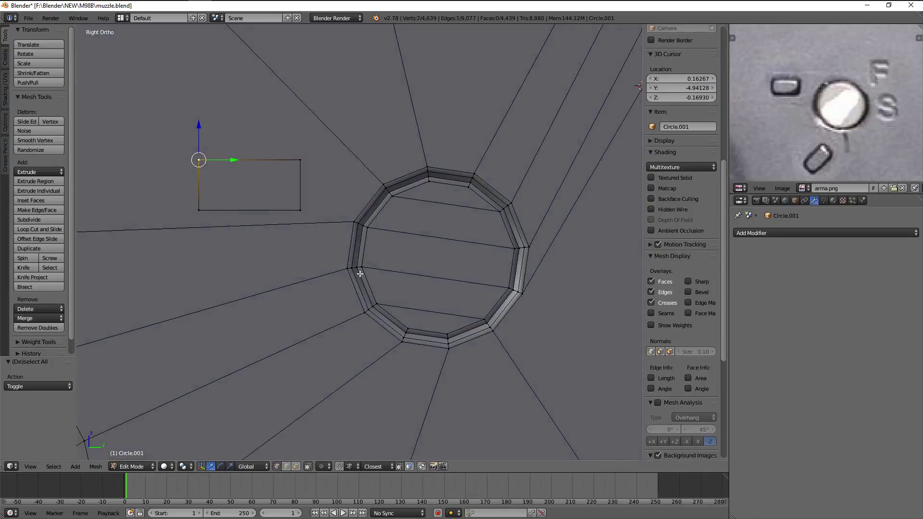
pyautogui.scroll(3, 354, 160)
pyautogui.keyDown('ctrl'); pyautogui.scroll(3, 366, 181); pyautogui.keyUp('ctrl')
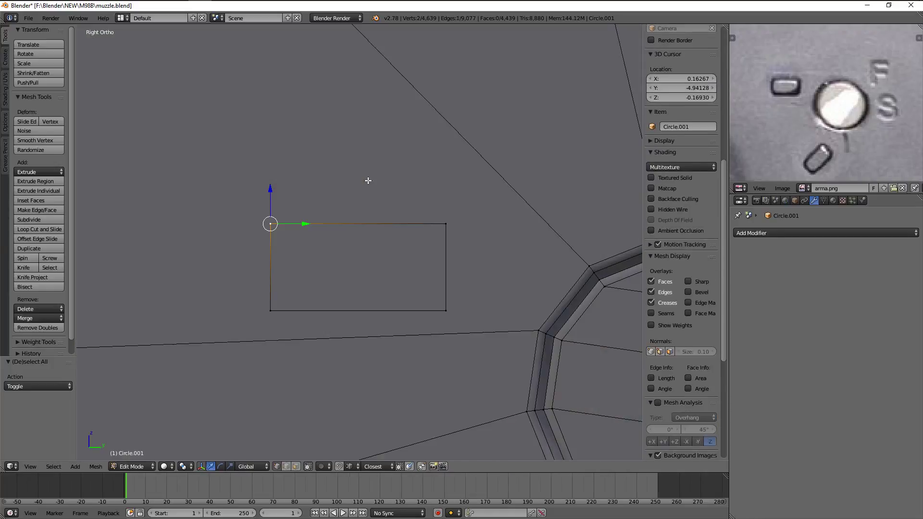
pyautogui.moveTo(368, 180)
pyautogui.mouseDown(button='middle')
pyautogui.moveTo(443, 237)
pyautogui.moveTo(373, 245)
pyautogui.mouseUp(button='middle')
pyautogui.scroll(2, 374, 246)
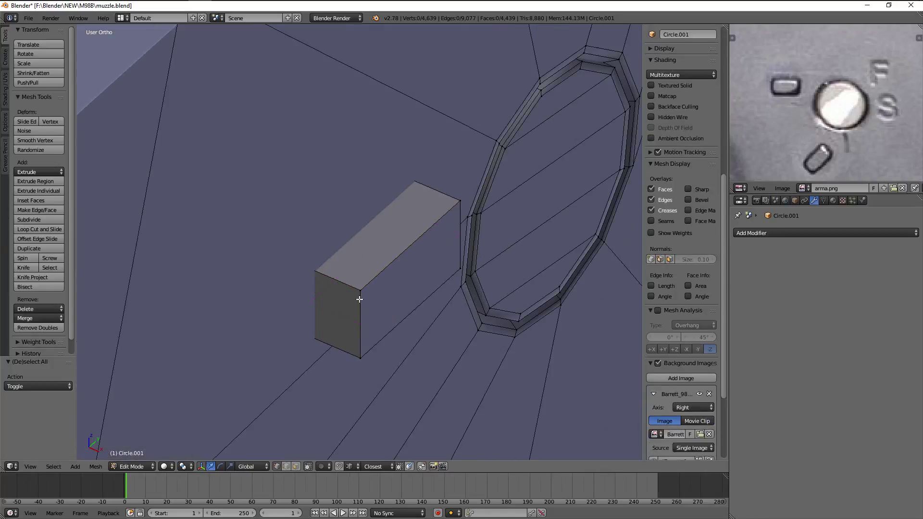
pyautogui.hotkey('ctrl', 'r')
pyautogui.click(355, 283)
pyautogui.rightClick(354, 283)
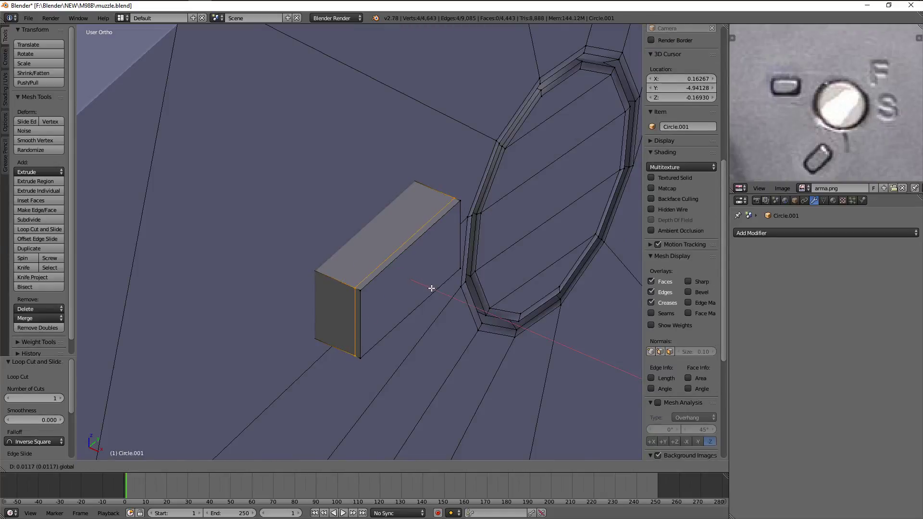
pyautogui.hotkey('ctrl', 'r')
pyautogui.click(402, 278)
pyautogui.rightClick(402, 278)
pyautogui.hotkey('ctrl', 'r')
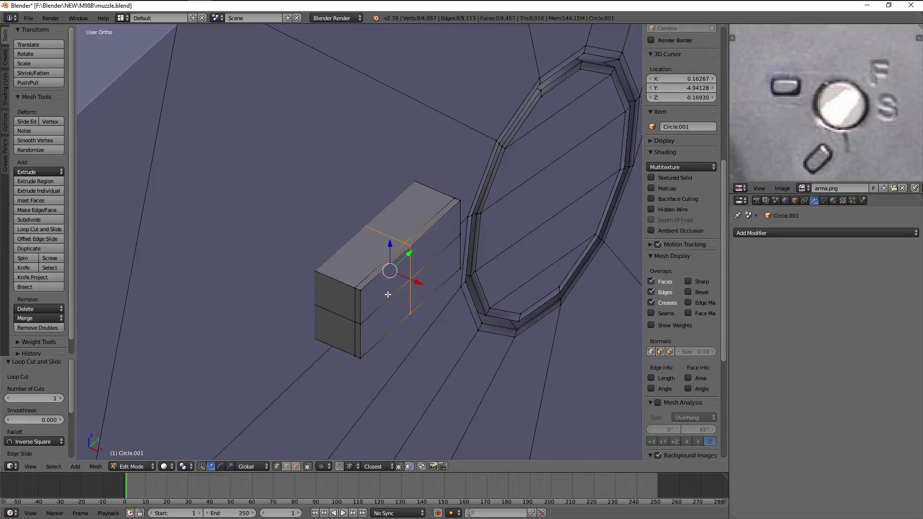
# Bevel the edge loops and scale the block's face band along Z
pyautogui.hotkey('ctrl', 'b')
pyautogui.click(474, 215)
pyautogui.press('a')
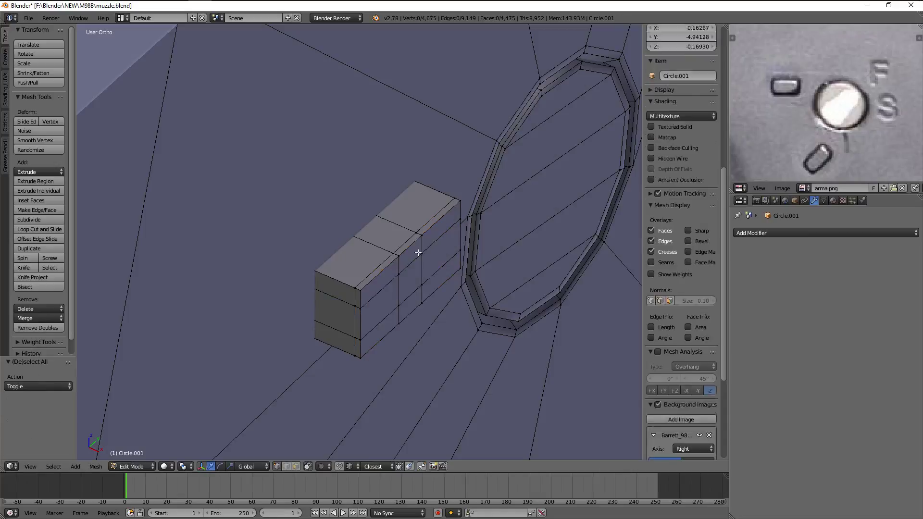
pyautogui.keyDown('alt'); pyautogui.rightClick(404, 264); pyautogui.keyUp('alt')
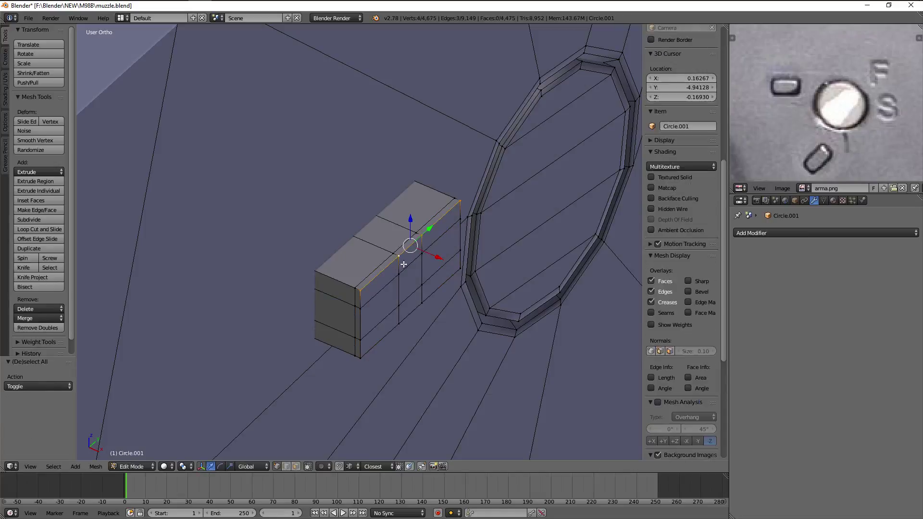
pyautogui.keyDown('alt'); pyautogui.keyDown('shift'); pyautogui.rightClick(410, 295); pyautogui.keyUp('shift'); pyautogui.keyUp('alt')
pyautogui.press('s')
pyautogui.press('z')
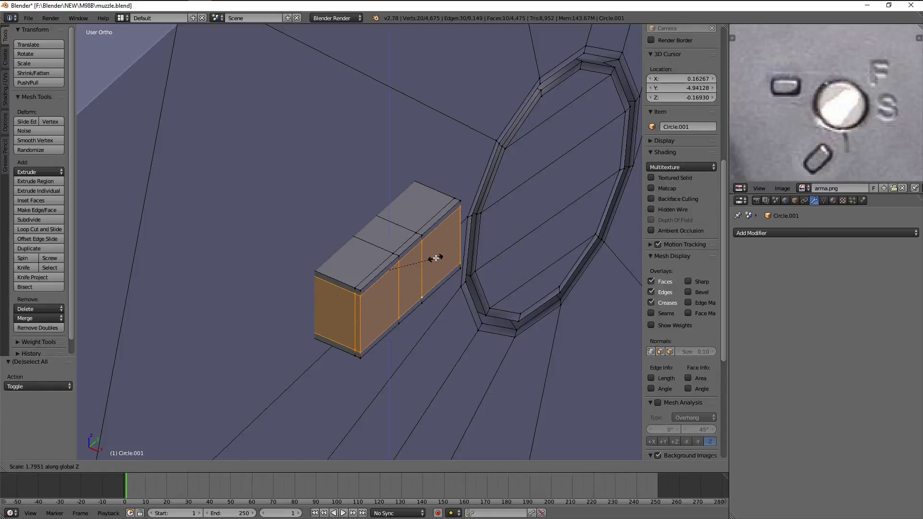
pyautogui.click(435, 259)
pyautogui.keyDown('alt'); pyautogui.rightClick(404, 276); pyautogui.keyUp('alt')
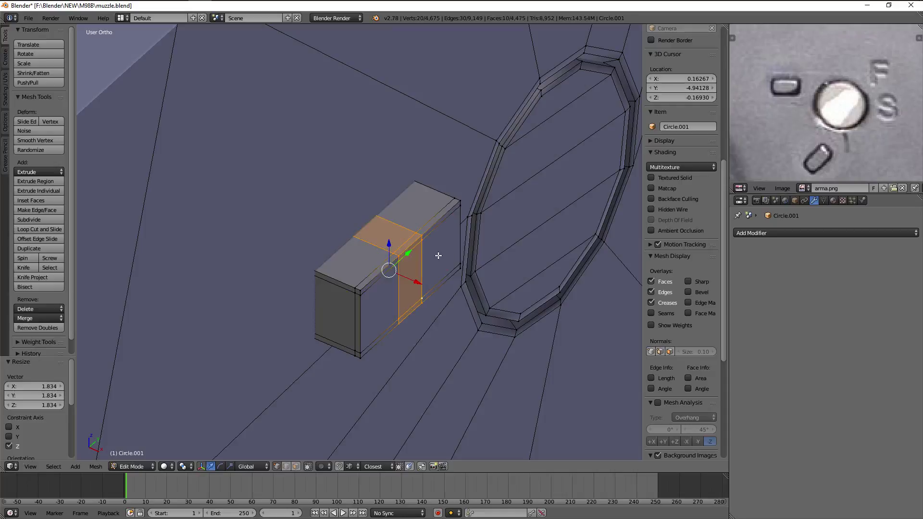
pyautogui.click(528, 197)
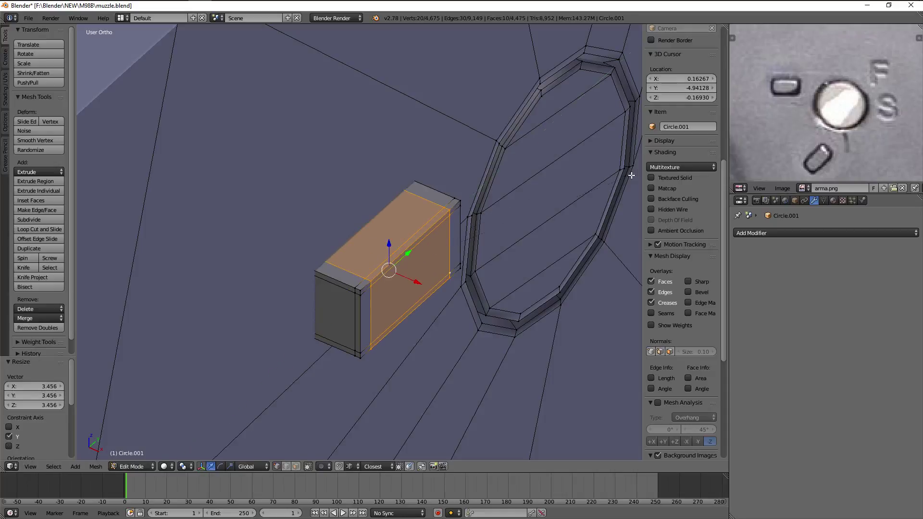
# In top view, scale the selected faces along Y and check the slot in solid shading
pyautogui.press('KP_7')
pyautogui.scroll(-3, 505, 194)
pyautogui.press('s')
pyautogui.press('y')
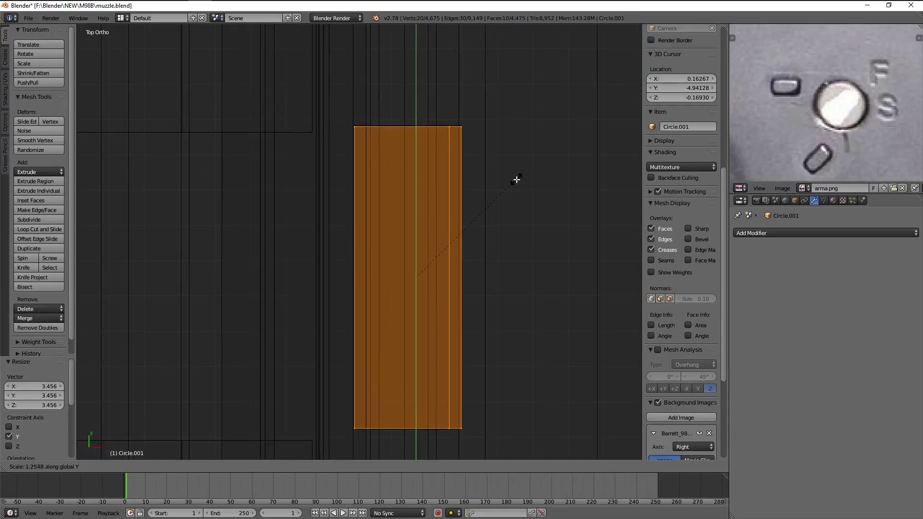
pyautogui.click(470, 202)
pyautogui.press('Tab')
pyautogui.moveTo(465, 200)
pyautogui.mouseDown(button='middle')
pyautogui.moveTo(381, 206)
pyautogui.moveTo(308, 170)
pyautogui.mouseUp(button='middle')
pyautogui.press('z')
pyautogui.moveTo(288, 202)
pyautogui.mouseDown(button='middle')
pyautogui.moveTo(360, 232)
pyautogui.moveTo(340, 204)
pyautogui.mouseUp(button='middle')
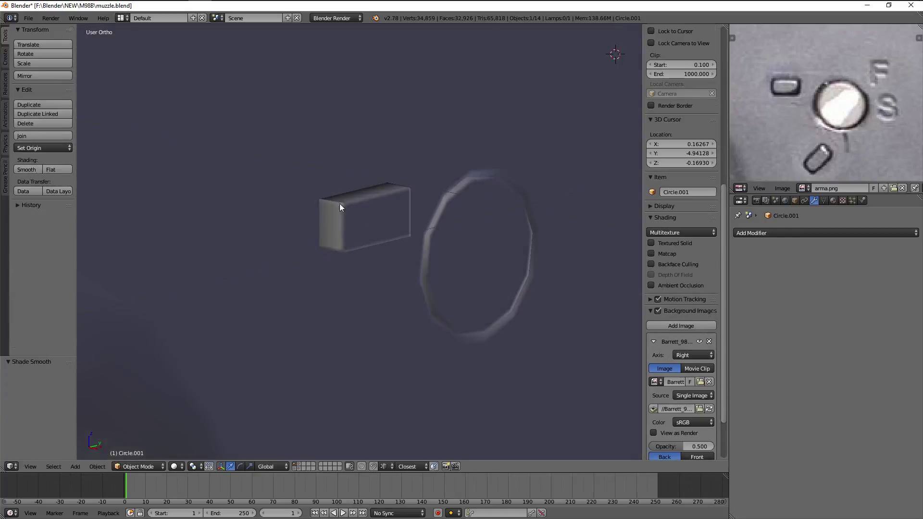
# Box-select the block's faces in wireframe and delete them so the slot sits recessed
pyautogui.press('Tab')
pyautogui.press('z')
pyautogui.press('a')
pyautogui.press('b')
pyautogui.moveTo(309, 180); pyautogui.dragTo(331, 264)
pyautogui.moveTo(331, 264); pyautogui.dragTo(410, 193, button='middle')
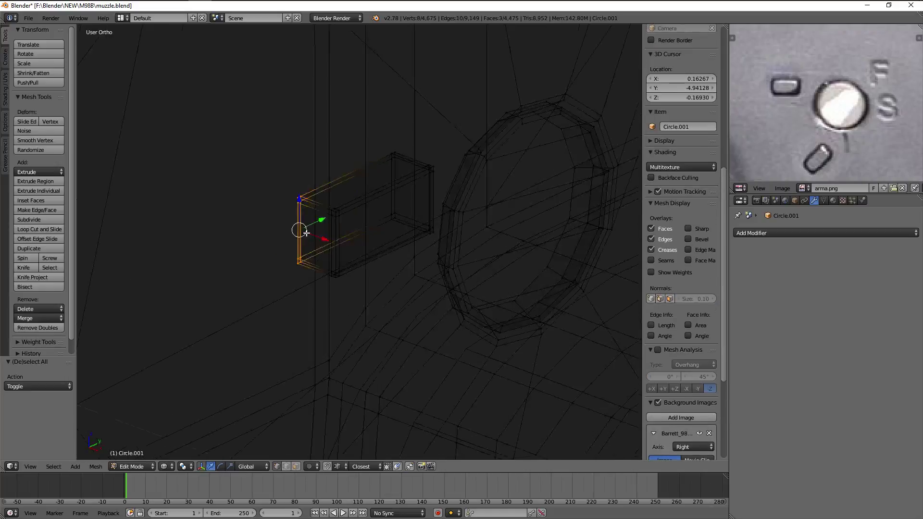
pyautogui.moveTo(387, 210); pyautogui.dragTo(470, 208)
pyautogui.press('x')
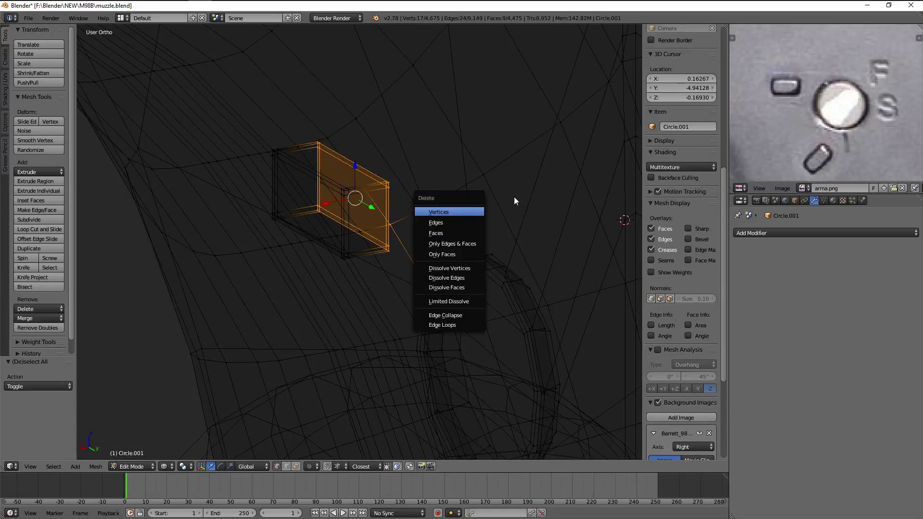
pyautogui.click(476, 233)
# Select the whole rectangular slot mesh in Edit Mode, viewed from the side in wireframe
pyautogui.press('z')
pyautogui.press('Tab')
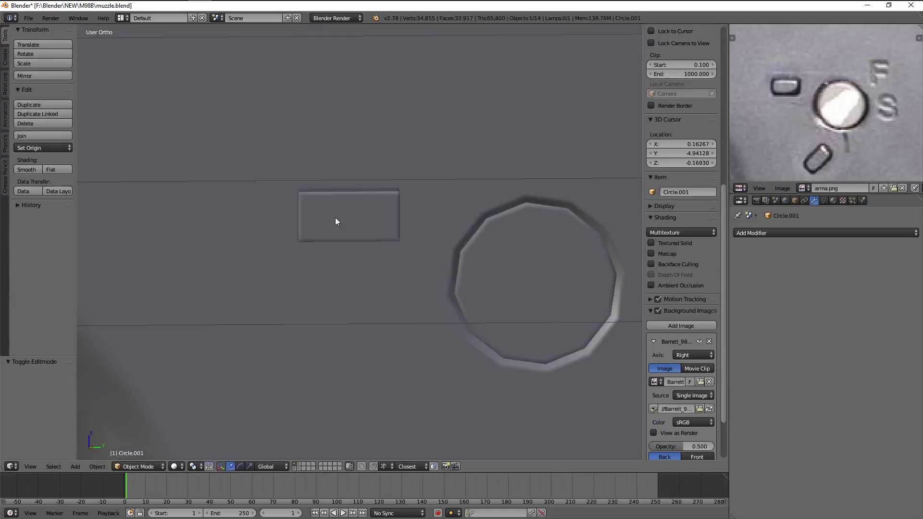
pyautogui.moveTo(335, 217); pyautogui.dragTo(371, 220, button='middle')
pyautogui.press('Tab')
pyautogui.hotkey('ctrl', 'l')
pyautogui.press('z')
pyautogui.press('KP_3')
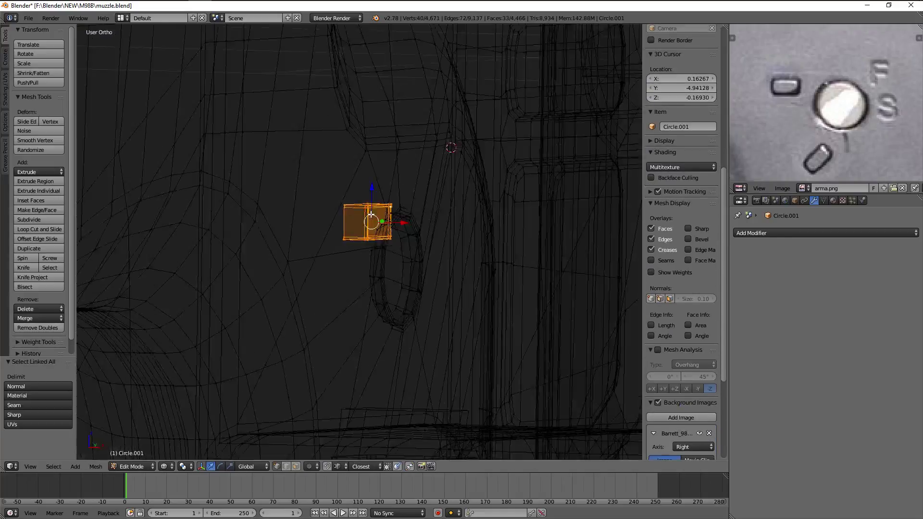
pyautogui.scroll(-3, 371, 214)
pyautogui.scroll(2, 406, 195)
pyautogui.keyDown('shift'); pyautogui.moveTo(406, 196); pyautogui.dragTo(406, 168, button='middle'); pyautogui.keyUp('shift')
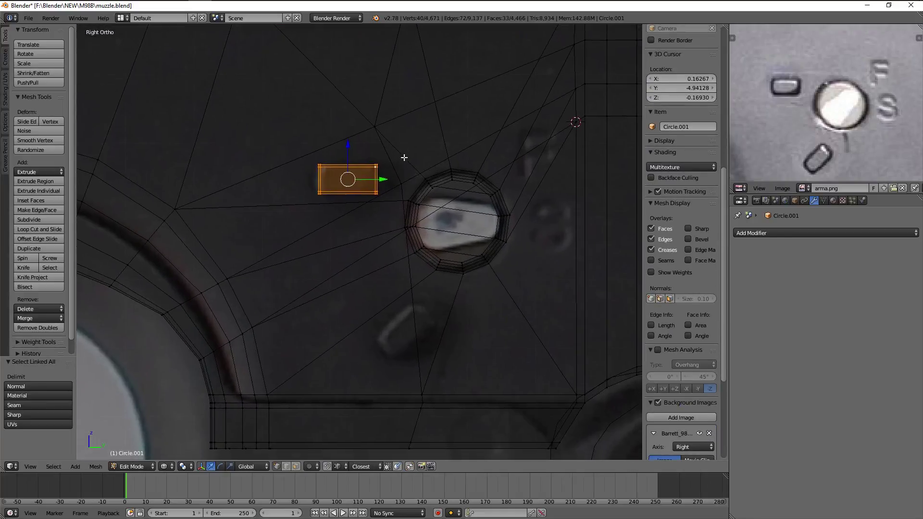
# Duplicate the rectangular slot below the round hole and tilt the copy about -44°
pyautogui.hotkey('shift', 'd')
pyautogui.press('z')
pyautogui.click(451, 310)
pyautogui.press('r')
pyautogui.click(411, 219)
pyautogui.press('g')
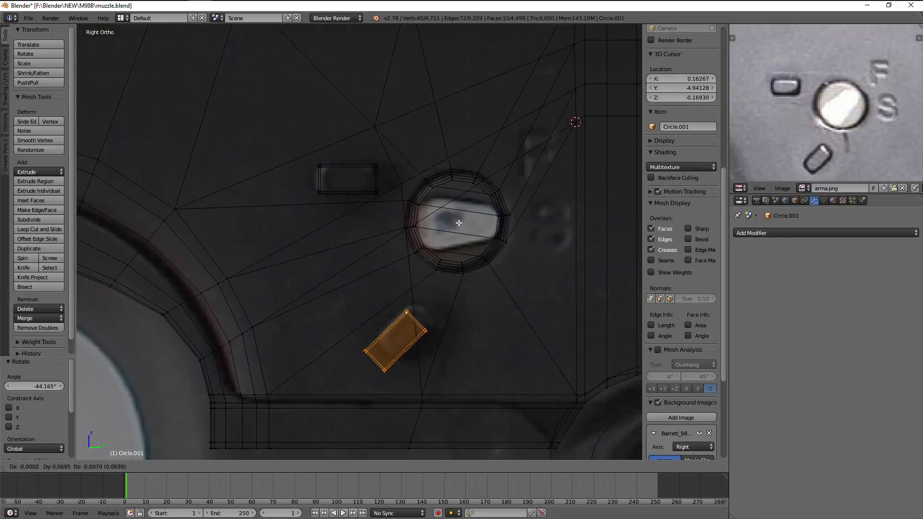
pyautogui.click(475, 228)
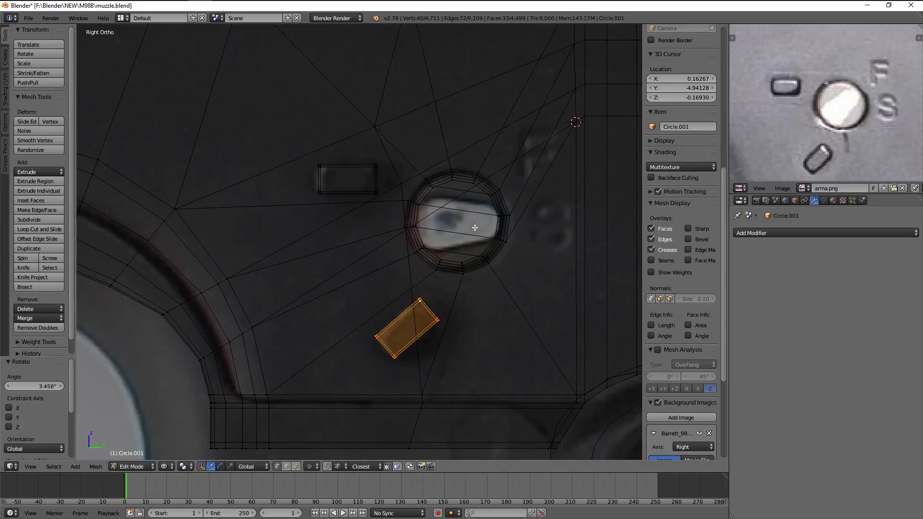
pyautogui.click(468, 229)
# Fine-tune the angled slot's rotation, check it shaded, then select both slot pieces
pyautogui.press('Tab')
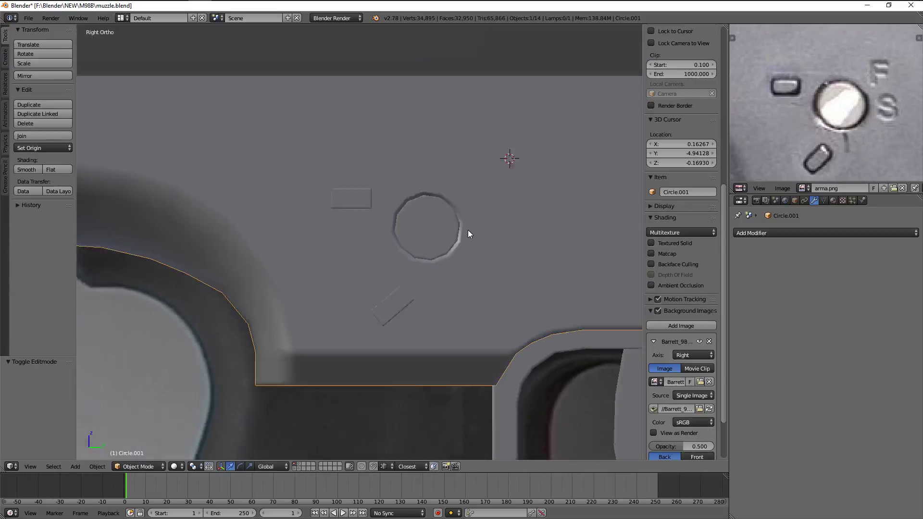
pyautogui.press('Tab')
pyautogui.press('r')
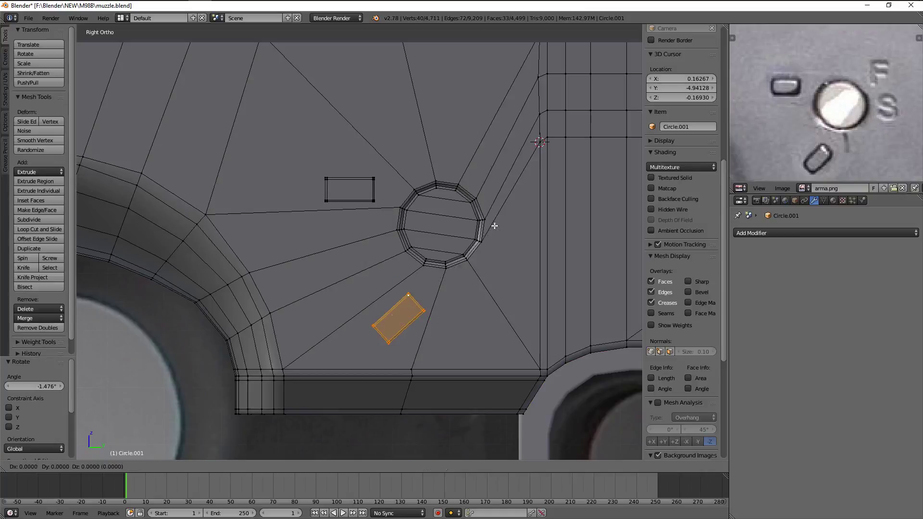
pyautogui.click(497, 218)
pyautogui.press('Tab')
pyautogui.moveTo(453, 254)
pyautogui.mouseDown(button='middle')
pyautogui.moveTo(491, 273)
pyautogui.moveTo(516, 263)
pyautogui.mouseUp(button='middle')
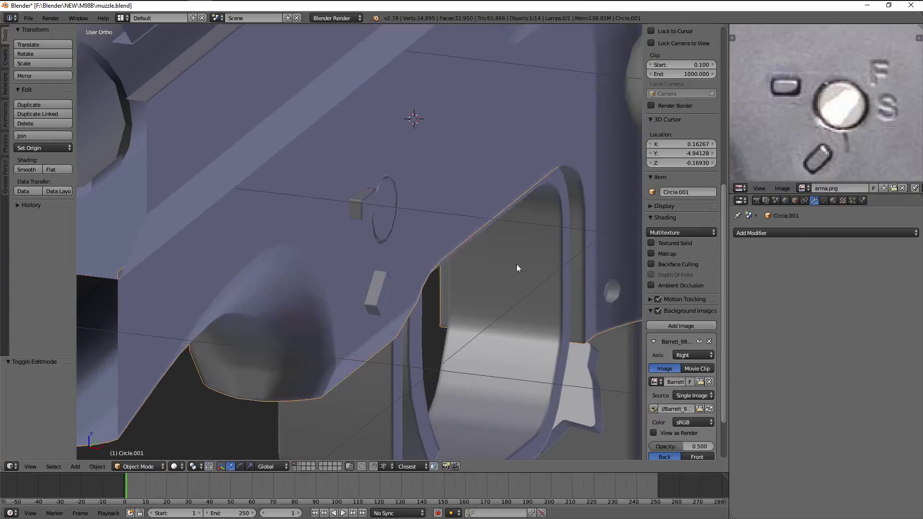
pyautogui.press('Tab')
pyautogui.hotkey('ctrl', 'l')
# Box-select both slot pieces from the top view and zoom in on them
pyautogui.press('KP_7')
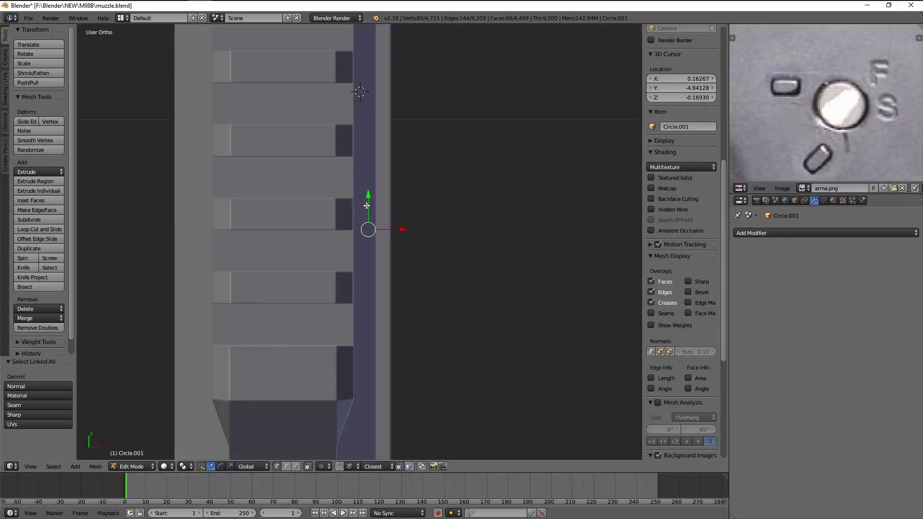
pyautogui.press('z')
pyautogui.moveTo(323, 123); pyautogui.dragTo(366, 318, button='middle')
pyautogui.press('z')
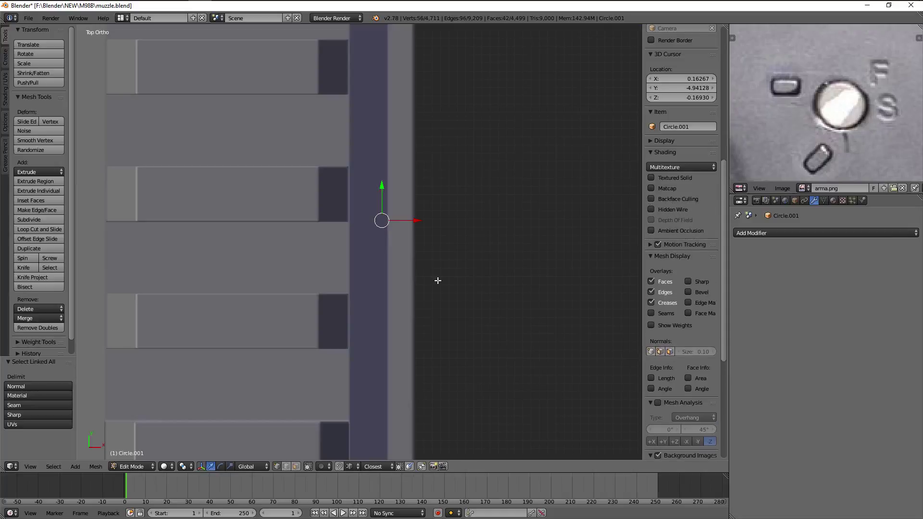
pyautogui.scroll(-4, 777, 126)
pyautogui.scroll(2, 836, 89)
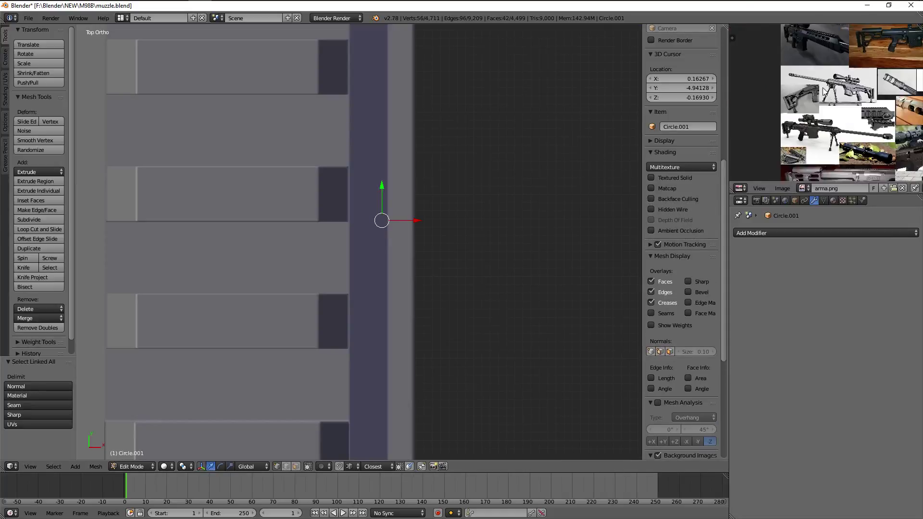
pyautogui.scroll(2, 818, 91)
pyautogui.scroll(2, 778, 96)
pyautogui.scroll(2, 829, 100)
pyautogui.scroll(2, 829, 100)
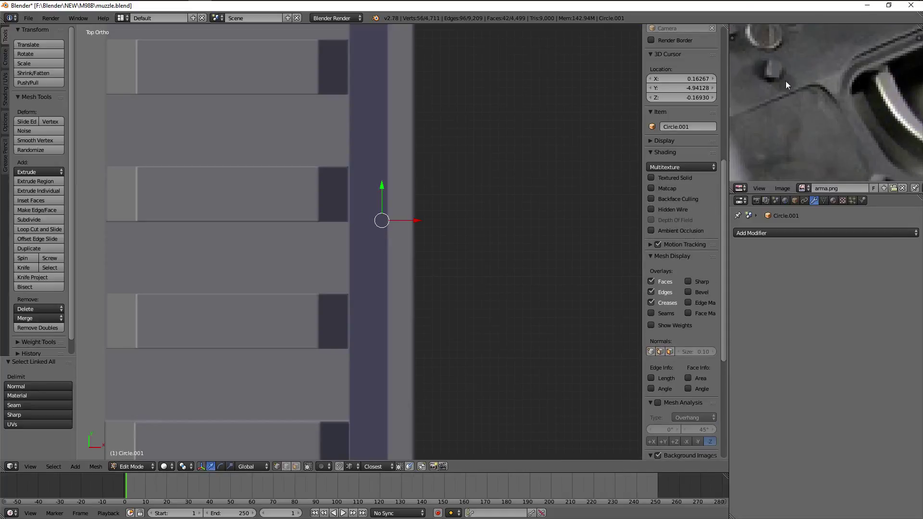
pyautogui.scroll(2, 786, 81)
pyautogui.scroll(2, 820, 86)
pyautogui.scroll(2, 840, 112)
pyautogui.moveTo(481, 144)
pyautogui.mouseDown(button='middle')
pyautogui.moveTo(531, 161)
pyautogui.moveTo(457, 181)
pyautogui.mouseUp(button='middle')
pyautogui.scroll(2, 457, 181)
# Shift both slot pieces about -0.015 along X and return to Object Mode
pyautogui.press('g')
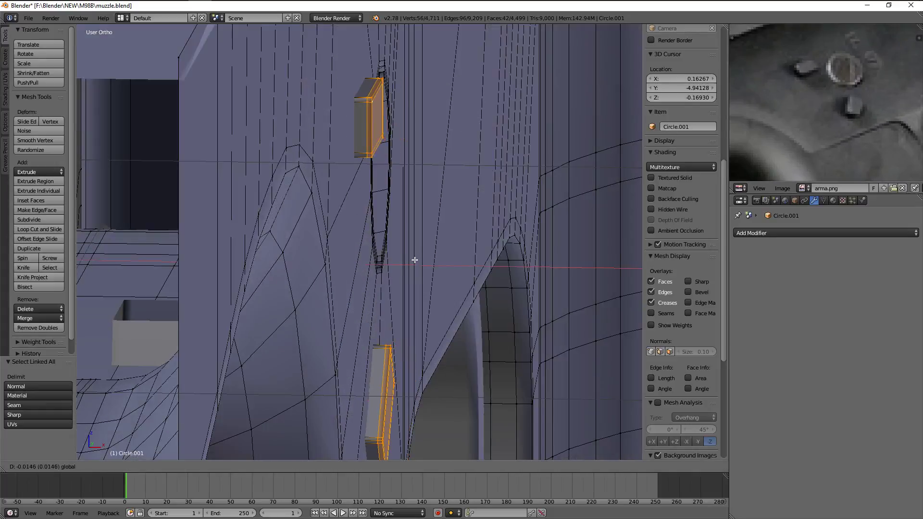
pyautogui.click(414, 260)
pyautogui.moveTo(415, 260); pyautogui.dragTo(420, 255, button='middle')
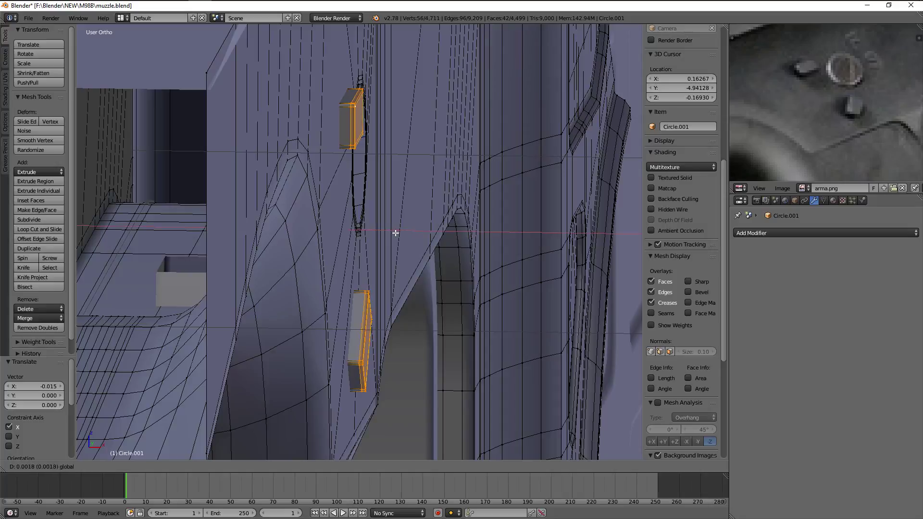
pyautogui.press('Tab')
pyautogui.scroll(-3, 460, 252)
pyautogui.scroll(3, 477, 265)
pyautogui.moveTo(477, 265)
pyautogui.mouseDown(button='middle')
pyautogui.moveTo(396, 224)
pyautogui.moveTo(463, 215)
pyautogui.moveTo(527, 255)
pyautogui.moveTo(426, 229)
pyautogui.moveTo(470, 248)
pyautogui.moveTo(350, 234)
pyautogui.moveTo(419, 215)
pyautogui.moveTo(442, 230)
pyautogui.moveTo(462, 210)
pyautogui.moveTo(417, 216)
pyautogui.moveTo(445, 243)
pyautogui.mouseUp(button='middle')
# Orbit and zoom onto the receiver to inspect the finished selector hole and slots
pyautogui.moveTo(416, 241)
pyautogui.mouseDown(button='middle')
pyautogui.moveTo(434, 235)
pyautogui.moveTo(367, 195)
pyautogui.mouseUp(button='middle')
pyautogui.scroll(-4, 336, 192)
pyautogui.scroll(2, 361, 191)
pyautogui.scroll(5, 360, 191)
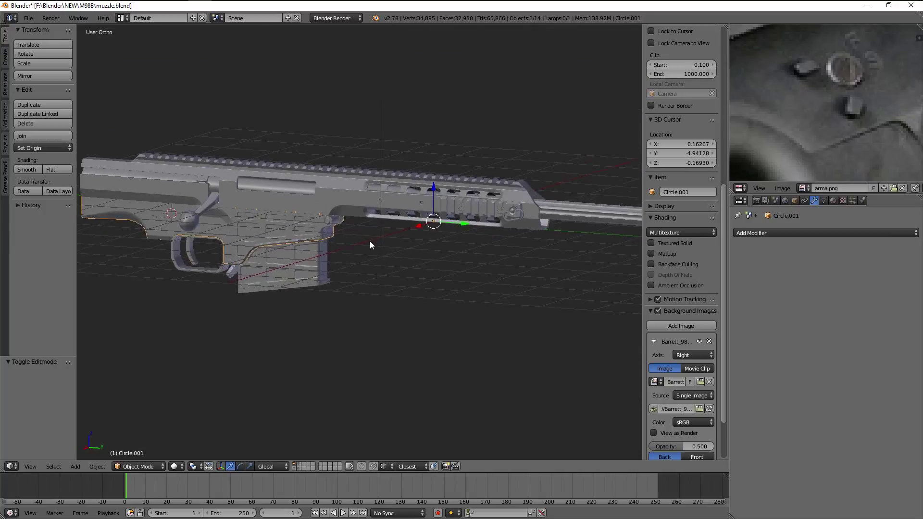
pyautogui.moveTo(370, 241); pyautogui.dragTo(421, 243, button='middle')
pyautogui.scroll(1, 421, 244)
pyautogui.scroll(2, 383, 172)
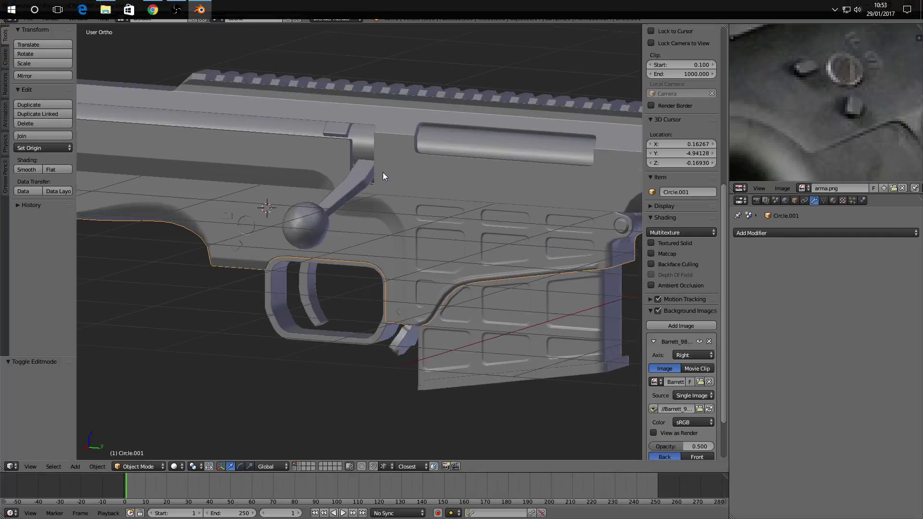
pyautogui.scroll(1, 353, 189)
pyautogui.scroll(2, 354, 189)
# Deselect everything and save muzzle.blend
pyautogui.press('a')
pyautogui.moveTo(356, 174)
pyautogui.keyDown('shift'); pyautogui.mouseDown(button='middle')
pyautogui.moveTo(391, 220)
pyautogui.moveTo(485, 244)
pyautogui.moveTo(369, 247)
pyautogui.mouseUp(button='middle'); pyautogui.keyUp('shift')
pyautogui.scroll(-2, 391, 217)
pyautogui.hotkey('ctrl', 's')
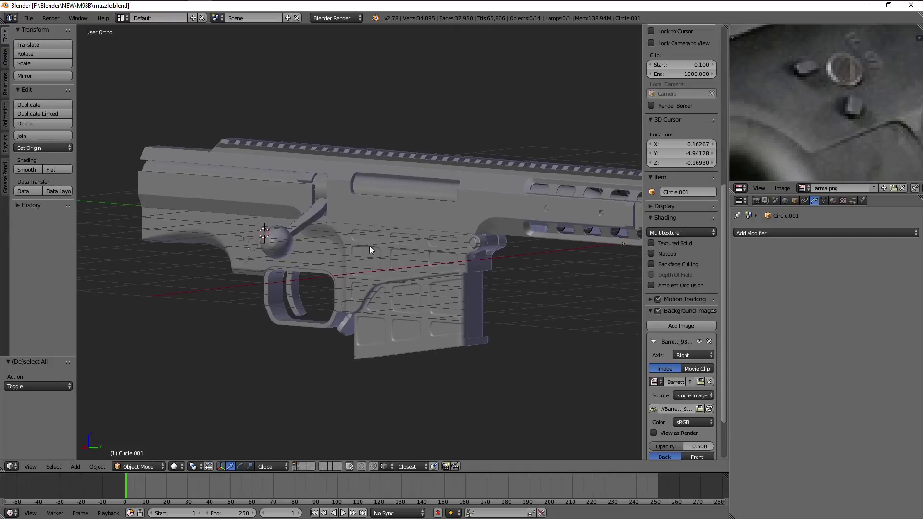